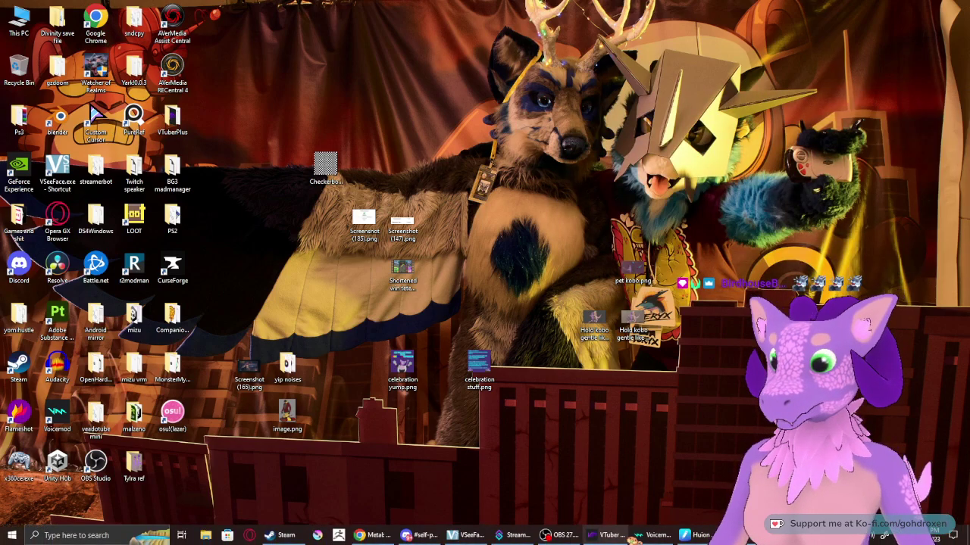
# - Switch to Adobe Substance 3D Painter with the Breen color project on screen
pyautogui.click(742, 538)
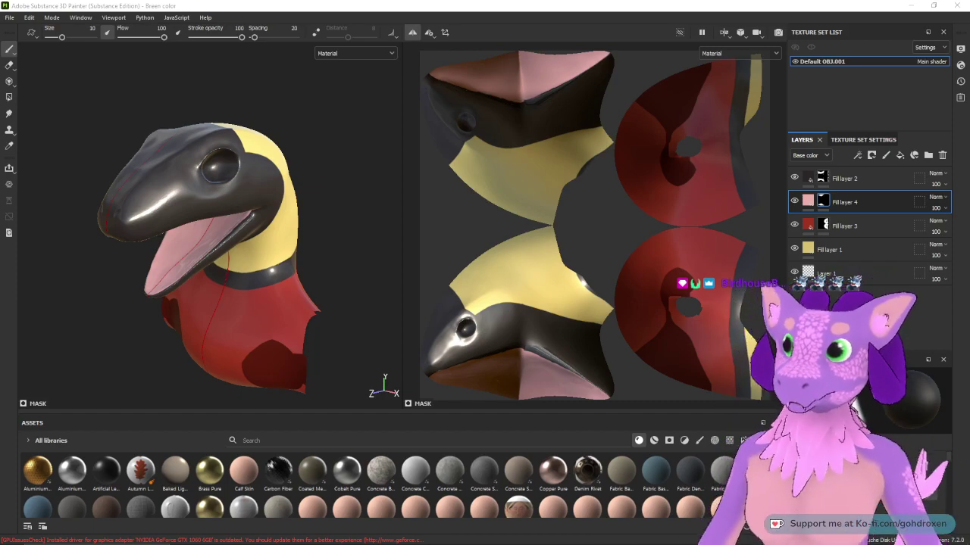
pyautogui.click(911, 5)
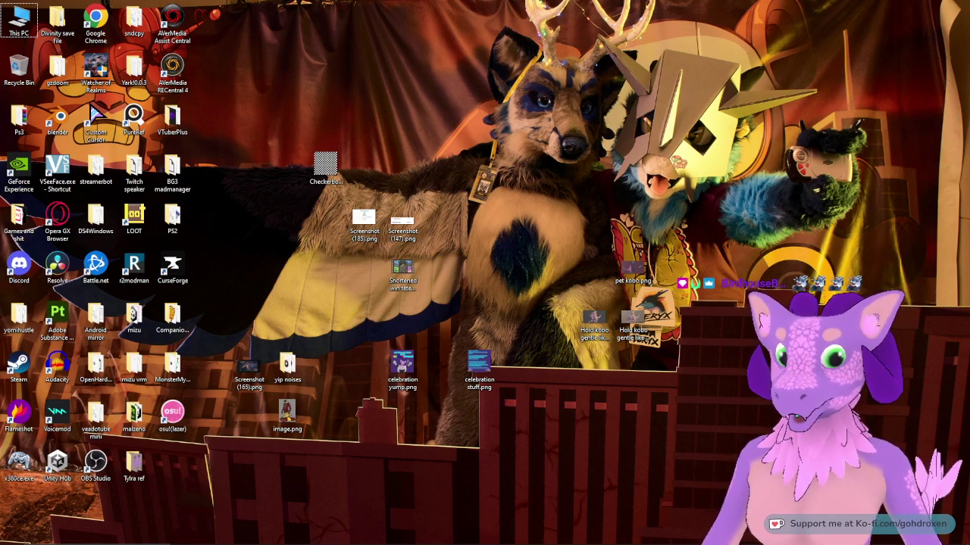
pyautogui.moveTo(503, 535)
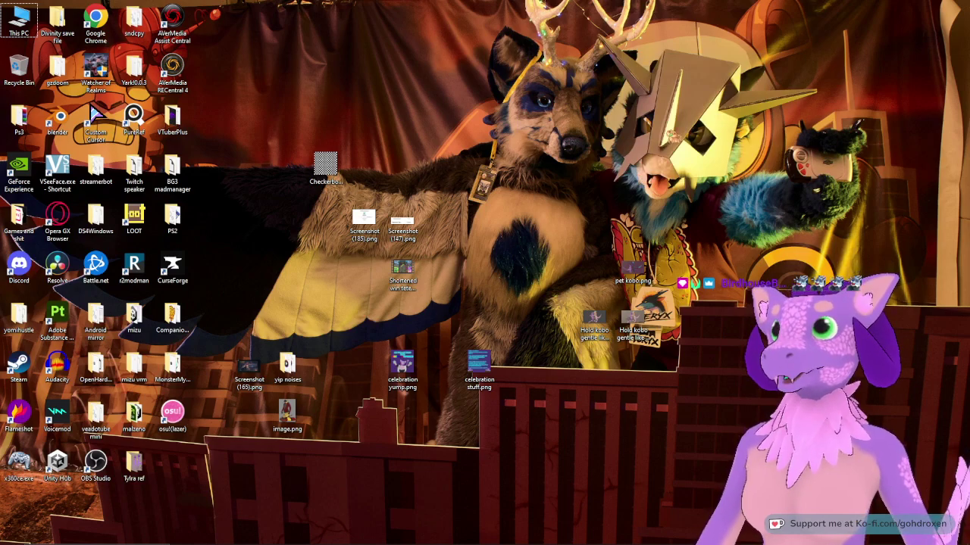
pyautogui.click(746, 536)
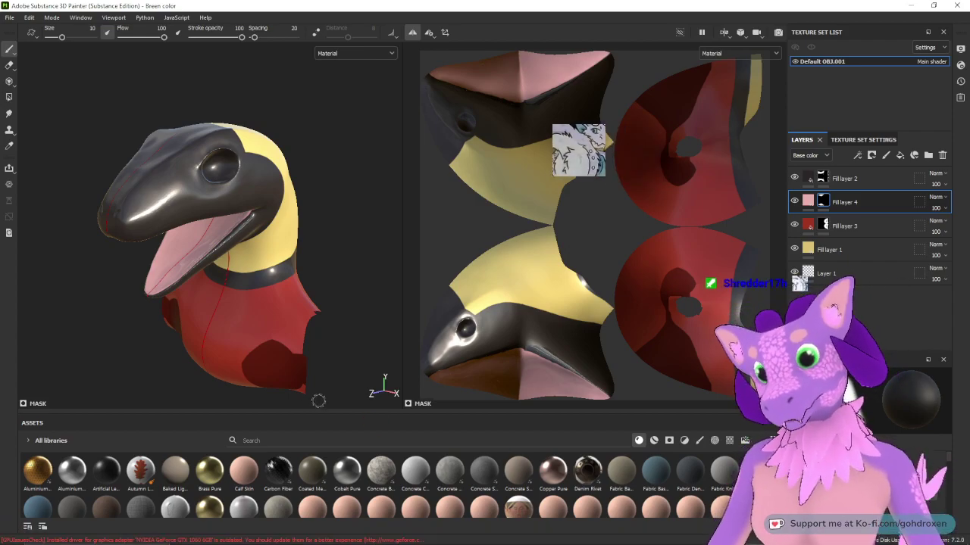
pyautogui.keyDown('alt'); pyautogui.moveTo(206, 317); pyautogui.dragTo(426, 97); pyautogui.keyUp('alt')
pyautogui.keyDown('alt'); pyautogui.moveTo(406, 216); pyautogui.dragTo(354, 182); pyautogui.keyUp('alt')
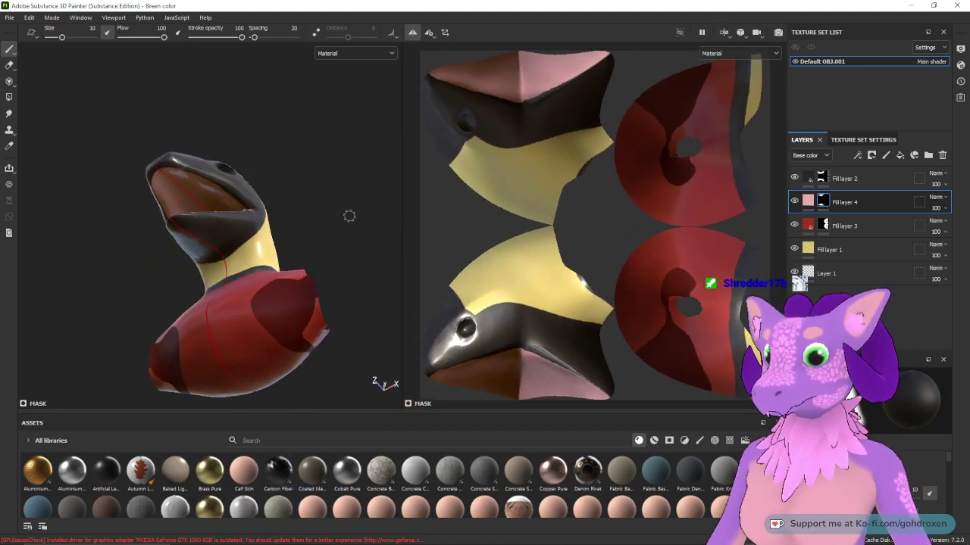
pyautogui.keyDown('alt'); pyautogui.moveTo(349, 262); pyautogui.dragTo(309, 180); pyautogui.keyUp('alt')
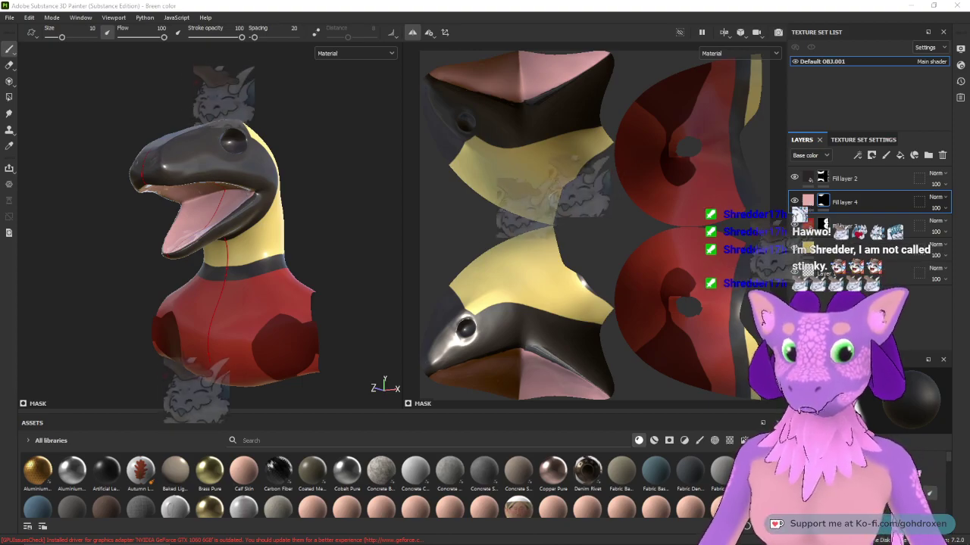
pyautogui.press('super+d')
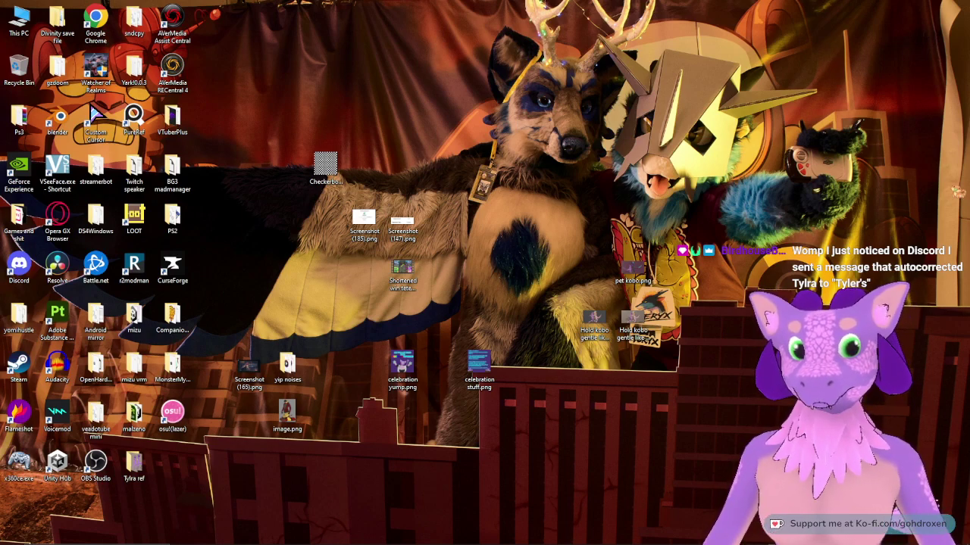
pyautogui.moveTo(612, 535)
pyautogui.click(750, 534)
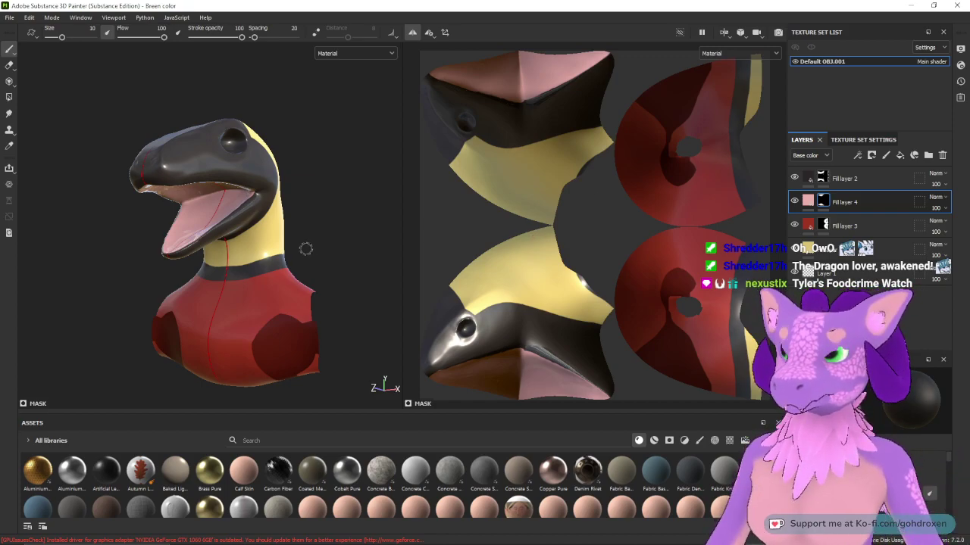
# - Select the mask of Fill layer 2 and swap the brush to black for erasing the dark head marking
pyautogui.moveTo(325, 182)
pyautogui.keyDown('alt'); pyautogui.mouseDown()
pyautogui.moveTo(325, 225)
pyautogui.moveTo(361, 180)
pyautogui.moveTo(318, 215)
pyautogui.moveTo(334, 219)
pyautogui.moveTo(311, 277)
pyautogui.moveTo(340, 275)
pyautogui.mouseUp(); pyautogui.keyUp('alt')
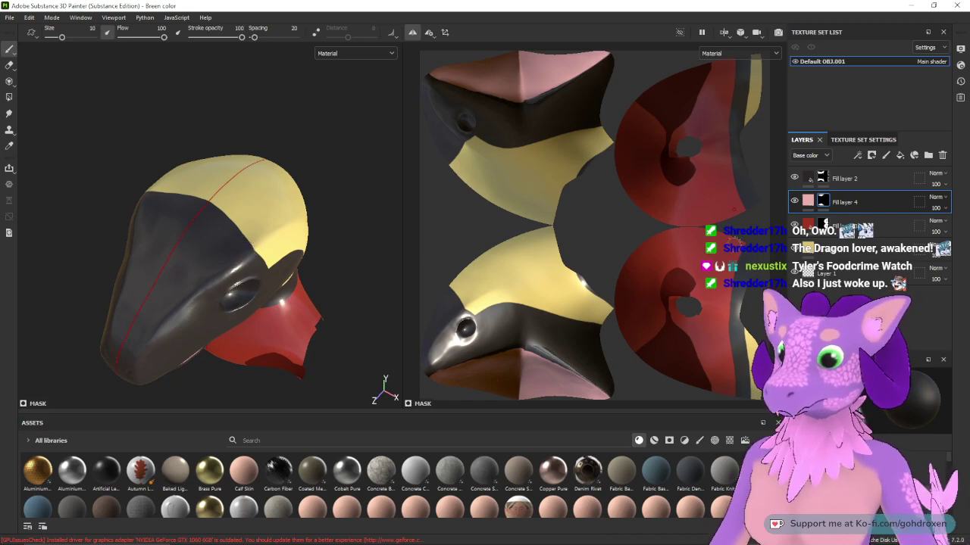
pyautogui.click(812, 180)
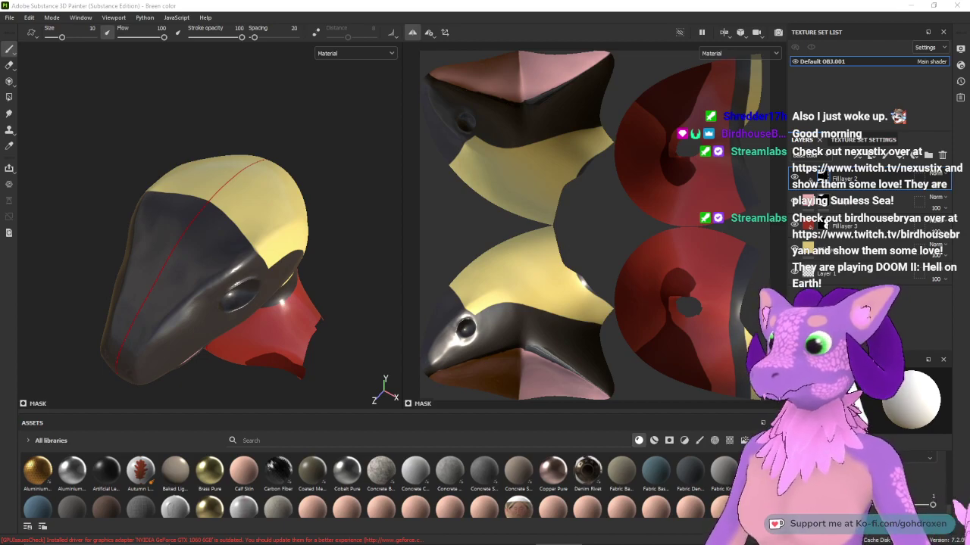
pyautogui.moveTo(360, 231)
pyautogui.keyDown('alt'); pyautogui.mouseDown()
pyautogui.moveTo(360, 245)
pyautogui.moveTo(359, 230)
pyautogui.mouseUp(); pyautogui.keyUp('alt')
pyautogui.keyDown('alt'); pyautogui.moveTo(359, 230); pyautogui.dragTo(362, 261, button='right'); pyautogui.keyUp('alt')
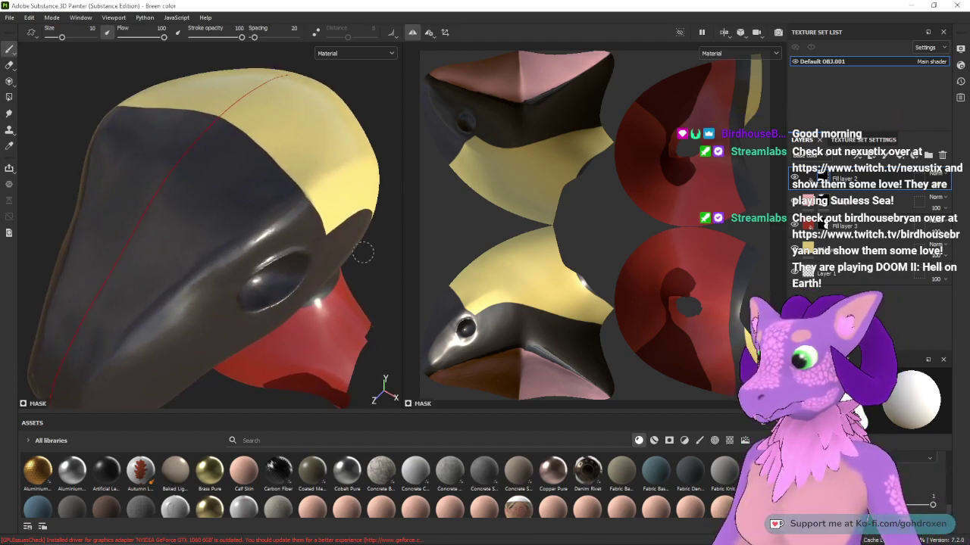
pyautogui.keyDown('alt'); pyautogui.moveTo(363, 262); pyautogui.dragTo(359, 281); pyautogui.keyUp('alt')
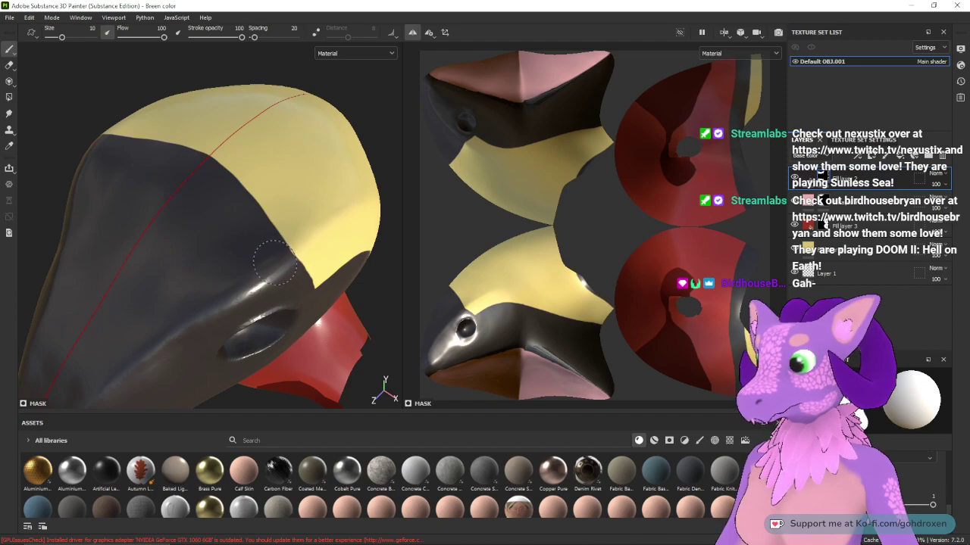
pyautogui.keyDown('alt'); pyautogui.moveTo(323, 275); pyautogui.dragTo(285, 241); pyautogui.keyUp('alt')
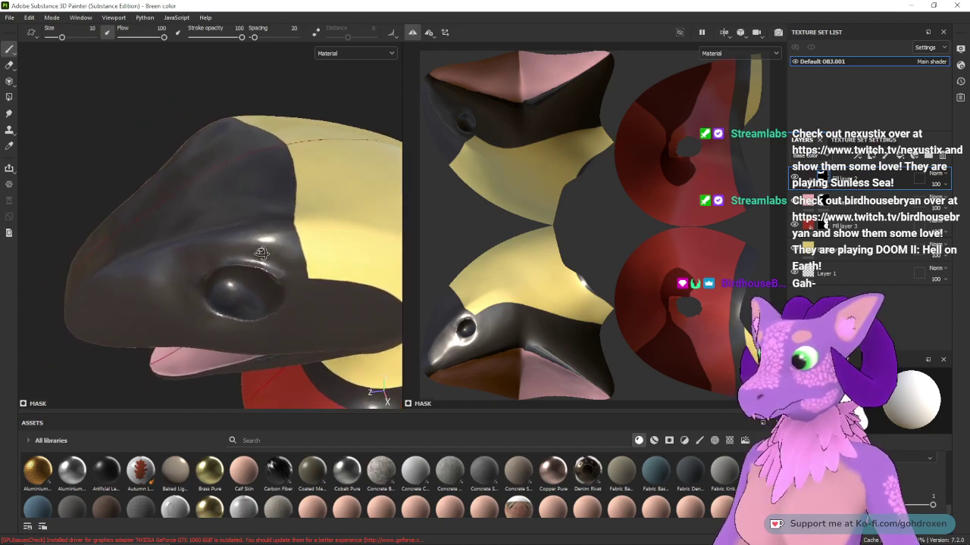
pyautogui.press('x')
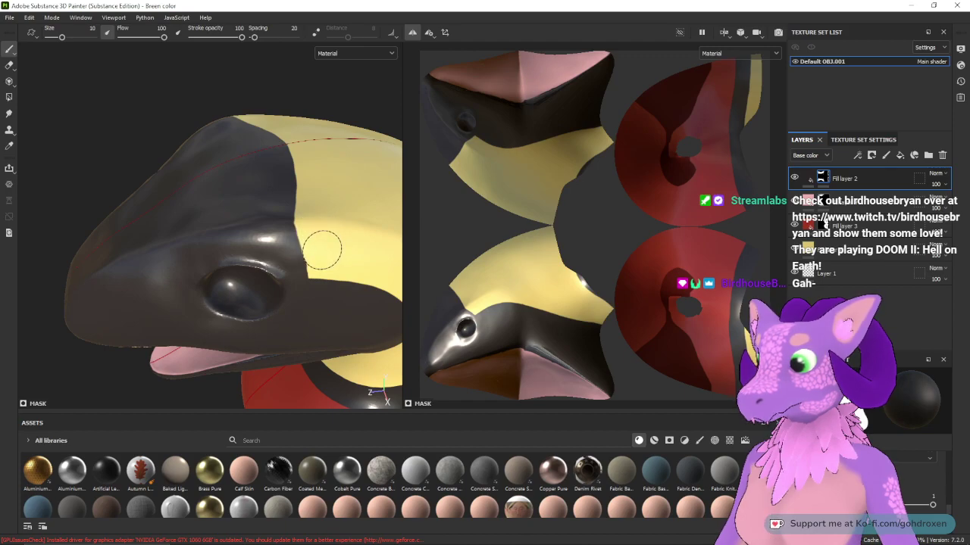
# - Reduce the brush size to 1.88 and erase a straight line on the mask along the dark marking's edge behind the eye
pyautogui.moveTo(353, 219)
pyautogui.keyDown('alt'); pyautogui.mouseDown()
pyautogui.moveTo(333, 234)
pyautogui.moveTo(318, 275)
pyautogui.moveTo(305, 250)
pyautogui.moveTo(363, 223)
pyautogui.mouseUp(); pyautogui.keyUp('alt')
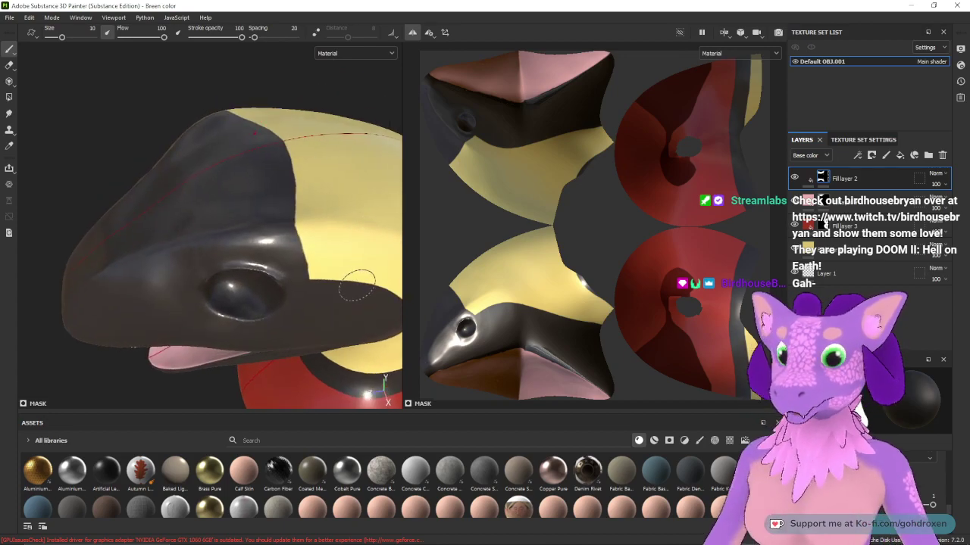
pyautogui.scroll(5, 308, 208)
pyautogui.scroll(5, 308, 209)
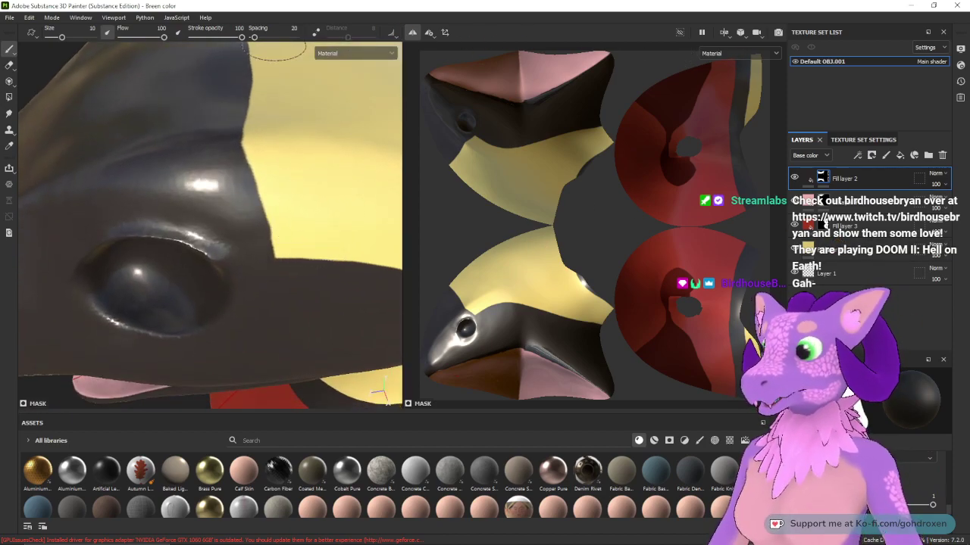
pyautogui.press('[')
pyautogui.moveTo(341, 204)
pyautogui.keyDown('ctrl'); pyautogui.mouseDown(button='right')
pyautogui.moveTo(298, 210)
pyautogui.moveTo(285, 227)
pyautogui.mouseUp(button='right'); pyautogui.keyUp('ctrl')
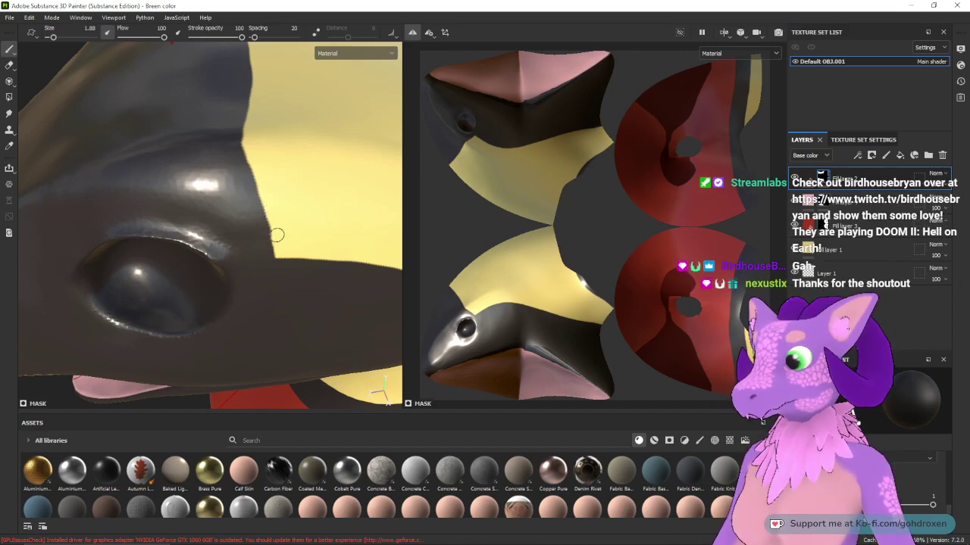
pyautogui.press('shift')
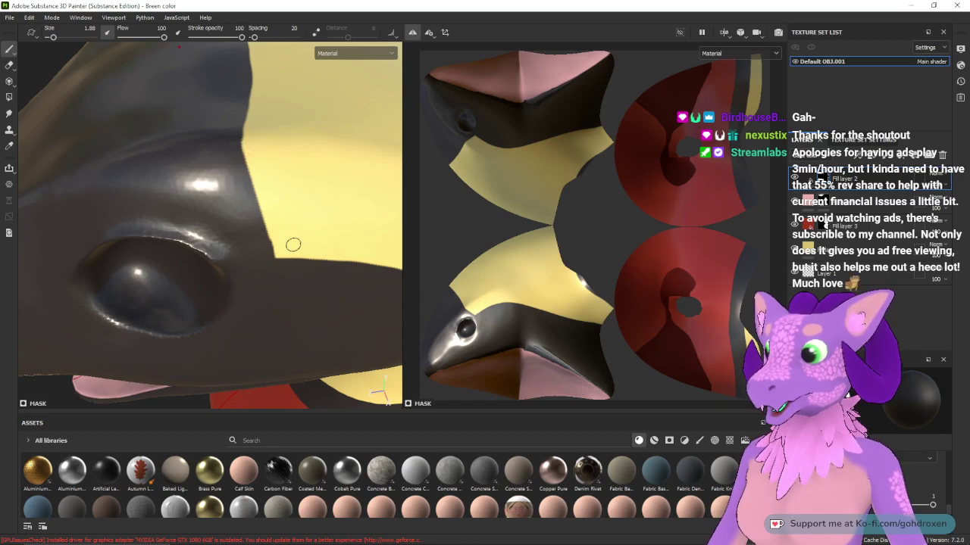
pyautogui.press('shift')
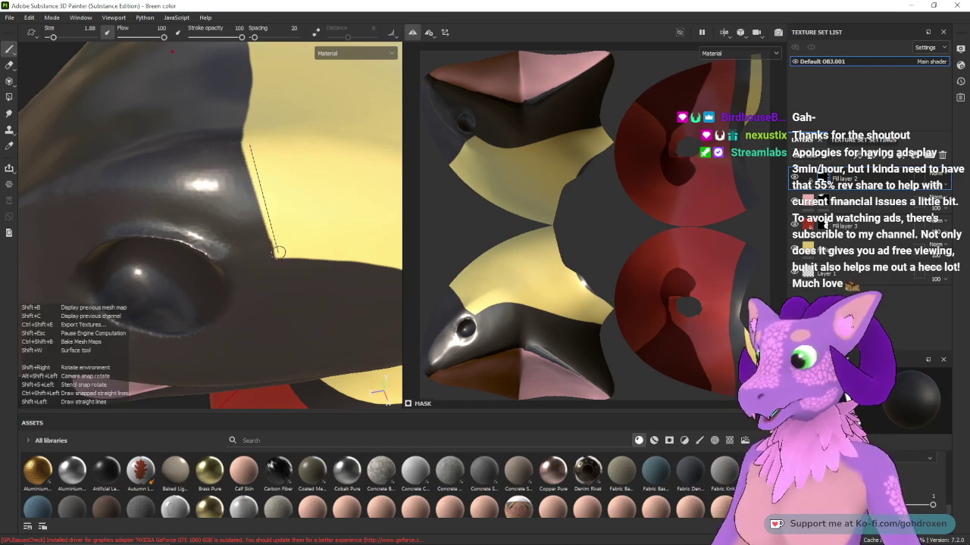
pyautogui.keyDown('shift'); pyautogui.click(279, 252); pyautogui.keyUp('shift')
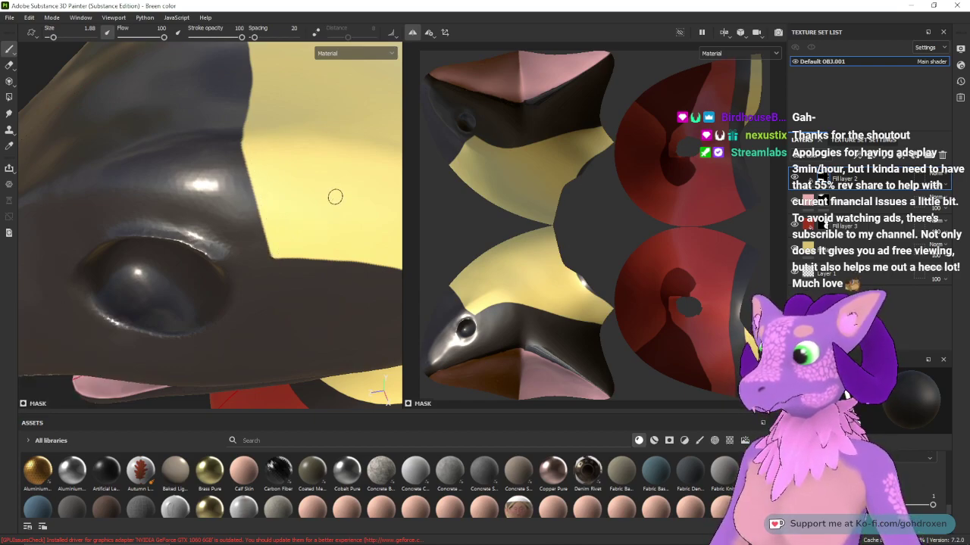
# - Straighten the border between dark and yellow up to the crown with straight brush strokes on the Fill layer 2 mask
pyautogui.keyDown('alt'); pyautogui.moveTo(311, 151); pyautogui.dragTo(295, 205); pyautogui.keyUp('alt')
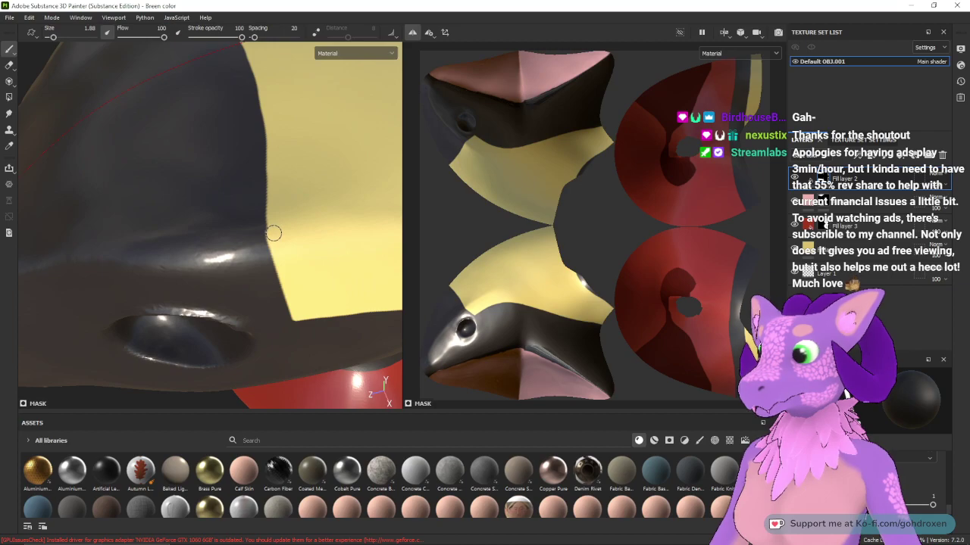
pyautogui.keyDown('shift'); pyautogui.click(271, 117); pyautogui.keyUp('shift')
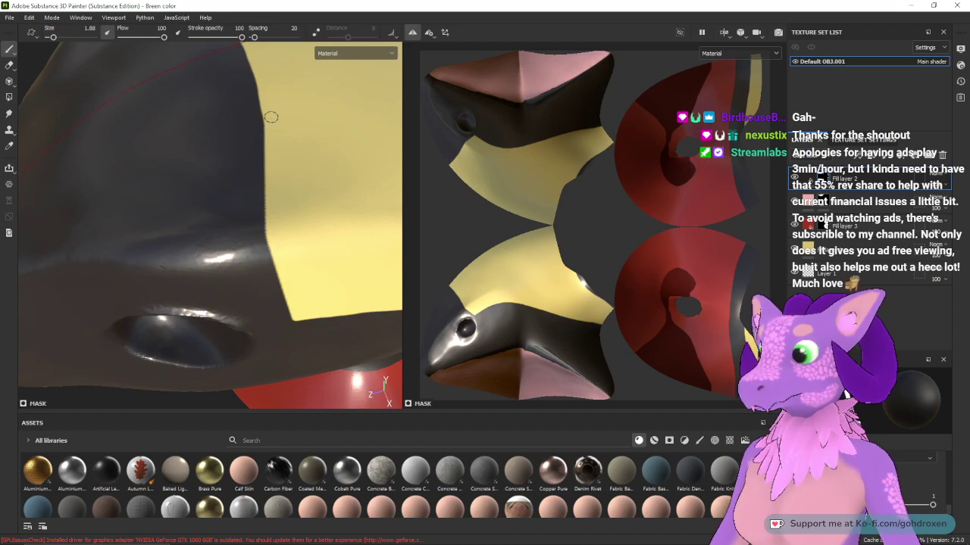
pyautogui.keyDown('alt'); pyautogui.moveTo(285, 196); pyautogui.dragTo(293, 180); pyautogui.keyUp('alt')
pyautogui.keyDown('alt'); pyautogui.moveTo(292, 179); pyautogui.dragTo(283, 295, button='middle'); pyautogui.keyUp('alt')
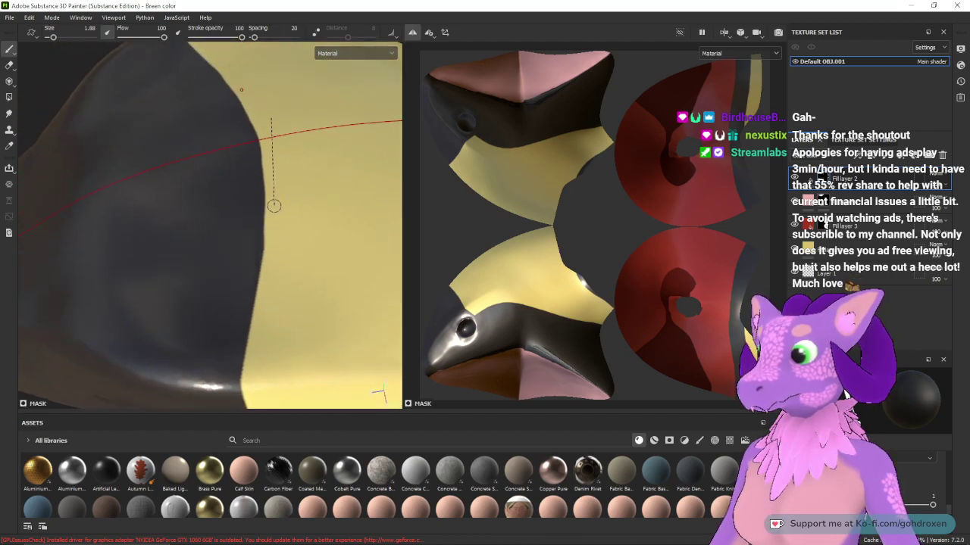
pyautogui.press('alt')
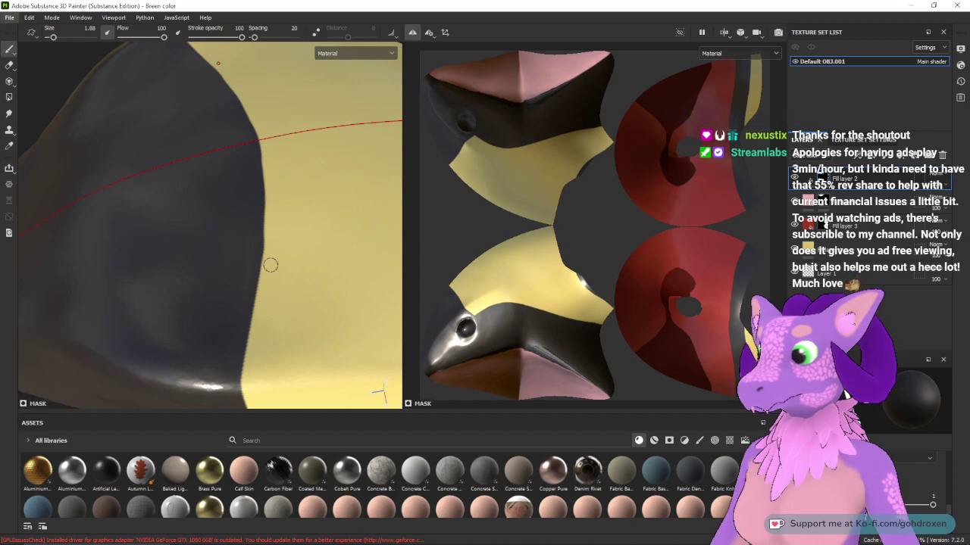
pyautogui.press('alt')
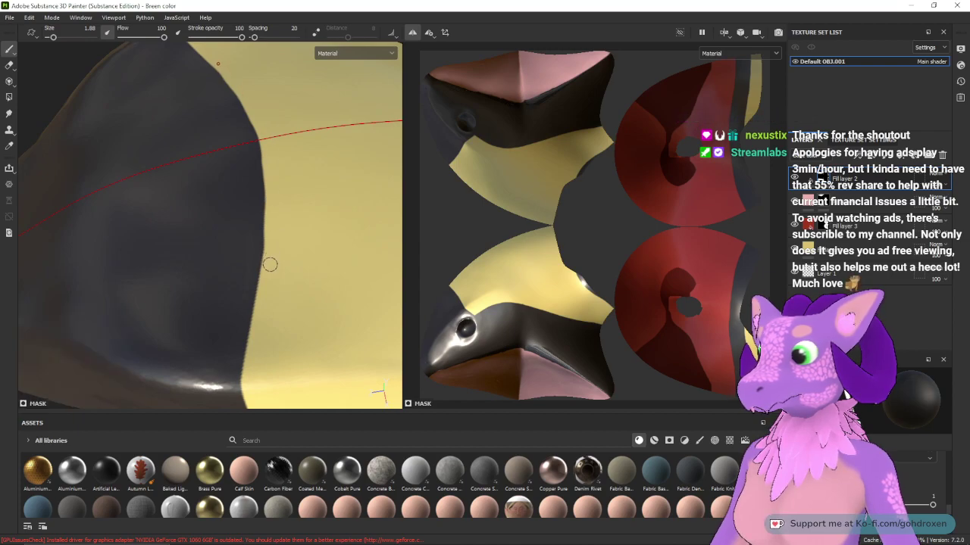
pyautogui.press('shift')
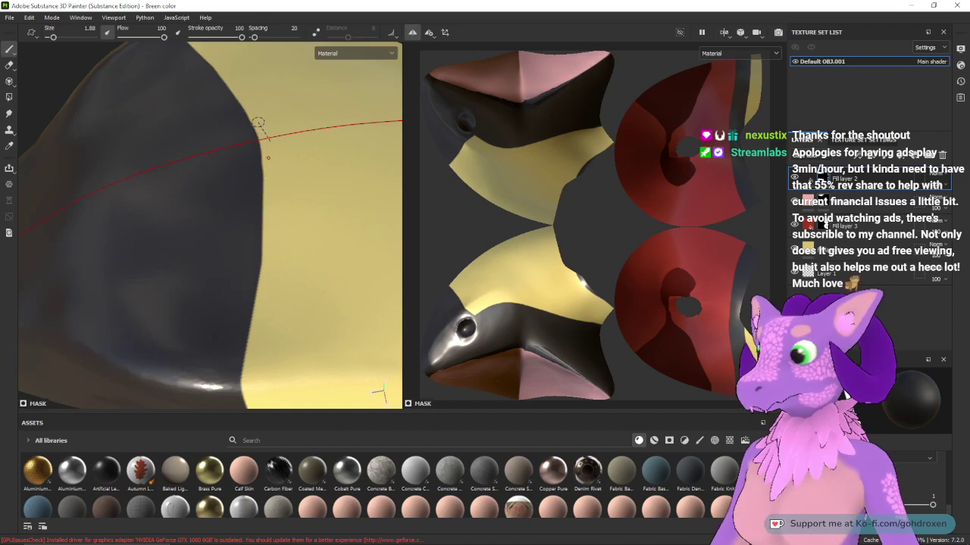
pyautogui.keyDown('alt'); pyautogui.moveTo(241, 269); pyautogui.dragTo(342, 199); pyautogui.keyUp('alt')
pyautogui.keyDown('alt'); pyautogui.moveTo(341, 199); pyautogui.dragTo(288, 233, button='right'); pyautogui.keyUp('alt')
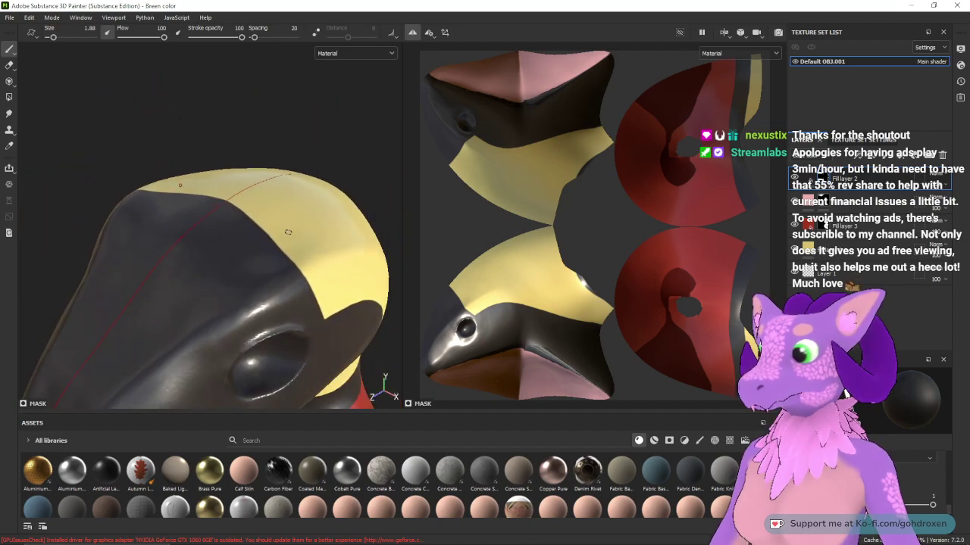
pyautogui.keyDown('alt'); pyautogui.moveTo(288, 232); pyautogui.dragTo(240, 162); pyautogui.keyUp('alt')
pyautogui.moveTo(242, 221)
pyautogui.keyDown('alt'); pyautogui.mouseDown()
pyautogui.moveTo(292, 229)
pyautogui.moveTo(341, 204)
pyautogui.moveTo(338, 221)
pyautogui.mouseUp(); pyautogui.keyUp('alt')
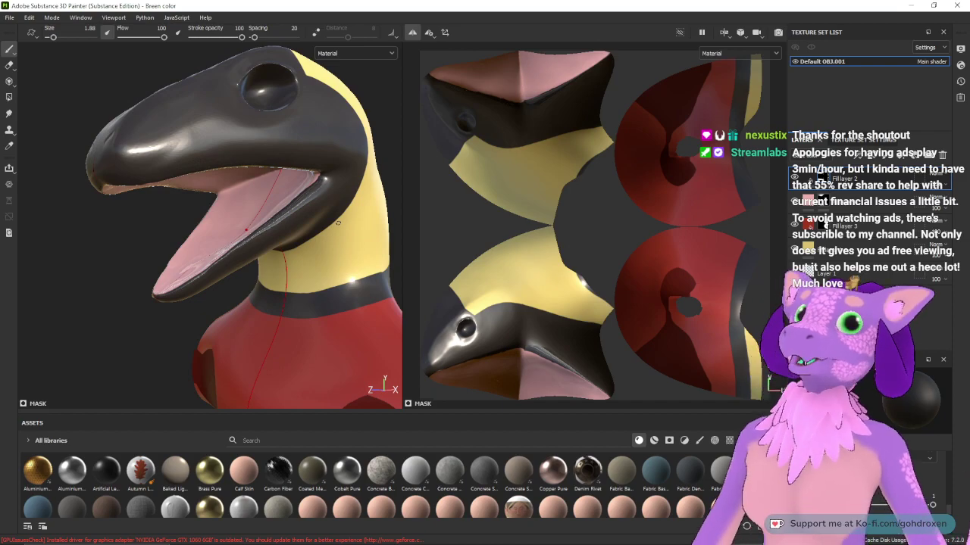
pyautogui.keyDown('alt'); pyautogui.moveTo(353, 275); pyautogui.dragTo(260, 289); pyautogui.keyUp('alt')
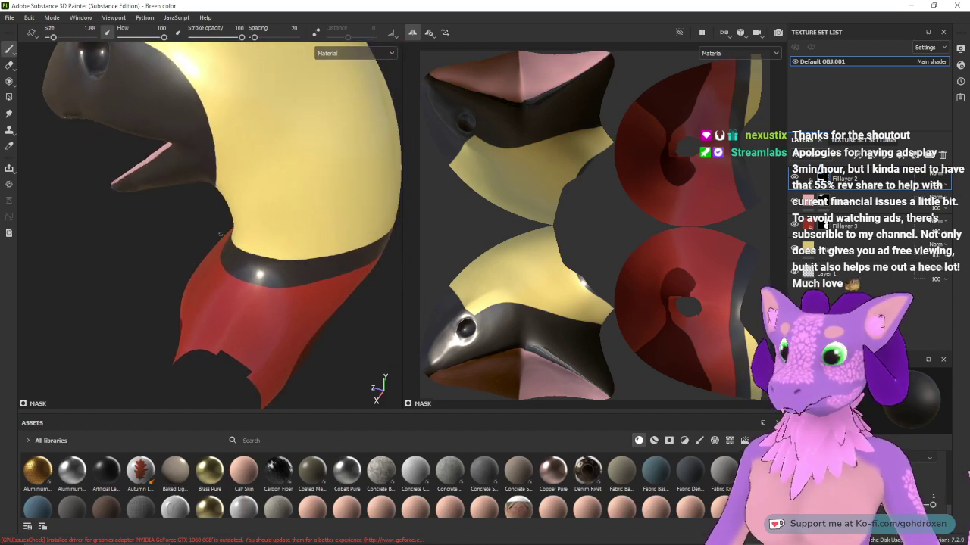
pyautogui.keyDown('alt'); pyautogui.moveTo(221, 234); pyautogui.dragTo(264, 247); pyautogui.keyUp('alt')
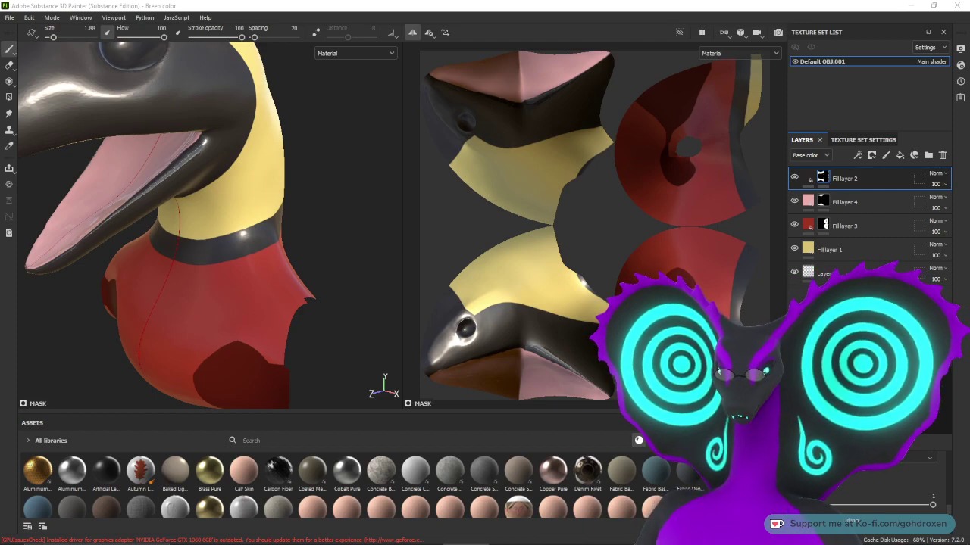
# - Switch to VSeeFace, maximize its window and adjust the avatar's lighting intensity in the light settings
pyautogui.moveTo(969, 83); pyautogui.dragTo(471, 104)
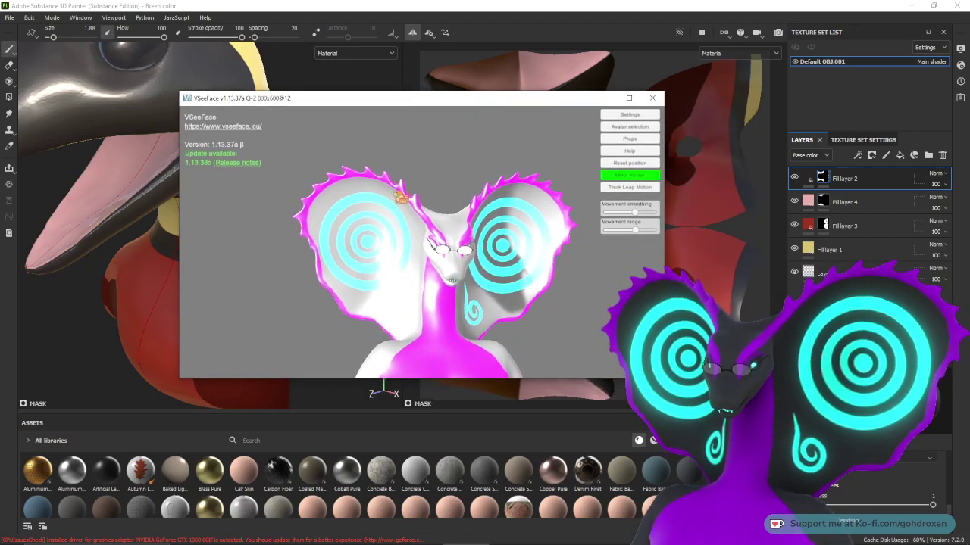
pyautogui.click(629, 97)
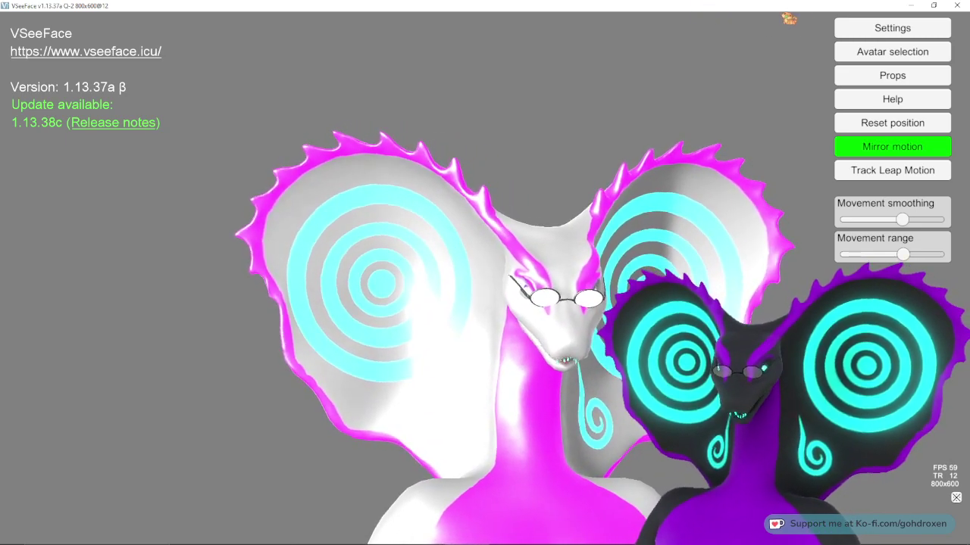
pyautogui.click(868, 28)
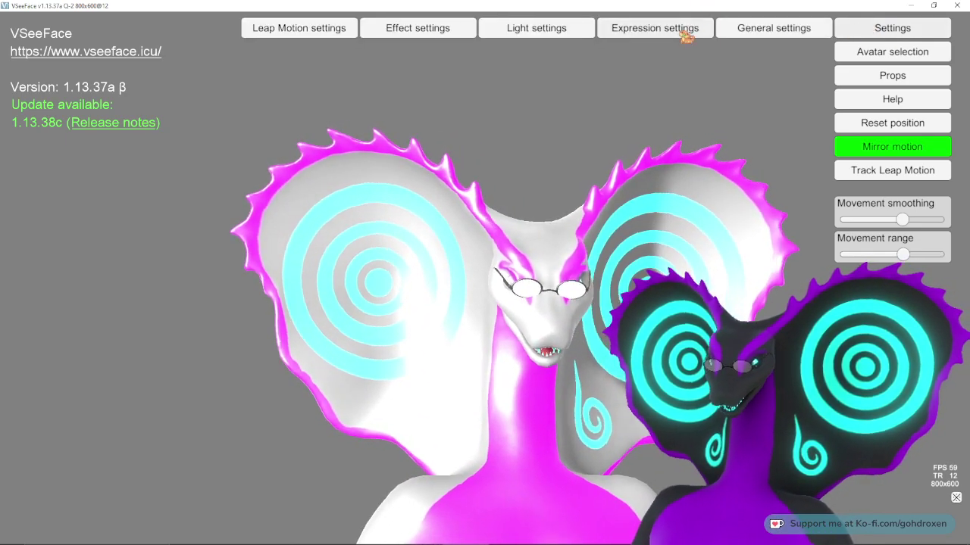
pyautogui.click(540, 34)
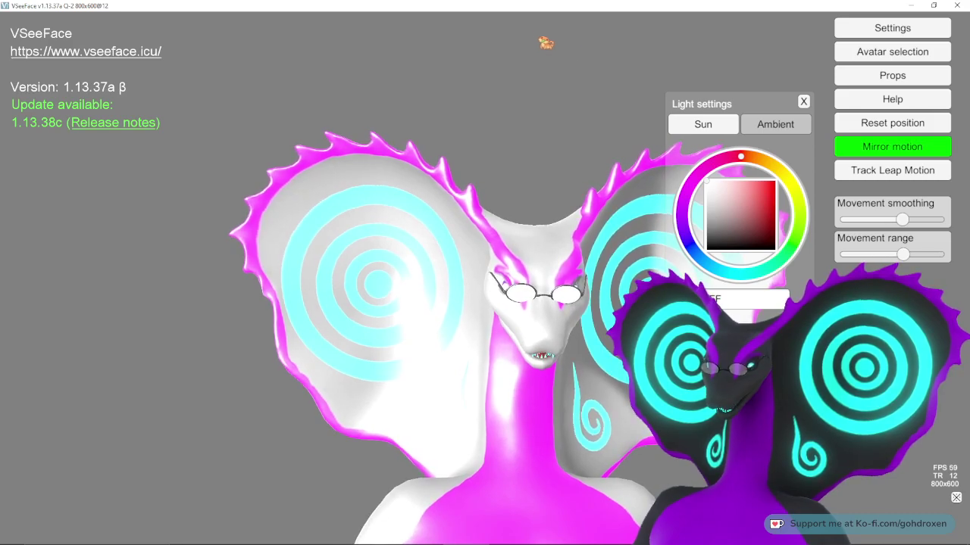
pyautogui.moveTo(713, 336); pyautogui.dragTo(771, 336)
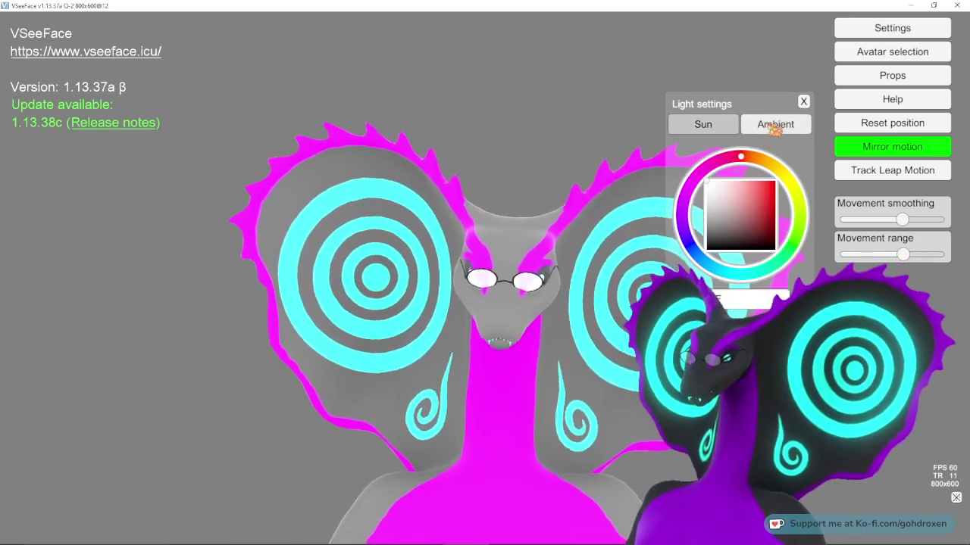
pyautogui.moveTo(771, 337); pyautogui.dragTo(678, 336)
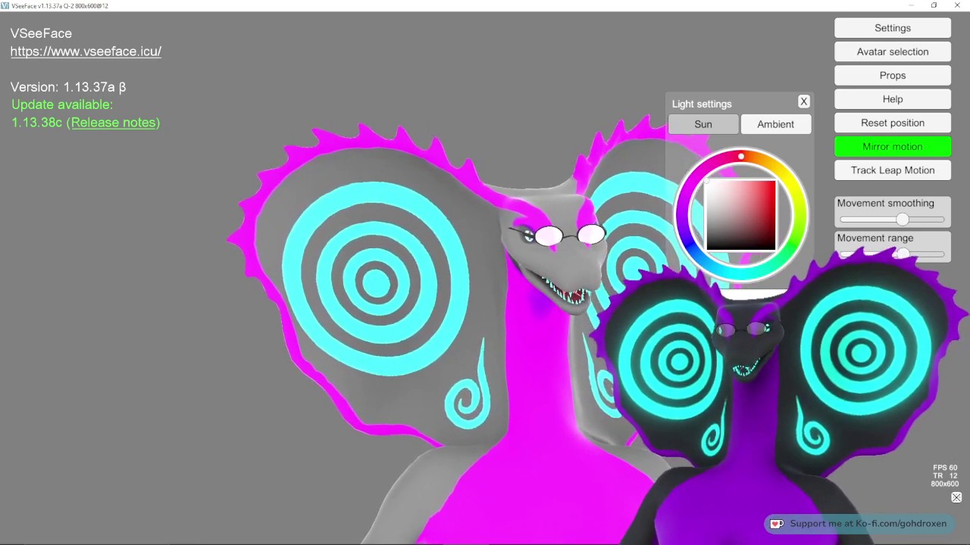
# - Try red and magenta tints on the avatar's light and return the light color to white
pyautogui.moveTo(708, 184)
pyautogui.mouseDown()
pyautogui.moveTo(697, 253)
pyautogui.moveTo(690, 219)
pyautogui.mouseUp()
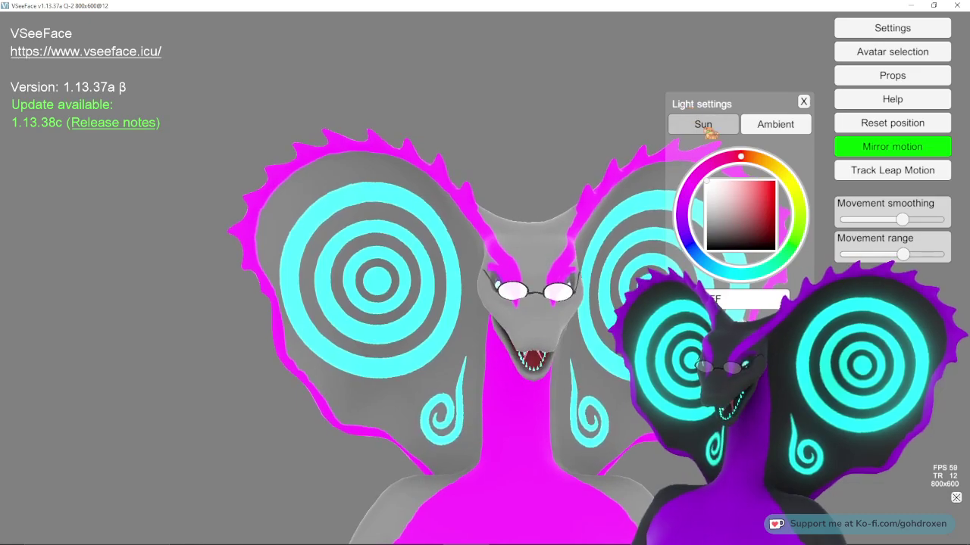
pyautogui.click(762, 198)
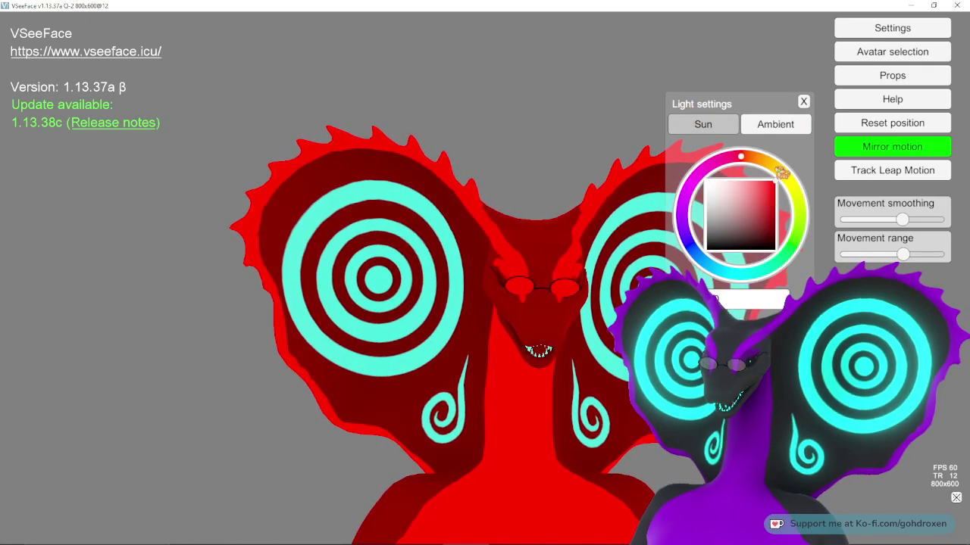
pyautogui.moveTo(781, 173)
pyautogui.mouseDown()
pyautogui.moveTo(820, 264)
pyautogui.moveTo(746, 311)
pyautogui.moveTo(638, 249)
pyautogui.moveTo(649, 152)
pyautogui.moveTo(694, 107)
pyautogui.moveTo(742, 93)
pyautogui.moveTo(664, 112)
pyautogui.mouseUp()
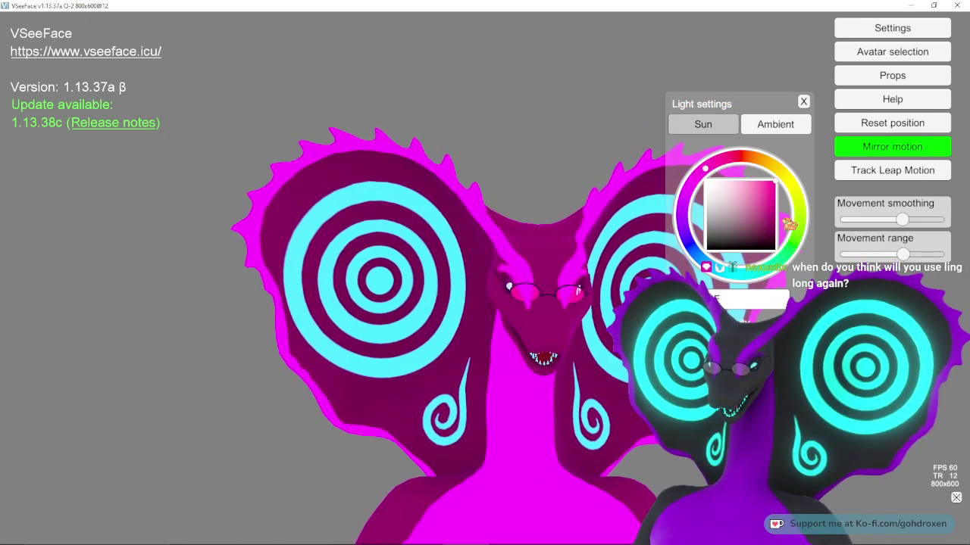
pyautogui.moveTo(723, 219)
pyautogui.mouseDown()
pyautogui.moveTo(724, 195)
pyautogui.moveTo(660, 208)
pyautogui.moveTo(682, 274)
pyautogui.moveTo(632, 121)
pyautogui.mouseUp()
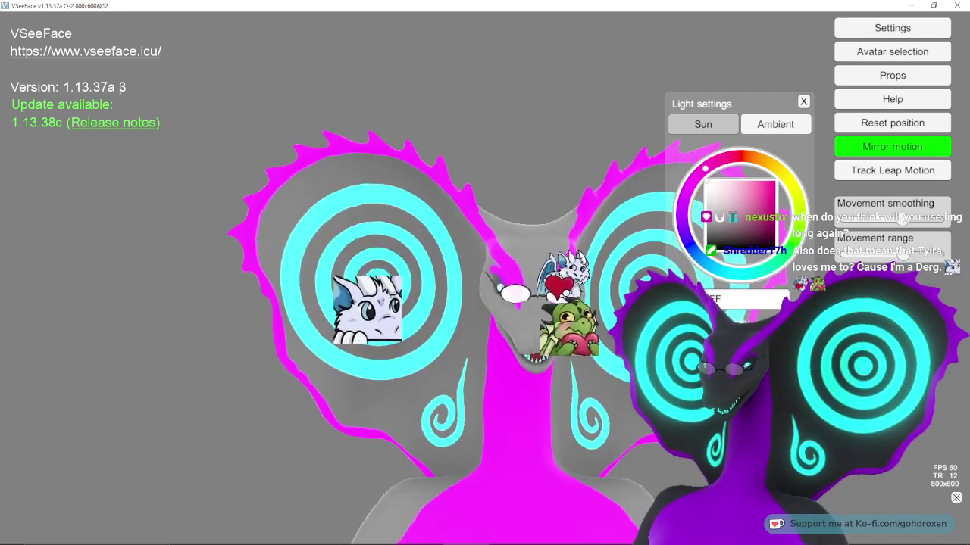
# - Lower the avatar's light intensity, close the light settings and switch back to Adobe Substance 3D Painter
pyautogui.moveTo(764, 338); pyautogui.dragTo(702, 338)
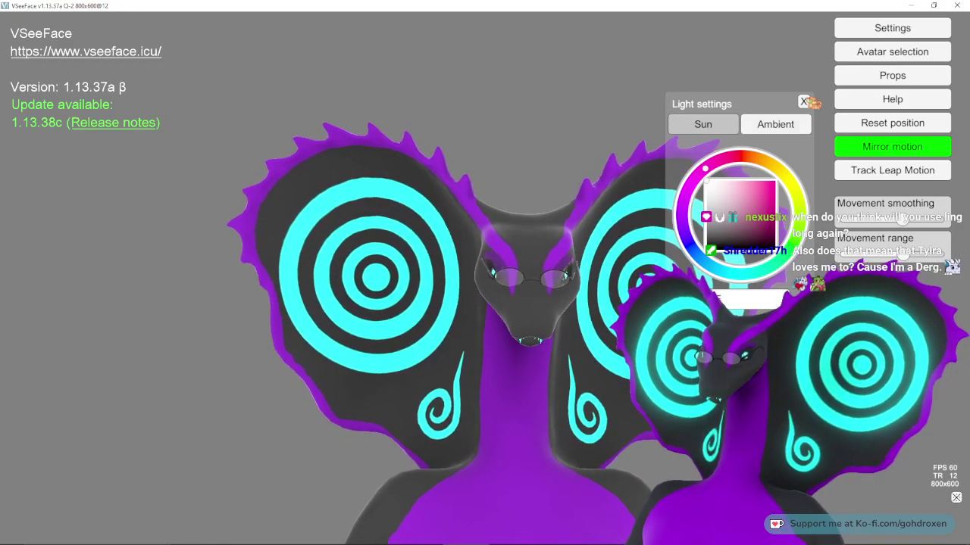
pyautogui.click(804, 102)
pyautogui.hotkey('alt', 'Tab')
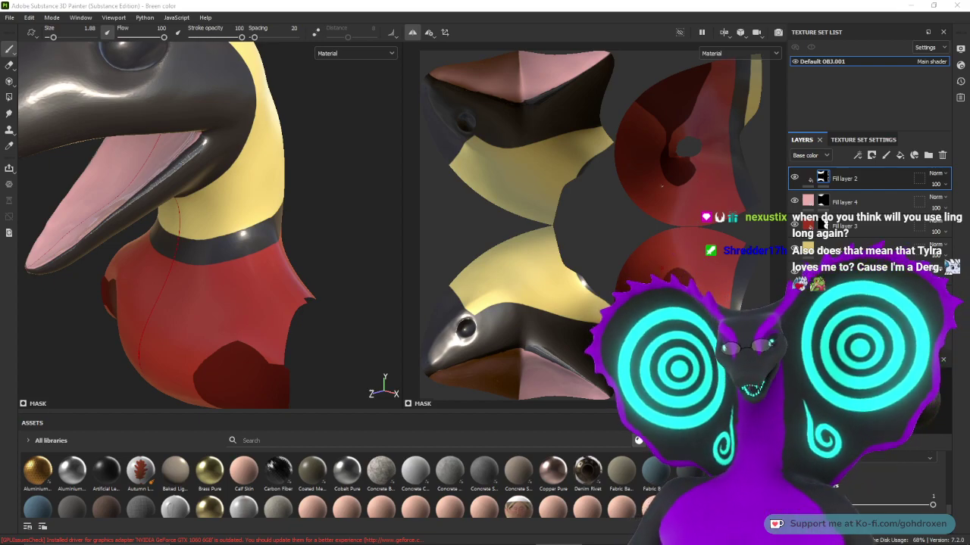
# - Open the texture export and remove the Emissive map from the Arnold (AiStandard) output template
pyautogui.keyDown('alt'); pyautogui.moveTo(318, 203); pyautogui.dragTo(347, 217); pyautogui.keyUp('alt')
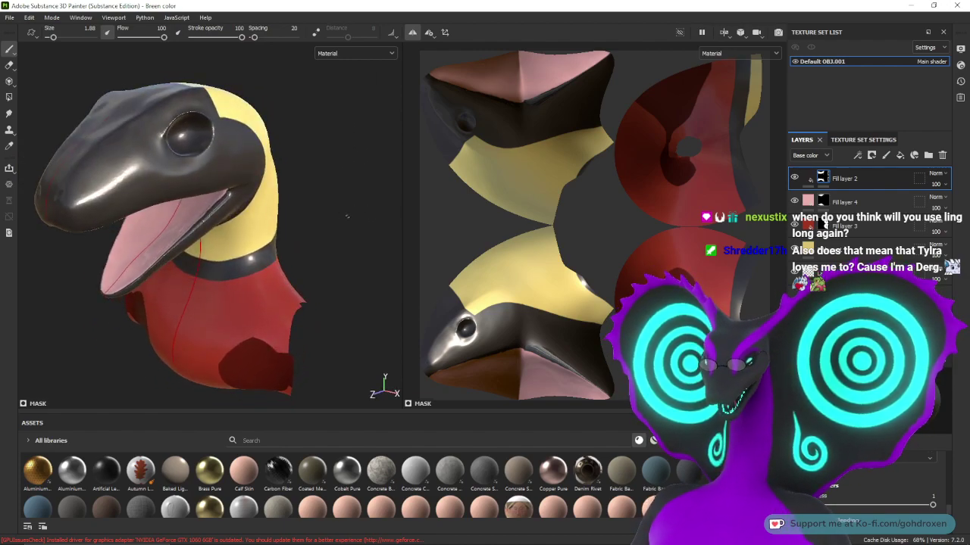
pyautogui.keyDown('alt'); pyautogui.moveTo(347, 217); pyautogui.dragTo(347, 191); pyautogui.keyUp('alt')
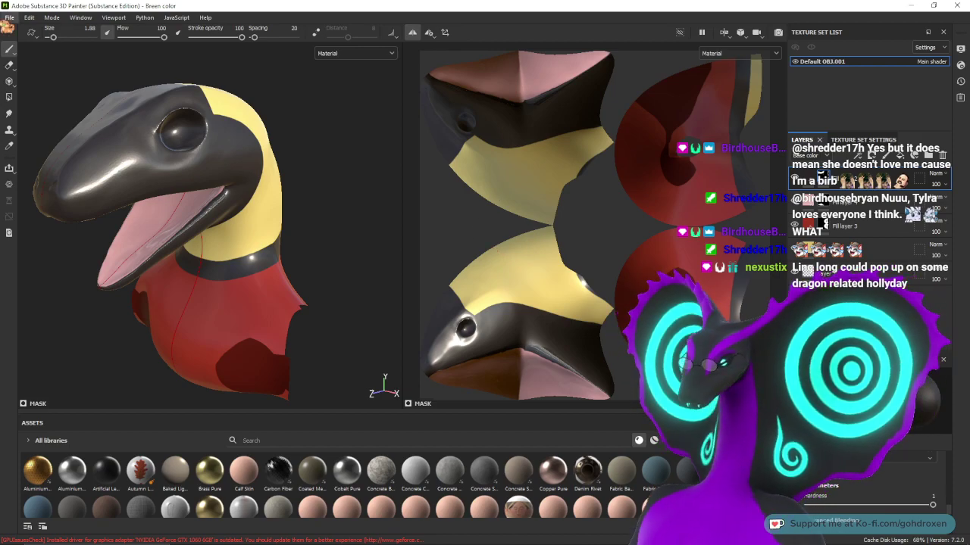
pyautogui.click(11, 18)
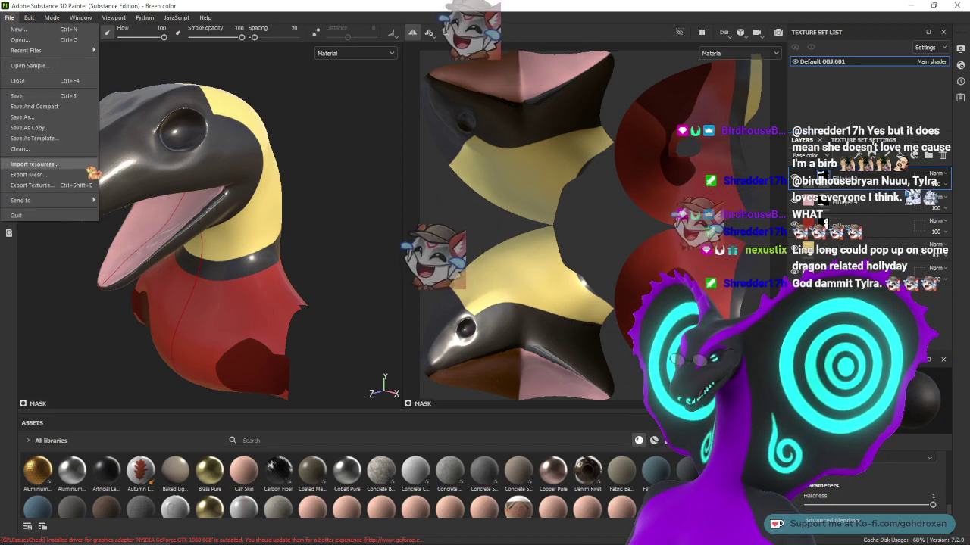
pyautogui.click(64, 185)
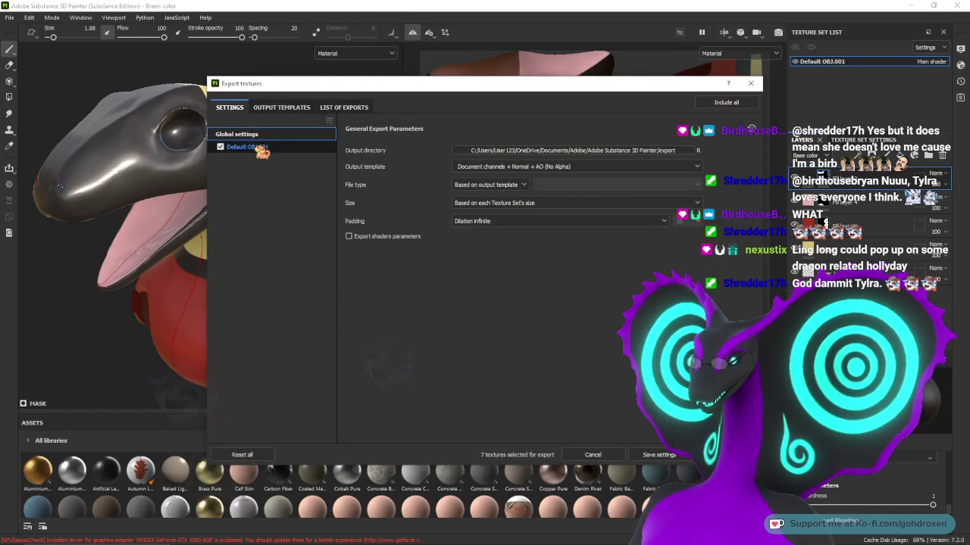
pyautogui.click(271, 108)
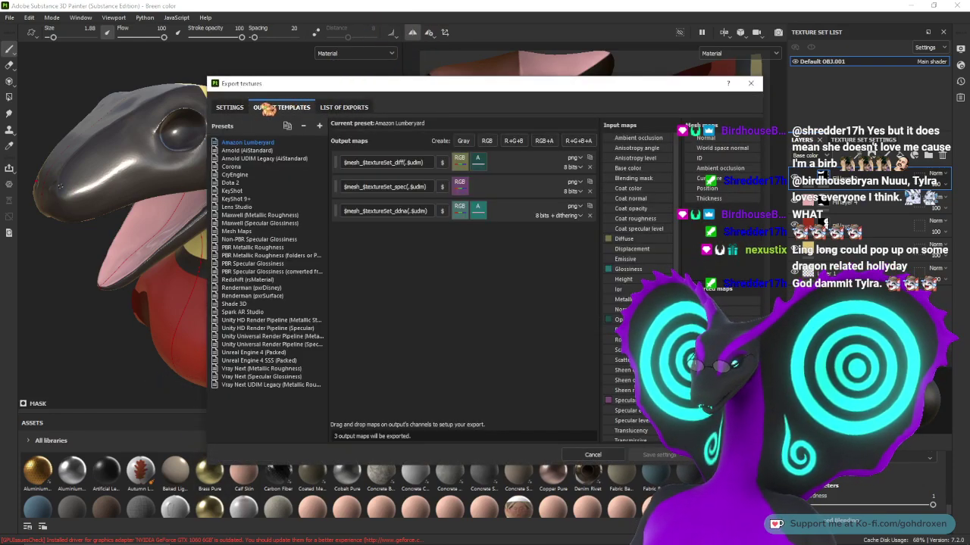
pyautogui.click(263, 151)
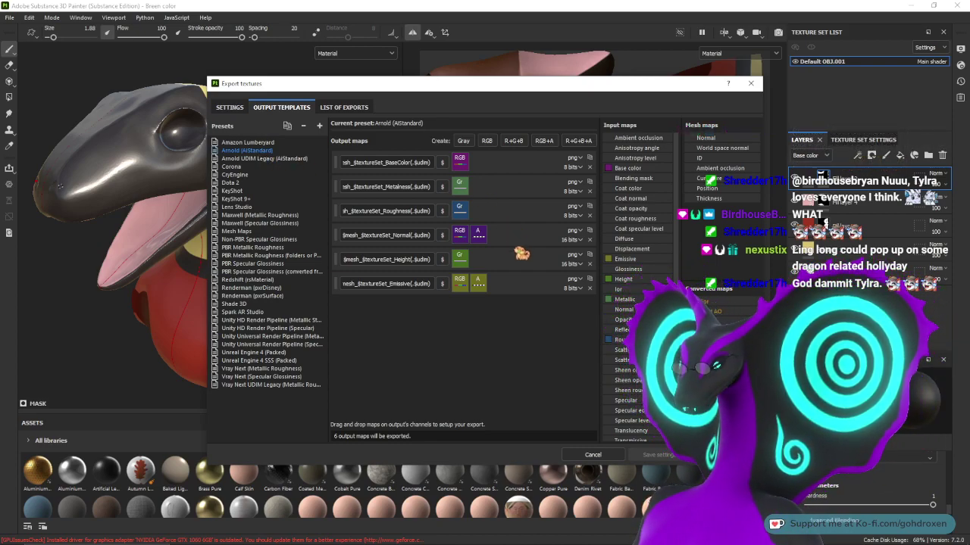
pyautogui.click(590, 288)
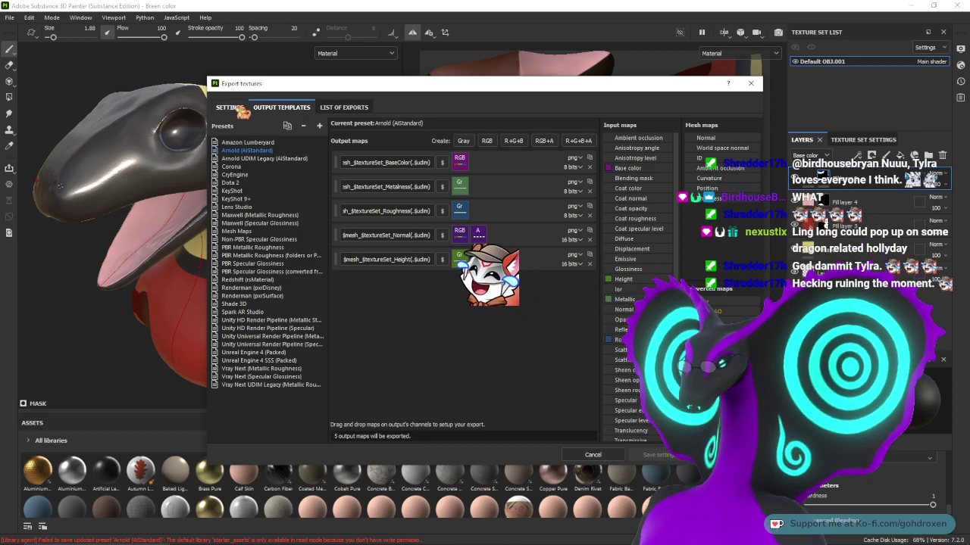
# - Begin choosing the general export output directory by browsing to the Breen folder inside bust zbrusgh on Local Disk (F:)
pyautogui.click(230, 107)
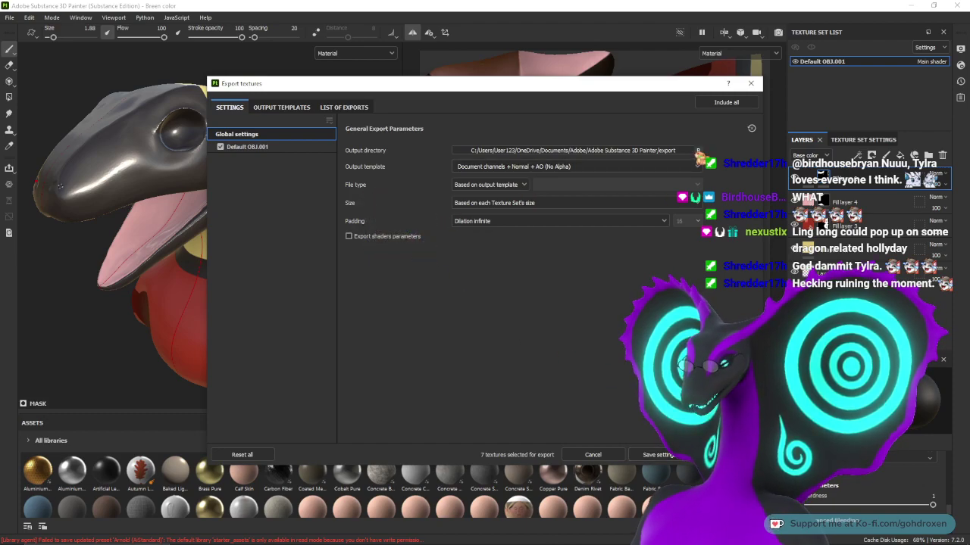
pyautogui.click(698, 150)
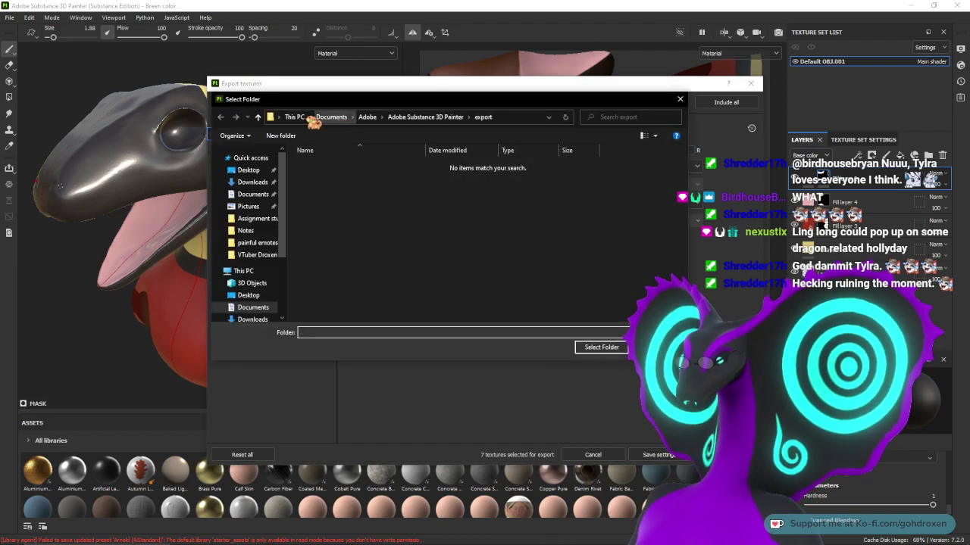
pyautogui.scroll(-3, 257, 281)
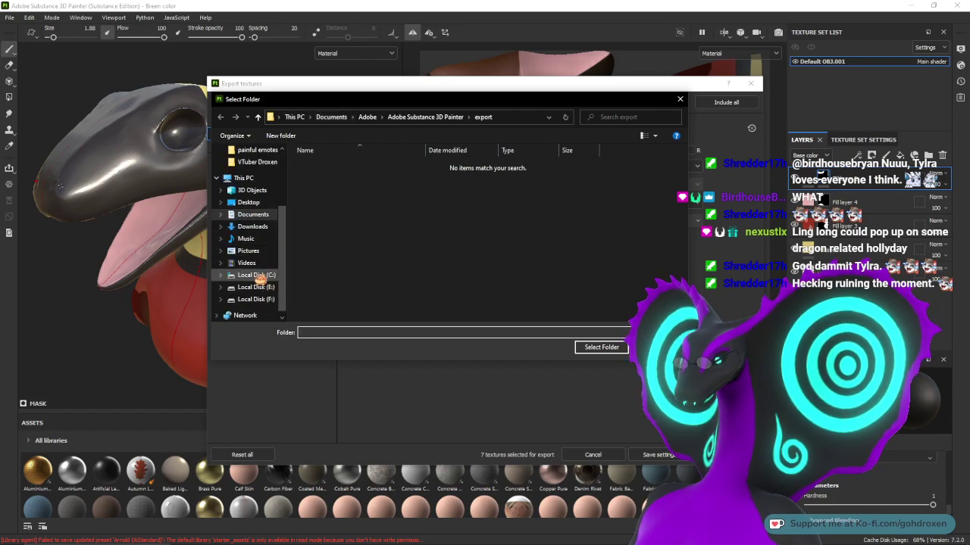
pyautogui.click(256, 299)
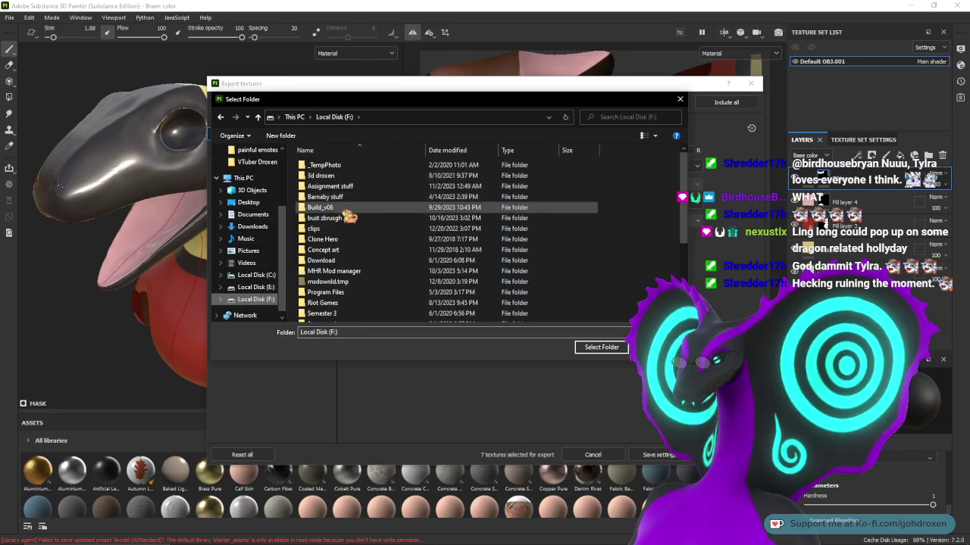
pyautogui.doubleClick(342, 218)
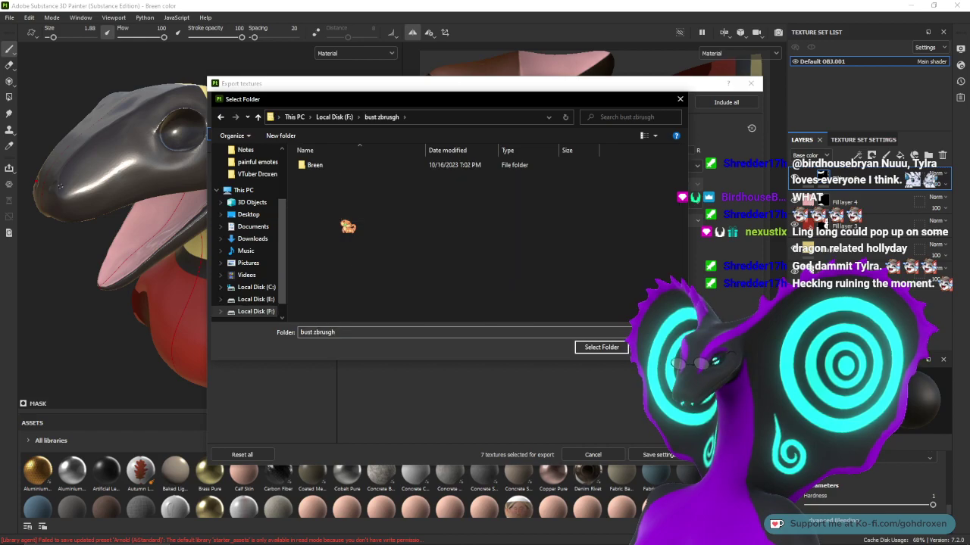
pyautogui.doubleClick(341, 166)
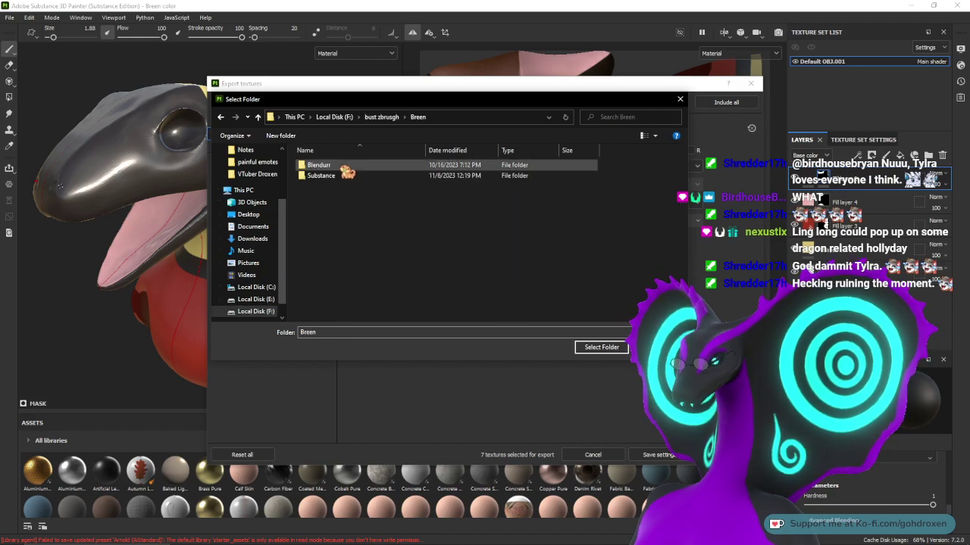
# - Create a new folder named Tektures inside the Breen folder
pyautogui.rightClick(371, 242)
pyautogui.moveTo(444, 346)
pyautogui.click(505, 346)
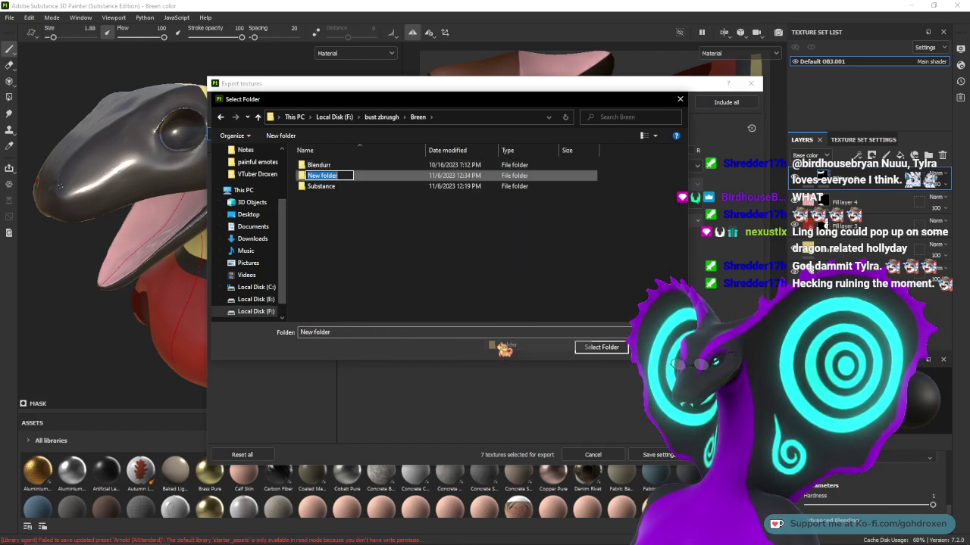
pyautogui.write('Textures')
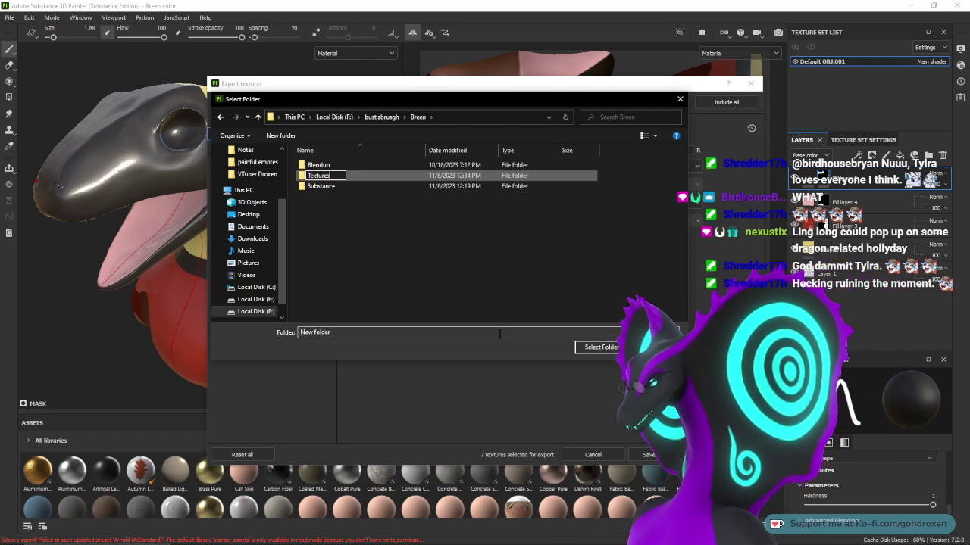
pyautogui.press('Return')
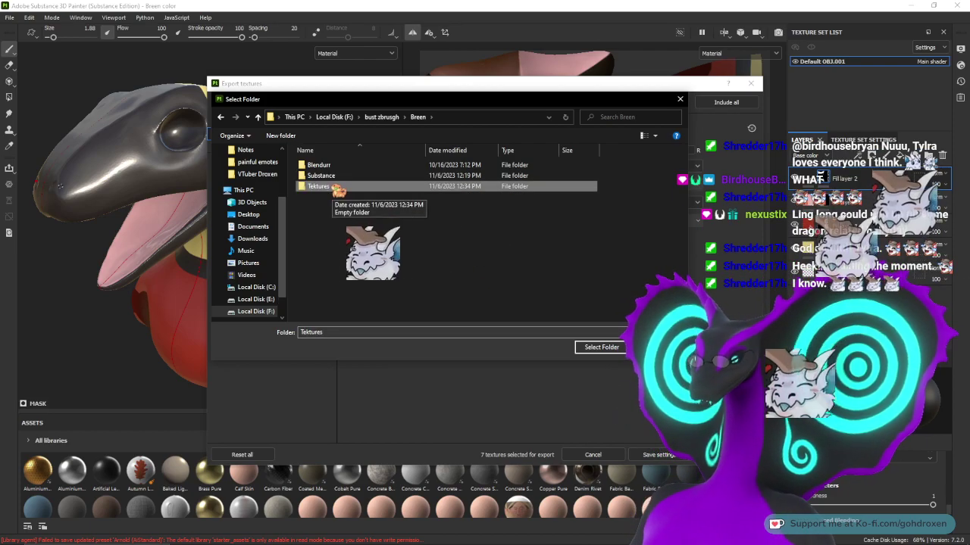
# - Rename the Tektures folder as Breen tektures and set it as the texture export's output directory
pyautogui.rightClick(338, 191)
pyautogui.click(374, 482)
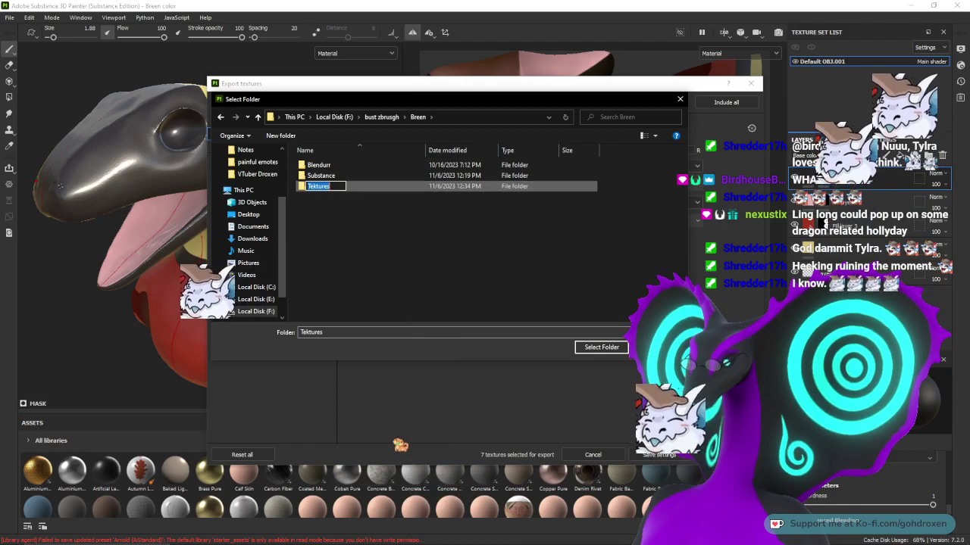
pyautogui.write('Breen t')
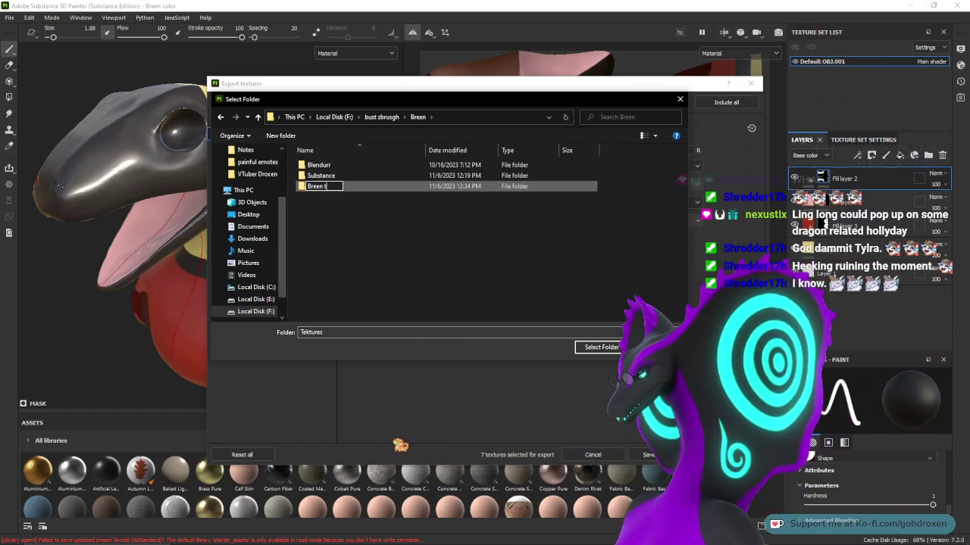
pyautogui.write('ektures')
pyautogui.press('Return')
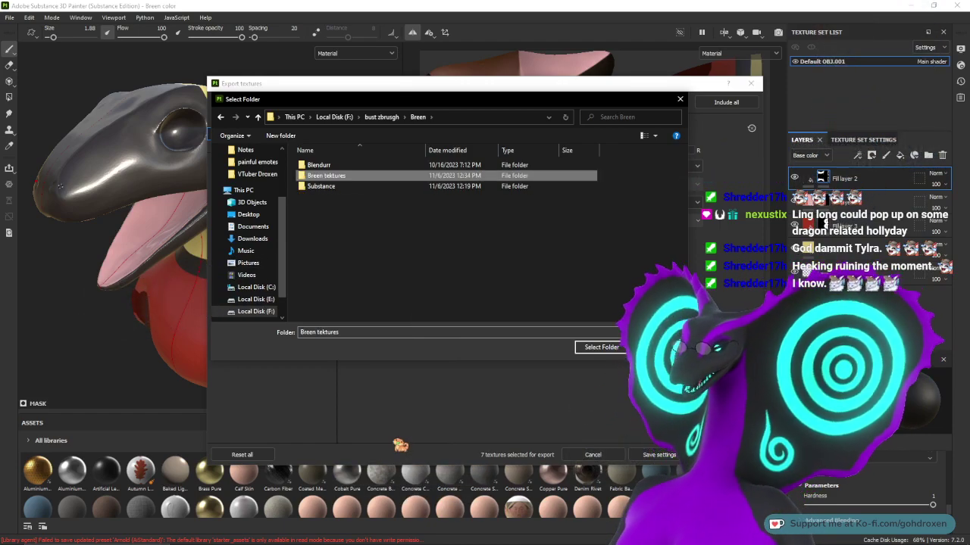
pyautogui.press('Return')
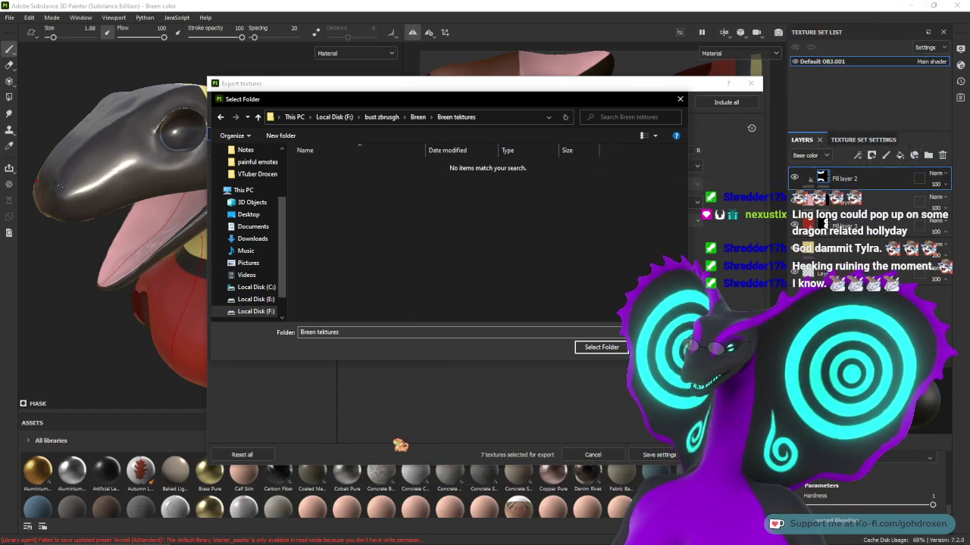
pyautogui.click(595, 348)
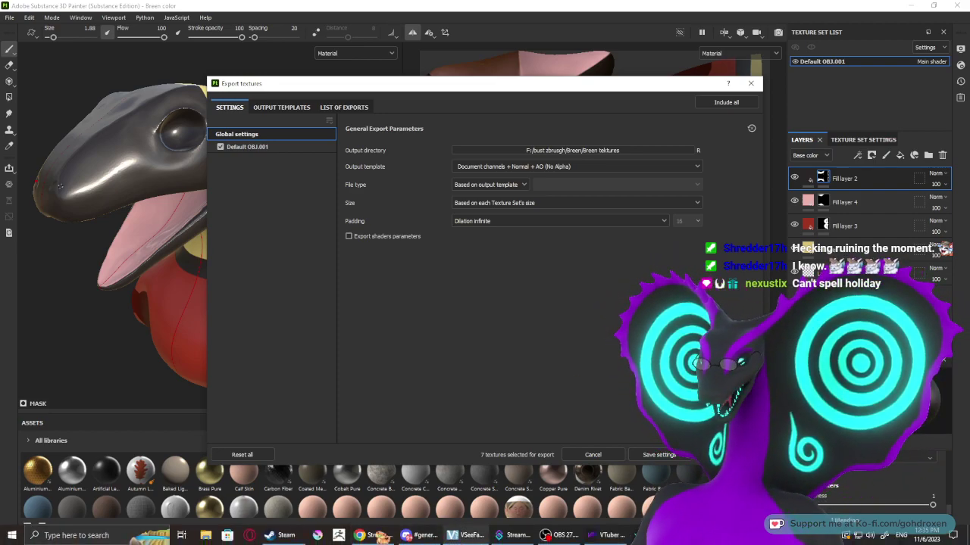
# - Switch to Chrome and look up "dragon appreciation day" on Google
pyautogui.click(371, 535)
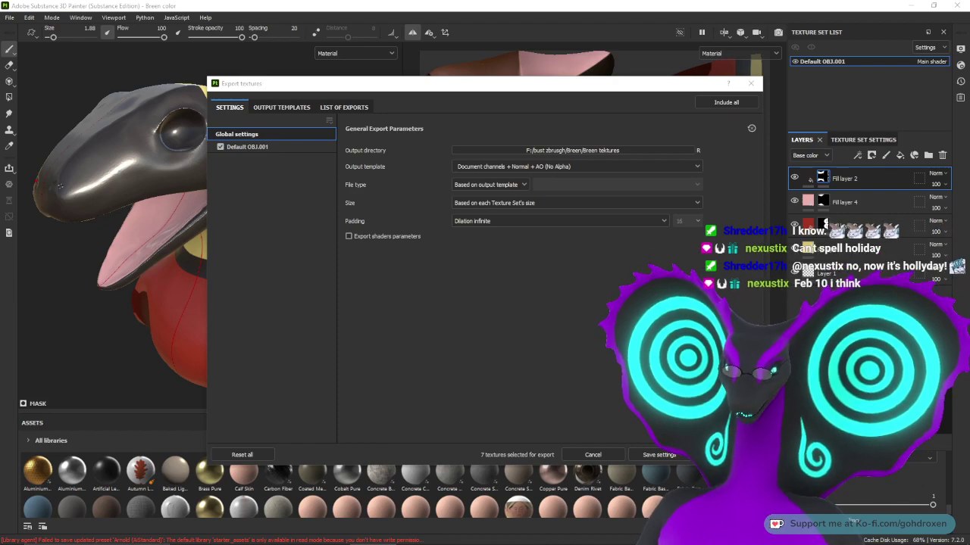
pyautogui.moveTo(969, 273); pyautogui.dragTo(470, 0)
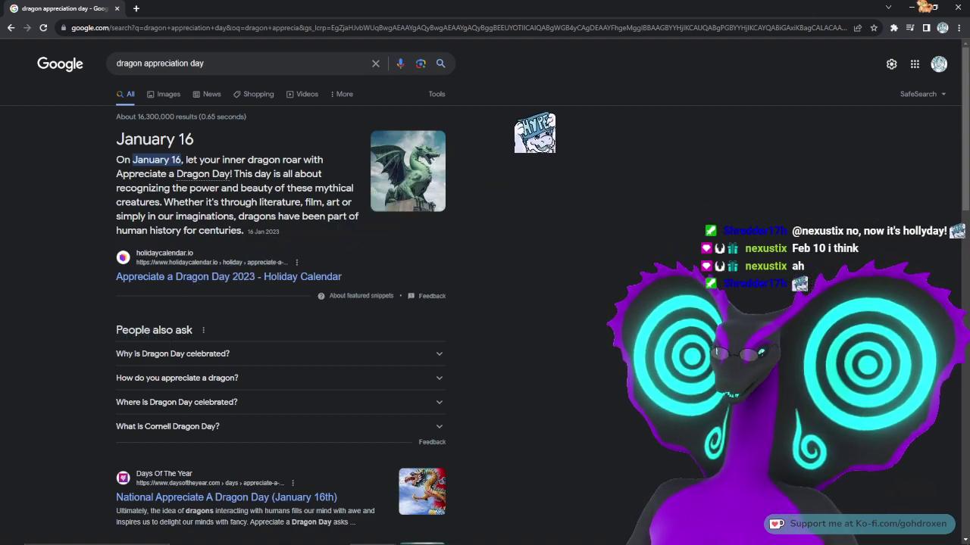
# - Return to Substance 3D Painter, export the head's textures to the Breen tektures folder, and close the export dialog
pyautogui.click(966, 3)
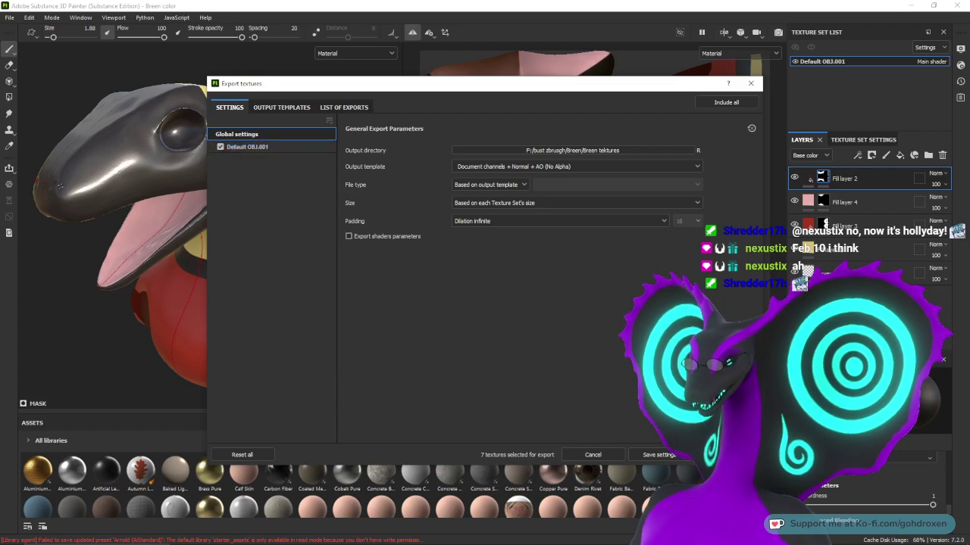
pyautogui.click(725, 455)
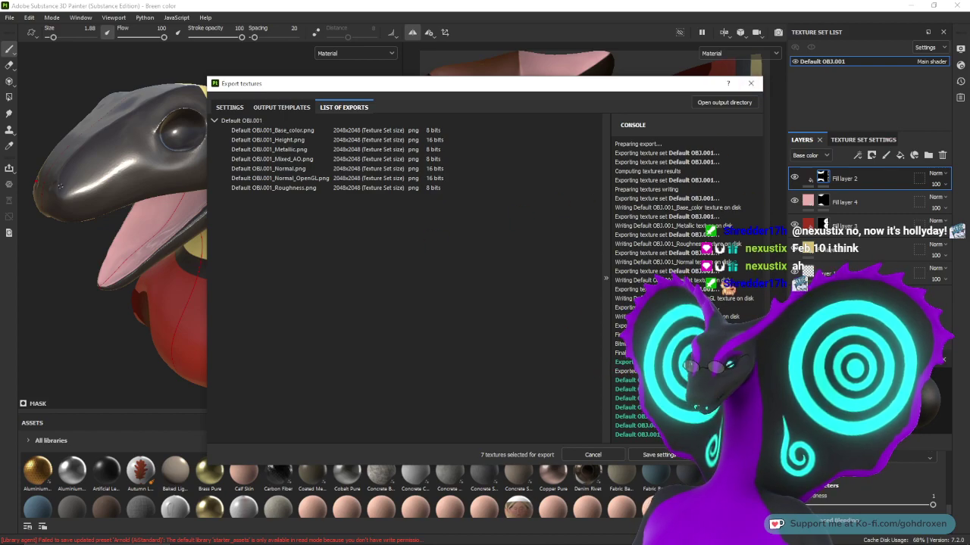
pyautogui.click(595, 455)
pyautogui.click(910, 5)
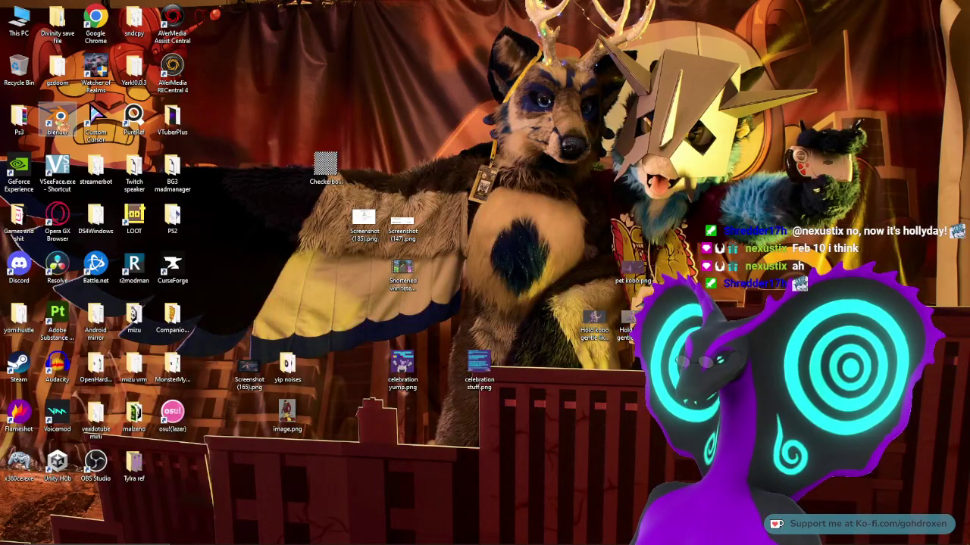
# - Launch Blender and open I need help 2.blend from the Blendurr folder in F:\bust zbrusgh\Breen
pyautogui.doubleClick(58, 120)
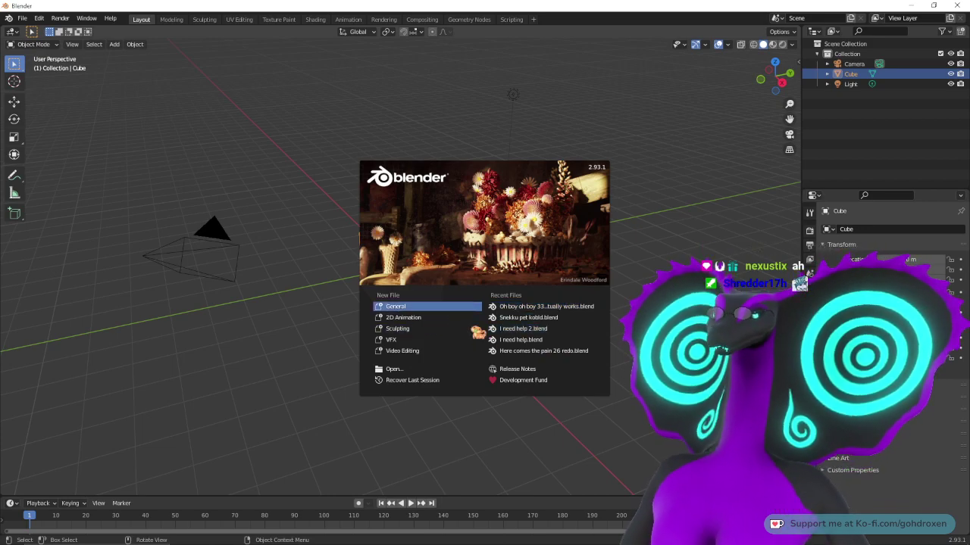
pyautogui.click(421, 370)
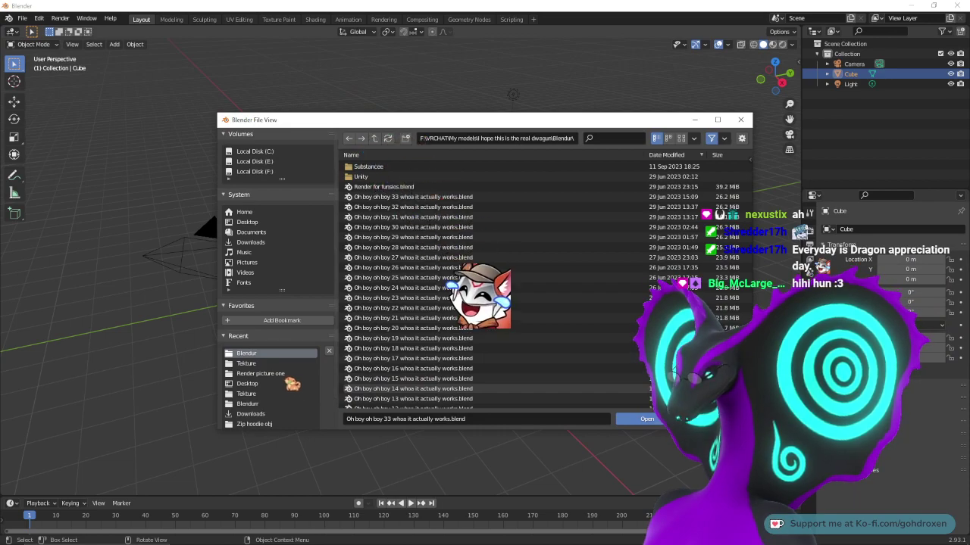
pyautogui.scroll(-1, 276, 280)
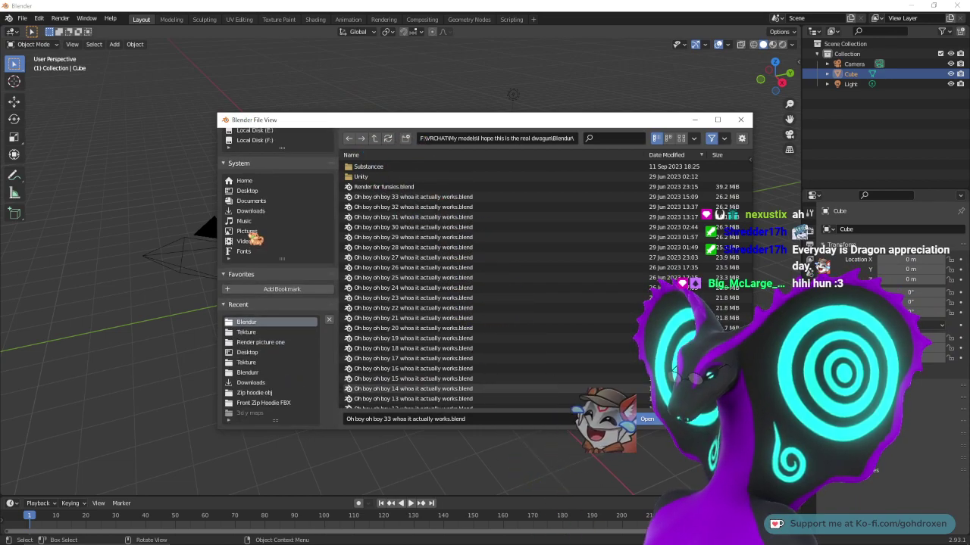
pyautogui.scroll(1, 258, 235)
pyautogui.click(265, 172)
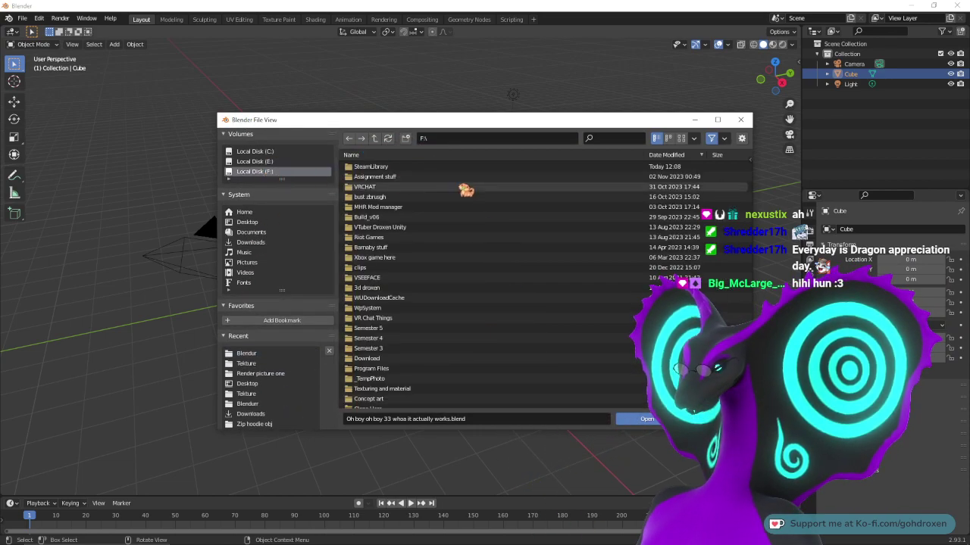
pyautogui.doubleClick(391, 196)
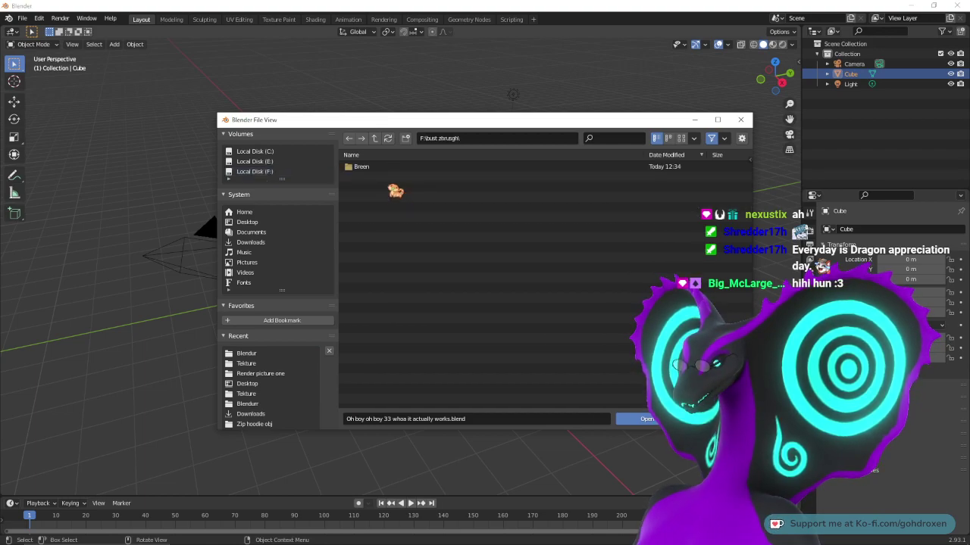
pyautogui.click(389, 167)
pyautogui.doubleClick(393, 168)
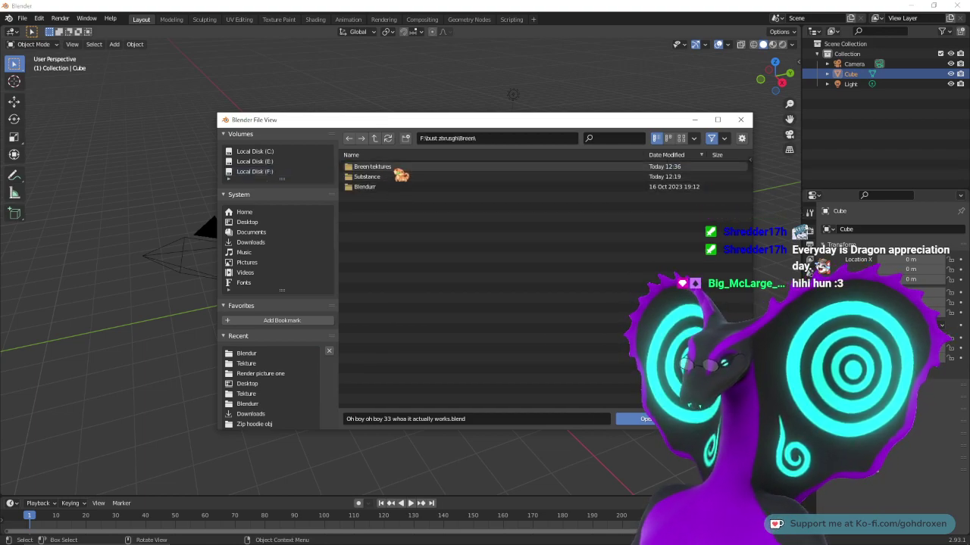
pyautogui.doubleClick(392, 186)
pyautogui.click(396, 166)
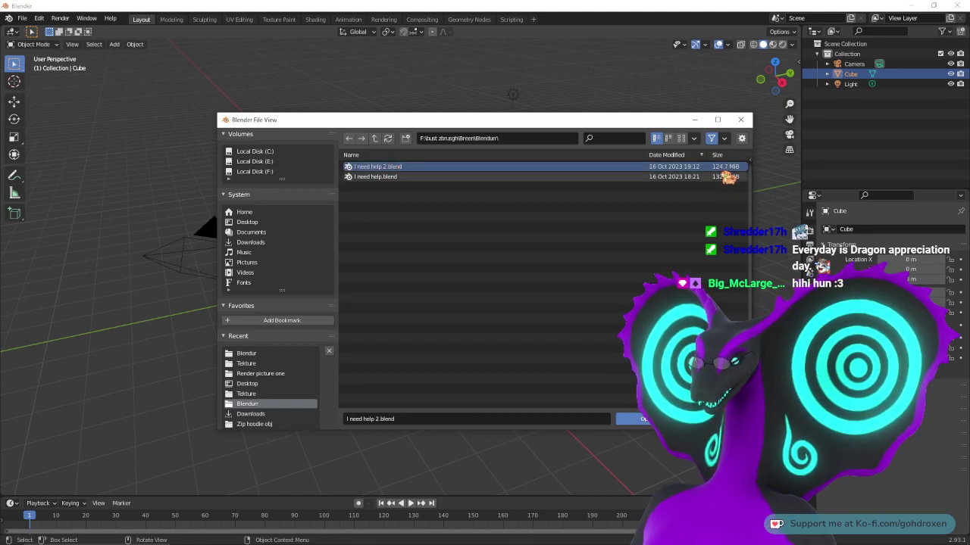
pyautogui.click(638, 419)
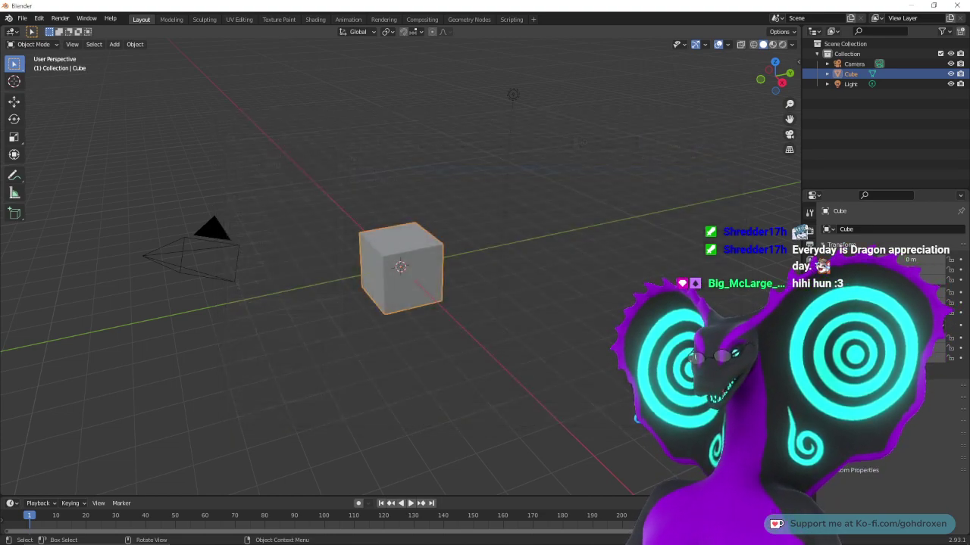
pyautogui.hotkey('ctrl', 's')
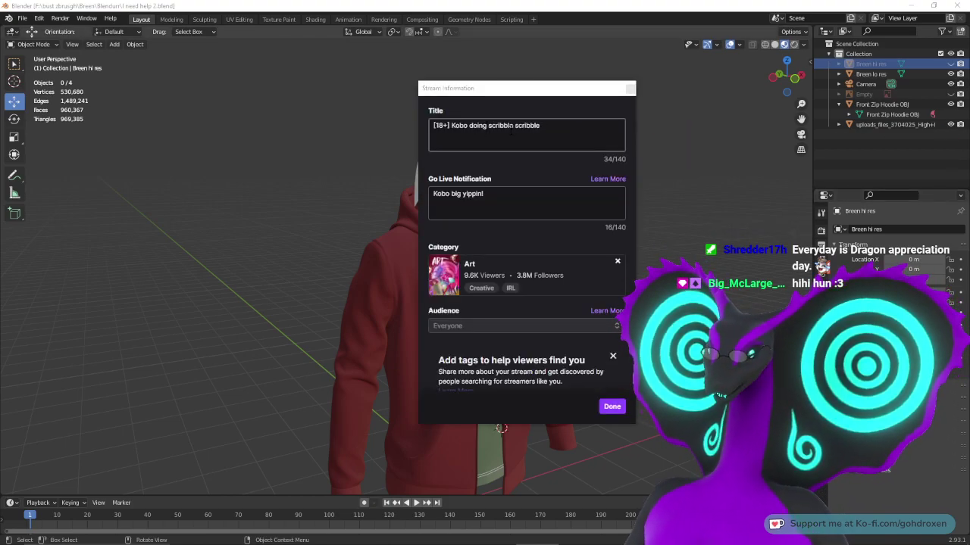
# - Change the stream title to "[18+] Kobo ran away from scribble scribble", save it, and close the stream information window
pyautogui.moveTo(468, 128); pyautogui.dragTo(463, 127)
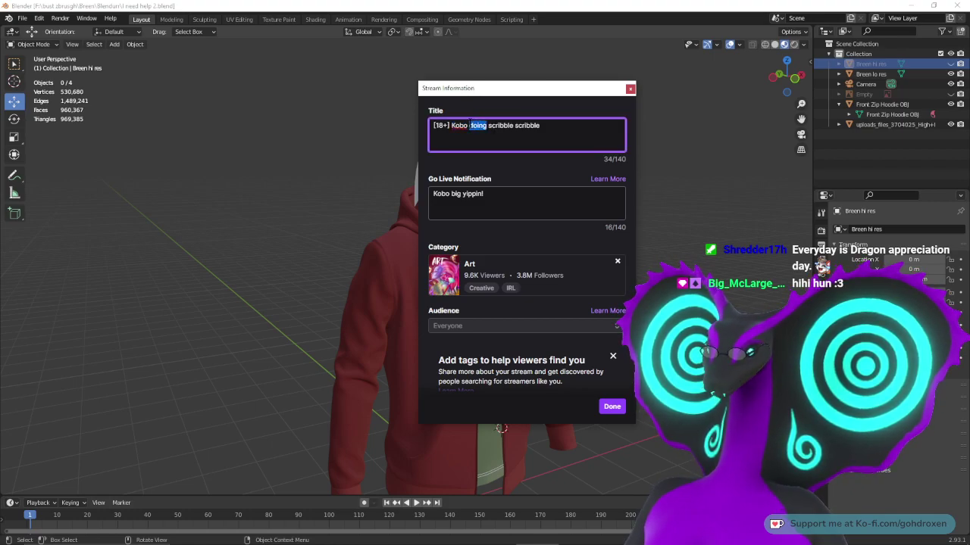
pyautogui.write('ran ')
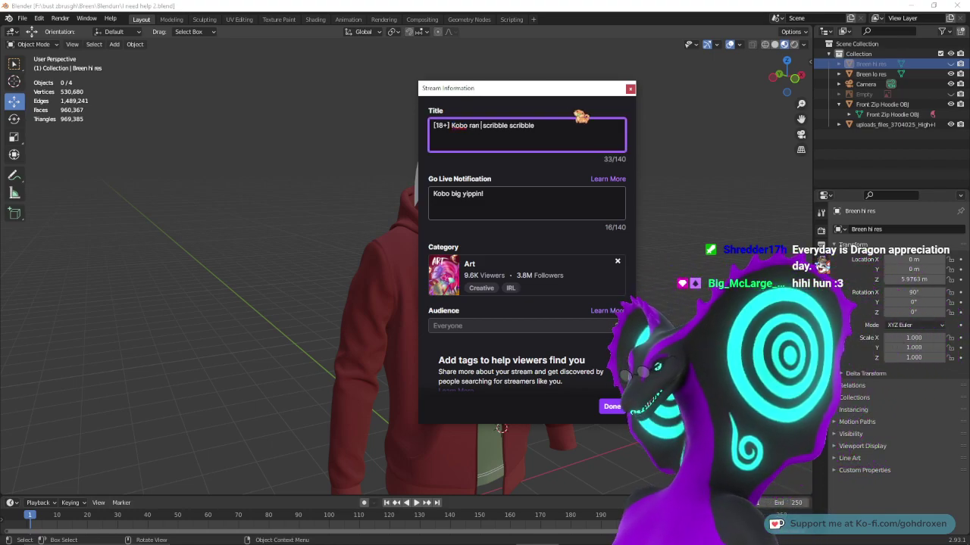
pyautogui.write('away from')
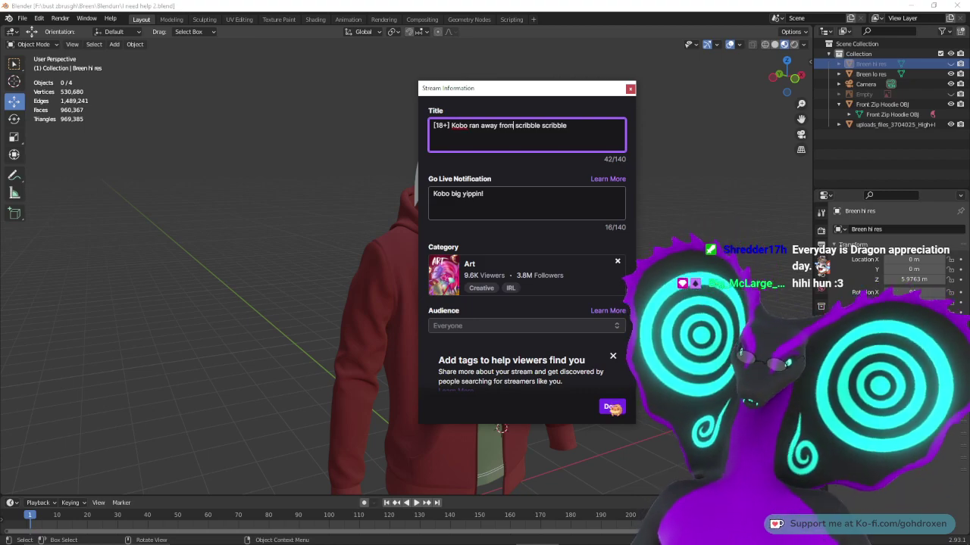
pyautogui.click(611, 406)
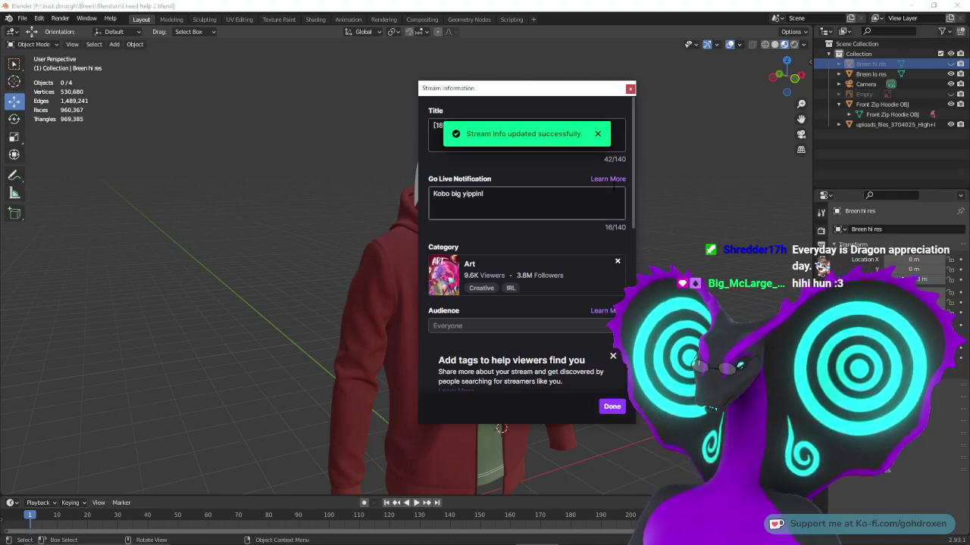
pyautogui.click(629, 88)
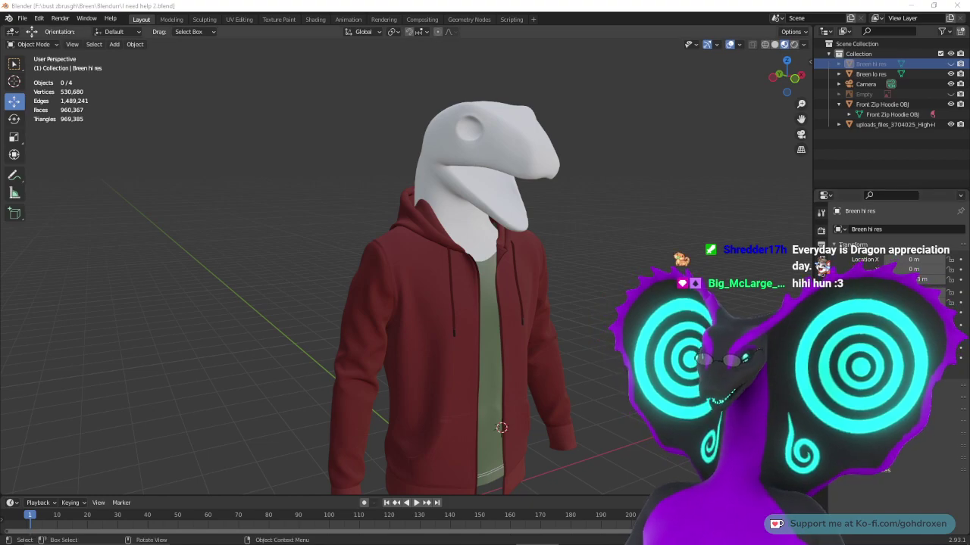
# - Switch to the Shading workspace and select the Breen lo res head, bringing its Principled BSDF node into view
pyautogui.click(315, 19)
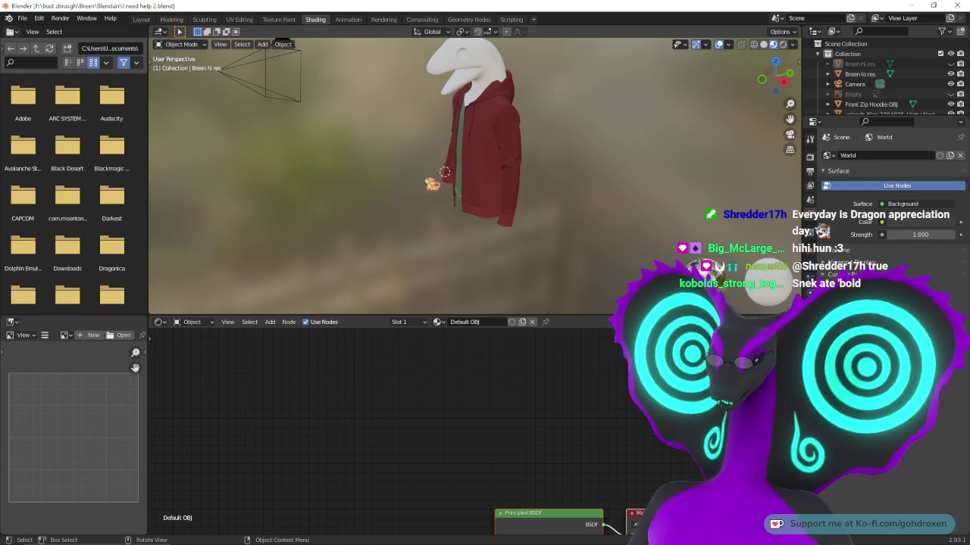
pyautogui.moveTo(444, 184); pyautogui.dragTo(583, 214, button='middle')
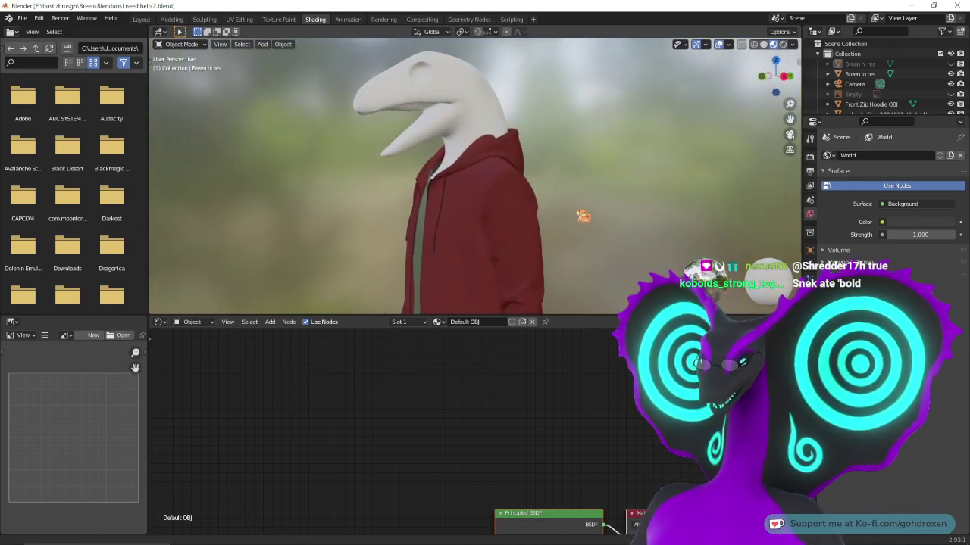
pyautogui.scroll(4, 581, 215)
pyautogui.scroll(-5, 581, 222)
pyautogui.scroll(-1, 597, 201)
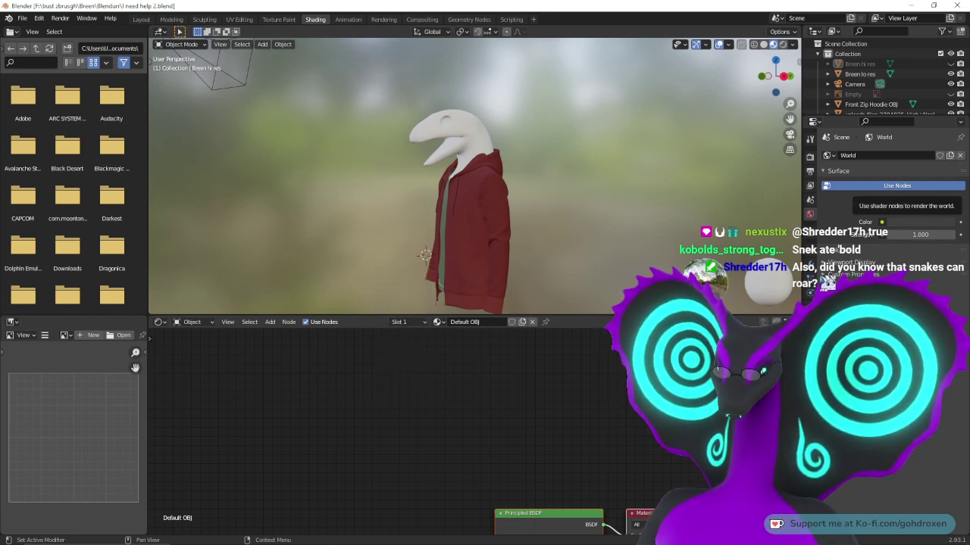
pyautogui.click(896, 185)
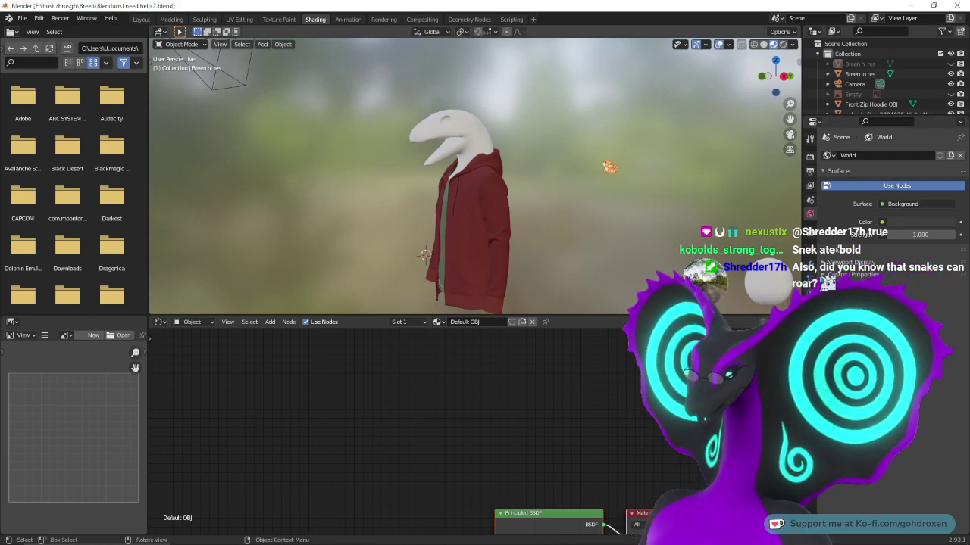
pyautogui.click(474, 142)
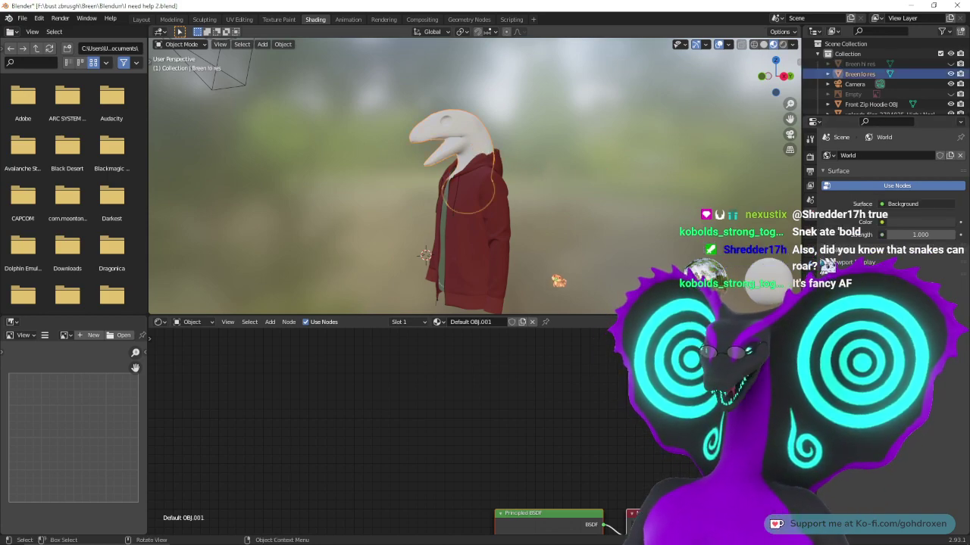
pyautogui.moveTo(540, 459); pyautogui.dragTo(506, 494, button='middle')
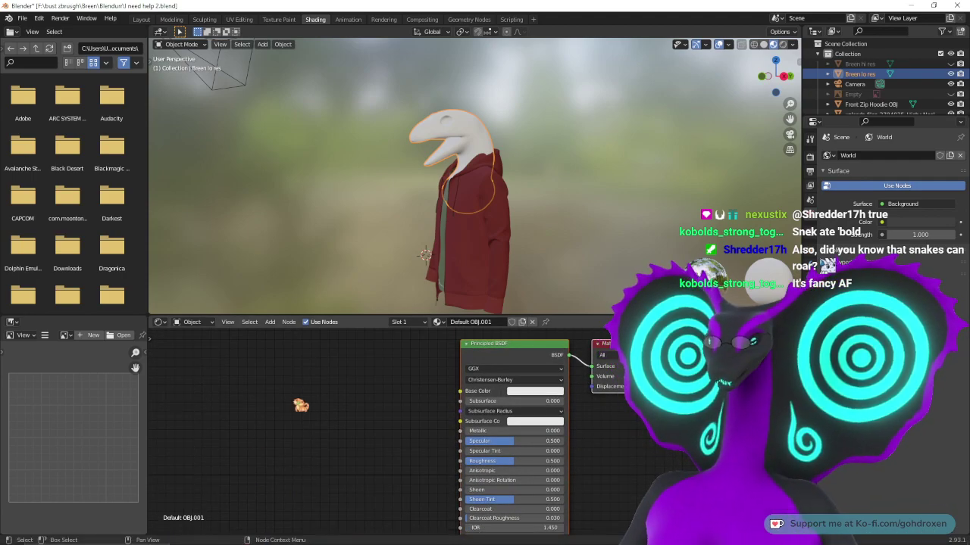
# - Add an Image Texture node beside the Principled BSDF in the head's material
pyautogui.rightClick(282, 403)
pyautogui.click(271, 322)
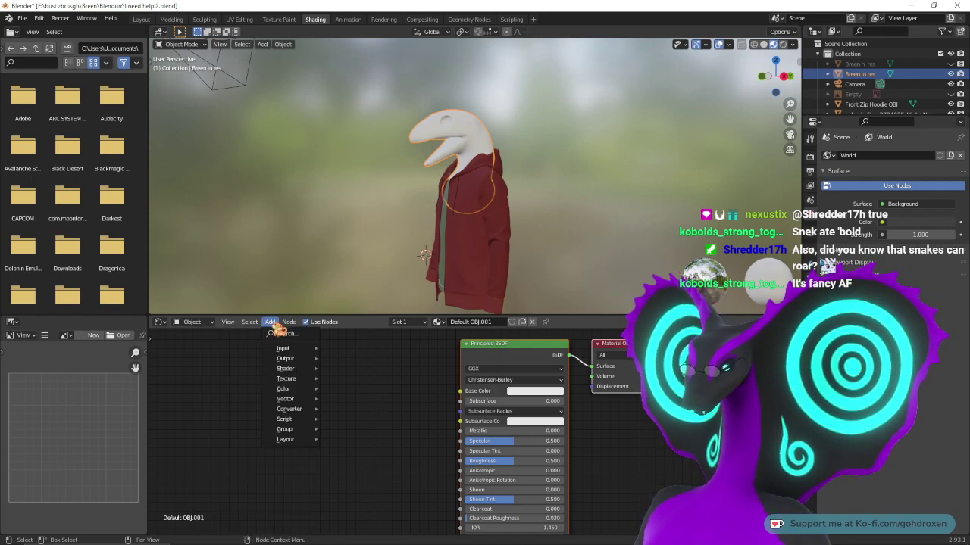
pyautogui.moveTo(296, 379)
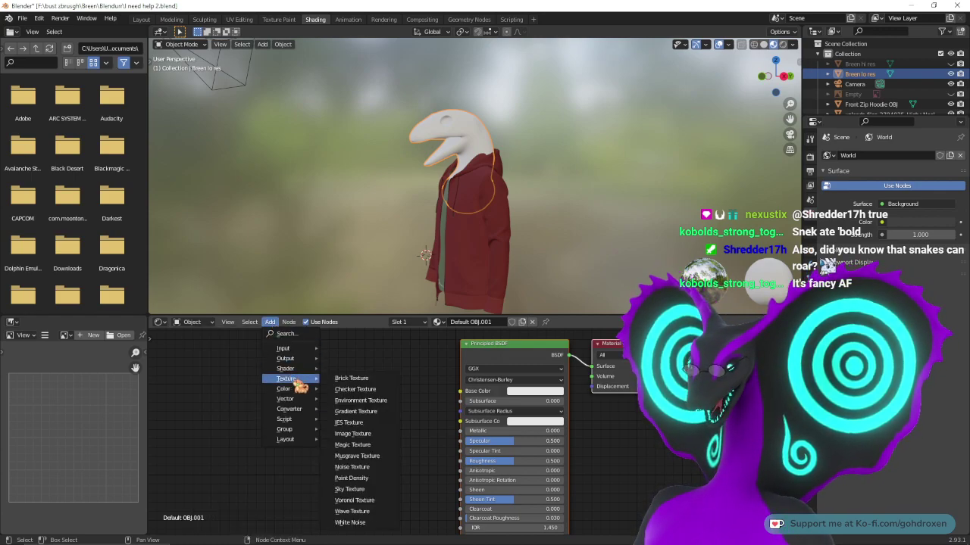
pyautogui.click(356, 433)
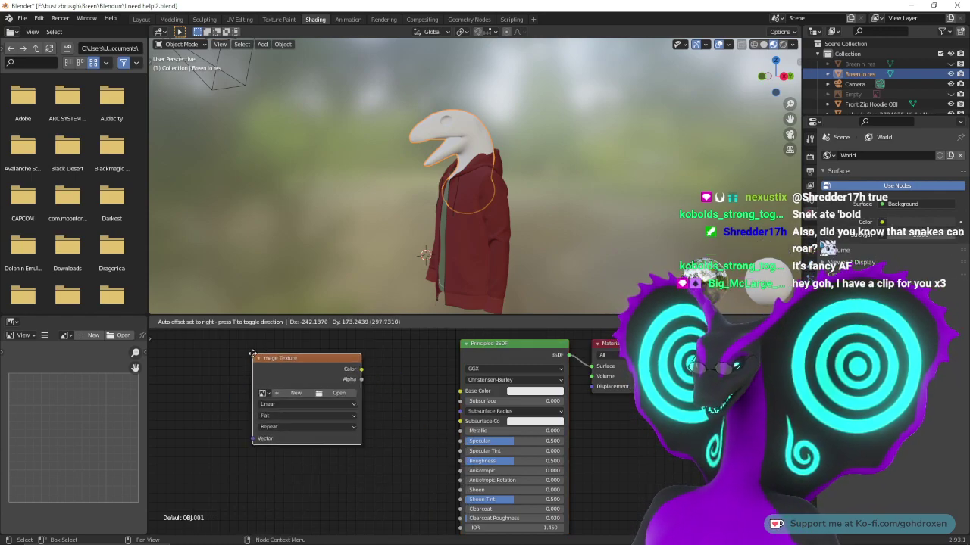
pyautogui.click(251, 353)
# - Load Default OBJ.001_Base_color.png from the Breen tektures folder on Local Disk (F:) into the Image Texture node
pyautogui.click(294, 393)
pyautogui.click(398, 393)
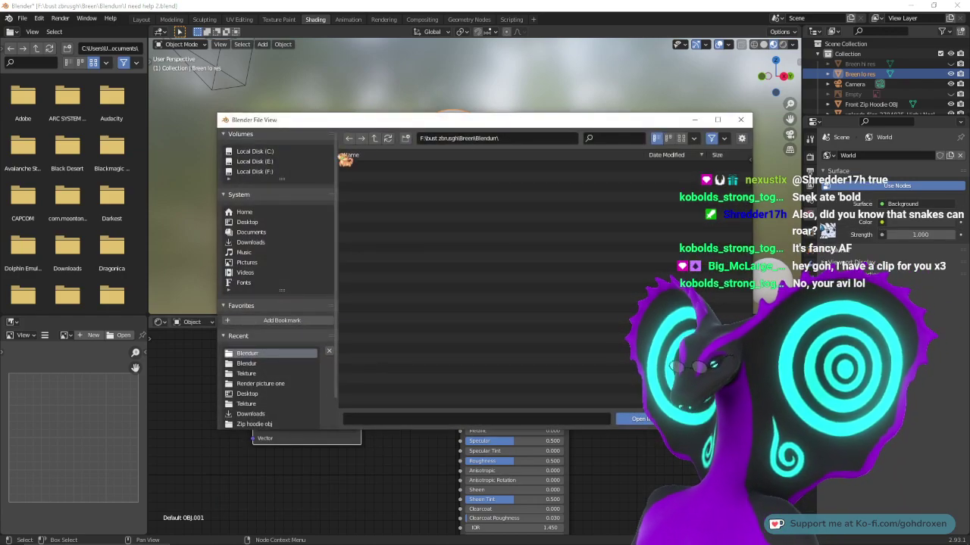
pyautogui.scroll(-2, 269, 402)
pyautogui.scroll(2, 269, 400)
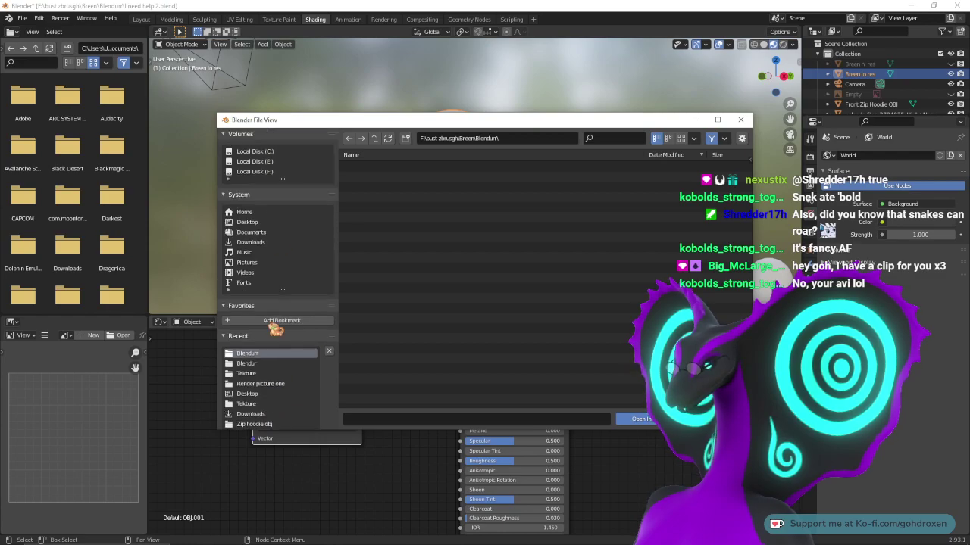
pyautogui.click(269, 173)
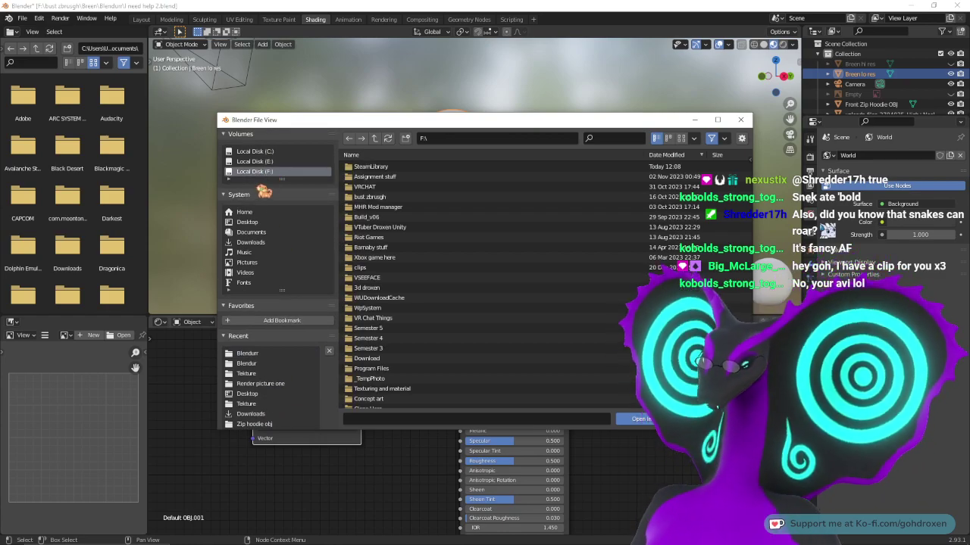
pyautogui.doubleClick(428, 197)
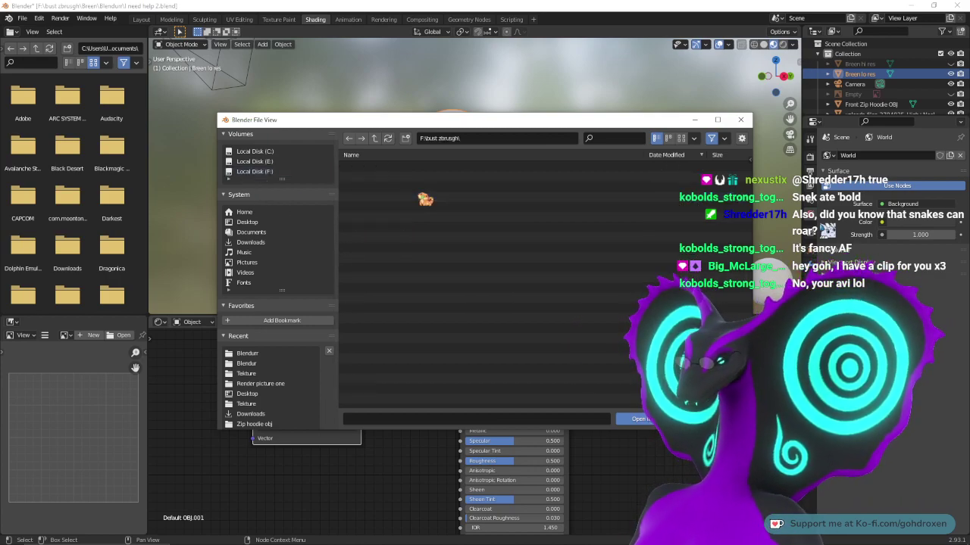
pyautogui.doubleClick(413, 166)
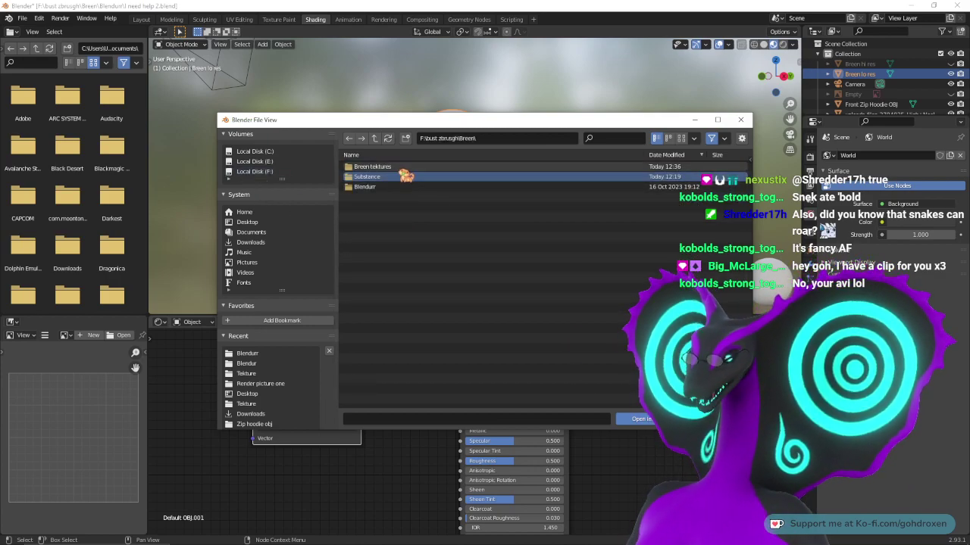
pyautogui.doubleClick(405, 175)
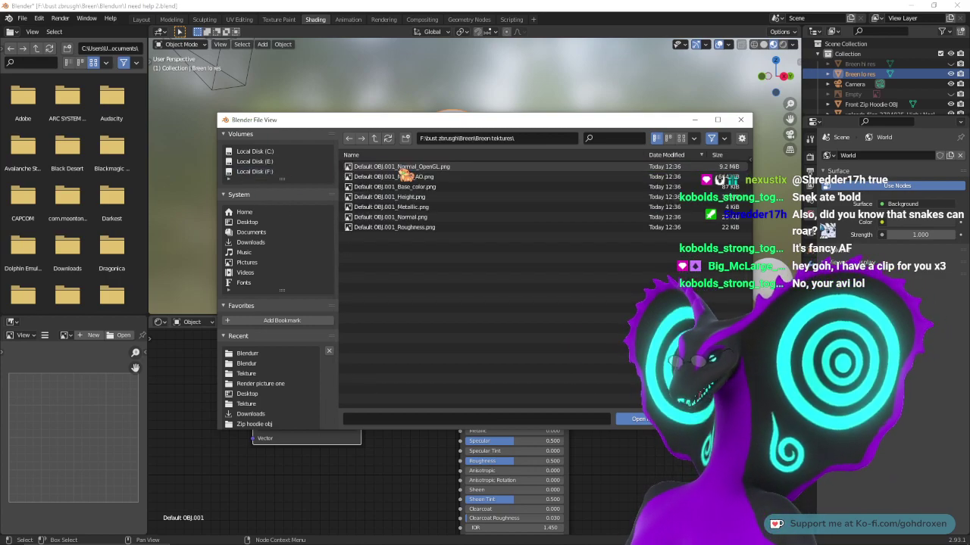
pyautogui.click(451, 187)
pyautogui.click(642, 419)
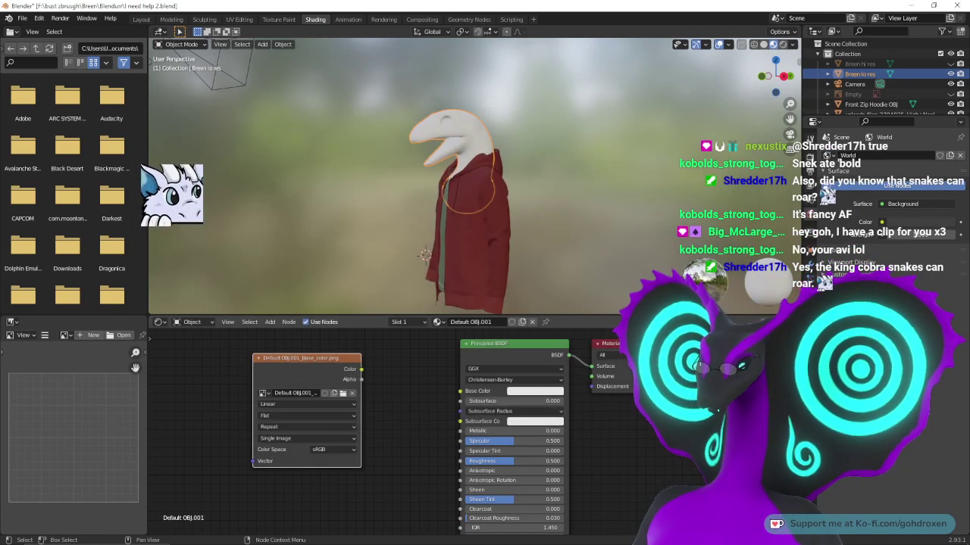
# - Connect the base color image's Color output to the Principled BSDF's Base Color and return to the Layout workspace
pyautogui.moveTo(361, 369); pyautogui.dragTo(459, 391)
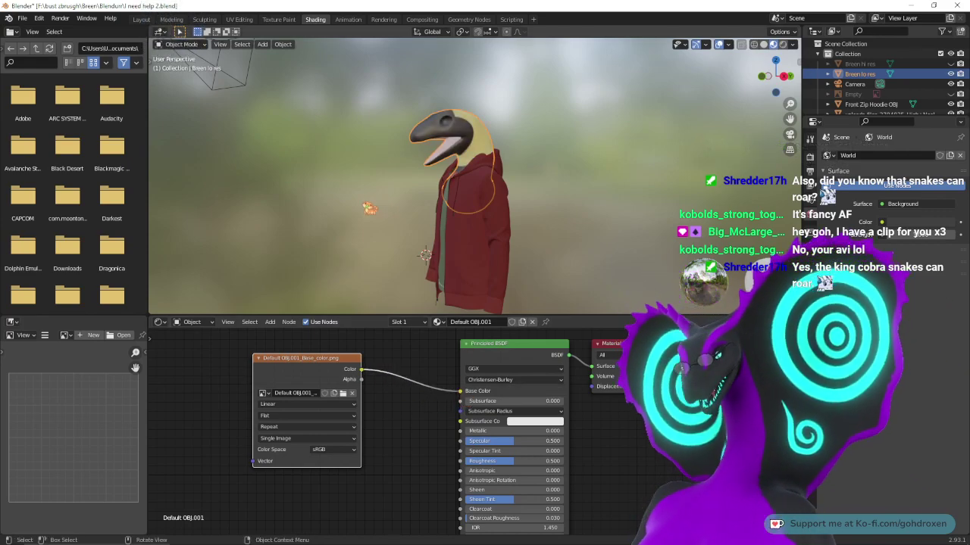
pyautogui.click(141, 19)
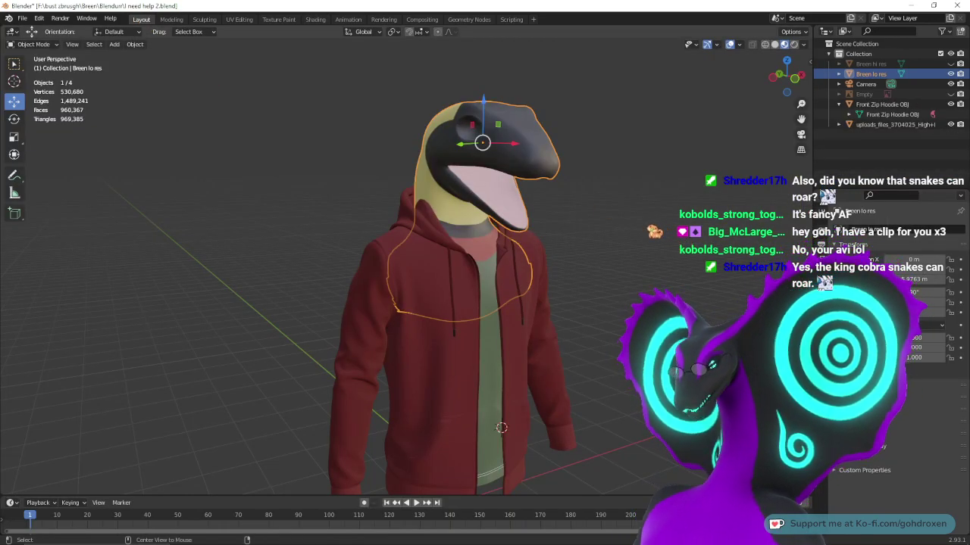
# - Temporarily hide the hoodie and T-shirt to inspect the textured bust alone, and show both garments again
pyautogui.keyDown('alt'); pyautogui.moveTo(654, 232); pyautogui.dragTo(631, 236, button='middle'); pyautogui.keyUp('alt')
pyautogui.moveTo(503, 249); pyautogui.dragTo(560, 257, button='middle')
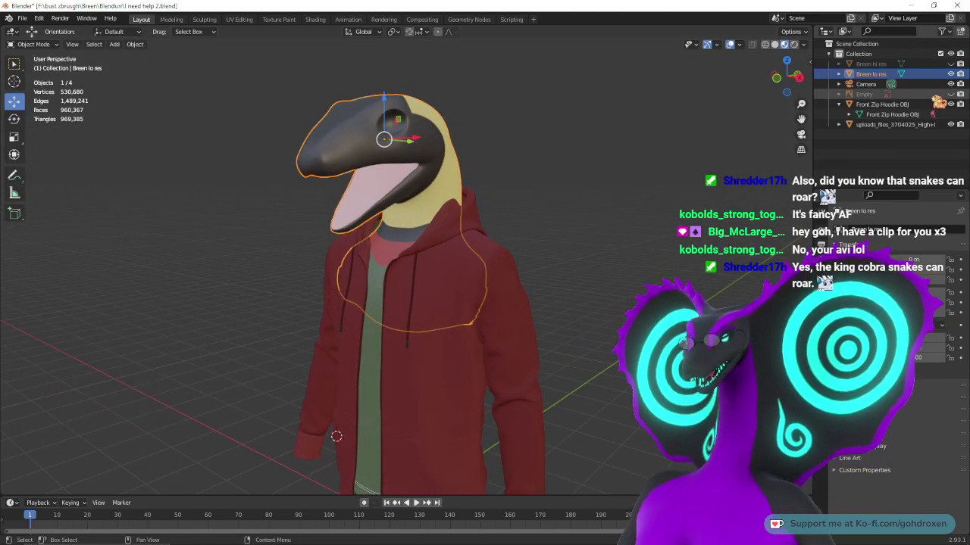
pyautogui.click(951, 104)
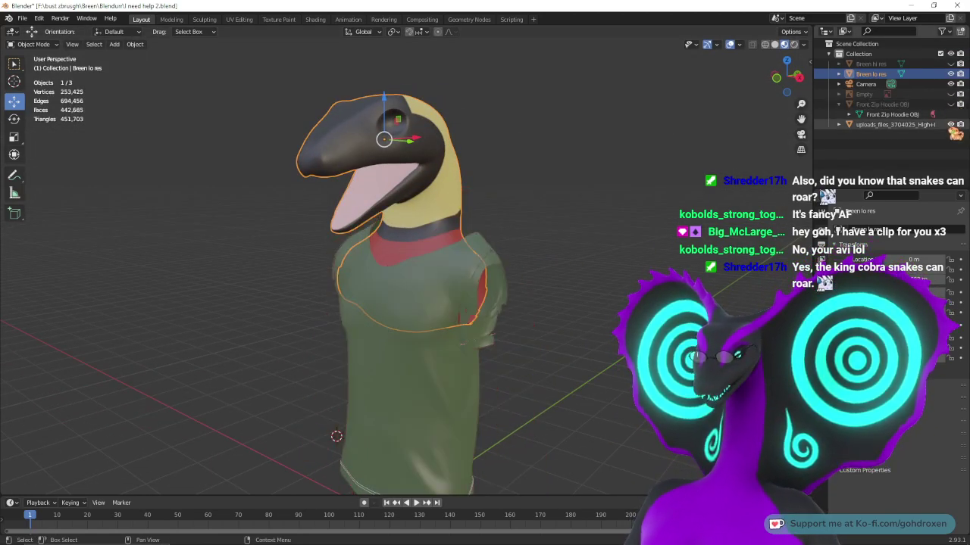
pyautogui.click(950, 124)
pyautogui.moveTo(667, 234); pyautogui.dragTo(681, 281, button='middle')
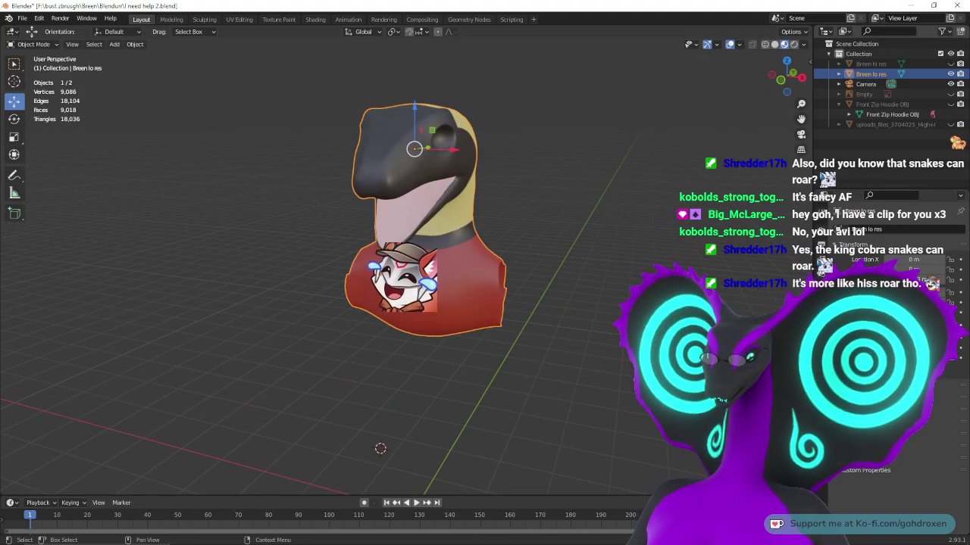
pyautogui.click(951, 124)
pyautogui.click(951, 103)
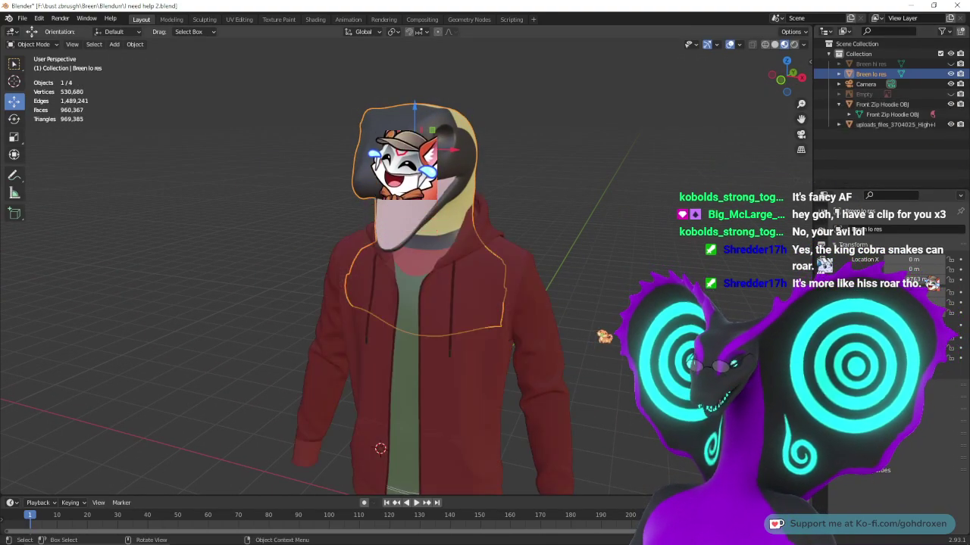
# - Examine the textured head's fit and proportions on the hoodie from the front, back and both sides, close up and at full figure
pyautogui.moveTo(606, 265)
pyautogui.mouseDown(button='middle')
pyautogui.moveTo(625, 241)
pyautogui.moveTo(580, 230)
pyautogui.moveTo(604, 248)
pyautogui.mouseUp(button='middle')
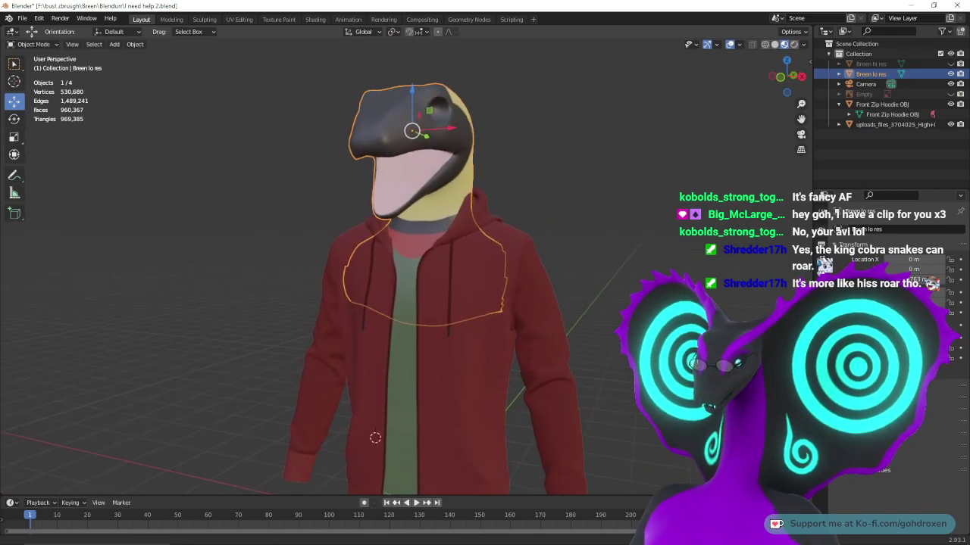
pyautogui.moveTo(641, 284); pyautogui.dragTo(672, 268, button='middle')
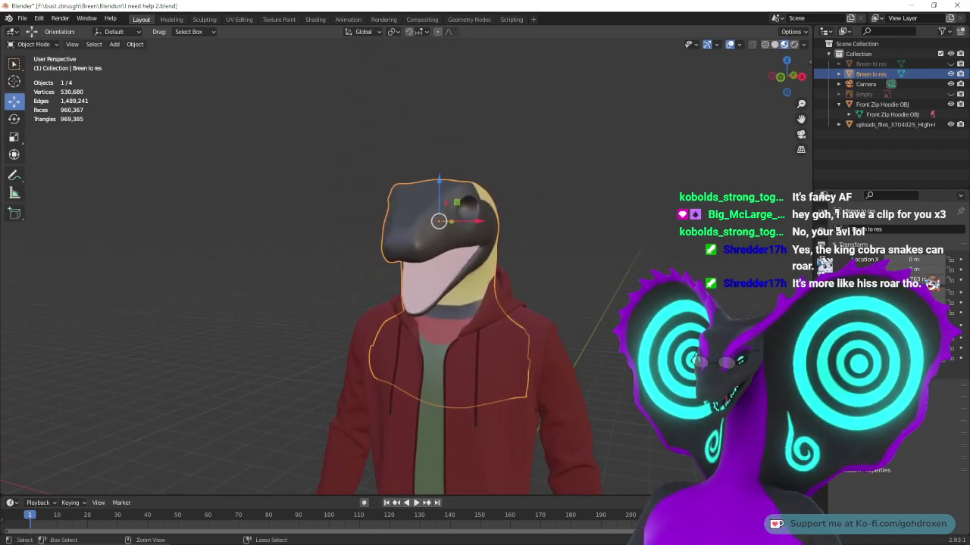
pyautogui.keyDown('ctrl'); pyautogui.moveTo(591, 303); pyautogui.dragTo(447, 296, button='middle'); pyautogui.keyUp('ctrl')
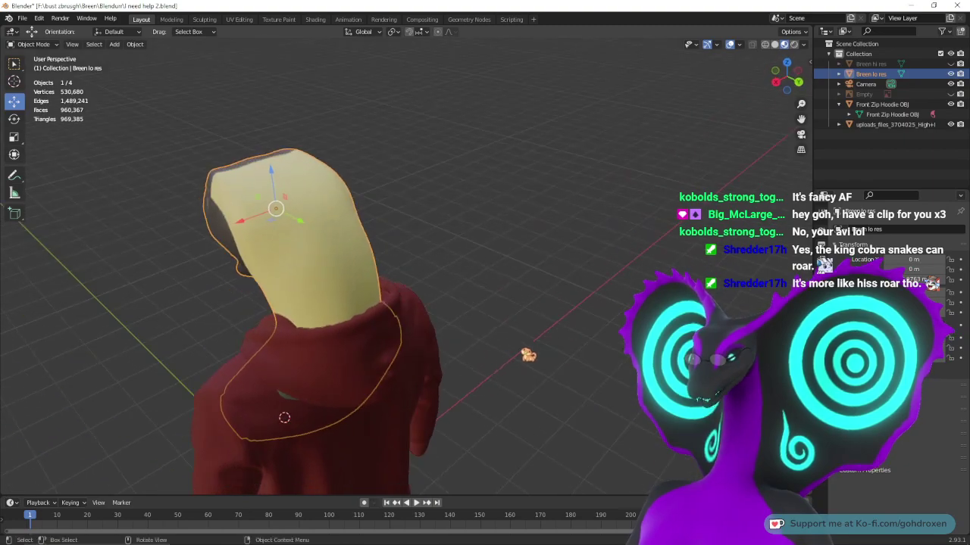
pyautogui.moveTo(746, 260); pyautogui.dragTo(708, 263, button='middle')
pyautogui.moveTo(379, 284); pyautogui.dragTo(505, 301, button='middle')
pyautogui.scroll(1, 489, 284)
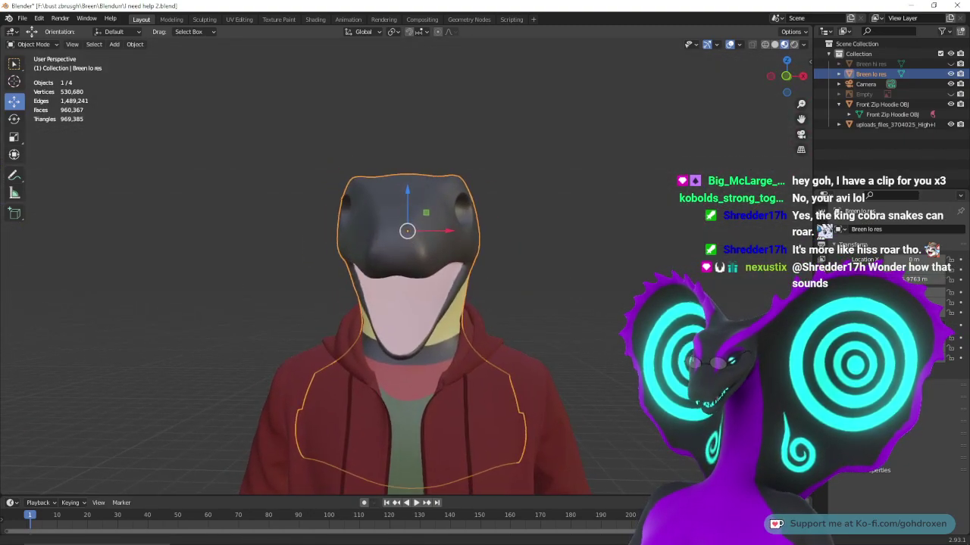
pyautogui.scroll(2, 409, 303)
pyautogui.scroll(1, 659, 334)
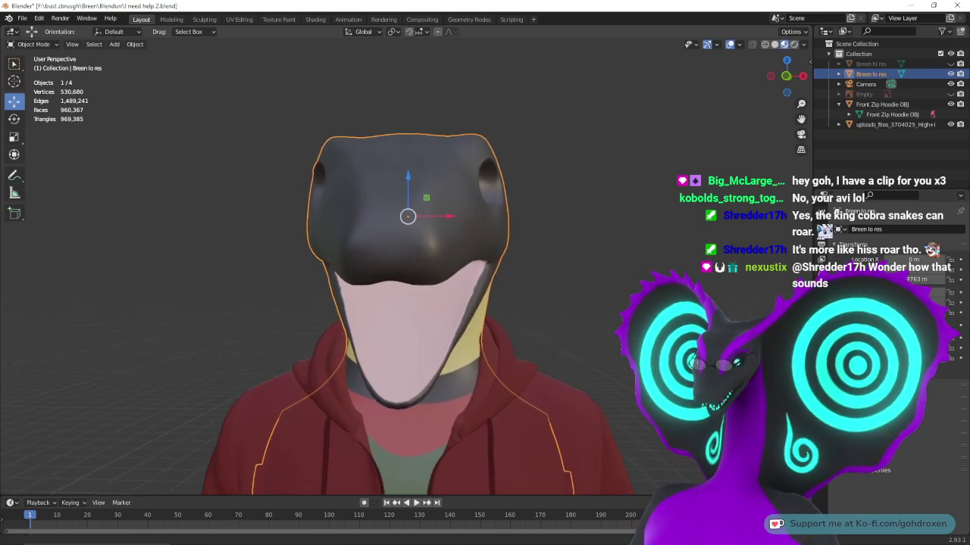
pyautogui.moveTo(667, 334); pyautogui.dragTo(597, 344, button='middle')
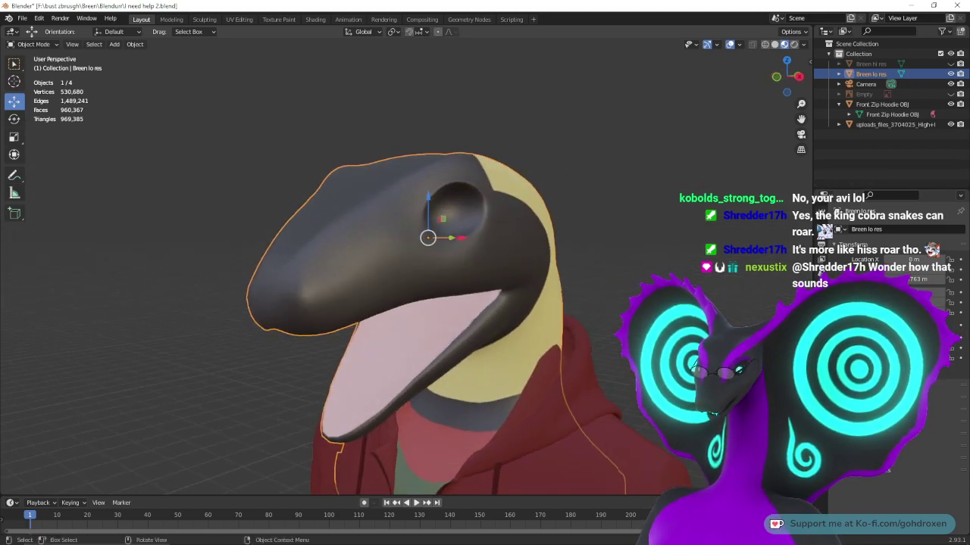
pyautogui.scroll(-3, 597, 344)
pyautogui.scroll(-4, 596, 343)
pyautogui.scroll(-14, 606, 364)
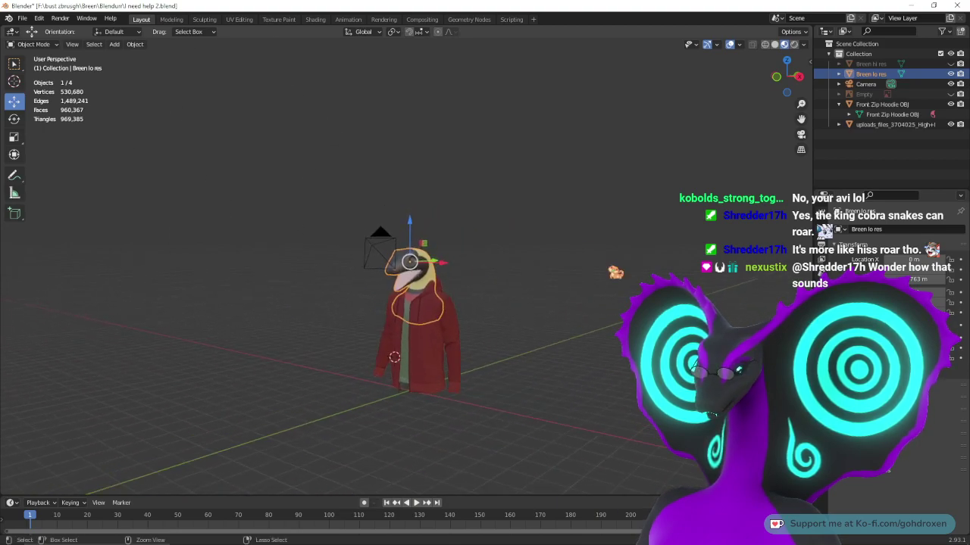
pyautogui.scroll(7, 573, 295)
pyautogui.scroll(8, 572, 295)
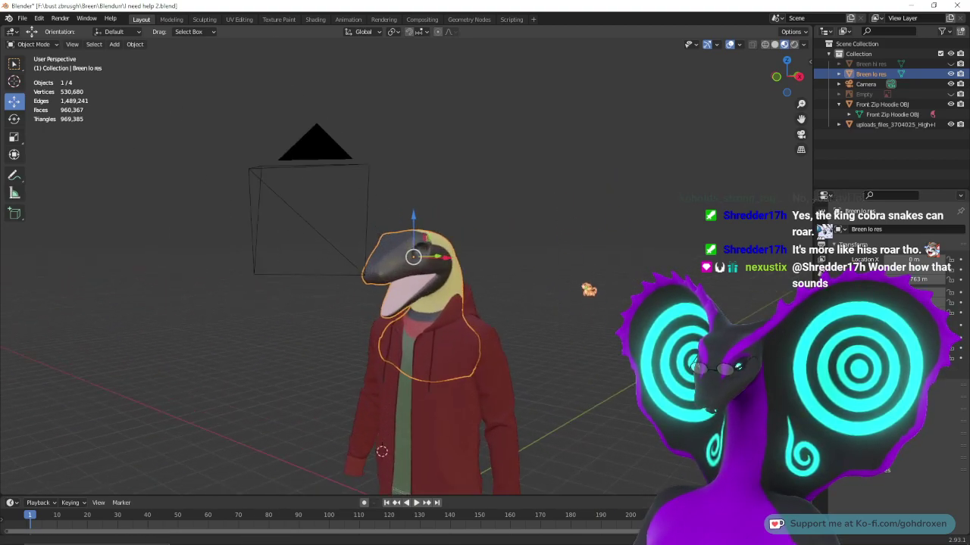
pyautogui.scroll(-2, 573, 295)
pyautogui.moveTo(573, 295)
pyautogui.mouseDown(button='middle')
pyautogui.moveTo(659, 297)
pyautogui.moveTo(585, 299)
pyautogui.mouseUp(button='middle')
pyautogui.moveTo(454, 288); pyautogui.dragTo(493, 287, button='middle')
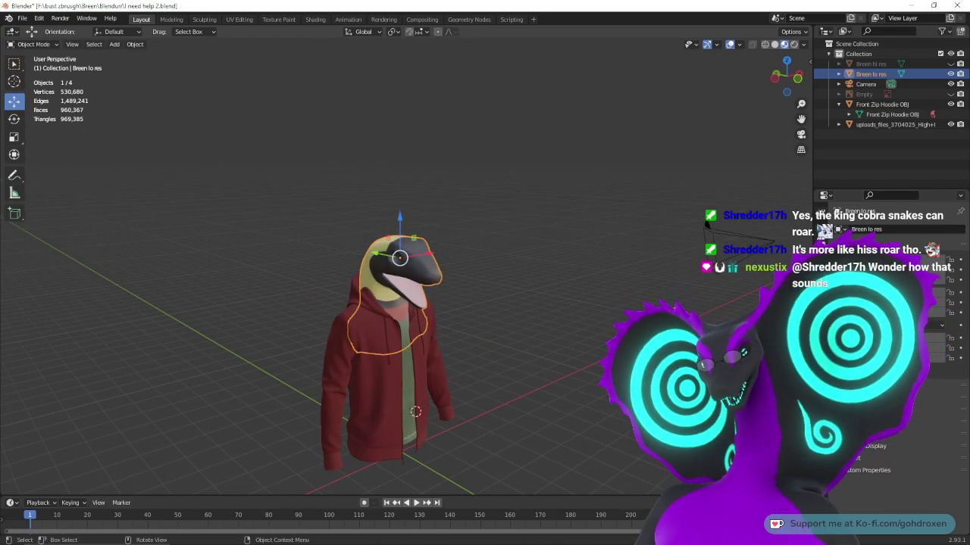
pyautogui.moveTo(561, 390); pyautogui.dragTo(527, 383, button='middle')
pyautogui.moveTo(361, 393); pyautogui.dragTo(280, 390, button='middle')
# - Scale the Breen lo res head down uniformly to about 0.98
pyautogui.moveTo(531, 288); pyautogui.dragTo(606, 325, button='middle')
pyautogui.scroll(6, 606, 325)
pyautogui.moveTo(553, 349); pyautogui.dragTo(609, 324, button='middle')
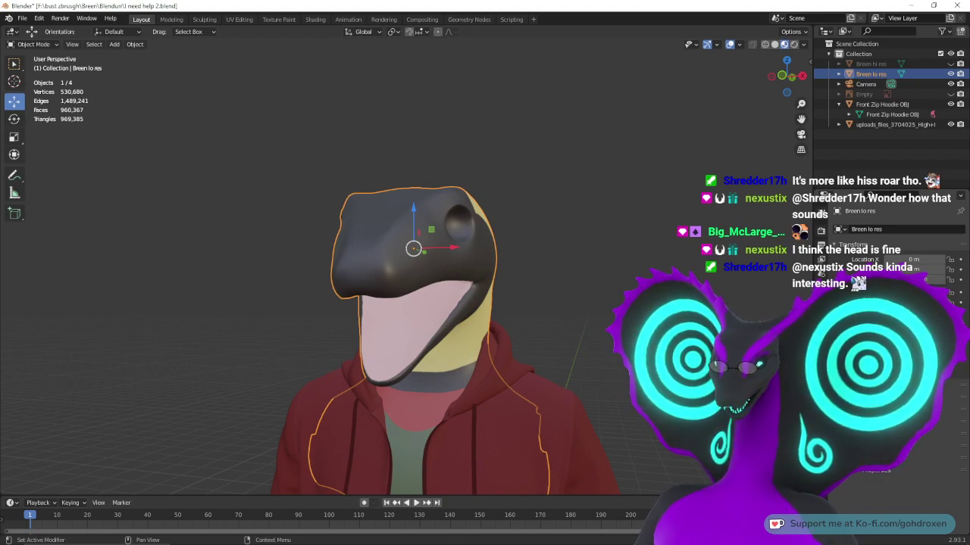
pyautogui.moveTo(454, 341); pyautogui.dragTo(530, 333, button='middle')
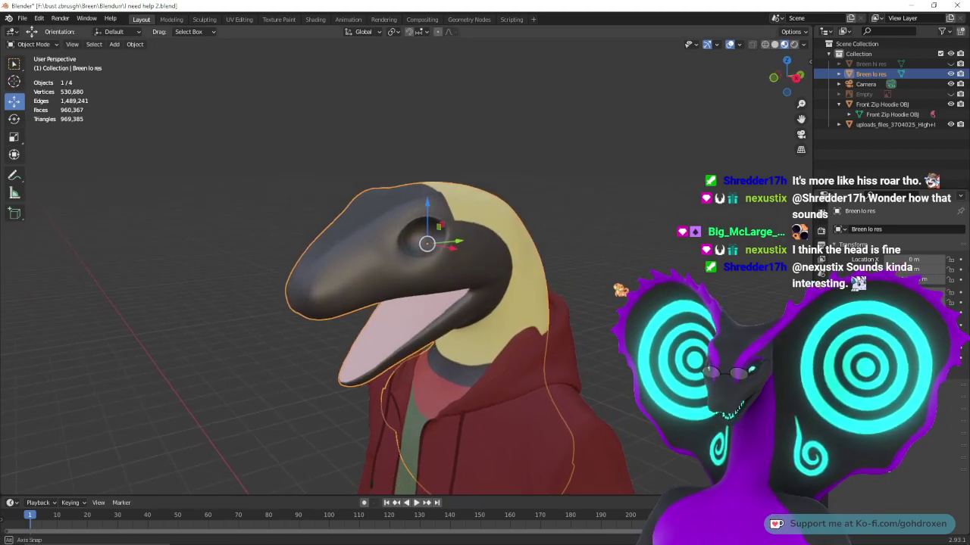
pyautogui.click(14, 137)
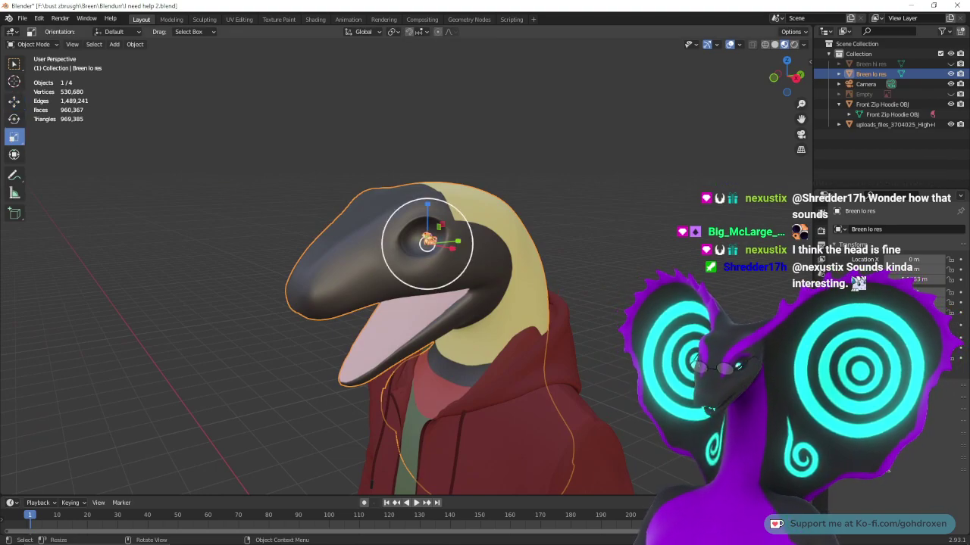
pyautogui.press('s')
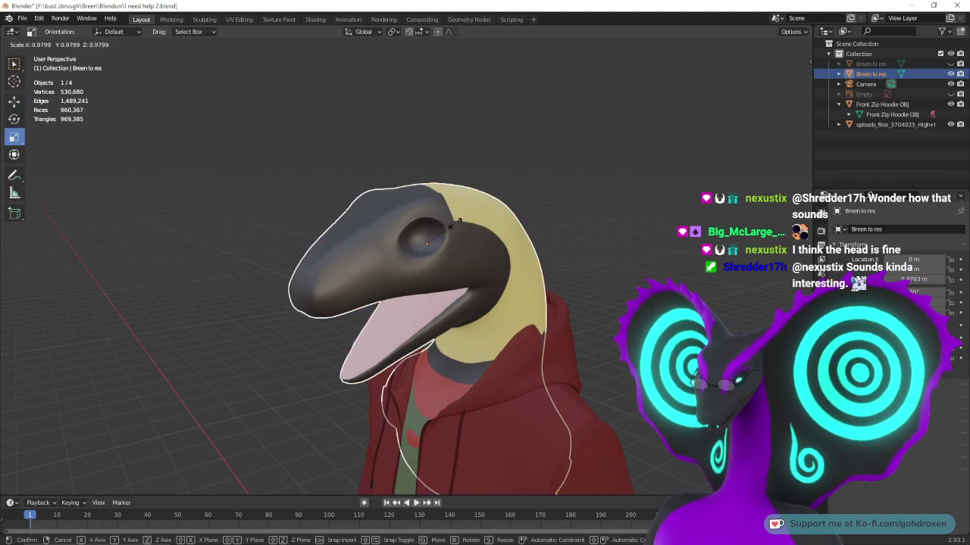
pyautogui.moveTo(455, 223); pyautogui.dragTo(453, 225)
# - Select the high-neck T-shirt inside the hoodie's open neckline
pyautogui.moveTo(601, 275); pyautogui.dragTo(701, 272, button='middle')
pyautogui.scroll(3, 407, 303)
pyautogui.keyDown('shift'); pyautogui.moveTo(410, 303); pyautogui.dragTo(456, 56, button='middle'); pyautogui.keyUp('shift')
pyautogui.scroll(6, 628, 287)
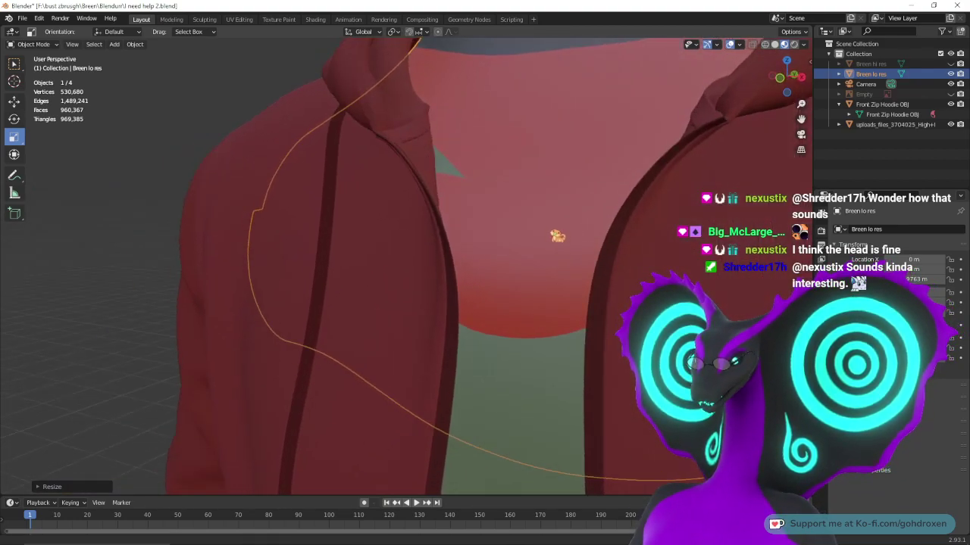
pyautogui.scroll(-2, 545, 325)
pyautogui.click(603, 298)
pyautogui.moveTo(604, 298); pyautogui.dragTo(653, 279, button='middle')
pyautogui.scroll(-4, 663, 250)
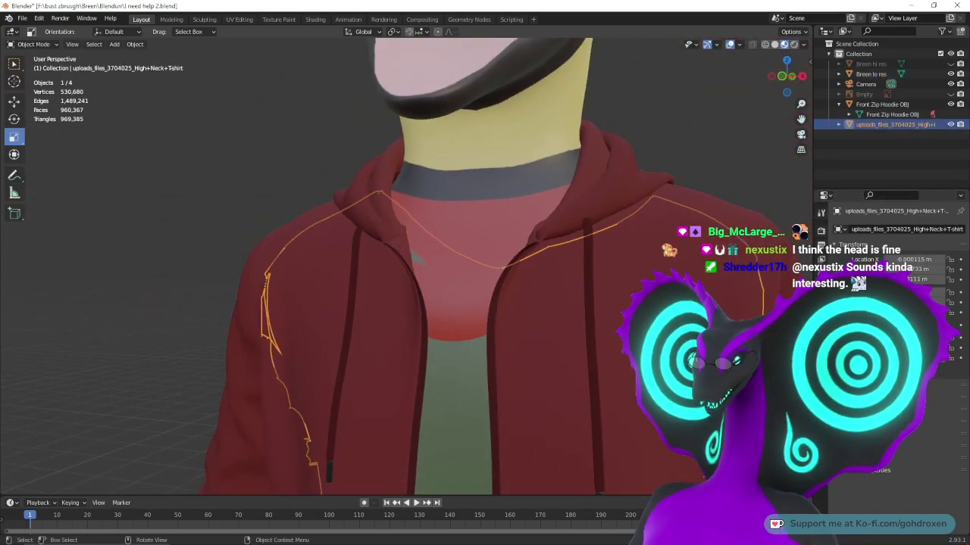
# - Toggle the T-shirt's visibility to compare the neckline, and hide the hoodie with the T-shirt left visible and selected
pyautogui.click(952, 133)
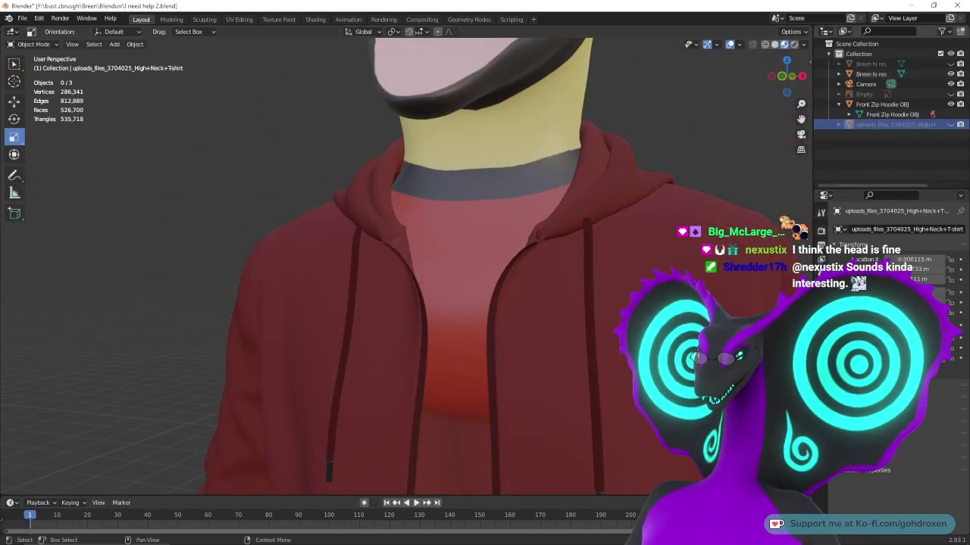
pyautogui.click(951, 104)
pyautogui.click(462, 365)
pyautogui.moveTo(463, 365); pyautogui.dragTo(486, 55, button='middle')
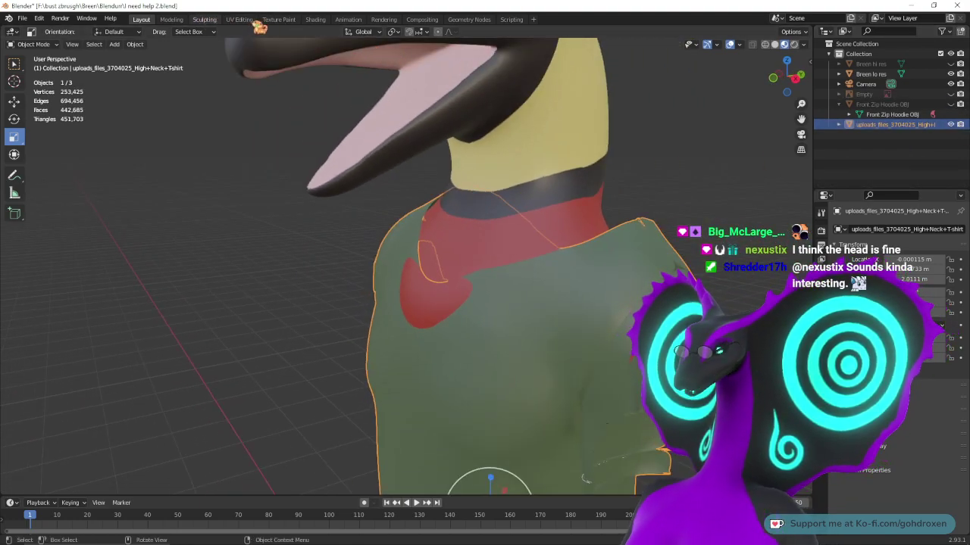
# - Switch to the Sculpting workspace with the T-shirt active and show the Front Zip Hoodie OBJ again
pyautogui.click(204, 20)
pyautogui.moveTo(537, 181); pyautogui.dragTo(519, 190, button='middle')
pyautogui.scroll(-3, 565, 197)
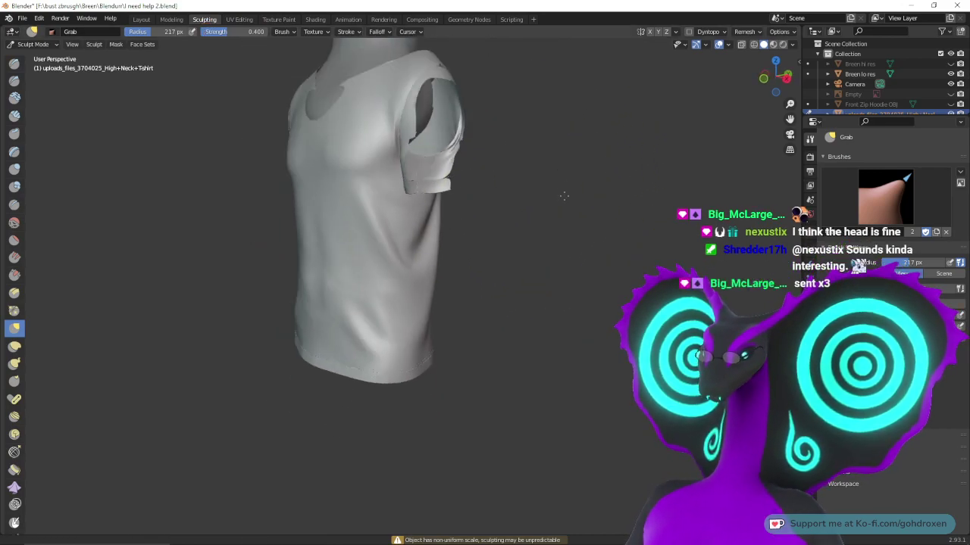
pyautogui.moveTo(529, 94)
pyautogui.keyDown('shift'); pyautogui.mouseDown(button='middle')
pyautogui.moveTo(553, 206)
pyautogui.moveTo(593, 256)
pyautogui.moveTo(573, 256)
pyautogui.moveTo(591, 254)
pyautogui.mouseUp(button='middle'); pyautogui.keyUp('shift')
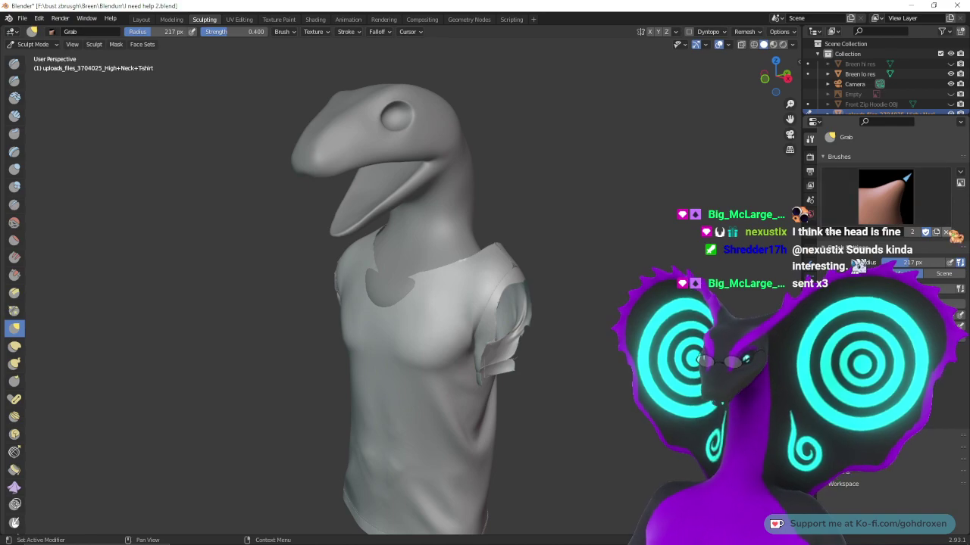
pyautogui.scroll(-2, 950, 98)
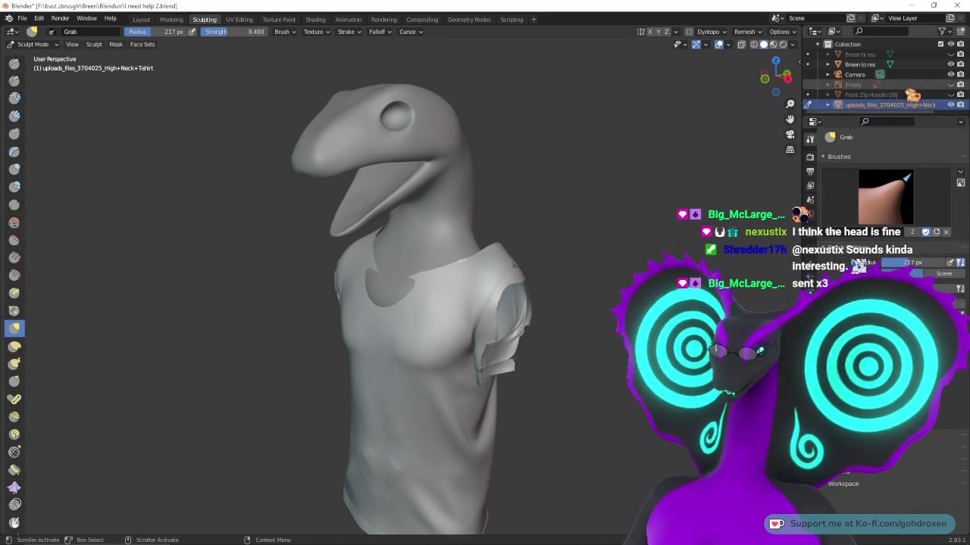
pyautogui.click(951, 94)
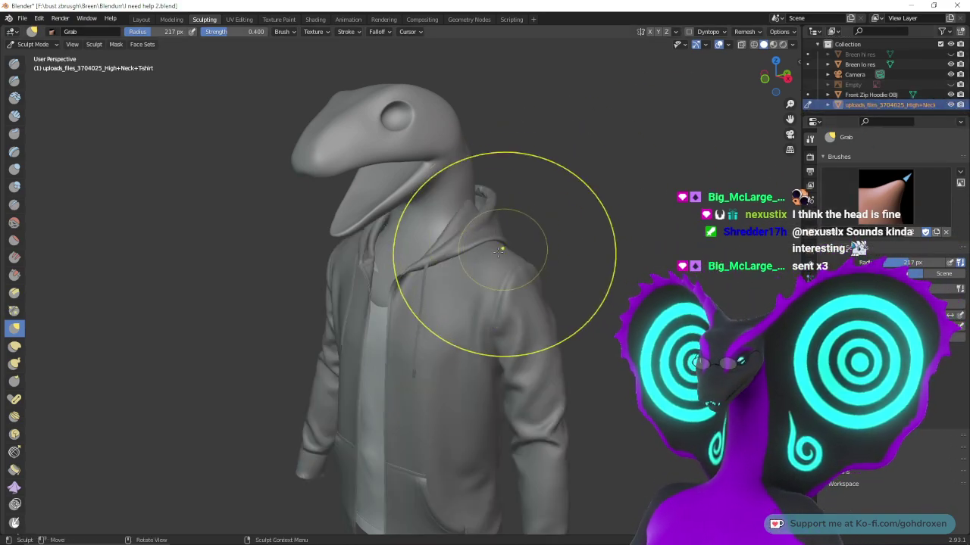
# - Move the stray T-shirt corner beside the hoodie's collar with the Grab brush and check the neckline around it
pyautogui.moveTo(502, 253); pyautogui.dragTo(529, 267, button='middle')
pyautogui.moveTo(537, 331)
pyautogui.keyDown('ctrl'); pyautogui.mouseDown(button='middle')
pyautogui.moveTo(543, 238)
pyautogui.moveTo(537, 253)
pyautogui.mouseUp(button='middle'); pyautogui.keyUp('ctrl')
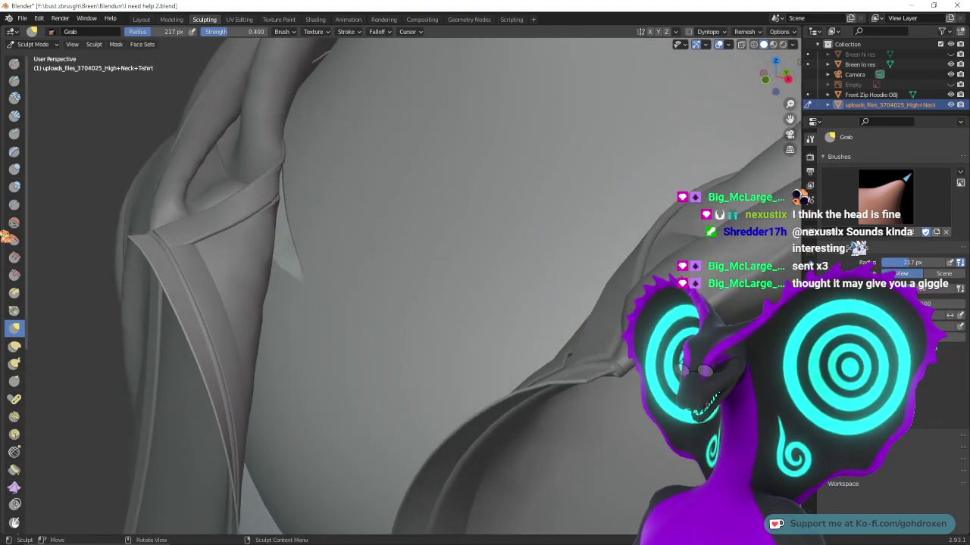
pyautogui.moveTo(281, 199)
pyautogui.mouseDown()
pyautogui.moveTo(281, 217)
pyautogui.moveTo(300, 231)
pyautogui.moveTo(284, 228)
pyautogui.mouseUp()
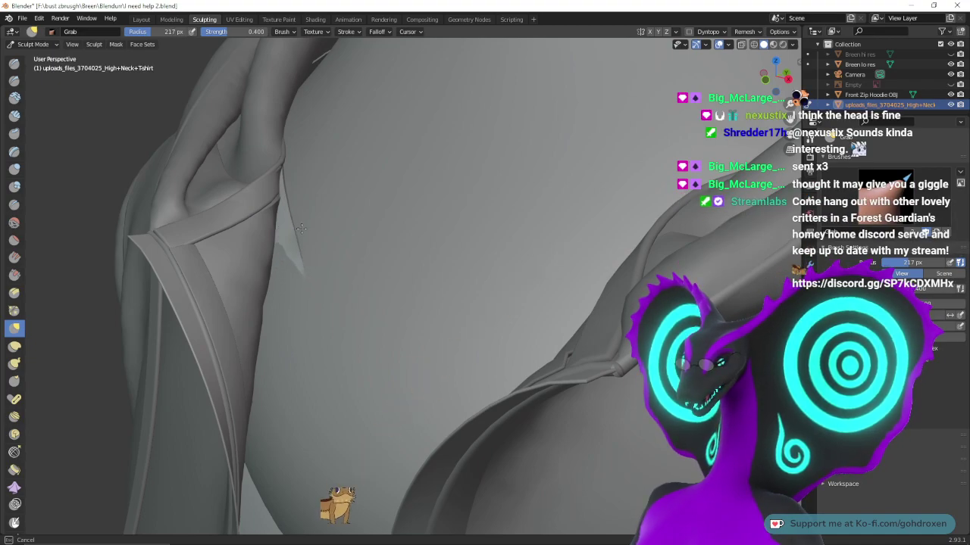
pyautogui.moveTo(300, 228)
pyautogui.mouseDown(button='middle')
pyautogui.moveTo(333, 261)
pyautogui.moveTo(326, 283)
pyautogui.moveTo(507, 345)
pyautogui.moveTo(447, 282)
pyautogui.mouseUp(button='middle')
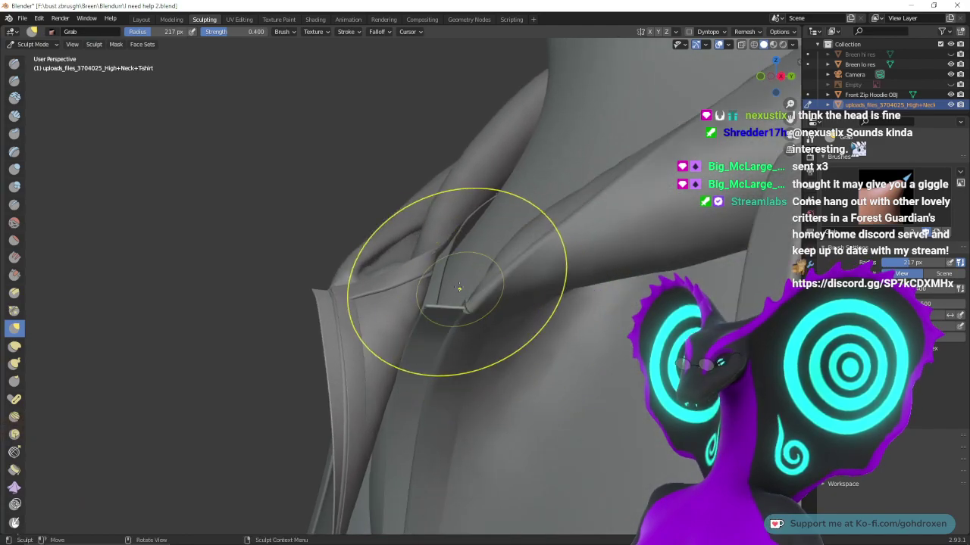
pyautogui.moveTo(465, 329)
pyautogui.mouseDown(button='middle')
pyautogui.moveTo(540, 329)
pyautogui.moveTo(409, 386)
pyautogui.mouseUp(button='middle')
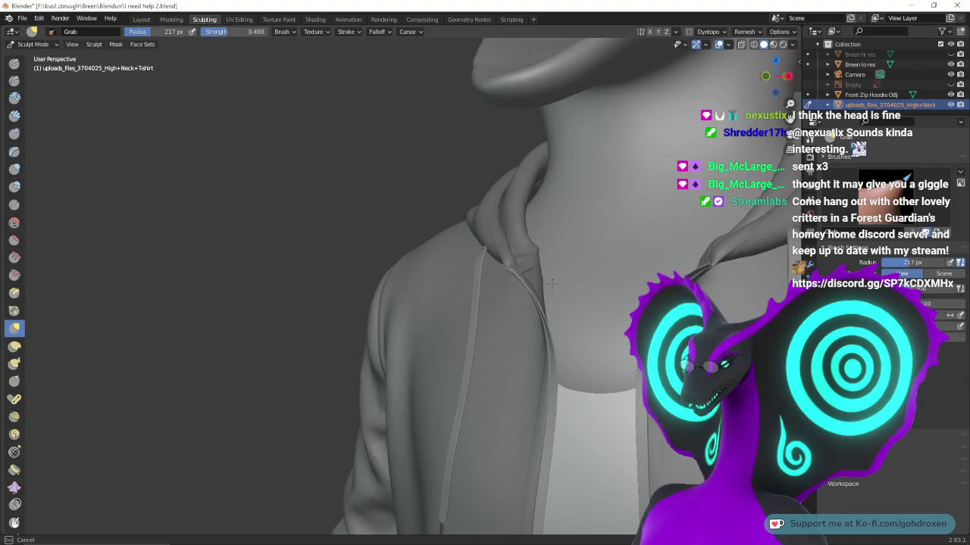
# - Return to the Layout workspace, deselect the T-shirt and check the whole figure from the side
pyautogui.moveTo(542, 282)
pyautogui.mouseDown(button='middle')
pyautogui.moveTo(423, 364)
pyautogui.moveTo(411, 303)
pyautogui.moveTo(489, 291)
pyautogui.moveTo(458, 312)
pyautogui.moveTo(468, 328)
pyautogui.moveTo(438, 322)
pyautogui.mouseUp(button='middle')
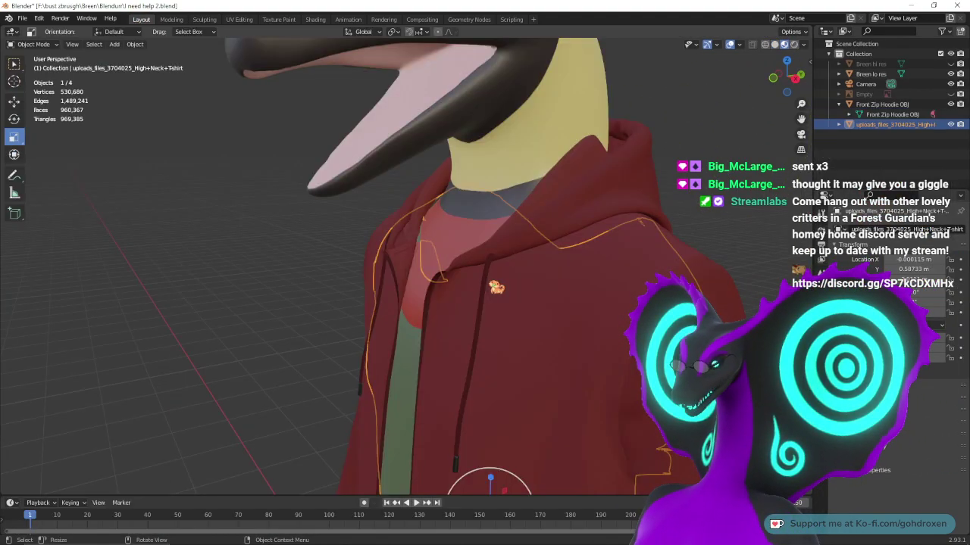
pyautogui.moveTo(608, 256); pyautogui.dragTo(593, 229, button='middle')
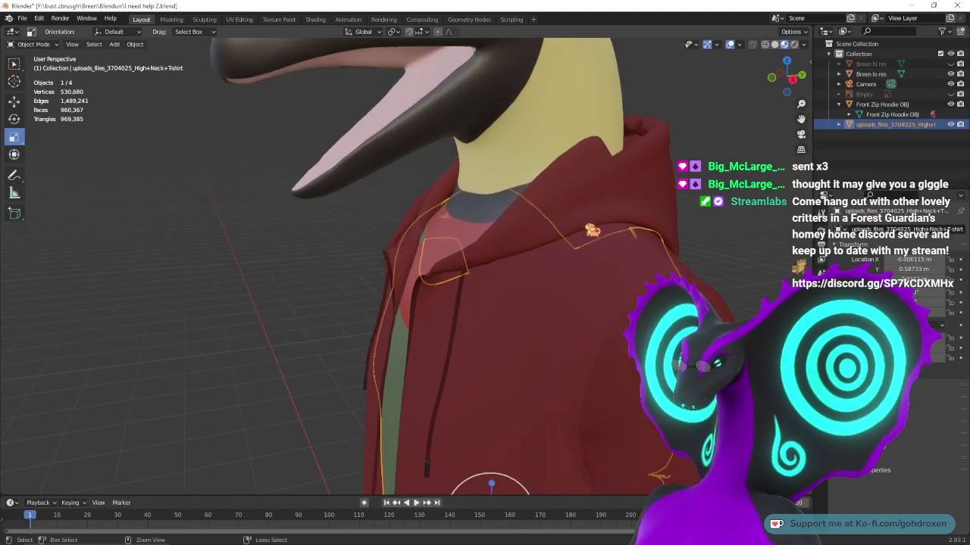
pyautogui.scroll(-4, 628, 290)
pyautogui.click(628, 291)
pyautogui.moveTo(489, 290); pyautogui.dragTo(530, 292, button='middle')
pyautogui.moveTo(386, 400); pyautogui.dragTo(374, 389, button='middle')
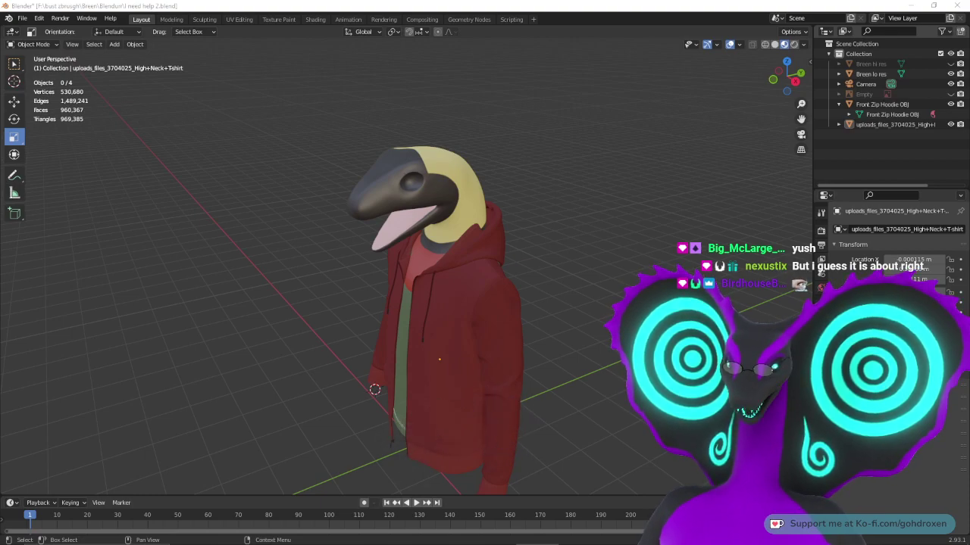
pyautogui.moveTo(375, 390)
pyautogui.mouseDown(button='middle')
pyautogui.moveTo(446, 393)
pyautogui.moveTo(441, 383)
pyautogui.moveTo(390, 382)
pyautogui.moveTo(368, 359)
pyautogui.moveTo(367, 386)
pyautogui.mouseUp(button='middle')
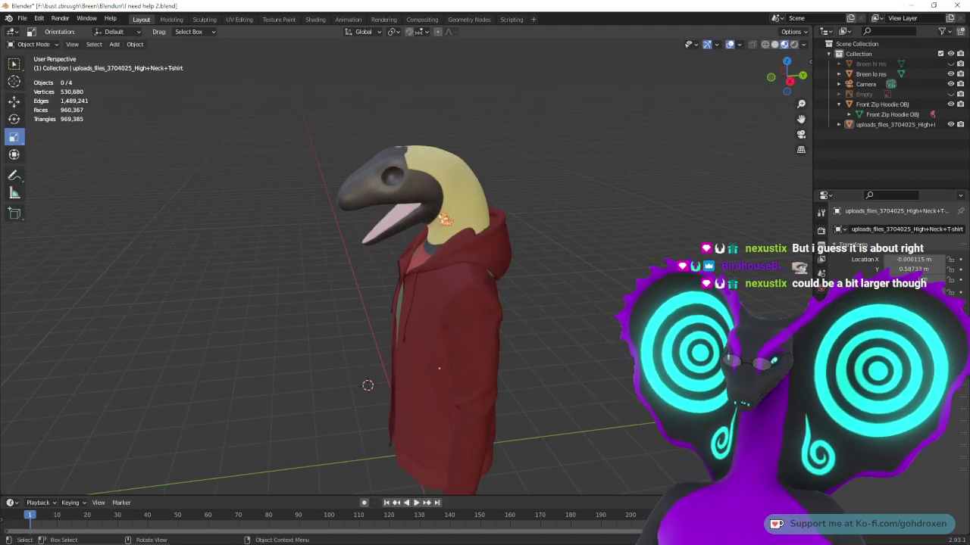
# - Select the Breen lo res head and scale it down uniformly about its origin inside the hoodie
pyautogui.click(446, 220)
pyautogui.moveTo(445, 220); pyautogui.dragTo(519, 330, button='middle')
pyautogui.scroll(3, 536, 261)
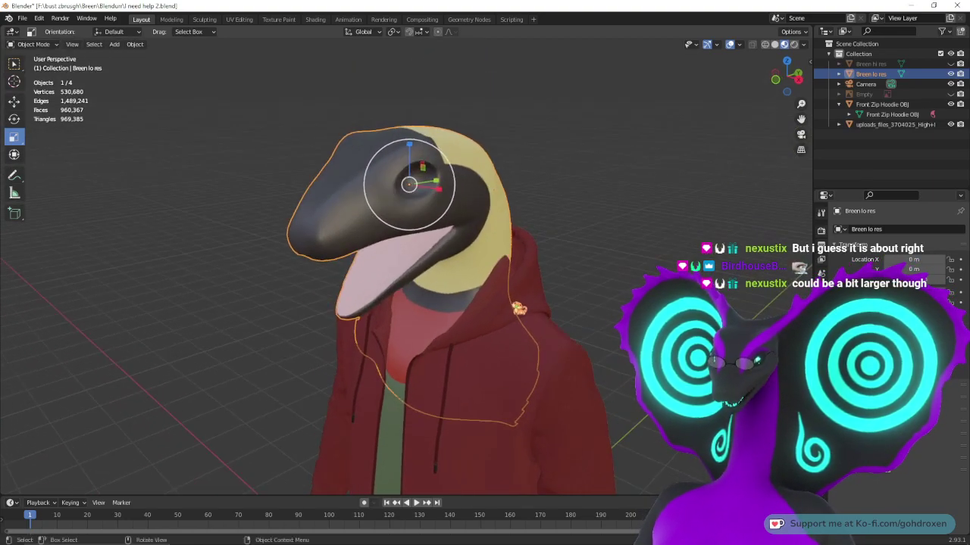
pyautogui.press('s')
pyautogui.click(530, 230)
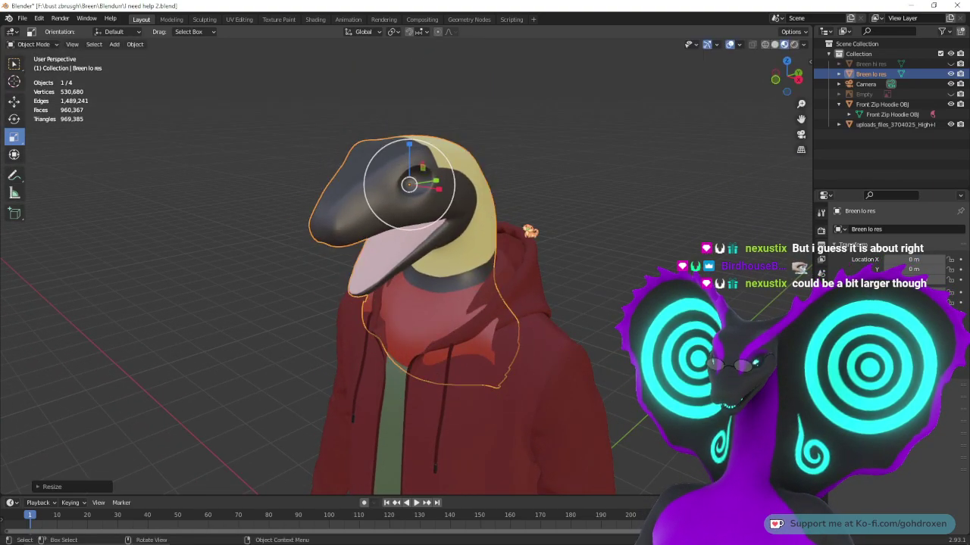
# - Shift the Breen lo res head slightly backward along Y so its neck sits deeper in the hoodie
pyautogui.moveTo(530, 229); pyautogui.dragTo(684, 215, button='middle')
pyautogui.scroll(-2, 683, 228)
pyautogui.moveTo(678, 265); pyautogui.dragTo(510, 303, button='middle')
pyautogui.click(14, 102)
pyautogui.moveTo(454, 227); pyautogui.dragTo(458, 238, button='middle')
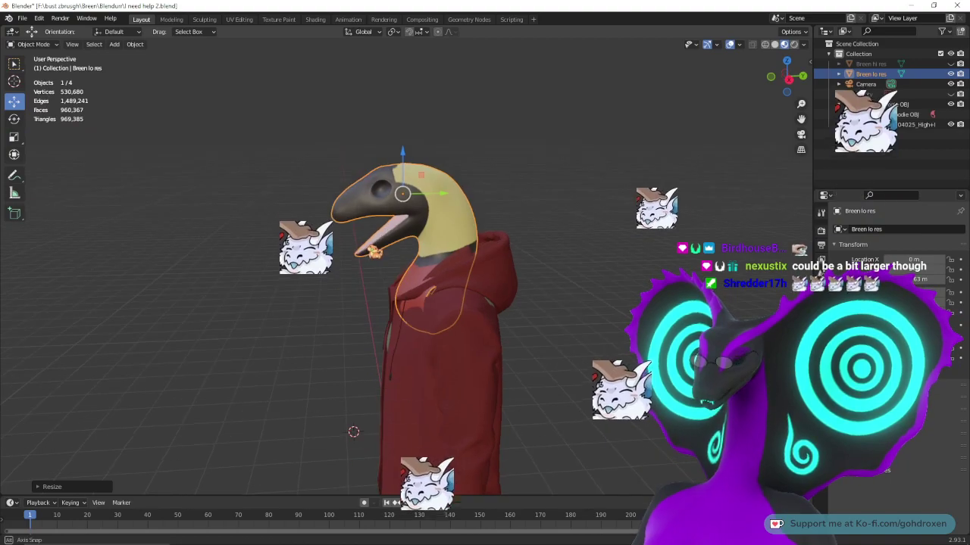
pyautogui.moveTo(436, 196); pyautogui.dragTo(447, 196)
# - Deselect the head and check from above and from the front how the neck sits inside the hoodie's collar
pyautogui.moveTo(449, 212); pyautogui.dragTo(632, 300, button='middle')
pyautogui.click(583, 266)
pyautogui.scroll(-1, 628, 348)
pyautogui.moveTo(626, 362); pyautogui.dragTo(445, 304, button='middle')
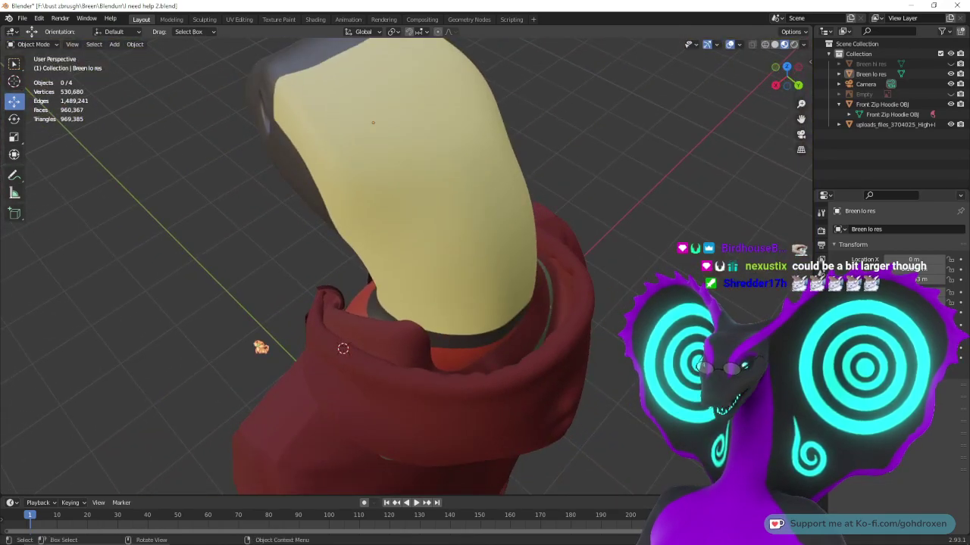
pyautogui.moveTo(343, 349); pyautogui.dragTo(390, 417, button='middle')
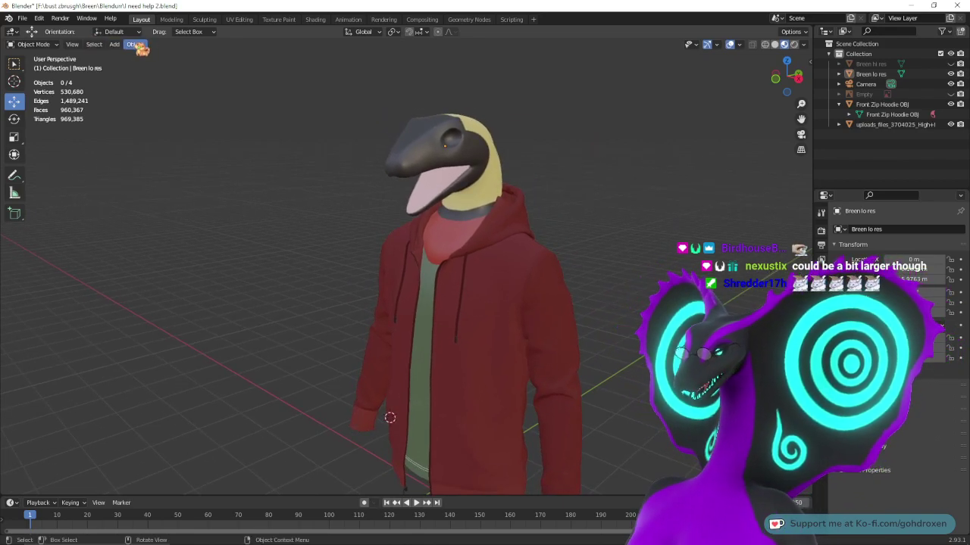
pyautogui.click(114, 43)
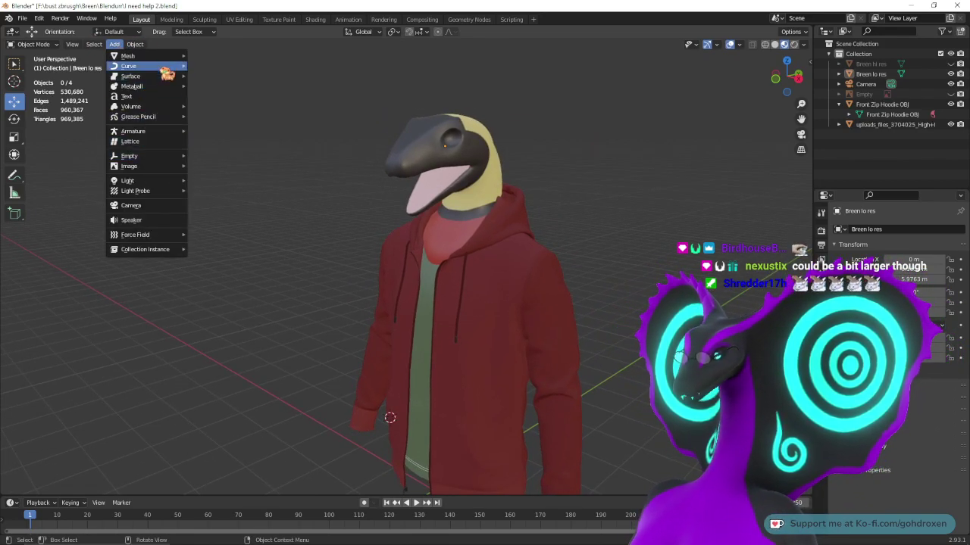
pyautogui.moveTo(133, 57)
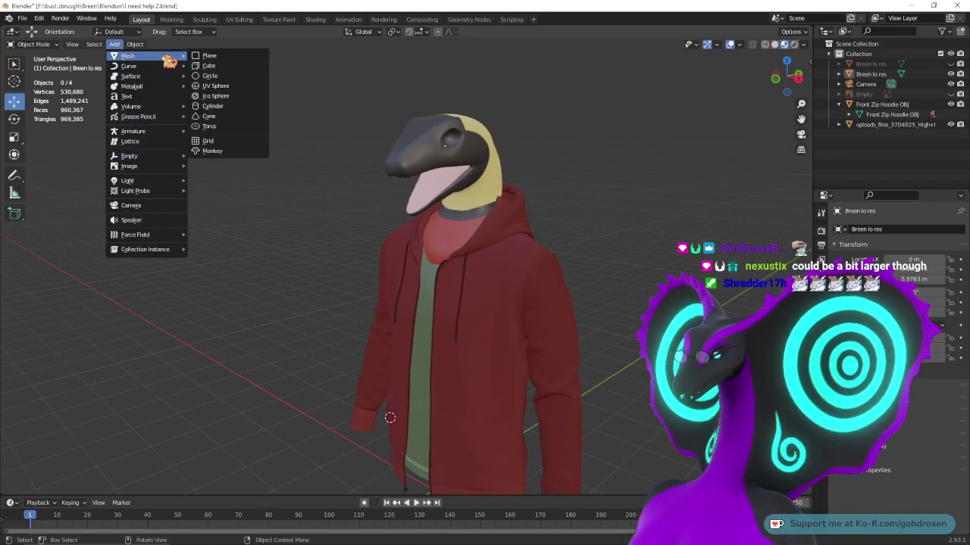
pyautogui.click(211, 76)
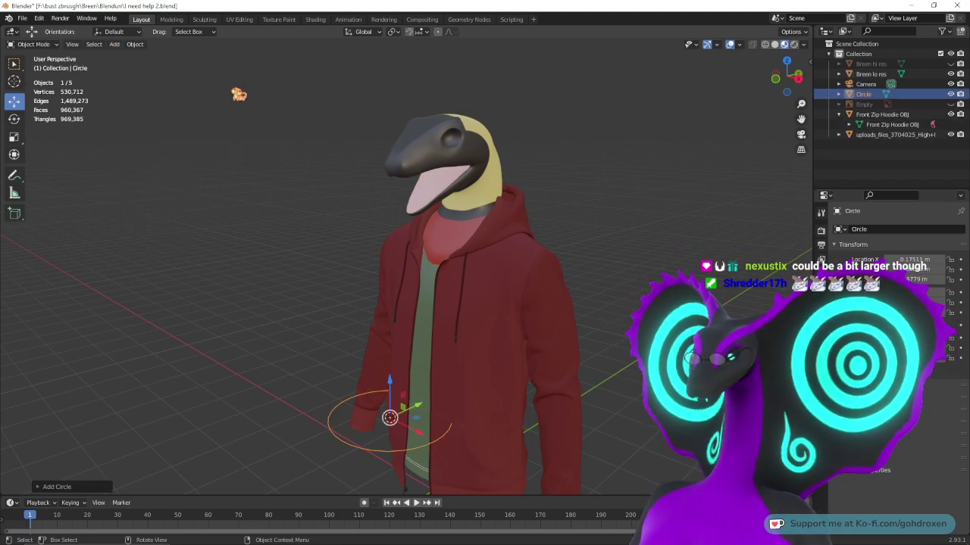
pyautogui.moveTo(394, 200); pyautogui.dragTo(450, 197, button='middle')
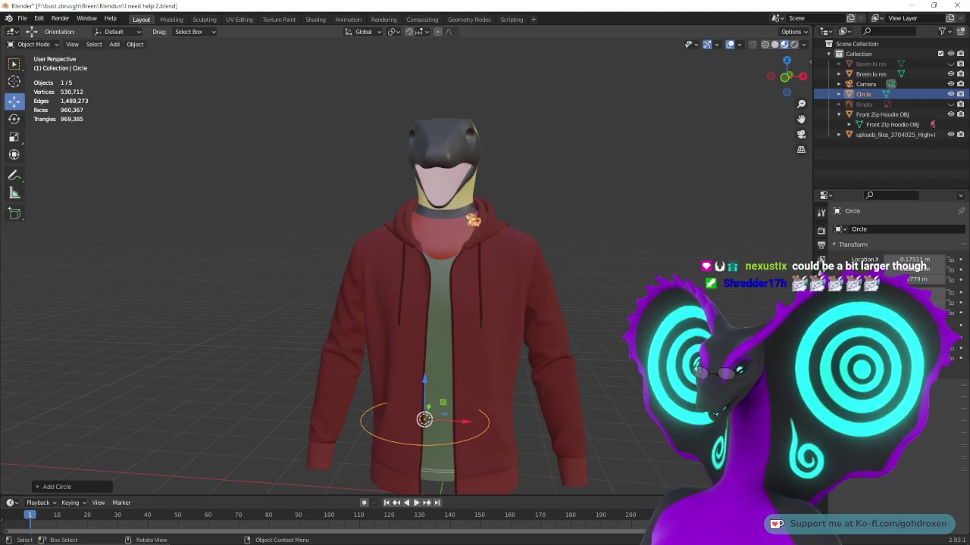
pyautogui.rightClick(479, 445)
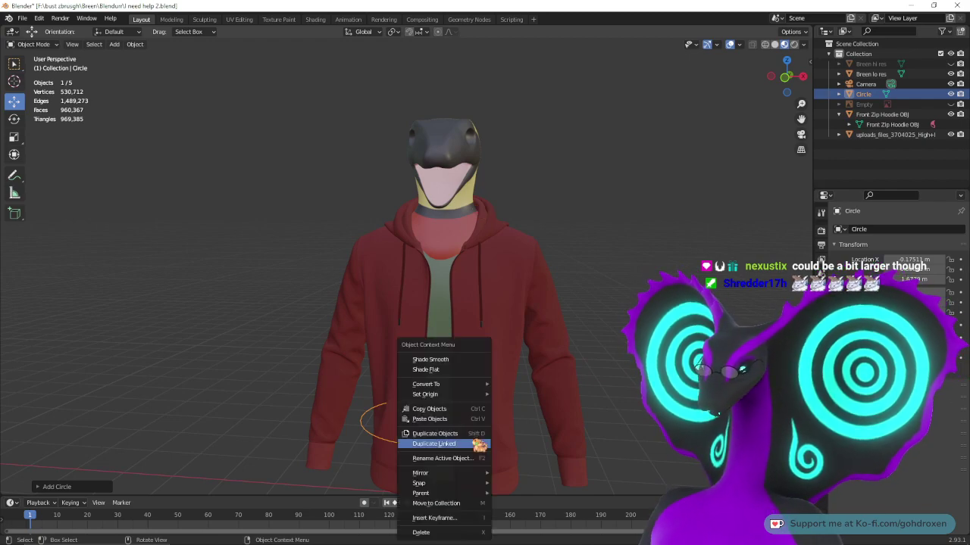
pyautogui.click(421, 533)
# - Add a UV sphere for an eye, raise it to the head's height and shade it smooth
pyautogui.click(114, 44)
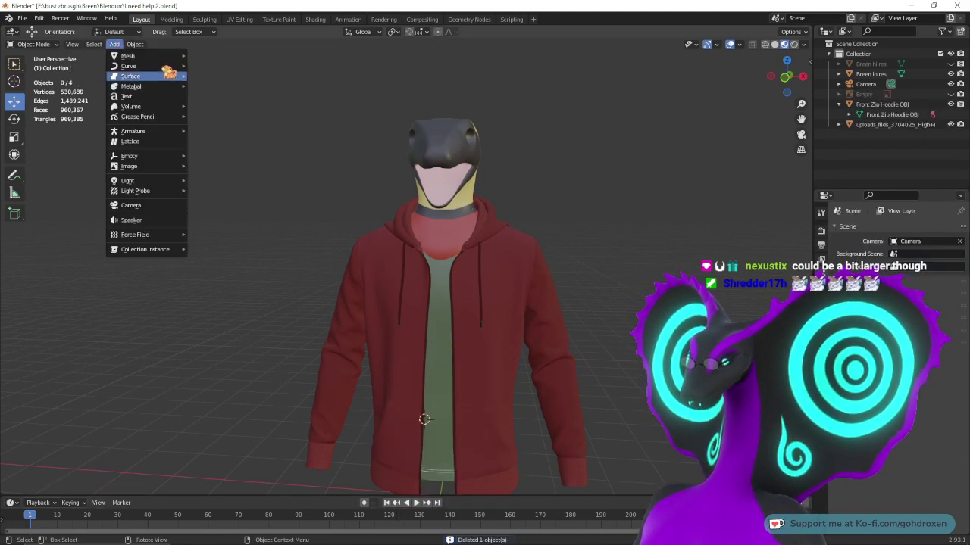
pyautogui.moveTo(170, 56)
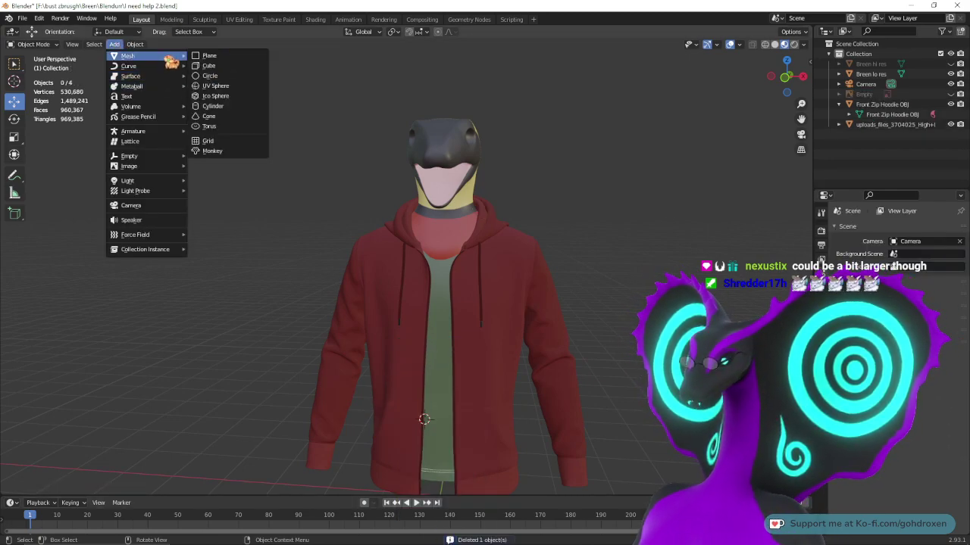
pyautogui.click(226, 87)
pyautogui.moveTo(416, 207); pyautogui.dragTo(423, 365, button='middle')
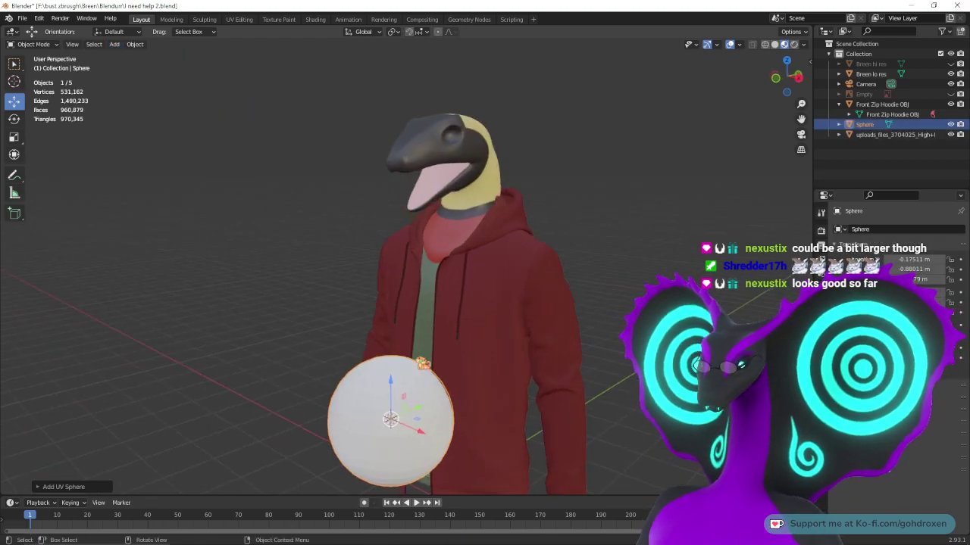
pyautogui.moveTo(396, 393); pyautogui.dragTo(396, 191)
pyautogui.rightClick(396, 191)
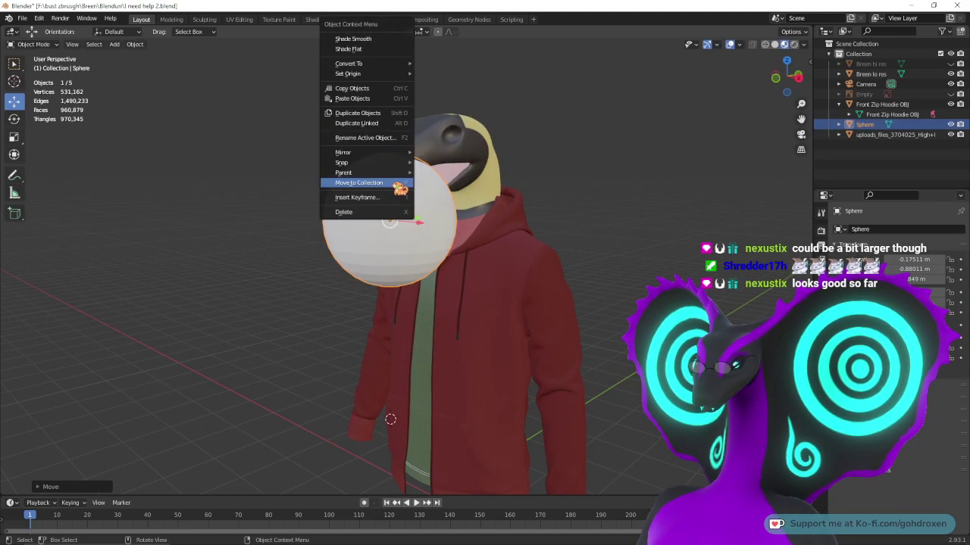
pyautogui.click(389, 41)
# - Raise the sphere to about 6.07 m in Z and move it along Y to about -0.06 m, into the head
pyautogui.moveTo(420, 155); pyautogui.dragTo(367, 168, button='middle')
pyautogui.moveTo(357, 179); pyautogui.dragTo(357, 99)
pyautogui.moveTo(356, 139); pyautogui.dragTo(392, 199, button='middle')
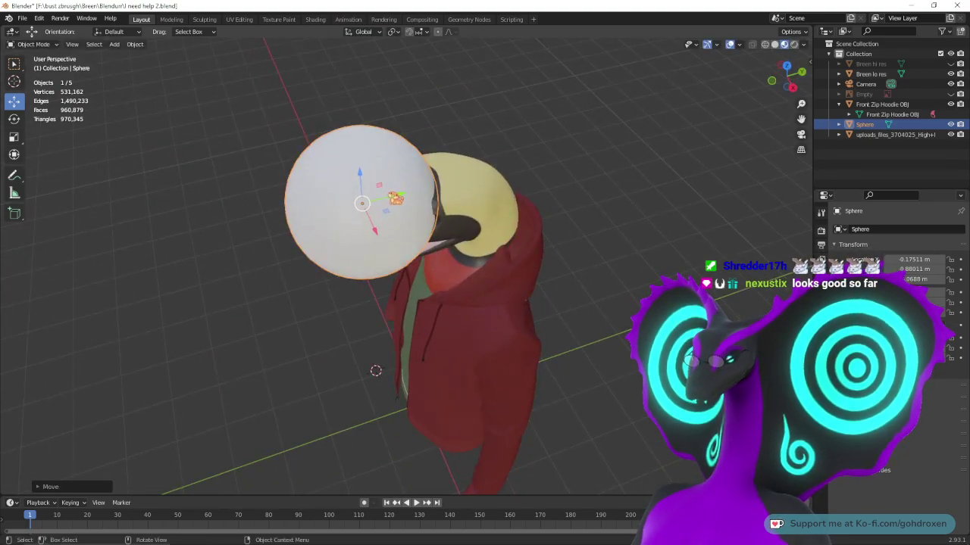
pyautogui.press('g')
pyautogui.moveTo(448, 190); pyautogui.dragTo(459, 187)
pyautogui.moveTo(401, 211); pyautogui.dragTo(489, 175, button='middle')
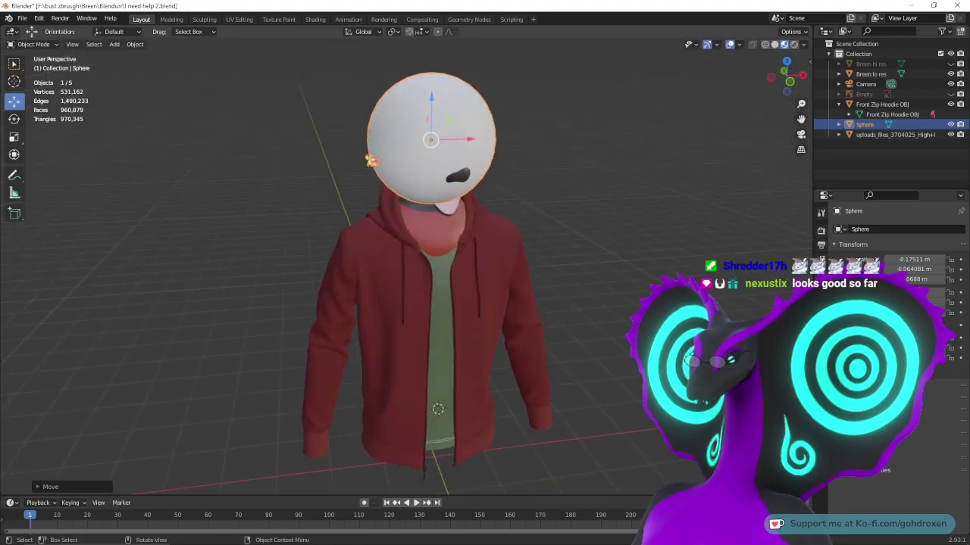
# - Scale the sphere down uniformly to roughly eyeball size inside the reptile head
pyautogui.click(17, 137)
pyautogui.moveTo(447, 110); pyautogui.dragTo(432, 138)
pyautogui.press('KP_Decimal')
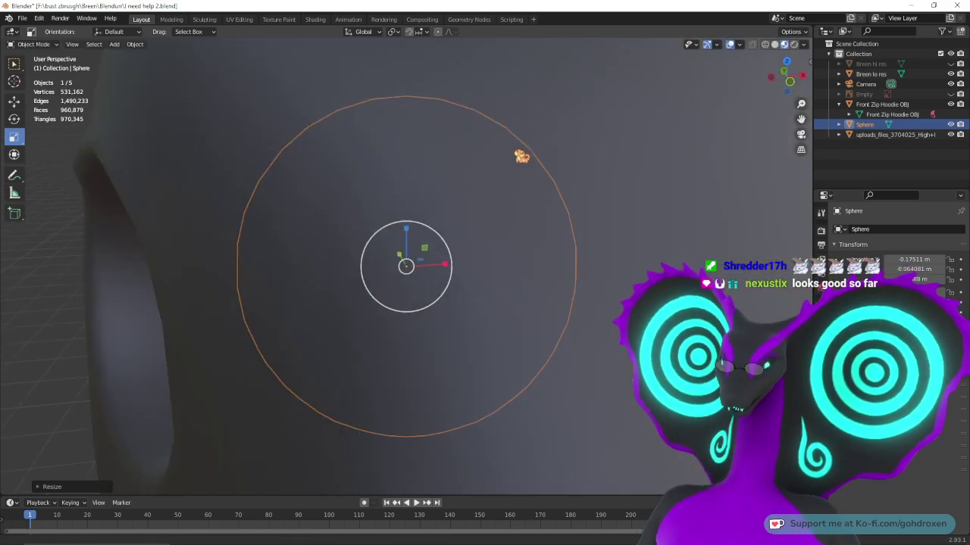
pyautogui.scroll(-9, 521, 228)
pyautogui.moveTo(522, 331); pyautogui.dragTo(574, 342, button='middle')
pyautogui.scroll(2, 573, 341)
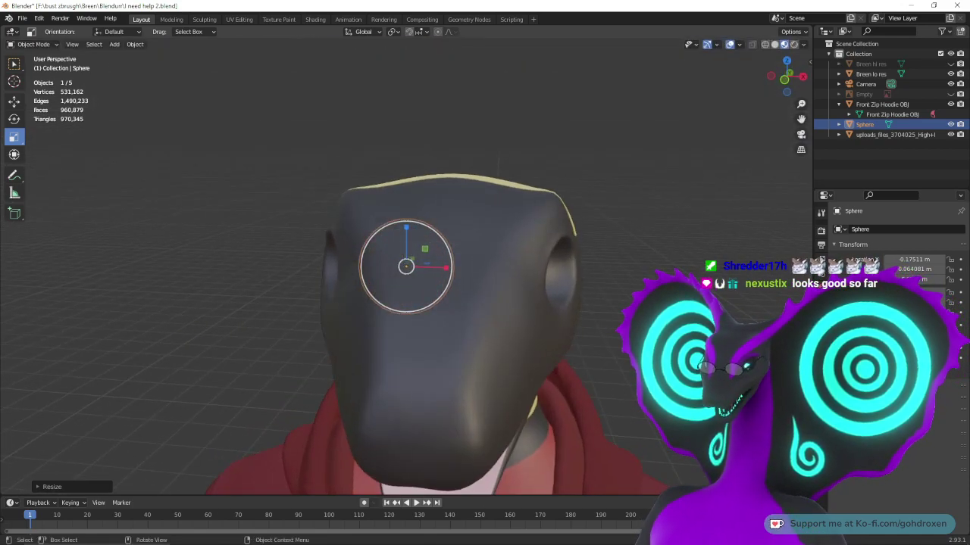
# - Move the sphere about 0.55 m along X into the head's eye socket
pyautogui.click(14, 98)
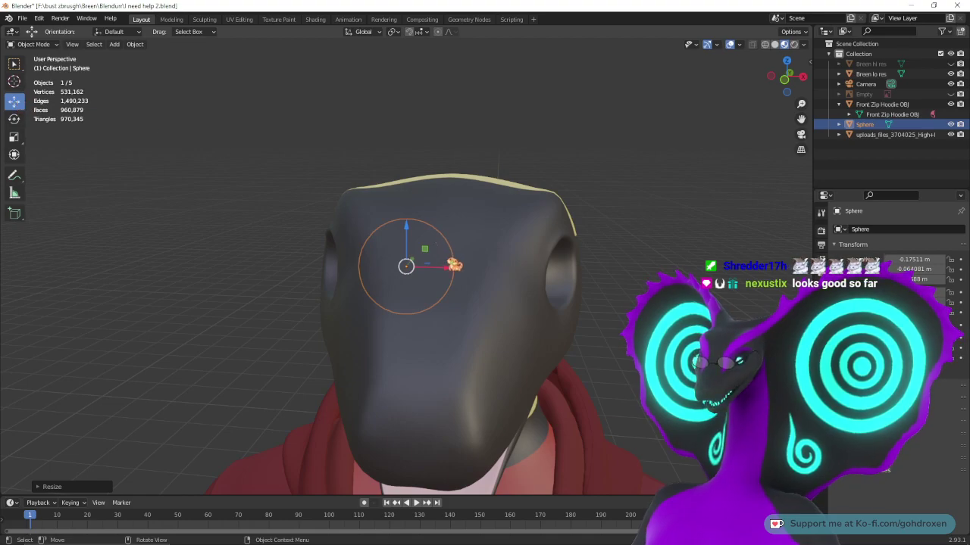
pyautogui.moveTo(454, 274); pyautogui.dragTo(581, 285)
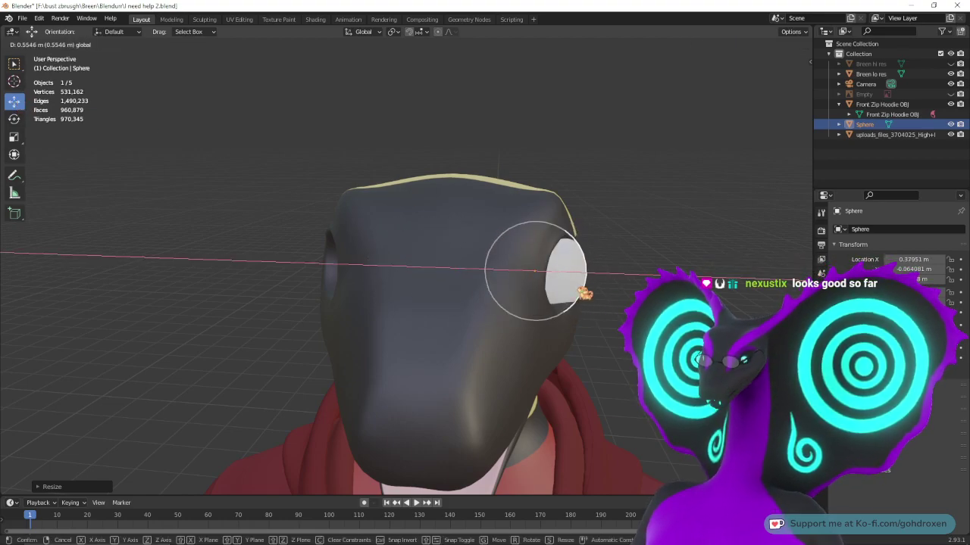
pyautogui.moveTo(580, 285); pyautogui.dragTo(554, 260, button='middle')
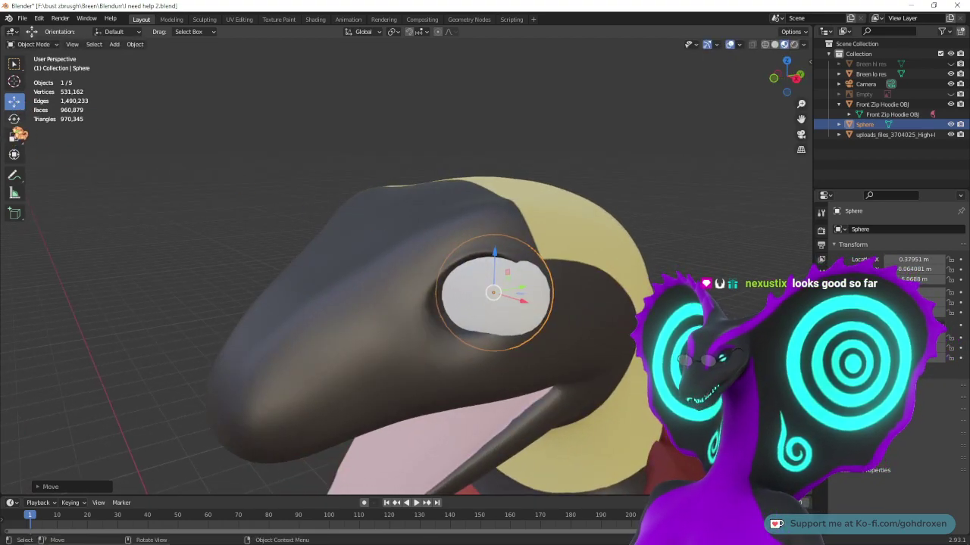
# - Scale the eye sphere down slightly, shift it along Y to about -0.17 m to fill the socket, and deselect it
pyautogui.click(15, 135)
pyautogui.moveTo(483, 274); pyautogui.dragTo(499, 291)
pyautogui.click(14, 101)
pyautogui.moveTo(467, 283); pyautogui.dragTo(596, 310, button='middle')
pyautogui.scroll(-4, 671, 265)
pyautogui.click(553, 290)
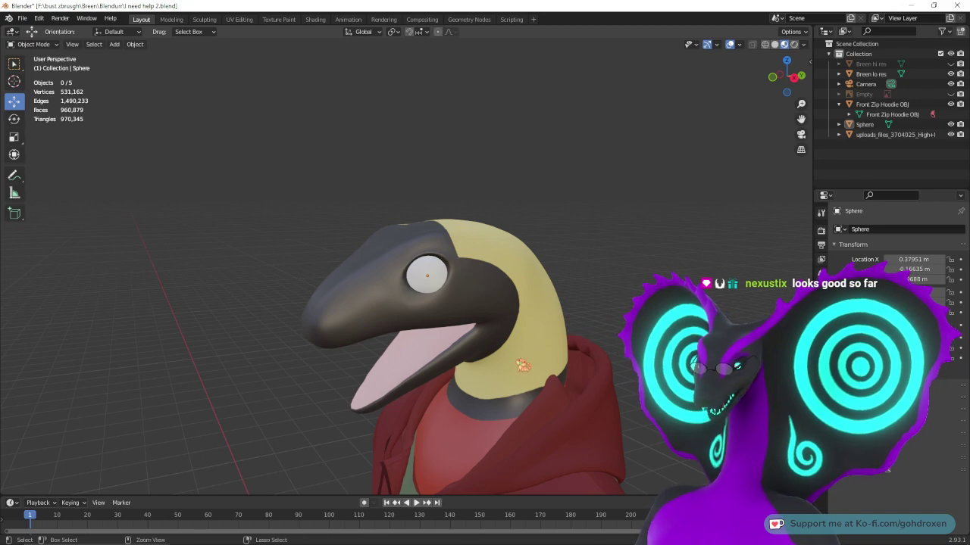
# - Select the eye sphere, inspect its UV layout in the UV Editing and Texture Paint workspaces, and return to the Layout workspace
pyautogui.moveTo(522, 366); pyautogui.dragTo(585, 279, button='middle')
pyautogui.click(472, 292)
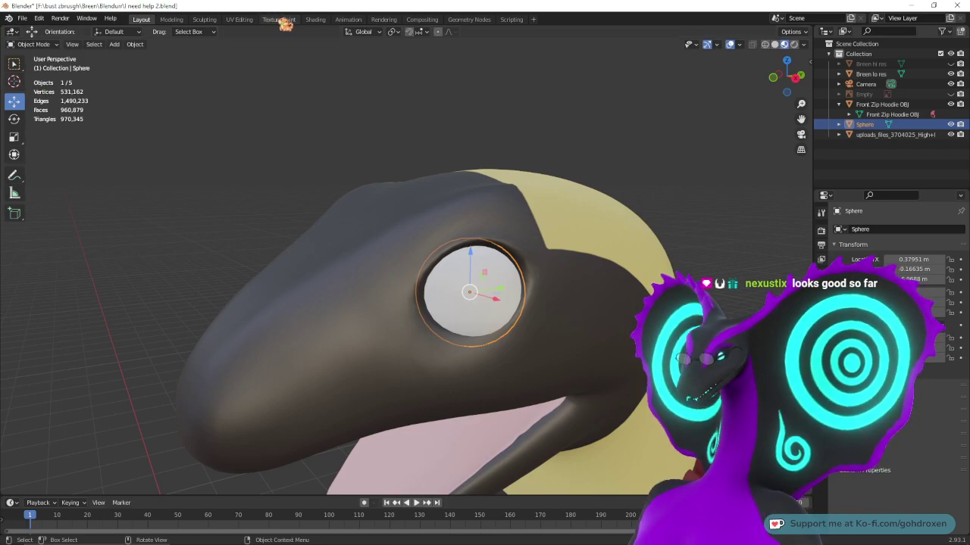
pyautogui.click(240, 19)
pyautogui.press('a')
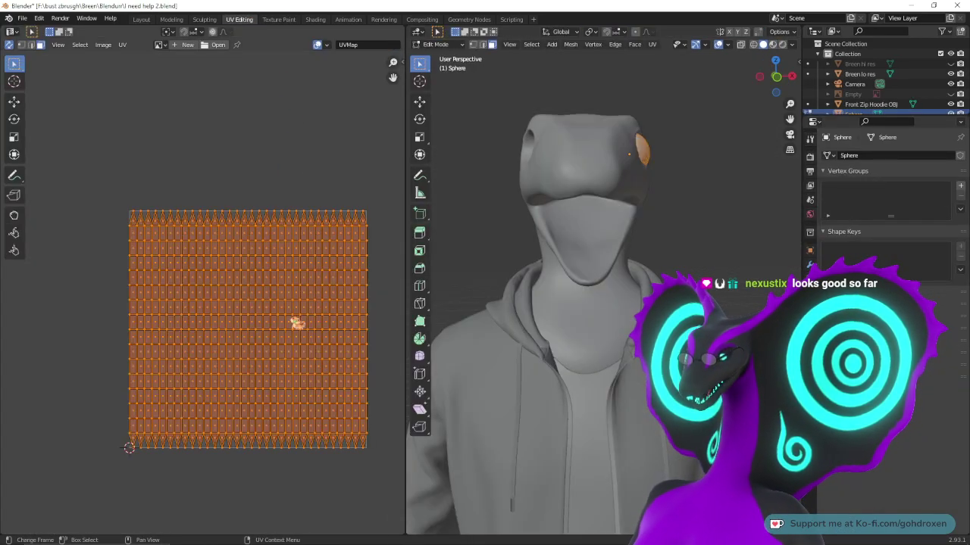
pyautogui.scroll(1, 271, 338)
pyautogui.scroll(-1, 290, 303)
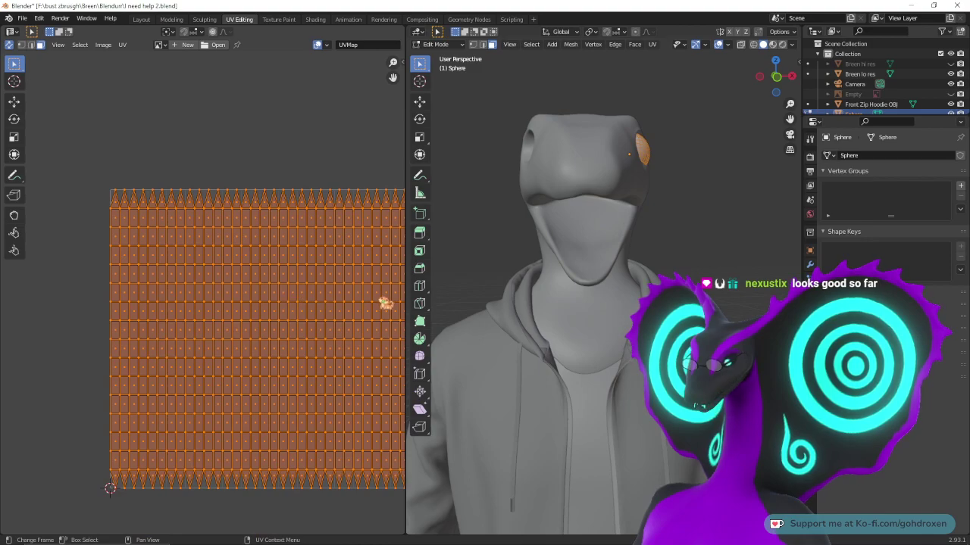
pyautogui.scroll(-1, 384, 305)
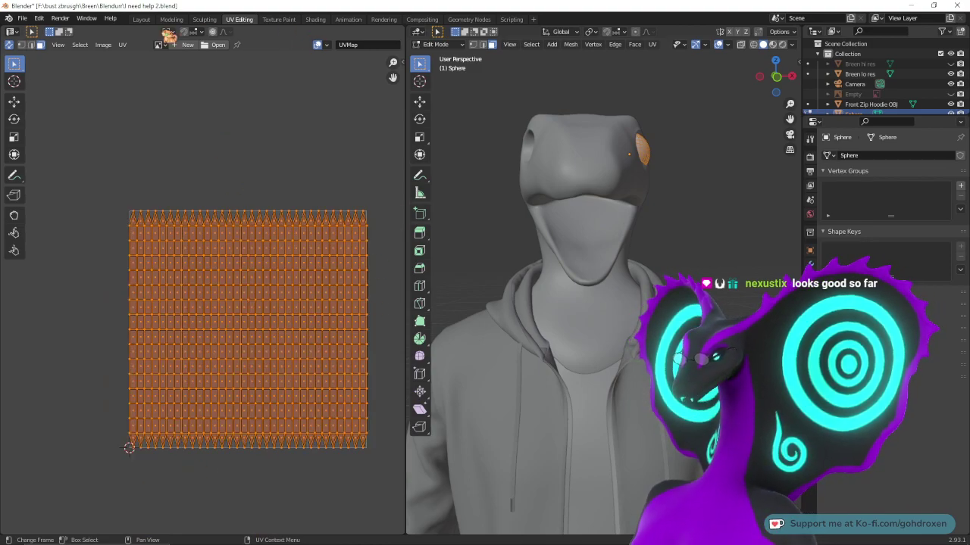
pyautogui.click(278, 19)
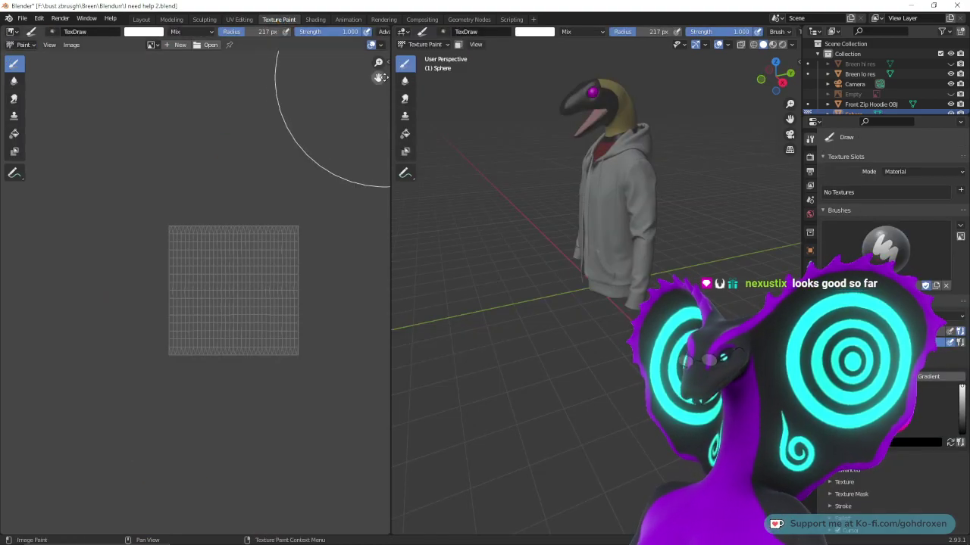
pyautogui.click(141, 20)
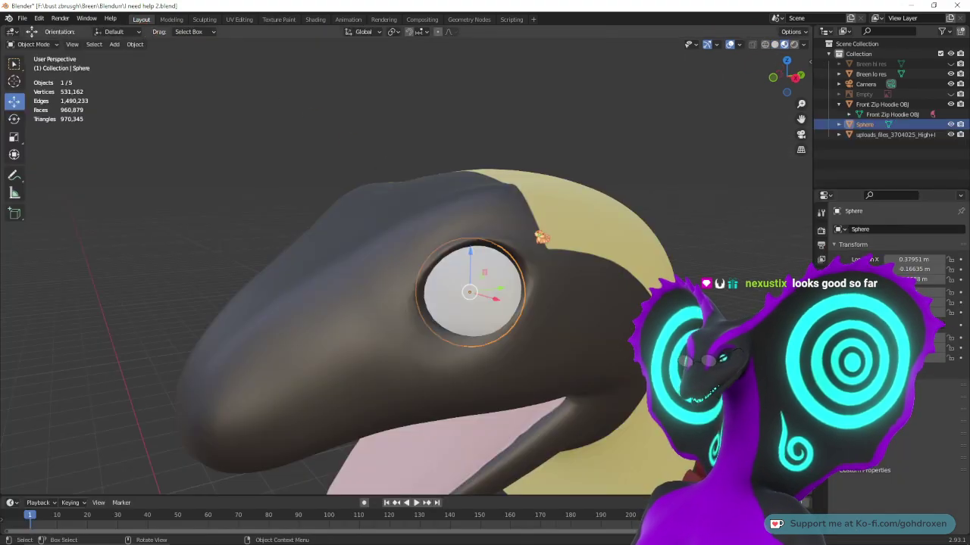
# - Try to paint white on the eye sphere in Texture Paint mode with the TexDraw brush, and return to Object Mode
pyautogui.moveTo(537, 233); pyautogui.dragTo(536, 229, button='middle')
pyautogui.click(661, 195)
pyautogui.click(504, 278)
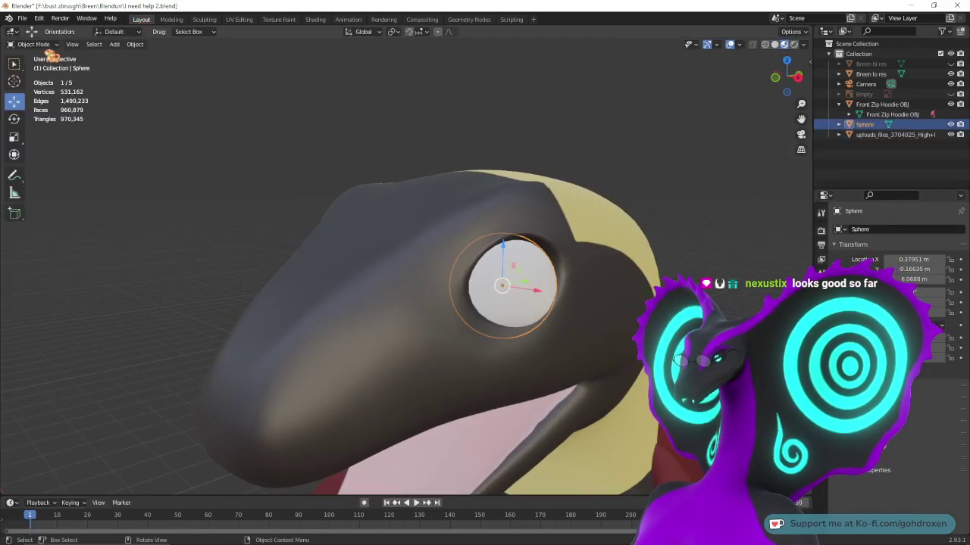
pyautogui.click(38, 45)
pyautogui.click(36, 112)
pyautogui.scroll(3, 515, 270)
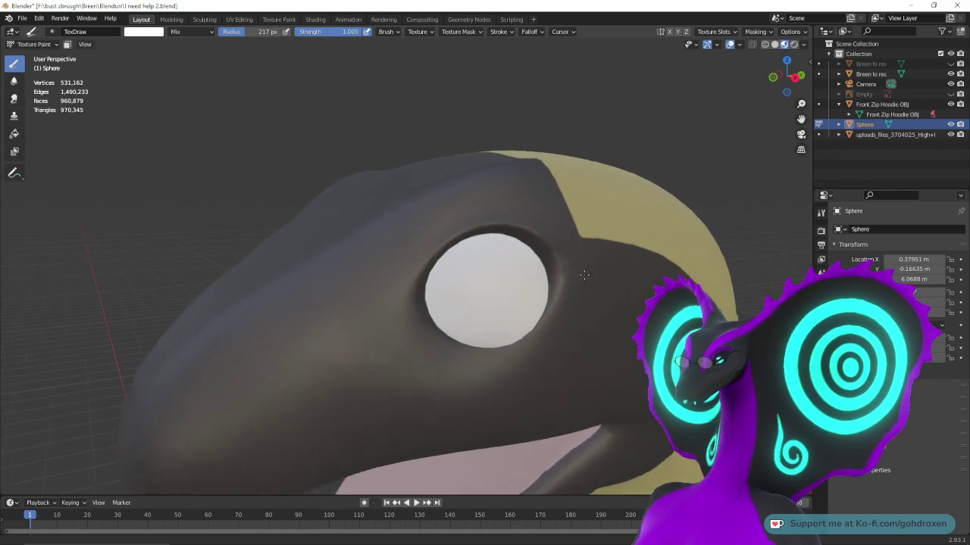
pyautogui.click(821, 212)
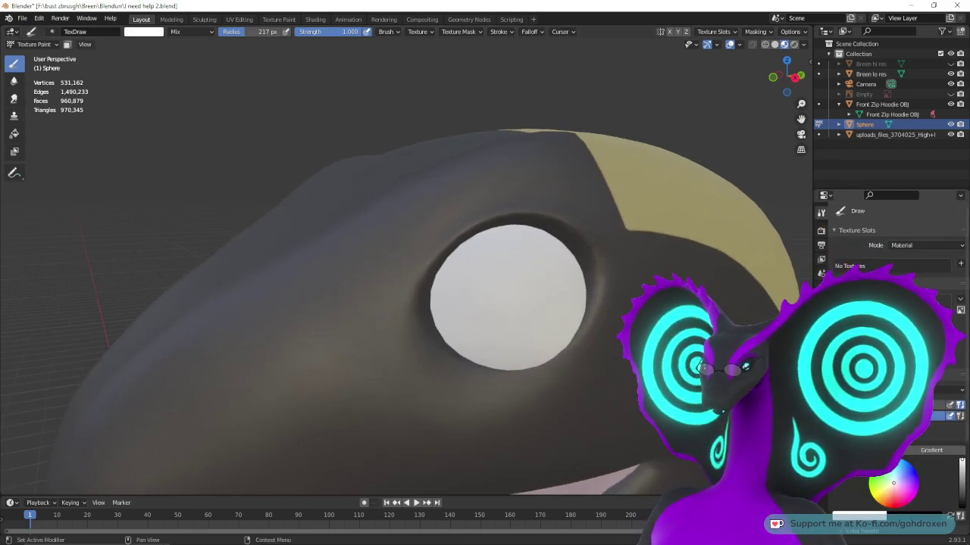
pyautogui.scroll(-3, 890, 250)
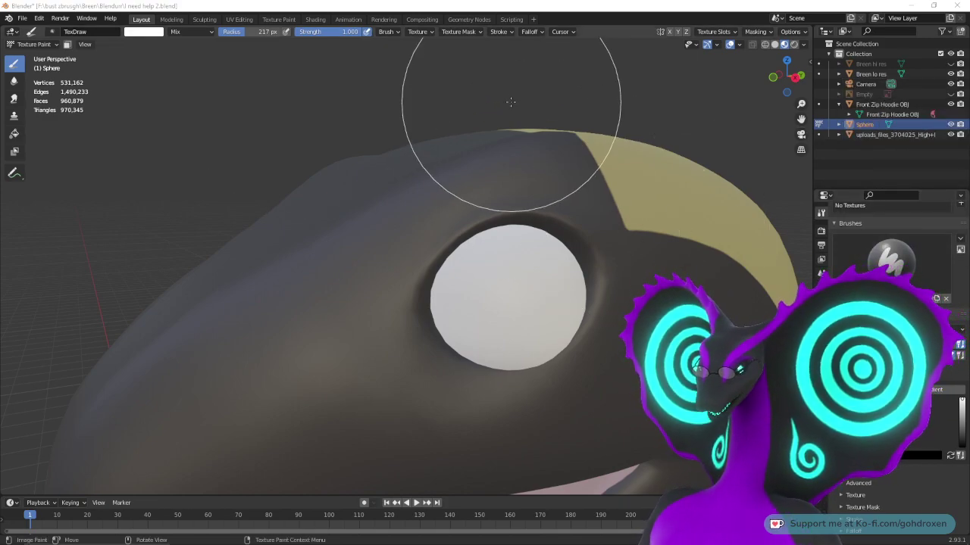
pyautogui.click(515, 257)
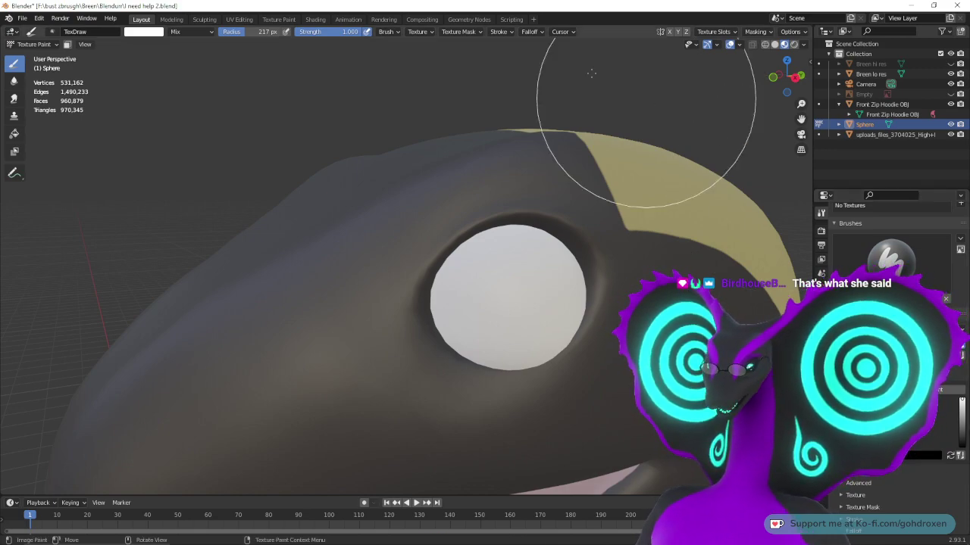
pyautogui.click(35, 56)
pyautogui.click(34, 44)
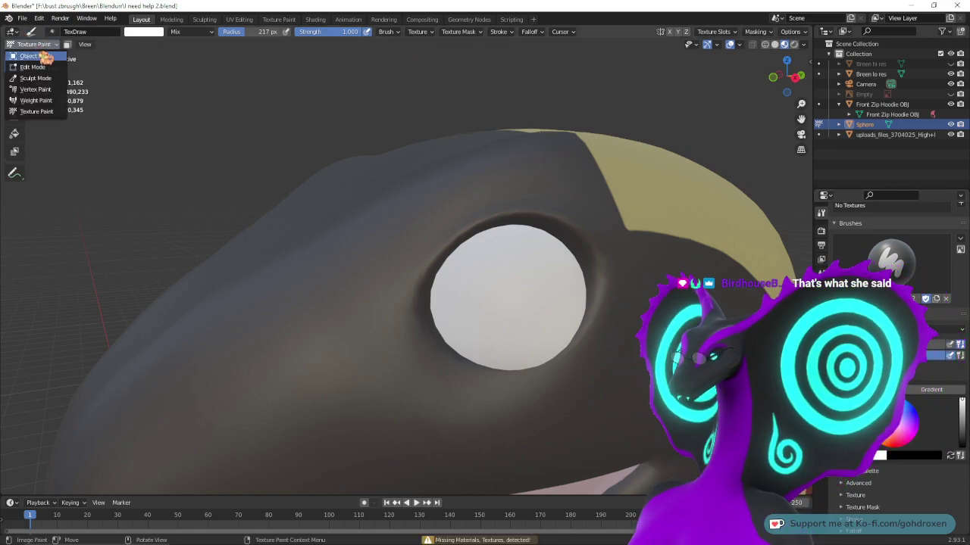
pyautogui.click(38, 58)
# - Give the eye sphere a new material named "Ayes" and deselect the sphere
pyautogui.click(623, 295)
pyautogui.click(821, 288)
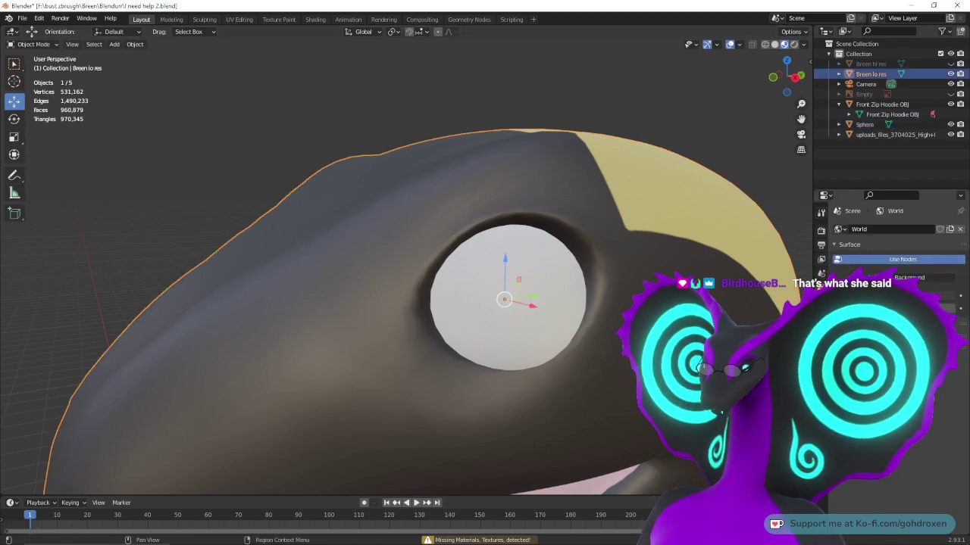
pyautogui.click(520, 303)
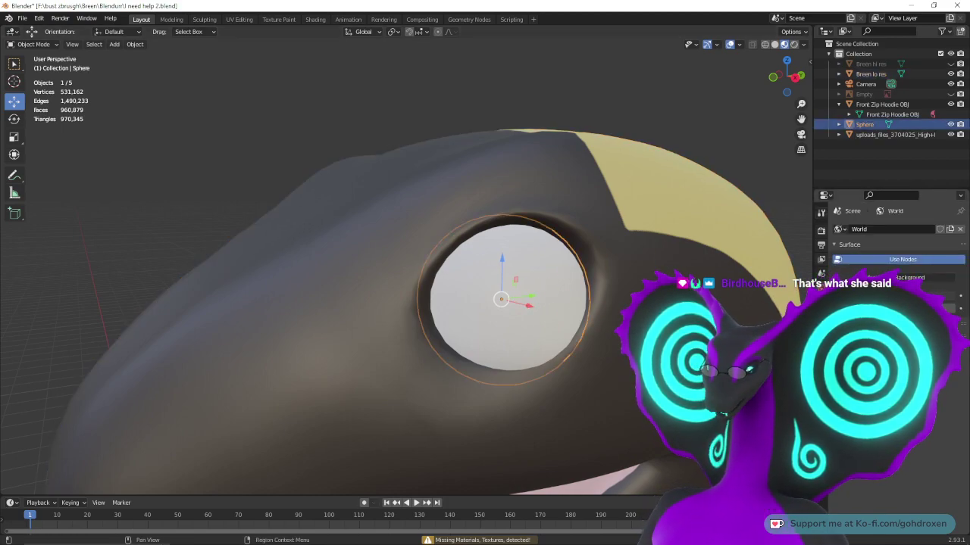
pyautogui.click(822, 406)
pyautogui.click(910, 272)
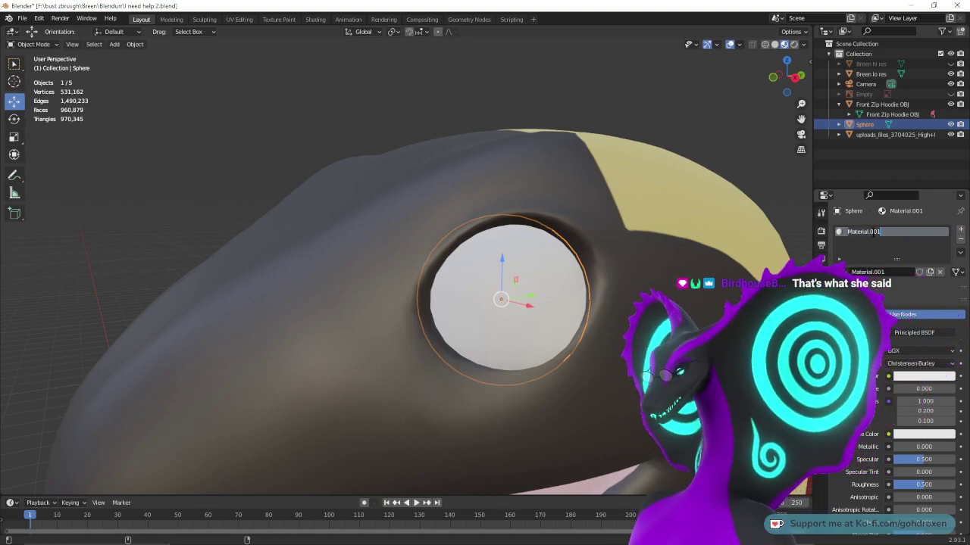
pyautogui.write('Ayes')
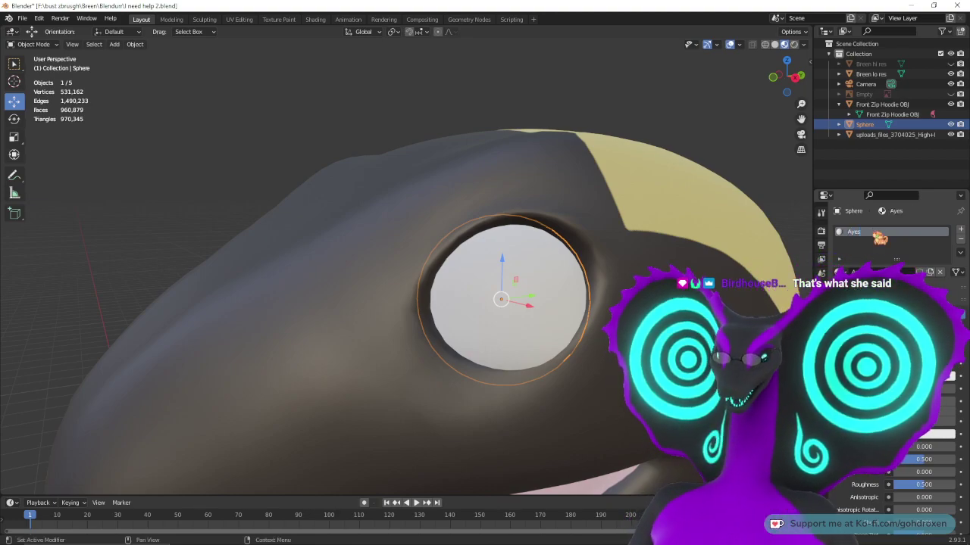
pyautogui.hotkey('alt', 'a')
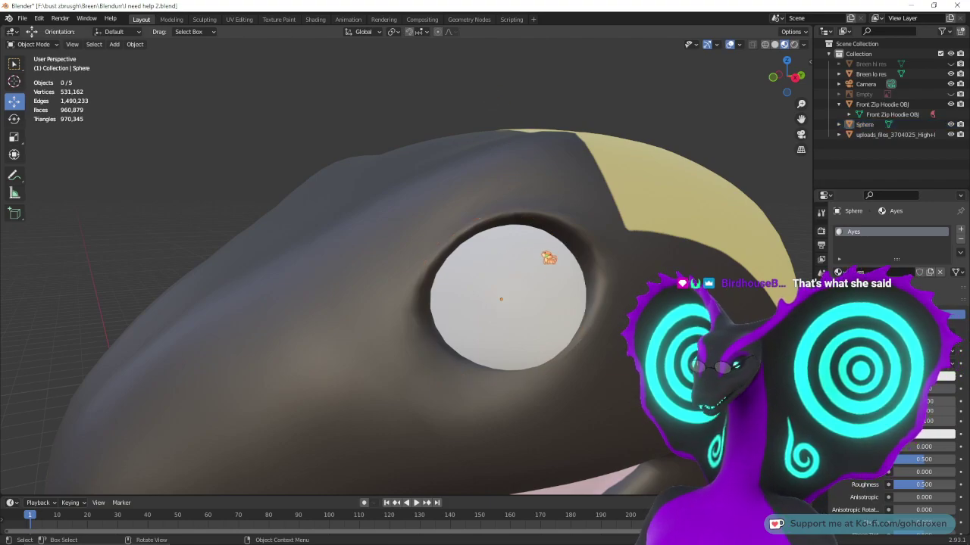
# - Put the eye sphere in Texture Paint mode and create a blank 1024 × 1024 px image named "Aye tekture" in the Texture Paint workspace
pyautogui.click(545, 255)
pyautogui.click(44, 44)
pyautogui.click(38, 106)
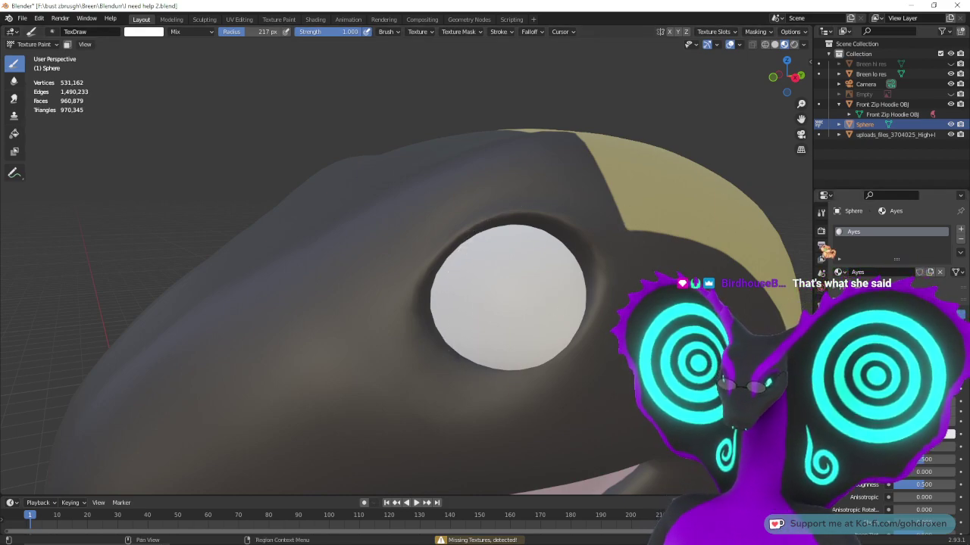
pyautogui.click(822, 214)
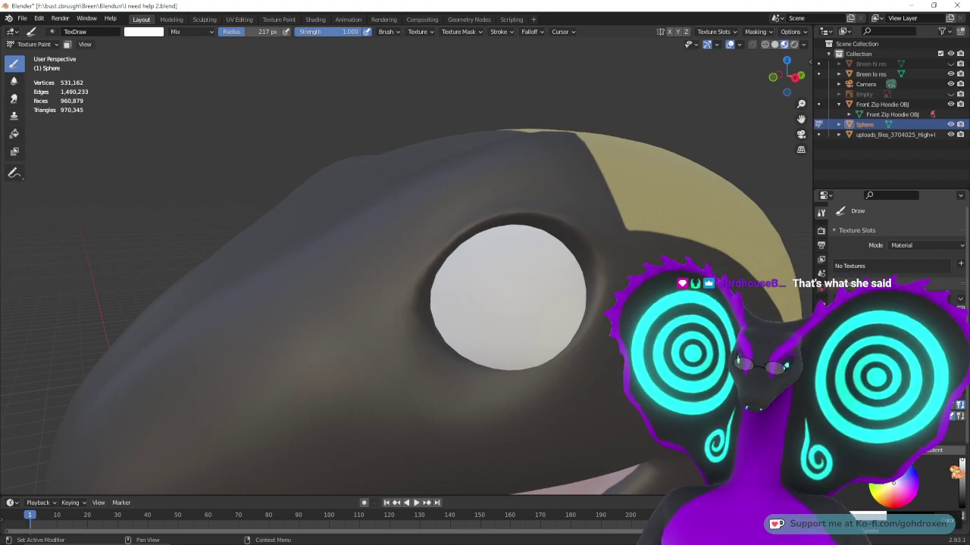
pyautogui.click(294, 19)
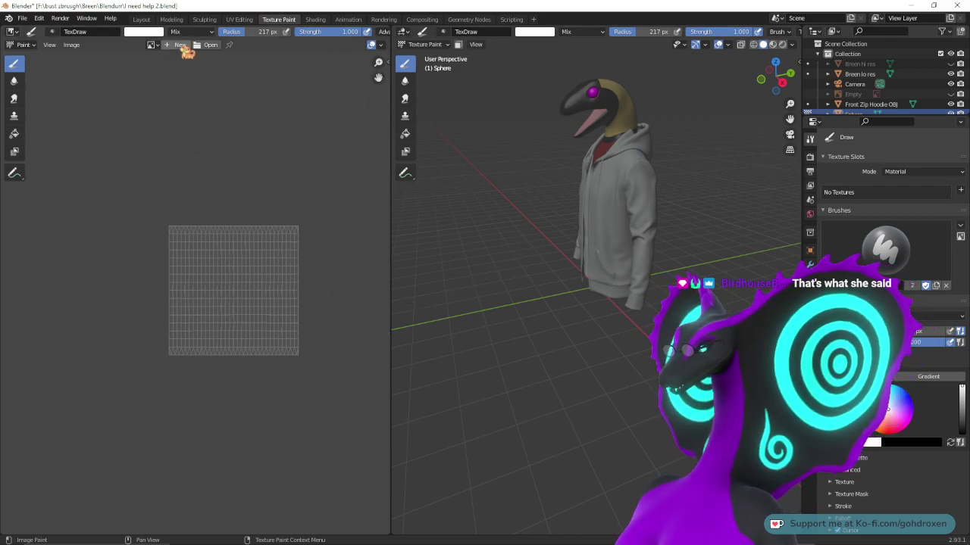
pyautogui.click(178, 45)
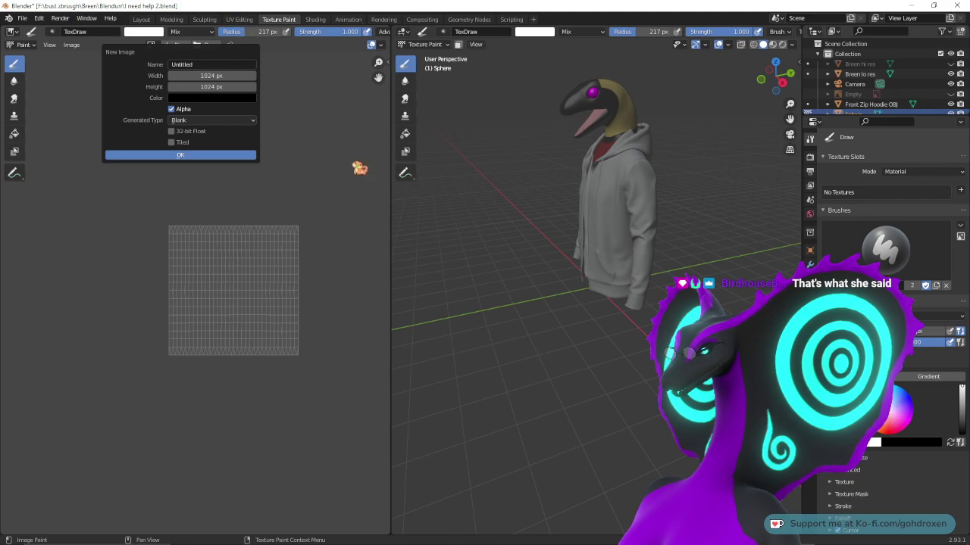
pyautogui.click(220, 65)
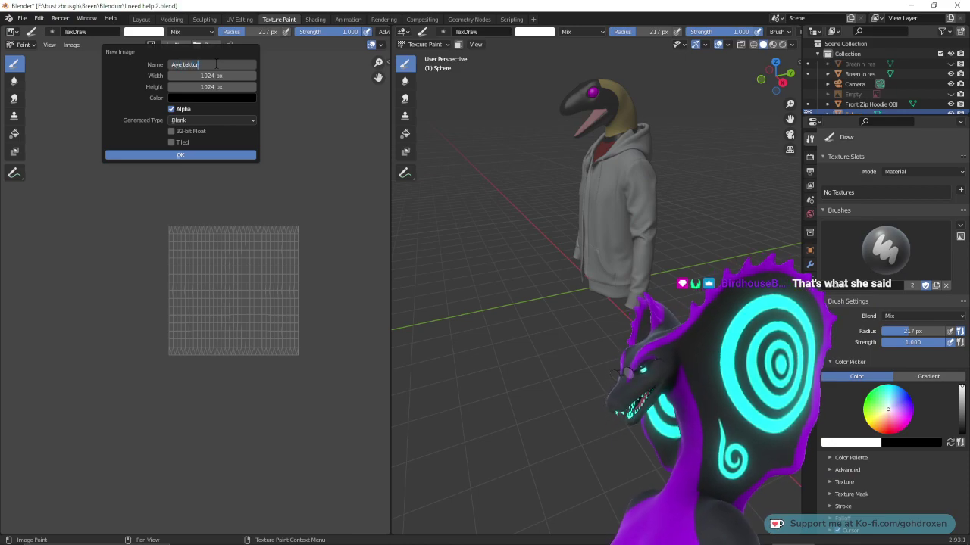
pyautogui.write('Aye tekture')
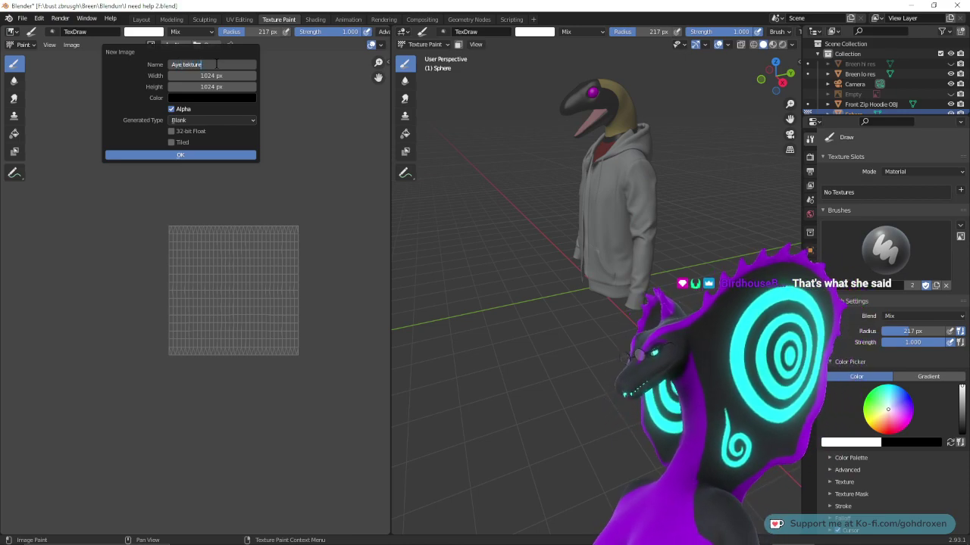
pyautogui.press('Return')
pyautogui.click(199, 156)
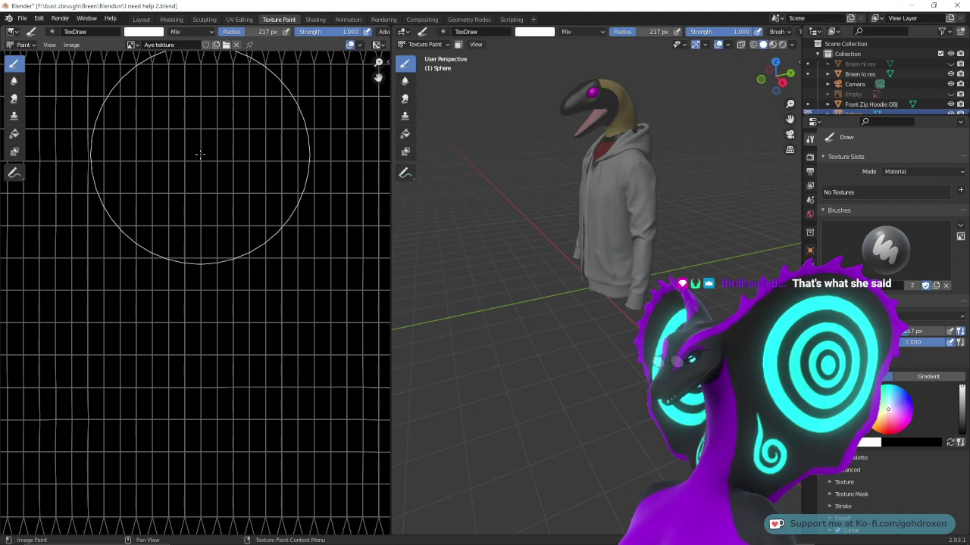
# - Try a white brush stroke on the Aye tekture image, undo it, and inspect the eye sphere up close
pyautogui.scroll(2, 263, 244)
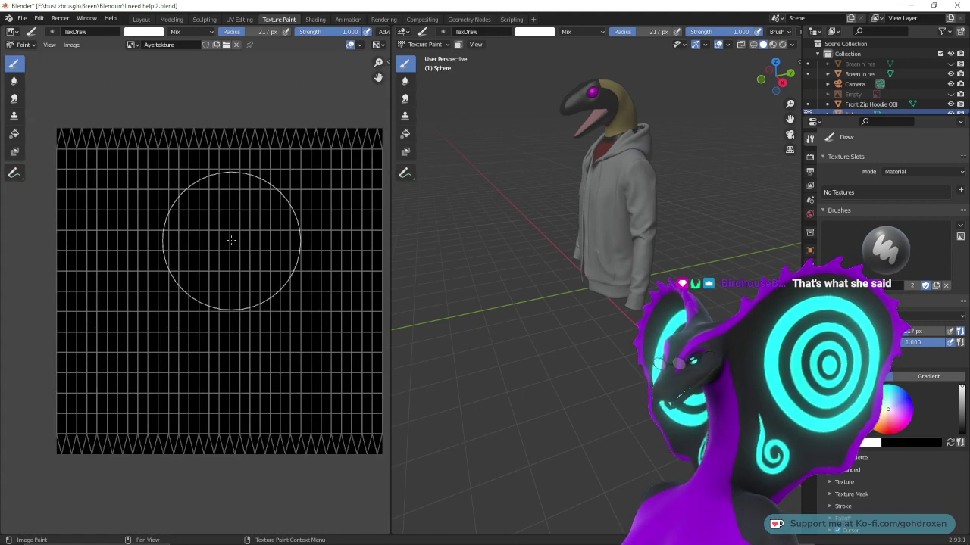
pyautogui.moveTo(197, 237); pyautogui.dragTo(200, 255)
pyautogui.hotkey('ctrl', 'z')
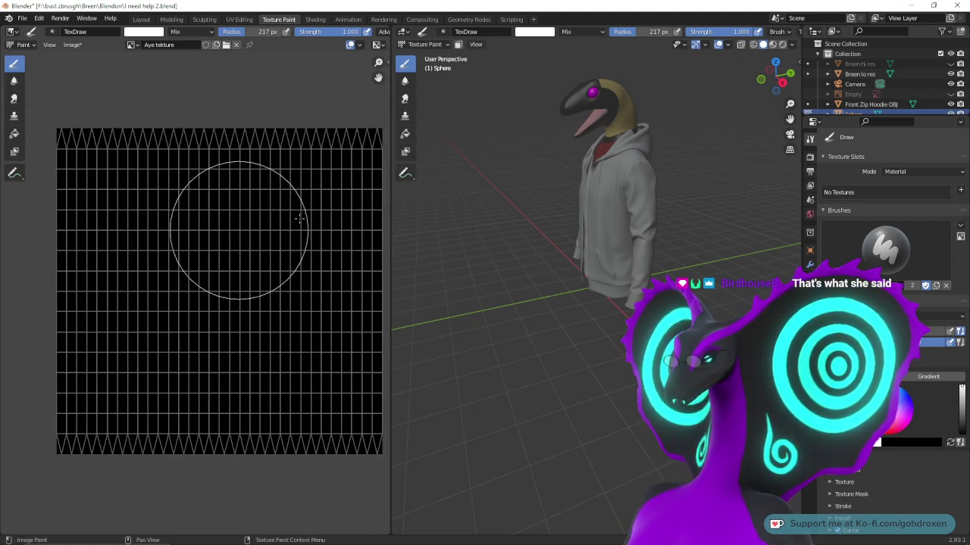
pyautogui.scroll(5, 613, 235)
pyautogui.keyDown('shift'); pyautogui.moveTo(623, 125); pyautogui.dragTo(612, 226, button='middle'); pyautogui.keyUp('shift')
pyautogui.keyDown('shift'); pyautogui.moveTo(566, 187); pyautogui.dragTo(571, 268, button='middle'); pyautogui.keyUp('shift')
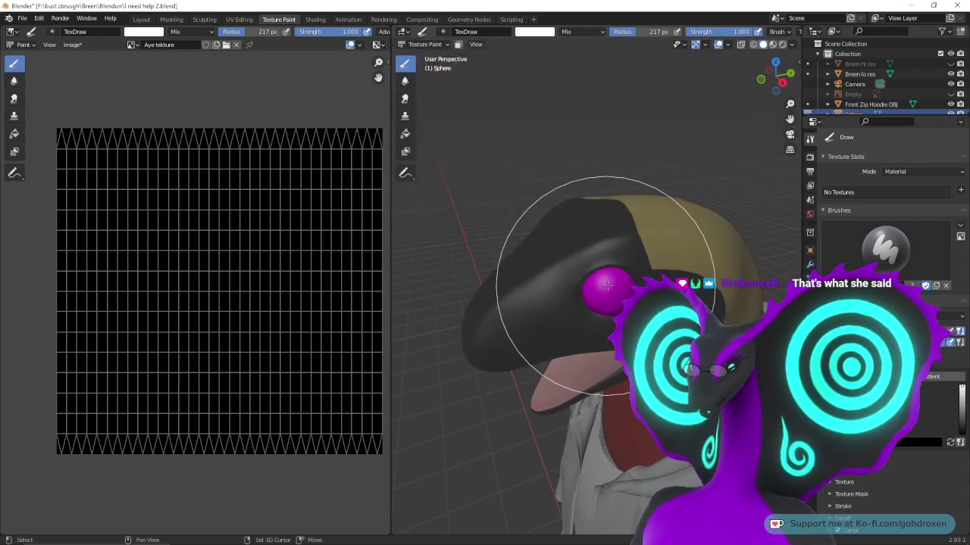
pyautogui.press('KP_Decimal')
pyautogui.scroll(-6, 644, 301)
pyautogui.moveTo(643, 301); pyautogui.dragTo(612, 327, button='middle')
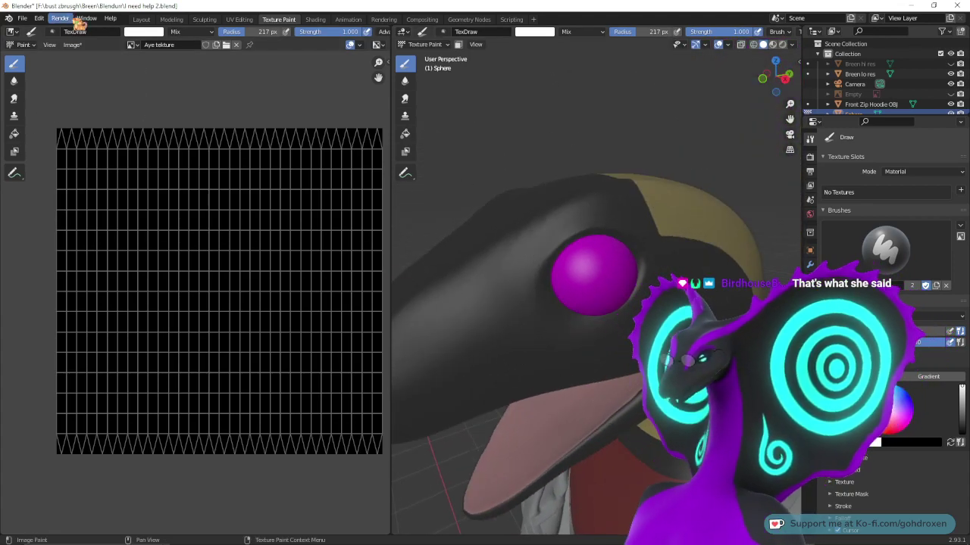
# - Try to paint white on the eye sphere in Texture Paint mode in the Layout workspace, and return to the Texture Paint workspace
pyautogui.click(141, 19)
pyautogui.click(47, 46)
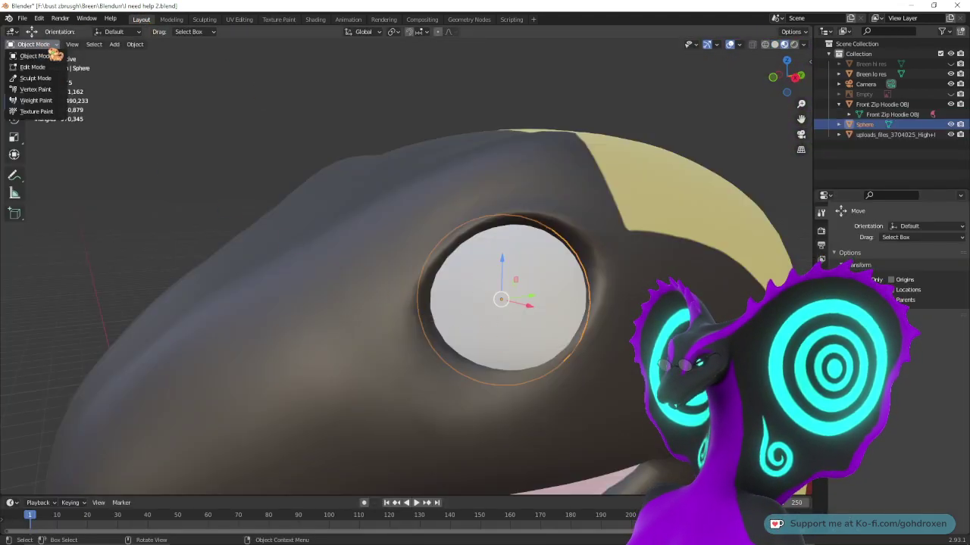
pyautogui.click(290, 64)
pyautogui.click(545, 290)
pyautogui.click(30, 44)
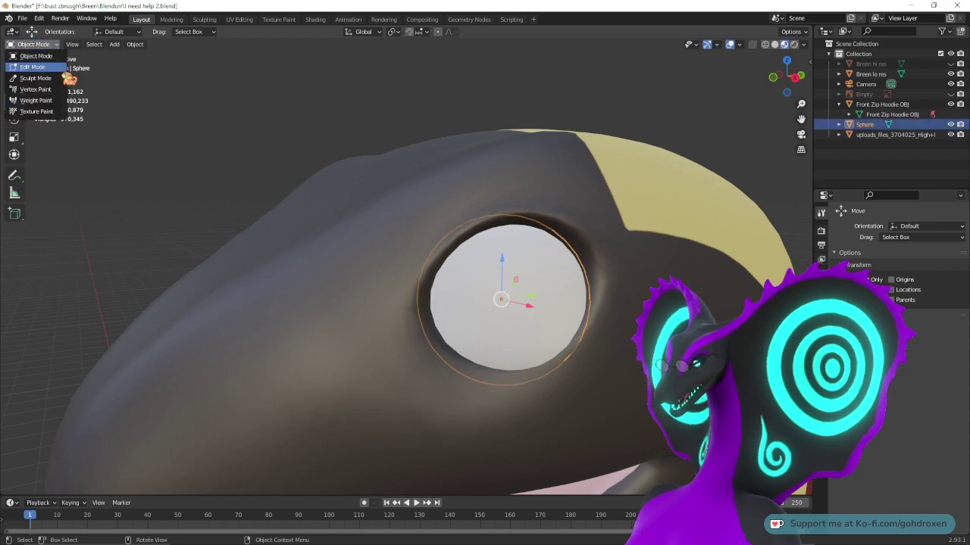
pyautogui.click(47, 118)
pyautogui.scroll(3, 545, 331)
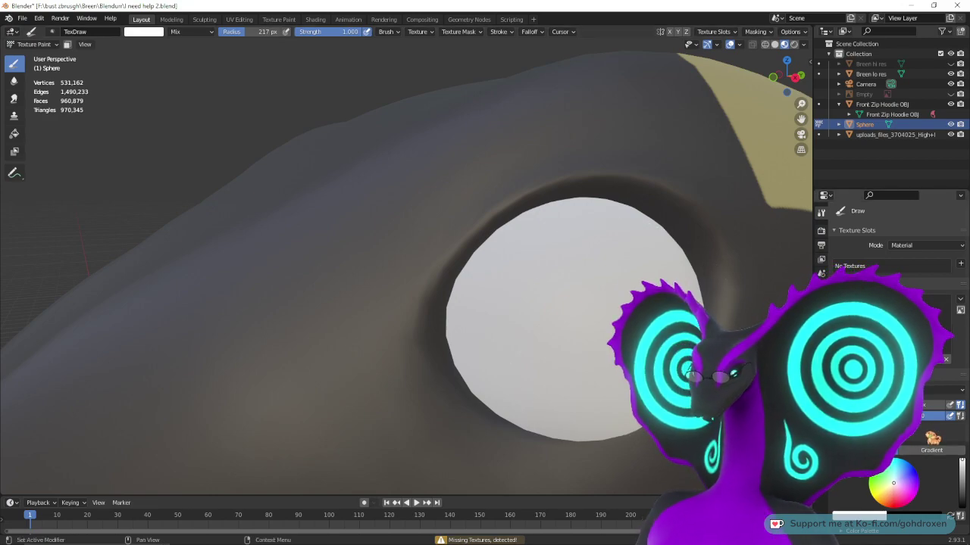
pyautogui.scroll(-5, 894, 340)
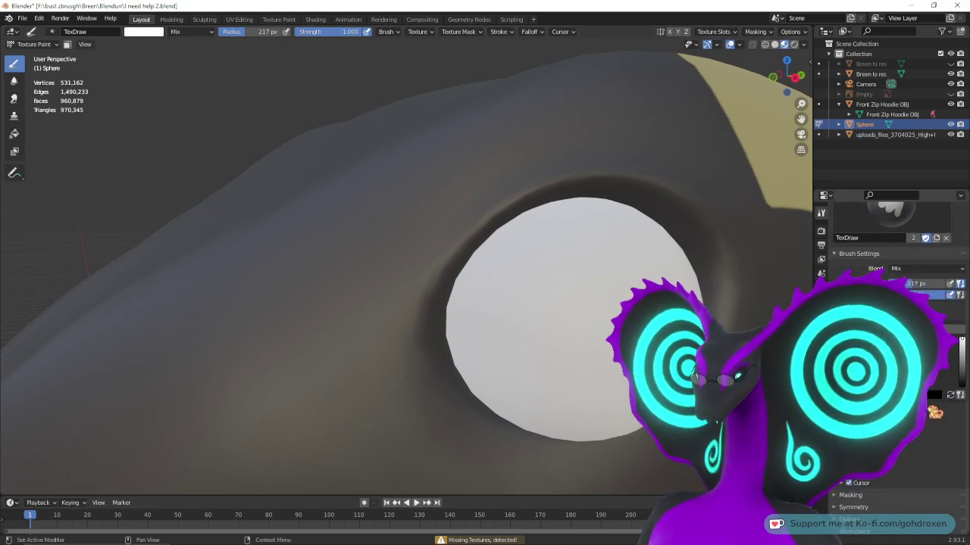
pyautogui.click(575, 317)
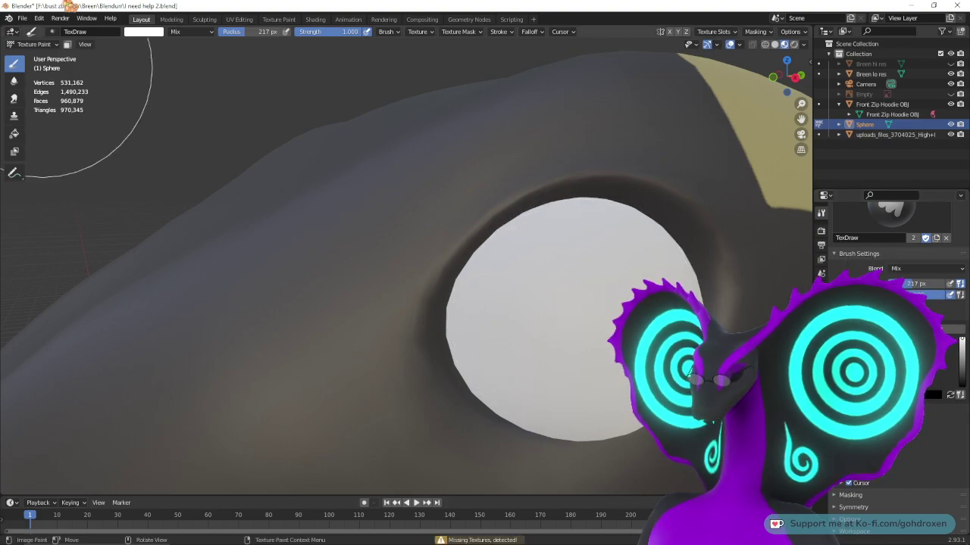
pyautogui.click(278, 19)
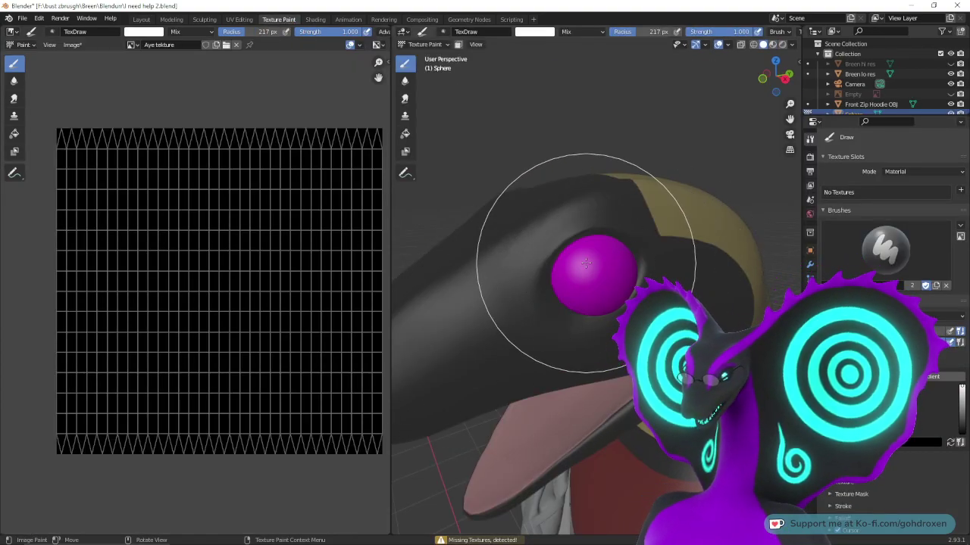
pyautogui.scroll(-1, 211, 253)
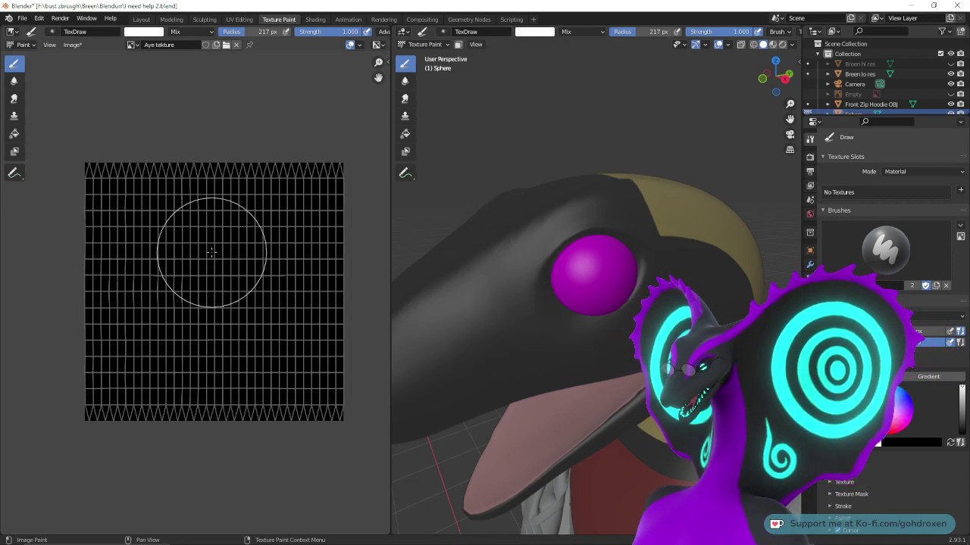
# - In the Ayes material's nodes, add an Image Texture with a new blank 1024 px image and connect its Color to the Principled BSDF's Base Color
pyautogui.click(315, 19)
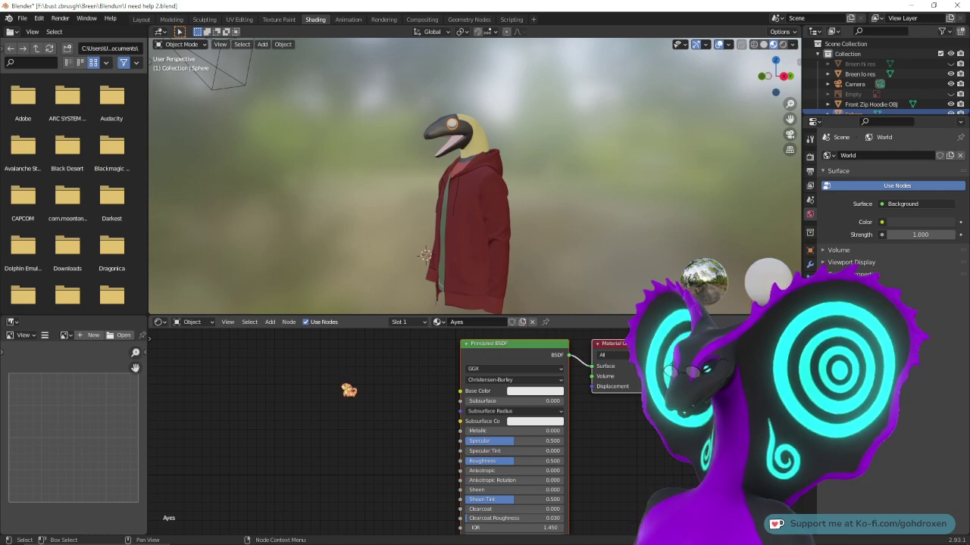
pyautogui.moveTo(417, 203); pyautogui.dragTo(446, 210, button='middle')
pyautogui.rightClick(290, 389)
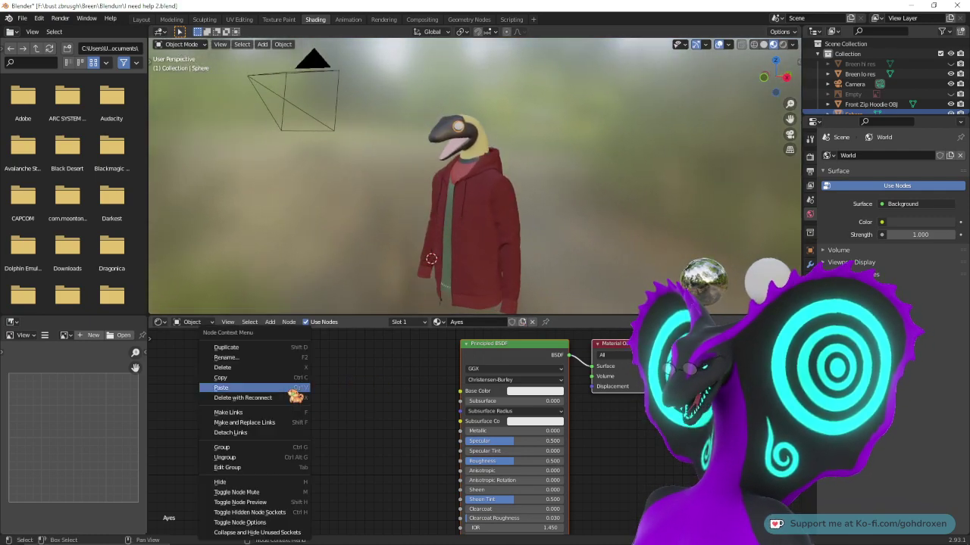
pyautogui.click(317, 377)
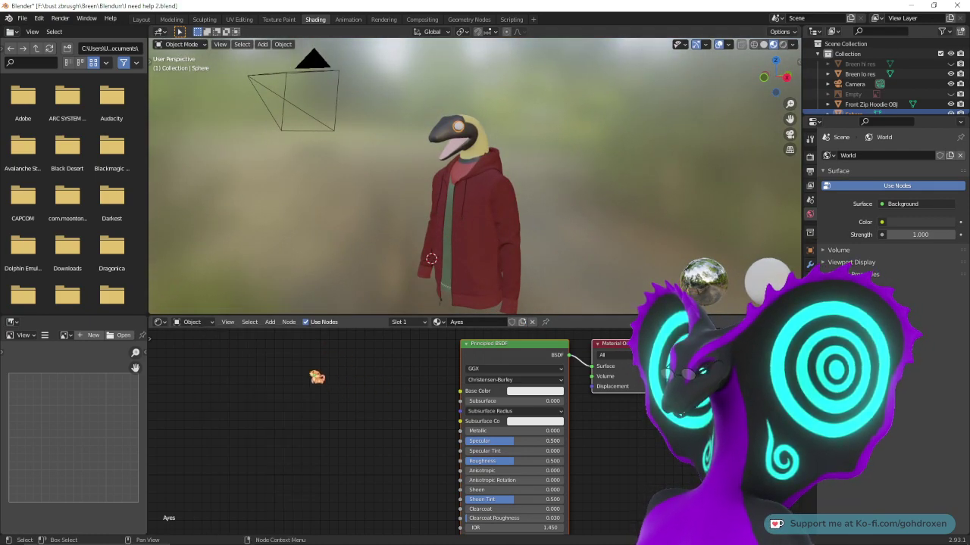
pyautogui.click(271, 323)
pyautogui.moveTo(307, 379)
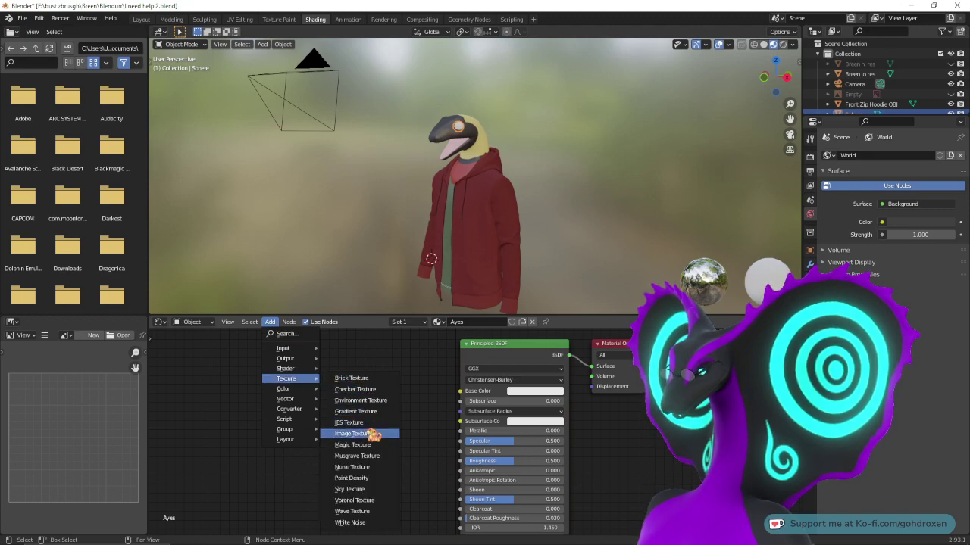
pyautogui.click(373, 434)
pyautogui.click(288, 423)
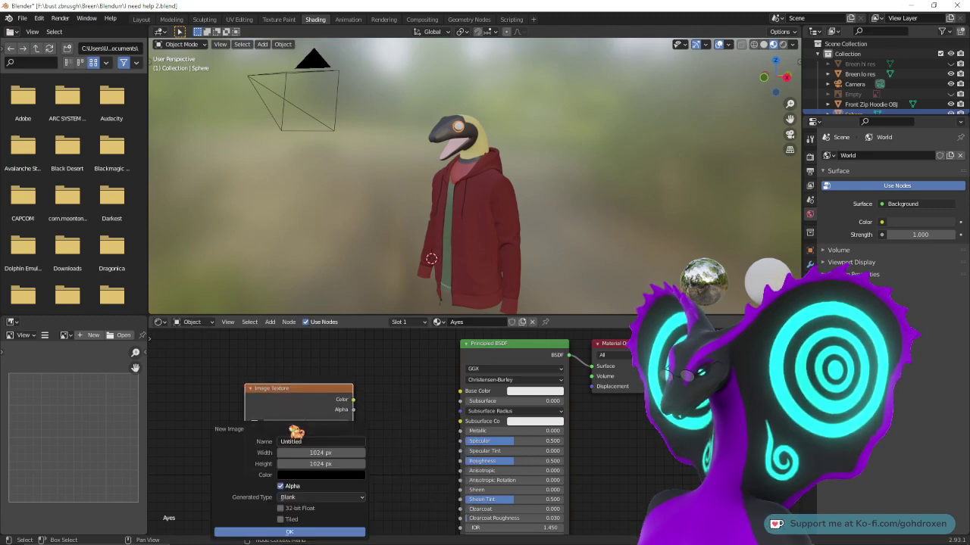
pyautogui.click(296, 532)
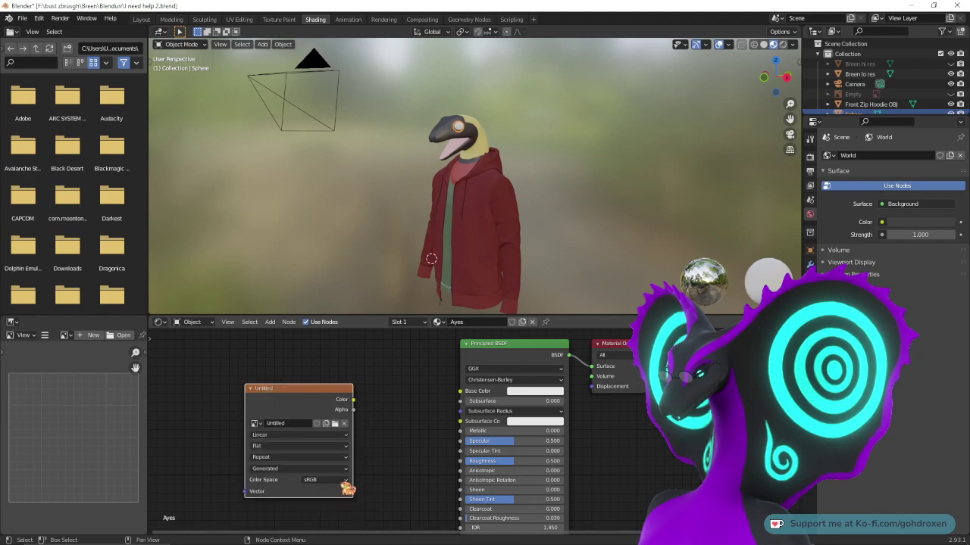
pyautogui.moveTo(353, 399); pyautogui.dragTo(399, 409)
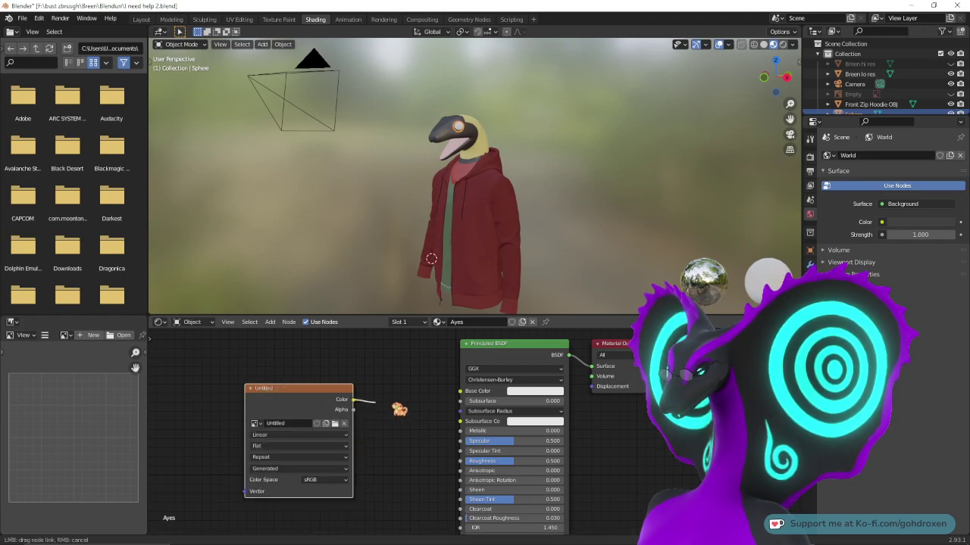
pyautogui.moveTo(462, 399); pyautogui.dragTo(466, 399)
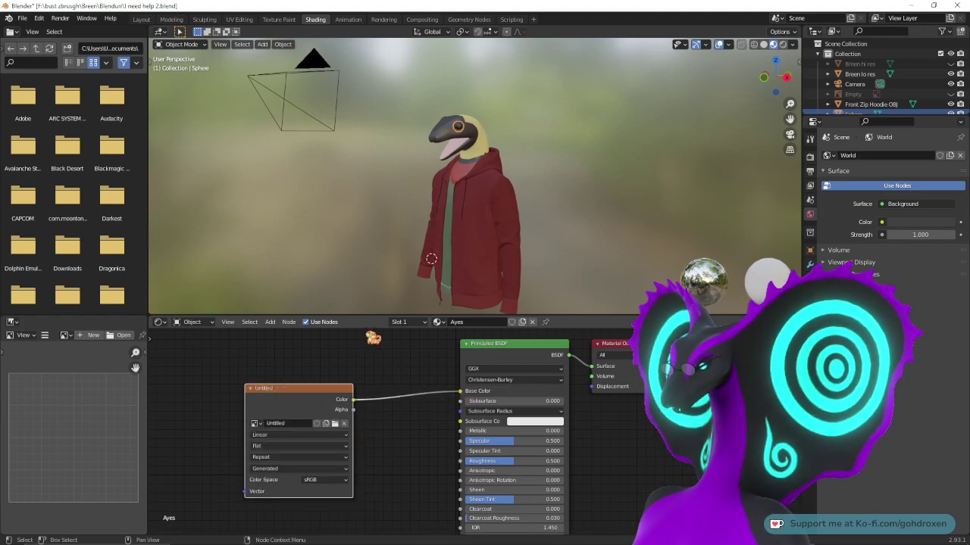
# - Test white brush strokes on the eye's new image in the Texture Paint workspace, undo them, and return to the Layout workspace
pyautogui.click(240, 19)
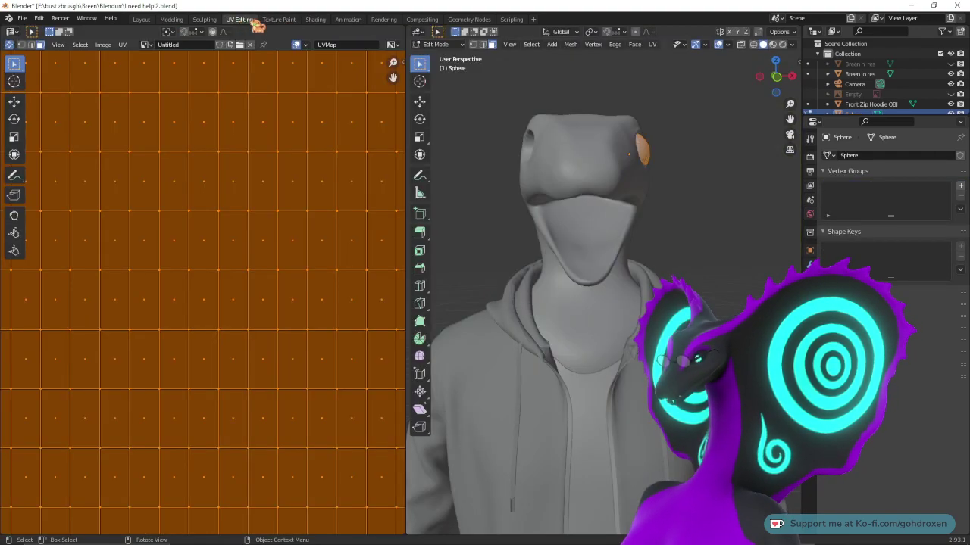
pyautogui.click(279, 19)
pyautogui.click(218, 251)
pyautogui.moveTo(208, 313); pyautogui.dragTo(214, 284)
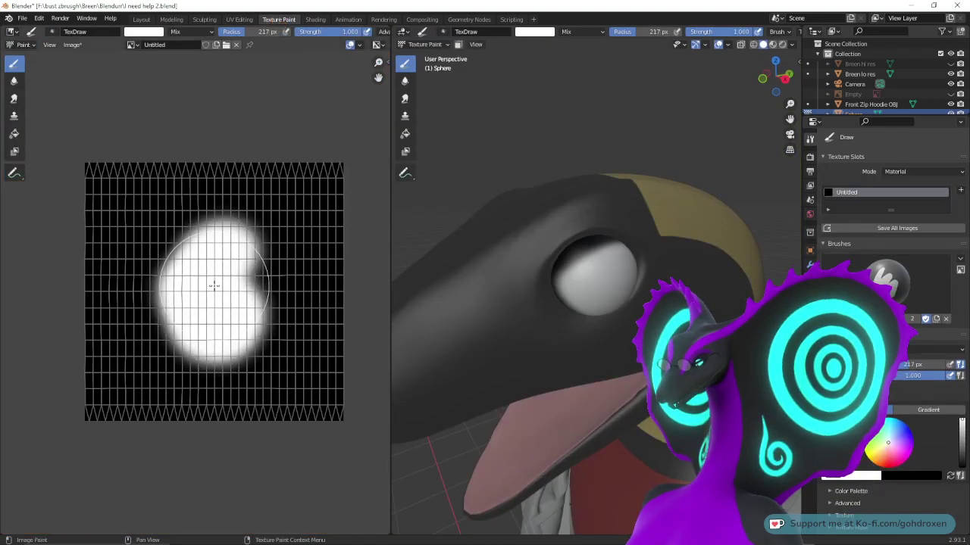
pyautogui.hotkey('ctrl', 'z')
pyautogui.hotkey('ctrl', 'z')
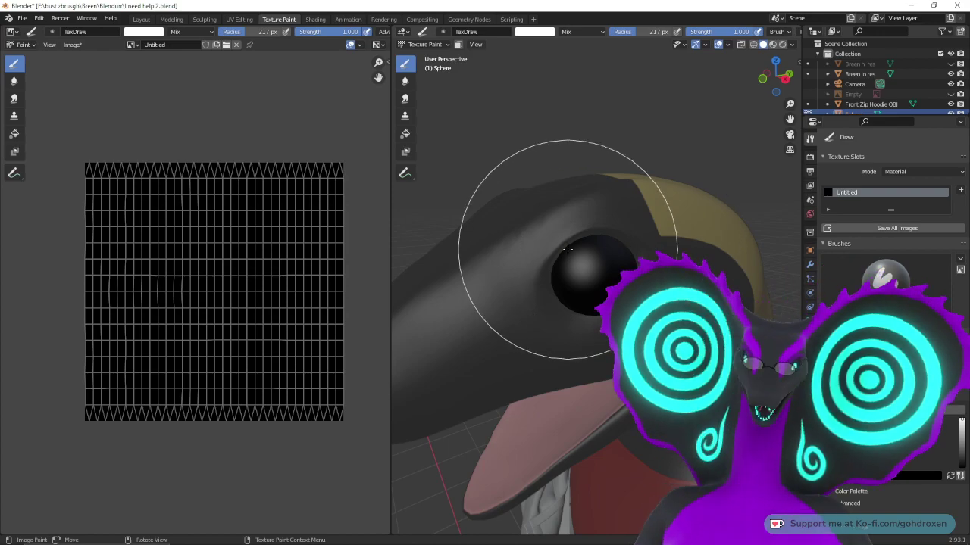
pyautogui.click(141, 19)
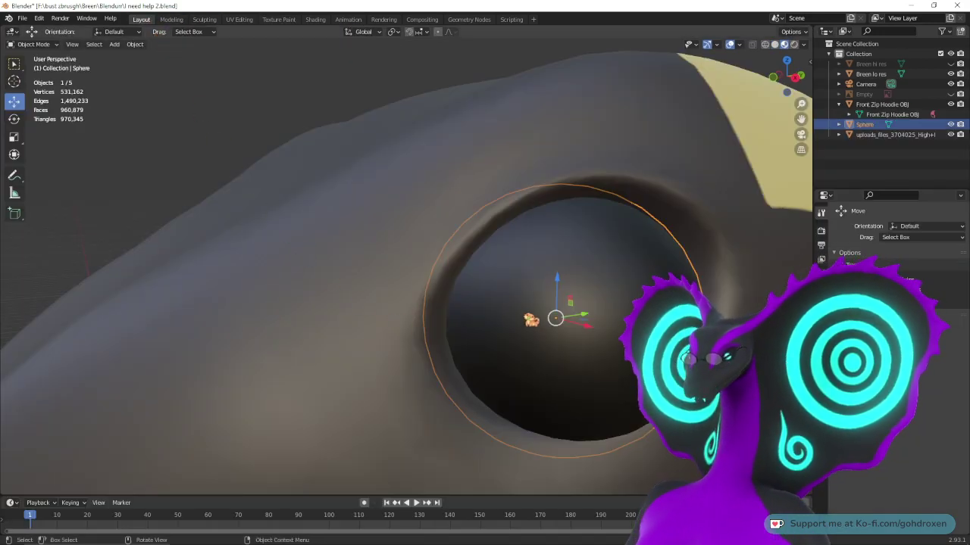
# - Paint the eye sphere's entire image texture white in the Texture Paint workspace and return to the Layout workspace
pyautogui.click(33, 44)
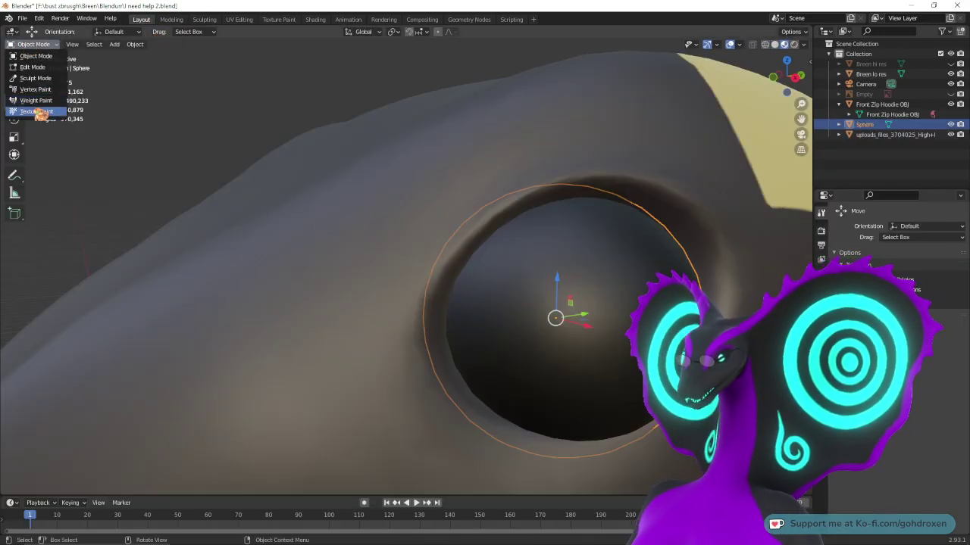
pyautogui.click(38, 112)
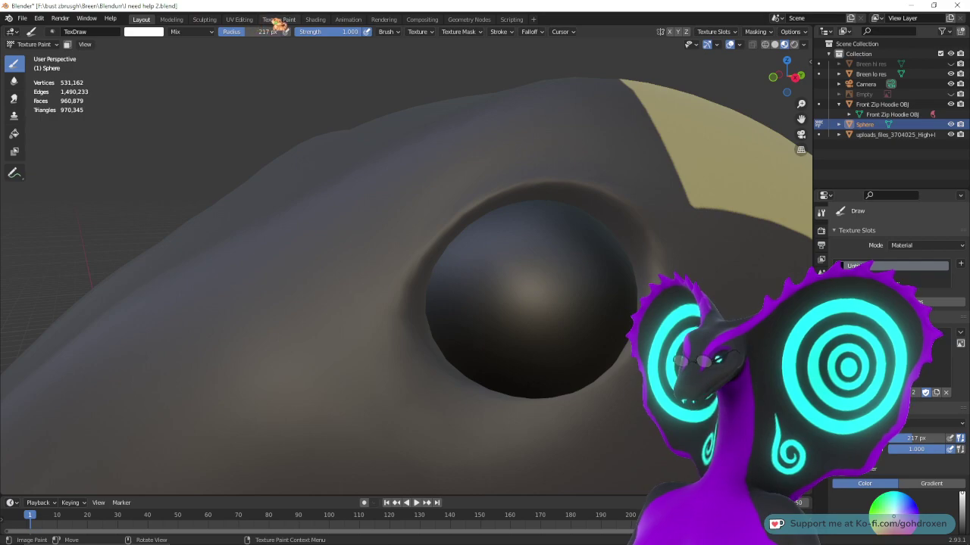
pyautogui.click(279, 19)
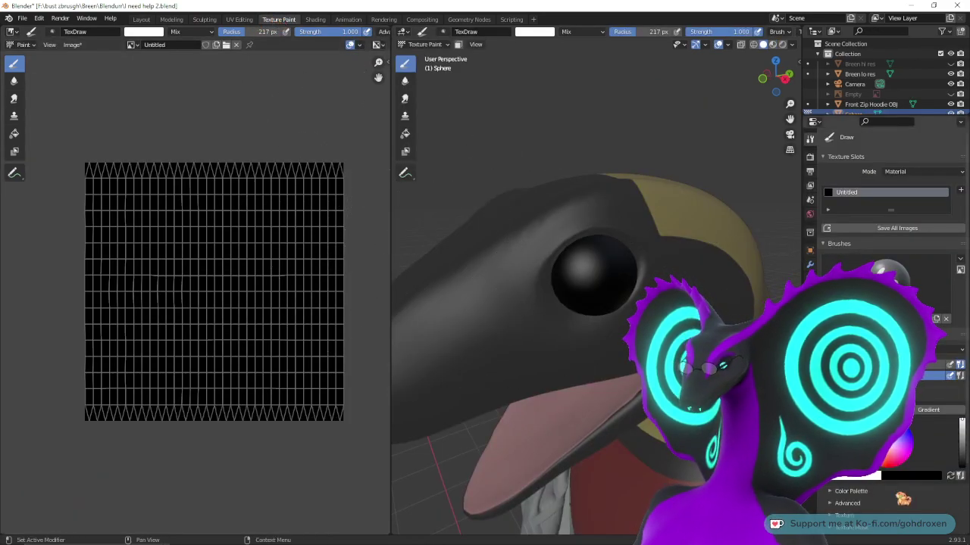
pyautogui.moveTo(341, 178)
pyautogui.mouseDown()
pyautogui.moveTo(4, 177)
pyautogui.moveTo(320, 199)
pyautogui.moveTo(345, 221)
pyautogui.moveTo(78, 237)
pyautogui.moveTo(102, 265)
pyautogui.moveTo(293, 303)
pyautogui.moveTo(353, 292)
pyautogui.moveTo(344, 305)
pyautogui.moveTo(43, 351)
pyautogui.moveTo(331, 401)
pyautogui.moveTo(163, 415)
pyautogui.moveTo(7, 411)
pyautogui.moveTo(162, 448)
pyautogui.moveTo(330, 425)
pyautogui.mouseUp()
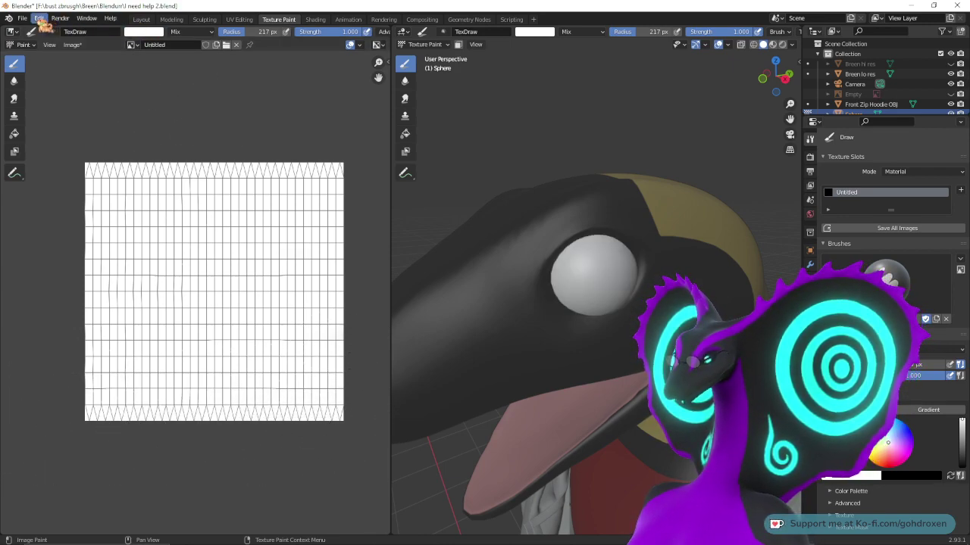
pyautogui.click(141, 19)
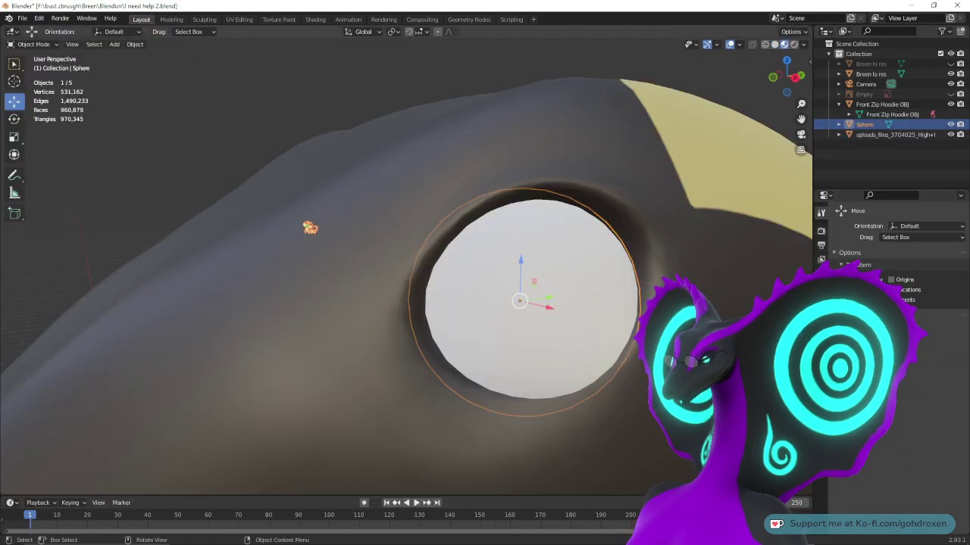
# - Switch the eye sphere to Texture Paint mode, try a dark dab with a 217 px brush, and undo it
pyautogui.click(36, 44)
pyautogui.click(47, 111)
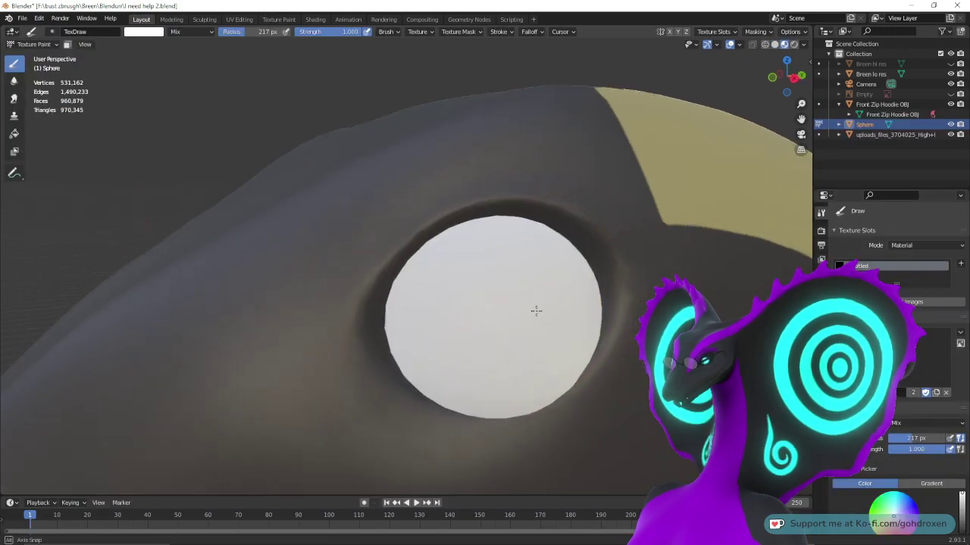
pyautogui.scroll(1, 557, 327)
pyautogui.moveTo(546, 351)
pyautogui.keyDown('shift'); pyautogui.mouseDown(button='middle')
pyautogui.moveTo(552, 310)
pyautogui.moveTo(530, 284)
pyautogui.moveTo(544, 283)
pyautogui.mouseUp(button='middle'); pyautogui.keyUp('shift')
pyautogui.scroll(-2, 894, 303)
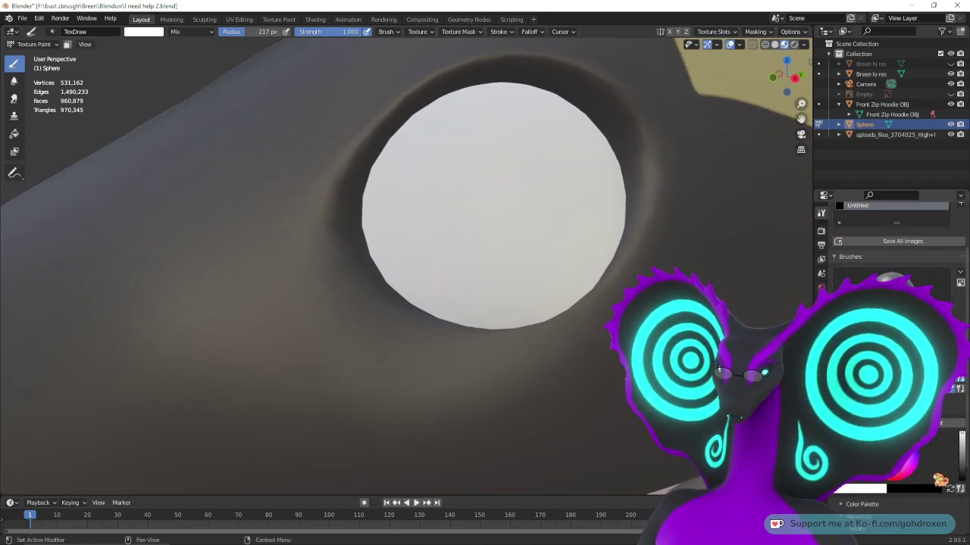
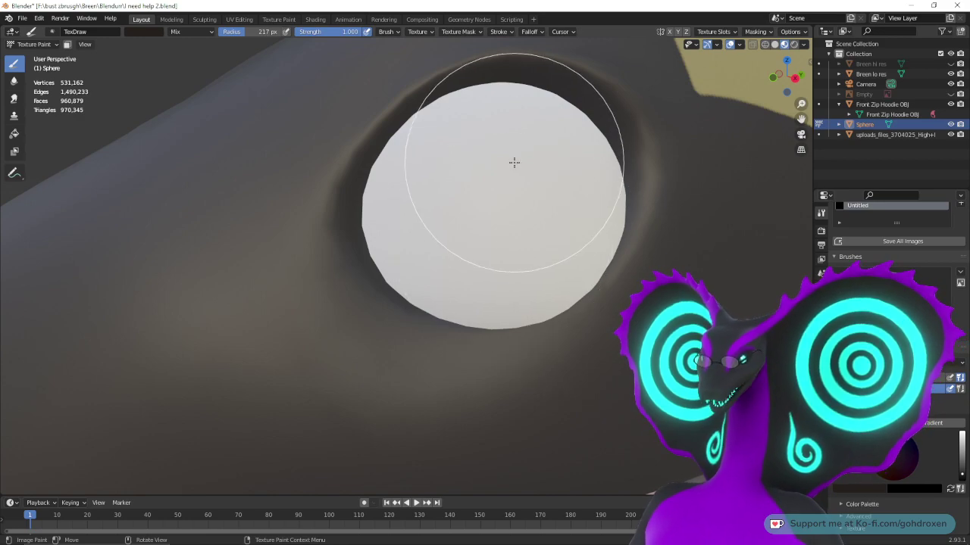
pyautogui.click(468, 185)
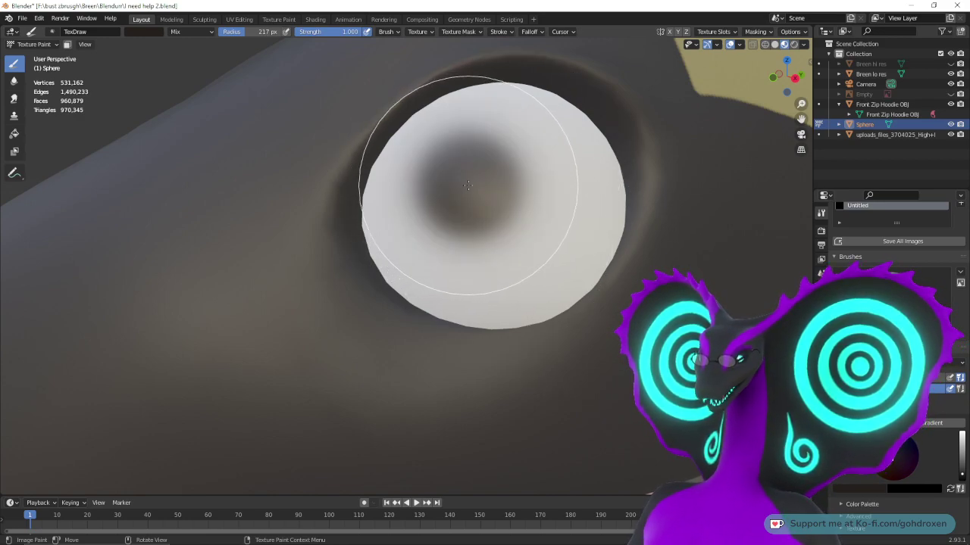
pyautogui.hotkey('ctrl', 'z')
# - Try dark brush strokes across the white eye, inspect them from several angles, and undo them
pyautogui.moveTo(462, 170)
pyautogui.mouseDown()
pyautogui.moveTo(444, 174)
pyautogui.moveTo(502, 232)
pyautogui.moveTo(440, 188)
pyautogui.moveTo(508, 177)
pyautogui.moveTo(426, 199)
pyautogui.moveTo(422, 145)
pyautogui.moveTo(526, 173)
pyautogui.moveTo(458, 173)
pyautogui.mouseUp()
pyautogui.moveTo(450, 234); pyautogui.dragTo(479, 236, button='middle')
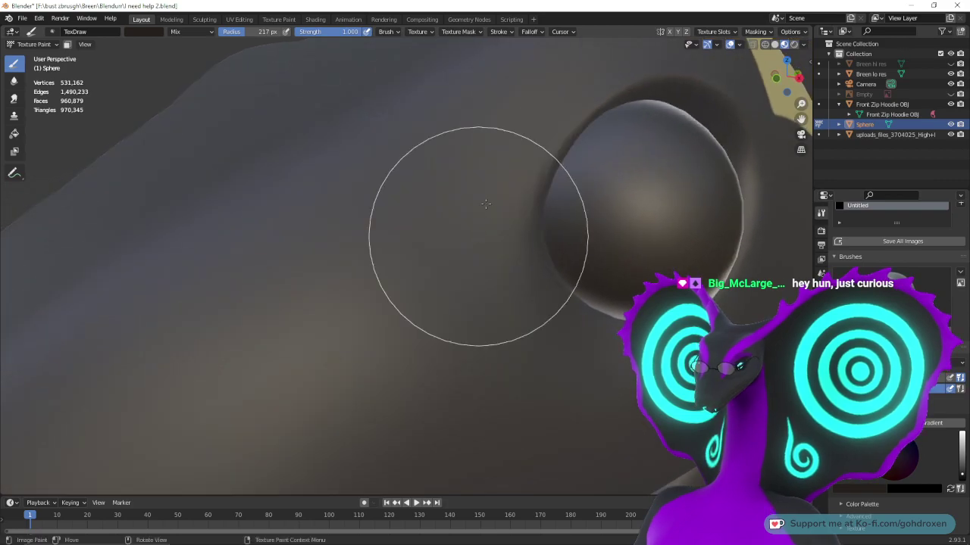
pyautogui.scroll(-4, 480, 237)
pyautogui.scroll(-2, 497, 243)
pyautogui.moveTo(572, 275); pyautogui.dragTo(520, 314, button='middle')
pyautogui.scroll(6, 530, 288)
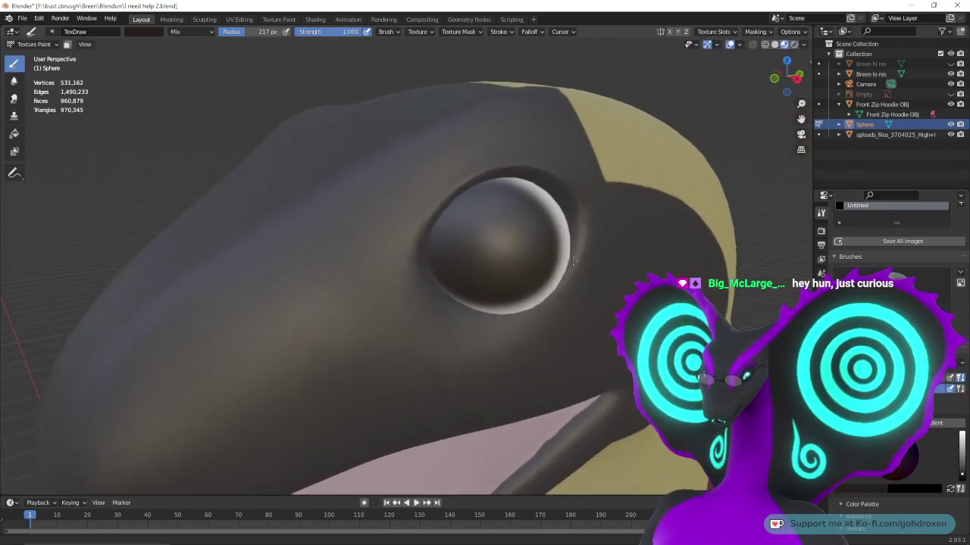
pyautogui.moveTo(568, 237)
pyautogui.mouseDown(button='middle')
pyautogui.moveTo(604, 235)
pyautogui.moveTo(597, 228)
pyautogui.moveTo(553, 265)
pyautogui.moveTo(581, 255)
pyautogui.mouseUp(button='middle')
pyautogui.moveTo(580, 256)
pyautogui.mouseDown()
pyautogui.moveTo(496, 216)
pyautogui.moveTo(514, 243)
pyautogui.mouseUp()
pyautogui.scroll(3, 523, 240)
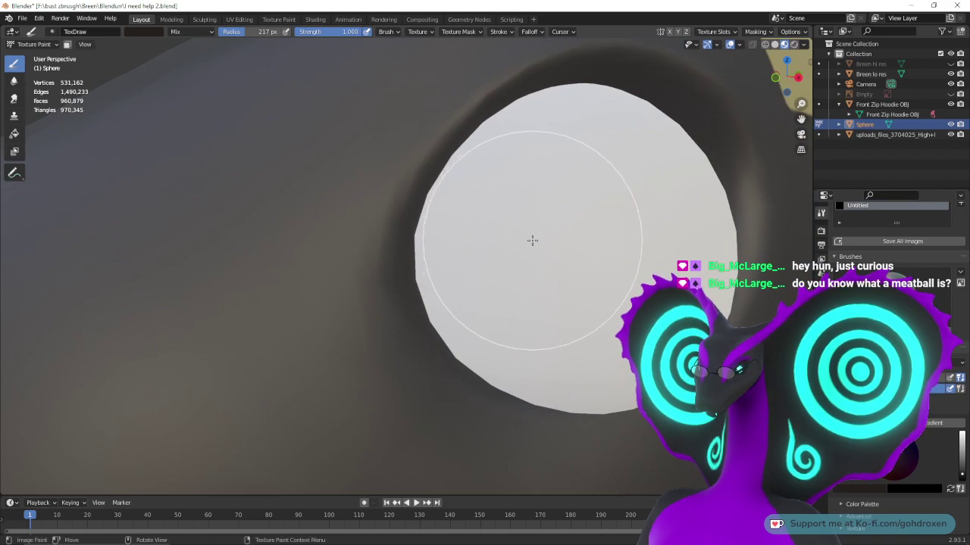
# - Try painting a large round dark pupil on the eye from close up with the 217 px brush, and undo it
pyautogui.scroll(3, 523, 239)
pyautogui.moveTo(522, 239); pyautogui.dragTo(519, 240, button='middle')
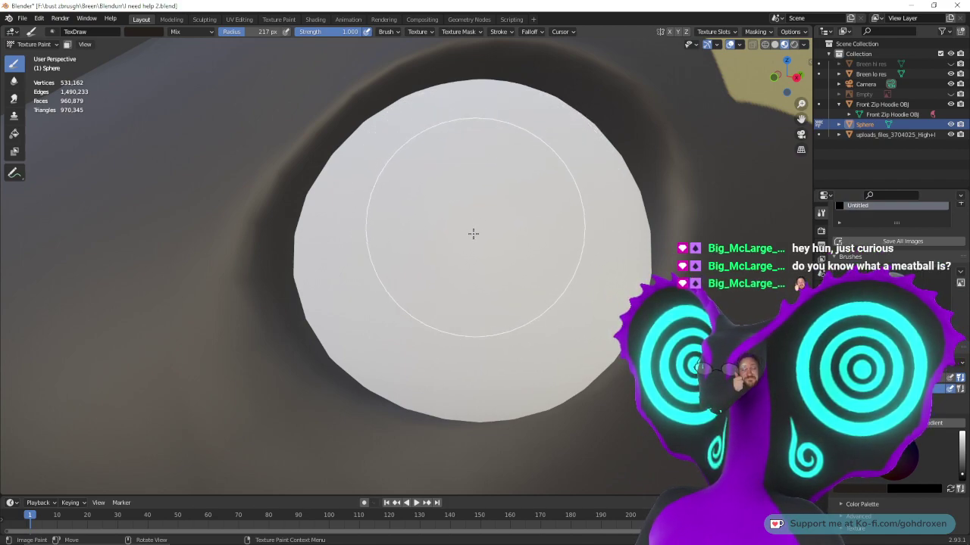
pyautogui.moveTo(490, 210)
pyautogui.mouseDown()
pyautogui.moveTo(443, 299)
pyautogui.moveTo(396, 240)
pyautogui.moveTo(547, 207)
pyautogui.moveTo(450, 311)
pyautogui.moveTo(372, 277)
pyautogui.moveTo(430, 285)
pyautogui.mouseUp()
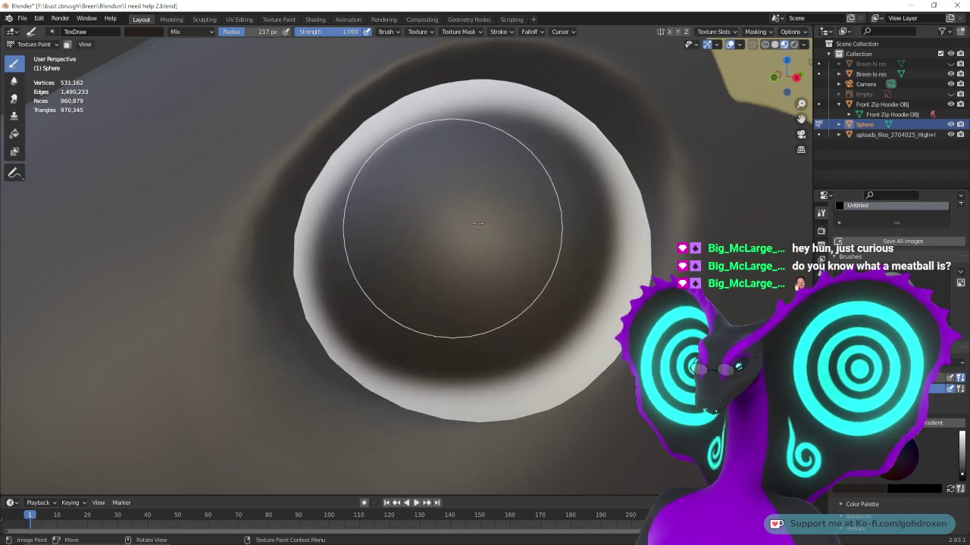
pyautogui.hotkey('ctrl', 'z')
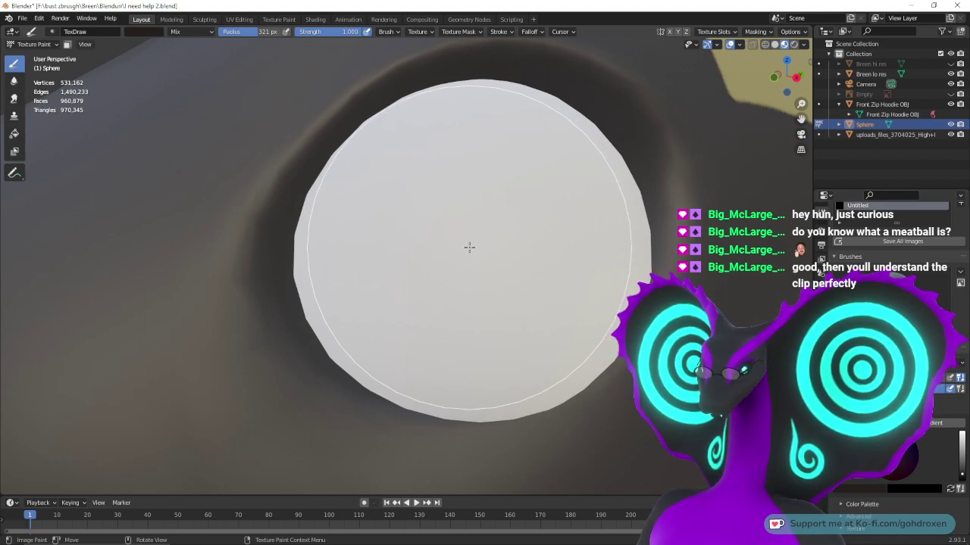
# - Try a dark pupil stroke with the brush radius at 321 px, inspect it against the head, and undo it
pyautogui.moveTo(457, 234)
pyautogui.mouseDown()
pyautogui.moveTo(484, 229)
pyautogui.moveTo(455, 249)
pyautogui.moveTo(498, 270)
pyautogui.moveTo(463, 260)
pyautogui.moveTo(476, 303)
pyautogui.moveTo(465, 255)
pyautogui.moveTo(453, 308)
pyautogui.moveTo(510, 220)
pyautogui.moveTo(426, 247)
pyautogui.mouseUp()
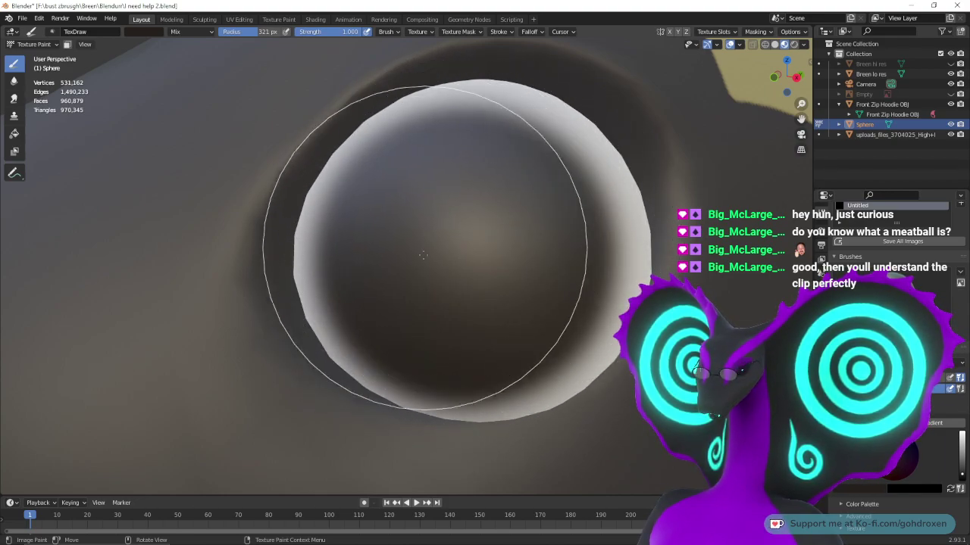
pyautogui.moveTo(434, 338); pyautogui.dragTo(487, 318, button='middle')
pyautogui.scroll(-4, 492, 323)
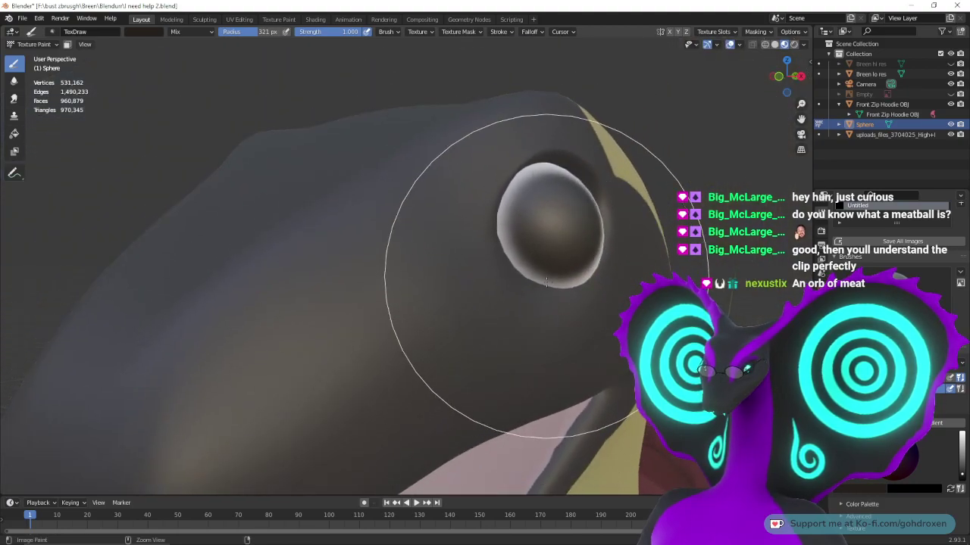
pyautogui.moveTo(548, 275)
pyautogui.mouseDown(button='middle')
pyautogui.moveTo(531, 306)
pyautogui.moveTo(521, 298)
pyautogui.moveTo(529, 296)
pyautogui.mouseUp(button='middle')
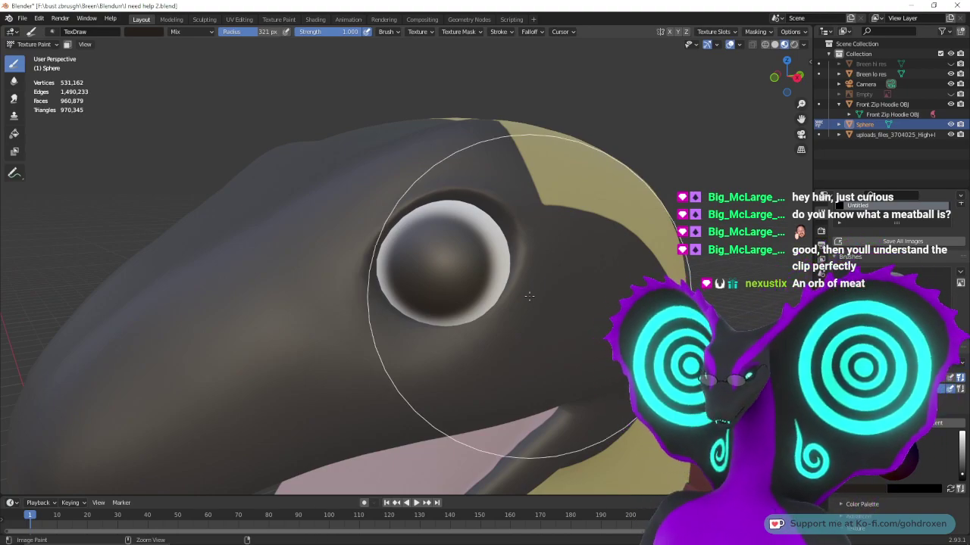
pyautogui.hotkey('ctrl', 'z')
# - Look through the brush's stroke settings, test a single dark dab on the eye, and undo it
pyautogui.scroll(-4, 892, 341)
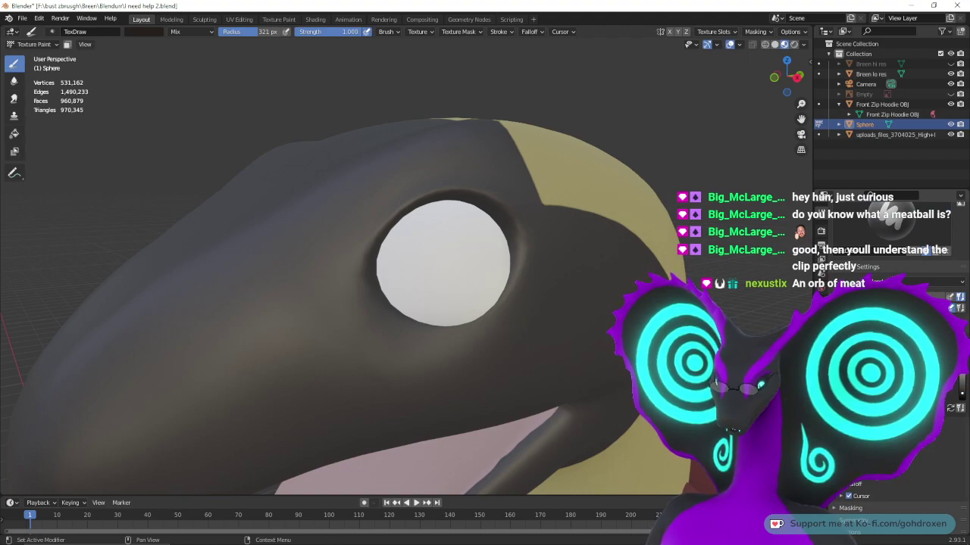
pyautogui.scroll(-1, 892, 341)
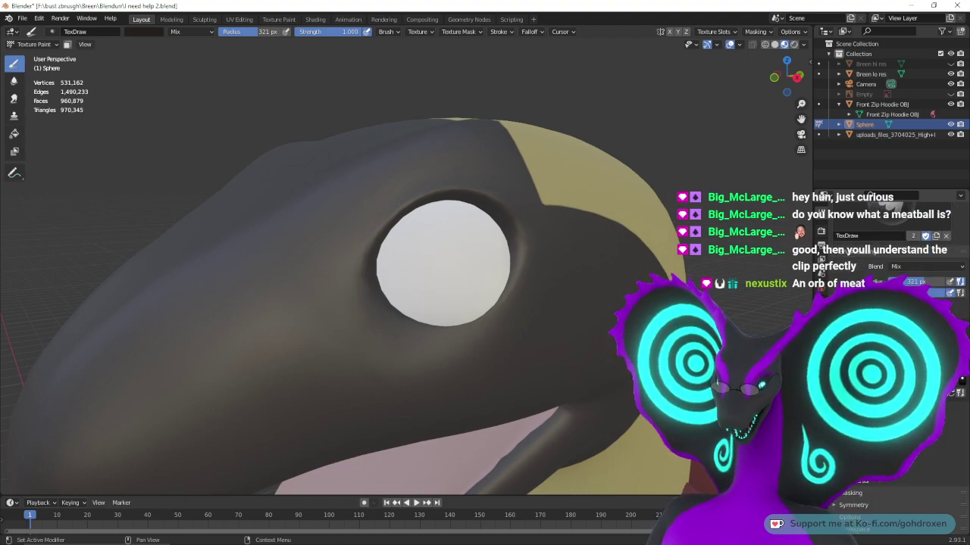
pyautogui.click(864, 409)
pyautogui.click(864, 409)
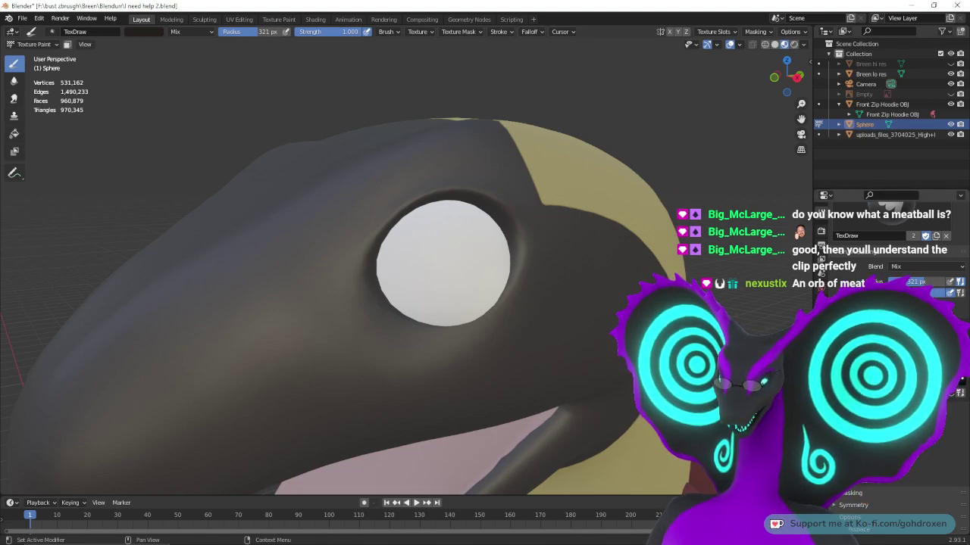
pyautogui.scroll(-3, 893, 242)
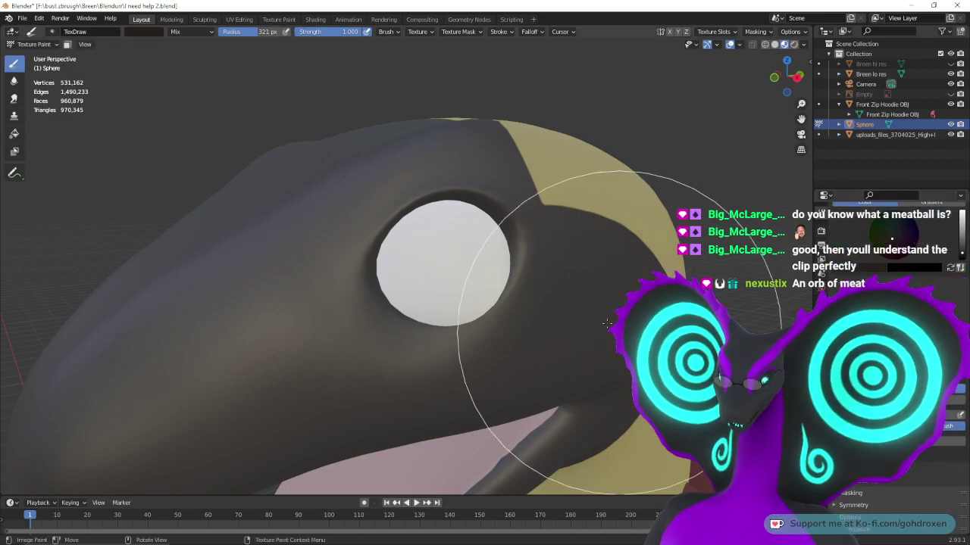
pyautogui.click(448, 275)
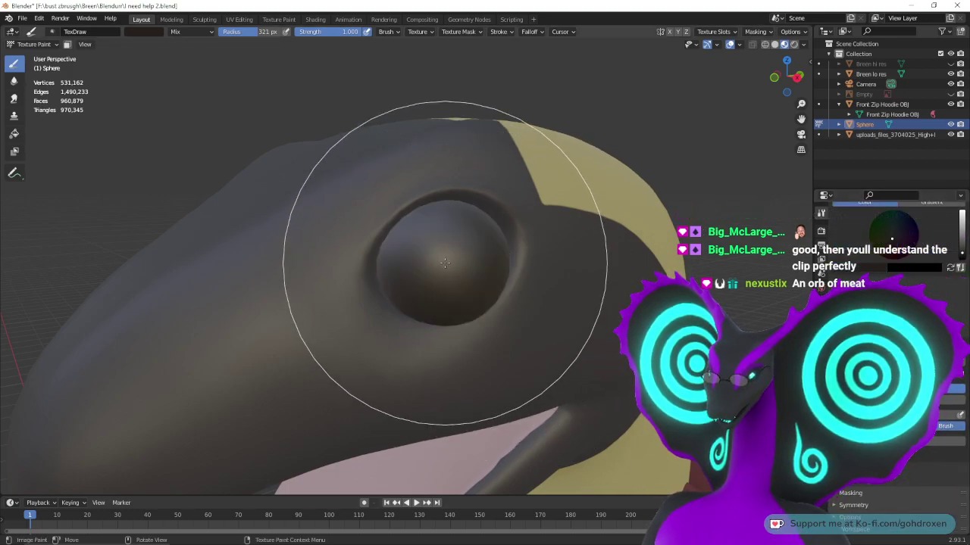
pyautogui.hotkey('ctrl', 'z')
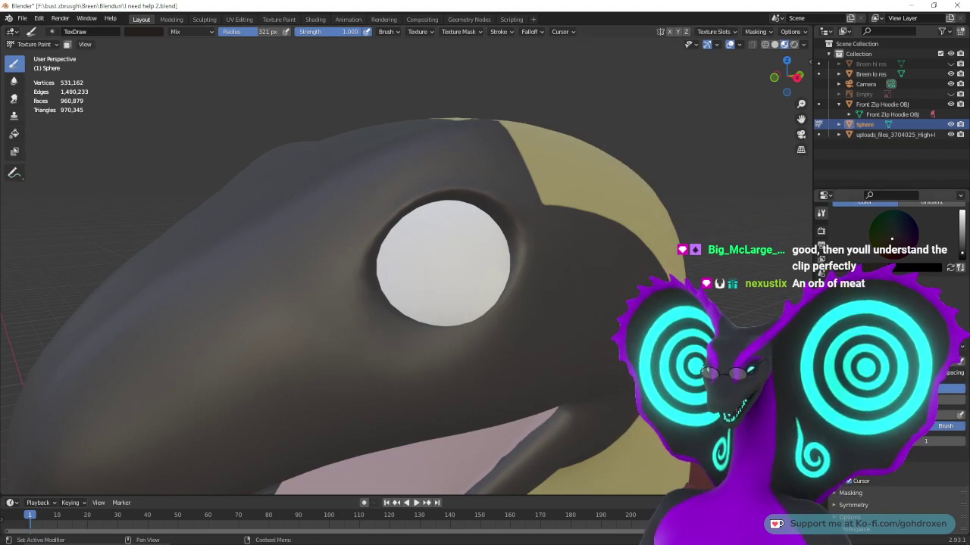
# - Try a dark stroke on the eye with the brush radius at 169 px, undo it, and return to Object Mode
pyautogui.scroll(7, 895, 363)
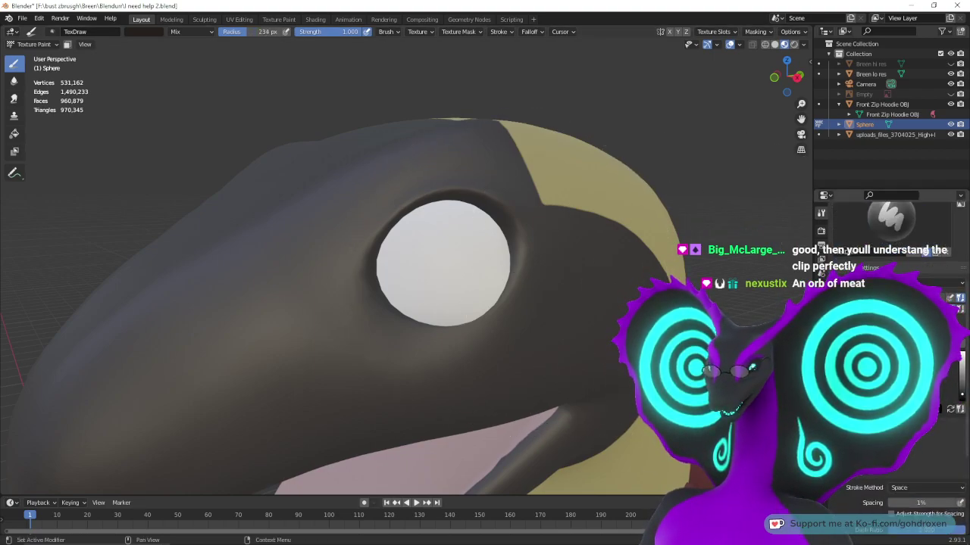
pyautogui.moveTo(442, 265); pyautogui.dragTo(454, 285)
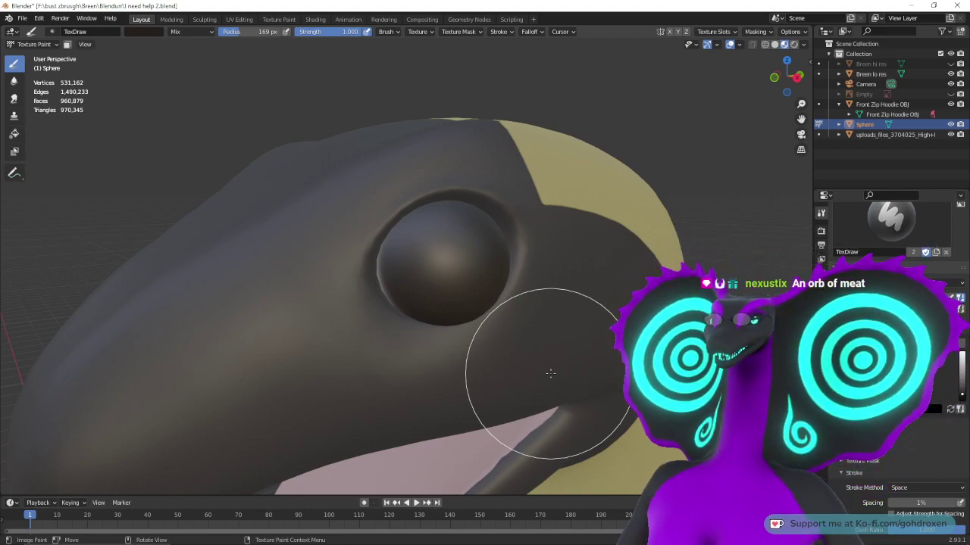
pyautogui.hotkey('ctrl', 'z')
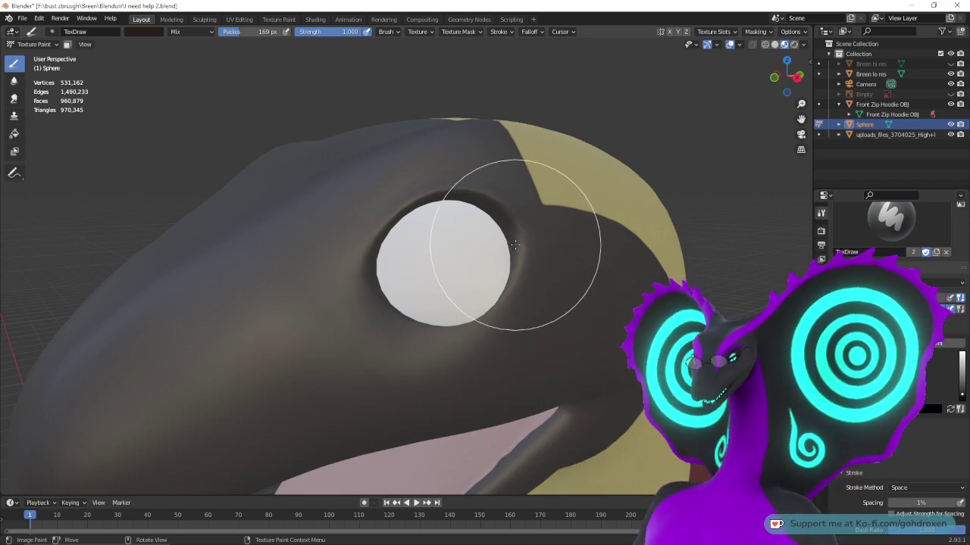
pyautogui.click(46, 44)
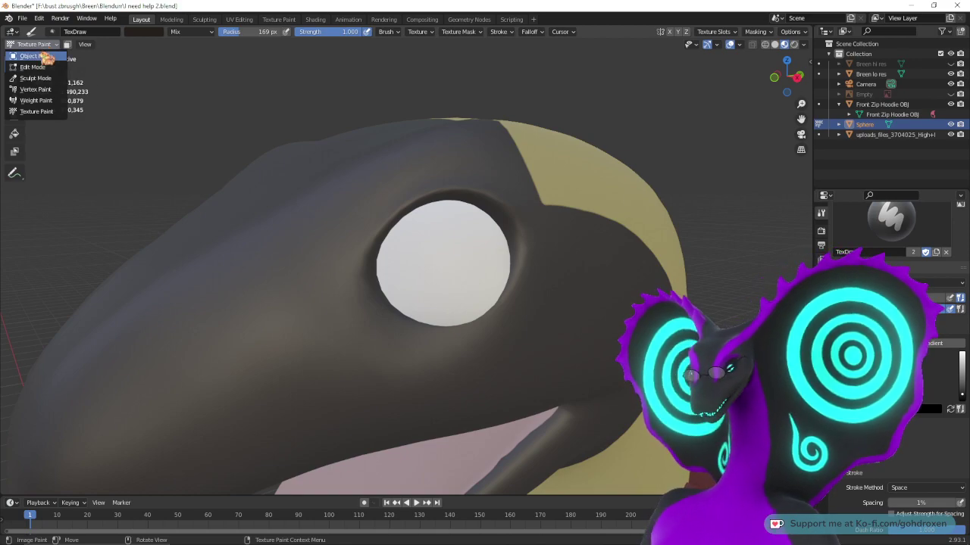
pyautogui.click(30, 56)
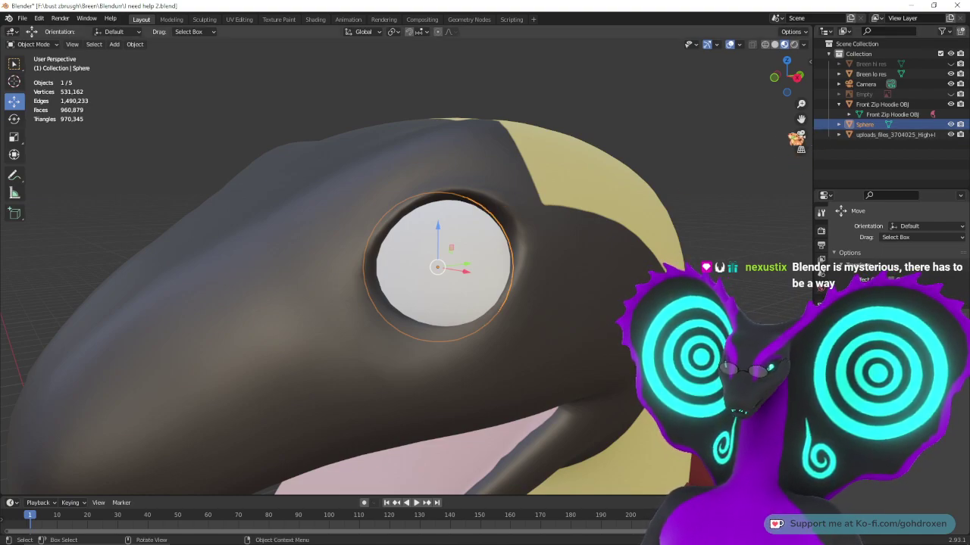
# - Select the white eye sphere and scale it down along the X axis to flatten it sideways
pyautogui.moveTo(180, 90); pyautogui.dragTo(551, 260, button='middle')
pyautogui.click(676, 275)
pyautogui.moveTo(676, 275)
pyautogui.mouseDown(button='middle')
pyautogui.moveTo(655, 278)
pyautogui.moveTo(617, 259)
pyautogui.moveTo(685, 261)
pyautogui.mouseUp(button='middle')
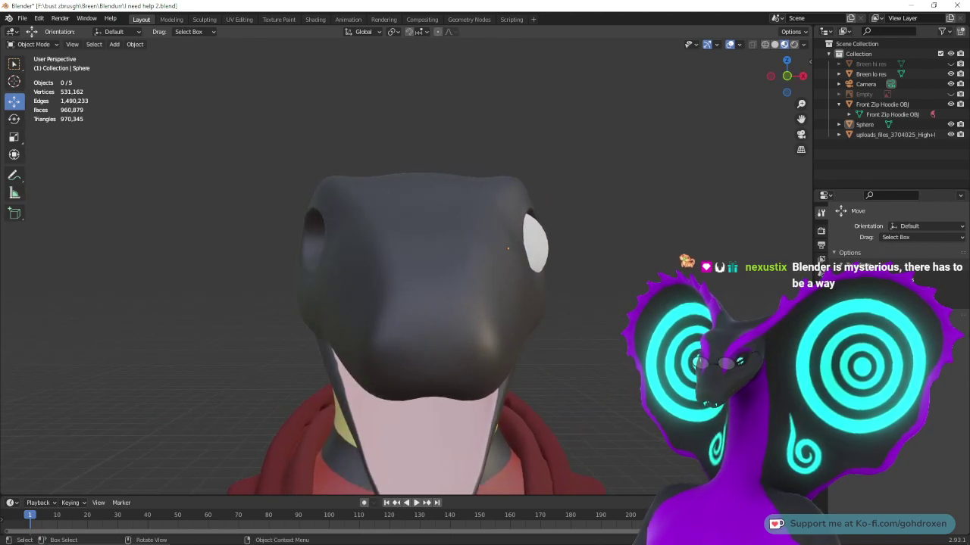
pyautogui.moveTo(546, 237); pyautogui.dragTo(613, 262, button='middle')
pyautogui.click(528, 251)
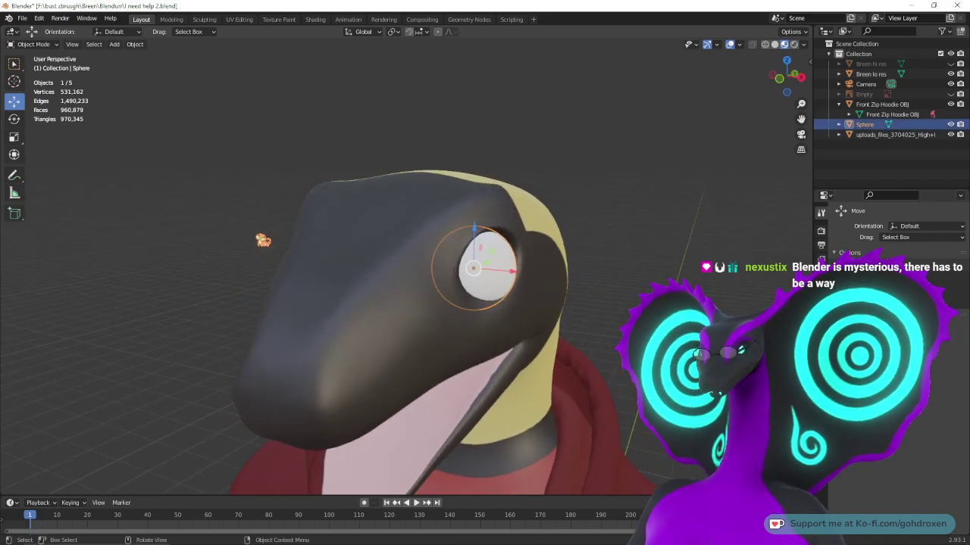
pyautogui.click(16, 137)
pyautogui.moveTo(464, 304); pyautogui.dragTo(553, 278, button='middle')
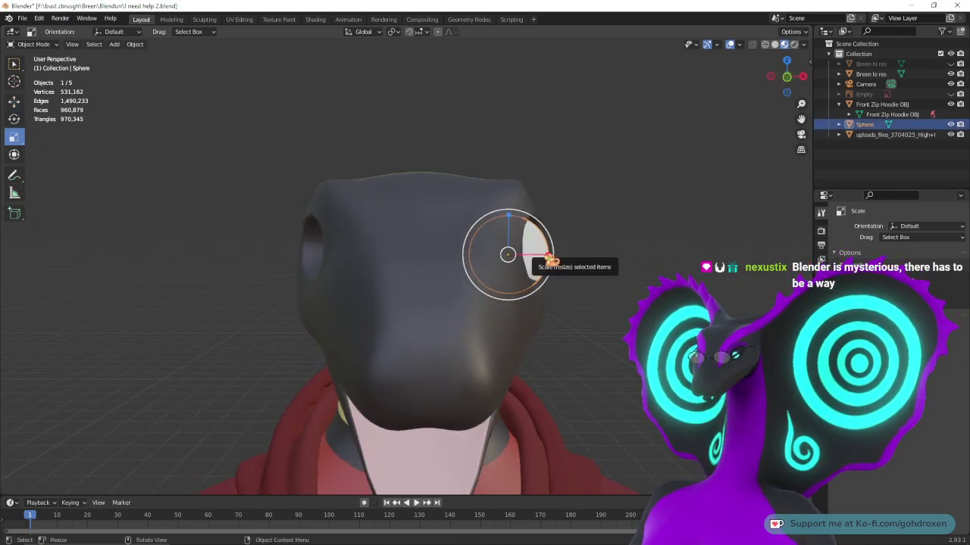
pyautogui.moveTo(554, 261); pyautogui.dragTo(530, 255)
pyautogui.moveTo(530, 255); pyautogui.dragTo(391, 235, button='middle')
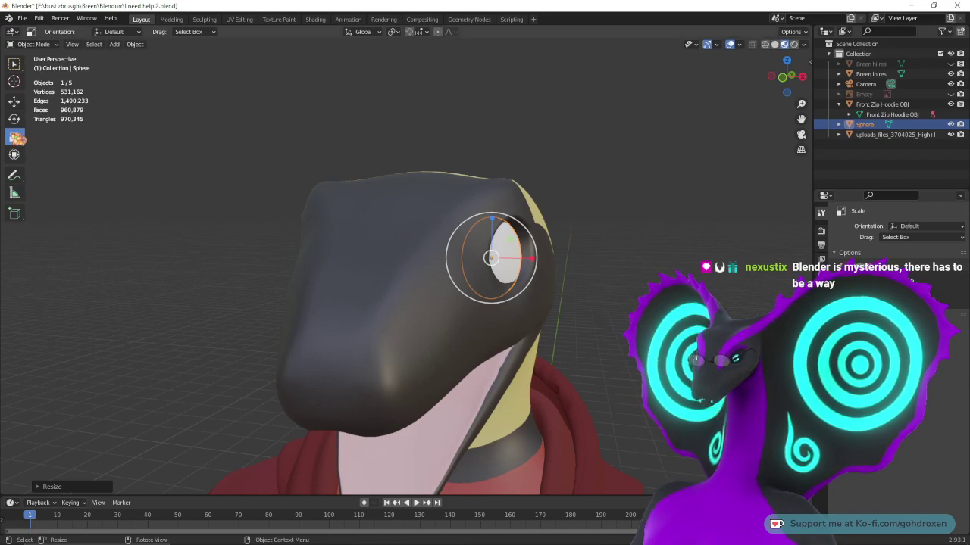
# - Move the flattened eye sphere outward along the X axis in its socket and check it from the front
pyautogui.click(13, 101)
pyautogui.moveTo(610, 318); pyautogui.dragTo(595, 339, button='middle')
pyautogui.moveTo(527, 271); pyautogui.dragTo(526, 266)
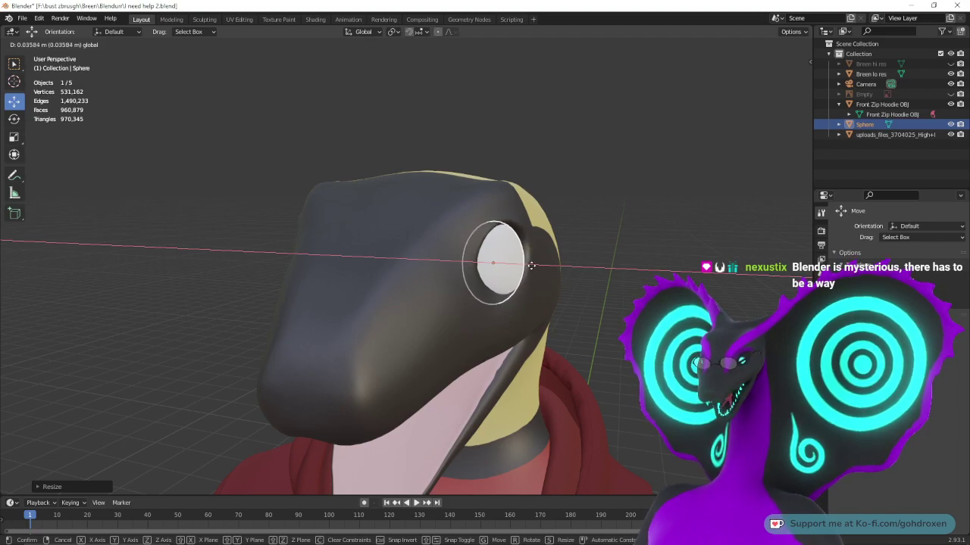
pyautogui.moveTo(538, 271); pyautogui.dragTo(537, 272)
pyautogui.moveTo(534, 276); pyautogui.dragTo(563, 293, button='middle')
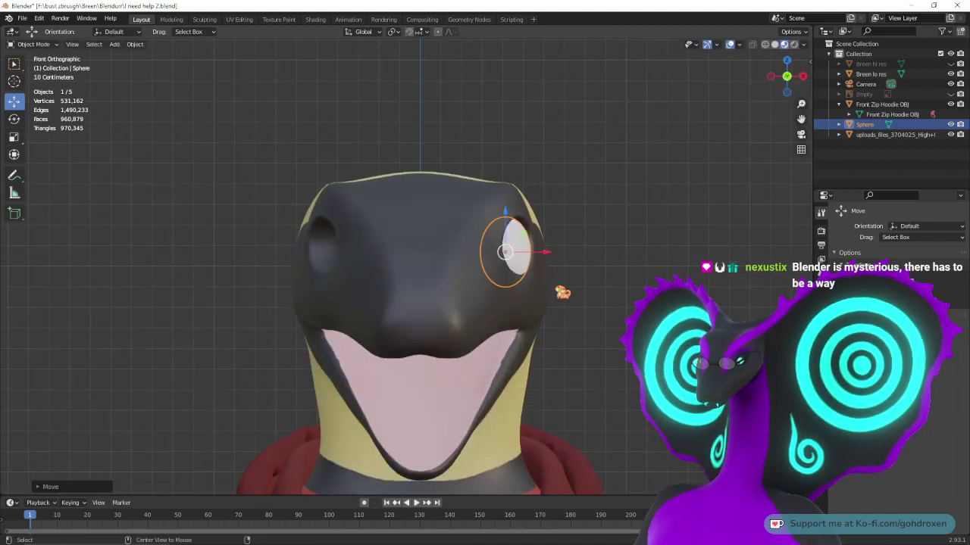
# - Try a slight rotation of the eye sphere from the front view, check it from an angle, and step back
pyautogui.click(583, 294)
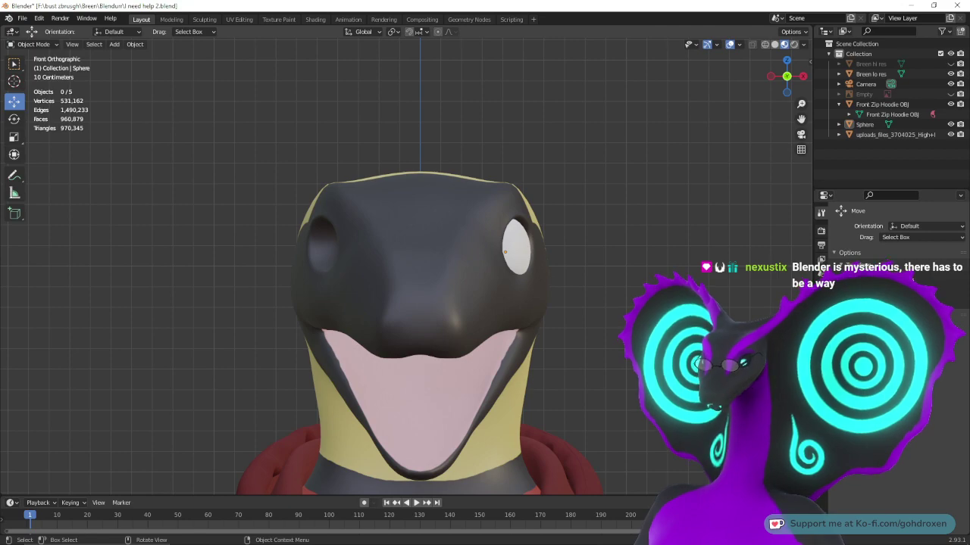
pyautogui.moveTo(643, 281); pyautogui.dragTo(543, 305, button='middle')
pyautogui.click(522, 315)
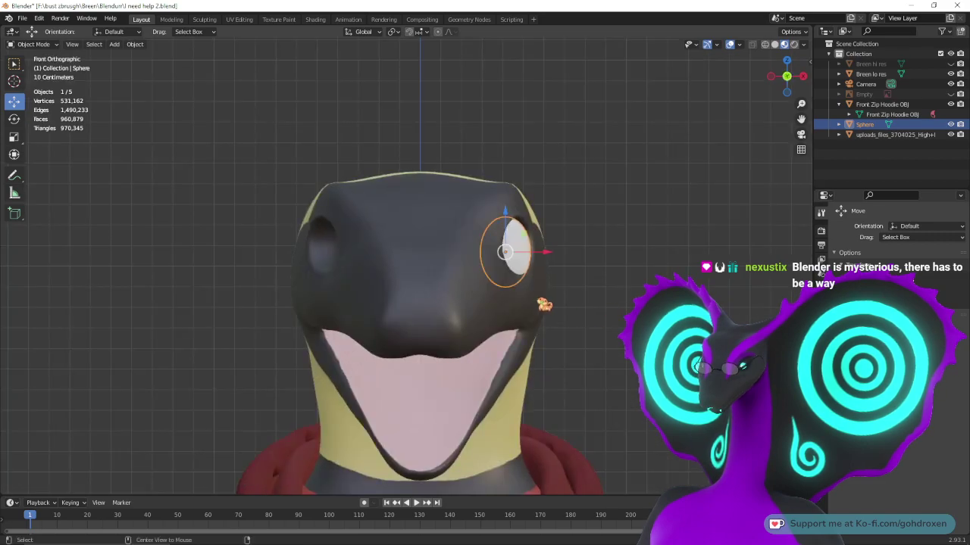
pyautogui.click(14, 119)
pyautogui.moveTo(530, 217); pyautogui.dragTo(539, 227)
pyautogui.moveTo(538, 228); pyautogui.dragTo(643, 214, button='middle')
pyautogui.click(653, 163)
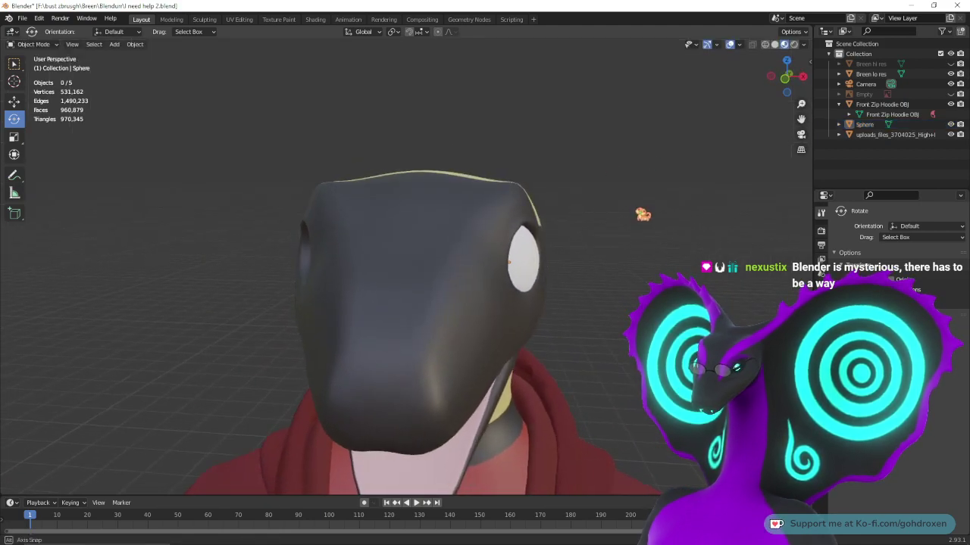
pyautogui.hotkey('ctrl', 'z')
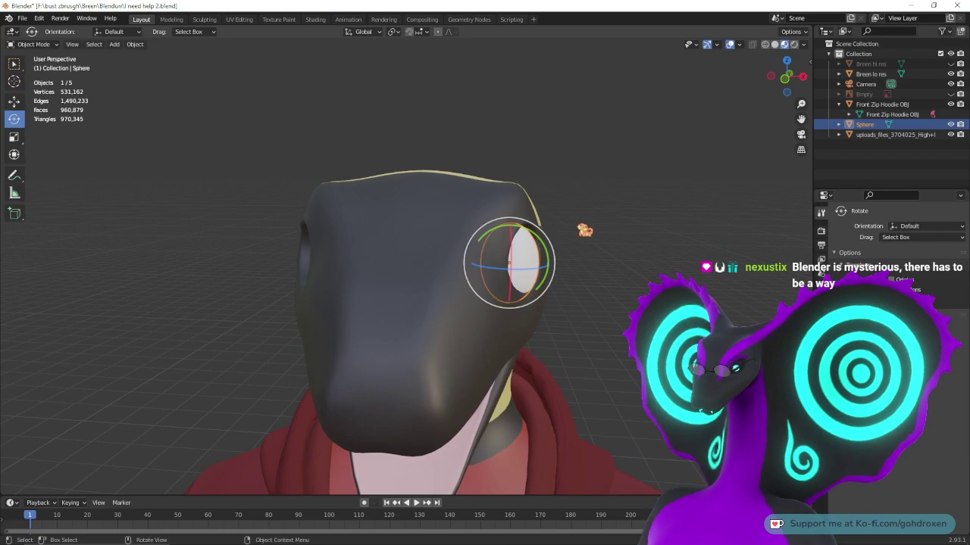
# - Try another small rotation of the eye sphere from the front, view it from above, and undo it
pyautogui.press('KP_1')
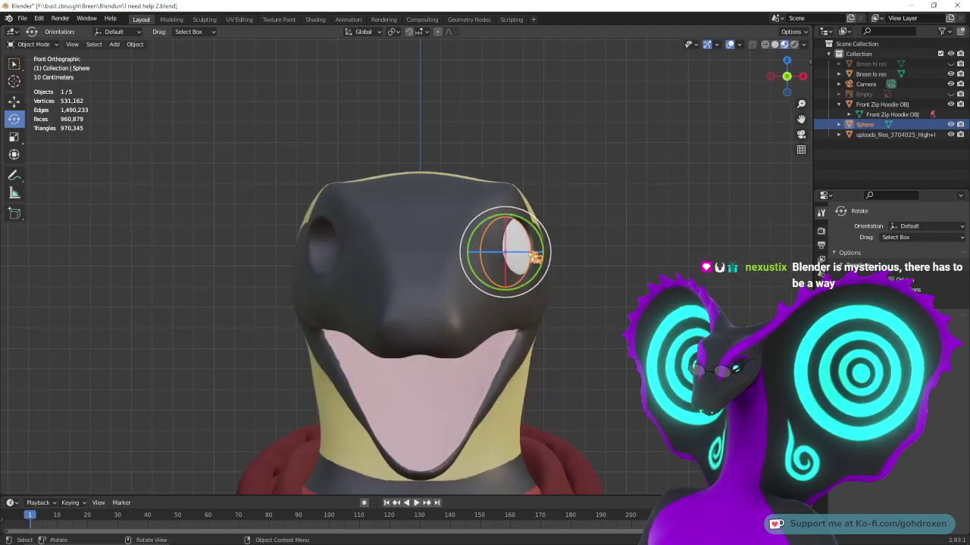
pyautogui.moveTo(535, 256); pyautogui.dragTo(527, 250)
pyautogui.moveTo(580, 208); pyautogui.dragTo(585, 301, button='middle')
pyautogui.hotkey('ctrl', 'z')
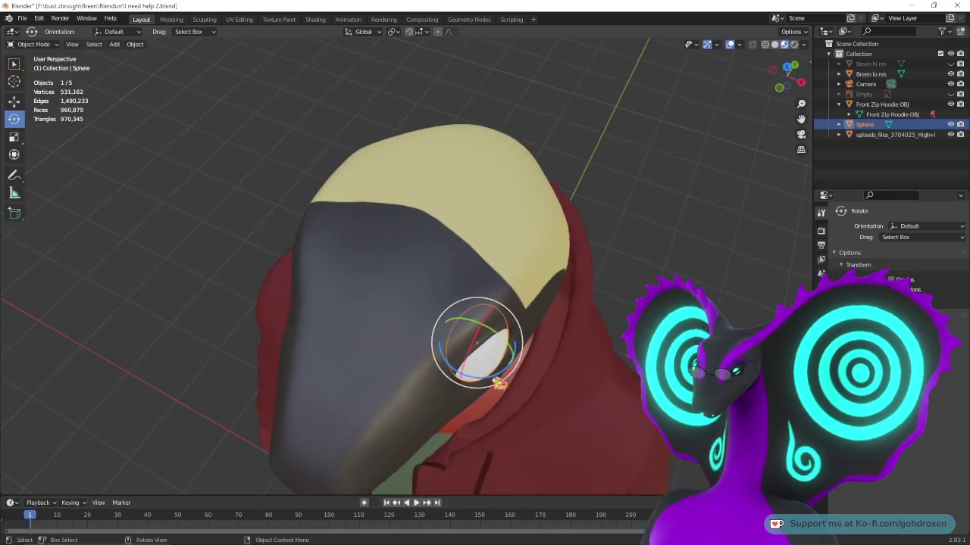
# - Rotate the eye sphere slightly from a raised view and check how it sits in the socket from several angles
pyautogui.moveTo(497, 382); pyautogui.dragTo(493, 383)
pyautogui.moveTo(493, 384); pyautogui.dragTo(637, 305, button='middle')
pyautogui.click(636, 298)
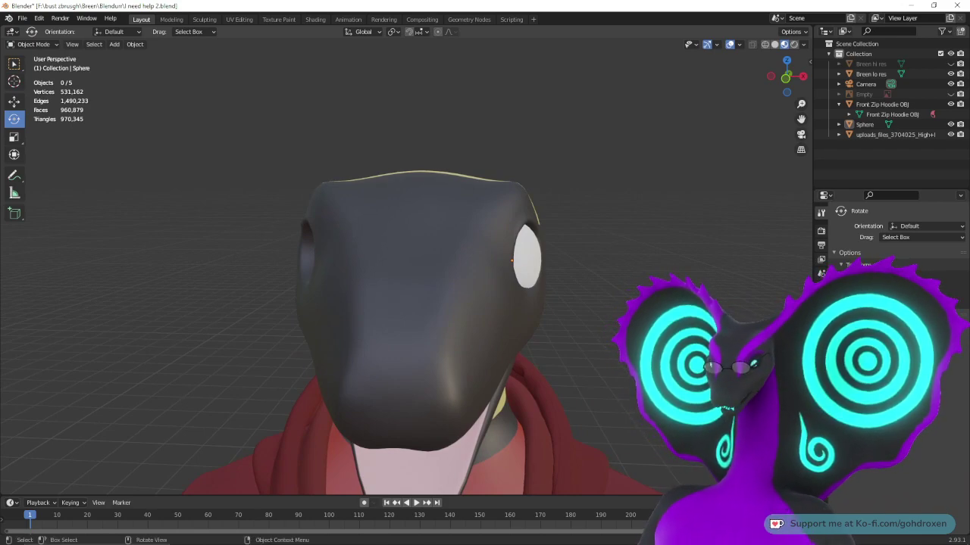
pyautogui.moveTo(652, 272); pyautogui.dragTo(628, 307, button='middle')
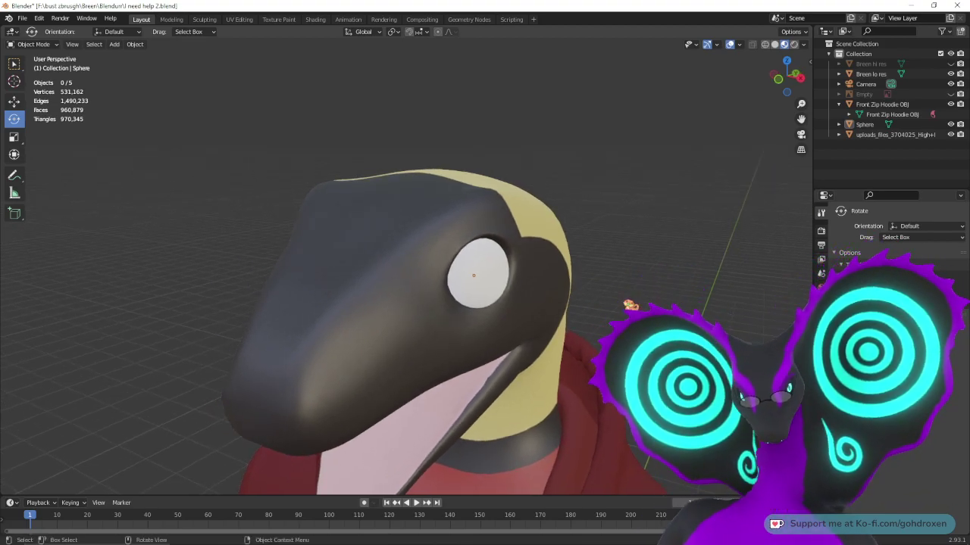
pyautogui.click(506, 273)
pyautogui.moveTo(507, 274)
pyautogui.mouseDown(button='middle')
pyautogui.moveTo(474, 275)
pyautogui.moveTo(509, 272)
pyautogui.mouseUp(button='middle')
pyautogui.hotkey('alt', 'a')
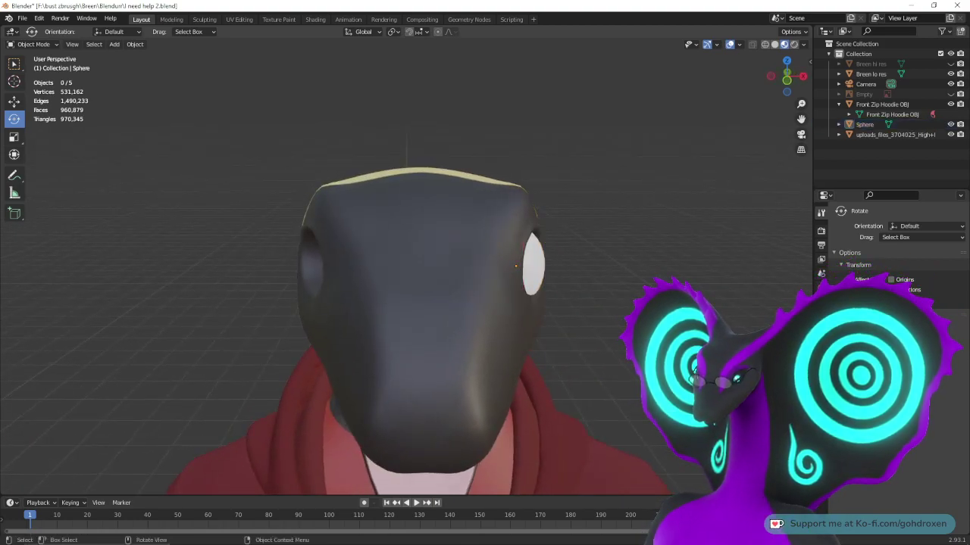
pyautogui.moveTo(681, 303); pyautogui.dragTo(602, 264, button='middle')
# - Fine-tune the eye sphere's rotation from the front view and check it from the side
pyautogui.click(524, 286)
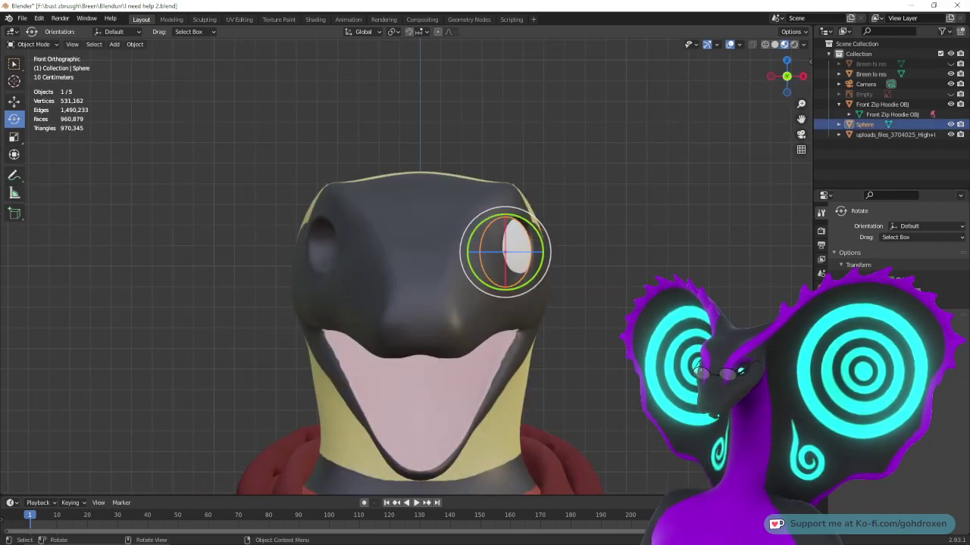
pyautogui.moveTo(541, 261); pyautogui.dragTo(542, 259)
pyautogui.moveTo(576, 261); pyautogui.dragTo(539, 297, button='middle')
pyautogui.hotkey('alt', 'a')
# - Duplicate the eye sphere and leave the copy in place
pyautogui.click(515, 284)
pyautogui.hotkey('shift', 'd')
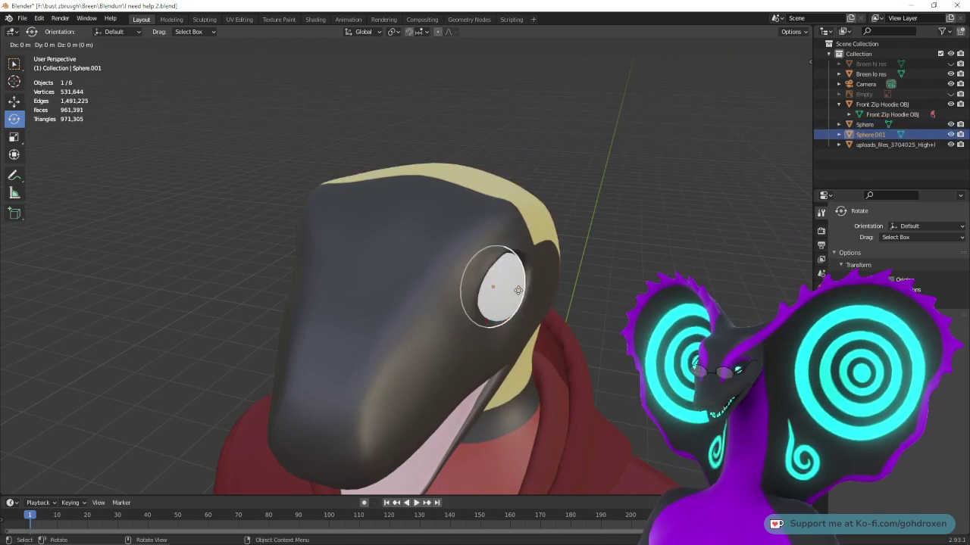
pyautogui.click(518, 290)
pyautogui.moveTo(536, 298); pyautogui.dragTo(584, 309, button='middle')
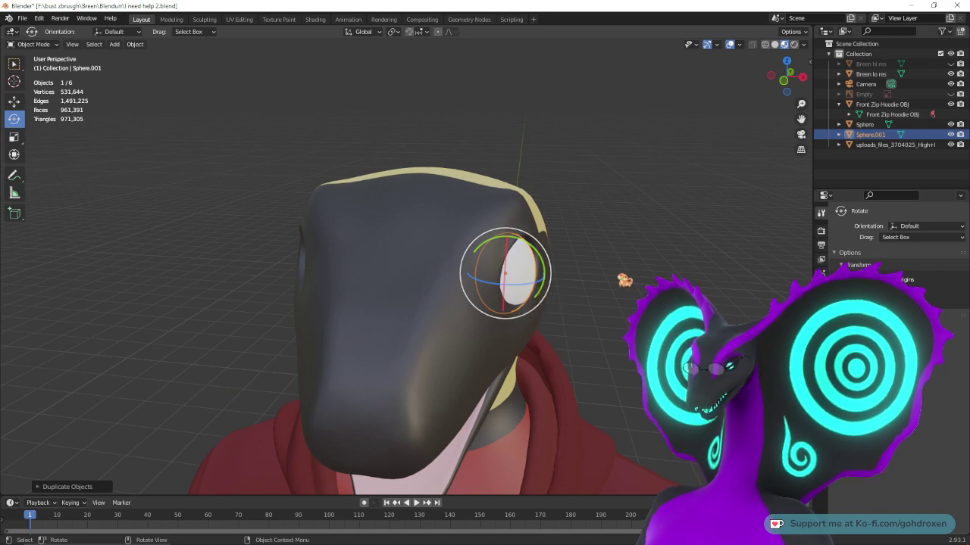
# - Try to mirror the duplicated eye along X Local and along Y Global
pyautogui.rightClick(528, 280)
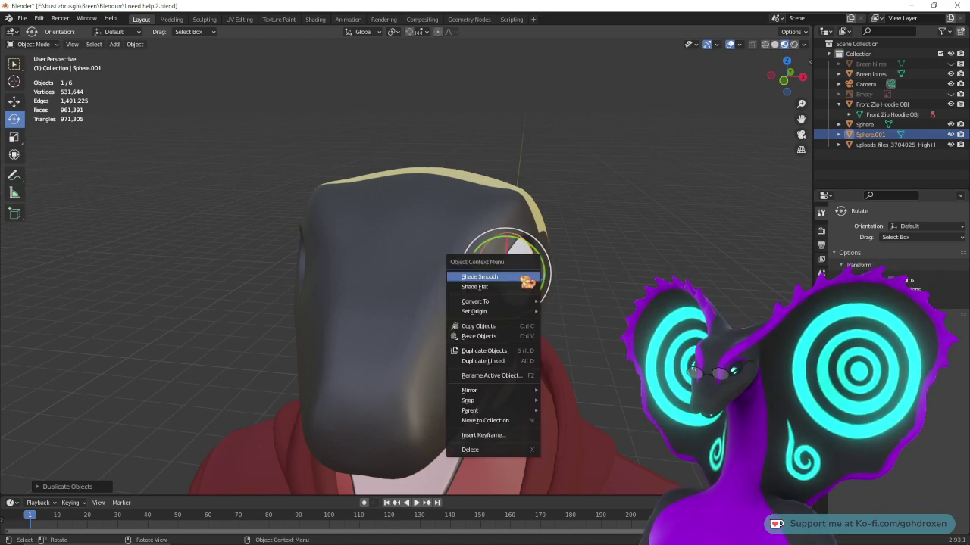
pyautogui.moveTo(496, 393)
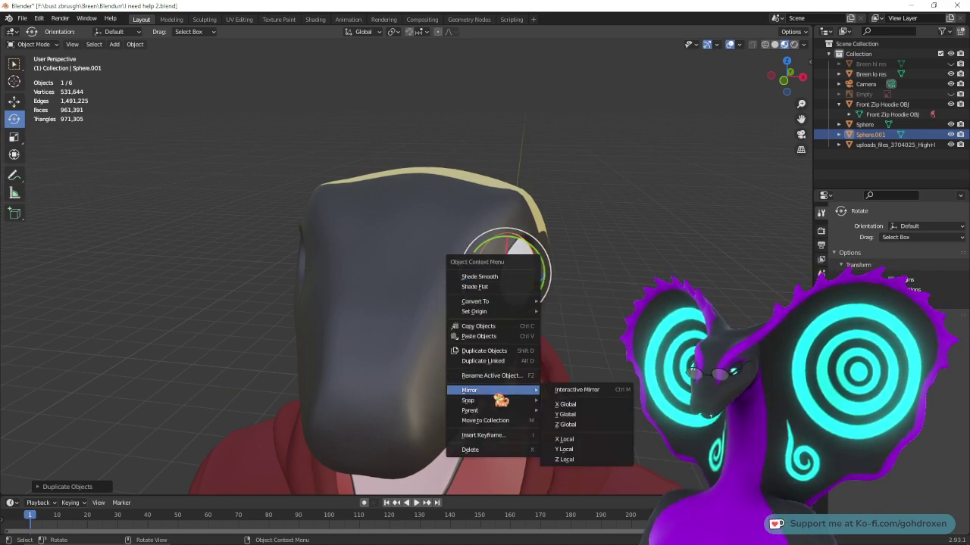
pyautogui.click(602, 439)
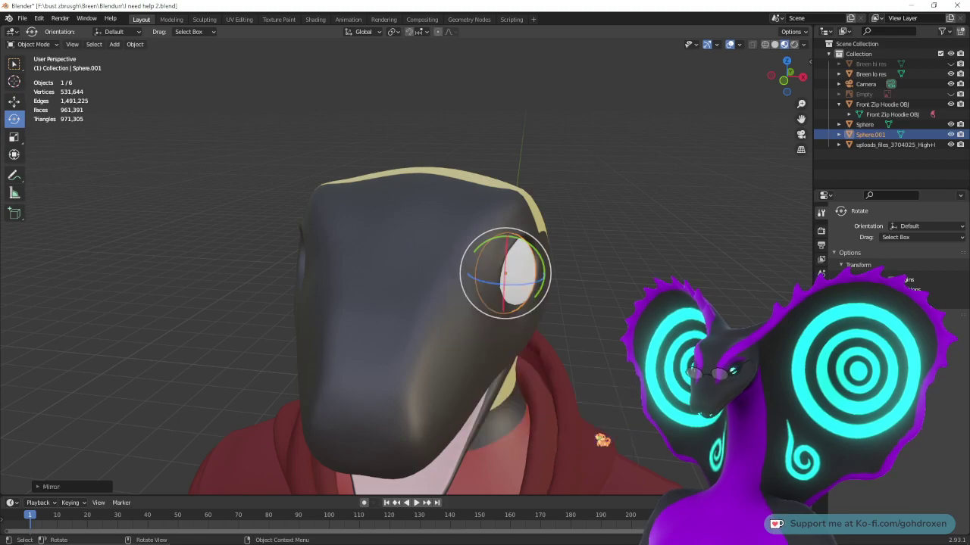
pyautogui.rightClick(528, 274)
pyautogui.moveTo(528, 271)
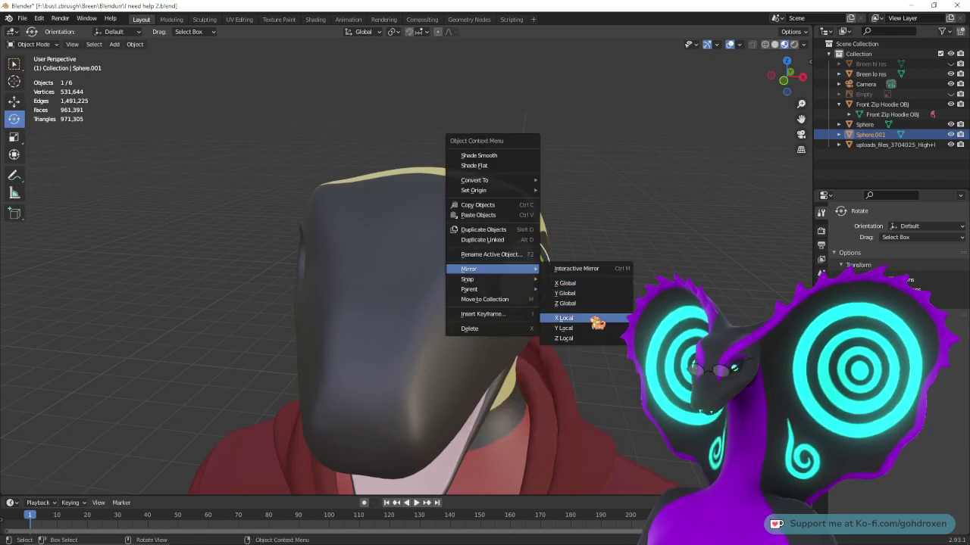
pyautogui.click(596, 292)
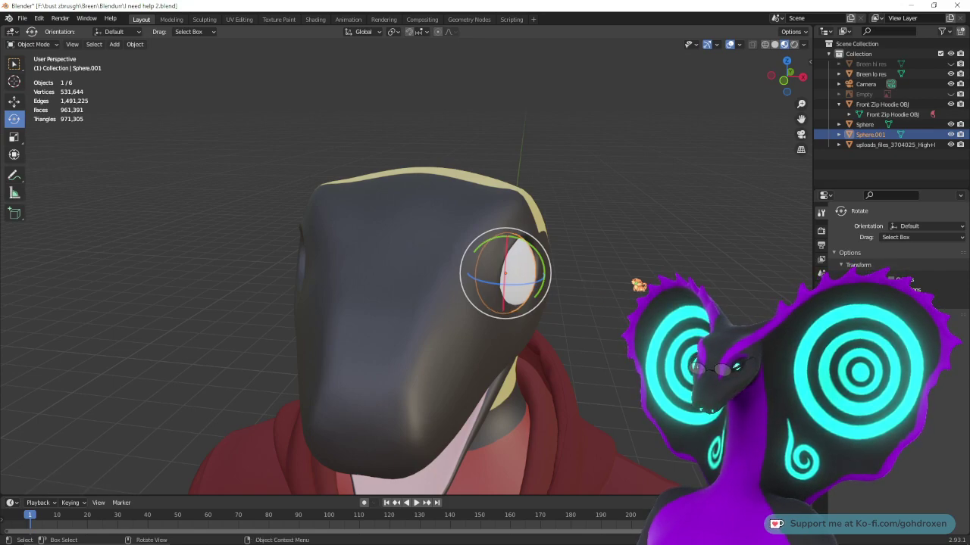
# - Set the duplicated eye's X location to -0.413248 m to put it in the opposite socket, and check its fit
pyautogui.click(821, 306)
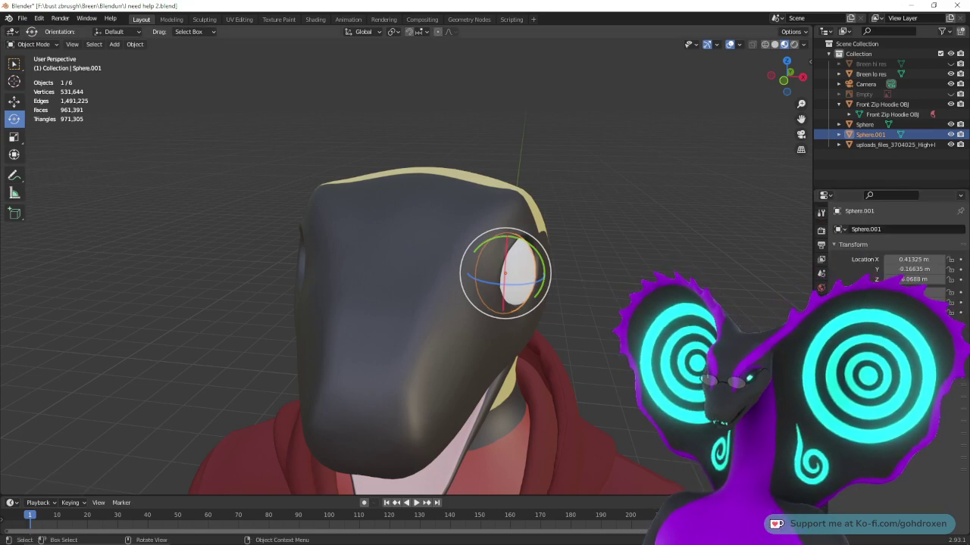
pyautogui.click(557, 293)
pyautogui.click(517, 280)
pyautogui.click(873, 136)
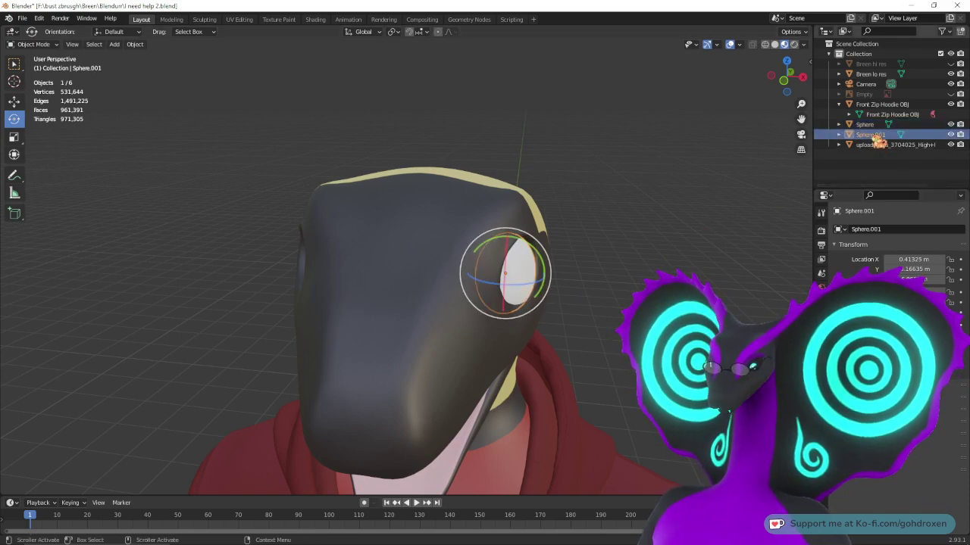
pyautogui.moveTo(915, 260)
pyautogui.mouseDown()
pyautogui.moveTo(901, 260)
pyautogui.moveTo(915, 260)
pyautogui.mouseUp()
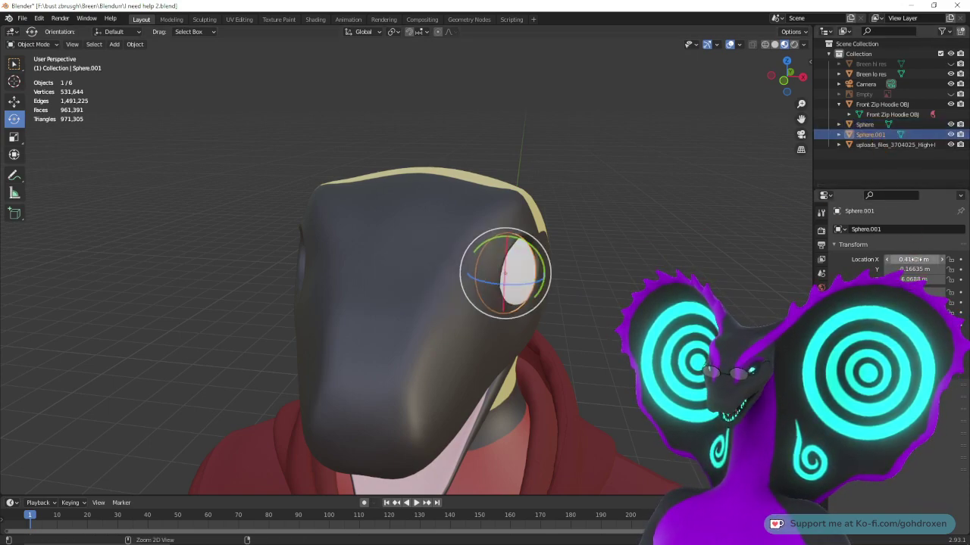
pyautogui.click(902, 259)
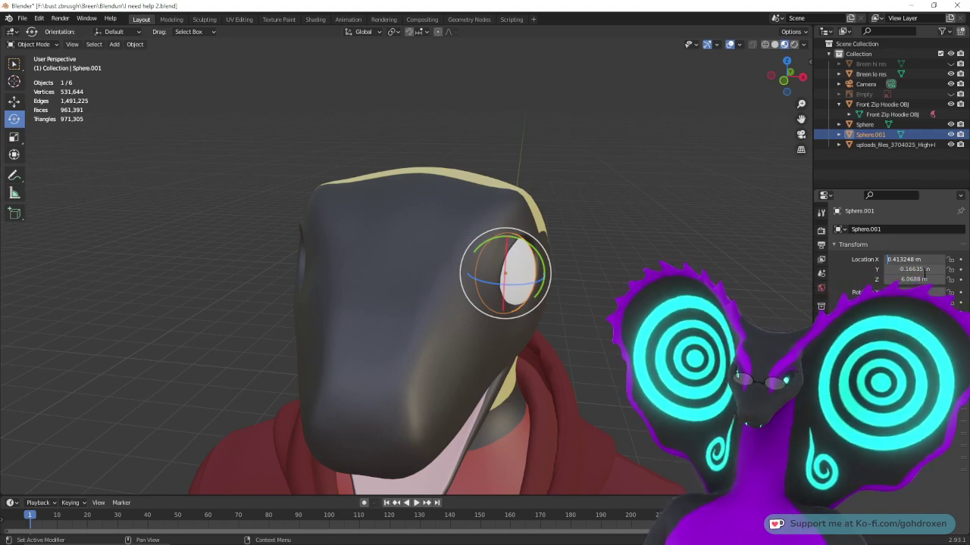
pyautogui.write('-')
pyautogui.press('Return')
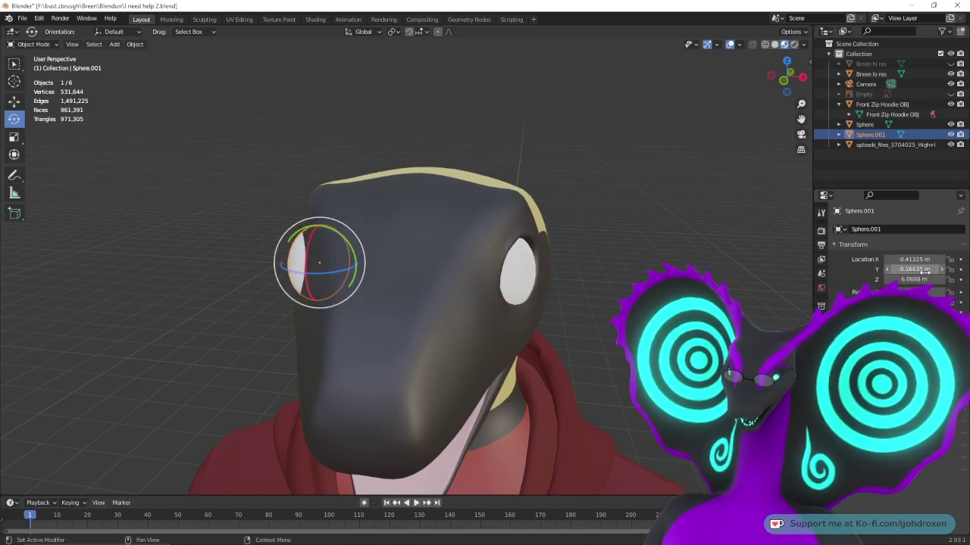
pyautogui.moveTo(581, 303)
pyautogui.mouseDown(button='middle')
pyautogui.moveTo(694, 288)
pyautogui.moveTo(597, 309)
pyautogui.mouseUp(button='middle')
pyautogui.click(653, 292)
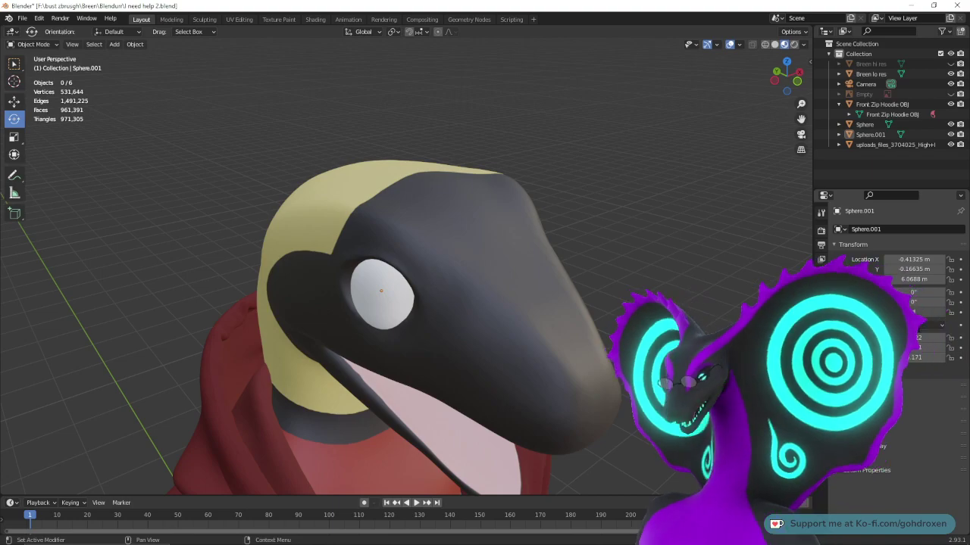
# - Examine the second eye in its socket and its UV layout over the texture image, then return to the Layout workspace
pyautogui.moveTo(617, 274); pyautogui.dragTo(643, 263, button='middle')
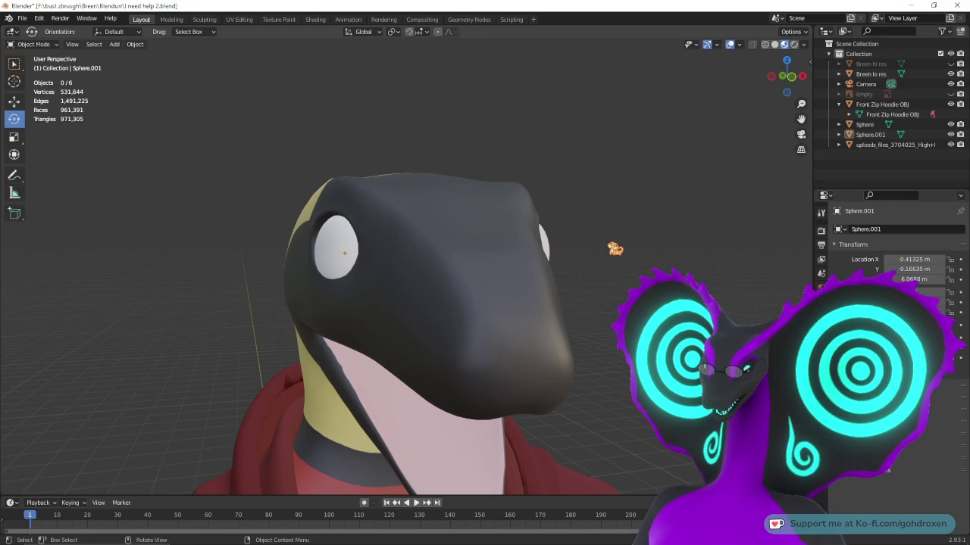
pyautogui.moveTo(648, 244); pyautogui.dragTo(622, 290, button='middle')
pyautogui.moveTo(614, 330); pyautogui.dragTo(513, 321, button='middle')
pyautogui.click(390, 295)
pyautogui.moveTo(506, 285); pyautogui.dragTo(525, 231, button='middle')
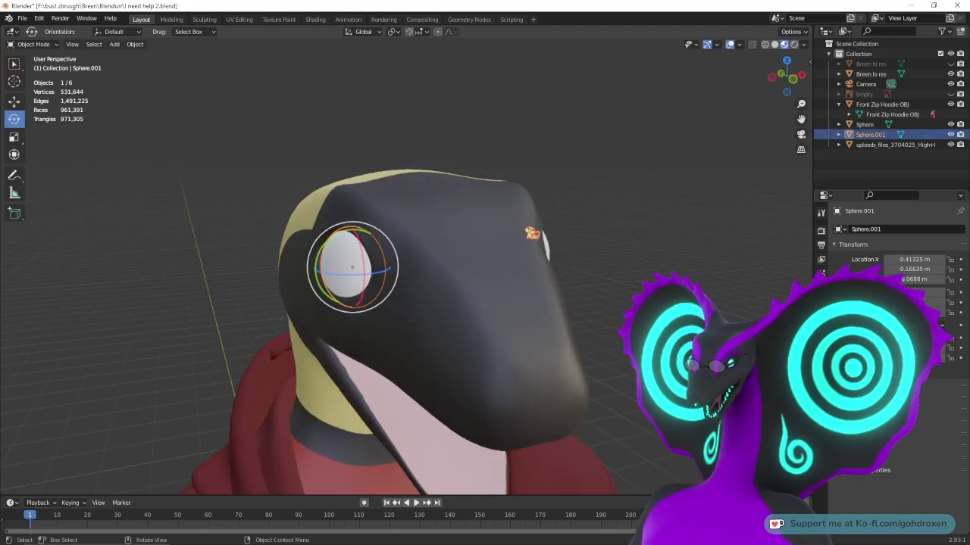
pyautogui.click(290, 20)
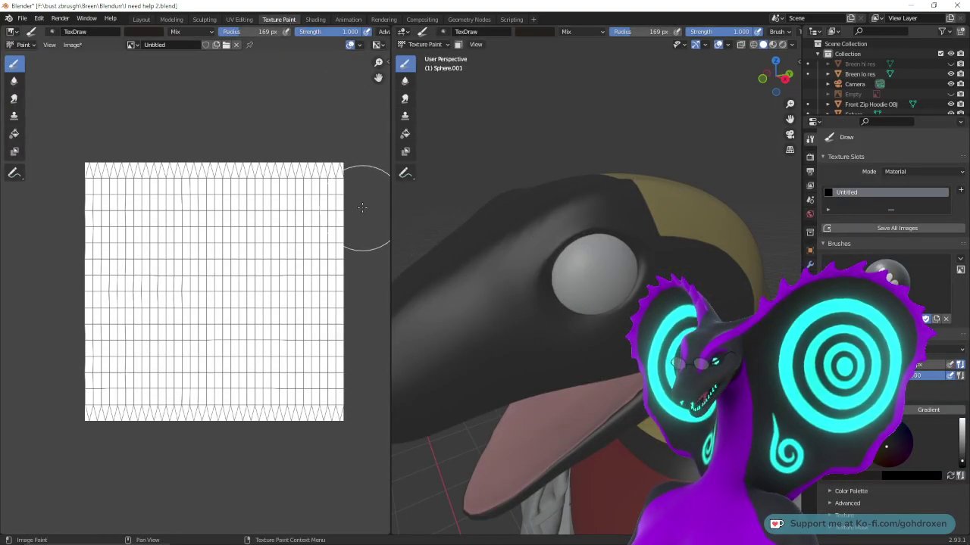
pyautogui.click(238, 19)
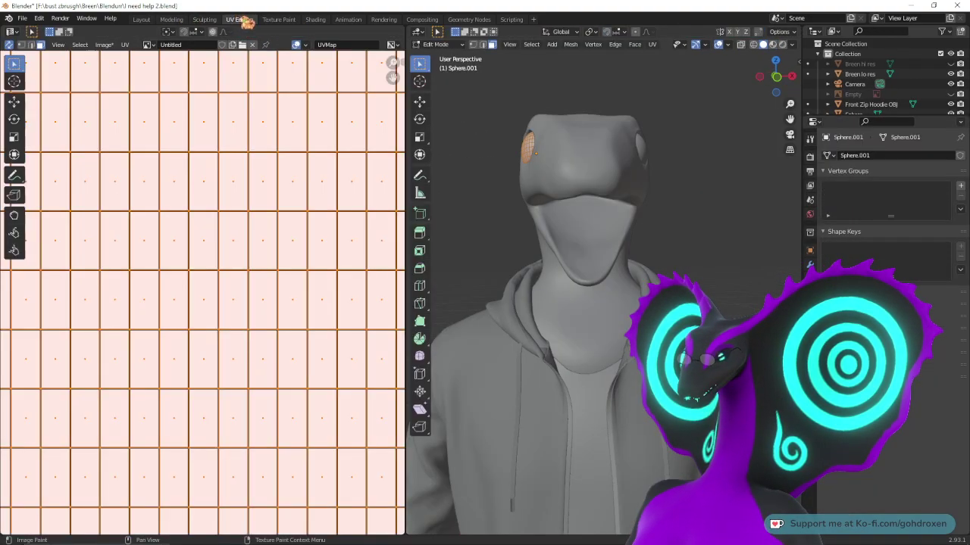
pyautogui.scroll(-1, 345, 267)
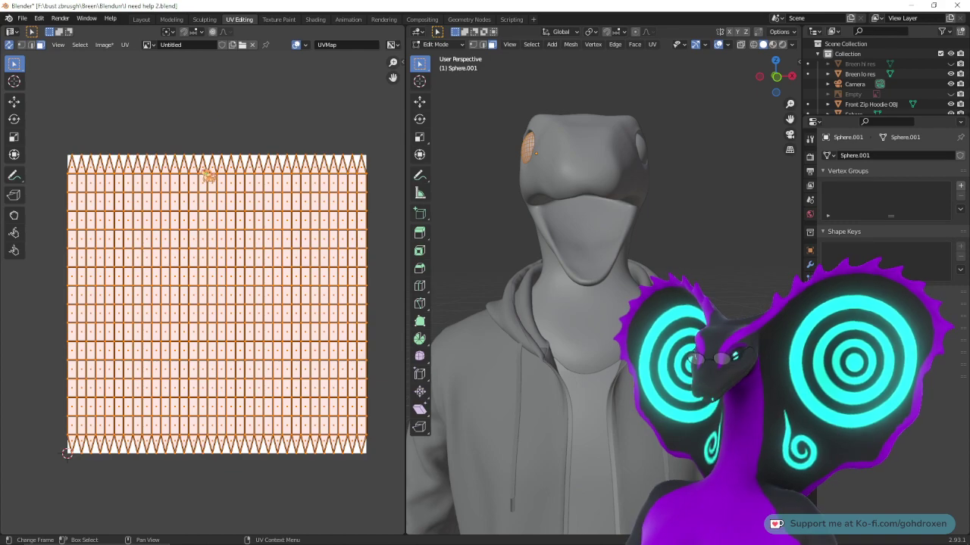
pyautogui.click(141, 19)
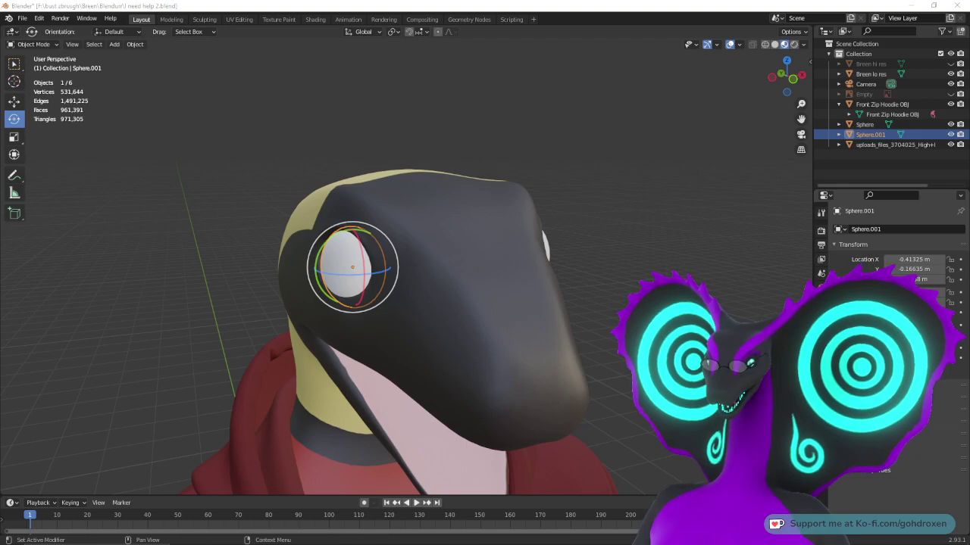
# - Select both eye spheres together
pyautogui.moveTo(550, 297); pyautogui.dragTo(516, 294, button='middle')
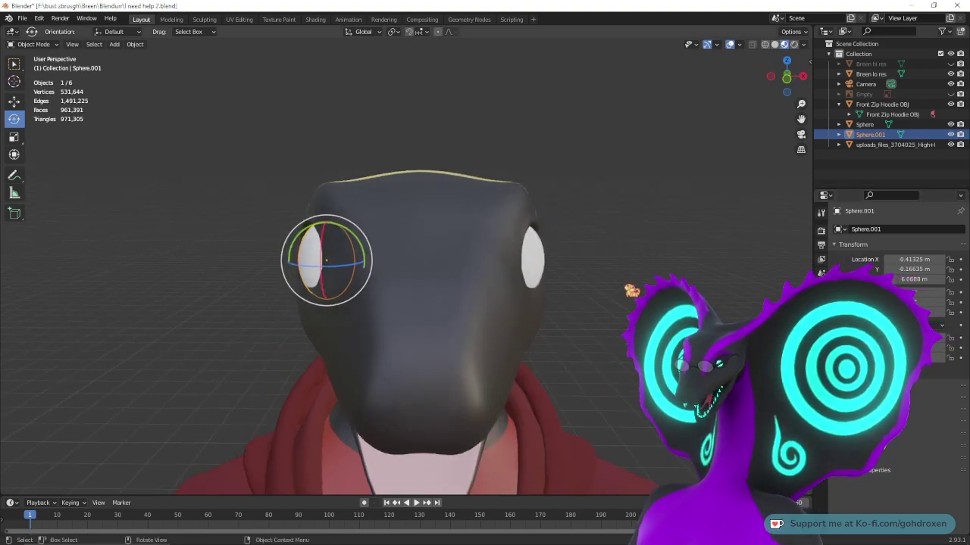
pyautogui.click(632, 291)
pyautogui.moveTo(628, 292); pyautogui.dragTo(585, 300, button='middle')
pyautogui.click(508, 281)
pyautogui.keyDown('shift'); pyautogui.click(318, 259); pyautogui.keyUp('shift')
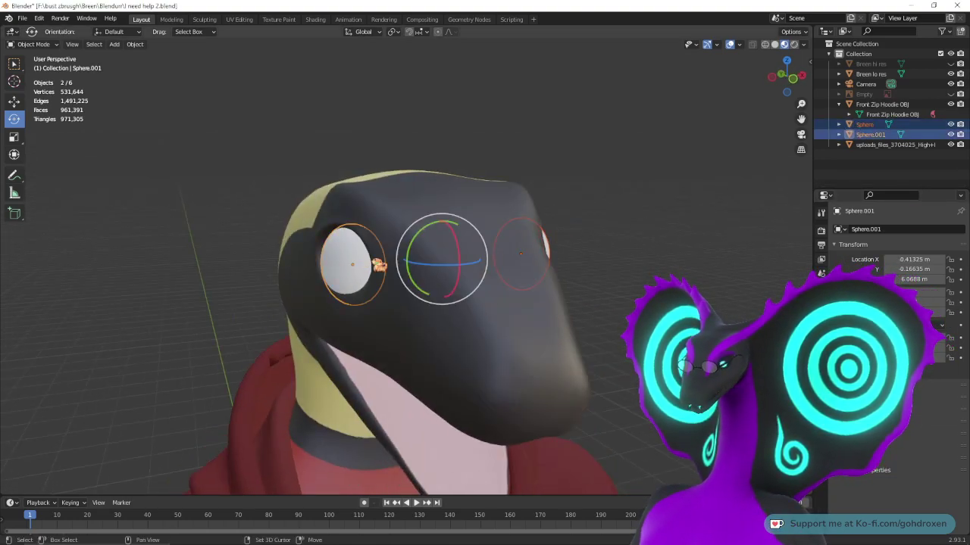
pyautogui.moveTo(371, 264); pyautogui.dragTo(502, 115, button='middle')
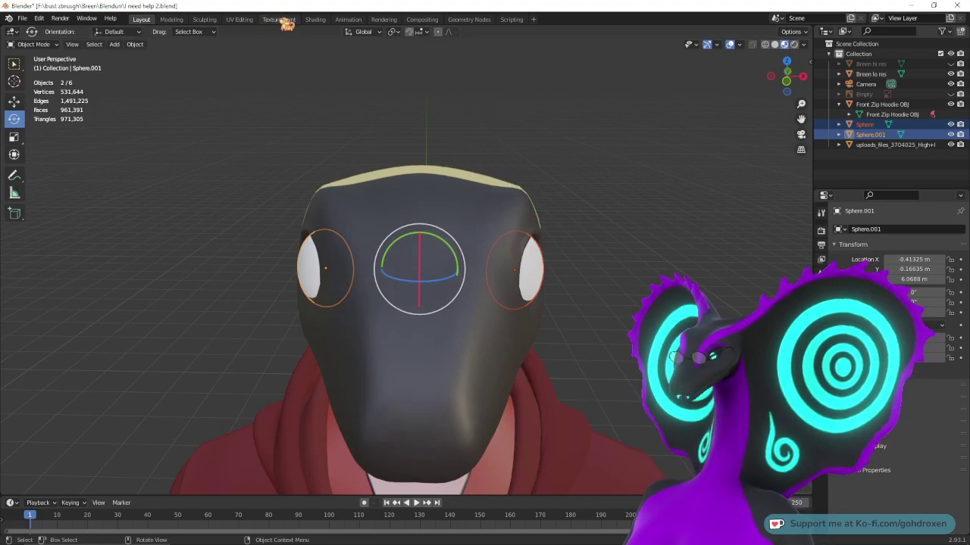
# - In the UV Editing workspace, shrink the overlapping UV layouts of both eyes and move them to the image's upper-left corner
pyautogui.click(239, 19)
pyautogui.scroll(-3, 291, 277)
pyautogui.scroll(4, 285, 284)
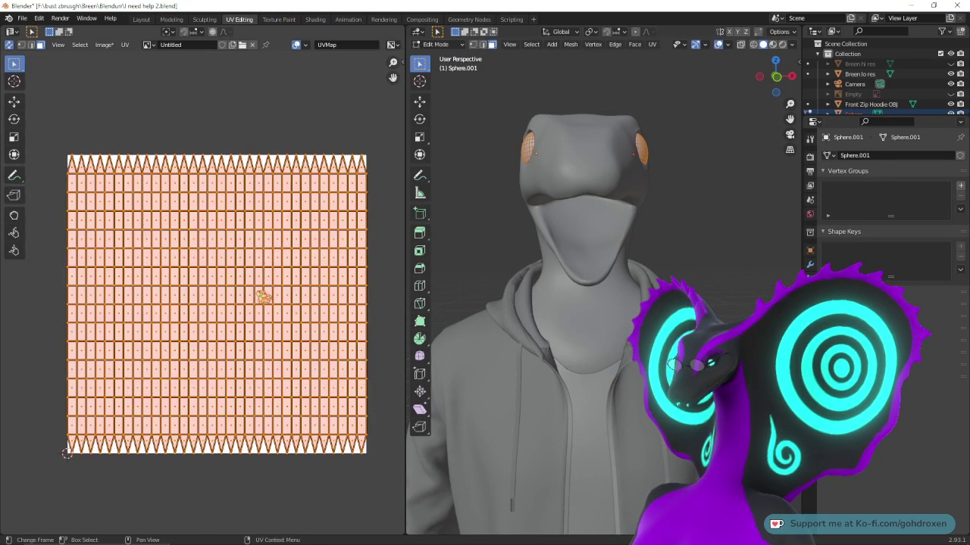
pyautogui.moveTo(275, 286); pyautogui.dragTo(262, 278, button='middle')
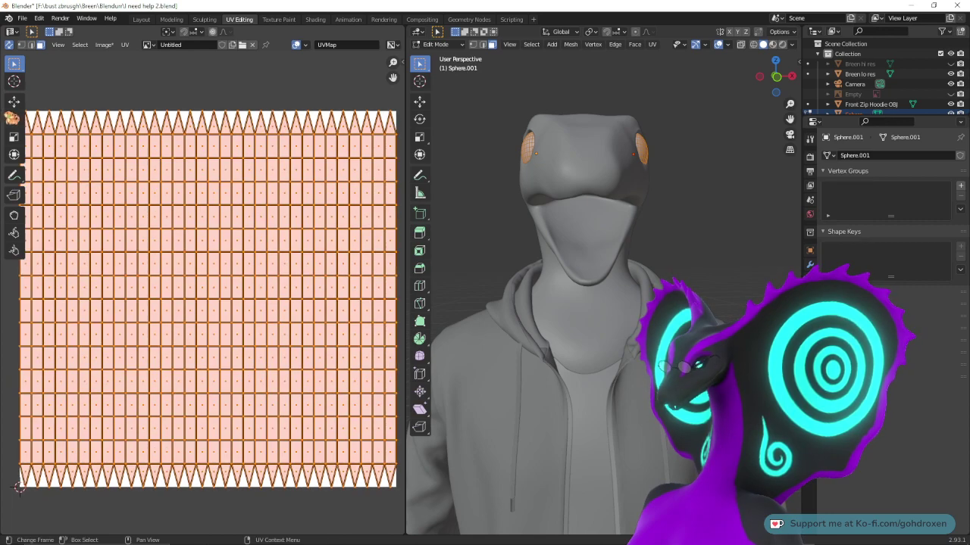
pyautogui.click(14, 137)
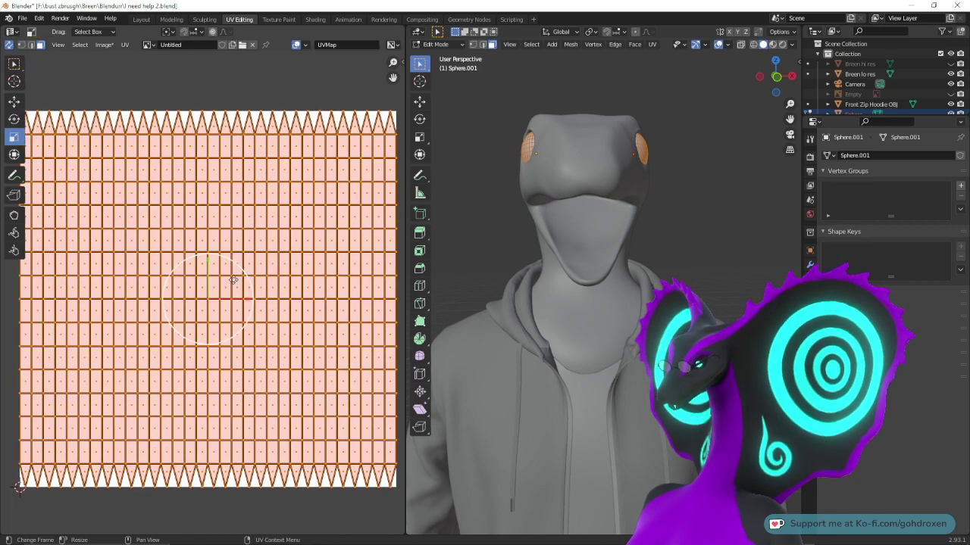
pyautogui.moveTo(234, 280); pyautogui.dragTo(140, 231)
pyautogui.click(14, 101)
pyautogui.keyDown('ctrl'); pyautogui.moveTo(231, 252); pyautogui.dragTo(231, 258, button='middle'); pyautogui.keyUp('ctrl')
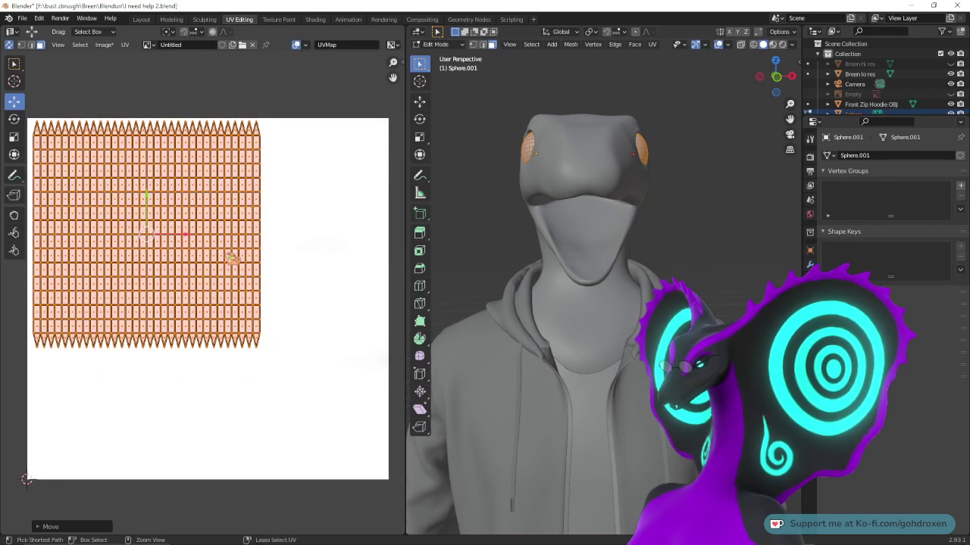
pyautogui.scroll(-1, 231, 259)
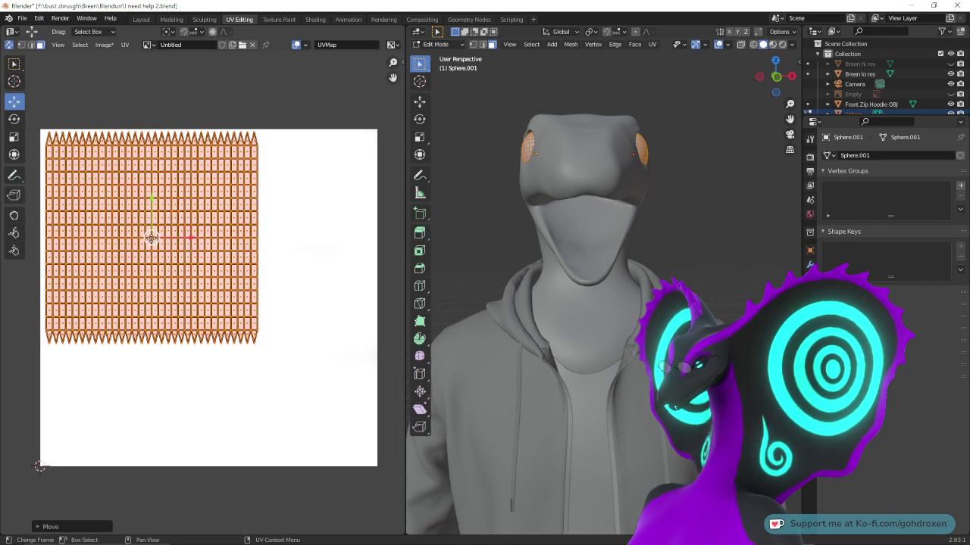
pyautogui.moveTo(152, 238); pyautogui.dragTo(148, 237)
# - Turn off UV sync selection, select all mesh faces of both eyes, and set UV selection to island mode
pyautogui.click(121, 166)
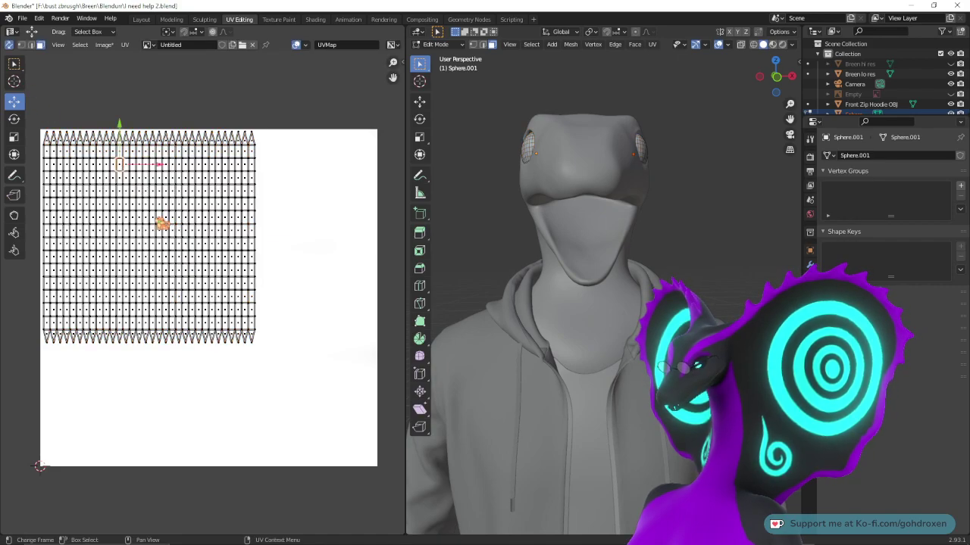
pyautogui.click(10, 45)
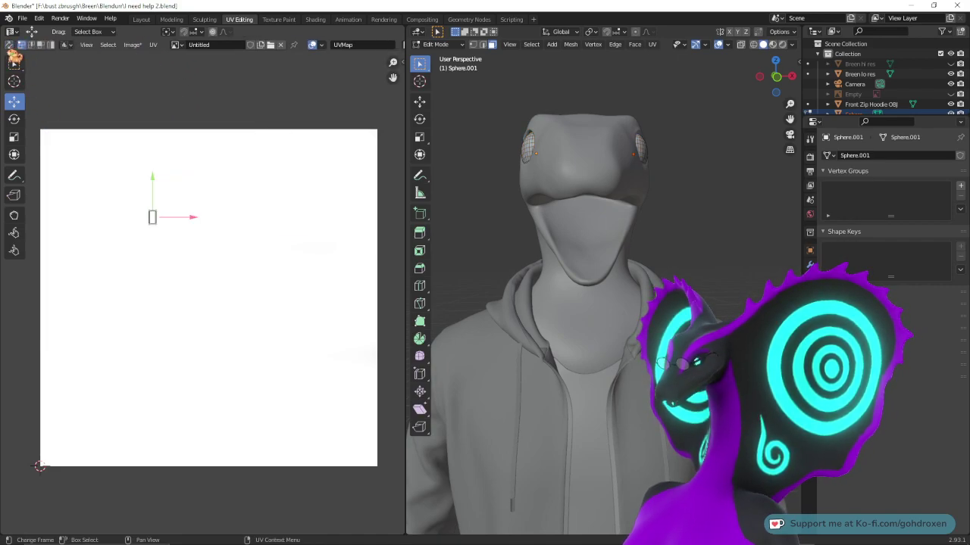
pyautogui.press('a')
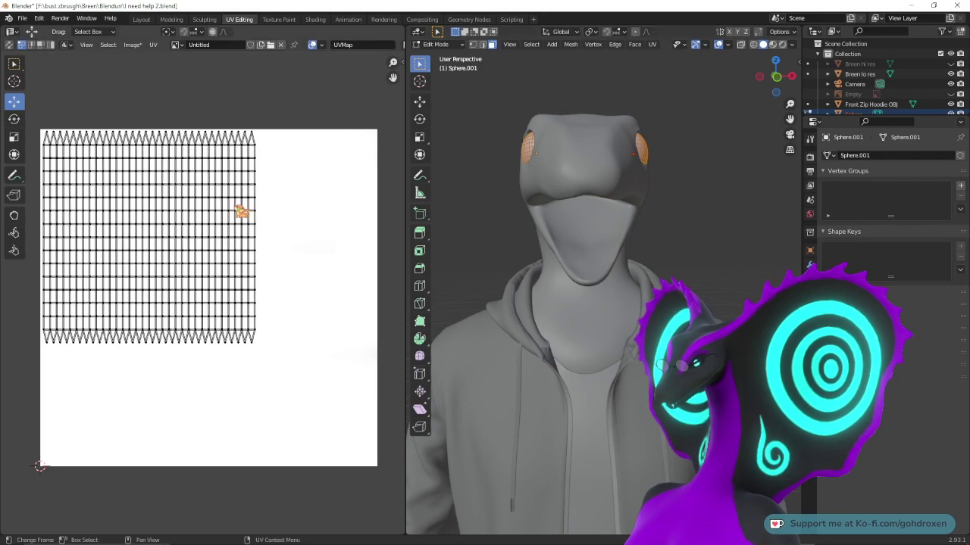
pyautogui.click(51, 45)
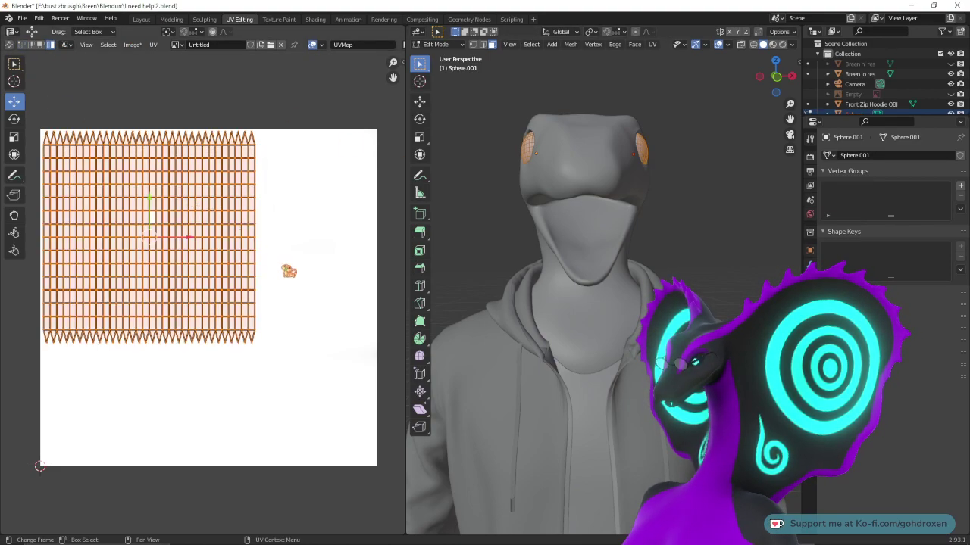
# - Try to separate the eye UV islands by moving one to the image's right edge and shrinking the other into the upper-left corner
pyautogui.moveTo(161, 238); pyautogui.dragTo(273, 238)
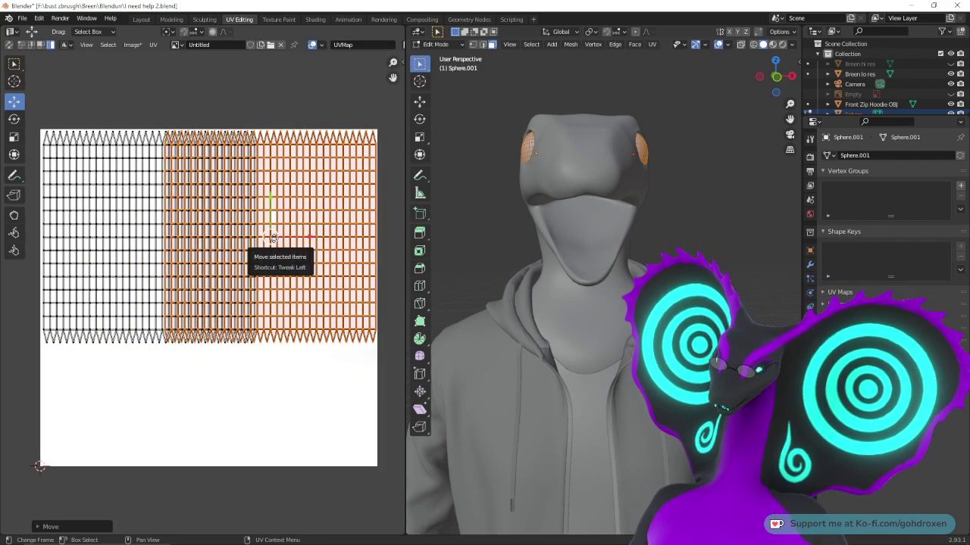
pyautogui.hotkey('alt', 'a')
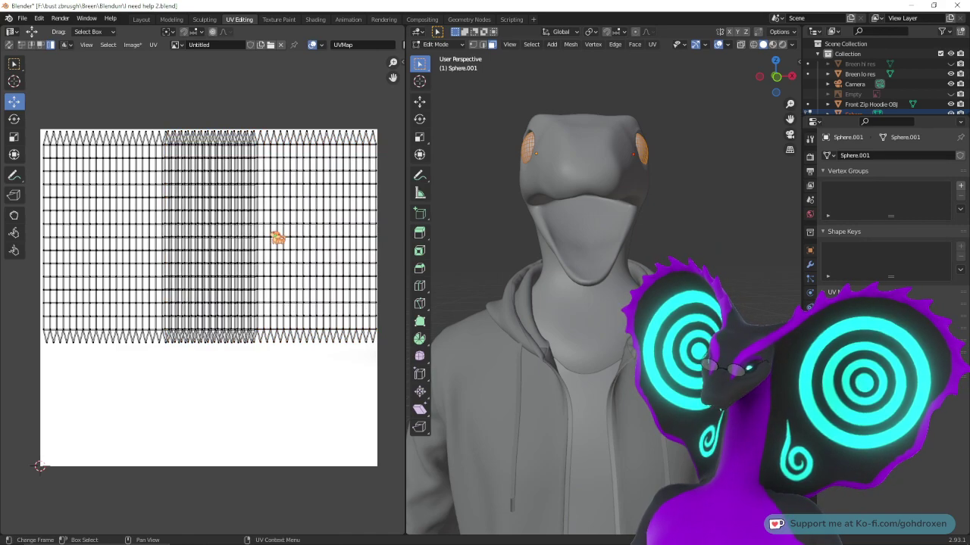
pyautogui.click(99, 241)
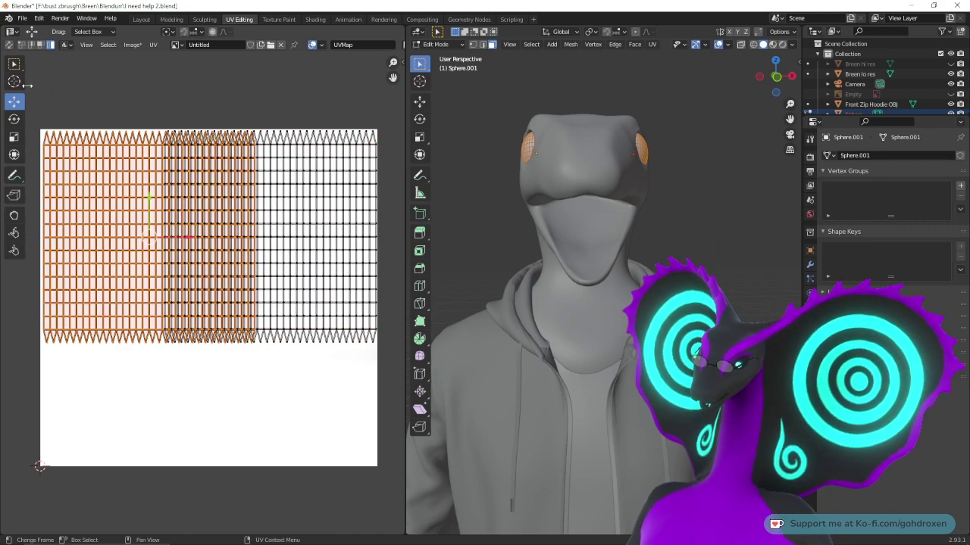
pyautogui.click(14, 136)
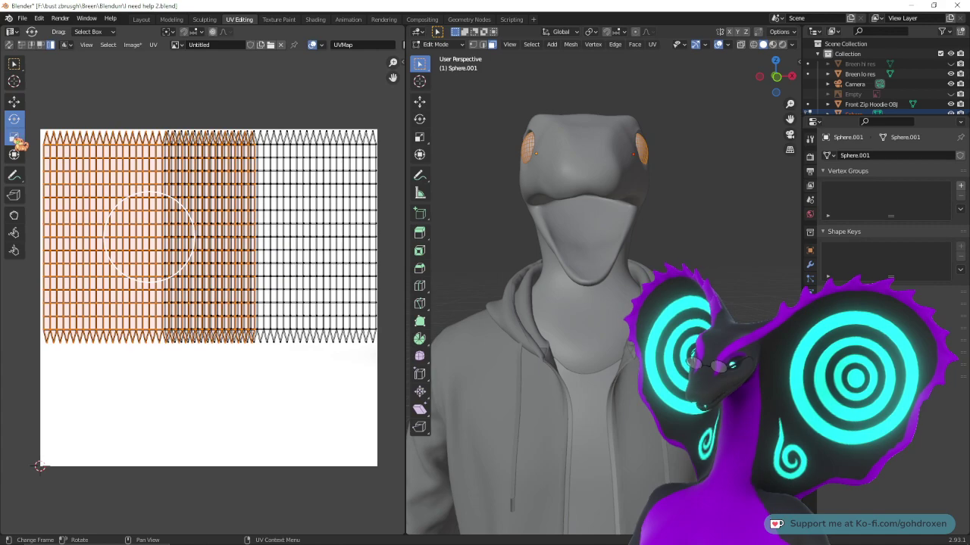
pyautogui.moveTo(179, 218); pyautogui.dragTo(122, 210)
pyautogui.click(14, 101)
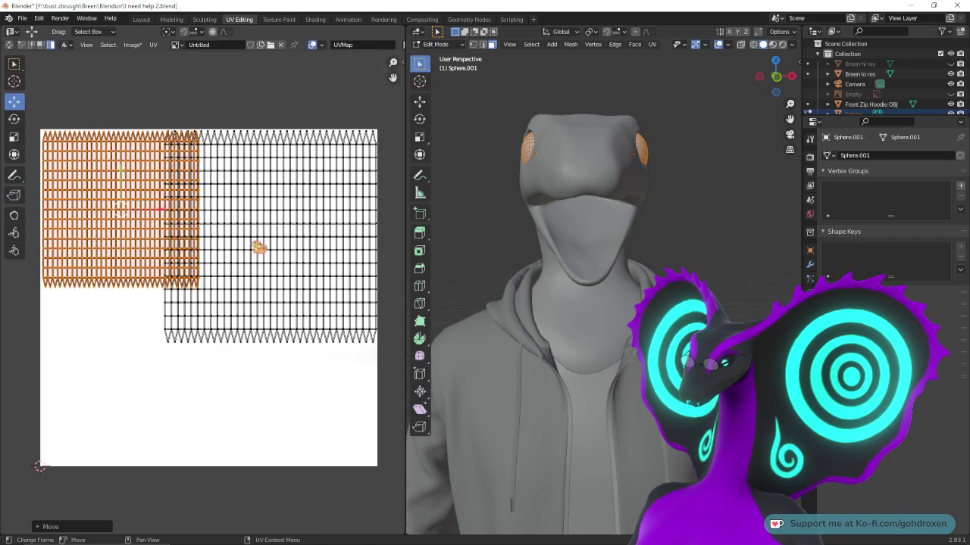
pyautogui.click(286, 250)
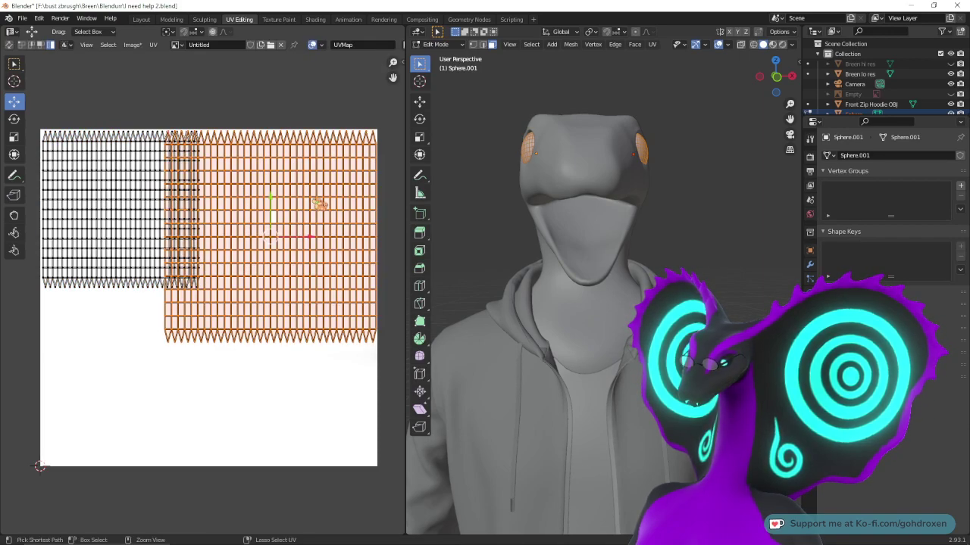
# - Undo the separate moves and scaling of the eye UV islands
pyautogui.hotkey('ctrl', 'z')
pyautogui.hotkey('ctrl', 'z')
pyautogui.hotkey('ctrl', 'z')
pyautogui.hotkey('ctrl', 'z')
pyautogui.hotkey('ctrl', 'z')
pyautogui.hotkey('ctrl', 'z')
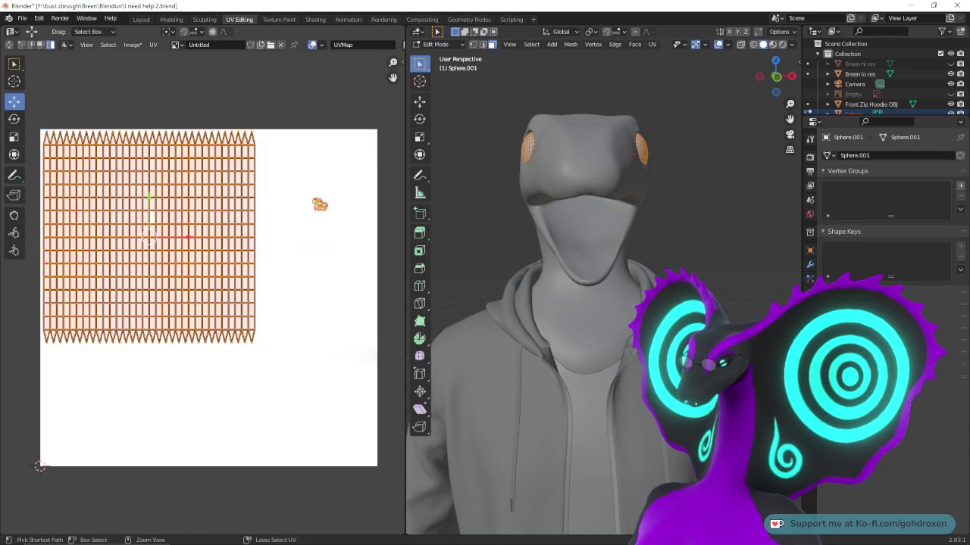
# - Try shrinking both eye UV islands together and placing one in the image's lower-right area, then undo that move
pyautogui.moveTo(307, 180); pyautogui.dragTo(295, 376)
pyautogui.click(14, 136)
pyautogui.click(14, 101)
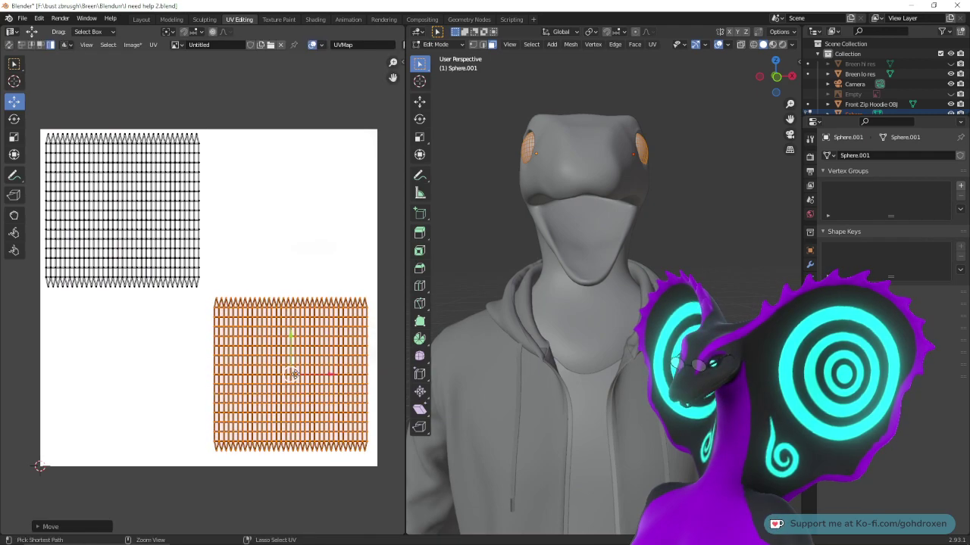
pyautogui.hotkey('ctrl', 'z')
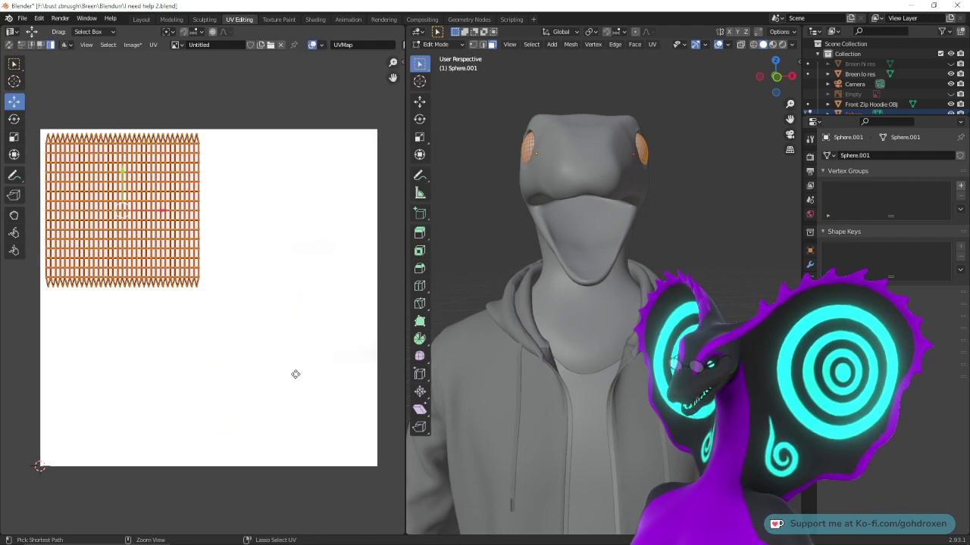
# - Enlarge both eye UV islands to about half the image width and move one to the lower-right corner, leaving the other upper-left
pyautogui.click(14, 137)
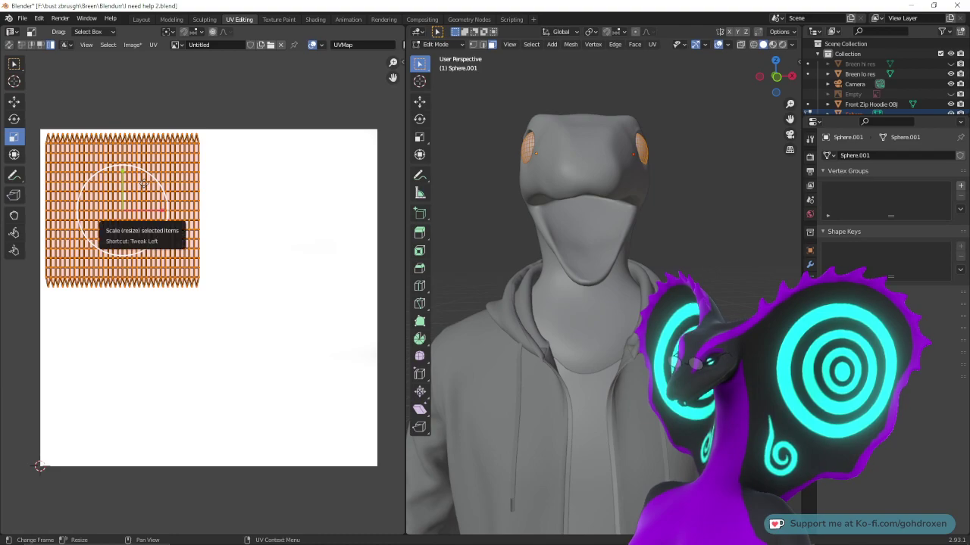
pyautogui.moveTo(143, 185); pyautogui.dragTo(290, 385)
pyautogui.click(13, 101)
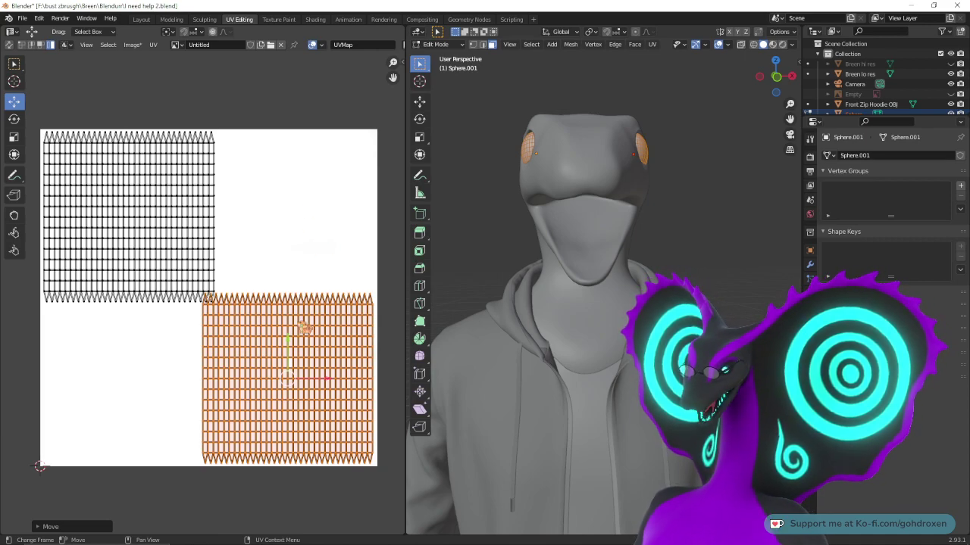
pyautogui.click(292, 251)
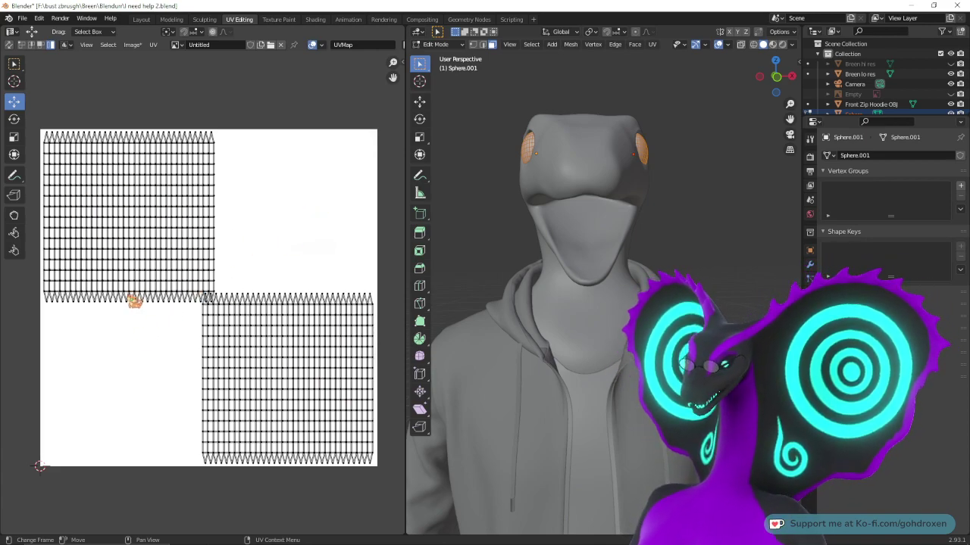
# - Return to the Layout workspace, reselect both eye spheres, and check them on the head from the front
pyautogui.click(141, 19)
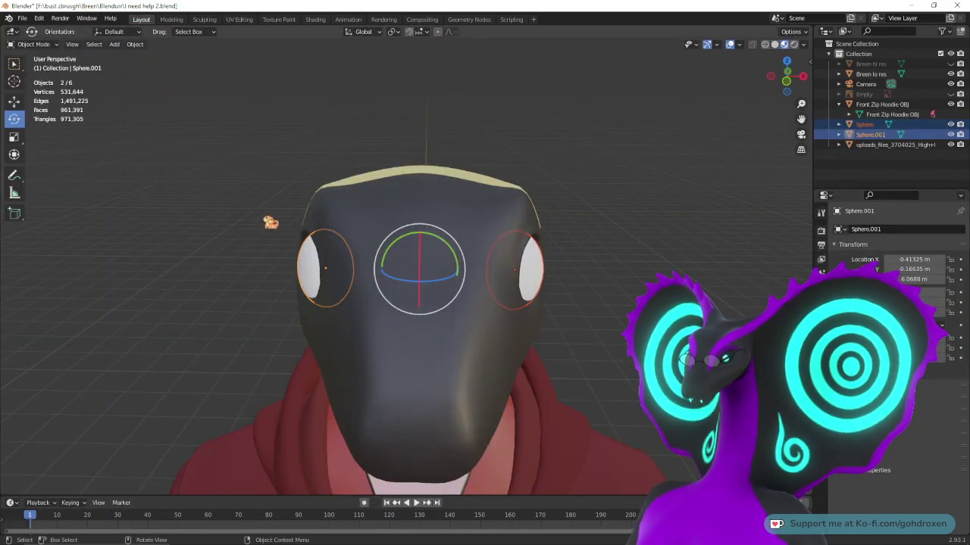
pyautogui.moveTo(189, 267); pyautogui.dragTo(637, 232, button='middle')
pyautogui.click(637, 232)
pyautogui.click(547, 273)
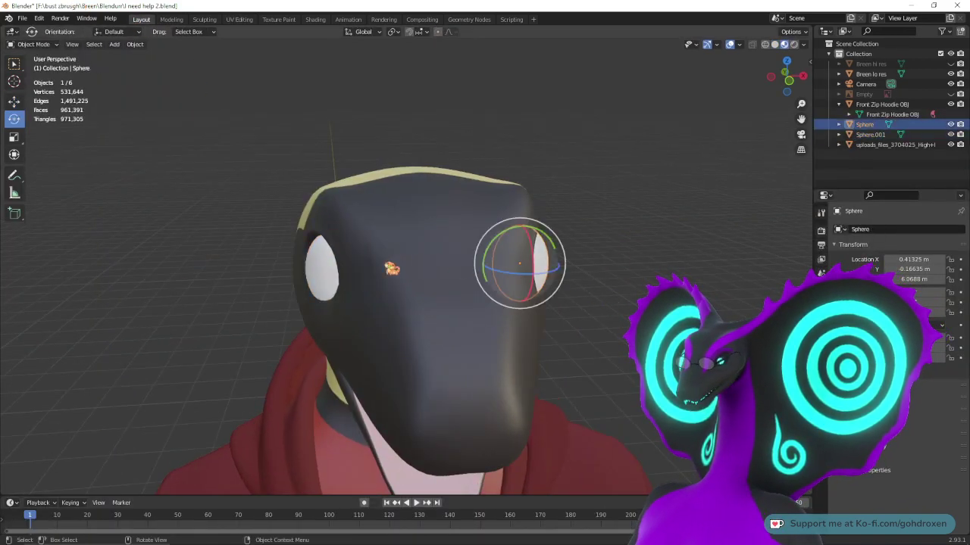
pyautogui.keyDown('shift'); pyautogui.click(328, 276); pyautogui.keyUp('shift')
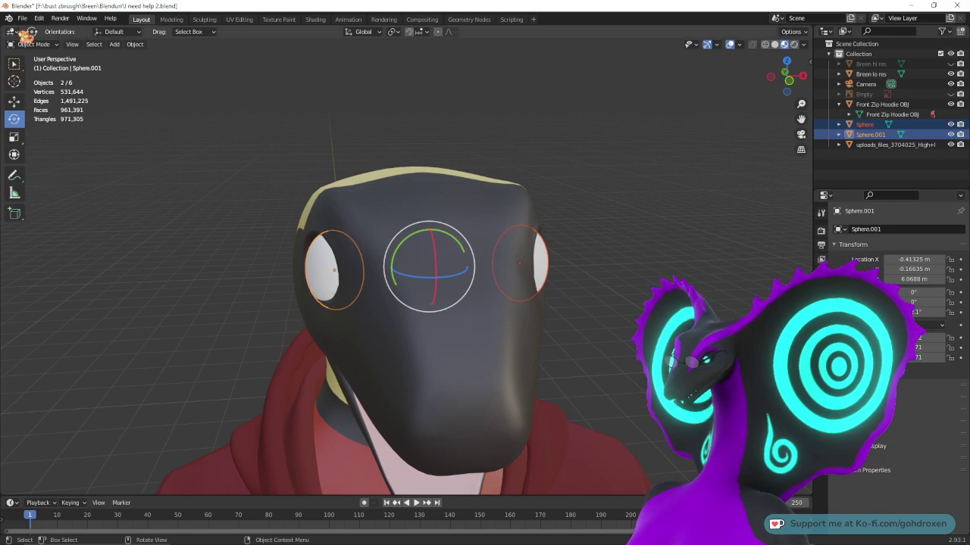
pyautogui.scroll(-3, 624, 288)
pyautogui.moveTo(624, 288); pyautogui.dragTo(608, 269, button='middle')
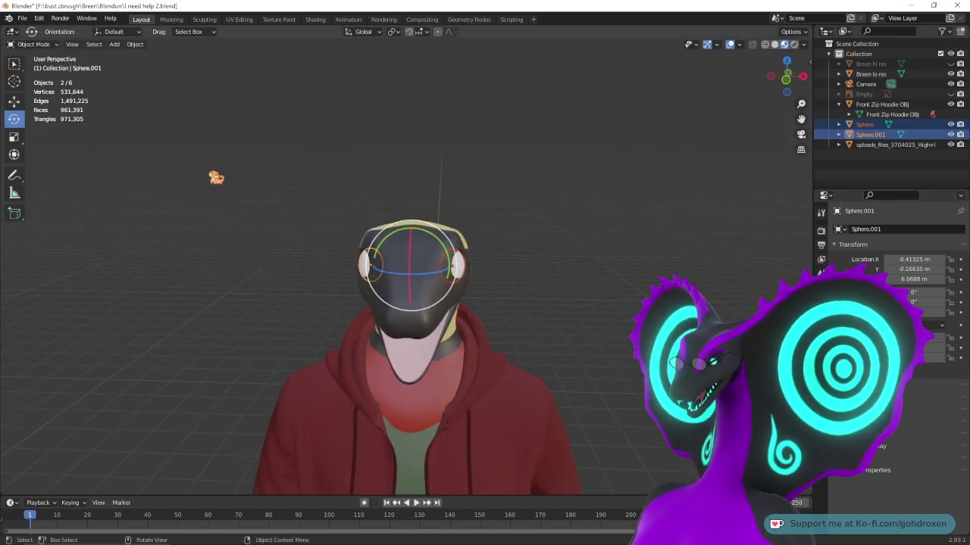
pyautogui.scroll(-2, 409, 273)
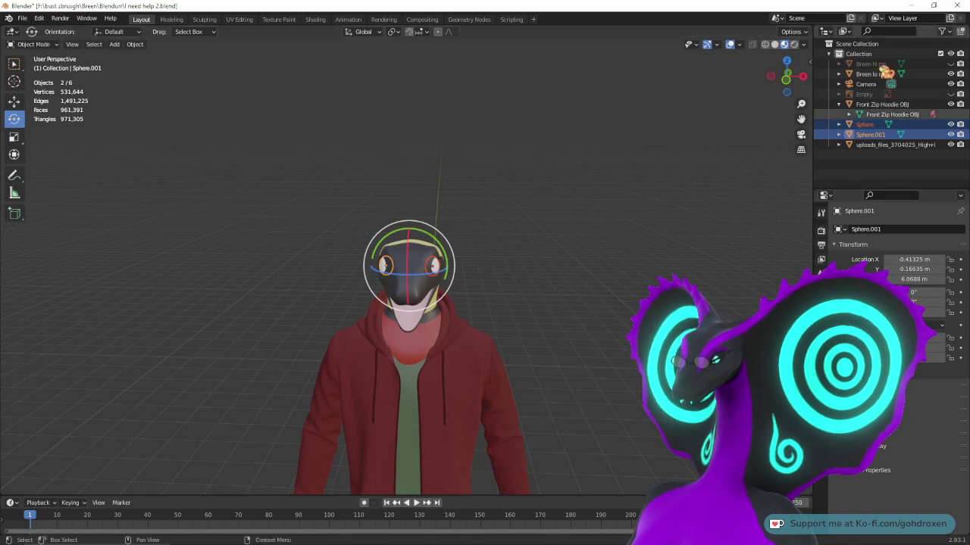
# - Select the low-res head, hoodie, T-shirt and both eyes together in wireframe display, and restore Material Preview shading
pyautogui.click(765, 44)
pyautogui.moveTo(277, 212); pyautogui.dragTo(573, 244)
pyautogui.click(785, 44)
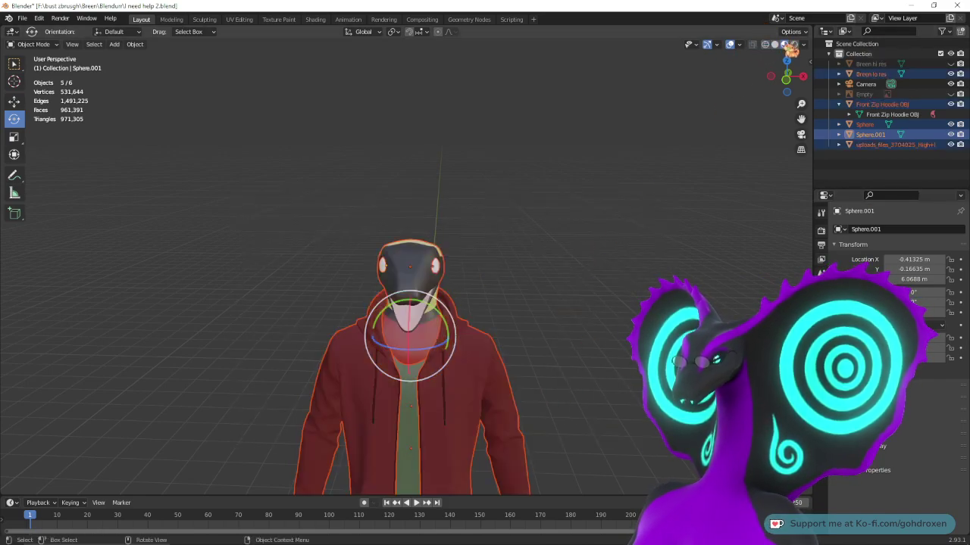
pyautogui.moveTo(771, 73); pyautogui.dragTo(753, 75)
# - Export only the selected objects as an FBX file named "Ayes .fbx" in the Blendurr folder
pyautogui.click(22, 17)
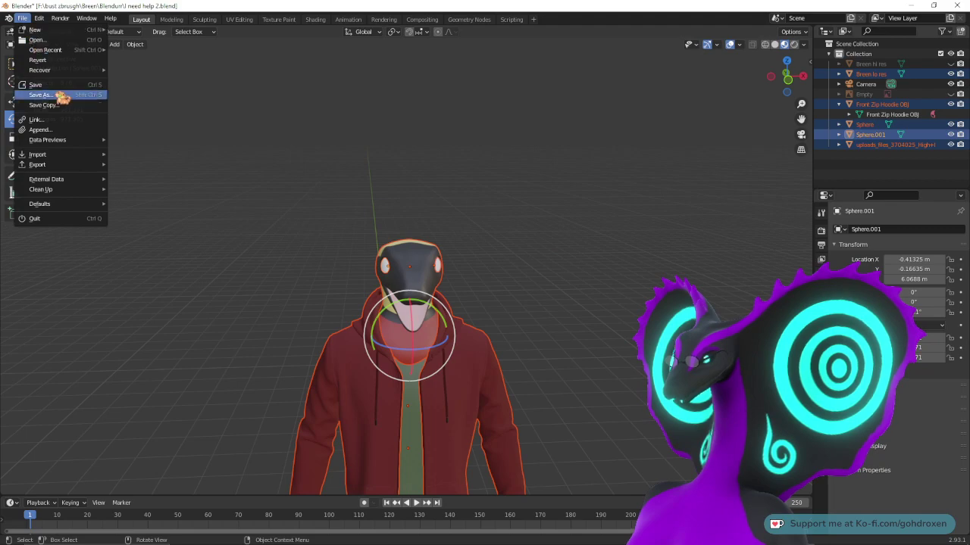
pyautogui.moveTo(76, 164)
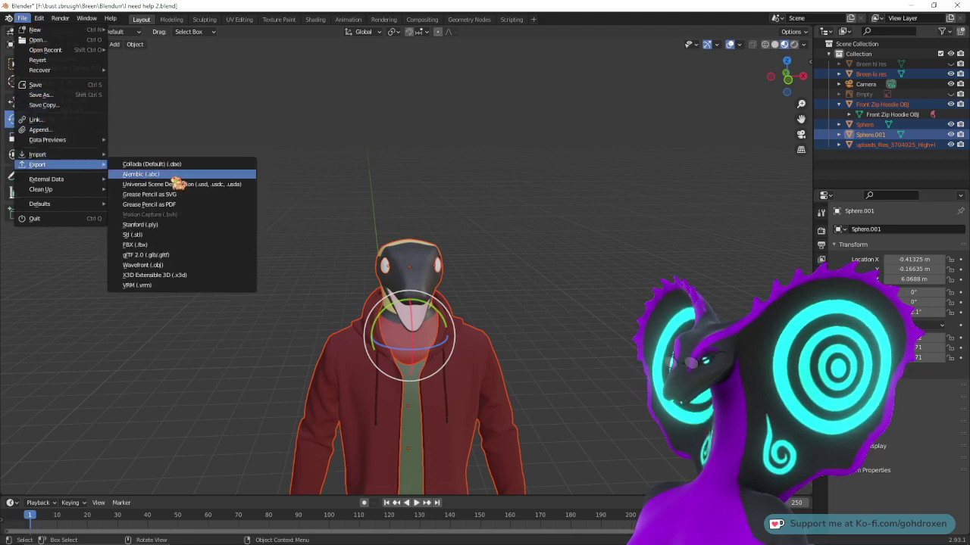
pyautogui.click(165, 245)
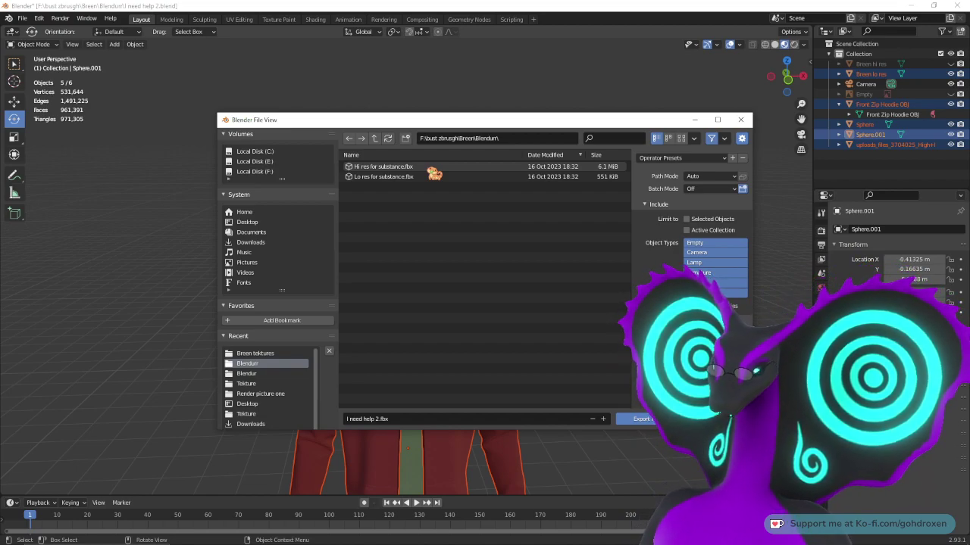
pyautogui.click(394, 417)
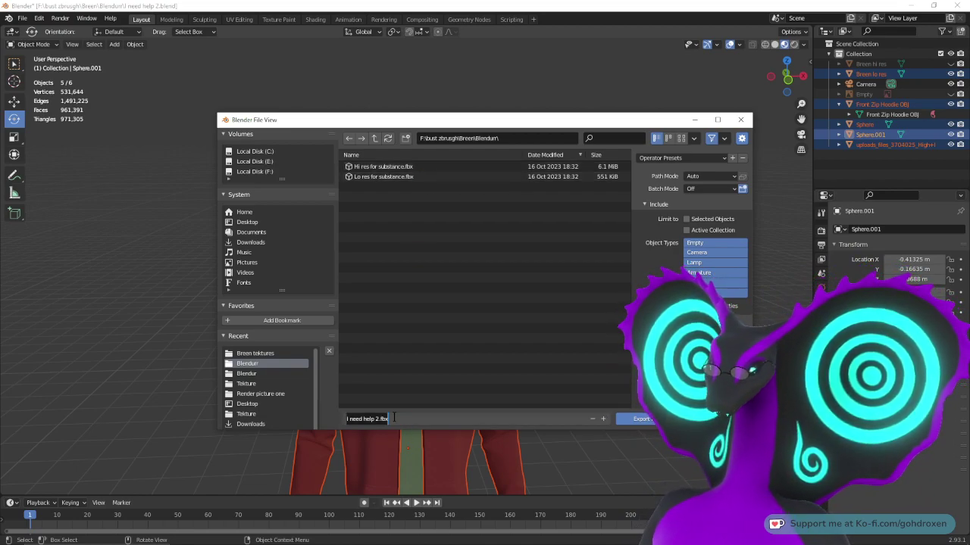
pyautogui.write('Ayes')
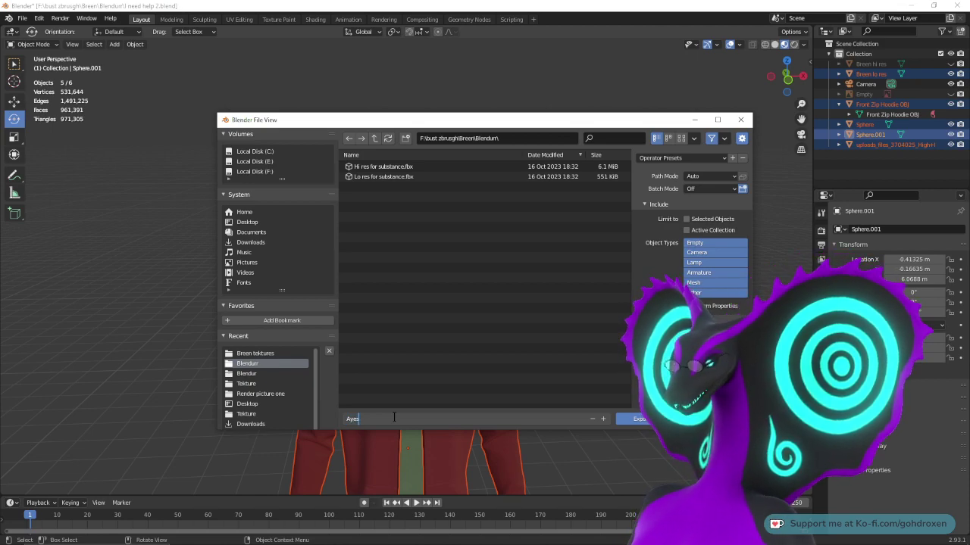
pyautogui.press('Return')
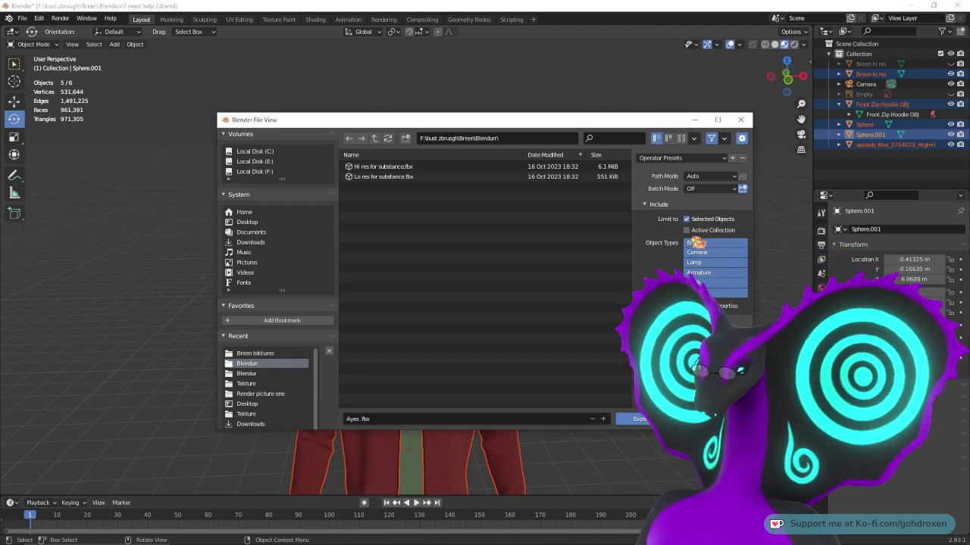
pyautogui.scroll(-3, 695, 243)
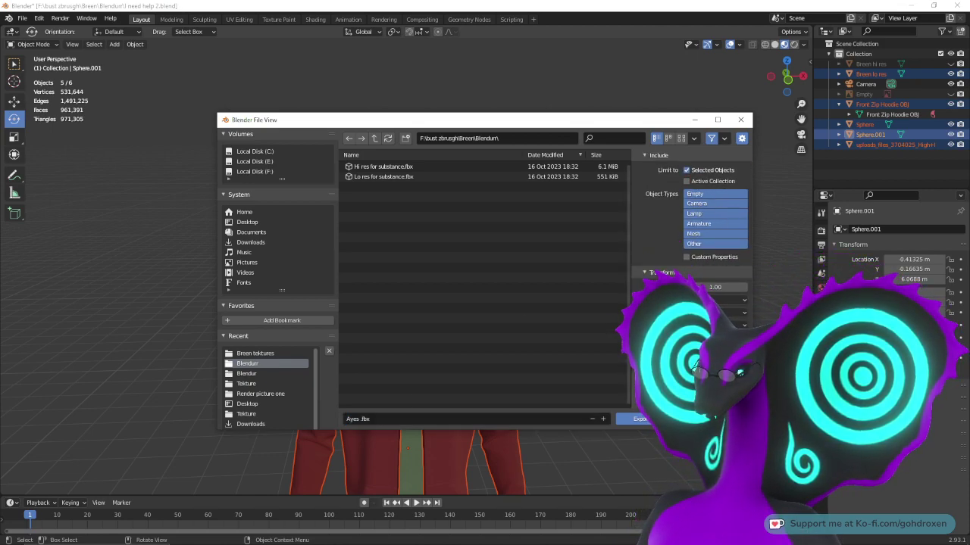
pyautogui.click(640, 419)
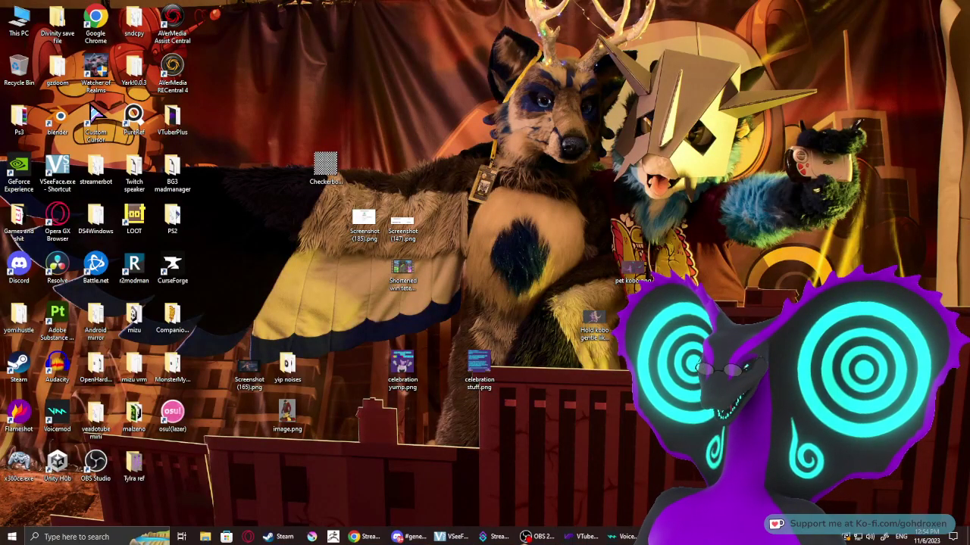
# - Switch back to Blender, select only the low-res head and both eyes, and export them as FBX, overwriting "Ayes .fbx"
pyautogui.click(720, 535)
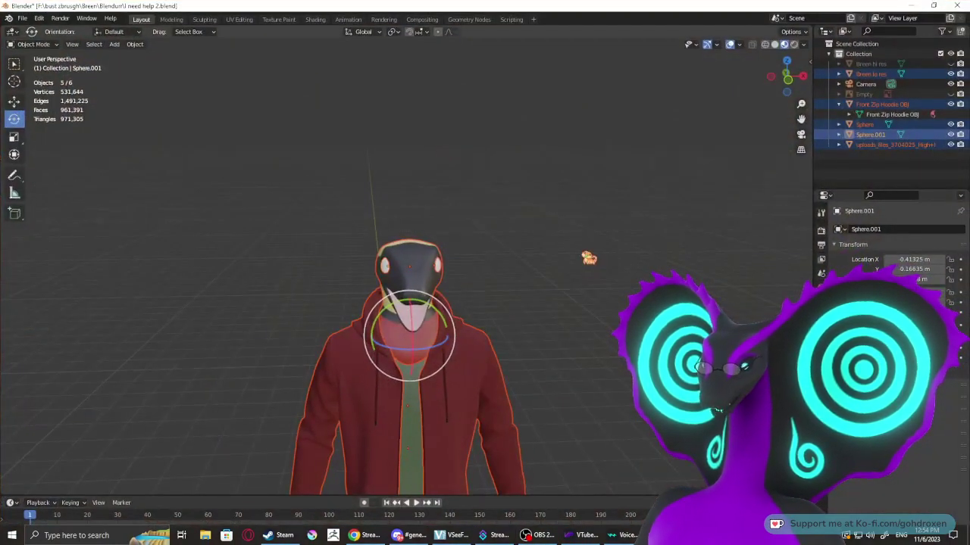
pyautogui.click(420, 288)
pyautogui.moveTo(332, 237); pyautogui.dragTo(482, 276)
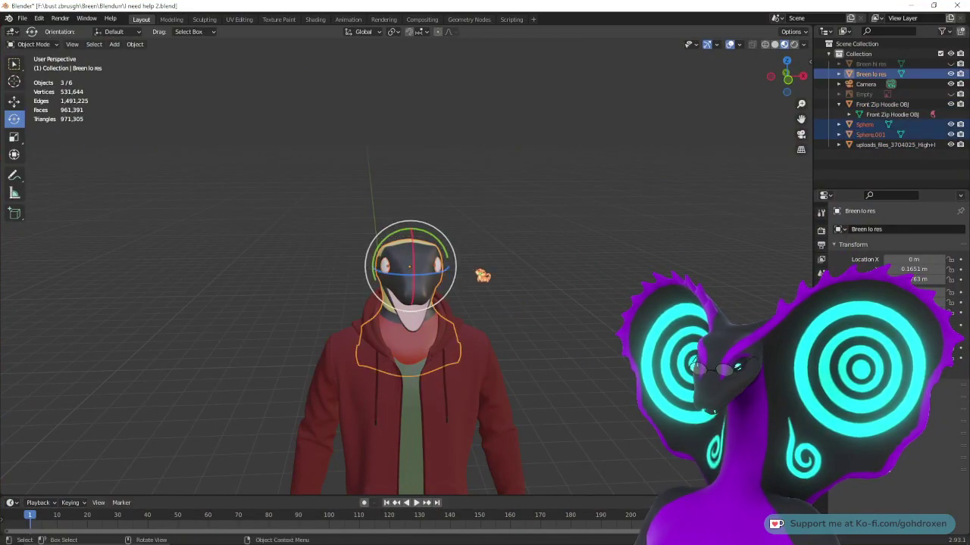
pyautogui.click(22, 18)
pyautogui.moveTo(82, 167)
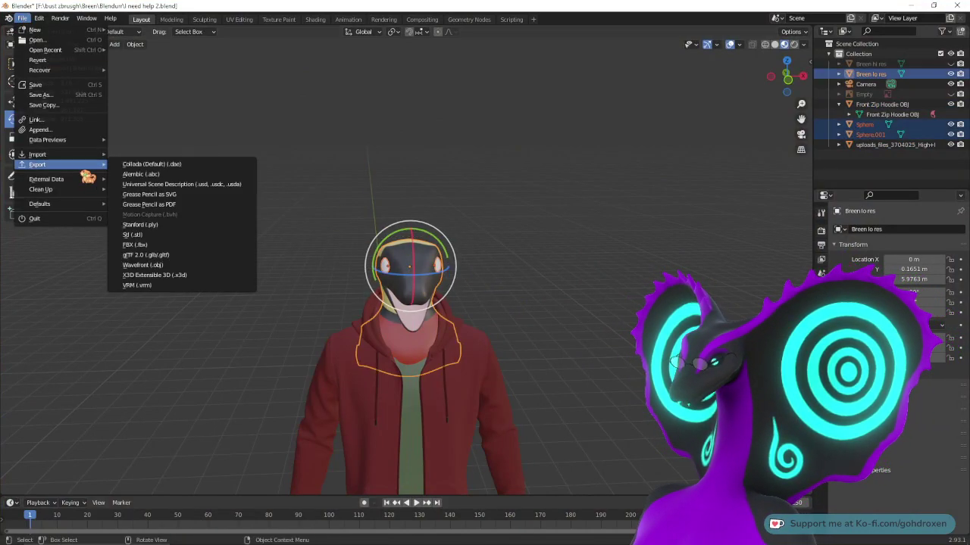
pyautogui.click(171, 245)
pyautogui.click(419, 176)
pyautogui.click(413, 167)
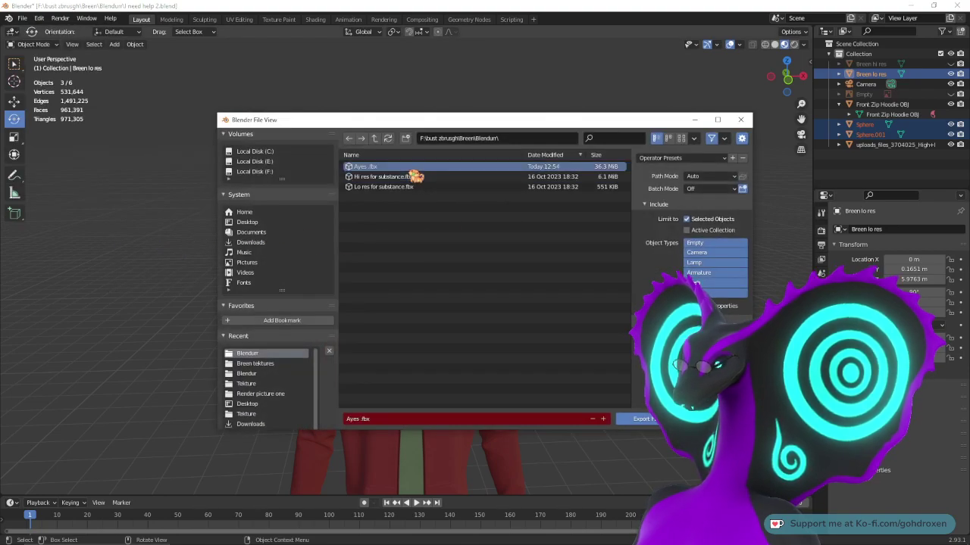
pyautogui.click(641, 419)
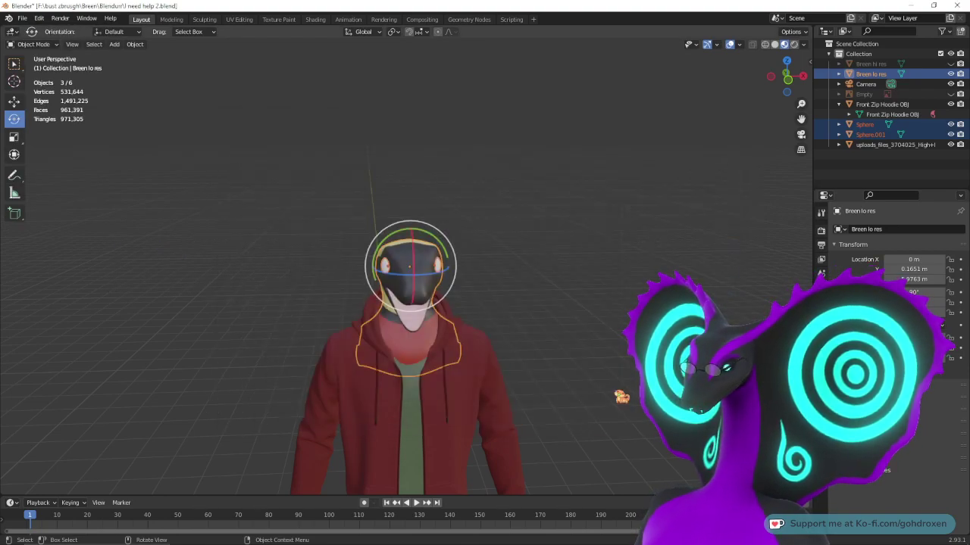
# - Switch to Substance 3D Painter and save the open Breen color project
pyautogui.click(912, 5)
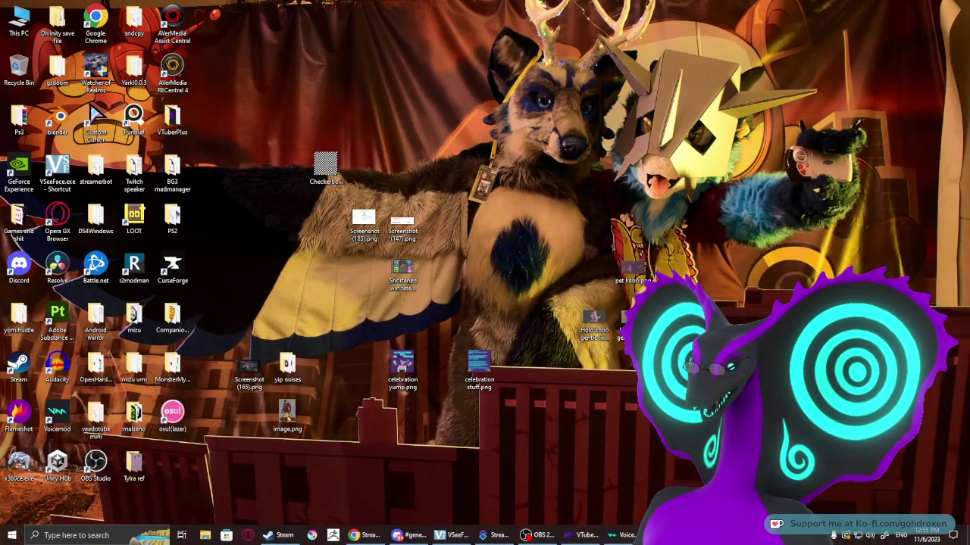
pyautogui.hotkey('alt', 'Tab')
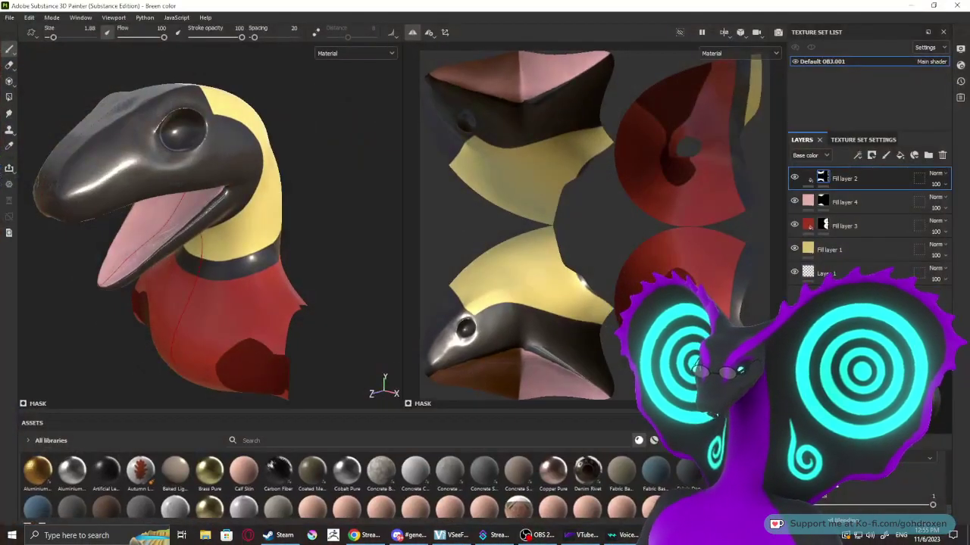
pyautogui.click(9, 16)
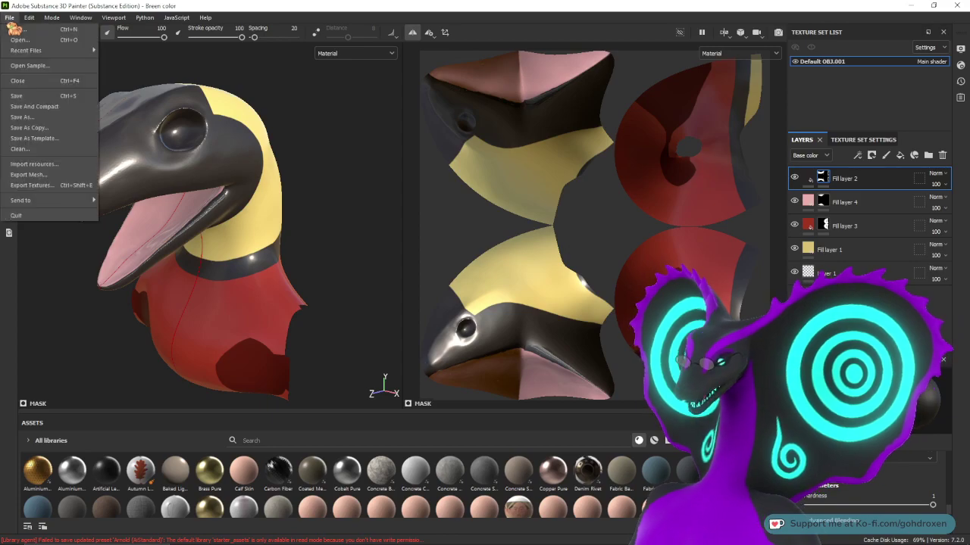
pyautogui.click(29, 96)
# - Create a new project from "Ayes .fbx" in the Blendurr folder with document resolution 2048 and the OpenGL normal map format
pyautogui.click(10, 18)
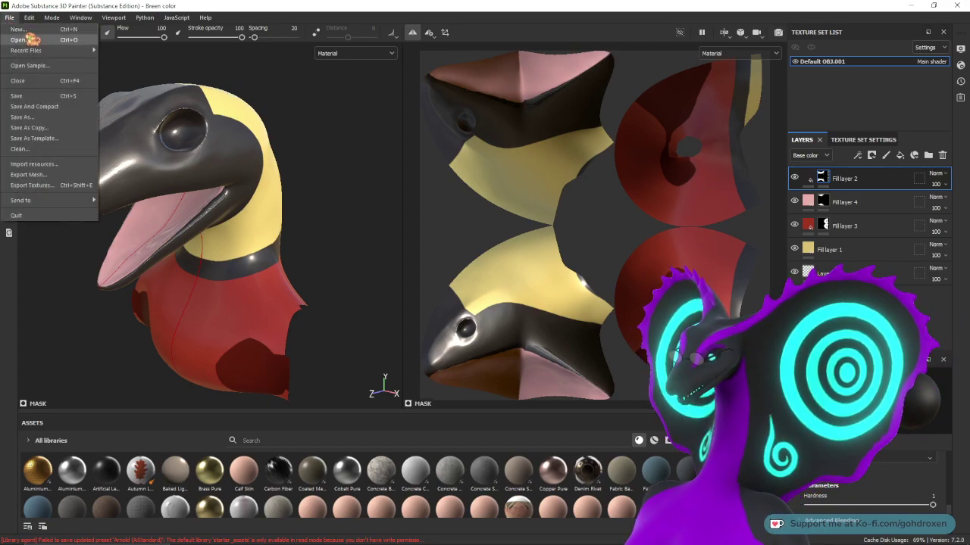
pyautogui.click(28, 39)
pyautogui.hotkey('ctrl', 'n')
pyautogui.click(589, 135)
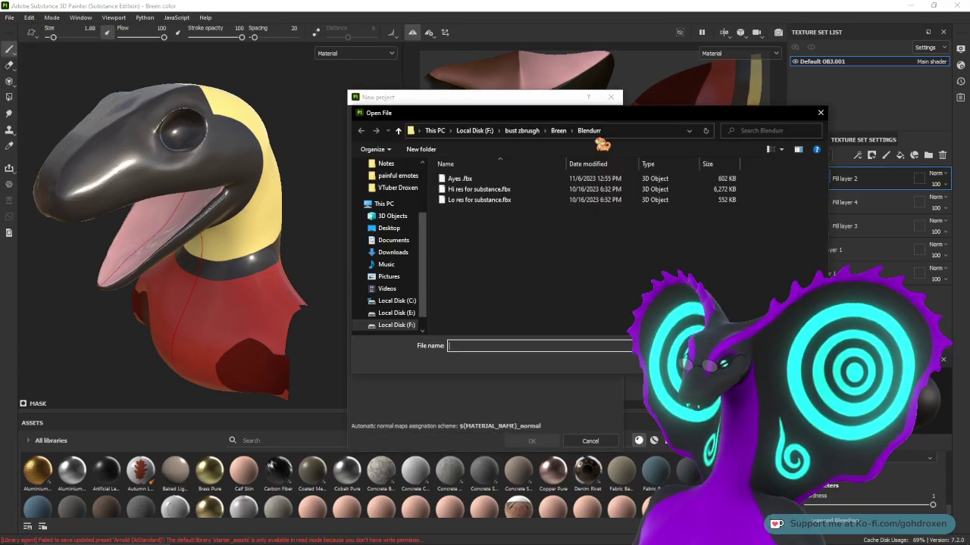
pyautogui.click(503, 188)
pyautogui.click(504, 179)
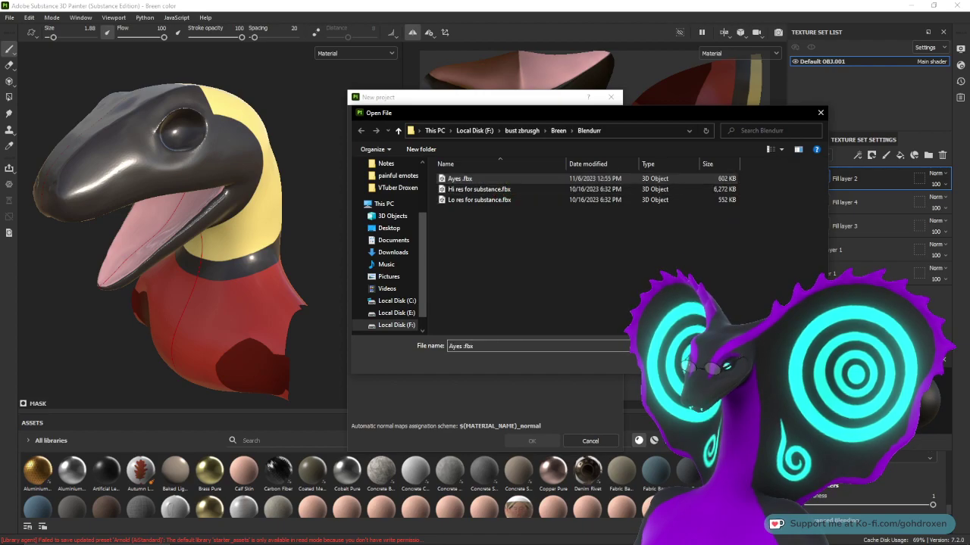
pyautogui.doubleClick(505, 179)
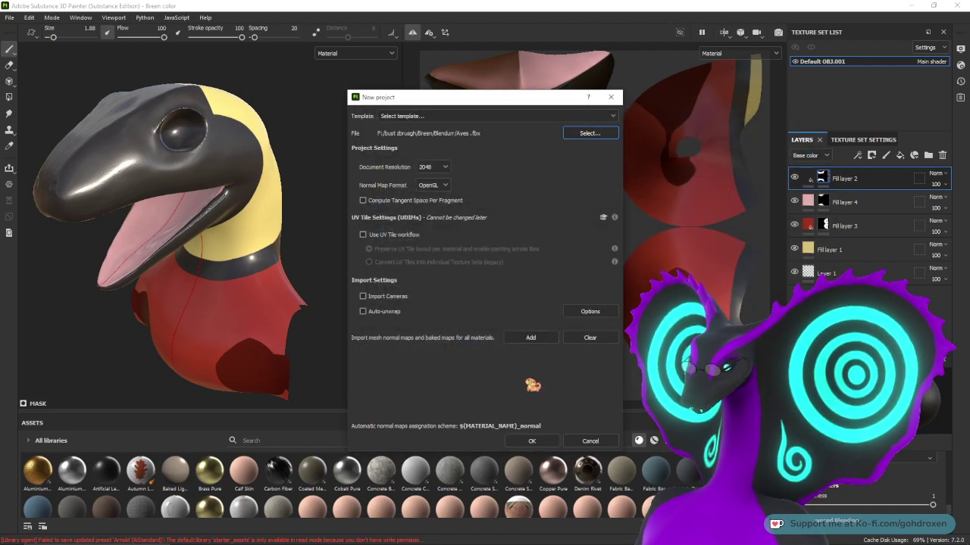
pyautogui.click(531, 441)
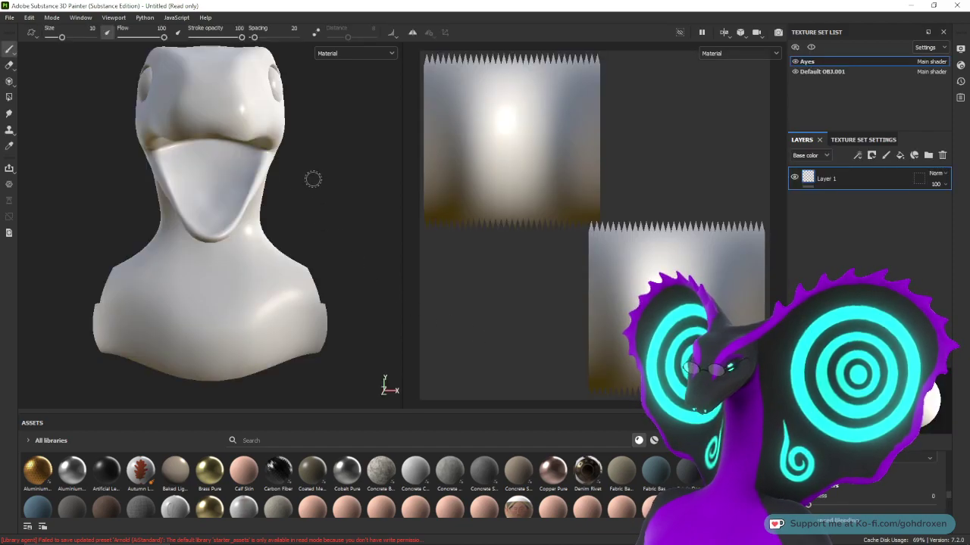
# - Examine how the eye sits in the head up close, and check the Default OBJ.001 and Ayes texture sets
pyautogui.keyDown('alt'); pyautogui.moveTo(341, 187); pyautogui.dragTo(300, 215); pyautogui.keyUp('alt')
pyautogui.keyDown('alt'); pyautogui.moveTo(301, 215); pyautogui.dragTo(287, 218, button='middle'); pyautogui.keyUp('alt')
pyautogui.keyDown('alt'); pyautogui.moveTo(288, 218); pyautogui.dragTo(342, 184, button='right'); pyautogui.keyUp('alt')
pyautogui.keyDown('alt'); pyautogui.moveTo(342, 183); pyautogui.dragTo(298, 273); pyautogui.keyUp('alt')
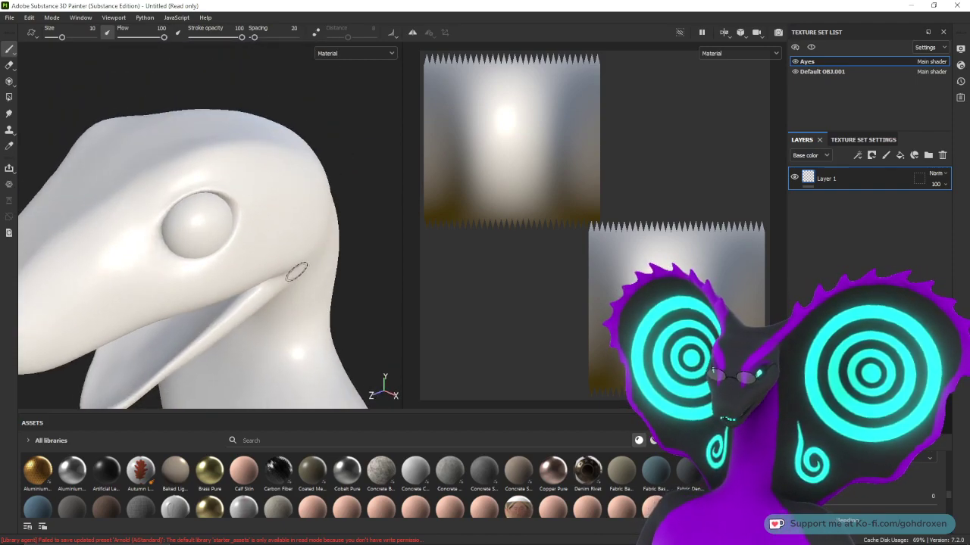
pyautogui.click(864, 72)
pyautogui.click(807, 62)
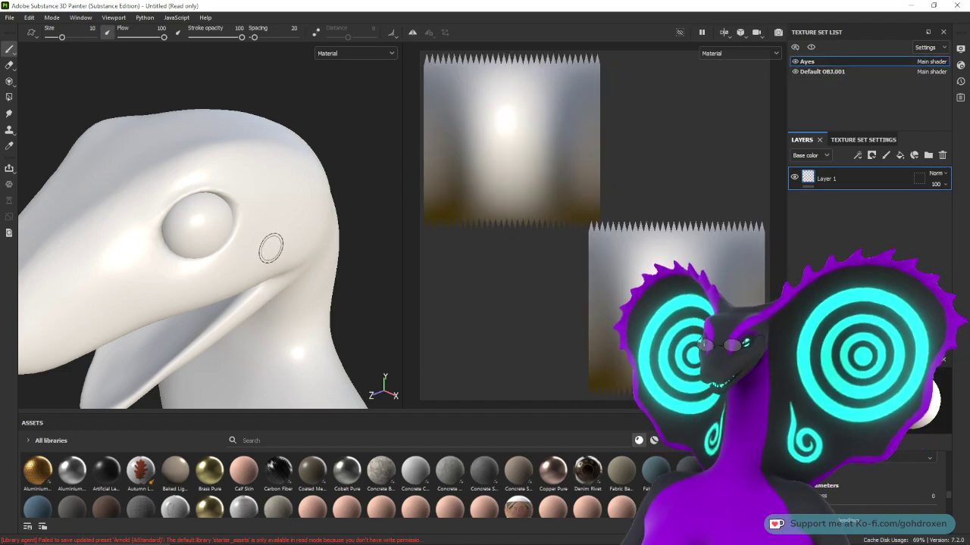
pyautogui.keyDown('alt'); pyautogui.moveTo(318, 231); pyautogui.dragTo(332, 229, button='middle'); pyautogui.keyUp('alt')
pyautogui.keyDown('alt'); pyautogui.moveTo(285, 243); pyautogui.dragTo(286, 259, button='right'); pyautogui.keyUp('alt')
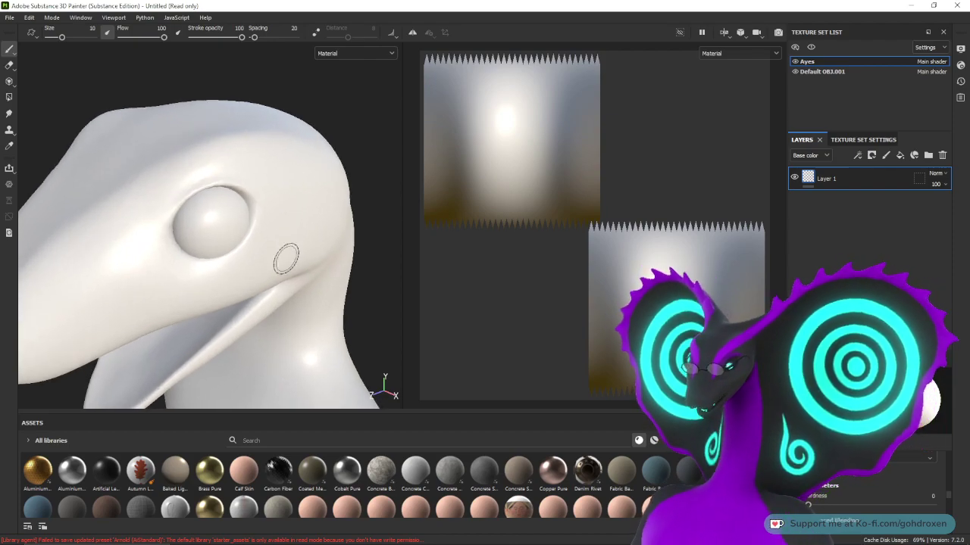
pyautogui.keyDown('alt'); pyautogui.moveTo(286, 258); pyautogui.dragTo(221, 267); pyautogui.keyUp('alt')
pyautogui.keyDown('alt'); pyautogui.moveTo(219, 268); pyautogui.dragTo(326, 280, button='middle'); pyautogui.keyUp('alt')
pyautogui.keyDown('alt'); pyautogui.moveTo(318, 299); pyautogui.dragTo(289, 268, button='right'); pyautogui.keyUp('alt')
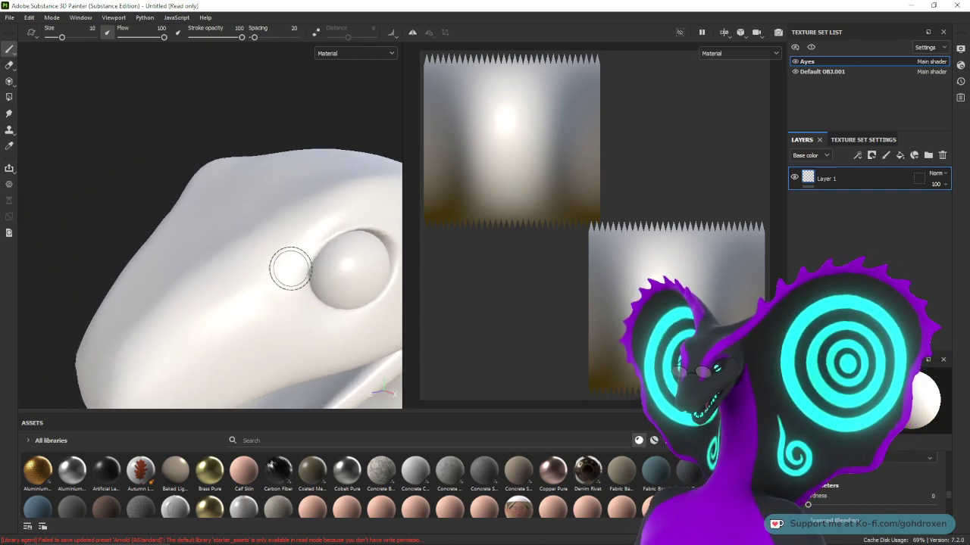
pyautogui.moveTo(290, 268)
pyautogui.keyDown('alt'); pyautogui.mouseDown()
pyautogui.moveTo(223, 258)
pyautogui.moveTo(294, 279)
pyautogui.moveTo(283, 262)
pyautogui.moveTo(276, 277)
pyautogui.mouseUp(); pyautogui.keyUp('alt')
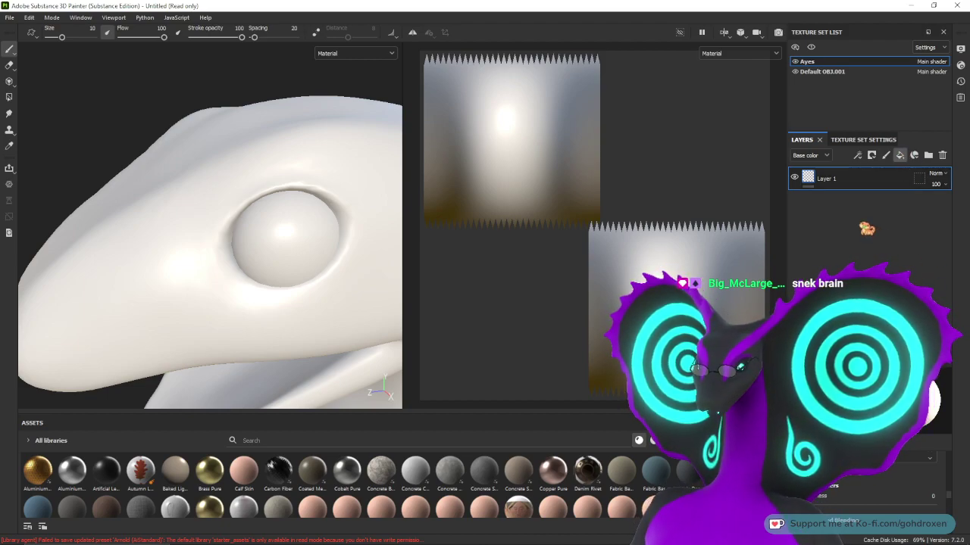
# - Add two fill layers above Layer 1 in the Ayes texture set
pyautogui.click(899, 155)
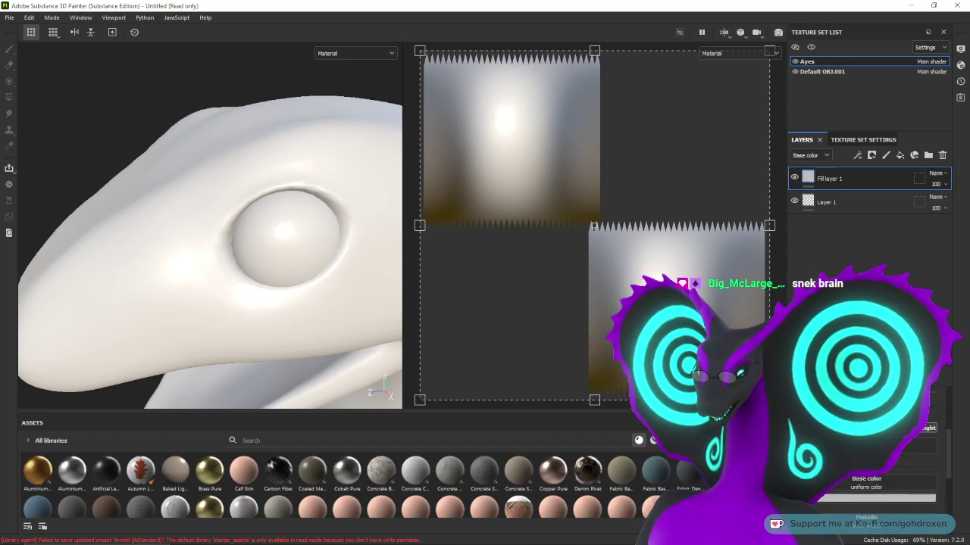
pyautogui.scroll(-1, 879, 462)
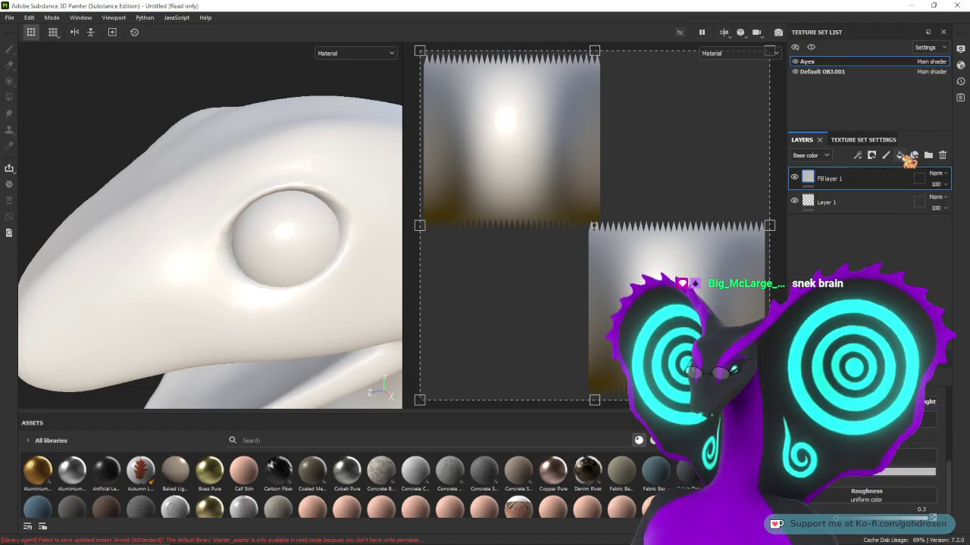
pyautogui.click(899, 155)
pyautogui.rightClick(809, 178)
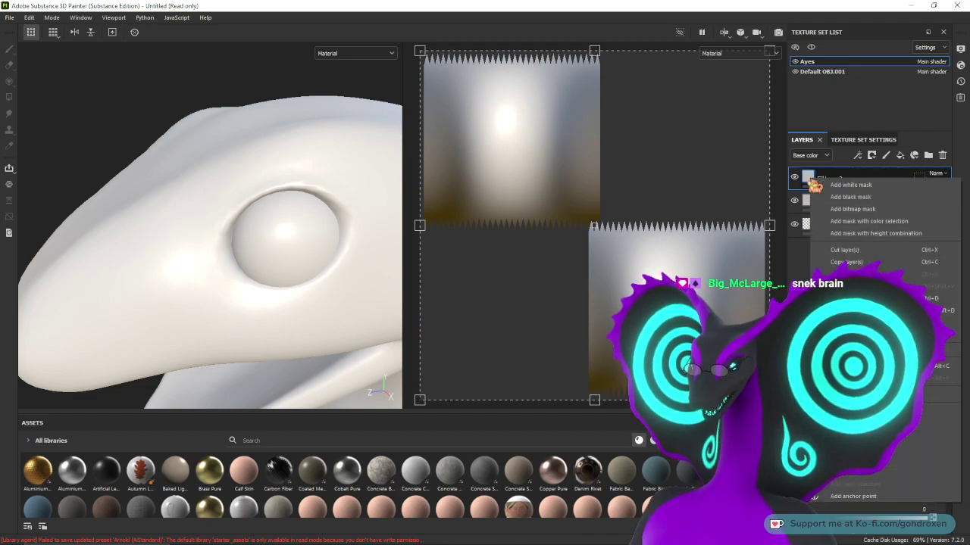
pyautogui.click(811, 222)
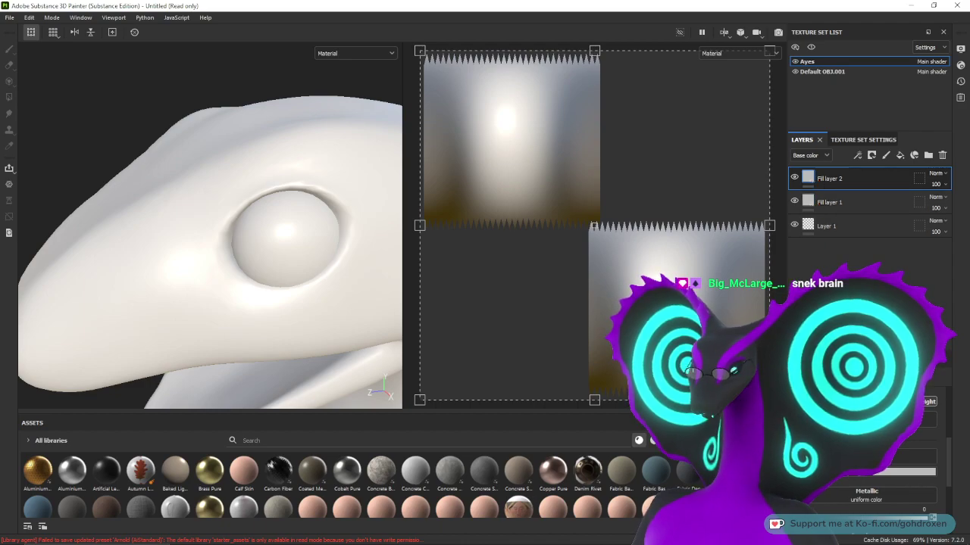
# - Set the base color of the uppermost fill layer to a near-black tone
pyautogui.click(836, 402)
pyautogui.click(866, 402)
pyautogui.click(895, 402)
pyautogui.click(926, 402)
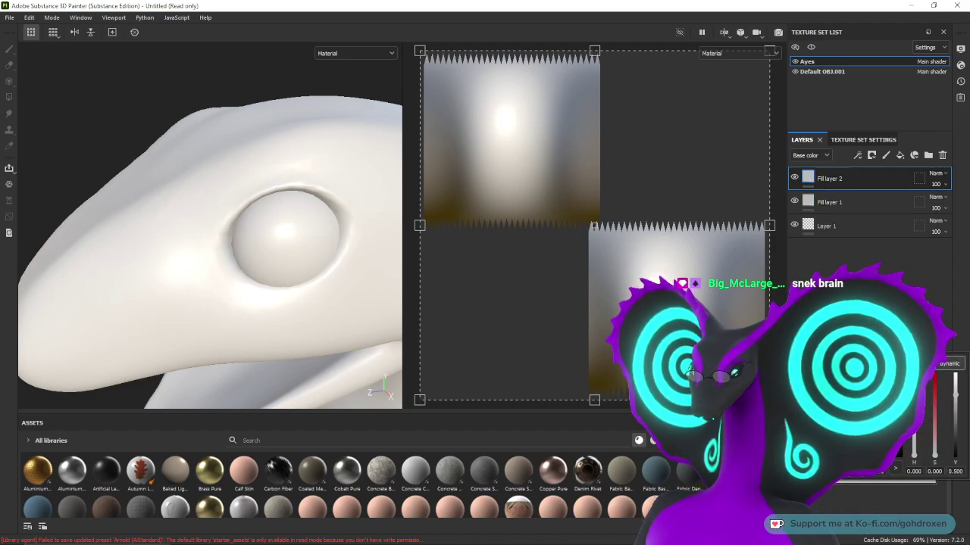
pyautogui.moveTo(955, 394); pyautogui.dragTo(955, 443)
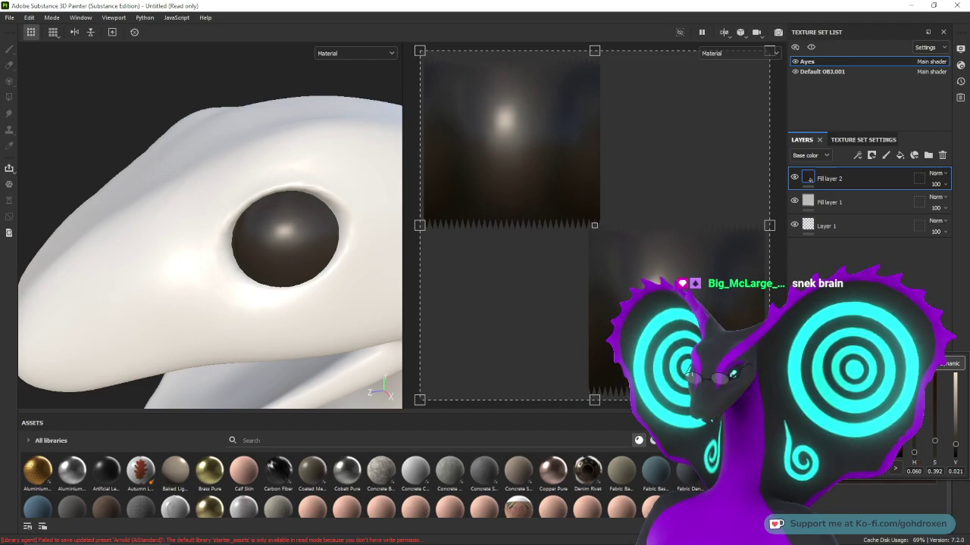
pyautogui.moveTo(836, 447); pyautogui.dragTo(840, 441)
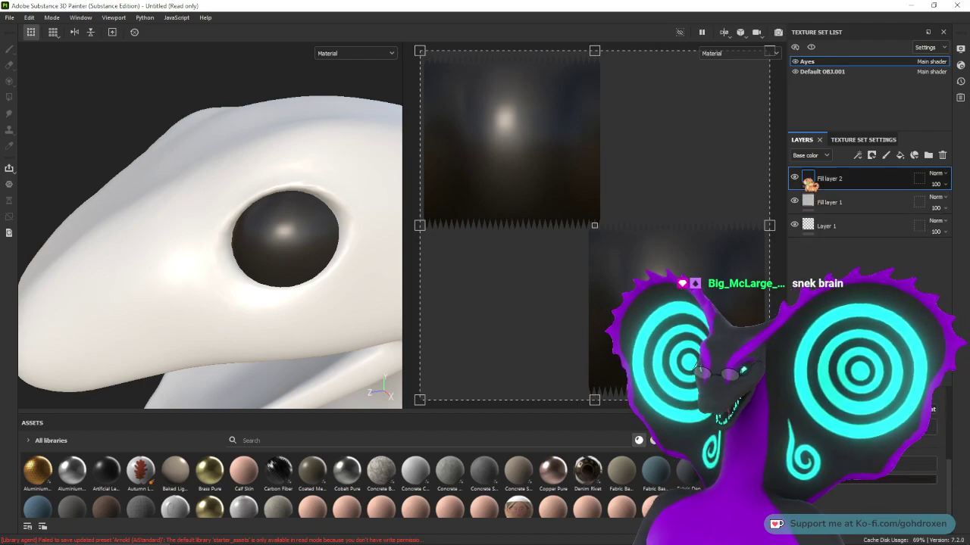
# - Add a black mask to the dark fill layer and try a brush stroke on the upper eye UV island
pyautogui.rightClick(809, 182)
pyautogui.click(844, 198)
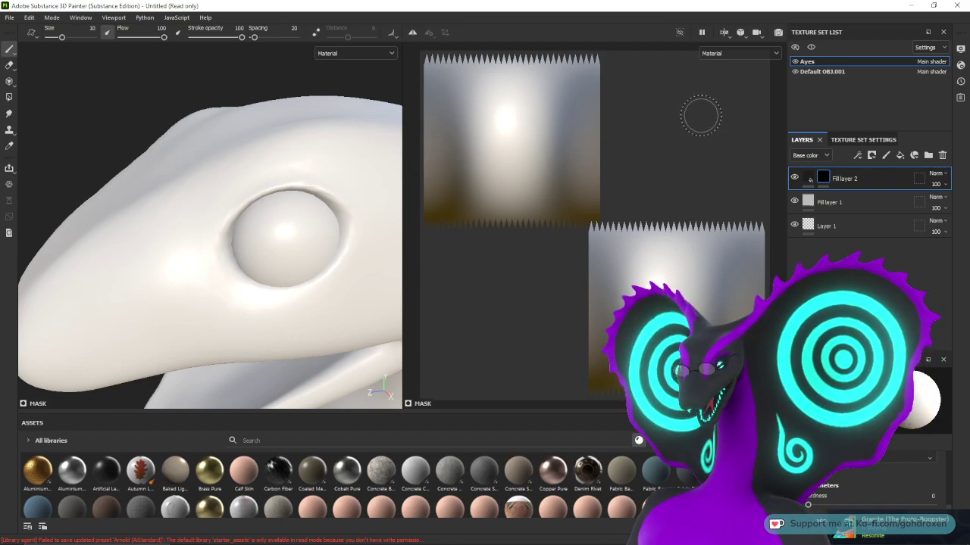
pyautogui.moveTo(534, 110)
pyautogui.mouseDown()
pyautogui.moveTo(492, 144)
pyautogui.moveTo(515, 174)
pyautogui.mouseUp()
pyautogui.hotkey('ctrl', 'z')
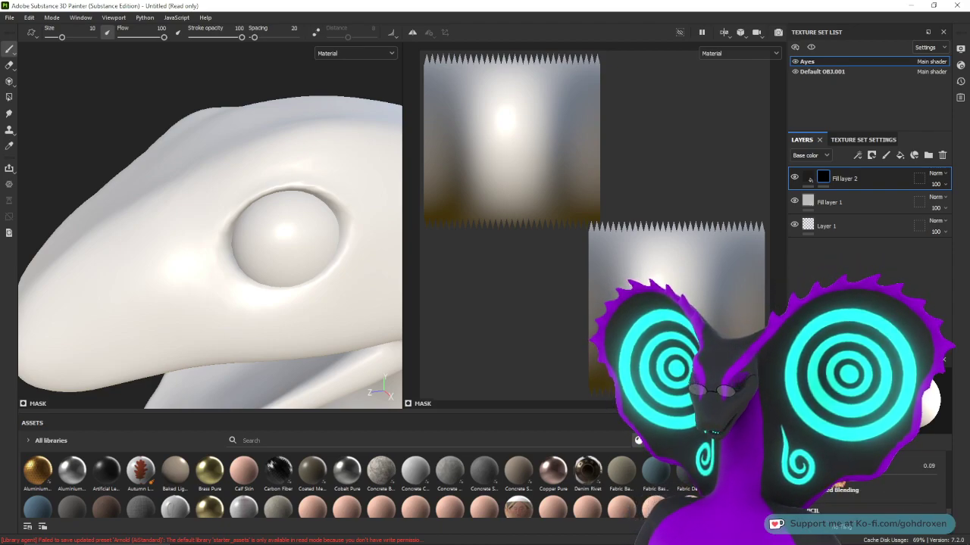
# - Look through the brush properties and temporarily hide the Default OBJ.001 texture set to view the eyes alone
pyautogui.scroll(-5, 881, 488)
pyautogui.scroll(1, 891, 500)
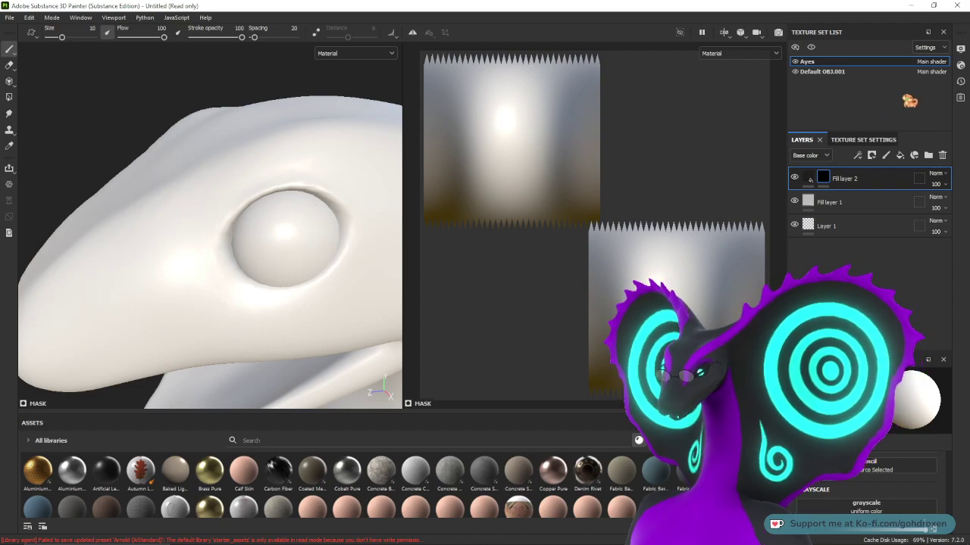
pyautogui.click(795, 72)
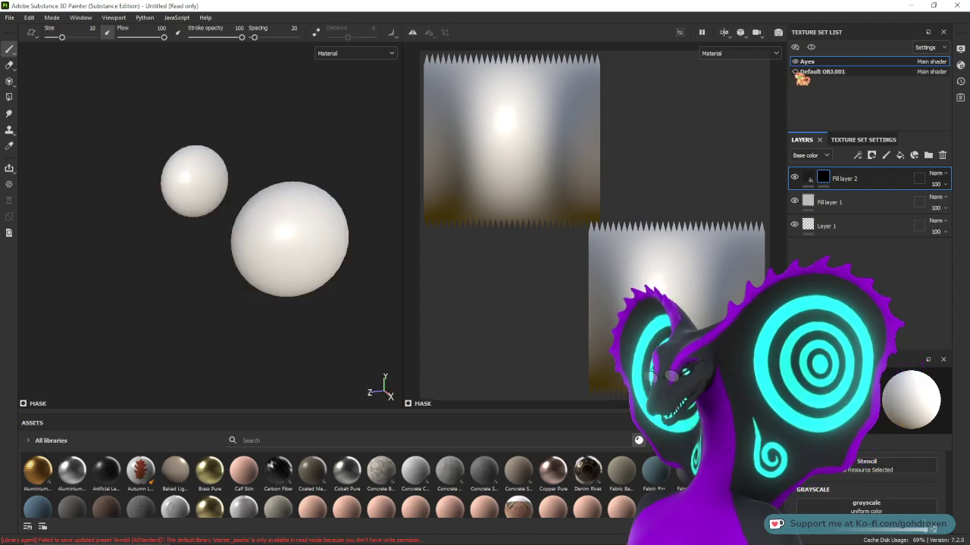
pyautogui.click(795, 72)
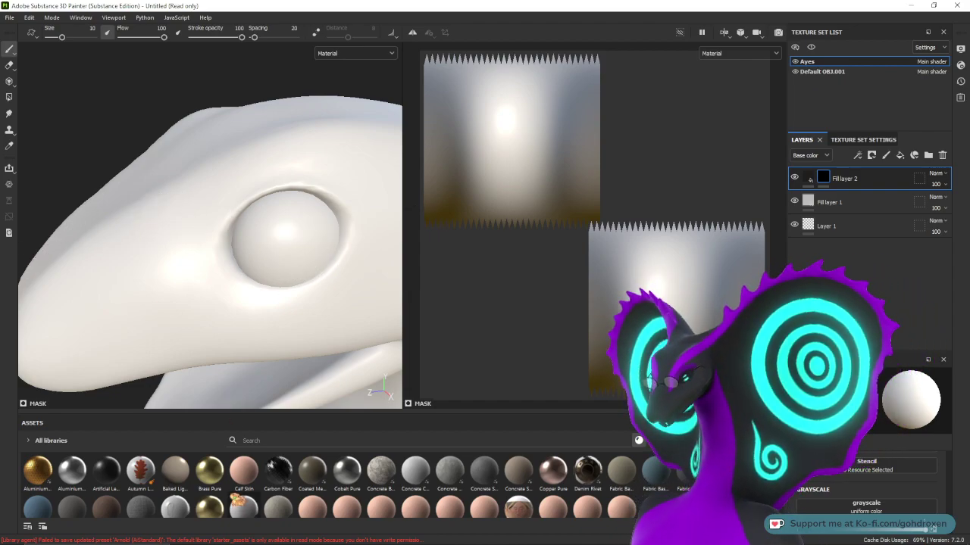
# - Enlarge the mask brush to size 19 so it roughly matches the eye's width
pyautogui.moveTo(234, 498)
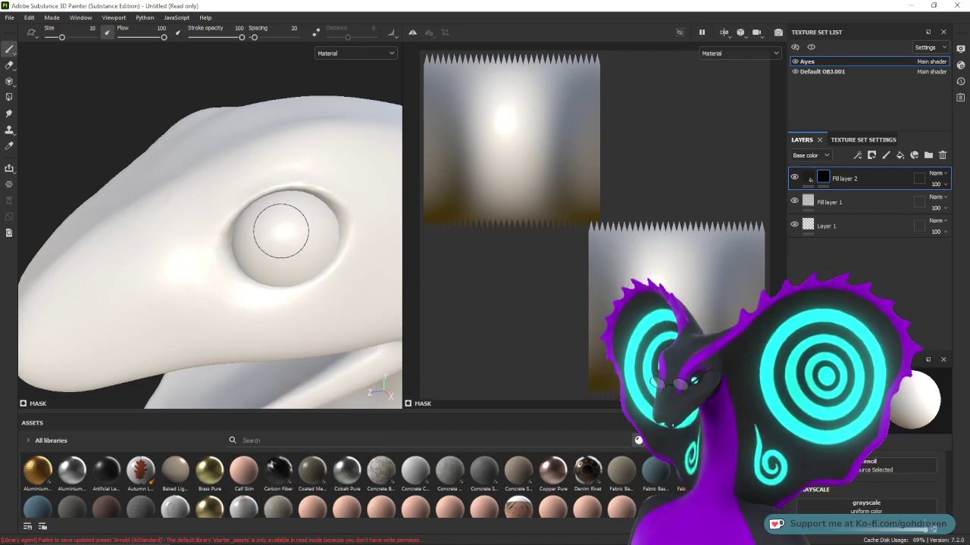
pyautogui.keyDown('ctrl'); pyautogui.moveTo(281, 235); pyautogui.dragTo(307, 235, button='right'); pyautogui.keyUp('ctrl')
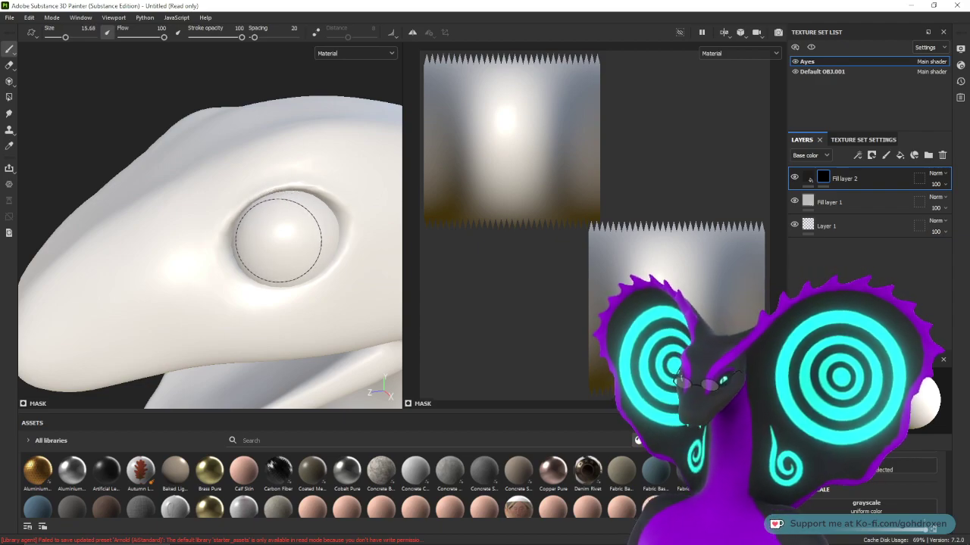
pyautogui.keyDown('ctrl'); pyautogui.moveTo(273, 240); pyautogui.dragTo(276, 231, button='right'); pyautogui.keyUp('ctrl')
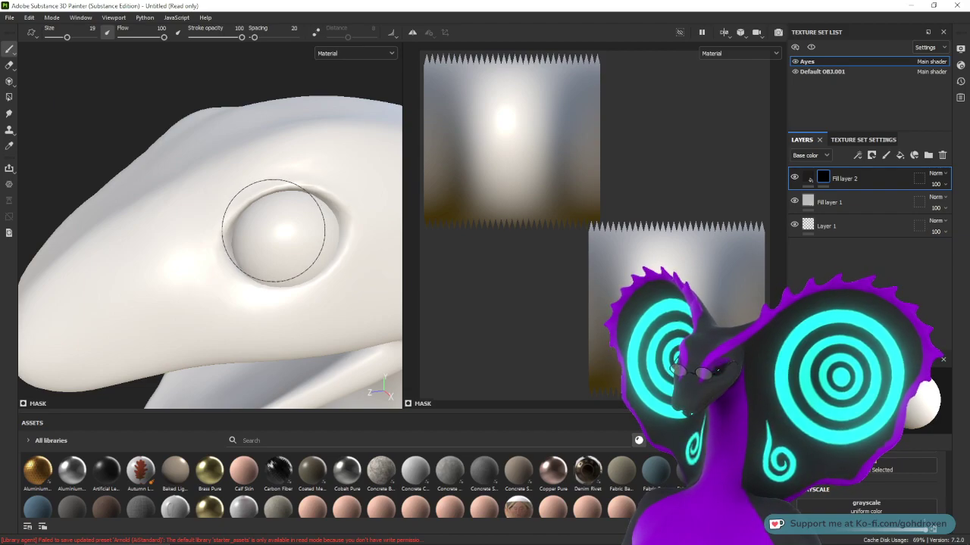
# - Try stamping one large dark pupil onto the eye through the fill layer's mask
pyautogui.click(276, 227)
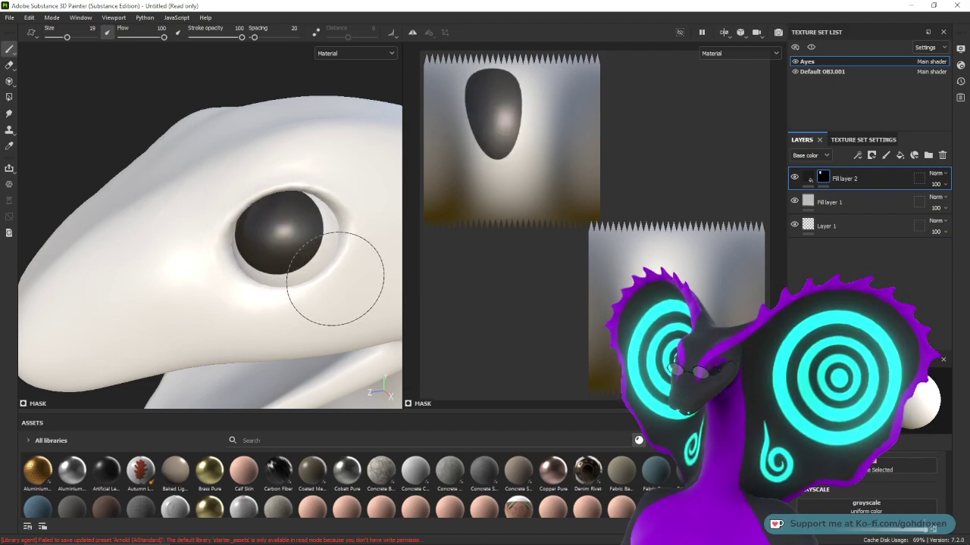
pyautogui.moveTo(184, 293)
pyautogui.keyDown('alt'); pyautogui.mouseDown()
pyautogui.moveTo(232, 282)
pyautogui.moveTo(248, 295)
pyautogui.mouseUp(); pyautogui.keyUp('alt')
pyautogui.hotkey('ctrl', 'z')
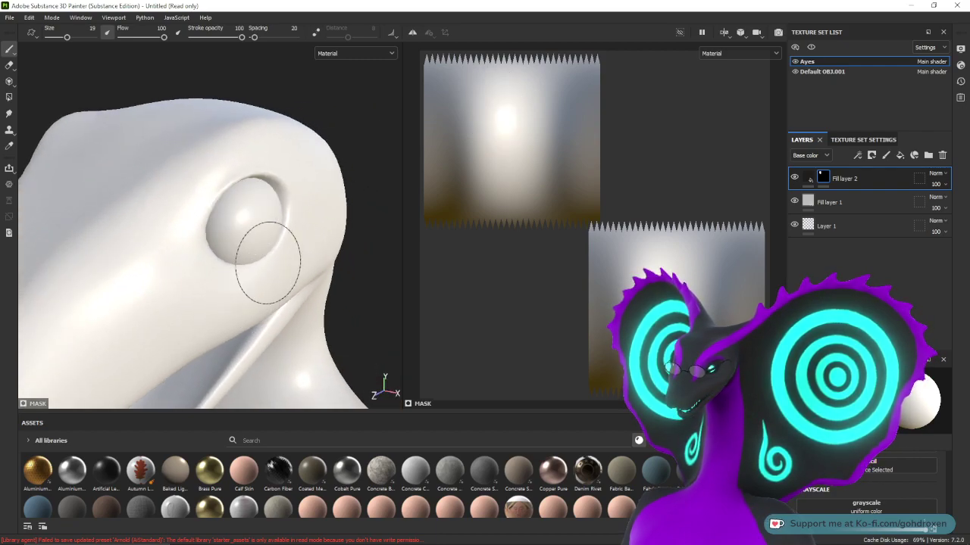
# - Turn on symmetry, enlarge the brush to 20.78 and stamp the dark pupil onto both eyes through Fill layer 2's mask
pyautogui.click(412, 32)
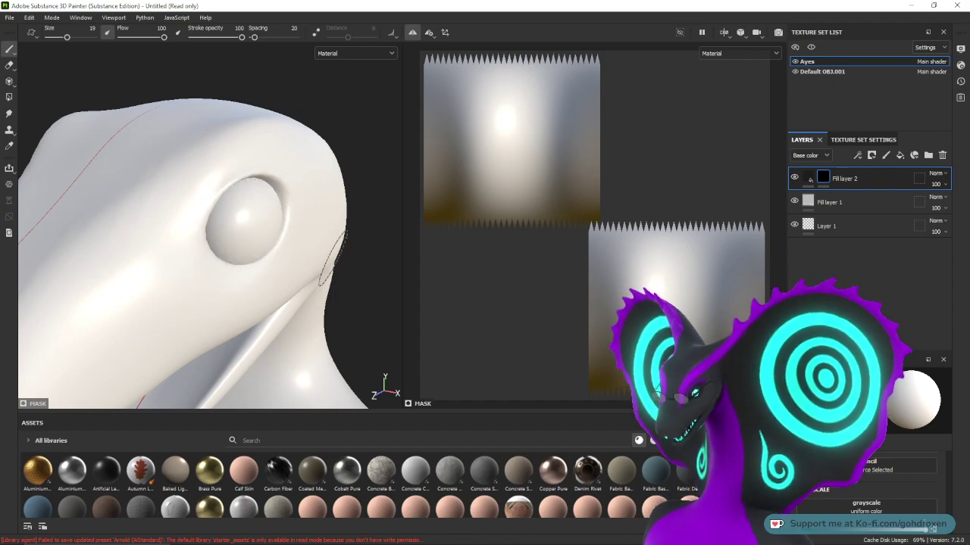
pyautogui.moveTo(227, 208)
pyautogui.keyDown('alt'); pyautogui.mouseDown()
pyautogui.moveTo(303, 259)
pyautogui.moveTo(274, 252)
pyautogui.mouseUp(); pyautogui.keyUp('alt')
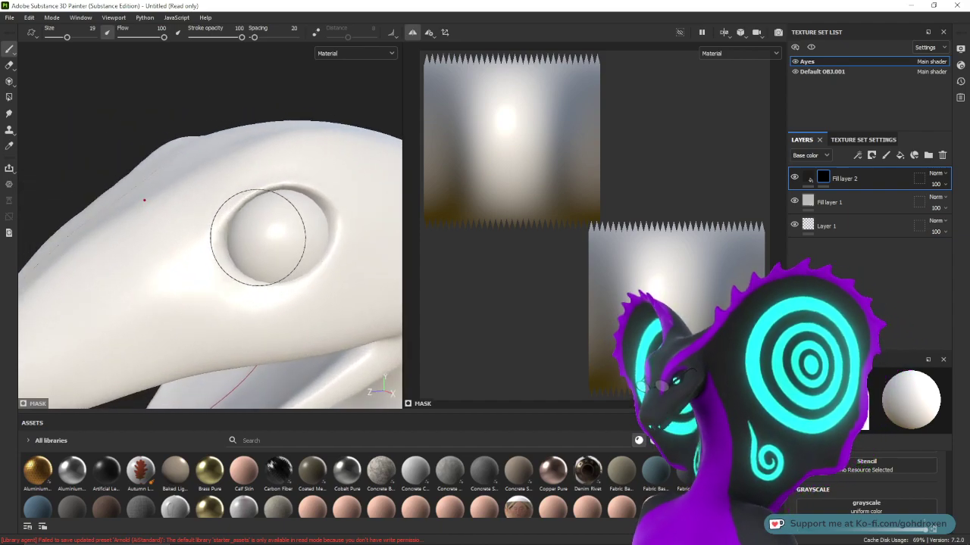
pyautogui.keyDown('ctrl'); pyautogui.moveTo(257, 231); pyautogui.dragTo(262, 233, button='right'); pyautogui.keyUp('ctrl')
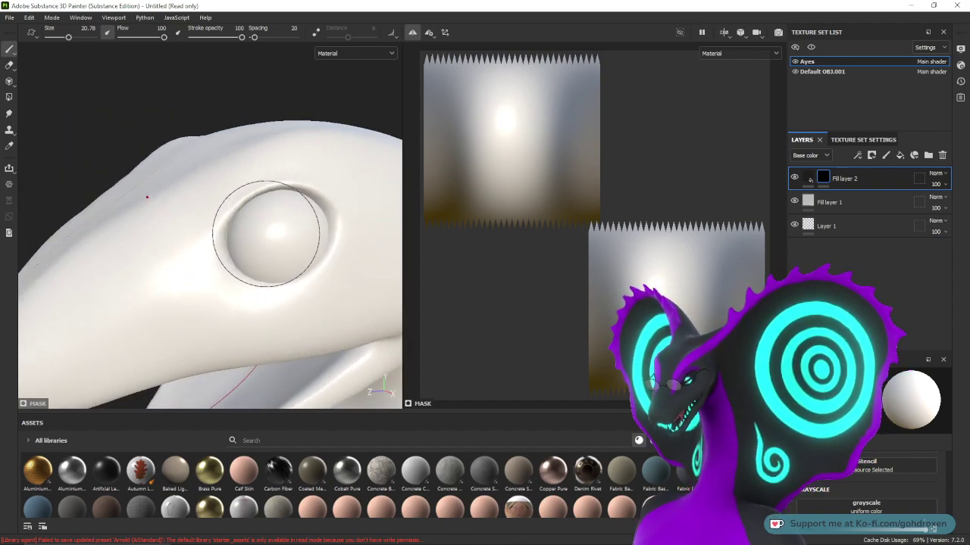
pyautogui.click(269, 233)
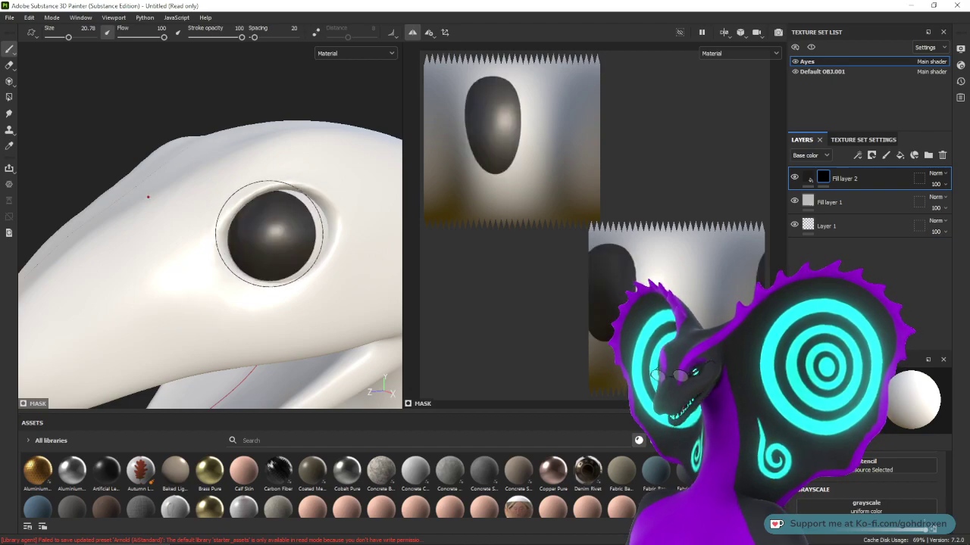
# - Examine the dark pupil from several angles and compare the Default OBJ.001 and Ayes texture sets
pyautogui.moveTo(346, 255)
pyautogui.keyDown('alt'); pyautogui.mouseDown()
pyautogui.moveTo(230, 259)
pyautogui.moveTo(390, 253)
pyautogui.mouseUp(); pyautogui.keyUp('alt')
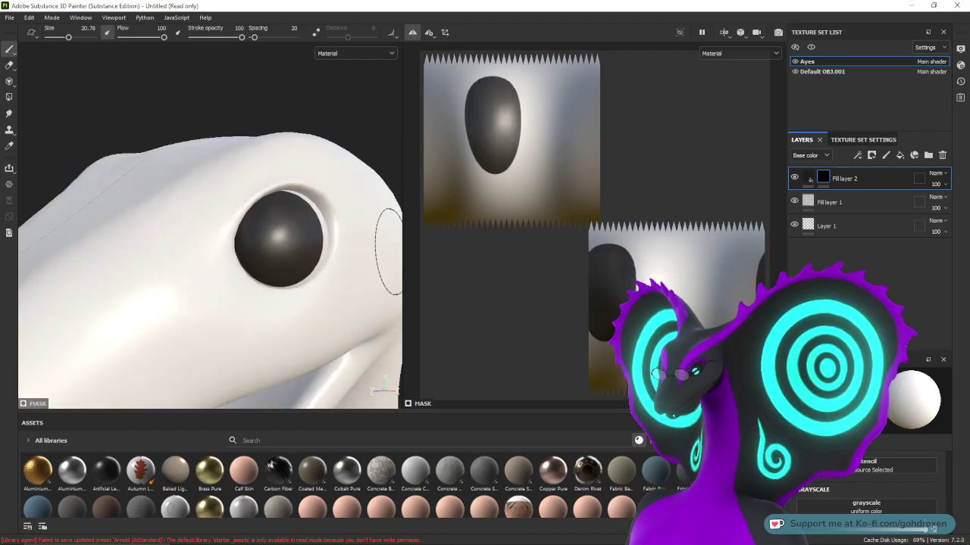
pyautogui.moveTo(283, 277)
pyautogui.keyDown('alt'); pyautogui.mouseDown()
pyautogui.moveTo(326, 287)
pyautogui.moveTo(246, 289)
pyautogui.moveTo(245, 264)
pyautogui.mouseUp(); pyautogui.keyUp('alt')
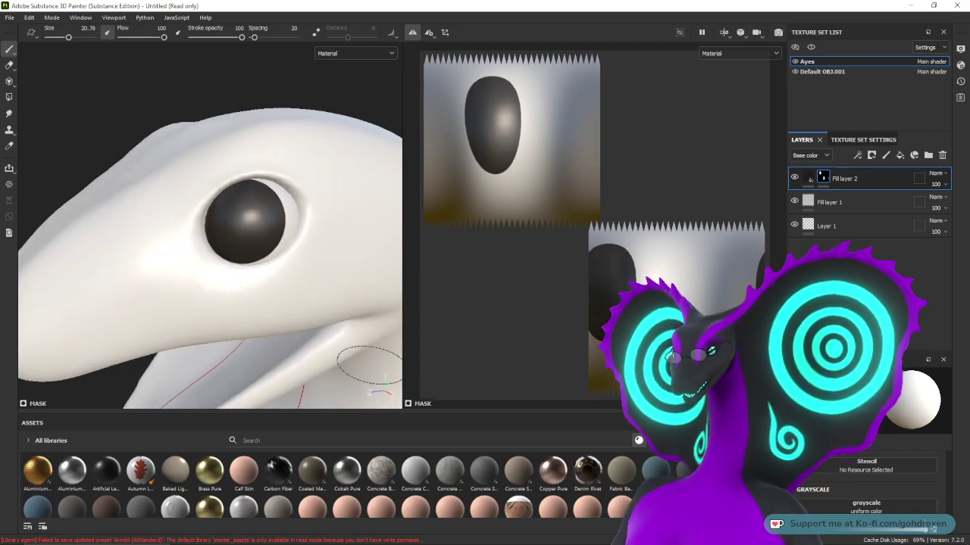
pyautogui.keyDown('alt'); pyautogui.moveTo(369, 365); pyautogui.dragTo(129, 210); pyautogui.keyUp('alt')
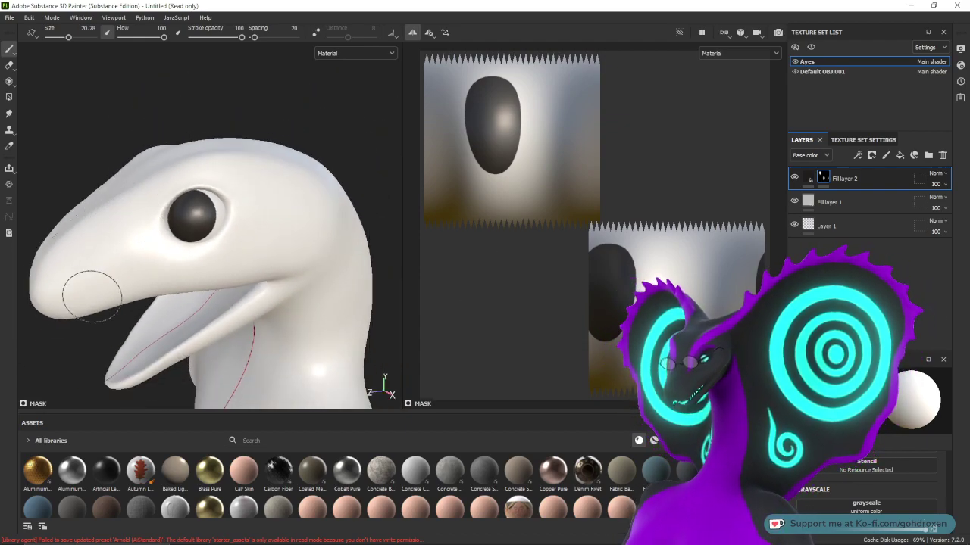
pyautogui.keyDown('alt'); pyautogui.moveTo(91, 293); pyautogui.dragTo(239, 298); pyautogui.keyUp('alt')
pyautogui.keyDown('alt'); pyautogui.moveTo(239, 297); pyautogui.dragTo(260, 270, button='right'); pyautogui.keyUp('alt')
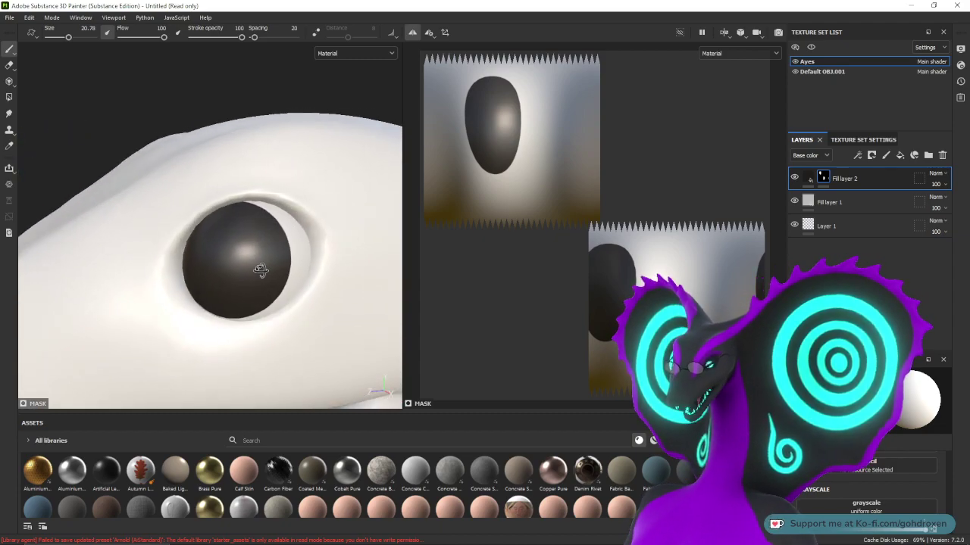
pyautogui.keyDown('alt'); pyautogui.moveTo(260, 271); pyautogui.dragTo(278, 266); pyautogui.keyUp('alt')
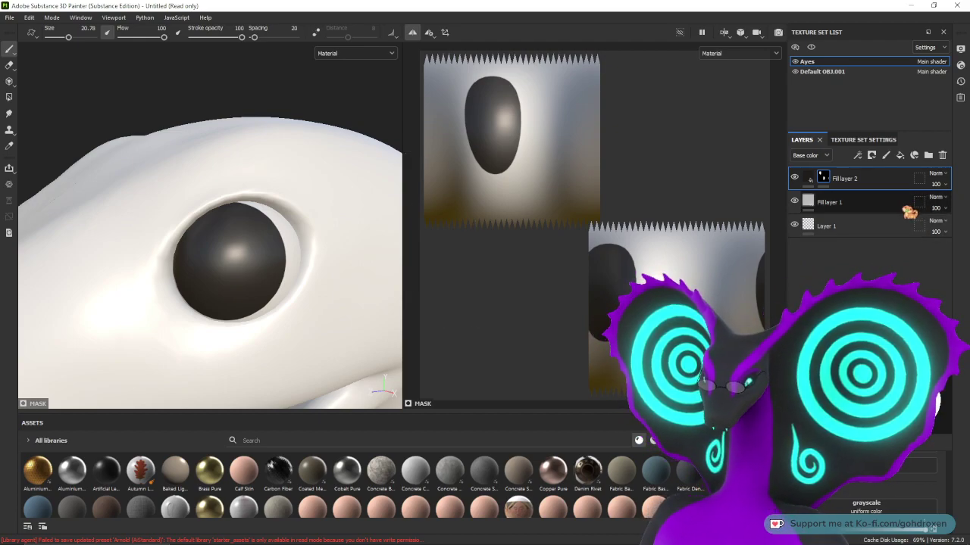
pyautogui.click(837, 71)
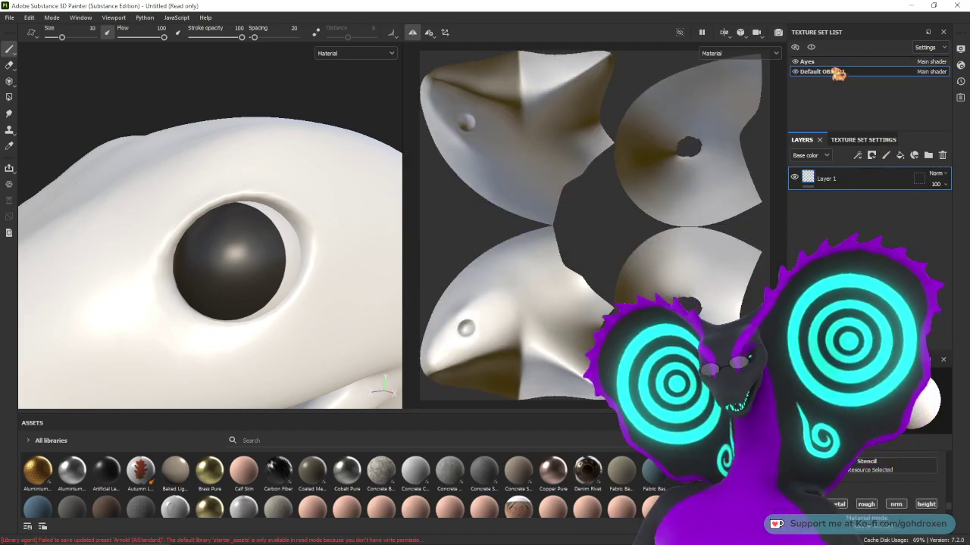
pyautogui.click(832, 64)
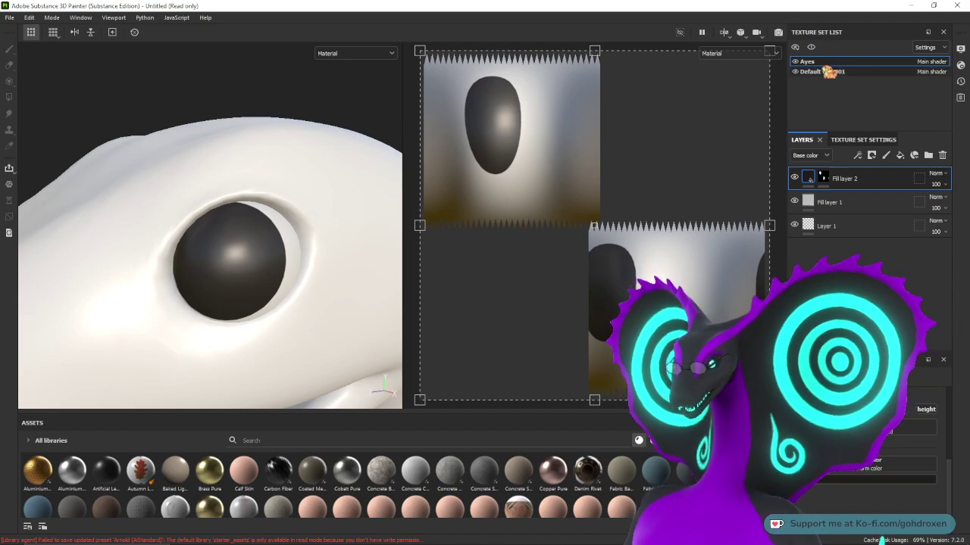
# - Add a fill layer above the dark pupil layer, brighten its base color to near white and give it a black mask
pyautogui.click(900, 156)
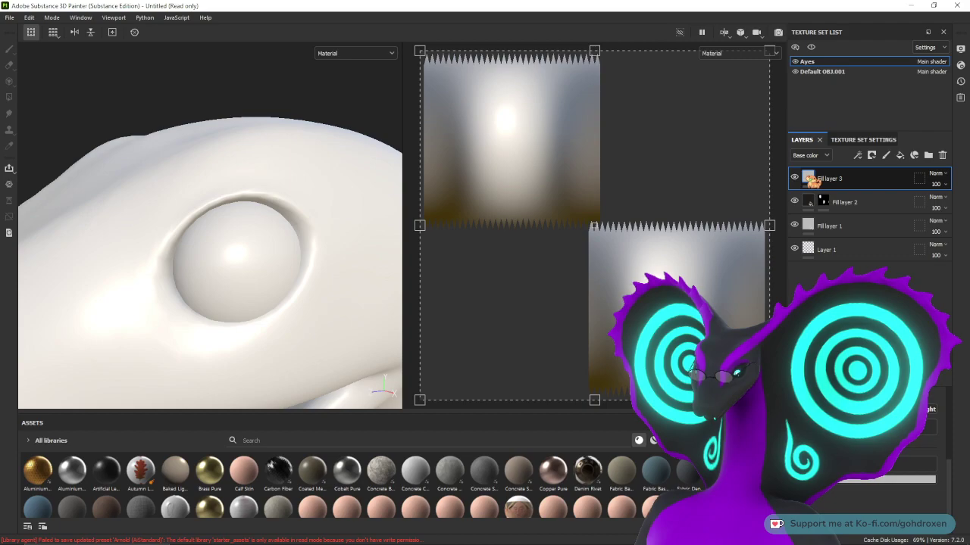
pyautogui.moveTo(810, 180); pyautogui.dragTo(855, 486)
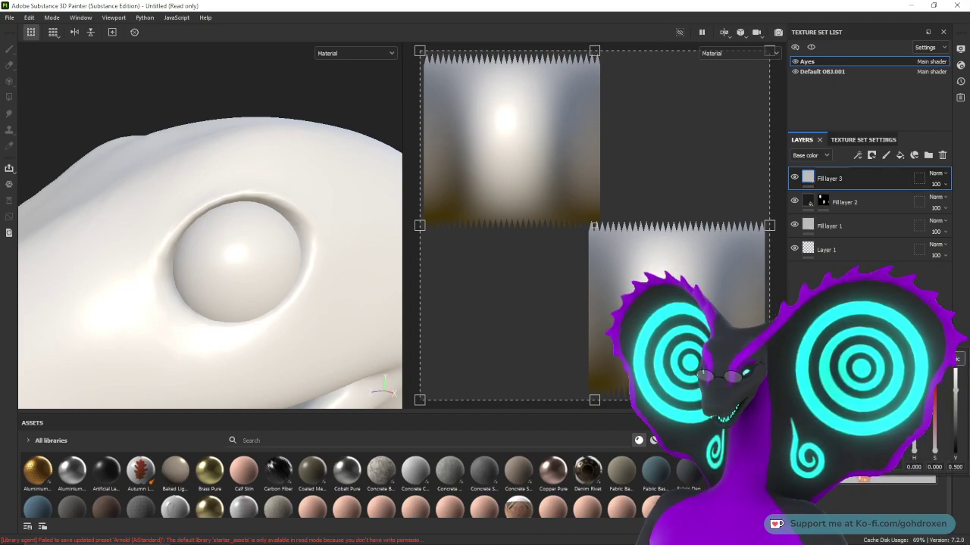
pyautogui.moveTo(955, 390); pyautogui.dragTo(955, 376)
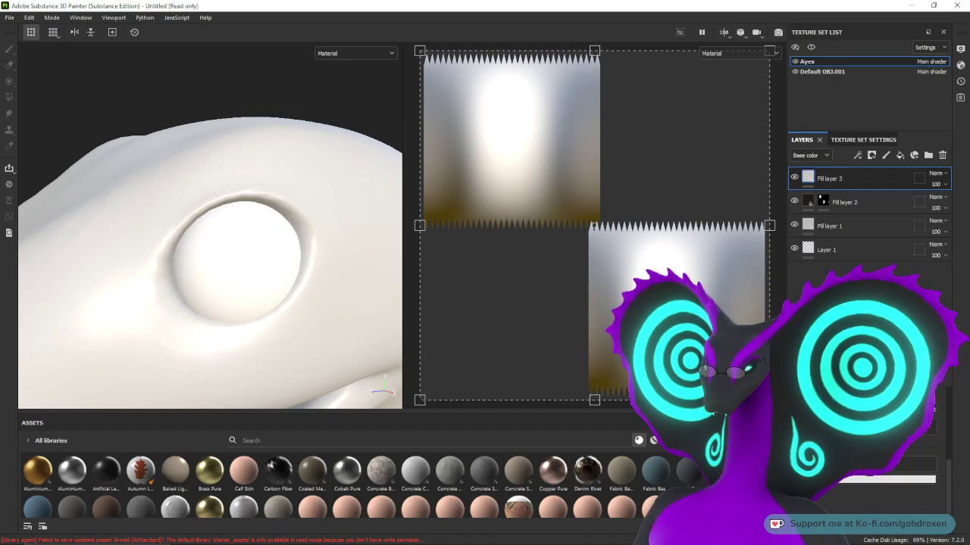
pyautogui.rightClick(807, 182)
pyautogui.click(848, 200)
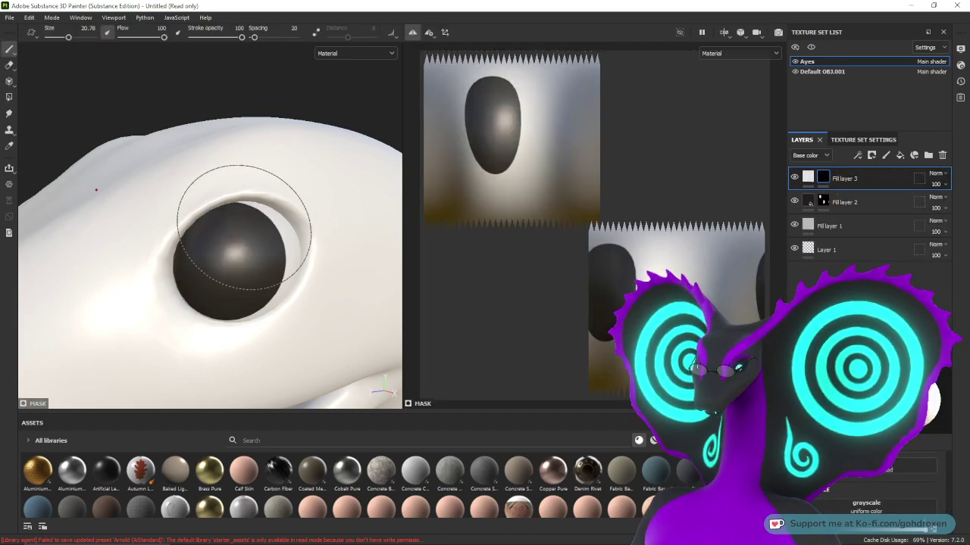
# - Shrink the mask brush to size 1.36 for painting small highlights on the pupil
pyautogui.scroll(5, 228, 227)
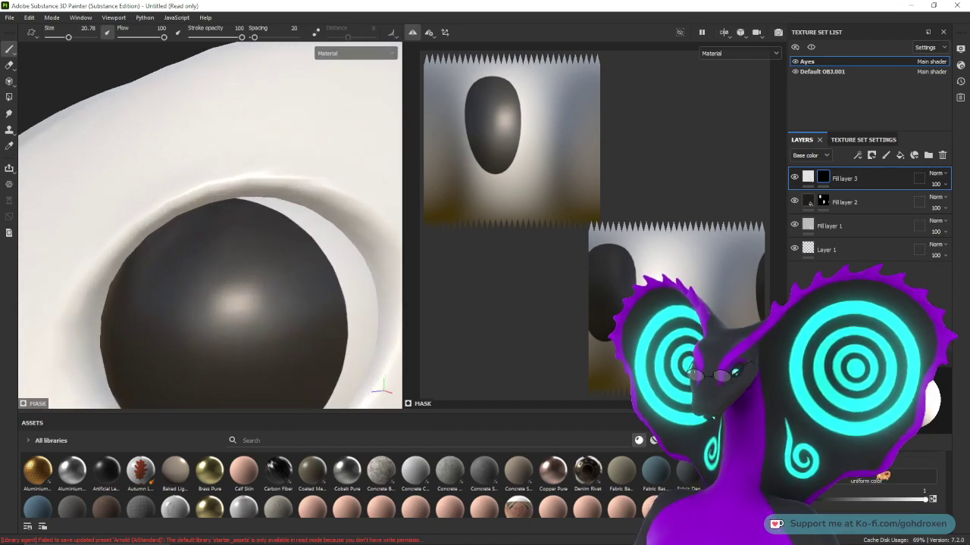
pyautogui.scroll(5, 877, 492)
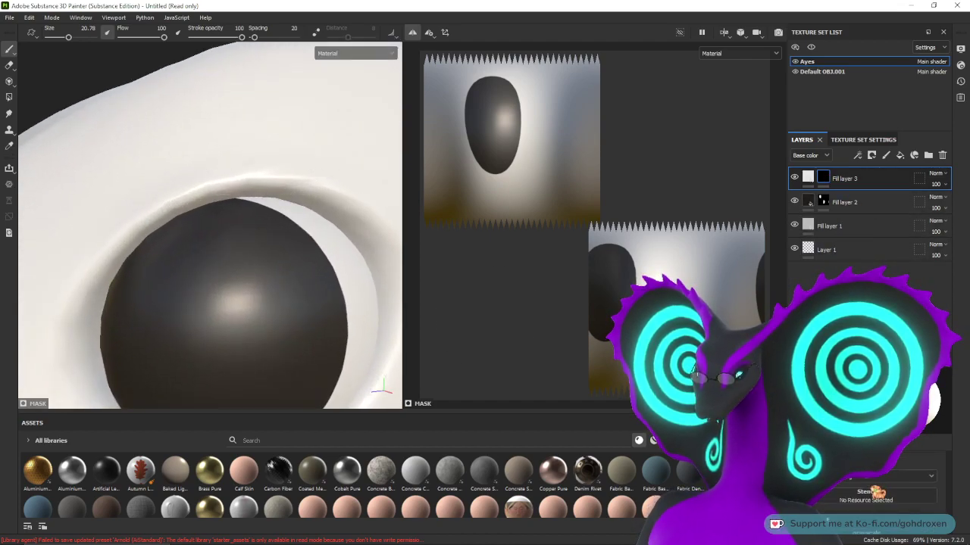
pyautogui.scroll(2, 880, 494)
pyautogui.scroll(-1, 882, 494)
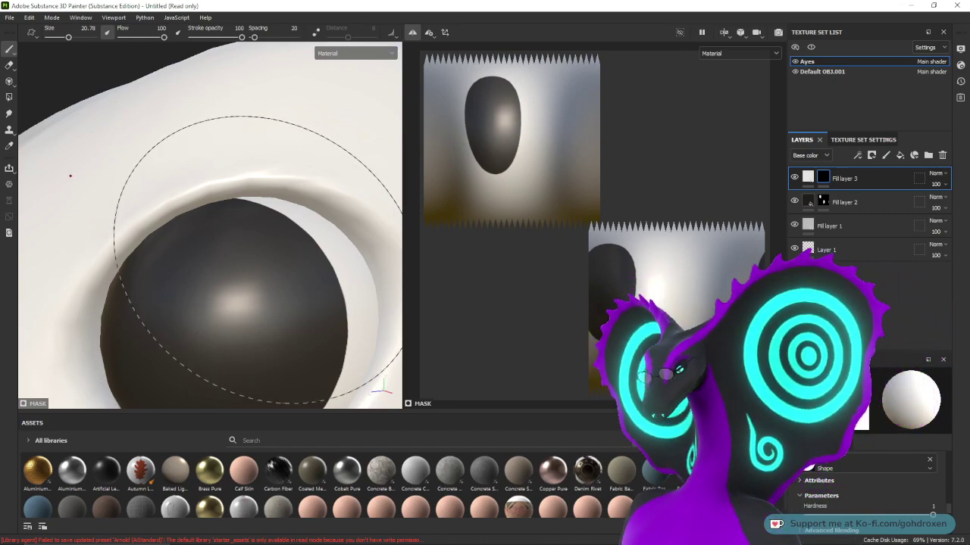
pyautogui.keyDown('ctrl'); pyautogui.moveTo(265, 256); pyautogui.dragTo(181, 254, button='right'); pyautogui.keyUp('ctrl')
pyautogui.press('[')
pyautogui.press('[')
pyautogui.press('[')
pyautogui.press('[')
pyautogui.press('[')
pyautogui.press('[')
pyautogui.press('[')
pyautogui.press('[')
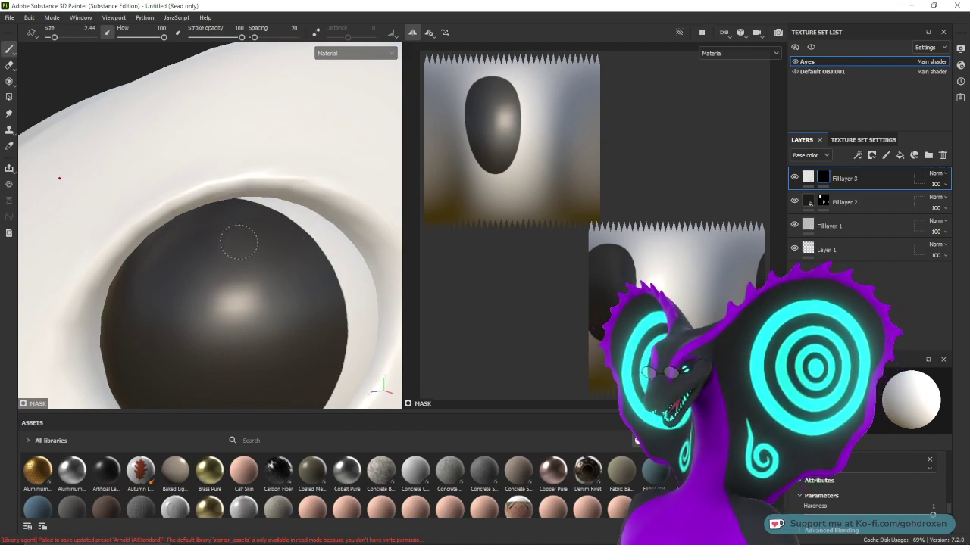
pyautogui.press(']')
pyautogui.press(']')
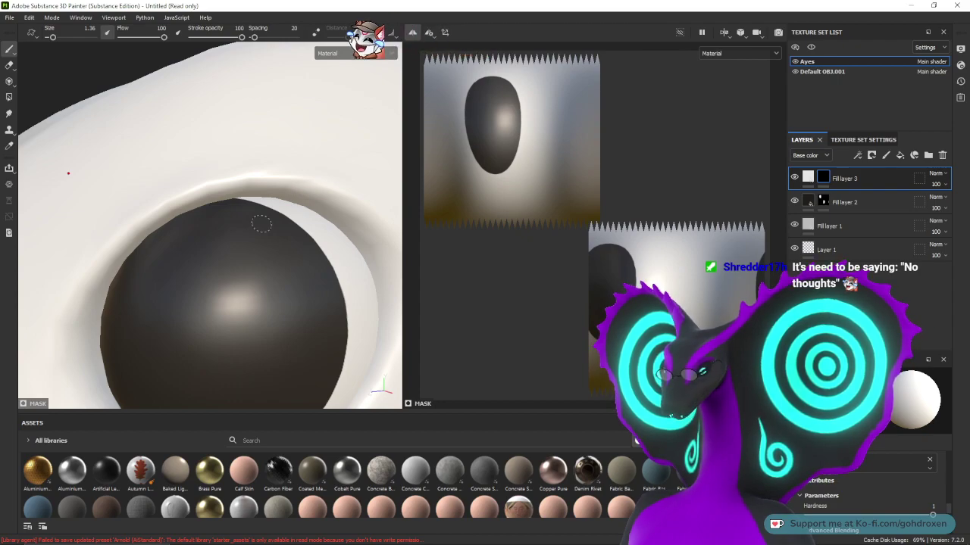
# - Try painting a short white highlight stroke with a smaller dot beneath it near the pupil's upper edge
pyautogui.moveTo(278, 221); pyautogui.dragTo(294, 221)
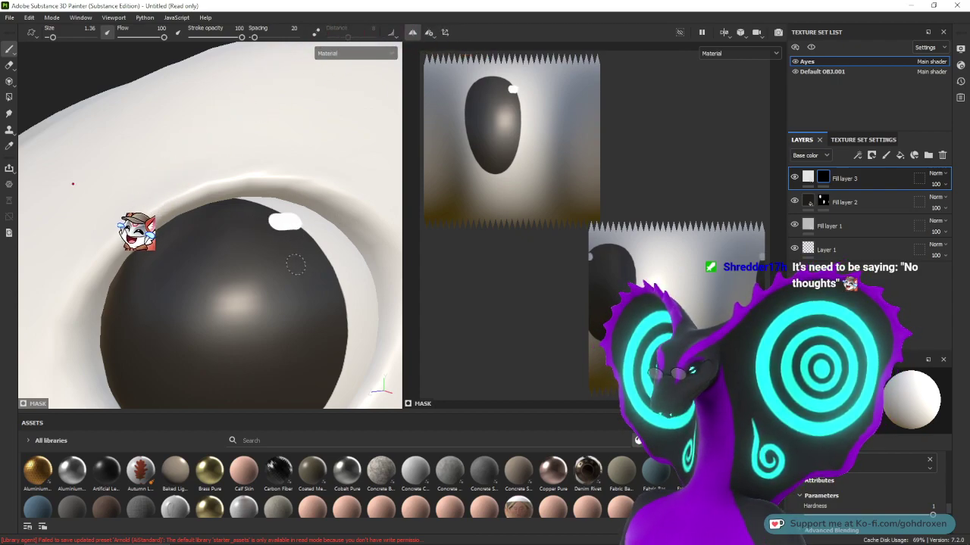
pyautogui.moveTo(295, 265)
pyautogui.keyDown('alt'); pyautogui.mouseDown()
pyautogui.moveTo(242, 318)
pyautogui.moveTo(293, 268)
pyautogui.moveTo(285, 235)
pyautogui.moveTo(299, 219)
pyautogui.moveTo(286, 219)
pyautogui.moveTo(303, 221)
pyautogui.mouseUp(); pyautogui.keyUp('alt')
pyautogui.hotkey('ctrl', 'z')
pyautogui.hotkey('ctrl', 'z')
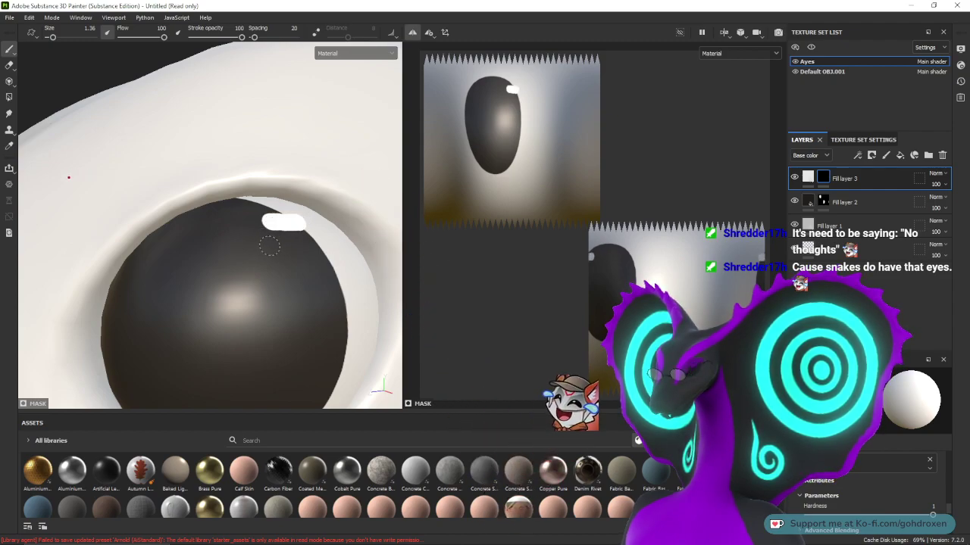
pyautogui.moveTo(300, 243)
pyautogui.mouseDown()
pyautogui.moveTo(322, 245)
pyautogui.moveTo(314, 252)
pyautogui.mouseUp()
pyautogui.hotkey('ctrl', 'z')
pyautogui.keyDown('alt'); pyautogui.moveTo(294, 305); pyautogui.dragTo(327, 287); pyautogui.keyUp('alt')
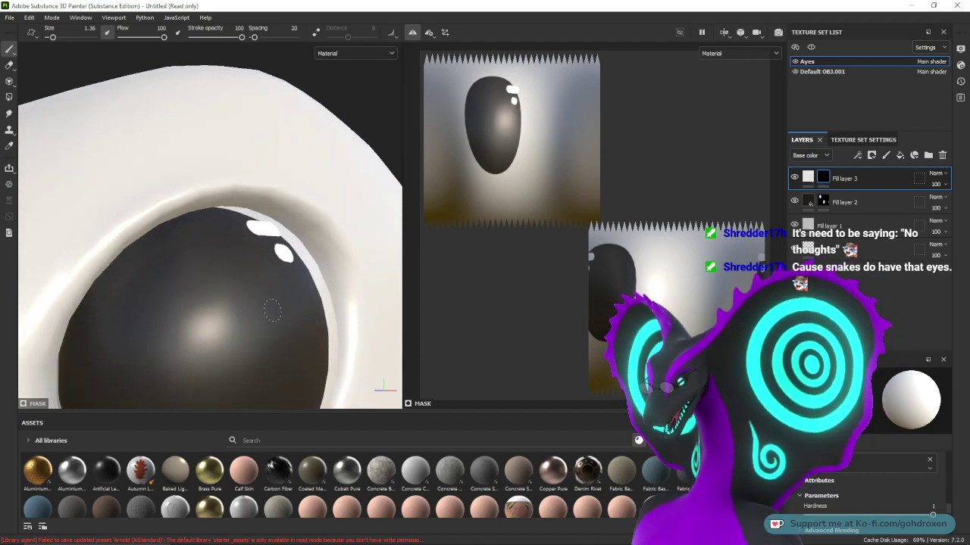
pyautogui.keyDown('alt'); pyautogui.moveTo(273, 311); pyautogui.dragTo(266, 218, button='middle'); pyautogui.keyUp('alt')
pyautogui.keyDown('alt'); pyautogui.moveTo(275, 306); pyautogui.dragTo(263, 163, button='right'); pyautogui.keyUp('alt')
pyautogui.keyDown('alt'); pyautogui.moveTo(274, 210); pyautogui.dragTo(287, 205); pyautogui.keyUp('alt')
pyautogui.moveTo(279, 237)
pyautogui.keyDown('alt'); pyautogui.mouseDown()
pyautogui.moveTo(236, 211)
pyautogui.moveTo(255, 219)
pyautogui.moveTo(231, 232)
pyautogui.moveTo(259, 180)
pyautogui.moveTo(305, 180)
pyautogui.mouseUp(); pyautogui.keyUp('alt')
pyautogui.hotkey('ctrl', 'z')
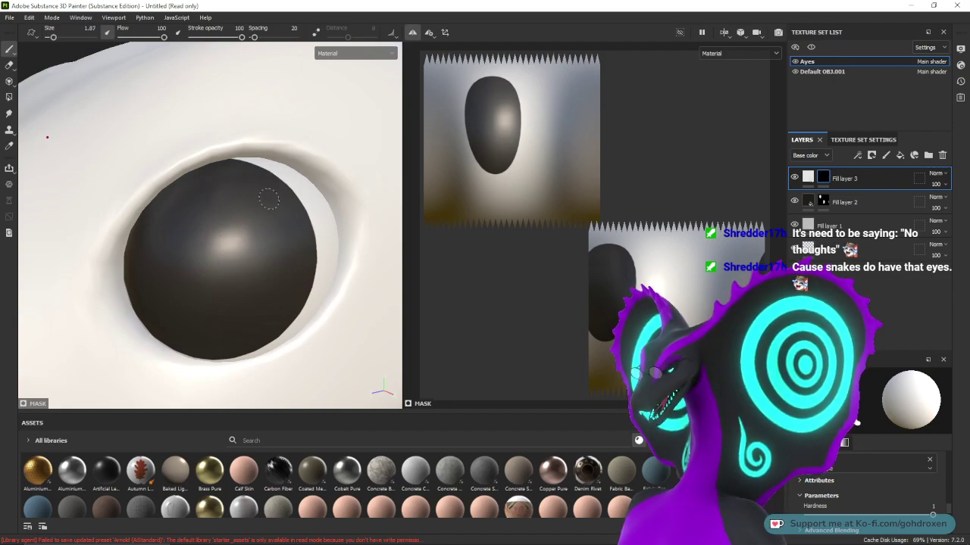
# - Paint a thick white highlight near the pupil's upper edge and a smaller one below it with brush size 1.87
pyautogui.moveTo(241, 187); pyautogui.dragTo(292, 191)
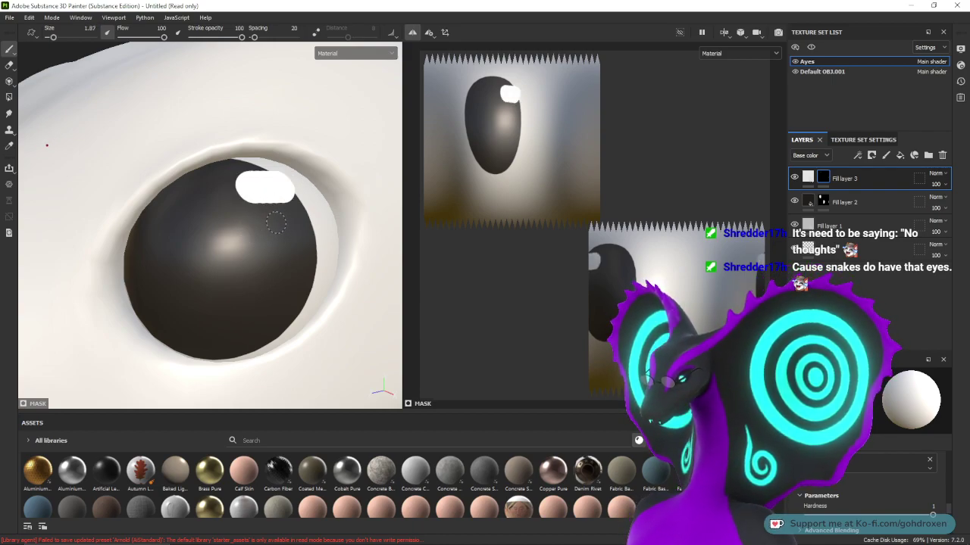
pyautogui.moveTo(285, 224)
pyautogui.mouseDown()
pyautogui.moveTo(306, 225)
pyautogui.moveTo(301, 249)
pyautogui.moveTo(355, 230)
pyautogui.moveTo(262, 250)
pyautogui.moveTo(210, 307)
pyautogui.moveTo(275, 250)
pyautogui.moveTo(317, 270)
pyautogui.mouseUp()
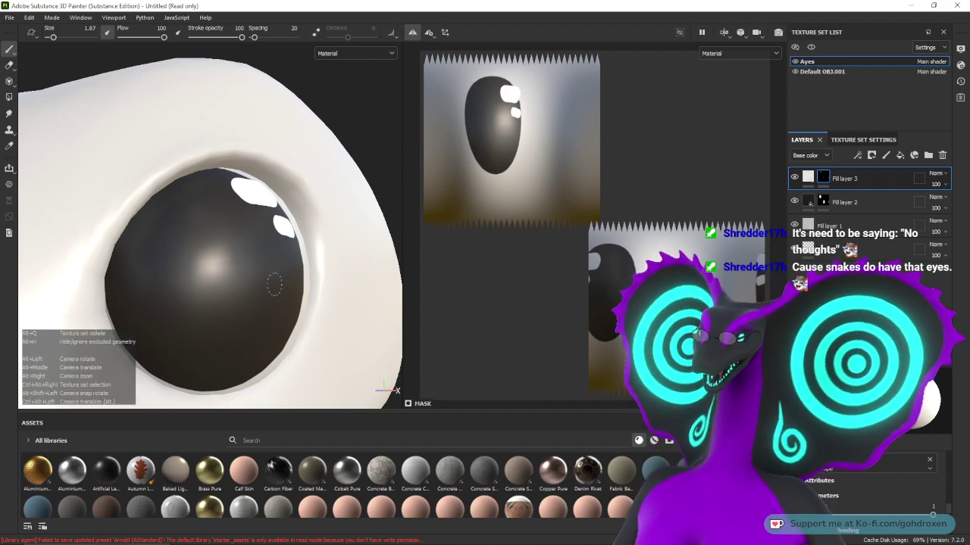
pyautogui.keyDown('alt'); pyautogui.moveTo(275, 284); pyautogui.dragTo(248, 260); pyautogui.keyUp('alt')
pyautogui.scroll(-6, 248, 260)
pyautogui.keyDown('alt'); pyautogui.moveTo(271, 265); pyautogui.dragTo(279, 192, button='middle'); pyautogui.keyUp('alt')
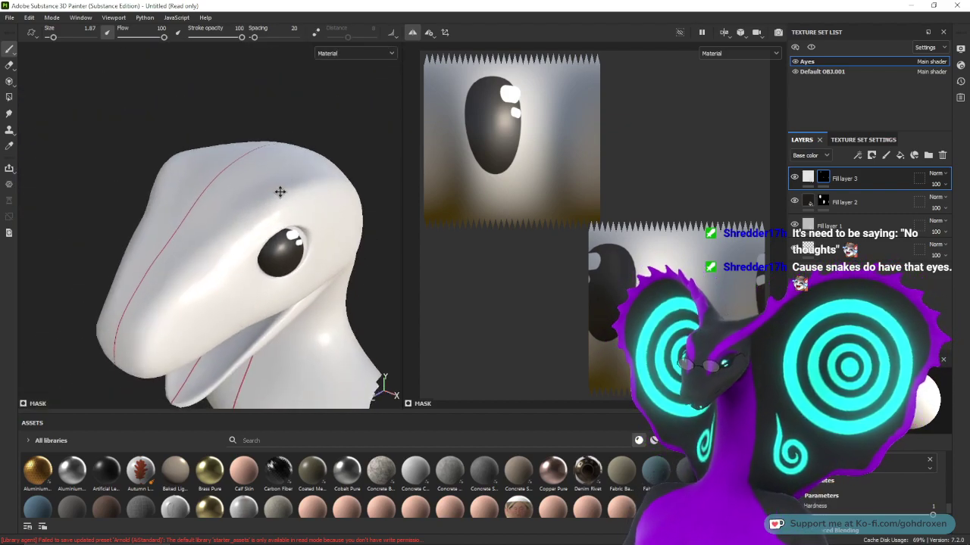
# - Enlarge the mask brush to size 2.46 for work along the pupil's lower edge
pyautogui.keyDown('alt'); pyautogui.moveTo(280, 193); pyautogui.dragTo(209, 285); pyautogui.keyUp('alt')
pyautogui.scroll(5, 209, 285)
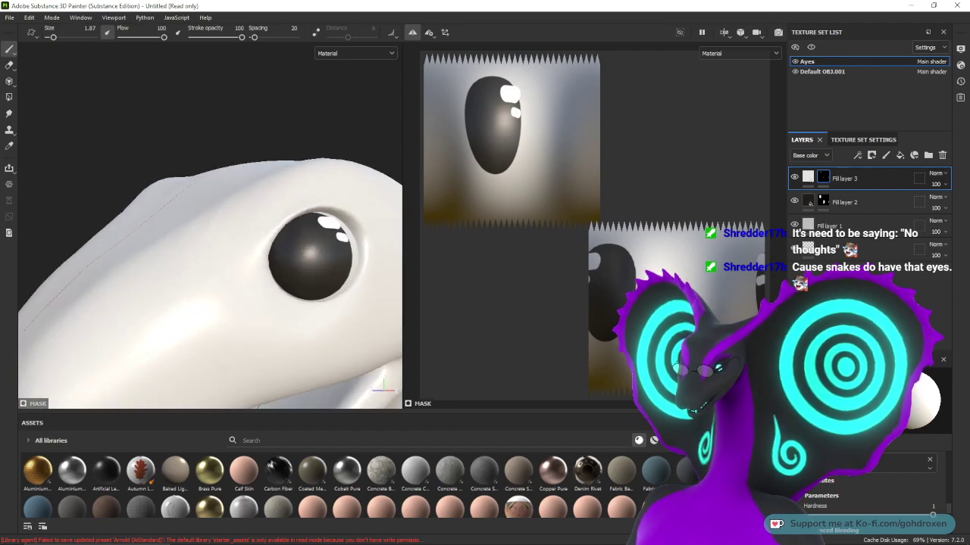
pyautogui.keyDown('alt'); pyautogui.moveTo(233, 269); pyautogui.dragTo(223, 240, button='middle'); pyautogui.keyUp('alt')
pyautogui.scroll(5, 223, 240)
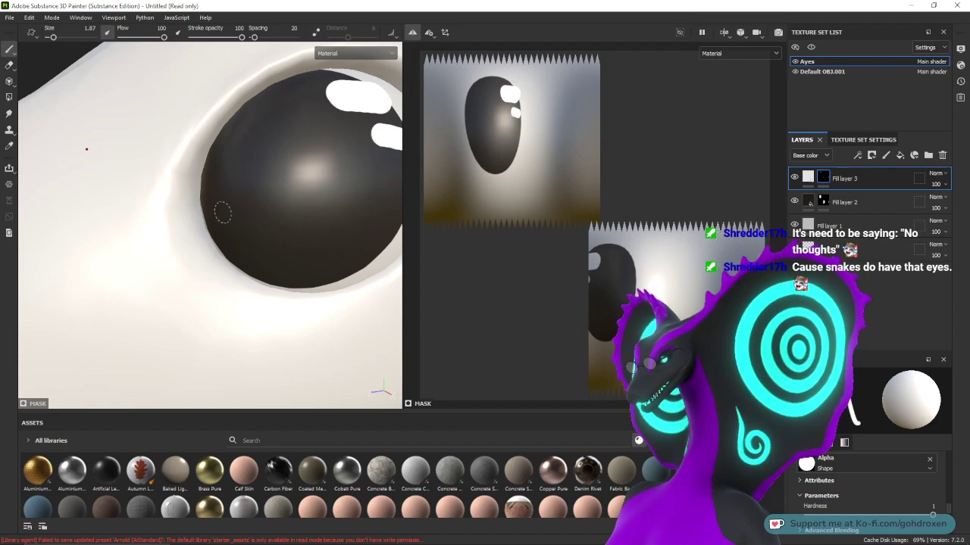
pyautogui.keyDown('ctrl'); pyautogui.moveTo(242, 239); pyautogui.dragTo(244, 238, button='right'); pyautogui.keyUp('ctrl')
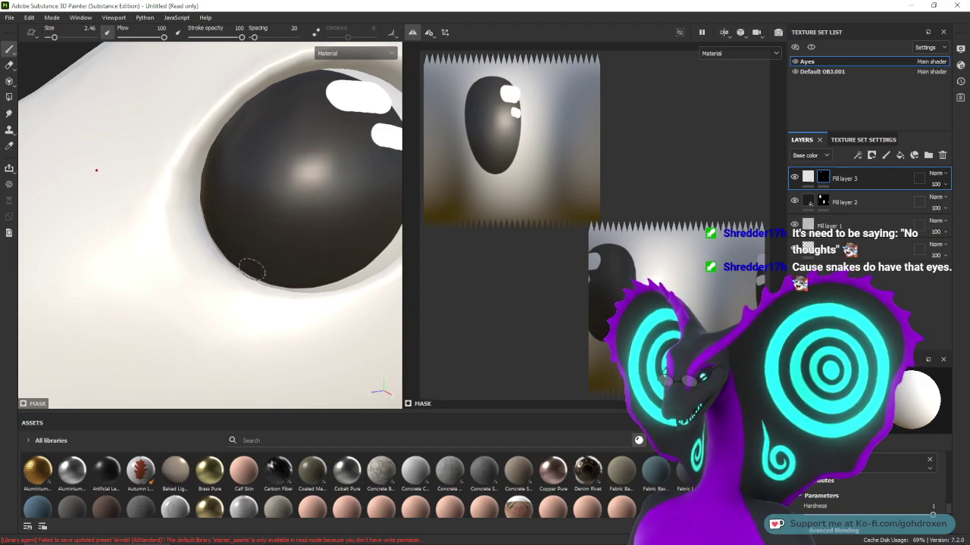
# - Try painting a curved light highlight along the pupil's lower edge with the size 2.46 brush
pyautogui.moveTo(246, 261)
pyautogui.mouseDown()
pyautogui.moveTo(329, 303)
pyautogui.moveTo(285, 316)
pyautogui.mouseUp()
pyautogui.hotkey('ctrl', 'z')
pyautogui.hotkey('ctrl', 'z')
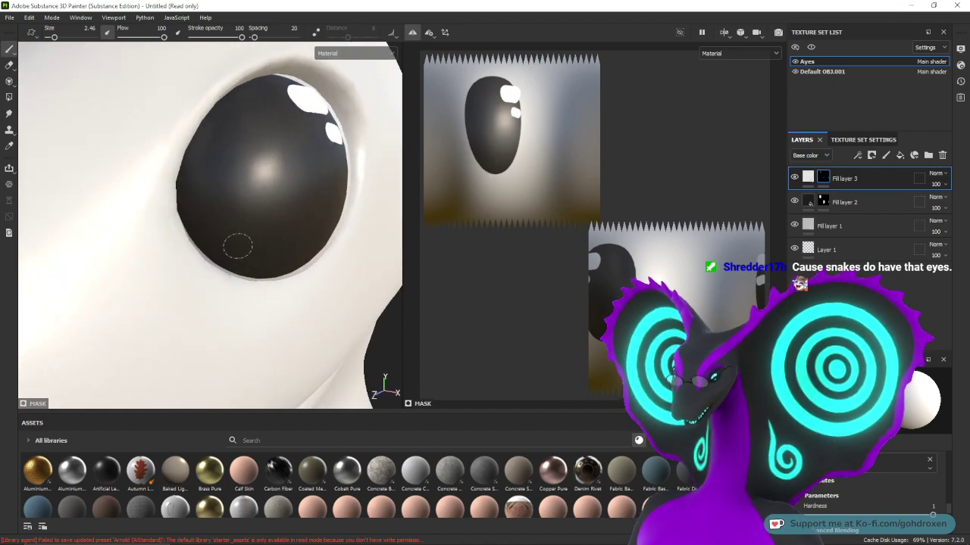
pyautogui.moveTo(208, 256); pyautogui.dragTo(231, 254)
pyautogui.moveTo(275, 283)
pyautogui.keyDown('alt'); pyautogui.mouseDown()
pyautogui.moveTo(269, 303)
pyautogui.moveTo(227, 328)
pyautogui.moveTo(282, 310)
pyautogui.moveTo(189, 228)
pyautogui.moveTo(163, 185)
pyautogui.mouseUp(); pyautogui.keyUp('alt')
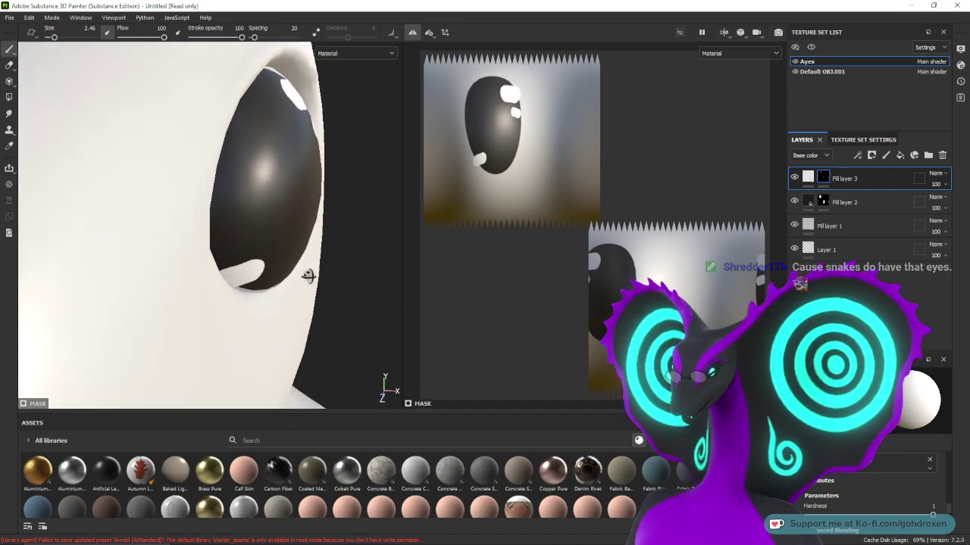
pyautogui.keyDown('alt'); pyautogui.moveTo(310, 275); pyautogui.dragTo(281, 281); pyautogui.keyUp('alt')
# - Reduce the brush size to 1.87 and try a smaller highlight at the pupil's lower edge
pyautogui.keyDown('ctrl'); pyautogui.moveTo(222, 271); pyautogui.dragTo(215, 273, button='right'); pyautogui.keyUp('ctrl')
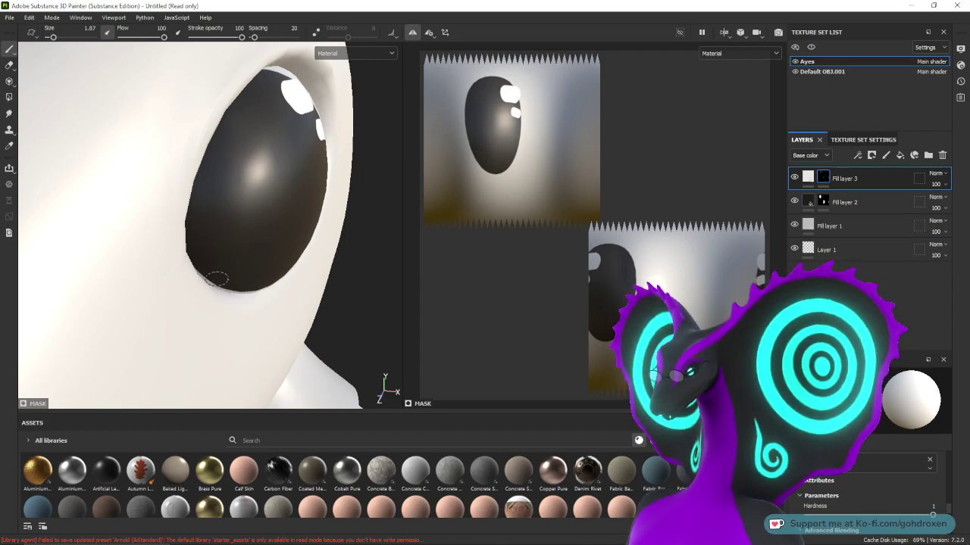
pyautogui.moveTo(283, 285)
pyautogui.keyDown('alt'); pyautogui.mouseDown()
pyautogui.moveTo(238, 288)
pyautogui.moveTo(219, 277)
pyautogui.mouseUp(); pyautogui.keyUp('alt')
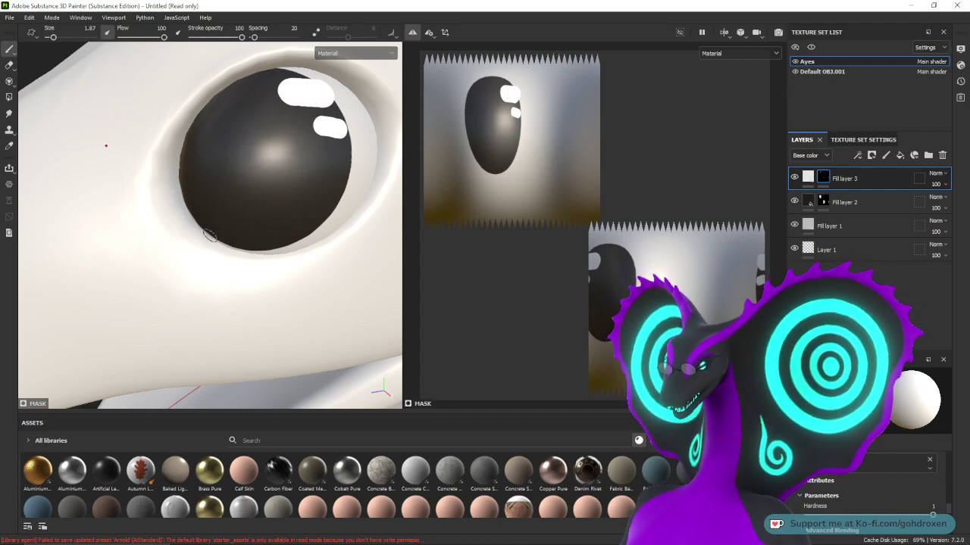
pyautogui.moveTo(206, 233)
pyautogui.mouseDown()
pyautogui.moveTo(250, 243)
pyautogui.moveTo(218, 242)
pyautogui.mouseUp()
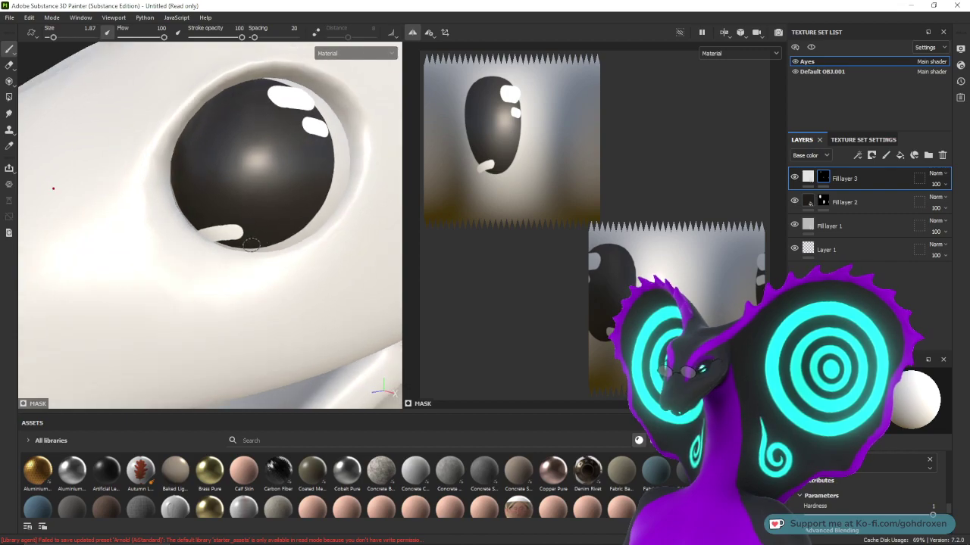
pyautogui.hotkey('ctrl', 'z')
pyautogui.click(208, 235)
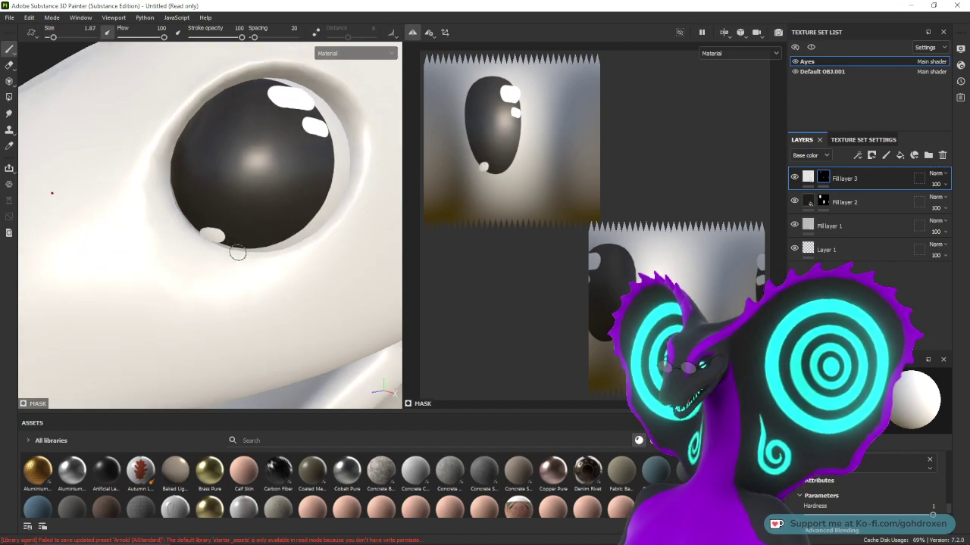
pyautogui.click(223, 226)
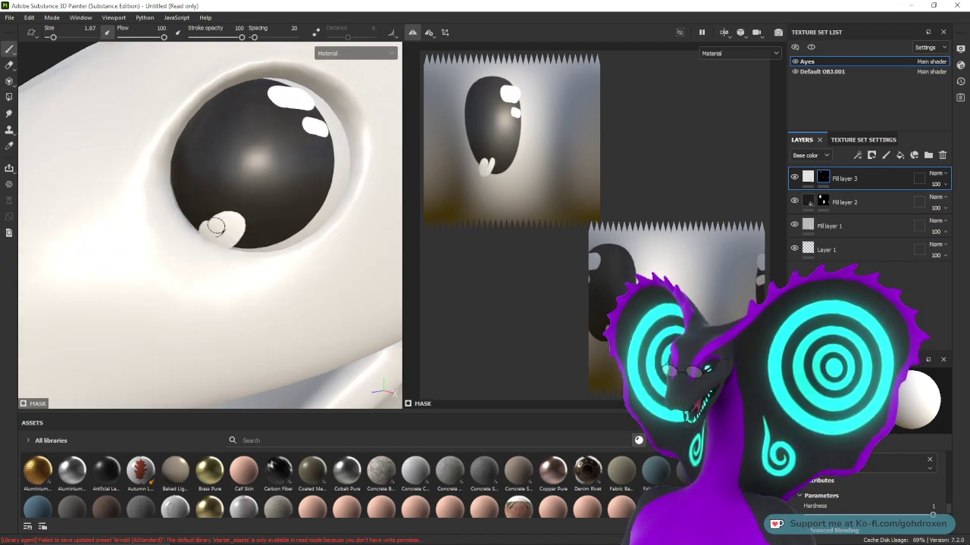
pyautogui.hotkey('ctrl', 'z')
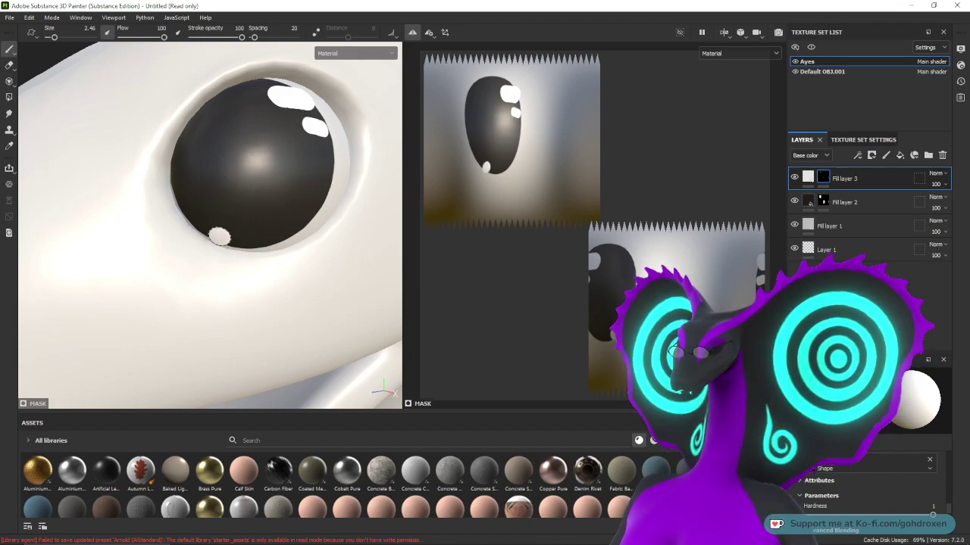
# - Try another lower-edge dot, and undo all the white highlights painted on the pupil
pyautogui.moveTo(278, 277)
pyautogui.keyDown('alt'); pyautogui.mouseDown()
pyautogui.moveTo(286, 272)
pyautogui.moveTo(237, 274)
pyautogui.moveTo(318, 274)
pyautogui.moveTo(289, 269)
pyautogui.mouseUp(); pyautogui.keyUp('alt')
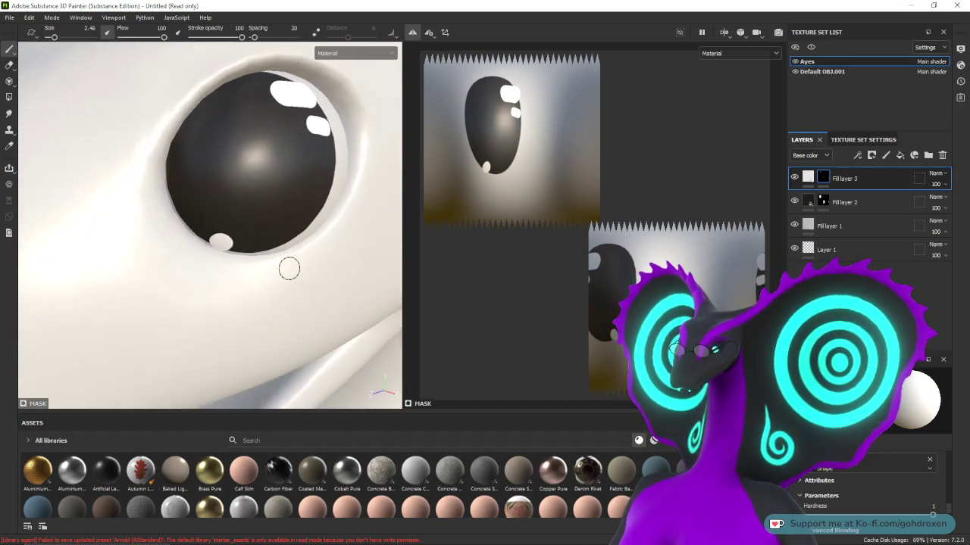
pyautogui.click(244, 245)
pyautogui.moveTo(322, 263)
pyautogui.keyDown('alt'); pyautogui.mouseDown()
pyautogui.moveTo(268, 242)
pyautogui.moveTo(273, 232)
pyautogui.moveTo(278, 262)
pyautogui.moveTo(306, 205)
pyautogui.mouseUp(); pyautogui.keyUp('alt')
pyautogui.hotkey('ctrl', 'z')
pyautogui.hotkey('ctrl', 'z')
pyautogui.hotkey('ctrl', 'z')
pyautogui.hotkey('ctrl', 'z')
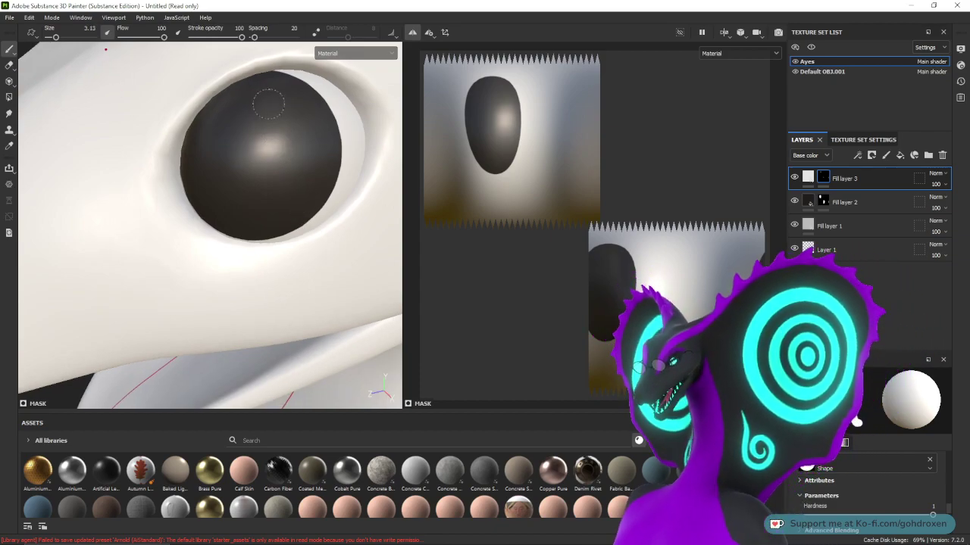
# - Try a large round white highlight near the pupil's upper edge with a smaller dot beside it
pyautogui.keyDown('ctrl'); pyautogui.moveTo(268, 100); pyautogui.dragTo(293, 98, button='right'); pyautogui.keyUp('ctrl')
pyautogui.click(295, 100)
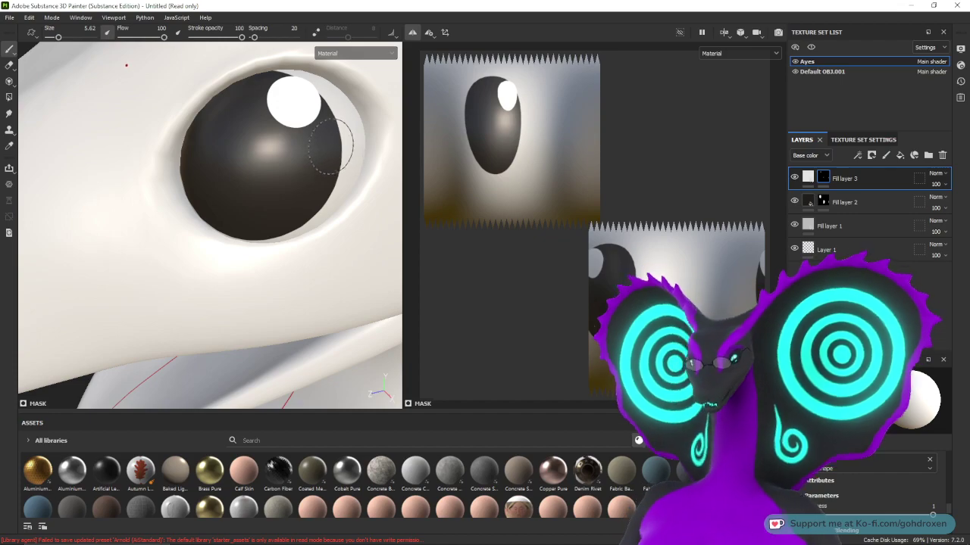
pyautogui.hotkey('ctrl', 'z')
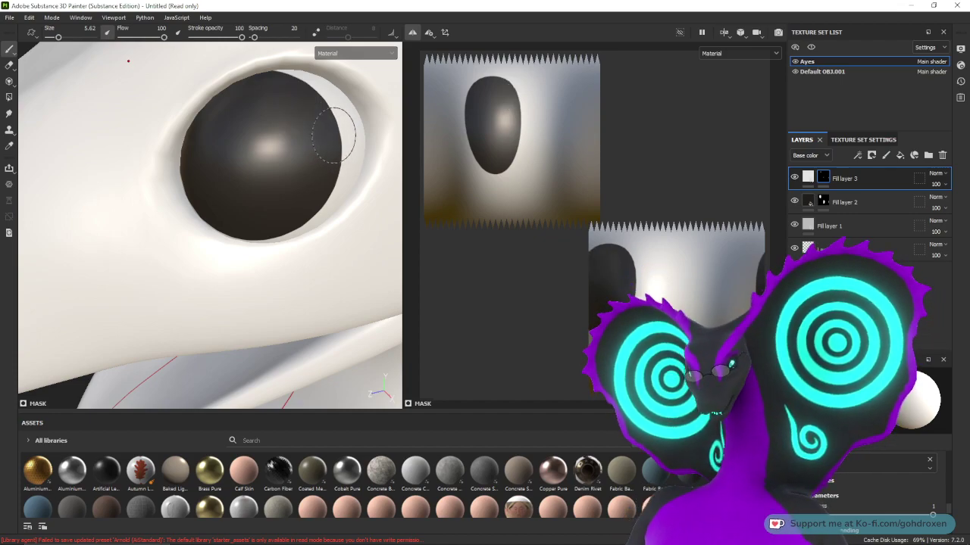
pyautogui.click(293, 94)
pyautogui.keyDown('ctrl'); pyautogui.moveTo(321, 115); pyautogui.dragTo(309, 115, button='right'); pyautogui.keyUp('ctrl')
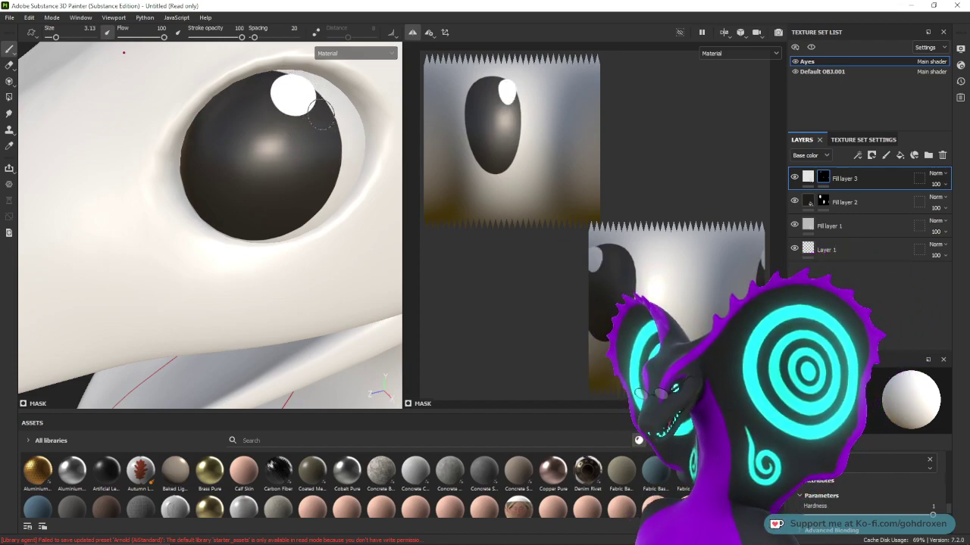
pyautogui.click(325, 119)
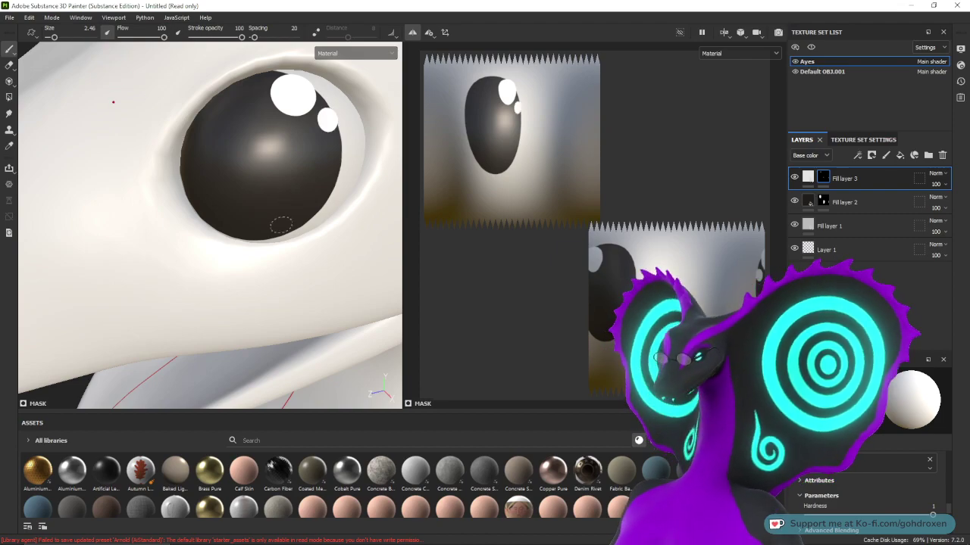
# - Add a round highlight near the pupil's lower edge with the size 3.13 brush and check it on the whole head
pyautogui.keyDown('alt'); pyautogui.moveTo(281, 224); pyautogui.dragTo(303, 238); pyautogui.keyUp('alt')
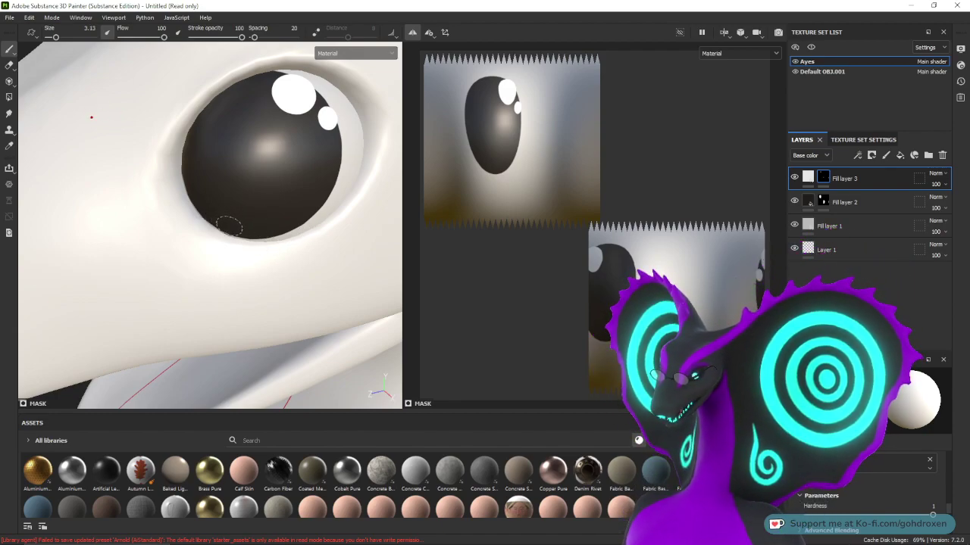
pyautogui.moveTo(340, 284)
pyautogui.keyDown('alt'); pyautogui.mouseDown()
pyautogui.moveTo(281, 265)
pyautogui.moveTo(298, 266)
pyautogui.mouseUp(); pyautogui.keyUp('alt')
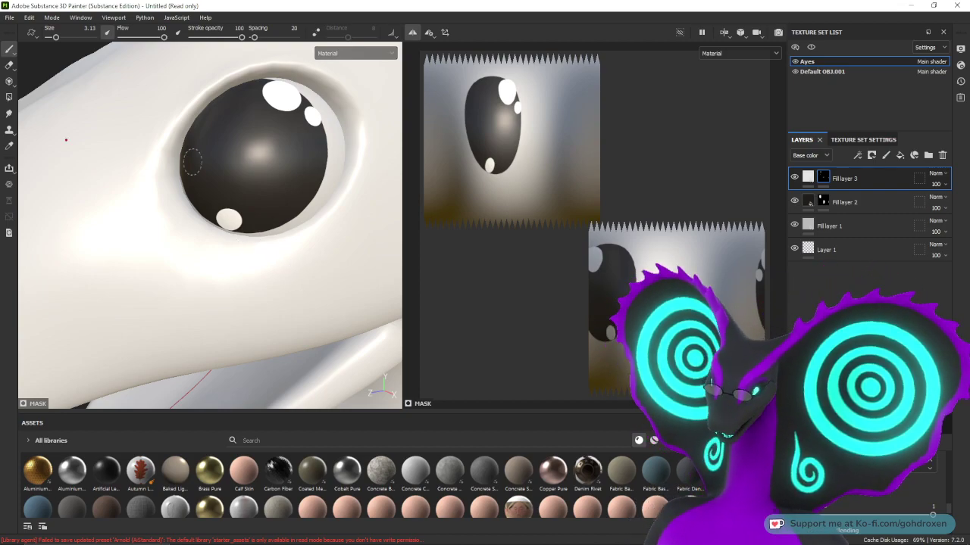
pyautogui.scroll(-5, 212, 163)
pyautogui.keyDown('alt'); pyautogui.moveTo(242, 301); pyautogui.dragTo(288, 210); pyautogui.keyUp('alt')
pyautogui.keyDown('alt'); pyautogui.moveTo(265, 339); pyautogui.dragTo(307, 276, button='middle'); pyautogui.keyUp('alt')
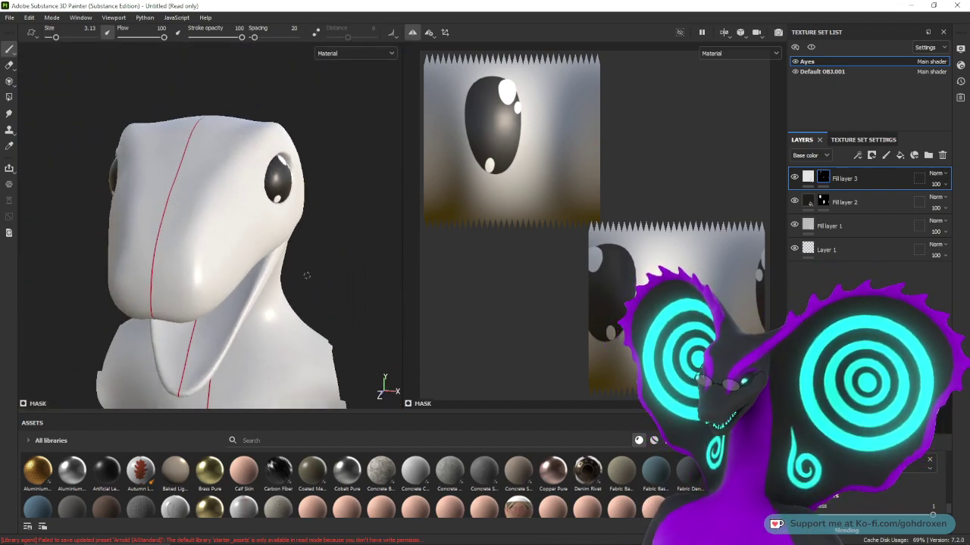
pyautogui.keyDown('alt'); pyautogui.moveTo(307, 276); pyautogui.dragTo(233, 306); pyautogui.keyUp('alt')
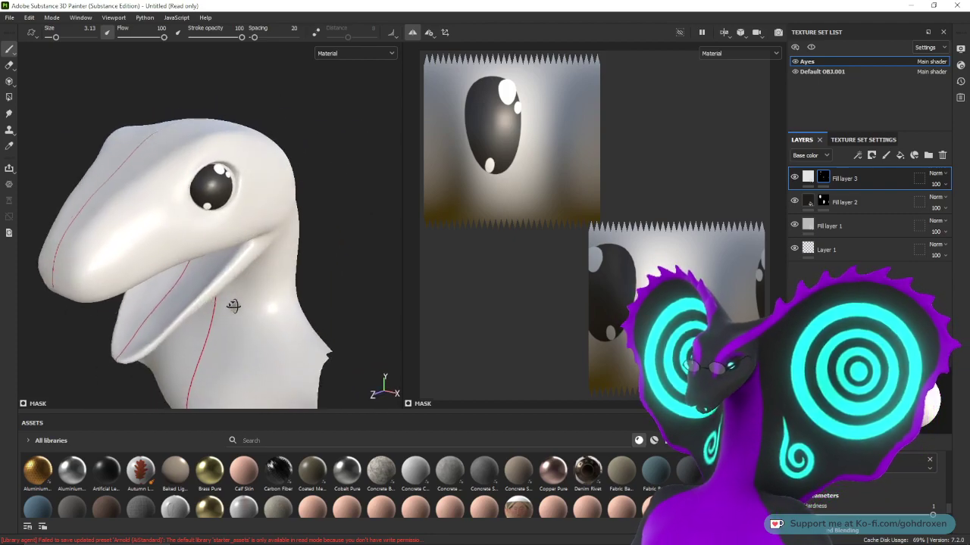
# - Undo the lower highlight dot and check the eye from several angles
pyautogui.keyDown('alt'); pyautogui.moveTo(234, 306); pyautogui.dragTo(189, 238, button='right'); pyautogui.keyUp('alt')
pyautogui.keyDown('alt'); pyautogui.moveTo(188, 239); pyautogui.dragTo(314, 182); pyautogui.keyUp('alt')
pyautogui.keyDown('alt'); pyautogui.moveTo(278, 238); pyautogui.dragTo(262, 281, button='right'); pyautogui.keyUp('alt')
pyautogui.hotkey('ctrl', 'z')
pyautogui.keyDown('alt'); pyautogui.moveTo(195, 337); pyautogui.dragTo(237, 260); pyautogui.keyUp('alt')
pyautogui.keyDown('alt'); pyautogui.moveTo(237, 260); pyautogui.dragTo(202, 197, button='right'); pyautogui.keyUp('alt')
pyautogui.keyDown('alt'); pyautogui.moveTo(201, 197); pyautogui.dragTo(128, 271); pyautogui.keyUp('alt')
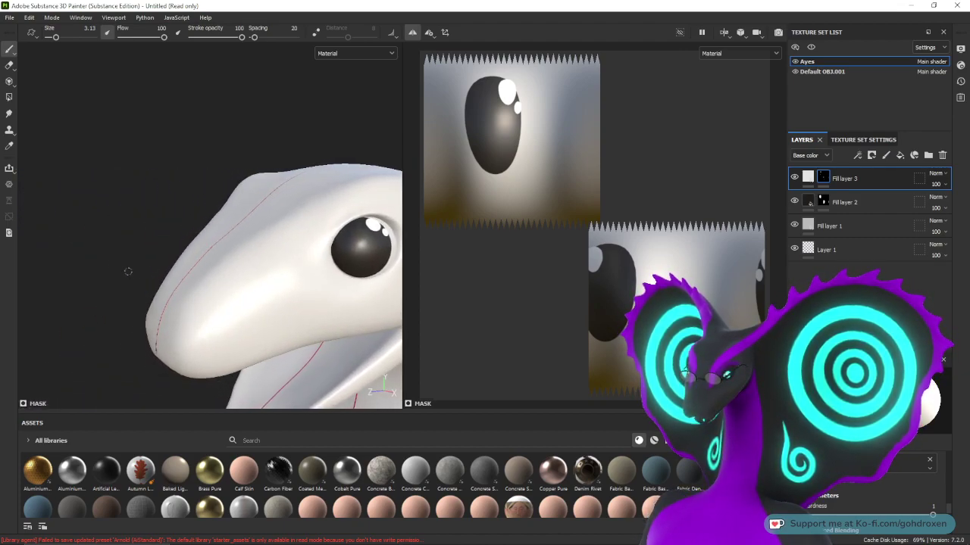
# - Undo the two round highlights near the pupil's upper edge
pyautogui.keyDown('alt'); pyautogui.moveTo(257, 272); pyautogui.dragTo(173, 255, button='middle'); pyautogui.keyUp('alt')
pyautogui.keyDown('alt'); pyautogui.moveTo(173, 255); pyautogui.dragTo(316, 242, button='right'); pyautogui.keyUp('alt')
pyautogui.hotkey('ctrl', 'z')
pyautogui.hotkey('ctrl', 'z')
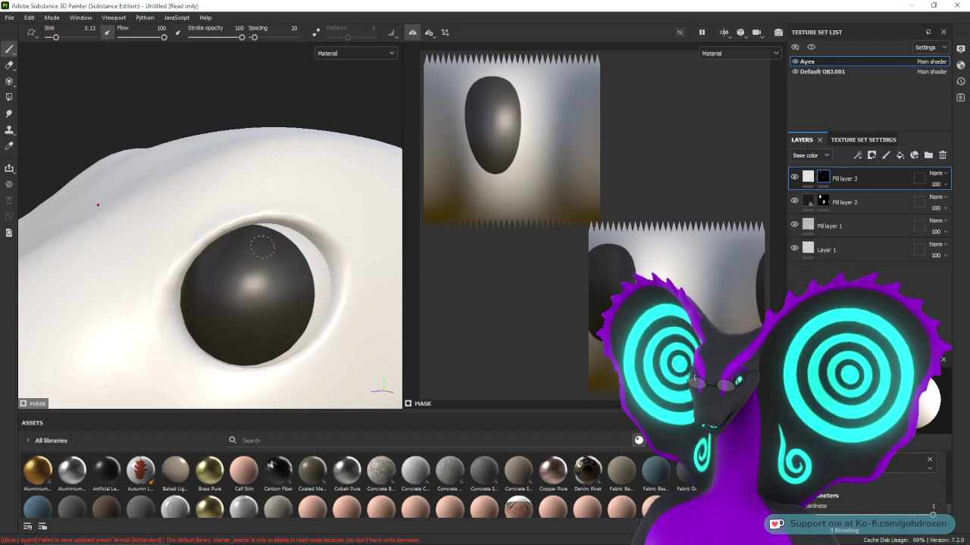
# - Try a wide highlight stroke across the pupil's upper part with a size 3.88 brush
pyautogui.press('alt')
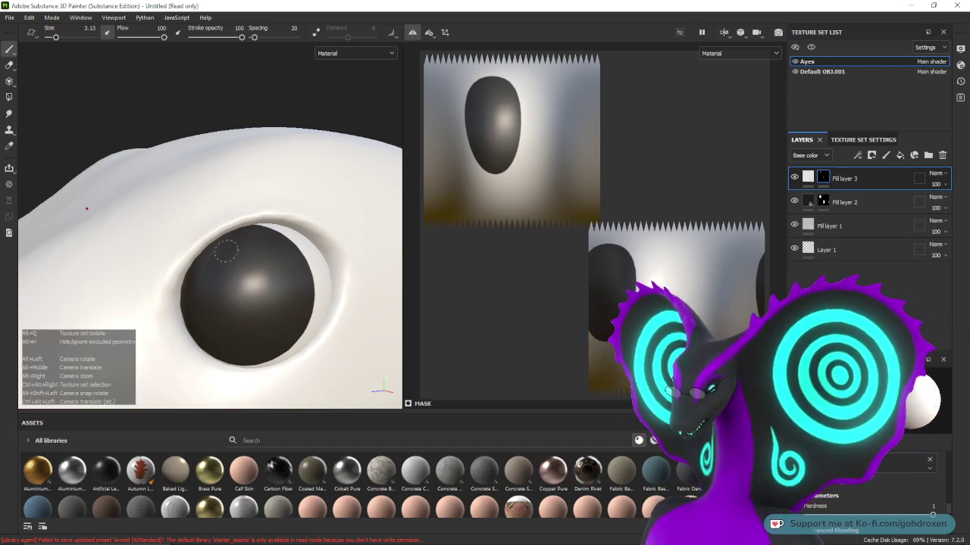
pyautogui.keyDown('alt'); pyautogui.moveTo(226, 251); pyautogui.dragTo(267, 246); pyautogui.keyUp('alt')
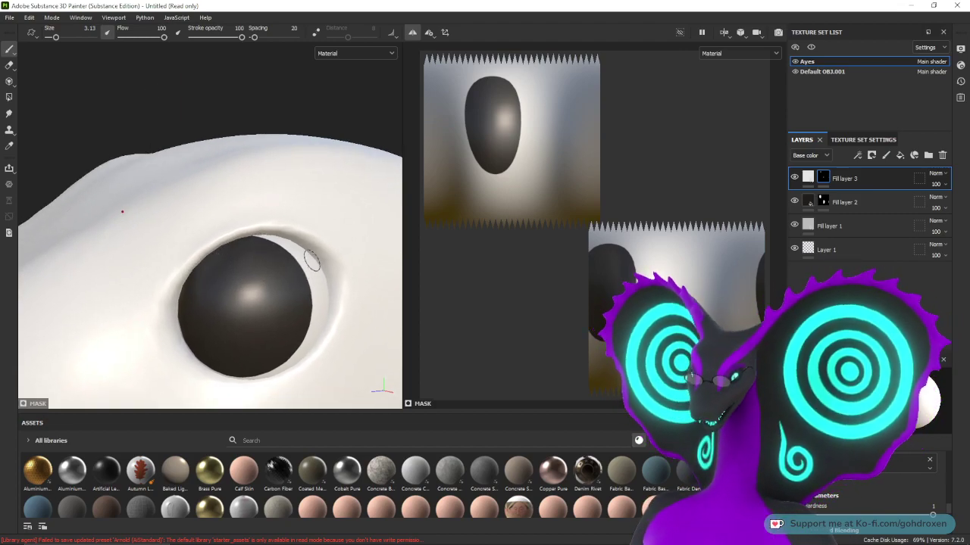
pyautogui.moveTo(267, 246)
pyautogui.keyDown('alt'); pyautogui.mouseDown(button='right')
pyautogui.moveTo(281, 311)
pyautogui.moveTo(273, 261)
pyautogui.moveTo(280, 279)
pyautogui.mouseUp(button='right'); pyautogui.keyUp('alt')
pyautogui.moveTo(290, 246)
pyautogui.keyDown('alt'); pyautogui.mouseDown()
pyautogui.moveTo(285, 265)
pyautogui.moveTo(268, 174)
pyautogui.moveTo(267, 203)
pyautogui.mouseUp(); pyautogui.keyUp('alt')
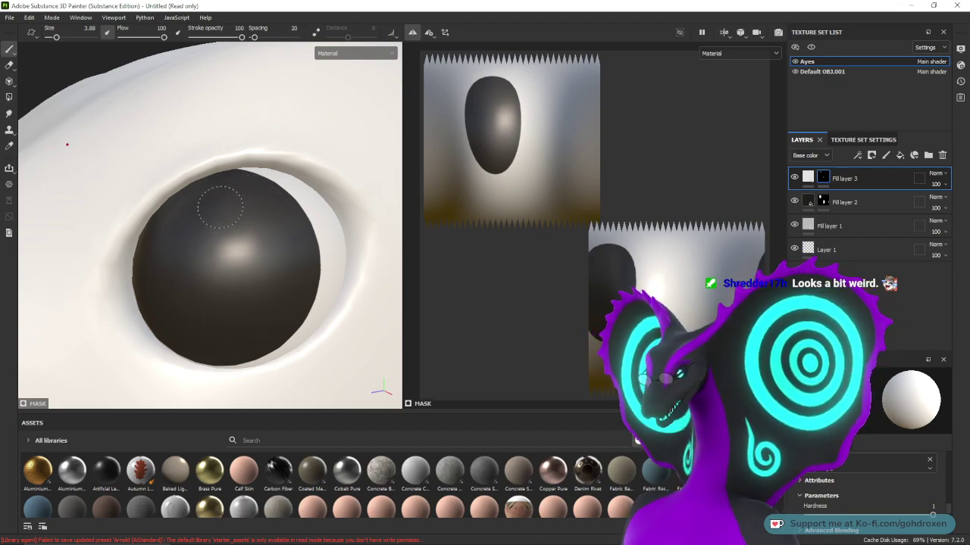
pyautogui.moveTo(228, 196); pyautogui.dragTo(278, 194)
pyautogui.hotkey('ctrl', 'z')
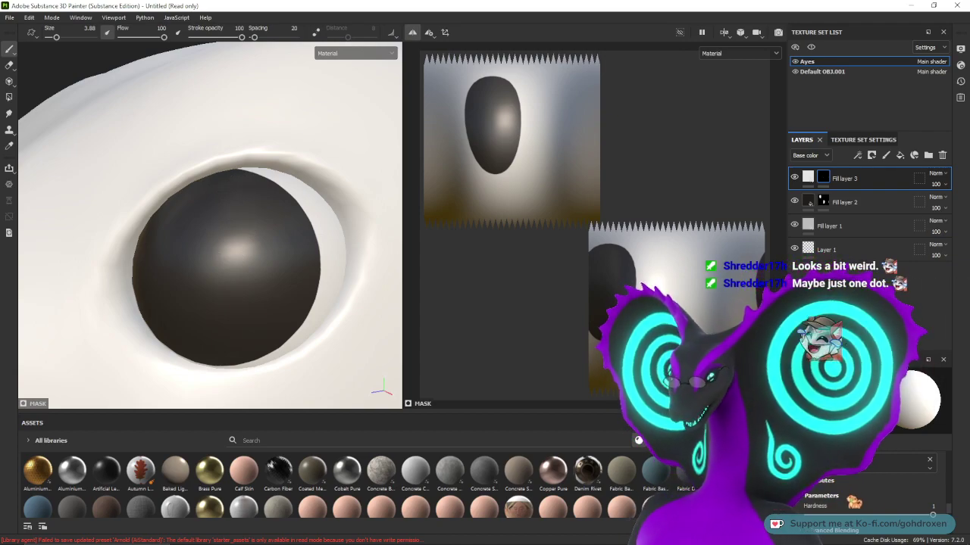
# - Set the brush spacing to 5
pyautogui.scroll(-1, 914, 477)
pyautogui.scroll(1, 914, 476)
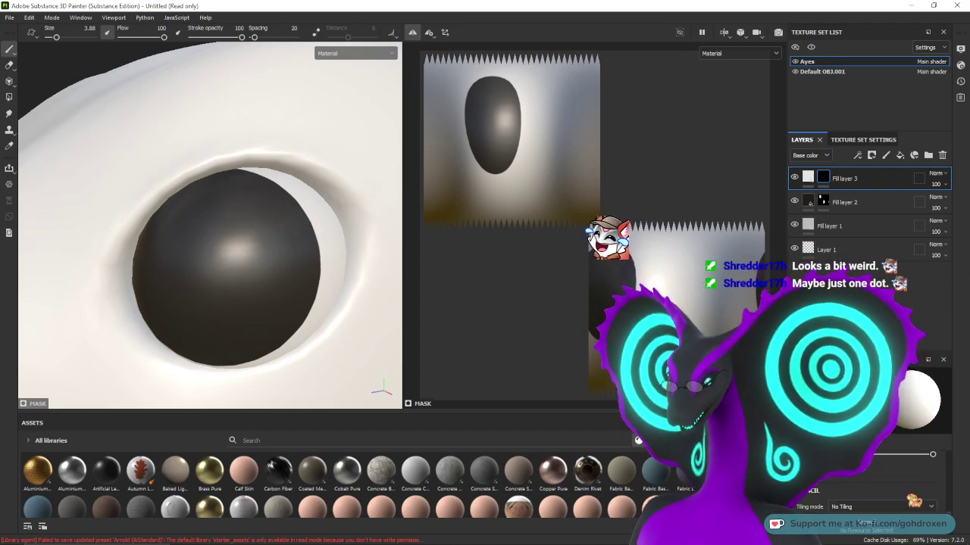
pyautogui.scroll(-4, 917, 500)
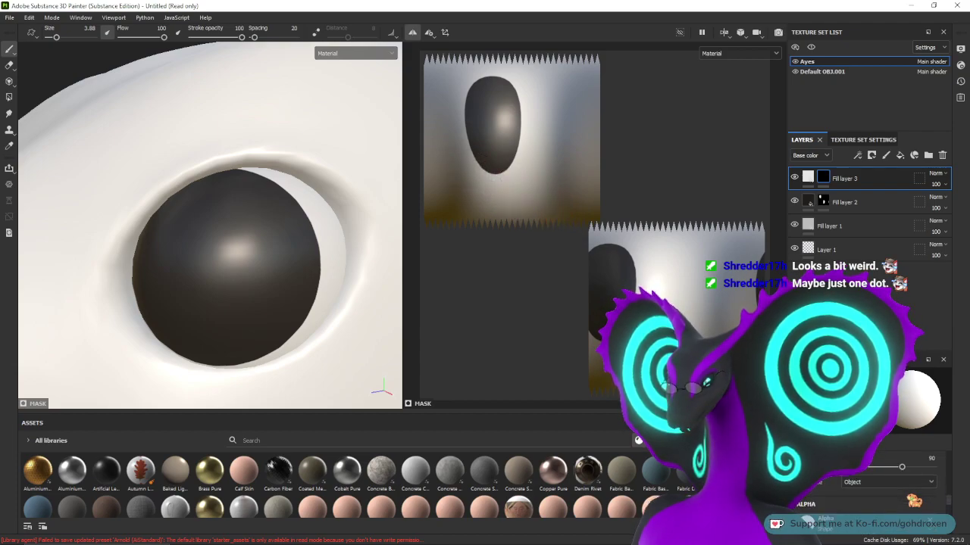
pyautogui.scroll(3, 903, 486)
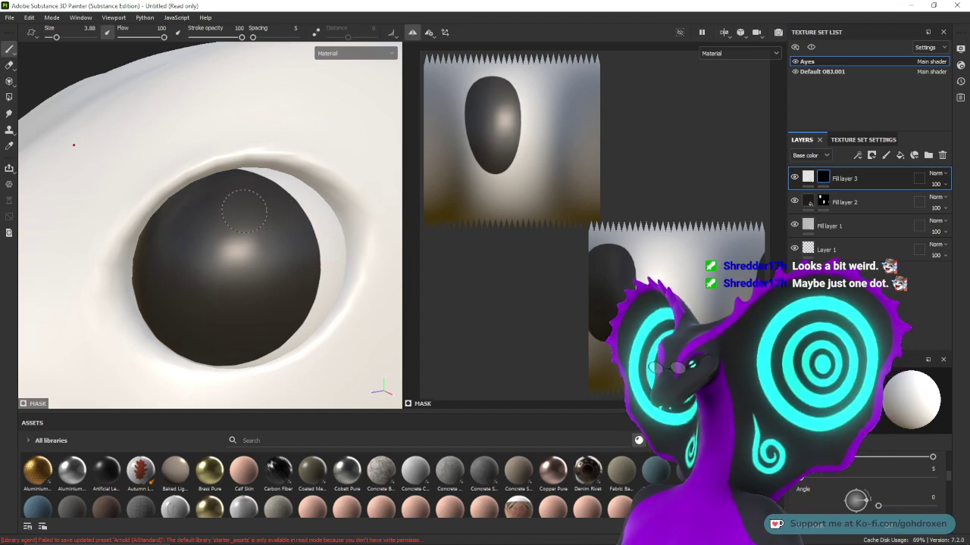
# - Paint a short, wide white highlight near the pupil's upper edge with the size 3.88 brush
pyautogui.moveTo(243, 211); pyautogui.dragTo(289, 210)
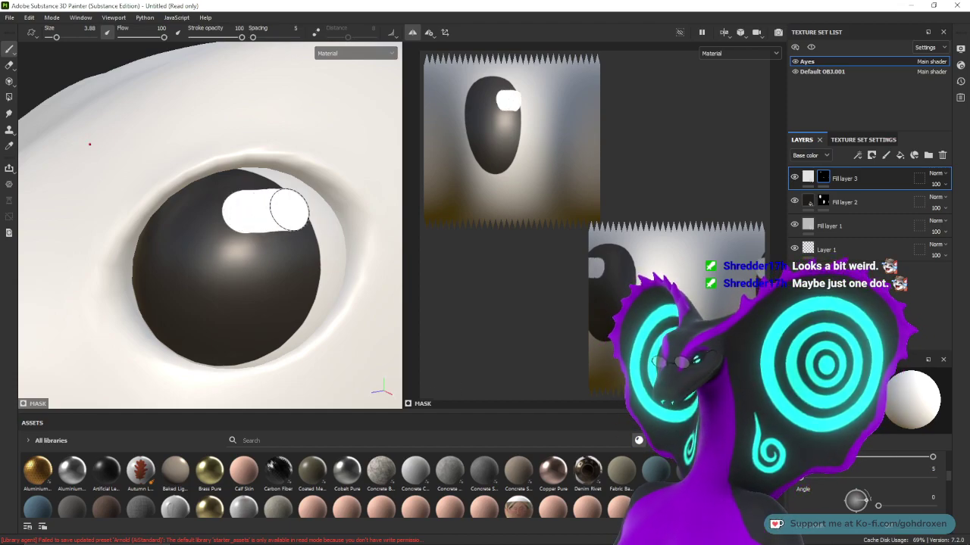
pyautogui.hotkey('ctrl', 'z')
pyautogui.moveTo(239, 190); pyautogui.dragTo(274, 196)
pyautogui.hotkey('ctrl', 'z')
# - Try a round white dot just below the main highlight in two different positions
pyautogui.click(292, 235)
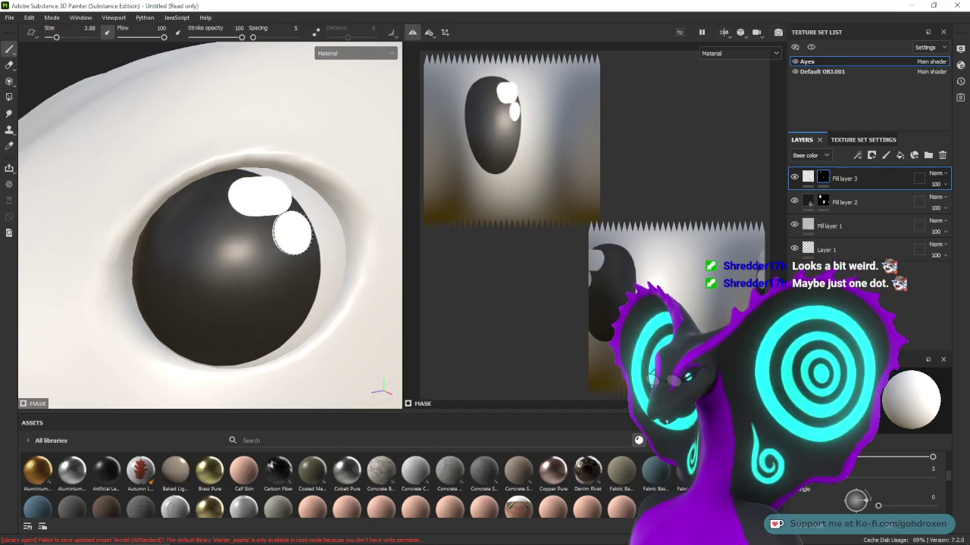
pyautogui.hotkey('ctrl', 'z')
pyautogui.click(285, 220)
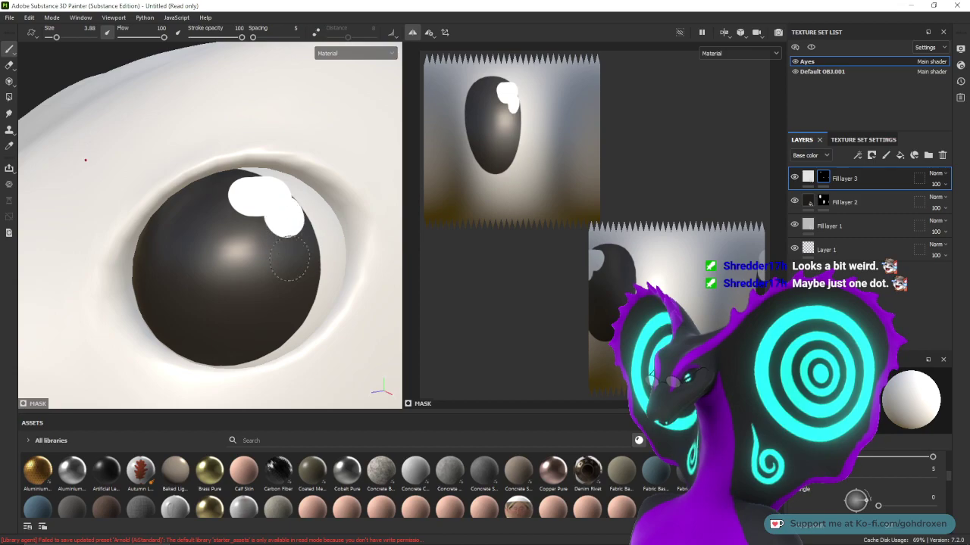
pyautogui.hotkey('ctrl', 'z')
# - Reduce the brush size to 2.46 and paint a smaller horizontal highlight below the main one
pyautogui.keyDown('ctrl'); pyautogui.moveTo(283, 228); pyautogui.dragTo(270, 228, button='right'); pyautogui.keyUp('ctrl')
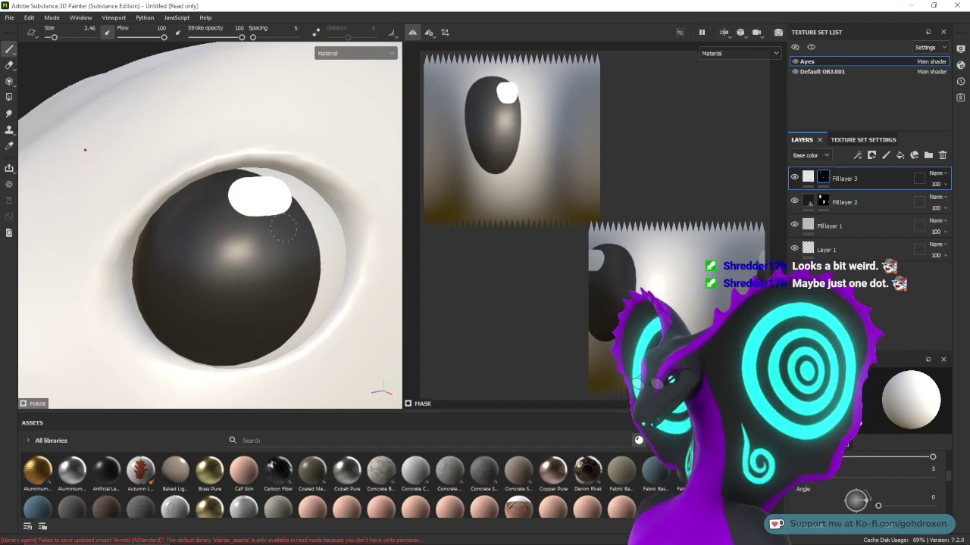
pyautogui.moveTo(284, 230); pyautogui.dragTo(309, 227)
pyautogui.hotkey('ctrl', 'z')
pyautogui.hotkey('ctrl', 'z')
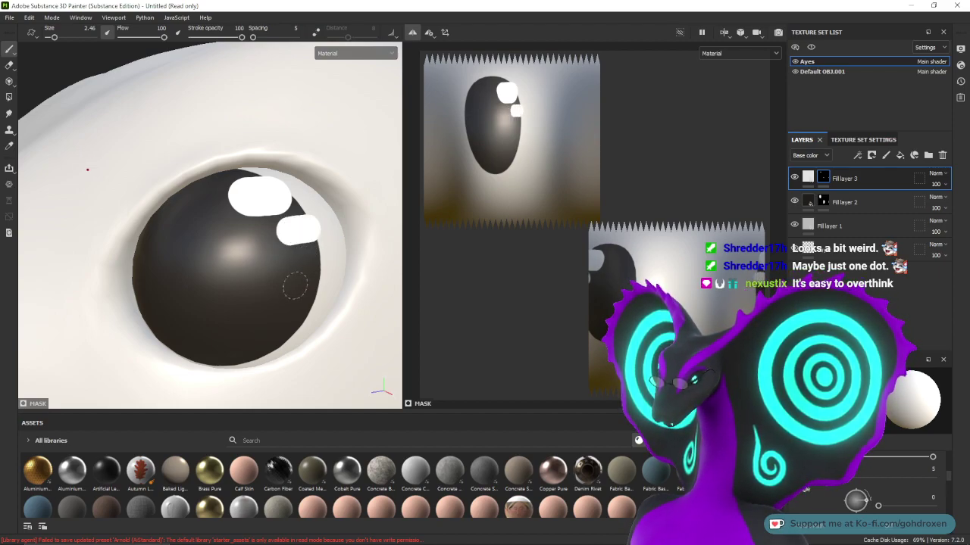
pyautogui.moveTo(245, 259)
pyautogui.keyDown('alt'); pyautogui.mouseDown()
pyautogui.moveTo(295, 253)
pyautogui.moveTo(292, 261)
pyautogui.mouseUp(); pyautogui.keyUp('alt')
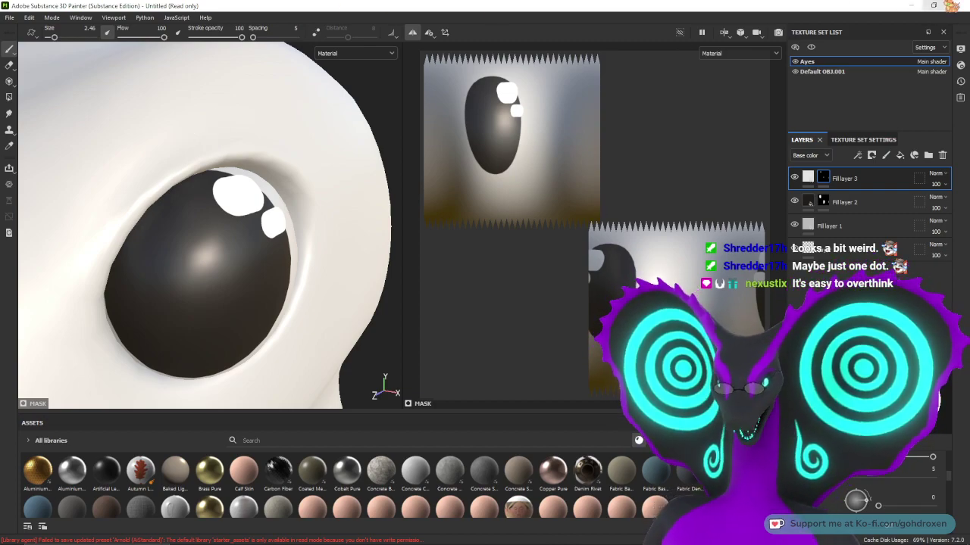
# - Open the purple kobold reference image from the desktop and examine the shape and placement of its eye highlights
pyautogui.click(912, 5)
pyautogui.rightClick(553, 186)
pyautogui.click(584, 221)
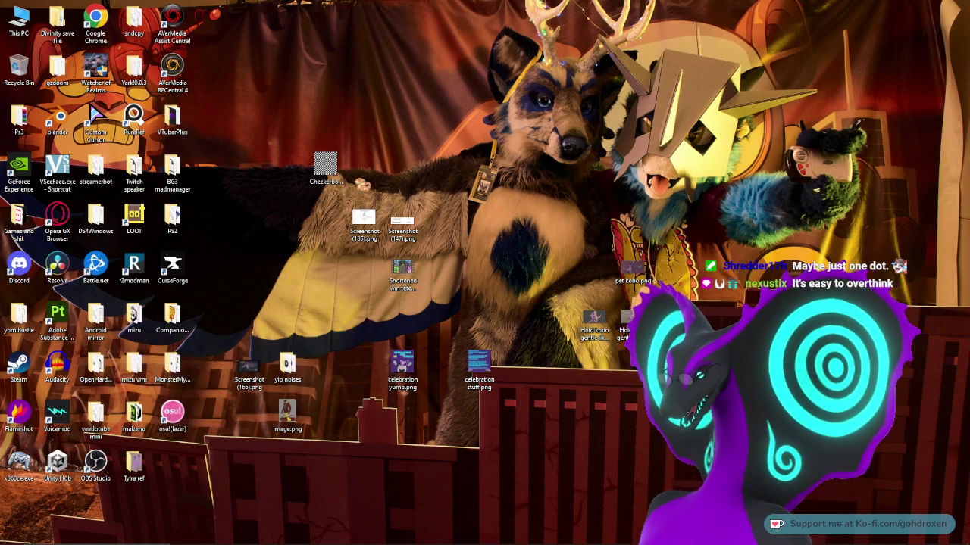
pyautogui.rightClick(485, 180)
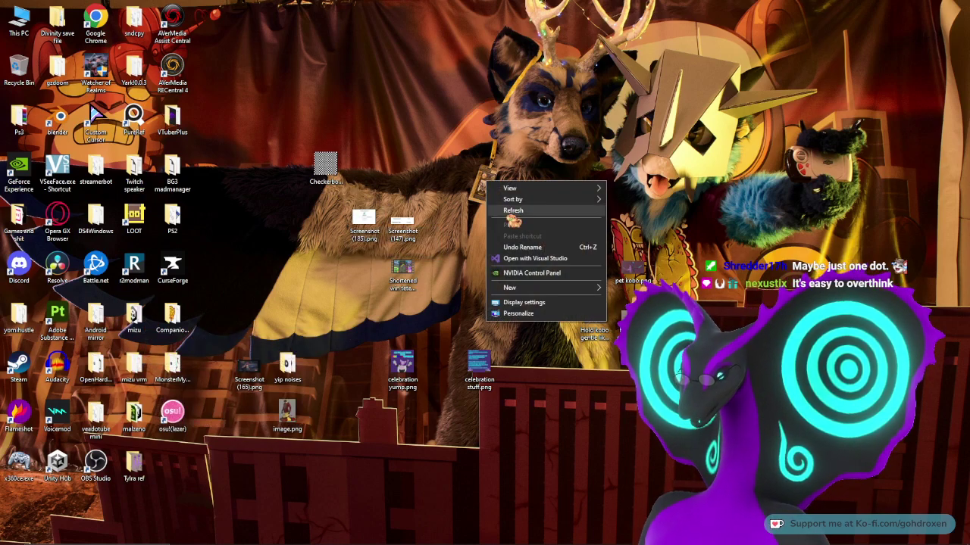
pyautogui.click(515, 211)
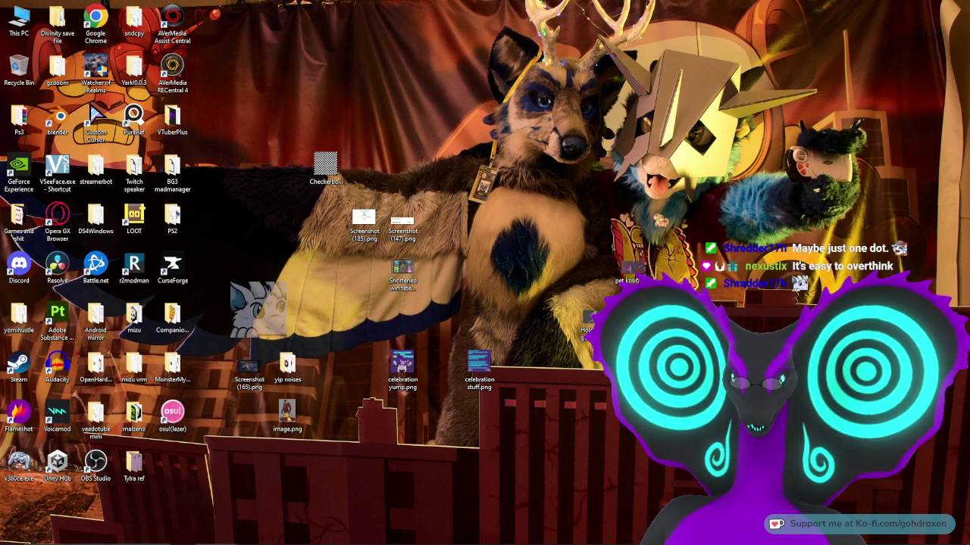
pyautogui.doubleClick(632, 268)
pyautogui.scroll(8, 488, 258)
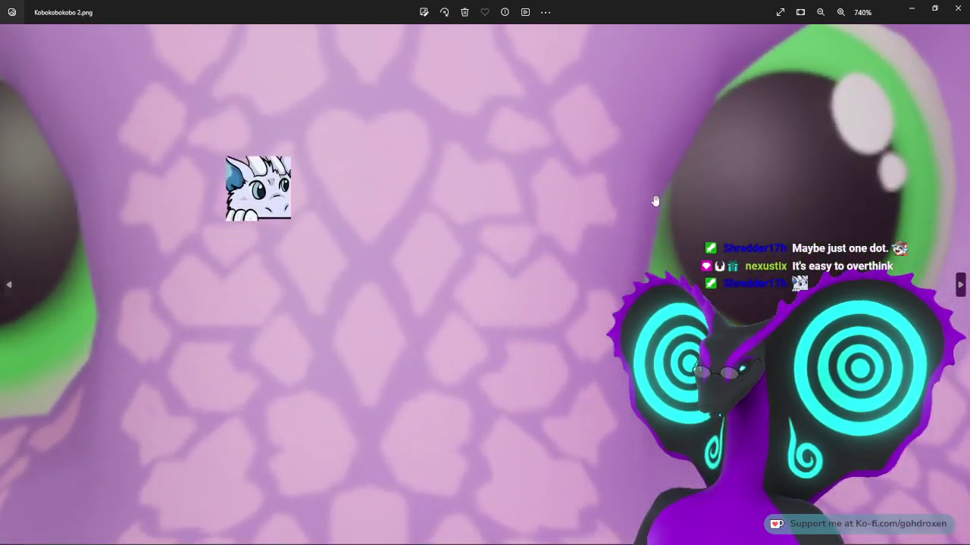
pyautogui.moveTo(655, 201); pyautogui.dragTo(325, 281)
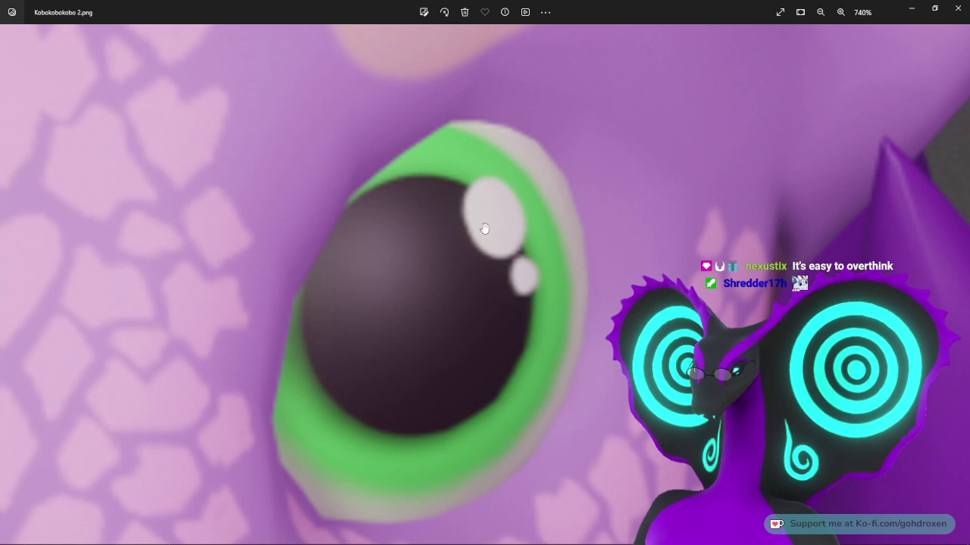
# - Compare the kobold reference's whole face with a close-up of its eye highlights and close the image
pyautogui.scroll(-6, 484, 229)
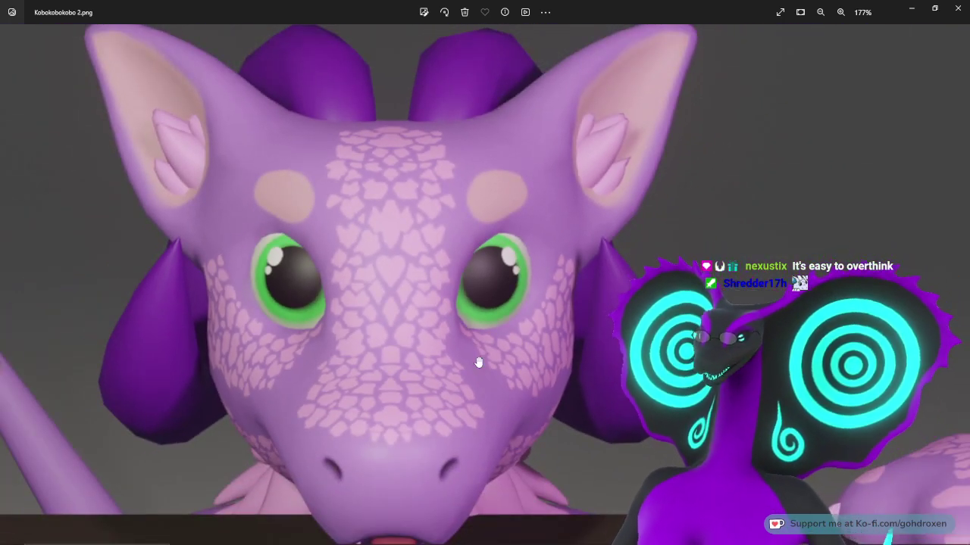
pyautogui.scroll(-2, 478, 363)
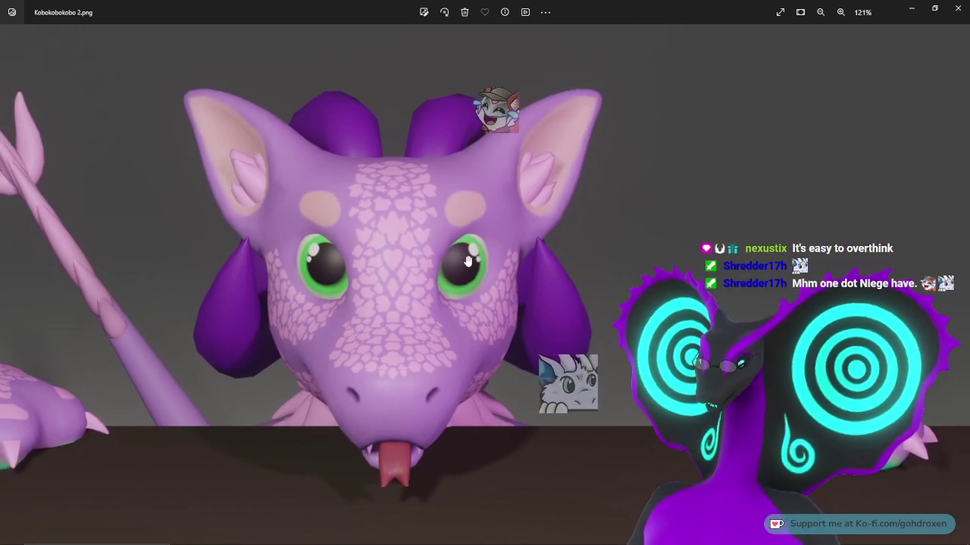
pyautogui.scroll(-1, 467, 265)
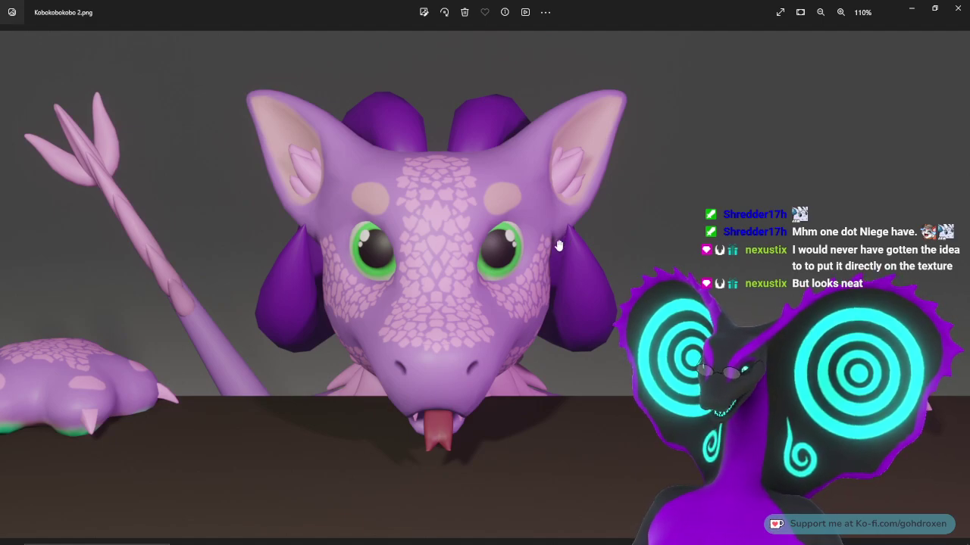
pyautogui.scroll(10, 550, 296)
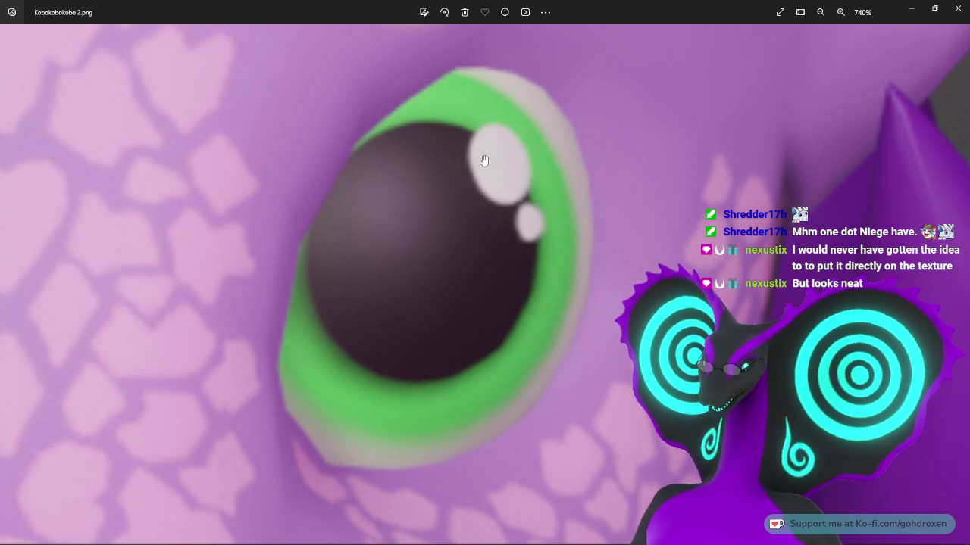
pyautogui.moveTo(619, 543)
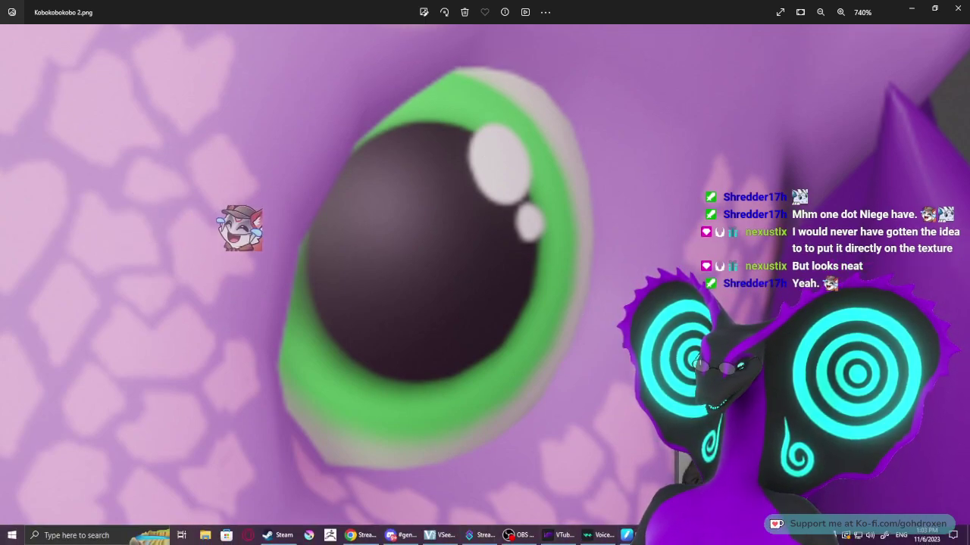
pyautogui.click(958, 8)
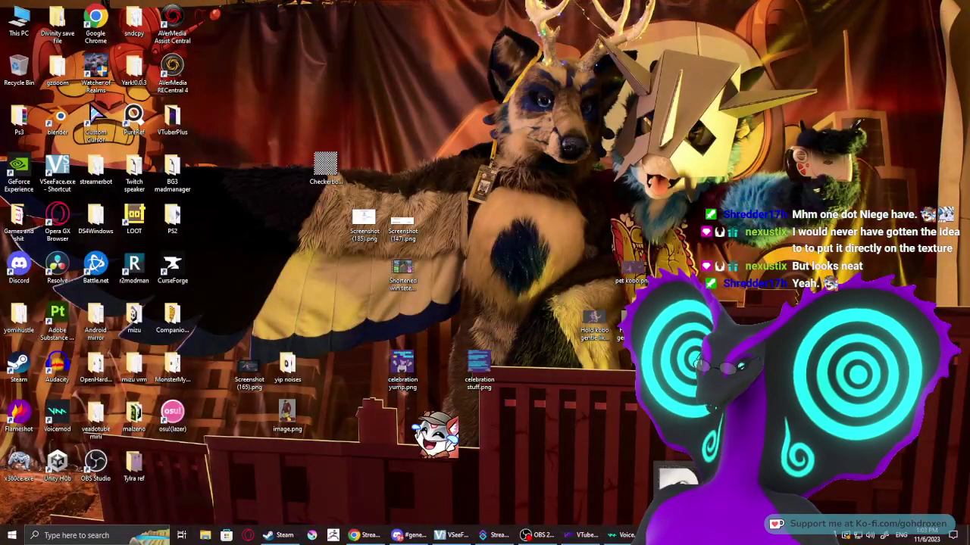
# - Switch back to Substance 3D Painter and undo the two white highlights on the pupil
pyautogui.click(667, 535)
pyautogui.moveTo(246, 208)
pyautogui.keyDown('alt'); pyautogui.mouseDown()
pyautogui.moveTo(245, 222)
pyautogui.moveTo(193, 230)
pyautogui.mouseUp(); pyautogui.keyUp('alt')
pyautogui.hotkey('ctrl', 'z')
pyautogui.hotkey('ctrl', 'z')
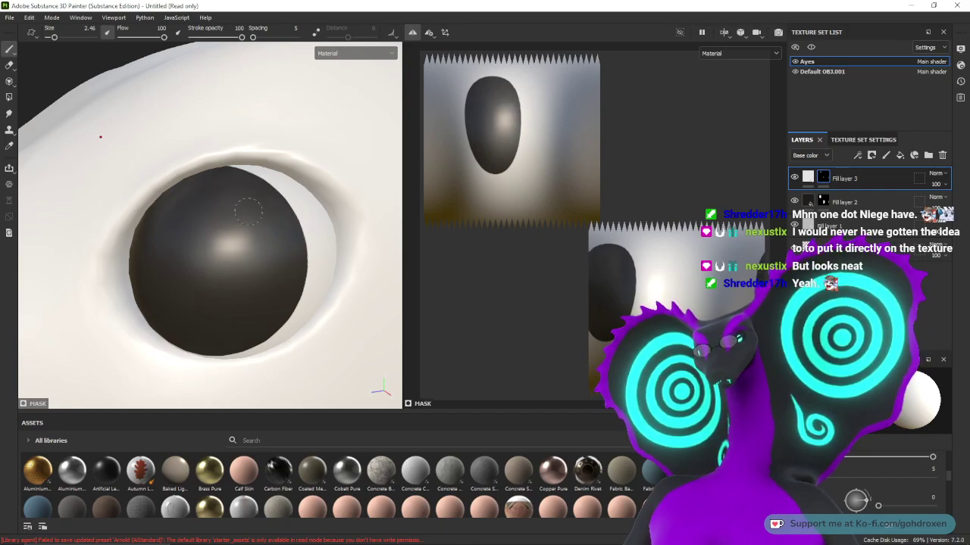
# - Try a large round white highlight near the pupil's upper edge with a smaller size 2.46 dot just below it
pyautogui.keyDown('ctrl'); pyautogui.moveTo(258, 205); pyautogui.dragTo(284, 206, button='right'); pyautogui.keyUp('ctrl')
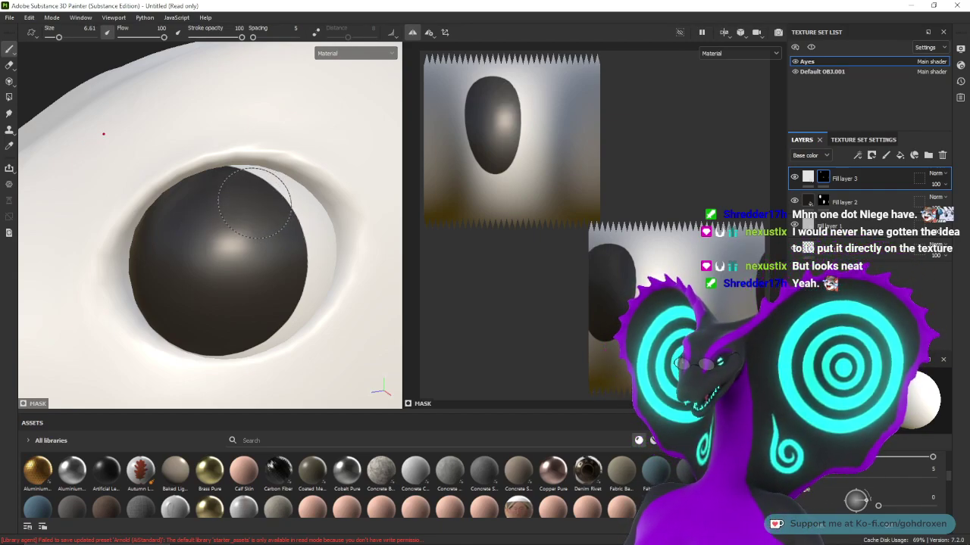
pyautogui.keyDown('ctrl'); pyautogui.moveTo(247, 204); pyautogui.dragTo(293, 246, button='right'); pyautogui.keyUp('ctrl')
pyautogui.click(254, 203)
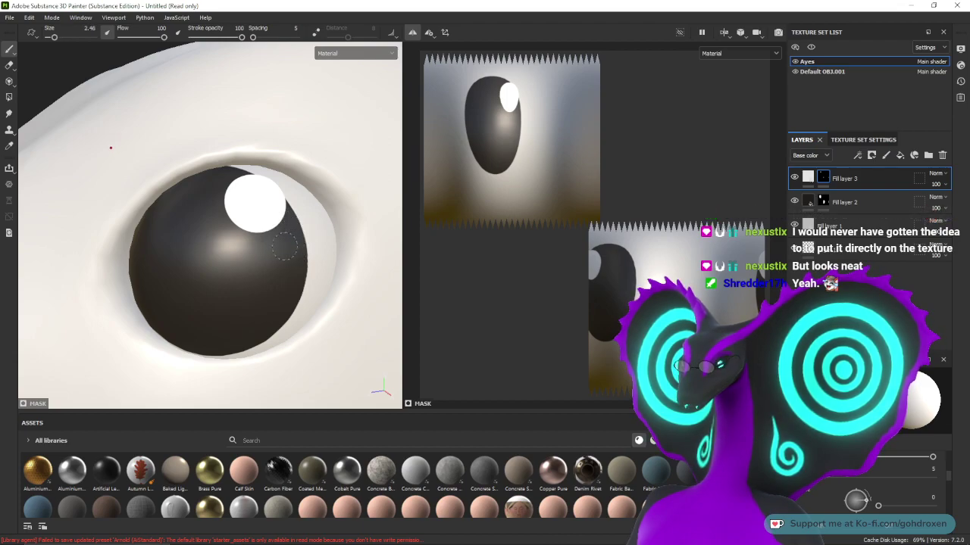
pyautogui.click(294, 234)
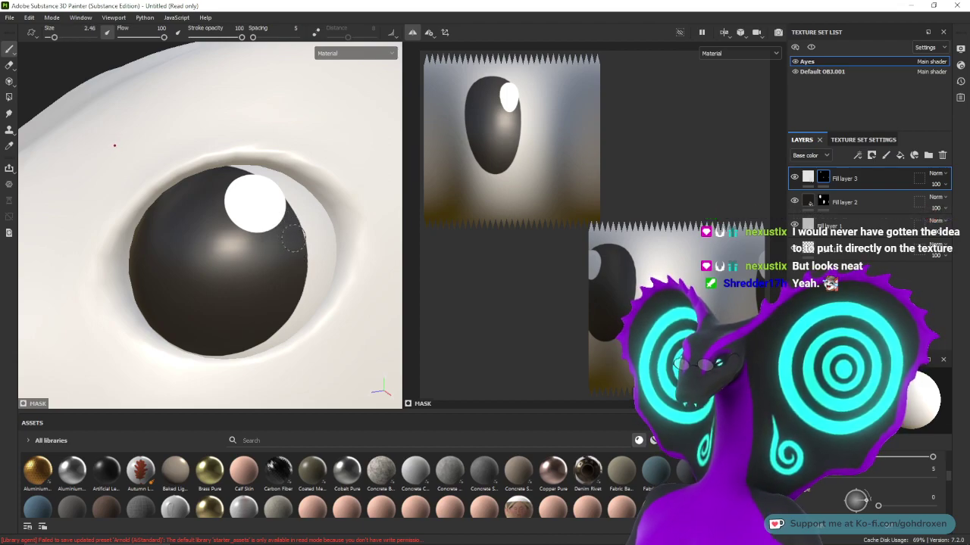
pyautogui.keyDown('alt'); pyautogui.moveTo(287, 269); pyautogui.dragTo(264, 279); pyautogui.keyUp('alt')
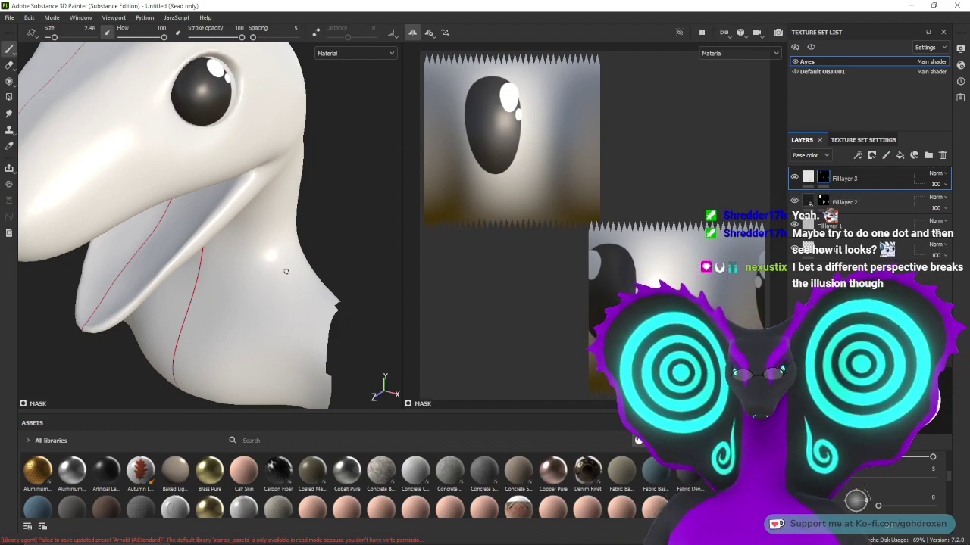
# - Switch to VSeeFace, enlarge its window and load the Lil Kobld avatar for an eye comparison
pyautogui.click(911, 5)
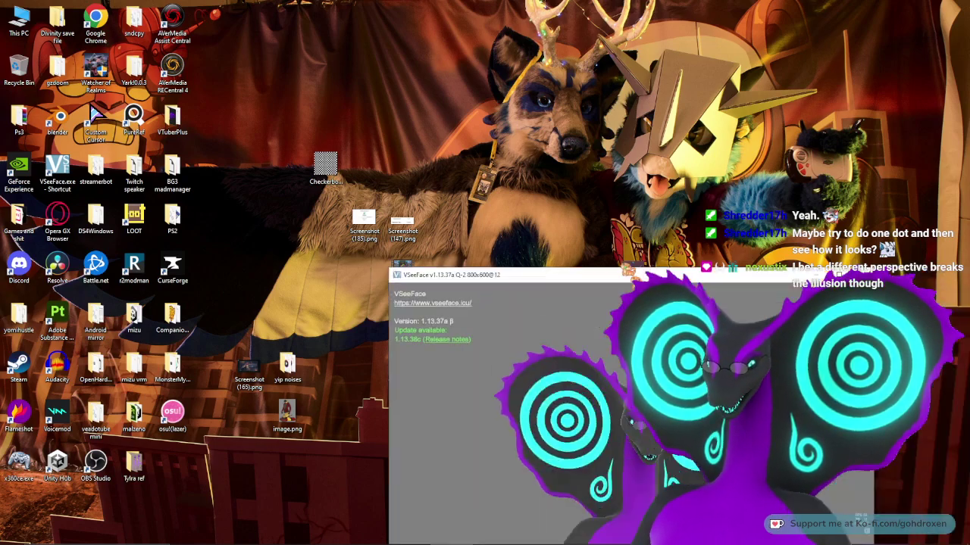
pyautogui.moveTo(629, 271); pyautogui.dragTo(644, 1)
pyautogui.click(843, 52)
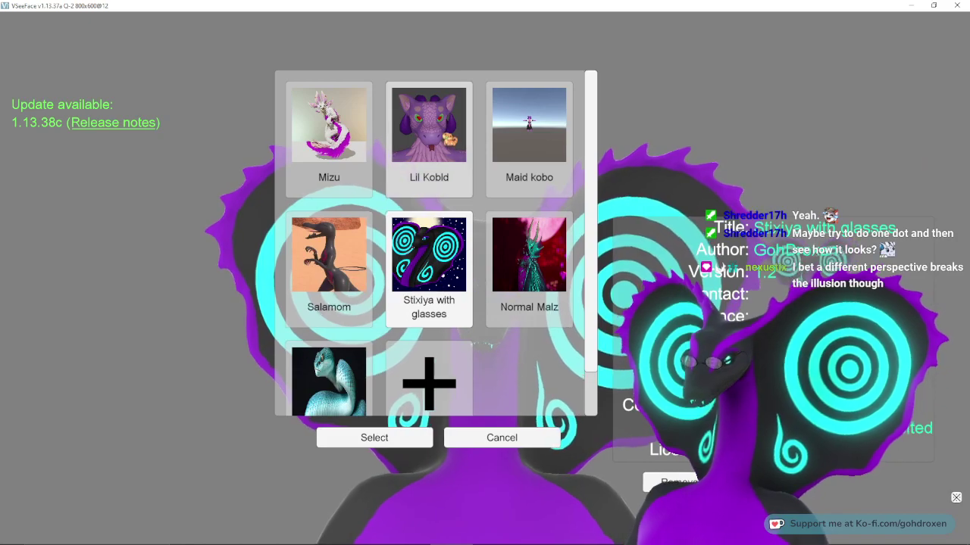
pyautogui.click(429, 125)
pyautogui.click(415, 437)
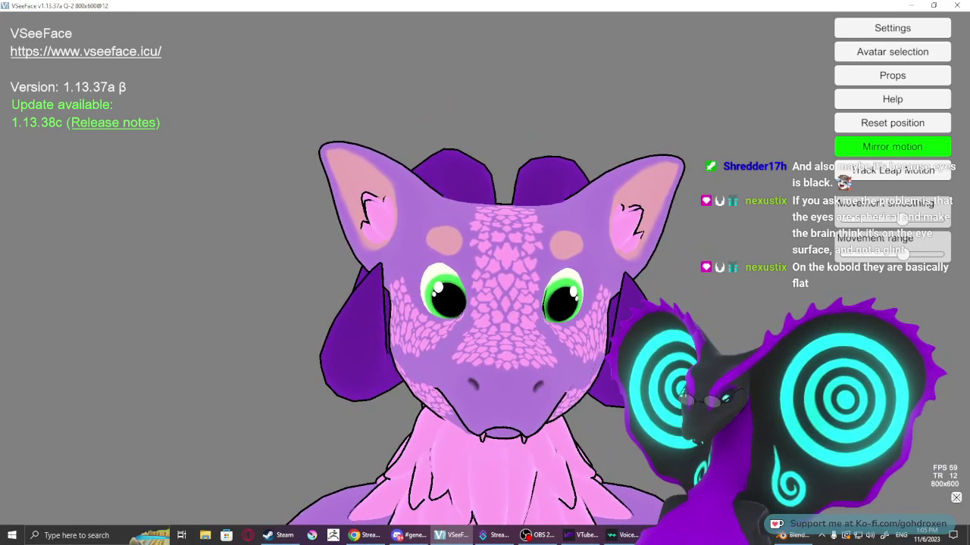
# - Return to Substance 3D Painter and examine the painted eye highlights from the front of the snake's head
pyautogui.click(727, 536)
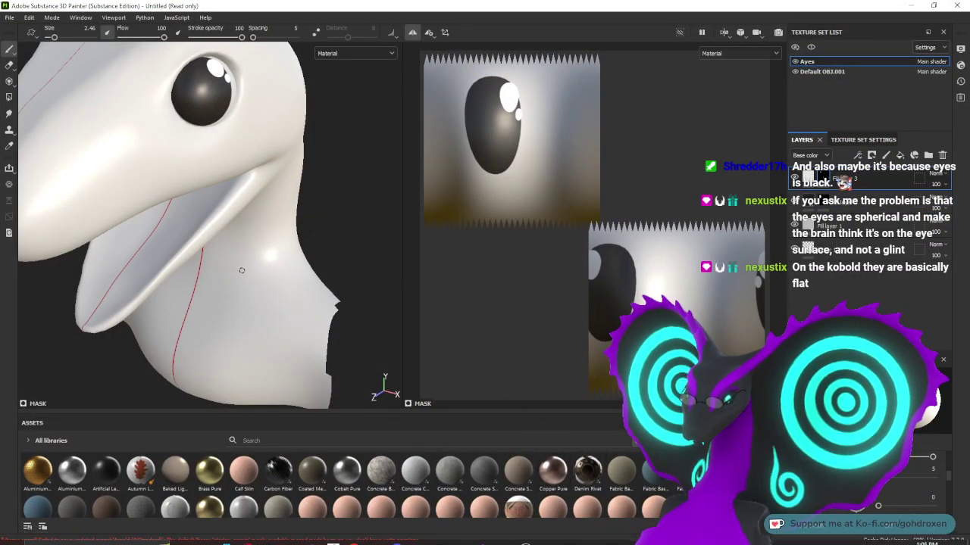
pyautogui.keyDown('alt'); pyautogui.moveTo(280, 266); pyautogui.dragTo(310, 273); pyautogui.keyUp('alt')
pyautogui.press('f')
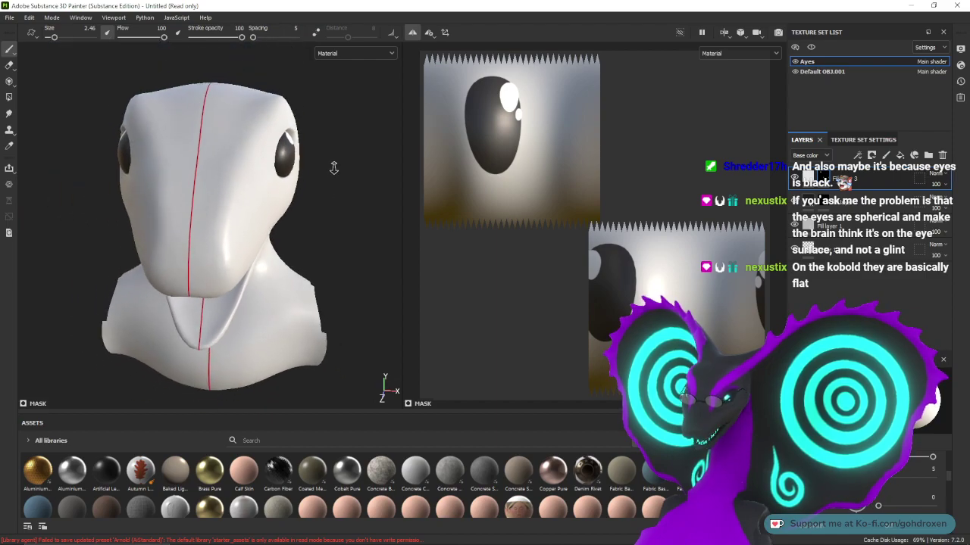
pyautogui.keyDown('alt'); pyautogui.moveTo(277, 179); pyautogui.dragTo(296, 229); pyautogui.keyUp('alt')
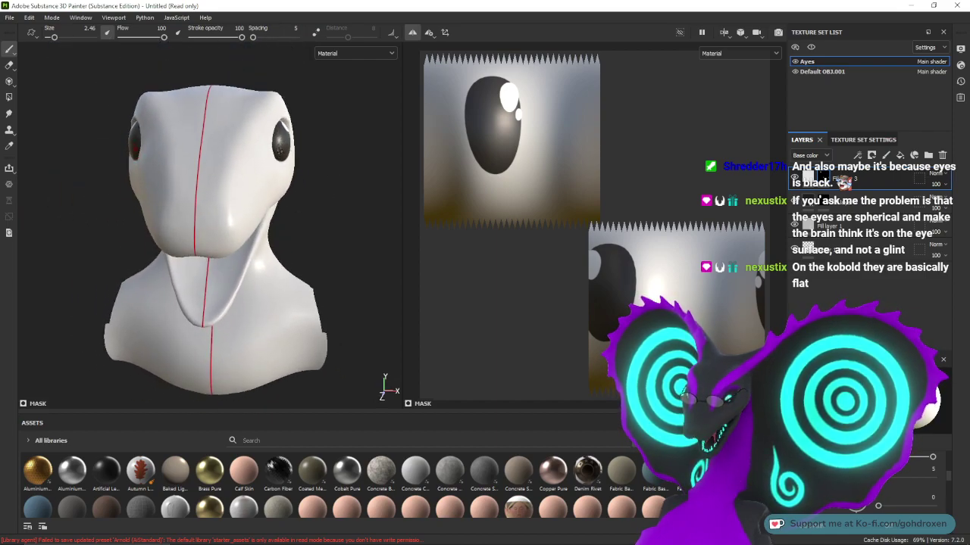
pyautogui.moveTo(300, 167)
pyautogui.keyDown('alt'); pyautogui.mouseDown()
pyautogui.moveTo(334, 168)
pyautogui.moveTo(295, 168)
pyautogui.mouseUp(); pyautogui.keyUp('alt')
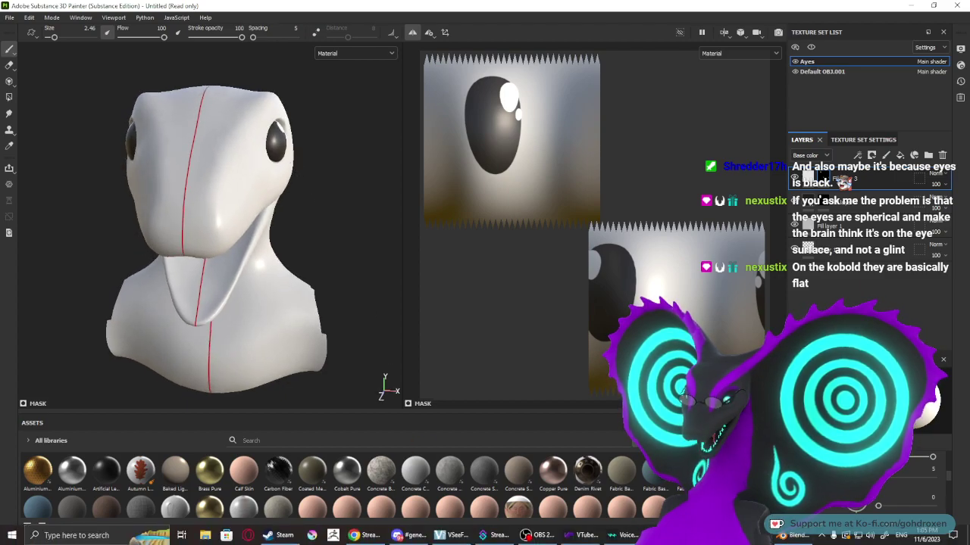
# - Reload the Stixiya with glasses avatar in VSeeFace and move its window off this screen
pyautogui.click(454, 536)
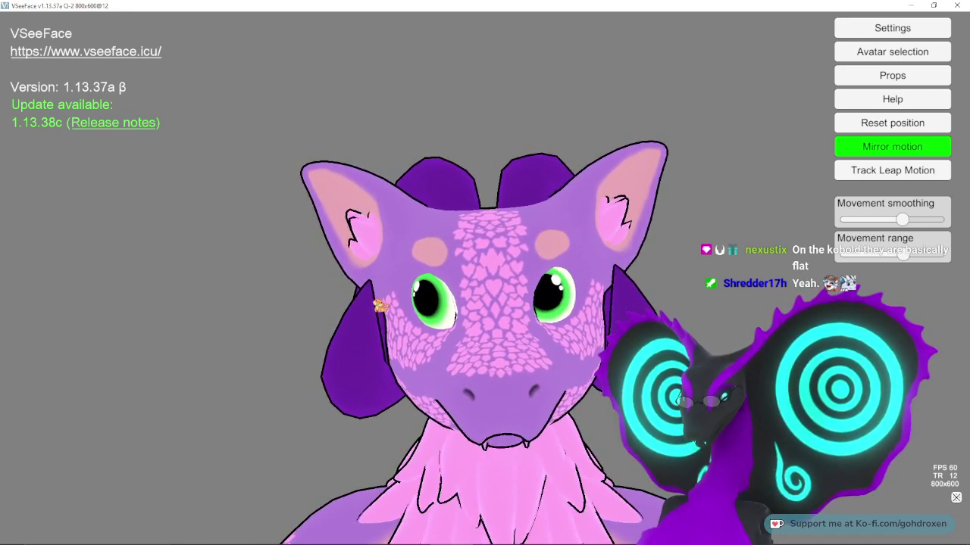
pyautogui.click(857, 48)
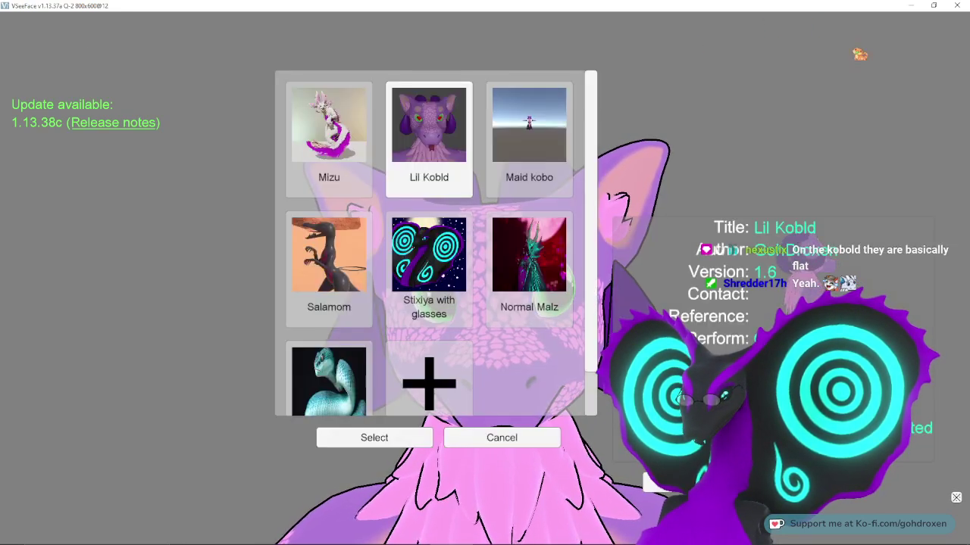
pyautogui.click(429, 262)
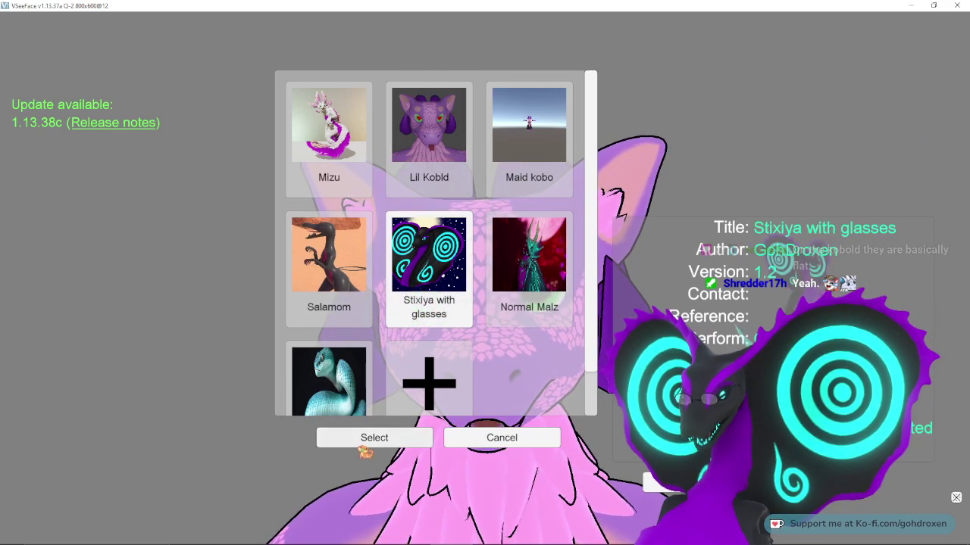
pyautogui.click(374, 438)
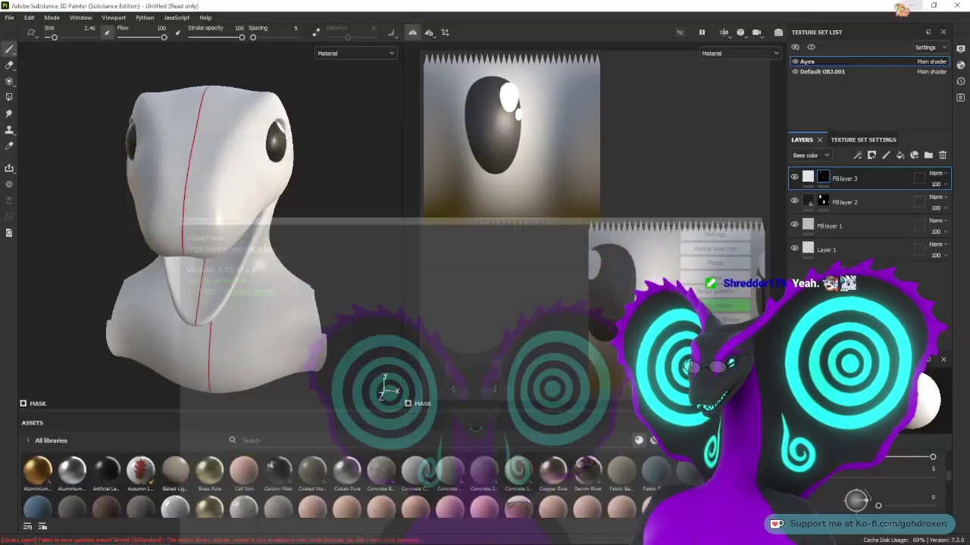
pyautogui.click(457, 536)
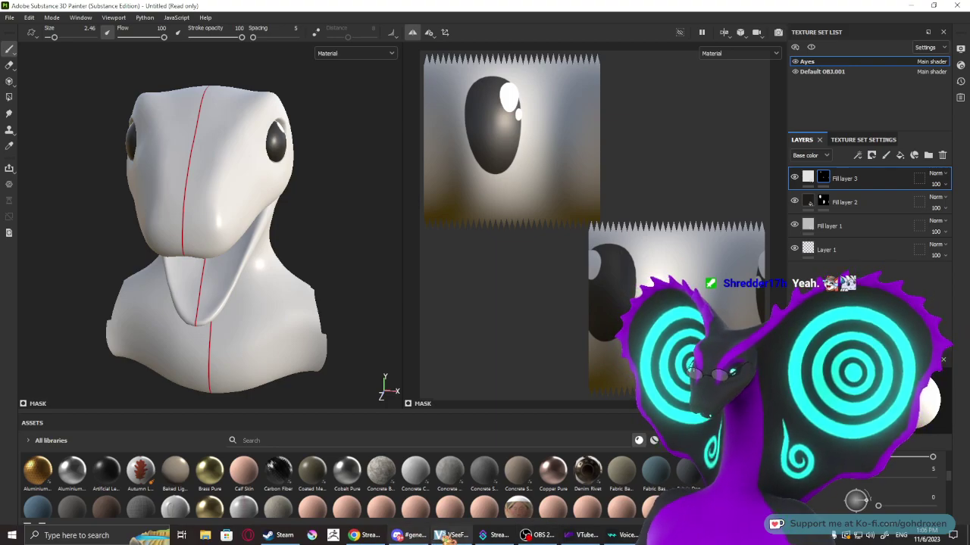
pyautogui.moveTo(483, 8); pyautogui.dragTo(969, 75)
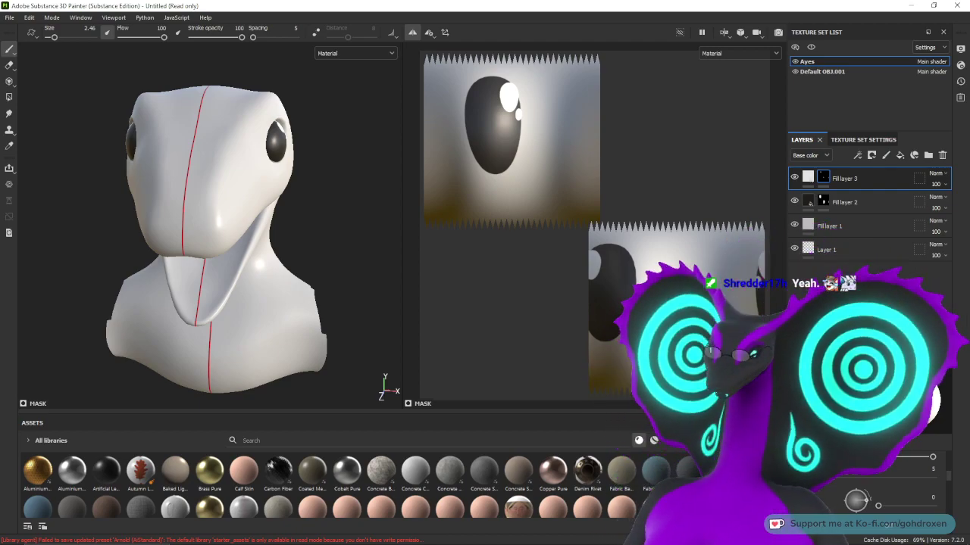
# - Undo the large round highlight and the small dot on the pupil
pyautogui.keyDown('alt'); pyautogui.moveTo(361, 180); pyautogui.dragTo(277, 189); pyautogui.keyUp('alt')
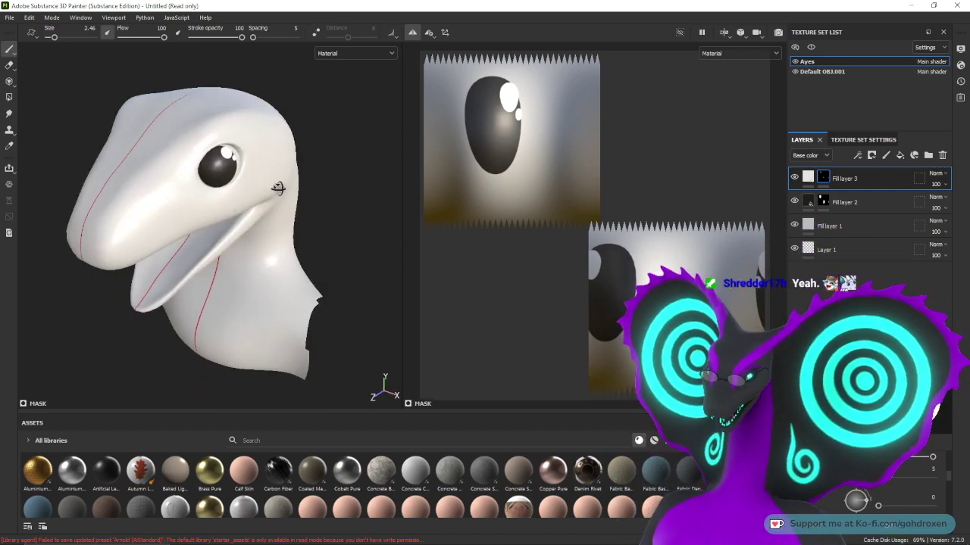
pyautogui.keyDown('alt'); pyautogui.moveTo(277, 189); pyautogui.dragTo(206, 267, button='right'); pyautogui.keyUp('alt')
pyautogui.keyDown('alt'); pyautogui.moveTo(205, 266); pyautogui.dragTo(271, 229); pyautogui.keyUp('alt')
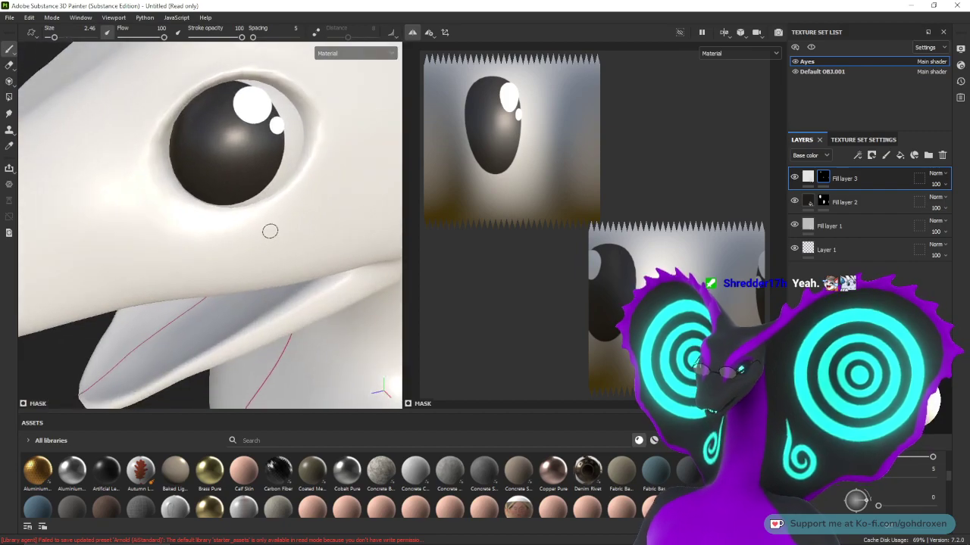
pyautogui.press('ctrl')
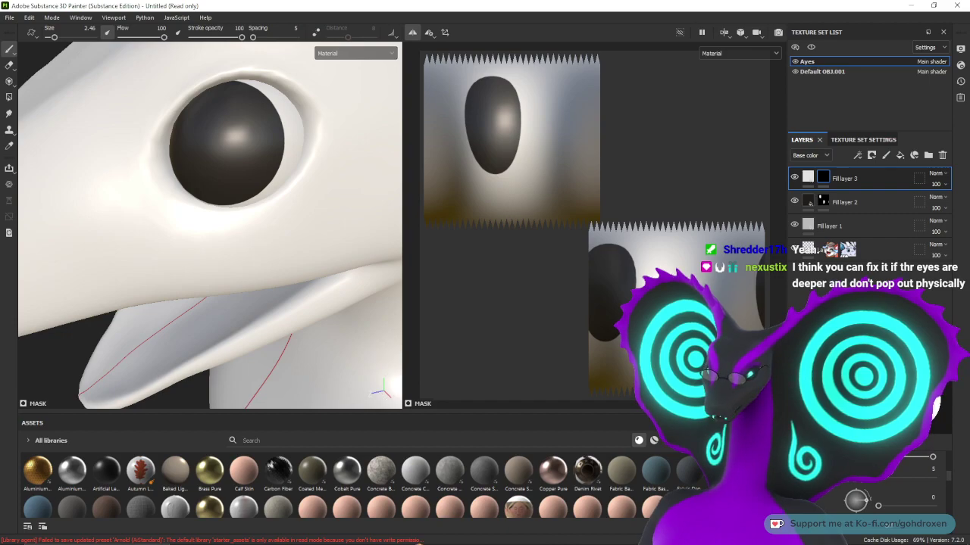
# - Examine the dark pupil without highlights from several angles, both on the whole head and up close
pyautogui.moveTo(428, 539)
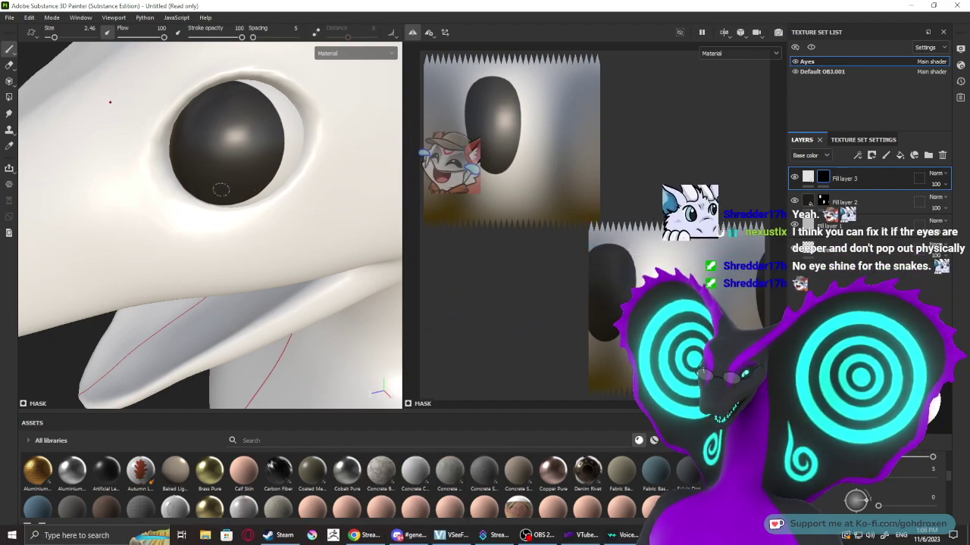
pyautogui.moveTo(220, 190)
pyautogui.keyDown('alt'); pyautogui.mouseDown()
pyautogui.moveTo(320, 179)
pyautogui.moveTo(236, 194)
pyautogui.mouseUp(); pyautogui.keyUp('alt')
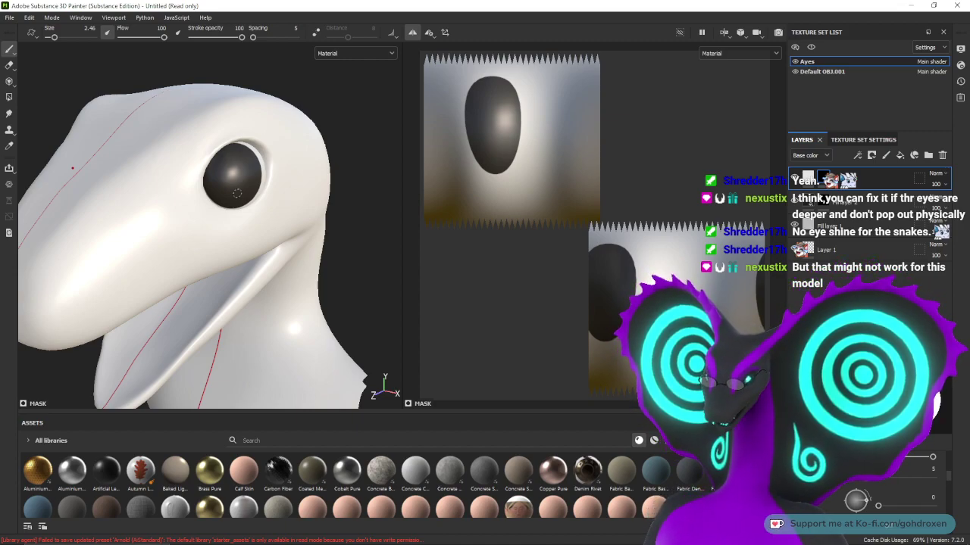
pyautogui.keyDown('alt'); pyautogui.moveTo(246, 191); pyautogui.dragTo(188, 186); pyautogui.keyUp('alt')
pyautogui.keyDown('alt'); pyautogui.moveTo(188, 186); pyautogui.dragTo(212, 253, button='right'); pyautogui.keyUp('alt')
pyautogui.keyDown('alt'); pyautogui.moveTo(212, 253); pyautogui.dragTo(242, 219); pyautogui.keyUp('alt')
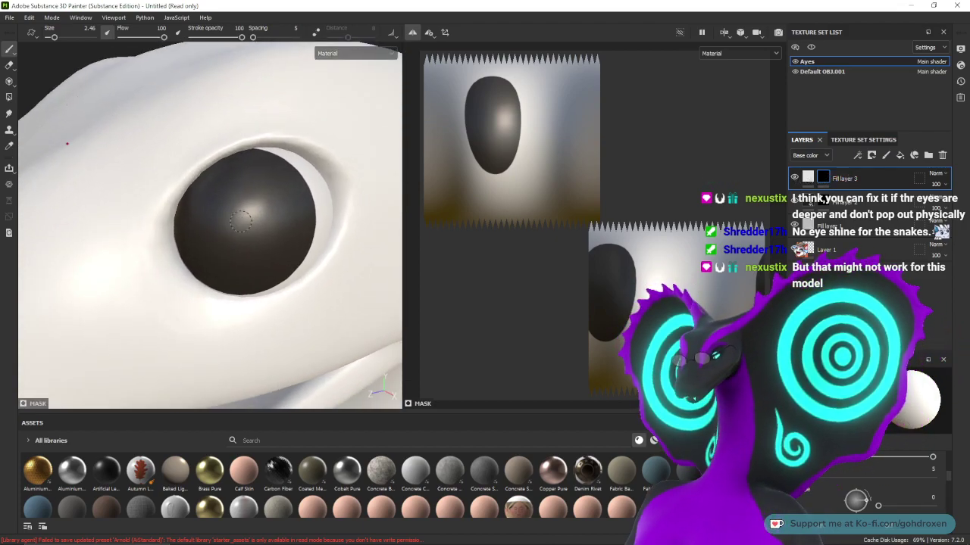
# - Try a round white highlight with brush size 6.61 at the pupil's lower edge and again at its upper edge
pyautogui.moveTo(241, 221)
pyautogui.keyDown('ctrl'); pyautogui.mouseDown(button='right')
pyautogui.moveTo(289, 221)
pyautogui.moveTo(231, 225)
pyautogui.mouseUp(button='right'); pyautogui.keyUp('ctrl')
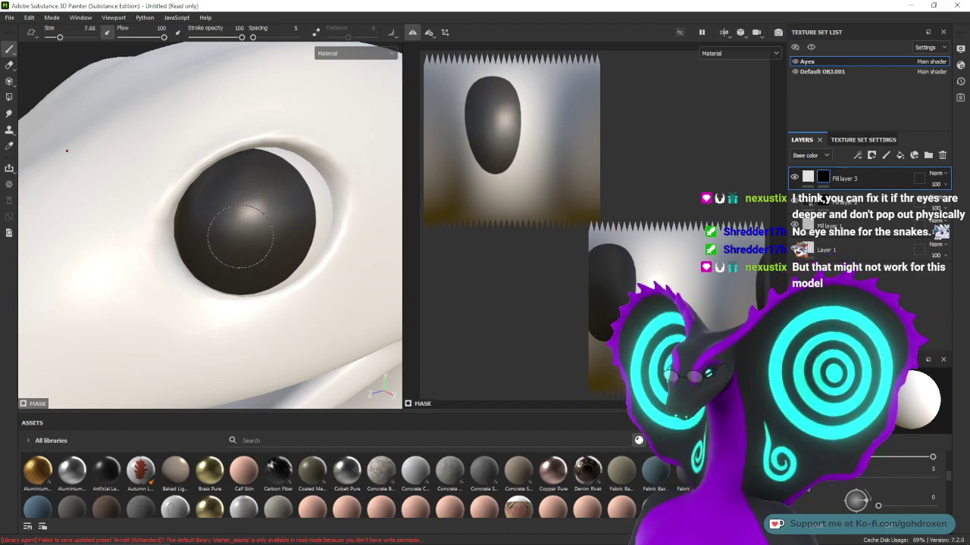
pyautogui.click(219, 277)
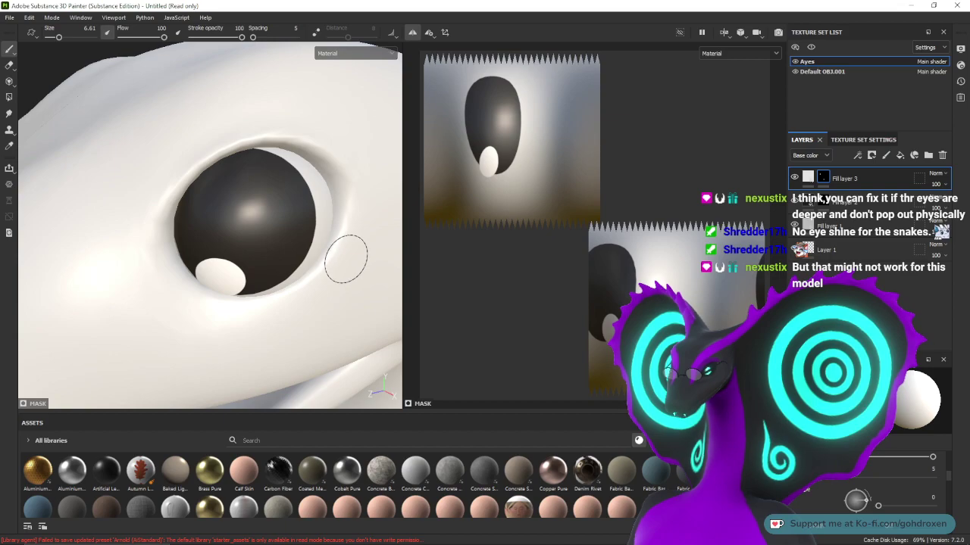
pyautogui.hotkey('ctrl', 'z')
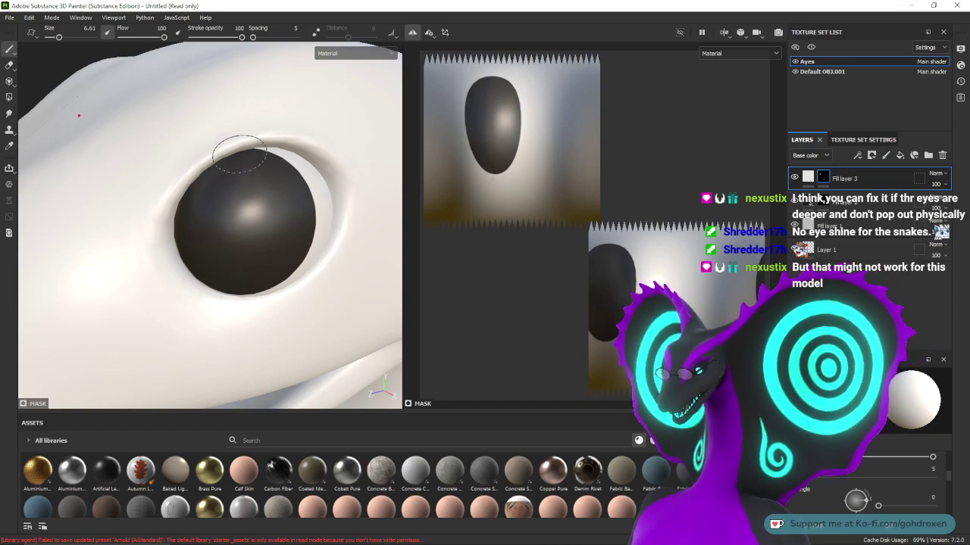
pyautogui.click(239, 155)
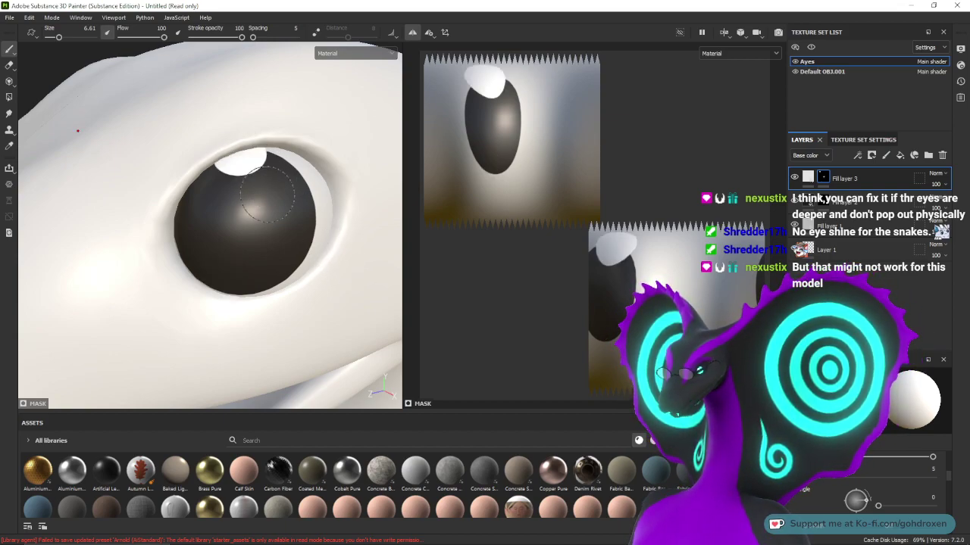
pyautogui.hotkey('ctrl', 'z')
# - Try two round white highlights side by side along the pupil's upper rim, and undo both
pyautogui.click(247, 160)
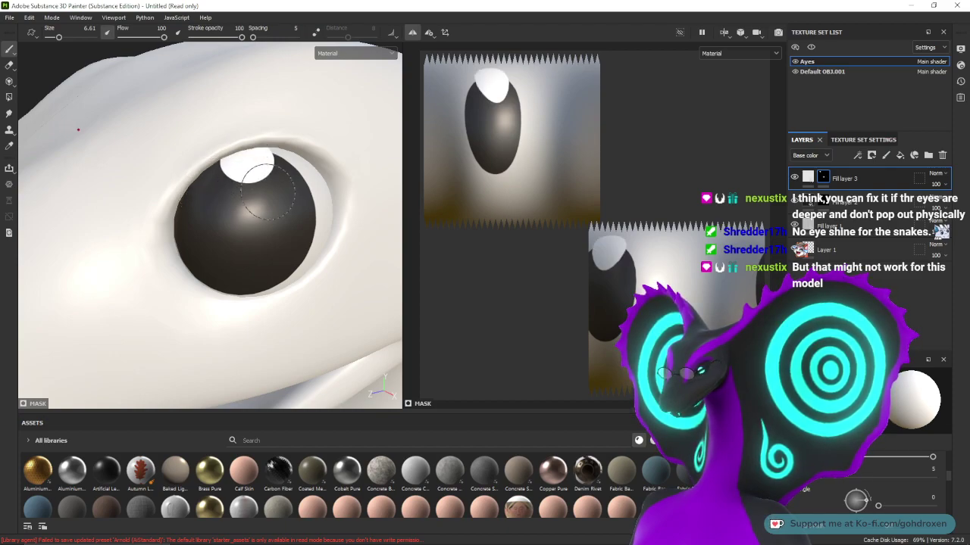
pyautogui.click(290, 193)
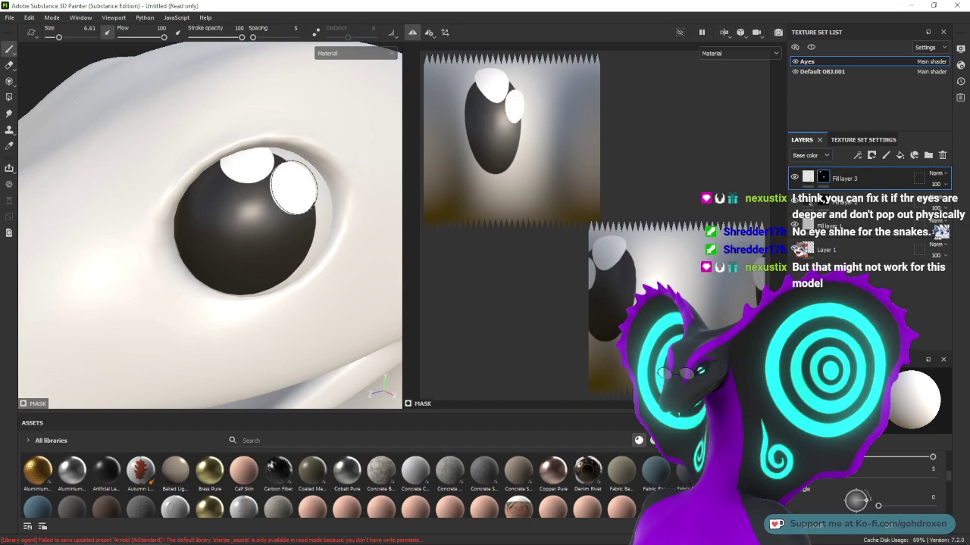
pyautogui.moveTo(225, 259)
pyautogui.keyDown('alt'); pyautogui.mouseDown()
pyautogui.moveTo(292, 238)
pyautogui.moveTo(287, 263)
pyautogui.moveTo(244, 264)
pyautogui.moveTo(298, 188)
pyautogui.moveTo(279, 233)
pyautogui.moveTo(340, 243)
pyautogui.moveTo(206, 232)
pyautogui.mouseUp(); pyautogui.keyUp('alt')
pyautogui.hotkey('ctrl', 'z')
pyautogui.hotkey('ctrl', 'z')
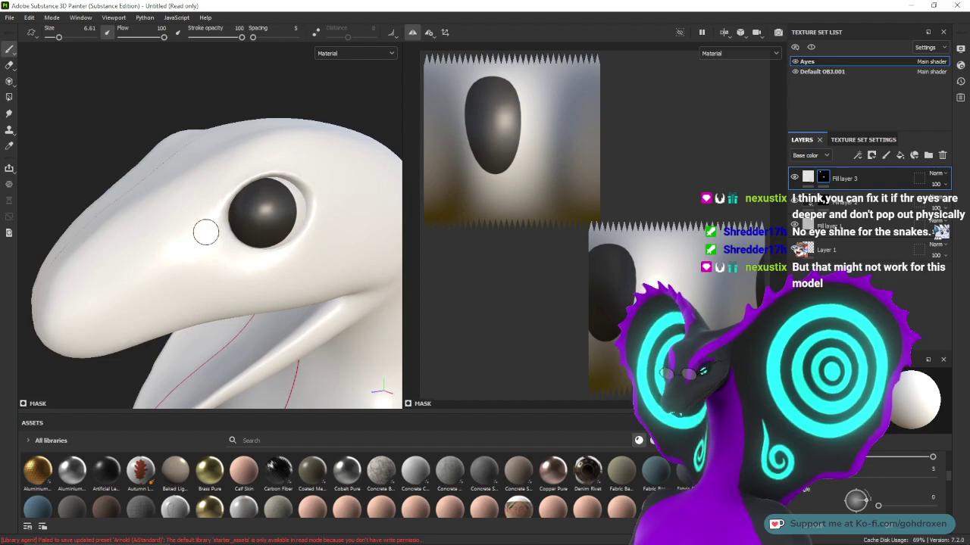
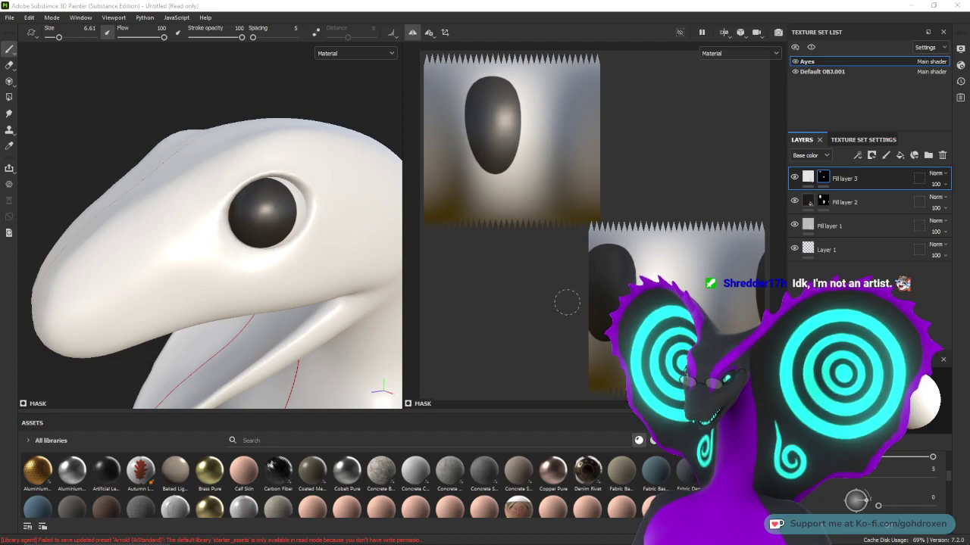
# - Set Fill layer 1's roughness to 0 and check the eye's reflections under rotated environment lighting
pyautogui.click(829, 226)
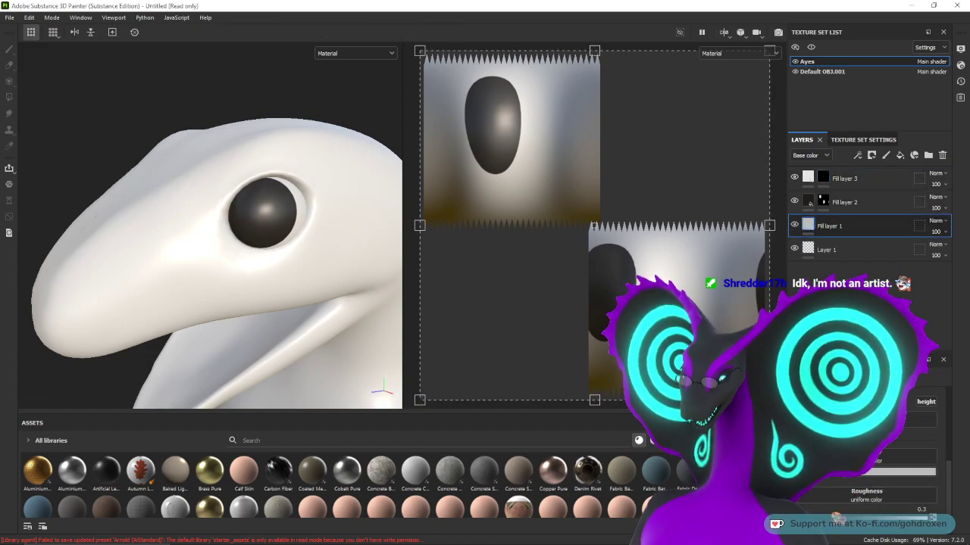
pyautogui.moveTo(839, 522); pyautogui.dragTo(794, 521)
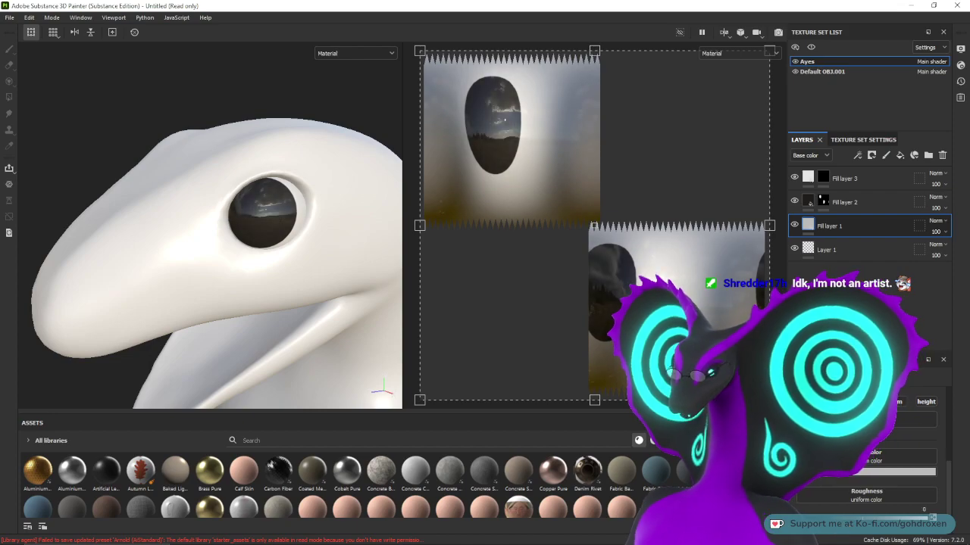
pyautogui.keyDown('alt'); pyautogui.moveTo(229, 172); pyautogui.dragTo(243, 177); pyautogui.keyUp('alt')
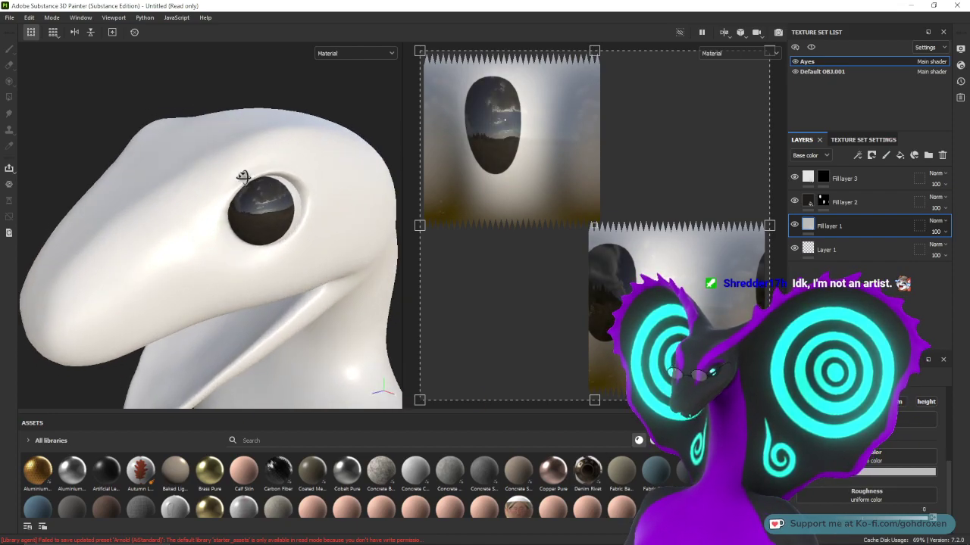
pyautogui.keyDown('shift'); pyautogui.moveTo(205, 184); pyautogui.dragTo(340, 171, button='right'); pyautogui.keyUp('shift')
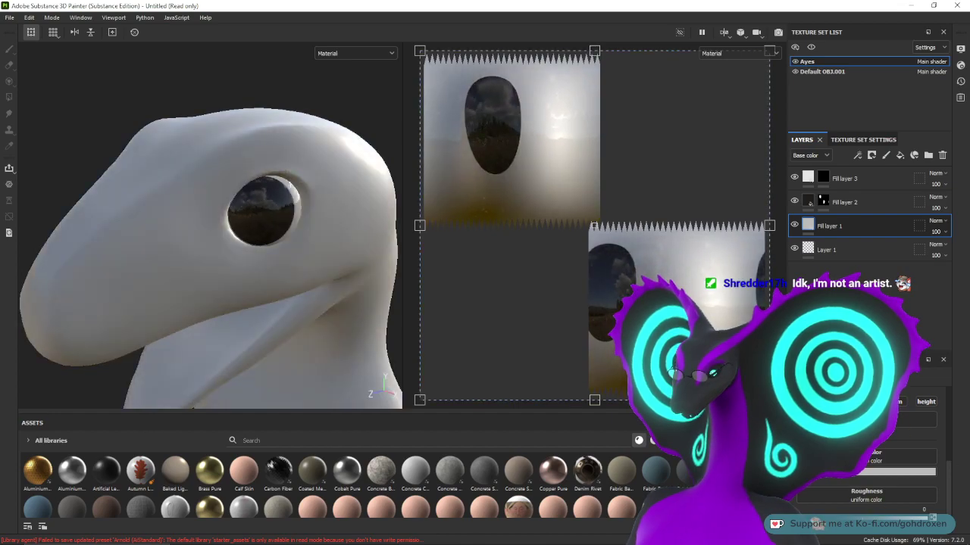
# - Set Fill layer 1's roughness to about 0.3 and examine the eye's shine while rotating the environment lighting
pyautogui.moveTo(814, 524); pyautogui.dragTo(833, 524)
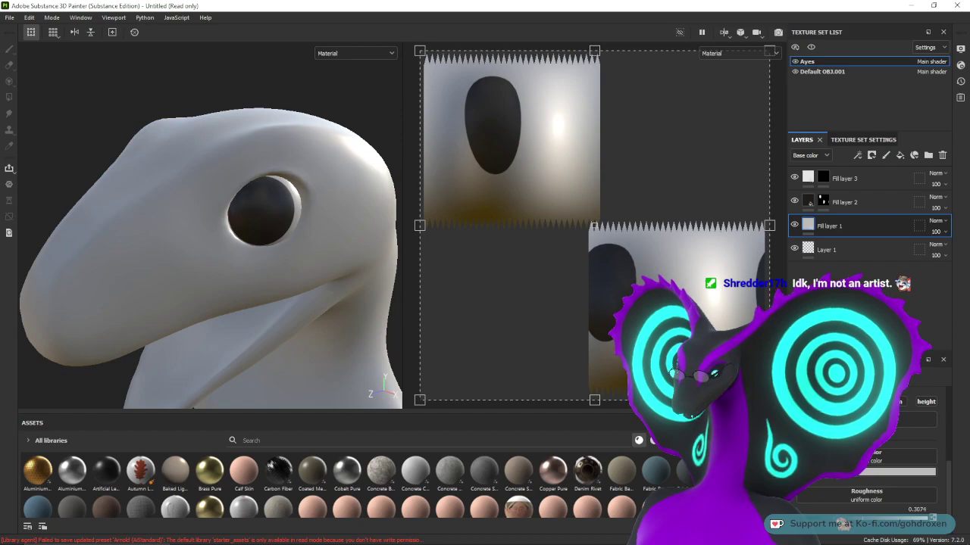
pyautogui.keyDown('shift'); pyautogui.moveTo(303, 231); pyautogui.dragTo(245, 237, button='right'); pyautogui.keyUp('shift')
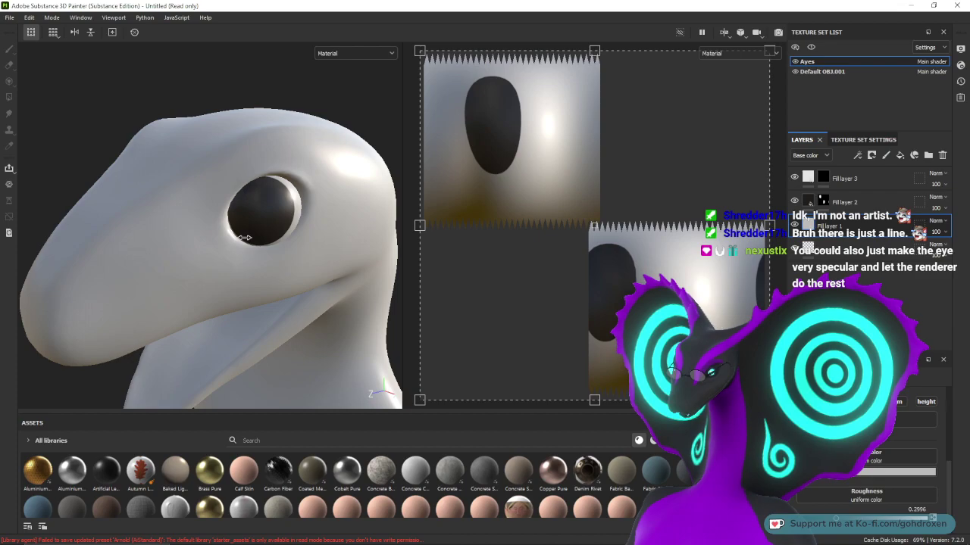
pyautogui.moveTo(245, 238)
pyautogui.keyDown('shift'); pyautogui.mouseDown(button='right')
pyautogui.moveTo(206, 231)
pyautogui.moveTo(232, 234)
pyautogui.mouseUp(button='right'); pyautogui.keyUp('shift')
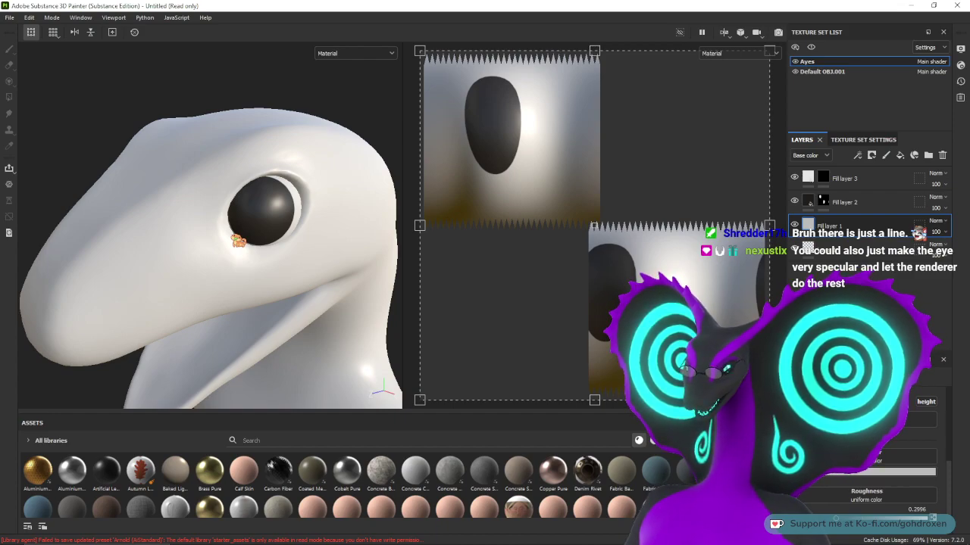
pyautogui.moveTo(240, 227)
pyautogui.keyDown('shift'); pyautogui.mouseDown(button='right')
pyautogui.moveTo(257, 217)
pyautogui.moveTo(224, 211)
pyautogui.moveTo(291, 211)
pyautogui.moveTo(223, 230)
pyautogui.moveTo(182, 227)
pyautogui.moveTo(217, 227)
pyautogui.mouseUp(button='right'); pyautogui.keyUp('shift')
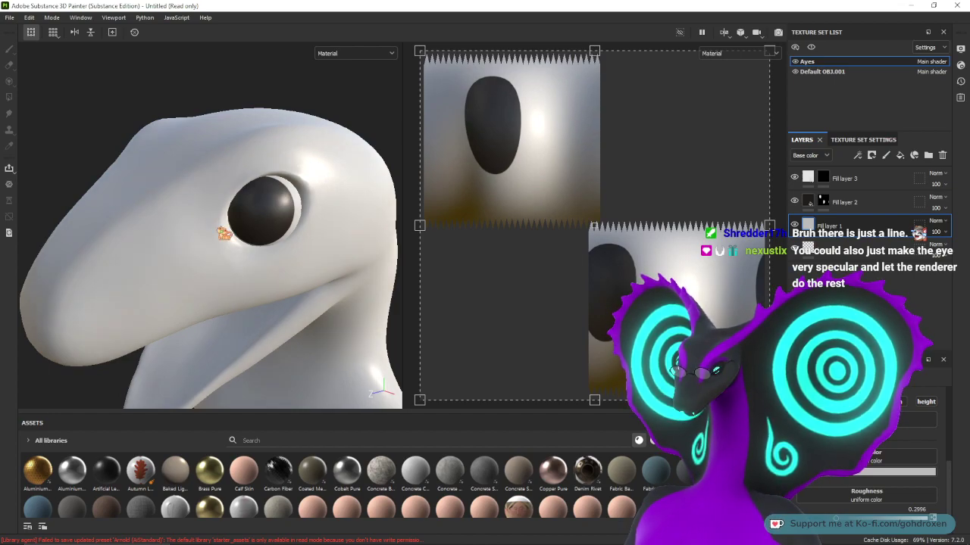
pyautogui.moveTo(218, 227)
pyautogui.keyDown('shift'); pyautogui.mouseDown(button='right')
pyautogui.moveTo(191, 222)
pyautogui.moveTo(209, 225)
pyautogui.moveTo(200, 234)
pyautogui.moveTo(218, 249)
pyautogui.moveTo(193, 240)
pyautogui.moveTo(194, 225)
pyautogui.moveTo(226, 231)
pyautogui.moveTo(205, 219)
pyautogui.moveTo(213, 222)
pyautogui.mouseUp(button='right'); pyautogui.keyUp('shift')
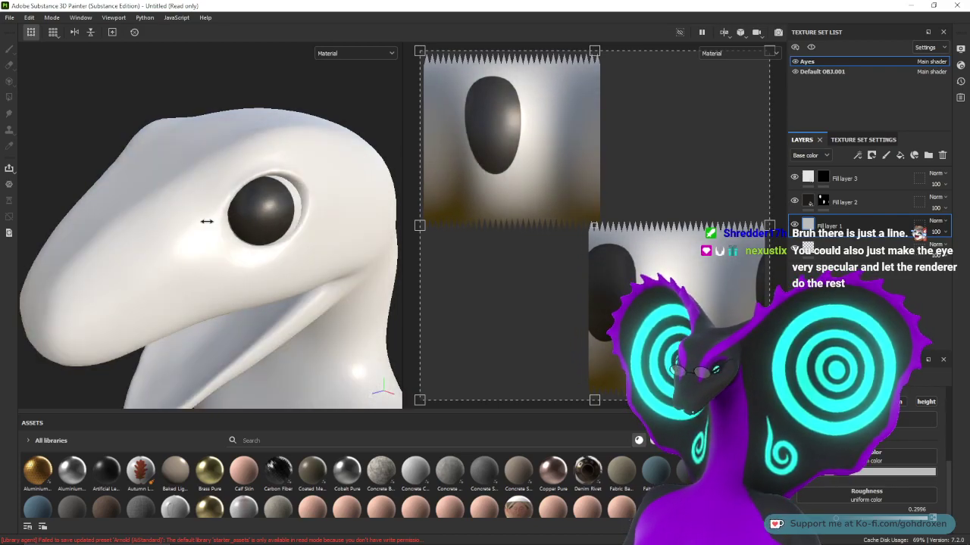
pyautogui.moveTo(206, 221)
pyautogui.keyDown('shift'); pyautogui.mouseDown(button='right')
pyautogui.moveTo(242, 220)
pyautogui.moveTo(177, 213)
pyautogui.moveTo(208, 214)
pyautogui.mouseUp(button='right'); pyautogui.keyUp('shift')
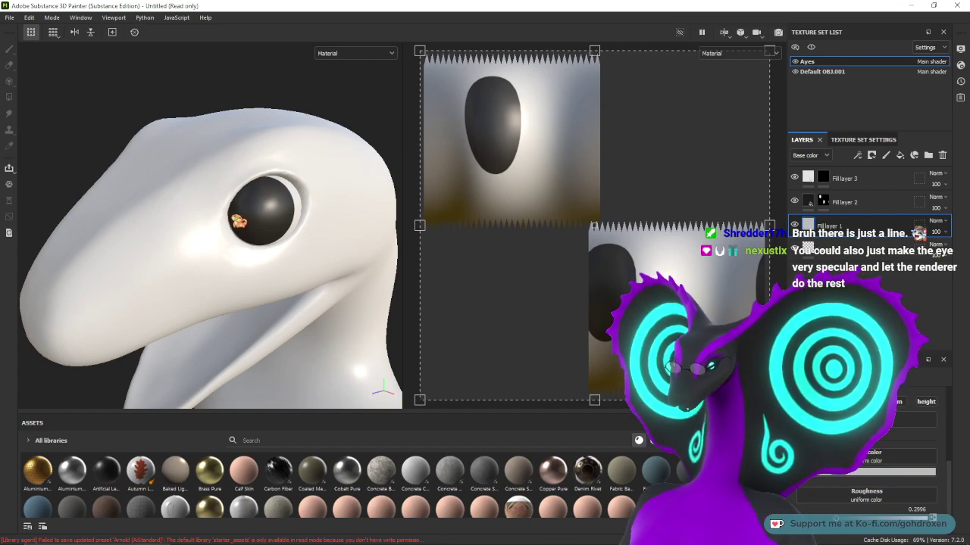
pyautogui.moveTo(239, 220)
pyautogui.keyDown('shift'); pyautogui.mouseDown(button='right')
pyautogui.moveTo(254, 203)
pyautogui.moveTo(222, 199)
pyautogui.moveTo(269, 190)
pyautogui.moveTo(227, 189)
pyautogui.moveTo(261, 193)
pyautogui.mouseUp(button='right'); pyautogui.keyUp('shift')
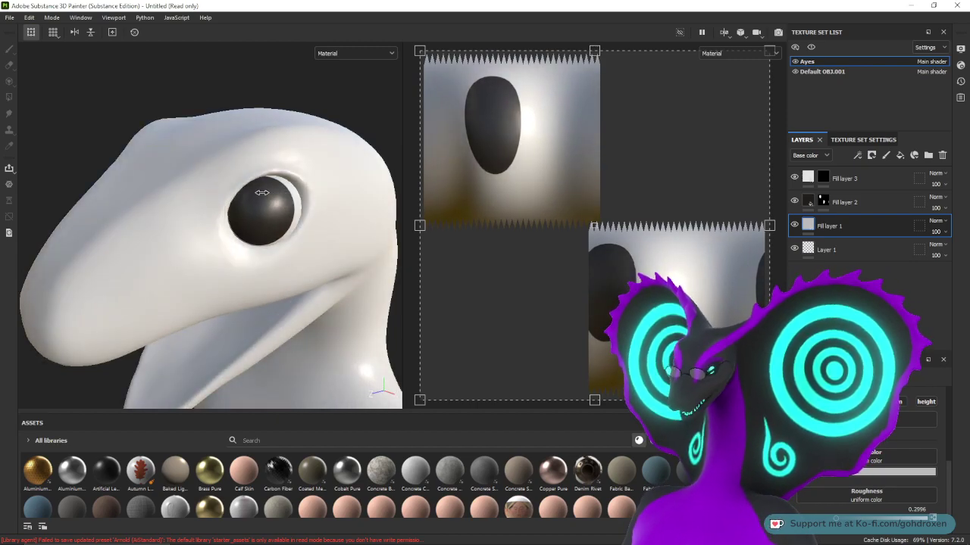
pyautogui.moveTo(257, 191)
pyautogui.keyDown('alt'); pyautogui.mouseDown()
pyautogui.moveTo(295, 175)
pyautogui.moveTo(378, 219)
pyautogui.moveTo(387, 212)
pyautogui.moveTo(367, 222)
pyautogui.moveTo(372, 178)
pyautogui.moveTo(346, 179)
pyautogui.mouseUp(); pyautogui.keyUp('alt')
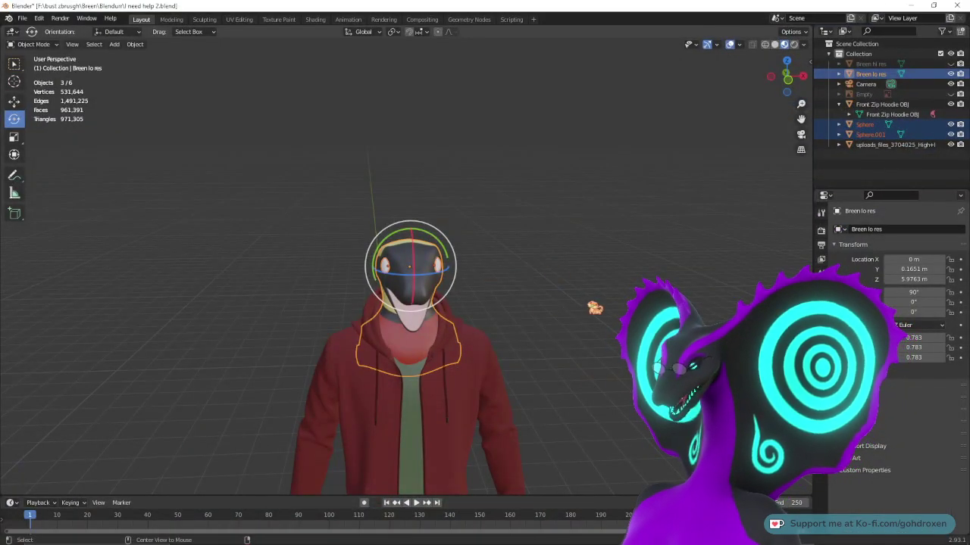
# - In Blender, close in on the hoodie character's eye and put the Sphere eyeball into Texture Paint mode
pyautogui.keyDown('alt'); pyautogui.moveTo(566, 311); pyautogui.dragTo(435, 270); pyautogui.keyUp('alt')
pyautogui.moveTo(534, 163); pyautogui.dragTo(567, 232, button='middle')
pyautogui.click(621, 108)
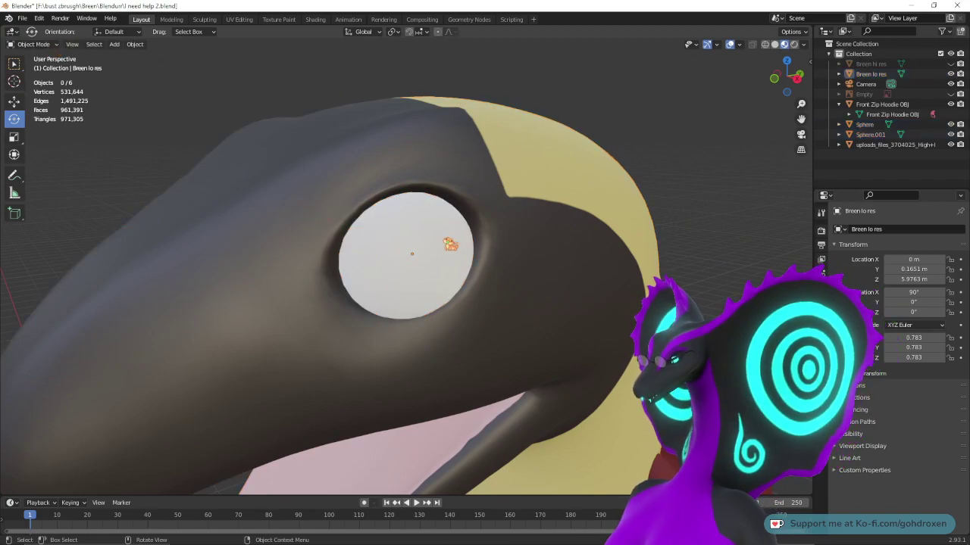
pyautogui.click(451, 244)
pyautogui.click(36, 44)
pyautogui.click(42, 113)
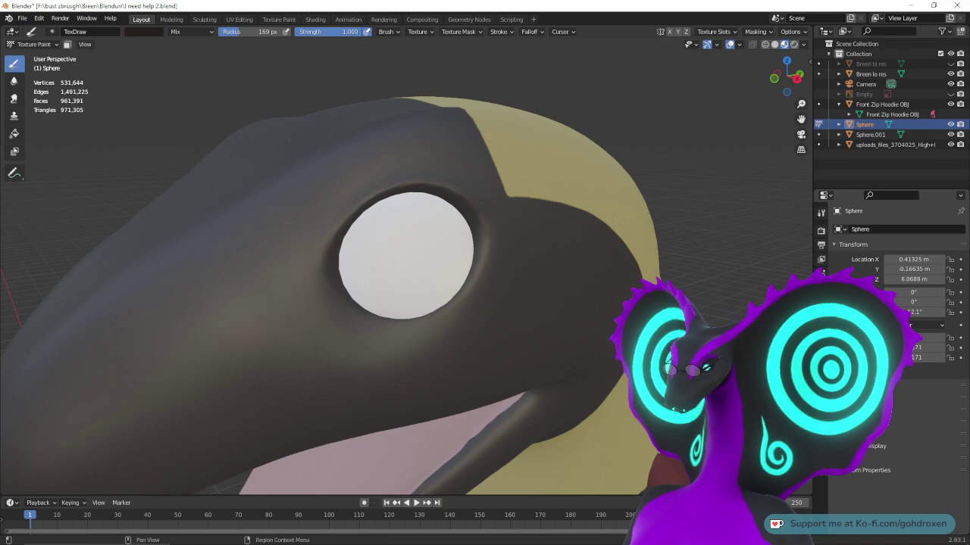
# - Try painting a soft dark pupil on the white eyeball with the 169 px TexDraw brush
pyautogui.click(821, 212)
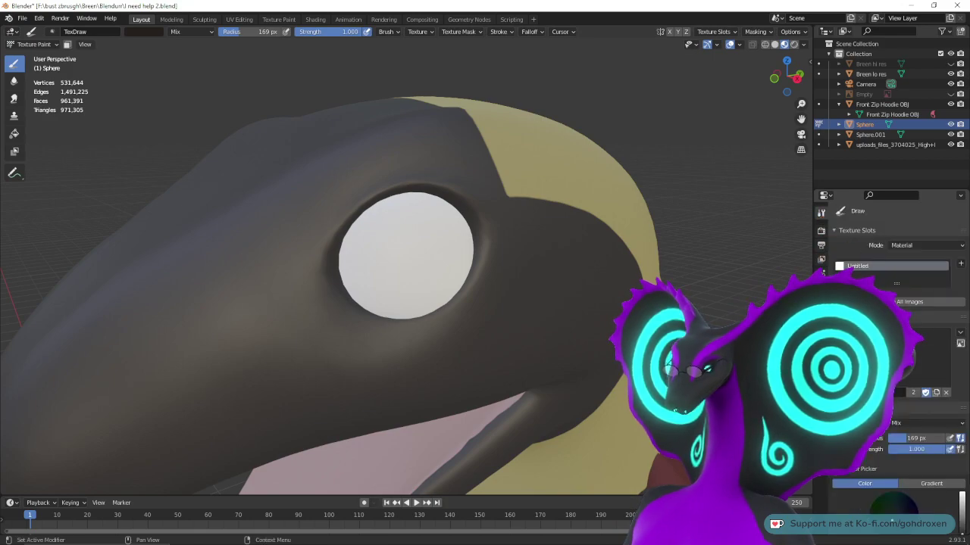
pyautogui.scroll(-1, 894, 364)
pyautogui.scroll(-2, 894, 364)
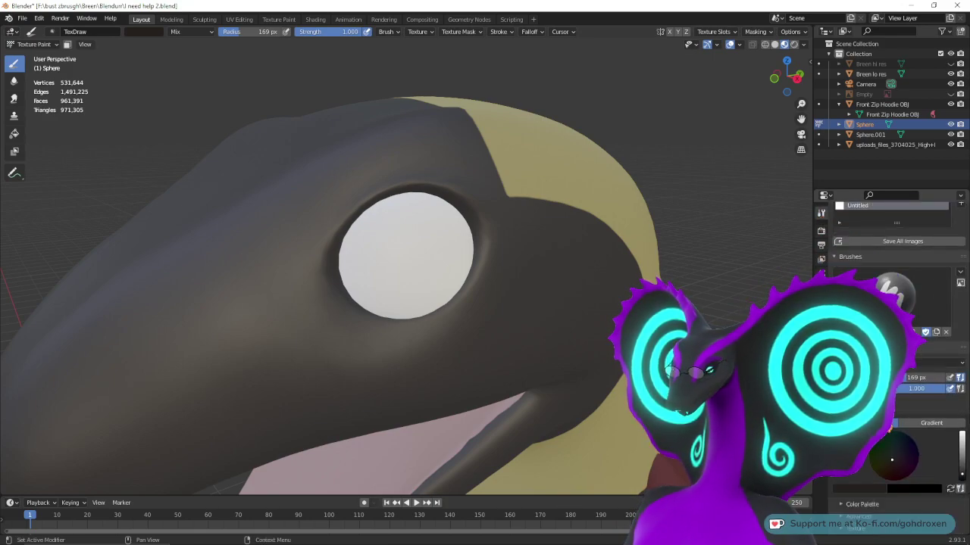
pyautogui.click(384, 238)
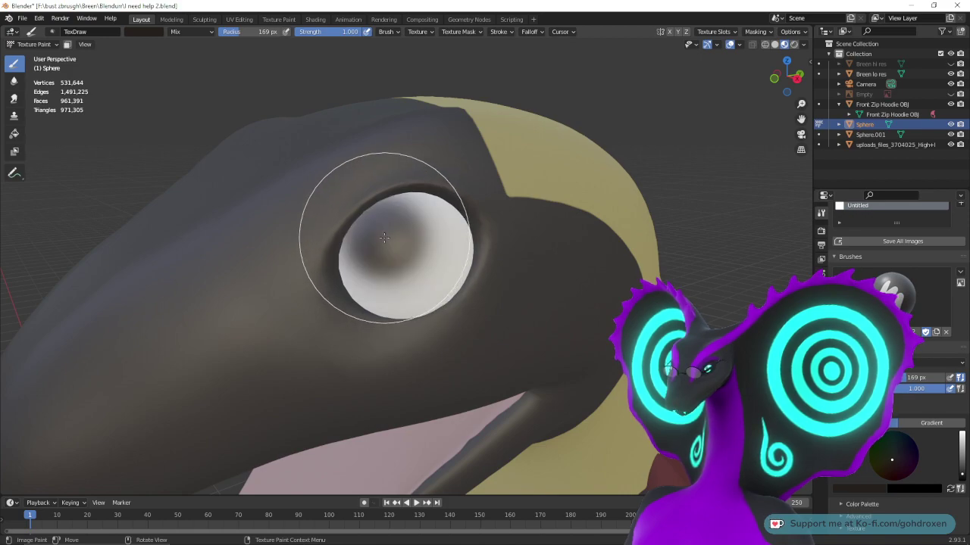
pyautogui.moveTo(384, 238); pyautogui.dragTo(384, 238)
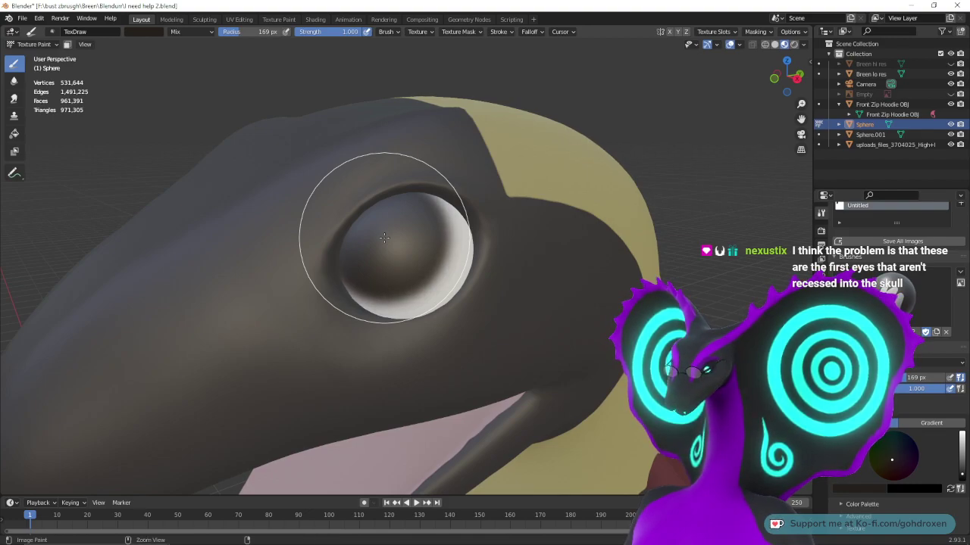
# - Undo the dark strokes on the eyeball and try the soft pupil again from a slightly shifted centre
pyautogui.hotkey('ctrl', 'z')
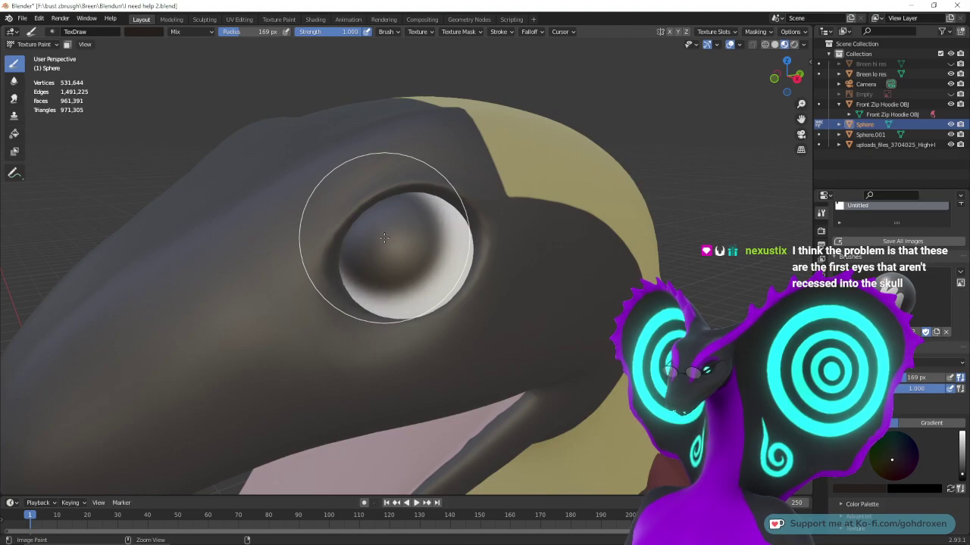
pyautogui.hotkey('ctrl', 'z')
pyautogui.hotkey('ctrl', 'z')
pyautogui.hotkey('ctrl', 'z')
pyautogui.hotkey('ctrl', 'z')
pyautogui.hotkey('ctrl', 'z')
pyautogui.hotkey('ctrl', 'z')
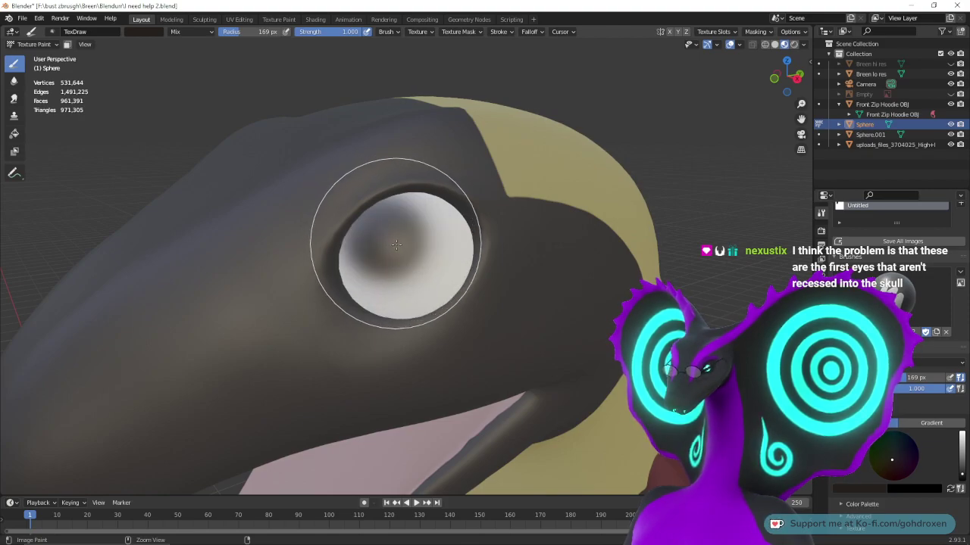
pyautogui.moveTo(397, 244); pyautogui.dragTo(397, 244)
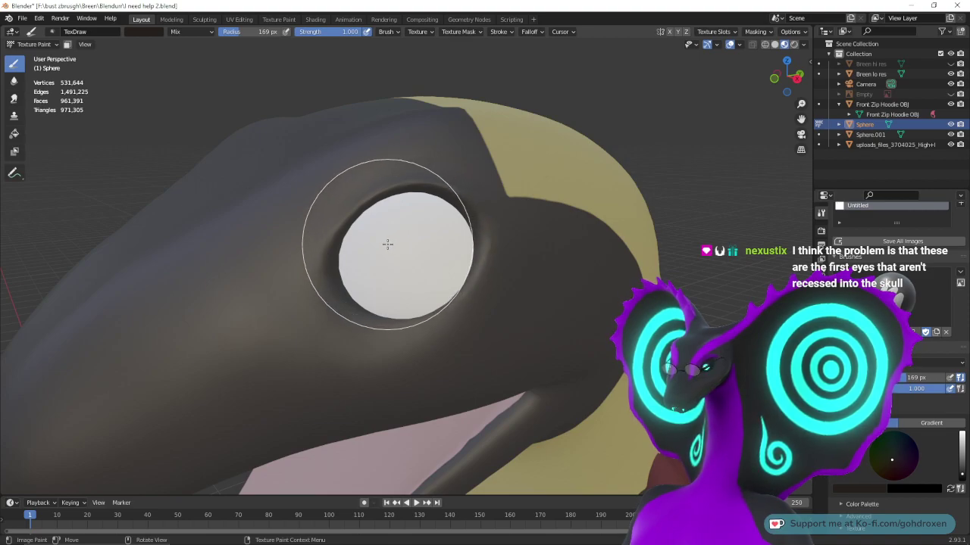
# - Set the brush radius to 230 px and try a larger dark pupil on the eyeball
pyautogui.moveTo(935, 377); pyautogui.dragTo(940, 378)
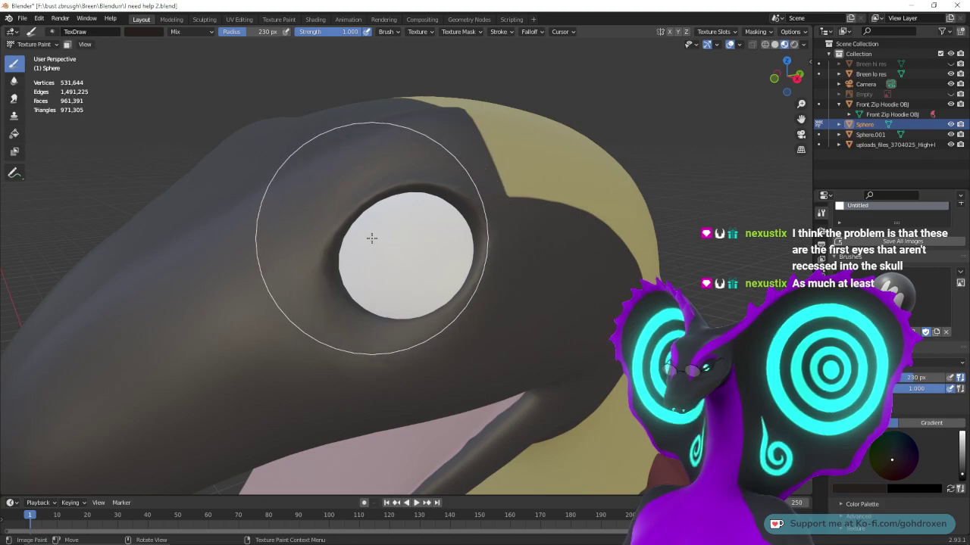
pyautogui.moveTo(369, 237); pyautogui.dragTo(369, 237)
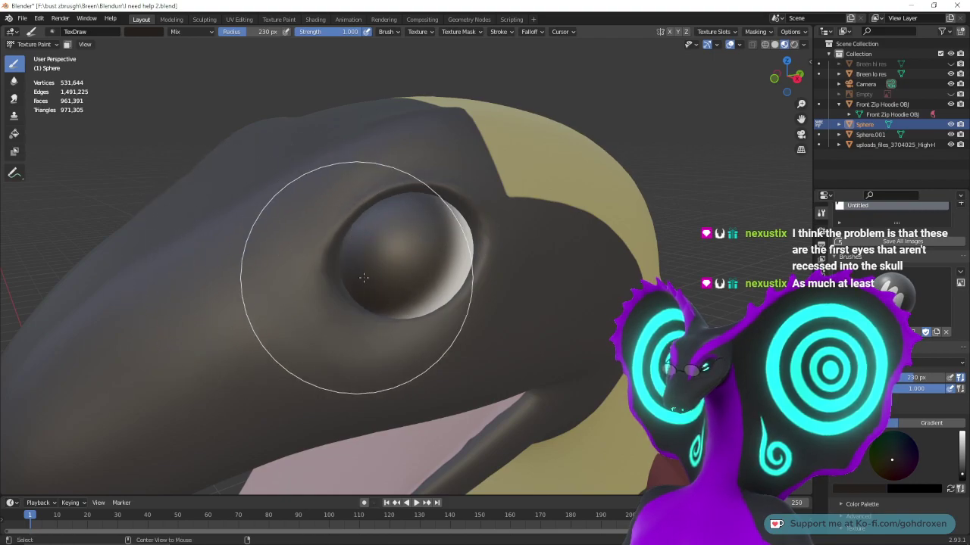
pyautogui.moveTo(259, 262)
pyautogui.mouseDown(button='middle')
pyautogui.moveTo(291, 259)
pyautogui.moveTo(228, 257)
pyautogui.moveTo(295, 254)
pyautogui.moveTo(257, 254)
pyautogui.mouseUp(button='middle')
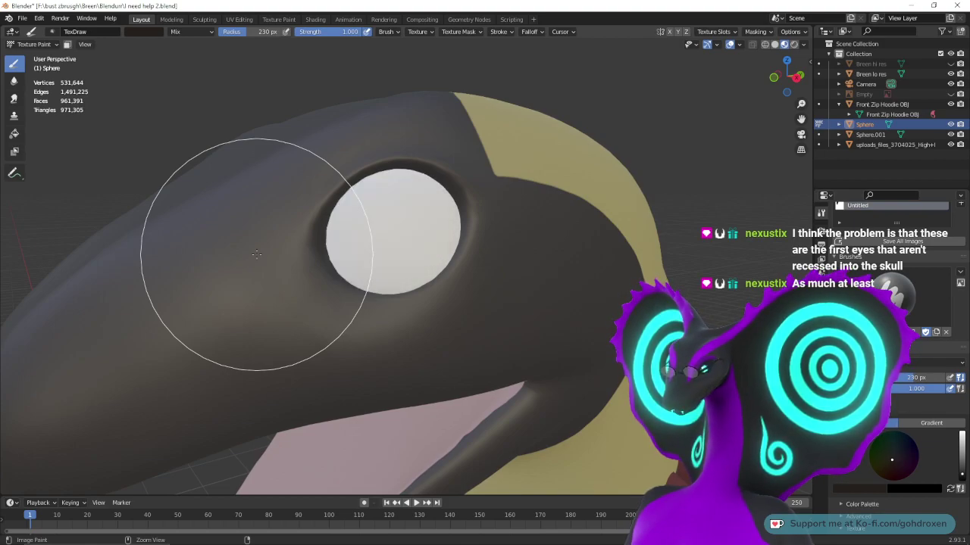
# - Enable mirror symmetry on the X axis for texture painting
pyautogui.scroll(-3, 820, 271)
pyautogui.scroll(-2, 820, 271)
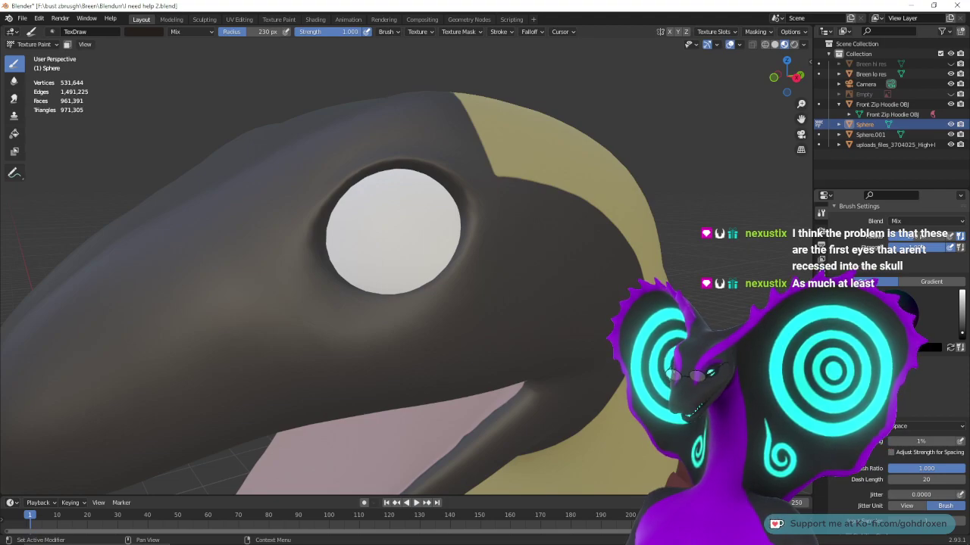
pyautogui.scroll(-3, 821, 258)
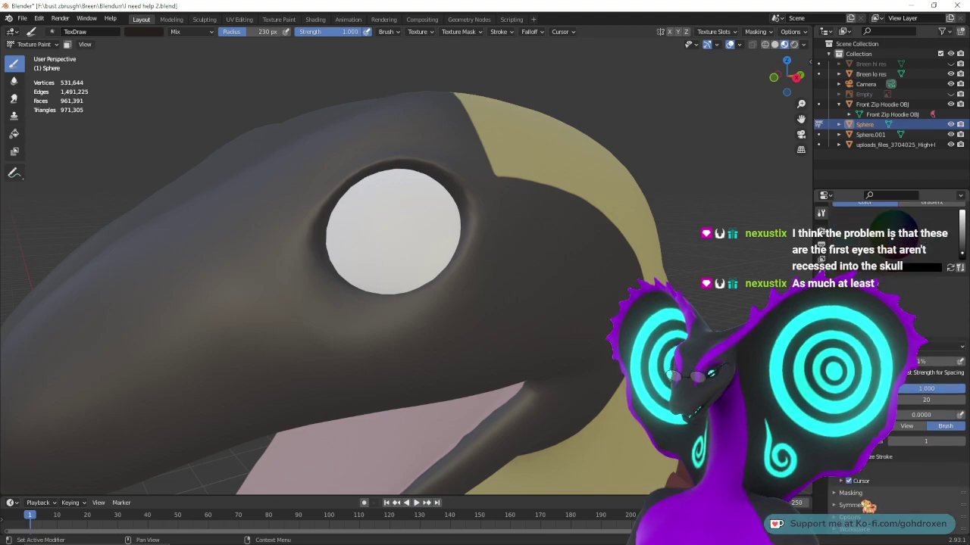
pyautogui.scroll(-1, 821, 257)
pyautogui.click(911, 502)
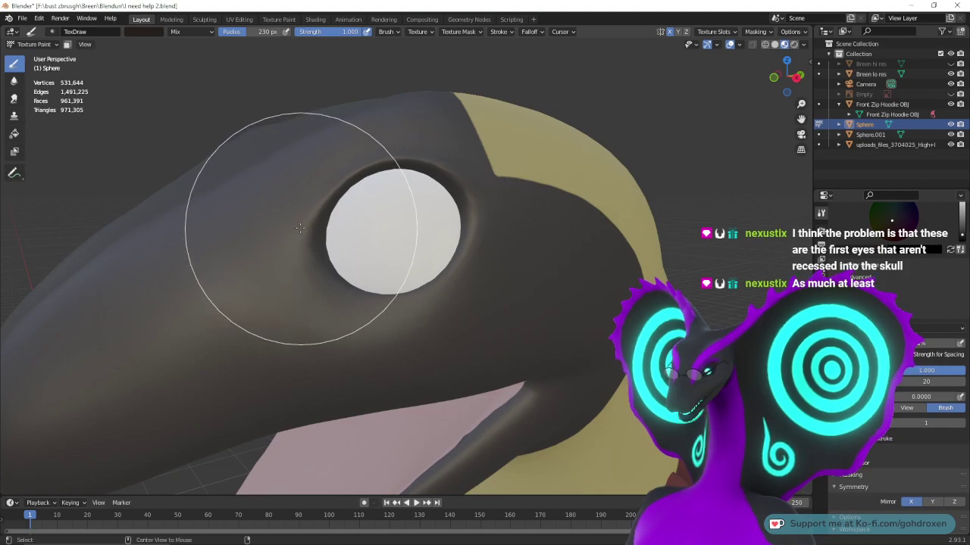
# - Leave texture painting and return the eyeball to Object Mode
pyautogui.moveTo(381, 245)
pyautogui.mouseDown(button='middle')
pyautogui.moveTo(317, 205)
pyautogui.moveTo(510, 298)
pyautogui.mouseUp(button='middle')
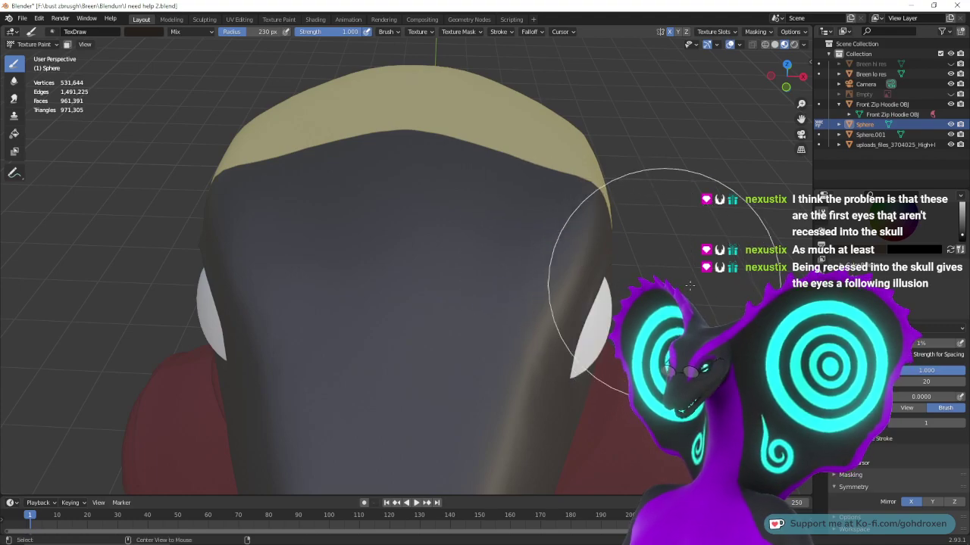
pyautogui.moveTo(623, 259)
pyautogui.mouseDown(button='middle')
pyautogui.moveTo(559, 228)
pyautogui.moveTo(570, 226)
pyautogui.mouseUp(button='middle')
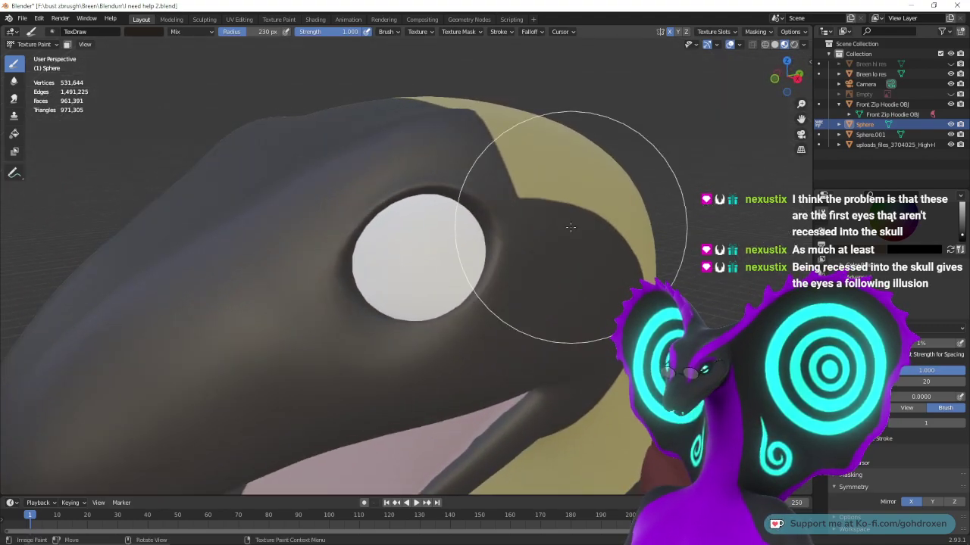
pyautogui.moveTo(530, 193)
pyautogui.mouseDown(button='middle')
pyautogui.moveTo(306, 170)
pyautogui.moveTo(341, 172)
pyautogui.mouseUp(button='middle')
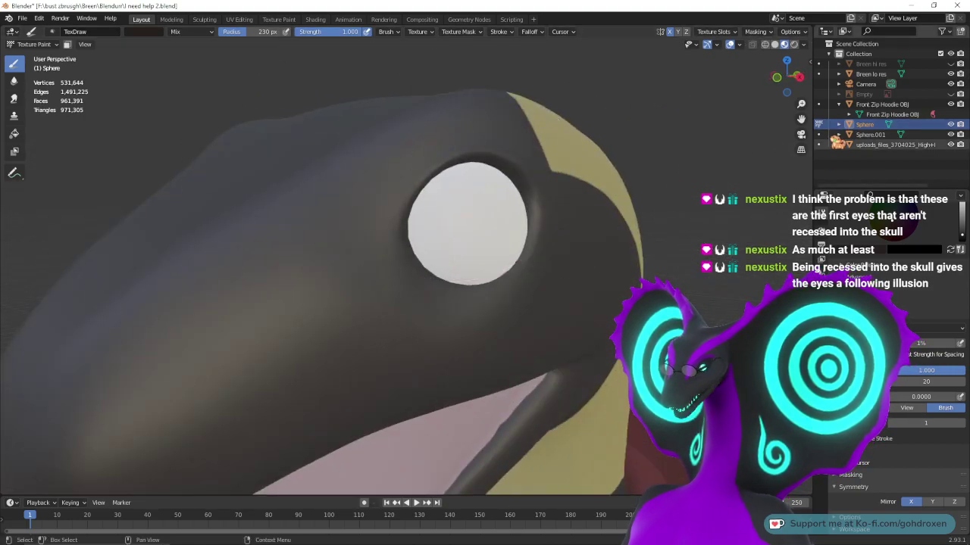
pyautogui.click(34, 44)
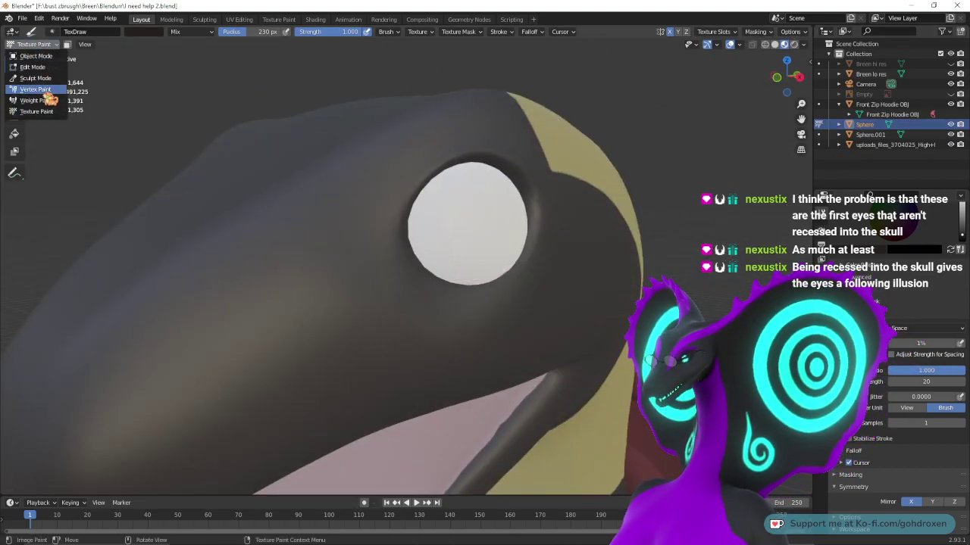
pyautogui.click(35, 57)
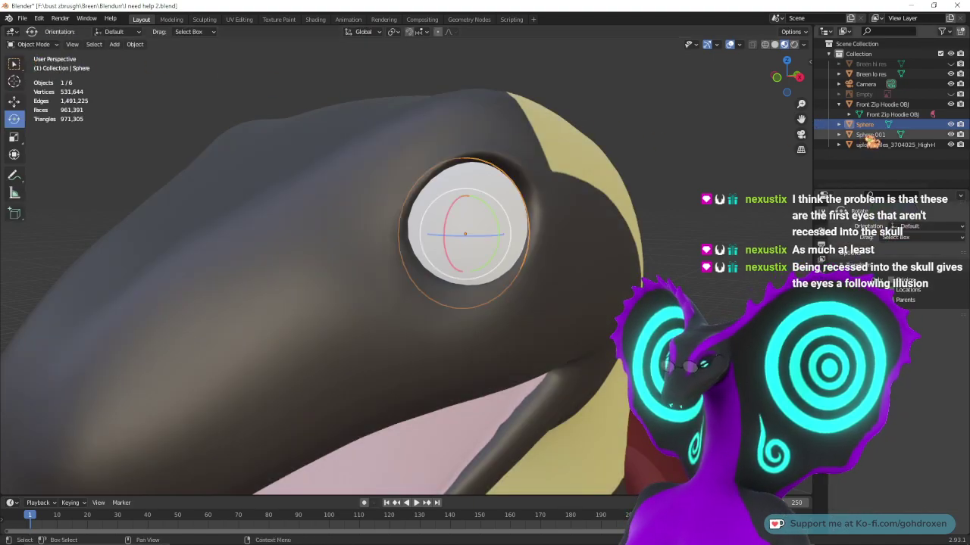
# - Try joining the two eye objects, Sphere and Sphere.001, into a single object
pyautogui.click(871, 134)
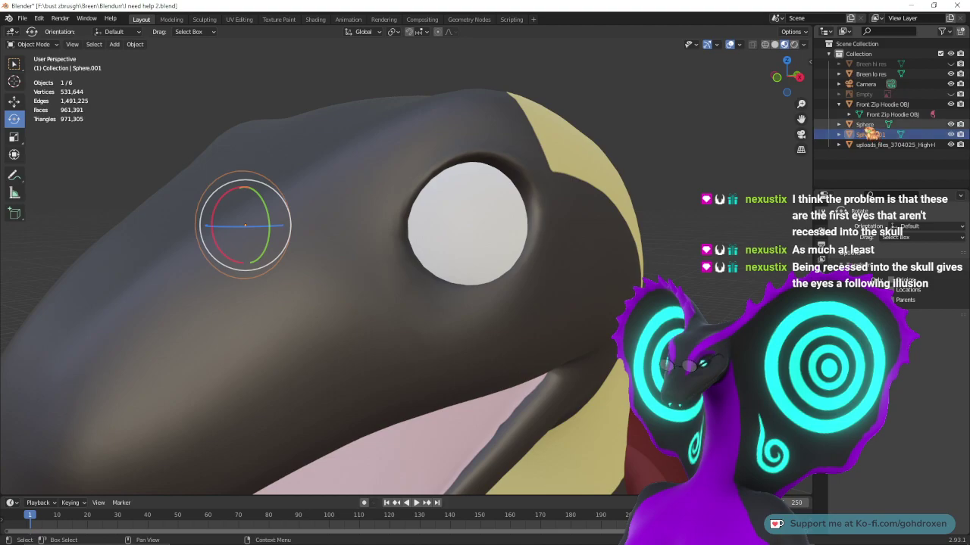
pyautogui.keyDown('ctrl'); pyautogui.click(864, 124); pyautogui.keyUp('ctrl')
pyautogui.moveTo(353, 162); pyautogui.dragTo(459, 196, button='middle')
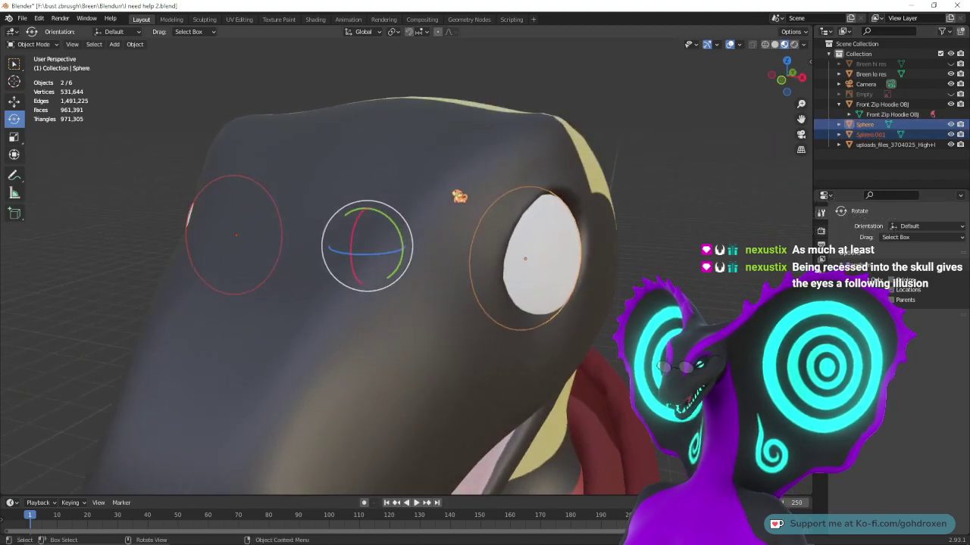
pyautogui.click(114, 44)
pyautogui.moveTo(135, 43)
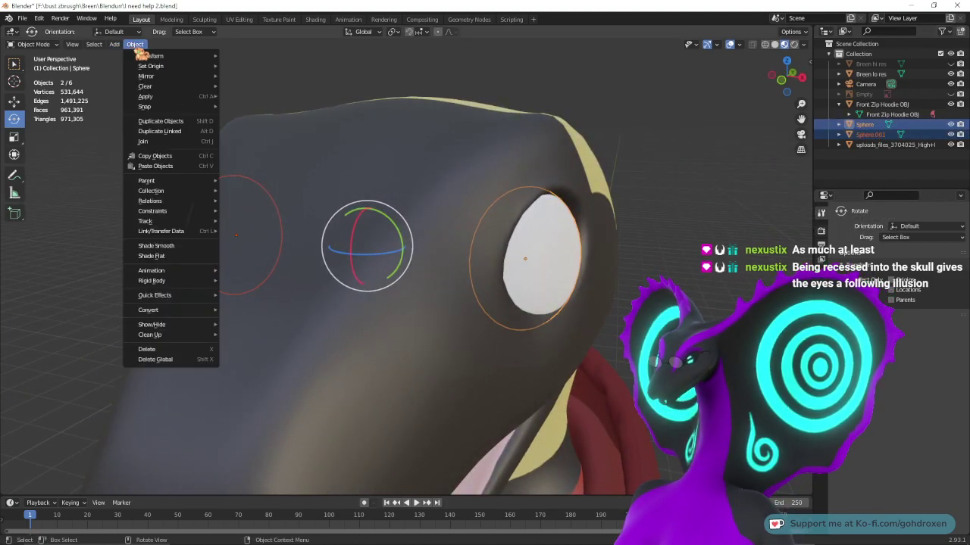
pyautogui.click(174, 141)
# - Try setting the joined eyes' origin to Center of Mass (Volume)
pyautogui.moveTo(424, 158); pyautogui.dragTo(621, 179, button='middle')
pyautogui.rightClick(499, 217)
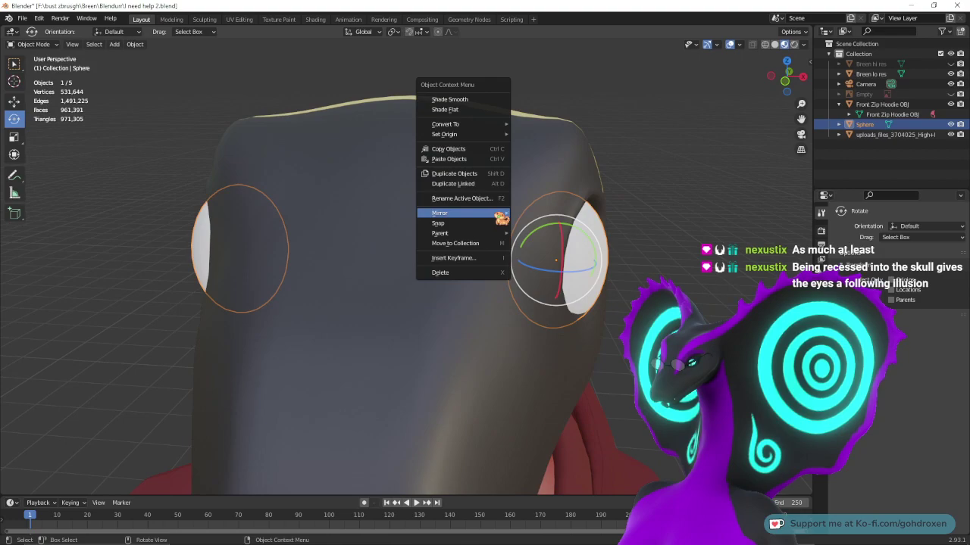
pyautogui.moveTo(464, 134)
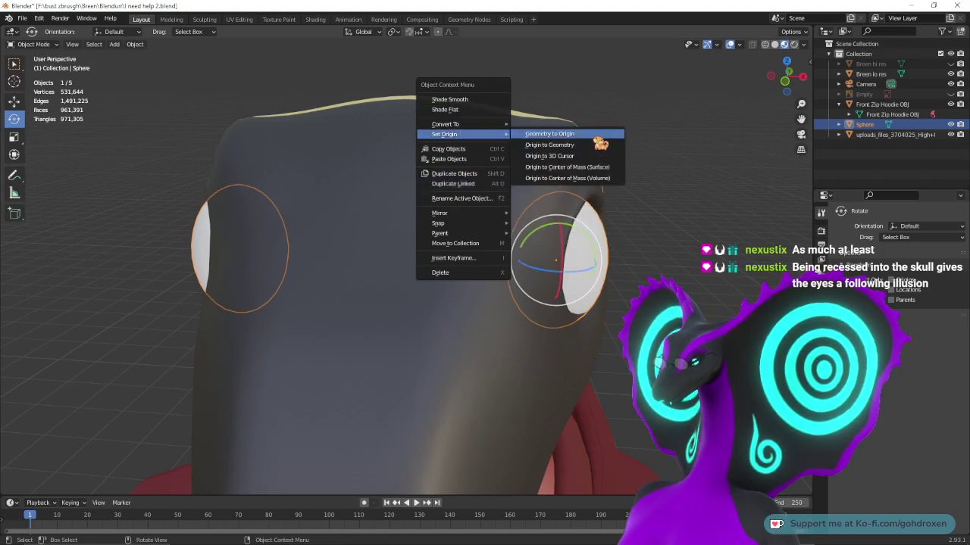
pyautogui.click(609, 178)
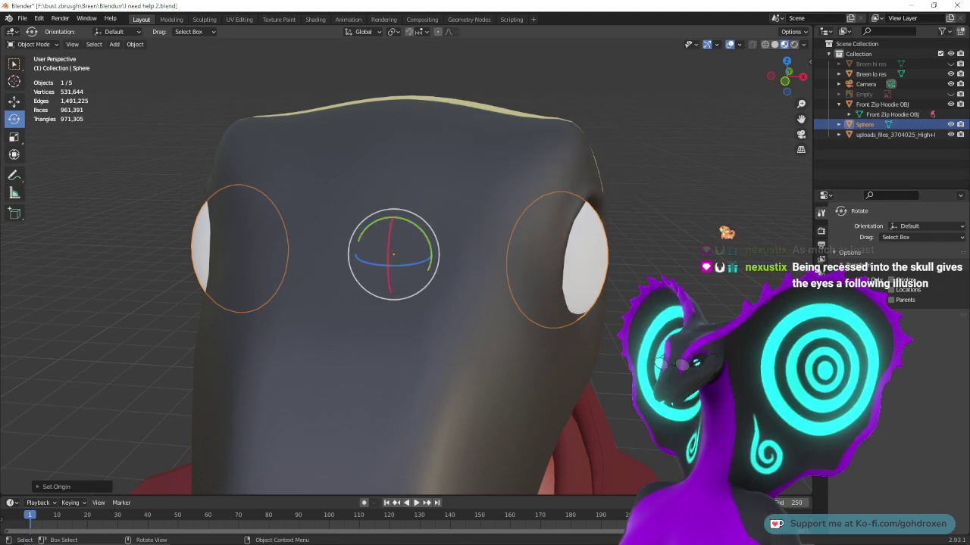
pyautogui.moveTo(726, 233); pyautogui.dragTo(663, 214, button='middle')
pyautogui.moveTo(708, 163); pyautogui.dragTo(530, 216, button='middle')
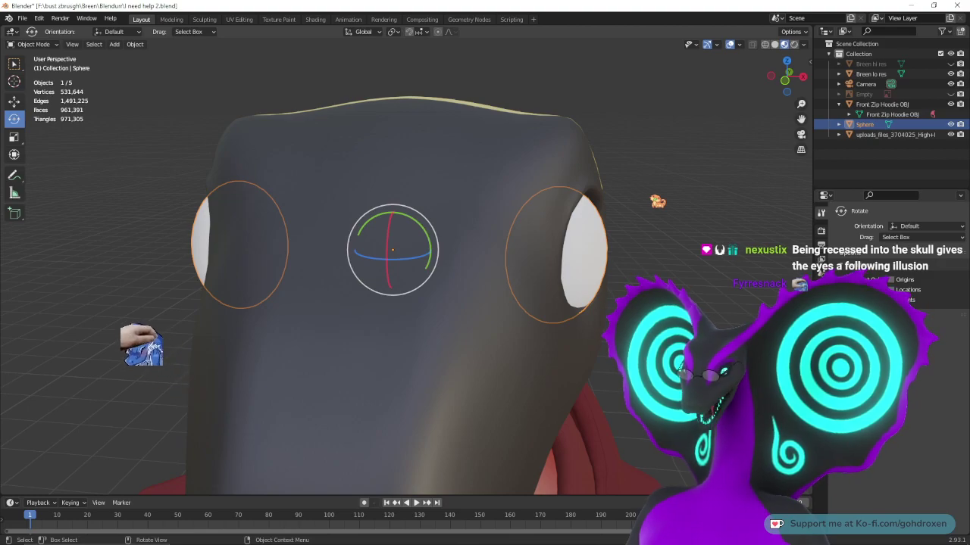
pyautogui.moveTo(637, 220)
pyautogui.mouseDown(button='middle')
pyautogui.moveTo(591, 224)
pyautogui.moveTo(648, 228)
pyautogui.mouseUp(button='middle')
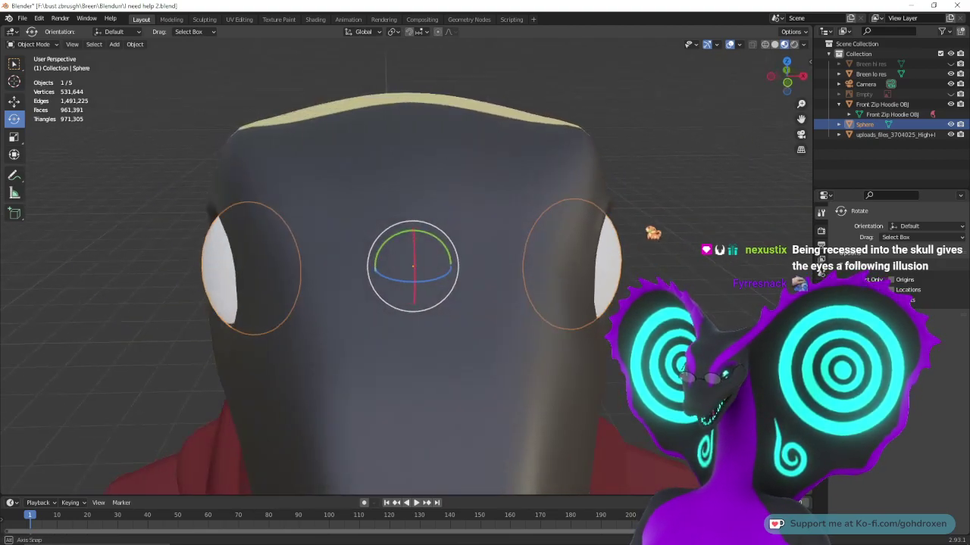
# - Try adjusting the joined eyes' fit in the sockets with small scale changes
pyautogui.click(16, 137)
pyautogui.moveTo(452, 268); pyautogui.dragTo(445, 267)
pyautogui.moveTo(564, 277); pyautogui.dragTo(534, 269, button='middle')
pyautogui.moveTo(373, 245); pyautogui.dragTo(372, 239)
pyautogui.moveTo(625, 259)
pyautogui.mouseDown(button='middle')
pyautogui.moveTo(581, 259)
pyautogui.moveTo(607, 263)
pyautogui.mouseUp(button='middle')
pyautogui.moveTo(341, 239); pyautogui.dragTo(296, 244, button='middle')
# - Enter Texture Paint mode and try a soft dark stroke on the joined eyes, checking both sides of the head
pyautogui.click(30, 45)
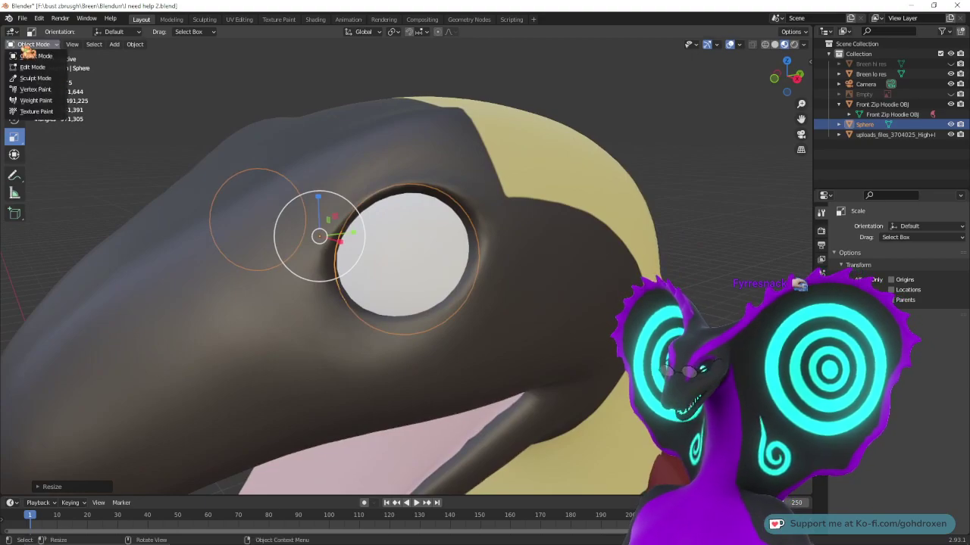
pyautogui.click(37, 111)
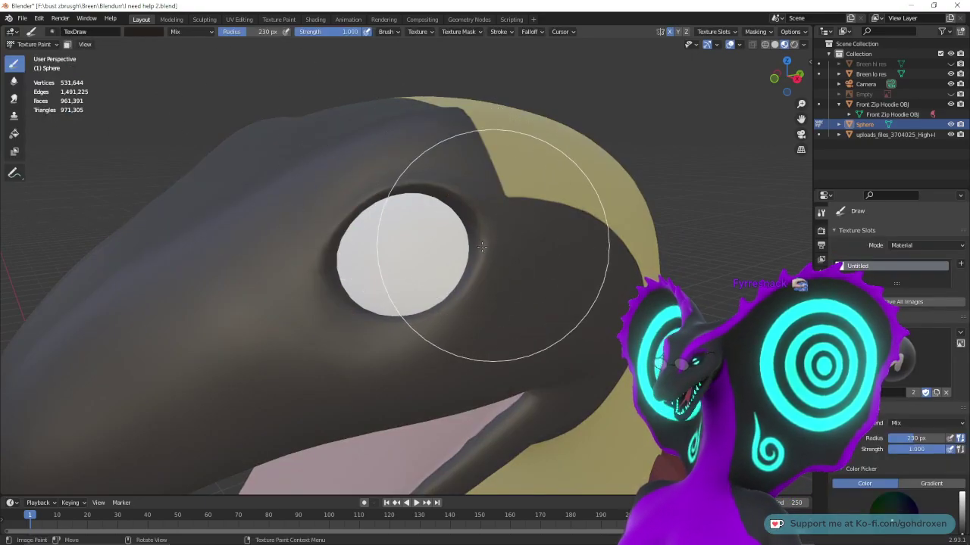
pyautogui.moveTo(450, 243)
pyautogui.mouseDown(button='middle')
pyautogui.moveTo(444, 211)
pyautogui.moveTo(527, 247)
pyautogui.moveTo(553, 281)
pyautogui.moveTo(603, 273)
pyautogui.moveTo(477, 234)
pyautogui.mouseUp(button='middle')
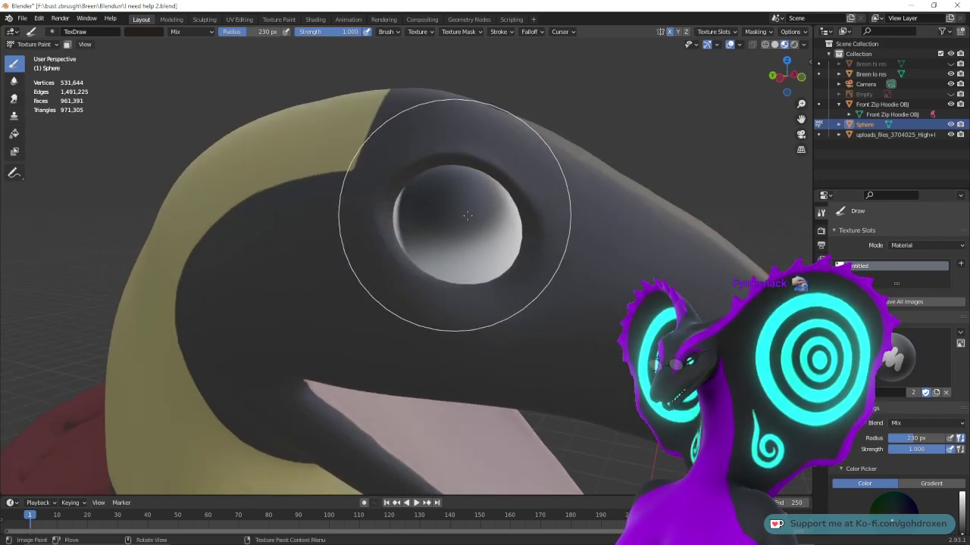
pyautogui.moveTo(477, 162)
pyautogui.mouseDown(button='middle')
pyautogui.moveTo(586, 233)
pyautogui.moveTo(411, 236)
pyautogui.mouseUp(button='middle')
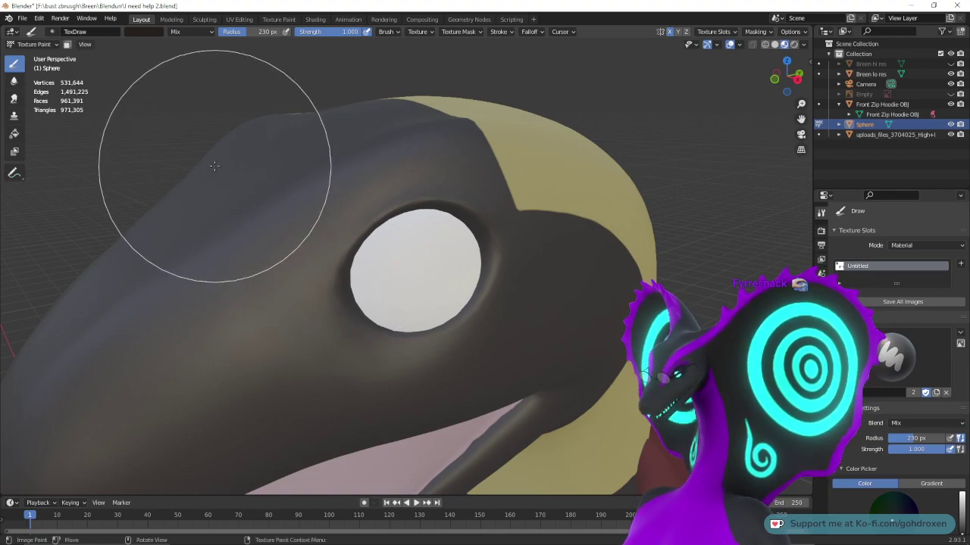
# - Undo the test painting, the scaling, the origin change and the join so the eyes are separate objects again
pyautogui.hotkey('ctrl', 'z')
pyautogui.moveTo(72, 58); pyautogui.dragTo(199, 217, button='middle')
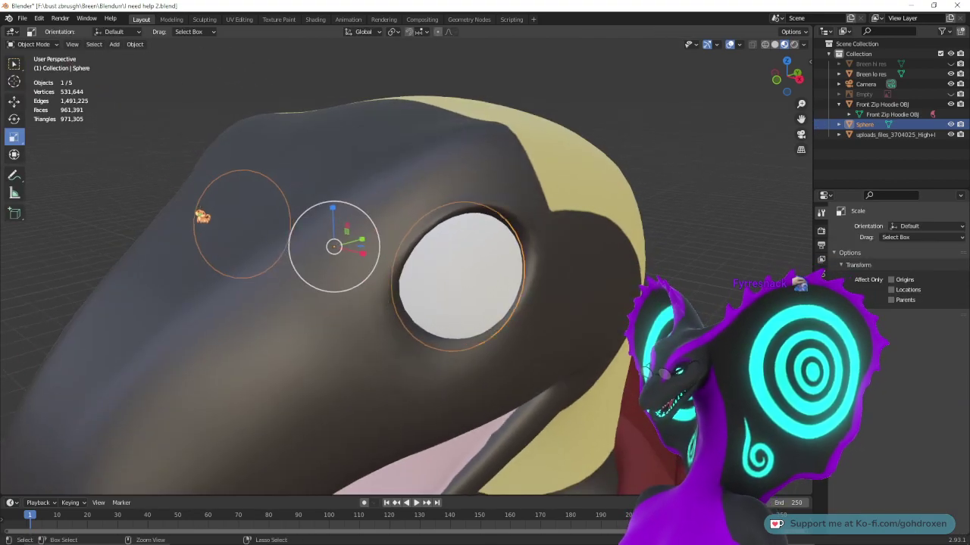
pyautogui.hotkey('ctrl', 'z')
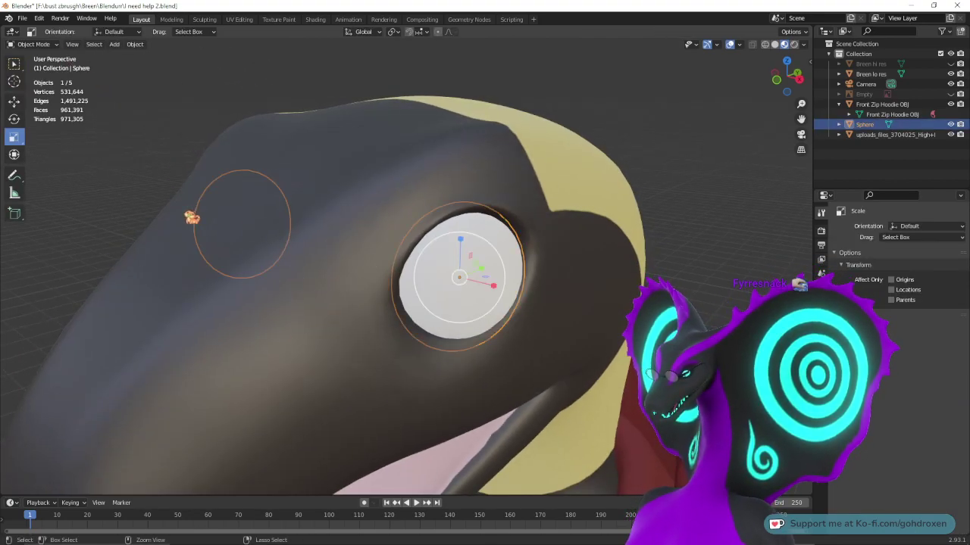
pyautogui.hotkey('ctrl', 'z')
pyautogui.hotkey('ctrl', 'z')
pyautogui.moveTo(188, 265); pyautogui.dragTo(292, 263, button='middle')
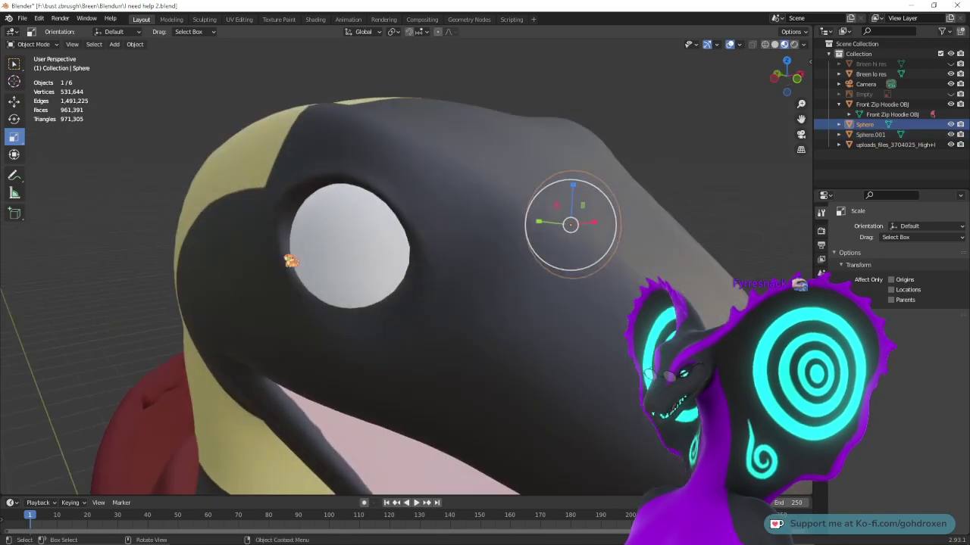
# - Select the Sphere eyeball and flatten it along the global X axis to about 0.47 scale
pyautogui.click(327, 262)
pyautogui.moveTo(580, 286); pyautogui.dragTo(409, 268, button='middle')
pyautogui.click(321, 287)
pyautogui.moveTo(323, 287); pyautogui.dragTo(358, 291, button='middle')
pyautogui.click(192, 101)
pyautogui.moveTo(332, 203); pyautogui.dragTo(447, 250, button='middle')
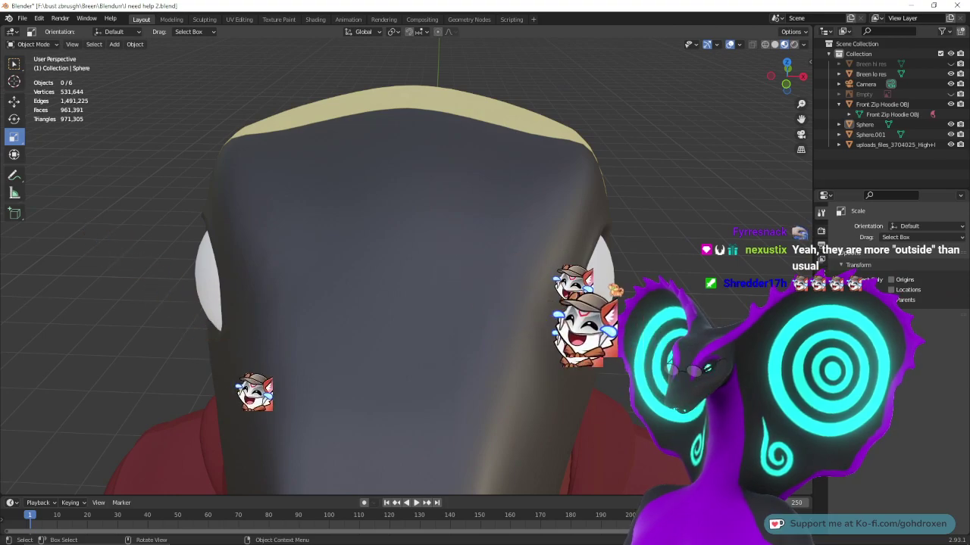
pyautogui.click(609, 282)
pyautogui.moveTo(611, 295); pyautogui.dragTo(577, 297, button='middle')
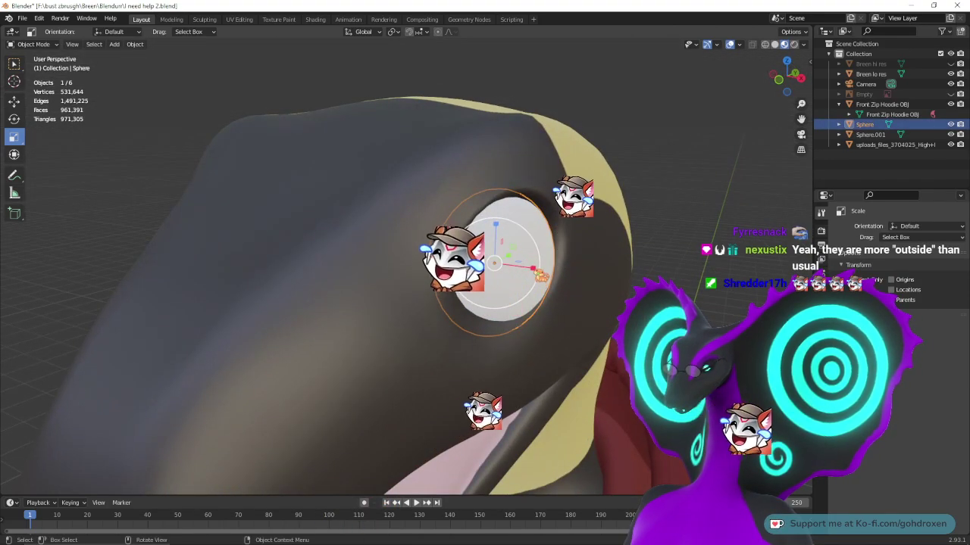
pyautogui.press('s')
pyautogui.press('x')
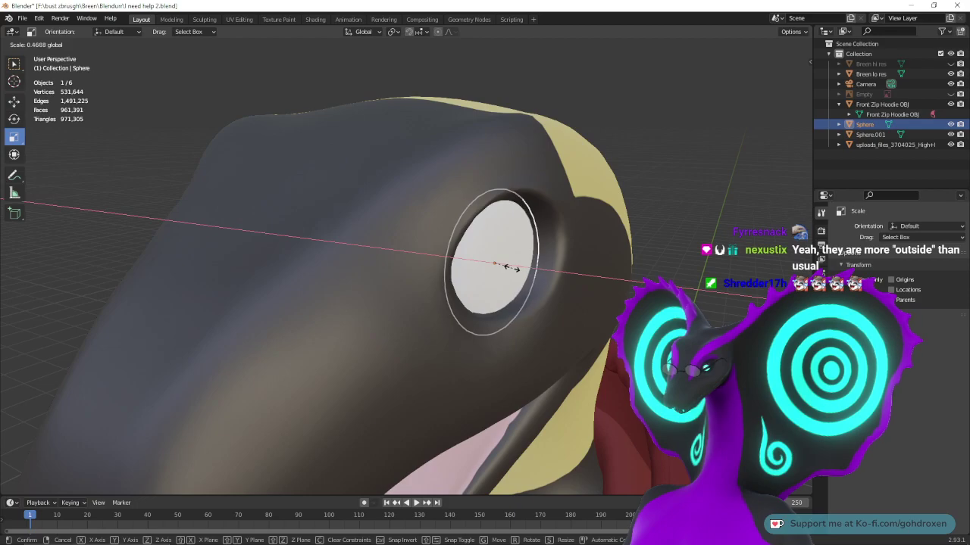
pyautogui.click(506, 266)
pyautogui.moveTo(558, 277); pyautogui.dragTo(579, 287, button='middle')
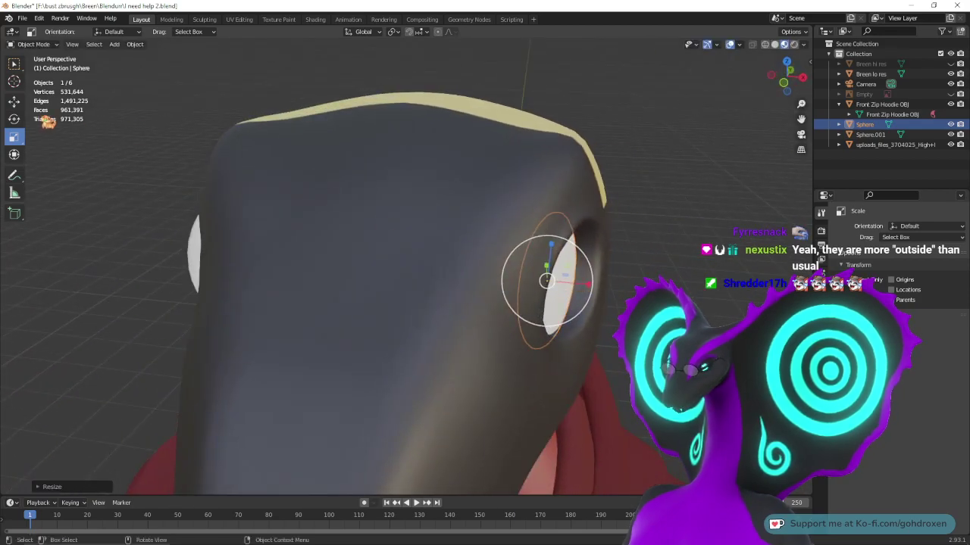
# - Move the flattened Sphere eyeball outward along X so it fills its socket
pyautogui.moveTo(593, 286); pyautogui.dragTo(597, 290)
pyautogui.moveTo(515, 274); pyautogui.dragTo(569, 308, button='middle')
pyautogui.moveTo(586, 306); pyautogui.dragTo(592, 307)
pyautogui.moveTo(600, 337); pyautogui.dragTo(576, 317, button='middle')
pyautogui.click(697, 296)
pyautogui.click(562, 278)
# - Rotate the flattened eyeball around Z in top view to follow the slanted side of the head
pyautogui.moveTo(562, 279); pyautogui.dragTo(621, 231, button='middle')
pyautogui.click(17, 119)
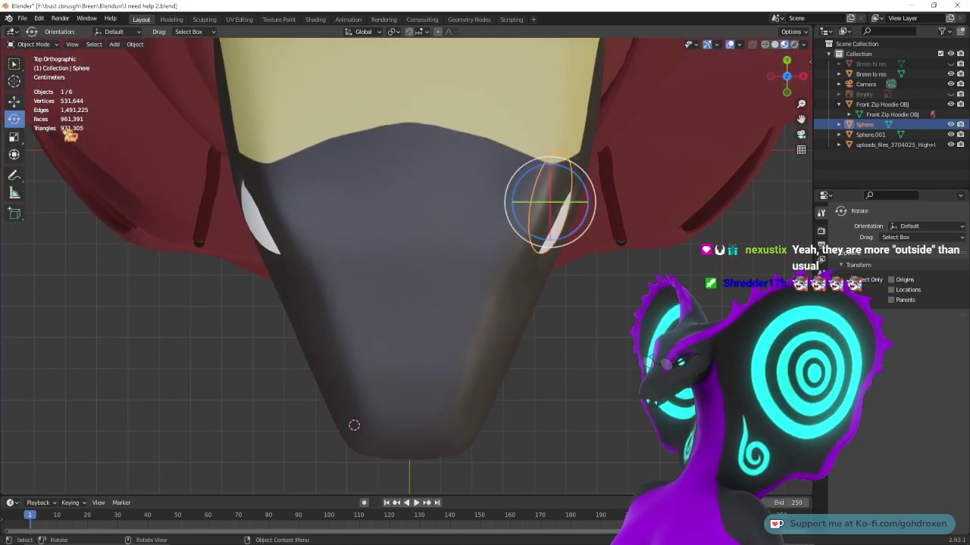
pyautogui.moveTo(583, 238); pyautogui.dragTo(582, 222)
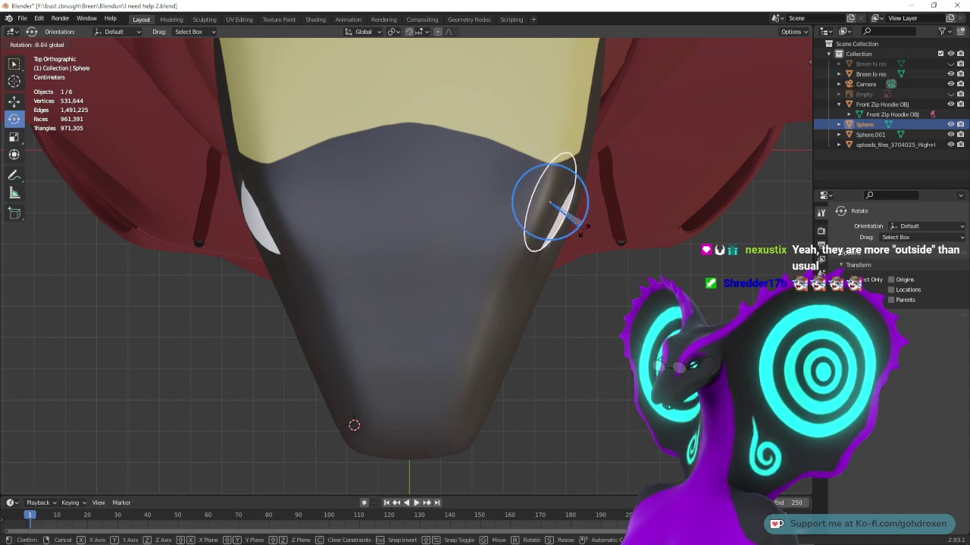
pyautogui.moveTo(583, 227); pyautogui.dragTo(587, 233)
# - Shift the rotated eyeball slightly inward and adjust its height so it sits recessed in the socket
pyautogui.hotkey('shift', 'space')
pyautogui.press('g')
pyautogui.keyDown('alt'); pyautogui.moveTo(573, 292); pyautogui.dragTo(596, 274, button='middle'); pyautogui.keyUp('alt')
pyautogui.moveTo(601, 291); pyautogui.dragTo(582, 290)
pyautogui.moveTo(582, 291); pyautogui.dragTo(582, 204, button='middle')
pyautogui.moveTo(568, 188)
pyautogui.mouseDown()
pyautogui.moveTo(566, 174)
pyautogui.moveTo(569, 185)
pyautogui.mouseUp()
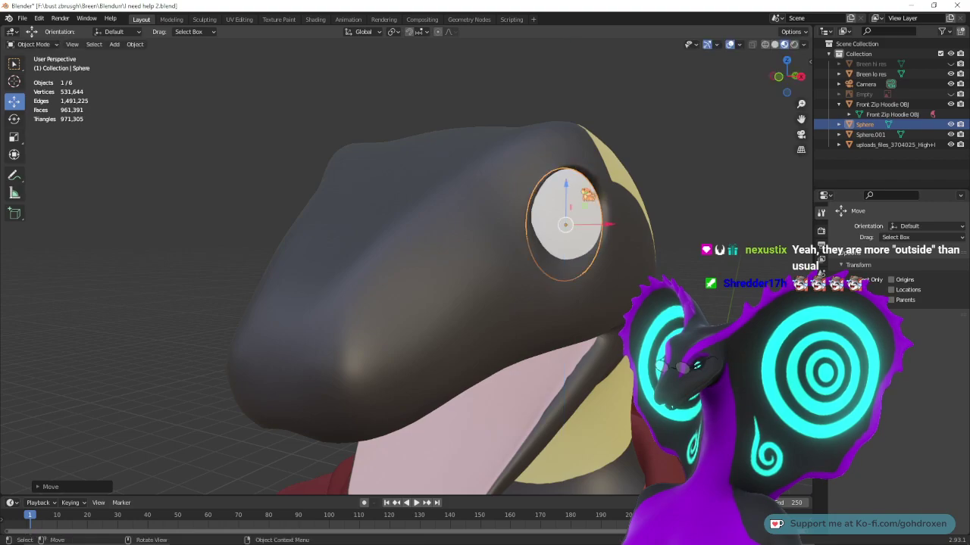
pyautogui.moveTo(584, 199); pyautogui.dragTo(648, 330, button='middle')
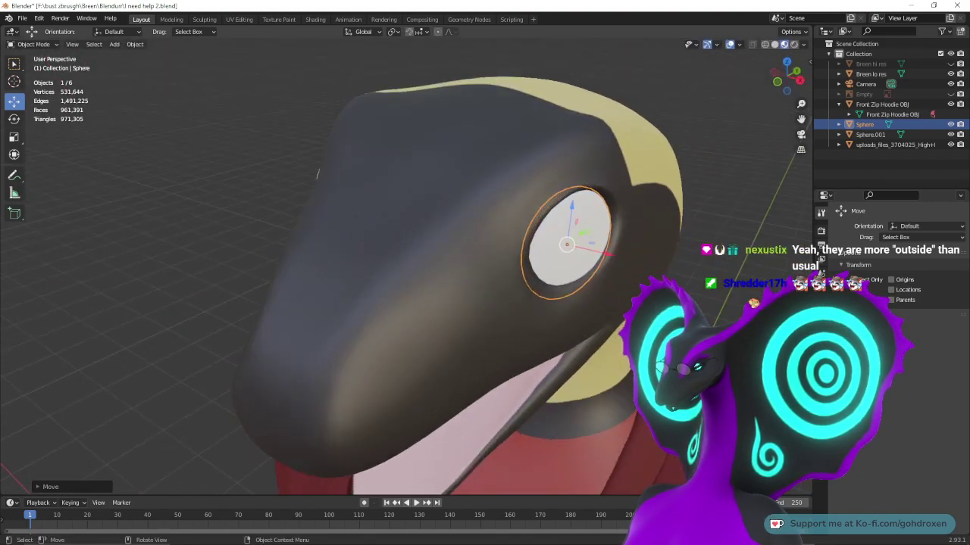
# - Compare the flattened eyeball with the unmodified one on the other side from several angles and in front view
pyautogui.click(318, 174)
pyautogui.moveTo(720, 321); pyautogui.dragTo(630, 305, button='middle')
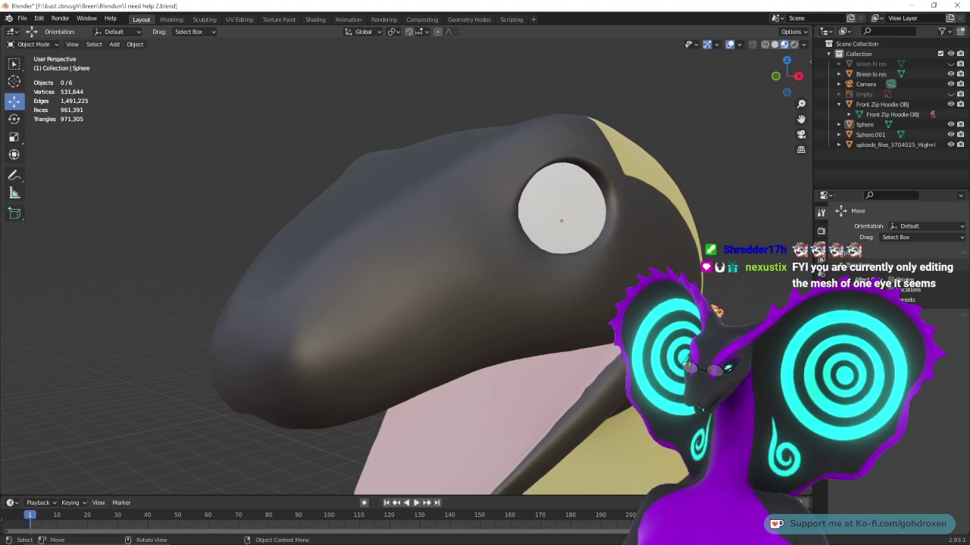
pyautogui.moveTo(714, 311); pyautogui.dragTo(670, 334, button='middle')
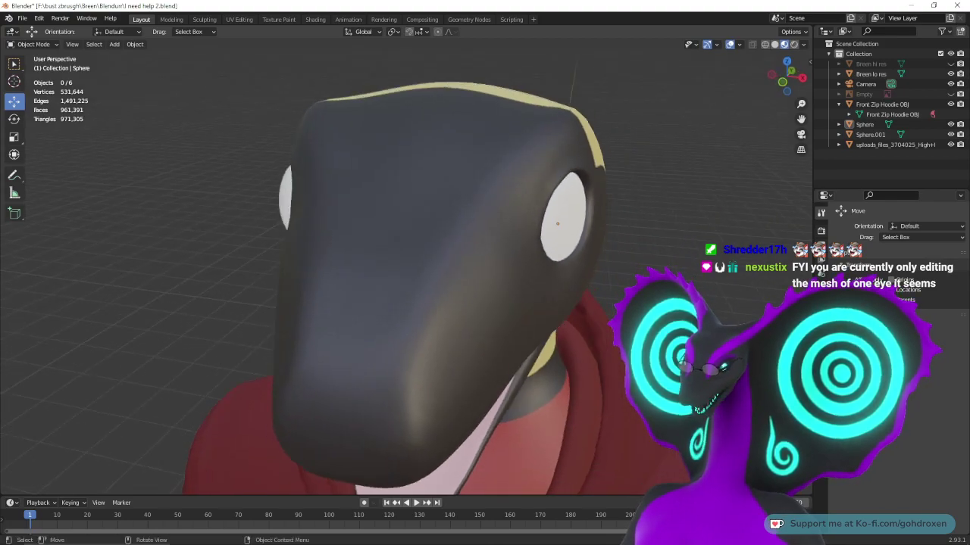
pyautogui.moveTo(520, 262); pyautogui.dragTo(551, 242, button='middle')
pyautogui.click(550, 240)
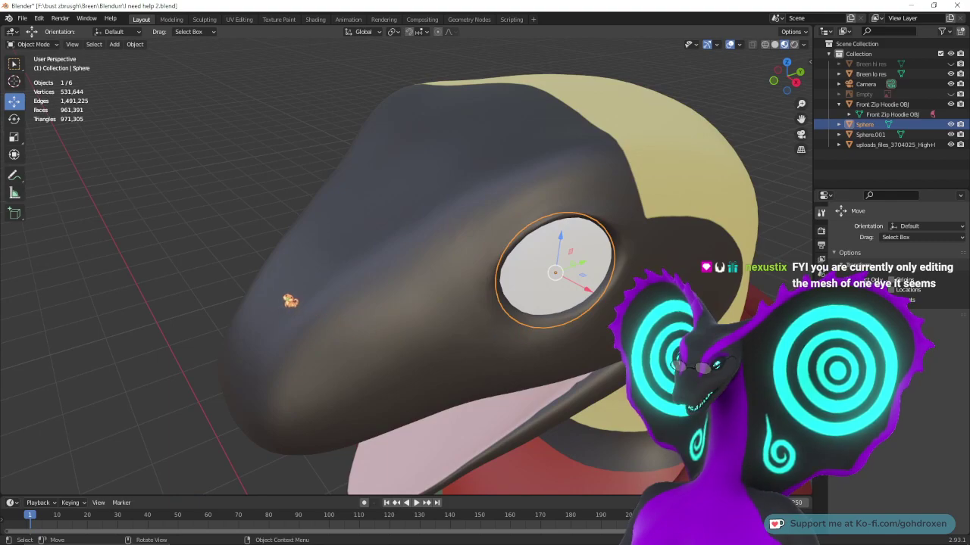
pyautogui.moveTo(291, 300); pyautogui.dragTo(421, 280, button='middle')
pyautogui.click(255, 254)
pyautogui.moveTo(621, 285); pyautogui.dragTo(517, 301, button='middle')
pyautogui.moveTo(385, 323); pyautogui.dragTo(476, 318, button='middle')
pyautogui.hotkey('alt', 'a')
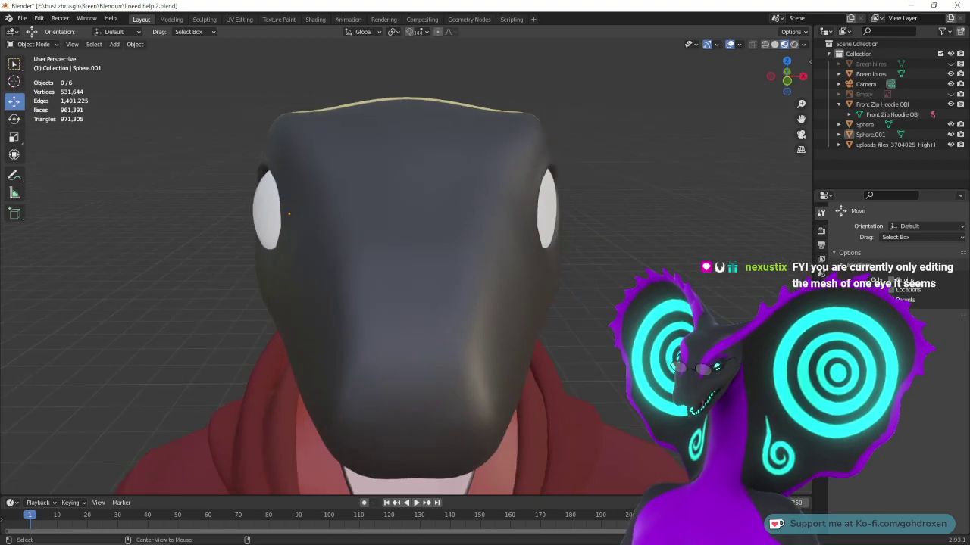
pyautogui.keyDown('alt'); pyautogui.moveTo(409, 288); pyautogui.dragTo(409, 300, button='middle'); pyautogui.keyUp('alt')
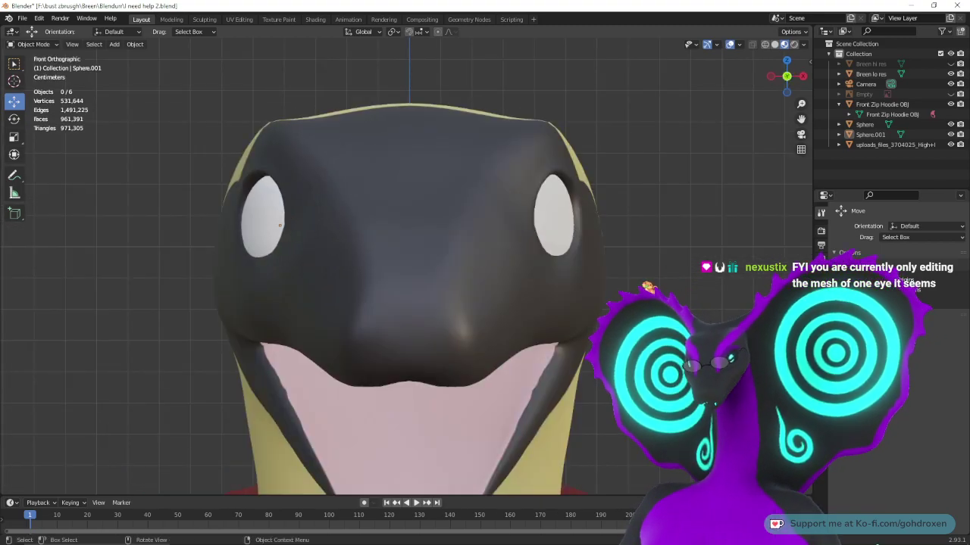
pyautogui.click(560, 222)
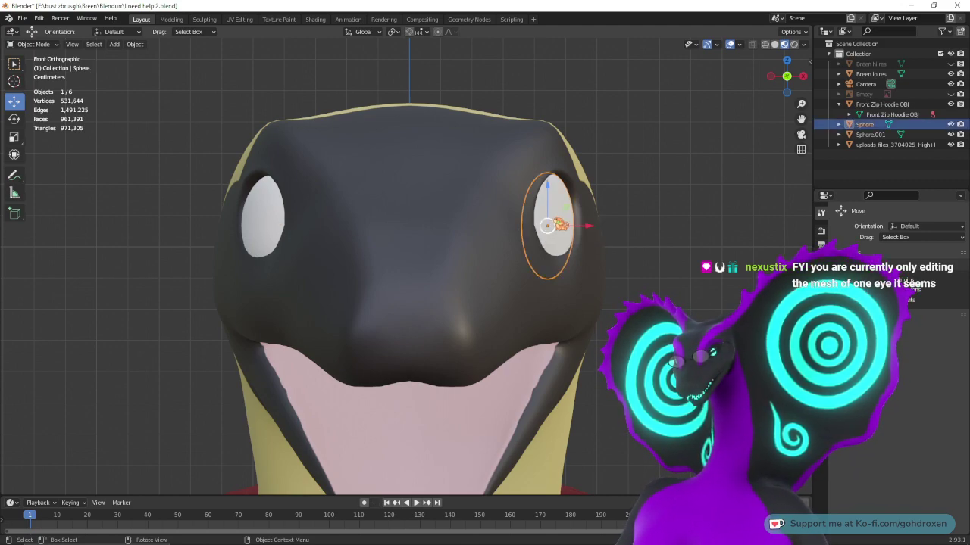
pyautogui.click(277, 229)
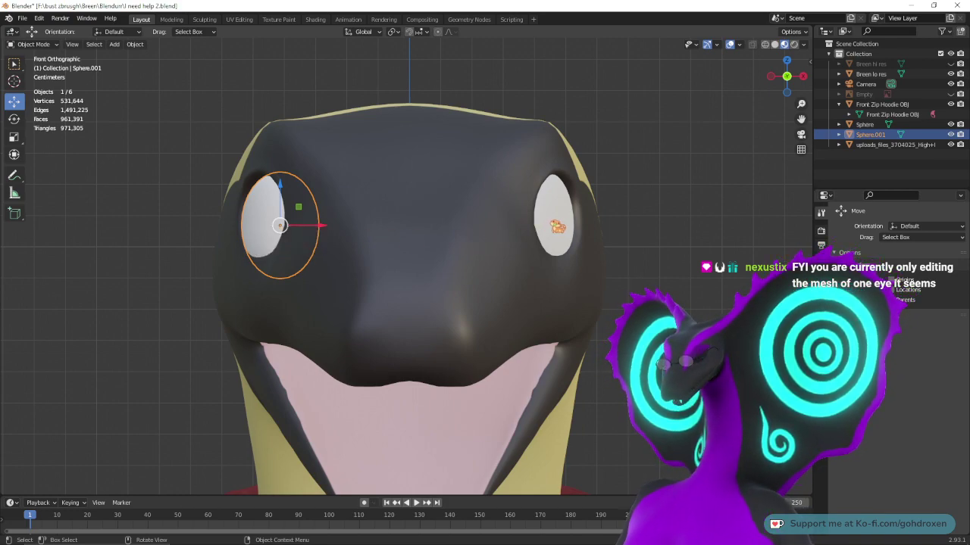
pyautogui.click(556, 226)
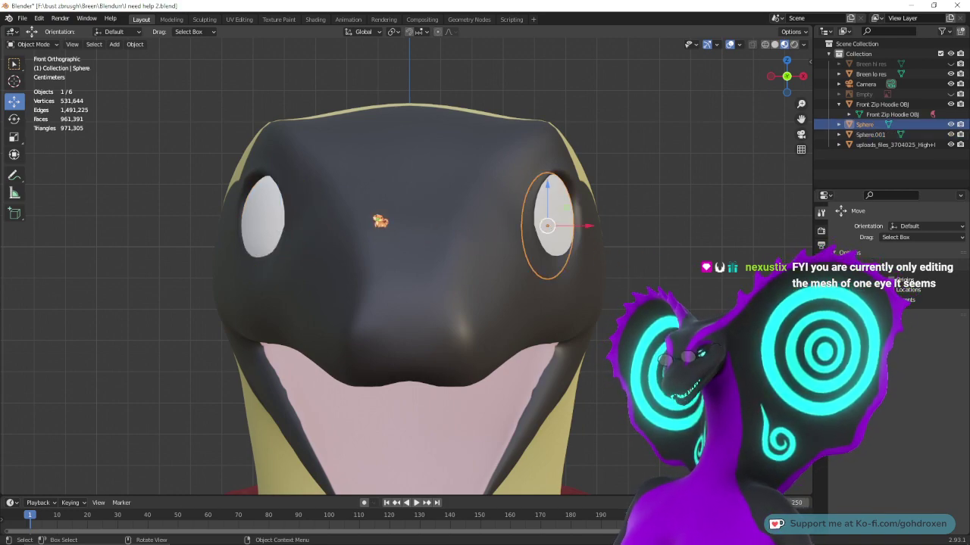
pyautogui.click(280, 215)
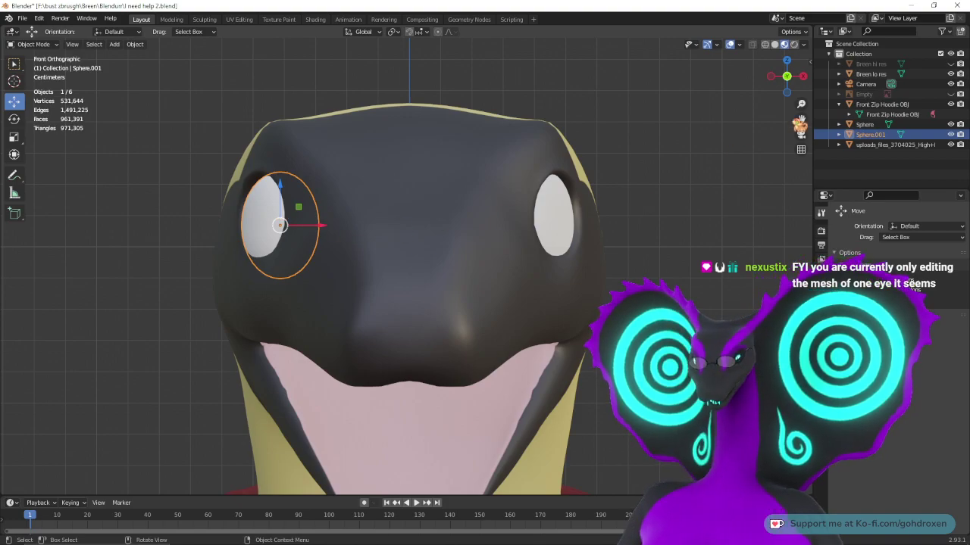
pyautogui.click(912, 5)
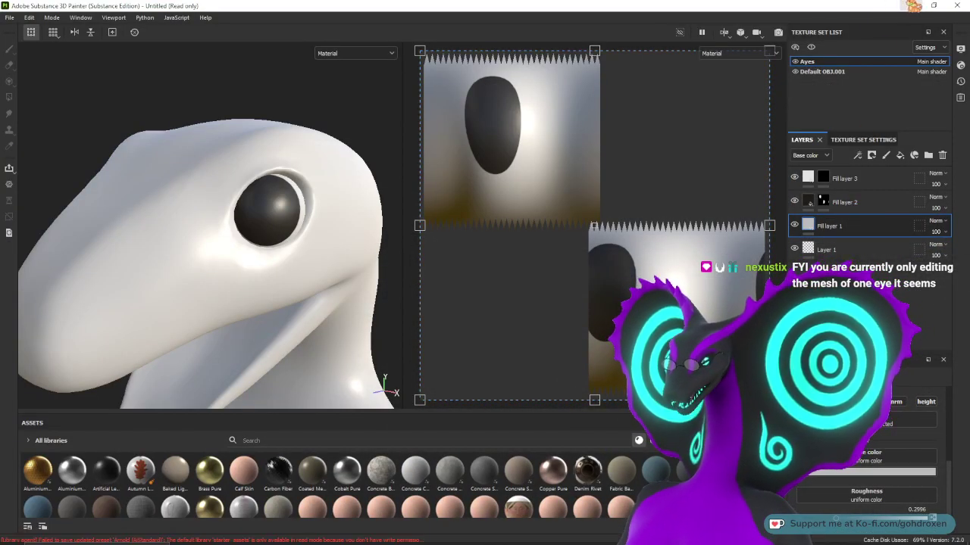
pyautogui.click(911, 5)
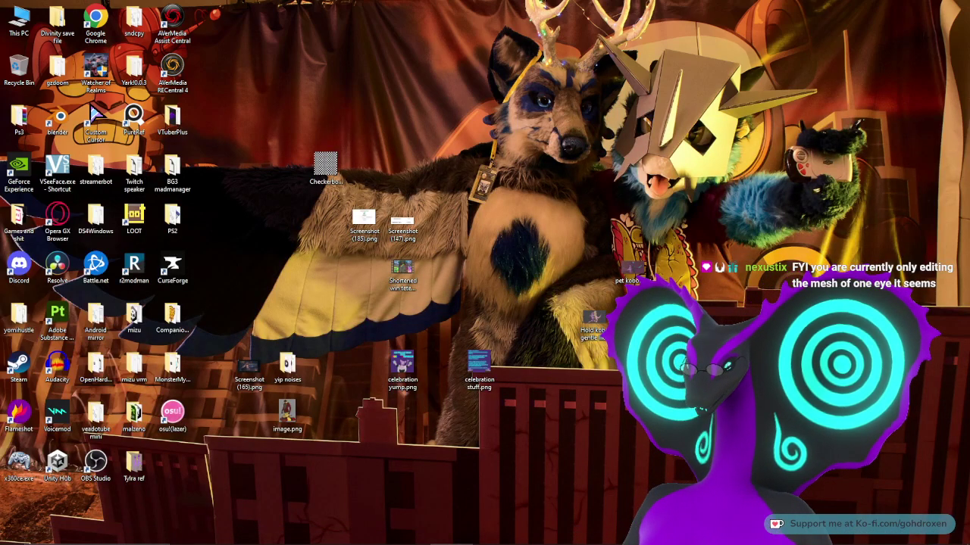
pyautogui.moveTo(969, 220); pyautogui.dragTo(574, 1)
pyautogui.scroll(4, 524, 346)
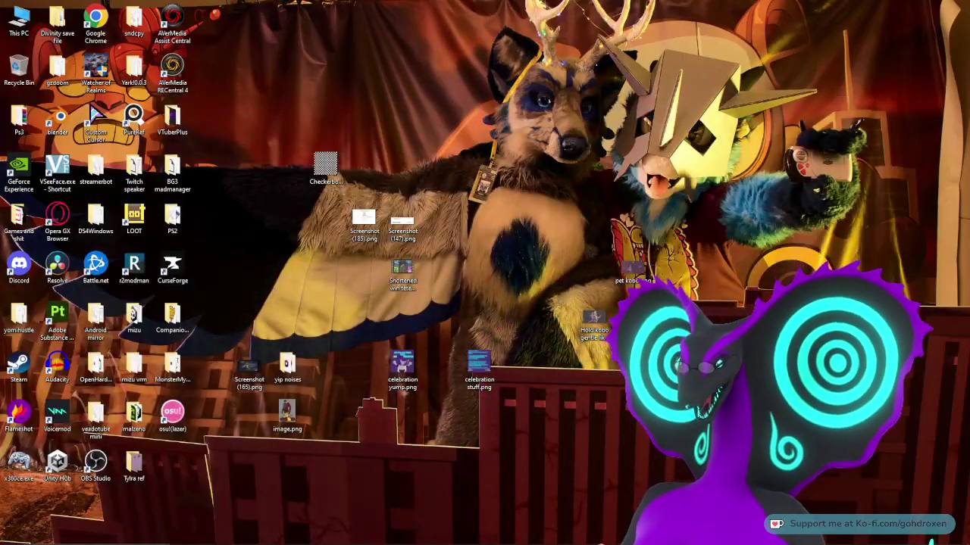
pyautogui.moveTo(599, 544)
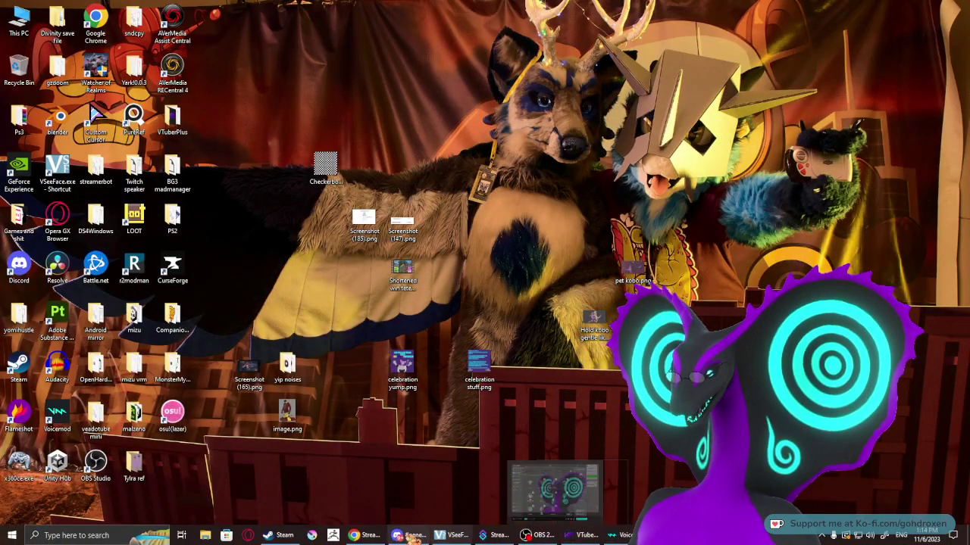
pyautogui.moveTo(409, 535)
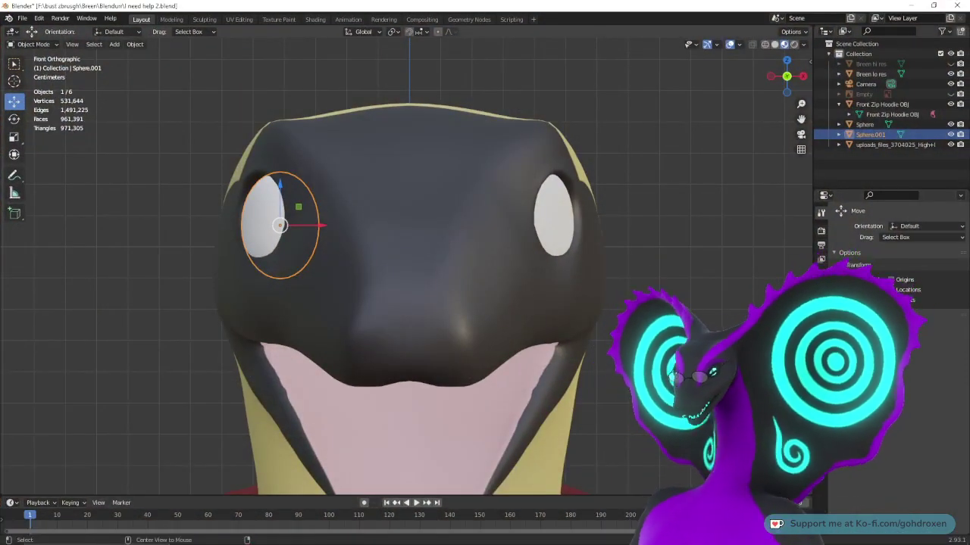
# - Delete the unmodified Sphere.001 eyeball from the other eye socket
pyautogui.keyDown('alt'); pyautogui.moveTo(409, 227); pyautogui.dragTo(446, 209, button='middle'); pyautogui.keyUp('alt')
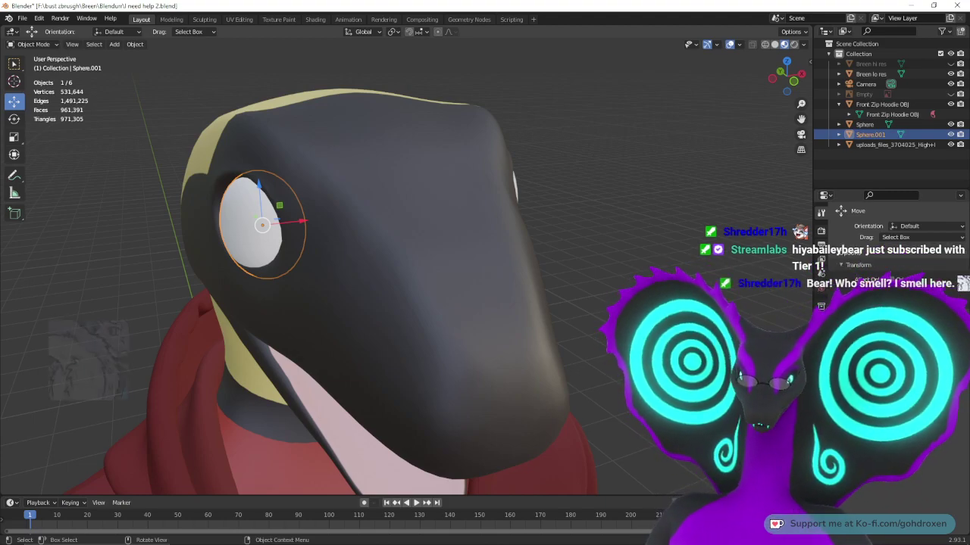
pyautogui.moveTo(613, 310); pyautogui.dragTo(614, 242, button='middle')
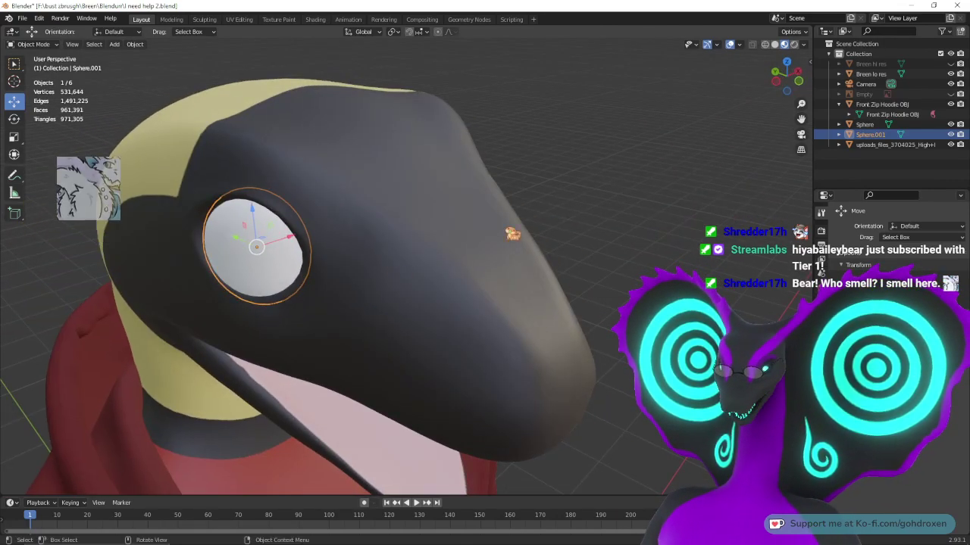
pyautogui.rightClick(259, 248)
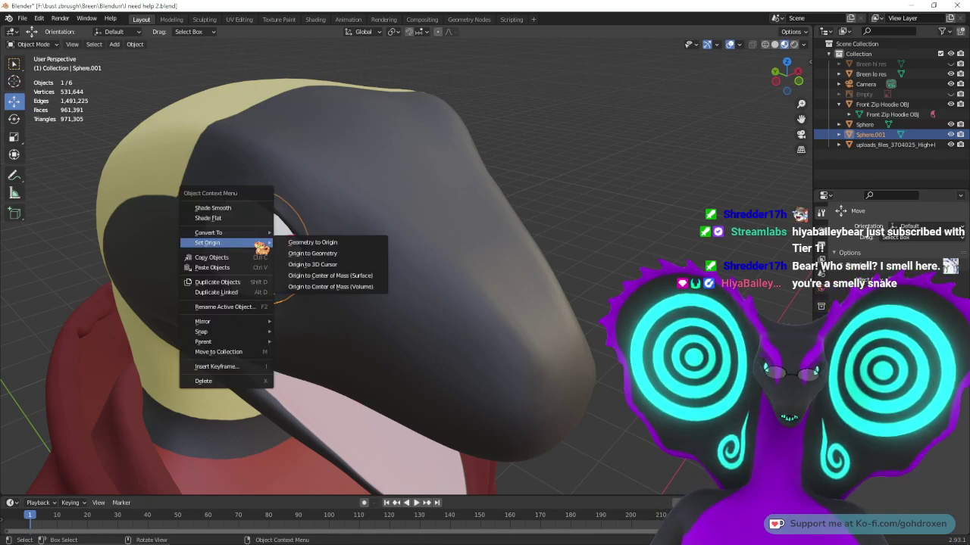
pyautogui.click(227, 381)
# - Duplicate the flattened Sphere eyeball in place, leaving the copy at the original's position
pyautogui.moveTo(323, 384); pyautogui.dragTo(615, 247, button='middle')
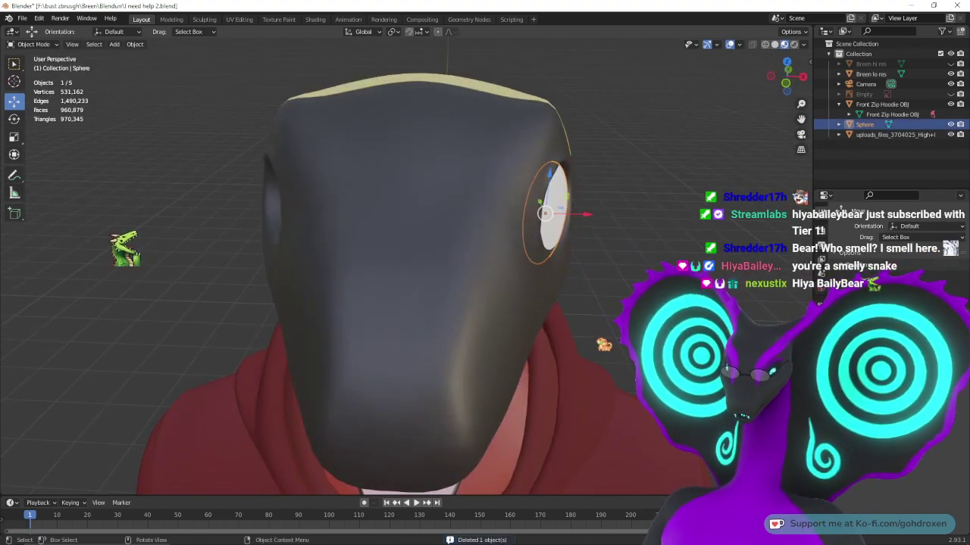
pyautogui.hotkey('shift', 'd')
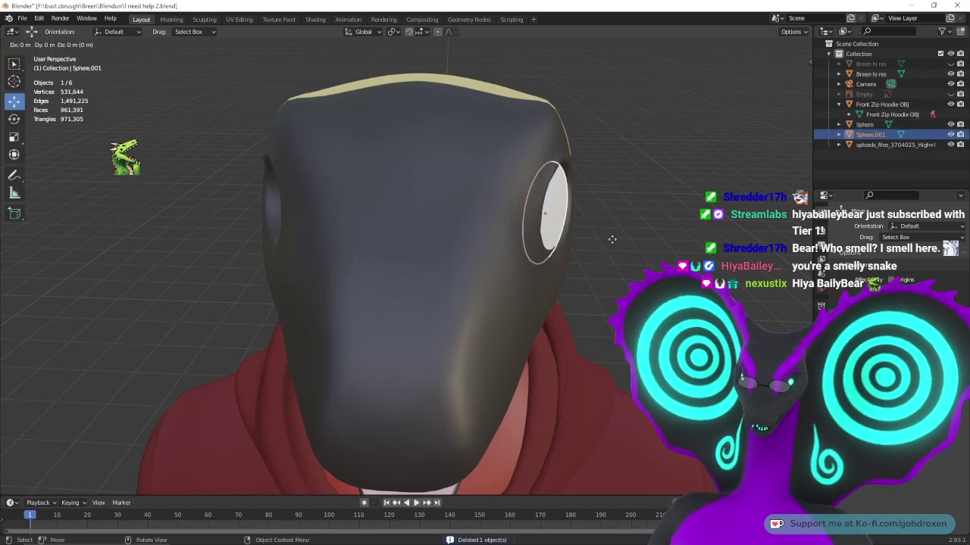
pyautogui.press('Escape')
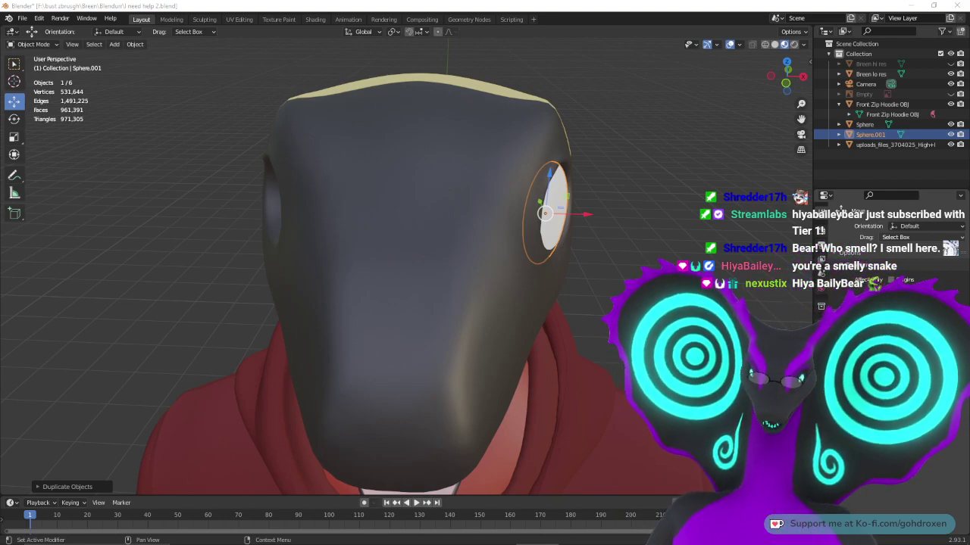
# - Place the duplicated eyeball in the opposite socket by negating its X location to -0.44202 m
pyautogui.moveTo(653, 242)
pyautogui.mouseDown(button='middle')
pyautogui.moveTo(670, 241)
pyautogui.moveTo(644, 239)
pyautogui.moveTo(656, 235)
pyautogui.mouseUp(button='middle')
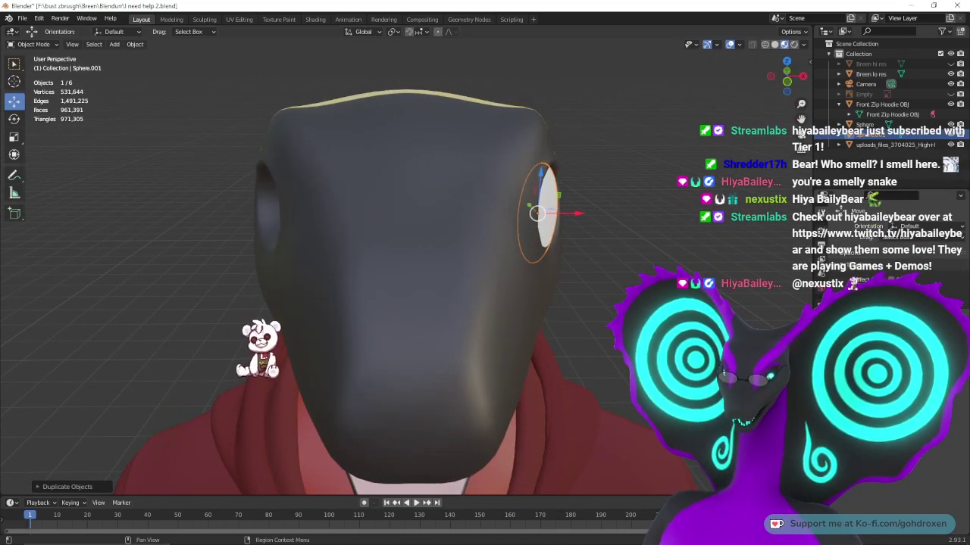
pyautogui.click(821, 305)
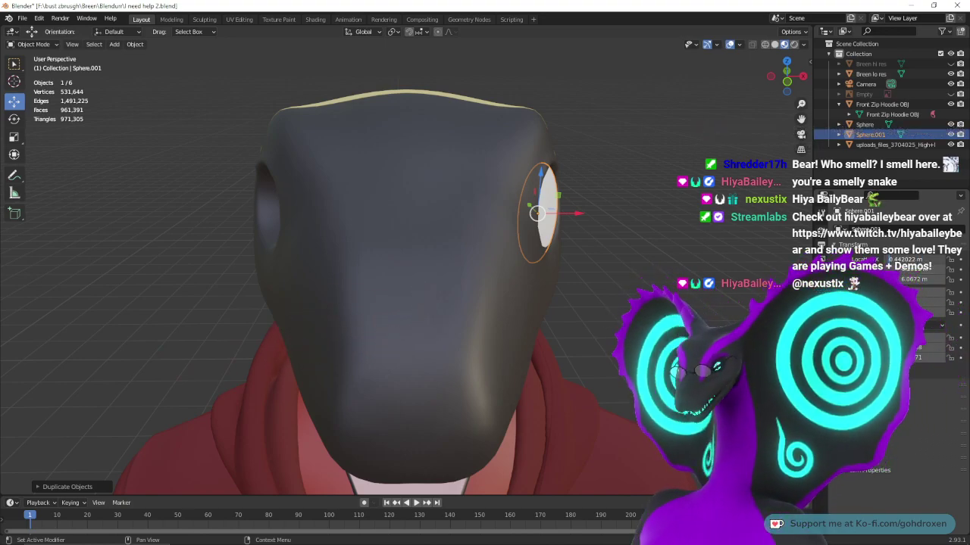
pyautogui.write('-')
pyautogui.press('Return')
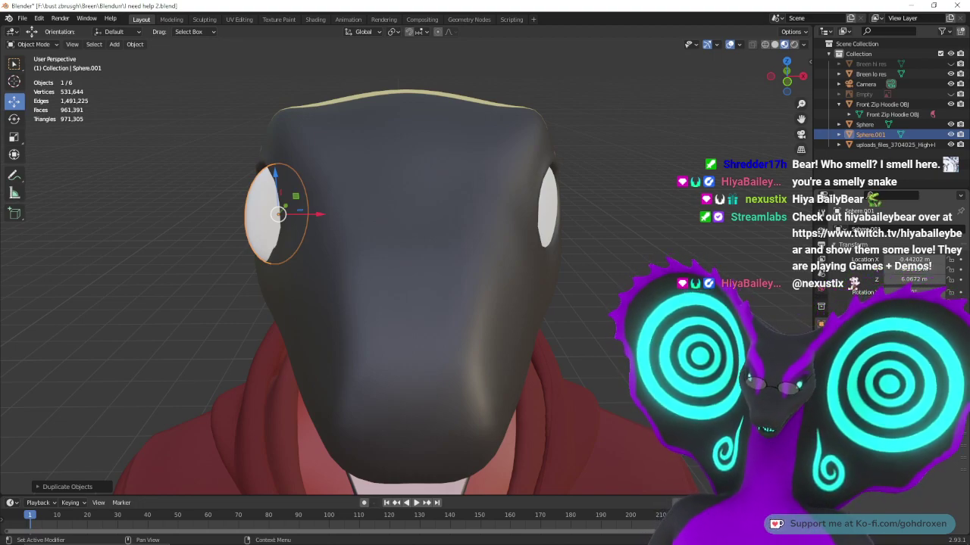
# - Examine how both eyeballs sit in their sockets from the front and from the side of the head
pyautogui.moveTo(535, 323); pyautogui.dragTo(648, 320, button='middle')
pyautogui.moveTo(383, 409); pyautogui.dragTo(425, 378, button='middle')
pyautogui.click(182, 280)
pyautogui.moveTo(182, 280); pyautogui.dragTo(163, 227, button='middle')
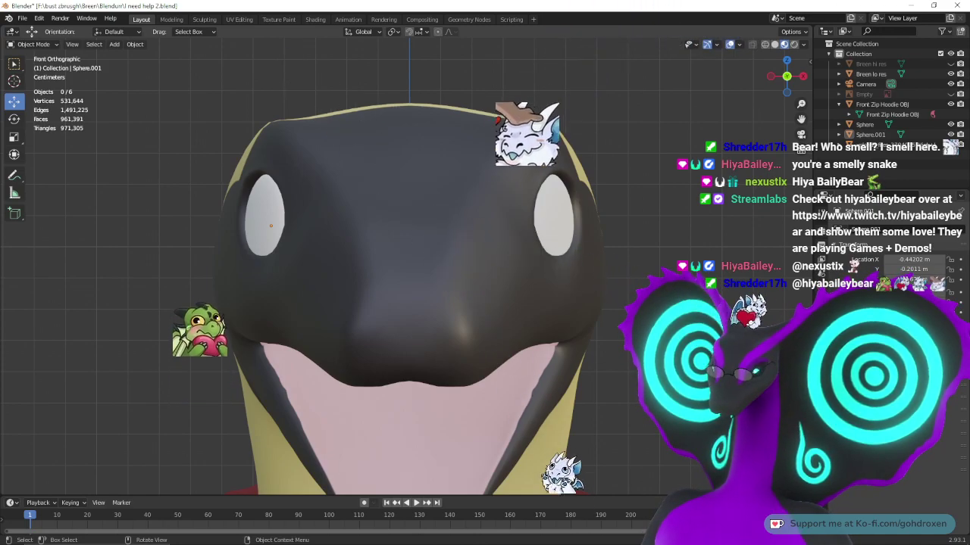
pyautogui.moveTo(409, 303); pyautogui.dragTo(500, 288, button='middle')
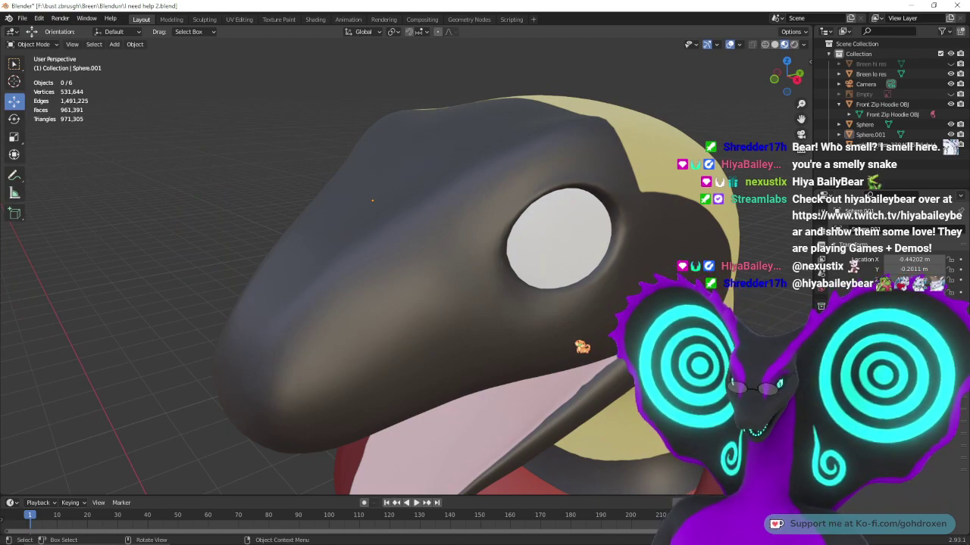
pyautogui.moveTo(485, 273); pyautogui.dragTo(454, 276, button='middle')
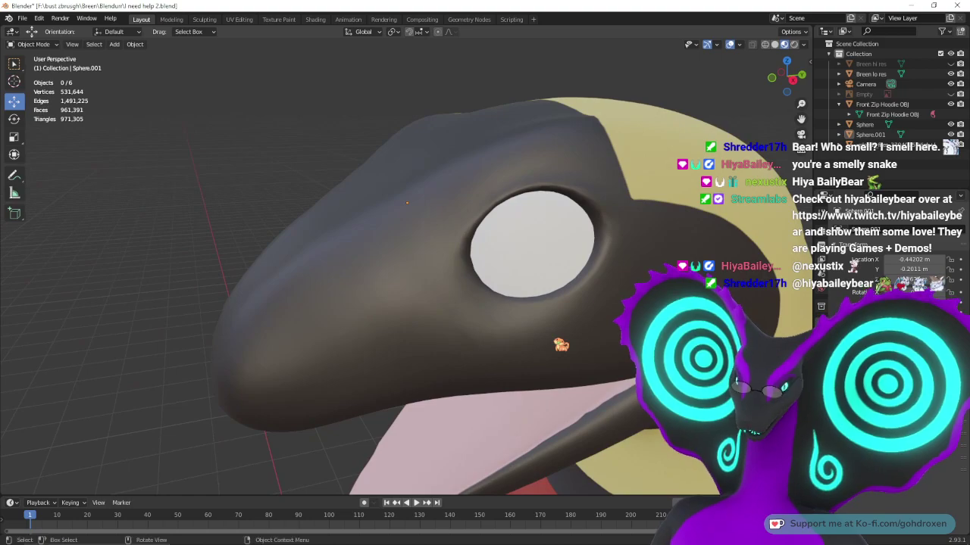
pyautogui.moveTo(561, 345); pyautogui.dragTo(590, 349, button='middle')
pyautogui.scroll(2, 595, 311)
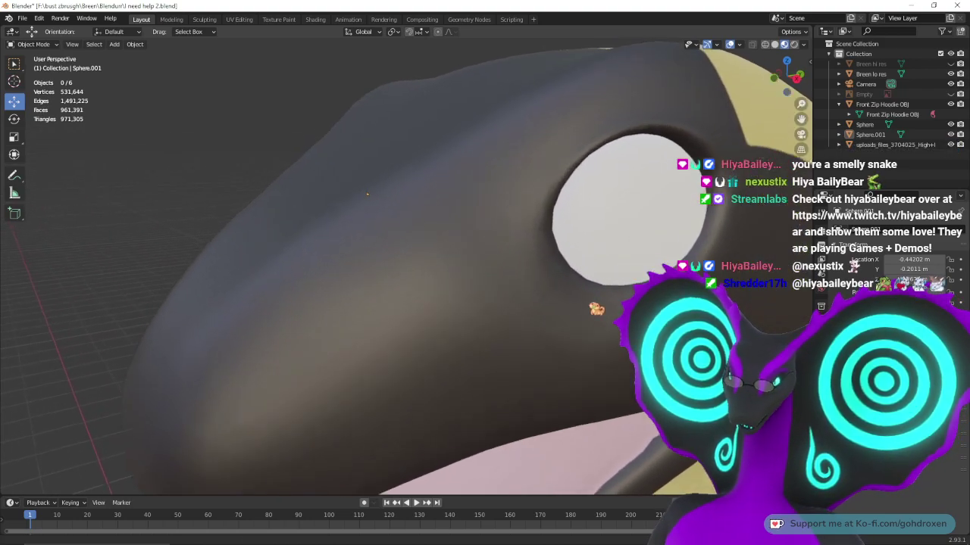
pyautogui.keyDown('shift'); pyautogui.moveTo(664, 268); pyautogui.dragTo(538, 306, button='middle'); pyautogui.keyUp('shift')
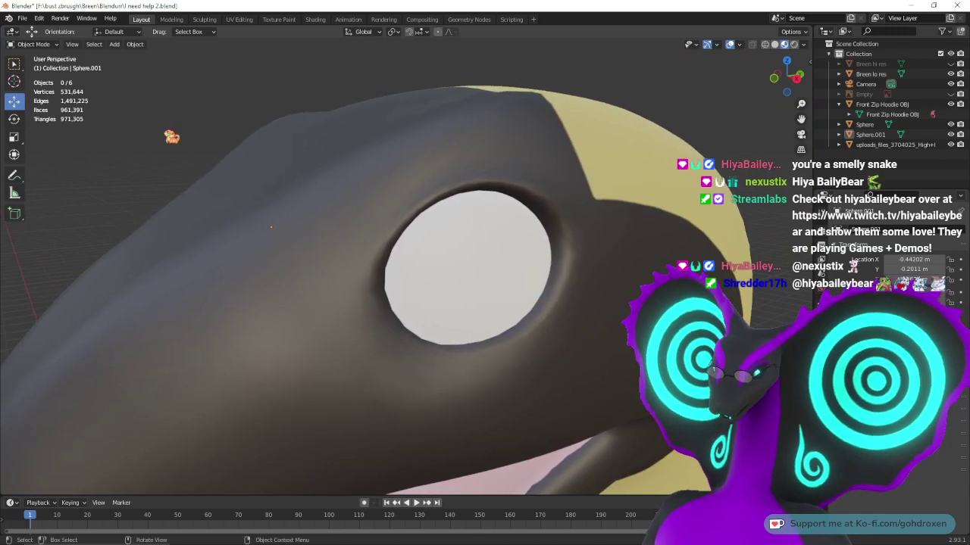
# - Put the flattened Sphere eyeball into Texture Paint mode and try a dark brush stroke across it
pyautogui.click(441, 261)
pyautogui.moveTo(440, 261); pyautogui.dragTo(456, 262, button='middle')
pyautogui.click(42, 44)
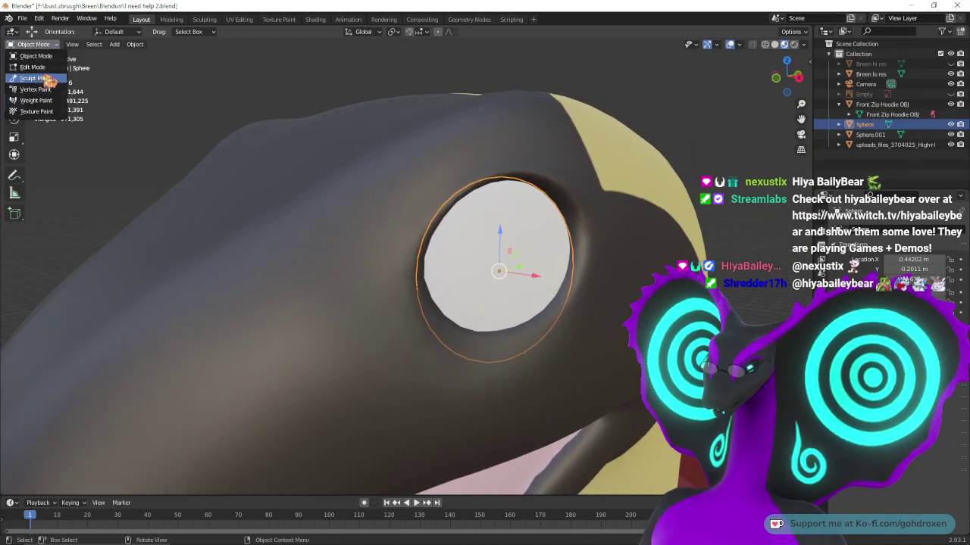
pyautogui.click(38, 114)
pyautogui.moveTo(441, 212)
pyautogui.mouseDown()
pyautogui.moveTo(451, 237)
pyautogui.moveTo(528, 267)
pyautogui.mouseUp()
pyautogui.hotkey('ctrl', 'z')
pyautogui.moveTo(528, 267)
pyautogui.mouseDown(button='middle')
pyautogui.moveTo(639, 275)
pyautogui.moveTo(553, 269)
pyautogui.moveTo(413, 285)
pyautogui.moveTo(363, 191)
pyautogui.mouseUp(button='middle')
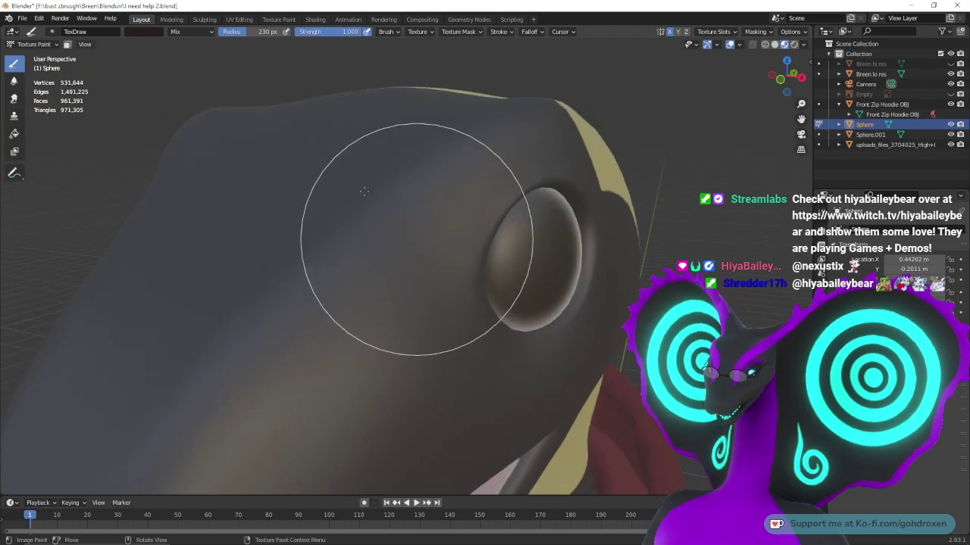
# - Inspect the painted eyeball's UV layout and its mesh faces, ending in Object Mode in the Layout workspace
pyautogui.click(239, 19)
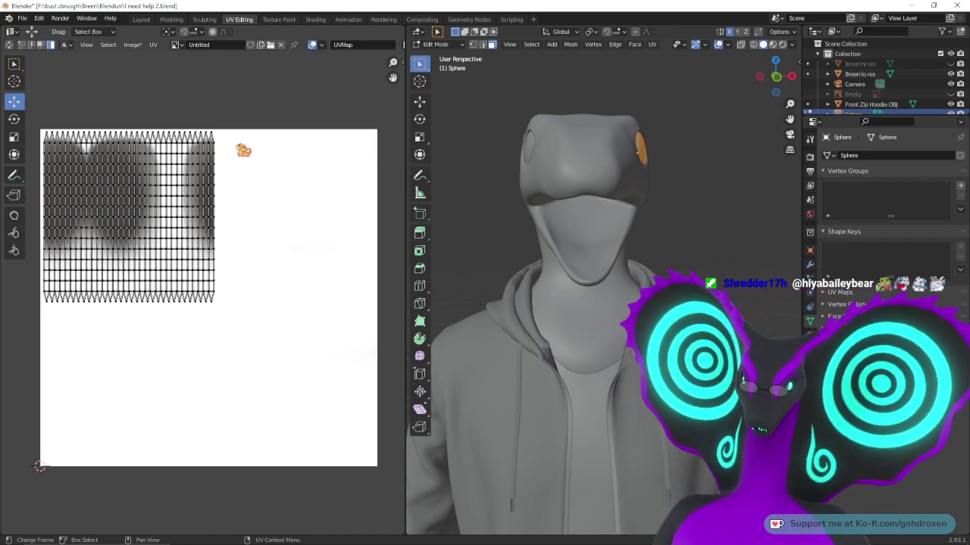
pyautogui.click(141, 19)
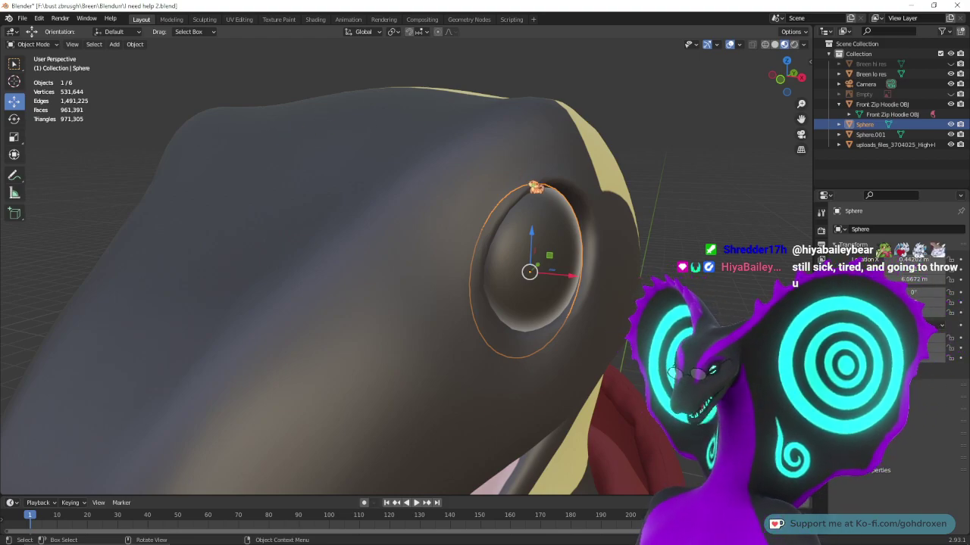
pyautogui.moveTo(615, 233); pyautogui.dragTo(569, 231, button='middle')
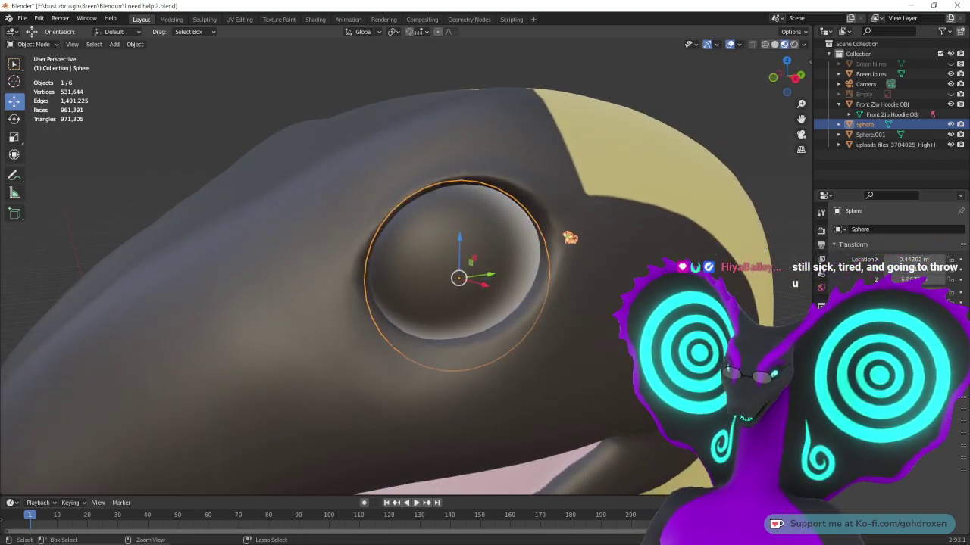
pyautogui.press('Tab')
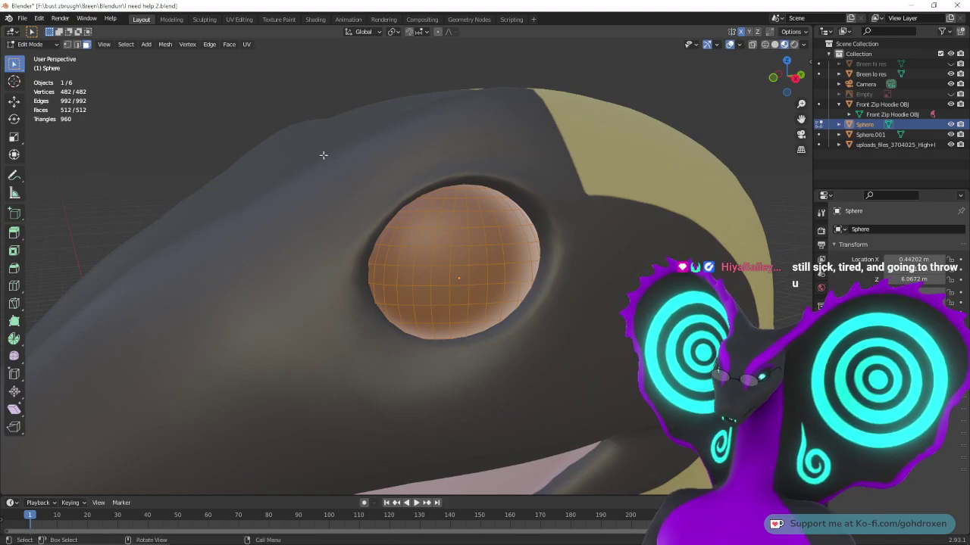
pyautogui.click(30, 44)
pyautogui.click(38, 53)
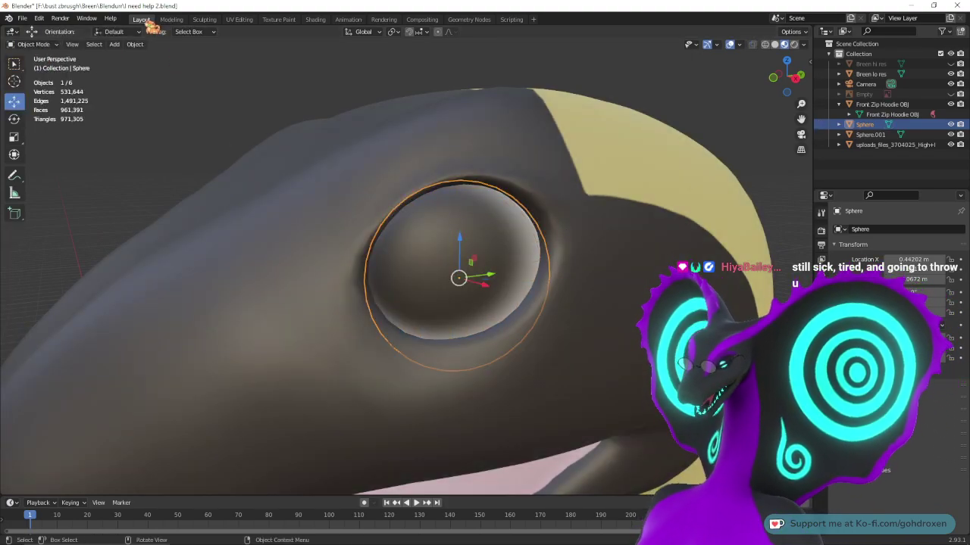
pyautogui.moveTo(183, 128); pyautogui.dragTo(228, 128, button='middle')
pyautogui.moveTo(531, 172); pyautogui.dragTo(492, 178, button='middle')
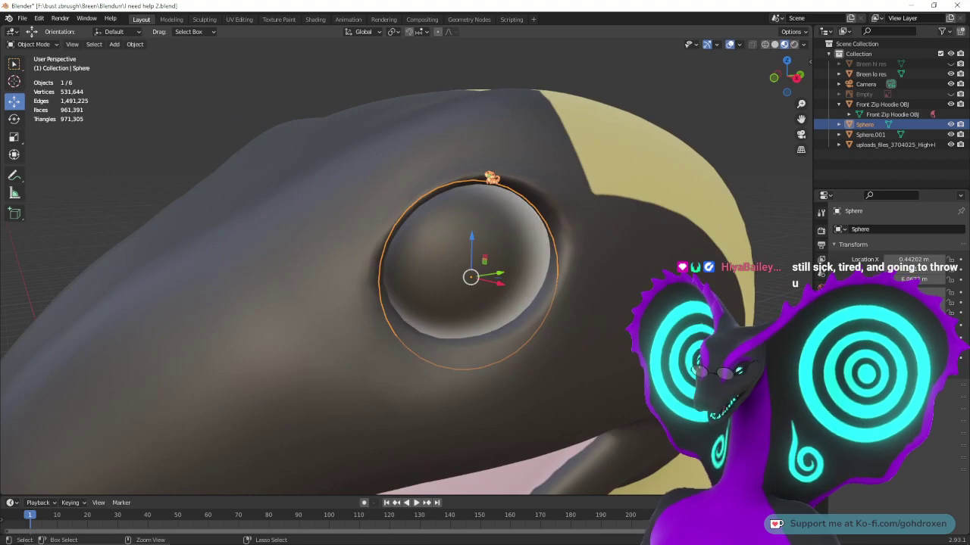
# - Undo the dark paint on the eyeball, return to Object Mode and clear the selection
pyautogui.hotkey('ctrl', 'z')
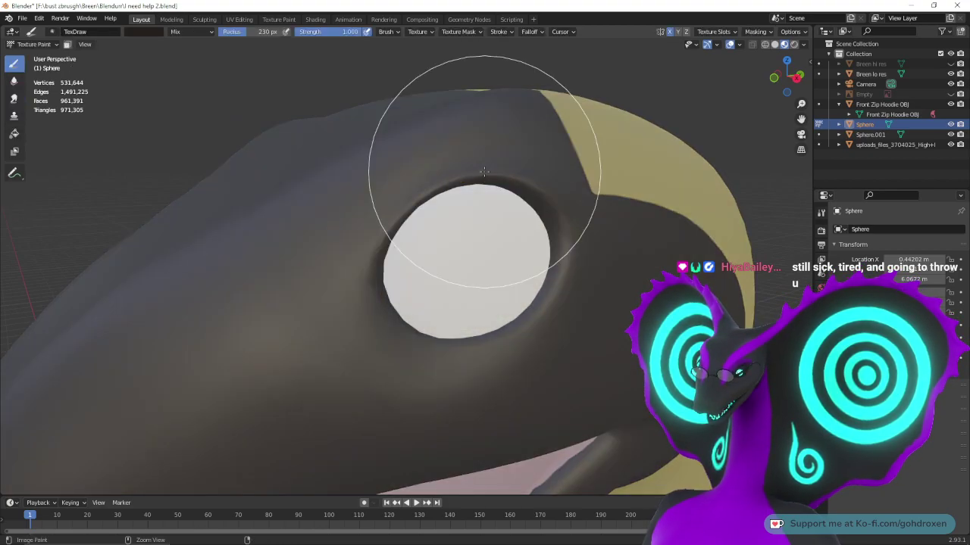
pyautogui.moveTo(597, 270); pyautogui.dragTo(633, 272, button='middle')
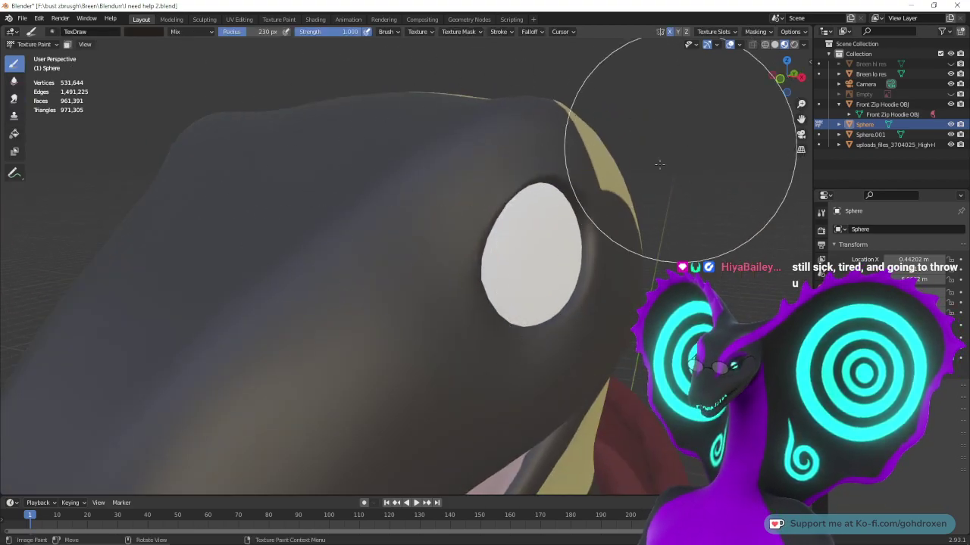
pyautogui.moveTo(667, 215); pyautogui.dragTo(631, 213, button='middle')
pyautogui.click(40, 46)
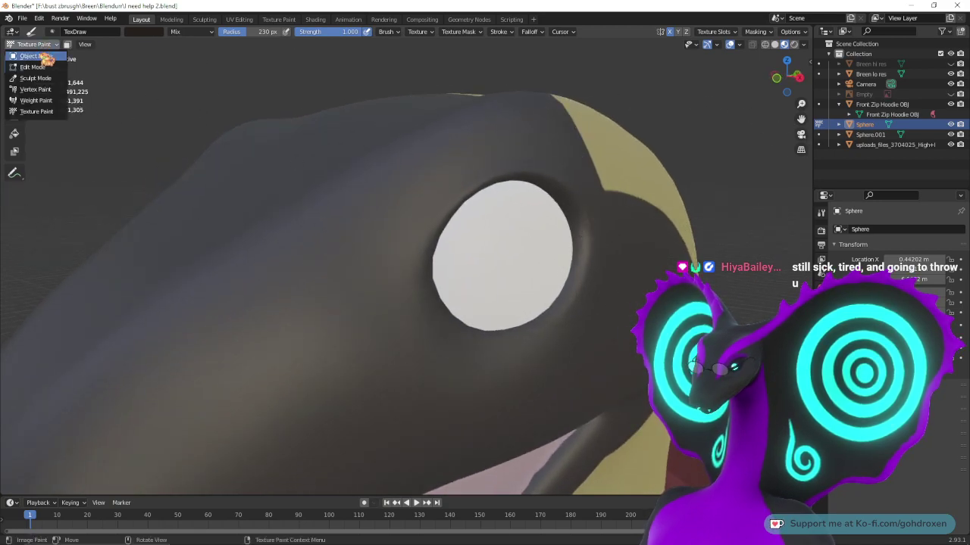
pyautogui.click(44, 58)
pyautogui.moveTo(235, 154); pyautogui.dragTo(284, 176, button='middle')
pyautogui.click(720, 214)
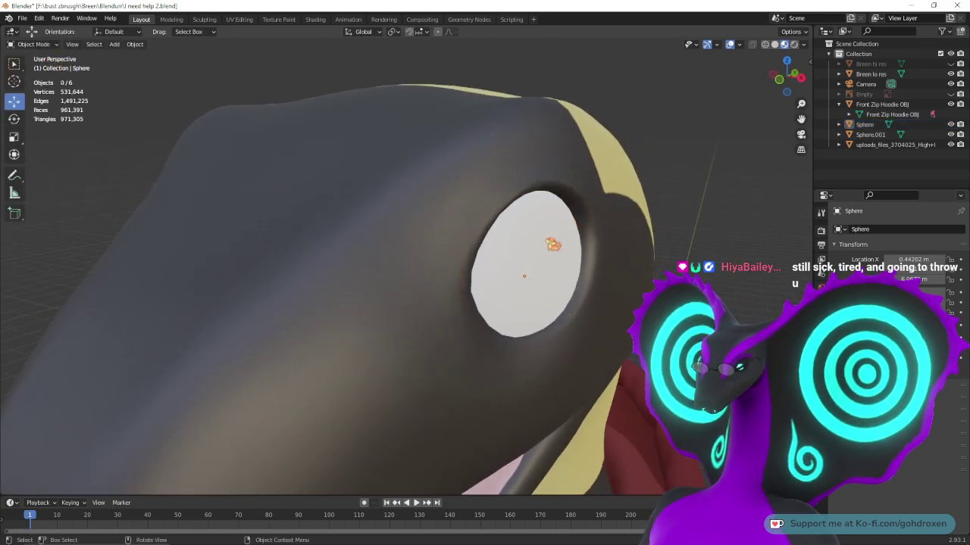
# - Select the flattened Sphere eyeball and put it into Texture Paint mode
pyautogui.click(547, 238)
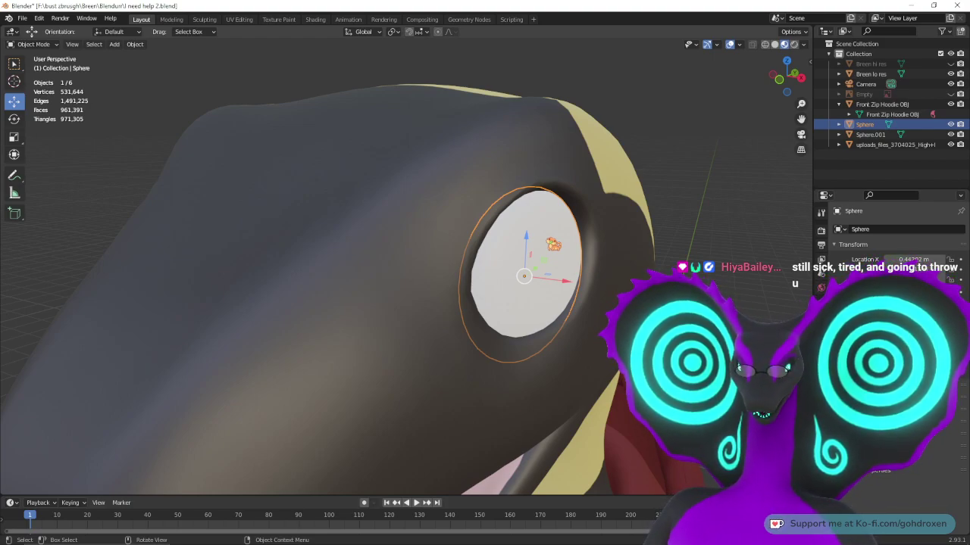
pyautogui.moveTo(537, 246); pyautogui.dragTo(586, 250, button='middle')
pyautogui.moveTo(326, 276); pyautogui.dragTo(288, 280, button='middle')
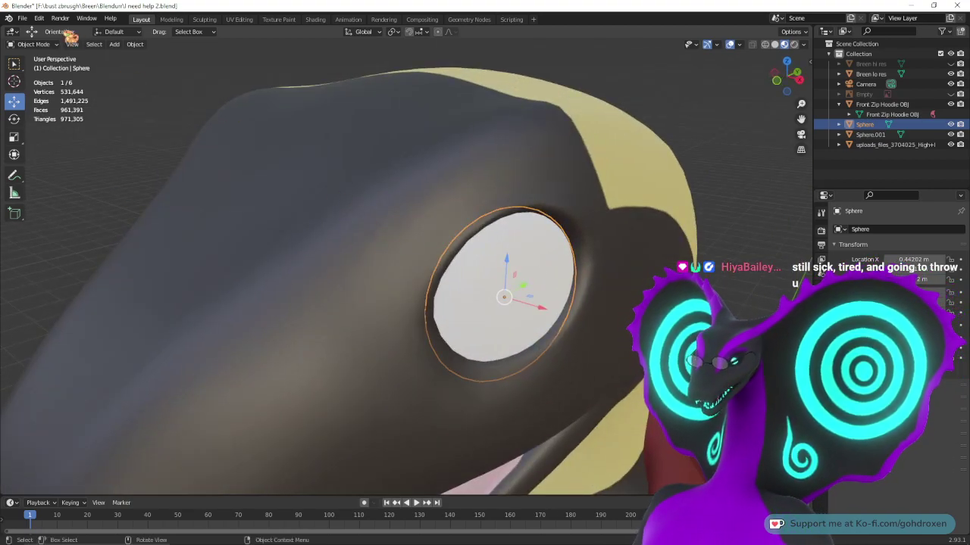
pyautogui.click(42, 44)
pyautogui.click(44, 110)
pyautogui.moveTo(567, 269); pyautogui.dragTo(549, 250, button='middle')
# - Cover the white eyeball with dark paint using the TexDraw brush at a 265 px radius
pyautogui.click(821, 213)
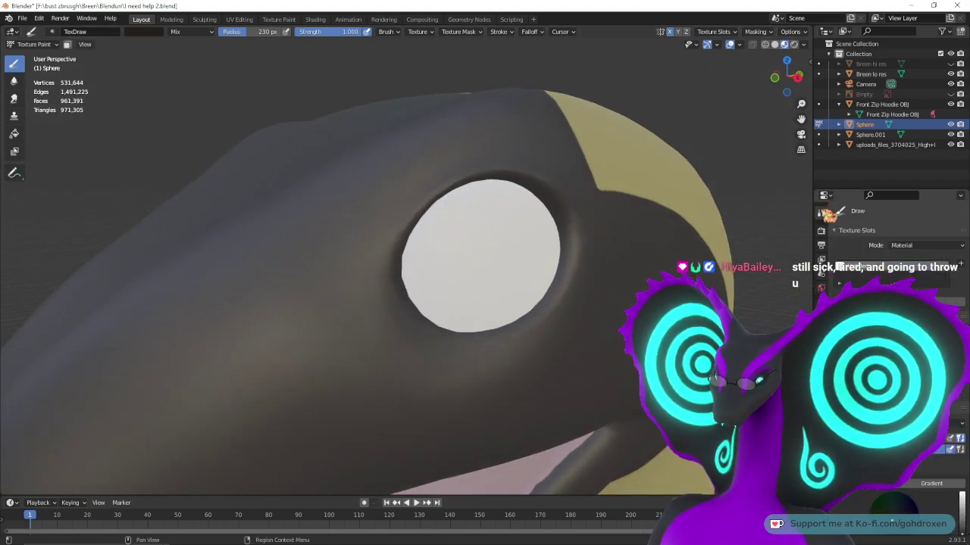
pyautogui.scroll(-2, 894, 242)
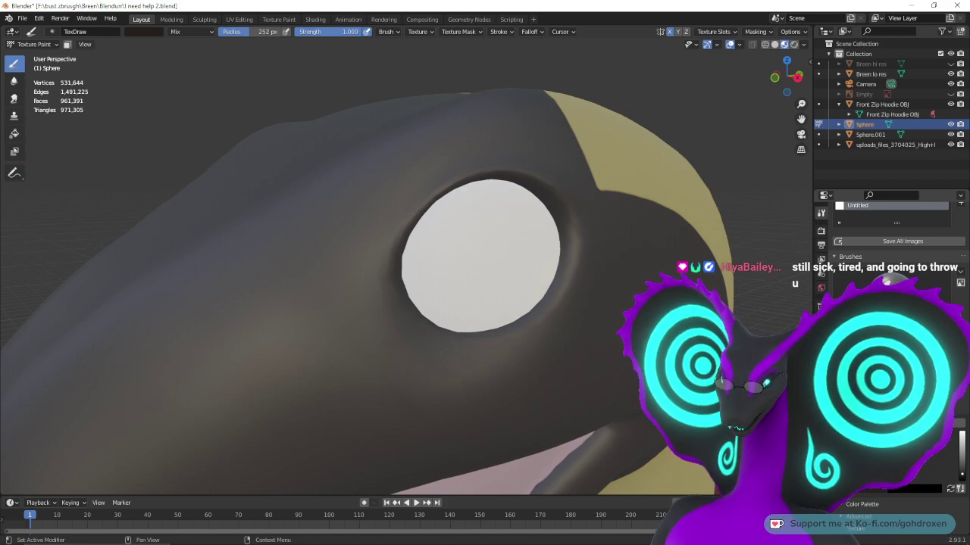
pyautogui.click(472, 249)
pyautogui.click(471, 249)
pyautogui.click(471, 249)
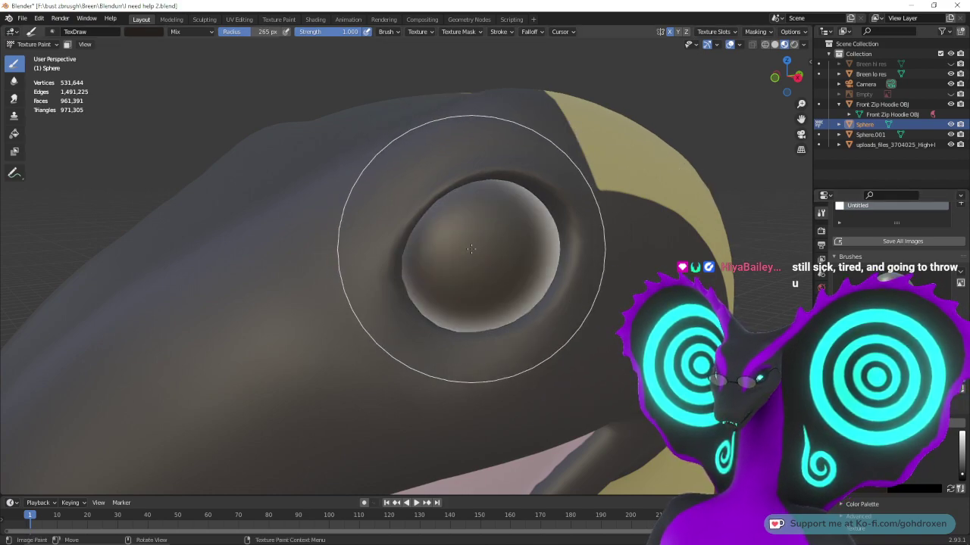
# - Lighten the brush colour to a pale beige, try an 80 px highlight dab near the top of the eyeball, and undo the dab
pyautogui.moveTo(471, 249)
pyautogui.mouseDown(button='middle')
pyautogui.moveTo(417, 272)
pyautogui.moveTo(439, 280)
pyautogui.moveTo(414, 286)
pyautogui.moveTo(476, 323)
pyautogui.moveTo(468, 321)
pyautogui.moveTo(491, 322)
pyautogui.moveTo(455, 328)
pyautogui.moveTo(498, 291)
pyautogui.moveTo(500, 250)
pyautogui.moveTo(563, 230)
pyautogui.moveTo(511, 273)
pyautogui.moveTo(527, 291)
pyautogui.mouseUp(button='middle')
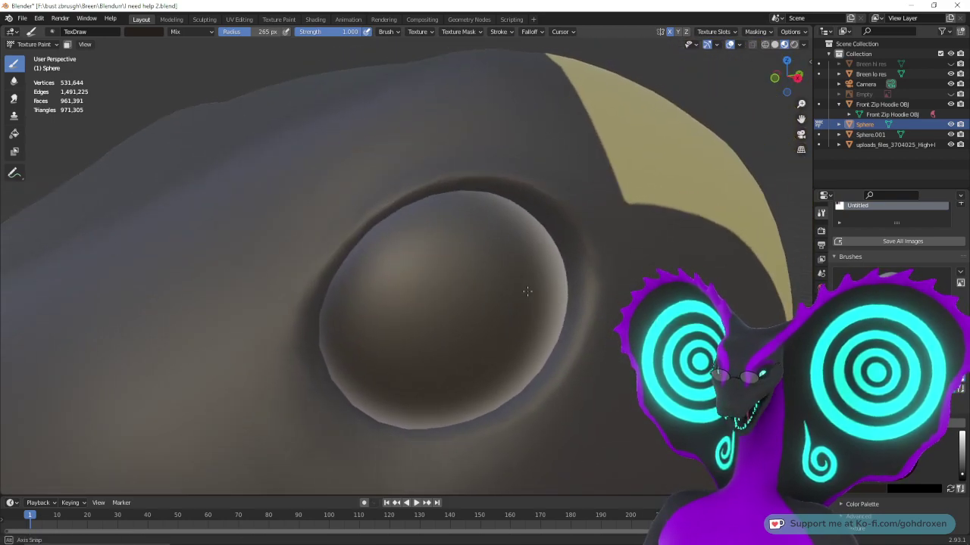
pyautogui.moveTo(573, 312)
pyautogui.keyDown('ctrl'); pyautogui.mouseDown(button='middle')
pyautogui.moveTo(591, 324)
pyautogui.moveTo(550, 293)
pyautogui.mouseUp(button='middle'); pyautogui.keyUp('ctrl')
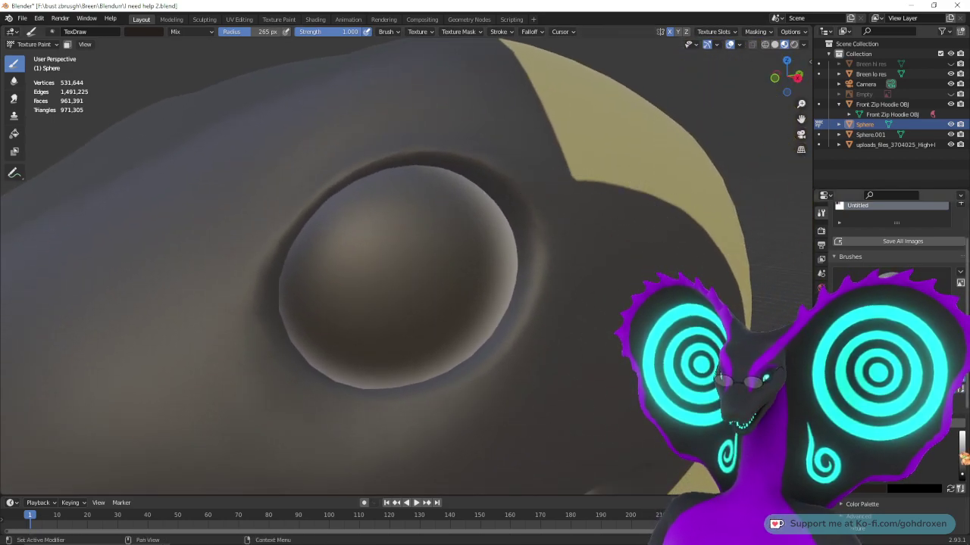
pyautogui.moveTo(962, 474); pyautogui.dragTo(963, 438)
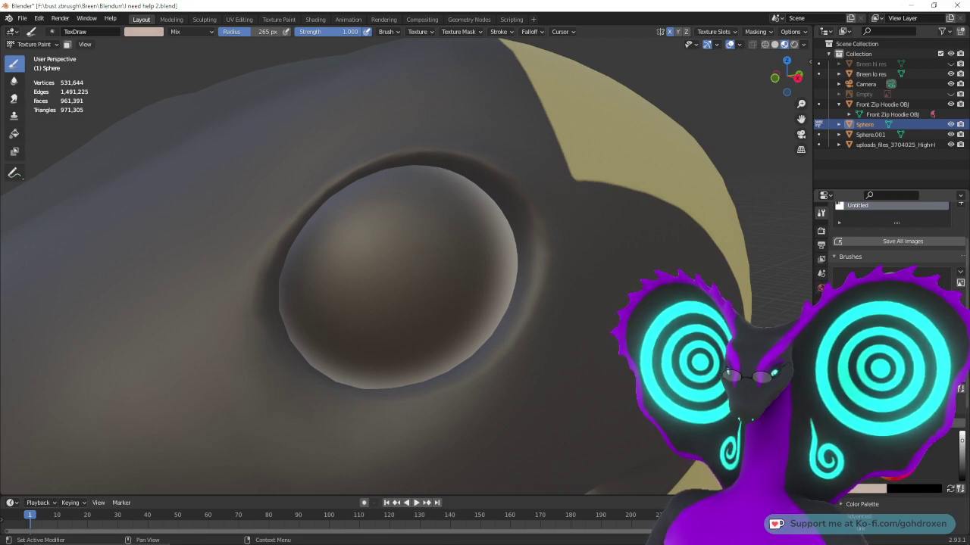
pyautogui.press('[')
pyautogui.press('[')
pyautogui.press('[')
pyautogui.press('[')
pyautogui.press('[')
pyautogui.press('[')
pyautogui.press('[')
pyautogui.press('[')
pyautogui.press('[')
pyautogui.press('[')
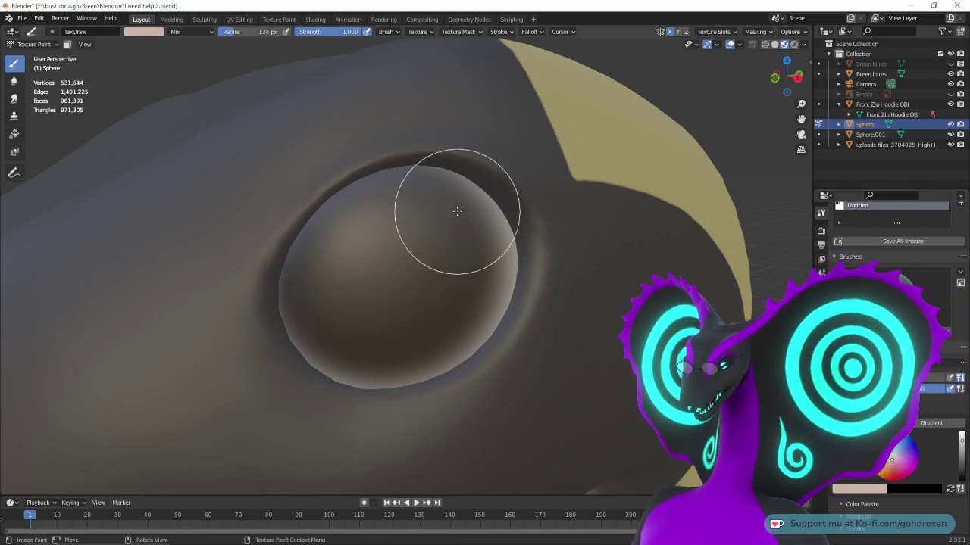
pyautogui.press('[')
pyautogui.click(442, 200)
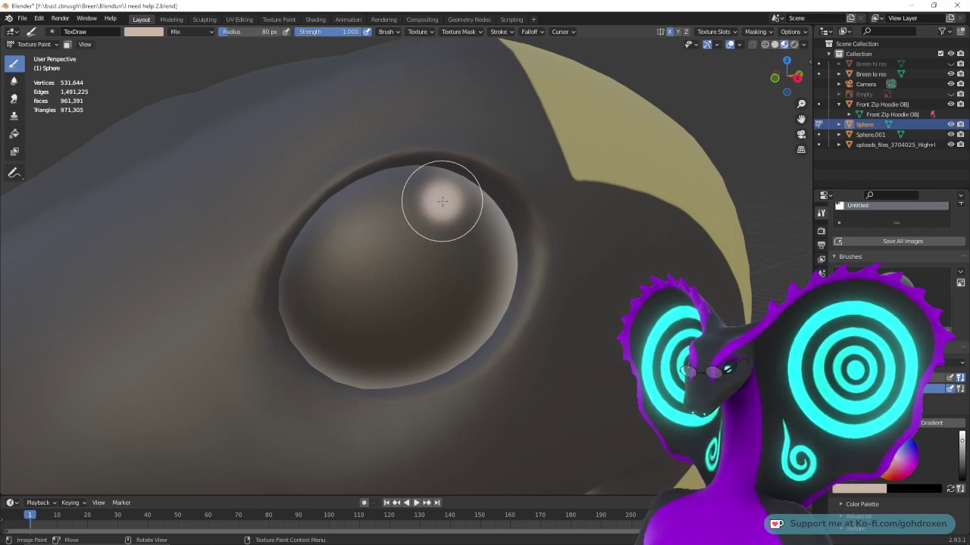
pyautogui.hotkey('ctrl', 'z')
# - Paint two round highlights on the eyeball's upper rear edge, one at a 97 px radius and a smaller one at 70 px
pyautogui.press(']')
pyautogui.press(']')
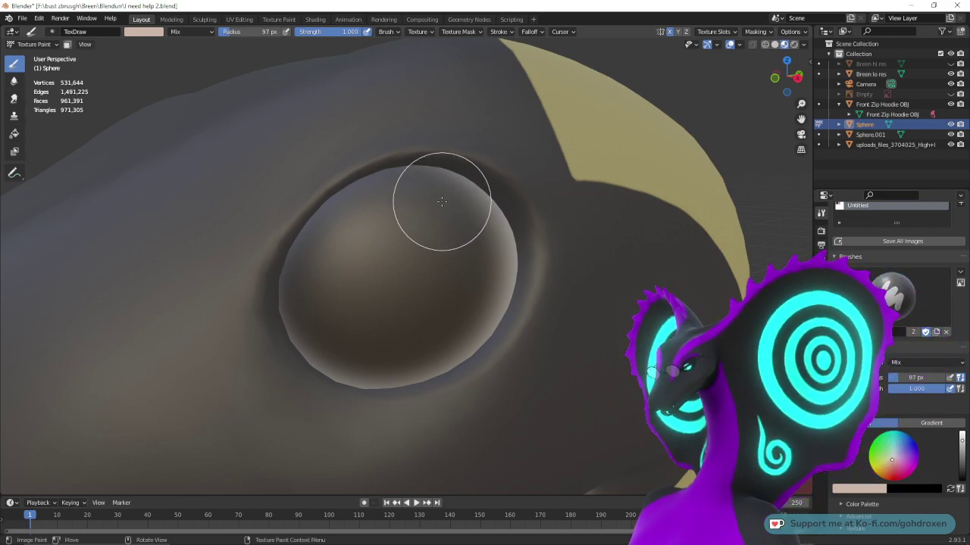
pyautogui.click(441, 201)
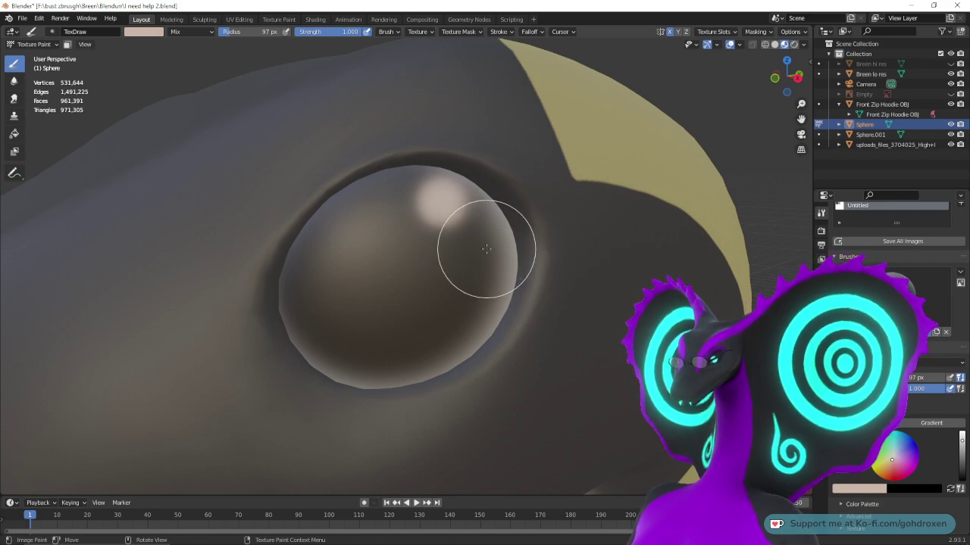
pyautogui.press('[')
pyautogui.press('[')
pyautogui.press('[')
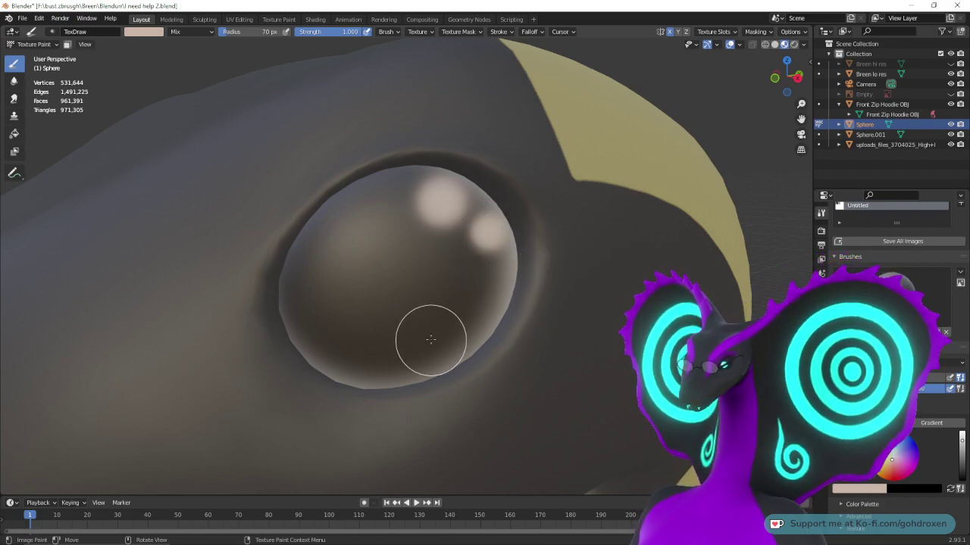
pyautogui.click(486, 241)
# - Examine the highlighted eyeball from the front and side of the head
pyautogui.moveTo(526, 335); pyautogui.dragTo(576, 334, button='middle')
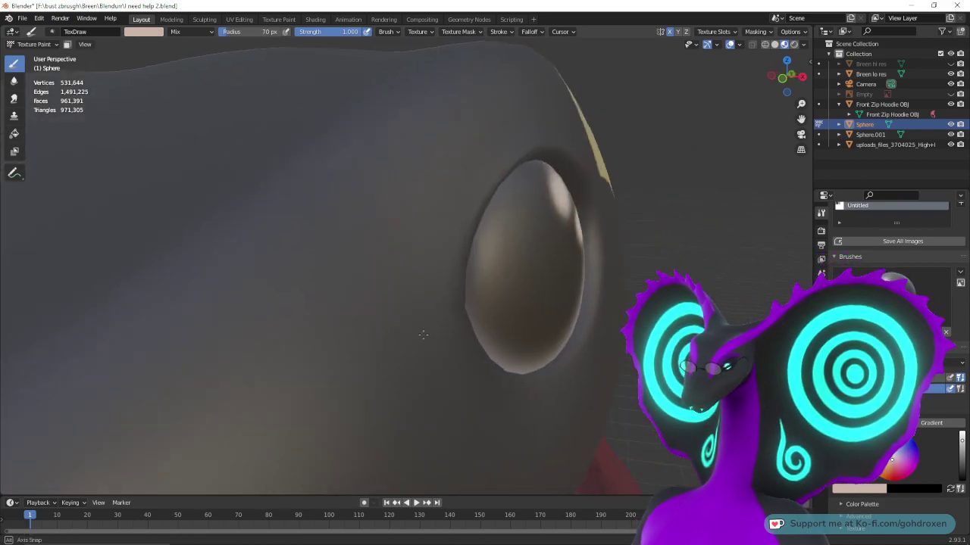
pyautogui.scroll(-5, 475, 329)
pyautogui.moveTo(475, 328)
pyautogui.mouseDown(button='middle')
pyautogui.moveTo(608, 361)
pyautogui.moveTo(371, 356)
pyautogui.moveTo(477, 365)
pyautogui.moveTo(454, 346)
pyautogui.mouseUp(button='middle')
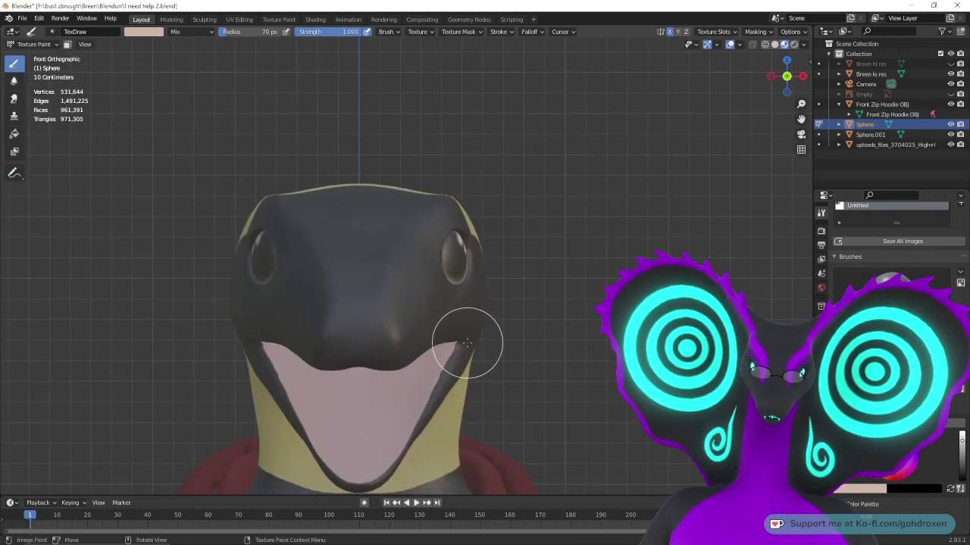
pyautogui.moveTo(466, 343); pyautogui.dragTo(381, 353, button='middle')
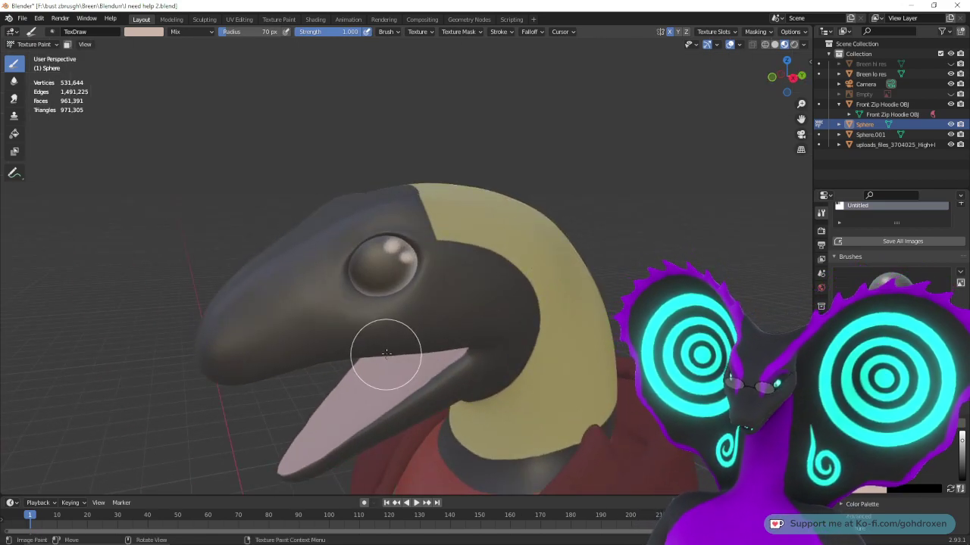
pyautogui.moveTo(384, 353); pyautogui.dragTo(411, 351, button='middle')
pyautogui.keyDown('ctrl'); pyautogui.moveTo(439, 387); pyautogui.dragTo(461, 331, button='middle'); pyautogui.keyUp('ctrl')
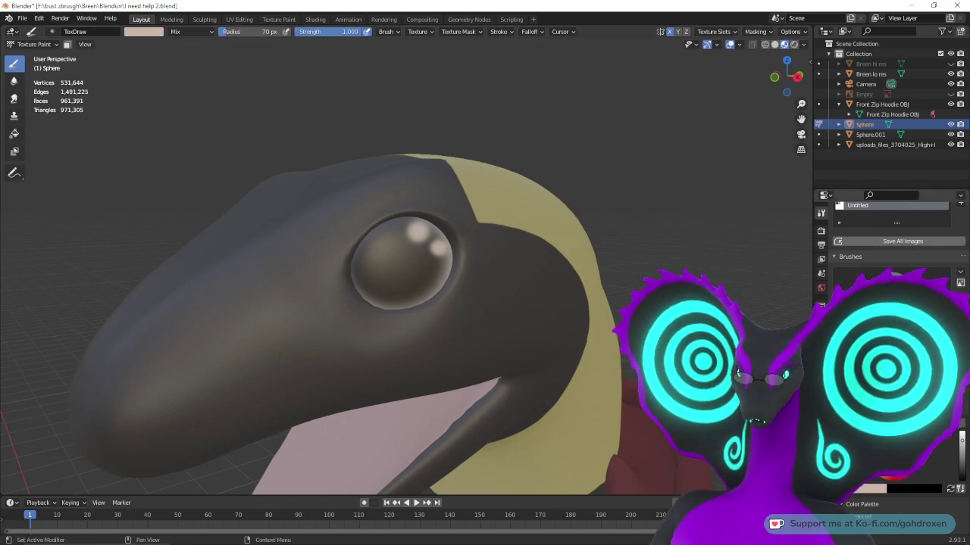
pyautogui.hotkey('alt', 'Tab')
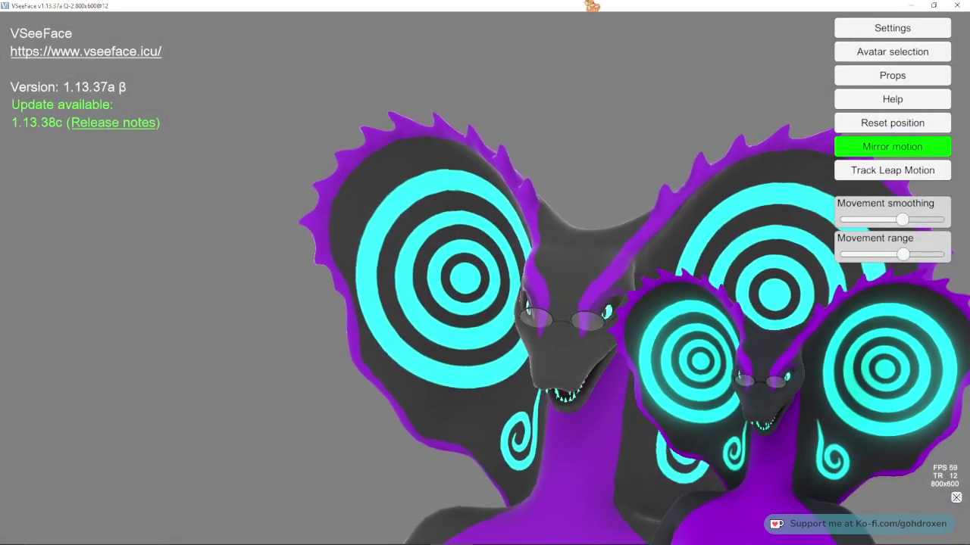
pyautogui.moveTo(588, 7); pyautogui.dragTo(455, 544)
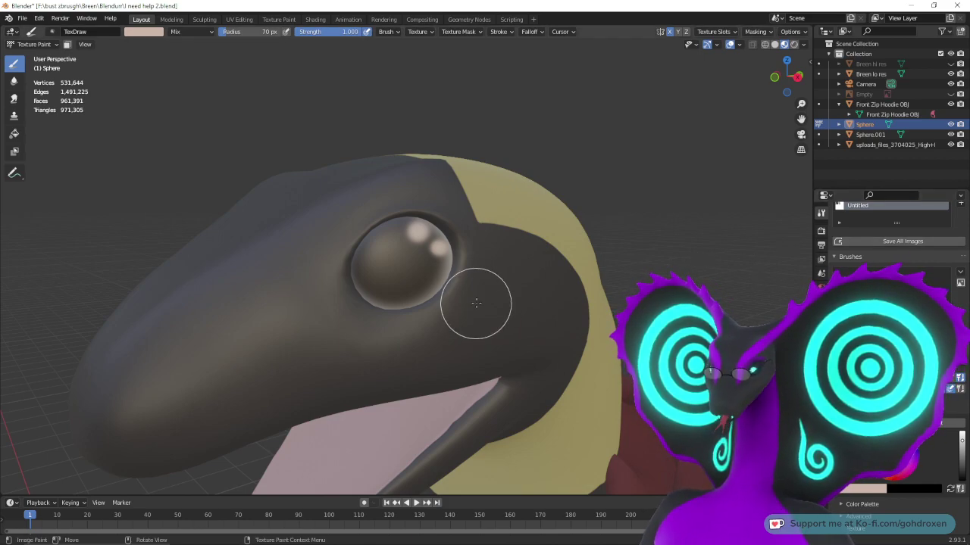
# - Check how the eye highlights read on the character from a distance and in side profile
pyautogui.moveTo(478, 300)
pyautogui.mouseDown(button='middle')
pyautogui.moveTo(536, 272)
pyautogui.moveTo(545, 356)
pyautogui.moveTo(434, 318)
pyautogui.moveTo(449, 332)
pyautogui.mouseUp(button='middle')
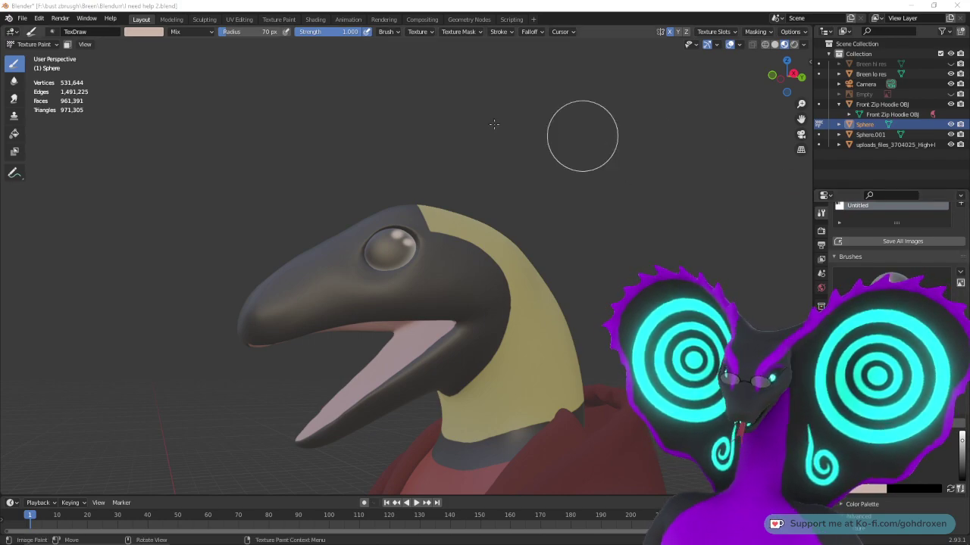
pyautogui.moveTo(580, 134)
pyautogui.mouseDown(button='middle')
pyautogui.moveTo(339, 241)
pyautogui.moveTo(497, 303)
pyautogui.mouseUp(button='middle')
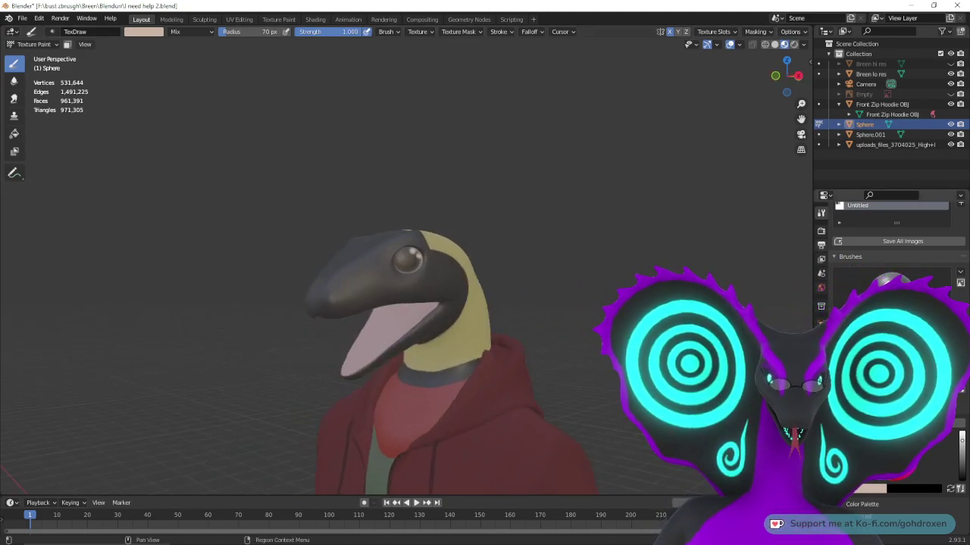
pyautogui.moveTo(625, 180); pyautogui.dragTo(588, 188, button='middle')
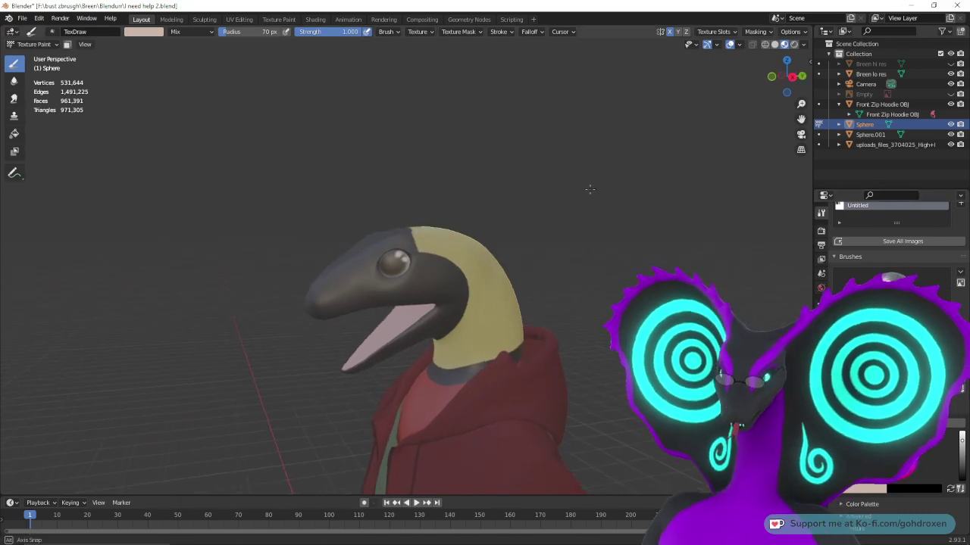
pyautogui.keyDown('ctrl'); pyautogui.moveTo(567, 344); pyautogui.dragTo(568, 255, button='middle'); pyautogui.keyUp('ctrl')
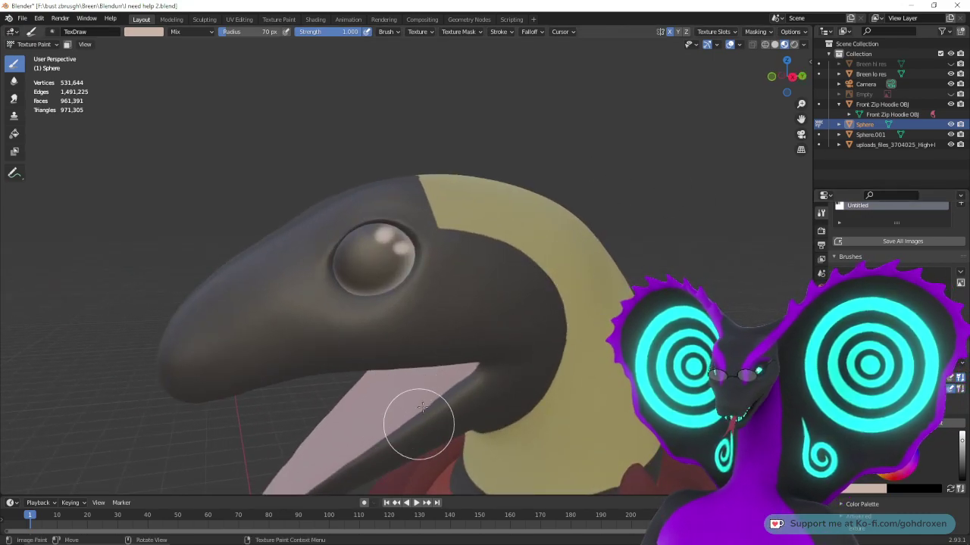
pyautogui.moveTo(422, 411)
pyautogui.mouseDown(button='middle')
pyautogui.moveTo(436, 322)
pyautogui.moveTo(506, 297)
pyautogui.moveTo(475, 313)
pyautogui.mouseUp(button='middle')
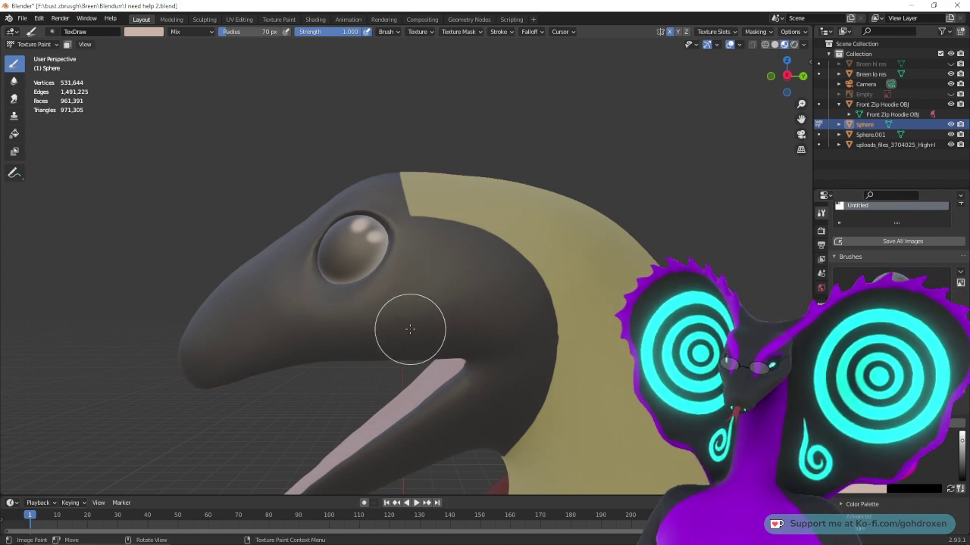
# - Return the eyeball to Object Mode, clear the selection, and inspect the head and open mouth from several angles
pyautogui.moveTo(410, 329); pyautogui.dragTo(496, 337, button='middle')
pyautogui.click(36, 44)
pyautogui.click(34, 53)
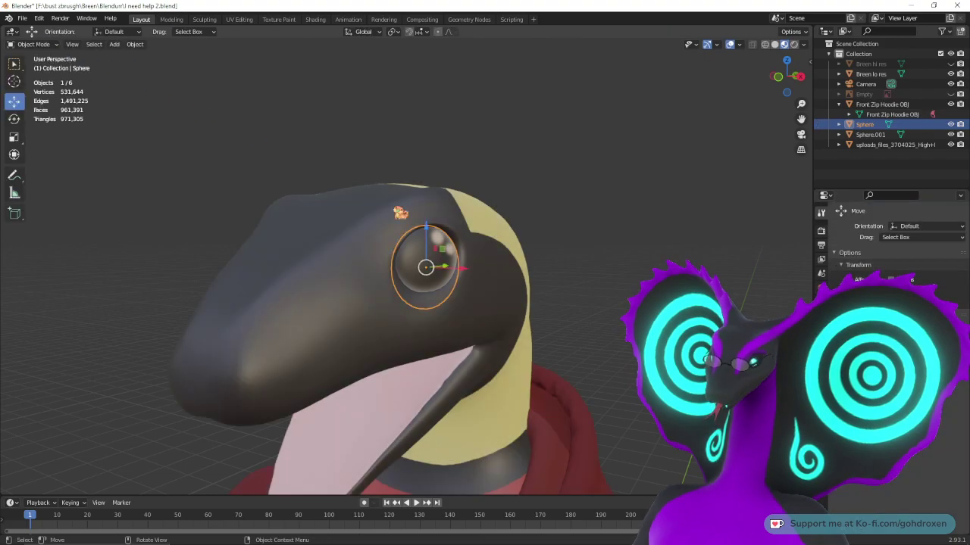
pyautogui.hotkey('alt', 'a')
pyautogui.moveTo(476, 308); pyautogui.dragTo(618, 296, button='middle')
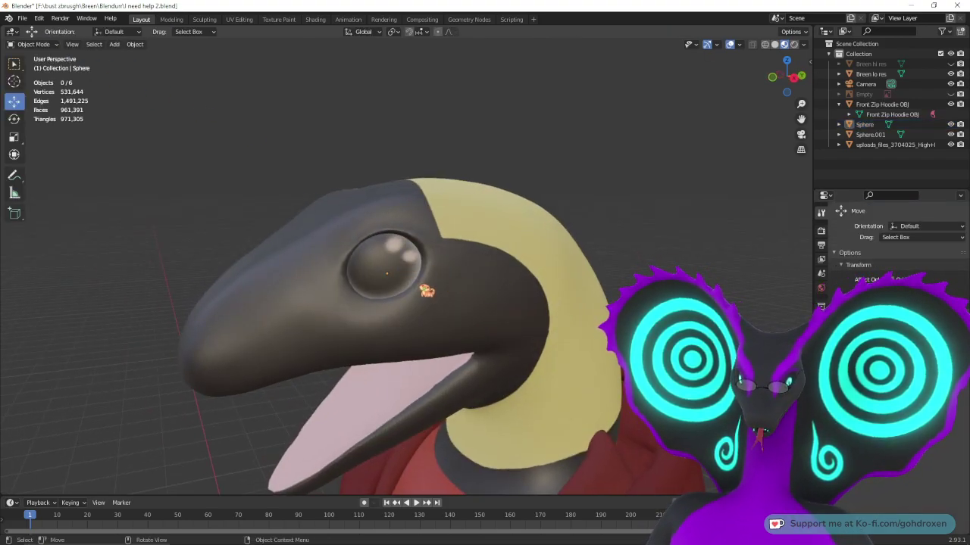
pyautogui.moveTo(426, 291); pyautogui.dragTo(477, 315, button='middle')
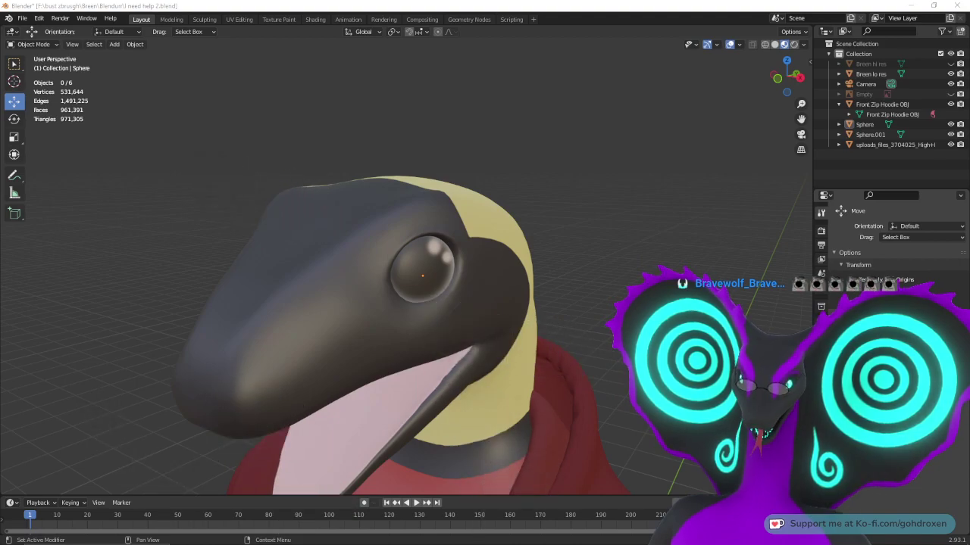
pyautogui.moveTo(424, 318); pyautogui.dragTo(400, 294, button='middle')
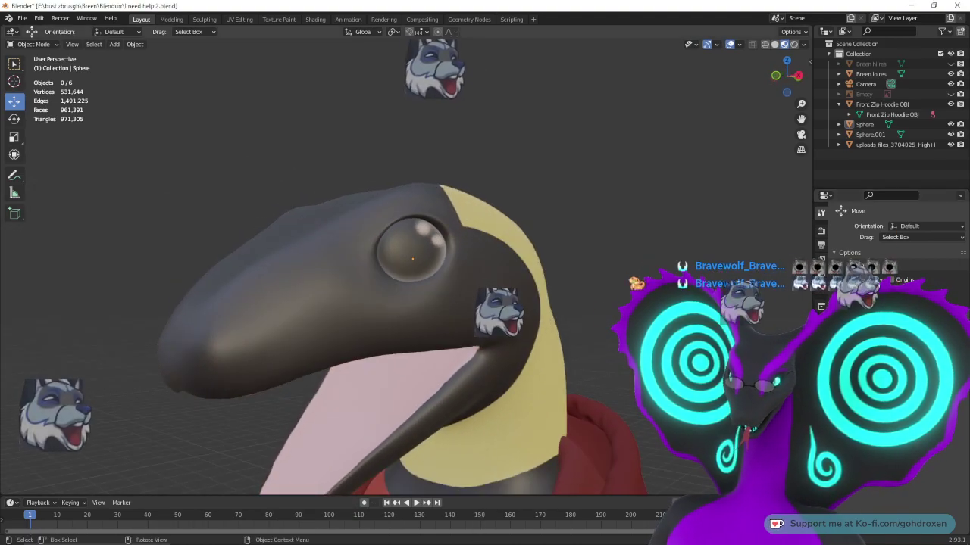
pyautogui.keyDown('shift'); pyautogui.moveTo(505, 399); pyautogui.dragTo(597, 282, button='middle'); pyautogui.keyUp('shift')
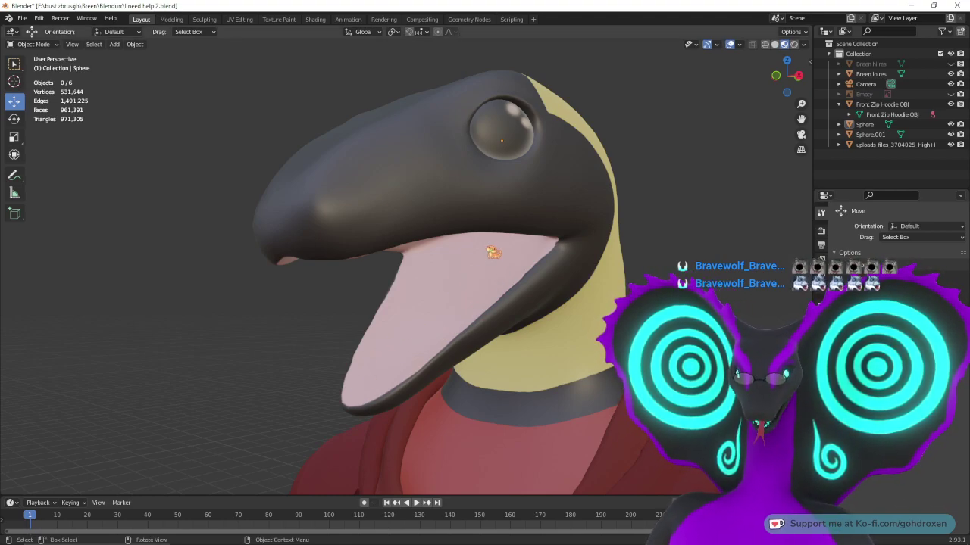
# - Add a mesh cylinder and move it along the X axis to stand clear beside the hooded figure
pyautogui.click(114, 44)
pyautogui.moveTo(148, 59)
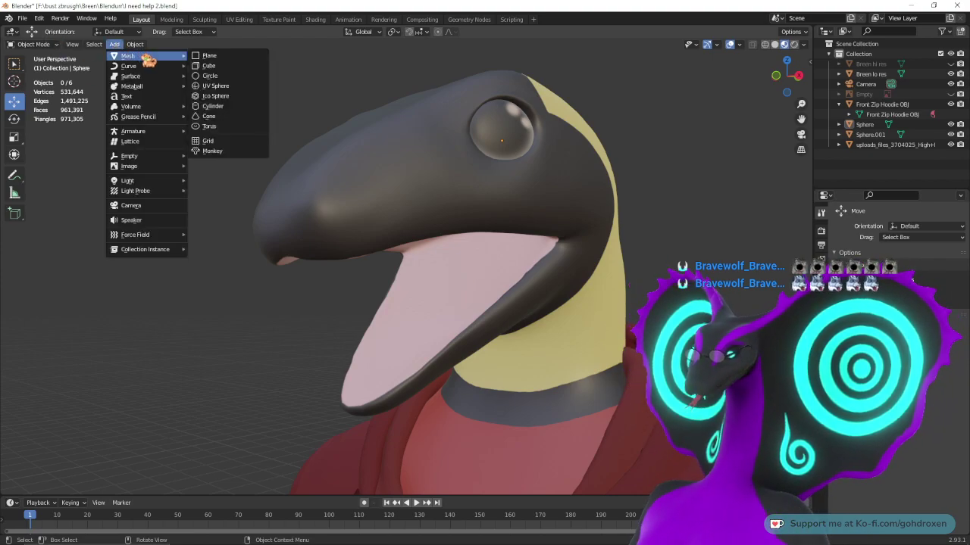
pyautogui.click(238, 107)
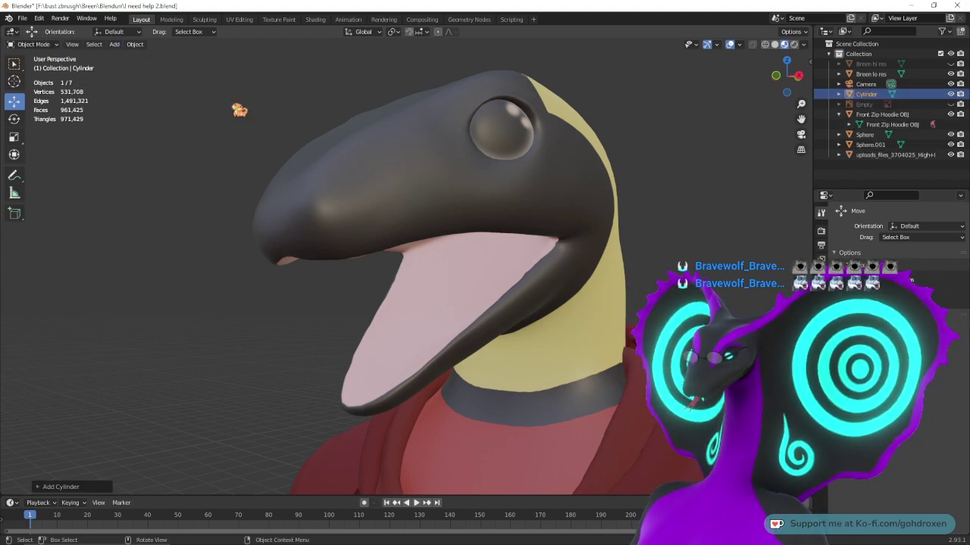
pyautogui.moveTo(235, 208); pyautogui.dragTo(286, 234, button='middle')
pyautogui.scroll(-7, 326, 311)
pyautogui.keyDown('shift'); pyautogui.moveTo(435, 356); pyautogui.dragTo(453, 136, button='middle'); pyautogui.keyUp('shift')
pyautogui.moveTo(489, 197); pyautogui.dragTo(511, 298, button='middle')
pyautogui.moveTo(479, 305); pyautogui.dragTo(174, 303)
# - Set the Layout viewport to solid shading and open the cylinder in Edit Mode in the Modeling workspace, viewing it from above
pyautogui.moveTo(174, 303)
pyautogui.mouseDown(button='middle')
pyautogui.moveTo(291, 297)
pyautogui.moveTo(288, 336)
pyautogui.moveTo(296, 299)
pyautogui.moveTo(495, 263)
pyautogui.moveTo(471, 265)
pyautogui.mouseUp(button='middle')
pyautogui.click(774, 44)
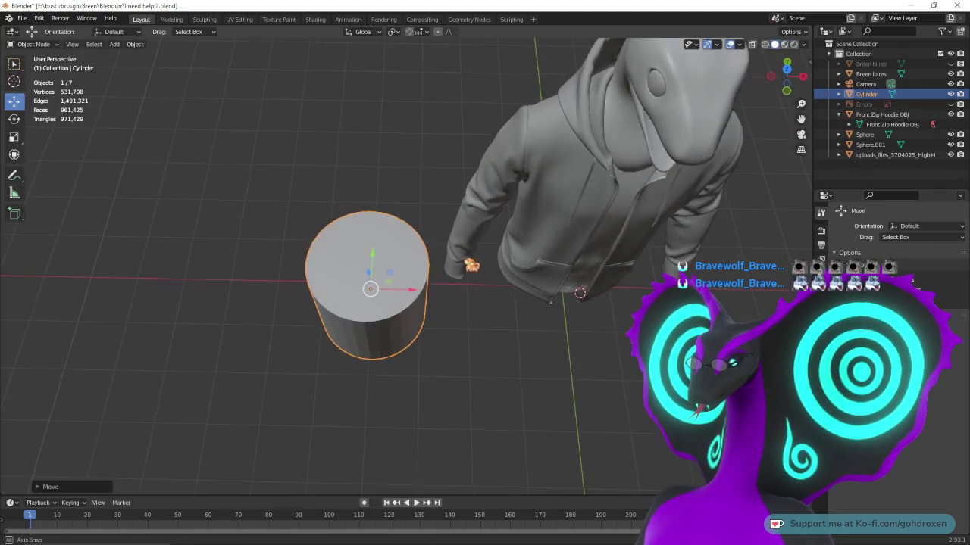
pyautogui.moveTo(482, 342)
pyautogui.keyDown('ctrl'); pyautogui.mouseDown(button='middle')
pyautogui.moveTo(490, 308)
pyautogui.moveTo(516, 281)
pyautogui.mouseUp(button='middle'); pyautogui.keyUp('ctrl')
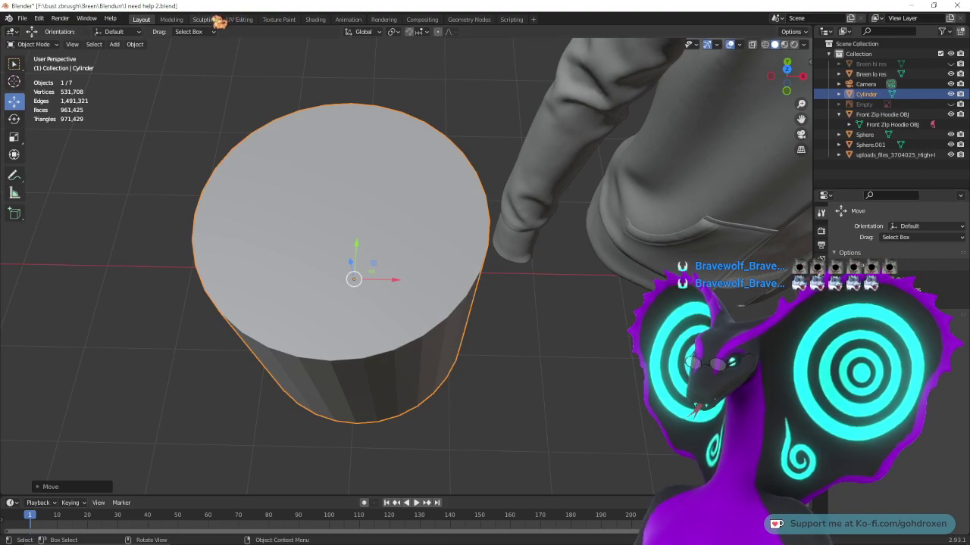
pyautogui.click(176, 19)
pyautogui.scroll(2, 260, 217)
pyautogui.press('KP_Decimal')
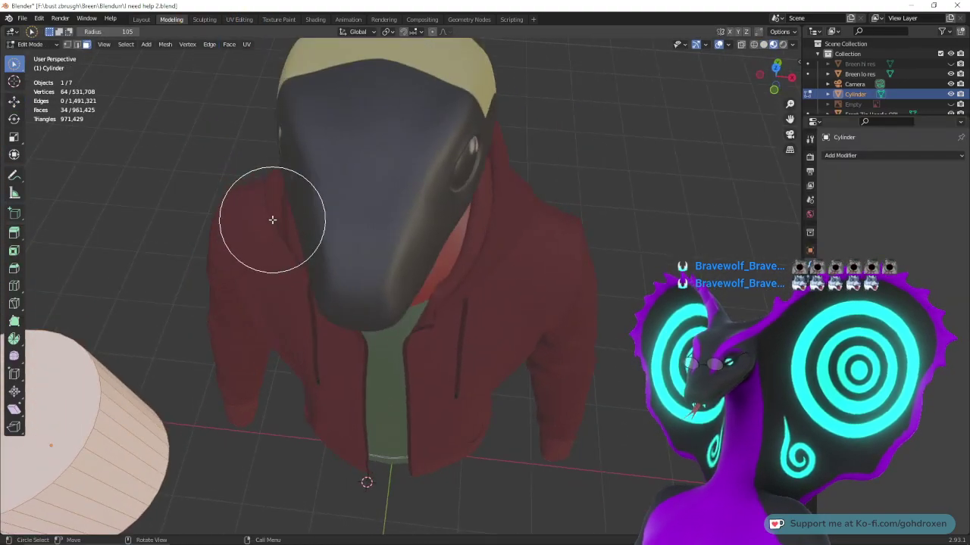
pyautogui.scroll(-3, 395, 230)
pyautogui.moveTo(395, 230); pyautogui.dragTo(378, 247, button='middle')
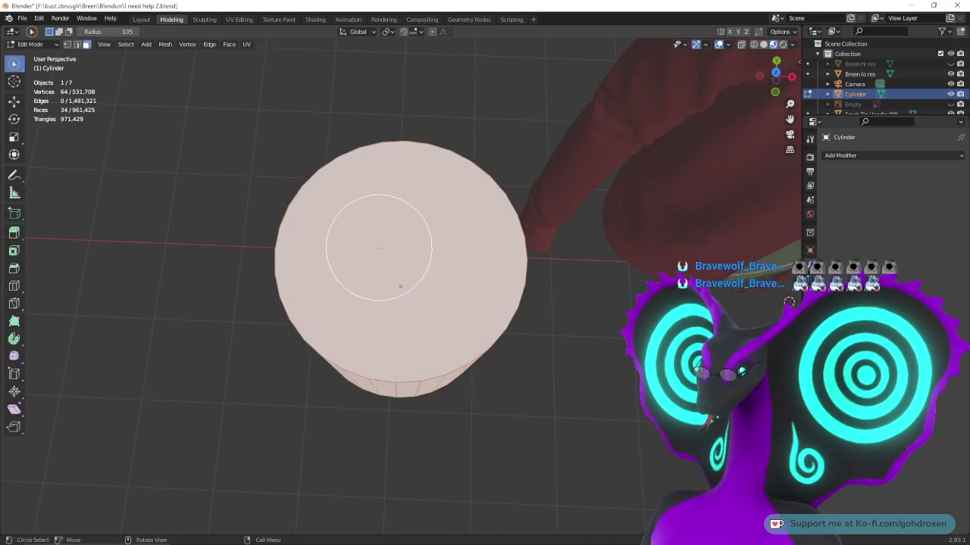
# - Leave circle selection, switch to box selection, and select only the cylinder's top face
pyautogui.press('Escape')
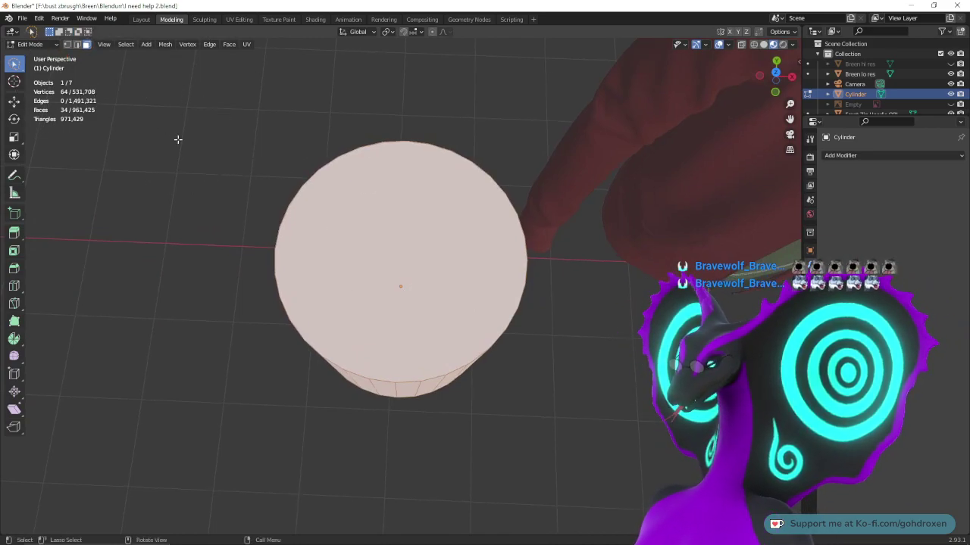
pyautogui.press('w')
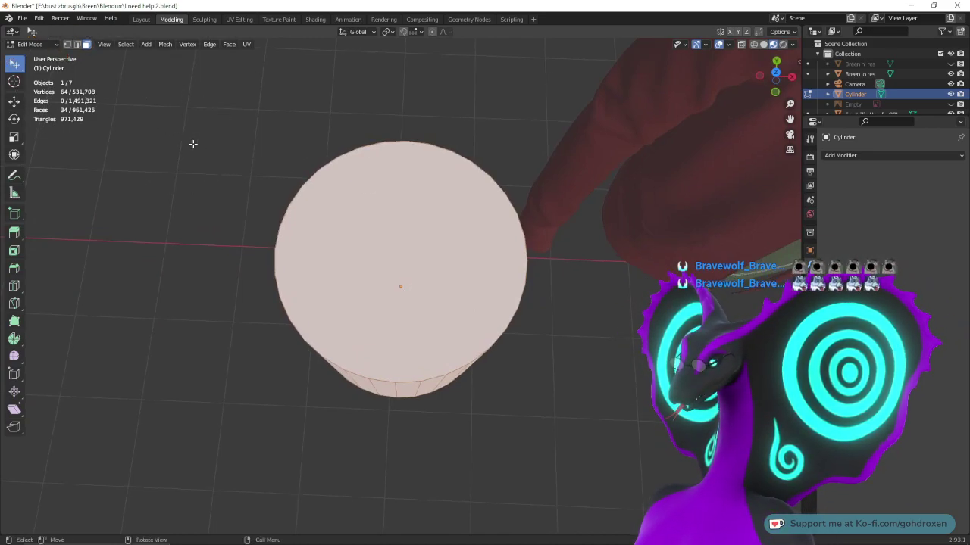
pyautogui.press('w')
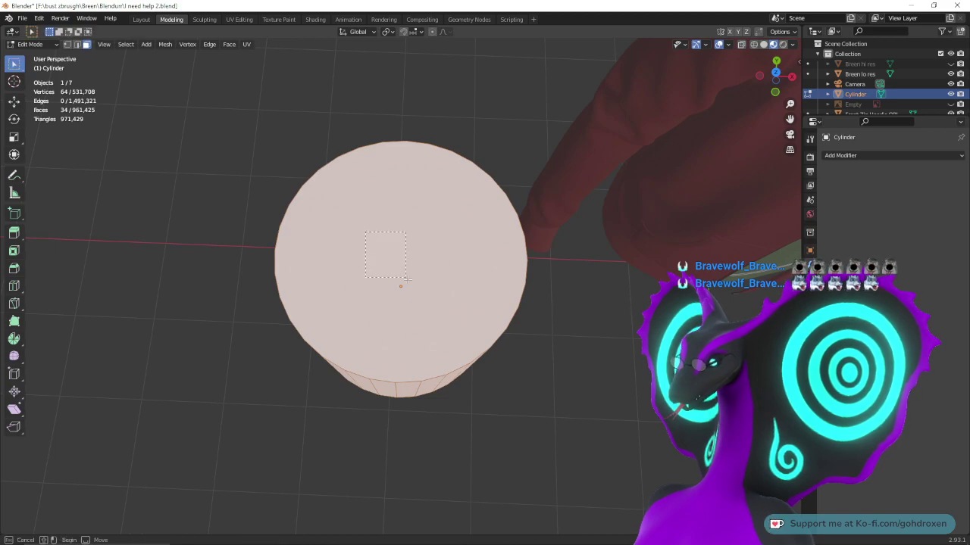
pyautogui.click(400, 274)
pyautogui.moveTo(365, 182)
pyautogui.mouseDown(button='middle')
pyautogui.moveTo(382, 136)
pyautogui.moveTo(371, 197)
pyautogui.mouseUp(button='middle')
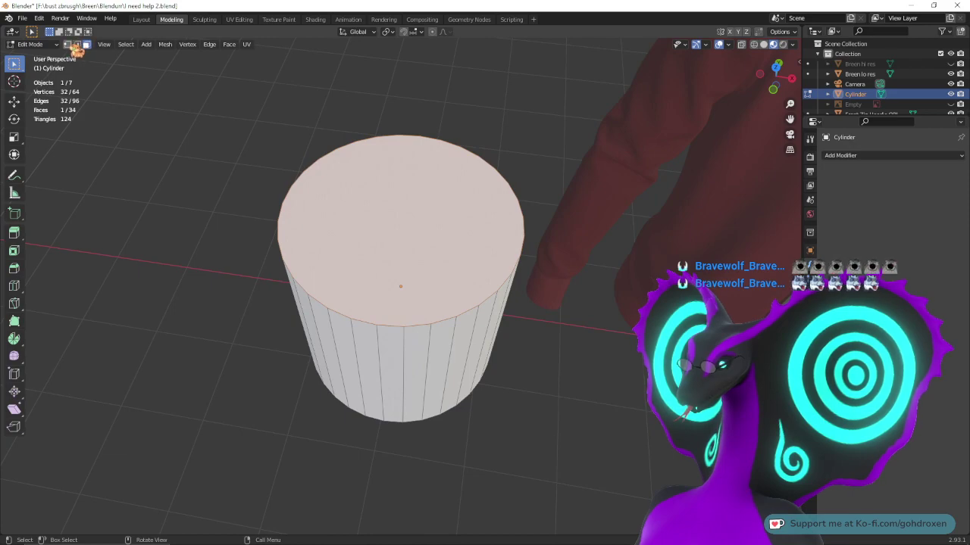
# - Change to edge selection and select the edge loop around the cylinder's top rim
pyautogui.moveTo(212, 109); pyautogui.dragTo(245, 123, button='middle')
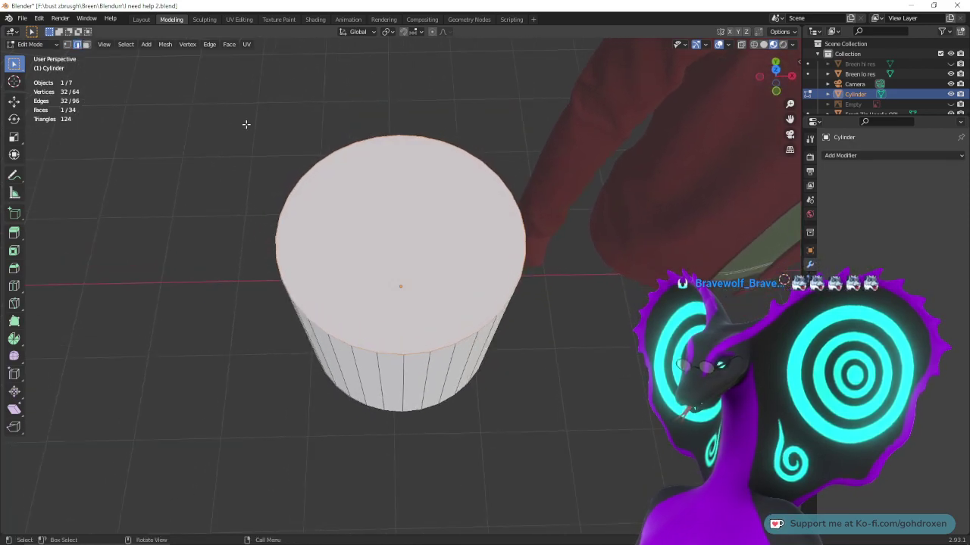
pyautogui.click(310, 186)
pyautogui.keyDown('alt'); pyautogui.click(303, 177); pyautogui.keyUp('alt')
pyautogui.moveTo(303, 176); pyautogui.dragTo(258, 182, button='middle')
pyautogui.rightClick(300, 178)
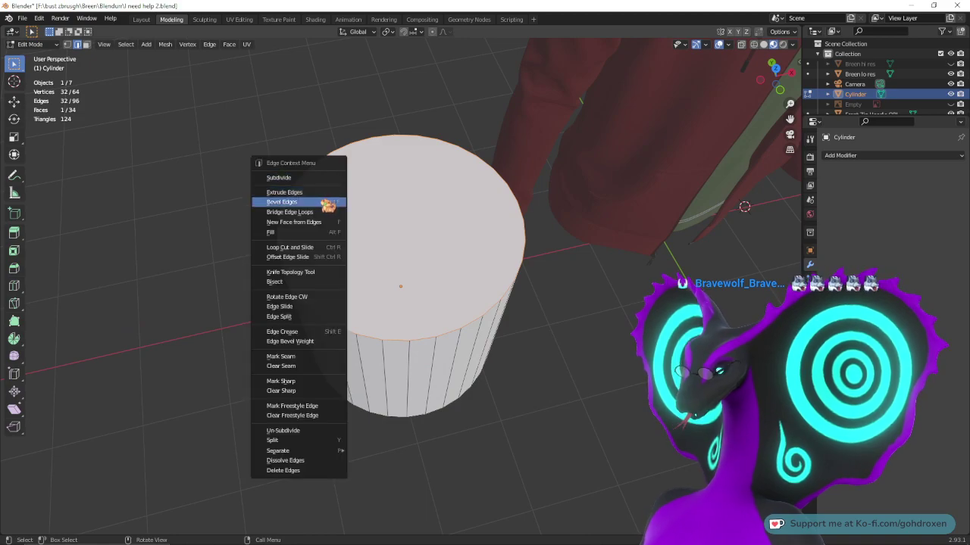
pyautogui.click(282, 202)
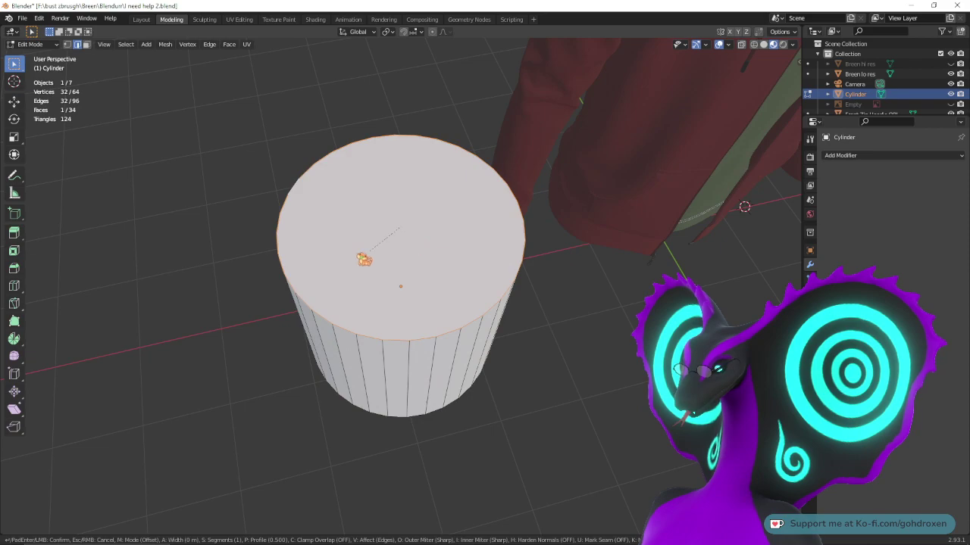
pyautogui.press('Escape')
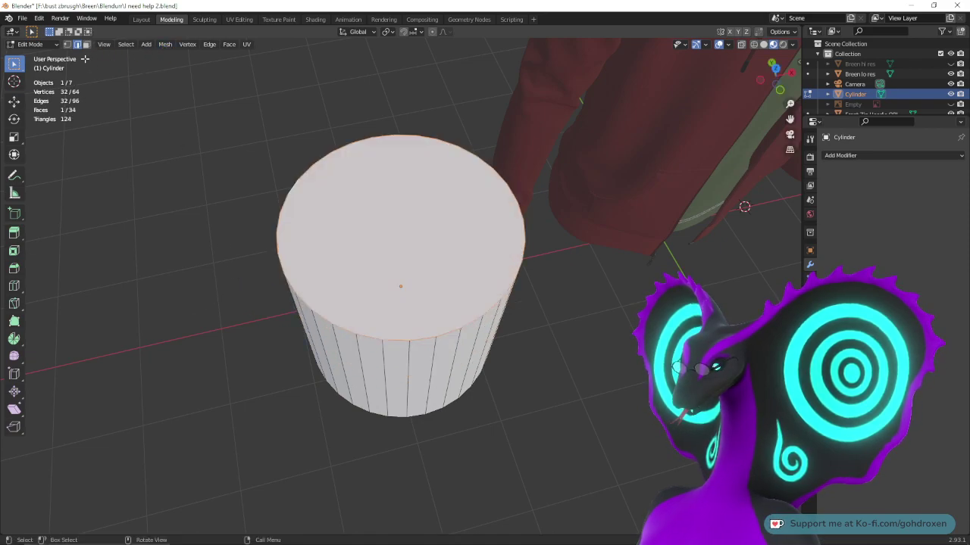
pyautogui.rightClick(419, 239)
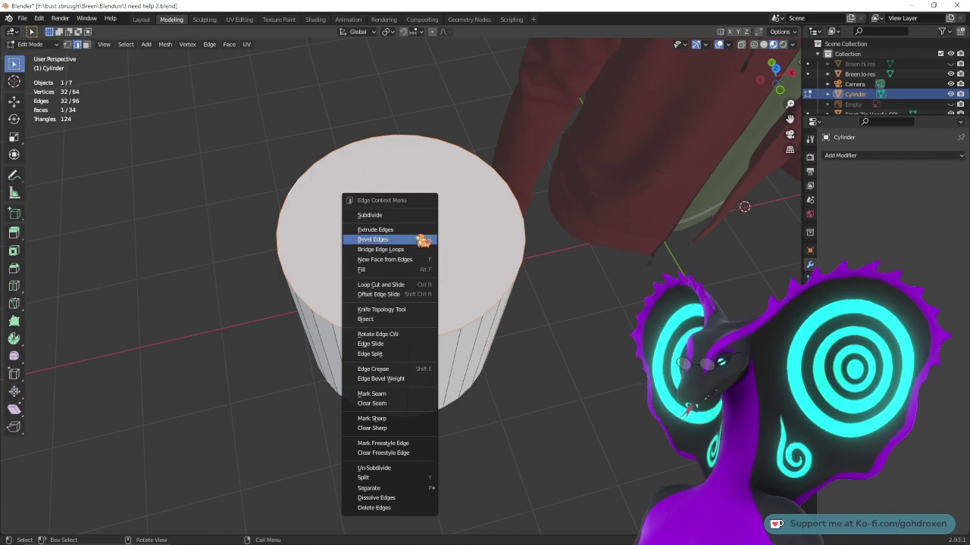
pyautogui.click(402, 285)
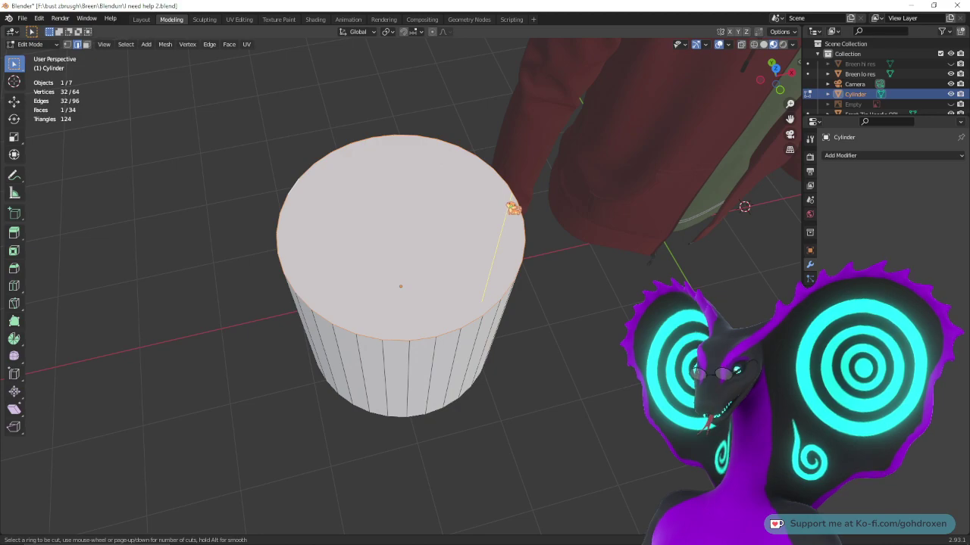
pyautogui.rightClick(437, 254)
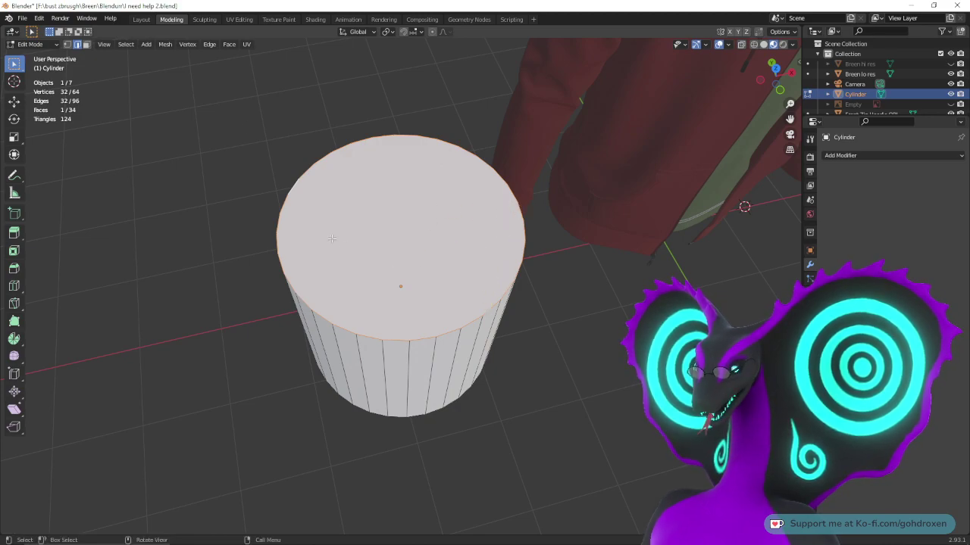
# - Try to knife-cut a curved line just inside the rim of the cylinder's top face, working in top view
pyautogui.rightClick(110, 52)
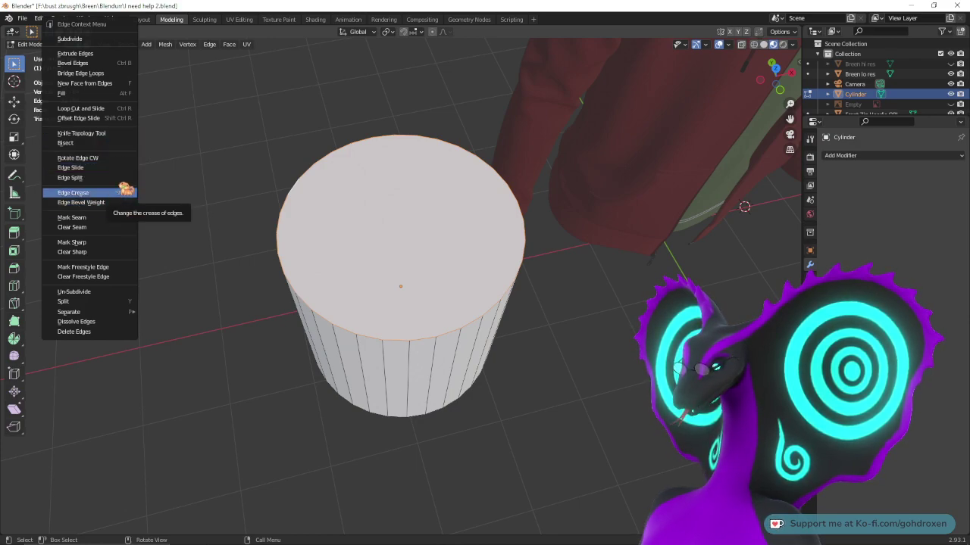
pyautogui.click(115, 136)
pyautogui.scroll(5, 502, 222)
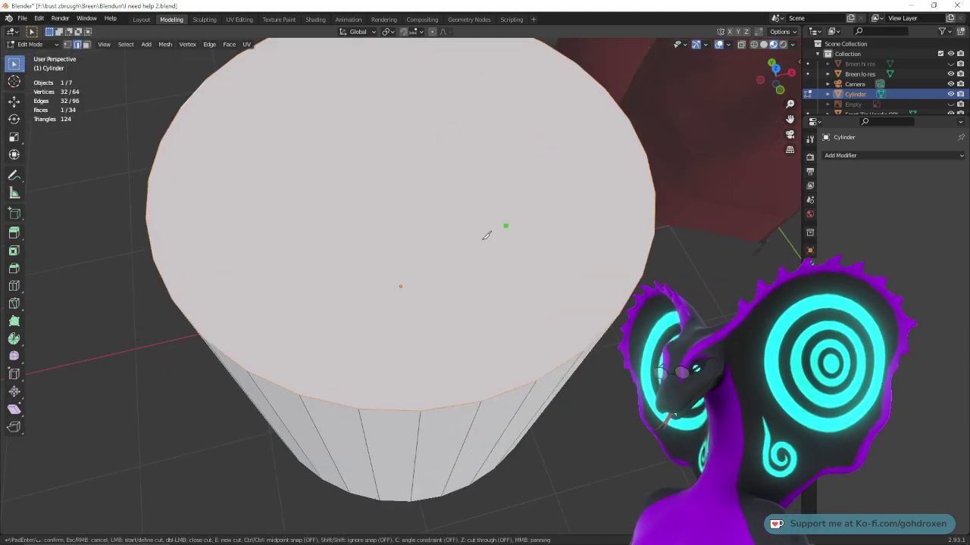
pyautogui.press('KP_7')
pyautogui.keyDown('shift'); pyautogui.moveTo(490, 279); pyautogui.dragTo(502, 197, button='middle'); pyautogui.keyUp('shift')
pyautogui.keyDown('shift'); pyautogui.moveTo(530, 70); pyautogui.dragTo(456, 268, button='middle'); pyautogui.keyUp('shift')
pyautogui.keyDown('shift'); pyautogui.moveTo(506, 136); pyautogui.dragTo(471, 231, button='middle'); pyautogui.keyUp('shift')
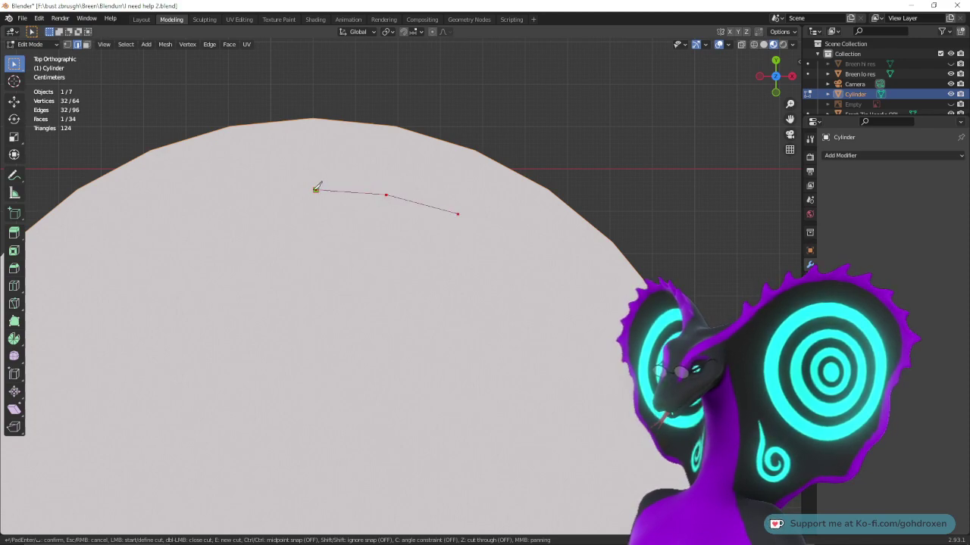
pyautogui.click(315, 189)
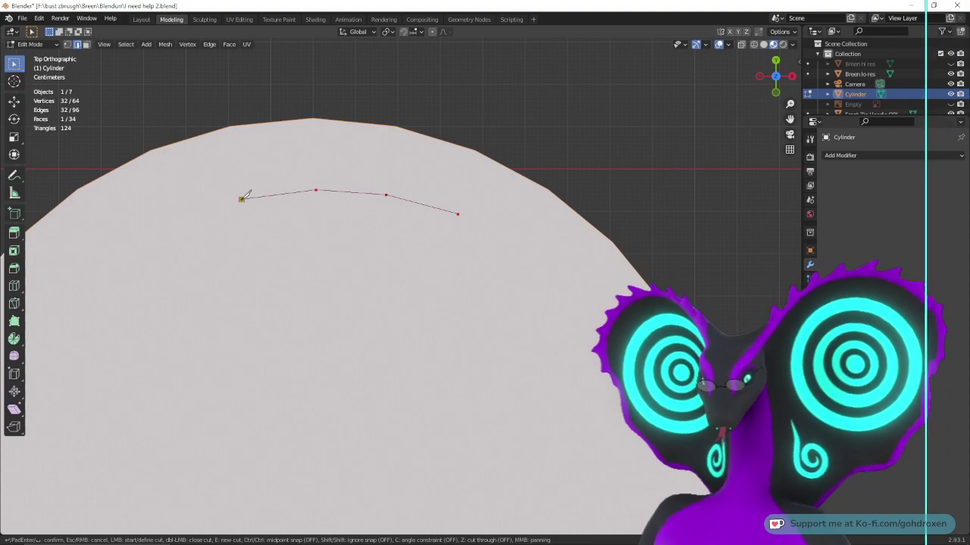
pyautogui.click(241, 198)
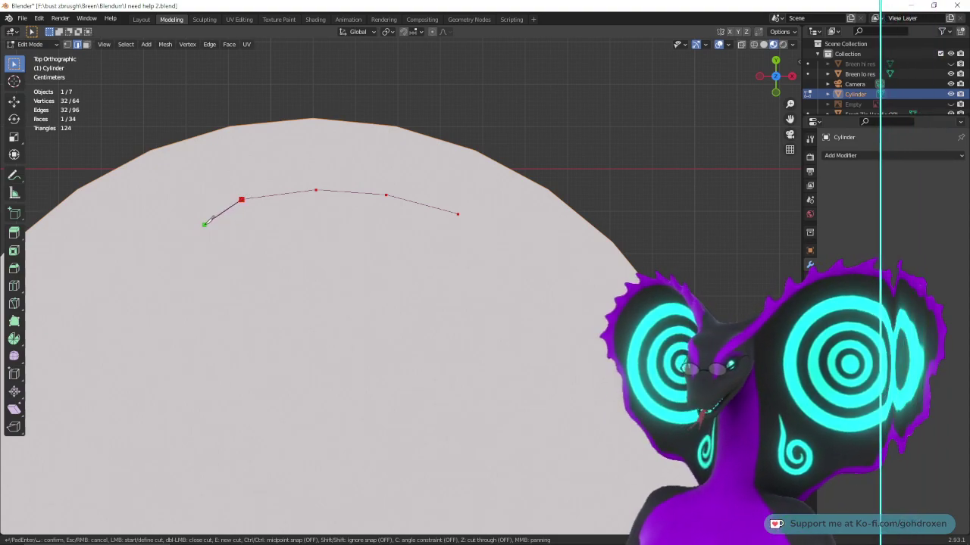
pyautogui.keyDown('shift'); pyautogui.moveTo(176, 220); pyautogui.dragTo(353, 184, button='middle'); pyautogui.keyUp('shift')
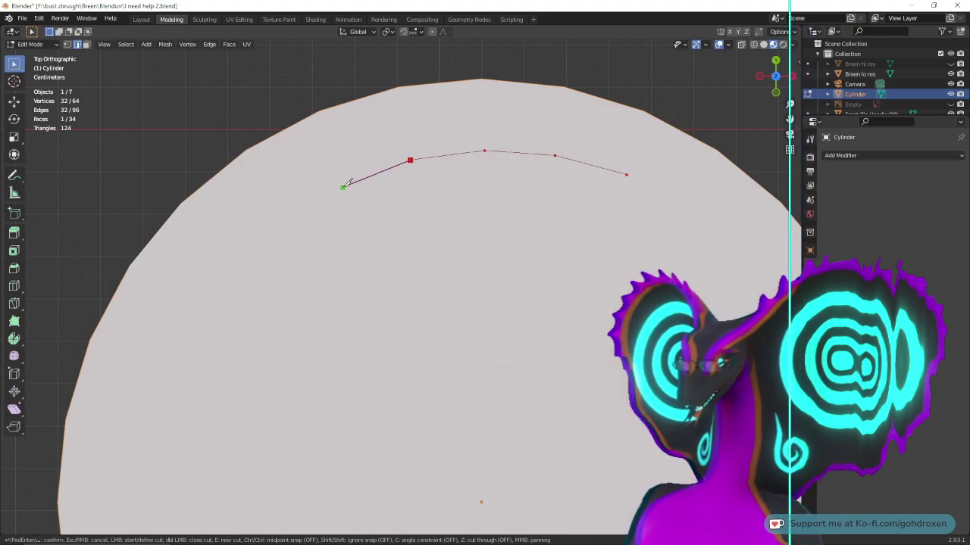
pyautogui.press('Escape')
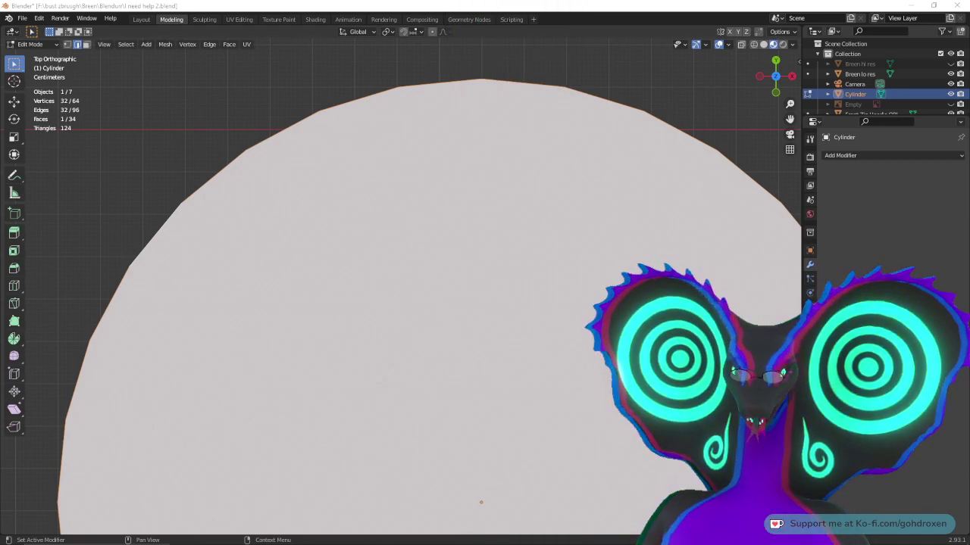
# - Try again to trace a longer knife cut counter-clockwise inside the top face, following the rim segment by segment
pyautogui.rightClick(534, 197)
pyautogui.click(534, 180)
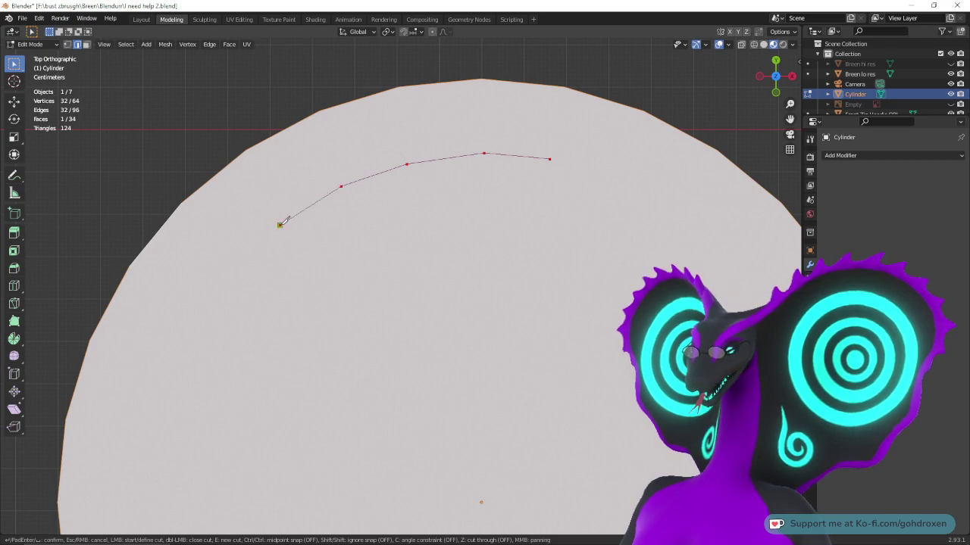
pyautogui.click(280, 224)
pyautogui.keyDown('shift'); pyautogui.moveTo(264, 245); pyautogui.dragTo(383, 151, button='middle'); pyautogui.keyUp('shift')
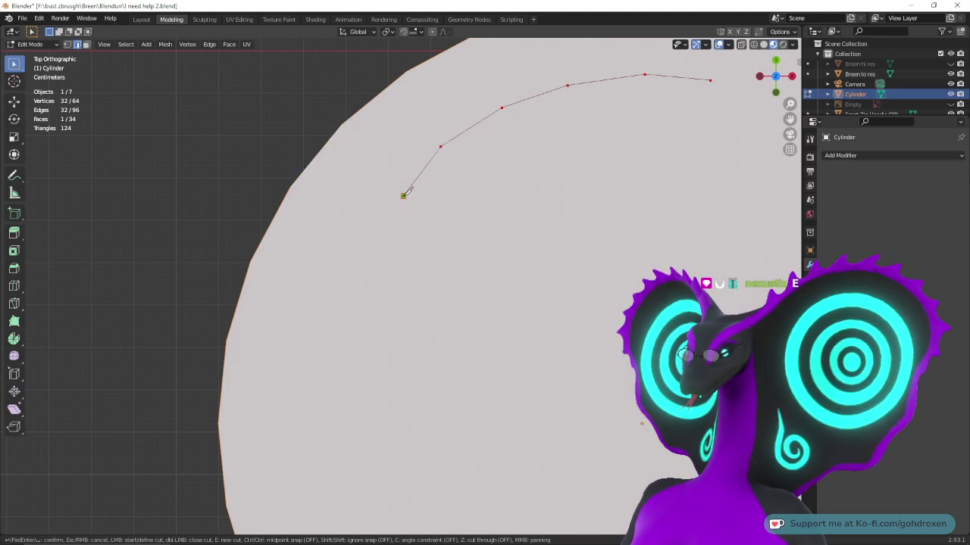
pyautogui.click(403, 196)
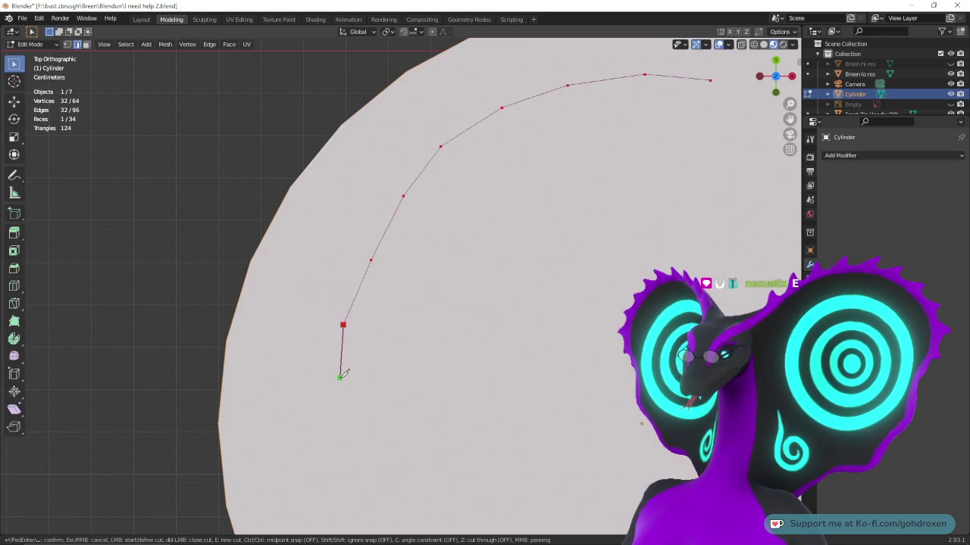
pyautogui.click(339, 381)
pyautogui.keyDown('shift'); pyautogui.moveTo(338, 381); pyautogui.dragTo(369, 180, button='middle'); pyautogui.keyUp('shift')
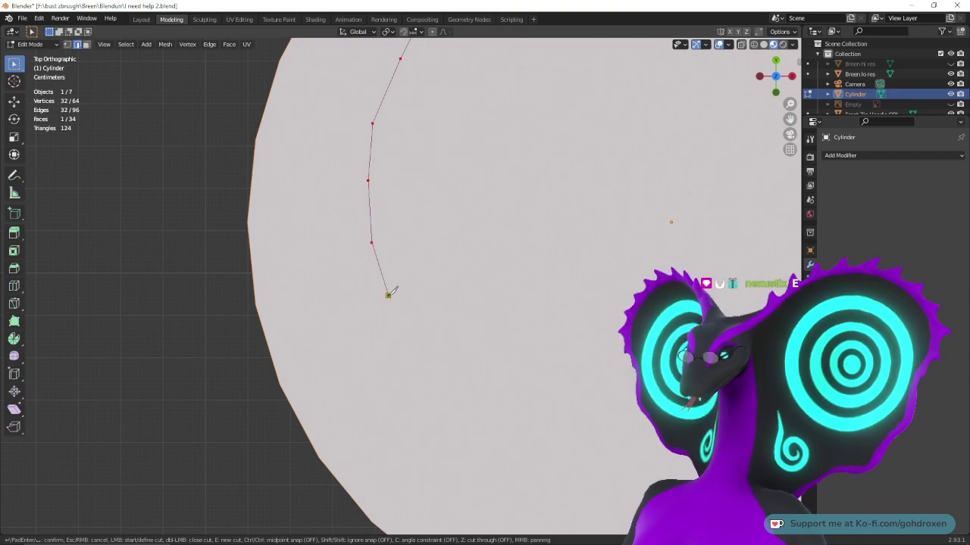
pyautogui.click(388, 294)
pyautogui.keyDown('shift'); pyautogui.moveTo(387, 294); pyautogui.dragTo(359, 169, button='middle'); pyautogui.keyUp('shift')
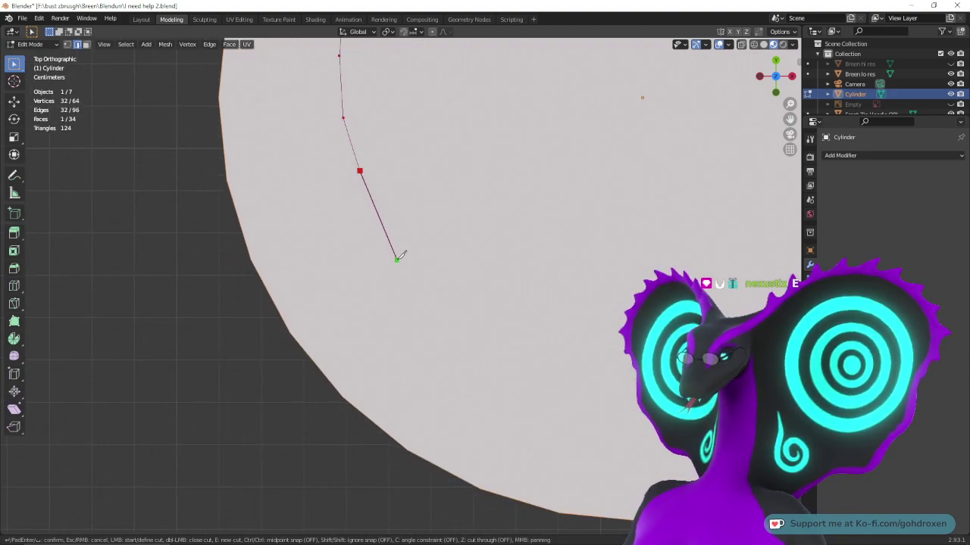
pyautogui.scroll(-4, 400, 252)
pyautogui.keyDown('shift'); pyautogui.moveTo(399, 255); pyautogui.dragTo(418, 303, button='middle'); pyautogui.keyUp('shift')
pyautogui.press('Escape')
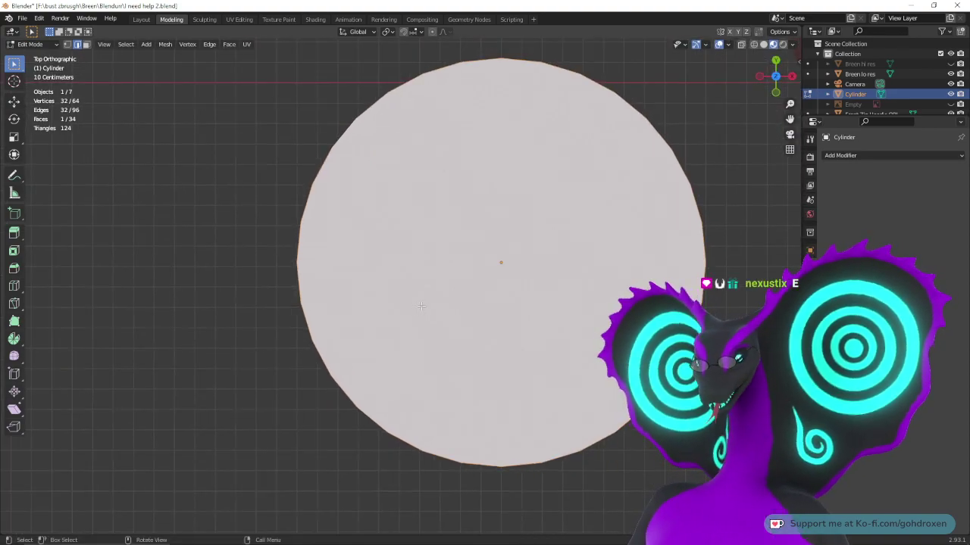
# - Mark the selected top rim edges of the cylinder as sharp
pyautogui.scroll(1, 421, 306)
pyautogui.scroll(-1, 421, 309)
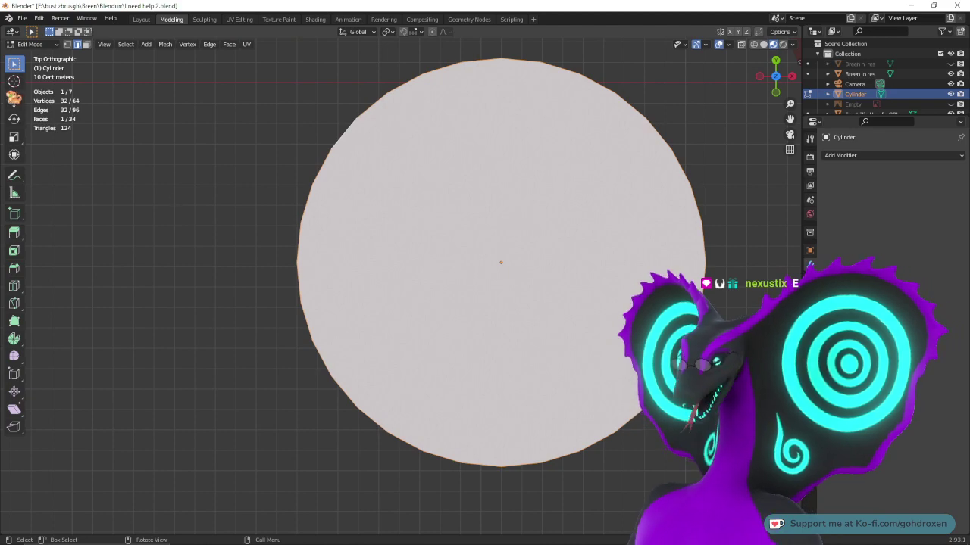
pyautogui.click(210, 45)
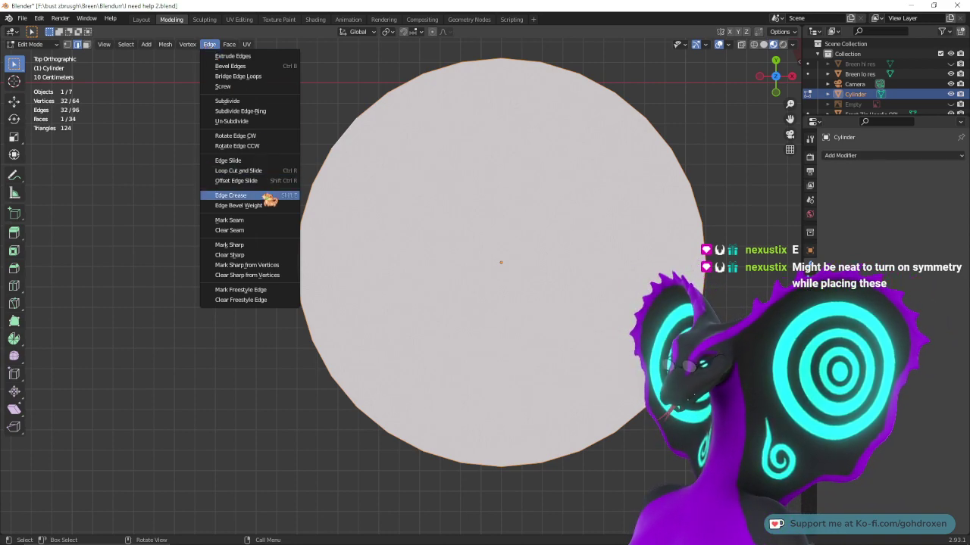
pyautogui.click(278, 256)
pyautogui.rightClick(208, 192)
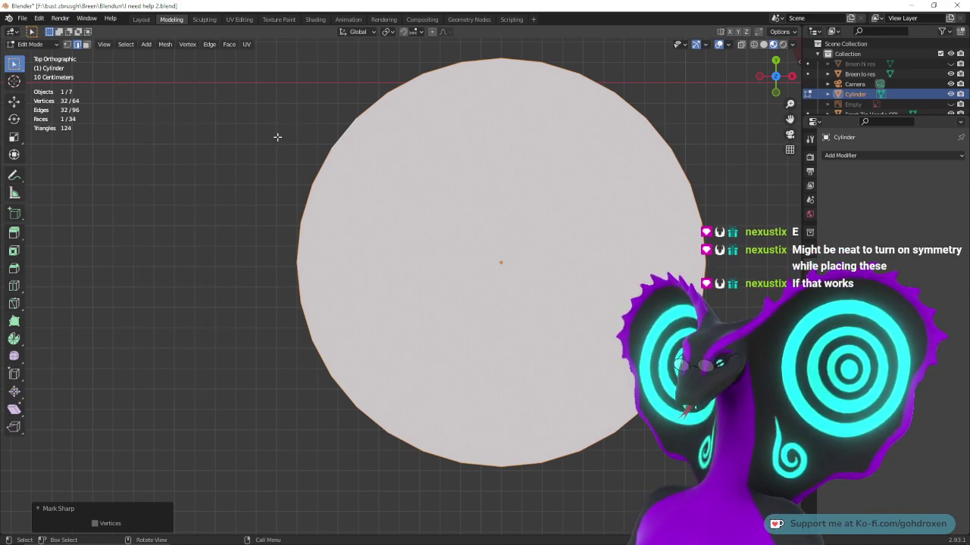
pyautogui.click(36, 508)
pyautogui.rightClick(490, 125)
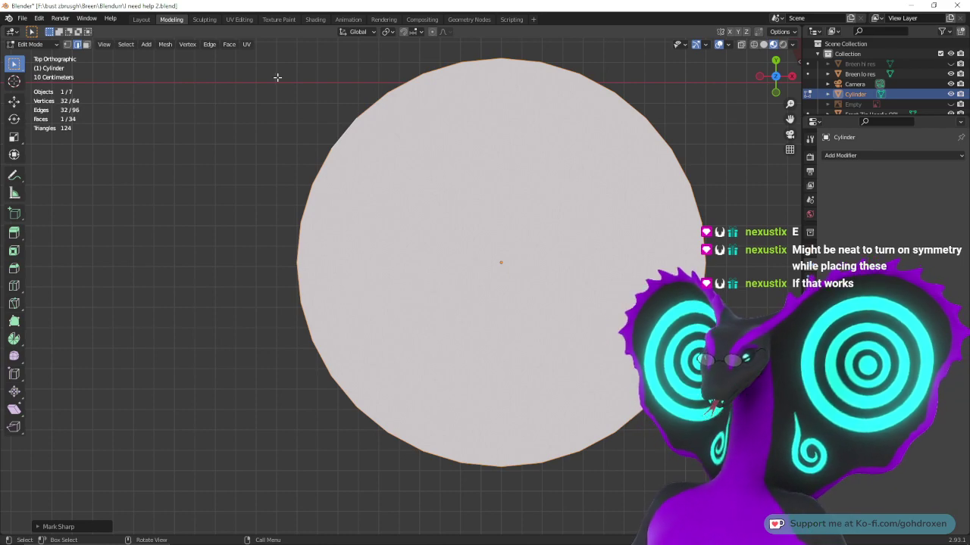
# - Extrude the cylinder's top rim edges in place, without offsetting the new edge ring
pyautogui.click(286, 123)
pyautogui.keyDown('alt'); pyautogui.click(343, 139); pyautogui.keyUp('alt')
pyautogui.rightClick(343, 141)
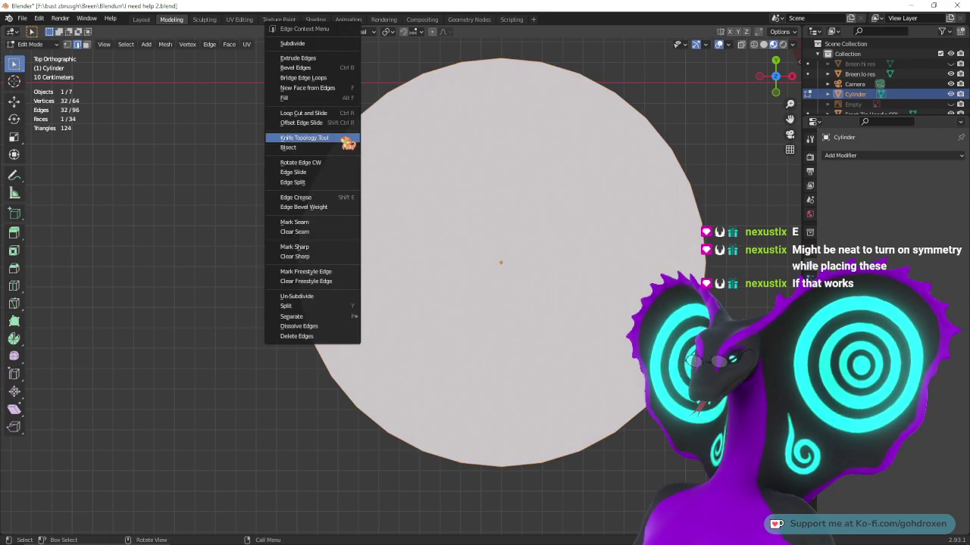
pyautogui.click(316, 59)
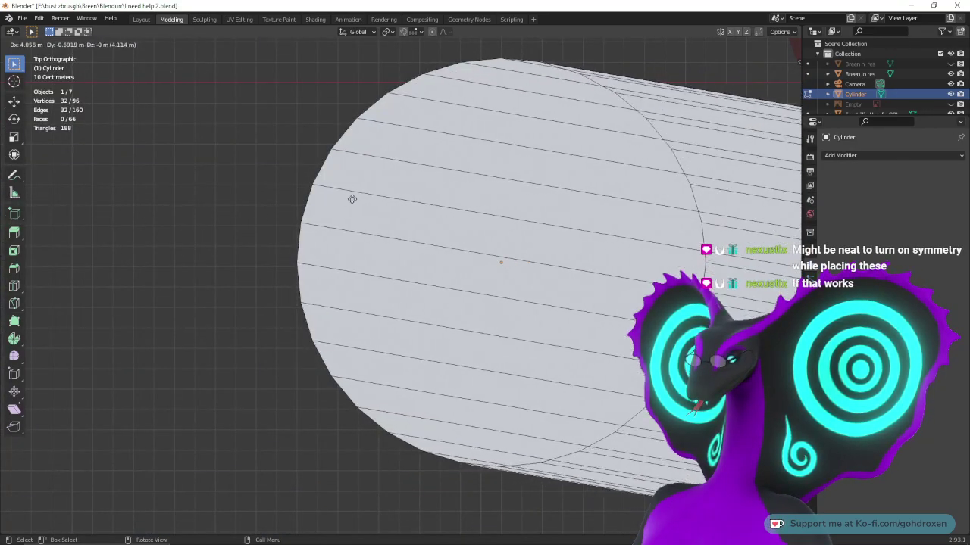
pyautogui.rightClick(353, 237)
# - Try to extrude the cylinder's selected top rim edges straight upward with snapping
pyautogui.scroll(-4, 353, 237)
pyautogui.moveTo(353, 236); pyautogui.dragTo(419, 227, button='middle')
pyautogui.scroll(4, 419, 227)
pyautogui.scroll(-2, 432, 226)
pyautogui.scroll(1, 440, 224)
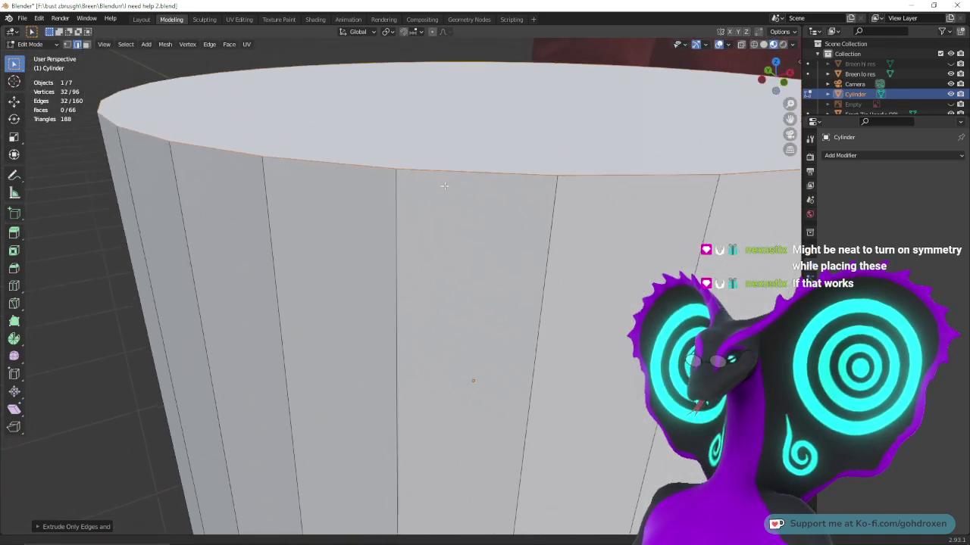
pyautogui.scroll(-1, 445, 223)
pyautogui.scroll(-2, 445, 224)
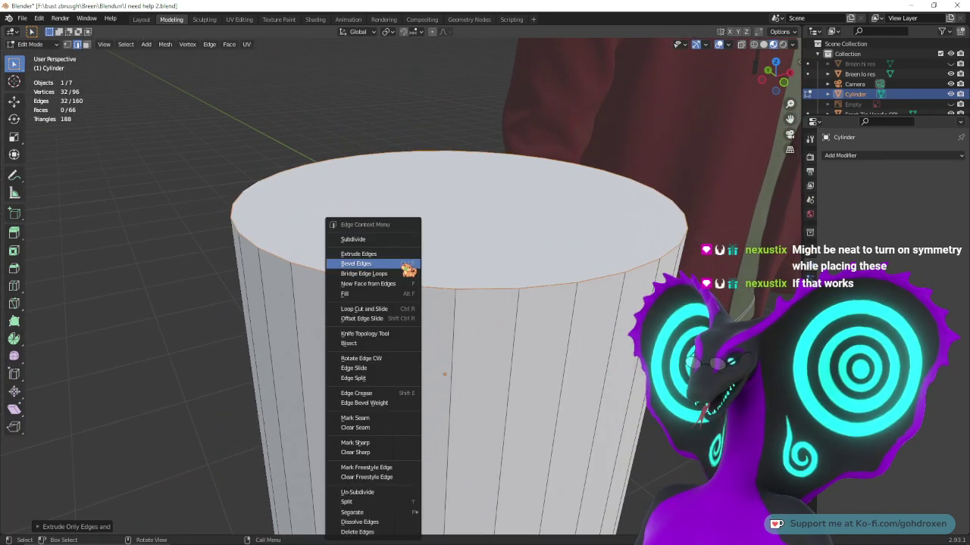
pyautogui.rightClick(400, 259)
pyautogui.click(400, 259)
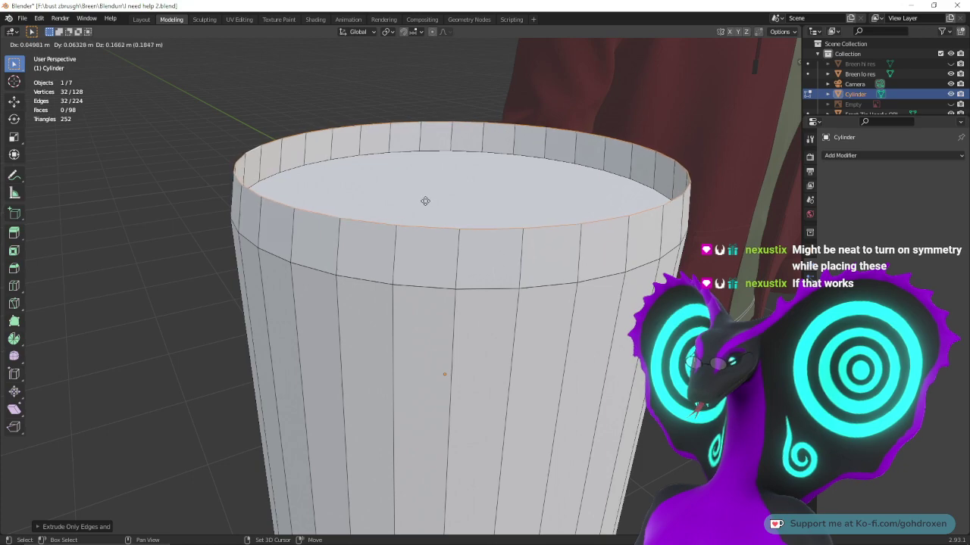
pyautogui.press('ctrl')
pyautogui.press('e')
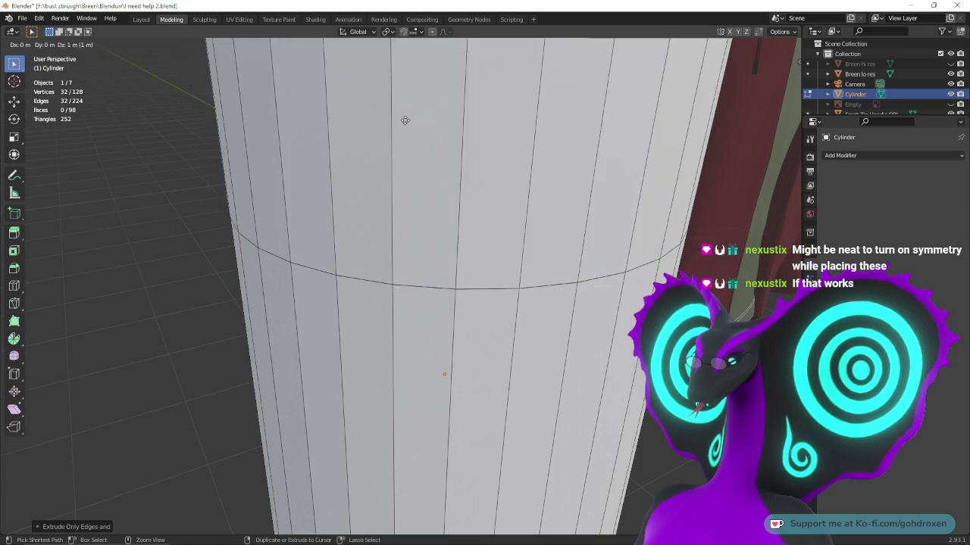
pyautogui.rightClick(402, 168)
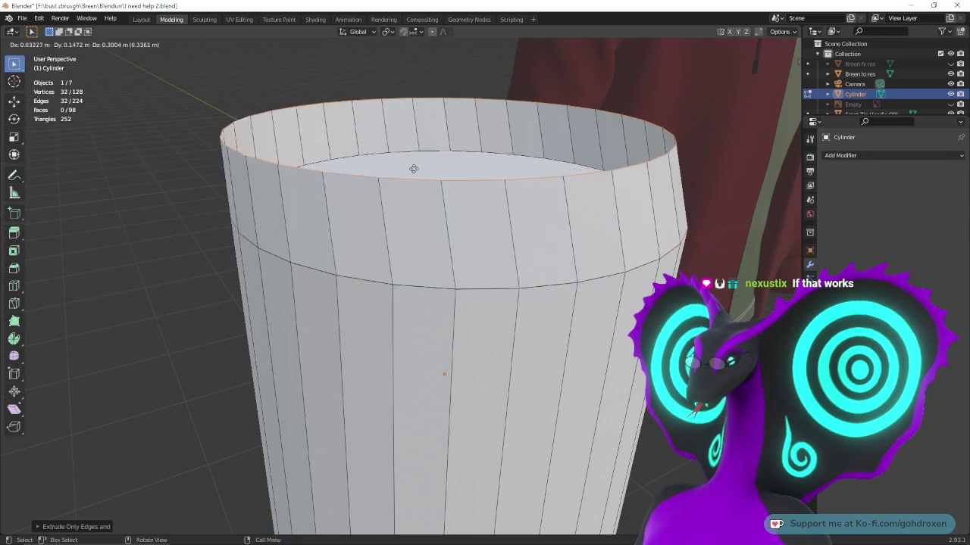
pyautogui.rightClick(444, 167)
# - Extrude the cylinder's top rim edges straight up and lower the new edge ring to form a short band just above the top face
pyautogui.scroll(-1, 444, 167)
pyautogui.scroll(-6, 444, 166)
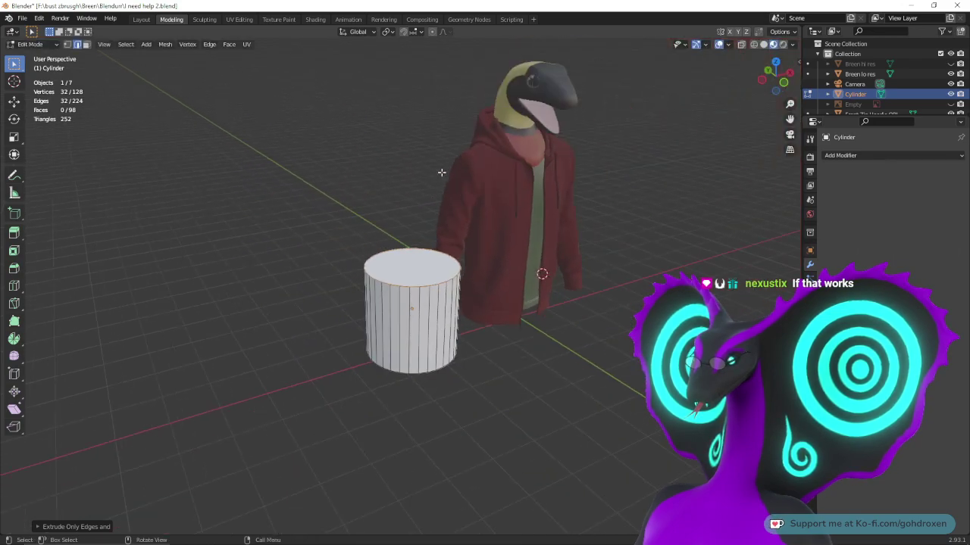
pyautogui.rightClick(422, 227)
pyautogui.click(416, 232)
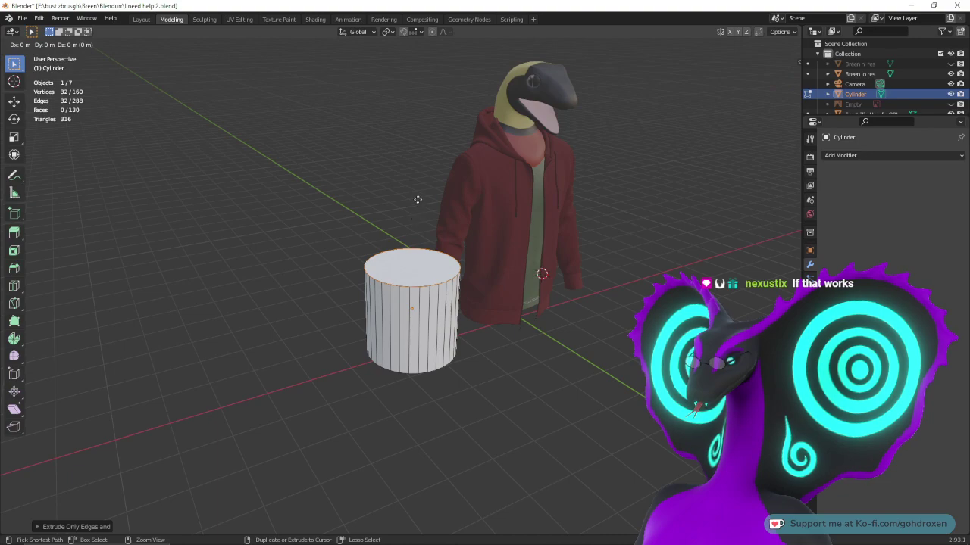
pyautogui.press('Return')
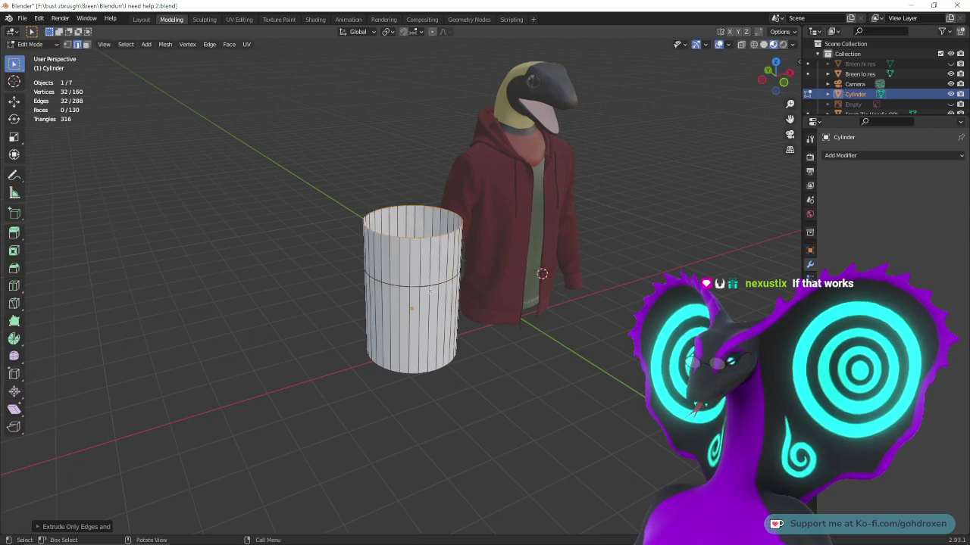
pyautogui.scroll(6, 441, 244)
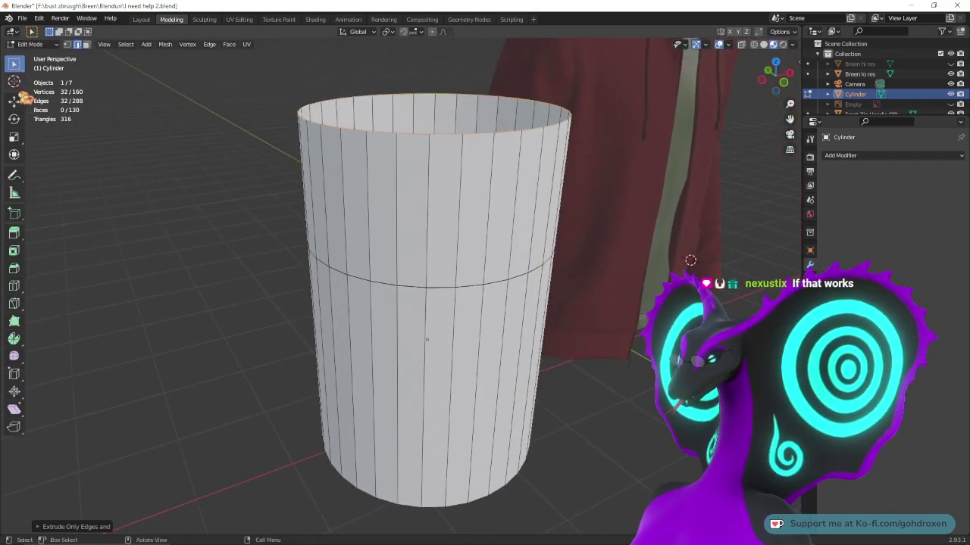
pyautogui.click(14, 101)
pyautogui.moveTo(433, 66); pyautogui.dragTo(437, 185)
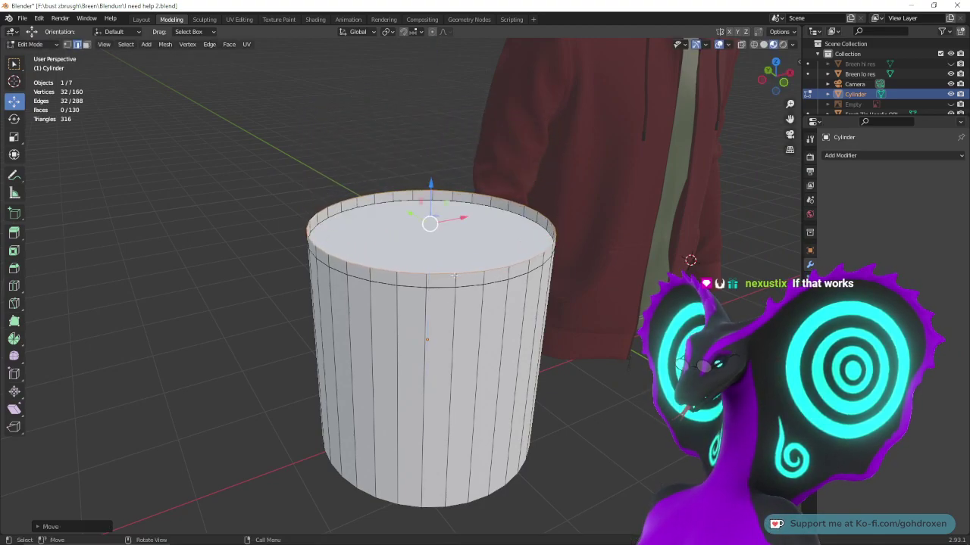
# - Delete the cap face inside the cylinder's rim and the bottom face, leaving the cylinder open at both ends
pyautogui.scroll(5, 353, 270)
pyautogui.moveTo(353, 270); pyautogui.dragTo(353, 219, button='middle')
pyautogui.press('w')
pyautogui.click(338, 217)
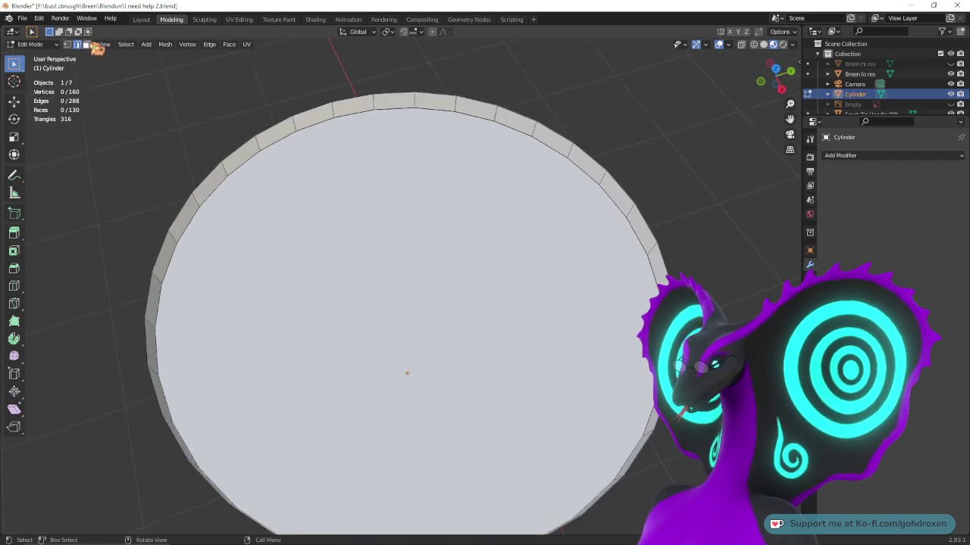
pyautogui.click(452, 312)
pyautogui.rightClick(453, 312)
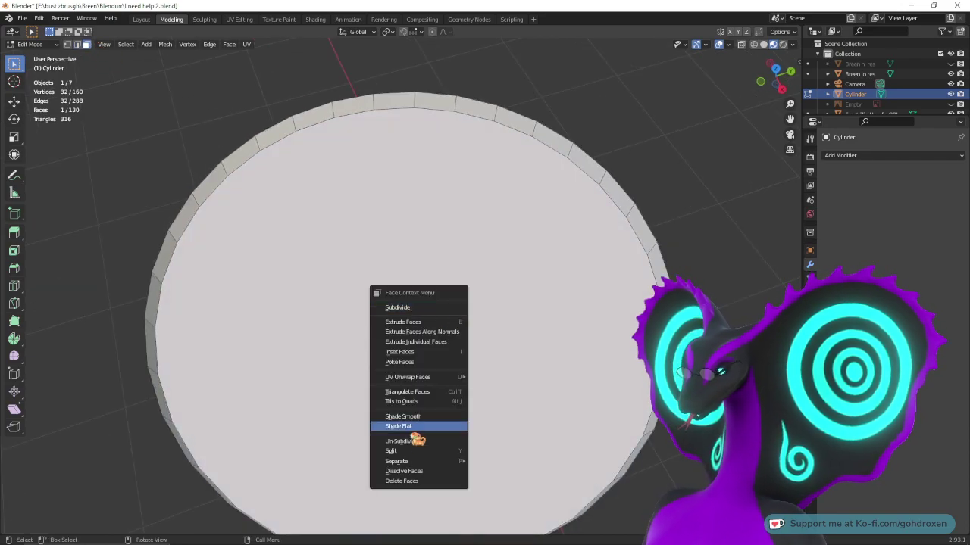
pyautogui.click(402, 481)
pyautogui.moveTo(462, 342); pyautogui.dragTo(345, 225, button='middle')
pyautogui.click(407, 311)
pyautogui.rightClick(408, 310)
pyautogui.click(371, 305)
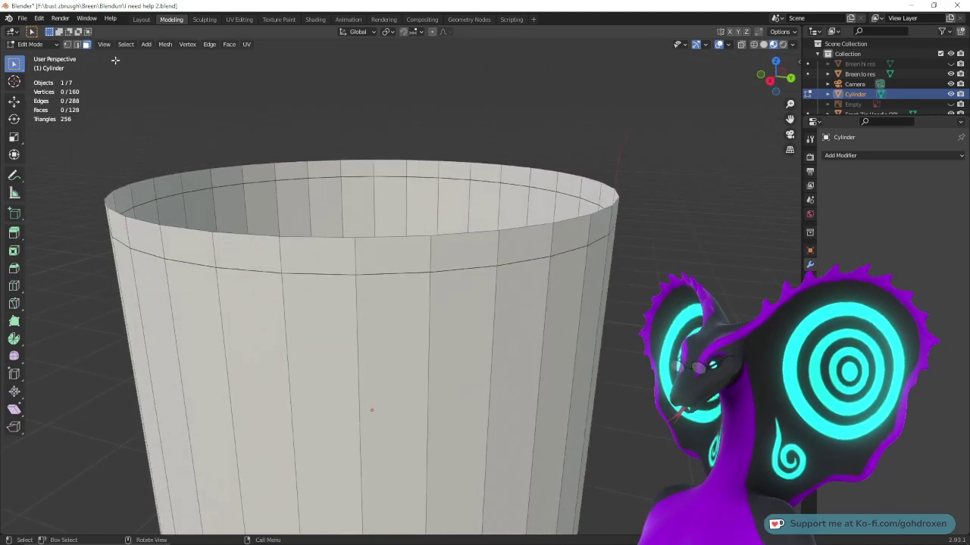
# - Extrude the open top edge loop 1 m straight up and lower it to form a narrow second band at the rim
pyautogui.keyDown('alt'); pyautogui.click(303, 237); pyautogui.keyUp('alt')
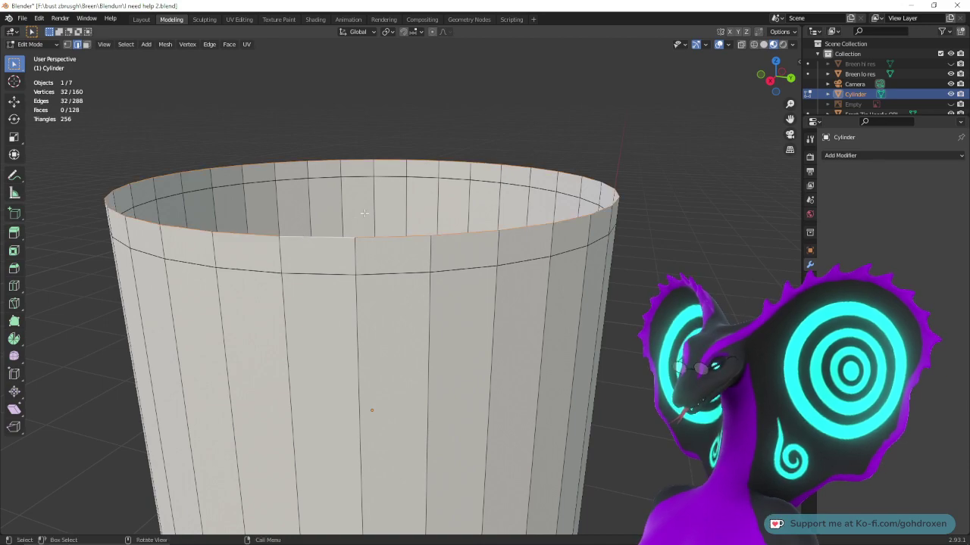
pyautogui.moveTo(303, 237); pyautogui.dragTo(40, 111, button='middle')
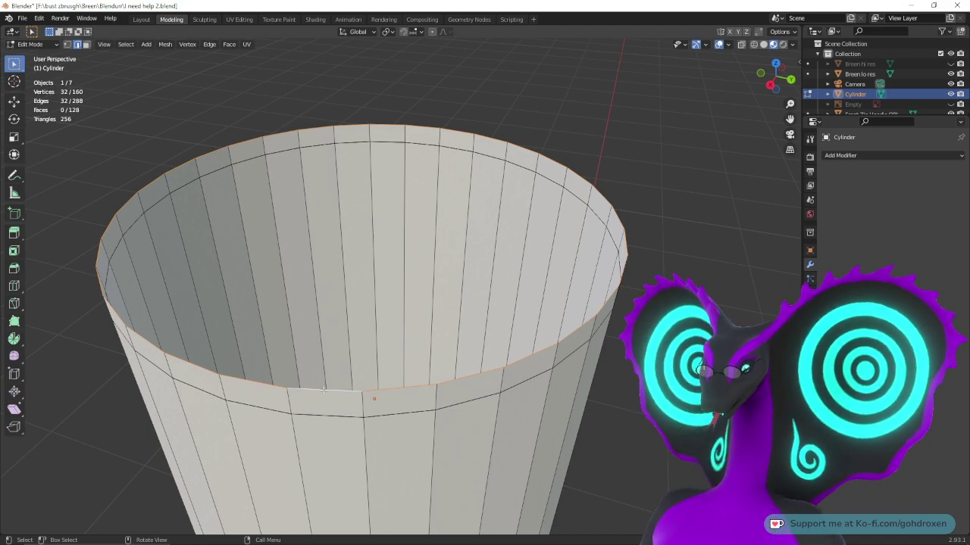
pyautogui.rightClick(323, 390)
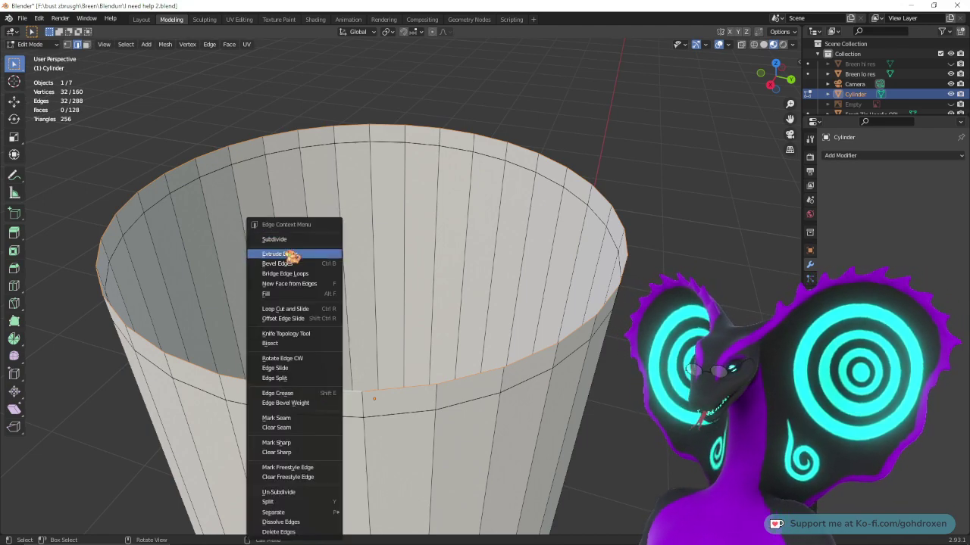
pyautogui.click(292, 254)
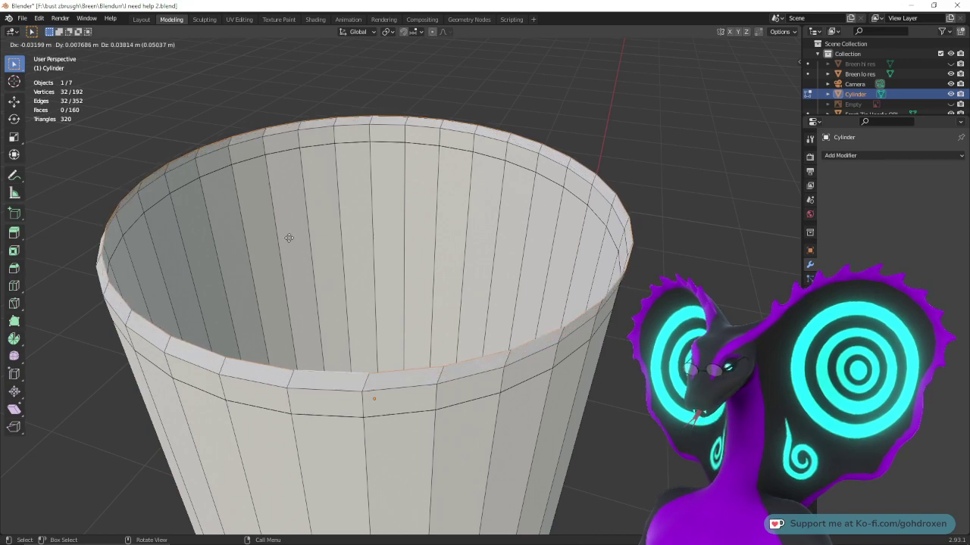
pyautogui.press('ctrl')
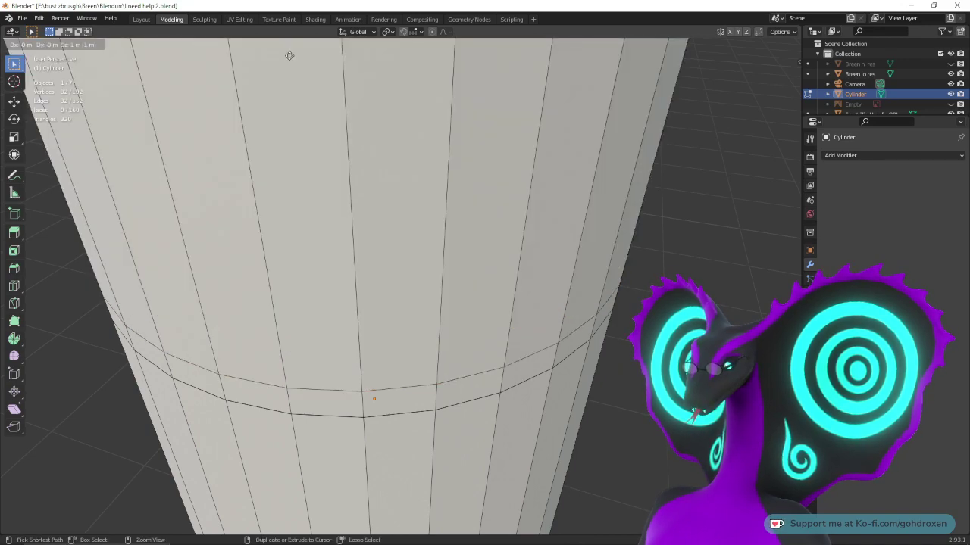
pyautogui.keyDown('ctrl'); pyautogui.click(290, 56); pyautogui.keyUp('ctrl')
pyautogui.scroll(-2, 319, 167)
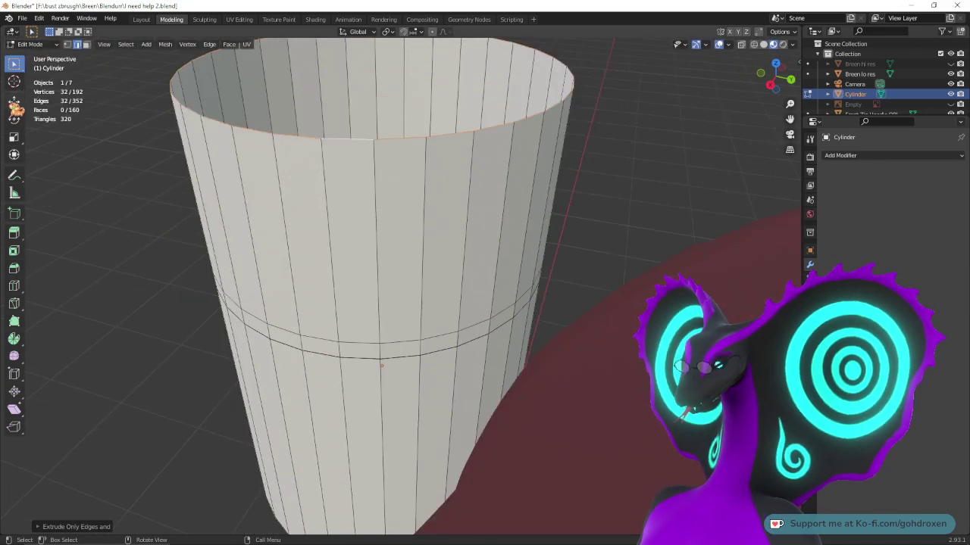
pyautogui.click(13, 103)
pyautogui.moveTo(358, 81)
pyautogui.mouseDown(button='middle')
pyautogui.moveTo(371, 59)
pyautogui.moveTo(374, 84)
pyautogui.mouseUp(button='middle')
pyautogui.scroll(-3, 371, 59)
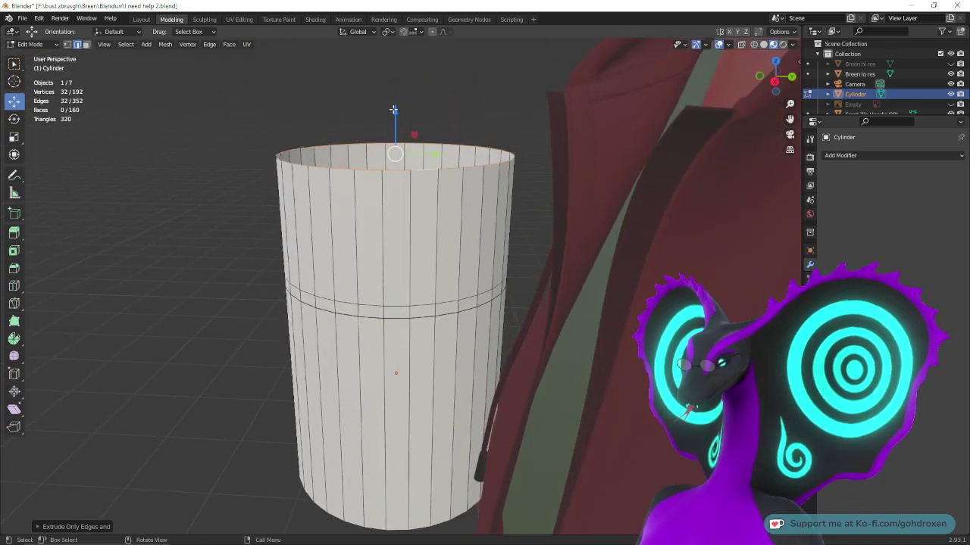
pyautogui.moveTo(394, 110); pyautogui.dragTo(401, 220)
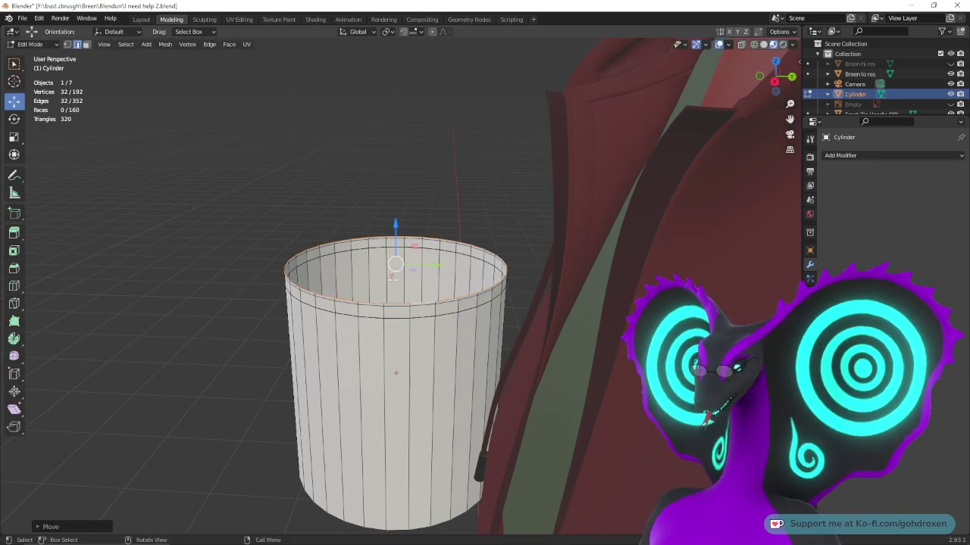
# - Scale the topmost edge loop inward to form a narrow, flat ring-shaped lip around the cylinder's opening
pyautogui.moveTo(393, 280); pyautogui.dragTo(417, 371, button='middle')
pyautogui.scroll(6, 417, 371)
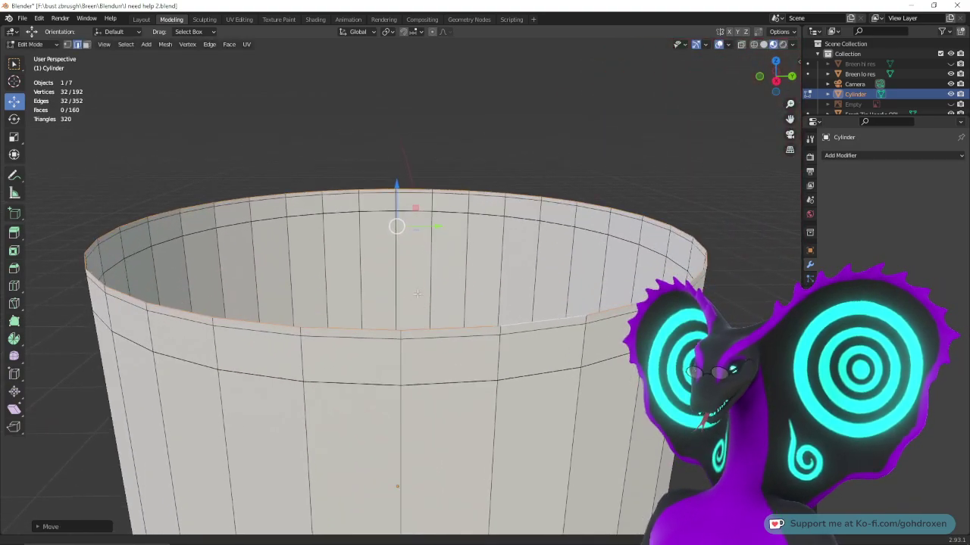
pyautogui.moveTo(417, 294); pyautogui.dragTo(411, 285, button='middle')
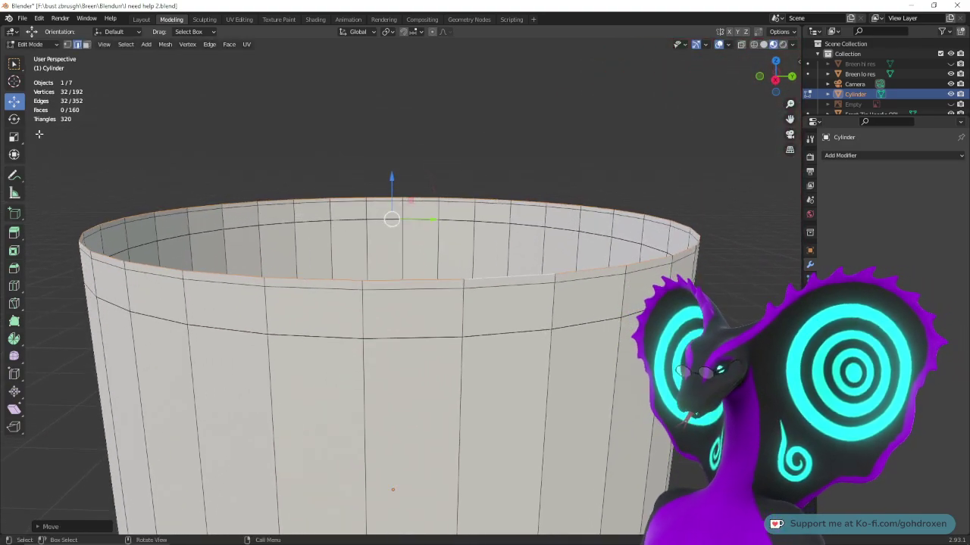
pyautogui.click(15, 137)
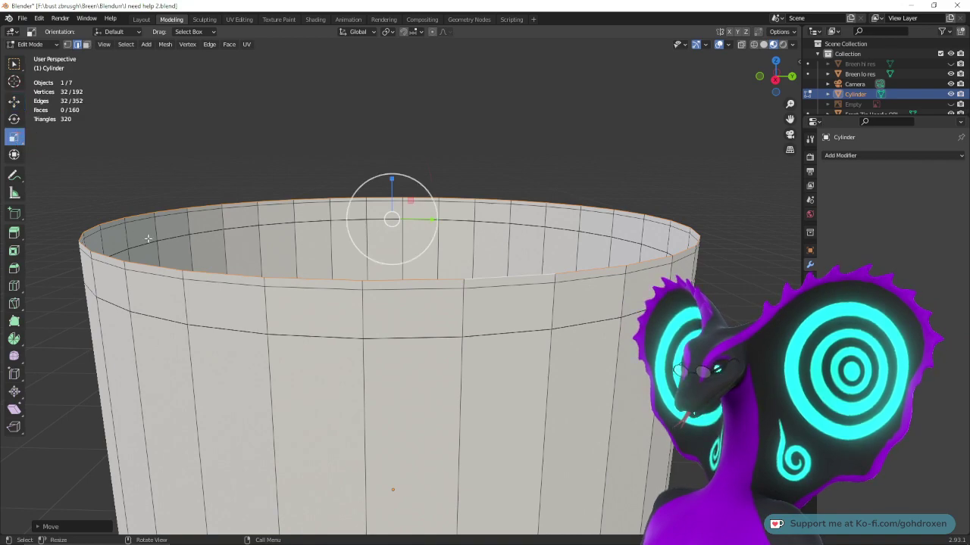
pyautogui.moveTo(334, 253); pyautogui.dragTo(424, 241, button='middle')
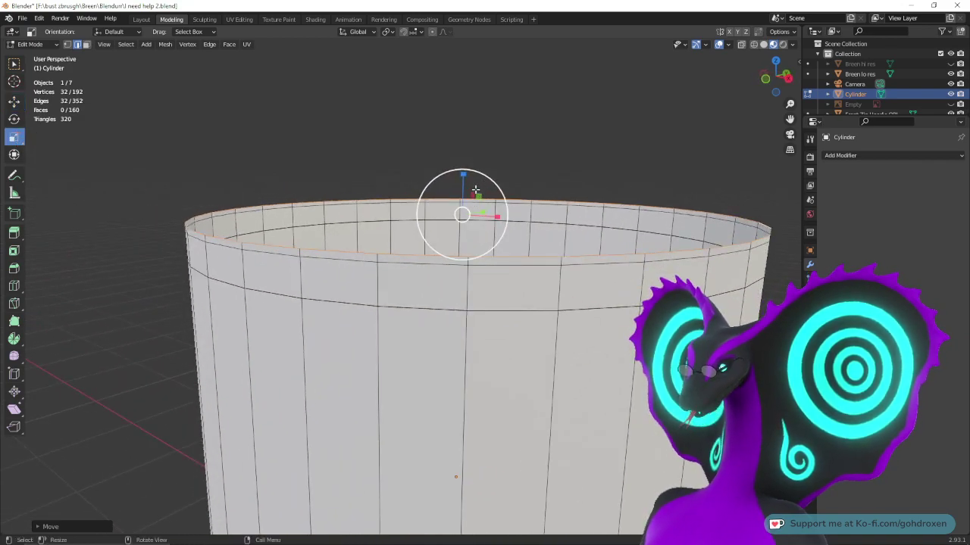
pyautogui.moveTo(477, 196)
pyautogui.mouseDown()
pyautogui.moveTo(441, 208)
pyautogui.moveTo(462, 199)
pyautogui.mouseUp()
pyautogui.moveTo(461, 199); pyautogui.dragTo(307, 210, button='middle')
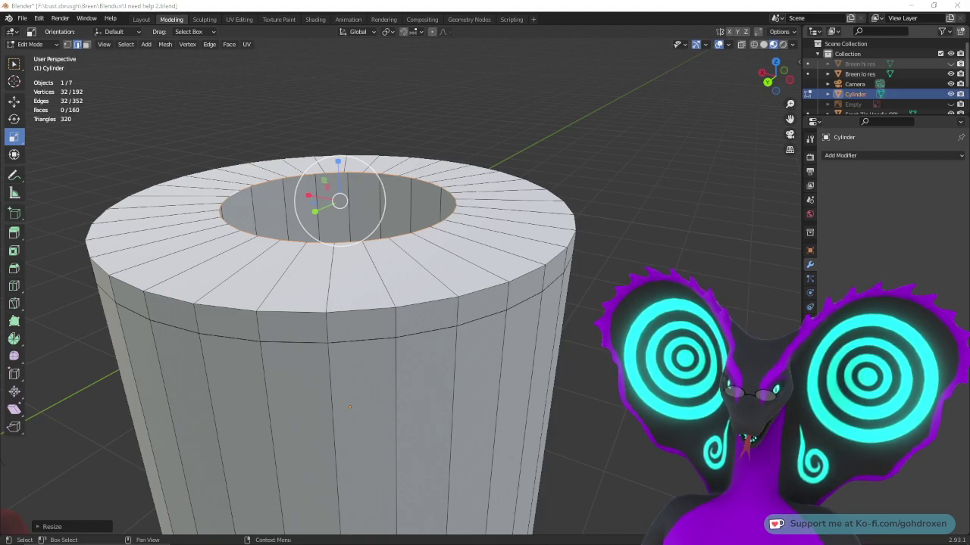
pyautogui.moveTo(363, 200); pyautogui.dragTo(373, 231, button='middle')
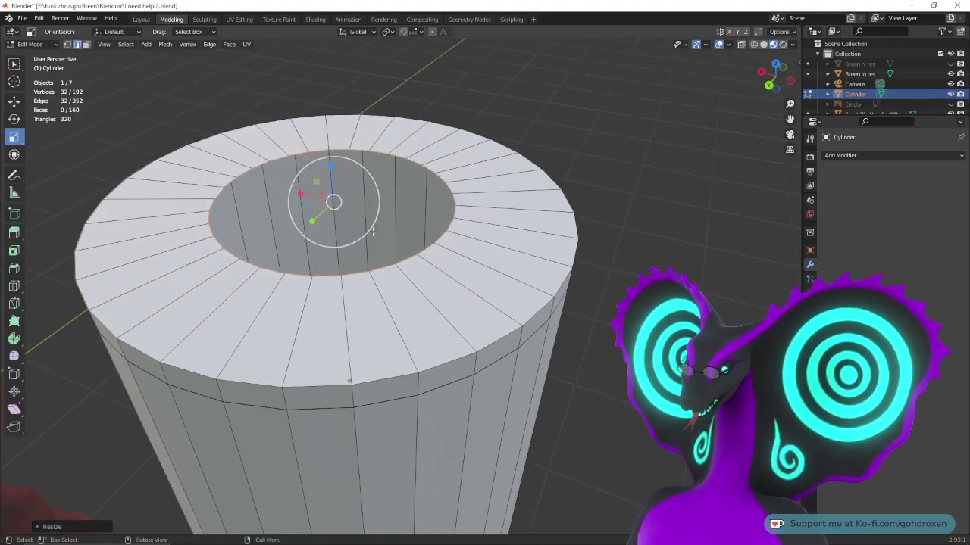
pyautogui.press('s')
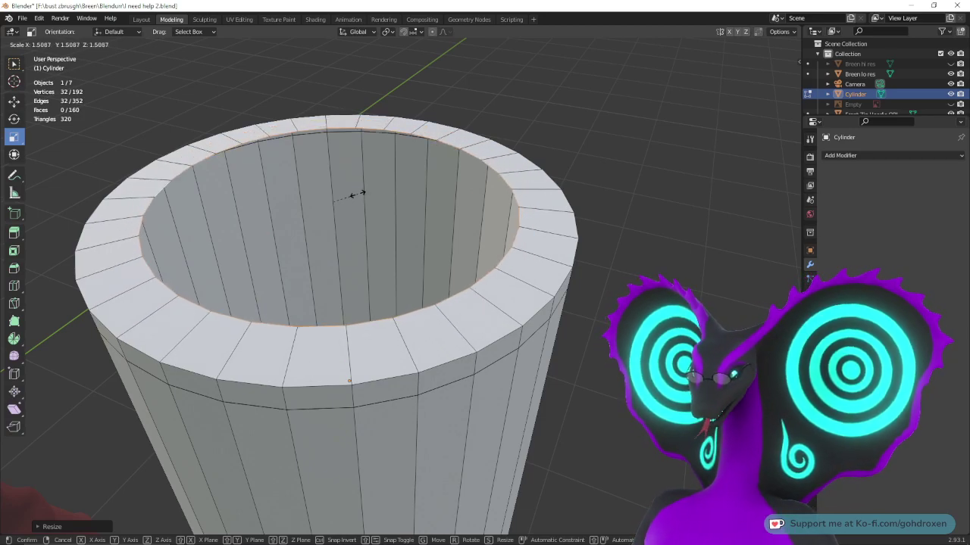
pyautogui.click(359, 194)
# - Try to bevel the outer edge loop of the cylinder's top lip
pyautogui.moveTo(360, 194); pyautogui.dragTo(436, 318, button='middle')
pyautogui.keyDown('alt'); pyautogui.click(444, 262); pyautogui.keyUp('alt')
pyautogui.rightClick(428, 349)
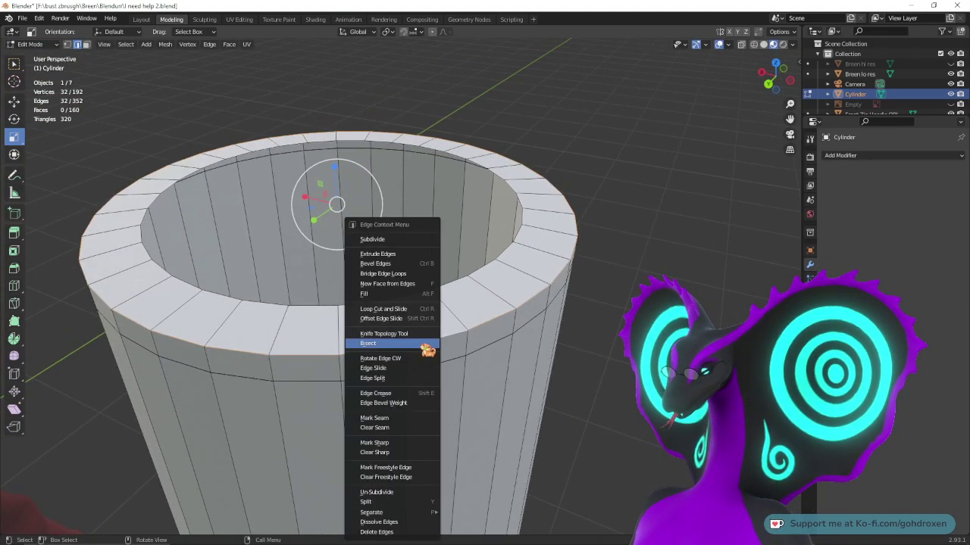
pyautogui.click(397, 265)
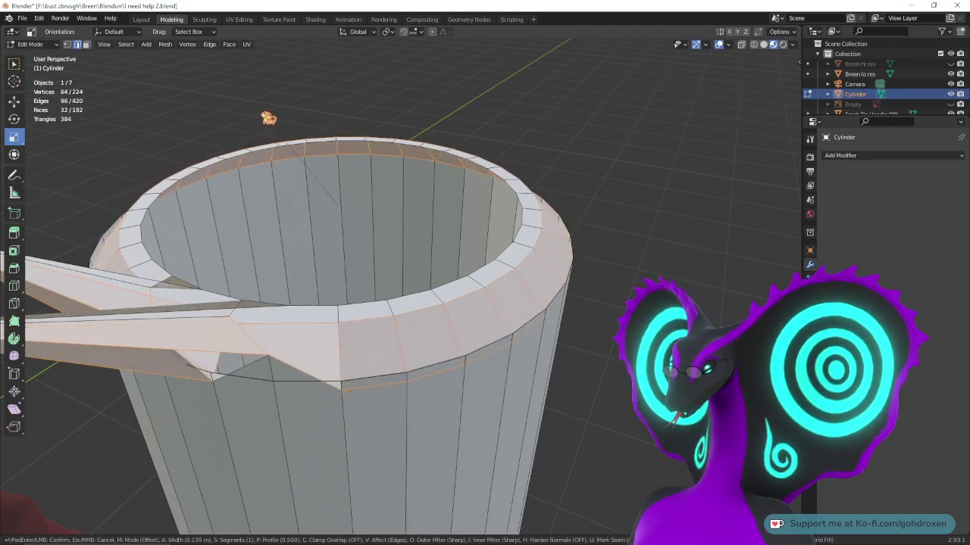
pyautogui.press('Escape')
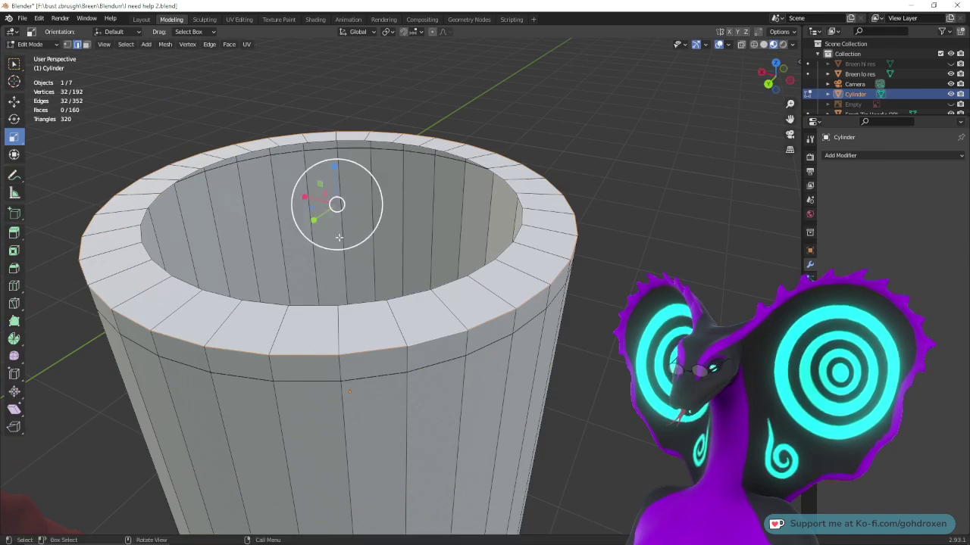
# - Reselect the outer edge loop of the top lip and try again to bevel it
pyautogui.moveTo(456, 295); pyautogui.dragTo(428, 282, button='middle')
pyautogui.click(644, 339)
pyautogui.moveTo(644, 340); pyautogui.dragTo(539, 325, button='middle')
pyautogui.keyDown('alt'); pyautogui.click(401, 224); pyautogui.keyUp('alt')
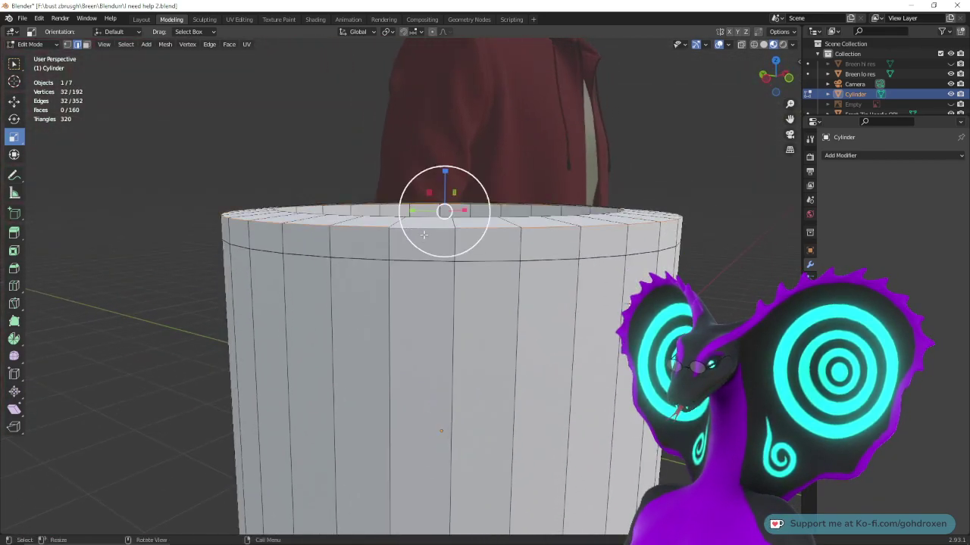
pyautogui.moveTo(403, 226); pyautogui.dragTo(412, 281, button='middle')
pyautogui.rightClick(412, 284)
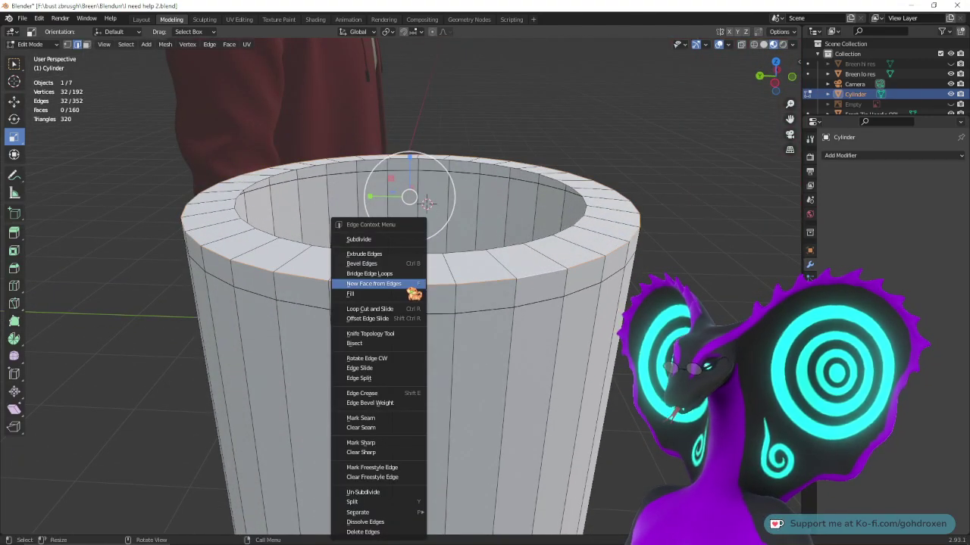
pyautogui.click(398, 264)
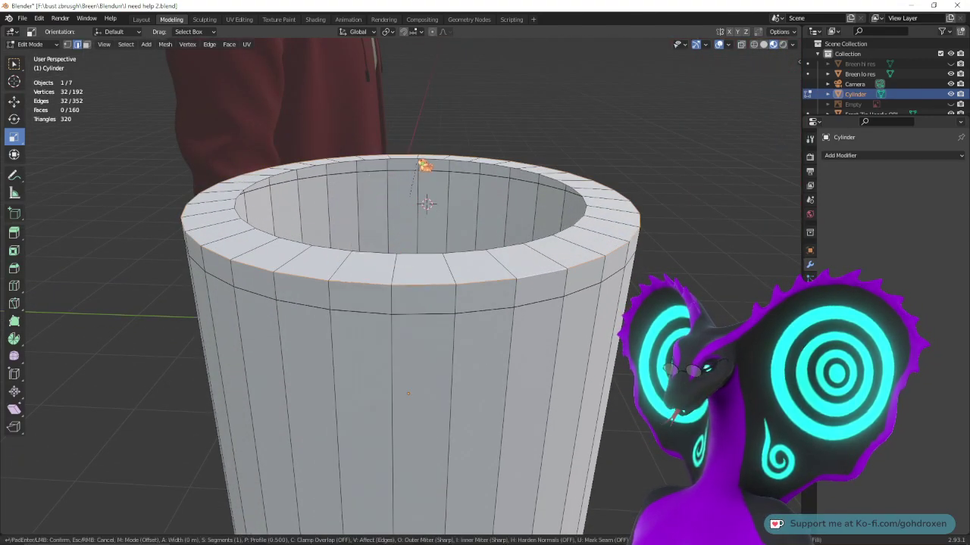
pyautogui.press('Escape')
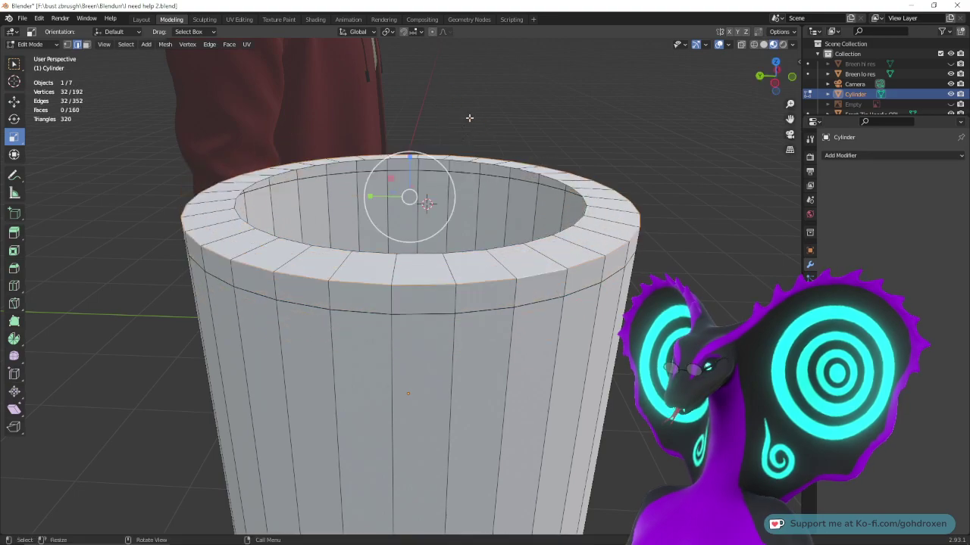
# - Switch the view to wireframe and examine the cylinder's rim and lip edges from several angles
pyautogui.moveTo(470, 118); pyautogui.dragTo(558, 112, button='middle')
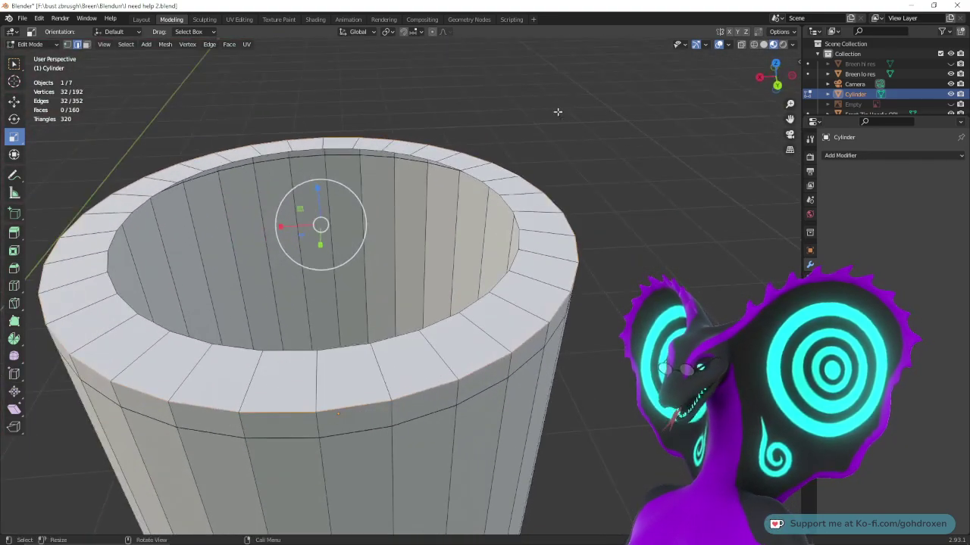
pyautogui.hotkey('alt', 'z')
pyautogui.moveTo(515, 190); pyautogui.dragTo(477, 255, button='middle')
pyautogui.scroll(2, 479, 334)
pyautogui.keyDown('shift'); pyautogui.moveTo(479, 333); pyautogui.dragTo(400, 203, button='middle'); pyautogui.keyUp('shift')
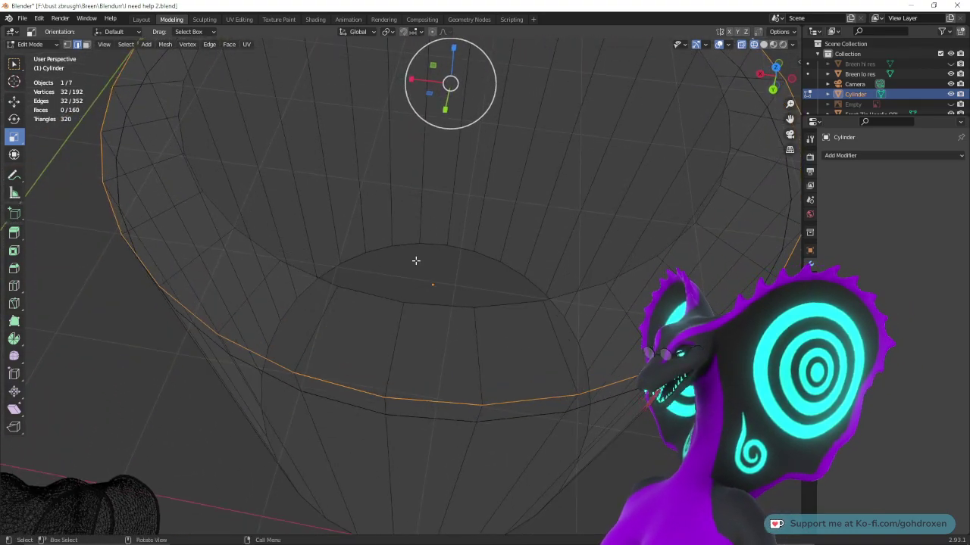
pyautogui.moveTo(416, 260); pyautogui.dragTo(401, 271, button='middle')
pyautogui.scroll(-4, 426, 244)
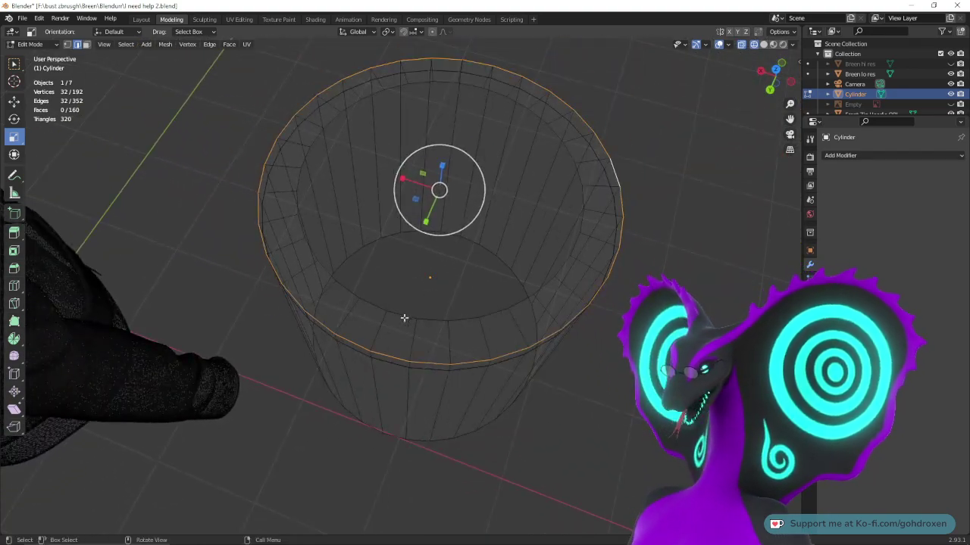
pyautogui.moveTo(404, 318); pyautogui.dragTo(378, 292, button='middle')
# - Reselect the outer edge loop of the cylinder's top lip and try to bevel it with one segment
pyautogui.click(538, 376)
pyautogui.moveTo(538, 376); pyautogui.dragTo(621, 336, button='middle')
pyautogui.keyDown('alt'); pyautogui.click(437, 275); pyautogui.keyUp('alt')
pyautogui.moveTo(437, 275); pyautogui.dragTo(562, 321, button='middle')
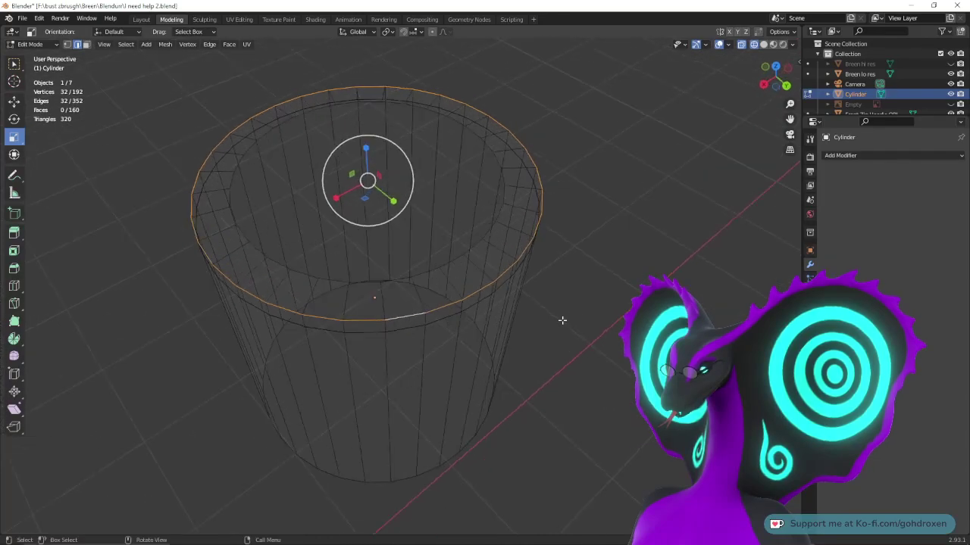
pyautogui.rightClick(565, 322)
pyautogui.click(555, 263)
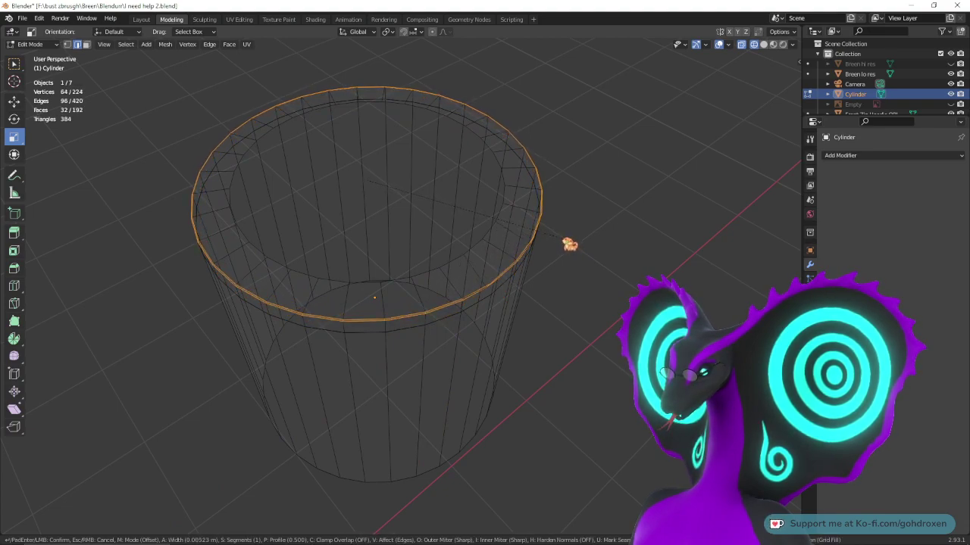
pyautogui.rightClick(566, 238)
# - Extrude the lip's outer edge loop in place and try to bevel the extruded loop
pyautogui.moveTo(573, 237)
pyautogui.mouseDown(button='middle')
pyautogui.moveTo(541, 227)
pyautogui.moveTo(511, 305)
pyautogui.moveTo(483, 313)
pyautogui.mouseUp(button='middle')
pyautogui.rightClick(483, 313)
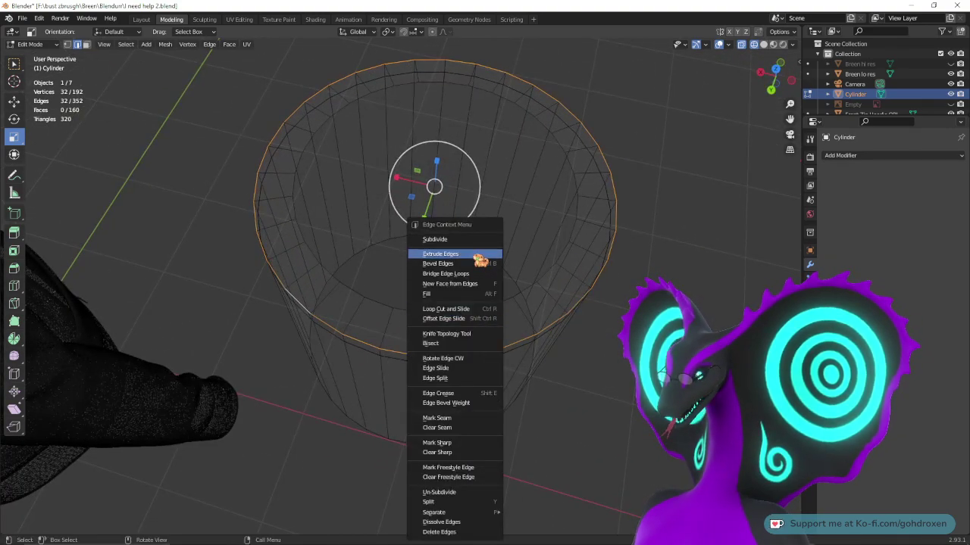
pyautogui.click(480, 253)
pyautogui.rightClick(463, 270)
pyautogui.rightClick(470, 265)
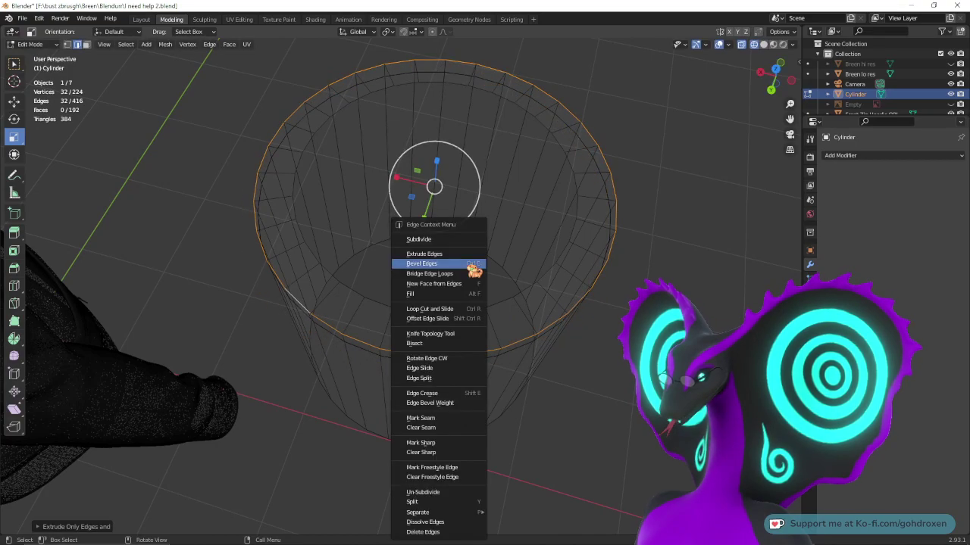
pyautogui.click(470, 262)
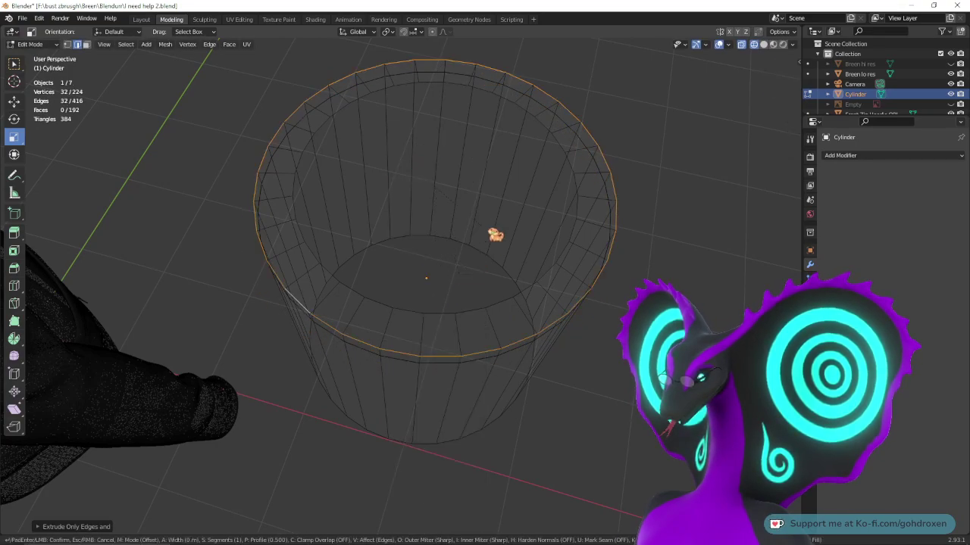
pyautogui.press('Escape')
pyautogui.keyDown('alt'); pyautogui.click(606, 180); pyautogui.keyUp('alt')
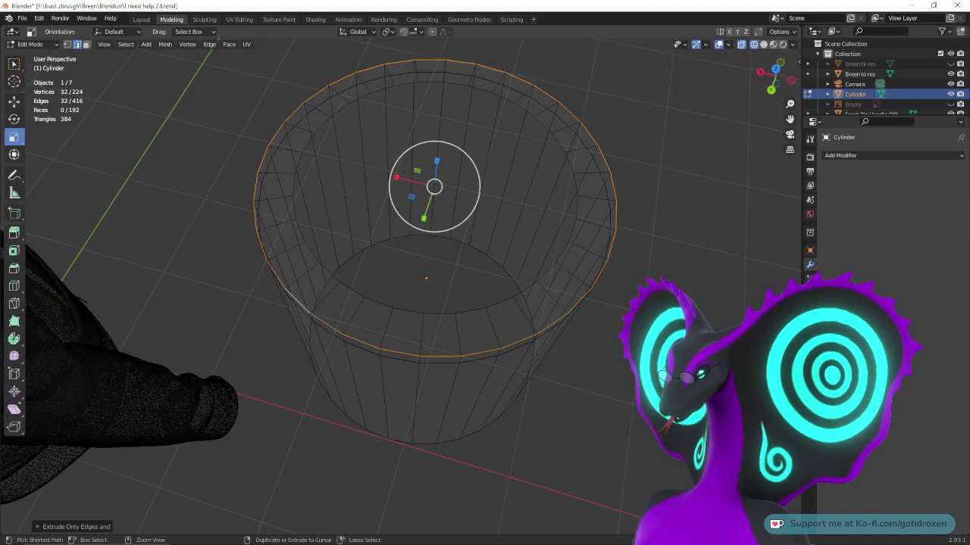
# - Undo the in-place extrusion of the lip's outer edge loop
pyautogui.hotkey('ctrl', 'z')
pyautogui.hotkey('ctrl', 'z')
pyautogui.hotkey('ctrl', 'z')
pyautogui.hotkey('ctrl', 'z')
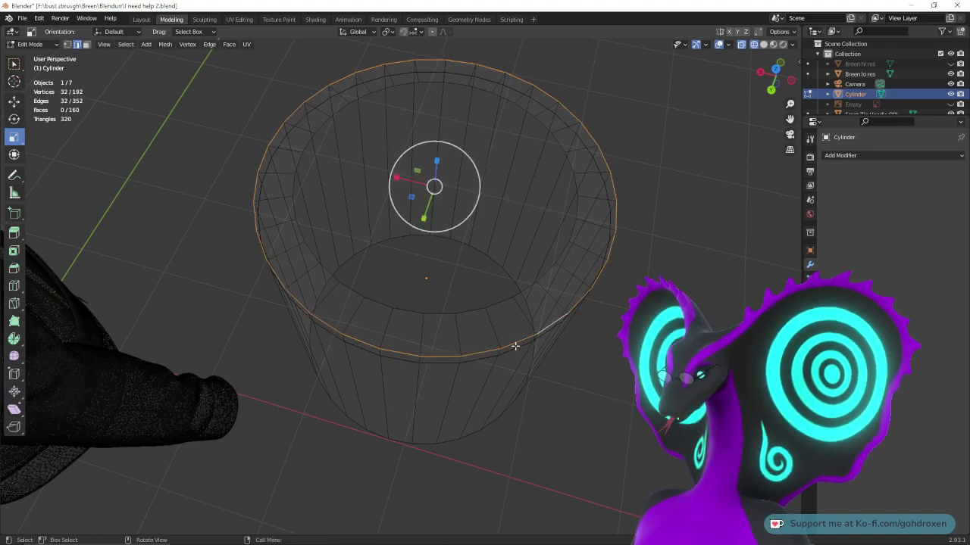
# - Select the lip's outer edge loop again and retry the edge bevel
pyautogui.click(471, 259)
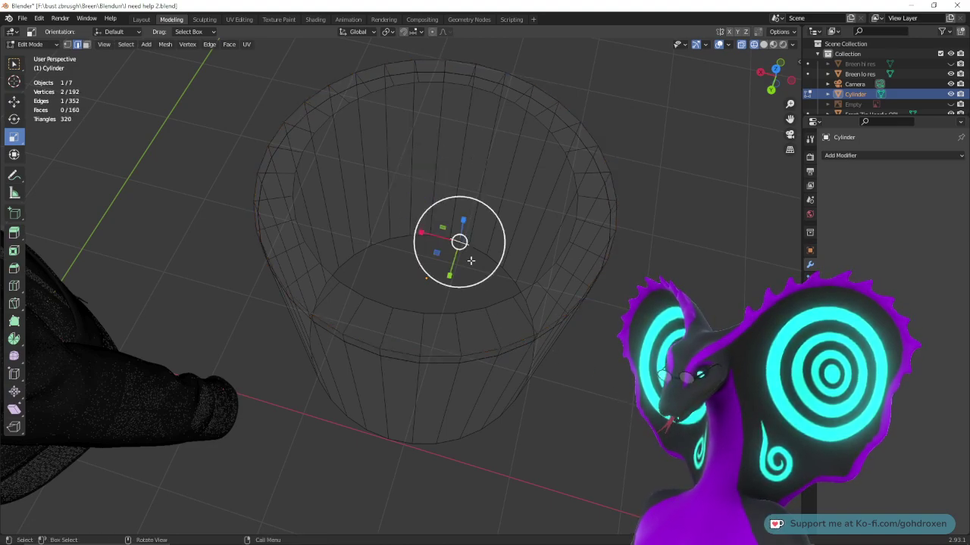
pyautogui.keyDown('alt'); pyautogui.click(484, 350); pyautogui.keyUp('alt')
pyautogui.rightClick(484, 349)
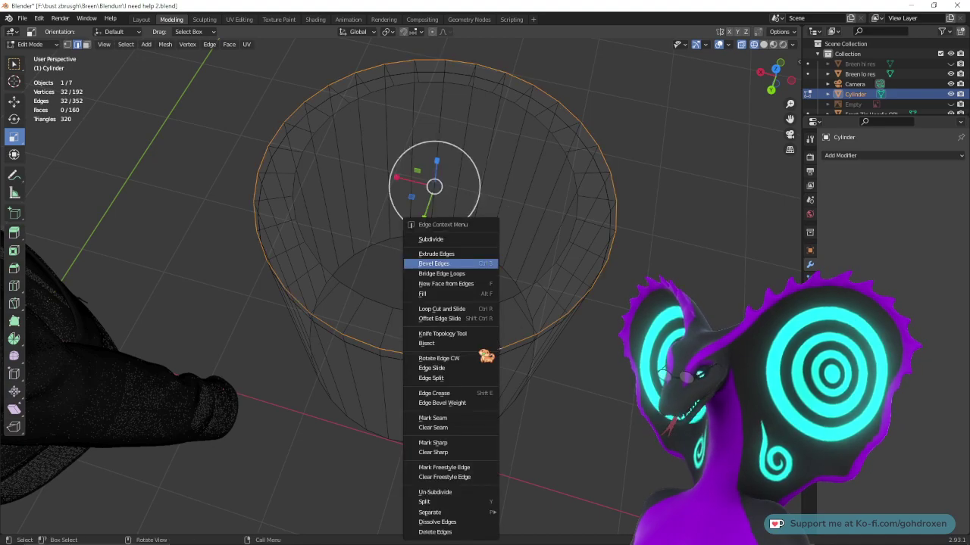
pyautogui.click(458, 263)
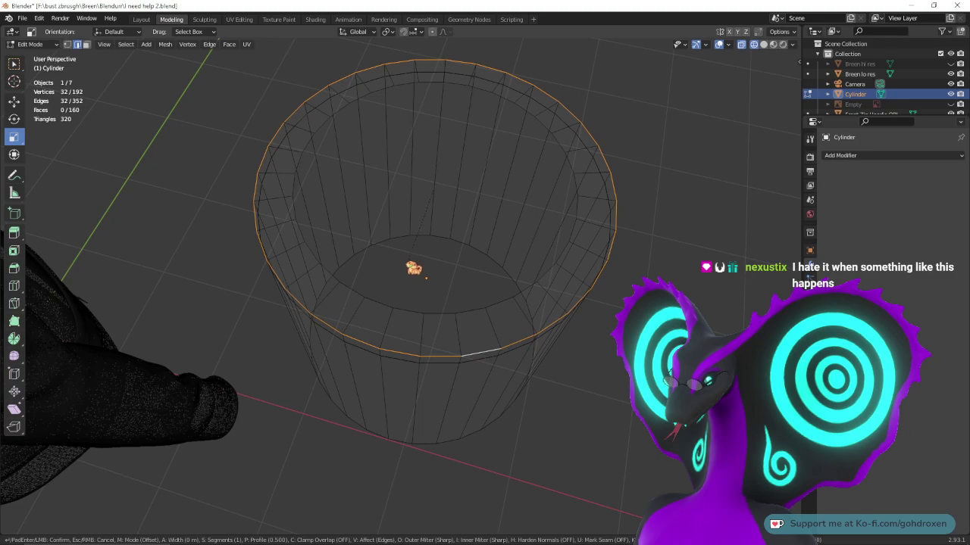
pyautogui.press('Escape')
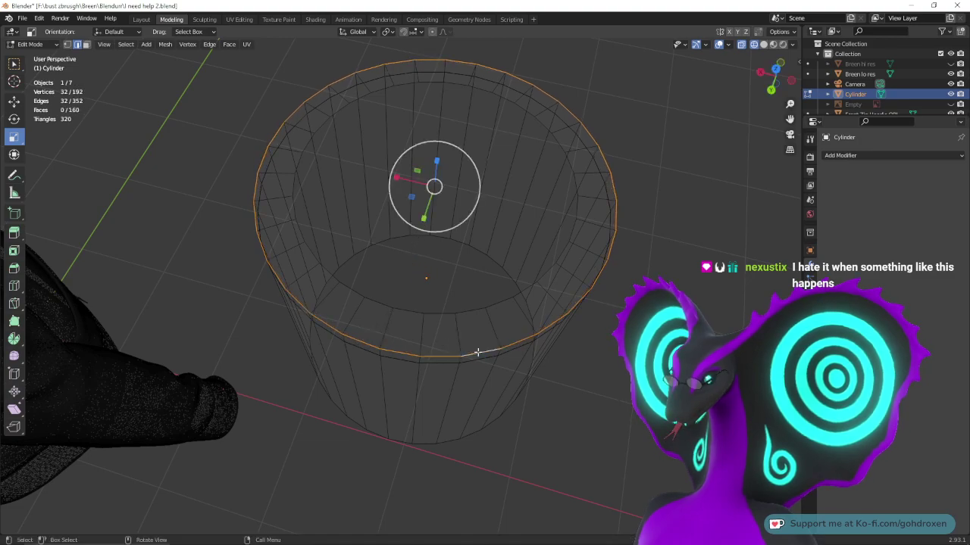
# - Switch to vertex selection, select a single vertex on the lip's outer edge and try to snap it to the active element
pyautogui.click(478, 352)
pyautogui.click(406, 356)
pyautogui.moveTo(489, 429); pyautogui.dragTo(511, 338, button='middle')
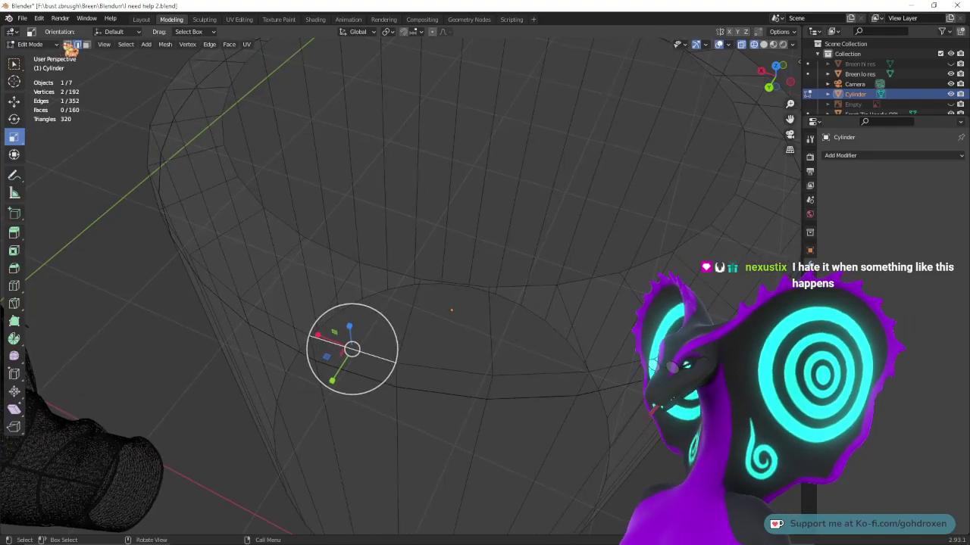
pyautogui.moveTo(444, 329); pyautogui.dragTo(470, 342, button='middle')
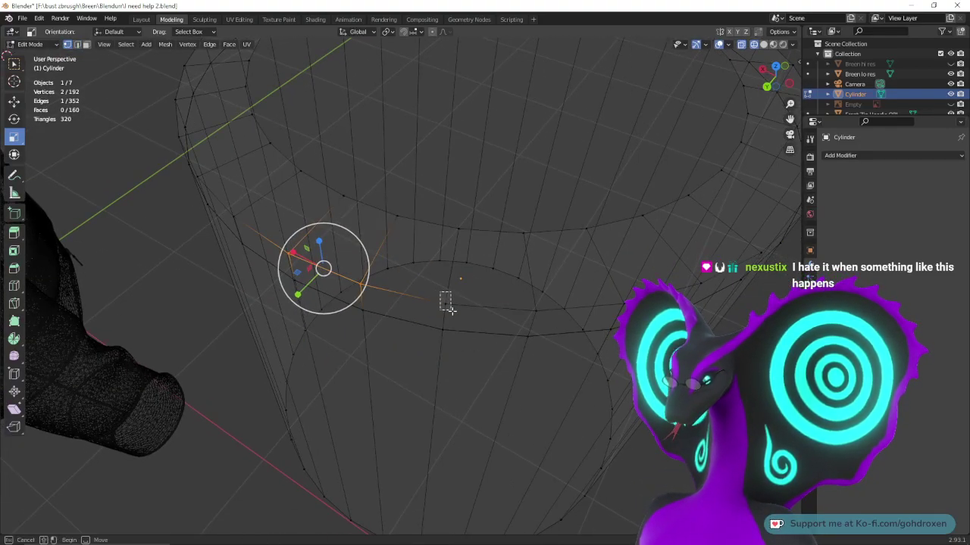
pyautogui.moveTo(449, 309); pyautogui.dragTo(450, 311)
pyautogui.rightClick(454, 316)
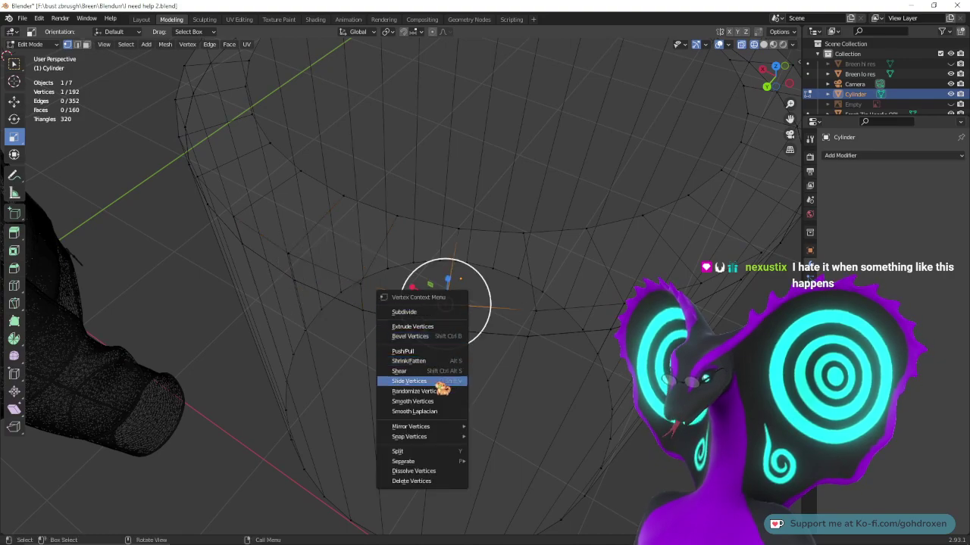
pyautogui.moveTo(447, 439)
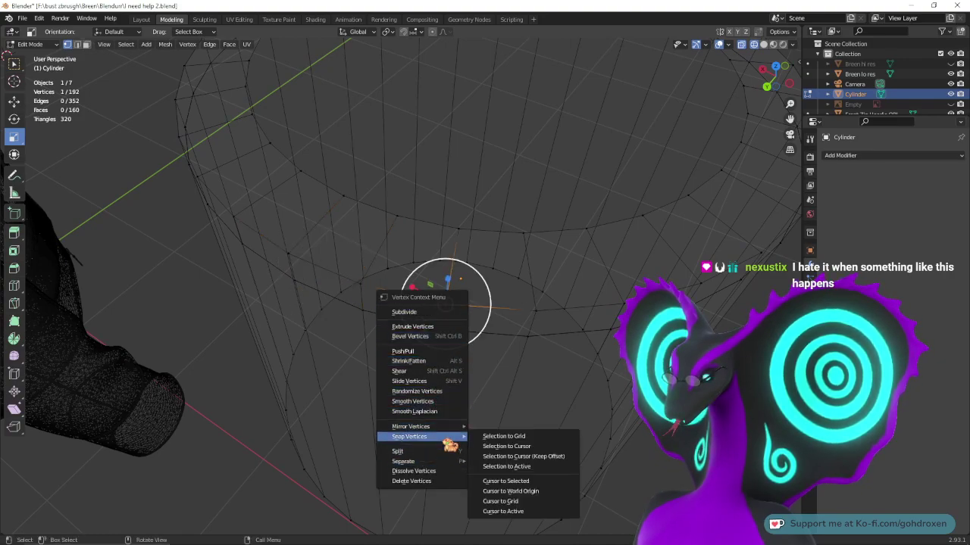
pyautogui.click(553, 467)
# - Try to snap two further single vertices on the cylinder's rim with the Snap Vertices options
pyautogui.moveTo(463, 379); pyautogui.dragTo(452, 354, button='middle')
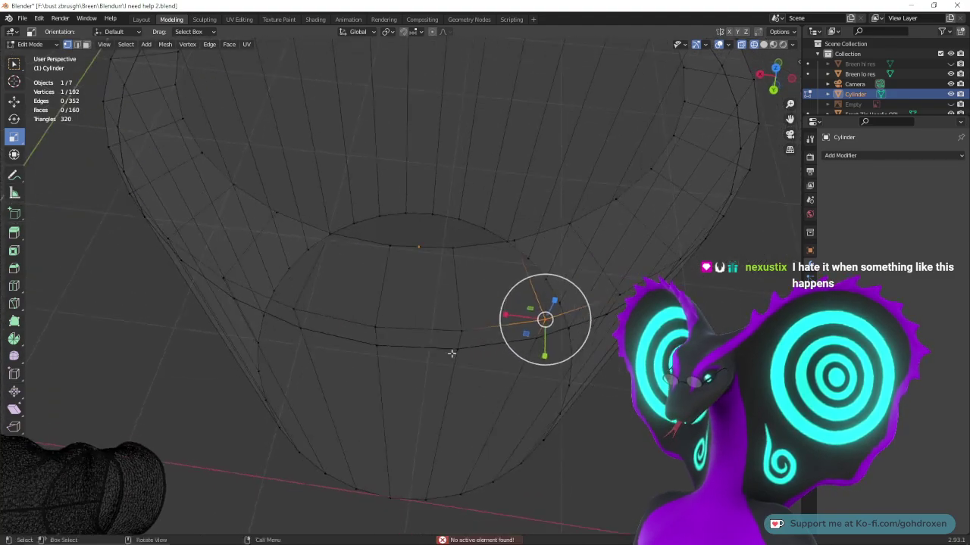
pyautogui.keyDown('shift'); pyautogui.rightClick(364, 320); pyautogui.keyUp('shift')
pyautogui.rightClick(382, 333)
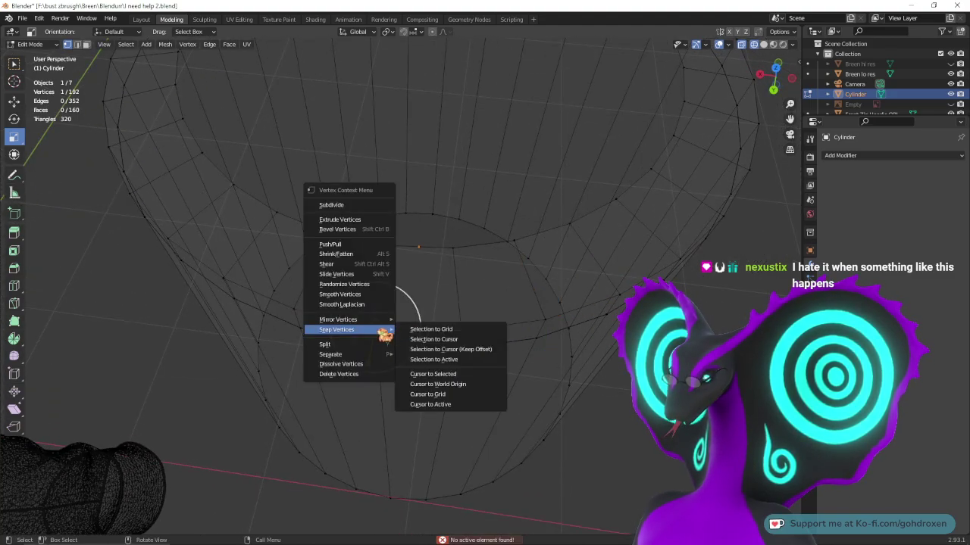
pyautogui.click(433, 359)
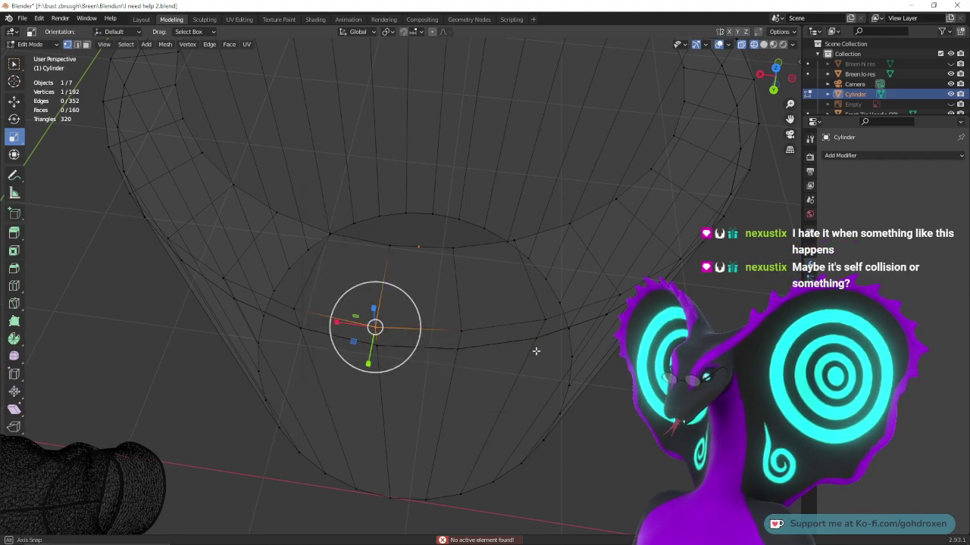
pyautogui.moveTo(536, 351); pyautogui.dragTo(517, 356, button='middle')
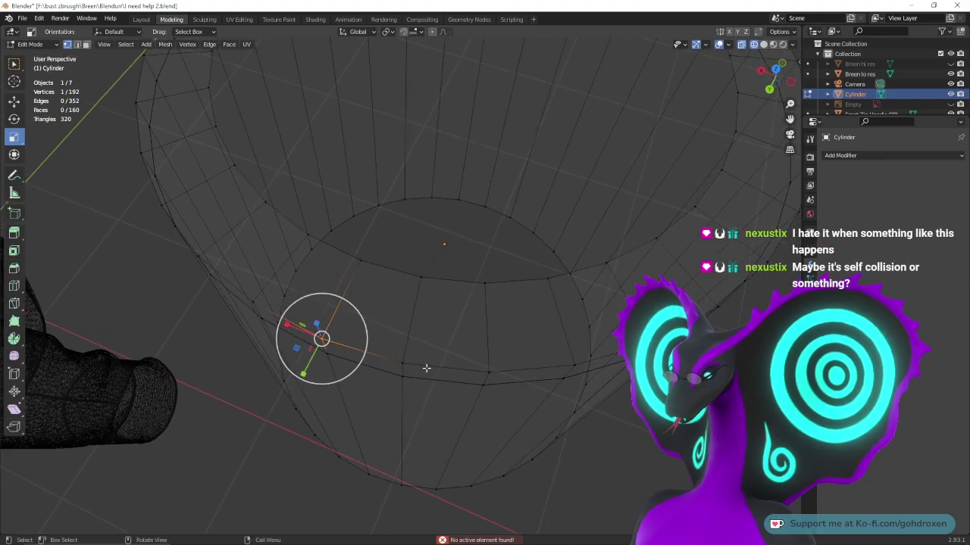
pyautogui.rightClick(395, 371)
pyautogui.moveTo(401, 372)
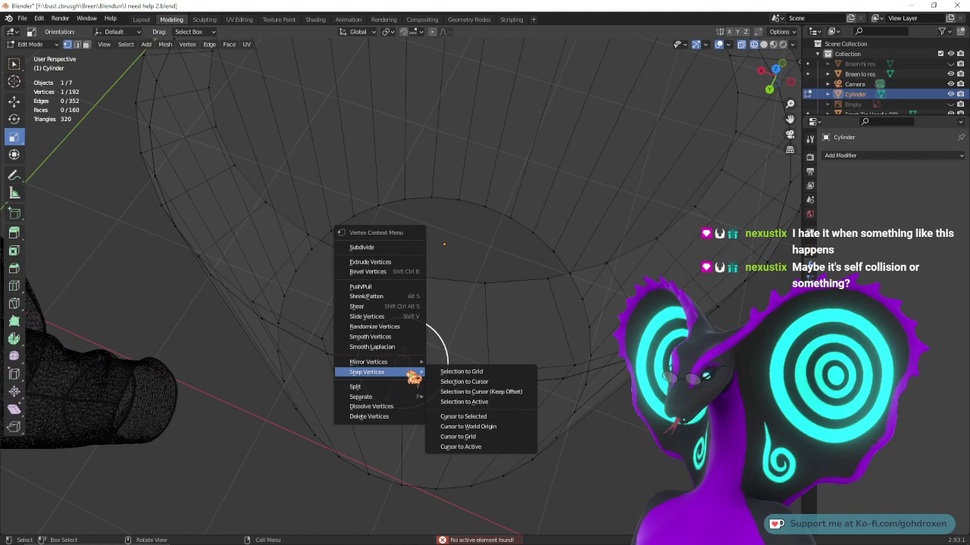
pyautogui.click(477, 416)
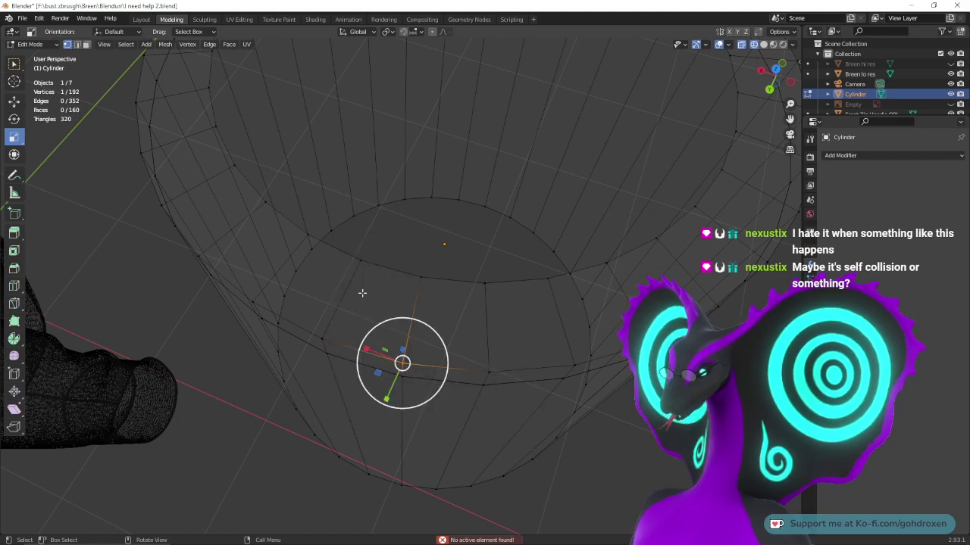
# - Return to edge selection, select the lip's outer edge loop and try once more to bevel it
pyautogui.click(77, 44)
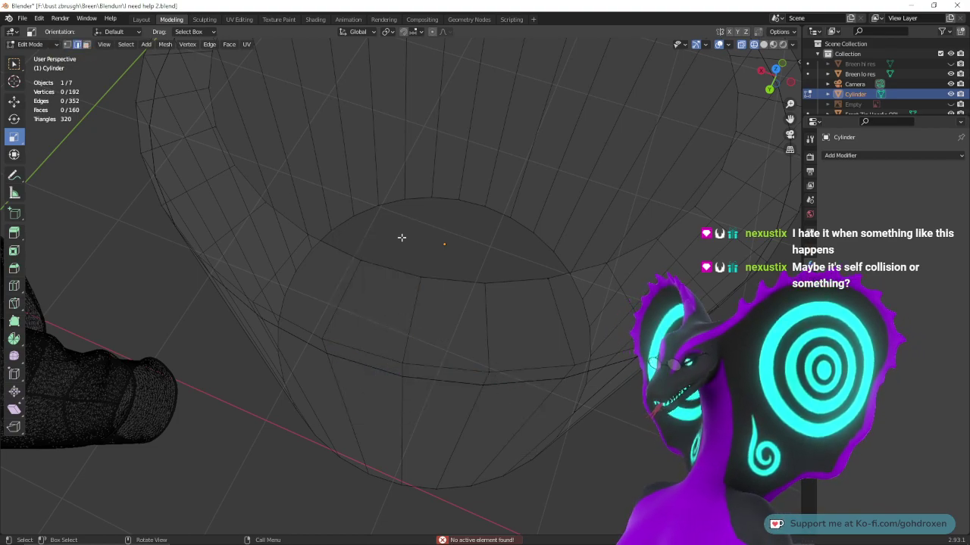
pyautogui.moveTo(402, 237); pyautogui.dragTo(425, 366, button='middle')
pyautogui.keyDown('alt'); pyautogui.click(424, 366); pyautogui.keyUp('alt')
pyautogui.rightClick(426, 370)
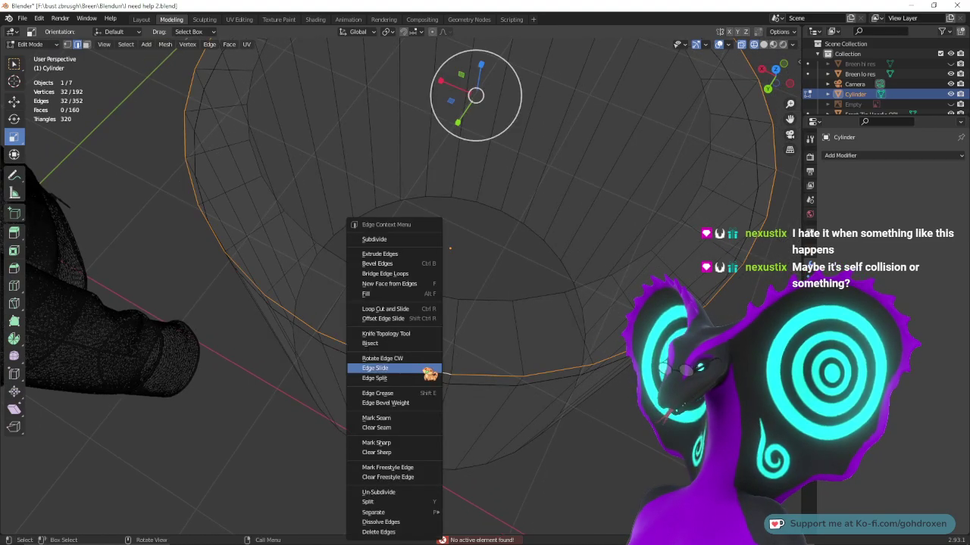
pyautogui.click(415, 264)
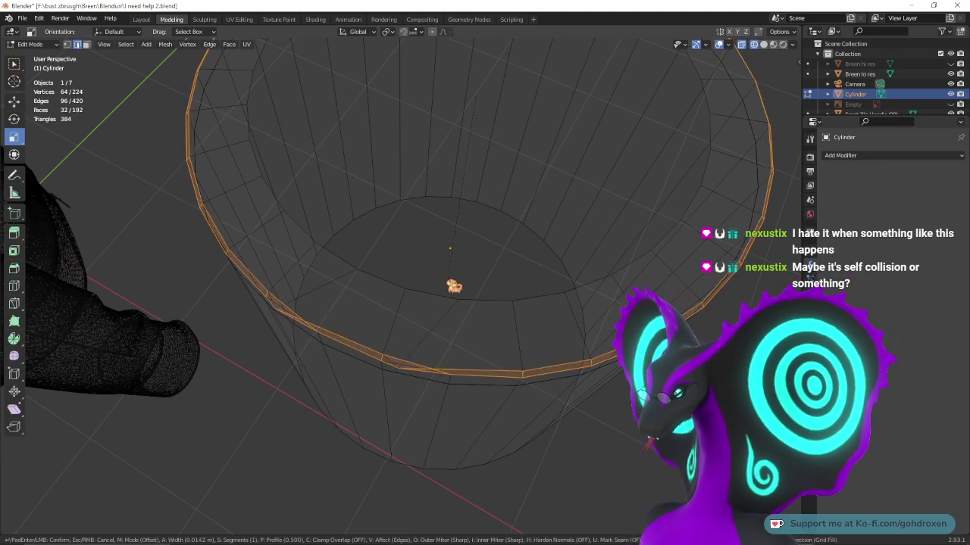
pyautogui.rightClick(454, 287)
# - Select one outer rim vertex in vertex selection mode and try to snap it to the active element
pyautogui.moveTo(452, 285); pyautogui.dragTo(486, 316, button='middle')
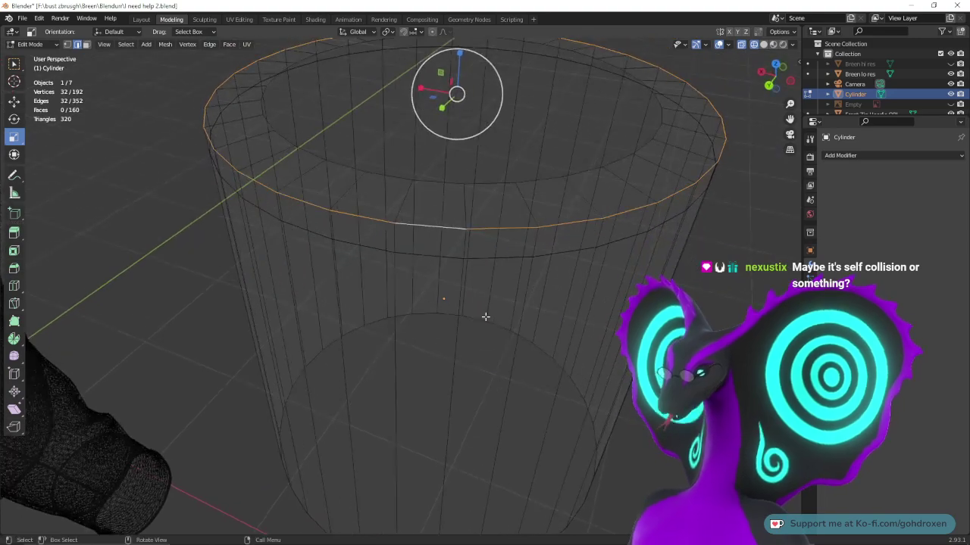
pyautogui.moveTo(503, 361)
pyautogui.keyDown('ctrl'); pyautogui.mouseDown(button='middle')
pyautogui.moveTo(510, 297)
pyautogui.moveTo(467, 340)
pyautogui.moveTo(490, 376)
pyautogui.mouseUp(button='middle'); pyautogui.keyUp('ctrl')
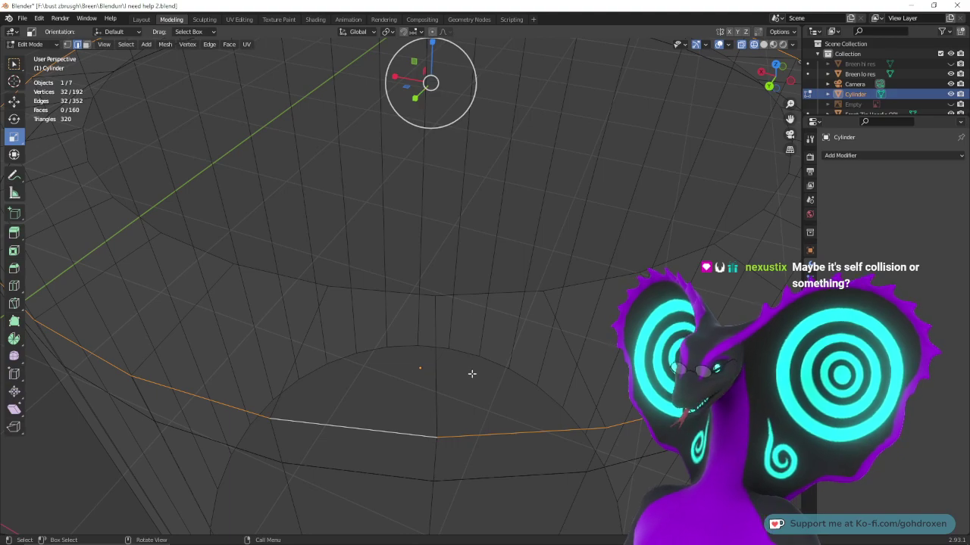
pyautogui.press('s')
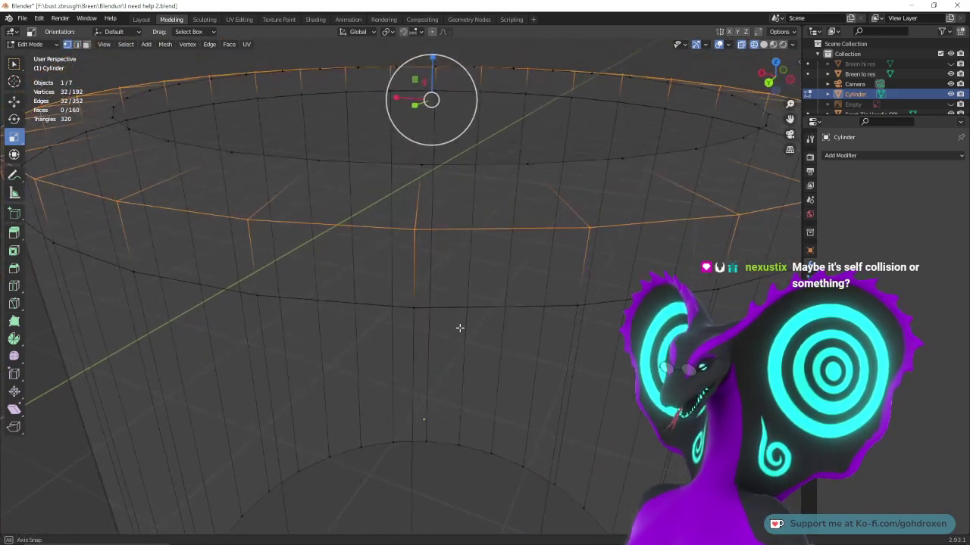
pyautogui.moveTo(479, 287); pyautogui.dragTo(466, 298, button='middle')
pyautogui.moveTo(324, 318); pyautogui.dragTo(322, 308, button='middle')
pyautogui.click(309, 258)
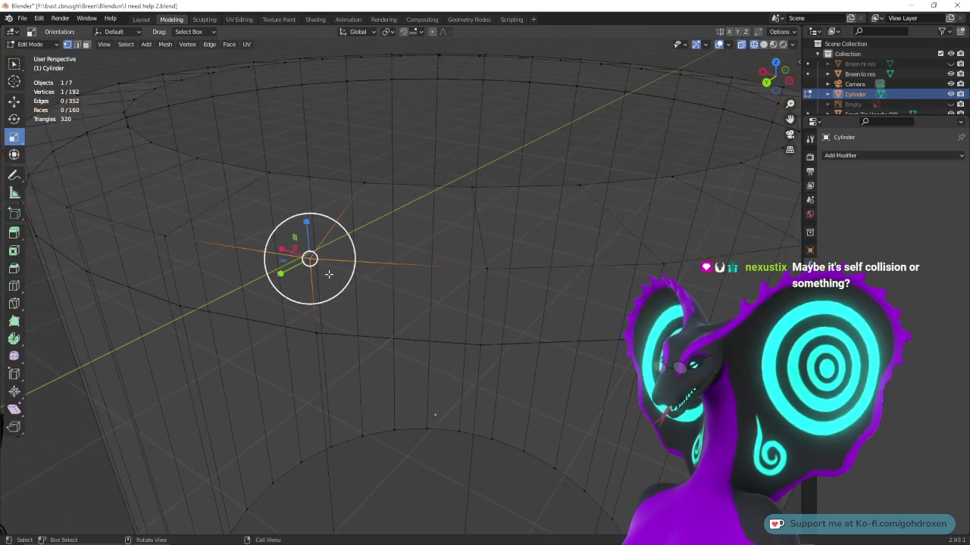
pyautogui.rightClick(310, 261)
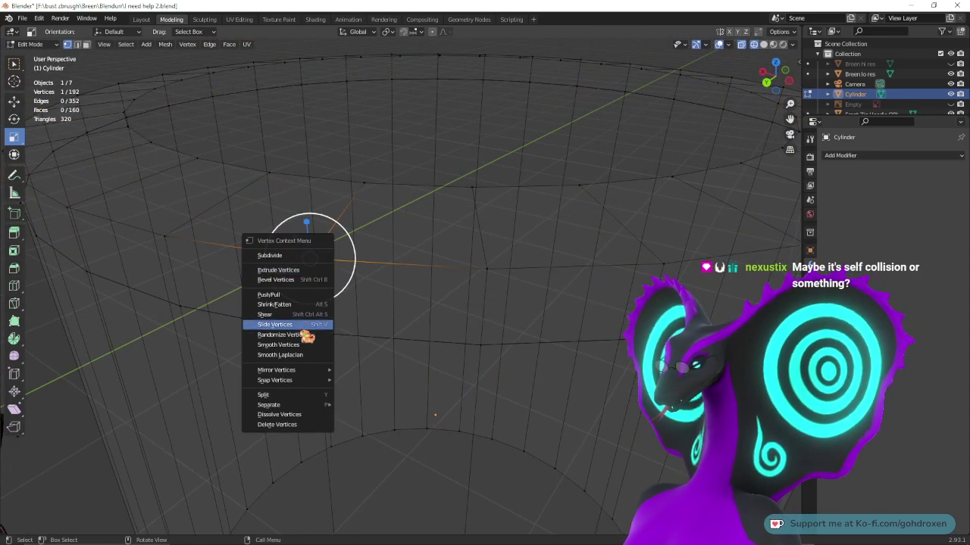
pyautogui.moveTo(305, 381)
pyautogui.click(383, 410)
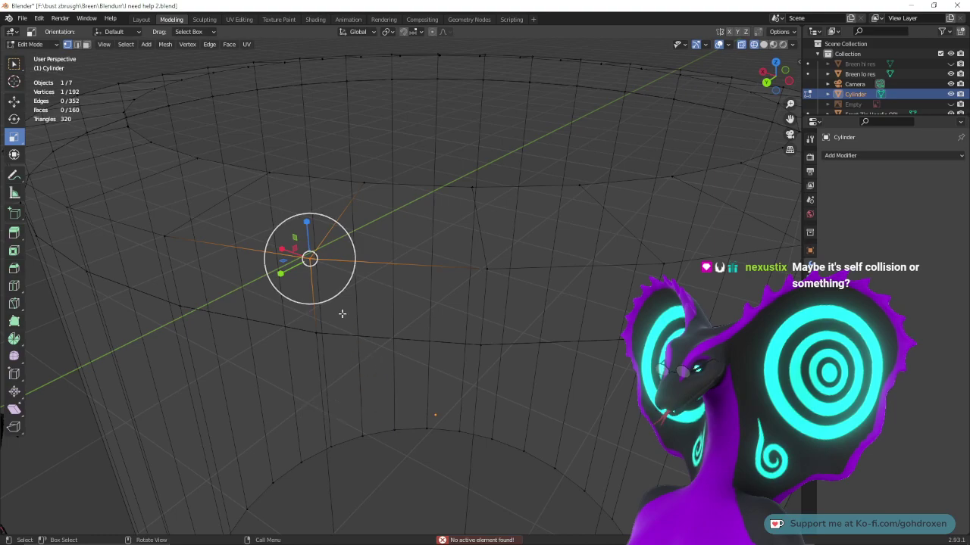
# - Try to snap two more outer rim vertices, one at a time, to the active element
pyautogui.moveTo(340, 311); pyautogui.dragTo(454, 322, button='middle')
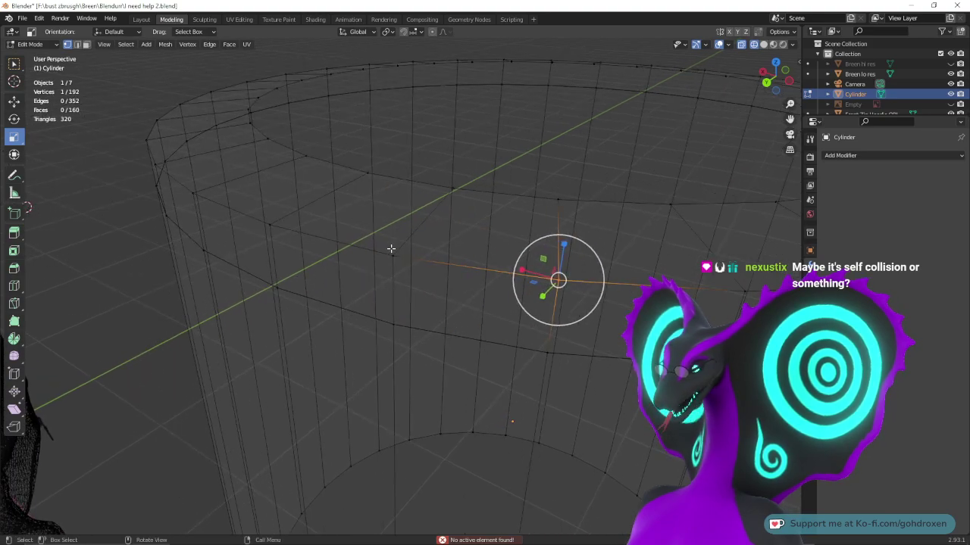
pyautogui.moveTo(391, 248); pyautogui.dragTo(462, 259, button='middle')
pyautogui.rightClick(464, 258)
pyautogui.moveTo(474, 261)
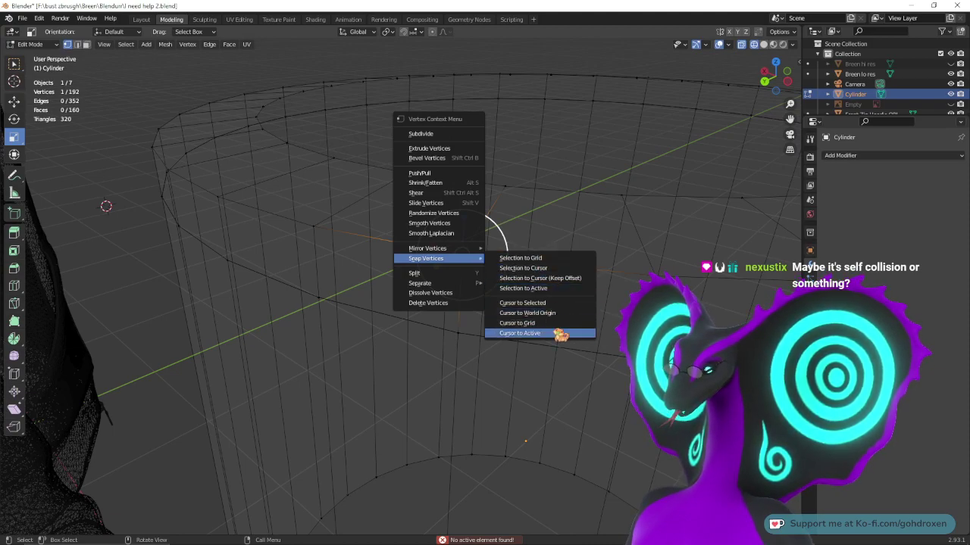
pyautogui.click(562, 289)
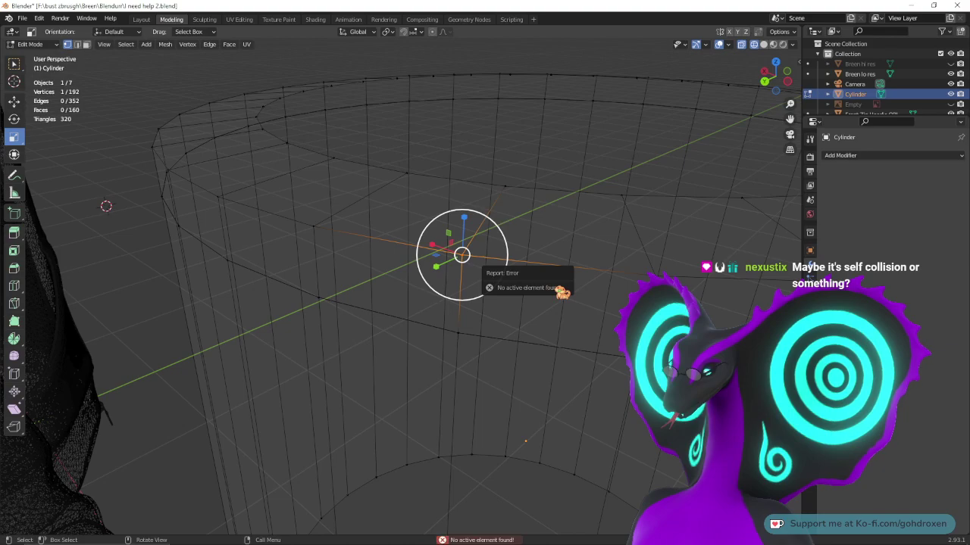
pyautogui.moveTo(530, 288); pyautogui.dragTo(432, 257, button='middle')
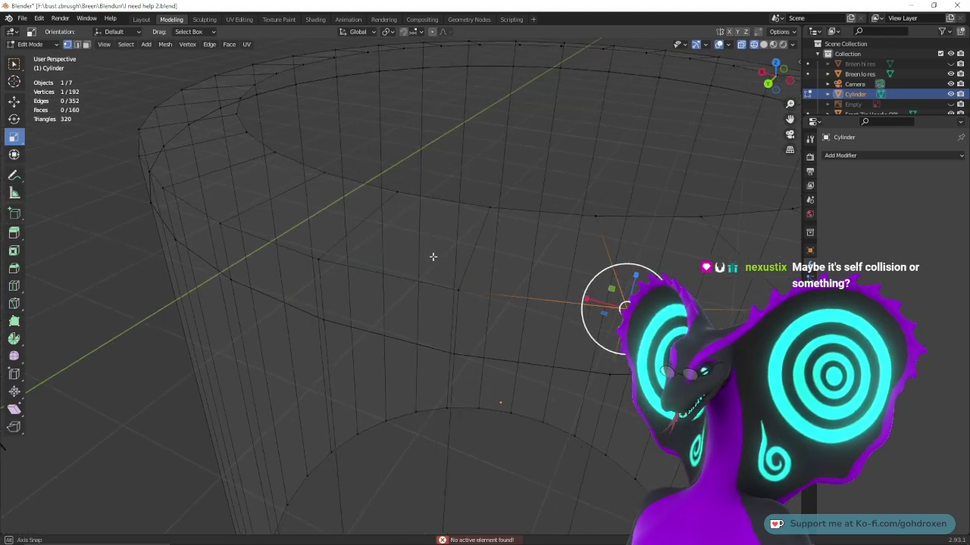
pyautogui.rightClick(469, 299)
pyautogui.moveTo(461, 297)
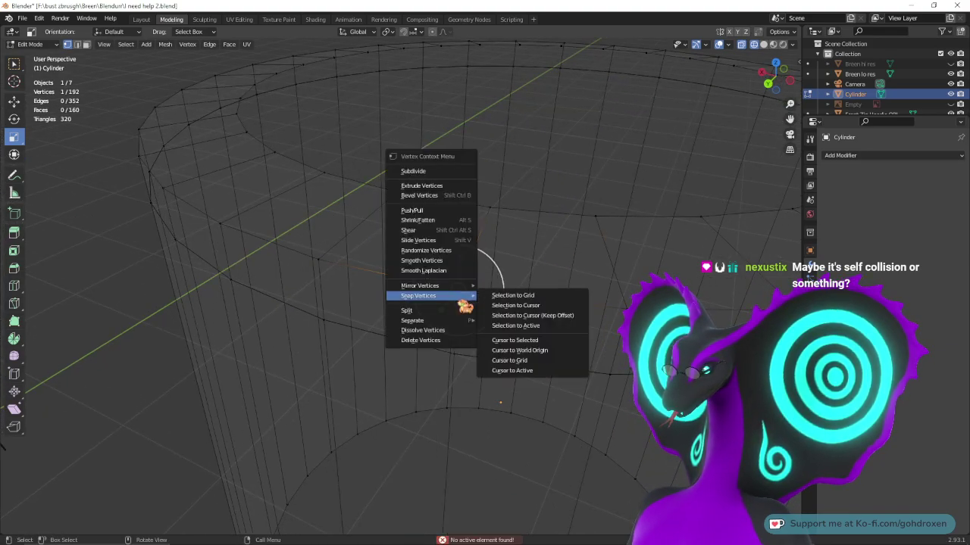
pyautogui.click(531, 326)
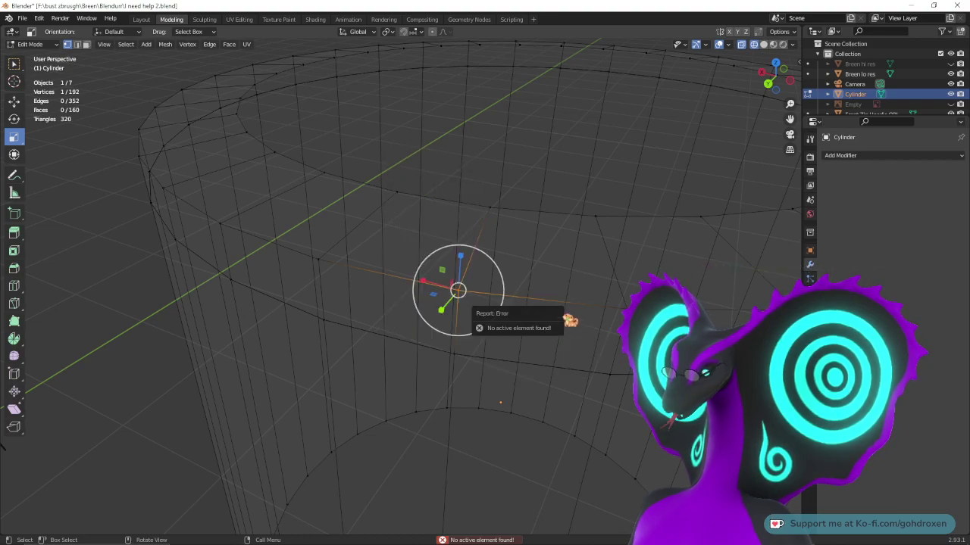
# - Pull the selected outer rim vertex away from the cylinder along the Y axis and undo the move
pyautogui.moveTo(534, 299); pyautogui.dragTo(512, 299, button='middle')
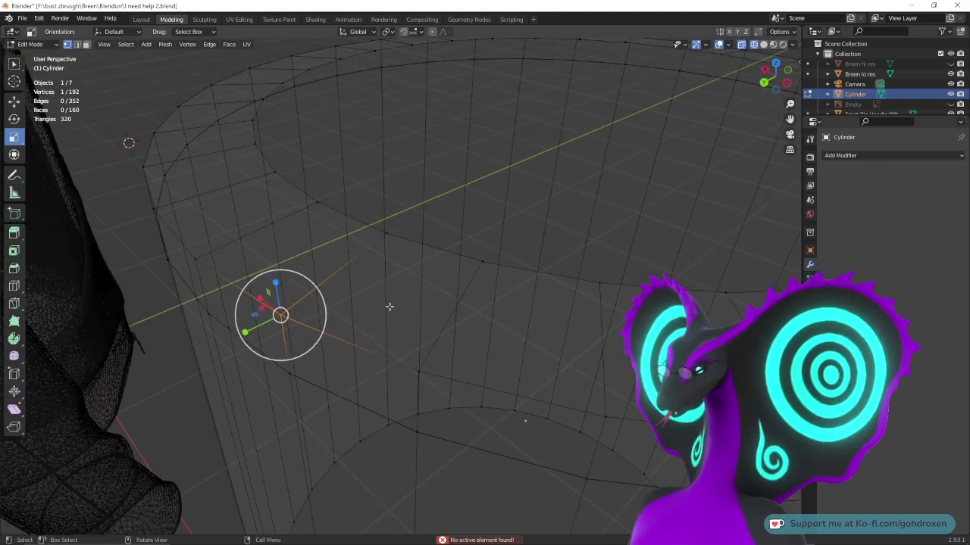
pyautogui.moveTo(477, 368); pyautogui.dragTo(439, 361, button='middle')
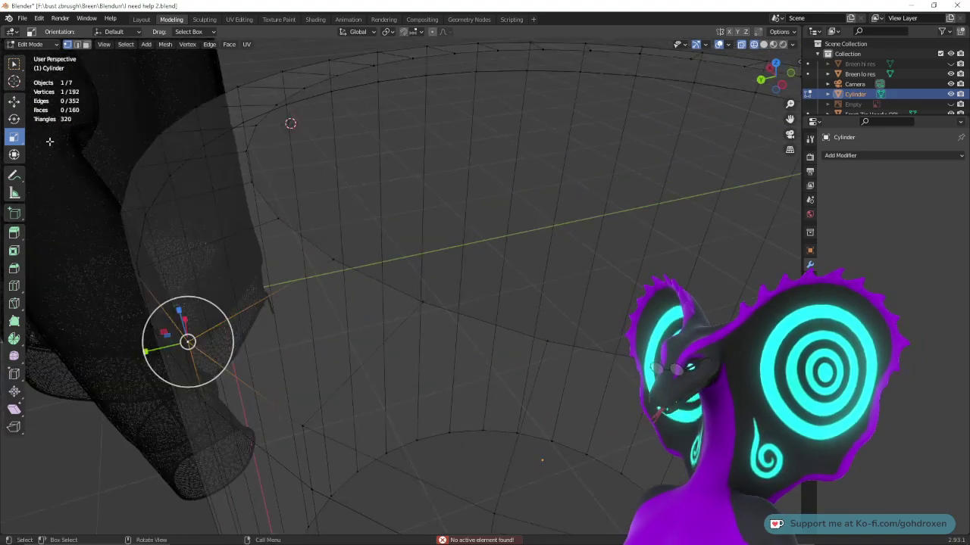
pyautogui.click(15, 102)
pyautogui.moveTo(151, 350); pyautogui.dragTo(45, 412)
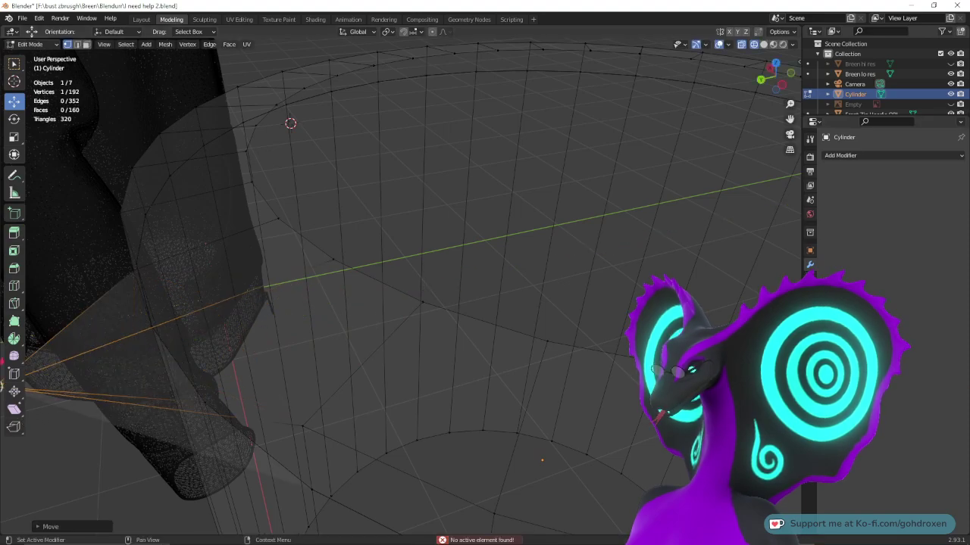
pyautogui.moveTo(494, 299); pyautogui.dragTo(475, 298, button='middle')
pyautogui.hotkey('ctrl', 'z')
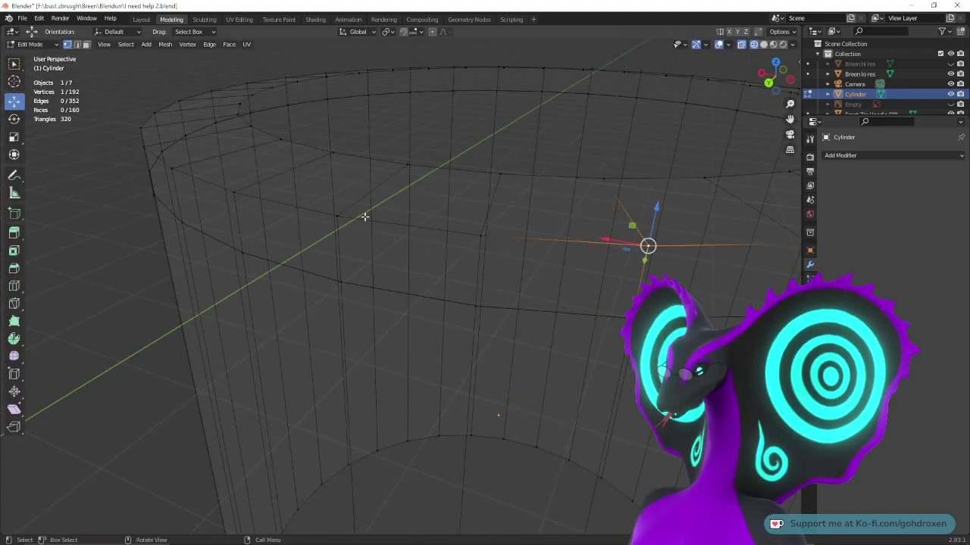
# - Test-move two neighbouring rim vertices outward along the Y axis, one after the other, and revert each move
pyautogui.click(336, 218)
pyautogui.moveTo(400, 226); pyautogui.dragTo(387, 234, button='middle')
pyautogui.moveTo(257, 279); pyautogui.dragTo(175, 342)
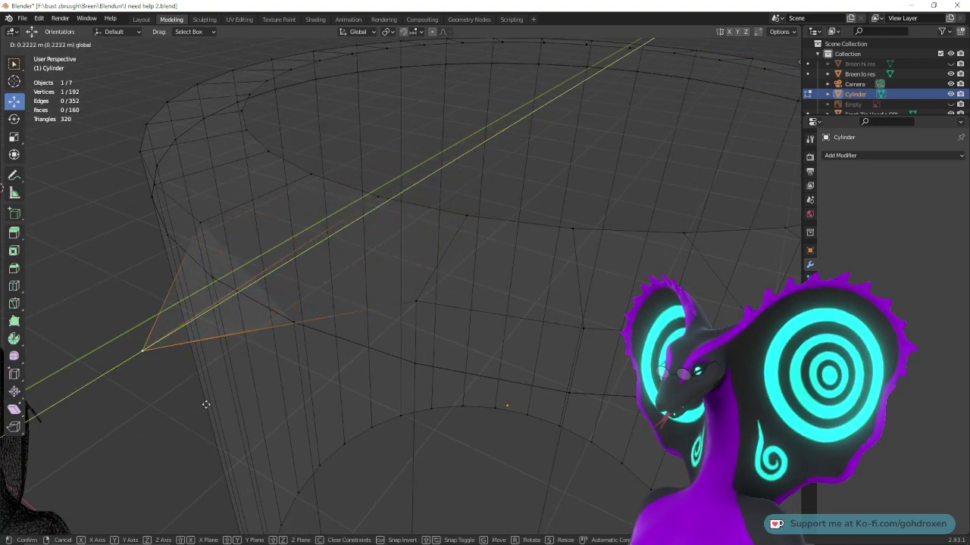
pyautogui.click(182, 437)
pyautogui.moveTo(182, 438); pyautogui.dragTo(500, 307, button='middle')
pyautogui.keyDown('shift'); pyautogui.rightClick(443, 271); pyautogui.keyUp('shift')
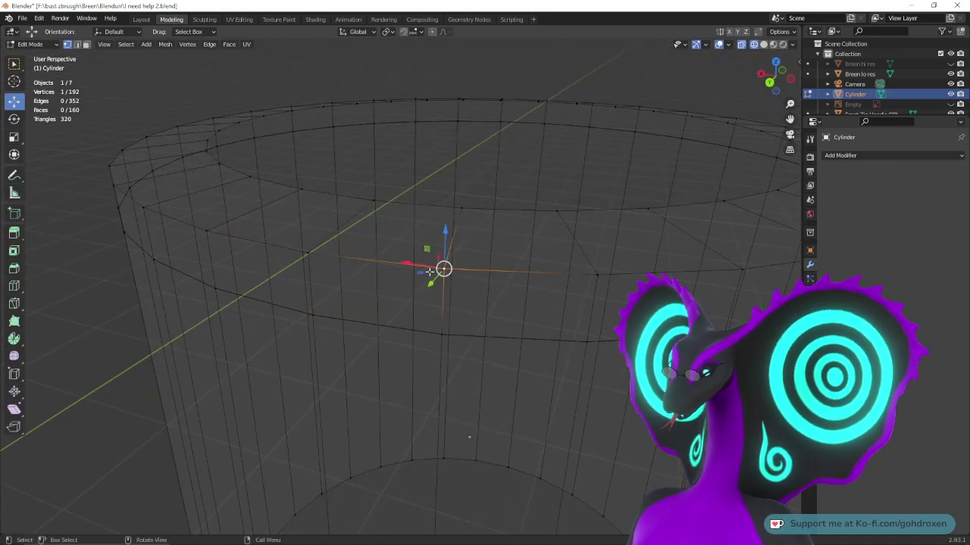
pyautogui.moveTo(433, 281); pyautogui.dragTo(302, 384)
pyautogui.hotkey('ctrl', 'z')
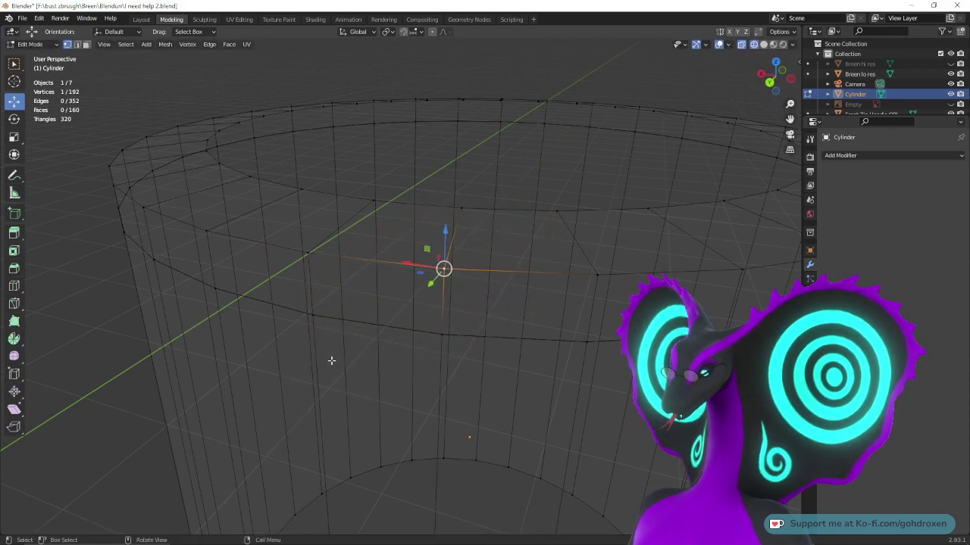
# - Switch to edge selection, test-move two separate top rim edges, and undo both moves
pyautogui.click(76, 43)
pyautogui.click(355, 262)
pyautogui.moveTo(355, 262); pyautogui.dragTo(421, 292, button='middle')
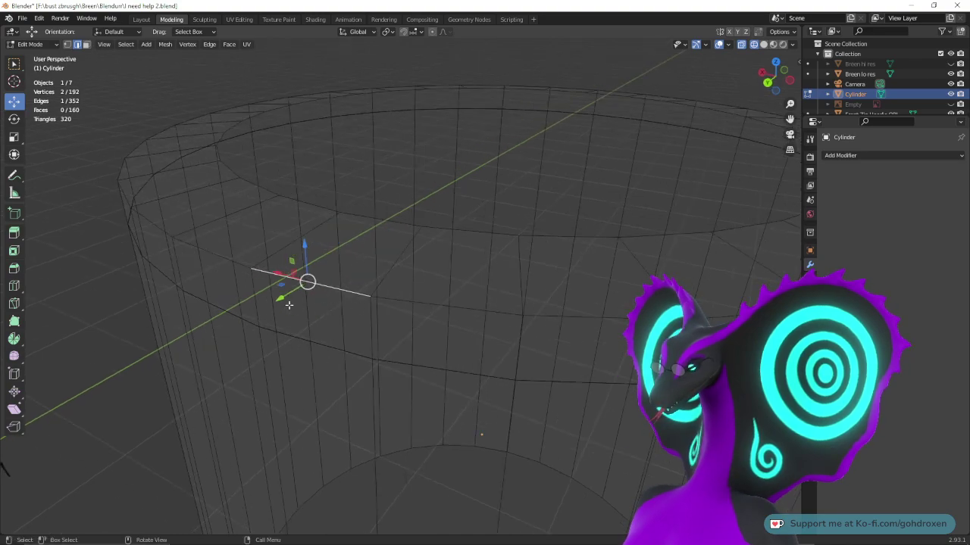
pyautogui.moveTo(288, 304)
pyautogui.mouseDown()
pyautogui.moveTo(227, 341)
pyautogui.moveTo(386, 250)
pyautogui.moveTo(180, 367)
pyautogui.moveTo(279, 312)
pyautogui.mouseUp()
pyautogui.hotkey('ctrl', 'z')
pyautogui.click(570, 317)
pyautogui.moveTo(596, 334); pyautogui.dragTo(604, 307)
pyautogui.hotkey('ctrl', 'z')
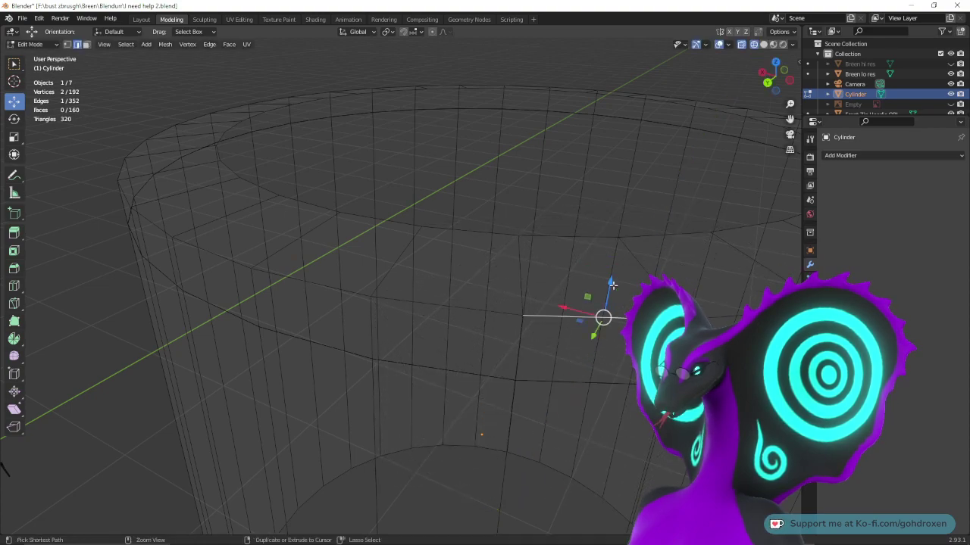
# - Pull one edge of the outer loop just below the rim outward along the Y axis and undo the move
pyautogui.moveTo(463, 332); pyautogui.dragTo(485, 323, button='middle')
pyautogui.click(318, 310)
pyautogui.moveTo(373, 298); pyautogui.dragTo(356, 310, button='middle')
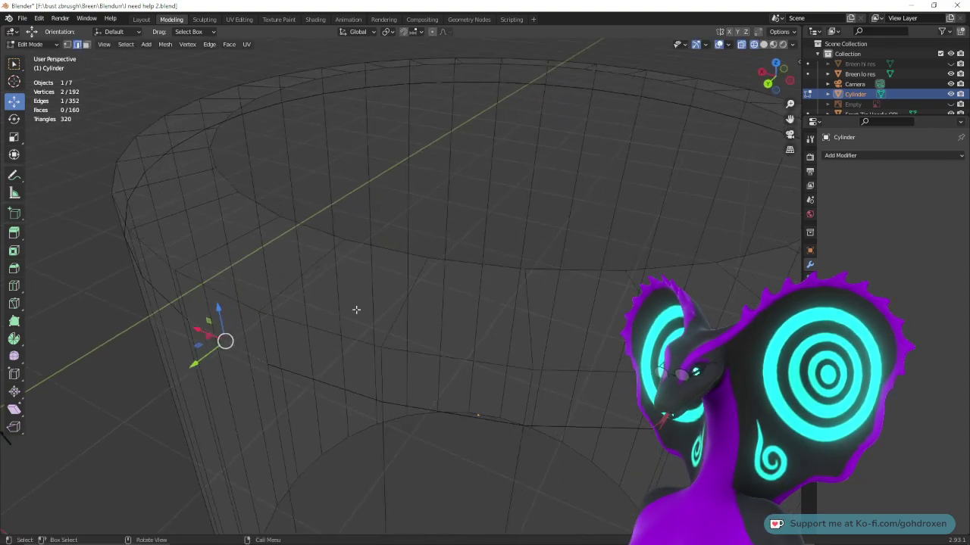
pyautogui.moveTo(195, 366); pyautogui.dragTo(195, 378)
pyautogui.moveTo(197, 379); pyautogui.dragTo(260, 366, button='middle')
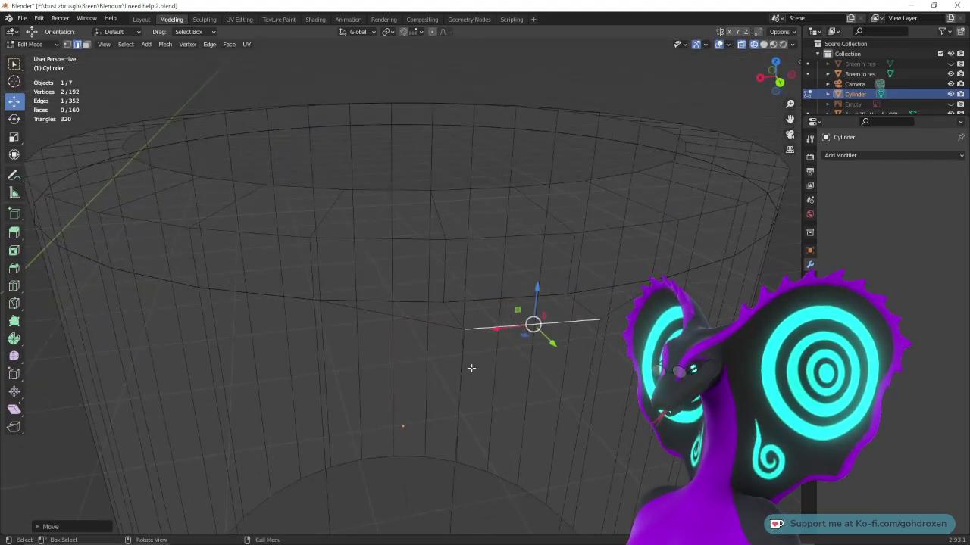
pyautogui.hotkey('ctrl', 'z')
pyautogui.moveTo(533, 322); pyautogui.dragTo(469, 333, button='middle')
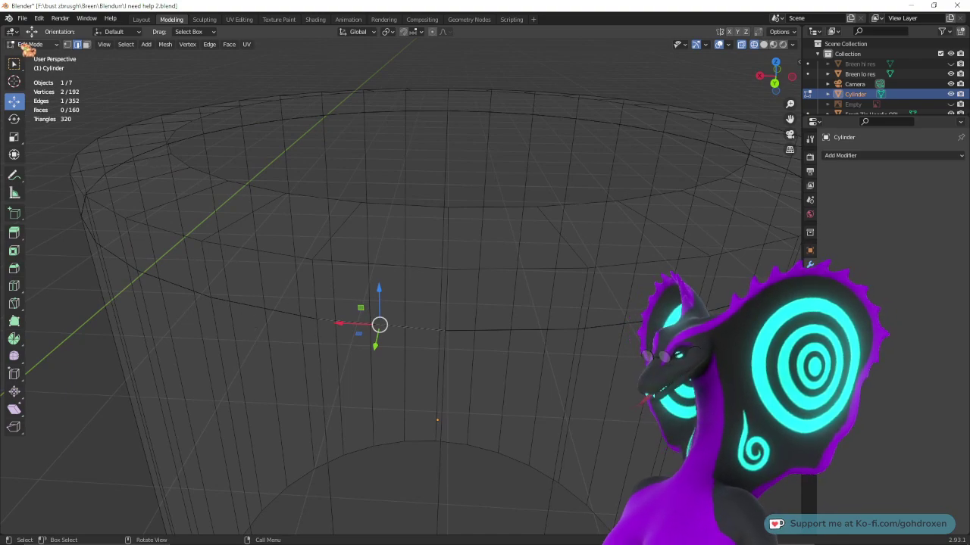
# - Switch to vertex selection and try to snap two different box-selected vertex groups on the outer loop to the active element
pyautogui.click(68, 44)
pyautogui.moveTo(485, 336); pyautogui.dragTo(560, 329, button='middle')
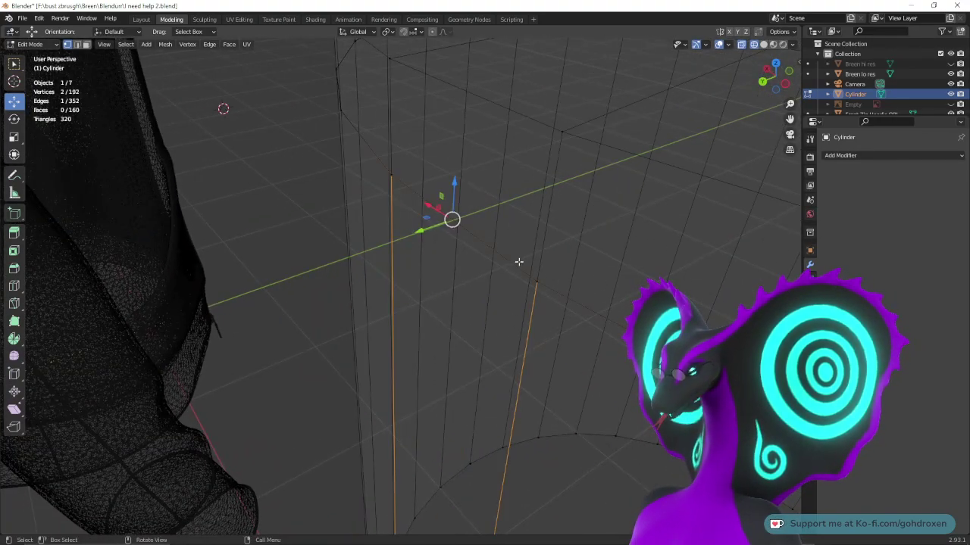
pyautogui.moveTo(519, 261); pyautogui.dragTo(545, 294)
pyautogui.rightClick(546, 294)
pyautogui.moveTo(547, 296)
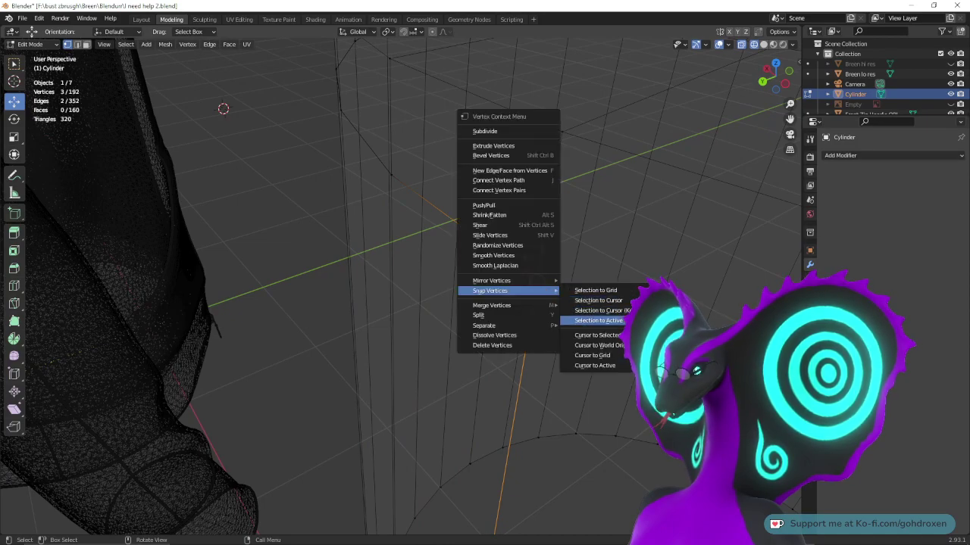
pyautogui.click(598, 320)
pyautogui.moveTo(493, 265); pyautogui.dragTo(453, 271, button='middle')
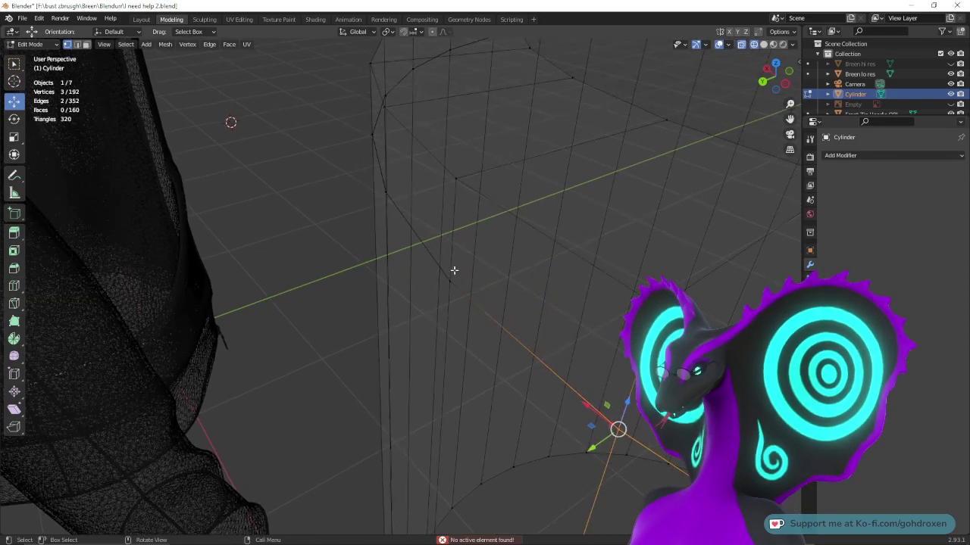
pyautogui.moveTo(438, 273); pyautogui.dragTo(454, 290)
pyautogui.rightClick(454, 285)
pyautogui.moveTo(459, 284)
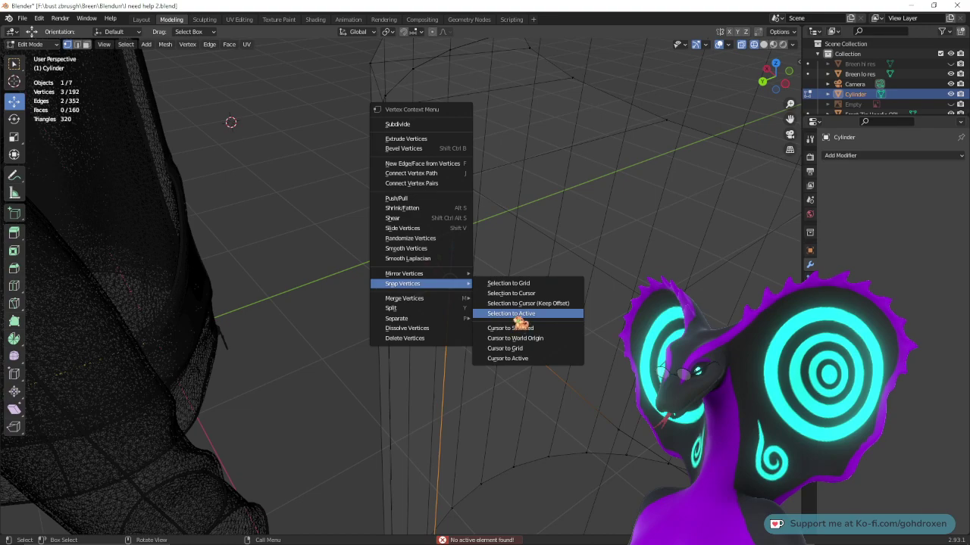
pyautogui.click(518, 314)
pyautogui.moveTo(455, 371); pyautogui.dragTo(471, 373, button='middle')
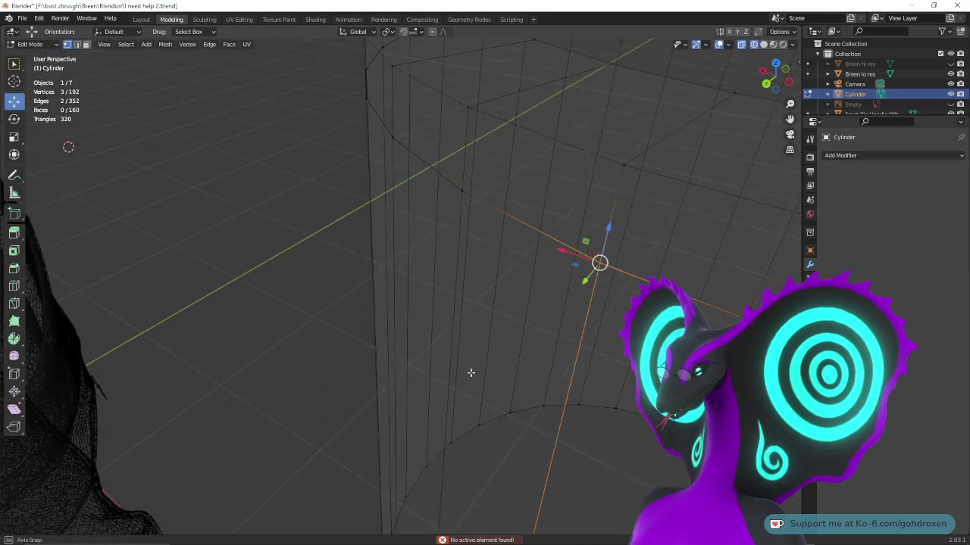
pyautogui.moveTo(541, 304); pyautogui.dragTo(553, 339, button='middle')
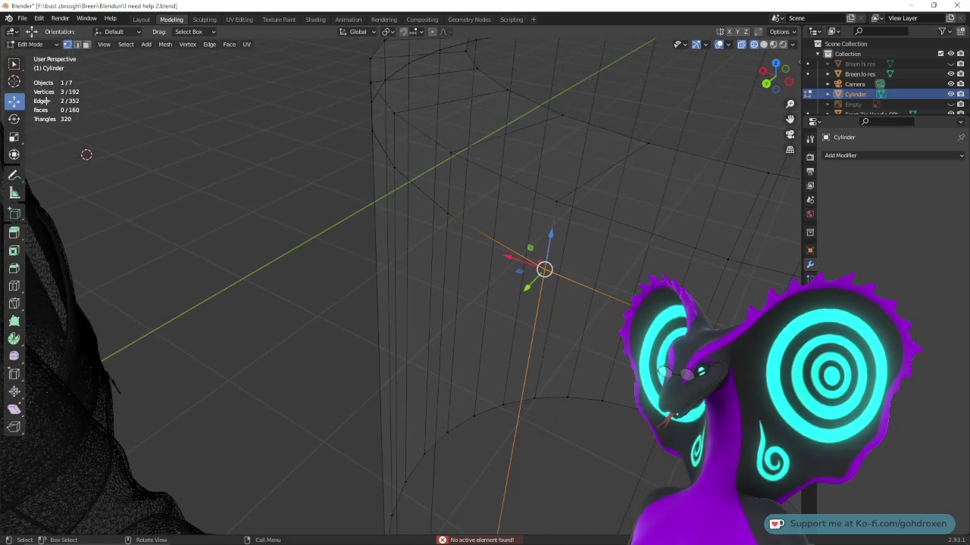
# - Return to edge selection, select a single edge of the outer loop, test-move it along the Y axis and undo the move
pyautogui.click(77, 44)
pyautogui.moveTo(486, 320); pyautogui.dragTo(474, 314, button='middle')
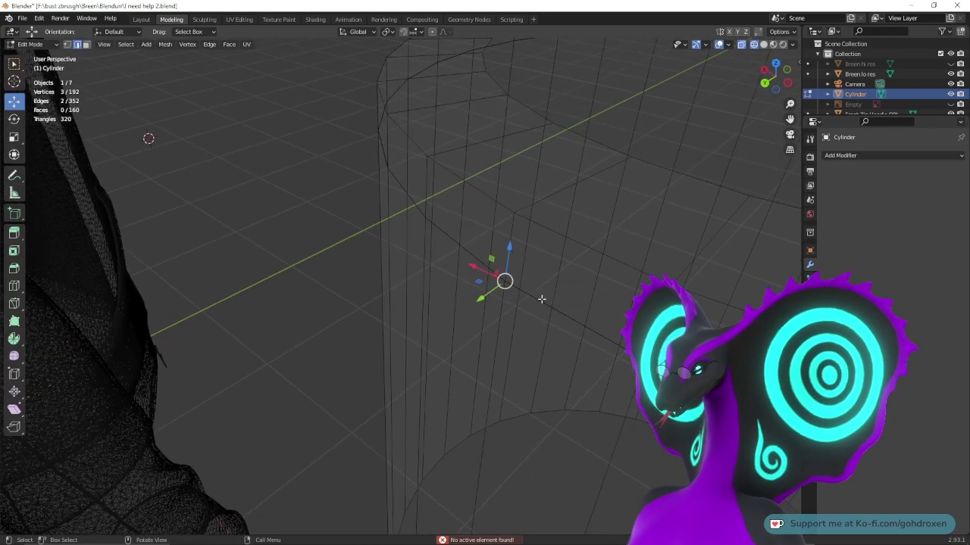
pyautogui.click(542, 299)
pyautogui.moveTo(632, 389); pyautogui.dragTo(608, 376, button='middle')
pyautogui.doubleClick(438, 298)
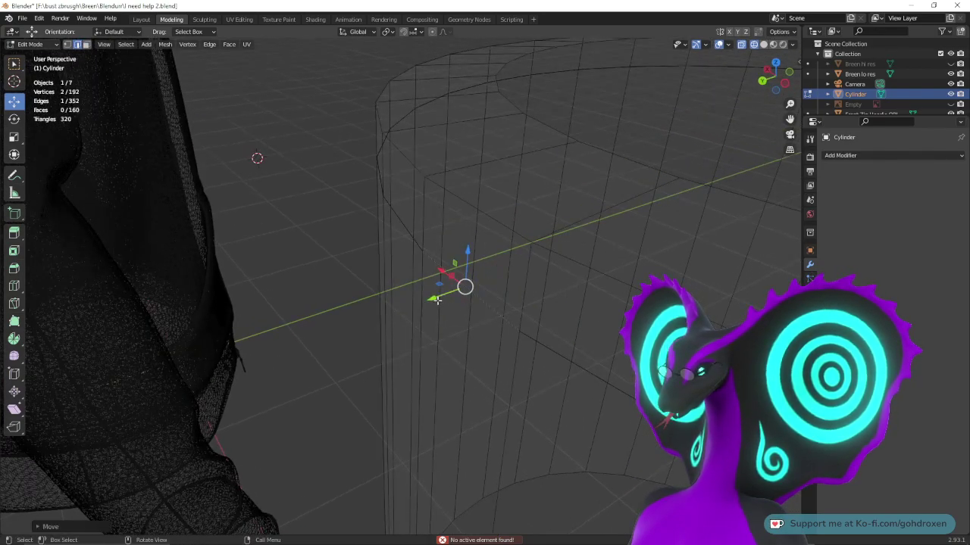
pyautogui.hotkey('ctrl', 'z')
# - Pull the selected outer edge outward along the Y axis, and pull out the edge lying behind it as well
pyautogui.moveTo(439, 298); pyautogui.dragTo(350, 323)
pyautogui.click(470, 305)
pyautogui.moveTo(439, 300); pyautogui.dragTo(390, 318)
pyautogui.click(467, 296)
pyautogui.click(460, 290)
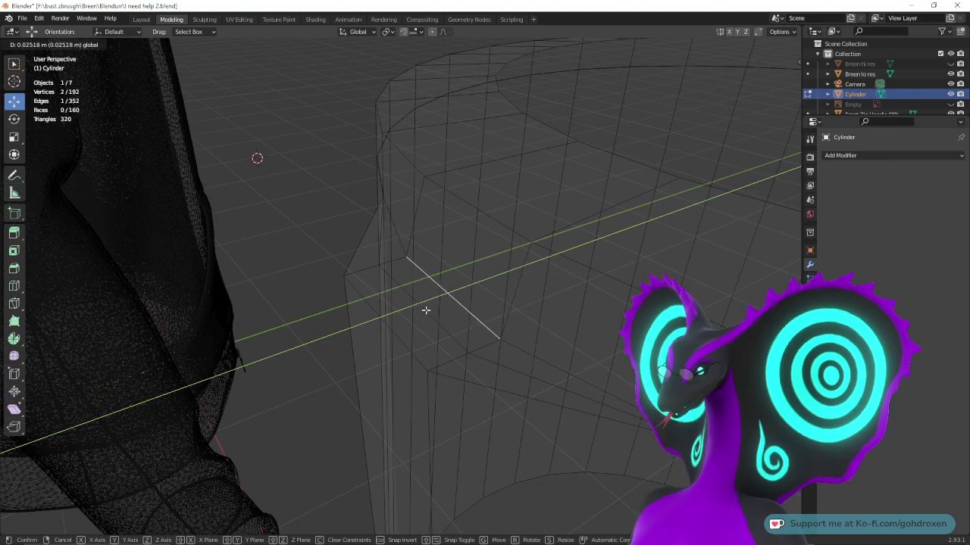
pyautogui.click(392, 331)
pyautogui.moveTo(392, 331); pyautogui.dragTo(424, 381, button='middle')
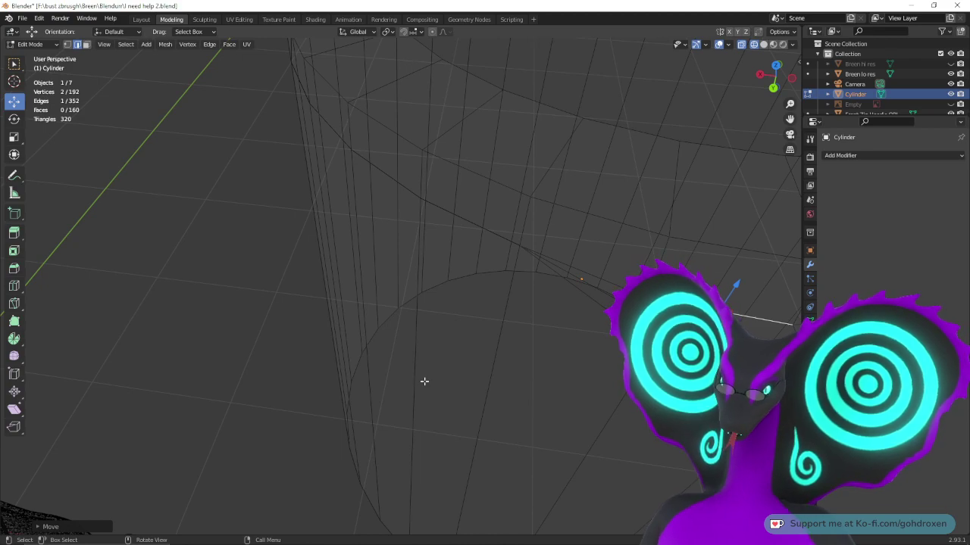
pyautogui.moveTo(521, 374); pyautogui.dragTo(505, 391, button='middle')
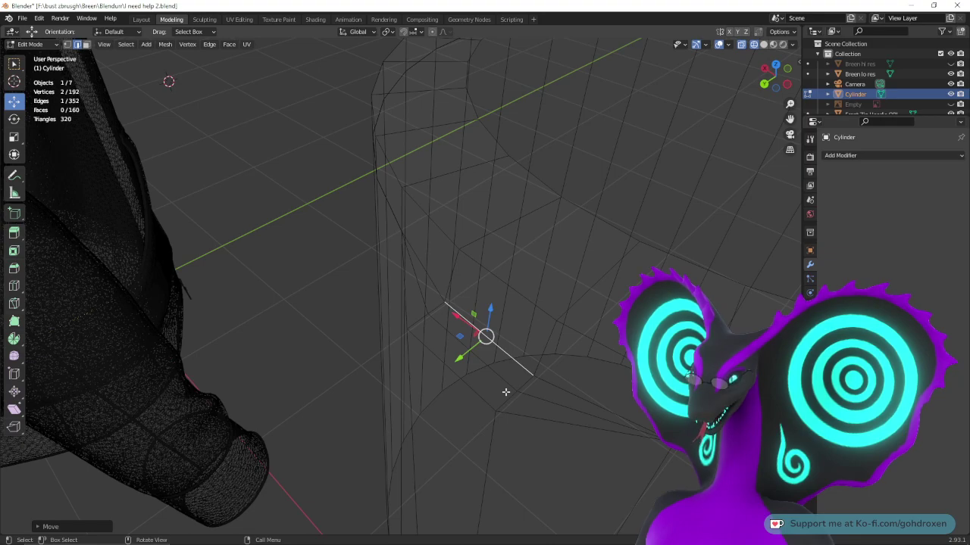
pyautogui.rightClick(504, 347)
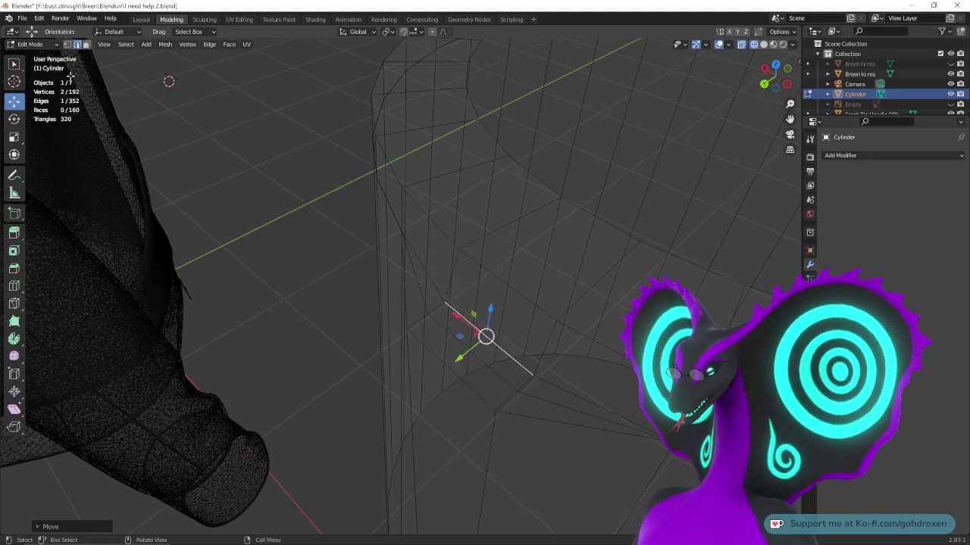
# - Leave Edit Mode, switch to the Layout workspace and inspect the shaded cylinder from above
pyautogui.scroll(-6, 69, 78)
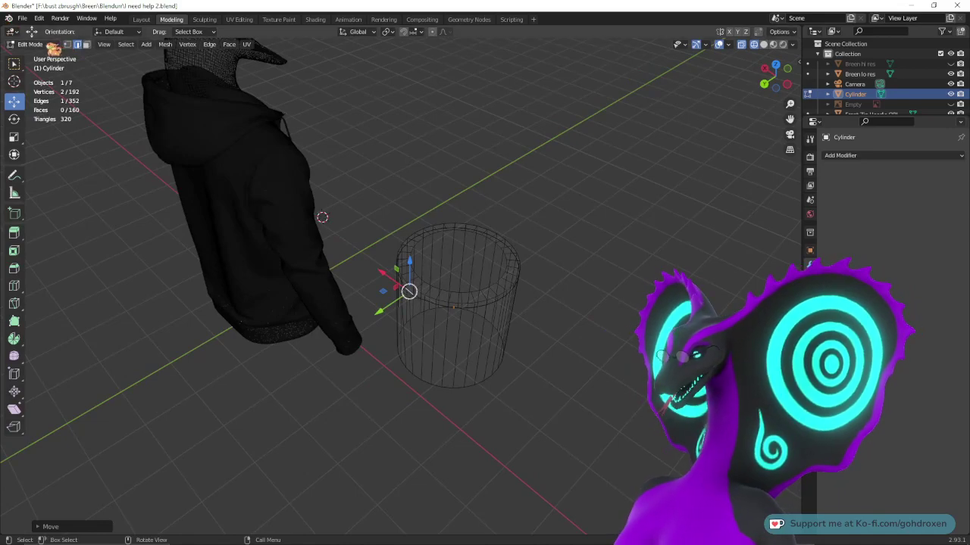
pyautogui.click(46, 44)
pyautogui.click(38, 38)
pyautogui.click(141, 19)
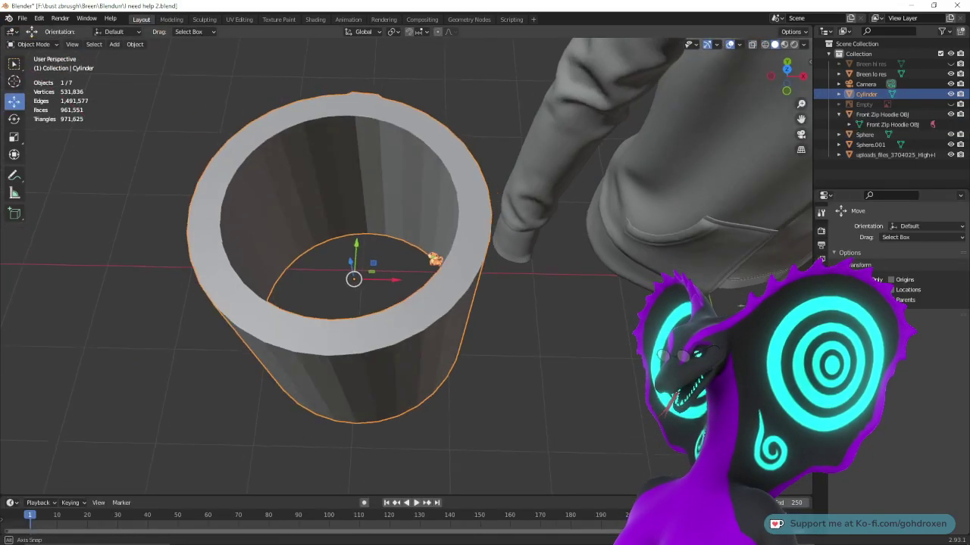
pyautogui.moveTo(435, 259); pyautogui.dragTo(438, 263, button='middle')
pyautogui.moveTo(275, 224); pyautogui.dragTo(323, 269, button='middle')
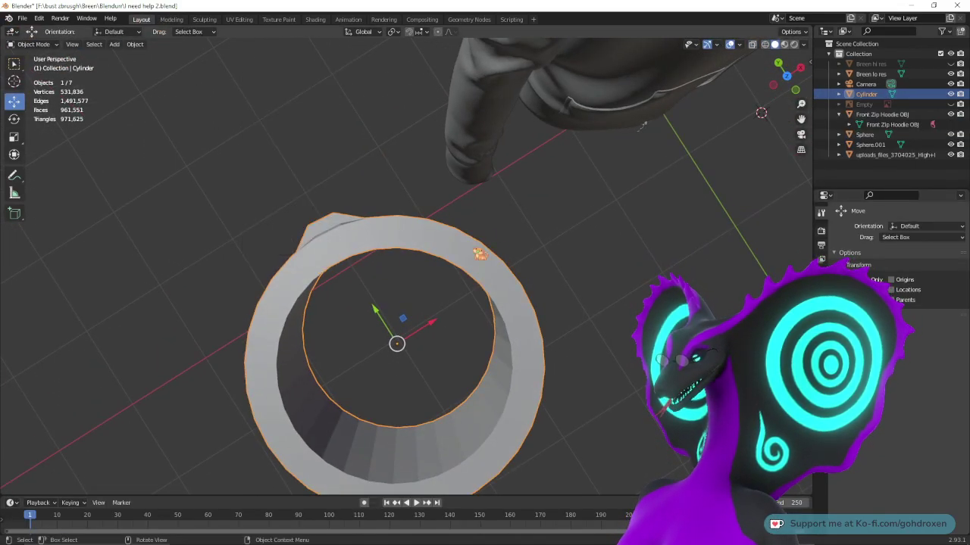
# - Delete the cylinder object from the scene
pyautogui.rightClick(510, 300)
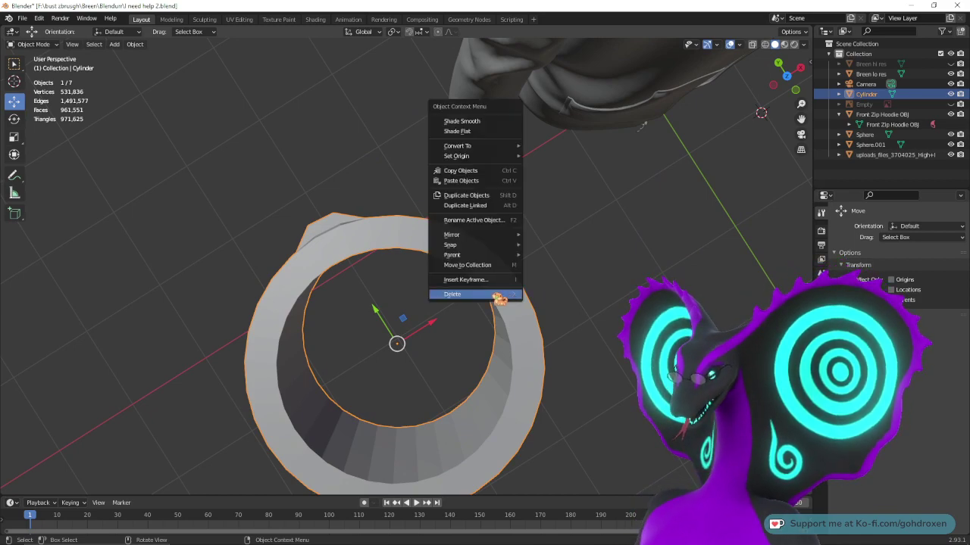
pyautogui.click(500, 296)
pyautogui.scroll(2, 561, 345)
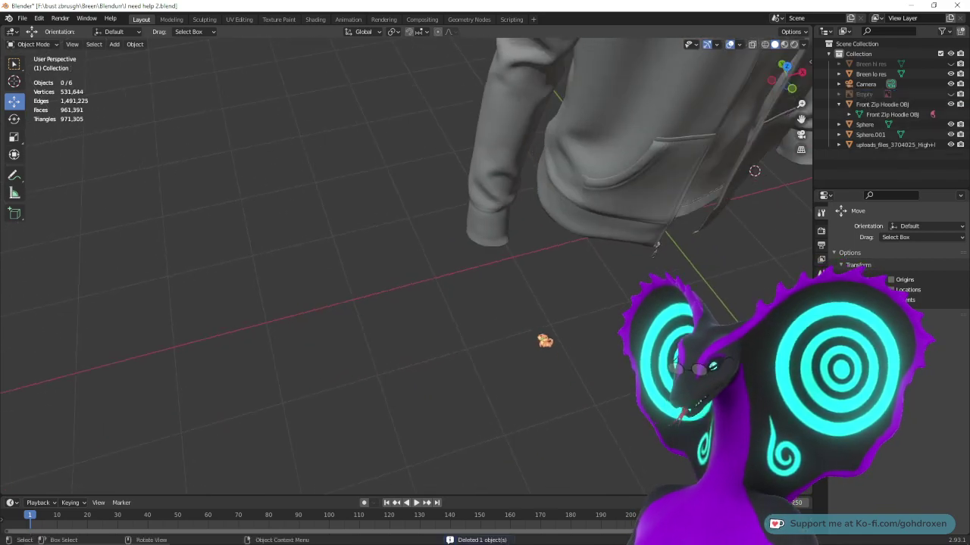
# - Add a new cylinder mesh to the scene
pyautogui.click(135, 45)
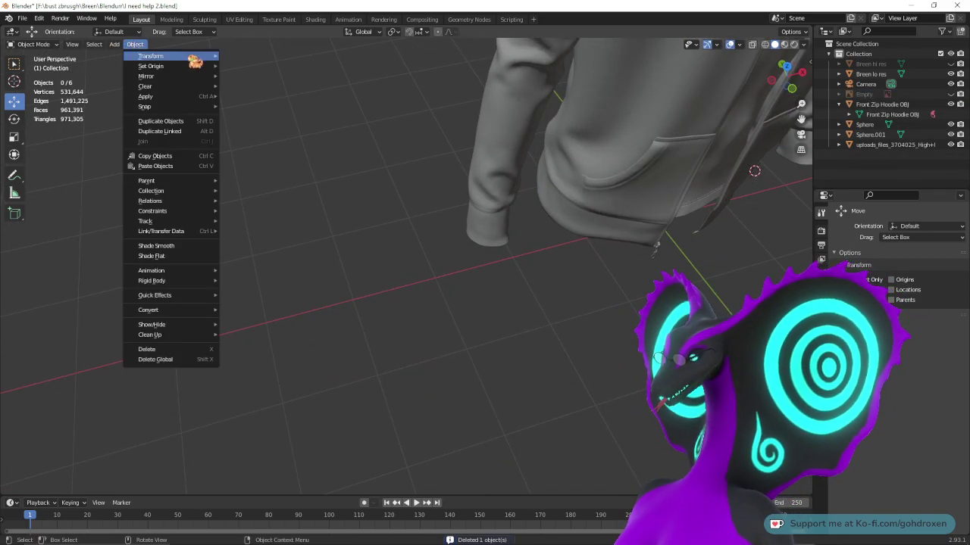
pyautogui.click(117, 44)
pyautogui.moveTo(147, 57)
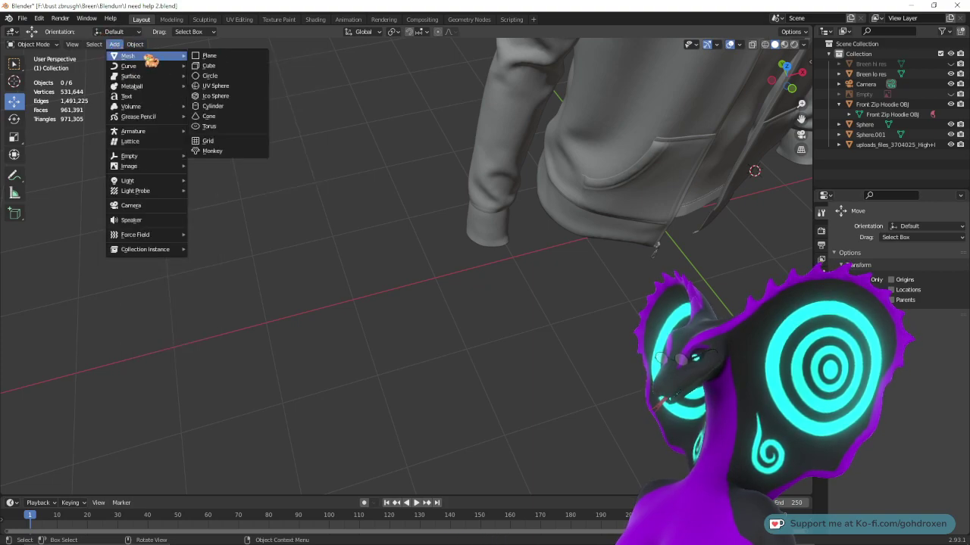
pyautogui.click(251, 112)
pyautogui.moveTo(529, 259)
pyautogui.mouseDown(button='middle')
pyautogui.moveTo(480, 241)
pyautogui.moveTo(516, 234)
pyautogui.moveTo(522, 262)
pyautogui.mouseUp(button='middle')
pyautogui.scroll(-3, 571, 237)
pyautogui.moveTo(663, 261); pyautogui.dragTo(530, 318, button='middle')
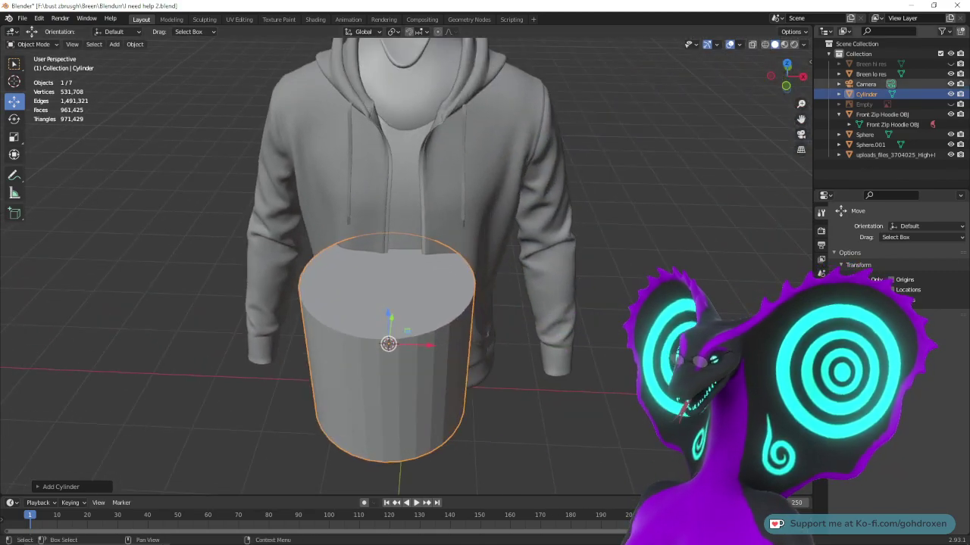
# - Hide the Breen lo res, Sphere, Sphere.001, uploads_files and Front Zip Hoodie OBJ objects, leaving the new cylinder on display
pyautogui.click(951, 73)
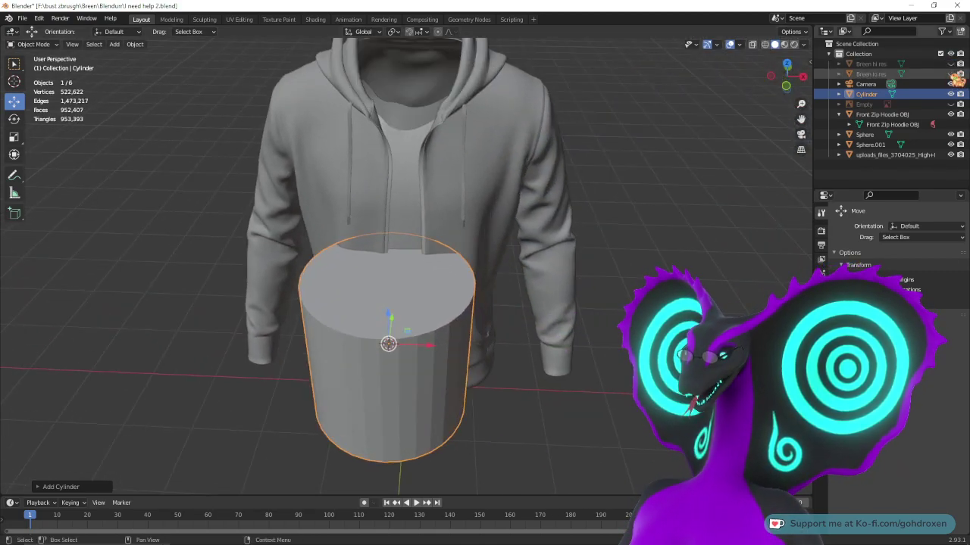
pyautogui.click(951, 135)
pyautogui.click(951, 155)
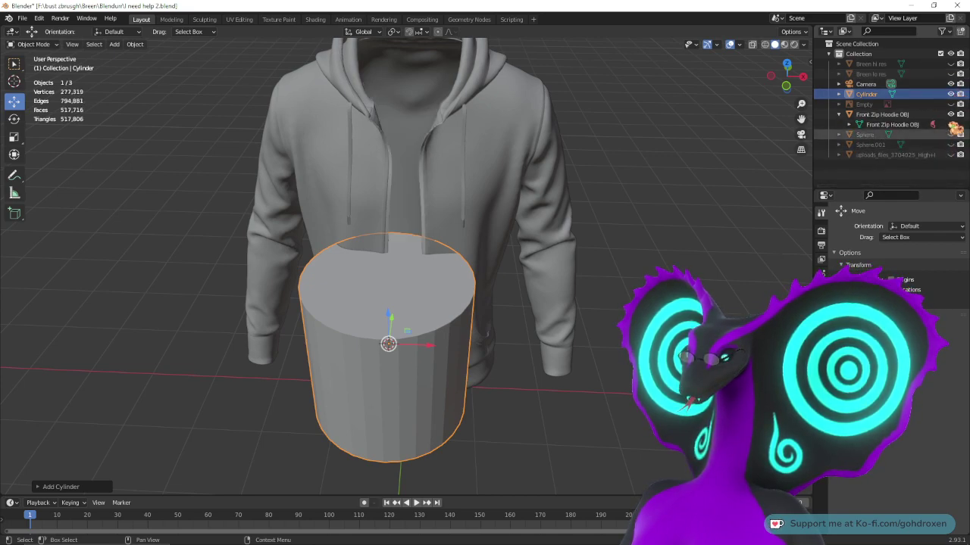
pyautogui.click(951, 114)
pyautogui.moveTo(506, 306); pyautogui.dragTo(522, 307, button='middle')
pyautogui.scroll(2, 522, 306)
pyautogui.keyDown('shift'); pyautogui.moveTo(554, 353); pyautogui.dragTo(585, 319, button='middle'); pyautogui.keyUp('shift')
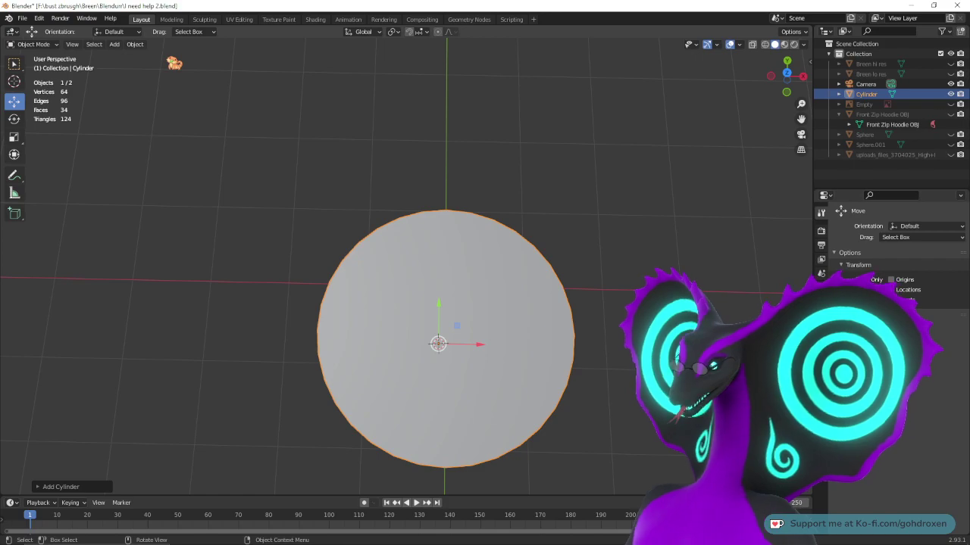
pyautogui.moveTo(411, 338); pyautogui.dragTo(440, 318, button='middle')
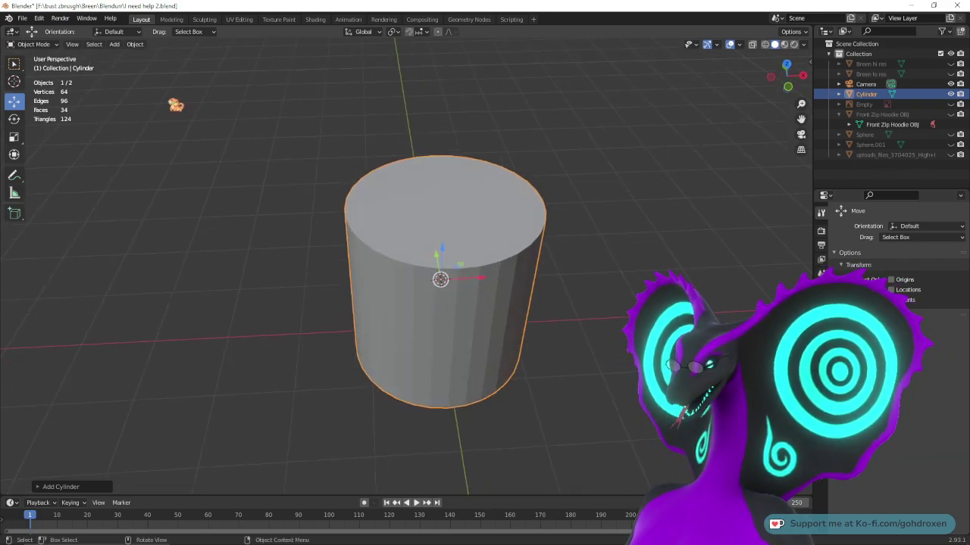
# - Open the cylinder for mesh editing in the Modeling workspace with solid shading, and deselect its whole geometry
pyautogui.click(171, 19)
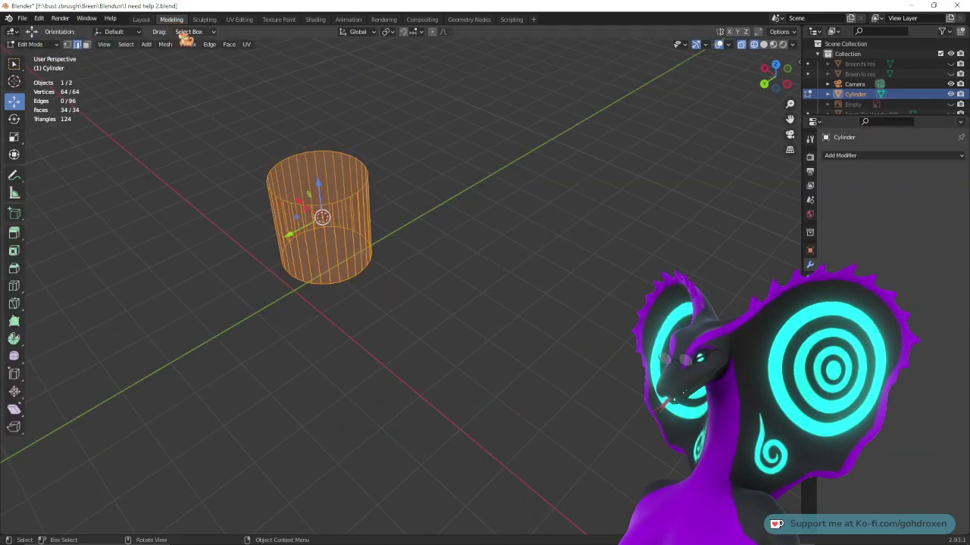
pyautogui.scroll(3, 390, 256)
pyautogui.keyDown('shift'); pyautogui.moveTo(403, 180); pyautogui.dragTo(371, 303, button='middle'); pyautogui.keyUp('shift')
pyautogui.moveTo(371, 337)
pyautogui.mouseDown(button='middle')
pyautogui.moveTo(399, 361)
pyautogui.moveTo(415, 360)
pyautogui.mouseUp(button='middle')
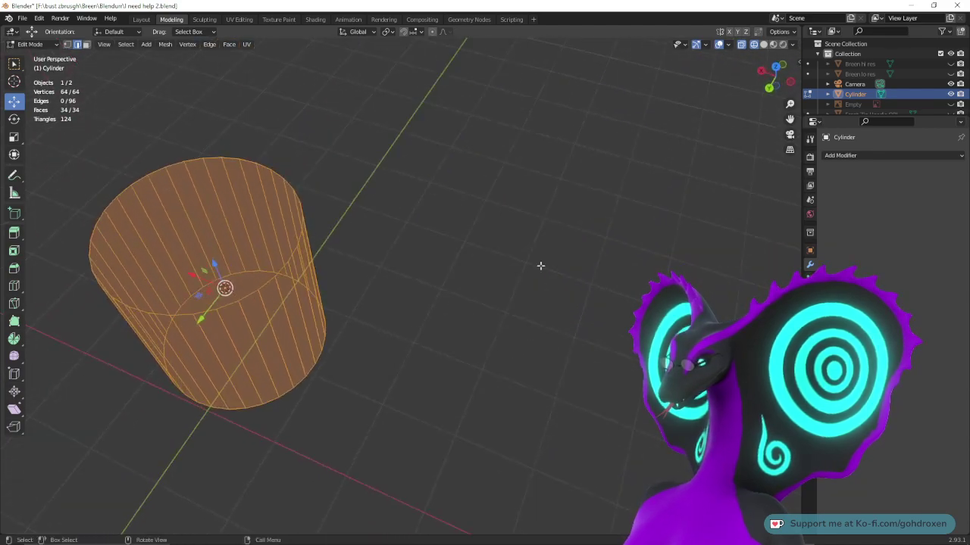
pyautogui.click(764, 44)
pyautogui.moveTo(271, 261)
pyautogui.mouseDown(button='middle')
pyautogui.moveTo(261, 299)
pyautogui.moveTo(389, 411)
pyautogui.mouseUp(button='middle')
pyautogui.scroll(-1, 256, 322)
pyautogui.click(551, 252)
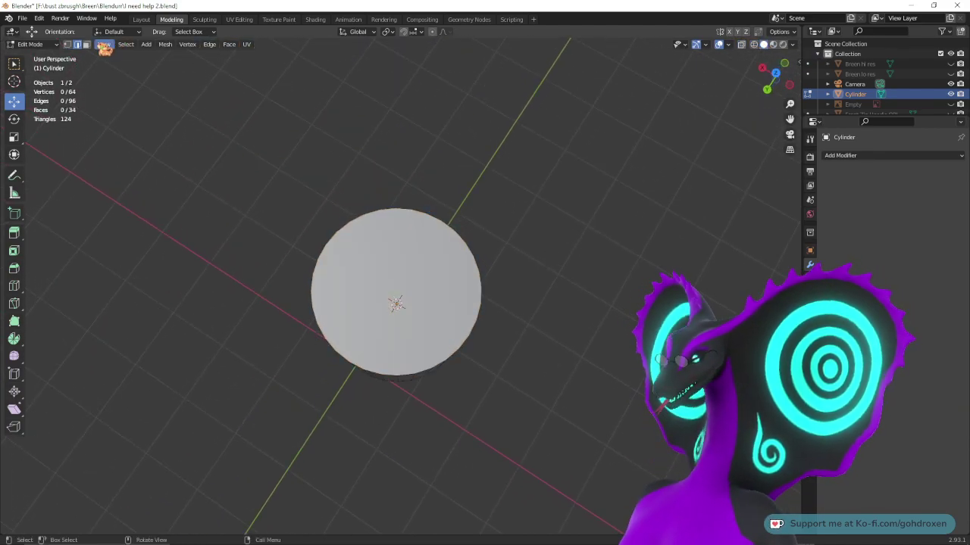
# - Delete the top and bottom cap faces of the cylinder so it becomes an open tube
pyautogui.click(409, 316)
pyautogui.rightClick(409, 315)
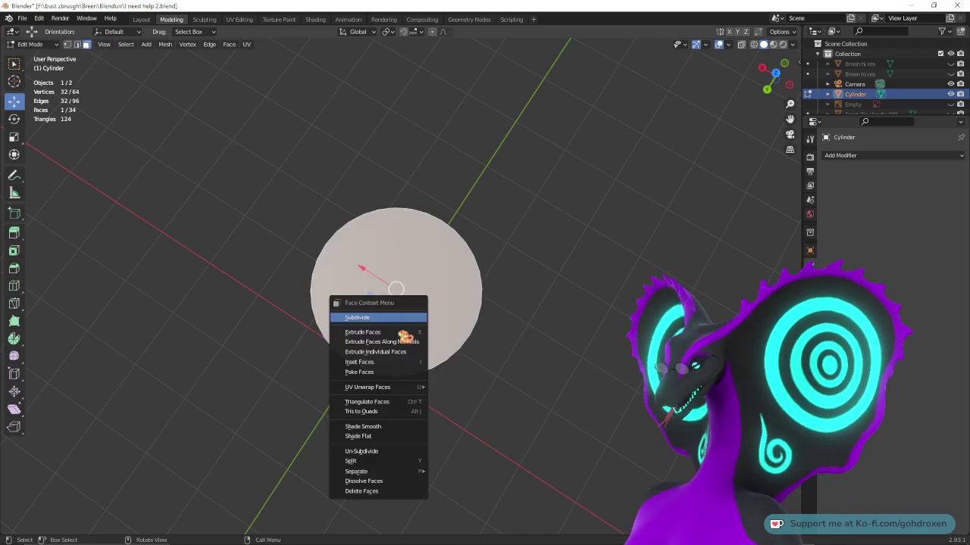
pyautogui.click(383, 490)
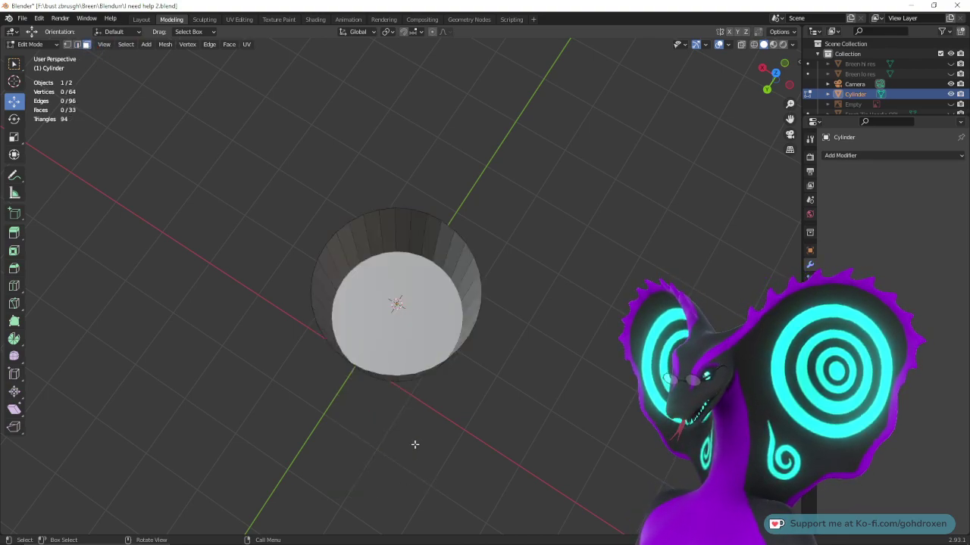
pyautogui.rightClick(418, 297)
pyautogui.click(419, 297)
pyautogui.moveTo(419, 297); pyautogui.dragTo(513, 363, button='middle')
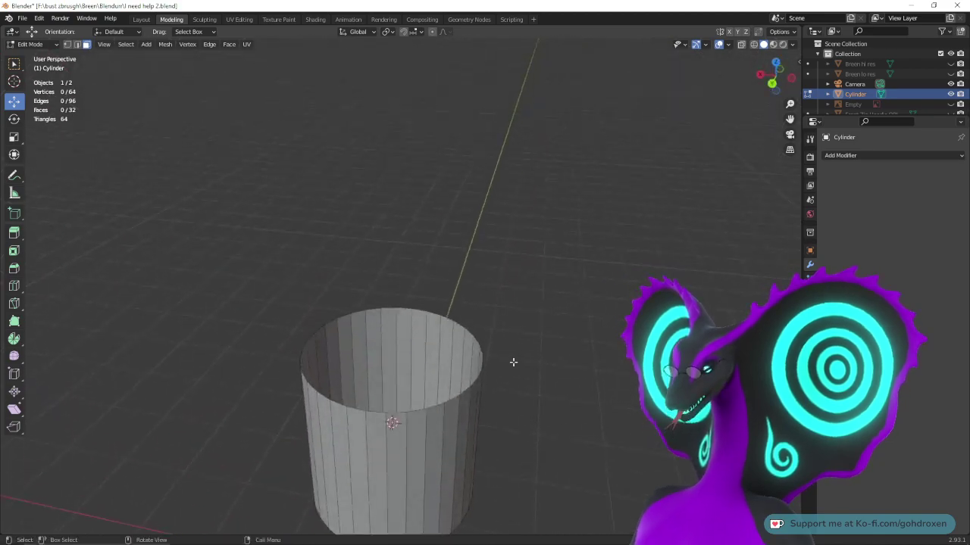
pyautogui.scroll(2, 513, 362)
pyautogui.keyDown('shift'); pyautogui.moveTo(556, 394); pyautogui.dragTo(583, 309, button='middle'); pyautogui.keyUp('shift')
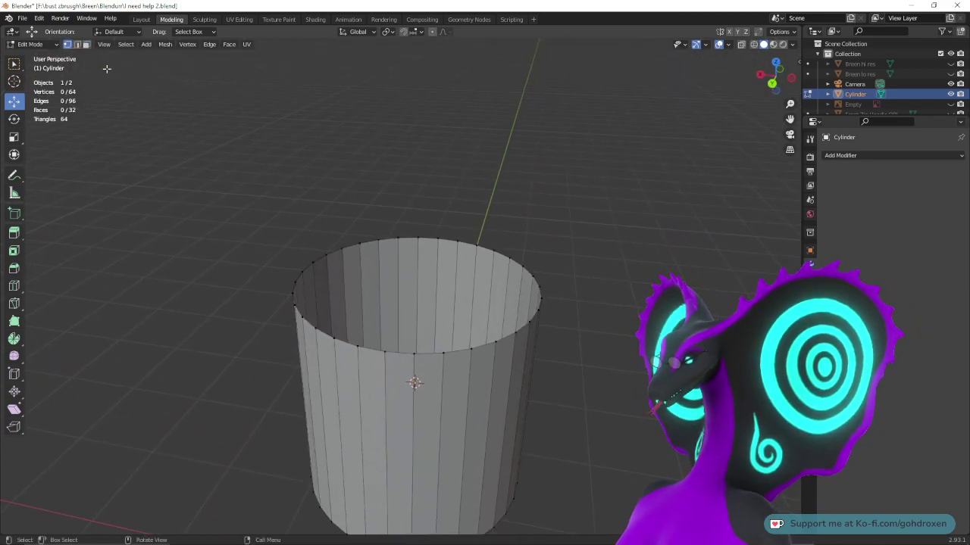
# - Select the complete edge loop around the cylinder's top rim in edge selection mode
pyautogui.click(76, 44)
pyautogui.moveTo(379, 190); pyautogui.dragTo(297, 252, button='middle')
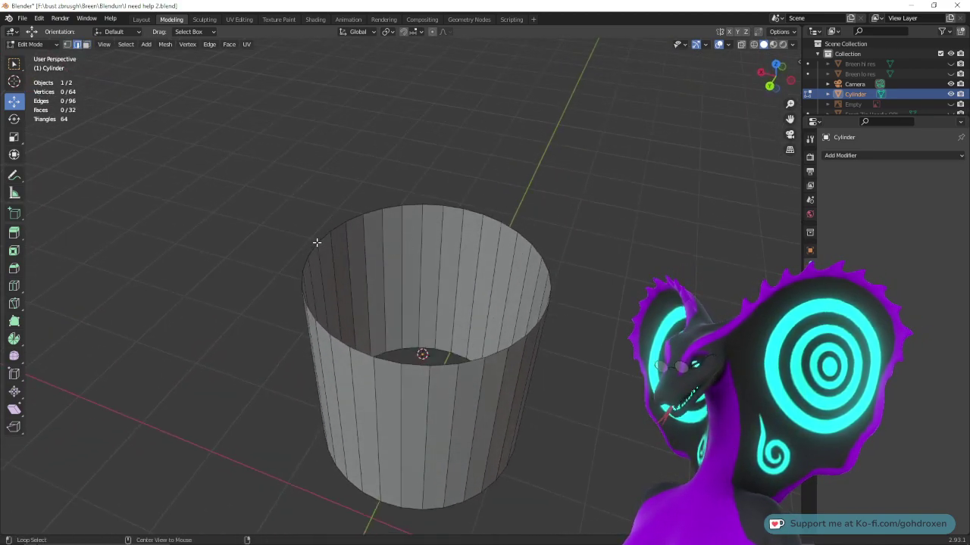
pyautogui.keyDown('alt'); pyautogui.click(317, 242); pyautogui.keyUp('alt')
pyautogui.moveTo(531, 340)
pyautogui.mouseDown(button='middle')
pyautogui.moveTo(558, 350)
pyautogui.moveTo(544, 341)
pyautogui.mouseUp(button='middle')
# - Try extruding the top rim loop in place and shifting it along the Y axis, undo it, and test-move the rim alone
pyautogui.rightClick(543, 340)
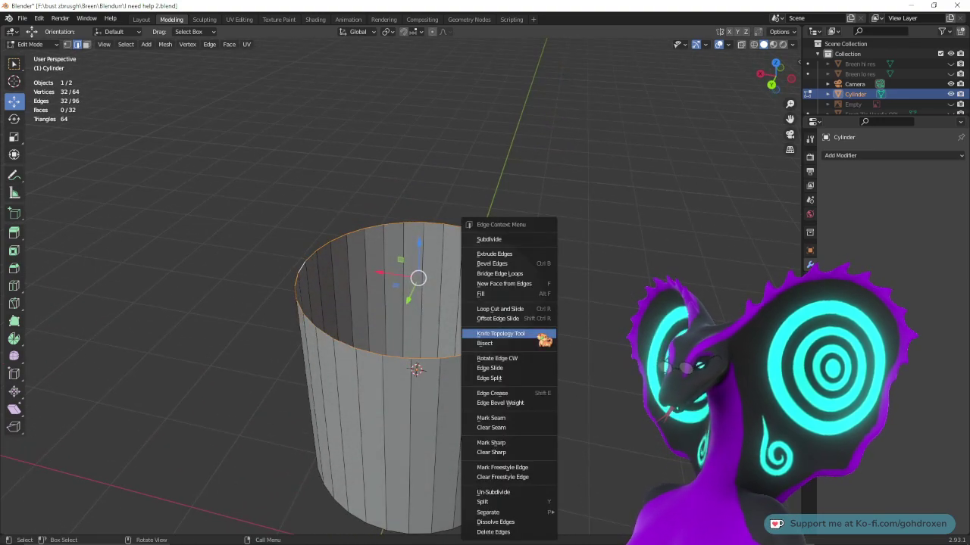
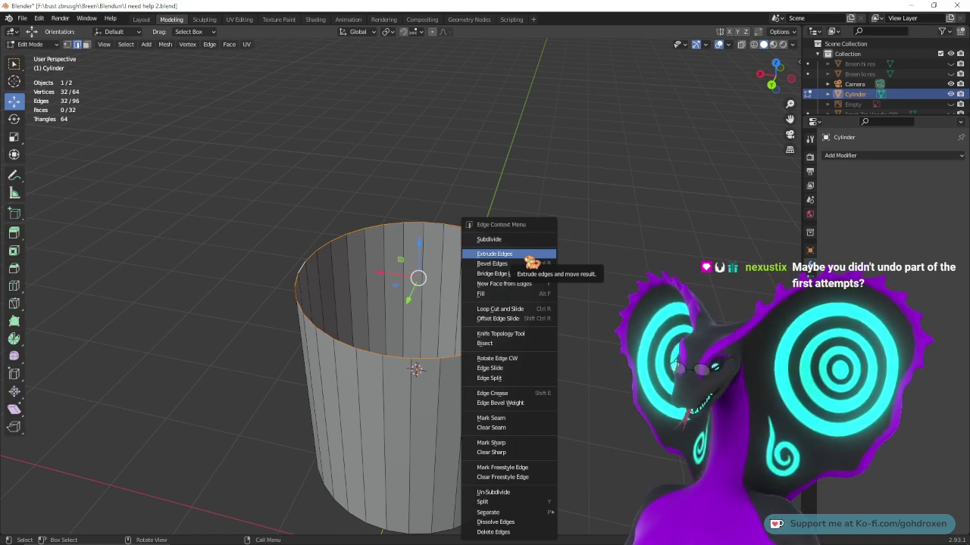
pyautogui.click(529, 256)
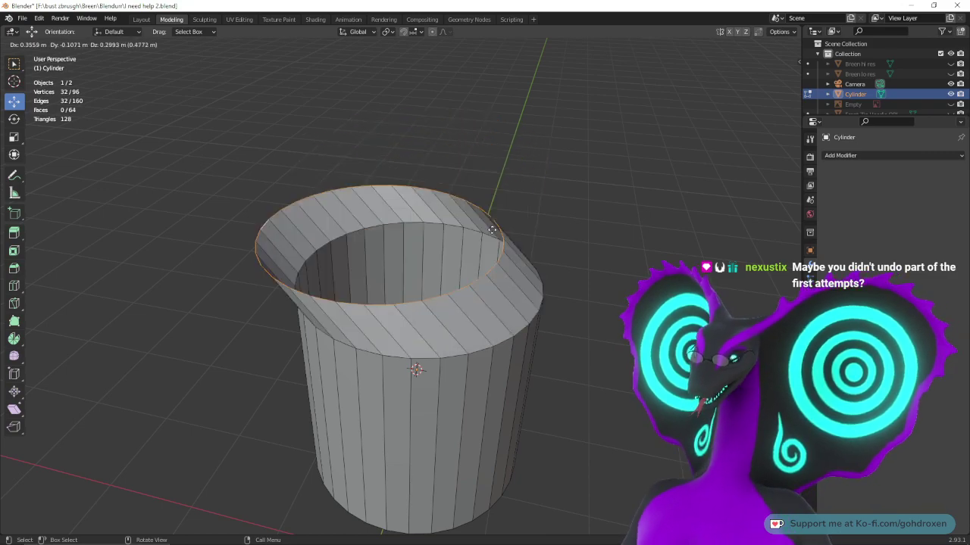
pyautogui.press('Escape')
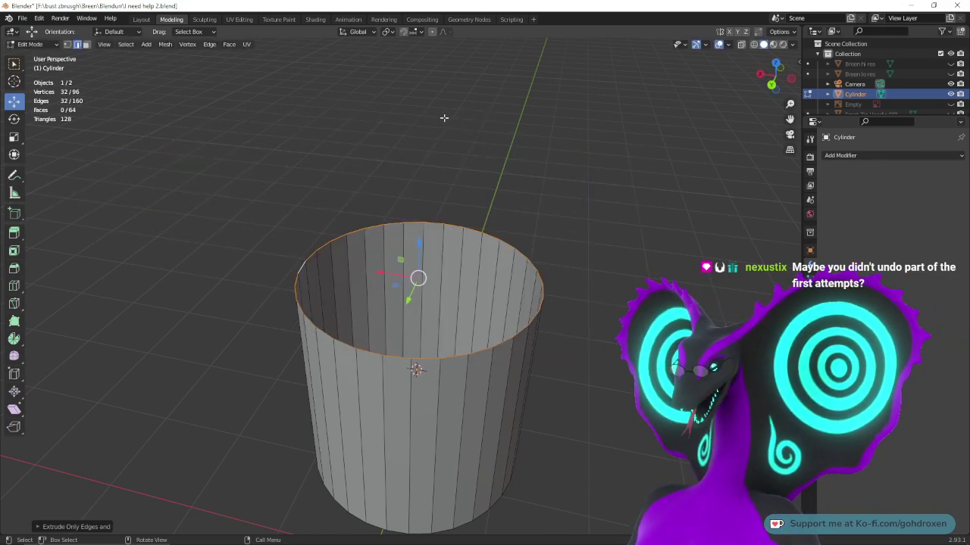
pyautogui.moveTo(631, 261); pyautogui.dragTo(550, 312, button='middle')
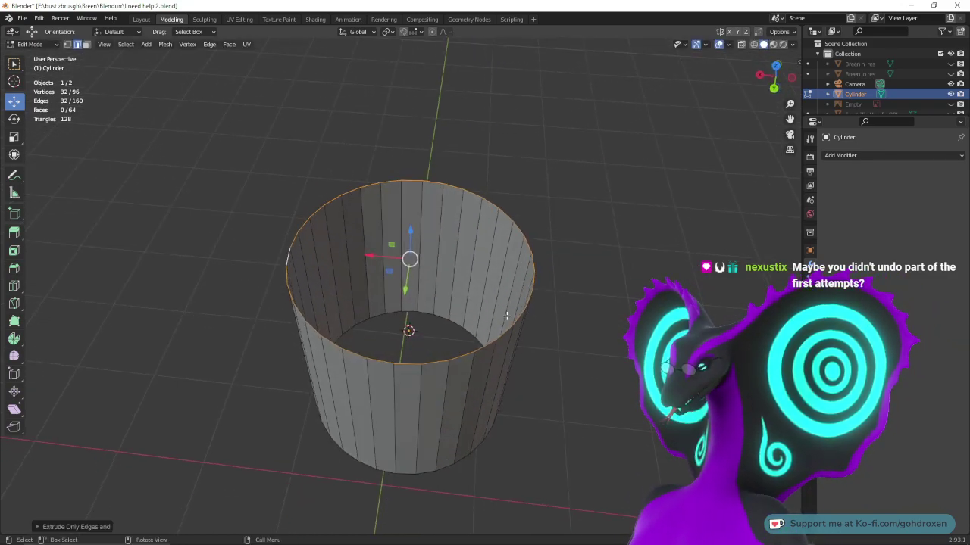
pyautogui.moveTo(405, 290); pyautogui.dragTo(377, 448)
pyautogui.moveTo(598, 357); pyautogui.dragTo(577, 322, button='middle')
pyautogui.hotkey('ctrl', 'z')
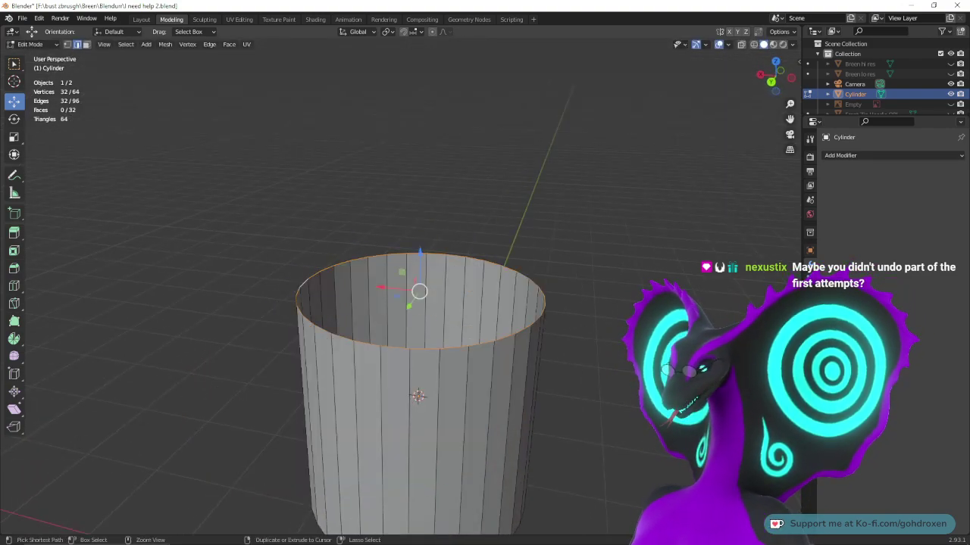
pyautogui.press('g')
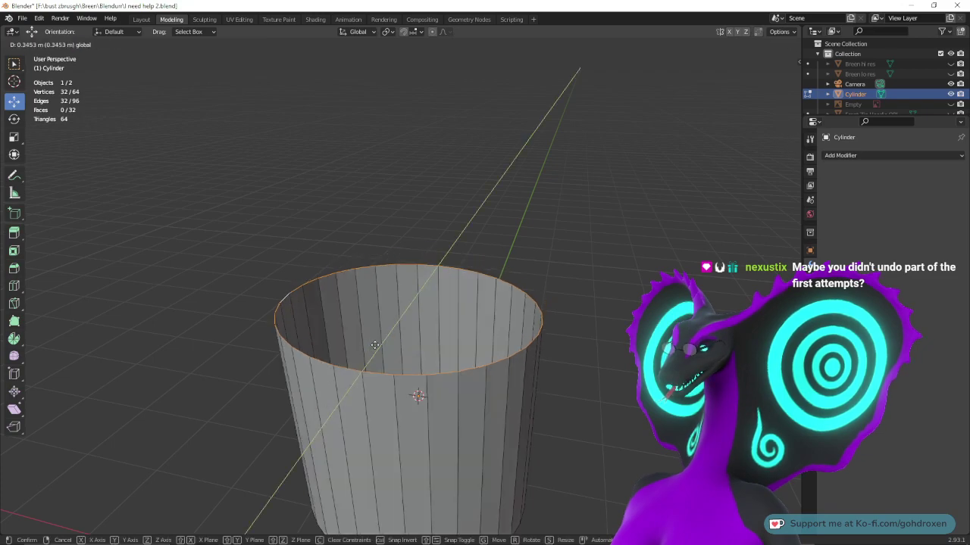
pyautogui.moveTo(424, 394); pyautogui.dragTo(447, 415, button='middle')
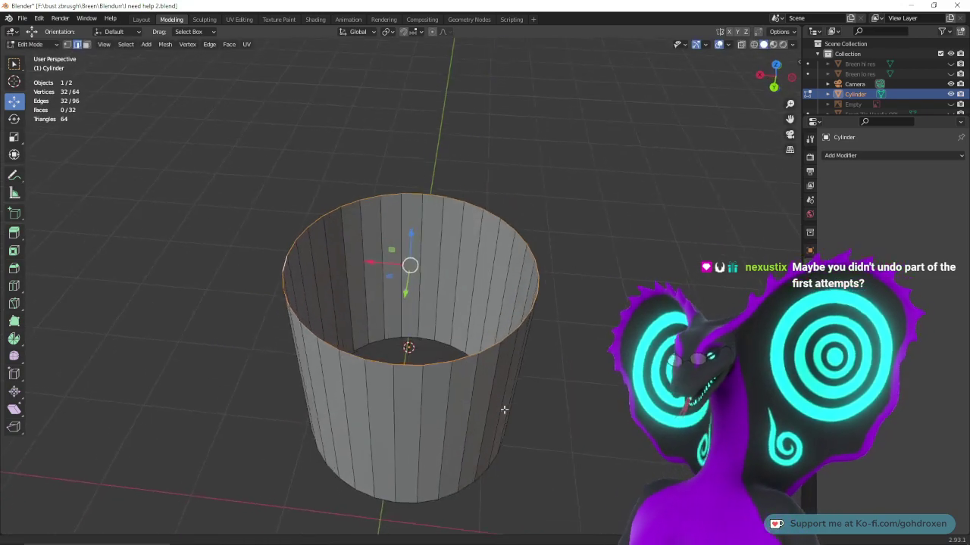
# - Try extruding the top rim loop along the global Y axis, and undo the extrusion
pyautogui.scroll(1, 506, 409)
pyautogui.moveTo(588, 377); pyautogui.dragTo(614, 401, button='middle')
pyautogui.rightClick(586, 311)
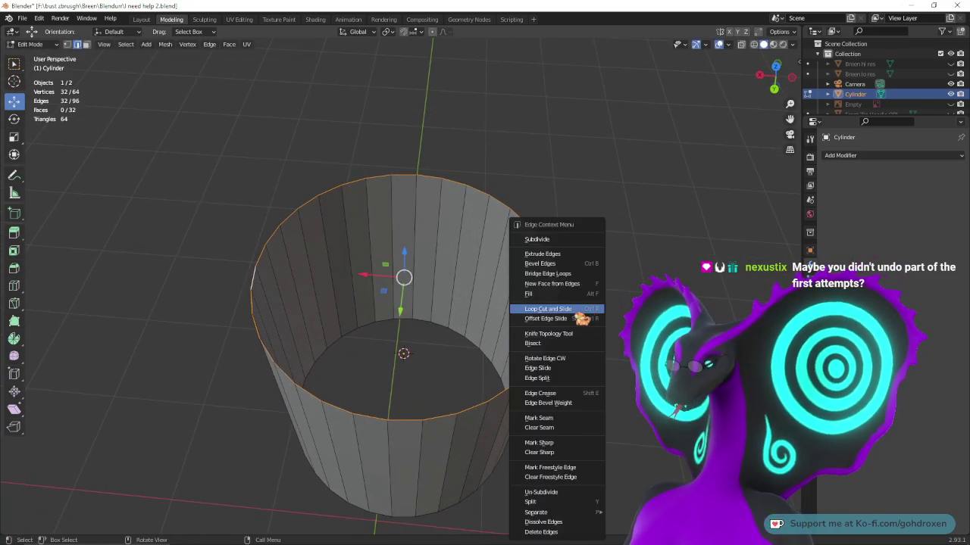
pyautogui.click(580, 260)
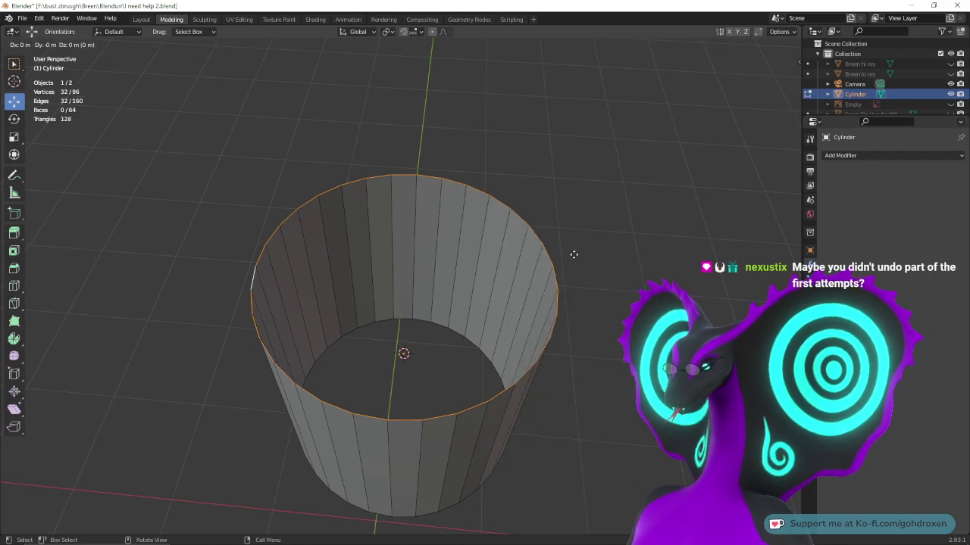
pyautogui.press('y')
pyautogui.press('ctrl')
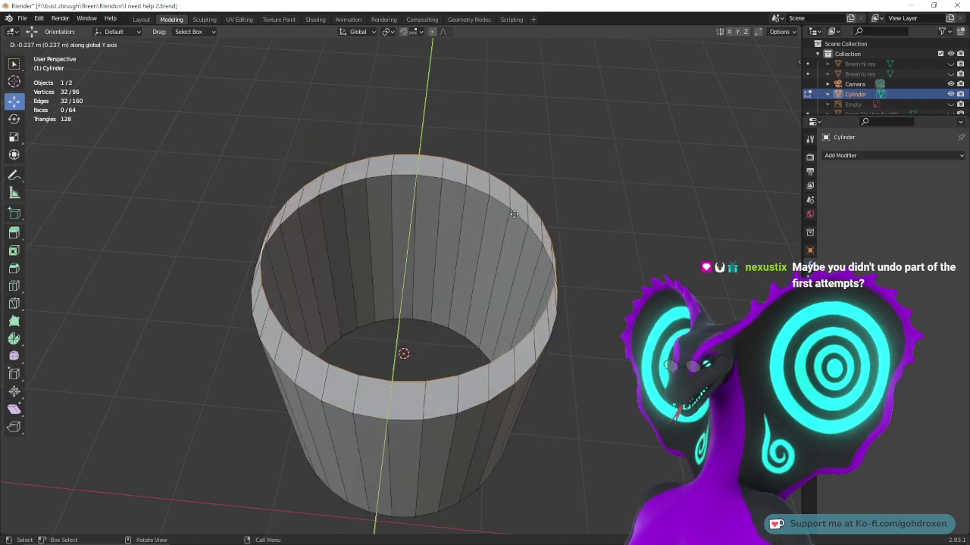
pyautogui.rightClick(510, 186)
pyautogui.hotkey('ctrl', 'z')
# - Test raising the top rim loop along the Z axis in back view, and undo the move
pyautogui.moveTo(523, 307); pyautogui.dragTo(525, 243, button='middle')
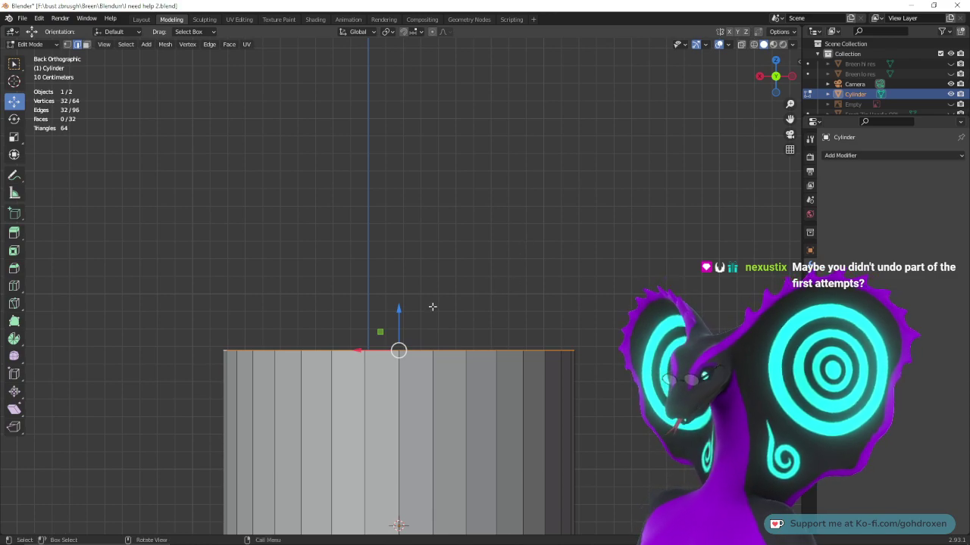
pyautogui.moveTo(399, 309); pyautogui.dragTo(424, 283)
pyautogui.hotkey('ctrl', 'z')
# - Extrude the top rim edge loop 0.1 m straight up
pyautogui.rightClick(564, 327)
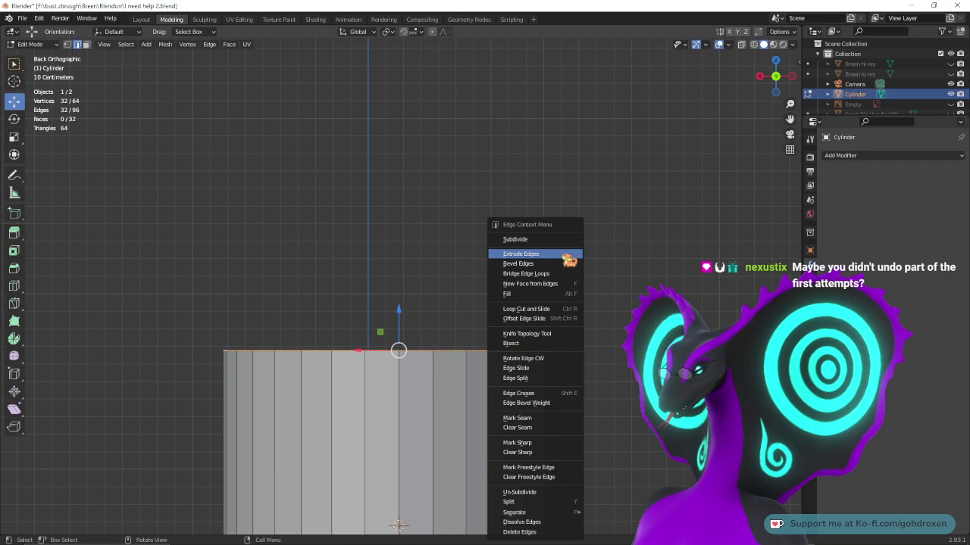
pyautogui.click(572, 256)
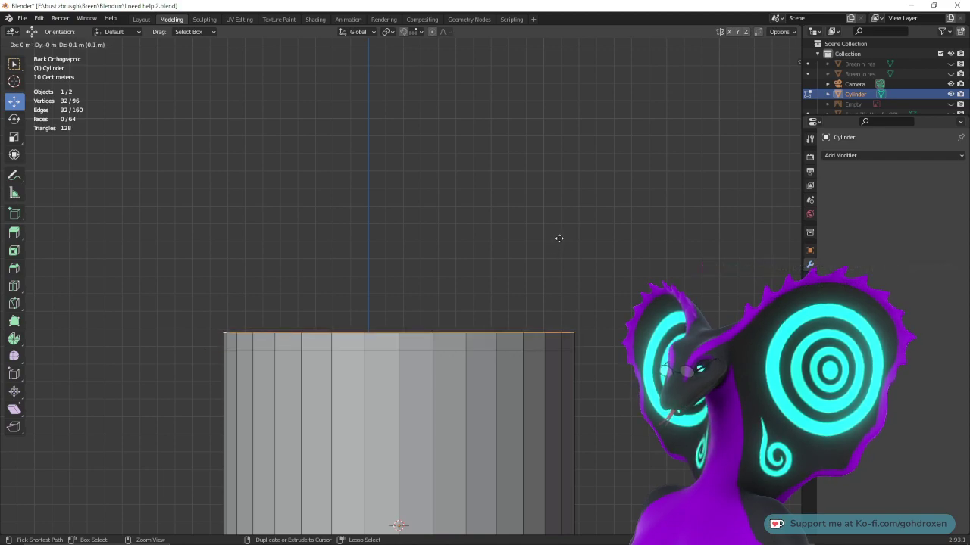
pyautogui.click(558, 238)
pyautogui.moveTo(558, 238); pyautogui.dragTo(538, 276, button='middle')
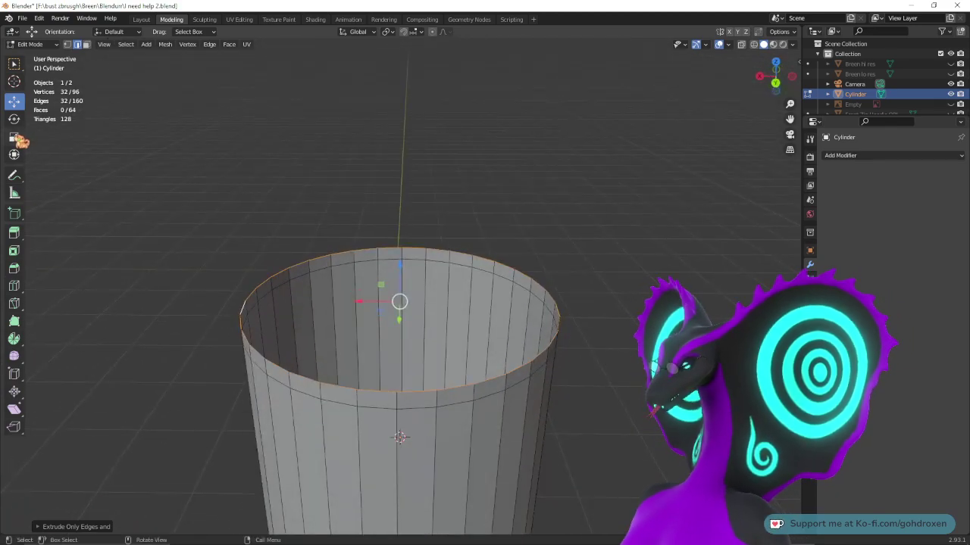
# - Extrude the cylinder's top edge loop upward about 0.1 m, and lower it back close to the rim
pyautogui.moveTo(403, 303); pyautogui.dragTo(464, 269, button='middle')
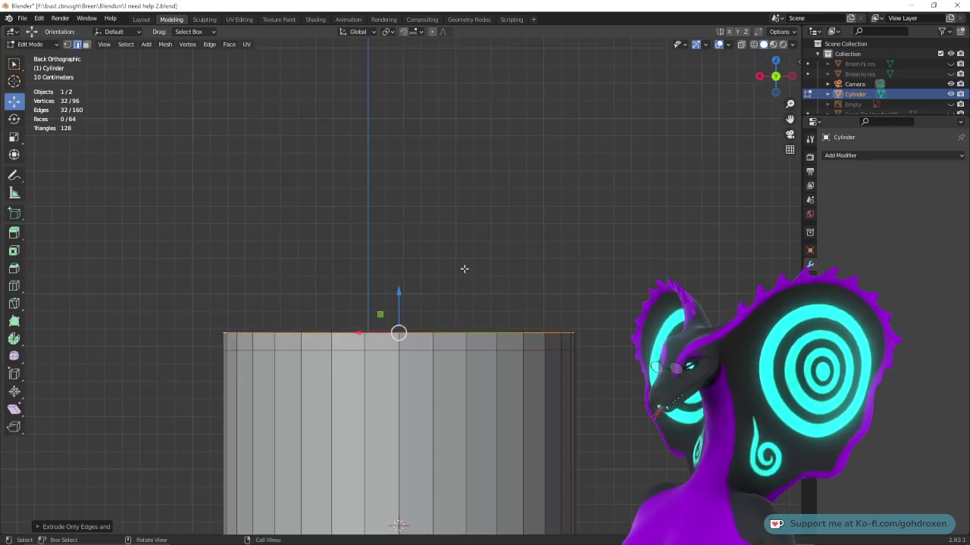
pyautogui.rightClick(464, 269)
pyautogui.click(466, 250)
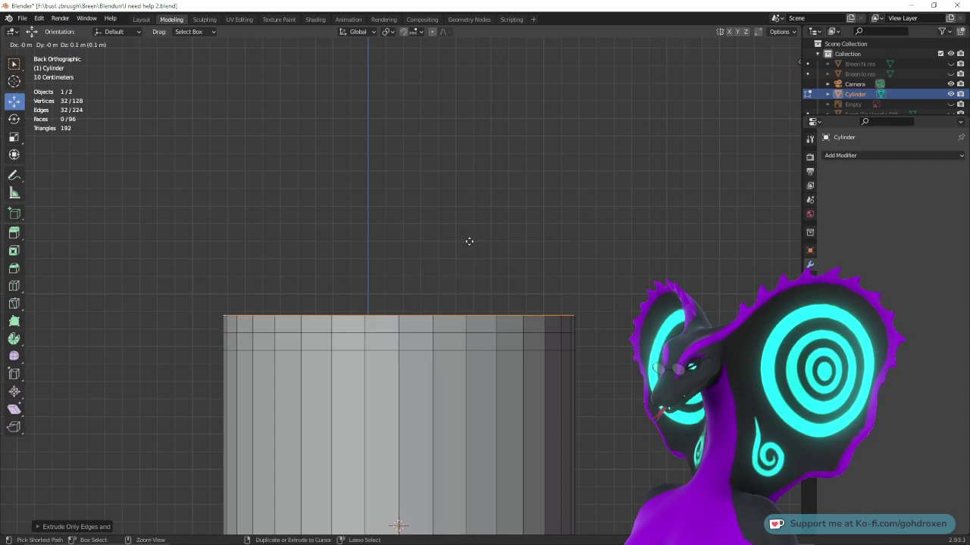
pyautogui.click(469, 238)
pyautogui.moveTo(469, 243)
pyautogui.mouseDown(button='middle')
pyautogui.moveTo(450, 256)
pyautogui.moveTo(478, 246)
pyautogui.mouseUp(button='middle')
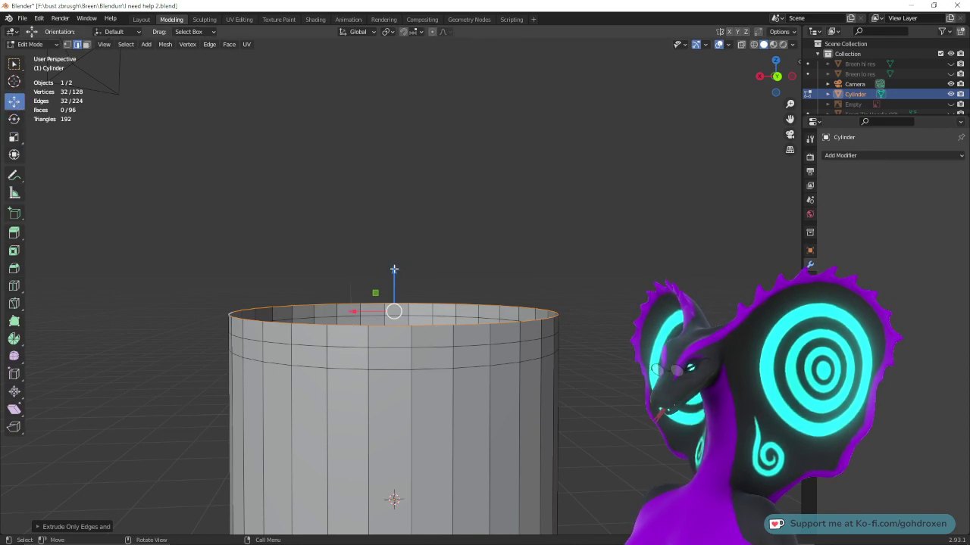
pyautogui.moveTo(393, 269); pyautogui.dragTo(393, 283)
# - Scale the extruded top edge loop inward to form a wide ring around the cylinder's opening
pyautogui.moveTo(509, 330); pyautogui.dragTo(424, 341, button='middle')
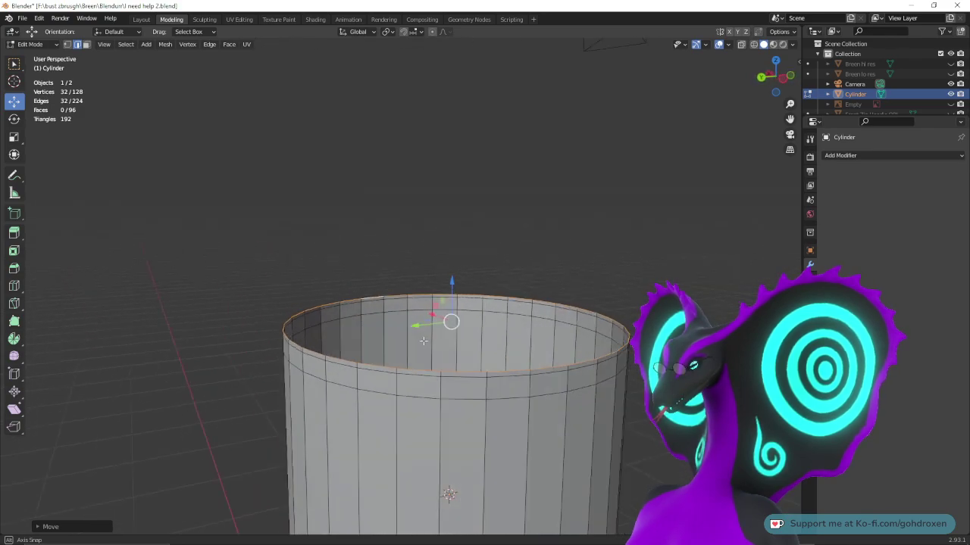
pyautogui.click(14, 136)
pyautogui.moveTo(610, 392); pyautogui.dragTo(476, 336, button='middle')
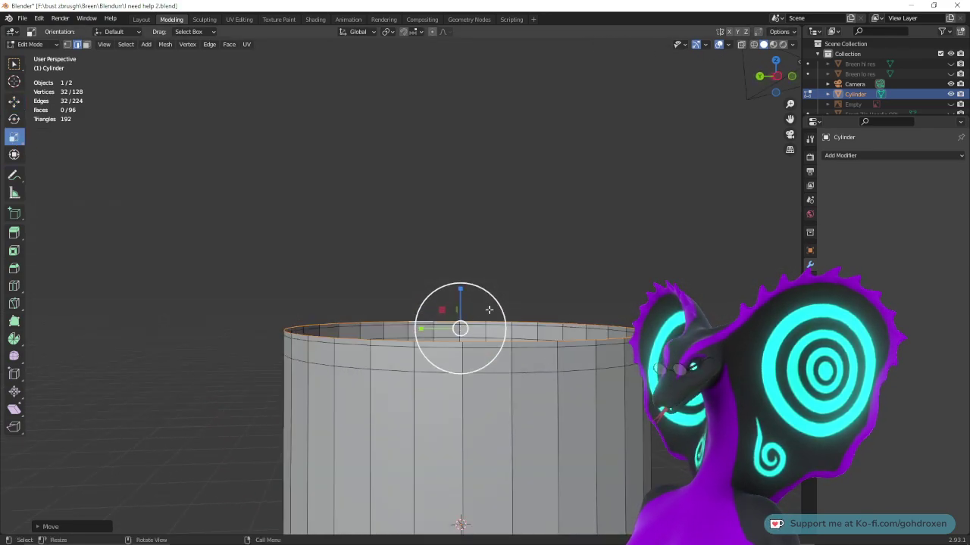
pyautogui.moveTo(489, 310); pyautogui.dragTo(481, 315)
pyautogui.moveTo(569, 312); pyautogui.dragTo(470, 408, button='middle')
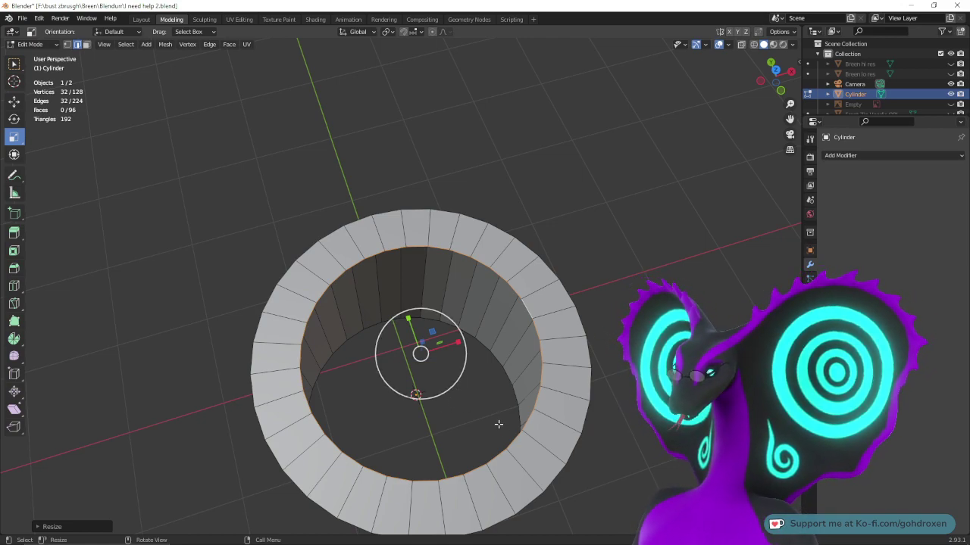
# - Move the inner edge loop along Z until it is level with the outer rim, using wireframe display to check the alignment
pyautogui.moveTo(498, 424); pyautogui.dragTo(589, 306, button='middle')
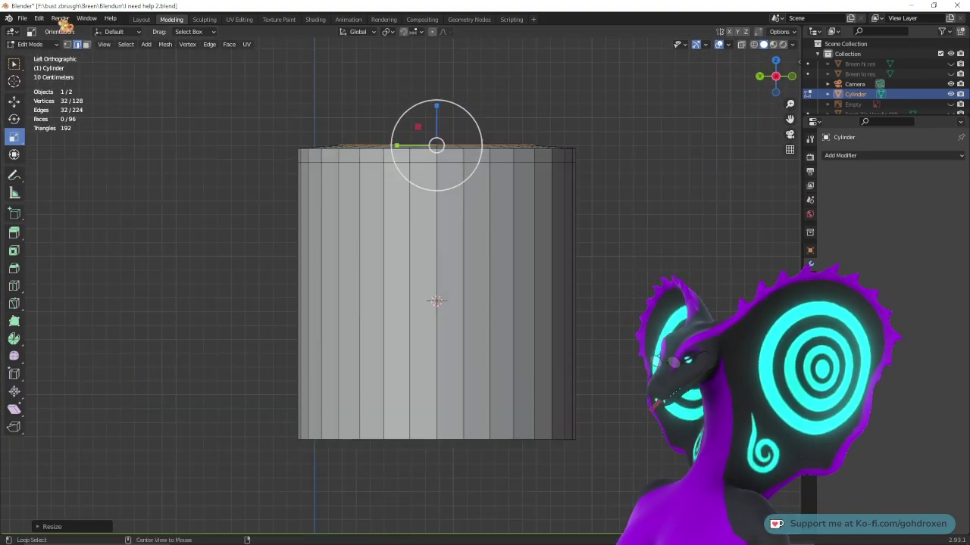
pyautogui.click(15, 103)
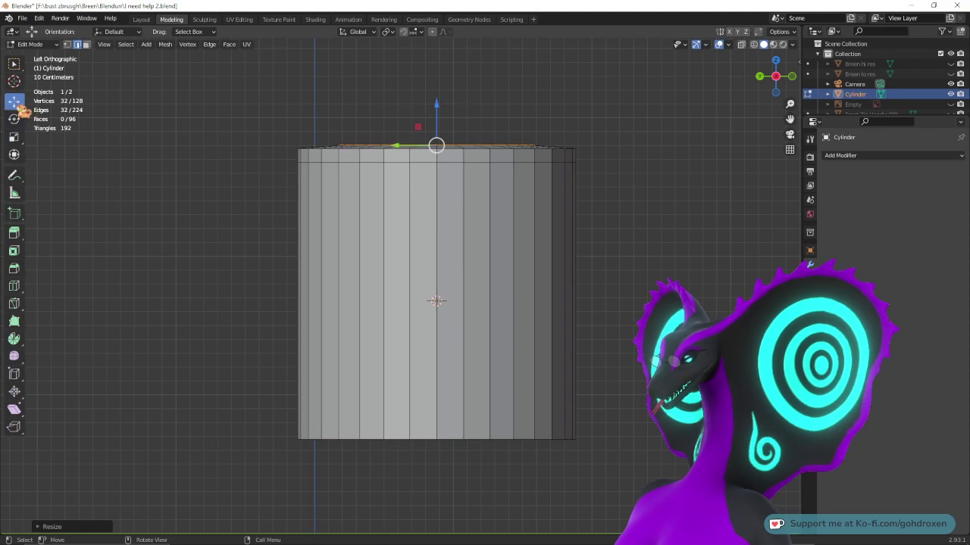
pyautogui.moveTo(437, 106); pyautogui.dragTo(436, 122)
pyautogui.moveTo(440, 165); pyautogui.dragTo(309, 188, button='middle')
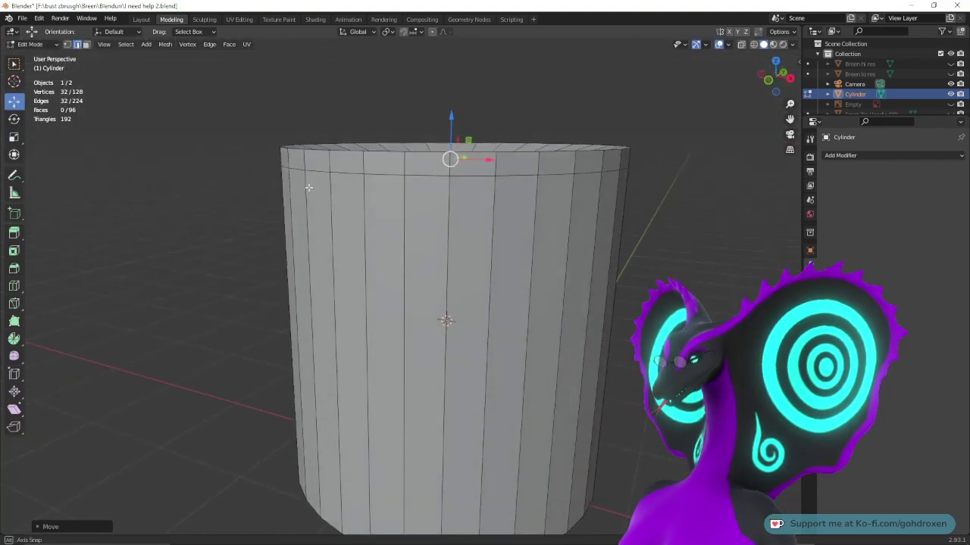
pyautogui.moveTo(466, 110); pyautogui.dragTo(513, 95, button='middle')
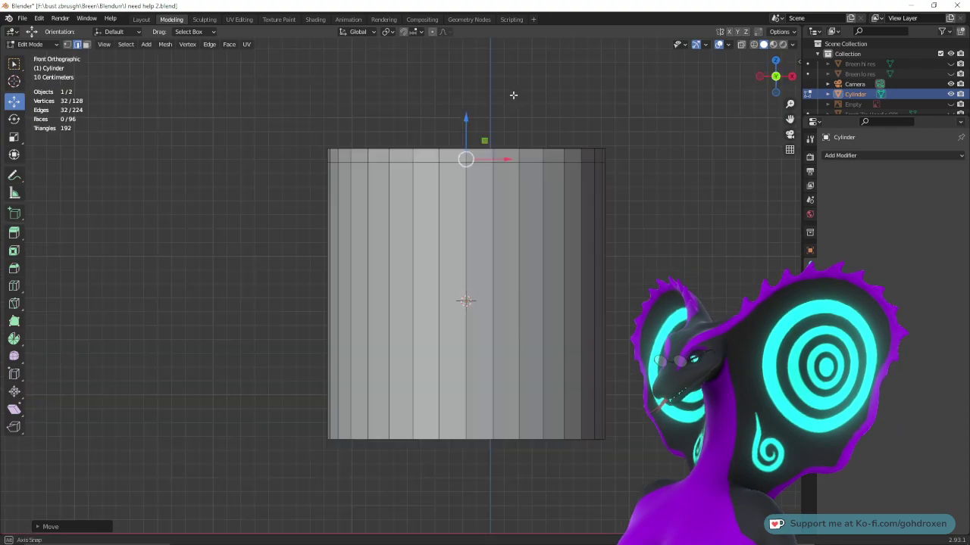
pyautogui.click(754, 44)
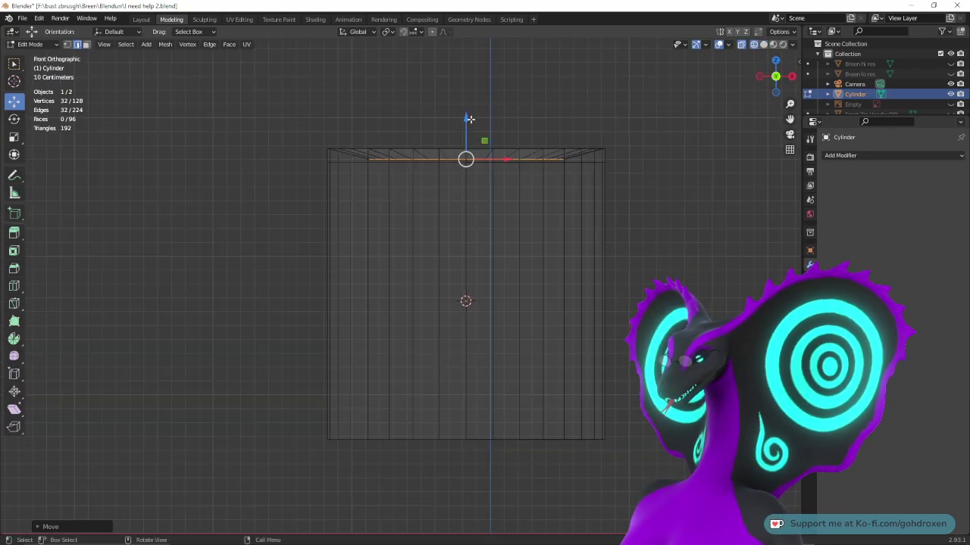
pyautogui.moveTo(469, 119); pyautogui.dragTo(468, 109)
pyautogui.click(762, 43)
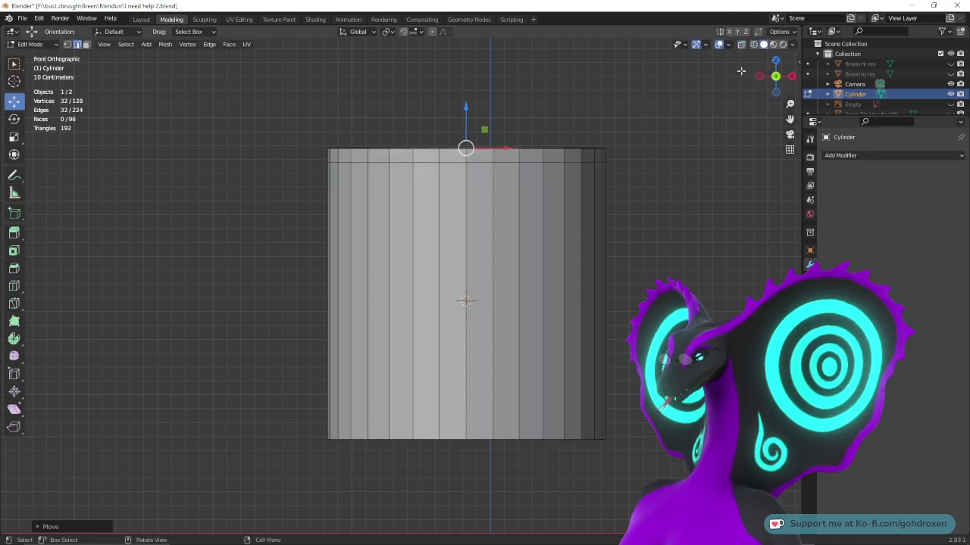
pyautogui.moveTo(534, 197); pyautogui.dragTo(290, 240, button='middle')
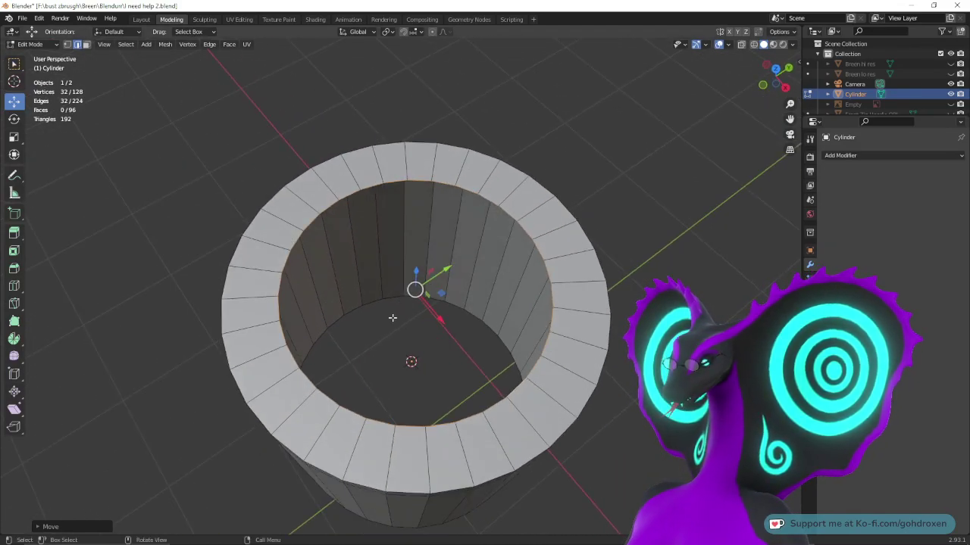
pyautogui.moveTo(437, 328); pyautogui.dragTo(420, 300, button='middle')
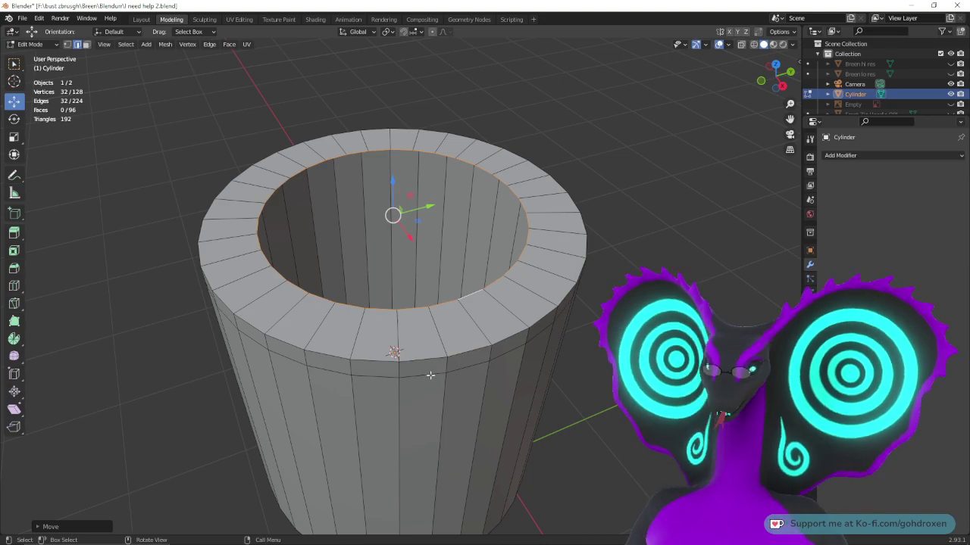
pyautogui.moveTo(432, 346); pyautogui.dragTo(511, 336, button='middle')
pyautogui.rightClick(367, 274)
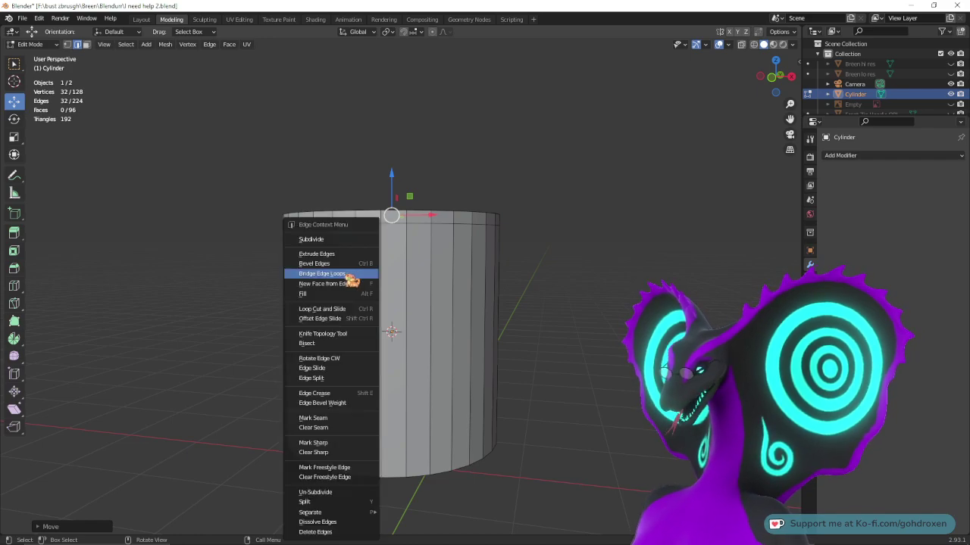
pyautogui.click(326, 334)
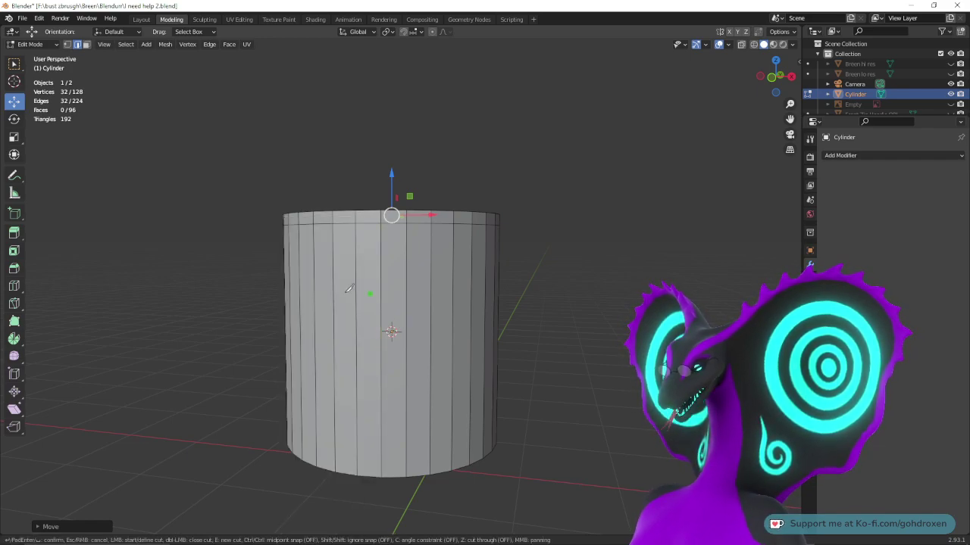
pyautogui.moveTo(410, 341); pyautogui.dragTo(420, 354, button='middle')
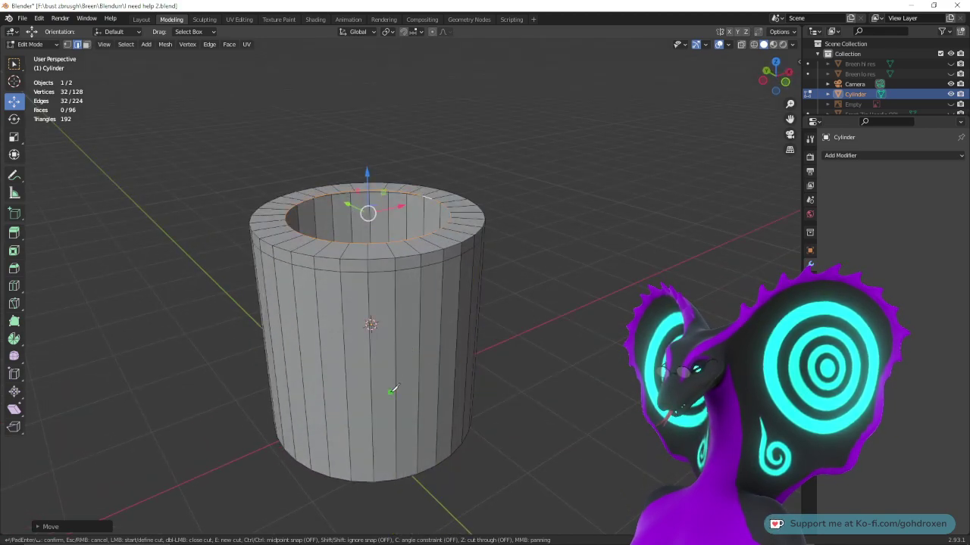
pyautogui.press('shift')
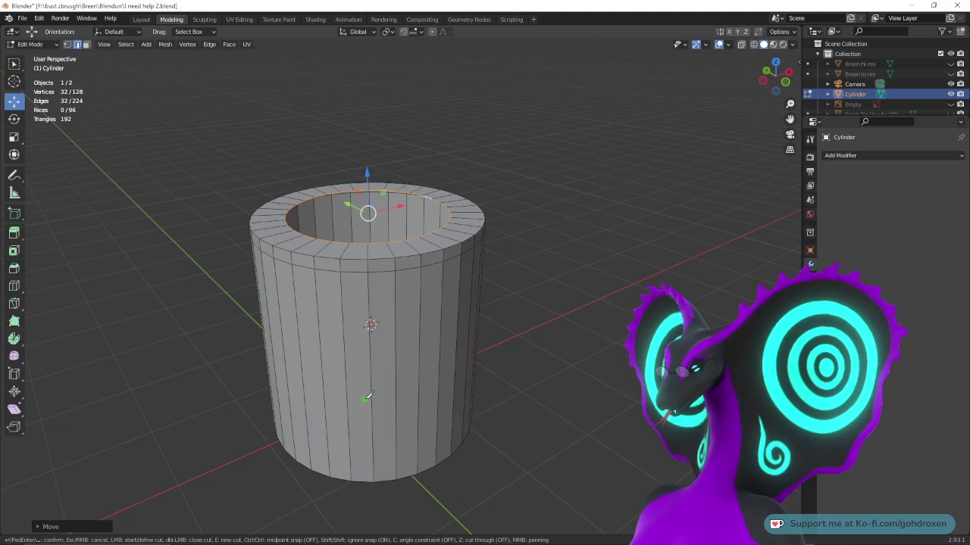
pyautogui.moveTo(367, 396); pyautogui.dragTo(410, 373, button='middle')
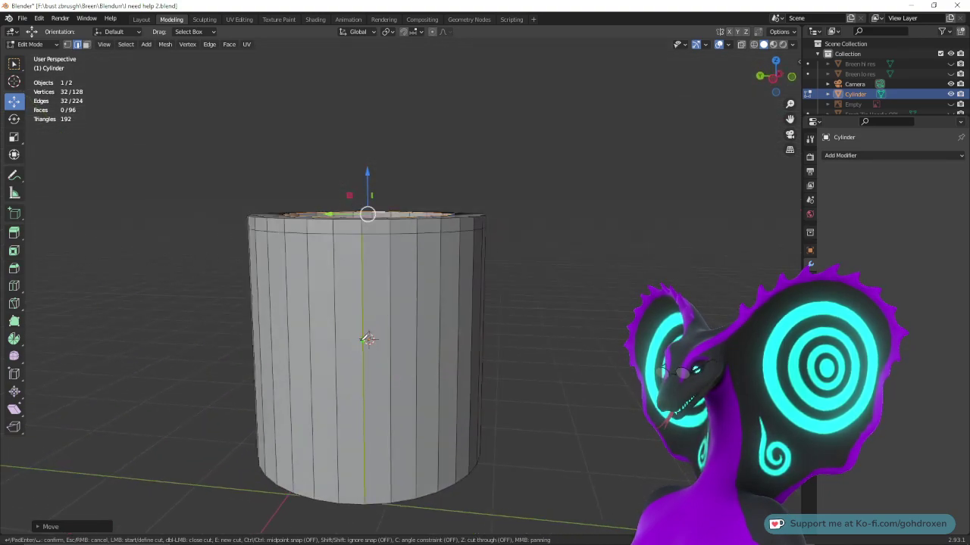
pyautogui.rightClick(367, 338)
# - Add a single horizontal loop cut around the middle of the cylinder's side wall without sliding it
pyautogui.rightClick(228, 272)
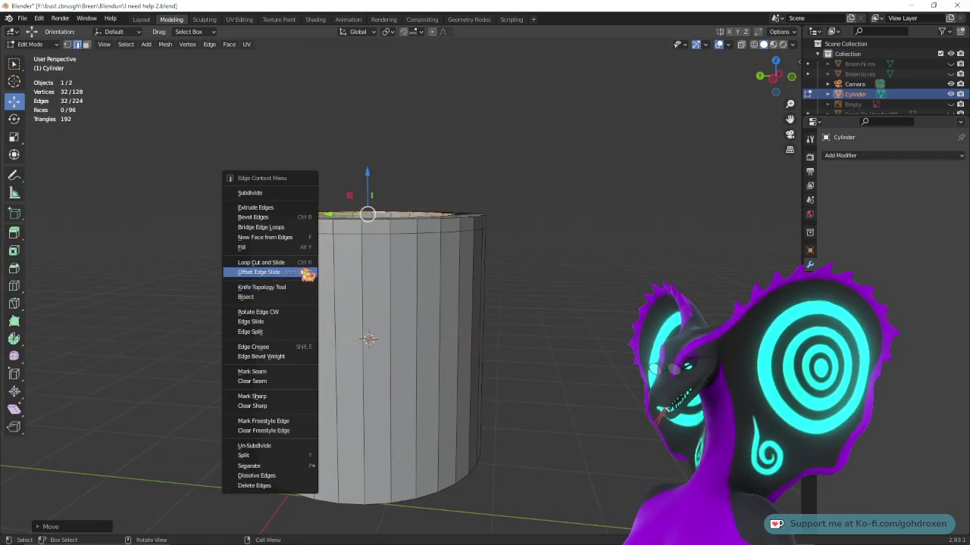
pyautogui.click(309, 262)
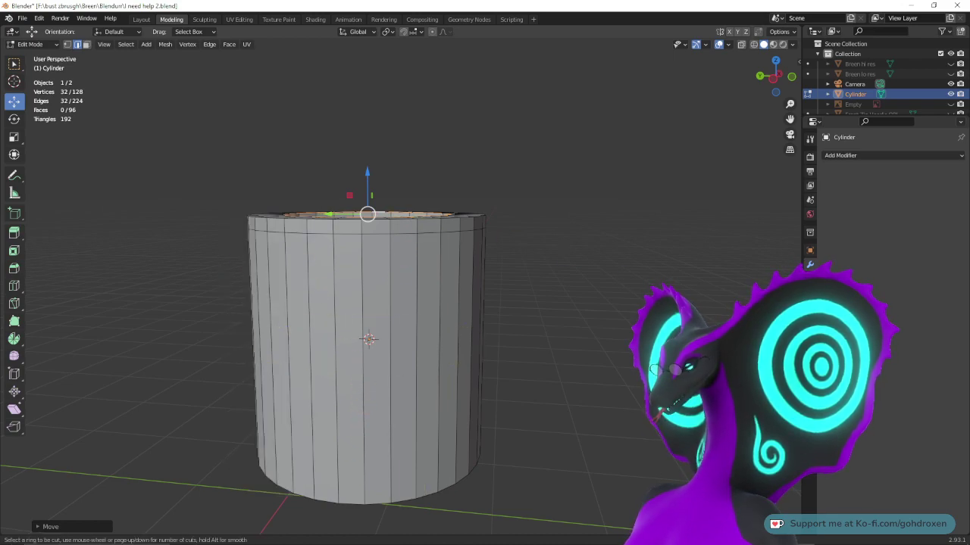
pyautogui.click(327, 362)
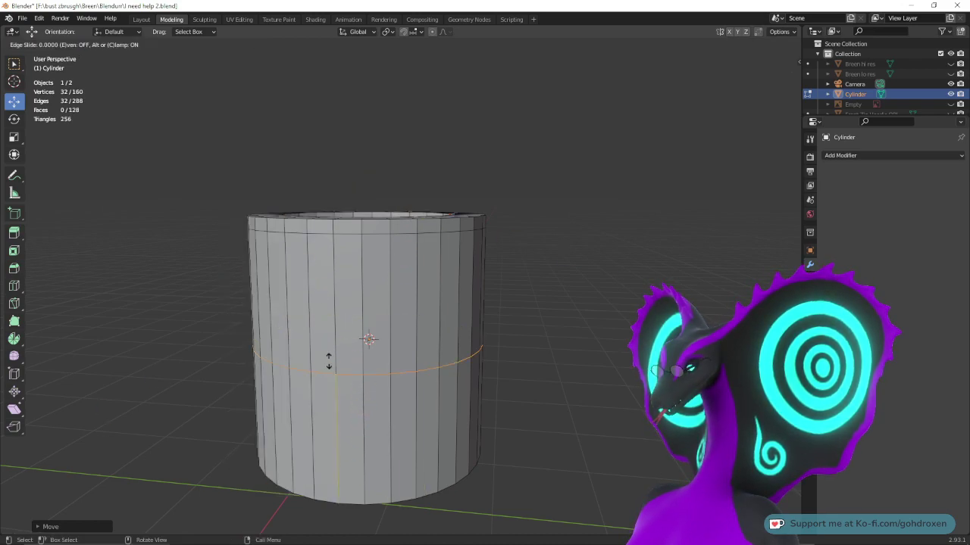
pyautogui.click(329, 362)
# - Delete all the faces below the middle loop cut, selecting them in wireframe display with face selection
pyautogui.moveTo(362, 360); pyautogui.dragTo(453, 343, button='middle')
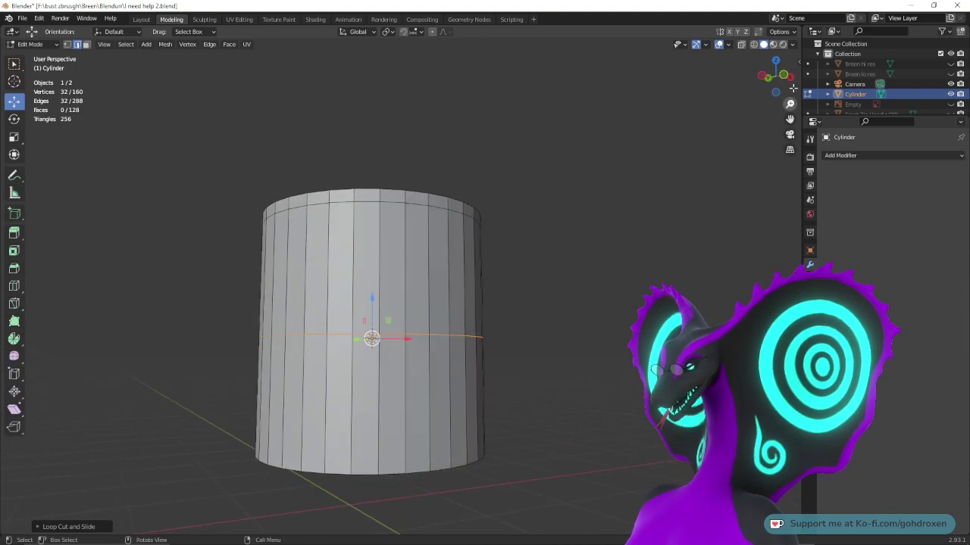
pyautogui.click(755, 44)
pyautogui.moveTo(716, 209); pyautogui.dragTo(485, 316, button='middle')
pyautogui.click(87, 45)
pyautogui.moveTo(249, 397); pyautogui.dragTo(553, 403)
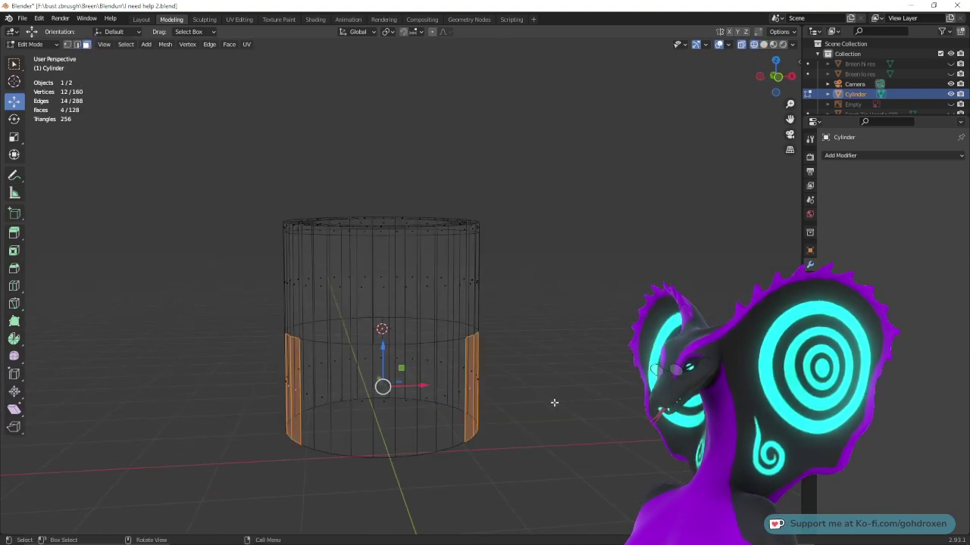
pyautogui.moveTo(391, 366); pyautogui.dragTo(586, 396, button='middle')
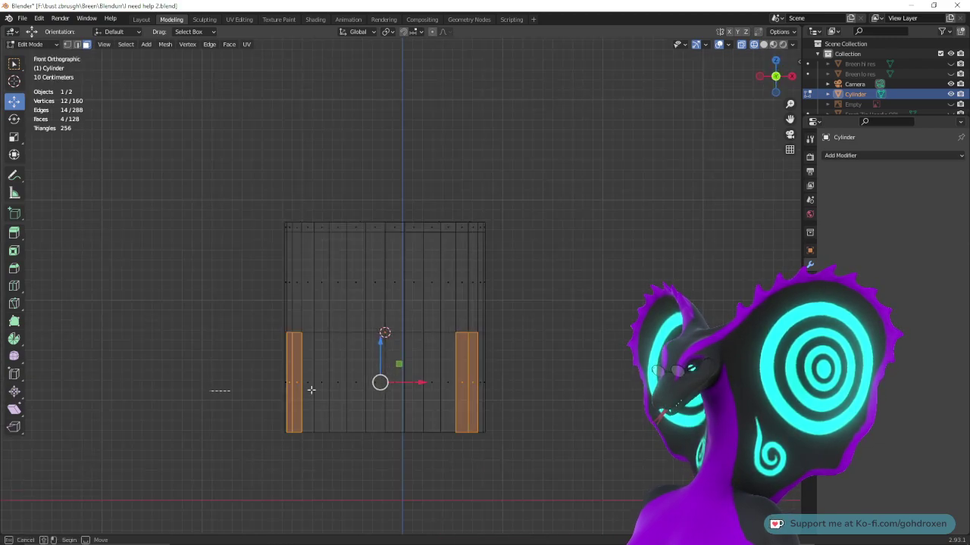
pyautogui.moveTo(310, 390); pyautogui.dragTo(630, 371)
pyautogui.rightClick(424, 367)
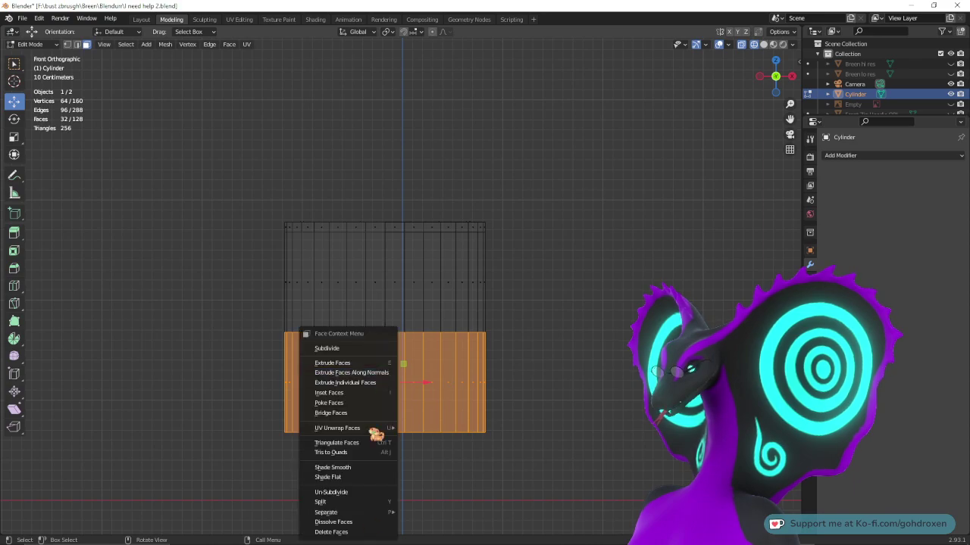
pyautogui.click(356, 533)
pyautogui.moveTo(356, 533); pyautogui.dragTo(545, 250, button='middle')
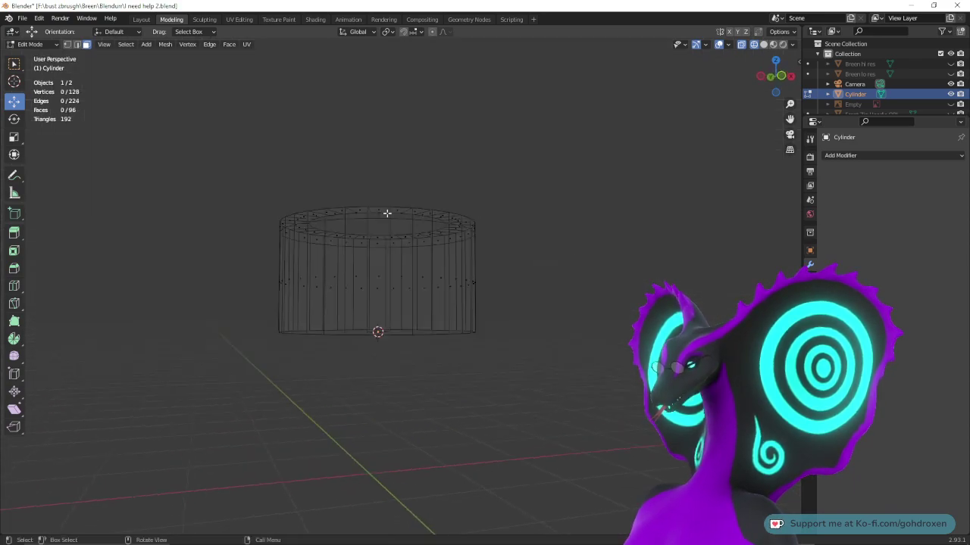
# - Switch to the Layout workspace in Object Mode and apply smooth shading to the remaining upper half of the cylinder
pyautogui.moveTo(169, 147); pyautogui.dragTo(617, 427)
pyautogui.rightClick(415, 286)
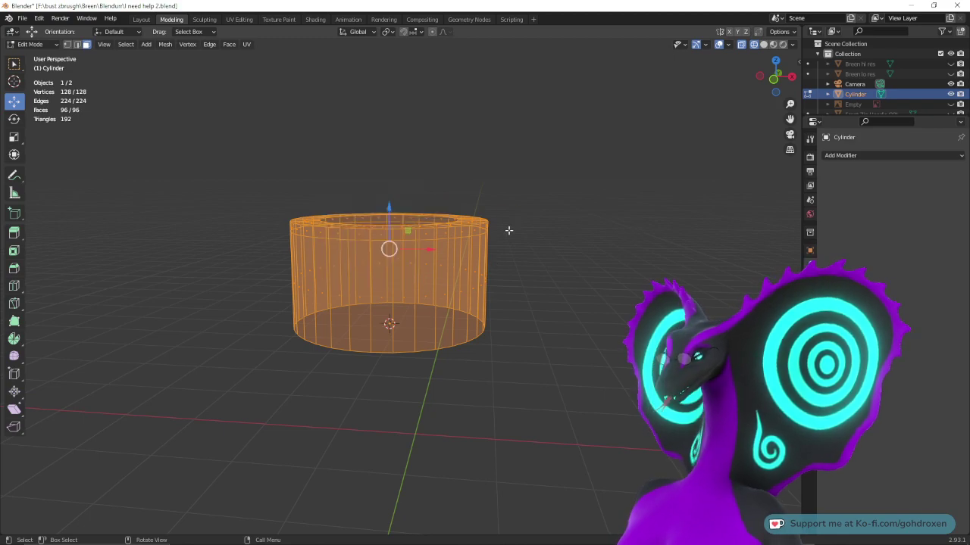
pyautogui.click(141, 19)
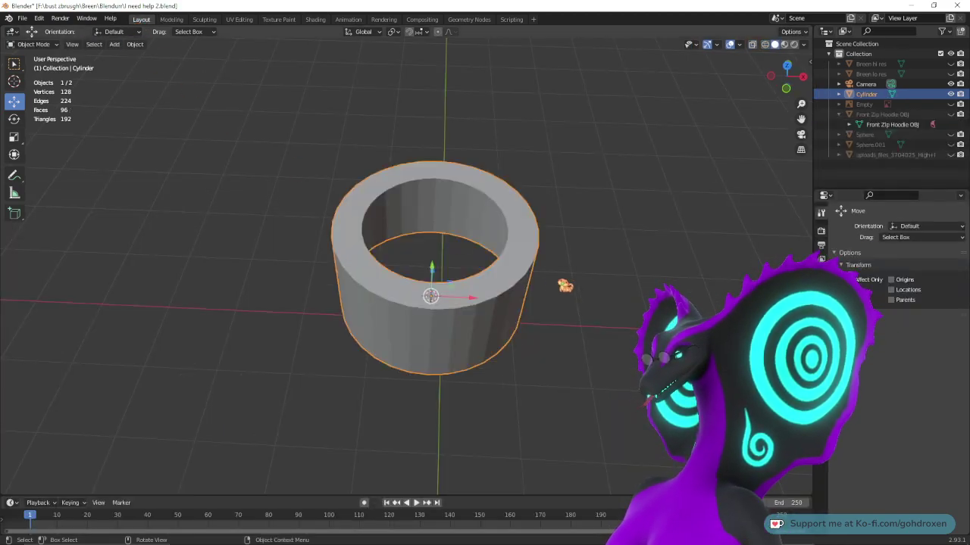
pyautogui.moveTo(565, 286); pyautogui.dragTo(540, 314, button='middle')
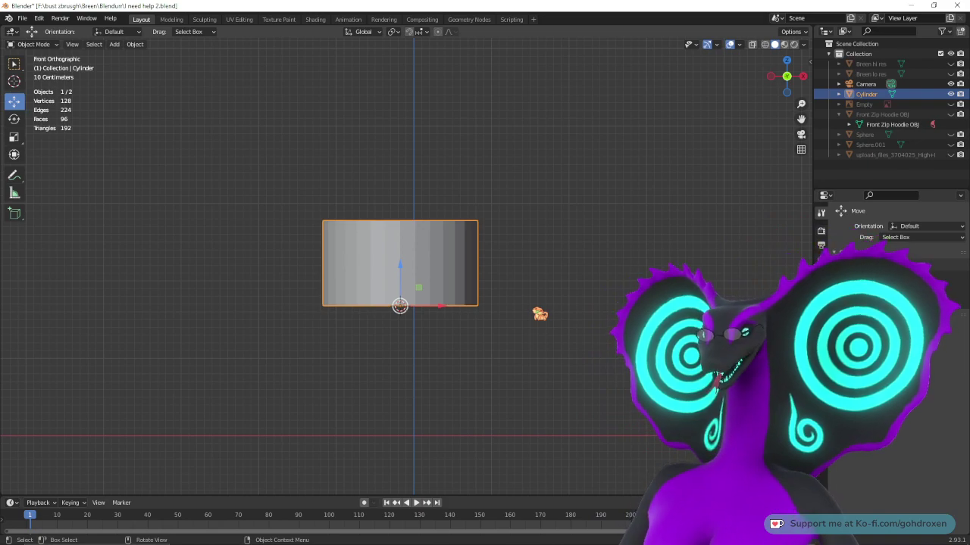
pyautogui.rightClick(450, 255)
pyautogui.click(429, 85)
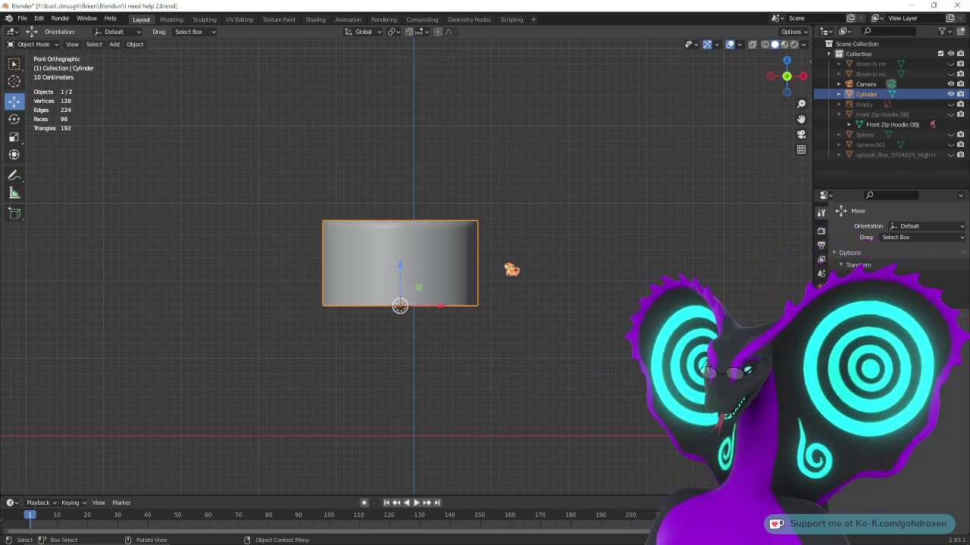
# - Duplicate the half cylinder in place and mirror the copy along the global Y axis
pyautogui.hotkey('shift', 'd')
pyautogui.rightClick(446, 269)
pyautogui.rightClick(440, 268)
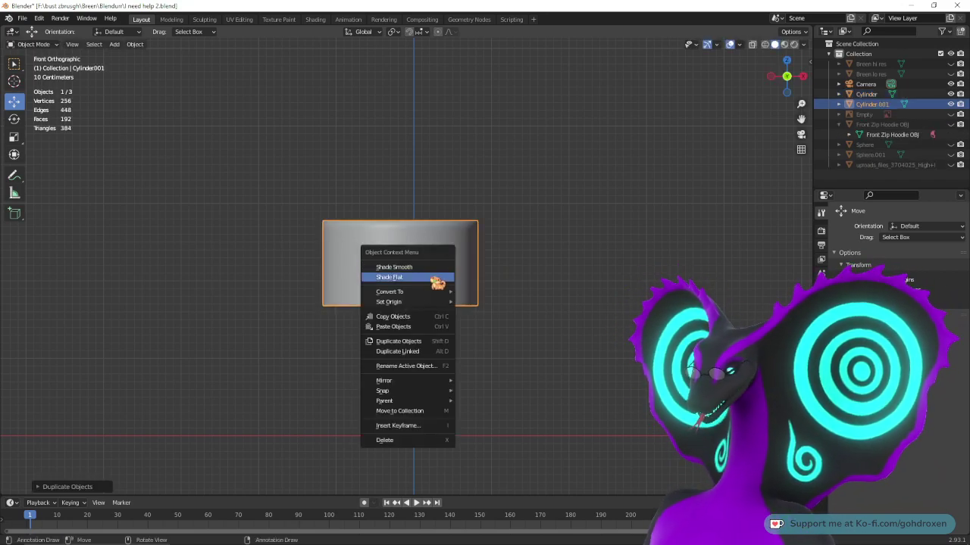
pyautogui.moveTo(434, 381)
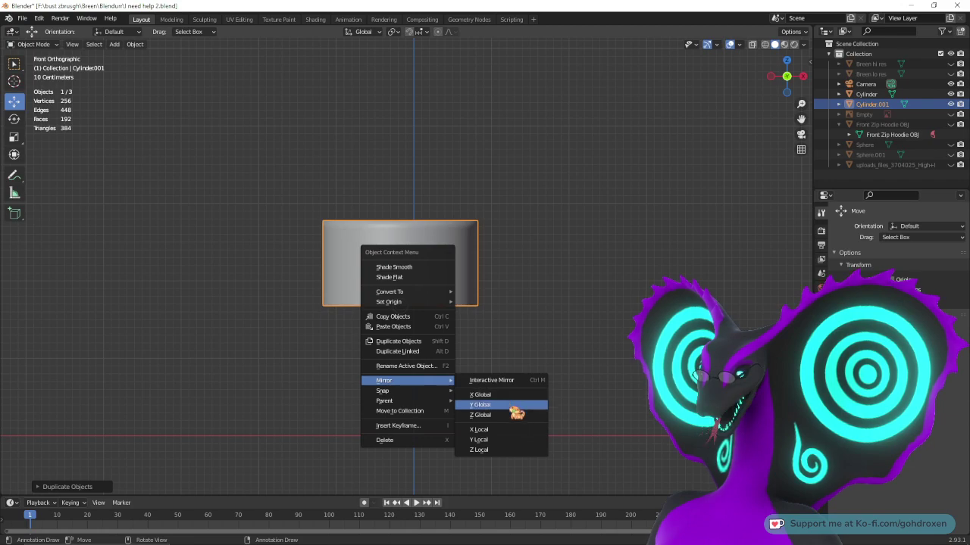
pyautogui.click(512, 409)
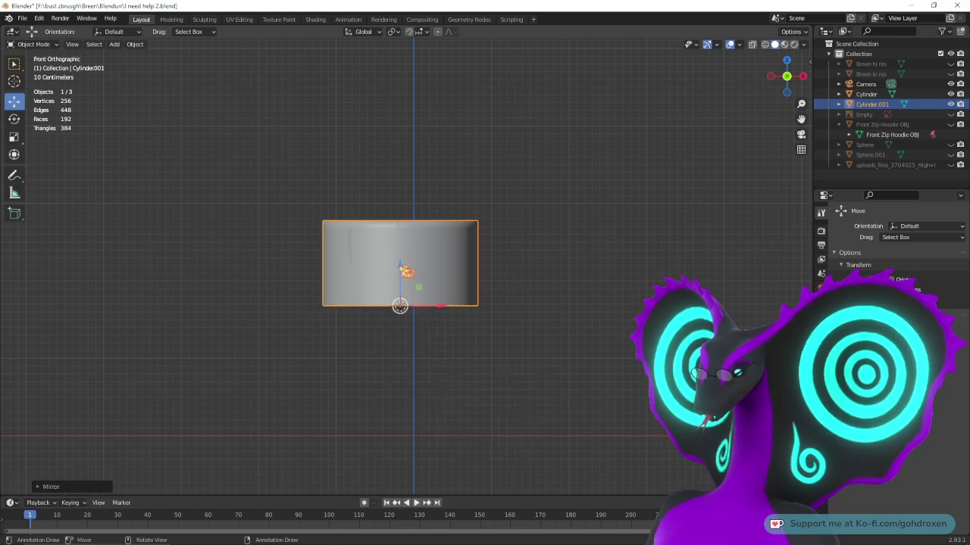
# - Move the duplicated half cylinder straight down along Z, leaving a small gap below the original
pyautogui.press('g')
pyautogui.press('z')
pyautogui.press('Return')
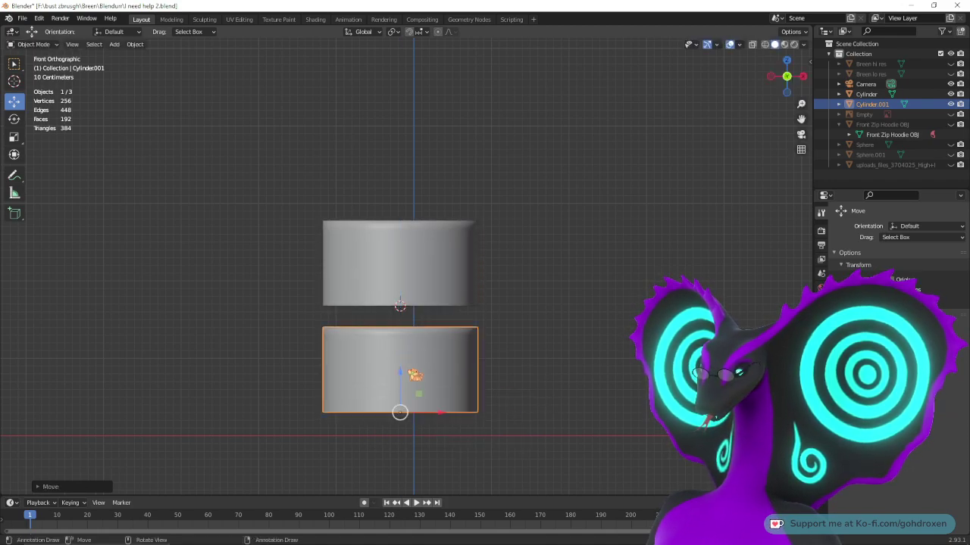
# - Undo the downward move and the duplication, leaving just the original upper half of the cylinder
pyautogui.moveTo(415, 375); pyautogui.dragTo(519, 324, button='middle')
pyautogui.hotkey('ctrl', 'z')
pyautogui.hotkey('ctrl', 'z')
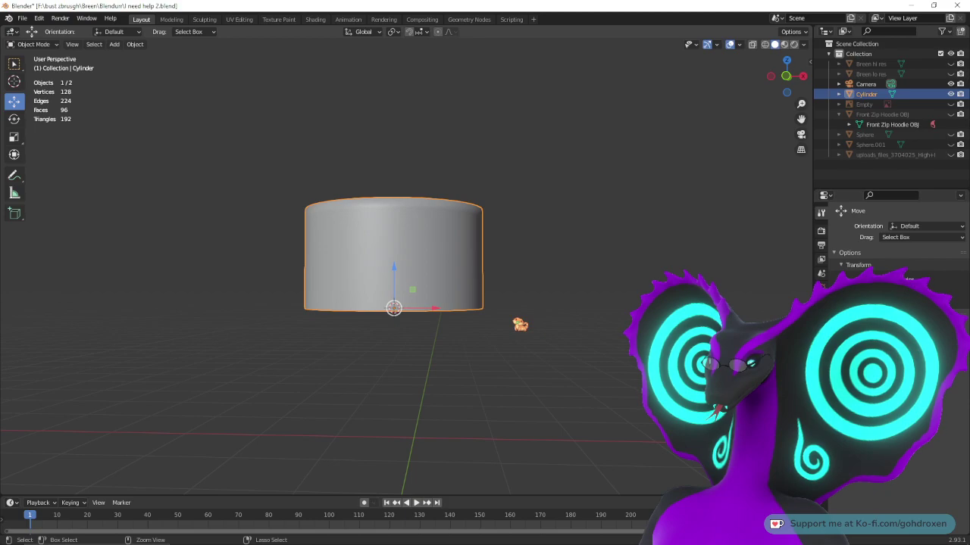
pyautogui.press('g')
pyautogui.press('x')
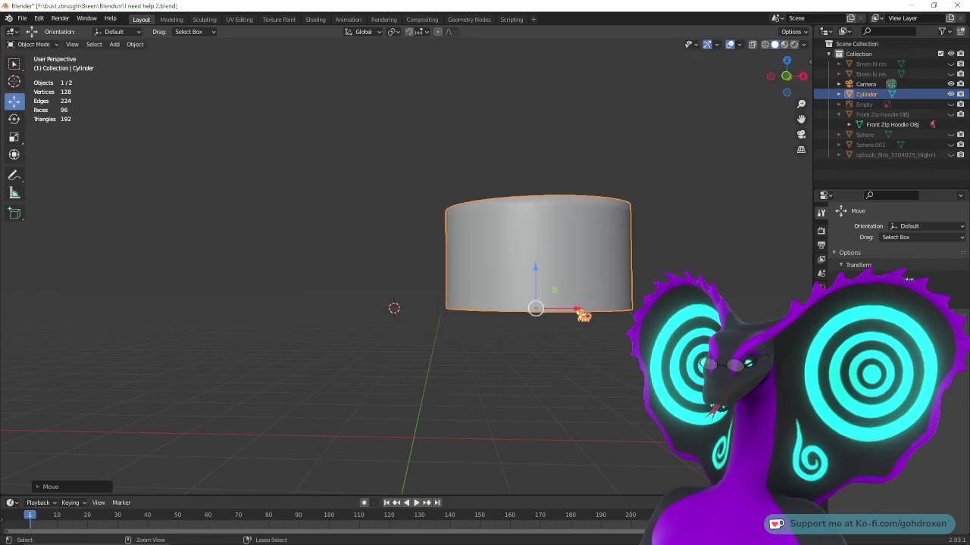
pyautogui.press('Escape')
pyautogui.rightClick(443, 269)
pyautogui.moveTo(443, 269)
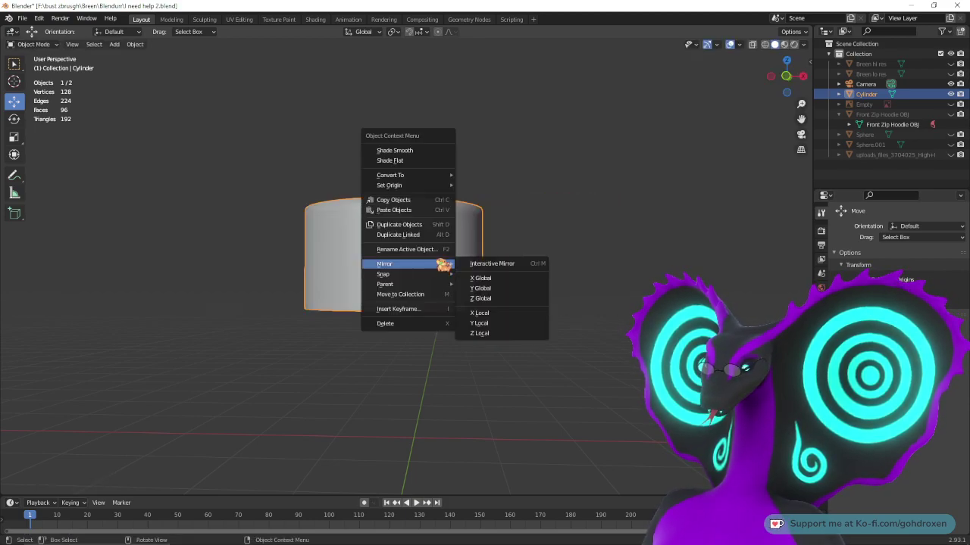
pyautogui.click(521, 246)
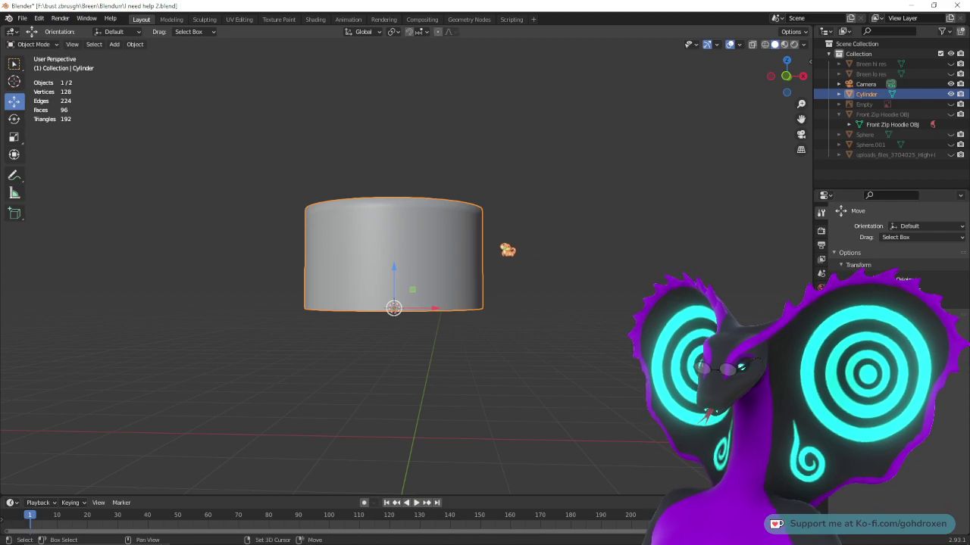
# - Duplicate the half cylinder in place and mirror the copy along the global Z axis
pyautogui.hotkey('shift', 'd')
pyautogui.press('Escape')
pyautogui.rightClick(436, 277)
pyautogui.moveTo(434, 274)
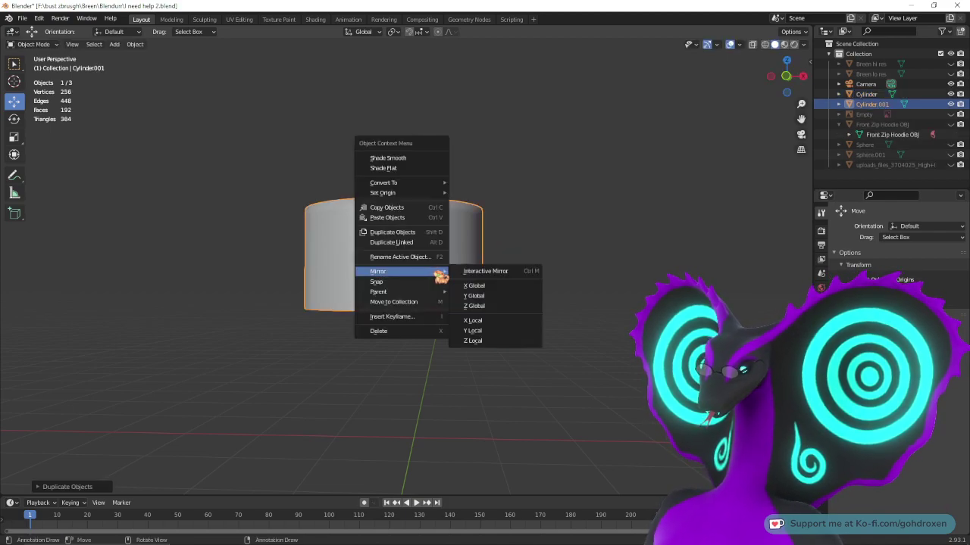
pyautogui.click(502, 308)
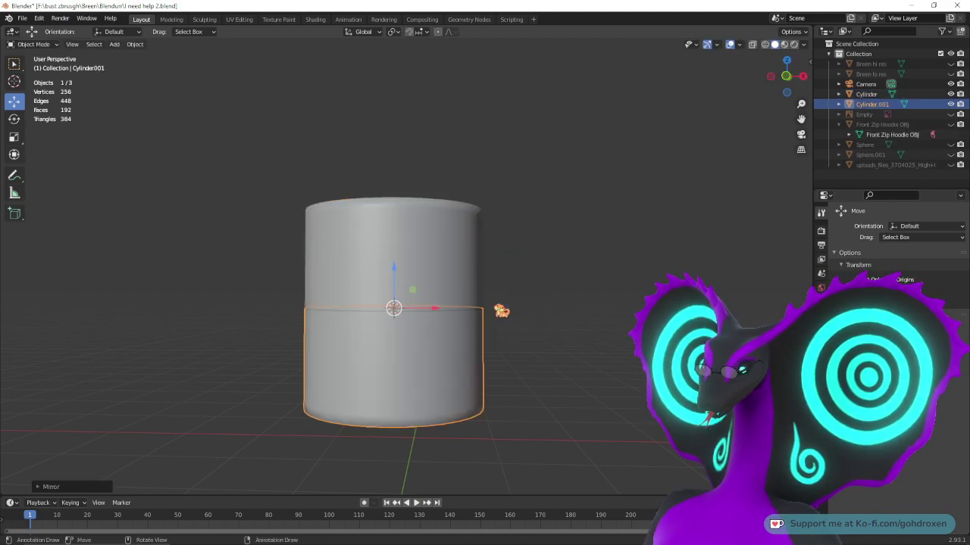
# - Select both the lower and the upper cylinder halves and join them into one object
pyautogui.moveTo(501, 310); pyautogui.dragTo(447, 322, button='middle')
pyautogui.click(447, 322)
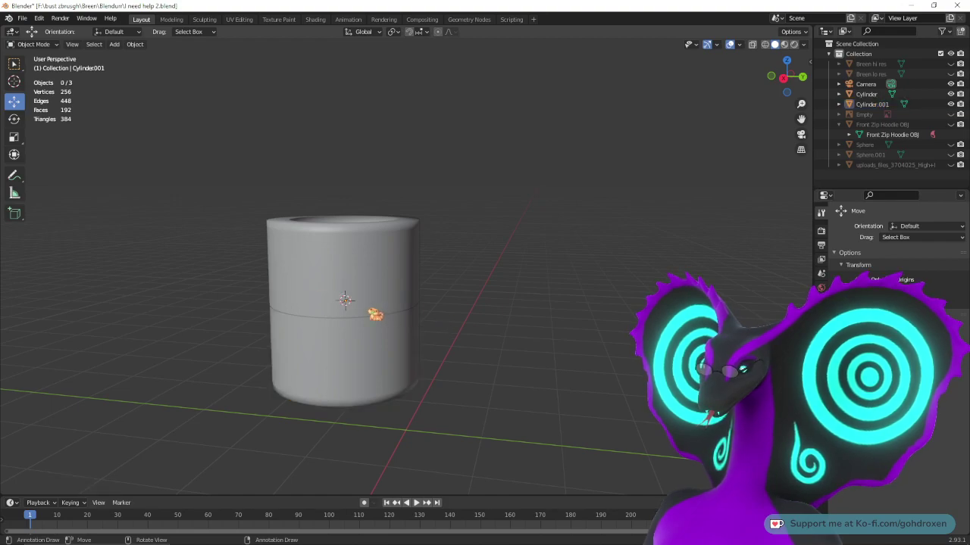
pyautogui.click(375, 312)
pyautogui.click(376, 338)
pyautogui.keyDown('shift'); pyautogui.click(375, 300); pyautogui.keyUp('shift')
pyautogui.moveTo(493, 340); pyautogui.dragTo(390, 232, button='middle')
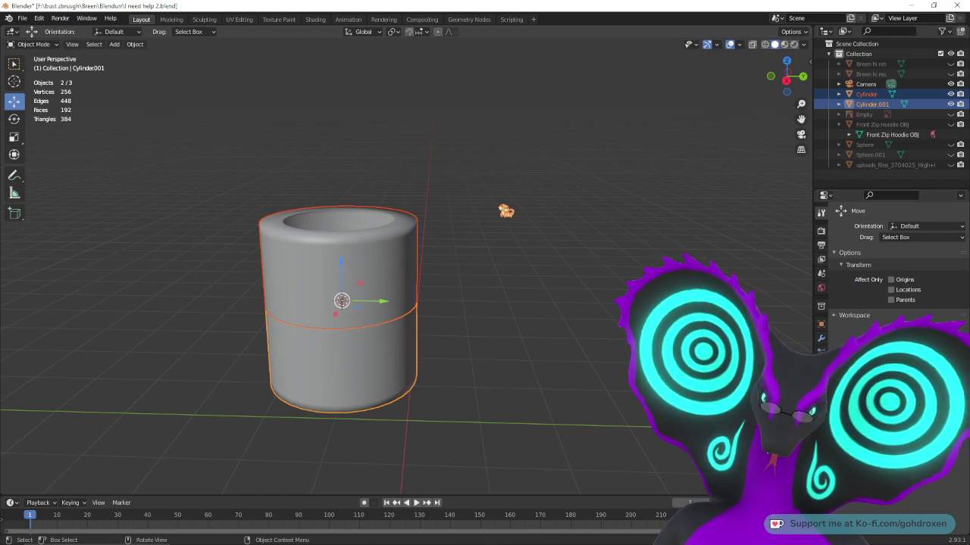
pyautogui.rightClick(382, 258)
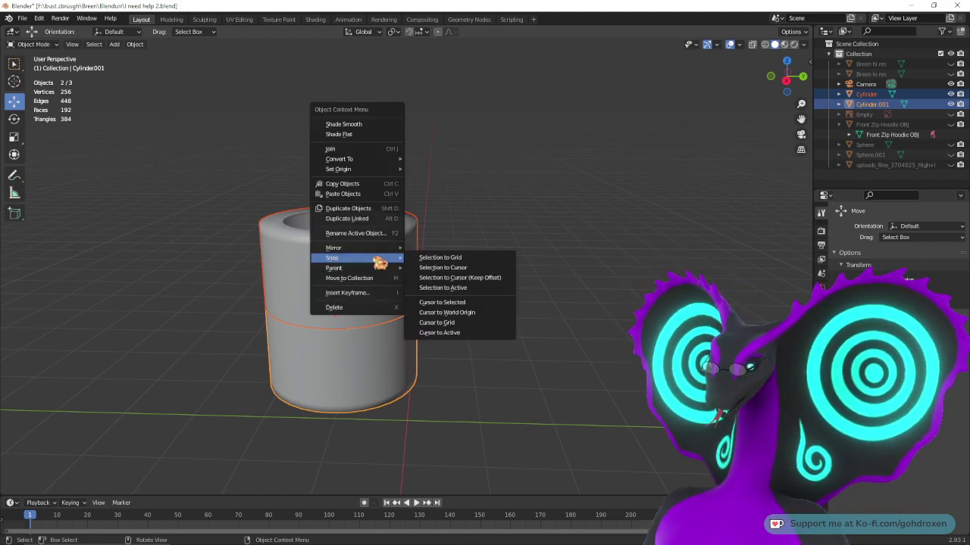
pyautogui.click(381, 150)
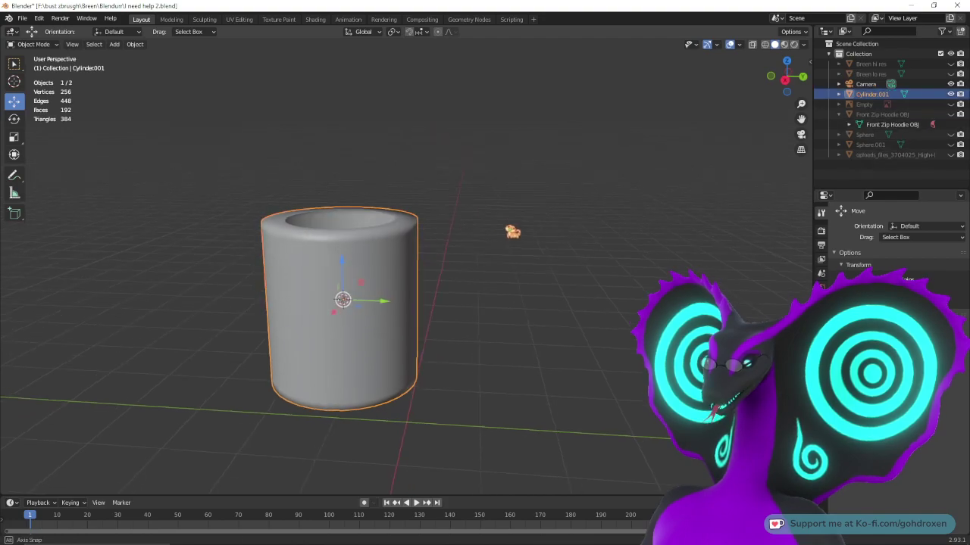
# - Open the joined cylinder for editing in the Modeling workspace, deselect everything and switch to vertex selection
pyautogui.click(171, 19)
pyautogui.scroll(5, 460, 281)
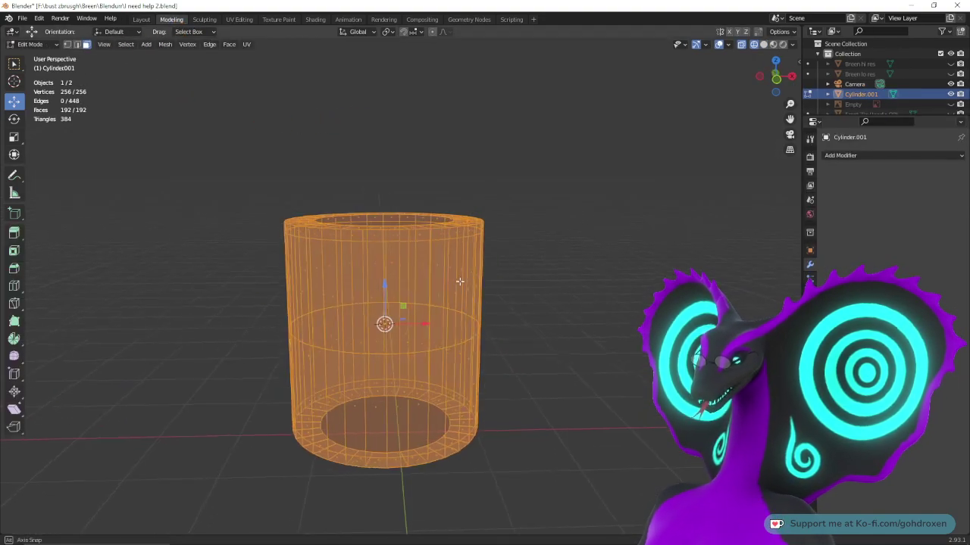
pyautogui.keyDown('shift'); pyautogui.moveTo(597, 317); pyautogui.dragTo(605, 270, button='middle'); pyautogui.keyUp('shift')
pyautogui.moveTo(580, 348); pyautogui.dragTo(621, 320, button='middle')
pyautogui.click(616, 322)
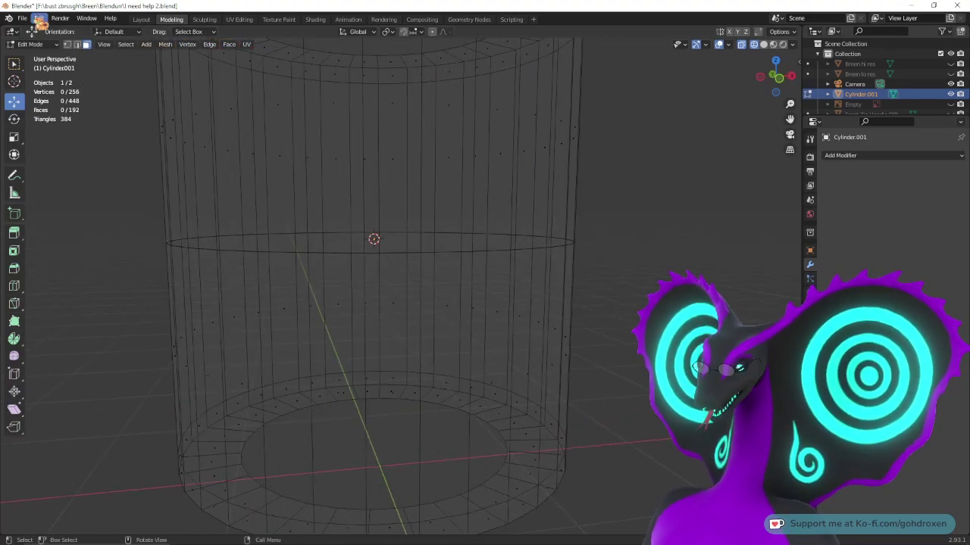
pyautogui.click(67, 44)
pyautogui.moveTo(475, 272); pyautogui.dragTo(456, 286, button='middle')
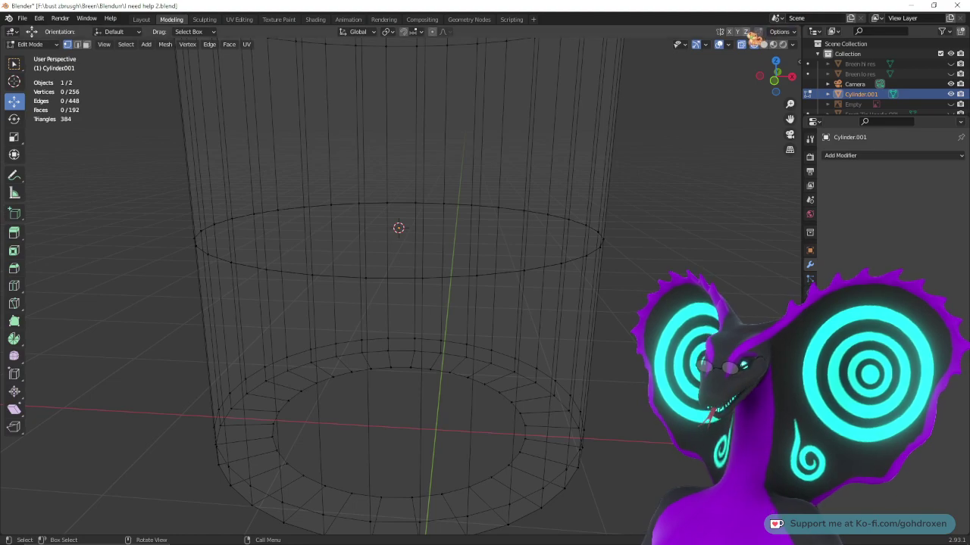
# - Examine the cylinder's middle seam up close in solid display and return to wireframe display
pyautogui.click(762, 45)
pyautogui.scroll(2, 543, 288)
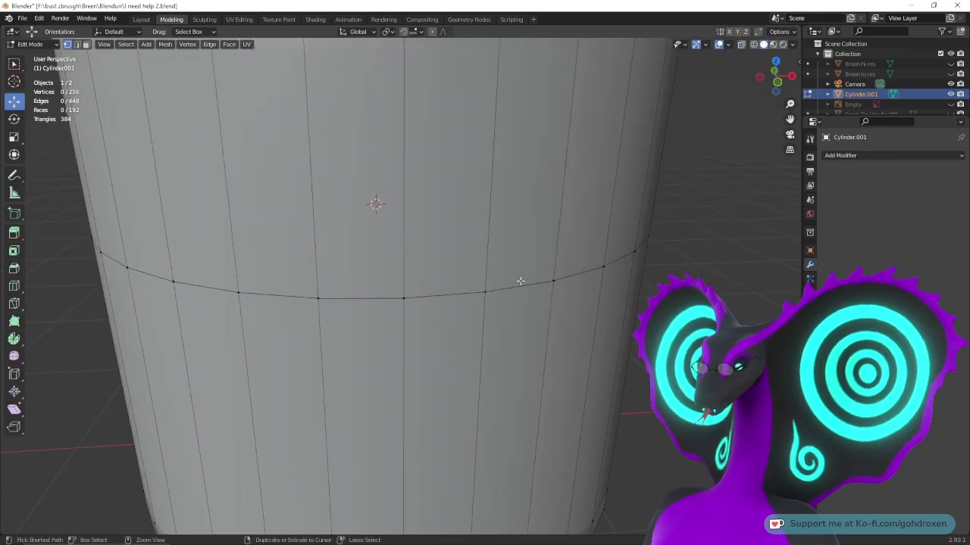
pyautogui.moveTo(520, 279); pyautogui.dragTo(492, 290, button='middle')
pyautogui.keyDown('shift'); pyautogui.moveTo(424, 278); pyautogui.dragTo(519, 274, button='middle'); pyautogui.keyUp('shift')
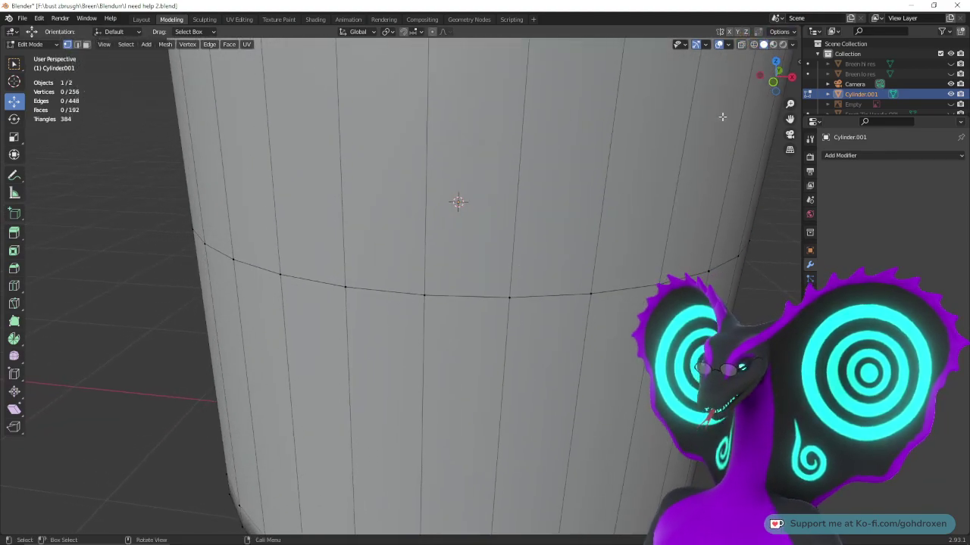
pyautogui.click(754, 44)
# - Try to snap an overlapping pair of vertices on the front of the middle seam to the active vertex
pyautogui.moveTo(589, 256)
pyautogui.mouseDown(button='middle')
pyautogui.moveTo(417, 316)
pyautogui.moveTo(357, 308)
pyautogui.moveTo(404, 279)
pyautogui.moveTo(342, 255)
pyautogui.mouseUp(button='middle')
pyautogui.click(354, 274)
pyautogui.rightClick(364, 274)
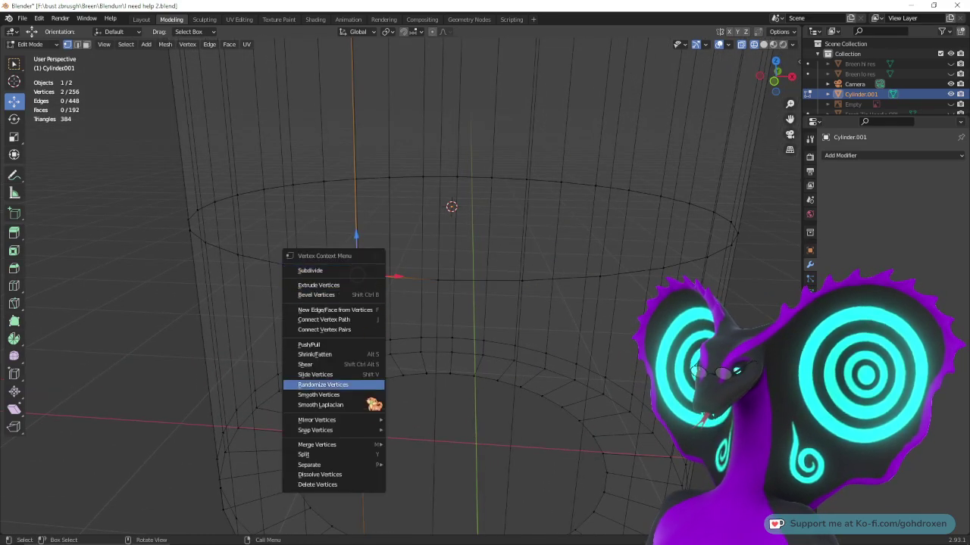
pyautogui.moveTo(364, 431)
pyautogui.click(454, 460)
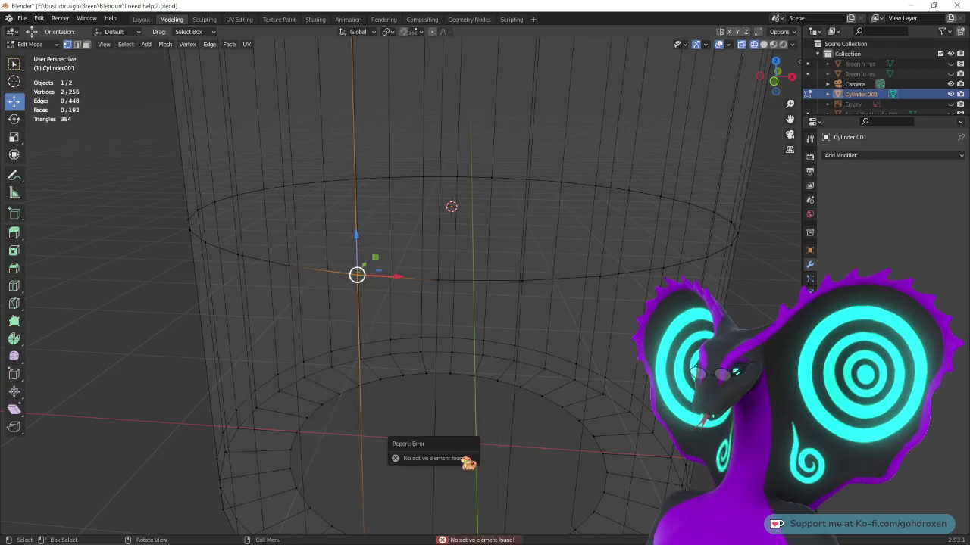
# - Pull one vertex of the overlapping seam pair outward, add its twin to the selection and snap both to the active vertex
pyautogui.moveTo(422, 271); pyautogui.dragTo(299, 304, button='middle')
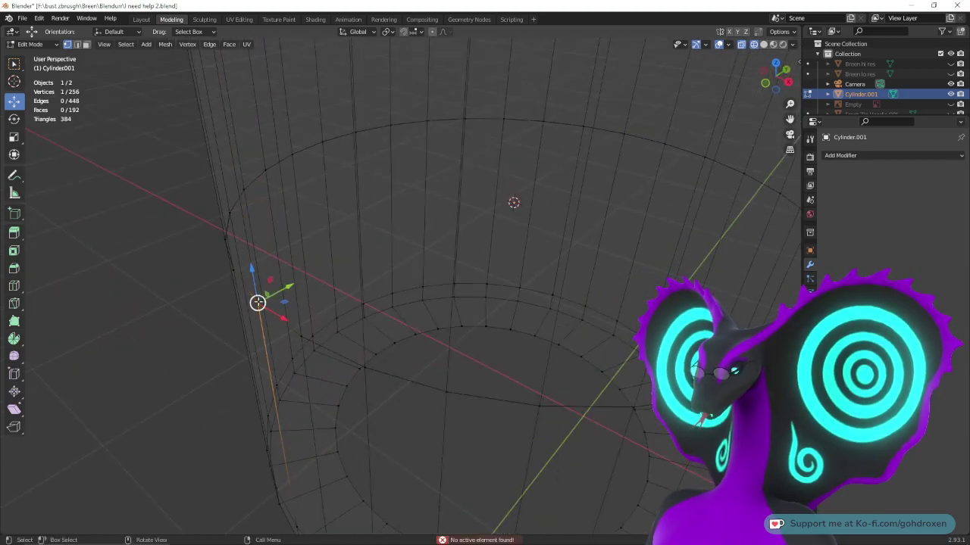
pyautogui.moveTo(288, 289); pyautogui.dragTo(232, 316)
pyautogui.moveTo(232, 316); pyautogui.dragTo(332, 319, button='middle')
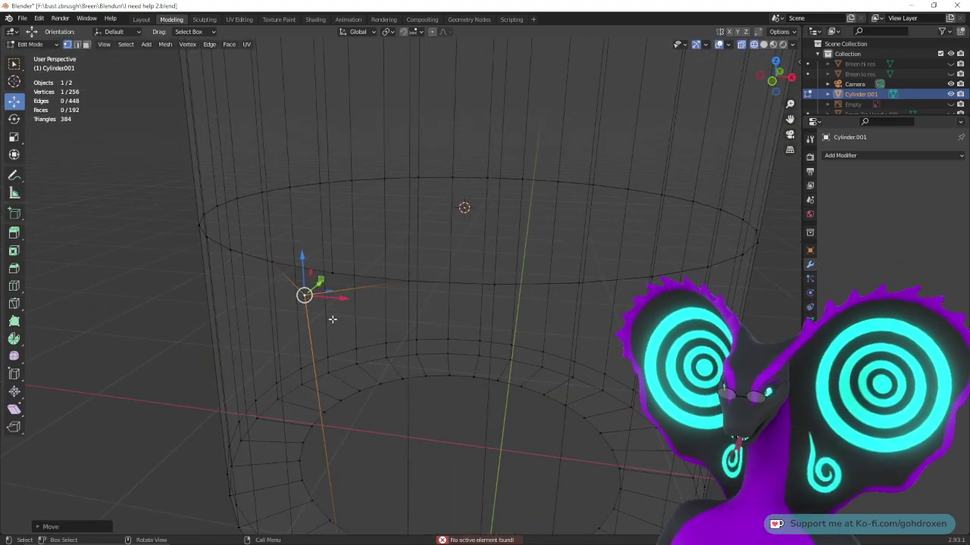
pyautogui.keyDown('shift'); pyautogui.click(337, 282); pyautogui.keyUp('shift')
pyautogui.rightClick(339, 278)
pyautogui.moveTo(345, 274)
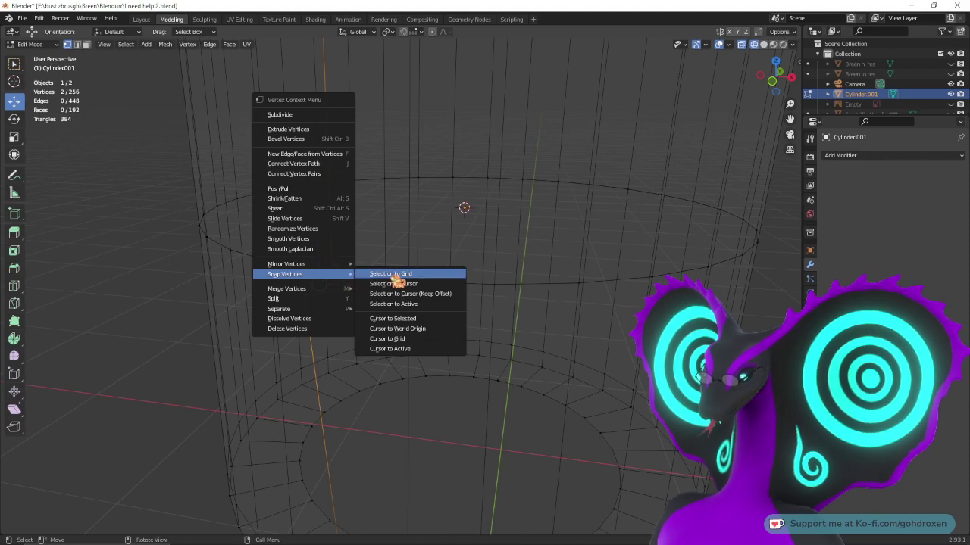
pyautogui.click(433, 305)
# - Pull one of the snapped seam vertices outward to test whether the pair is connected, and revert the move
pyautogui.moveTo(435, 295); pyautogui.dragTo(366, 313, button='middle')
pyautogui.click(349, 309)
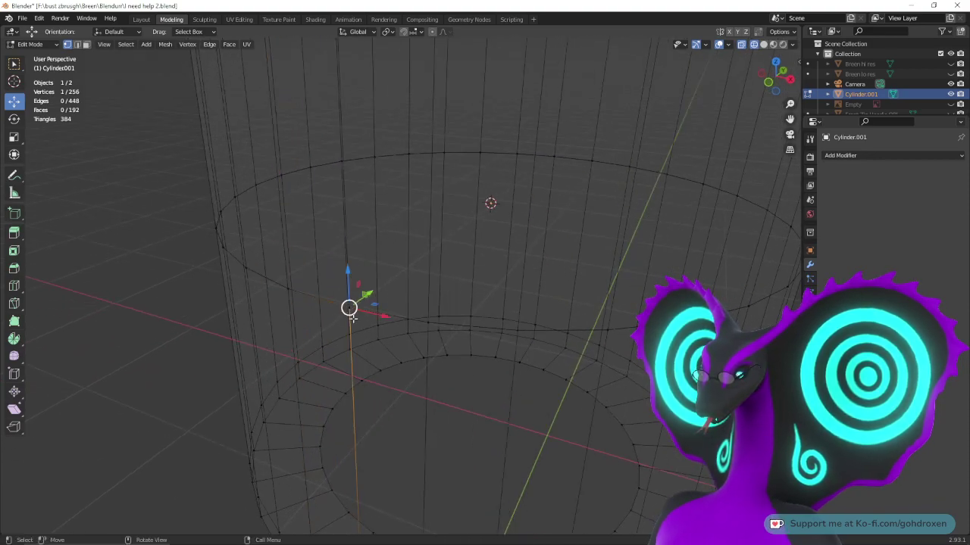
pyautogui.click(285, 292)
pyautogui.moveTo(307, 276); pyautogui.dragTo(285, 290)
pyautogui.moveTo(342, 272); pyautogui.dragTo(362, 276, button='middle')
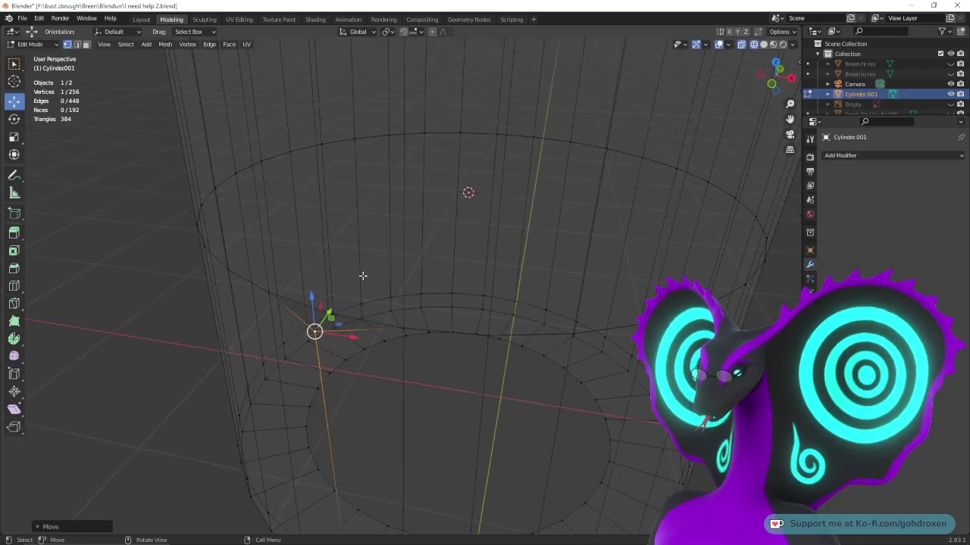
pyautogui.click(353, 284)
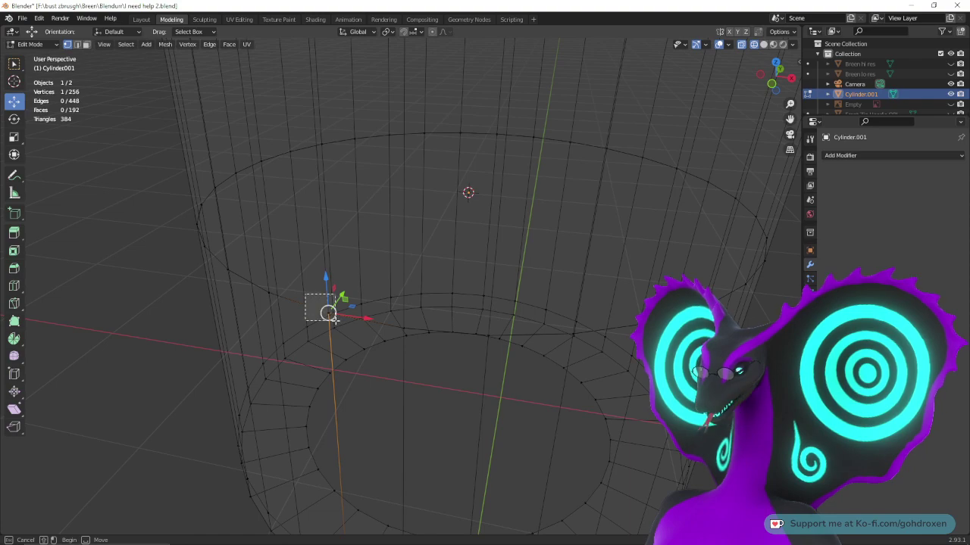
# - Box-select the overlapping vertex pair on the front of the middle seam and merge it at center
pyautogui.moveTo(336, 321); pyautogui.dragTo(338, 323)
pyautogui.moveTo(409, 347); pyautogui.dragTo(414, 326, button='middle')
pyautogui.click(209, 278)
pyautogui.click(333, 255)
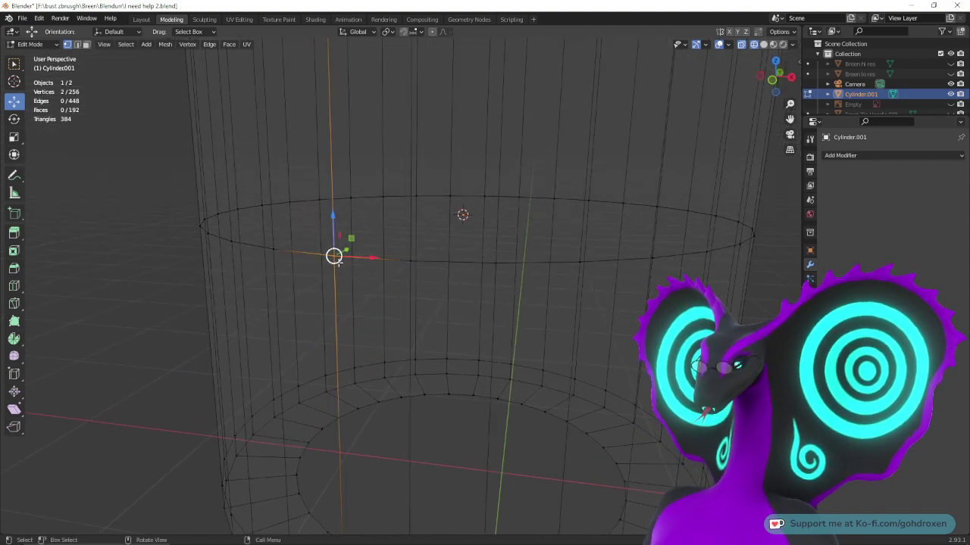
pyautogui.rightClick(341, 257)
pyautogui.moveTo(342, 259)
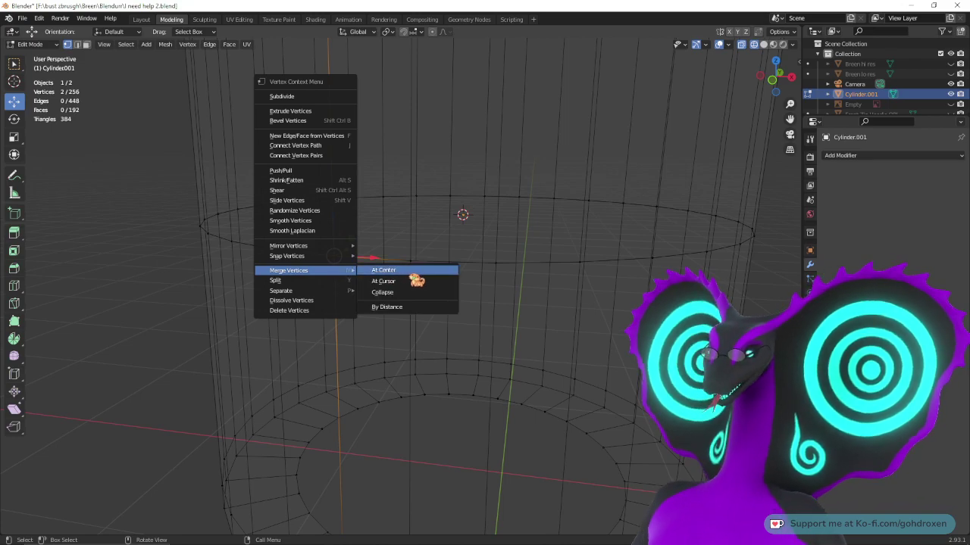
pyautogui.click(405, 270)
# - Merge the second and third overlapping vertex pairs along the middle seam, each pair at its center
pyautogui.moveTo(405, 270); pyautogui.dragTo(364, 258, button='middle')
pyautogui.click(373, 266)
pyautogui.rightClick(379, 270)
pyautogui.moveTo(383, 270)
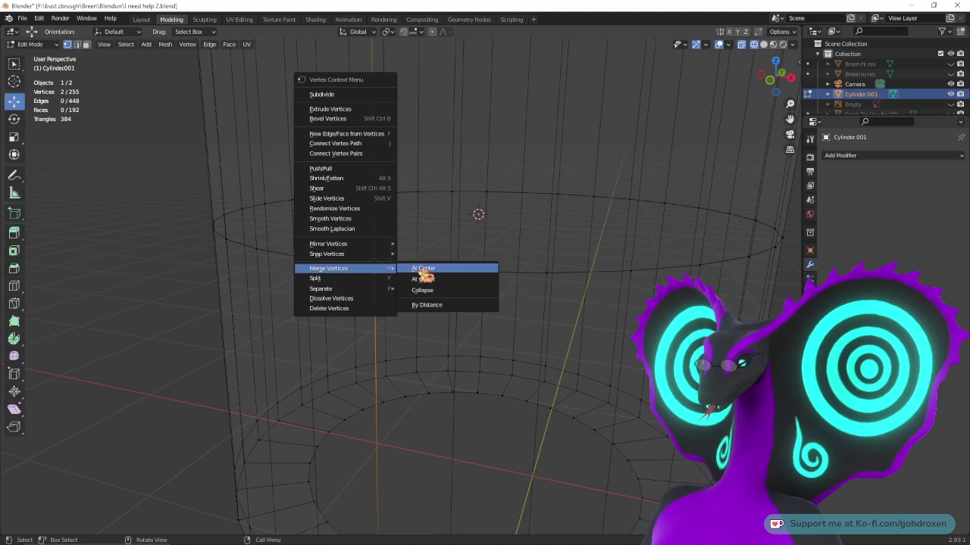
pyautogui.click(459, 270)
pyautogui.moveTo(449, 265); pyautogui.dragTo(465, 278)
pyautogui.rightClick(466, 277)
pyautogui.moveTo(468, 277)
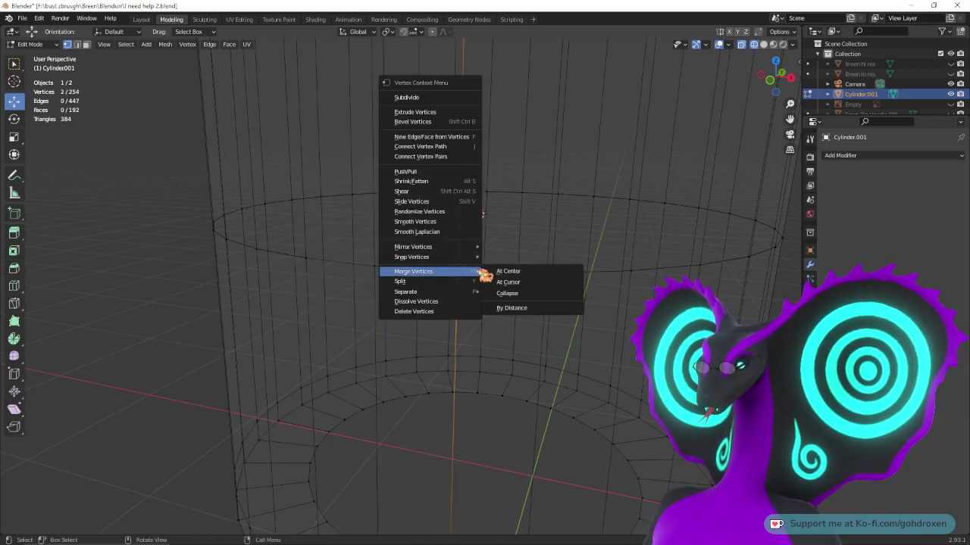
pyautogui.click(511, 272)
# - Continue around the middle seam, merging the fourth and fifth overlapping vertex pairs individually at center
pyautogui.moveTo(563, 278); pyautogui.dragTo(464, 276, button='middle')
pyautogui.keyDown('shift'); pyautogui.click(464, 276); pyautogui.keyUp('shift')
pyautogui.rightClick(477, 278)
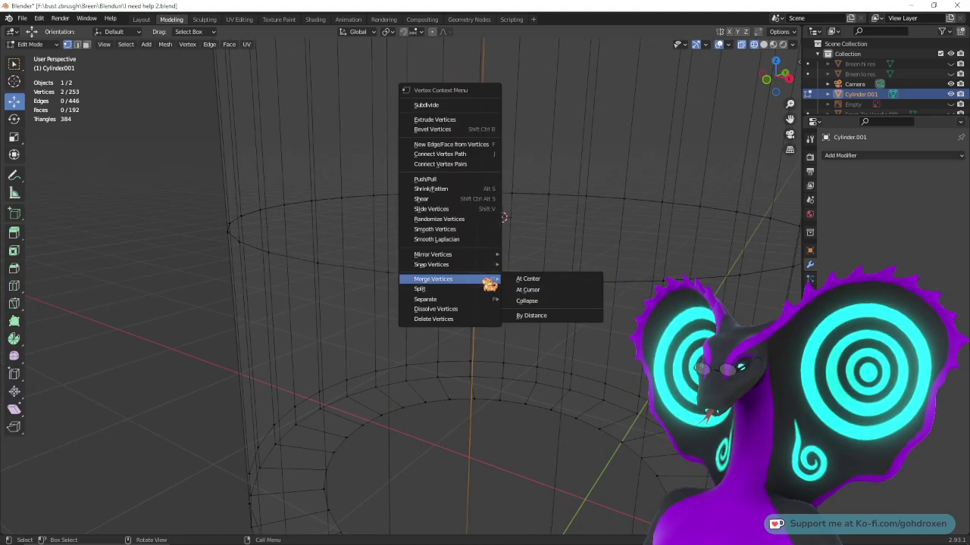
pyautogui.click(515, 280)
pyautogui.moveTo(578, 284); pyautogui.dragTo(551, 286, button='middle')
pyautogui.moveTo(414, 300); pyautogui.dragTo(430, 316)
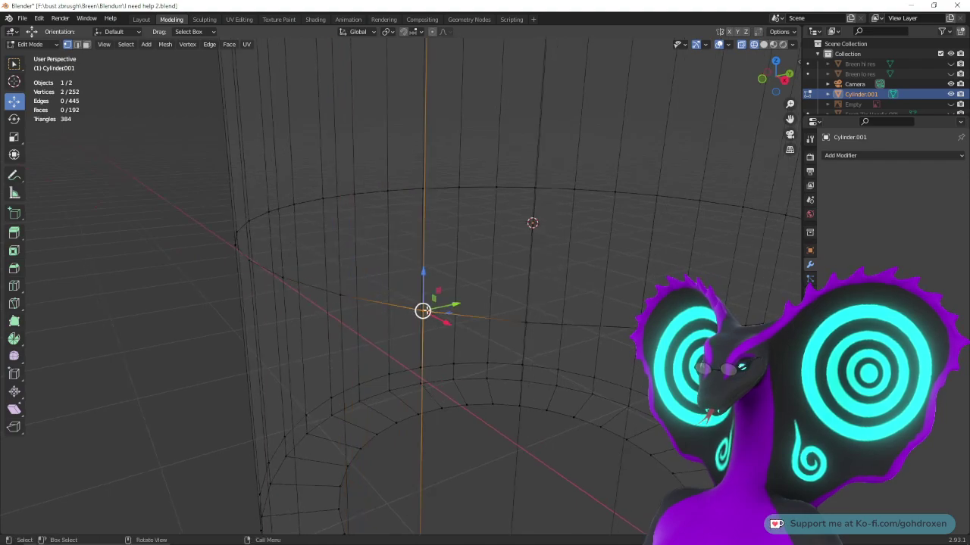
pyautogui.rightClick(423, 308)
pyautogui.moveTo(427, 309)
pyautogui.click(462, 310)
# - Merge the sixth and seventh overlapping vertex pairs of the middle seam, each at center
pyautogui.moveTo(515, 318); pyautogui.dragTo(421, 293, button='middle')
pyautogui.keyDown('shift'); pyautogui.click(534, 287); pyautogui.keyUp('shift')
pyautogui.rightClick(454, 284)
pyautogui.moveTo(463, 288)
pyautogui.click(500, 283)
pyautogui.keyDown('shift'); pyautogui.click(373, 301); pyautogui.keyUp('shift')
pyautogui.rightClick(375, 303)
pyautogui.moveTo(381, 305)
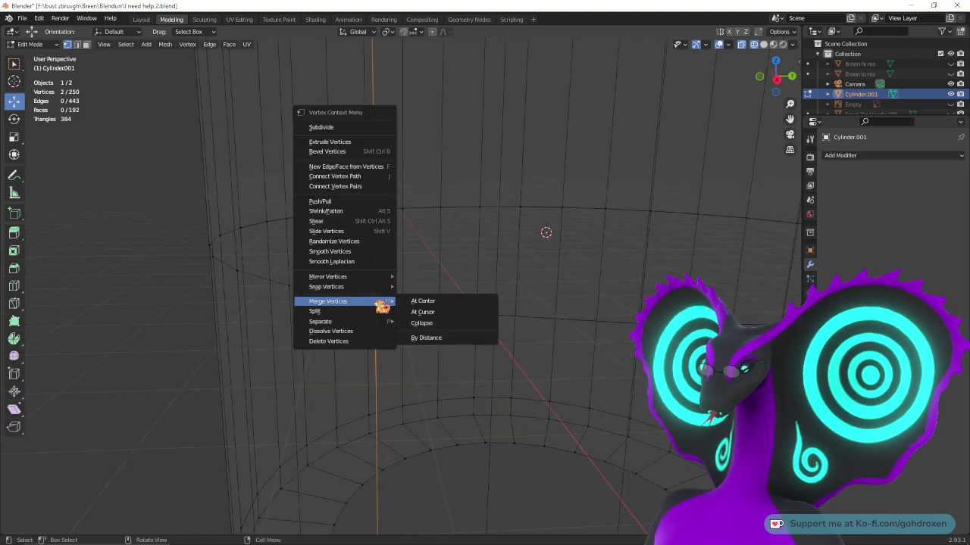
pyautogui.click(487, 298)
# - Select the eighth and ninth overlapping vertex pairs around the seam one at a time and merge each at center
pyautogui.moveTo(487, 297); pyautogui.dragTo(381, 293, button='middle')
pyautogui.keyDown('shift'); pyautogui.click(357, 287); pyautogui.keyUp('shift')
pyautogui.rightClick(359, 288)
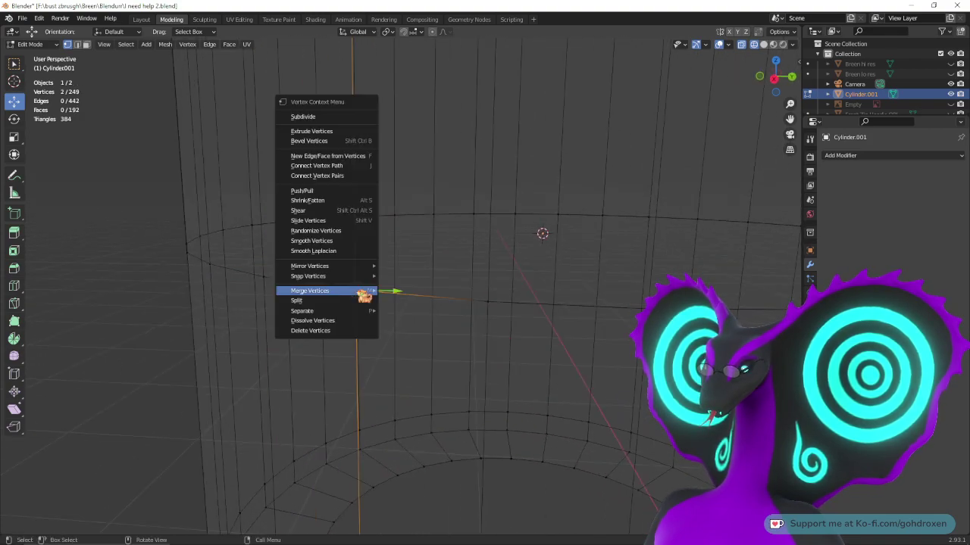
pyautogui.click(472, 294)
pyautogui.moveTo(472, 295); pyautogui.dragTo(379, 291, button='middle')
pyautogui.keyDown('shift'); pyautogui.click(388, 303); pyautogui.keyUp('shift')
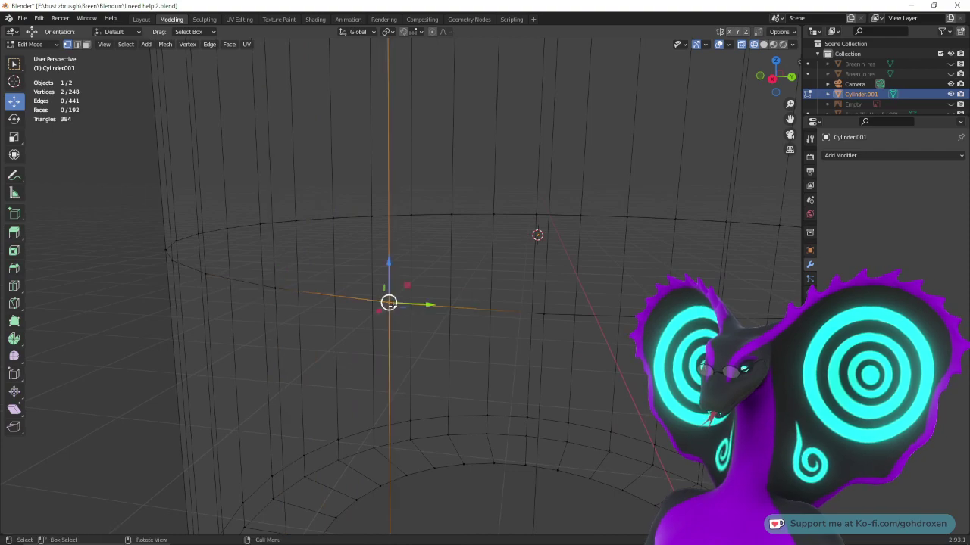
pyautogui.rightClick(389, 304)
pyautogui.moveTo(394, 307)
pyautogui.click(489, 303)
# - Merge the tenth and eleventh overlapping vertex pairs along the middle seam, each pair at its center
pyautogui.moveTo(504, 298); pyautogui.dragTo(382, 282, button='middle')
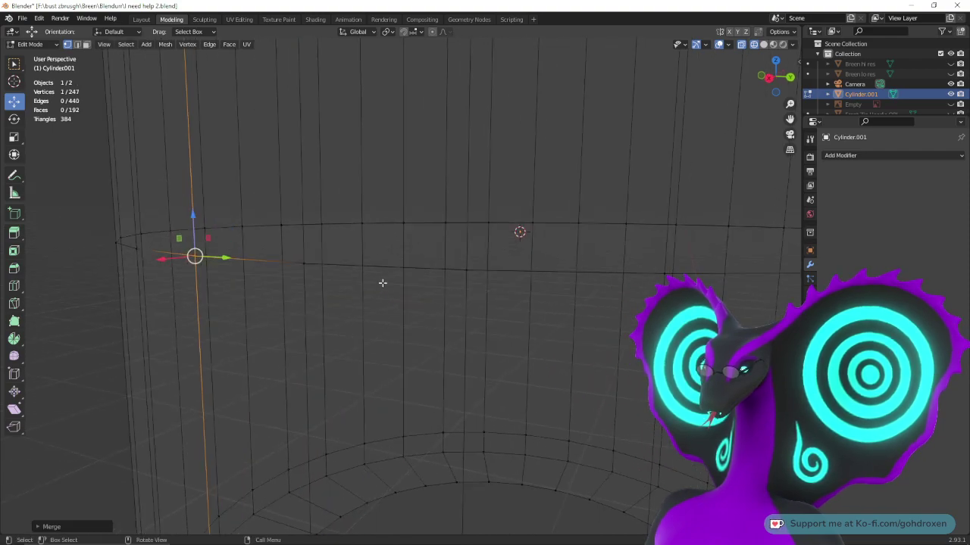
pyautogui.keyDown('shift'); pyautogui.click(303, 263); pyautogui.keyUp('shift')
pyautogui.rightClick(305, 265)
pyautogui.moveTo(312, 264)
pyautogui.click(372, 269)
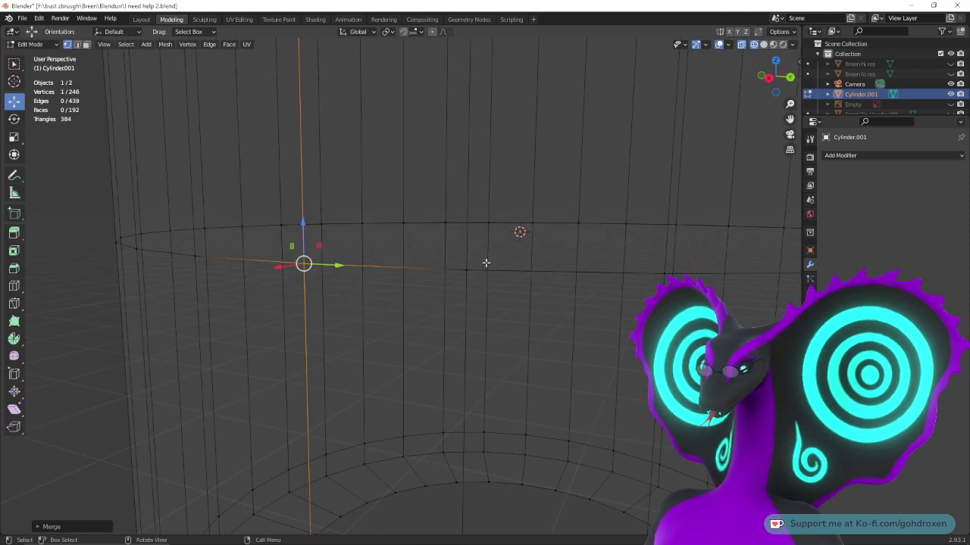
pyautogui.moveTo(486, 263); pyautogui.dragTo(466, 260, button='middle')
pyautogui.moveTo(295, 278); pyautogui.dragTo(319, 294)
pyautogui.rightClick(320, 291)
pyautogui.moveTo(322, 290)
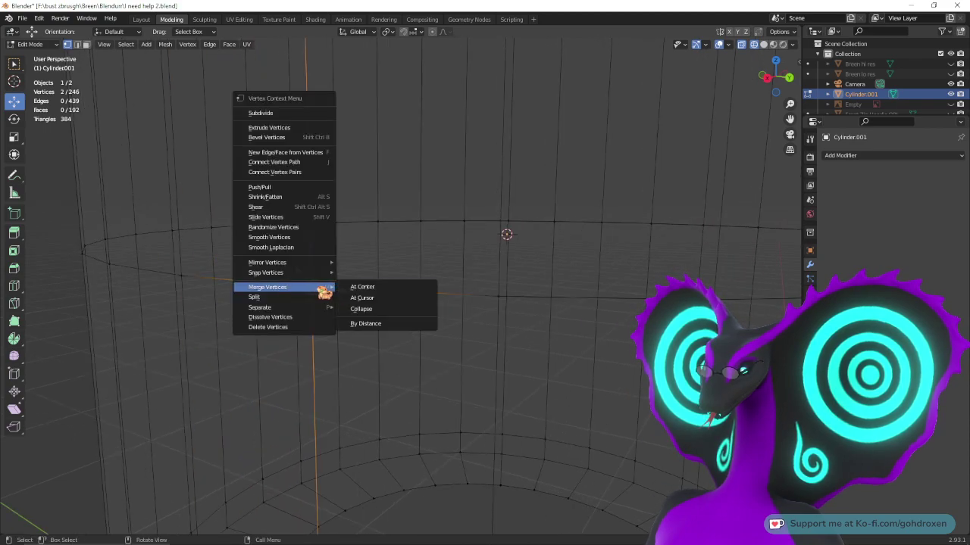
pyautogui.click(379, 287)
# - Continue around the middle seam, merging the twelfth and thirteenth overlapping vertex pairs individually at center
pyautogui.moveTo(491, 299); pyautogui.dragTo(303, 273, button='middle')
pyautogui.keyDown('shift'); pyautogui.click(336, 281); pyautogui.keyUp('shift')
pyautogui.rightClick(336, 281)
pyautogui.click(363, 276)
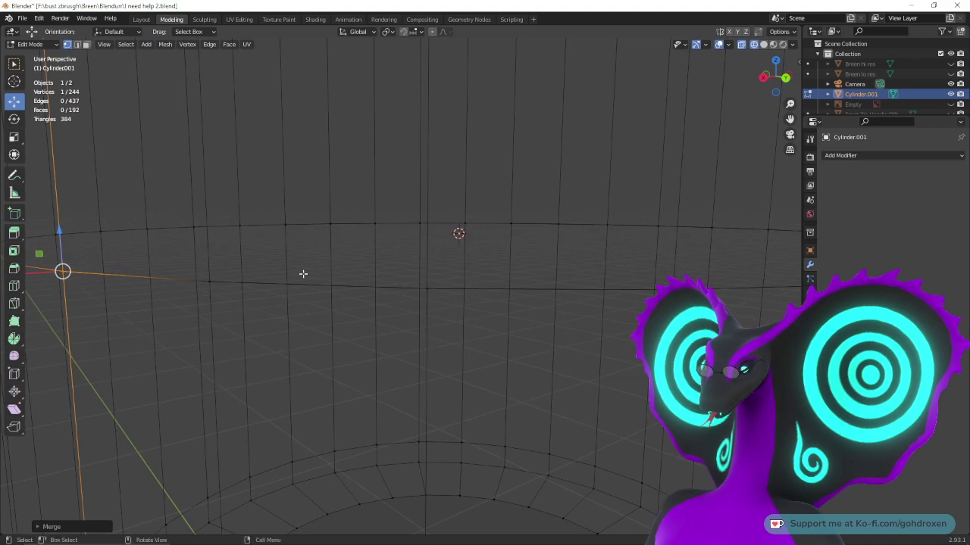
pyautogui.keyDown('shift'); pyautogui.click(203, 275); pyautogui.keyUp('shift')
pyautogui.rightClick(205, 279)
pyautogui.click(245, 285)
# - Select the fourteenth and fifteenth overlapping vertex pairs of the seam one at a time and merge each at center
pyautogui.moveTo(382, 292); pyautogui.dragTo(228, 274, button='middle')
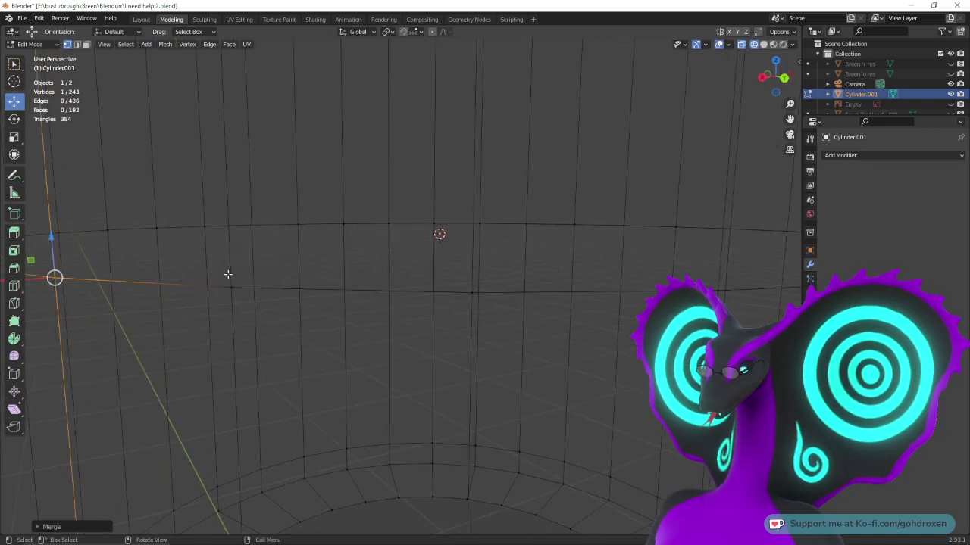
pyautogui.keyDown('shift'); pyautogui.click(243, 301); pyautogui.keyUp('shift')
pyautogui.rightClick(236, 282)
pyautogui.click(301, 293)
pyautogui.moveTo(301, 299); pyautogui.dragTo(277, 304, button='middle')
pyautogui.keyDown('shift'); pyautogui.click(178, 296); pyautogui.keyUp('shift')
pyautogui.rightClick(179, 298)
pyautogui.moveTo(190, 305)
pyautogui.click(236, 305)
# - Merge the sixteenth and seventeenth overlapping vertex pairs of the middle seam, each at center
pyautogui.rightClick(193, 265)
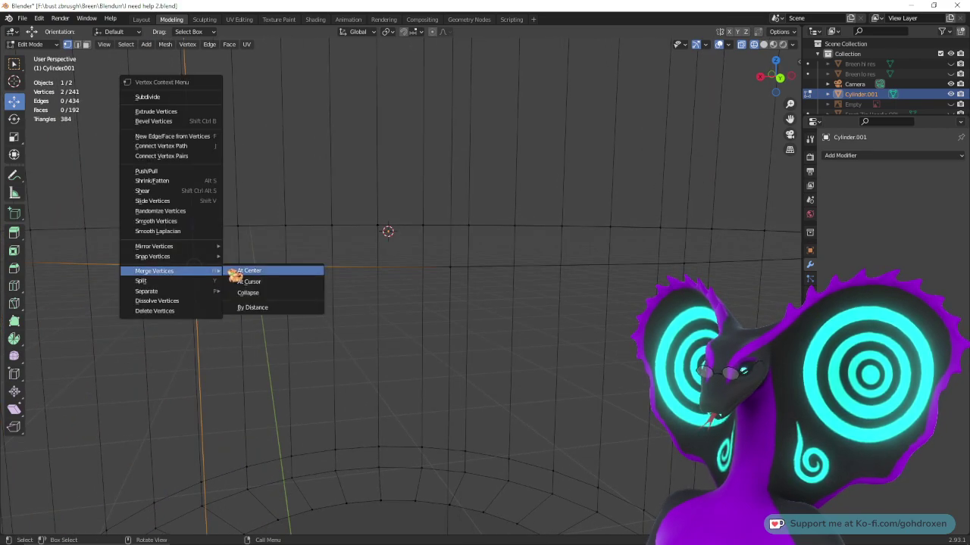
pyautogui.click(236, 274)
pyautogui.moveTo(338, 285); pyautogui.dragTo(282, 269, button='middle')
pyautogui.keyDown('shift'); pyautogui.click(301, 266); pyautogui.keyUp('shift')
pyautogui.rightClick(303, 267)
pyautogui.moveTo(314, 269)
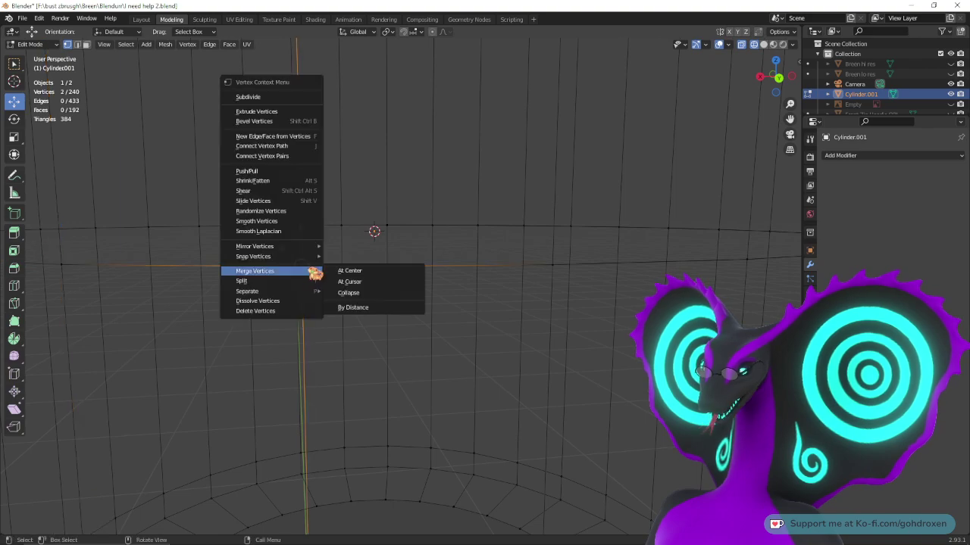
pyautogui.click(383, 271)
# - Merge the eighteenth and nineteenth overlapping seam vertex pairs separately, each at its center
pyautogui.moveTo(387, 273); pyautogui.dragTo(368, 276, button='middle')
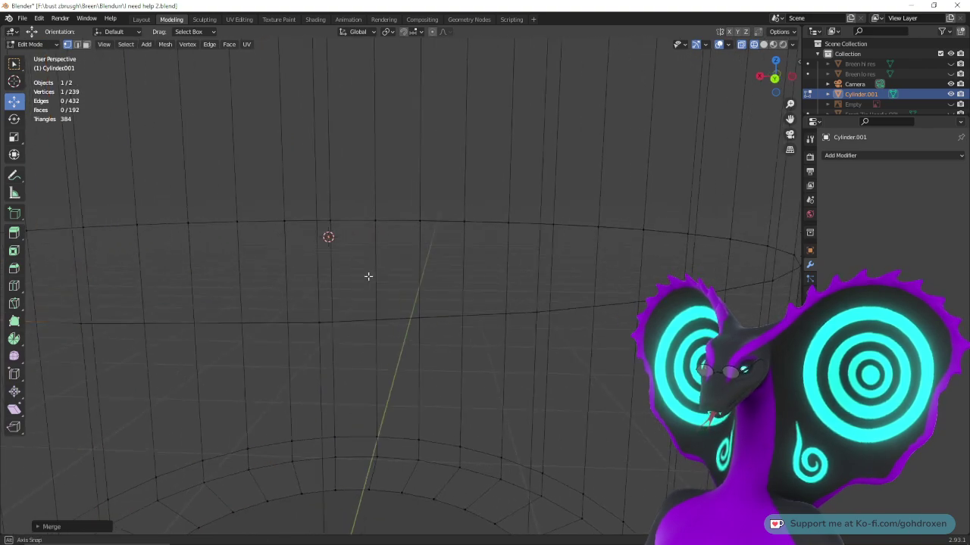
pyautogui.keyDown('shift'); pyautogui.moveTo(85, 333); pyautogui.dragTo(84, 333); pyautogui.keyUp('shift')
pyautogui.rightClick(85, 324)
pyautogui.moveTo(95, 325)
pyautogui.click(131, 322)
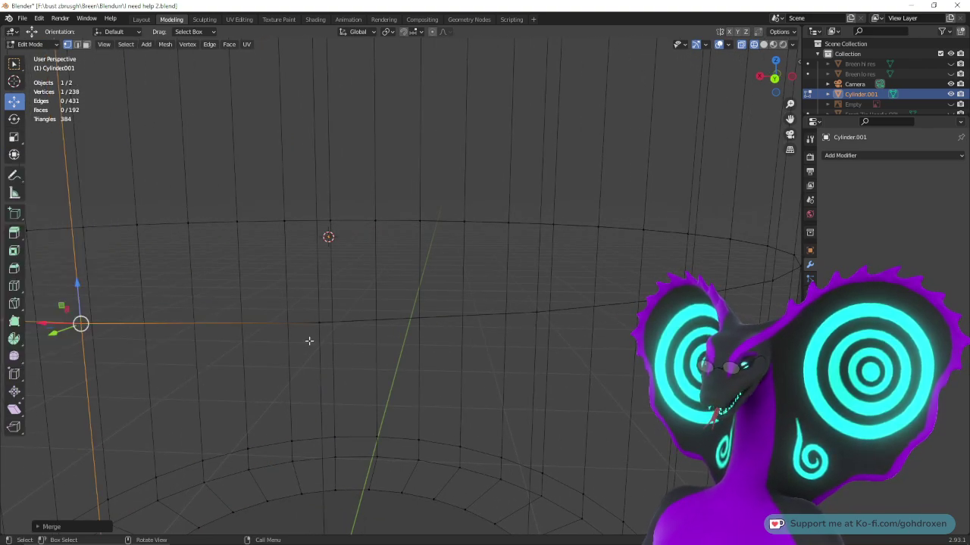
pyautogui.keyDown('shift'); pyautogui.click(319, 322); pyautogui.keyUp('shift')
pyautogui.rightClick(320, 325)
pyautogui.click(365, 333)
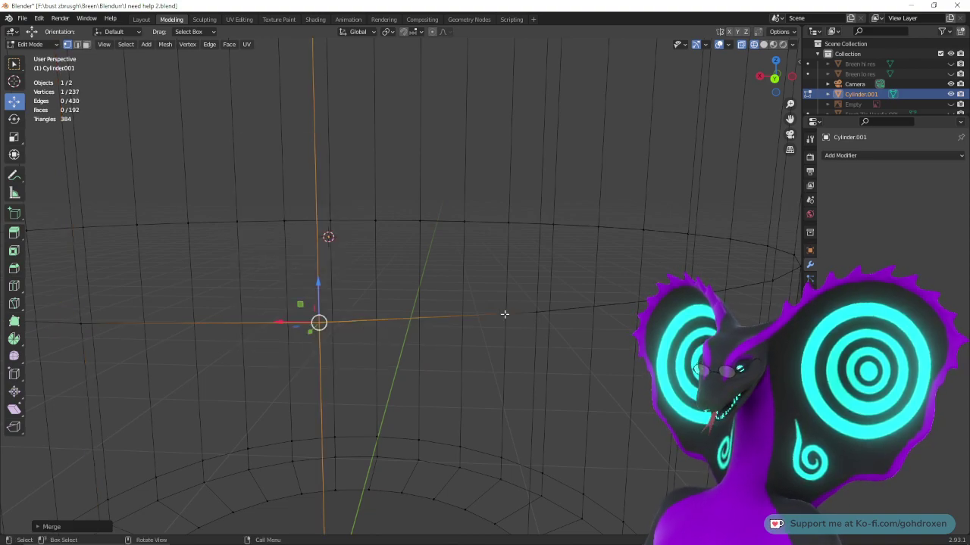
# - Continue along the seam by merging the twentieth and twenty-first overlapping vertex pairs, each at center
pyautogui.rightClick(535, 318)
pyautogui.moveTo(541, 319)
pyautogui.click(584, 321)
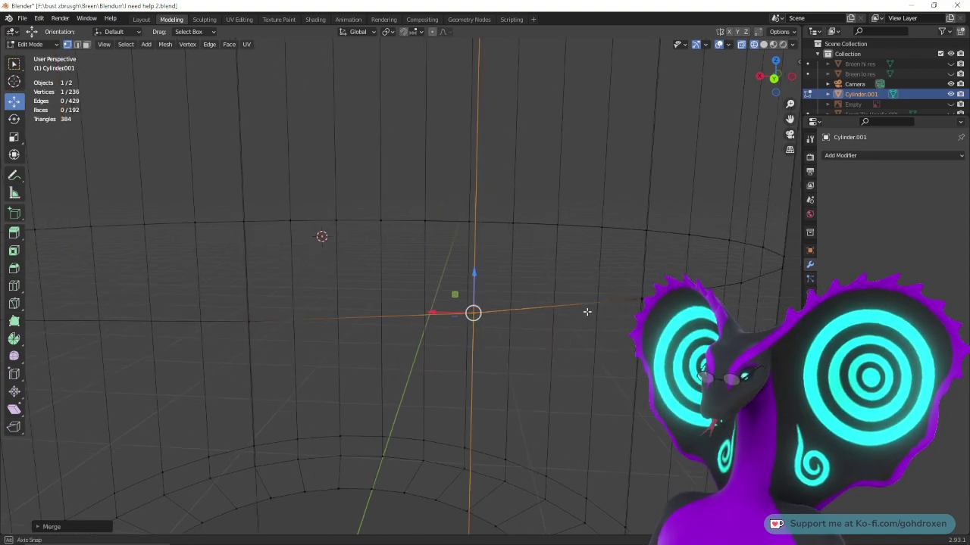
pyautogui.moveTo(586, 311); pyautogui.dragTo(571, 310, button='middle')
pyautogui.keyDown('shift'); pyautogui.click(367, 312); pyautogui.keyUp('shift')
pyautogui.rightClick(371, 318)
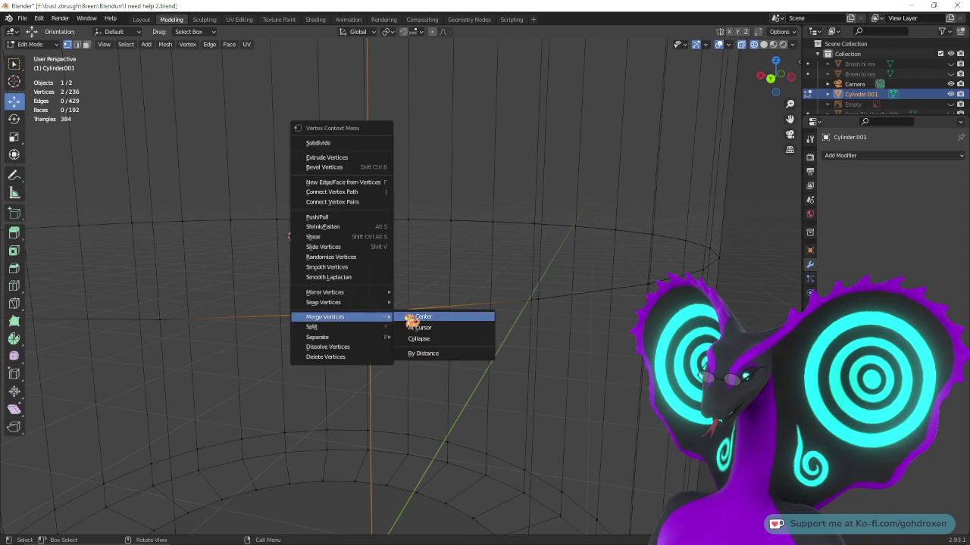
pyautogui.click(409, 320)
# - Merge the twenty-second and twenty-third overlapping vertex pairs around the middle seam individually at center
pyautogui.moveTo(409, 321); pyautogui.dragTo(417, 283, button='middle')
pyautogui.keyDown('shift'); pyautogui.click(417, 282); pyautogui.keyUp('shift')
pyautogui.rightClick(424, 297)
pyautogui.moveTo(443, 301)
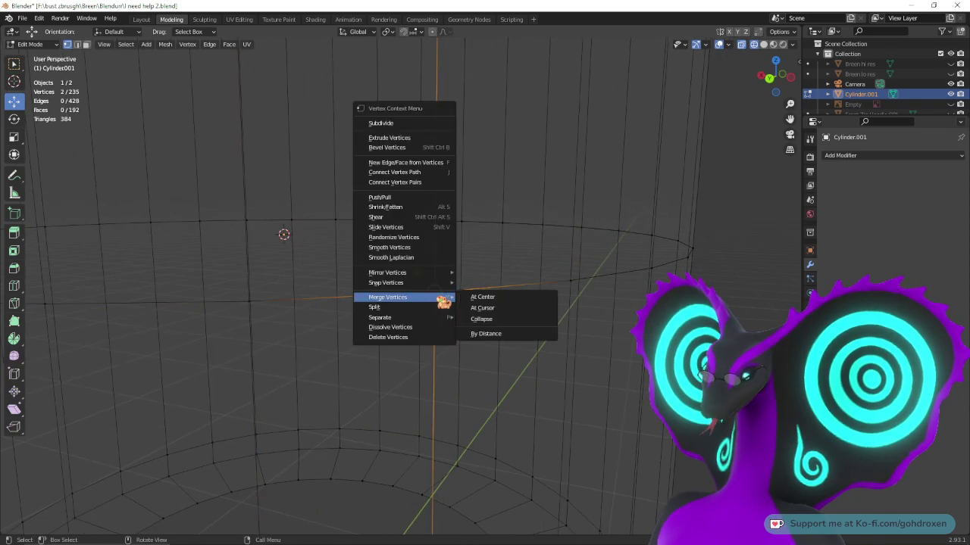
pyautogui.click(475, 298)
pyautogui.moveTo(556, 275); pyautogui.dragTo(583, 293)
pyautogui.rightClick(576, 286)
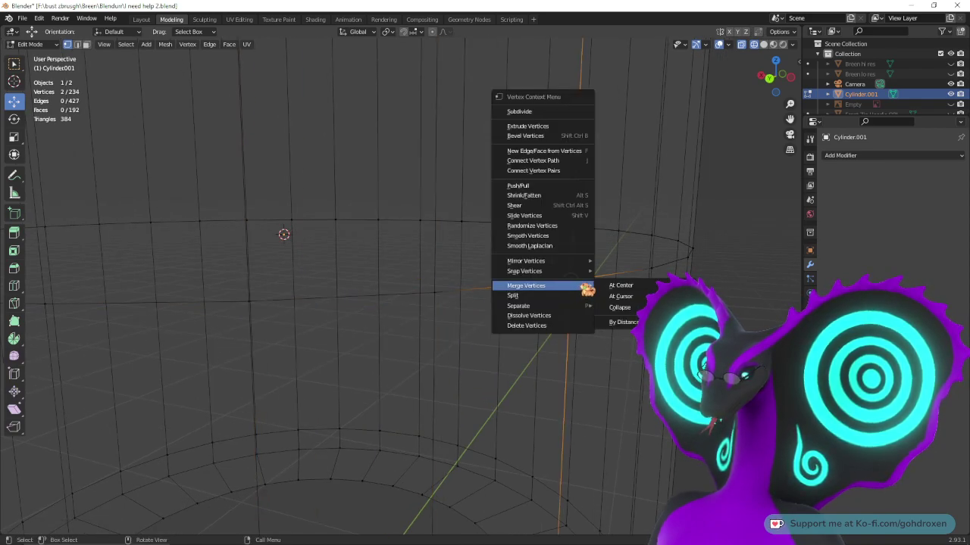
pyautogui.click(611, 286)
# - Select the twenty-fourth and twenty-fifth overlapping seam vertex pairs one after the other and merge each at center
pyautogui.moveTo(611, 281); pyautogui.dragTo(580, 283, button='middle')
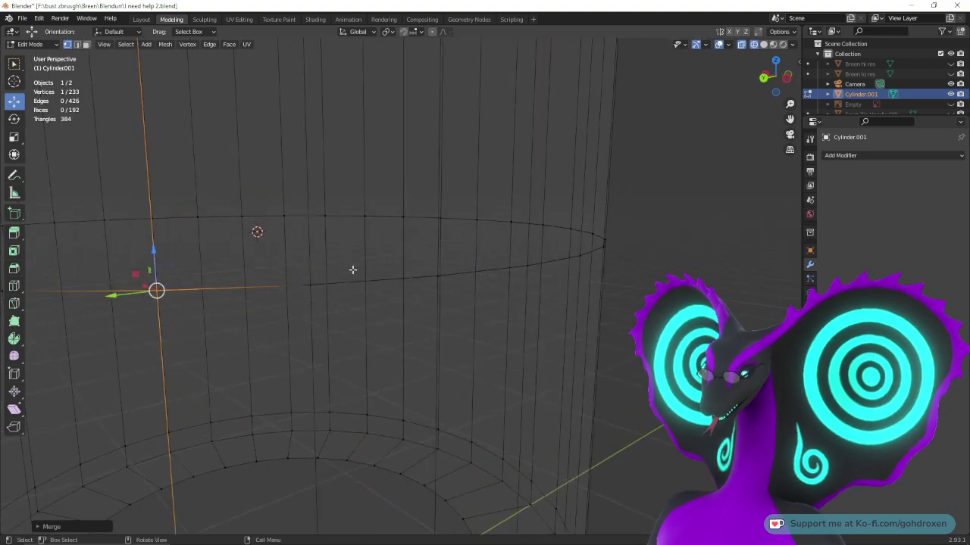
pyautogui.moveTo(314, 285); pyautogui.dragTo(322, 294)
pyautogui.rightClick(314, 290)
pyautogui.click(340, 290)
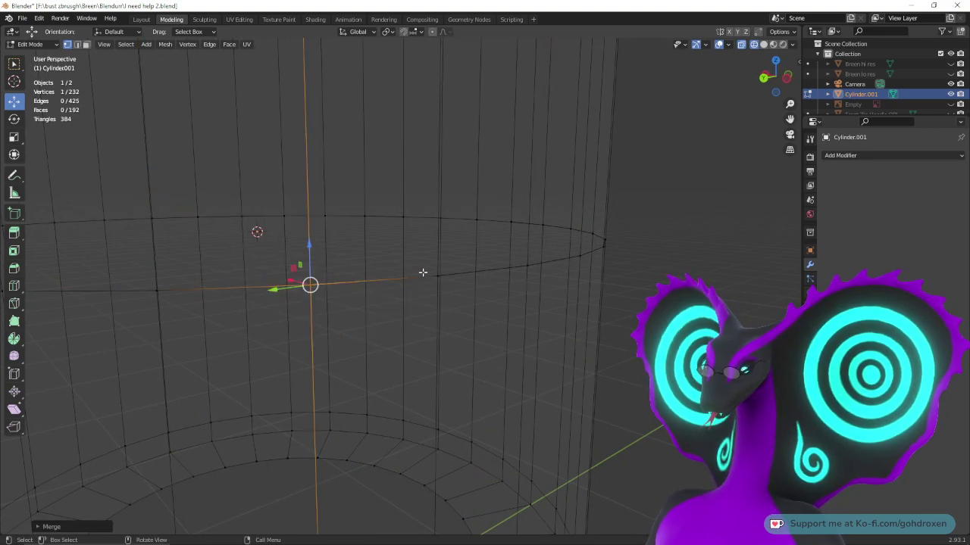
pyautogui.moveTo(423, 273); pyautogui.dragTo(449, 284)
pyautogui.rightClick(438, 277)
pyautogui.moveTo(438, 278)
pyautogui.click(518, 280)
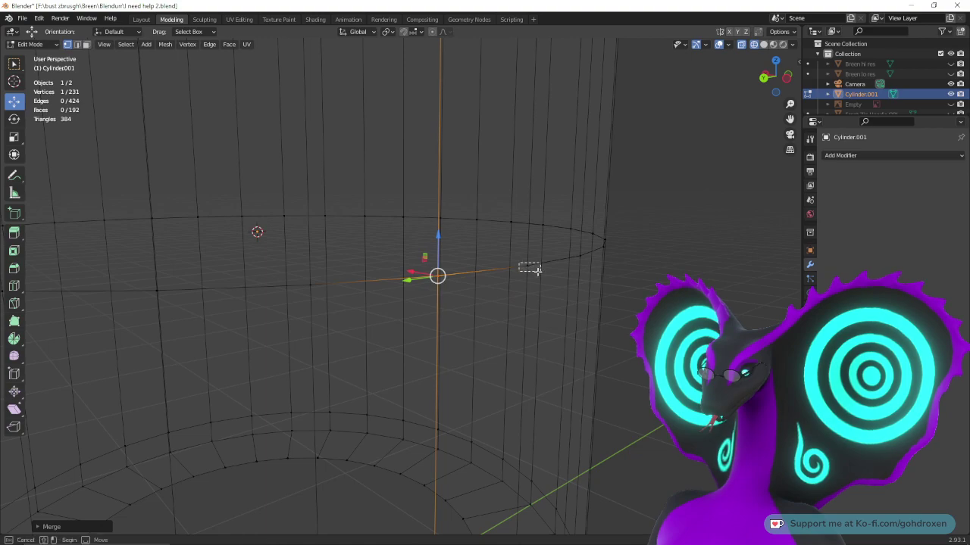
# - Merge the twenty-sixth and twenty-seventh overlapping vertex pairs of the middle seam, each at its center
pyautogui.keyDown('shift'); pyautogui.moveTo(536, 271); pyautogui.dragTo(536, 272); pyautogui.keyUp('shift')
pyautogui.rightClick(537, 272)
pyautogui.moveTo(535, 275)
pyautogui.click(573, 269)
pyautogui.moveTo(539, 275); pyautogui.dragTo(331, 271, button='middle')
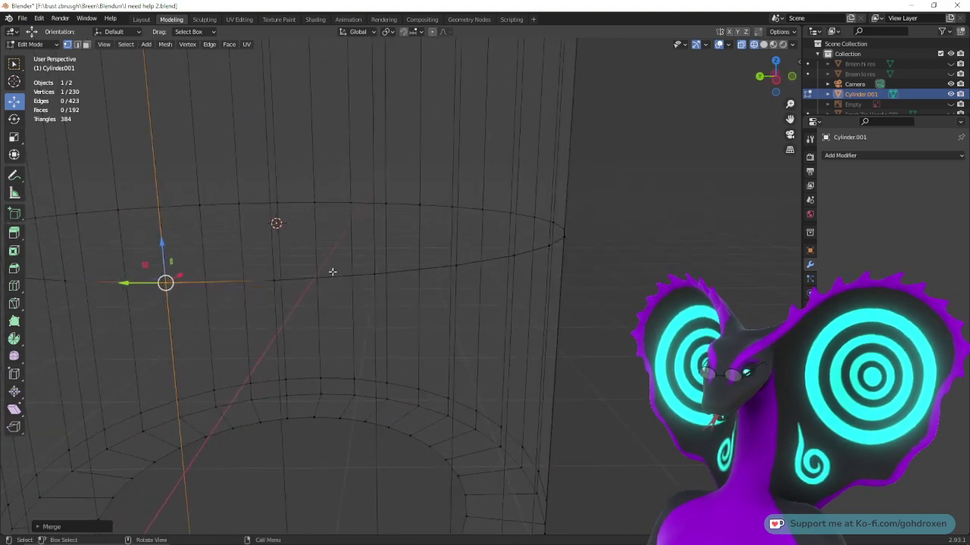
pyautogui.rightClick(275, 282)
pyautogui.moveTo(282, 287)
pyautogui.click(325, 290)
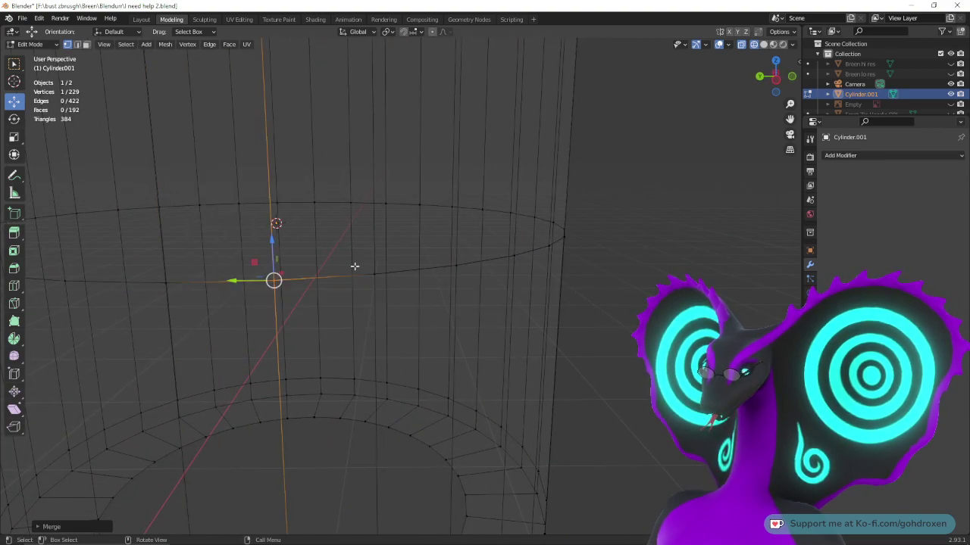
# - Merge the twenty-eighth overlapping vertex pair of the middle seam at center
pyautogui.keyDown('shift'); pyautogui.click(375, 275); pyautogui.keyUp('shift')
pyautogui.rightClick(375, 275)
pyautogui.moveTo(381, 281)
pyautogui.click(454, 280)
# - Switch to edge selection and loop-select the middle seam from both sides to check whether the loop is continuous
pyautogui.moveTo(490, 293); pyautogui.dragTo(454, 339, button='middle')
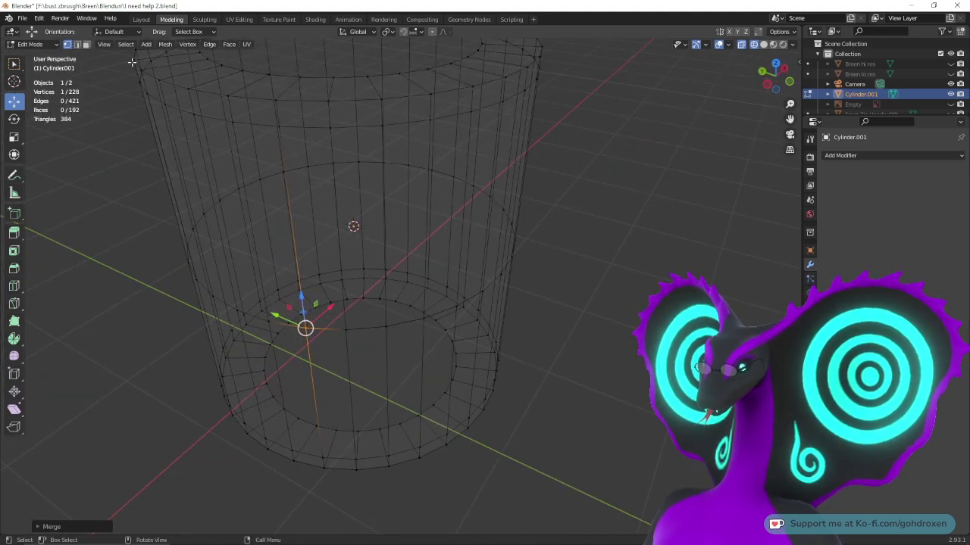
pyautogui.click(76, 44)
pyautogui.moveTo(273, 136); pyautogui.dragTo(325, 228, button='middle')
pyautogui.keyDown('alt'); pyautogui.click(345, 327); pyautogui.keyUp('alt')
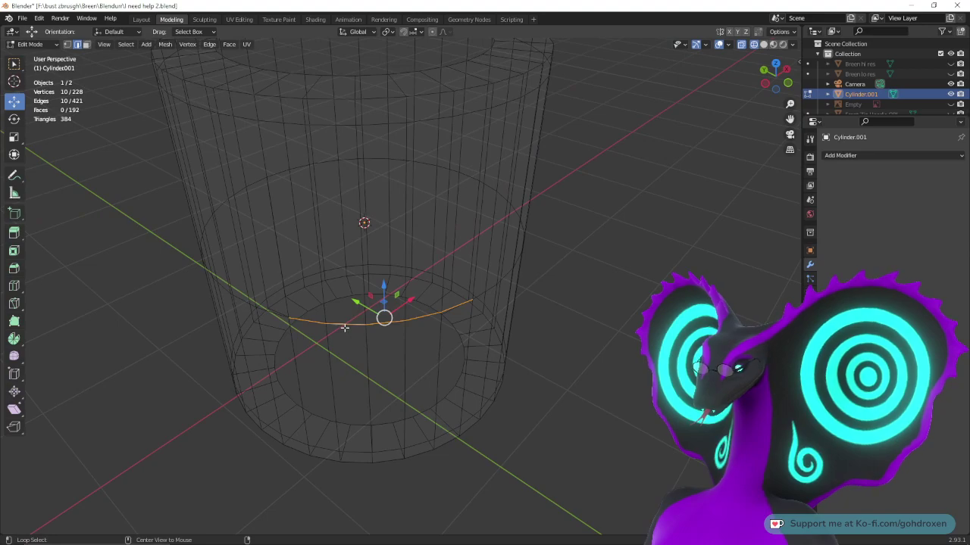
pyautogui.moveTo(438, 367); pyautogui.dragTo(307, 300, button='middle')
pyautogui.keyDown('alt'); pyautogui.click(286, 318); pyautogui.keyUp('alt')
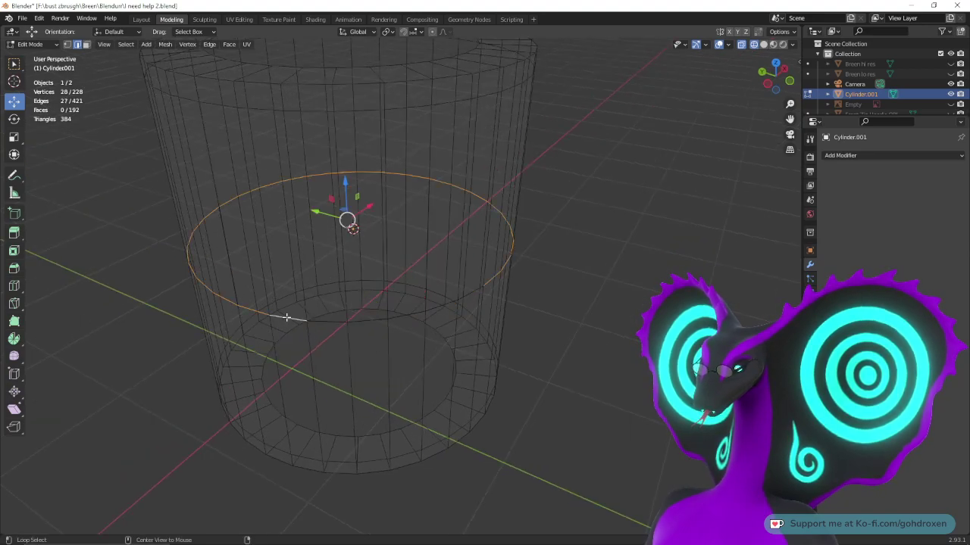
# - Return to vertex selection and check the seam vertex beside the break in the loop for a leftover duplicate
pyautogui.scroll(5, 448, 357)
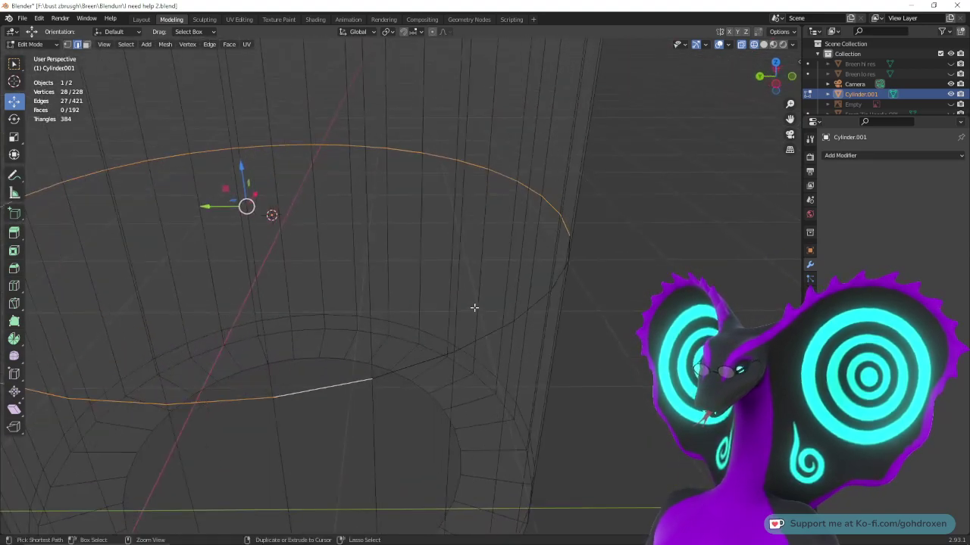
pyautogui.click(68, 45)
pyautogui.moveTo(451, 329); pyautogui.dragTo(460, 312, button='middle')
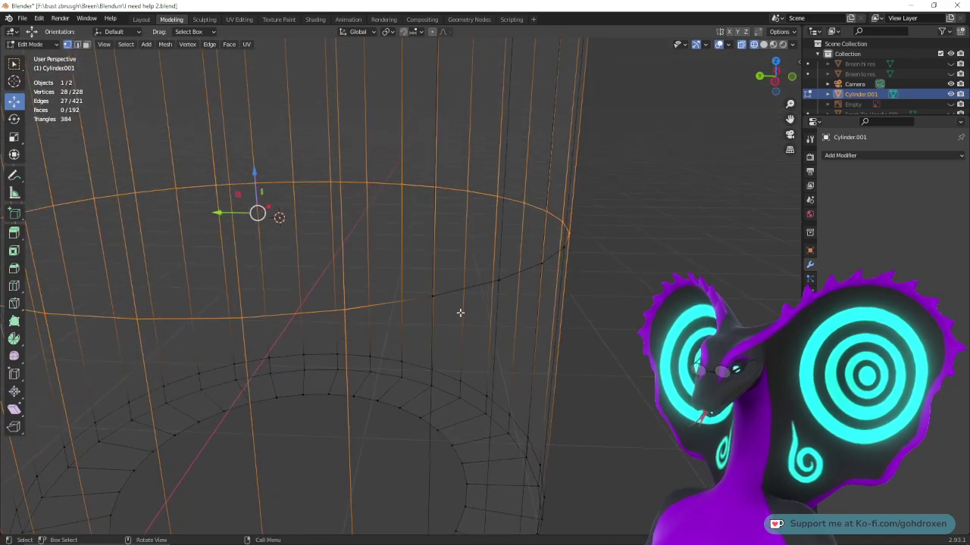
pyautogui.moveTo(360, 330); pyautogui.dragTo(358, 327)
pyautogui.rightClick(345, 312)
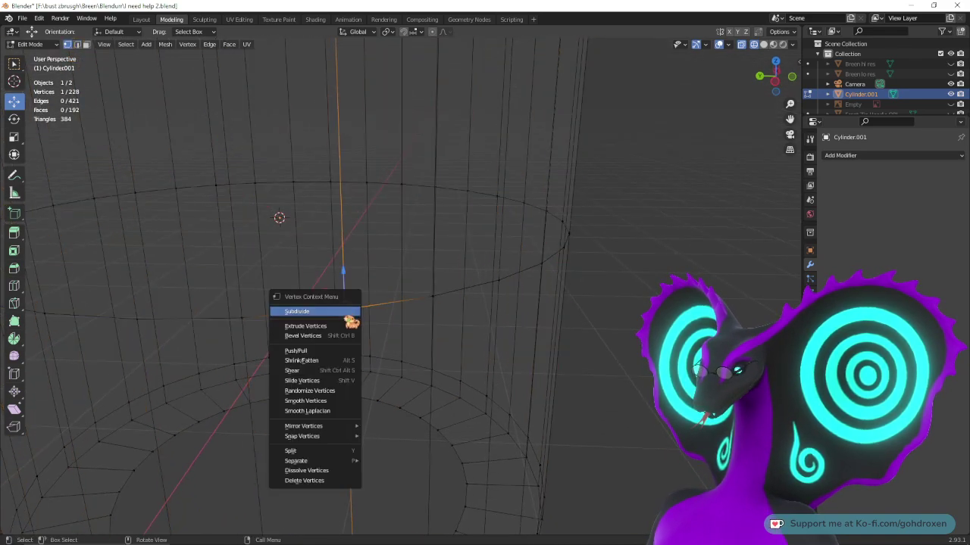
pyautogui.hotkey('alt', 'a')
pyautogui.rightClick(346, 315)
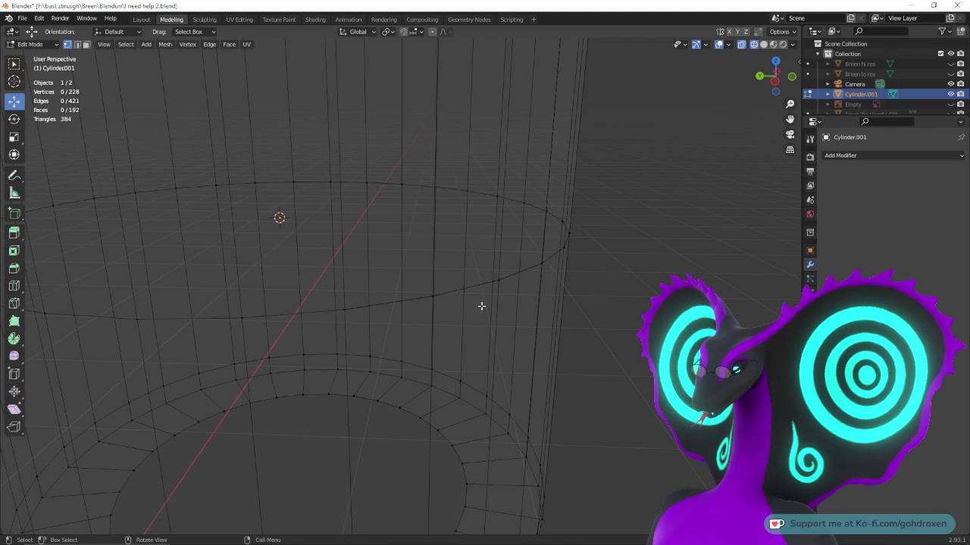
pyautogui.moveTo(362, 320); pyautogui.dragTo(360, 319)
pyautogui.rightClick(346, 316)
pyautogui.moveTo(352, 436)
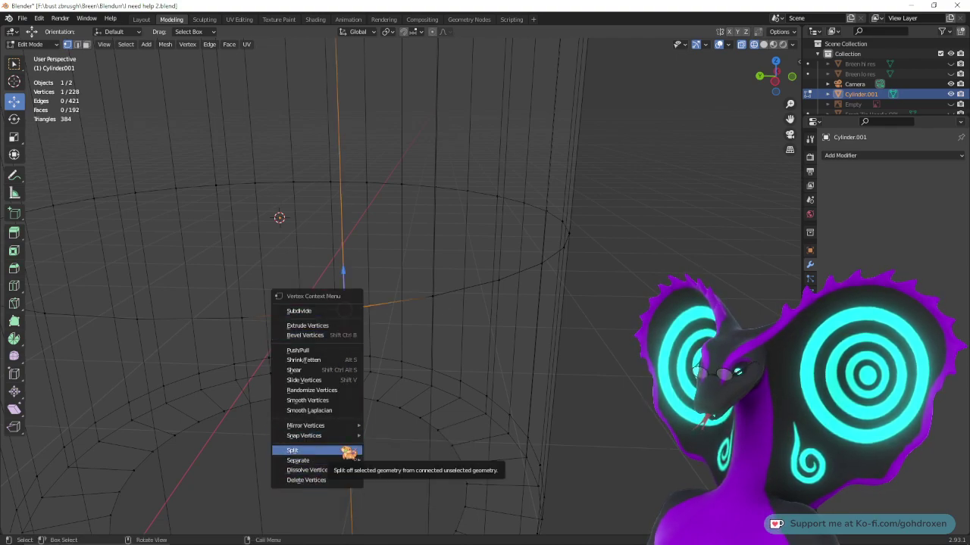
pyautogui.click(349, 453)
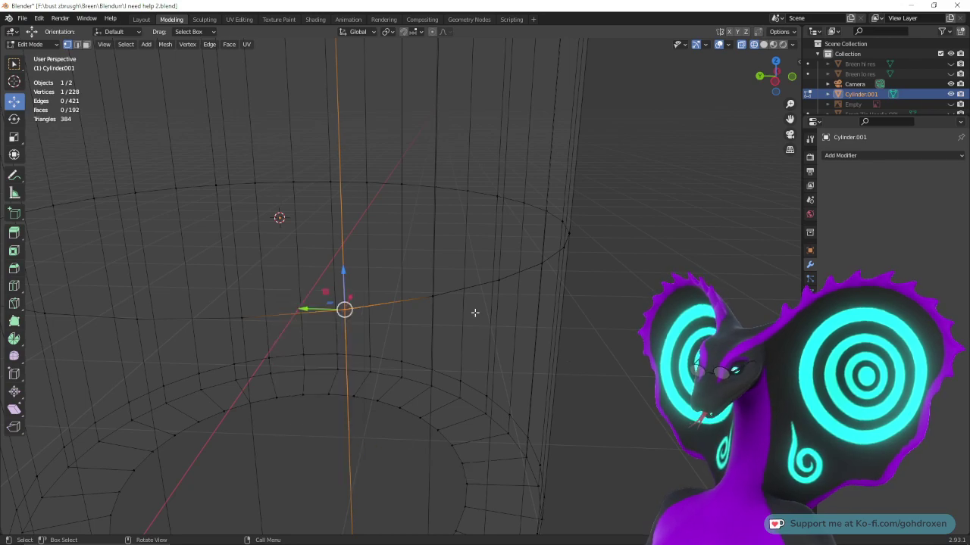
# - Merge the twenty-ninth and thirtieth overlapping vertex pairs in the seam's remaining gap, each at center
pyautogui.rightClick(435, 301)
pyautogui.moveTo(439, 303)
pyautogui.click(476, 297)
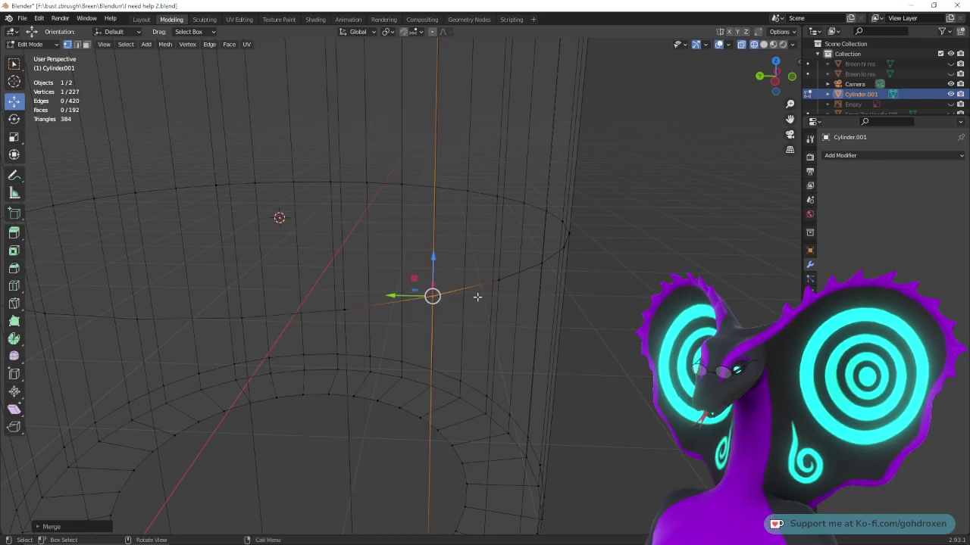
pyautogui.keyDown('shift'); pyautogui.moveTo(515, 288); pyautogui.dragTo(508, 289); pyautogui.keyUp('shift')
pyautogui.rightClick(506, 288)
pyautogui.moveTo(506, 289)
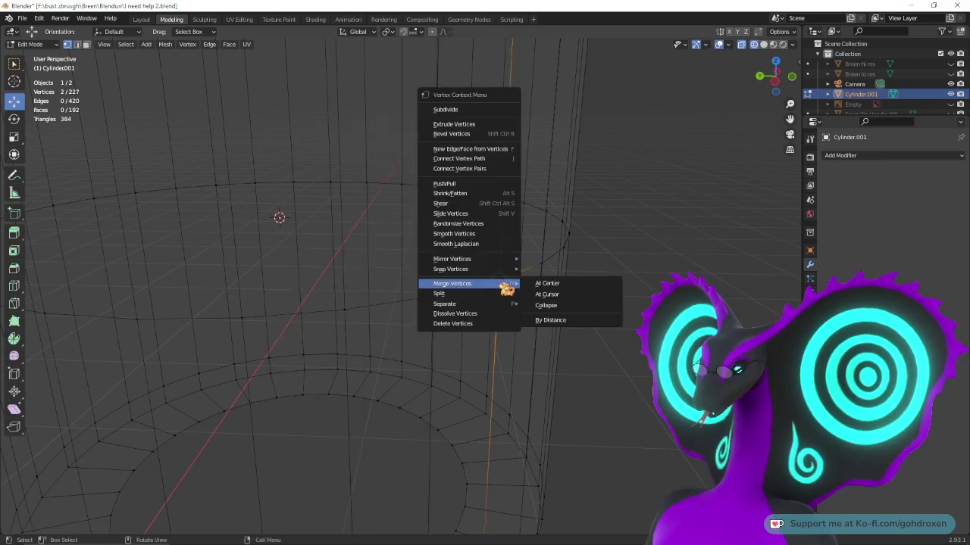
pyautogui.click(547, 284)
# - Merge the last two overlapping vertex pairs of the middle seam, each at its center
pyautogui.keyDown('shift'); pyautogui.click(539, 262); pyautogui.keyUp('shift')
pyautogui.rightClick(550, 267)
pyautogui.moveTo(553, 266)
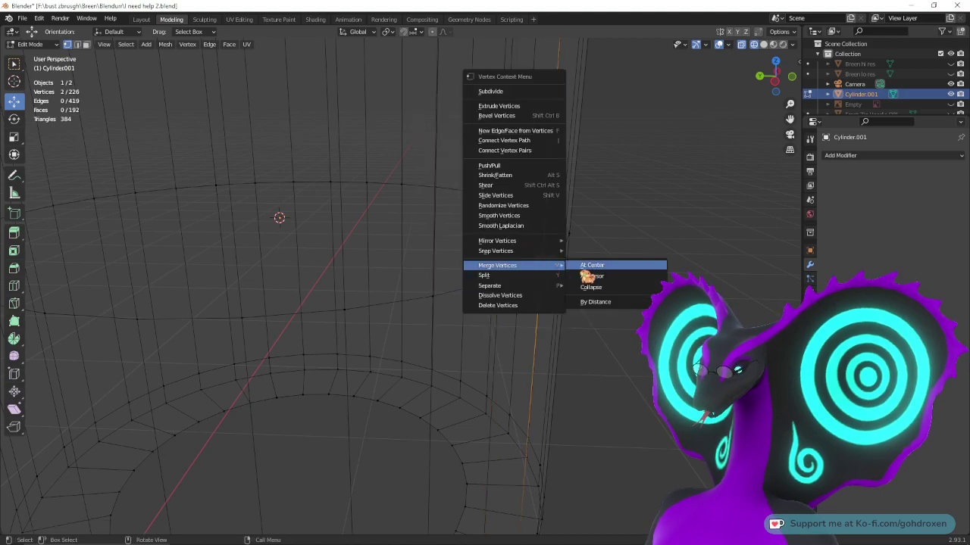
pyautogui.click(587, 266)
pyautogui.moveTo(574, 270); pyautogui.dragTo(413, 241, button='middle')
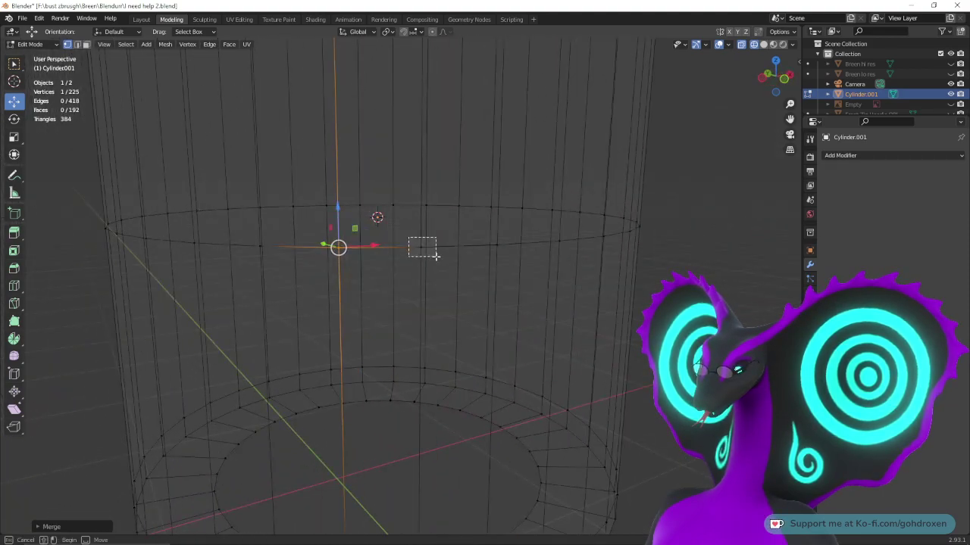
pyautogui.keyDown('shift'); pyautogui.moveTo(436, 256); pyautogui.dragTo(436, 256); pyautogui.keyUp('shift')
pyautogui.rightClick(438, 254)
pyautogui.click(455, 254)
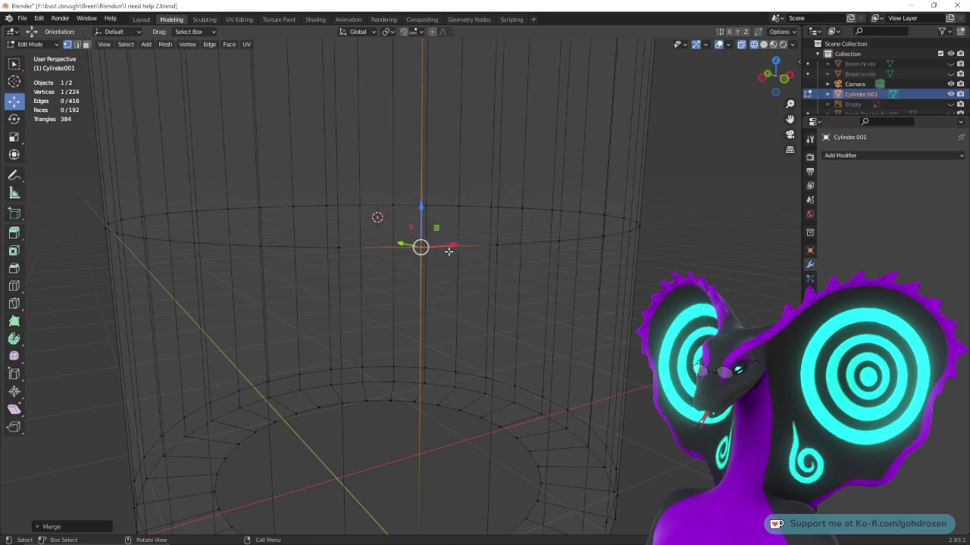
# - Check the seam vertex beside the last merged one for a duplicate and view the whole cylinder
pyautogui.click(487, 238)
pyautogui.rightClick(496, 244)
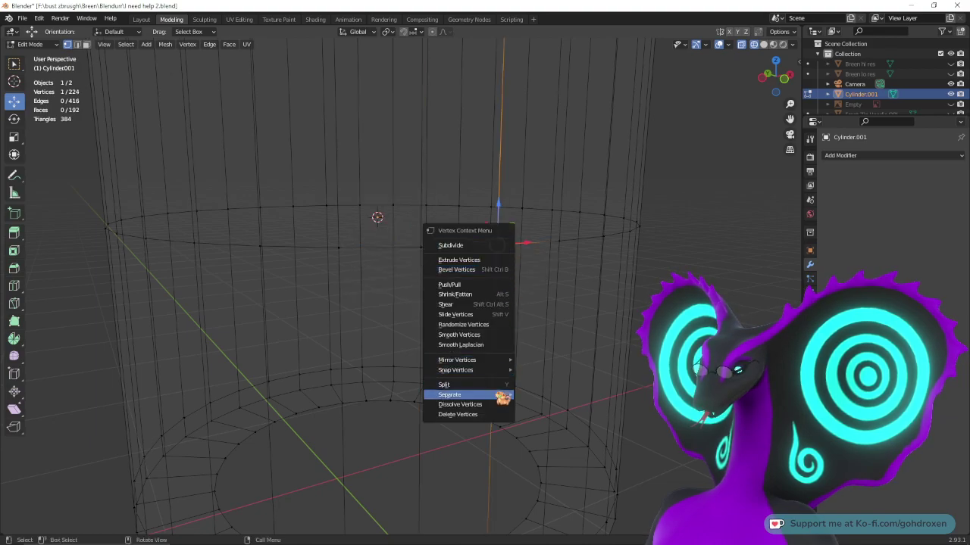
pyautogui.moveTo(559, 221)
pyautogui.mouseDown(button='middle')
pyautogui.moveTo(581, 225)
pyautogui.moveTo(574, 232)
pyautogui.mouseUp(button='middle')
pyautogui.keyDown('ctrl'); pyautogui.moveTo(573, 232); pyautogui.dragTo(616, 300, button='middle'); pyautogui.keyUp('ctrl')
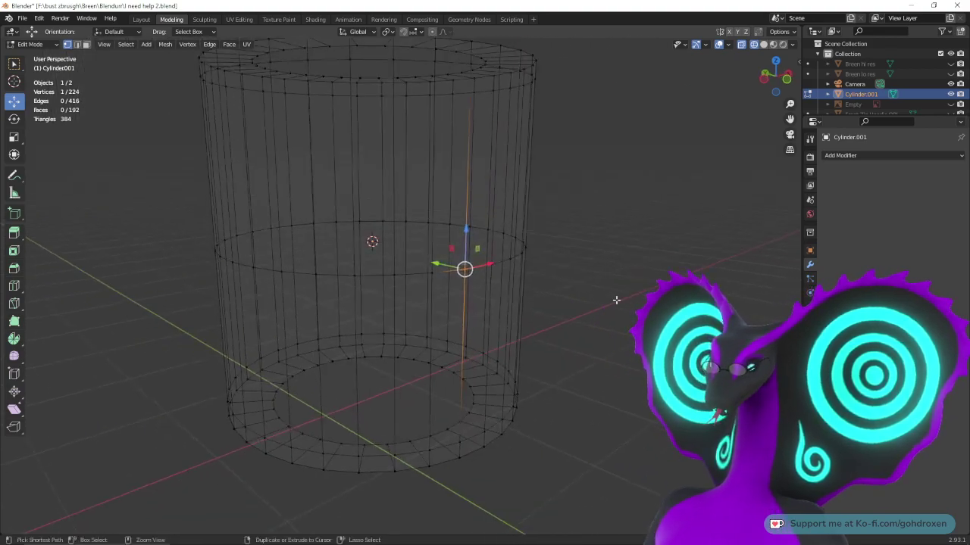
# - Select the cylinder's entire middle seam edge loop and check that it runs unbroken all the way around
pyautogui.moveTo(168, 100); pyautogui.dragTo(184, 114, button='middle')
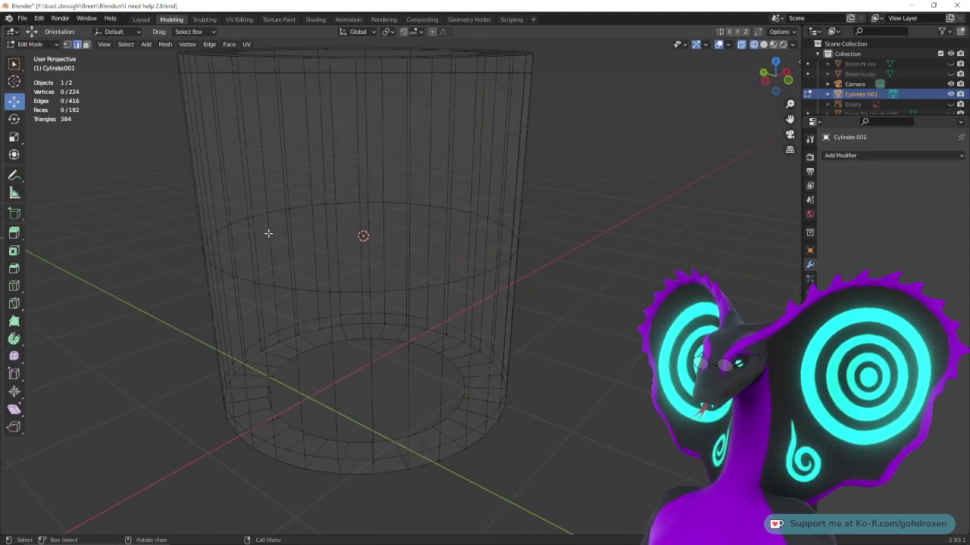
pyautogui.keyDown('alt'); pyautogui.click(352, 293); pyautogui.keyUp('alt')
pyautogui.moveTo(355, 292); pyautogui.dragTo(405, 352, button='middle')
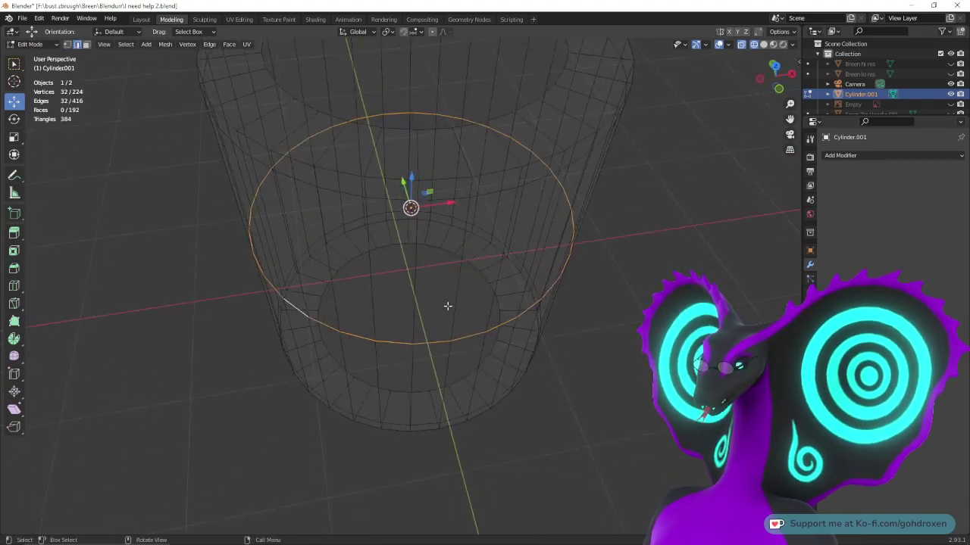
# - Switch to the Layout workspace and inspect the joined cylinder's shading outside and inside
pyautogui.click(54, 45)
pyautogui.click(141, 19)
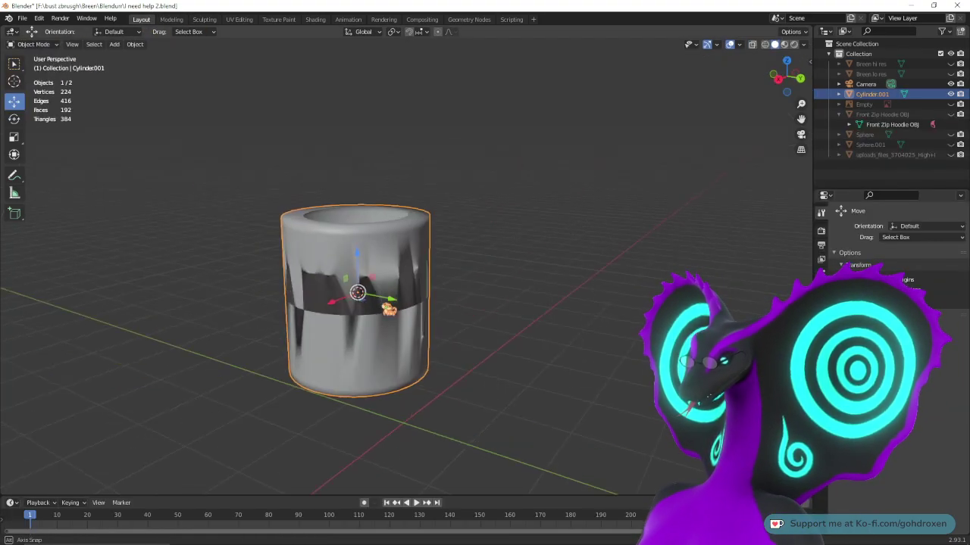
pyautogui.scroll(2, 496, 283)
pyautogui.moveTo(495, 283)
pyautogui.mouseDown(button='middle')
pyautogui.moveTo(530, 296)
pyautogui.moveTo(527, 370)
pyautogui.mouseUp(button='middle')
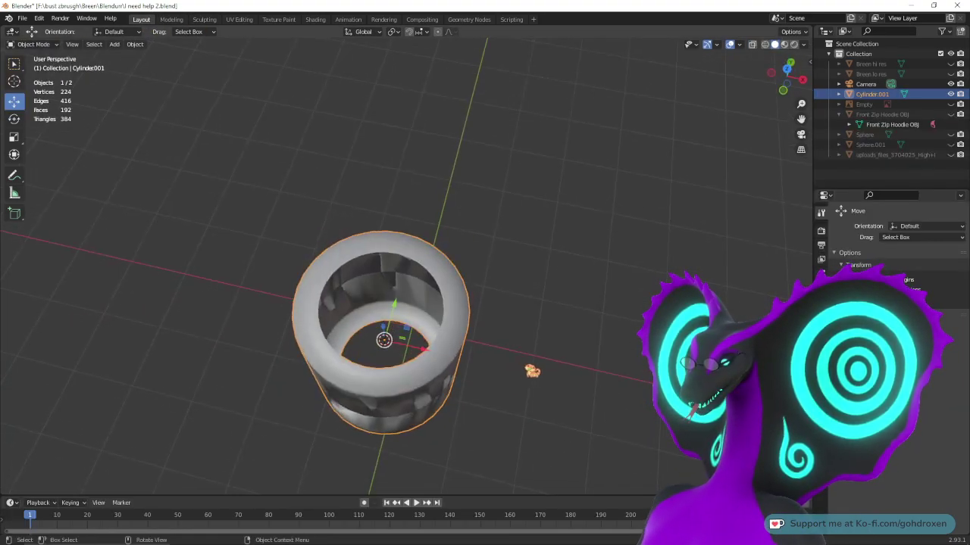
# - Try flat shading on the cylinder, then set it back to smooth shading
pyautogui.rightClick(440, 365)
pyautogui.click(440, 365)
pyautogui.moveTo(441, 368); pyautogui.dragTo(513, 296, button='middle')
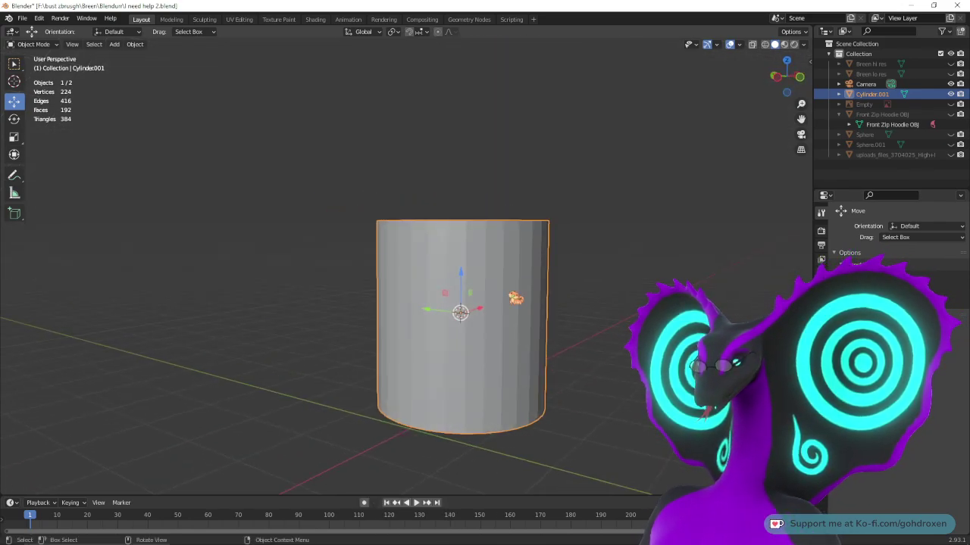
pyautogui.rightClick(513, 295)
pyautogui.click(515, 292)
pyautogui.moveTo(591, 381); pyautogui.dragTo(569, 362, button='middle')
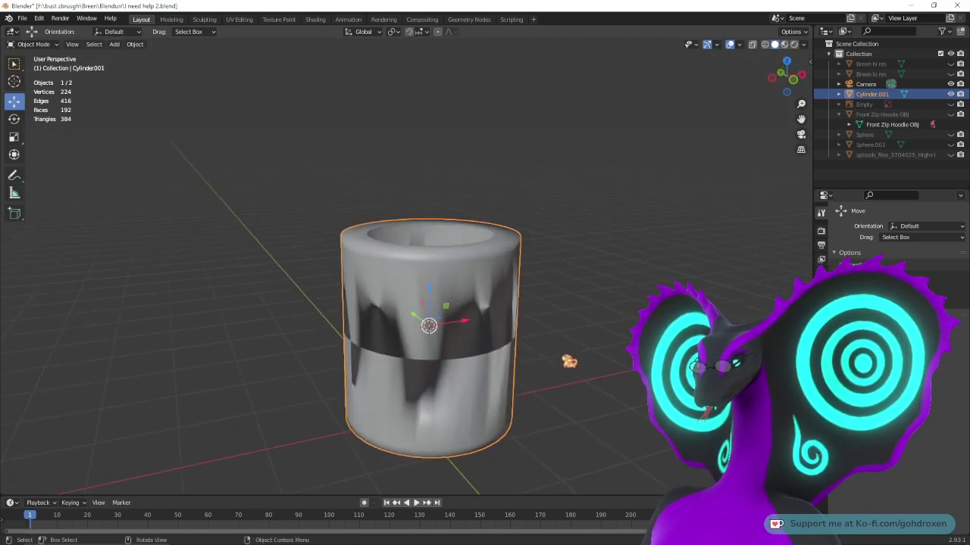
# - Return to the Modeling workspace in solid view and inspect the shading of the faces along the middle seam
pyautogui.click(172, 19)
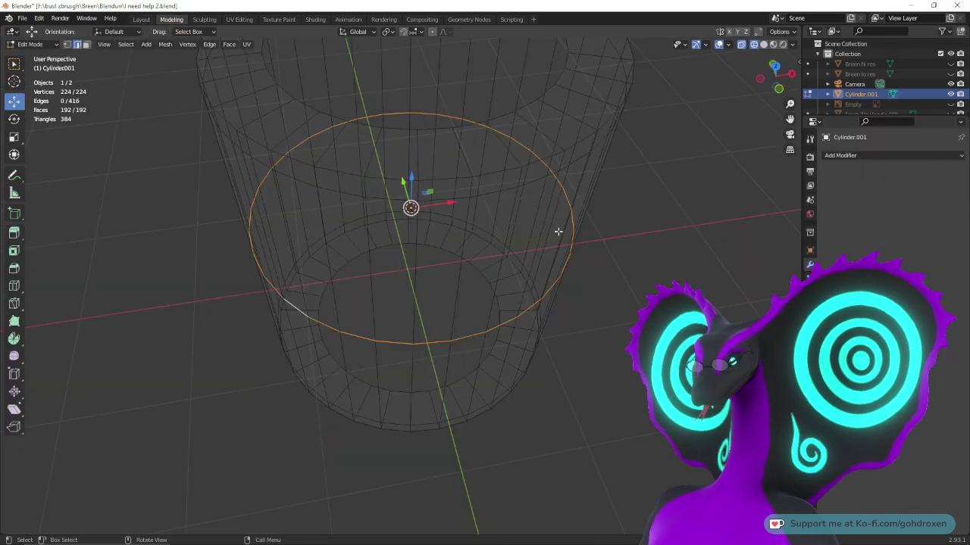
pyautogui.moveTo(559, 229); pyautogui.dragTo(534, 160, button='middle')
pyautogui.click(763, 44)
pyautogui.moveTo(538, 307); pyautogui.dragTo(545, 329, button='middle')
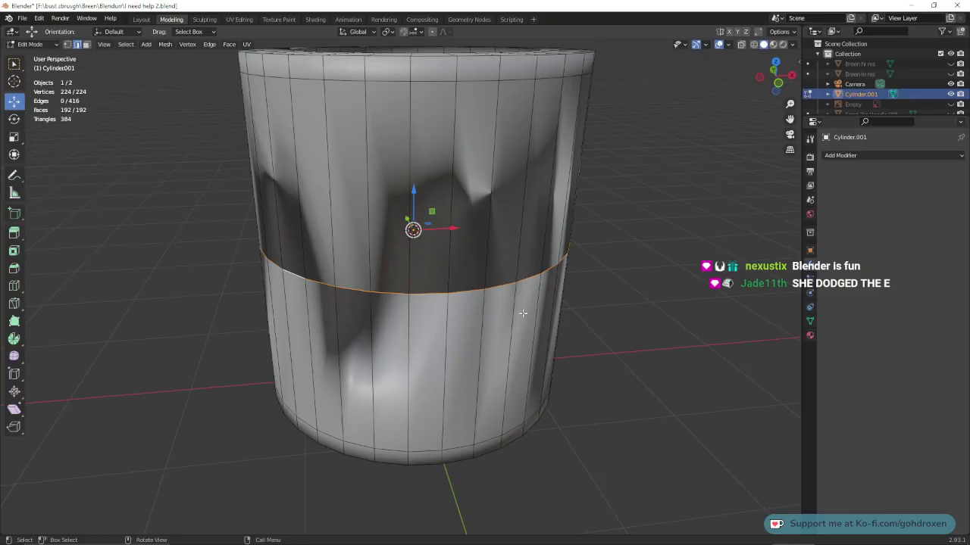
pyautogui.scroll(-3, 493, 257)
pyautogui.moveTo(490, 268); pyautogui.dragTo(571, 277, button='middle')
pyautogui.scroll(5, 510, 297)
pyautogui.scroll(-2, 515, 265)
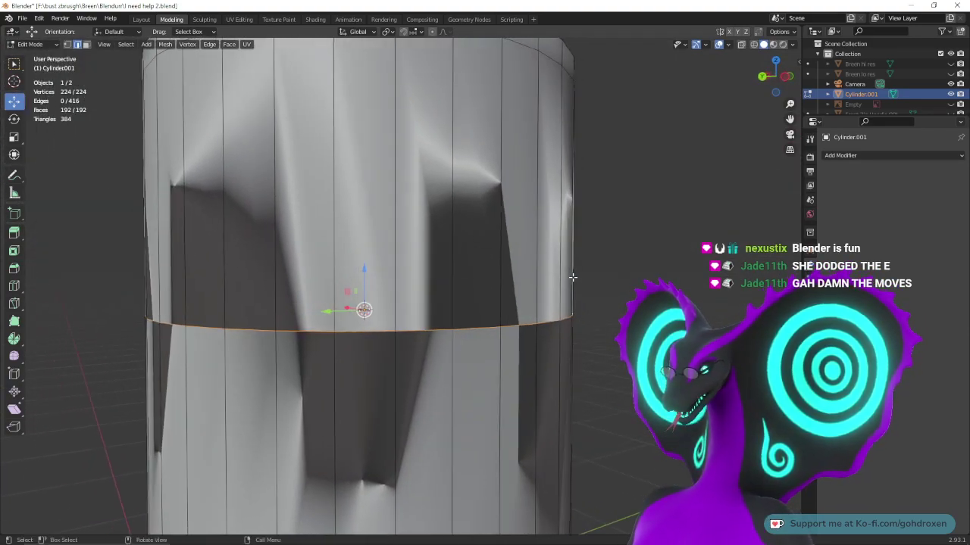
pyautogui.rightClick(490, 231)
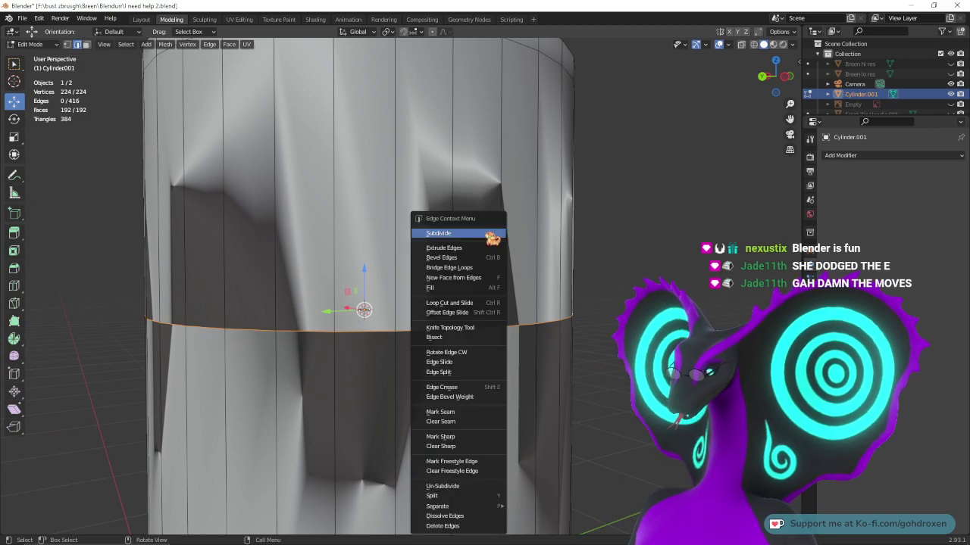
pyautogui.moveTo(644, 311); pyautogui.dragTo(632, 315, button='middle')
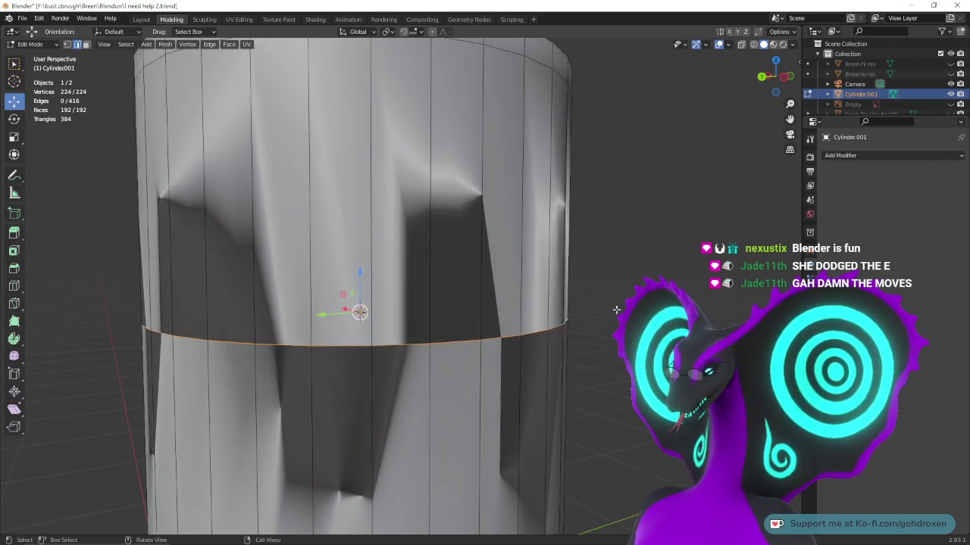
pyautogui.scroll(-5, 616, 310)
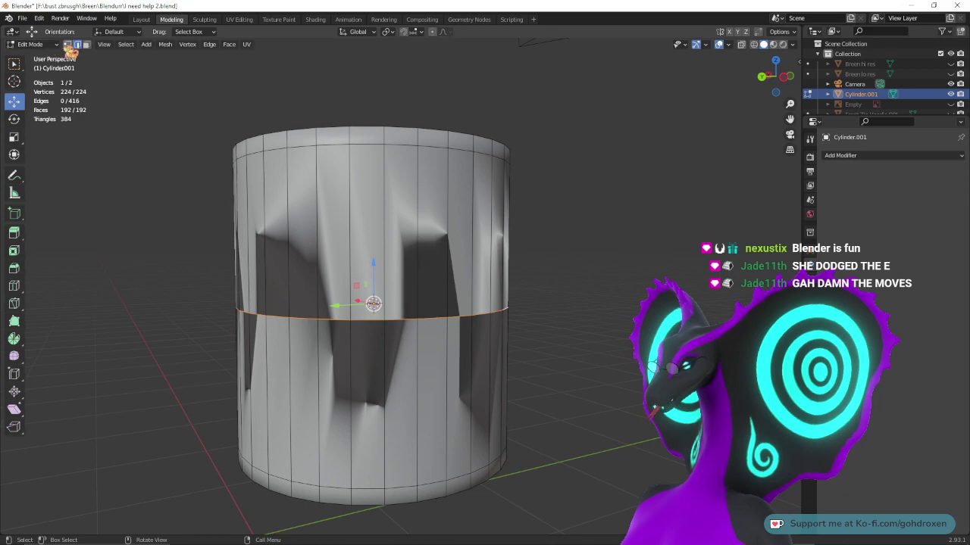
# - In face selection mode with wireframe display, box-select the outer wall faces all around the cylinder
pyautogui.click(210, 209)
pyautogui.moveTo(122, 241); pyautogui.dragTo(610, 402)
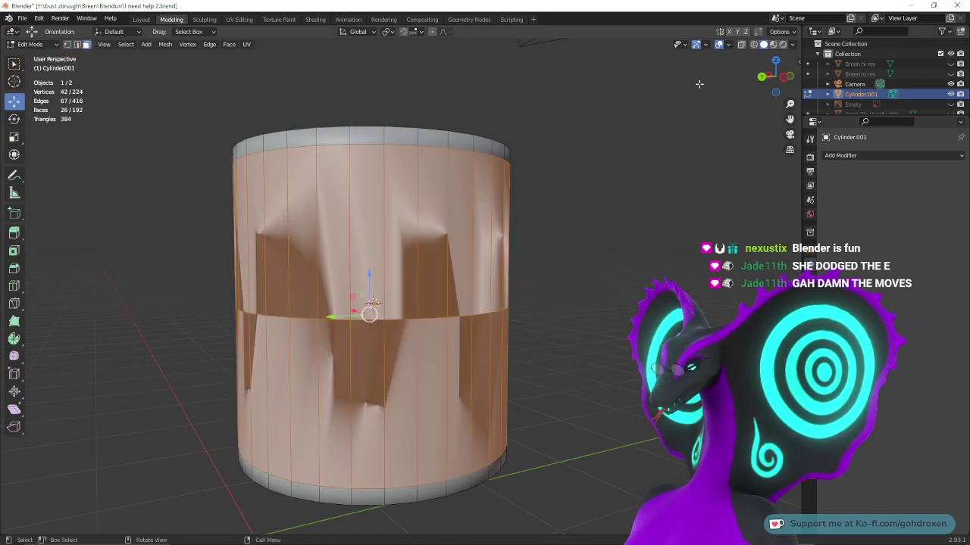
pyautogui.click(754, 46)
pyautogui.moveTo(705, 318); pyautogui.dragTo(660, 320, button='middle')
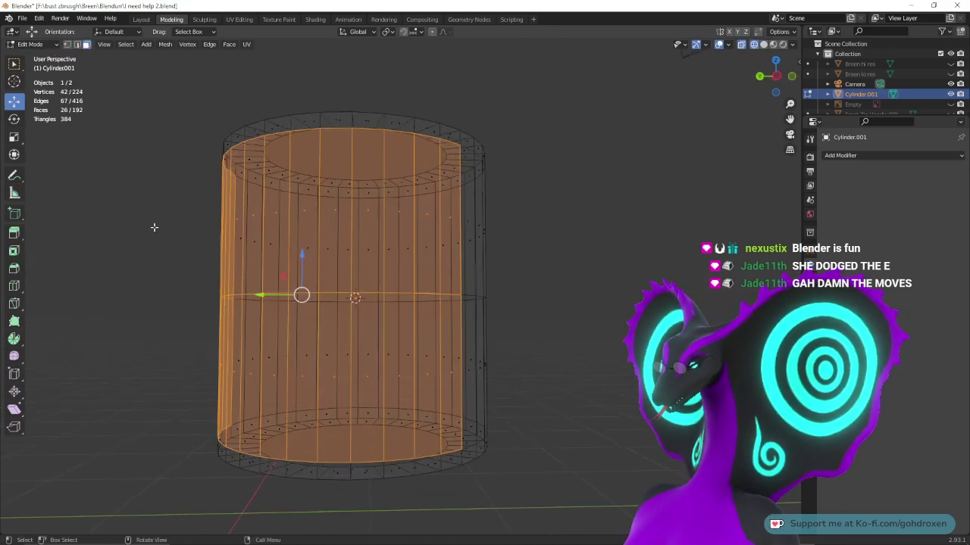
pyautogui.keyDown('alt'); pyautogui.moveTo(129, 230); pyautogui.dragTo(292, 284, button='middle'); pyautogui.keyUp('alt')
pyautogui.moveTo(156, 210); pyautogui.dragTo(558, 426)
pyautogui.moveTo(405, 374); pyautogui.dragTo(421, 336, button='middle')
# - Examine the UV layout of the selected wall faces in the UV Editing workspace
pyautogui.rightClick(421, 336)
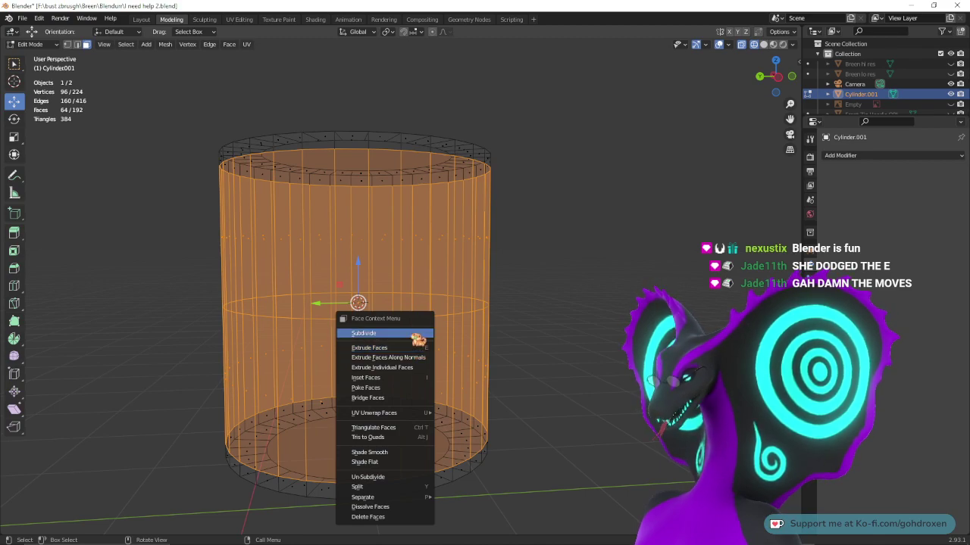
pyautogui.moveTo(409, 416)
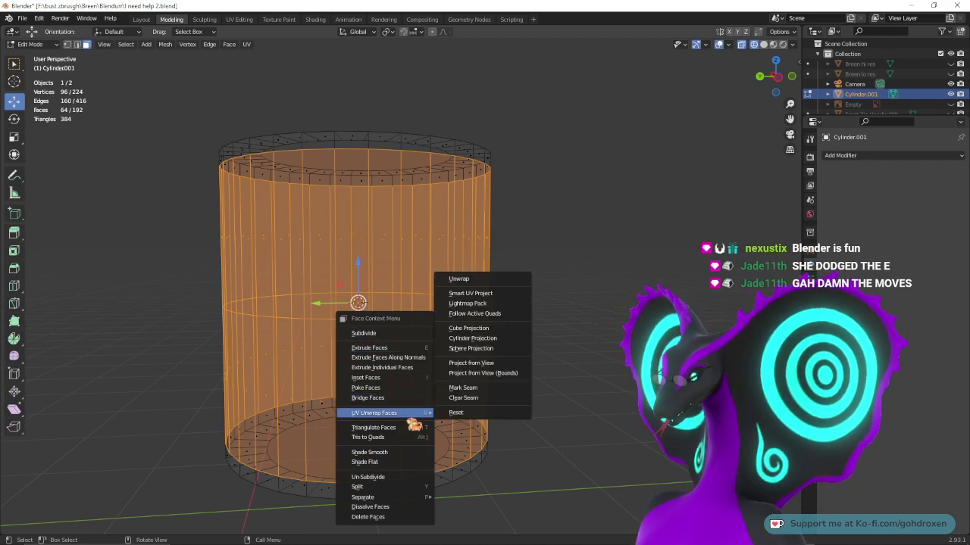
pyautogui.click(413, 428)
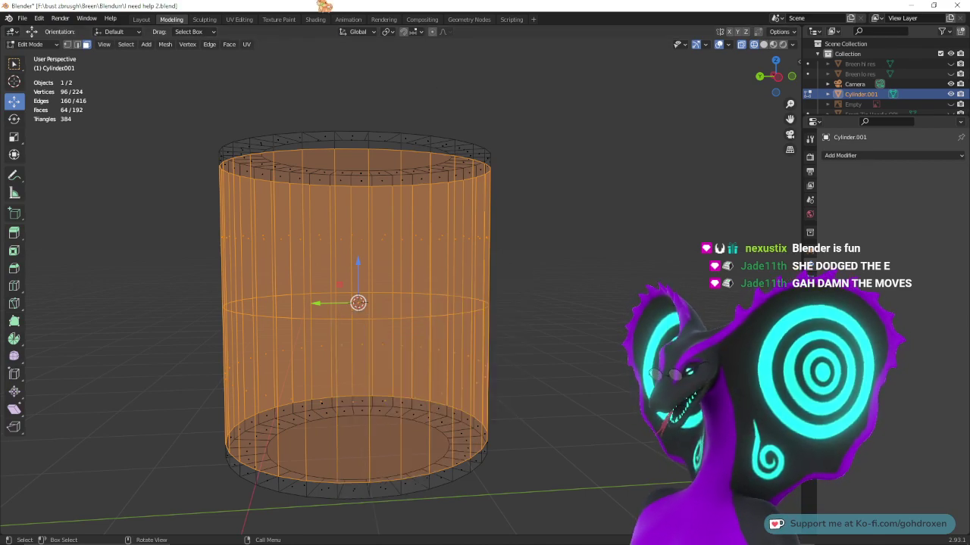
pyautogui.click(239, 19)
pyautogui.scroll(7, 253, 337)
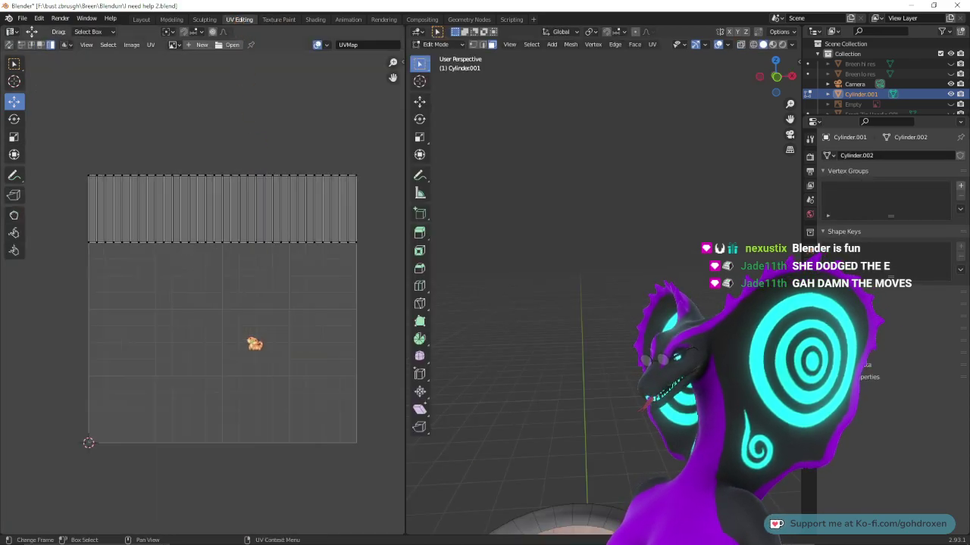
pyautogui.scroll(-4, 250, 338)
pyautogui.scroll(2, 247, 335)
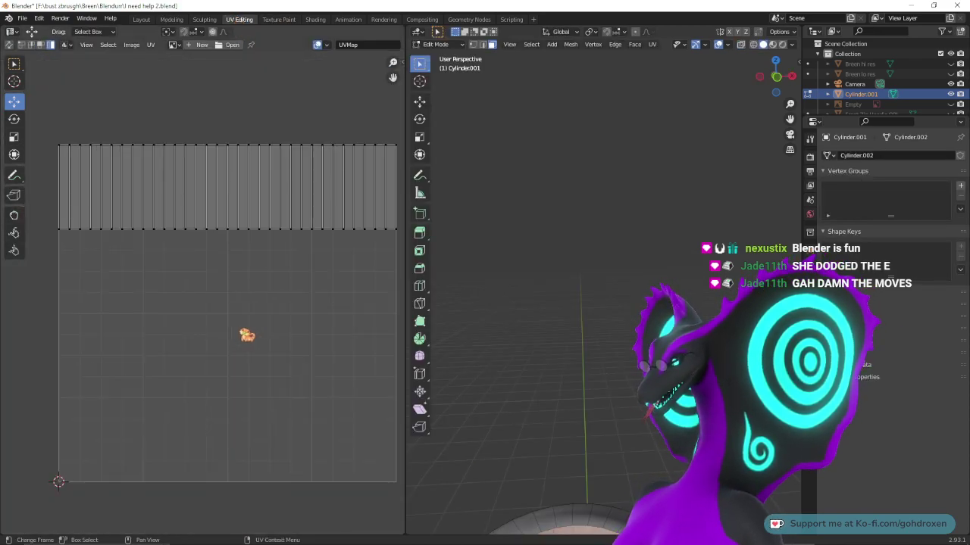
# - Try a UV Unwrap on the selected outer wall faces and view its layout in the UV Editing workspace
pyautogui.click(171, 19)
pyautogui.rightClick(368, 243)
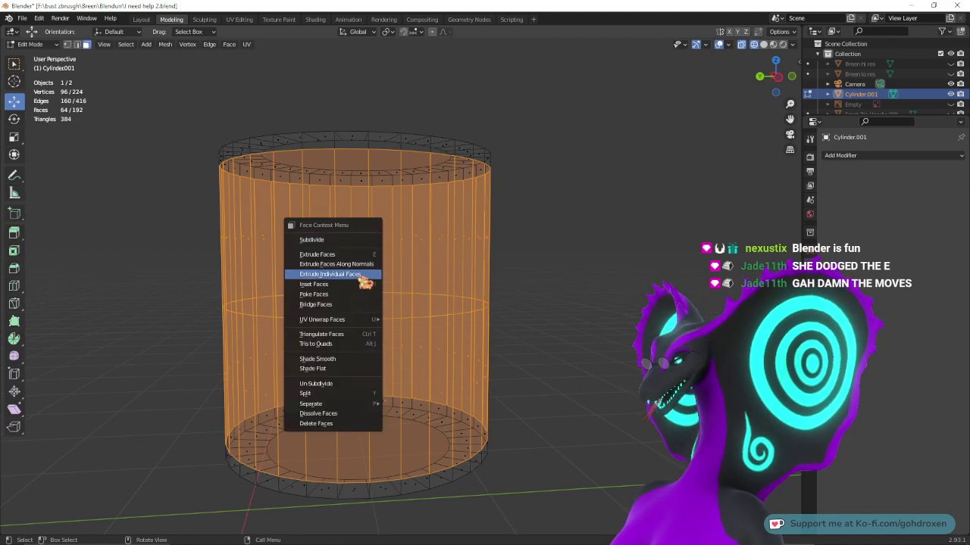
pyautogui.moveTo(367, 320)
pyautogui.click(413, 320)
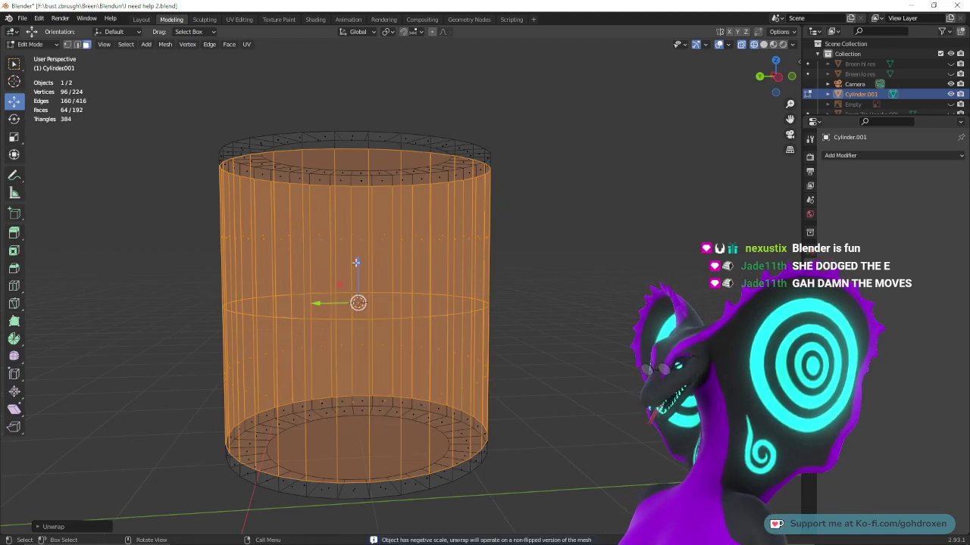
pyautogui.click(773, 46)
pyautogui.click(206, 20)
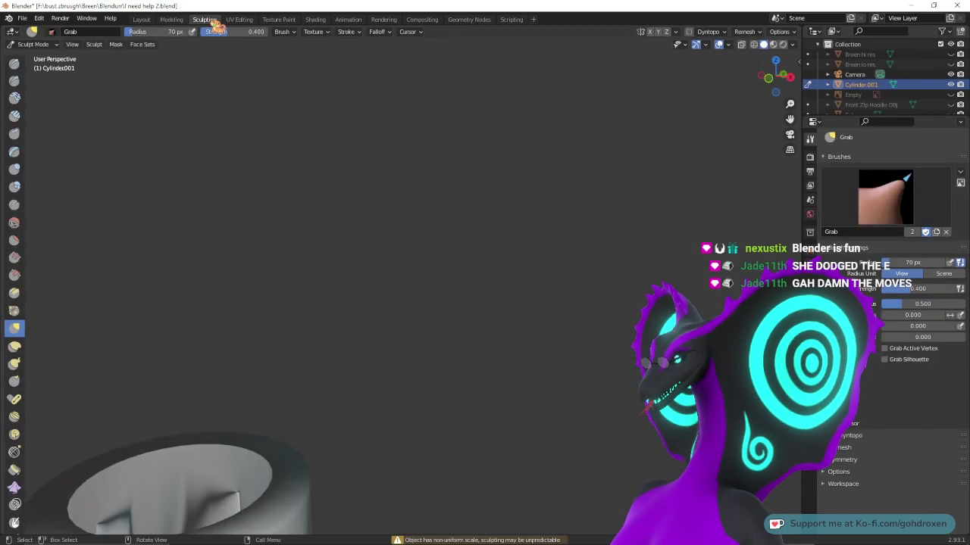
pyautogui.click(250, 21)
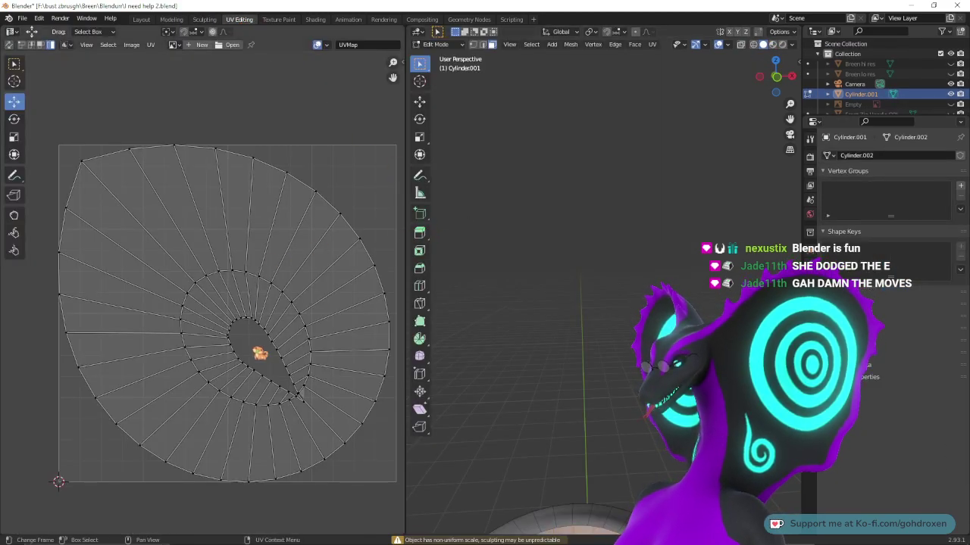
# - Undo the UV unwrap of the wall faces and recheck the cylinder's shading in the Layout workspace
pyautogui.hotkey('ctrl', 'z')
pyautogui.hotkey('ctrl', 'z')
pyautogui.hotkey('ctrl', 'z')
pyautogui.hotkey('ctrl', 'z')
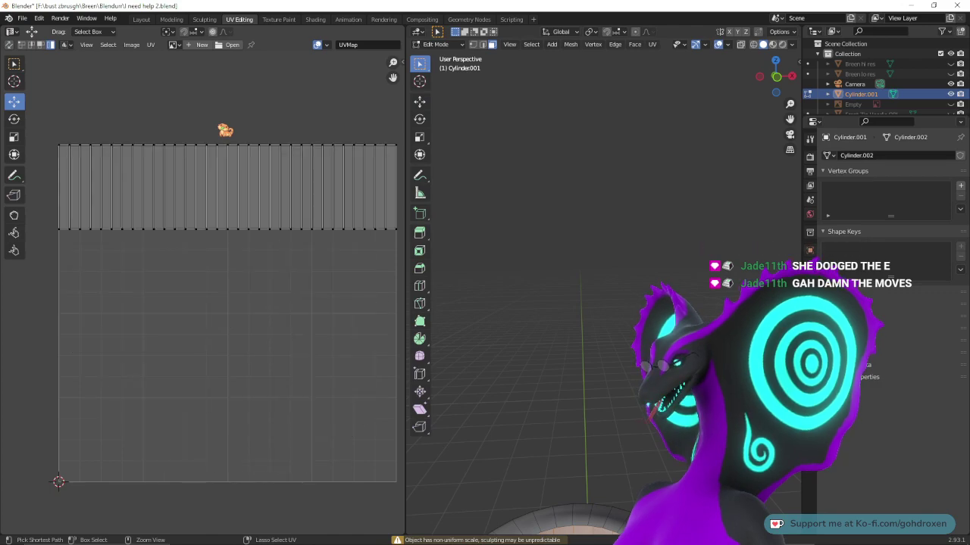
pyautogui.click(142, 20)
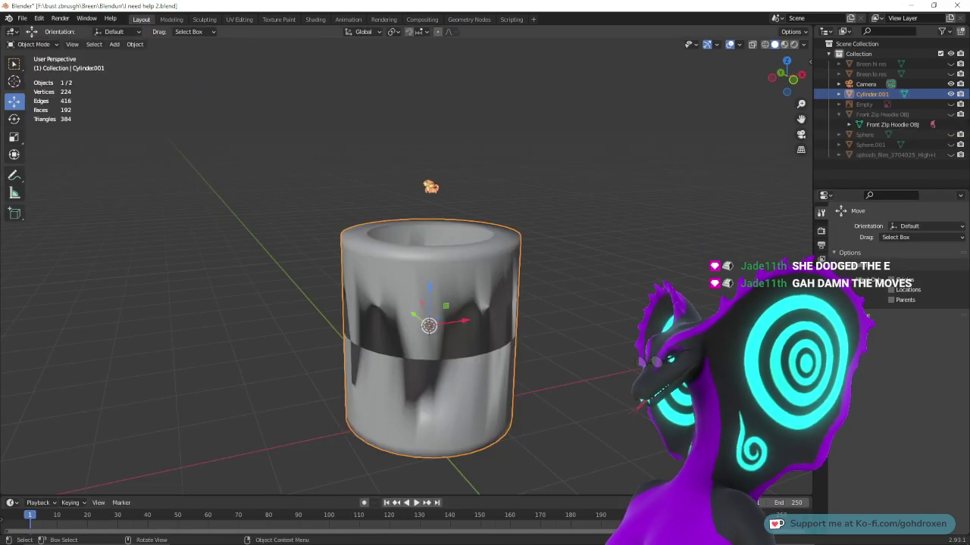
pyautogui.moveTo(480, 191); pyautogui.dragTo(464, 183, button='middle')
# - Box-select all outer wall faces between the two rims in the Modeling workspace, using a wireframe side view
pyautogui.click(171, 20)
pyautogui.moveTo(416, 149)
pyautogui.mouseDown(button='middle')
pyautogui.moveTo(407, 136)
pyautogui.moveTo(422, 131)
pyautogui.mouseUp(button='middle')
pyautogui.click(754, 45)
pyautogui.keyDown('alt'); pyautogui.moveTo(662, 199); pyautogui.dragTo(672, 201, button='middle'); pyautogui.keyUp('alt')
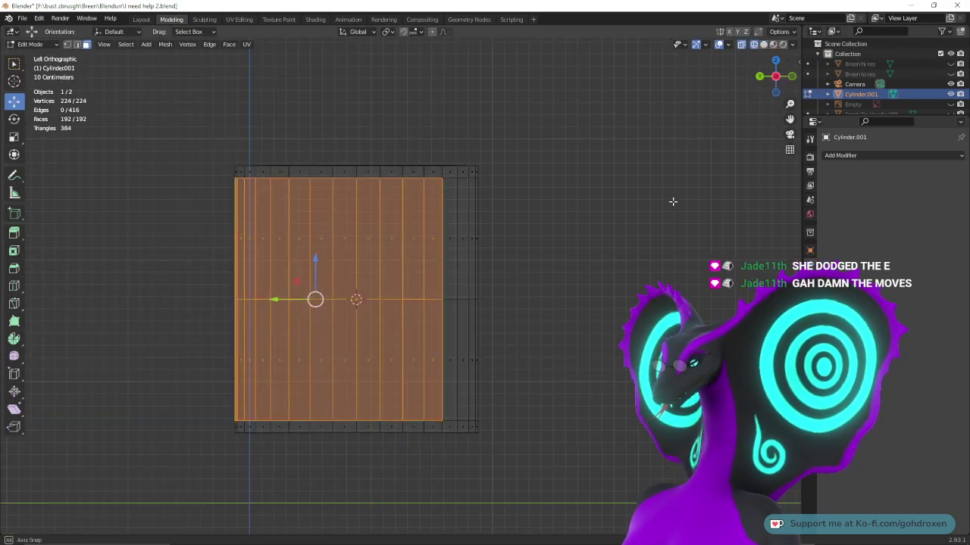
pyautogui.moveTo(155, 217); pyautogui.dragTo(568, 345)
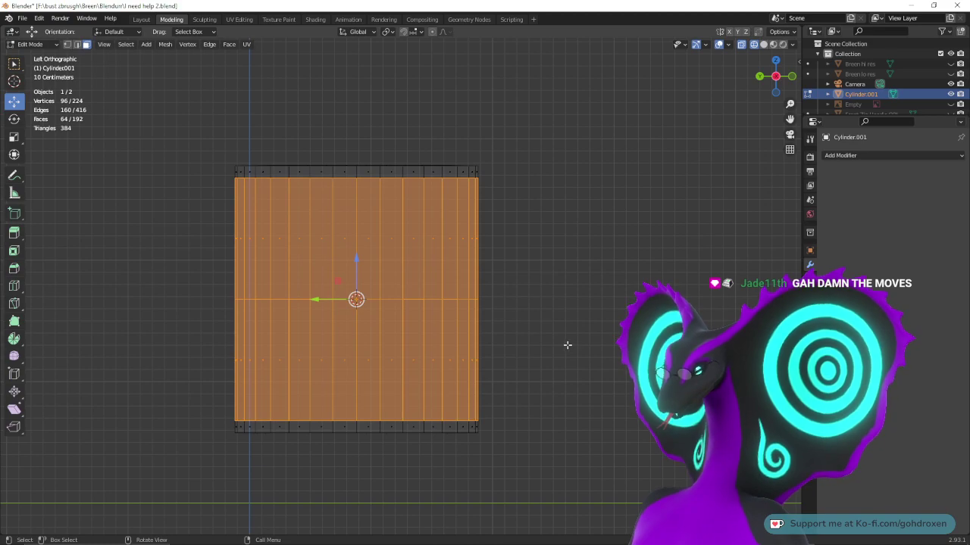
# - Inset the selected wall faces to a band about half the wall's height around the middle seam
pyautogui.rightClick(315, 278)
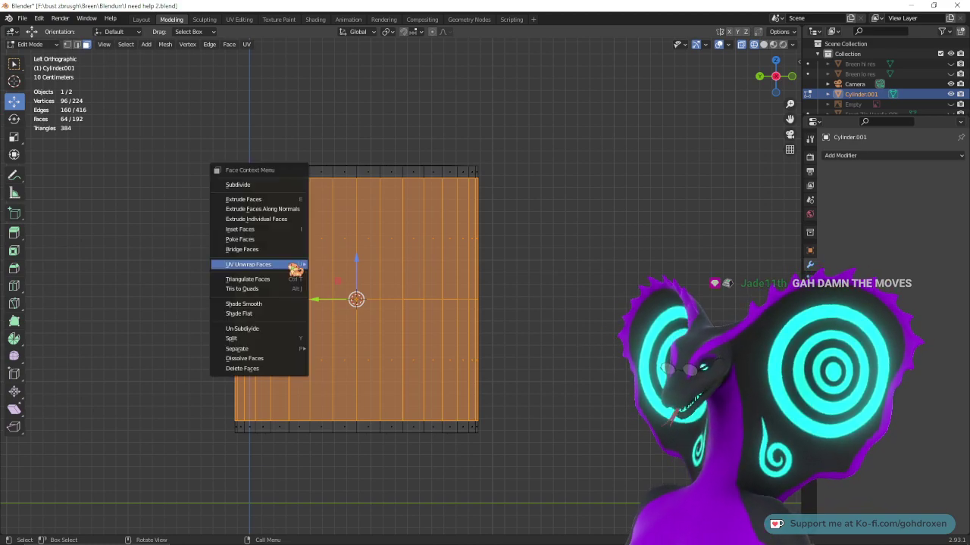
pyautogui.click(280, 229)
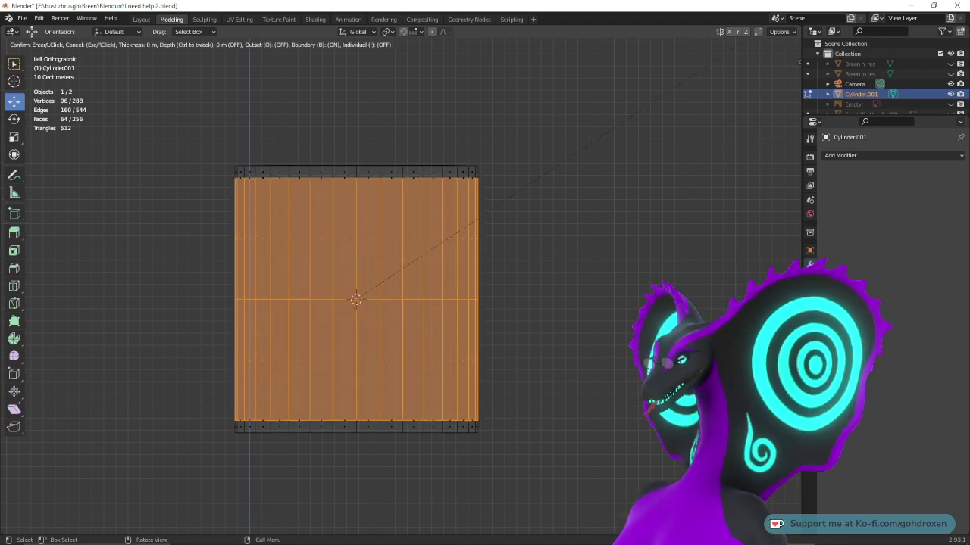
pyautogui.click(379, 263)
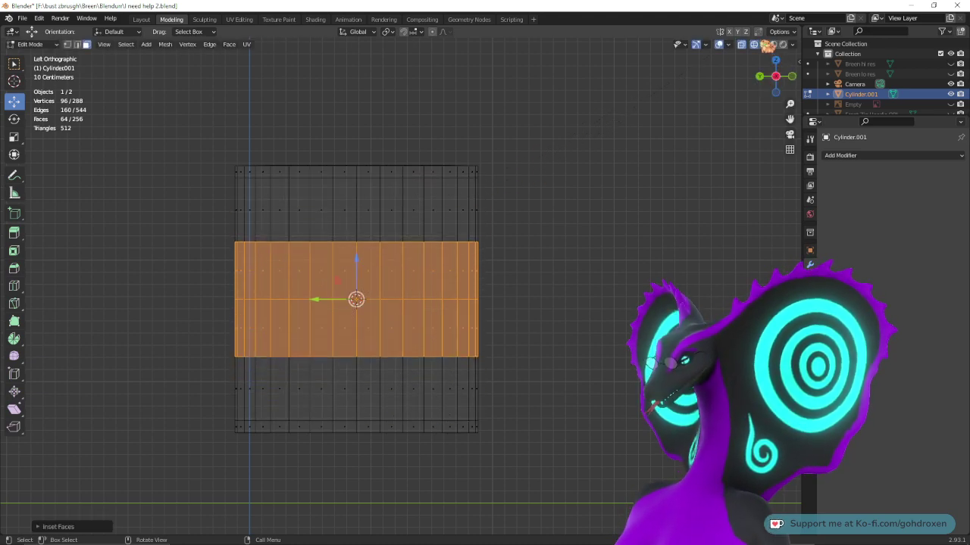
pyautogui.hotkey('alt', 'z')
pyautogui.moveTo(561, 273)
pyautogui.mouseDown(button='middle')
pyautogui.moveTo(472, 281)
pyautogui.moveTo(569, 283)
pyautogui.mouseUp(button='middle')
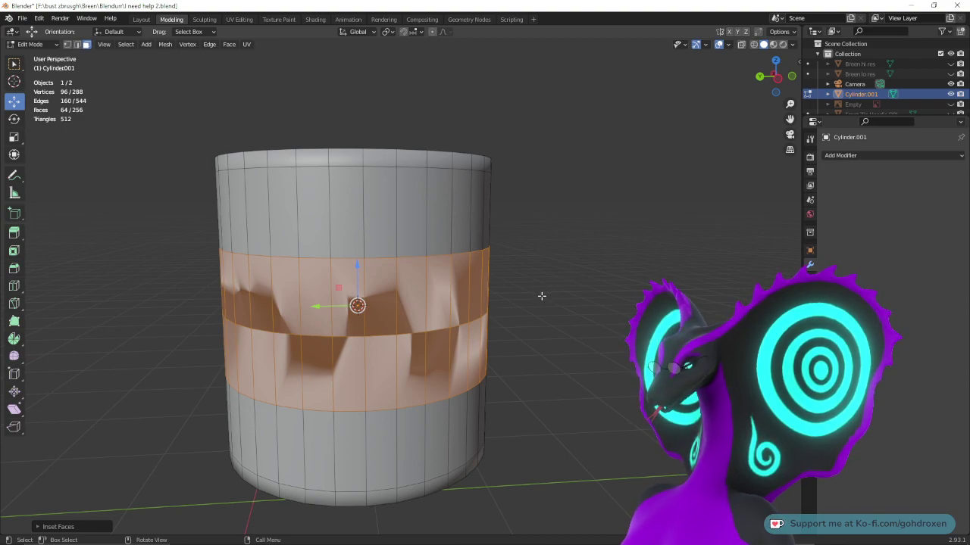
# - Delete the faces of the inset middle band, leaving a gap between the upper and lower parts
pyautogui.moveTo(541, 296); pyautogui.dragTo(491, 302, button='middle')
pyautogui.rightClick(491, 301)
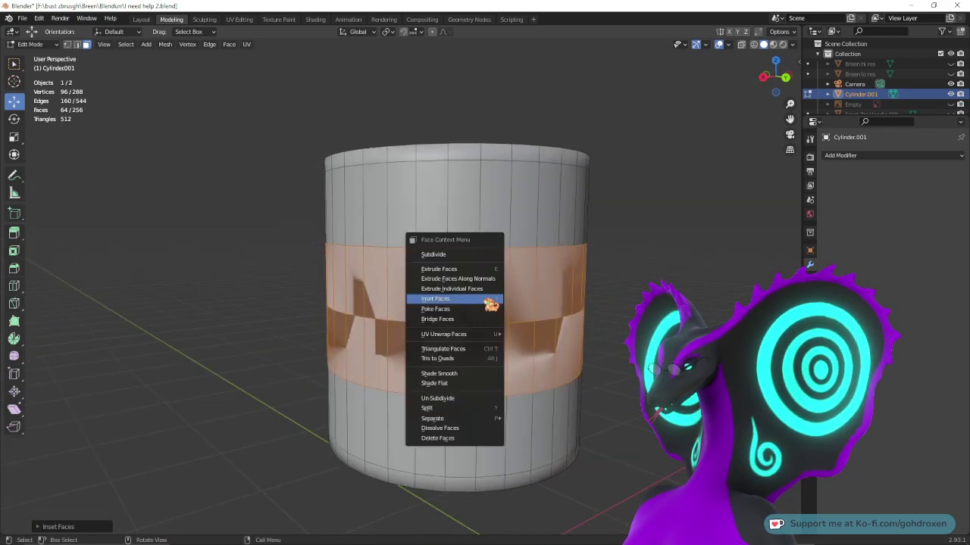
pyautogui.click(447, 438)
pyautogui.moveTo(447, 438); pyautogui.dragTo(320, 167, button='middle')
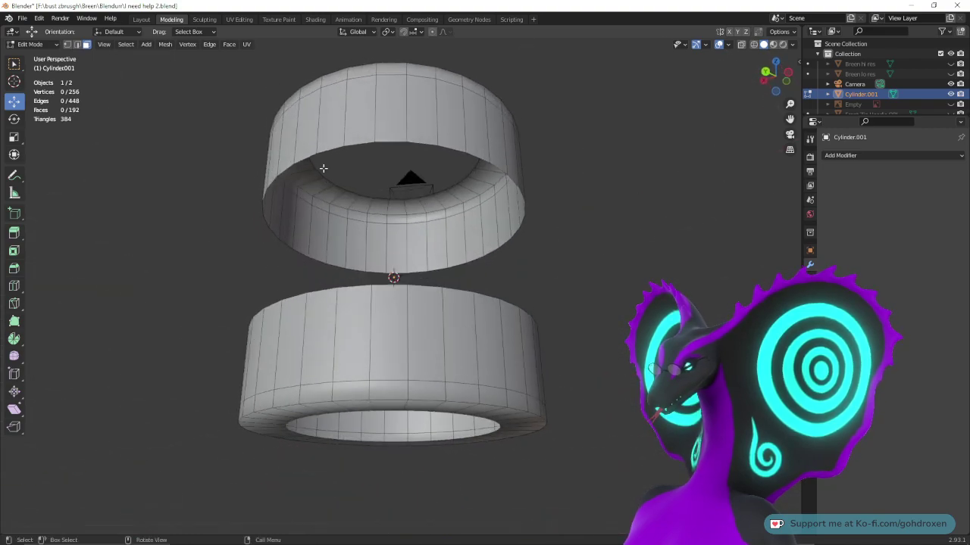
# - Select the open edge loops of the upper and lower parts that border the gap, in edge selection mode
pyautogui.click(77, 44)
pyautogui.keyDown('alt'); pyautogui.click(412, 196); pyautogui.keyUp('alt')
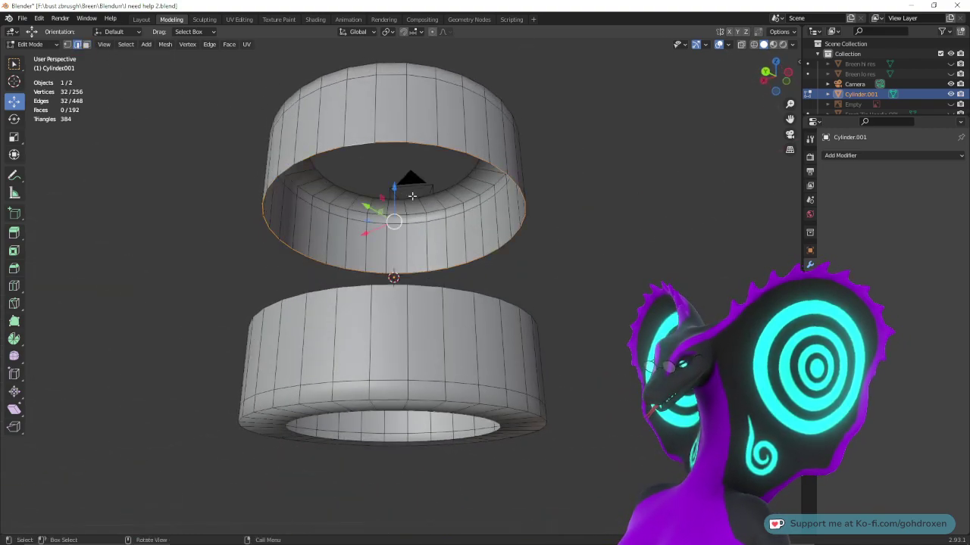
pyautogui.moveTo(412, 196); pyautogui.dragTo(415, 163, button='middle')
pyautogui.keyDown('alt'); pyautogui.keyDown('shift'); pyautogui.click(419, 342); pyautogui.keyUp('shift'); pyautogui.keyUp('alt')
# - Try to close the gap with New Face from Edges on the two selected loops, and undo it
pyautogui.rightClick(419, 342)
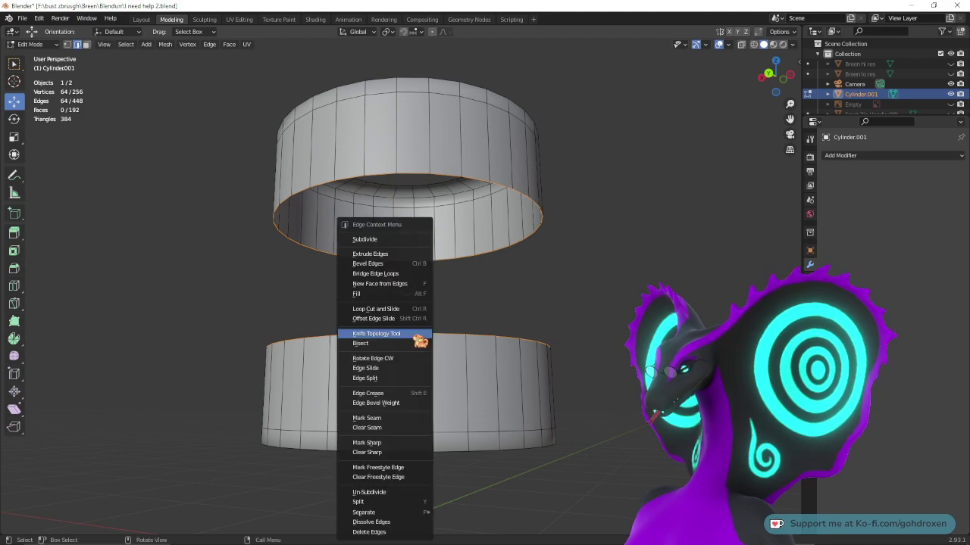
pyautogui.click(411, 284)
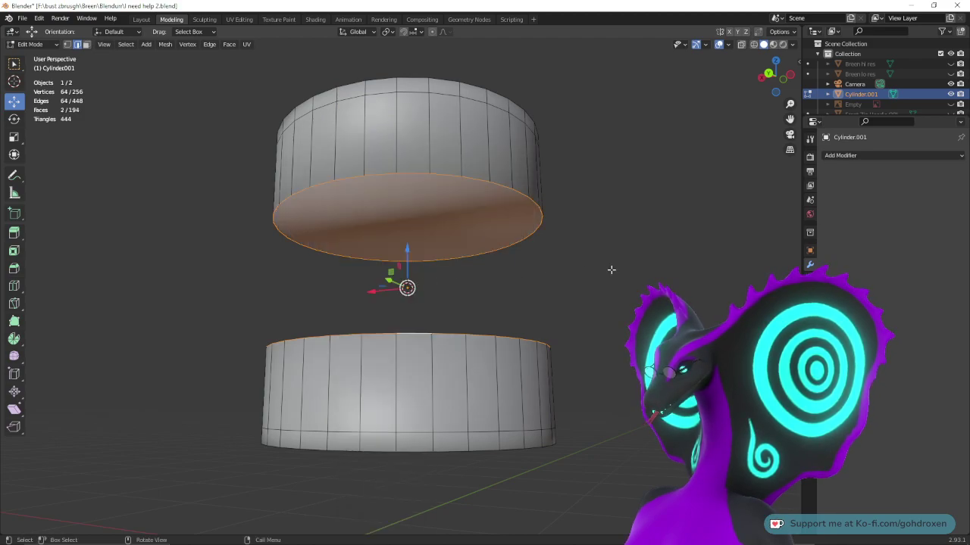
pyautogui.moveTo(611, 270); pyautogui.dragTo(599, 288, button='middle')
pyautogui.hotkey('ctrl', 'z')
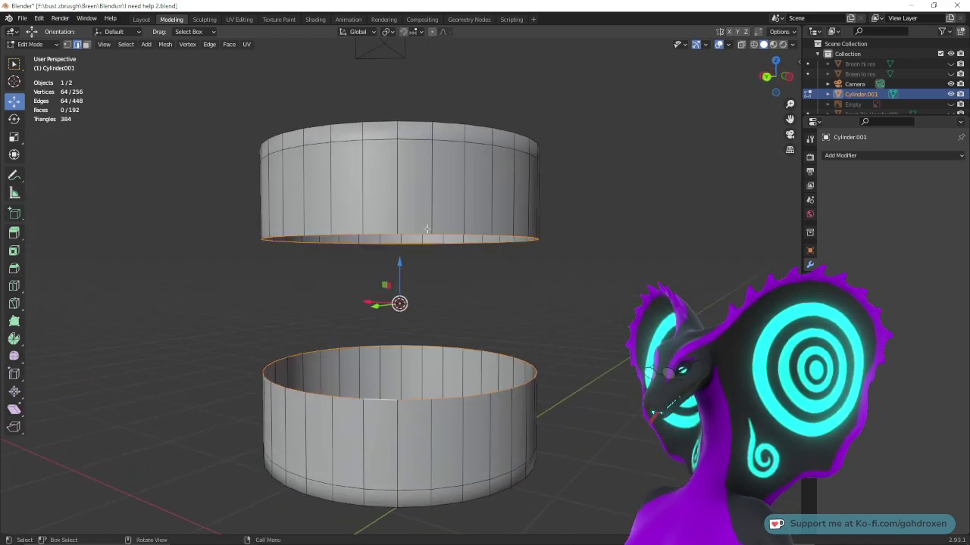
# - Bridge the two selected edge loops with a band of wall faces and inspect the shading around the cylinder
pyautogui.rightClick(432, 235)
pyautogui.click(391, 226)
pyautogui.moveTo(401, 298); pyautogui.dragTo(538, 262, button='middle')
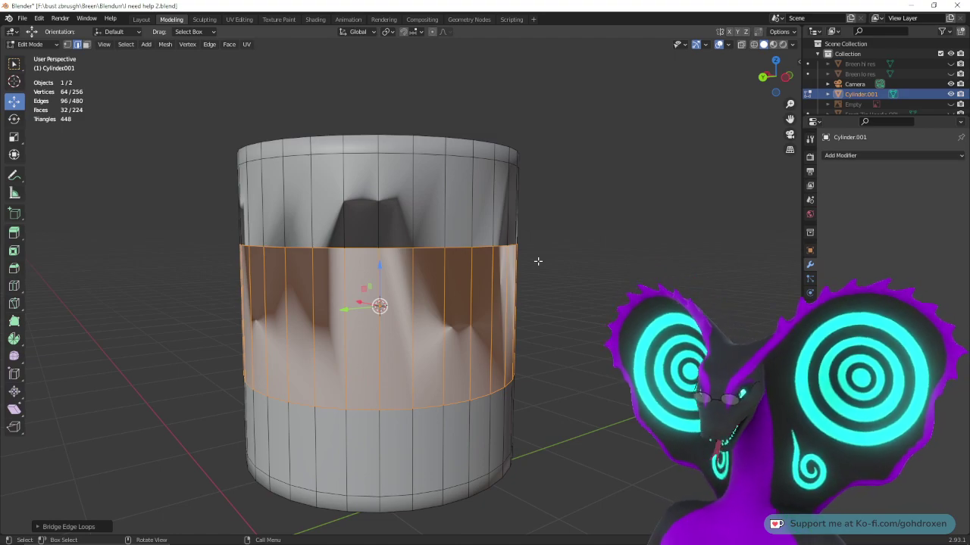
pyautogui.moveTo(481, 210); pyautogui.dragTo(603, 269, button='middle')
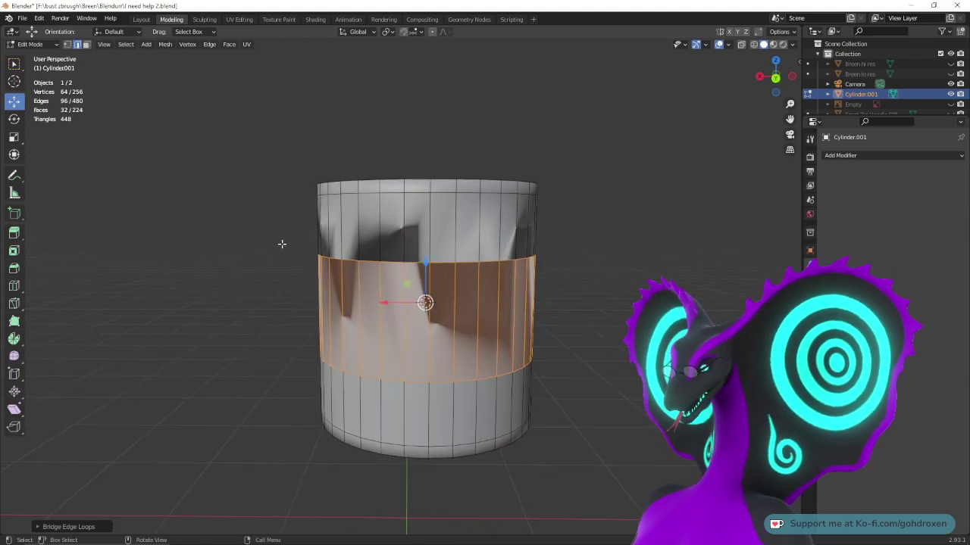
# - Box-select the whole bridged middle band in a wireframe back view and dissolve its edges
pyautogui.moveTo(256, 225); pyautogui.dragTo(658, 385)
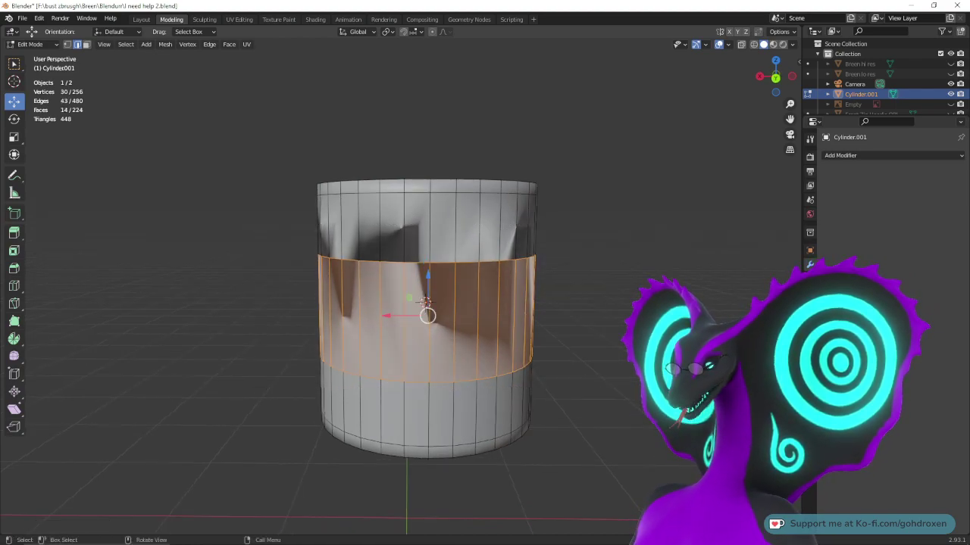
pyautogui.click(753, 45)
pyautogui.moveTo(685, 256)
pyautogui.mouseDown(button='middle')
pyautogui.moveTo(695, 238)
pyautogui.moveTo(682, 247)
pyautogui.mouseUp(button='middle')
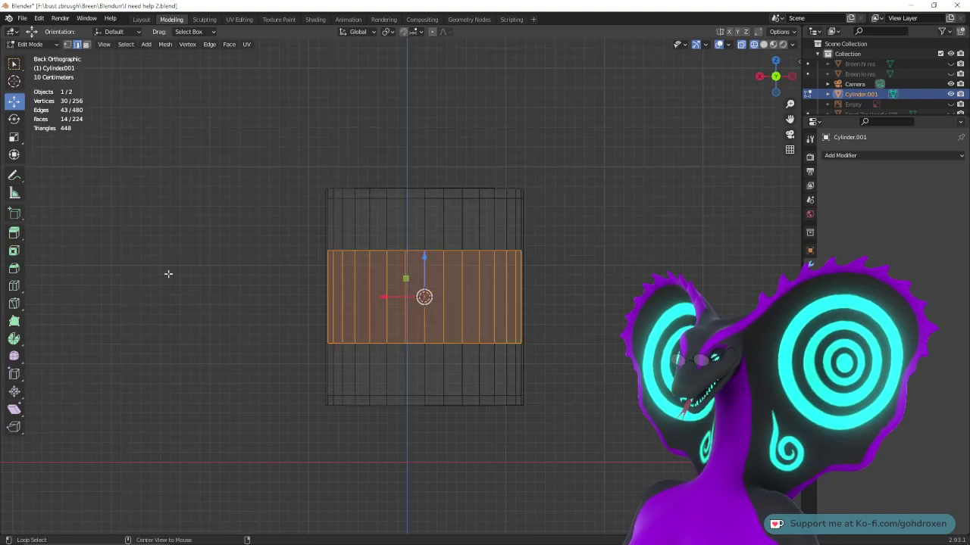
pyautogui.moveTo(268, 222); pyautogui.dragTo(673, 375)
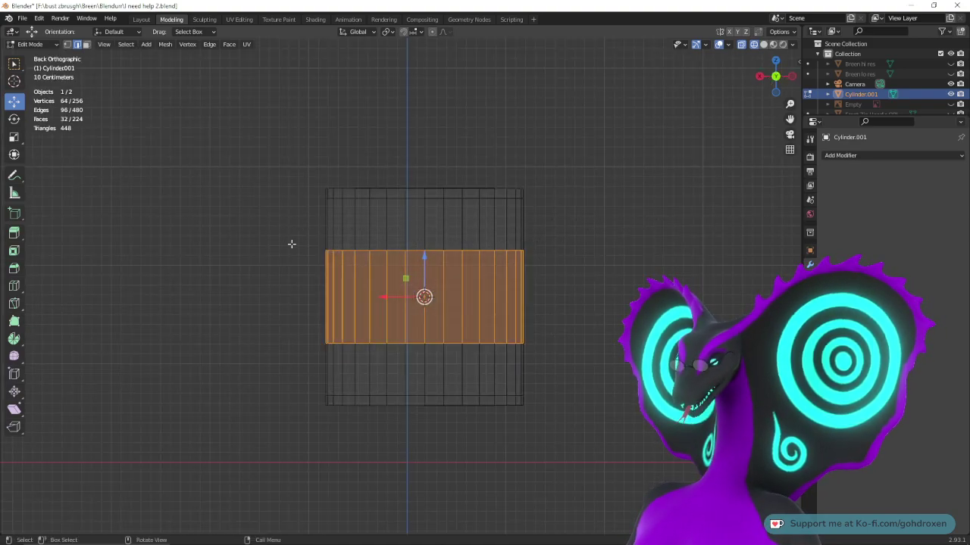
pyautogui.moveTo(236, 206); pyautogui.dragTo(693, 385)
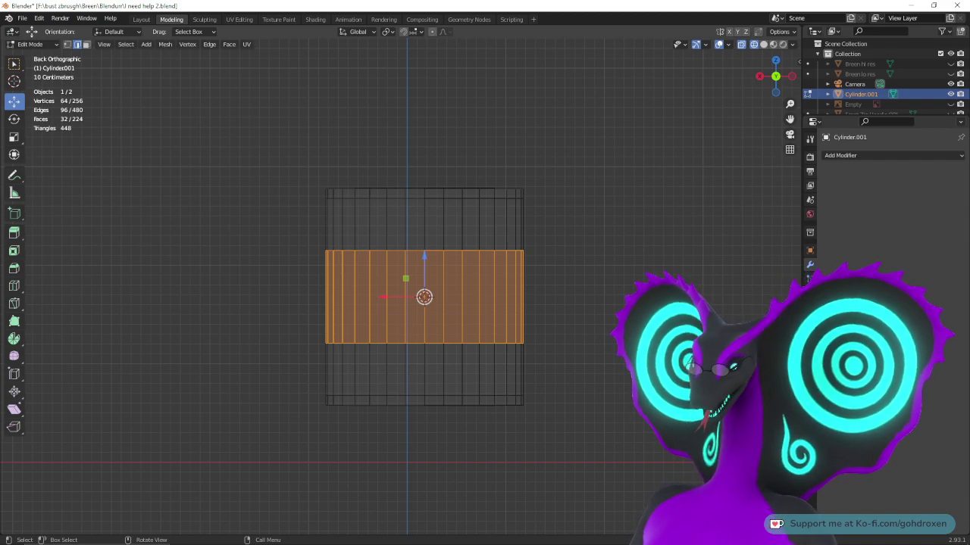
pyautogui.rightClick(489, 319)
pyautogui.press('Escape')
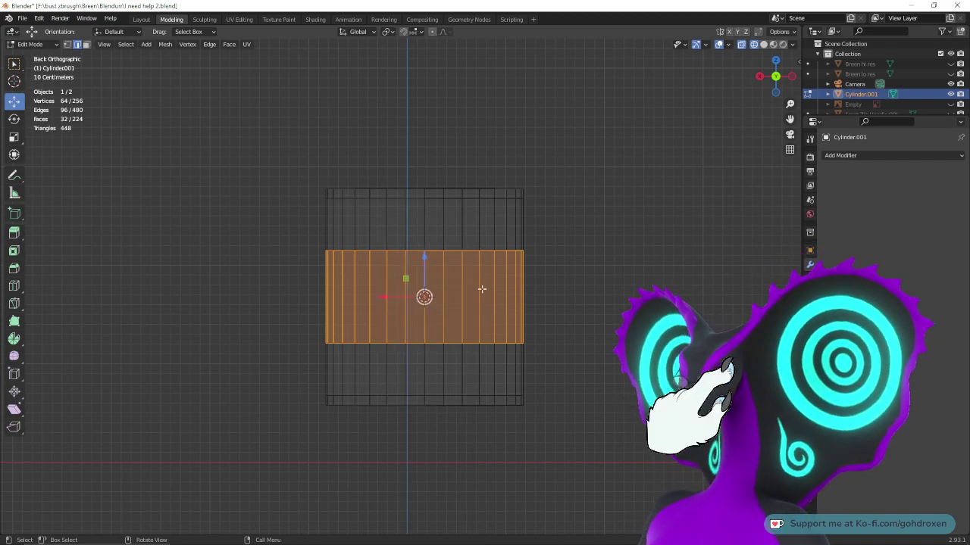
pyautogui.rightClick(477, 299)
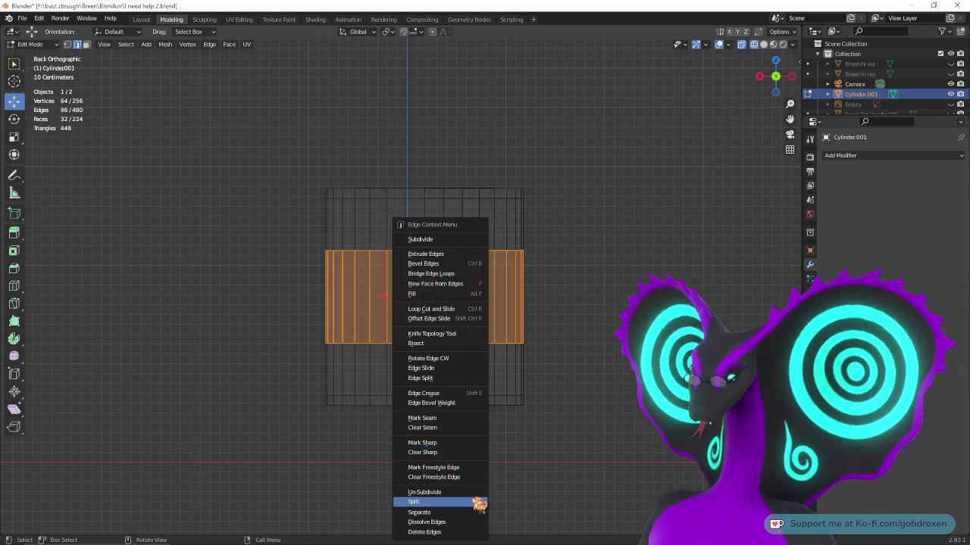
pyautogui.click(467, 522)
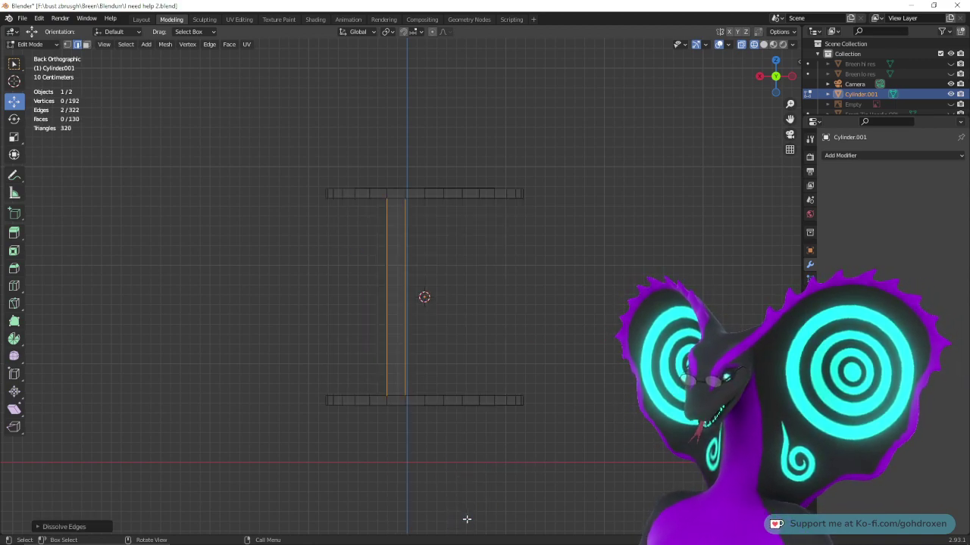
# - Delete the two leftover vertical edges between the rims and show the remaining rings in solid shading
pyautogui.moveTo(499, 351); pyautogui.dragTo(543, 383, button='middle')
pyautogui.rightClick(367, 321)
pyautogui.moveTo(377, 311)
pyautogui.click(325, 332)
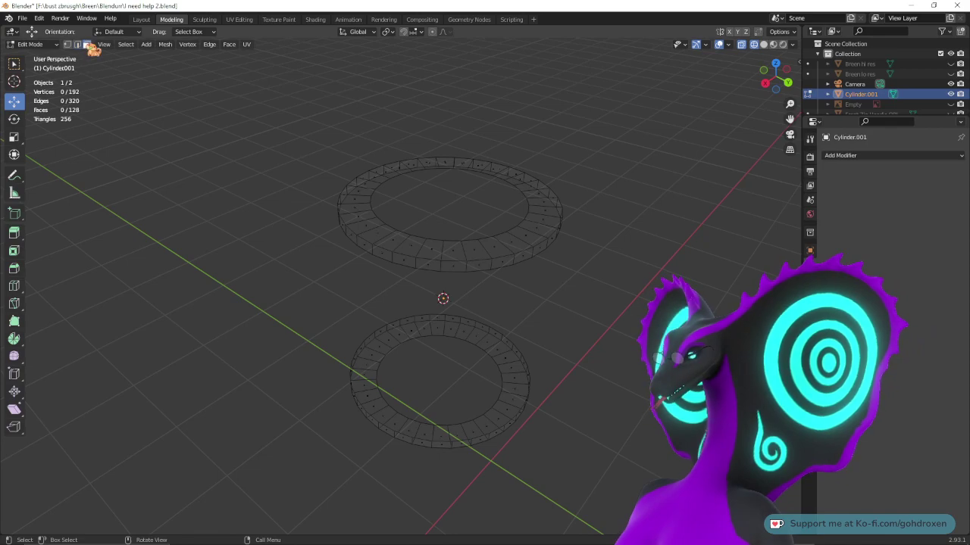
pyautogui.moveTo(394, 233); pyautogui.dragTo(476, 311, button='middle')
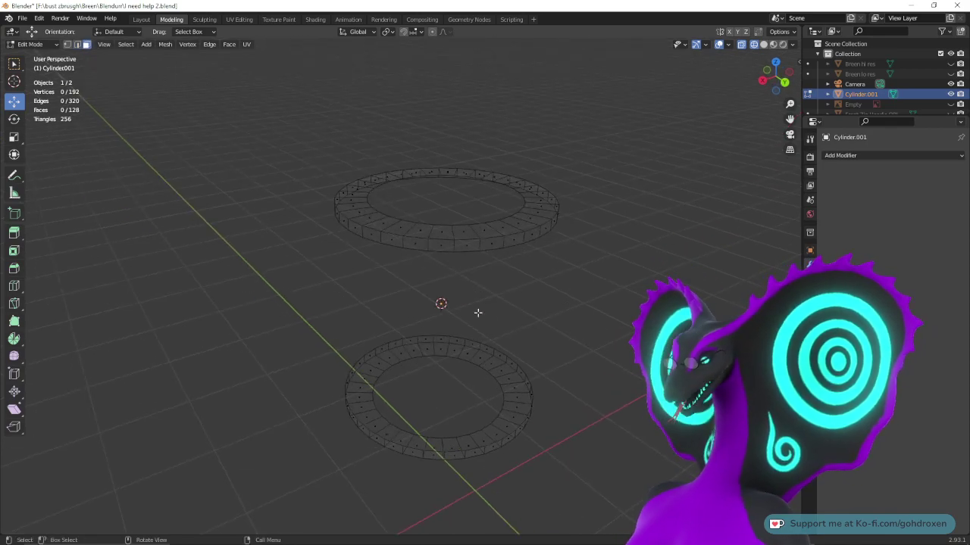
pyautogui.click(764, 44)
pyautogui.moveTo(664, 251)
pyautogui.mouseDown(button='middle')
pyautogui.moveTo(666, 217)
pyautogui.moveTo(631, 189)
pyautogui.moveTo(603, 195)
pyautogui.mouseUp(button='middle')
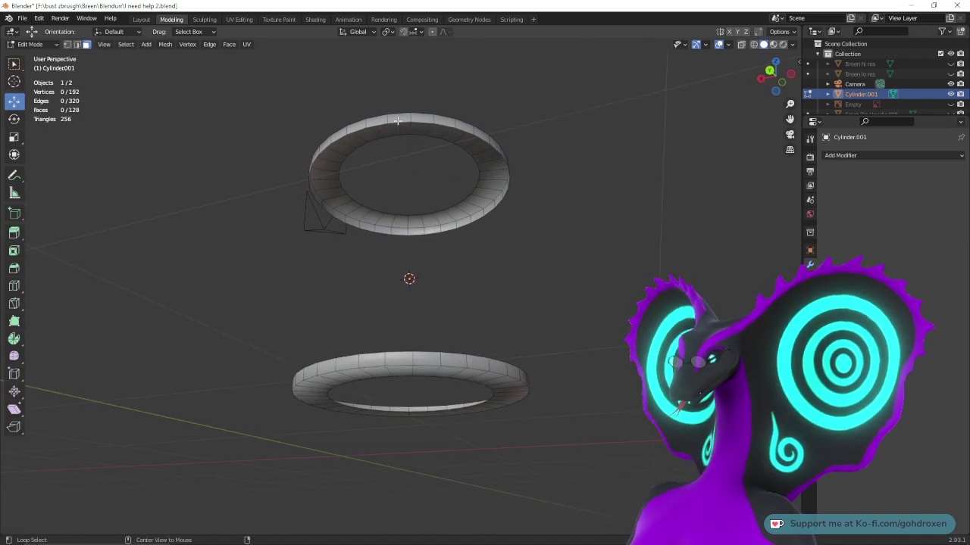
pyautogui.moveTo(424, 166); pyautogui.dragTo(421, 189, button='middle')
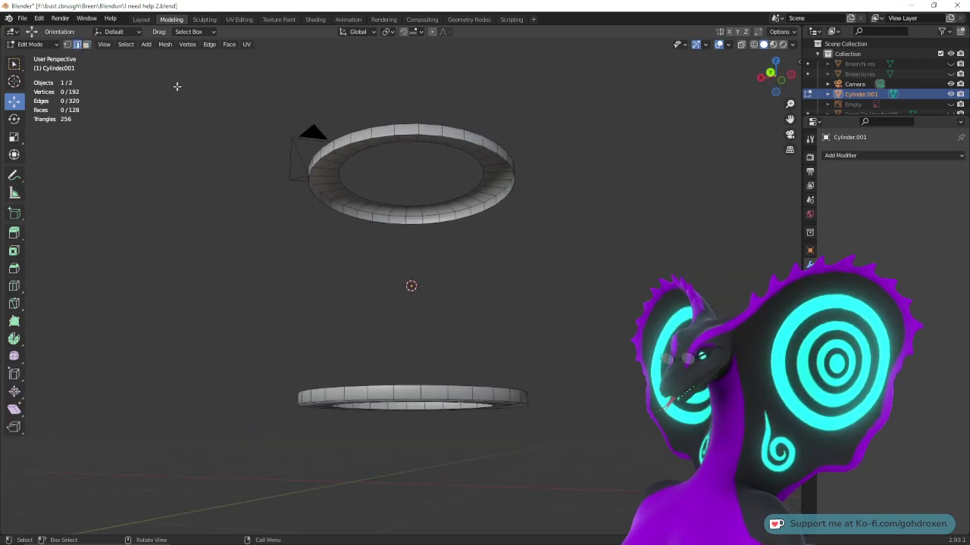
pyautogui.keyDown('alt'); pyautogui.click(408, 137); pyautogui.keyUp('alt')
pyautogui.moveTo(408, 137); pyautogui.dragTo(413, 421, button='middle')
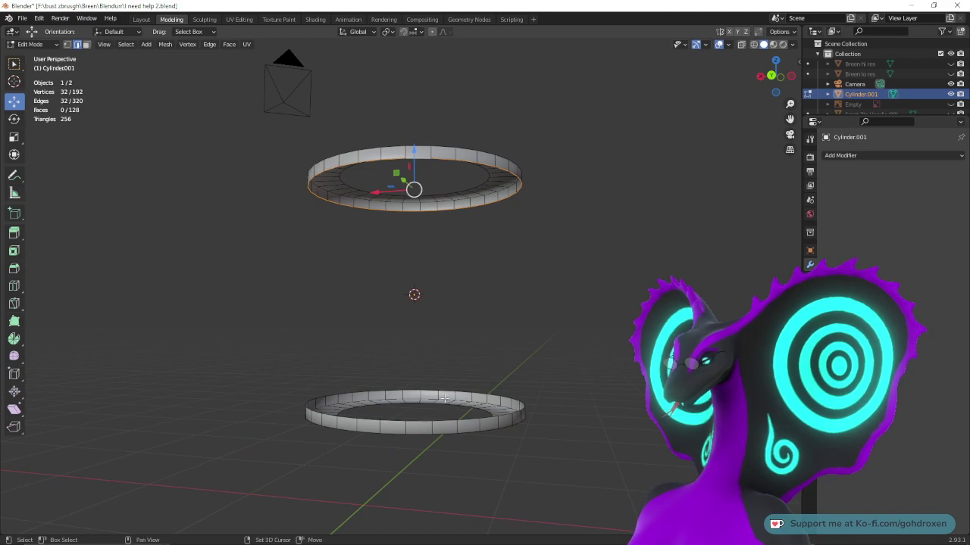
pyautogui.keyDown('alt'); pyautogui.keyDown('shift'); pyautogui.click(413, 421); pyautogui.keyUp('shift'); pyautogui.keyUp('alt')
pyautogui.rightClick(462, 169)
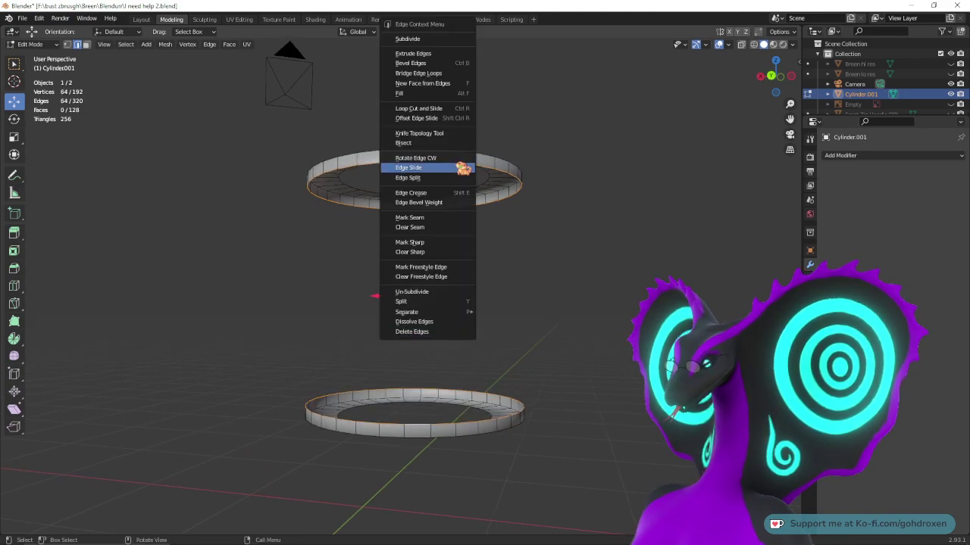
pyautogui.hotkey('alt', 'a')
# - Bridge the inner edge loops of the upper and lower rings to rebuild the cylinder's inner wall
pyautogui.moveTo(415, 187); pyautogui.dragTo(539, 348, button='middle')
pyautogui.keyDown('alt'); pyautogui.click(389, 301); pyautogui.keyUp('alt')
pyautogui.moveTo(570, 385); pyautogui.dragTo(573, 330, button='middle')
pyautogui.keyDown('alt'); pyautogui.keyDown('shift'); pyautogui.click(438, 453); pyautogui.keyUp('shift'); pyautogui.keyUp('alt')
pyautogui.rightClick(447, 392)
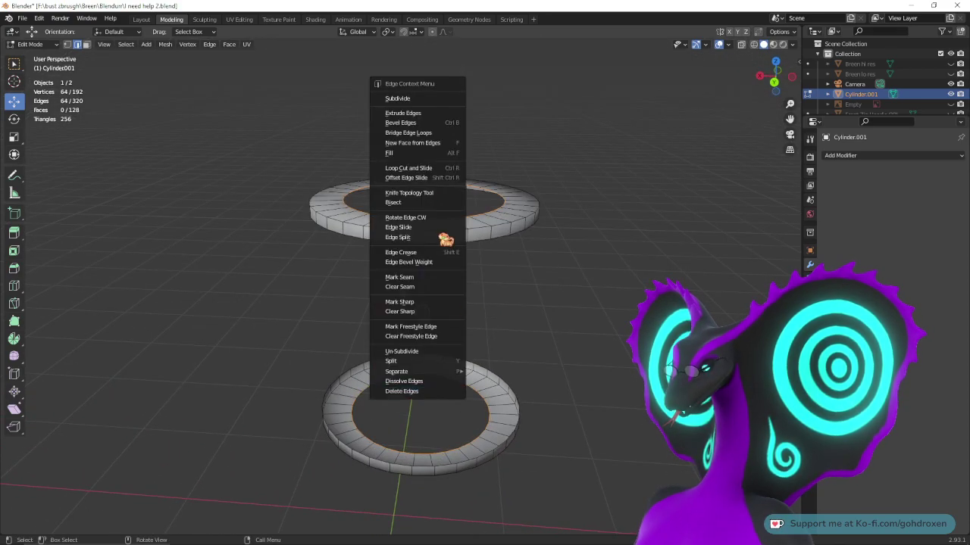
pyautogui.click(438, 134)
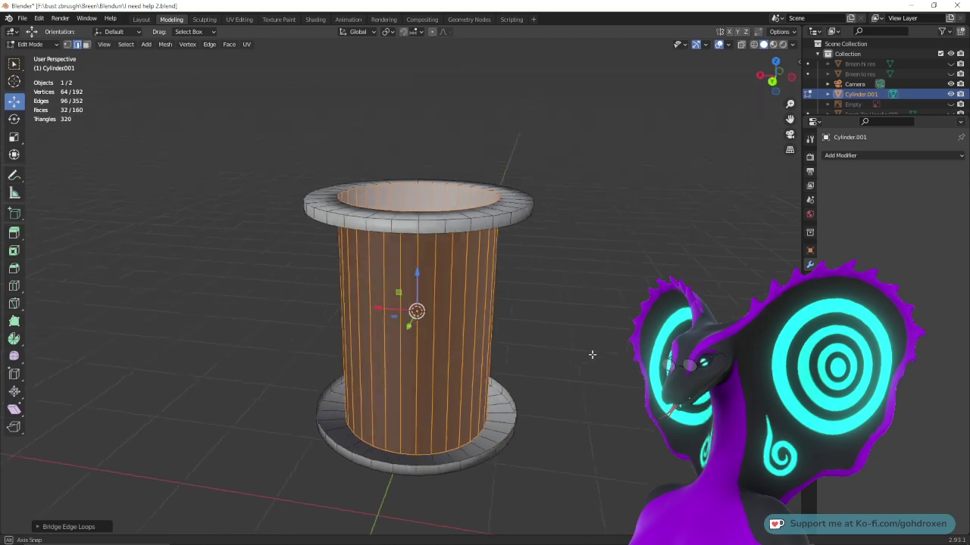
# - Bridge the outer edge loops of the upper and lower rings to rebuild the cylinder's outer wall
pyautogui.moveTo(591, 353); pyautogui.dragTo(475, 329, button='middle')
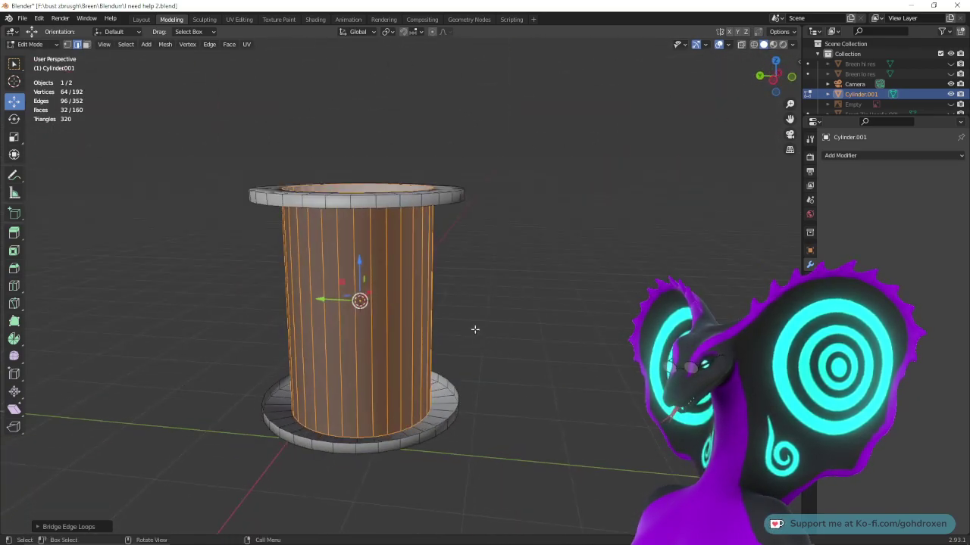
pyautogui.keyDown('alt'); pyautogui.click(413, 205); pyautogui.keyUp('alt')
pyautogui.moveTo(522, 296); pyautogui.dragTo(508, 309, button='middle')
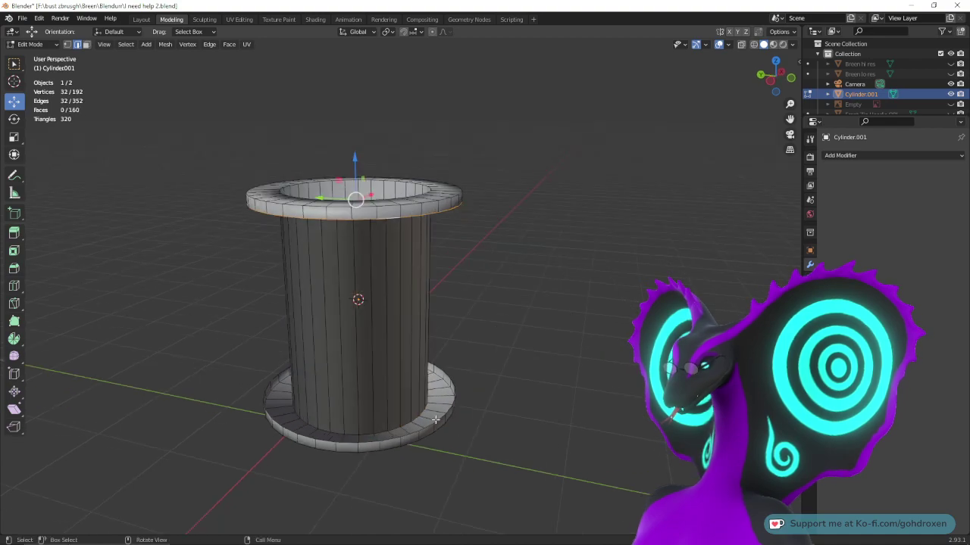
pyautogui.keyDown('alt'); pyautogui.keyDown('shift'); pyautogui.click(409, 436); pyautogui.keyUp('shift'); pyautogui.keyUp('alt')
pyautogui.rightClick(409, 436)
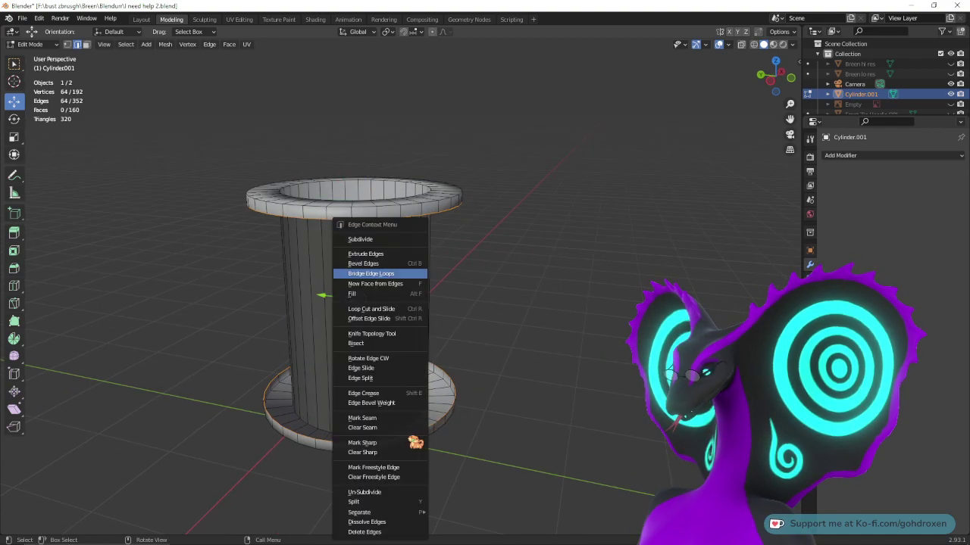
pyautogui.click(401, 273)
pyautogui.moveTo(512, 335); pyautogui.dragTo(363, 340, button='middle')
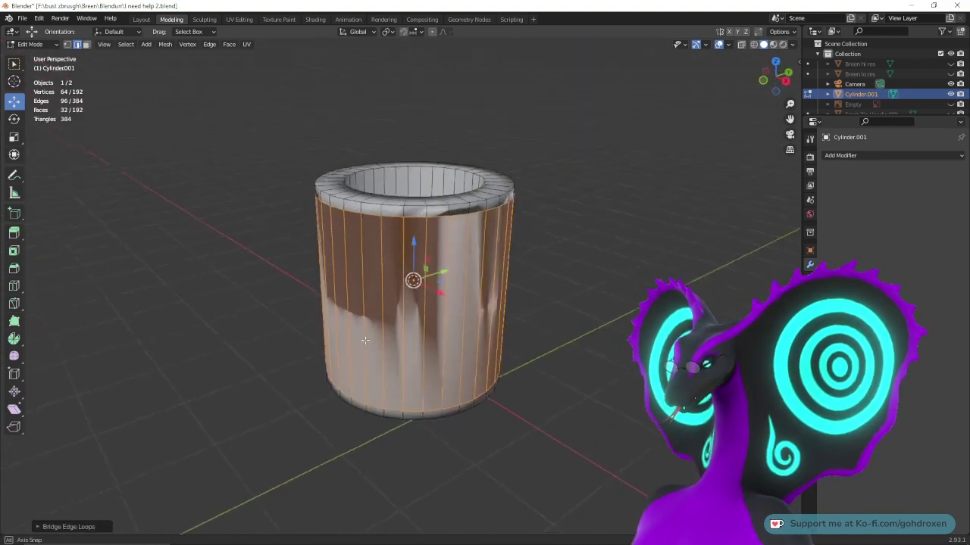
# - Deselect everything and examine the rebuilt outer wall's shading in Material Preview
pyautogui.click(534, 338)
pyautogui.moveTo(593, 395); pyautogui.dragTo(634, 447, button='middle')
pyautogui.click(573, 369)
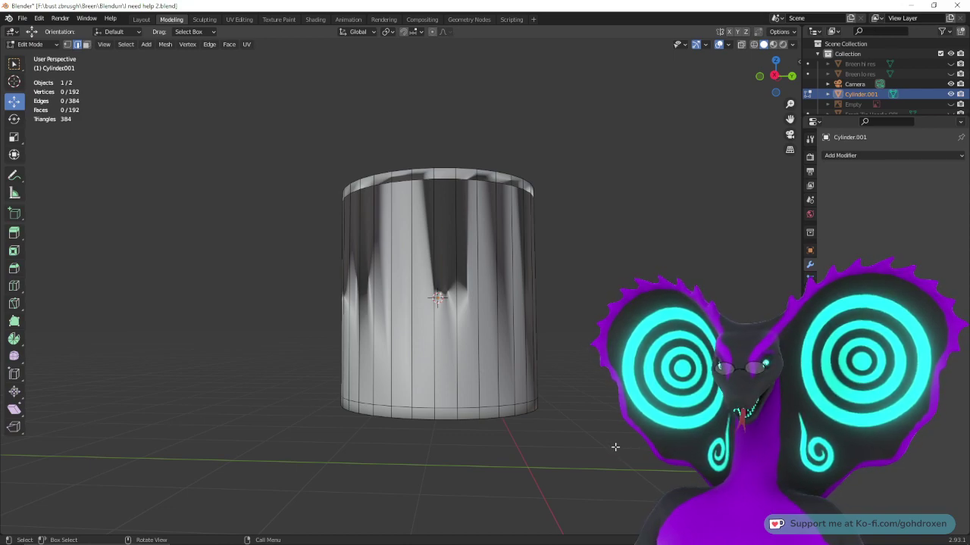
pyautogui.click(780, 44)
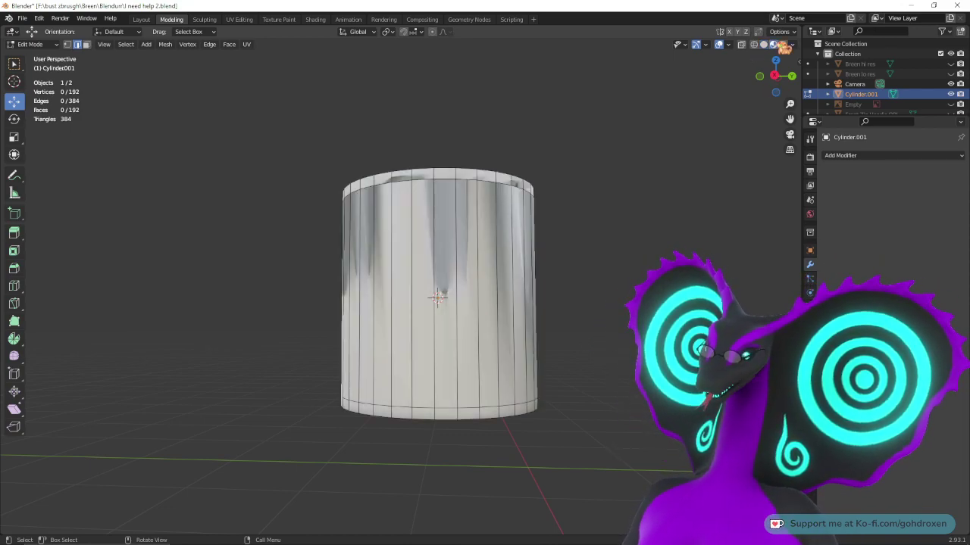
pyautogui.moveTo(628, 247); pyautogui.dragTo(601, 282, button='middle')
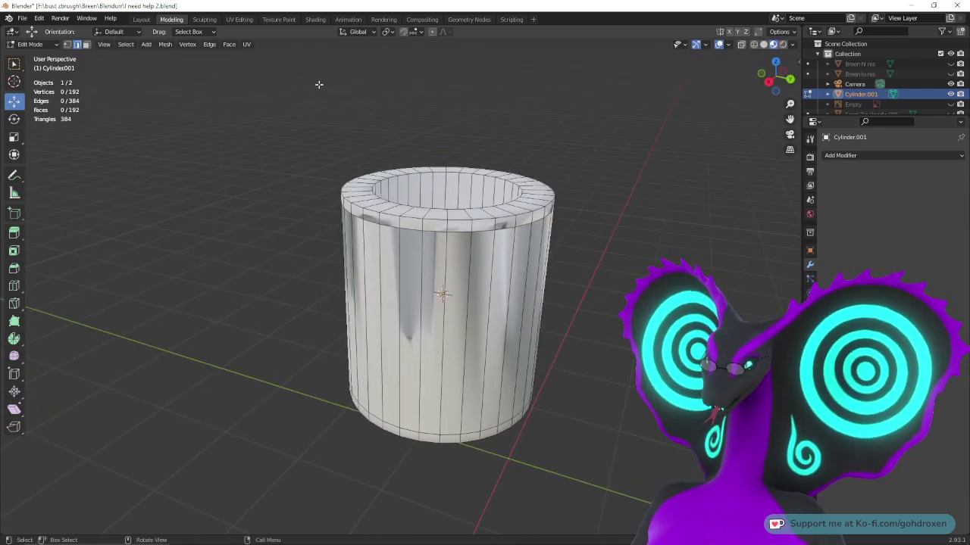
# - Check the cylinder's material slots and examine its surface shading in the Sculpting workspace
pyautogui.click(810, 215)
pyautogui.click(810, 336)
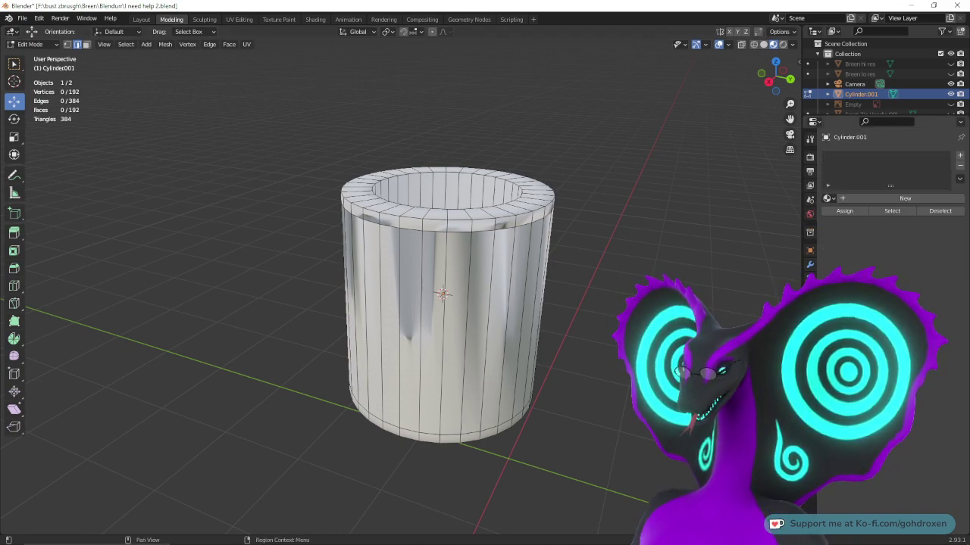
pyautogui.moveTo(485, 318); pyautogui.dragTo(506, 297, button='middle')
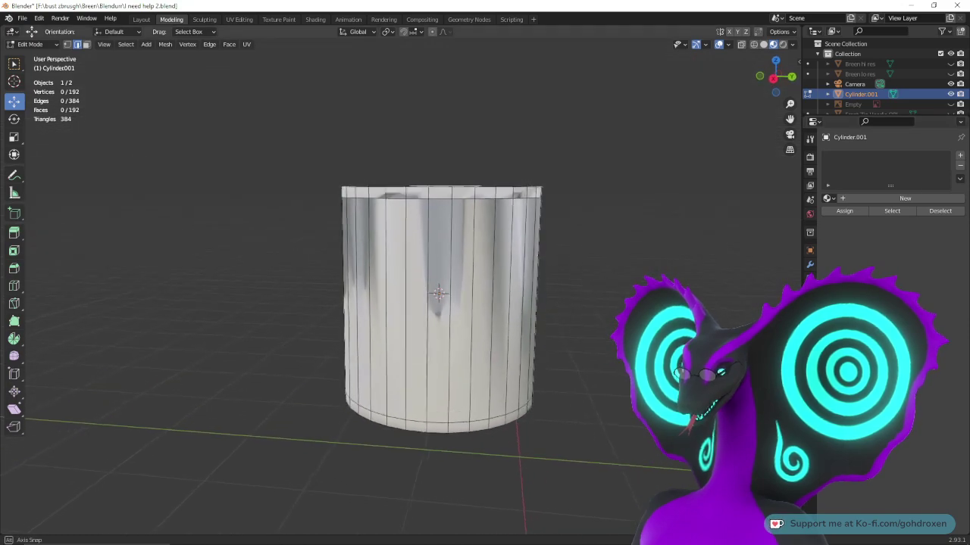
pyautogui.moveTo(472, 266); pyautogui.dragTo(473, 264, button='middle')
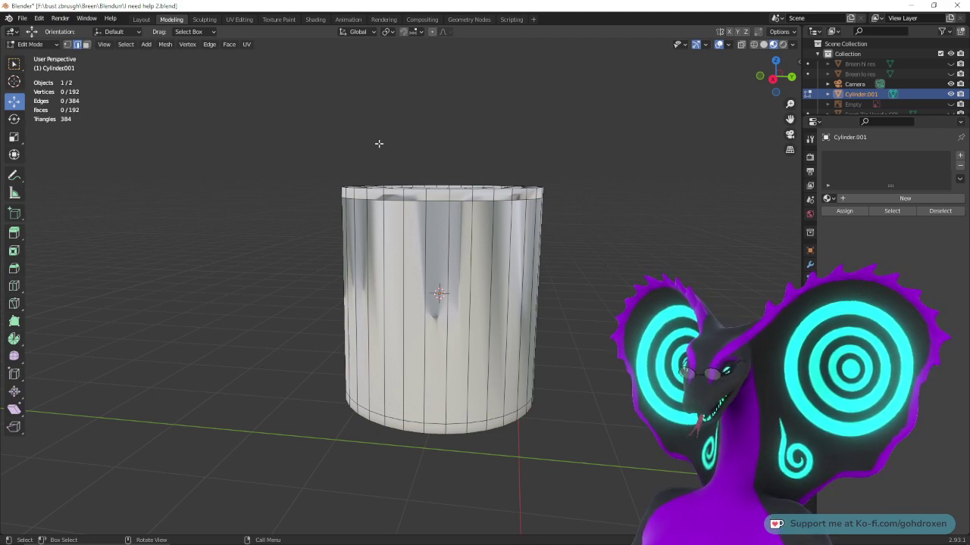
pyautogui.click(204, 19)
pyautogui.moveTo(329, 284)
pyautogui.mouseDown(button='middle')
pyautogui.moveTo(373, 247)
pyautogui.moveTo(372, 256)
pyautogui.mouseUp(button='middle')
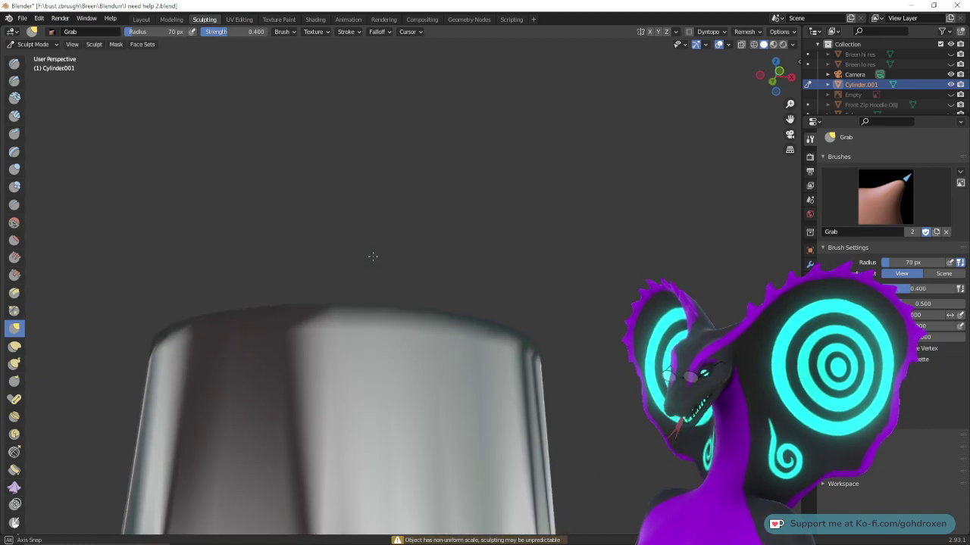
# - Select the entire cylinder mesh in the UV Editing workspace and unwrap it
pyautogui.click(237, 19)
pyautogui.moveTo(563, 262); pyautogui.dragTo(599, 279, button='middle')
pyautogui.press('a')
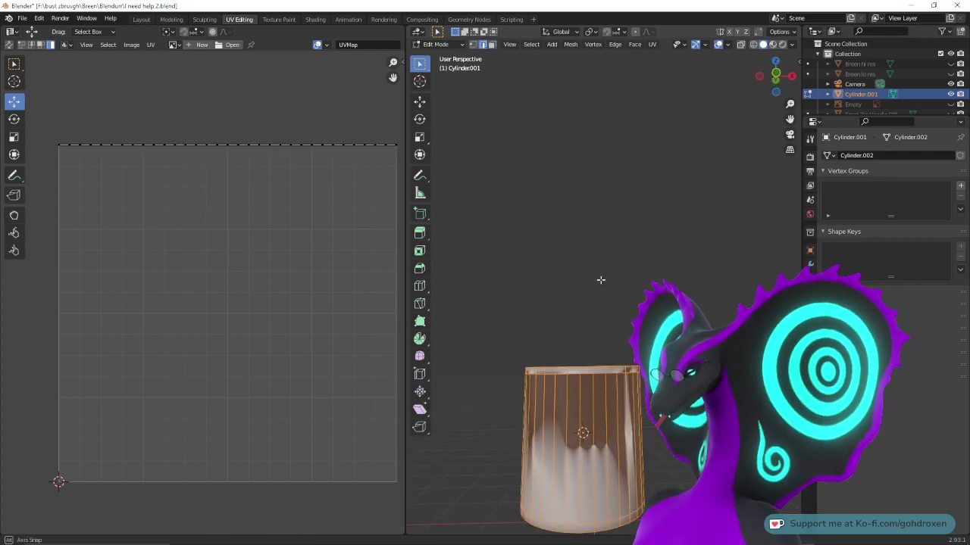
pyautogui.scroll(-1, 311, 303)
pyautogui.scroll(-1, 312, 303)
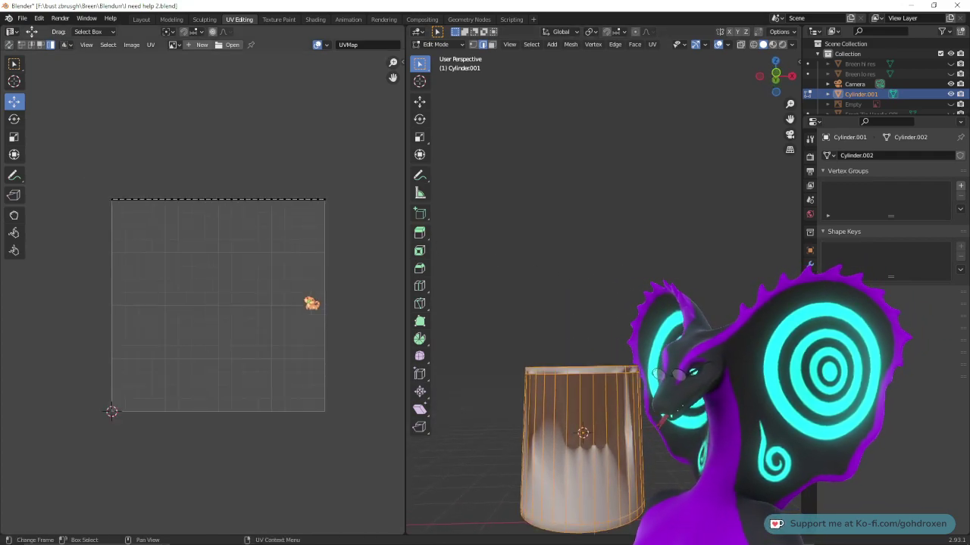
pyautogui.click(653, 45)
pyautogui.click(659, 53)
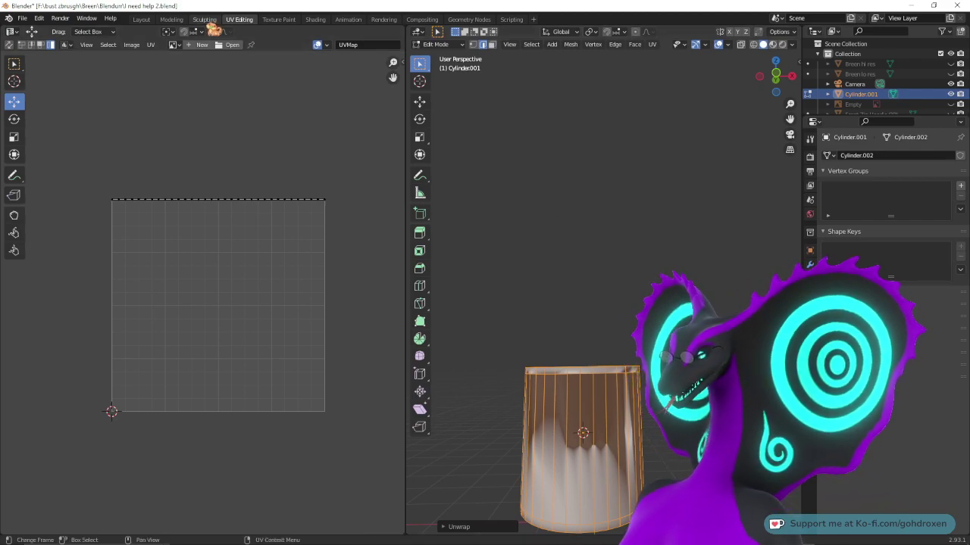
# - In the Modeling workspace, dissolve the two edge loops near the upper and lower ends of the cylinder's outer wall
pyautogui.click(205, 19)
pyautogui.click(141, 19)
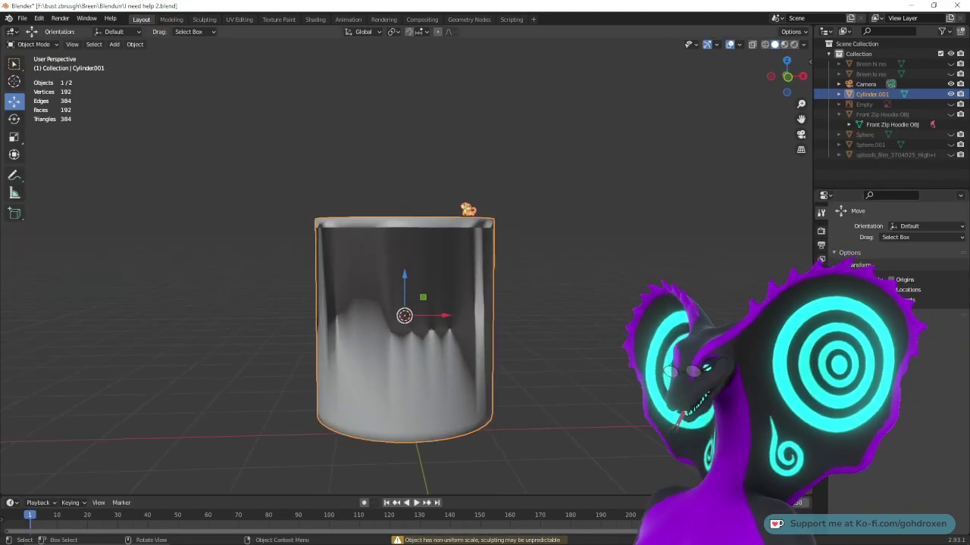
pyautogui.click(173, 19)
pyautogui.moveTo(564, 239); pyautogui.dragTo(584, 237, button='middle')
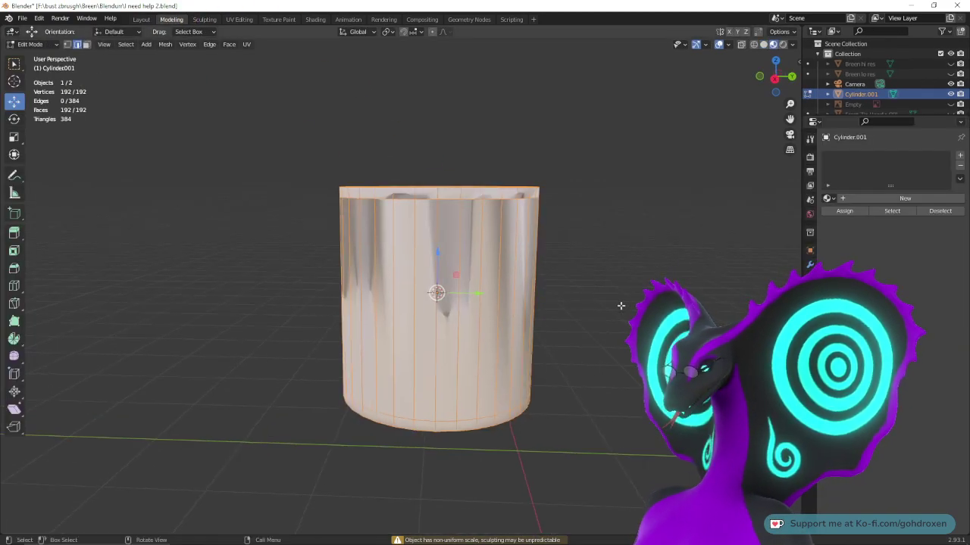
pyautogui.scroll(3, 623, 309)
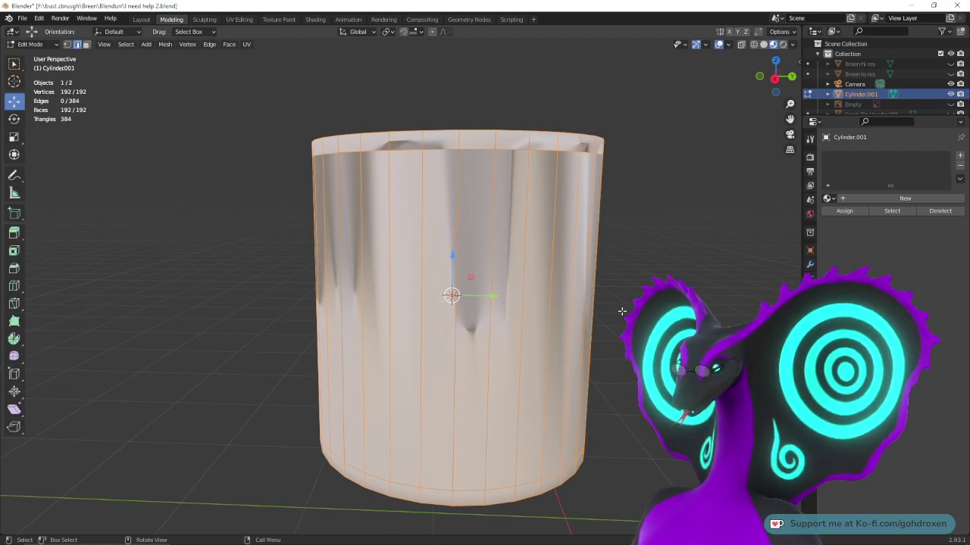
pyautogui.moveTo(621, 311); pyautogui.dragTo(640, 241, button='middle')
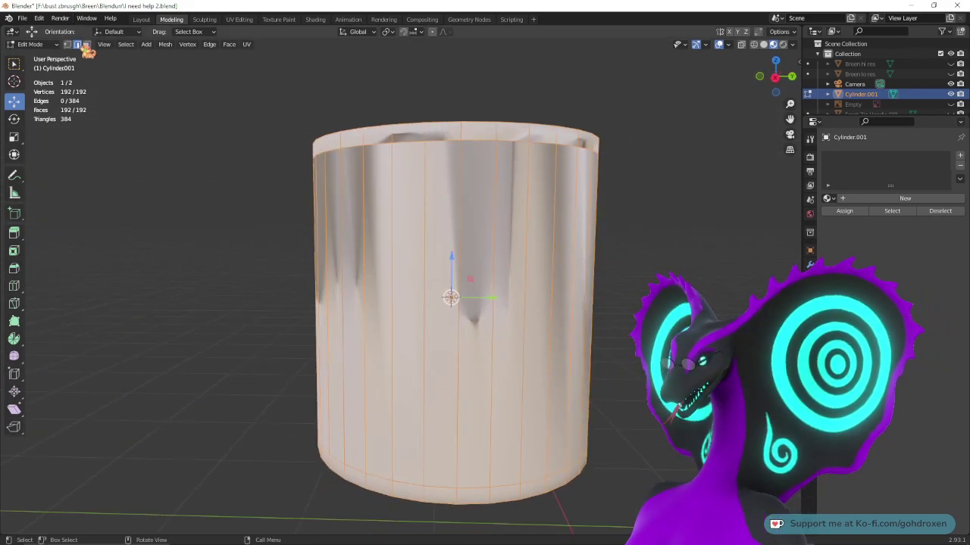
pyautogui.keyDown('alt'); pyautogui.click(515, 151); pyautogui.keyUp('alt')
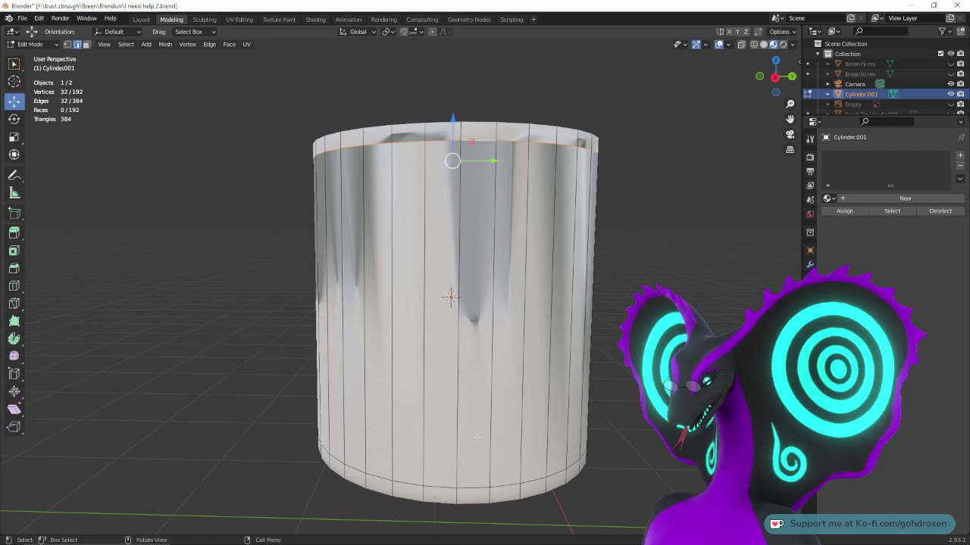
pyautogui.keyDown('alt'); pyautogui.keyDown('shift'); pyautogui.click(479, 481); pyautogui.keyUp('shift'); pyautogui.keyUp('alt')
pyautogui.rightClick(479, 491)
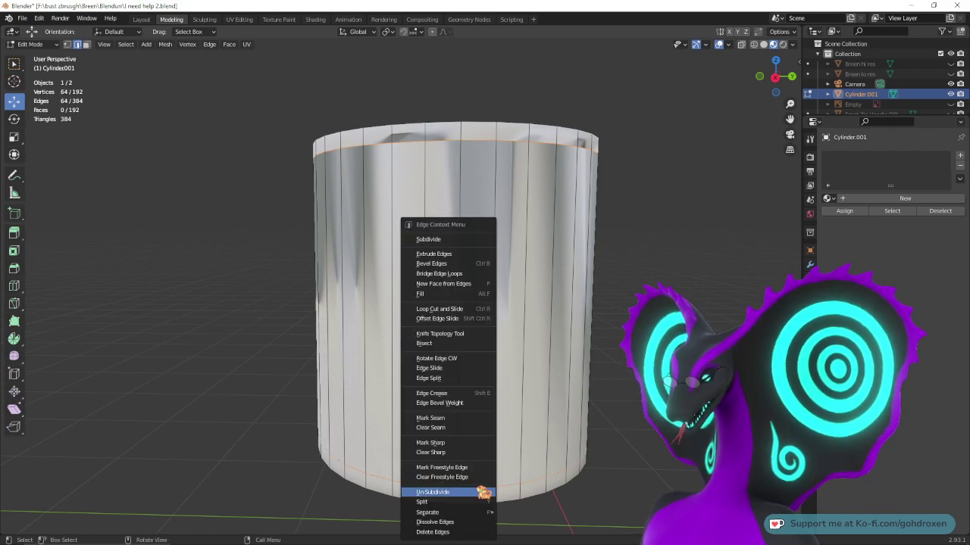
pyautogui.click(474, 522)
pyautogui.moveTo(521, 477); pyautogui.dragTo(575, 361, button='middle')
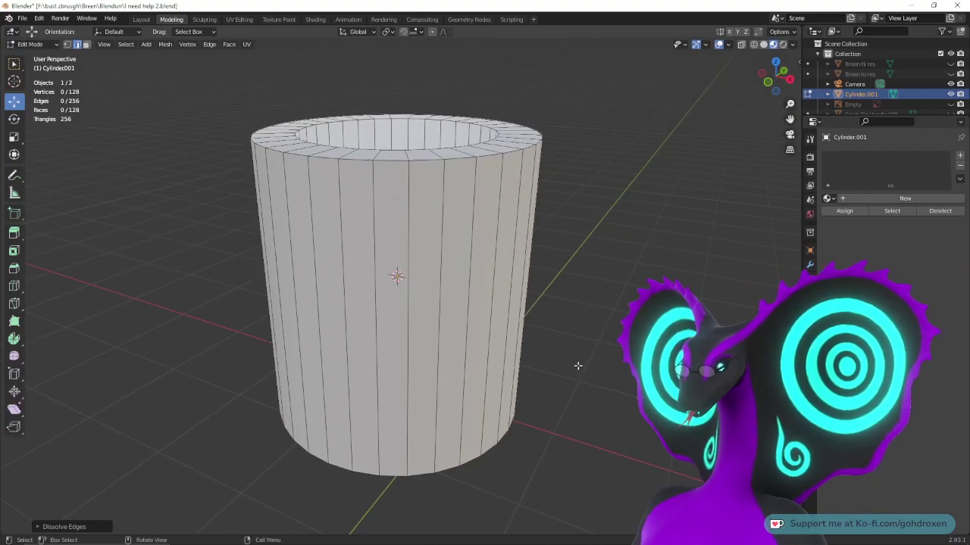
# - Examine the cylinder's rim and wall shading from several angles in the Sculpting and Layout workspaces
pyautogui.click(206, 19)
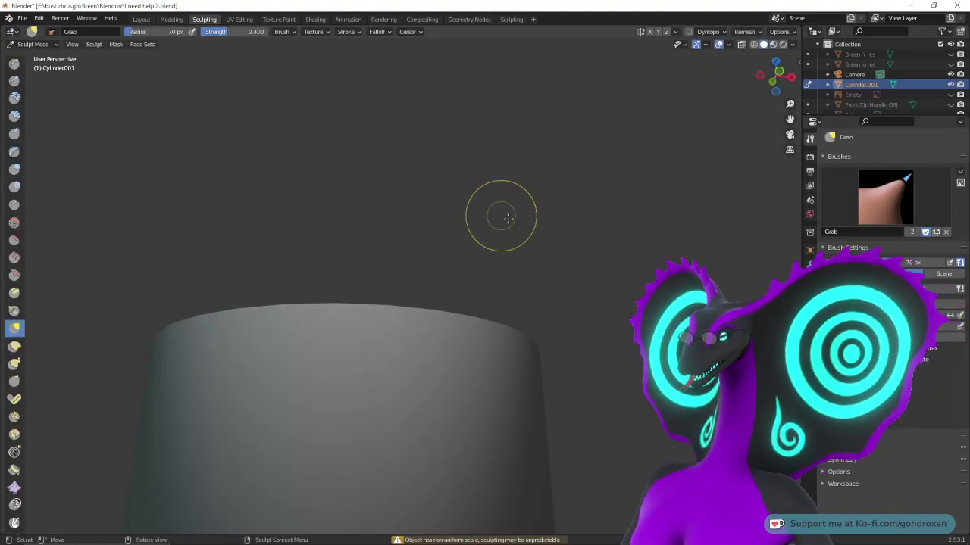
pyautogui.scroll(-5, 485, 227)
pyautogui.moveTo(481, 336); pyautogui.dragTo(515, 329, button='middle')
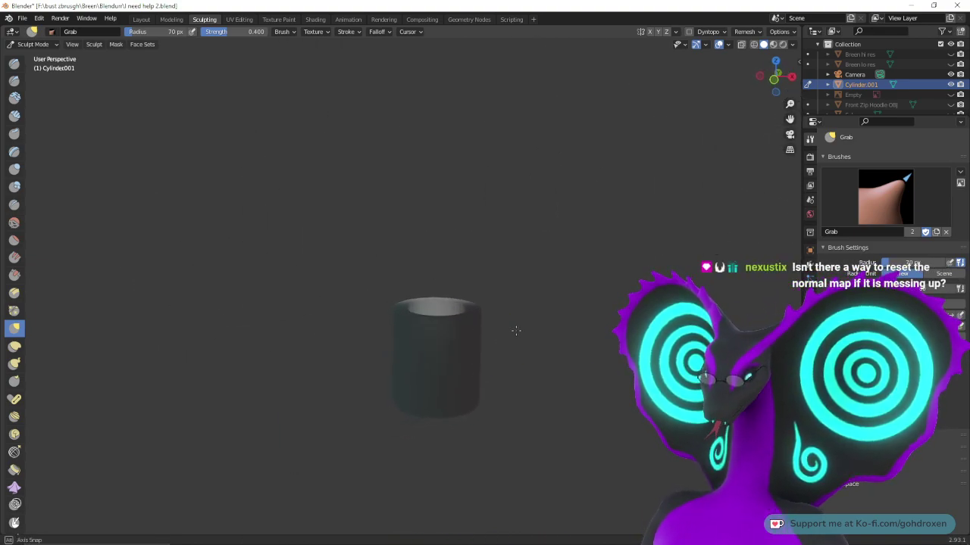
pyautogui.scroll(8, 515, 353)
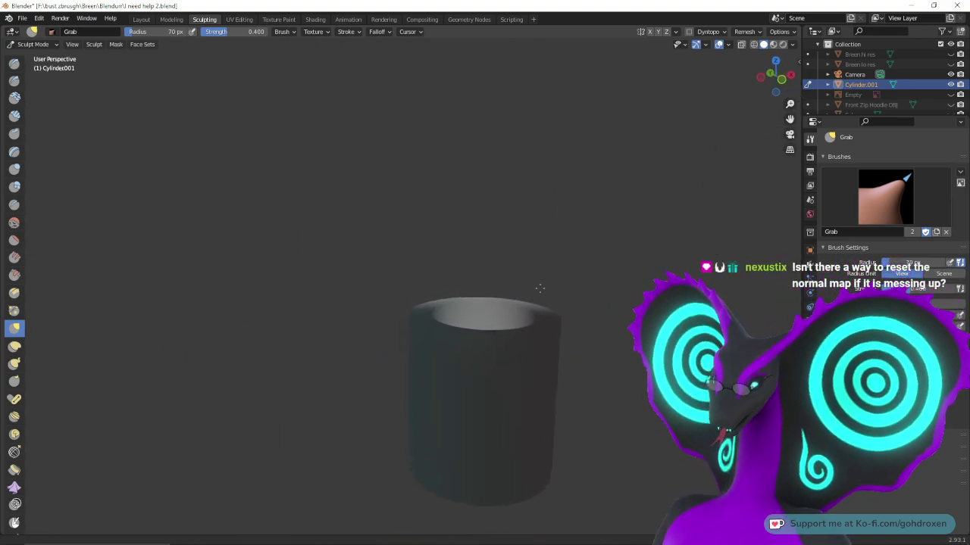
pyautogui.click(141, 19)
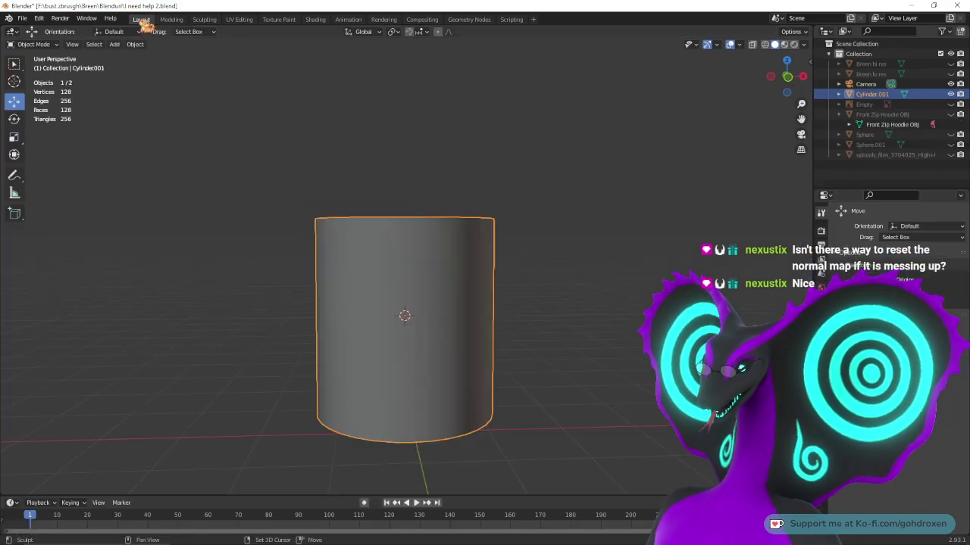
pyautogui.moveTo(283, 272); pyautogui.dragTo(345, 268, button='middle')
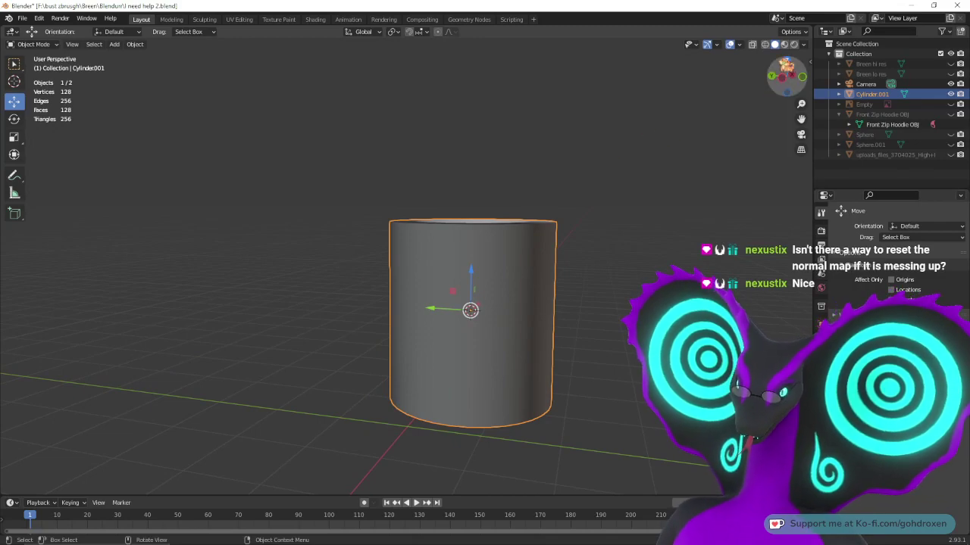
pyautogui.moveTo(775, 69); pyautogui.dragTo(545, 254)
pyautogui.moveTo(540, 249); pyautogui.dragTo(521, 272, button='middle')
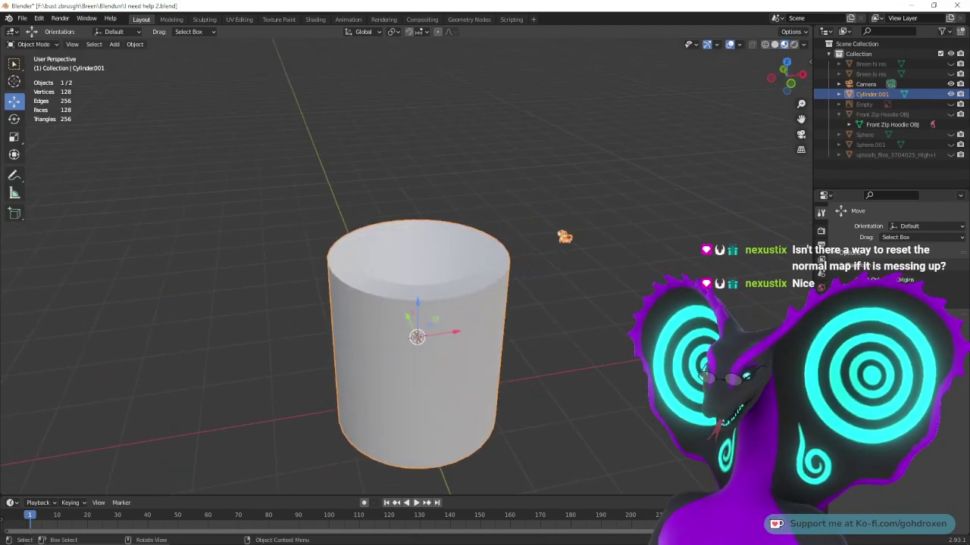
pyautogui.click(774, 45)
pyautogui.moveTo(579, 280); pyautogui.dragTo(604, 269, button='middle')
pyautogui.moveTo(611, 275); pyautogui.dragTo(609, 274)
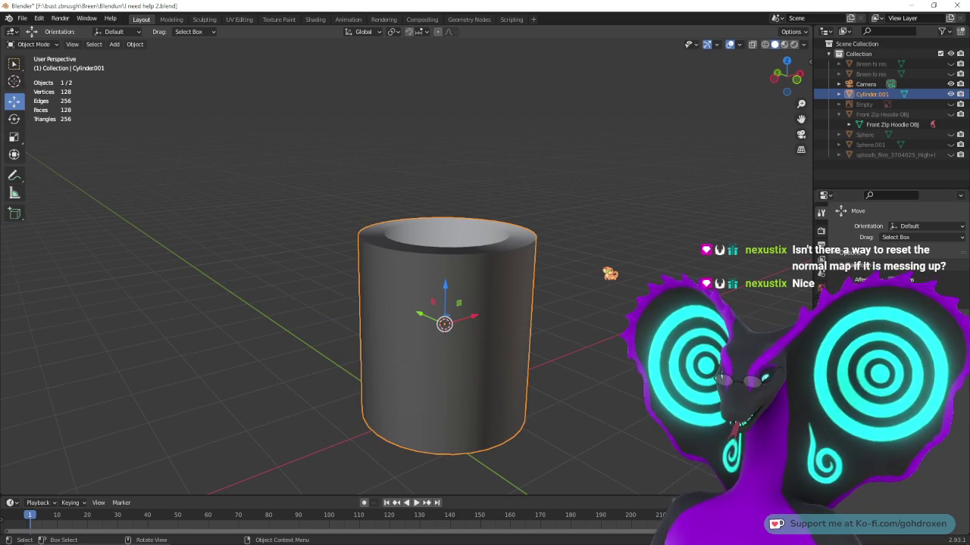
pyautogui.moveTo(610, 274); pyautogui.dragTo(546, 259, button='middle')
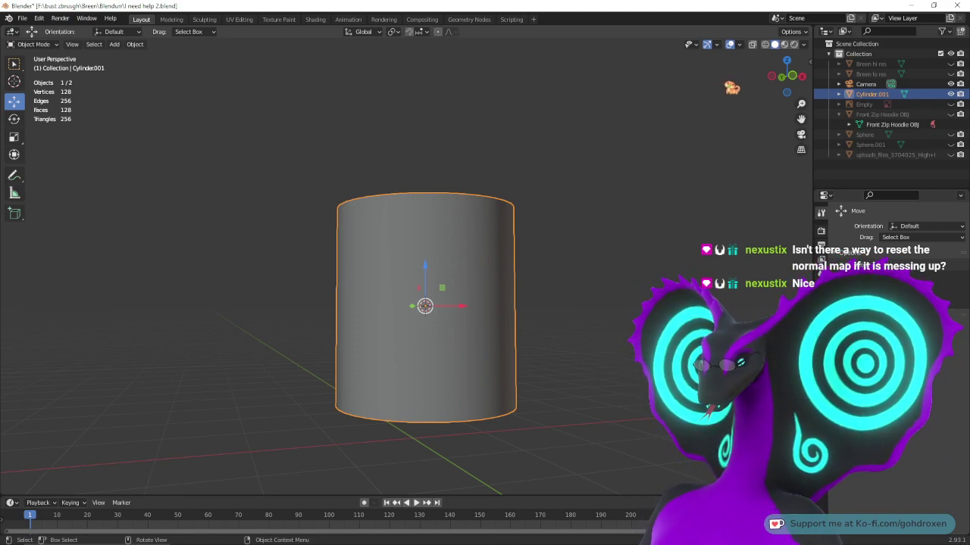
# - Show the cylinder's object properties and activate the Scale tool, leaving the cylinder deselected
pyautogui.click(821, 320)
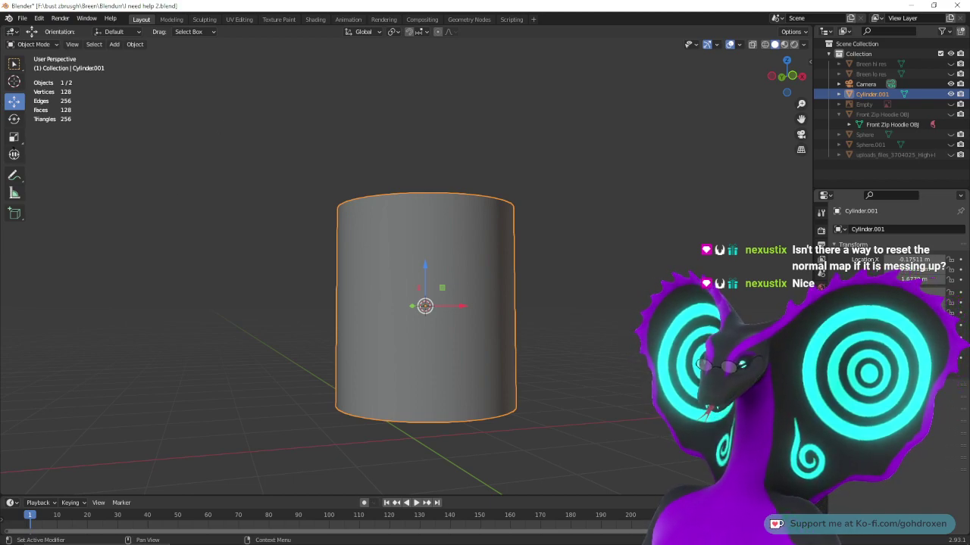
pyautogui.click(14, 137)
pyautogui.moveTo(461, 286); pyautogui.dragTo(405, 340)
pyautogui.moveTo(583, 277)
pyautogui.mouseDown(button='middle')
pyautogui.moveTo(541, 301)
pyautogui.moveTo(515, 342)
pyautogui.moveTo(626, 216)
pyautogui.moveTo(537, 324)
pyautogui.moveTo(414, 396)
pyautogui.moveTo(512, 323)
pyautogui.moveTo(505, 382)
pyautogui.moveTo(550, 368)
pyautogui.moveTo(612, 210)
pyautogui.moveTo(596, 259)
pyautogui.moveTo(614, 253)
pyautogui.moveTo(573, 318)
pyautogui.moveTo(556, 384)
pyautogui.moveTo(372, 463)
pyautogui.moveTo(555, 264)
pyautogui.moveTo(572, 282)
pyautogui.mouseUp(button='middle')
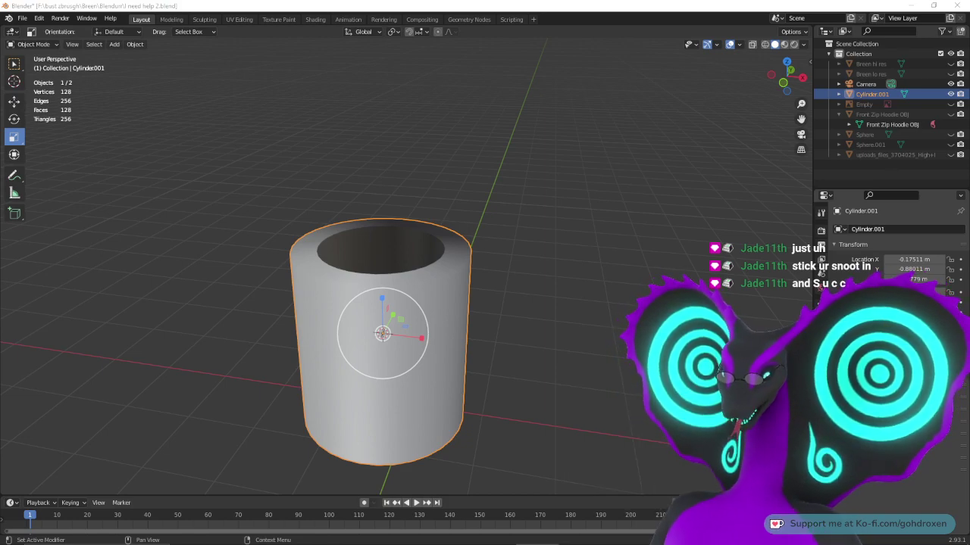
pyautogui.click(638, 292)
pyautogui.moveTo(638, 293); pyautogui.dragTo(576, 334, button='middle')
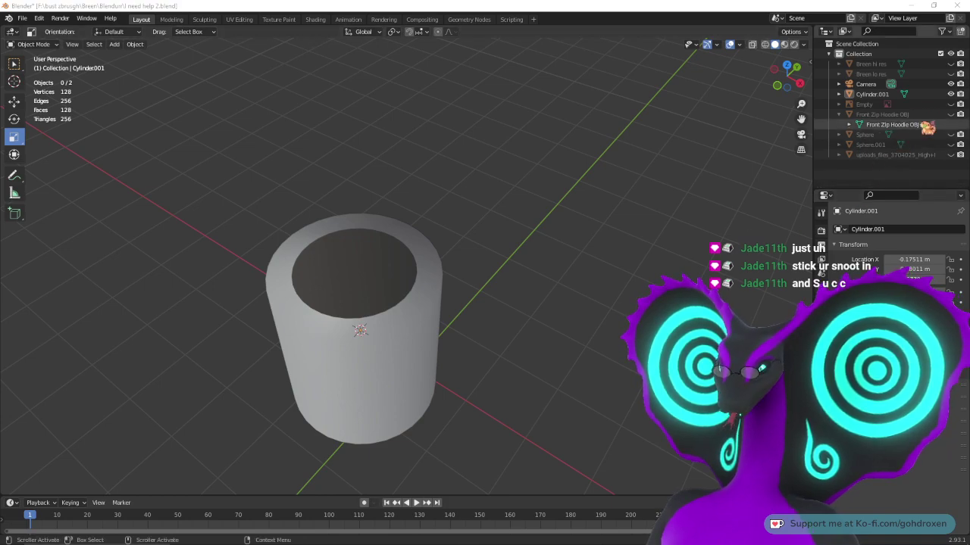
# - Unhide Breen lo res, Front Zip Hoodie OBJ, the uploads_files model, Sphere and Sphere.001, keeping Breen hi res hidden
pyautogui.click(951, 64)
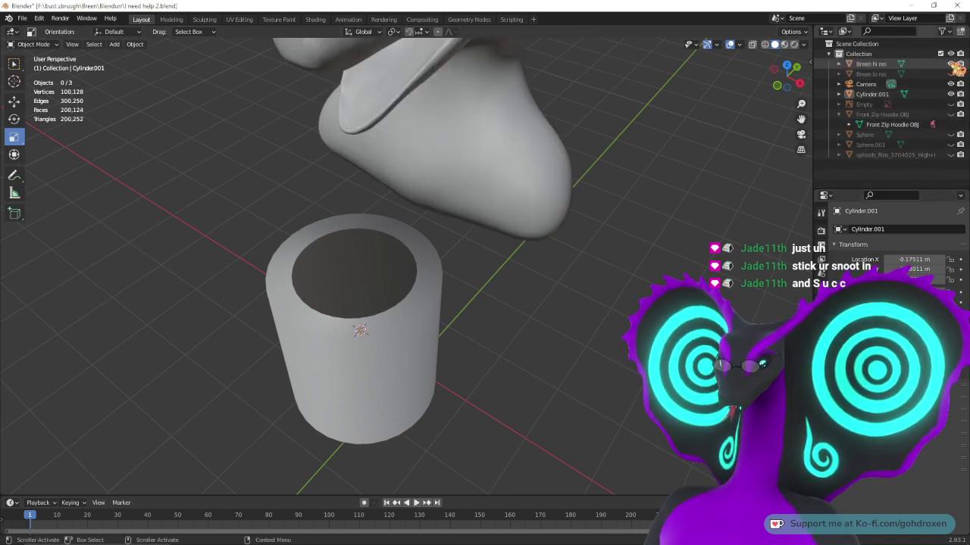
pyautogui.click(951, 63)
pyautogui.click(951, 74)
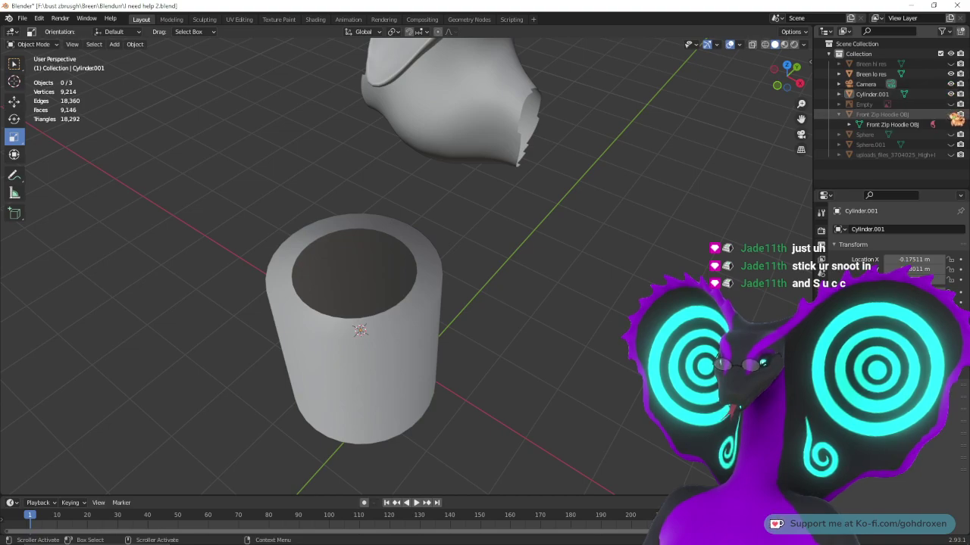
pyautogui.click(951, 114)
pyautogui.click(951, 154)
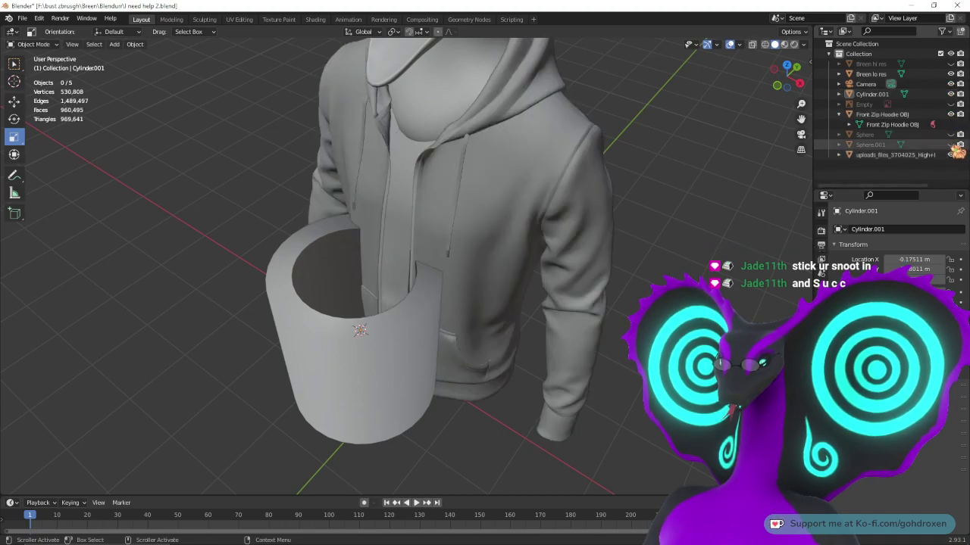
pyautogui.click(950, 134)
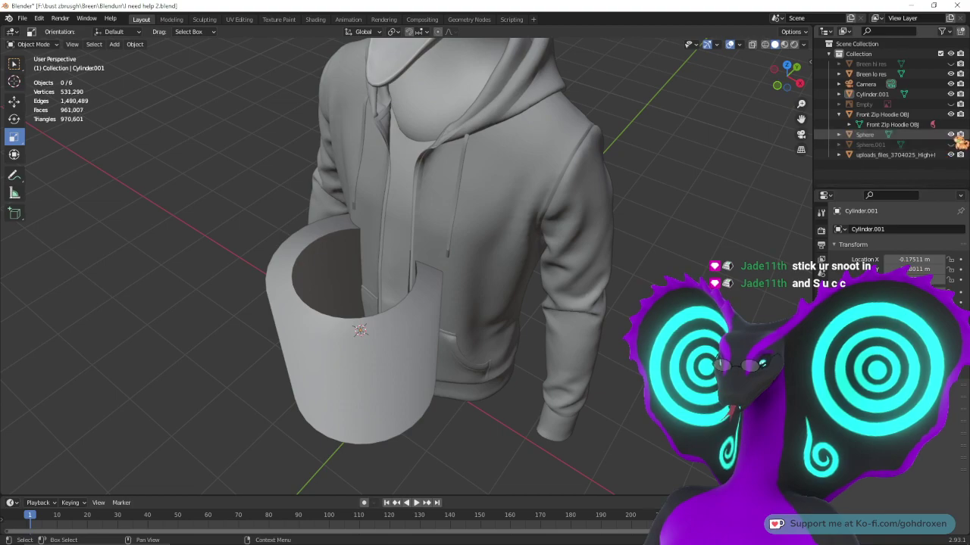
pyautogui.click(951, 145)
pyautogui.moveTo(601, 226); pyautogui.dragTo(617, 283, button='middle')
pyautogui.scroll(-1, 630, 219)
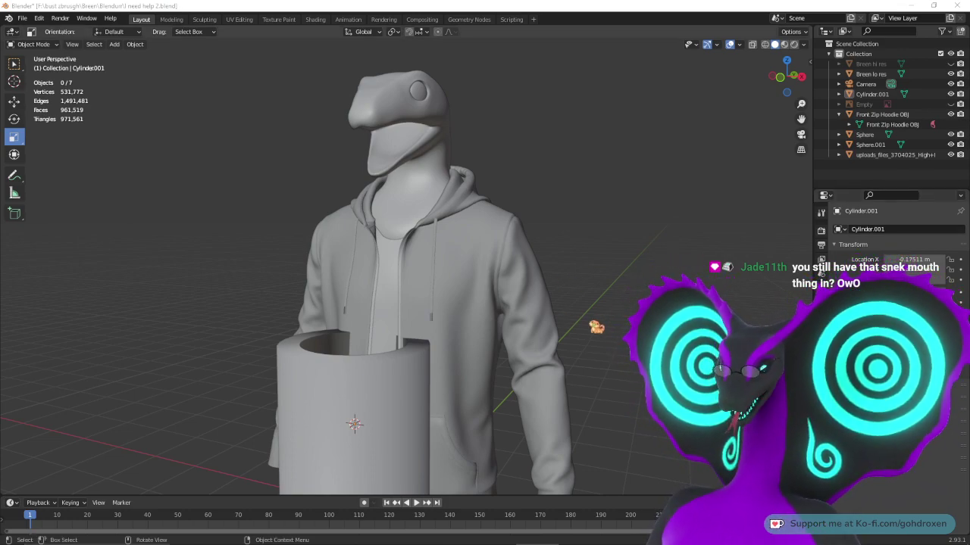
# - Select the cylinder, scale it down to a small tube and stretch it vertically along Z
pyautogui.moveTo(596, 327); pyautogui.dragTo(562, 333, button='middle')
pyautogui.click(305, 418)
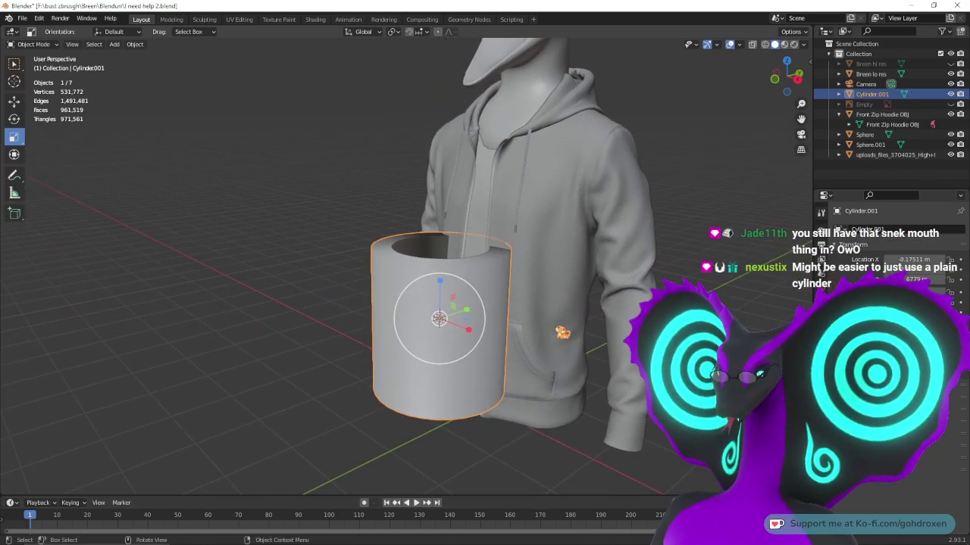
pyautogui.press('s')
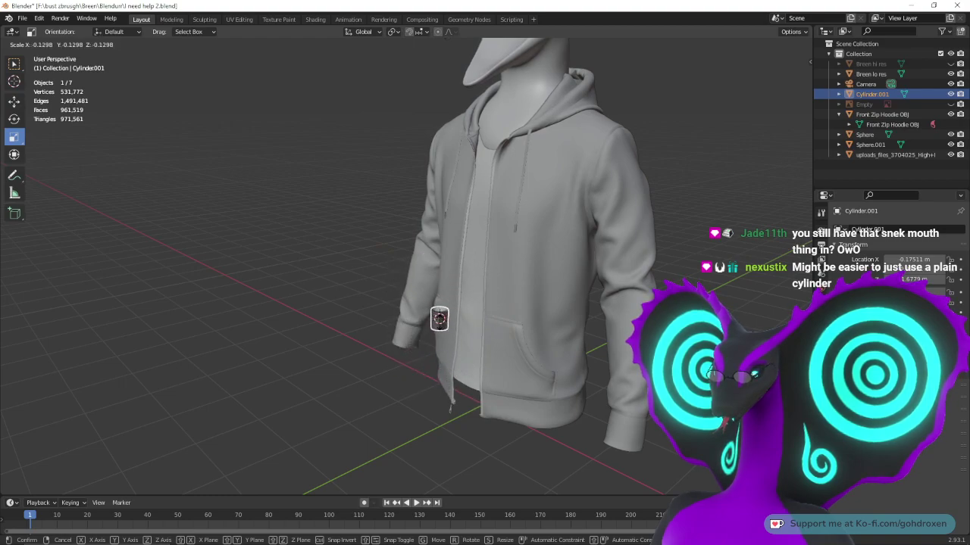
pyautogui.click(443, 328)
pyautogui.moveTo(440, 283); pyautogui.dragTo(444, 248)
# - Move the cylinder up to the height of the snake head's mouth and along Y to -0.28008 m
pyautogui.click(14, 105)
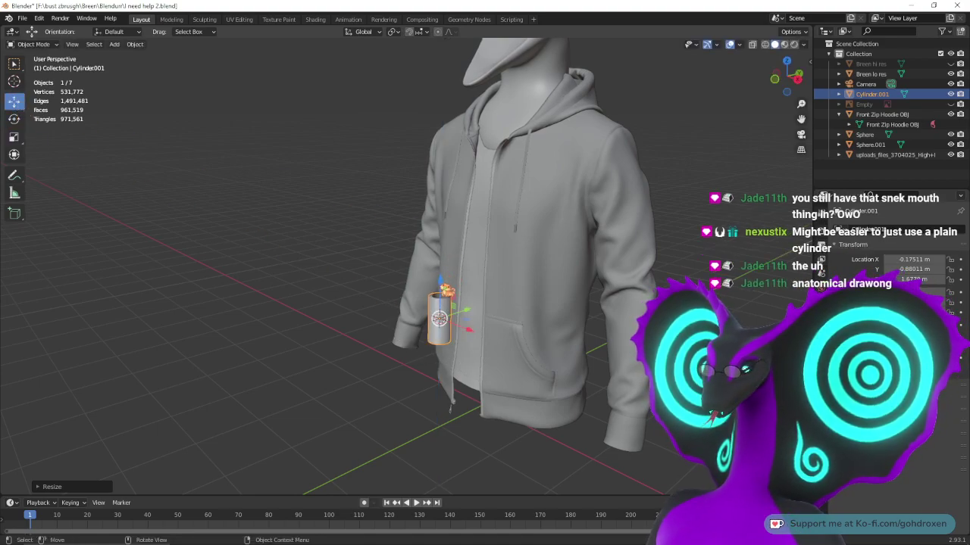
pyautogui.moveTo(442, 284); pyautogui.dragTo(444, 44)
pyautogui.keyDown('shift'); pyautogui.scroll(9, 524, 197); pyautogui.keyUp('shift')
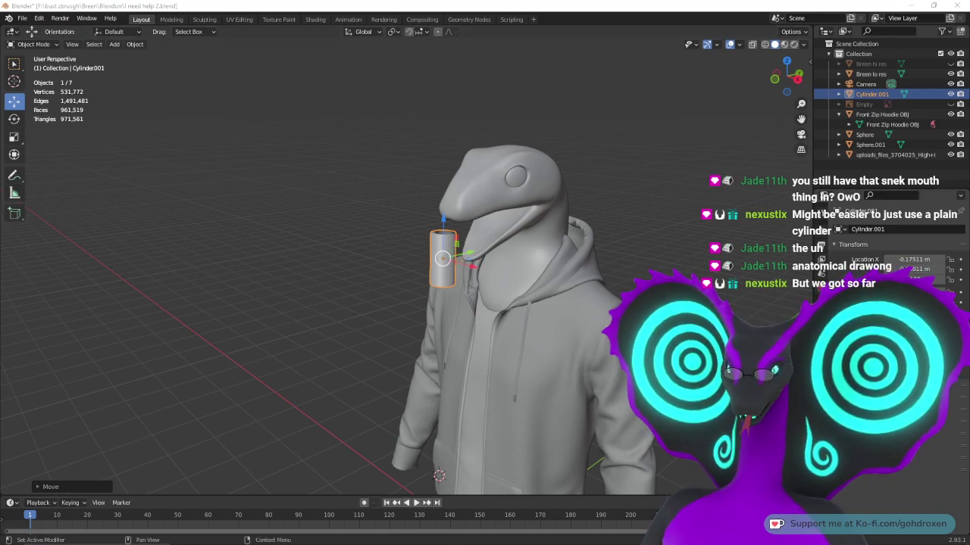
pyautogui.moveTo(506, 259); pyautogui.dragTo(463, 271, button='middle')
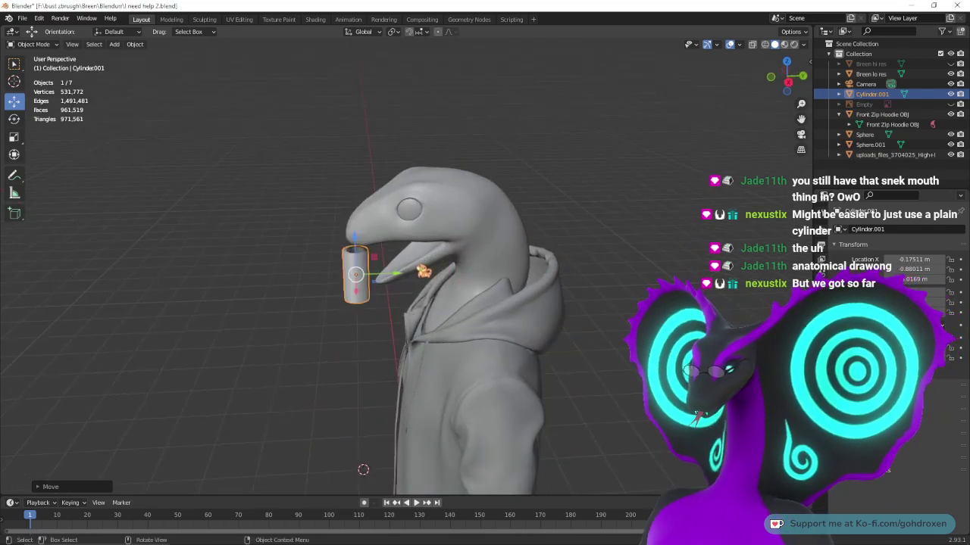
pyautogui.moveTo(401, 274); pyautogui.dragTo(412, 271)
pyautogui.click(412, 271)
# - In the right orthographic view, raise the cylinder to Z 5.4553 m and rotate it to lie diagonally inside the open mouth
pyautogui.press('KP_3')
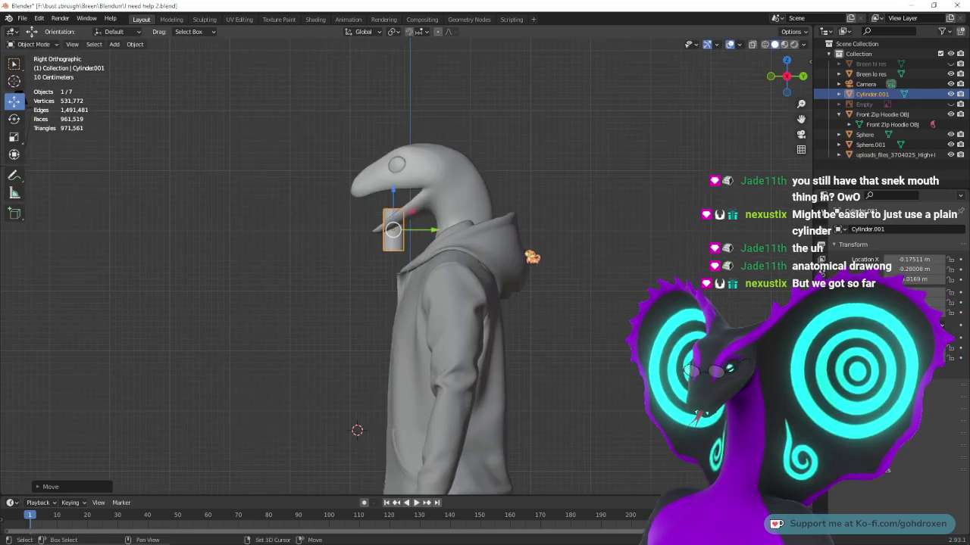
pyautogui.scroll(-5, 530, 257)
pyautogui.scroll(8, 409, 269)
pyautogui.scroll(-1, 592, 164)
pyautogui.keyDown('shift'); pyautogui.moveTo(587, 172); pyautogui.dragTo(568, 204, button='middle'); pyautogui.keyUp('shift')
pyautogui.moveTo(425, 273); pyautogui.dragTo(257, 210)
pyautogui.click(13, 119)
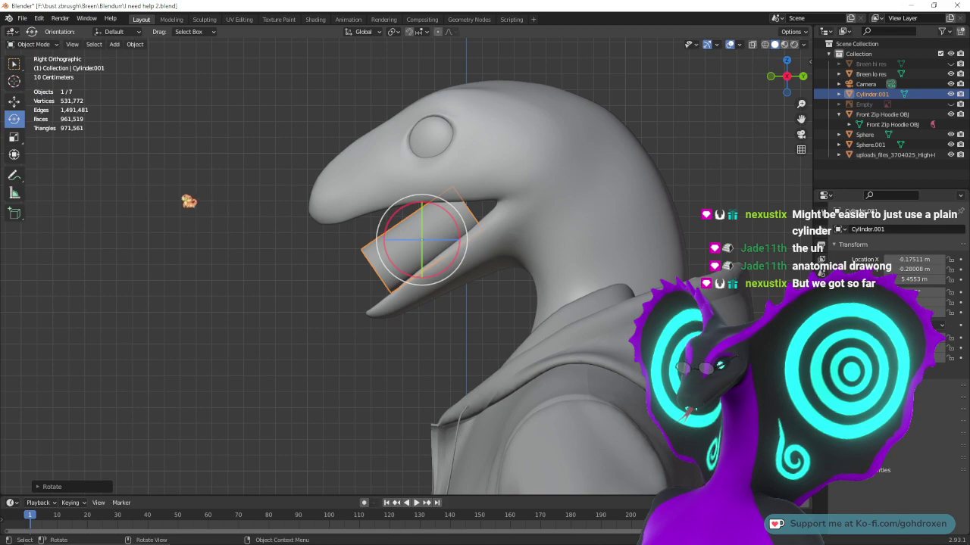
# - Shrink the cylinder inside the mouth and stretch it along its length using the Local transform orientation
pyautogui.click(14, 138)
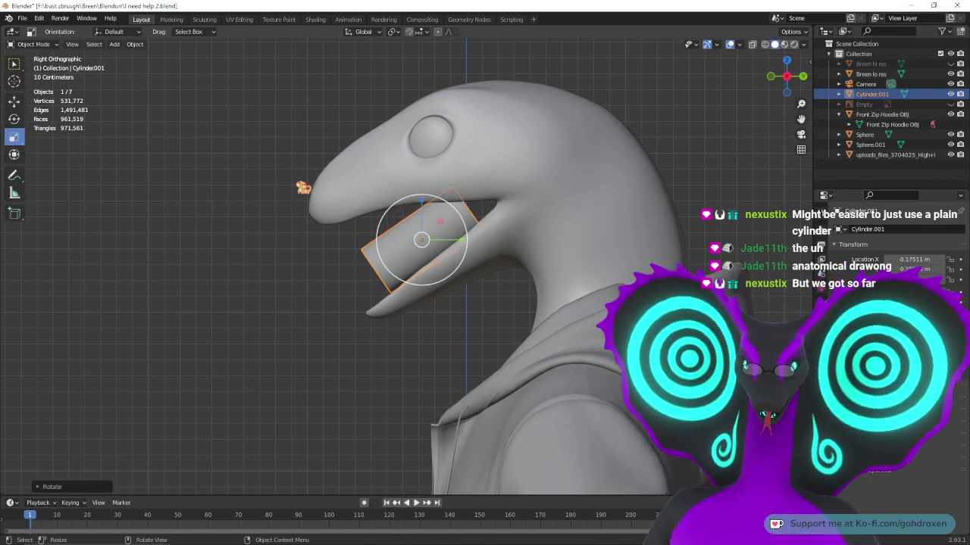
pyautogui.moveTo(391, 222); pyautogui.dragTo(418, 240)
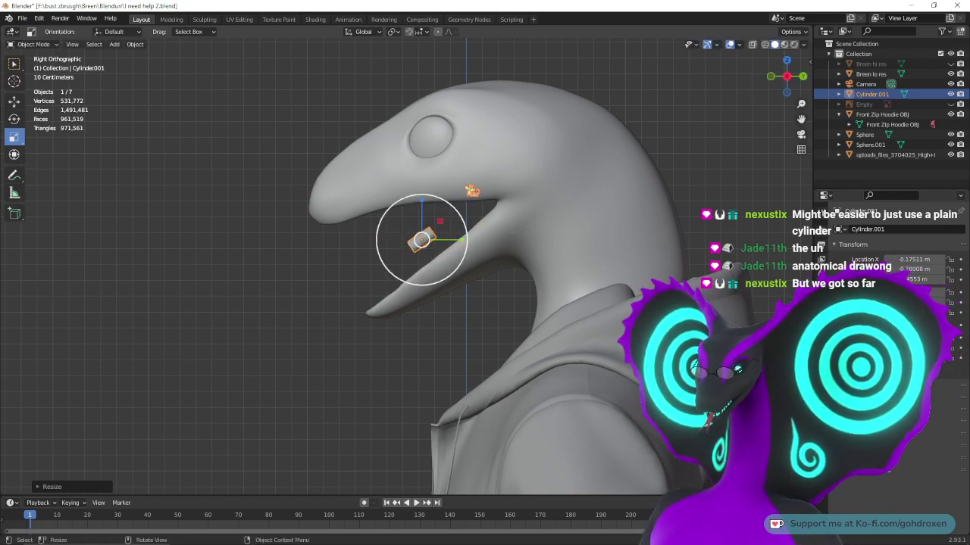
pyautogui.click(379, 33)
pyautogui.click(368, 75)
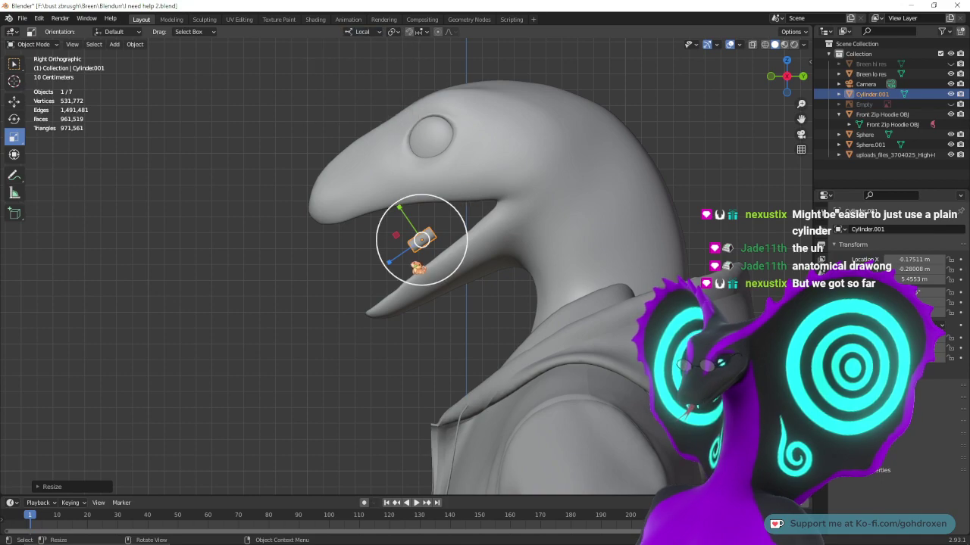
pyautogui.moveTo(388, 262); pyautogui.dragTo(364, 294)
pyautogui.hotkey('ctrl', 'z')
# - Move the tube deeper into the mouth, tilt it slightly to follow the jaw, and lift it to Y 0.062976 m, Z 5.522 m
pyautogui.click(14, 101)
pyautogui.moveTo(397, 239); pyautogui.dragTo(439, 235)
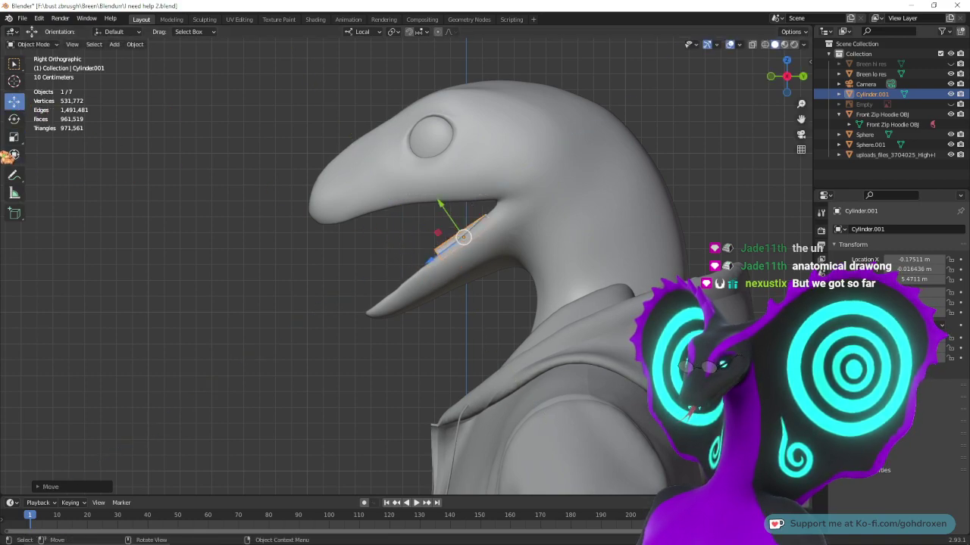
pyautogui.click(13, 119)
pyautogui.moveTo(486, 216); pyautogui.dragTo(482, 203)
pyautogui.click(14, 101)
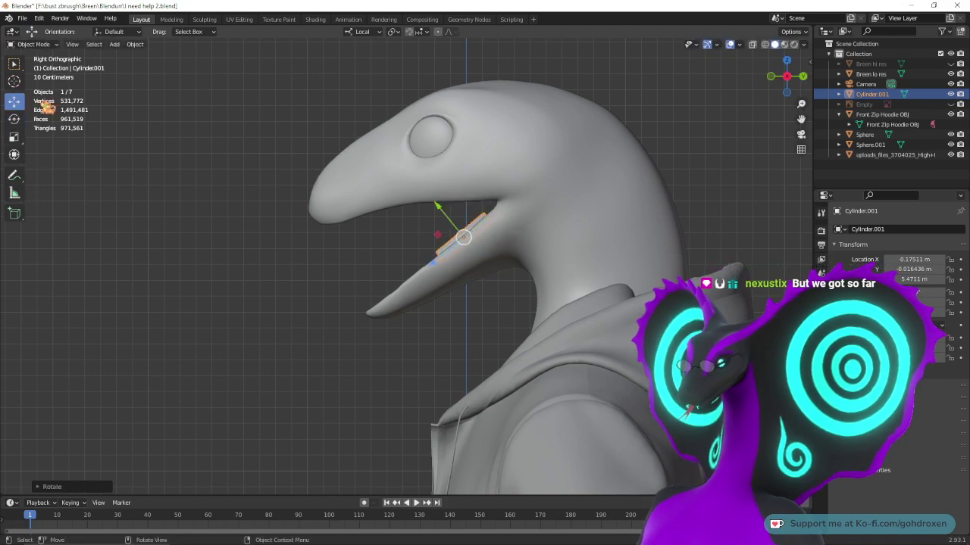
pyautogui.moveTo(439, 232); pyautogui.dragTo(453, 223)
# - In the front orthographic view, move the tube along X to 0.024889 m near the mouth's centre line and deselect it
pyautogui.moveTo(364, 295); pyautogui.dragTo(472, 301, button='middle')
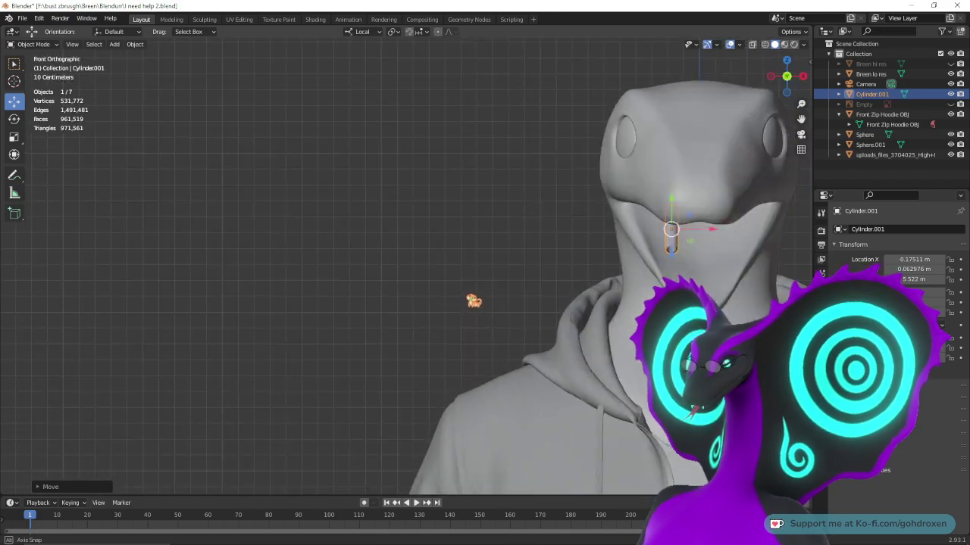
pyautogui.keyDown('shift'); pyautogui.moveTo(580, 312); pyautogui.dragTo(368, 316, button='middle'); pyautogui.keyUp('shift')
pyautogui.moveTo(504, 232); pyautogui.dragTo(536, 237)
pyautogui.moveTo(626, 313)
pyautogui.mouseDown(button='middle')
pyautogui.moveTo(510, 324)
pyautogui.moveTo(522, 314)
pyautogui.moveTo(623, 309)
pyautogui.mouseUp(button='middle')
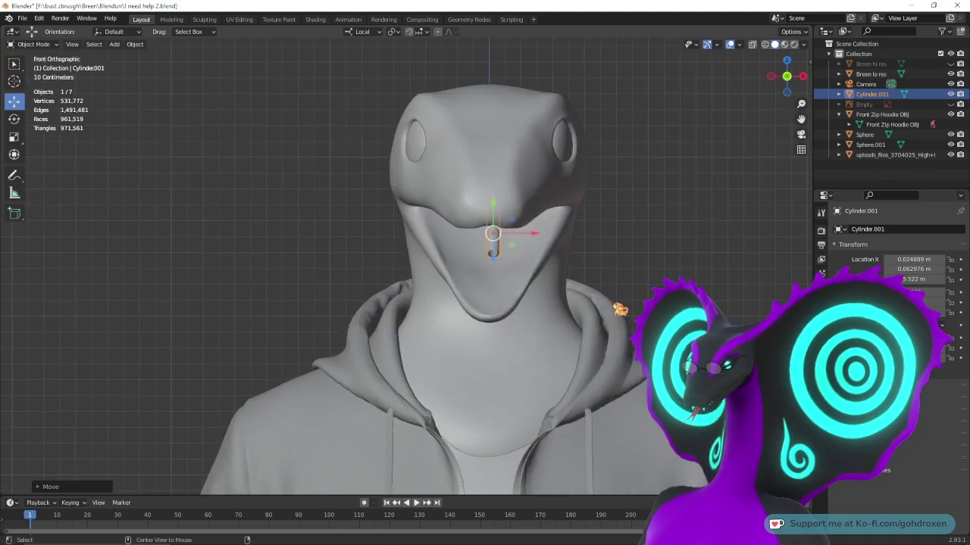
pyautogui.click(726, 249)
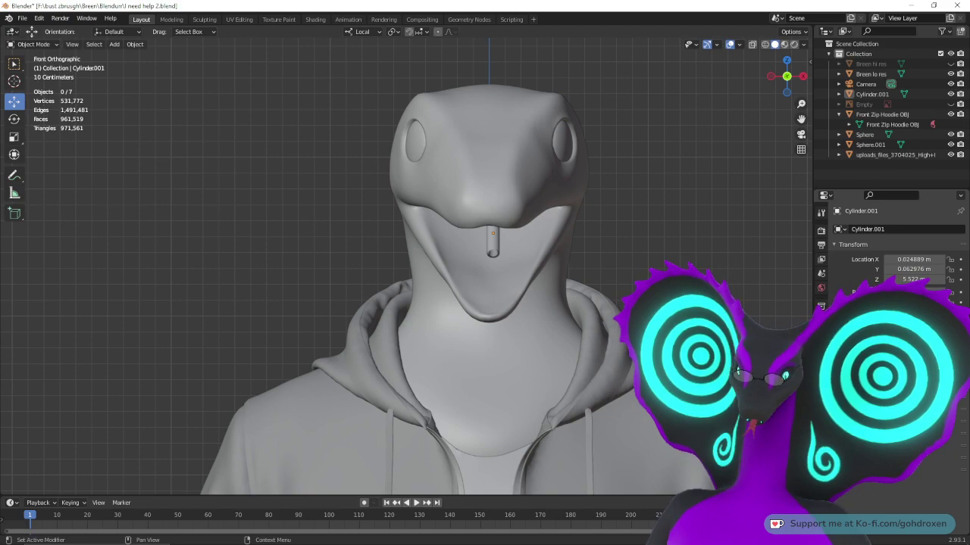
# - Show the model in Material Preview shading and give the tube a new material named Tuber
pyautogui.click(784, 43)
pyautogui.moveTo(730, 194)
pyautogui.mouseDown(button='middle')
pyautogui.moveTo(730, 209)
pyautogui.moveTo(686, 223)
pyautogui.moveTo(587, 235)
pyautogui.mouseUp(button='middle')
pyautogui.click(515, 234)
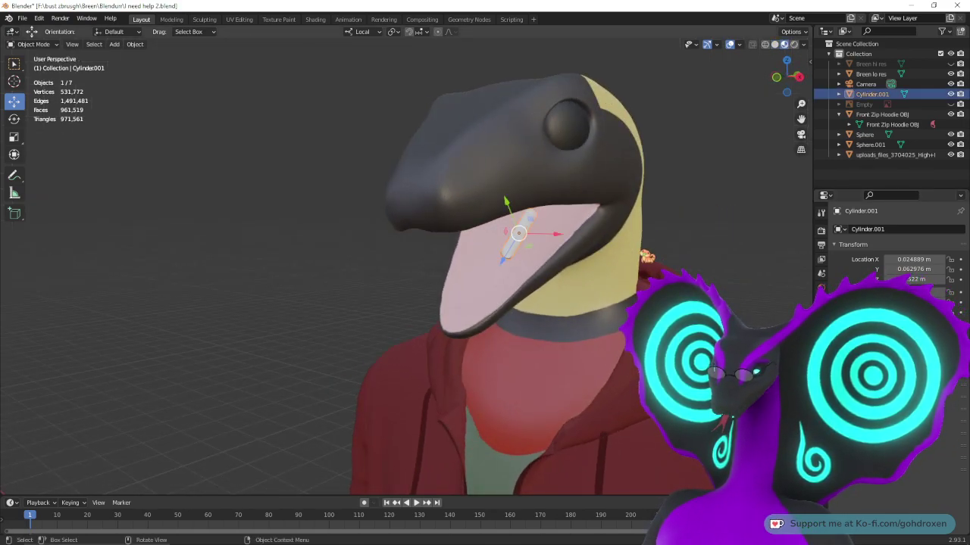
pyautogui.click(821, 288)
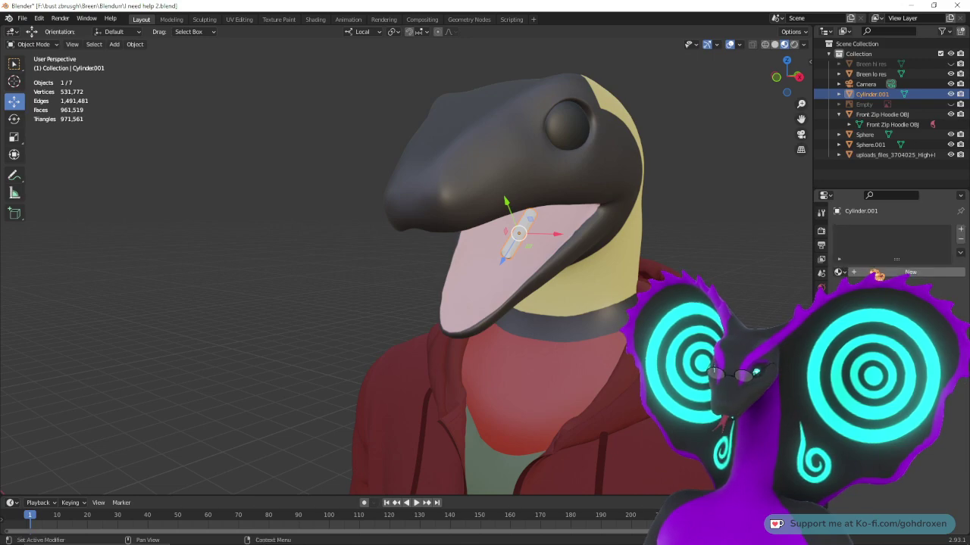
pyautogui.doubleClick(893, 235)
pyautogui.write('Tube')
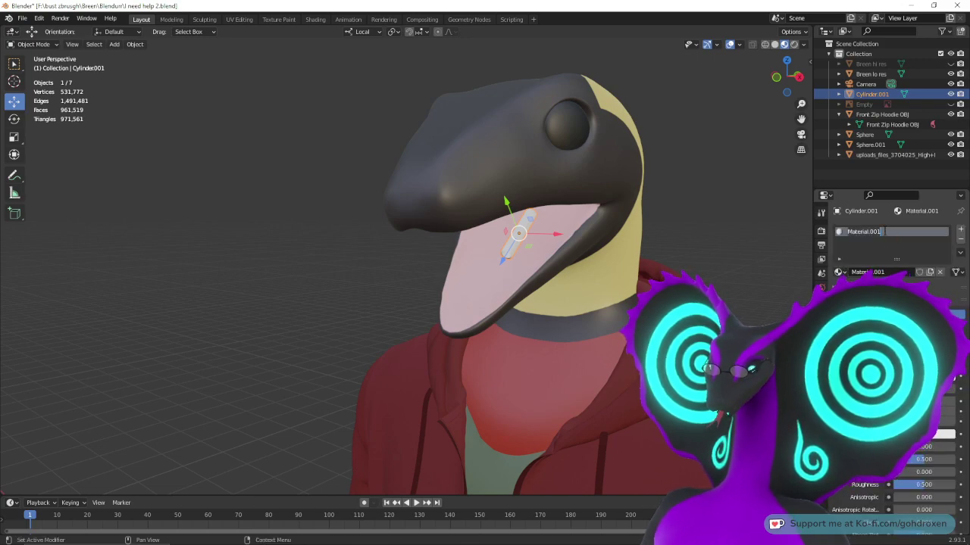
pyautogui.write('r')
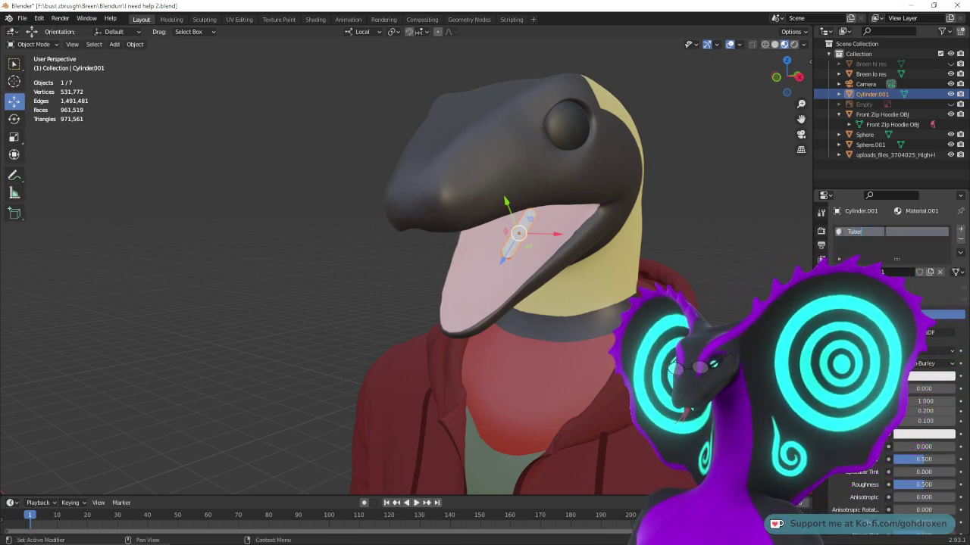
pyautogui.press('Return')
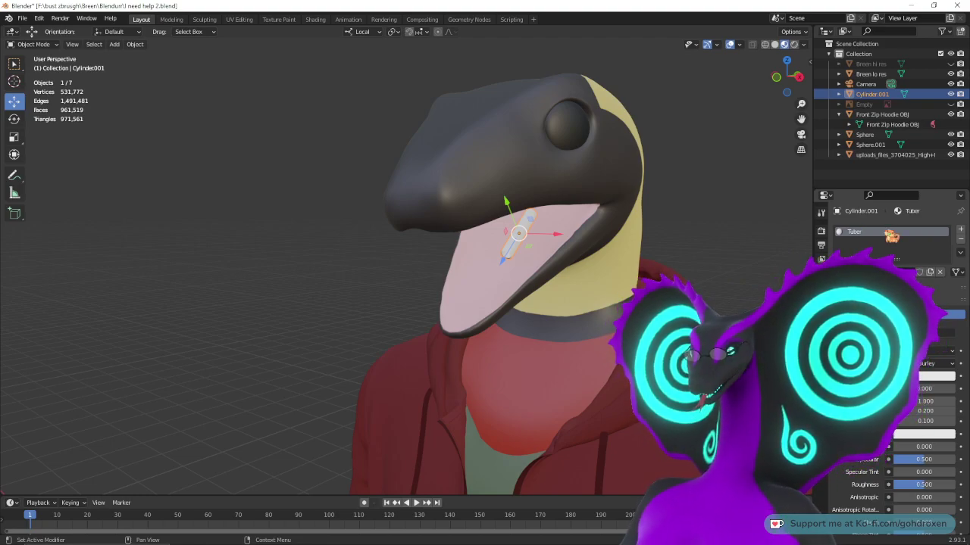
# - Sample the pink of the mouth interior as the Tuber material's base colour
pyautogui.click(923, 376)
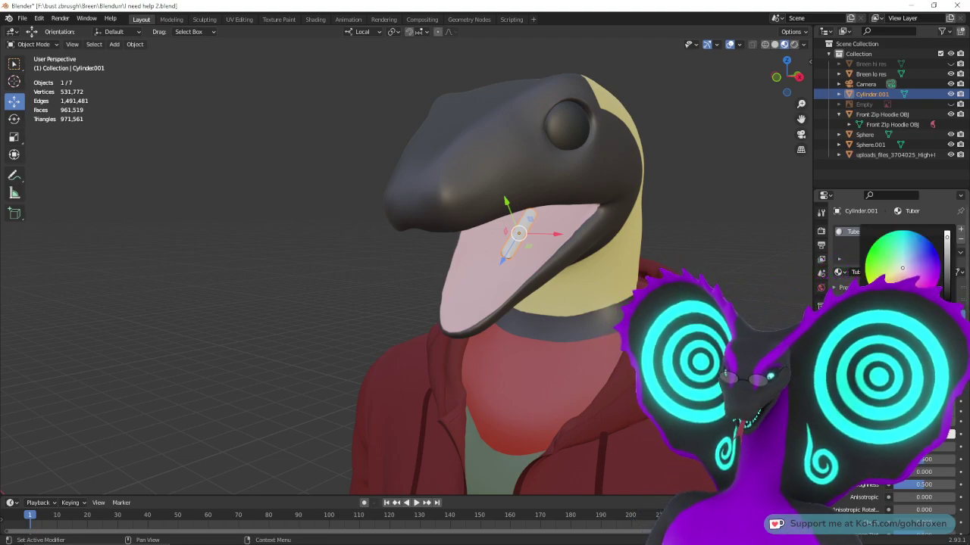
pyautogui.click(946, 329)
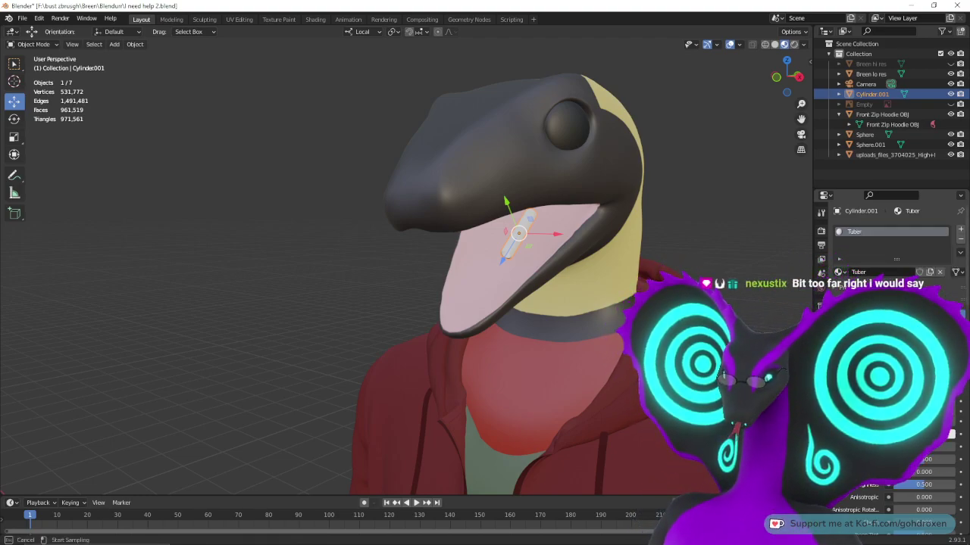
pyautogui.click(491, 266)
pyautogui.moveTo(627, 341); pyautogui.dragTo(584, 368, button='middle')
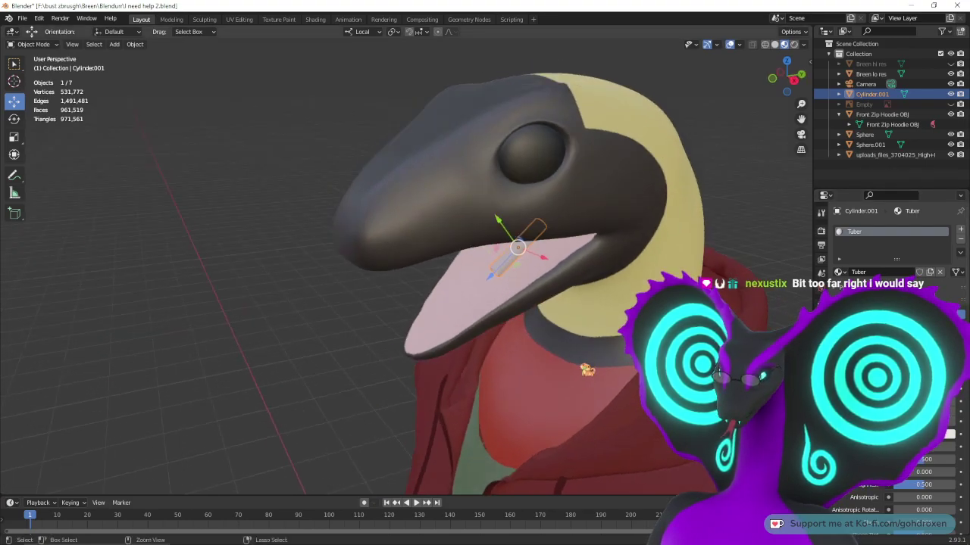
pyautogui.scroll(5, 579, 291)
pyautogui.moveTo(574, 289); pyautogui.dragTo(448, 325, button='middle')
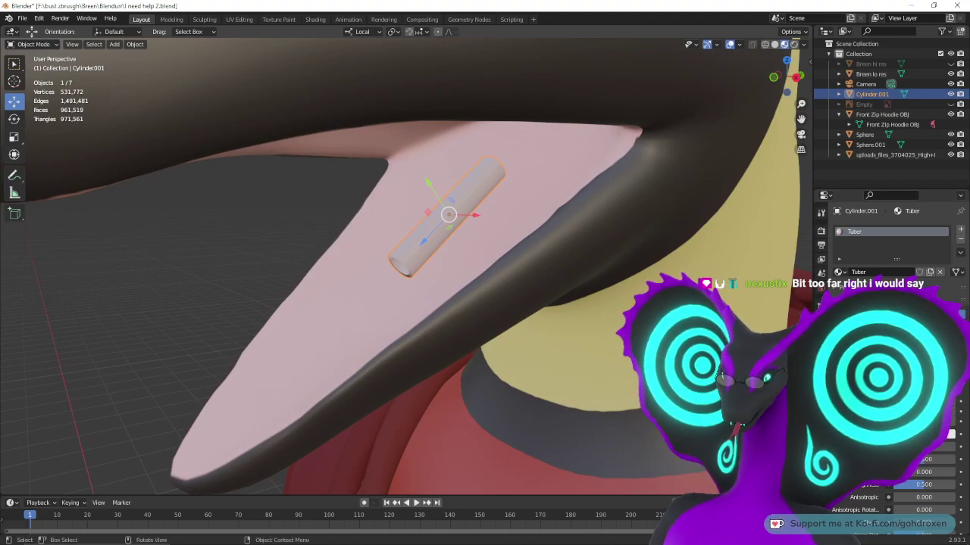
# - Adjust the brightness of the Tuber material's base colour to a light pink that stands out slightly from the mouth
pyautogui.click(923, 371)
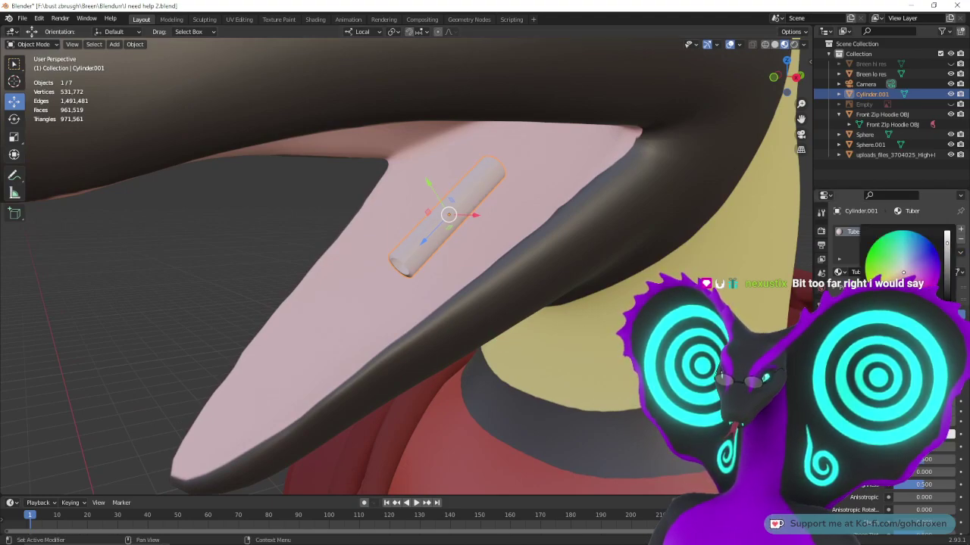
pyautogui.moveTo(545, 372)
pyautogui.mouseDown(button='middle')
pyautogui.moveTo(591, 354)
pyautogui.moveTo(661, 350)
pyautogui.moveTo(559, 367)
pyautogui.mouseUp(button='middle')
pyautogui.click(923, 371)
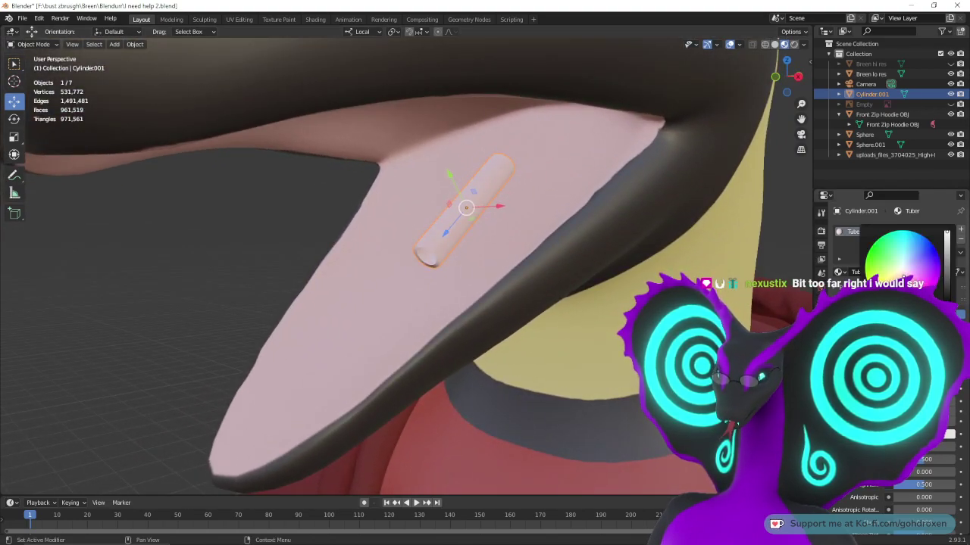
pyautogui.moveTo(947, 236); pyautogui.dragTo(951, 242)
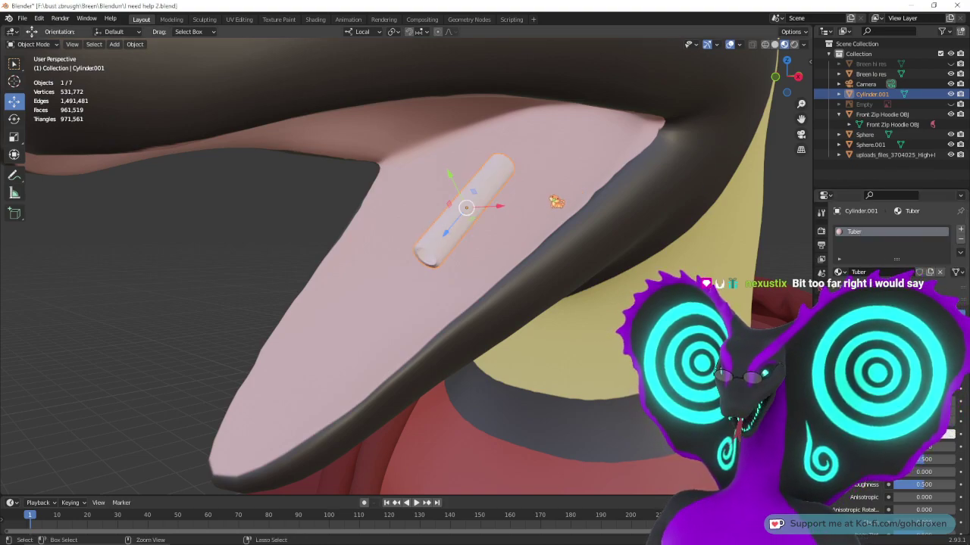
pyautogui.click(924, 372)
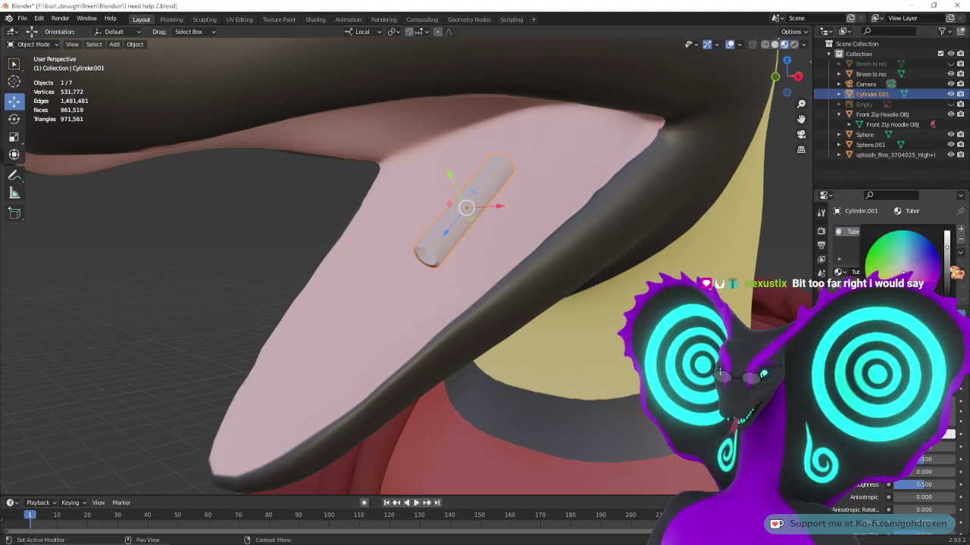
pyautogui.moveTo(946, 252); pyautogui.dragTo(946, 233)
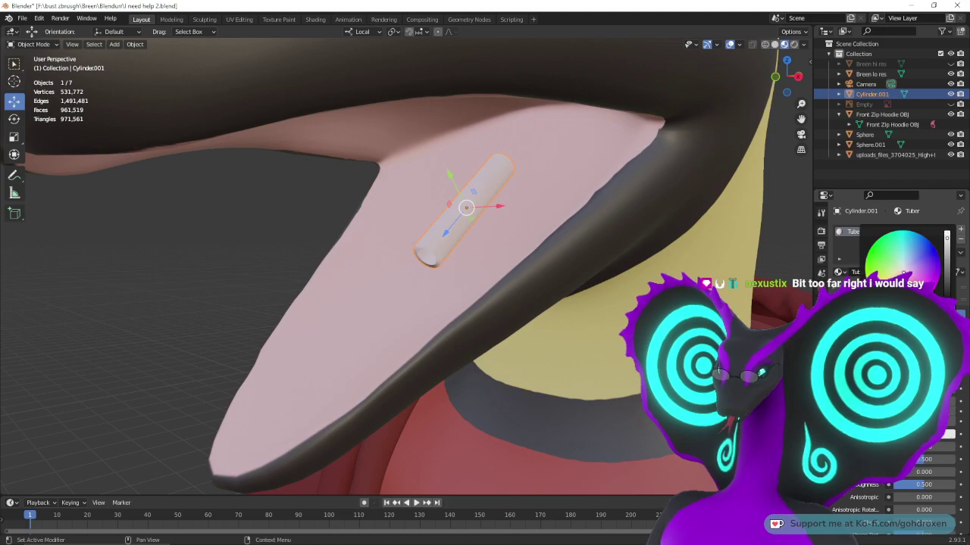
# - In the front orthographic view, shift the tube about 0.02 m along negative X to centre it in the mouth and deselect it
pyautogui.moveTo(332, 208); pyautogui.dragTo(363, 205, button='middle')
pyautogui.keyDown('alt'); pyautogui.moveTo(561, 243); pyautogui.dragTo(556, 244, button='middle'); pyautogui.keyUp('alt')
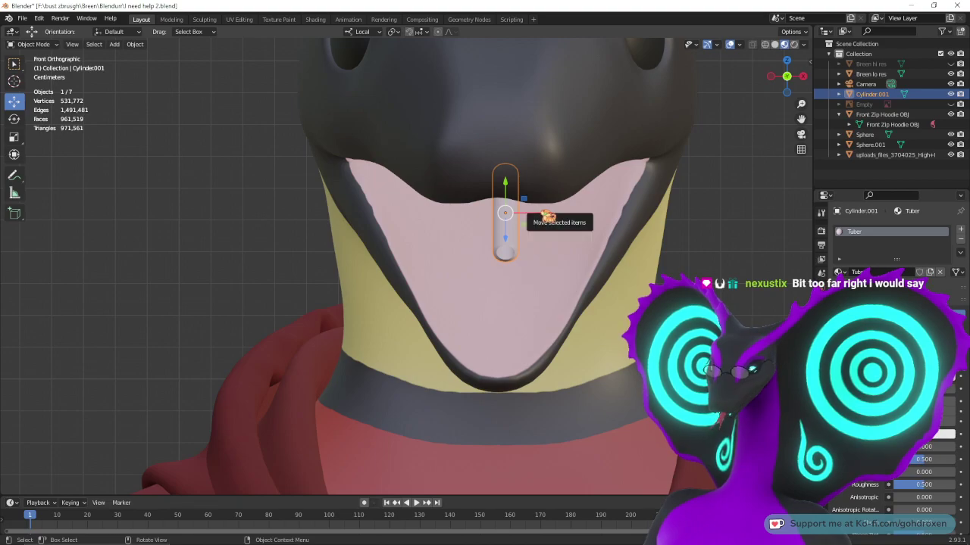
pyautogui.moveTo(543, 216); pyautogui.dragTo(531, 209)
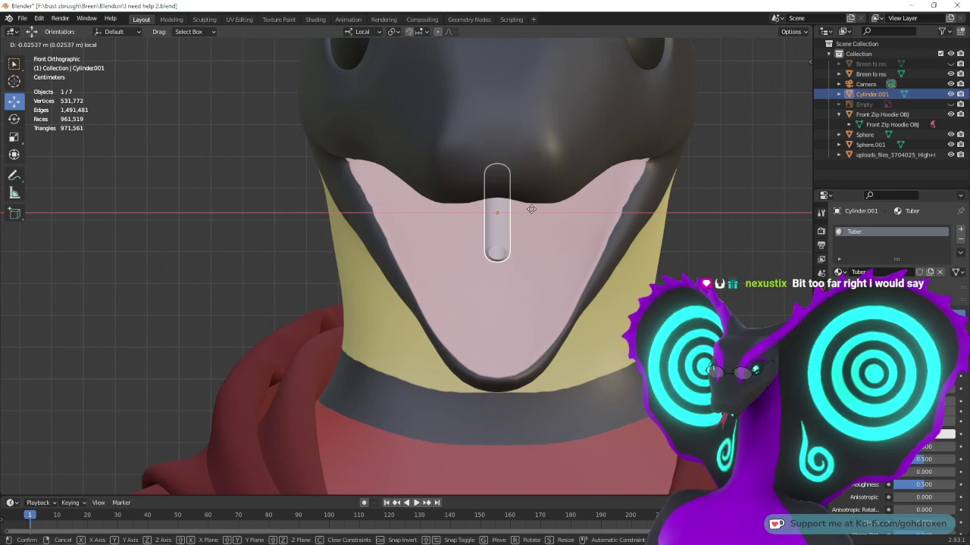
pyautogui.moveTo(531, 209)
pyautogui.mouseDown()
pyautogui.moveTo(517, 210)
pyautogui.moveTo(532, 212)
pyautogui.mouseUp()
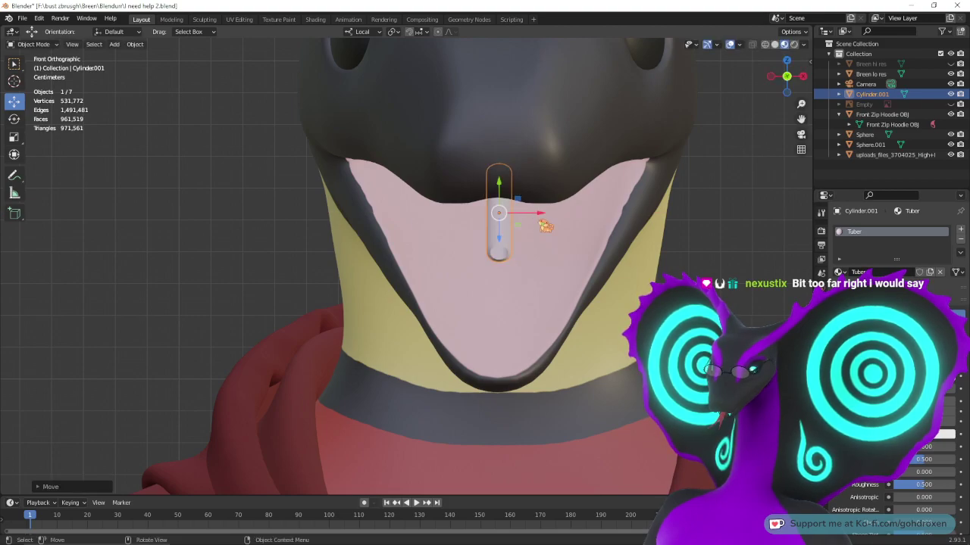
pyautogui.moveTo(544, 226); pyautogui.dragTo(599, 269, button='middle')
pyautogui.press('KP_1')
pyautogui.hotkey('alt', 'a')
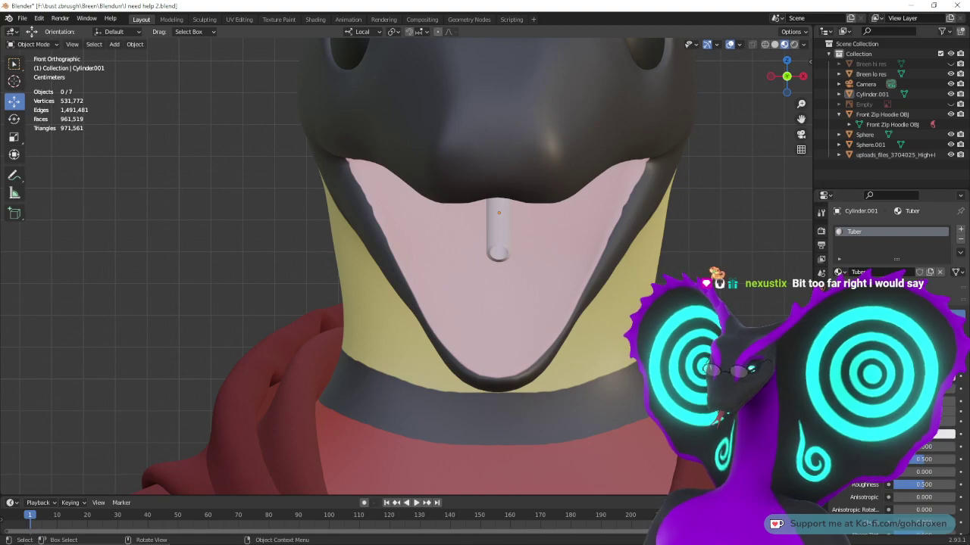
# - Inspect the tube inside the mouth from several angles and select the eyeball sphere on the character's left side
pyautogui.moveTo(484, 249); pyautogui.dragTo(415, 235, button='middle')
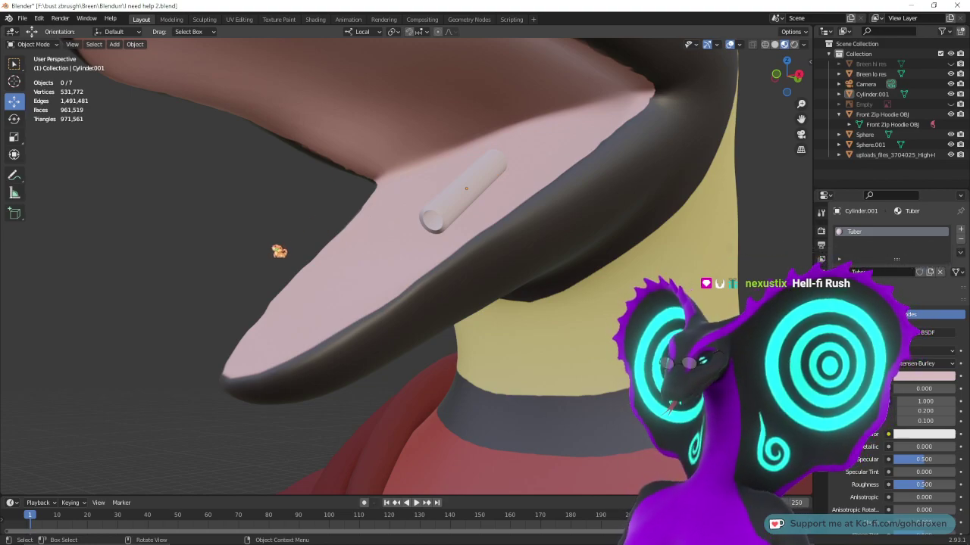
pyautogui.moveTo(264, 210); pyautogui.dragTo(334, 233, button='middle')
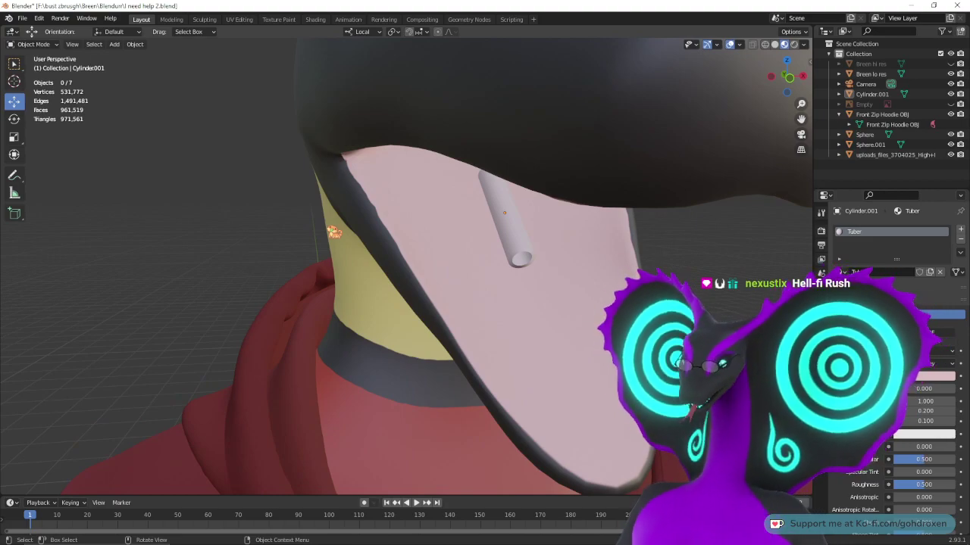
pyautogui.moveTo(326, 234); pyautogui.dragTo(251, 238, button='middle')
pyautogui.moveTo(320, 210); pyautogui.dragTo(350, 244, button='middle')
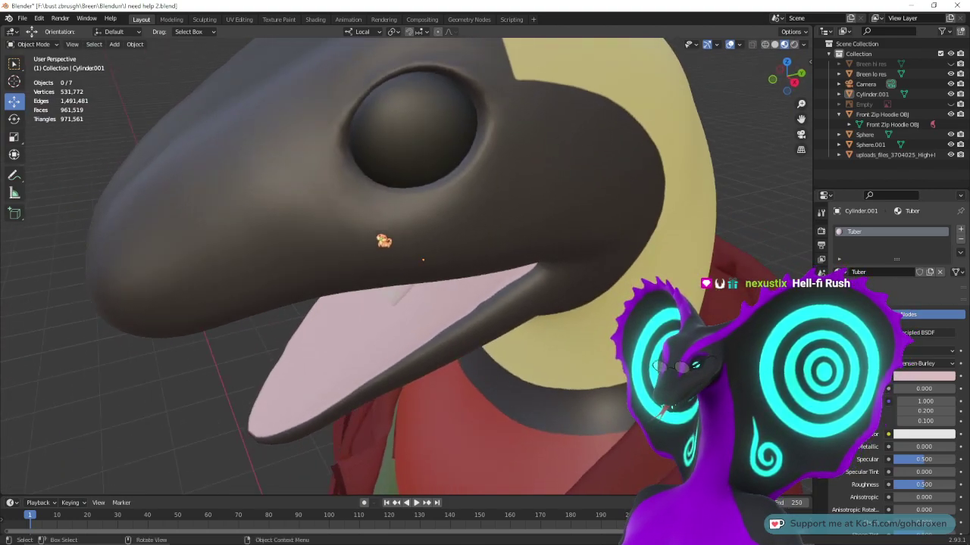
pyautogui.moveTo(566, 172); pyautogui.dragTo(493, 159, button='middle')
pyautogui.click(493, 159)
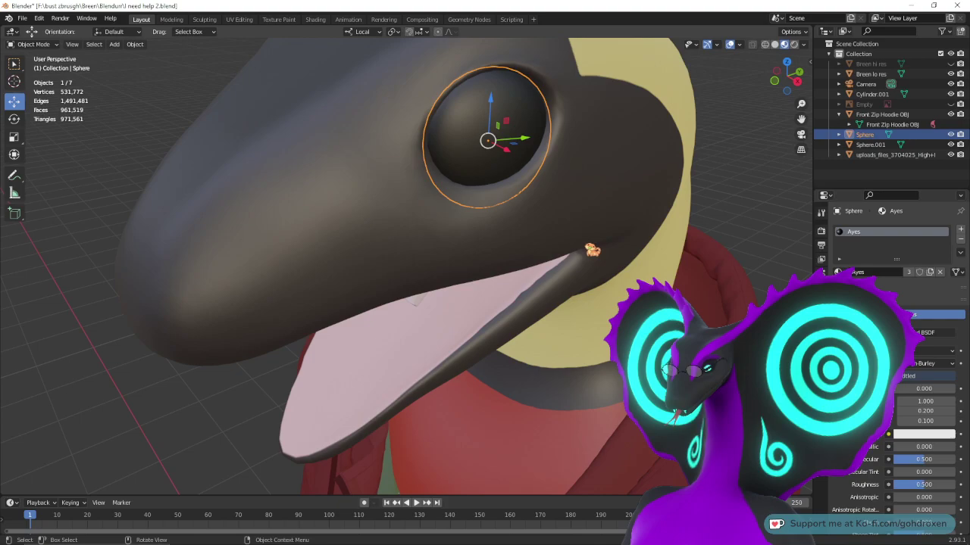
# - Check the eyeball's UV layout and image texture in the UV Editing and Texture Paint workspaces, and return to the Layout workspace
pyautogui.click(250, 21)
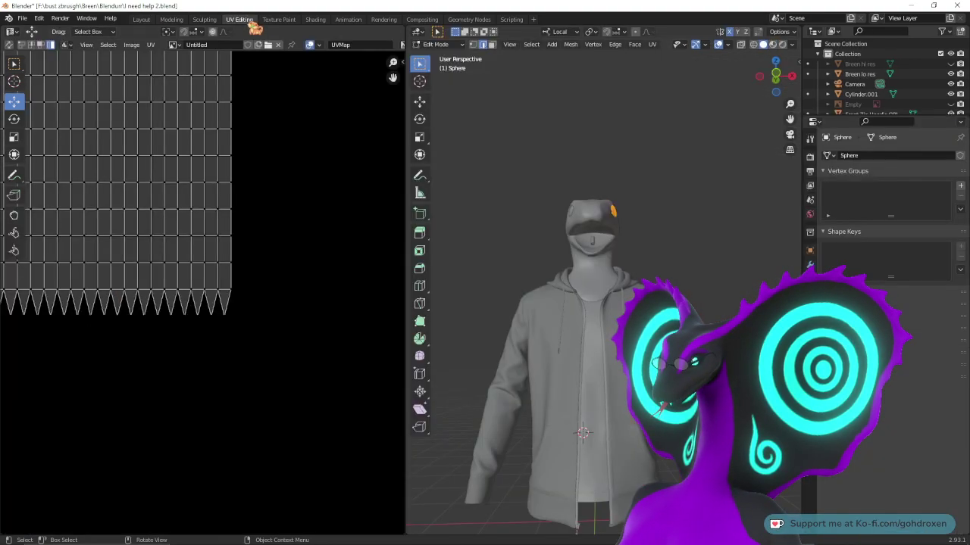
pyautogui.click(276, 20)
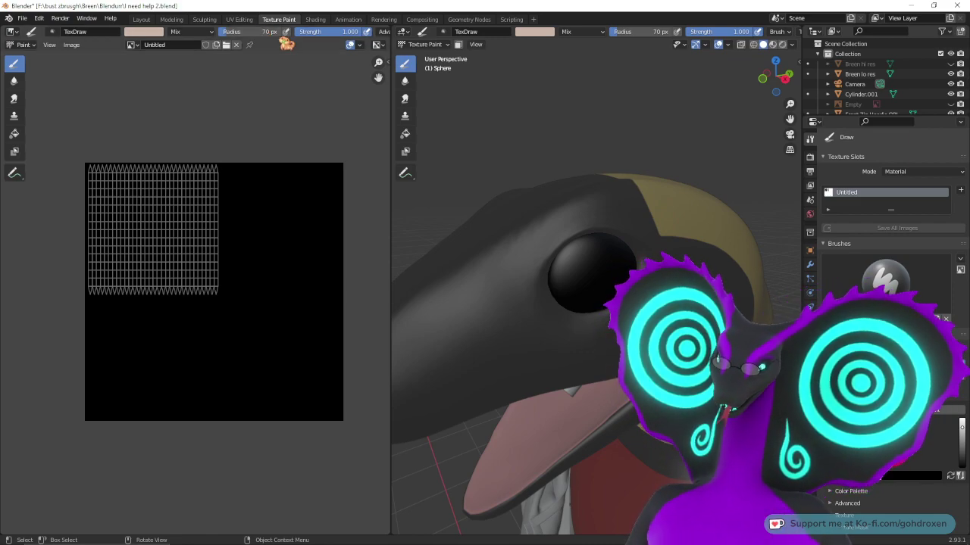
pyautogui.click(141, 21)
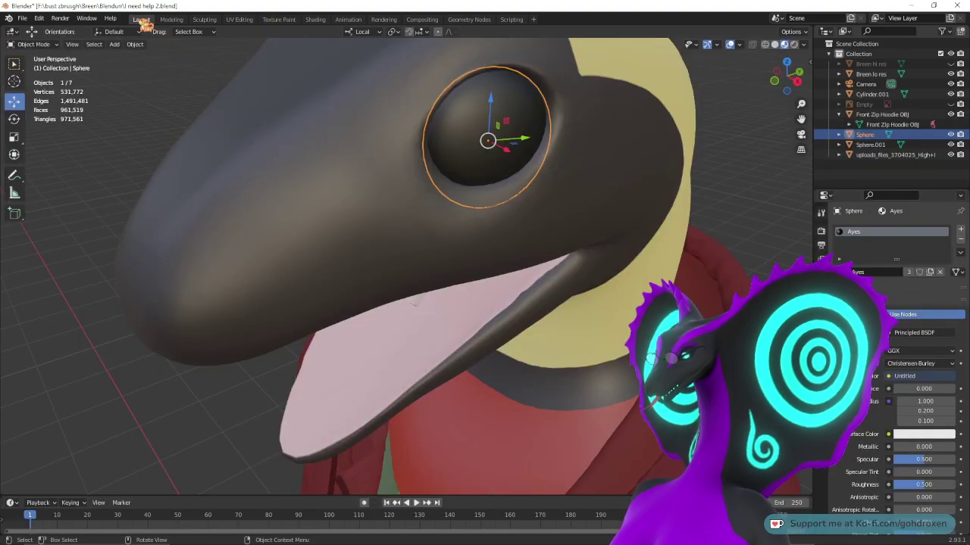
# - Switch the selected eyeball sphere to Texture Paint mode in the Layout workspace
pyautogui.scroll(3, 480, 208)
pyautogui.moveTo(483, 200)
pyautogui.mouseDown(button='middle')
pyautogui.moveTo(489, 174)
pyautogui.moveTo(496, 251)
pyautogui.moveTo(472, 232)
pyautogui.moveTo(508, 237)
pyautogui.moveTo(454, 243)
pyautogui.moveTo(591, 247)
pyautogui.moveTo(472, 253)
pyautogui.moveTo(487, 191)
pyautogui.mouseUp(button='middle')
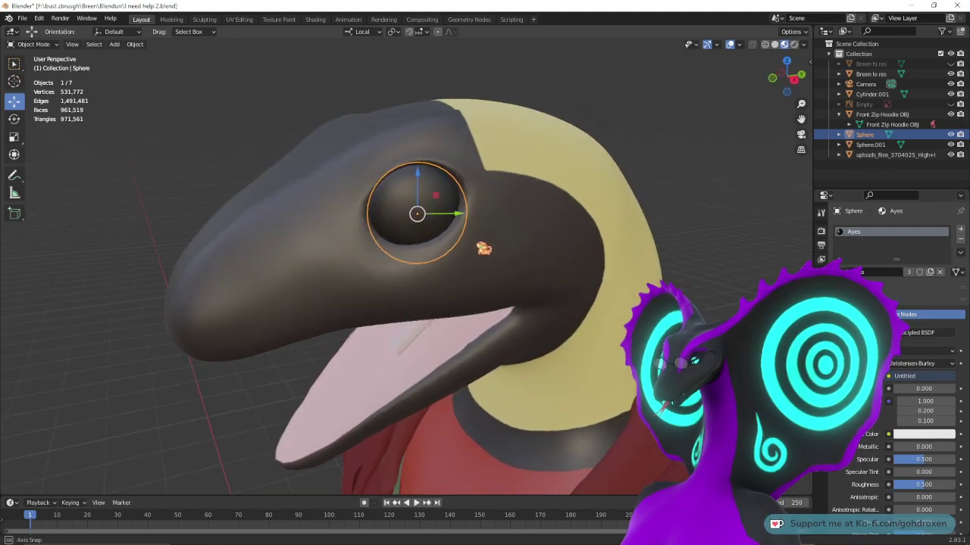
pyautogui.click(32, 43)
pyautogui.click(37, 115)
pyautogui.scroll(6, 378, 205)
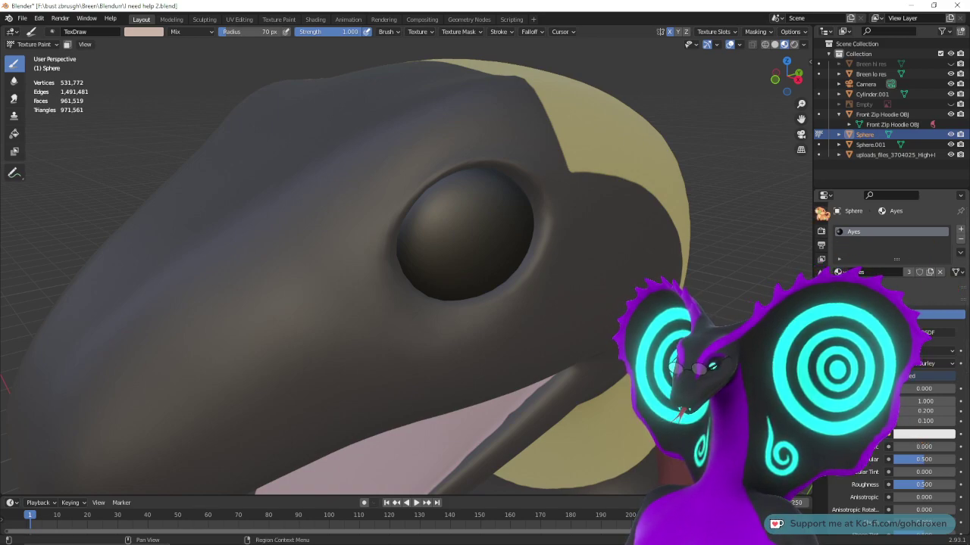
# - Brighten the TexDraw brush's skin-toned colour slightly and open the Texture Paint workspace for the eyeball
pyautogui.click(823, 215)
pyautogui.scroll(5, 893, 341)
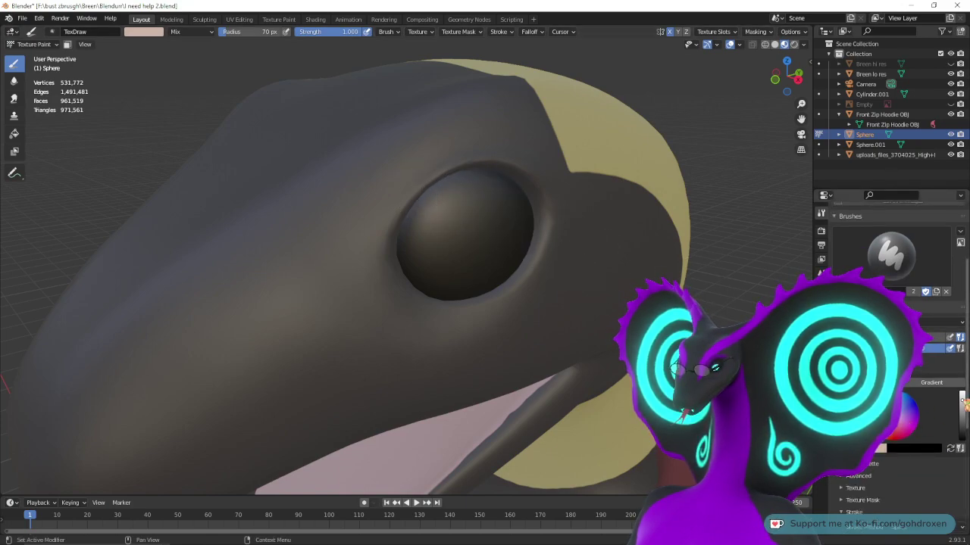
pyautogui.moveTo(962, 401); pyautogui.dragTo(962, 396)
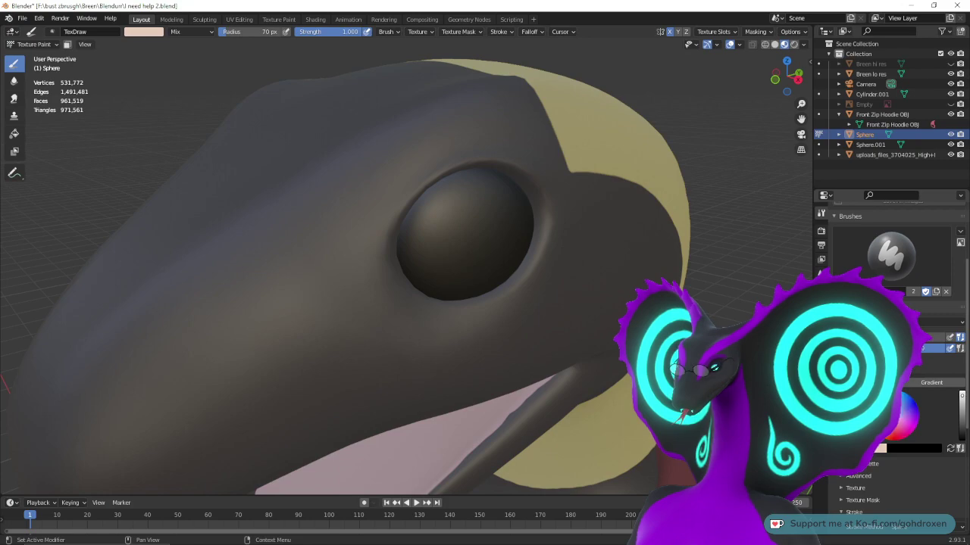
pyautogui.click(278, 21)
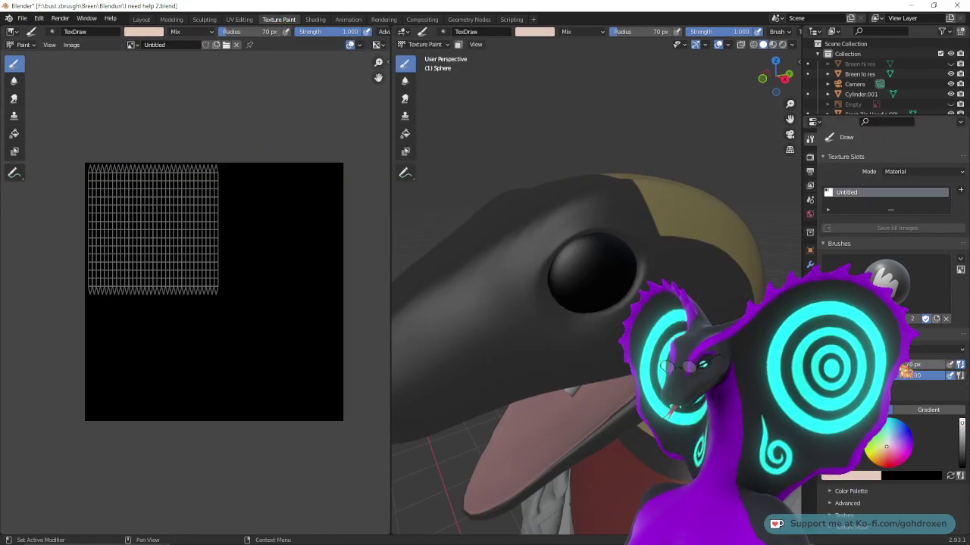
# - Set the brush radius to 500 px and cover the eyeball's whole image texture with the pale skin tone
pyautogui.moveTo(909, 365); pyautogui.dragTo(964, 365)
pyautogui.moveTo(266, 238); pyautogui.dragTo(334, 194)
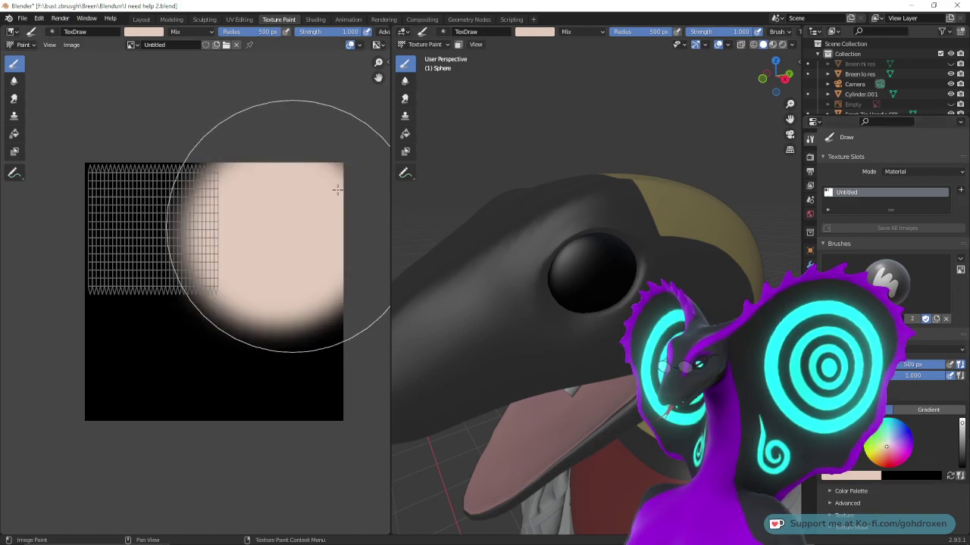
pyautogui.moveTo(338, 189)
pyautogui.mouseDown()
pyautogui.moveTo(178, 209)
pyautogui.moveTo(156, 199)
pyautogui.mouseUp()
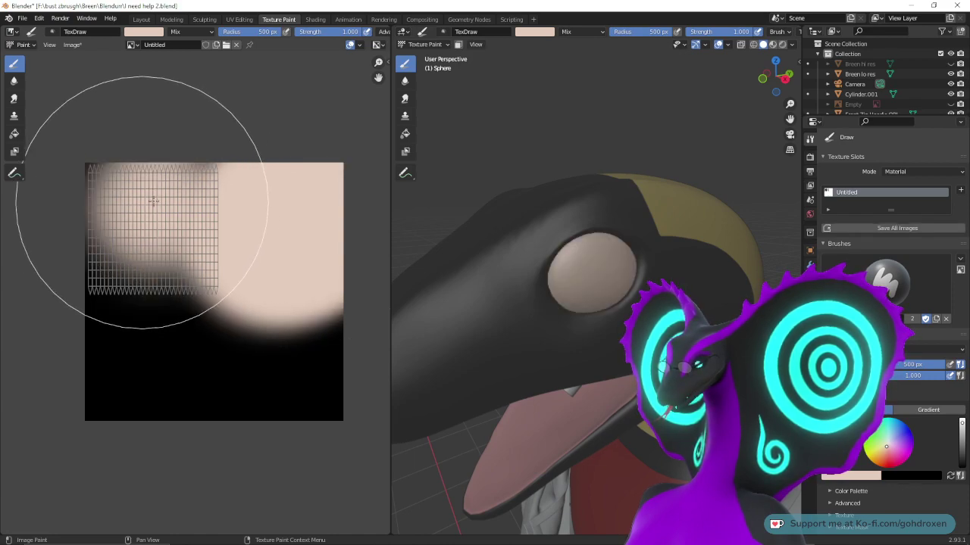
pyautogui.click(203, 196)
pyautogui.click(141, 200)
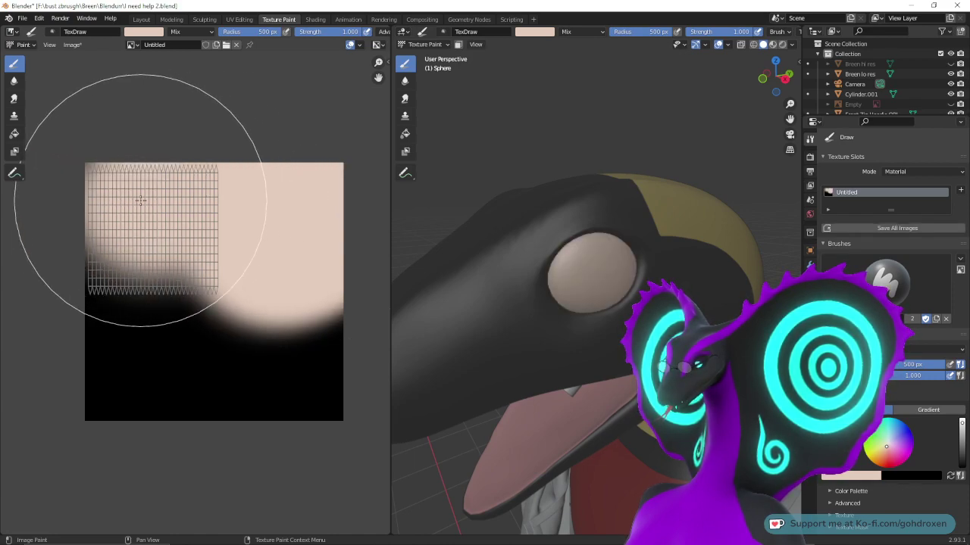
pyautogui.moveTo(130, 190)
pyautogui.mouseDown()
pyautogui.moveTo(135, 271)
pyautogui.moveTo(177, 264)
pyautogui.moveTo(190, 272)
pyautogui.moveTo(100, 319)
pyautogui.moveTo(101, 273)
pyautogui.moveTo(200, 253)
pyautogui.moveTo(328, 358)
pyautogui.moveTo(325, 396)
pyautogui.moveTo(254, 428)
pyautogui.moveTo(131, 390)
pyautogui.moveTo(94, 402)
pyautogui.moveTo(250, 333)
pyautogui.mouseUp()
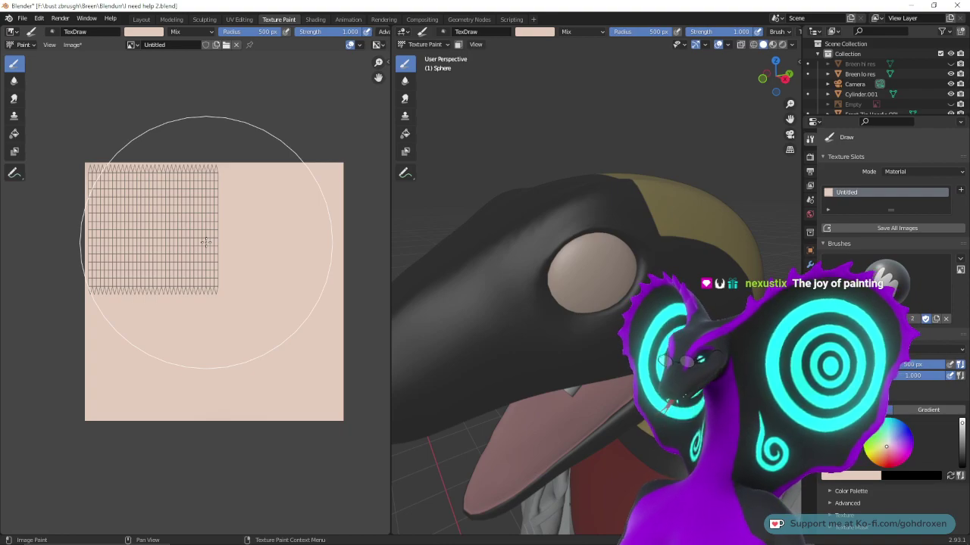
# - Return to the Layout workspace and switch the selected eyeball to Texture Paint mode
pyautogui.click(141, 19)
pyautogui.scroll(2, 469, 201)
pyautogui.moveTo(468, 201); pyautogui.dragTo(489, 237, button='middle')
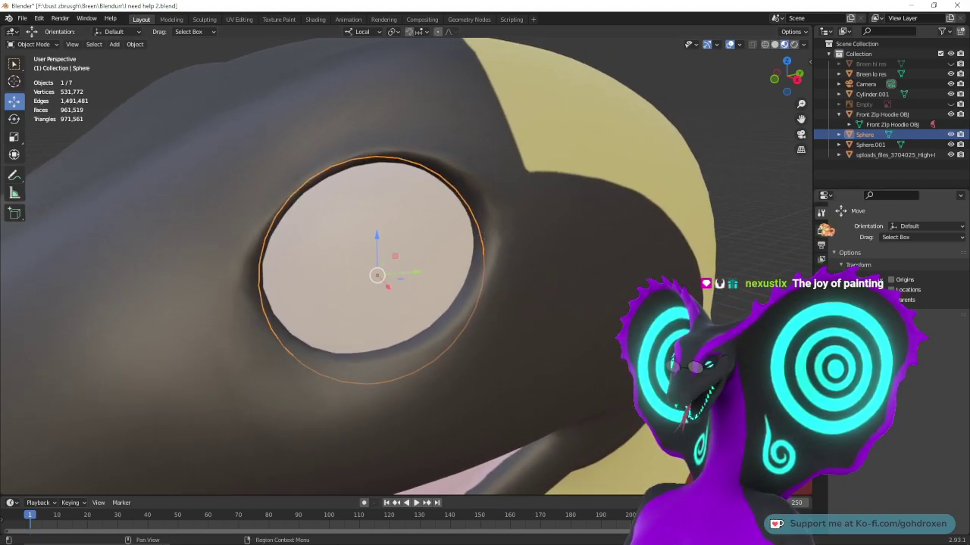
pyautogui.click(34, 44)
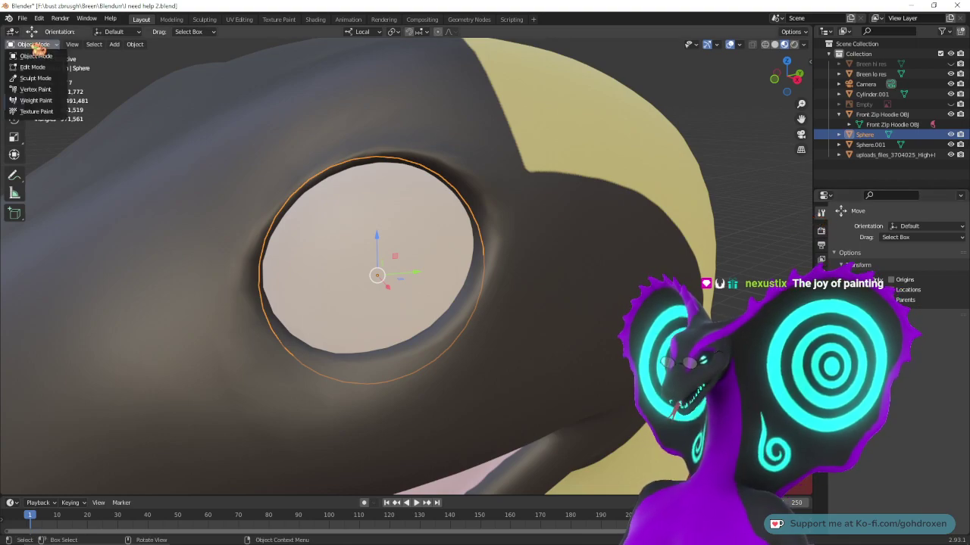
pyautogui.click(36, 112)
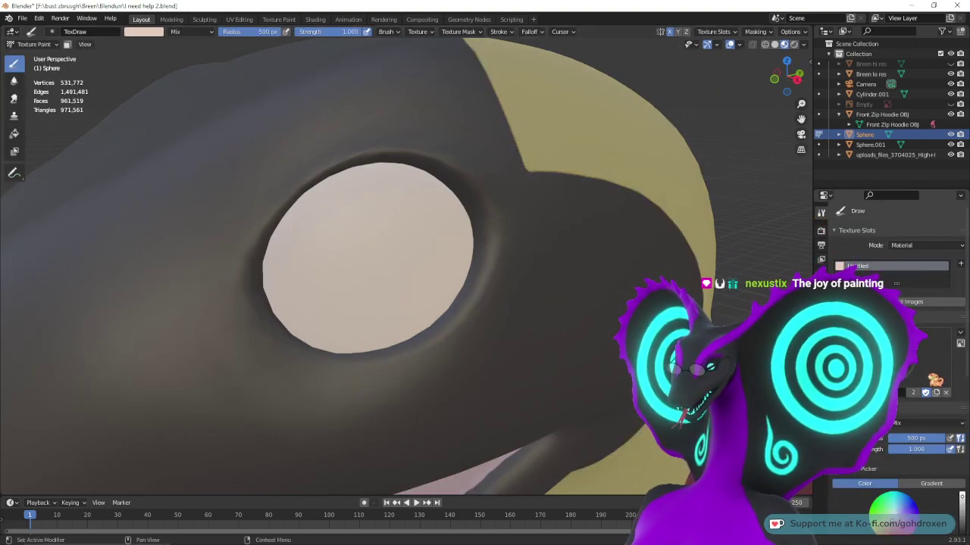
# - Darken the brush colour to near-black, reduce the radius to 258 px and paint a large soft pupil on the eyeball
pyautogui.scroll(-3, 893, 341)
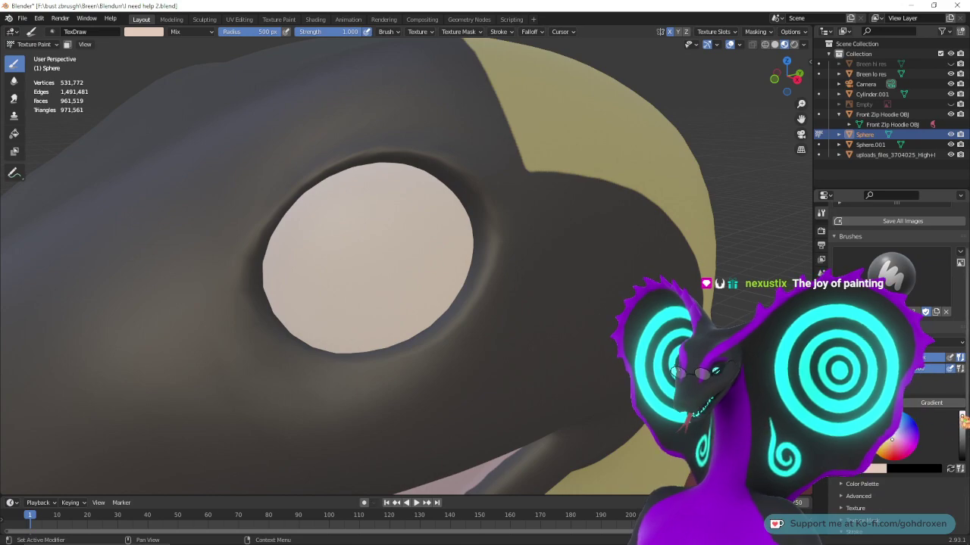
pyautogui.moveTo(962, 416); pyautogui.dragTo(962, 456)
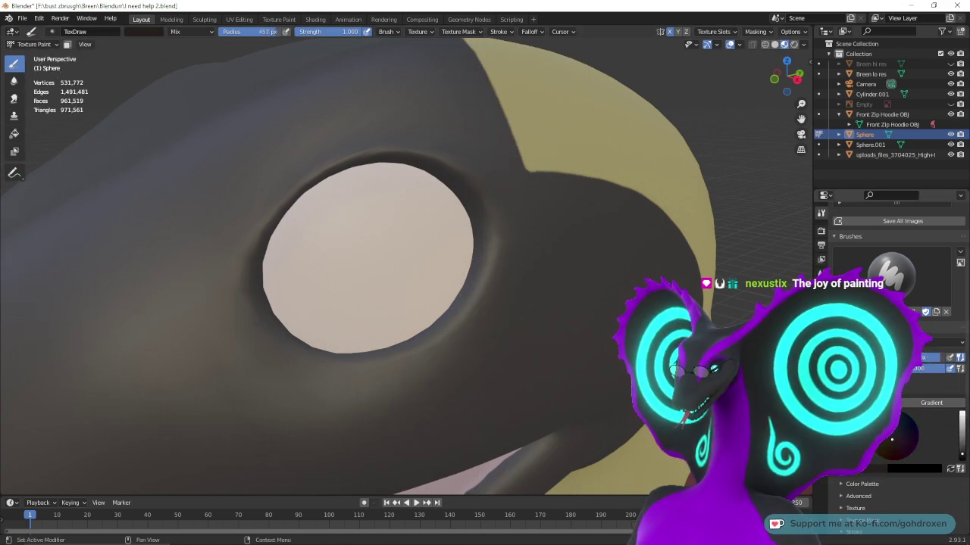
pyautogui.moveTo(274, 32)
pyautogui.mouseDown()
pyautogui.moveTo(228, 32)
pyautogui.moveTo(245, 31)
pyautogui.mouseUp()
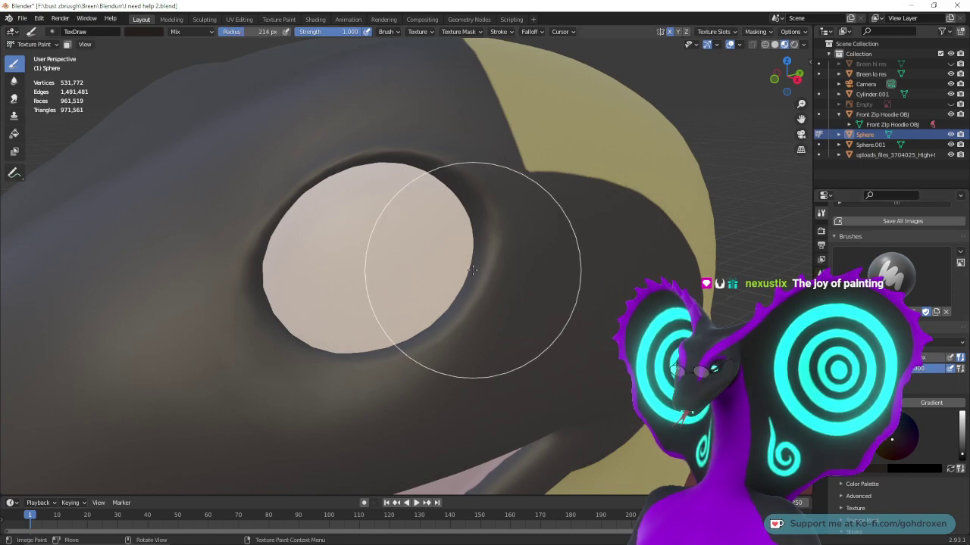
pyautogui.moveTo(472, 271); pyautogui.dragTo(536, 264, button='middle')
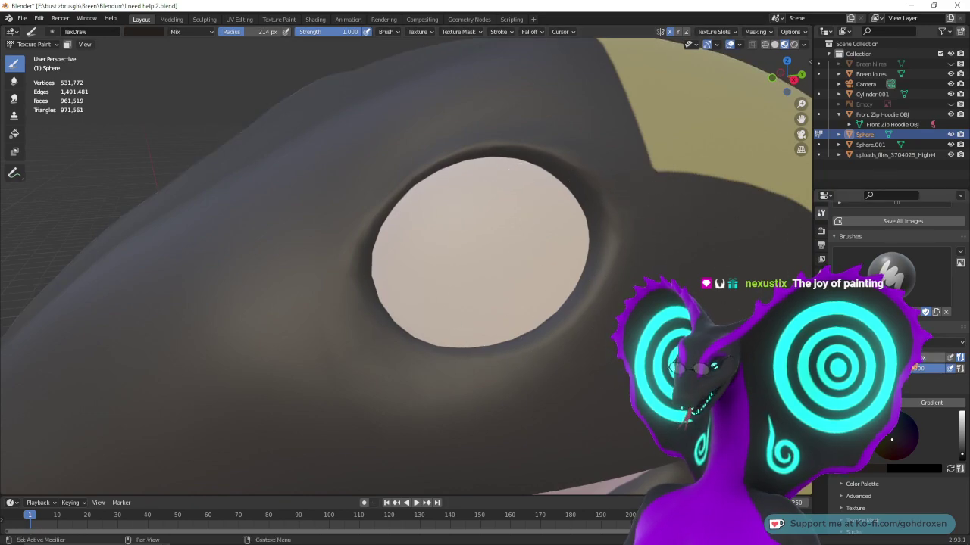
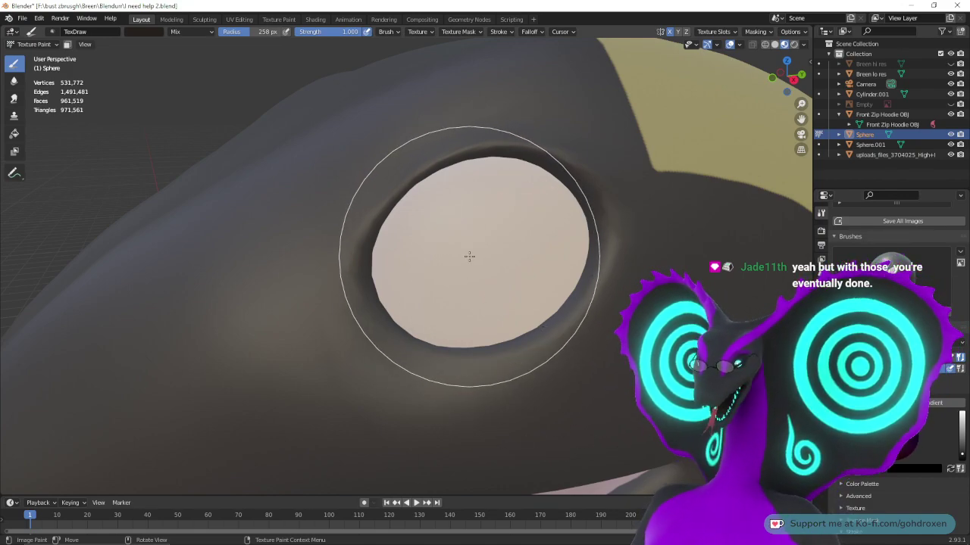
pyautogui.moveTo(469, 256); pyautogui.dragTo(470, 254)
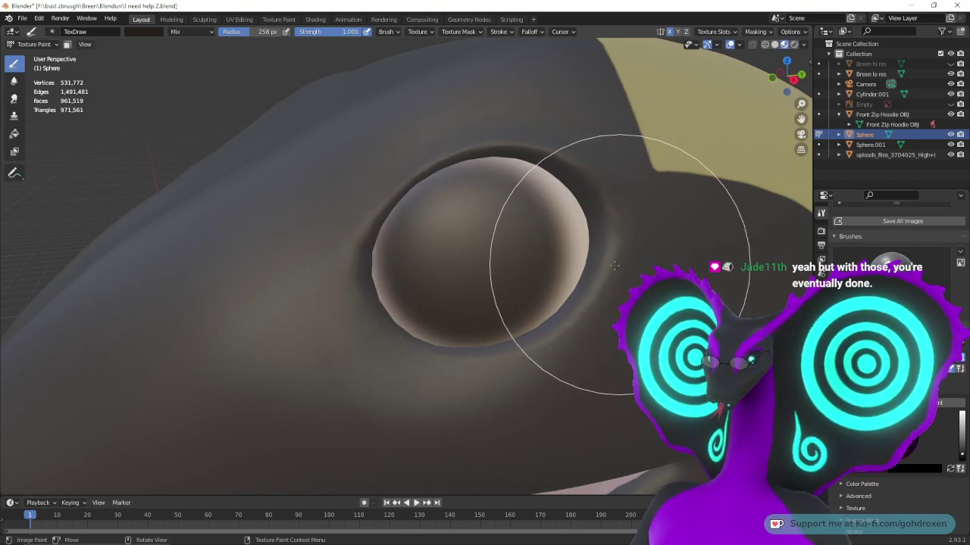
# - Paint two pale highlights on the pupil's upper part, one with a 128 px brush and a smaller one with 98 px
pyautogui.moveTo(621, 263)
pyautogui.mouseDown(button='middle')
pyautogui.moveTo(574, 264)
pyautogui.moveTo(641, 262)
pyautogui.moveTo(644, 276)
pyautogui.moveTo(553, 303)
pyautogui.moveTo(519, 287)
pyautogui.moveTo(518, 296)
pyautogui.mouseUp(button='middle')
pyautogui.scroll(4, 518, 292)
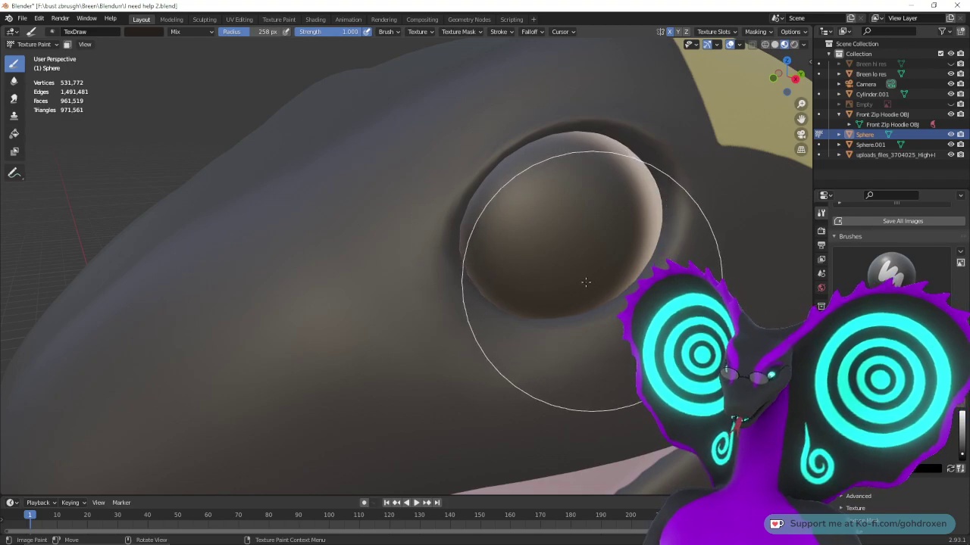
pyautogui.moveTo(584, 281)
pyautogui.mouseDown(button='middle')
pyautogui.moveTo(574, 281)
pyautogui.moveTo(582, 279)
pyautogui.mouseUp(button='middle')
pyautogui.keyDown('ctrl'); pyautogui.moveTo(582, 278); pyautogui.dragTo(535, 305, button='middle'); pyautogui.keyUp('ctrl')
pyautogui.scroll(4, 535, 305)
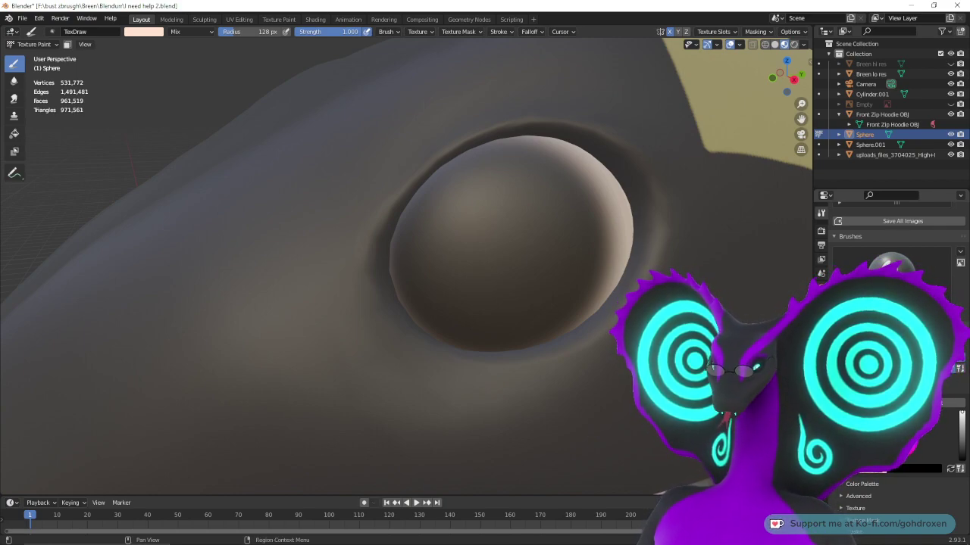
pyautogui.click(541, 188)
pyautogui.hotkey('ctrl', 'z')
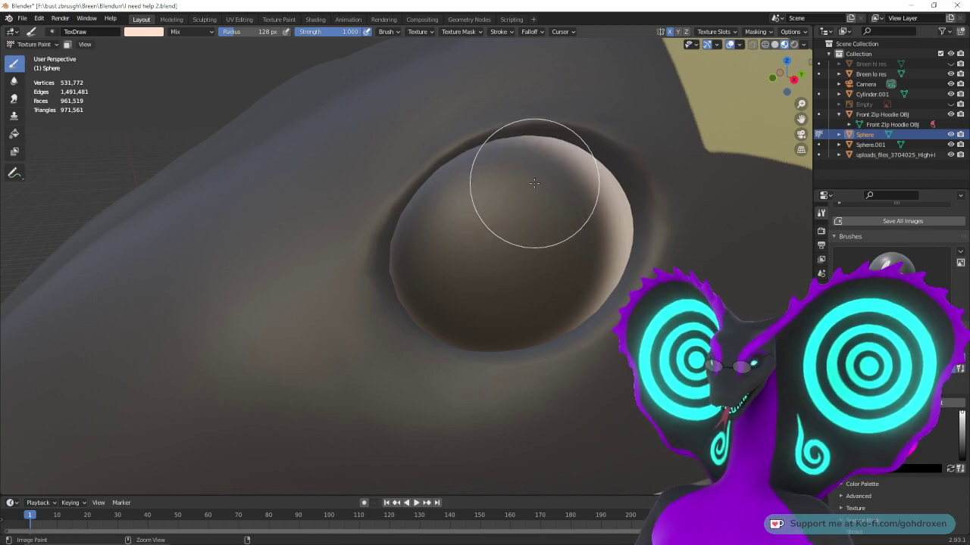
pyautogui.click(522, 174)
pyautogui.click(527, 175)
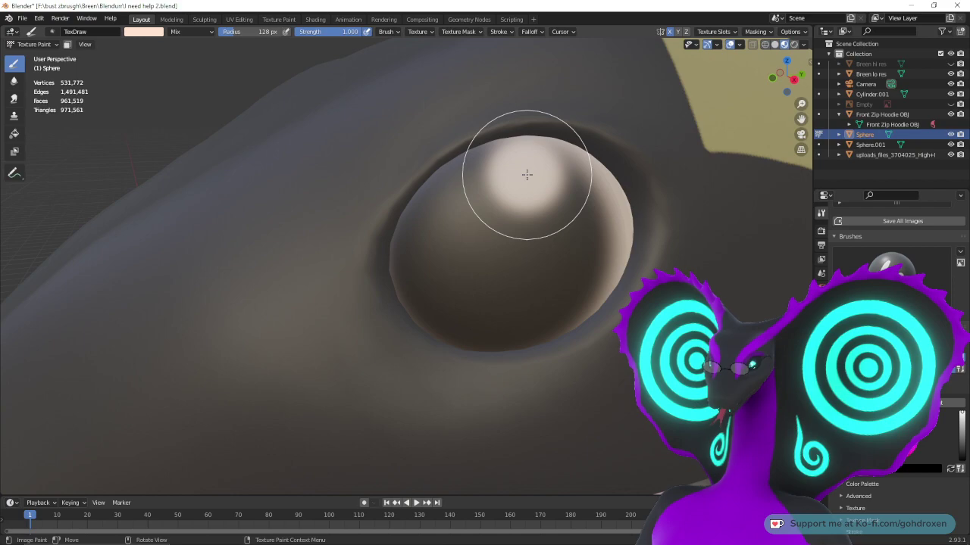
pyautogui.click(587, 218)
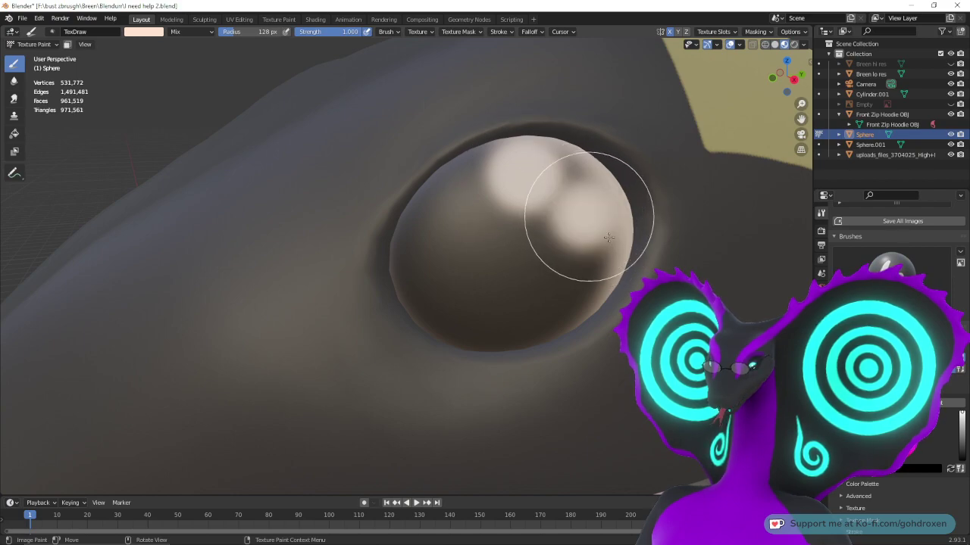
pyautogui.hotkey('ctrl', 'z')
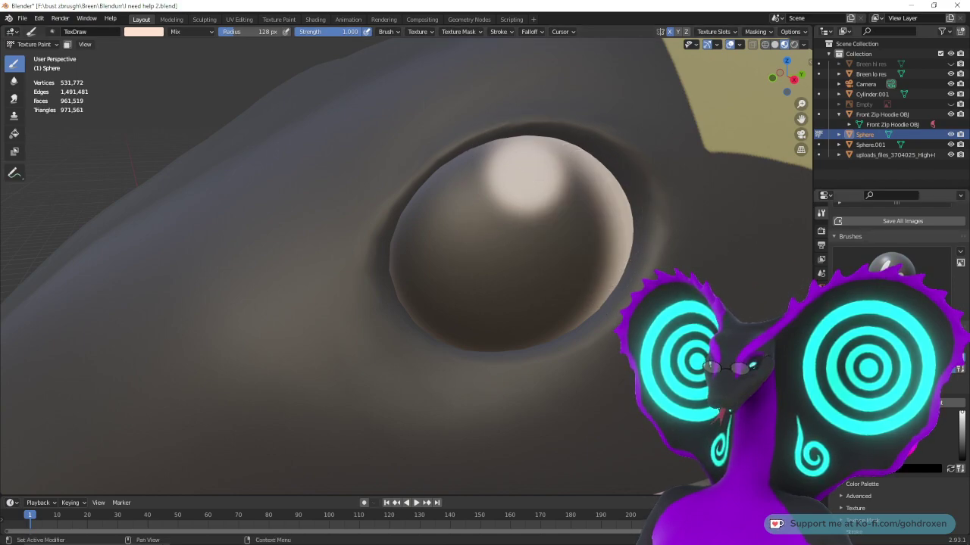
pyautogui.click(585, 212)
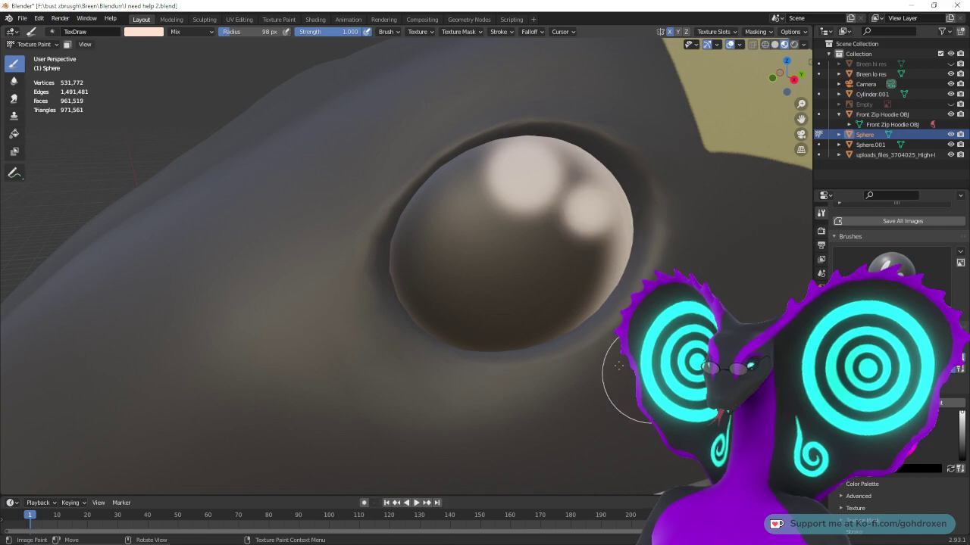
# - Check the painted eye on the whole head, return to Object Mode and select the tube inside the mouth
pyautogui.moveTo(612, 357); pyautogui.dragTo(581, 342, button='middle')
pyautogui.scroll(-4, 583, 284)
pyautogui.moveTo(583, 285); pyautogui.dragTo(651, 300, button='middle')
pyautogui.moveTo(530, 329); pyautogui.dragTo(599, 354, button='middle')
pyautogui.moveTo(502, 411)
pyautogui.mouseDown(button='middle')
pyautogui.moveTo(535, 357)
pyautogui.moveTo(565, 371)
pyautogui.mouseUp(button='middle')
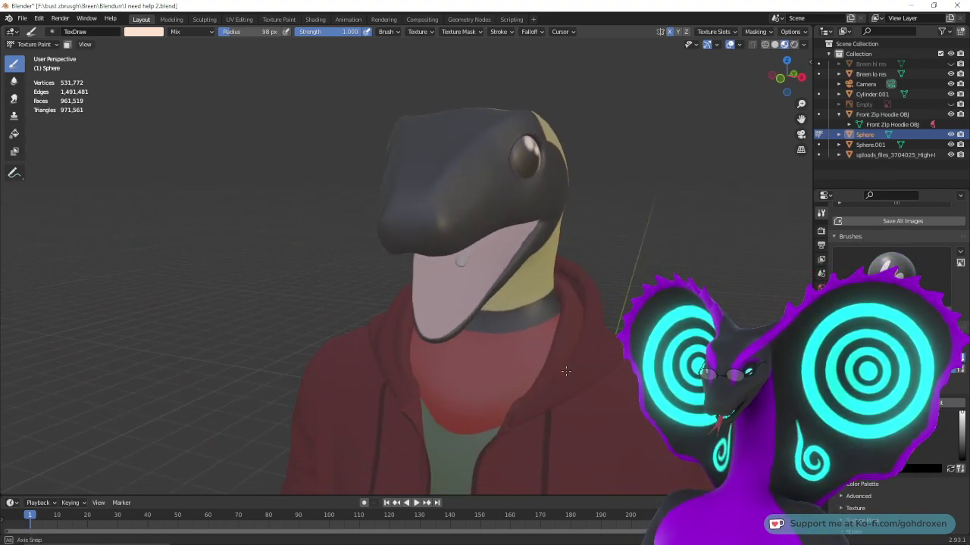
pyautogui.moveTo(603, 309); pyautogui.dragTo(610, 288, button='middle')
pyautogui.scroll(3, 606, 282)
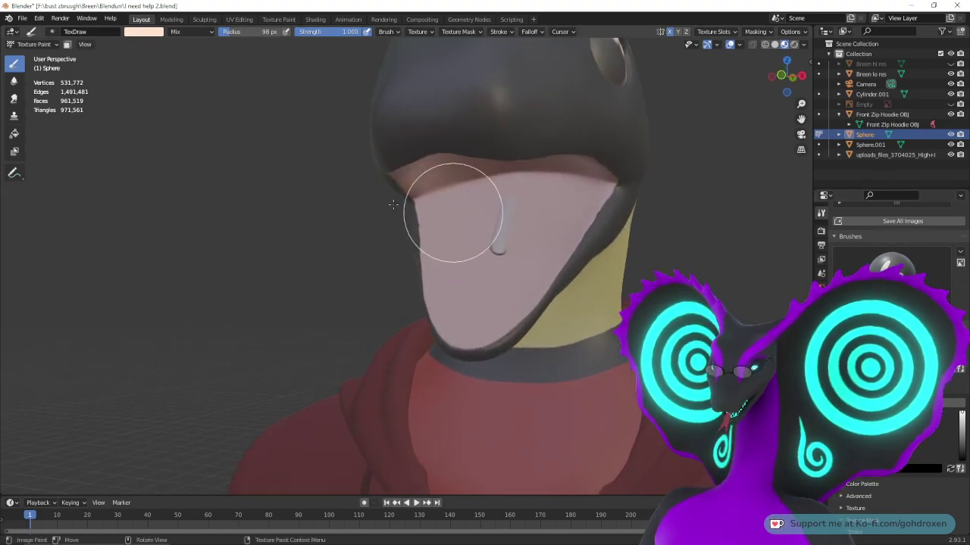
pyautogui.click(34, 44)
pyautogui.click(31, 54)
pyautogui.moveTo(346, 214); pyautogui.dragTo(470, 250, button='middle')
pyautogui.click(493, 250)
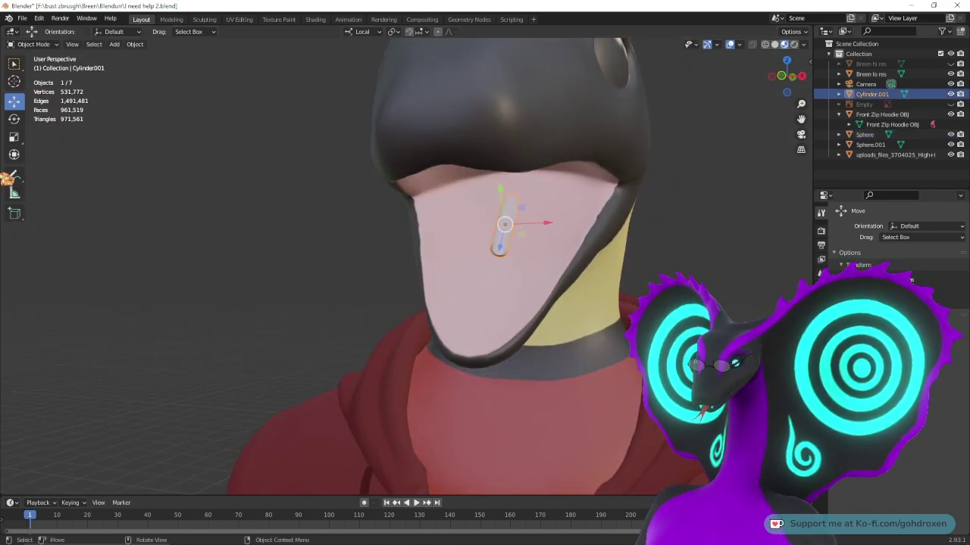
# - Enlarge the tube in the mouth with the Scale tool and adjust its length along its local Z axis
pyautogui.click(14, 119)
pyautogui.click(14, 137)
pyautogui.moveTo(341, 254); pyautogui.dragTo(262, 266, button='middle')
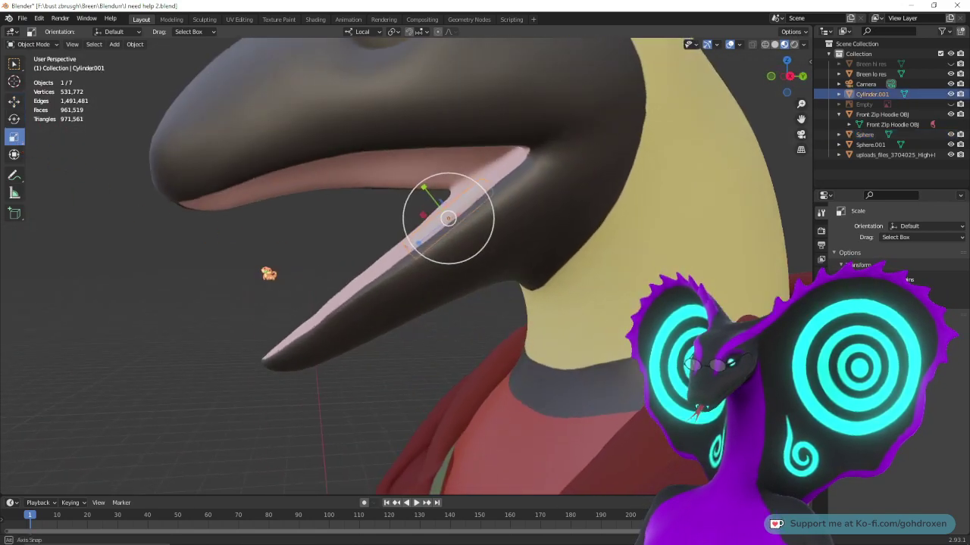
pyautogui.moveTo(461, 191); pyautogui.dragTo(471, 185)
pyautogui.moveTo(471, 185); pyautogui.dragTo(538, 216, button='middle')
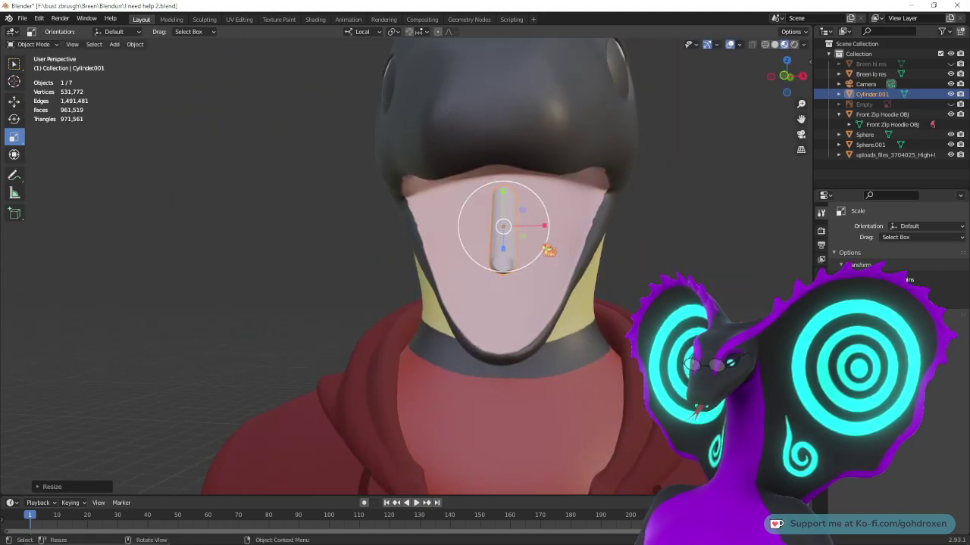
pyautogui.moveTo(547, 249); pyautogui.dragTo(485, 260, button='middle')
pyautogui.moveTo(446, 253); pyautogui.dragTo(452, 246)
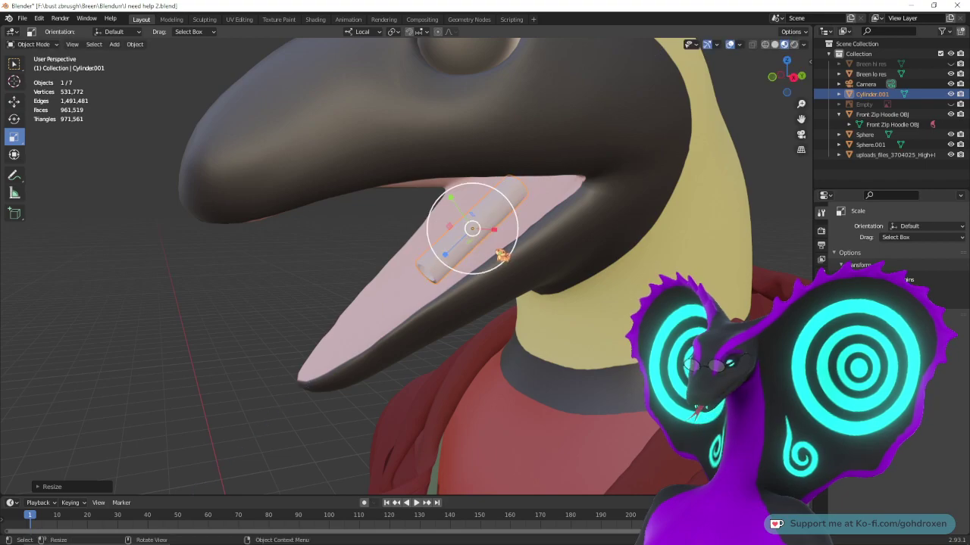
pyautogui.moveTo(498, 254); pyautogui.dragTo(430, 258, button='middle')
pyautogui.moveTo(430, 256)
pyautogui.mouseDown()
pyautogui.moveTo(438, 247)
pyautogui.moveTo(420, 259)
pyautogui.mouseUp()
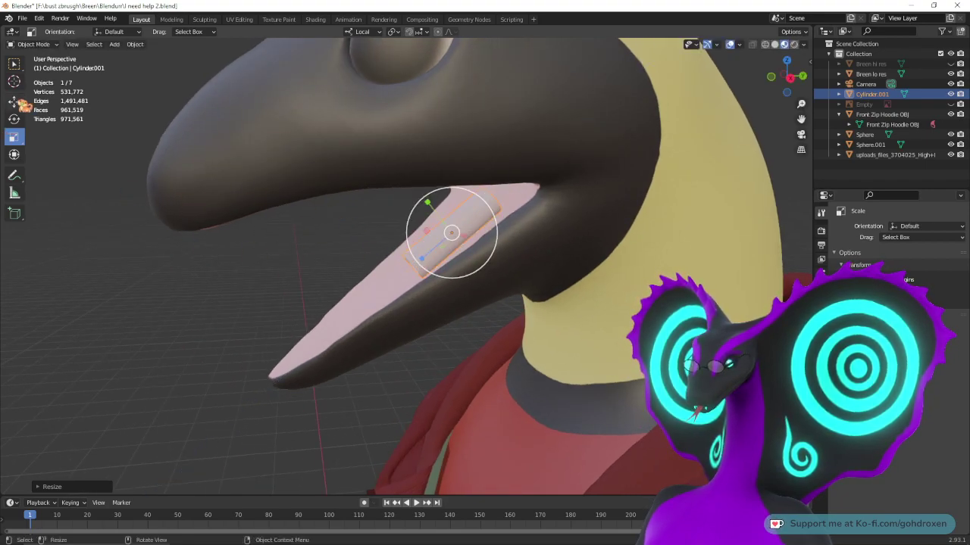
# - Slide the tube slightly deeper into the mouth along its local Z axis and check its fit from both sides
pyautogui.click(18, 101)
pyautogui.press('g')
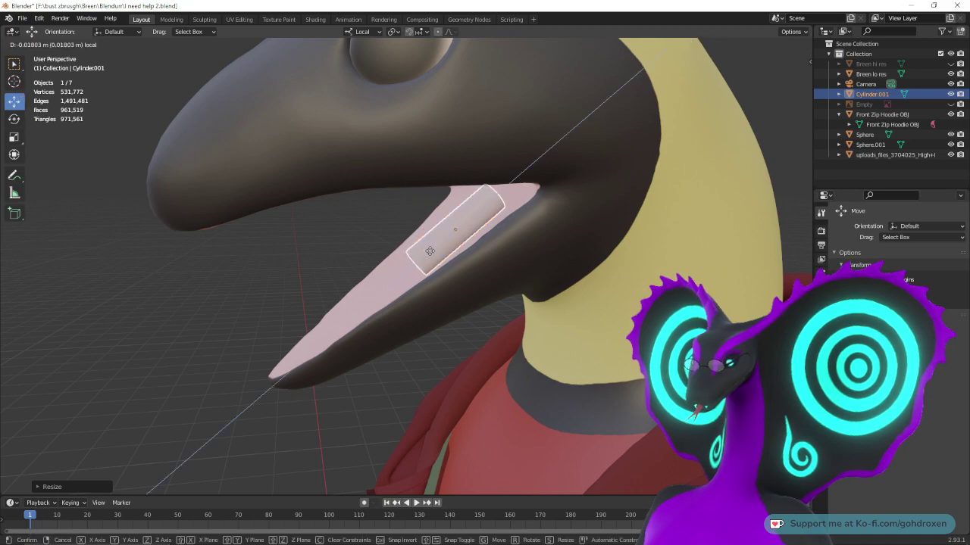
pyautogui.click(434, 256)
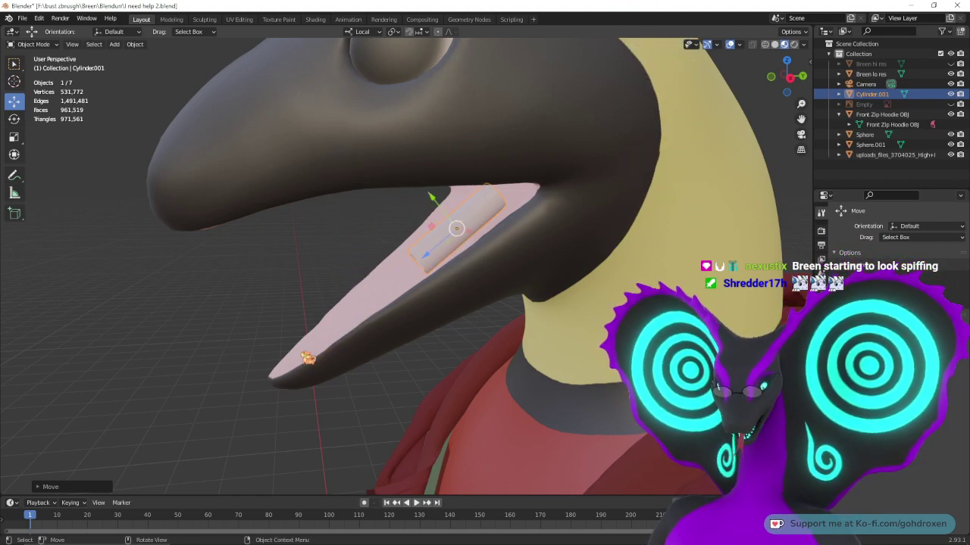
pyautogui.moveTo(306, 359); pyautogui.dragTo(451, 326, button='middle')
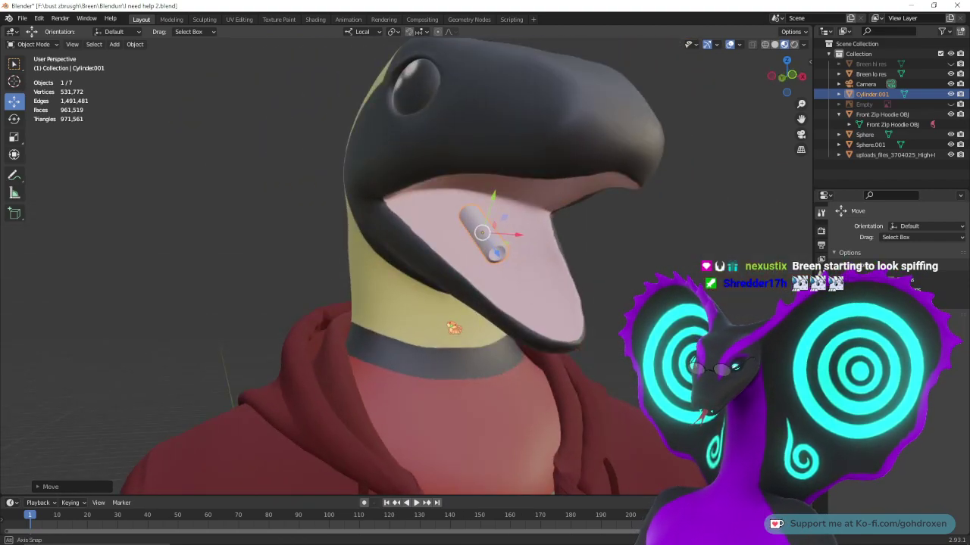
pyautogui.moveTo(489, 299); pyautogui.dragTo(534, 269, button='middle')
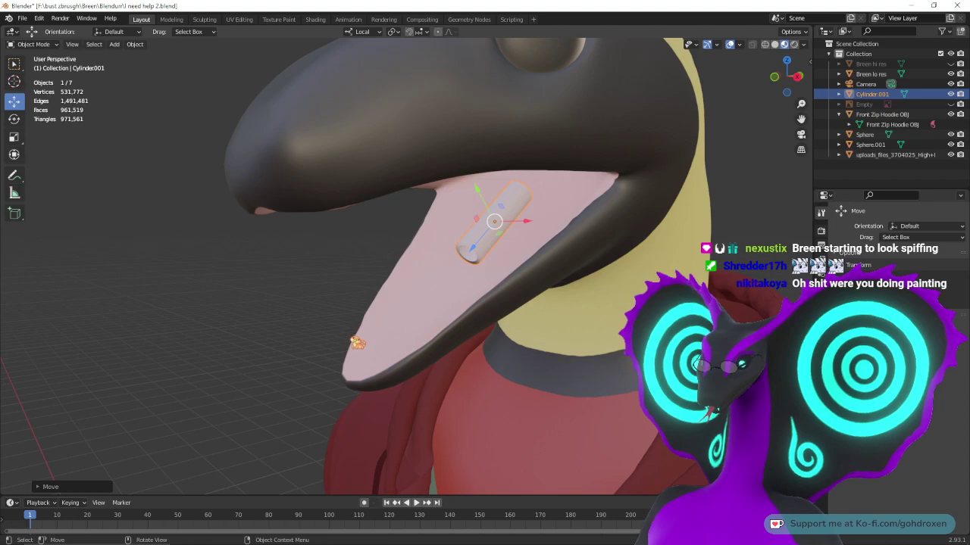
pyautogui.moveTo(342, 344); pyautogui.dragTo(320, 260, button='middle')
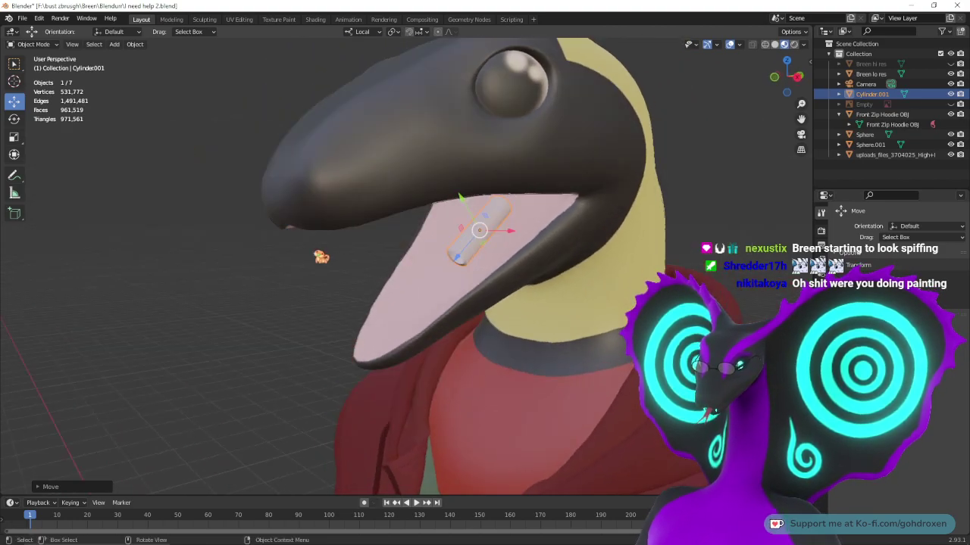
# - Import Tang.OBJ as a Wavefront OBJ from F:\VRCHAT\My models\Testing cobra
pyautogui.click(22, 18)
pyautogui.moveTo(70, 155)
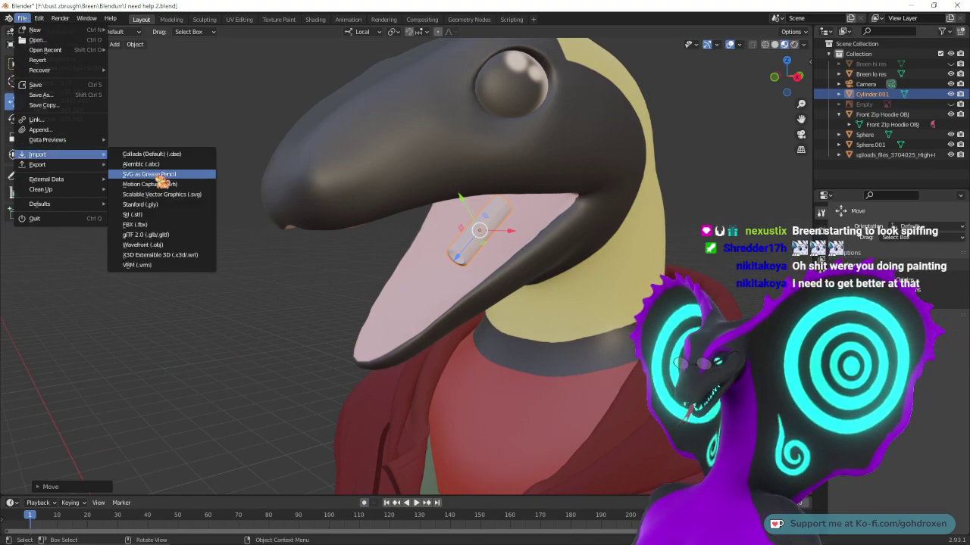
pyautogui.click(162, 245)
pyautogui.click(262, 172)
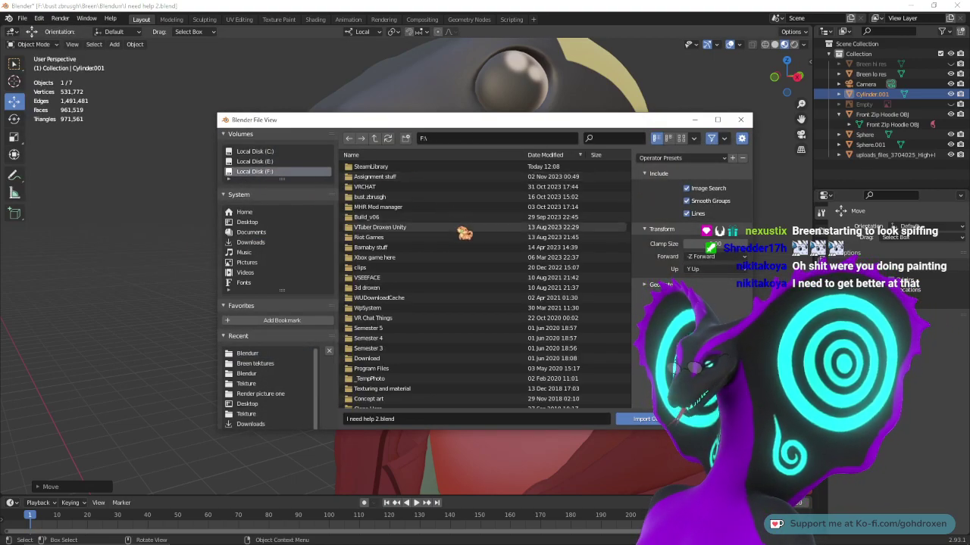
pyautogui.doubleClick(396, 190)
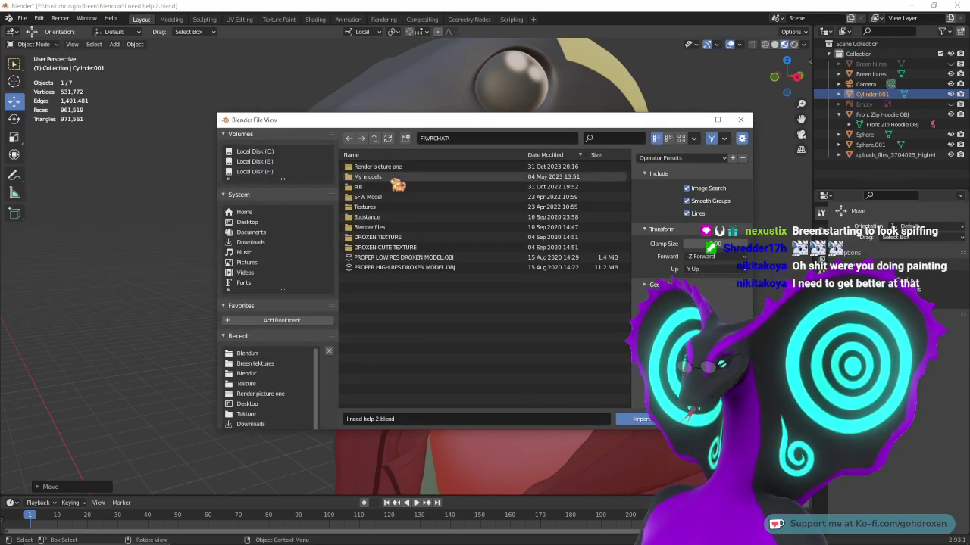
pyautogui.doubleClick(394, 179)
pyautogui.doubleClick(392, 188)
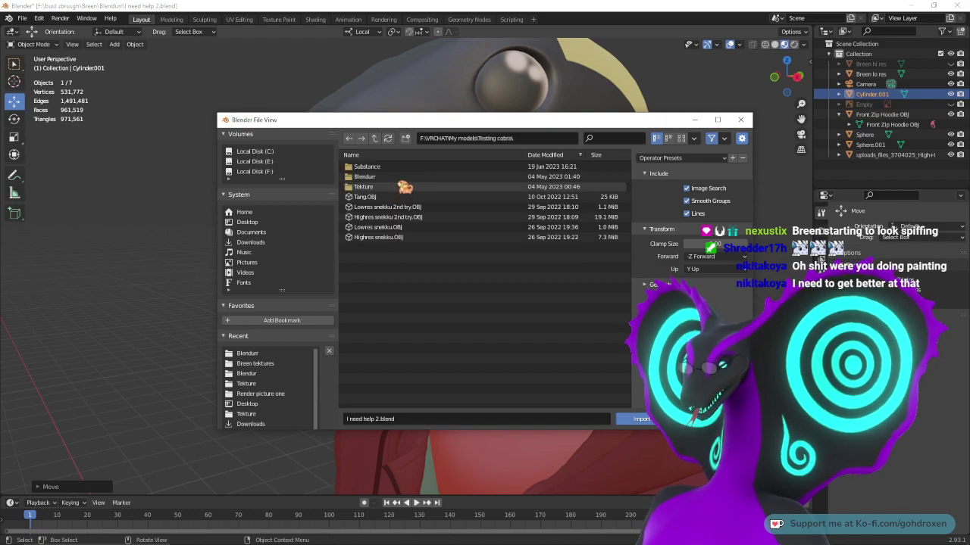
pyautogui.doubleClick(395, 178)
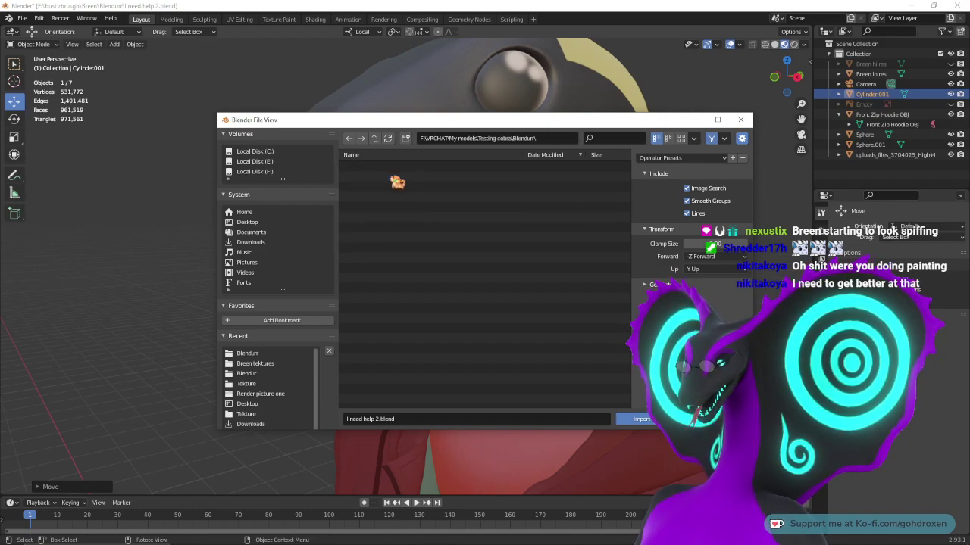
pyautogui.click(374, 137)
pyautogui.click(375, 197)
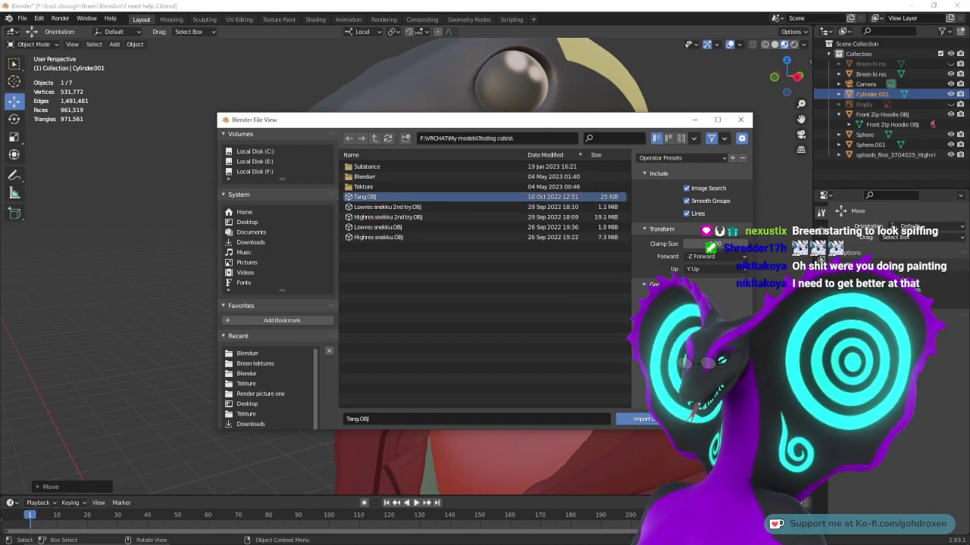
pyautogui.click(649, 419)
# - Set the transform orientation to Global and raise the imported tongue about 5.6 m along Z to the snake's mouth
pyautogui.moveTo(502, 262); pyautogui.dragTo(532, 264, button='middle')
pyautogui.scroll(-5, 546, 284)
pyautogui.moveTo(546, 303); pyautogui.dragTo(504, 362, button='middle')
pyautogui.scroll(-5, 573, 307)
pyautogui.keyDown('shift'); pyautogui.moveTo(506, 367); pyautogui.dragTo(540, 338, button='middle'); pyautogui.keyUp('shift')
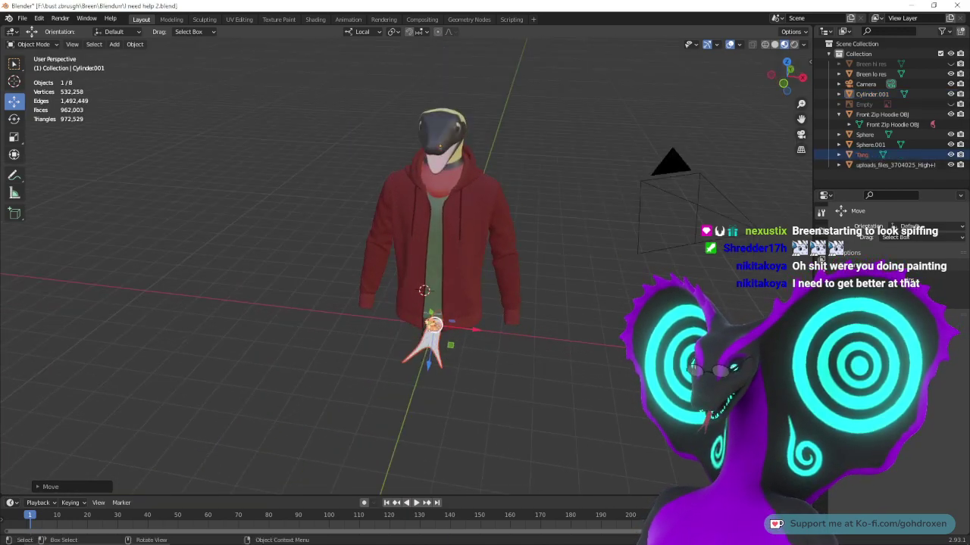
pyautogui.moveTo(484, 294); pyautogui.dragTo(409, 296, button='middle')
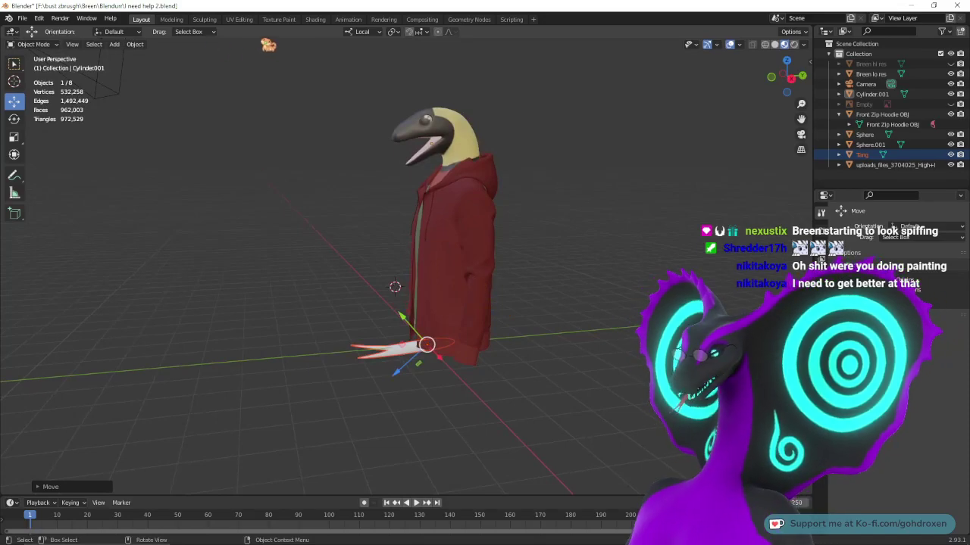
pyautogui.click(363, 31)
pyautogui.click(382, 67)
pyautogui.moveTo(379, 242); pyautogui.dragTo(451, 270, button='middle')
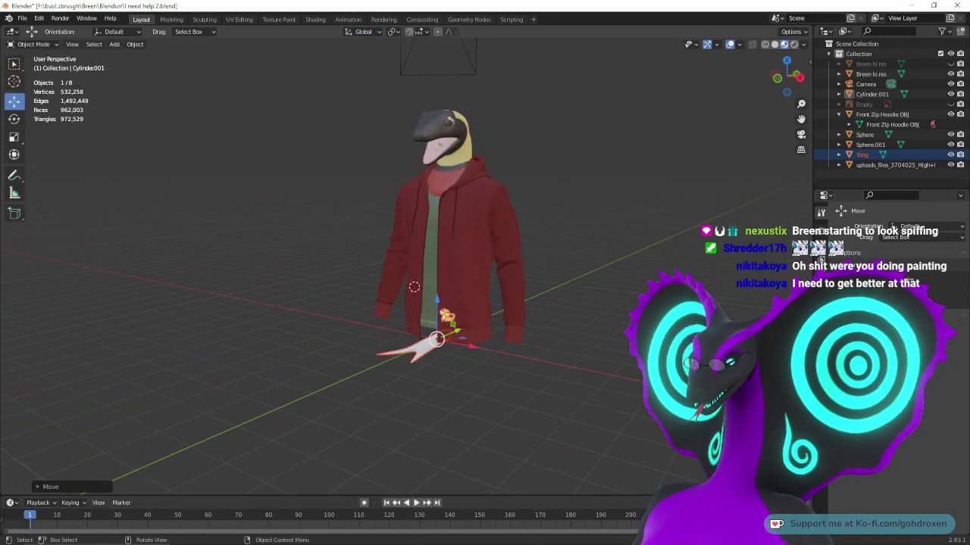
pyautogui.moveTo(437, 303); pyautogui.dragTo(436, 101)
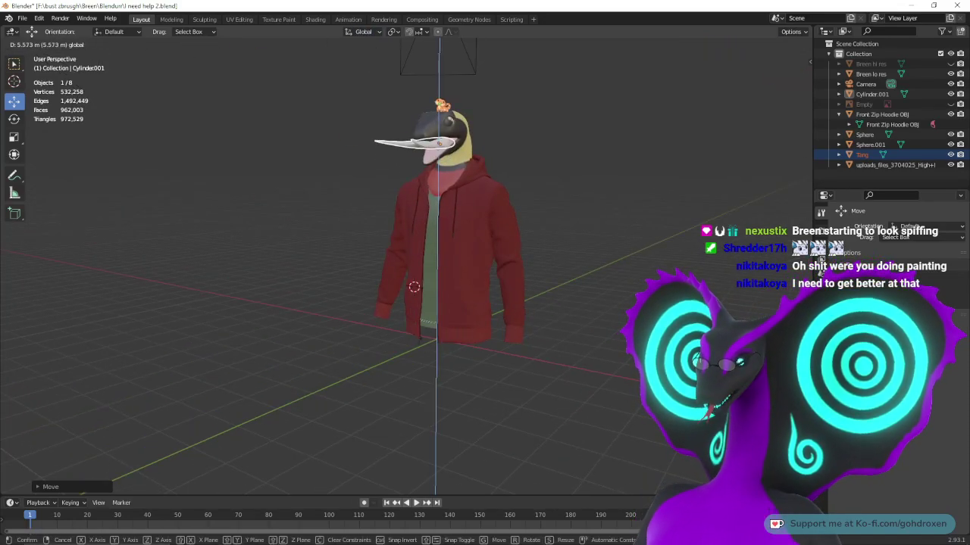
pyautogui.moveTo(643, 265); pyautogui.dragTo(558, 267, button='middle')
pyautogui.moveTo(564, 273); pyautogui.dragTo(575, 369, button='middle')
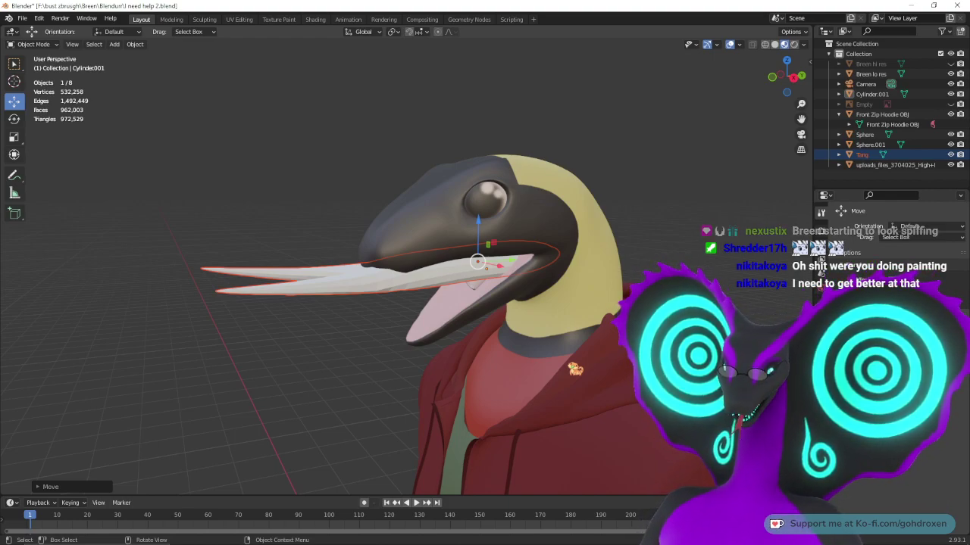
pyautogui.click(670, 536)
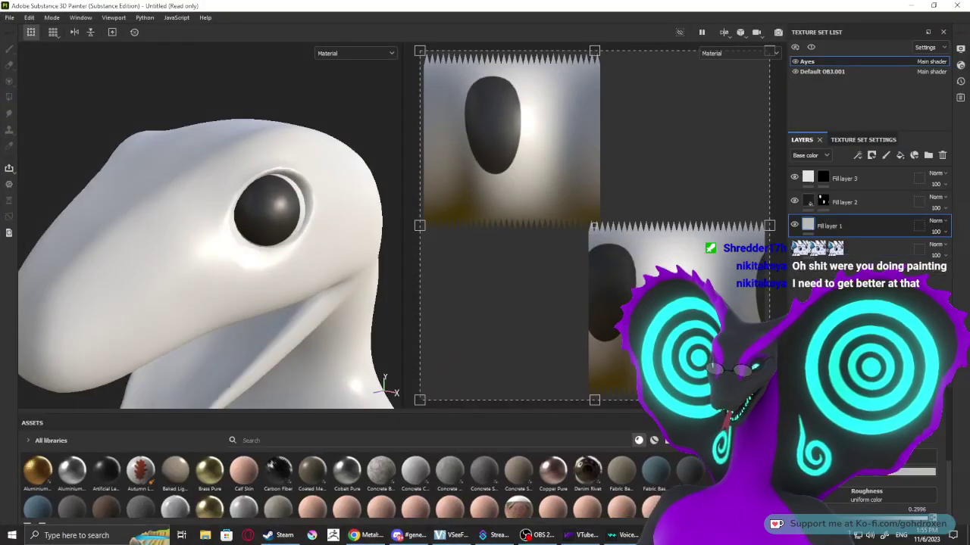
pyautogui.hotkey('alt', 'Tab')
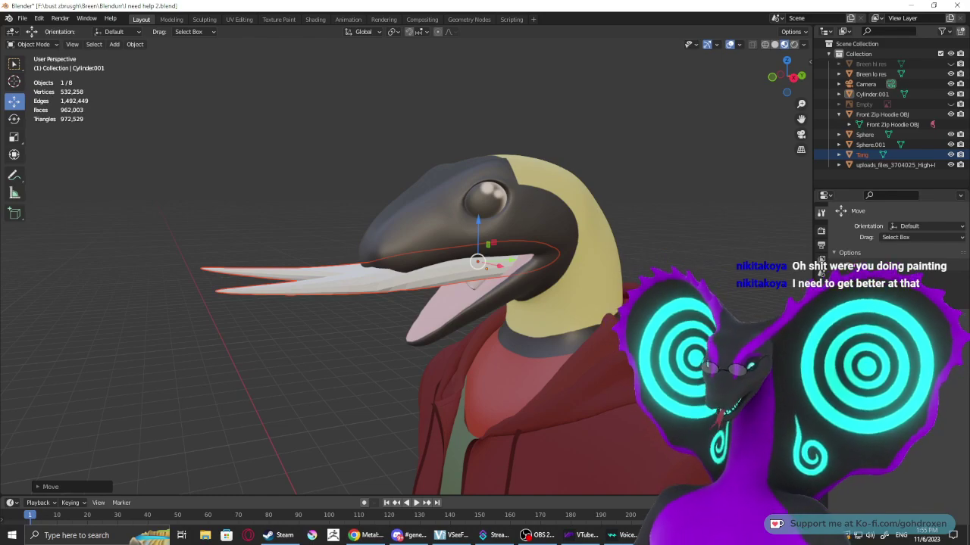
# - Apply Shade Smooth to the tongue
pyautogui.scroll(5, 485, 273)
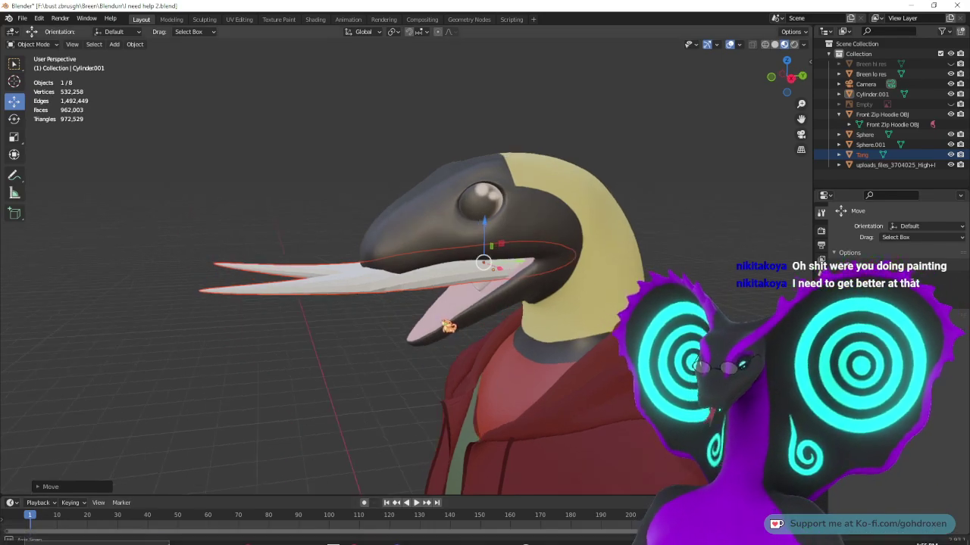
pyautogui.moveTo(582, 306); pyautogui.dragTo(595, 306, button='middle')
pyautogui.rightClick(531, 307)
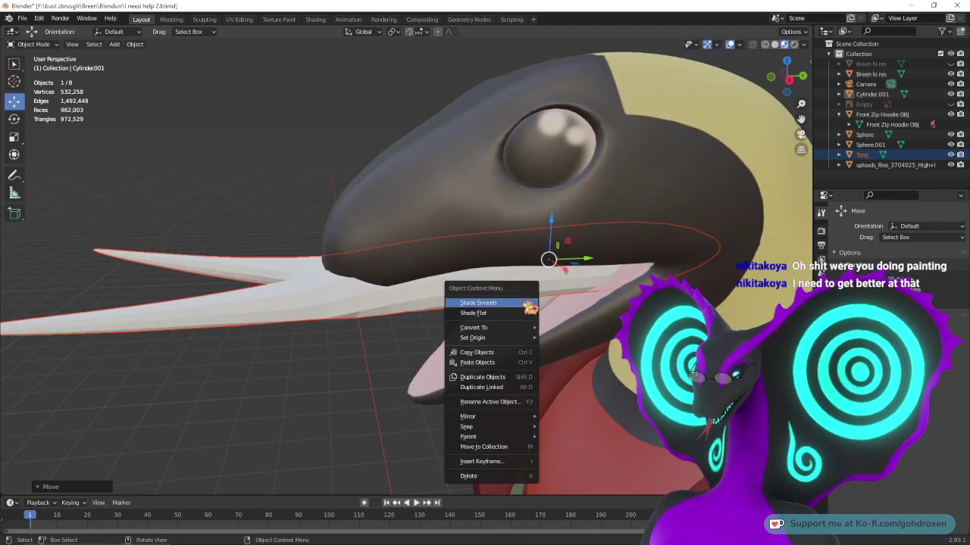
pyautogui.click(530, 306)
# - Rotate the tongue about the X axis in the right orthographic view so it slopes down parallel to the open lower jaw
pyautogui.moveTo(493, 318)
pyautogui.mouseDown(button='middle')
pyautogui.moveTo(519, 313)
pyautogui.moveTo(519, 255)
pyautogui.moveTo(502, 308)
pyautogui.mouseUp(button='middle')
pyautogui.click(14, 119)
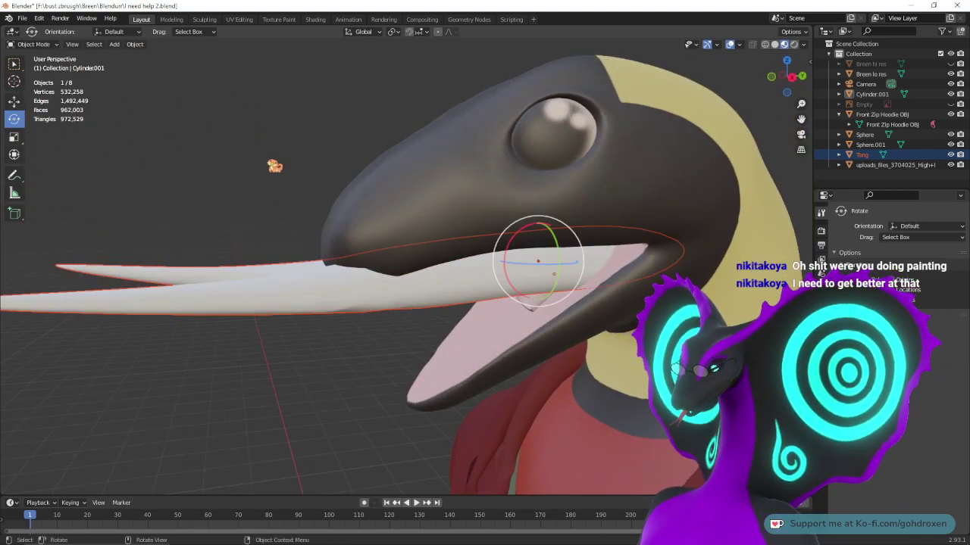
pyautogui.moveTo(272, 164); pyautogui.dragTo(530, 250, button='middle')
pyautogui.press('KP_3')
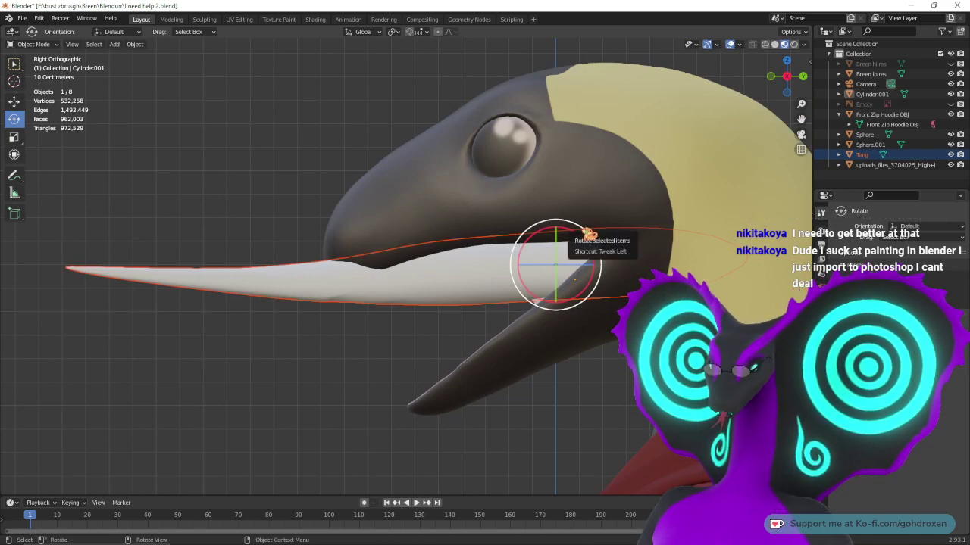
pyautogui.moveTo(576, 237); pyautogui.dragTo(553, 227)
# - Scale the tongue down uniformly in two passes until it is smaller than the tube in the mouth
pyautogui.click(14, 137)
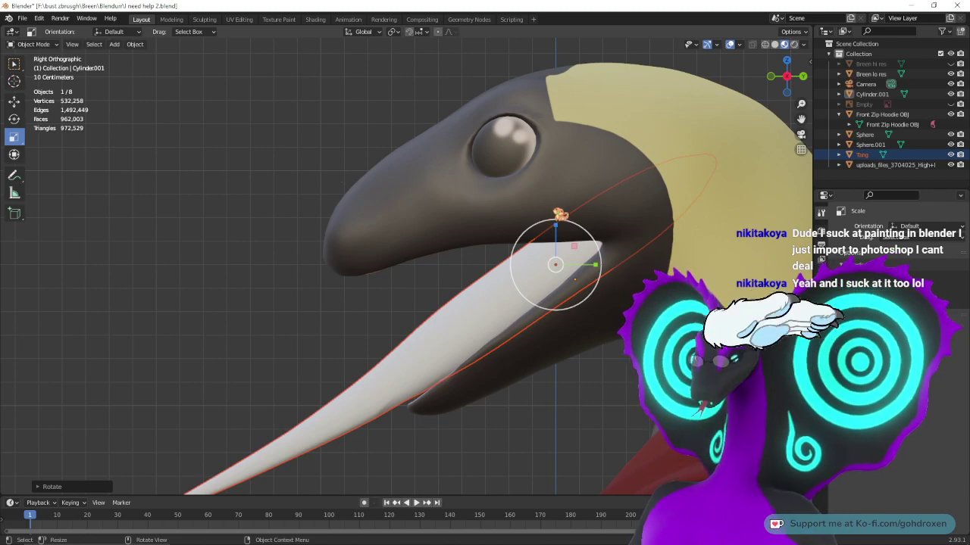
pyautogui.press('s')
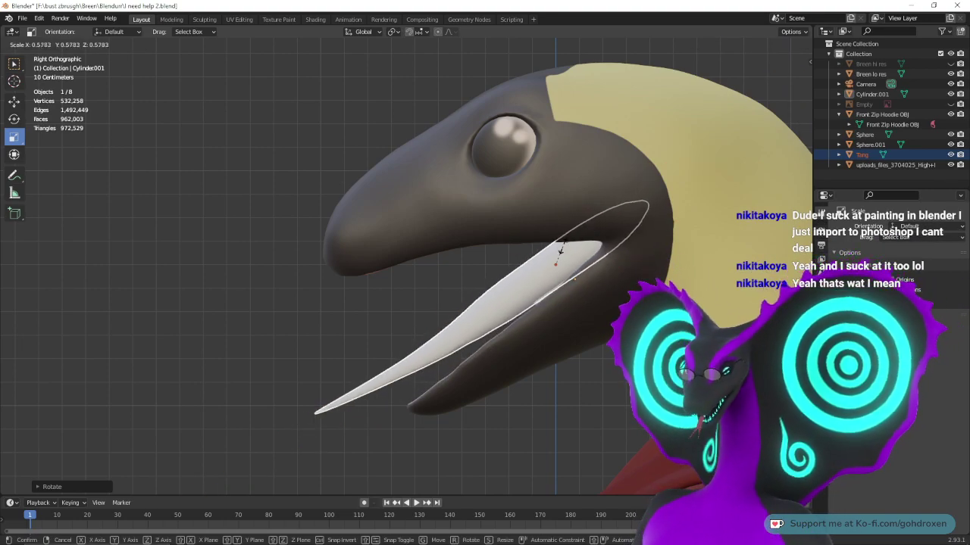
pyautogui.click(559, 259)
pyautogui.moveTo(560, 259); pyautogui.dragTo(578, 335, button='middle')
pyautogui.scroll(6, 593, 212)
pyautogui.moveTo(593, 212); pyautogui.dragTo(682, 284, button='middle')
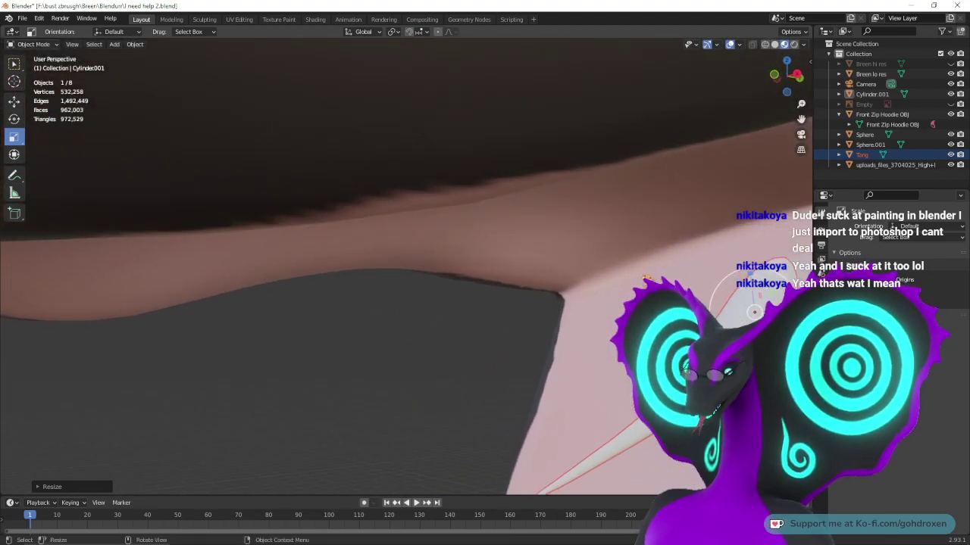
pyautogui.keyDown('shift'); pyautogui.moveTo(515, 283); pyautogui.dragTo(437, 194, button='middle'); pyautogui.keyUp('shift')
pyautogui.moveTo(532, 260); pyautogui.dragTo(329, 288, button='middle')
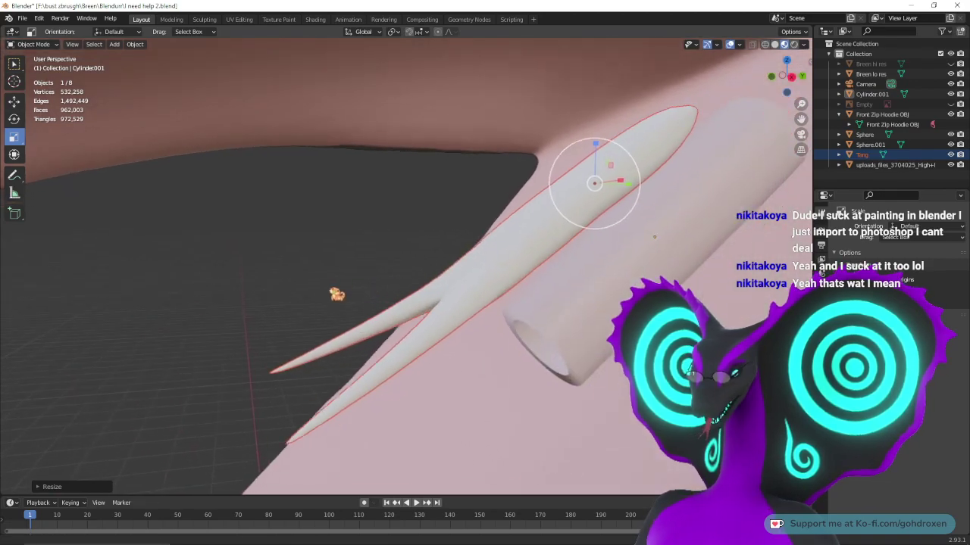
pyautogui.keyDown('shift'); pyautogui.moveTo(502, 250); pyautogui.dragTo(472, 253, button='middle'); pyautogui.keyUp('shift')
pyautogui.scroll(-3, 425, 272)
pyautogui.moveTo(521, 194); pyautogui.dragTo(497, 204)
# - Lower the tongue along global Z and shift it sideways so it sits at the tube's open end
pyautogui.moveTo(497, 208); pyautogui.dragTo(426, 211, button='middle')
pyautogui.click(15, 101)
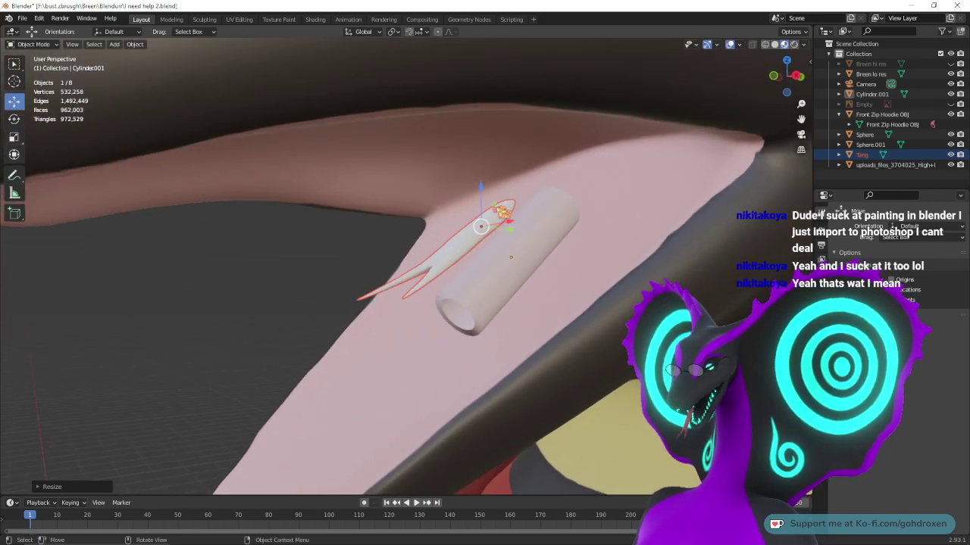
pyautogui.moveTo(481, 186); pyautogui.dragTo(477, 263)
pyautogui.moveTo(477, 263); pyautogui.dragTo(533, 232, button='middle')
pyautogui.moveTo(434, 293); pyautogui.dragTo(459, 304)
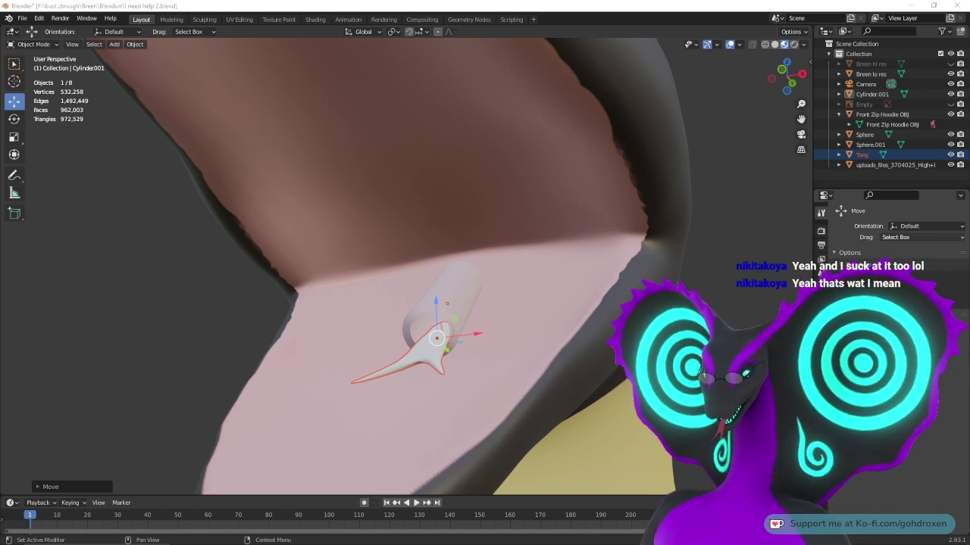
# - Switch the orientation to Local, slide the tongue forward out of the tube along its Z axis and lower it slightly along Y
pyautogui.moveTo(528, 302); pyautogui.dragTo(548, 309, button='middle')
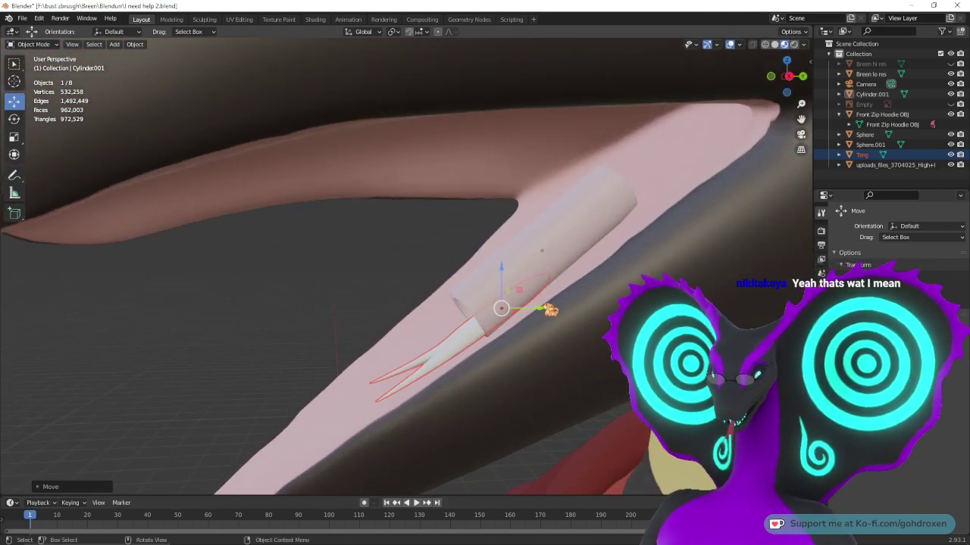
pyautogui.scroll(2, 534, 371)
pyautogui.keyDown('shift'); pyautogui.moveTo(548, 391); pyautogui.dragTo(641, 279, button='middle'); pyautogui.keyUp('shift')
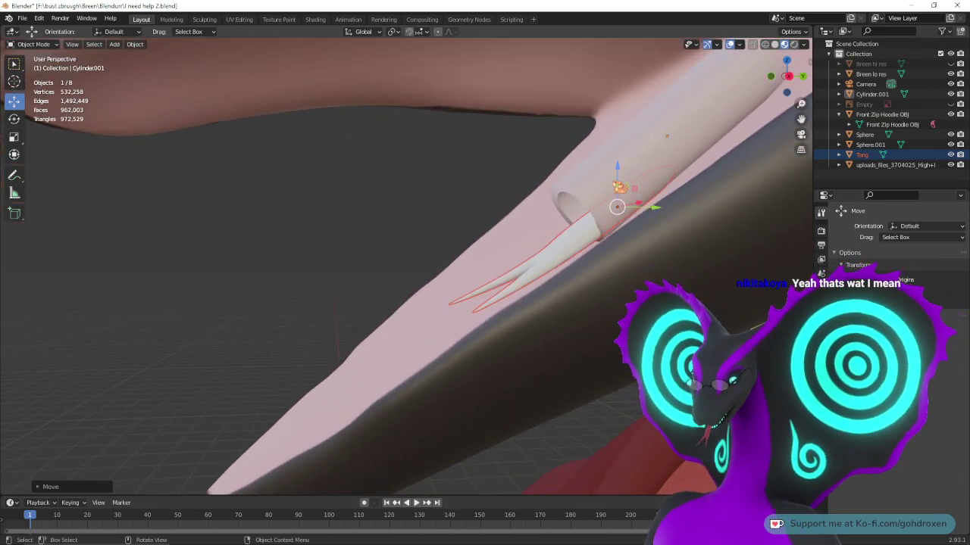
pyautogui.moveTo(631, 213); pyautogui.dragTo(666, 230, button='middle')
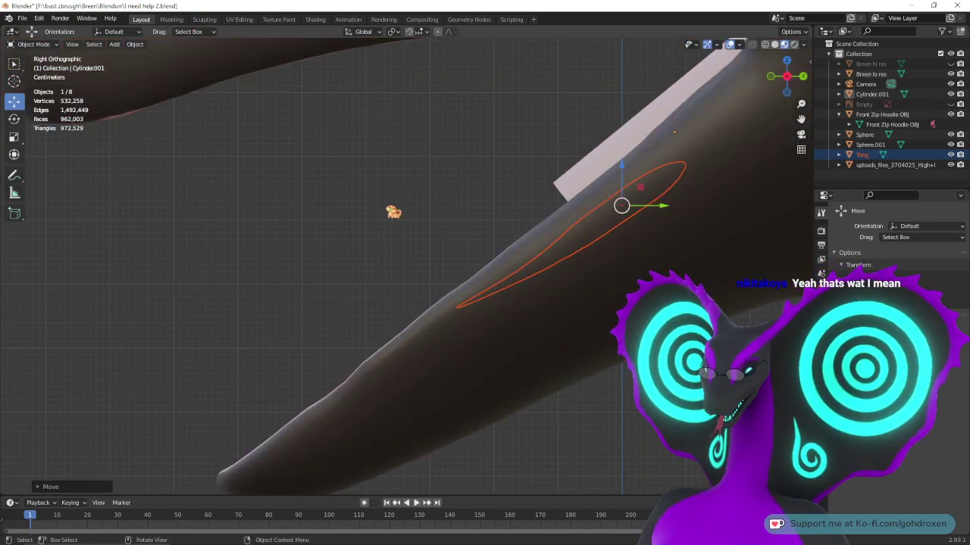
pyautogui.click(371, 32)
pyautogui.click(362, 74)
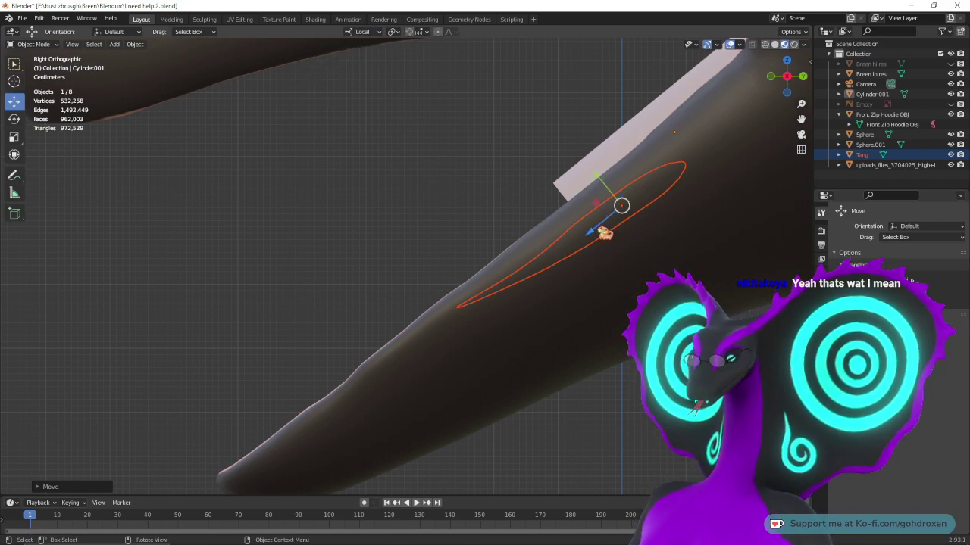
pyautogui.moveTo(604, 234); pyautogui.dragTo(440, 281)
pyautogui.moveTo(439, 281)
pyautogui.mouseDown(button='middle')
pyautogui.moveTo(505, 275)
pyautogui.moveTo(455, 291)
pyautogui.mouseUp(button='middle')
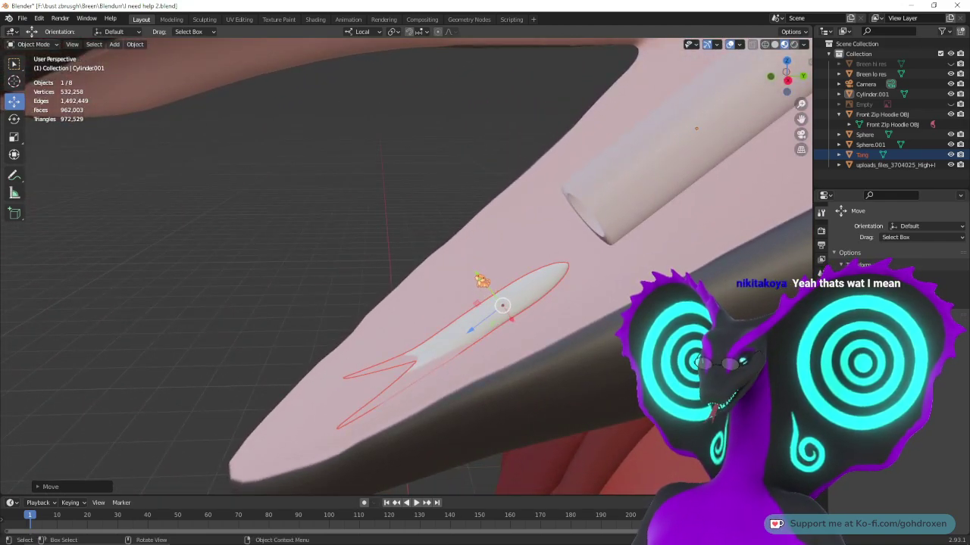
pyautogui.moveTo(479, 275)
pyautogui.mouseDown()
pyautogui.moveTo(506, 298)
pyautogui.moveTo(490, 292)
pyautogui.mouseUp()
# - Rotate the tongue slightly about its local X axis so the forked tips lift above the lower jaw's surface
pyautogui.click(13, 119)
pyautogui.moveTo(550, 308); pyautogui.dragTo(541, 309, button='middle')
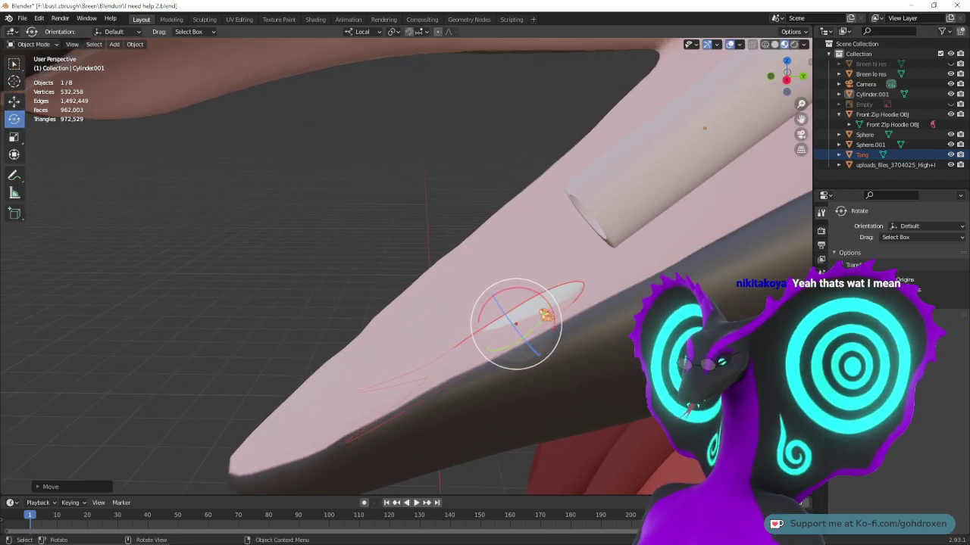
pyautogui.moveTo(531, 296)
pyautogui.mouseDown()
pyautogui.moveTo(526, 289)
pyautogui.moveTo(541, 298)
pyautogui.mouseUp()
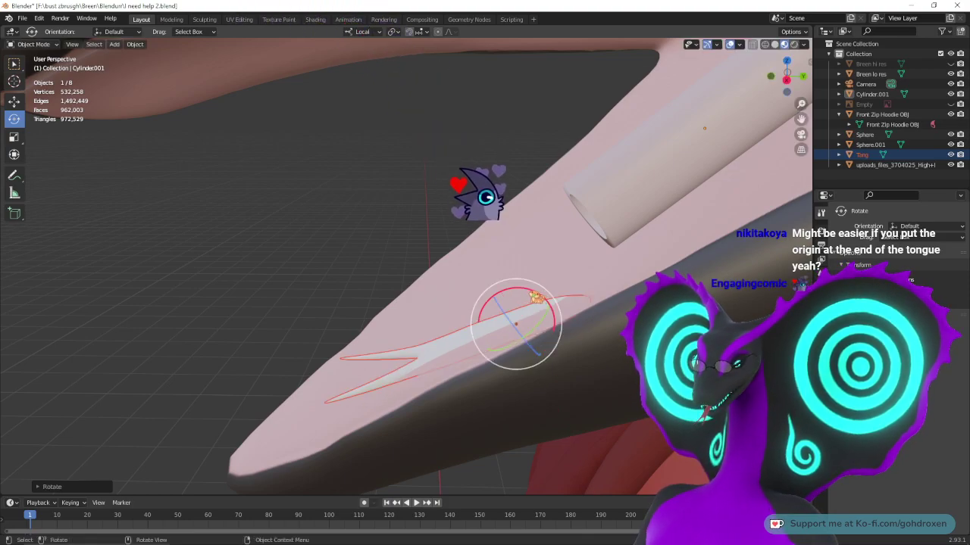
# - View the tongue from the right side, compare the transform orientations on its gizmo and set the orientation to Global
pyautogui.moveTo(568, 296); pyautogui.dragTo(604, 290, button='middle')
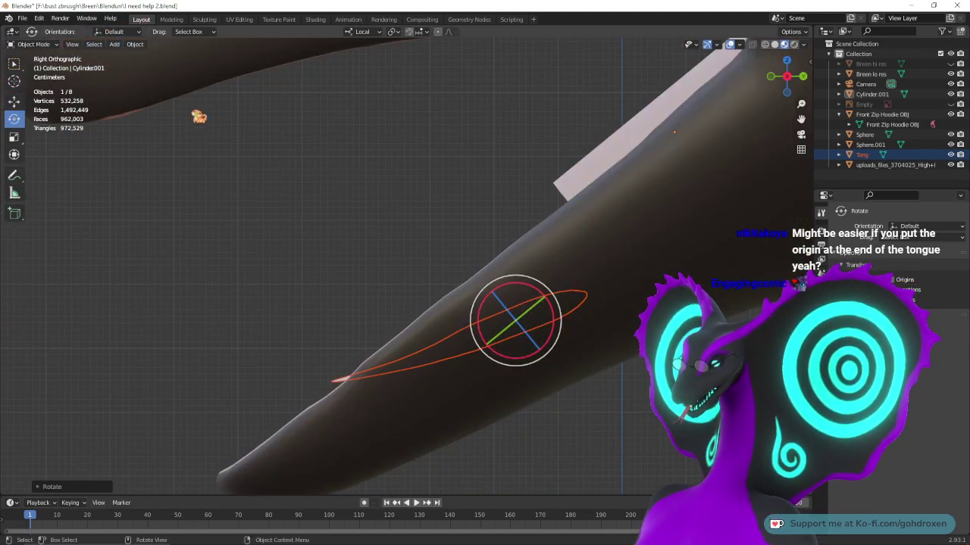
pyautogui.click(362, 33)
pyautogui.click(362, 65)
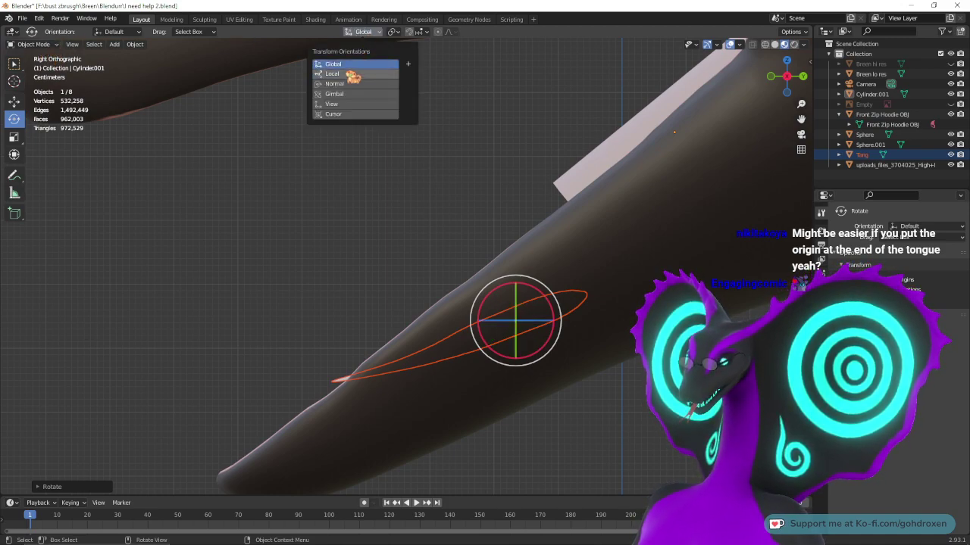
pyautogui.click(350, 73)
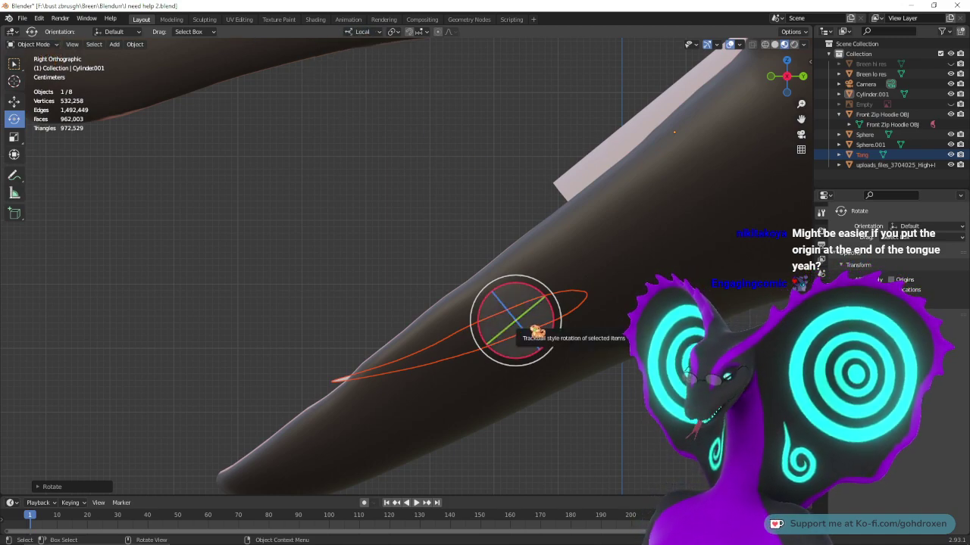
pyautogui.click(362, 32)
pyautogui.click(363, 84)
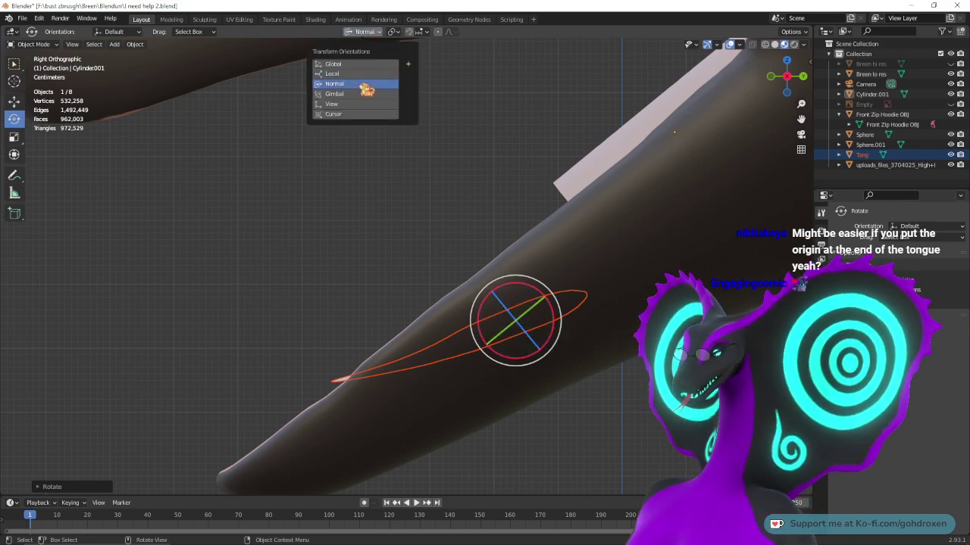
pyautogui.click(362, 94)
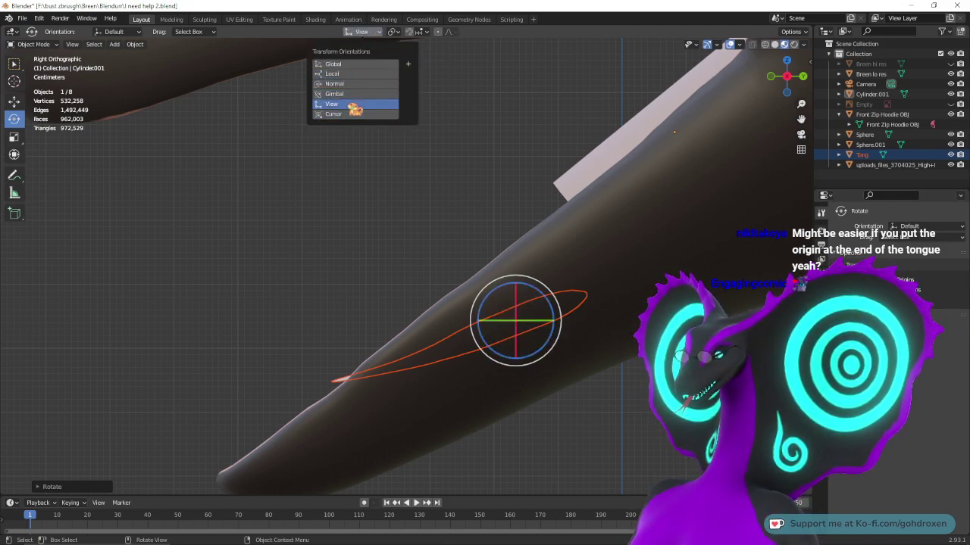
pyautogui.click(353, 63)
pyautogui.moveTo(402, 191); pyautogui.dragTo(544, 228, button='middle')
pyautogui.click(13, 119)
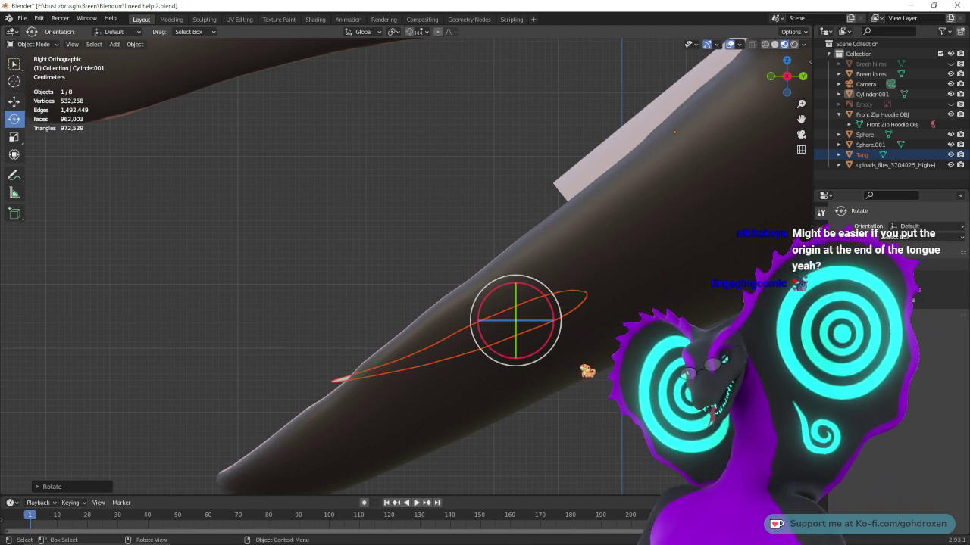
pyautogui.rightClick(562, 303)
pyautogui.moveTo(562, 341)
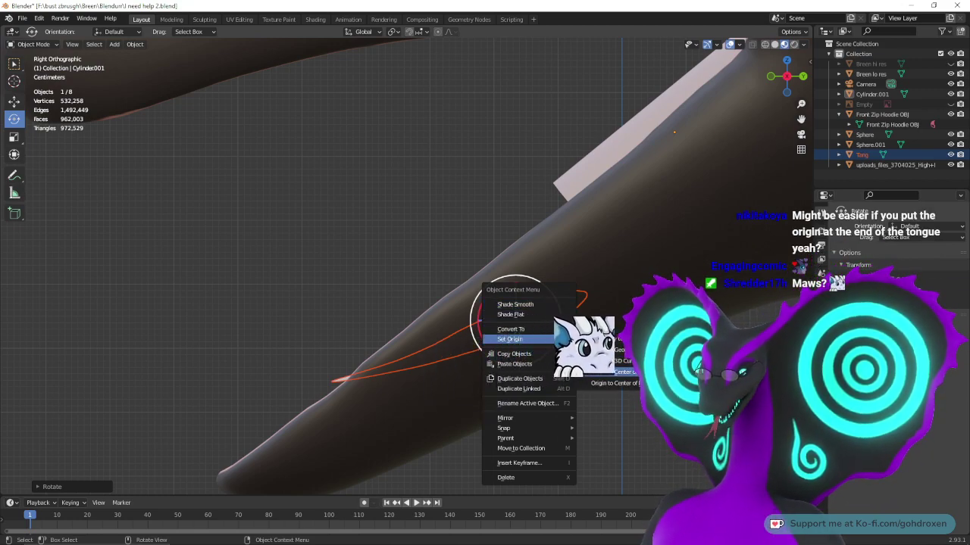
pyautogui.click(622, 372)
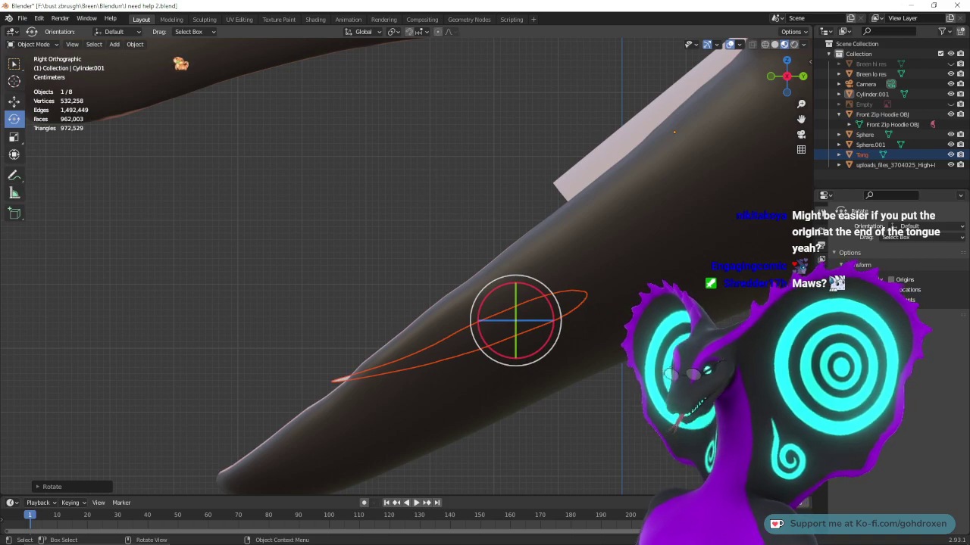
pyautogui.click(135, 44)
pyautogui.moveTo(171, 78)
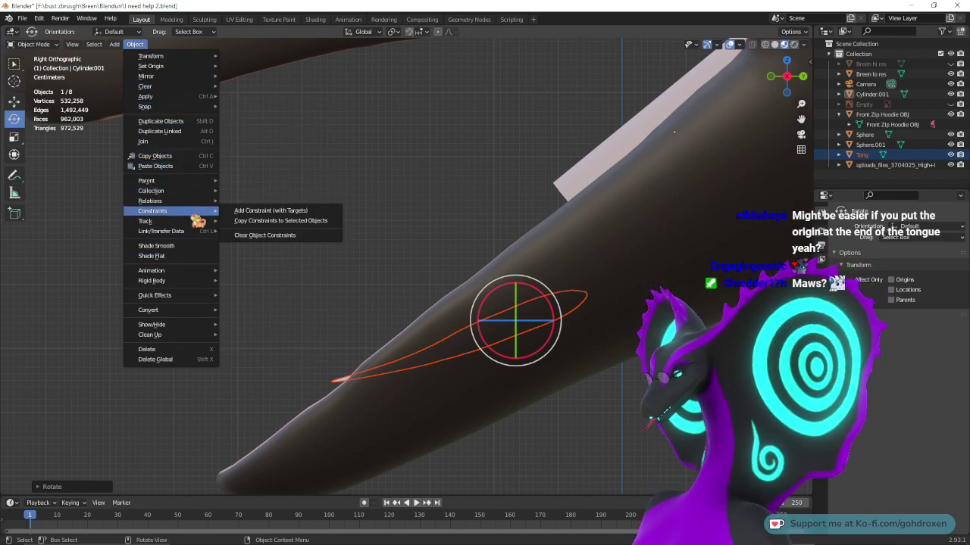
pyautogui.moveTo(195, 238)
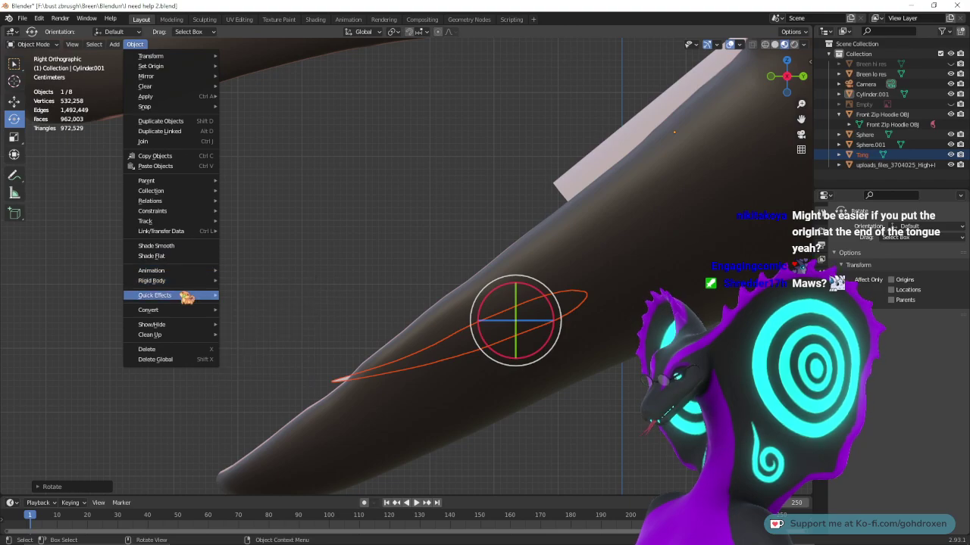
pyautogui.moveTo(186, 301)
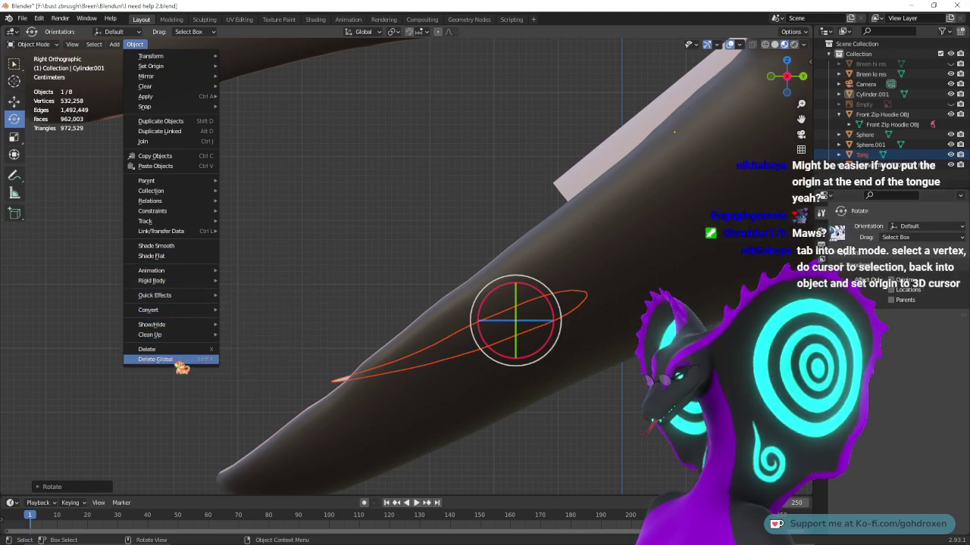
pyautogui.click(411, 190)
# - Select the tongue, rotate it slightly about the global X axis and raise it slightly along Z
pyautogui.moveTo(413, 193); pyautogui.dragTo(442, 258, button='middle')
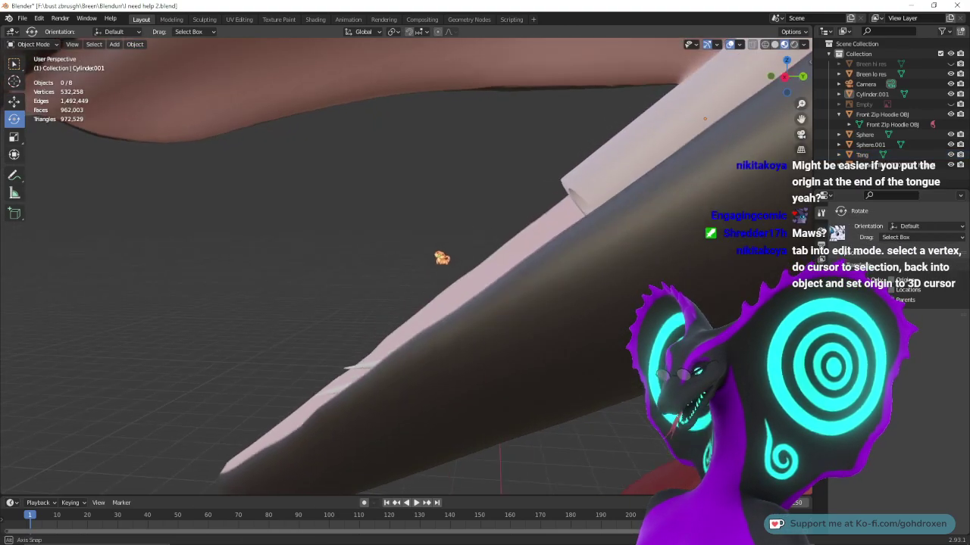
pyautogui.moveTo(386, 297); pyautogui.dragTo(504, 350, button='middle')
pyautogui.click(401, 365)
pyautogui.click(14, 101)
pyautogui.moveTo(515, 288); pyautogui.dragTo(600, 277, button='middle')
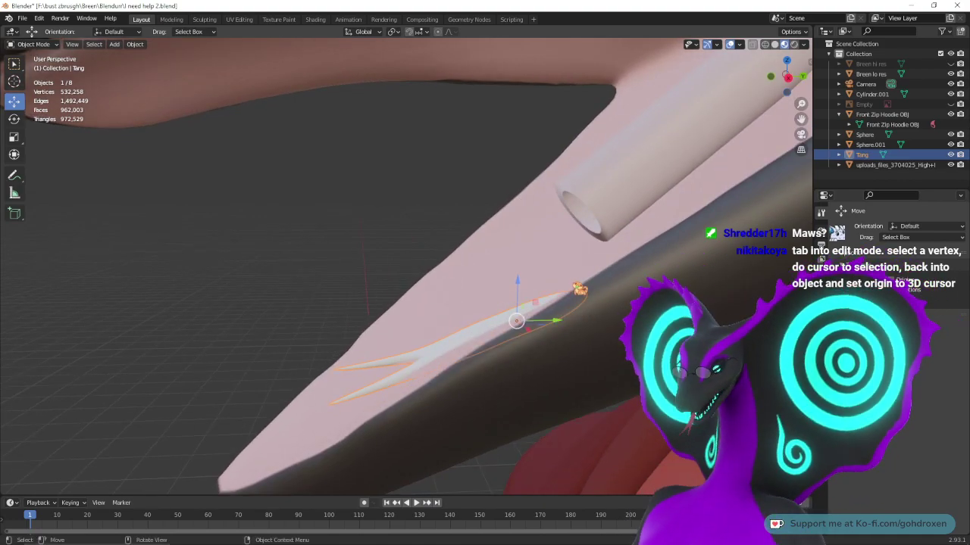
pyautogui.moveTo(601, 279); pyautogui.dragTo(147, 135, button='middle')
pyautogui.click(14, 119)
pyautogui.moveTo(365, 268); pyautogui.dragTo(372, 270, button='middle')
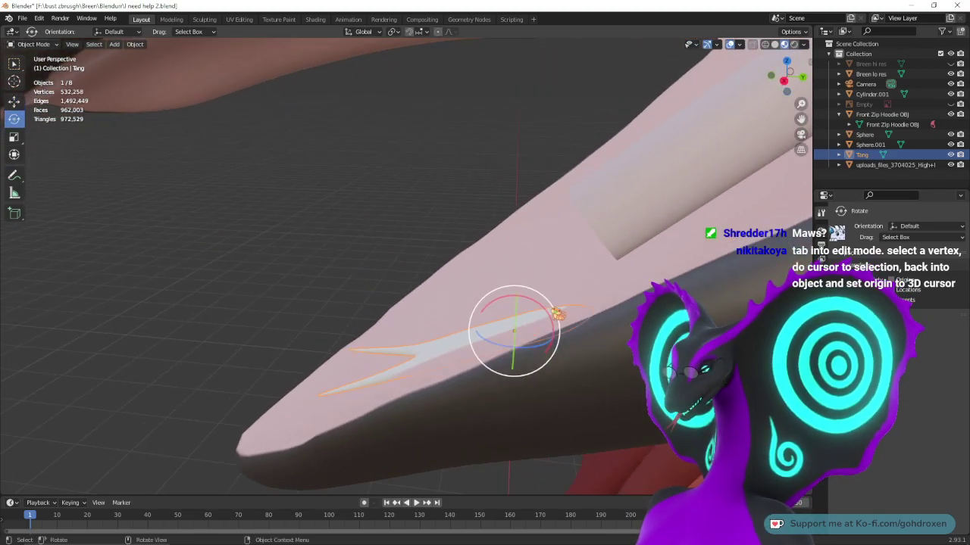
pyautogui.moveTo(541, 308); pyautogui.dragTo(535, 304)
pyautogui.click(15, 102)
pyautogui.moveTo(533, 337); pyautogui.dragTo(525, 327, button='middle')
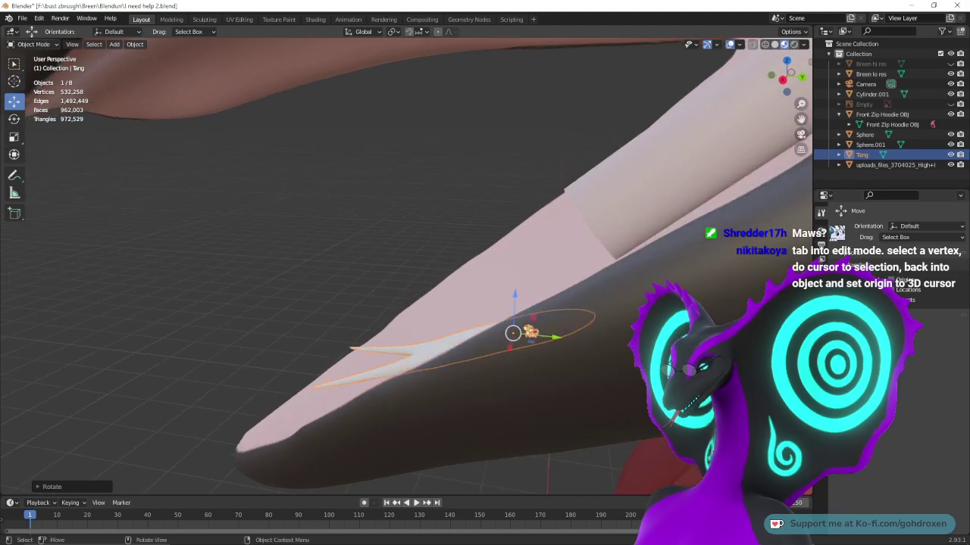
pyautogui.moveTo(515, 294); pyautogui.dragTo(517, 282)
# - Check the tongue in wireframe, switch to solid shading, and slide it along Y towards the jaw tip and slightly down along Z
pyautogui.click(765, 46)
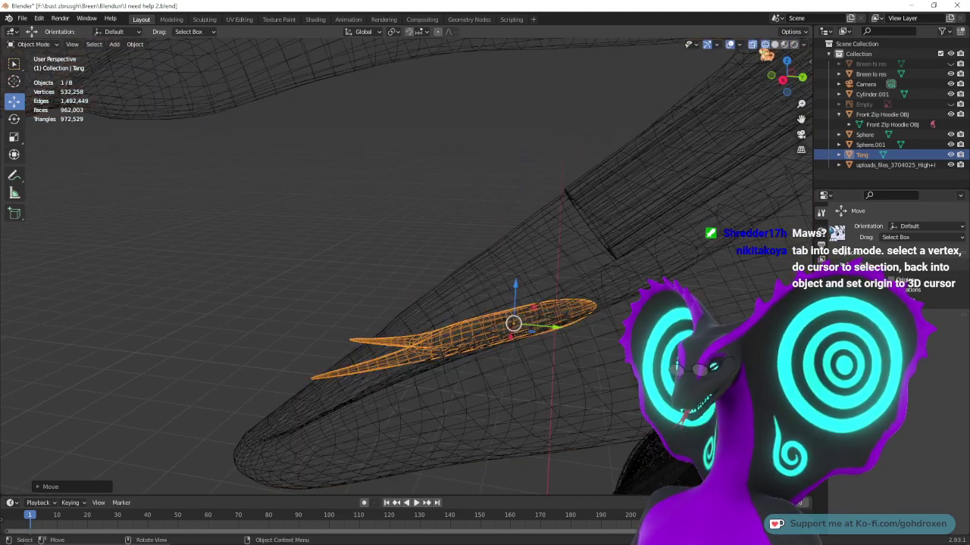
pyautogui.moveTo(635, 169); pyautogui.dragTo(627, 172, button='middle')
pyautogui.keyDown('alt'); pyautogui.moveTo(514, 322); pyautogui.dragTo(515, 311, button='middle'); pyautogui.keyUp('alt')
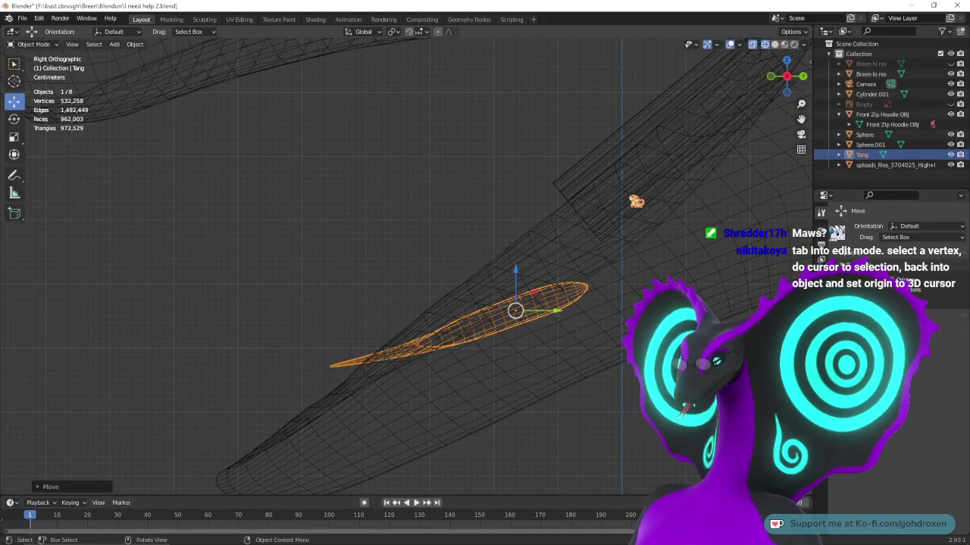
pyautogui.moveTo(636, 202)
pyautogui.mouseDown(button='middle')
pyautogui.moveTo(660, 177)
pyautogui.moveTo(626, 168)
pyautogui.mouseUp(button='middle')
pyautogui.click(775, 45)
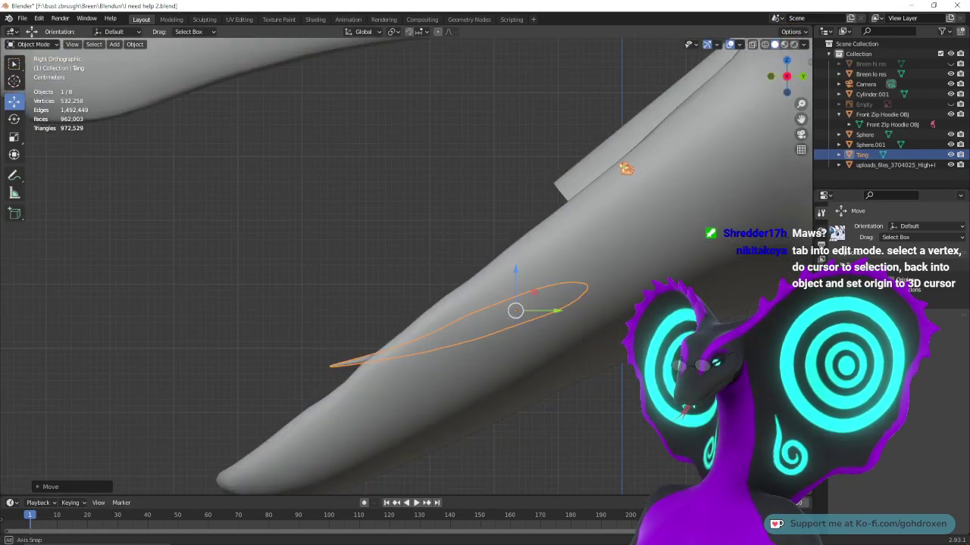
pyautogui.moveTo(555, 312); pyautogui.dragTo(541, 311)
pyautogui.moveTo(523, 298); pyautogui.dragTo(569, 298, button='middle')
pyautogui.moveTo(486, 279); pyautogui.dragTo(485, 294)
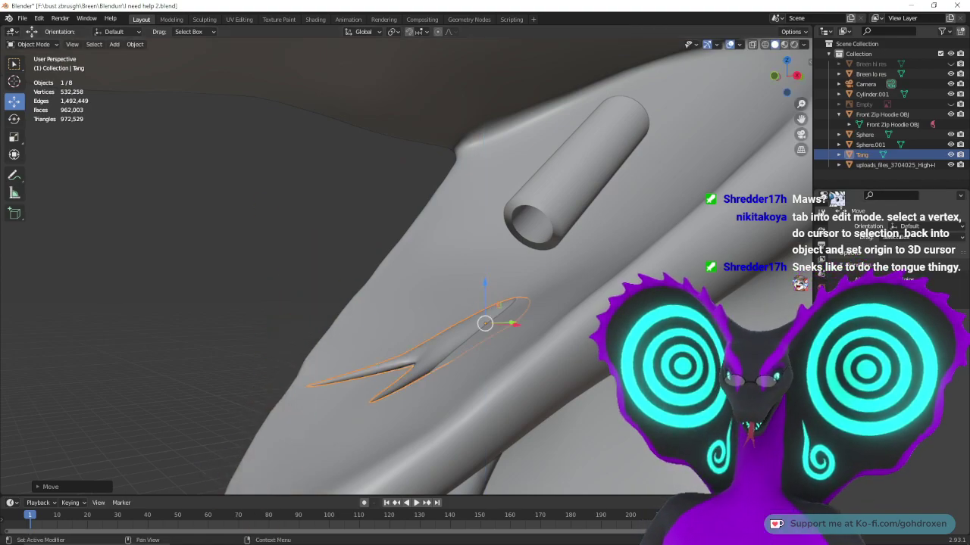
pyautogui.moveTo(454, 303); pyautogui.dragTo(490, 297, button='middle')
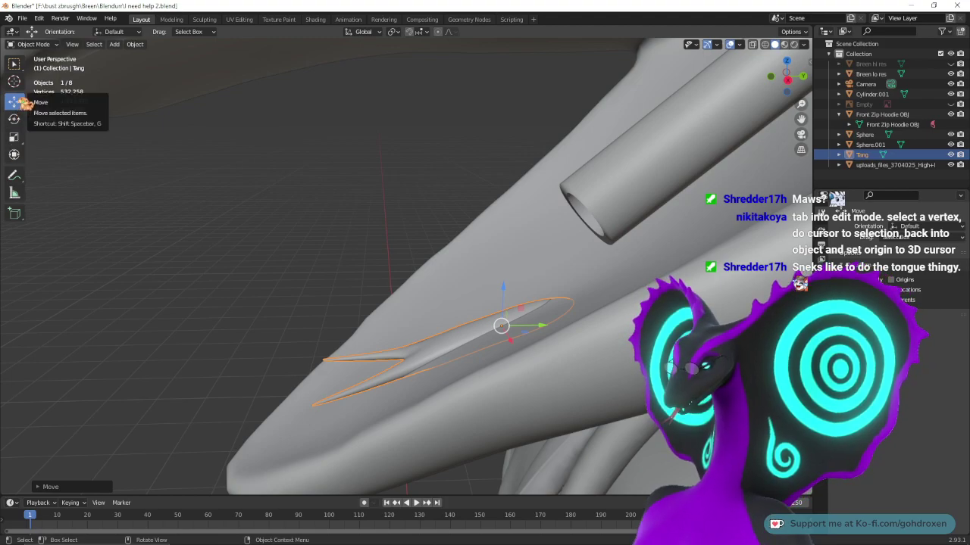
pyautogui.click(14, 137)
pyautogui.moveTo(584, 329); pyautogui.dragTo(643, 300, button='middle')
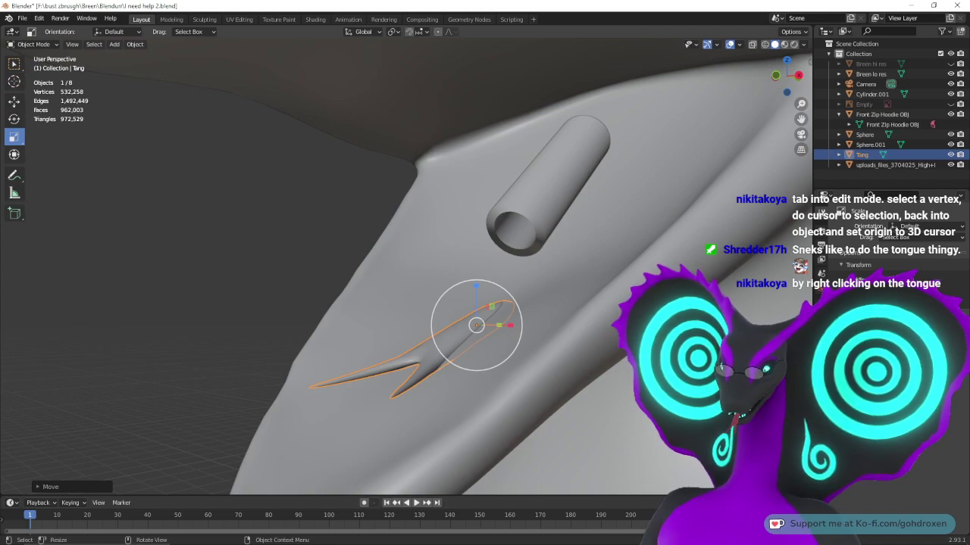
# - Open the tongue's mesh in the Modeling workspace, frame it and switch to wireframe shading
pyautogui.click(171, 19)
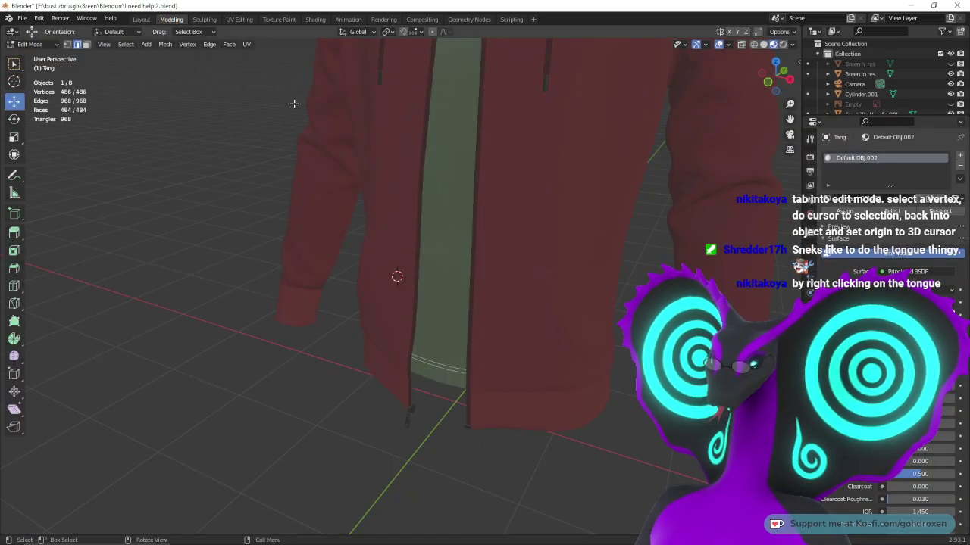
pyautogui.moveTo(564, 278); pyautogui.dragTo(535, 224, button='middle')
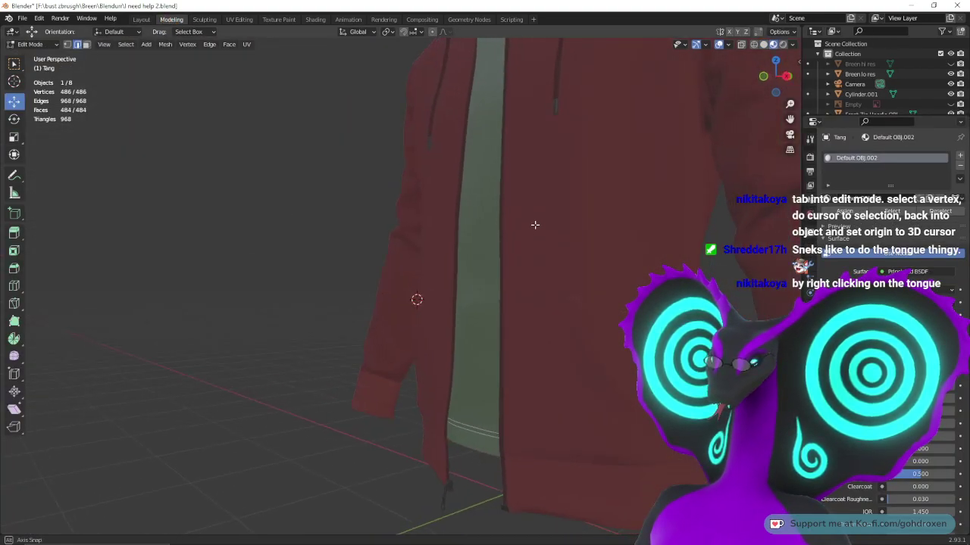
pyautogui.keyDown('shift'); pyautogui.moveTo(549, 67); pyautogui.dragTo(535, 162, button='middle'); pyautogui.keyUp('shift')
pyautogui.press('KP_Decimal')
pyautogui.moveTo(660, 171); pyautogui.dragTo(689, 208, button='middle')
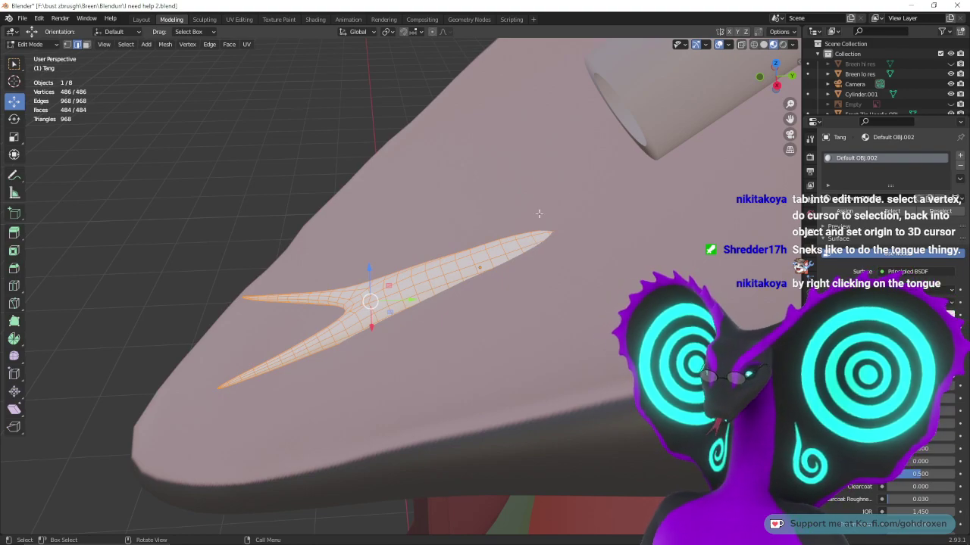
pyautogui.click(753, 44)
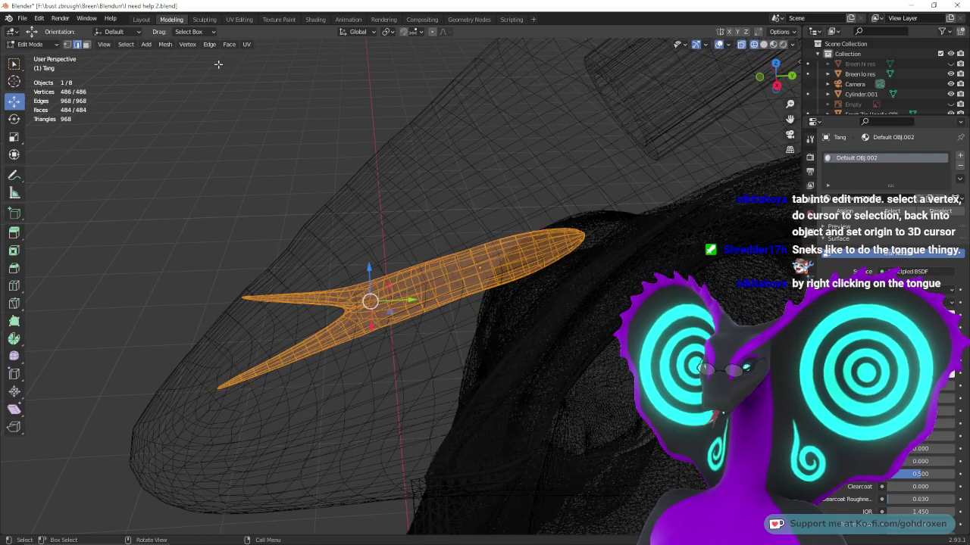
# - Select the single vertex at the rounded rear end of the tongue and inspect it up close
pyautogui.click(592, 236)
pyautogui.moveTo(594, 238); pyautogui.dragTo(576, 286, button='middle')
pyautogui.press('KP_Decimal')
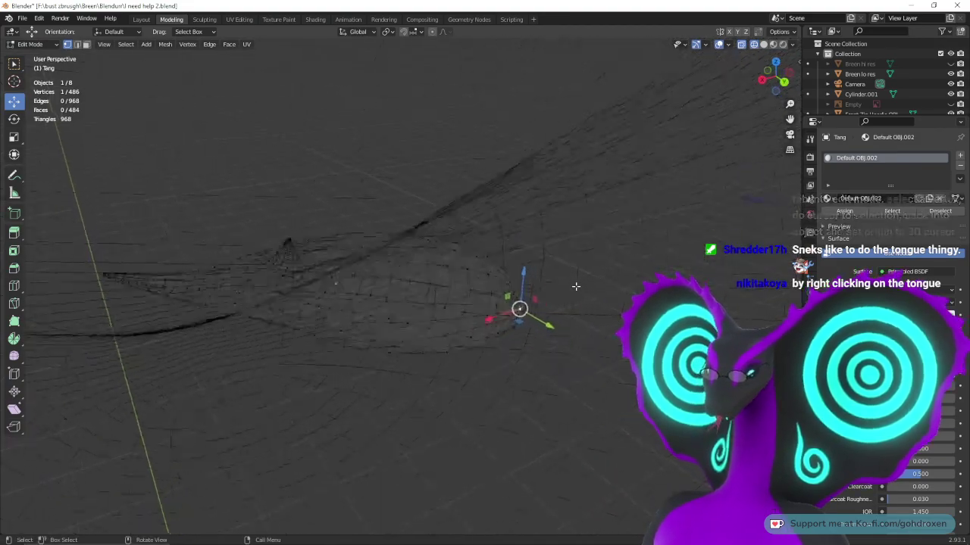
pyautogui.scroll(-2, 492, 286)
pyautogui.moveTo(503, 250); pyautogui.dragTo(571, 301, button='middle')
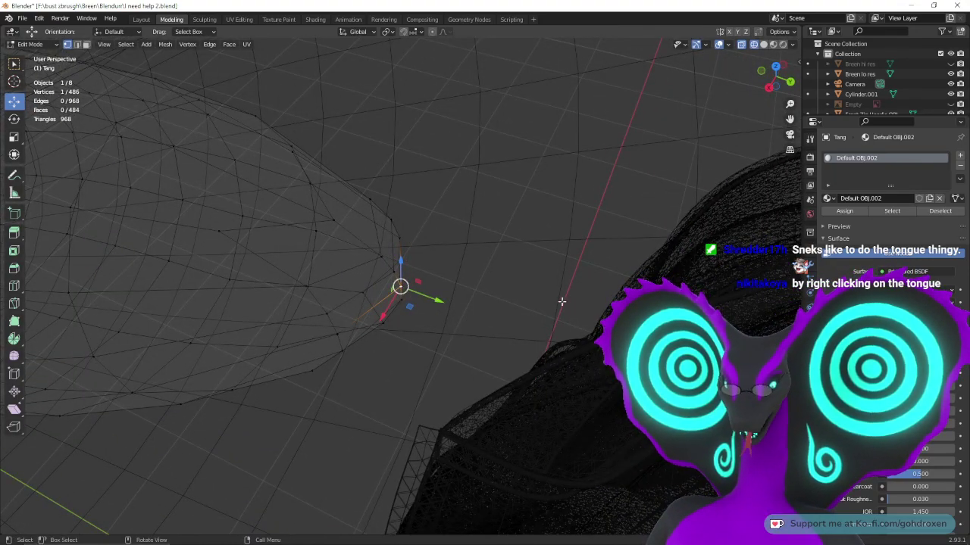
pyautogui.moveTo(549, 302); pyautogui.dragTo(573, 289, button='middle')
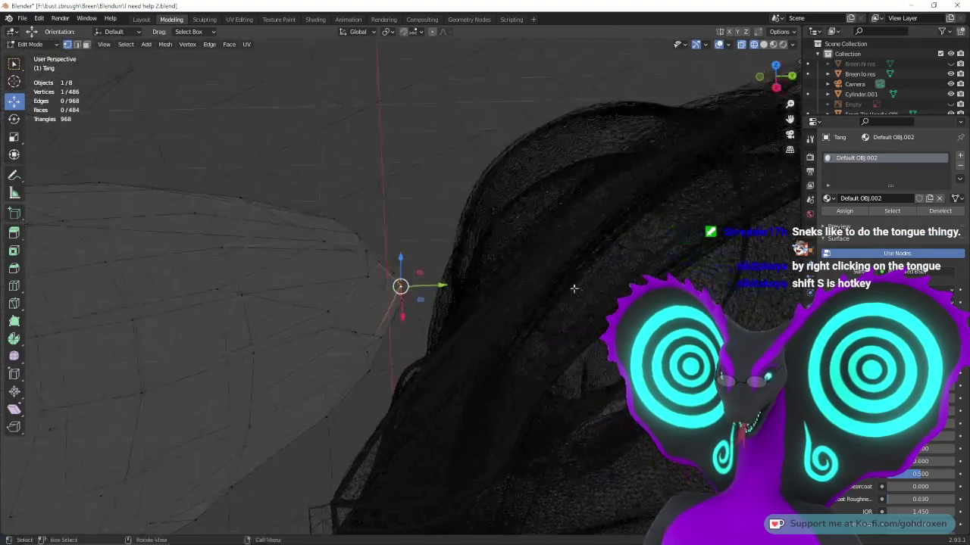
# - Return to the Layout workspace, try setting the tongue's origin to the 3D cursor and undo the origin change
pyautogui.click(141, 19)
pyautogui.moveTo(478, 251); pyautogui.dragTo(502, 303, button='middle')
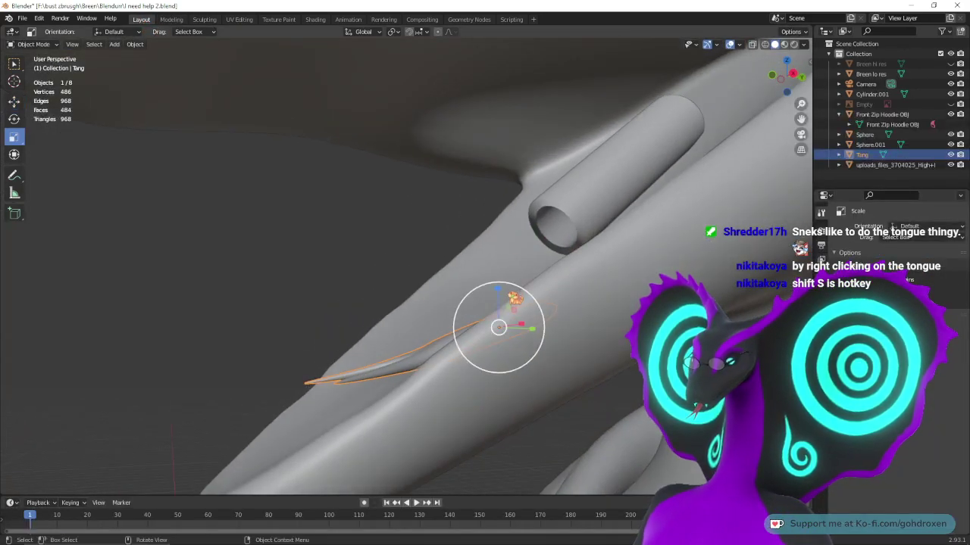
pyautogui.rightClick(517, 307)
pyautogui.moveTo(511, 331)
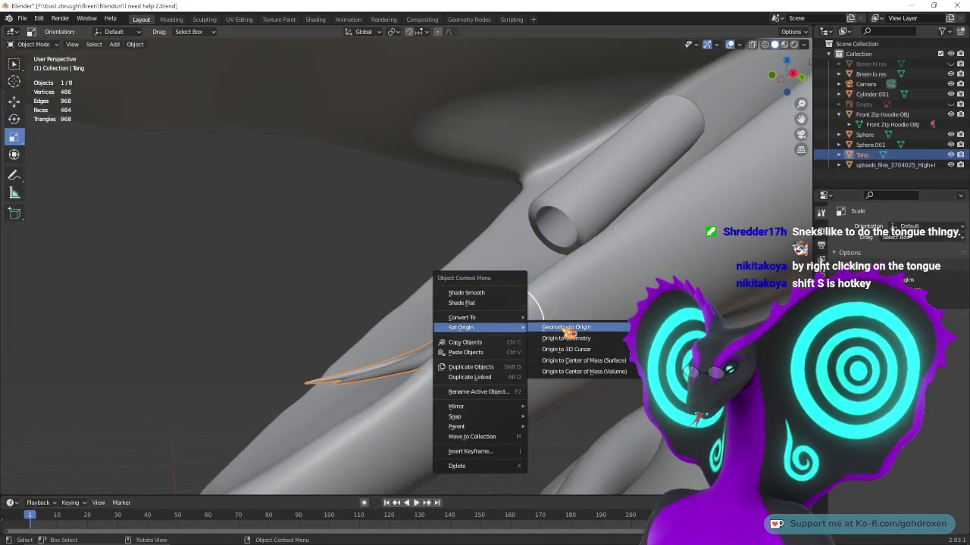
pyautogui.click(593, 349)
pyautogui.moveTo(583, 345); pyautogui.dragTo(536, 118, button='middle')
pyautogui.moveTo(588, 219); pyautogui.dragTo(524, 336, button='middle')
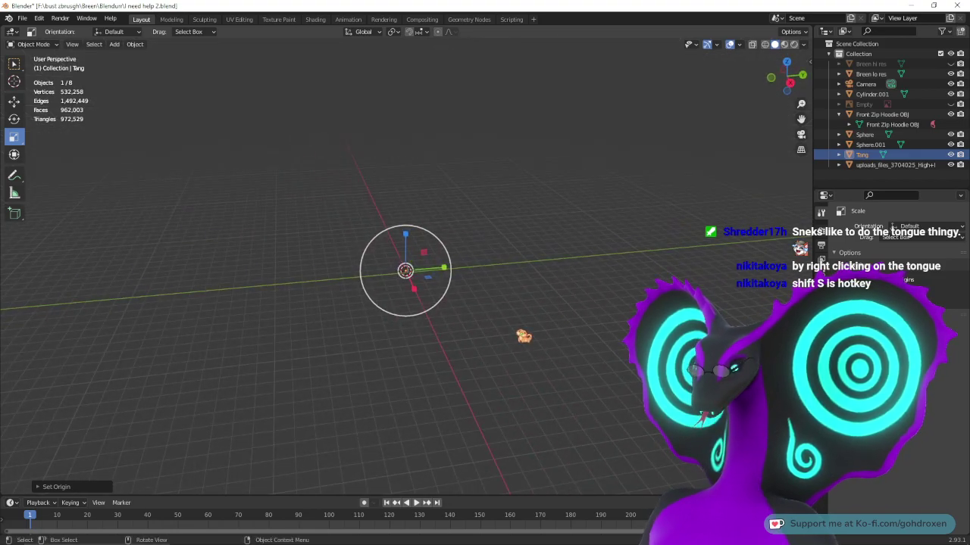
pyautogui.press('KP_Decimal')
pyautogui.scroll(-10, 531, 321)
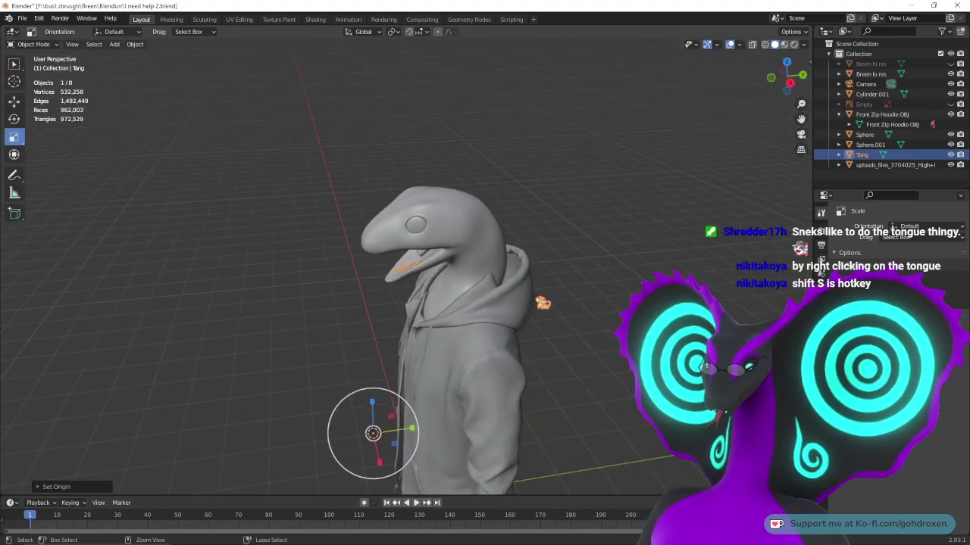
pyautogui.moveTo(526, 374); pyautogui.dragTo(473, 409, button='middle')
pyautogui.moveTo(375, 392); pyautogui.dragTo(430, 286, button='middle')
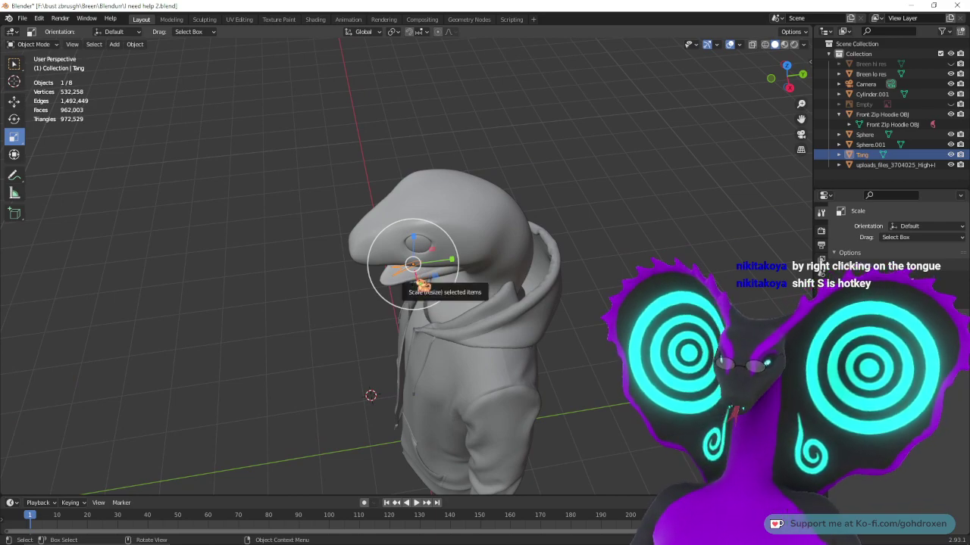
# - Snap the 3D cursor to the active tongue object and zoom in on the lower jaw
pyautogui.moveTo(432, 375); pyautogui.dragTo(433, 341, button='middle')
pyautogui.hotkey('shift', 's')
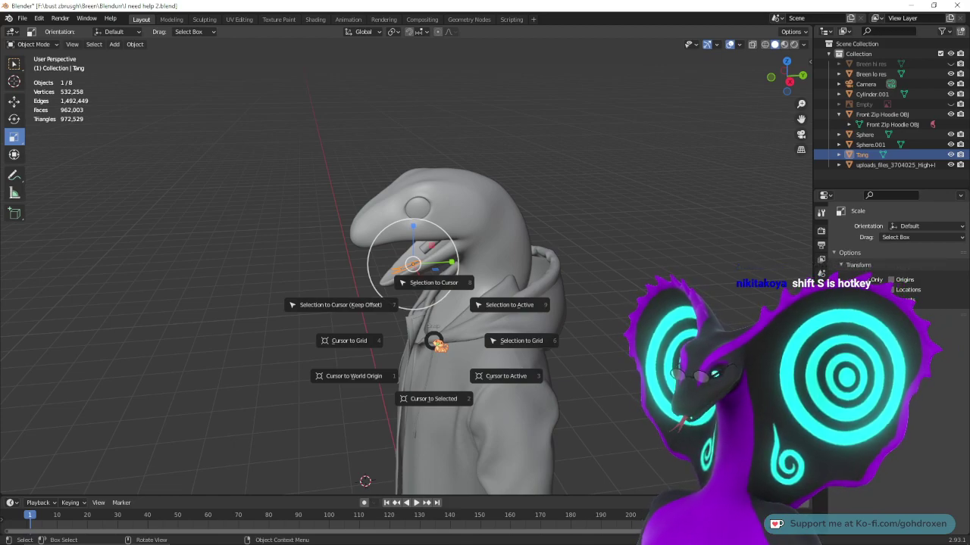
pyautogui.click(522, 377)
pyautogui.scroll(6, 447, 400)
pyautogui.moveTo(525, 273); pyautogui.dragTo(485, 260, button='middle')
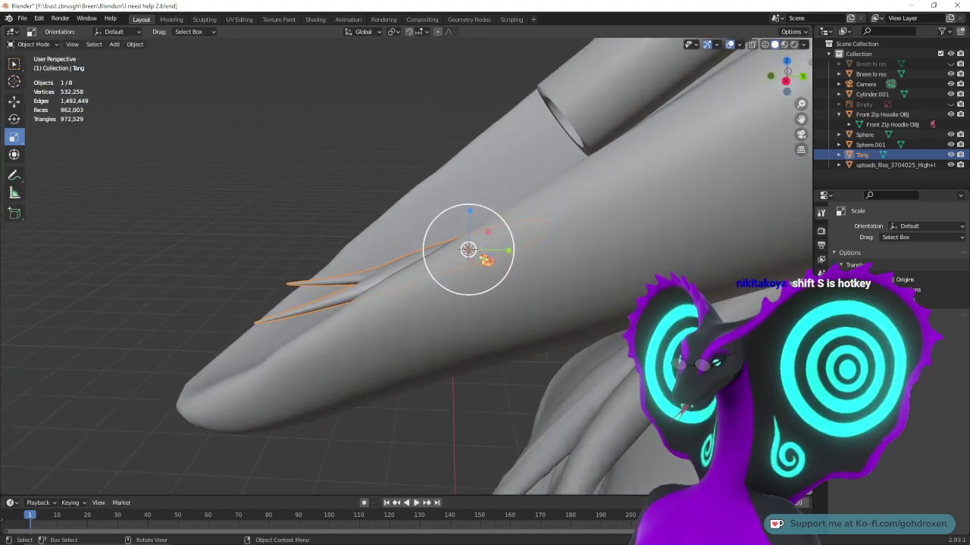
# - Snap the 3D cursor to the selected rear-end vertex of the tongue in the Modeling workspace and return to Layout
pyautogui.hotkey('shift', 's')
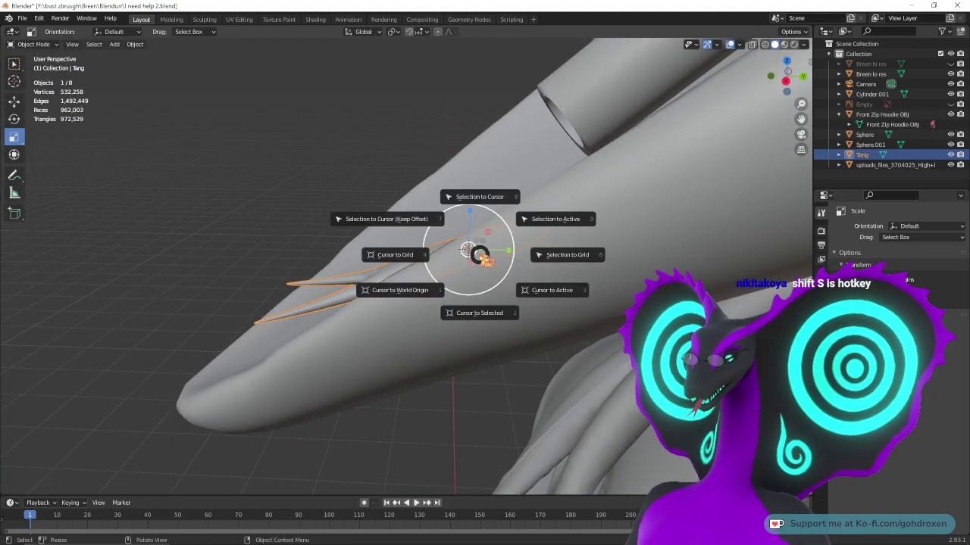
pyautogui.click(485, 326)
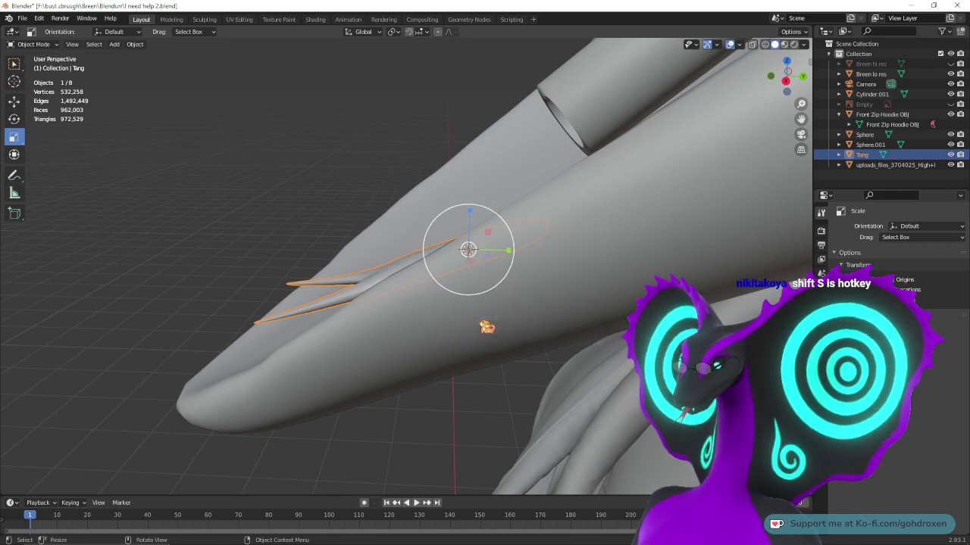
pyautogui.click(171, 19)
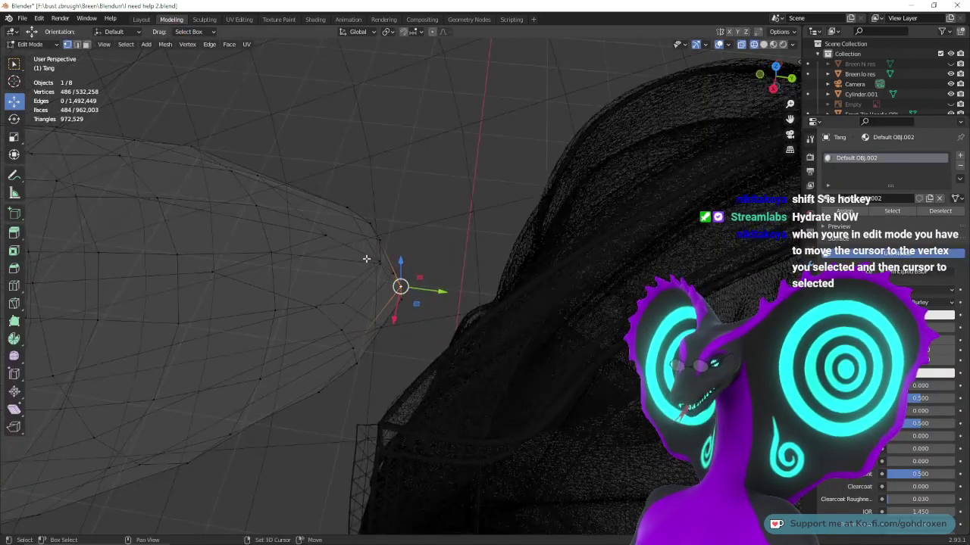
pyautogui.hotkey('shift', 's')
pyautogui.click(372, 317)
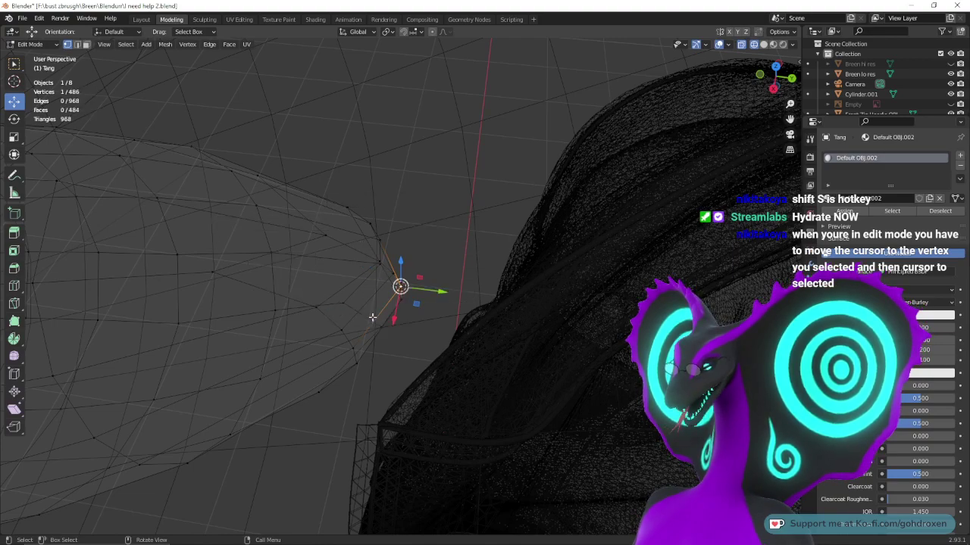
pyautogui.click(140, 19)
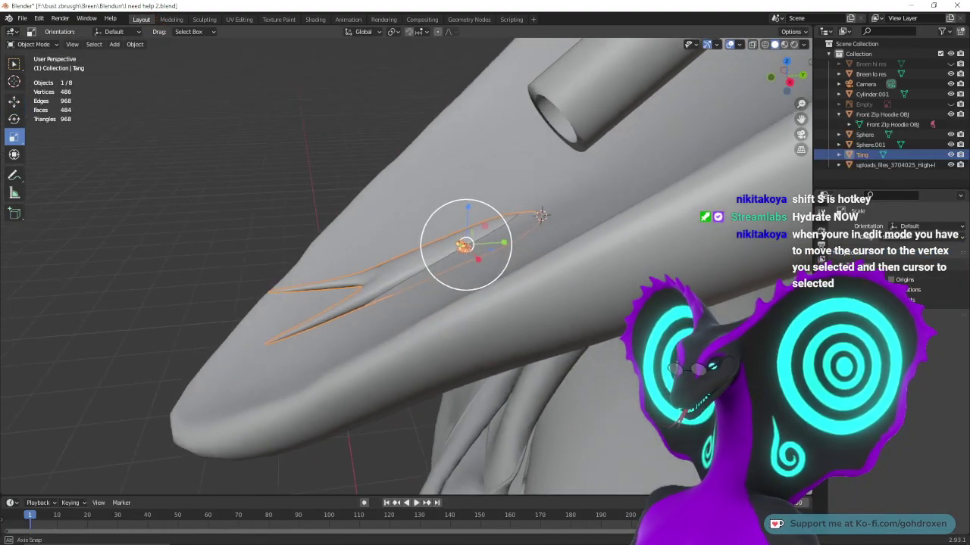
# - Try moving the tongue's geometry to its origin, and undo the move
pyautogui.hotkey('shift', 's')
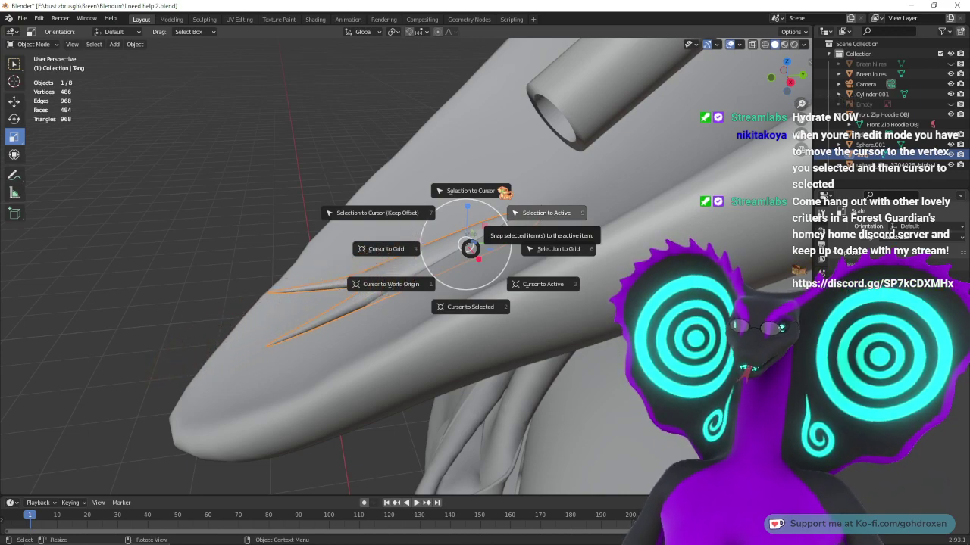
pyautogui.press('Escape')
pyautogui.click(119, 45)
pyautogui.moveTo(143, 47)
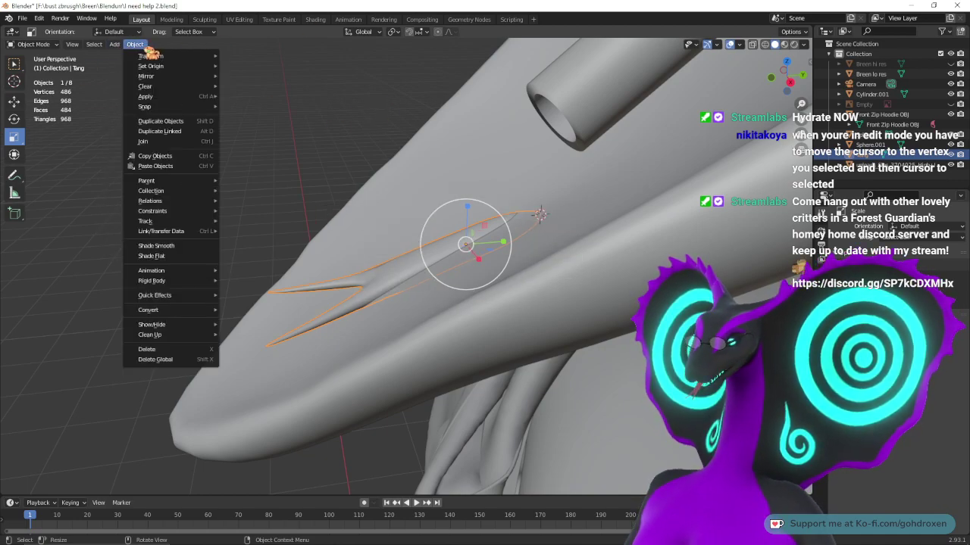
pyautogui.moveTo(209, 67)
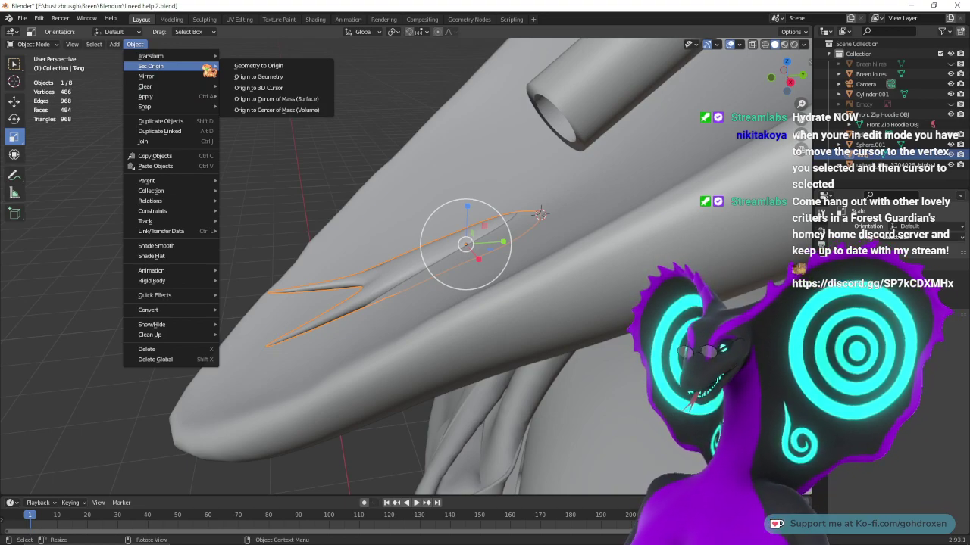
pyautogui.click(291, 68)
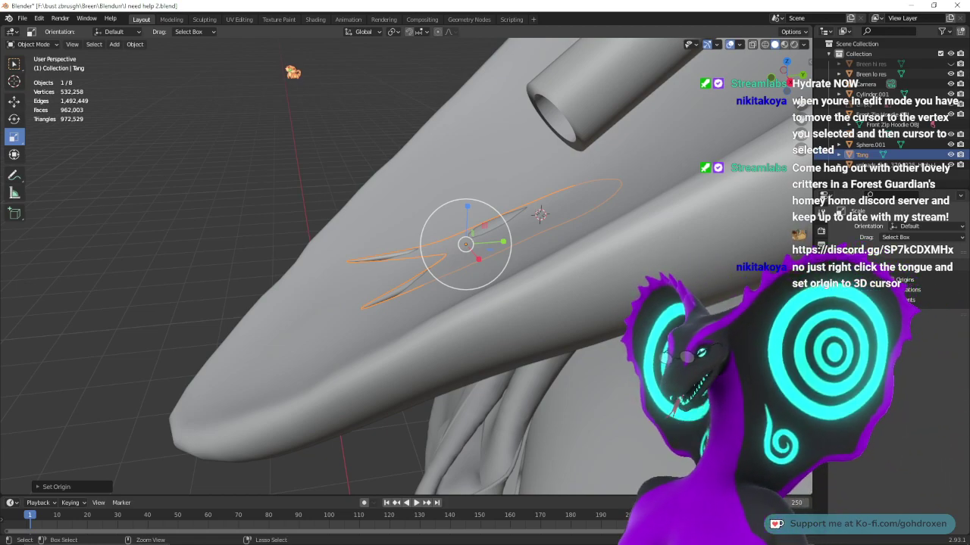
pyautogui.hotkey('ctrl', 'z')
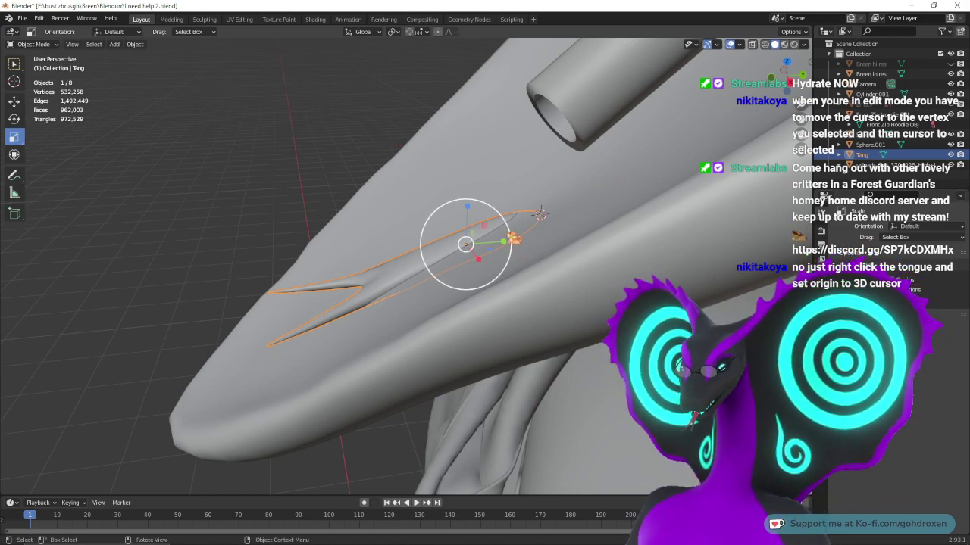
# - Set the tongue's origin to the 3D cursor at its rear end
pyautogui.rightClick(514, 237)
pyautogui.moveTo(514, 235)
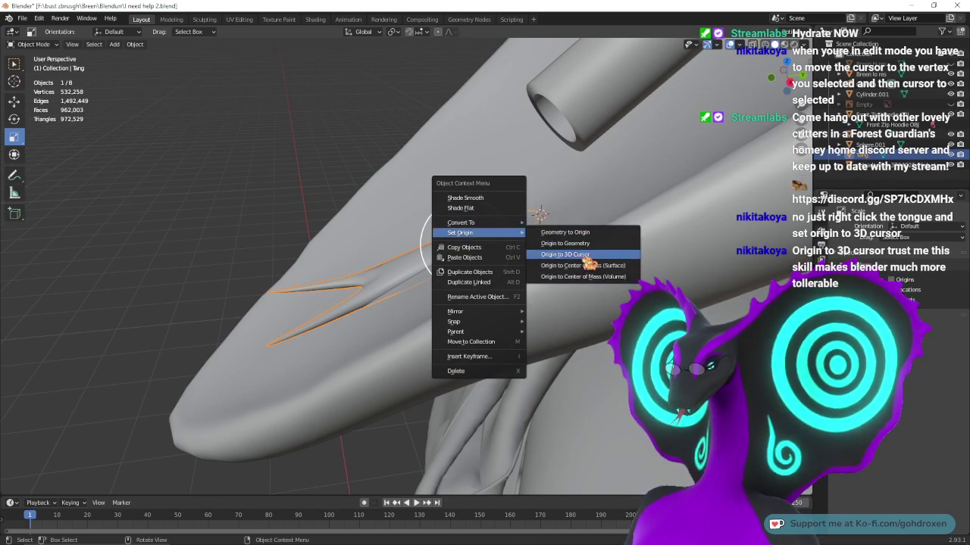
pyautogui.click(588, 256)
pyautogui.moveTo(572, 317); pyautogui.dragTo(558, 290, button='middle')
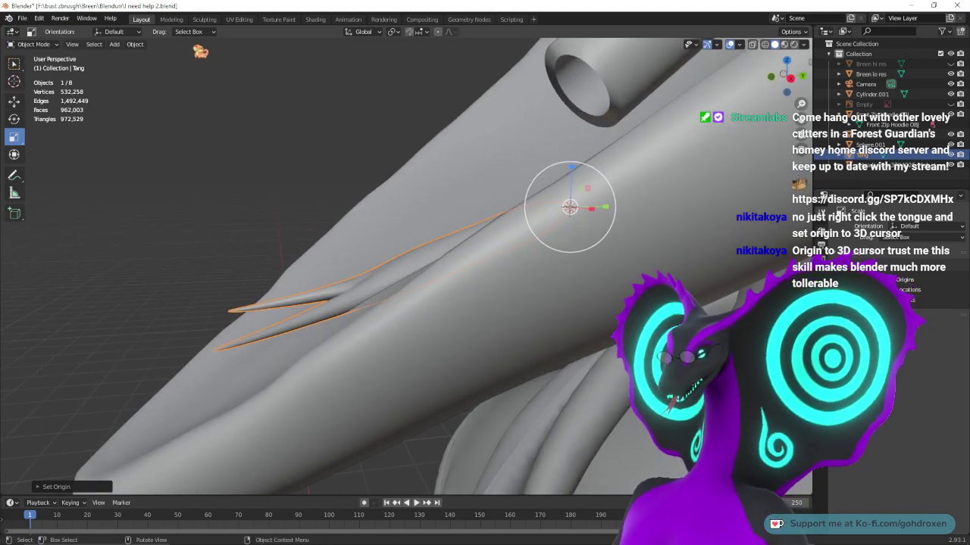
# - Set the transform orientation to Local and stretch the tongue lengthwise from its rear end until the fork extends past the lower jaw's tip
pyautogui.click(368, 32)
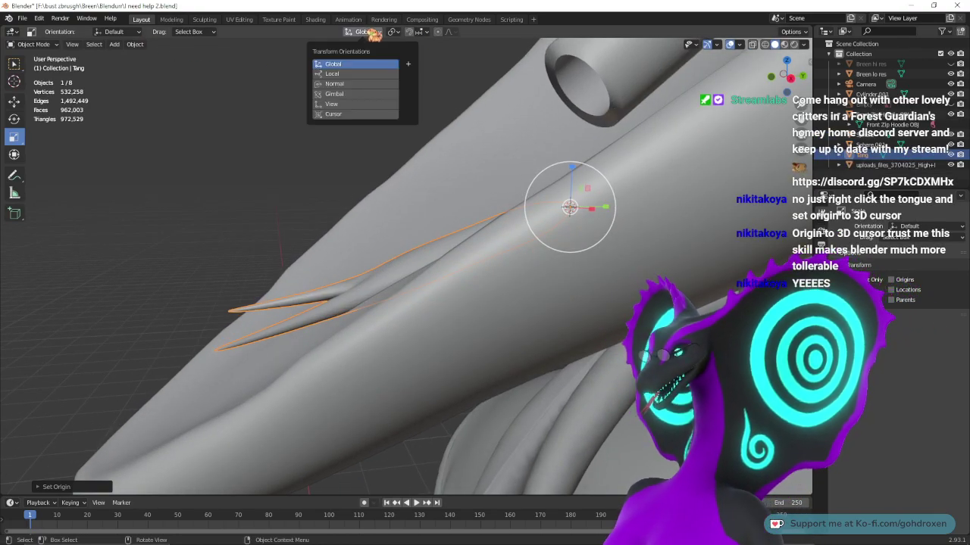
pyautogui.click(356, 76)
pyautogui.moveTo(418, 187); pyautogui.dragTo(426, 238, button='middle')
pyautogui.moveTo(549, 200); pyautogui.dragTo(500, 224)
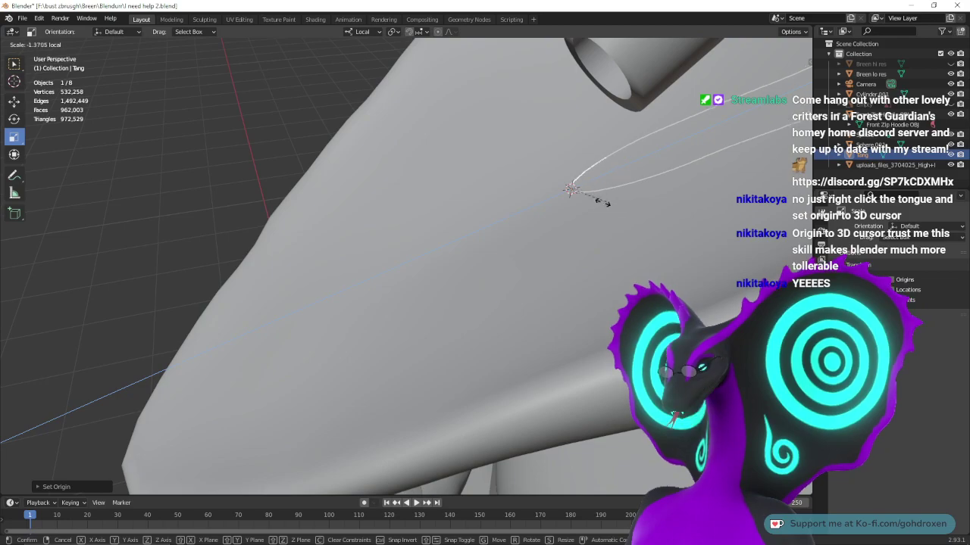
pyautogui.moveTo(488, 235); pyautogui.dragTo(488, 237)
pyautogui.moveTo(530, 295); pyautogui.dragTo(520, 316, button='middle')
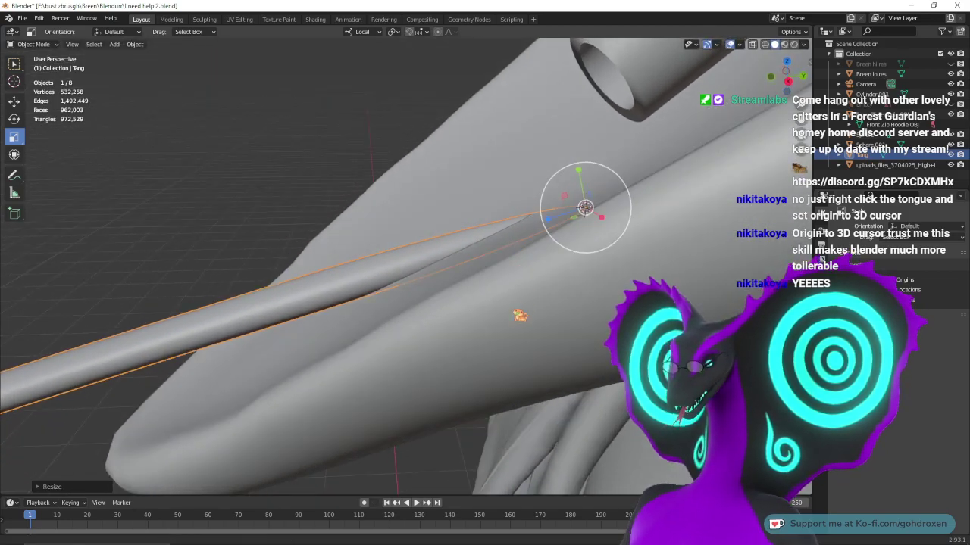
pyautogui.scroll(-6, 463, 328)
pyautogui.moveTo(463, 328); pyautogui.dragTo(464, 270, button='middle')
pyautogui.moveTo(421, 263); pyautogui.dragTo(433, 258)
pyautogui.moveTo(437, 265)
pyautogui.mouseDown(button='middle')
pyautogui.moveTo(452, 303)
pyautogui.moveTo(474, 323)
pyautogui.moveTo(456, 267)
pyautogui.mouseUp(button='middle')
pyautogui.moveTo(523, 346); pyautogui.dragTo(478, 331, button='middle')
# - Move the tongue slightly down along its local Y axis toward the lower jaw's surface
pyautogui.click(14, 101)
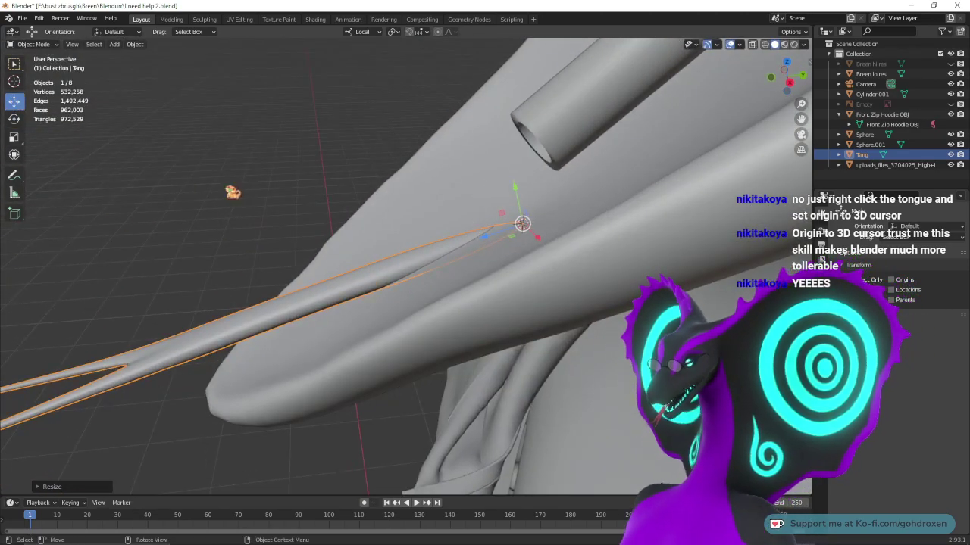
pyautogui.moveTo(542, 232); pyautogui.dragTo(522, 214, button='middle')
pyautogui.moveTo(523, 193); pyautogui.dragTo(524, 201)
pyautogui.moveTo(515, 247)
pyautogui.mouseDown(button='middle')
pyautogui.moveTo(422, 238)
pyautogui.moveTo(492, 257)
pyautogui.moveTo(511, 242)
pyautogui.mouseUp(button='middle')
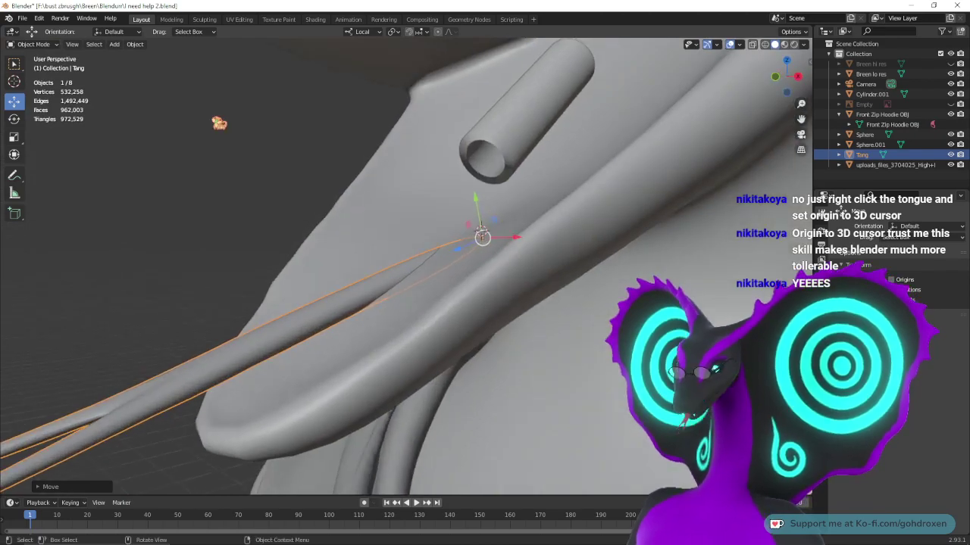
# - Open the tongue in the Sculpting workspace and frame its forked tips up close from the side
pyautogui.click(203, 19)
pyautogui.scroll(-6, 352, 184)
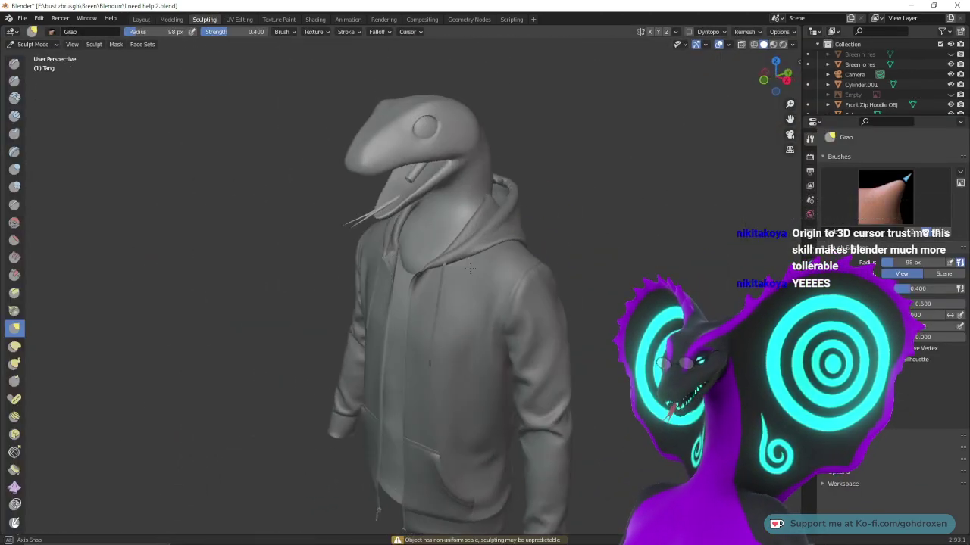
pyautogui.moveTo(471, 269); pyautogui.dragTo(458, 259, button='middle')
pyautogui.scroll(6, 450, 250)
pyautogui.keyDown('shift'); pyautogui.moveTo(481, 212); pyautogui.dragTo(534, 363, button='middle'); pyautogui.keyUp('shift')
pyautogui.moveTo(535, 301); pyautogui.dragTo(608, 329, button='middle')
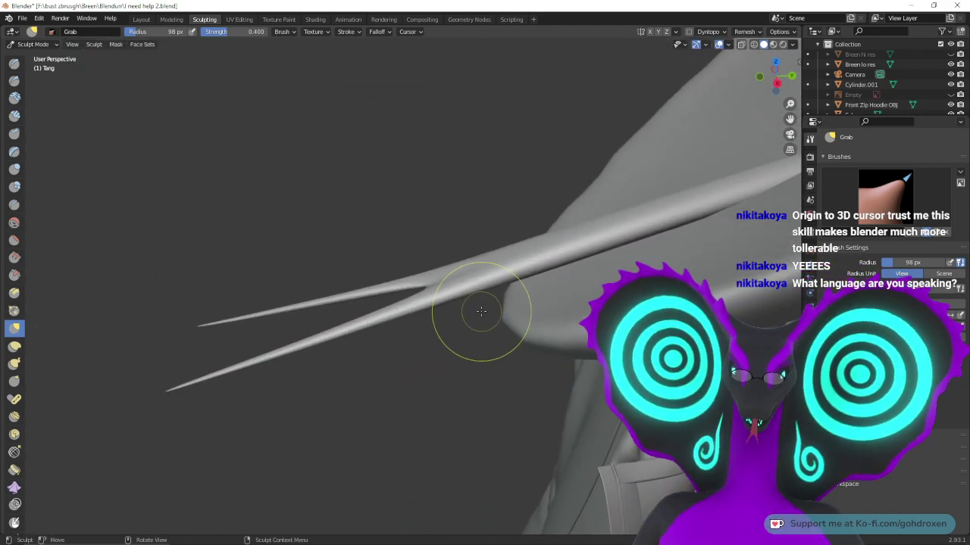
pyautogui.moveTo(335, 321)
pyautogui.mouseDown(button='middle')
pyautogui.moveTo(394, 288)
pyautogui.moveTo(448, 307)
pyautogui.moveTo(618, 258)
pyautogui.moveTo(566, 326)
pyautogui.mouseUp(button='middle')
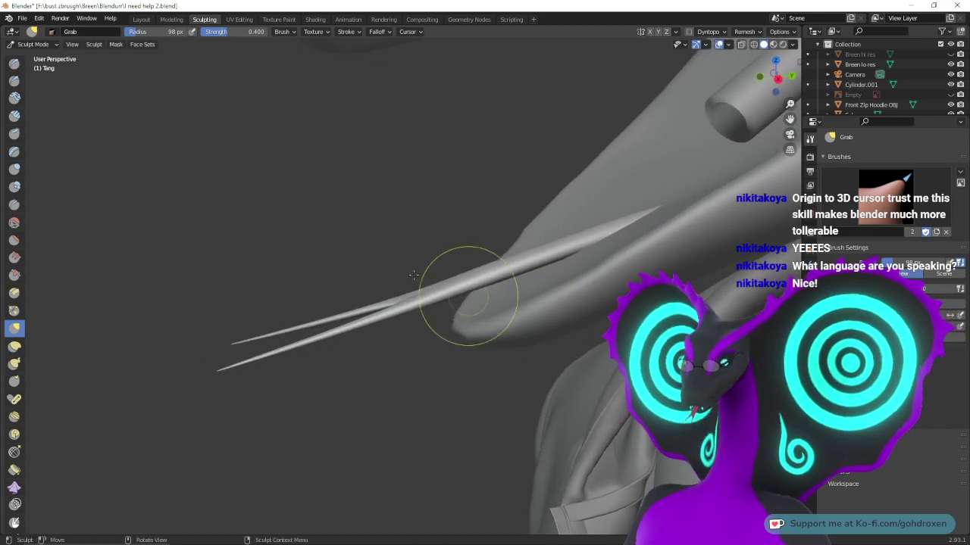
# - Try bending the forked tips downward with the Elastic Deform brush, also at a 242 px radius, and undo the strokes
pyautogui.click(16, 347)
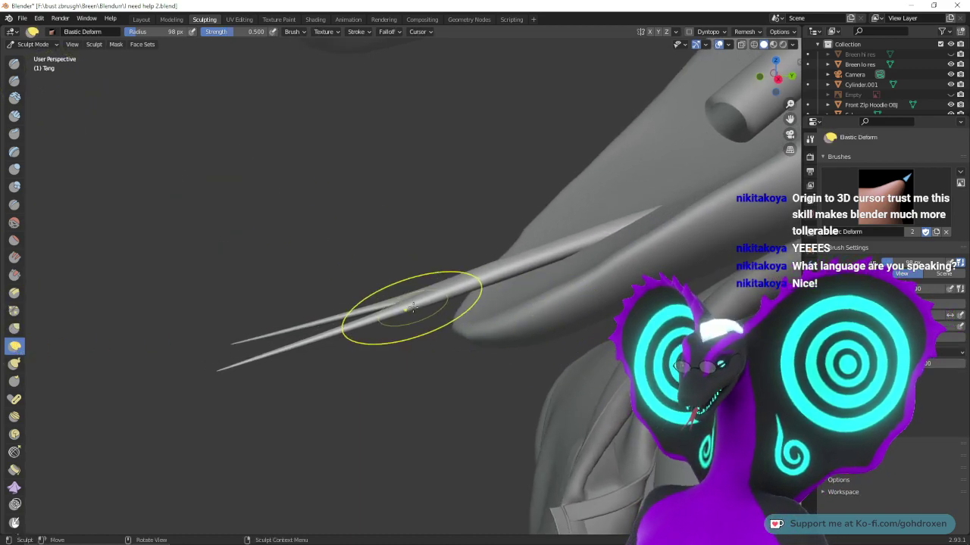
pyautogui.moveTo(379, 318); pyautogui.dragTo(381, 391)
pyautogui.hotkey('ctrl', 'z')
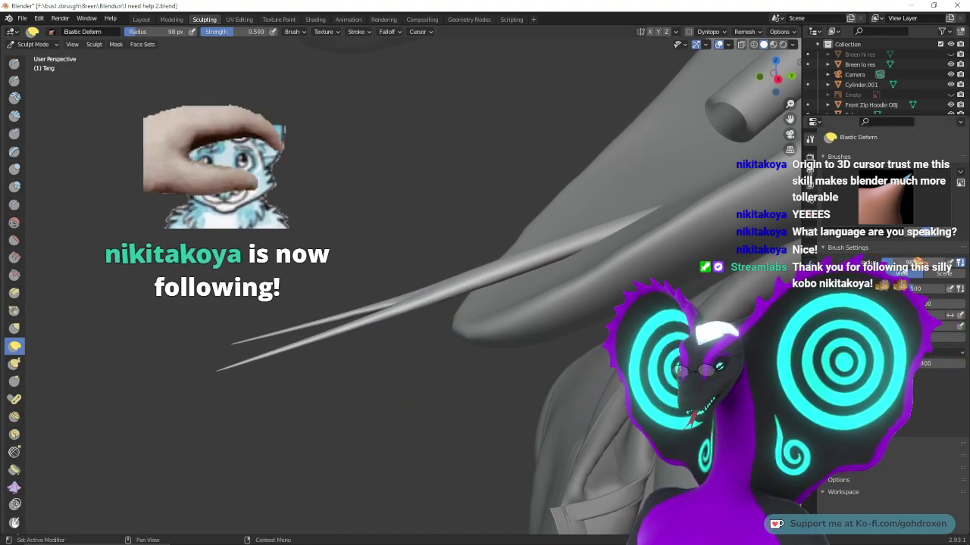
pyautogui.press('f')
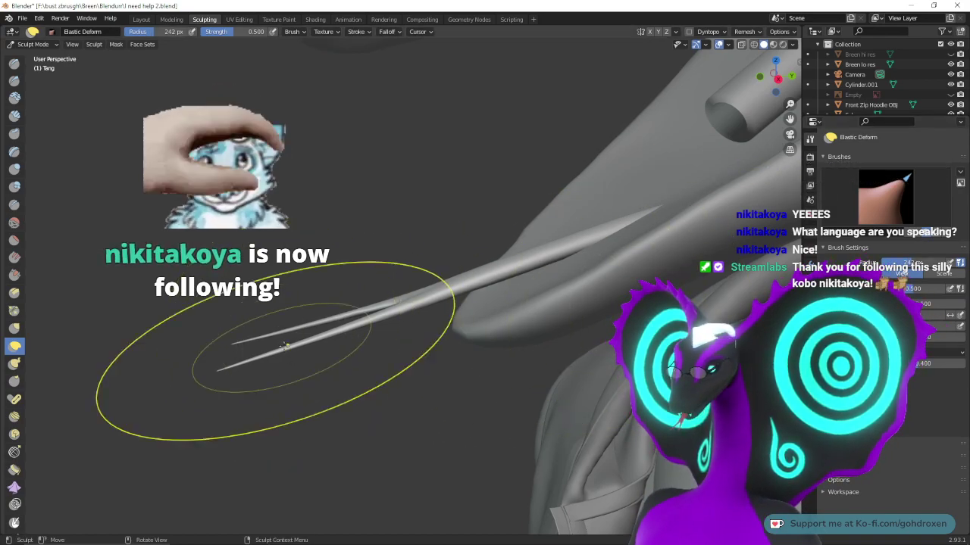
pyautogui.moveTo(283, 348)
pyautogui.mouseDown()
pyautogui.moveTo(284, 380)
pyautogui.moveTo(316, 458)
pyautogui.mouseUp()
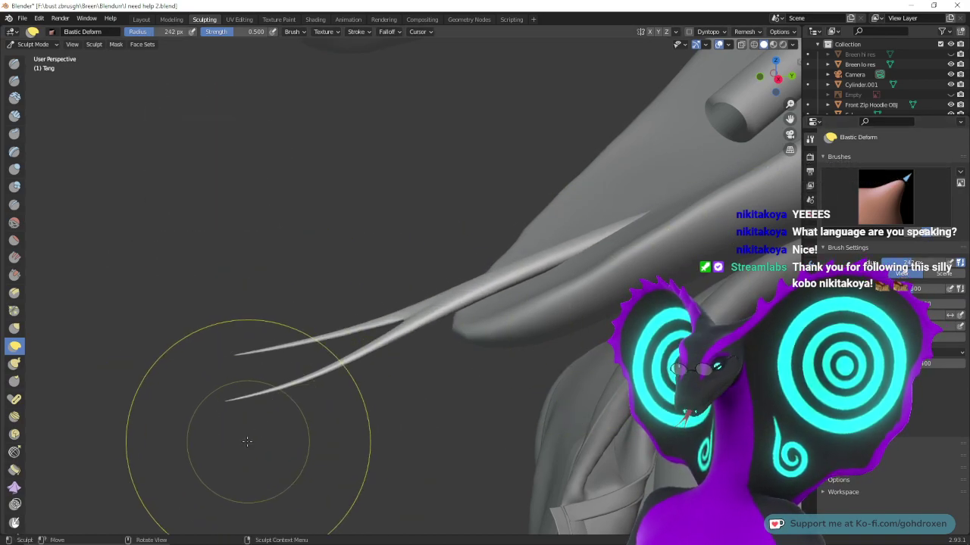
pyautogui.moveTo(225, 400); pyautogui.dragTo(238, 438)
pyautogui.hotkey('ctrl', 'z')
pyautogui.hotkey('ctrl', 'z')
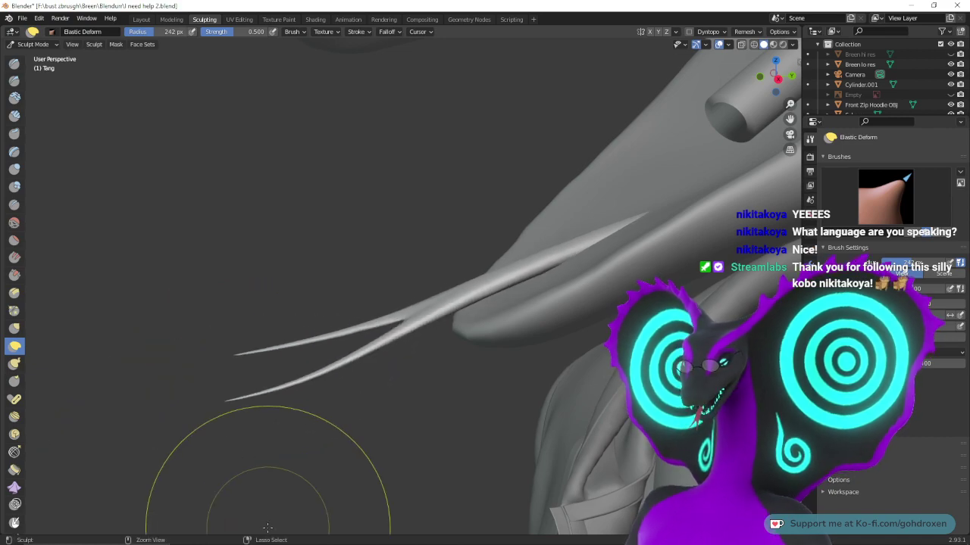
# - Bend the nearer prong of the tongue's fork downward in a curve with the Grab brush, and check the fork from the opposite side
pyautogui.click(17, 330)
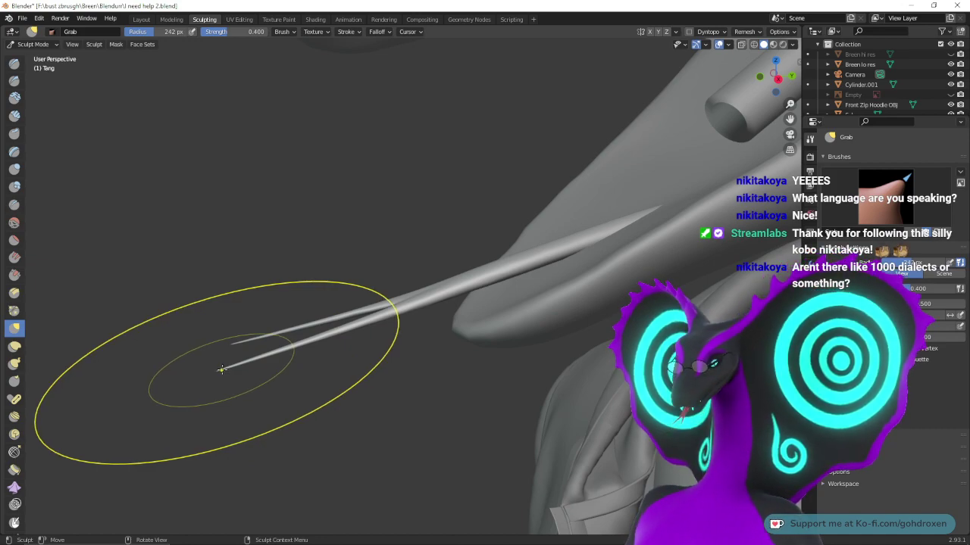
pyautogui.moveTo(222, 369); pyautogui.dragTo(269, 476)
pyautogui.hotkey('ctrl', 'z')
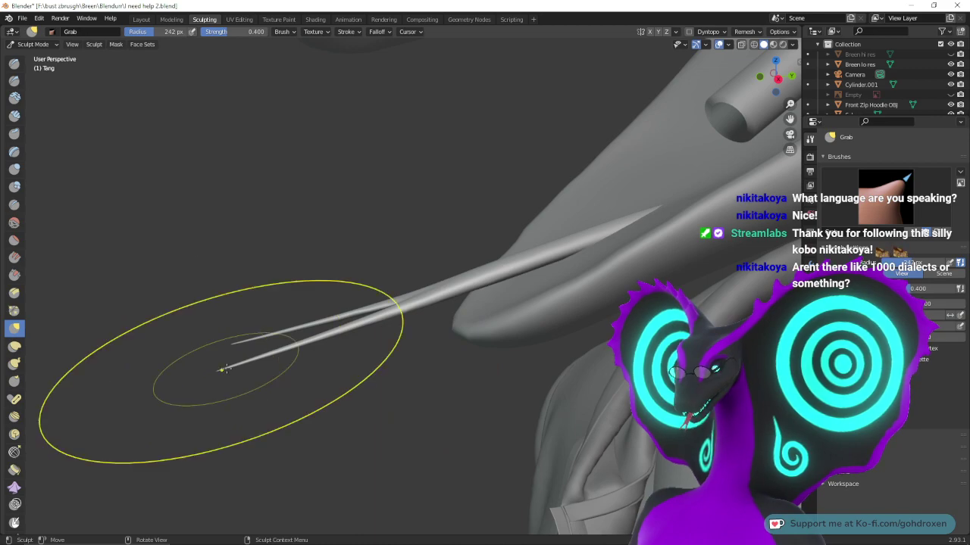
pyautogui.moveTo(223, 367); pyautogui.dragTo(245, 452)
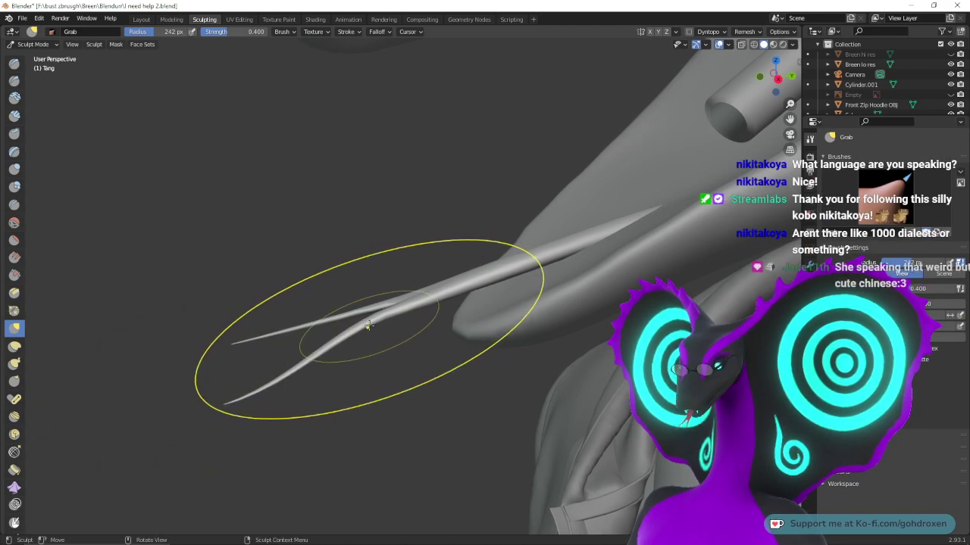
pyautogui.moveTo(370, 326)
pyautogui.mouseDown()
pyautogui.moveTo(392, 372)
pyautogui.moveTo(384, 369)
pyautogui.mouseUp()
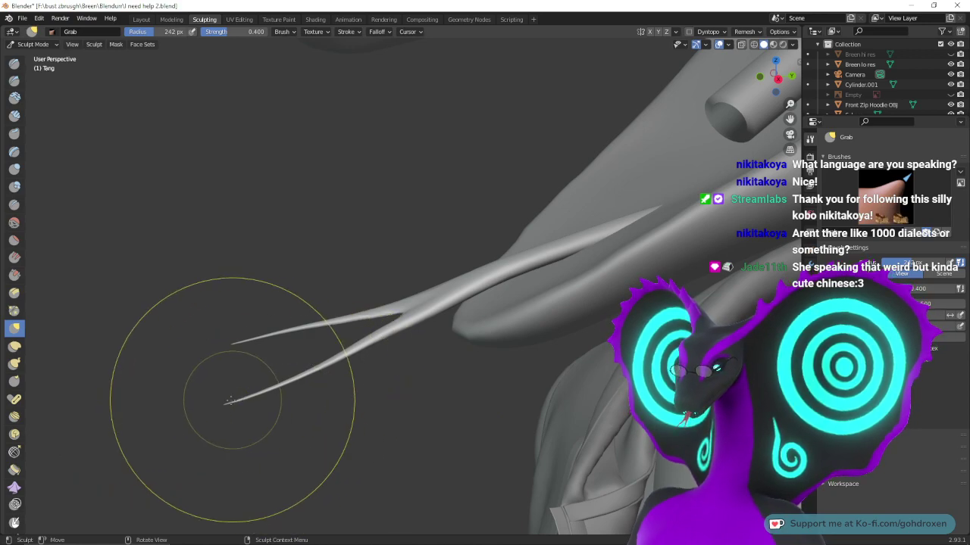
pyautogui.moveTo(229, 403); pyautogui.dragTo(241, 426)
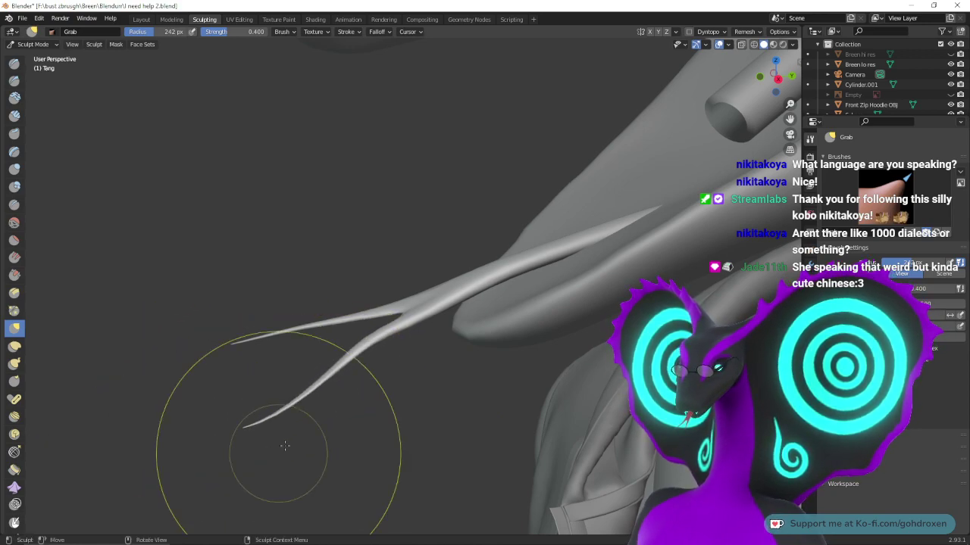
pyautogui.moveTo(375, 345); pyautogui.dragTo(394, 390)
pyautogui.moveTo(312, 383)
pyautogui.mouseDown(button='middle')
pyautogui.moveTo(411, 389)
pyautogui.moveTo(318, 387)
pyautogui.moveTo(411, 363)
pyautogui.mouseUp(button='middle')
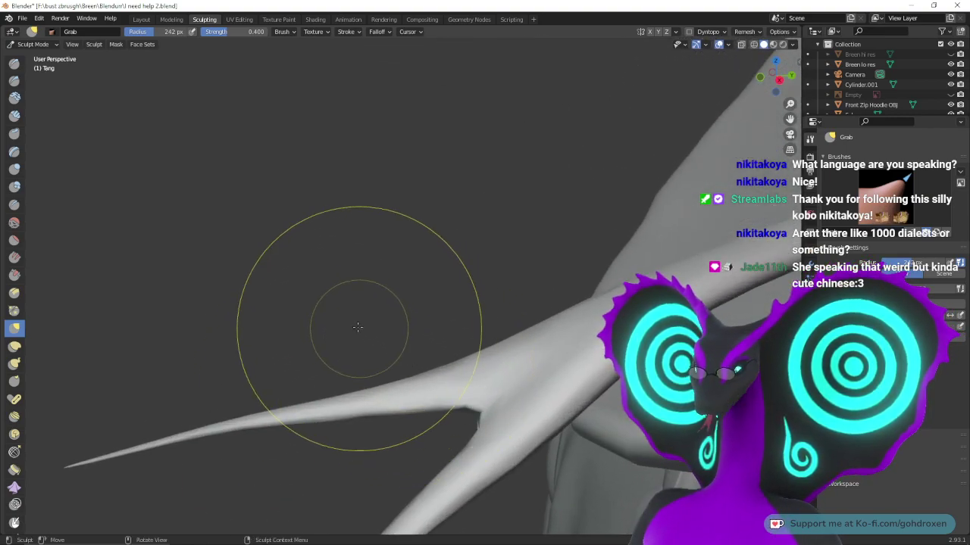
pyautogui.moveTo(353, 325)
pyautogui.mouseDown(button='middle')
pyautogui.moveTo(641, 336)
pyautogui.moveTo(402, 339)
pyautogui.moveTo(417, 336)
pyautogui.moveTo(411, 351)
pyautogui.moveTo(474, 359)
pyautogui.moveTo(466, 302)
pyautogui.moveTo(411, 232)
pyautogui.moveTo(371, 232)
pyautogui.moveTo(615, 207)
pyautogui.mouseUp(button='middle')
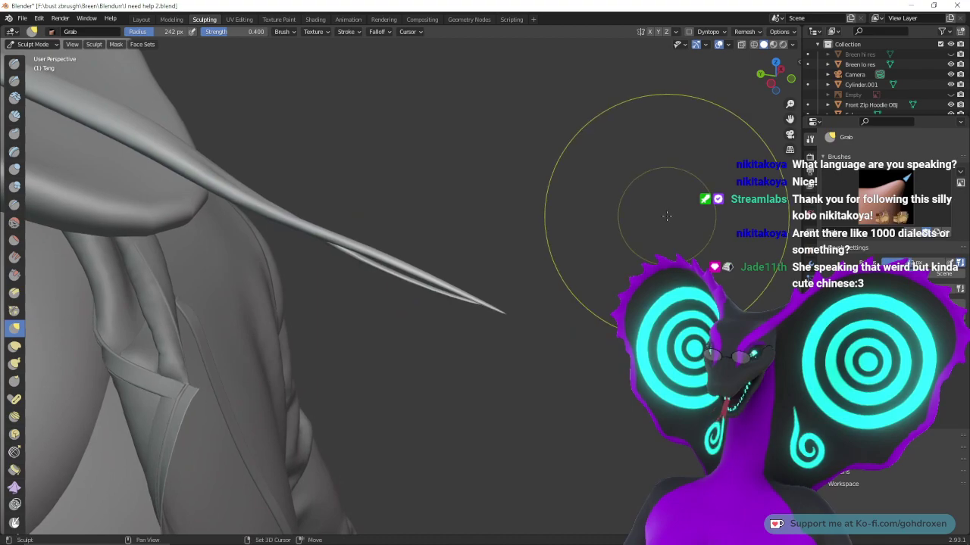
pyautogui.moveTo(513, 191); pyautogui.dragTo(674, 239, button='middle')
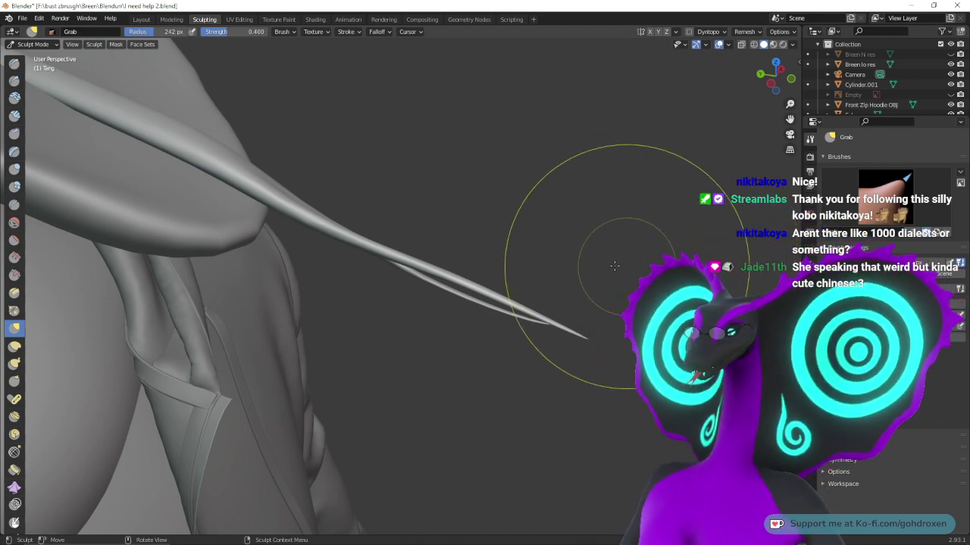
pyautogui.moveTo(575, 250); pyautogui.dragTo(606, 274, button='middle')
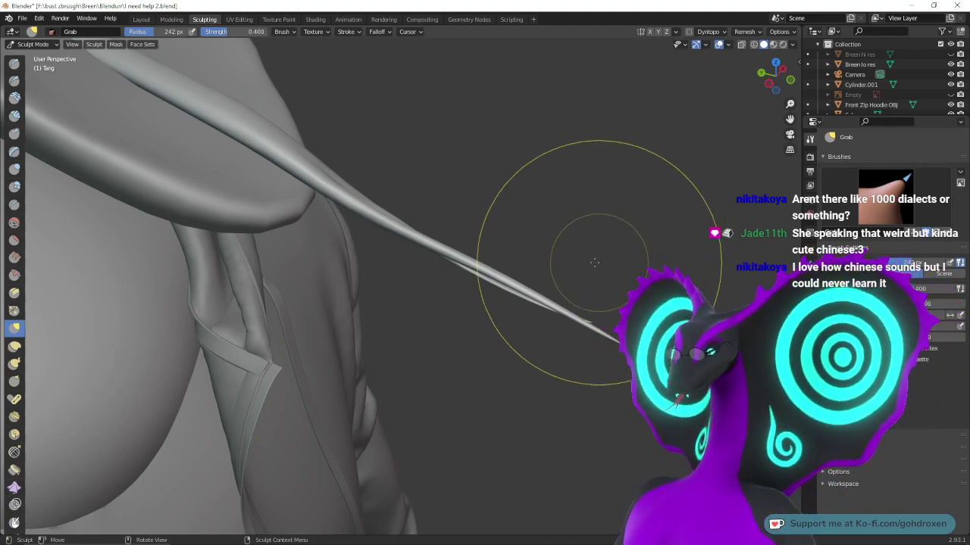
# - Try to bend one tip of the forked tongue downward with the Grab brush
pyautogui.moveTo(594, 254); pyautogui.dragTo(577, 265, button='middle')
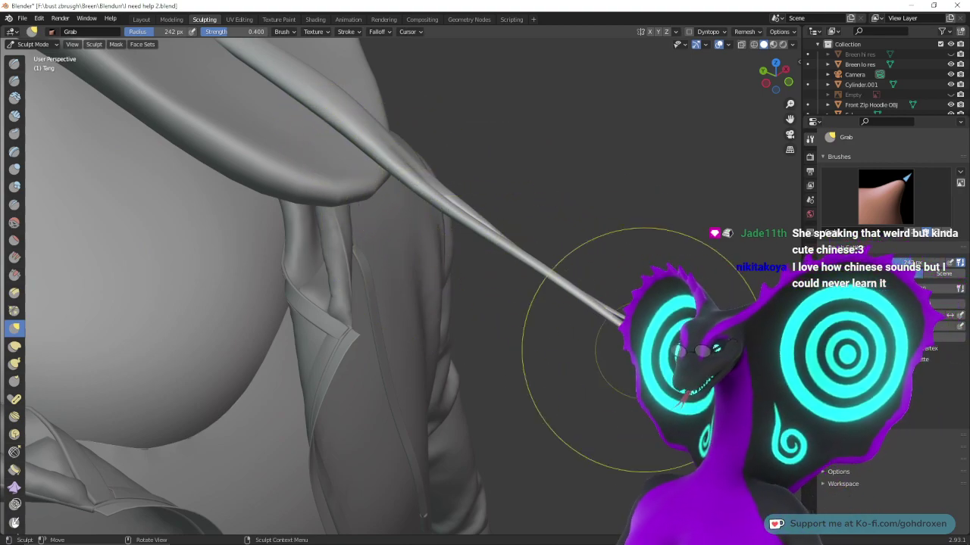
pyautogui.moveTo(649, 345); pyautogui.dragTo(596, 428)
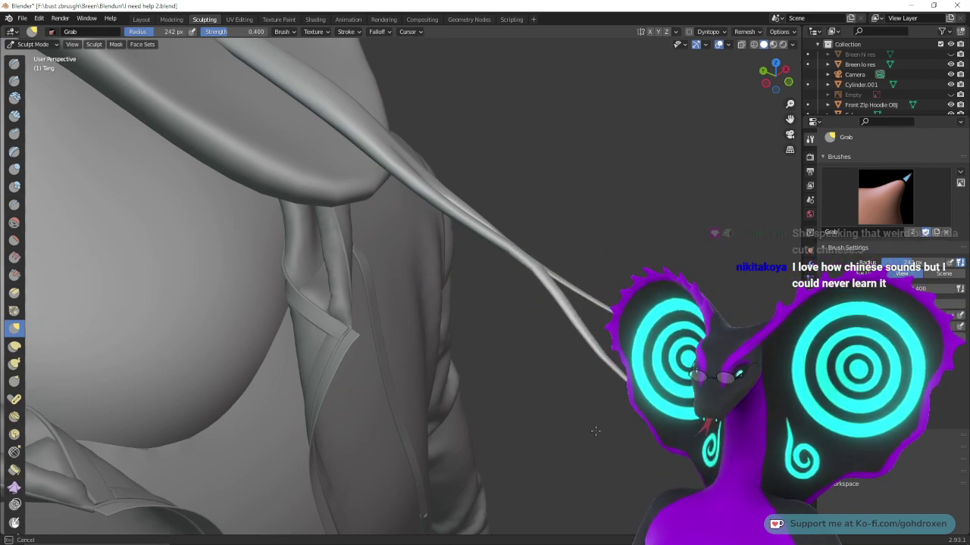
pyautogui.moveTo(621, 232)
pyautogui.mouseDown(button='middle')
pyautogui.moveTo(577, 235)
pyautogui.moveTo(594, 239)
pyautogui.moveTo(628, 184)
pyautogui.moveTo(589, 355)
pyautogui.moveTo(515, 234)
pyautogui.moveTo(503, 288)
pyautogui.mouseUp(button='middle')
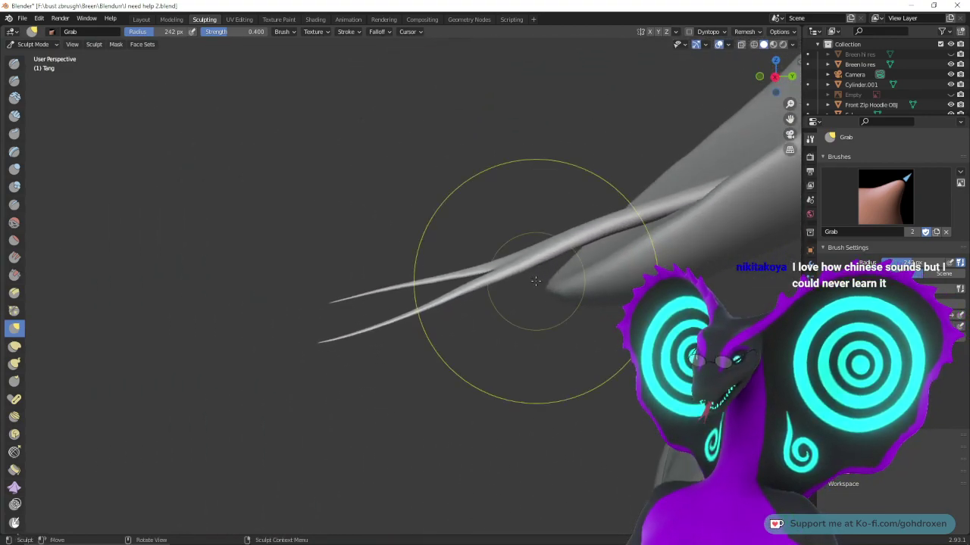
pyautogui.hotkey('ctrl', 'z')
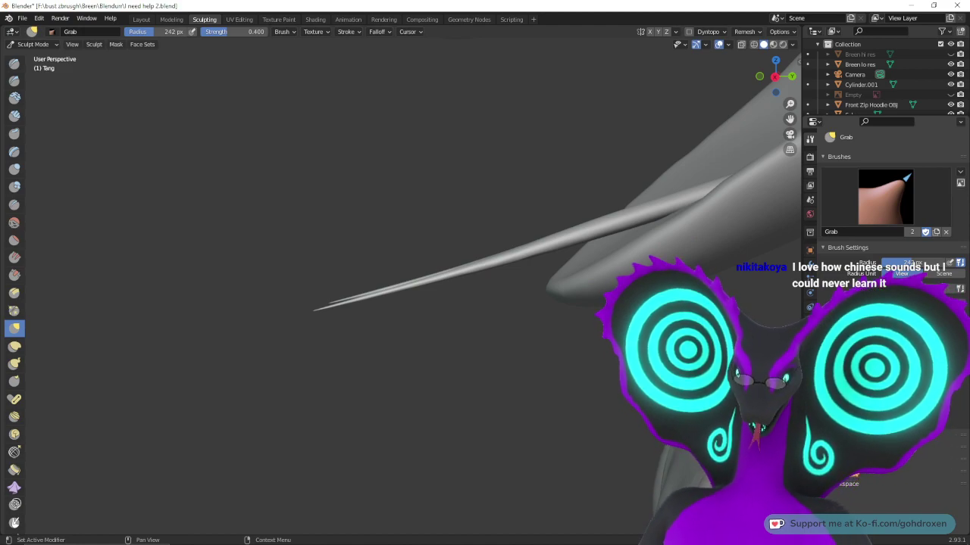
# - Enable X mirror symmetry for sculpting and undo the trial pull on the tongue's fork tips
pyautogui.scroll(-1, 887, 227)
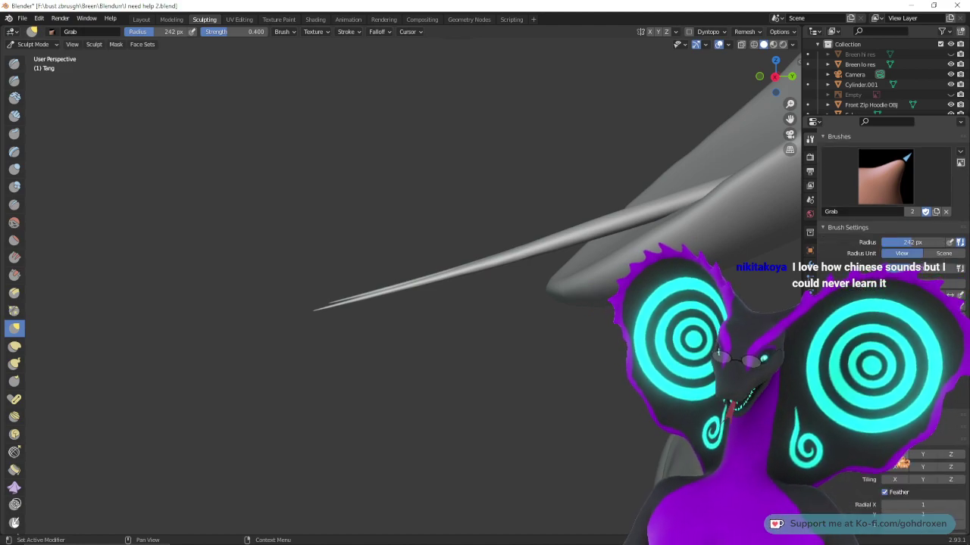
pyautogui.moveTo(360, 303)
pyautogui.mouseDown()
pyautogui.moveTo(396, 340)
pyautogui.moveTo(415, 450)
pyautogui.moveTo(434, 497)
pyautogui.mouseUp()
pyautogui.hotkey('ctrl', 'z')
pyautogui.moveTo(485, 318)
pyautogui.mouseDown(button='middle')
pyautogui.moveTo(497, 343)
pyautogui.moveTo(357, 324)
pyautogui.mouseUp(button='middle')
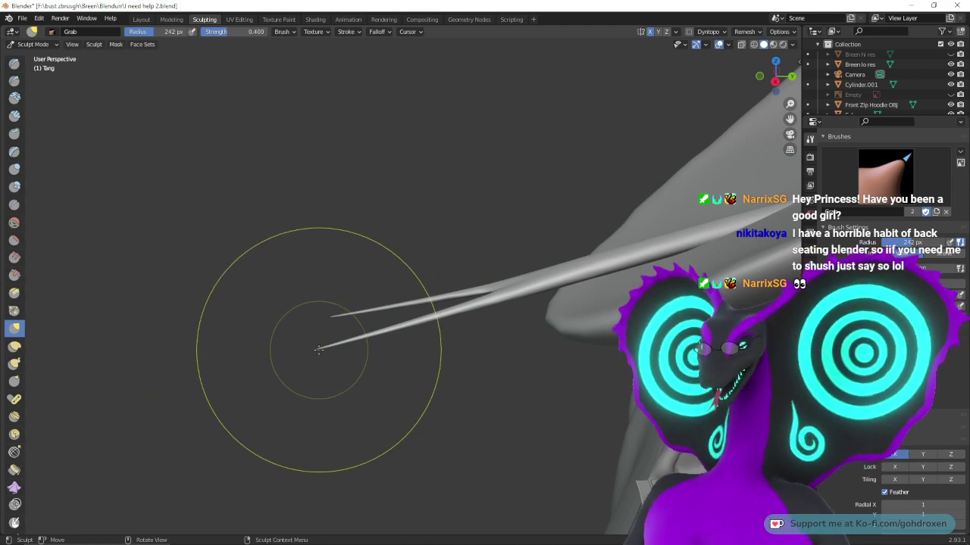
# - Bend both fork tips of the tongue downward with mirrored Grab strokes at a 242 px radius
pyautogui.moveTo(319, 350); pyautogui.dragTo(318, 347)
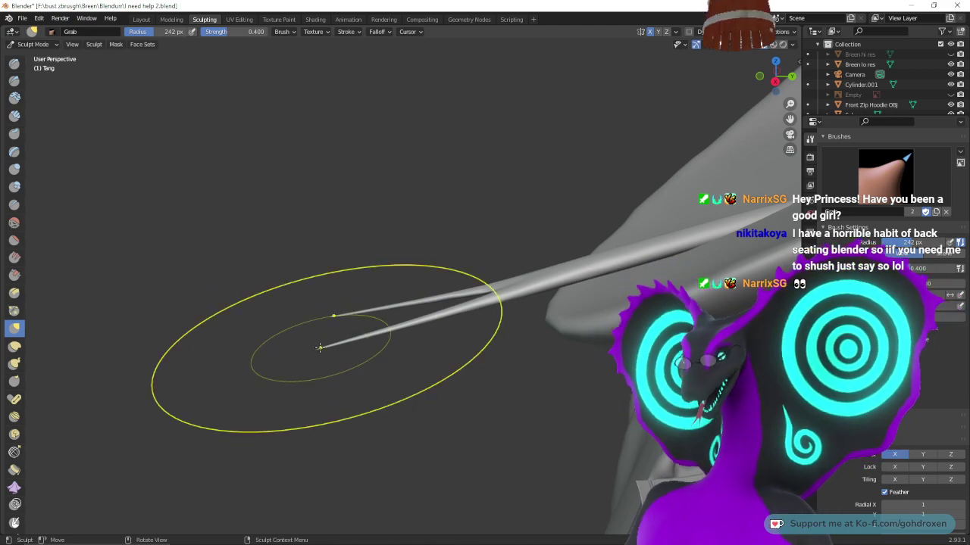
pyautogui.moveTo(318, 346)
pyautogui.mouseDown()
pyautogui.moveTo(323, 529)
pyautogui.moveTo(368, 544)
pyautogui.mouseUp()
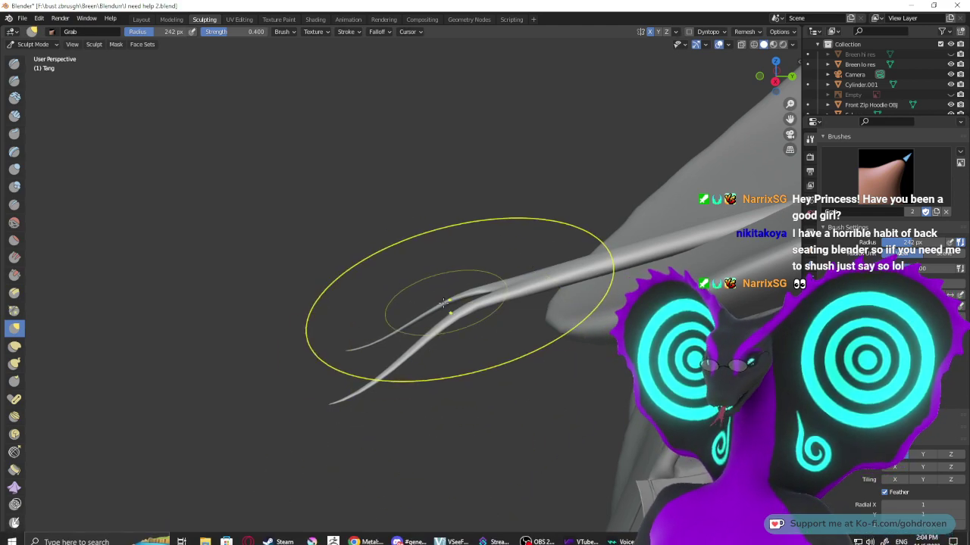
pyautogui.moveTo(452, 319); pyautogui.dragTo(481, 374)
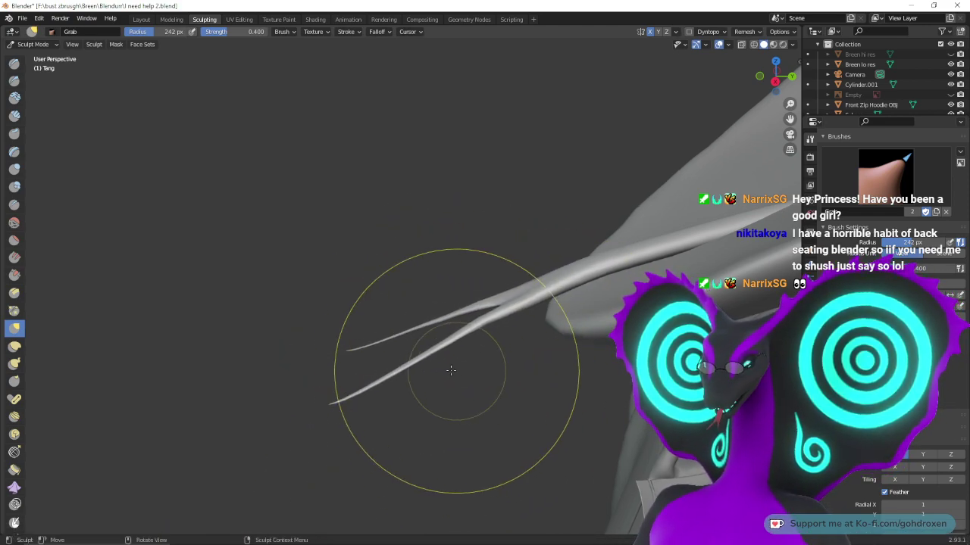
pyautogui.moveTo(375, 387)
pyautogui.mouseDown()
pyautogui.moveTo(392, 412)
pyautogui.moveTo(355, 428)
pyautogui.moveTo(371, 456)
pyautogui.mouseUp()
pyautogui.moveTo(463, 342); pyautogui.dragTo(481, 383)
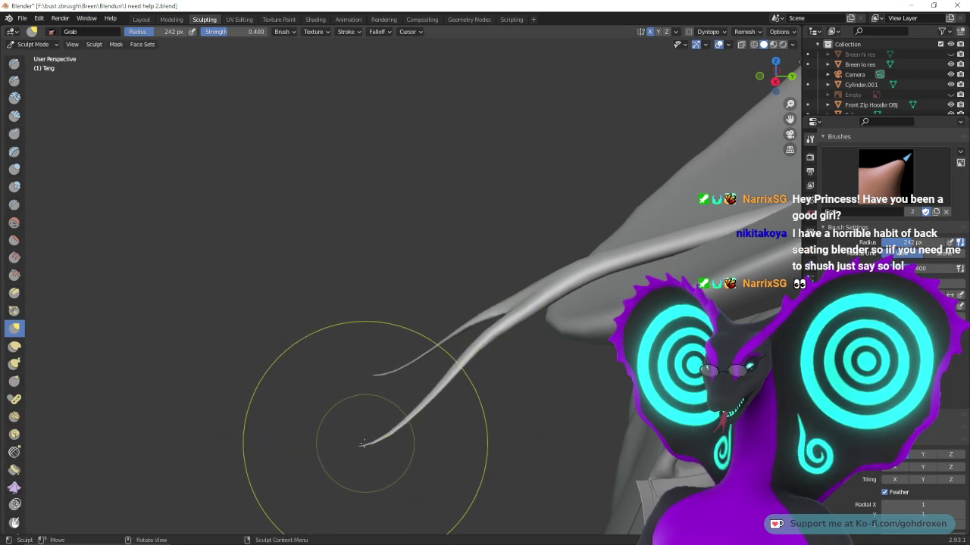
# - Pull the fork tips further down and inward with Grab, and even out the curve along both prongs
pyautogui.moveTo(325, 455); pyautogui.dragTo(419, 506)
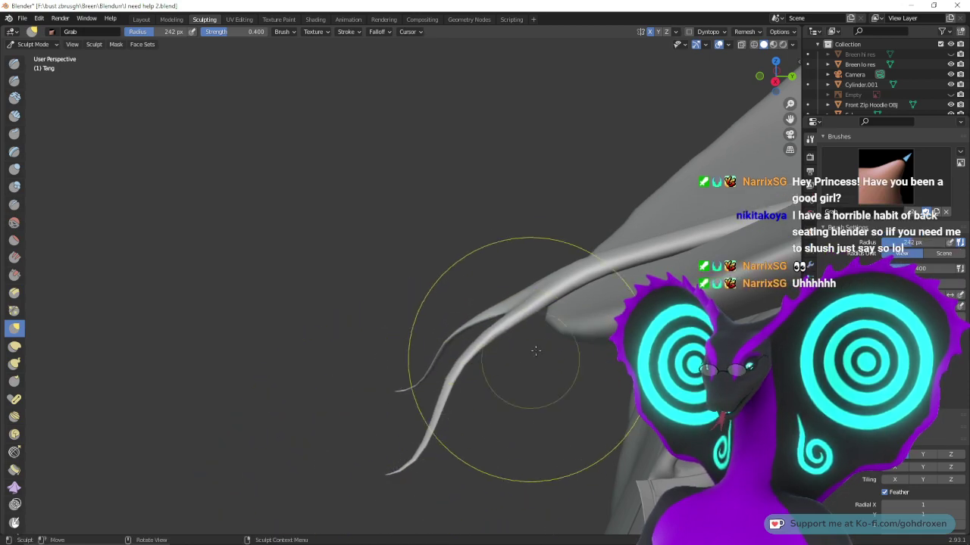
pyautogui.moveTo(485, 341); pyautogui.dragTo(528, 399)
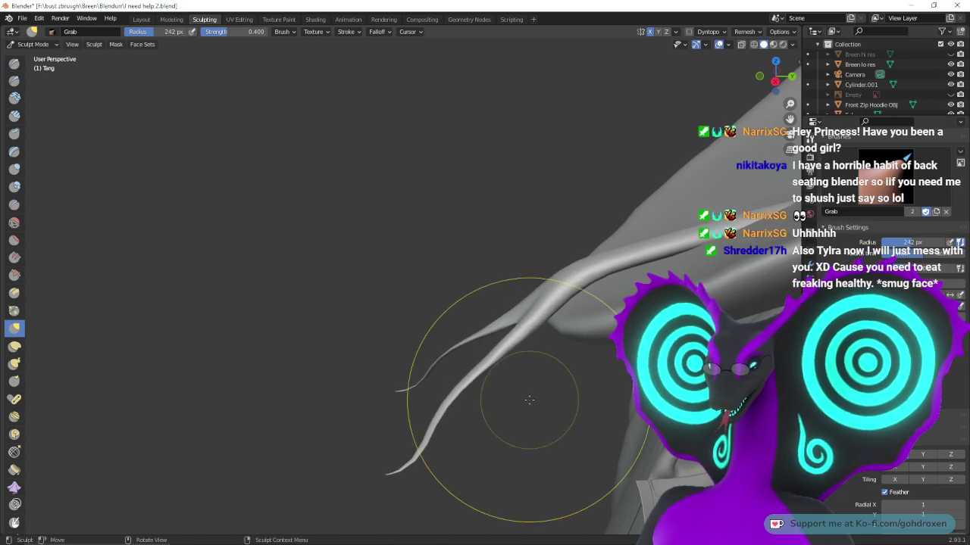
pyautogui.hotkey('ctrl', 'z')
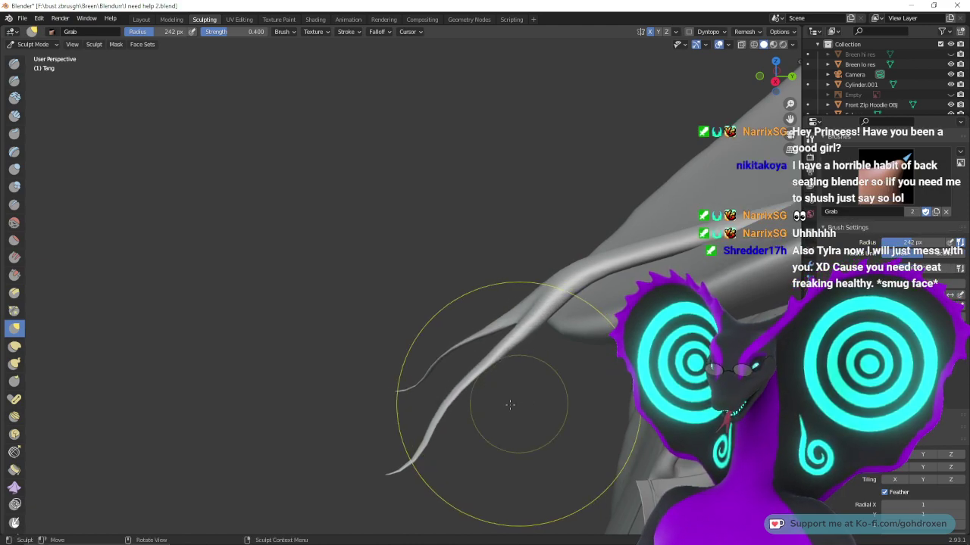
pyautogui.moveTo(443, 402); pyautogui.dragTo(461, 421)
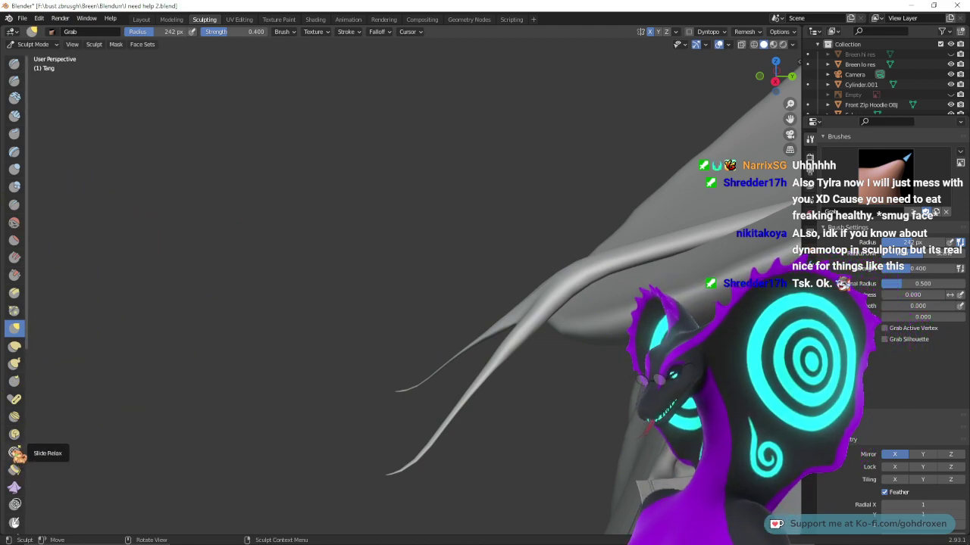
# - Try relaxing the tongue's surface around the fork with the Slide Relax brush
pyautogui.click(14, 452)
pyautogui.moveTo(540, 363); pyautogui.dragTo(506, 350)
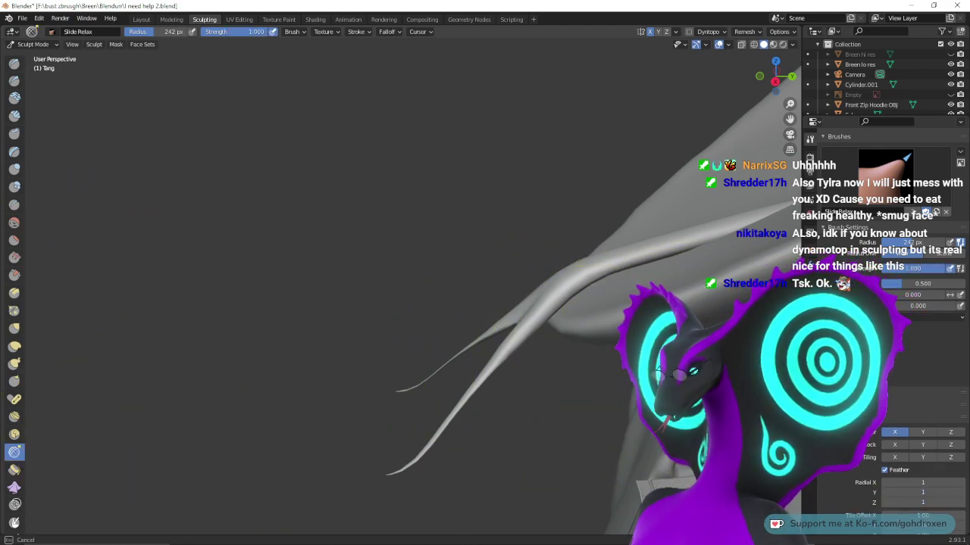
pyautogui.moveTo(617, 260); pyautogui.dragTo(515, 322)
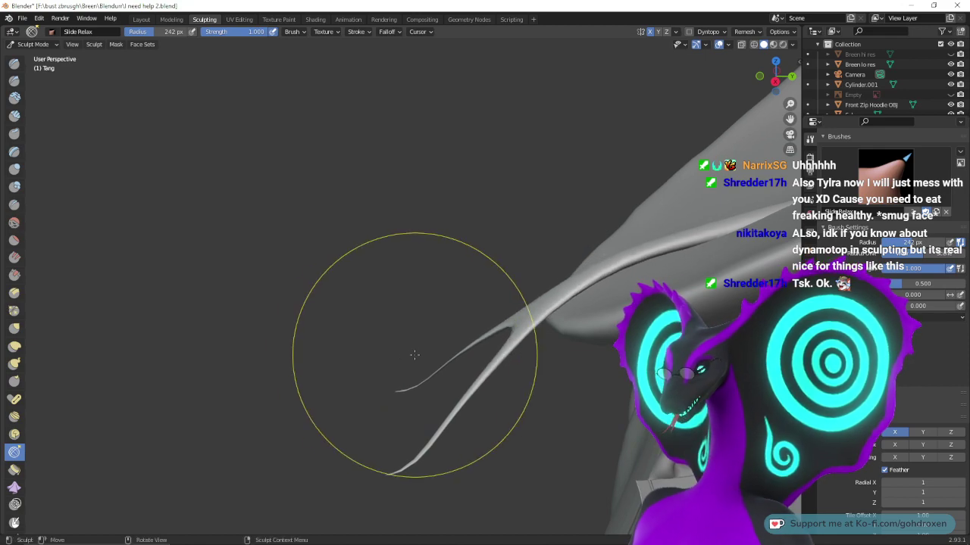
pyautogui.hotkey('ctrl', 'z')
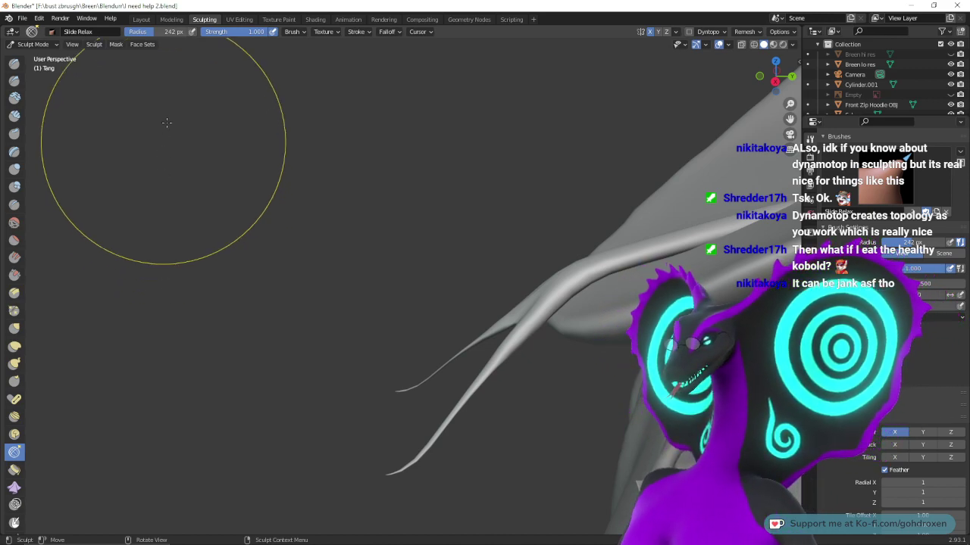
pyautogui.click(103, 46)
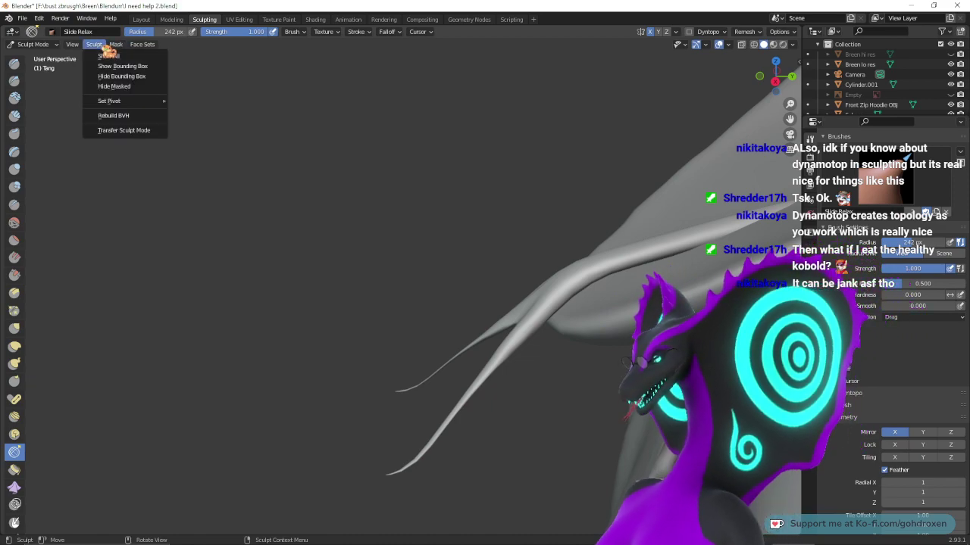
pyautogui.moveTo(82, 47)
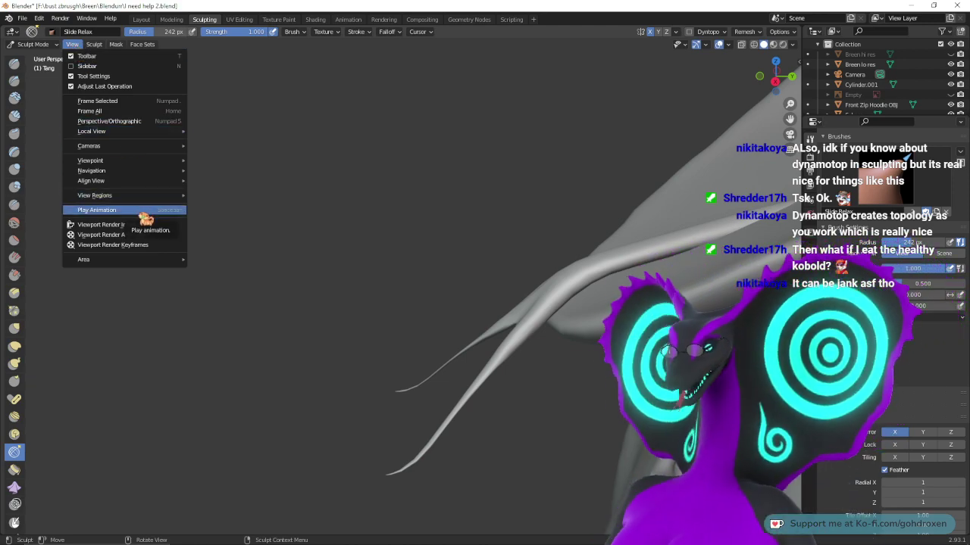
pyautogui.click(142, 44)
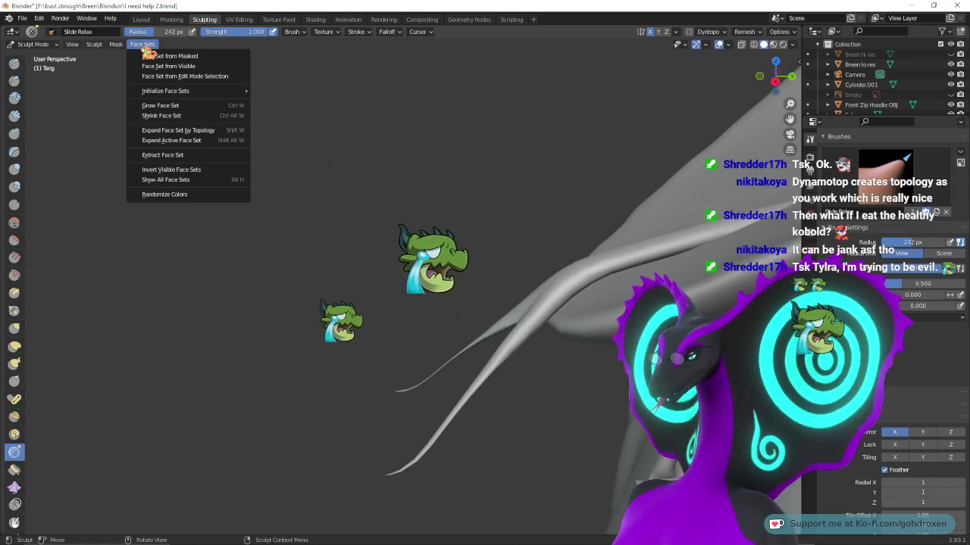
pyautogui.click(144, 47)
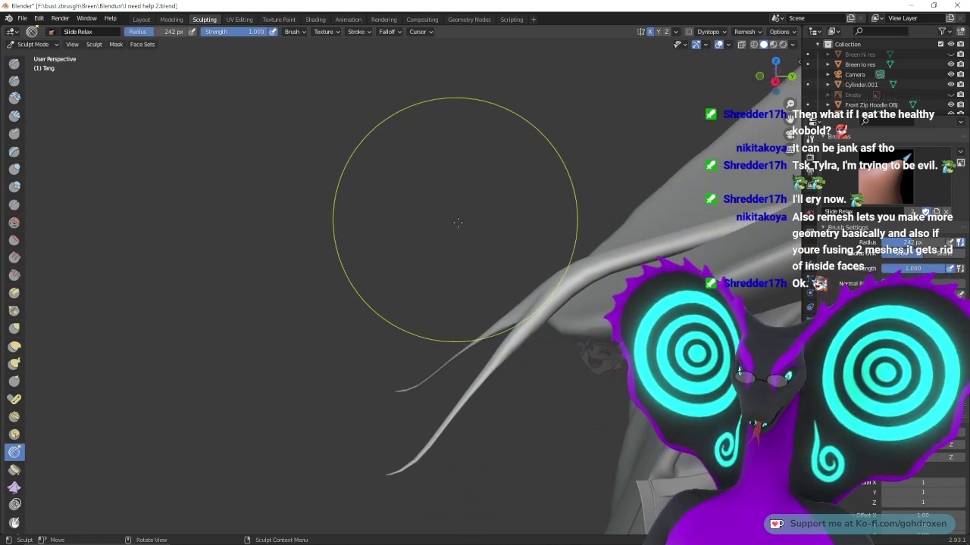
# - Bend the tongue's forked end down toward the chest with the Elastic Deform brush
pyautogui.moveTo(456, 223)
pyautogui.mouseDown(button='middle')
pyautogui.moveTo(493, 266)
pyautogui.moveTo(441, 139)
pyautogui.mouseUp(button='middle')
pyautogui.hotkey('ctrl', 'z')
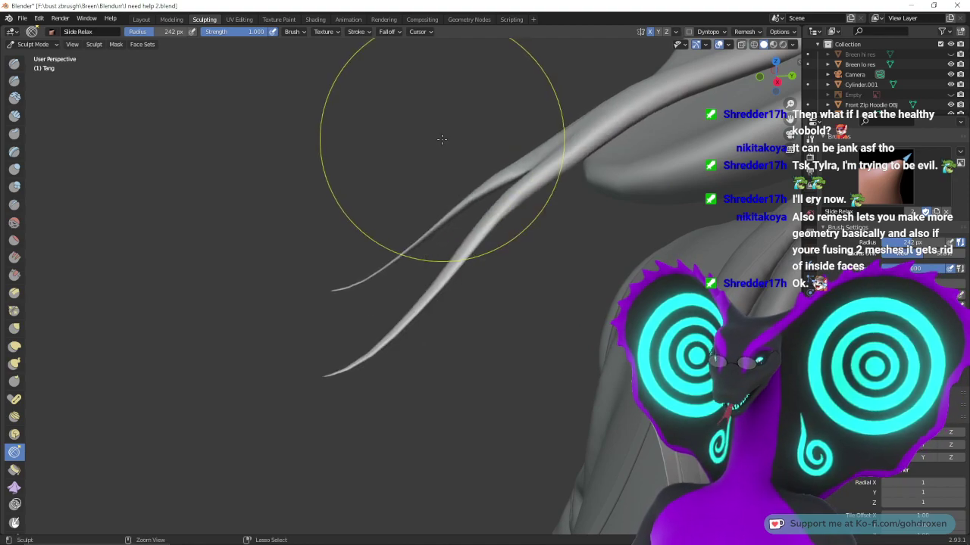
pyautogui.click(14, 346)
pyautogui.moveTo(325, 310)
pyautogui.mouseDown(button='middle')
pyautogui.moveTo(299, 303)
pyautogui.moveTo(357, 162)
pyautogui.mouseUp(button='middle')
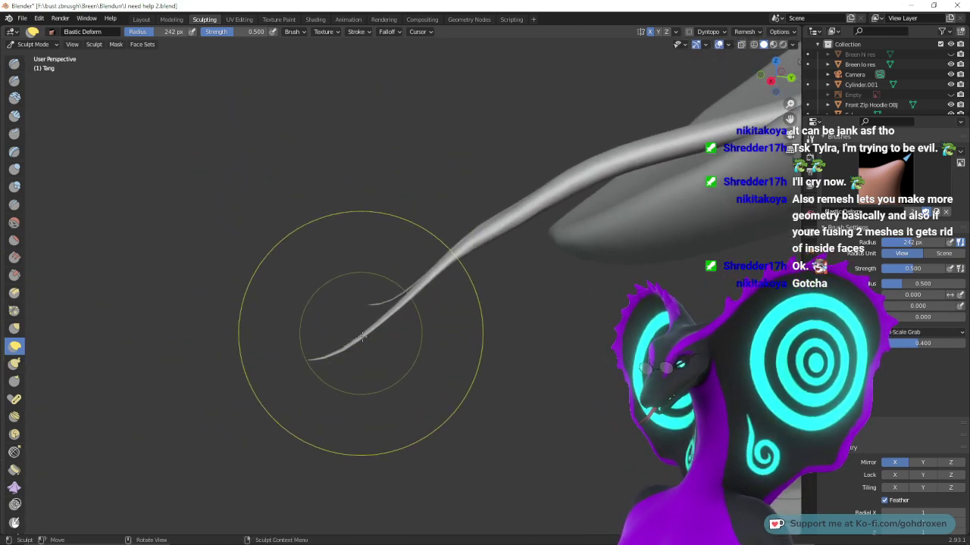
pyautogui.moveTo(421, 333)
pyautogui.mouseDown()
pyautogui.moveTo(544, 411)
pyautogui.moveTo(622, 496)
pyautogui.mouseUp()
pyautogui.moveTo(509, 344); pyautogui.dragTo(612, 337, button='middle')
pyautogui.moveTo(530, 356); pyautogui.dragTo(573, 347, button='middle')
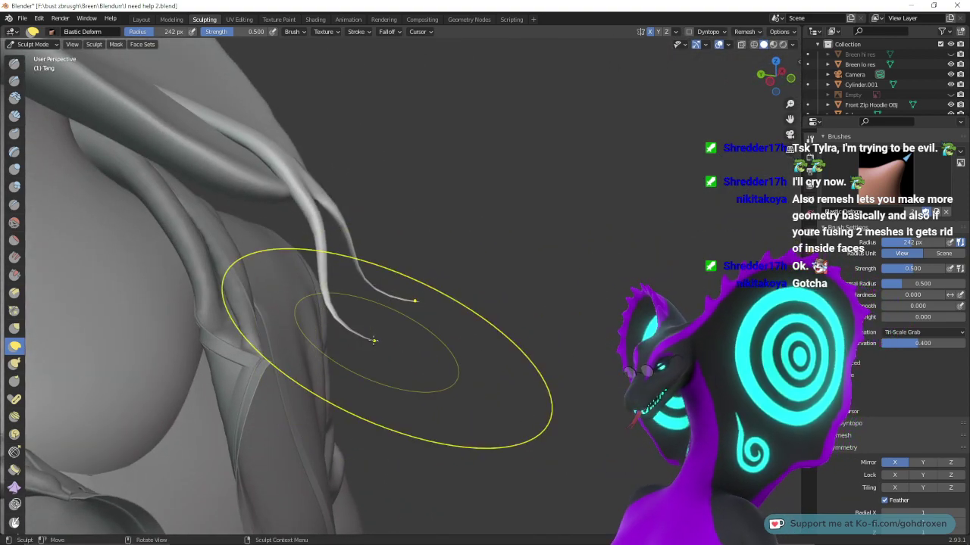
# - Reshape the outward-flaring ends of both prongs to hang downward using the Grab brush at a 164 px radius
pyautogui.click(15, 327)
pyautogui.moveTo(411, 346)
pyautogui.mouseDown(button='middle')
pyautogui.moveTo(540, 405)
pyautogui.moveTo(530, 342)
pyautogui.moveTo(545, 323)
pyautogui.moveTo(539, 334)
pyautogui.mouseUp(button='middle')
pyautogui.moveTo(455, 346)
pyautogui.mouseDown(button='middle')
pyautogui.moveTo(547, 294)
pyautogui.moveTo(534, 296)
pyautogui.moveTo(541, 309)
pyautogui.moveTo(499, 298)
pyautogui.mouseUp(button='middle')
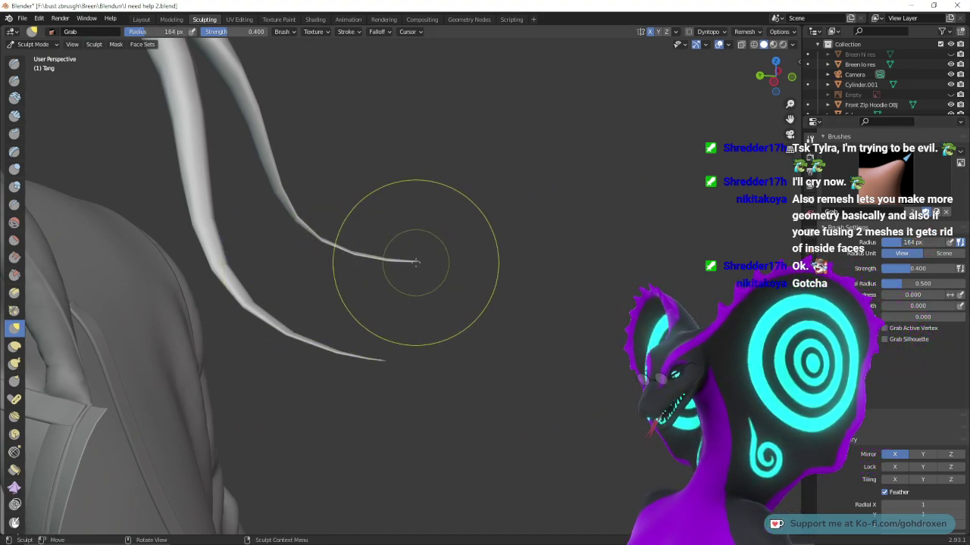
pyautogui.moveTo(412, 262)
pyautogui.mouseDown()
pyautogui.moveTo(333, 307)
pyautogui.moveTo(274, 308)
pyautogui.mouseUp()
pyautogui.moveTo(141, 272)
pyautogui.mouseDown()
pyautogui.moveTo(2, 222)
pyautogui.moveTo(203, 308)
pyautogui.mouseUp()
pyautogui.moveTo(275, 299); pyautogui.dragTo(271, 261)
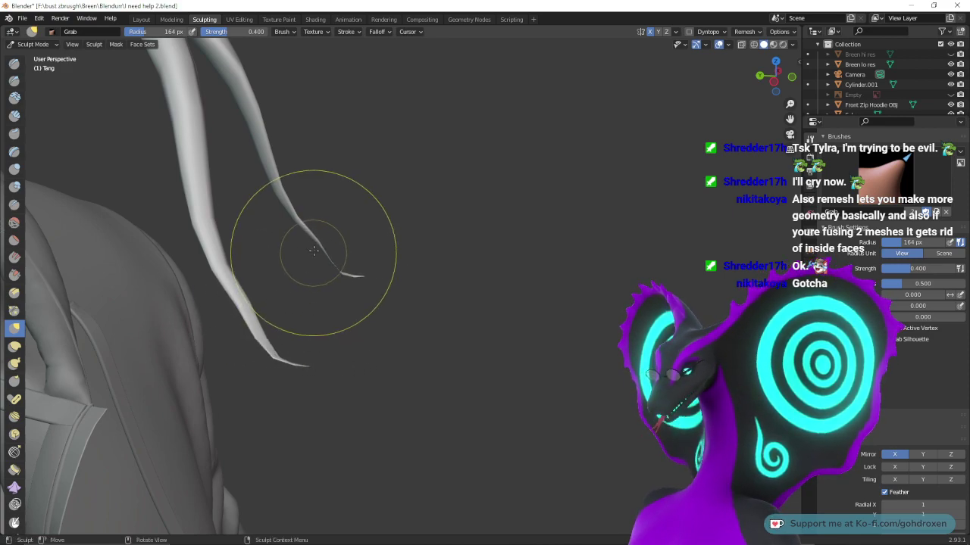
pyautogui.moveTo(322, 240)
pyautogui.mouseDown()
pyautogui.moveTo(287, 209)
pyautogui.moveTo(303, 249)
pyautogui.moveTo(294, 263)
pyautogui.mouseUp()
pyautogui.moveTo(361, 278); pyautogui.dragTo(342, 289)
# - Adjust the sideways curve and spread of both prongs from the front with mirrored Grab strokes
pyautogui.moveTo(437, 277); pyautogui.dragTo(284, 220, button='middle')
pyautogui.moveTo(439, 181)
pyautogui.keyDown('ctrl'); pyautogui.mouseDown(button='middle')
pyautogui.moveTo(489, 251)
pyautogui.moveTo(476, 256)
pyautogui.moveTo(556, 261)
pyautogui.mouseUp(button='middle'); pyautogui.keyUp('ctrl')
pyautogui.keyDown('ctrl'); pyautogui.moveTo(557, 262); pyautogui.dragTo(582, 276, button='middle'); pyautogui.keyUp('ctrl')
pyautogui.keyDown('ctrl'); pyautogui.moveTo(611, 321); pyautogui.dragTo(612, 246, button='middle'); pyautogui.keyUp('ctrl')
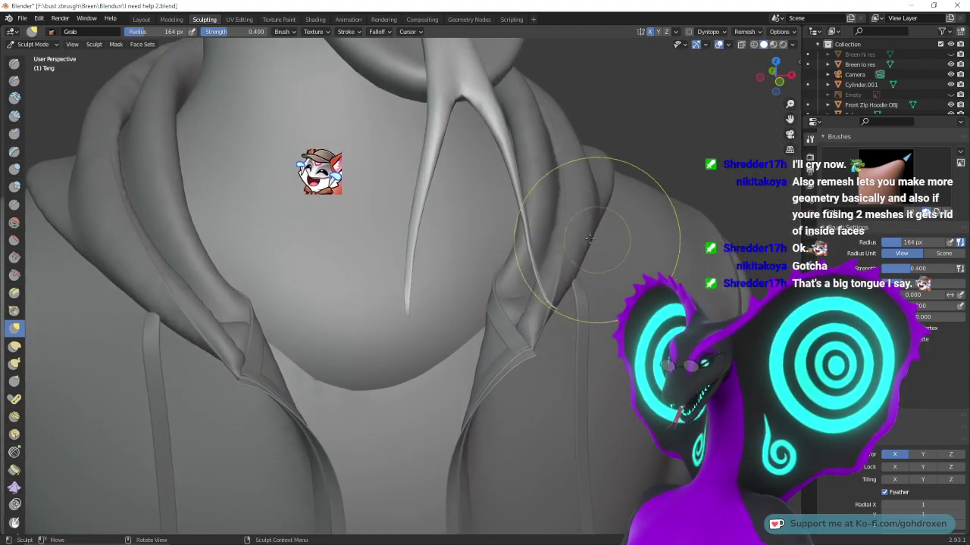
pyautogui.moveTo(529, 251); pyautogui.dragTo(545, 262)
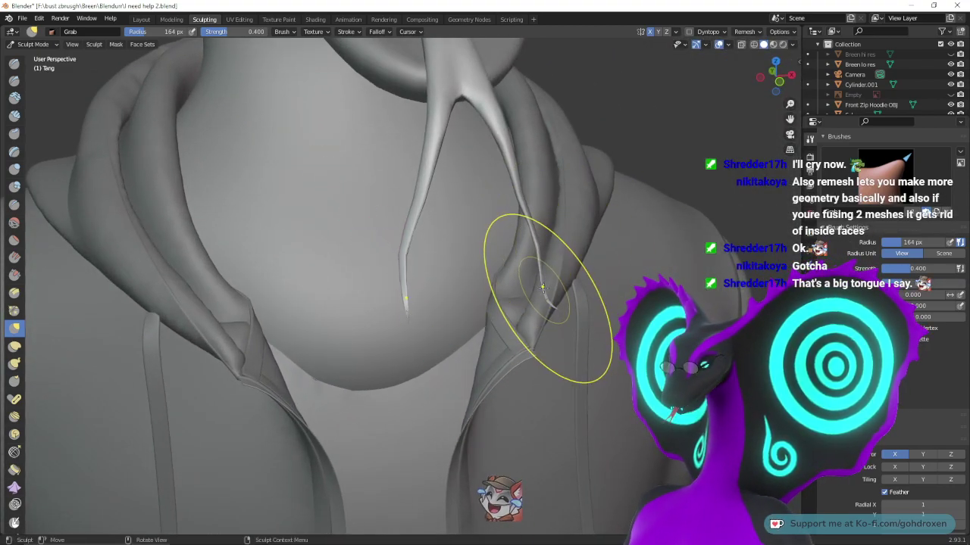
pyautogui.moveTo(547, 298); pyautogui.dragTo(560, 294)
pyautogui.moveTo(644, 284)
pyautogui.mouseDown(button='middle')
pyautogui.moveTo(628, 283)
pyautogui.moveTo(596, 241)
pyautogui.mouseUp(button='middle')
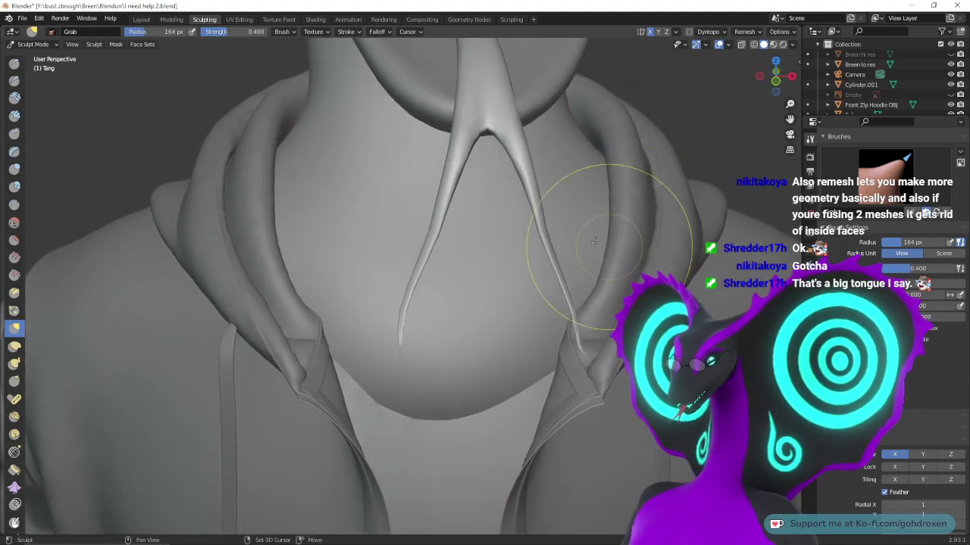
pyautogui.moveTo(544, 235); pyautogui.dragTo(554, 236)
# - Set the Grab brush's Auto-Smooth to 1.000, test it on the tongue's bend, and undo the test pulls
pyautogui.moveTo(561, 235)
pyautogui.mouseDown(button='middle')
pyautogui.moveTo(526, 244)
pyautogui.moveTo(610, 290)
pyautogui.moveTo(503, 239)
pyautogui.moveTo(500, 227)
pyautogui.moveTo(523, 303)
pyautogui.moveTo(468, 313)
pyautogui.mouseUp(button='middle')
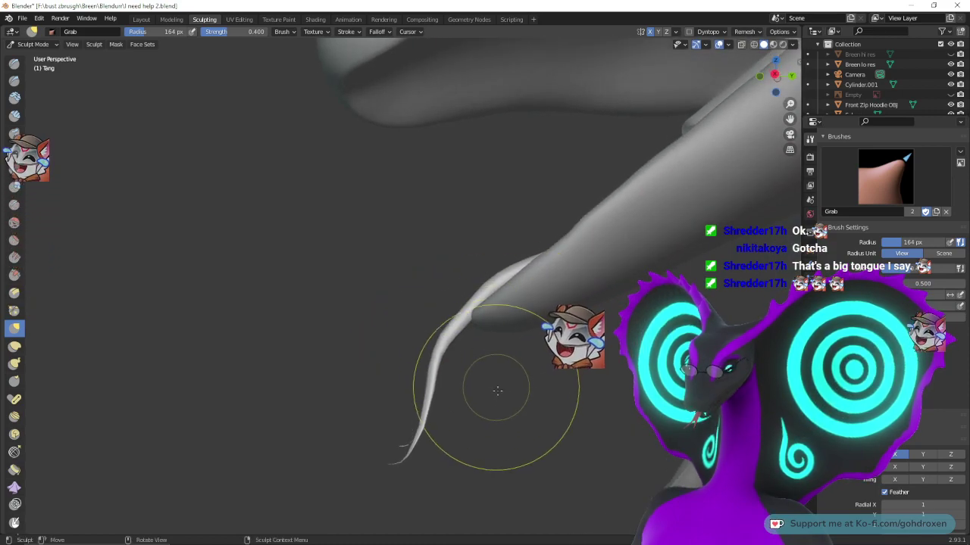
pyautogui.moveTo(531, 423)
pyautogui.mouseDown(button='middle')
pyautogui.moveTo(542, 413)
pyautogui.moveTo(557, 298)
pyautogui.moveTo(537, 320)
pyautogui.mouseUp(button='middle')
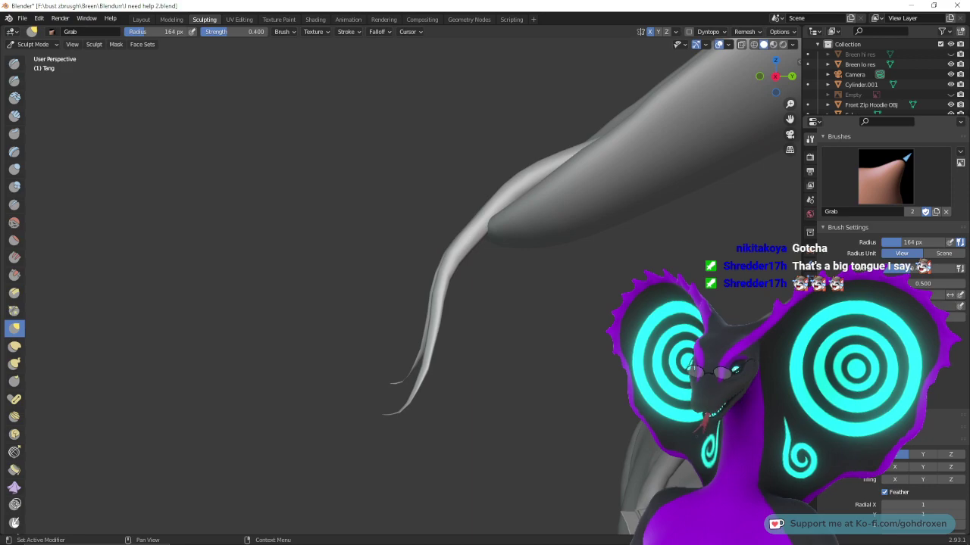
pyautogui.moveTo(451, 267); pyautogui.dragTo(450, 295)
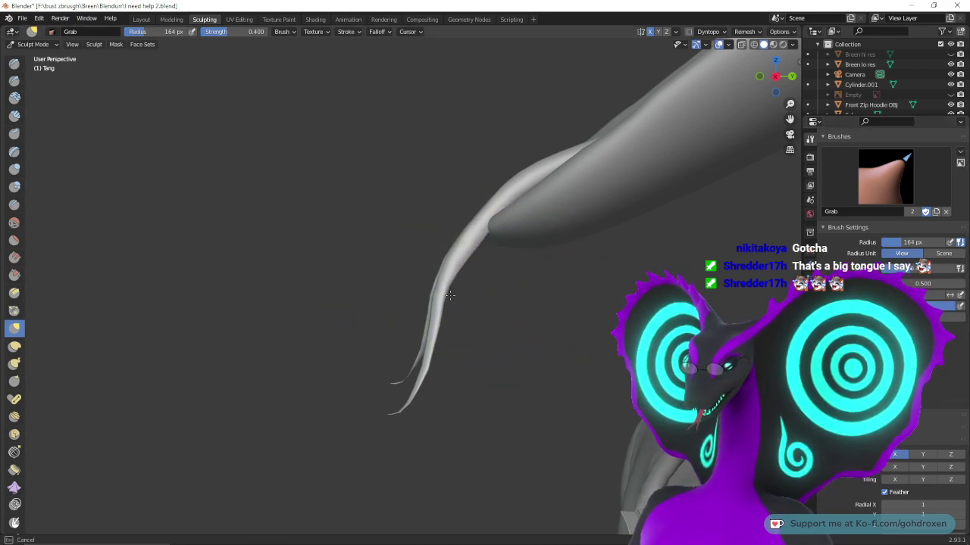
pyautogui.moveTo(388, 422)
pyautogui.mouseDown()
pyautogui.moveTo(303, 485)
pyautogui.moveTo(500, 275)
pyautogui.moveTo(441, 326)
pyautogui.moveTo(447, 307)
pyautogui.moveTo(465, 306)
pyautogui.mouseUp()
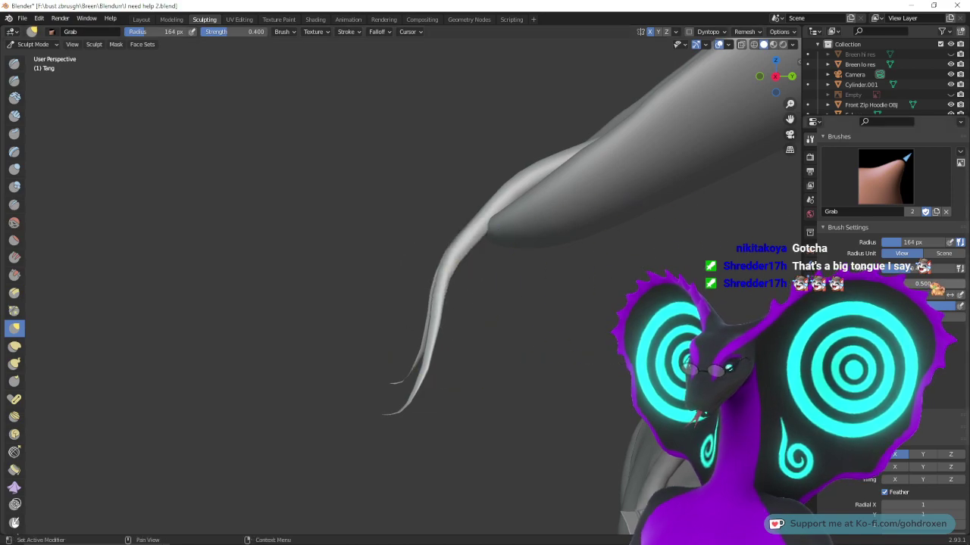
pyautogui.moveTo(435, 270); pyautogui.dragTo(301, 391)
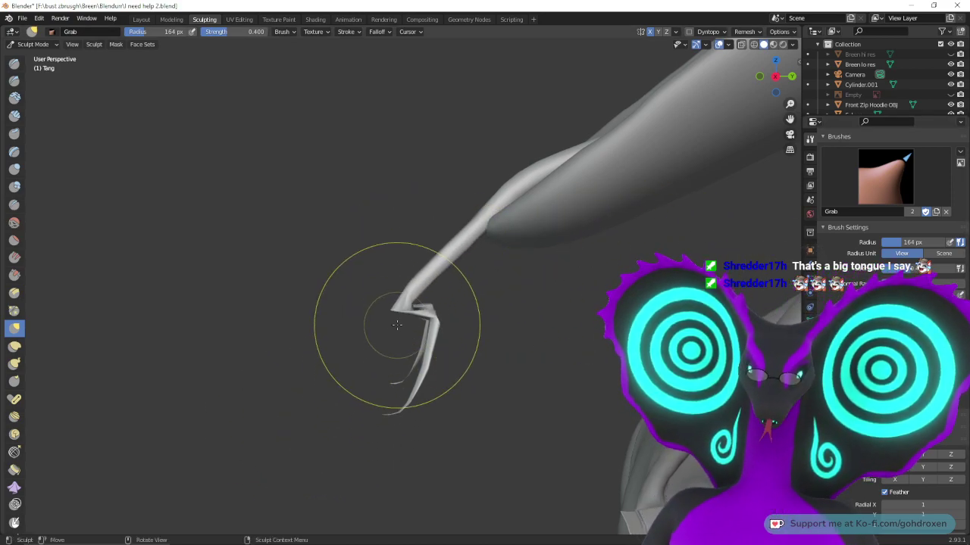
pyautogui.hotkey('ctrl', 'z')
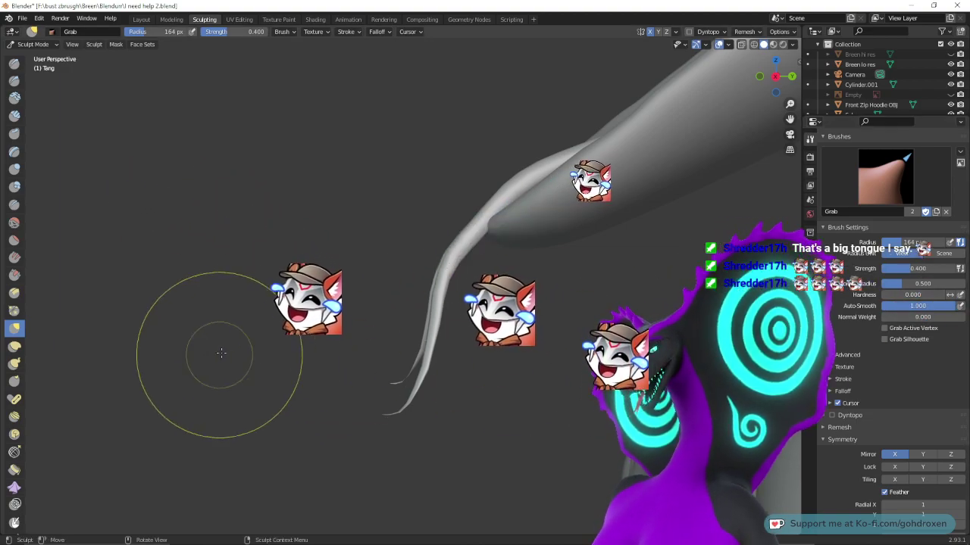
pyautogui.moveTo(494, 325); pyautogui.dragTo(553, 341, button='middle')
pyautogui.moveTo(570, 291); pyautogui.dragTo(504, 286, button='middle')
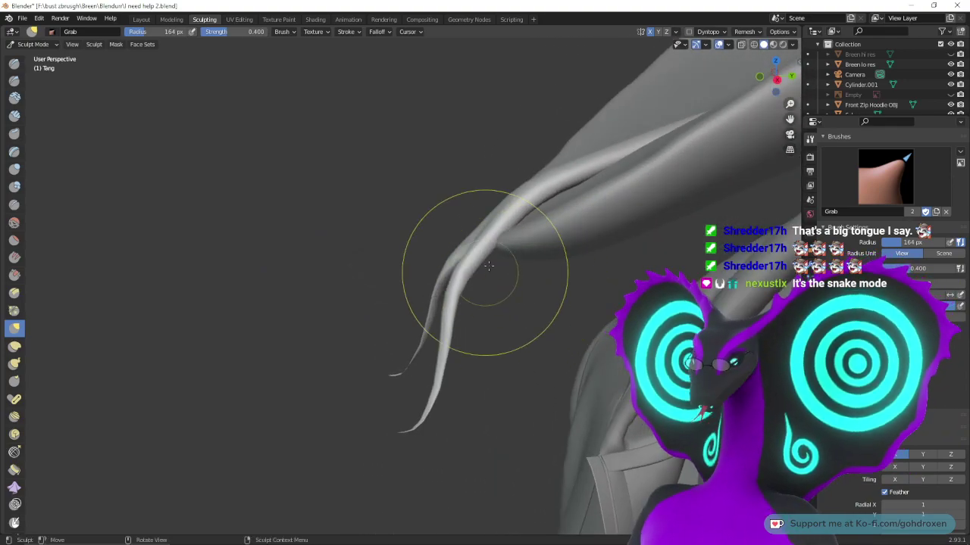
pyautogui.moveTo(481, 240)
pyautogui.mouseDown()
pyautogui.moveTo(434, 234)
pyautogui.moveTo(453, 222)
pyautogui.mouseUp()
pyautogui.moveTo(523, 205); pyautogui.dragTo(559, 230)
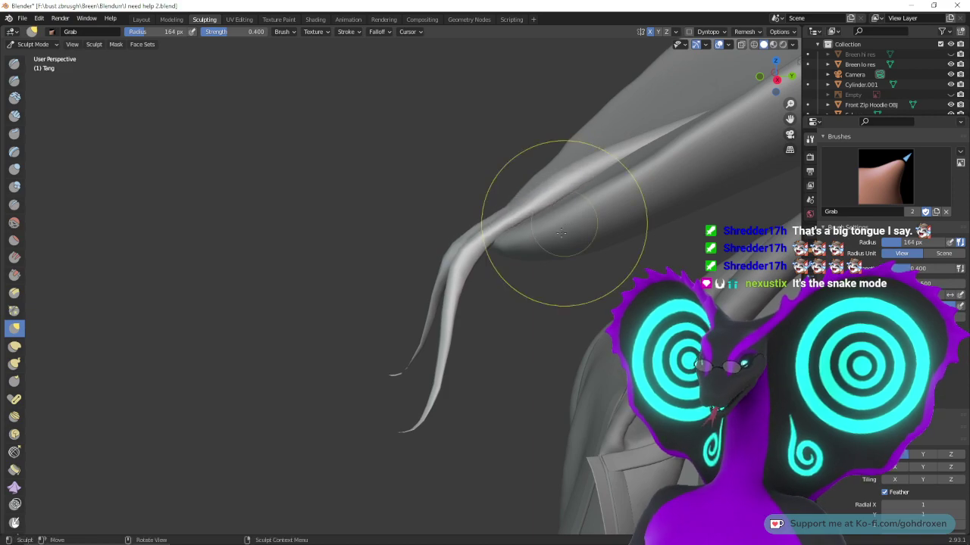
pyautogui.moveTo(560, 233); pyautogui.dragTo(563, 346, button='middle')
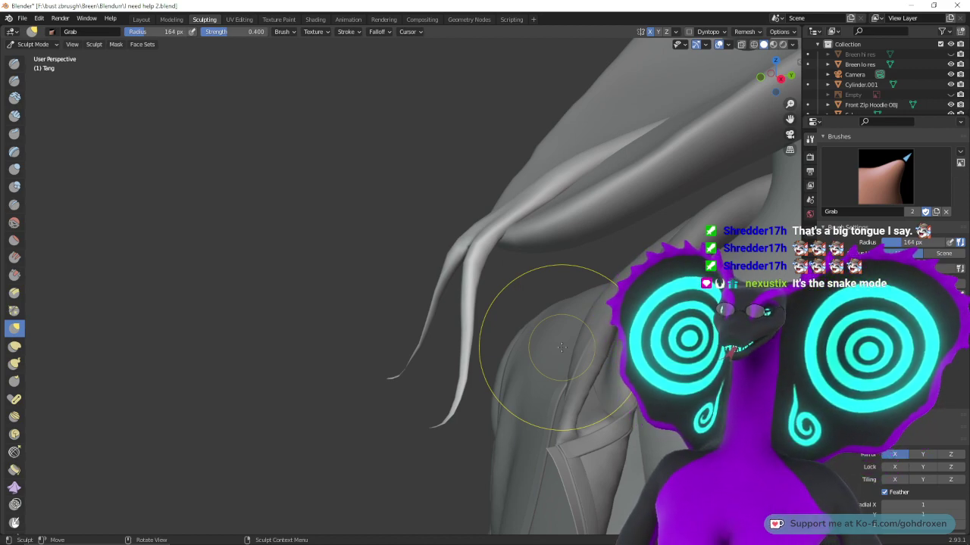
pyautogui.hotkey('ctrl', 'z')
pyautogui.hotkey('ctrl', 'z')
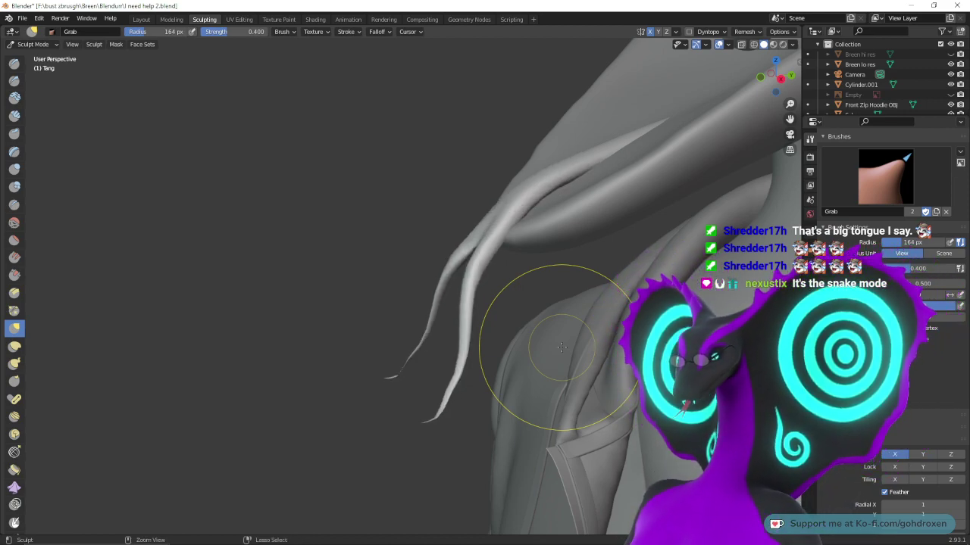
# - Undo the earlier bending strokes until the tongue and both prongs are straight again
pyautogui.hotkey('ctrl', 'z')
pyautogui.hotkey('ctrl', 'z')
pyautogui.hotkey('ctrl', 'z')
pyautogui.hotkey('ctrl', 'z')
pyautogui.hotkey('ctrl', 'z')
pyautogui.hotkey('ctrl', 'z')
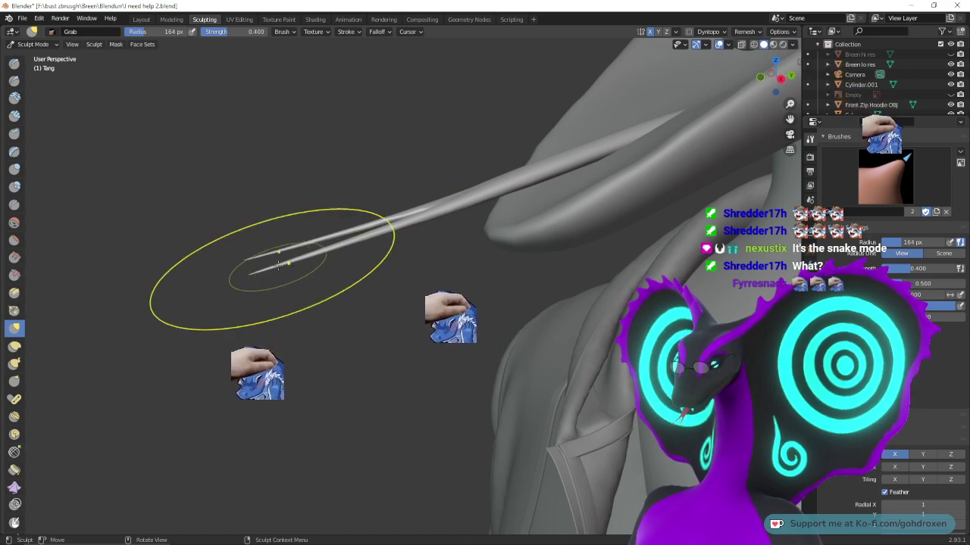
# - Curve the straight tongue gently over the lower jaw's edge and lower both prong tips with the Grab brush
pyautogui.moveTo(528, 180); pyautogui.dragTo(520, 202)
pyautogui.moveTo(478, 203)
pyautogui.mouseDown()
pyautogui.moveTo(470, 220)
pyautogui.moveTo(427, 228)
pyautogui.mouseUp()
pyautogui.moveTo(369, 234); pyautogui.dragTo(353, 249)
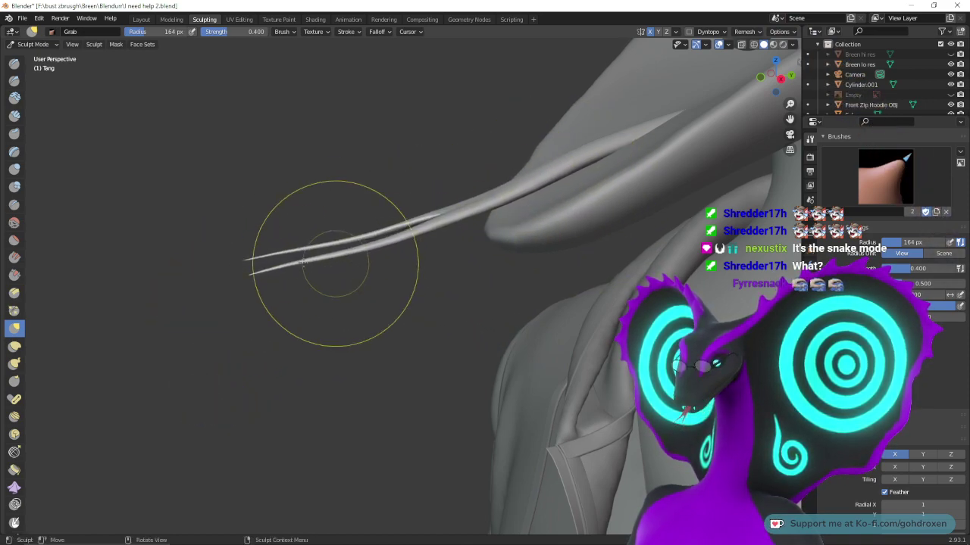
pyautogui.moveTo(266, 272)
pyautogui.mouseDown()
pyautogui.moveTo(256, 287)
pyautogui.moveTo(276, 325)
pyautogui.mouseUp()
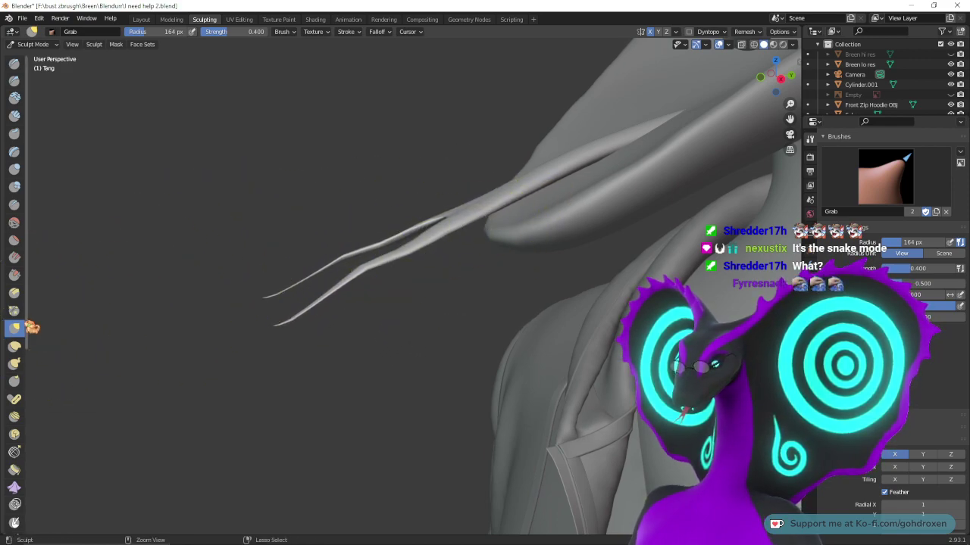
# - Use the Elastic Deform brush to lower the prongs and adjust the tongue's curve around the fork
pyautogui.click(14, 345)
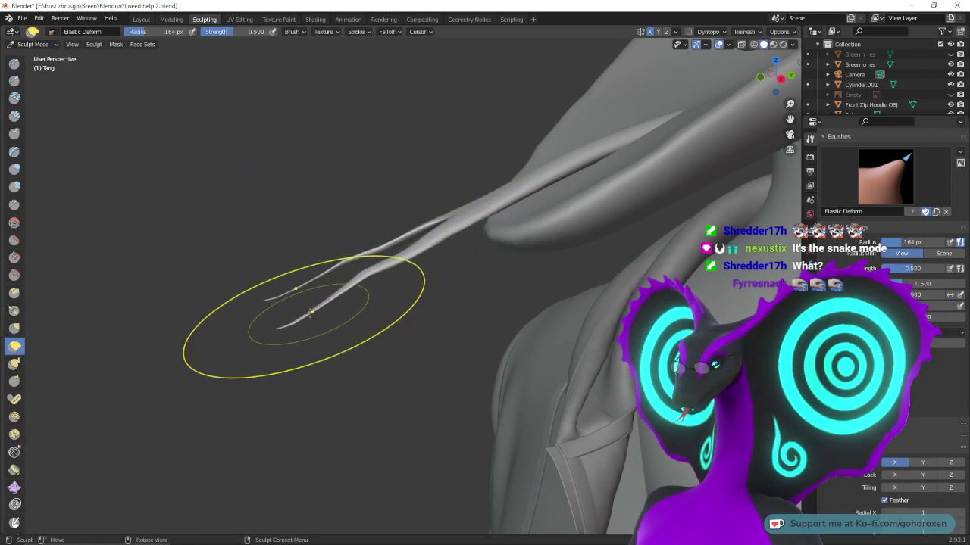
pyautogui.moveTo(424, 286); pyautogui.dragTo(448, 261)
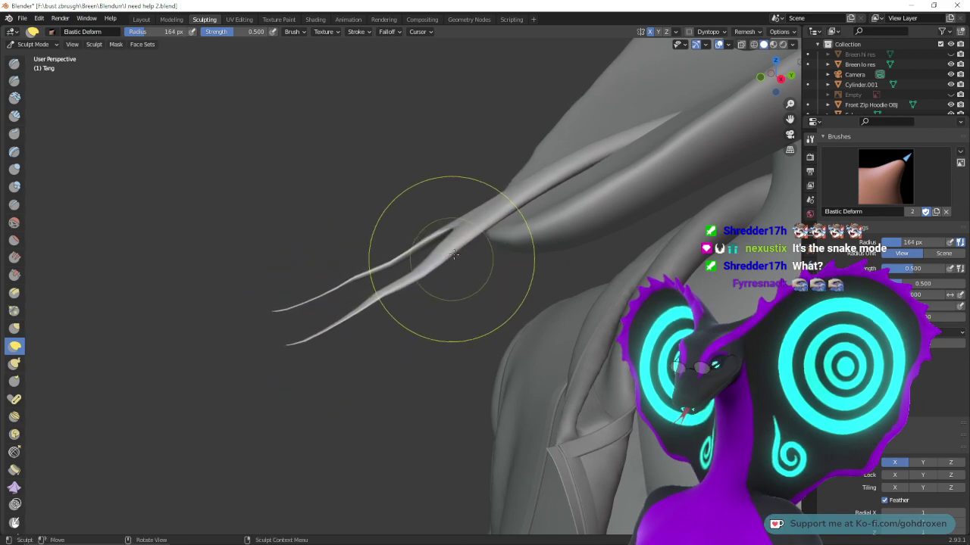
pyautogui.moveTo(496, 209)
pyautogui.mouseDown()
pyautogui.moveTo(512, 223)
pyautogui.moveTo(504, 232)
pyautogui.mouseUp()
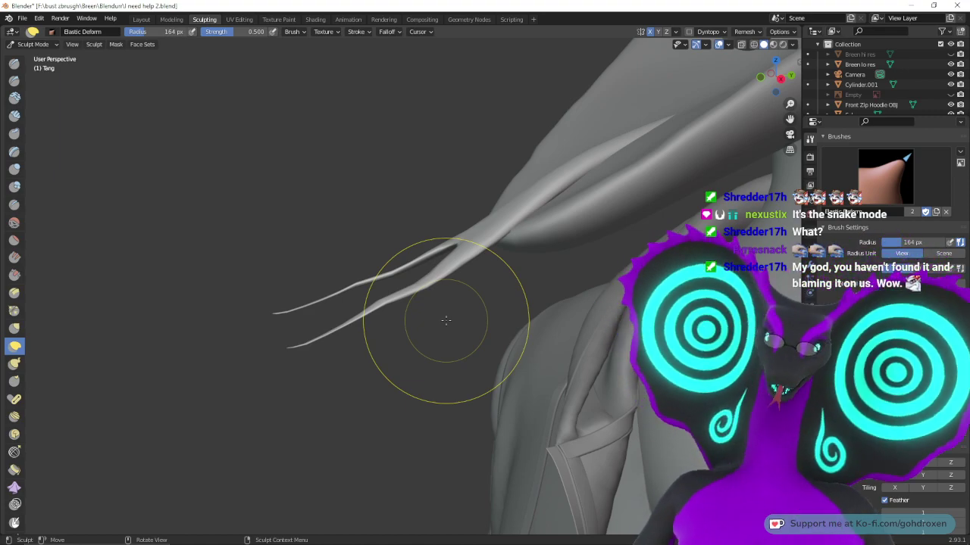
# - Pull both prongs further down with the Grab brush and refine the tongue's curve along the lower jaw
pyautogui.click(14, 328)
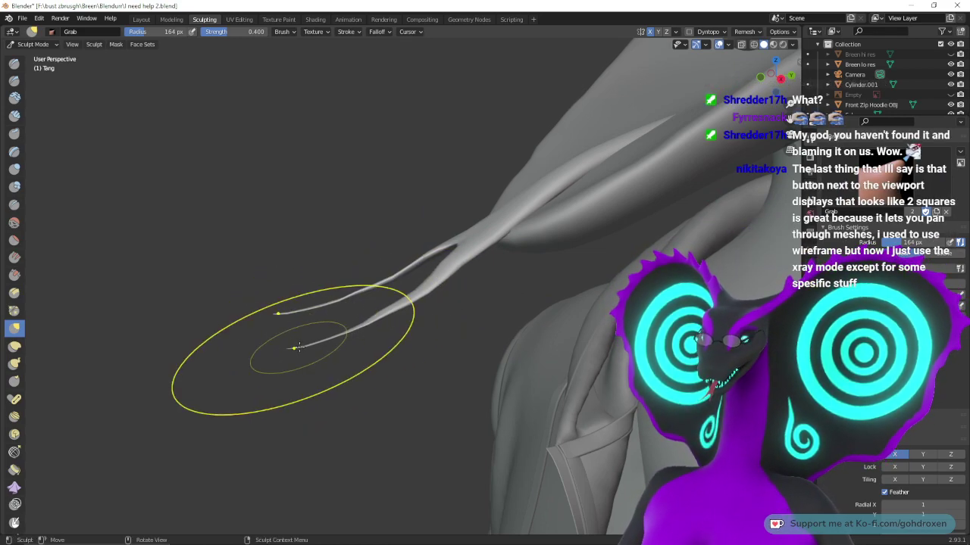
pyautogui.moveTo(299, 347); pyautogui.dragTo(347, 444)
pyautogui.moveTo(386, 316); pyautogui.dragTo(405, 337)
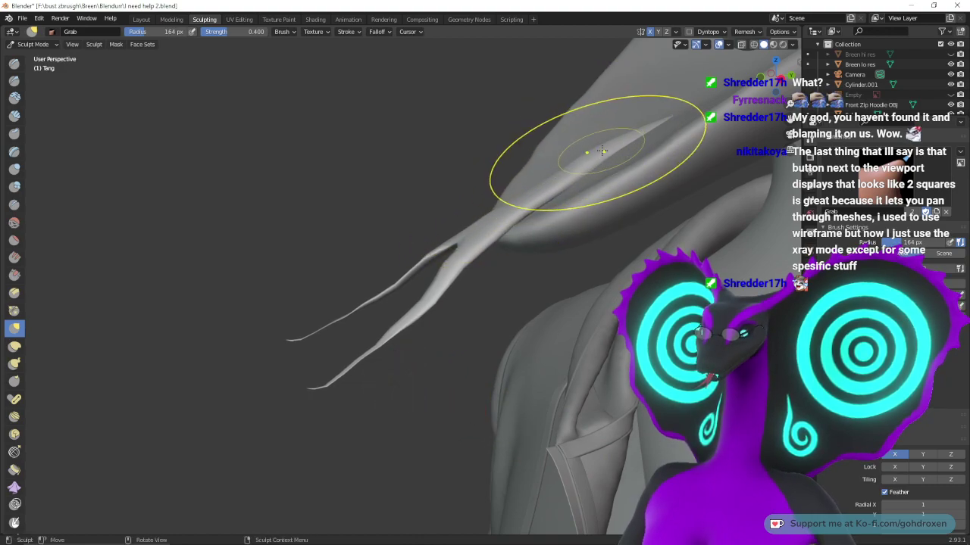
pyautogui.moveTo(602, 151); pyautogui.dragTo(595, 141)
pyautogui.moveTo(565, 181)
pyautogui.mouseDown()
pyautogui.moveTo(557, 171)
pyautogui.moveTo(530, 184)
pyautogui.mouseUp()
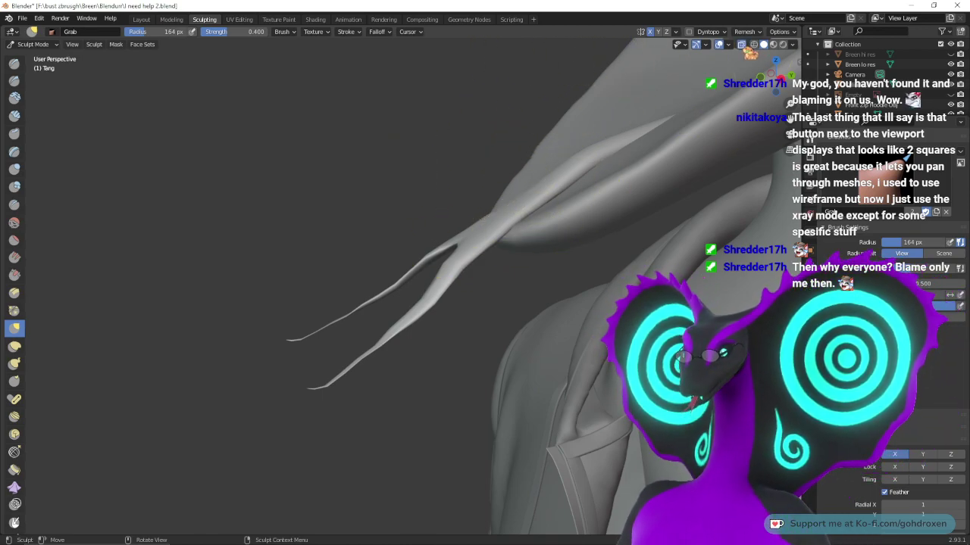
# - Examine the tongue's placement through the head and jaw in X-ray and wireframe display, then return to plain solid shading
pyautogui.hotkey('alt', 'z')
pyautogui.moveTo(385, 248)
pyautogui.mouseDown(button='middle')
pyautogui.moveTo(525, 253)
pyautogui.moveTo(636, 204)
pyautogui.mouseUp(button='middle')
pyautogui.click(757, 45)
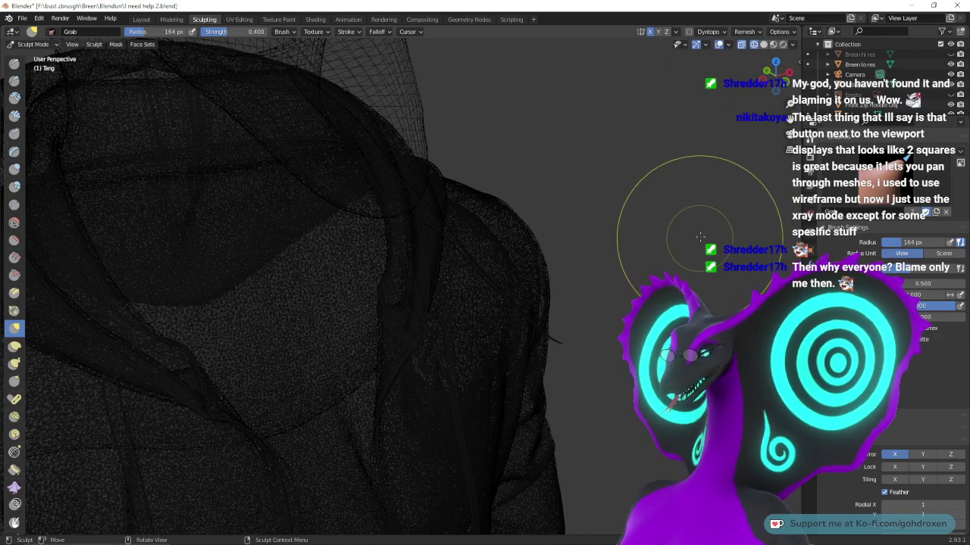
pyautogui.moveTo(450, 217); pyautogui.dragTo(602, 441, button='middle')
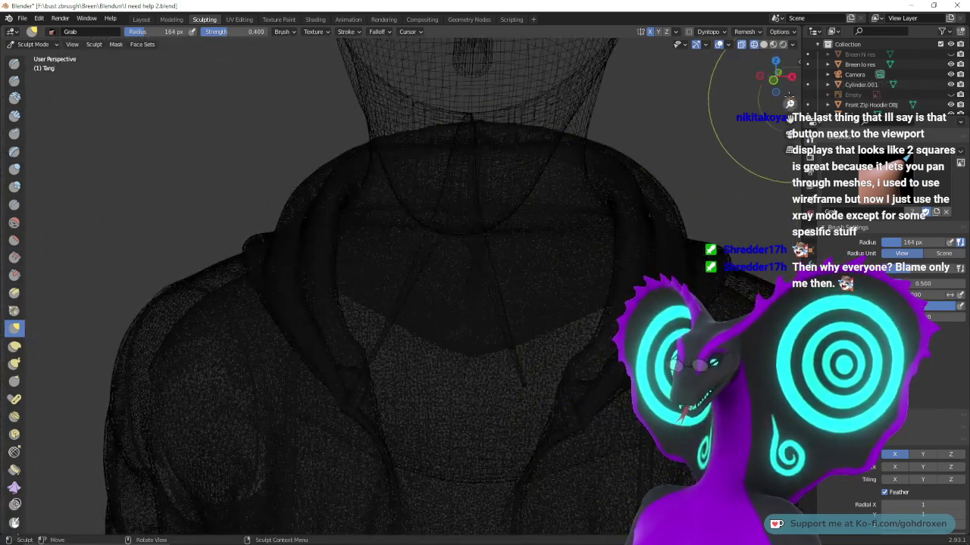
pyautogui.click(763, 44)
pyautogui.moveTo(692, 185)
pyautogui.mouseDown(button='middle')
pyautogui.moveTo(583, 182)
pyautogui.moveTo(583, 249)
pyautogui.mouseUp(button='middle')
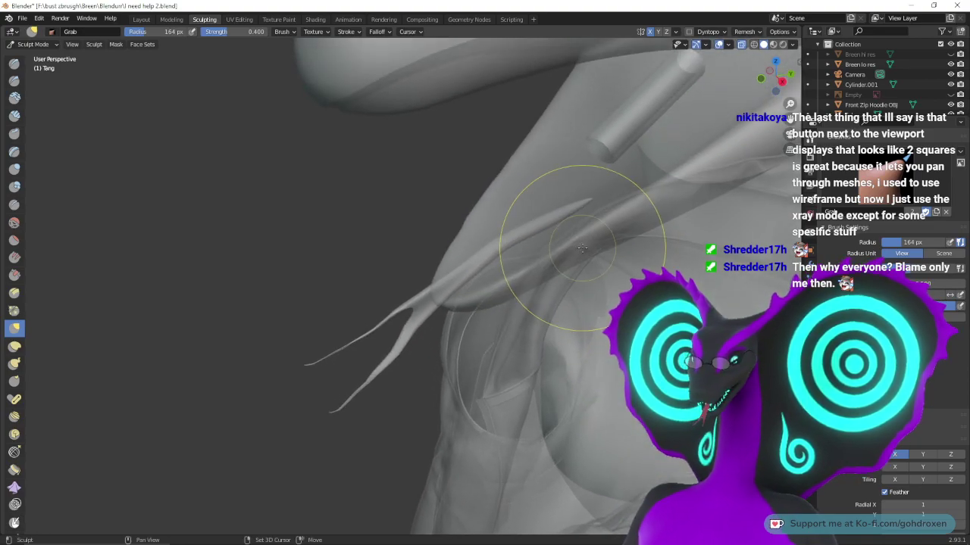
pyautogui.moveTo(556, 281)
pyautogui.mouseDown(button='middle')
pyautogui.moveTo(542, 279)
pyautogui.moveTo(558, 249)
pyautogui.moveTo(554, 282)
pyautogui.mouseUp(button='middle')
pyautogui.click(754, 44)
pyautogui.click(763, 45)
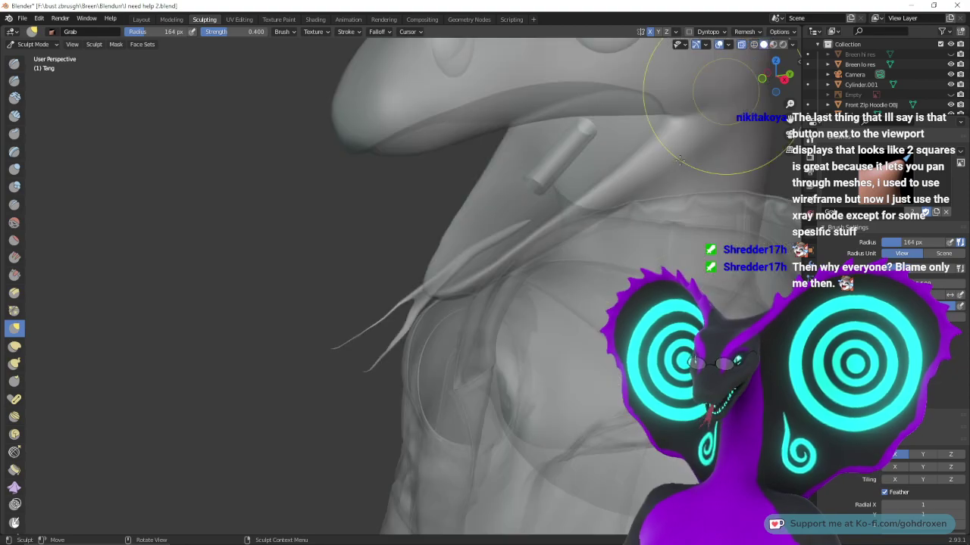
pyautogui.moveTo(627, 253); pyautogui.dragTo(607, 254, button='middle')
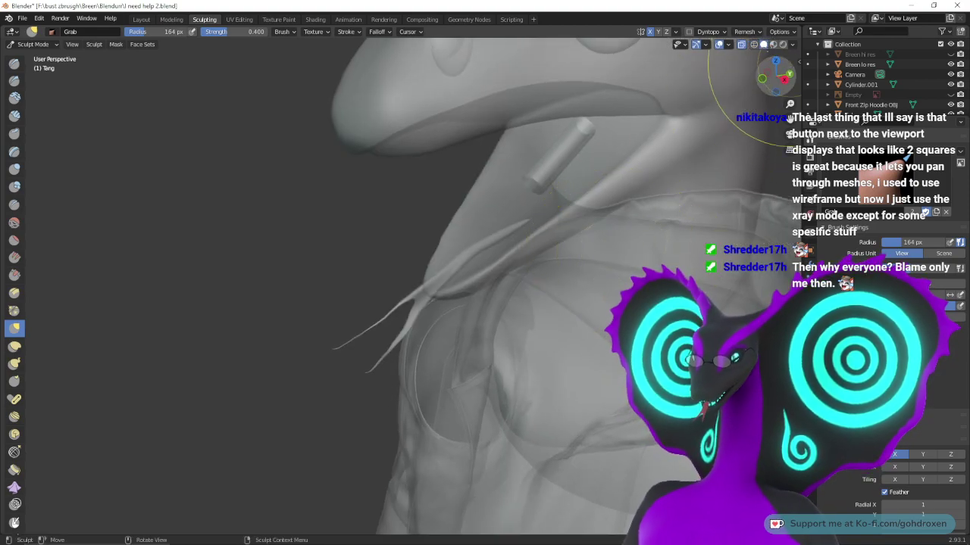
pyautogui.click(741, 44)
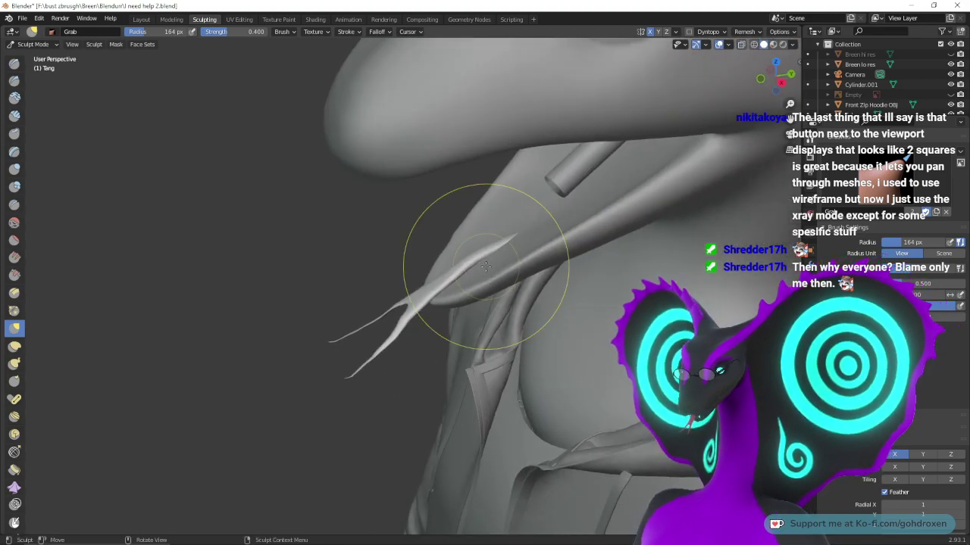
# - Reshape the tongue's profile from the side with Grab strokes, broadening it around the fork and bending the prongs below it
pyautogui.moveTo(498, 400)
pyautogui.mouseDown(button='middle')
pyautogui.moveTo(476, 397)
pyautogui.moveTo(559, 206)
pyautogui.mouseUp(button='middle')
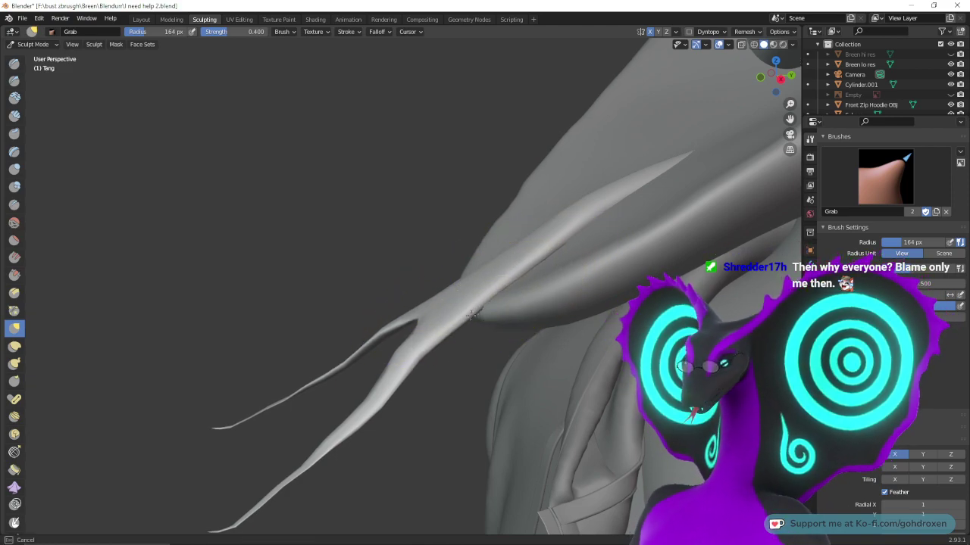
pyautogui.moveTo(471, 315); pyautogui.dragTo(458, 256, button='middle')
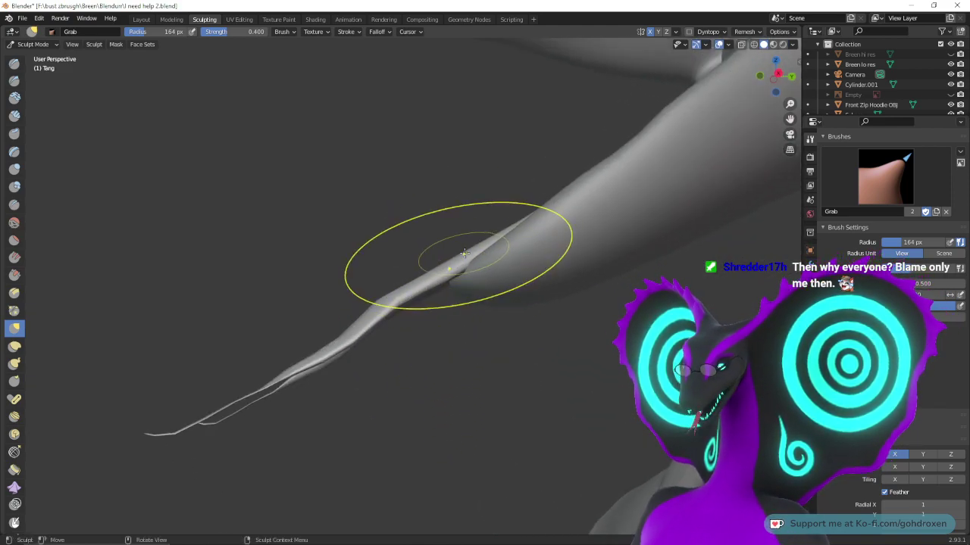
pyautogui.moveTo(434, 275)
pyautogui.mouseDown()
pyautogui.moveTo(383, 305)
pyautogui.moveTo(418, 305)
pyautogui.moveTo(244, 417)
pyautogui.mouseUp()
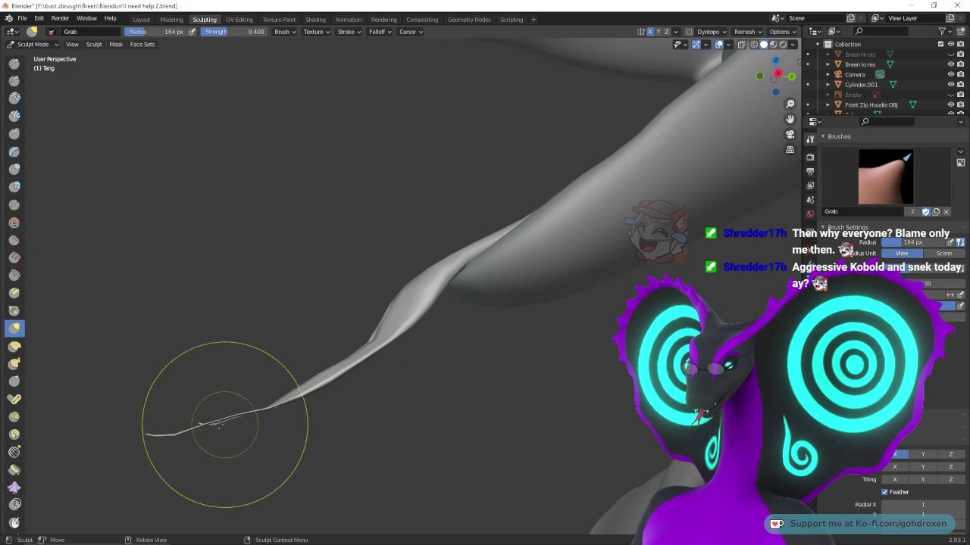
pyautogui.moveTo(260, 433); pyautogui.dragTo(273, 469, button='middle')
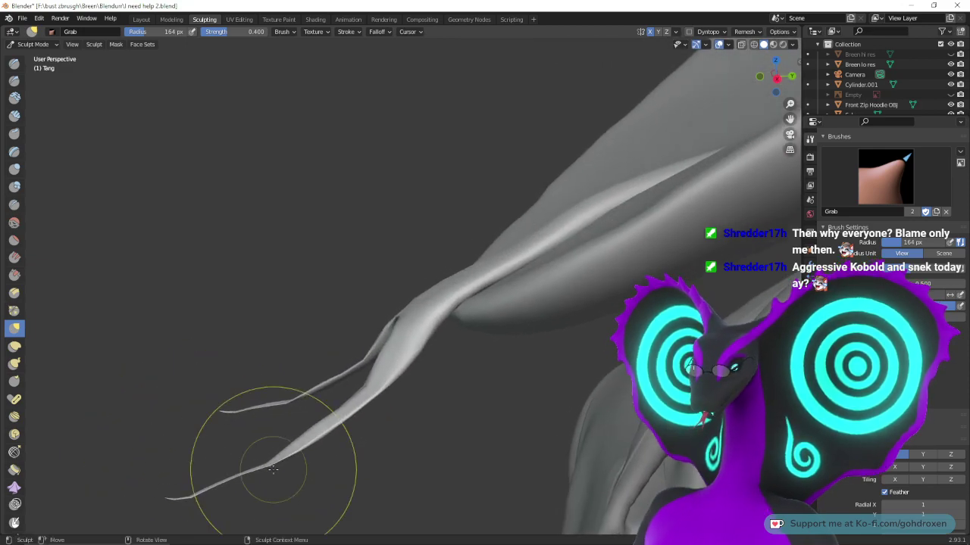
# - Bow the outer parts of both prongs downward into a smooth curve with mirrored Grab strokes
pyautogui.scroll(1, 359, 466)
pyautogui.keyDown('shift'); pyautogui.moveTo(359, 465); pyautogui.dragTo(542, 294, button='middle'); pyautogui.keyUp('shift')
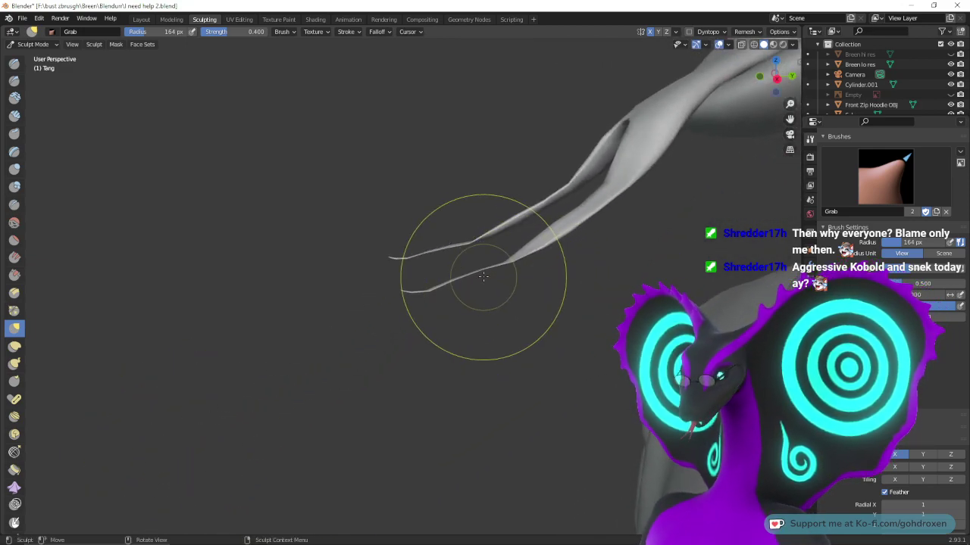
pyautogui.moveTo(482, 272)
pyautogui.mouseDown()
pyautogui.moveTo(465, 288)
pyautogui.moveTo(501, 331)
pyautogui.mouseUp()
pyautogui.moveTo(544, 252); pyautogui.dragTo(581, 234)
pyautogui.moveTo(600, 189); pyautogui.dragTo(609, 171)
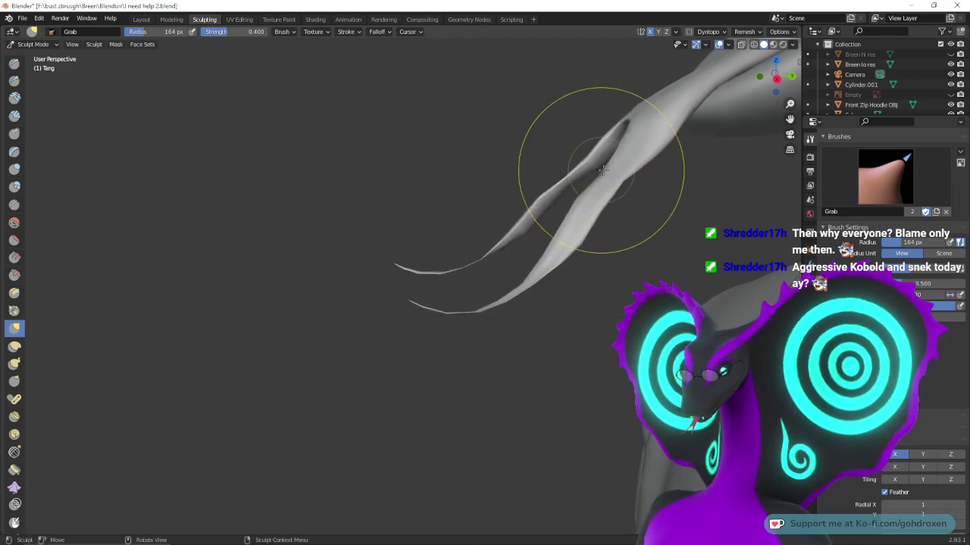
pyautogui.moveTo(601, 171); pyautogui.dragTo(539, 201, button='middle')
pyautogui.moveTo(325, 171); pyautogui.dragTo(492, 251, button='middle')
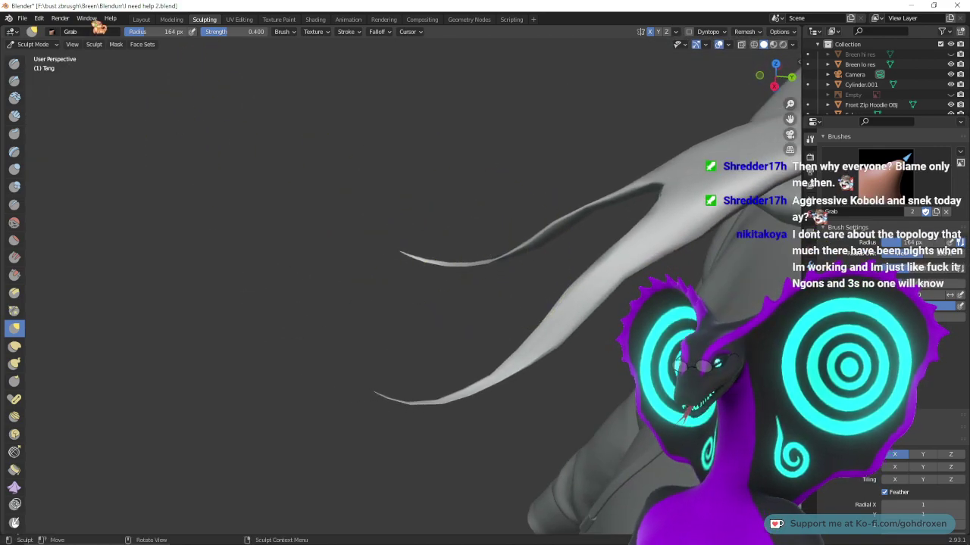
pyautogui.click(118, 44)
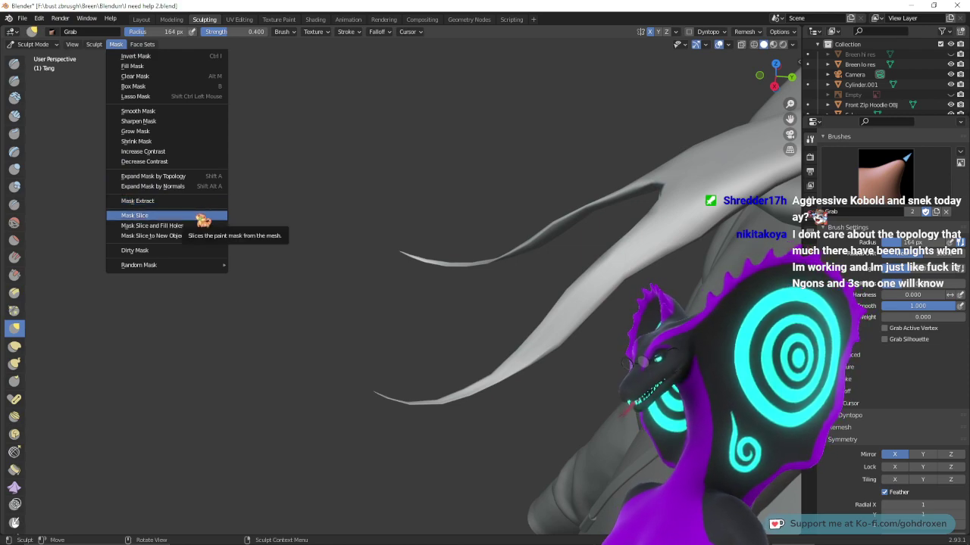
pyautogui.moveTo(199, 265)
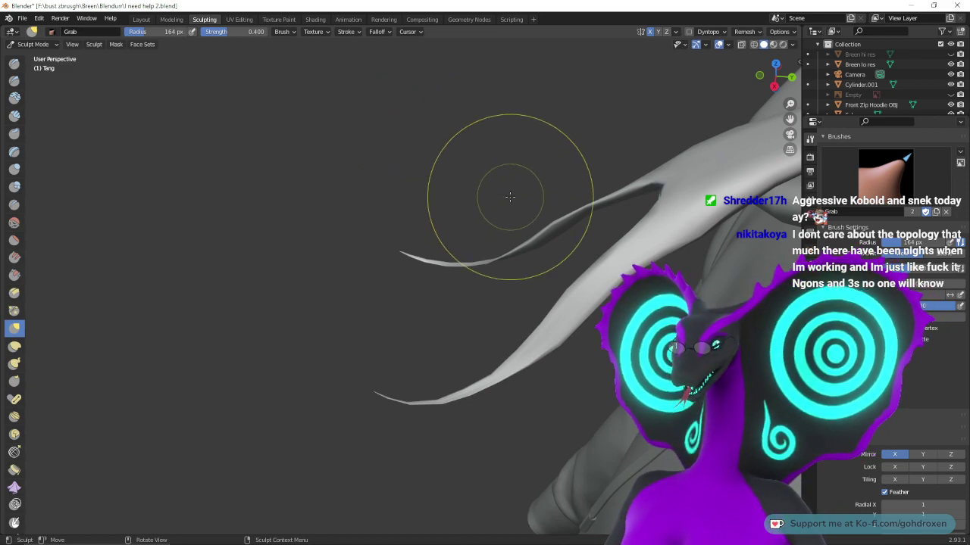
# - Adjust the downward sweep of both prongs with short mirrored Grab strokes from the opposite side
pyautogui.moveTo(508, 199)
pyautogui.mouseDown(button='middle')
pyautogui.moveTo(499, 167)
pyautogui.moveTo(462, 151)
pyautogui.mouseUp(button='middle')
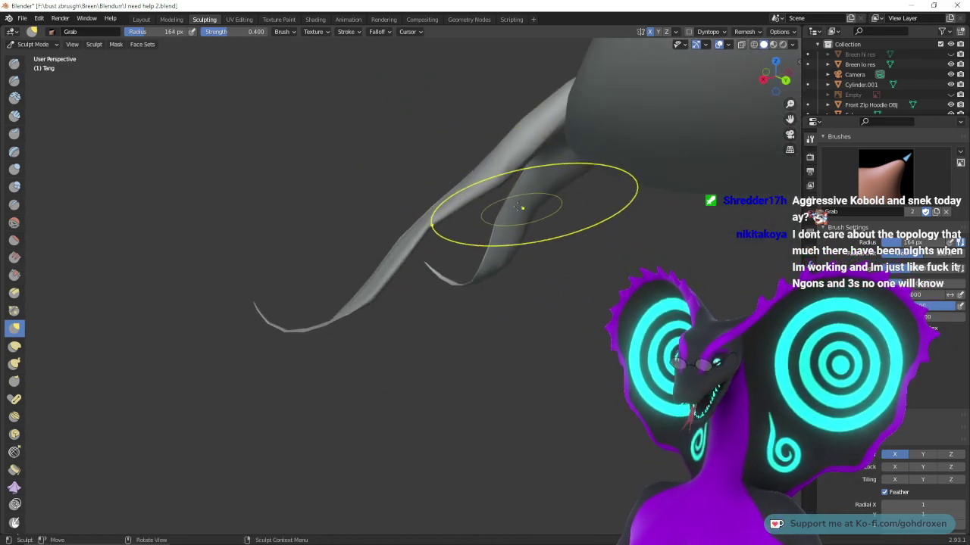
pyautogui.moveTo(522, 210); pyautogui.dragTo(530, 231)
pyautogui.moveTo(529, 232); pyautogui.dragTo(532, 241)
pyautogui.moveTo(493, 261)
pyautogui.mouseDown()
pyautogui.moveTo(501, 265)
pyautogui.moveTo(489, 279)
pyautogui.mouseUp()
# - Even out the kinked inner edges of both prongs just below the fork from the front
pyautogui.moveTo(545, 328)
pyautogui.mouseDown(button='middle')
pyautogui.moveTo(644, 340)
pyautogui.moveTo(696, 333)
pyautogui.mouseUp(button='middle')
pyautogui.scroll(-5, 696, 333)
pyautogui.moveTo(651, 312); pyautogui.dragTo(618, 338, button='middle')
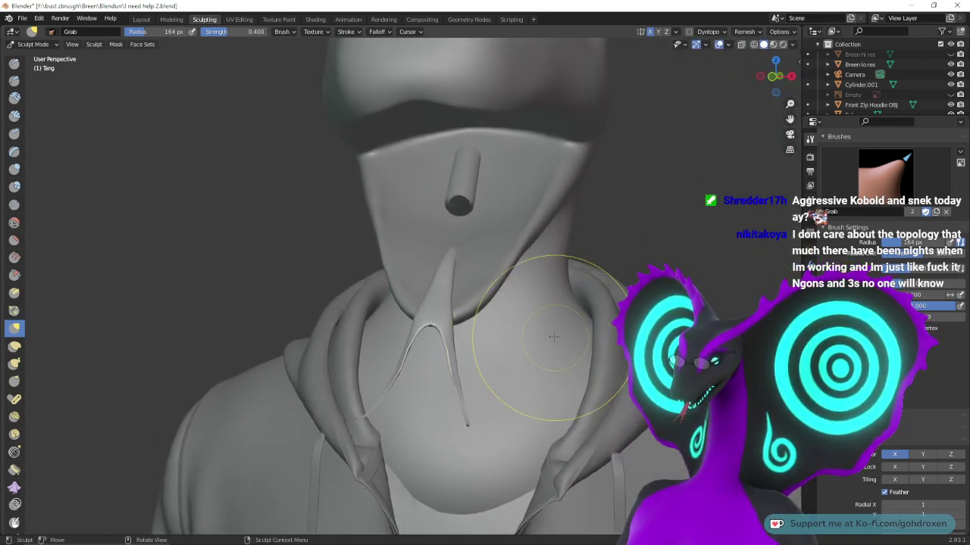
pyautogui.scroll(3, 457, 337)
pyautogui.moveTo(548, 338)
pyautogui.mouseDown(button='middle')
pyautogui.moveTo(456, 338)
pyautogui.moveTo(498, 325)
pyautogui.moveTo(533, 334)
pyautogui.moveTo(529, 351)
pyautogui.mouseUp(button='middle')
pyautogui.scroll(-2, 486, 337)
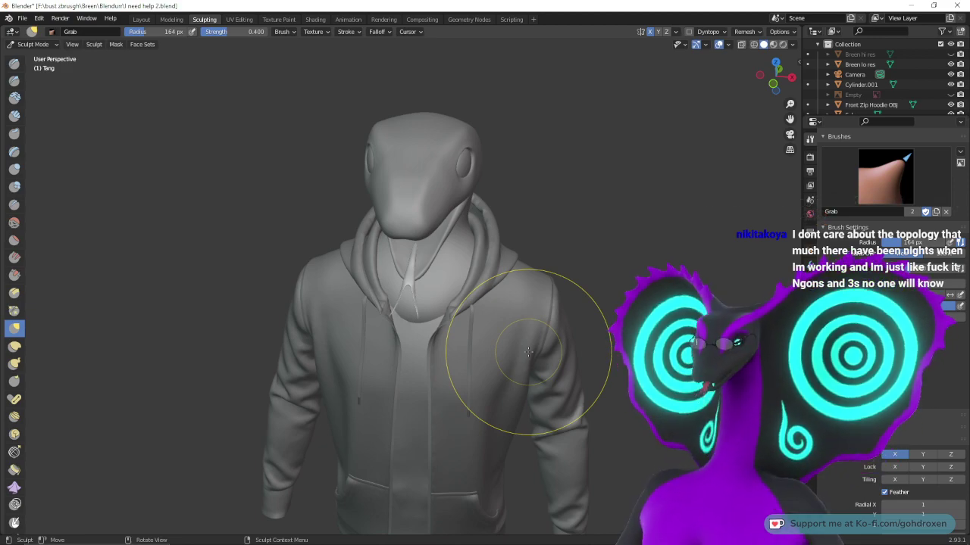
pyautogui.scroll(5, 494, 322)
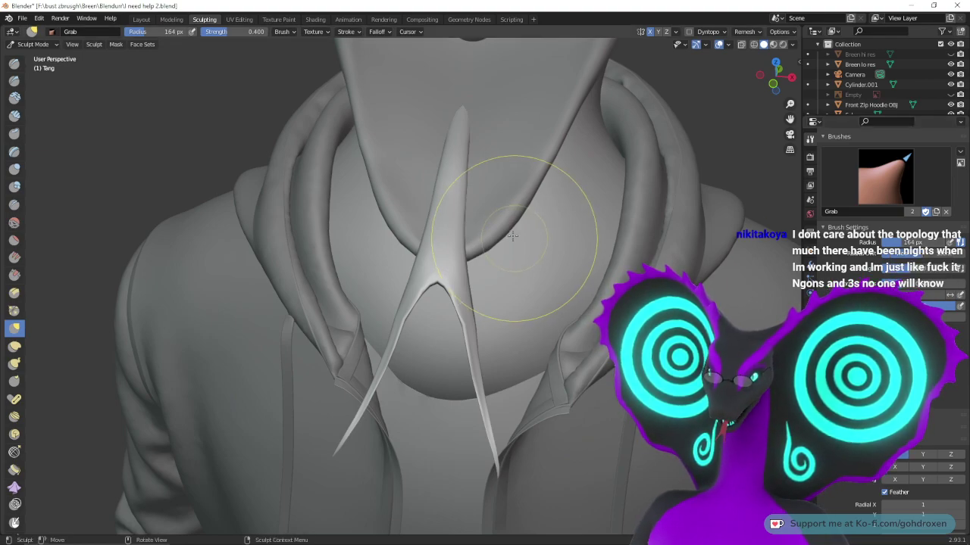
pyautogui.moveTo(458, 309)
pyautogui.mouseDown()
pyautogui.moveTo(452, 321)
pyautogui.moveTo(475, 303)
pyautogui.moveTo(462, 323)
pyautogui.mouseUp()
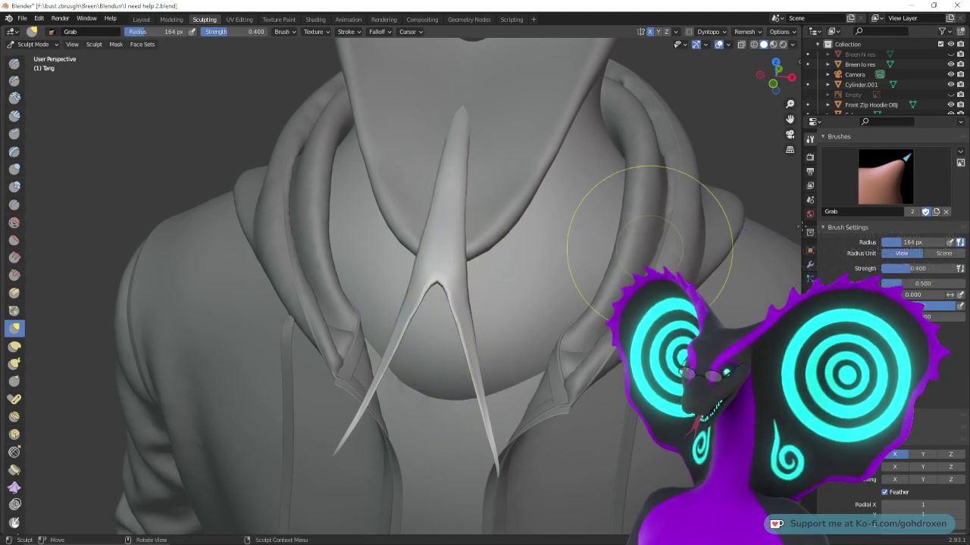
# - Set the Grab brush radius to 74 px and pull the fork's notch upward into a narrow slit
pyautogui.moveTo(931, 244); pyautogui.dragTo(918, 244)
pyautogui.keyDown('ctrl'); pyautogui.moveTo(570, 350); pyautogui.dragTo(565, 274, button='middle'); pyautogui.keyUp('ctrl')
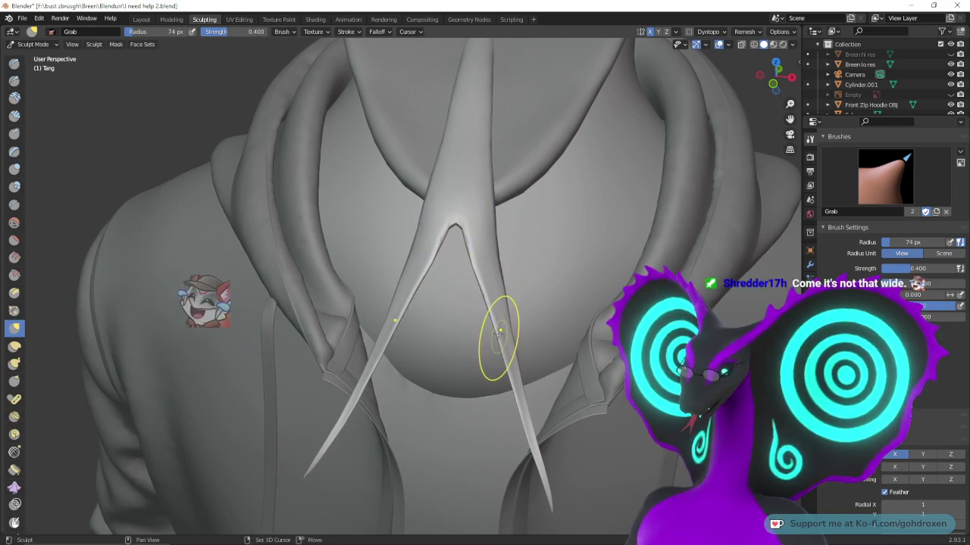
pyautogui.moveTo(475, 279); pyautogui.dragTo(463, 258)
pyautogui.moveTo(460, 233); pyautogui.dragTo(456, 228)
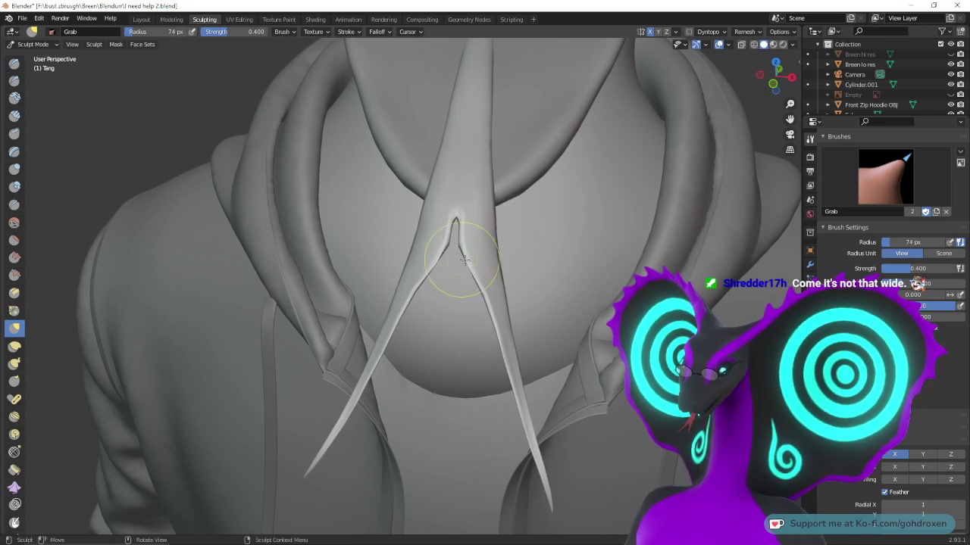
# - Smooth the inner edges of both prongs just below the fork with a mirrored Grab stroke
pyautogui.moveTo(481, 288); pyautogui.dragTo(490, 333)
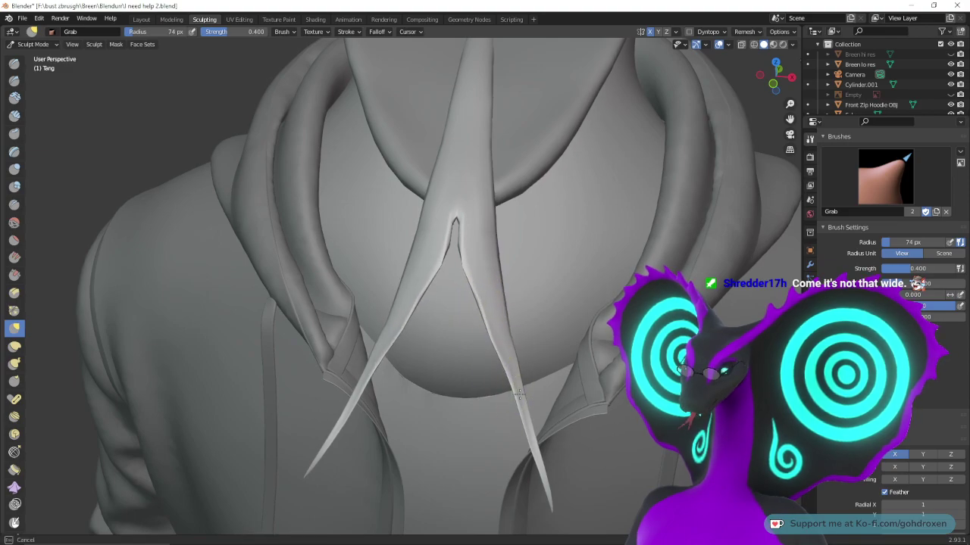
pyautogui.moveTo(545, 346); pyautogui.dragTo(488, 321, button='middle')
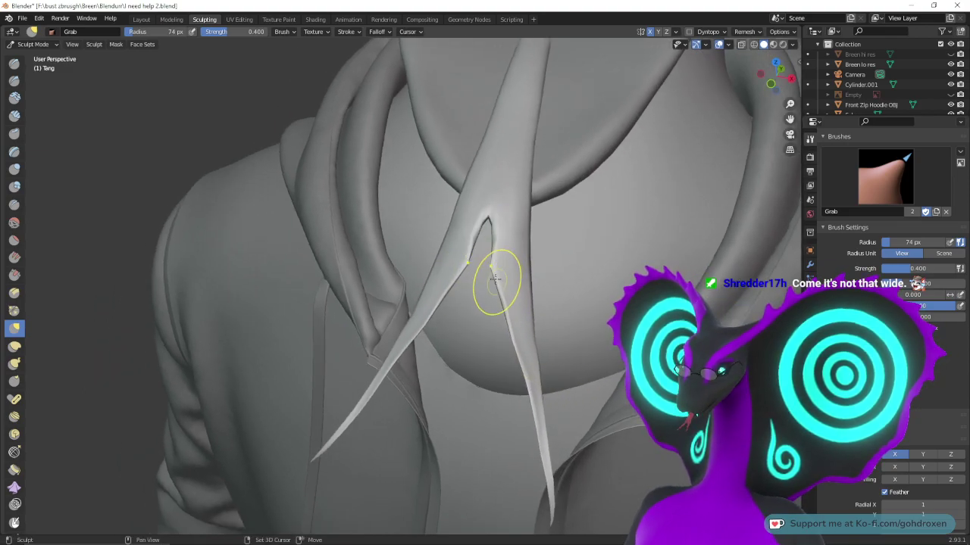
pyautogui.moveTo(569, 301); pyautogui.dragTo(480, 286, button='middle')
pyautogui.moveTo(592, 398)
pyautogui.mouseDown(button='middle')
pyautogui.moveTo(597, 386)
pyautogui.moveTo(481, 367)
pyautogui.mouseUp(button='middle')
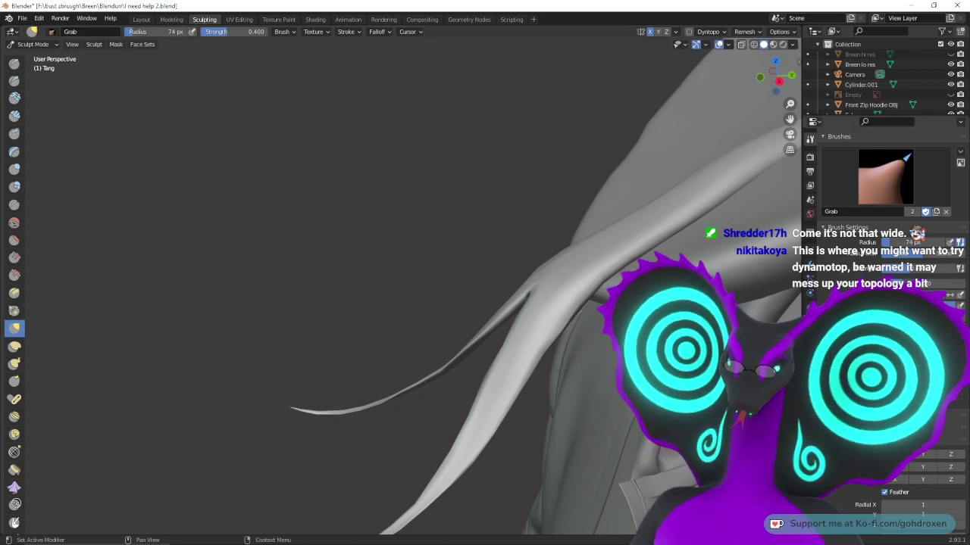
# - Find the dynamic topology settings and enable Dyntopo for sculpting the tongue
pyautogui.scroll(-10, 882, 319)
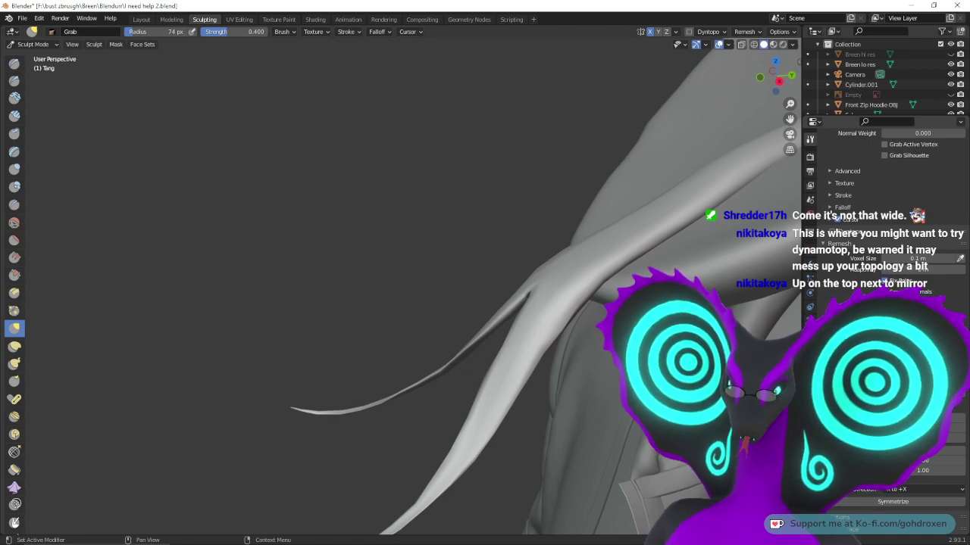
pyautogui.click(824, 232)
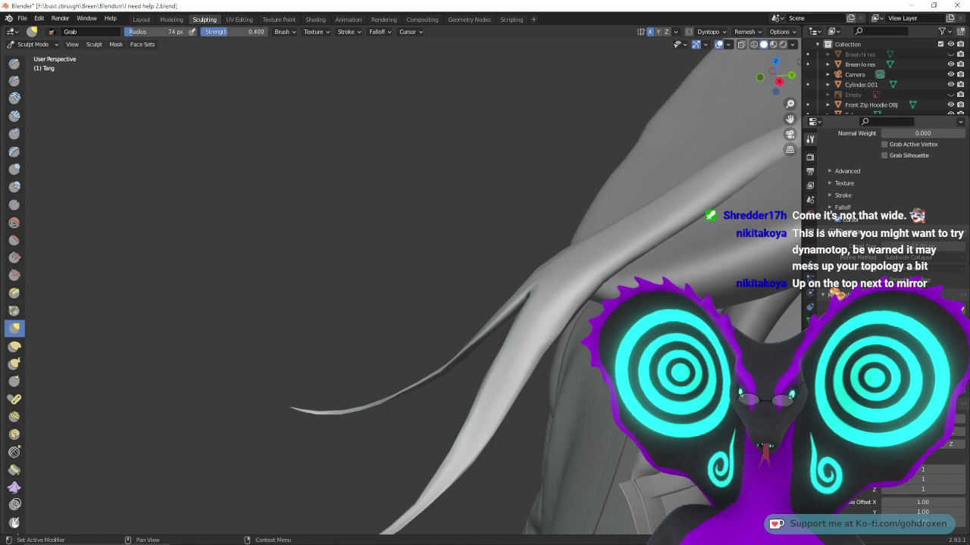
pyautogui.scroll(2, 886, 325)
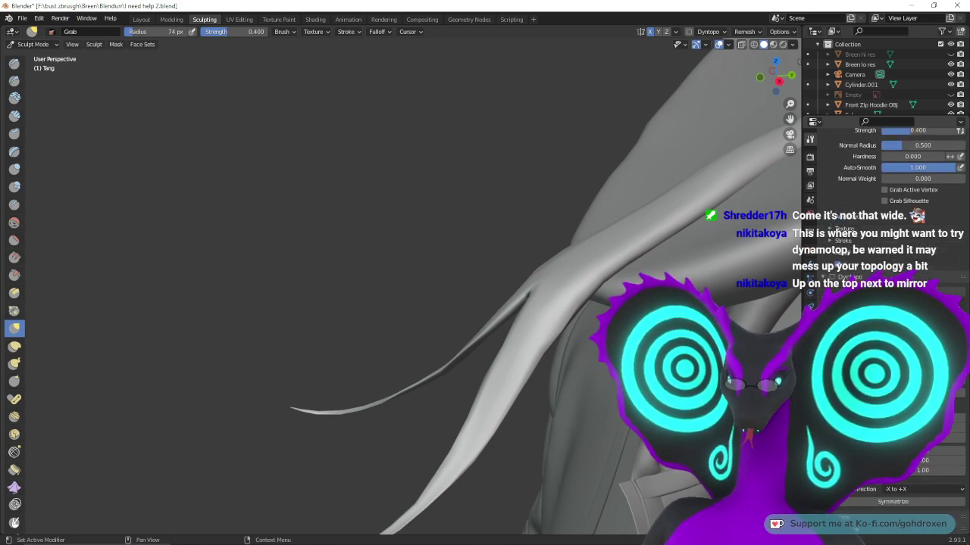
pyautogui.scroll(4, 886, 303)
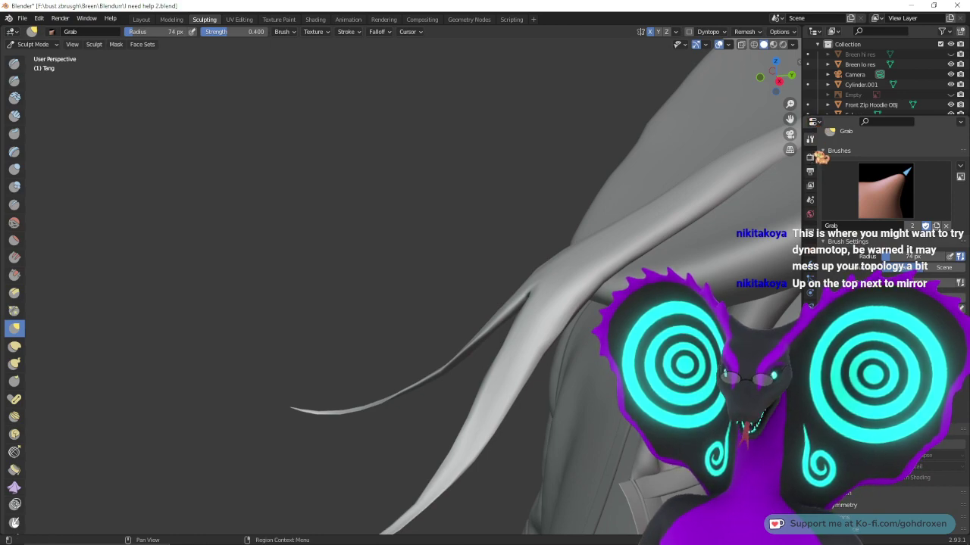
pyautogui.click(716, 33)
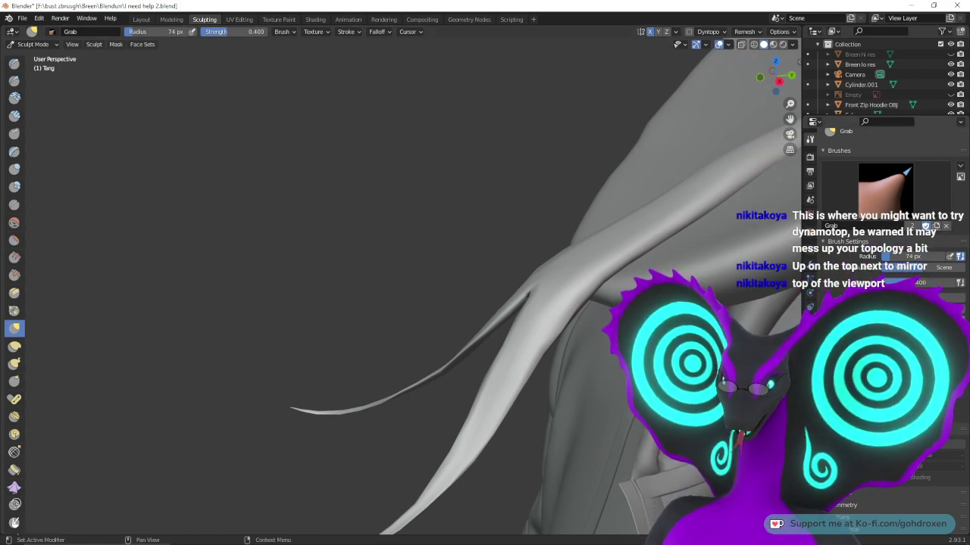
pyautogui.scroll(-5, 885, 227)
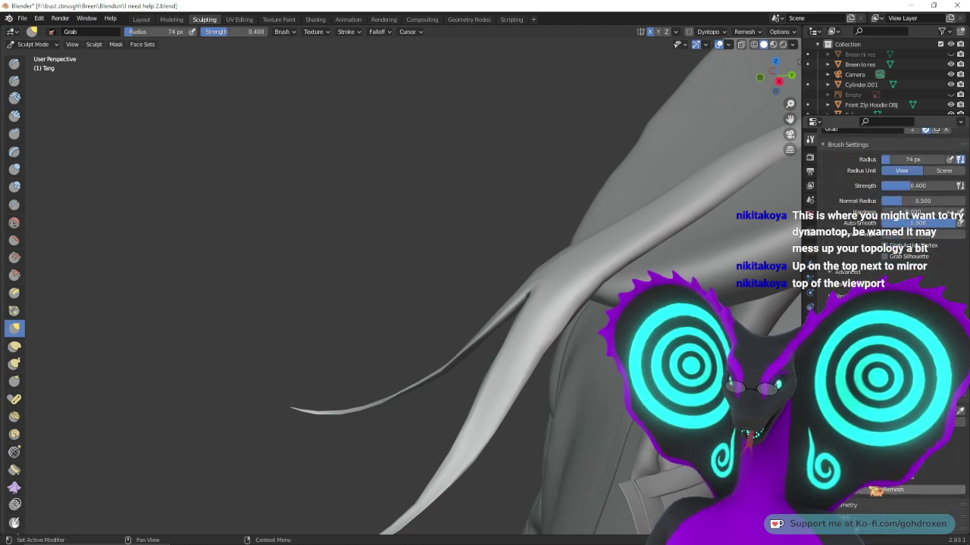
pyautogui.scroll(-8, 885, 227)
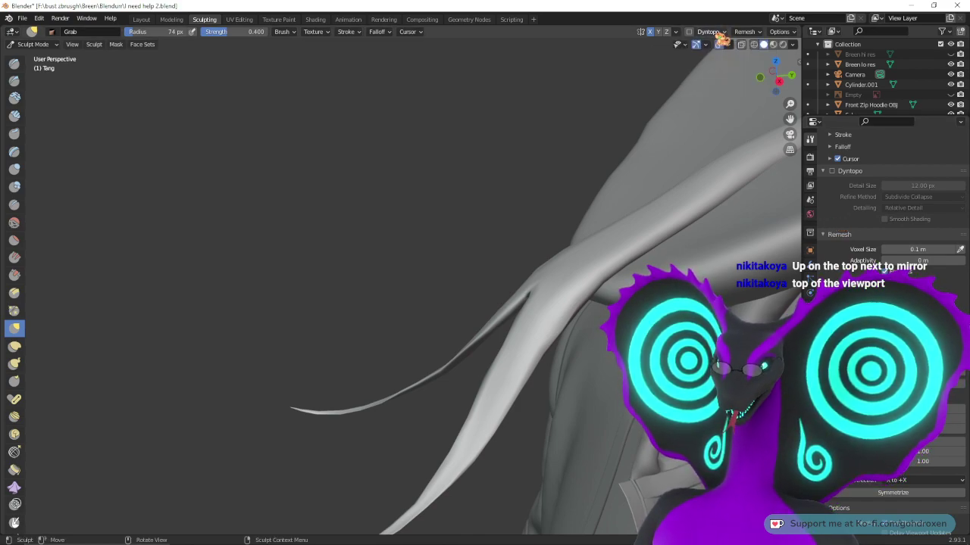
pyautogui.click(837, 172)
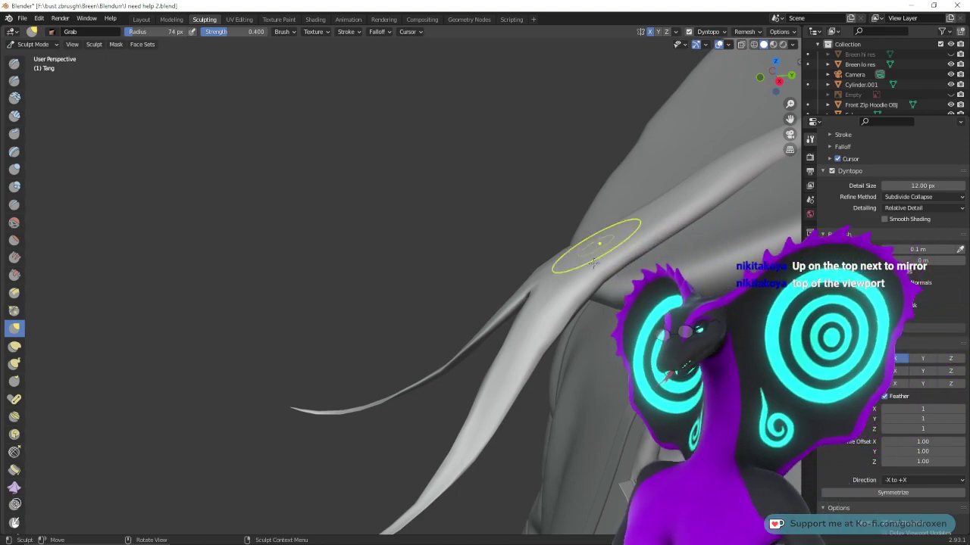
# - Try a Grab stroke near the fork with Dyntopo on and inspect the tongue's mesh in wireframe shading
pyautogui.moveTo(541, 311)
pyautogui.mouseDown()
pyautogui.moveTo(400, 115)
pyautogui.moveTo(554, 291)
pyautogui.moveTo(462, 262)
pyautogui.mouseUp()
pyautogui.moveTo(426, 264); pyautogui.dragTo(574, 273, button='middle')
pyautogui.moveTo(612, 307); pyautogui.dragTo(656, 146, button='middle')
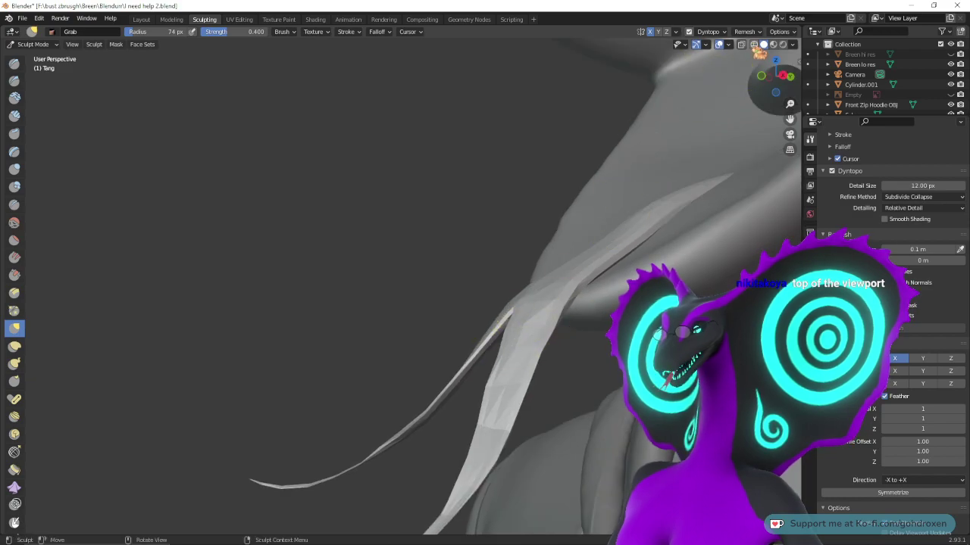
pyautogui.click(754, 45)
pyautogui.moveTo(606, 258)
pyautogui.mouseDown(button='middle')
pyautogui.moveTo(595, 349)
pyautogui.moveTo(580, 258)
pyautogui.moveTo(570, 303)
pyautogui.moveTo(561, 277)
pyautogui.moveTo(482, 240)
pyautogui.mouseUp(button='middle')
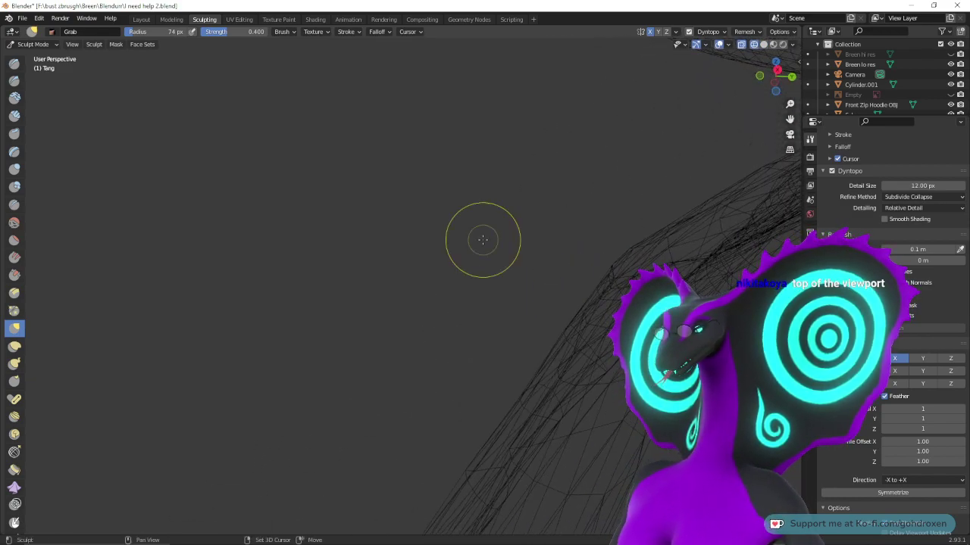
pyautogui.moveTo(576, 294)
pyautogui.mouseDown(button='middle')
pyautogui.moveTo(599, 331)
pyautogui.moveTo(589, 333)
pyautogui.mouseUp(button='middle')
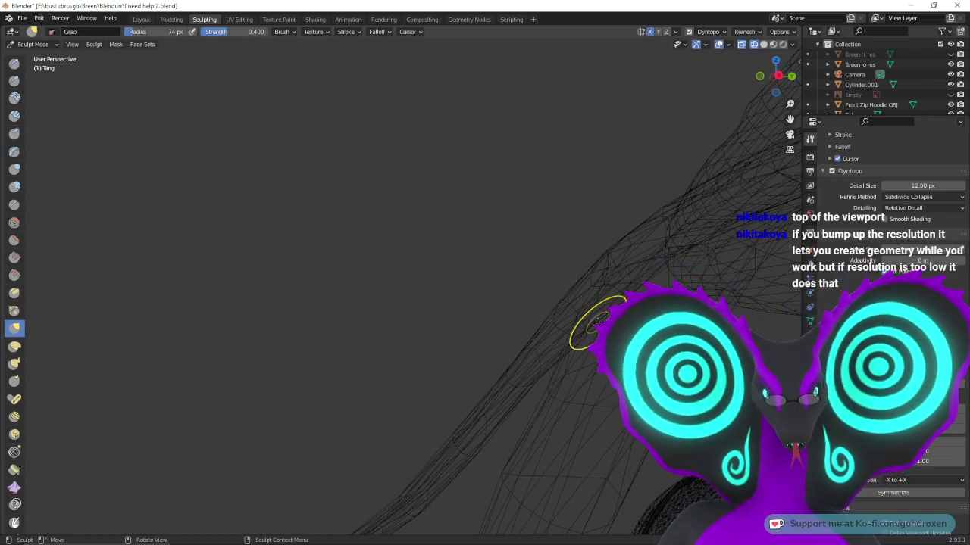
pyautogui.moveTo(565, 286)
pyautogui.keyDown('ctrl'); pyautogui.mouseDown(button='middle')
pyautogui.moveTo(568, 395)
pyautogui.moveTo(571, 295)
pyautogui.moveTo(559, 363)
pyautogui.mouseUp(button='middle'); pyautogui.keyUp('ctrl')
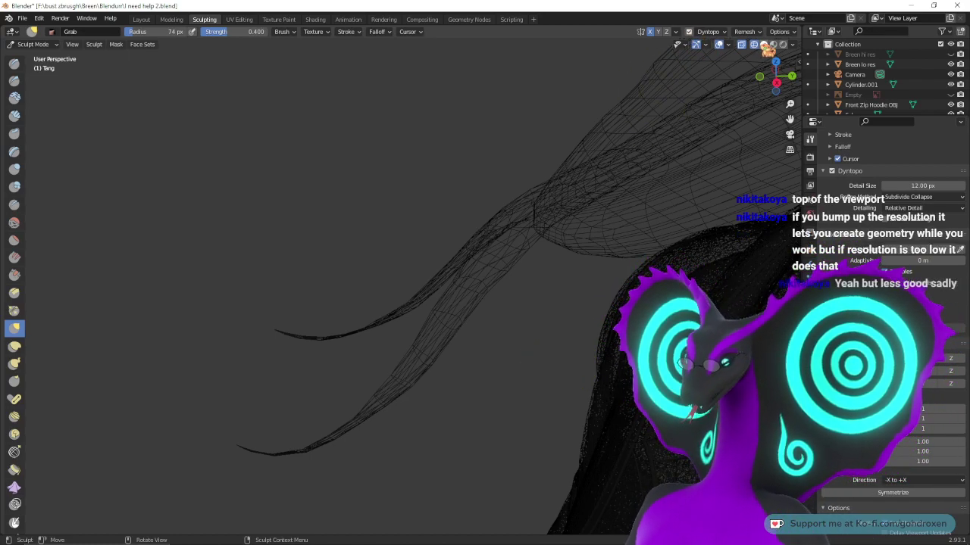
# - Compare the tongue's surface in solid and material preview shading, ending in solid shading
pyautogui.click(764, 45)
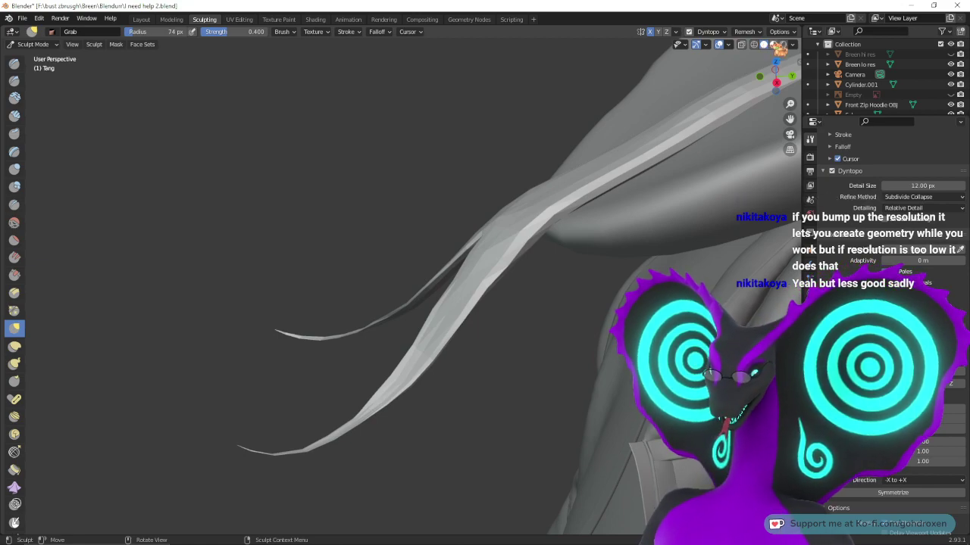
pyautogui.click(774, 45)
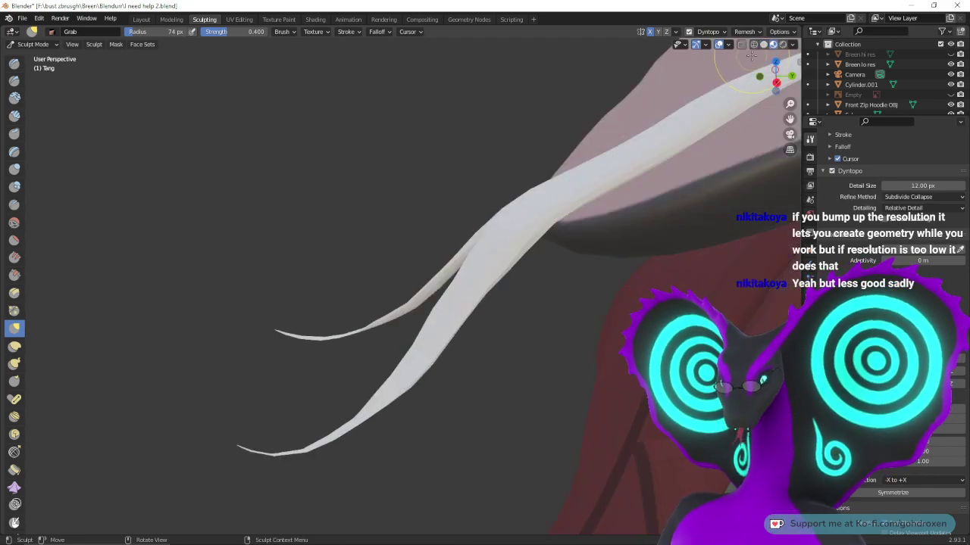
pyautogui.click(763, 45)
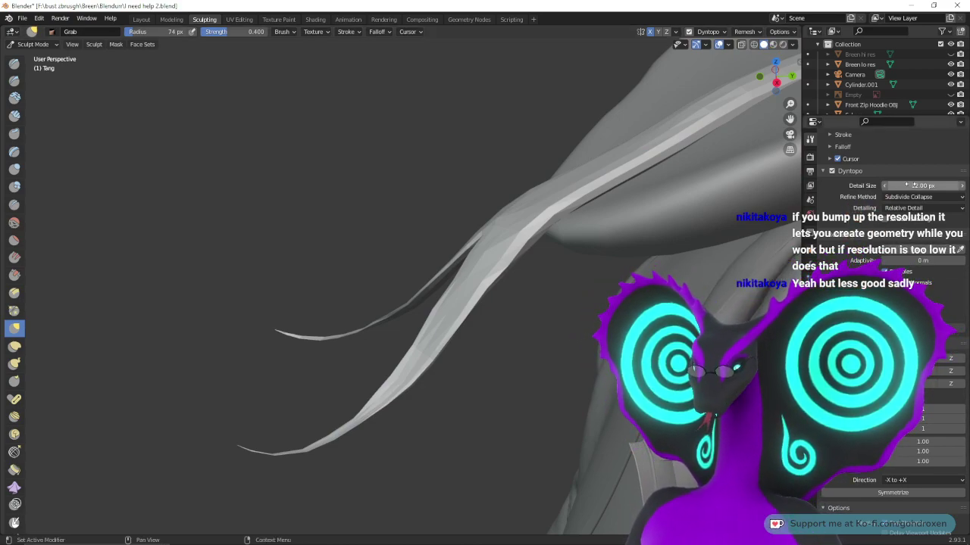
# - Set the Dyntopo detail size to 20 px, switching Dyntopo off and on again
pyautogui.doubleClick(911, 185)
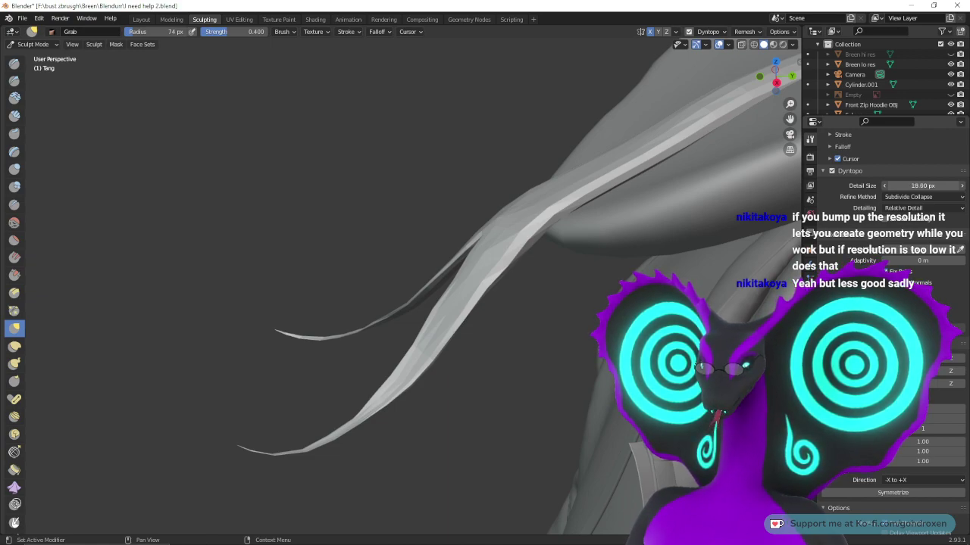
pyautogui.hotkey('ctrl', 'd')
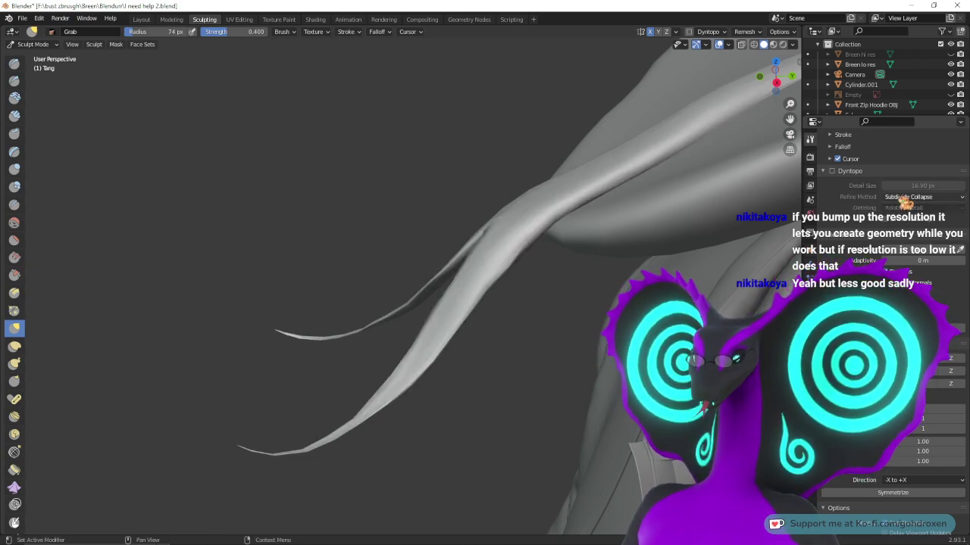
pyautogui.click(832, 172)
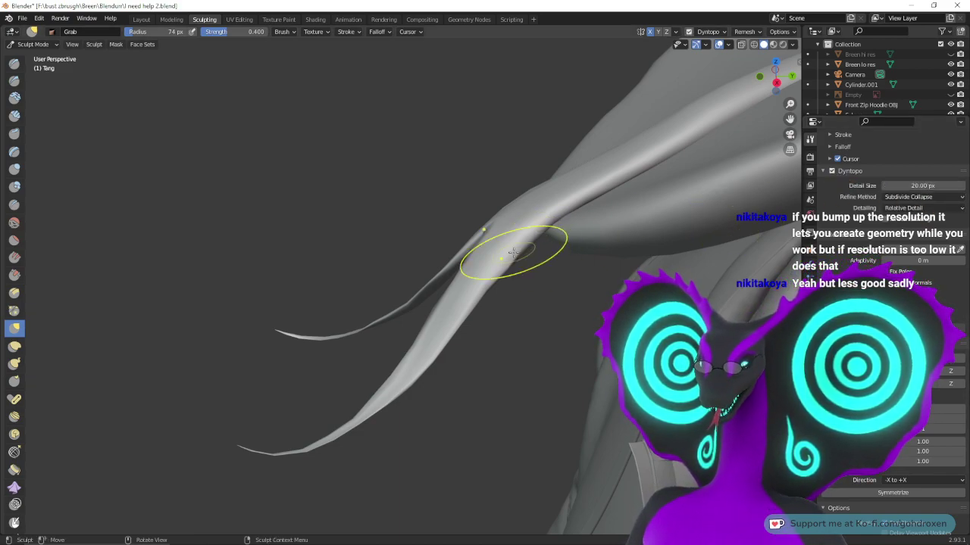
# - Set the Dyntopo detail size to 30 px and check the tongue's mesh in wireframe, finishing in solid shading
pyautogui.moveTo(465, 243); pyautogui.dragTo(682, 334, button='middle')
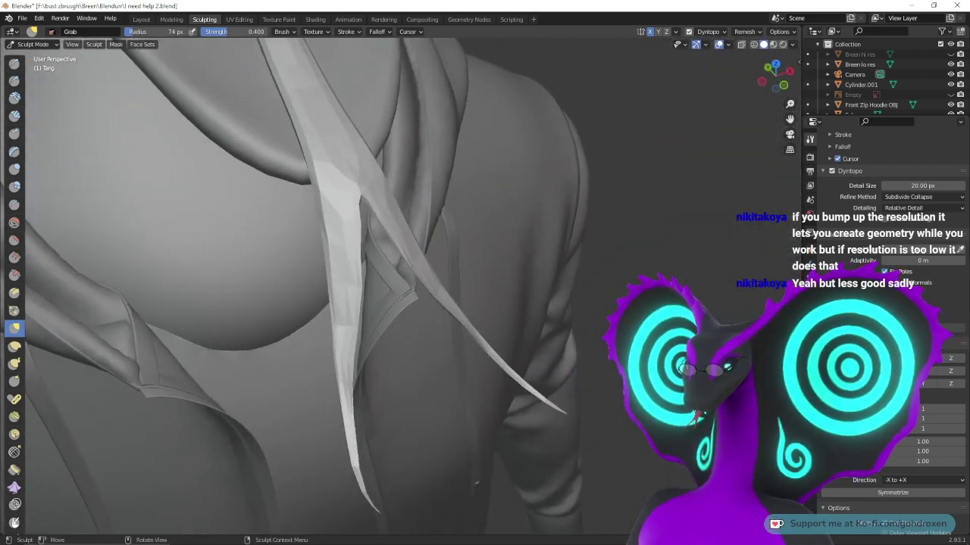
pyautogui.click(754, 46)
pyautogui.moveTo(631, 174)
pyautogui.mouseDown(button='middle')
pyautogui.moveTo(624, 242)
pyautogui.moveTo(672, 205)
pyautogui.mouseUp(button='middle')
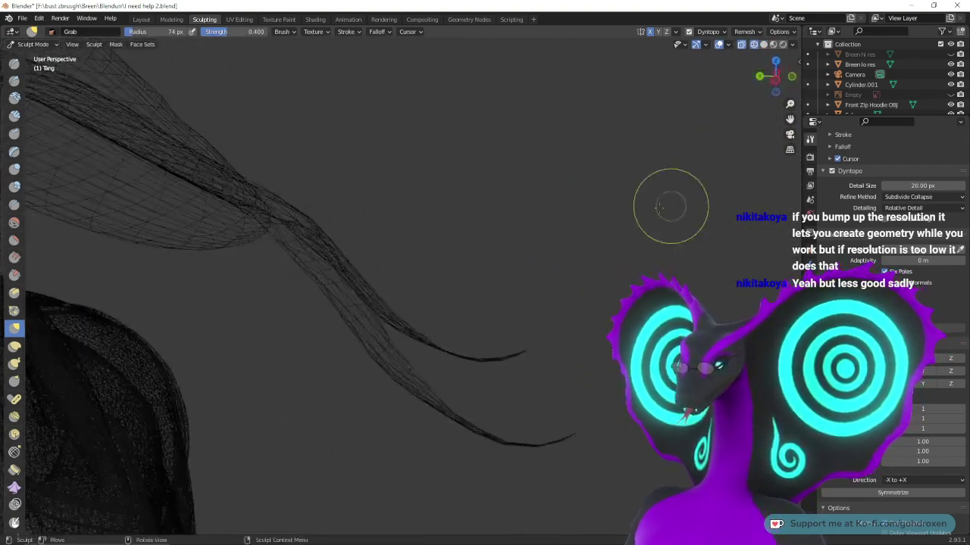
pyautogui.moveTo(582, 210); pyautogui.dragTo(563, 230, button='middle')
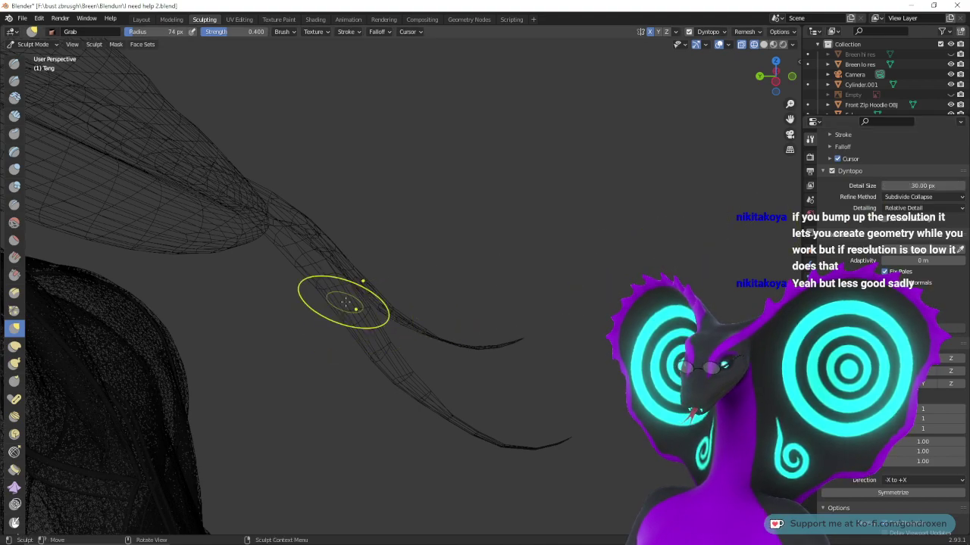
pyautogui.moveTo(513, 307)
pyautogui.mouseDown(button='middle')
pyautogui.moveTo(556, 318)
pyautogui.moveTo(533, 303)
pyautogui.moveTo(595, 292)
pyautogui.moveTo(372, 283)
pyautogui.moveTo(366, 270)
pyautogui.mouseUp(button='middle')
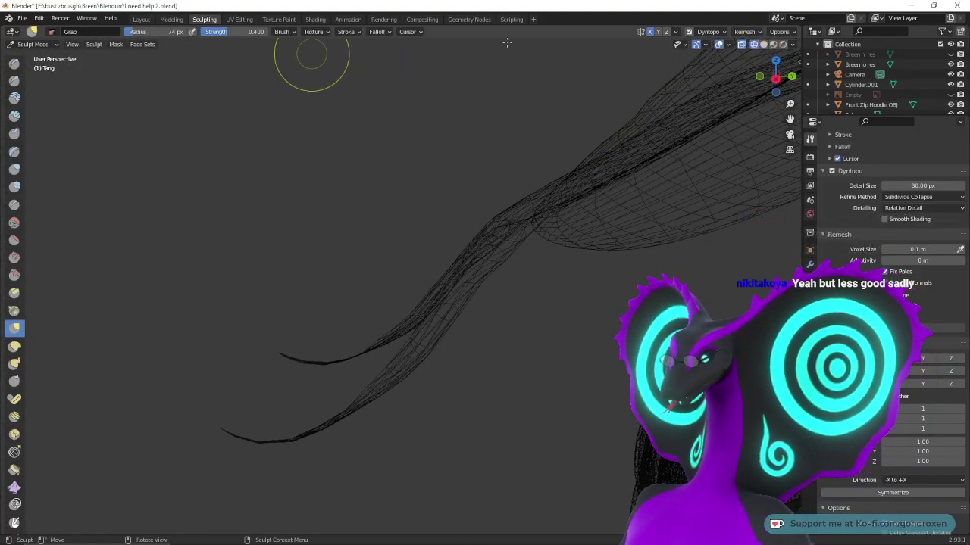
pyautogui.moveTo(528, 172)
pyautogui.mouseDown(button='middle')
pyautogui.moveTo(565, 396)
pyautogui.moveTo(520, 357)
pyautogui.mouseUp(button='middle')
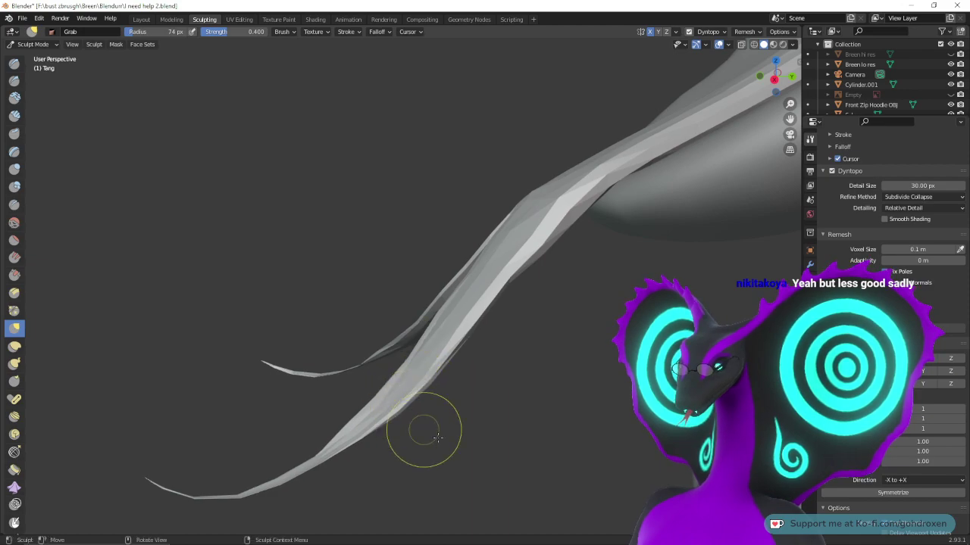
# - Nudge the thin outer ends of both prongs with short mirrored Grab strokes from the side
pyautogui.moveTo(422, 427)
pyautogui.mouseDown(button='middle')
pyautogui.moveTo(502, 444)
pyautogui.moveTo(475, 419)
pyautogui.mouseUp(button='middle')
pyautogui.moveTo(513, 443)
pyautogui.mouseDown(button='middle')
pyautogui.moveTo(567, 416)
pyautogui.moveTo(569, 368)
pyautogui.moveTo(379, 346)
pyautogui.moveTo(490, 411)
pyautogui.mouseUp(button='middle')
pyautogui.moveTo(455, 443); pyautogui.dragTo(418, 399, button='middle')
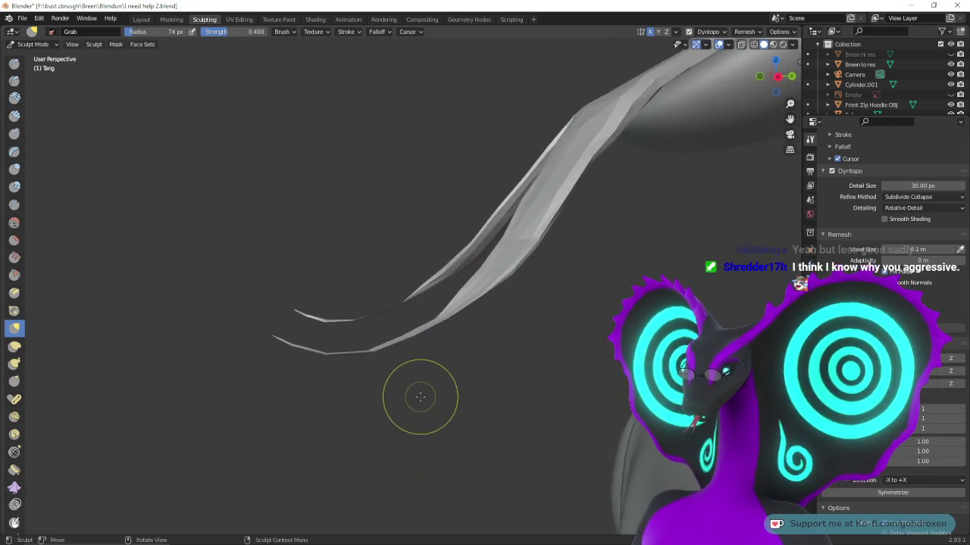
pyautogui.moveTo(418, 397); pyautogui.dragTo(431, 404, button='middle')
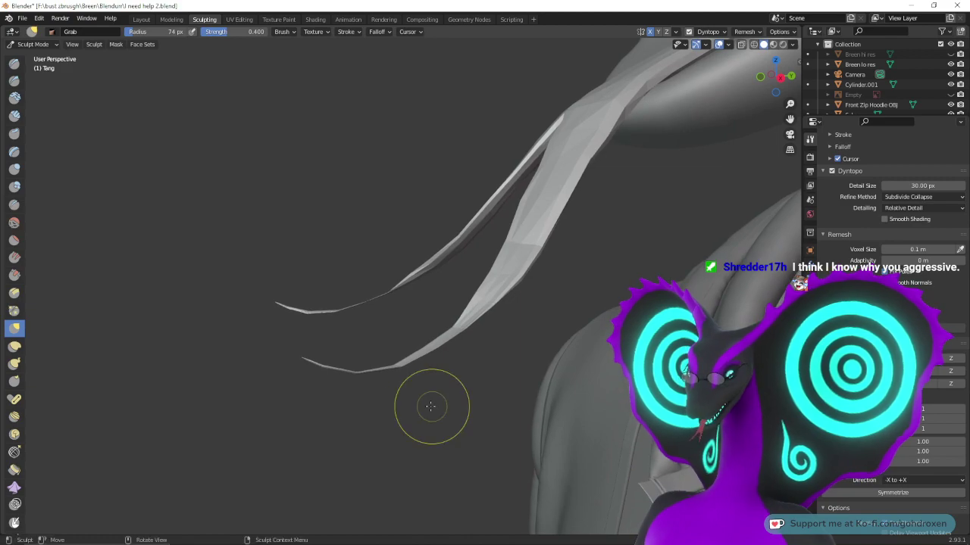
pyautogui.moveTo(401, 362)
pyautogui.mouseDown()
pyautogui.moveTo(396, 331)
pyautogui.moveTo(413, 362)
pyautogui.moveTo(403, 362)
pyautogui.mouseUp()
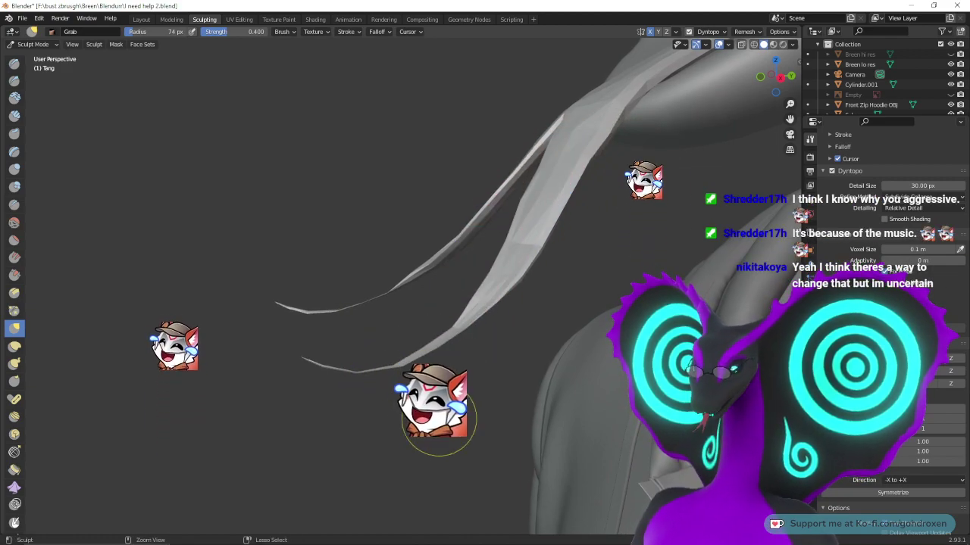
pyautogui.moveTo(429, 411)
pyautogui.mouseDown(button='middle')
pyautogui.moveTo(465, 446)
pyautogui.moveTo(462, 374)
pyautogui.mouseUp(button='middle')
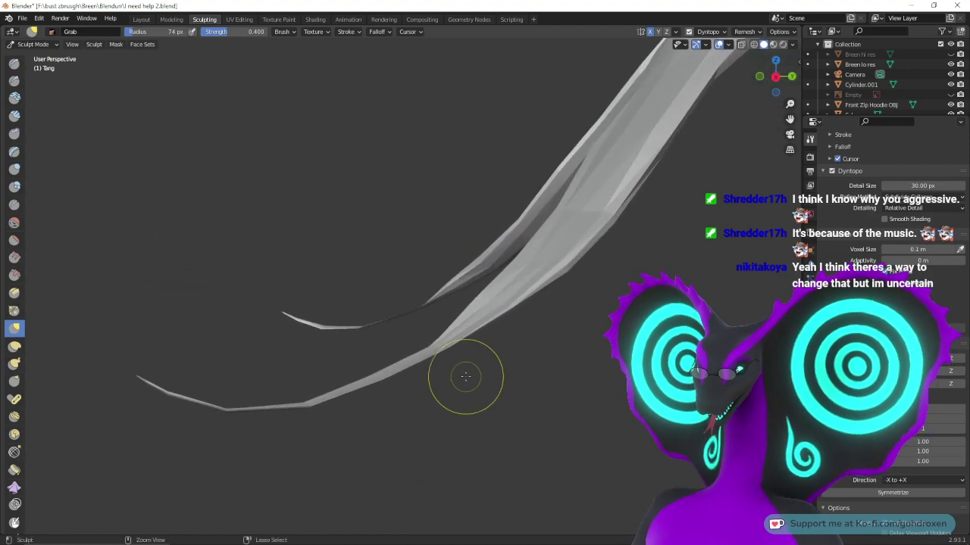
pyautogui.moveTo(466, 425); pyautogui.dragTo(490, 391, button='middle')
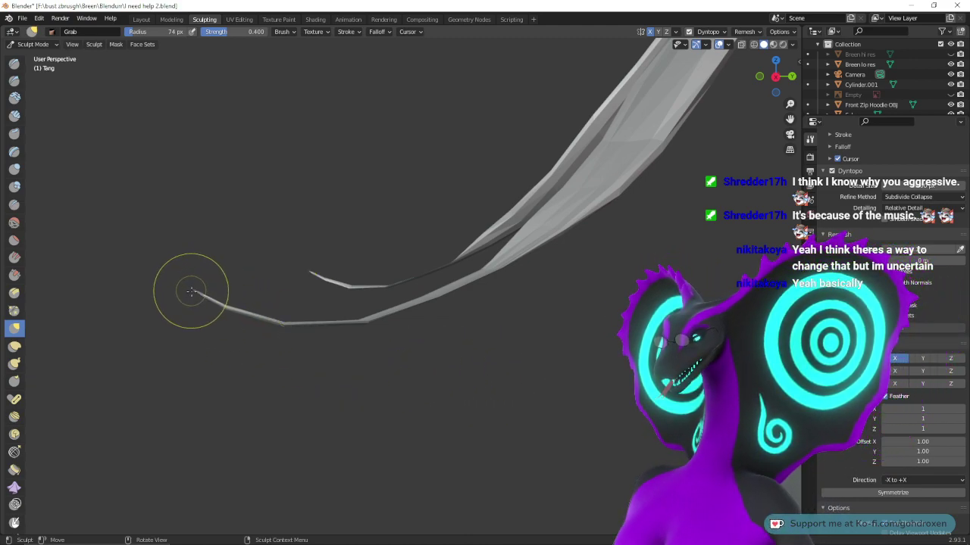
pyautogui.moveTo(196, 293); pyautogui.dragTo(231, 320)
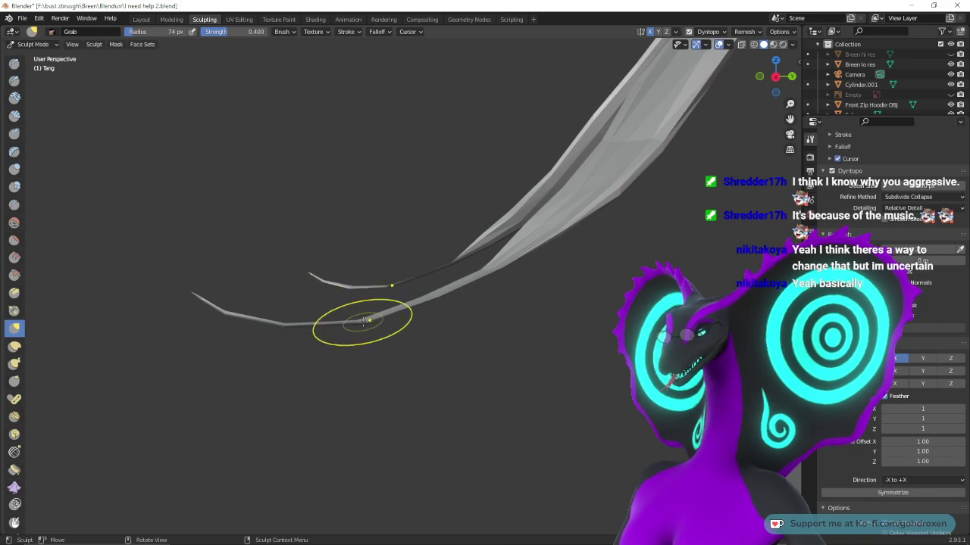
pyautogui.moveTo(357, 318); pyautogui.dragTo(360, 322)
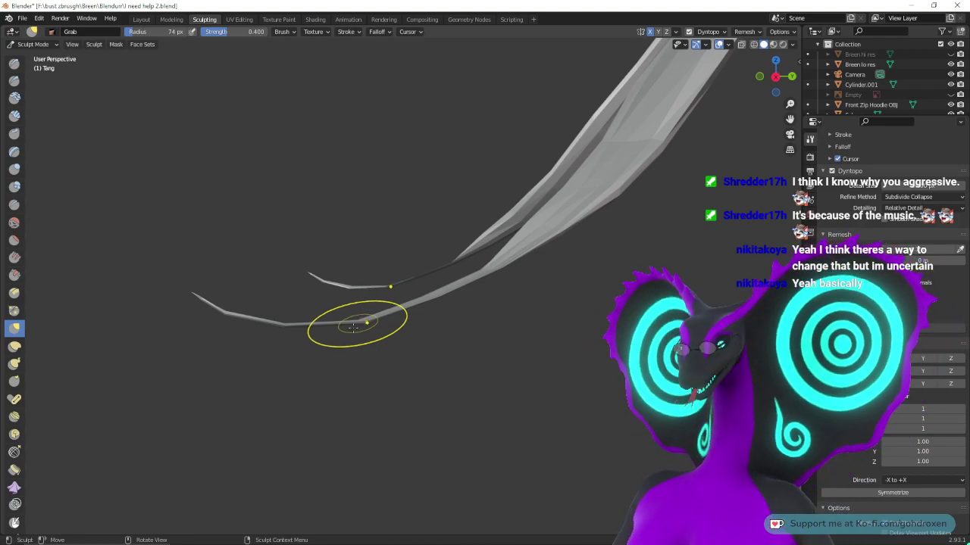
# - Examine the faceted surface of the tongue and its fork from the side and the front
pyautogui.moveTo(381, 311); pyautogui.dragTo(481, 435, button='middle')
pyautogui.moveTo(448, 325)
pyautogui.mouseDown(button='middle')
pyautogui.moveTo(425, 366)
pyautogui.moveTo(560, 258)
pyautogui.moveTo(606, 108)
pyautogui.moveTo(563, 409)
pyautogui.moveTo(567, 392)
pyautogui.moveTo(552, 368)
pyautogui.moveTo(504, 369)
pyautogui.moveTo(441, 418)
pyautogui.mouseUp(button='middle')
pyautogui.moveTo(523, 457)
pyautogui.mouseDown(button='middle')
pyautogui.moveTo(371, 416)
pyautogui.moveTo(493, 439)
pyautogui.moveTo(520, 515)
pyautogui.mouseUp(button='middle')
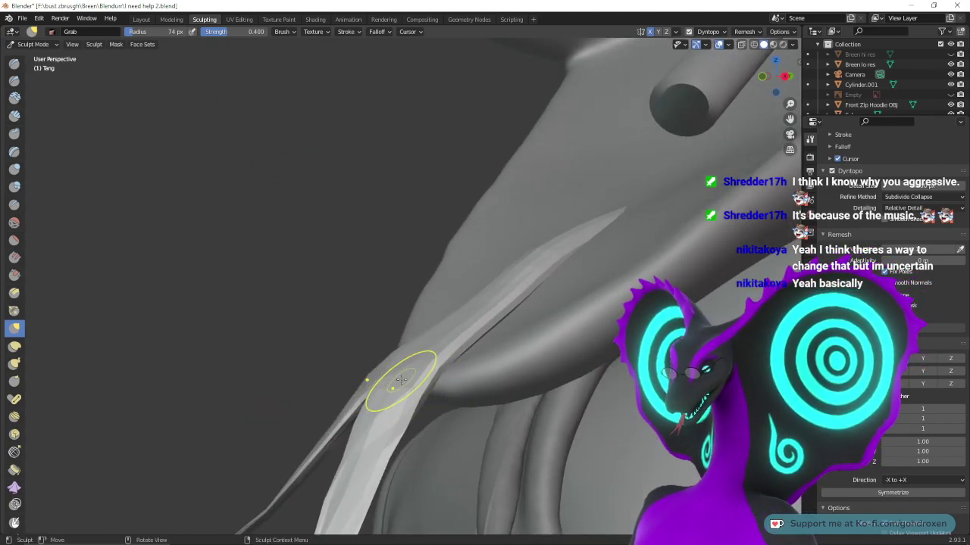
pyautogui.moveTo(579, 490)
pyautogui.mouseDown(button='middle')
pyautogui.moveTo(515, 430)
pyautogui.moveTo(558, 433)
pyautogui.moveTo(575, 459)
pyautogui.moveTo(606, 134)
pyautogui.mouseUp(button='middle')
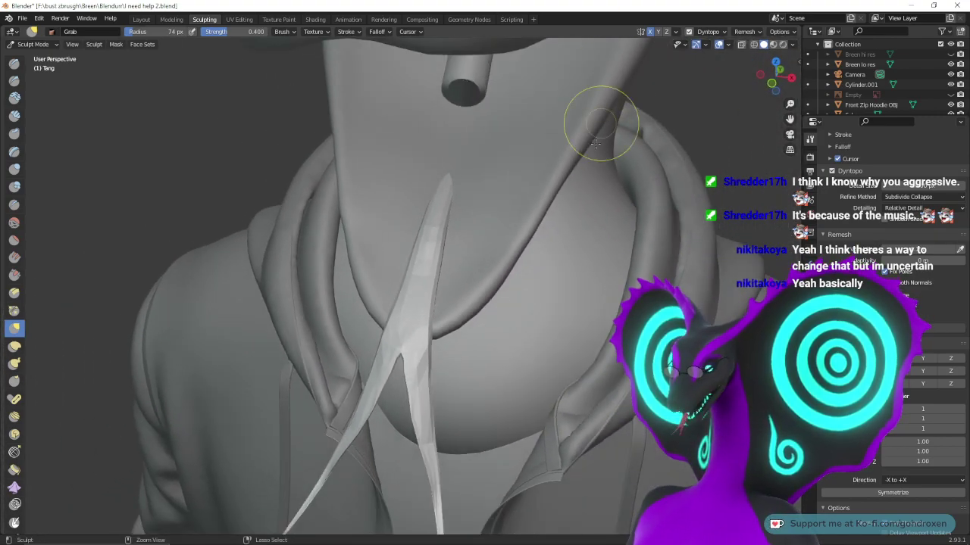
# - Check the forked tongue from the front and side, and leave sculpting for the Layout workspace
pyautogui.keyDown('ctrl'); pyautogui.moveTo(574, 225); pyautogui.dragTo(589, 286, button='middle'); pyautogui.keyUp('ctrl')
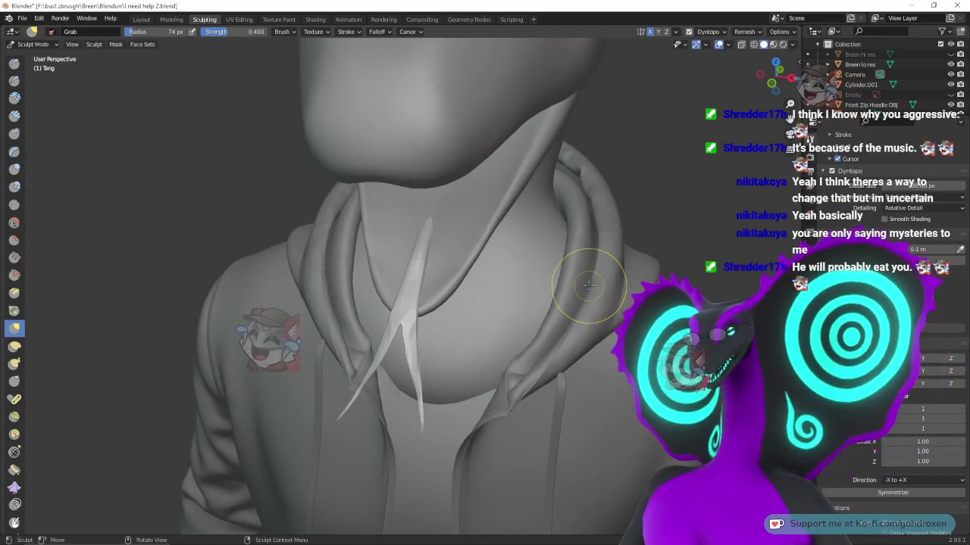
pyautogui.moveTo(588, 286)
pyautogui.mouseDown(button='middle')
pyautogui.moveTo(571, 252)
pyautogui.moveTo(601, 316)
pyautogui.moveTo(579, 315)
pyautogui.mouseUp(button='middle')
pyautogui.moveTo(452, 262); pyautogui.dragTo(450, 260)
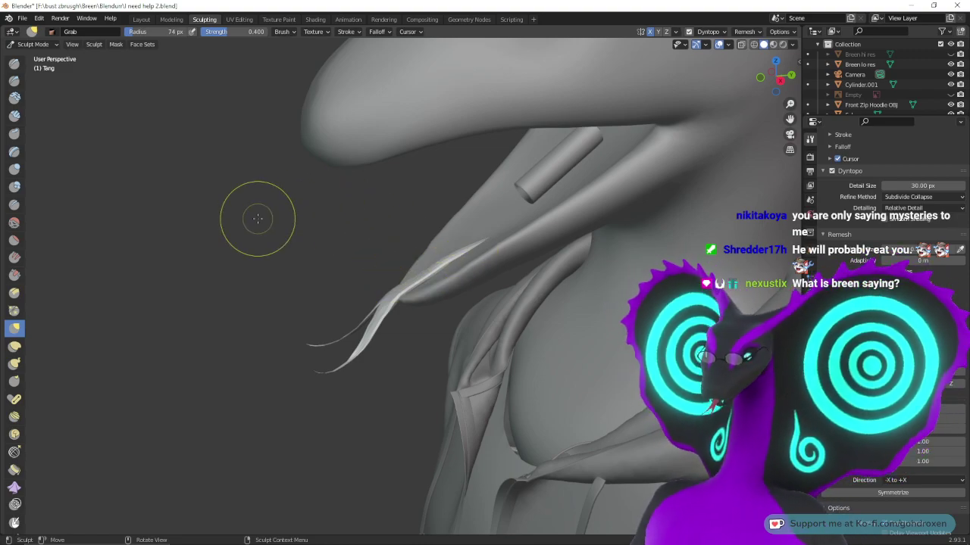
pyautogui.moveTo(270, 225); pyautogui.dragTo(284, 232, button='middle')
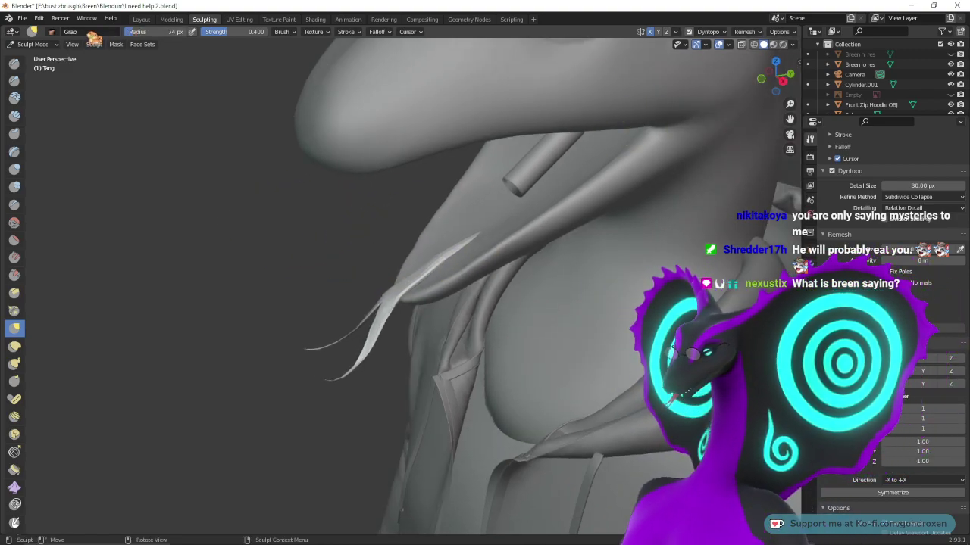
pyautogui.click(48, 44)
pyautogui.click(168, 21)
pyautogui.click(144, 21)
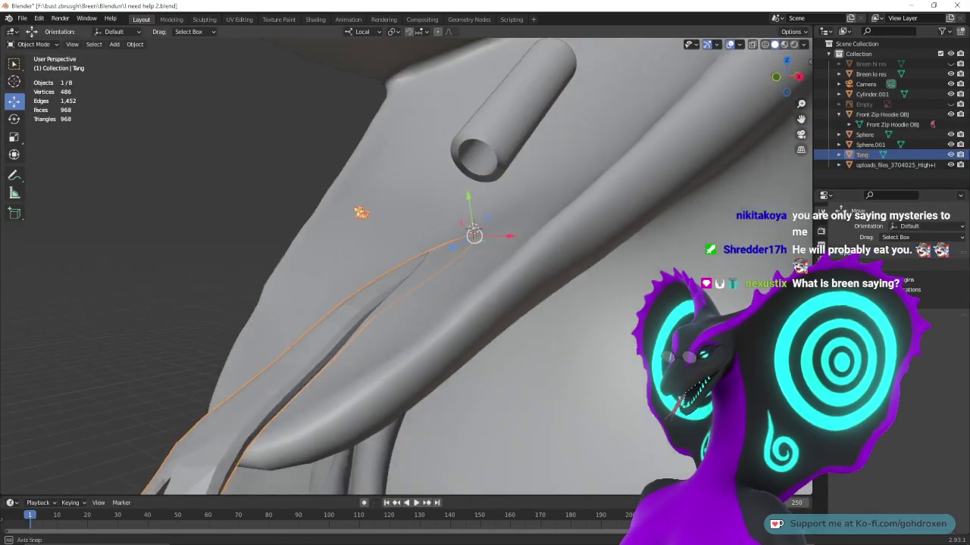
# - Examine the whole character in the Layout workspace, selecting the head mesh and looking through the scene camera before deselecting it
pyautogui.moveTo(353, 206); pyautogui.dragTo(394, 256, button='middle')
pyautogui.scroll(-5, 394, 256)
pyautogui.moveTo(411, 221); pyautogui.dragTo(500, 231, button='middle')
pyautogui.moveTo(604, 244); pyautogui.dragTo(657, 277, button='middle')
pyautogui.scroll(-3, 641, 265)
pyautogui.click(580, 285)
pyautogui.click(362, 180)
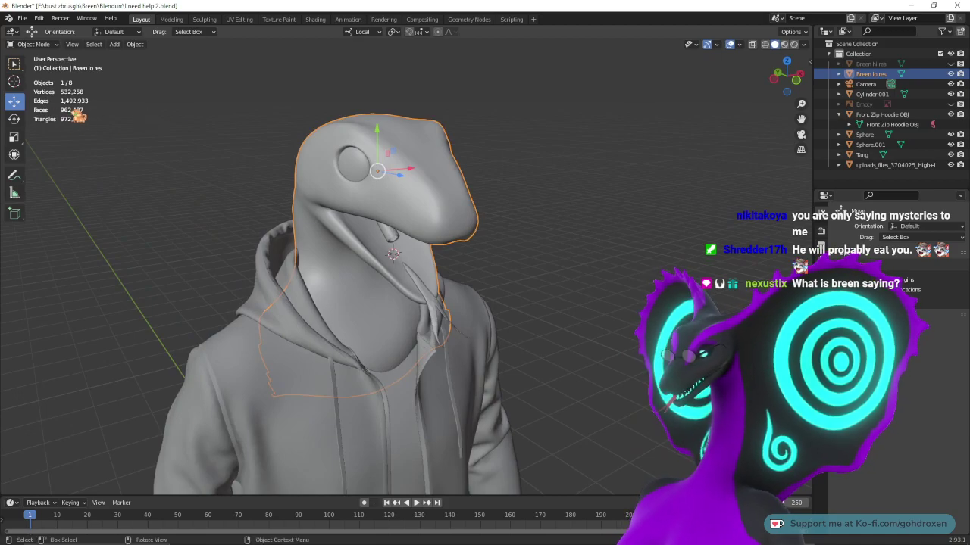
pyautogui.scroll(-2, 460, 250)
pyautogui.scroll(1, 561, 341)
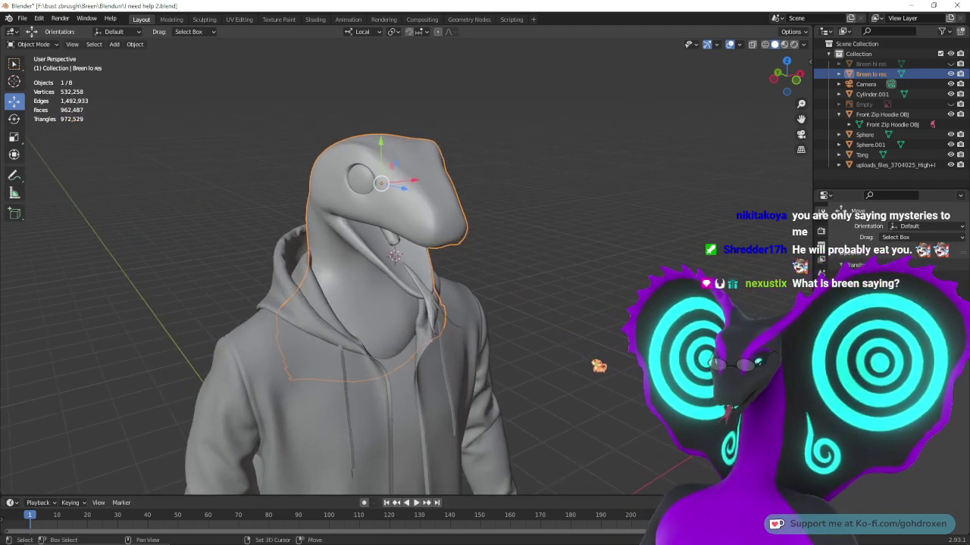
pyautogui.keyDown('shift'); pyautogui.moveTo(599, 366); pyautogui.dragTo(582, 299, button='middle'); pyautogui.keyUp('shift')
pyautogui.scroll(-5, 595, 203)
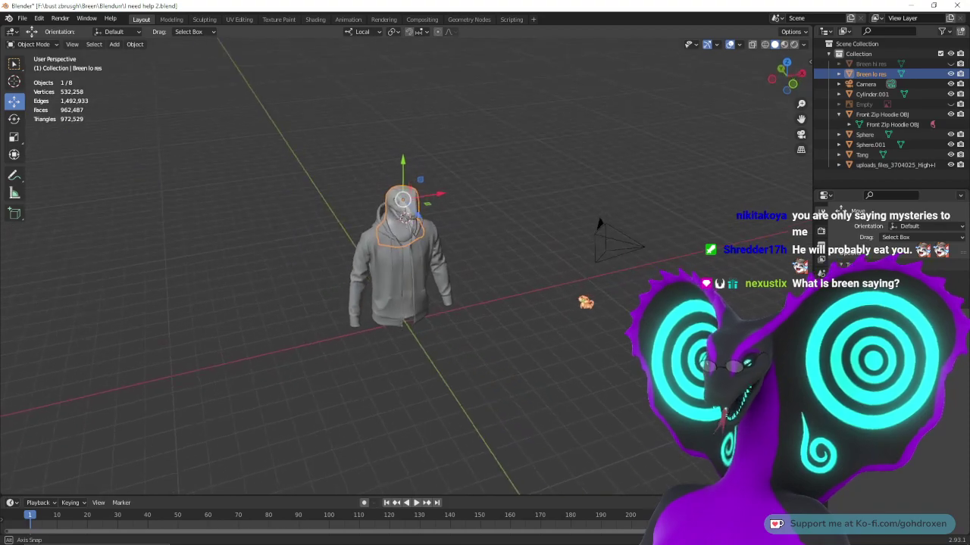
pyautogui.press('KP_0')
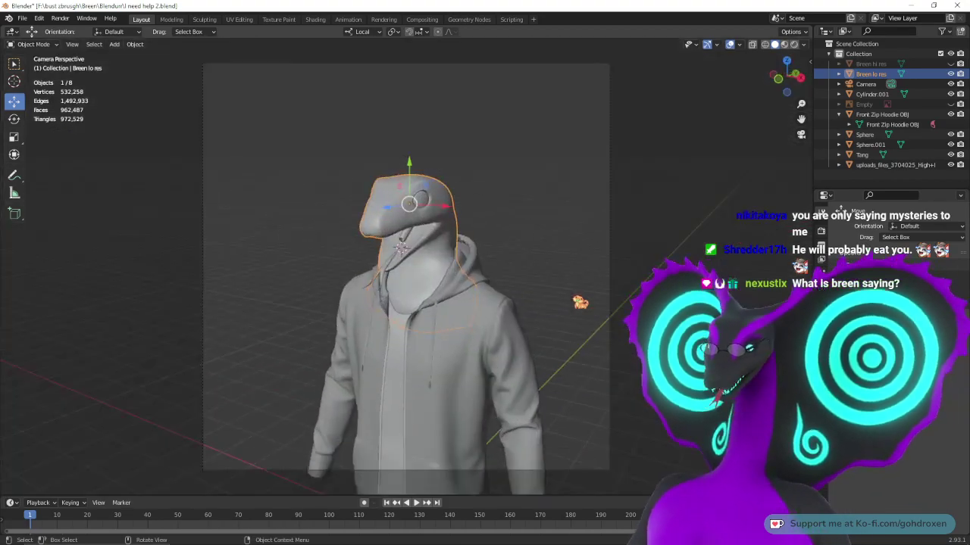
pyautogui.click(595, 280)
# - Examine the open mouth and protruding tongue up close from both sides of the head
pyautogui.moveTo(564, 278); pyautogui.dragTo(626, 288, button='middle')
pyautogui.scroll(3, 606, 265)
pyautogui.scroll(4, 598, 249)
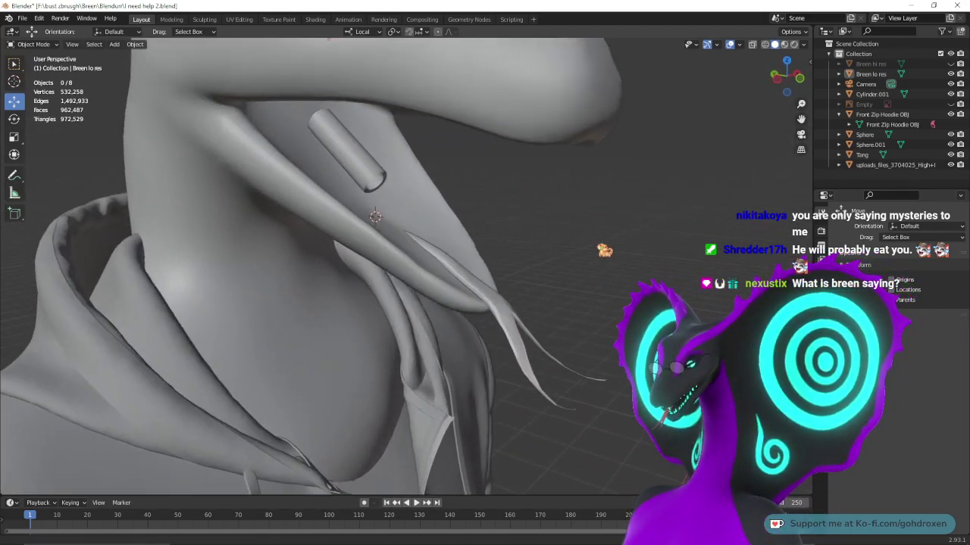
pyautogui.keyDown('shift'); pyautogui.moveTo(604, 249); pyautogui.dragTo(608, 285, button='middle'); pyautogui.keyUp('shift')
pyautogui.scroll(-2, 611, 322)
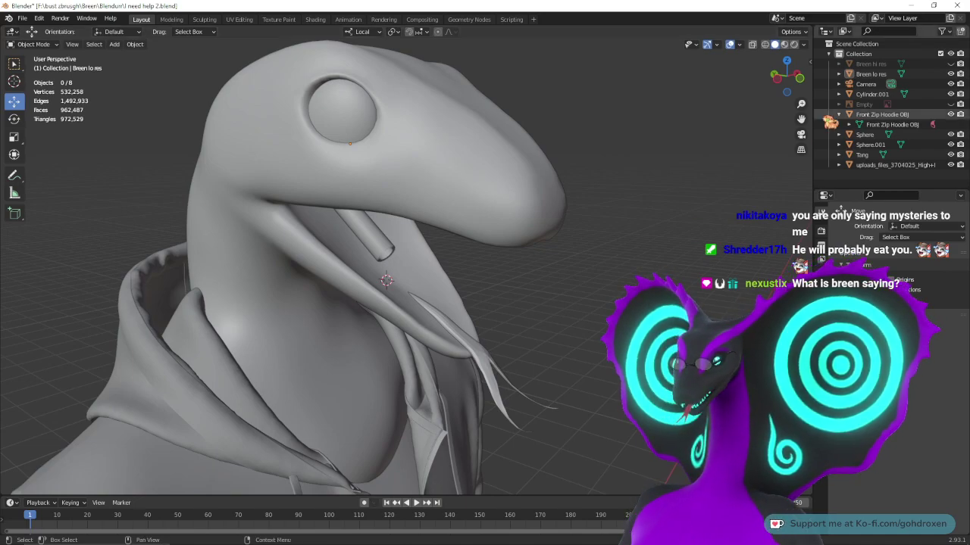
pyautogui.moveTo(379, 205); pyautogui.dragTo(536, 203, button='middle')
pyautogui.moveTo(436, 231); pyautogui.dragTo(439, 232, button='middle')
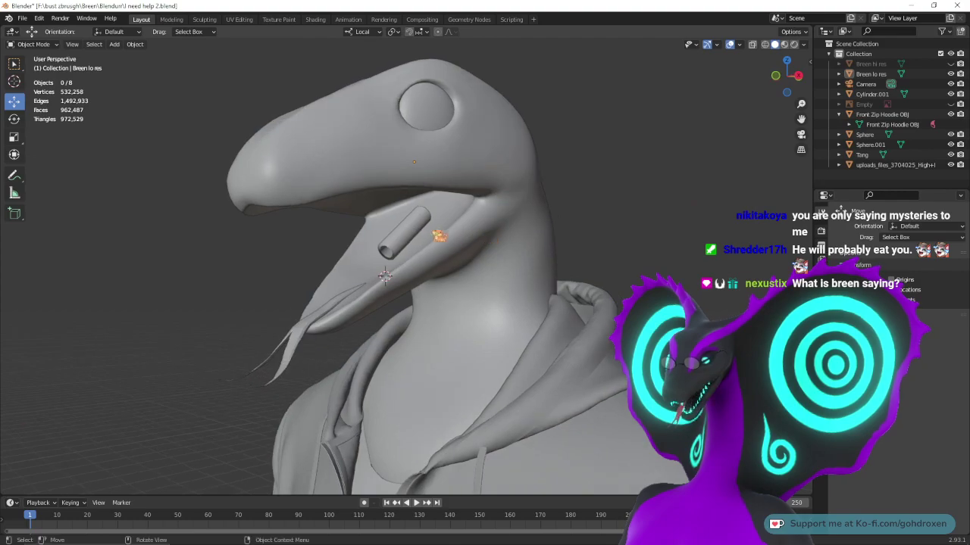
# - Show the model in Material Preview shading and examine the colours of the head, tongue and hoodie
pyautogui.click(784, 44)
pyautogui.moveTo(612, 264); pyautogui.dragTo(589, 299, button='middle')
pyautogui.scroll(1, 587, 300)
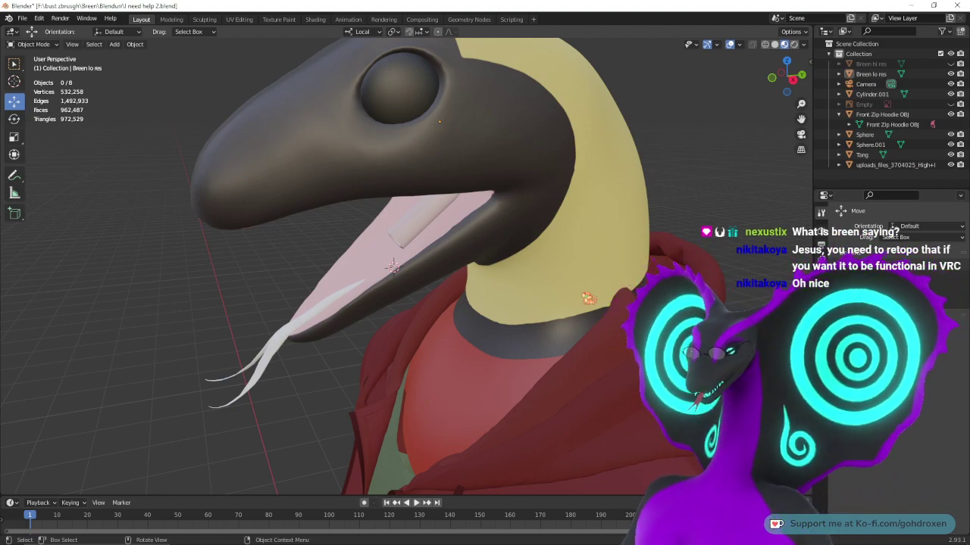
pyautogui.scroll(-7, 589, 299)
pyautogui.moveTo(587, 300); pyautogui.dragTo(634, 307, button='middle')
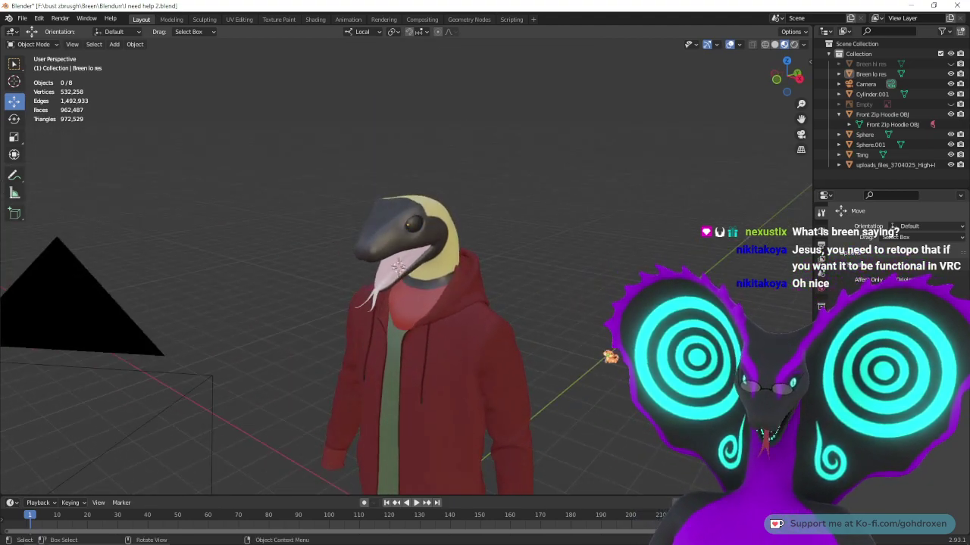
pyautogui.scroll(2, 603, 390)
pyautogui.scroll(1, 604, 398)
pyautogui.keyDown('shift'); pyautogui.moveTo(615, 404); pyautogui.dragTo(615, 178, button='middle'); pyautogui.keyUp('shift')
pyautogui.moveTo(617, 216); pyautogui.dragTo(598, 230, button='middle')
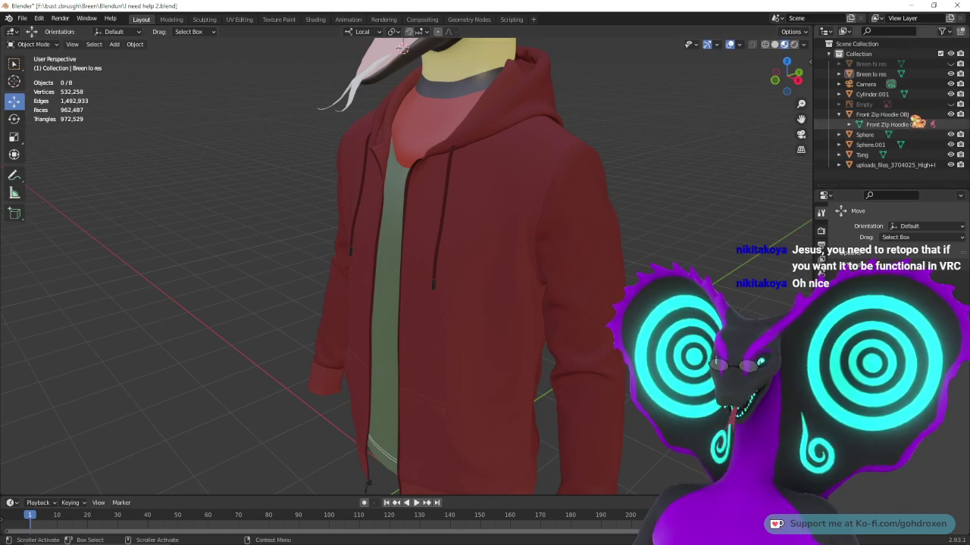
# - Hide the hoodie and the green shirt to inspect the bust underneath, and make both visible again
pyautogui.click(951, 164)
pyautogui.click(950, 113)
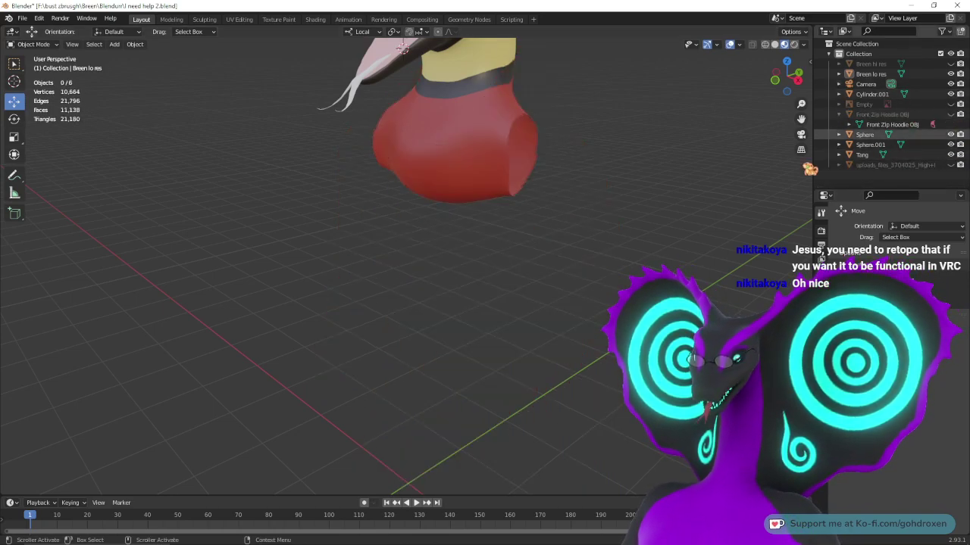
pyautogui.keyDown('ctrl'); pyautogui.moveTo(644, 217); pyautogui.dragTo(600, 240, button='middle'); pyautogui.keyUp('ctrl')
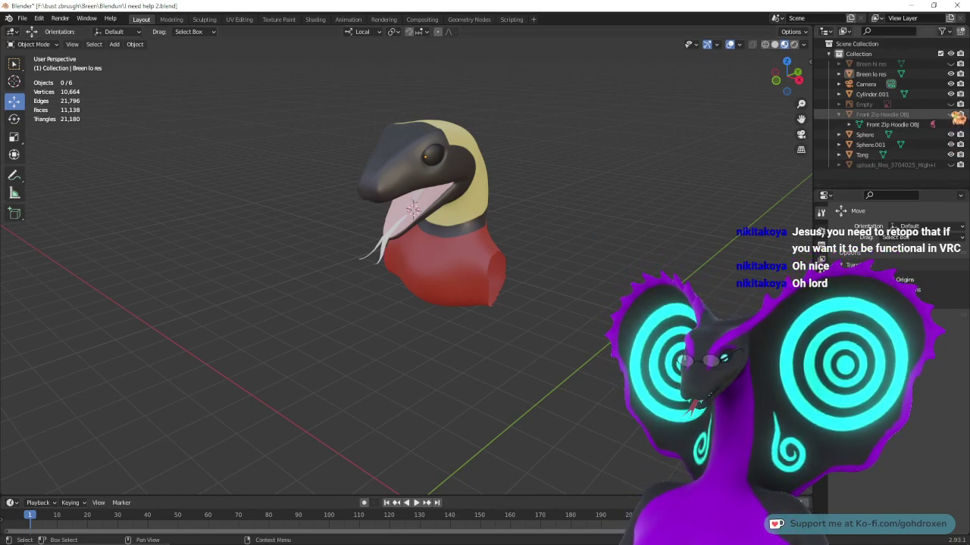
pyautogui.click(951, 114)
pyautogui.click(951, 164)
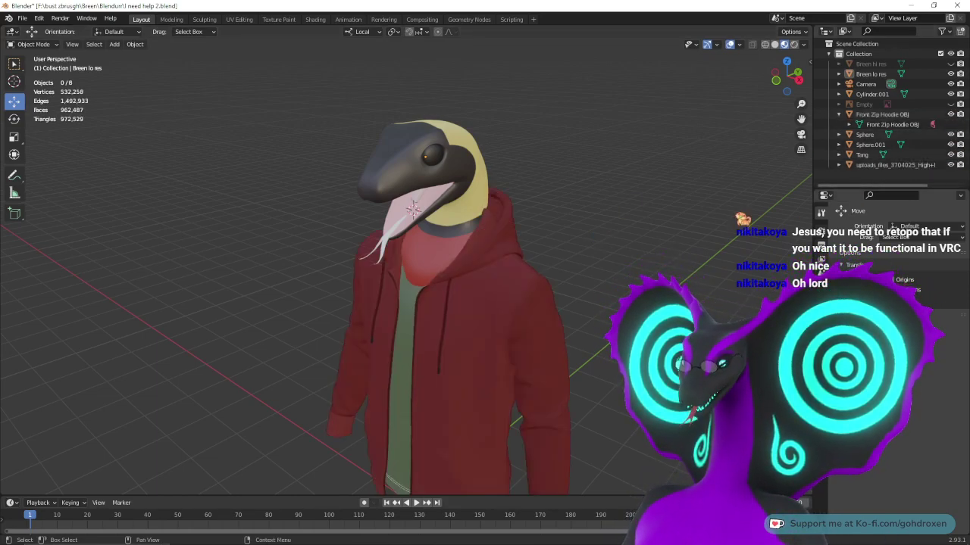
# - Hide the hoodie while keeping the green shirt visible, and inspect the shirt over the bust
pyautogui.click(951, 164)
pyautogui.click(951, 113)
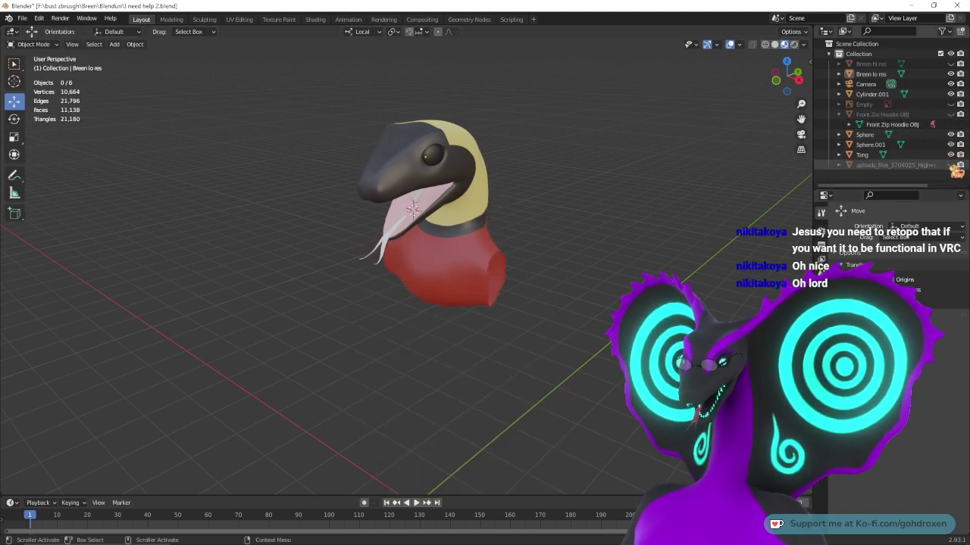
pyautogui.click(951, 164)
pyautogui.moveTo(601, 263); pyautogui.dragTo(649, 251, button='middle')
pyautogui.scroll(3, 649, 251)
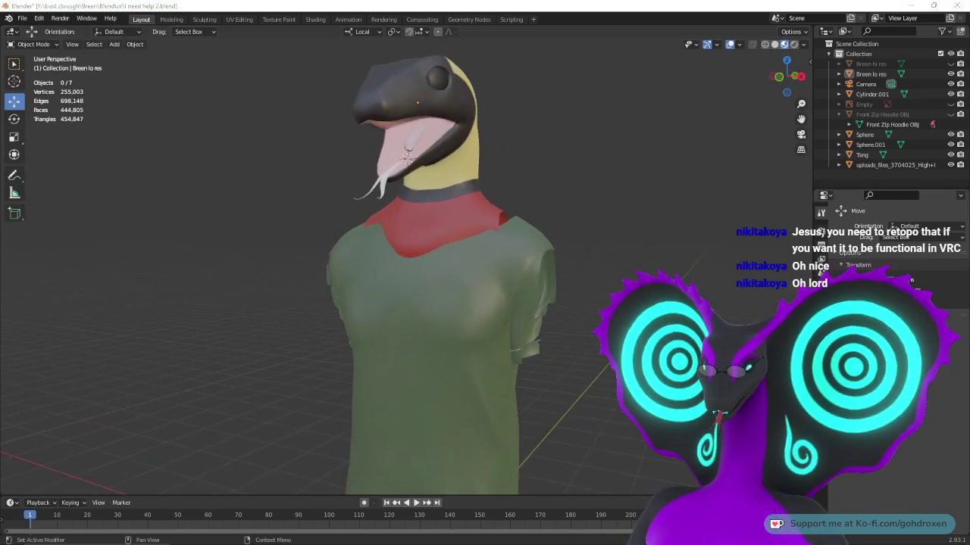
# - Compare the model with the head and torso in the reference artwork, placing the picture beside it and showing the hoodie again
pyautogui.moveTo(968, 168); pyautogui.dragTo(679, 282, button='right')
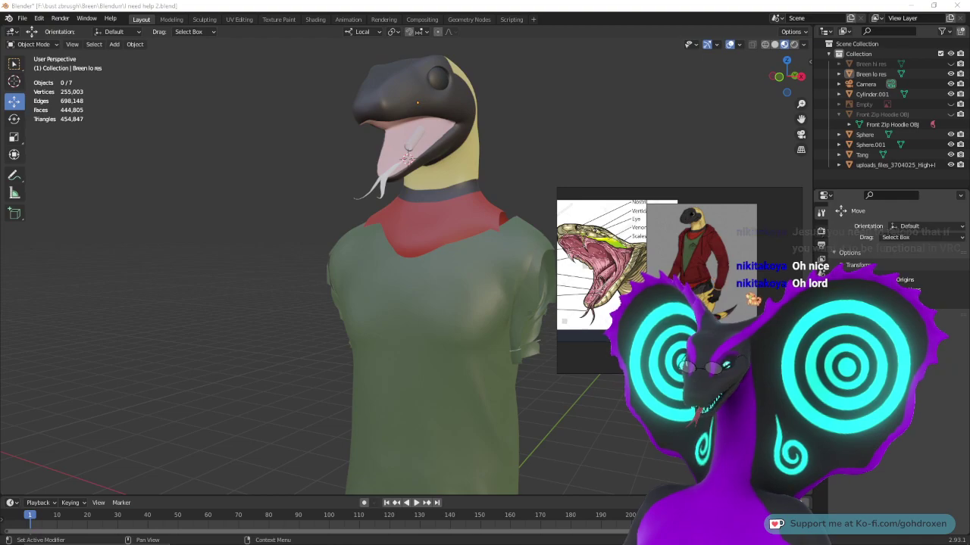
pyautogui.scroll(5, 702, 290)
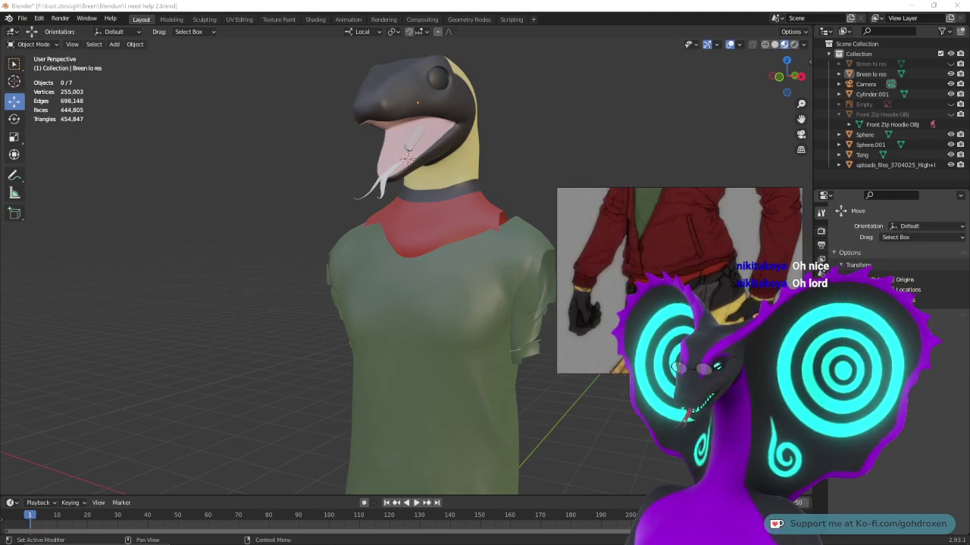
pyautogui.moveTo(682, 216); pyautogui.dragTo(690, 383, button='middle')
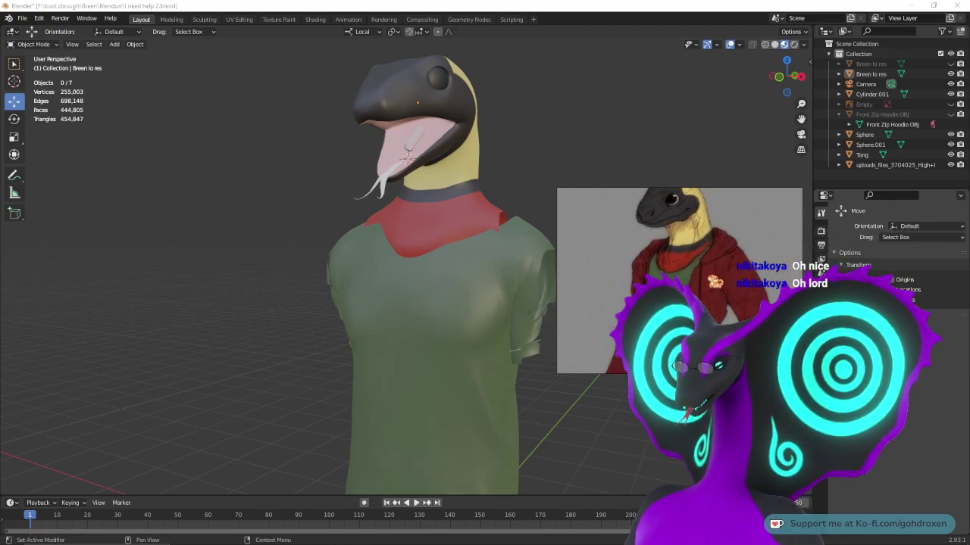
pyautogui.scroll(3, 715, 282)
pyautogui.moveTo(719, 303); pyautogui.dragTo(745, 343, button='middle')
pyautogui.moveTo(763, 294); pyautogui.dragTo(643, 242, button='right')
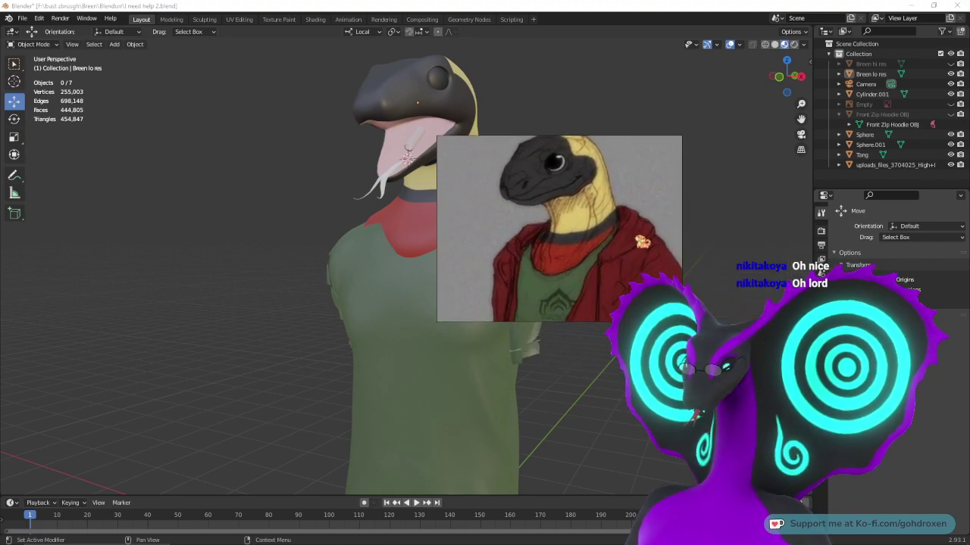
pyautogui.moveTo(642, 241); pyautogui.dragTo(274, 202)
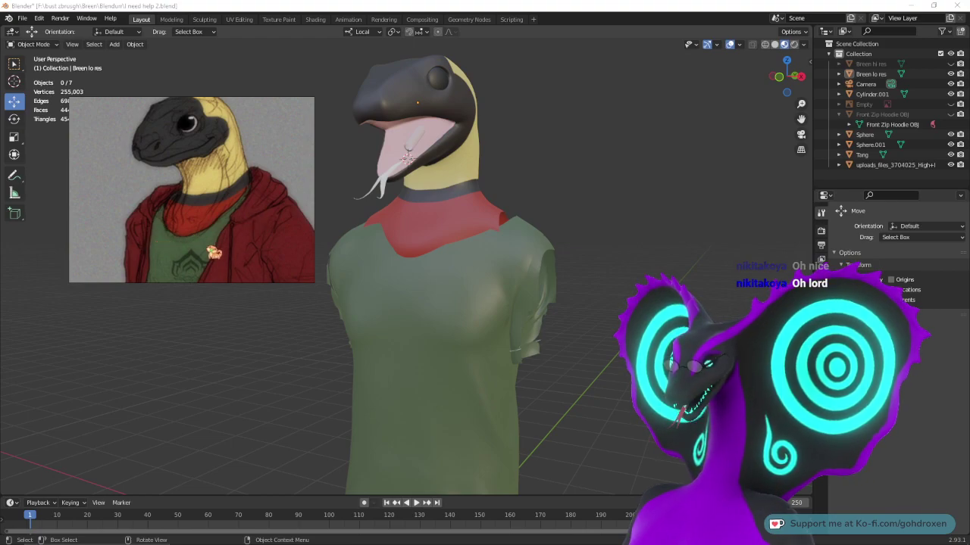
pyautogui.click(950, 115)
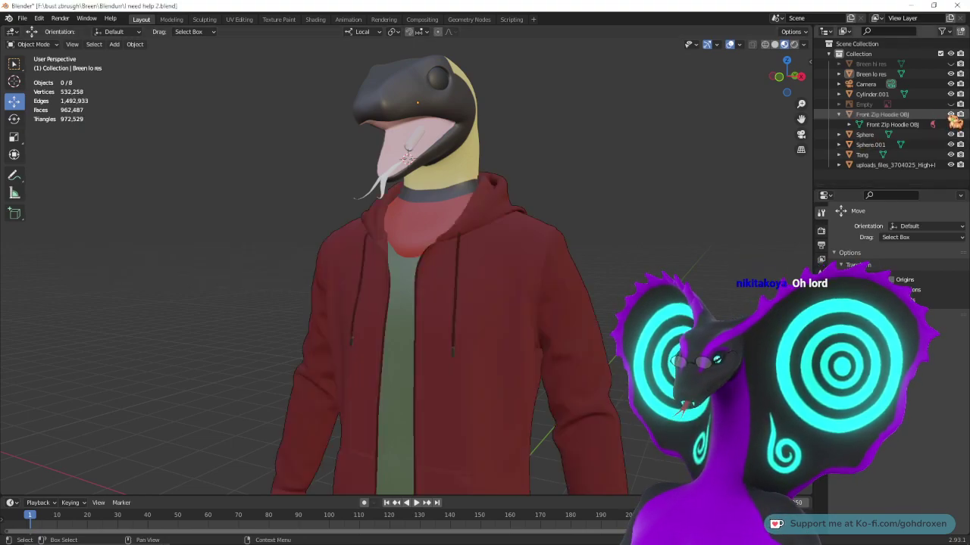
pyautogui.moveTo(576, 317); pyautogui.dragTo(527, 281, button='middle')
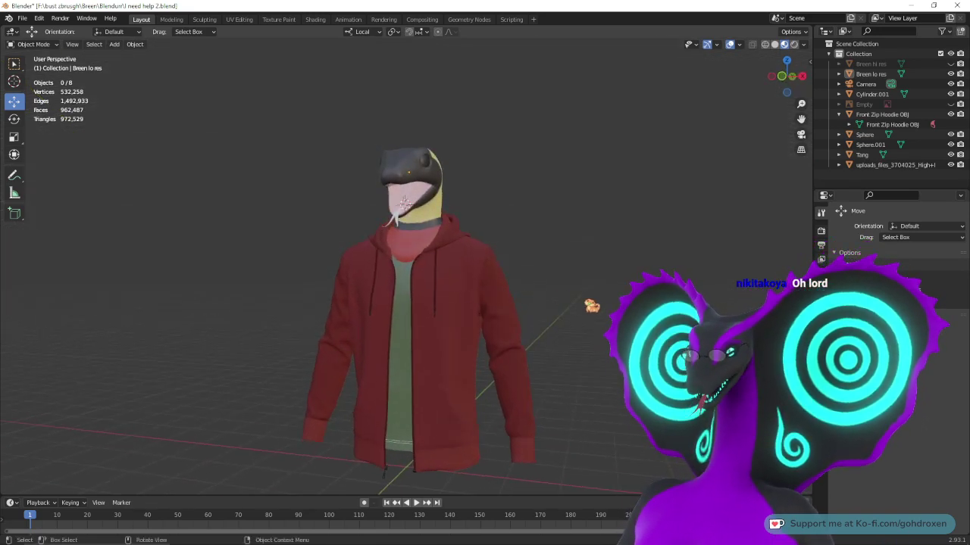
# - Hide the hoodie to examine the shirt's neckline and cut sleeves in solid shading, restoring Material Preview and the hoodie
pyautogui.click(951, 114)
pyautogui.moveTo(530, 303)
pyautogui.mouseDown(button='middle')
pyautogui.moveTo(587, 267)
pyautogui.moveTo(480, 231)
pyautogui.moveTo(684, 152)
pyautogui.mouseUp(button='middle')
pyautogui.scroll(5, 589, 265)
pyautogui.scroll(2, 589, 265)
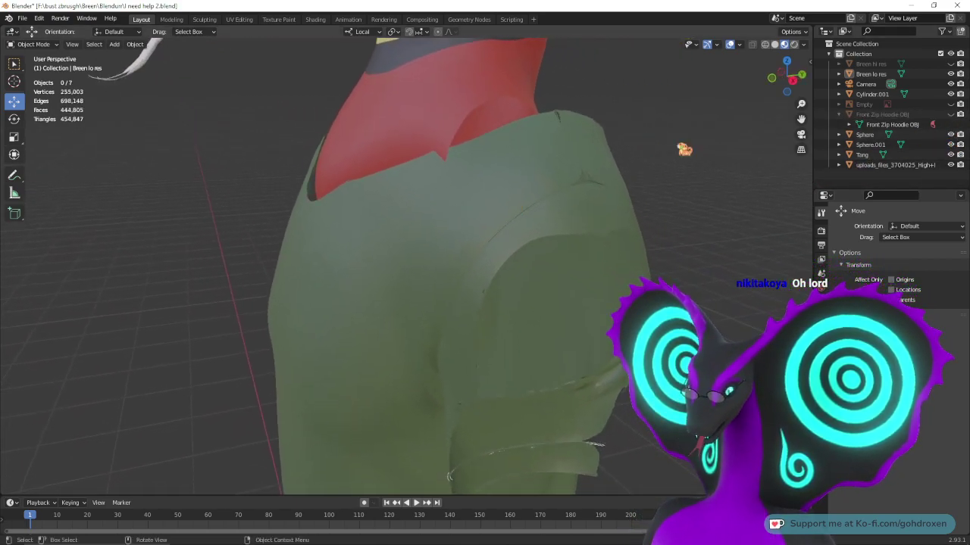
pyautogui.click(774, 44)
pyautogui.moveTo(749, 210)
pyautogui.mouseDown(button='middle')
pyautogui.moveTo(693, 170)
pyautogui.moveTo(704, 178)
pyautogui.moveTo(617, 169)
pyautogui.moveTo(643, 185)
pyautogui.moveTo(783, 198)
pyautogui.moveTo(818, 187)
pyautogui.mouseUp(button='middle')
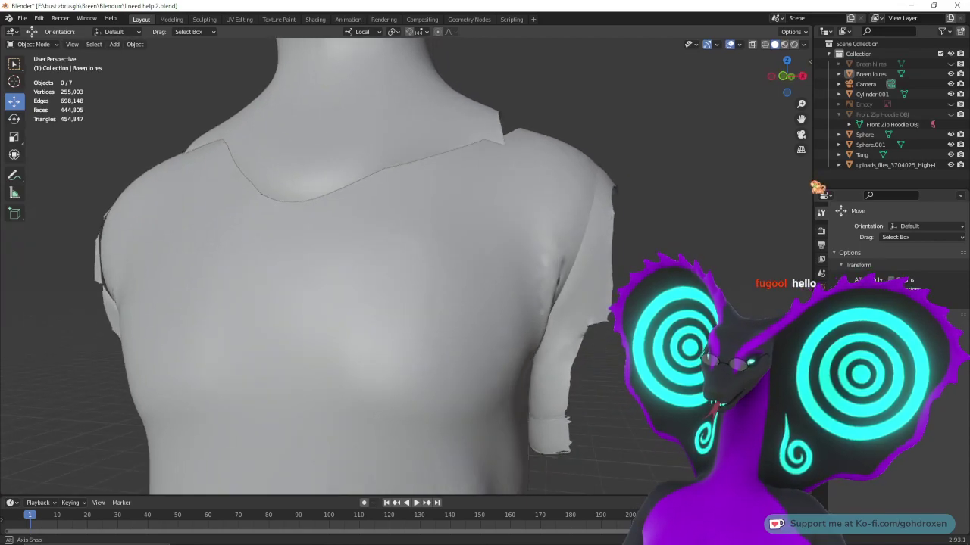
pyautogui.keyDown('ctrl'); pyautogui.moveTo(410, 266); pyautogui.dragTo(380, 292, button='middle'); pyautogui.keyUp('ctrl')
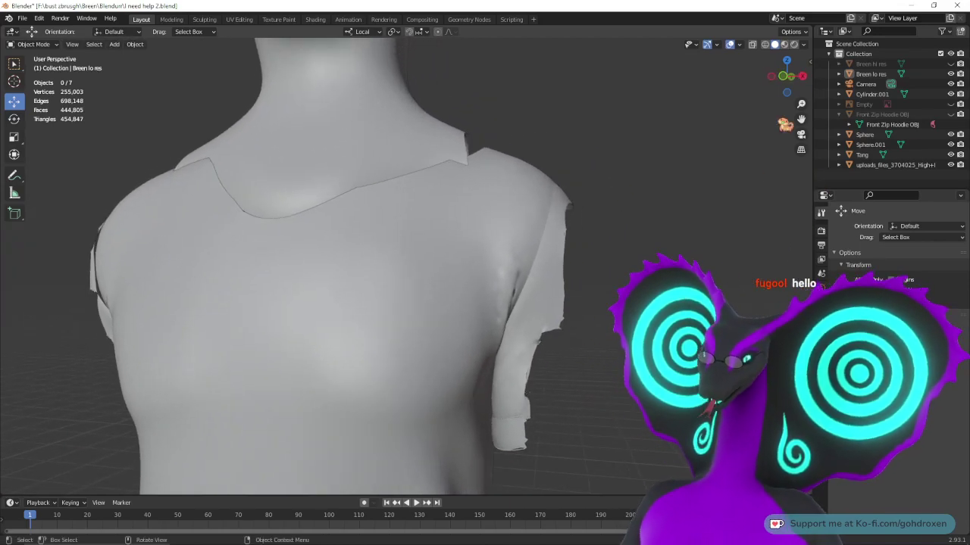
pyautogui.click(784, 44)
pyautogui.scroll(-5, 727, 188)
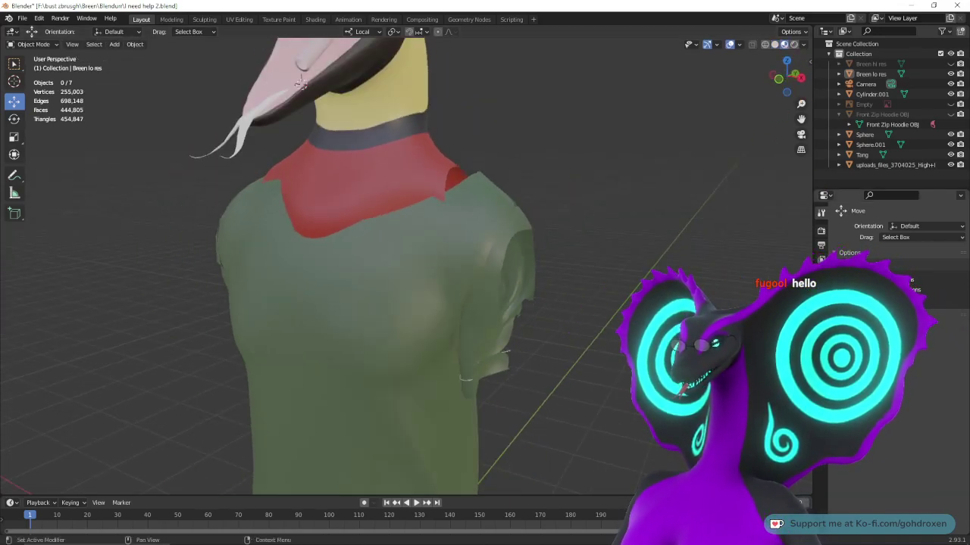
pyautogui.click(951, 114)
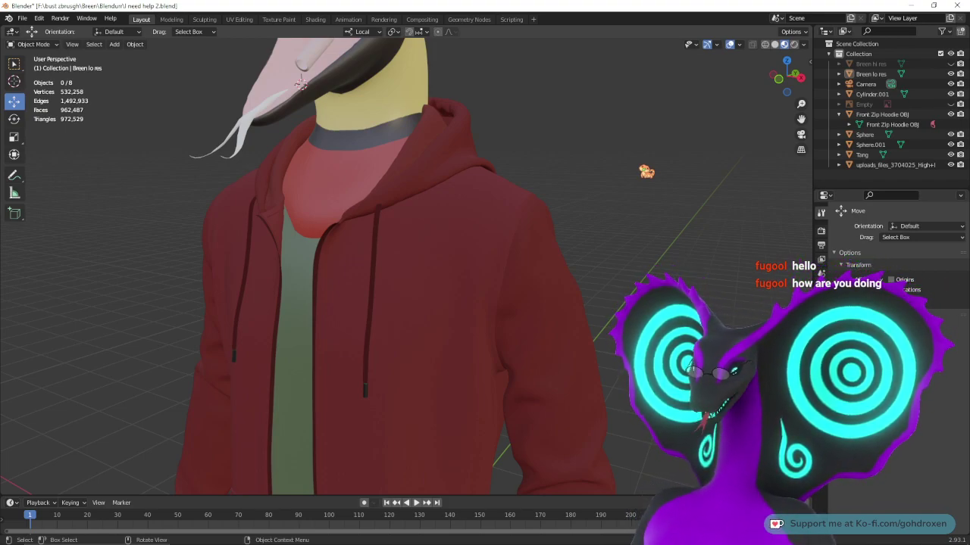
# - Select the character's eye sphere and view its texture in Texture Paint, finishing in the UV Editing workspace
pyautogui.moveTo(586, 213); pyautogui.dragTo(552, 273, button='middle')
pyautogui.scroll(5, 546, 231)
pyautogui.keyDown('shift'); pyautogui.moveTo(544, 148); pyautogui.dragTo(594, 261, button='middle'); pyautogui.keyUp('shift')
pyautogui.click(292, 93)
pyautogui.keyDown('shift'); pyautogui.moveTo(425, 138); pyautogui.dragTo(537, 186, button='middle'); pyautogui.keyUp('shift')
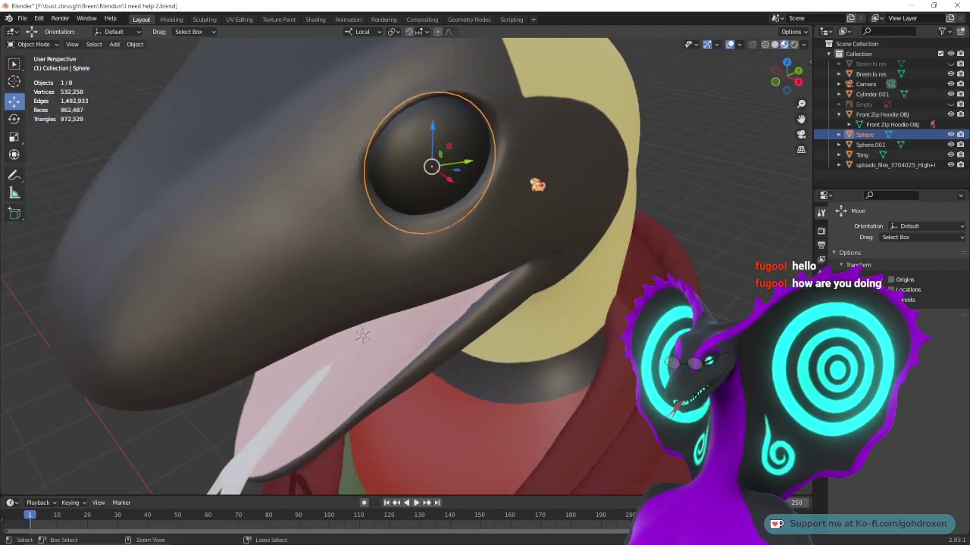
pyautogui.scroll(-2, 542, 197)
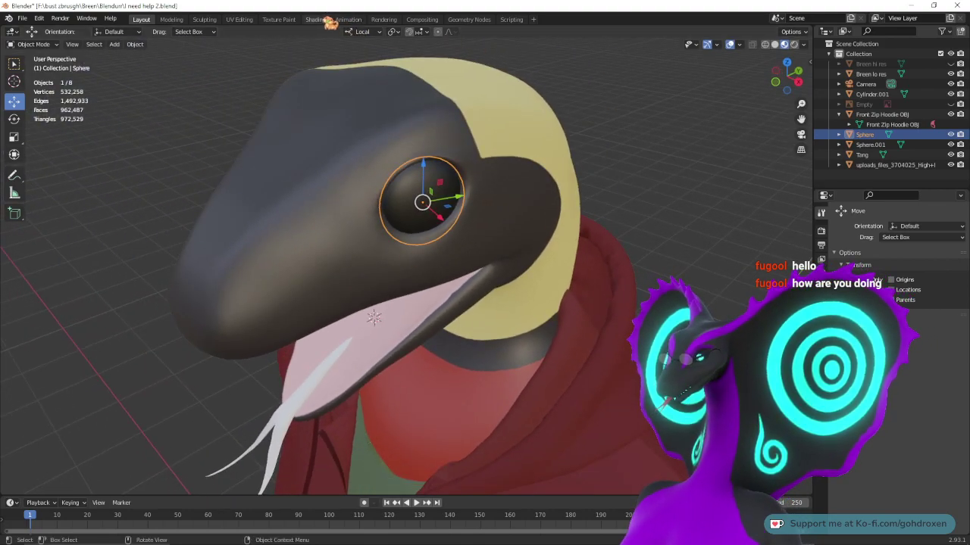
pyautogui.click(279, 19)
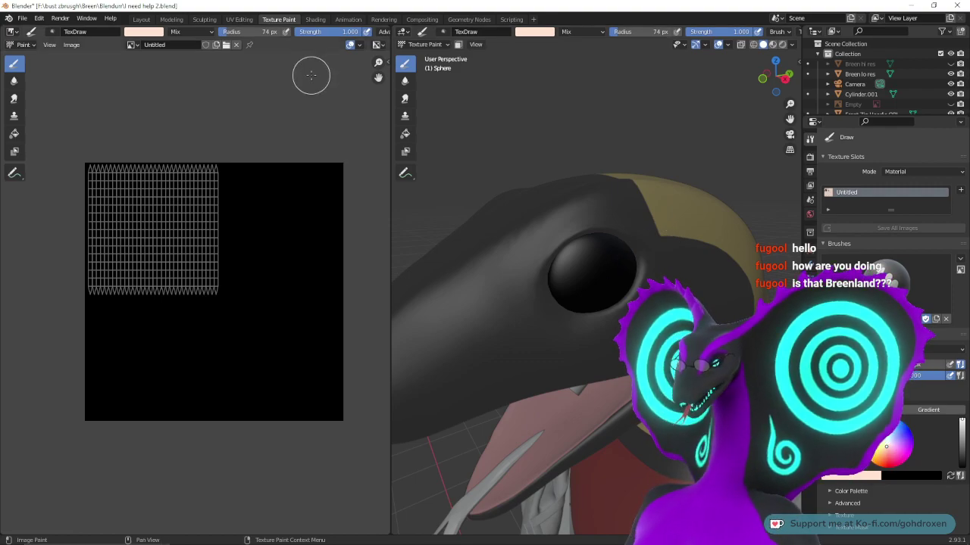
pyautogui.click(240, 19)
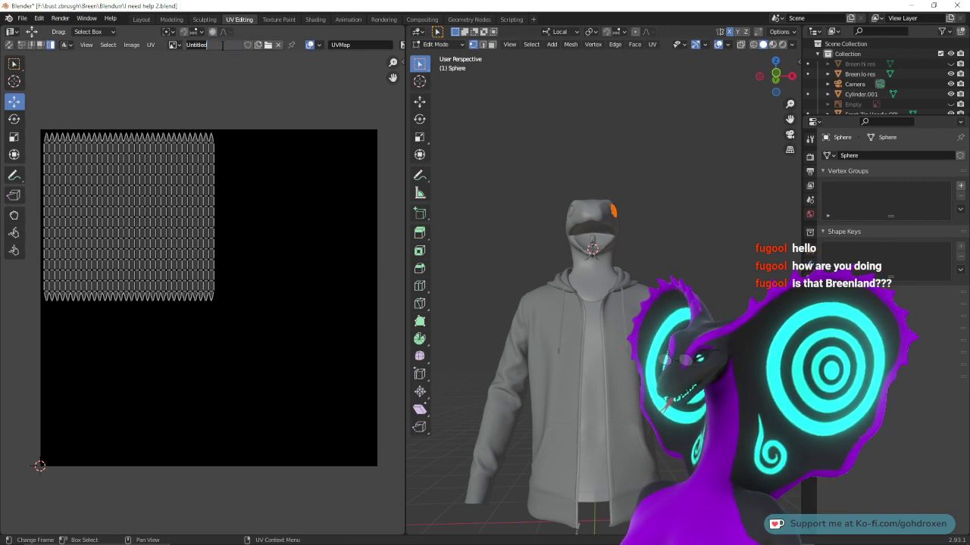
# - Examine the eye's Ayes material nodes in the Shading workspace and the eye meshes in the Modeling and Layout workspaces
pyautogui.click(315, 19)
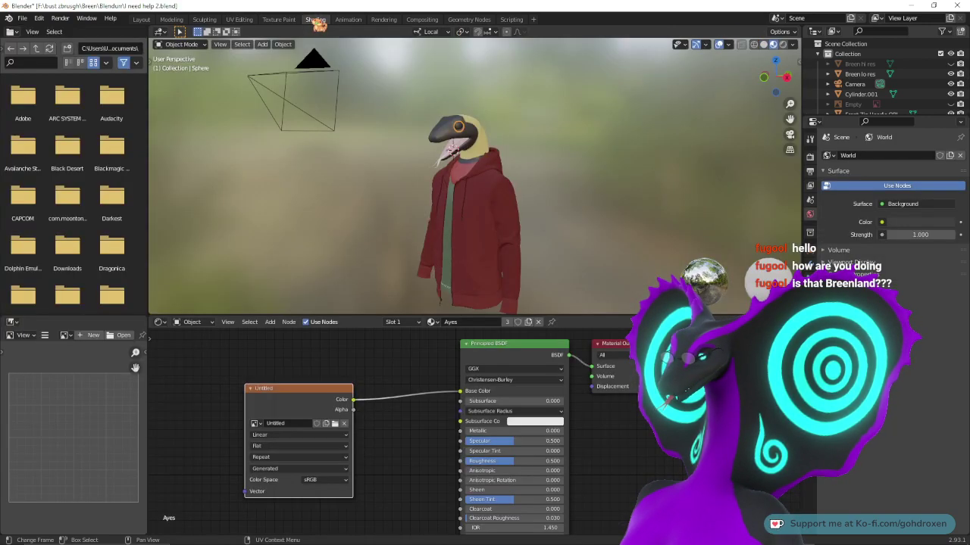
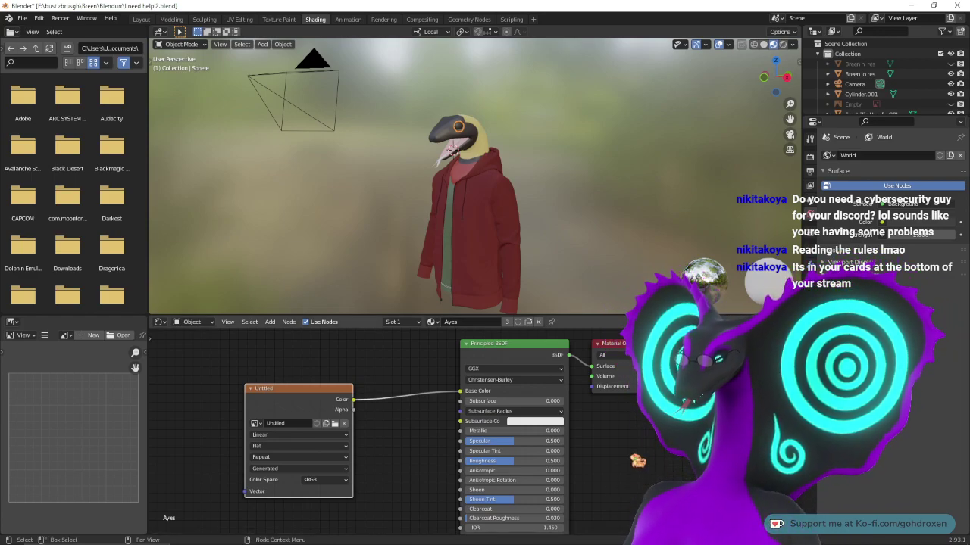
pyautogui.scroll(-1, 658, 445)
pyautogui.scroll(1, 636, 471)
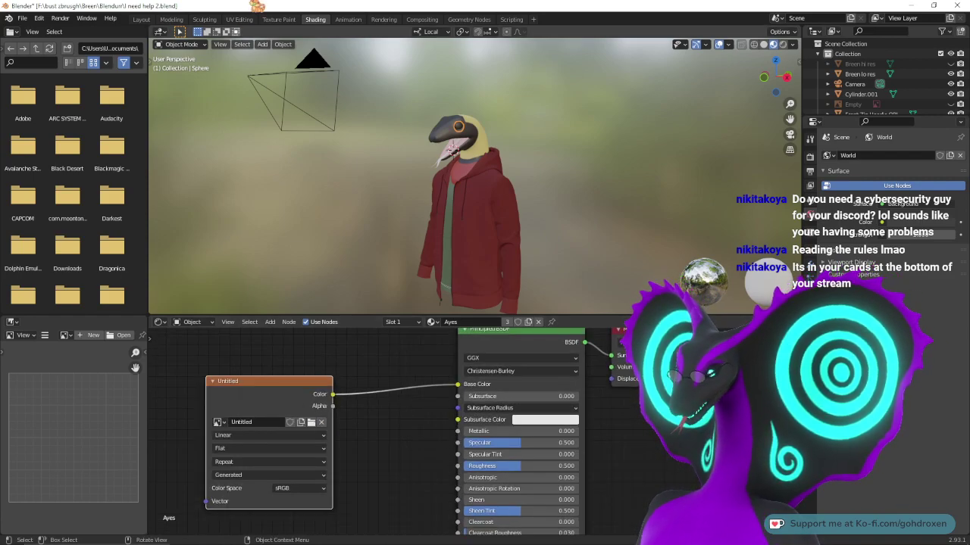
pyautogui.click(171, 19)
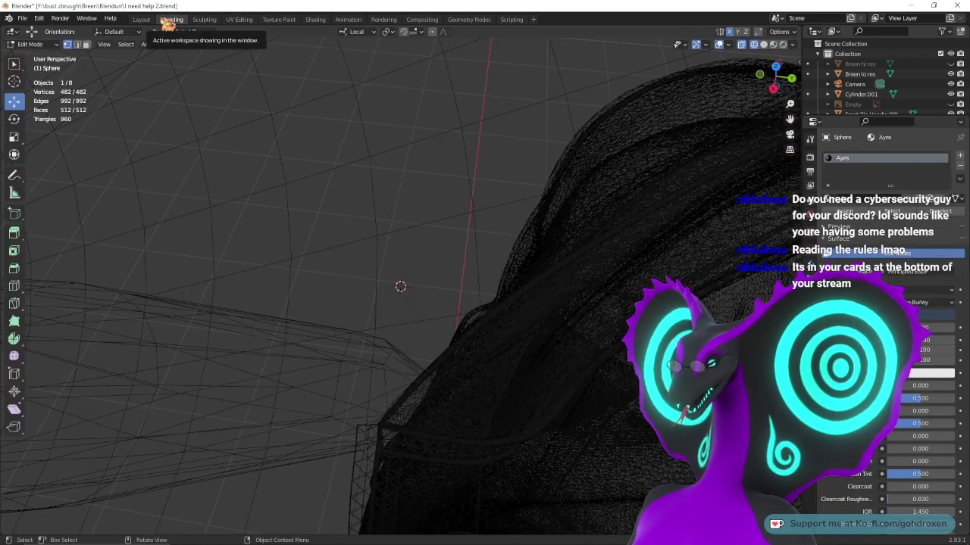
pyautogui.scroll(-10, 300, 314)
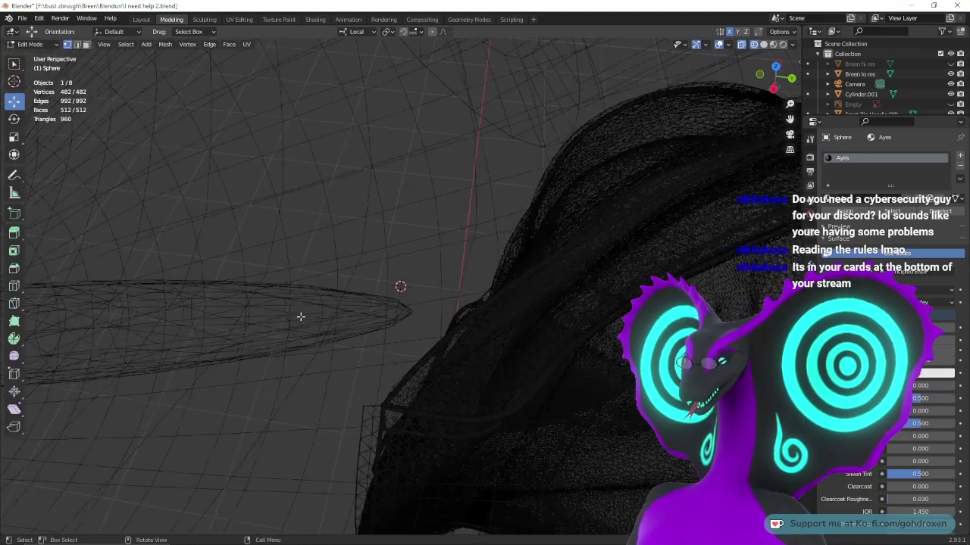
pyautogui.moveTo(309, 321); pyautogui.dragTo(371, 302, button='middle')
pyautogui.moveTo(663, 253); pyautogui.dragTo(628, 270, button='middle')
pyautogui.click(658, 262)
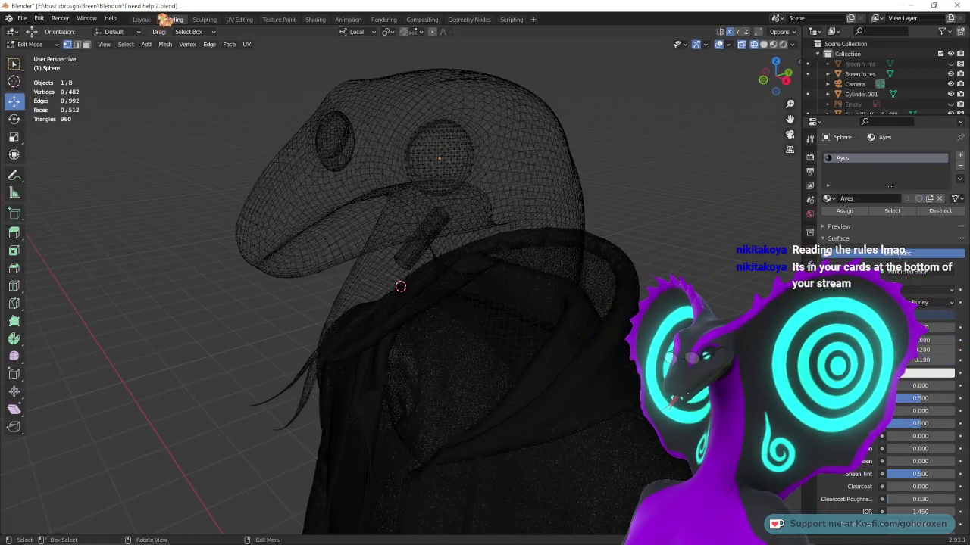
pyautogui.click(144, 20)
pyautogui.moveTo(572, 212); pyautogui.dragTo(542, 210, button='middle')
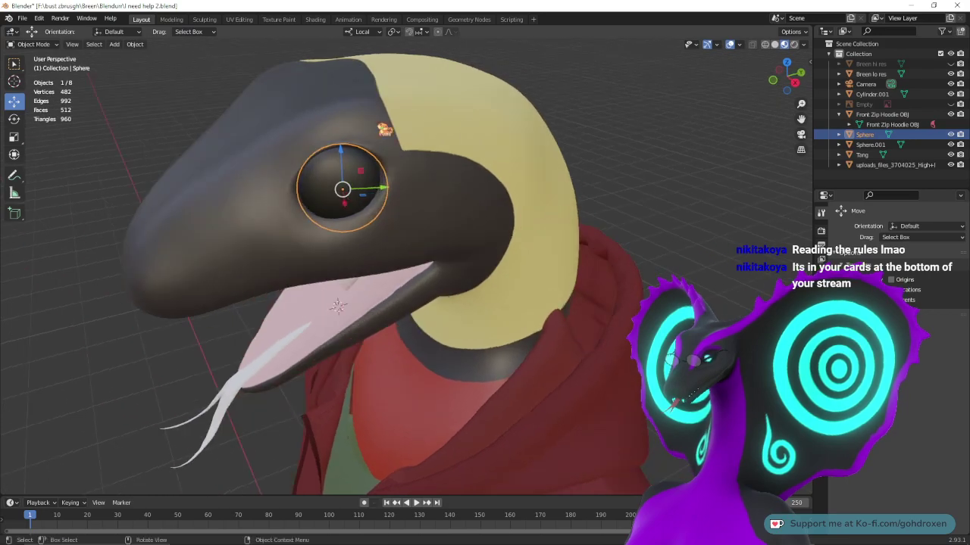
# - Cover the eye's whole black texture image with pale peach in the Texture Paint workspace, using a 500 px brush
pyautogui.click(279, 19)
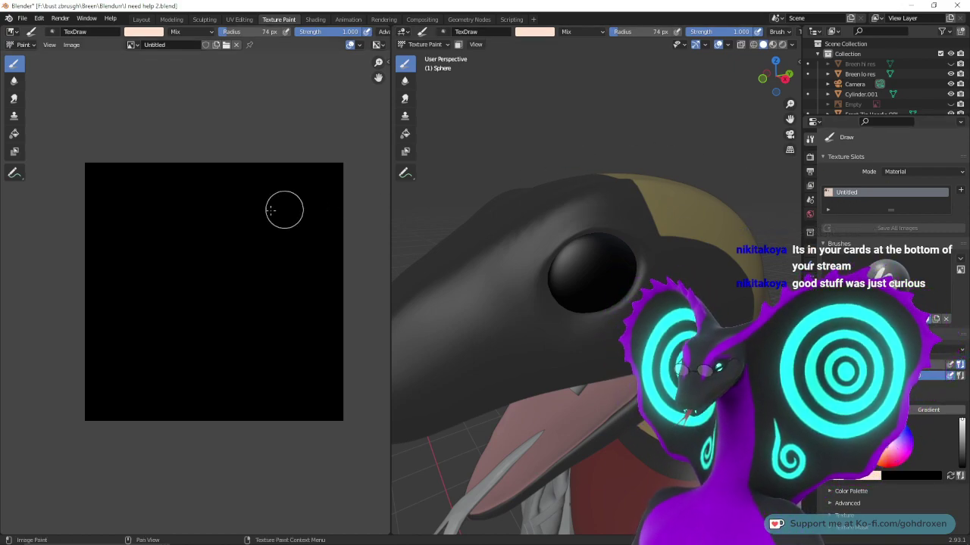
pyautogui.click(319, 186)
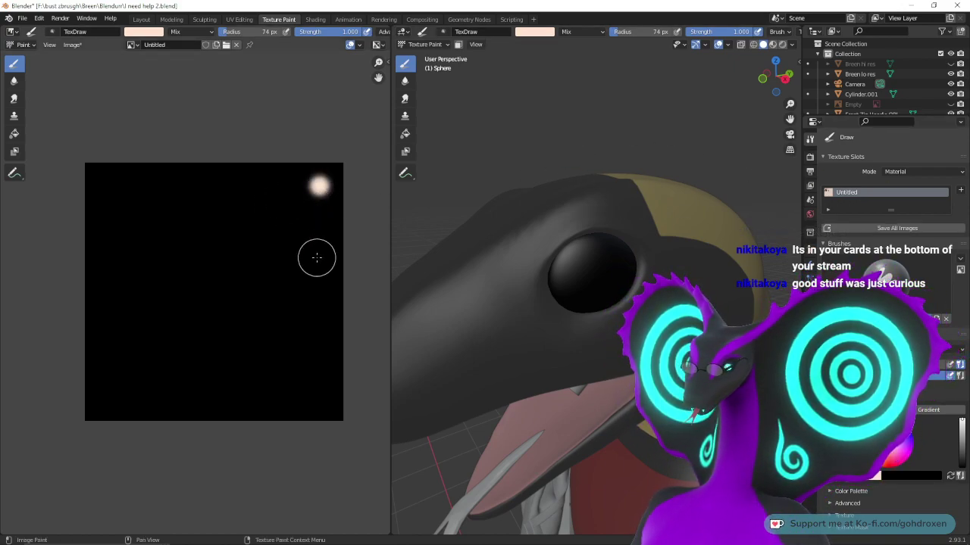
pyautogui.hotkey('ctrl', 'z')
pyautogui.moveTo(892, 364); pyautogui.dragTo(947, 364)
pyautogui.click(295, 215)
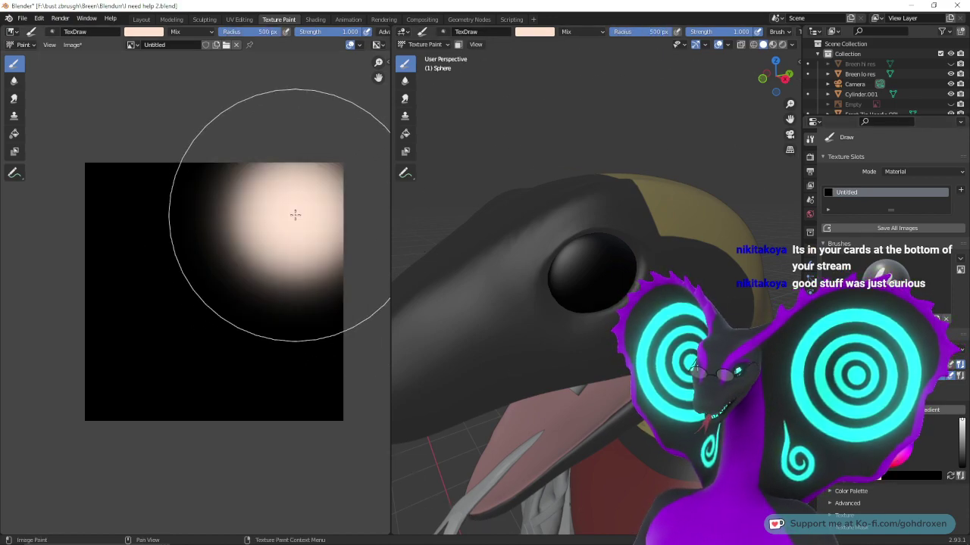
pyautogui.moveTo(304, 203)
pyautogui.mouseDown()
pyautogui.moveTo(159, 207)
pyautogui.moveTo(83, 184)
pyautogui.moveTo(86, 271)
pyautogui.moveTo(130, 285)
pyautogui.moveTo(322, 288)
pyautogui.moveTo(331, 375)
pyautogui.moveTo(305, 396)
pyautogui.moveTo(89, 396)
pyautogui.moveTo(199, 353)
pyautogui.moveTo(289, 228)
pyautogui.mouseUp()
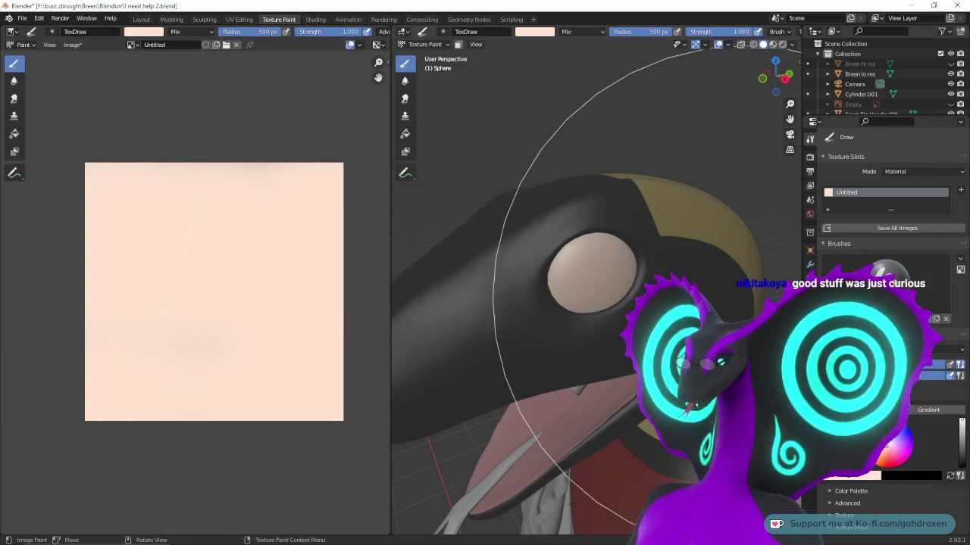
# - Set the paint brush to a near-black colour with a 243 px radius and frame the eye for painting
pyautogui.scroll(5, 606, 305)
pyautogui.scroll(-5, 606, 304)
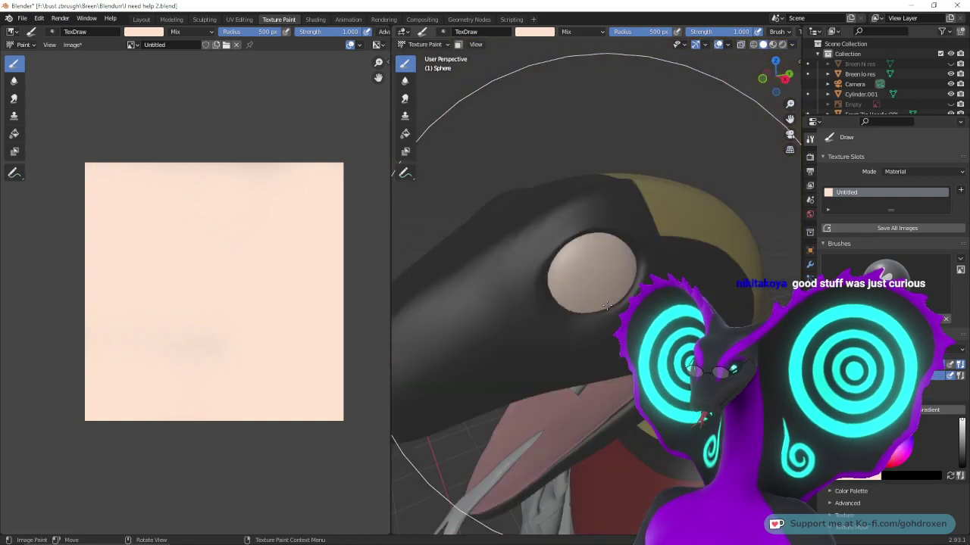
pyautogui.scroll(6, 606, 304)
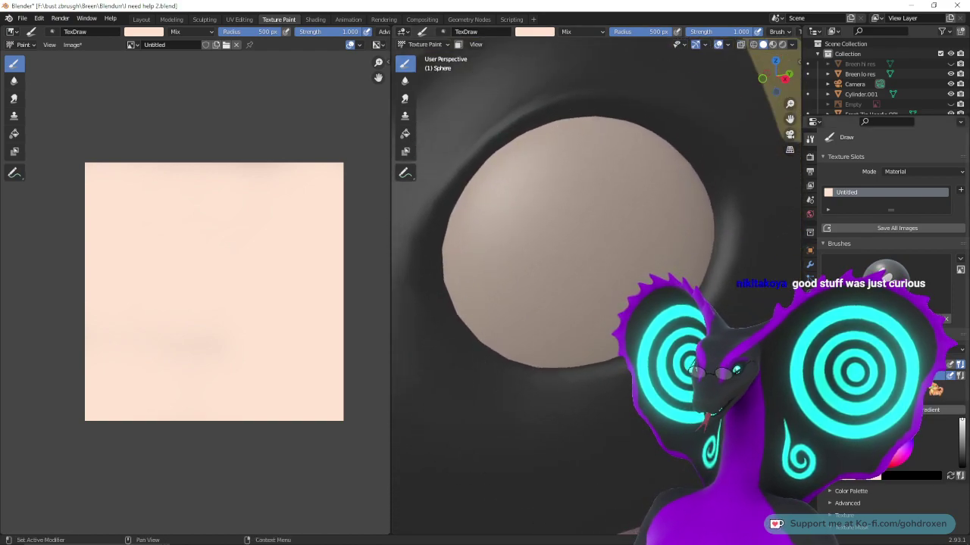
pyautogui.click(962, 457)
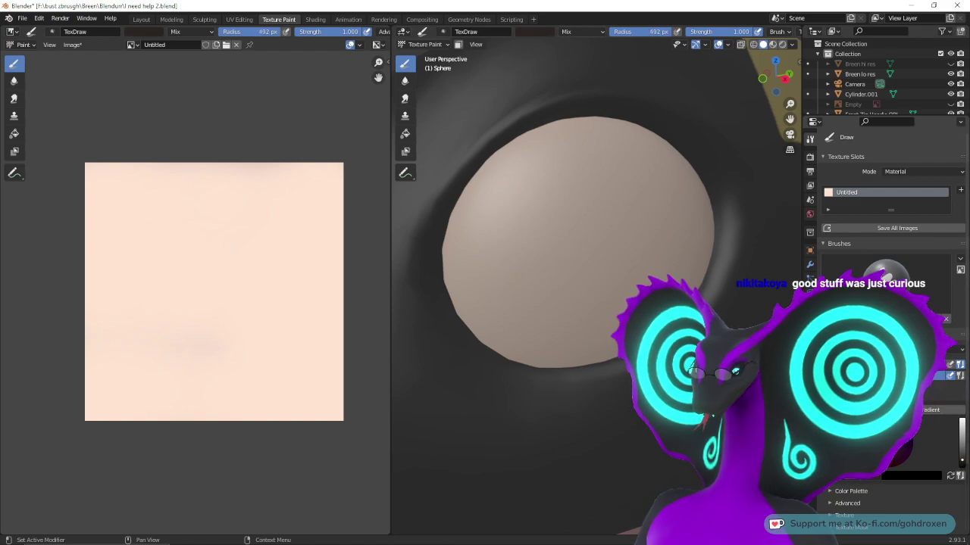
pyautogui.moveTo(926, 364); pyautogui.dragTo(887, 364)
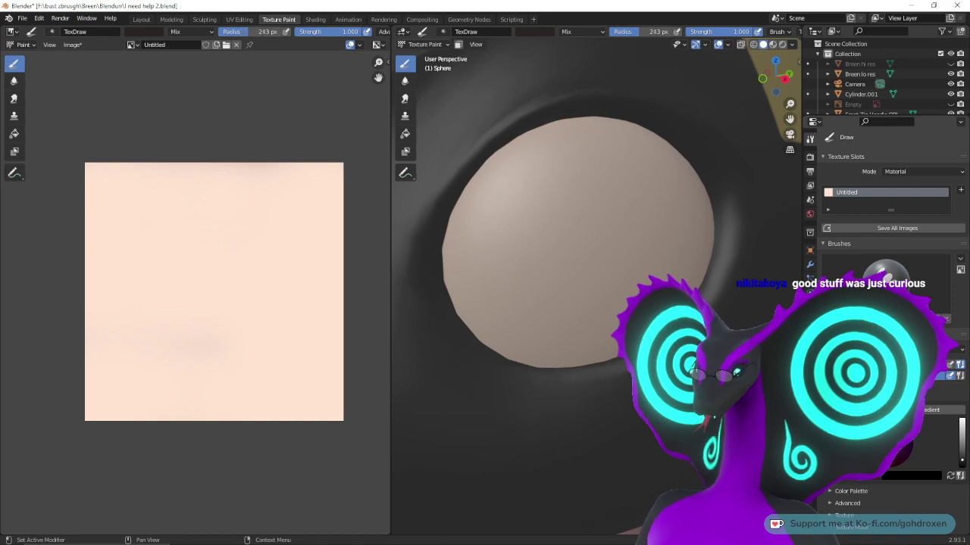
pyautogui.keyDown('ctrl'); pyautogui.moveTo(545, 251); pyautogui.dragTo(553, 260, button='middle'); pyautogui.keyUp('ctrl')
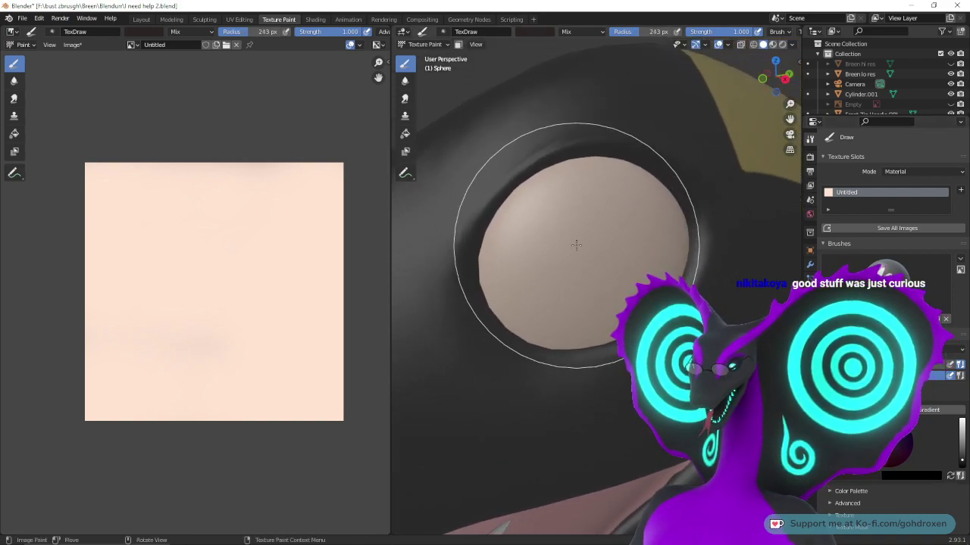
# - Try dabbing a soft near-black pupil onto the centre of the eye model, and undo the dabs
pyautogui.click(571, 250)
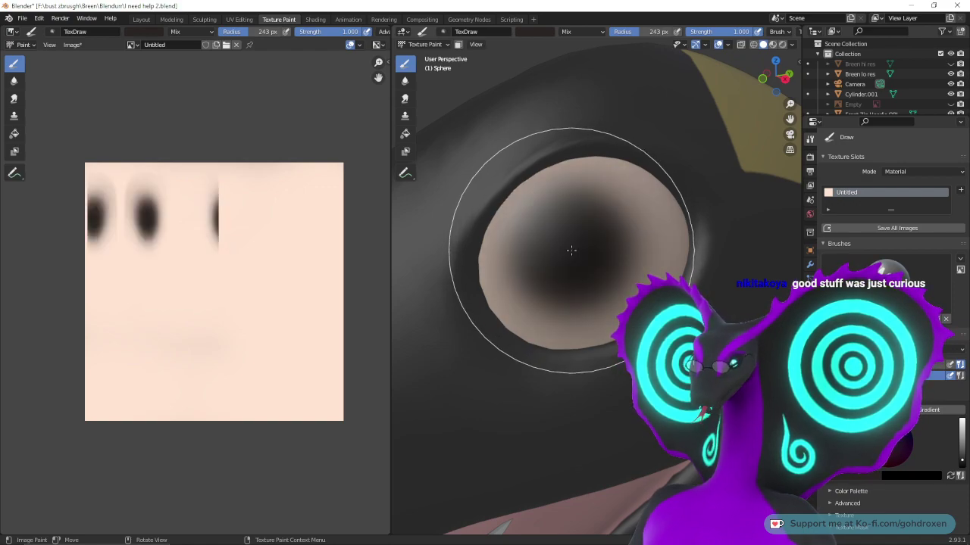
pyautogui.click(571, 250)
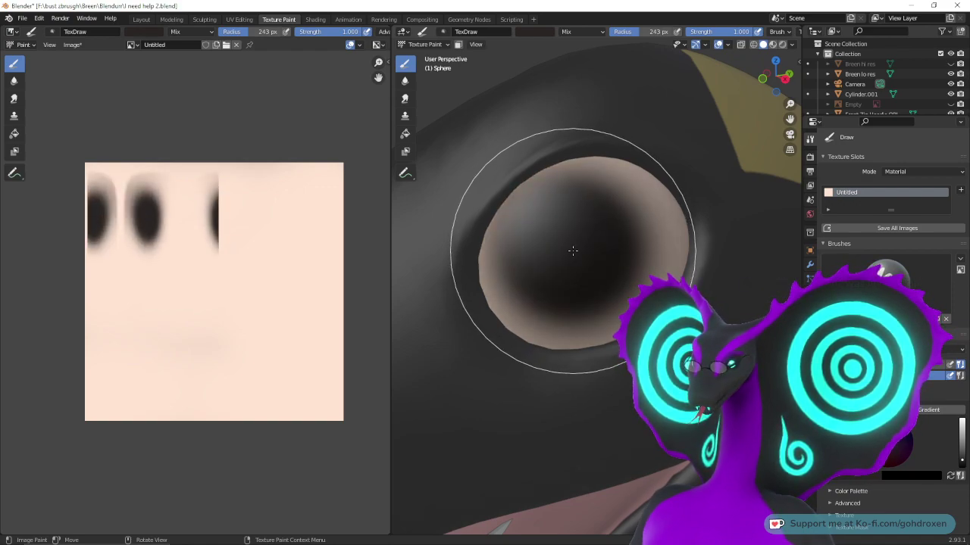
pyautogui.click(572, 250)
pyautogui.hotkey('ctrl', 'z')
pyautogui.hotkey('ctrl', 'z')
pyautogui.hotkey('ctrl', 'z')
pyautogui.hotkey('ctrl', 'z')
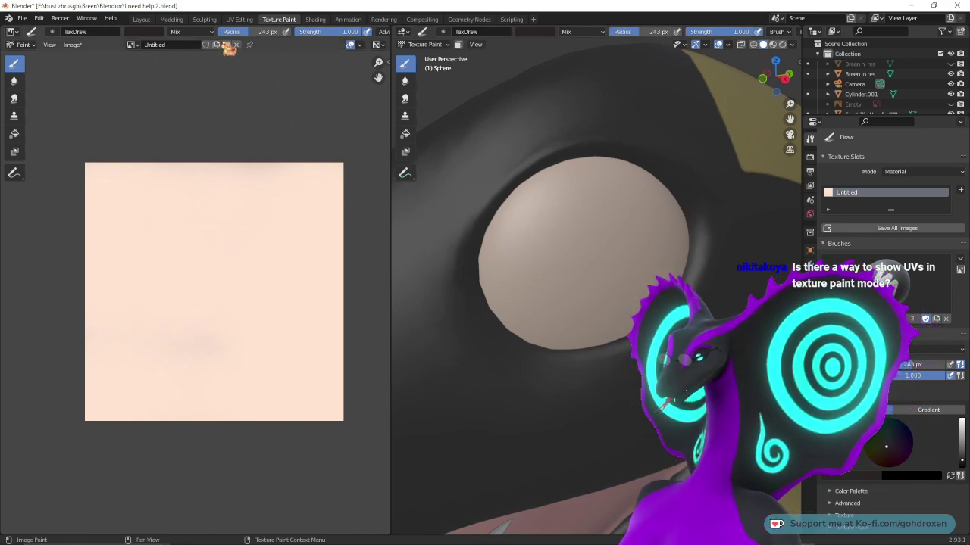
# - Select both of the character's eye spheres together in the Layout workspace
pyautogui.click(144, 19)
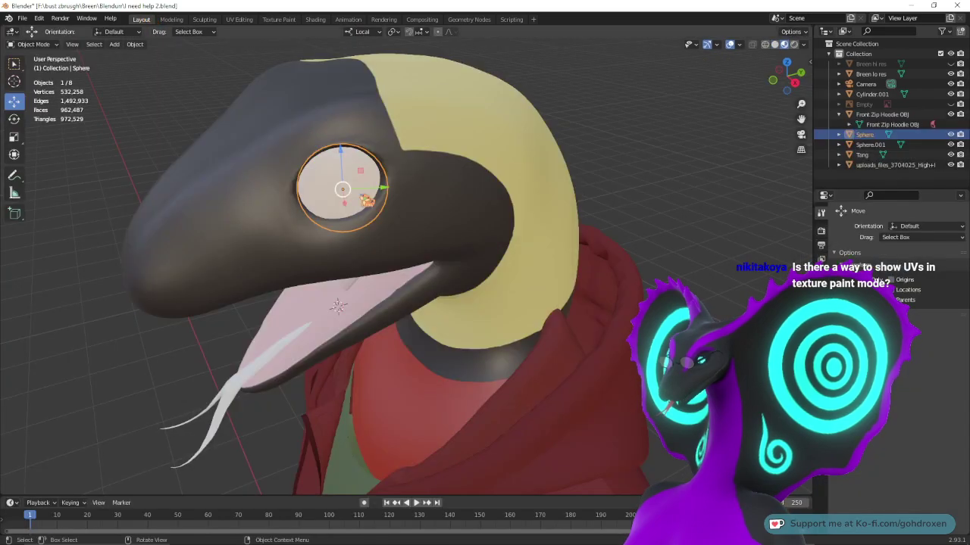
pyautogui.moveTo(481, 264); pyautogui.dragTo(698, 234, button='middle')
pyautogui.click(693, 227)
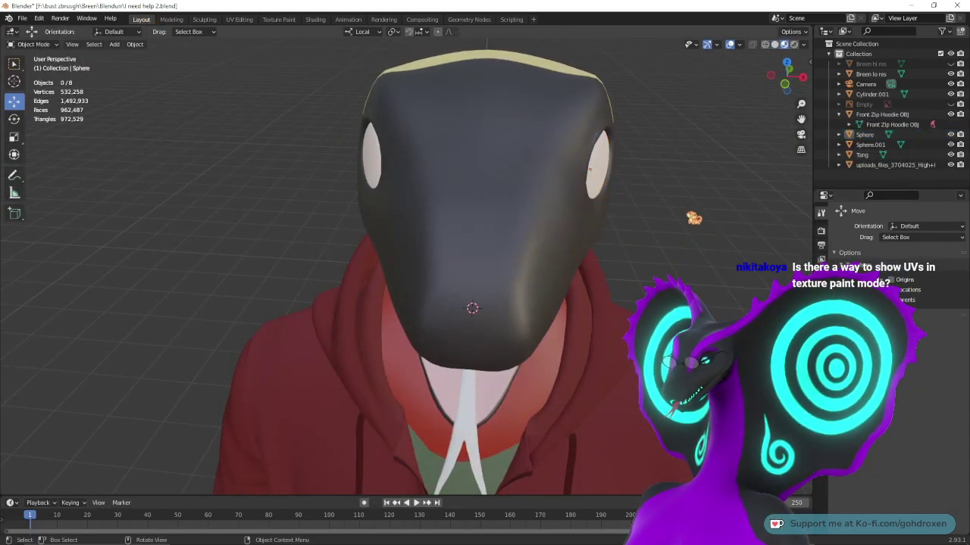
pyautogui.click(599, 168)
pyautogui.keyDown('shift'); pyautogui.click(378, 169); pyautogui.keyUp('shift')
pyautogui.moveTo(584, 254); pyautogui.dragTo(554, 256, button='middle')
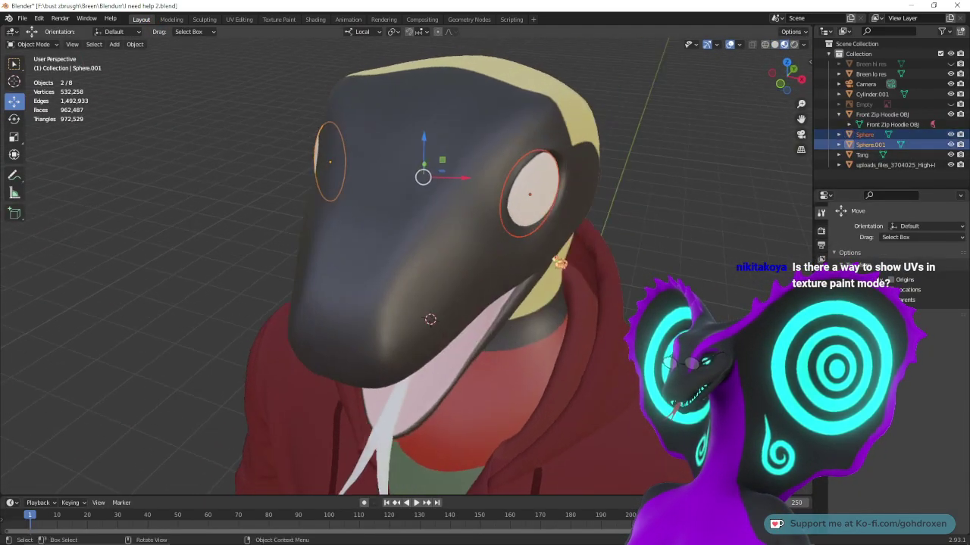
# - Try a near-black dab on the eye's UV grid in the Texture Paint workspace, and undo it
pyautogui.click(280, 20)
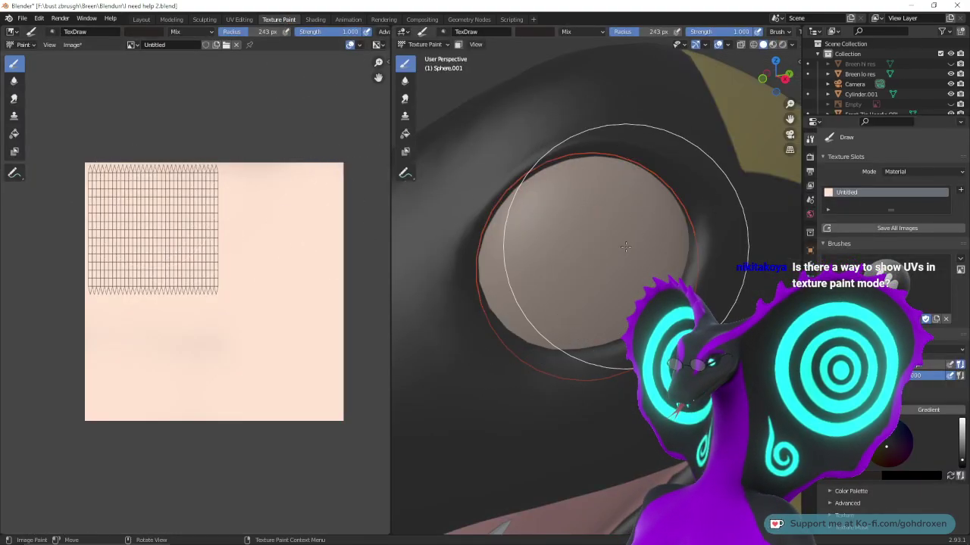
pyautogui.moveTo(638, 270)
pyautogui.mouseDown(button='middle')
pyautogui.moveTo(652, 258)
pyautogui.moveTo(612, 327)
pyautogui.mouseUp(button='middle')
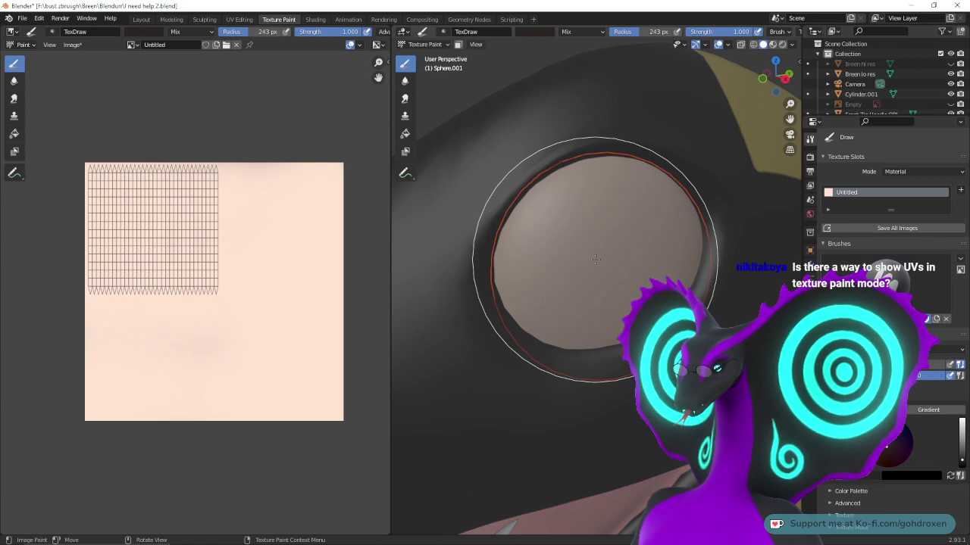
pyautogui.click(150, 228)
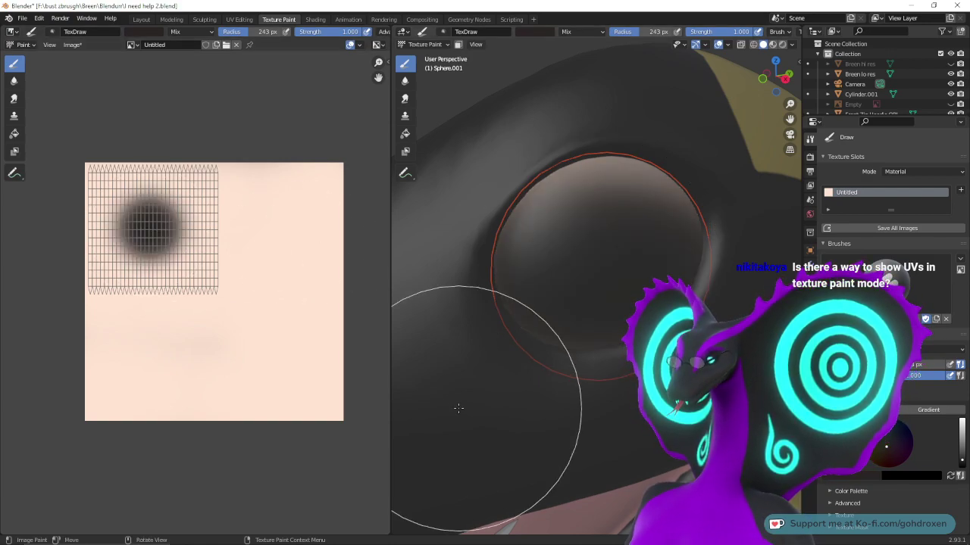
pyautogui.hotkey('ctrl', 'z')
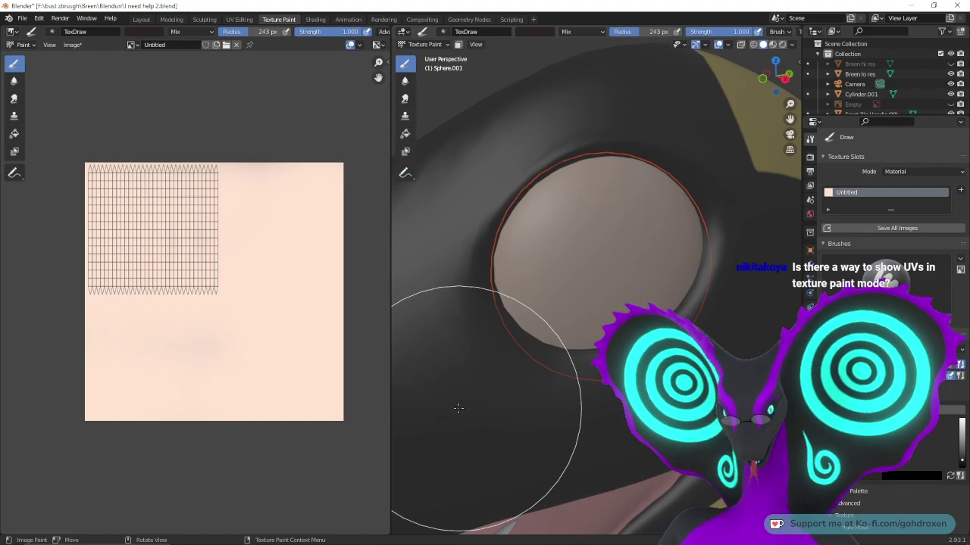
# - Switch the active eye to Texture Paint mode in the Layout workspace and inspect both eyes from the side and front
pyautogui.click(141, 19)
pyautogui.moveTo(432, 269)
pyautogui.mouseDown(button='middle')
pyautogui.moveTo(528, 272)
pyautogui.moveTo(411, 250)
pyautogui.moveTo(423, 271)
pyautogui.moveTo(508, 338)
pyautogui.moveTo(539, 346)
pyautogui.mouseUp(button='middle')
pyautogui.scroll(3, 507, 325)
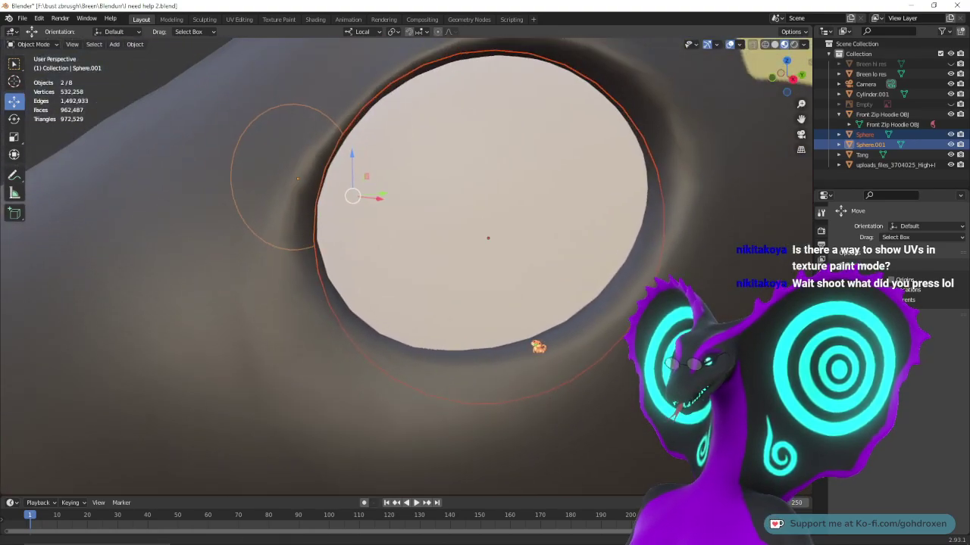
pyautogui.click(35, 44)
pyautogui.click(54, 111)
pyautogui.moveTo(503, 289); pyautogui.dragTo(485, 258, button='middle')
pyautogui.scroll(-1, 507, 284)
pyautogui.scroll(1, 501, 269)
pyautogui.scroll(-3, 485, 260)
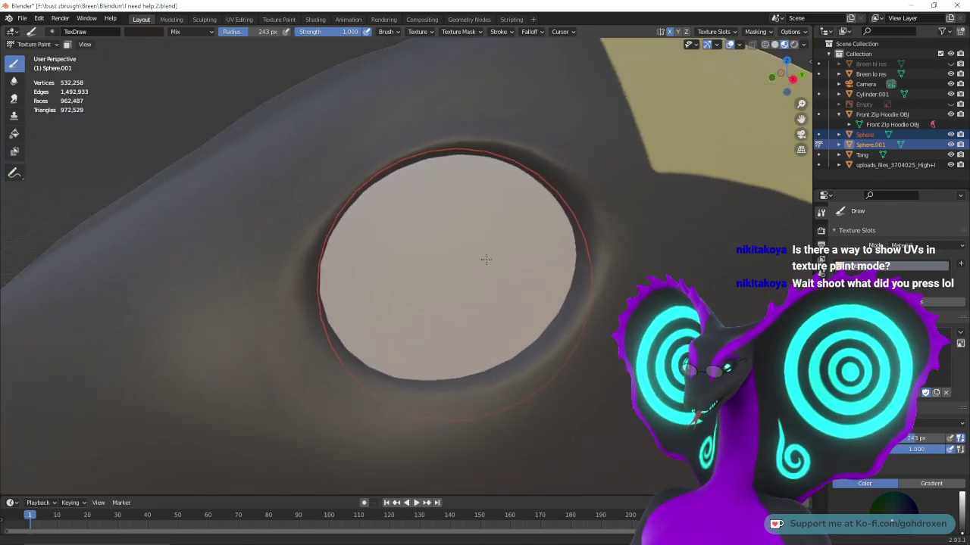
pyautogui.scroll(1, 444, 295)
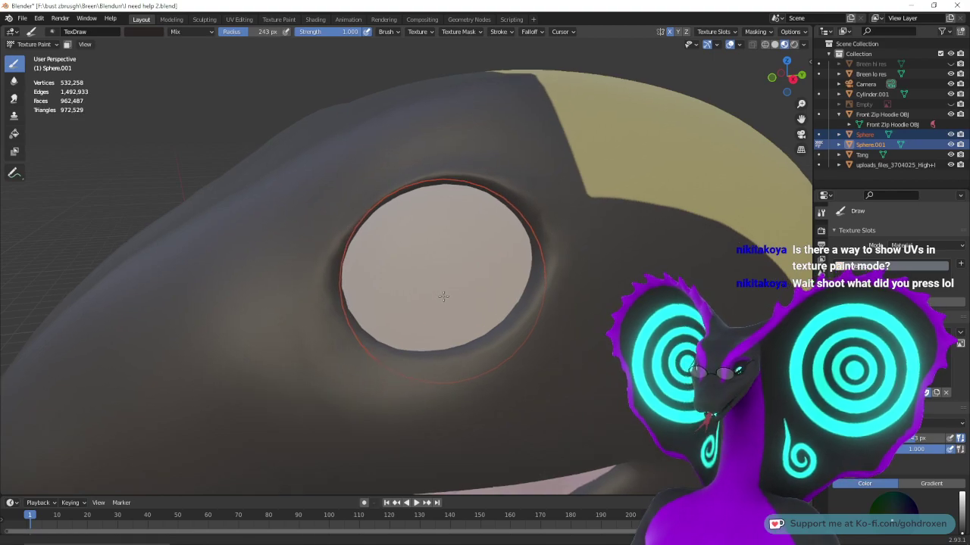
pyautogui.moveTo(328, 312)
pyautogui.mouseDown(button='middle')
pyautogui.moveTo(494, 341)
pyautogui.moveTo(554, 363)
pyautogui.moveTo(569, 326)
pyautogui.moveTo(568, 287)
pyautogui.moveTo(591, 297)
pyautogui.mouseUp(button='middle')
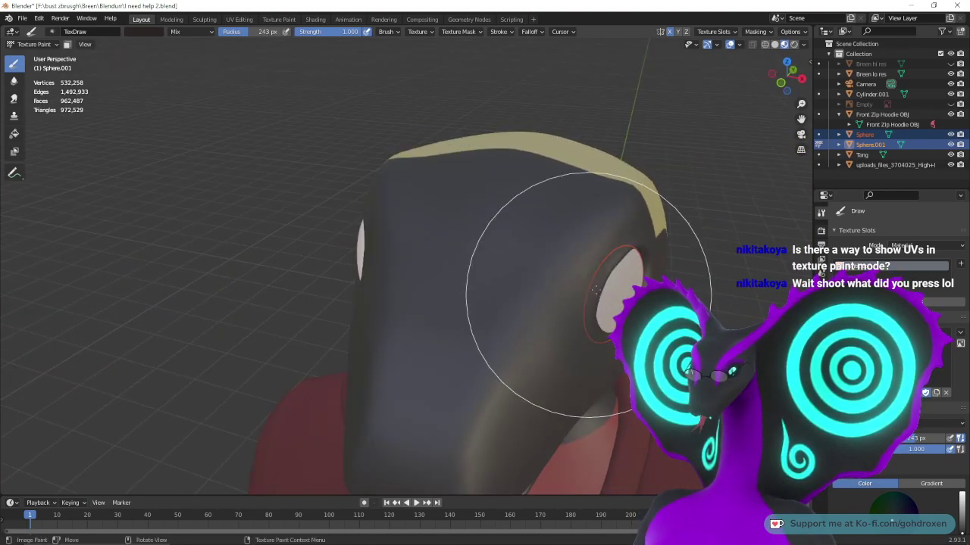
pyautogui.moveTo(420, 255); pyautogui.dragTo(484, 242, button='middle')
# - Try near-black strokes on the eye's UV grid and directly on the eye model in the Texture Paint workspace, and undo them
pyautogui.click(279, 19)
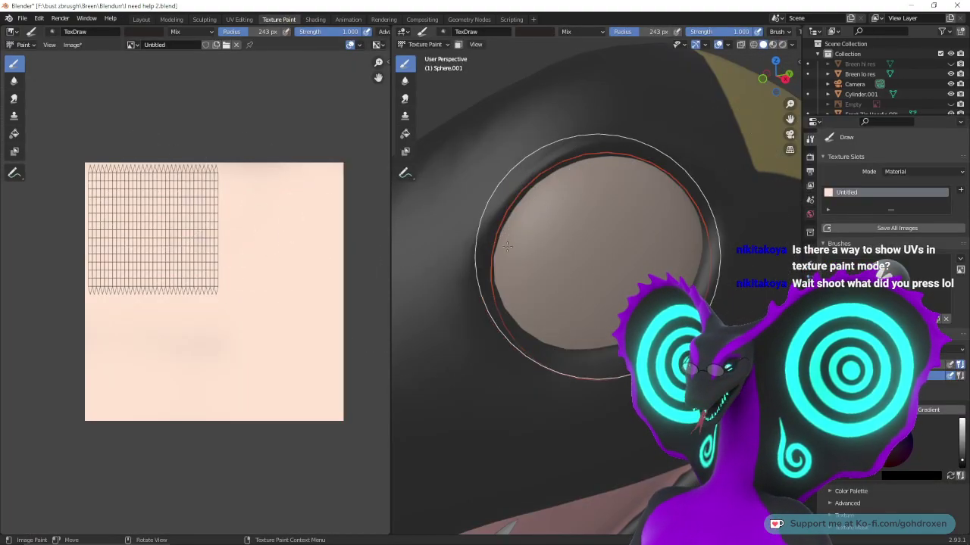
pyautogui.click(171, 236)
pyautogui.moveTo(586, 224); pyautogui.dragTo(574, 206)
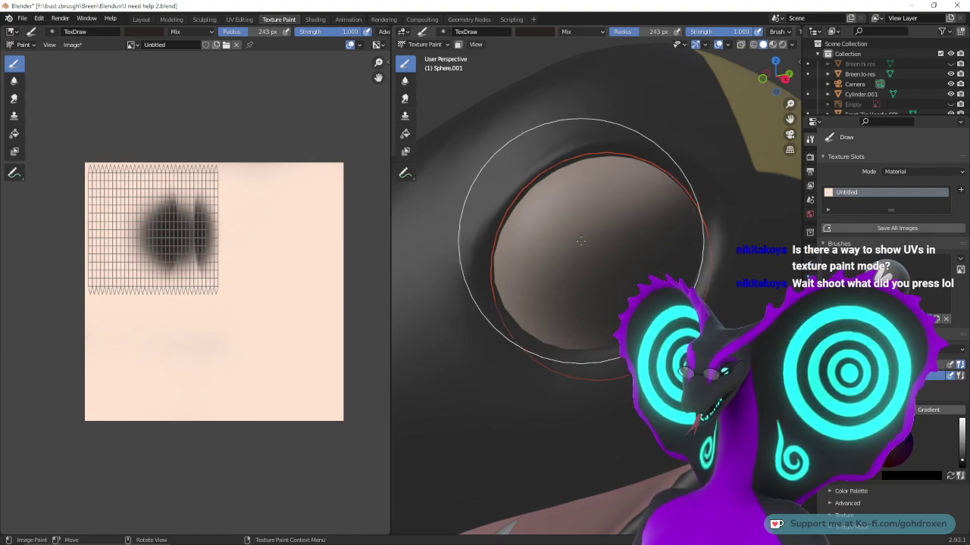
pyautogui.hotkey('ctrl', 'z')
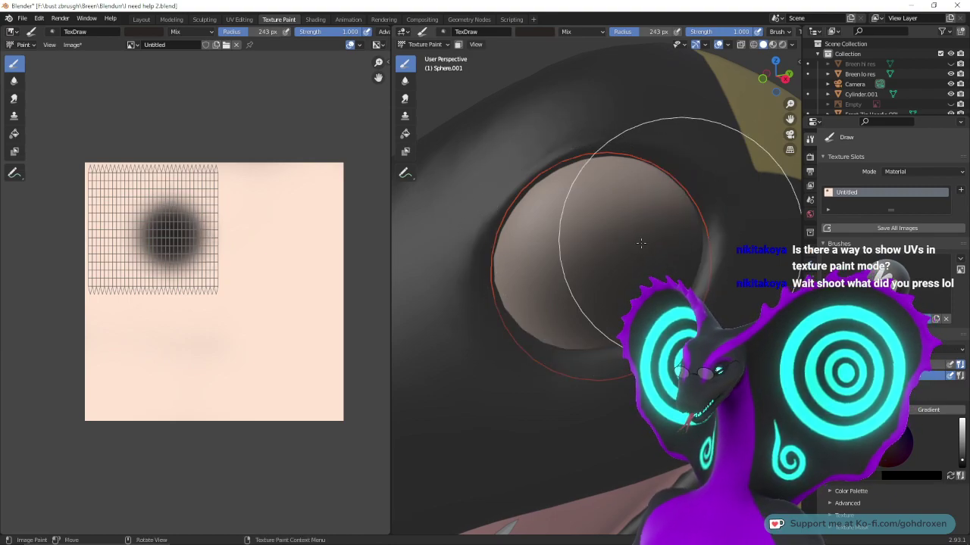
pyautogui.hotkey('ctrl', 'z')
pyautogui.moveTo(510, 231); pyautogui.dragTo(473, 239)
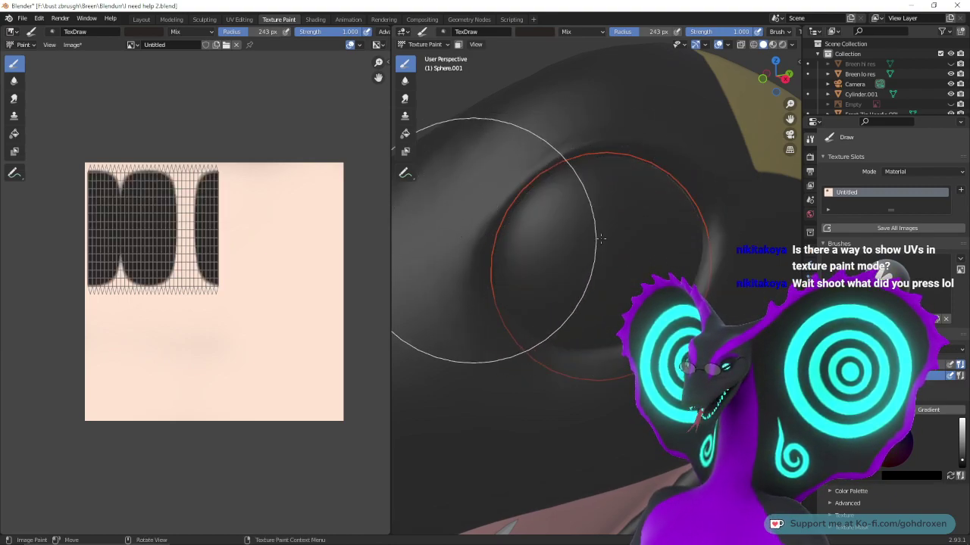
pyautogui.hotkey('ctrl', 'z')
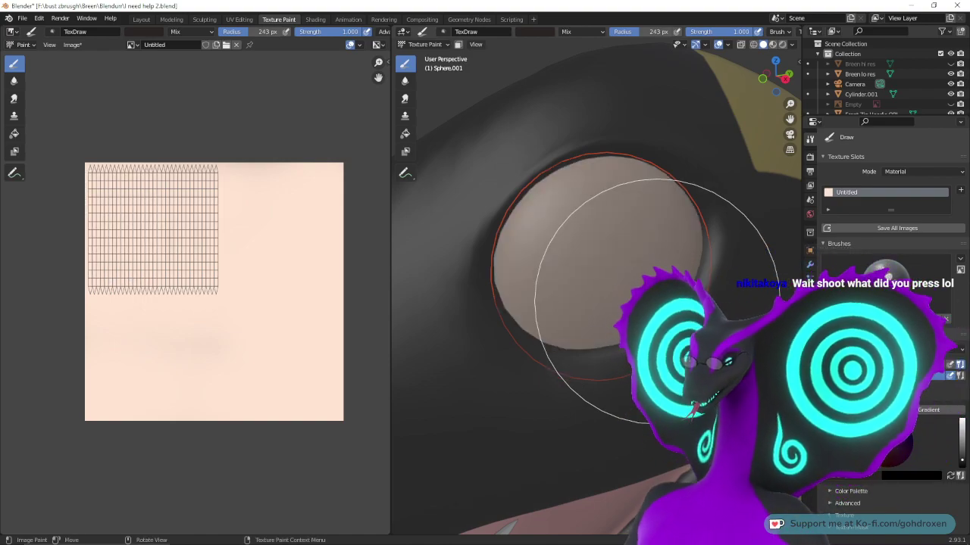
# - Put the active eye in Texture Paint mode in the Layout workspace and bring its side view up close
pyautogui.click(141, 19)
pyautogui.moveTo(431, 306); pyautogui.dragTo(409, 294, button='middle')
pyautogui.click(27, 46)
pyautogui.click(30, 109)
pyautogui.moveTo(485, 212); pyautogui.dragTo(457, 205, button='middle')
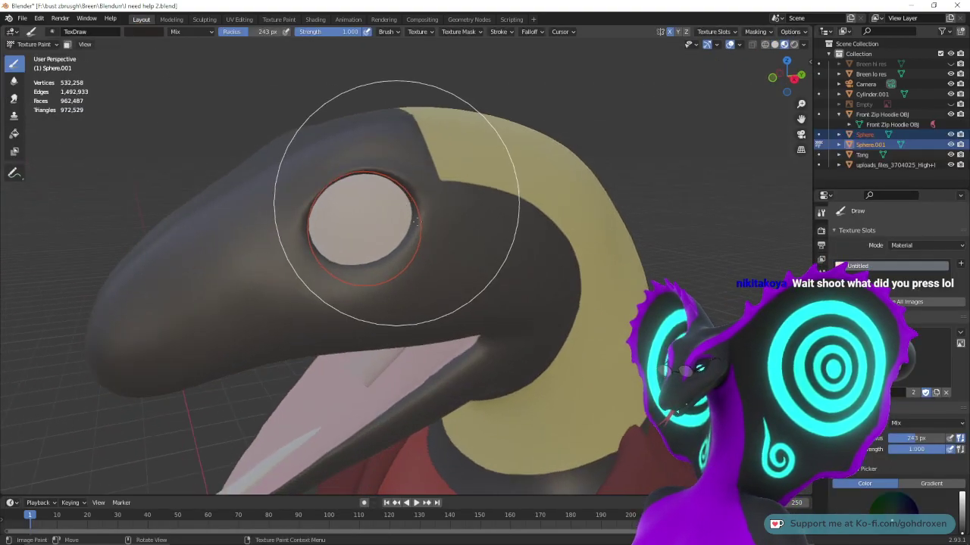
pyautogui.keyDown('ctrl'); pyautogui.moveTo(461, 289); pyautogui.dragTo(464, 203, button='middle'); pyautogui.keyUp('ctrl')
pyautogui.moveTo(319, 148)
pyautogui.keyDown('shift'); pyautogui.mouseDown(button='middle')
pyautogui.moveTo(554, 232)
pyautogui.moveTo(465, 220)
pyautogui.moveTo(567, 227)
pyautogui.moveTo(615, 277)
pyautogui.moveTo(568, 258)
pyautogui.moveTo(506, 265)
pyautogui.mouseUp(button='middle'); pyautogui.keyUp('shift')
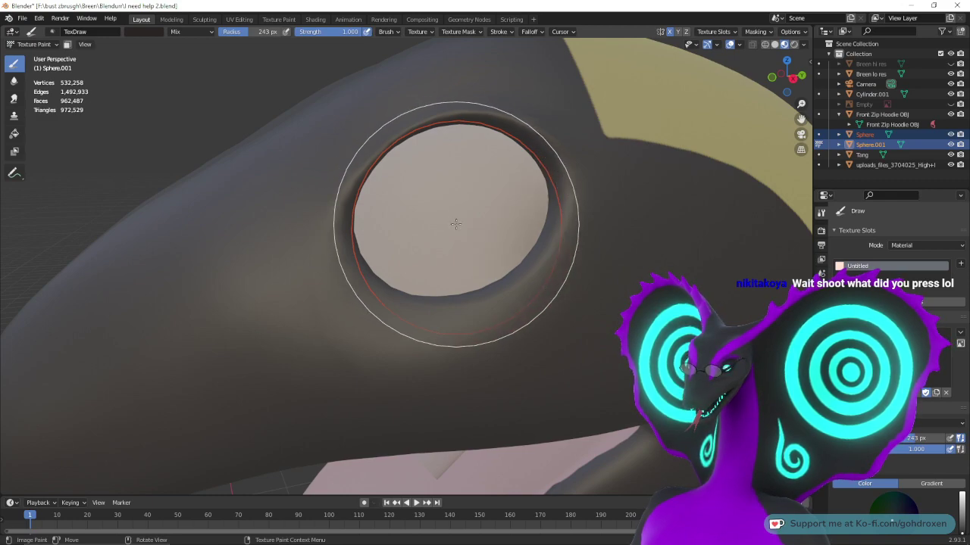
# - Try near-black strokes directly on the eye model in the Layout workspace, undoing and redoing them to compare
pyautogui.hotkey('ctrl', 'z')
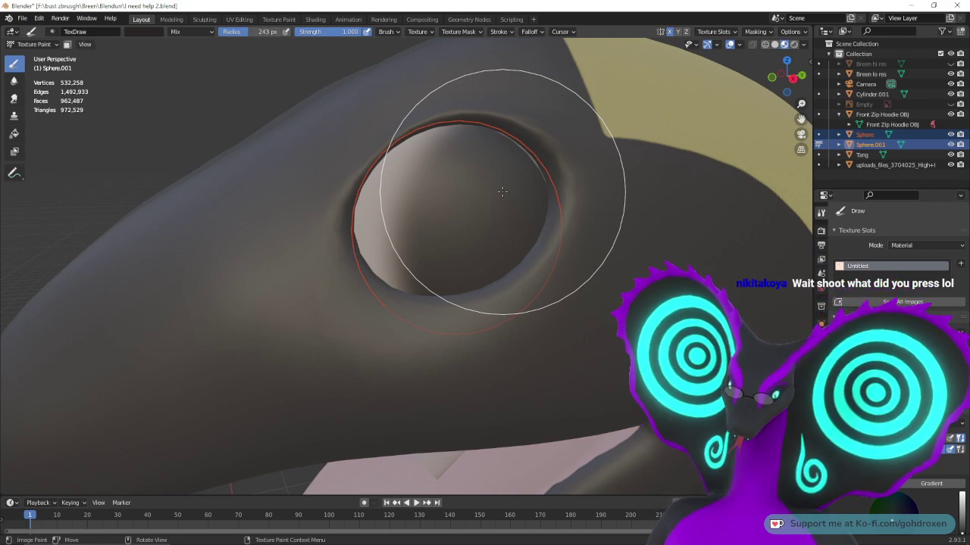
pyautogui.hotkey('ctrl', 'shift', 'z')
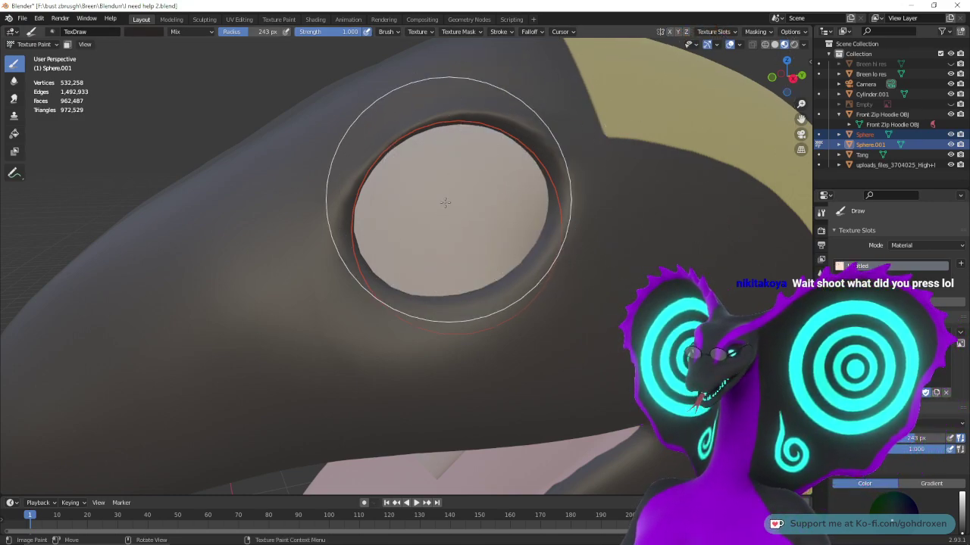
pyautogui.hotkey('ctrl', 'z')
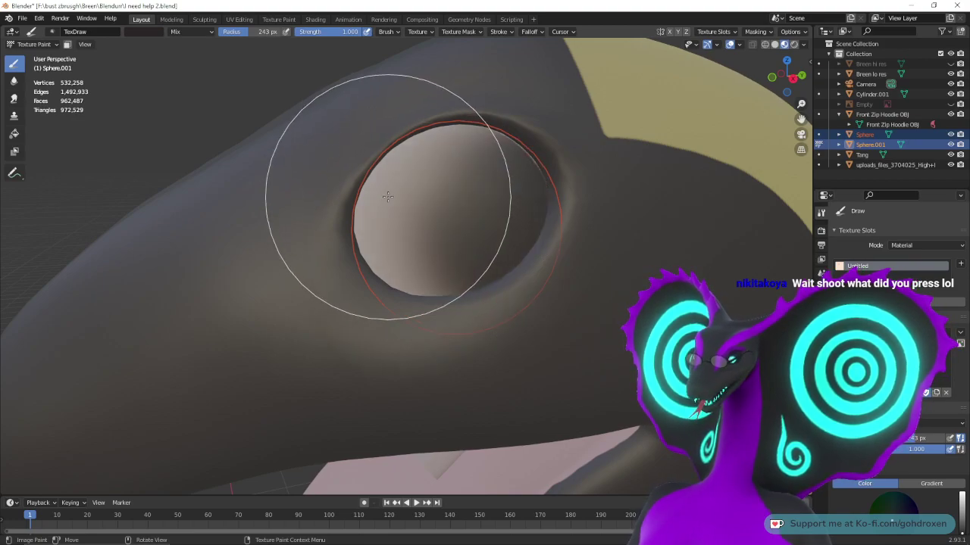
pyautogui.hotkey('ctrl', 'shift', 'z')
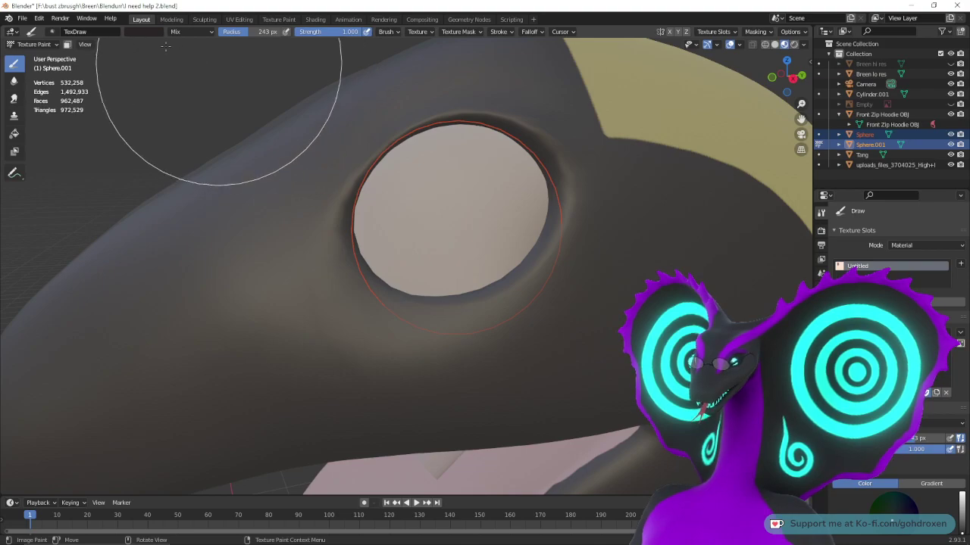
# - Return the eyes to Object Mode in the Layout workspace and inspect the eye on the head's opposite side
pyautogui.click(45, 47)
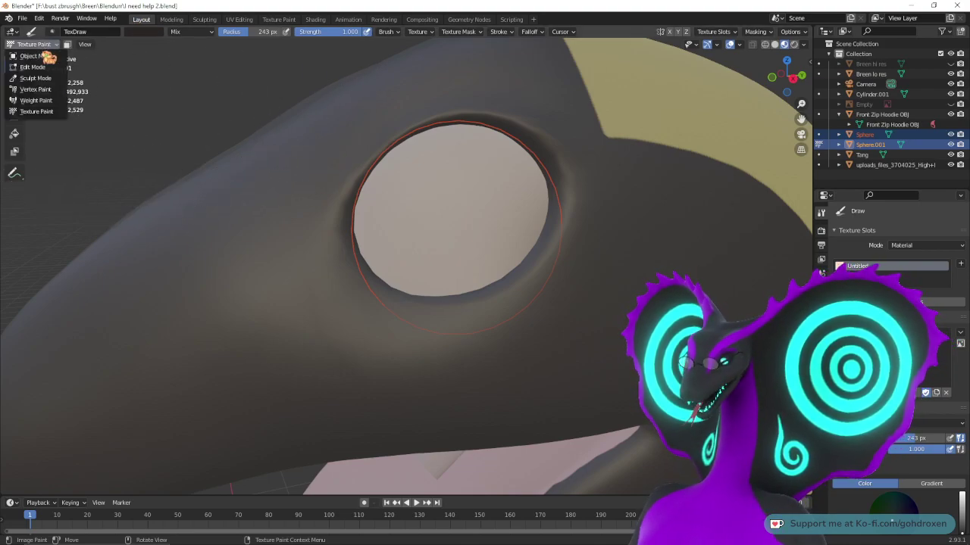
pyautogui.click(43, 54)
pyautogui.moveTo(422, 247); pyautogui.dragTo(521, 254, button='middle')
pyautogui.moveTo(598, 415); pyautogui.dragTo(584, 382, button='middle')
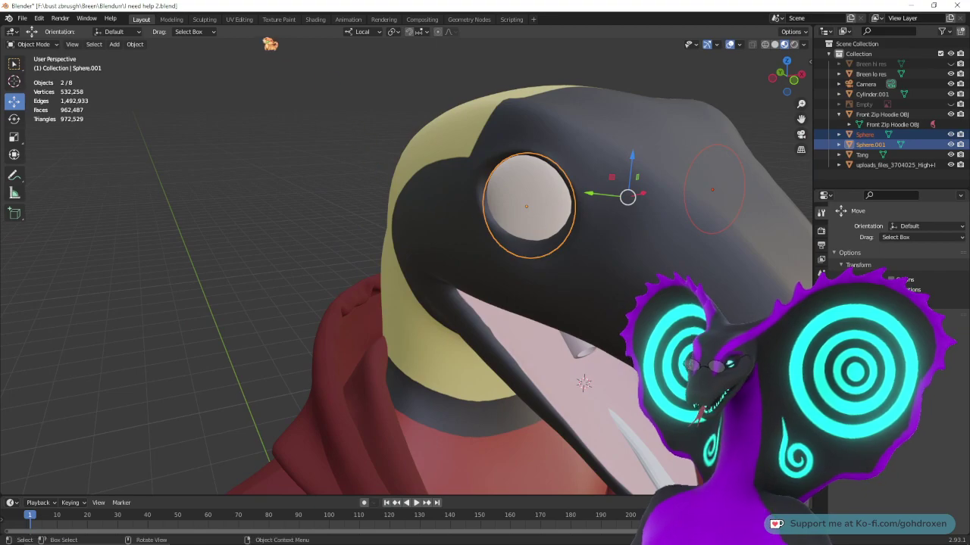
# - Check the eye in the Sculpting workspace and its texture in the UV Editing and Texture Paint workspaces
pyautogui.click(204, 19)
pyautogui.moveTo(389, 184); pyautogui.dragTo(425, 223, button='middle')
pyautogui.scroll(-3, 424, 222)
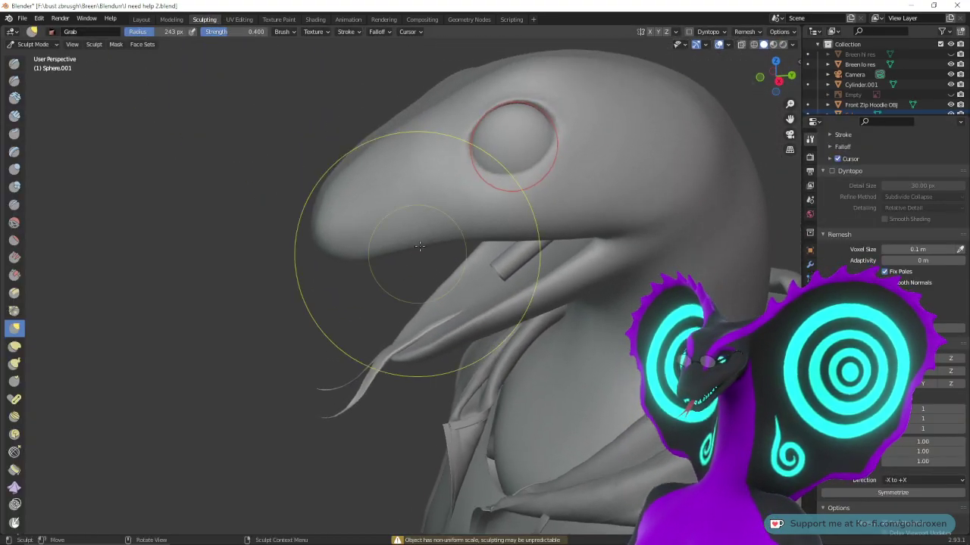
pyautogui.click(249, 20)
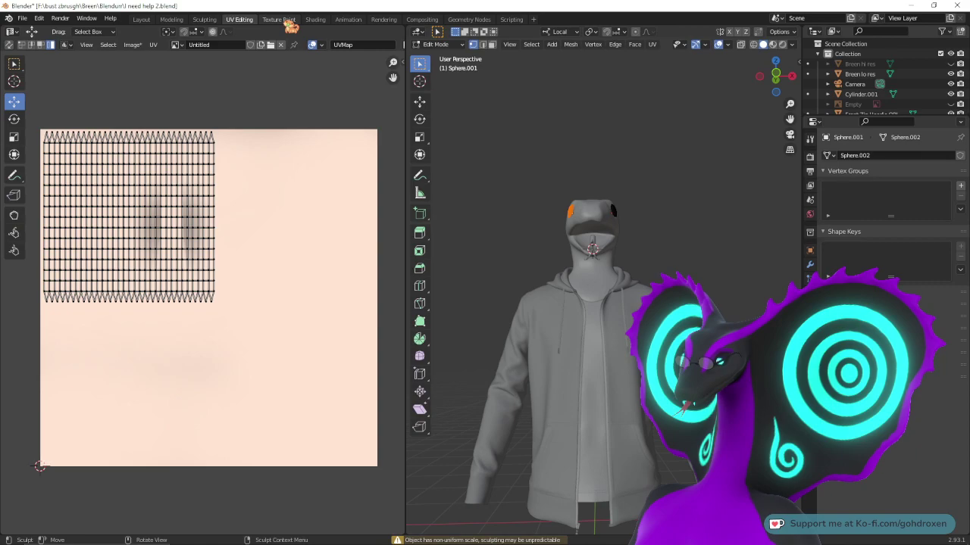
pyautogui.click(286, 21)
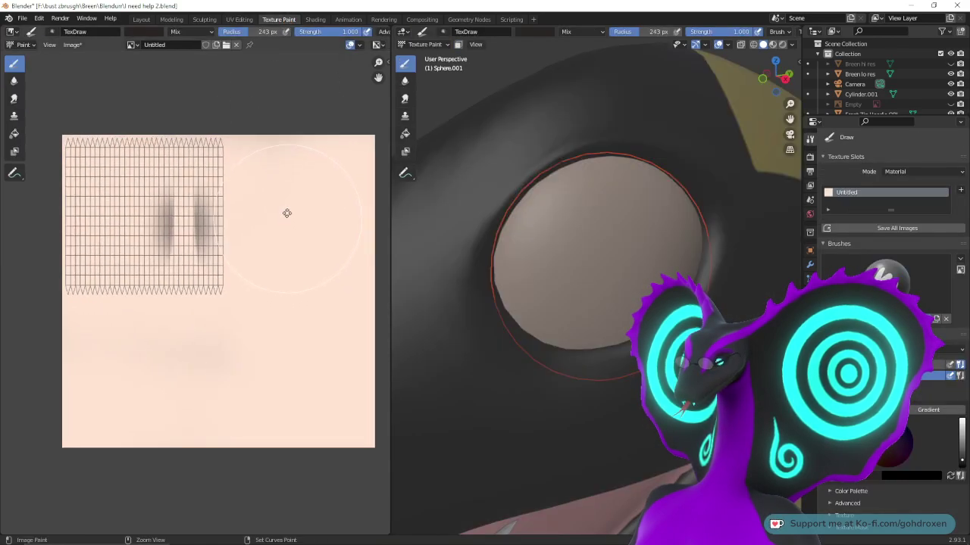
# - Paint over the two dark smudges on the eye's UV grid with the pale base colour, and restore the near-black brush colour
pyautogui.scroll(3, 283, 159)
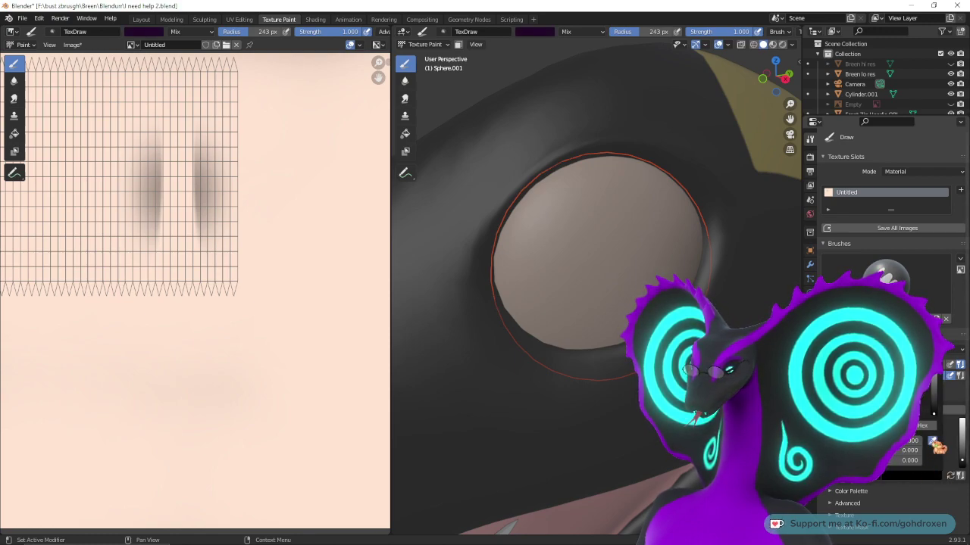
pyautogui.click(338, 386)
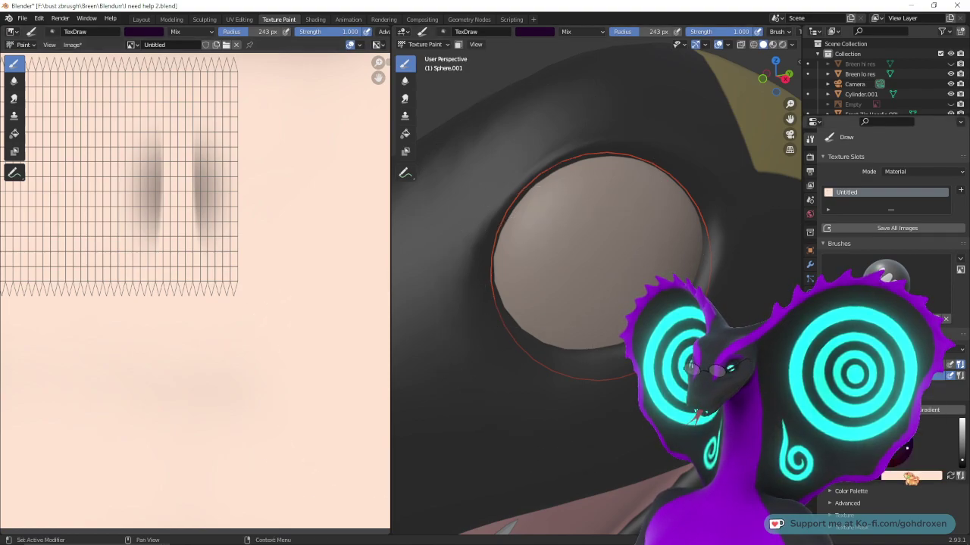
pyautogui.rightClick(190, 195)
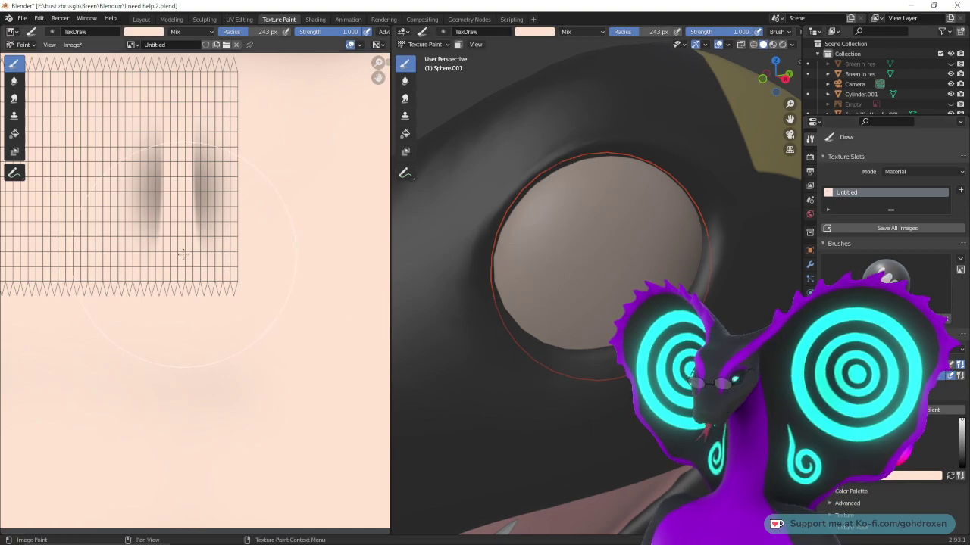
pyautogui.moveTo(179, 243); pyautogui.dragTo(180, 216)
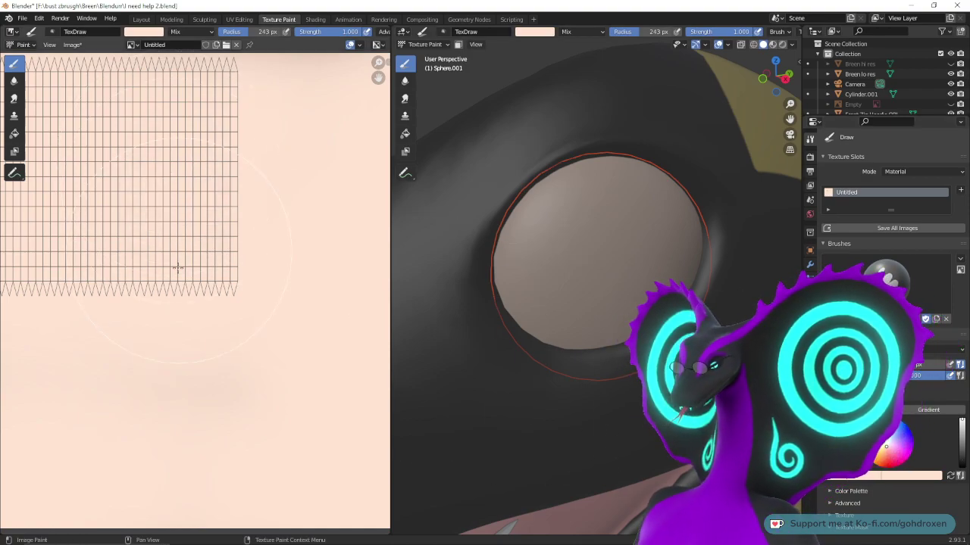
pyautogui.scroll(-2, 216, 269)
pyautogui.scroll(1, 217, 271)
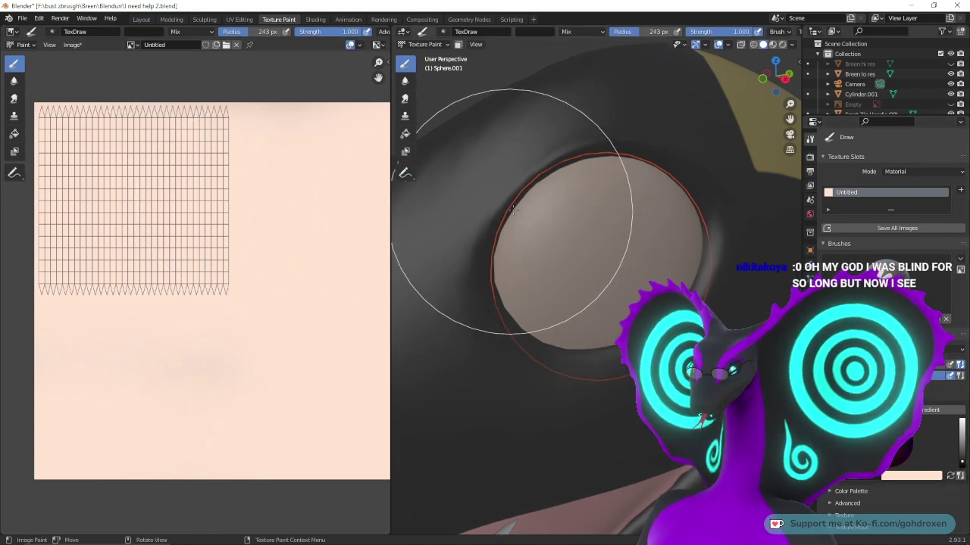
# - Try near-black strokes with the 243 px brush along the front edge of the eye model, and undo them
pyautogui.moveTo(512, 210); pyautogui.dragTo(500, 199)
pyautogui.hotkey('ctrl', 'z')
pyautogui.hotkey('ctrl', 'z')
pyautogui.moveTo(485, 260)
pyautogui.mouseDown()
pyautogui.moveTo(494, 302)
pyautogui.moveTo(519, 273)
pyautogui.moveTo(492, 241)
pyautogui.mouseUp()
pyautogui.hotkey('ctrl', 'z')
pyautogui.hotkey('ctrl', 'z')
pyautogui.scroll(-5, 497, 298)
pyautogui.hotkey('ctrl', 'z')
pyautogui.scroll(3, 469, 288)
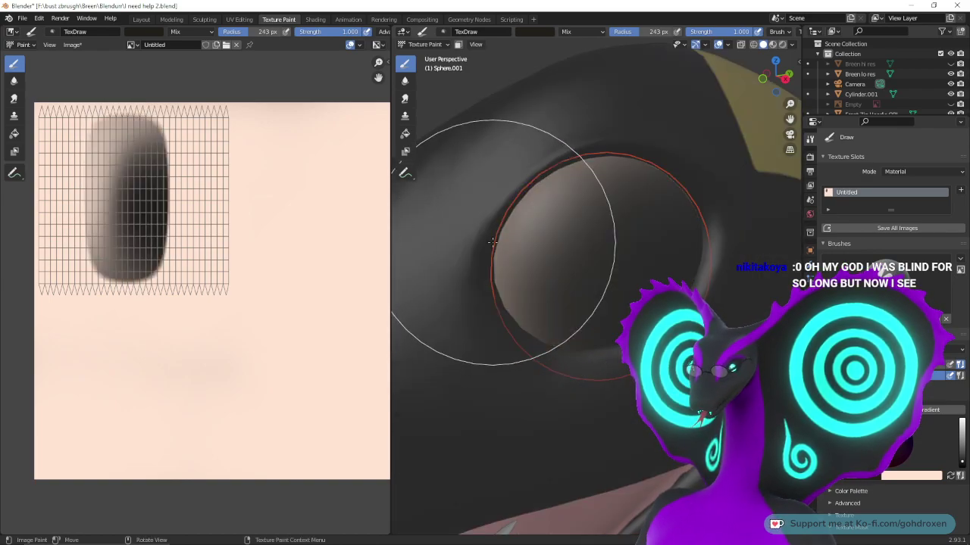
pyautogui.hotkey('ctrl', 'z')
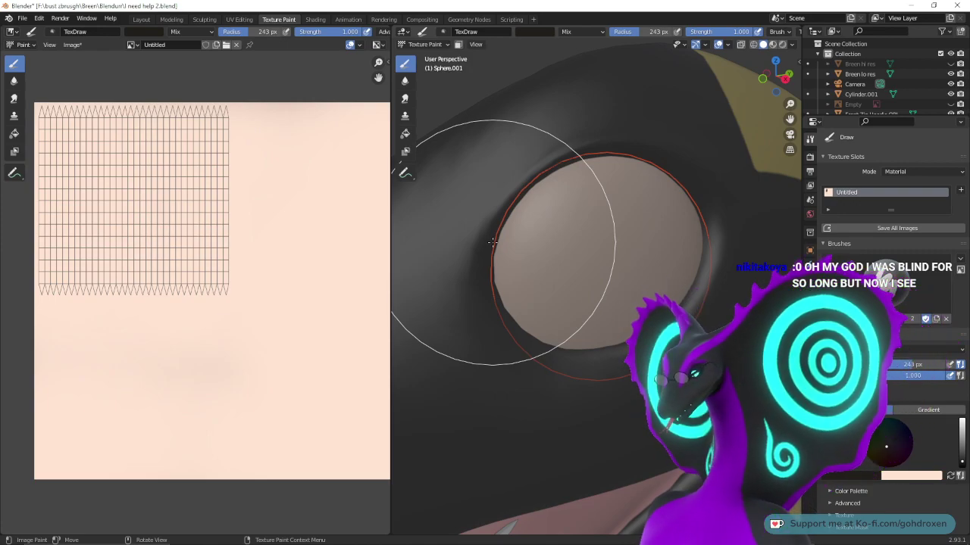
# - Reduce the brush radius to 218 px, try single near-black dabs just in front of the eye, and undo them
pyautogui.press('[')
pyautogui.moveTo(493, 231)
pyautogui.keyDown('ctrl'); pyautogui.mouseDown(button='middle')
pyautogui.moveTo(496, 262)
pyautogui.moveTo(497, 247)
pyautogui.mouseUp(button='middle'); pyautogui.keyUp('ctrl')
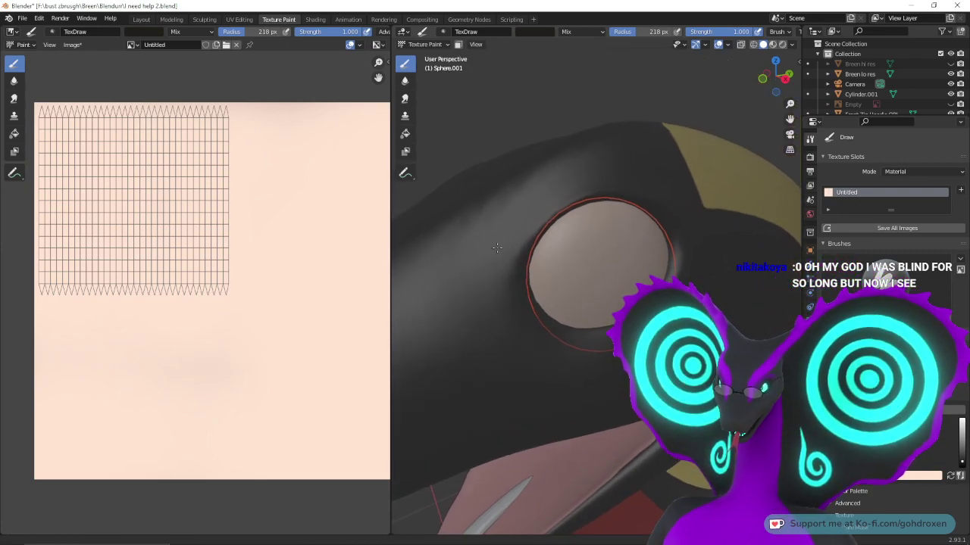
pyautogui.scroll(2, 496, 248)
pyautogui.click(471, 219)
pyautogui.hotkey('ctrl', 'z')
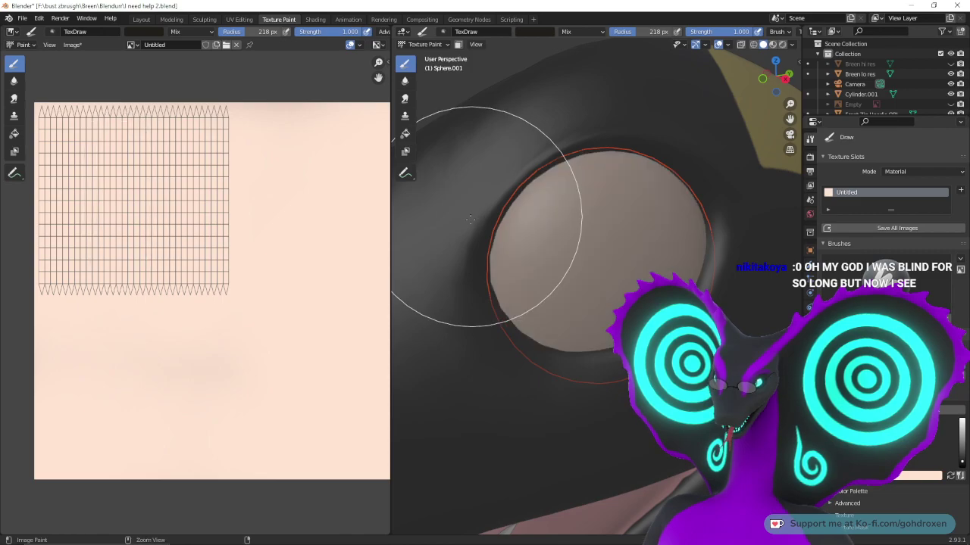
pyautogui.click(442, 217)
pyautogui.hotkey('ctrl', 'z')
pyautogui.click(428, 217)
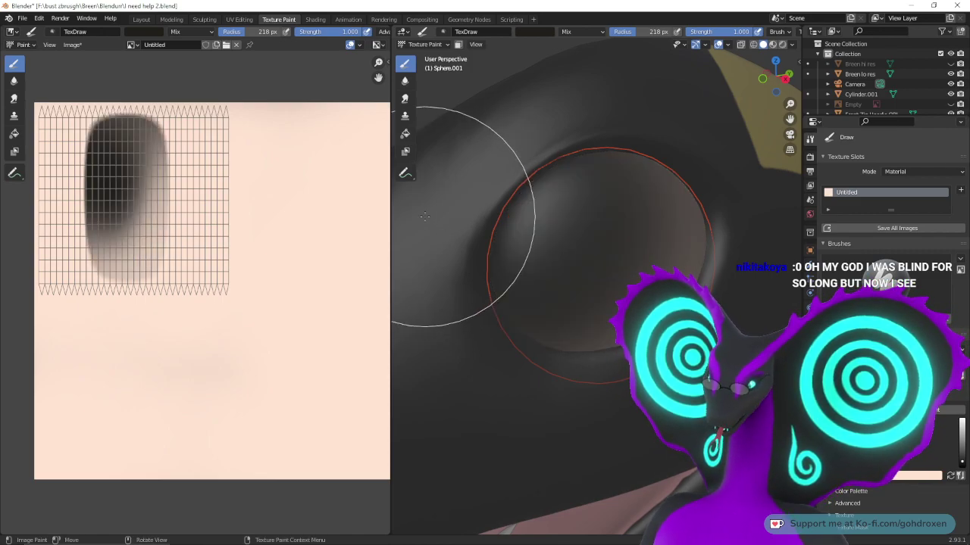
pyautogui.hotkey('ctrl', 'z')
pyautogui.click(415, 217)
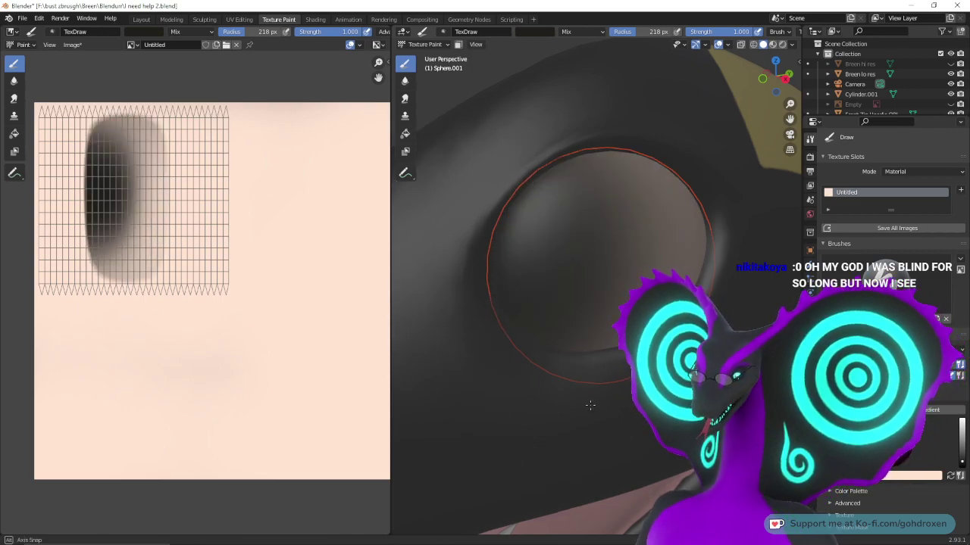
pyautogui.moveTo(590, 405)
pyautogui.mouseDown(button='middle')
pyautogui.moveTo(603, 406)
pyautogui.moveTo(589, 403)
pyautogui.mouseUp(button='middle')
pyautogui.hotkey('ctrl', 'z')
# - Try more near-black dabs beside the eye from a slightly rotated view, and undo each one
pyautogui.click(446, 230)
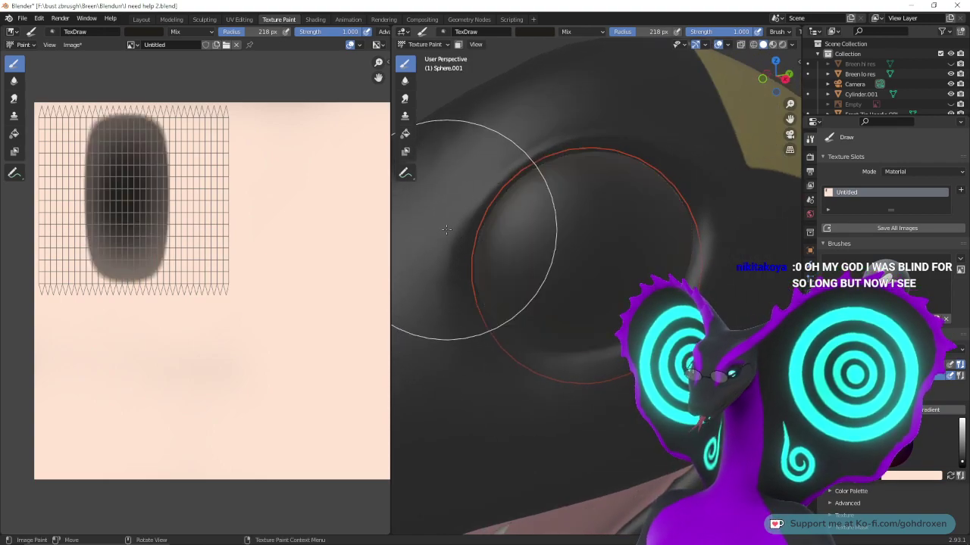
pyautogui.hotkey('ctrl', 'z')
pyautogui.click(436, 224)
pyautogui.hotkey('ctrl', 'z')
pyautogui.click(425, 219)
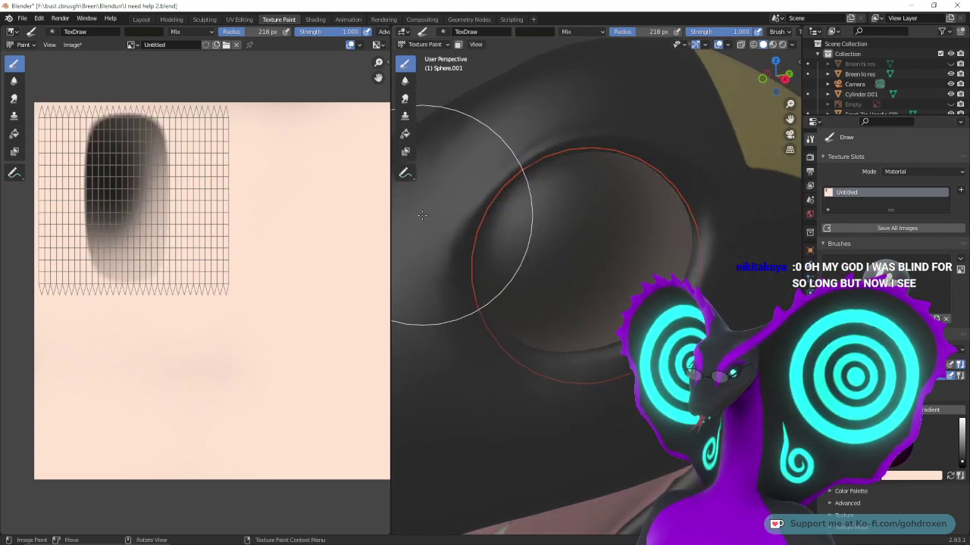
pyautogui.hotkey('ctrl', 'z')
pyautogui.scroll(-1, 421, 219)
pyautogui.click(436, 224)
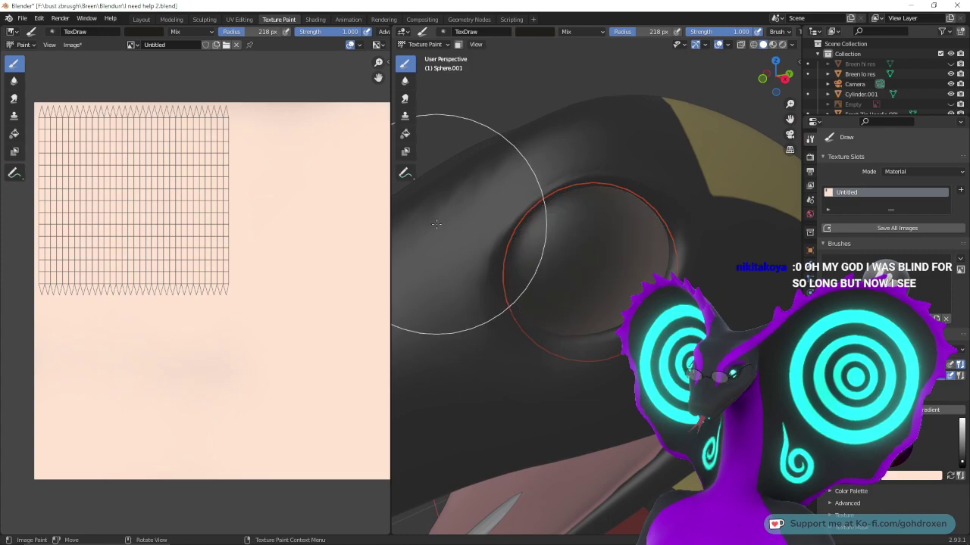
pyautogui.hotkey('ctrl', 'z')
pyautogui.click(455, 241)
pyautogui.hotkey('ctrl', 'z')
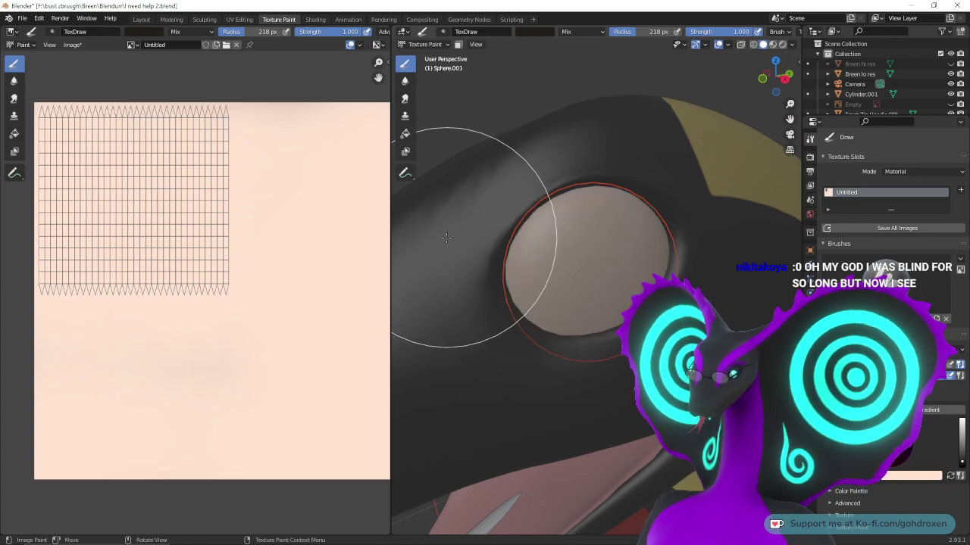
# - Try near-black dabs farther ahead of the enlarged eye, including several on the same spot, and undo them
pyautogui.scroll(2, 460, 238)
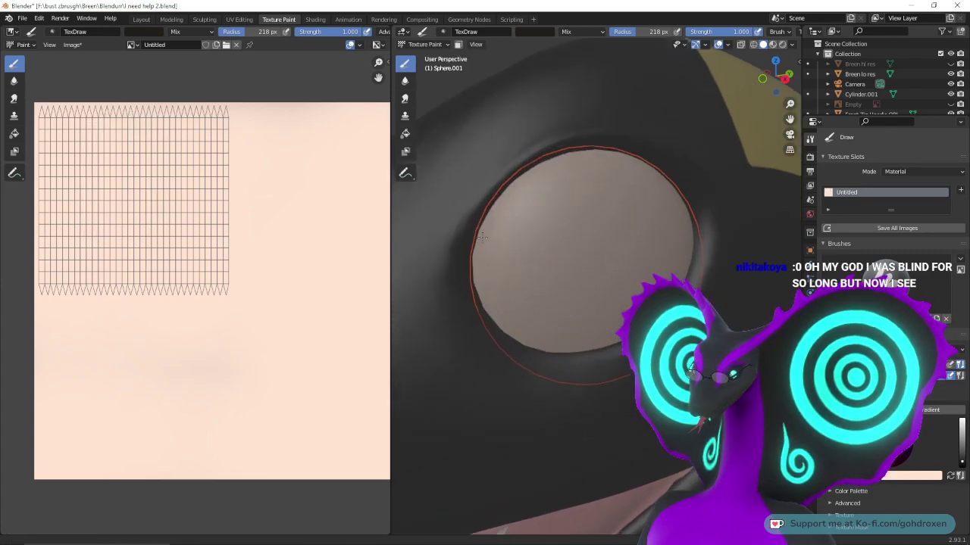
pyautogui.click(464, 231)
pyautogui.hotkey('ctrl', 'z')
pyautogui.click(420, 202)
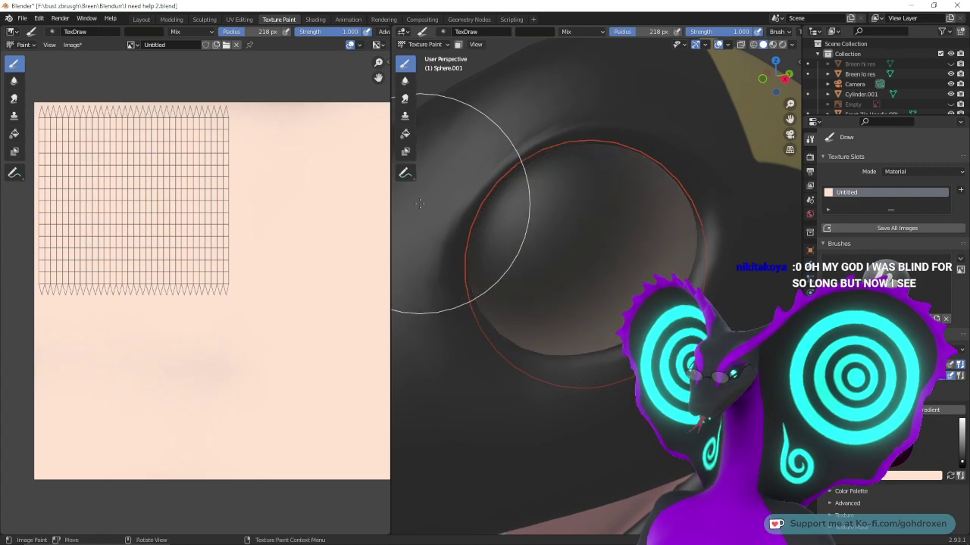
pyautogui.hotkey('ctrl', 'z')
pyautogui.click(419, 203)
pyautogui.hotkey('ctrl', 'z')
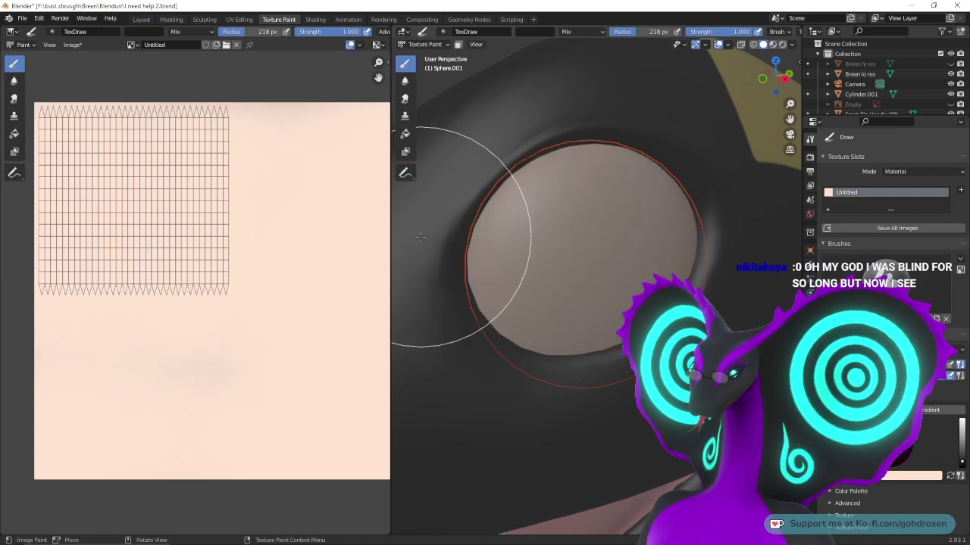
pyautogui.click(422, 239)
pyautogui.click(422, 239)
pyautogui.click(422, 239)
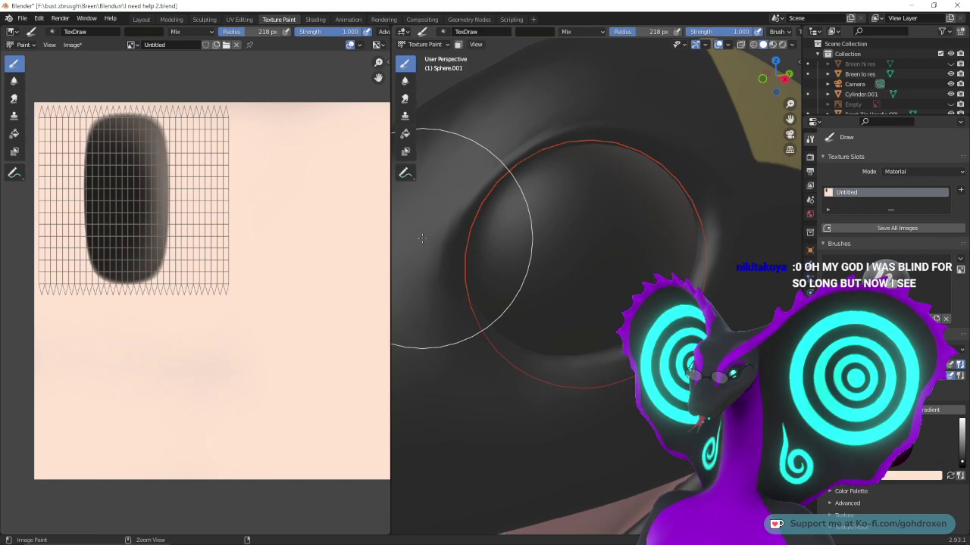
pyautogui.hotkey('ctrl', 'z')
pyautogui.hotkey('ctrl', 'z')
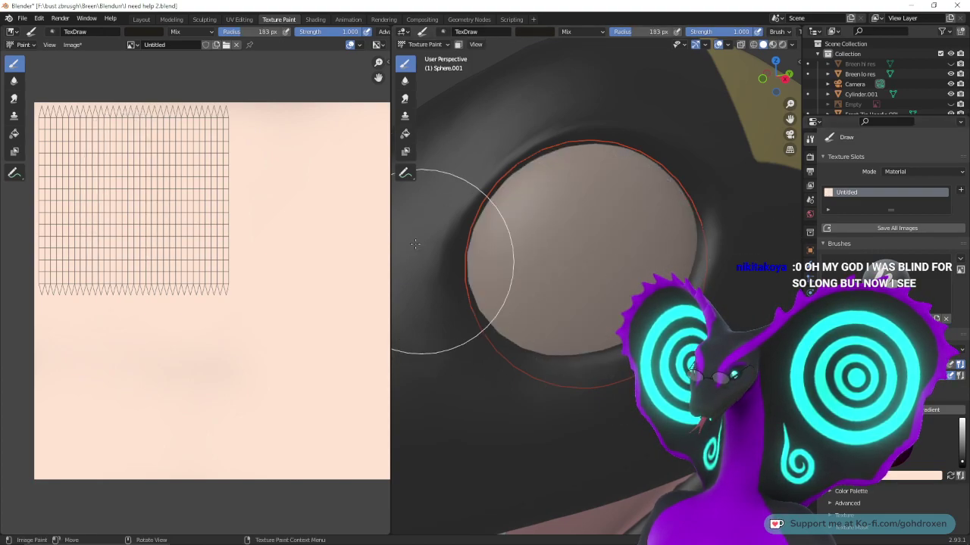
# - Reduce the brush radius to 183 px, compare near-black dabs on the eye by undoing and redoing them, and undo them all
pyautogui.hotkey('ctrl', 'shift', 'z')
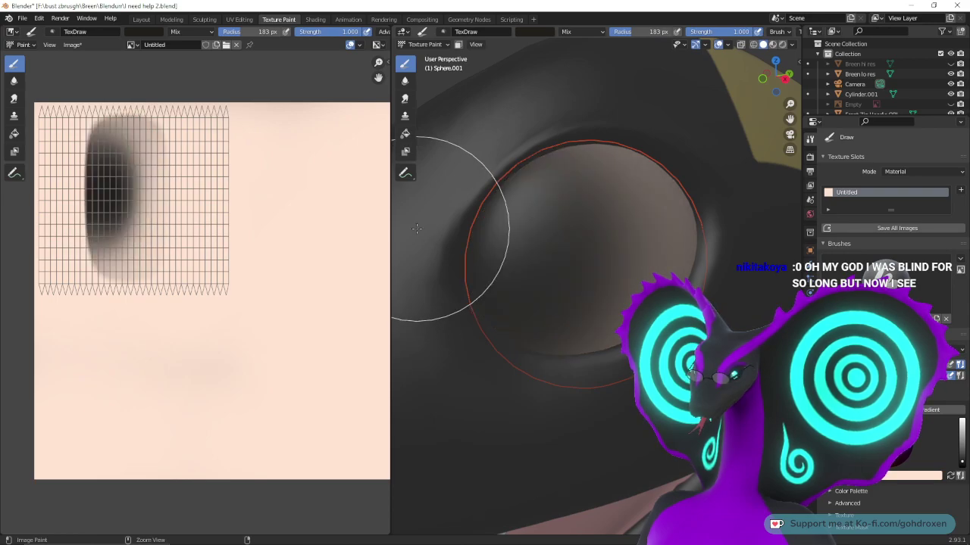
pyautogui.hotkey('ctrl', 'z')
pyautogui.hotkey('ctrl', 'shift', 'z')
pyautogui.hotkey('ctrl', 'shift', 'z')
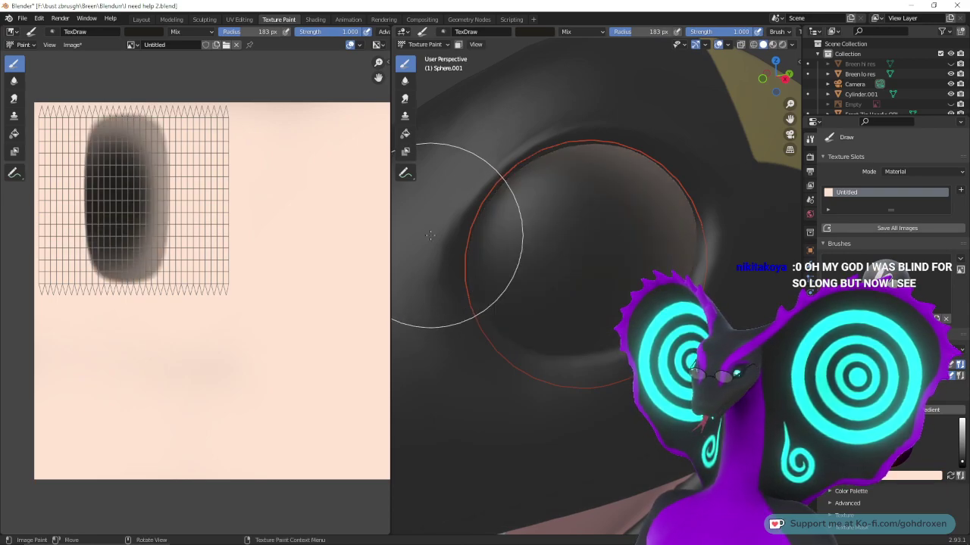
pyautogui.hotkey('ctrl', 'shift', 'z')
pyautogui.hotkey('ctrl', 'shift', 'z')
pyautogui.hotkey('ctrl', 'shift', 'z')
pyautogui.hotkey('ctrl', 'shift', 'z')
pyautogui.hotkey('ctrl', 'z')
pyautogui.hotkey('ctrl', 'z')
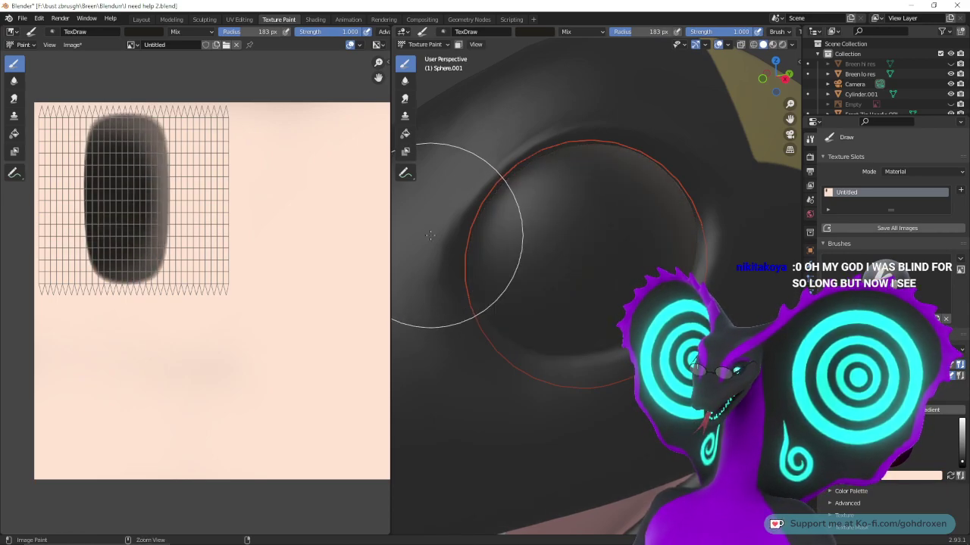
pyautogui.hotkey('ctrl', 'z')
pyautogui.hotkey('ctrl', 'z')
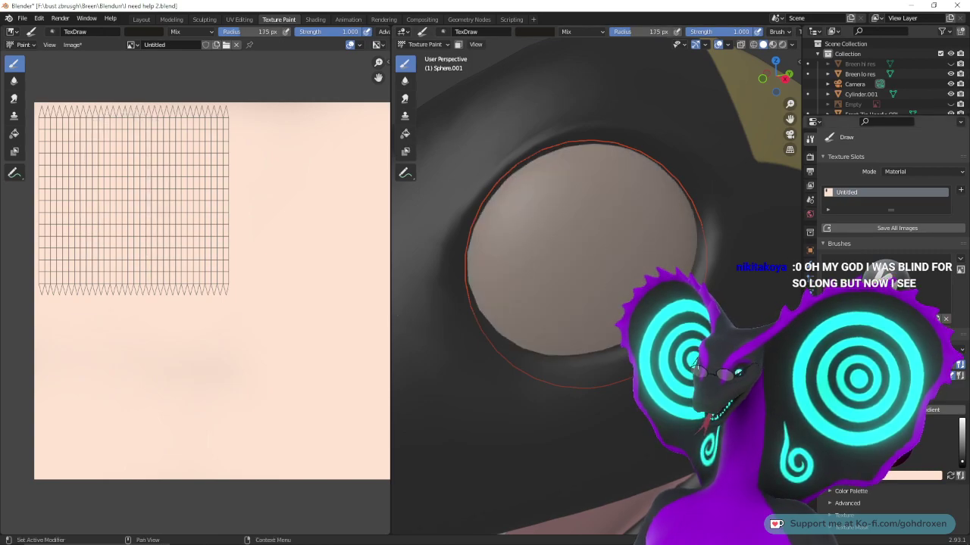
# - Reduce the brush radius to 136 px, try layered near-black dabs on the eye, check them from farther away, and undo them
pyautogui.hotkey('ctrl', 'shift', 'z')
pyautogui.hotkey('ctrl', 'z')
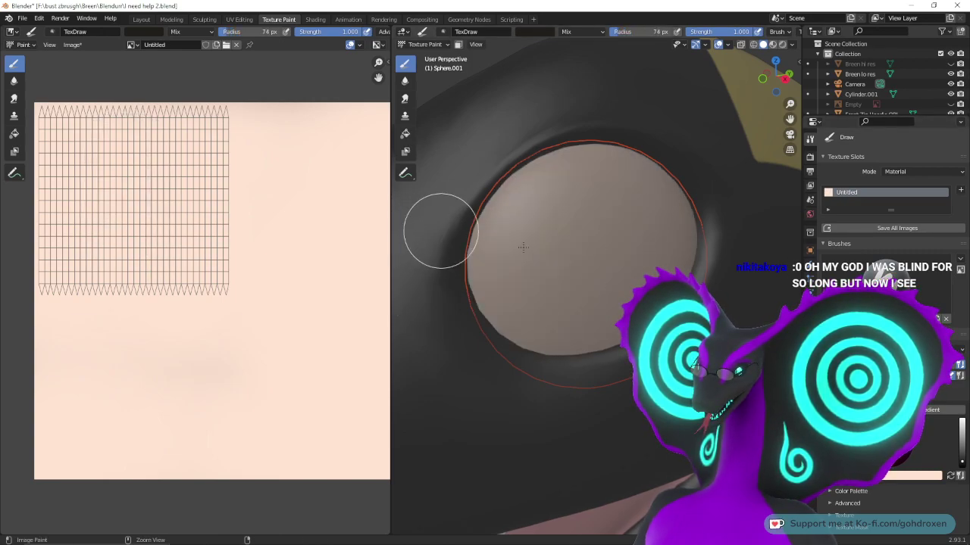
pyautogui.hotkey('ctrl', 'z')
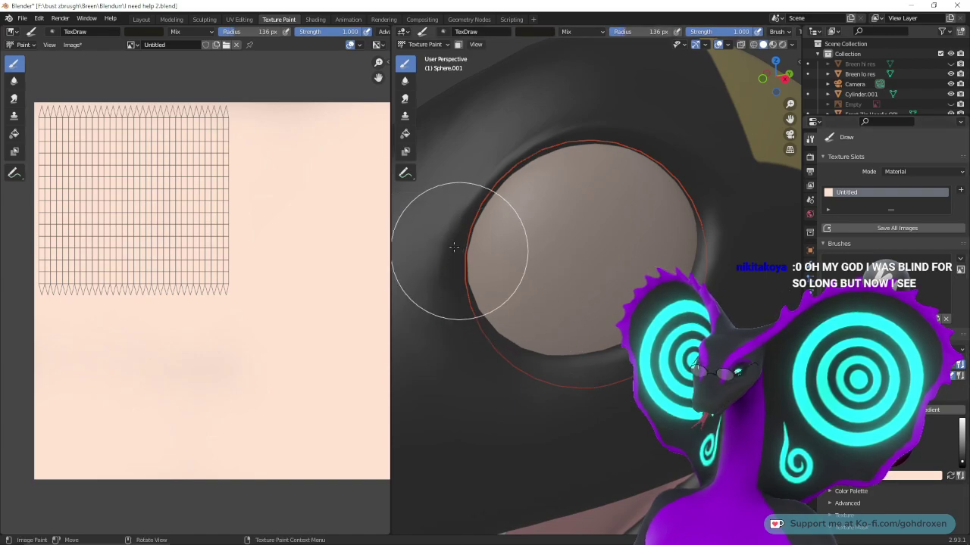
pyautogui.hotkey('ctrl', 'shift', 'z')
pyautogui.hotkey('ctrl', 'shift', 'z')
pyautogui.hotkey('ctrl', 'shift', 'z')
pyautogui.hotkey('ctrl', 'shift', 'z')
pyautogui.hotkey('ctrl', 'shift', 'z')
pyautogui.hotkey('ctrl', 'shift', 'z')
pyautogui.hotkey('ctrl', 'shift', 'z')
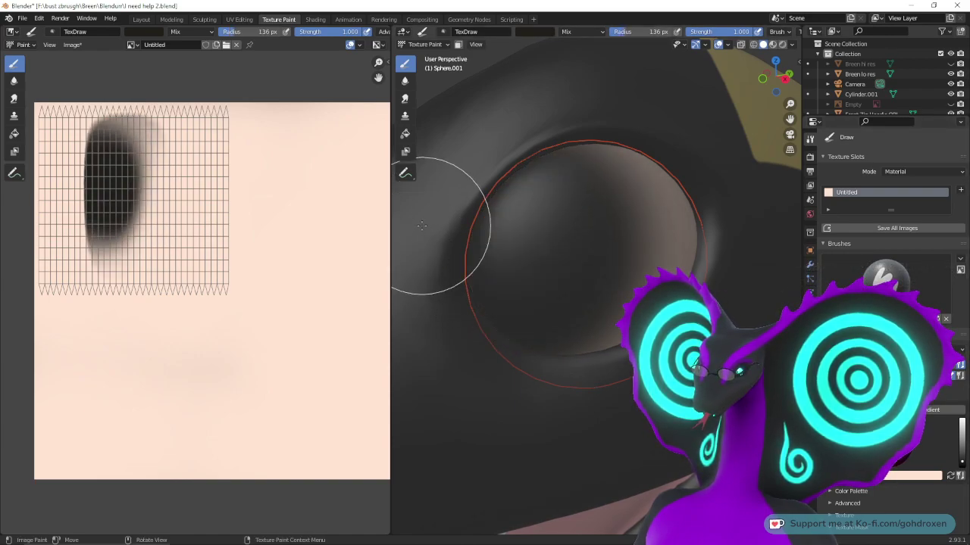
pyautogui.moveTo(526, 355); pyautogui.dragTo(561, 360, button='middle')
pyautogui.keyDown('ctrl'); pyautogui.moveTo(589, 316); pyautogui.dragTo(644, 367, button='middle'); pyautogui.keyUp('ctrl')
pyautogui.moveTo(530, 356); pyautogui.dragTo(579, 370, button='middle')
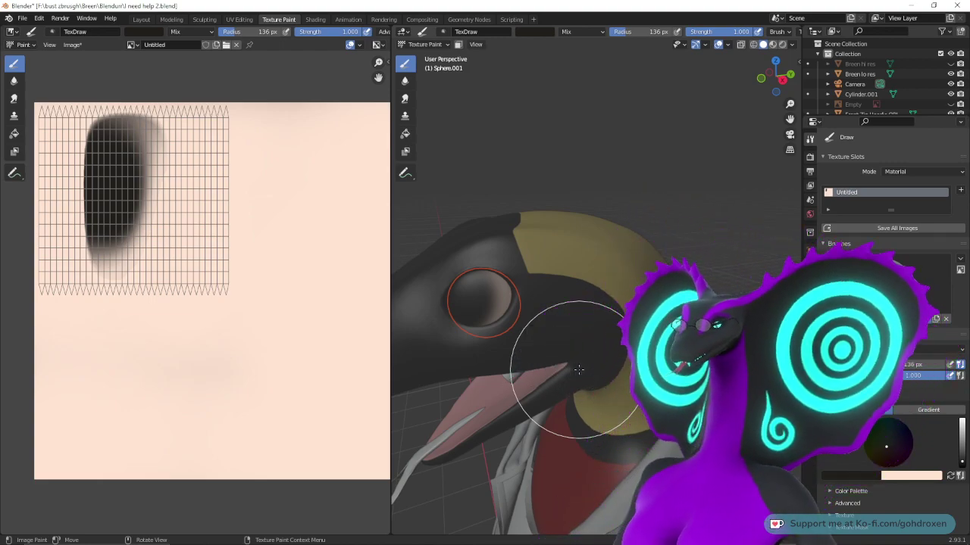
pyautogui.moveTo(502, 200); pyautogui.dragTo(556, 231, button='middle')
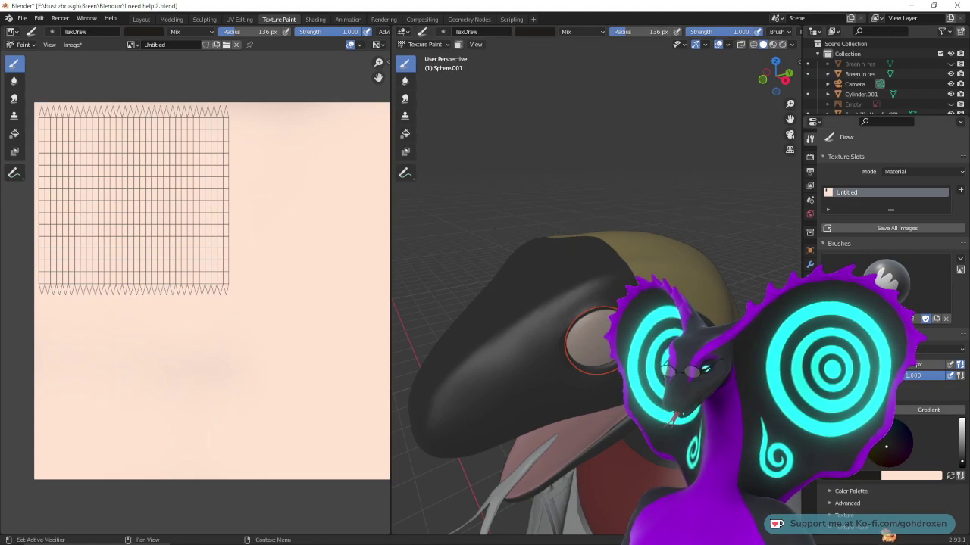
# - Turn on X-axis mirror symmetry for texture painting
pyautogui.scroll(-2, 886, 228)
pyautogui.scroll(-1, 847, 481)
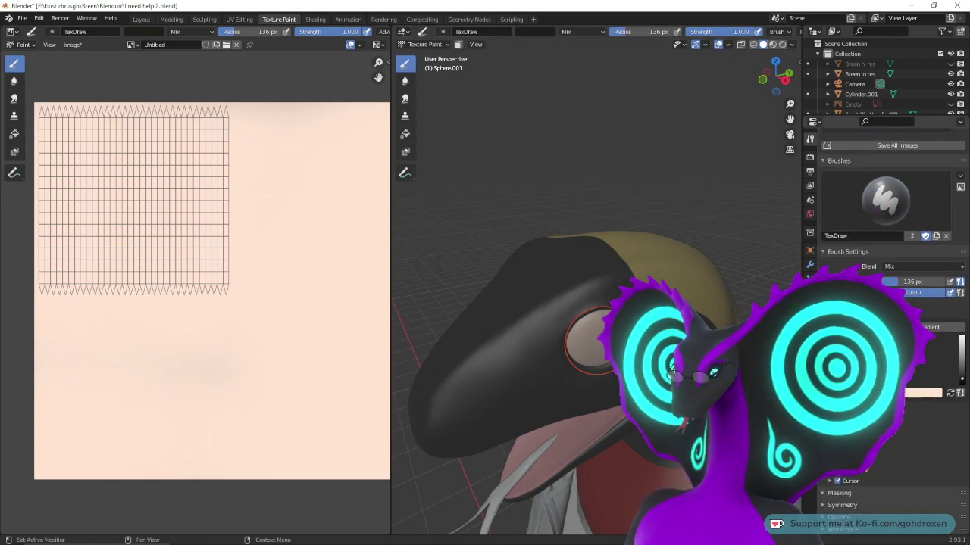
pyautogui.scroll(-1, 854, 504)
pyautogui.click(906, 501)
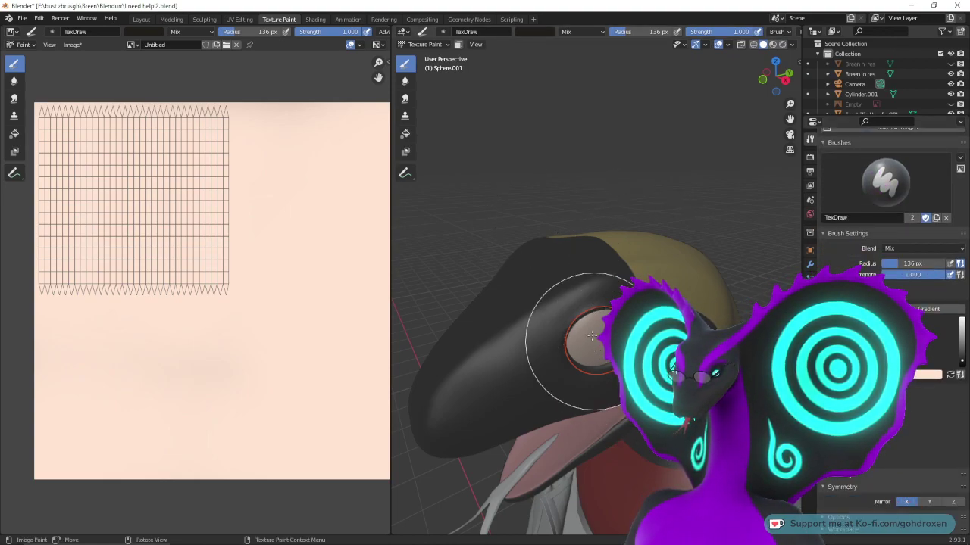
# - Try a near-black dab on the character's other eye from the front, and undo it
pyautogui.moveTo(545, 346); pyautogui.dragTo(639, 360, button='middle')
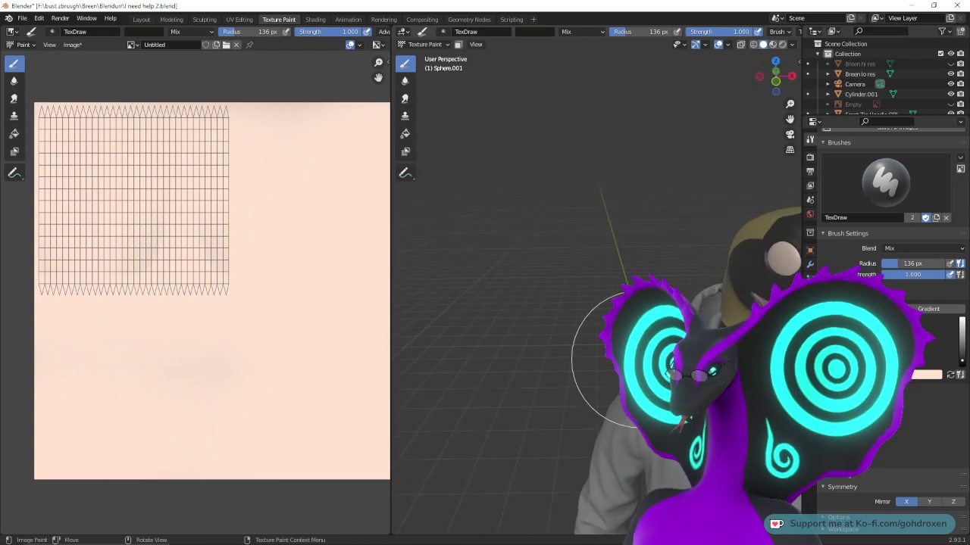
pyautogui.click(781, 256)
pyautogui.scroll(3, 776, 257)
pyautogui.moveTo(716, 284); pyautogui.dragTo(644, 297, button='middle')
pyautogui.hotkey('ctrl', 'z')
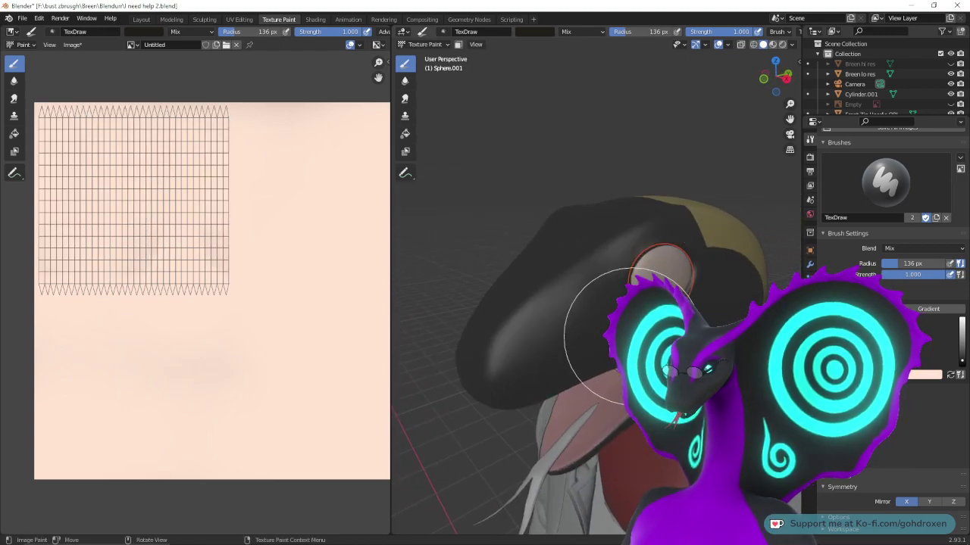
# - Try a mirrored near-black dab and a short stroke in front of the eye from the side, and undo them all
pyautogui.moveTo(633, 337)
pyautogui.mouseDown(button='middle')
pyautogui.moveTo(560, 325)
pyautogui.moveTo(538, 302)
pyautogui.mouseUp(button='middle')
pyautogui.click(424, 212)
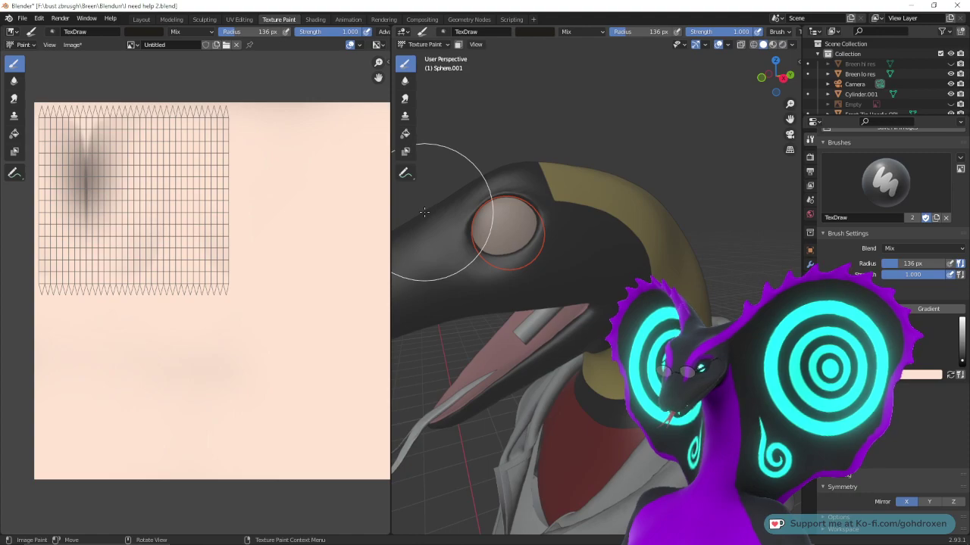
pyautogui.moveTo(460, 212); pyautogui.dragTo(464, 233)
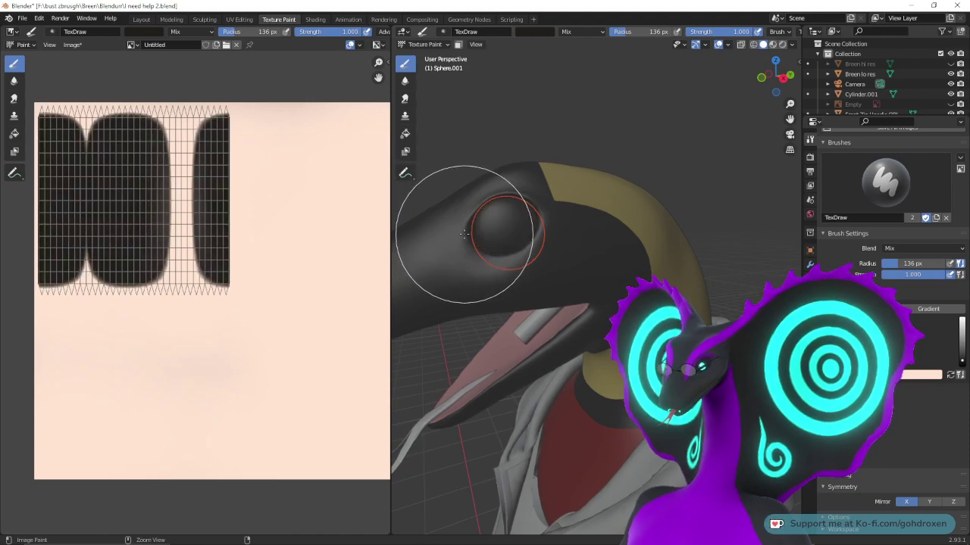
pyautogui.hotkey('ctrl', 'z')
pyautogui.hotkey('ctrl', 'z')
pyautogui.hotkey('ctrl', 'z')
pyautogui.hotkey('ctrl', 'z')
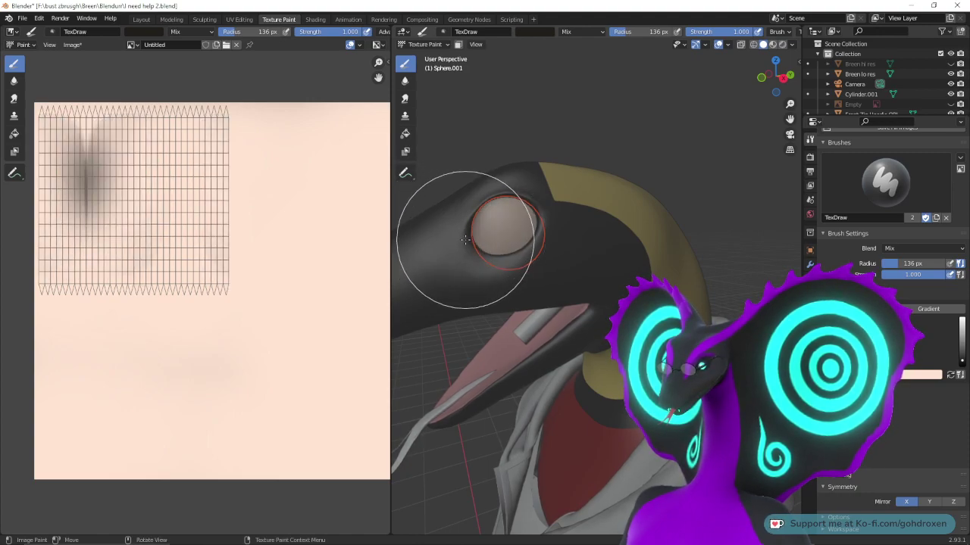
pyautogui.hotkey('ctrl', 'z')
pyautogui.hotkey('ctrl', 'z')
pyautogui.hotkey('ctrl', 'z')
# - Try mirrored near-black dabs in front of the enlarged eye, compare them by undoing and redoing, and undo them
pyautogui.scroll(3, 470, 237)
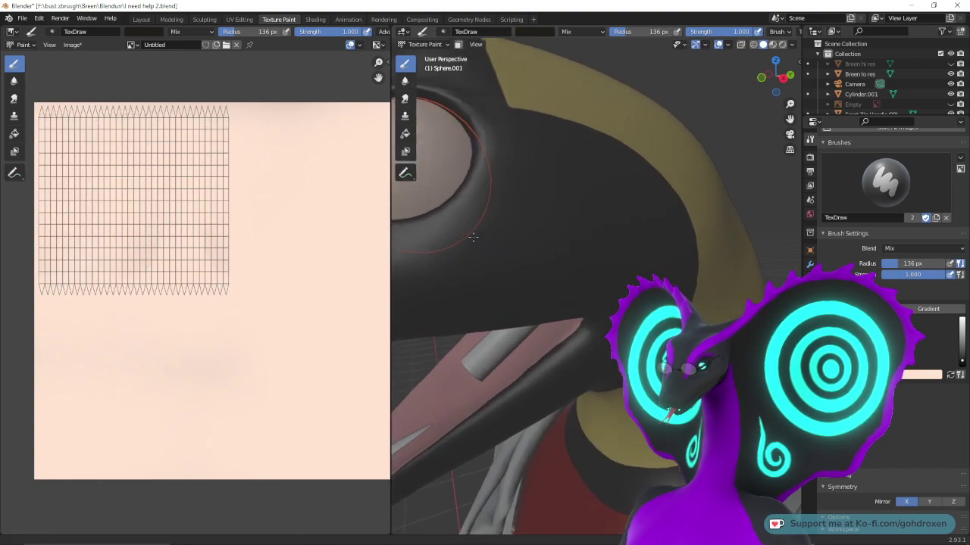
pyautogui.moveTo(473, 237)
pyautogui.keyDown('shift'); pyautogui.mouseDown(button='middle')
pyautogui.moveTo(552, 258)
pyautogui.moveTo(528, 255)
pyautogui.mouseUp(button='middle'); pyautogui.keyUp('shift')
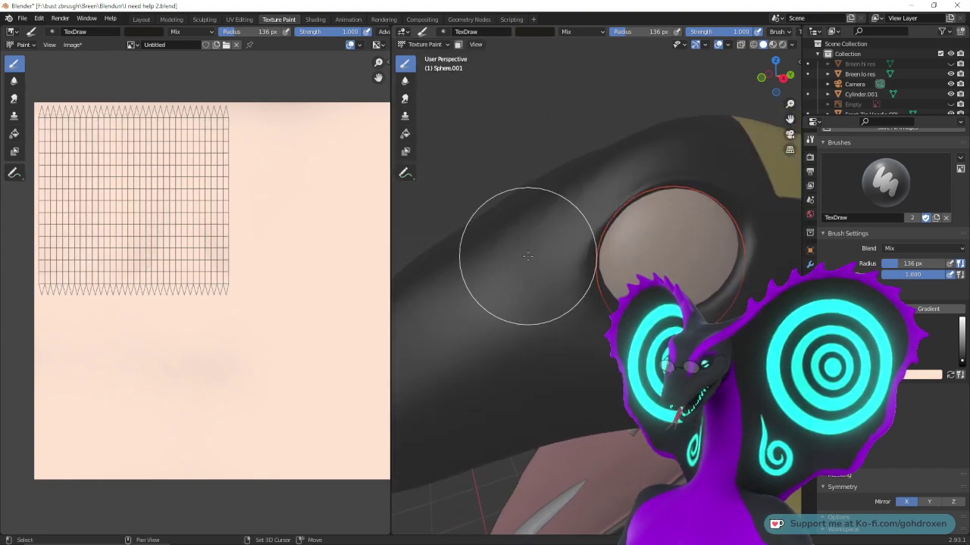
pyautogui.click(604, 246)
pyautogui.hotkey('ctrl', 'z')
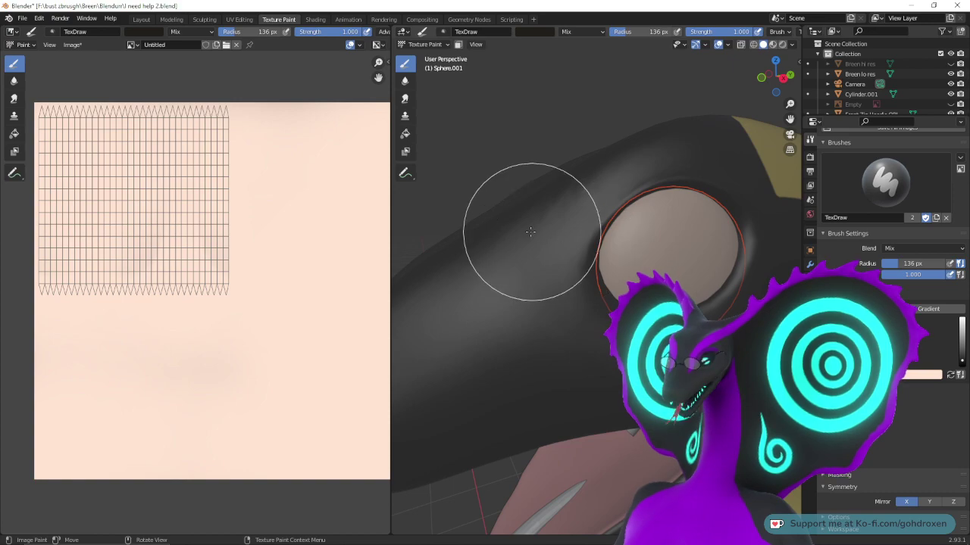
pyautogui.hotkey('ctrl', 'z')
pyautogui.hotkey('ctrl', 'z')
pyautogui.hotkey('ctrl', 'shift', 'z')
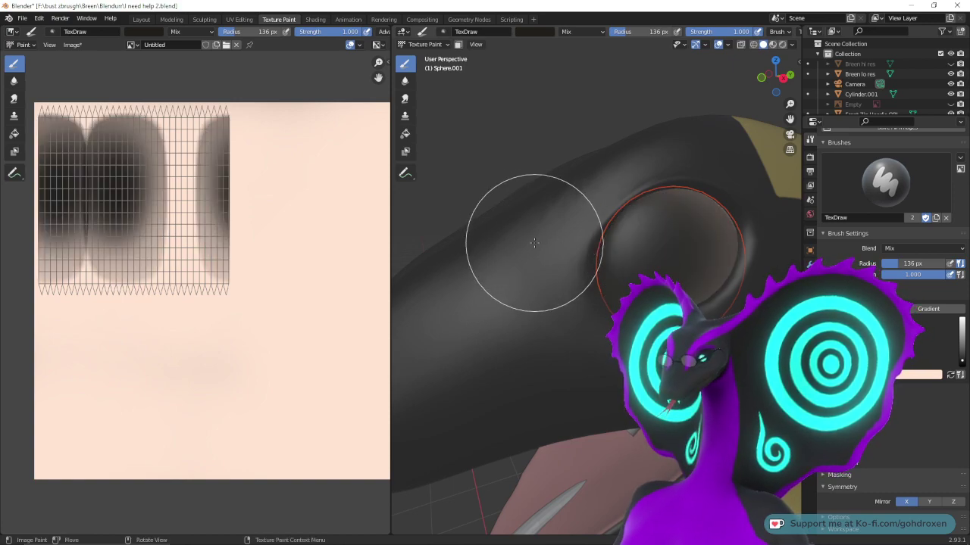
pyautogui.hotkey('ctrl', 'z')
pyautogui.hotkey('ctrl', 'shift', 'z')
pyautogui.hotkey('ctrl', 'z')
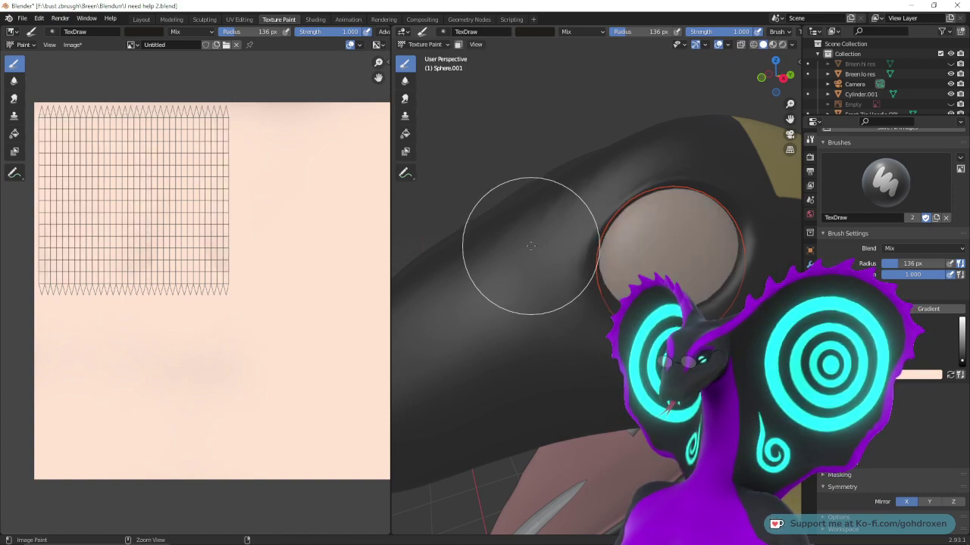
# - Compare the eye with and without the mirrored dabs from a slightly rotated view by redoing and undoing them
pyautogui.moveTo(532, 245); pyautogui.dragTo(530, 248, button='middle')
pyautogui.hotkey('ctrl', 'shift', 'z')
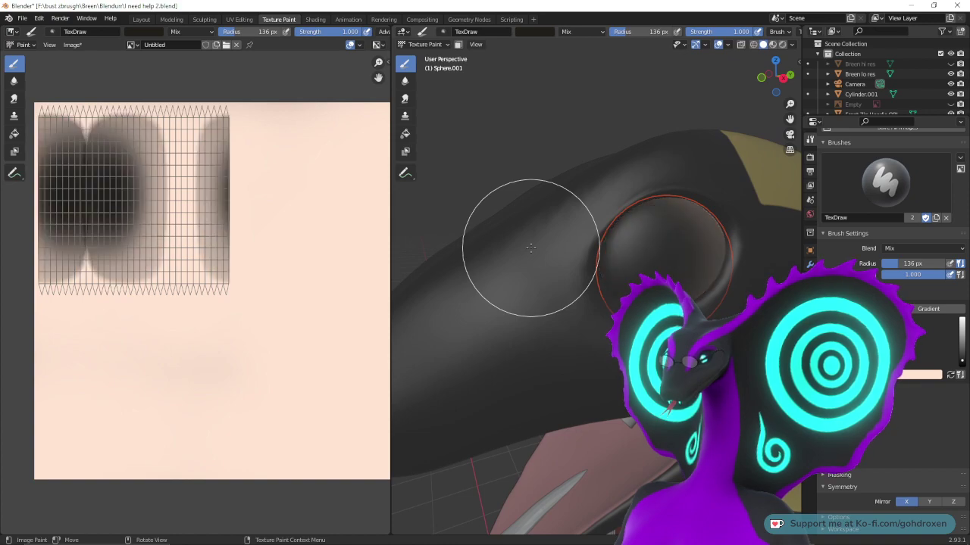
pyautogui.hotkey('ctrl', 'z')
pyautogui.hotkey('ctrl', 'shift', 'z')
pyautogui.hotkey('ctrl', 'z')
pyautogui.hotkey('ctrl', 'shift', 'z')
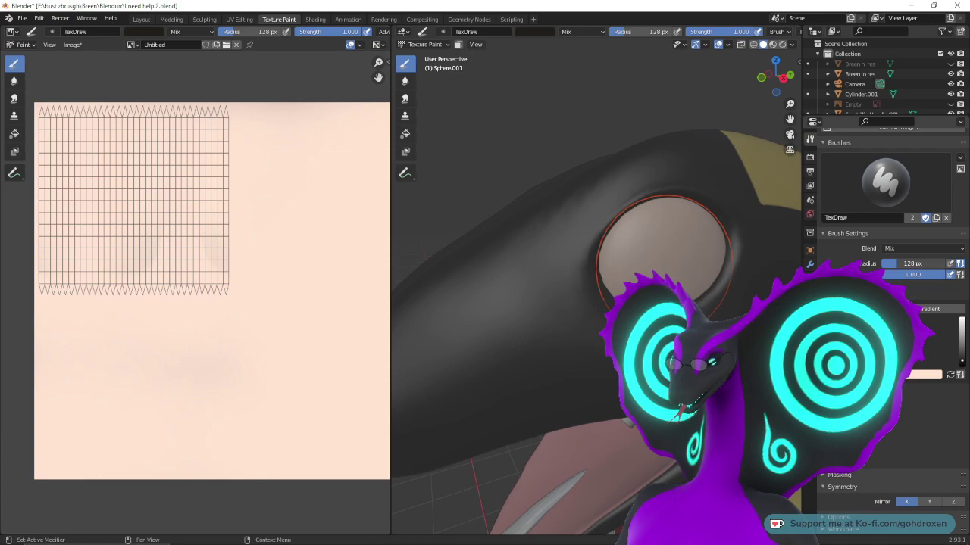
# - Undo a test stroke, reduce the brush radius to 117 px, and layer near-black dabs just in front of the eye
pyautogui.moveTo(530, 236)
pyautogui.mouseDown()
pyautogui.moveTo(541, 249)
pyautogui.moveTo(530, 242)
pyautogui.mouseUp()
pyautogui.hotkey('ctrl', 'z')
pyautogui.hotkey('ctrl', 'z')
pyautogui.click(524, 249)
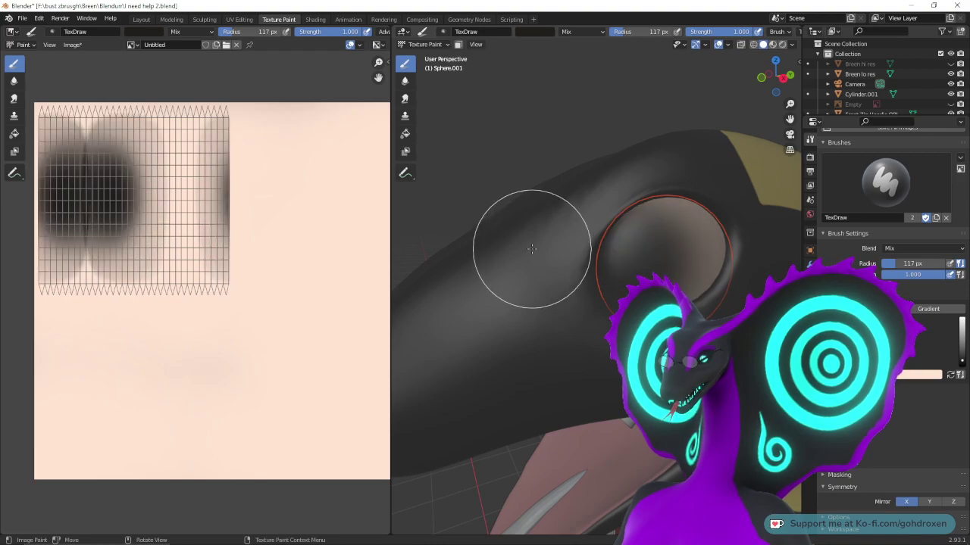
pyautogui.click(531, 248)
pyautogui.click(531, 249)
# - Check the dark pupil from several distances, try extra near-black strokes in front of the eye, and undo all the pupil paint
pyautogui.moveTo(525, 306)
pyautogui.mouseDown(button='middle')
pyautogui.moveTo(612, 324)
pyautogui.moveTo(525, 338)
pyautogui.moveTo(543, 305)
pyautogui.mouseUp(button='middle')
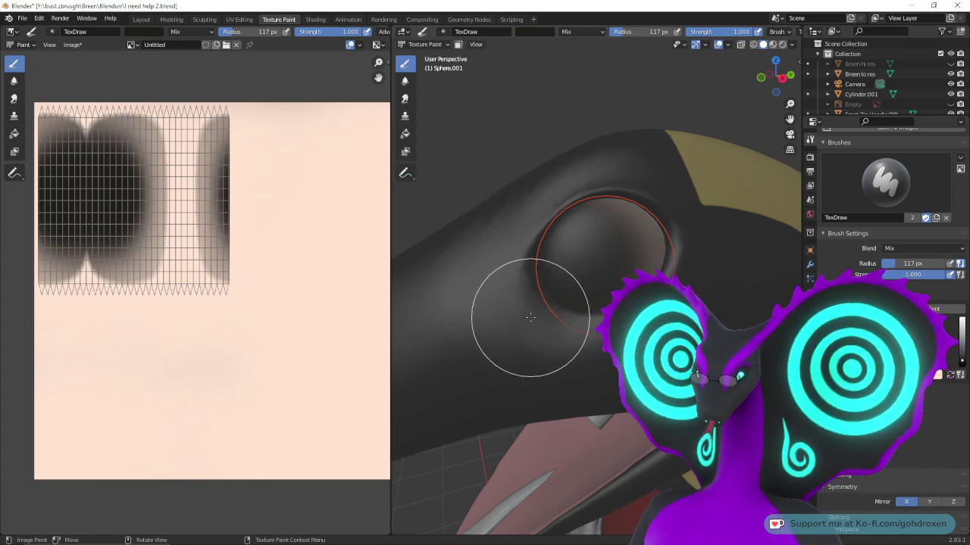
pyautogui.moveTo(530, 318)
pyautogui.keyDown('ctrl'); pyautogui.mouseDown(button='middle')
pyautogui.moveTo(538, 341)
pyautogui.moveTo(531, 391)
pyautogui.mouseUp(button='middle'); pyautogui.keyUp('ctrl')
pyautogui.scroll(10, 531, 391)
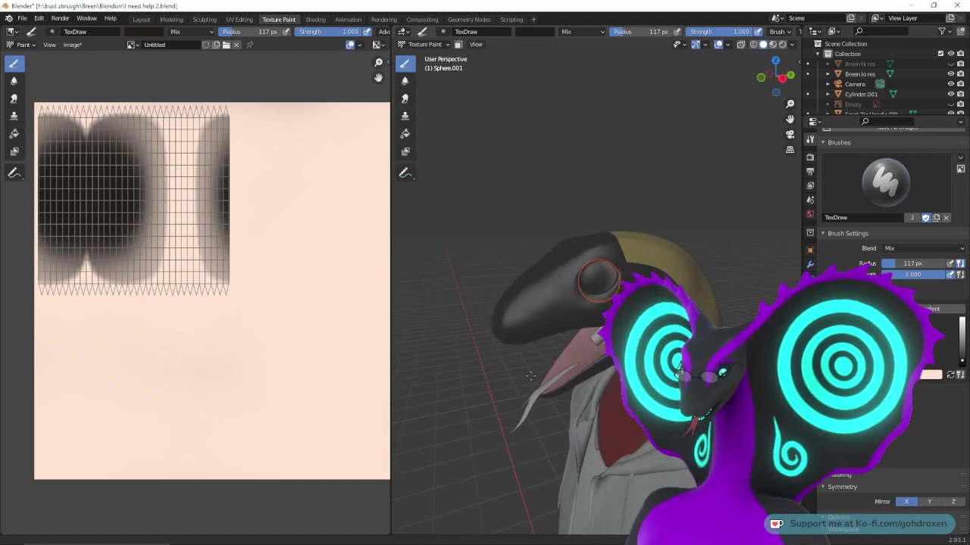
pyautogui.moveTo(542, 296)
pyautogui.keyDown('ctrl'); pyautogui.mouseDown(button='middle')
pyautogui.moveTo(541, 325)
pyautogui.moveTo(573, 286)
pyautogui.moveTo(558, 324)
pyautogui.mouseUp(button='middle'); pyautogui.keyUp('ctrl')
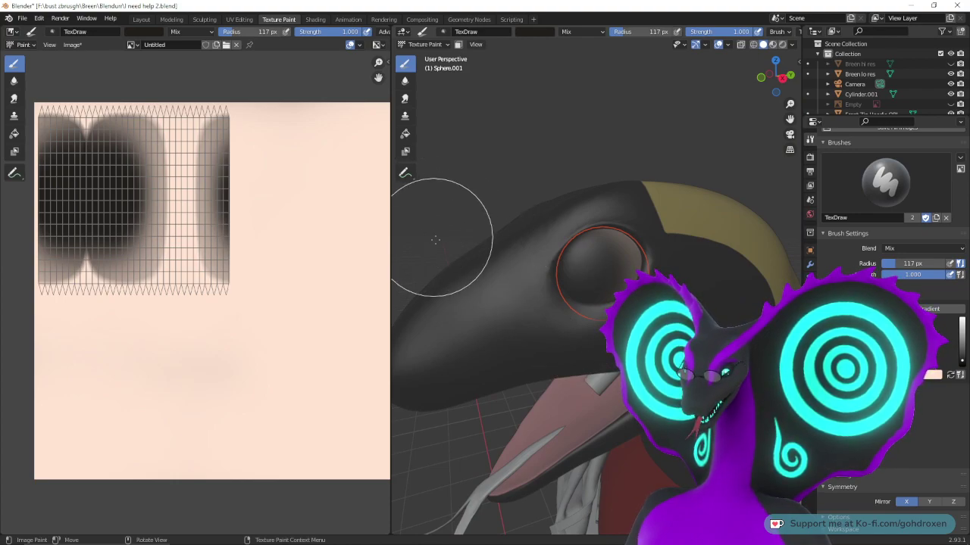
pyautogui.moveTo(456, 313)
pyautogui.mouseDown()
pyautogui.moveTo(498, 281)
pyautogui.moveTo(513, 223)
pyautogui.mouseUp()
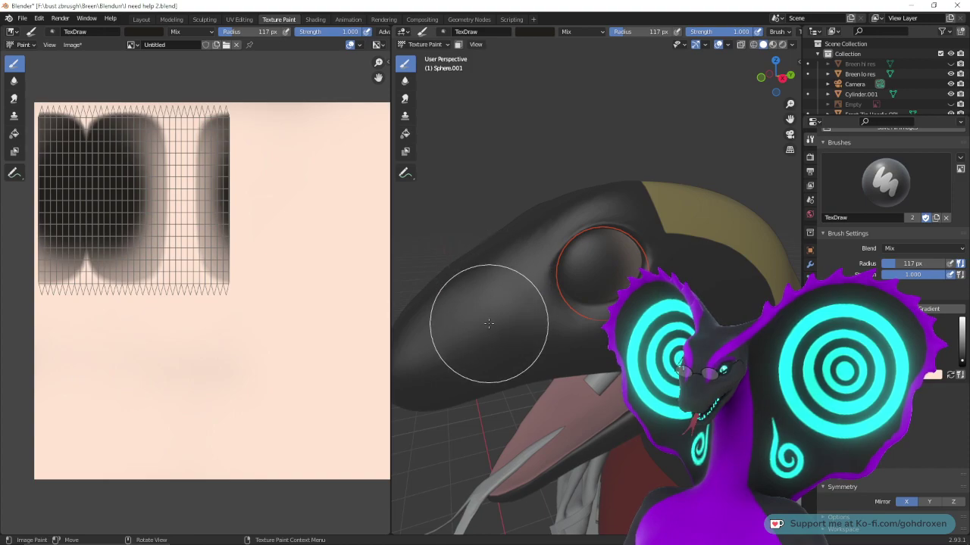
pyautogui.moveTo(515, 322)
pyautogui.mouseDown()
pyautogui.moveTo(547, 294)
pyautogui.moveTo(509, 287)
pyautogui.moveTo(562, 278)
pyautogui.moveTo(565, 265)
pyautogui.moveTo(544, 298)
pyautogui.mouseUp()
pyautogui.hotkey('ctrl', 'z')
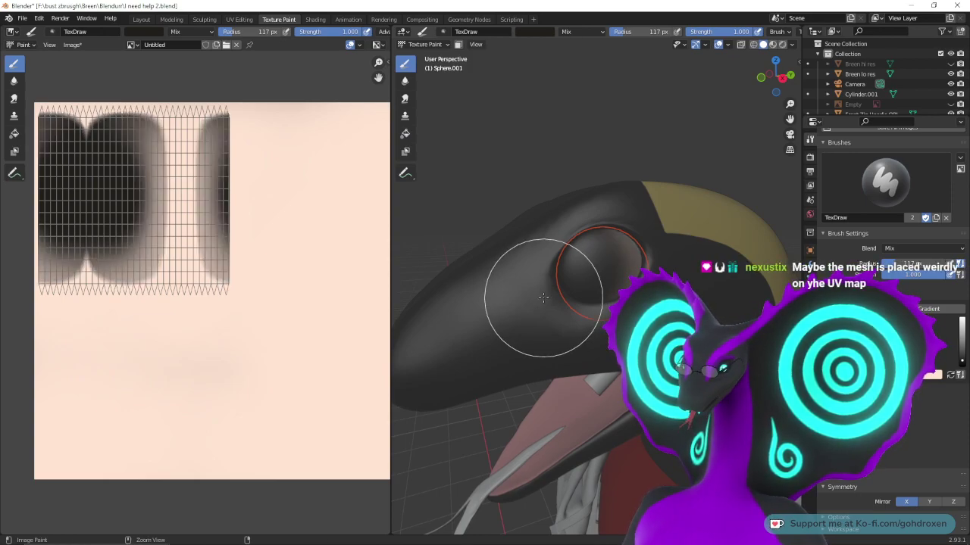
pyautogui.hotkey('ctrl', 'z')
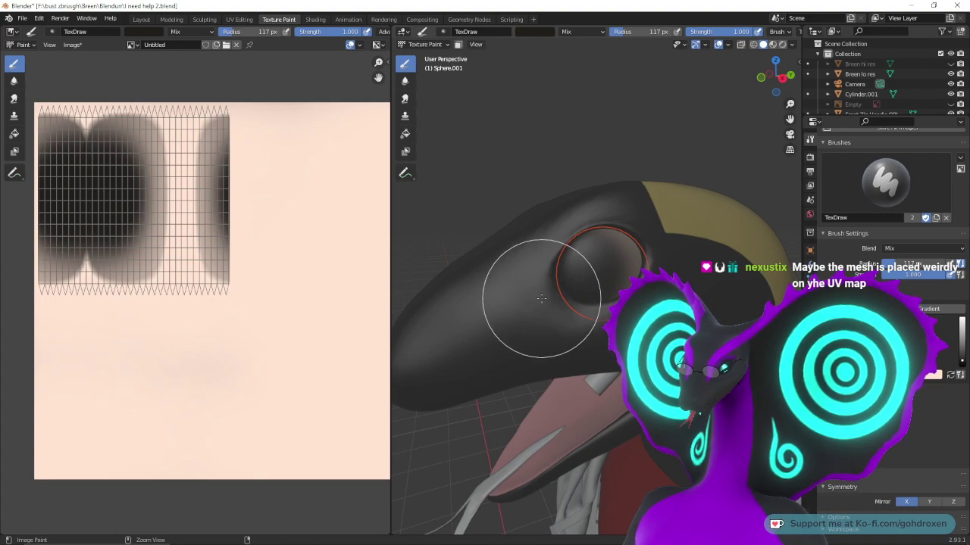
pyautogui.hotkey('ctrl', 'z')
pyautogui.hotkey('ctrl', 'z')
pyautogui.hotkey('ctrl', 'z')
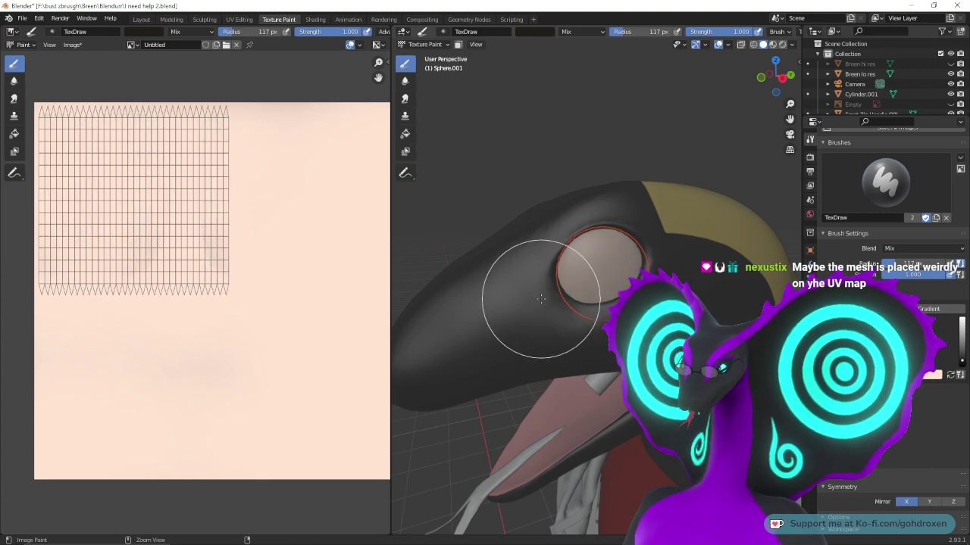
# - Try a stroke across the eye's UV area in the image and one directly on the eye, and undo both
pyautogui.moveTo(131, 175)
pyautogui.mouseDown()
pyautogui.moveTo(130, 211)
pyautogui.moveTo(144, 228)
pyautogui.moveTo(177, 174)
pyautogui.moveTo(131, 168)
pyautogui.moveTo(113, 198)
pyautogui.moveTo(120, 257)
pyautogui.moveTo(145, 256)
pyautogui.moveTo(184, 225)
pyautogui.moveTo(199, 171)
pyautogui.mouseUp()
pyautogui.hotkey('ctrl', 'z')
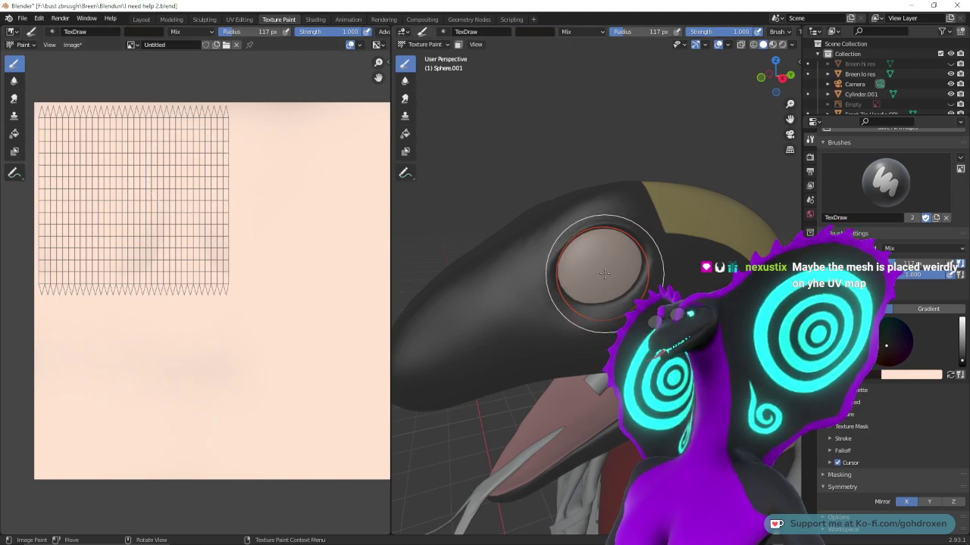
pyautogui.moveTo(603, 273); pyautogui.dragTo(600, 265)
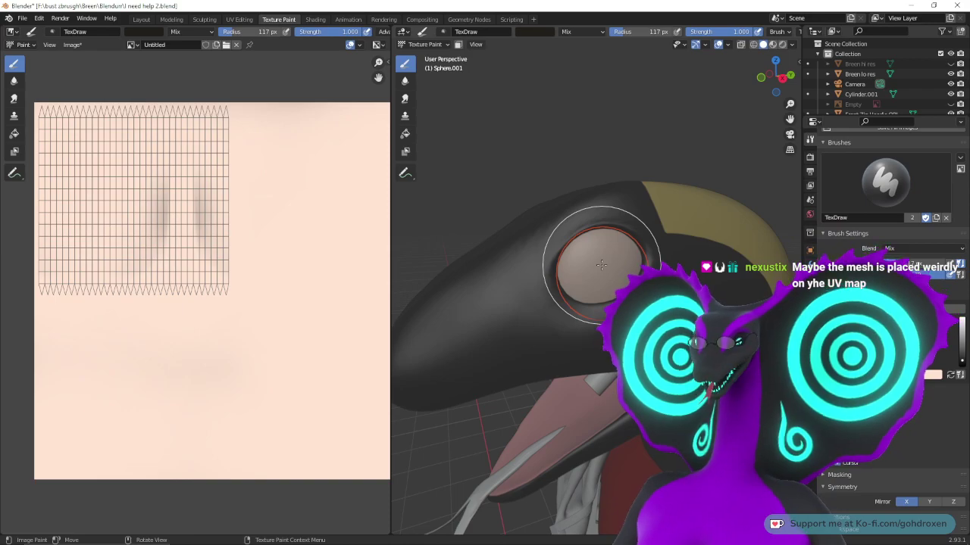
pyautogui.hotkey('ctrl', 'z')
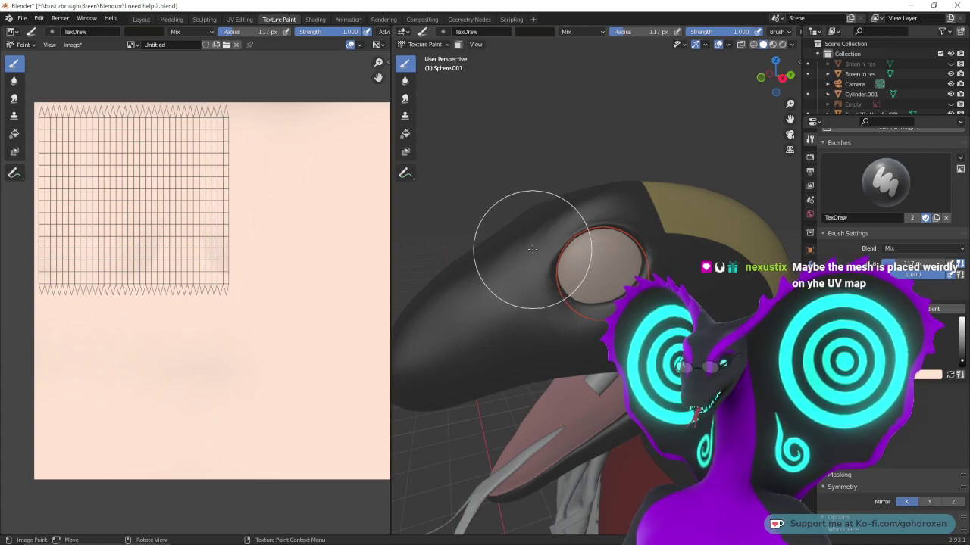
# - Paint a dark pupil with repeated near-black dabs just in front of the eye, undoing the first dab placed too close
pyautogui.click(522, 263)
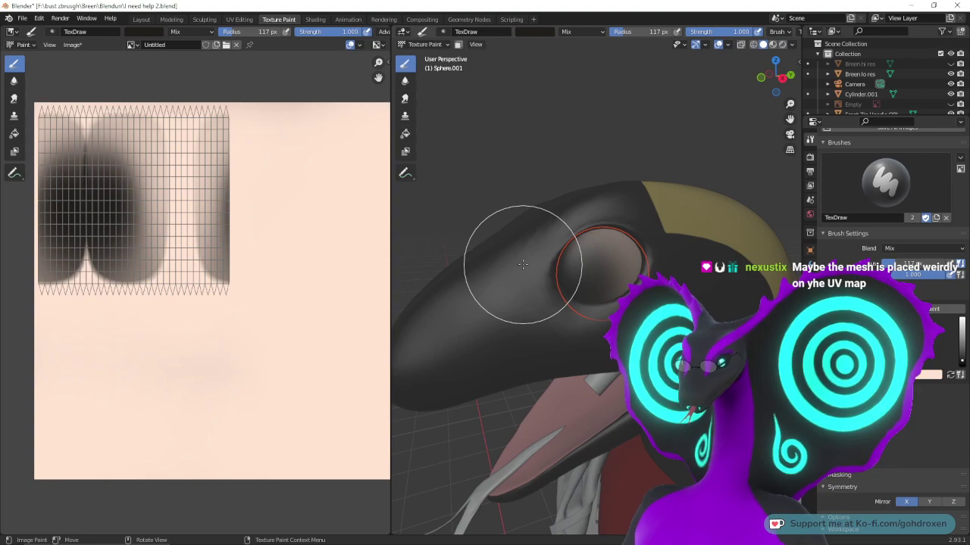
pyautogui.hotkey('ctrl', 'z')
pyautogui.click(506, 264)
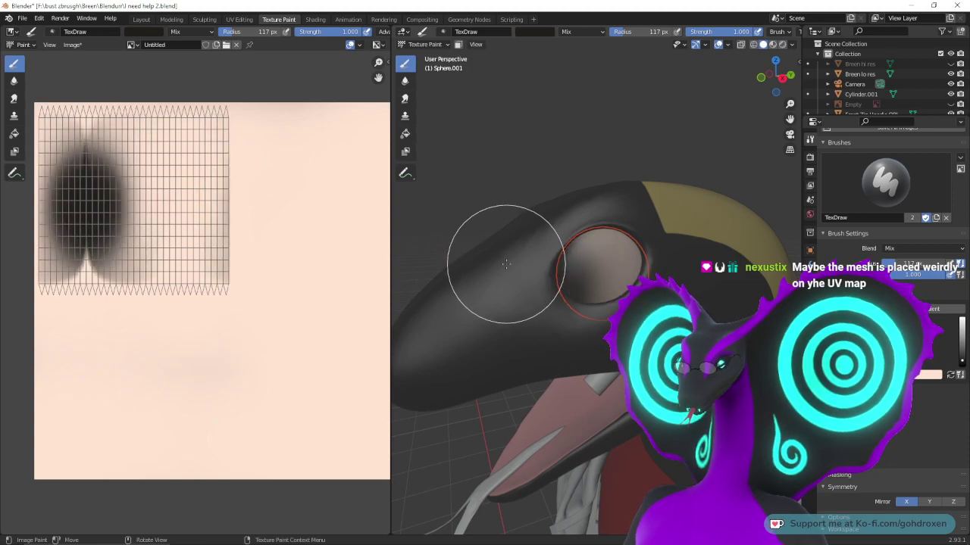
pyautogui.click(506, 263)
pyautogui.click(506, 263)
pyautogui.click(506, 264)
pyautogui.click(506, 263)
pyautogui.click(506, 263)
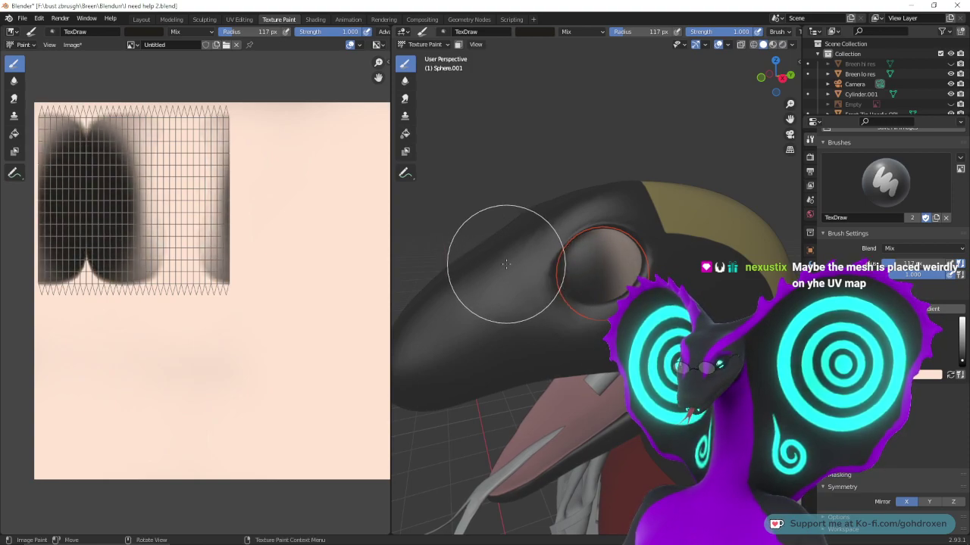
pyautogui.click(511, 266)
pyautogui.click(511, 265)
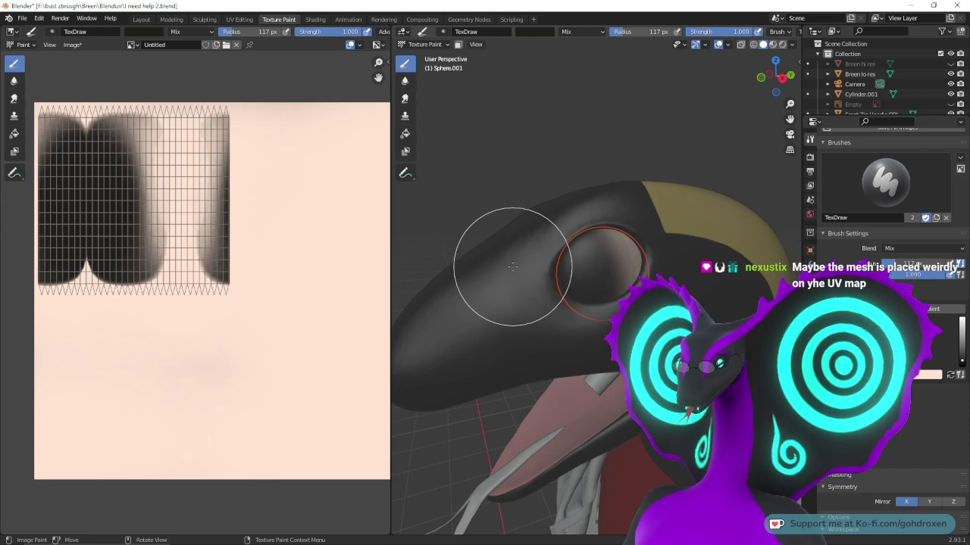
pyautogui.moveTo(530, 306)
pyautogui.mouseDown(button='middle')
pyautogui.moveTo(564, 338)
pyautogui.moveTo(565, 261)
pyautogui.moveTo(565, 340)
pyautogui.moveTo(588, 366)
pyautogui.moveTo(523, 354)
pyautogui.mouseUp(button='middle')
pyautogui.scroll(5, 551, 353)
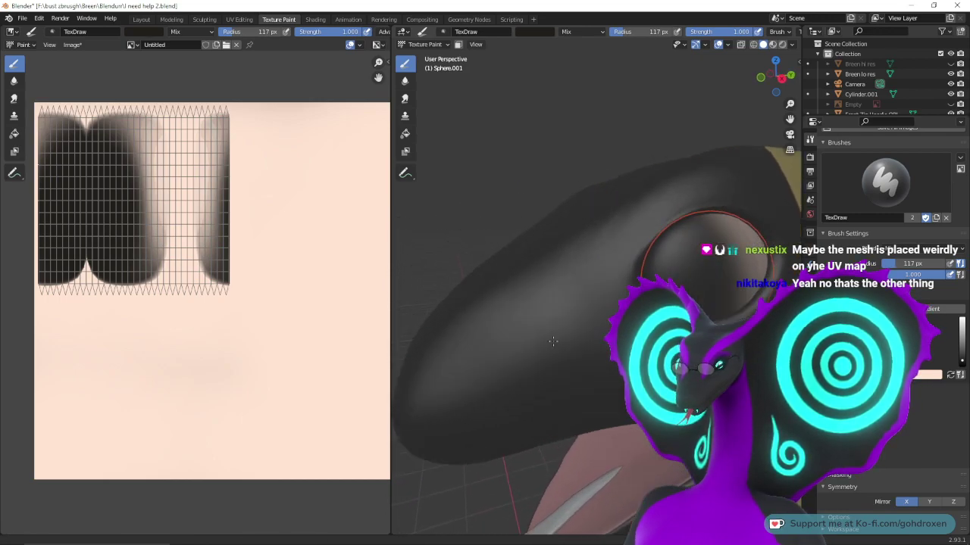
# - Undo all the near-black pupil paint on the eye until only the pale base colour is left
pyautogui.scroll(-4, 553, 341)
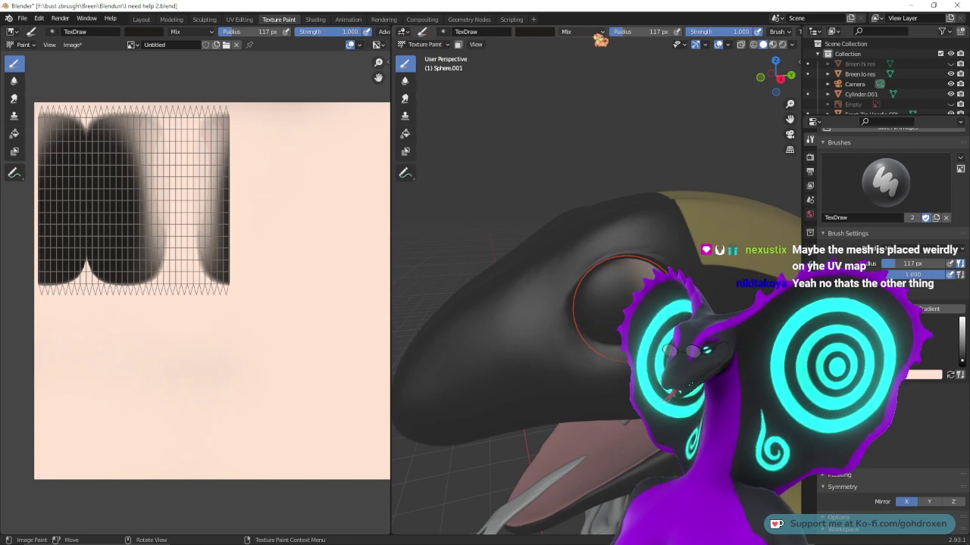
pyautogui.hotkey('ctrl', 'z')
pyautogui.hotkey('ctrl', 'z')
pyautogui.hotkey('ctrl', 'z')
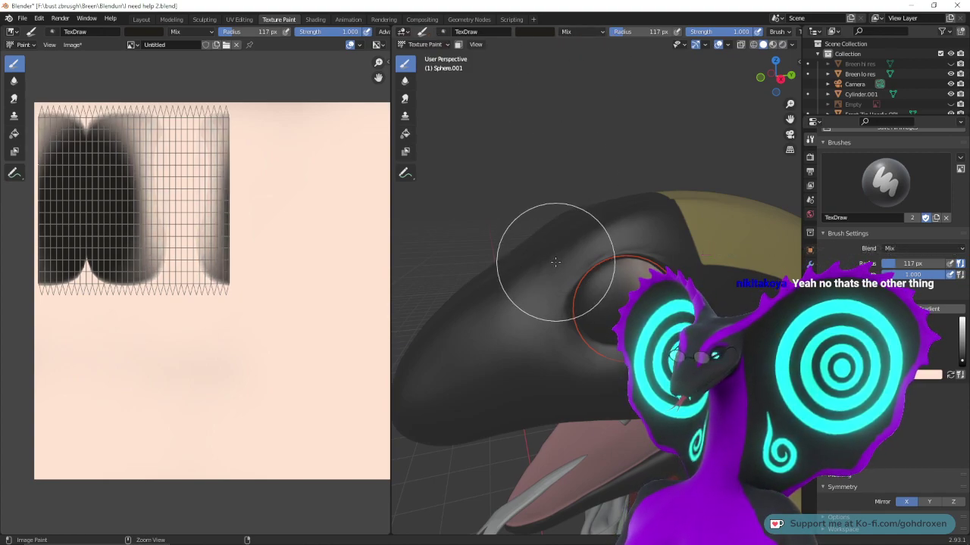
pyautogui.hotkey('ctrl', 'z')
pyautogui.hotkey('ctrl', 'z')
pyautogui.hotkey('ctrl', 'z')
pyautogui.hotkey('ctrl', 'z')
pyautogui.hotkey('ctrl', 'z')
pyautogui.hotkey('ctrl', 'z')
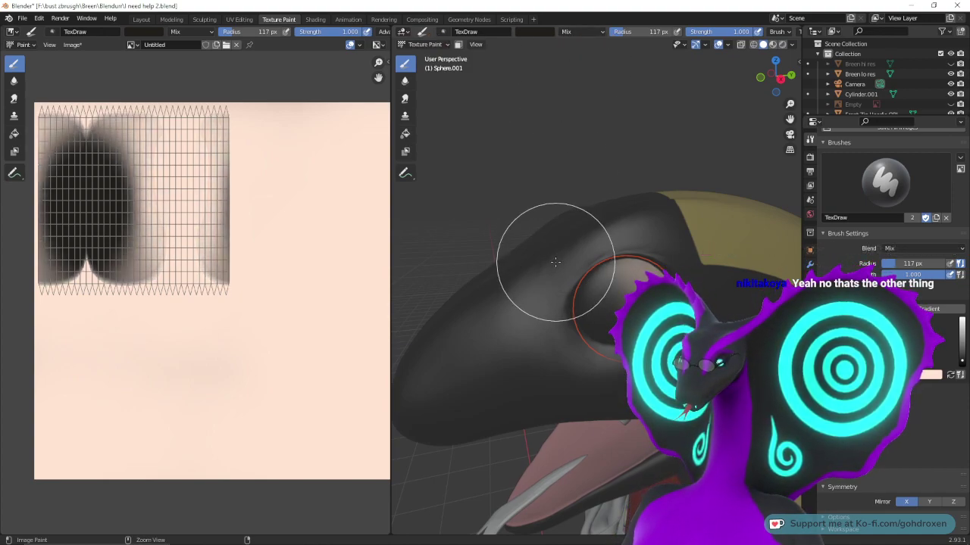
pyautogui.hotkey('ctrl', 'z')
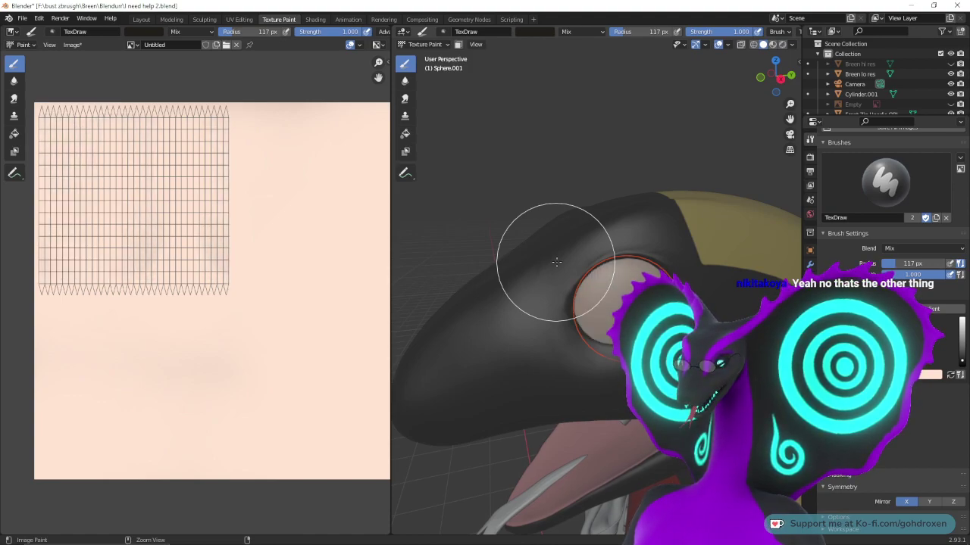
# - Set the brush blend mode to Add, try strokes on and in front of the eye, and undo them
pyautogui.click(923, 249)
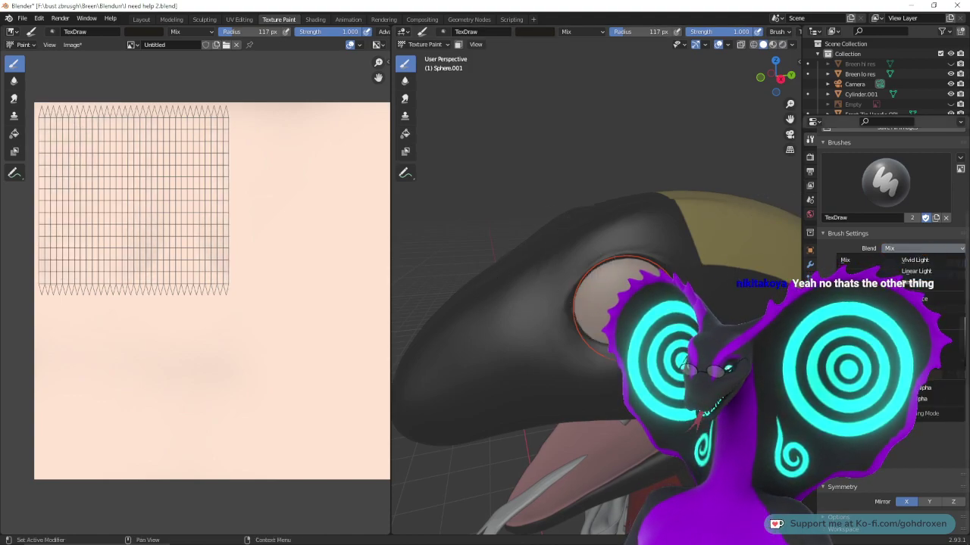
pyautogui.click(852, 360)
pyautogui.click(558, 308)
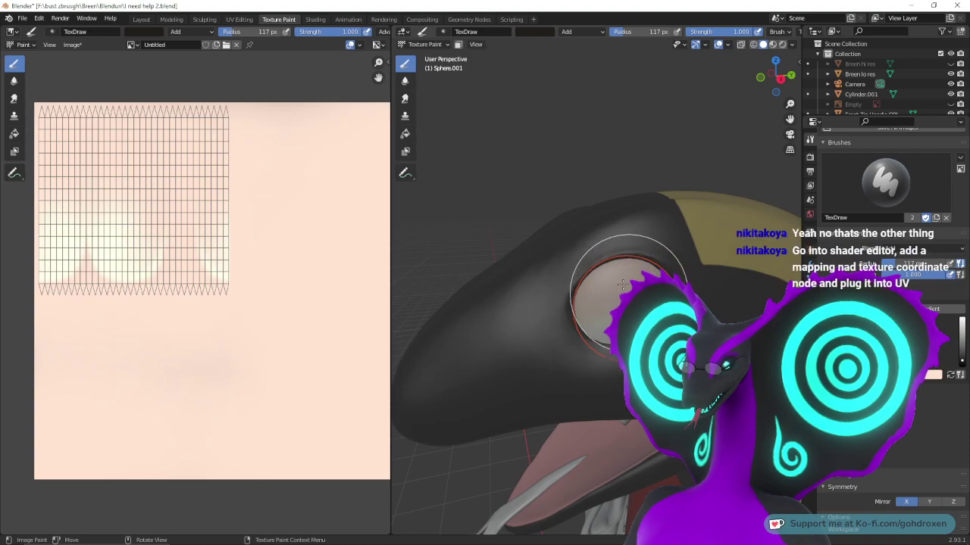
pyautogui.moveTo(623, 285); pyautogui.dragTo(672, 303)
pyautogui.hotkey('ctrl', 'z')
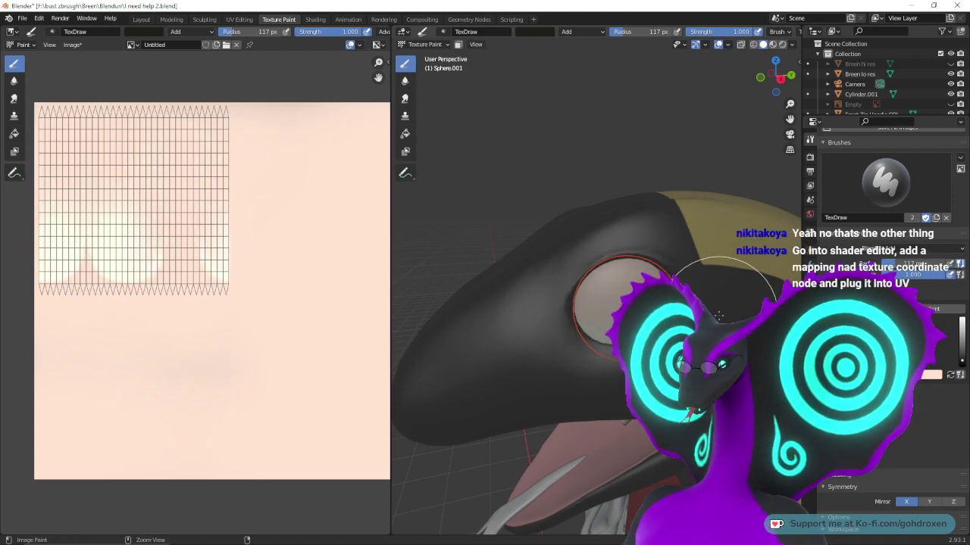
pyautogui.hotkey('ctrl', 'z')
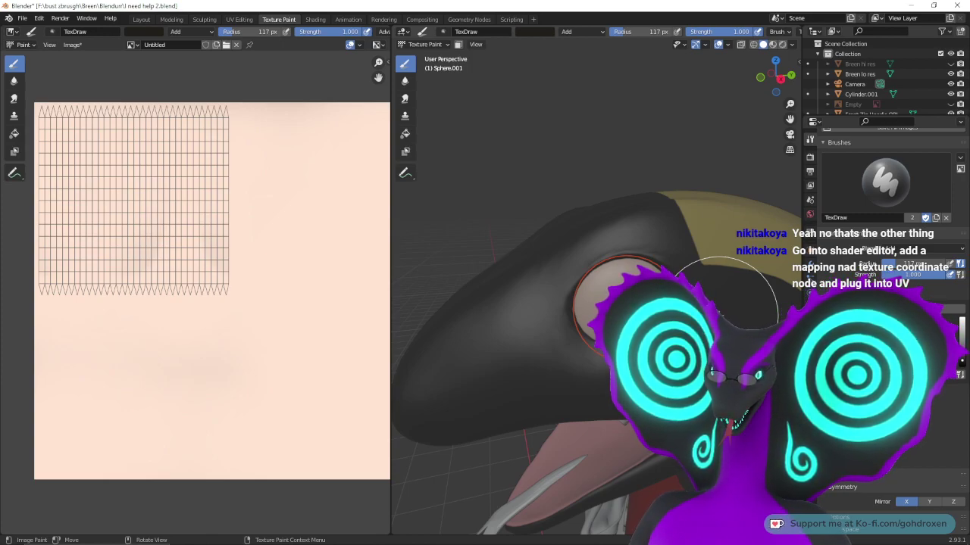
# - Switch to the Shading workspace and add a Mapping node to the Ayes material
pyautogui.click(318, 21)
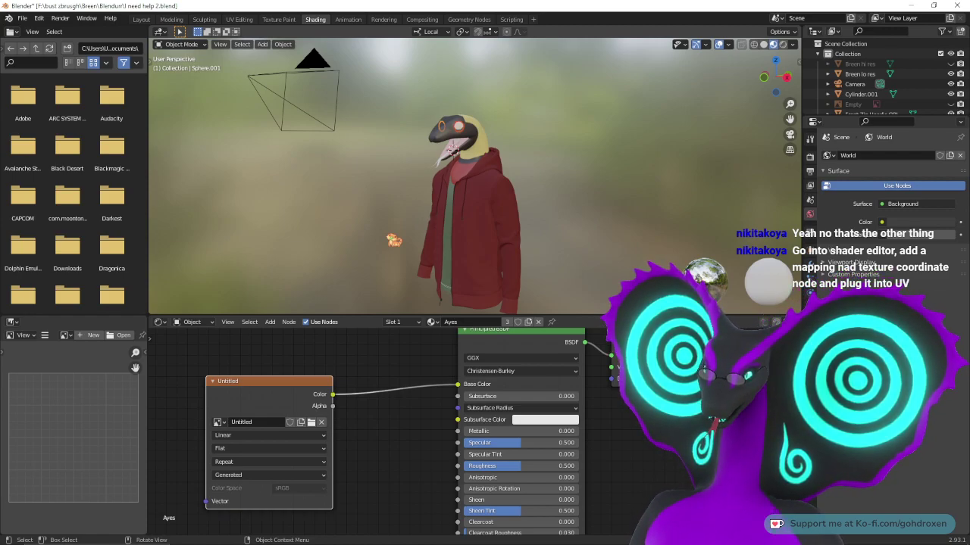
pyautogui.click(269, 322)
pyautogui.moveTo(292, 323)
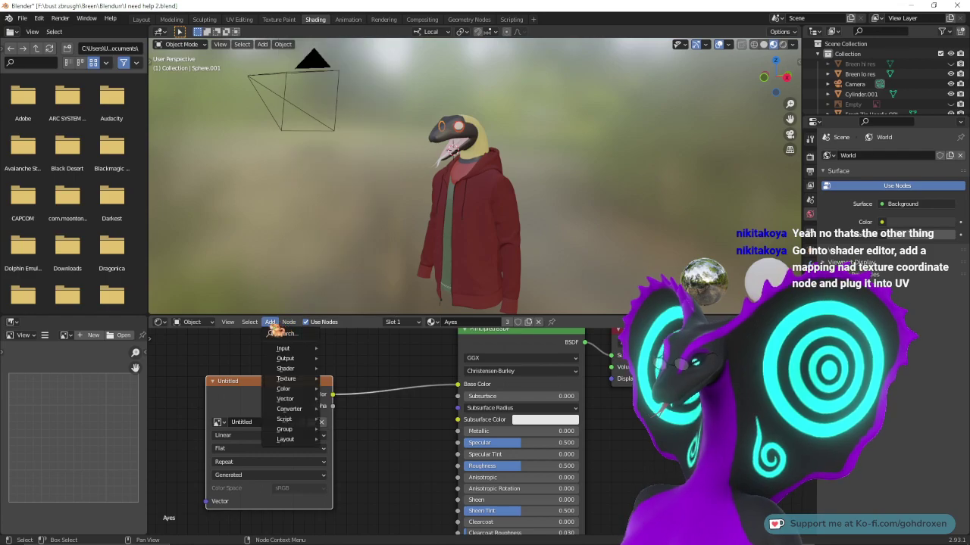
pyautogui.moveTo(283, 351)
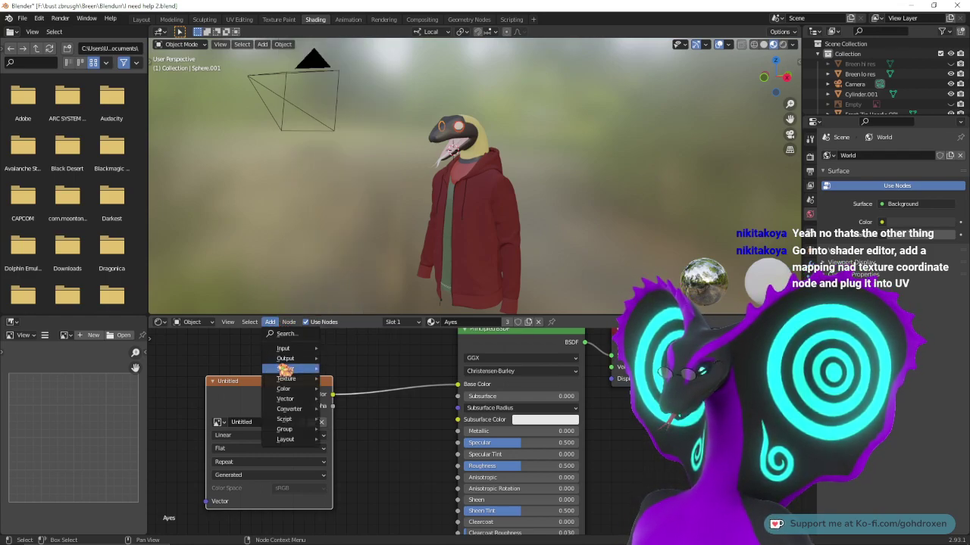
pyautogui.moveTo(286, 370)
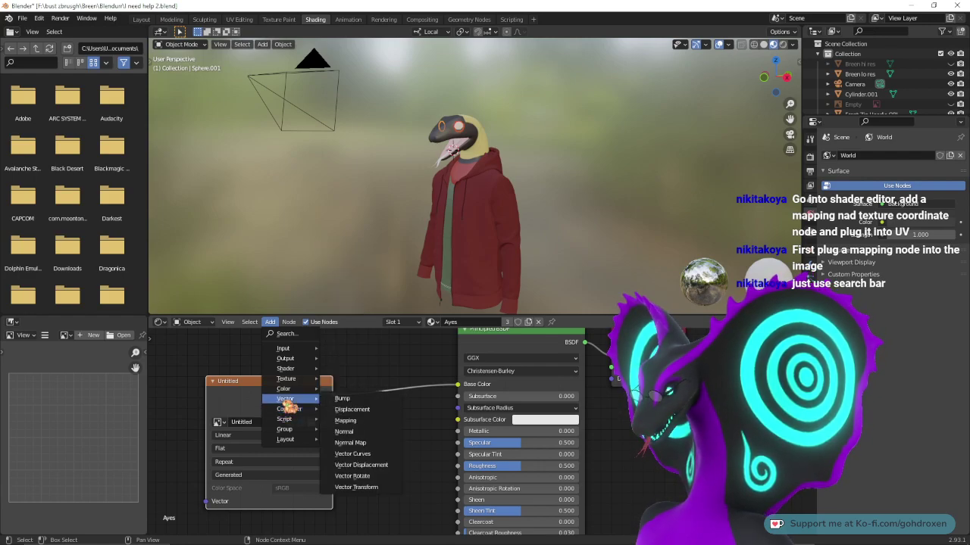
pyautogui.click(347, 420)
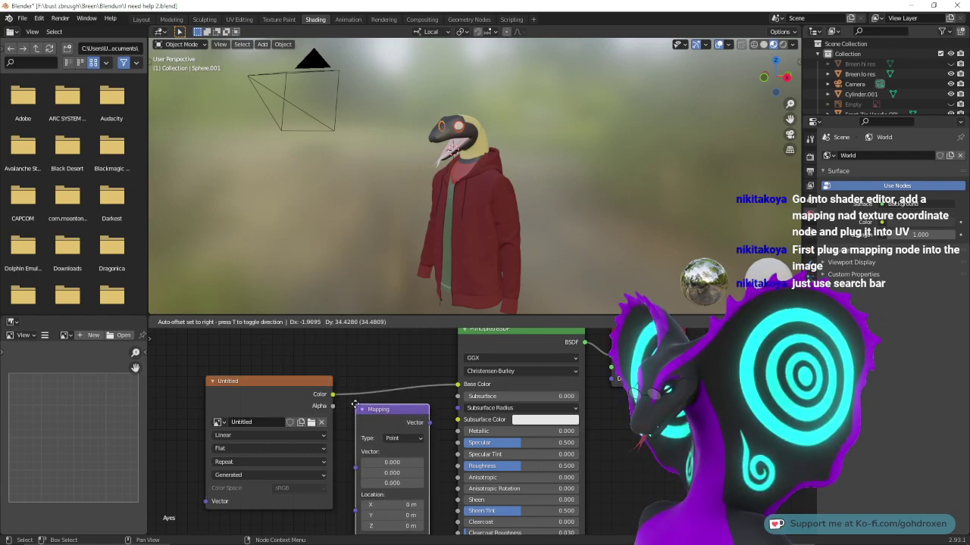
pyautogui.click(356, 405)
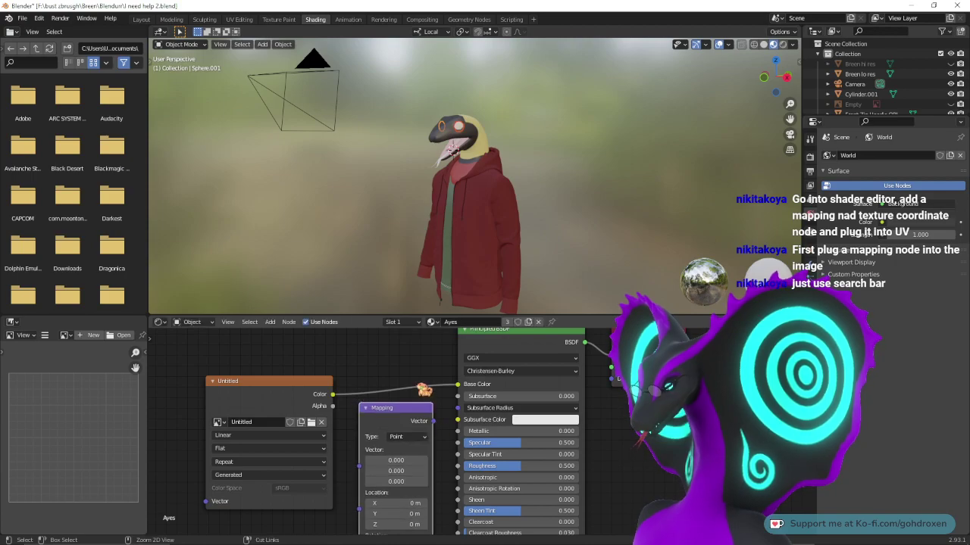
# - Move the Mapping node ahead of the Untitled image texture node in the node tree
pyautogui.scroll(-2, 413, 417)
pyautogui.scroll(-1, 409, 417)
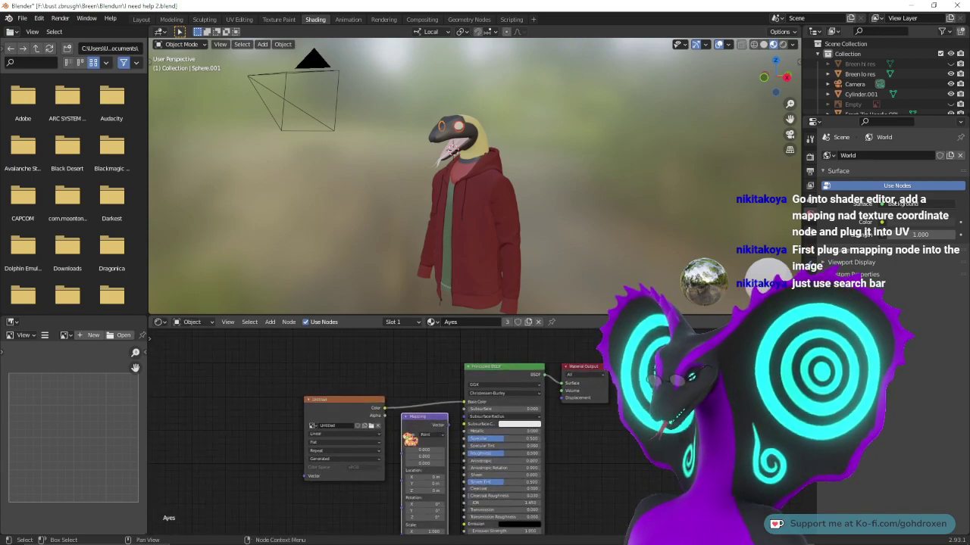
pyautogui.rightClick(354, 372)
pyautogui.click(270, 322)
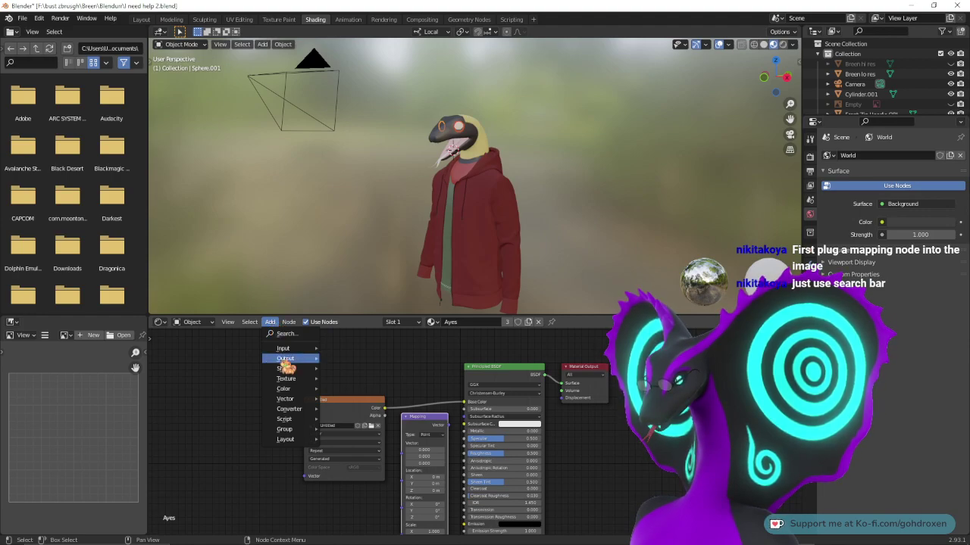
pyautogui.click(268, 324)
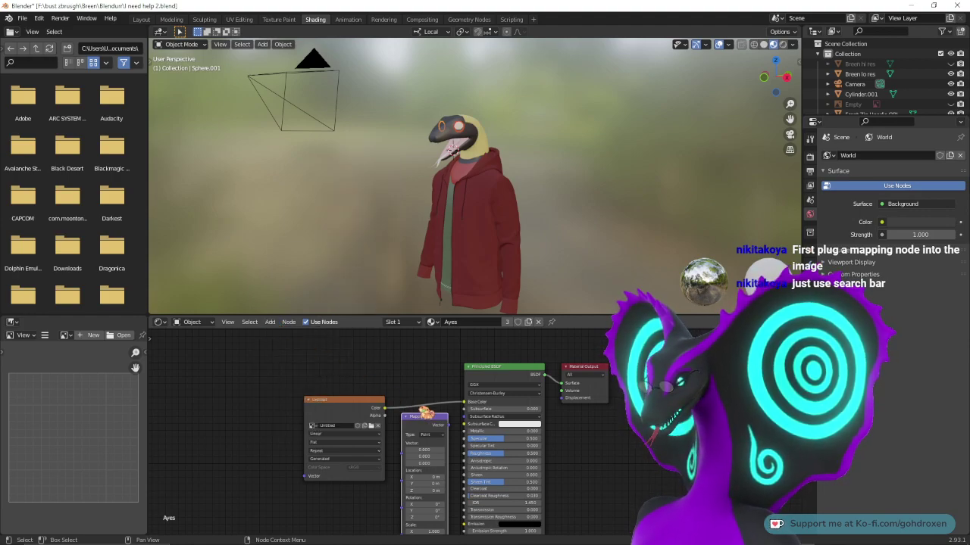
pyautogui.moveTo(424, 418); pyautogui.dragTo(256, 369)
pyautogui.scroll(3, 411, 407)
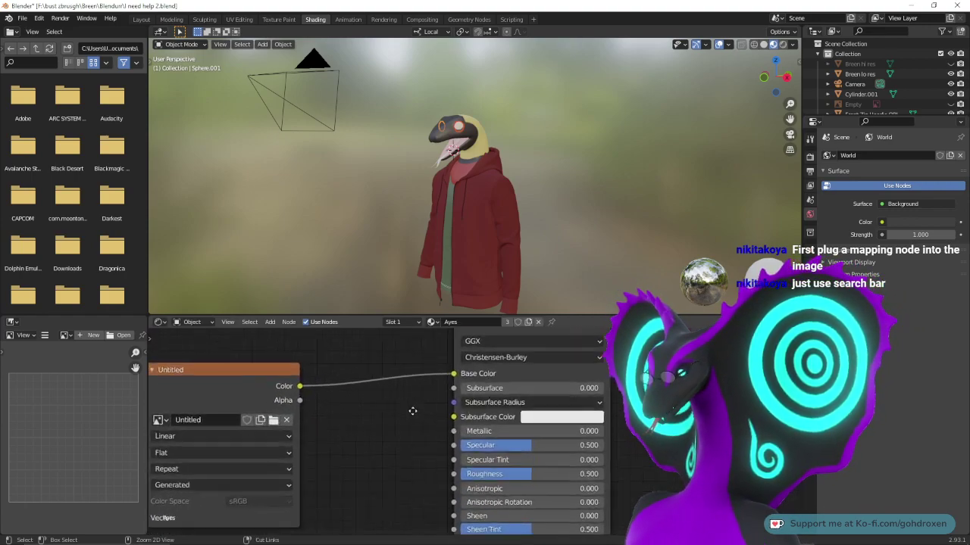
pyautogui.keyDown('shift'); pyautogui.moveTo(358, 415); pyautogui.dragTo(475, 388, button='middle'); pyautogui.keyUp('shift')
pyautogui.moveTo(339, 364)
pyautogui.keyDown('shift'); pyautogui.mouseDown(button='middle')
pyautogui.moveTo(417, 392)
pyautogui.moveTo(416, 411)
pyautogui.moveTo(434, 427)
pyautogui.mouseUp(button='middle'); pyautogui.keyUp('shift')
pyautogui.moveTo(534, 454)
pyautogui.mouseDown(button='middle')
pyautogui.moveTo(545, 442)
pyautogui.moveTo(530, 432)
pyautogui.moveTo(529, 442)
pyautogui.mouseUp(button='middle')
pyautogui.scroll(-1, 495, 412)
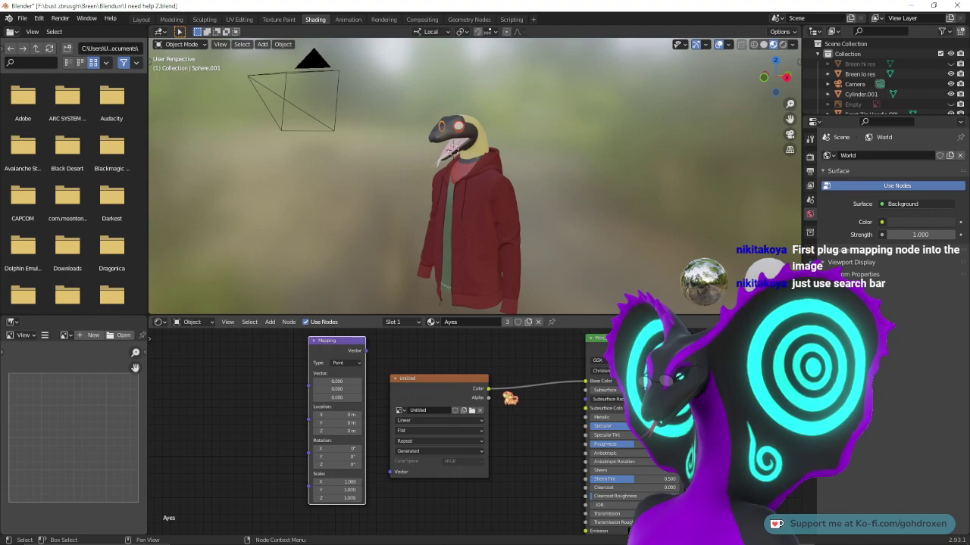
# - Unlink the image texture from Base Color and rearrange the nodes so Mapping sits between the image texture and the Principled BSDF
pyautogui.moveTo(585, 381); pyautogui.dragTo(525, 400)
pyautogui.moveTo(463, 378); pyautogui.dragTo(259, 380)
pyautogui.click(334, 341)
pyautogui.moveTo(341, 347); pyautogui.dragTo(540, 344)
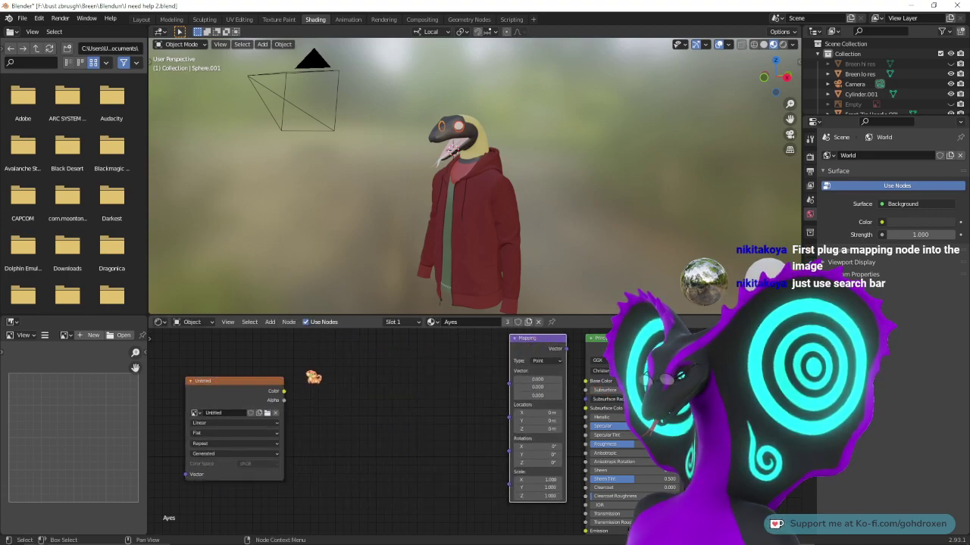
pyautogui.moveTo(261, 387); pyautogui.dragTo(437, 381)
pyautogui.scroll(2, 485, 413)
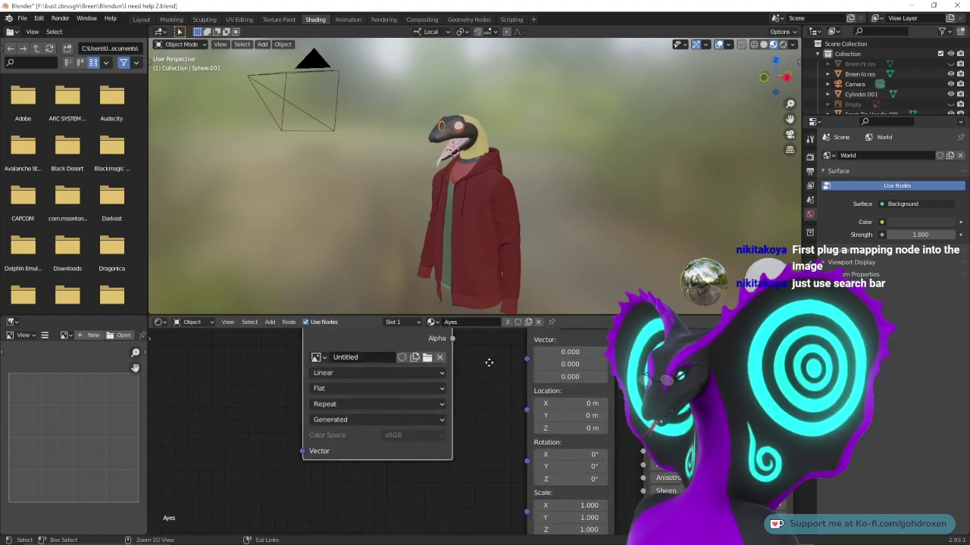
pyautogui.moveTo(485, 413); pyautogui.dragTo(475, 423, button='middle')
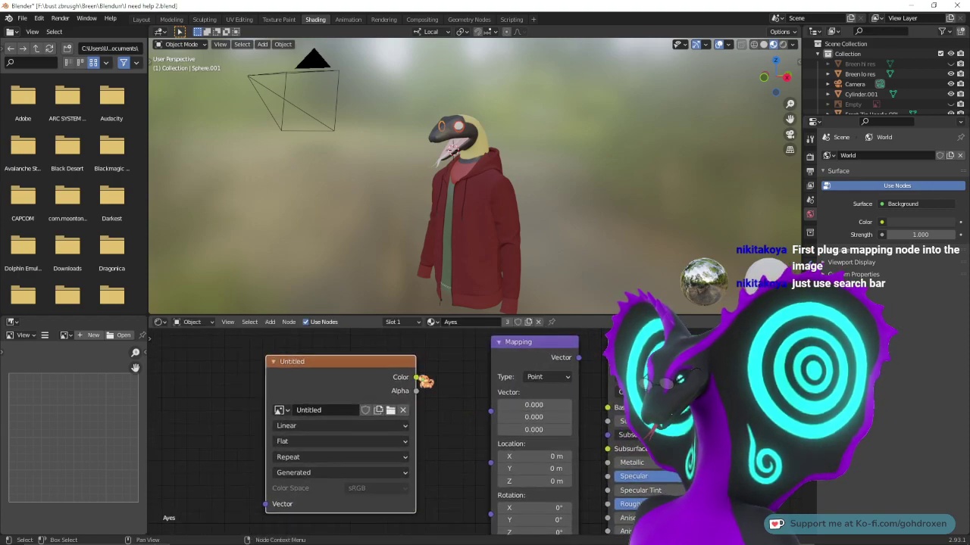
# - Try routing the image texture's Color through the Mapping node's Vector into the Principled BSDF's Base Color
pyautogui.moveTo(418, 378); pyautogui.dragTo(497, 418)
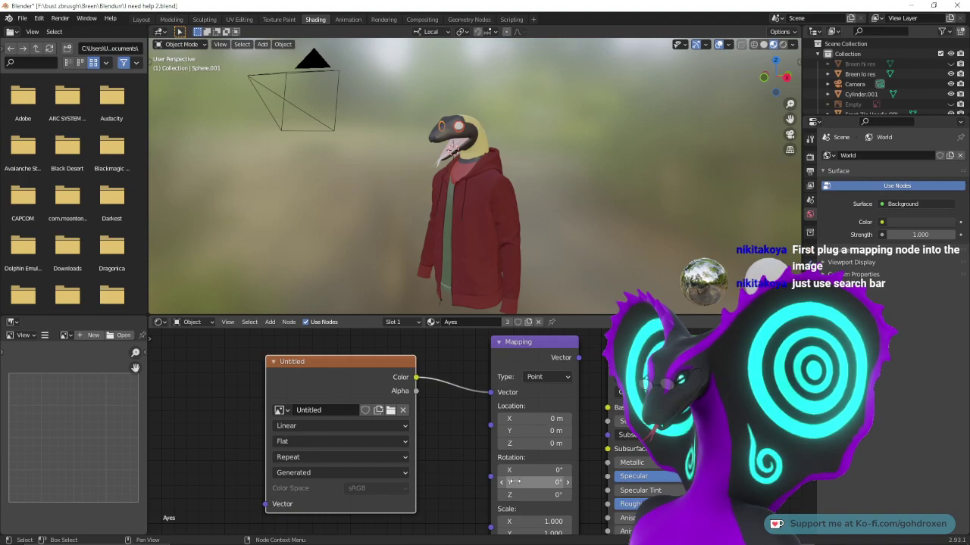
pyautogui.scroll(-1, 447, 450)
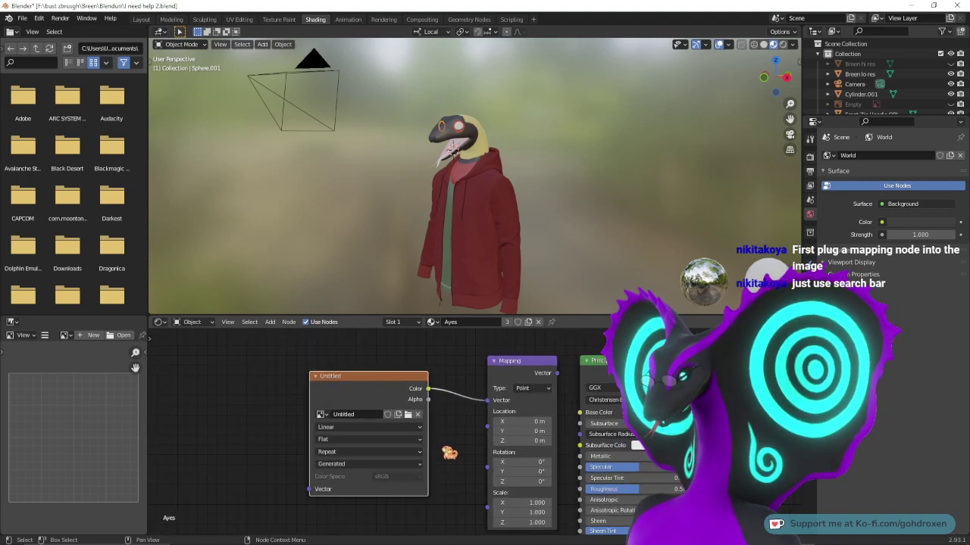
pyautogui.moveTo(557, 373); pyautogui.dragTo(564, 386)
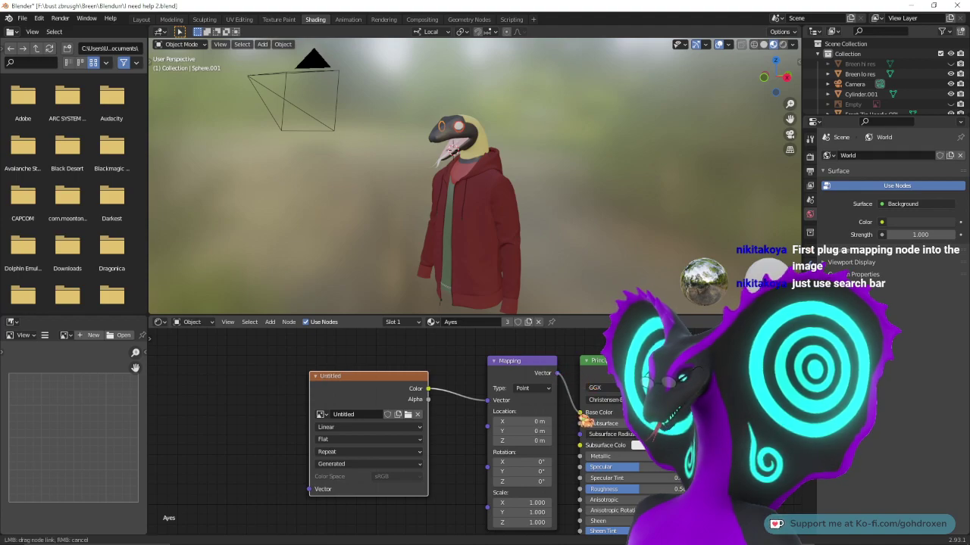
pyautogui.moveTo(584, 419); pyautogui.dragTo(580, 413)
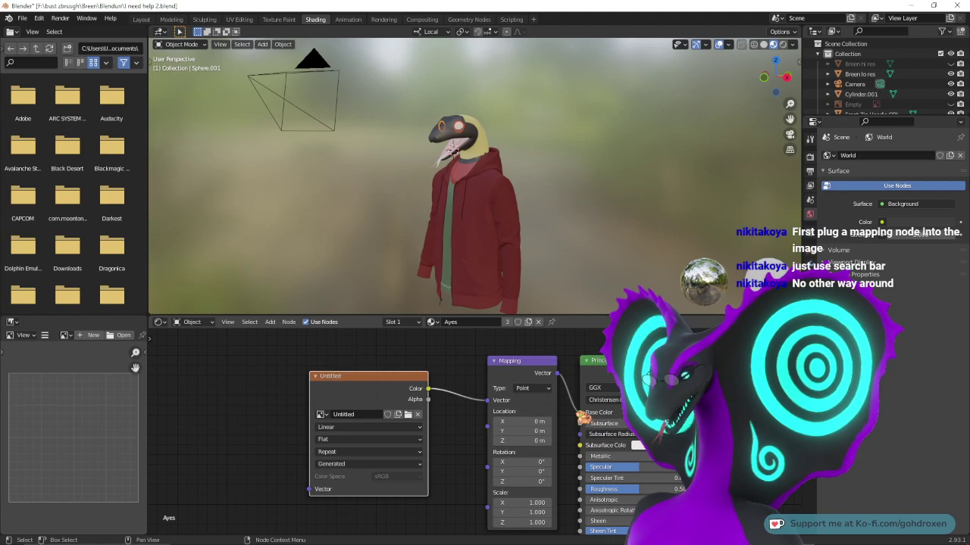
# - Remove both links of the Mapping node and move it back in front of the image texture node
pyautogui.moveTo(579, 413); pyautogui.dragTo(567, 405)
pyautogui.moveTo(493, 405); pyautogui.dragTo(435, 398)
pyautogui.moveTo(531, 364); pyautogui.dragTo(261, 362)
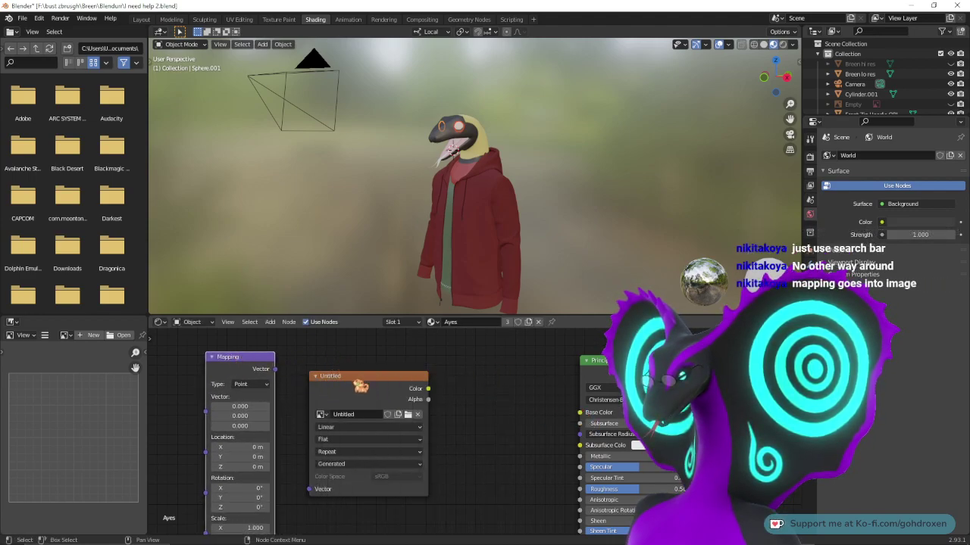
# - Link the Mapping node's Vector output to the image texture's Vector input, and the image's Color to Base Color
pyautogui.moveTo(352, 375); pyautogui.dragTo(463, 373)
pyautogui.moveTo(263, 371)
pyautogui.mouseDown()
pyautogui.moveTo(329, 383)
pyautogui.moveTo(421, 487)
pyautogui.mouseUp()
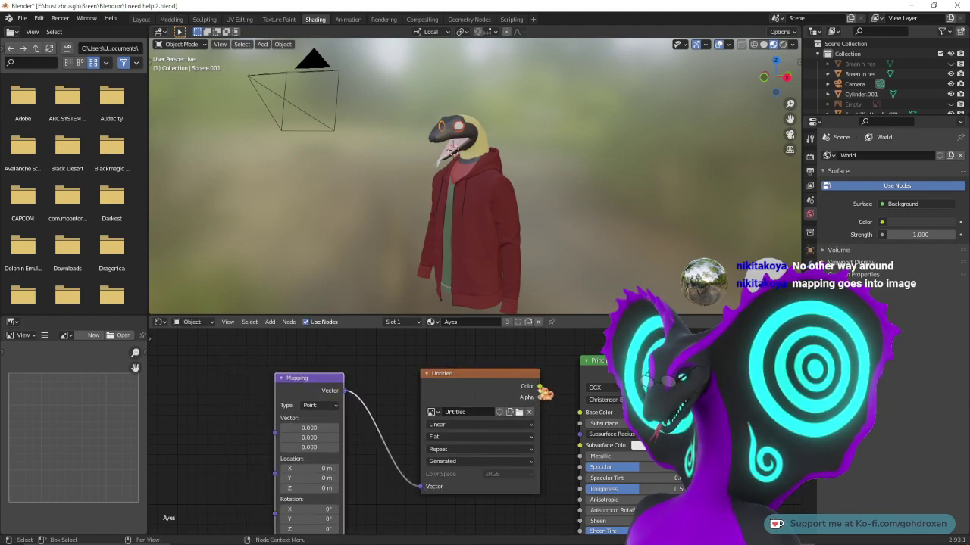
pyautogui.moveTo(541, 388); pyautogui.dragTo(580, 412)
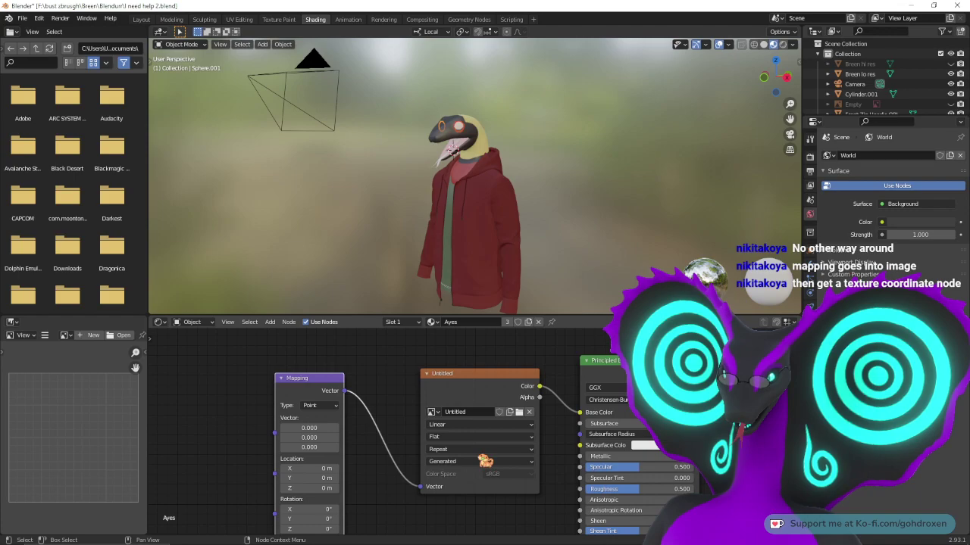
# - Add a Texture Coordinate node to the eye material and place it before the Mapping node
pyautogui.click(289, 322)
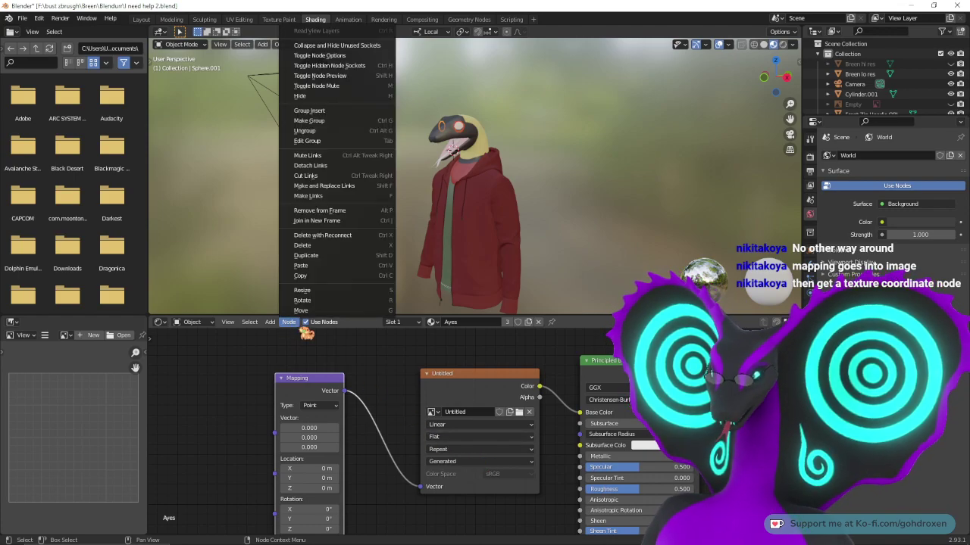
pyautogui.click(270, 324)
pyautogui.click(279, 334)
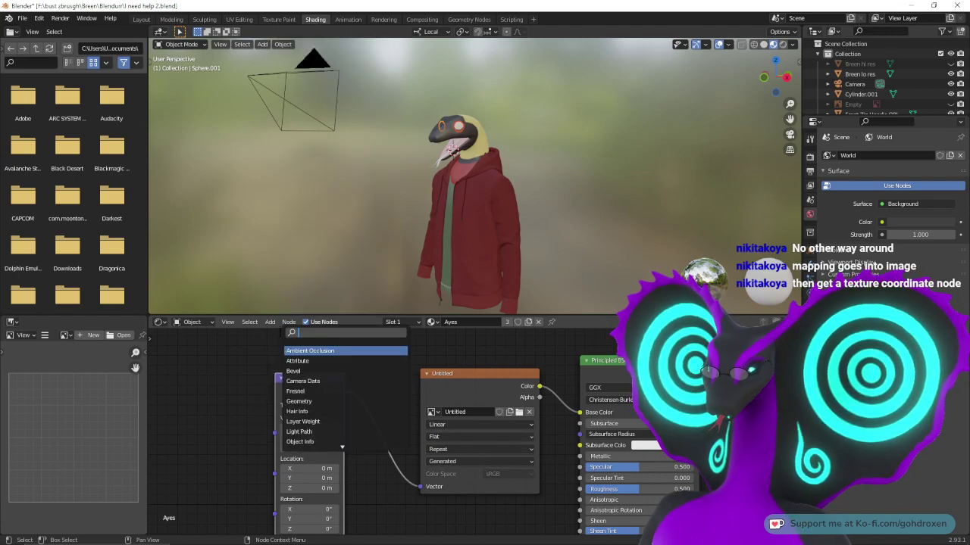
pyautogui.write('tex')
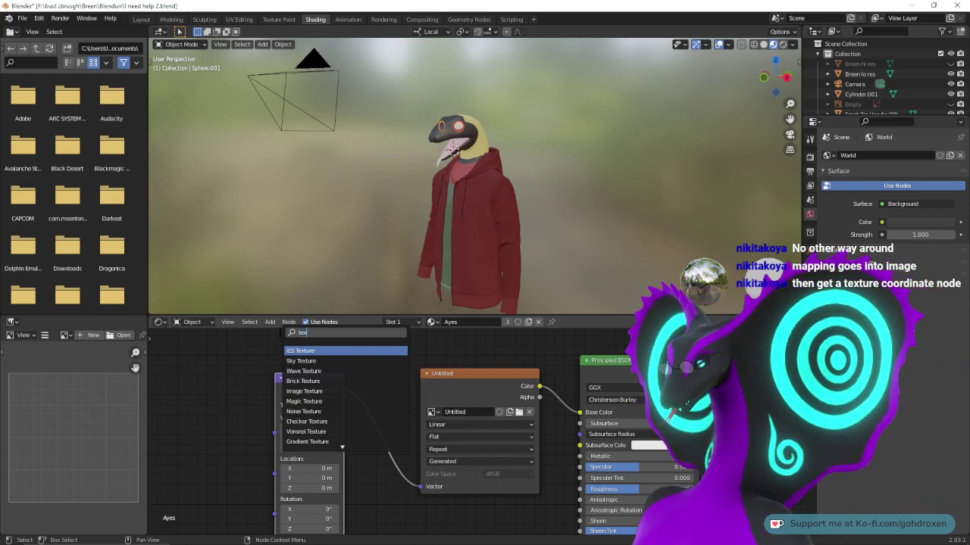
pyautogui.write('tu')
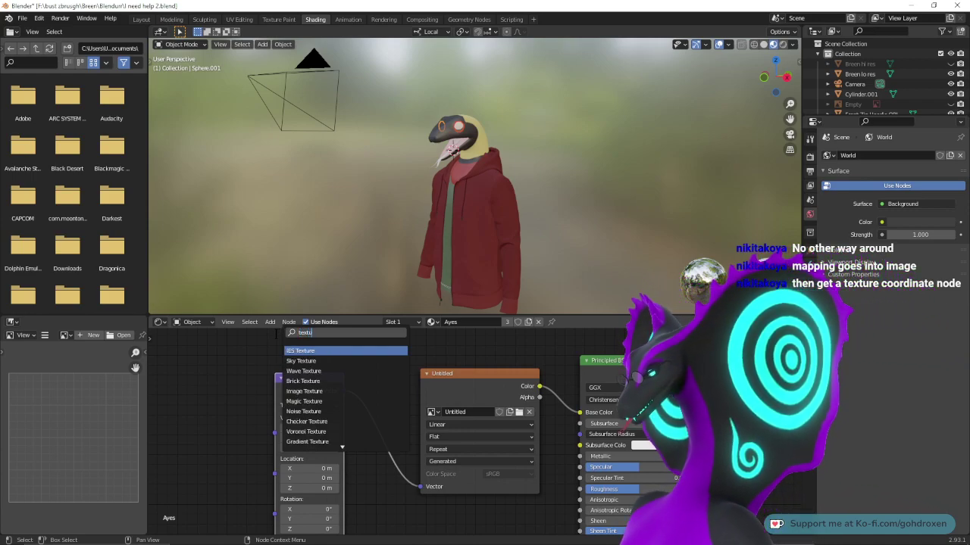
pyautogui.write('re co')
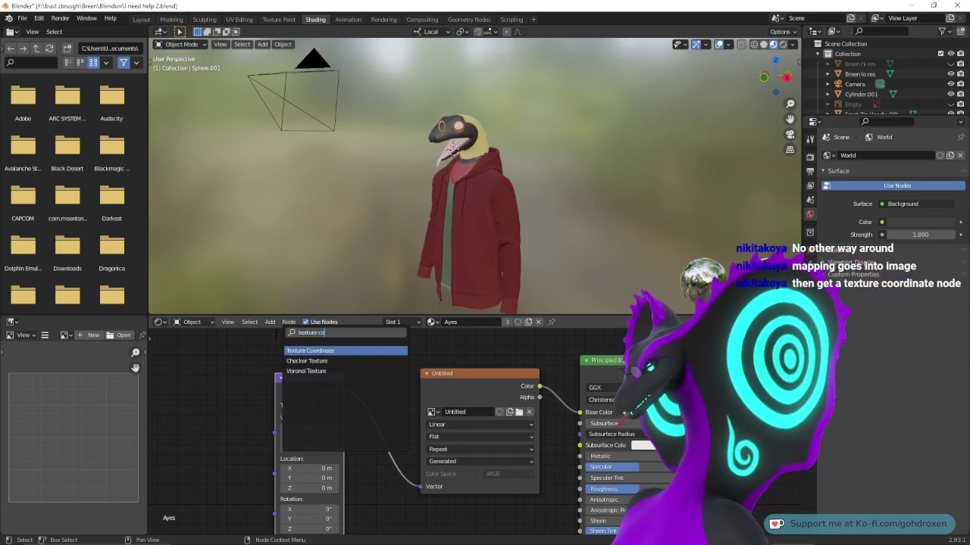
pyautogui.click(320, 351)
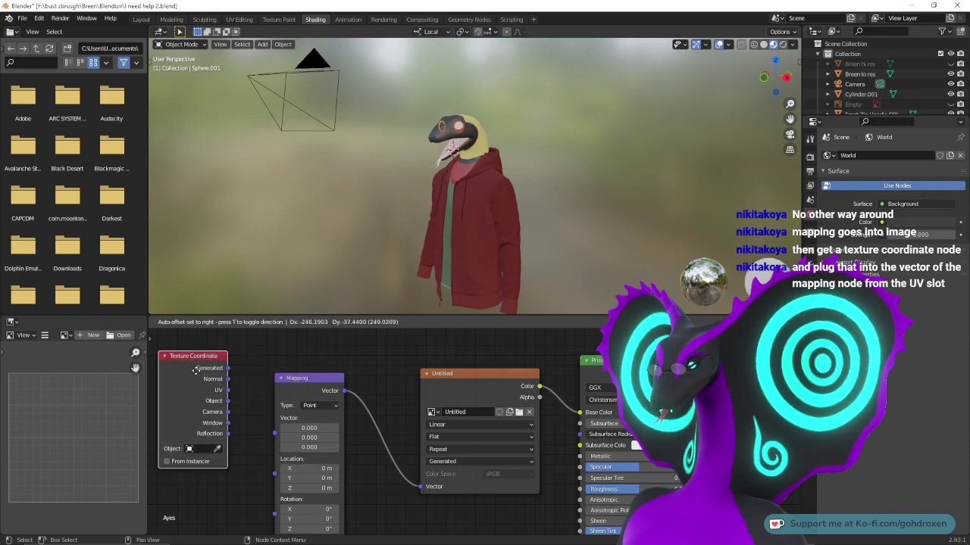
pyautogui.click(197, 370)
pyautogui.scroll(-1, 417, 429)
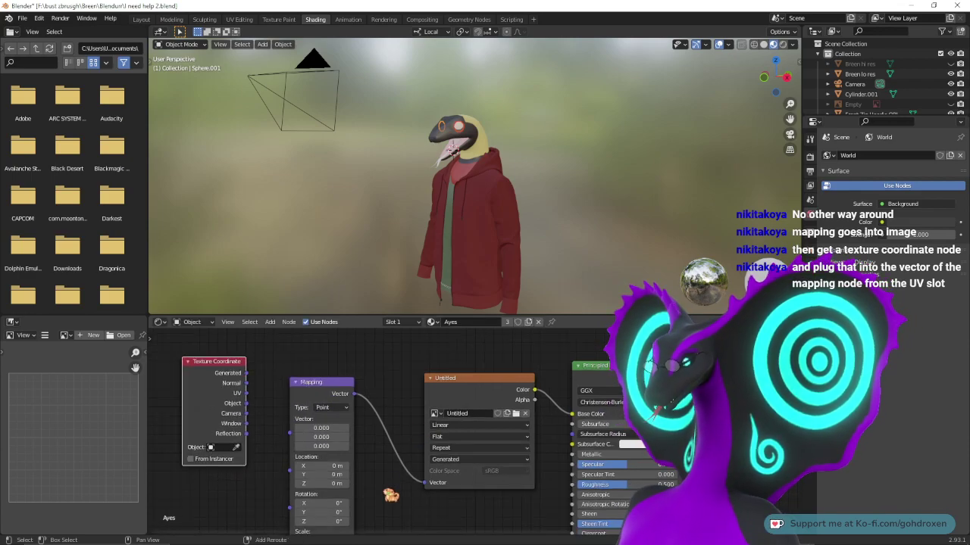
# - Link the Texture Coordinate node's UV output to the Mapping node's Vector input
pyautogui.moveTo(387, 485); pyautogui.dragTo(410, 452, button='middle')
pyautogui.scroll(-1, 414, 427)
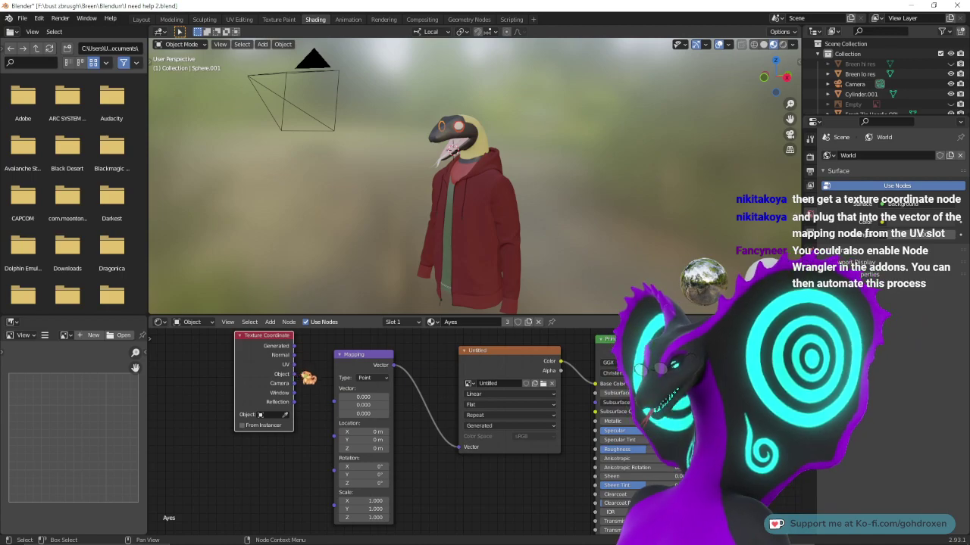
pyautogui.moveTo(294, 365); pyautogui.dragTo(334, 401)
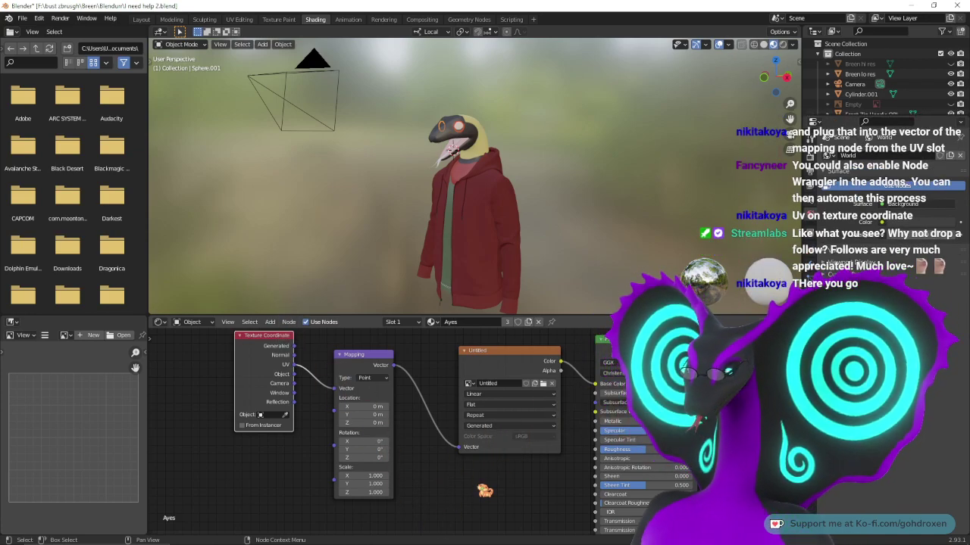
# - Try black brush dabs on and around the eye in Texture Paint, undoing them
pyautogui.click(277, 19)
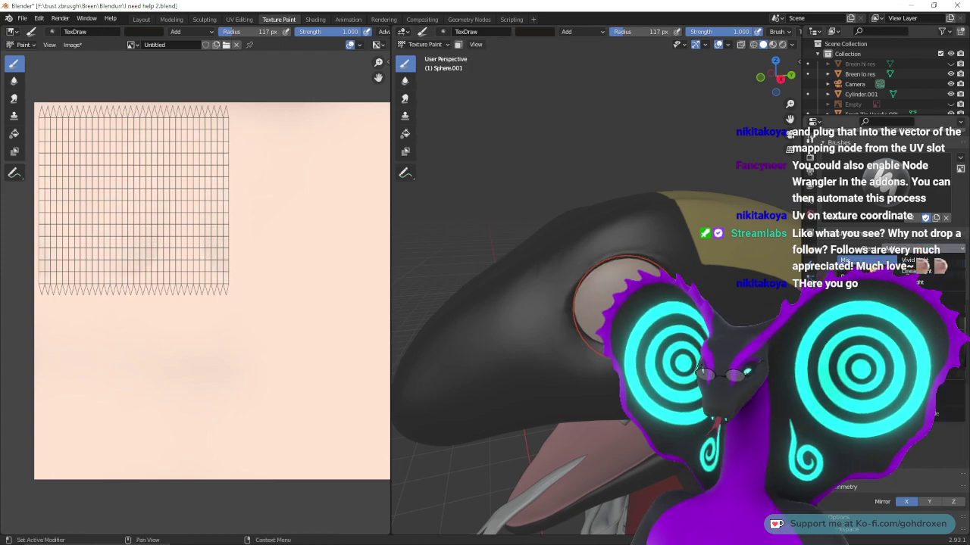
pyautogui.click(616, 309)
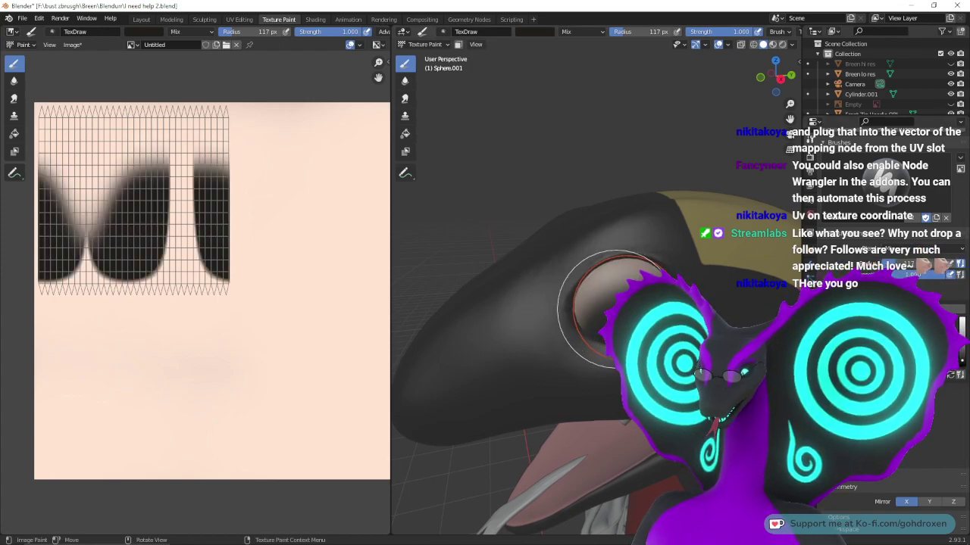
pyautogui.hotkey('ctrl', 'z')
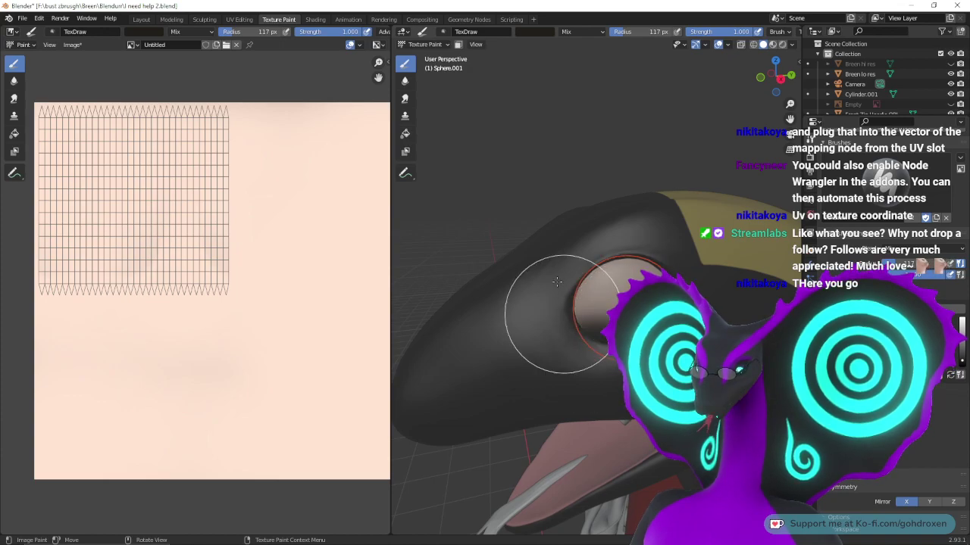
pyautogui.click(569, 242)
pyautogui.hotkey('ctrl', 'z')
pyautogui.click(556, 261)
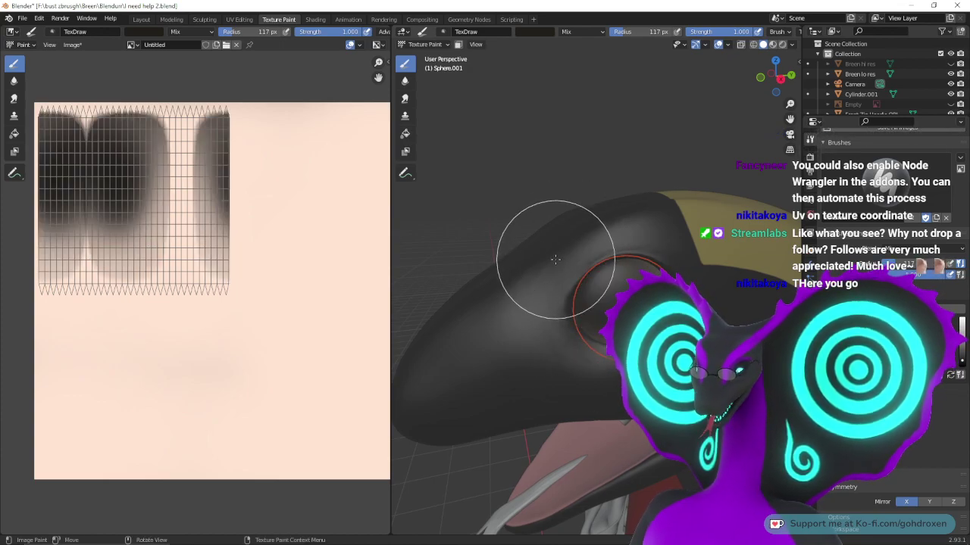
pyautogui.hotkey('ctrl', 'z')
pyautogui.click(543, 286)
pyautogui.hotkey('ctrl', 'shift', 'z')
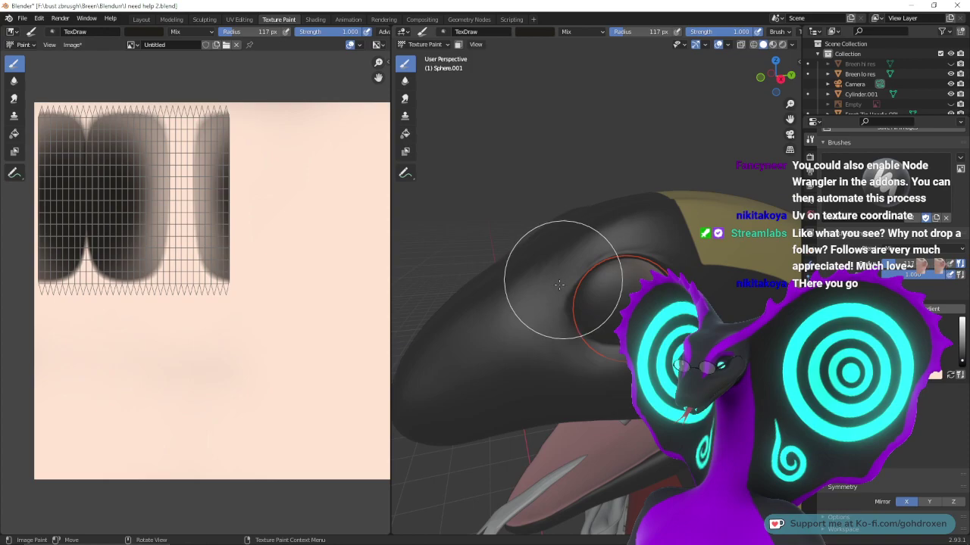
pyautogui.hotkey('ctrl', 'z')
pyautogui.hotkey('ctrl', 'z')
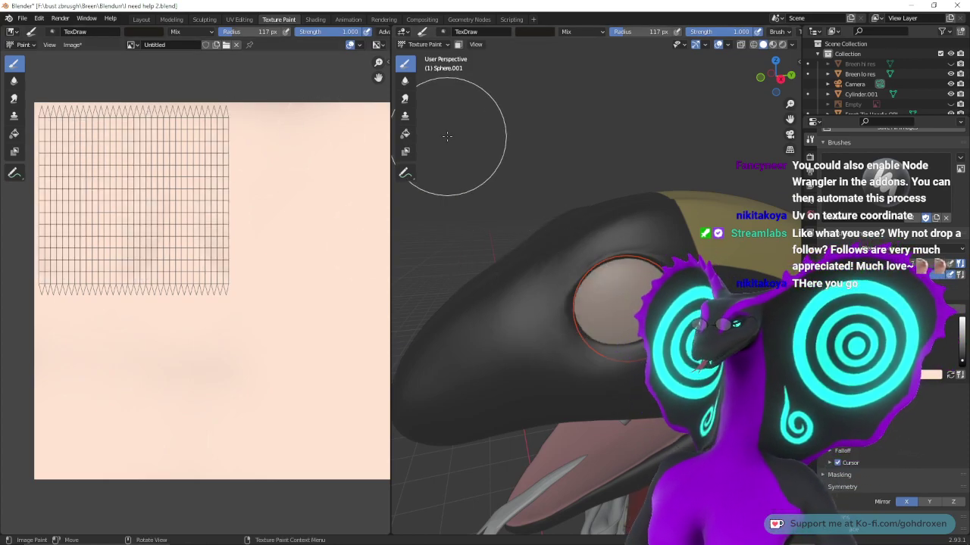
pyautogui.click(142, 20)
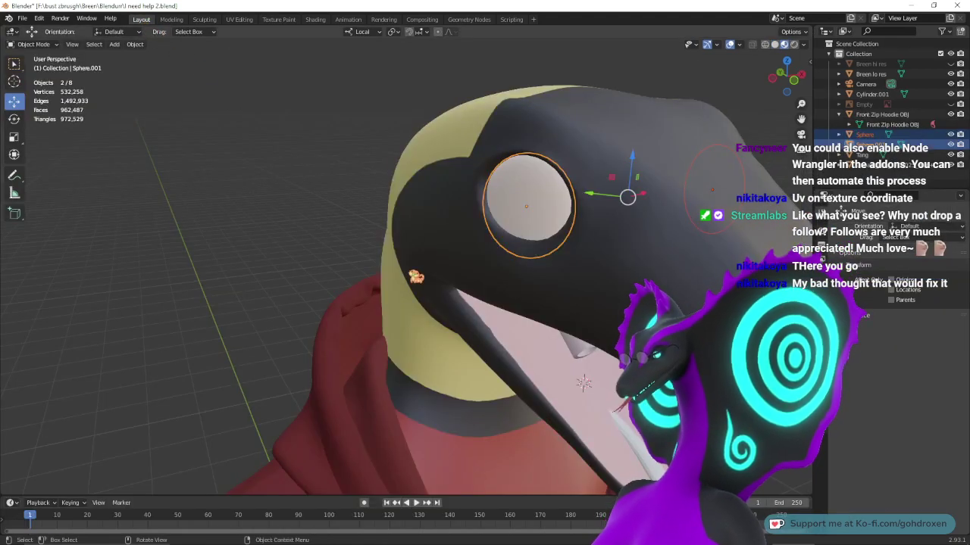
pyautogui.moveTo(523, 267)
pyautogui.mouseDown(button='middle')
pyautogui.moveTo(435, 264)
pyautogui.moveTo(437, 306)
pyautogui.moveTo(581, 266)
pyautogui.mouseUp(button='middle')
pyautogui.scroll(-5, 437, 306)
pyautogui.click(638, 183)
pyautogui.click(519, 268)
pyautogui.keyDown('shift'); pyautogui.click(424, 253); pyautogui.keyUp('shift')
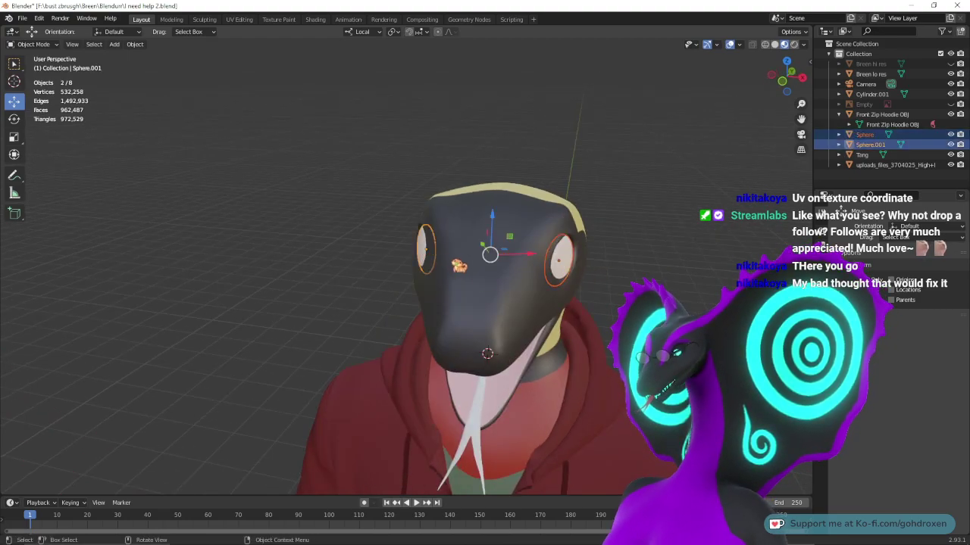
pyautogui.moveTo(459, 265); pyautogui.dragTo(579, 285, button='middle')
pyautogui.keyDown('shift'); pyautogui.click(550, 241); pyautogui.keyUp('shift')
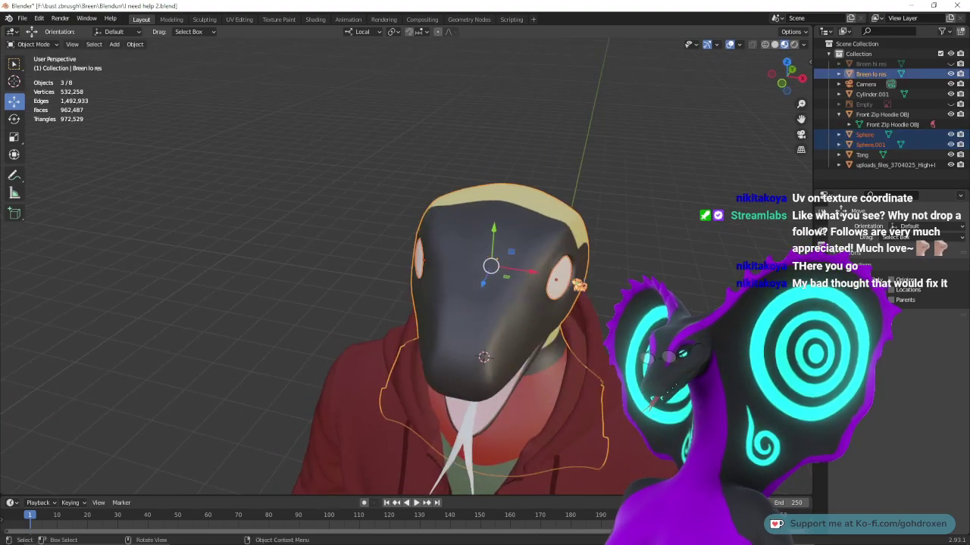
pyautogui.moveTo(665, 285); pyautogui.dragTo(679, 283, button='middle')
pyautogui.rightClick(578, 257)
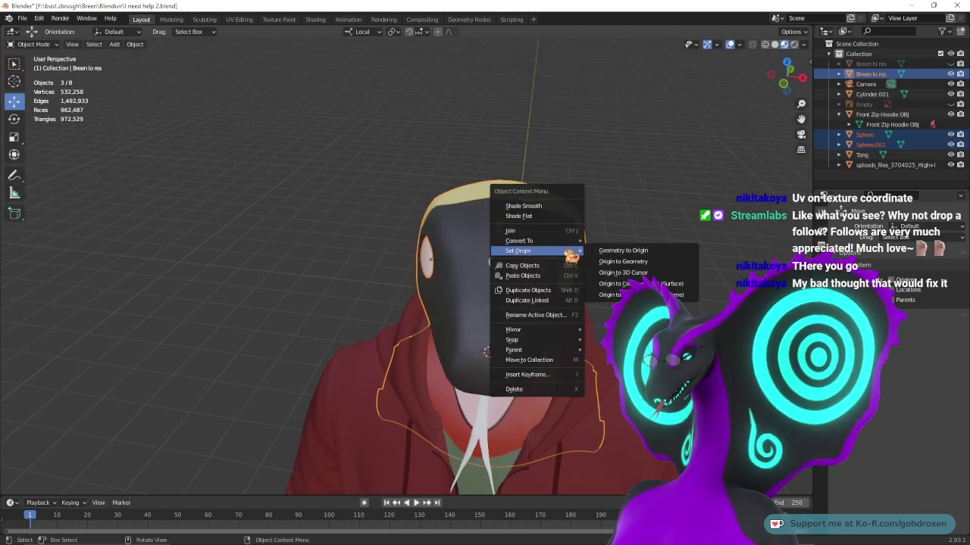
pyautogui.click(590, 123)
pyautogui.moveTo(340, 142); pyautogui.dragTo(639, 291)
pyautogui.moveTo(523, 314); pyautogui.dragTo(481, 287, button='middle')
pyautogui.keyDown('ctrl'); pyautogui.moveTo(692, 272); pyautogui.dragTo(627, 284, button='middle'); pyautogui.keyUp('ctrl')
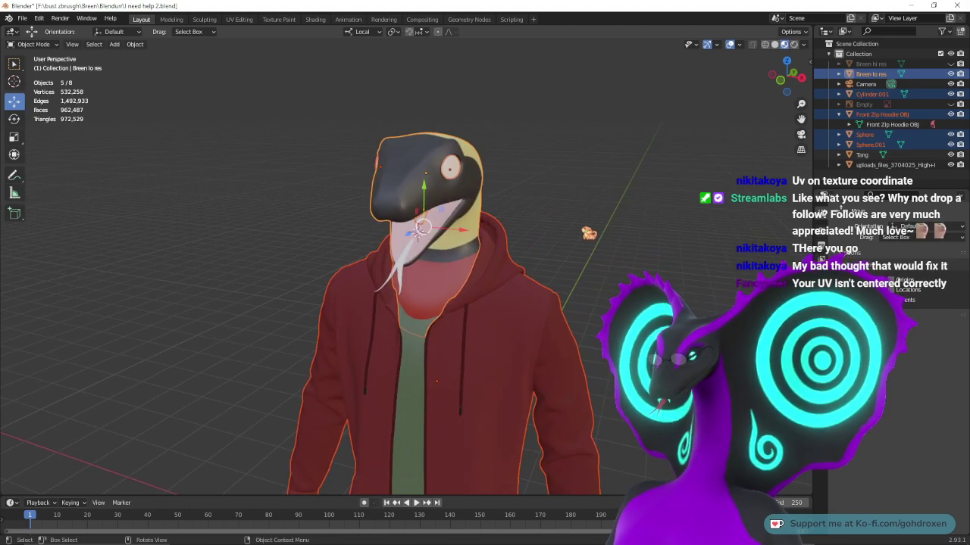
pyautogui.click(589, 232)
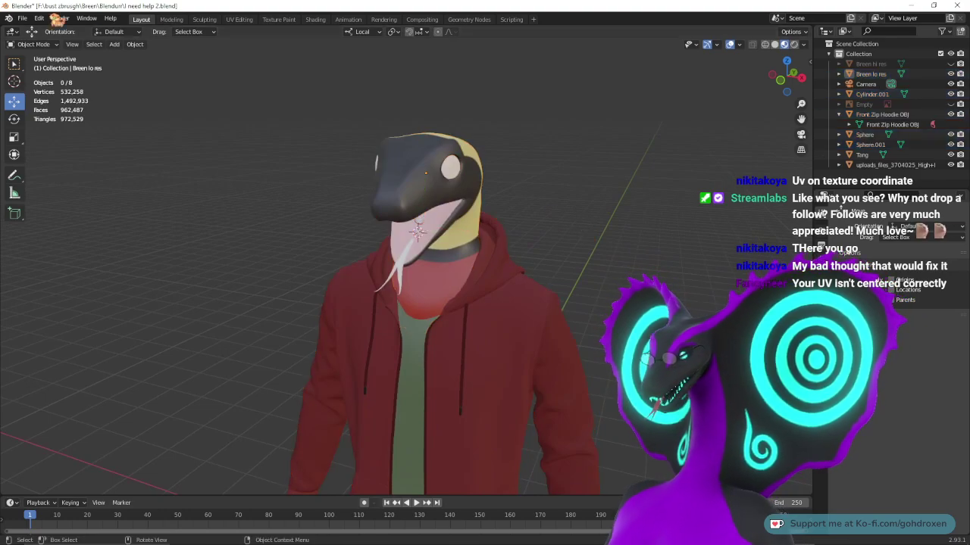
pyautogui.click(241, 19)
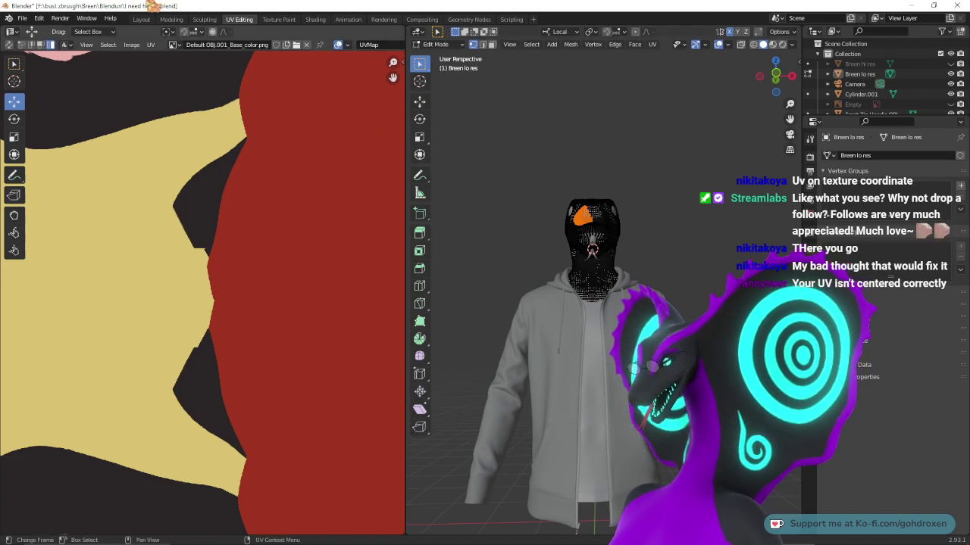
pyautogui.click(142, 19)
# - Select both eye spheres and open them for UV editing
pyautogui.click(454, 191)
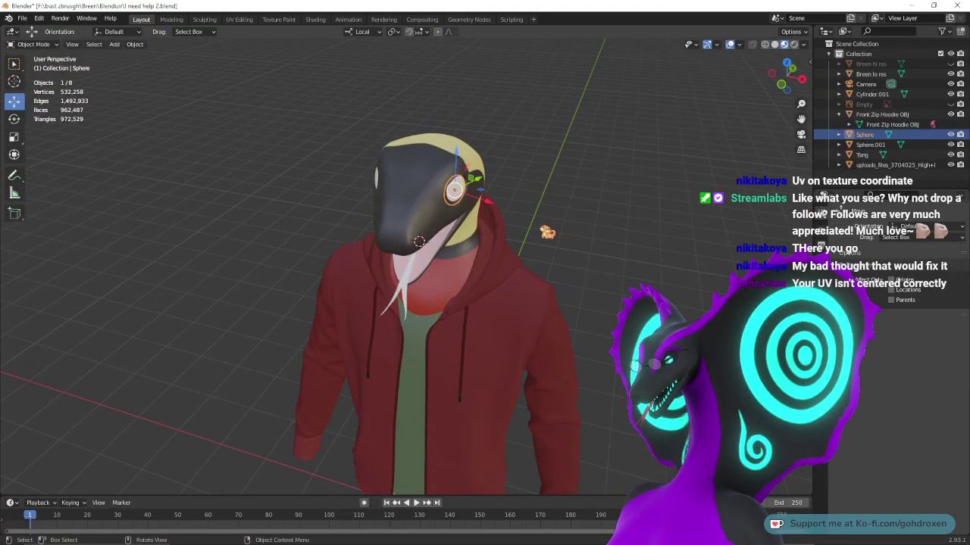
pyautogui.moveTo(547, 232); pyautogui.dragTo(596, 237, button='middle')
pyautogui.click(398, 183)
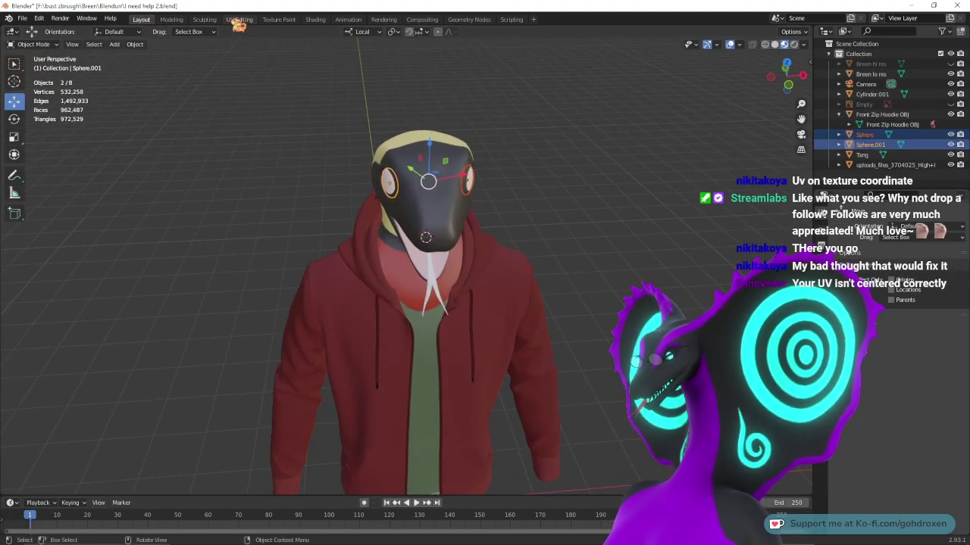
pyautogui.click(236, 20)
pyautogui.scroll(-1, 296, 275)
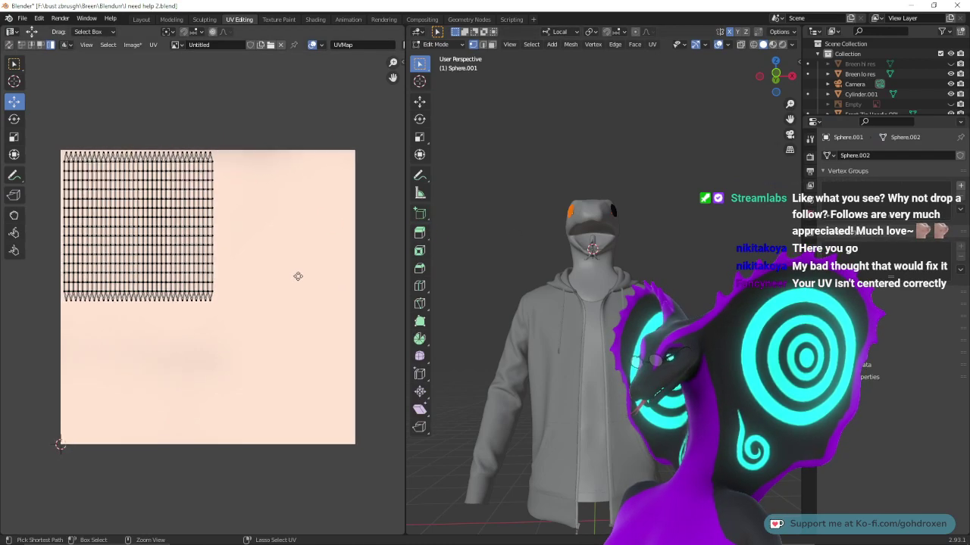
# - Select all of the eyes' UVs and unwrap them
pyautogui.press('a')
pyautogui.rightClick(198, 252)
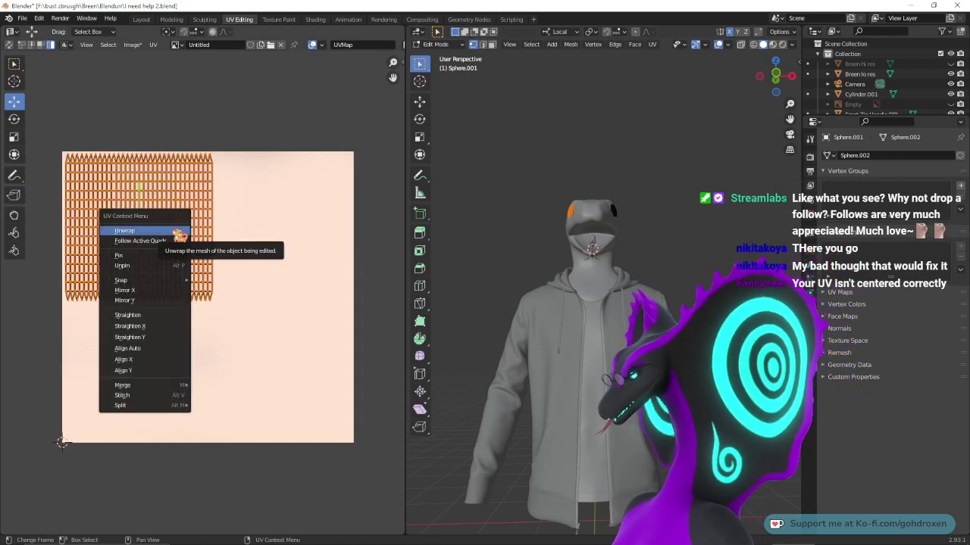
pyautogui.click(178, 231)
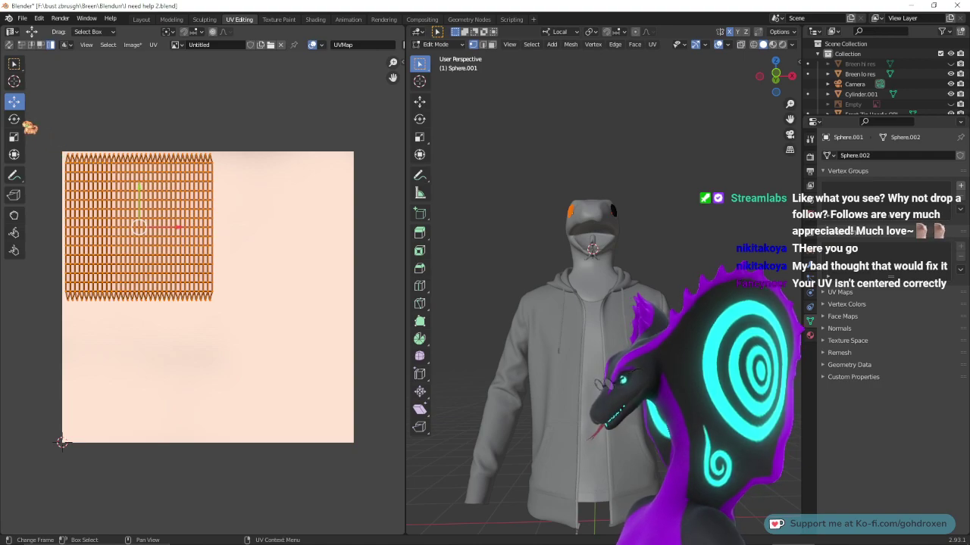
# - Scale up the eyes' UV grid and move it so it covers nearly the whole image
pyautogui.click(13, 136)
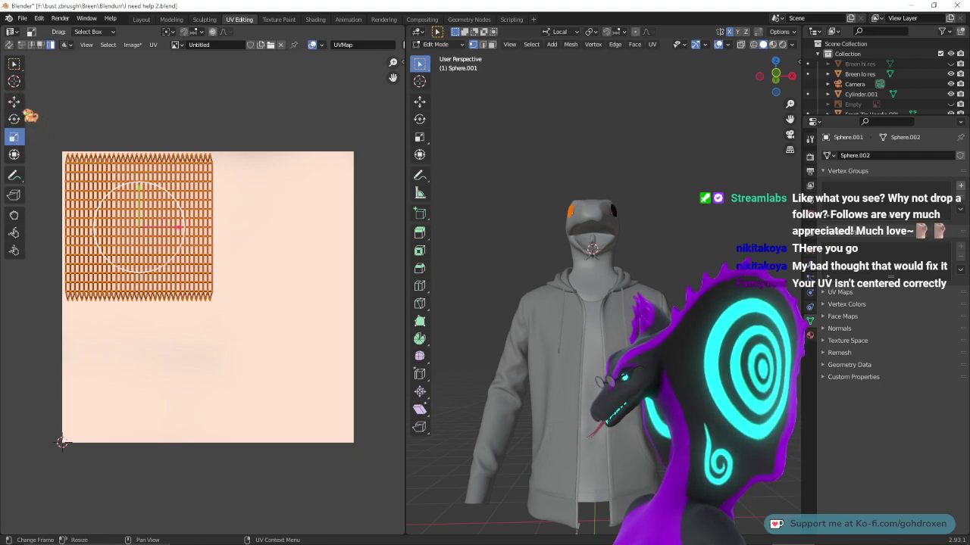
pyautogui.click(14, 101)
pyautogui.moveTo(139, 225); pyautogui.dragTo(268, 255)
pyautogui.click(14, 136)
pyautogui.click(14, 101)
pyautogui.hotkey('alt', 'a')
pyautogui.moveTo(124, 203); pyautogui.dragTo(211, 302)
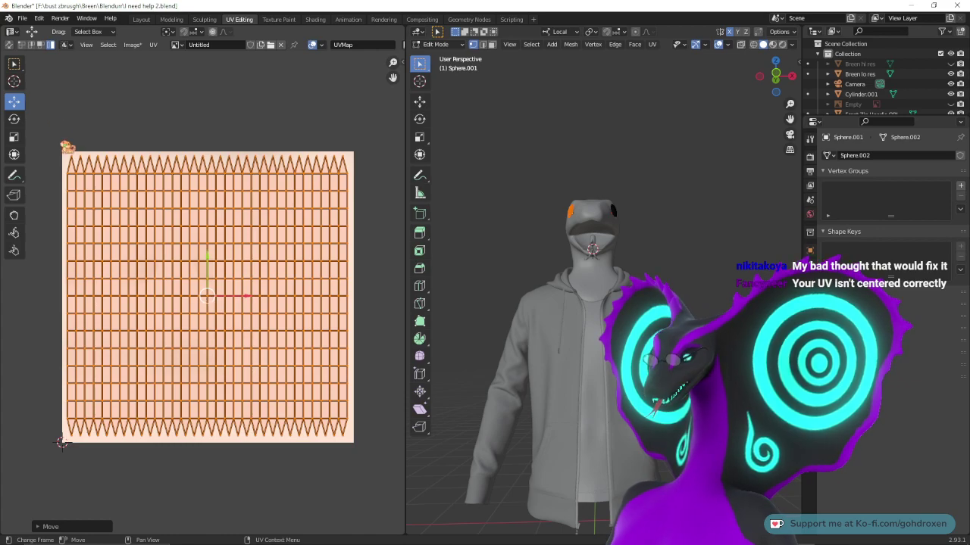
# - Enlarge the UV grid slightly so its edges meet the image borders
pyautogui.click(13, 136)
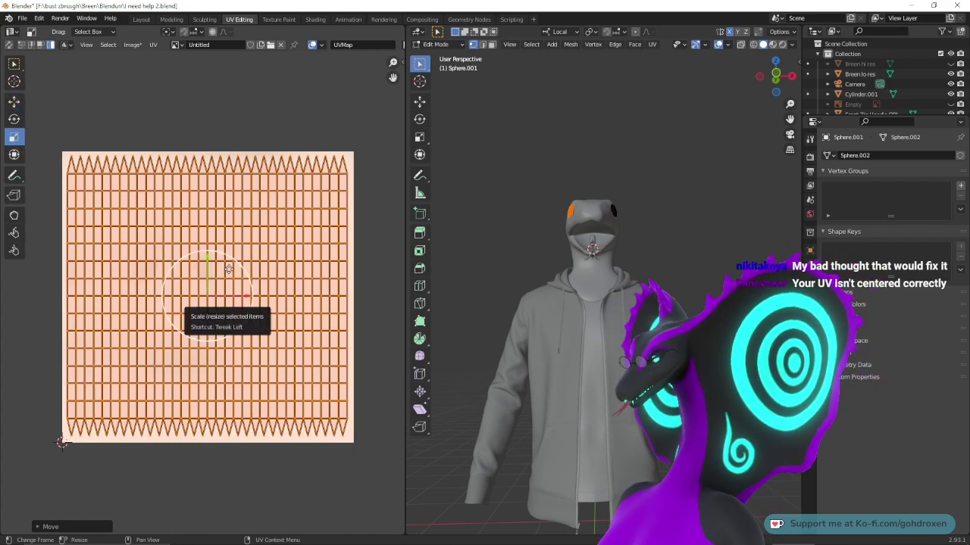
pyautogui.moveTo(230, 270); pyautogui.dragTo(231, 270)
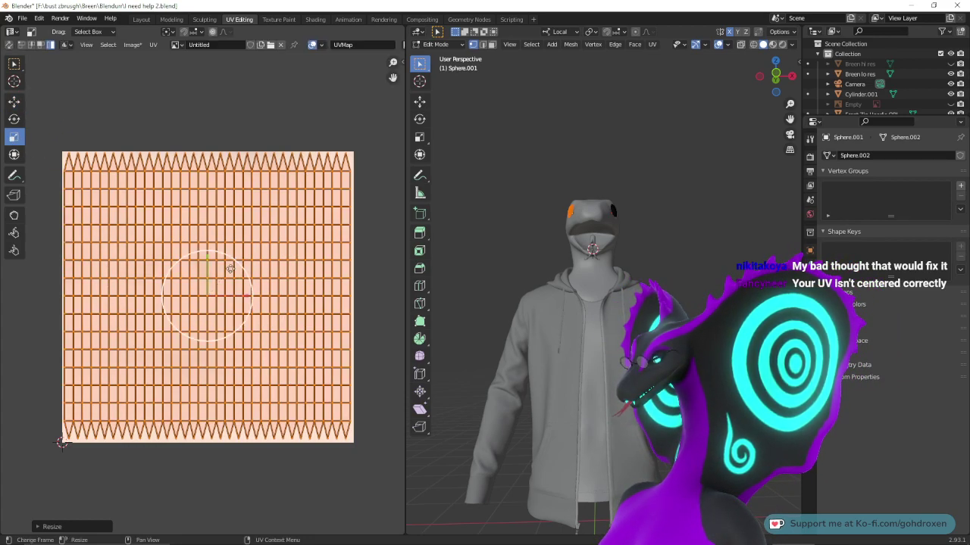
pyautogui.click(14, 100)
# - Try a black brush stroke across the eye in Texture Paint and undo it
pyautogui.moveTo(681, 250); pyautogui.dragTo(622, 292, button='middle')
pyautogui.click(279, 19)
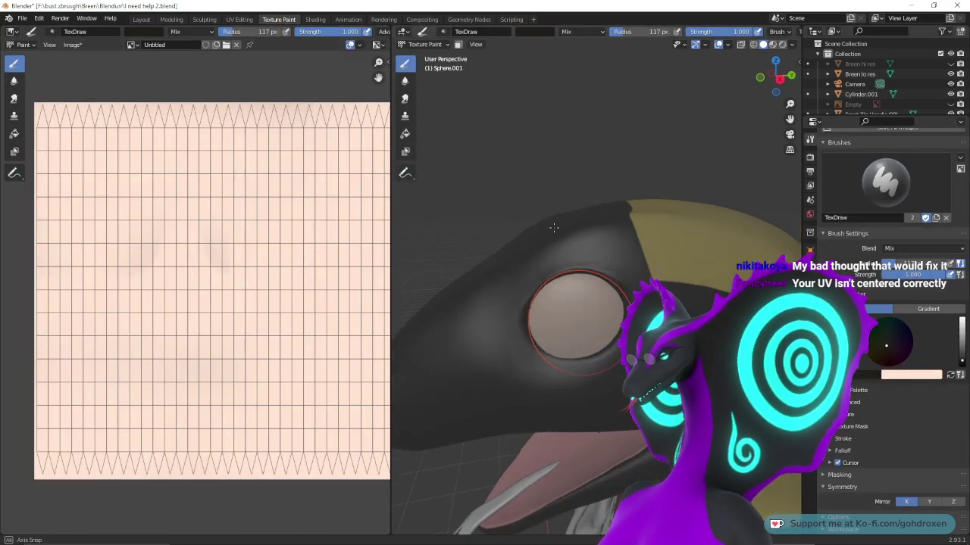
pyautogui.keyDown('shift'); pyautogui.moveTo(591, 470); pyautogui.dragTo(562, 379, button='middle'); pyautogui.keyUp('shift')
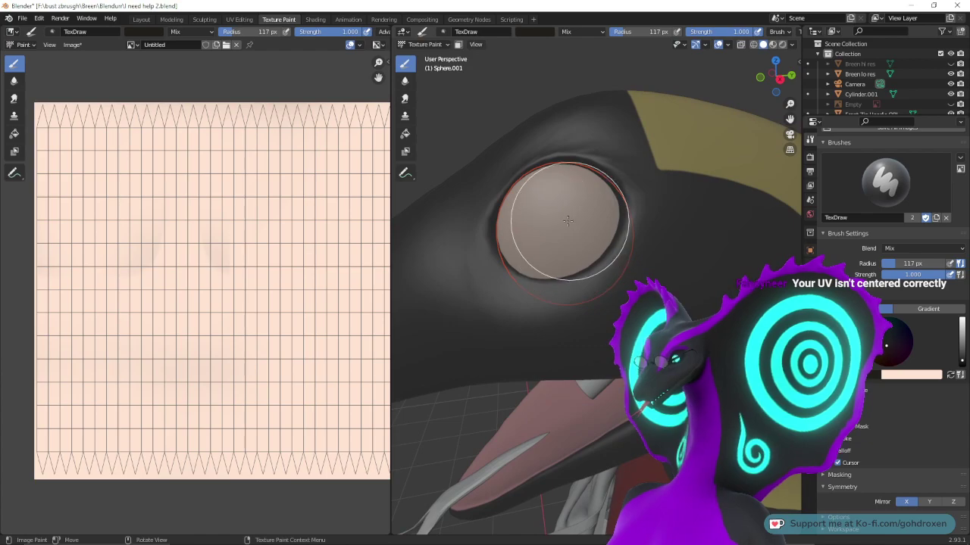
pyautogui.moveTo(548, 238); pyautogui.dragTo(493, 217)
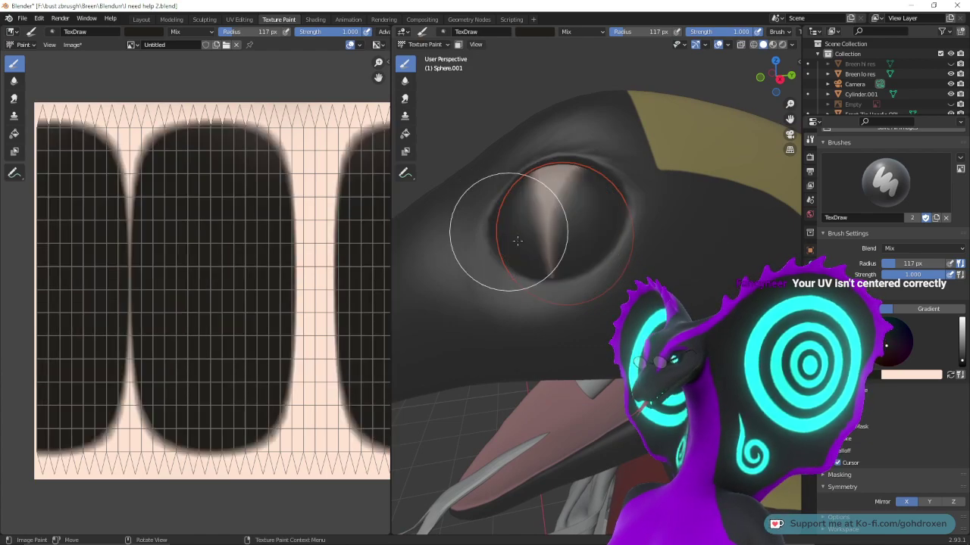
pyautogui.hotkey('ctrl', 'z')
pyautogui.hotkey('ctrl', 'z')
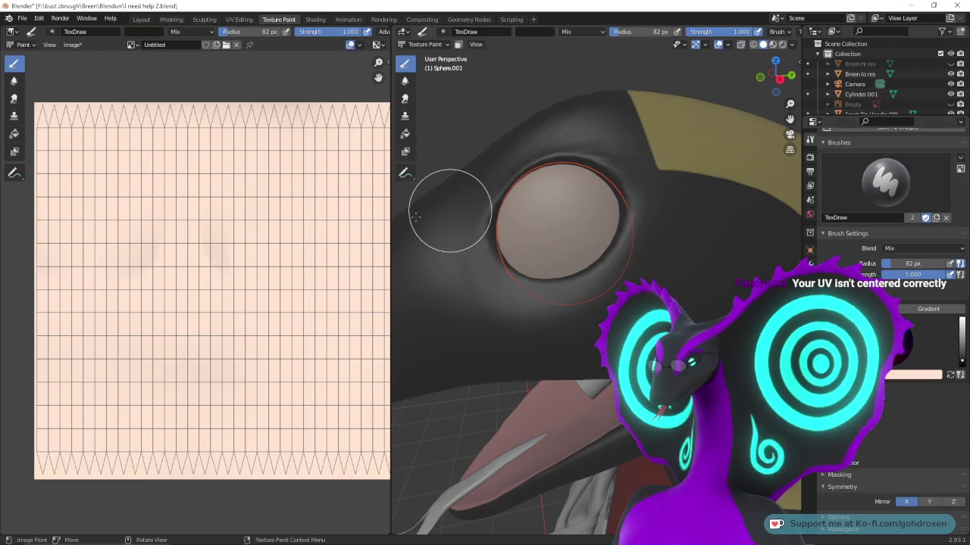
# - Test single black brush dabs at two spots on the eye, undoing each one
pyautogui.click(549, 226)
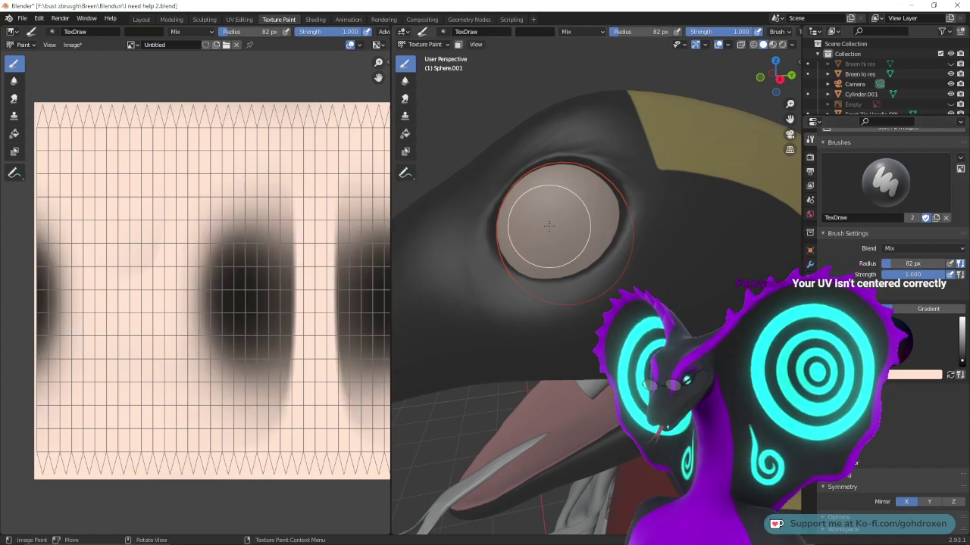
pyautogui.hotkey('ctrl', 'z')
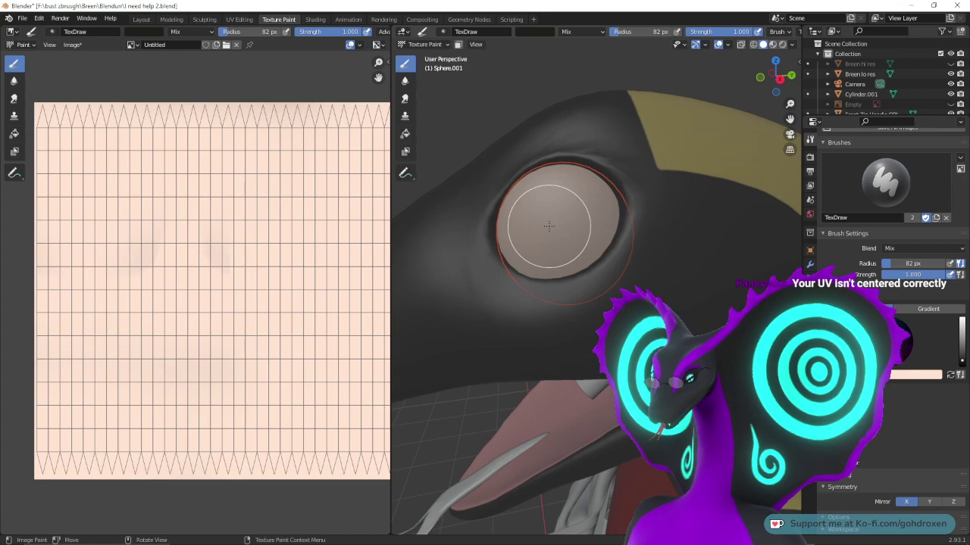
pyautogui.click(567, 201)
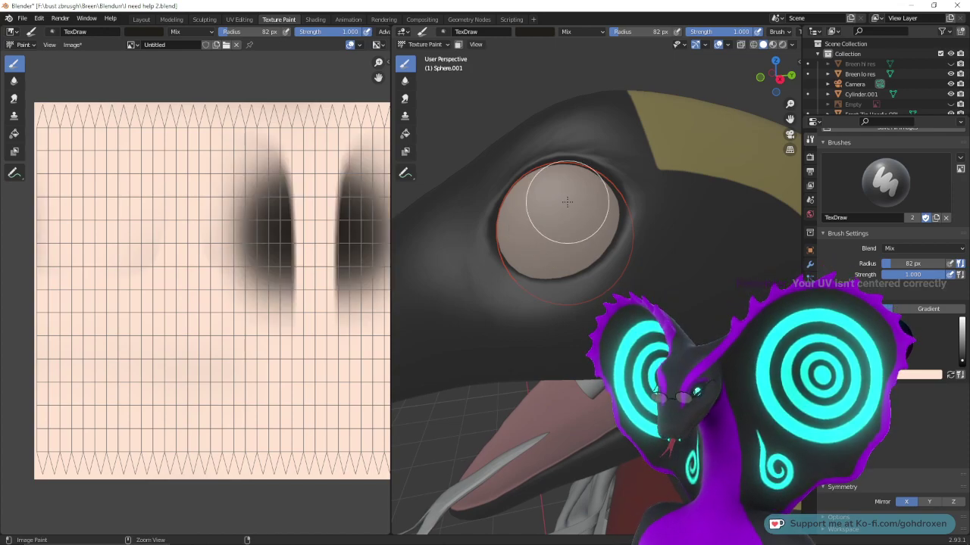
pyautogui.hotkey('ctrl', 'z')
# - Select both eye spheres together with the Breen lo res head in the Layout workspace
pyautogui.click(142, 20)
pyautogui.moveTo(502, 253)
pyautogui.mouseDown(button='middle')
pyautogui.moveTo(498, 269)
pyautogui.moveTo(509, 266)
pyautogui.mouseUp(button='middle')
pyautogui.scroll(2, 586, 265)
pyautogui.click(625, 235)
pyautogui.moveTo(626, 235); pyautogui.dragTo(557, 203, button='middle')
pyautogui.click(476, 165)
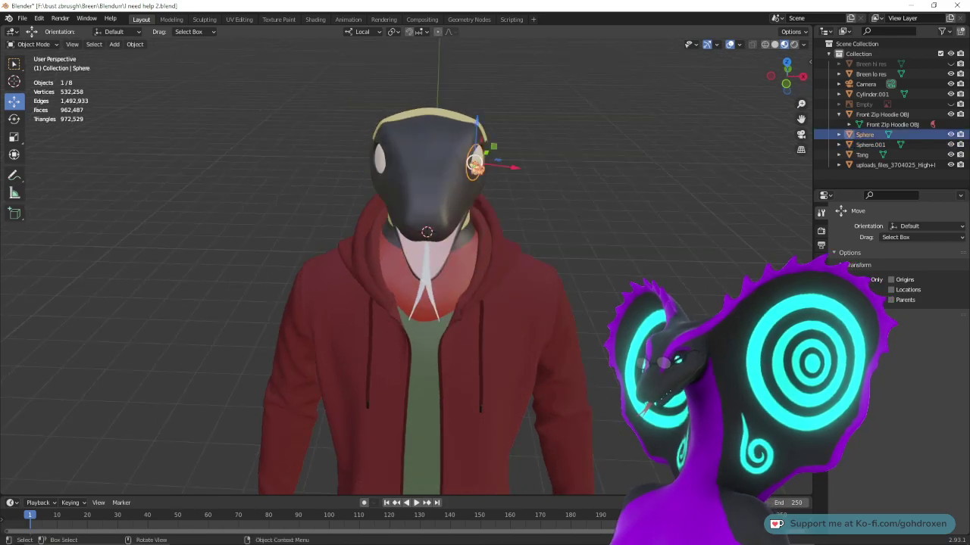
pyautogui.keyDown('shift'); pyautogui.click(384, 166); pyautogui.keyUp('shift')
pyautogui.moveTo(384, 166); pyautogui.dragTo(474, 212, button='middle')
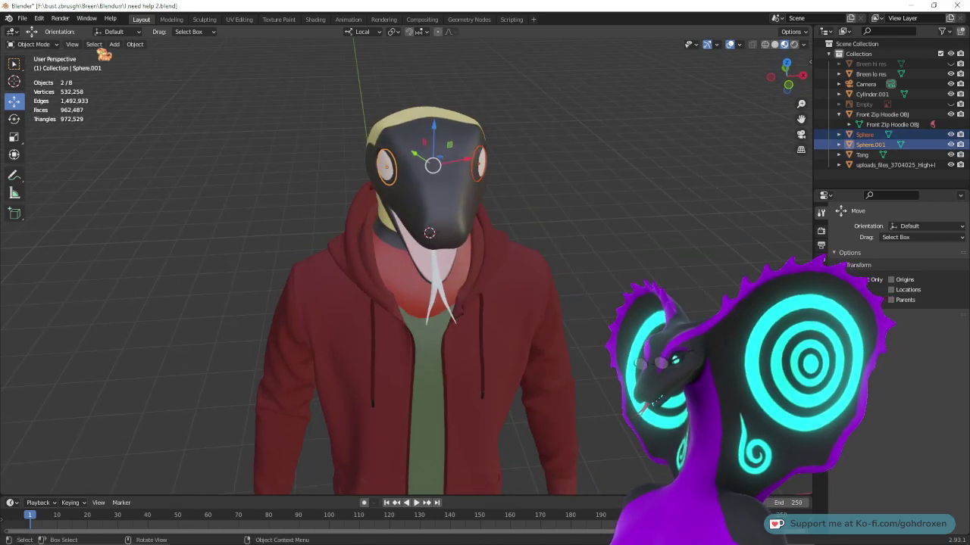
pyautogui.keyDown('ctrl'); pyautogui.click(871, 74); pyautogui.keyUp('ctrl')
# - Export the selected head and eyes as FBX, overwriting Ayes .fbx in the Blendurr folder
pyautogui.click(23, 17)
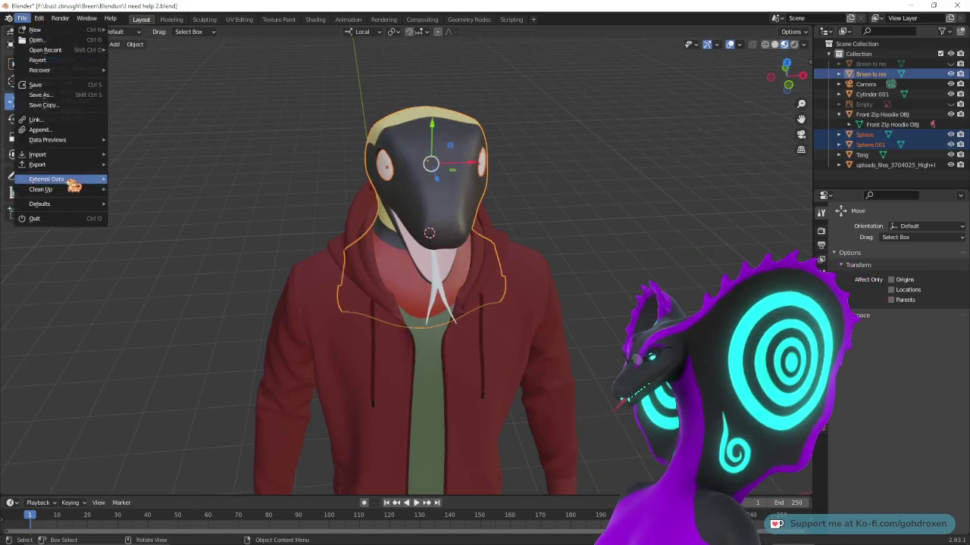
pyautogui.moveTo(71, 165)
pyautogui.click(182, 246)
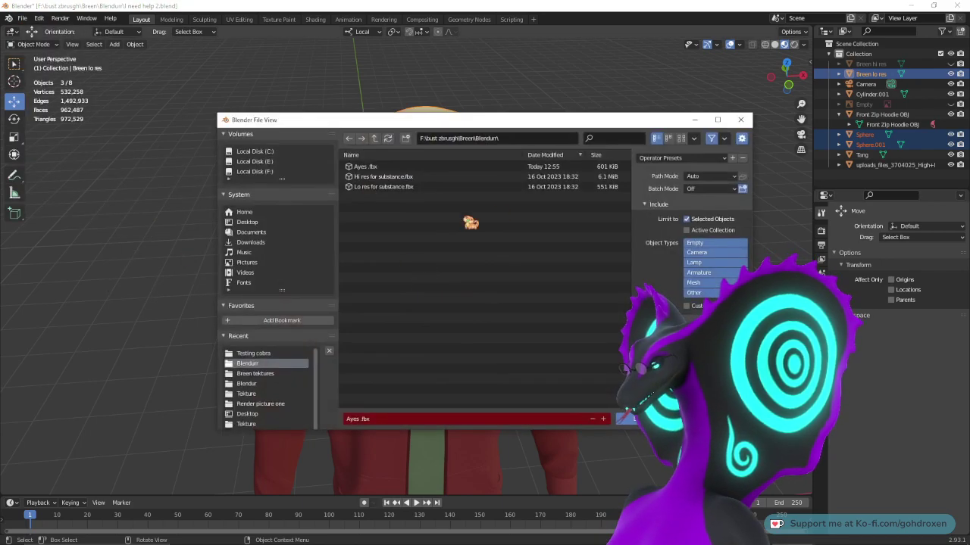
pyautogui.click(400, 167)
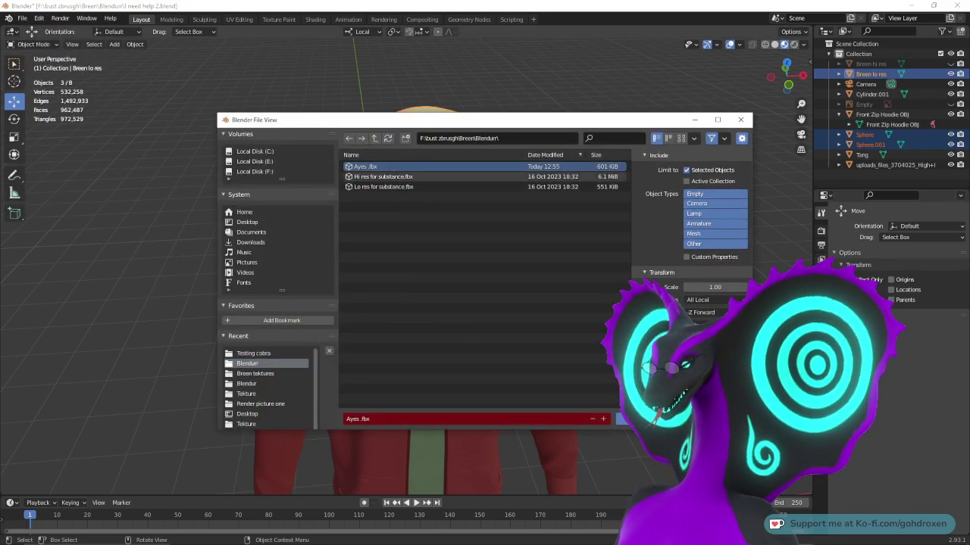
pyautogui.click(648, 419)
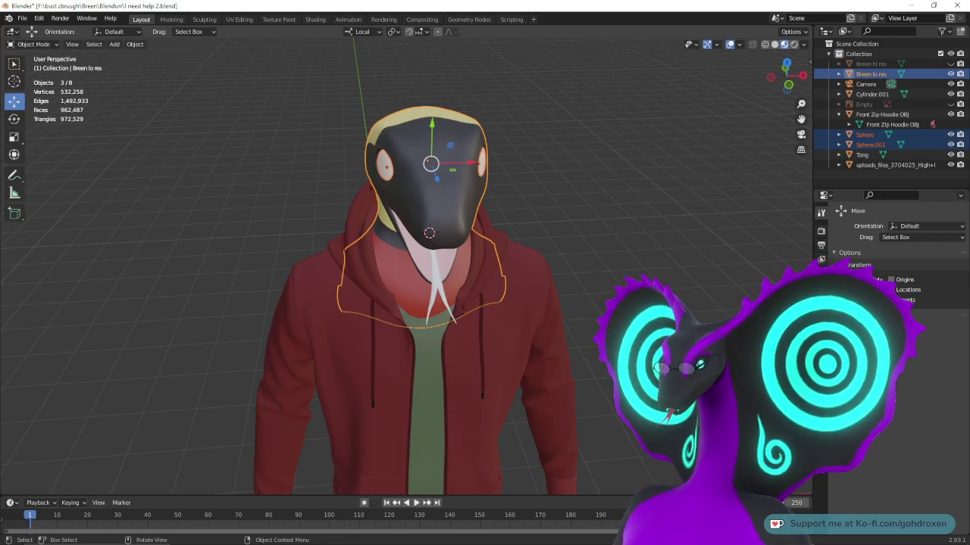
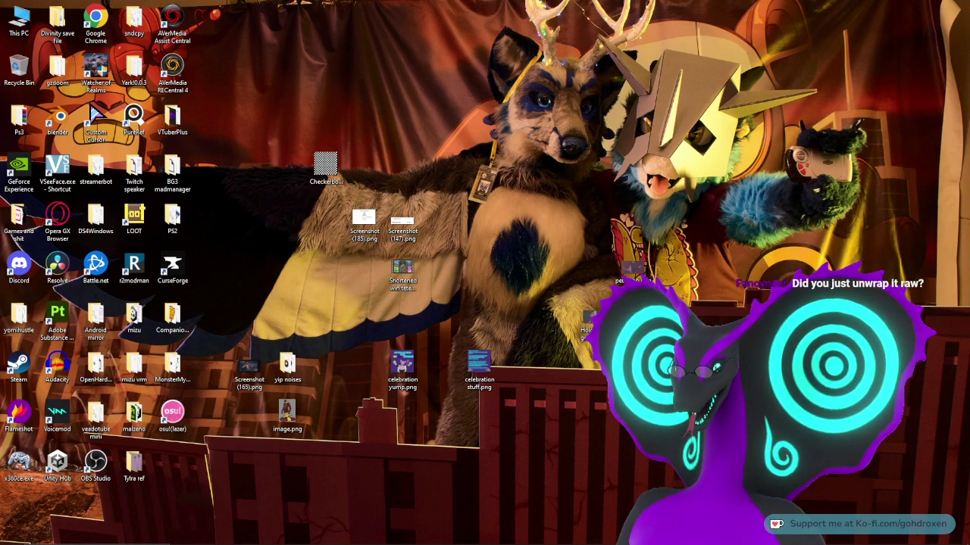
# - Switch to Adobe Substance 3D Painter and create a new project from Ayes .fbx, discarding the current project's changes
pyautogui.moveTo(826, 543)
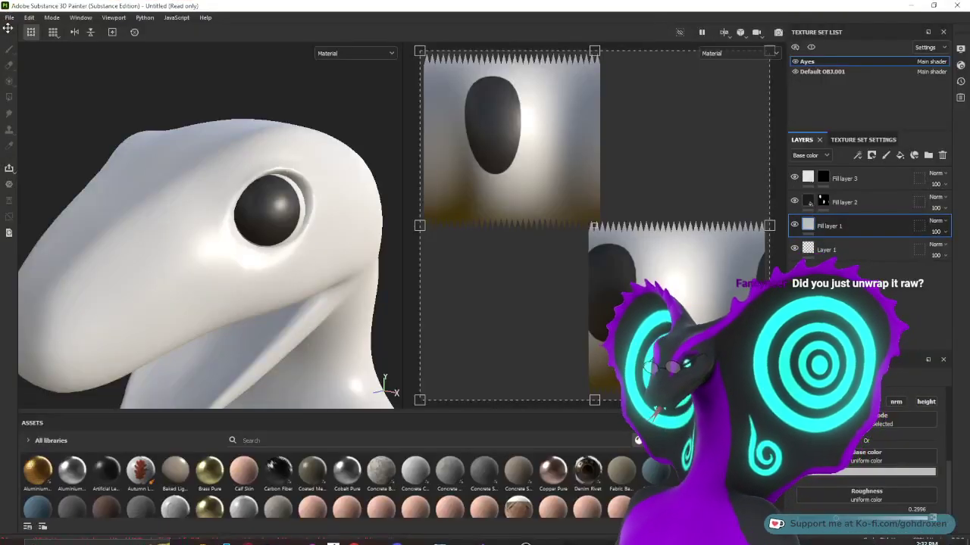
pyautogui.click(10, 17)
pyautogui.click(21, 30)
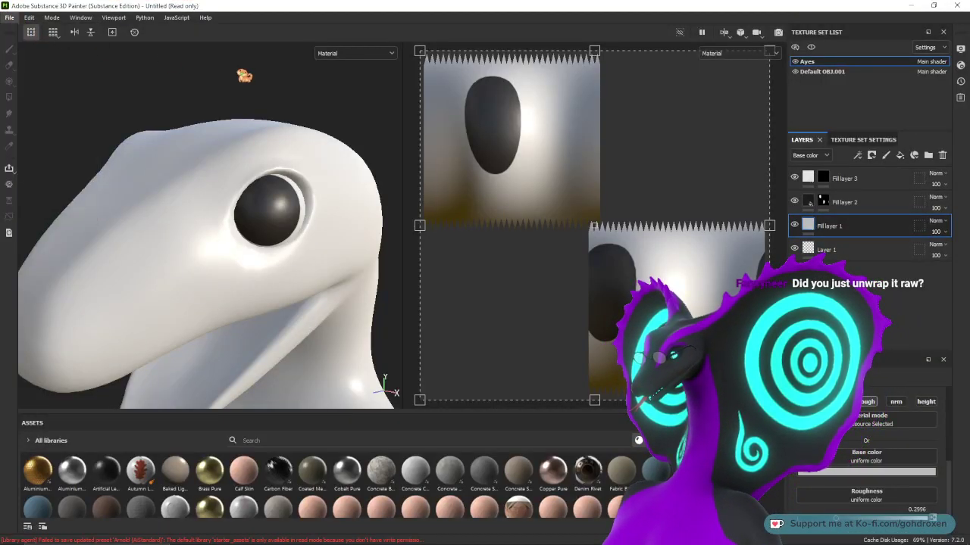
pyautogui.click(606, 134)
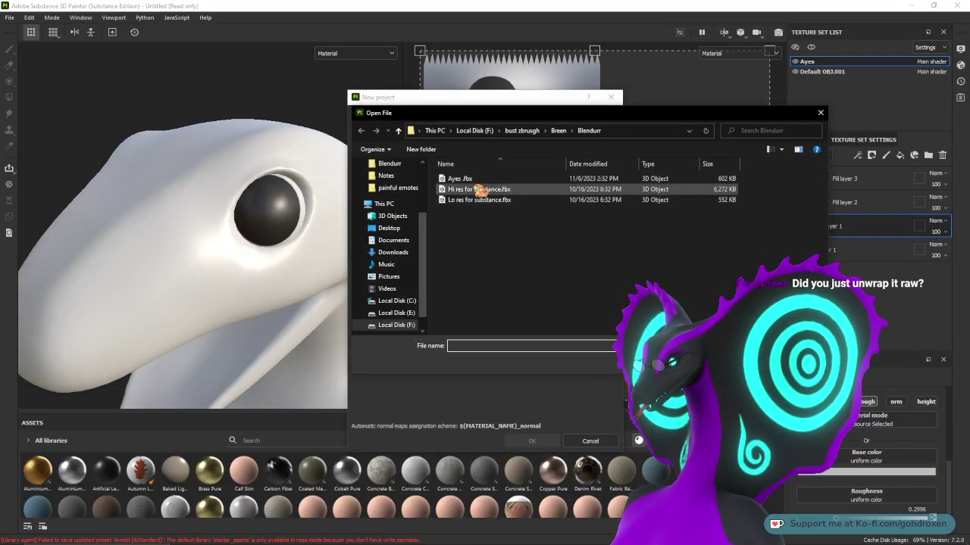
pyautogui.click(467, 189)
pyautogui.doubleClick(459, 178)
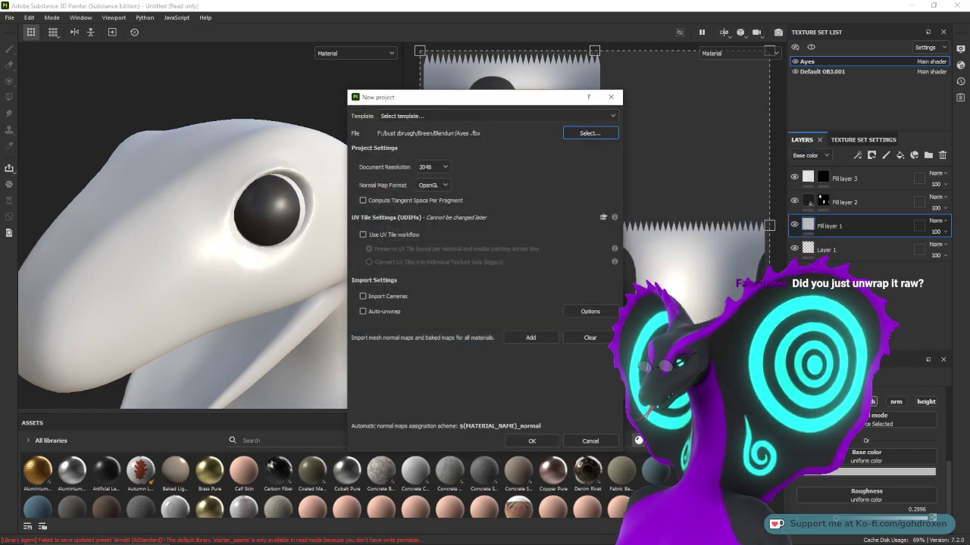
pyautogui.click(531, 441)
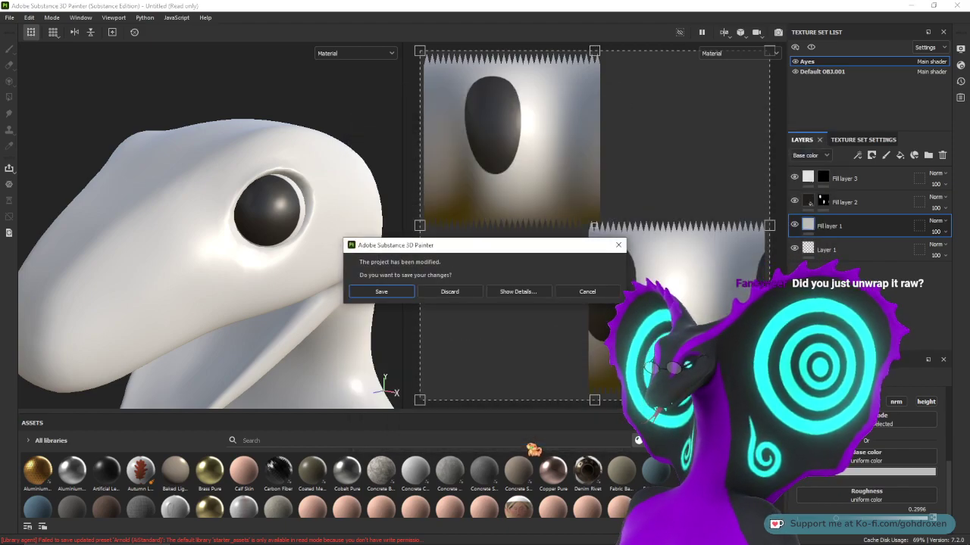
pyautogui.click(454, 293)
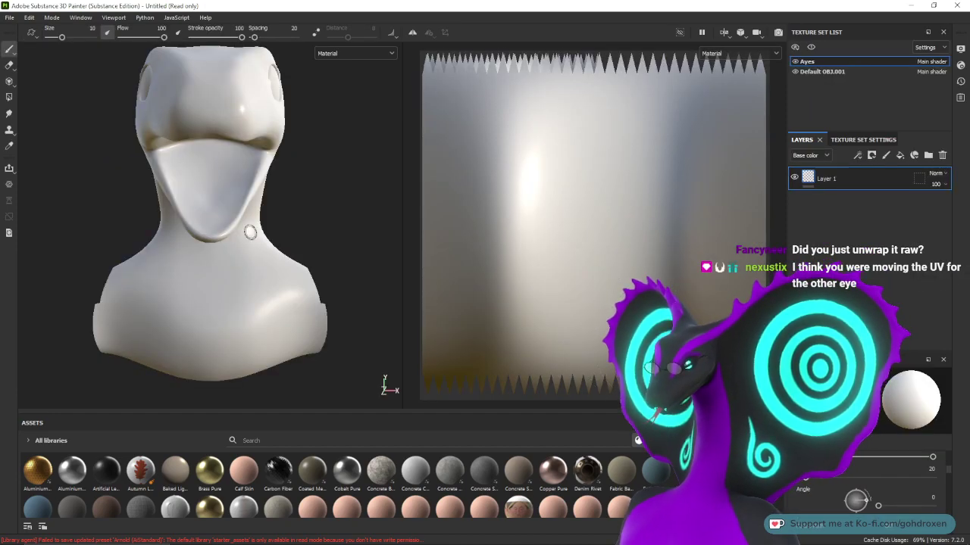
# - Check which mesh the Default OBJ.001 texture set covers and add a fill layer to the Ayes texture set
pyautogui.keyDown('alt'); pyautogui.moveTo(351, 203); pyautogui.dragTo(281, 221); pyautogui.keyUp('alt')
pyautogui.keyDown('alt'); pyautogui.moveTo(281, 220); pyautogui.dragTo(284, 334, button='middle'); pyautogui.keyUp('alt')
pyautogui.keyDown('alt'); pyautogui.moveTo(285, 333); pyautogui.dragTo(283, 282); pyautogui.keyUp('alt')
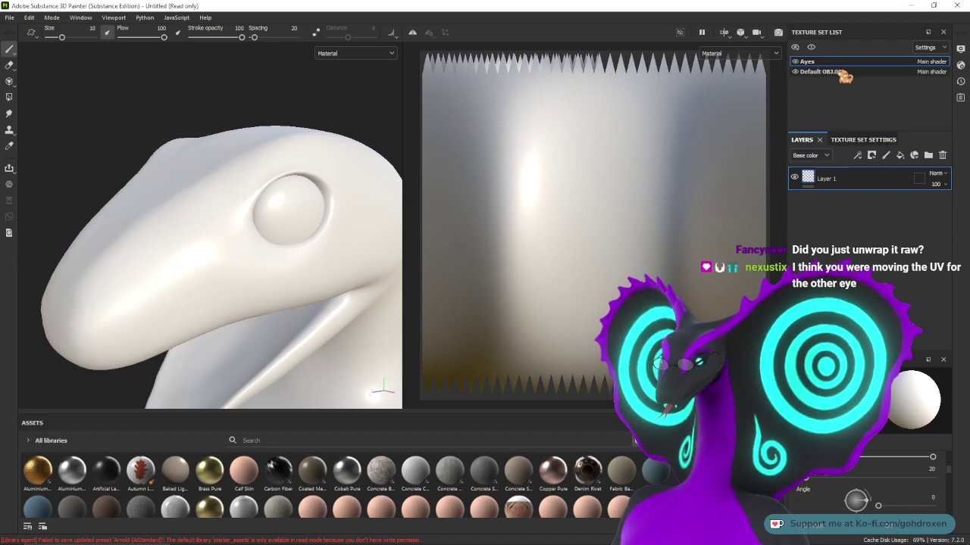
pyautogui.click(794, 72)
pyautogui.click(795, 72)
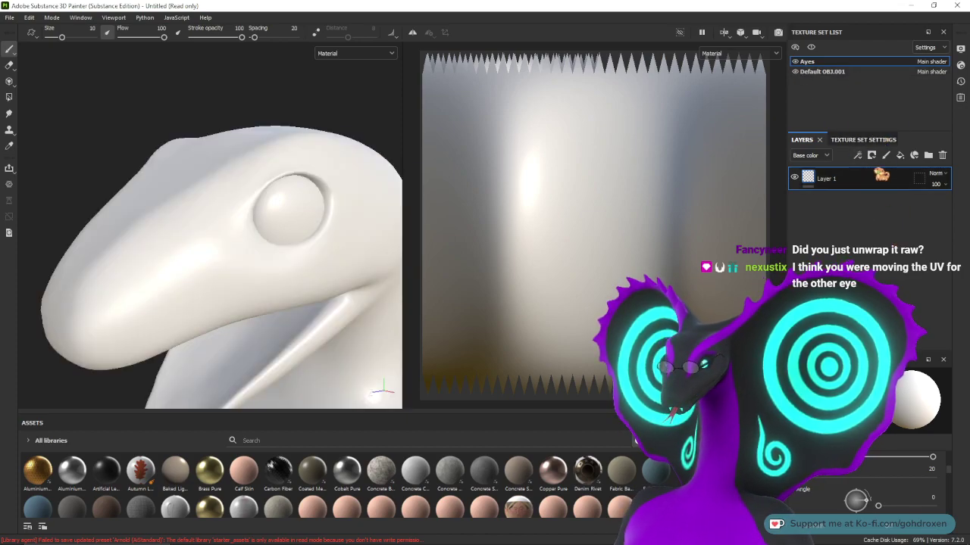
pyautogui.click(900, 155)
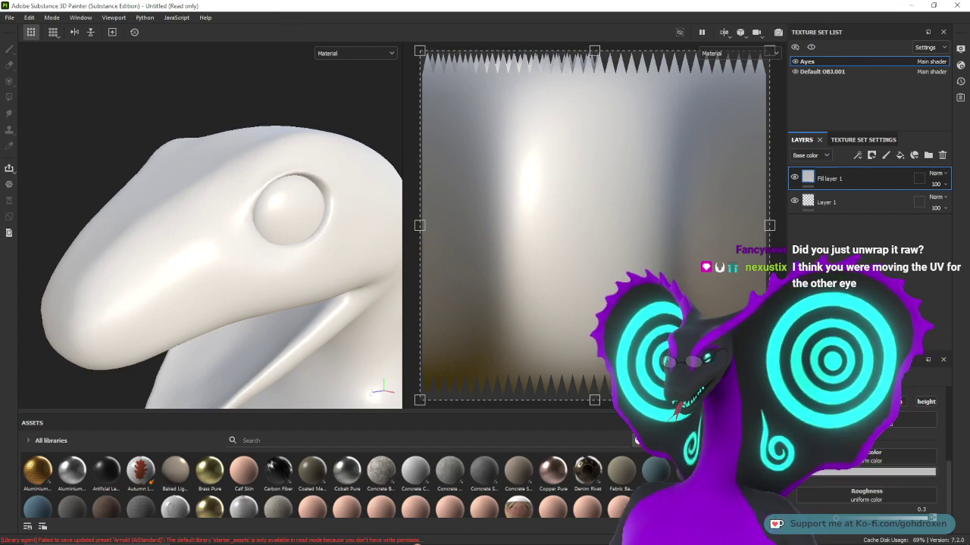
# - Switch back to Blender, select only the two eyes and open them in the UV Editing workspace
pyautogui.moveTo(409, 544)
pyautogui.click(796, 537)
pyautogui.click(799, 536)
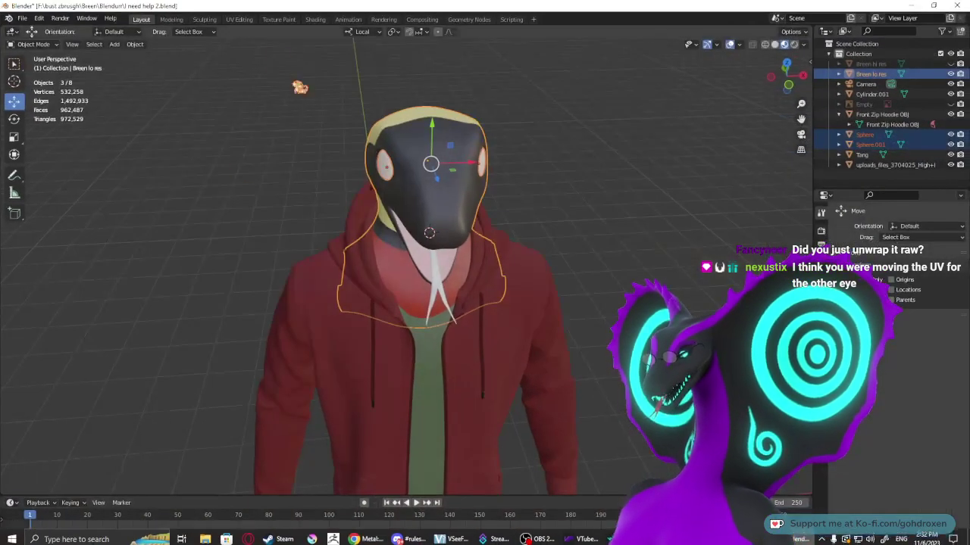
pyautogui.click(547, 162)
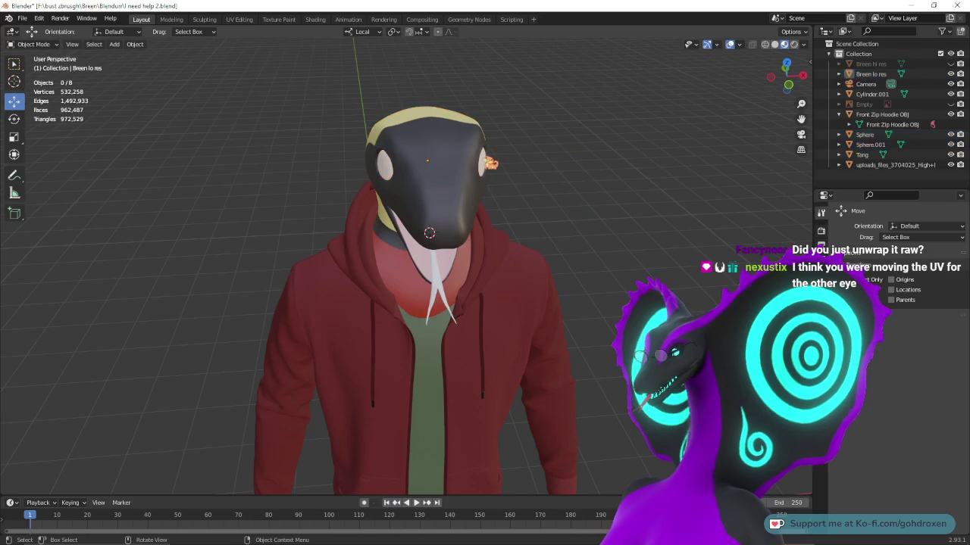
pyautogui.click(480, 163)
pyautogui.keyDown('shift'); pyautogui.click(387, 168); pyautogui.keyUp('shift')
pyautogui.click(240, 19)
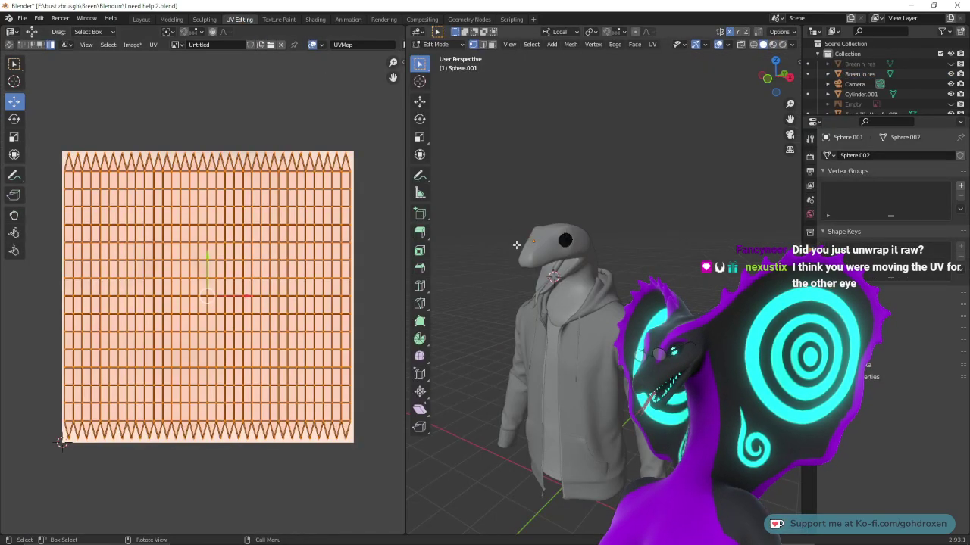
# - Try moving one eye's UV grid up and to the right, partly off the image
pyautogui.scroll(-3, 311, 350)
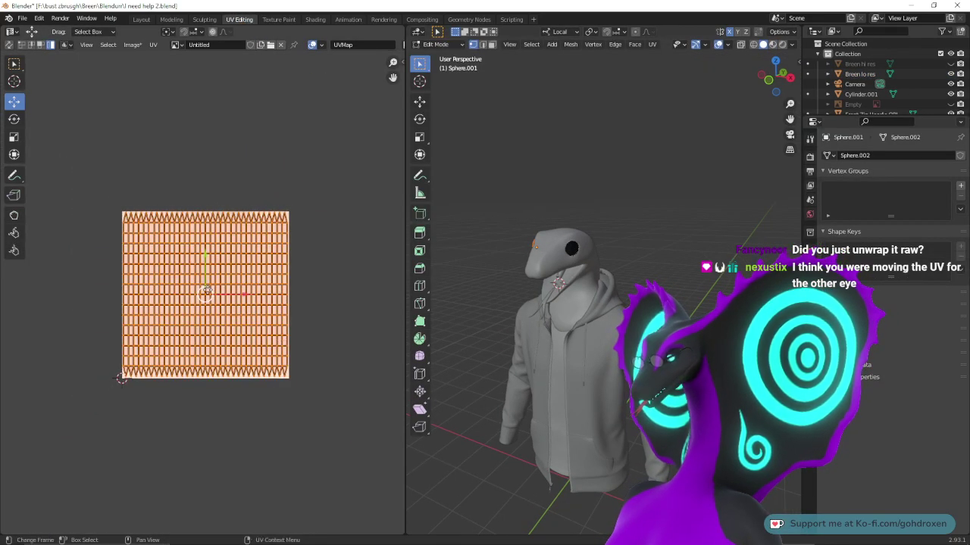
pyautogui.hotkey('alt', 'a')
pyautogui.press('a')
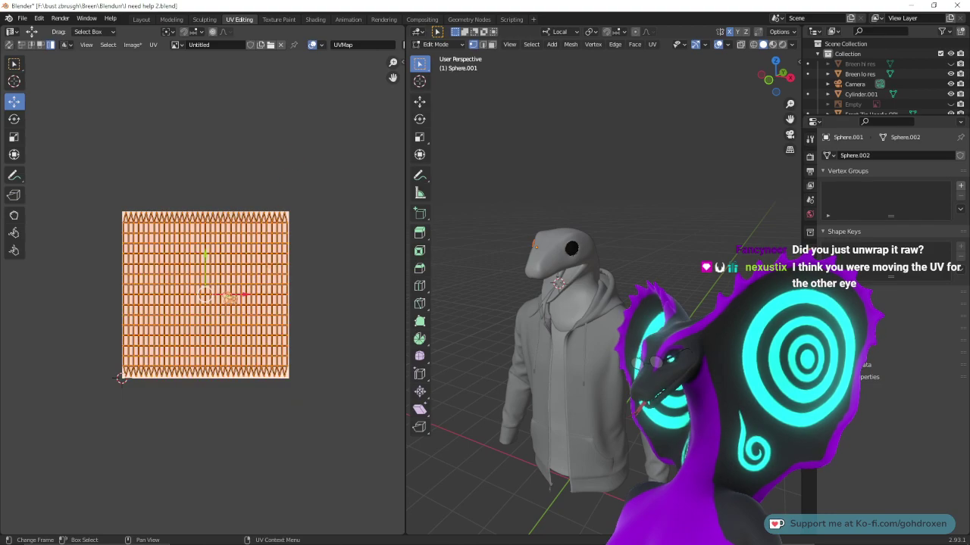
pyautogui.press('g')
pyautogui.click(301, 224)
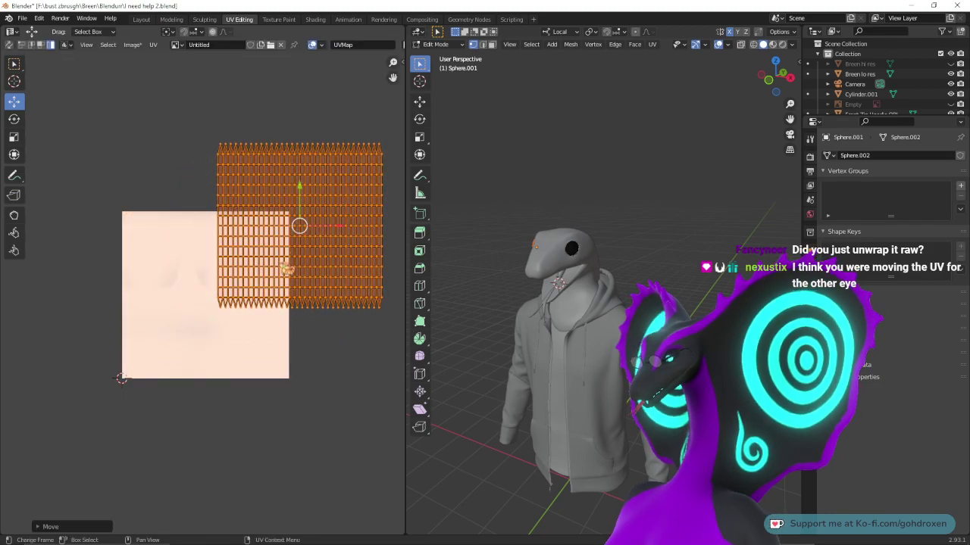
# - Select both eyes' geometry to compare their UV grids, undo the grid move, and reselect both eyes' geometry
pyautogui.moveTo(547, 252); pyautogui.dragTo(590, 253, button='middle')
pyautogui.press('a')
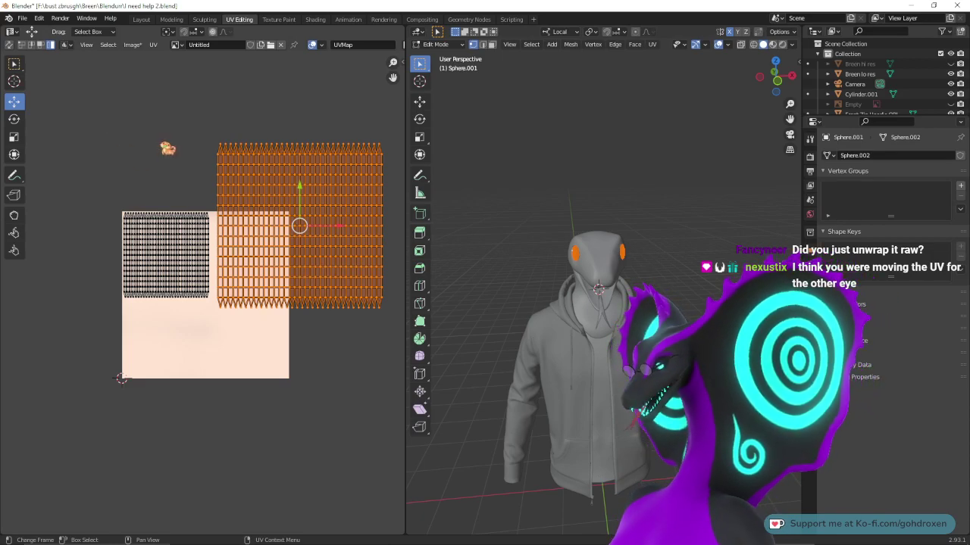
pyautogui.hotkey('alt', 'a')
pyautogui.hotkey('ctrl', 'z')
pyautogui.hotkey('ctrl', 'z')
pyautogui.hotkey('ctrl', 'z')
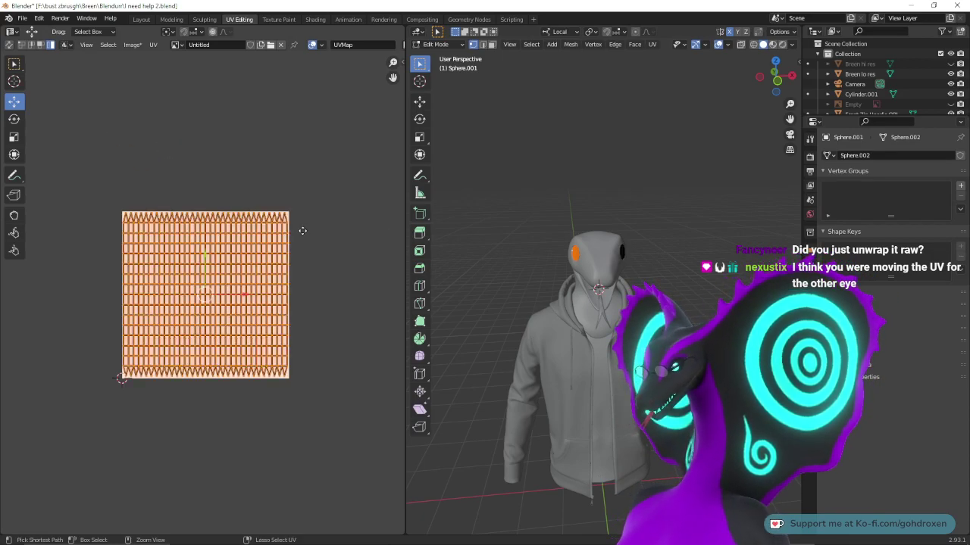
pyautogui.press('a')
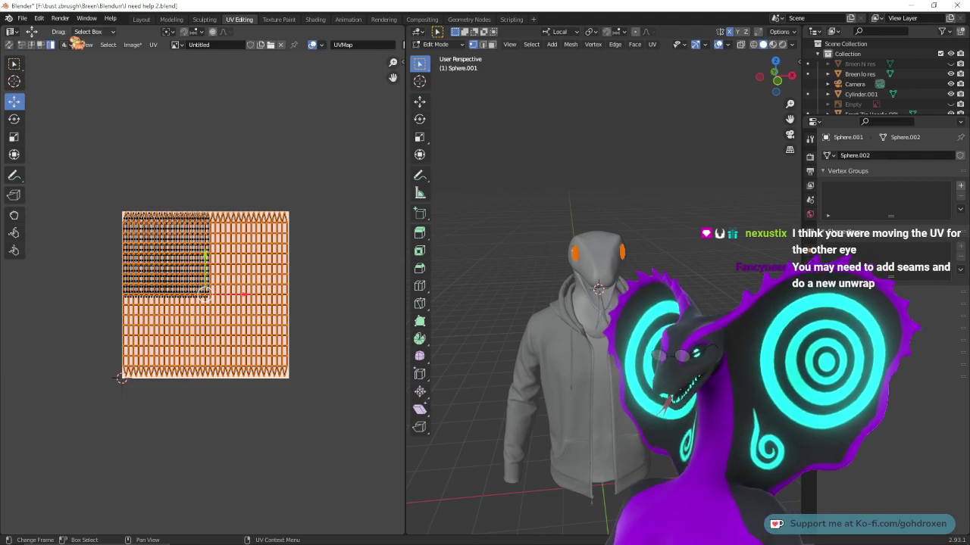
# - Add a UV sphere to the scene and inspect its default UV layout with all UVs selected
pyautogui.click(142, 19)
pyautogui.click(114, 44)
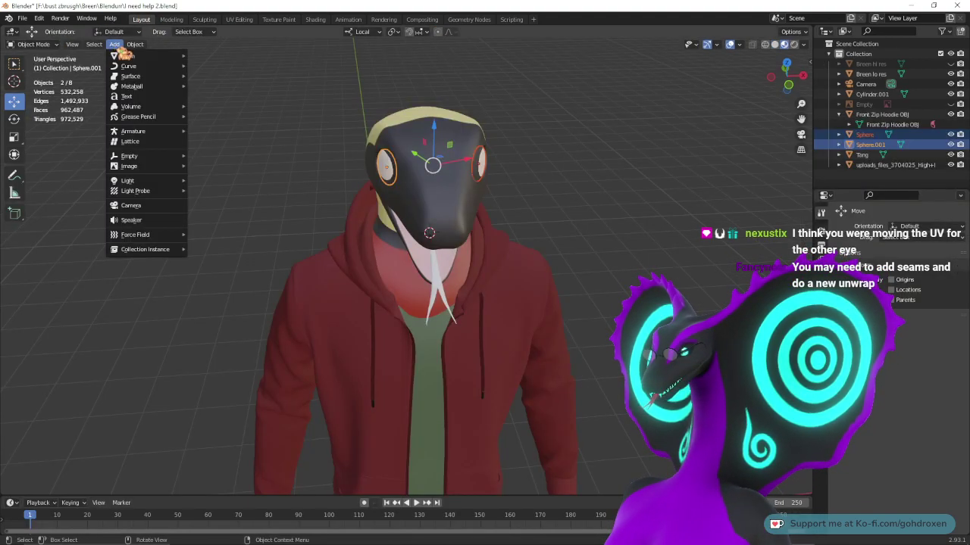
pyautogui.moveTo(129, 63)
pyautogui.click(216, 93)
pyautogui.moveTo(570, 234); pyautogui.dragTo(413, 282, button='middle')
pyautogui.click(239, 19)
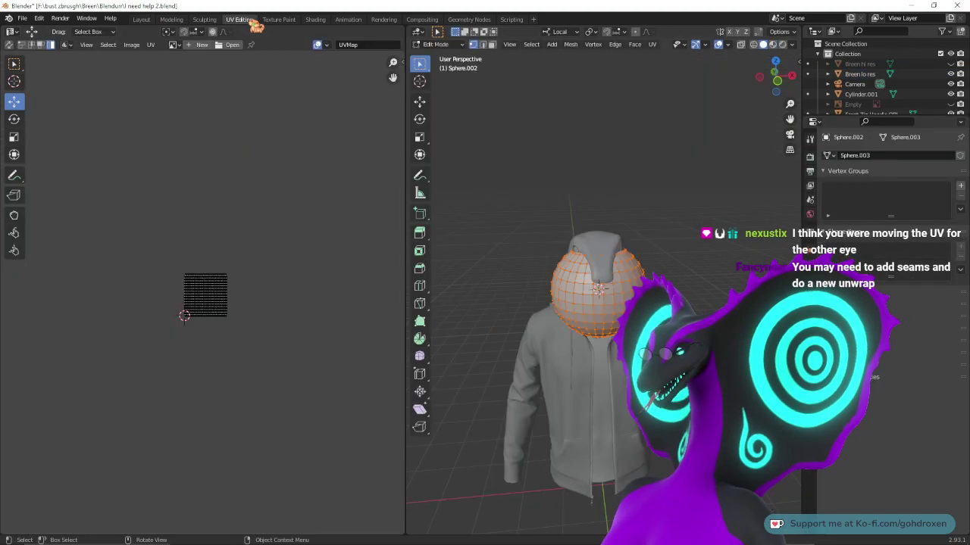
pyautogui.scroll(6, 260, 347)
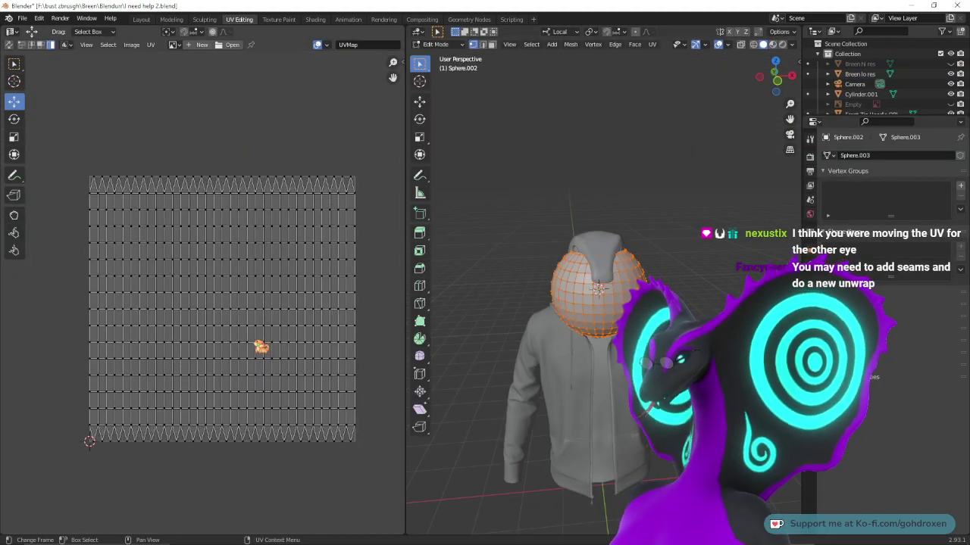
pyautogui.press('a')
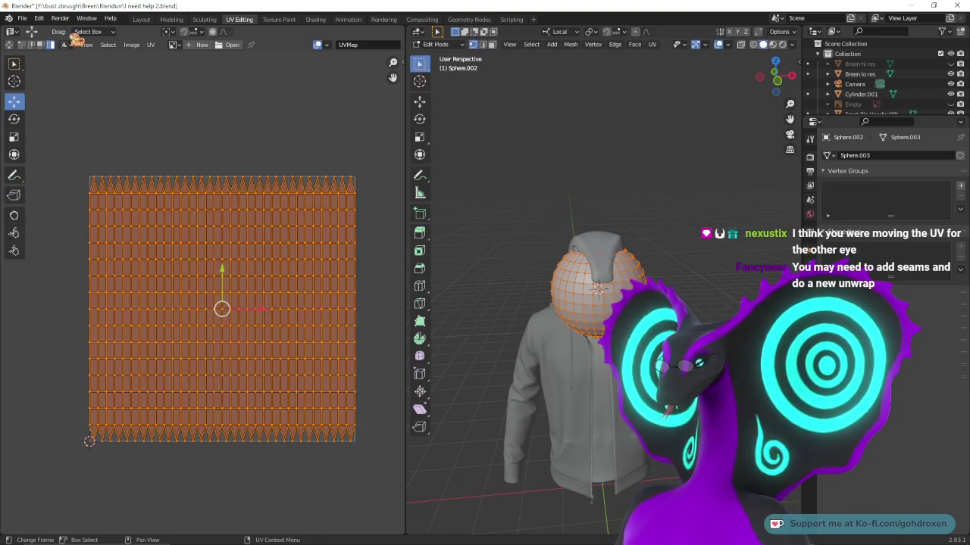
# - Delete the newly added UV sphere from the scene
pyautogui.click(141, 19)
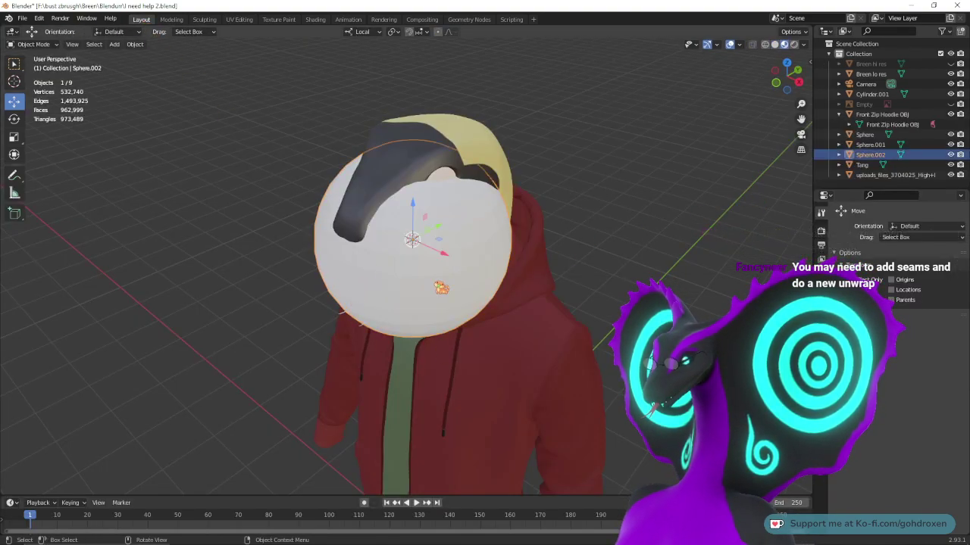
pyautogui.rightClick(440, 422)
pyautogui.click(439, 424)
# - Select both eye spheres, leaving the head mesh out of the selection
pyautogui.moveTo(439, 424); pyautogui.dragTo(470, 409, button='middle')
pyautogui.moveTo(468, 206); pyautogui.dragTo(521, 199, button='middle')
pyautogui.click(478, 171)
pyautogui.keyDown('shift'); pyautogui.click(383, 169); pyautogui.keyUp('shift')
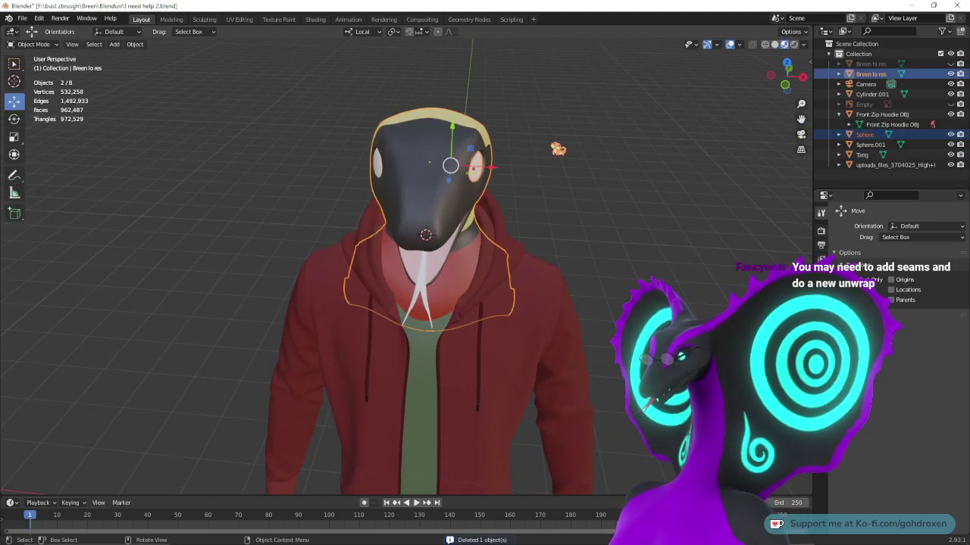
pyautogui.click(475, 167)
pyautogui.moveTo(485, 172); pyautogui.dragTo(516, 224, button='middle')
pyautogui.keyDown('shift'); pyautogui.click(392, 177); pyautogui.keyUp('shift')
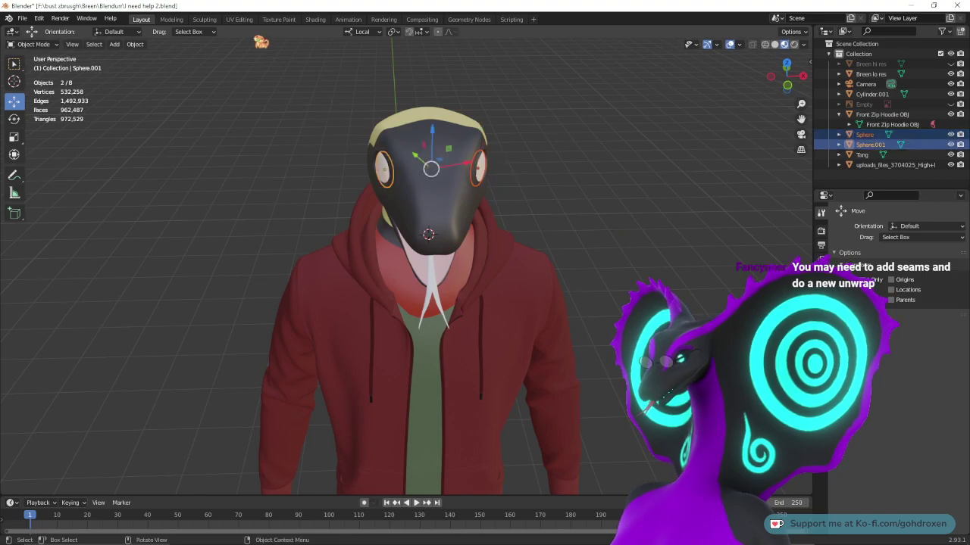
# - Inspect both eyes' UV grids in the UV editing workspace and leave edit mode
pyautogui.click(239, 19)
pyautogui.scroll(-5, 242, 356)
pyautogui.scroll(2, 249, 363)
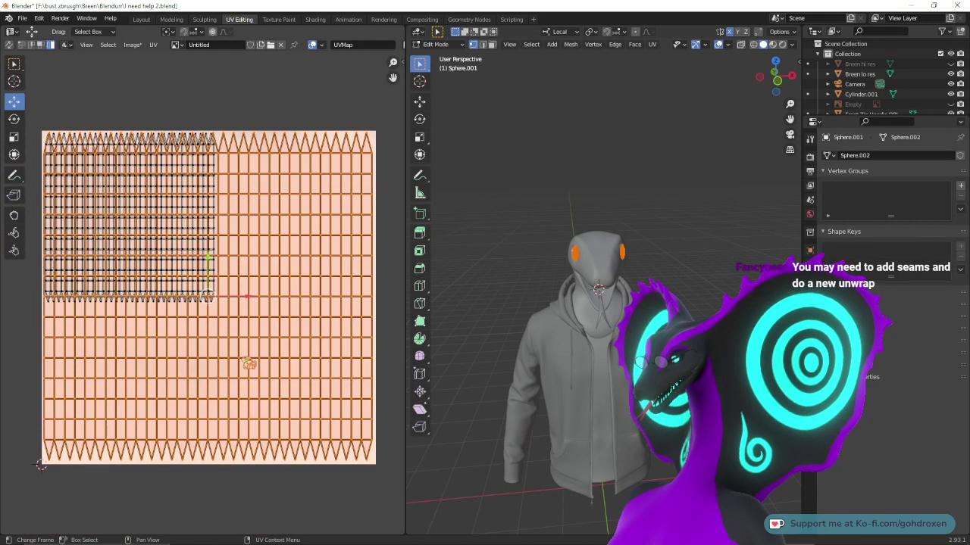
pyautogui.press('Tab')
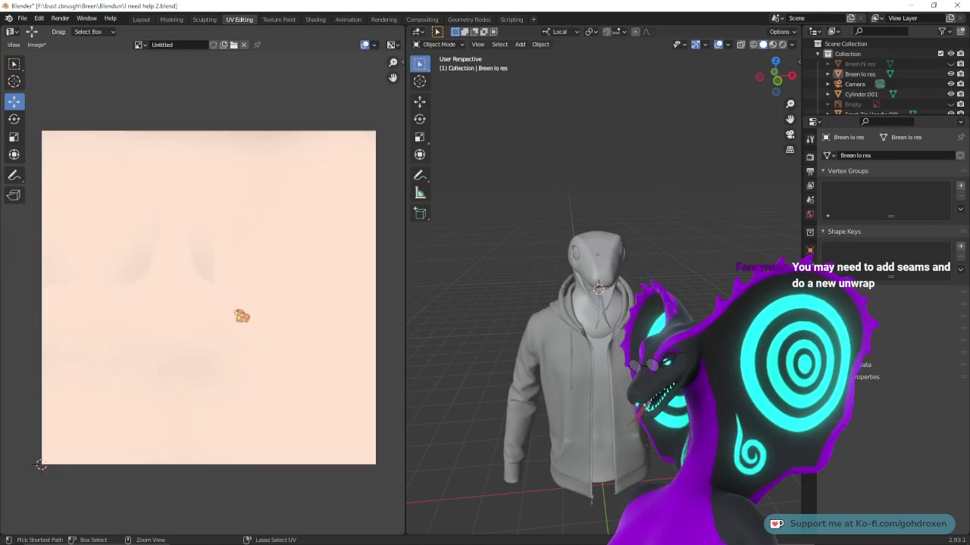
# - Undo the recent edits step by step, back past the enlargement of one eye's UV grid
pyautogui.hotkey('ctrl', 'z')
pyautogui.hotkey('ctrl', 'z')
pyautogui.hotkey('ctrl', 'z')
pyautogui.hotkey('ctrl', 'z')
pyautogui.hotkey('ctrl', 'z')
pyautogui.hotkey('ctrl', 'z')
pyautogui.hotkey('ctrl', 'z')
pyautogui.hotkey('ctrl', 'z')
pyautogui.hotkey('ctrl', 'z')
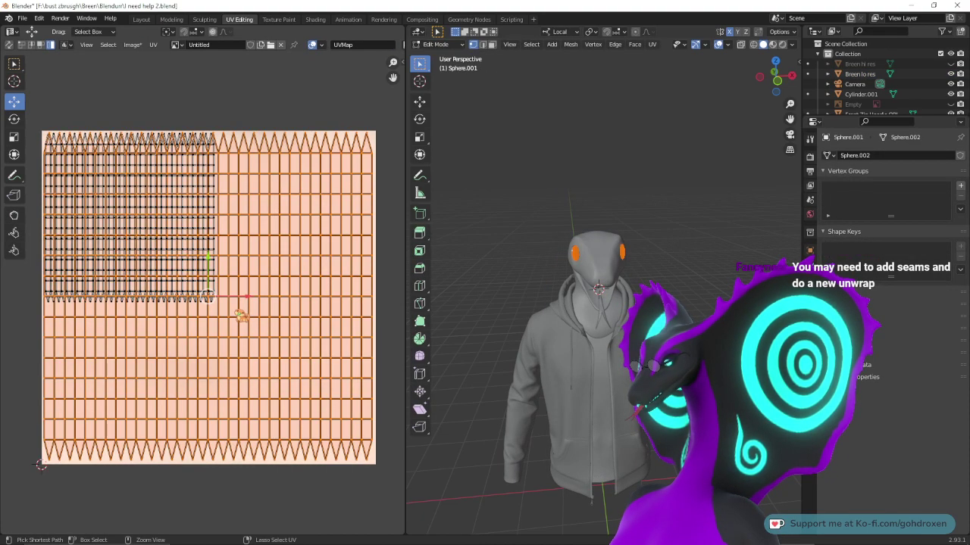
pyautogui.hotkey('ctrl', 'z')
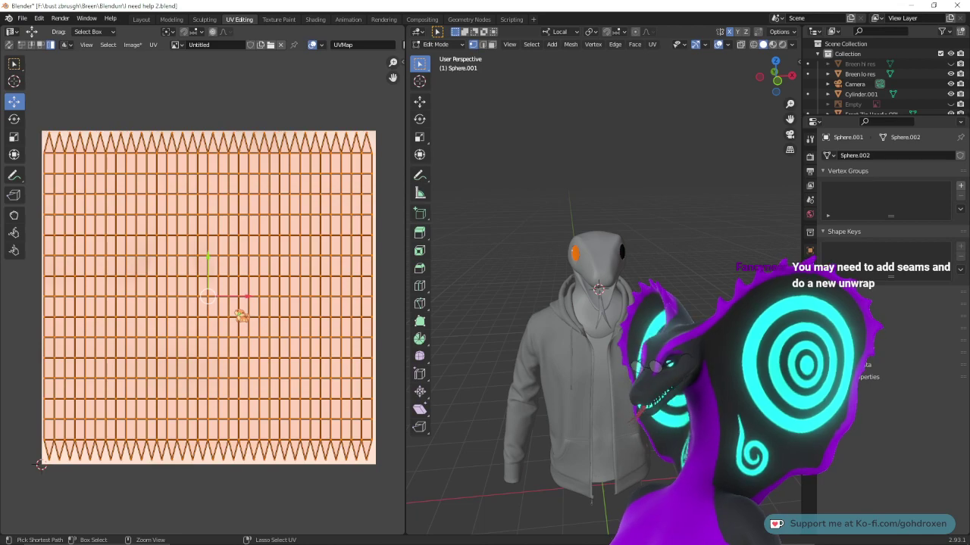
pyautogui.hotkey('ctrl', 'z')
pyautogui.hotkey('ctrl', 'z')
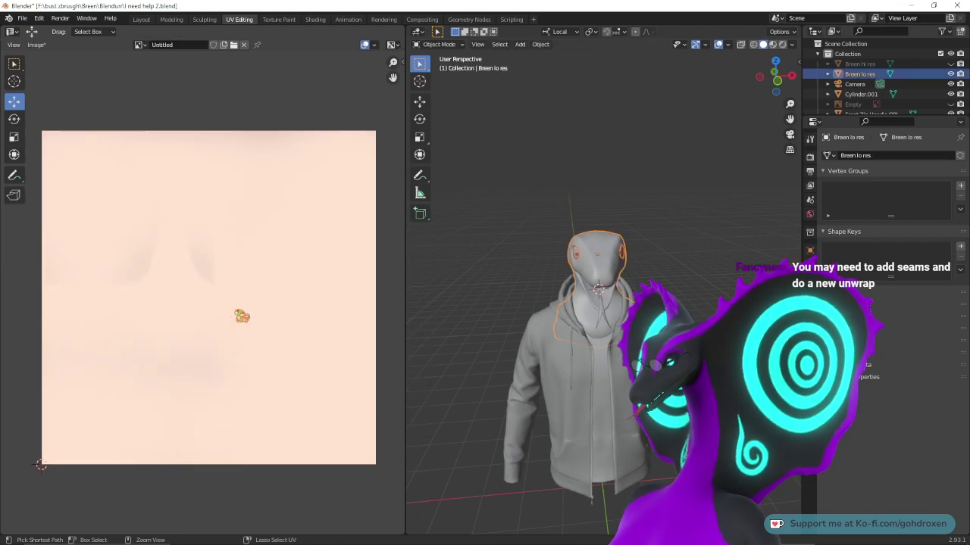
pyautogui.hotkey('ctrl', 'z')
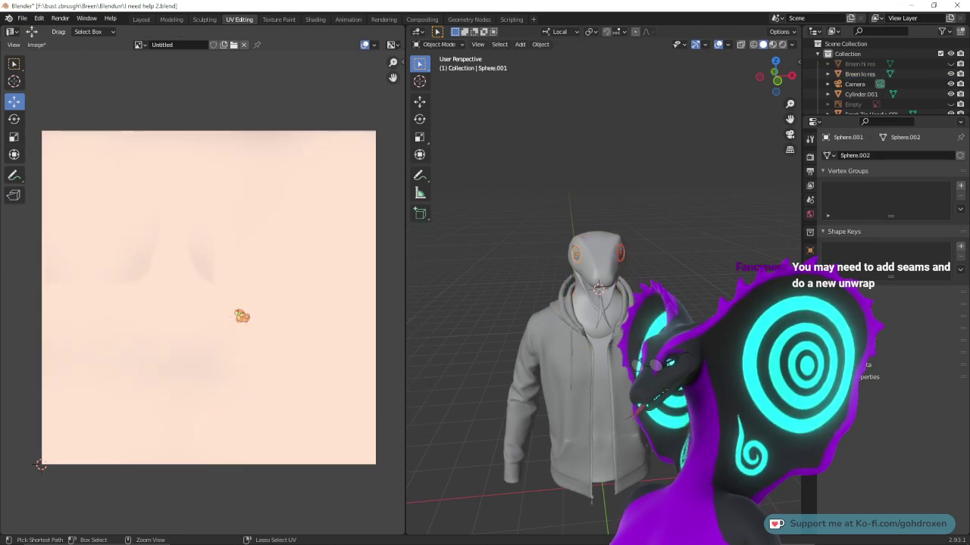
pyautogui.hotkey('ctrl', 'z')
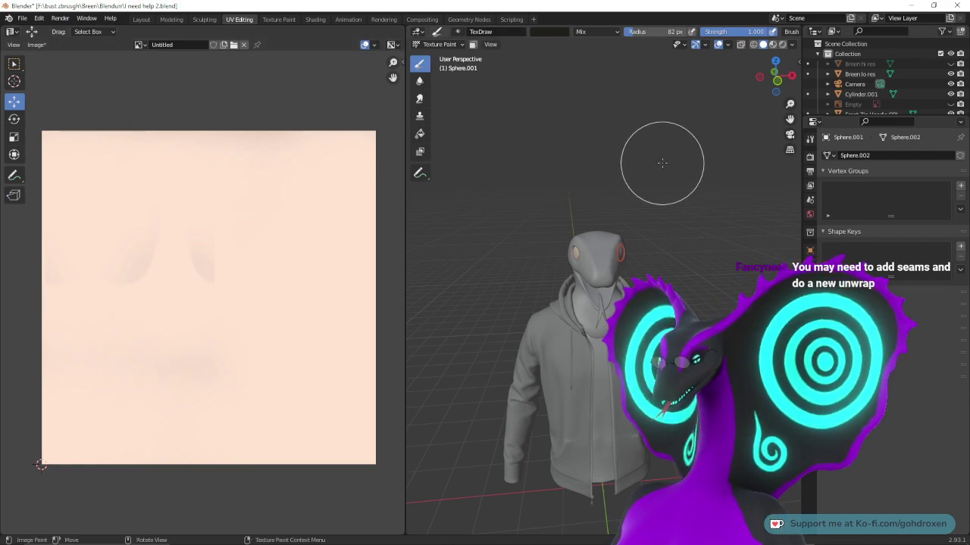
# - Reselect both eye spheres without the head and select all of their UVs for editing
pyautogui.click(142, 20)
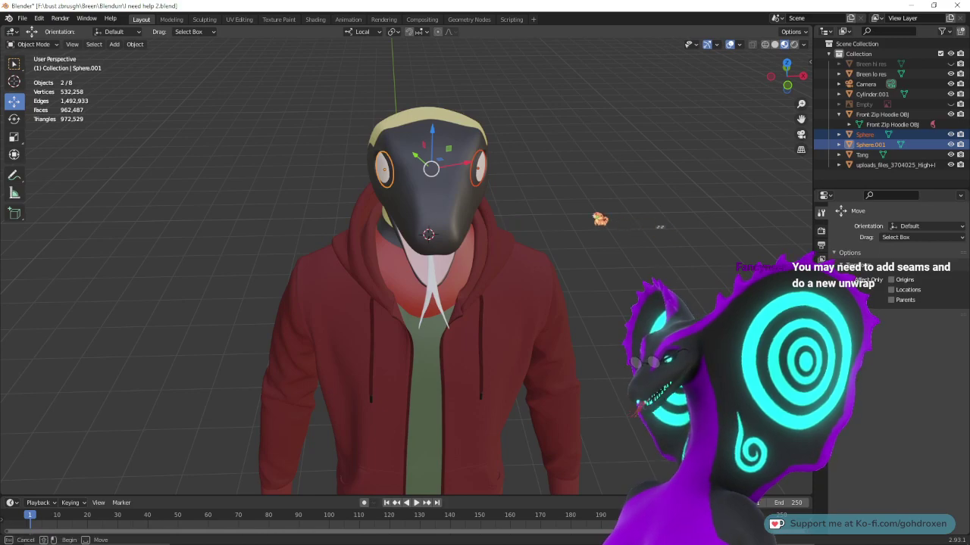
pyautogui.click(599, 218)
pyautogui.click(485, 176)
pyautogui.moveTo(455, 177); pyautogui.dragTo(432, 181, button='middle')
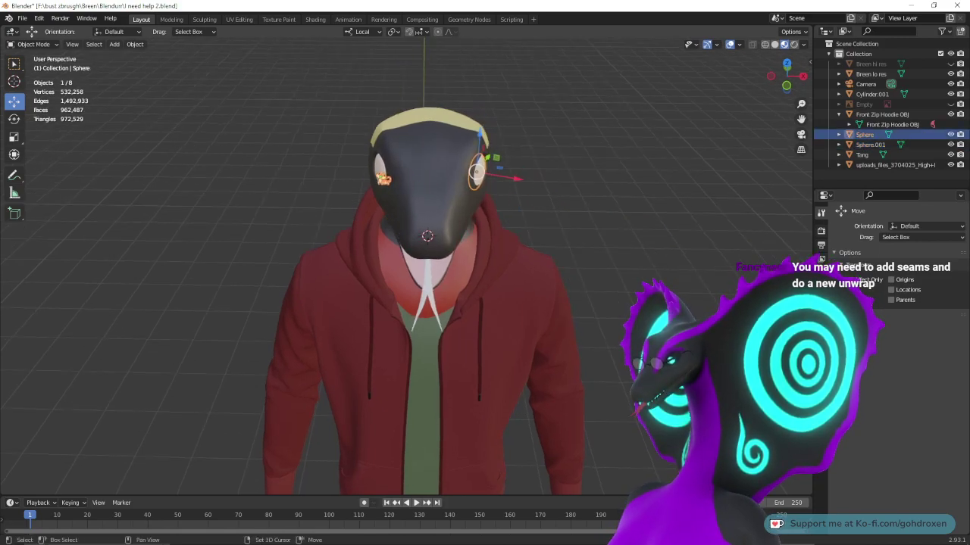
pyautogui.keyDown('shift'); pyautogui.click(384, 175); pyautogui.keyUp('shift')
pyautogui.click(240, 19)
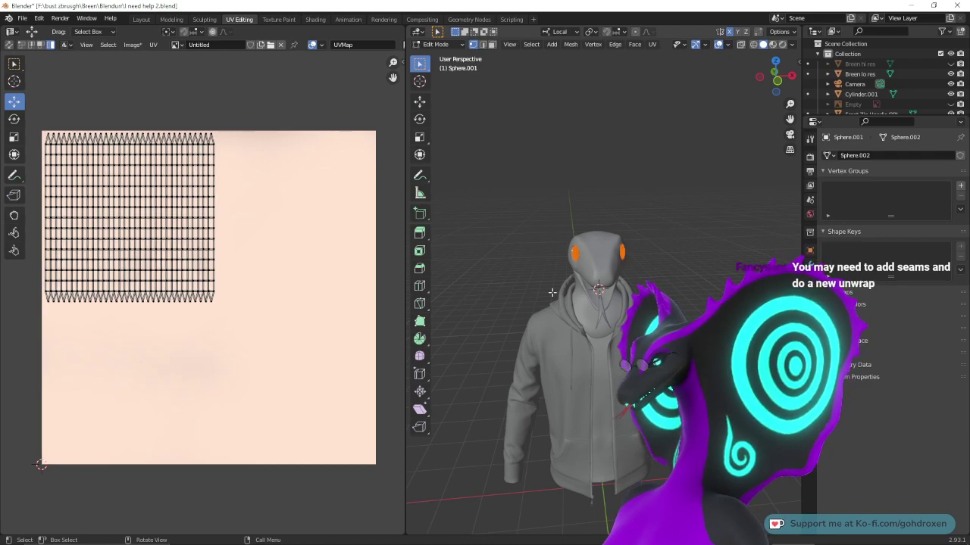
pyautogui.press('a')
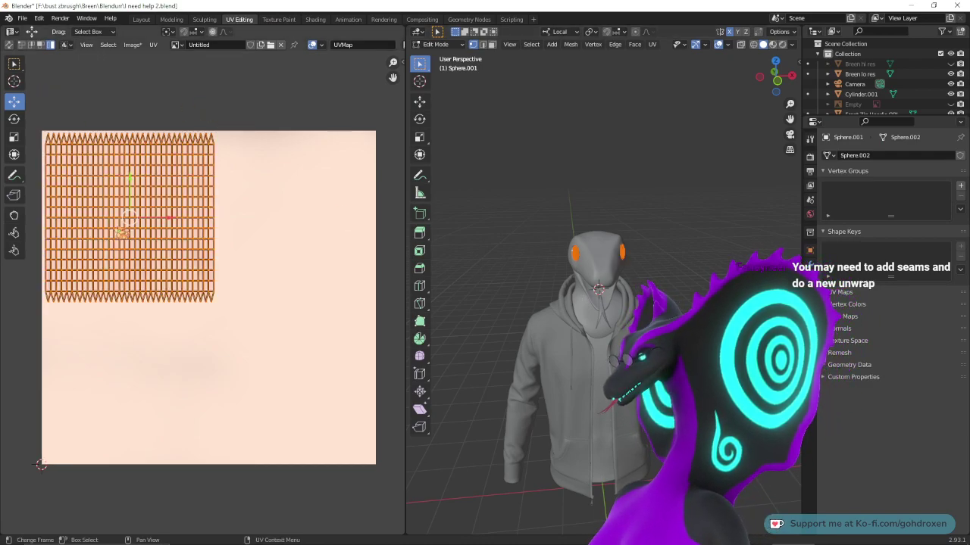
# - Scale both eyes' UV grids down slightly and separate them, one in the upper-left quarter of UV space and one in the lower-right
pyautogui.moveTo(129, 219); pyautogui.dragTo(285, 380)
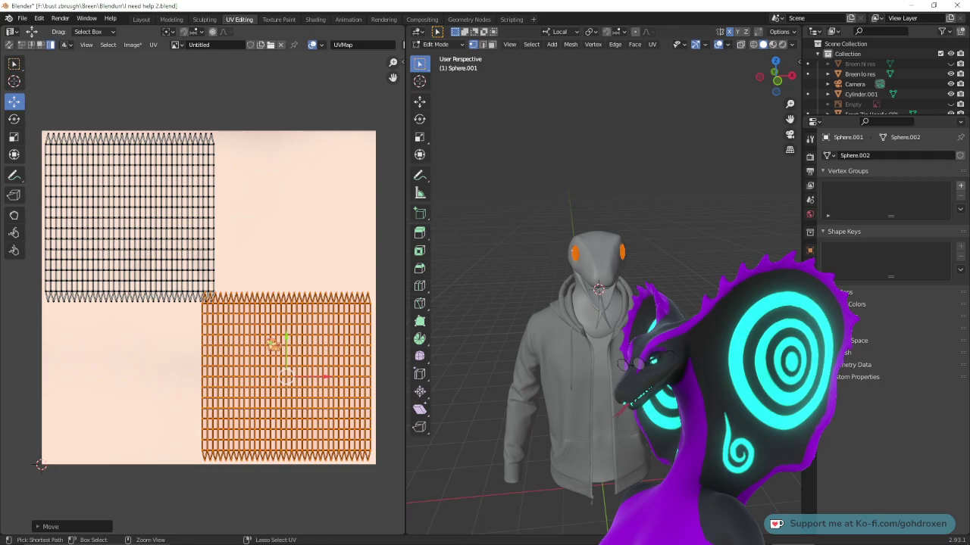
pyautogui.hotkey('ctrl', 'z')
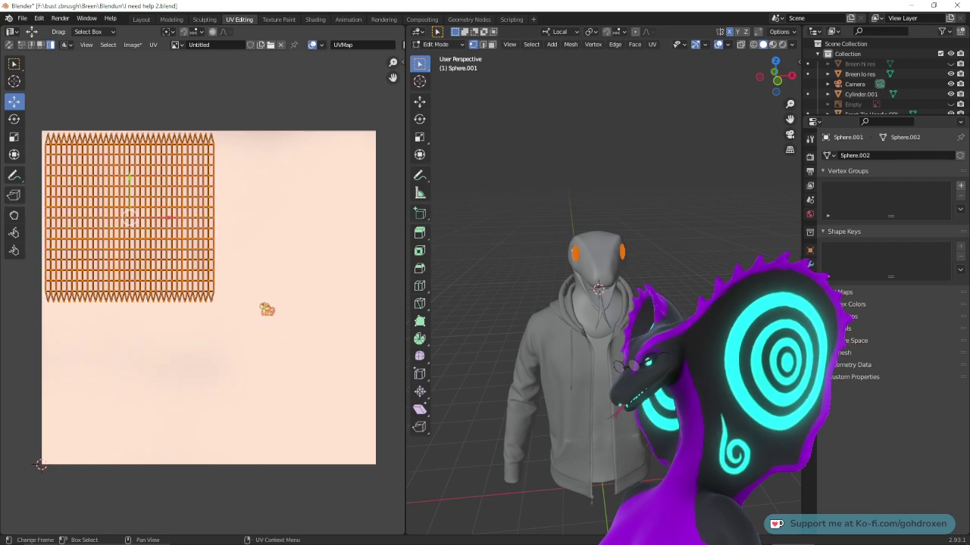
pyautogui.click(13, 136)
pyautogui.moveTo(154, 185); pyautogui.dragTo(146, 183)
pyautogui.click(14, 101)
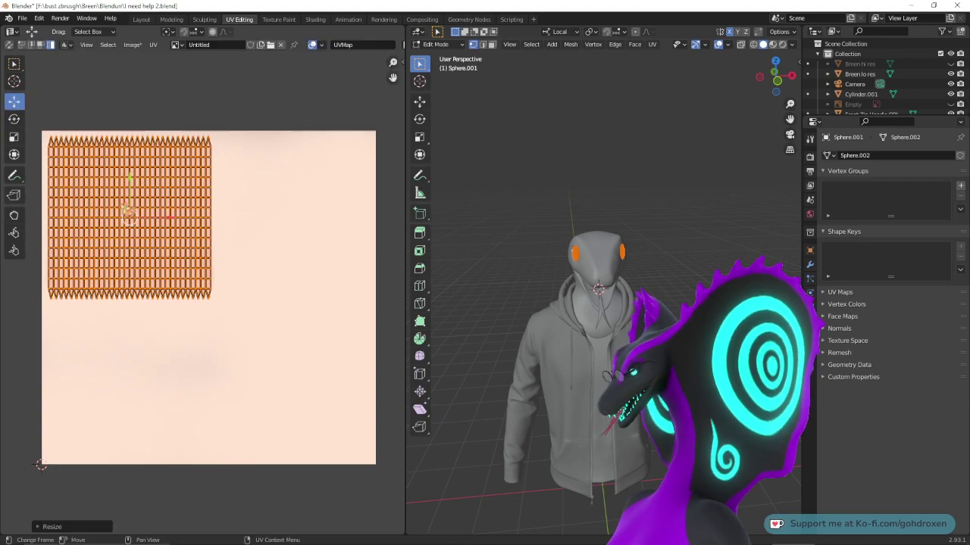
pyautogui.moveTo(129, 218); pyautogui.dragTo(286, 381)
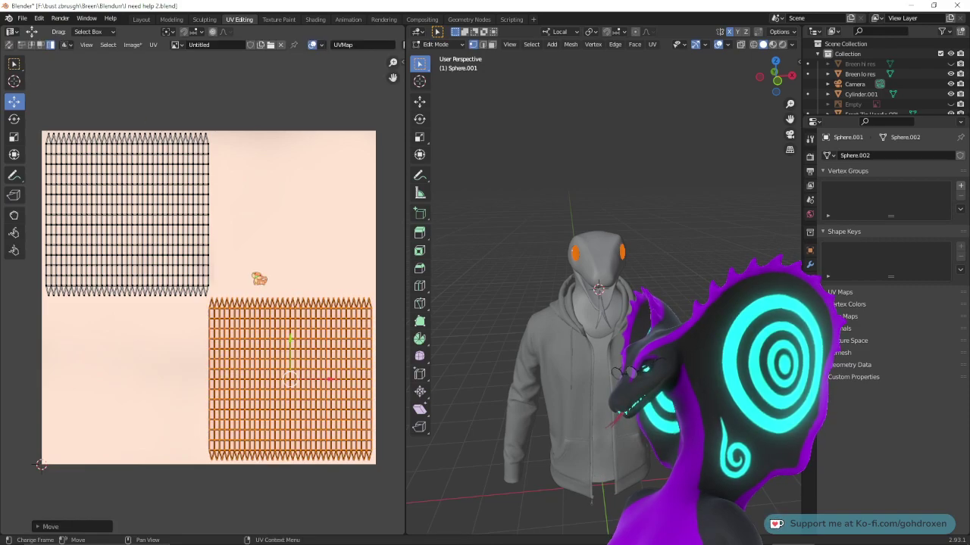
# - Select the low-res head together with both eye spheres in the layout workspace, leaving the hoodie out of the selection
pyautogui.click(140, 19)
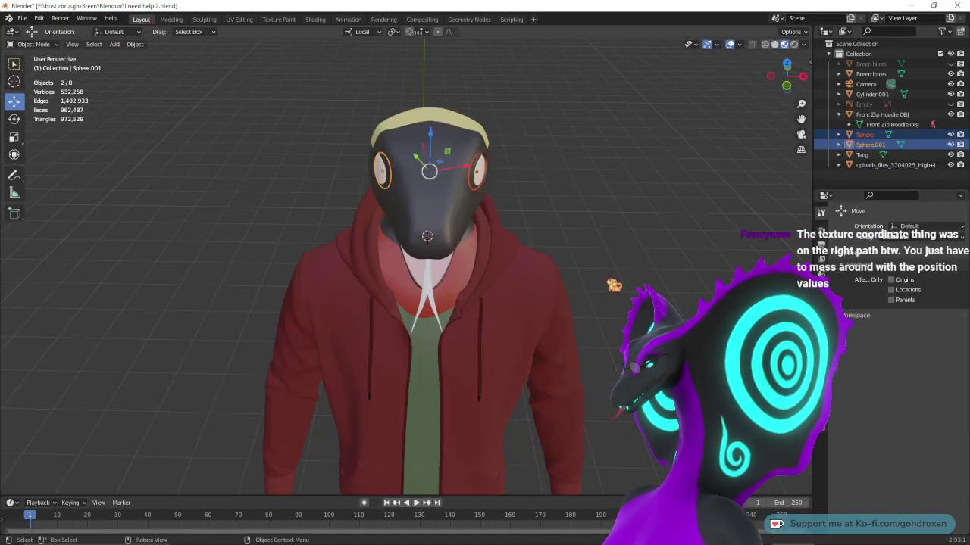
pyautogui.moveTo(295, 82); pyautogui.dragTo(543, 170)
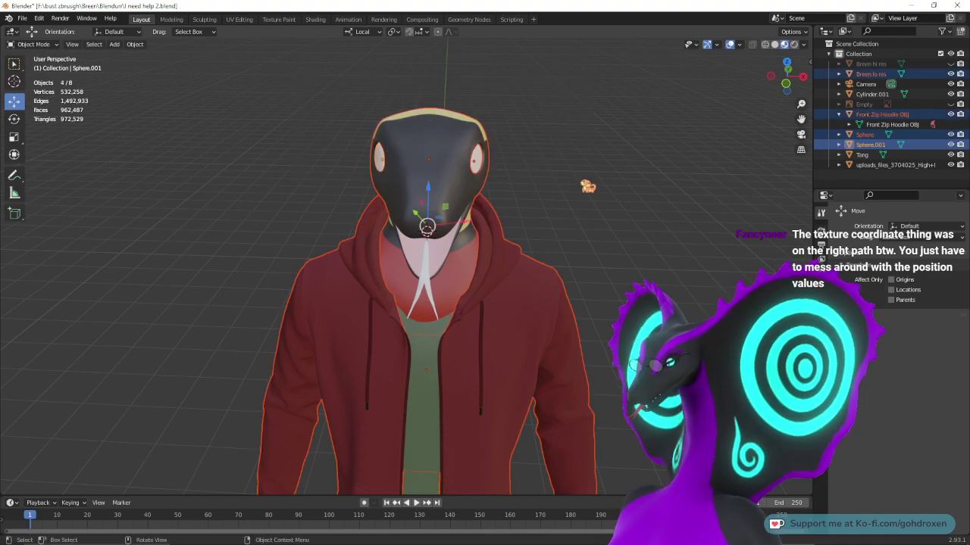
pyautogui.click(543, 169)
pyautogui.moveTo(543, 170); pyautogui.dragTo(556, 148, button='middle')
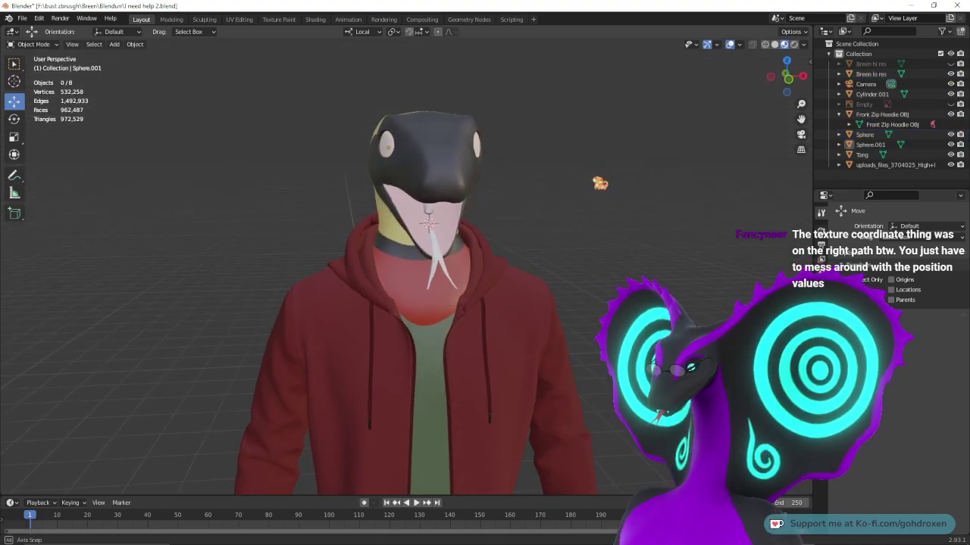
pyautogui.moveTo(593, 178); pyautogui.dragTo(540, 153, button='middle')
pyautogui.moveTo(326, 102); pyautogui.dragTo(533, 157)
pyautogui.moveTo(533, 163); pyautogui.dragTo(591, 241, button='middle')
# - Export the selected head and eyes as FBX, overwriting the existing file "Ayes .fbx"
pyautogui.click(23, 18)
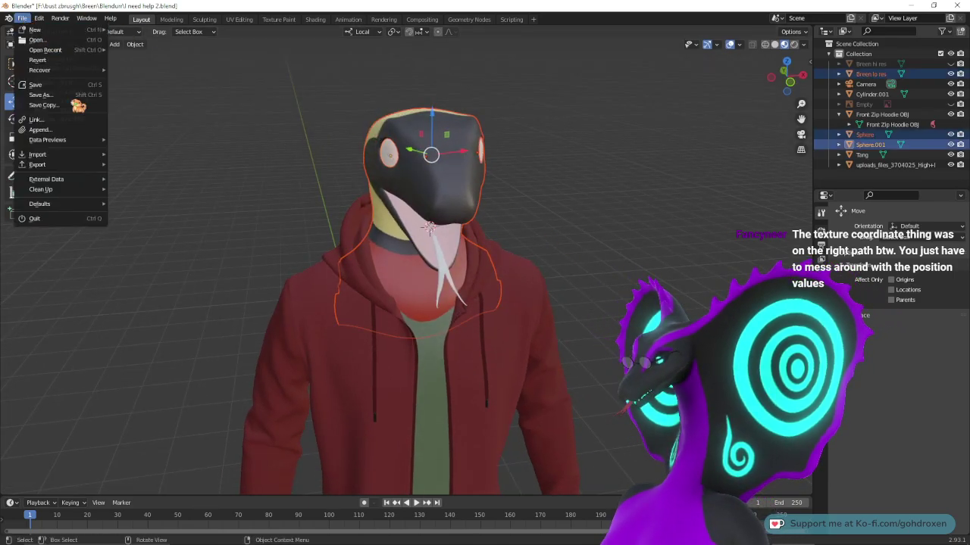
pyautogui.moveTo(79, 166)
pyautogui.click(184, 252)
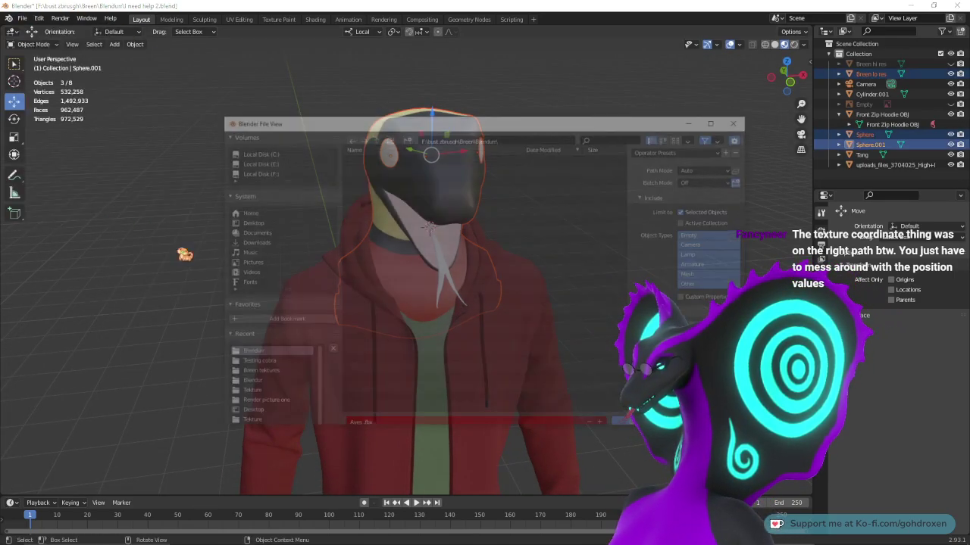
pyautogui.click(424, 177)
pyautogui.click(442, 168)
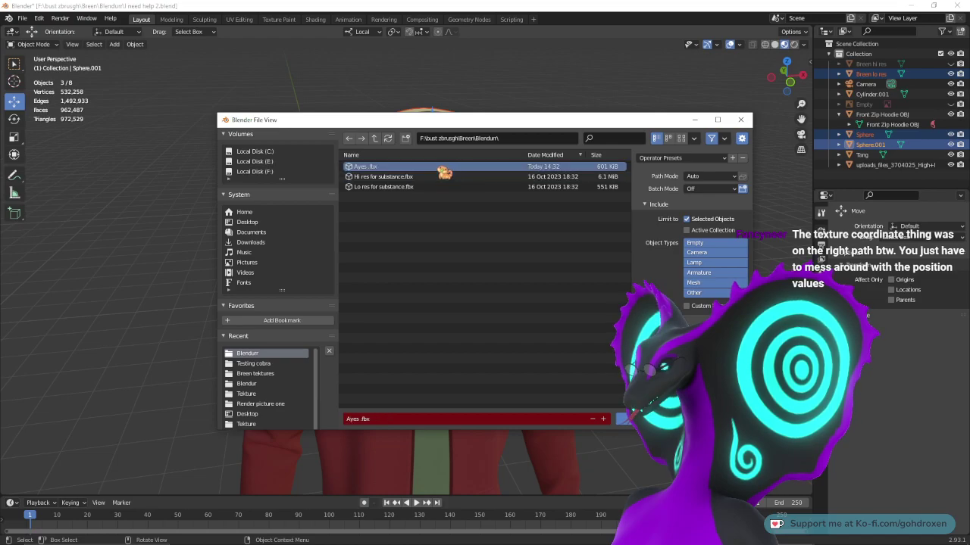
pyautogui.scroll(-3, 691, 227)
pyautogui.click(649, 419)
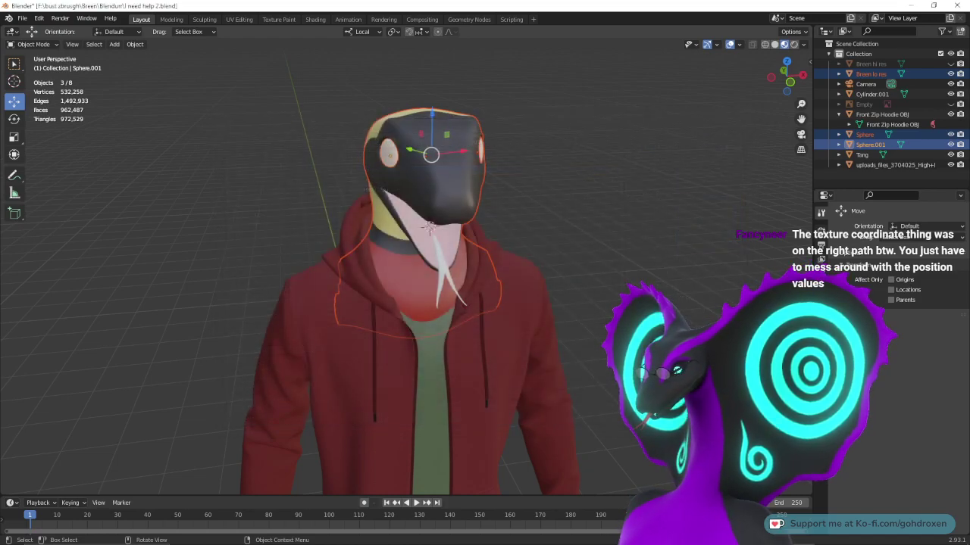
# - Switch to Substance 3D Painter and bring up the project file commands
pyautogui.moveTo(682, 543)
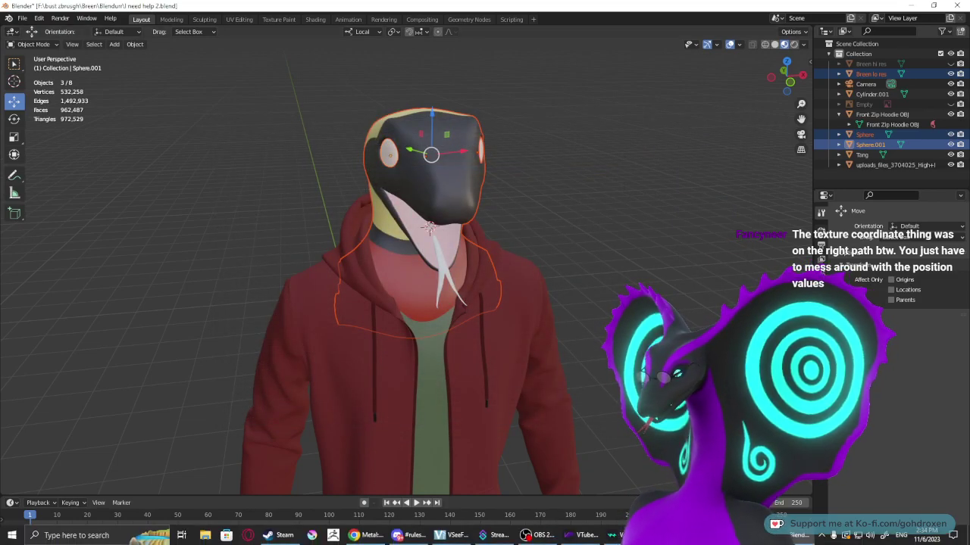
pyautogui.click(712, 536)
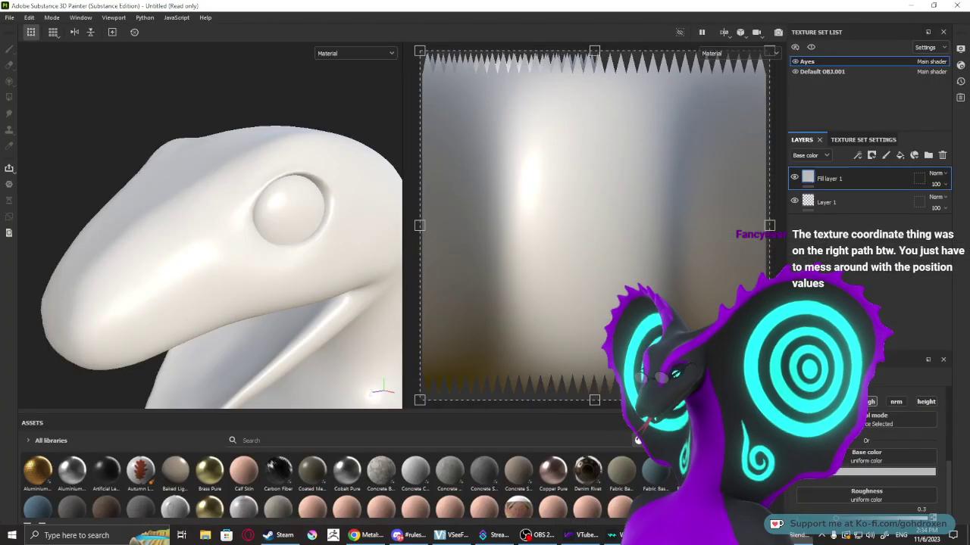
pyautogui.click(9, 16)
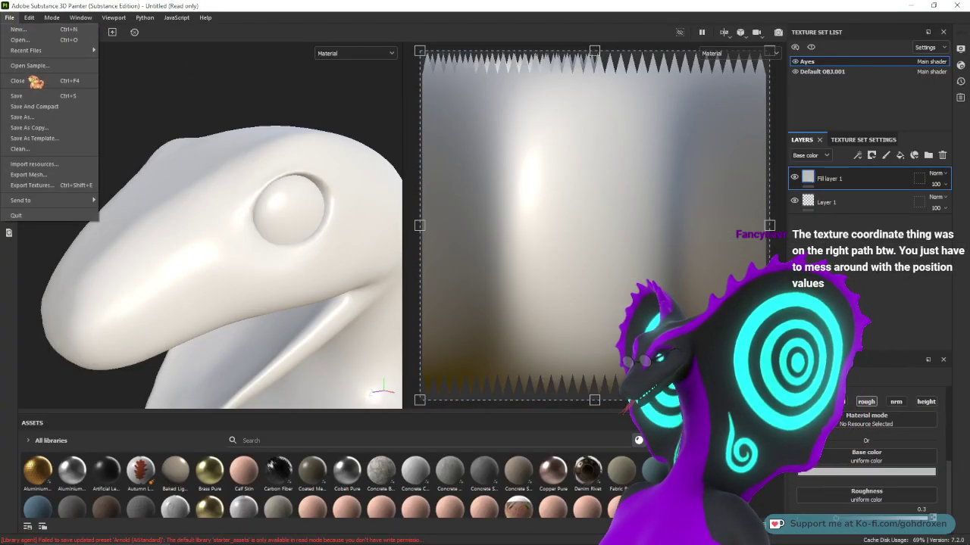
# - Create a new project from the mesh file "Ayes .fbx" with the default settings, discarding the changes in the open project
pyautogui.click(22, 26)
pyautogui.click(584, 137)
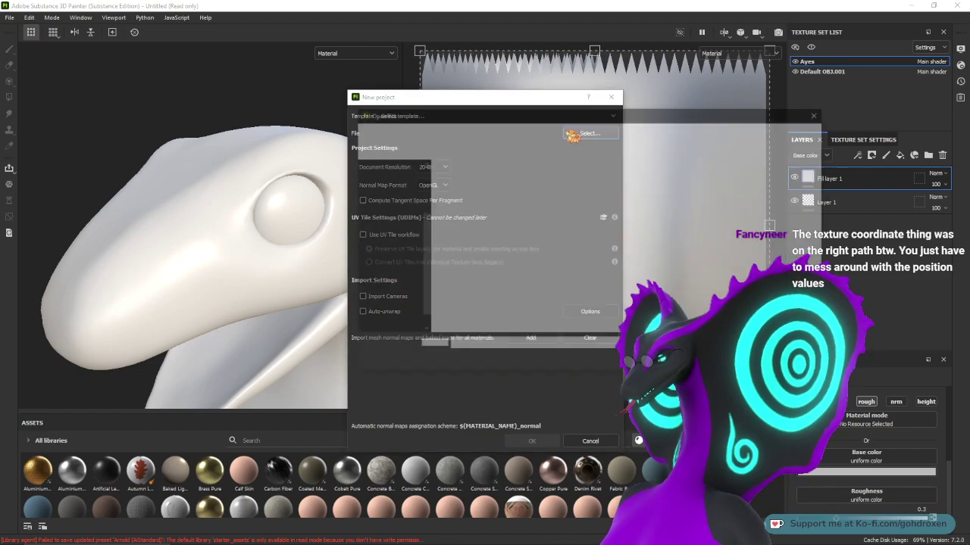
pyautogui.click(748, 363)
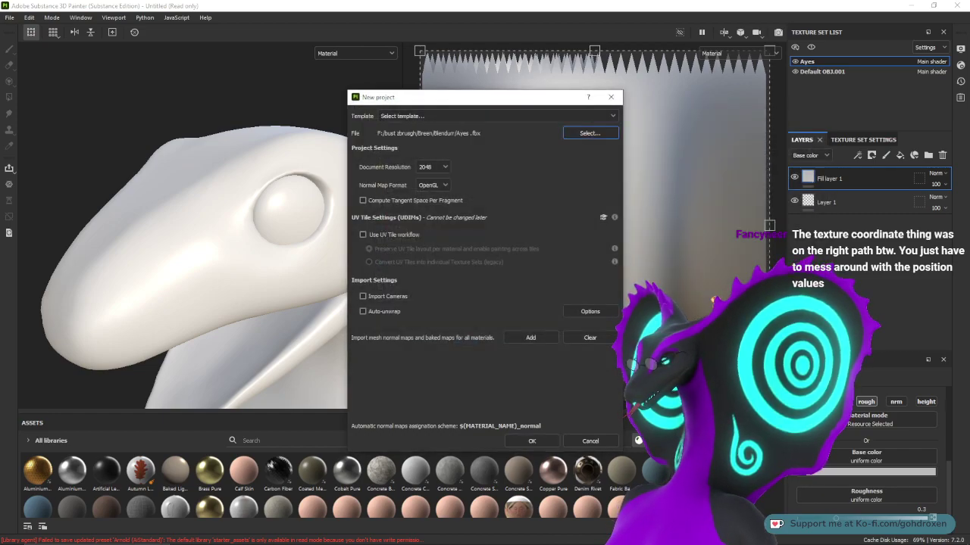
pyautogui.click(537, 444)
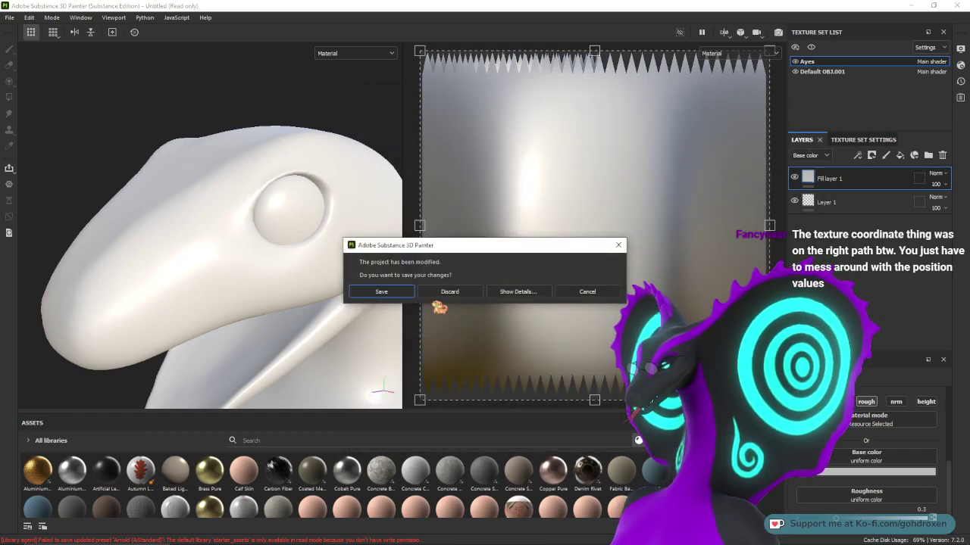
pyautogui.click(449, 292)
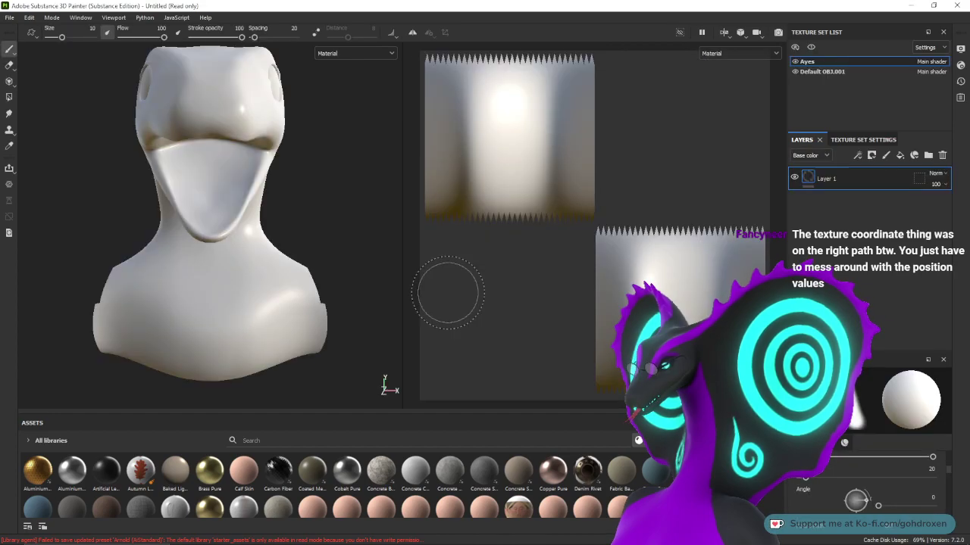
# - Switch to Blender and select only the two eye spheres on the character's head
pyautogui.click(918, 6)
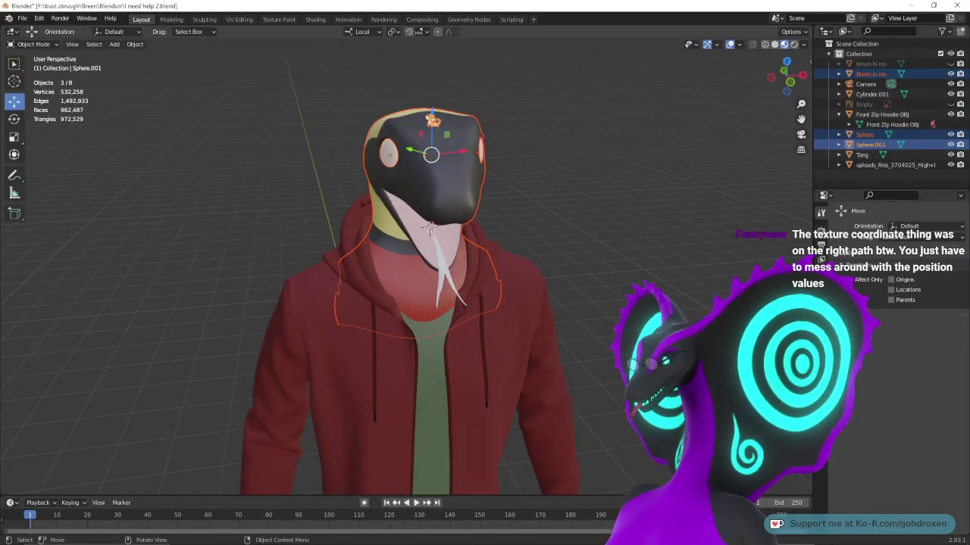
pyautogui.click(585, 153)
pyautogui.moveTo(642, 164); pyautogui.dragTo(615, 237, button='middle')
pyautogui.click(453, 175)
pyautogui.keyDown('shift'); pyautogui.click(397, 176); pyautogui.keyUp('shift')
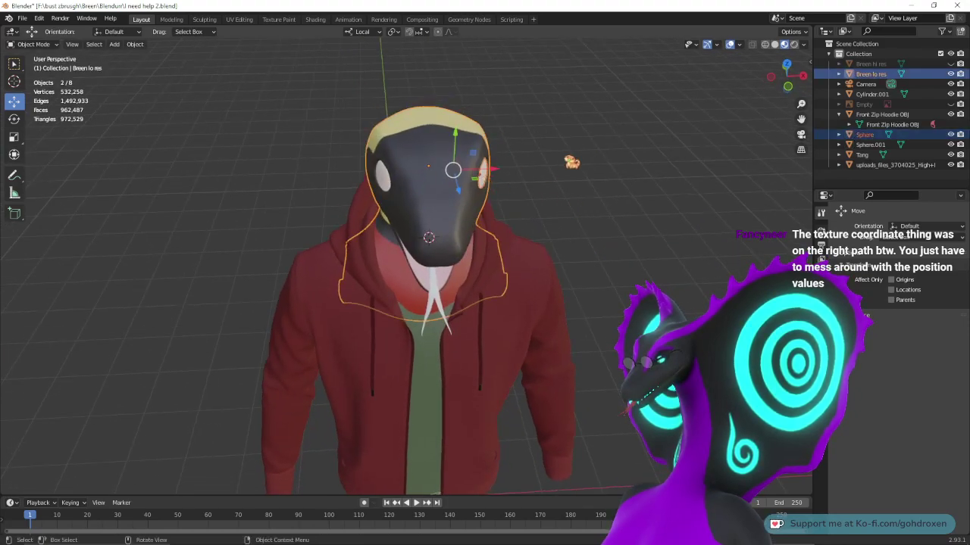
pyautogui.click(568, 159)
pyautogui.click(484, 173)
pyautogui.keyDown('shift'); pyautogui.click(384, 182); pyautogui.keyUp('shift')
# - Put the active eye sphere into Texture Paint mode and look over the brush settings
pyautogui.click(29, 45)
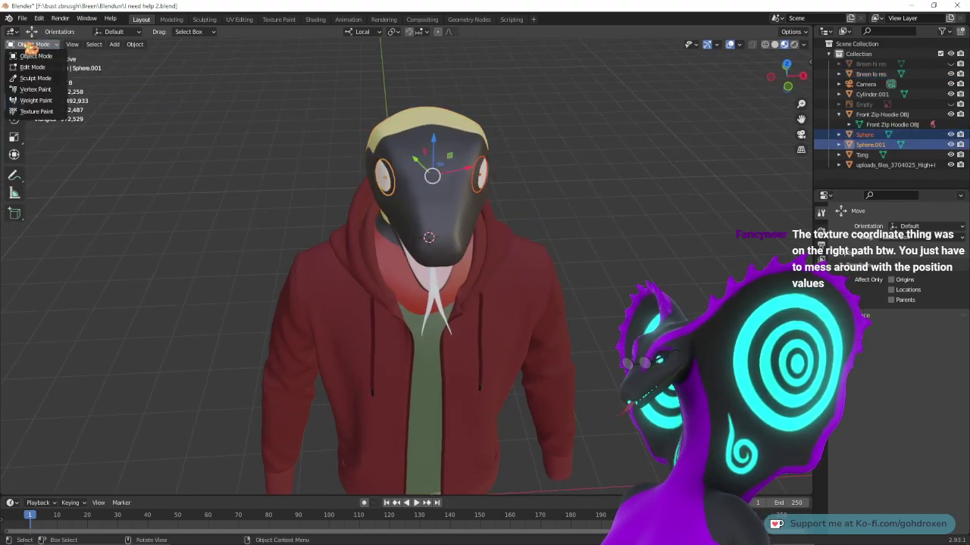
pyautogui.click(42, 112)
pyautogui.moveTo(500, 161)
pyautogui.mouseDown(button='middle')
pyautogui.moveTo(432, 159)
pyautogui.moveTo(493, 206)
pyautogui.moveTo(539, 274)
pyautogui.mouseUp(button='middle')
pyautogui.scroll(3, 422, 157)
pyautogui.scroll(3, 538, 275)
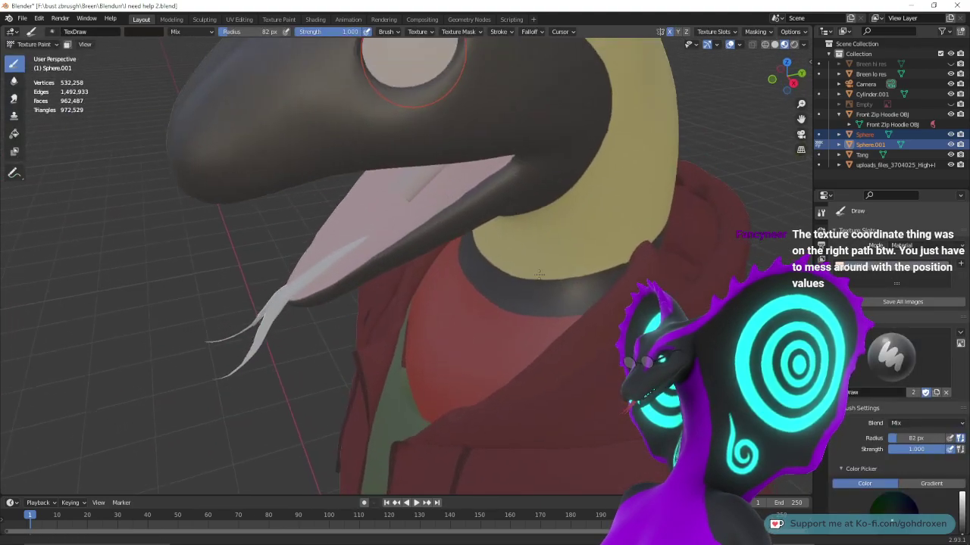
pyautogui.scroll(-4, 539, 274)
pyautogui.scroll(-2, 878, 452)
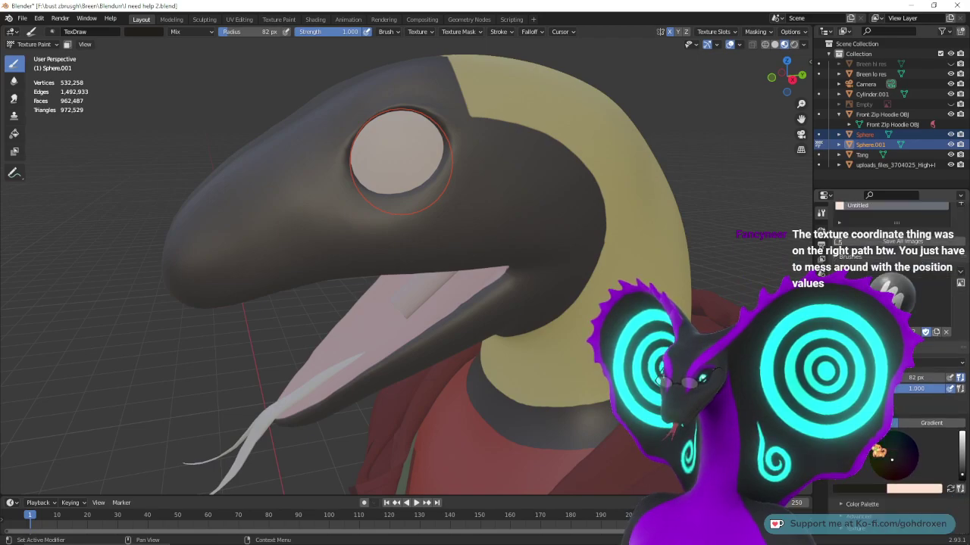
pyautogui.scroll(-6, 879, 452)
pyautogui.scroll(3, 878, 455)
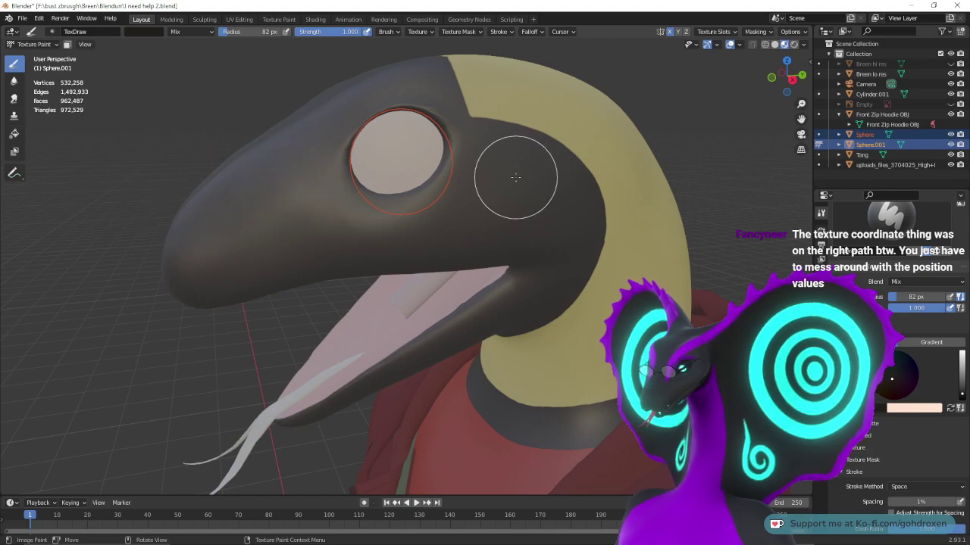
# - Try a brush dab on the eye in the Texture Paint workspace and undo it
pyautogui.click(278, 19)
pyautogui.moveTo(564, 234)
pyautogui.mouseDown(button='middle')
pyautogui.moveTo(552, 232)
pyautogui.moveTo(581, 226)
pyautogui.moveTo(570, 218)
pyautogui.moveTo(623, 241)
pyautogui.moveTo(688, 223)
pyautogui.moveTo(573, 241)
pyautogui.mouseUp(button='middle')
pyautogui.moveTo(657, 236); pyautogui.dragTo(674, 198, button='middle')
pyautogui.moveTo(627, 257); pyautogui.dragTo(649, 286, button='middle')
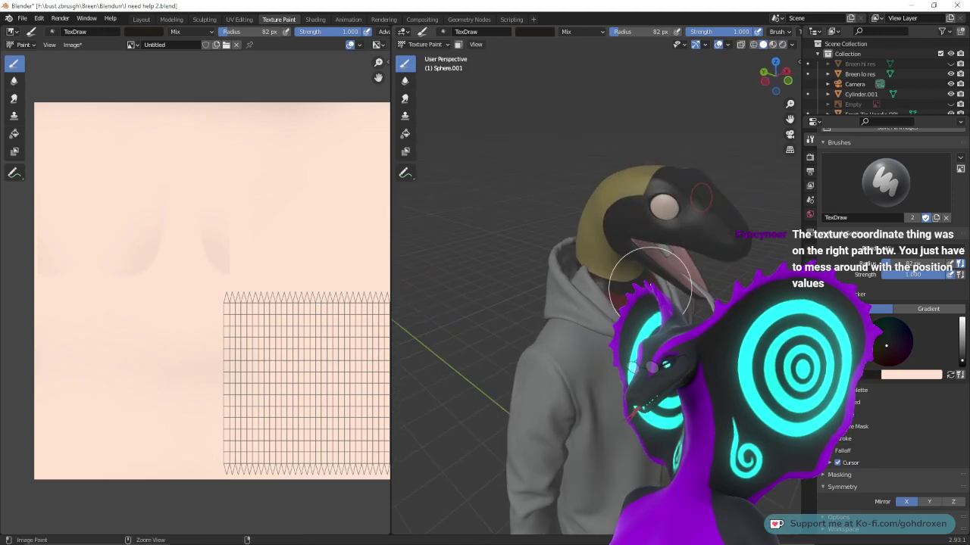
pyautogui.click(660, 209)
pyautogui.hotkey('ctrl', 'z')
# - Try a longer brush stroke across the eye at closer range and undo it
pyautogui.scroll(3, 697, 268)
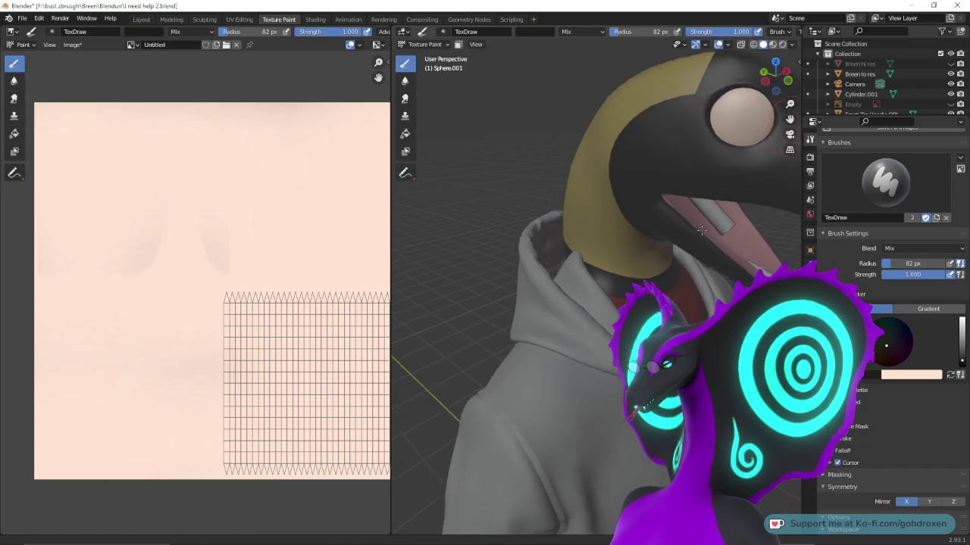
pyautogui.keyDown('shift'); pyautogui.moveTo(706, 201); pyautogui.dragTo(476, 284, button='middle'); pyautogui.keyUp('shift')
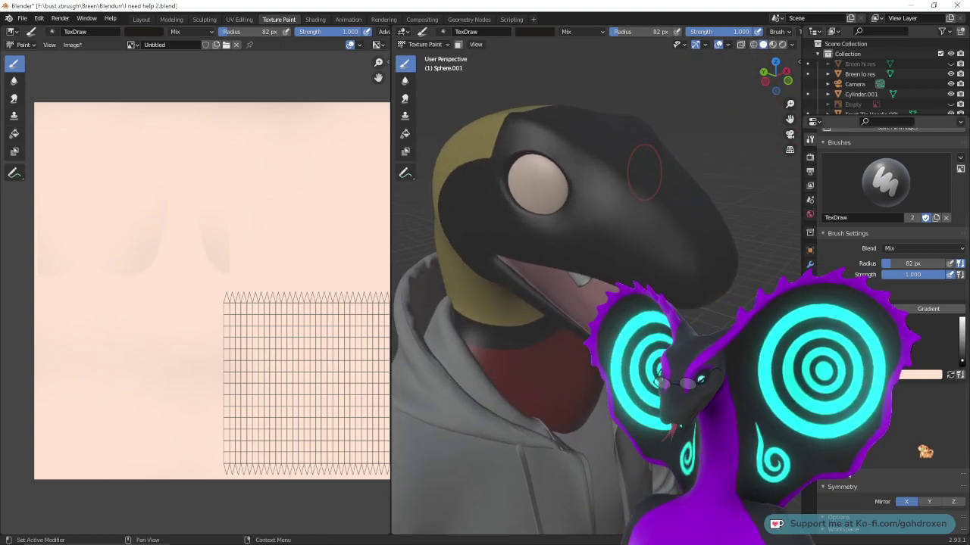
pyautogui.moveTo(530, 226); pyautogui.dragTo(544, 179, button='middle')
pyautogui.moveTo(540, 180)
pyautogui.mouseDown()
pyautogui.moveTo(584, 222)
pyautogui.moveTo(557, 230)
pyautogui.mouseUp()
pyautogui.hotkey('ctrl', 'z')
pyautogui.moveTo(644, 273)
pyautogui.mouseDown(button='middle')
pyautogui.moveTo(681, 227)
pyautogui.moveTo(721, 211)
pyautogui.mouseUp(button='middle')
pyautogui.moveTo(479, 206); pyautogui.dragTo(546, 182, button='middle')
# - Return to the Layout workspace and select both eye spheres together again
pyautogui.click(139, 20)
pyautogui.moveTo(485, 229); pyautogui.dragTo(492, 269, button='middle')
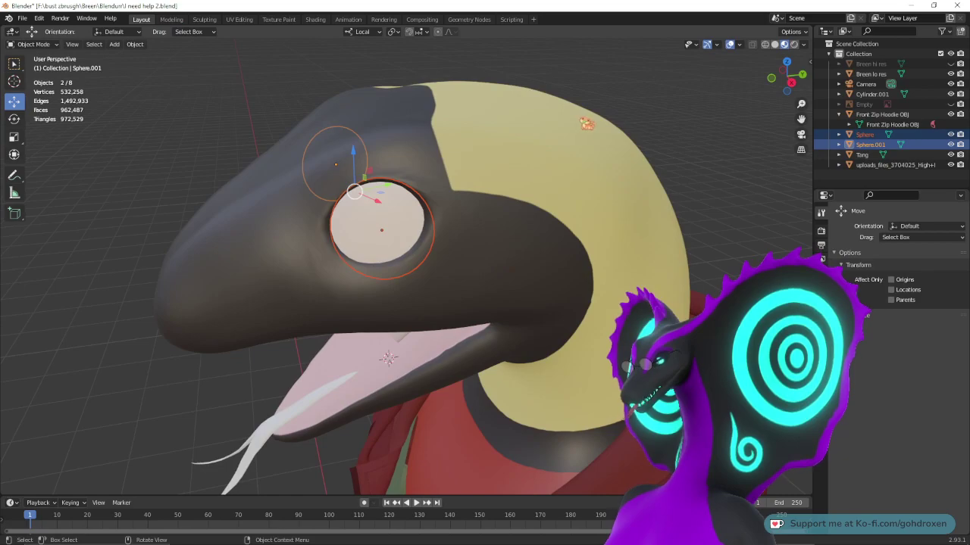
pyautogui.click(580, 119)
pyautogui.moveTo(379, 179); pyautogui.dragTo(531, 182, button='middle')
pyautogui.click(311, 303)
pyautogui.moveTo(709, 155); pyautogui.dragTo(679, 297, button='middle')
pyautogui.click(671, 188)
pyautogui.click(621, 238)
pyautogui.moveTo(621, 238); pyautogui.dragTo(707, 242, button='middle')
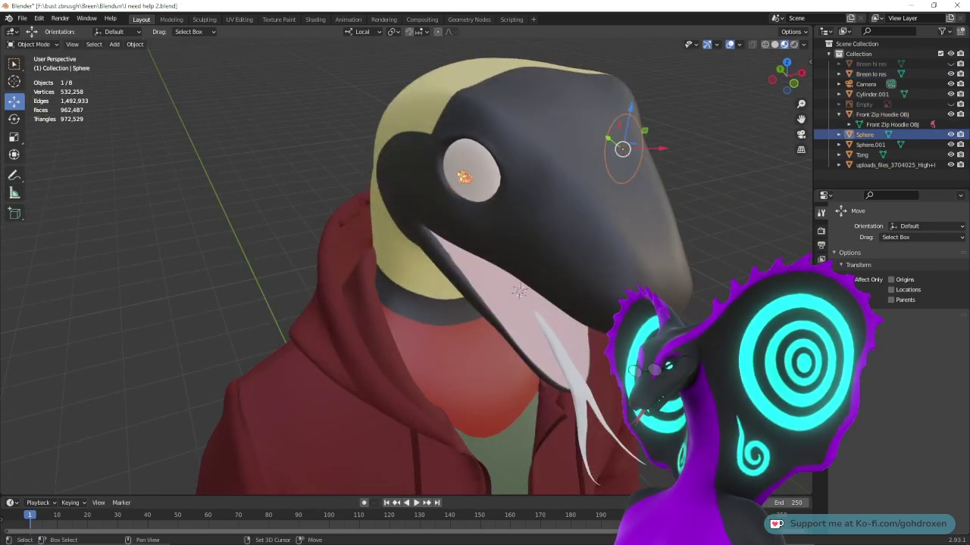
pyautogui.keyDown('shift'); pyautogui.click(462, 179); pyautogui.keyUp('shift')
pyautogui.moveTo(621, 198); pyautogui.dragTo(537, 240, button='middle')
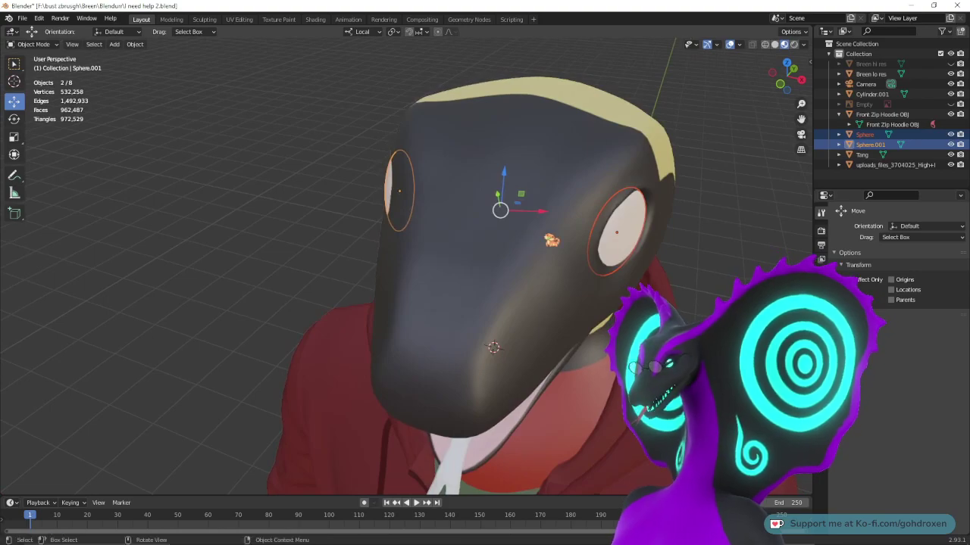
pyautogui.rightClick(552, 240)
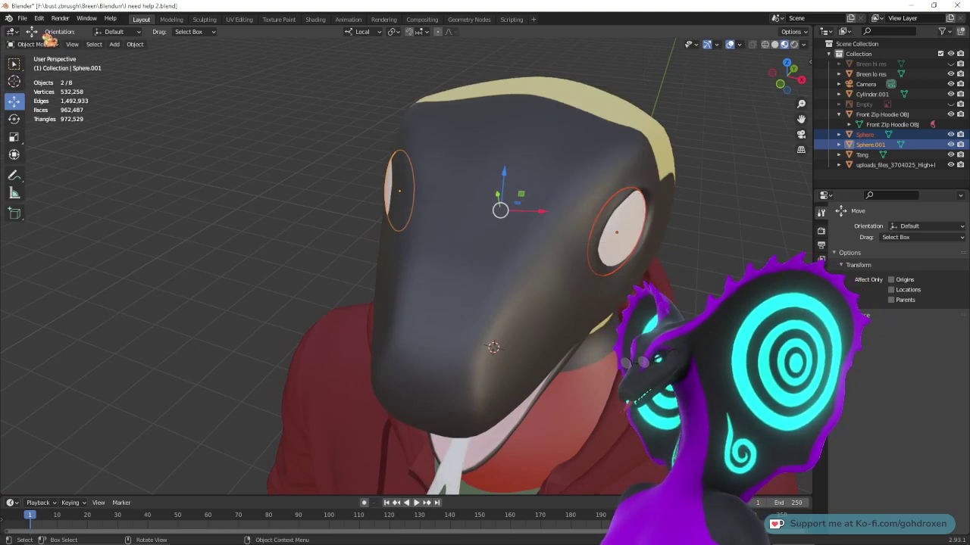
# - Save the scene as a new file named "I need help 3.blend"
pyautogui.click(21, 18)
pyautogui.click(42, 95)
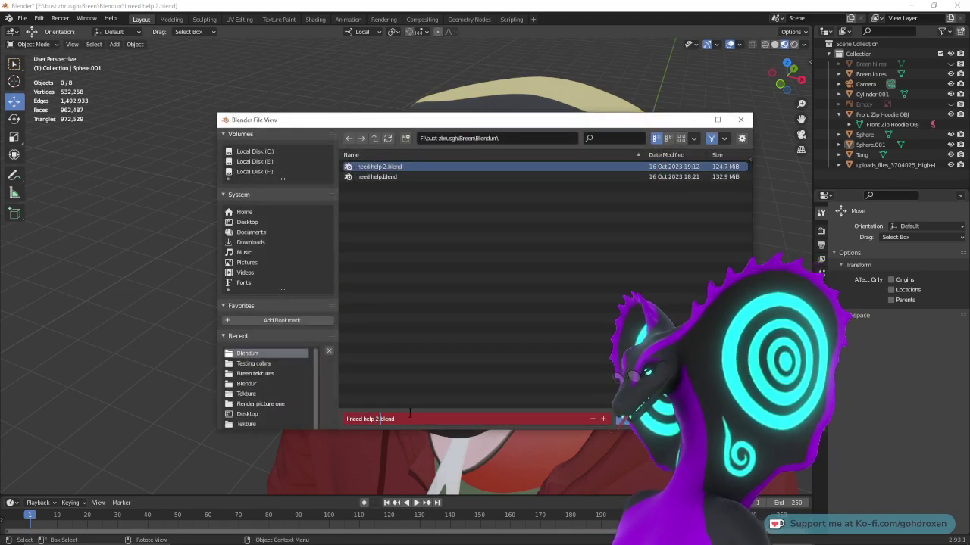
pyautogui.press('Return')
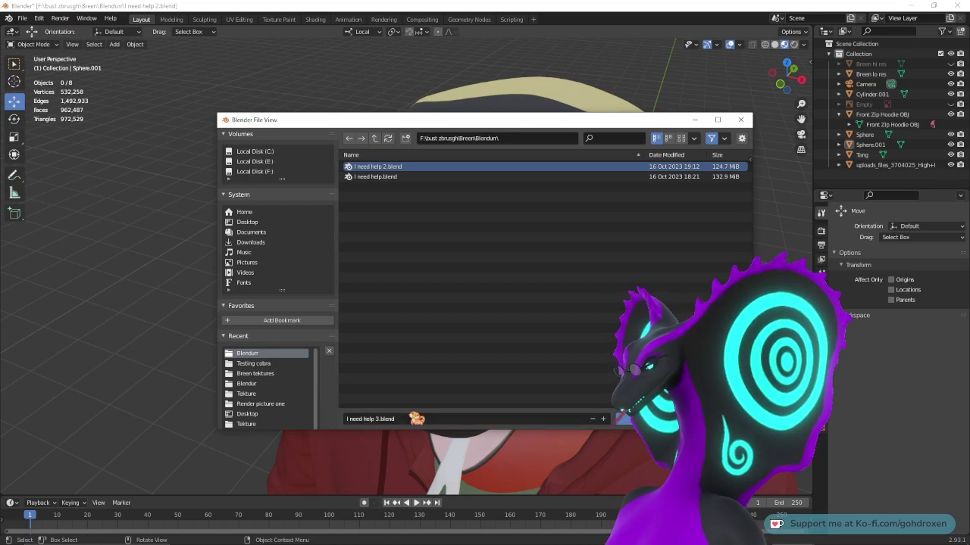
pyautogui.click(638, 419)
# - Select both eye spheres and compare their UV layouts in the UV Editing and Texture Paint workspaces
pyautogui.moveTo(652, 282); pyautogui.dragTo(611, 279, button='middle')
pyautogui.click(578, 226)
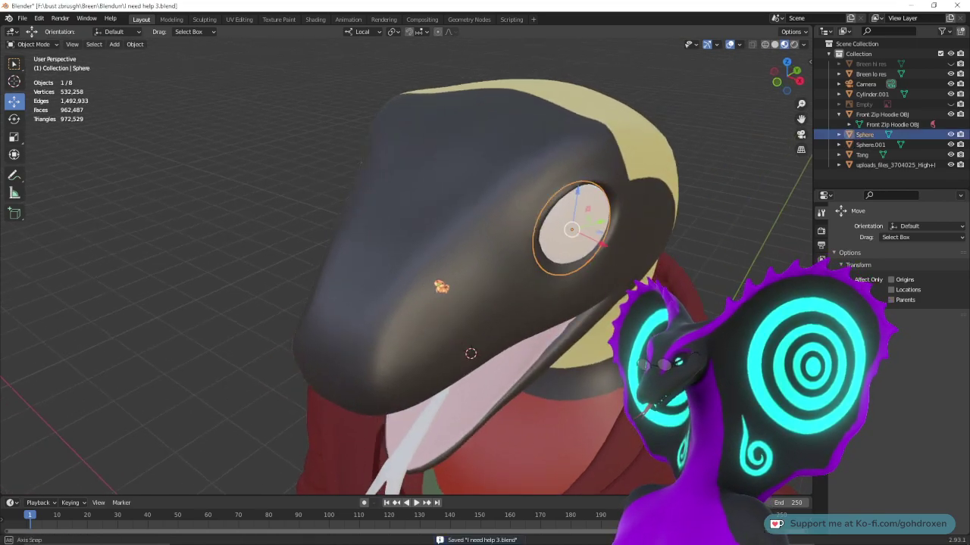
pyautogui.moveTo(442, 286); pyautogui.dragTo(472, 260, button='middle')
pyautogui.keyDown('shift'); pyautogui.click(451, 185); pyautogui.keyUp('shift')
pyautogui.moveTo(451, 185); pyautogui.dragTo(547, 267, button='middle')
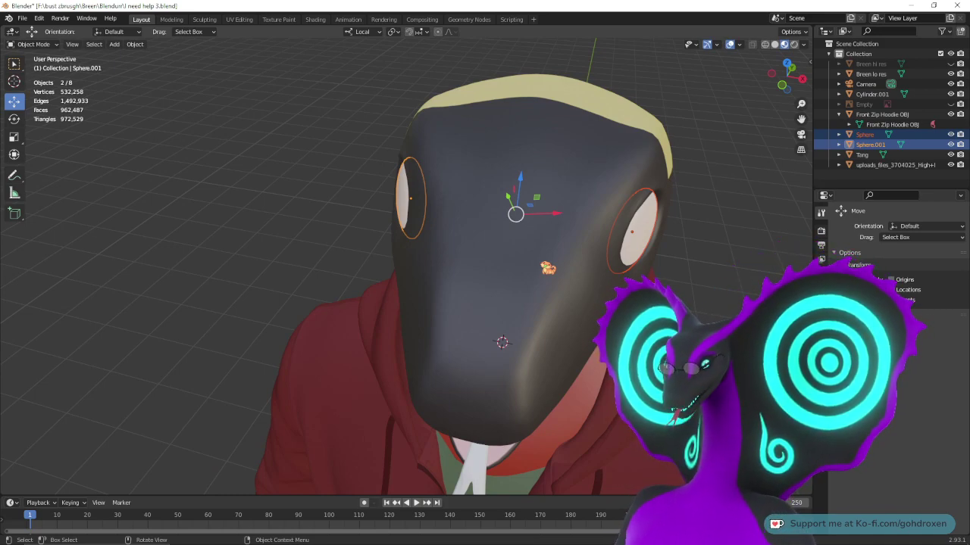
pyautogui.click(239, 19)
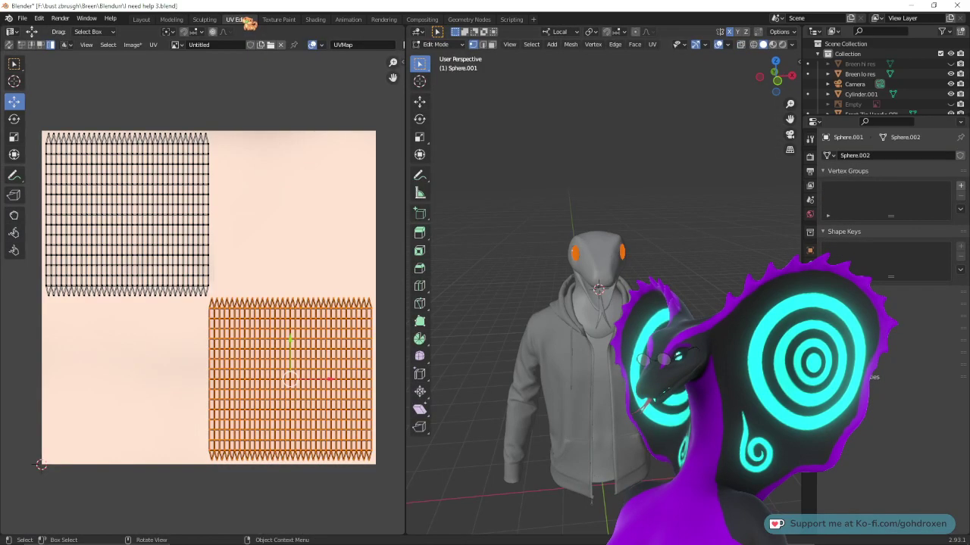
pyautogui.click(278, 19)
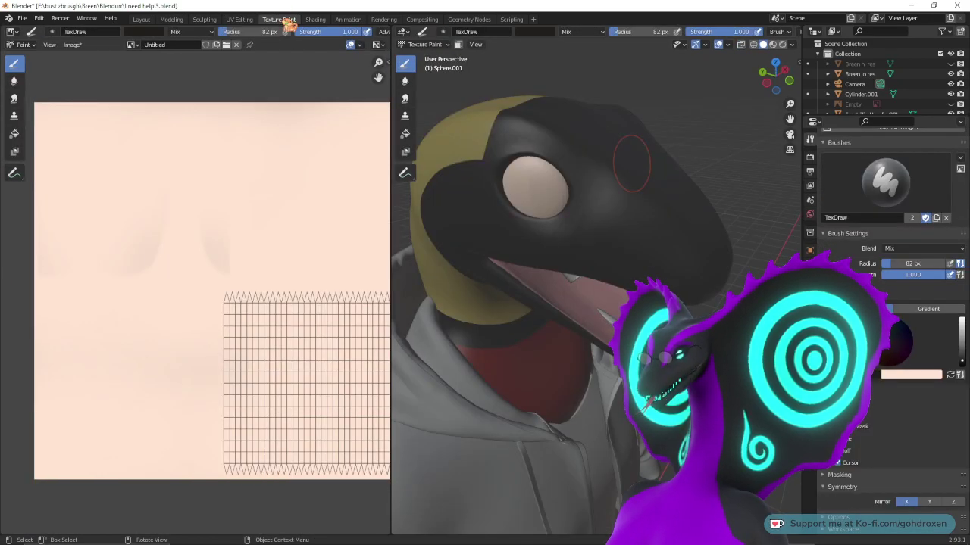
pyautogui.moveTo(470, 216); pyautogui.dragTo(403, 223, button='middle')
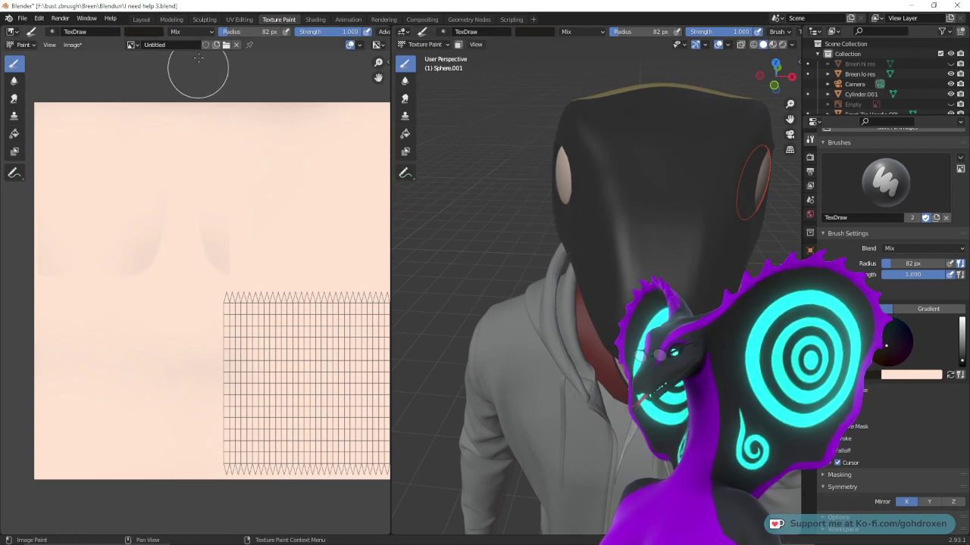
pyautogui.click(239, 19)
pyautogui.click(142, 19)
pyautogui.moveTo(548, 243)
pyautogui.mouseDown(button='middle')
pyautogui.moveTo(489, 229)
pyautogui.moveTo(485, 243)
pyautogui.mouseUp(button='middle')
pyautogui.click(279, 19)
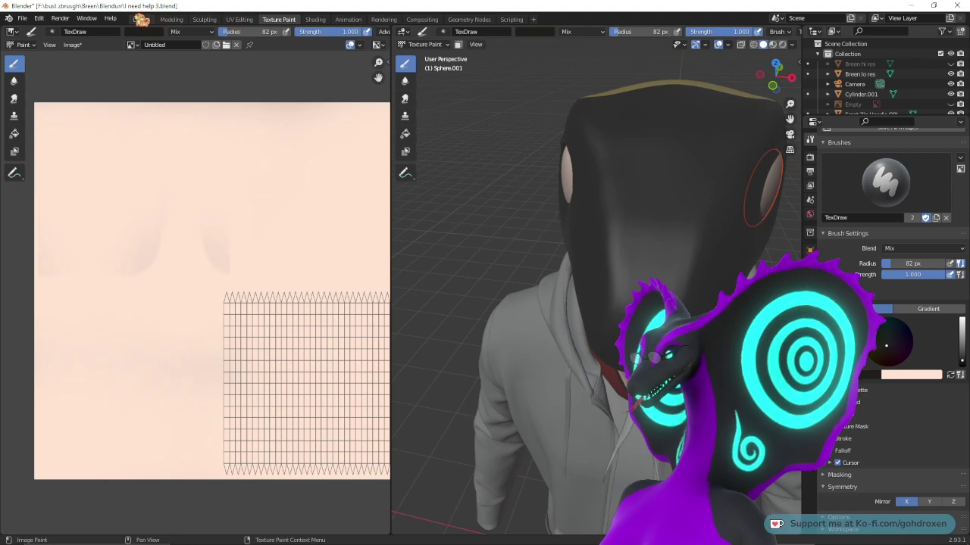
# - Reselect the two eye spheres in the Layout workspace and join them into one object
pyautogui.click(141, 19)
pyautogui.hotkey('alt', 'a')
pyautogui.click(562, 262)
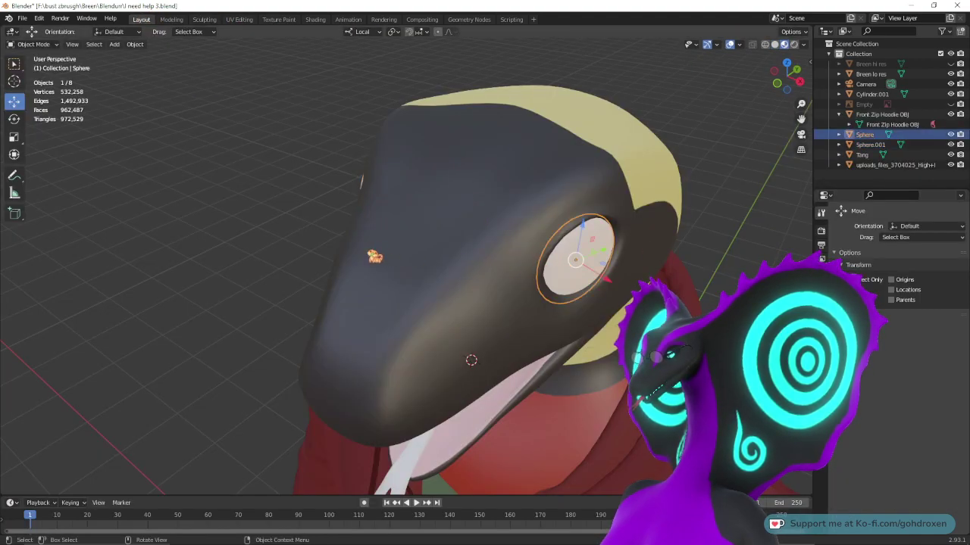
pyautogui.moveTo(368, 250); pyautogui.dragTo(423, 245, button='middle')
pyautogui.keyDown('shift'); pyautogui.click(425, 188); pyautogui.keyUp('shift')
pyautogui.rightClick(438, 186)
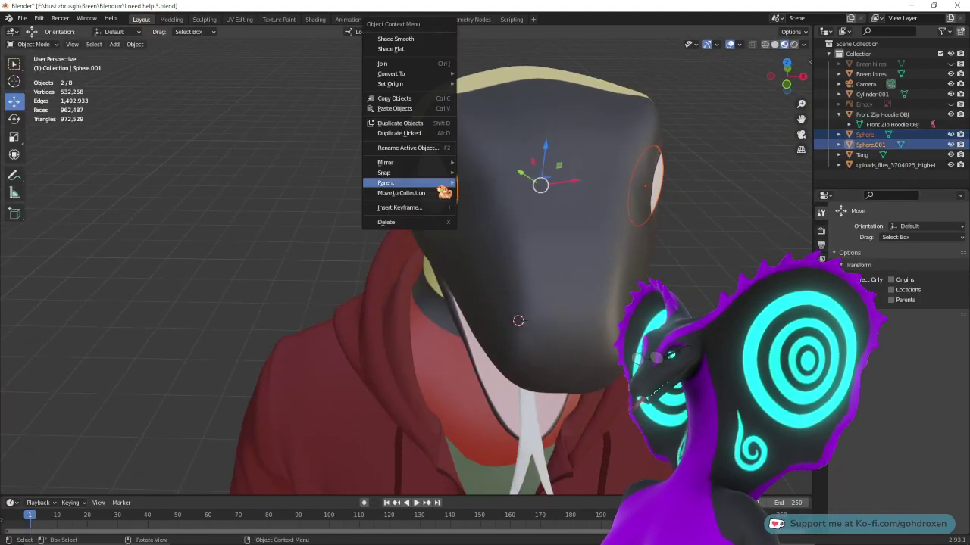
pyautogui.click(425, 64)
pyautogui.moveTo(424, 68); pyautogui.dragTo(424, 104, button='middle')
pyautogui.click(192, 107)
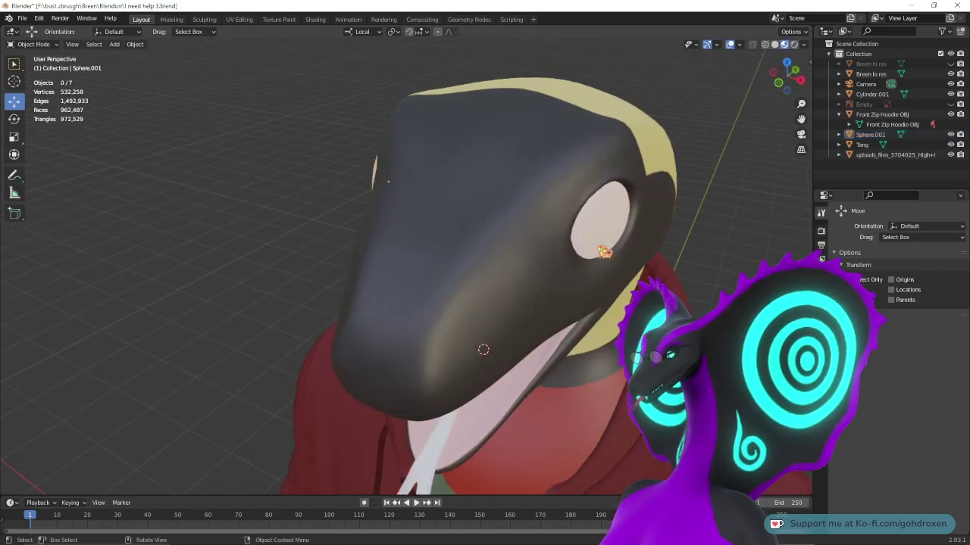
# - Select the joined eyes, try a brush dab on one in the Texture Paint workspace, and undo it
pyautogui.click(598, 250)
pyautogui.click(279, 19)
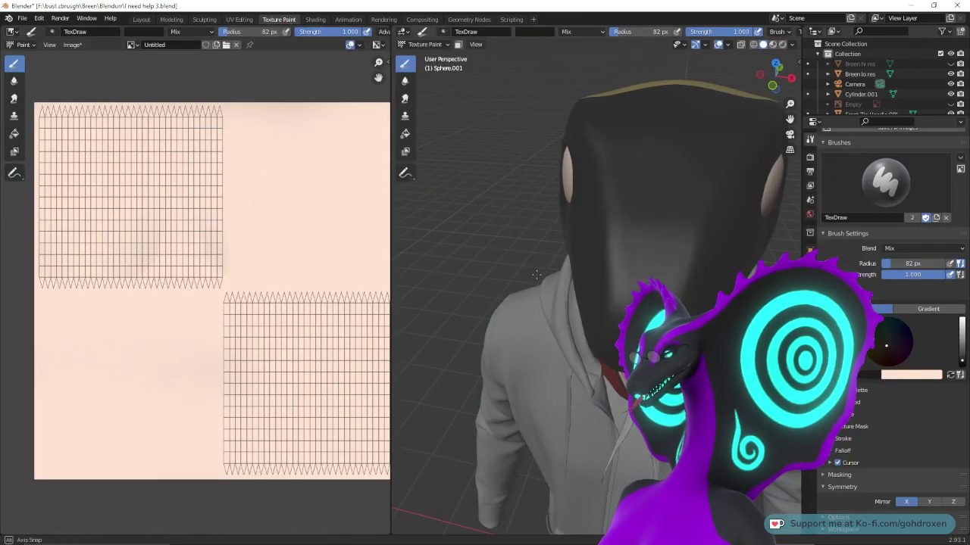
pyautogui.moveTo(536, 275); pyautogui.dragTo(536, 144, button='middle')
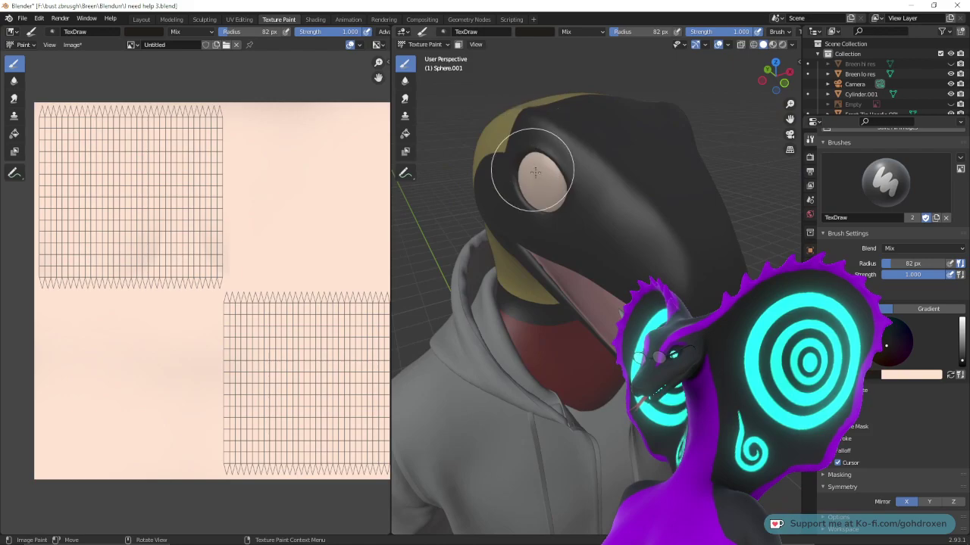
pyautogui.click(535, 172)
pyautogui.moveTo(606, 295)
pyautogui.mouseDown(button='middle')
pyautogui.moveTo(589, 273)
pyautogui.moveTo(531, 249)
pyautogui.moveTo(487, 293)
pyautogui.mouseUp(button='middle')
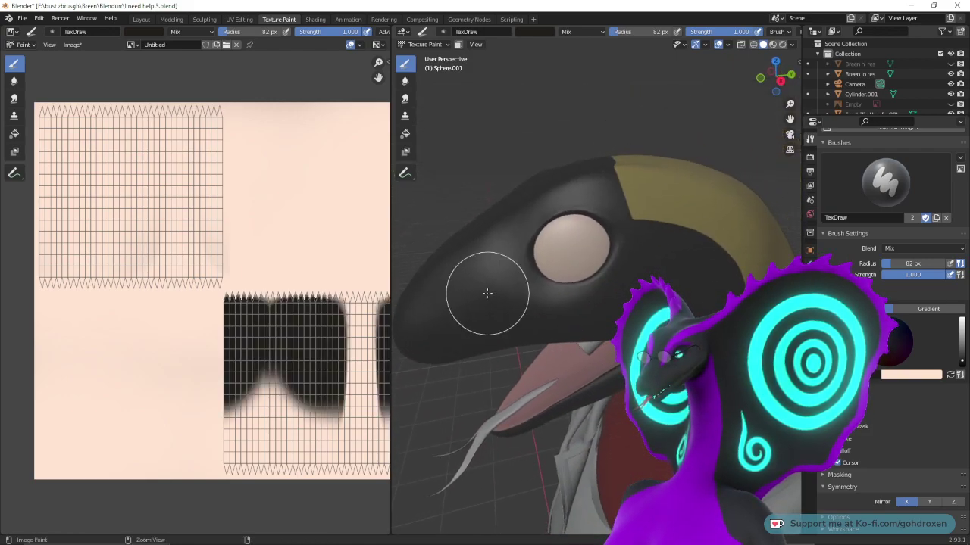
pyautogui.hotkey('ctrl', 'z')
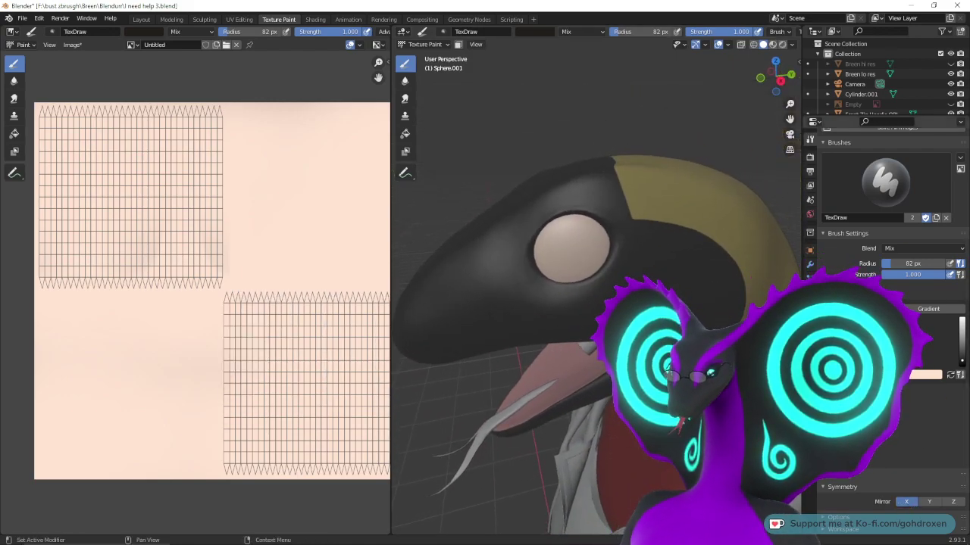
# - Test the brush on the joined eyes from another angle and undo the paint
pyautogui.click(556, 253)
pyautogui.moveTo(447, 279)
pyautogui.mouseDown(button='middle')
pyautogui.moveTo(589, 307)
pyautogui.moveTo(491, 271)
pyautogui.moveTo(573, 225)
pyautogui.mouseUp(button='middle')
pyautogui.click(690, 201)
pyautogui.hotkey('ctrl', 'z')
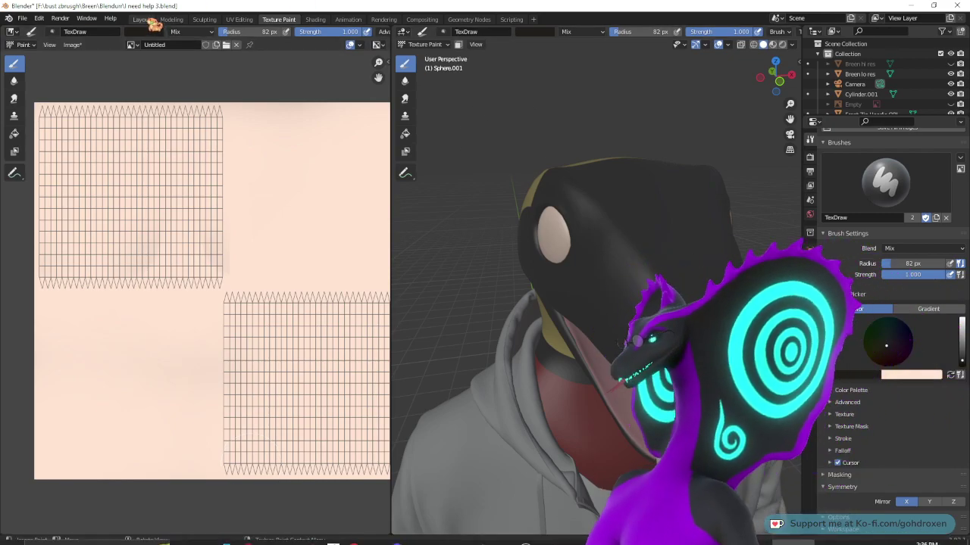
# - Return to the Layout workspace and switch to Substance 3D Painter
pyautogui.click(141, 19)
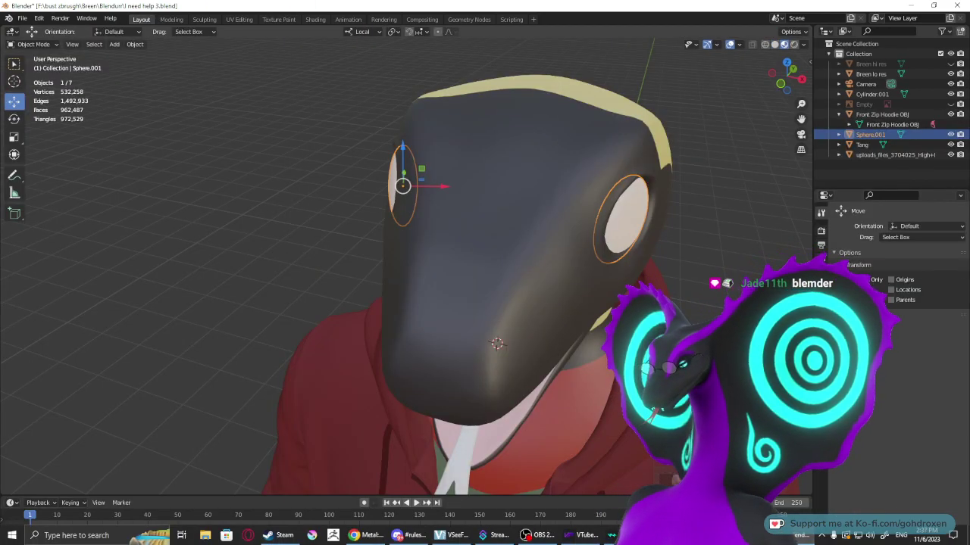
pyautogui.click(711, 535)
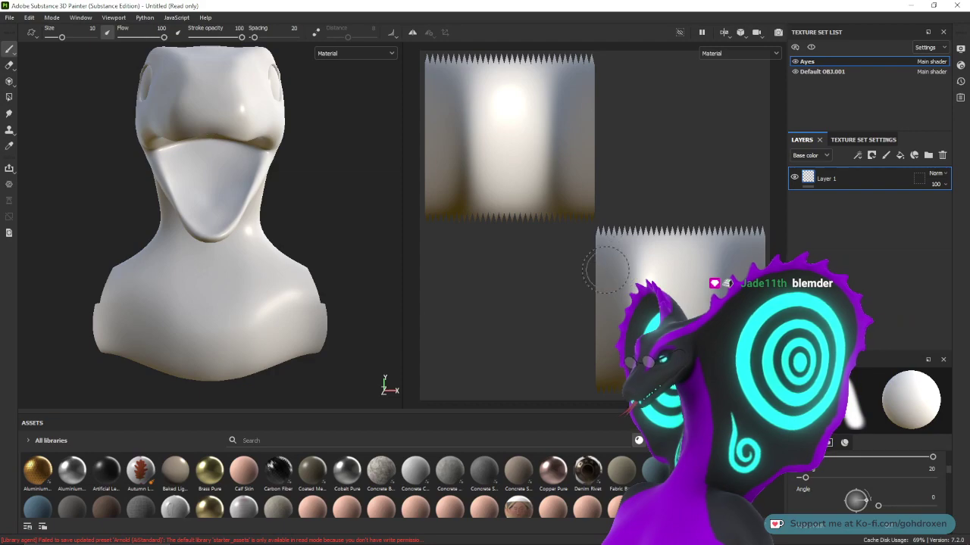
# - Add a fill layer to the Ayes texture set and disable its metallic, normal and height channels
pyautogui.keyDown('alt'); pyautogui.moveTo(292, 218); pyautogui.dragTo(281, 243); pyautogui.keyUp('alt')
pyautogui.keyDown('alt'); pyautogui.moveTo(281, 242); pyautogui.dragTo(296, 349, button='middle'); pyautogui.keyUp('alt')
pyautogui.moveTo(303, 326)
pyautogui.keyDown('alt'); pyautogui.mouseDown()
pyautogui.moveTo(331, 288)
pyautogui.moveTo(304, 274)
pyautogui.moveTo(296, 282)
pyautogui.moveTo(299, 267)
pyautogui.mouseUp(); pyautogui.keyUp('alt')
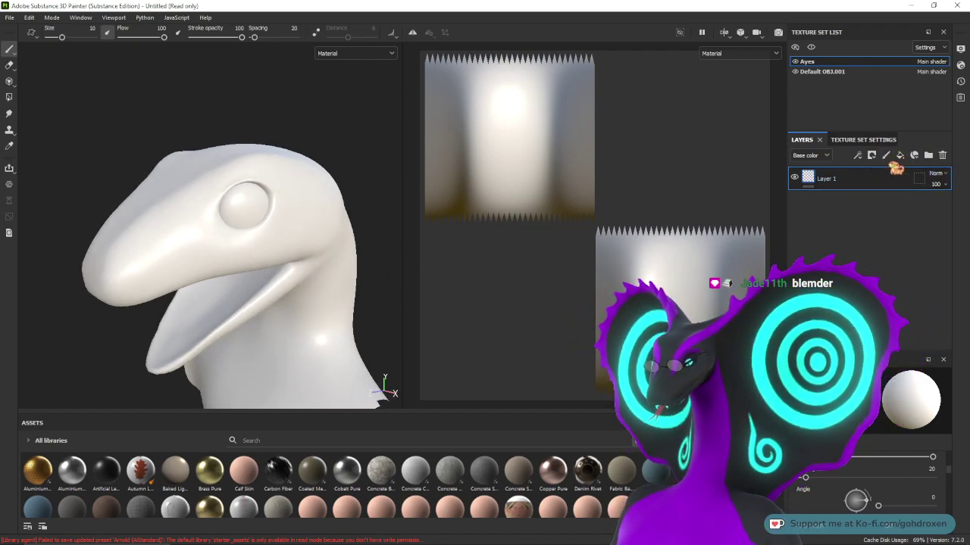
pyautogui.click(899, 155)
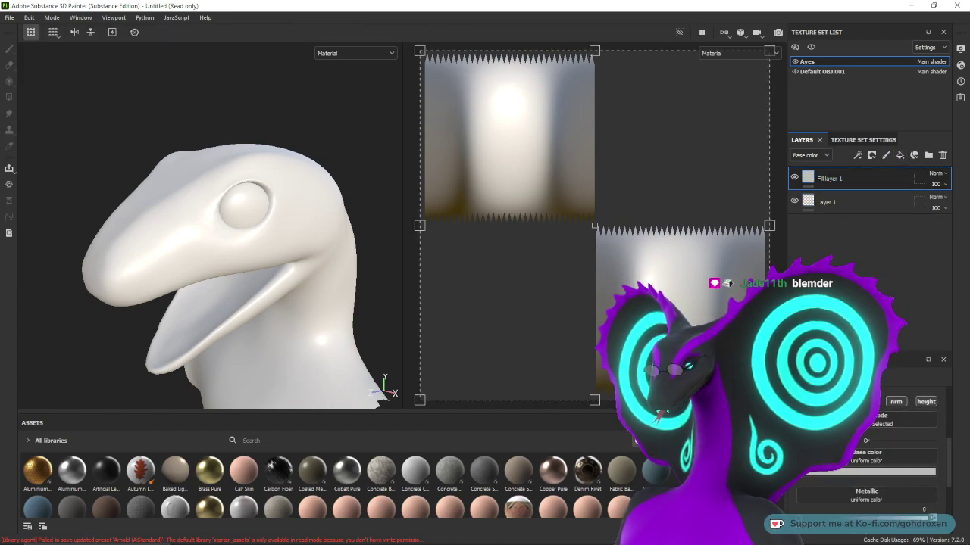
pyautogui.click(872, 474)
pyautogui.click(874, 474)
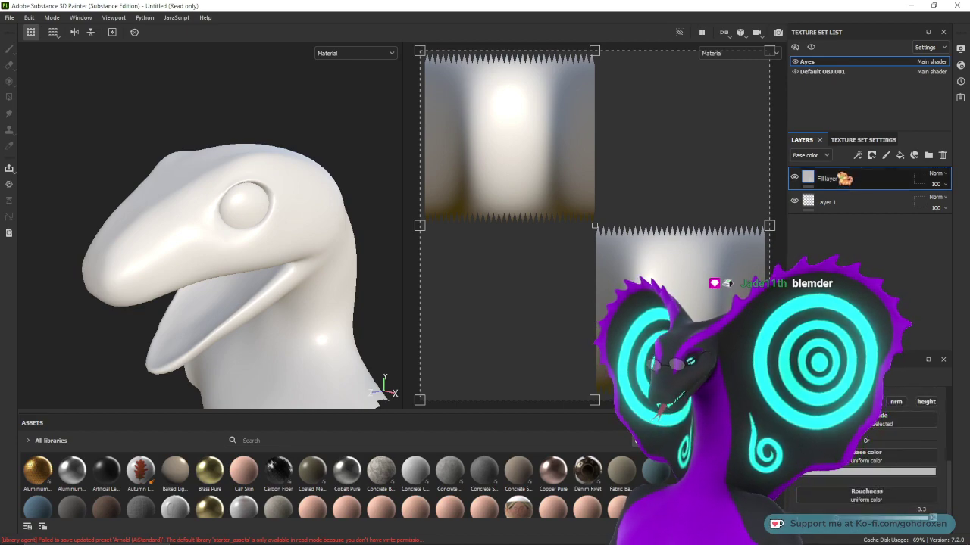
# - Add a second fill layer with a muted pinkish base color and move it below Fill layer 1
pyautogui.click(906, 157)
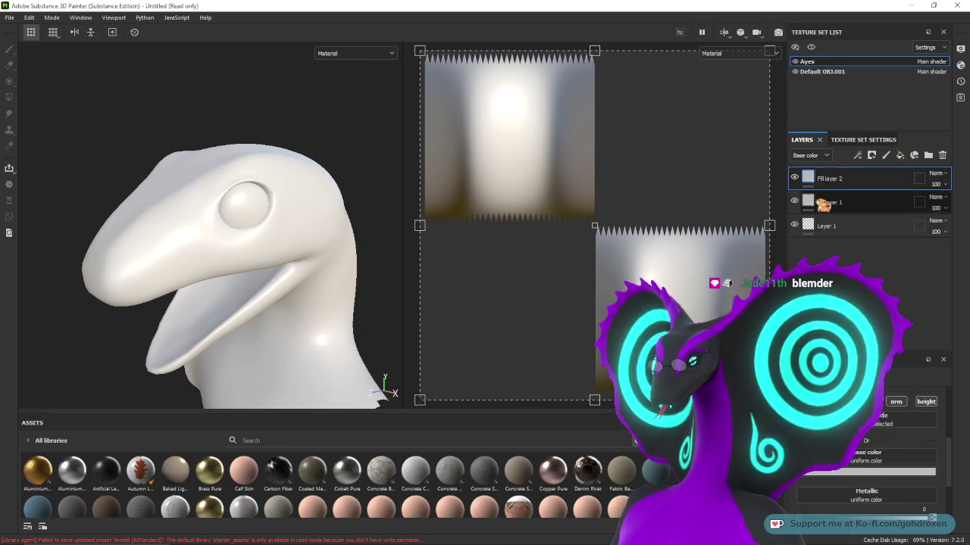
pyautogui.click(902, 472)
pyautogui.click(915, 357)
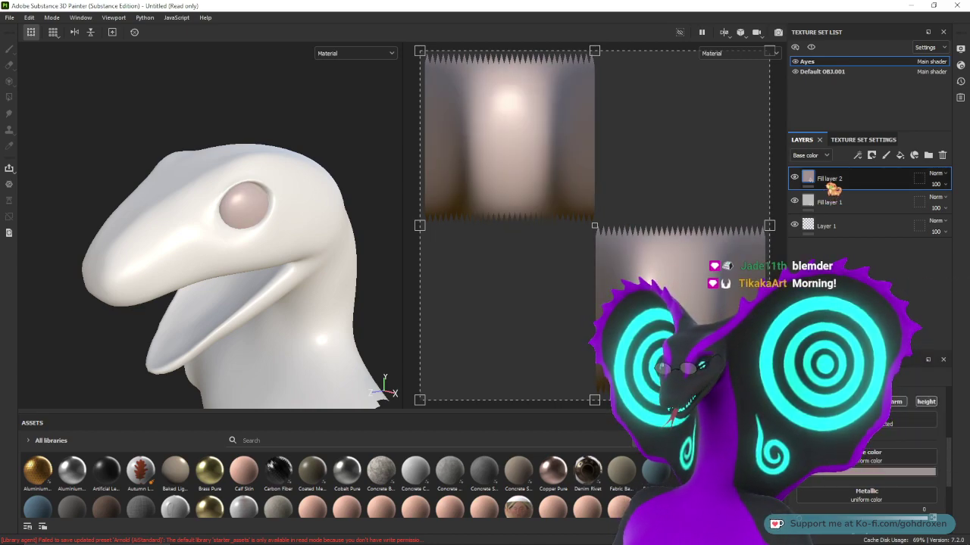
pyautogui.moveTo(832, 187); pyautogui.dragTo(831, 209)
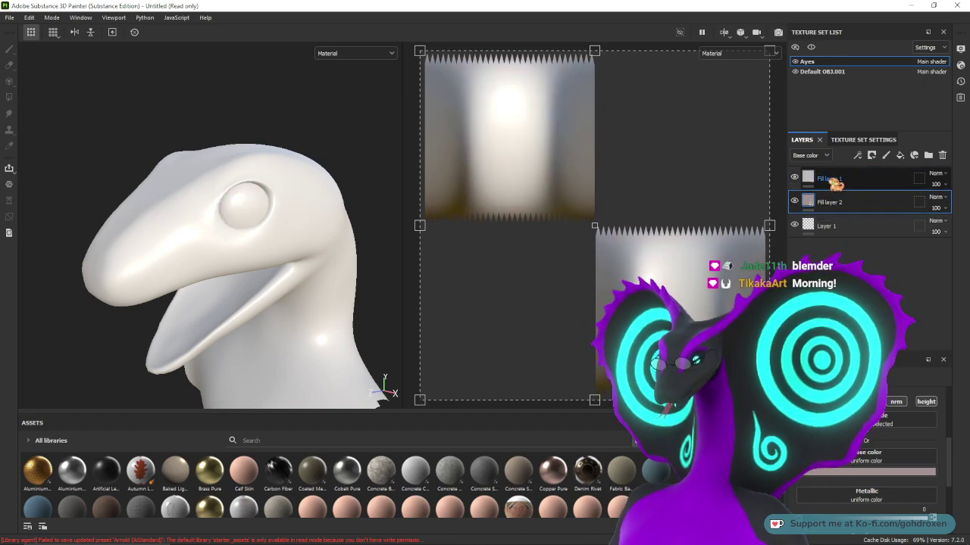
# - Restrict Fill layer 1 to a near-black base color (RGB 0.001) and give it a black mask
pyautogui.click(835, 181)
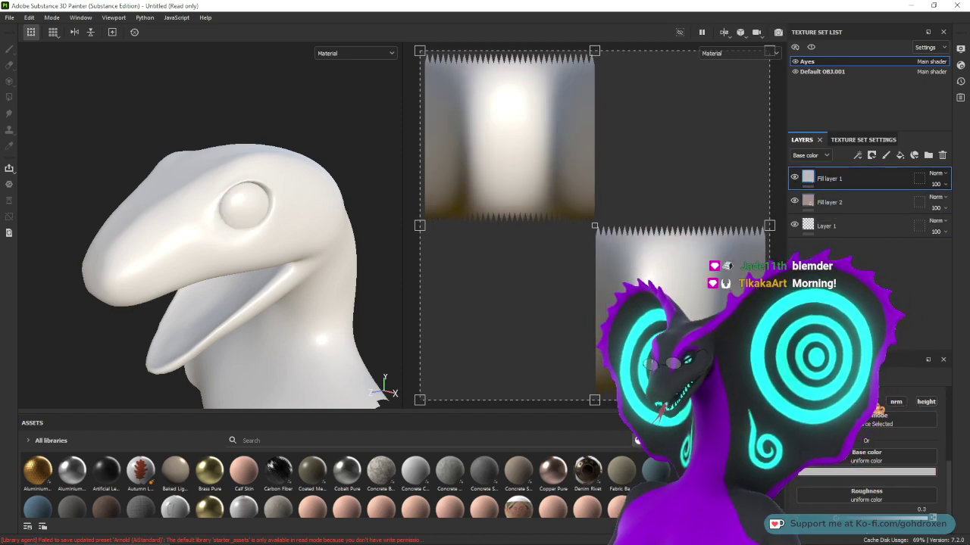
pyautogui.click(847, 198)
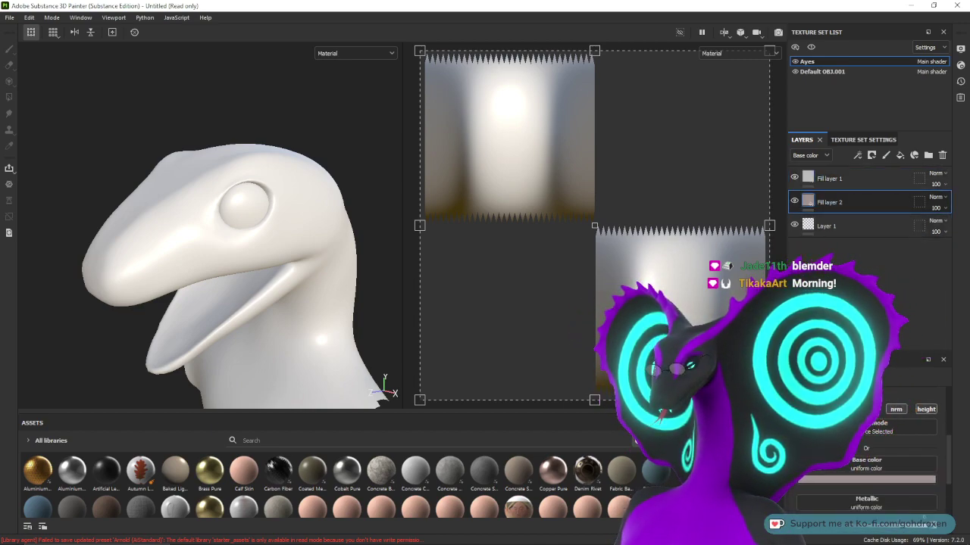
pyautogui.click(833, 179)
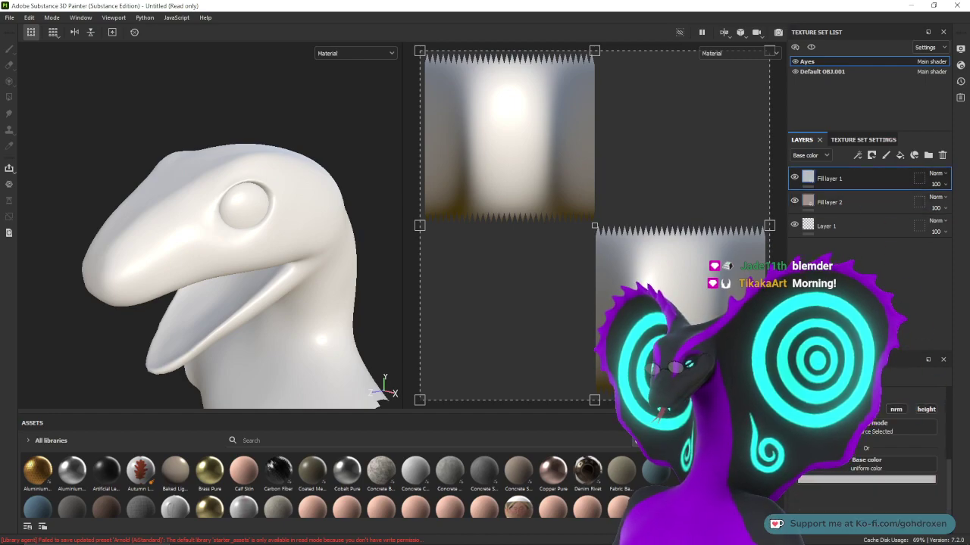
pyautogui.click(864, 481)
pyautogui.moveTo(873, 441)
pyautogui.mouseDown()
pyautogui.moveTo(829, 440)
pyautogui.moveTo(827, 456)
pyautogui.mouseUp()
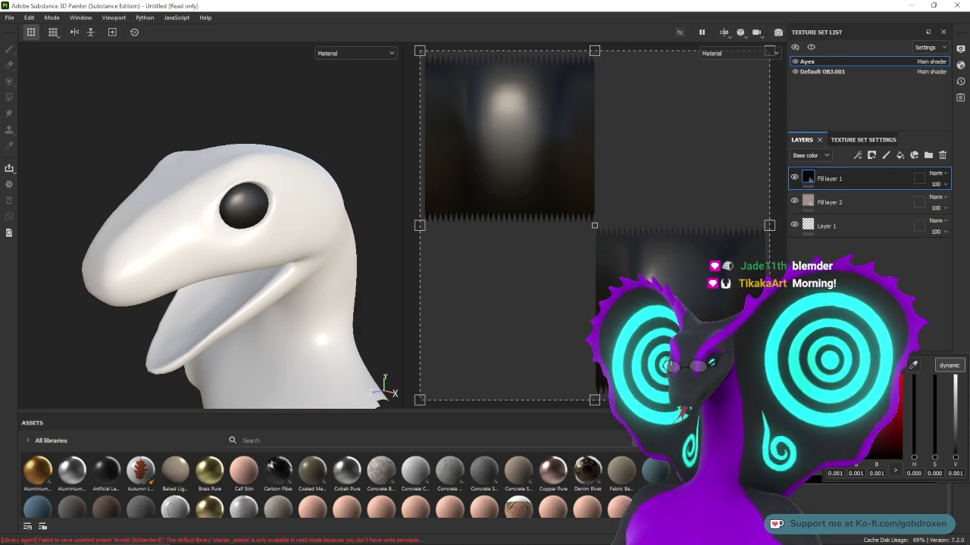
pyautogui.rightClick(815, 178)
pyautogui.click(840, 196)
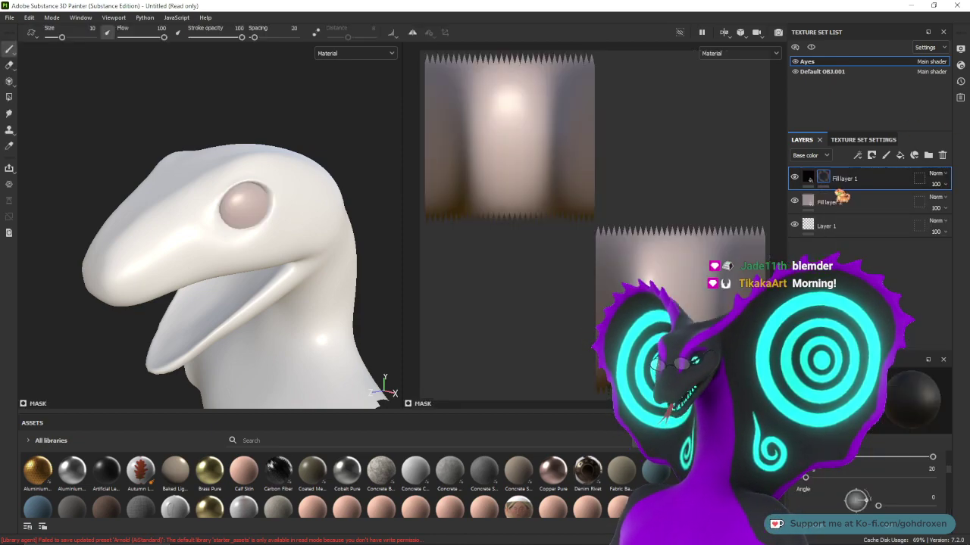
# - Try building up a soft black pupil in the mask on one eye with brush size 19, and undo the dabs
pyautogui.scroll(8, 195, 250)
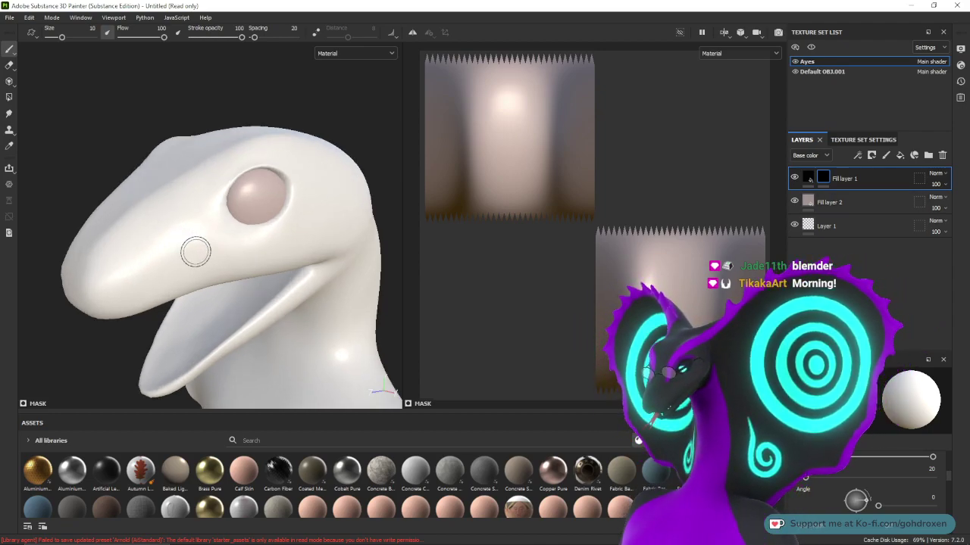
pyautogui.keyDown('alt'); pyautogui.moveTo(280, 217); pyautogui.dragTo(268, 258, button='middle'); pyautogui.keyUp('alt')
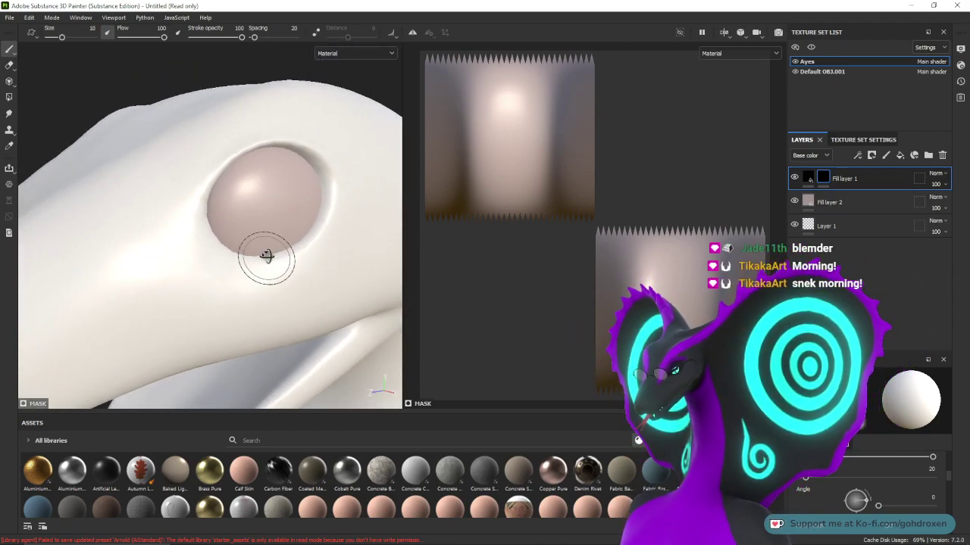
pyautogui.keyDown('alt'); pyautogui.moveTo(268, 257); pyautogui.dragTo(249, 318, button='right'); pyautogui.keyUp('alt')
pyautogui.keyDown('alt'); pyautogui.moveTo(257, 225); pyautogui.dragTo(235, 262, button='middle'); pyautogui.keyUp('alt')
pyautogui.keyDown('alt'); pyautogui.moveTo(235, 261); pyautogui.dragTo(250, 243); pyautogui.keyUp('alt')
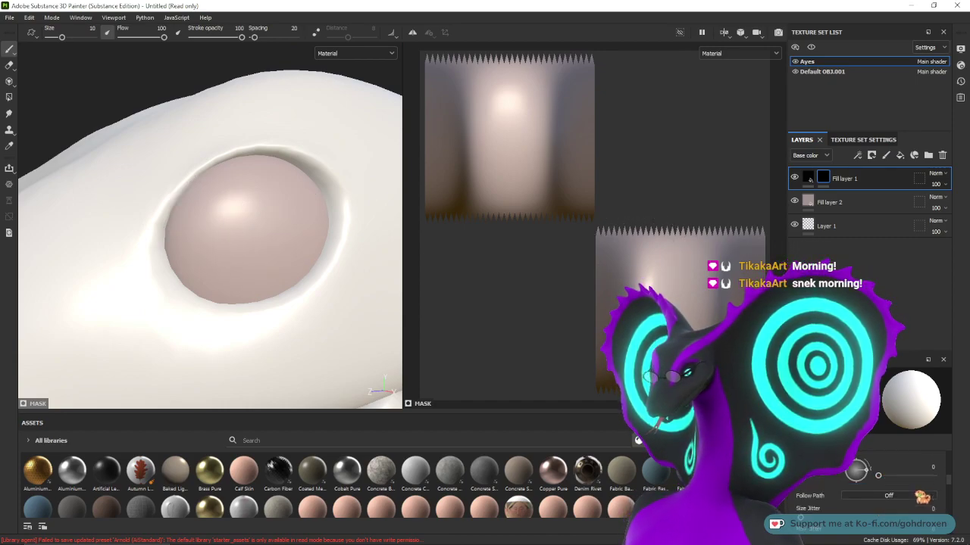
pyautogui.scroll(3, 868, 489)
pyautogui.scroll(-4, 868, 488)
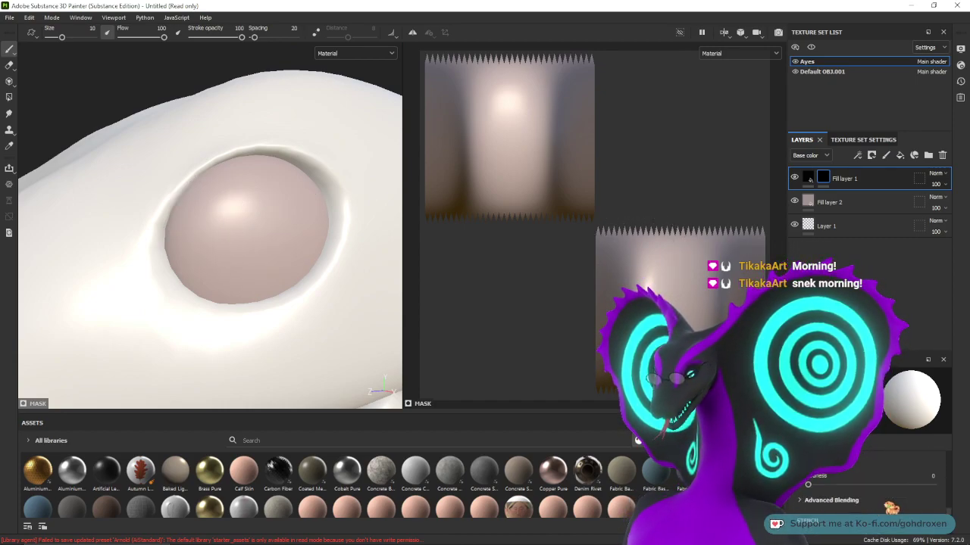
pyautogui.scroll(1, 871, 492)
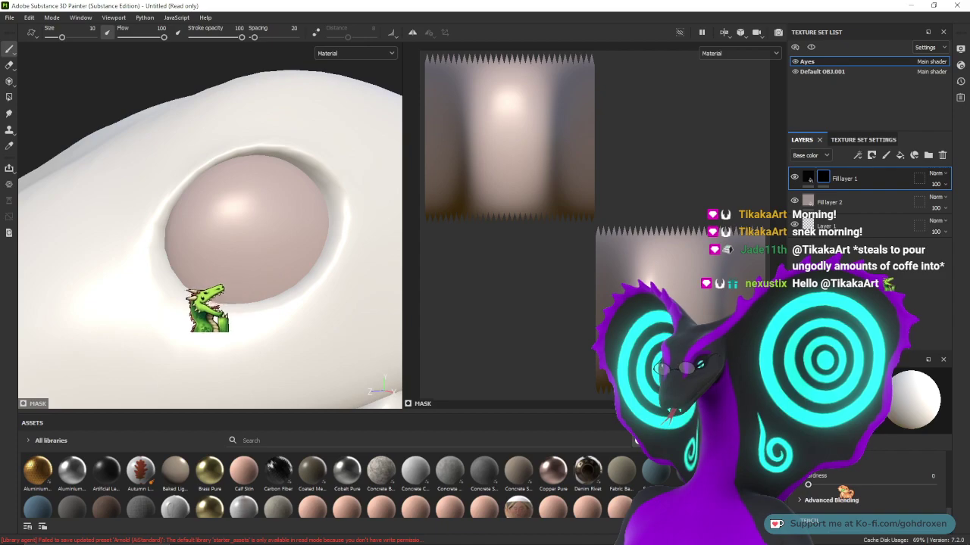
pyautogui.keyDown('ctrl'); pyautogui.moveTo(232, 230); pyautogui.dragTo(268, 231, button='right'); pyautogui.keyUp('ctrl')
pyautogui.click(231, 230)
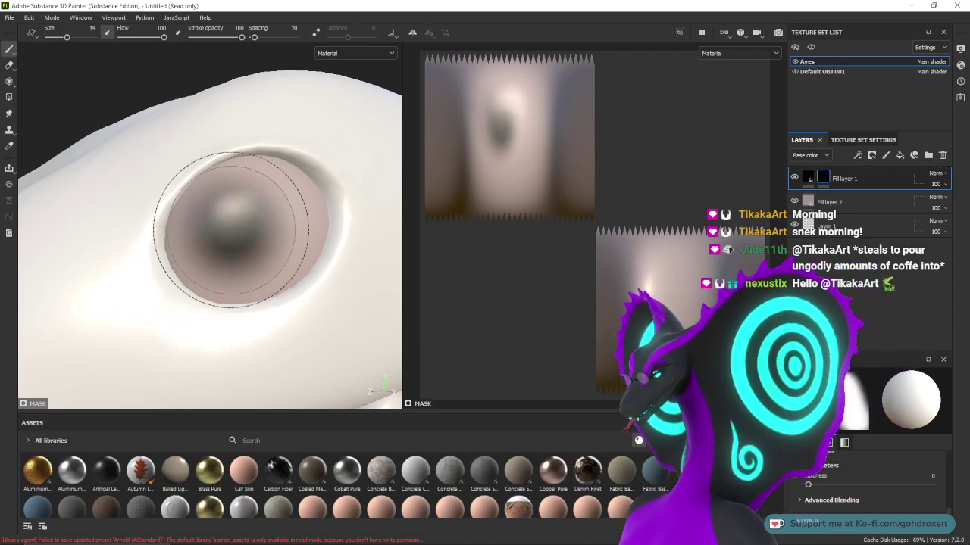
pyautogui.click(231, 230)
pyautogui.click(231, 230)
pyautogui.moveTo(231, 229); pyautogui.dragTo(231, 230)
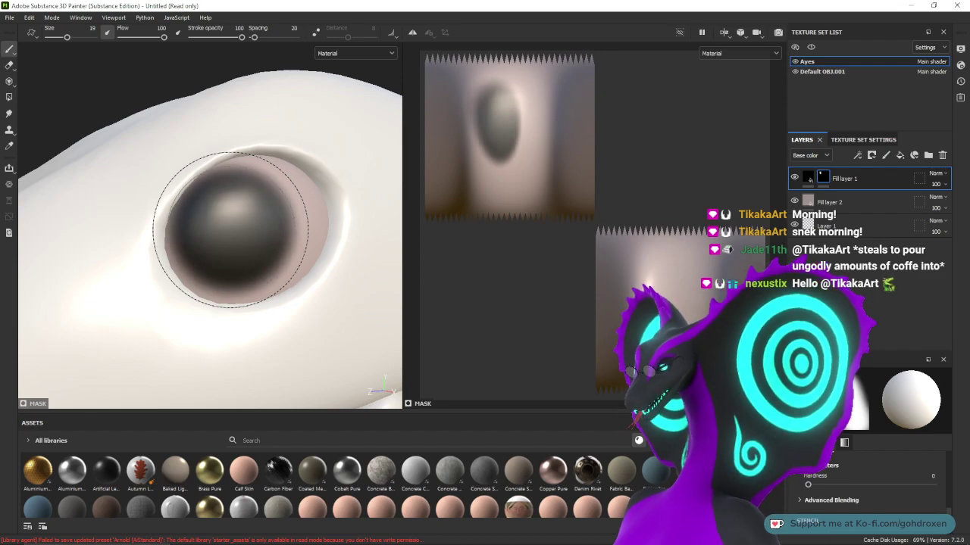
pyautogui.hotkey('ctrl', 'z')
pyautogui.hotkey('ctrl', 'z')
pyautogui.hotkey('ctrl', 'z')
pyautogui.hotkey('ctrl', 'z')
pyautogui.hotkey('ctrl', 'z')
pyautogui.hotkey('ctrl', 'z')
pyautogui.hotkey('ctrl', 'z')
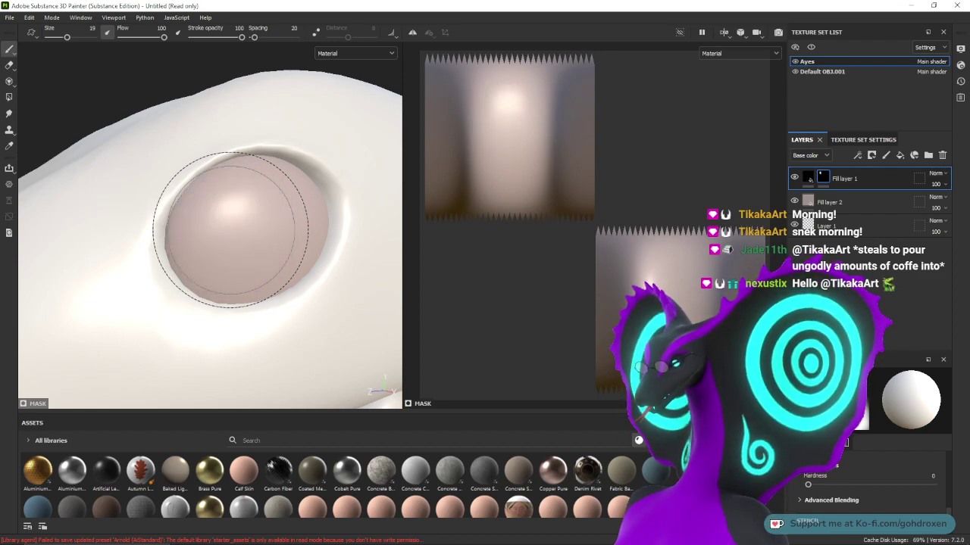
# - Enlarge the brush to 24.58, try the pupil on one eye, check the opposite side of the head, and undo the paint
pyautogui.keyDown('ctrl'); pyautogui.moveTo(231, 229); pyautogui.dragTo(236, 230, button='right'); pyautogui.keyUp('ctrl')
pyautogui.moveTo(231, 230); pyautogui.dragTo(230, 228)
pyautogui.moveTo(233, 324)
pyautogui.keyDown('alt'); pyautogui.mouseDown()
pyautogui.moveTo(322, 318)
pyautogui.moveTo(227, 337)
pyautogui.mouseUp(); pyautogui.keyUp('alt')
pyautogui.scroll(-3, 268, 288)
pyautogui.keyDown('alt'); pyautogui.moveTo(271, 275); pyautogui.dragTo(371, 292); pyautogui.keyUp('alt')
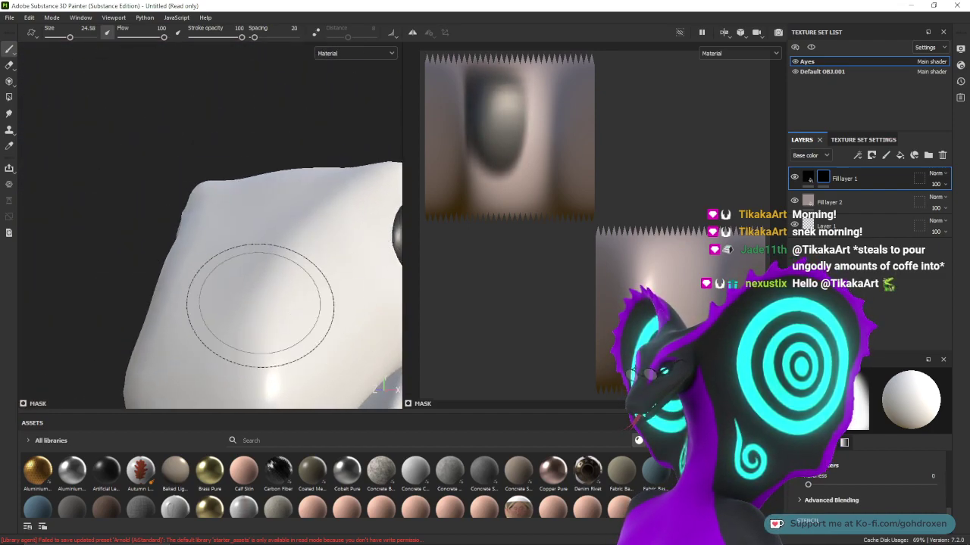
pyautogui.moveTo(260, 303)
pyautogui.keyDown('alt'); pyautogui.mouseDown()
pyautogui.moveTo(352, 303)
pyautogui.moveTo(182, 316)
pyautogui.moveTo(249, 303)
pyautogui.moveTo(200, 296)
pyautogui.mouseUp(); pyautogui.keyUp('alt')
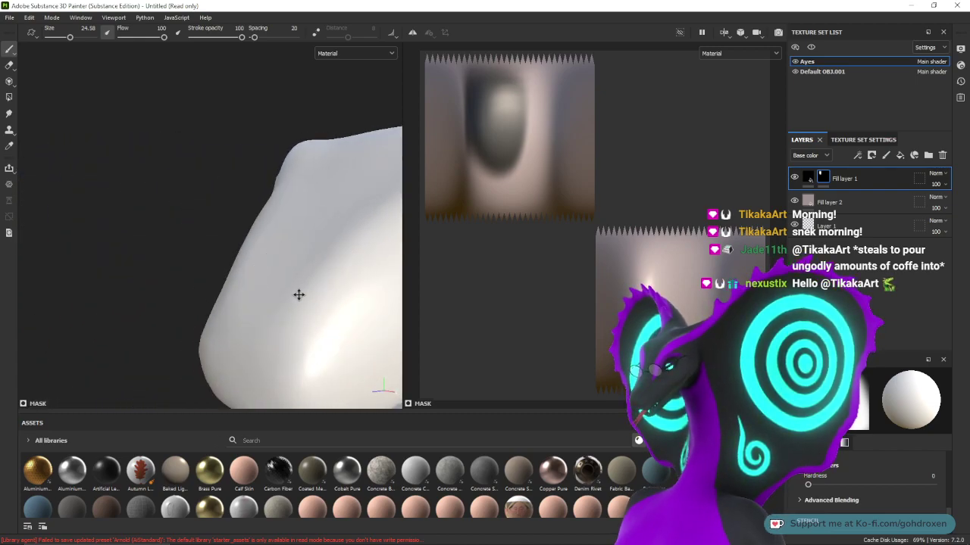
pyautogui.moveTo(298, 295)
pyautogui.keyDown('alt'); pyautogui.mouseDown(button='middle')
pyautogui.moveTo(250, 273)
pyautogui.moveTo(178, 278)
pyautogui.mouseUp(button='middle'); pyautogui.keyUp('alt')
pyautogui.moveTo(268, 286)
pyautogui.keyDown('alt'); pyautogui.mouseDown()
pyautogui.moveTo(210, 288)
pyautogui.moveTo(227, 255)
pyautogui.mouseUp(); pyautogui.keyUp('alt')
pyautogui.hotkey('ctrl', 'z')
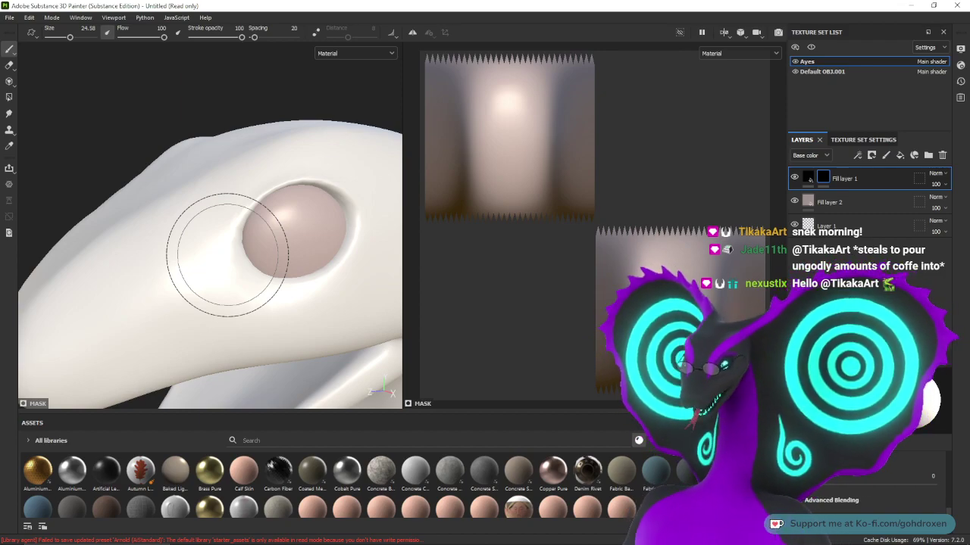
# - Enable symmetry and paint a large soft black pupil over the eye in Fill layer 1's mask
pyautogui.click(412, 32)
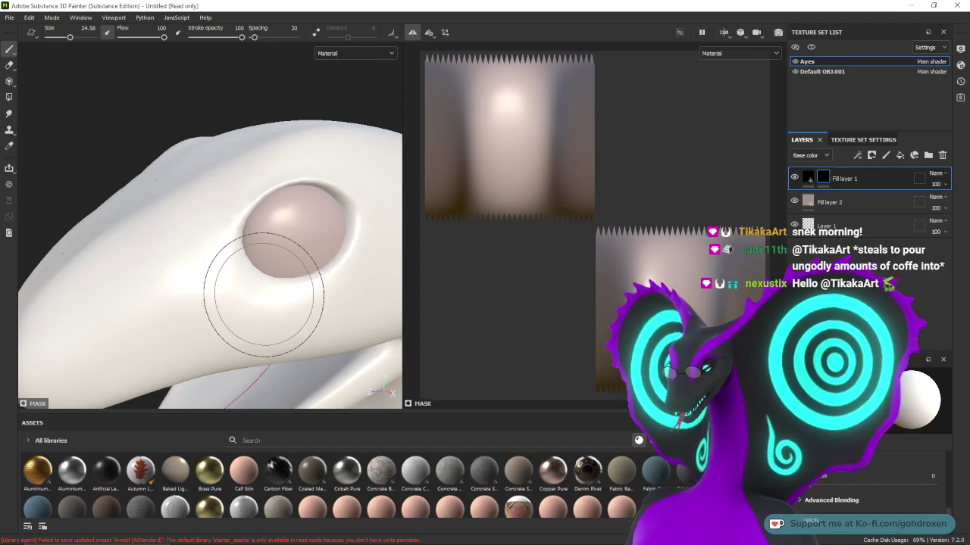
pyautogui.moveTo(268, 285)
pyautogui.keyDown('alt'); pyautogui.mouseDown(button='right')
pyautogui.moveTo(270, 268)
pyautogui.moveTo(258, 379)
pyautogui.mouseUp(button='right'); pyautogui.keyUp('alt')
pyautogui.keyDown('alt'); pyautogui.moveTo(251, 284); pyautogui.dragTo(217, 311, button='middle'); pyautogui.keyUp('alt')
pyautogui.keyDown('alt'); pyautogui.moveTo(235, 319); pyautogui.dragTo(236, 348, button='right'); pyautogui.keyUp('alt')
pyautogui.keyDown('alt'); pyautogui.moveTo(271, 294); pyautogui.dragTo(253, 259); pyautogui.keyUp('alt')
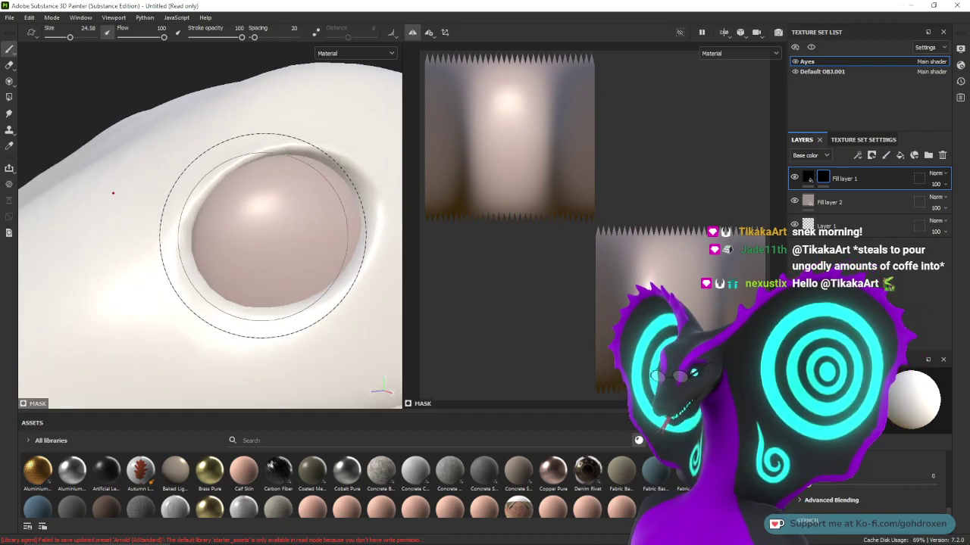
pyautogui.moveTo(258, 216); pyautogui.dragTo(263, 238)
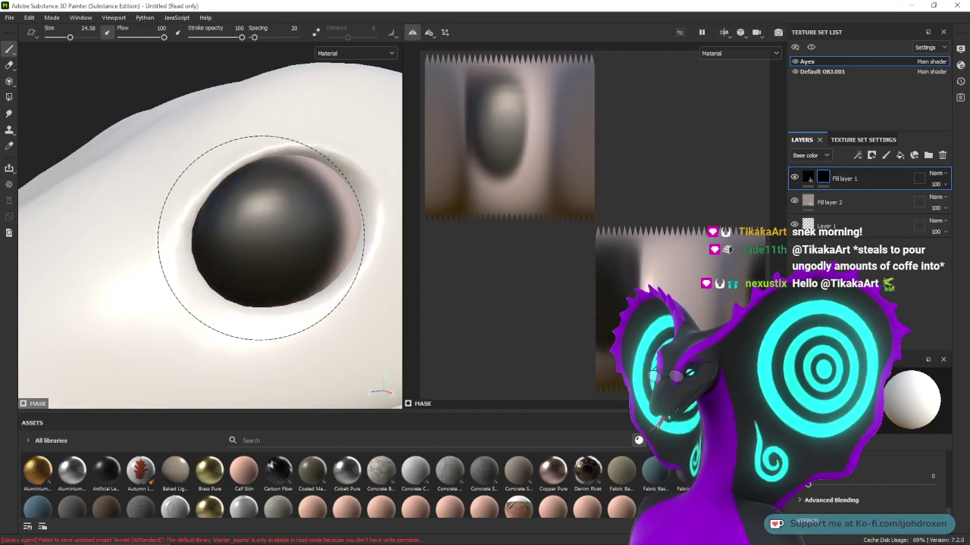
# - Examine the mirrored black pupils on both eyes from the front and from each side of the head
pyautogui.moveTo(274, 299)
pyautogui.keyDown('alt'); pyautogui.mouseDown()
pyautogui.moveTo(286, 297)
pyautogui.moveTo(214, 303)
pyautogui.moveTo(180, 331)
pyautogui.moveTo(224, 271)
pyautogui.moveTo(258, 251)
pyautogui.moveTo(296, 288)
pyautogui.moveTo(310, 174)
pyautogui.mouseUp(); pyautogui.keyUp('alt')
pyautogui.keyDown('alt'); pyautogui.moveTo(275, 287); pyautogui.dragTo(231, 321); pyautogui.keyUp('alt')
pyautogui.keyDown('alt'); pyautogui.moveTo(231, 321); pyautogui.dragTo(247, 288, button='middle'); pyautogui.keyUp('alt')
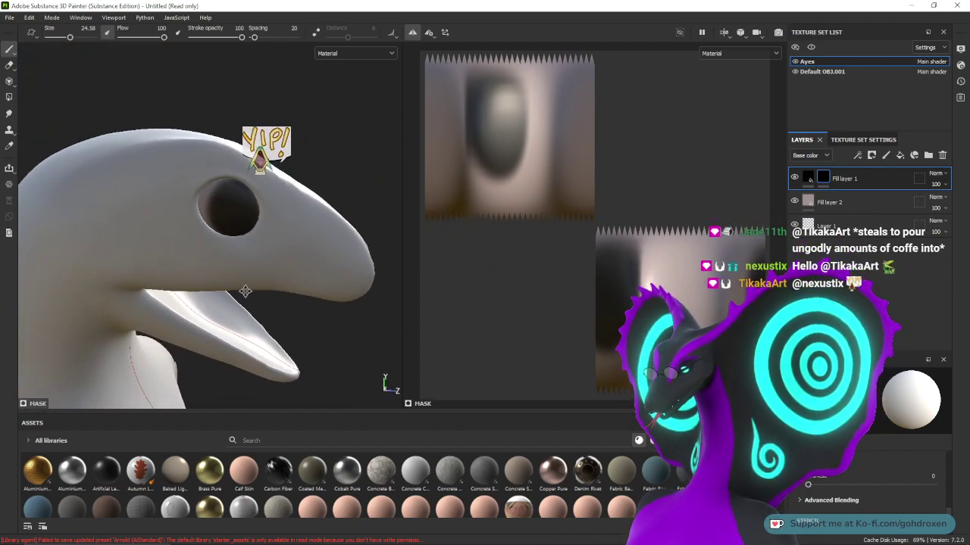
pyautogui.keyDown('alt'); pyautogui.moveTo(247, 288); pyautogui.dragTo(97, 299); pyautogui.keyUp('alt')
pyautogui.keyDown('alt'); pyautogui.moveTo(98, 298); pyautogui.dragTo(234, 278, button='middle'); pyautogui.keyUp('alt')
pyautogui.keyDown('alt'); pyautogui.moveTo(234, 277); pyautogui.dragTo(182, 272); pyautogui.keyUp('alt')
pyautogui.keyDown('alt'); pyautogui.moveTo(192, 283); pyautogui.dragTo(119, 266, button='middle'); pyautogui.keyUp('alt')
pyautogui.keyDown('alt'); pyautogui.moveTo(259, 302); pyautogui.dragTo(278, 376, button='right'); pyautogui.keyUp('alt')
pyautogui.keyDown('alt'); pyautogui.moveTo(281, 326); pyautogui.dragTo(288, 259); pyautogui.keyUp('alt')
pyautogui.moveTo(287, 259)
pyautogui.keyDown('alt'); pyautogui.mouseDown(button='middle')
pyautogui.moveTo(238, 288)
pyautogui.moveTo(256, 275)
pyautogui.mouseUp(button='middle'); pyautogui.keyUp('alt')
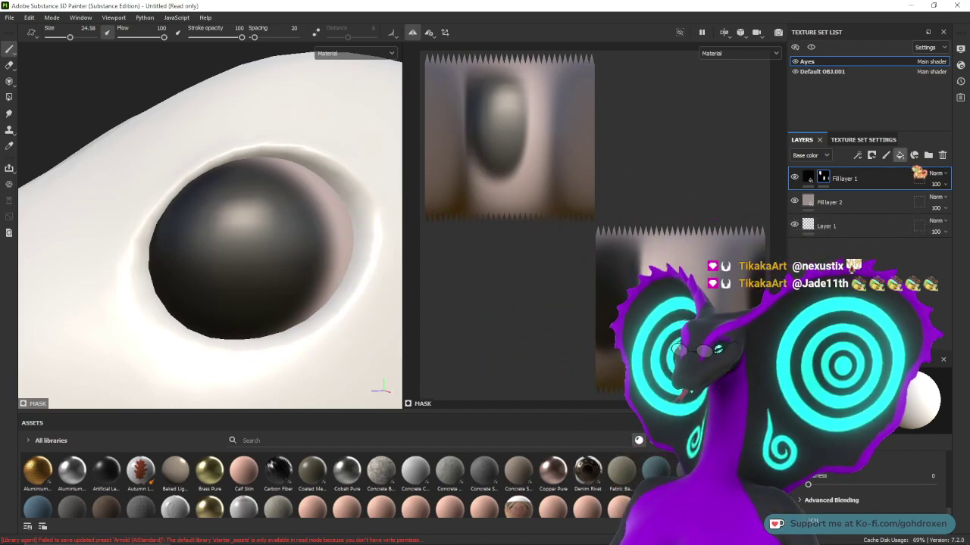
# - Add a white fill layer above the pupil layer and disable all its channels except base color
pyautogui.click(900, 155)
pyautogui.click(885, 481)
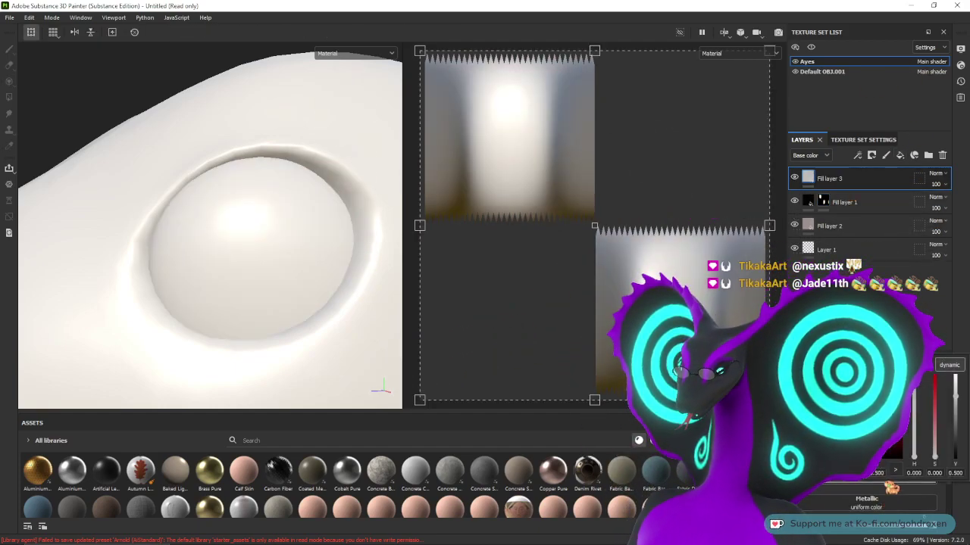
pyautogui.moveTo(955, 396); pyautogui.dragTo(953, 374)
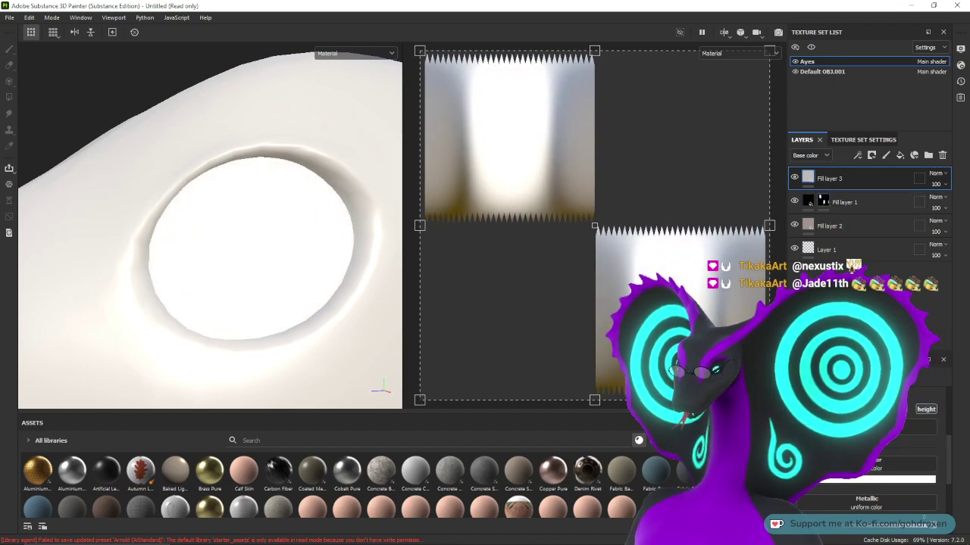
pyautogui.click(835, 409)
pyautogui.click(865, 409)
pyautogui.click(896, 409)
pyautogui.click(921, 410)
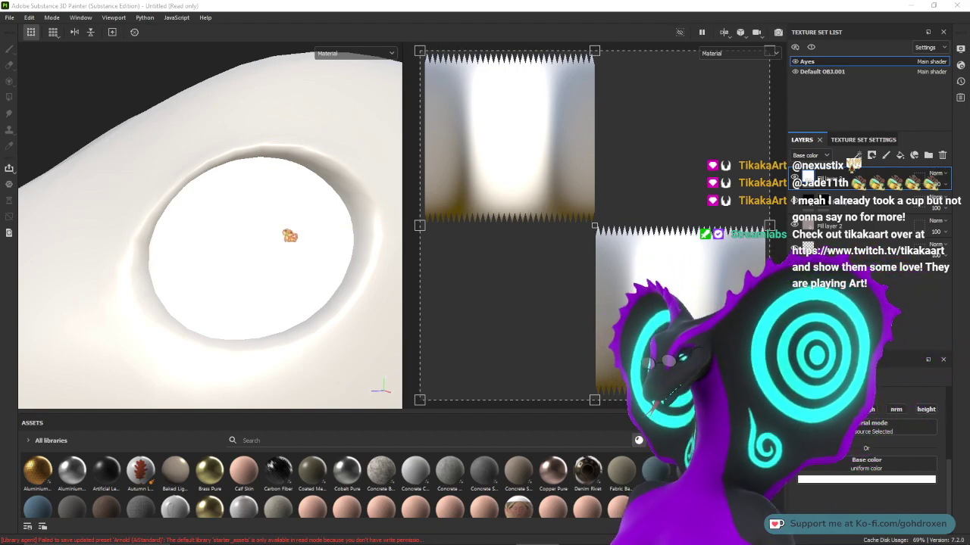
# - Add a black mask to Fill layer 3 and paint a large round highlight near the pupil's upper edge with brush size 5.57
pyautogui.rightClick(810, 175)
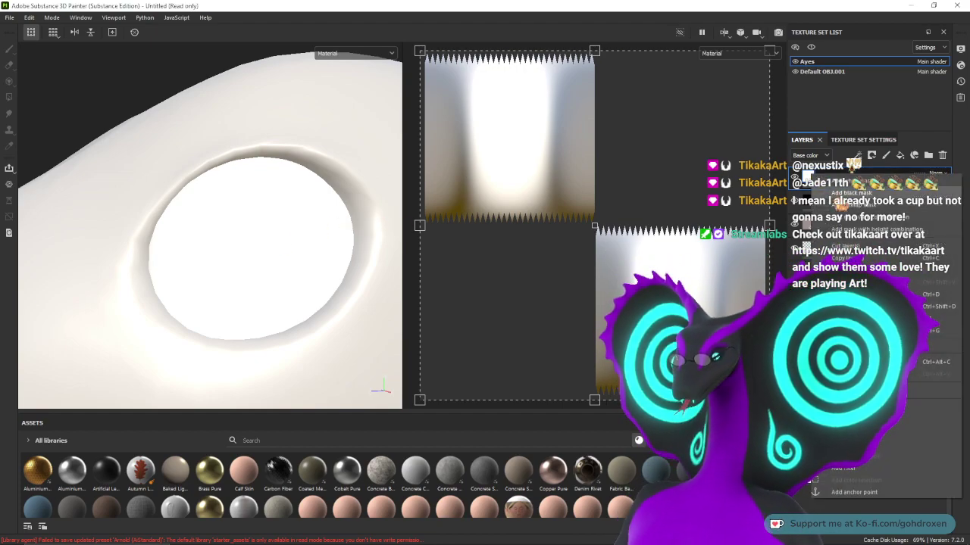
pyautogui.click(853, 194)
pyautogui.press('1')
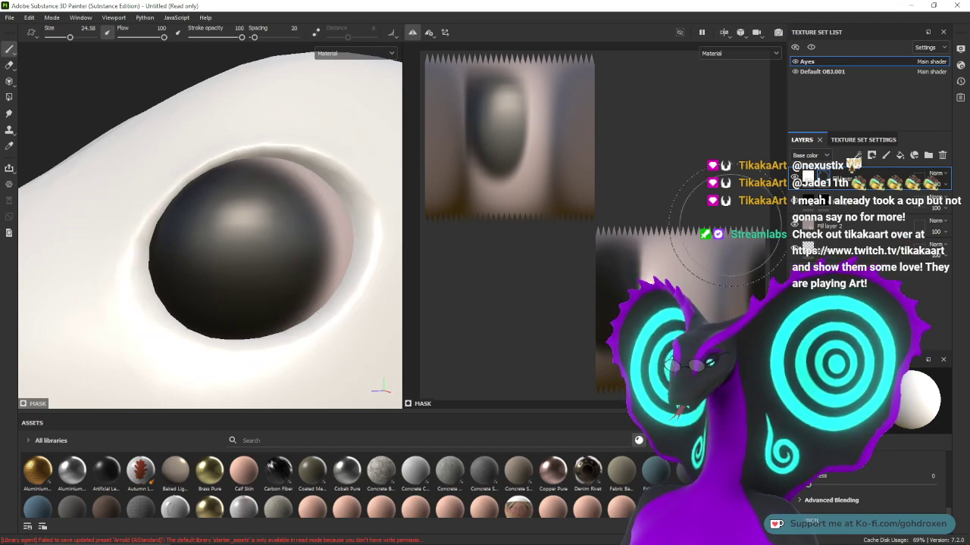
pyautogui.keyDown('ctrl'); pyautogui.moveTo(273, 219); pyautogui.dragTo(256, 198, button='right'); pyautogui.keyUp('ctrl')
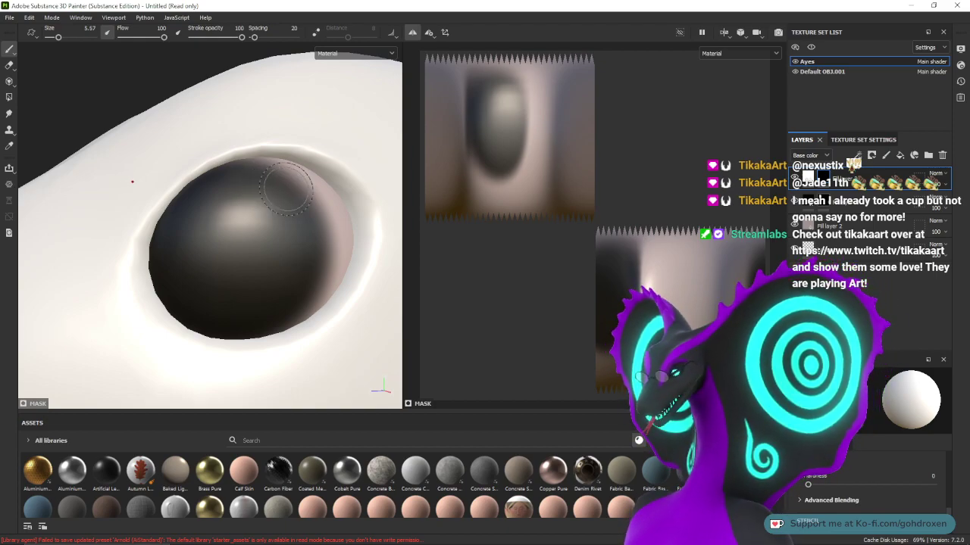
pyautogui.moveTo(270, 190); pyautogui.dragTo(293, 201)
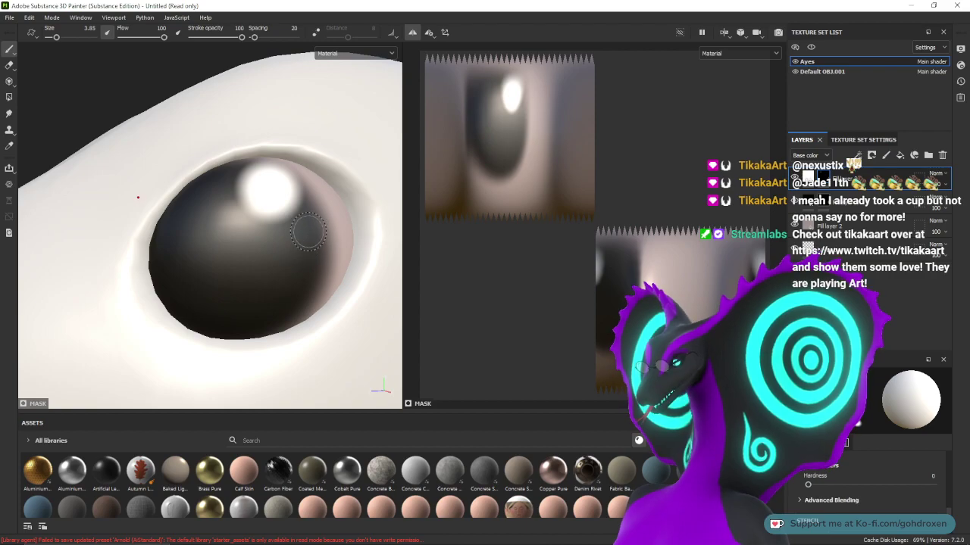
# - Paint a smaller highlight beside the large one with brush size 3.85 and inspect the eye from further out
pyautogui.click(308, 232)
pyautogui.keyDown('alt'); pyautogui.moveTo(212, 296); pyautogui.dragTo(227, 340); pyautogui.keyUp('alt')
pyautogui.scroll(-5, 301, 325)
pyautogui.scroll(3, 246, 334)
pyautogui.scroll(5, 247, 334)
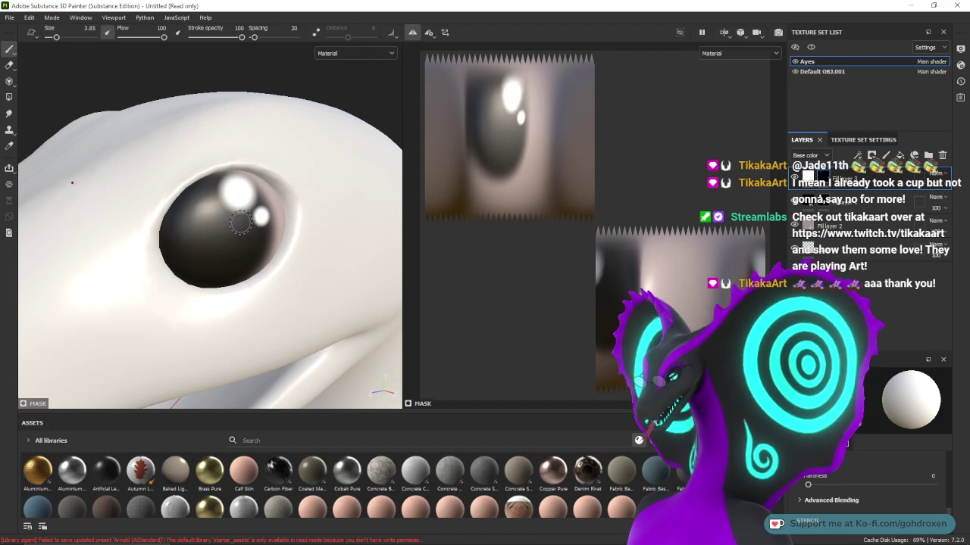
# - Try a third, smaller highlight beside the second one with brush size 2.43 and inspect the head from several angles
pyautogui.press('[')
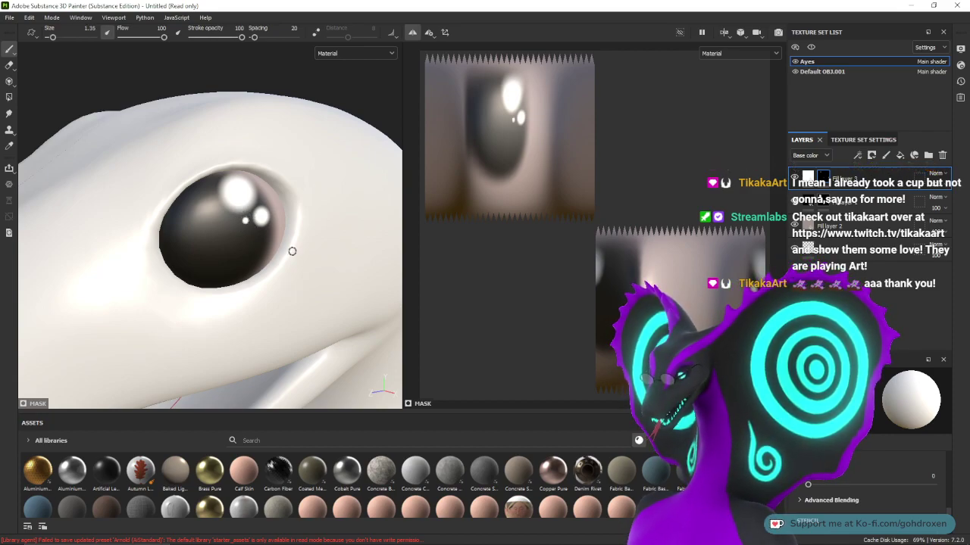
pyautogui.click(245, 221)
pyautogui.keyDown('alt'); pyautogui.moveTo(250, 262); pyautogui.dragTo(255, 277); pyautogui.keyUp('alt')
pyautogui.scroll(-8, 299, 314)
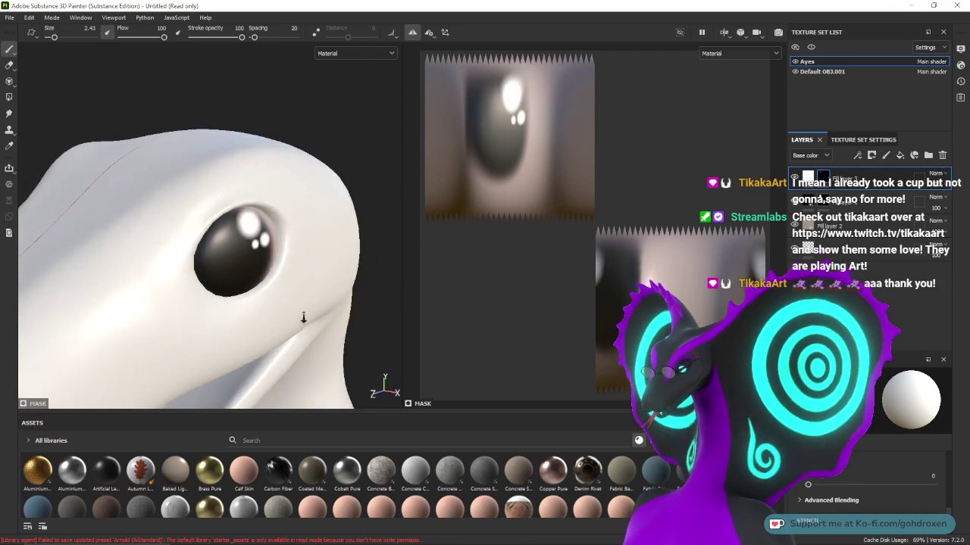
pyautogui.keyDown('alt'); pyautogui.moveTo(273, 328); pyautogui.dragTo(282, 234, button='middle'); pyautogui.keyUp('alt')
pyautogui.moveTo(281, 246)
pyautogui.keyDown('alt'); pyautogui.mouseDown()
pyautogui.moveTo(286, 257)
pyautogui.moveTo(325, 250)
pyautogui.moveTo(424, 262)
pyautogui.moveTo(270, 278)
pyautogui.moveTo(269, 299)
pyautogui.mouseUp(); pyautogui.keyUp('alt')
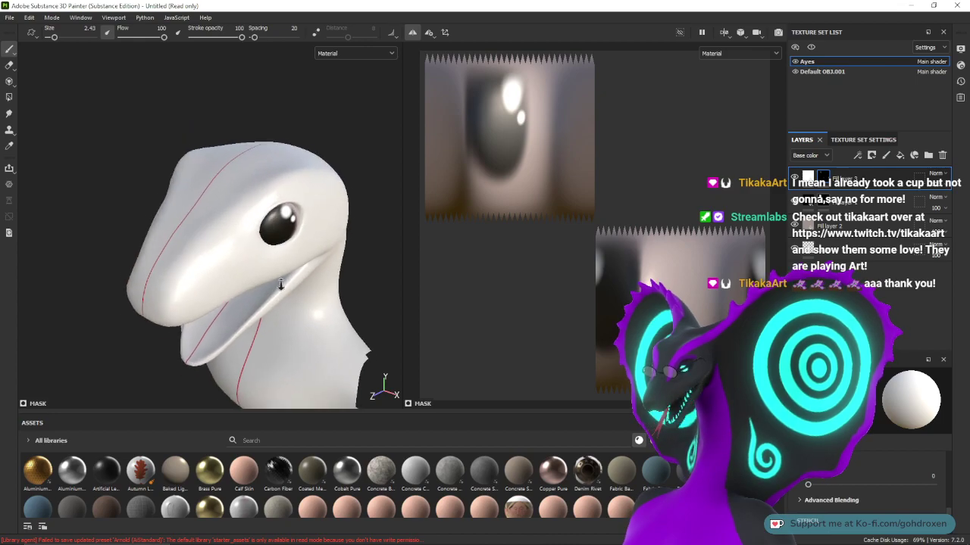
pyautogui.scroll(6, 265, 314)
pyautogui.scroll(3, 289, 218)
pyautogui.keyDown('alt'); pyautogui.moveTo(253, 187); pyautogui.dragTo(356, 290); pyautogui.keyUp('alt')
pyautogui.scroll(-8, 281, 132)
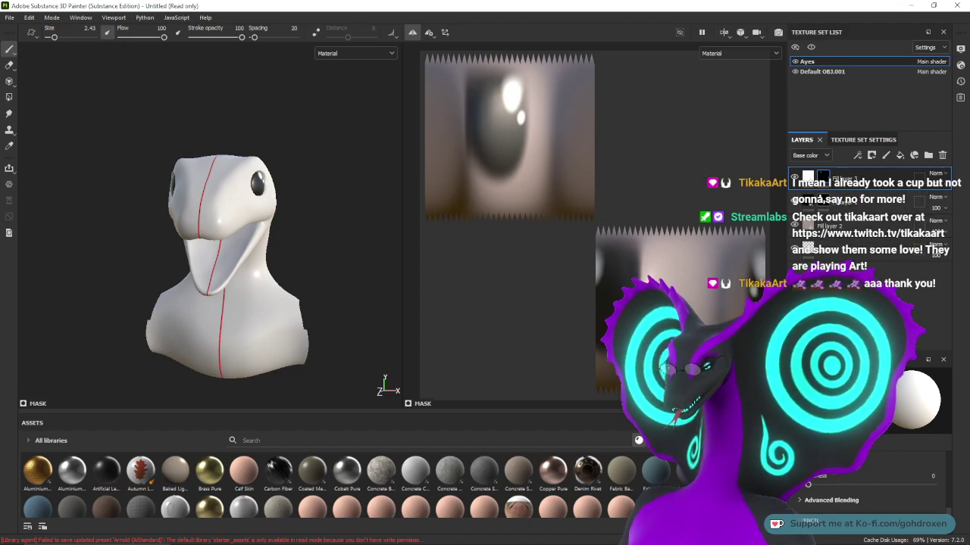
pyautogui.keyDown('alt'); pyautogui.moveTo(366, 261); pyautogui.dragTo(300, 208); pyautogui.keyUp('alt')
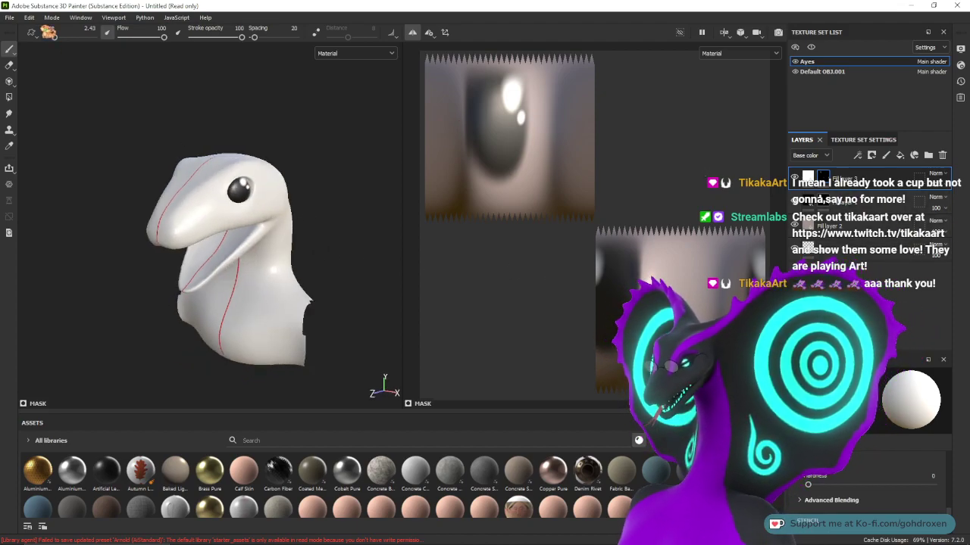
# - Save the project as "Breen ayes" in the Substance folder
pyautogui.click(9, 17)
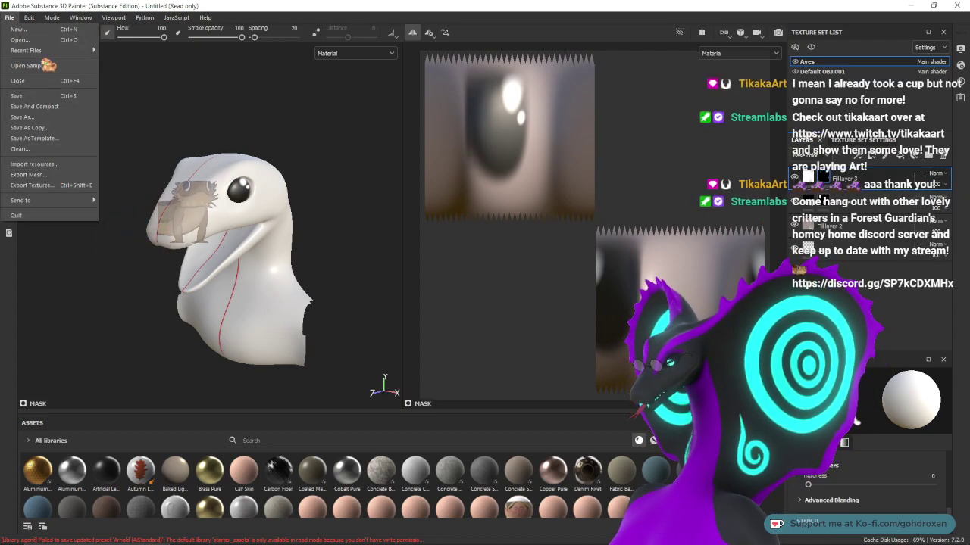
pyautogui.click(43, 117)
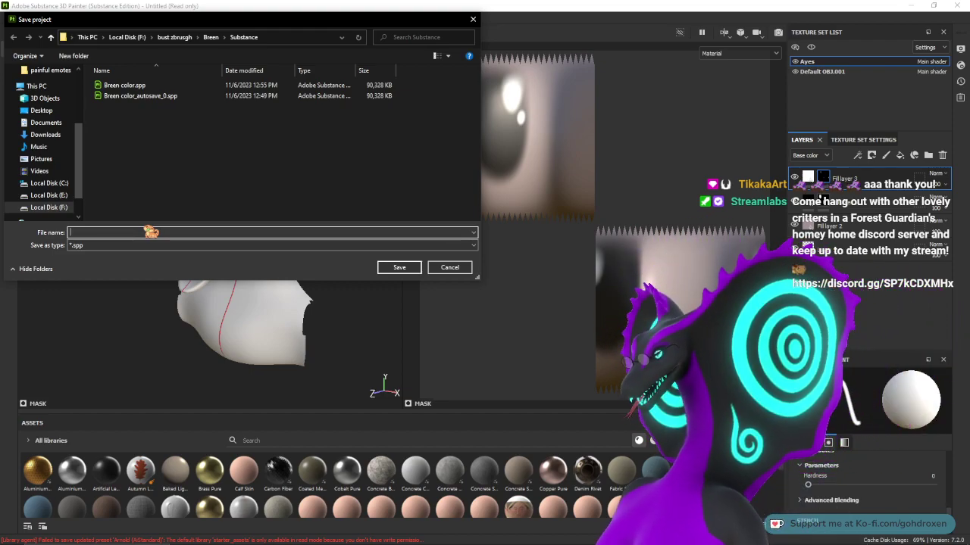
pyautogui.write('Breen ay')
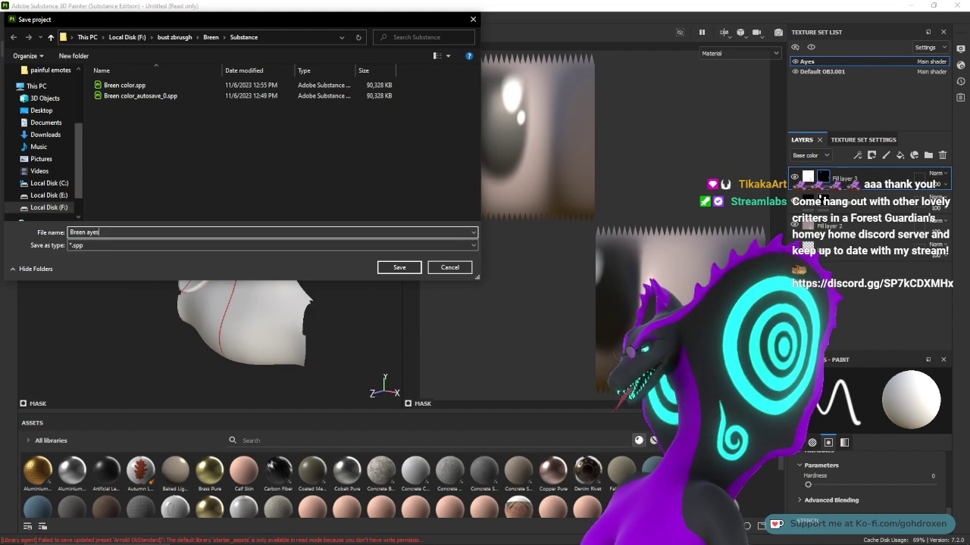
pyautogui.write('es')
pyautogui.press('Return')
# - Open the texture export and set its output directory to F:/bust zbrusgh/Breen/Breen tektures
pyautogui.click(9, 17)
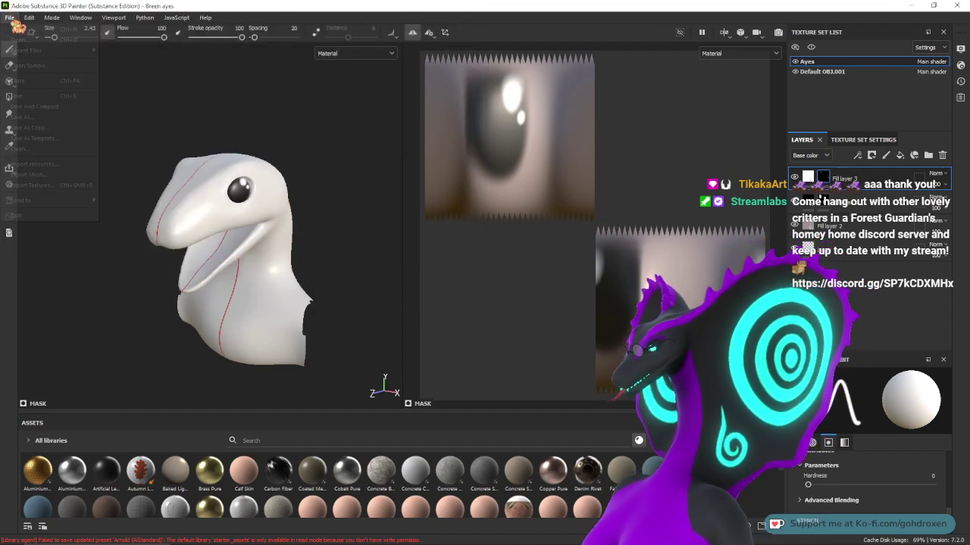
pyautogui.click(67, 186)
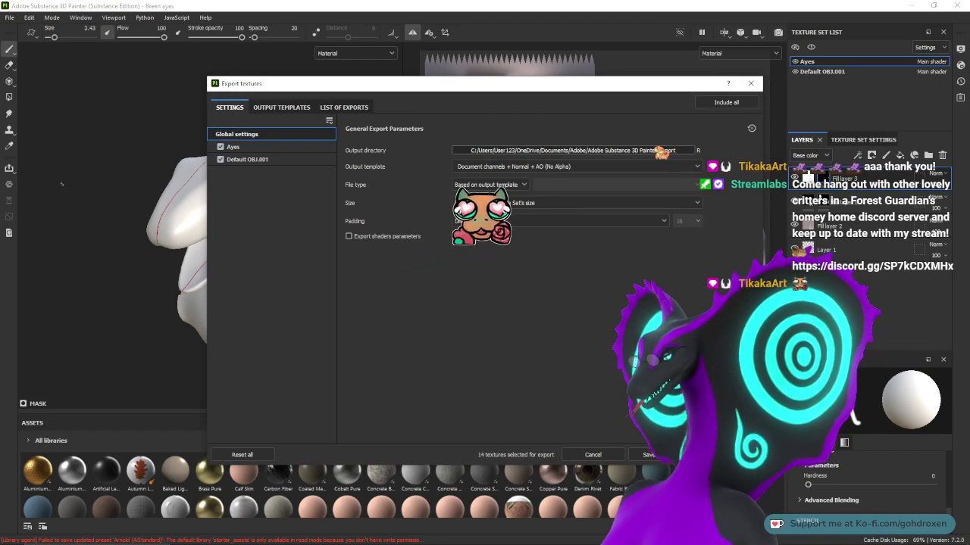
pyautogui.click(697, 150)
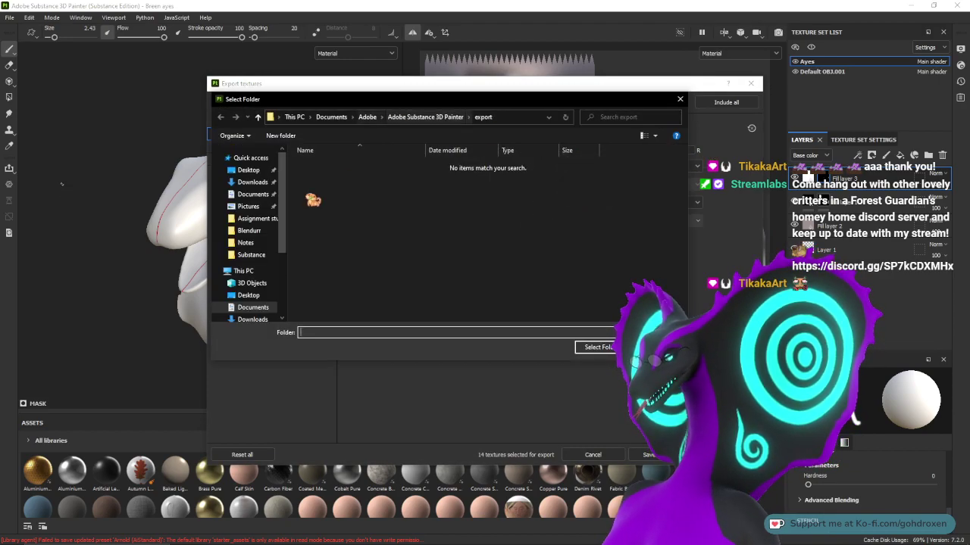
pyautogui.scroll(-1, 261, 264)
pyautogui.scroll(-2, 261, 264)
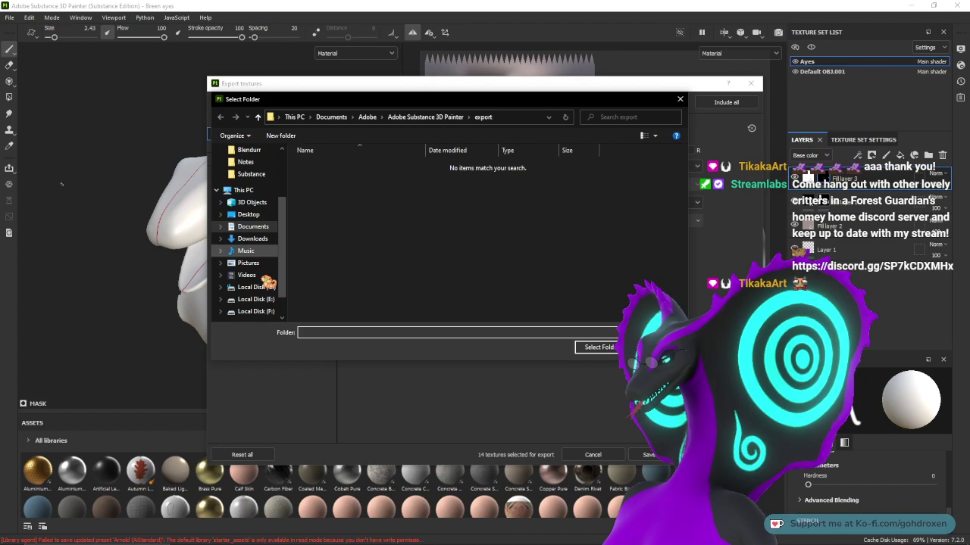
pyautogui.click(256, 275)
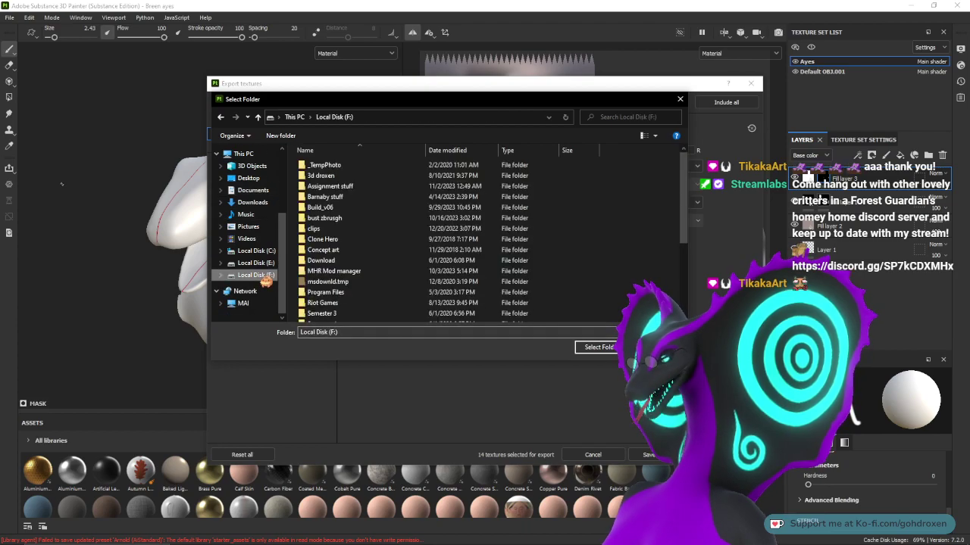
pyautogui.doubleClick(364, 218)
pyautogui.doubleClick(362, 167)
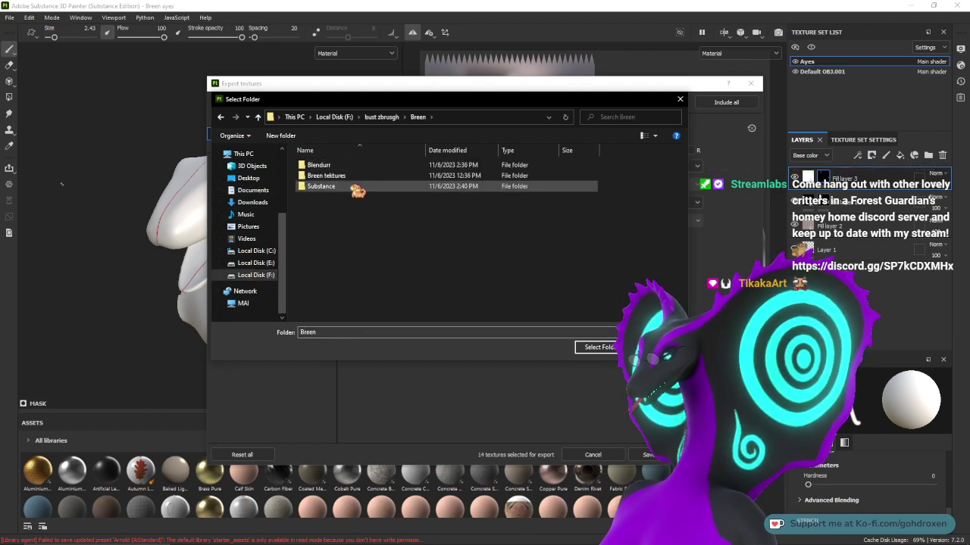
pyautogui.doubleClick(356, 179)
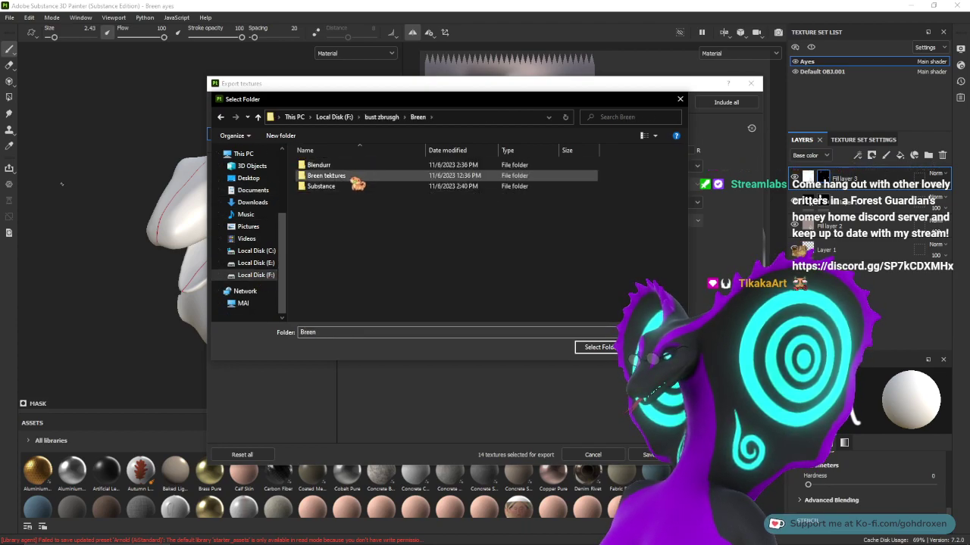
pyautogui.click(599, 348)
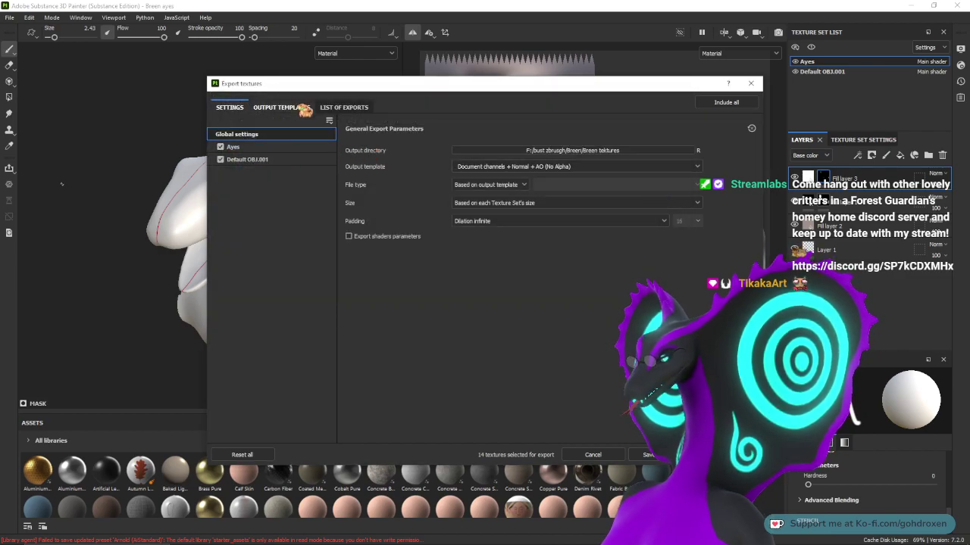
# - Remove the Metalness and Height output maps from the Arnold (AiStandard) export preset
pyautogui.click(281, 107)
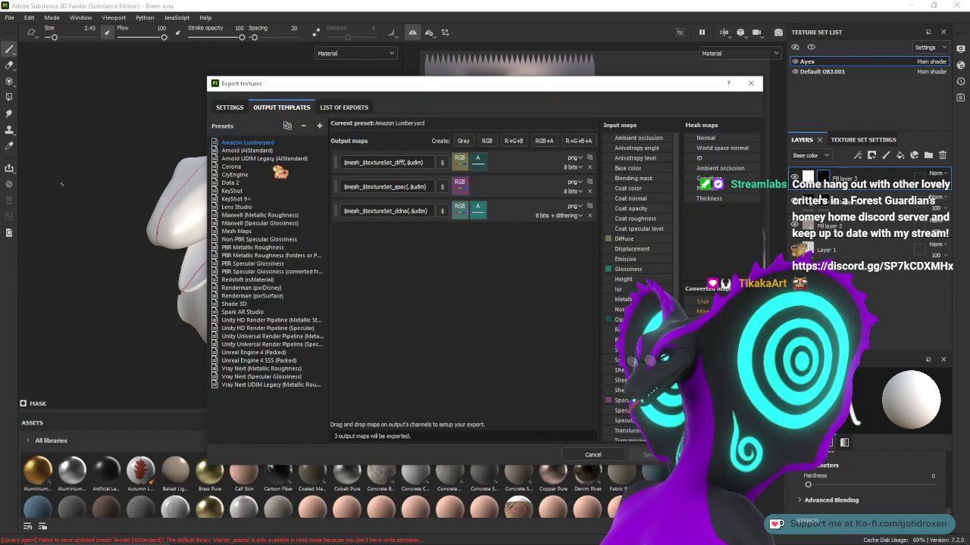
pyautogui.click(265, 151)
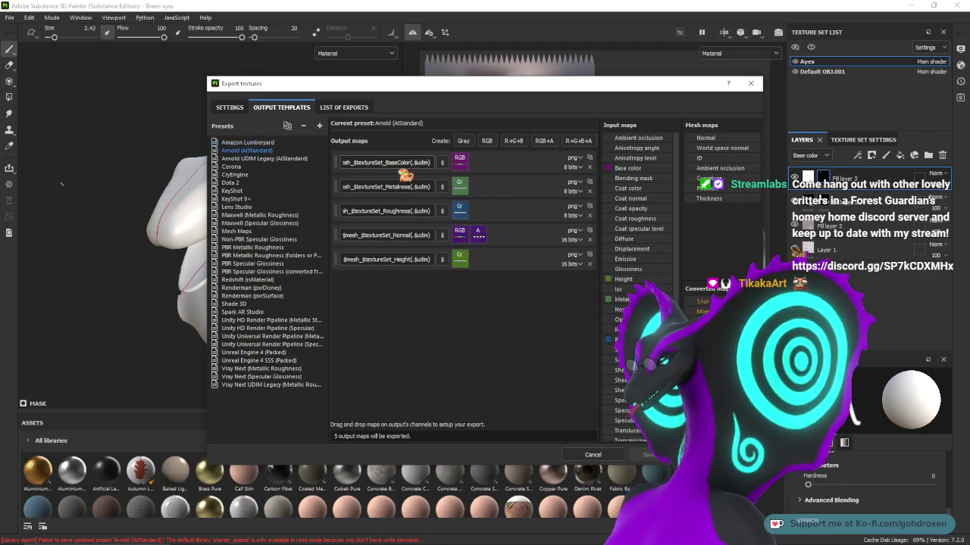
pyautogui.click(231, 109)
pyautogui.click(288, 108)
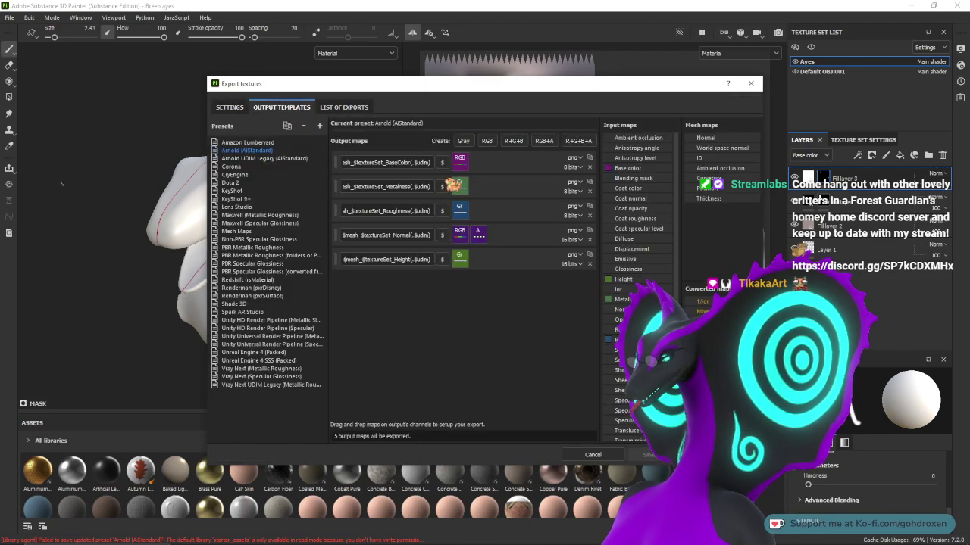
pyautogui.click(590, 191)
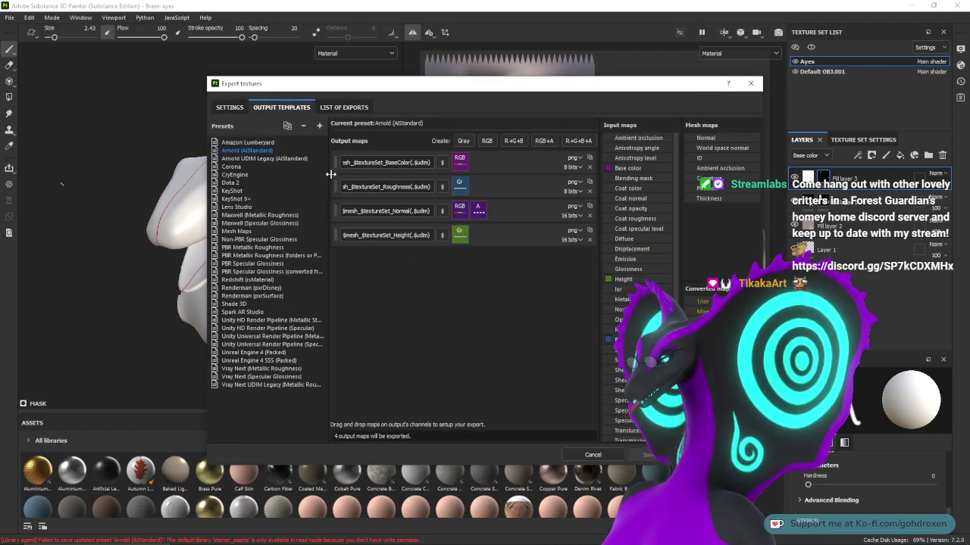
pyautogui.click(231, 107)
pyautogui.click(282, 107)
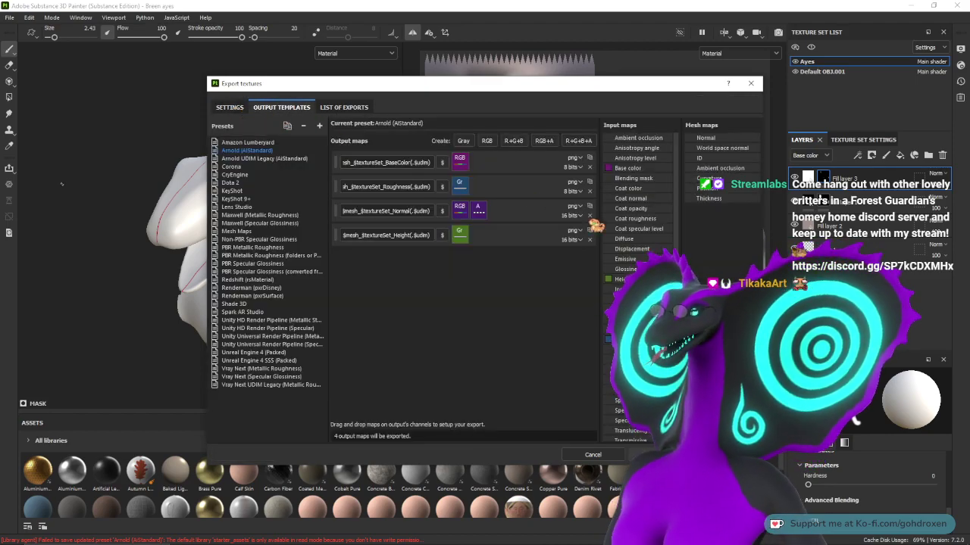
pyautogui.click(590, 240)
# - Exclude the Default OBJ.001 texture set, export the Ayes textures and close the export dialog
pyautogui.click(231, 107)
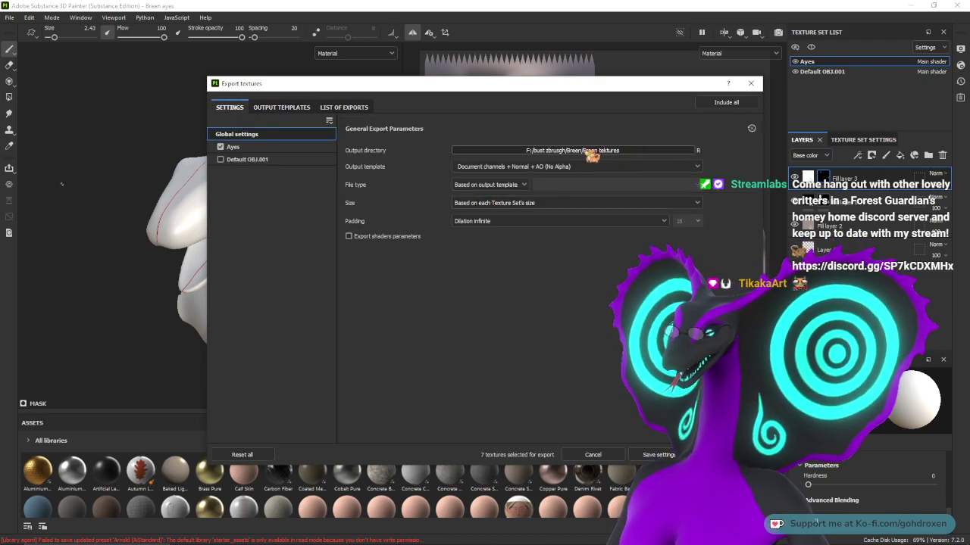
pyautogui.click(726, 455)
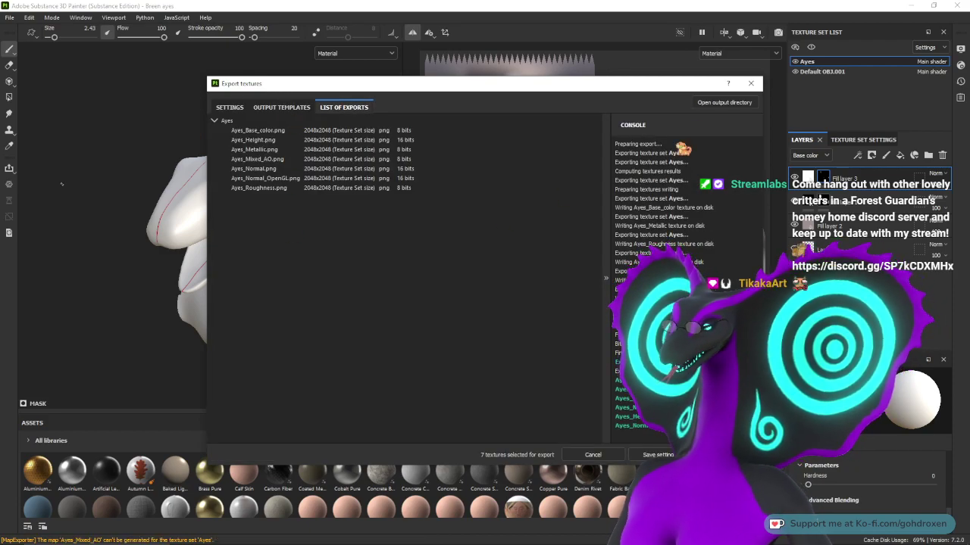
pyautogui.click(594, 454)
# - Switch to Blender and bring up the eyes' Ayes material nodes in the Shading workspace, with the eyes selected
pyautogui.click(907, 6)
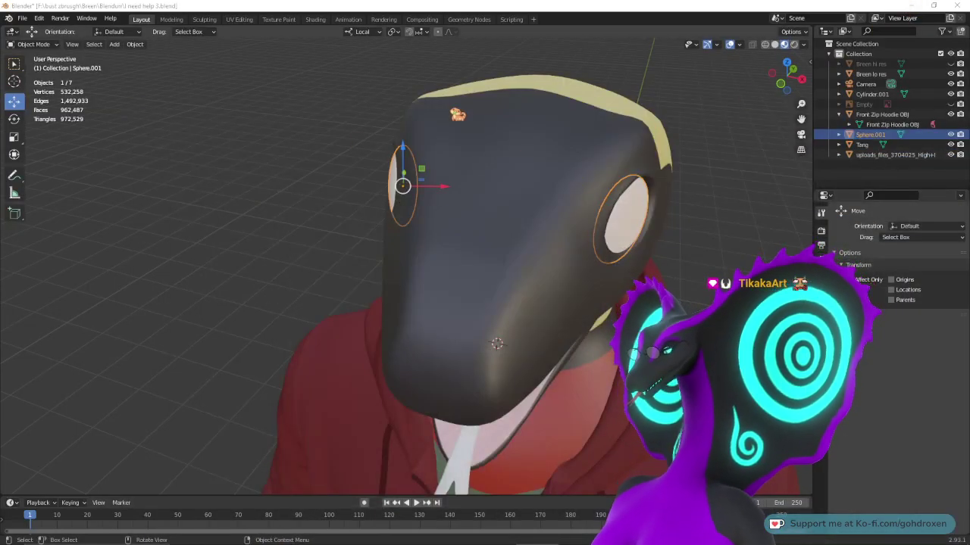
pyautogui.moveTo(358, 153)
pyautogui.mouseDown(button='middle')
pyautogui.moveTo(337, 130)
pyautogui.moveTo(322, 27)
pyautogui.mouseUp(button='middle')
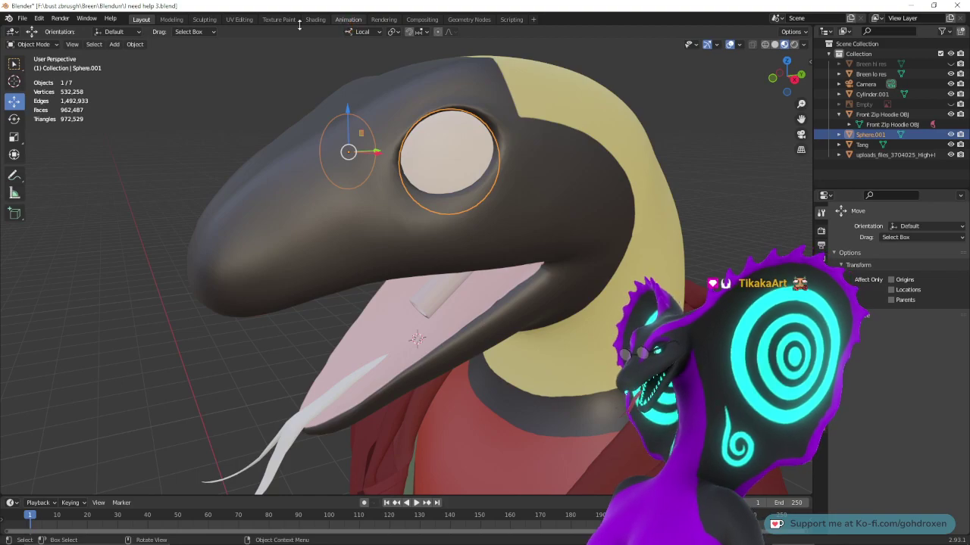
pyautogui.click(206, 20)
pyautogui.moveTo(436, 164)
pyautogui.mouseDown(button='middle')
pyautogui.moveTo(552, 177)
pyautogui.moveTo(589, 292)
pyautogui.moveTo(429, 164)
pyautogui.mouseUp(button='middle')
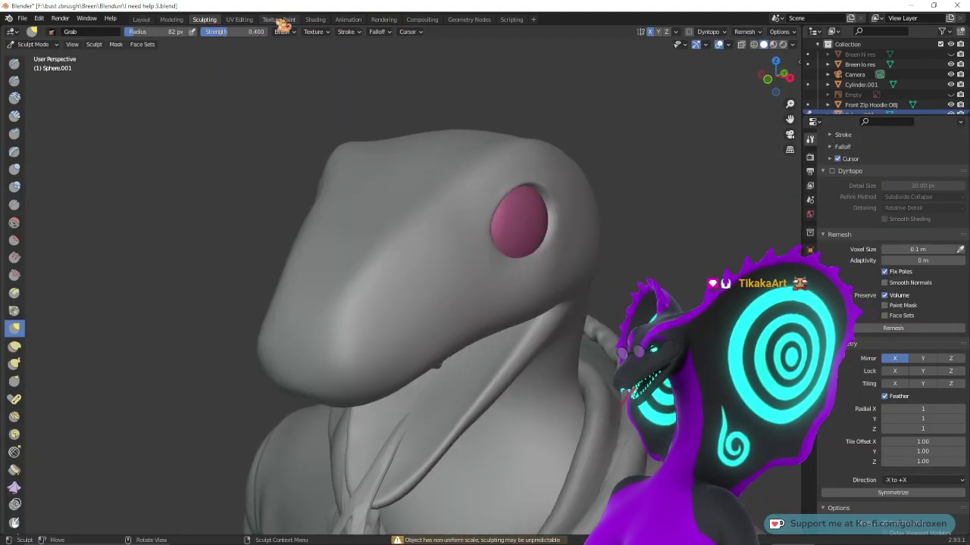
pyautogui.click(315, 18)
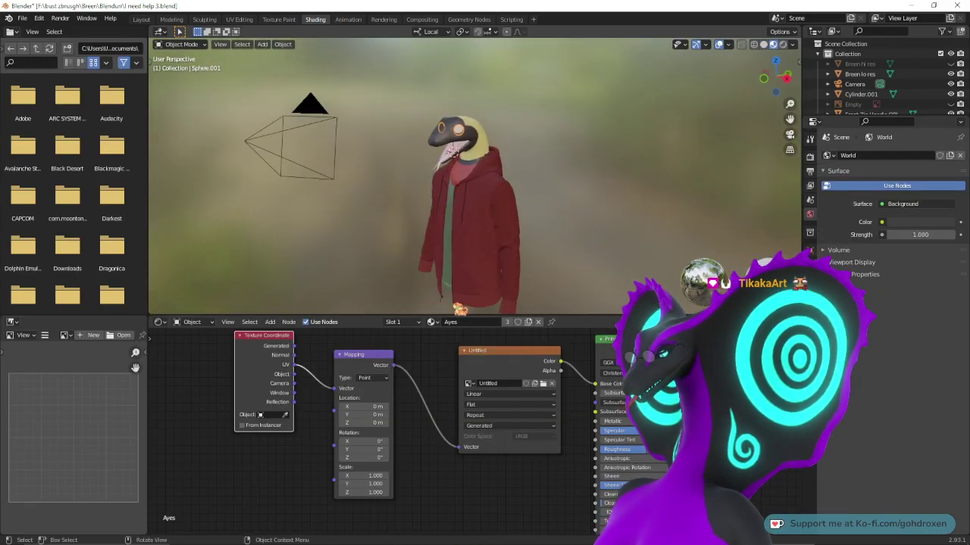
pyautogui.moveTo(569, 222); pyautogui.dragTo(583, 225, button='middle')
pyautogui.scroll(6, 595, 189)
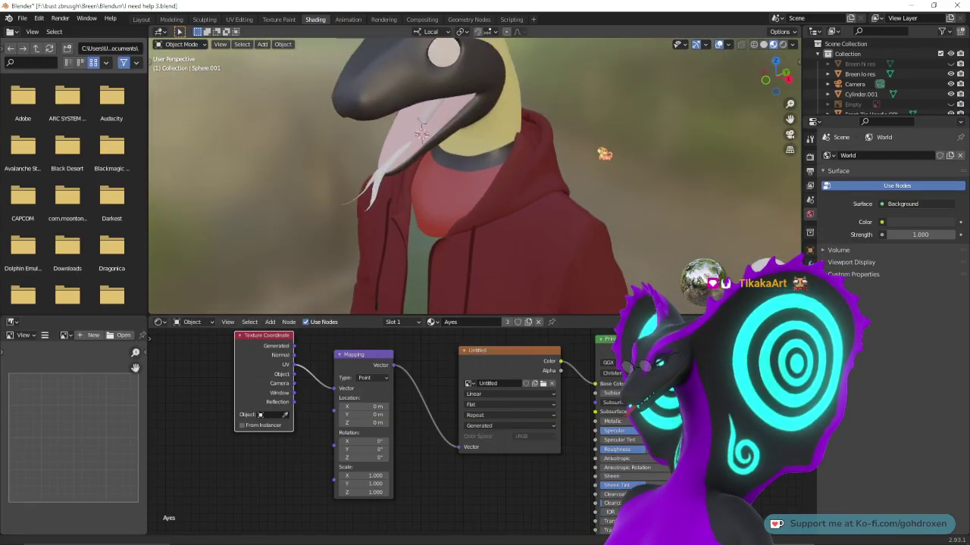
pyautogui.keyDown('shift'); pyautogui.moveTo(603, 152); pyautogui.dragTo(612, 227, button='middle'); pyautogui.keyUp('shift')
pyautogui.click(442, 130)
pyautogui.moveTo(455, 132); pyautogui.dragTo(602, 154, button='middle')
pyautogui.moveTo(525, 204); pyautogui.dragTo(459, 202, button='middle')
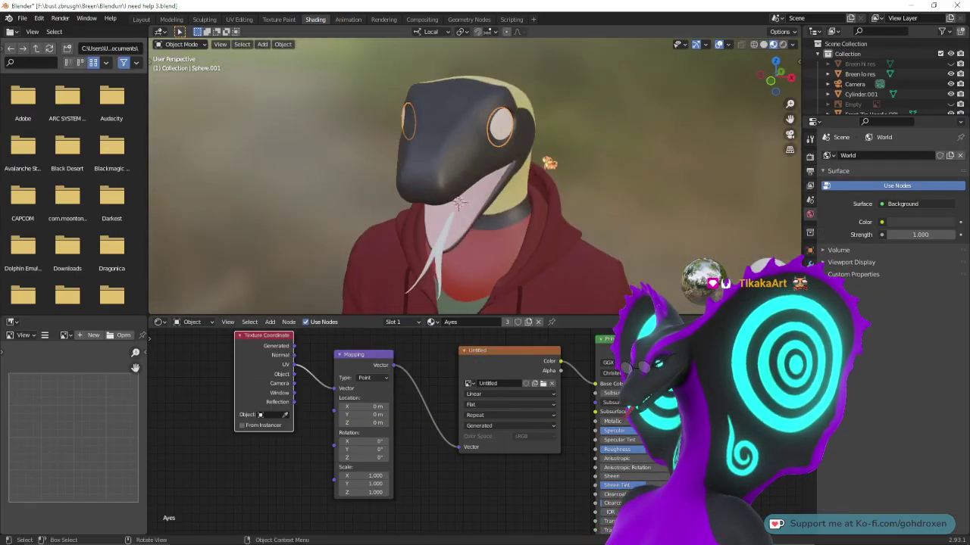
# - Load Ayes_Base_color.png from the Breen tektures folder into the eye material's image texture node
pyautogui.click(542, 383)
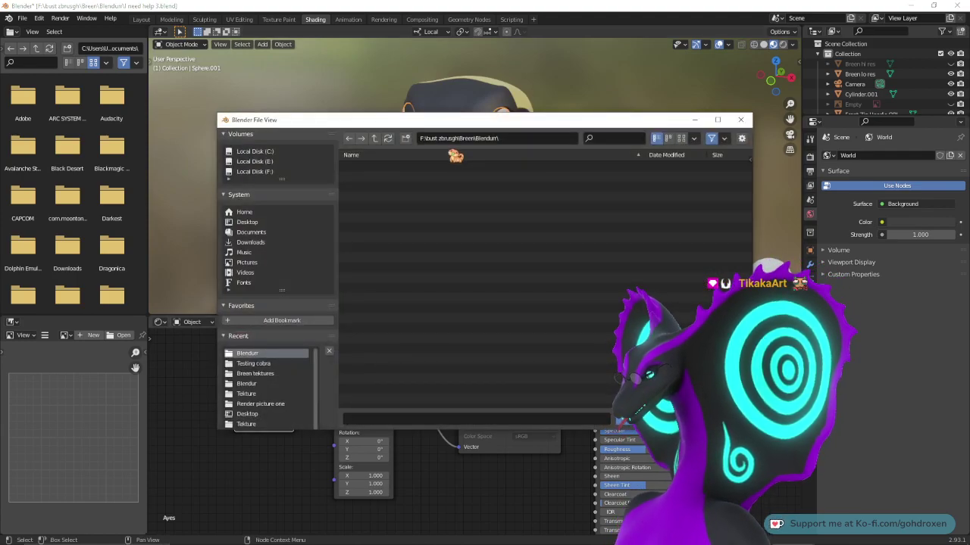
pyautogui.click(376, 138)
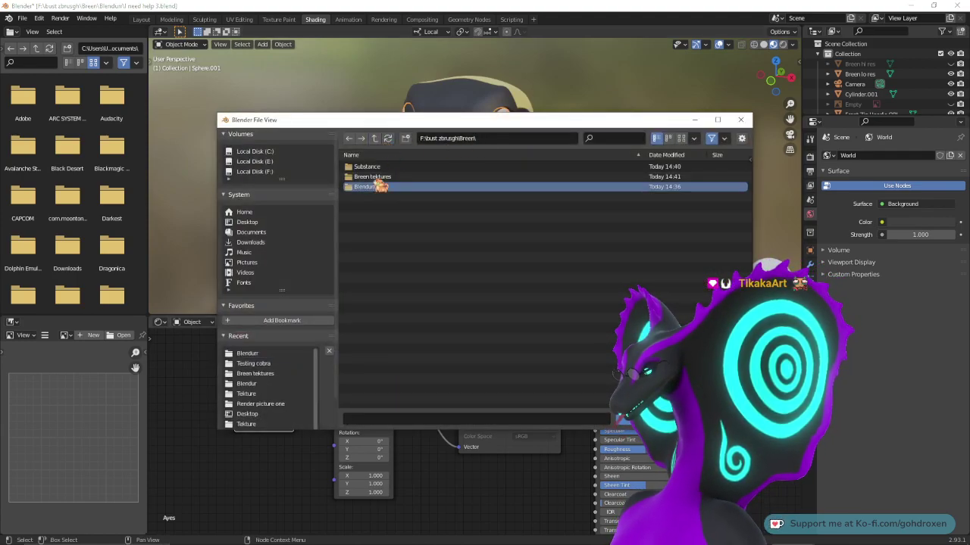
pyautogui.doubleClick(384, 186)
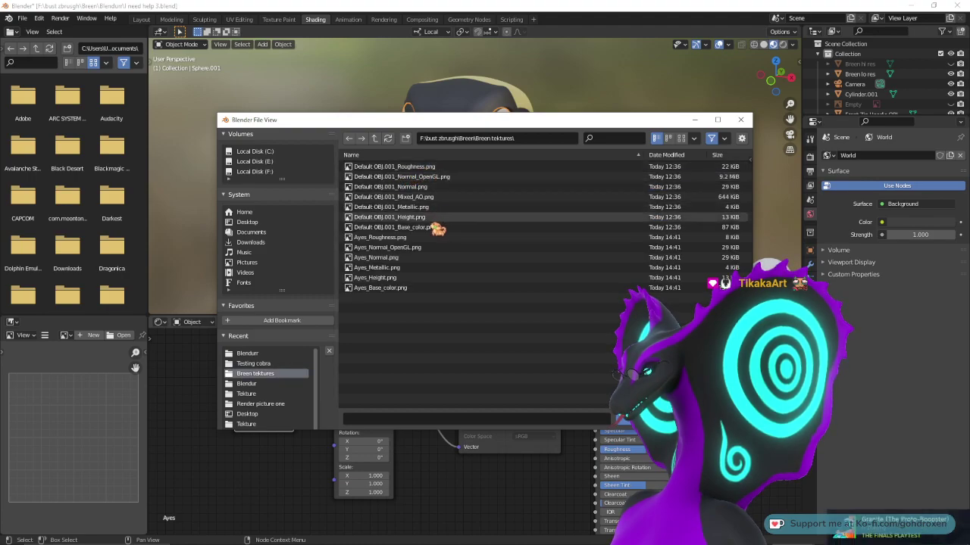
pyautogui.click(413, 288)
pyautogui.click(644, 419)
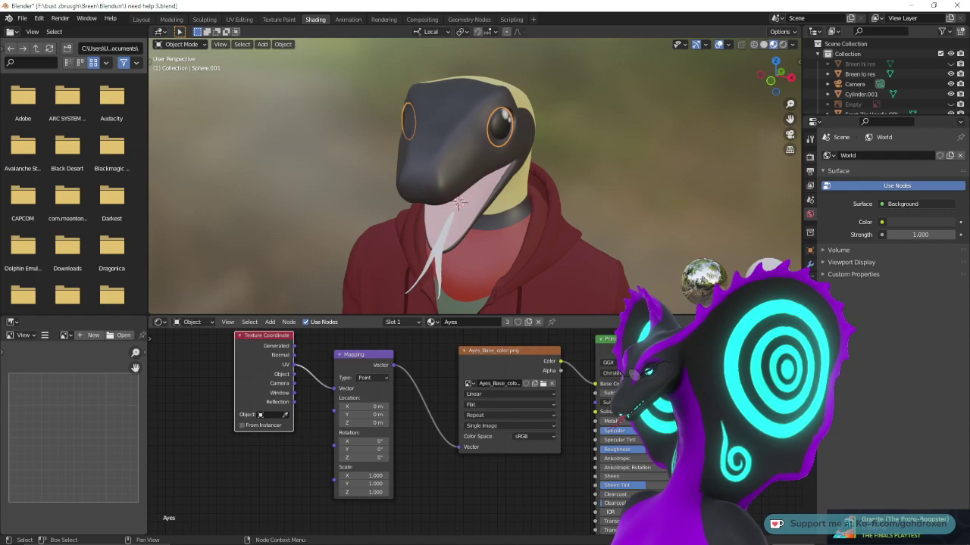
# - Return to the Layout workspace, clear the selection and examine the textured eyes from several angles
pyautogui.moveTo(653, 199)
pyautogui.mouseDown(button='middle')
pyautogui.moveTo(591, 201)
pyautogui.moveTo(719, 197)
pyautogui.moveTo(655, 193)
pyautogui.mouseUp(button='middle')
pyautogui.click(144, 21)
pyautogui.moveTo(484, 206)
pyautogui.mouseDown(button='middle')
pyautogui.moveTo(445, 209)
pyautogui.moveTo(634, 219)
pyautogui.moveTo(513, 220)
pyautogui.moveTo(489, 206)
pyautogui.mouseUp(button='middle')
pyautogui.click(713, 181)
pyautogui.moveTo(564, 261); pyautogui.dragTo(610, 251, button='middle')
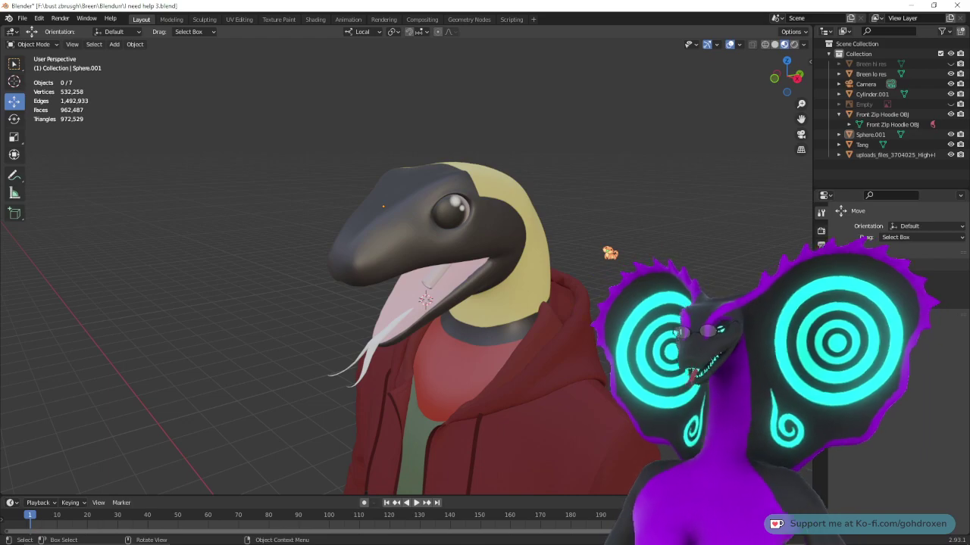
pyautogui.moveTo(495, 219); pyautogui.dragTo(465, 193, button='middle')
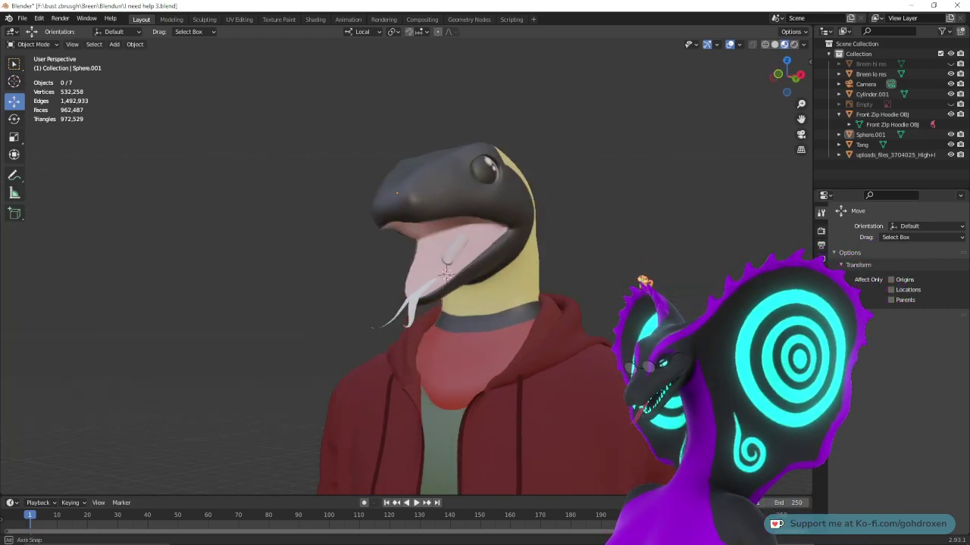
# - Save the Blender scene over the existing file I need help 3.blend
pyautogui.moveTo(635, 284); pyautogui.dragTo(667, 253, button='middle')
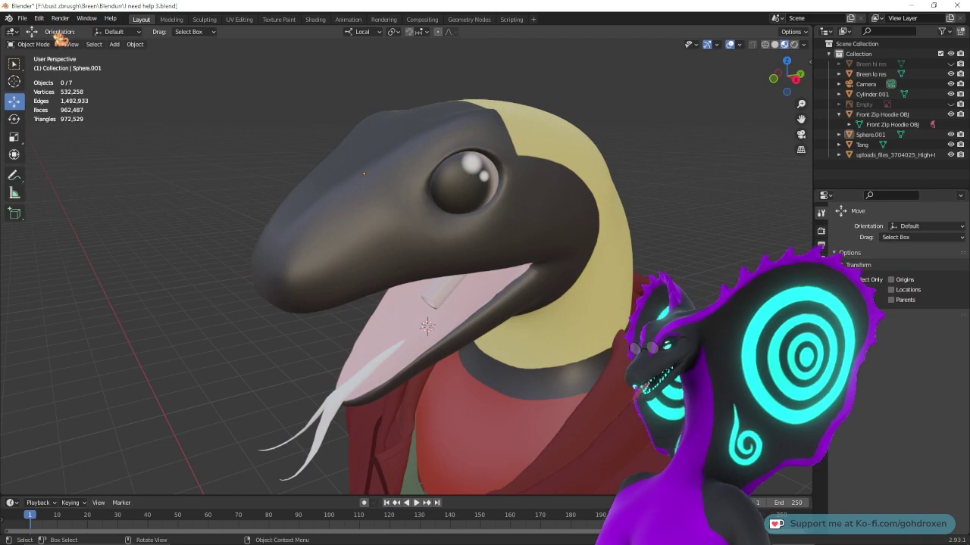
pyautogui.click(22, 18)
pyautogui.click(40, 95)
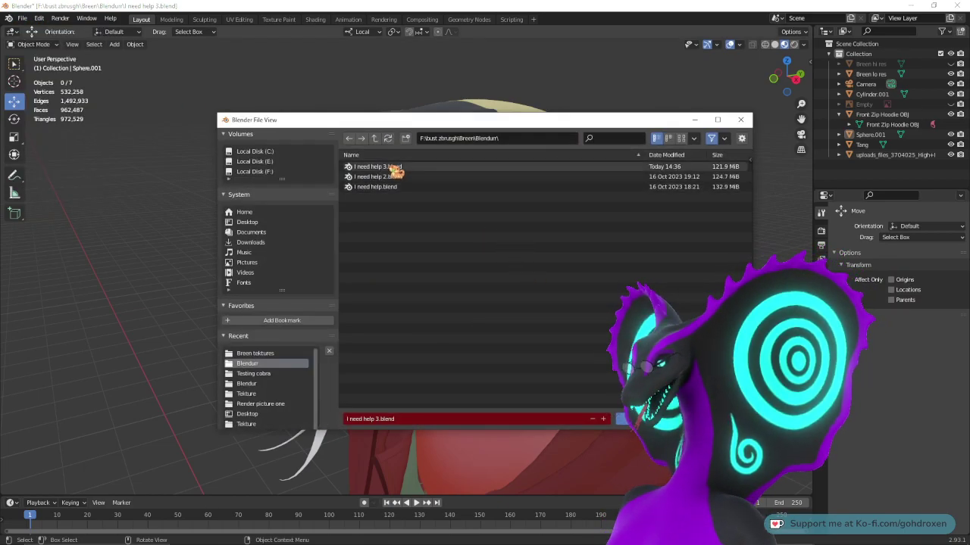
pyautogui.doubleClick(424, 168)
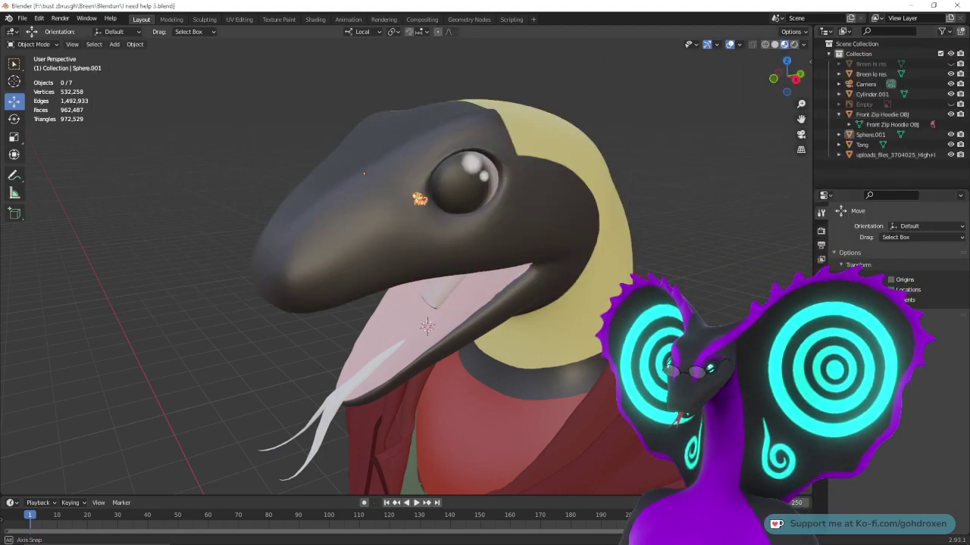
# - Select the Breen lo res body and bring up its Default OBJ.001 shader nodes in the Shading workspace, framing the Principled BSDF's Normal input
pyautogui.moveTo(420, 197); pyautogui.dragTo(473, 198, button='middle')
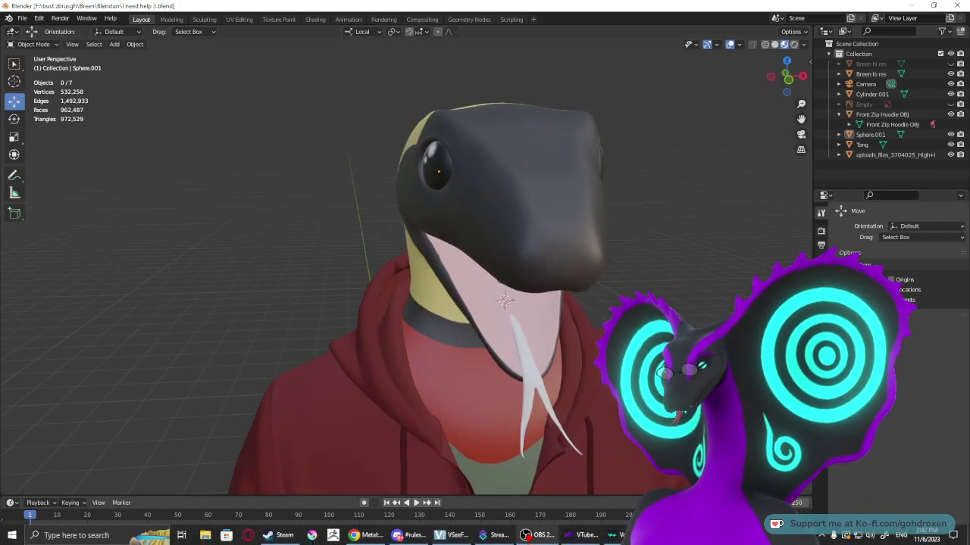
pyautogui.moveTo(538, 535)
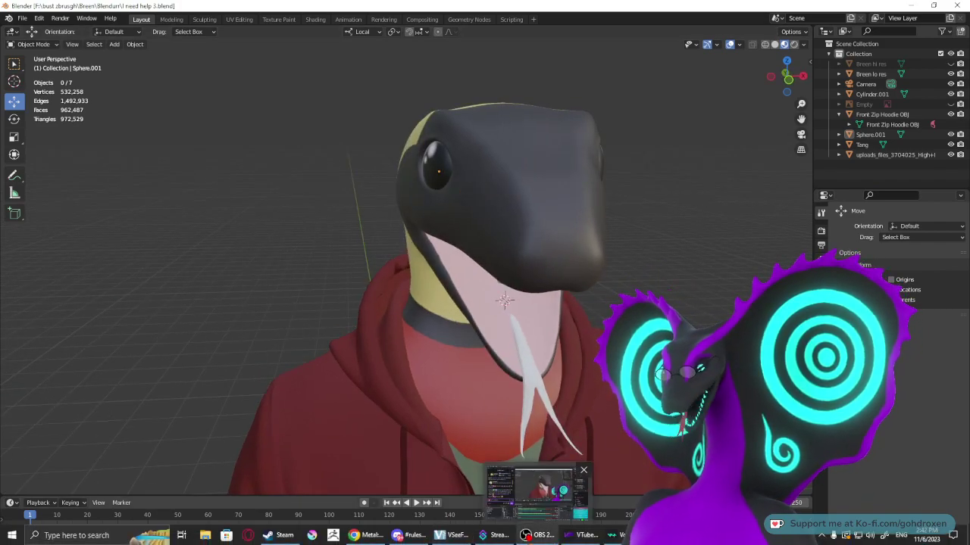
pyautogui.click(314, 19)
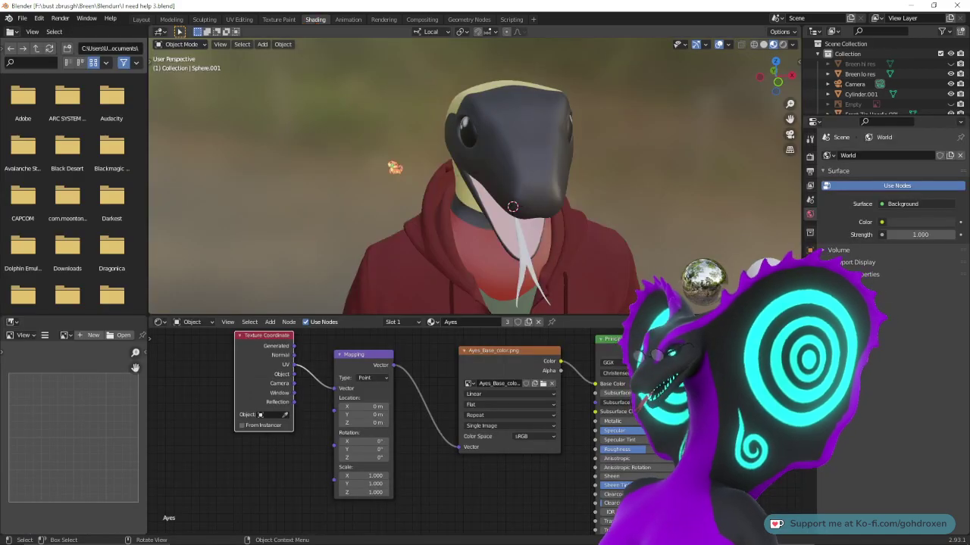
pyautogui.click(141, 19)
pyautogui.click(503, 300)
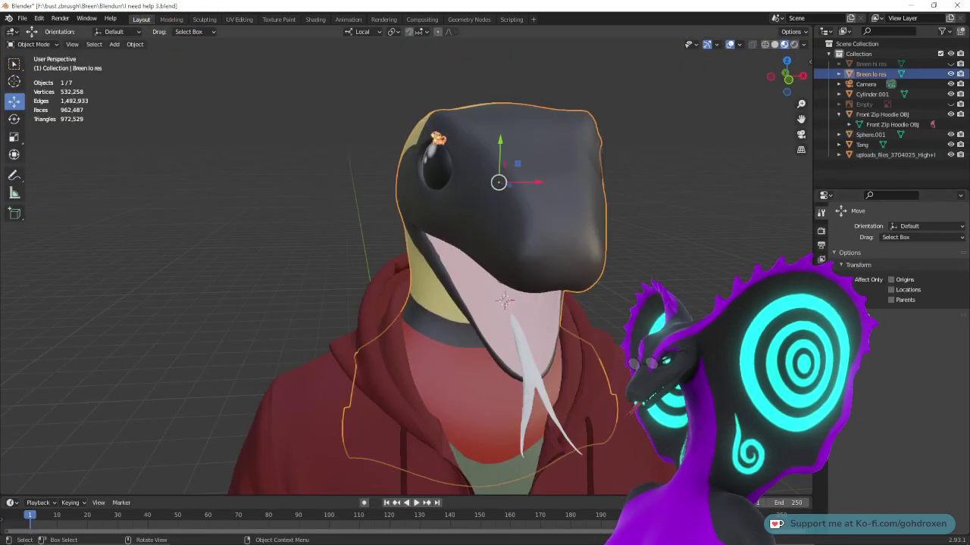
pyautogui.click(315, 19)
pyautogui.moveTo(473, 298); pyautogui.dragTo(531, 300, button='middle')
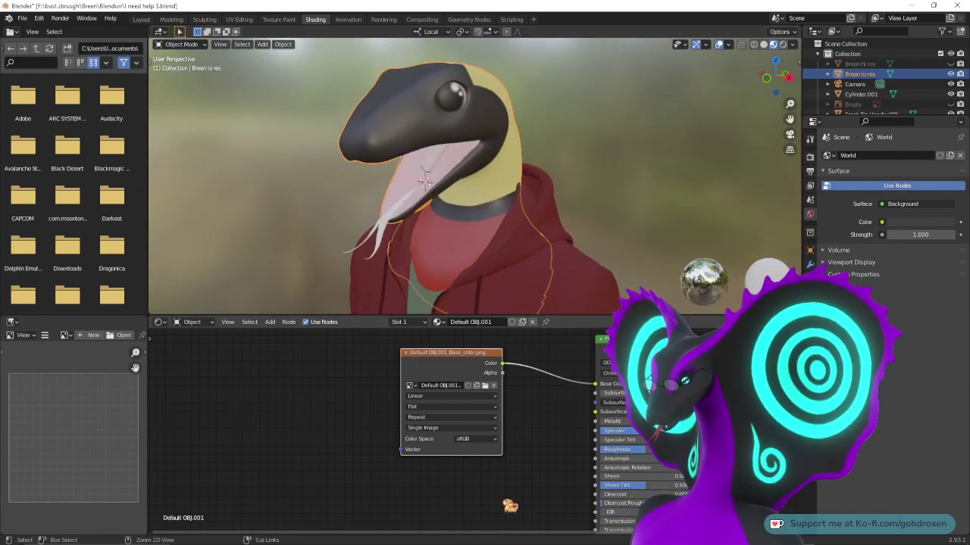
pyautogui.scroll(3, 564, 447)
pyautogui.moveTo(559, 415); pyautogui.dragTo(472, 284, button='middle')
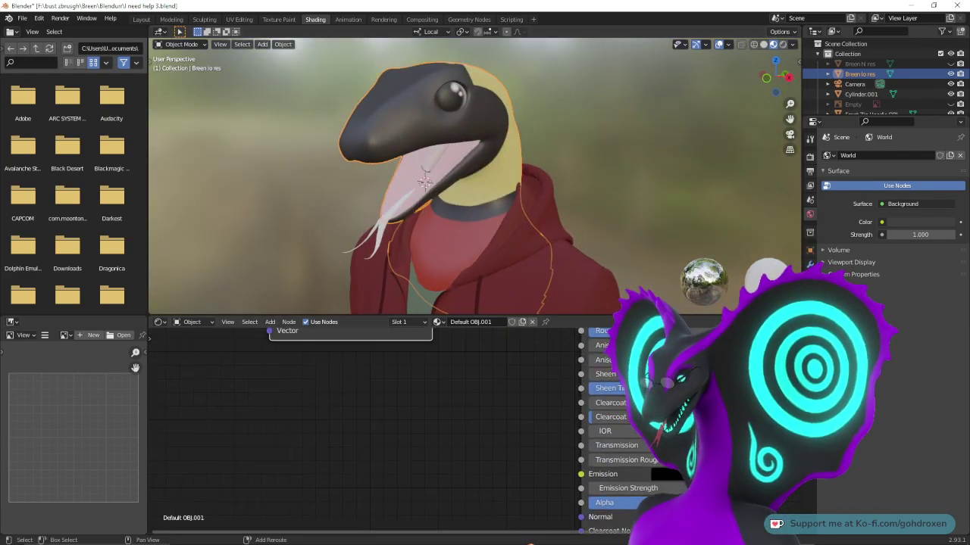
pyautogui.scroll(1, 480, 441)
pyautogui.moveTo(465, 397); pyautogui.dragTo(469, 403, button='middle')
pyautogui.scroll(-3, 461, 439)
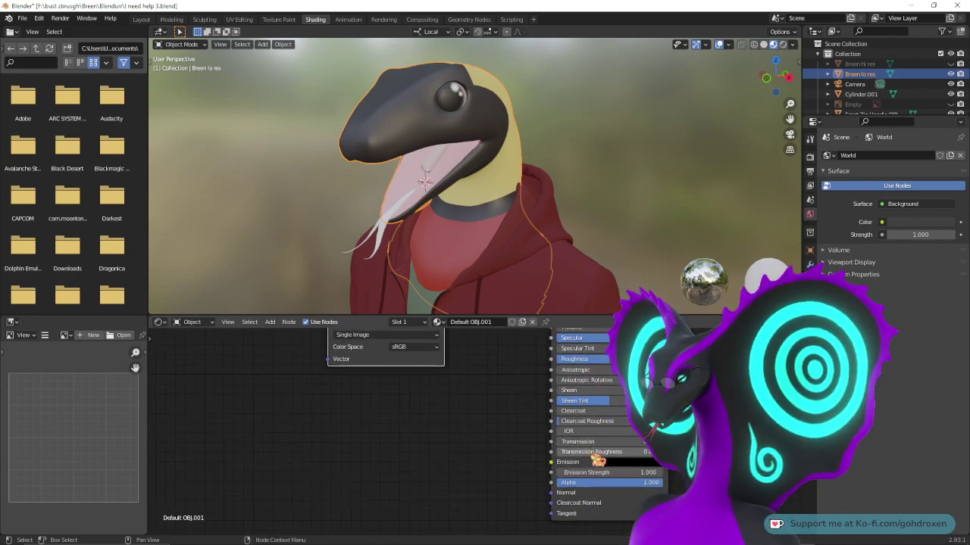
pyautogui.moveTo(588, 401); pyautogui.dragTo(554, 365, button='middle')
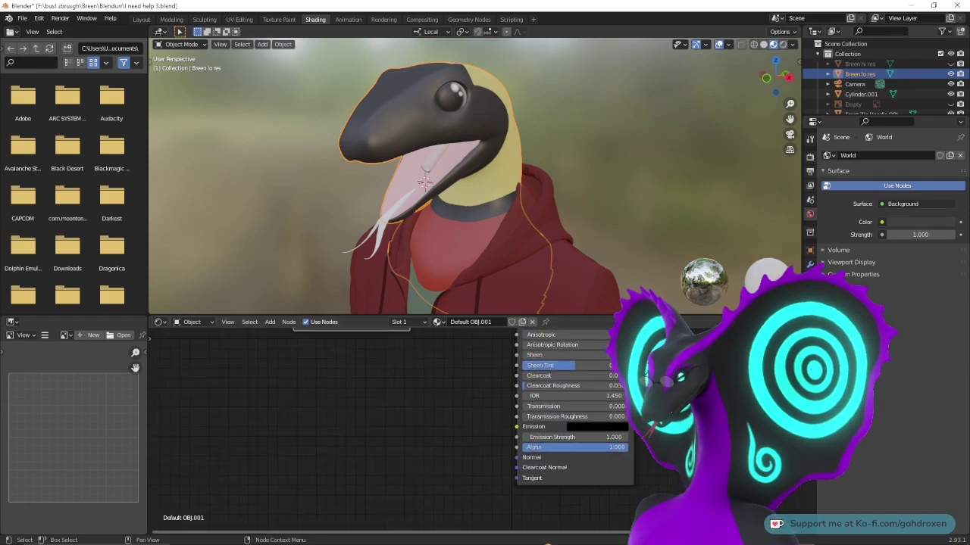
# - Compare the Default OBJ.001_Normal_OpenGL.png and Default OBJ.001_Normal.png maps in the image viewer and close both images
pyautogui.moveTo(536, 541)
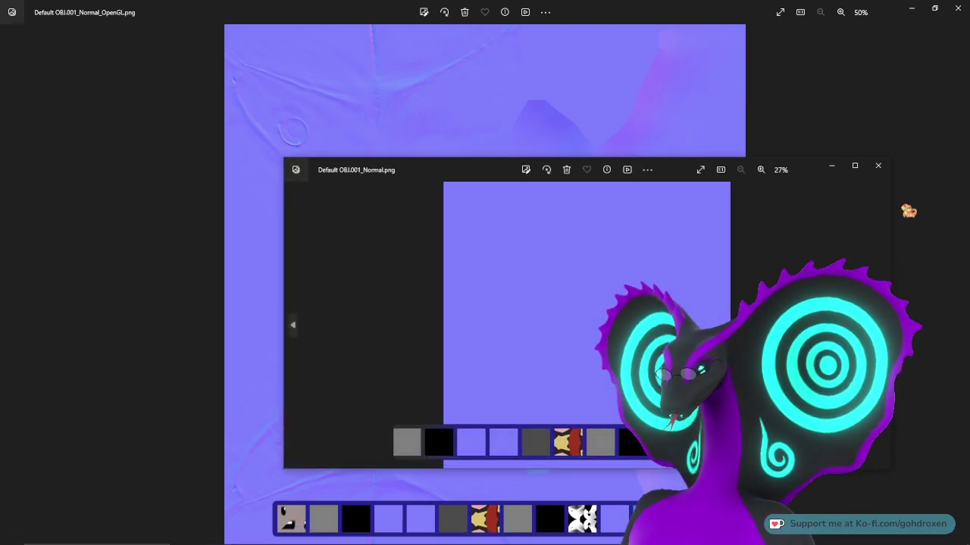
pyautogui.click(854, 166)
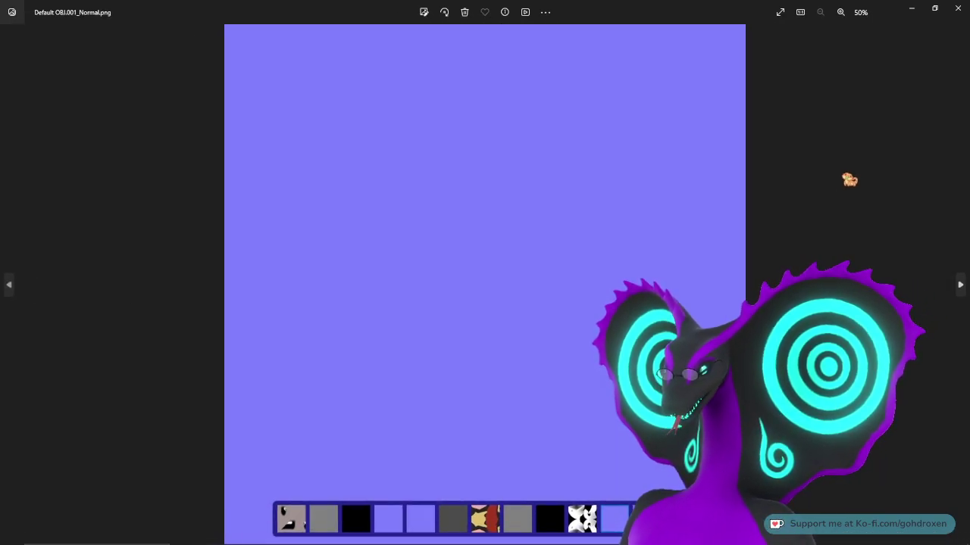
pyautogui.click(958, 8)
pyautogui.click(957, 7)
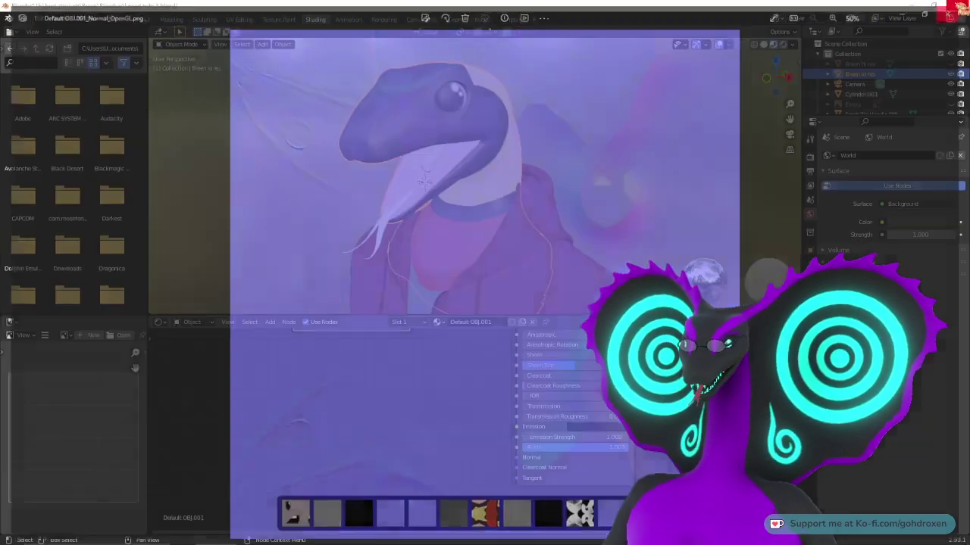
# - Add an Image Texture node to the Default OBJ.001 material, placed below the base color texture node
pyautogui.scroll(-1, 392, 400)
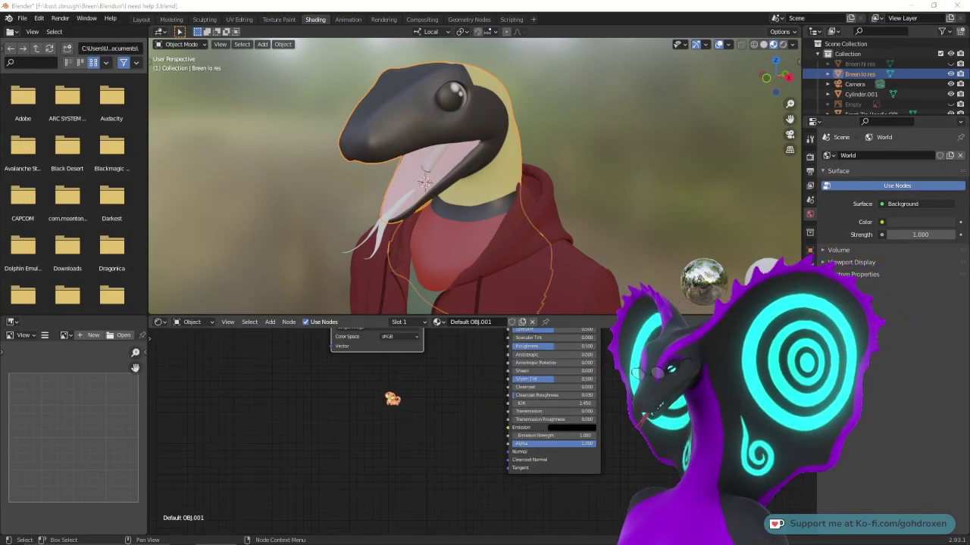
pyautogui.scroll(-1, 391, 399)
pyautogui.click(271, 322)
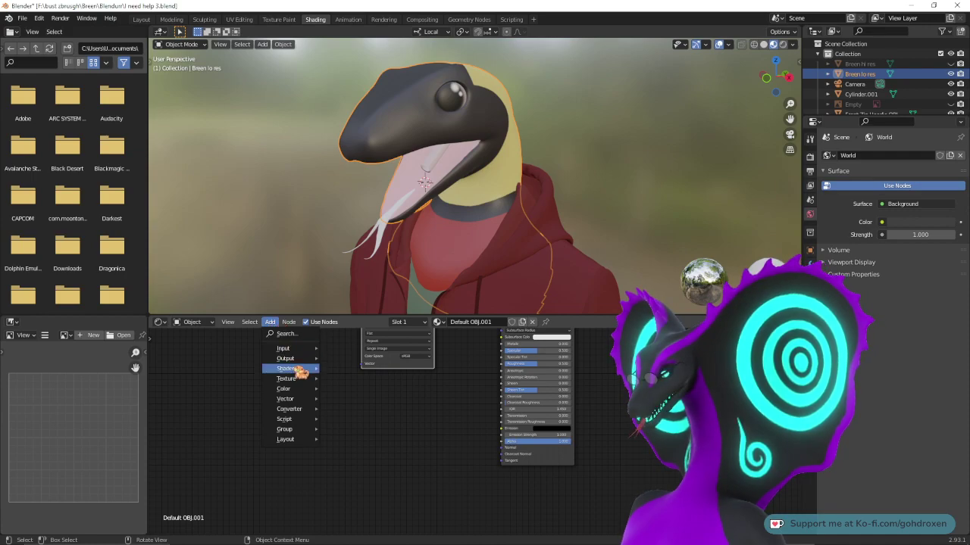
pyautogui.moveTo(303, 379)
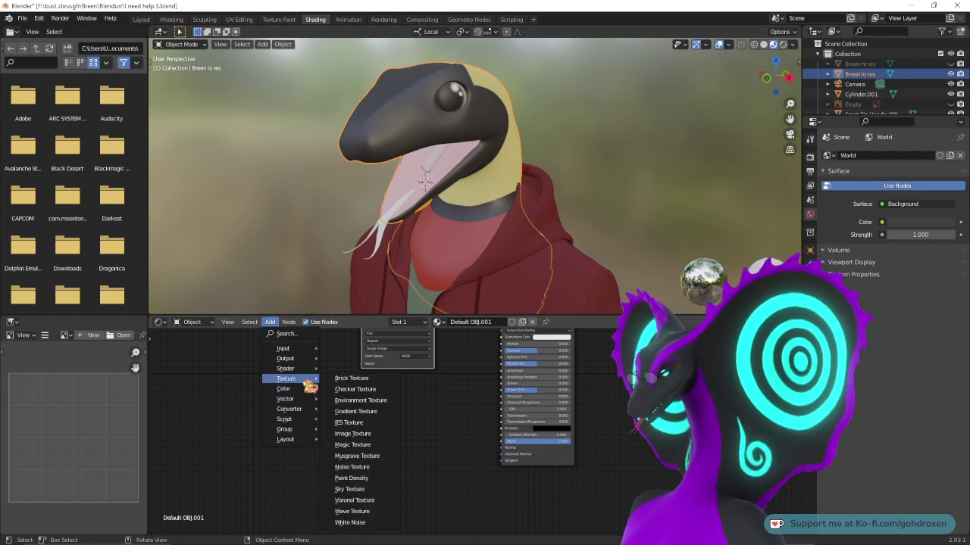
pyautogui.click(377, 434)
pyautogui.click(369, 402)
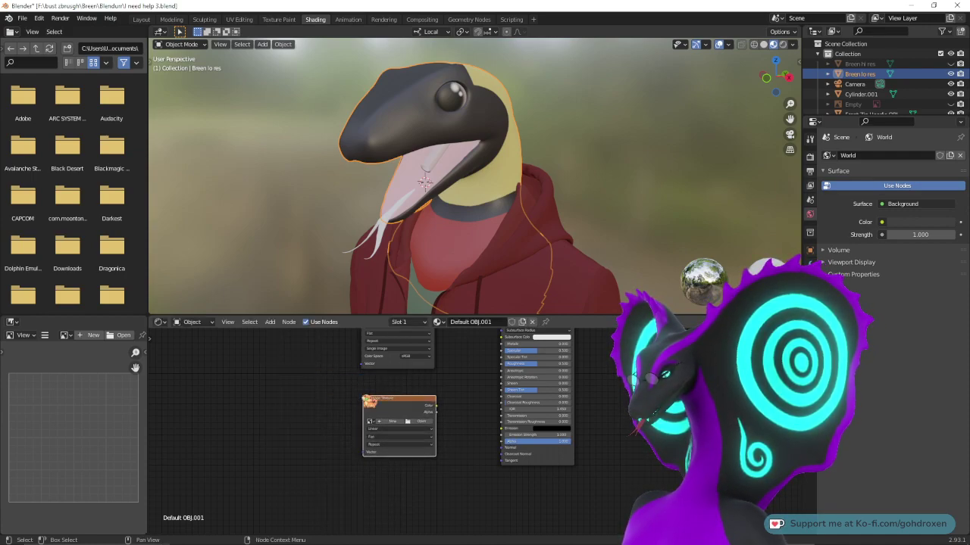
# - Load Default OBJ.001_Normal_OpenGL.png from the bust zbrusgh\Breen\Breen tektures folder on drive F into the new Image Texture node
pyautogui.scroll(2, 469, 432)
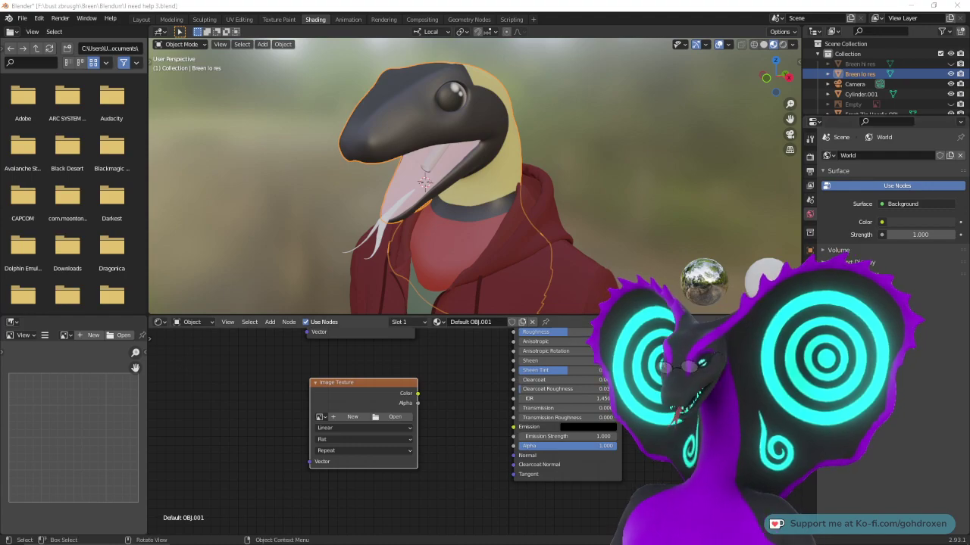
pyautogui.scroll(1, 455, 433)
pyautogui.click(371, 413)
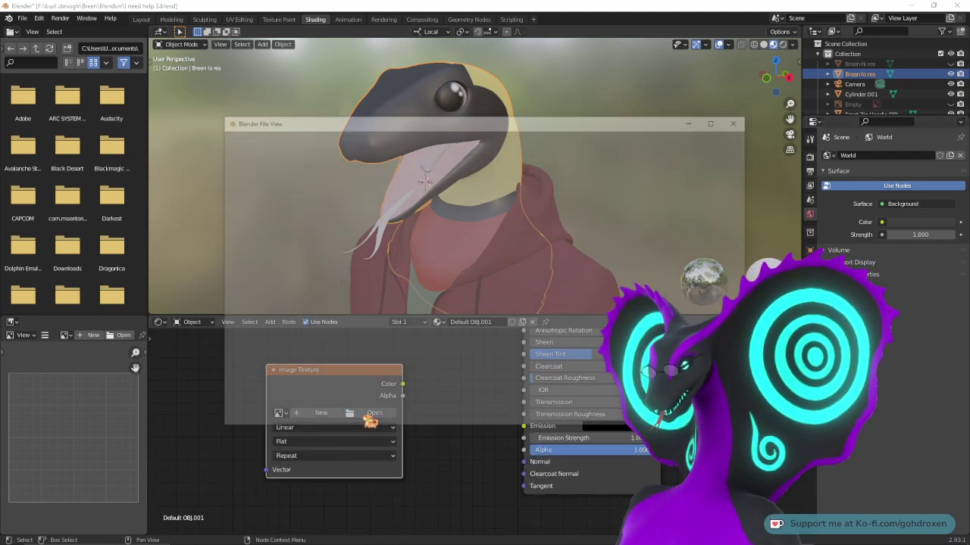
pyautogui.click(272, 172)
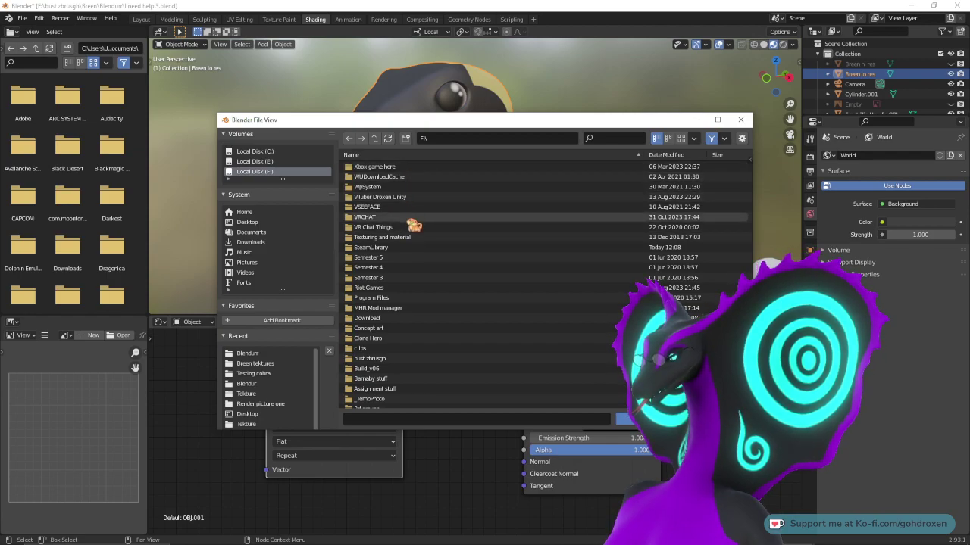
pyautogui.scroll(-1, 404, 367)
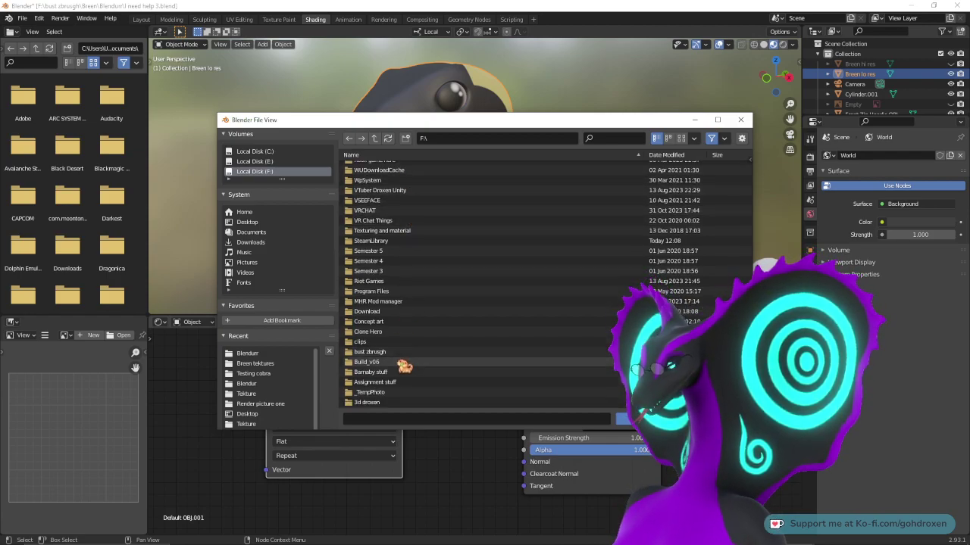
pyautogui.doubleClick(397, 352)
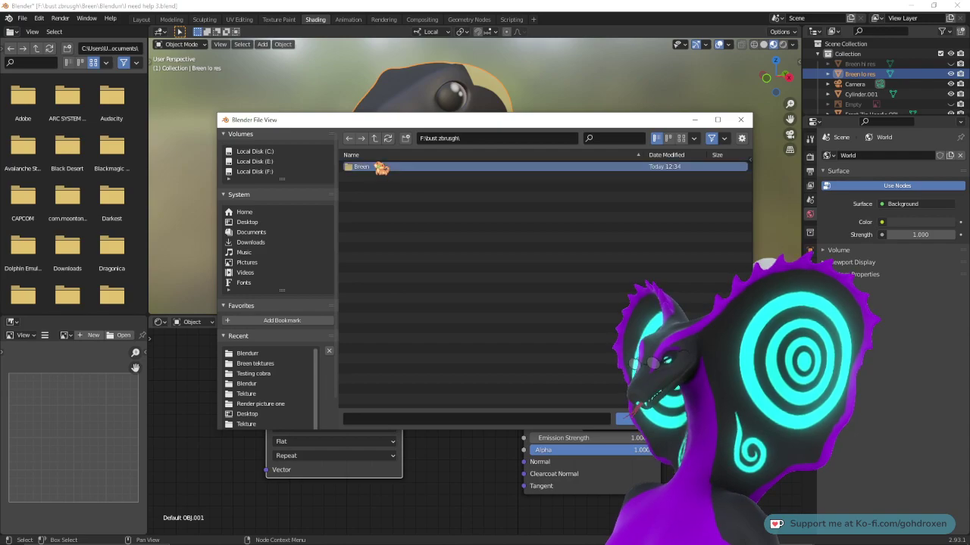
pyautogui.doubleClick(382, 168)
pyautogui.doubleClick(390, 176)
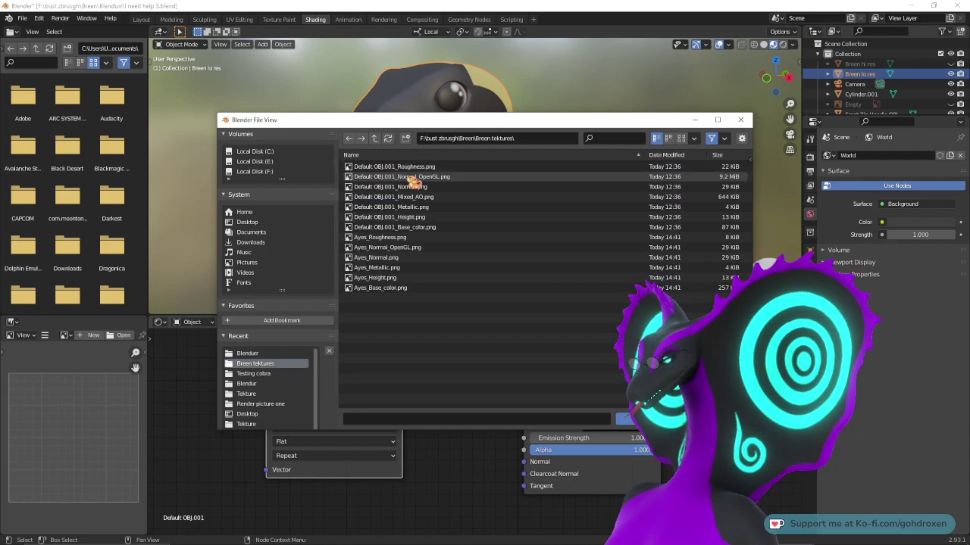
pyautogui.click(458, 176)
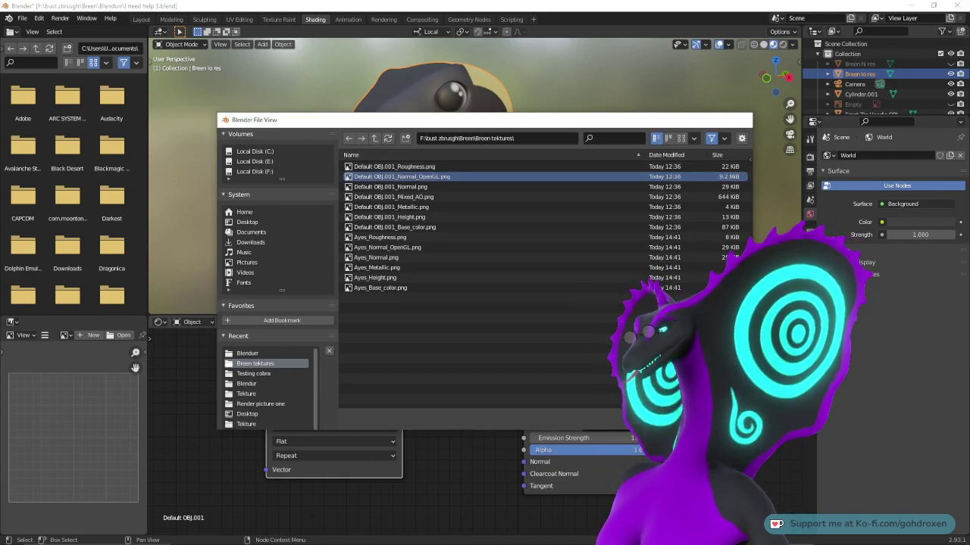
pyautogui.press('Return')
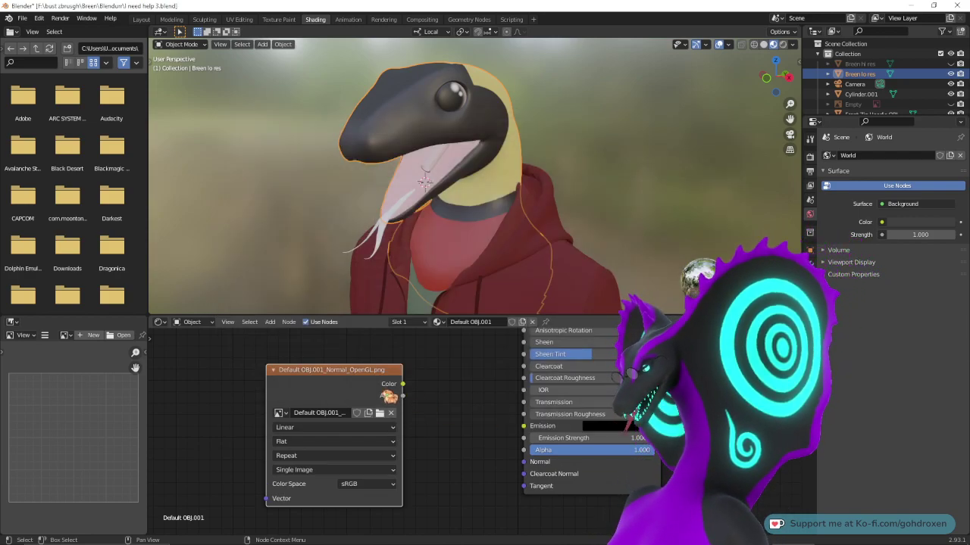
pyautogui.click(271, 322)
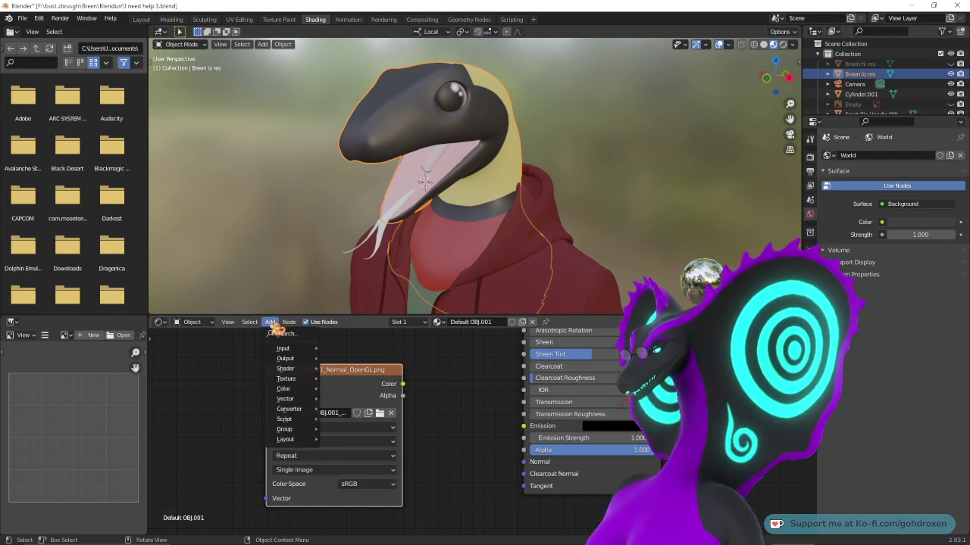
pyautogui.moveTo(309, 383)
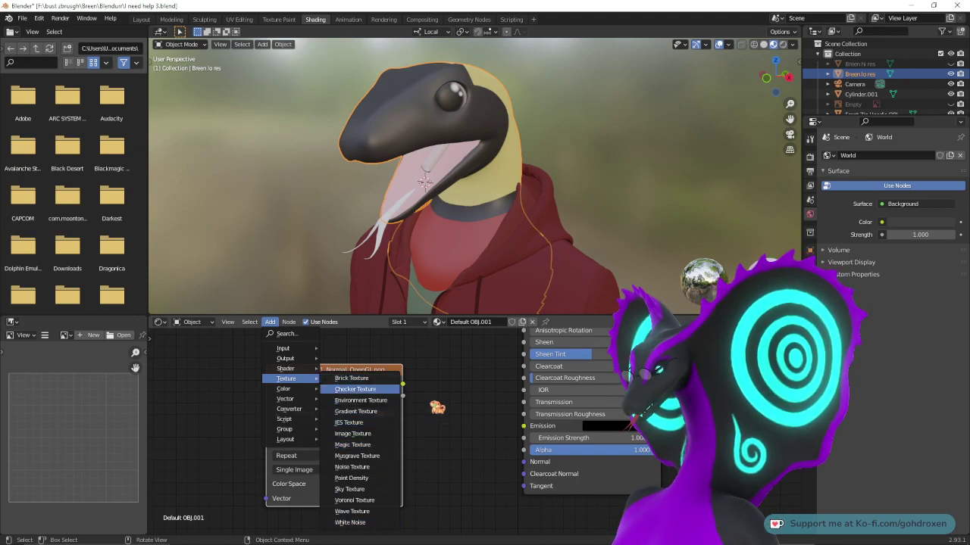
pyautogui.press('Escape')
pyautogui.rightClick(366, 374)
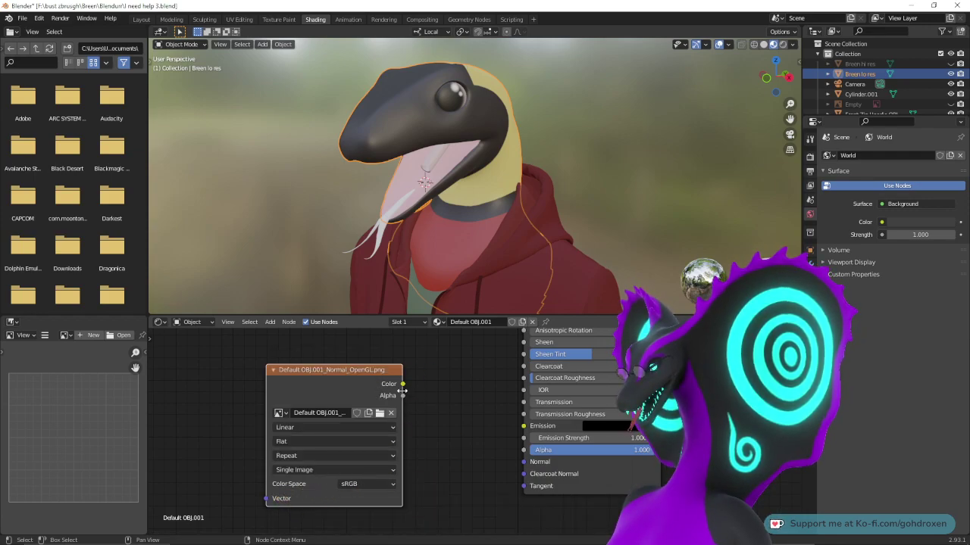
# - Try linking the normal texture's Color and Alpha outputs in turn to the Principled BSDF's Normal input, and disconnect the link
pyautogui.moveTo(407, 388); pyautogui.dragTo(532, 470)
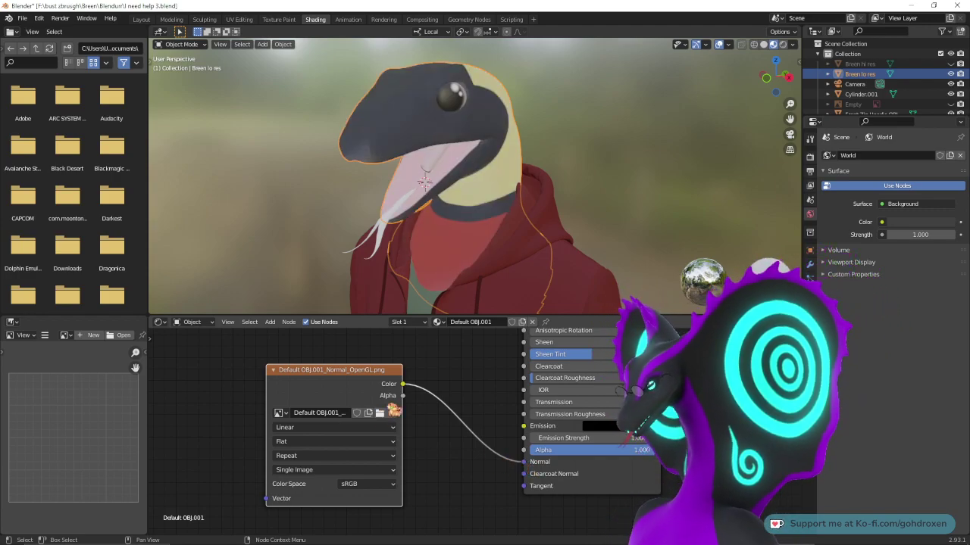
pyautogui.moveTo(402, 396); pyautogui.dragTo(532, 470)
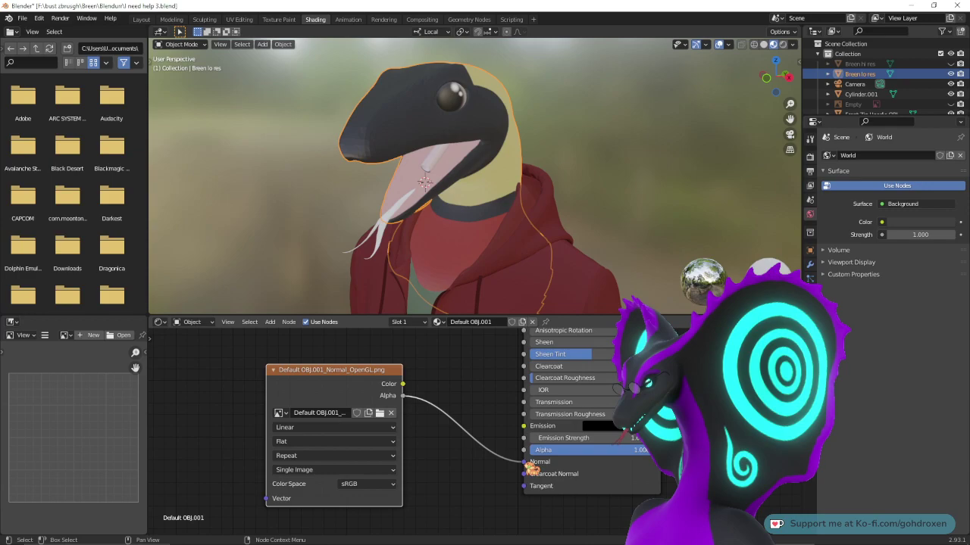
pyautogui.moveTo(532, 470); pyautogui.dragTo(485, 470)
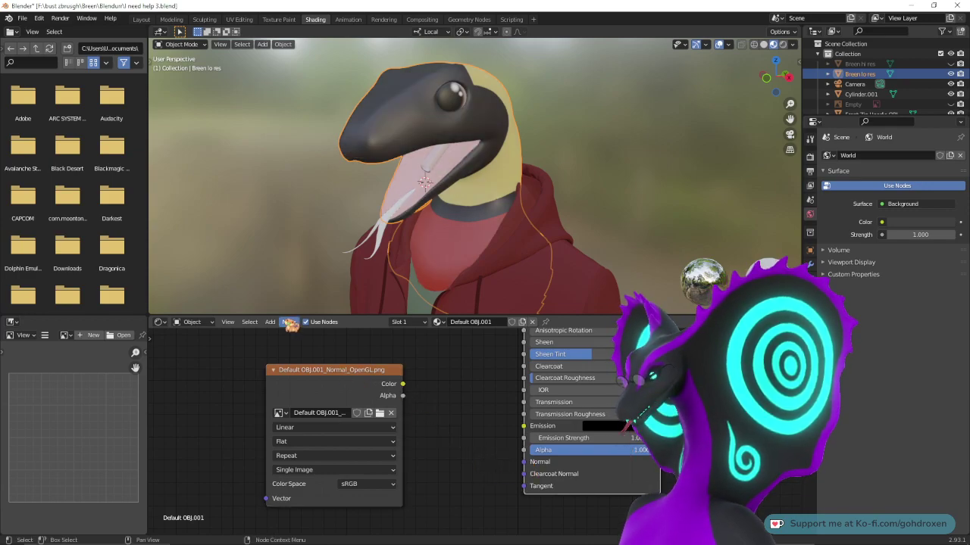
# - Delete the selected Principled BSDF node and undo the deletion
pyautogui.rightClick(306, 377)
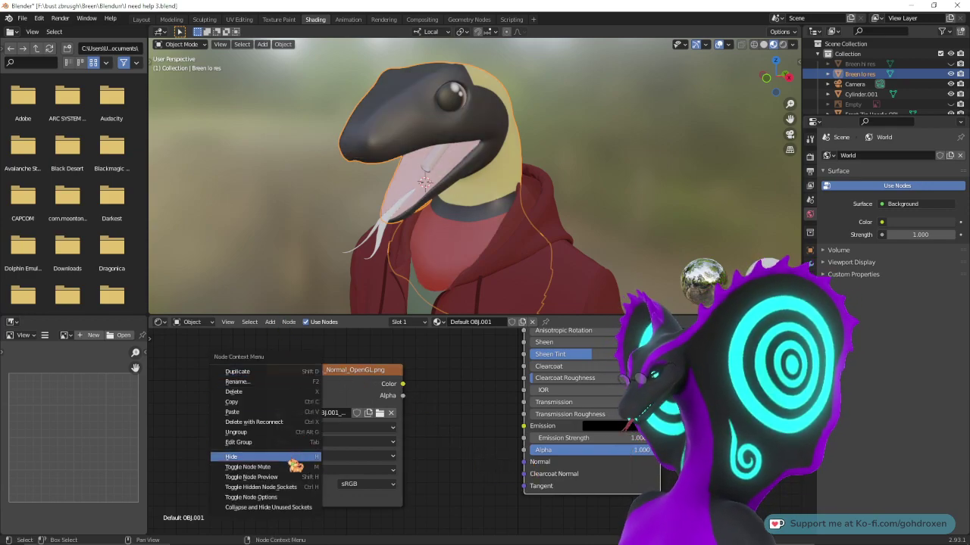
pyautogui.click(297, 391)
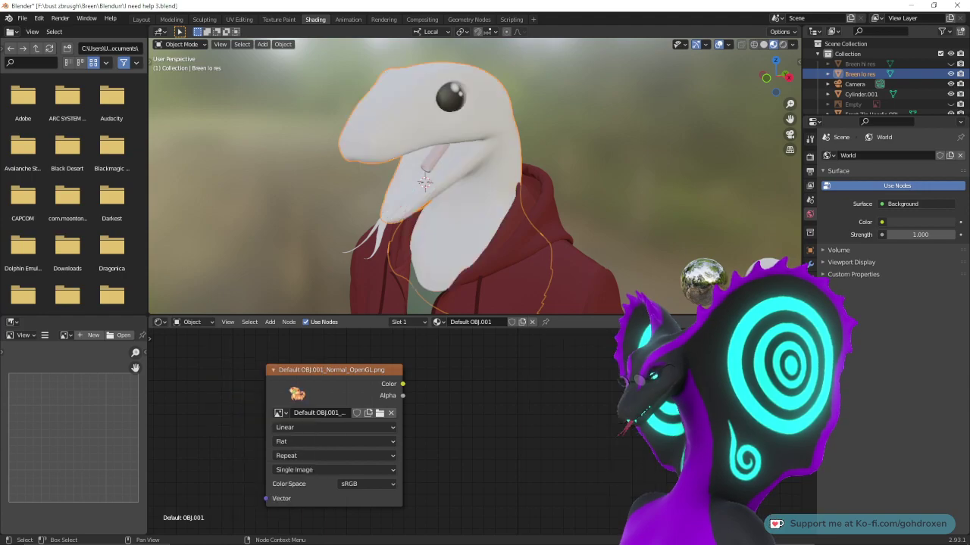
pyautogui.hotkey('ctrl', 'z')
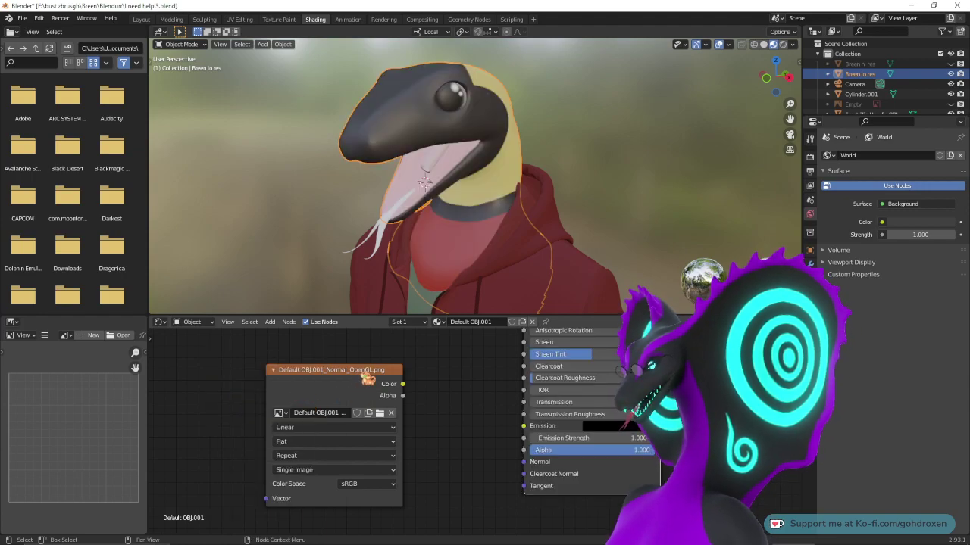
# - Delete the Default OBJ.001_Normal_OpenGL.png Image Texture node
pyautogui.rightClick(364, 378)
pyautogui.click(340, 378)
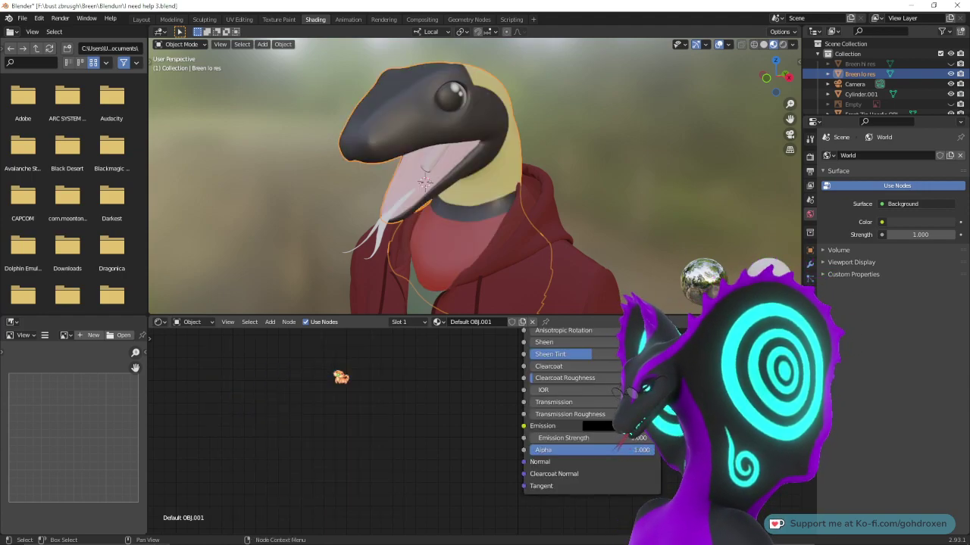
# - Add a Normal Map node to the Default OBJ.001 material, placed before the Principled BSDF node
pyautogui.click(269, 322)
pyautogui.click(277, 335)
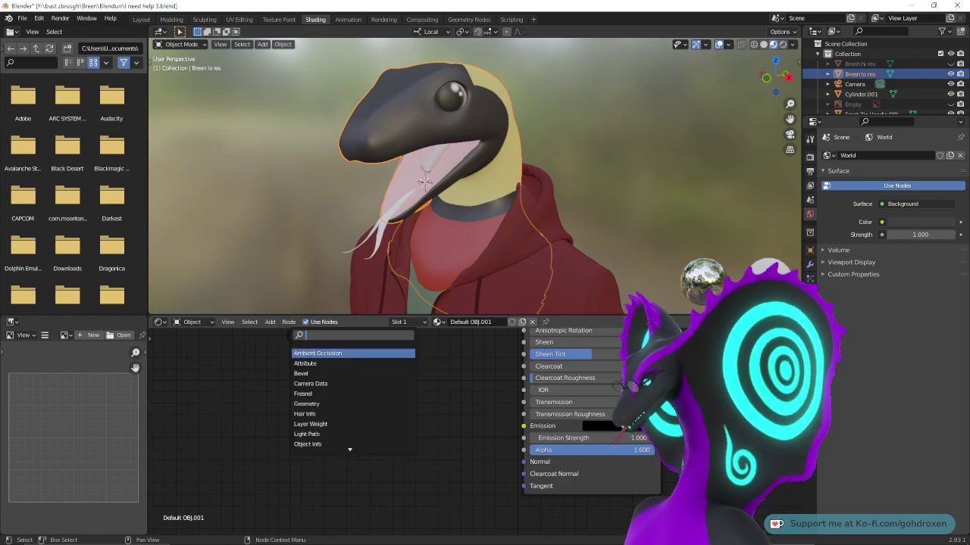
pyautogui.write('normal')
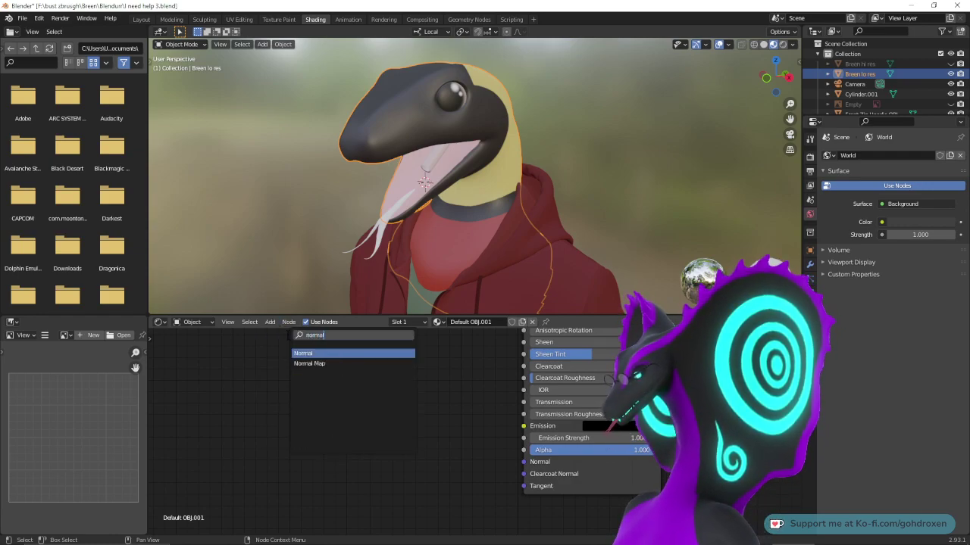
pyautogui.click(322, 364)
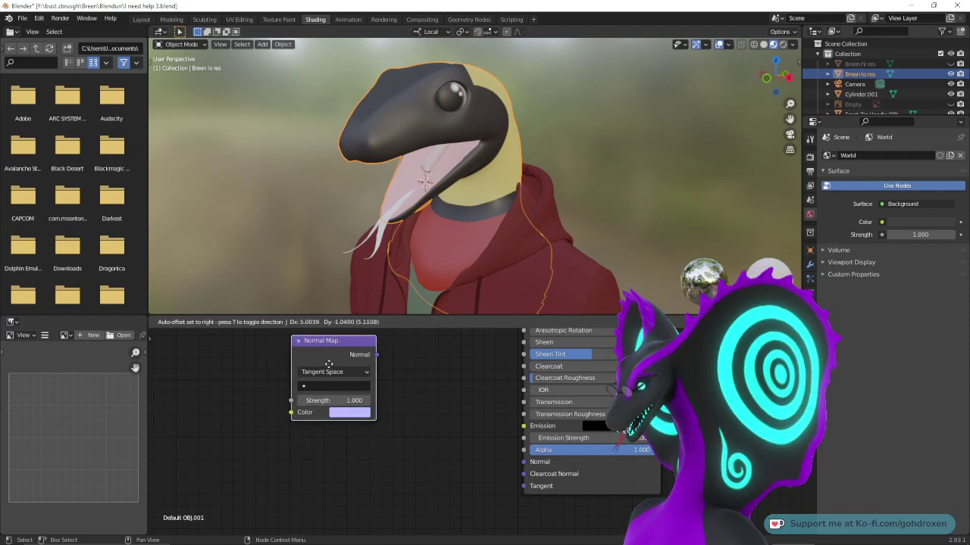
pyautogui.click(347, 396)
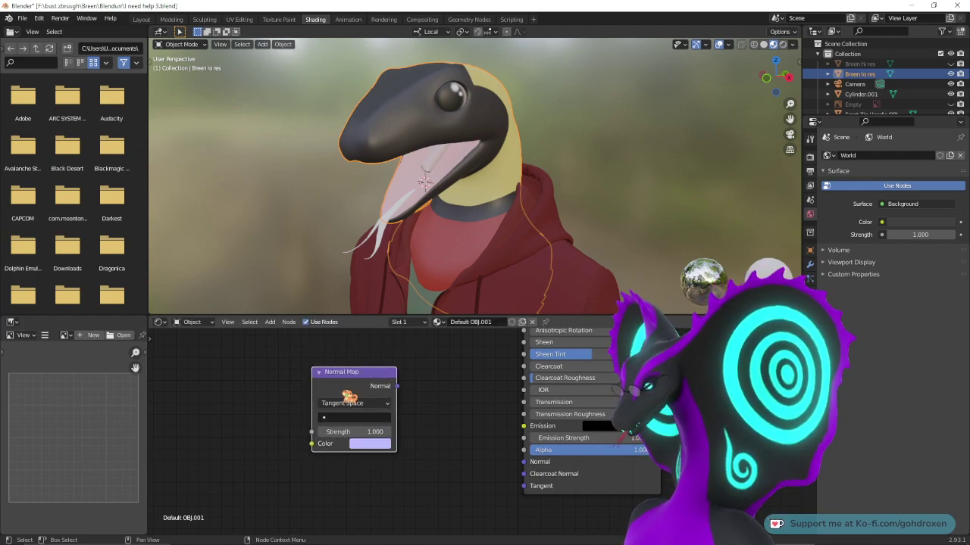
# - Examine the Normal Map node's color, UV map and space settings for a way to load the normal texture
pyautogui.click(364, 445)
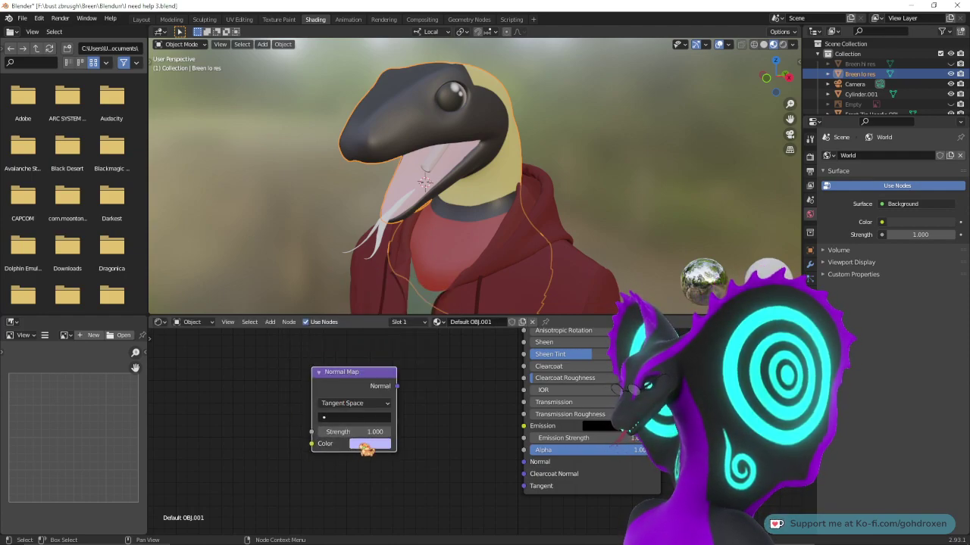
pyautogui.click(337, 418)
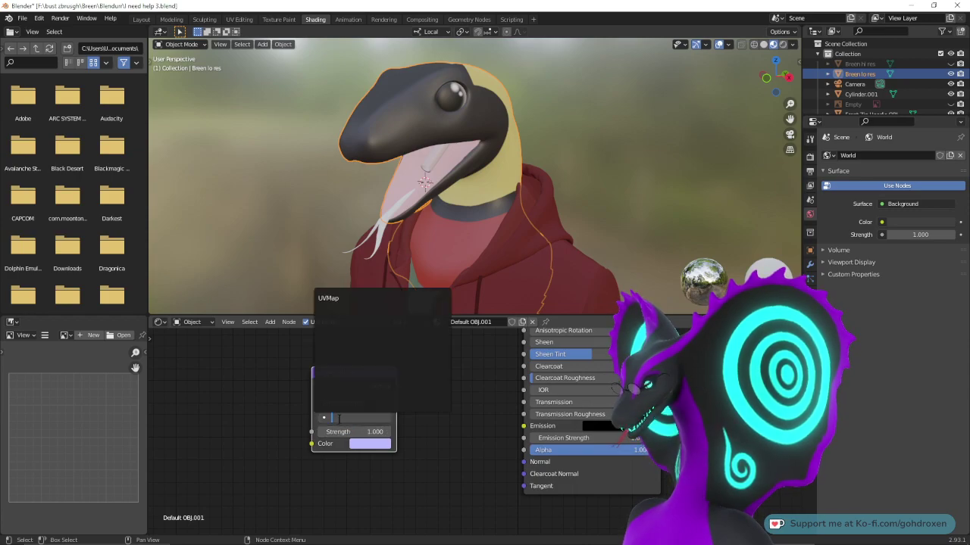
pyautogui.click(435, 421)
pyautogui.click(376, 405)
pyautogui.click(376, 405)
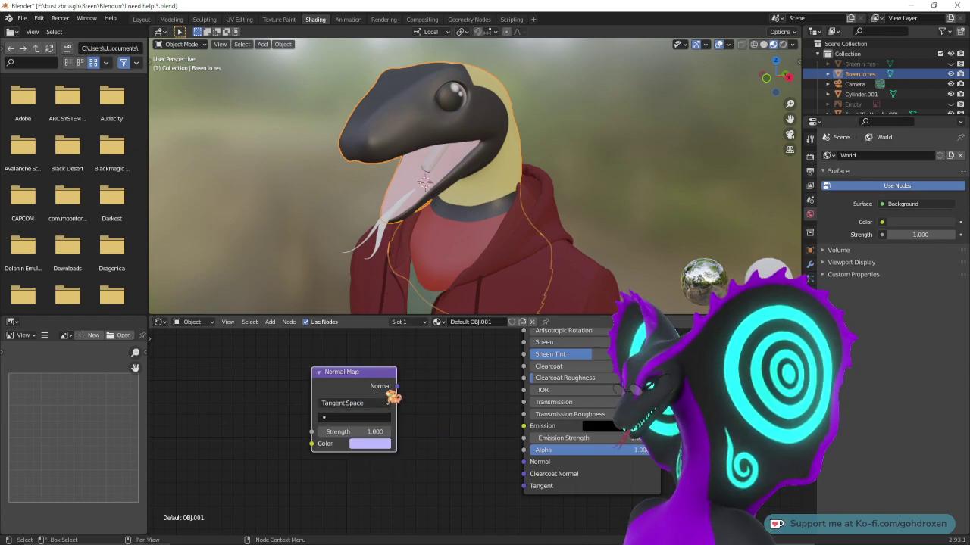
pyautogui.click(320, 372)
pyautogui.click(320, 372)
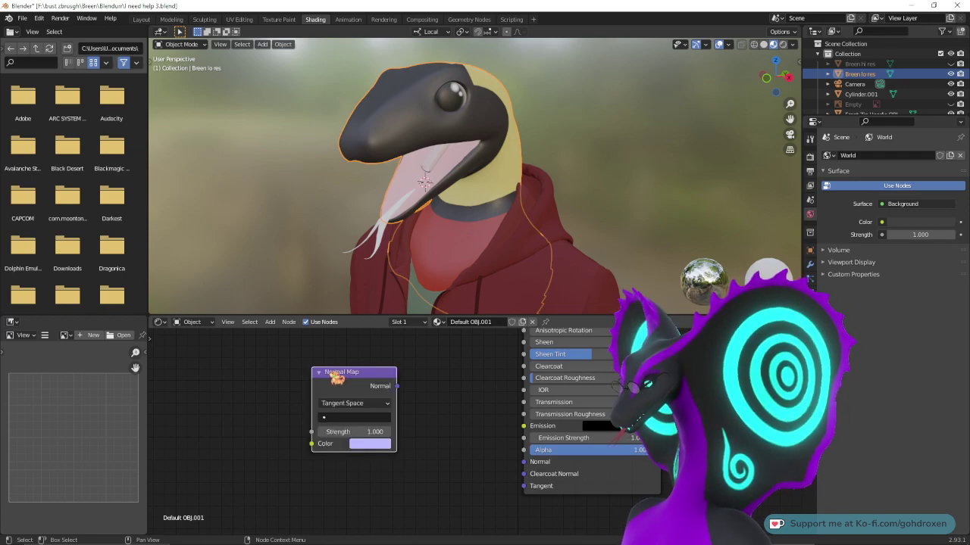
# - Delete the Normal Map node from the Default OBJ.001 material
pyautogui.rightClick(331, 372)
pyautogui.rightClick(375, 381)
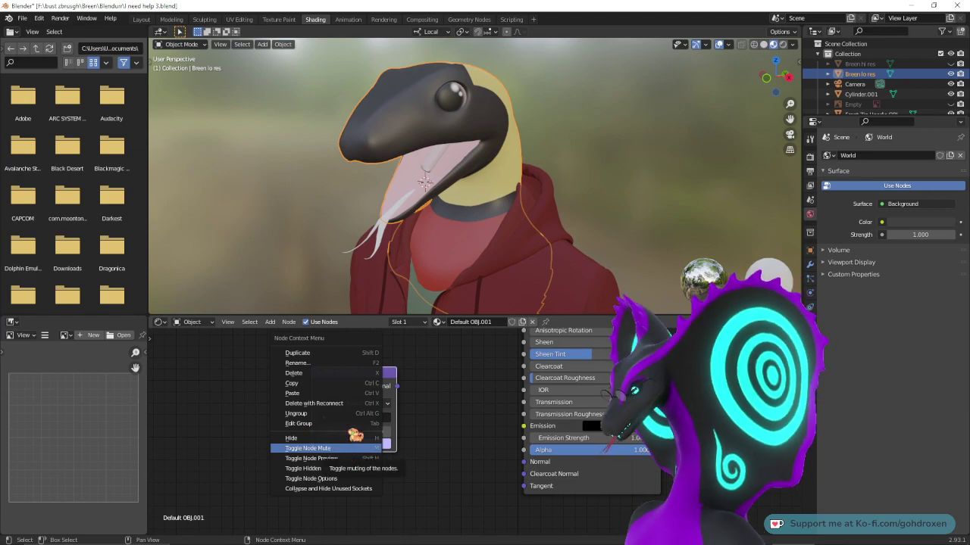
pyautogui.click(347, 372)
pyautogui.click(288, 322)
pyautogui.click(272, 331)
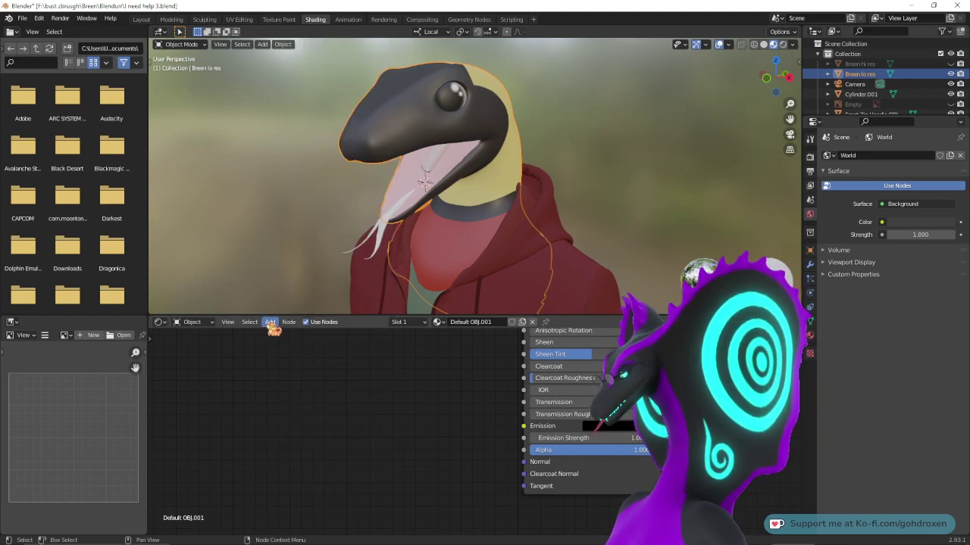
pyautogui.click(270, 325)
pyautogui.click(279, 335)
pyautogui.write('normal')
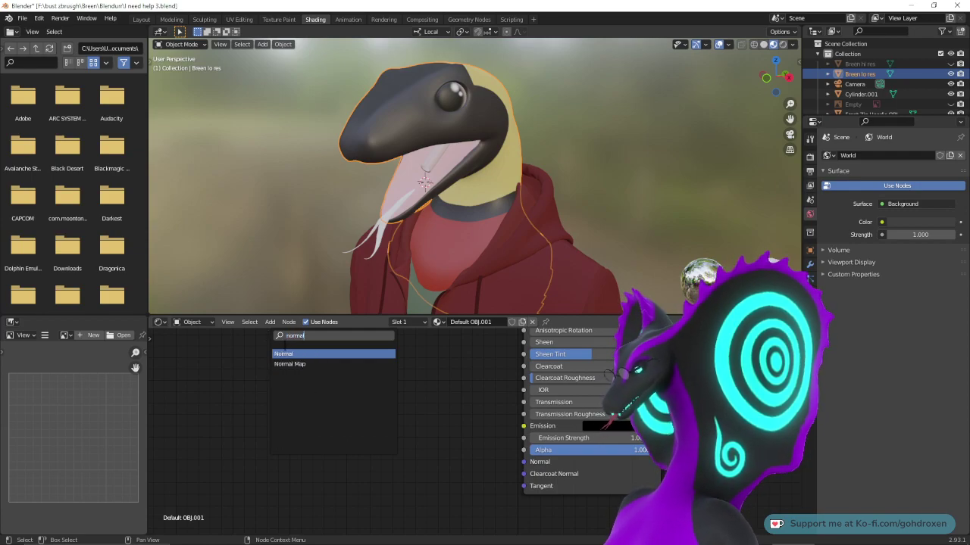
pyautogui.press('Return')
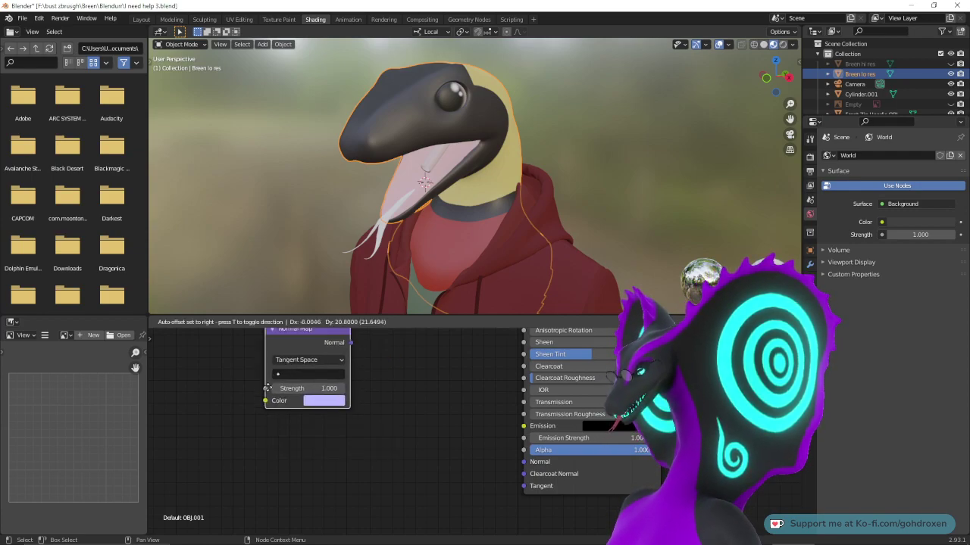
pyautogui.rightClick(271, 411)
# - Search the node list for "normal" and add a Normal node before the Principled BSDF node
pyautogui.click(273, 323)
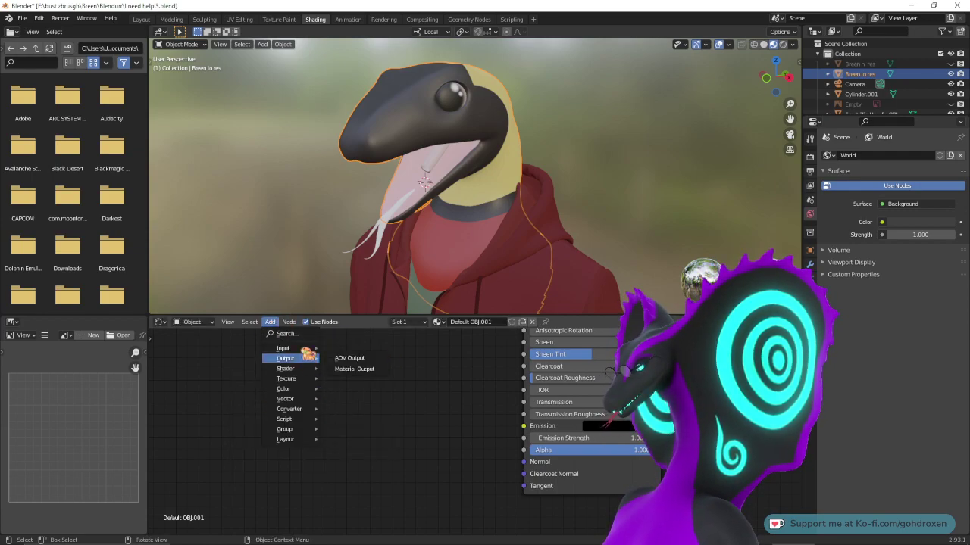
pyautogui.click(282, 333)
pyautogui.write('normal')
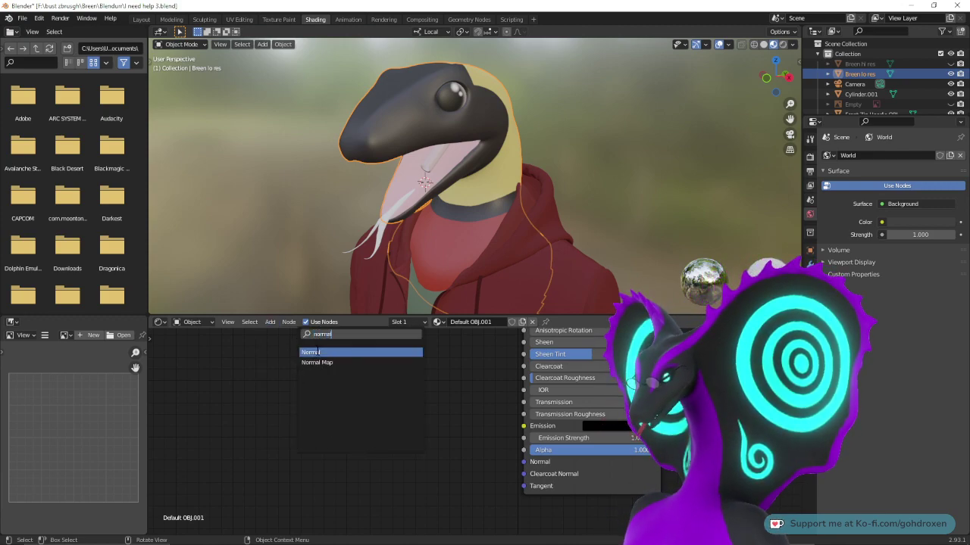
pyautogui.press('Return')
pyautogui.click(322, 370)
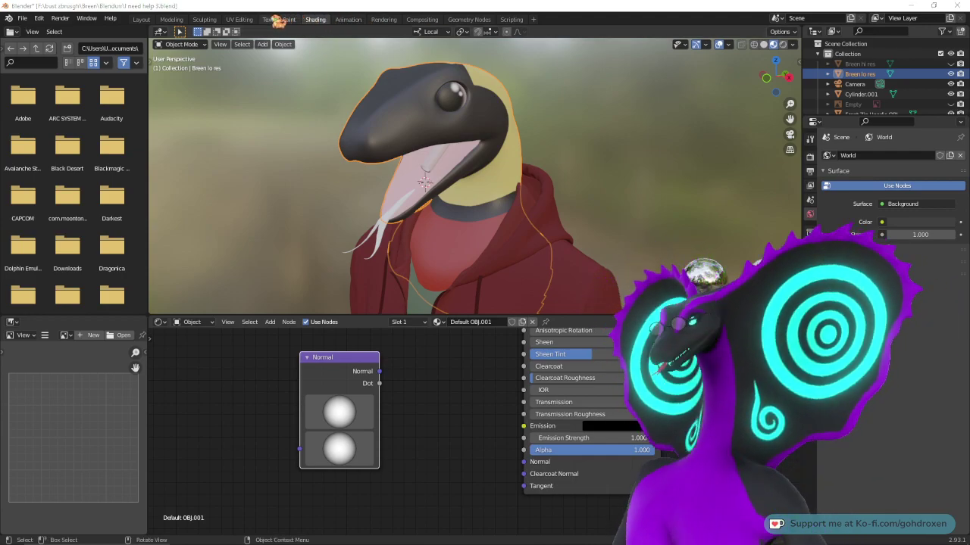
# - Switch to the Layout workspace and view the snake's head from the side
pyautogui.click(144, 20)
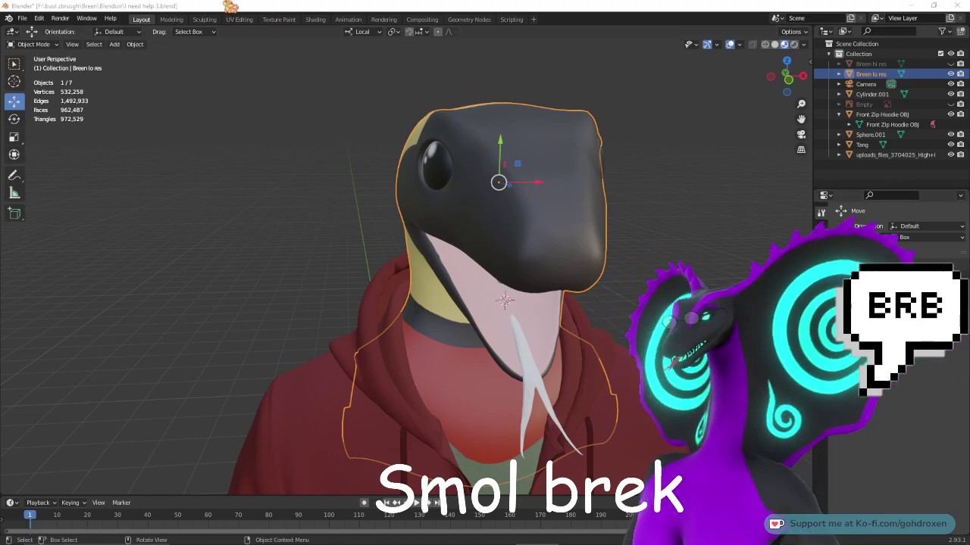
pyautogui.click(315, 19)
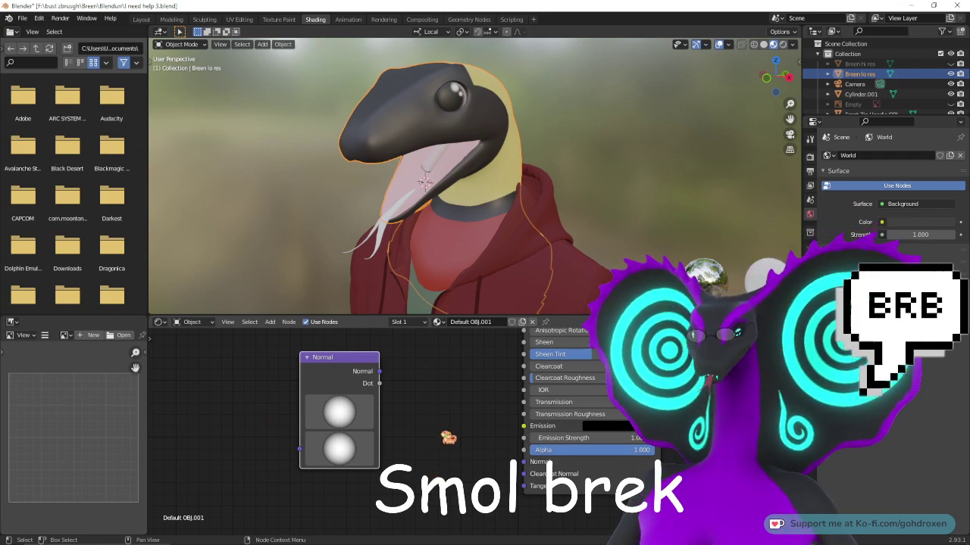
pyautogui.click(141, 19)
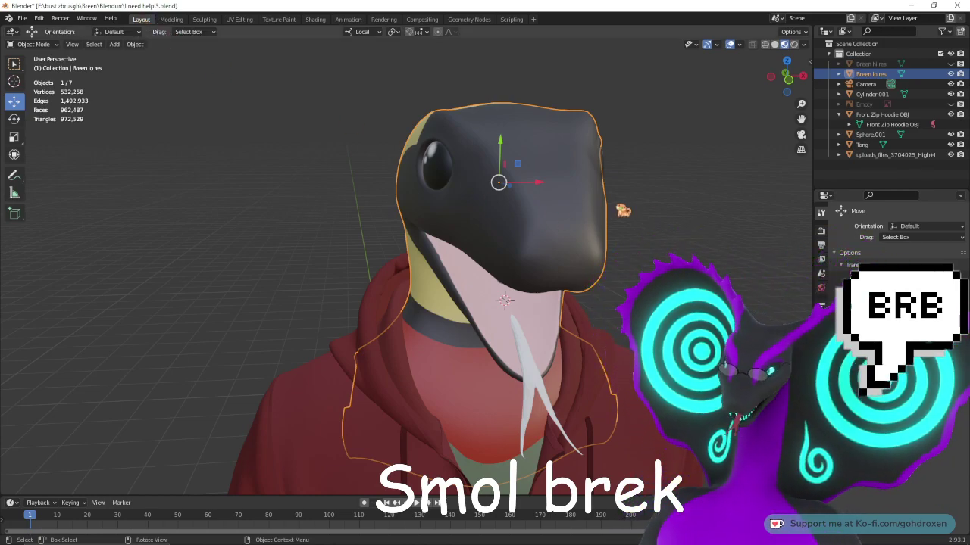
pyautogui.moveTo(624, 210); pyautogui.dragTo(552, 225, button='middle')
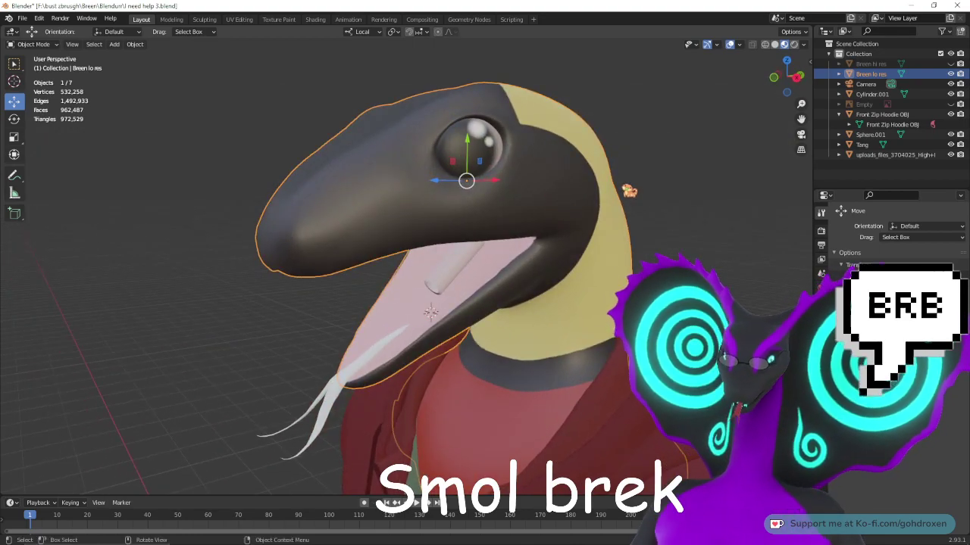
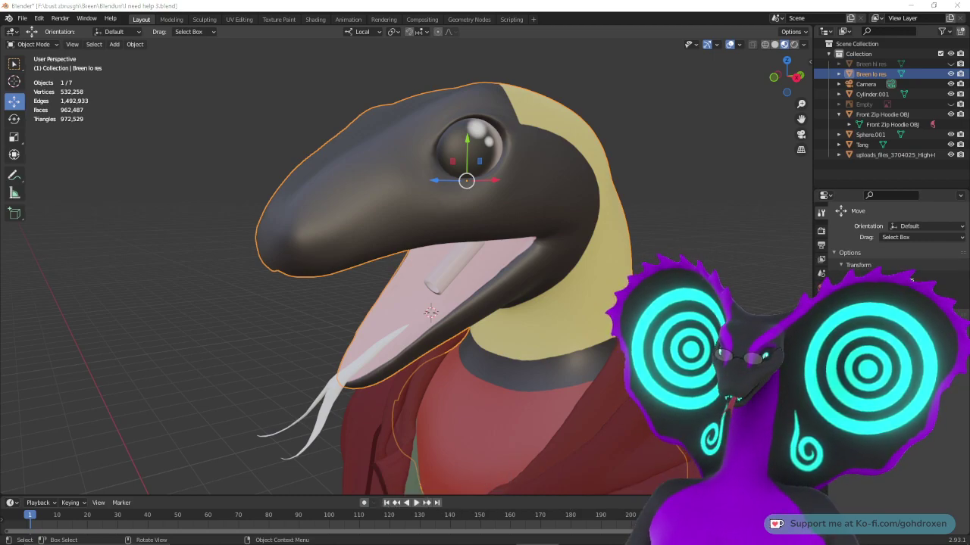
# - Slightly darken the base color of the Tuber material on the small cylinder inside the mouth
pyautogui.moveTo(535, 195); pyautogui.dragTo(593, 281, button='middle')
pyautogui.click(541, 256)
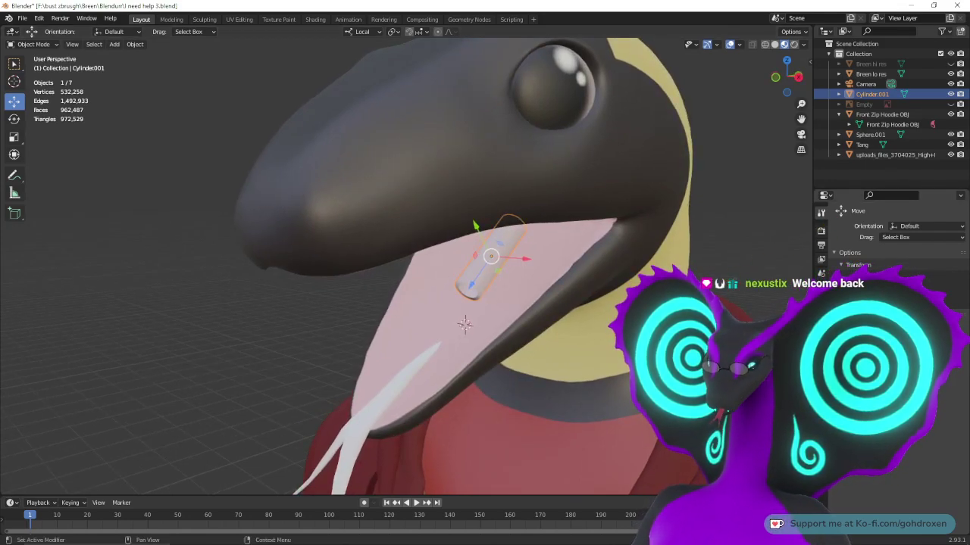
pyautogui.click(821, 395)
pyautogui.scroll(-1, 894, 379)
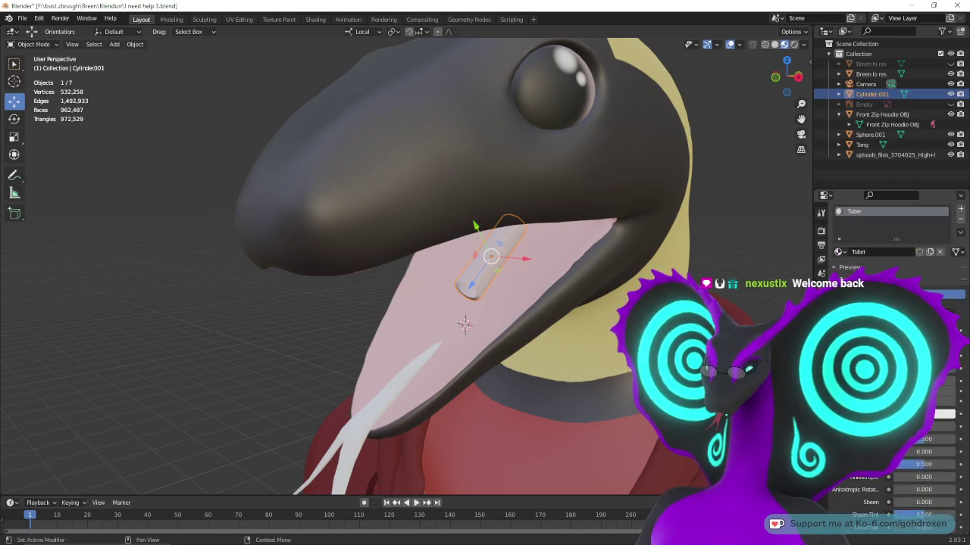
pyautogui.click(923, 351)
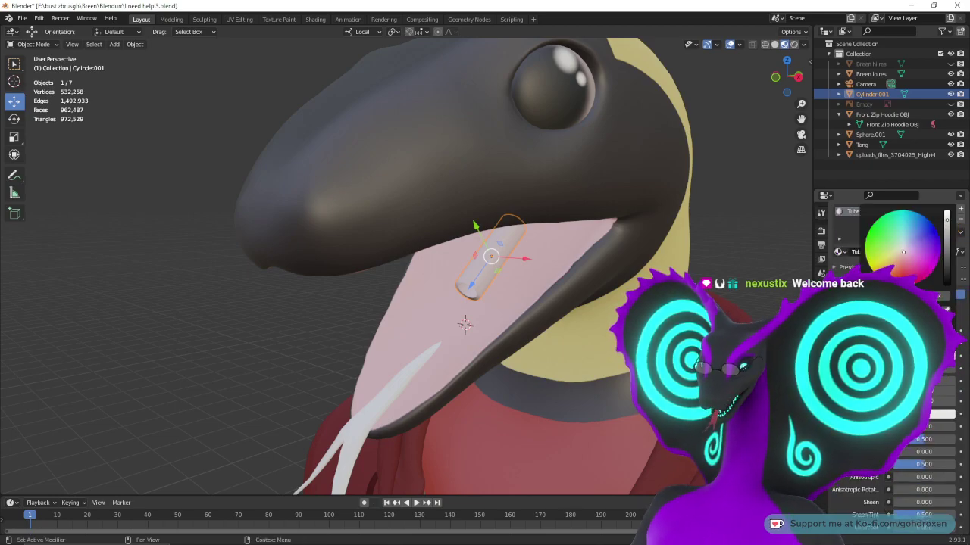
pyautogui.moveTo(947, 224); pyautogui.dragTo(947, 233)
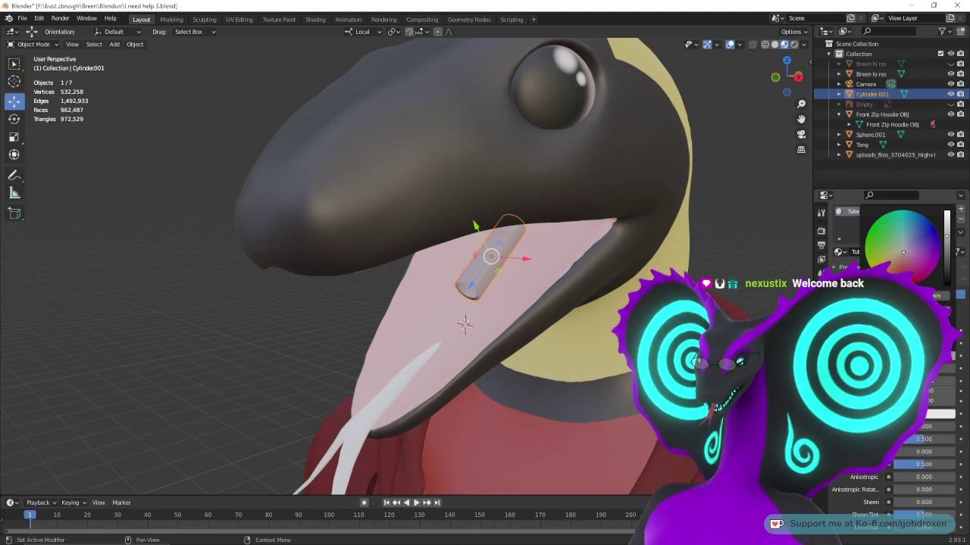
pyautogui.scroll(1, 920, 296)
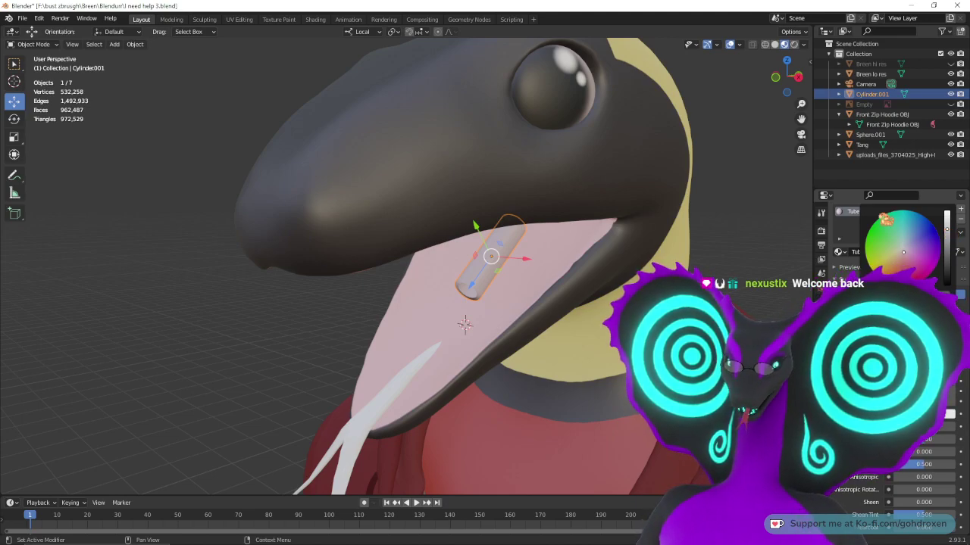
# - Change the base color of the forked tongue's Default OBJ.002 material to a darker, muted pink-red
pyautogui.click(398, 397)
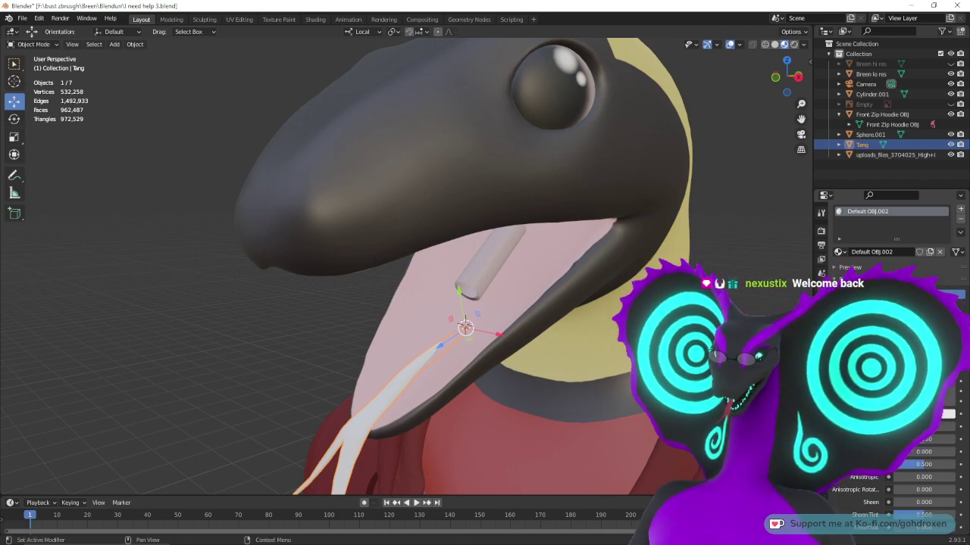
pyautogui.click(925, 356)
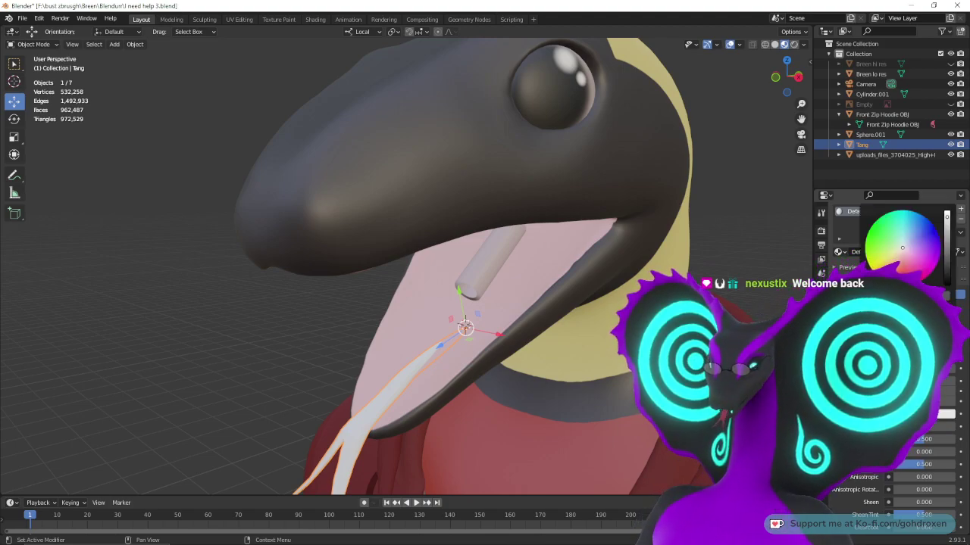
pyautogui.click(903, 264)
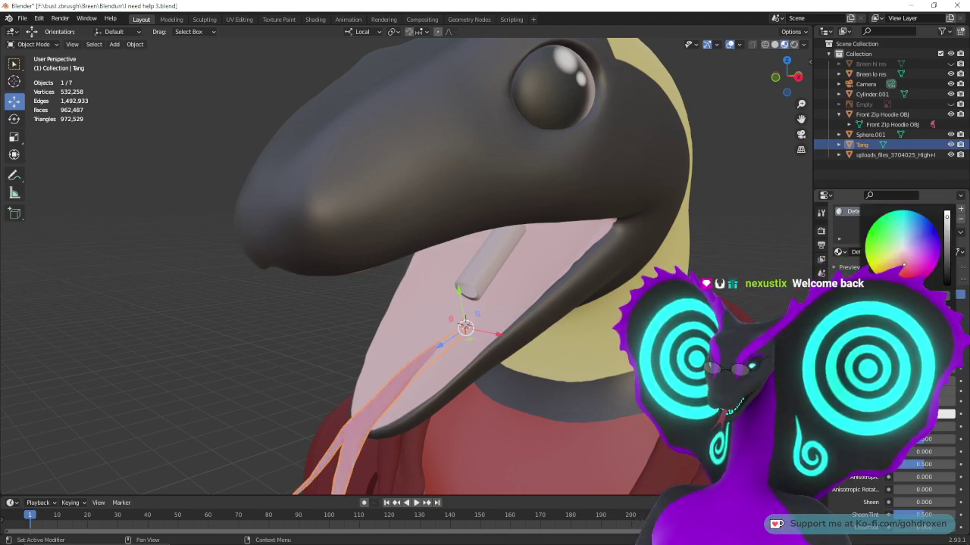
pyautogui.moveTo(947, 217); pyautogui.dragTo(946, 247)
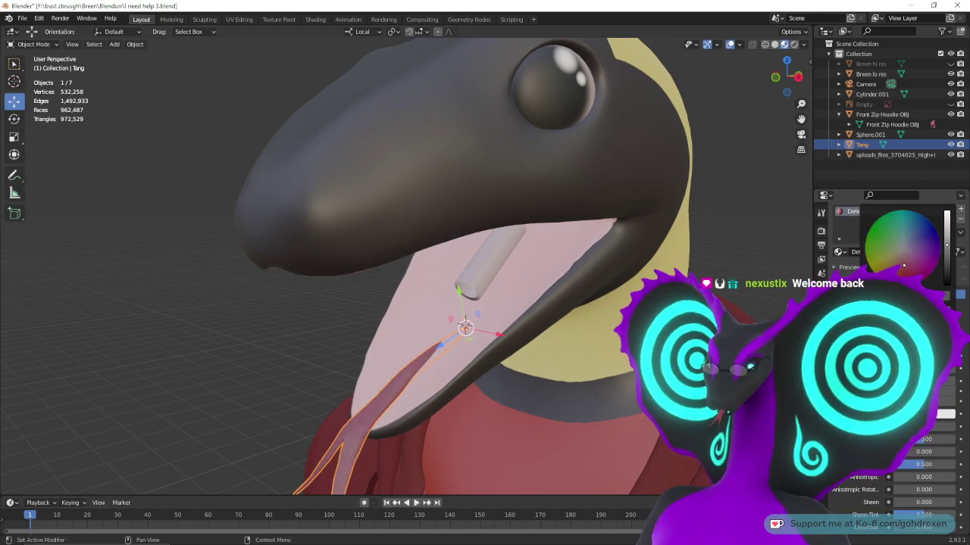
pyautogui.moveTo(418, 370); pyautogui.dragTo(454, 334, button='middle')
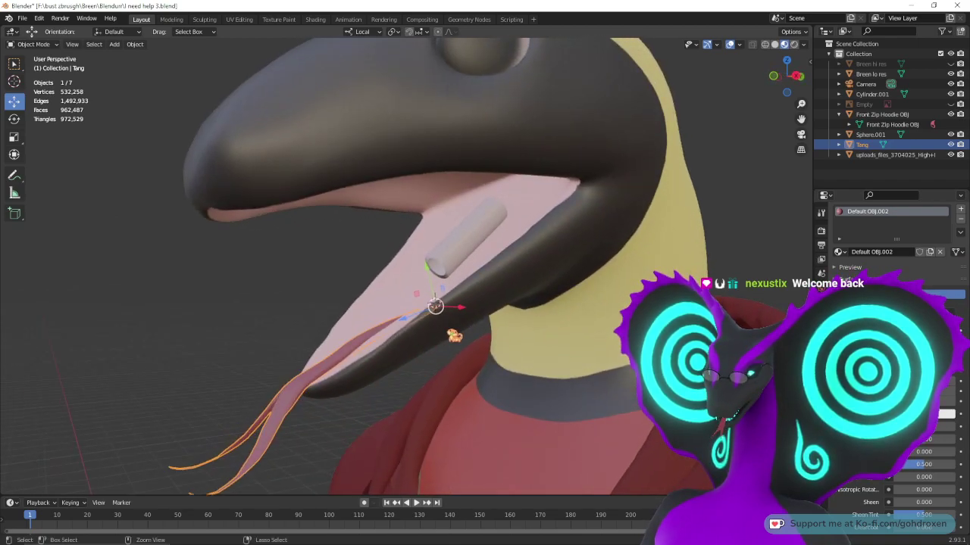
pyautogui.scroll(-2, 453, 360)
pyautogui.keyDown('shift'); pyautogui.moveTo(449, 387); pyautogui.dragTo(523, 374, button='middle'); pyautogui.keyUp('shift')
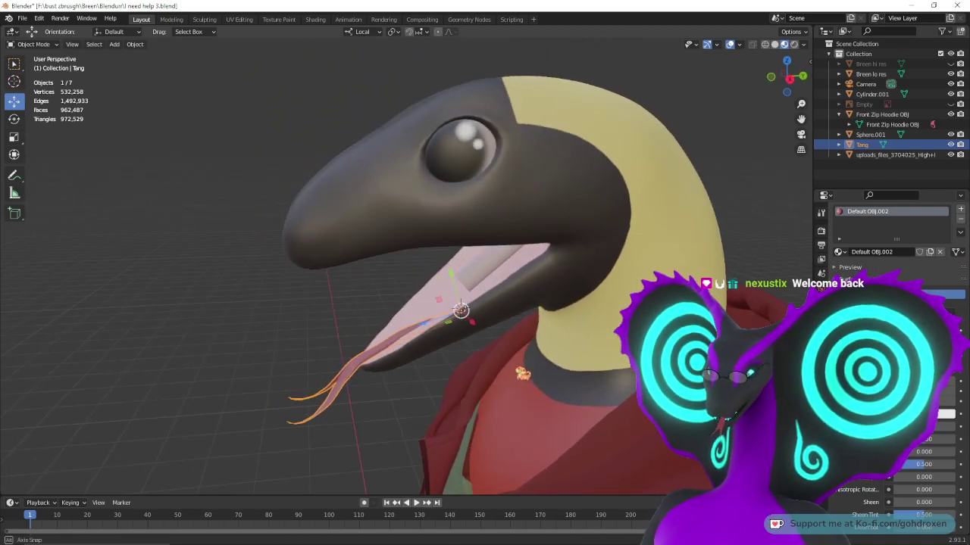
pyautogui.click(923, 351)
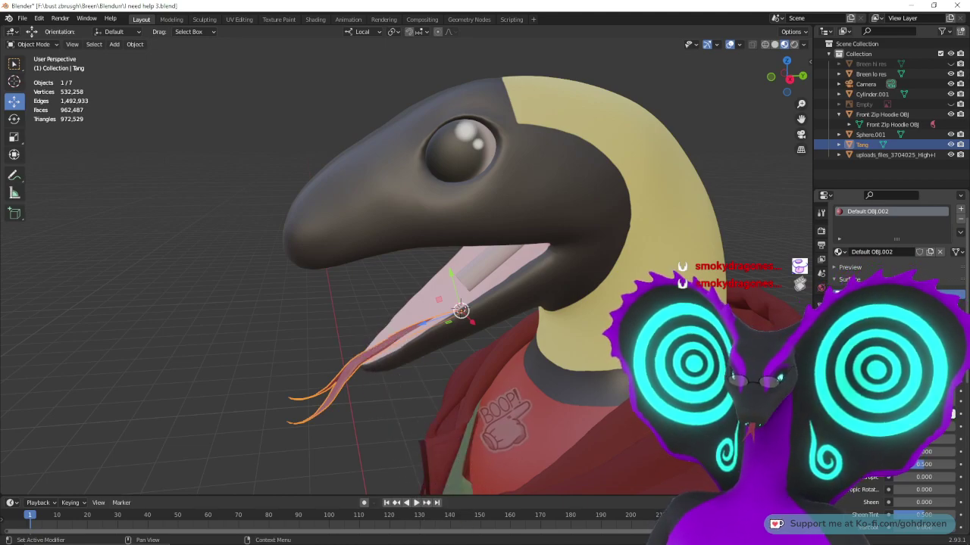
# - Reposition the forked tongue in the snake's mouth and hide the Tang object in the viewport
pyautogui.moveTo(336, 310); pyautogui.dragTo(485, 313, button='middle')
pyautogui.scroll(3, 338, 283)
pyautogui.press('g')
pyautogui.click(527, 250)
pyautogui.scroll(-4, 639, 268)
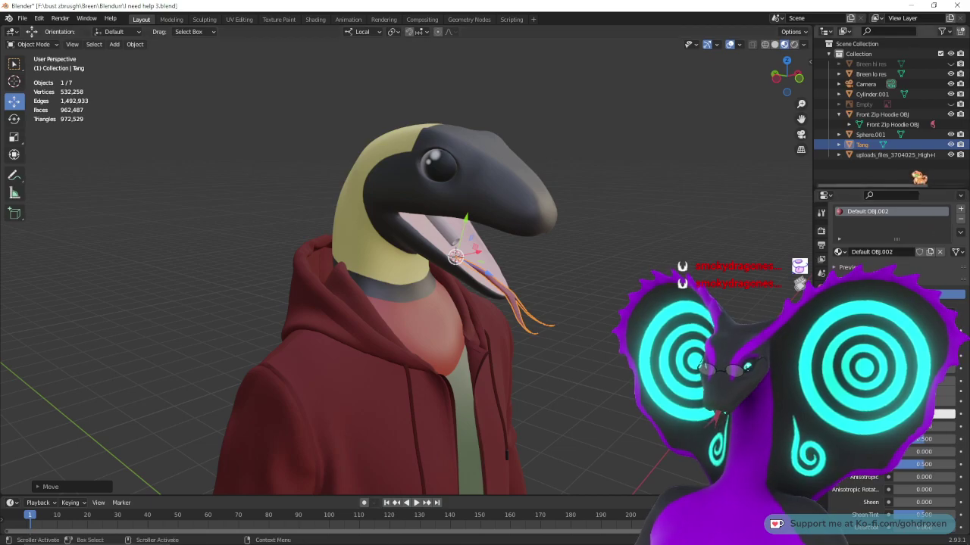
pyautogui.click(950, 144)
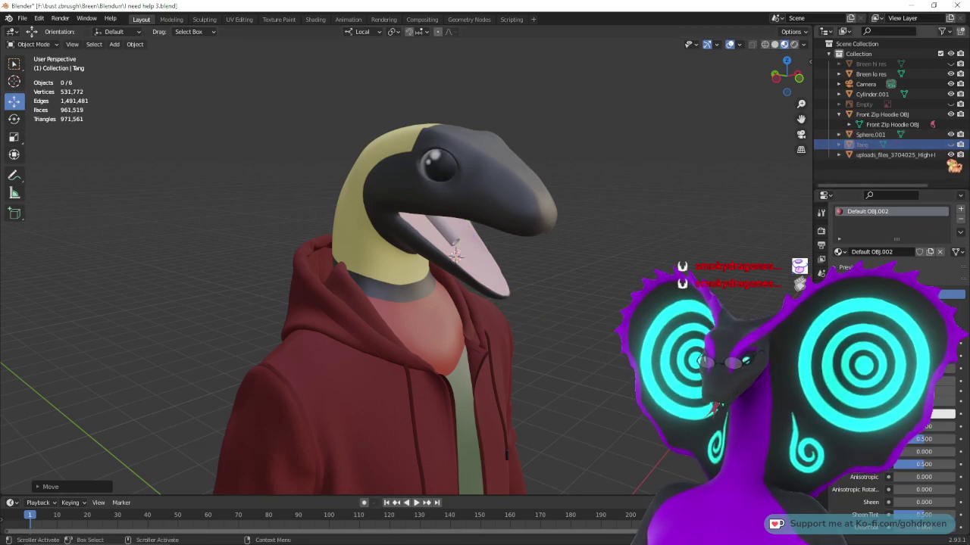
# - Hide Cylinder.001 and the Sphere.001 eyes, and display the model in solid shading in the Modeling workspace
pyautogui.click(952, 94)
pyautogui.moveTo(573, 271); pyautogui.dragTo(530, 318, button='middle')
pyautogui.click(171, 19)
pyautogui.moveTo(558, 277); pyautogui.dragTo(554, 271, button='middle')
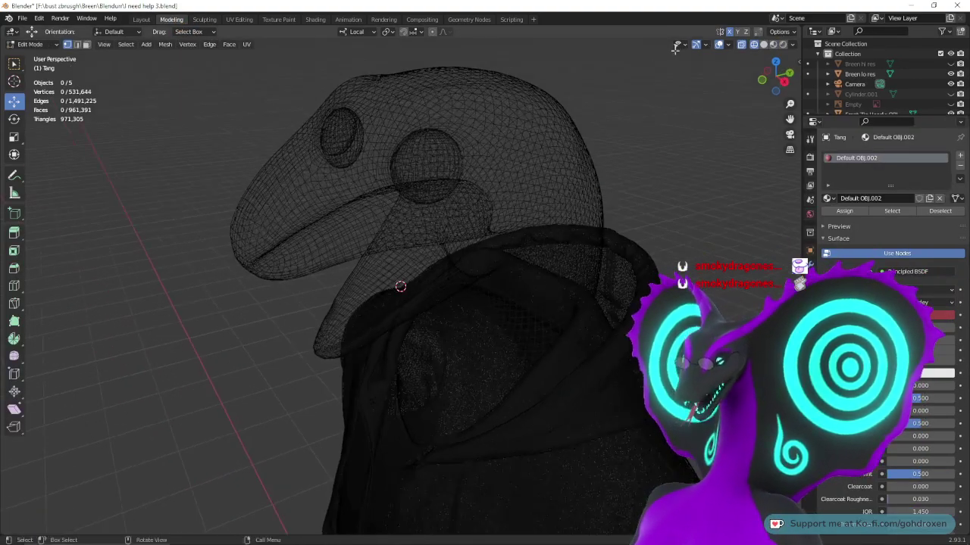
pyautogui.click(764, 44)
pyautogui.moveTo(583, 176); pyautogui.dragTo(658, 179, button='middle')
pyautogui.scroll(-2, 923, 88)
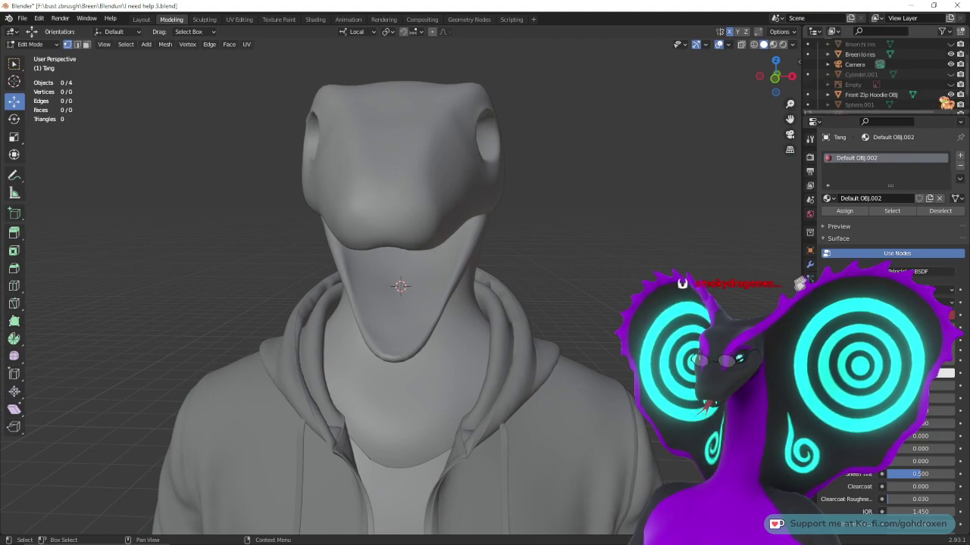
pyautogui.moveTo(558, 228); pyautogui.dragTo(689, 235, button='middle')
pyautogui.scroll(2, 659, 235)
# - Select the Breen lo res head in the Layout workspace and open it for face editing in the Modeling workspace
pyautogui.click(143, 19)
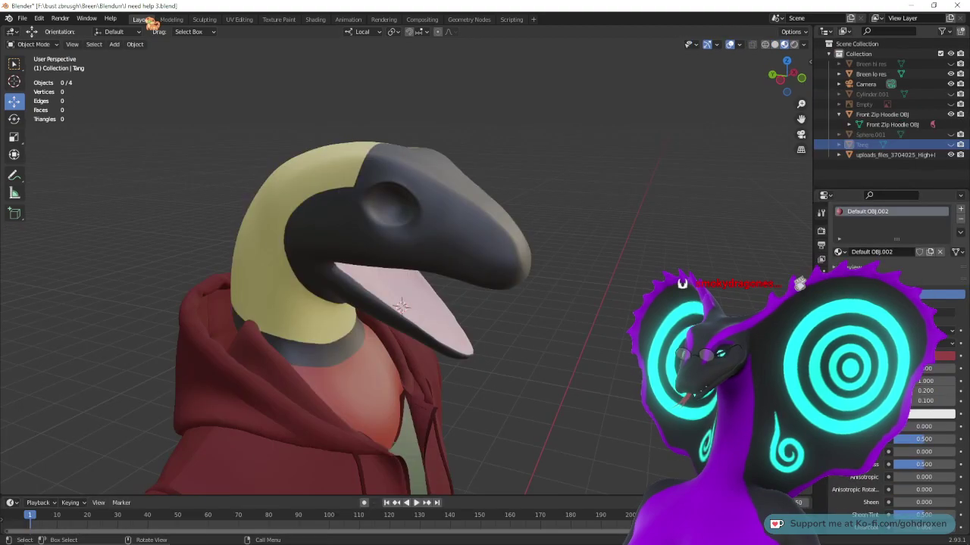
pyautogui.click(171, 20)
pyautogui.click(143, 20)
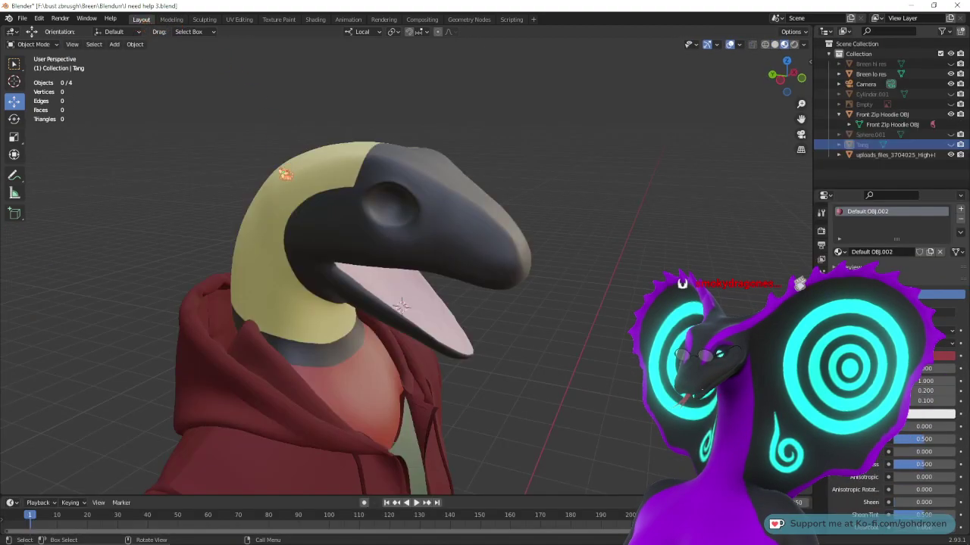
pyautogui.click(303, 231)
pyautogui.click(171, 20)
pyautogui.moveTo(421, 282); pyautogui.dragTo(485, 251, button='middle')
pyautogui.click(87, 44)
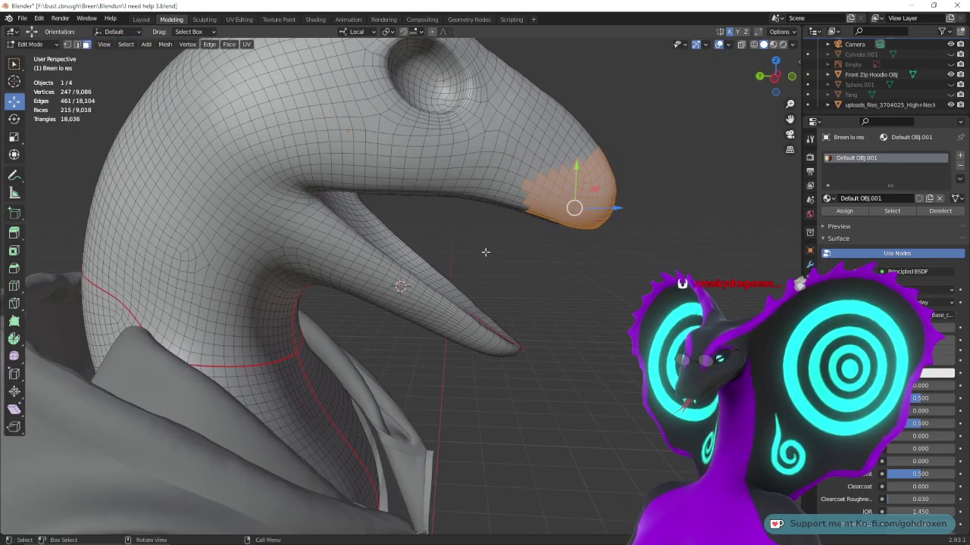
# - Select the faces of the whole lower jaw through the mesh in a wireframe side view
pyautogui.scroll(3, 568, 258)
pyautogui.moveTo(568, 258)
pyautogui.keyDown('shift'); pyautogui.mouseDown(button='middle')
pyautogui.moveTo(544, 318)
pyautogui.moveTo(561, 314)
pyautogui.mouseUp(button='middle'); pyautogui.keyUp('shift')
pyautogui.scroll(-1, 560, 314)
pyautogui.click(753, 45)
pyautogui.keyDown('alt'); pyautogui.moveTo(745, 54); pyautogui.dragTo(656, 201, button='middle'); pyautogui.keyUp('alt')
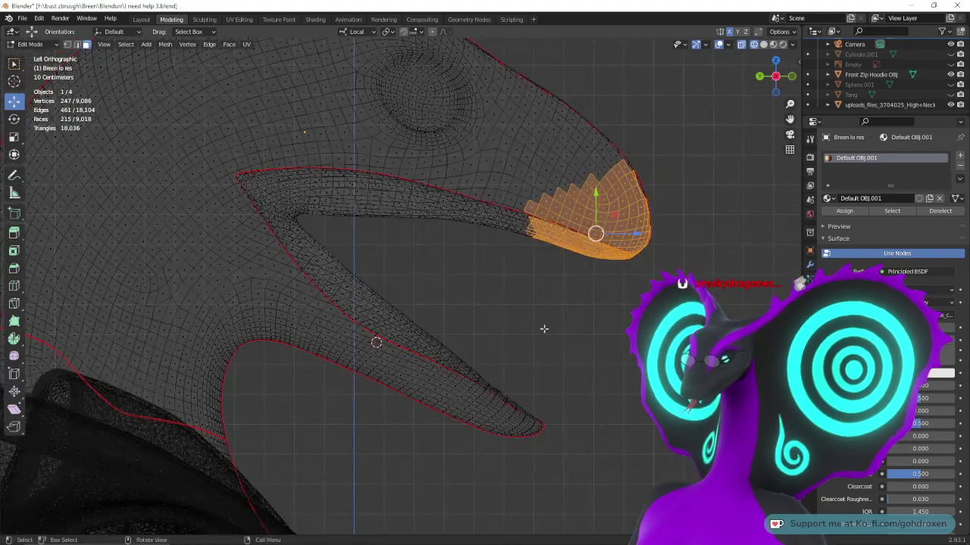
pyautogui.moveTo(750, 269); pyautogui.dragTo(306, 447)
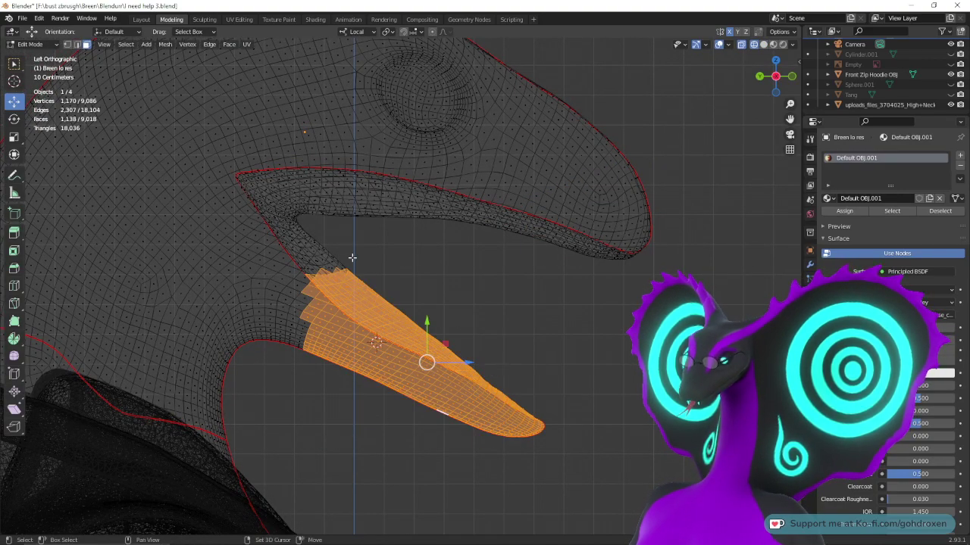
pyautogui.keyDown('shift'); pyautogui.moveTo(351, 257); pyautogui.dragTo(290, 357); pyautogui.keyUp('shift')
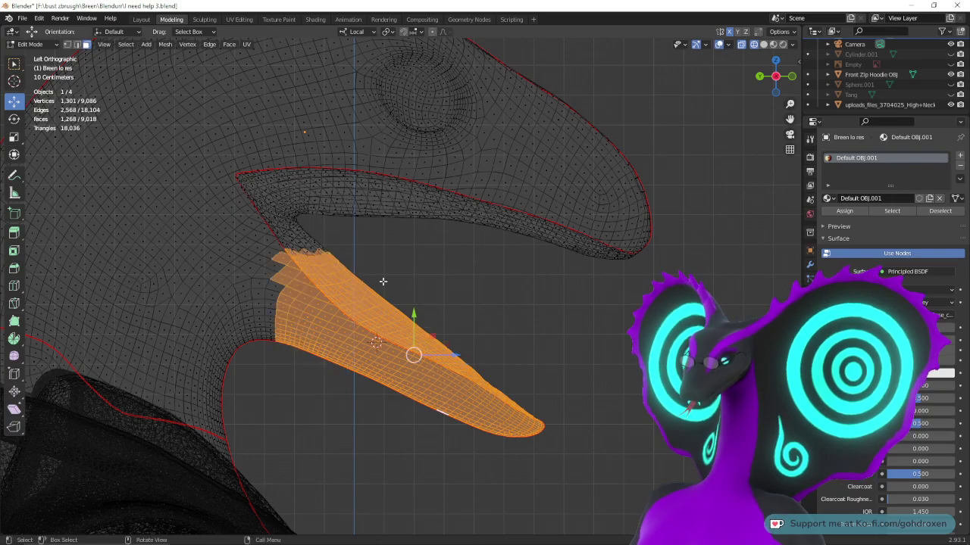
# - Extend the lower jaw selection with face loops around the back of the jaw and the mouth corner
pyautogui.moveTo(398, 279); pyautogui.dragTo(408, 278, button='middle')
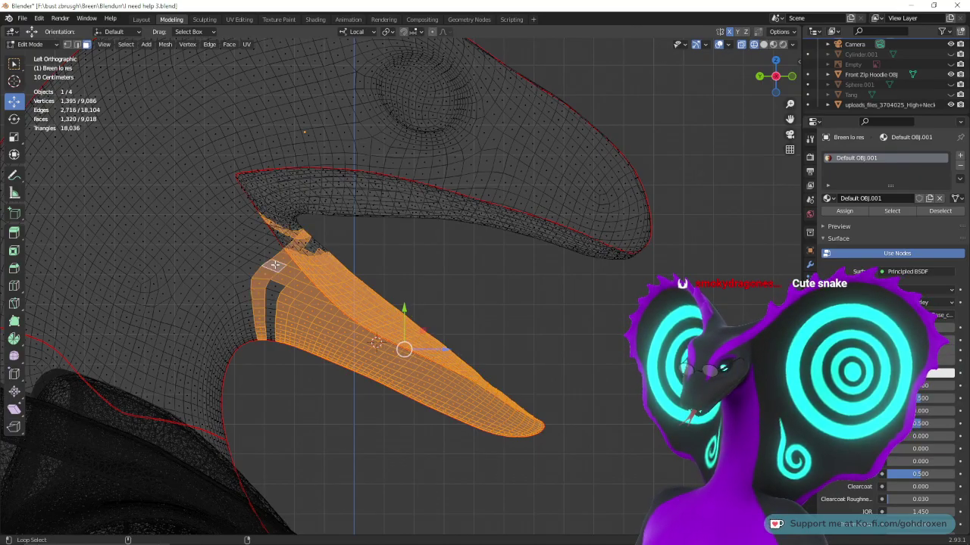
pyautogui.moveTo(275, 264); pyautogui.dragTo(381, 266, button='middle')
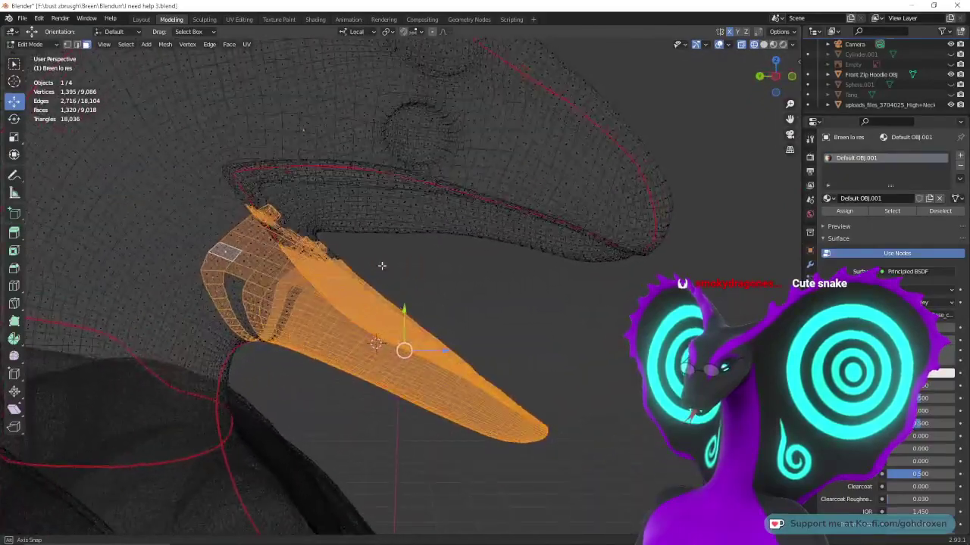
pyautogui.keyDown('alt'); pyautogui.keyDown('shift'); pyautogui.click(242, 277); pyautogui.keyUp('shift'); pyautogui.keyUp('alt')
pyautogui.hotkey('ctrl', 'z')
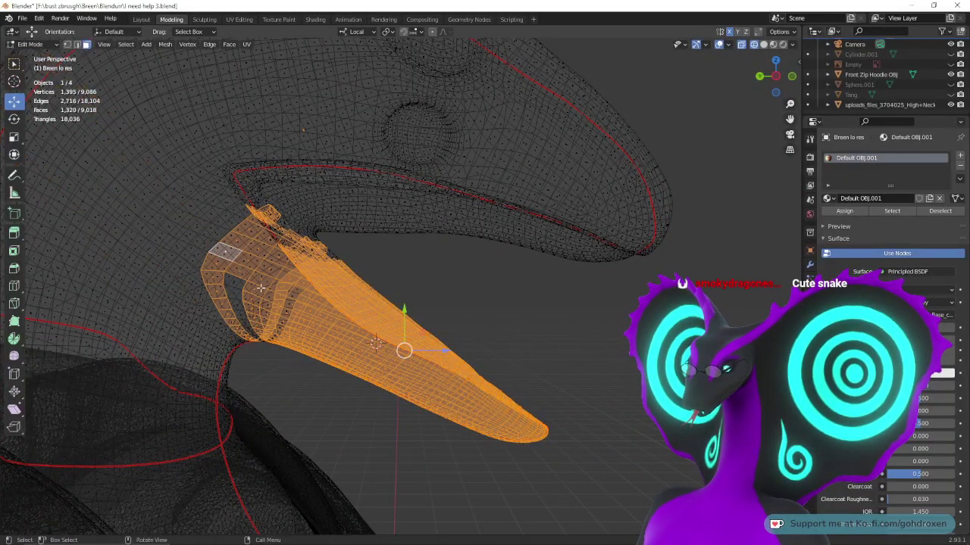
pyautogui.moveTo(305, 267); pyautogui.dragTo(204, 310, button='middle')
pyautogui.click(765, 45)
pyautogui.moveTo(306, 280); pyautogui.dragTo(361, 235, button='middle')
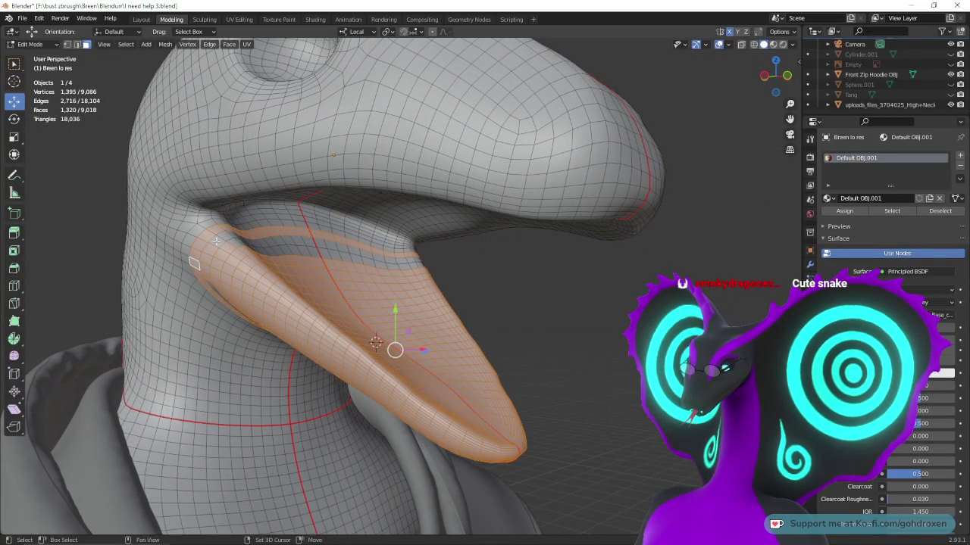
# - Fill the unselected strips at the back of the jaw and inside the mouth using shortest-path face selection
pyautogui.moveTo(217, 241); pyautogui.dragTo(252, 284, button='middle')
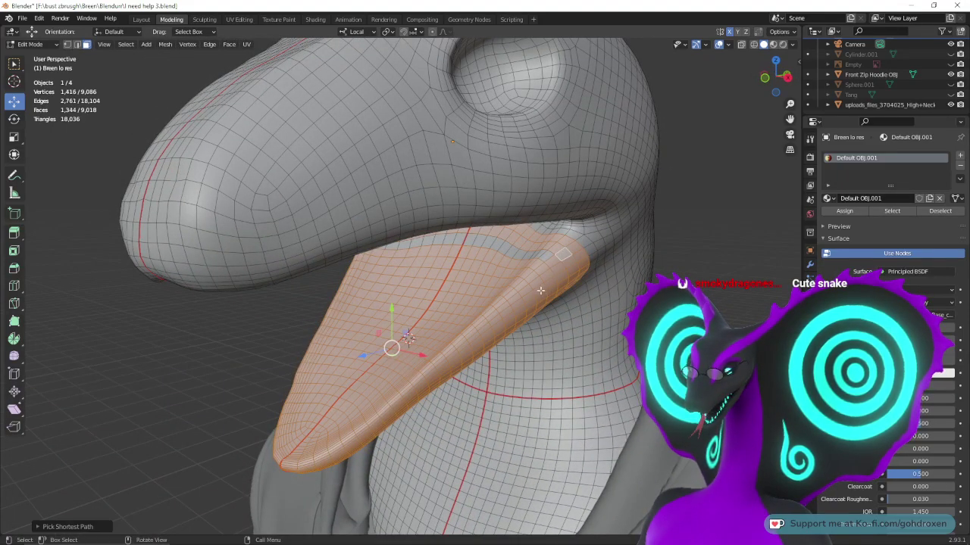
pyautogui.moveTo(540, 290); pyautogui.dragTo(316, 247, button='middle')
pyautogui.moveTo(246, 259); pyautogui.dragTo(361, 223, button='middle')
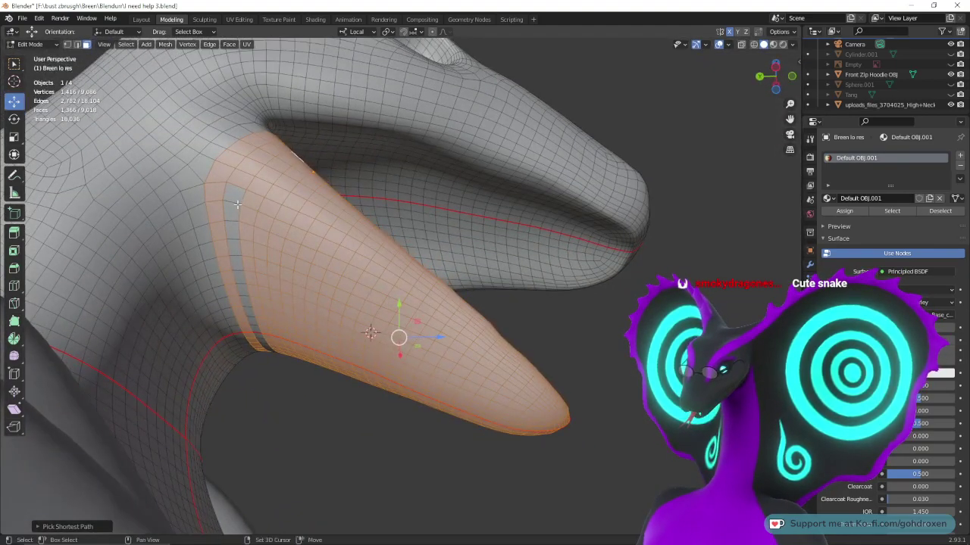
pyautogui.moveTo(310, 307); pyautogui.dragTo(340, 333, button='middle')
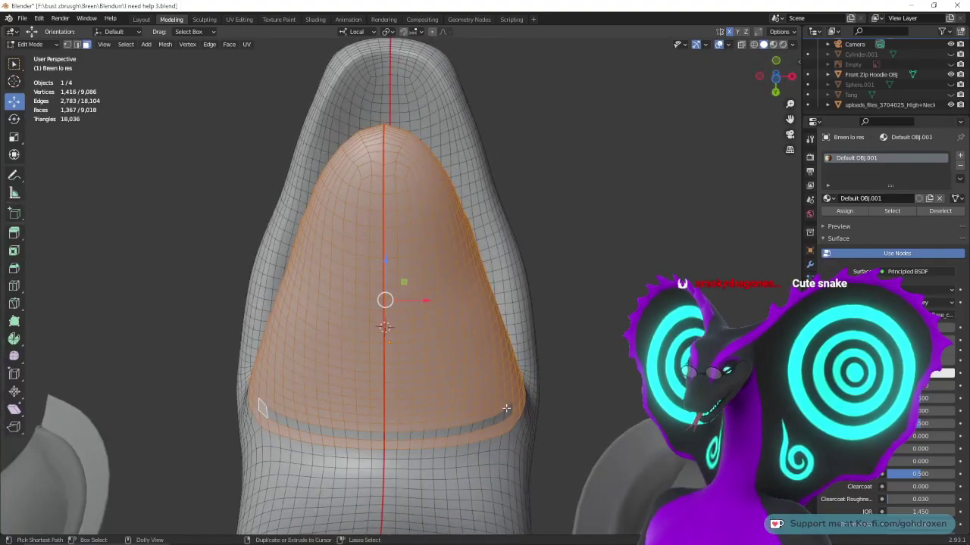
pyautogui.moveTo(509, 411); pyautogui.dragTo(520, 303, button='middle')
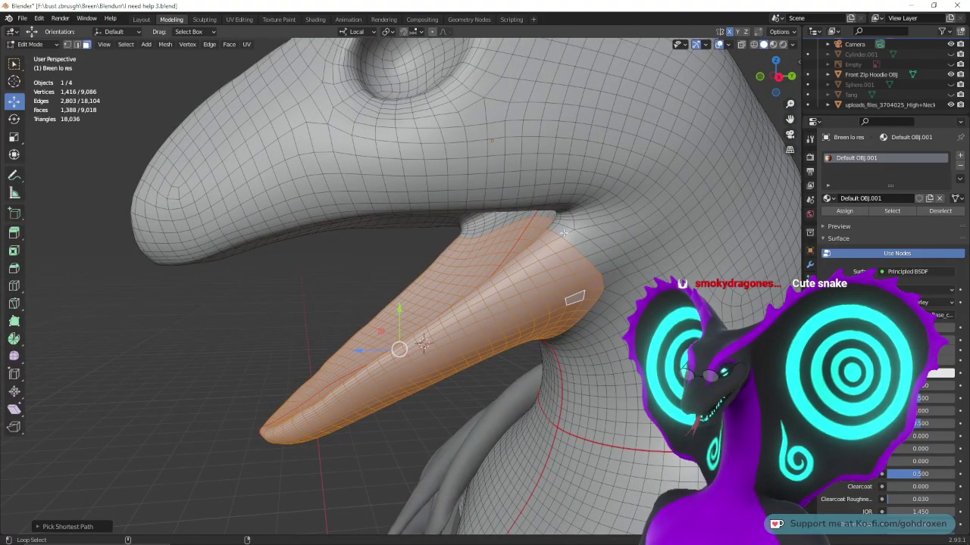
# - Deselect the stray face strips running from the jaw into the neck on both sides and check the selection in solid shading
pyautogui.moveTo(550, 269)
pyautogui.mouseDown(button='middle')
pyautogui.moveTo(644, 282)
pyautogui.moveTo(571, 282)
pyautogui.moveTo(576, 318)
pyautogui.moveTo(553, 410)
pyautogui.moveTo(637, 397)
pyautogui.moveTo(585, 412)
pyautogui.moveTo(600, 446)
pyautogui.moveTo(626, 234)
pyautogui.mouseUp(button='middle')
pyautogui.click(754, 45)
pyautogui.keyDown('ctrl'); pyautogui.moveTo(494, 225); pyautogui.dragTo(653, 370); pyautogui.keyUp('ctrl')
pyautogui.moveTo(394, 282); pyautogui.dragTo(523, 330, button='middle')
pyautogui.keyDown('ctrl'); pyautogui.moveTo(522, 330); pyautogui.dragTo(356, 261, button='middle'); pyautogui.keyUp('ctrl')
pyautogui.moveTo(445, 419); pyautogui.dragTo(371, 235, button='middle')
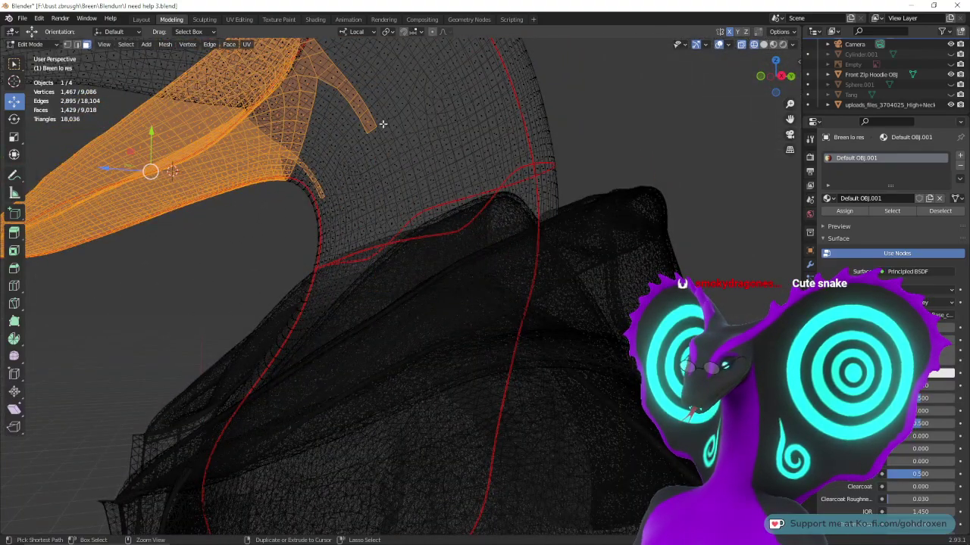
pyautogui.moveTo(380, 146); pyautogui.dragTo(392, 95, button='middle')
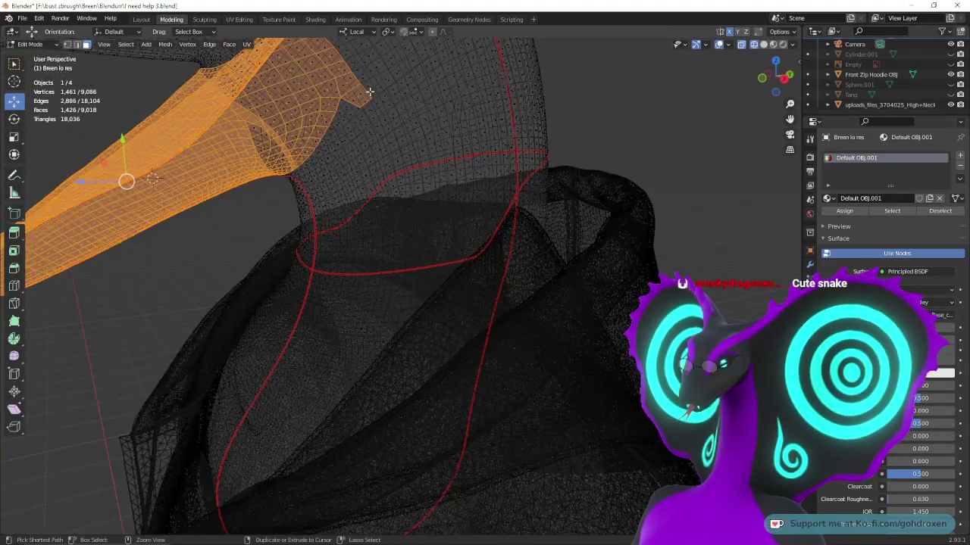
pyautogui.moveTo(350, 132); pyautogui.dragTo(381, 189, button='middle')
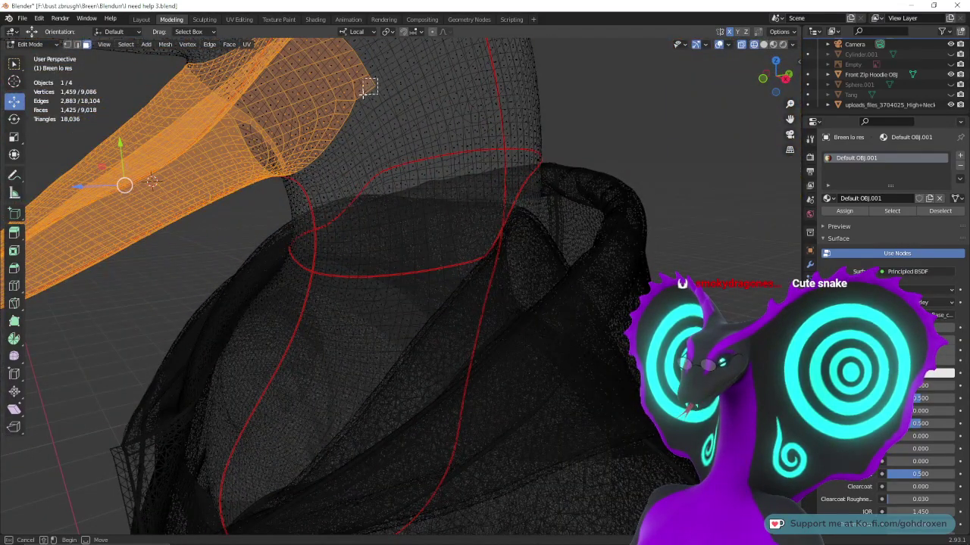
pyautogui.moveTo(374, 178); pyautogui.dragTo(403, 173, button='middle')
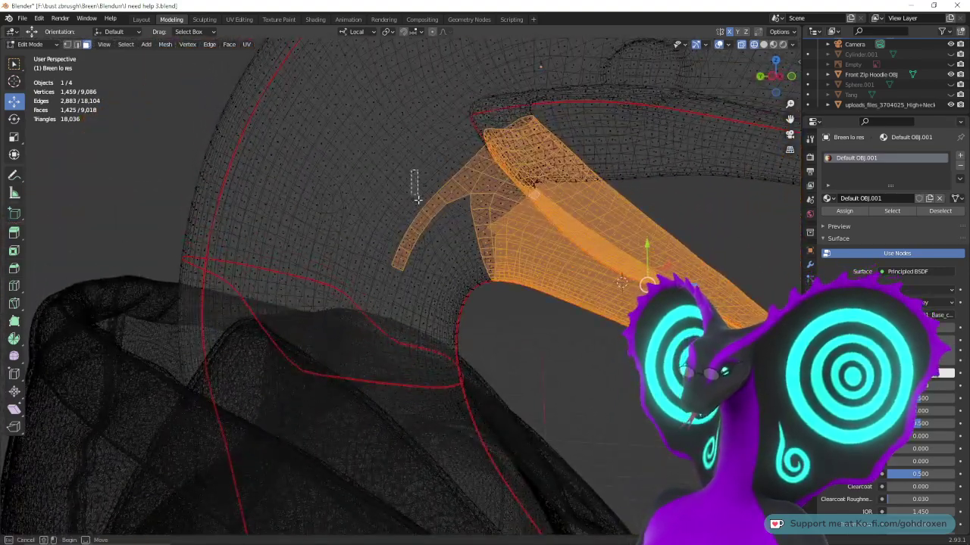
pyautogui.keyDown('ctrl'); pyautogui.moveTo(446, 253); pyautogui.dragTo(452, 277); pyautogui.keyUp('ctrl')
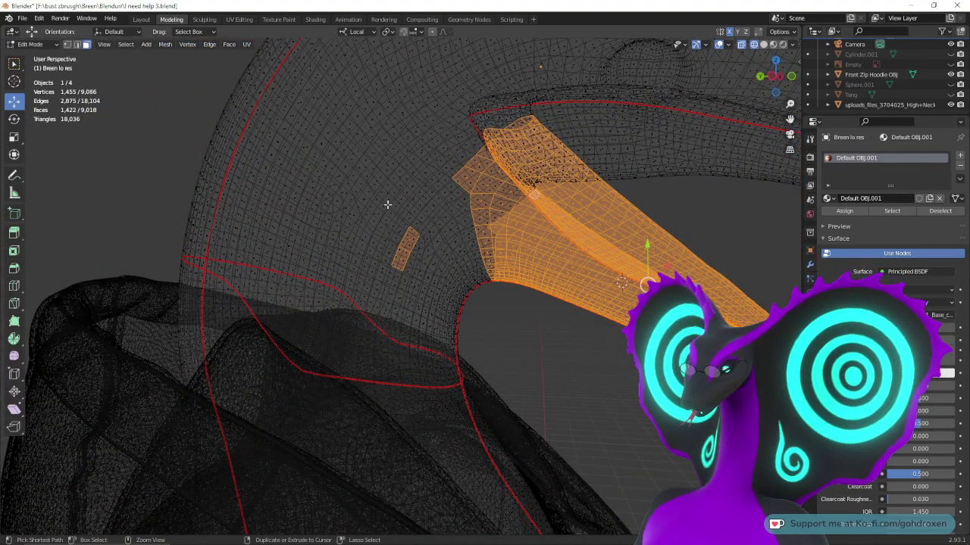
pyautogui.keyDown('ctrl'); pyautogui.moveTo(385, 202); pyautogui.dragTo(435, 312); pyautogui.keyUp('ctrl')
pyautogui.moveTo(433, 320); pyautogui.dragTo(521, 327, button='middle')
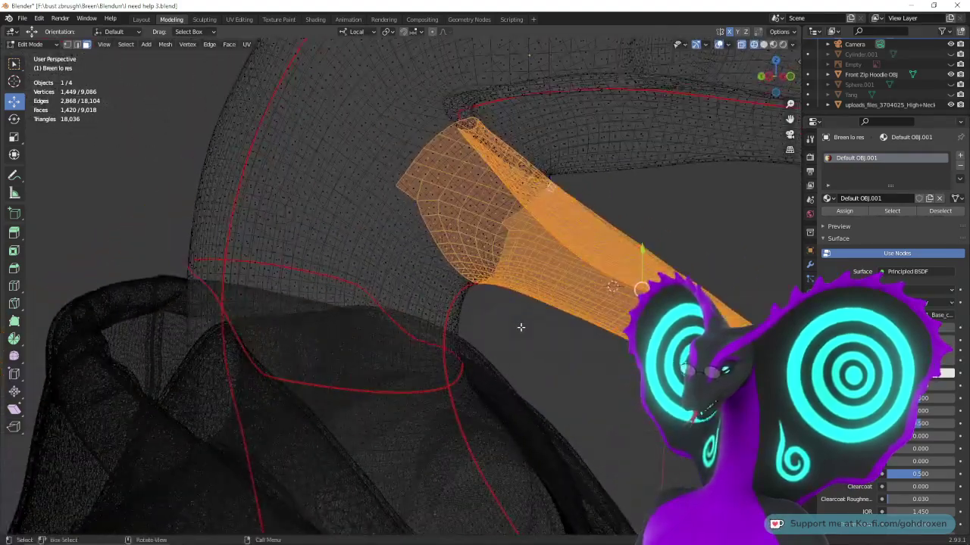
pyautogui.click(764, 44)
pyautogui.scroll(2, 638, 182)
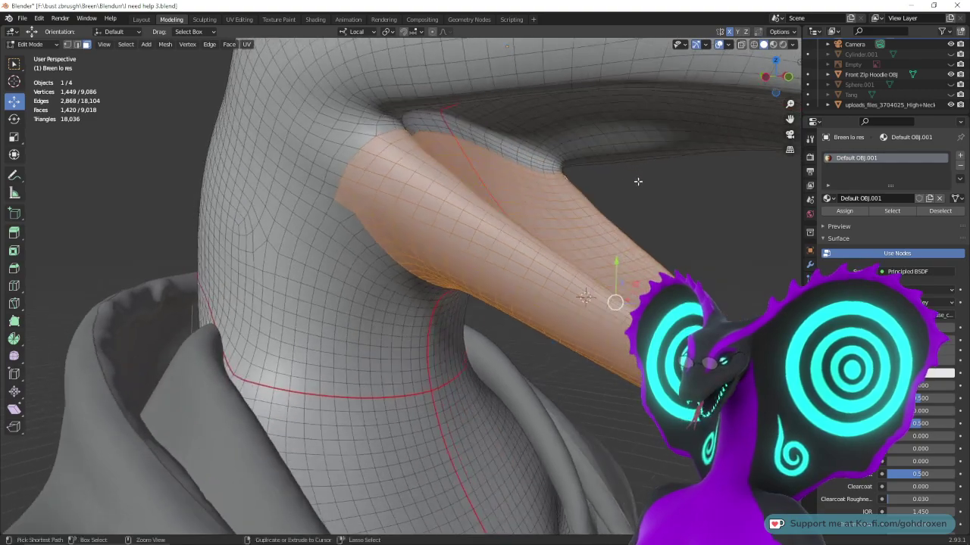
# - Create a vertex group named lowerjo from the selected jaw faces, and check it by deselecting and reselecting the group
pyautogui.keyDown('ctrl'); pyautogui.moveTo(638, 182); pyautogui.dragTo(606, 209, button='middle'); pyautogui.keyUp('ctrl')
pyautogui.keyDown('shift'); pyautogui.moveTo(605, 209); pyautogui.dragTo(480, 241, button='middle'); pyautogui.keyUp('shift')
pyautogui.click(810, 323)
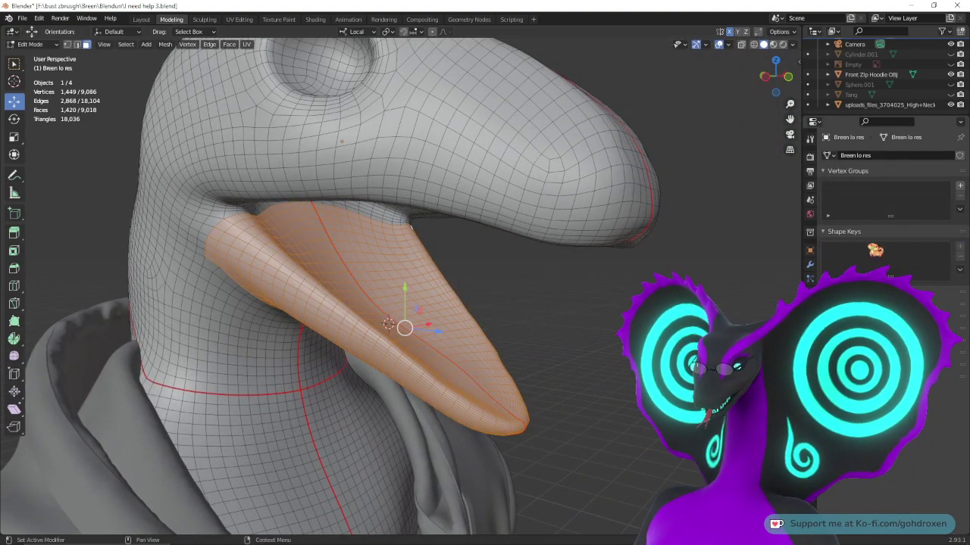
pyautogui.click(960, 186)
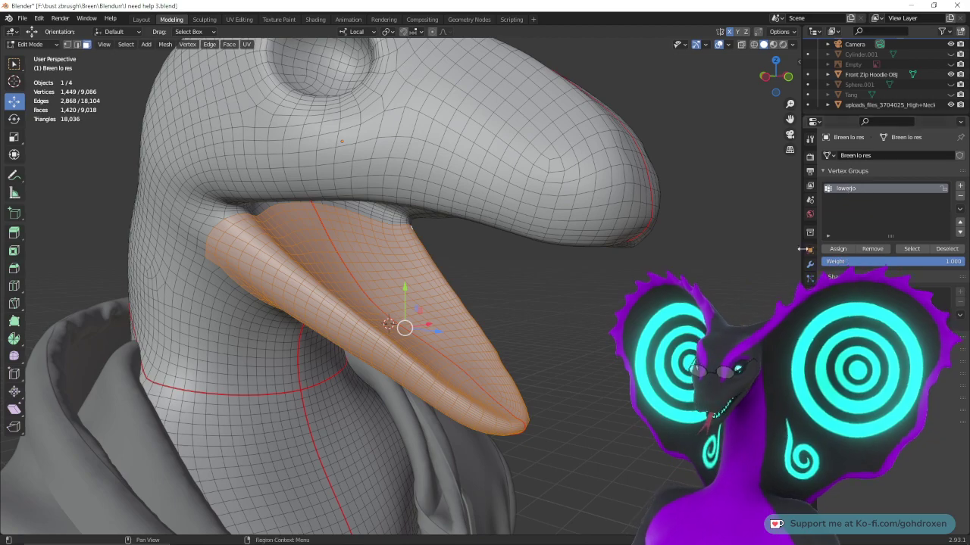
pyautogui.click(956, 250)
pyautogui.click(911, 249)
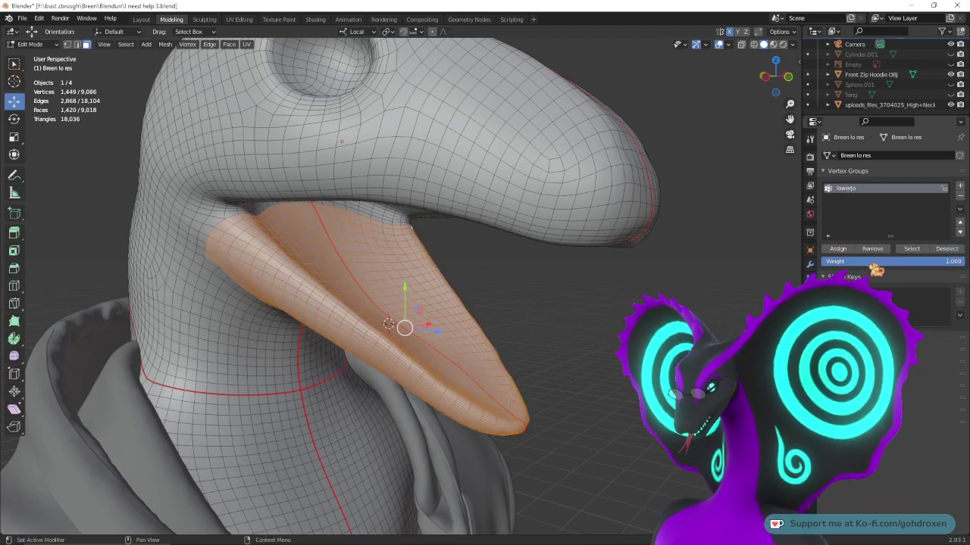
# - Raise the lower jaw slightly and rotate it upward to a nearly horizontal angle
pyautogui.moveTo(482, 301); pyautogui.dragTo(520, 318, button='middle')
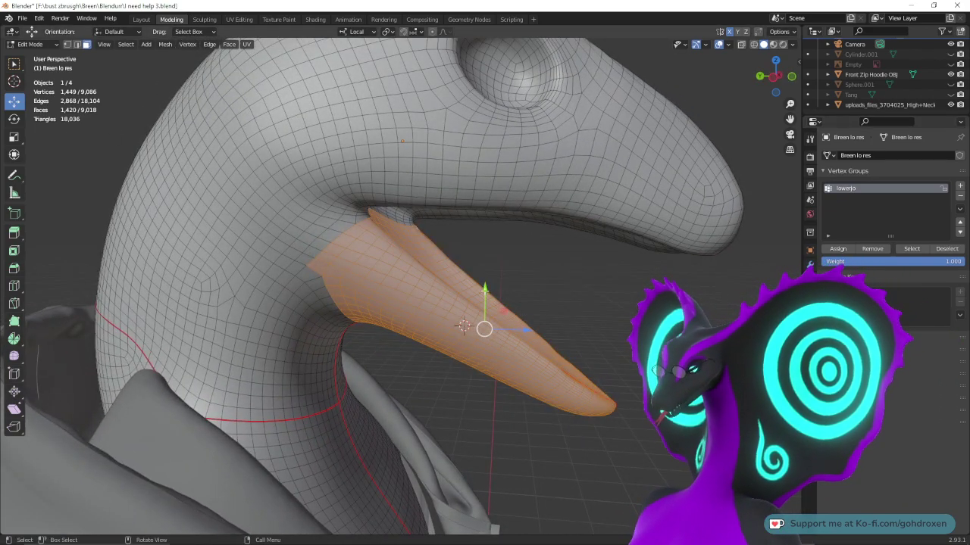
pyautogui.moveTo(485, 296); pyautogui.dragTo(492, 274)
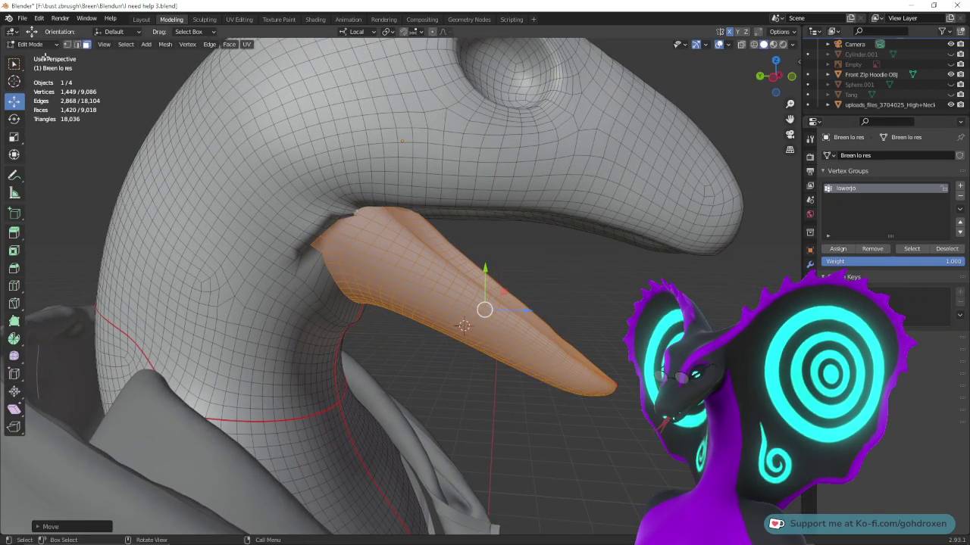
pyautogui.click(14, 119)
pyautogui.moveTo(512, 284); pyautogui.dragTo(500, 274)
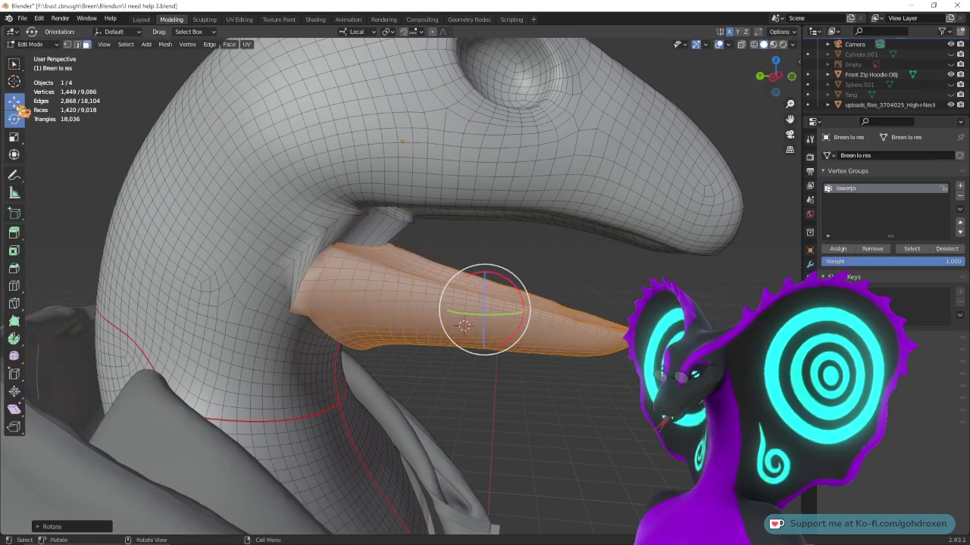
pyautogui.click(18, 107)
pyautogui.moveTo(593, 316); pyautogui.dragTo(574, 300, button='middle')
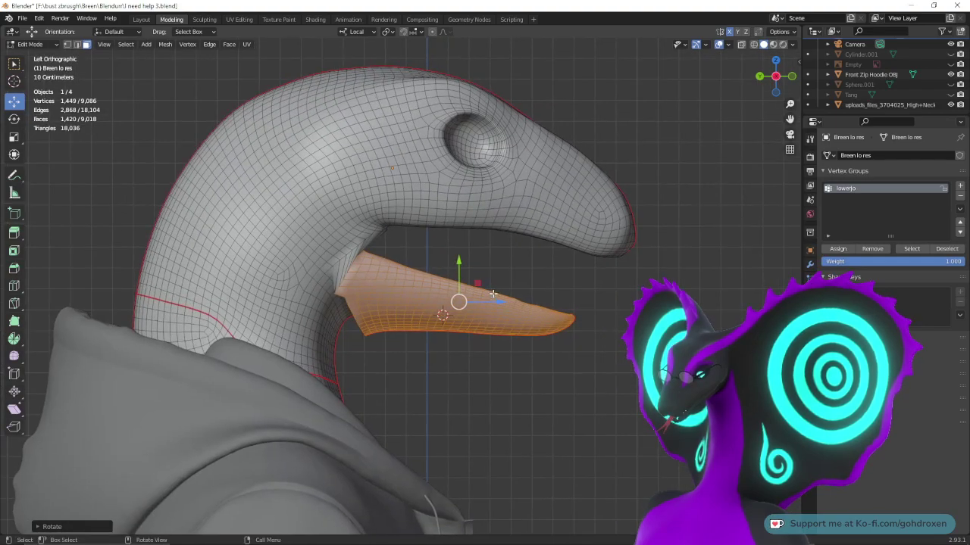
# - Move the lower jaw up and forward to the mouth corner and rotate it further to close against the upper jaw
pyautogui.moveTo(479, 284); pyautogui.dragTo(508, 248)
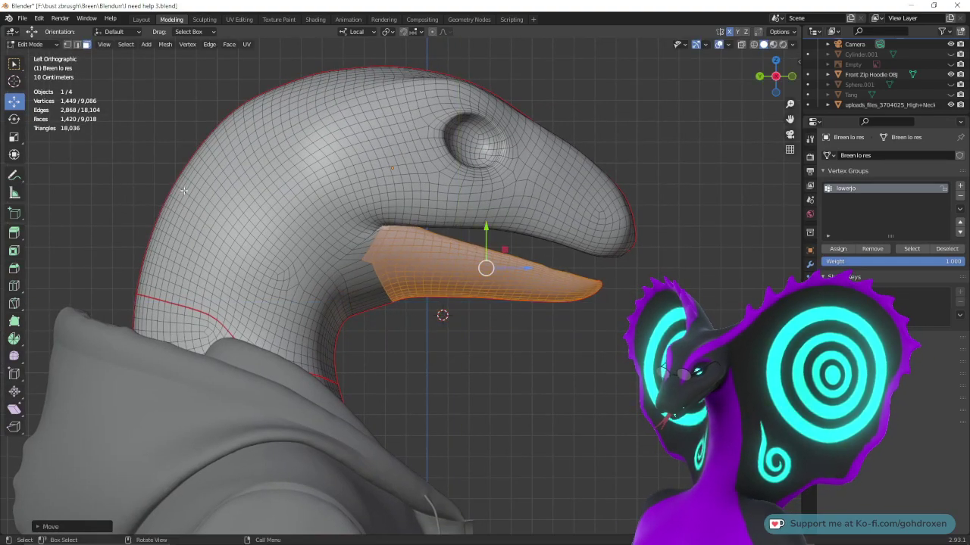
pyautogui.click(14, 119)
pyautogui.moveTo(515, 241)
pyautogui.mouseDown()
pyautogui.moveTo(512, 229)
pyautogui.moveTo(503, 237)
pyautogui.moveTo(509, 228)
pyautogui.mouseUp()
pyautogui.click(14, 100)
pyautogui.moveTo(542, 259); pyautogui.dragTo(520, 229, button='middle')
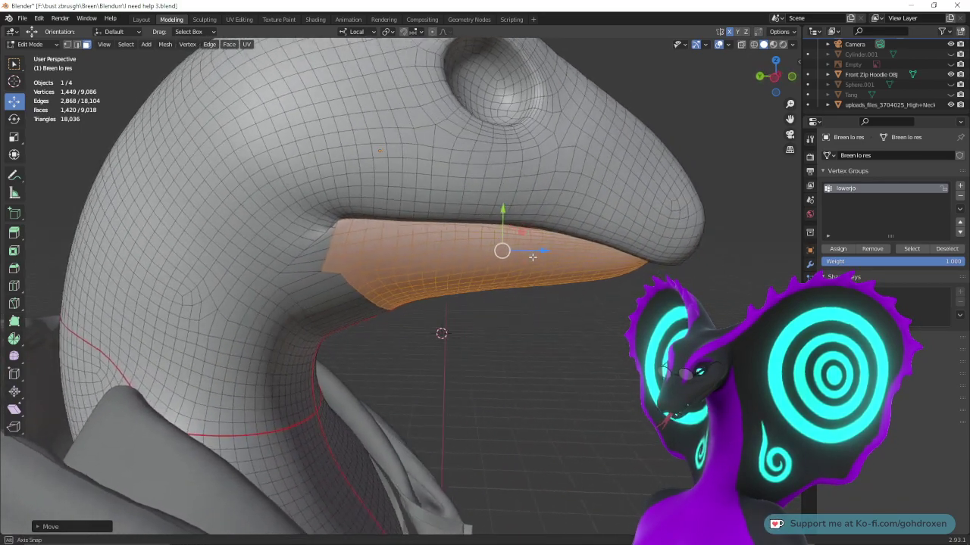
# - Fine-tune the lower jaw's position so its edge sits snugly along the upper jaw
pyautogui.moveTo(513, 228); pyautogui.dragTo(522, 241)
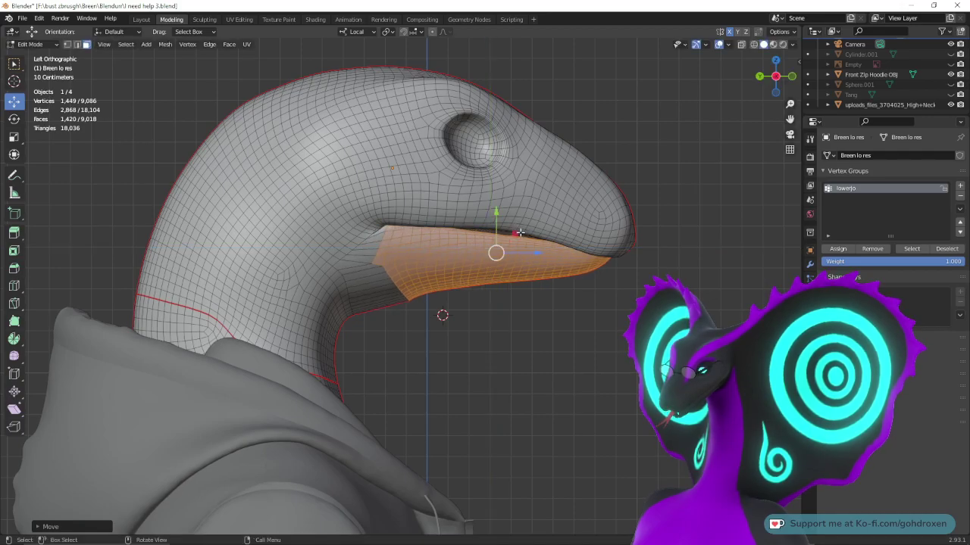
pyautogui.moveTo(522, 241); pyautogui.dragTo(613, 282, button='middle')
pyautogui.moveTo(490, 224); pyautogui.dragTo(489, 218)
pyautogui.moveTo(490, 219); pyautogui.dragTo(527, 233, button='middle')
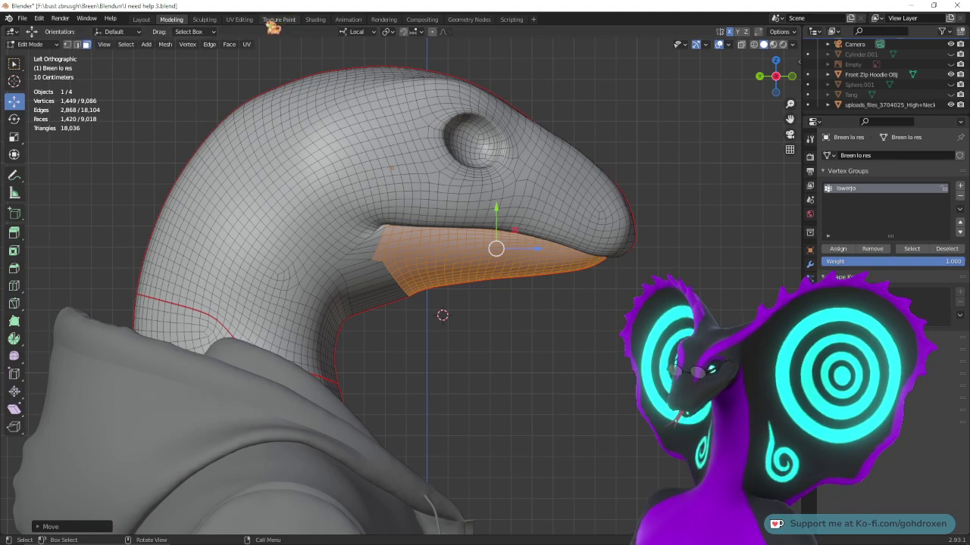
# - Sculpt the transition between the lower jaw and the neck with the Grab brush, pulling the jaw underside up and the throat back
pyautogui.click(203, 20)
pyautogui.moveTo(516, 270)
pyautogui.mouseDown(button='middle')
pyautogui.moveTo(439, 272)
pyautogui.moveTo(541, 281)
pyautogui.moveTo(537, 337)
pyautogui.moveTo(616, 290)
pyautogui.moveTo(584, 310)
pyautogui.moveTo(615, 292)
pyautogui.moveTo(603, 289)
pyautogui.mouseUp(button='middle')
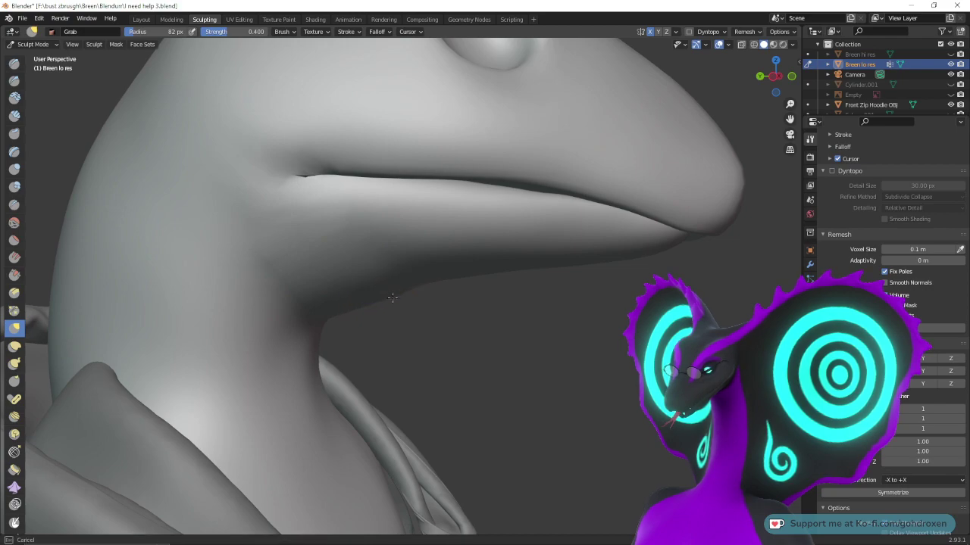
pyautogui.moveTo(346, 271); pyautogui.dragTo(355, 240)
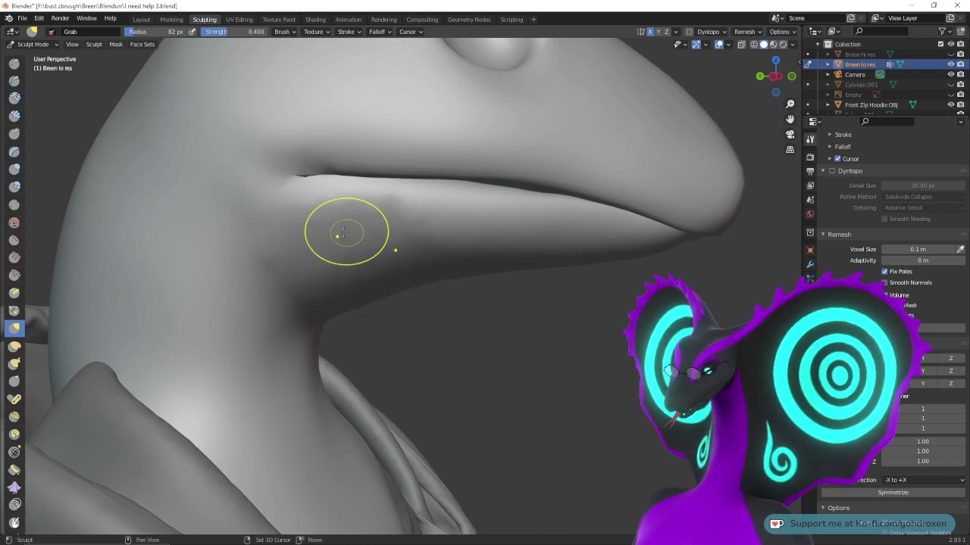
pyautogui.moveTo(266, 254); pyautogui.dragTo(268, 234)
pyautogui.moveTo(397, 260); pyautogui.dragTo(396, 257)
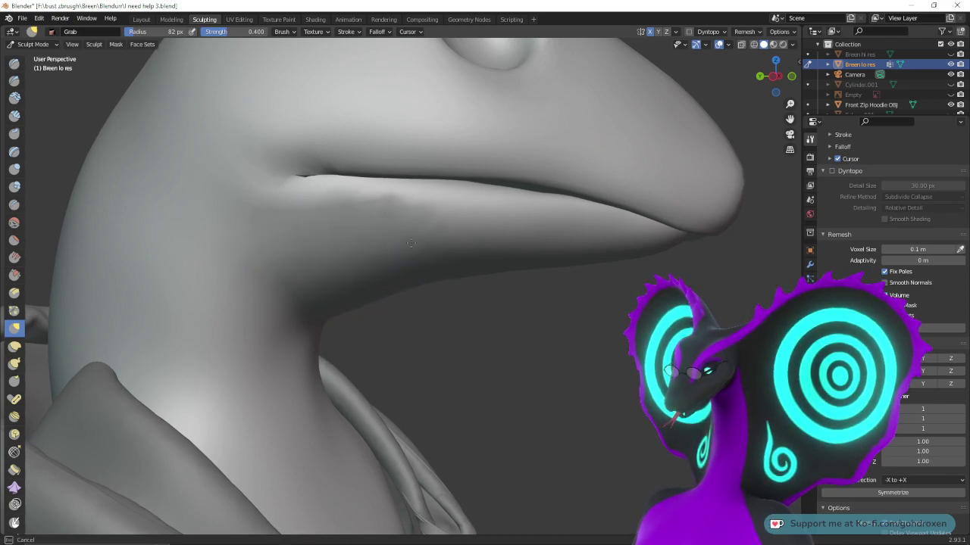
pyautogui.moveTo(308, 338); pyautogui.dragTo(265, 354)
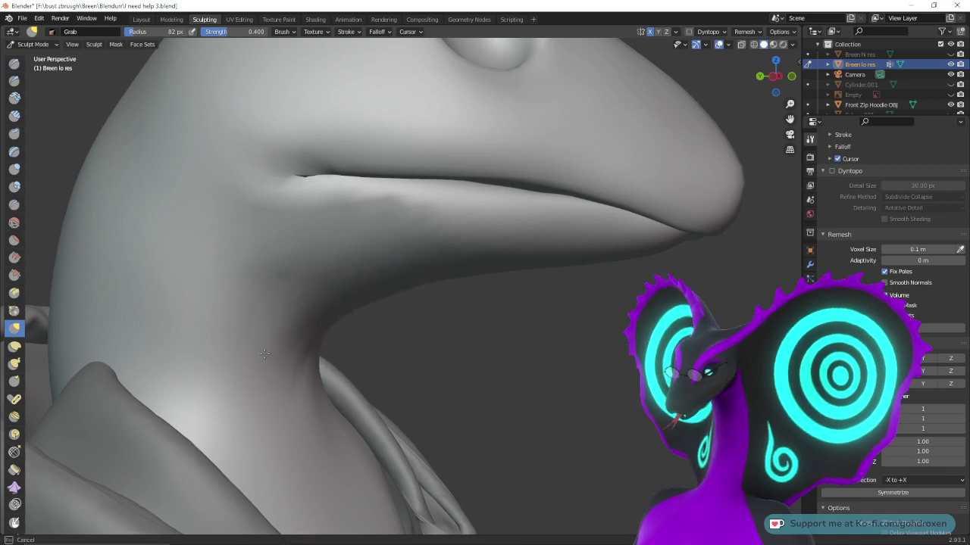
pyautogui.moveTo(411, 335); pyautogui.dragTo(388, 340, button='middle')
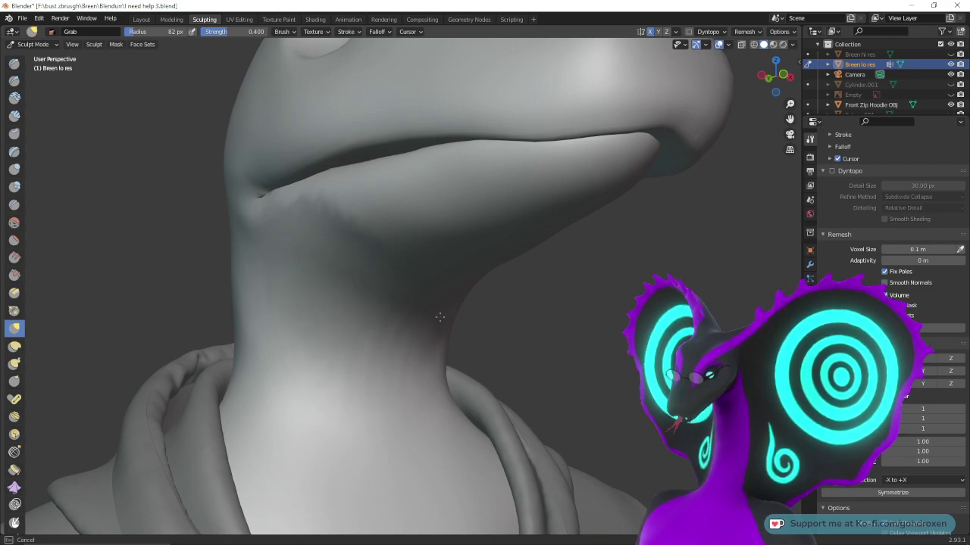
pyautogui.moveTo(385, 336); pyautogui.dragTo(432, 346, button='middle')
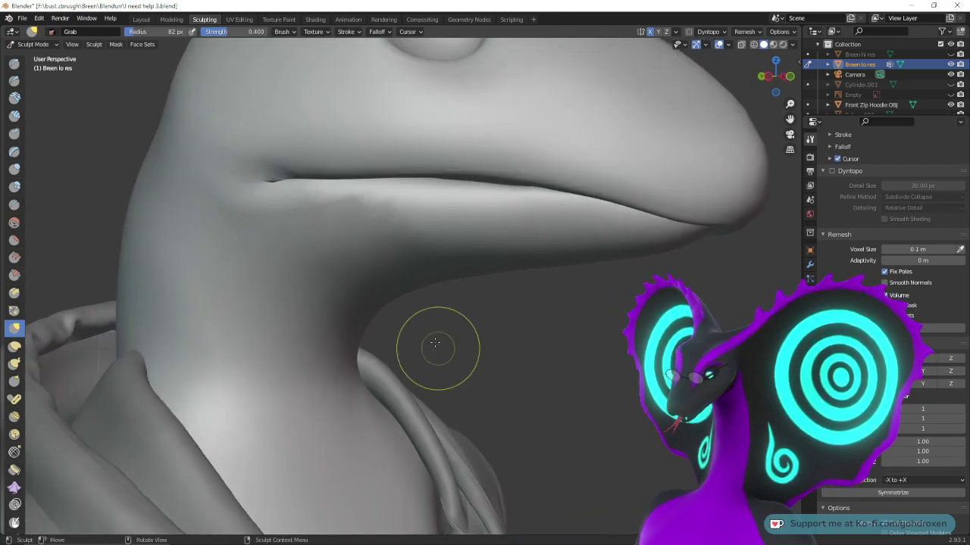
pyautogui.moveTo(576, 236); pyautogui.dragTo(541, 346, button='middle')
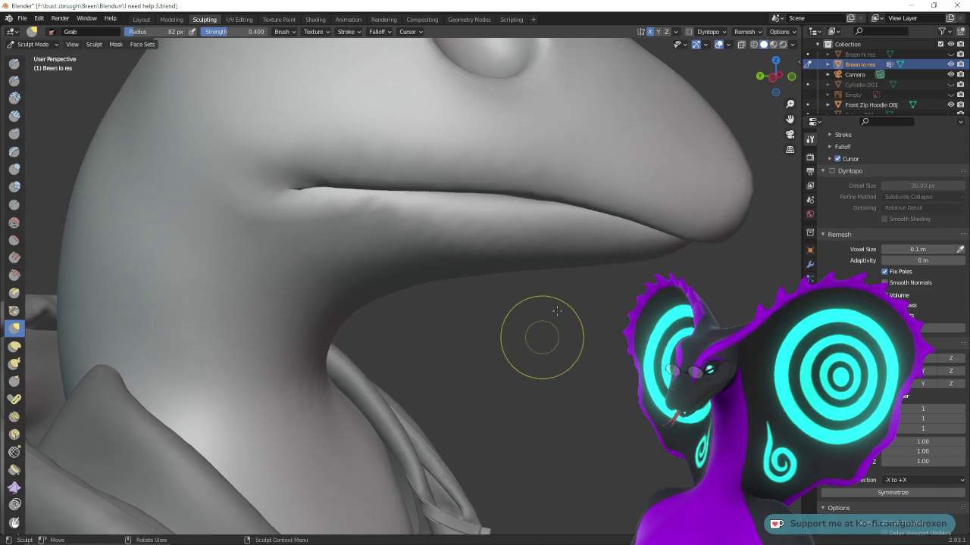
# - Examine the closed mouth from the side and from below, in both the sculpting view and the textured view
pyautogui.moveTo(564, 278); pyautogui.dragTo(539, 321, button='middle')
pyautogui.keyDown('ctrl'); pyautogui.moveTo(539, 321); pyautogui.dragTo(550, 381, button='middle'); pyautogui.keyUp('ctrl')
pyautogui.scroll(-5, 550, 381)
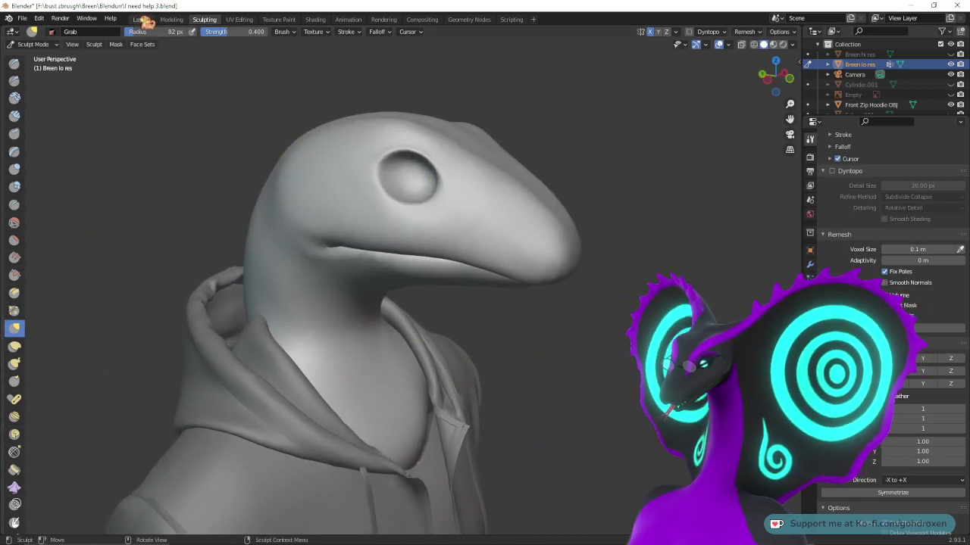
pyautogui.click(141, 19)
pyautogui.moveTo(522, 228); pyautogui.dragTo(489, 259, button='middle')
pyautogui.moveTo(444, 391)
pyautogui.mouseDown(button='middle')
pyautogui.moveTo(457, 381)
pyautogui.moveTo(439, 385)
pyautogui.mouseUp(button='middle')
pyautogui.moveTo(524, 262); pyautogui.dragTo(549, 220, button='middle')
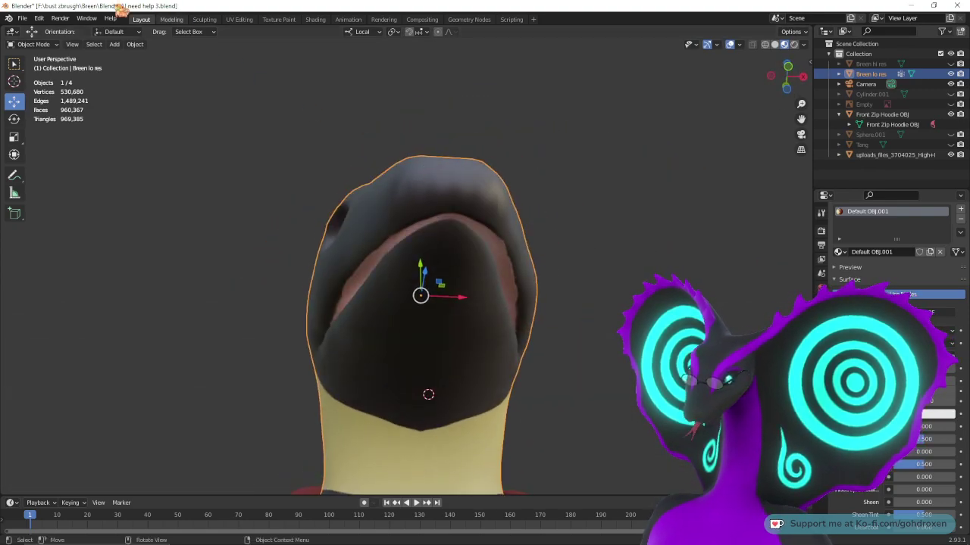
pyautogui.click(212, 20)
pyautogui.moveTo(497, 292)
pyautogui.mouseDown(button='middle')
pyautogui.moveTo(484, 212)
pyautogui.moveTo(488, 282)
pyautogui.moveTo(487, 254)
pyautogui.mouseUp(button='middle')
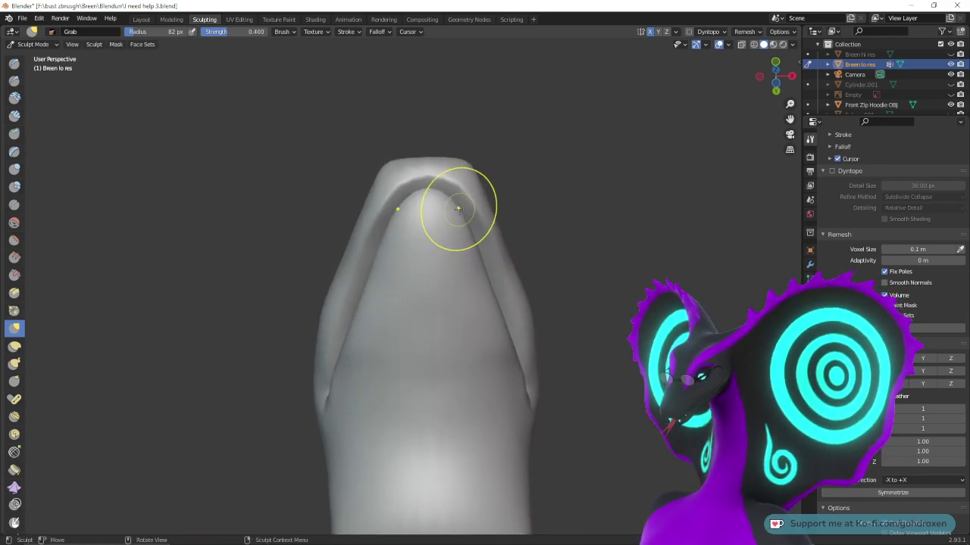
pyautogui.moveTo(477, 235)
pyautogui.mouseDown(button='middle')
pyautogui.moveTo(578, 275)
pyautogui.moveTo(480, 223)
pyautogui.mouseUp(button='middle')
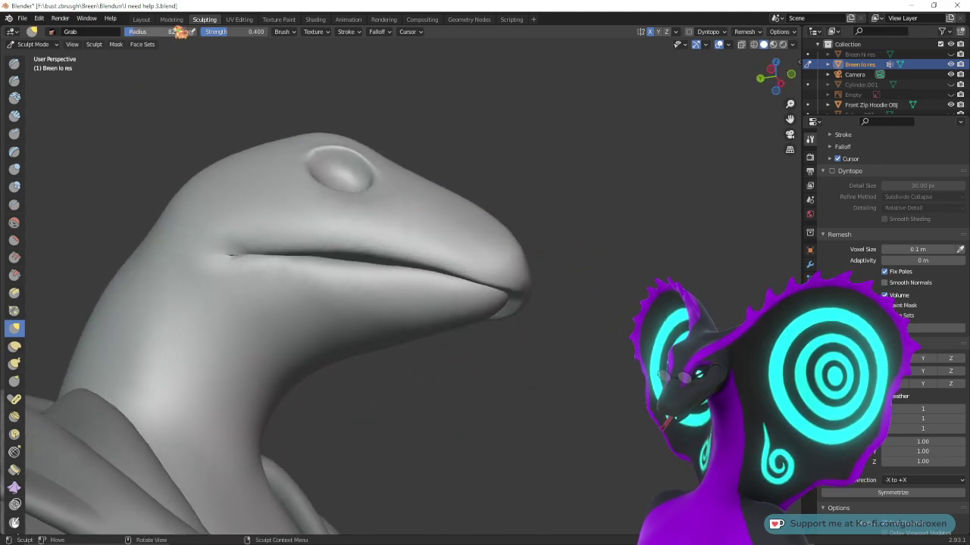
# - Try rotating the selected lower jaw downward to open the mouth, and undo the rotation
pyautogui.click(172, 20)
pyautogui.moveTo(496, 248); pyautogui.dragTo(494, 248, button='middle')
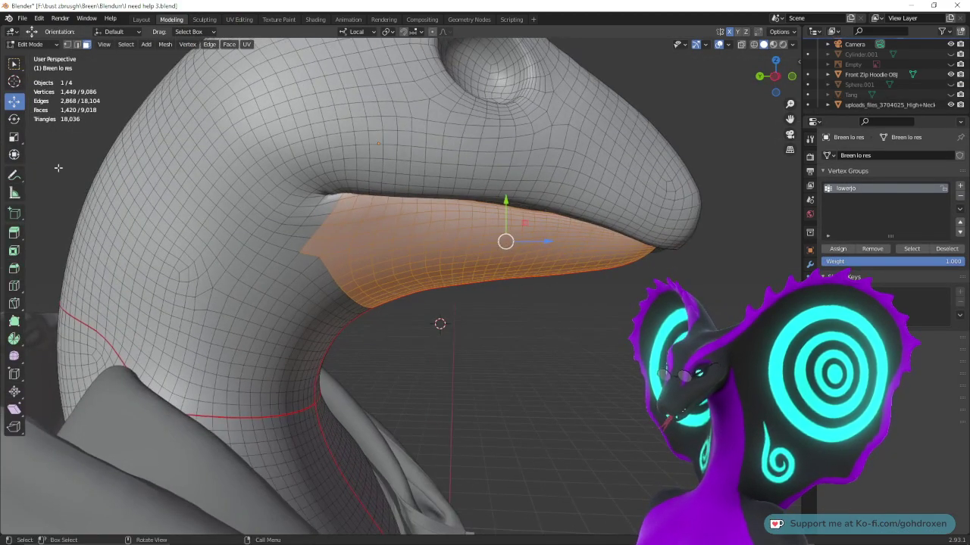
pyautogui.click(14, 119)
pyautogui.moveTo(530, 216); pyautogui.dragTo(521, 254)
pyautogui.click(14, 100)
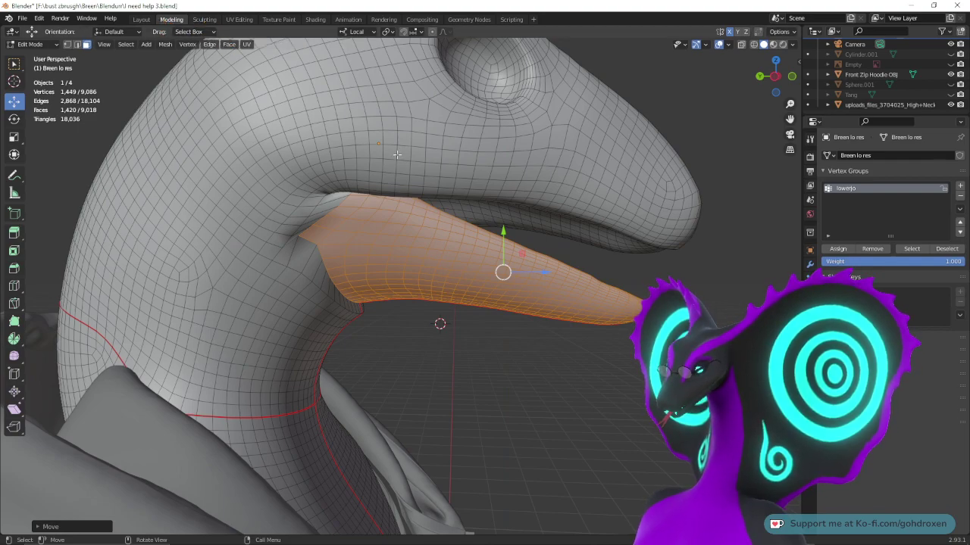
pyautogui.hotkey('ctrl', 'z')
pyautogui.hotkey('ctrl', 'z')
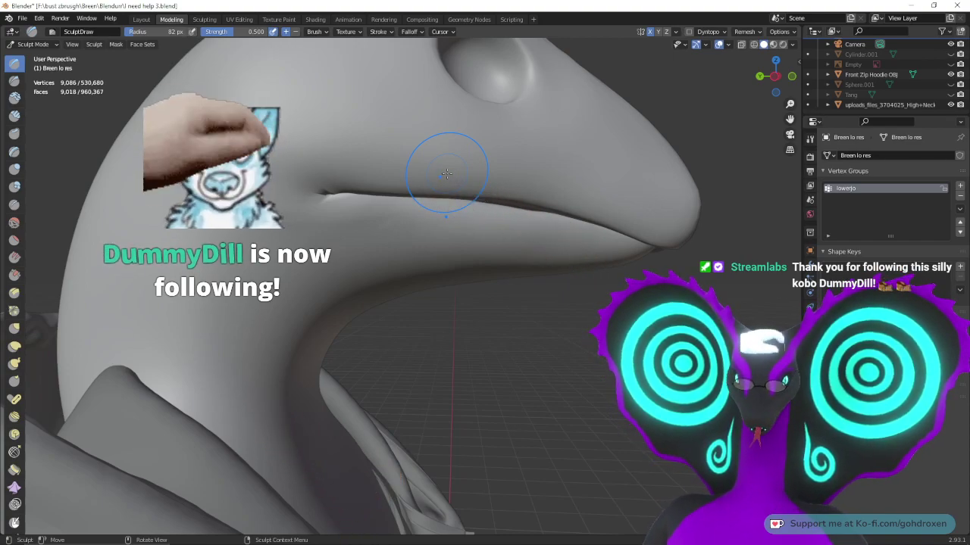
# - Set the Grab brush radius to 176 px and pull the sides of the lower jaw outward as seen from below
pyautogui.click(239, 19)
pyautogui.click(205, 19)
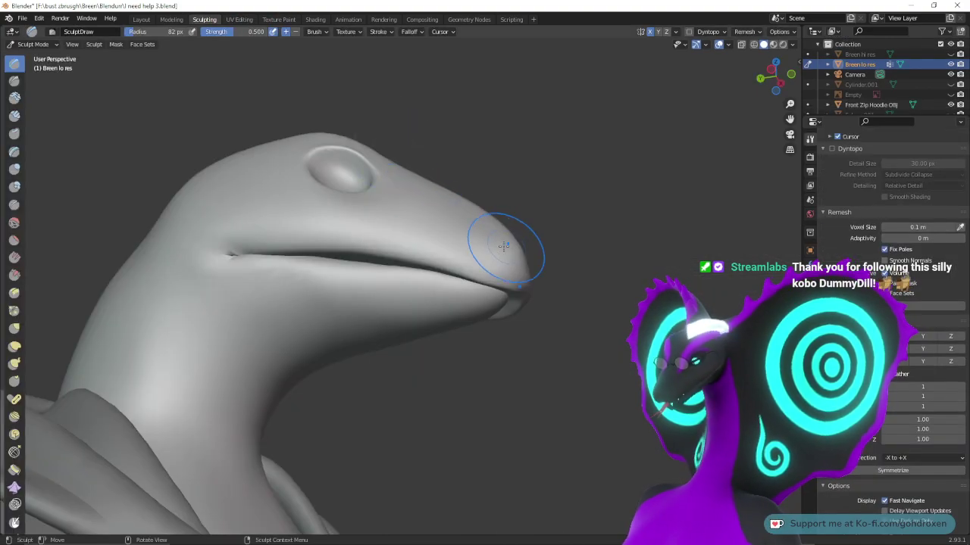
pyautogui.moveTo(504, 249)
pyautogui.mouseDown(button='middle')
pyautogui.moveTo(443, 252)
pyautogui.moveTo(613, 524)
pyautogui.mouseUp(button='middle')
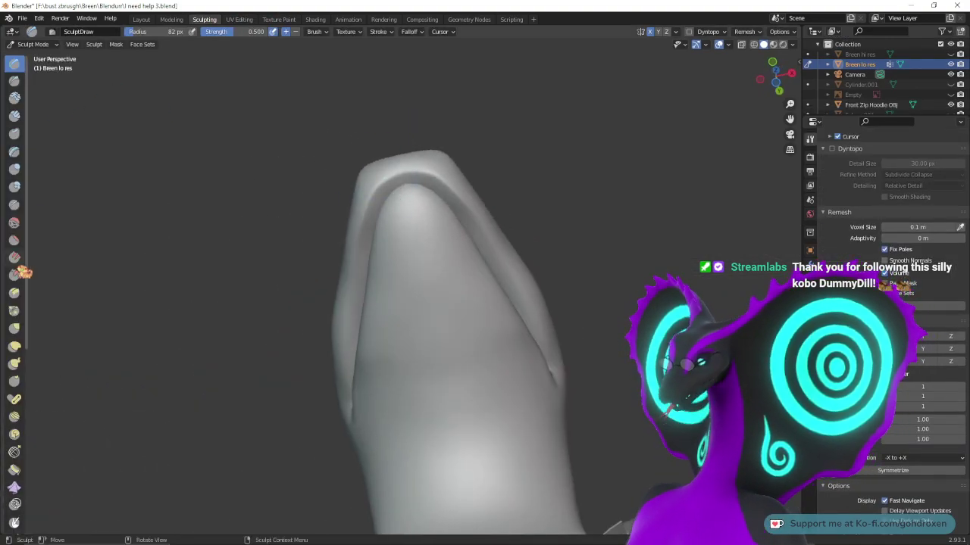
pyautogui.click(16, 328)
pyautogui.moveTo(264, 288)
pyautogui.mouseDown(button='middle')
pyautogui.moveTo(515, 260)
pyautogui.moveTo(524, 247)
pyautogui.mouseUp(button='middle')
pyautogui.scroll(2, 526, 240)
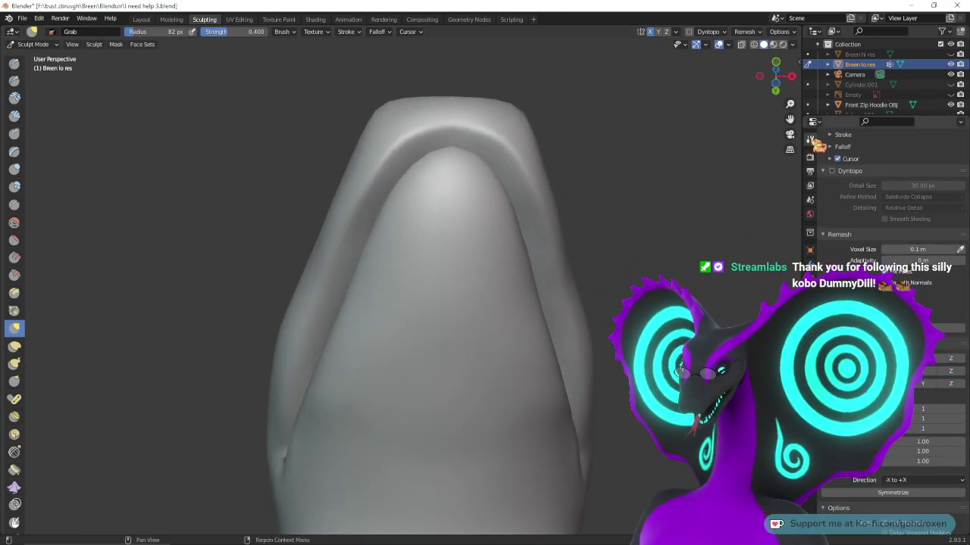
pyautogui.click(810, 139)
pyautogui.scroll(3, 886, 189)
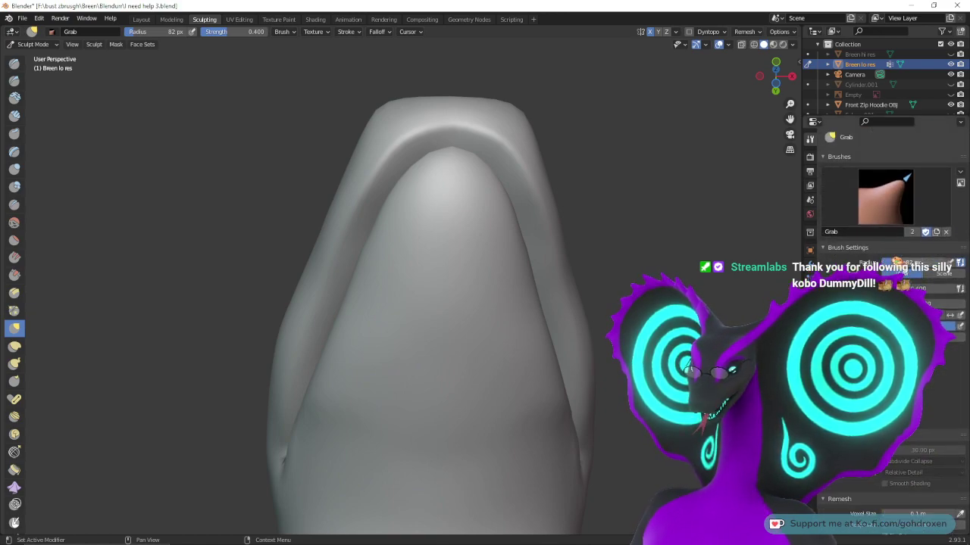
pyautogui.scroll(2, 697, 274)
pyautogui.moveTo(680, 262); pyautogui.dragTo(656, 232, button='middle')
pyautogui.moveTo(503, 185)
pyautogui.mouseDown()
pyautogui.moveTo(548, 180)
pyautogui.moveTo(556, 207)
pyautogui.mouseUp()
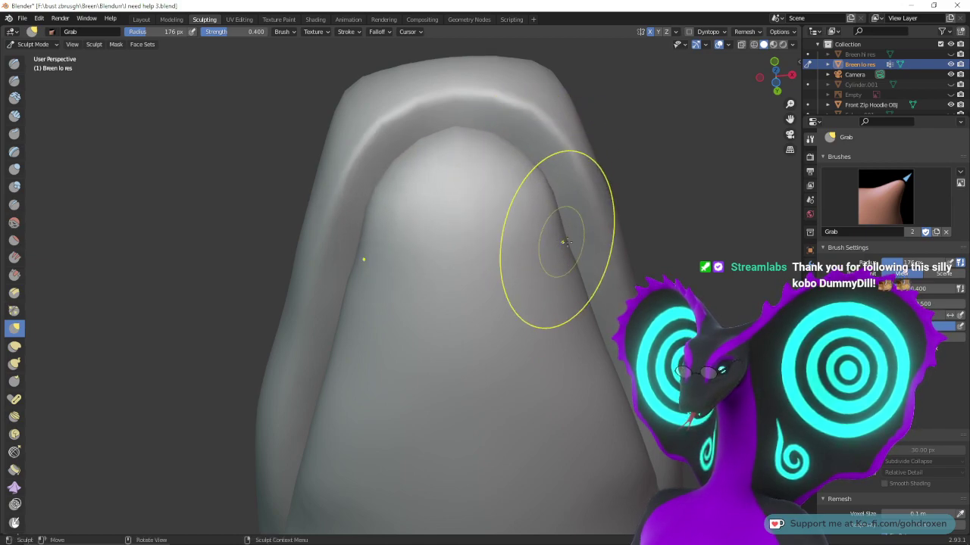
pyautogui.moveTo(578, 255); pyautogui.dragTo(609, 410)
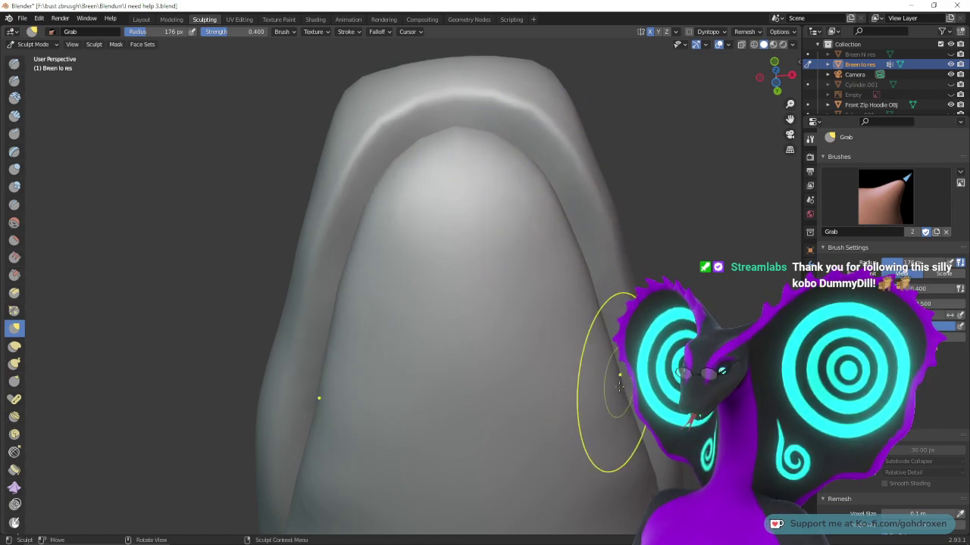
# - Widen the lower jaw further with Grab strokes from near its tip back toward the mouth corners
pyautogui.moveTo(629, 405)
pyautogui.mouseDown(button='middle')
pyautogui.moveTo(531, 333)
pyautogui.moveTo(588, 260)
pyautogui.moveTo(582, 253)
pyautogui.mouseUp(button='middle')
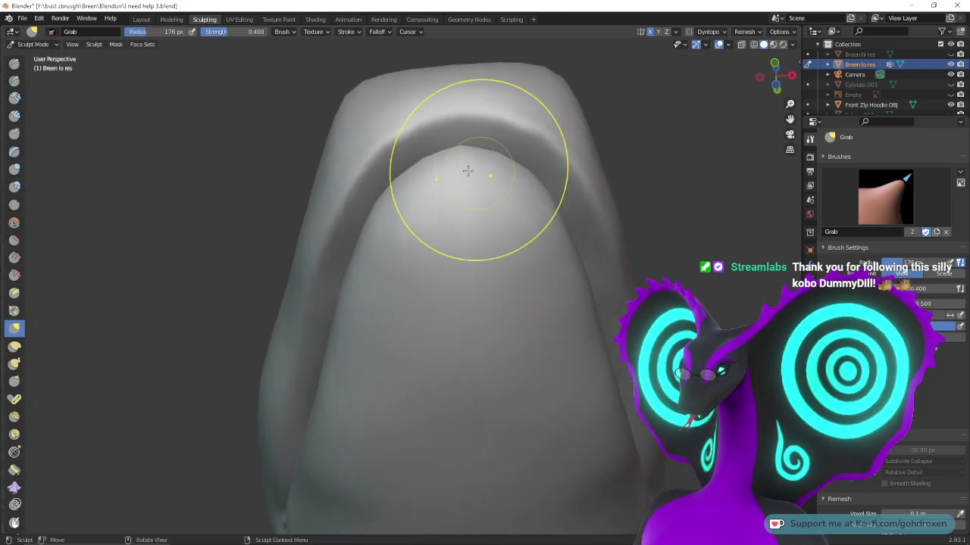
pyautogui.moveTo(515, 182)
pyautogui.mouseDown()
pyautogui.moveTo(566, 238)
pyautogui.moveTo(584, 278)
pyautogui.mouseUp()
pyautogui.moveTo(598, 336); pyautogui.dragTo(613, 361)
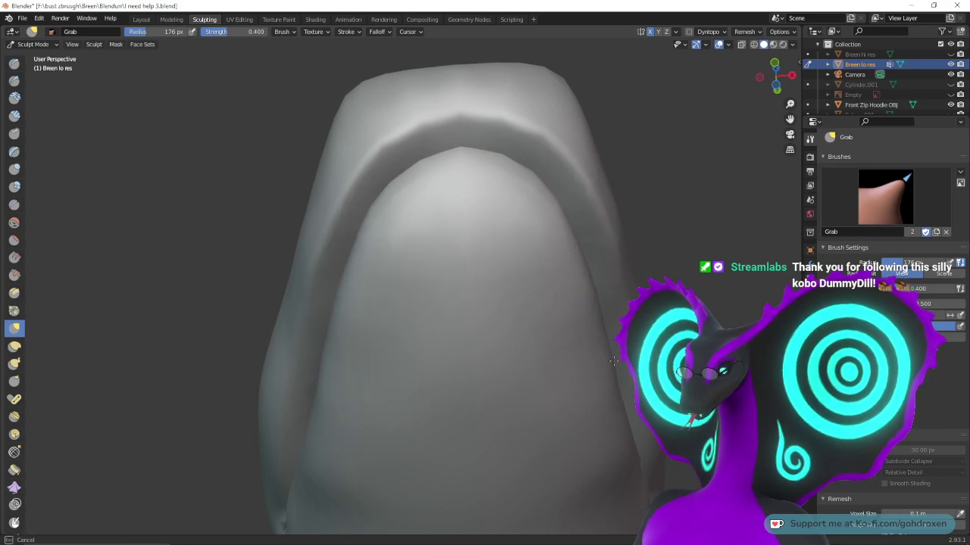
pyautogui.moveTo(629, 404); pyautogui.dragTo(630, 462)
# - Set the Grab brush radius to 149 px and pull the mouth corner and the adjoining lip line upward
pyautogui.moveTo(630, 463)
pyautogui.mouseDown(button='middle')
pyautogui.moveTo(578, 355)
pyautogui.moveTo(520, 341)
pyautogui.moveTo(531, 217)
pyautogui.moveTo(444, 205)
pyautogui.moveTo(441, 266)
pyautogui.moveTo(424, 246)
pyautogui.moveTo(438, 227)
pyautogui.moveTo(600, 226)
pyautogui.mouseUp(button='middle')
pyautogui.moveTo(534, 265); pyautogui.dragTo(520, 270, button='middle')
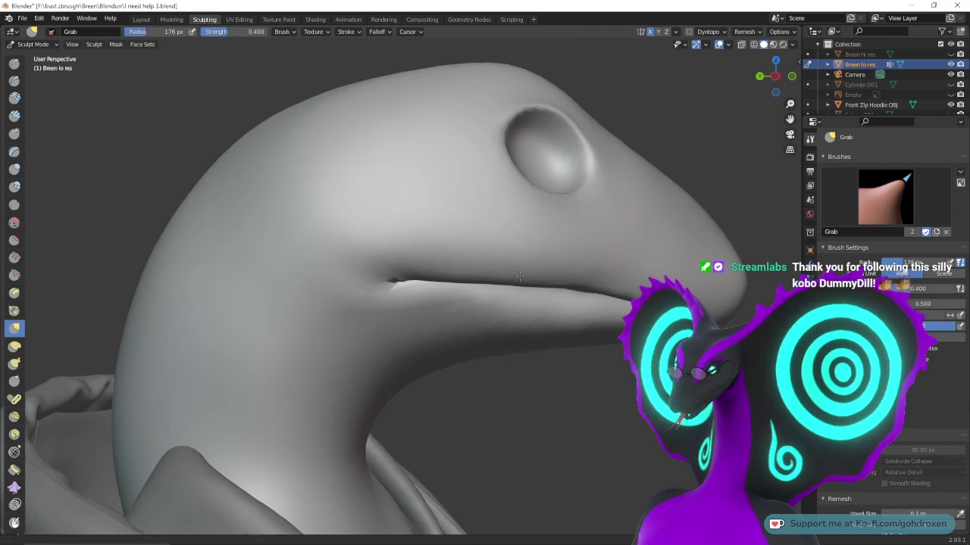
pyautogui.scroll(2, 530, 274)
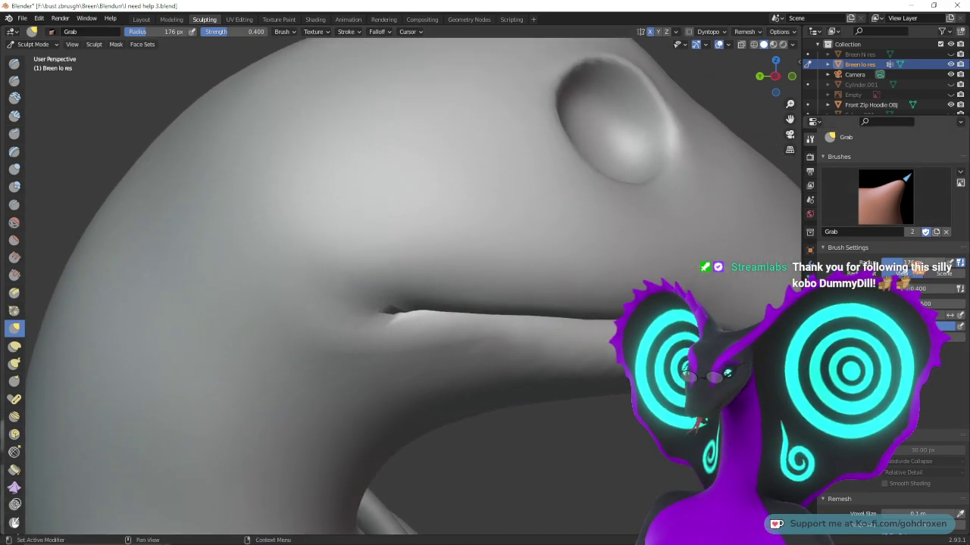
pyautogui.moveTo(385, 305); pyautogui.dragTo(374, 262)
pyautogui.moveTo(460, 266); pyautogui.dragTo(408, 282, button='middle')
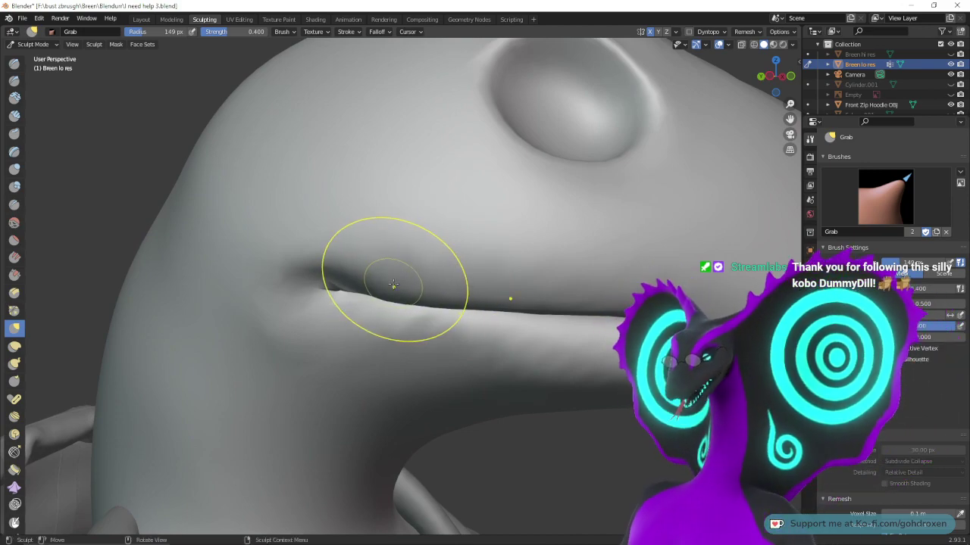
pyautogui.moveTo(393, 284); pyautogui.dragTo(380, 281, button='middle')
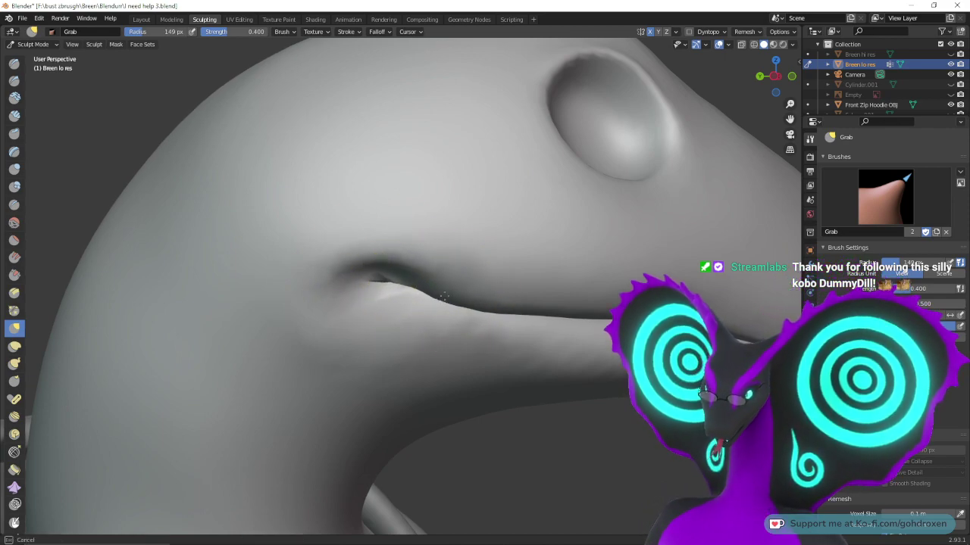
pyautogui.moveTo(444, 296); pyautogui.dragTo(452, 290)
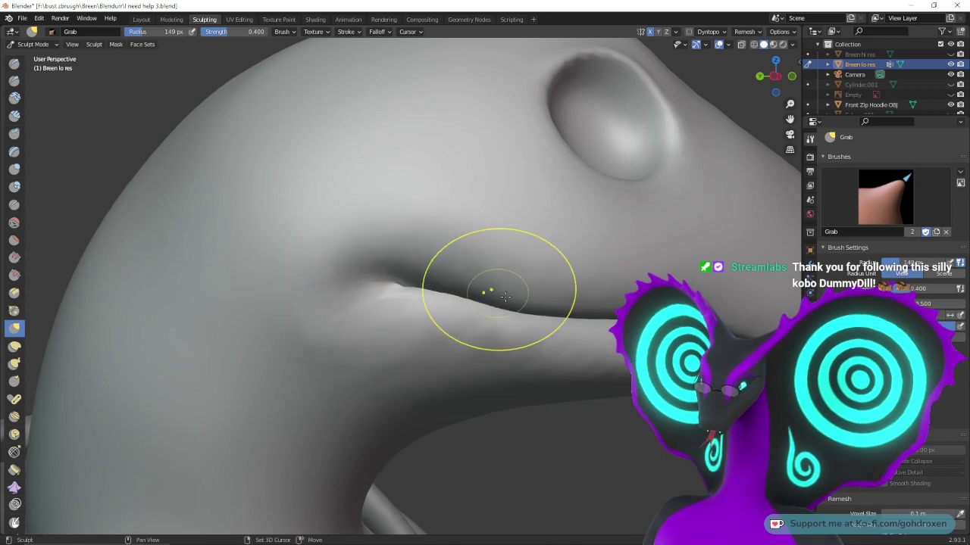
# - Pull the skin just above the mouth corner down and forward to shape its fold
pyautogui.moveTo(581, 338)
pyautogui.mouseDown(button='middle')
pyautogui.moveTo(325, 264)
pyautogui.moveTo(335, 266)
pyautogui.mouseUp(button='middle')
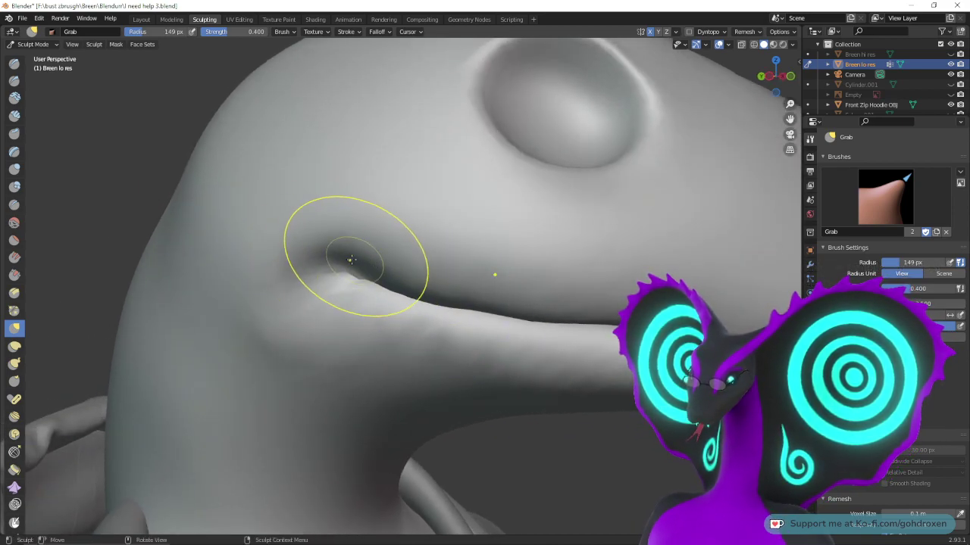
pyautogui.moveTo(338, 248); pyautogui.dragTo(363, 291)
pyautogui.moveTo(565, 292)
pyautogui.mouseDown(button='middle')
pyautogui.moveTo(508, 305)
pyautogui.moveTo(531, 312)
pyautogui.mouseUp(button='middle')
pyautogui.scroll(-3, 539, 294)
pyautogui.scroll(3, 534, 307)
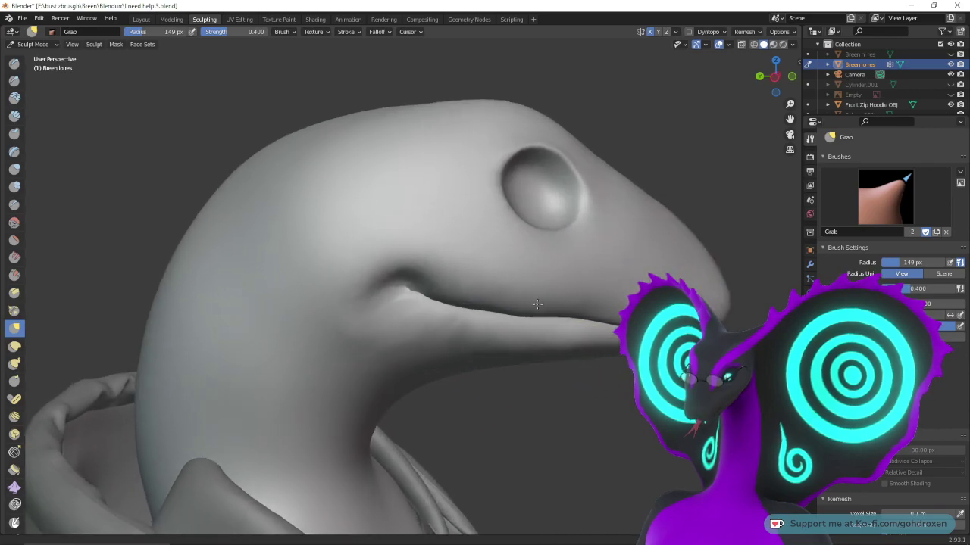
# - Shape the mouth corner with small Grab strokes, pulling the skin behind it forward and nudging the lip crease upward
pyautogui.scroll(5, 536, 304)
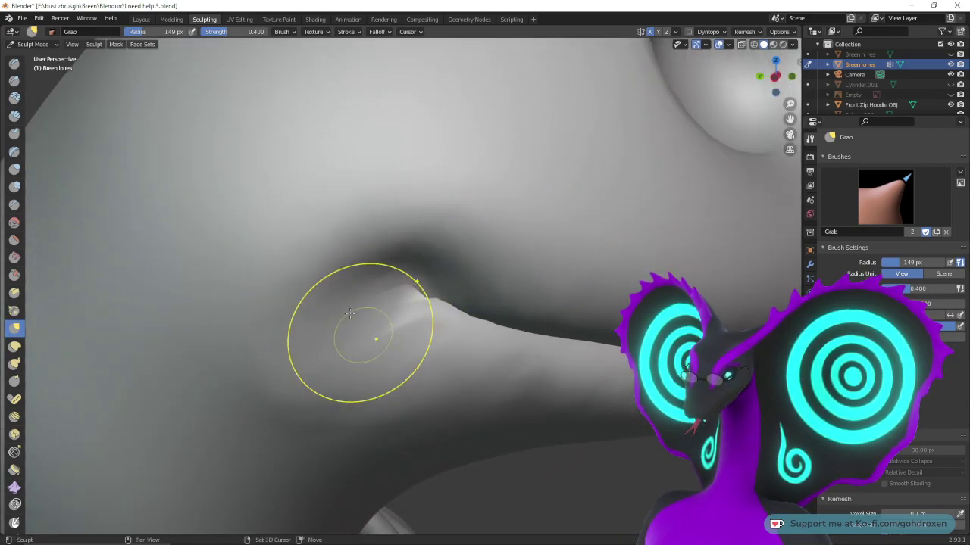
pyautogui.moveTo(359, 331); pyautogui.dragTo(379, 336)
pyautogui.moveTo(584, 358); pyautogui.dragTo(405, 217, button='middle')
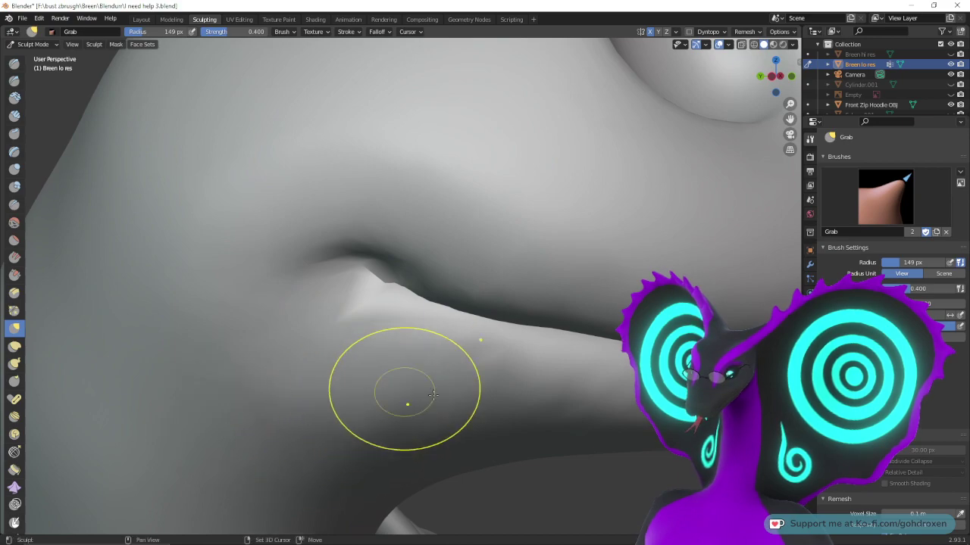
pyautogui.moveTo(405, 389); pyautogui.dragTo(270, 368, button='middle')
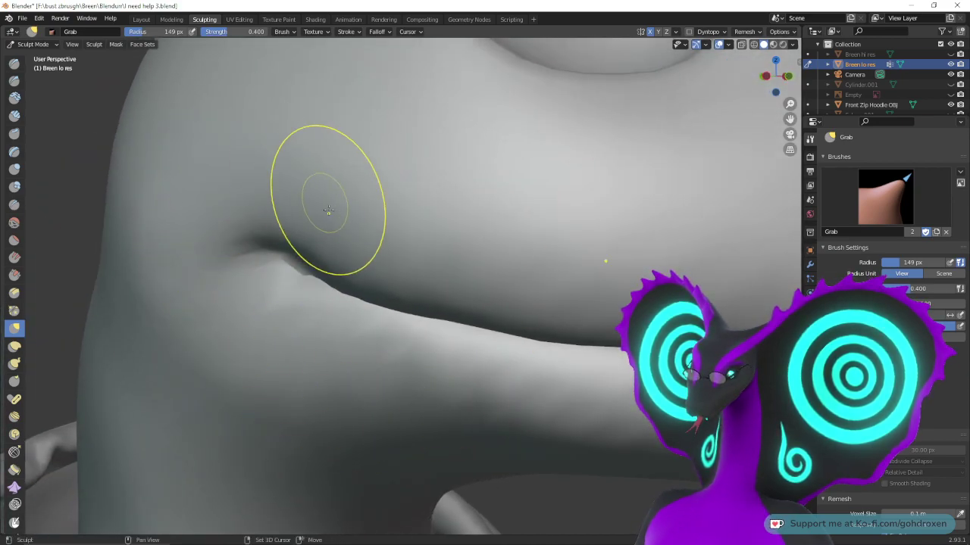
pyautogui.moveTo(422, 270); pyautogui.dragTo(394, 231, button='middle')
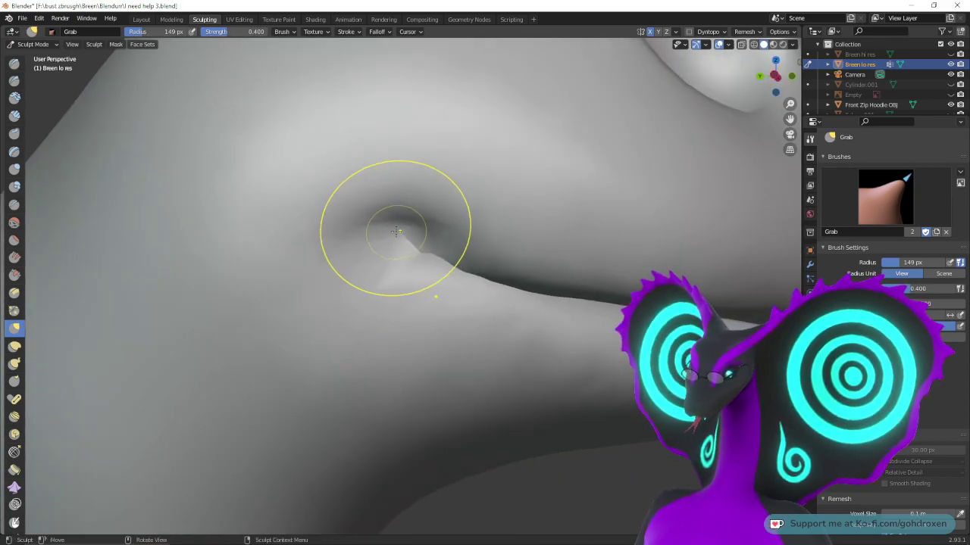
pyautogui.moveTo(395, 231); pyautogui.dragTo(391, 222)
pyautogui.moveTo(450, 226); pyautogui.dragTo(437, 242, button='middle')
pyautogui.moveTo(331, 303); pyautogui.dragTo(333, 298)
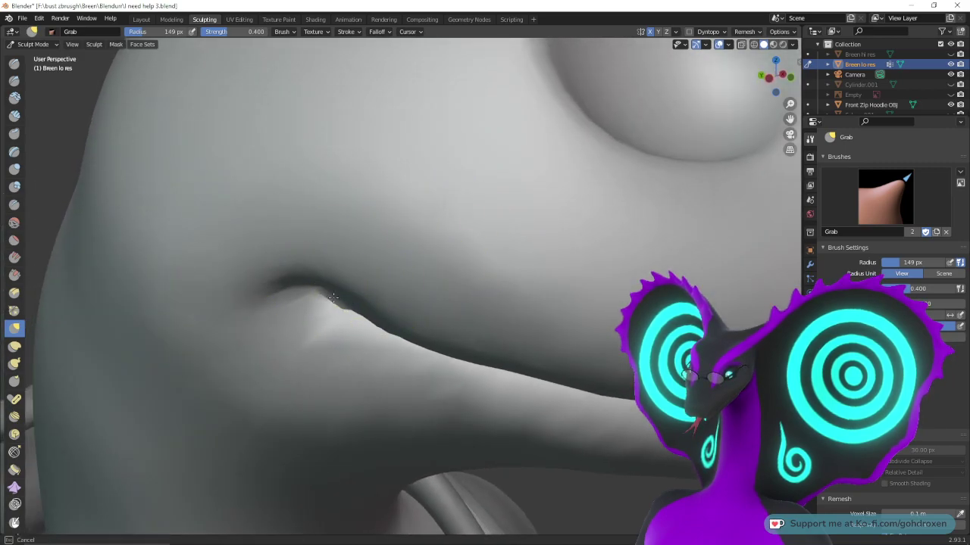
pyautogui.moveTo(400, 305); pyautogui.dragTo(400, 292, button='middle')
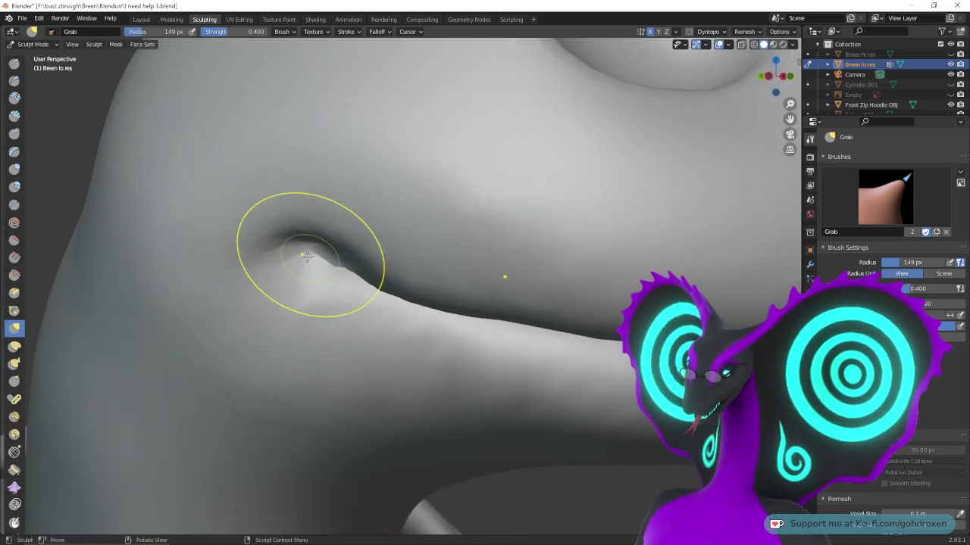
pyautogui.scroll(-8, 530, 273)
pyautogui.moveTo(557, 315)
pyautogui.mouseDown(button='middle')
pyautogui.moveTo(446, 301)
pyautogui.moveTo(561, 312)
pyautogui.moveTo(541, 314)
pyautogui.mouseUp(button='middle')
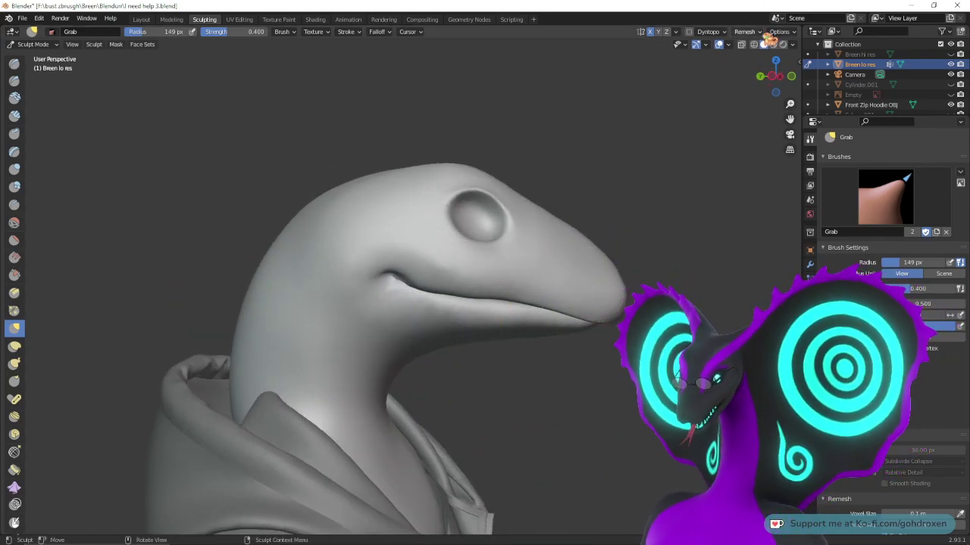
# - Preview the head's textures in Material Preview shading and return the viewport to Solid shading
pyautogui.click(774, 46)
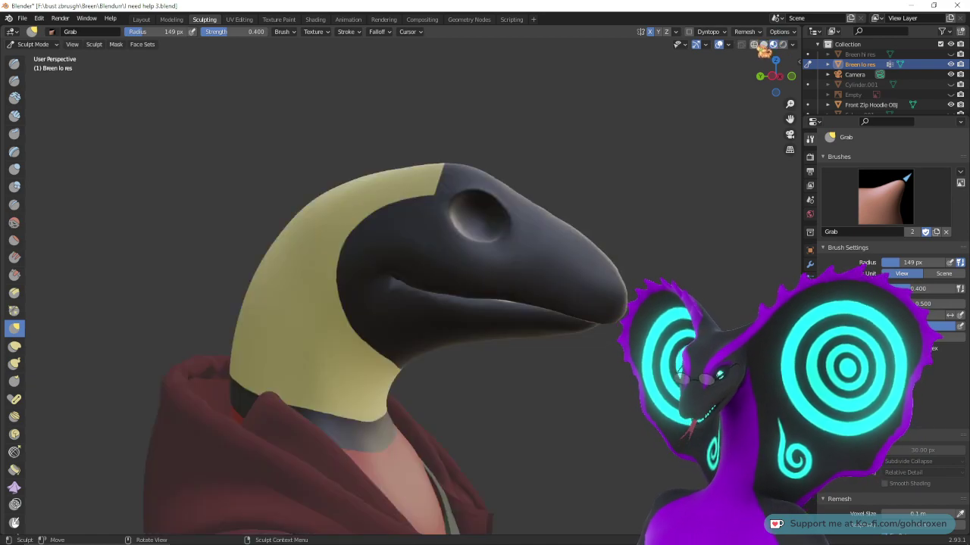
pyautogui.click(754, 45)
pyautogui.click(764, 45)
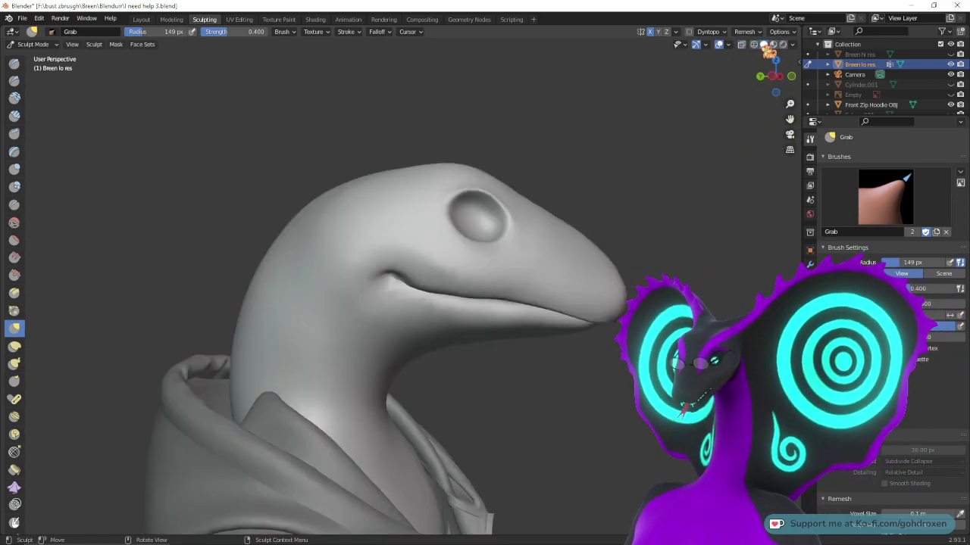
# - Rotate the selected lower jaw faces downward in the Modeling workspace and adjust their position to open the mouth slightly
pyautogui.click(171, 19)
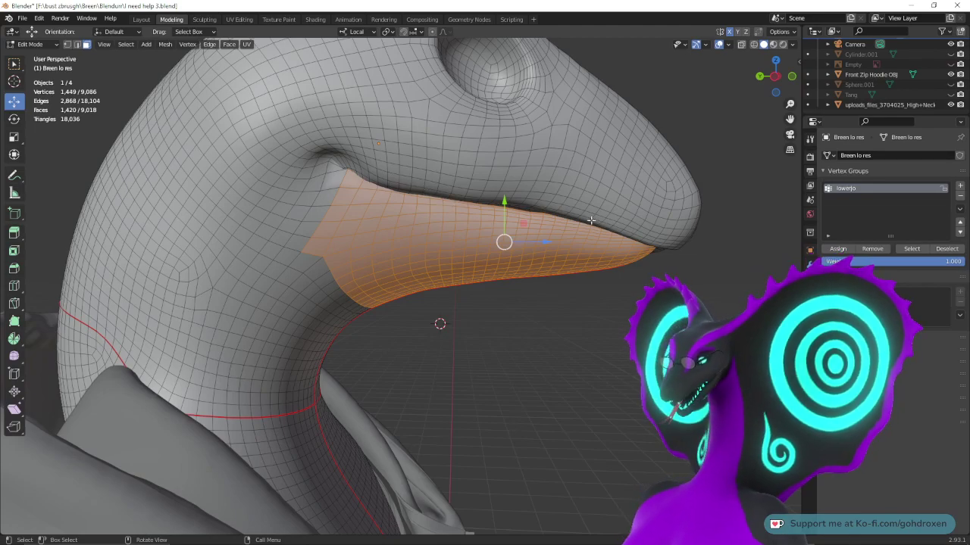
pyautogui.hotkey('shift', 'space')
pyautogui.press('r')
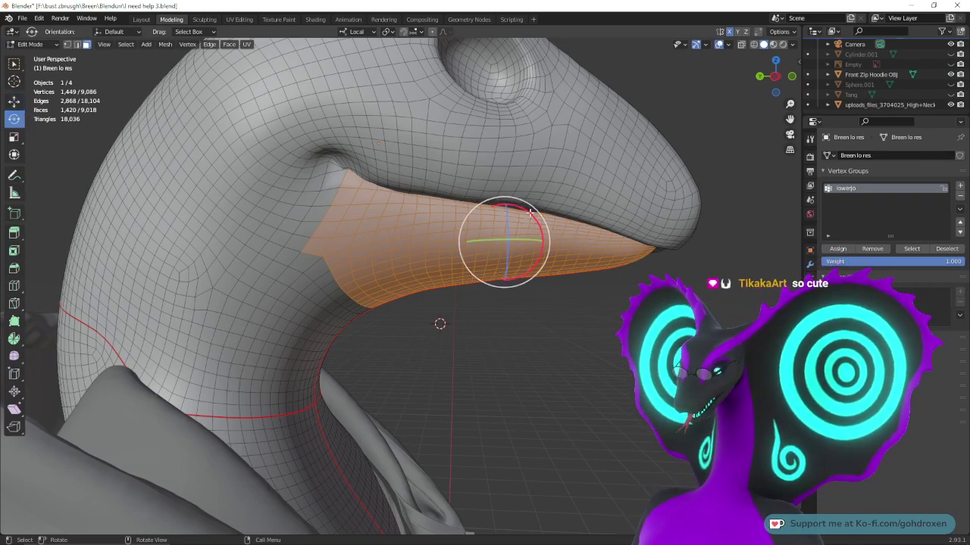
pyautogui.moveTo(530, 213); pyautogui.dragTo(504, 212)
pyautogui.click(14, 101)
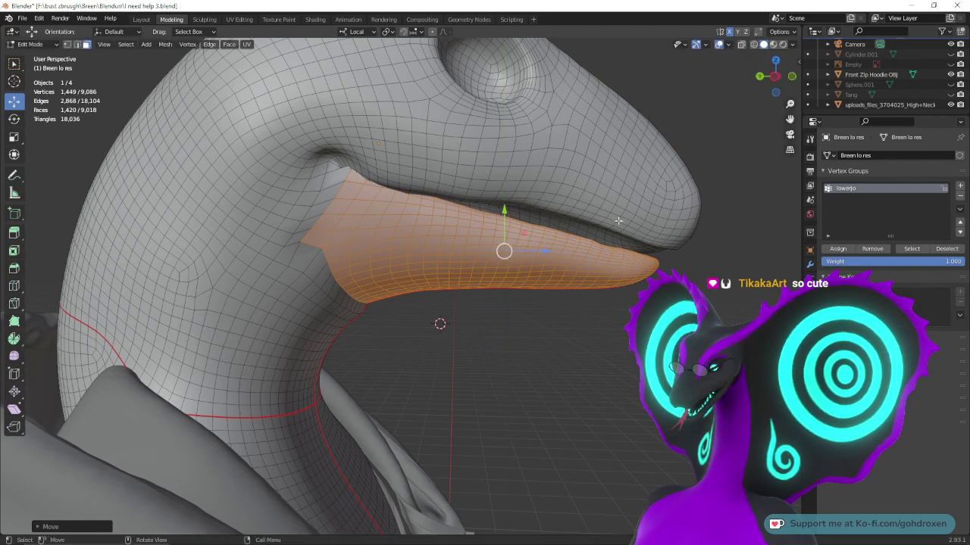
pyautogui.moveTo(617, 219); pyautogui.dragTo(521, 213, button='middle')
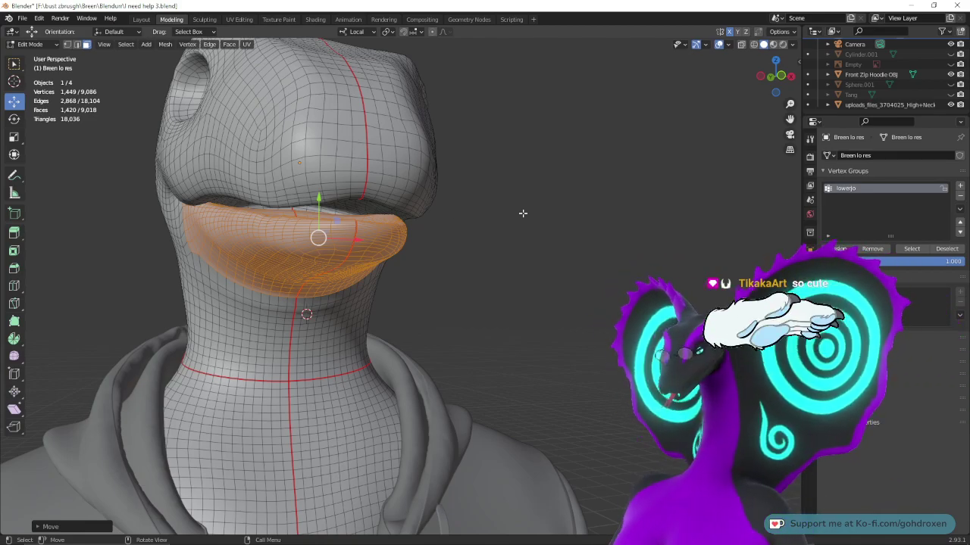
pyautogui.moveTo(435, 221); pyautogui.dragTo(509, 216, button='middle')
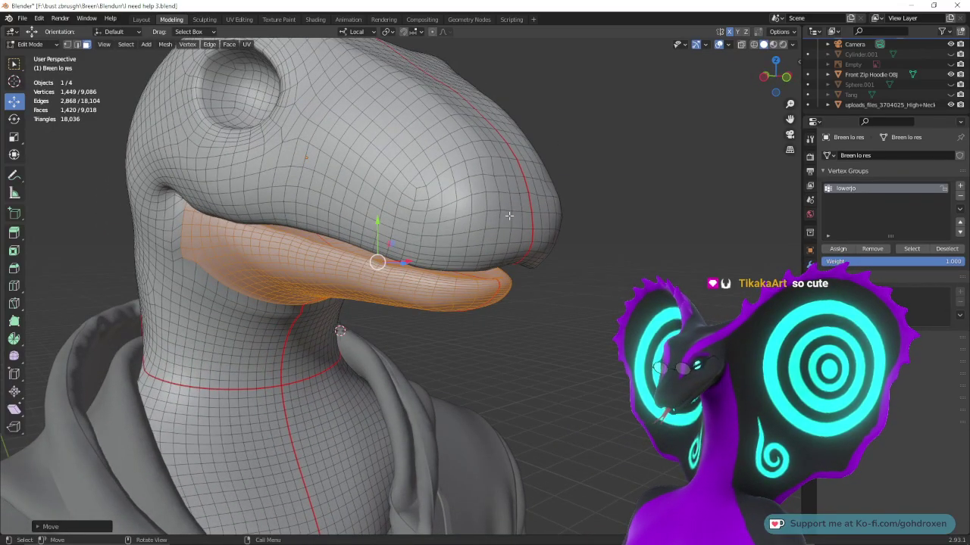
pyautogui.moveTo(496, 214); pyautogui.dragTo(336, 248, button='middle')
pyautogui.moveTo(403, 262); pyautogui.dragTo(400, 196, button='middle')
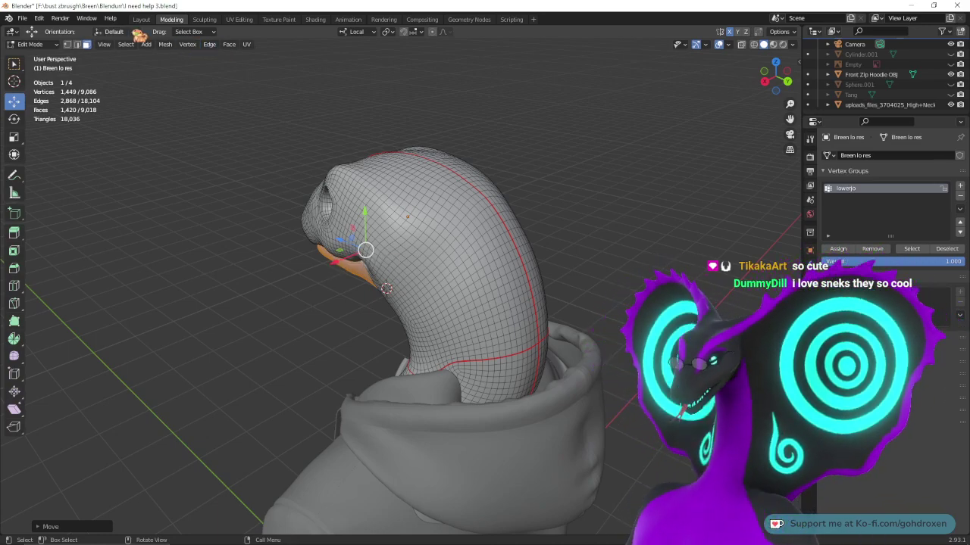
pyautogui.click(141, 19)
pyautogui.moveTo(336, 210); pyautogui.dragTo(412, 292, button='middle')
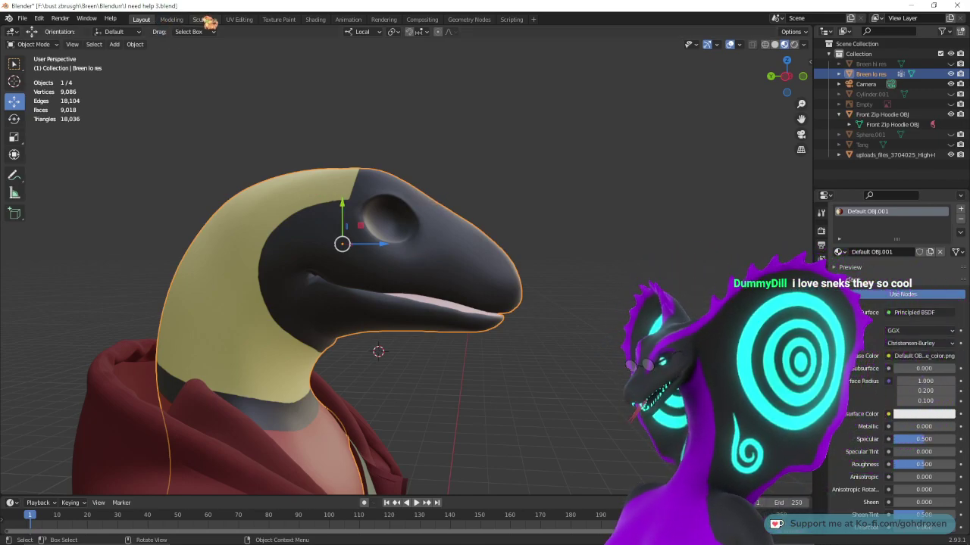
# - Pull the lip line just in front of the mouth corner slightly upward with the Grab brush and check the mouth from the side
pyautogui.click(206, 20)
pyautogui.scroll(5, 454, 281)
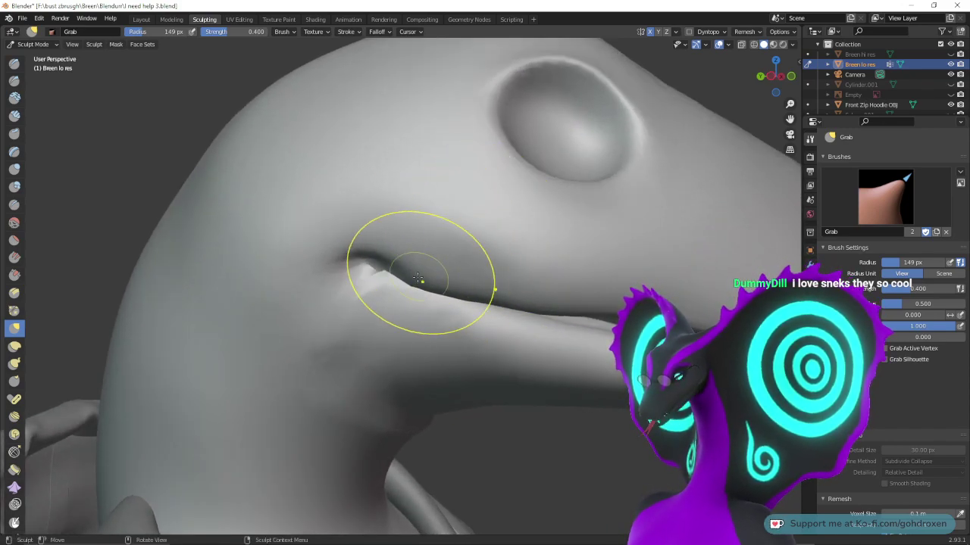
pyautogui.moveTo(417, 277); pyautogui.dragTo(423, 265)
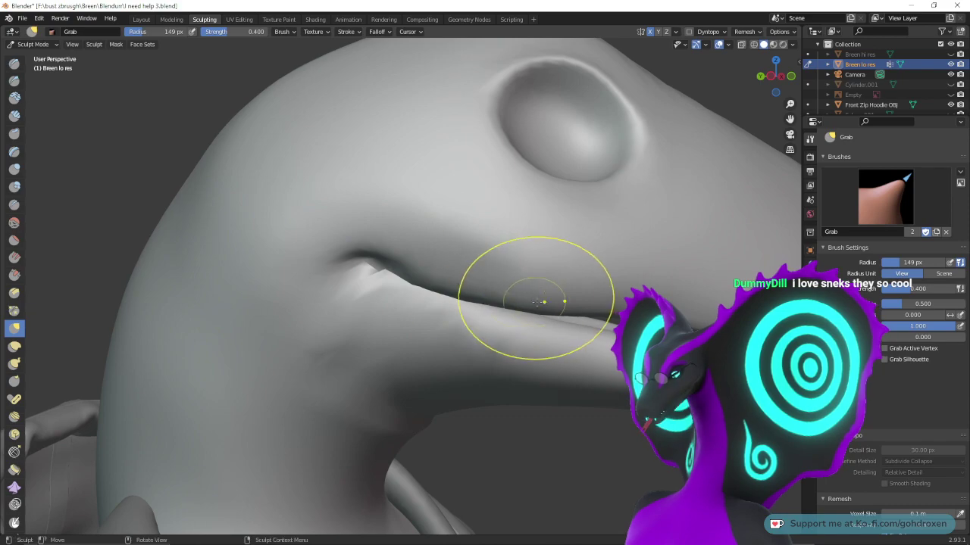
pyautogui.moveTo(693, 312); pyautogui.dragTo(708, 322, button='middle')
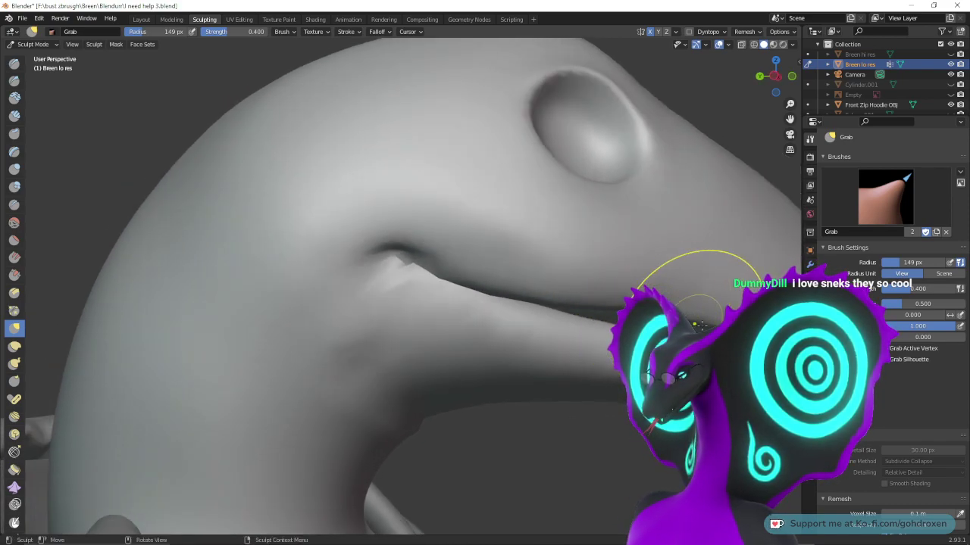
pyautogui.moveTo(694, 325); pyautogui.dragTo(548, 297, button='middle')
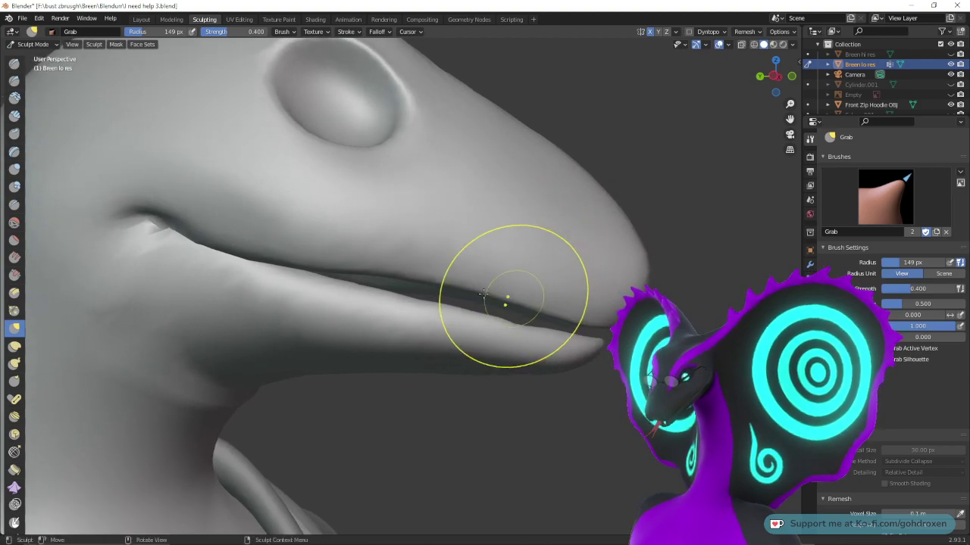
pyautogui.moveTo(528, 295)
pyautogui.mouseDown(button='middle')
pyautogui.moveTo(407, 275)
pyautogui.moveTo(498, 277)
pyautogui.moveTo(530, 262)
pyautogui.moveTo(470, 272)
pyautogui.moveTo(500, 297)
pyautogui.moveTo(493, 290)
pyautogui.mouseUp(button='middle')
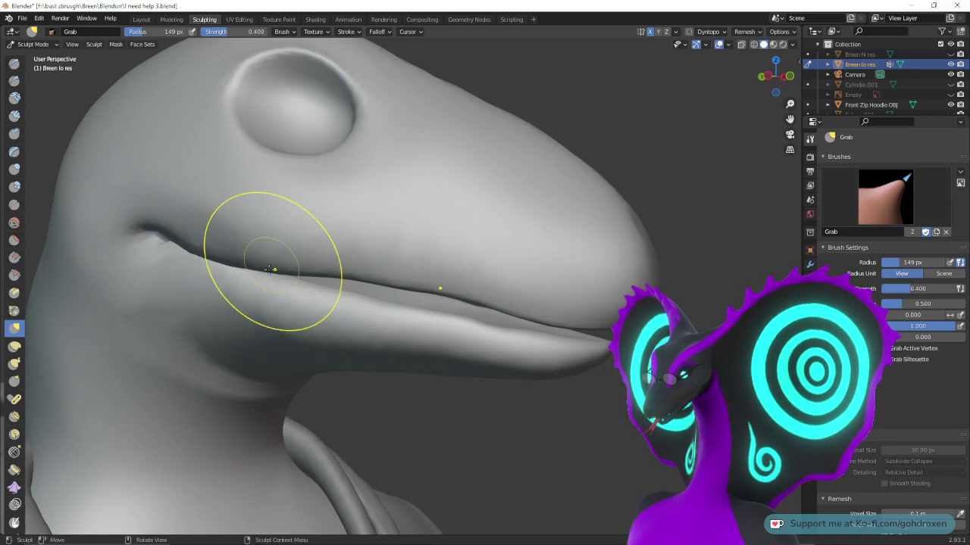
pyautogui.moveTo(269, 269); pyautogui.dragTo(298, 270, button='middle')
pyautogui.keyDown('shift'); pyautogui.moveTo(359, 307); pyautogui.dragTo(453, 310, button='middle'); pyautogui.keyUp('shift')
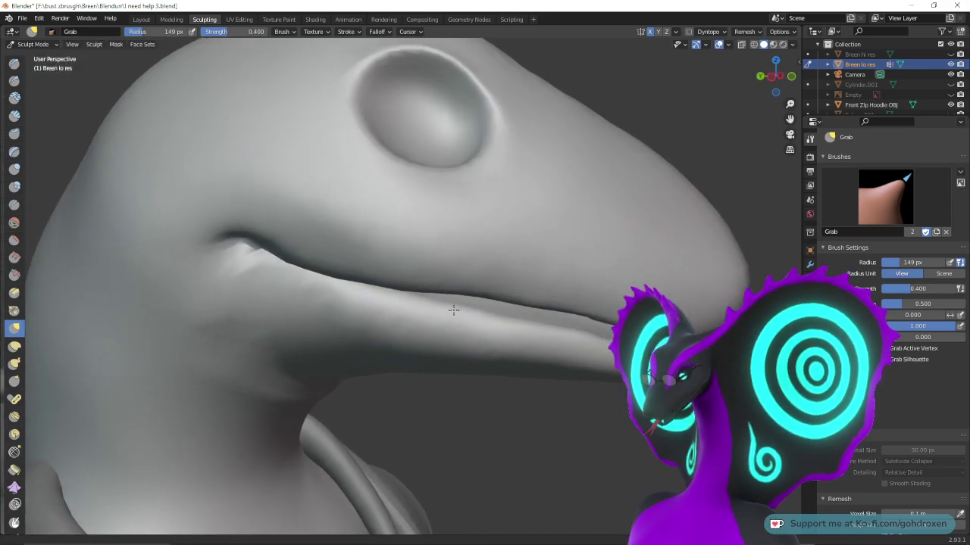
pyautogui.scroll(-5, 453, 309)
# - Unhide the Tang, Sphere.001 and Cylinder.001 objects in the Layout workspace
pyautogui.click(141, 19)
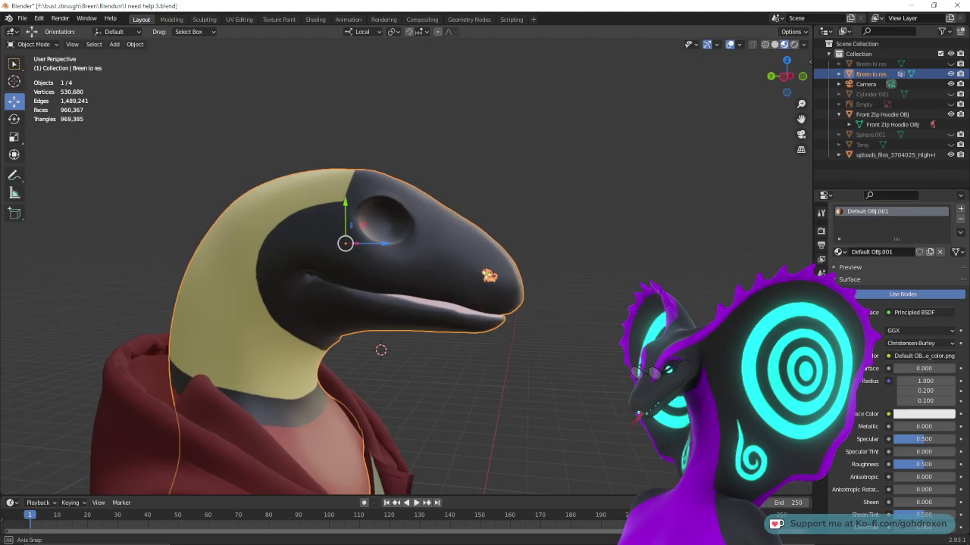
pyautogui.moveTo(483, 270); pyautogui.dragTo(476, 270, button='middle')
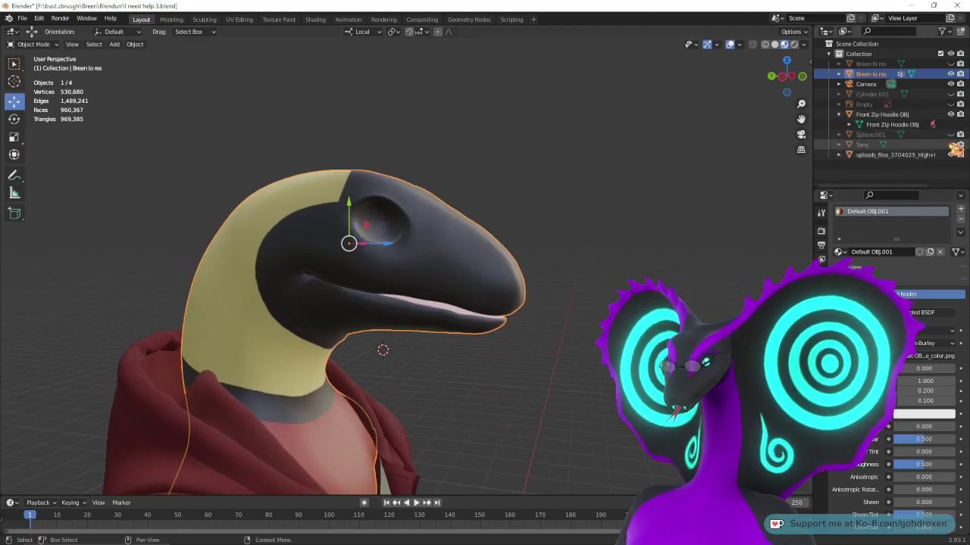
pyautogui.click(951, 144)
pyautogui.click(951, 134)
pyautogui.click(950, 93)
pyautogui.click(950, 94)
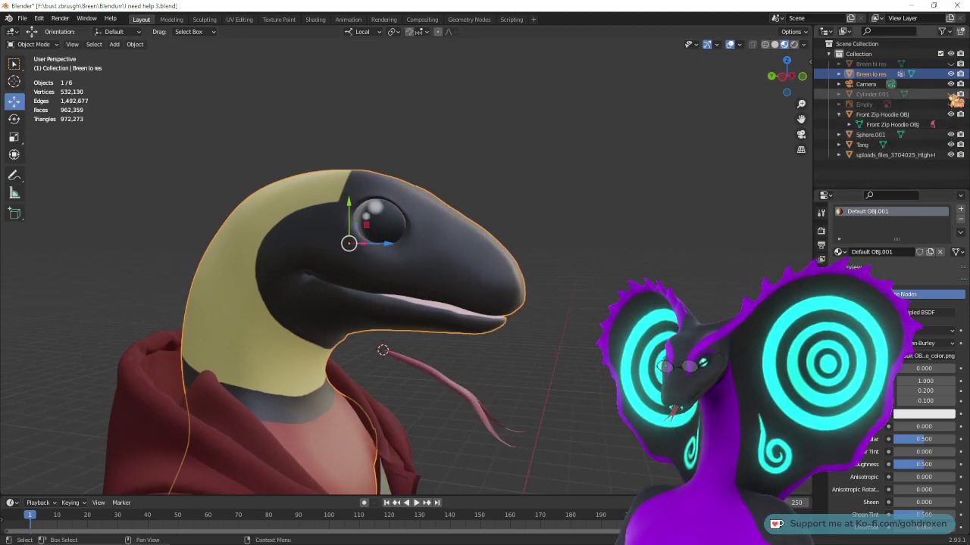
pyautogui.moveTo(757, 216); pyautogui.dragTo(579, 184, button='middle')
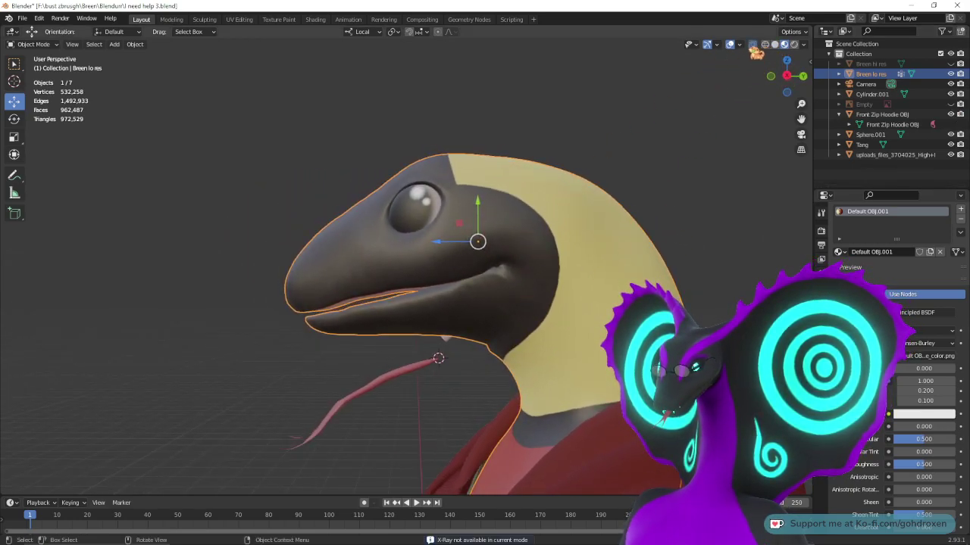
pyautogui.moveTo(559, 238); pyautogui.dragTo(599, 241, button='middle')
pyautogui.click(401, 383)
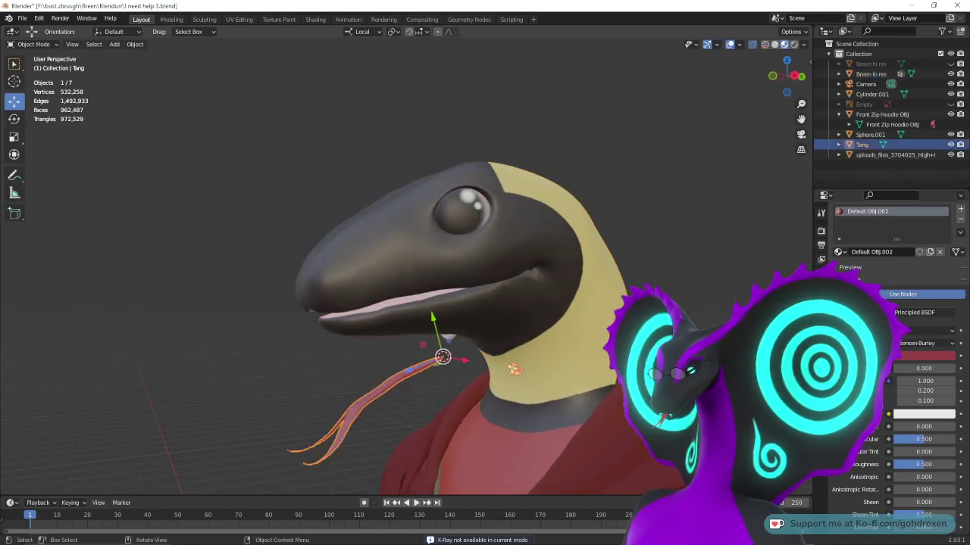
pyautogui.moveTo(513, 368); pyautogui.dragTo(623, 356, button='middle')
pyautogui.moveTo(455, 379); pyautogui.dragTo(447, 364, button='middle')
pyautogui.click(171, 19)
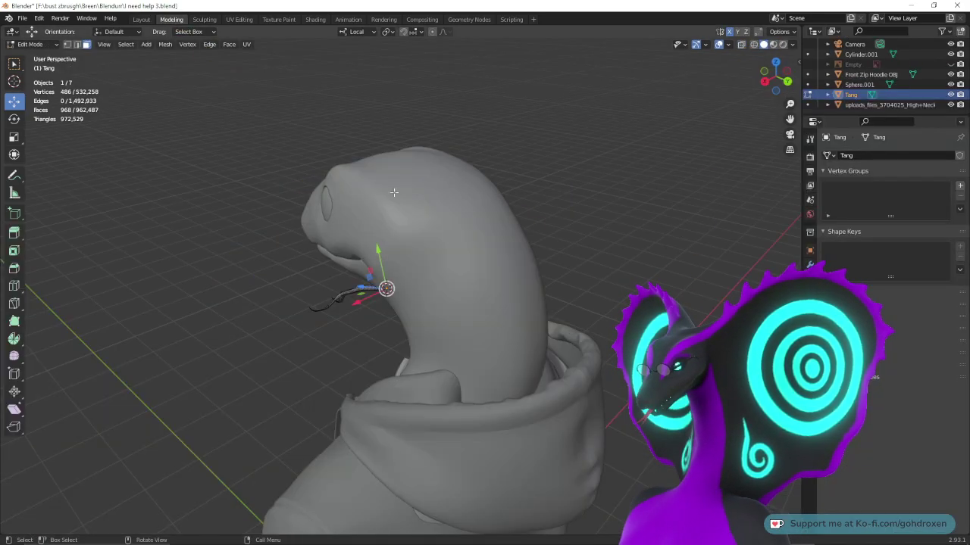
pyautogui.moveTo(340, 273); pyautogui.dragTo(530, 239, button='middle')
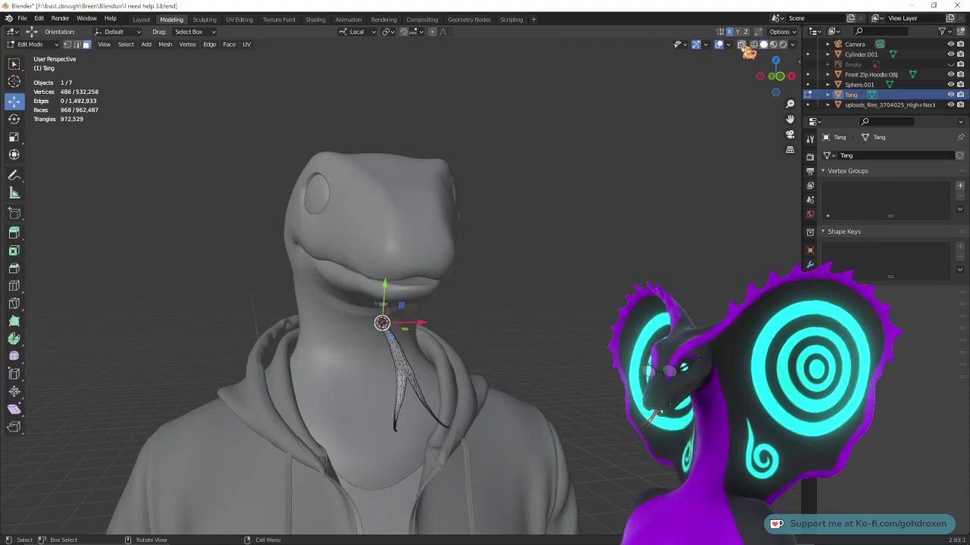
pyautogui.click(742, 44)
pyautogui.click(742, 46)
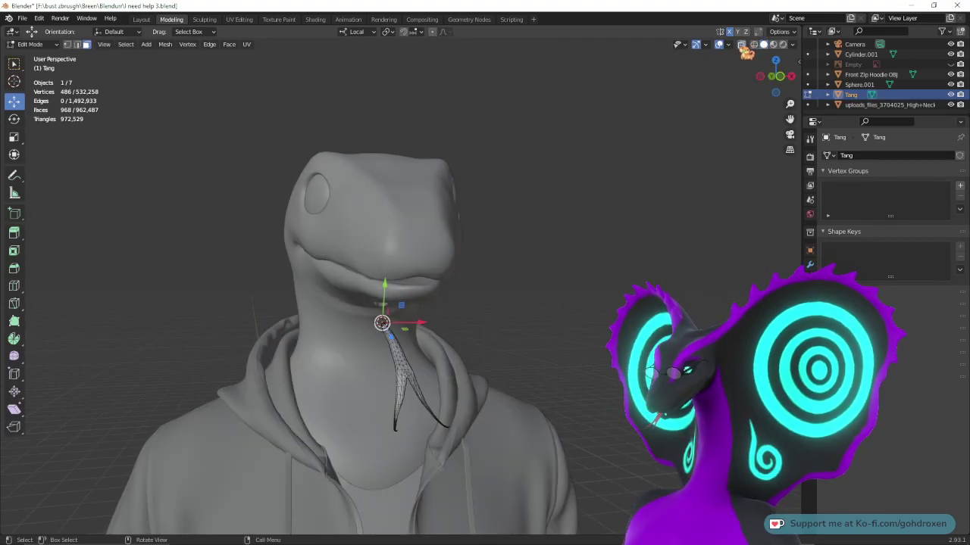
# - Show the Layout viewport in Solid shading with X-ray to see the parts inside the head
pyautogui.click(143, 19)
pyautogui.click(774, 43)
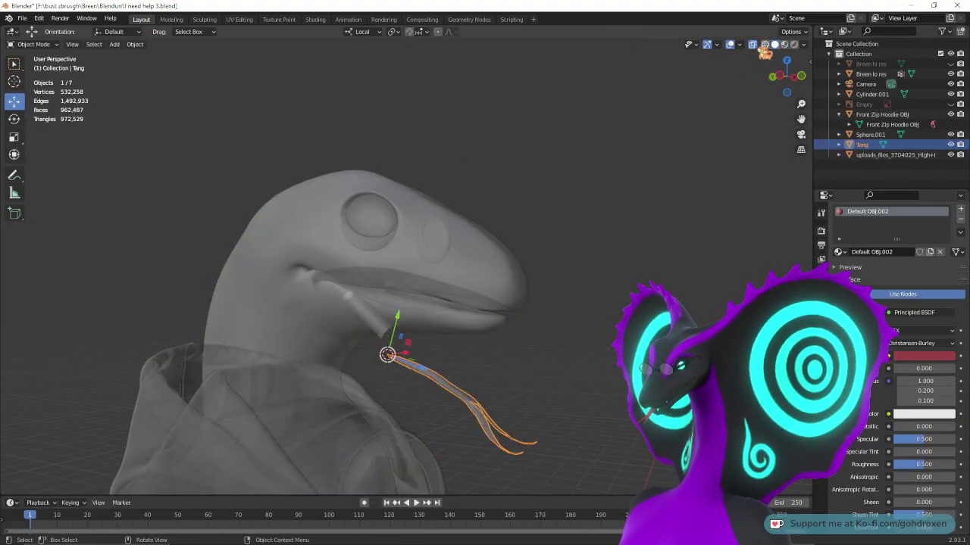
pyautogui.moveTo(609, 328); pyautogui.dragTo(584, 341, button='middle')
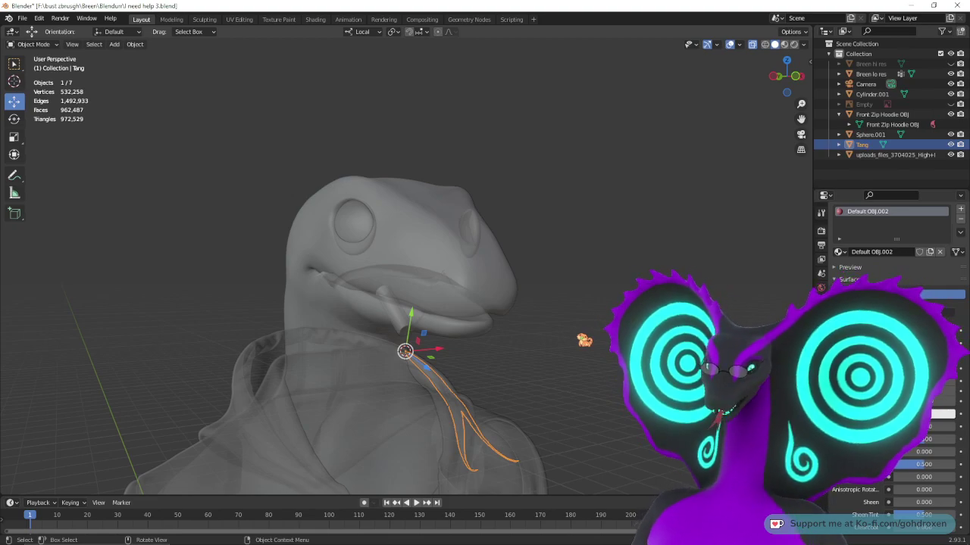
pyautogui.moveTo(575, 301); pyautogui.dragTo(619, 388, button='middle')
pyautogui.scroll(4, 591, 352)
pyautogui.moveTo(580, 340); pyautogui.dragTo(621, 292, button='middle')
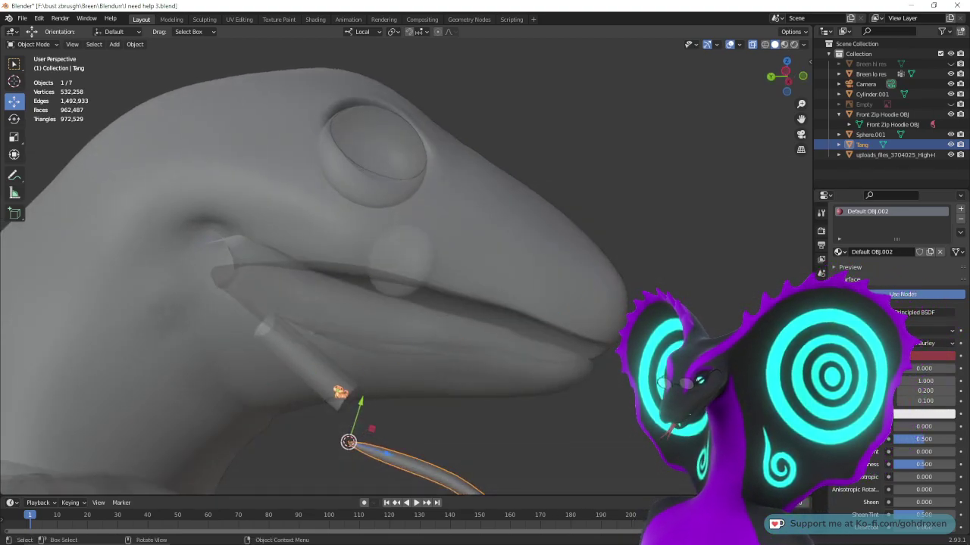
# - Move Cylinder.001 along its local Y axis up into the lower jaw
pyautogui.click(340, 392)
pyautogui.moveTo(418, 425); pyautogui.dragTo(444, 420, button='middle')
pyautogui.click(357, 390)
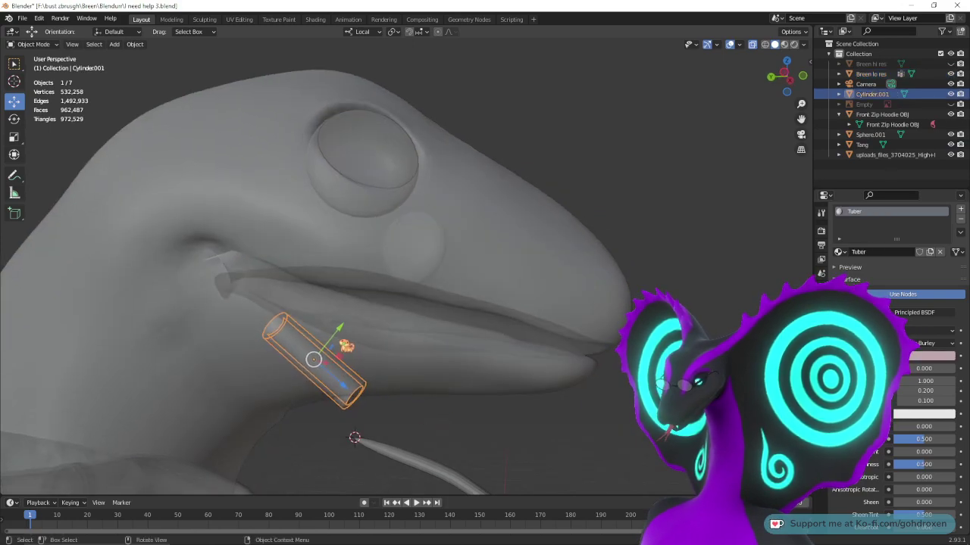
pyautogui.moveTo(342, 328); pyautogui.dragTo(360, 305)
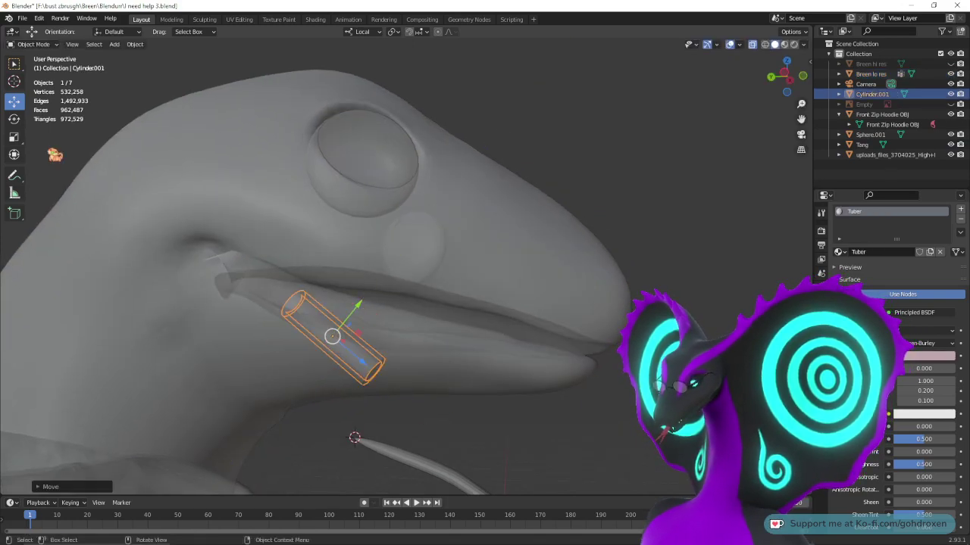
# - Rotate Cylinder.001 about its local X axis in the side view until it lies nearly level along the lower jaw
pyautogui.click(16, 118)
pyautogui.moveTo(359, 266); pyautogui.dragTo(385, 266, button='middle')
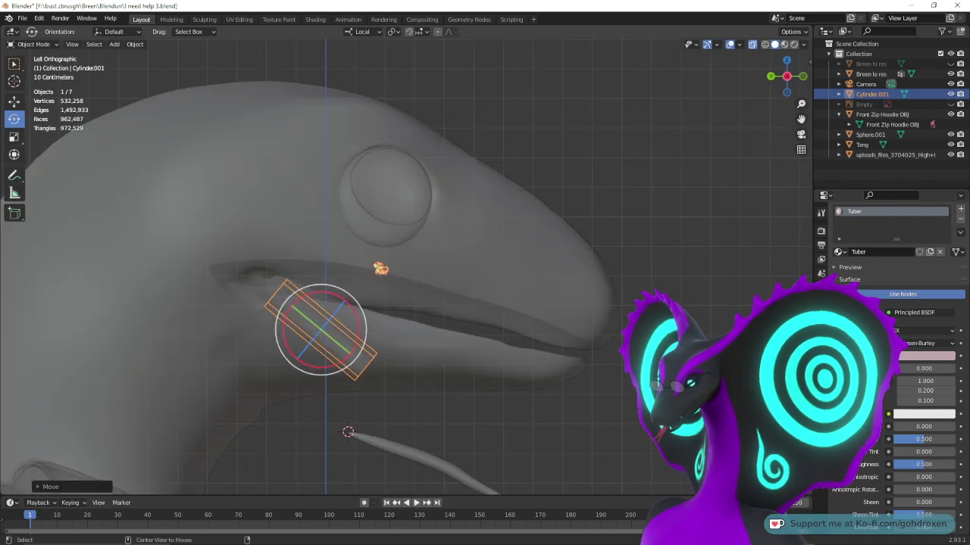
pyautogui.scroll(4, 465, 335)
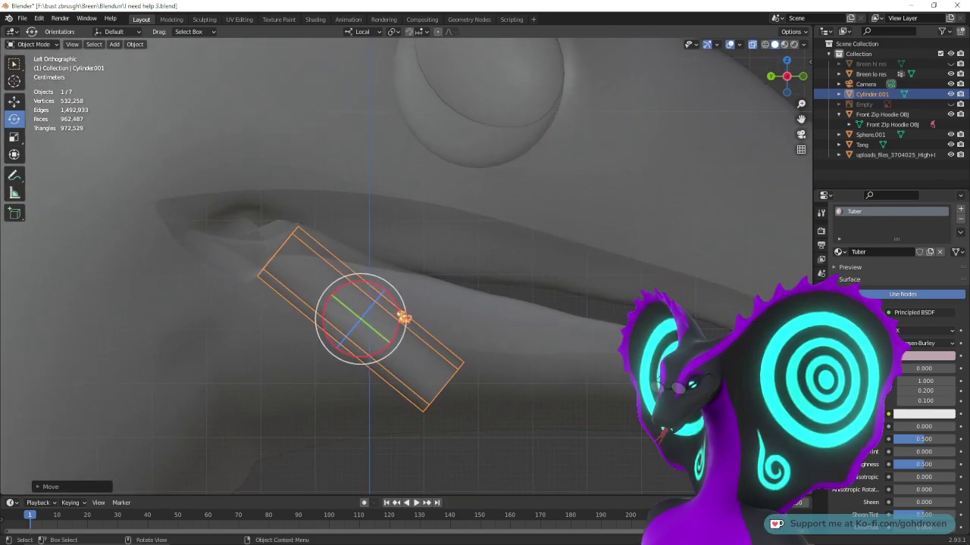
pyautogui.moveTo(396, 320); pyautogui.dragTo(397, 245)
# - Show the viewport in Material Preview shading and move Cylinder.001 along its local axes down onto the mouth floor
pyautogui.click(14, 100)
pyautogui.moveTo(663, 345); pyautogui.dragTo(637, 340, button='middle')
pyautogui.click(785, 45)
pyautogui.moveTo(534, 252)
pyautogui.mouseDown(button='middle')
pyautogui.moveTo(567, 255)
pyautogui.moveTo(596, 329)
pyautogui.moveTo(442, 334)
pyautogui.moveTo(474, 328)
pyautogui.mouseUp(button='middle')
pyautogui.hotkey('alt', 'a')
pyautogui.moveTo(391, 341); pyautogui.dragTo(472, 322, button='middle')
pyautogui.click(447, 275)
pyautogui.moveTo(447, 275); pyautogui.dragTo(419, 252, button='middle')
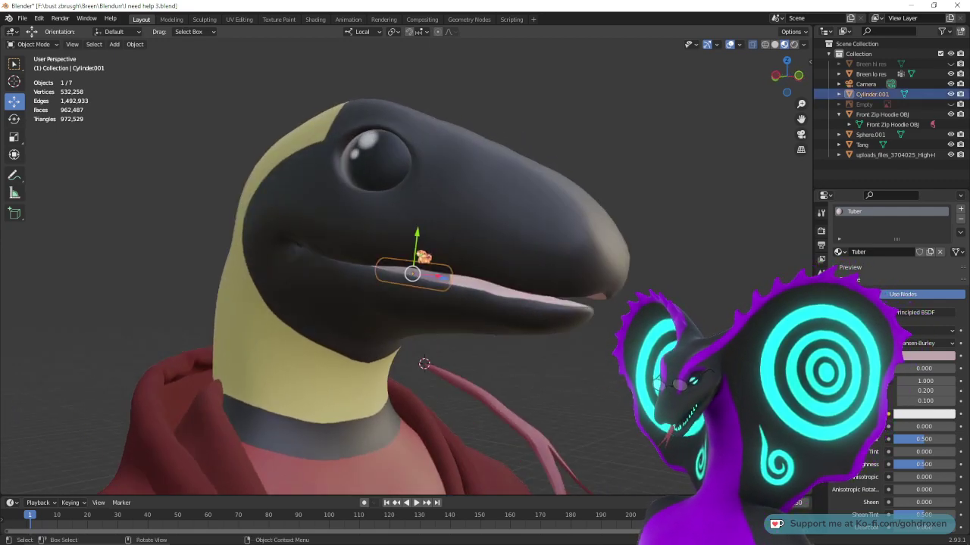
pyautogui.moveTo(418, 248); pyautogui.dragTo(400, 255)
pyautogui.moveTo(400, 256); pyautogui.dragTo(429, 267, button='middle')
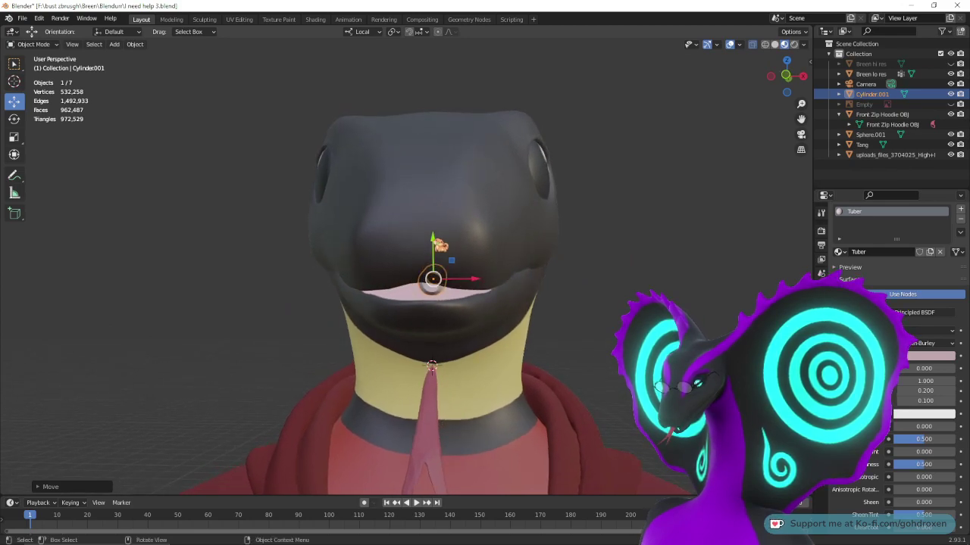
pyautogui.moveTo(431, 239); pyautogui.dragTo(432, 250)
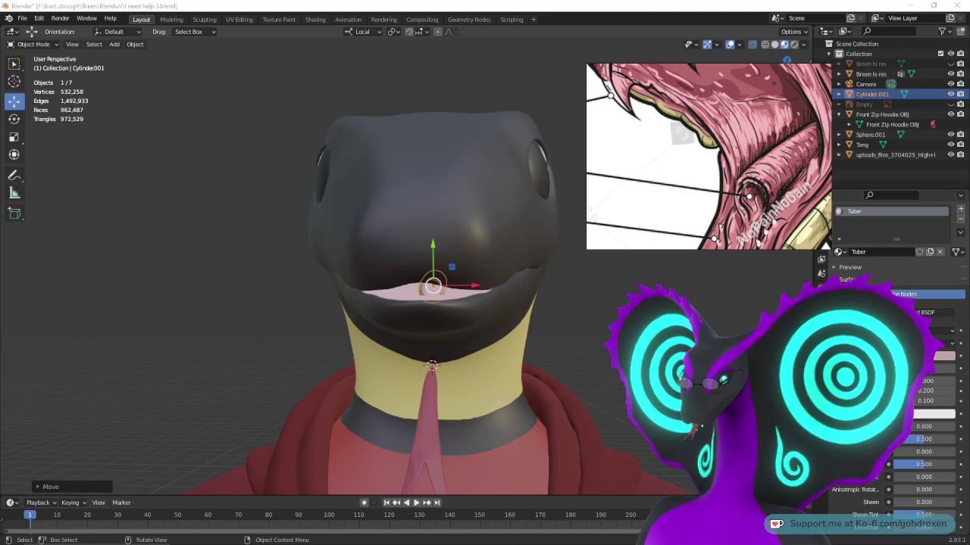
# - Move the Tang object along its local Y axis from below the head up into the mouth opening
pyautogui.moveTo(485, 303); pyautogui.dragTo(428, 307, button='middle')
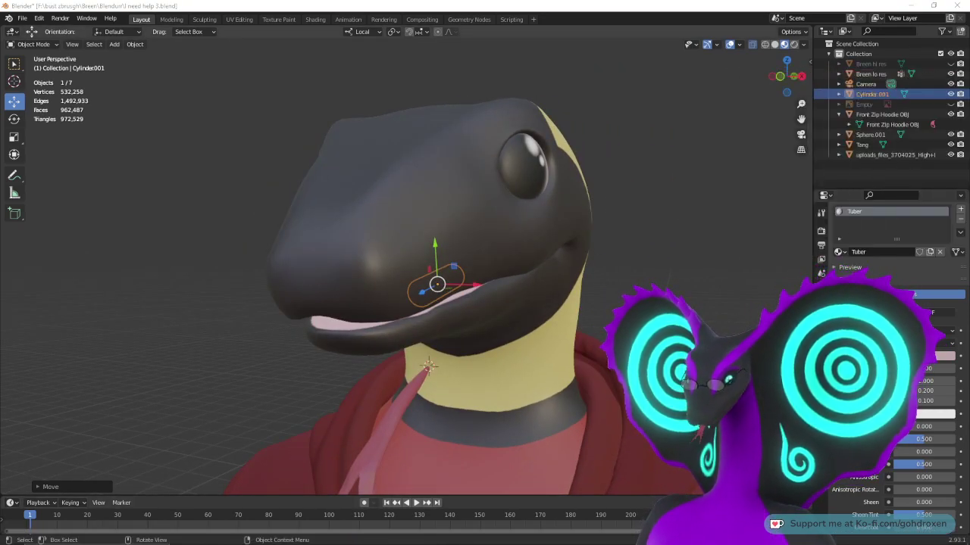
pyautogui.moveTo(388, 445); pyautogui.dragTo(321, 441, button='middle')
pyautogui.click(405, 427)
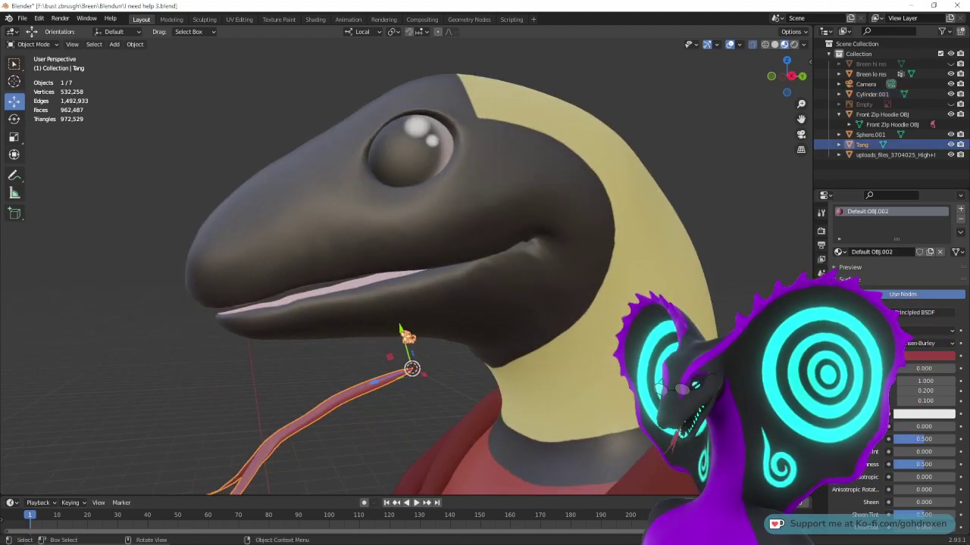
pyautogui.press('g')
pyautogui.press('y')
pyautogui.press('y')
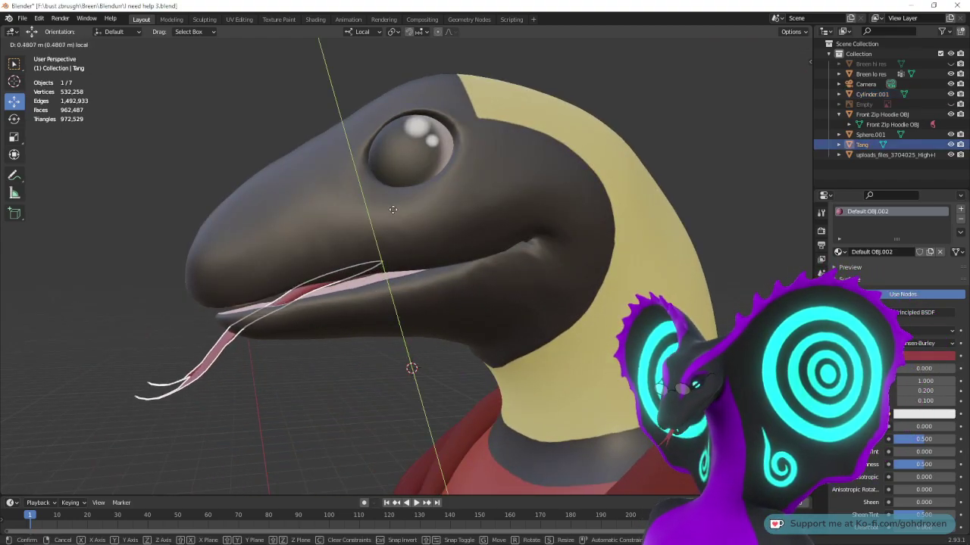
pyautogui.click(386, 218)
# - Rotate Tang in the side view to follow the jaw's slope and move it down onto the lower jaw
pyautogui.moveTo(397, 299); pyautogui.dragTo(531, 282, button='middle')
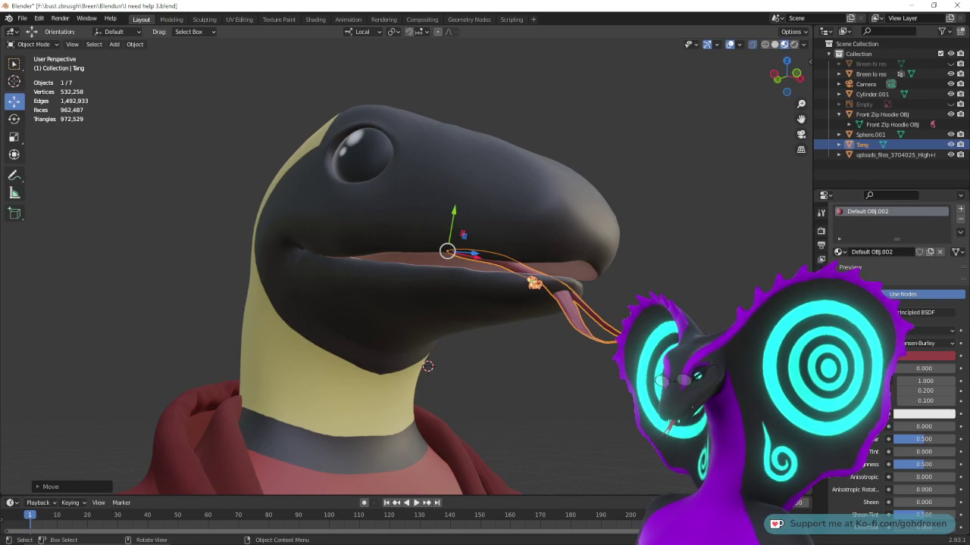
pyautogui.moveTo(493, 288); pyautogui.dragTo(535, 319, button='middle')
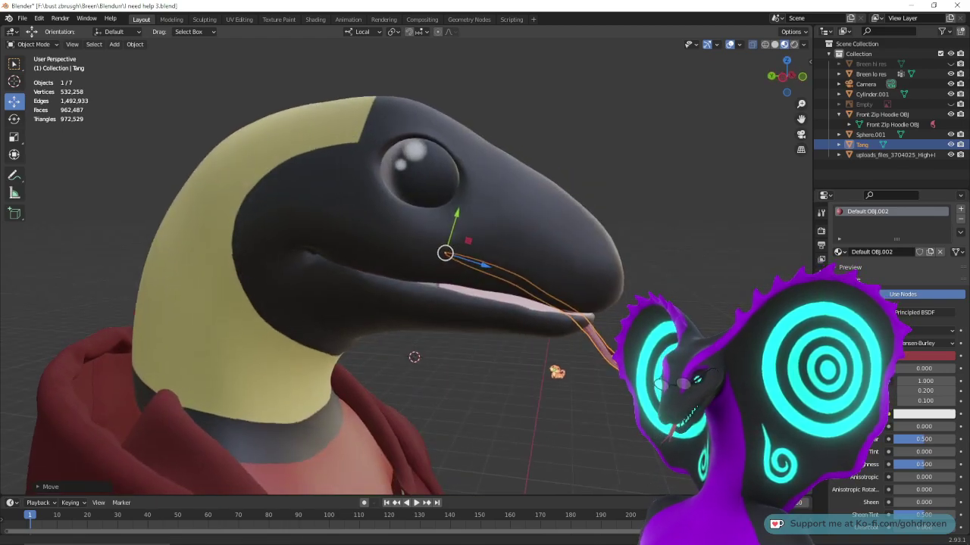
pyautogui.scroll(3, 530, 386)
pyautogui.moveTo(578, 401); pyautogui.dragTo(558, 384, button='middle')
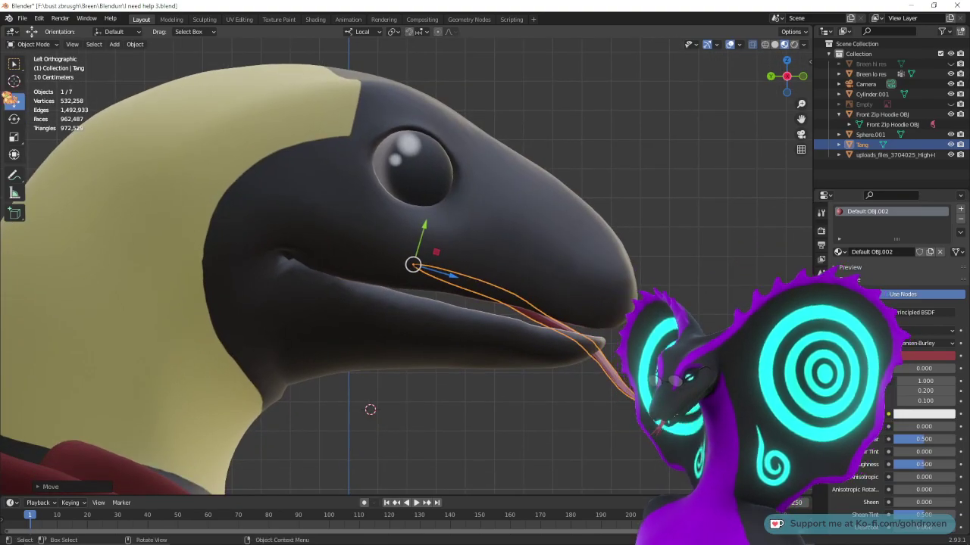
pyautogui.click(15, 121)
pyautogui.moveTo(452, 254); pyautogui.dragTo(411, 263)
pyautogui.click(17, 104)
pyautogui.moveTo(568, 279)
pyautogui.mouseDown(button='middle')
pyautogui.moveTo(503, 276)
pyautogui.moveTo(554, 282)
pyautogui.mouseUp(button='middle')
pyautogui.moveTo(425, 259); pyautogui.dragTo(464, 274)
# - Undo the last change to Tang and rotate it about its local X axis by about -4.15° in the side view
pyautogui.click(13, 119)
pyautogui.moveTo(602, 288); pyautogui.dragTo(638, 294, button='middle')
pyautogui.hotkey('ctrl', 'z')
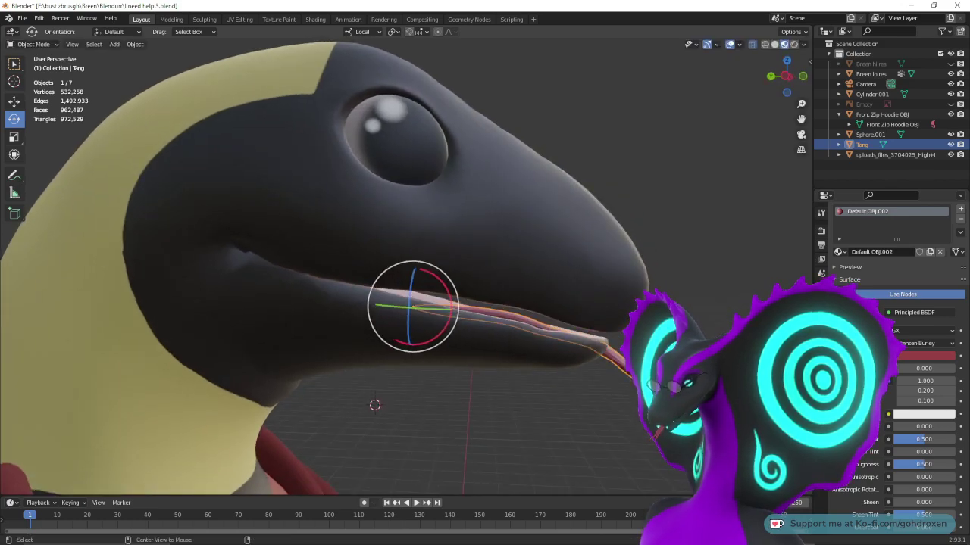
pyautogui.scroll(2, 633, 318)
pyautogui.scroll(-1, 634, 318)
pyautogui.keyDown('shift'); pyautogui.moveTo(598, 350); pyautogui.dragTo(270, 167, button='middle'); pyautogui.keyUp('shift')
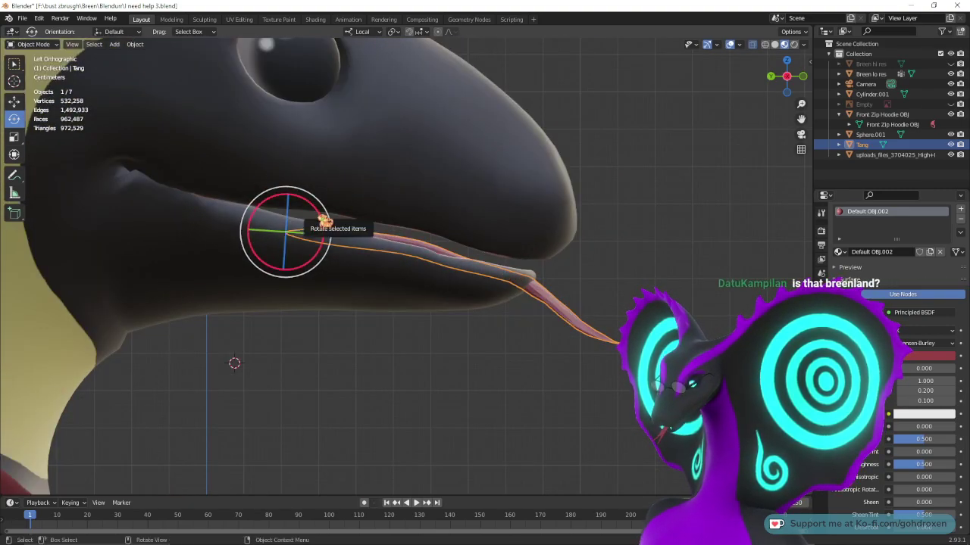
pyautogui.moveTo(320, 217); pyautogui.dragTo(499, 95)
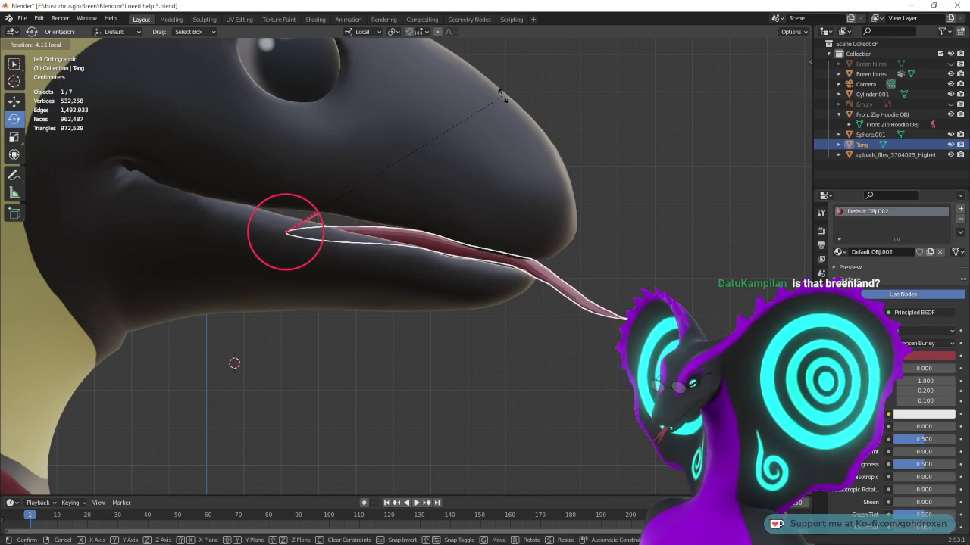
pyautogui.moveTo(505, 97); pyautogui.dragTo(505, 98)
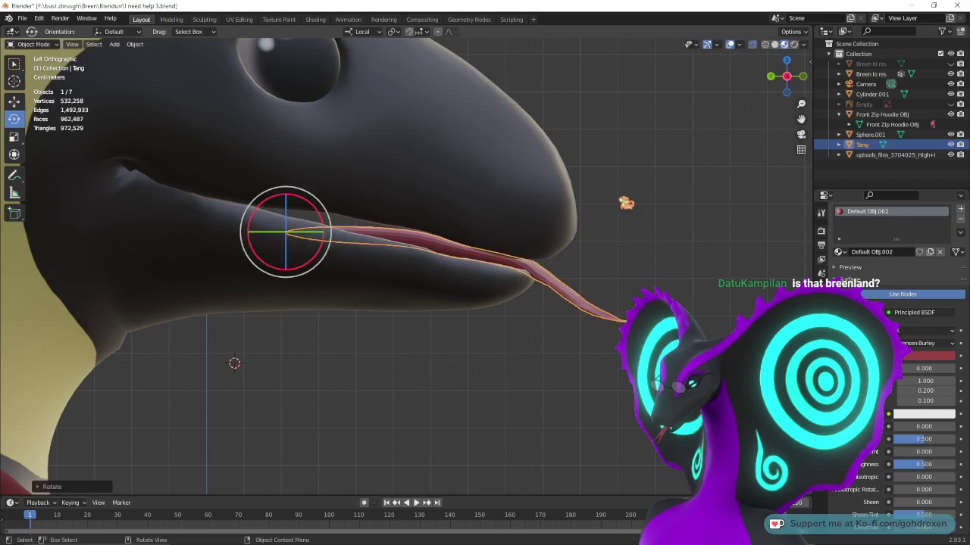
pyautogui.moveTo(626, 203); pyautogui.dragTo(584, 227, button='middle')
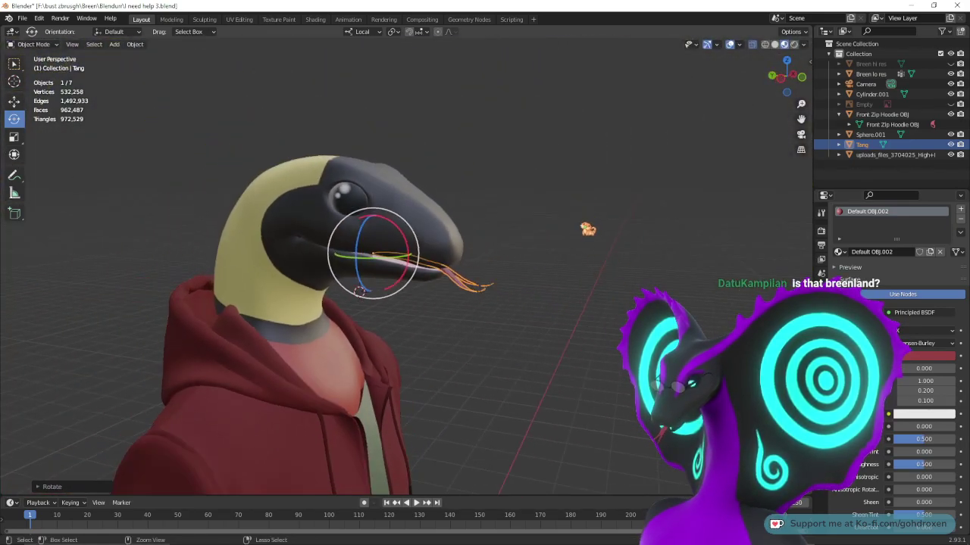
# - Slide Tang forward along its local Z axis and lower it along local Y so it rests on the lower jaw
pyautogui.click(582, 229)
pyautogui.moveTo(524, 260); pyautogui.dragTo(359, 268, button='middle')
pyautogui.keyDown('ctrl'); pyautogui.moveTo(381, 359); pyautogui.dragTo(387, 280, button='middle'); pyautogui.keyUp('ctrl')
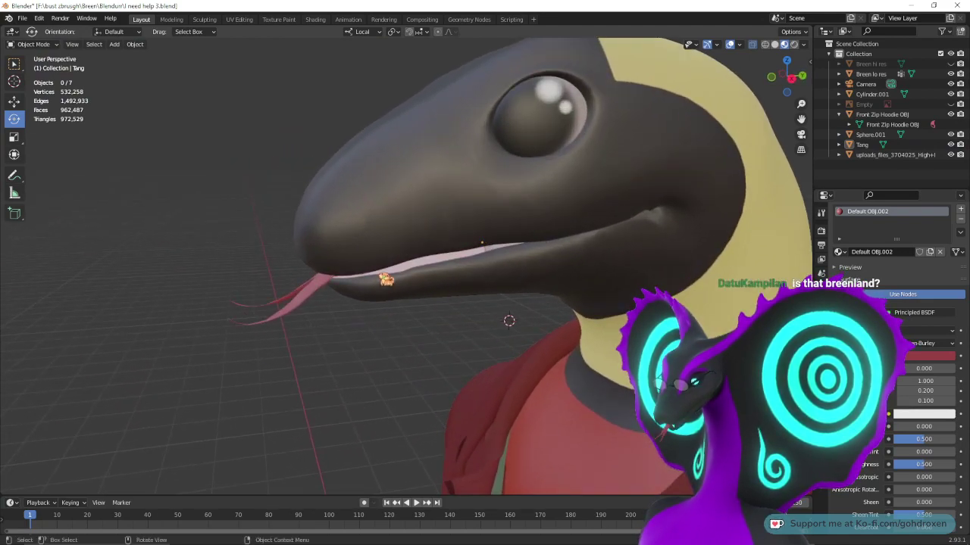
pyautogui.click(302, 296)
pyautogui.moveTo(303, 296); pyautogui.dragTo(359, 294, button='middle')
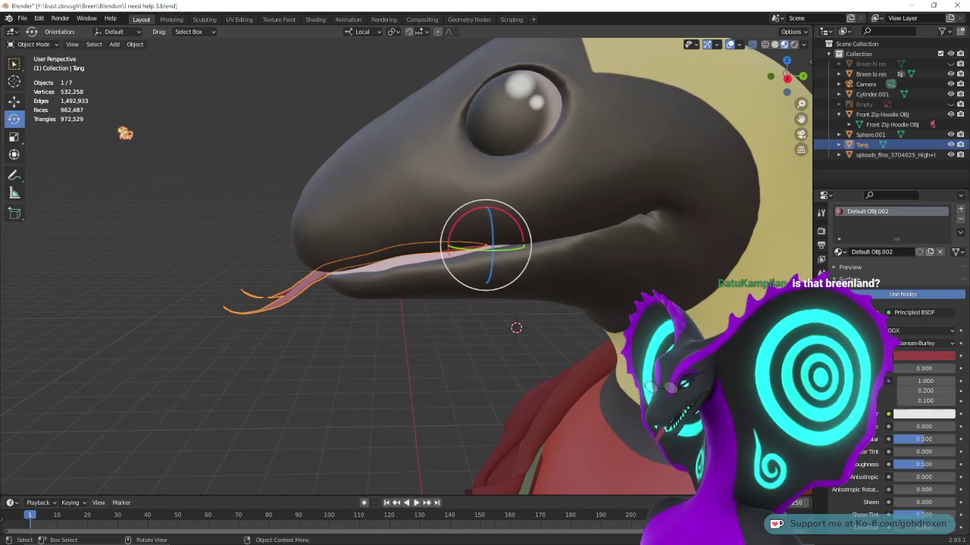
pyautogui.click(17, 105)
pyautogui.moveTo(445, 248); pyautogui.dragTo(416, 247)
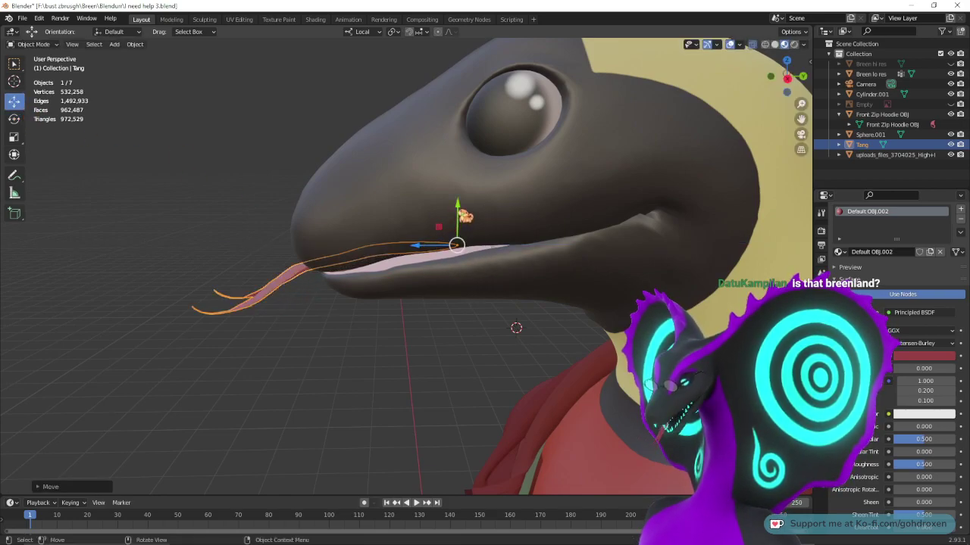
pyautogui.moveTo(459, 211); pyautogui.dragTo(457, 221)
pyautogui.moveTo(458, 220)
pyautogui.mouseDown(button='middle')
pyautogui.moveTo(490, 227)
pyautogui.moveTo(465, 246)
pyautogui.moveTo(456, 227)
pyautogui.mouseUp(button='middle')
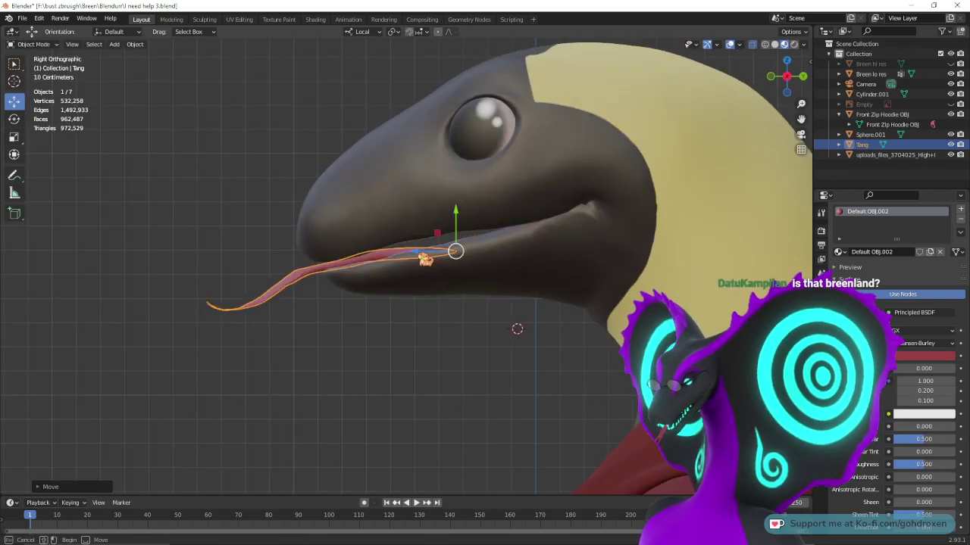
pyautogui.moveTo(417, 256); pyautogui.dragTo(444, 228)
pyautogui.click(429, 259)
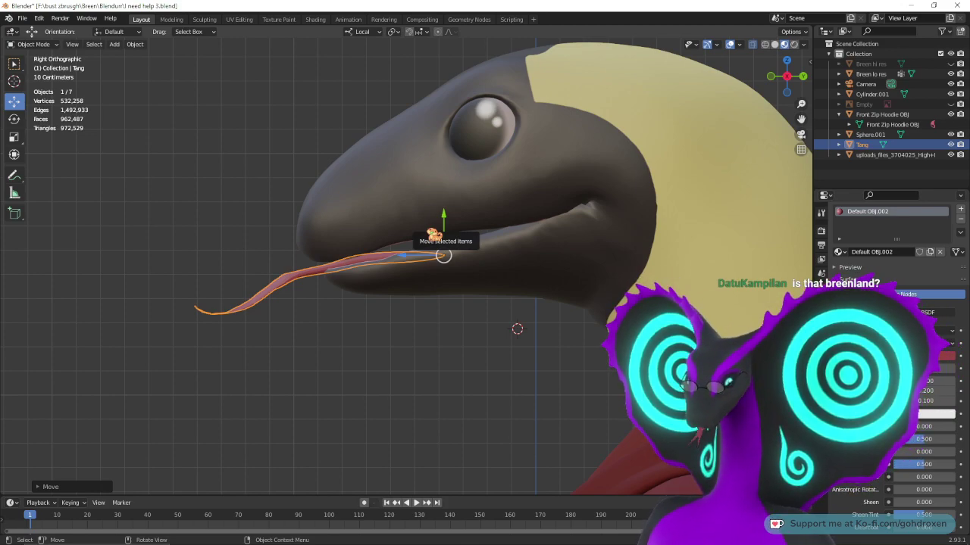
# - Examine the tongue's placement in the mouth from both sides, close up and from a distance
pyautogui.moveTo(433, 233); pyautogui.dragTo(577, 276, button='middle')
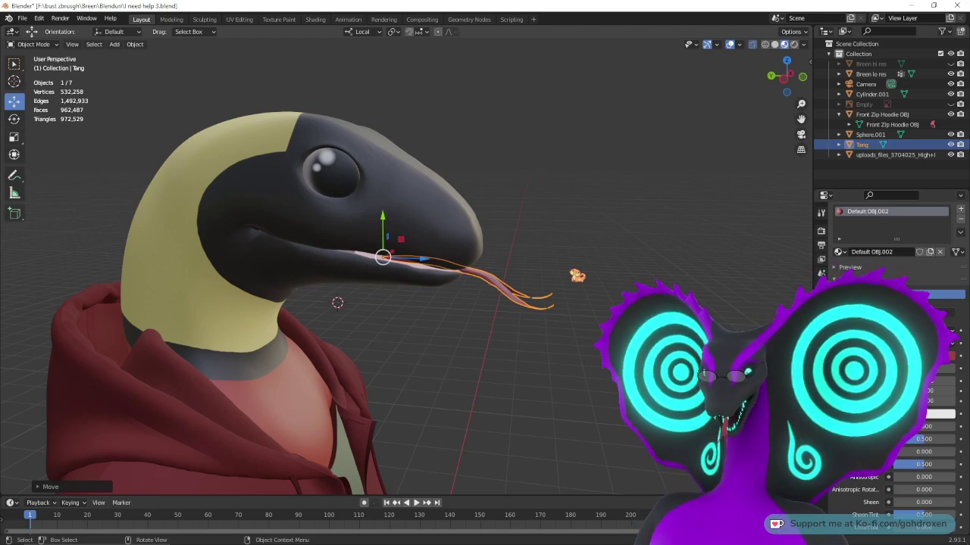
pyautogui.moveTo(630, 283); pyautogui.dragTo(443, 279, button='middle')
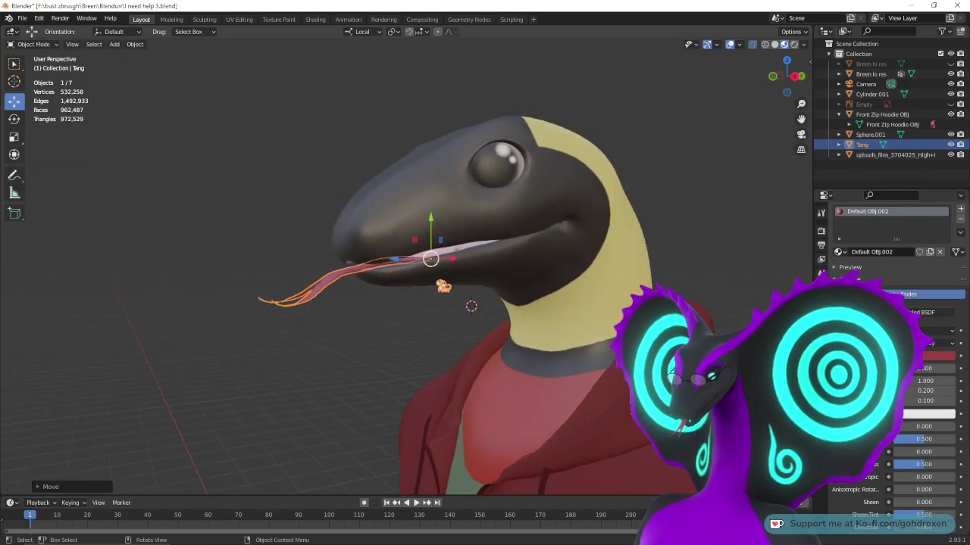
pyautogui.scroll(5, 446, 281)
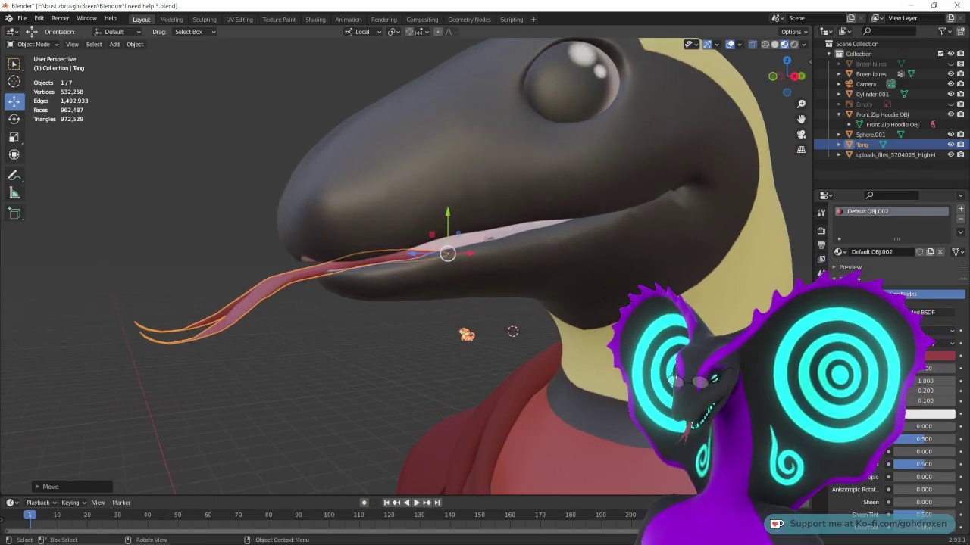
pyautogui.moveTo(468, 335)
pyautogui.mouseDown(button='middle')
pyautogui.moveTo(448, 331)
pyautogui.moveTo(459, 335)
pyautogui.mouseUp(button='middle')
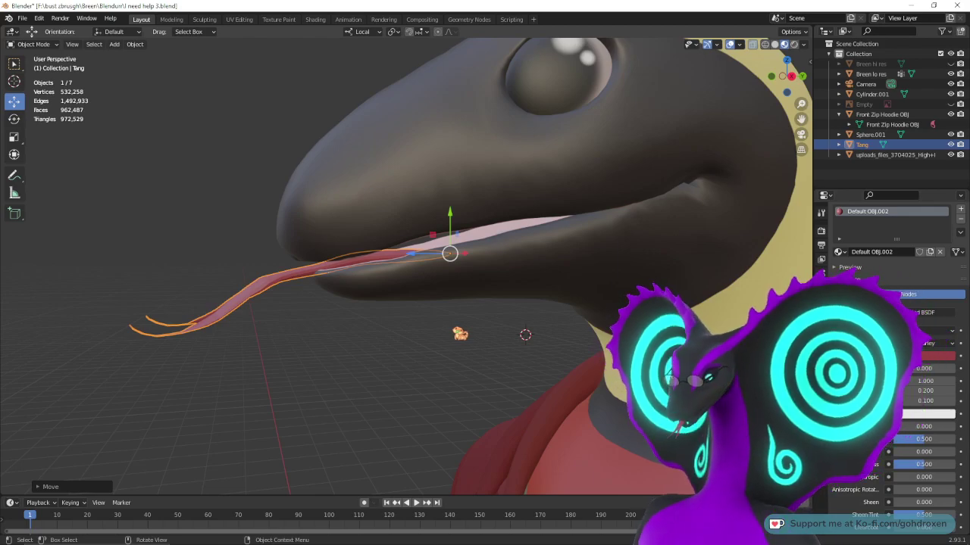
pyautogui.moveTo(461, 337); pyautogui.dragTo(625, 328, button='middle')
pyautogui.scroll(-8, 634, 426)
pyautogui.moveTo(681, 386); pyautogui.dragTo(504, 387, button='middle')
pyautogui.scroll(-2, 646, 398)
pyautogui.click(614, 363)
pyautogui.moveTo(615, 363); pyautogui.dragTo(590, 373, button='middle')
pyautogui.moveTo(553, 311)
pyautogui.mouseDown(button='middle')
pyautogui.moveTo(523, 310)
pyautogui.moveTo(538, 311)
pyautogui.mouseUp(button='middle')
# - Look through the camera and set the render resolution to 1920 × 1920 px
pyautogui.press('KP_0')
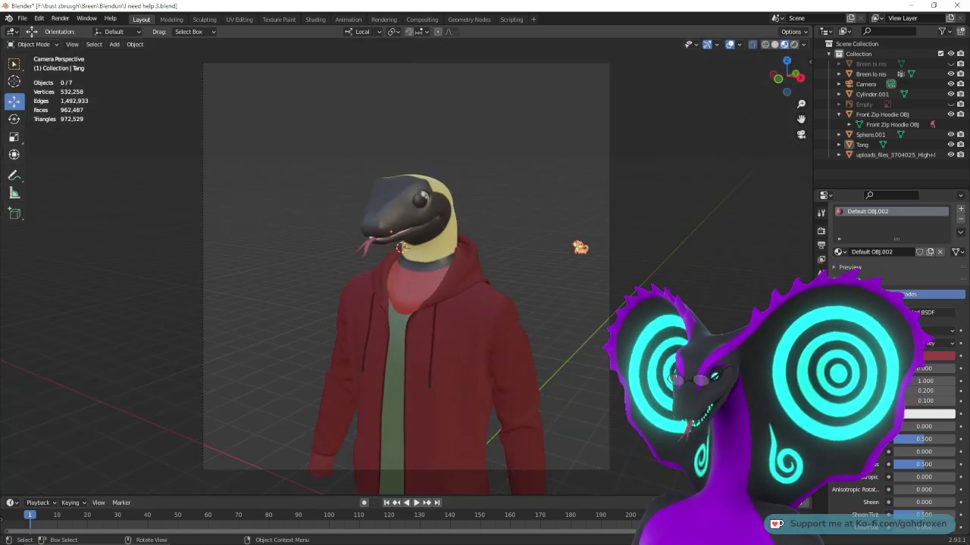
pyautogui.click(821, 231)
pyautogui.click(822, 246)
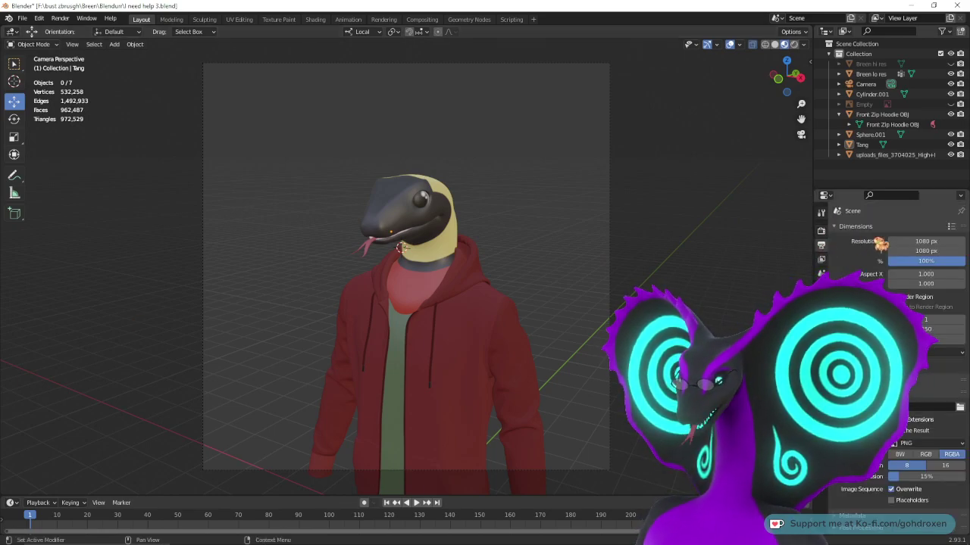
pyautogui.click(943, 243)
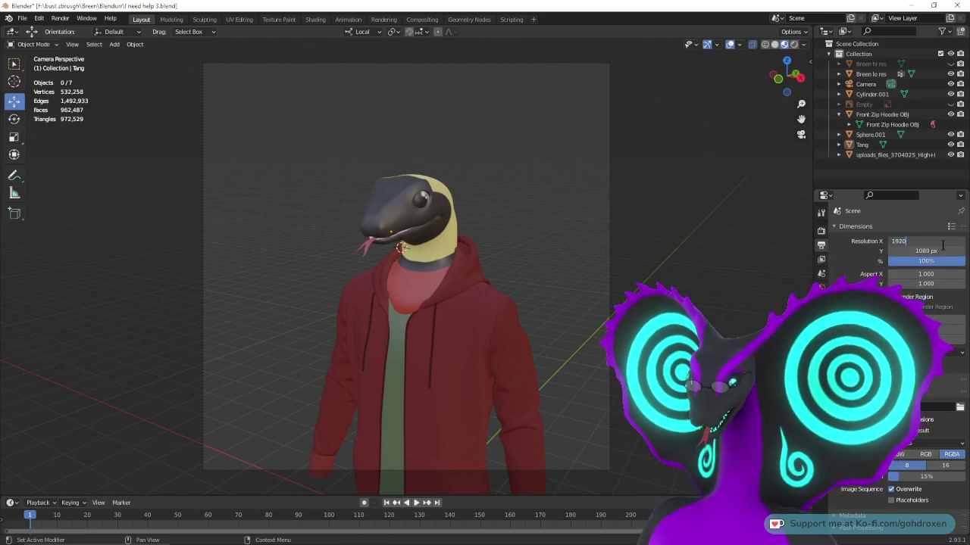
pyautogui.press('Return')
pyautogui.click(934, 250)
pyautogui.write('19')
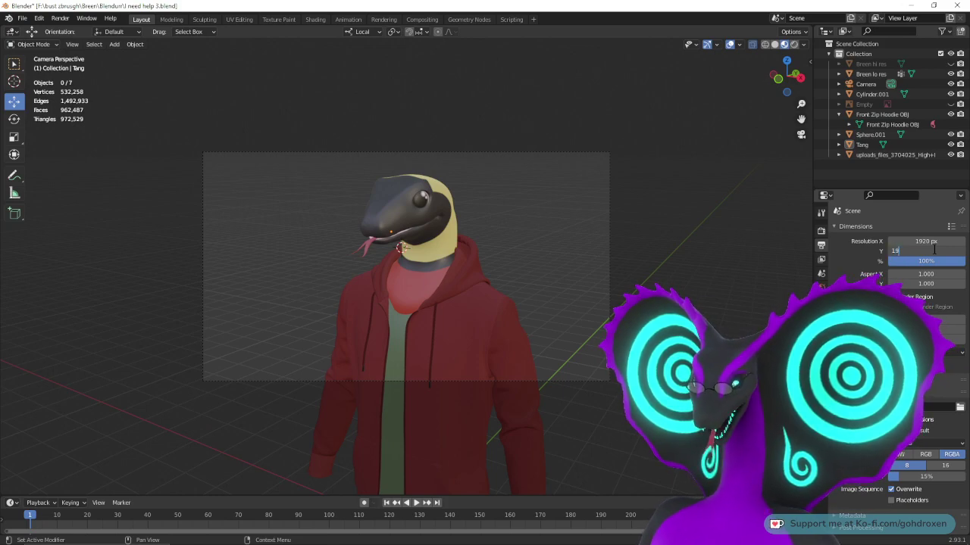
pyautogui.write('20')
pyautogui.press('Return')
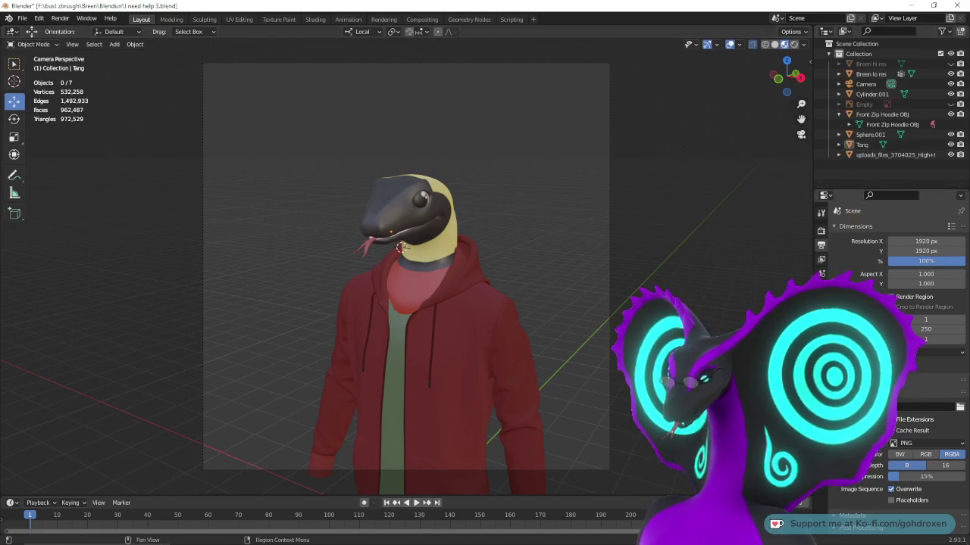
# - Move the camera to about X 6.34 m, Y 2.28 m, Z 8.19 m and rotate it to frame the snake's head from the side
pyautogui.click(821, 323)
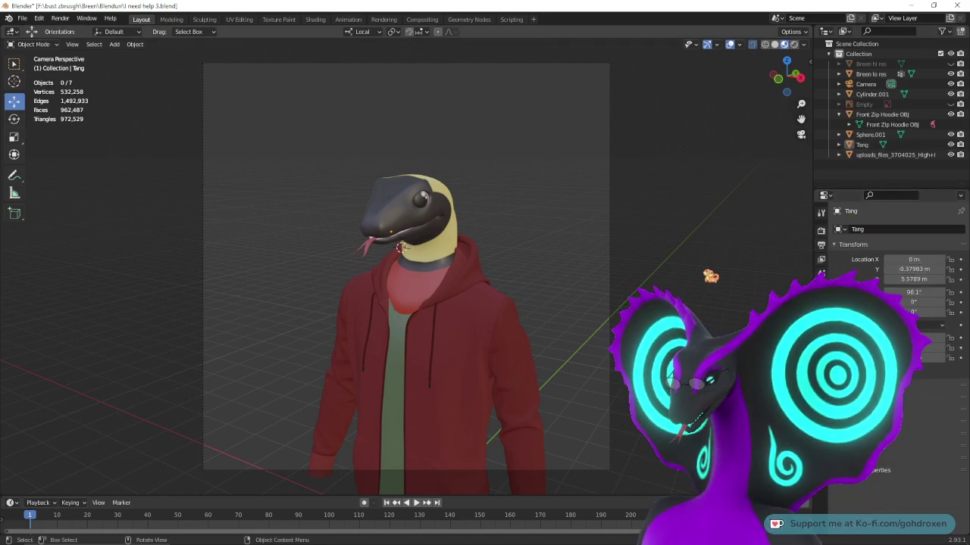
pyautogui.click(881, 84)
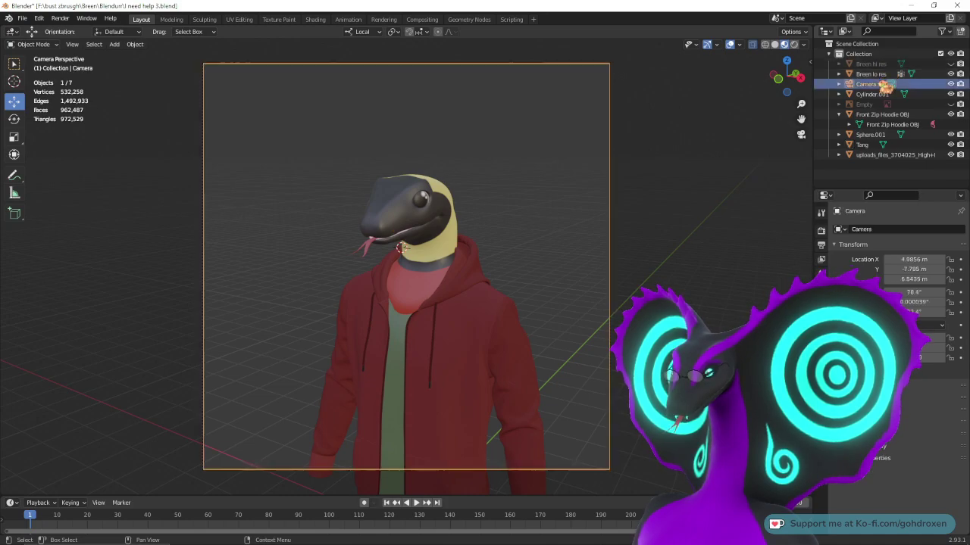
pyautogui.moveTo(914, 260); pyautogui.dragTo(945, 270)
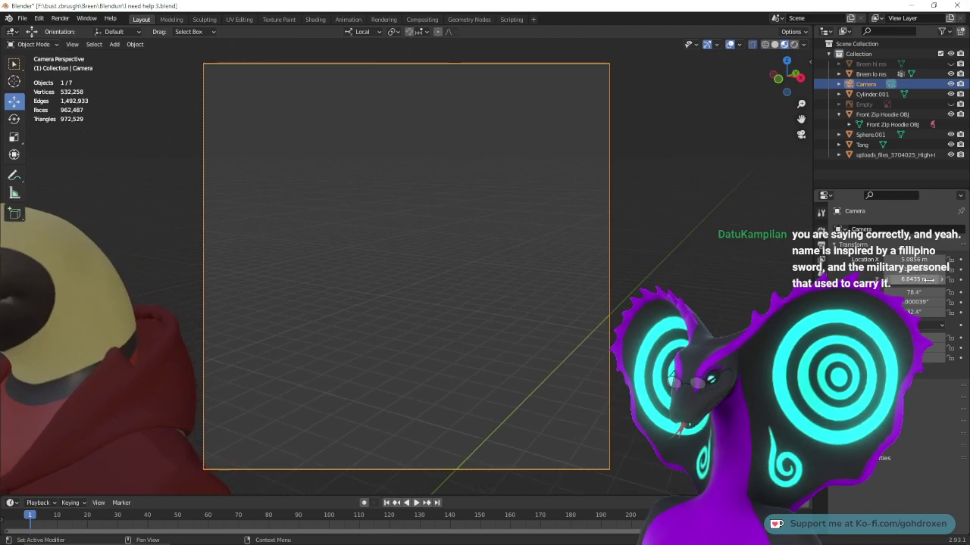
pyautogui.moveTo(902, 293); pyautogui.dragTo(961, 280)
pyautogui.moveTo(913, 312); pyautogui.dragTo(957, 312)
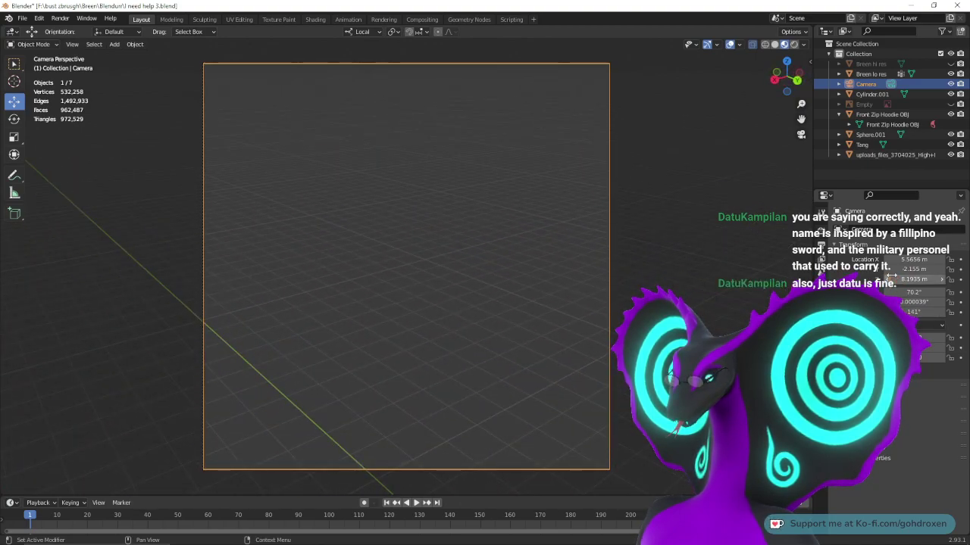
pyautogui.moveTo(914, 269); pyautogui.dragTo(900, 311)
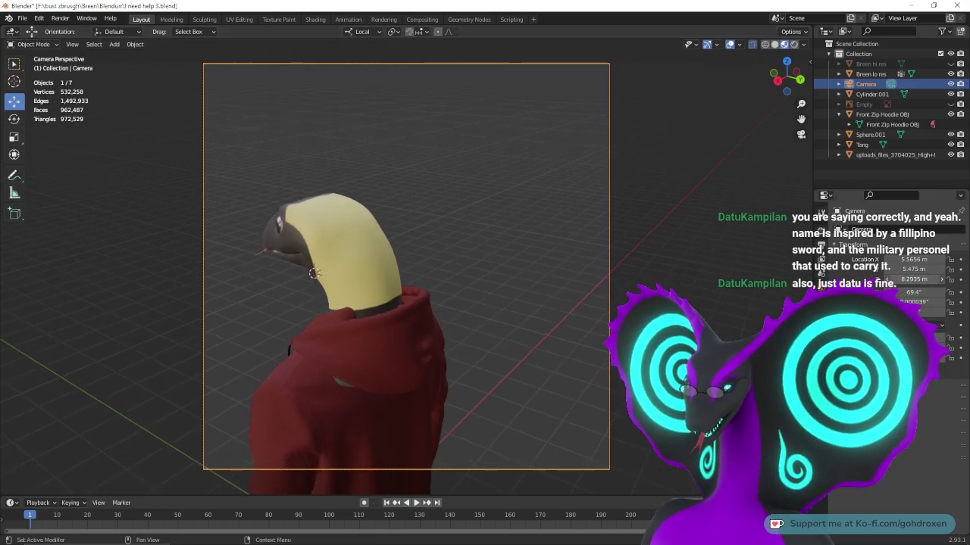
pyautogui.moveTo(915, 312); pyautogui.dragTo(931, 269)
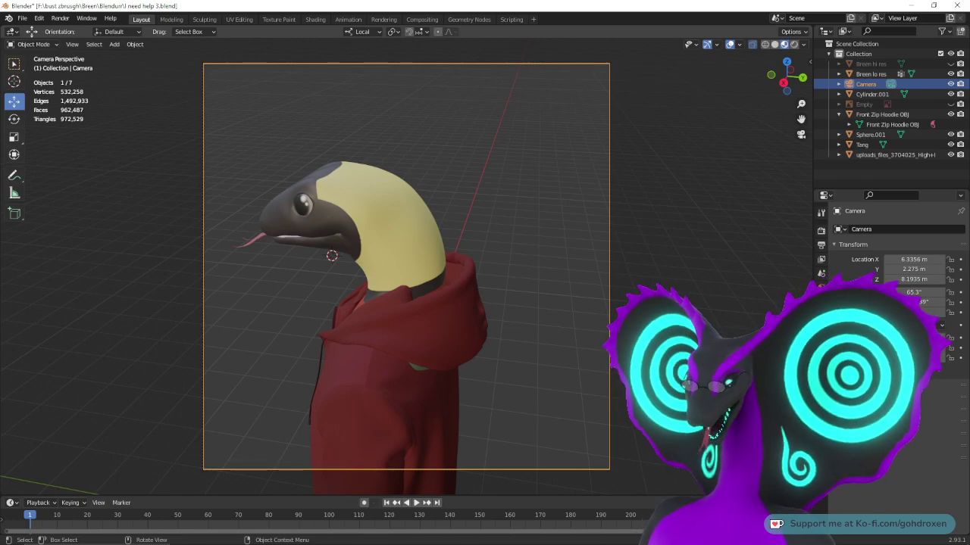
# - Set the camera's X rotation to 64.3°
pyautogui.click(378, 232)
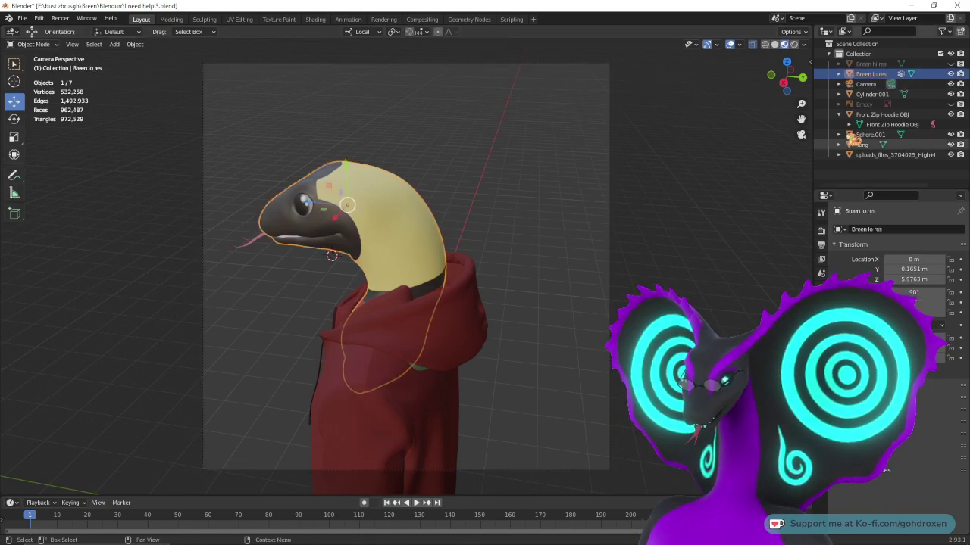
pyautogui.click(866, 84)
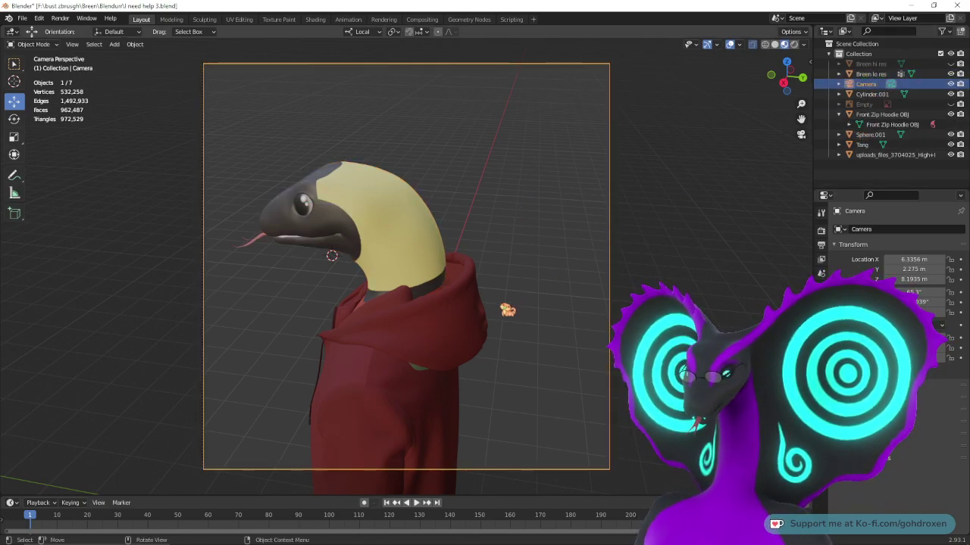
pyautogui.moveTo(914, 293)
pyautogui.mouseDown()
pyautogui.moveTo(925, 293)
pyautogui.moveTo(906, 293)
pyautogui.mouseUp()
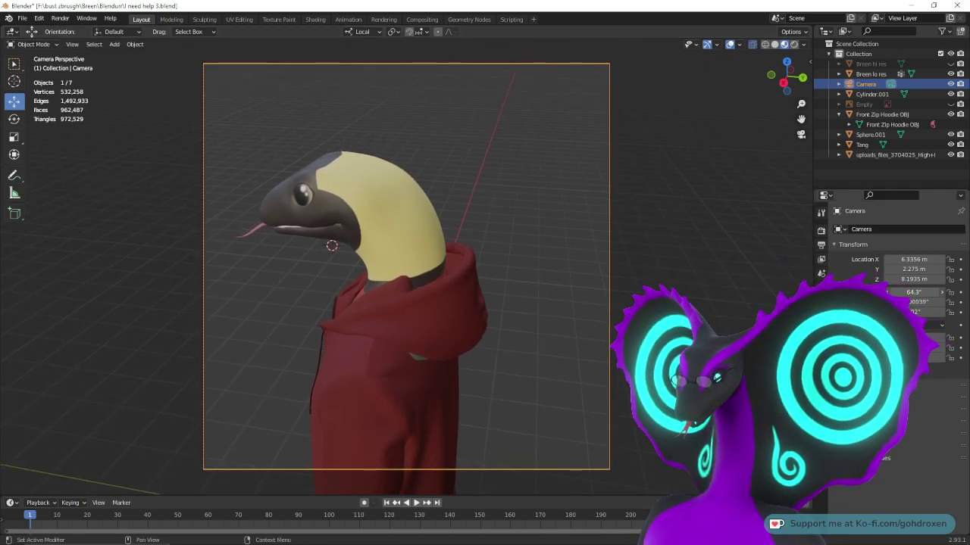
# - Save the project as a new file named I need help 4.blend in the Blendurr folder
pyautogui.click(420, 251)
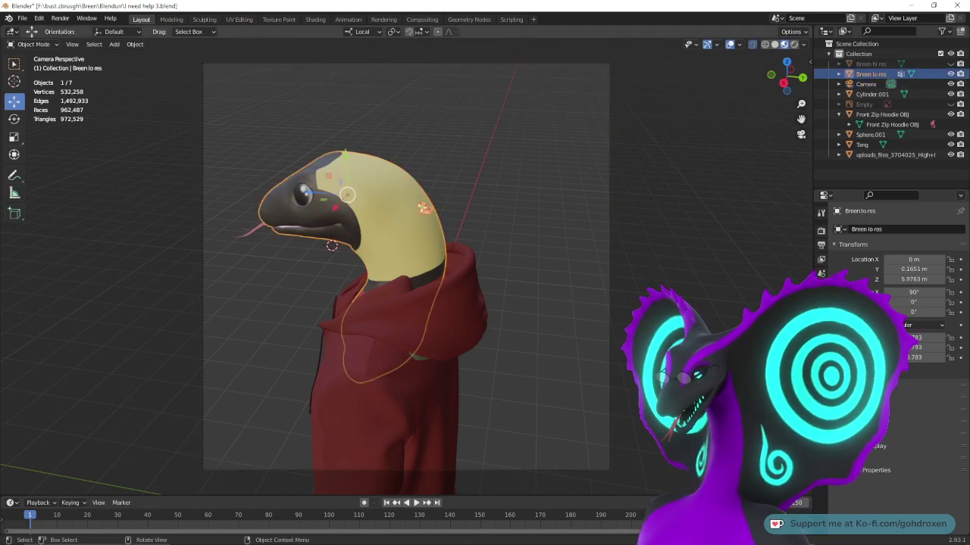
pyautogui.moveTo(420, 251); pyautogui.dragTo(598, 371, button='middle')
pyautogui.scroll(1, 638, 334)
pyautogui.keyDown('shift'); pyautogui.moveTo(638, 334); pyautogui.dragTo(566, 324, button='middle'); pyautogui.keyUp('shift')
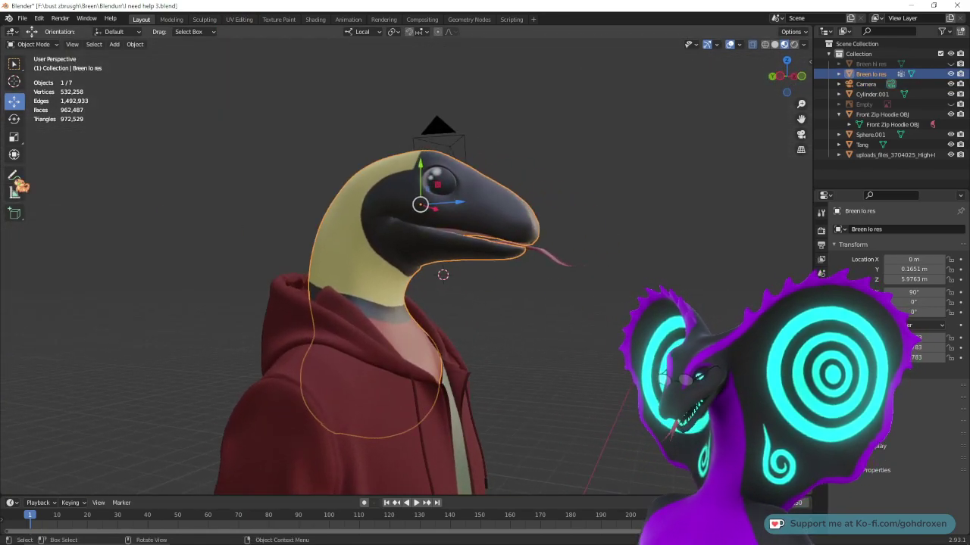
pyautogui.click(114, 44)
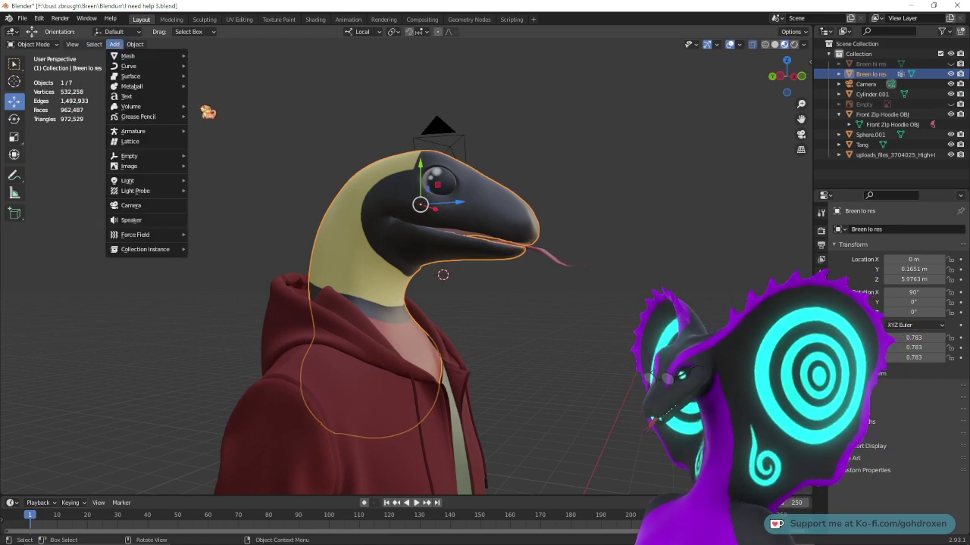
pyautogui.click(22, 19)
pyautogui.click(59, 96)
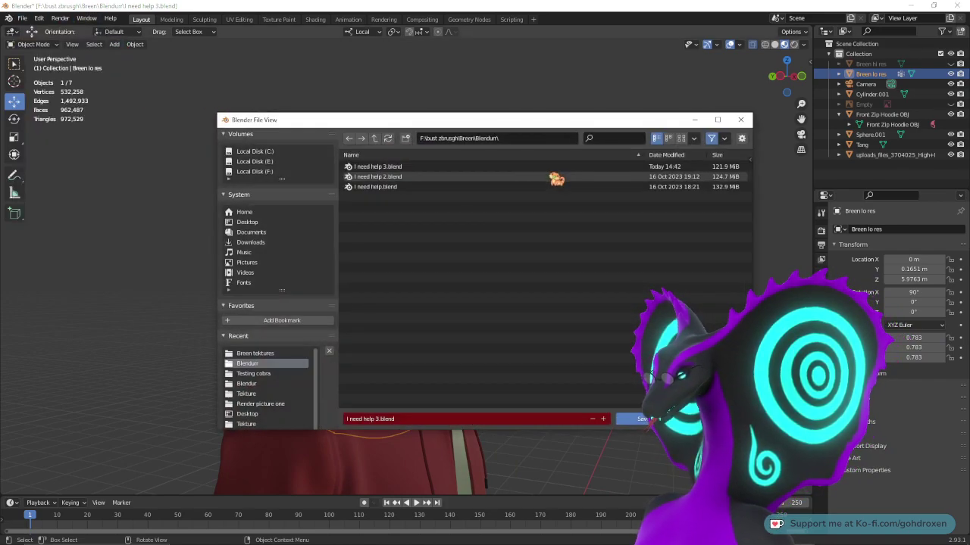
pyautogui.click(377, 419)
pyautogui.click(377, 419)
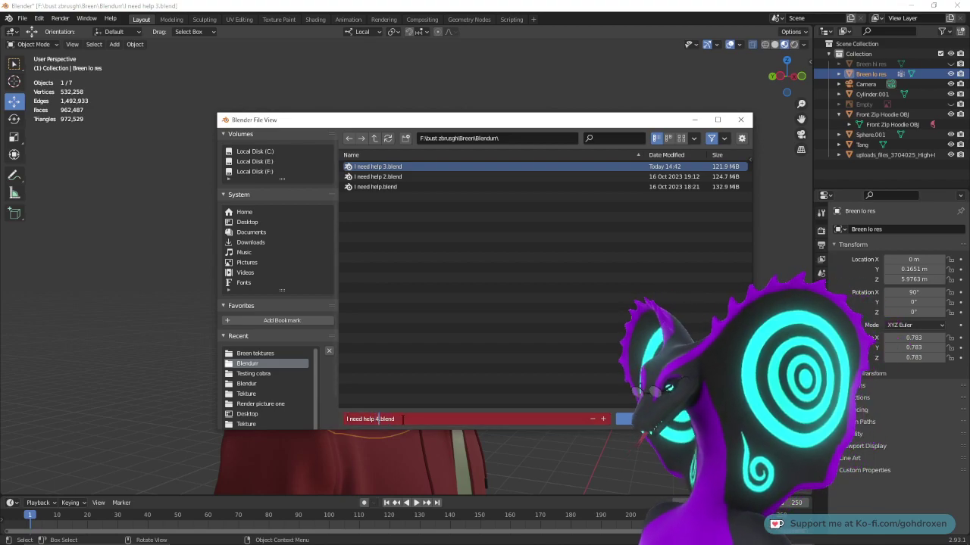
pyautogui.press('Return')
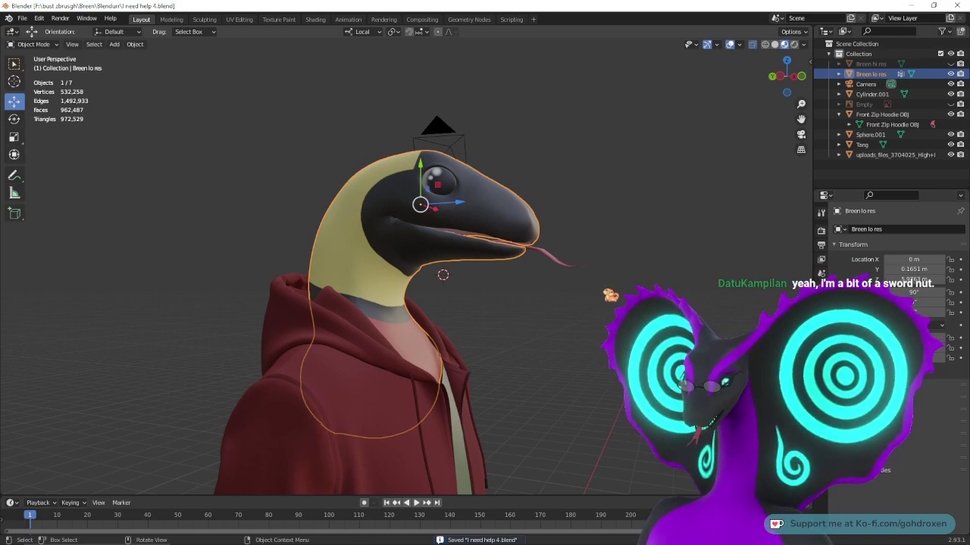
# - Add a single-bone armature to the scene and lower it along its Z axis so it starts below the snake's jaw
pyautogui.moveTo(454, 273); pyautogui.dragTo(434, 264, button='middle')
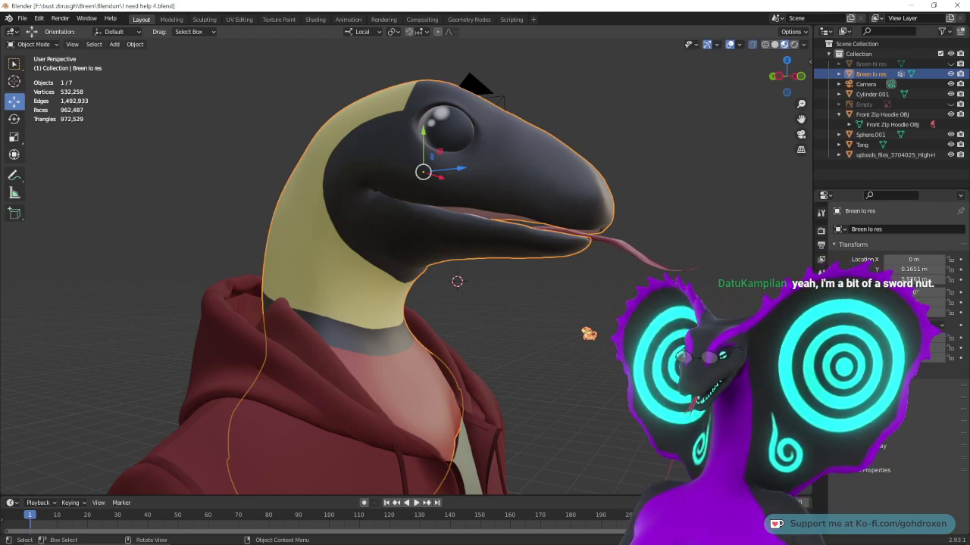
pyautogui.moveTo(574, 337); pyautogui.dragTo(540, 351, button='middle')
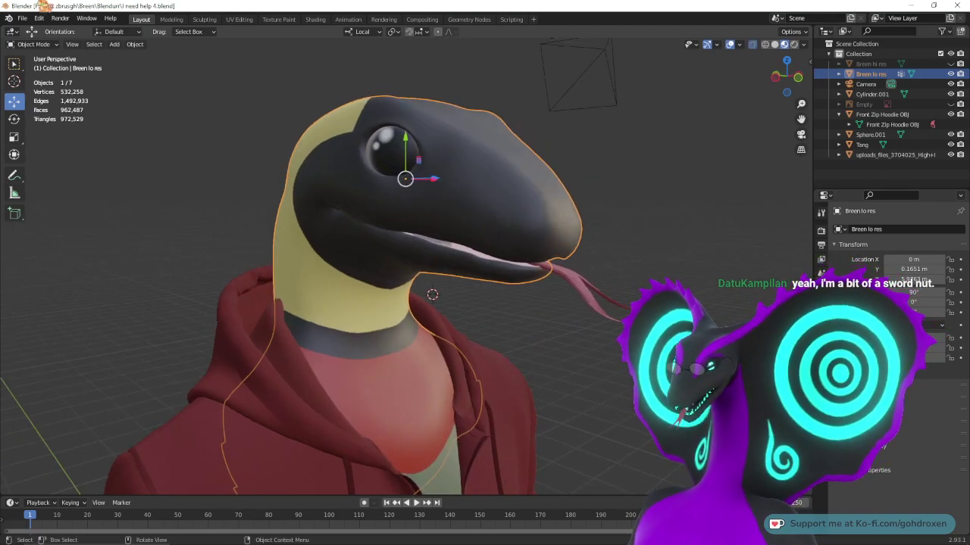
pyautogui.click(114, 44)
pyautogui.moveTo(180, 131)
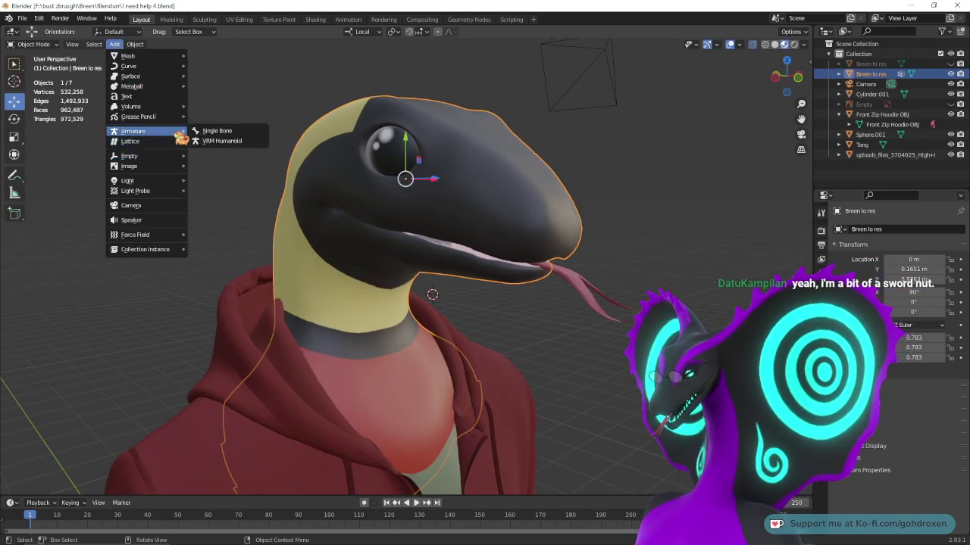
pyautogui.click(249, 141)
pyautogui.moveTo(523, 305); pyautogui.dragTo(451, 304, button='middle')
pyautogui.moveTo(471, 256); pyautogui.dragTo(471, 315)
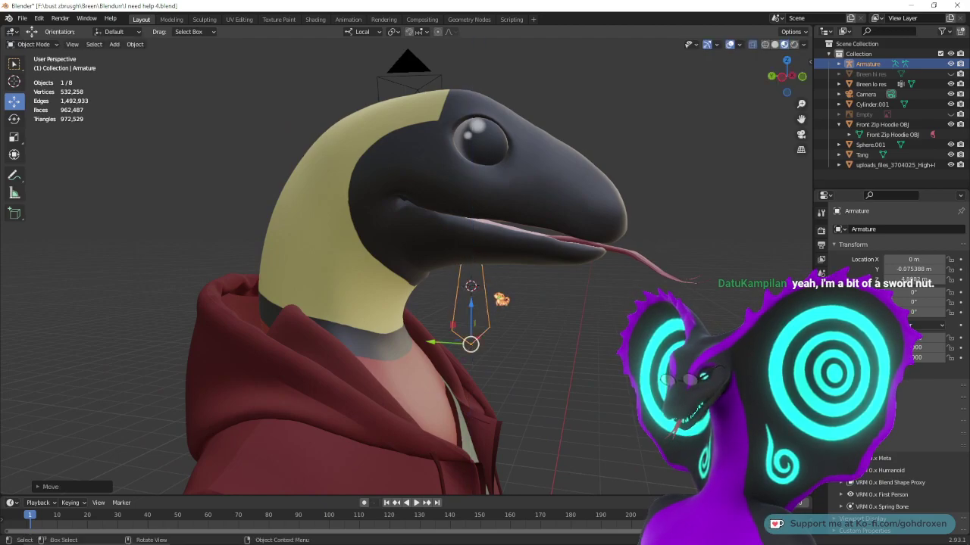
# - Switch the viewport to solid shading without X-ray and set the armature's bones to display as sticks
pyautogui.click(775, 44)
pyautogui.moveTo(689, 247); pyautogui.dragTo(609, 247, button='middle')
pyautogui.click(752, 45)
pyautogui.moveTo(557, 228); pyautogui.dragTo(641, 236, button='middle')
pyautogui.click(821, 364)
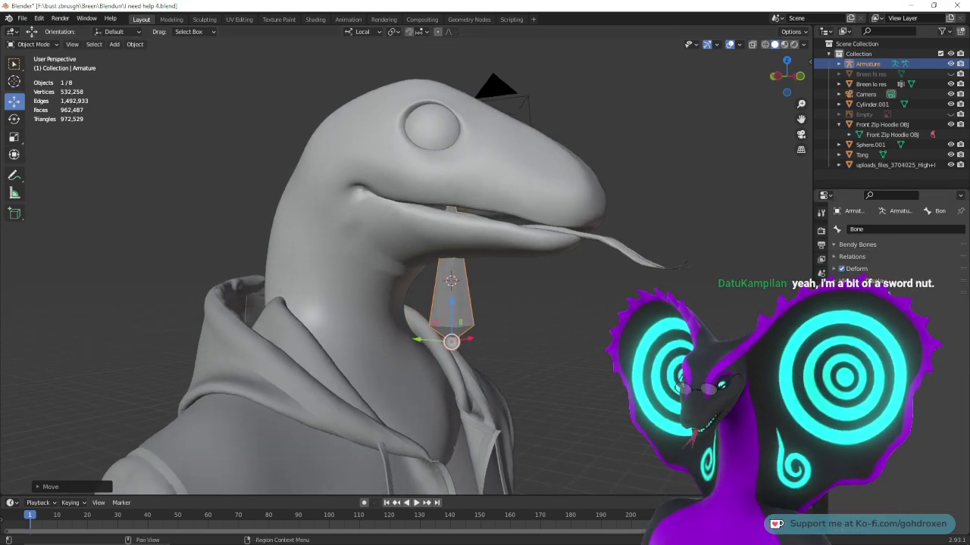
pyautogui.click(821, 347)
pyautogui.click(916, 386)
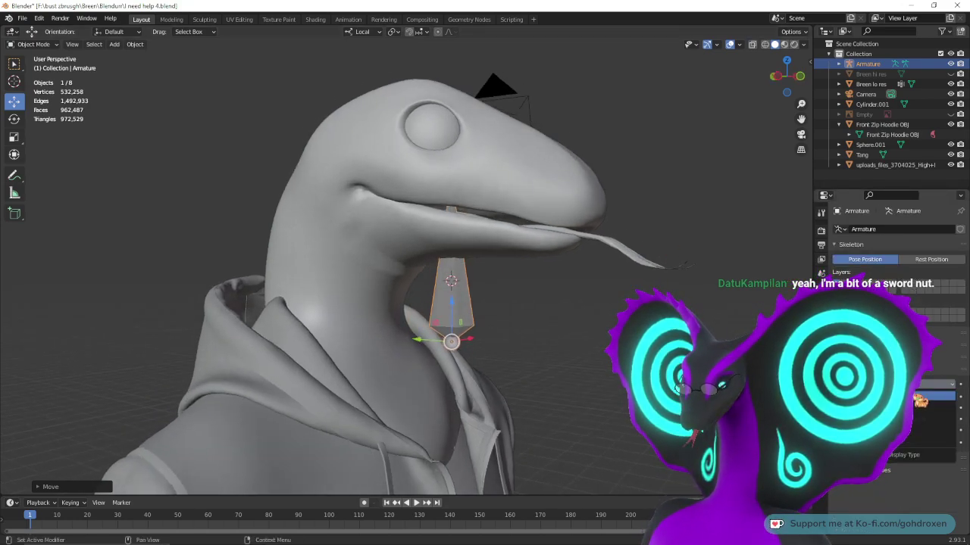
pyautogui.click(916, 421)
pyautogui.moveTo(747, 379); pyautogui.dragTo(614, 389, button='middle')
pyautogui.click(615, 387)
# - Edit the armature in the Modeling workspace and move its bone in the right side view back and down toward the shoulders
pyautogui.moveTo(614, 352); pyautogui.dragTo(555, 354, button='middle')
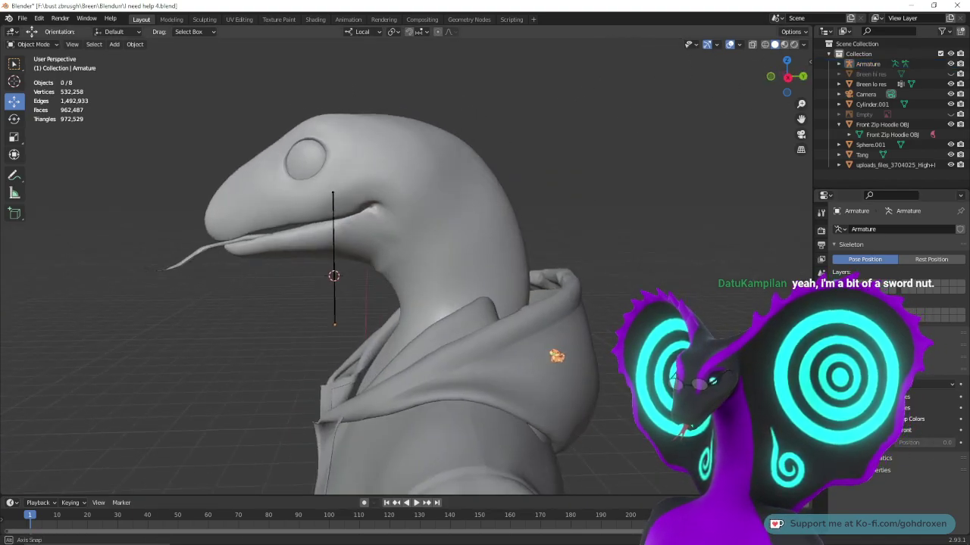
pyautogui.click(334, 295)
pyautogui.click(171, 19)
pyautogui.moveTo(407, 219); pyautogui.dragTo(423, 256, button='middle')
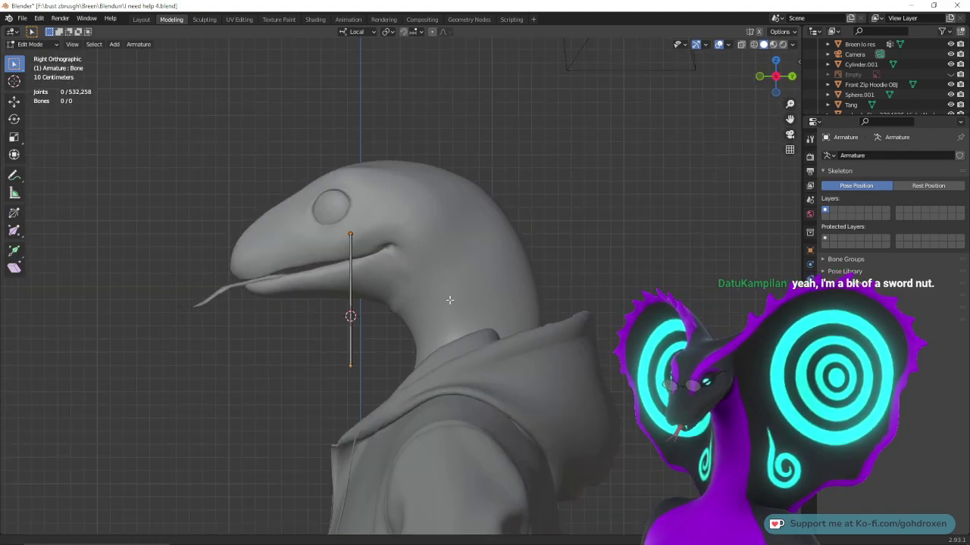
pyautogui.keyDown('shift'); pyautogui.moveTo(438, 306); pyautogui.dragTo(465, 228, button='middle'); pyautogui.keyUp('shift')
pyautogui.click(375, 228)
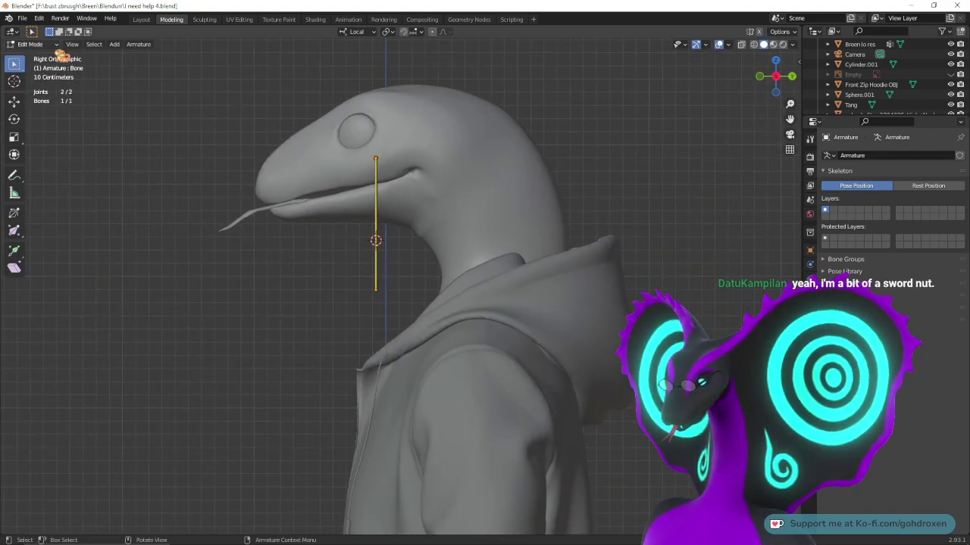
pyautogui.click(13, 101)
pyautogui.press('g')
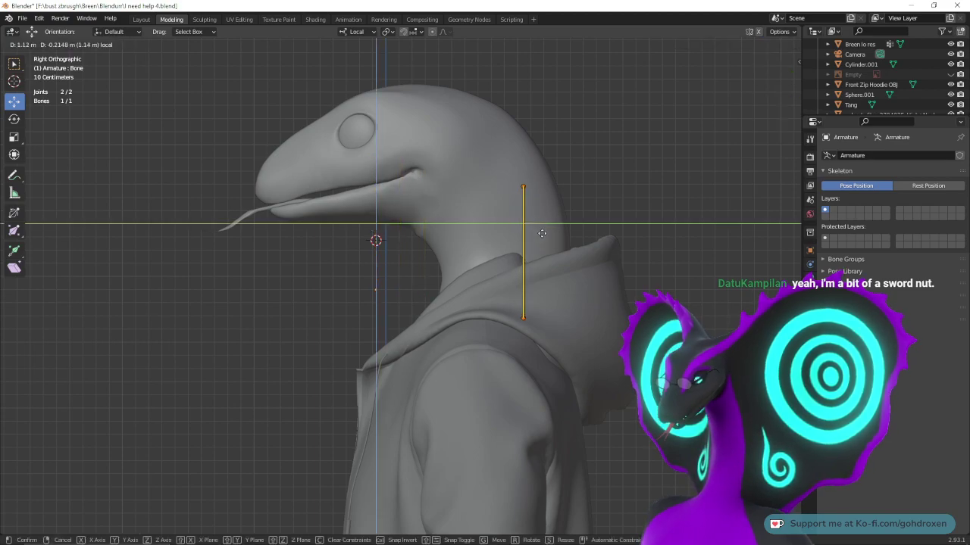
pyautogui.moveTo(499, 306); pyautogui.dragTo(477, 321)
# - Scale the bone to about half its length and raise it slightly to sit at the base of the neck
pyautogui.click(13, 137)
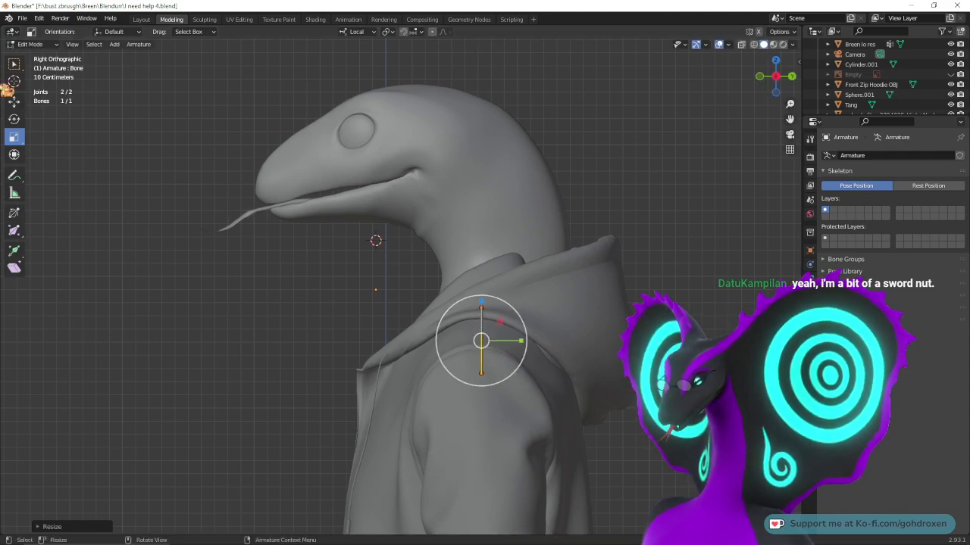
pyautogui.click(13, 101)
pyautogui.moveTo(502, 321); pyautogui.dragTo(512, 311)
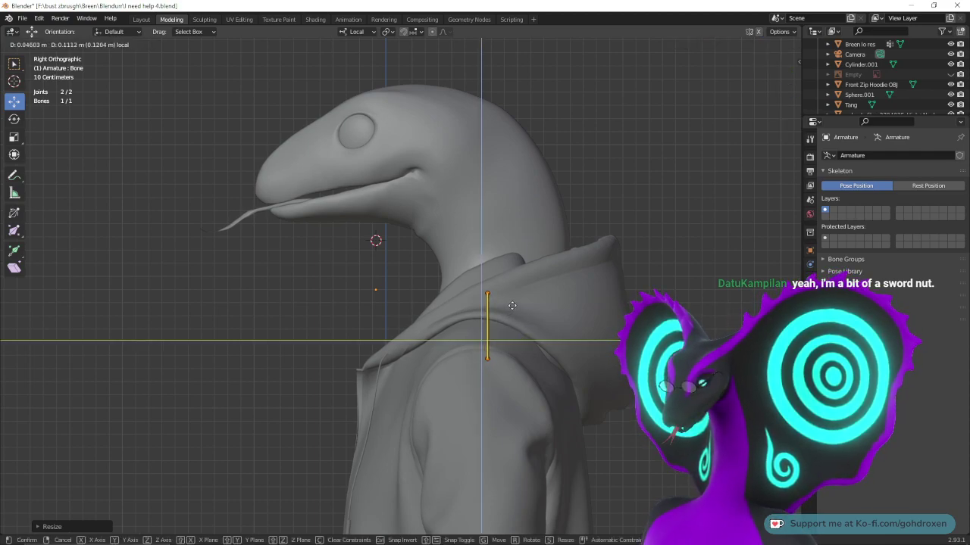
pyautogui.moveTo(513, 296); pyautogui.dragTo(511, 296)
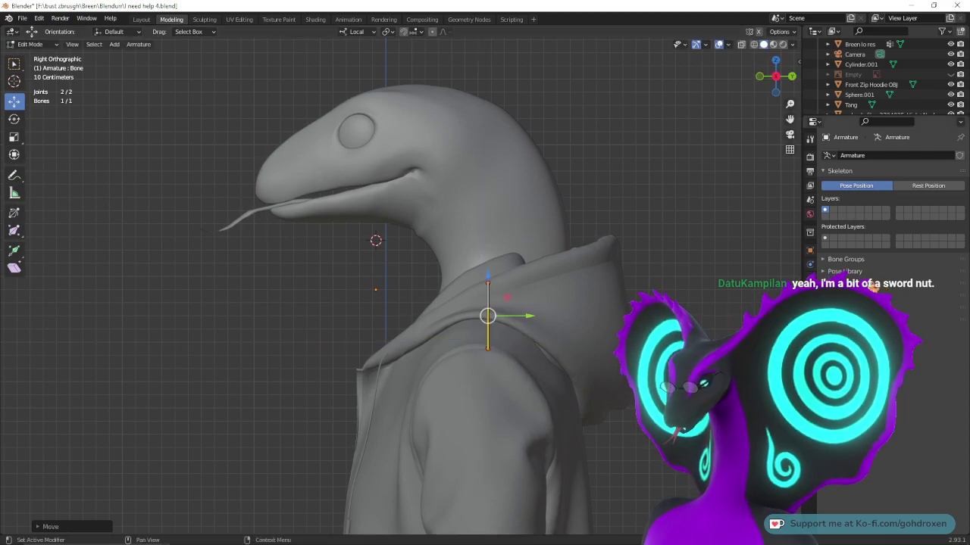
# - Name the lower bone Necc and extrude a second bone named Head from its upper joint up into the head
pyautogui.click(809, 293)
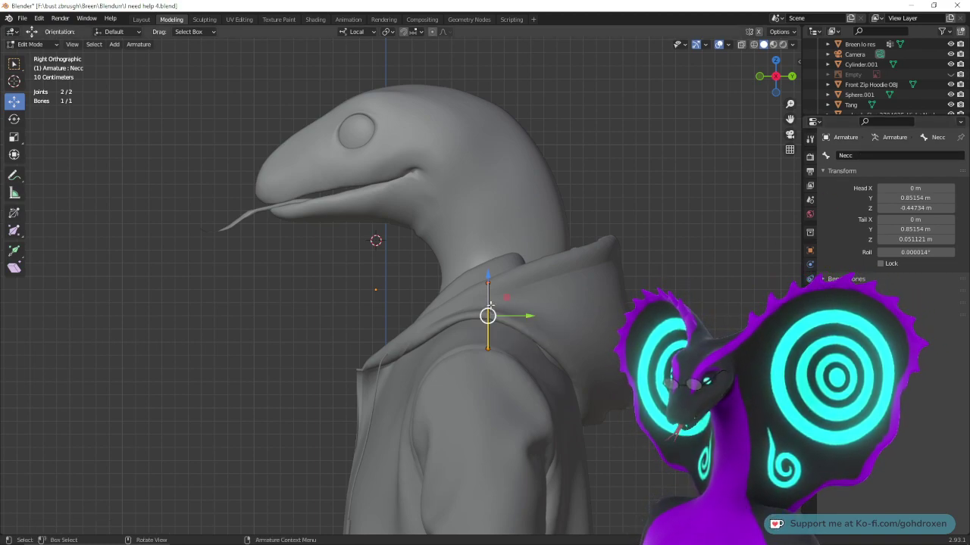
pyautogui.click(488, 284)
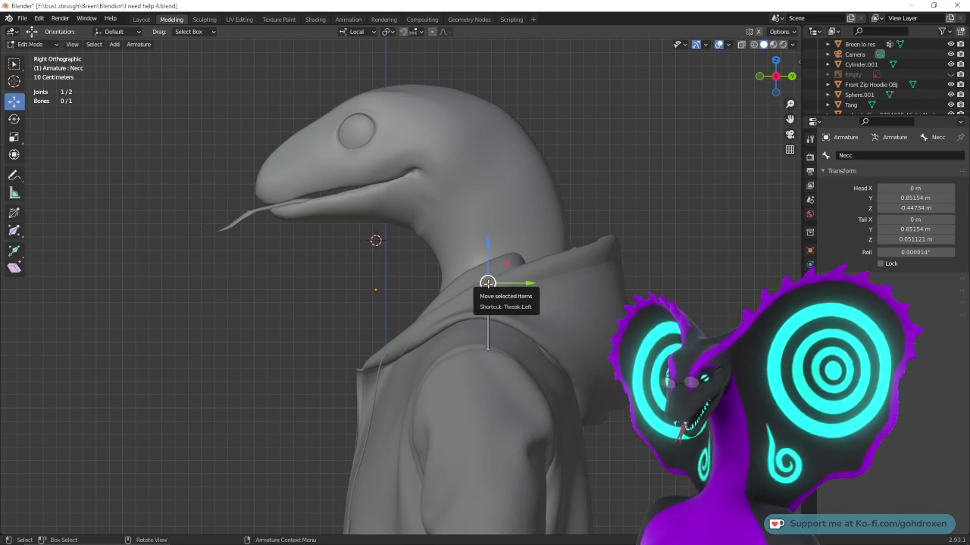
pyautogui.press('e')
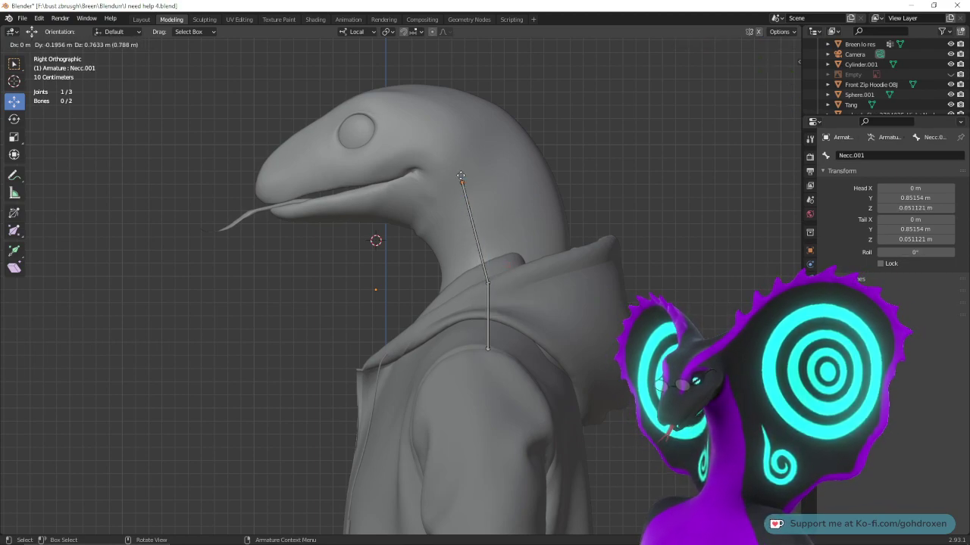
pyautogui.click(451, 133)
pyautogui.click(459, 161)
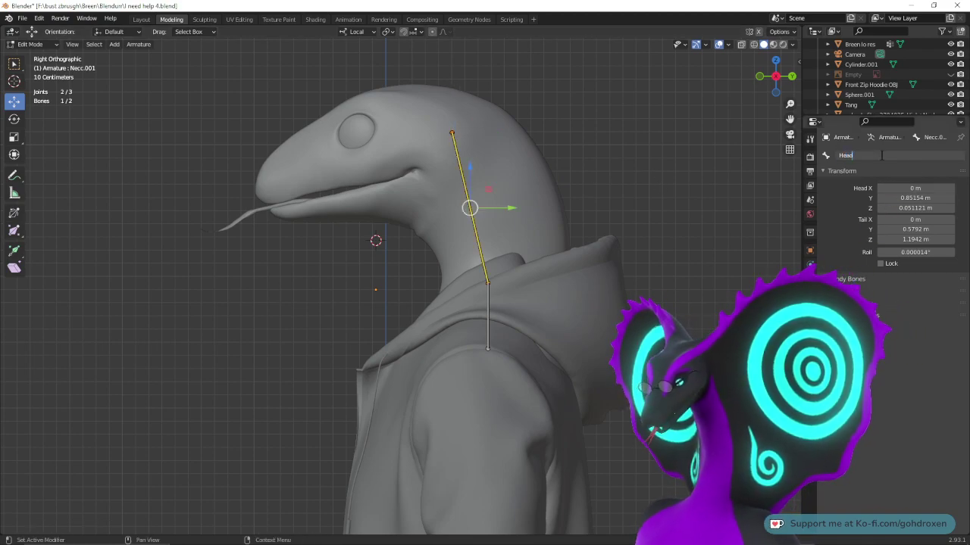
pyautogui.press('Return')
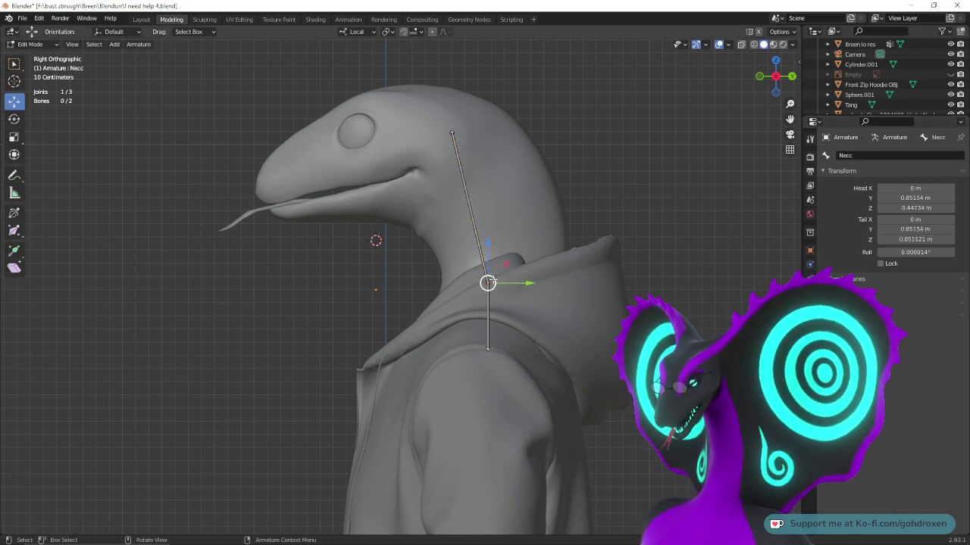
# - Move the joint between Necc and Head to about Y 0.871 m, Z 0.416 m and raise the Head bone's tip to about Z 1.267 m
pyautogui.moveTo(487, 282); pyautogui.dragTo(509, 217)
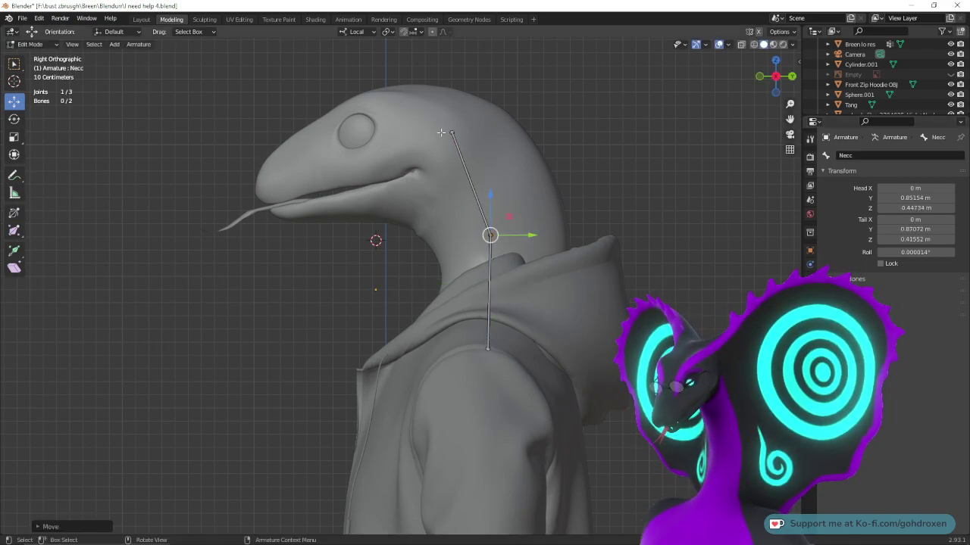
pyautogui.click(457, 144)
pyautogui.moveTo(471, 113)
pyautogui.mouseDown()
pyautogui.moveTo(460, 92)
pyautogui.moveTo(466, 100)
pyautogui.mouseUp()
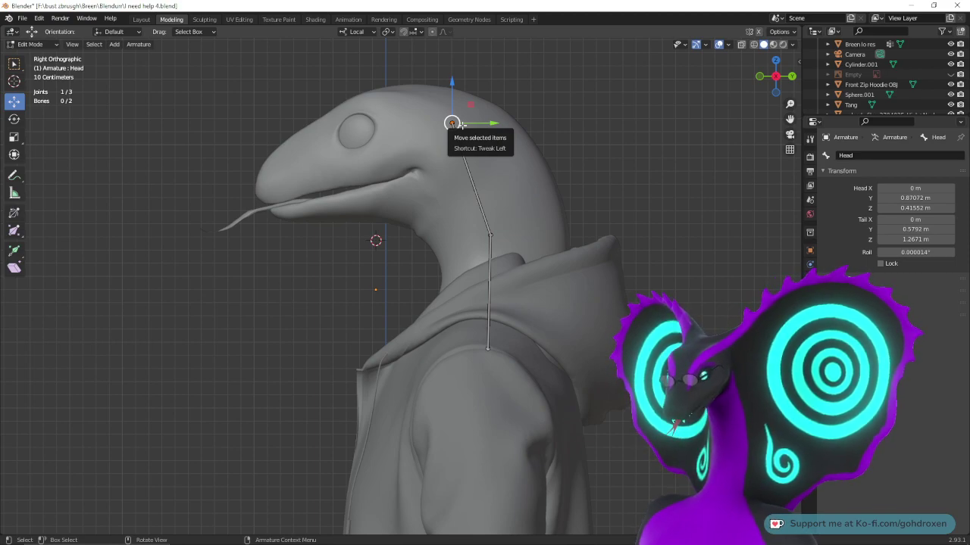
# - Leave the armature's edit mode for Object Mode and select the armature through the neck mesh
pyautogui.keyDown('alt'); pyautogui.moveTo(409, 290); pyautogui.dragTo(472, 304, button='middle'); pyautogui.keyUp('alt')
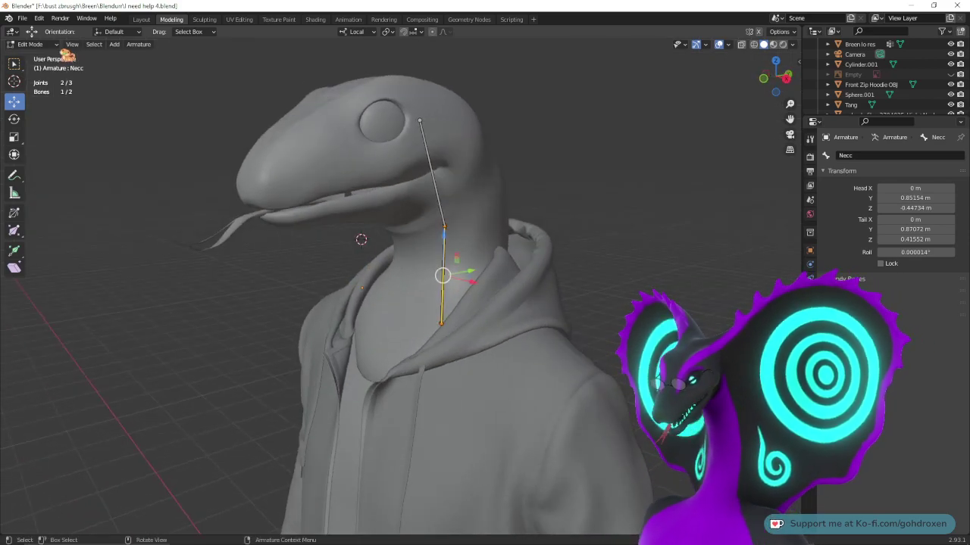
pyautogui.click(33, 46)
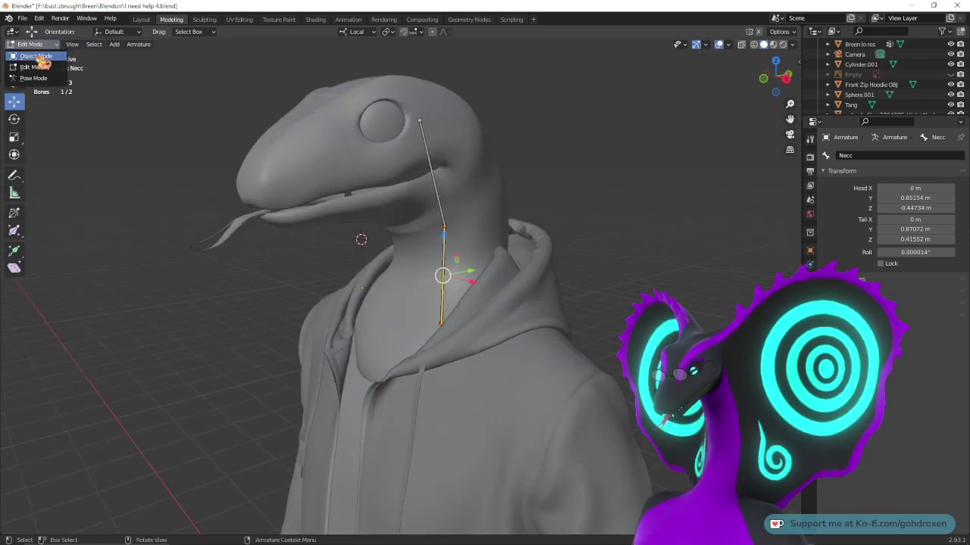
pyautogui.click(37, 56)
pyautogui.click(472, 260)
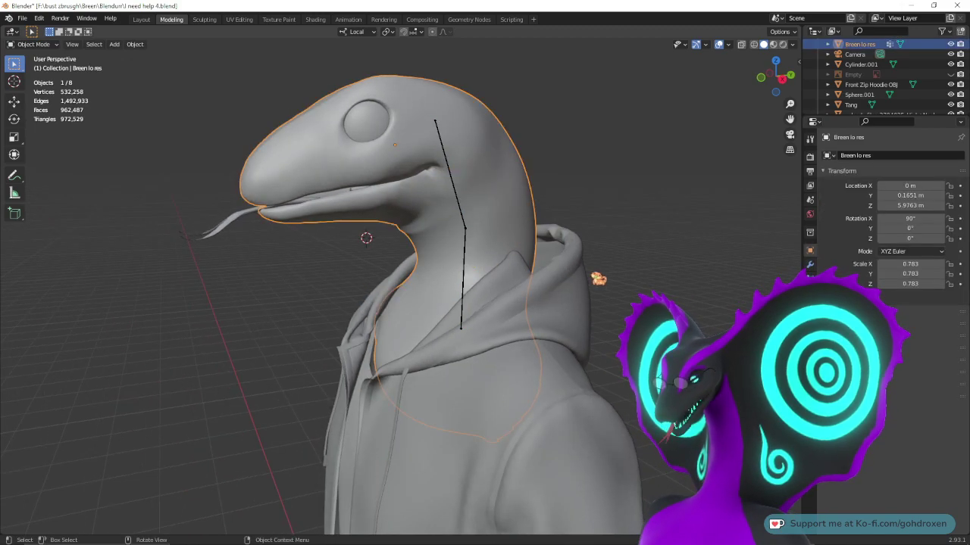
pyautogui.moveTo(598, 279); pyautogui.dragTo(572, 282, button='middle')
pyautogui.click(476, 263)
pyautogui.moveTo(345, 263); pyautogui.dragTo(470, 257, button='middle')
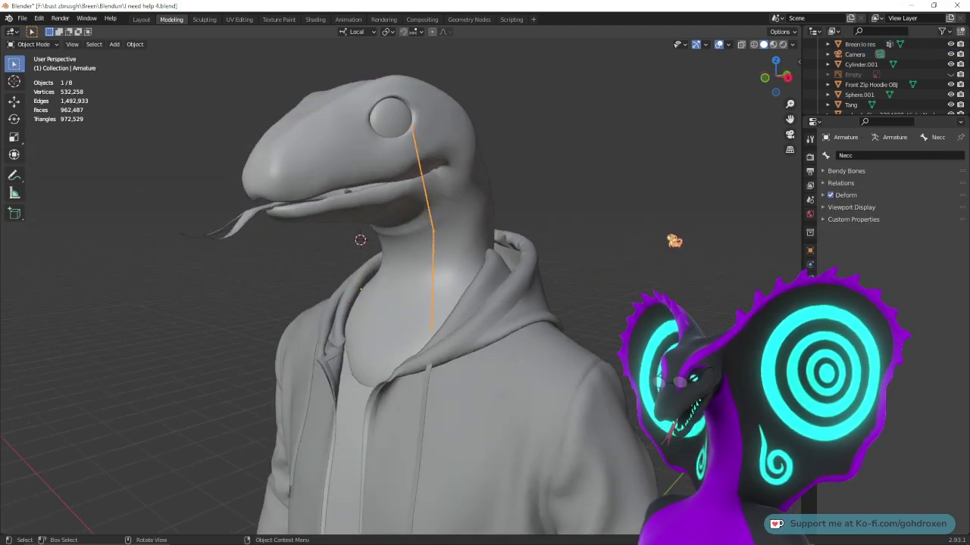
# - Parent the Breen lo res mesh to the armature using Armature Deform With Empty Groups
pyautogui.click(423, 261)
pyautogui.keyDown('shift'); pyautogui.click(436, 264); pyautogui.keyUp('shift')
pyautogui.rightClick(438, 264)
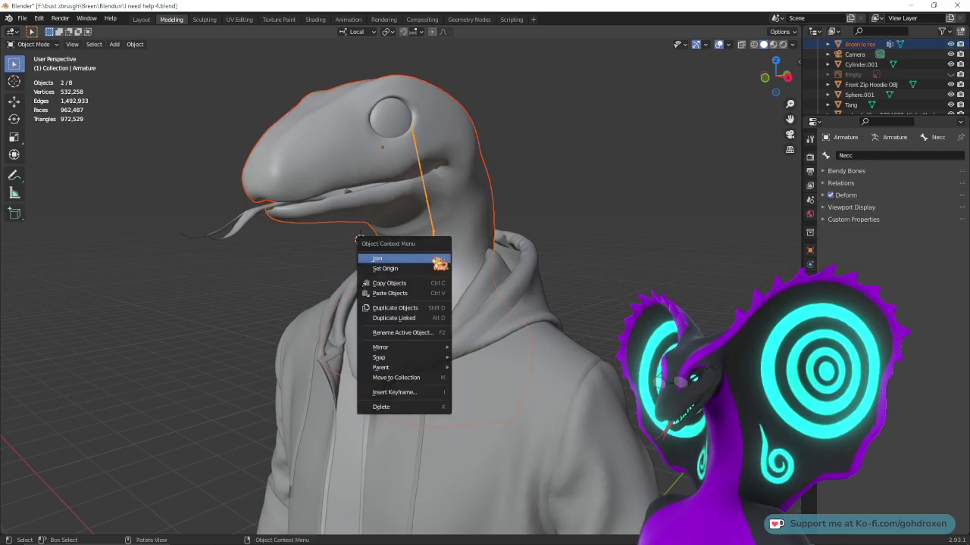
pyautogui.moveTo(442, 371)
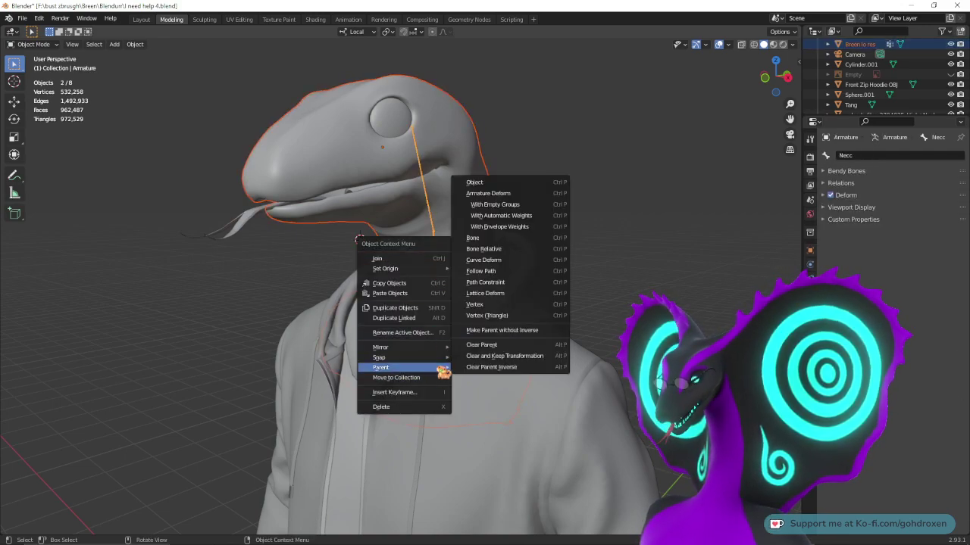
pyautogui.click(547, 205)
pyautogui.moveTo(582, 260); pyautogui.dragTo(554, 268, button='middle')
pyautogui.click(319, 279)
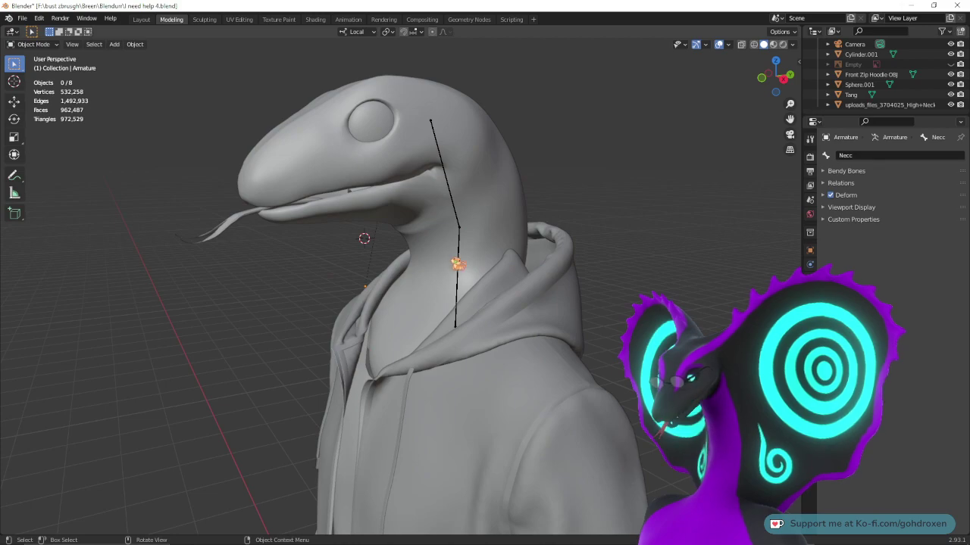
# - Select the armature and the Breen lo res mesh, enter Weight Paint mode and make Necc the active bone
pyautogui.click(465, 261)
pyautogui.keyDown('shift'); pyautogui.click(309, 228); pyautogui.keyUp('shift')
pyautogui.click(49, 43)
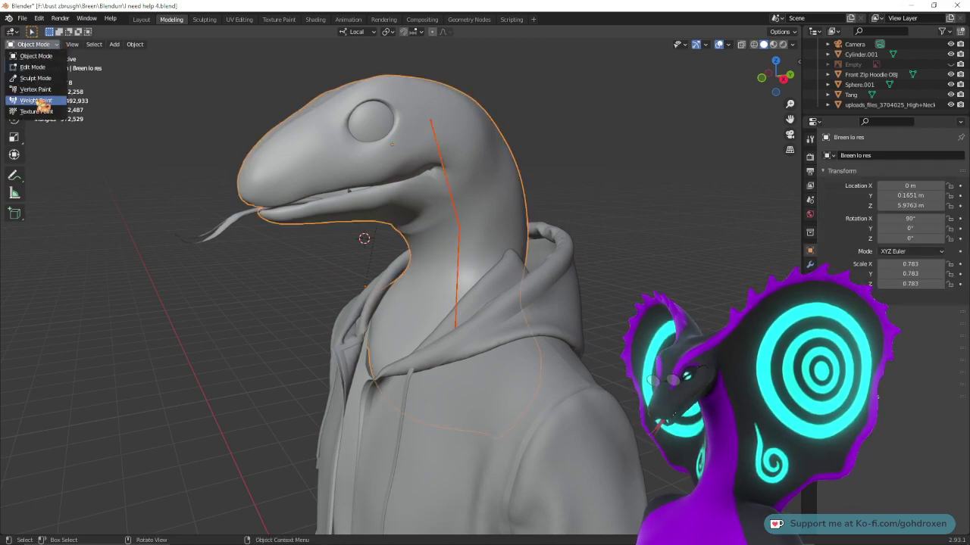
pyautogui.click(37, 101)
pyautogui.moveTo(425, 248)
pyautogui.mouseDown(button='middle')
pyautogui.moveTo(598, 275)
pyautogui.moveTo(532, 280)
pyautogui.mouseUp(button='middle')
pyautogui.keyDown('ctrl'); pyautogui.click(418, 192); pyautogui.keyUp('ctrl')
pyautogui.keyDown('ctrl'); pyautogui.click(431, 253); pyautogui.keyUp('ctrl')
# - Hide the Front Zip Hoodie OBJ and the High Neck shirt in the viewport to expose the neck and shoulders
pyautogui.scroll(1, 580, 303)
pyautogui.keyDown('shift'); pyautogui.moveTo(576, 343); pyautogui.dragTo(606, 227, button='middle'); pyautogui.keyUp('shift')
pyautogui.click(952, 74)
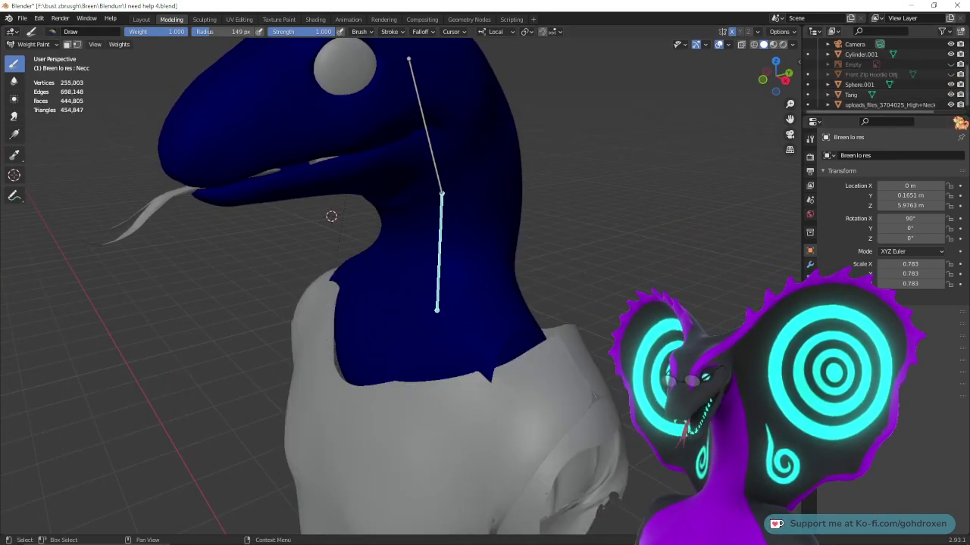
pyautogui.click(951, 104)
# - Set the Draw brush's blend mode to Add and its radius to 188 px
pyautogui.moveTo(493, 264); pyautogui.dragTo(520, 271, button='middle')
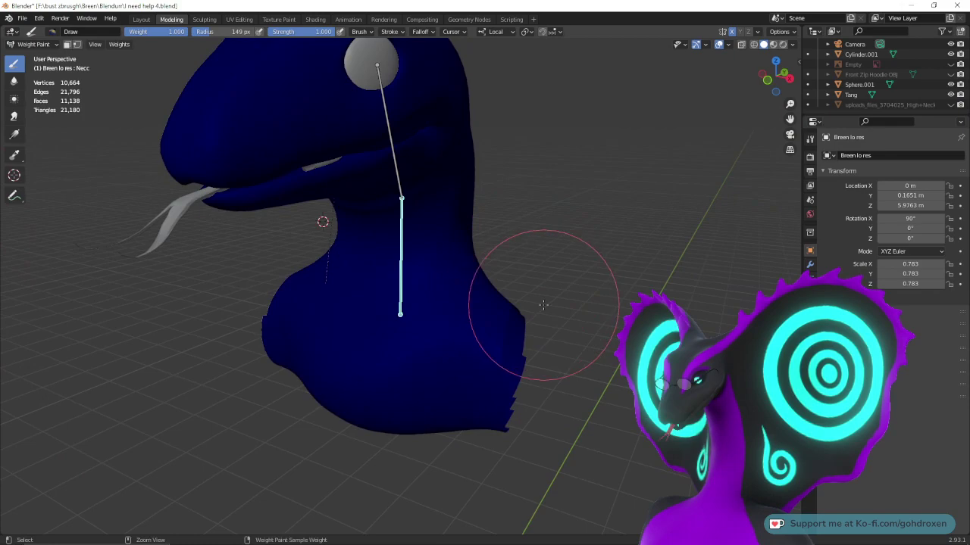
pyautogui.scroll(2, 520, 270)
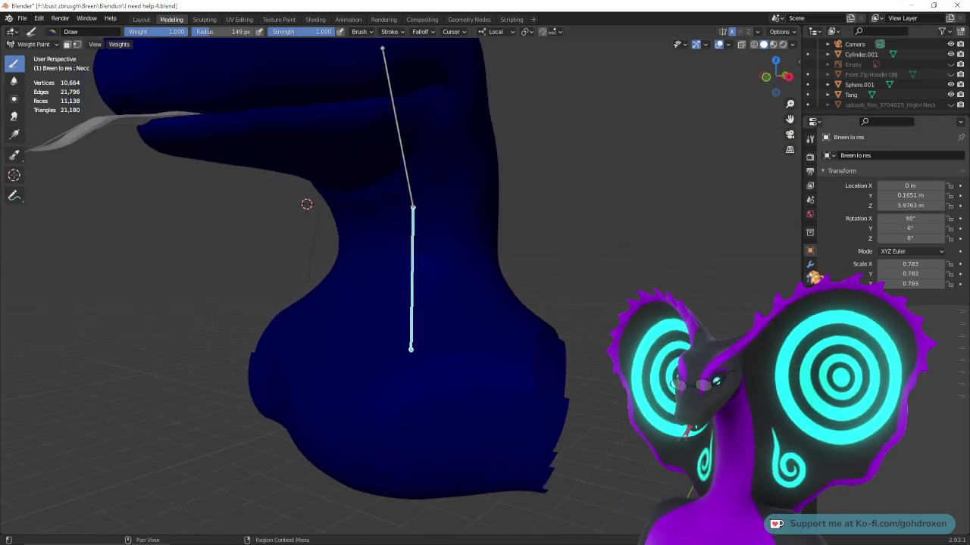
pyautogui.click(810, 138)
pyautogui.click(939, 261)
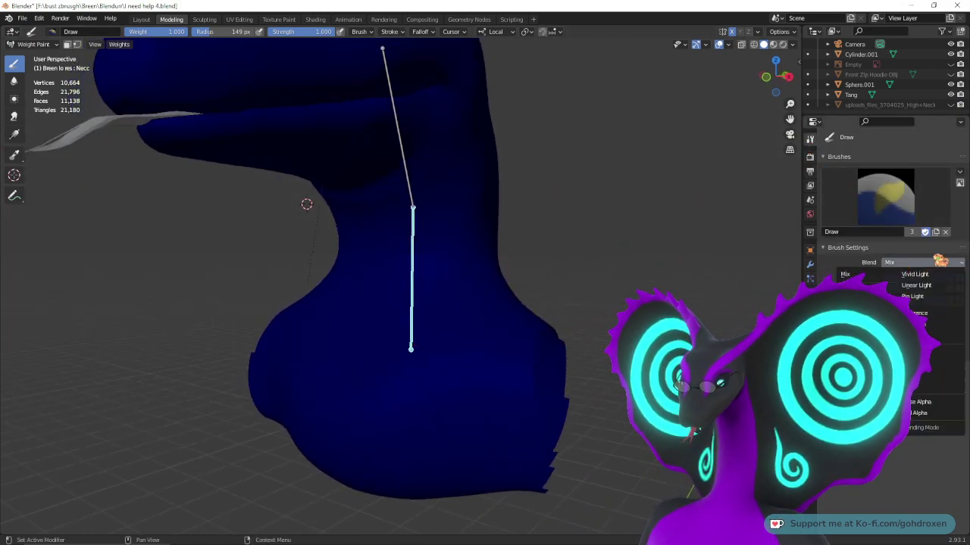
pyautogui.click(863, 374)
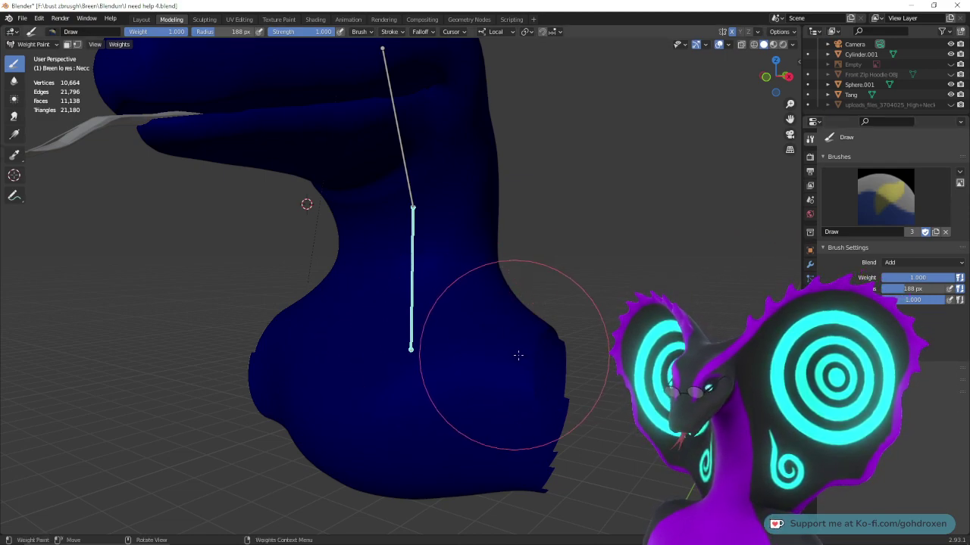
# - Paint full Necc weight over the shoulders, chest and front of the neck up to the joint with the Head bone
pyautogui.moveTo(517, 355)
pyautogui.mouseDown()
pyautogui.moveTo(528, 474)
pyautogui.moveTo(498, 357)
pyautogui.moveTo(433, 476)
pyautogui.moveTo(484, 477)
pyautogui.moveTo(482, 443)
pyautogui.moveTo(492, 485)
pyautogui.moveTo(309, 463)
pyautogui.mouseUp()
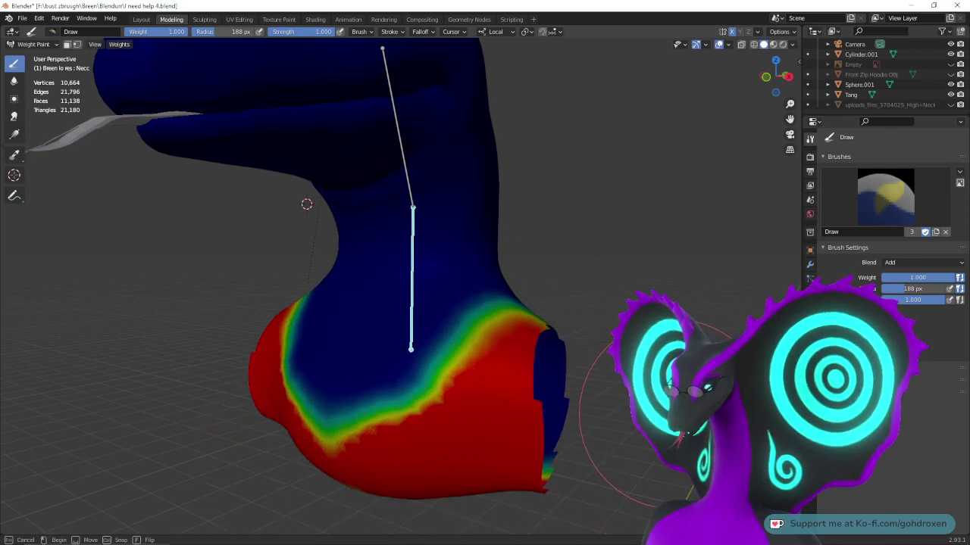
pyautogui.keyDown('alt'); pyautogui.moveTo(673, 414); pyautogui.dragTo(656, 415); pyautogui.keyUp('alt')
pyautogui.moveTo(655, 416); pyautogui.dragTo(598, 383, button='middle')
pyautogui.moveTo(507, 358)
pyautogui.keyDown('alt'); pyautogui.mouseDown()
pyautogui.moveTo(478, 420)
pyautogui.moveTo(454, 515)
pyautogui.moveTo(520, 529)
pyautogui.moveTo(667, 360)
pyautogui.moveTo(501, 186)
pyautogui.moveTo(485, 186)
pyautogui.moveTo(496, 129)
pyautogui.moveTo(583, 79)
pyautogui.moveTo(597, 48)
pyautogui.moveTo(558, 141)
pyautogui.mouseUp(); pyautogui.keyUp('alt')
pyautogui.moveTo(404, 262); pyautogui.dragTo(521, 254, button='middle')
pyautogui.moveTo(446, 274)
pyautogui.mouseDown()
pyautogui.moveTo(375, 281)
pyautogui.moveTo(232, 259)
pyautogui.moveTo(262, 234)
pyautogui.moveTo(379, 217)
pyautogui.moveTo(501, 225)
pyautogui.mouseUp()
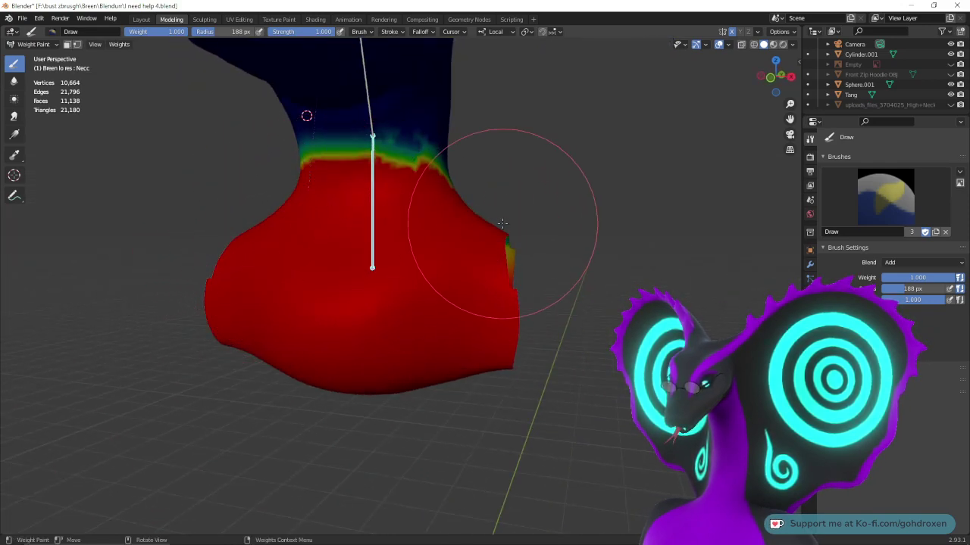
# - Extend the full Necc weight around the other shoulder and up the neck's side and back to the joint
pyautogui.moveTo(502, 224); pyautogui.dragTo(357, 234, button='middle')
pyautogui.moveTo(357, 234)
pyautogui.mouseDown()
pyautogui.moveTo(494, 325)
pyautogui.moveTo(492, 287)
pyautogui.moveTo(606, 401)
pyautogui.moveTo(502, 311)
pyautogui.moveTo(541, 303)
pyautogui.moveTo(582, 341)
pyautogui.mouseUp()
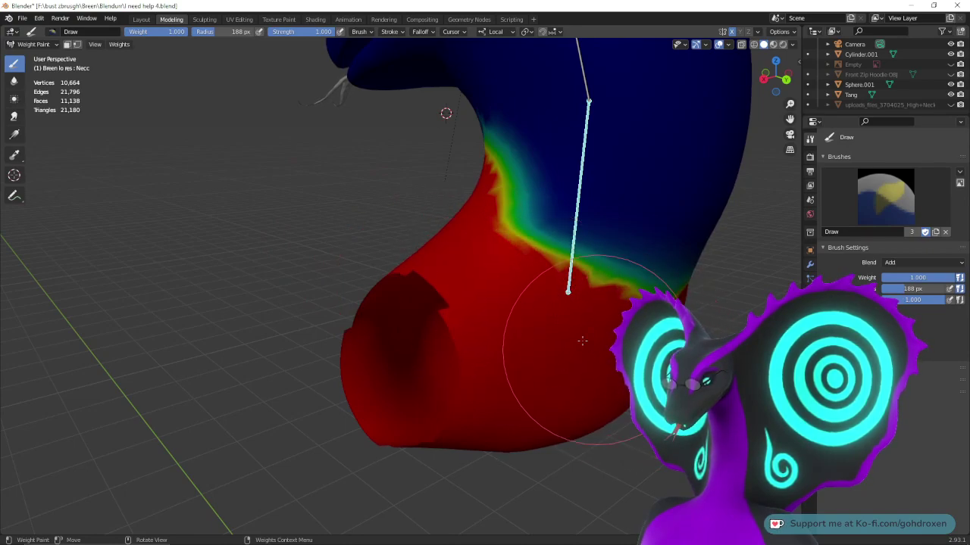
pyautogui.keyDown('alt'); pyautogui.moveTo(588, 428); pyautogui.dragTo(580, 325, button='middle'); pyautogui.keyUp('alt')
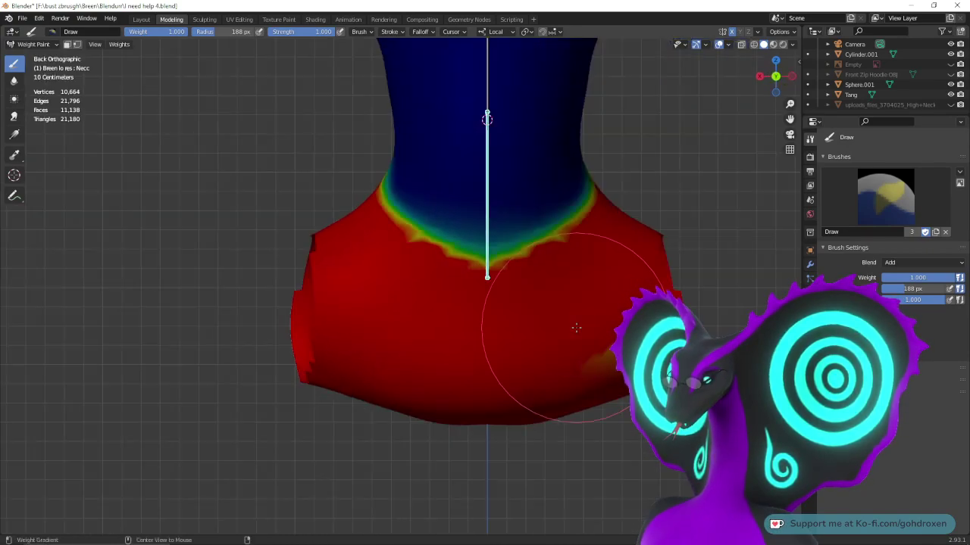
pyautogui.moveTo(604, 356); pyautogui.dragTo(430, 250, button='middle')
pyautogui.keyDown('shift'); pyautogui.moveTo(462, 347); pyautogui.dragTo(670, 358, button='middle'); pyautogui.keyUp('shift')
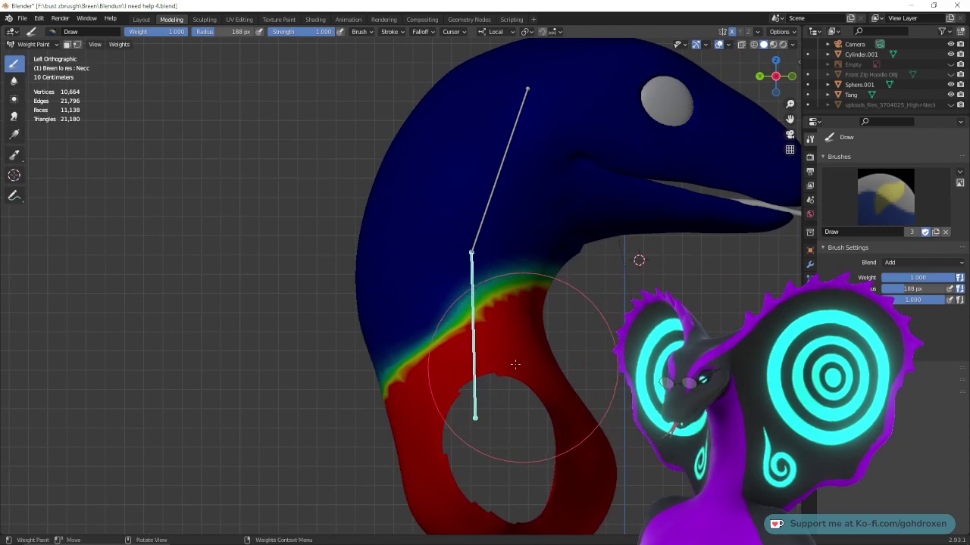
pyautogui.moveTo(511, 353)
pyautogui.mouseDown()
pyautogui.moveTo(505, 344)
pyautogui.moveTo(317, 345)
pyautogui.moveTo(316, 361)
pyautogui.moveTo(346, 325)
pyautogui.moveTo(483, 384)
pyautogui.moveTo(325, 314)
pyautogui.moveTo(321, 347)
pyautogui.moveTo(564, 380)
pyautogui.moveTo(296, 270)
pyautogui.moveTo(390, 303)
pyautogui.moveTo(573, 411)
pyautogui.moveTo(640, 391)
pyautogui.mouseUp()
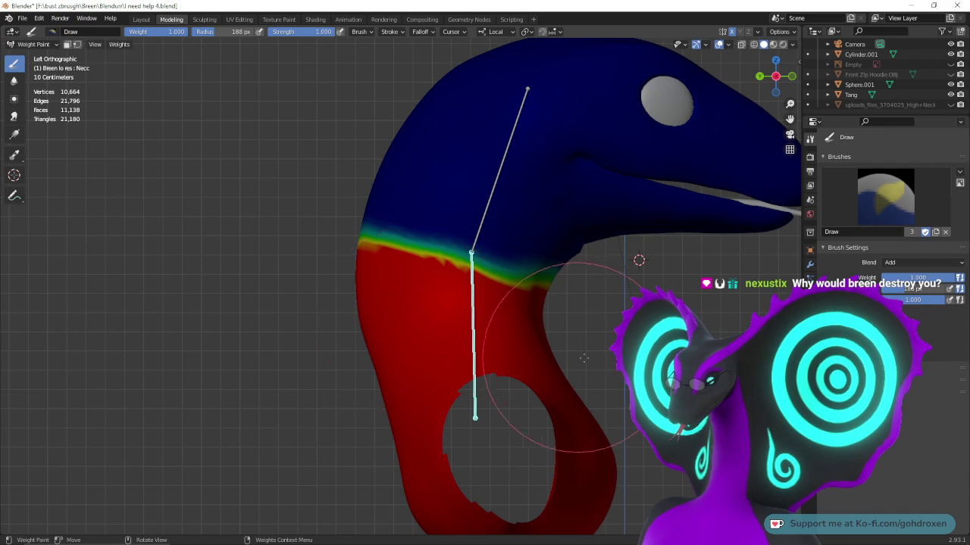
pyautogui.moveTo(584, 357)
pyautogui.mouseDown()
pyautogui.moveTo(277, 265)
pyautogui.moveTo(442, 320)
pyautogui.mouseUp()
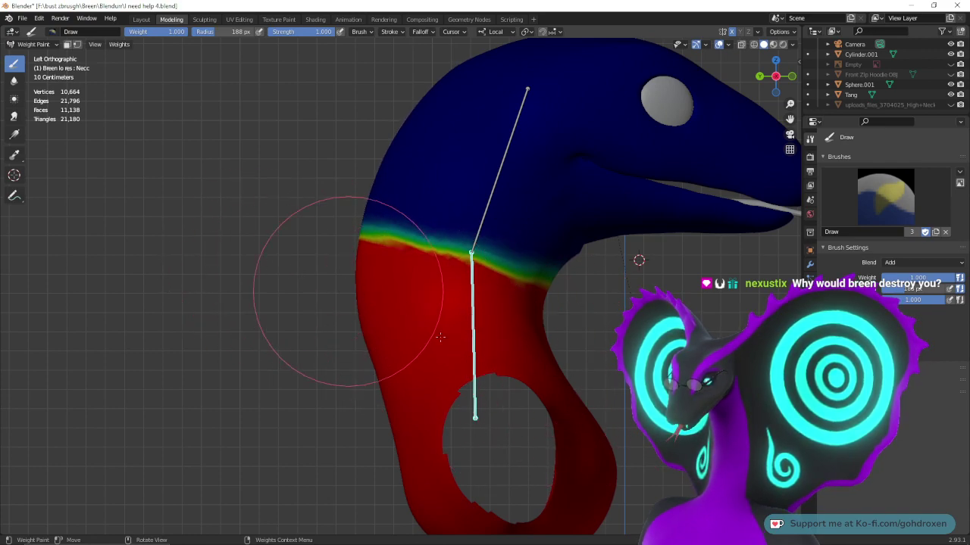
# - Even out the Necc weight boundary across the throat and around the back of the neck
pyautogui.moveTo(557, 358); pyautogui.dragTo(477, 345, button='middle')
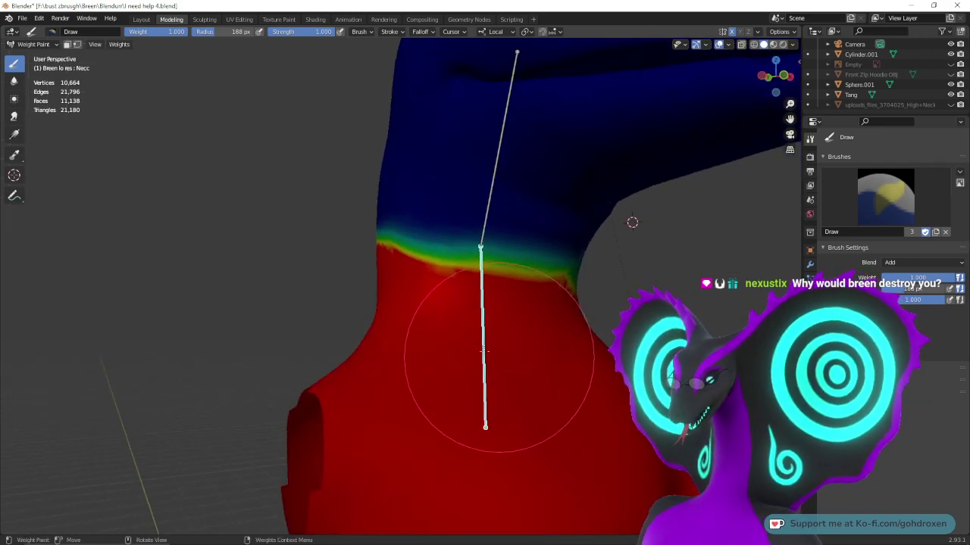
pyautogui.moveTo(640, 381); pyautogui.dragTo(454, 341, button='middle')
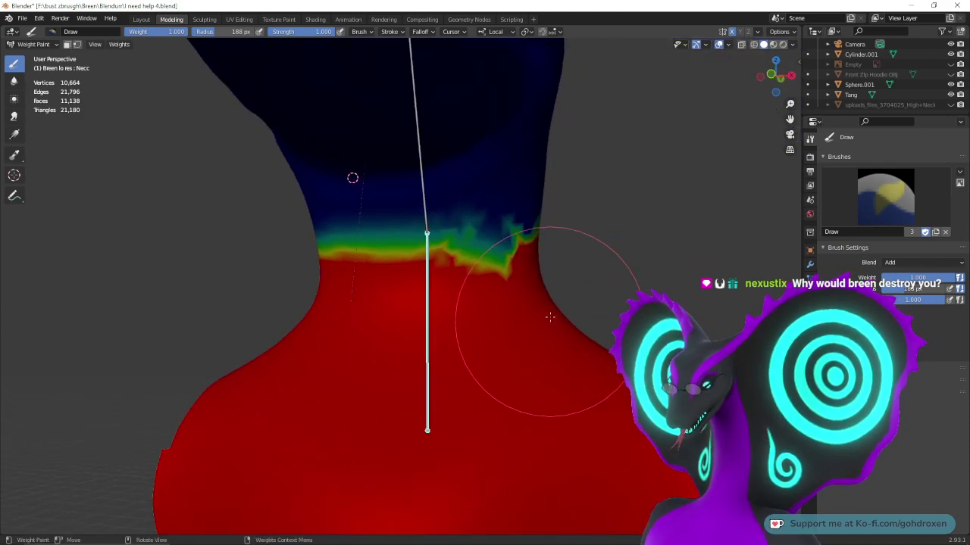
pyautogui.moveTo(550, 317)
pyautogui.mouseDown()
pyautogui.moveTo(536, 298)
pyautogui.moveTo(471, 320)
pyautogui.moveTo(520, 303)
pyautogui.mouseUp()
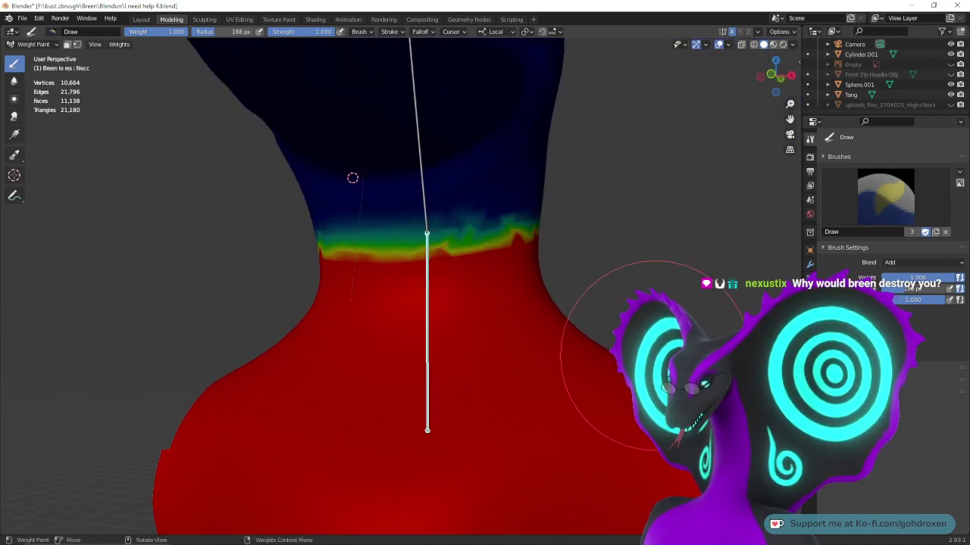
pyautogui.moveTo(653, 356); pyautogui.dragTo(538, 409, button='middle')
pyautogui.moveTo(580, 342); pyautogui.dragTo(461, 351, button='middle')
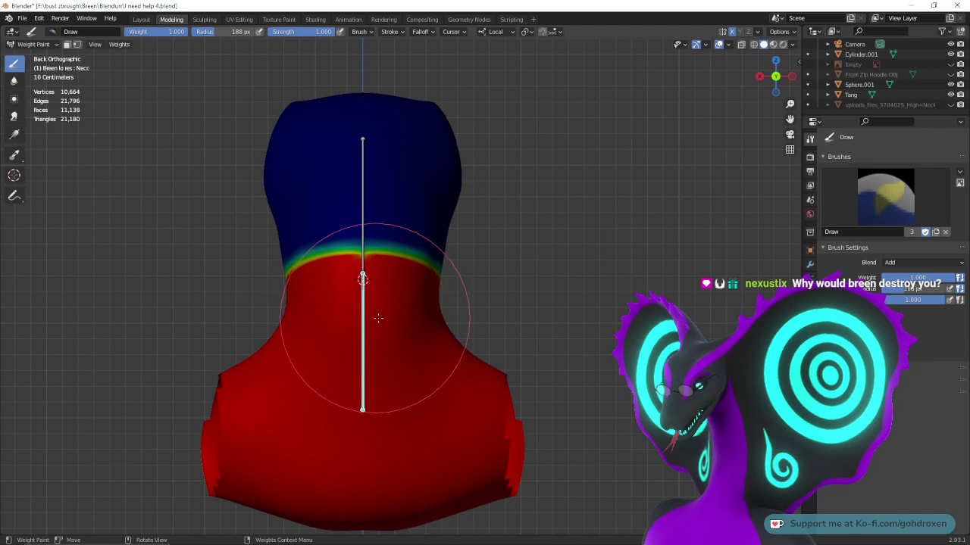
# - Smooth the Necc vertex weights on the active group with 15 iterations
pyautogui.moveTo(364, 327); pyautogui.dragTo(454, 348, button='middle')
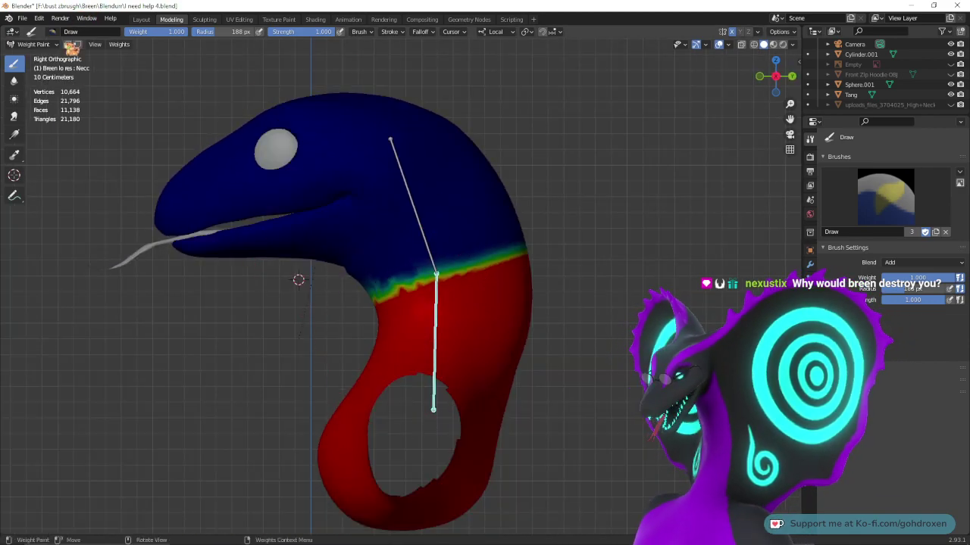
pyautogui.click(119, 44)
pyautogui.click(149, 163)
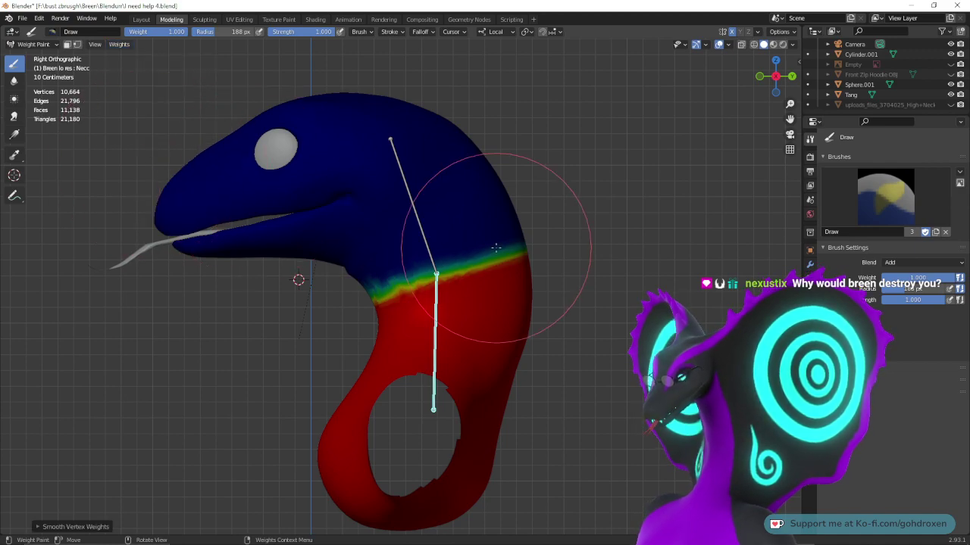
pyautogui.click(75, 522)
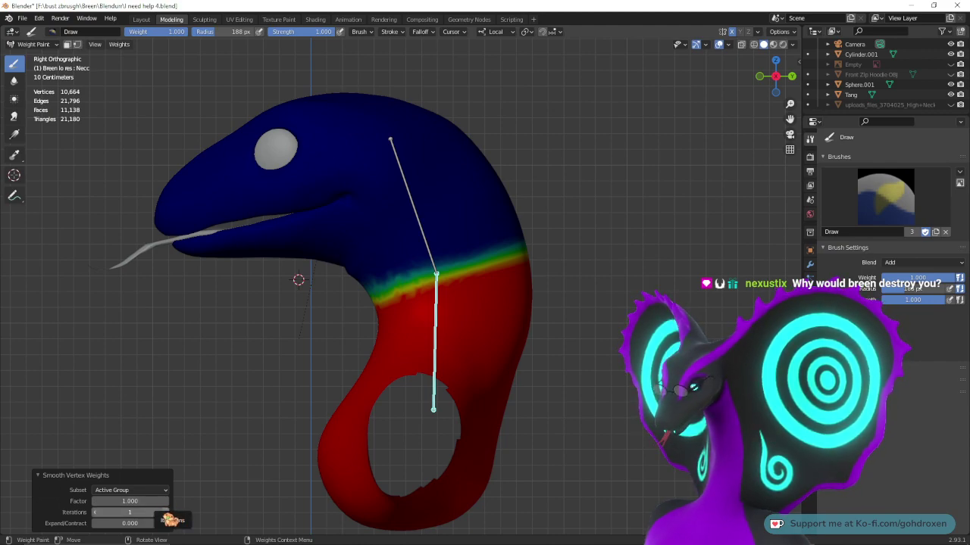
pyautogui.click(165, 513)
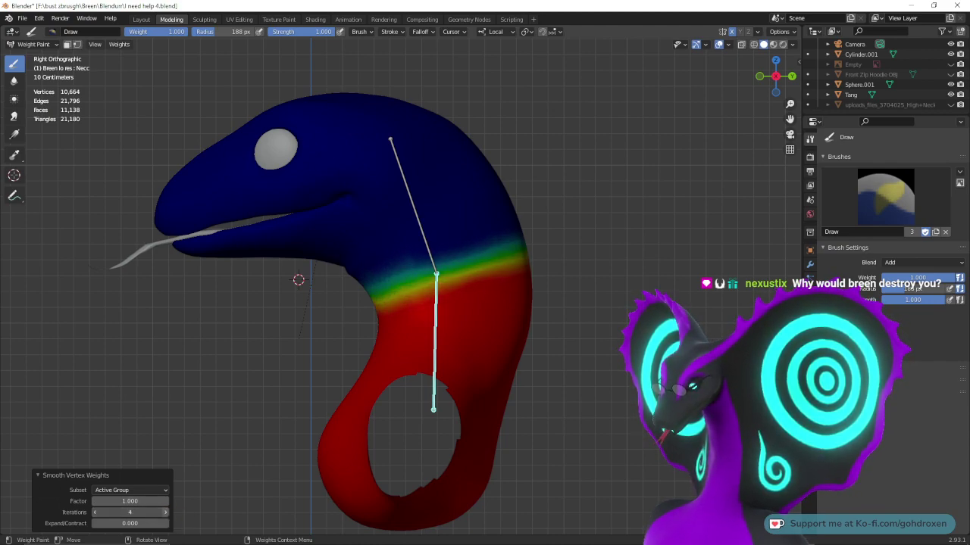
pyautogui.click(165, 513)
pyautogui.click(165, 513)
# - Make Head the active bone for weight painting on the snake mesh
pyautogui.moveTo(211, 409); pyautogui.dragTo(409, 399, button='middle')
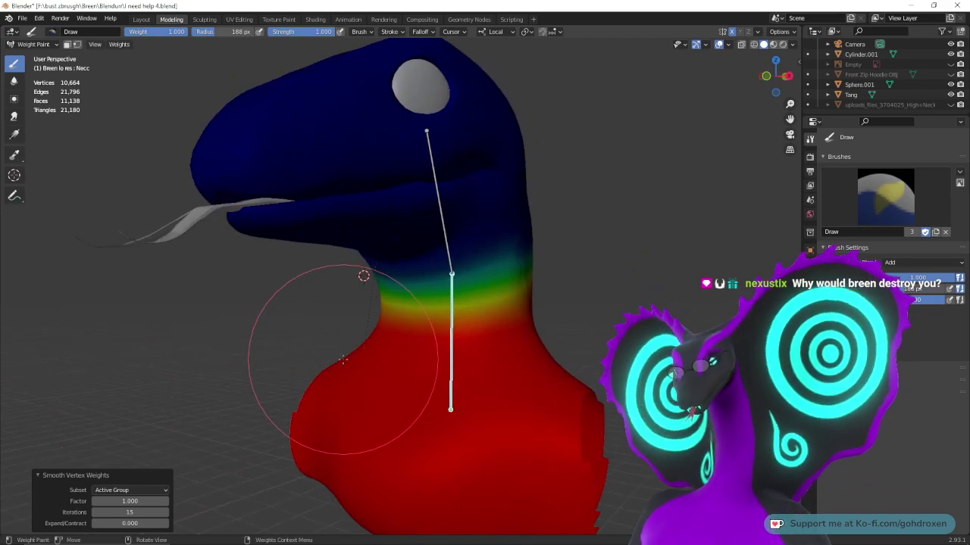
pyautogui.moveTo(324, 346); pyautogui.dragTo(493, 330, button='middle')
pyautogui.keyDown('ctrl'); pyautogui.click(443, 238); pyautogui.keyUp('ctrl')
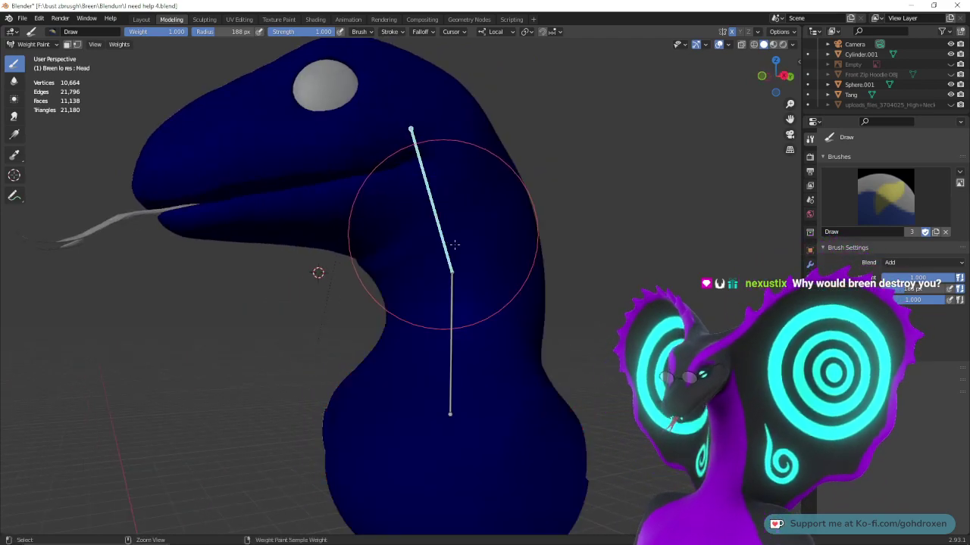
pyautogui.moveTo(476, 280); pyautogui.dragTo(493, 318, button='middle')
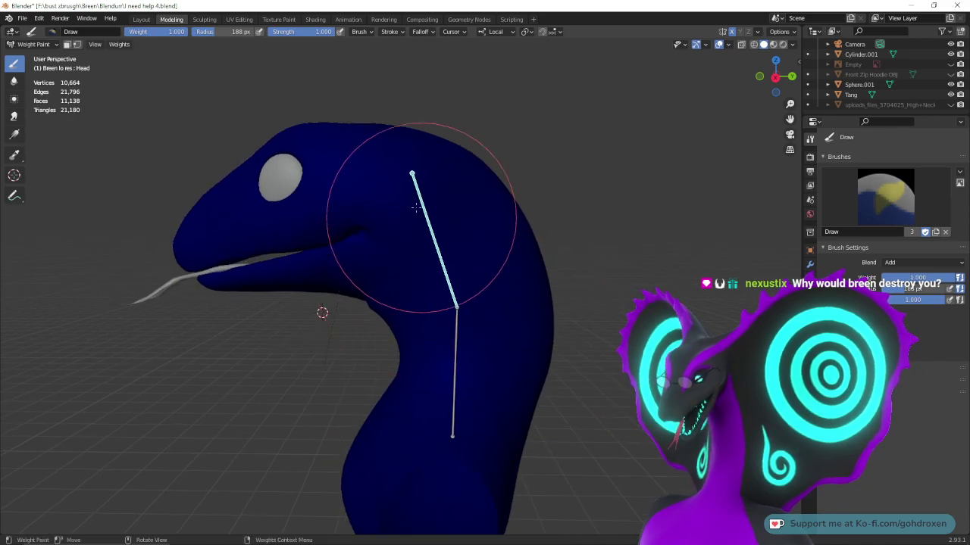
# - Paint full Head bone weight over the side of the head, covering the snout, eye area and jaw
pyautogui.moveTo(411, 234)
pyautogui.mouseDown(button='middle')
pyautogui.moveTo(470, 213)
pyautogui.moveTo(414, 200)
pyautogui.mouseUp(button='middle')
pyautogui.moveTo(414, 199)
pyautogui.mouseDown()
pyautogui.moveTo(357, 151)
pyautogui.moveTo(308, 173)
pyautogui.mouseUp()
pyautogui.moveTo(307, 174)
pyautogui.mouseDown(button='middle')
pyautogui.moveTo(349, 213)
pyautogui.moveTo(373, 218)
pyautogui.mouseUp(button='middle')
pyautogui.moveTo(377, 184)
pyautogui.mouseDown()
pyautogui.moveTo(347, 237)
pyautogui.moveTo(261, 310)
pyautogui.moveTo(283, 341)
pyautogui.moveTo(323, 331)
pyautogui.mouseUp()
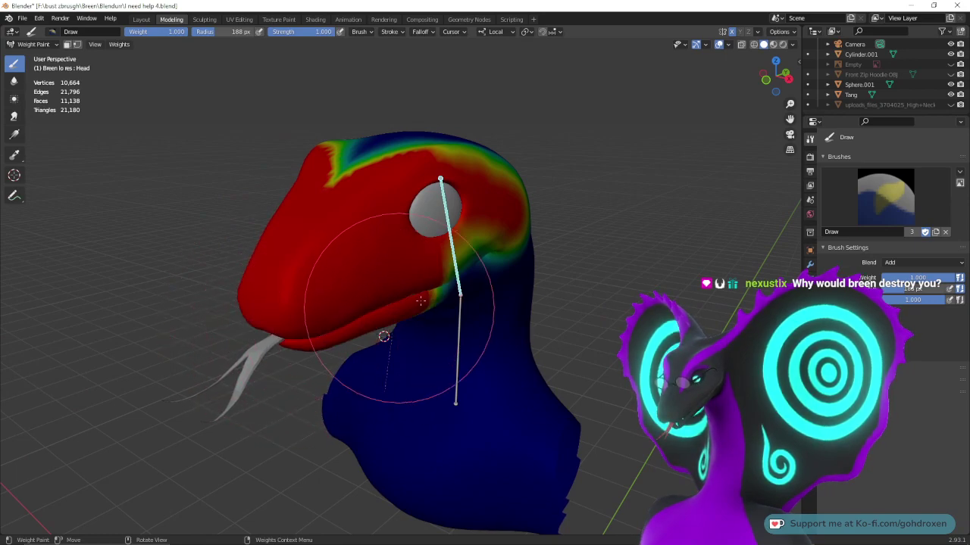
pyautogui.moveTo(421, 301)
pyautogui.mouseDown(button='middle')
pyautogui.moveTo(444, 272)
pyautogui.moveTo(429, 227)
pyautogui.mouseUp(button='middle')
pyautogui.moveTo(429, 228)
pyautogui.mouseDown()
pyautogui.moveTo(465, 217)
pyautogui.moveTo(489, 235)
pyautogui.moveTo(349, 258)
pyautogui.moveTo(455, 219)
pyautogui.moveTo(345, 163)
pyautogui.moveTo(453, 203)
pyautogui.mouseUp()
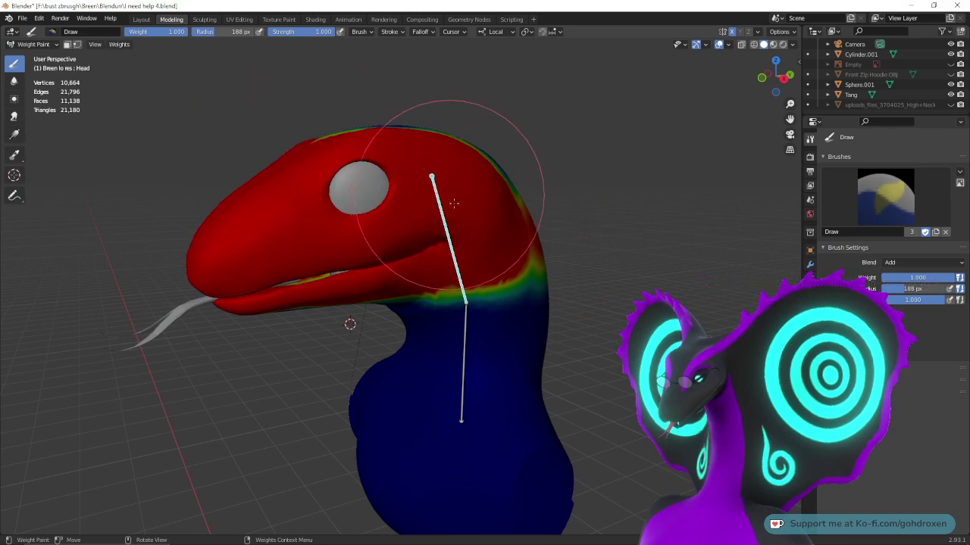
# - Extend the full Head bone weight over the crown and around the back of the head
pyautogui.moveTo(453, 203); pyautogui.dragTo(303, 217, button='middle')
pyautogui.moveTo(303, 216); pyautogui.dragTo(336, 216)
pyautogui.moveTo(336, 217); pyautogui.dragTo(299, 215, button='middle')
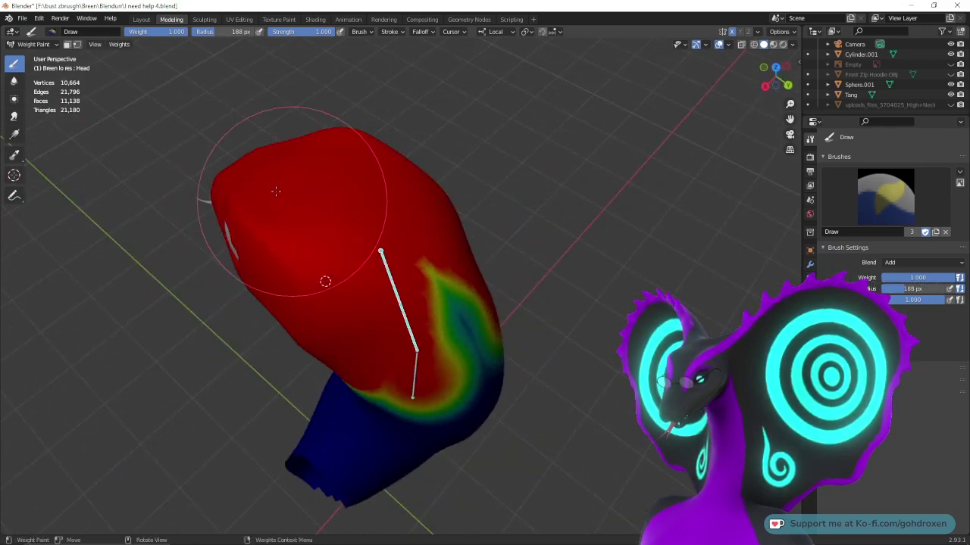
pyautogui.moveTo(433, 297); pyautogui.dragTo(456, 338)
pyautogui.moveTo(495, 362); pyautogui.dragTo(447, 265, button='middle')
pyautogui.moveTo(447, 266)
pyautogui.mouseDown()
pyautogui.moveTo(473, 232)
pyautogui.moveTo(351, 238)
pyautogui.moveTo(260, 227)
pyautogui.moveTo(325, 270)
pyautogui.moveTo(419, 260)
pyautogui.mouseUp()
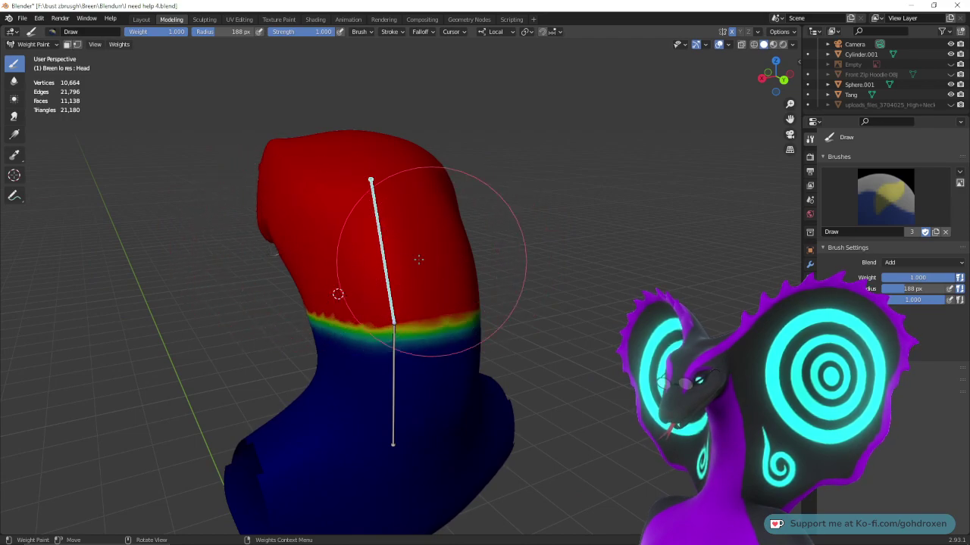
# - Inspect the Head weights under the jaw and expand the brush's advanced and symmetry settings
pyautogui.moveTo(242, 260)
pyautogui.mouseDown(button='middle')
pyautogui.moveTo(394, 242)
pyautogui.moveTo(428, 201)
pyautogui.mouseUp(button='middle')
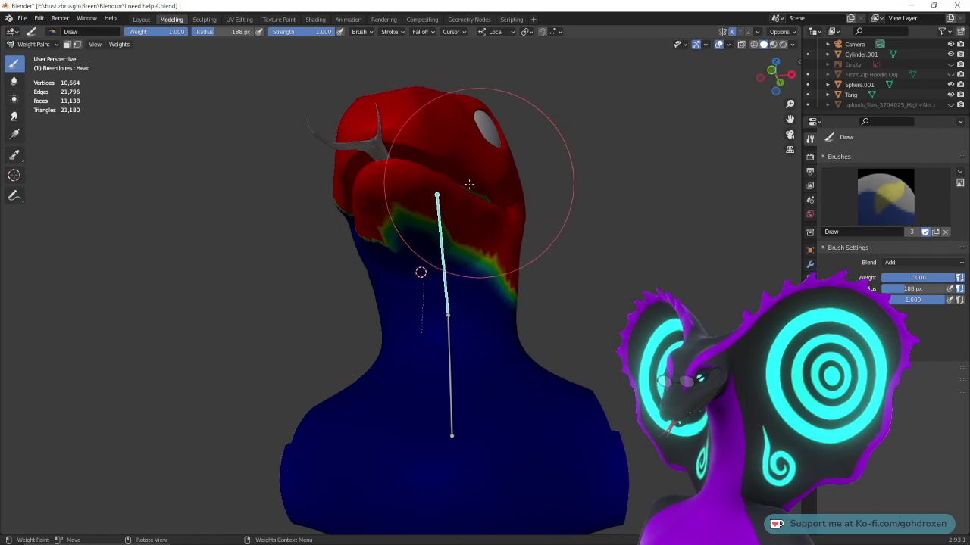
pyautogui.moveTo(504, 195); pyautogui.dragTo(494, 212, button='middle')
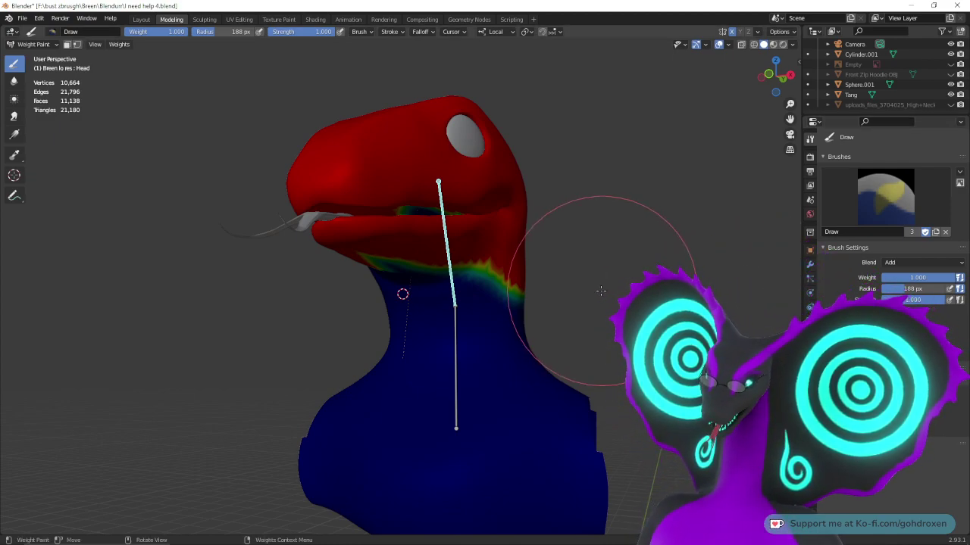
pyautogui.moveTo(601, 290)
pyautogui.mouseDown(button='middle')
pyautogui.moveTo(580, 293)
pyautogui.moveTo(595, 276)
pyautogui.mouseUp(button='middle')
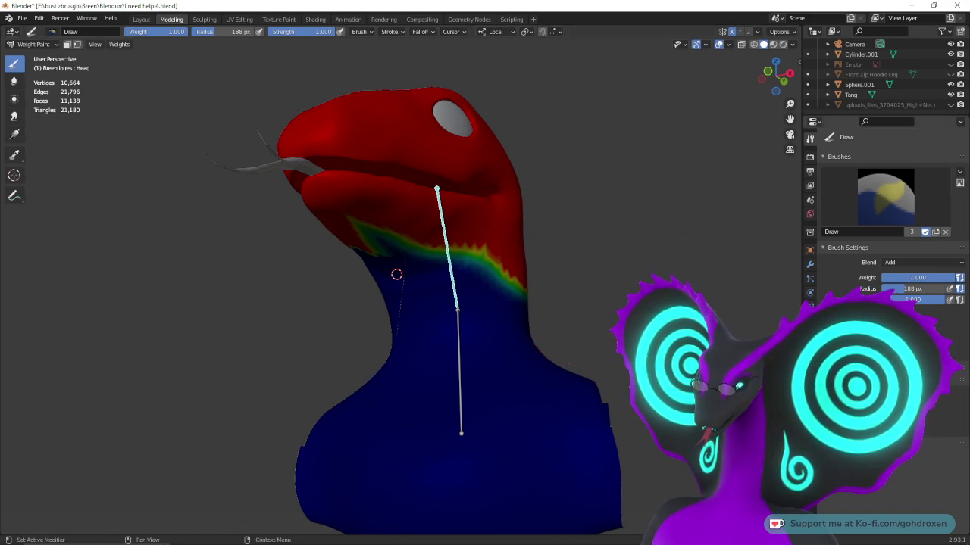
pyautogui.click(841, 369)
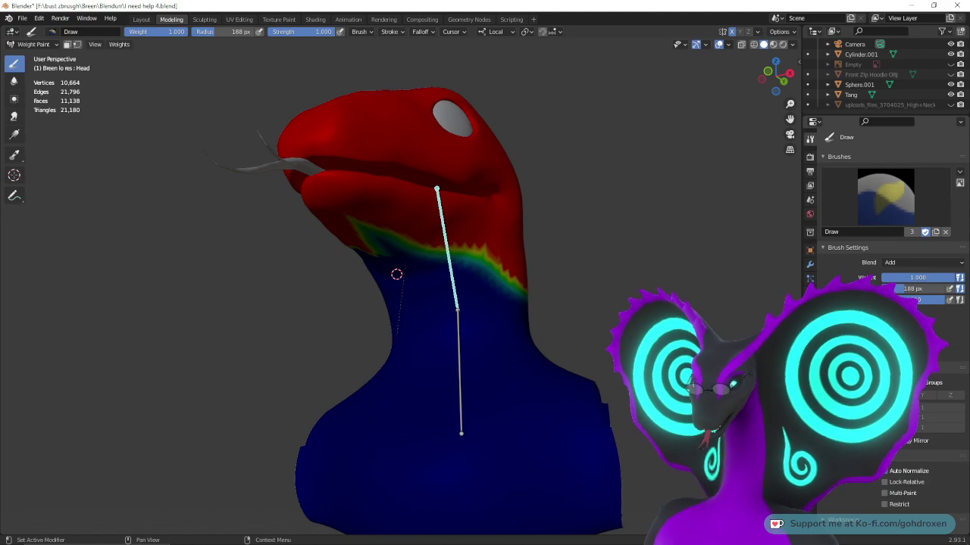
pyautogui.click(843, 314)
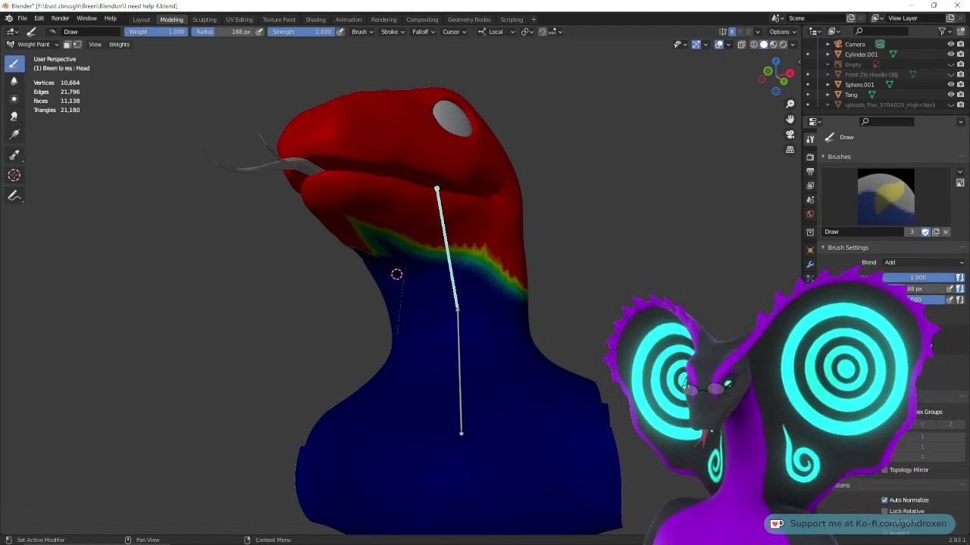
# - Paint full Head bone weight into the gaps inside the mouth and across the upper throat below the jaw
pyautogui.moveTo(577, 317); pyautogui.dragTo(573, 333, button='middle')
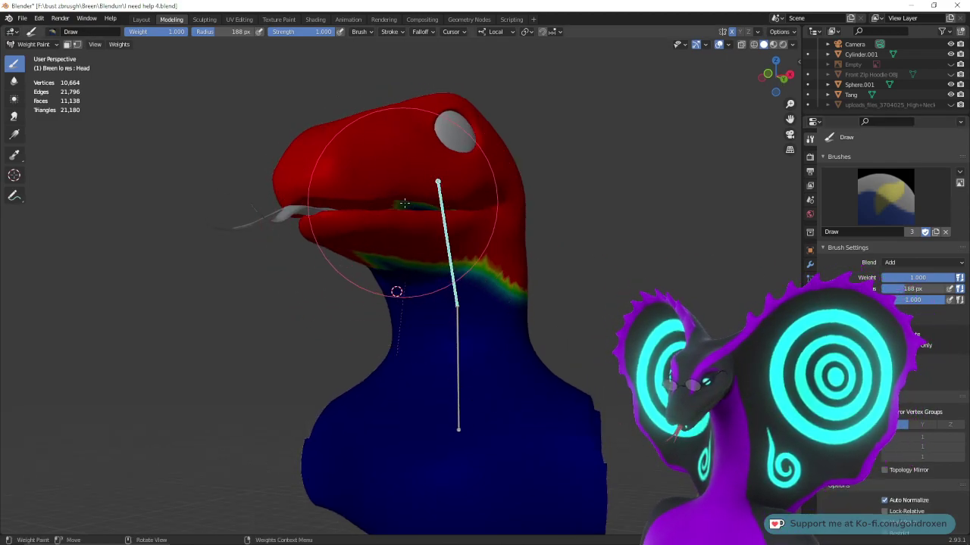
pyautogui.moveTo(466, 221)
pyautogui.mouseDown(button='middle')
pyautogui.moveTo(481, 227)
pyautogui.moveTo(472, 244)
pyautogui.moveTo(535, 156)
pyautogui.moveTo(464, 156)
pyautogui.mouseUp(button='middle')
pyautogui.moveTo(465, 156)
pyautogui.mouseDown()
pyautogui.moveTo(401, 156)
pyautogui.moveTo(428, 162)
pyautogui.moveTo(422, 177)
pyautogui.moveTo(374, 197)
pyautogui.mouseUp()
pyautogui.moveTo(392, 199)
pyautogui.mouseDown(button='middle')
pyautogui.moveTo(451, 189)
pyautogui.moveTo(443, 202)
pyautogui.mouseUp(button='middle')
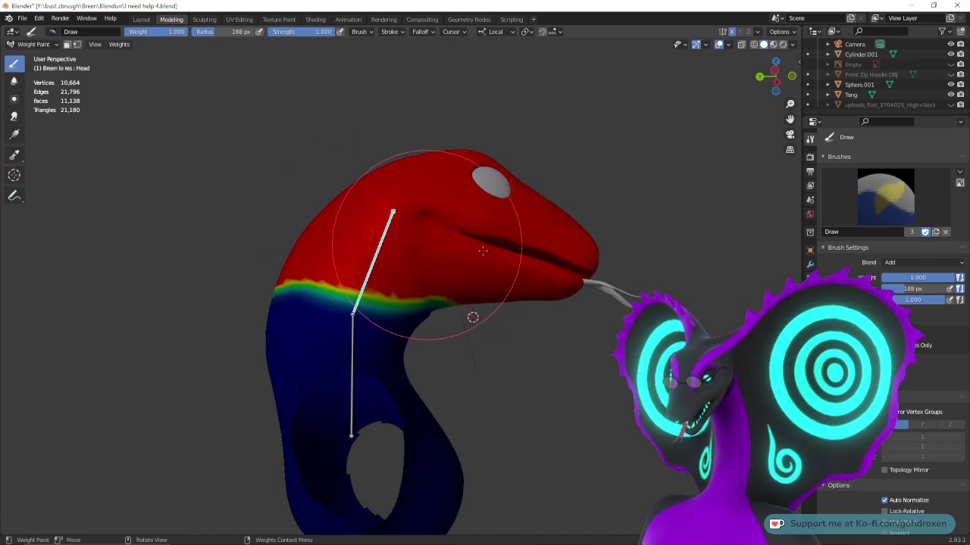
pyautogui.moveTo(482, 250)
pyautogui.mouseDown(button='middle')
pyautogui.moveTo(576, 271)
pyautogui.moveTo(574, 281)
pyautogui.moveTo(484, 264)
pyautogui.moveTo(547, 199)
pyautogui.moveTo(563, 230)
pyautogui.moveTo(548, 226)
pyautogui.mouseUp(button='middle')
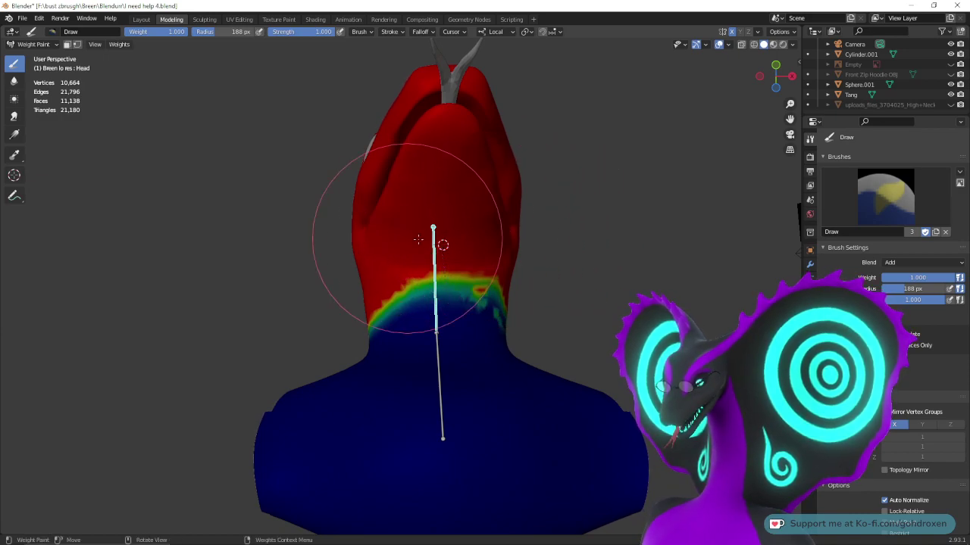
pyautogui.moveTo(419, 239); pyautogui.dragTo(489, 253)
pyautogui.moveTo(548, 249); pyautogui.dragTo(496, 286, button='middle')
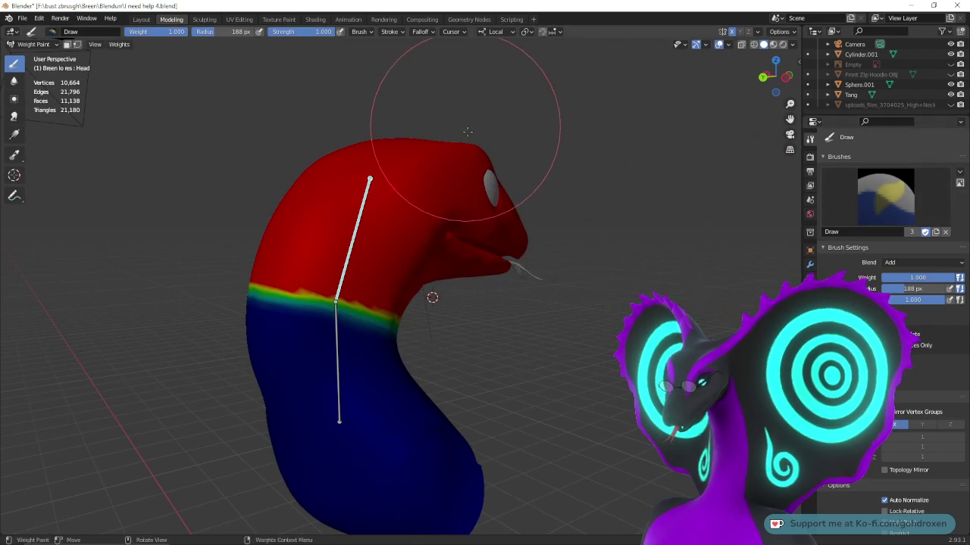
# - Switch to the Necc bone and paint full weight across the back of the neck below the head joint
pyautogui.moveTo(338, 360); pyautogui.dragTo(617, 365, button='middle')
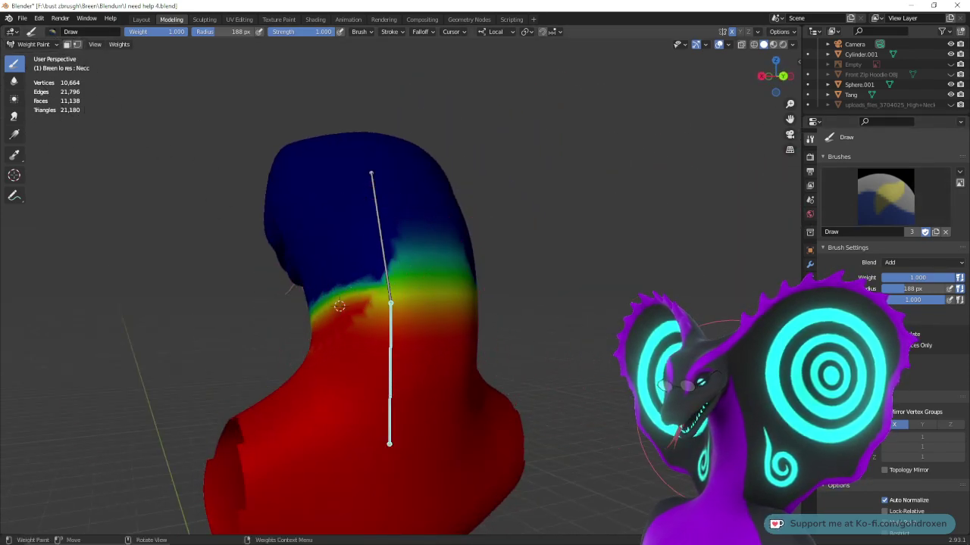
pyautogui.moveTo(340, 306); pyautogui.dragTo(303, 386, button='middle')
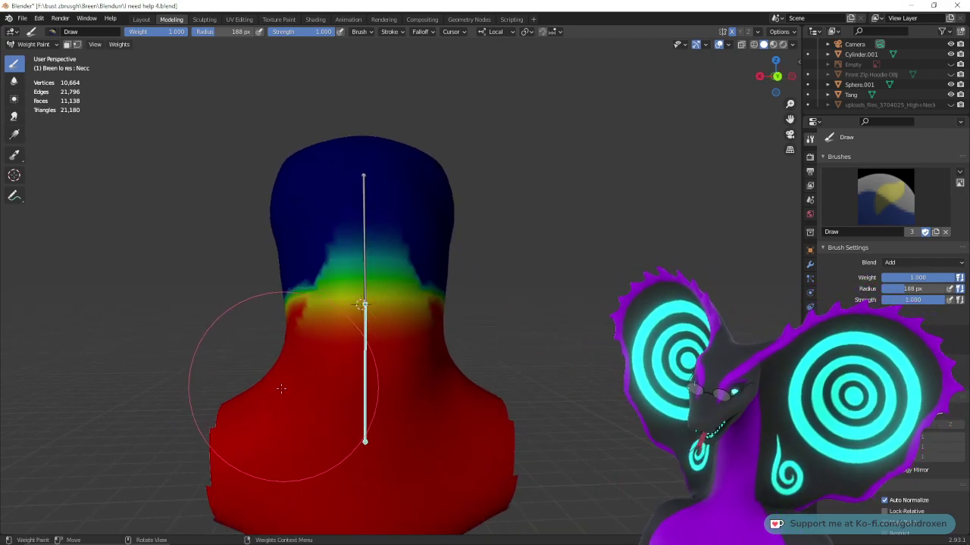
pyautogui.moveTo(380, 400)
pyautogui.mouseDown()
pyautogui.moveTo(275, 387)
pyautogui.moveTo(433, 376)
pyautogui.moveTo(287, 369)
pyautogui.mouseUp()
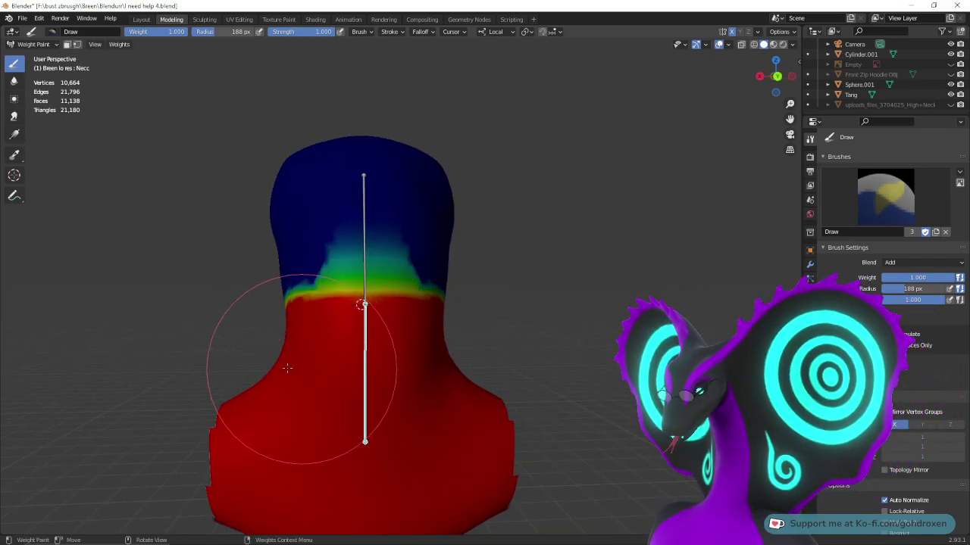
# - Select the Head bone and paint full weight across the back of the head down to the neck joint
pyautogui.keyDown('ctrl'); pyautogui.click(365, 210); pyautogui.keyUp('ctrl')
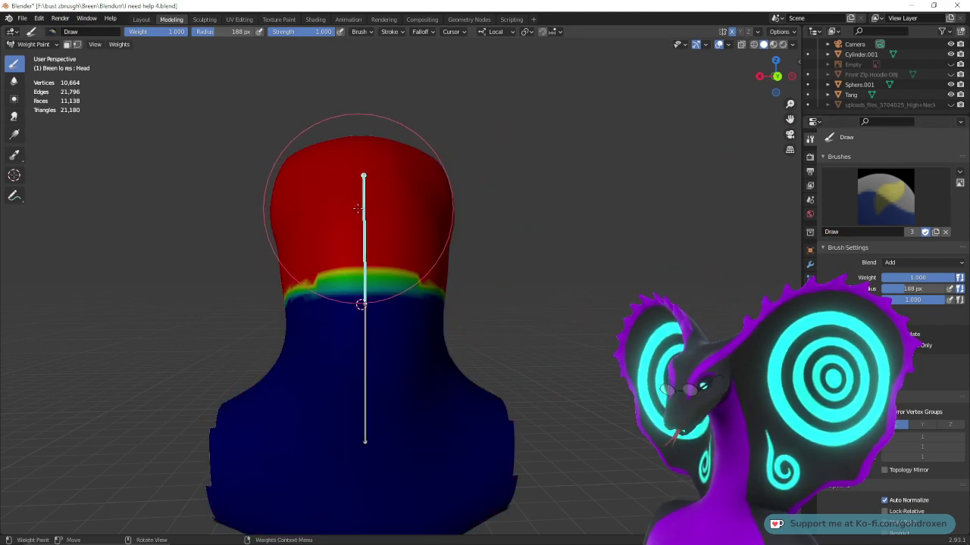
pyautogui.moveTo(288, 185)
pyautogui.mouseDown()
pyautogui.moveTo(394, 199)
pyautogui.moveTo(258, 212)
pyautogui.moveTo(409, 216)
pyautogui.moveTo(247, 217)
pyautogui.mouseUp()
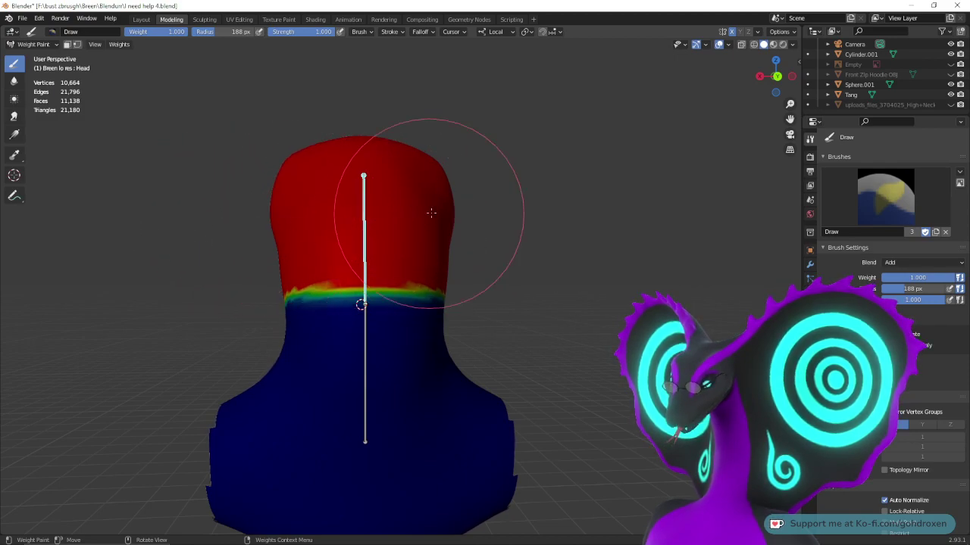
# - With the Necc bone active, smooth the vertex weights with the subset set to All Groups
pyautogui.keyDown('ctrl'); pyautogui.keyDown('shift'); pyautogui.click(357, 307); pyautogui.keyUp('shift'); pyautogui.keyUp('ctrl')
pyautogui.moveTo(357, 306); pyautogui.dragTo(326, 303, button='middle')
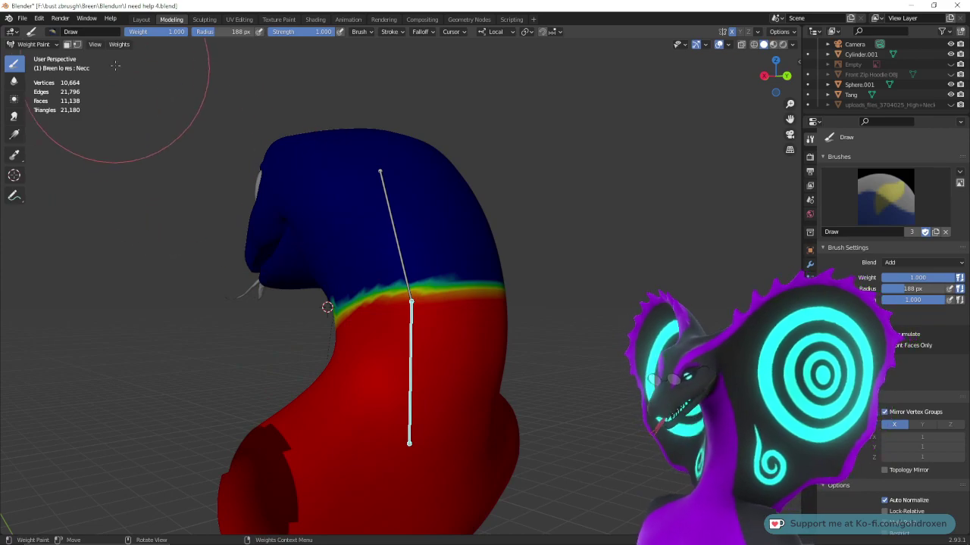
pyautogui.click(121, 44)
pyautogui.click(152, 152)
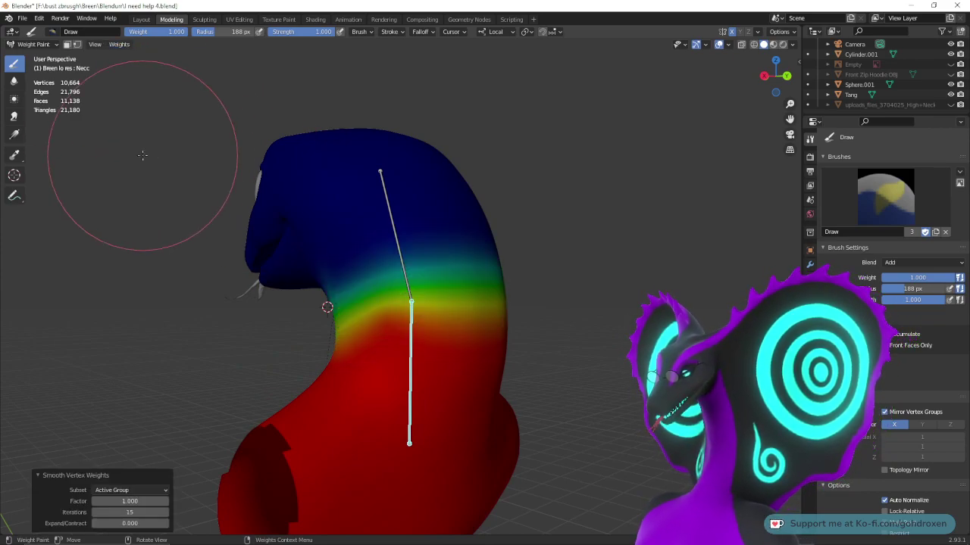
pyautogui.click(163, 492)
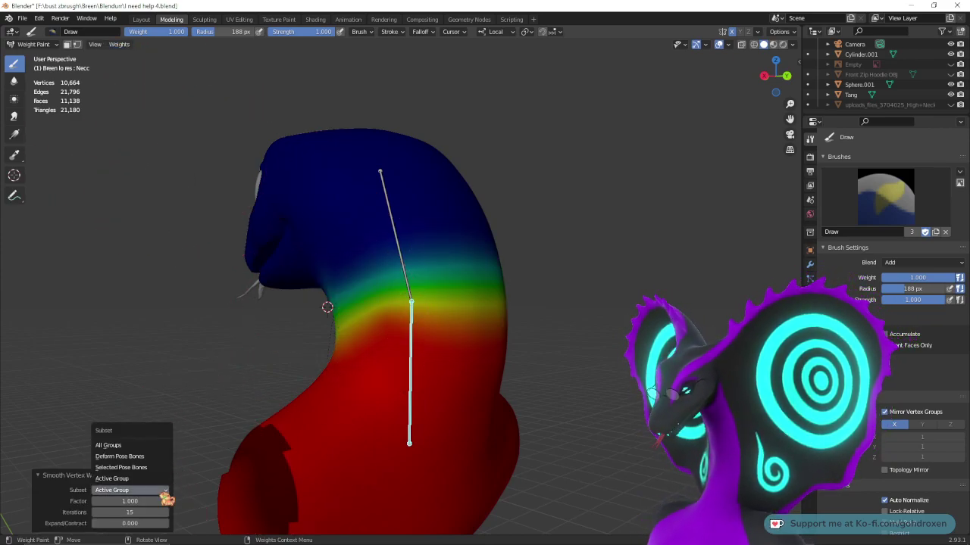
pyautogui.click(143, 446)
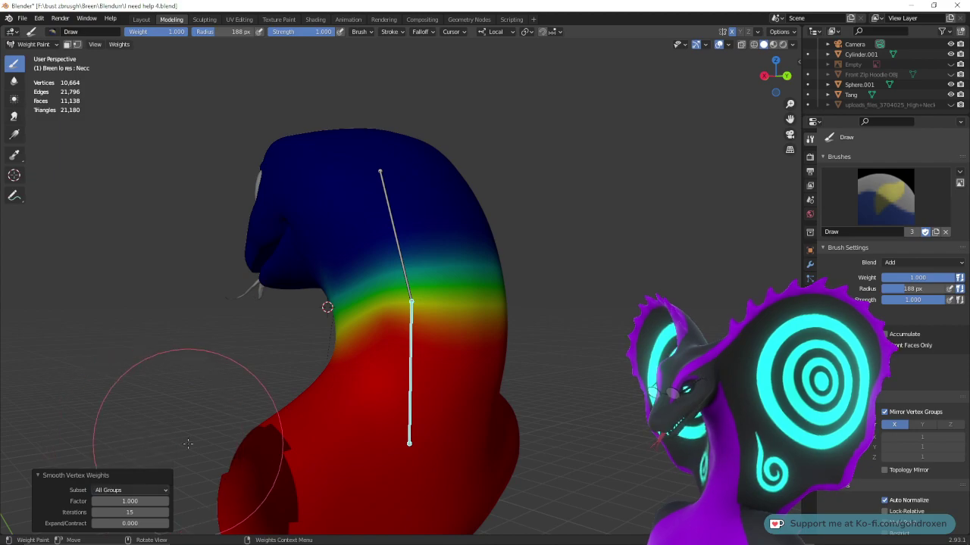
# - Compare the smoothed Head and Necc bone weights around both sides of the neck
pyautogui.keyDown('ctrl'); pyautogui.click(389, 200); pyautogui.keyUp('ctrl')
pyautogui.keyDown('ctrl'); pyautogui.click(408, 371); pyautogui.keyUp('ctrl')
pyautogui.moveTo(282, 303); pyautogui.dragTo(528, 286, button='middle')
pyautogui.keyDown('ctrl'); pyautogui.click(377, 258); pyautogui.keyUp('ctrl')
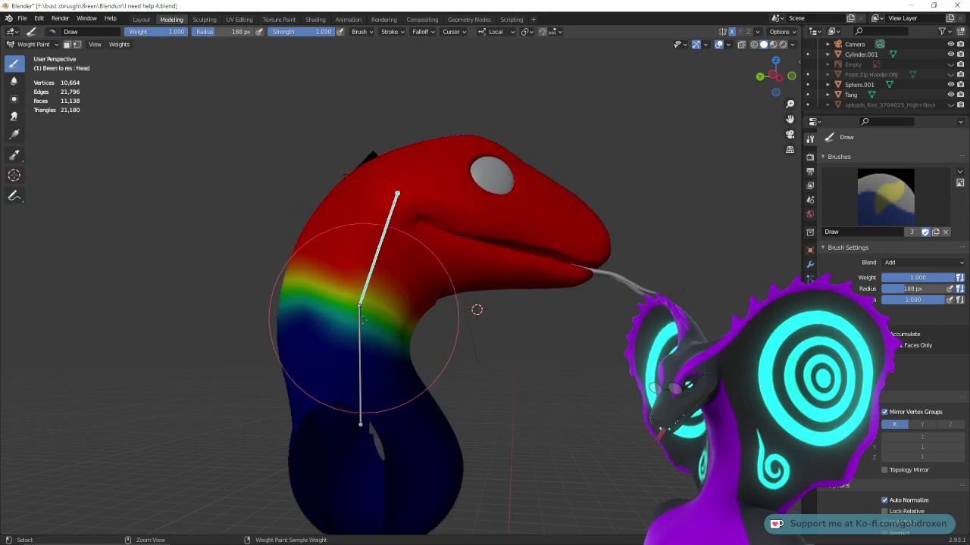
pyautogui.keyDown('ctrl'); pyautogui.click(362, 319); pyautogui.keyUp('ctrl')
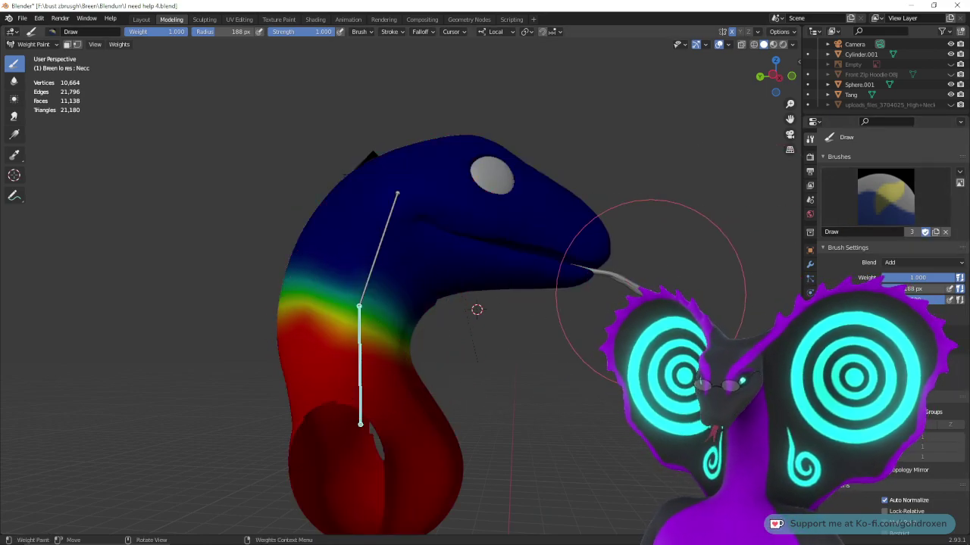
pyautogui.moveTo(627, 303); pyautogui.dragTo(580, 325, button='middle')
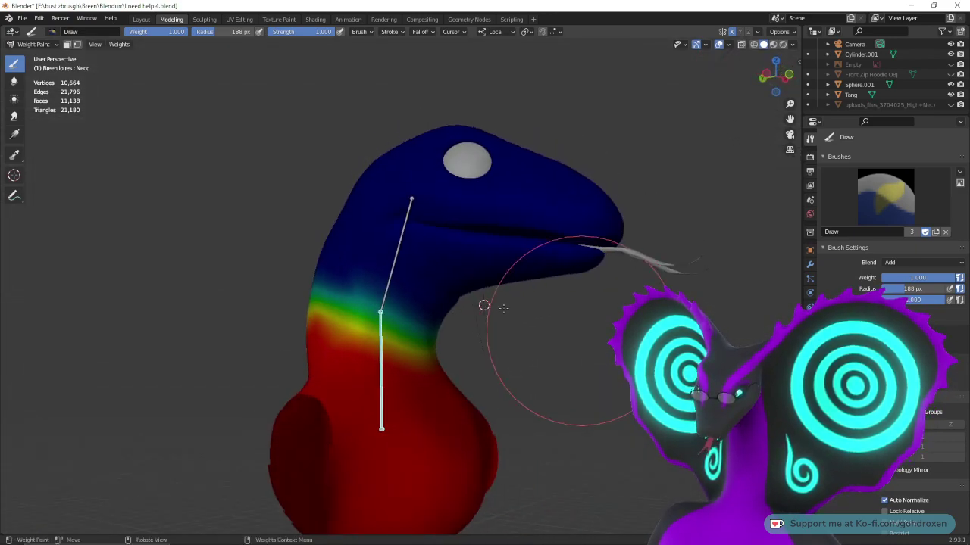
pyautogui.keyDown('ctrl'); pyautogui.click(399, 242); pyautogui.keyUp('ctrl')
# - Return the mesh to Object Mode and show the model in Material Preview shading
pyautogui.click(32, 45)
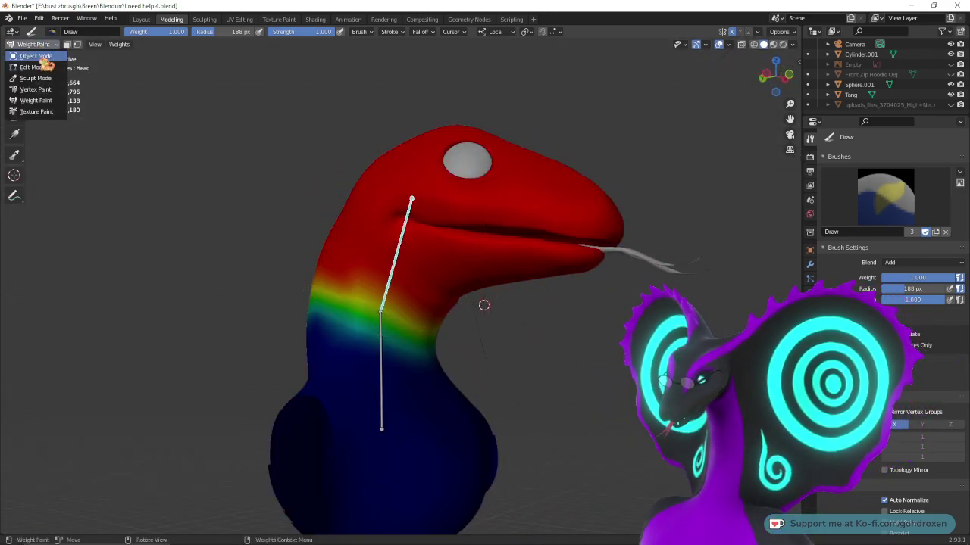
pyautogui.click(46, 58)
pyautogui.moveTo(396, 221); pyautogui.dragTo(430, 232, button='middle')
pyautogui.keyDown('ctrl'); pyautogui.moveTo(430, 232); pyautogui.dragTo(394, 292, button='middle'); pyautogui.keyUp('ctrl')
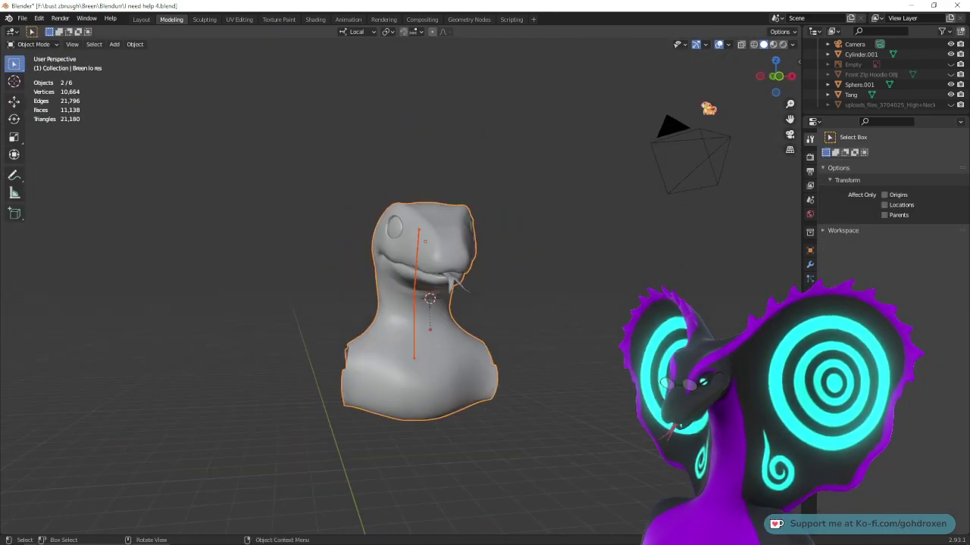
pyautogui.click(773, 44)
pyautogui.moveTo(686, 190)
pyautogui.mouseDown(button='middle')
pyautogui.moveTo(567, 219)
pyautogui.moveTo(612, 201)
pyautogui.mouseUp(button='middle')
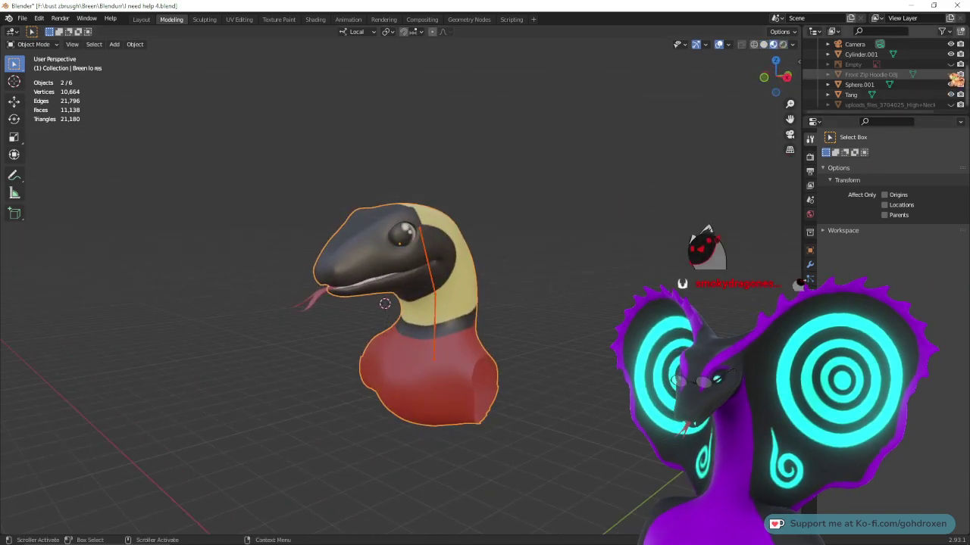
# - Unhide the Front Zip Hoodie OBJ and the uploads_files_3704025 high-neck garment
pyautogui.click(952, 74)
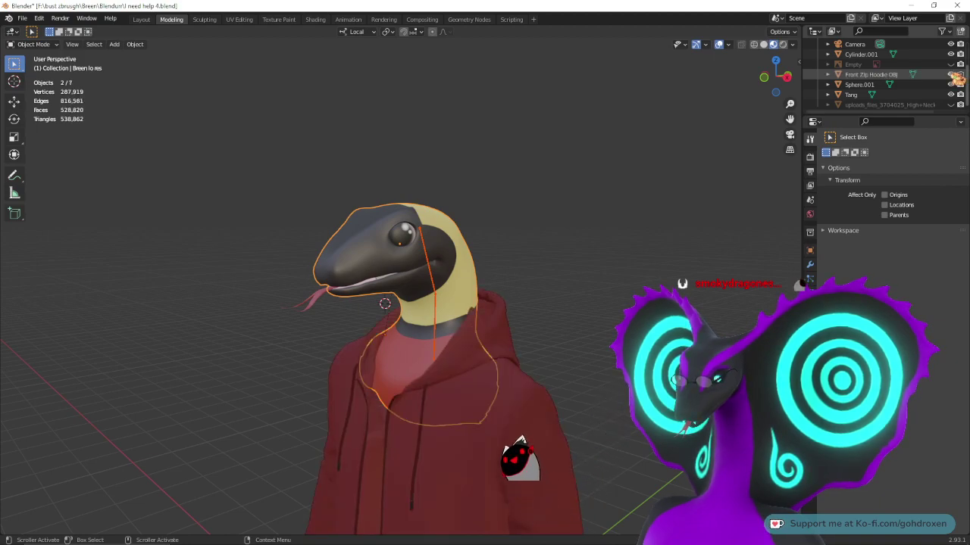
pyautogui.click(951, 105)
pyautogui.moveTo(712, 265); pyautogui.dragTo(403, 334, button='middle')
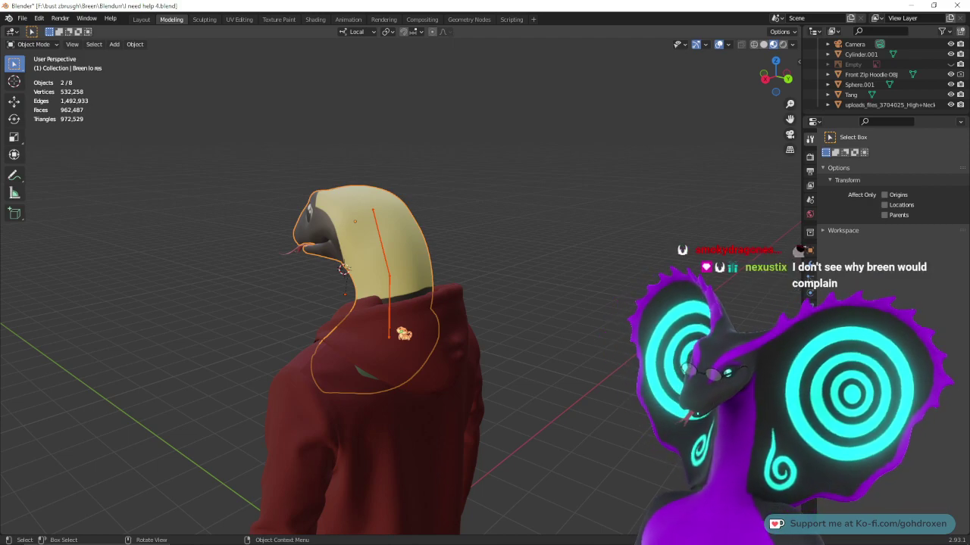
# - Put the armature into Pose Mode and select its Head bone
pyautogui.moveTo(354, 285); pyautogui.dragTo(522, 227, button='middle')
pyautogui.click(417, 248)
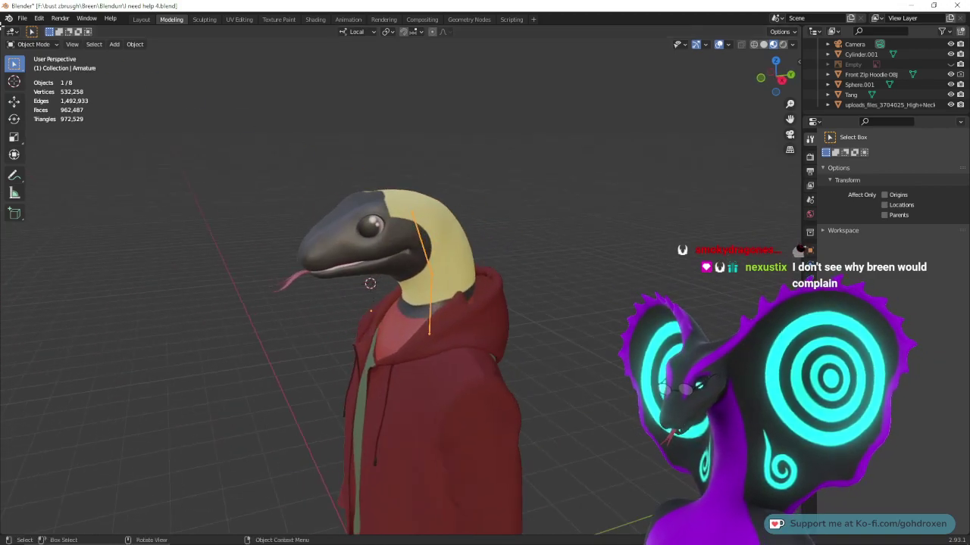
pyautogui.click(34, 44)
pyautogui.click(30, 78)
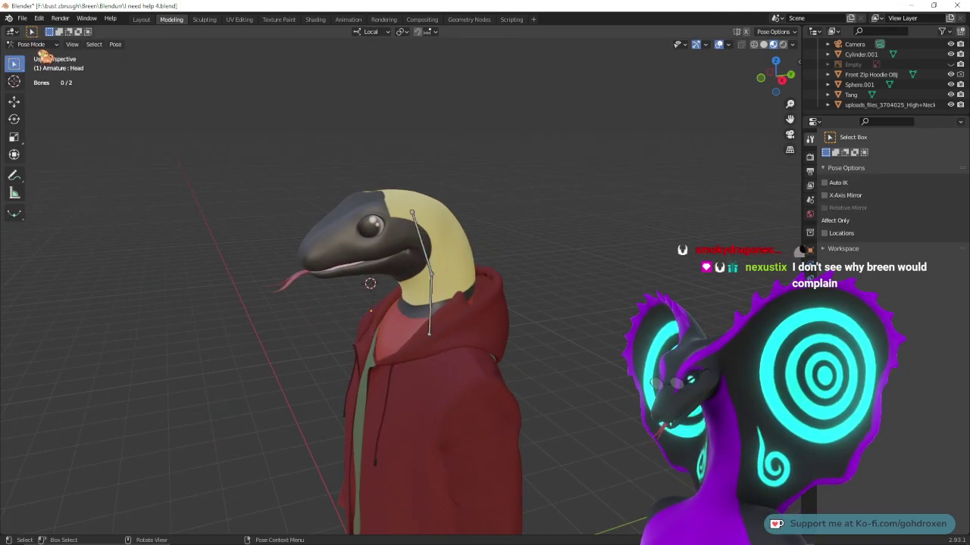
pyautogui.click(416, 233)
pyautogui.moveTo(482, 242); pyautogui.dragTo(425, 250, button='middle')
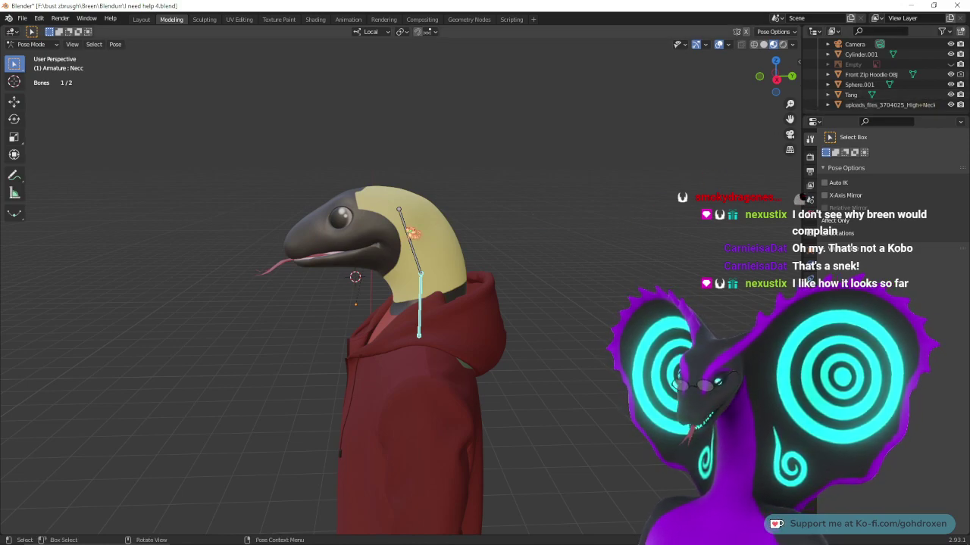
pyautogui.moveTo(521, 220); pyautogui.dragTo(528, 229, button='middle')
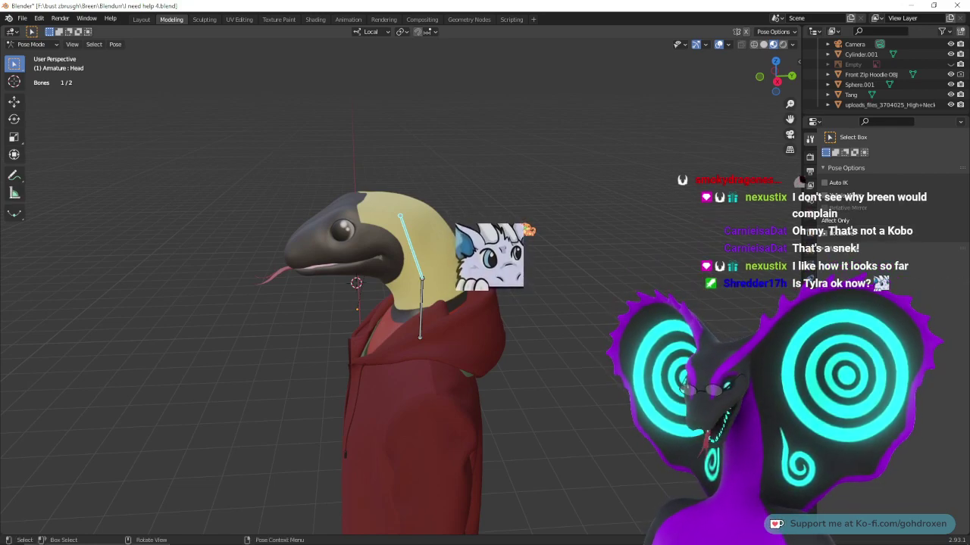
pyautogui.moveTo(528, 229); pyautogui.dragTo(170, 128, button='middle')
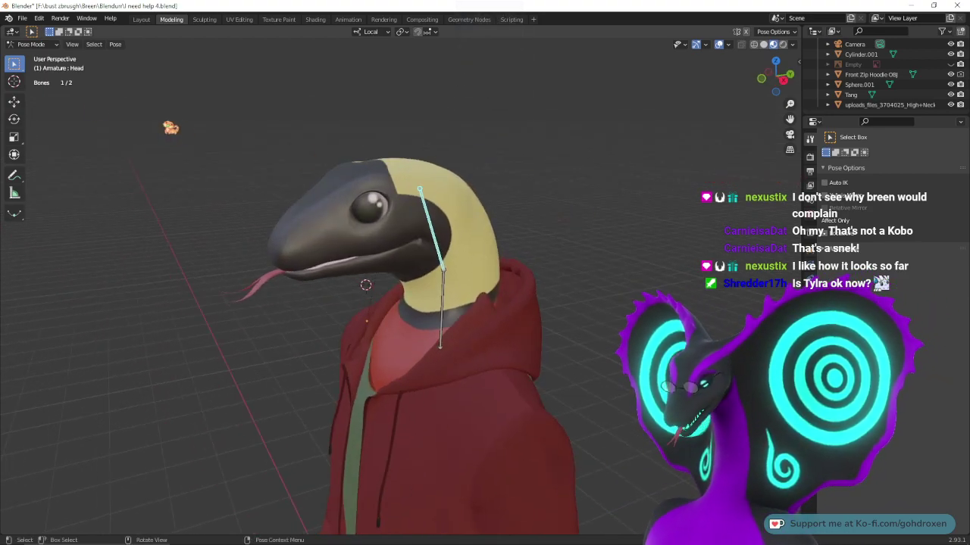
# - Try rotating the Head bone to test the neck deformation, and undo the rotation
pyautogui.click(15, 101)
pyautogui.moveTo(575, 250); pyautogui.dragTo(535, 232, button='middle')
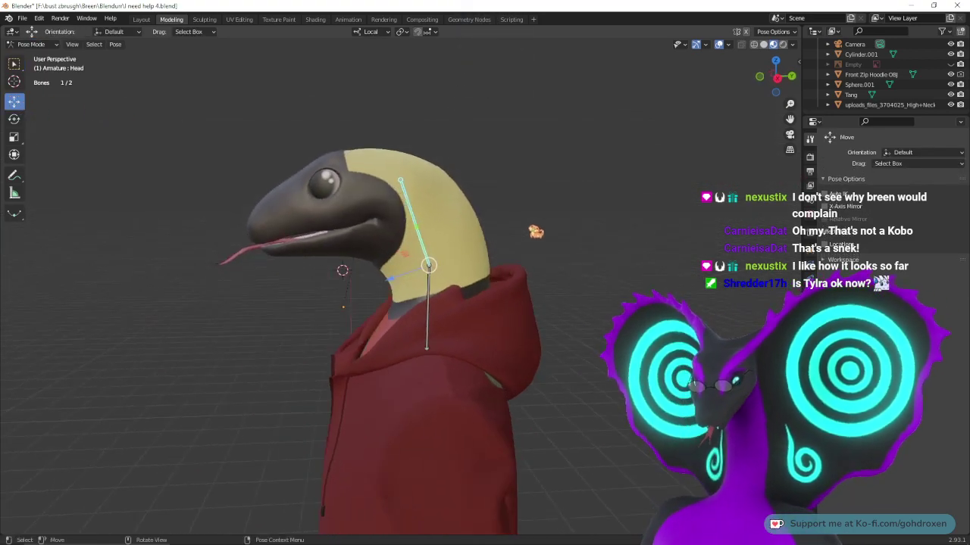
pyautogui.click(14, 119)
pyautogui.moveTo(414, 259); pyautogui.dragTo(650, 263)
pyautogui.hotkey('ctrl', 'z')
pyautogui.moveTo(324, 203); pyautogui.dragTo(353, 212, button='middle')
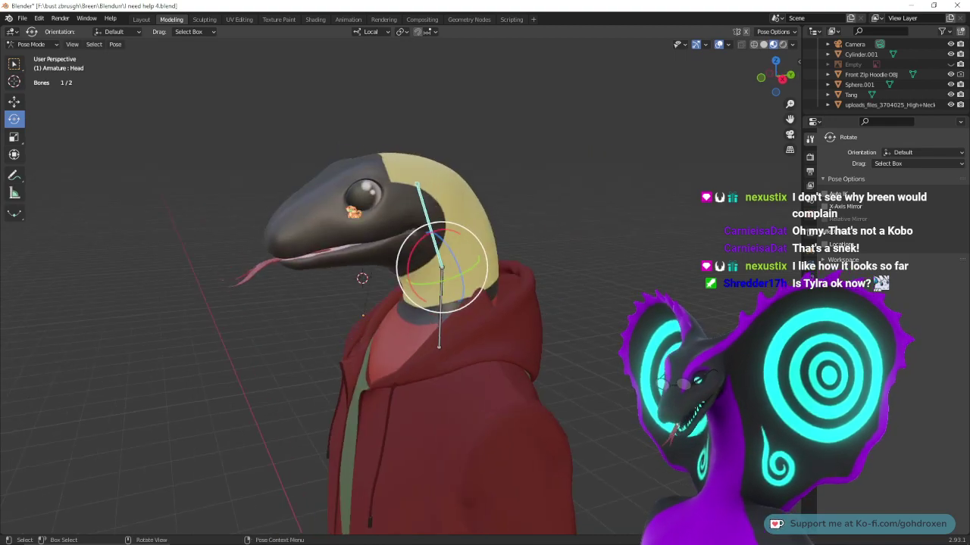
# - Return the armature to Object Mode and clear the selection
pyautogui.click(24, 46)
pyautogui.click(29, 55)
pyautogui.moveTo(470, 198); pyautogui.dragTo(557, 201, button='middle')
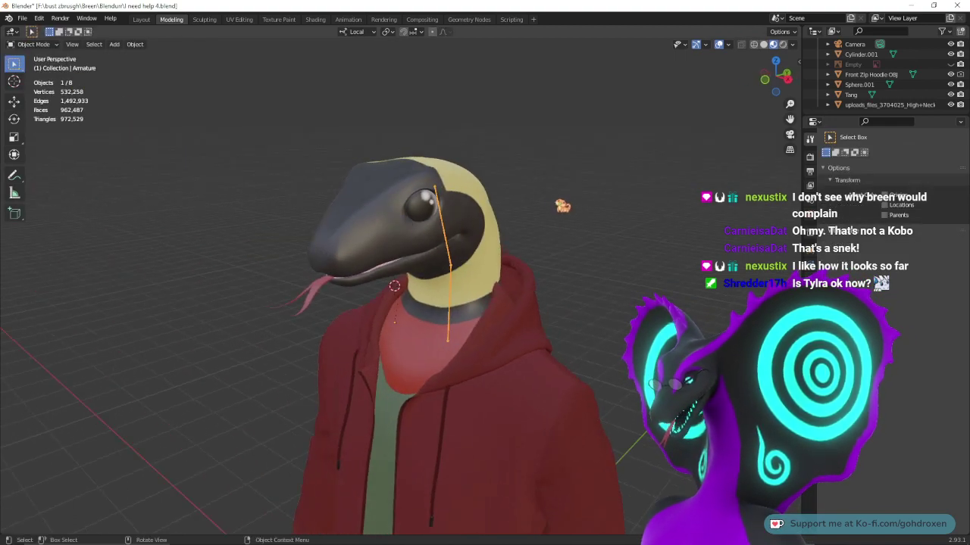
pyautogui.click(559, 202)
pyautogui.moveTo(630, 262); pyautogui.dragTo(539, 233, button='middle')
# - Save the scene as a new file named I need help 5.blend
pyautogui.click(23, 18)
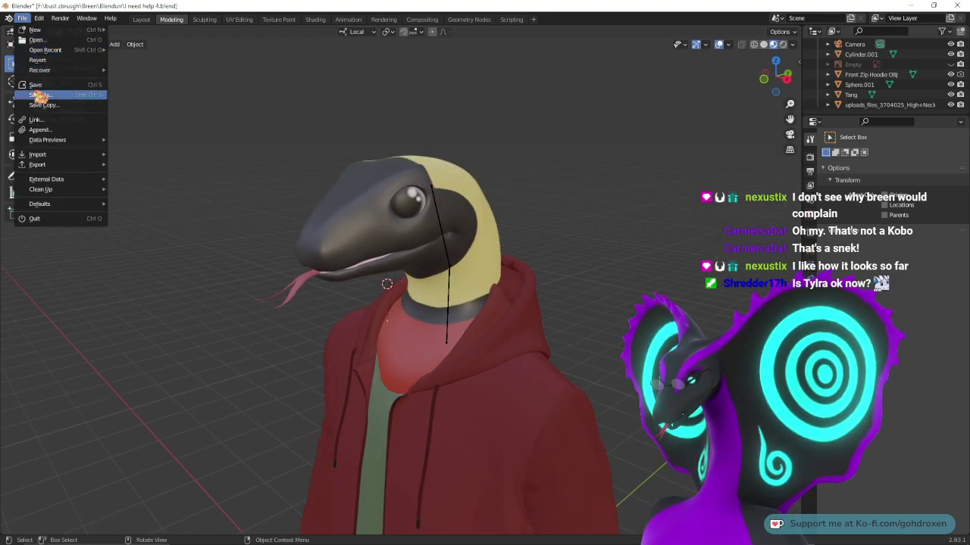
pyautogui.click(40, 95)
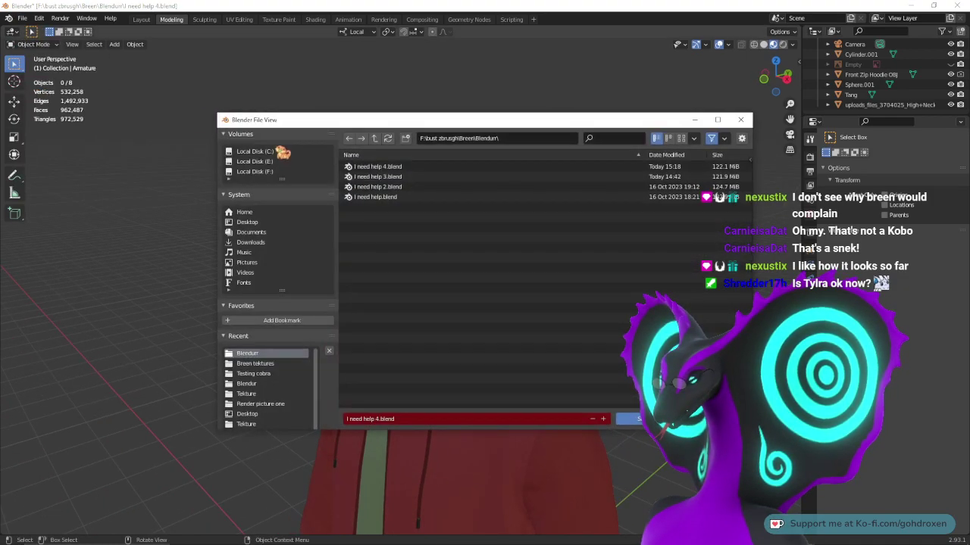
pyautogui.click(387, 418)
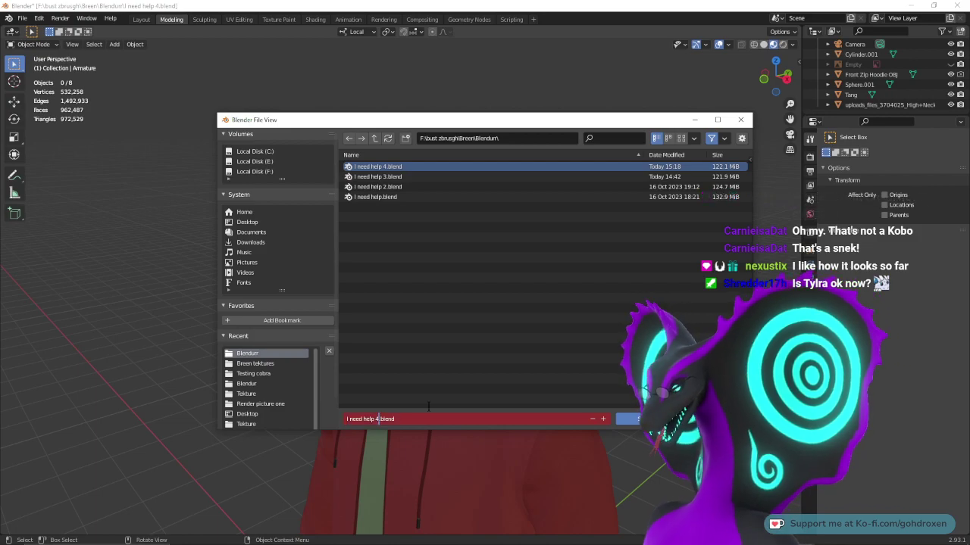
pyautogui.press('Return')
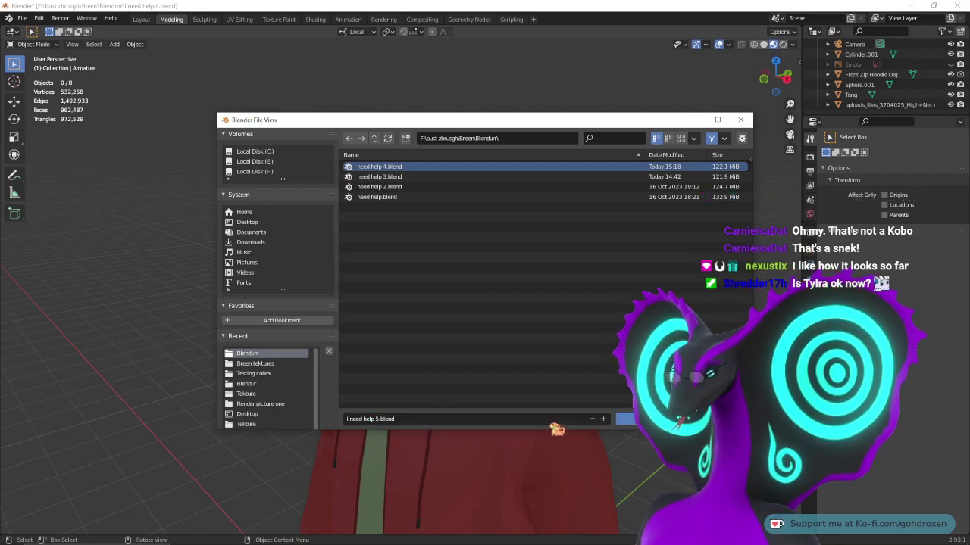
pyautogui.click(653, 419)
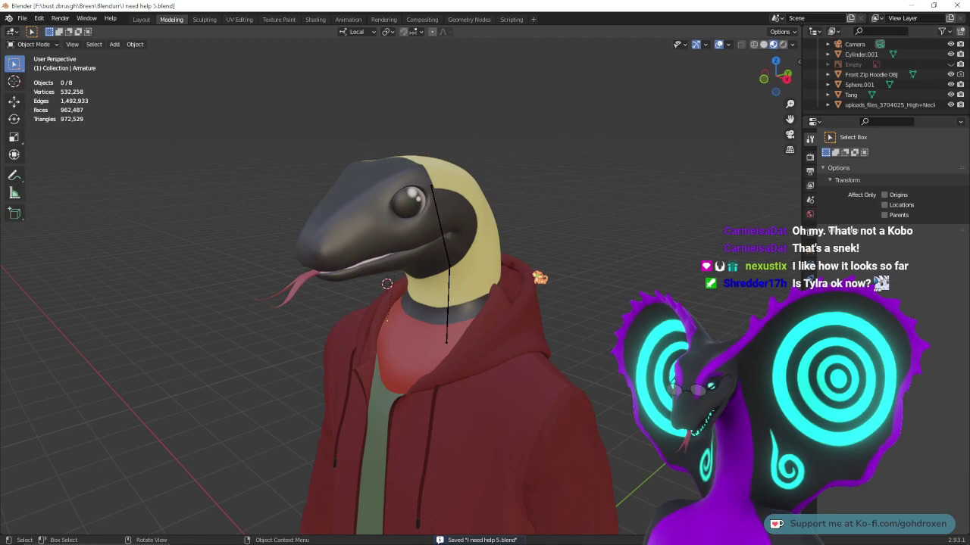
# - Parent the eyes (Sphere.001) to the armature using Armature Deform With Empty Groups
pyautogui.moveTo(540, 278); pyautogui.dragTo(501, 249, button='middle')
pyautogui.click(404, 246)
pyautogui.keyDown('shift'); pyautogui.click(479, 292); pyautogui.keyUp('shift')
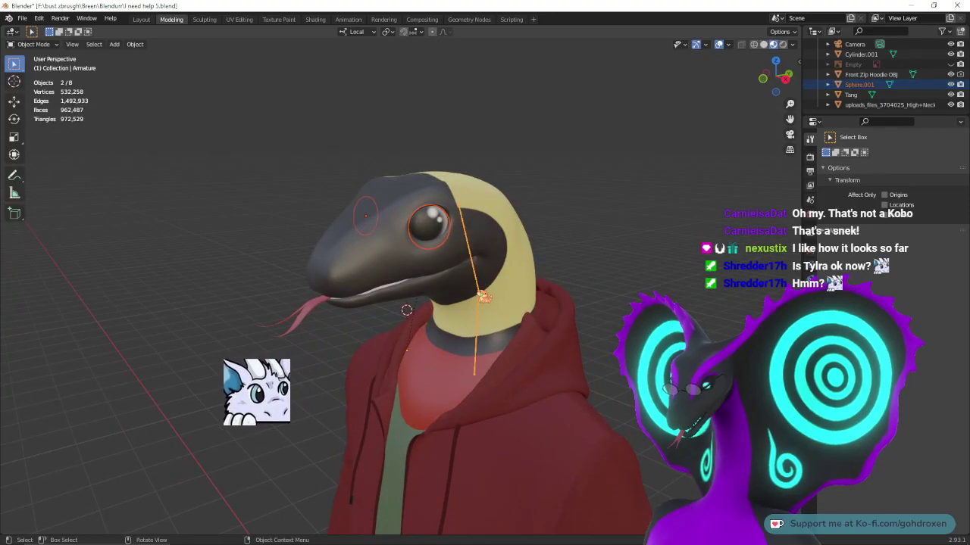
pyautogui.rightClick(479, 293)
pyautogui.moveTo(480, 292)
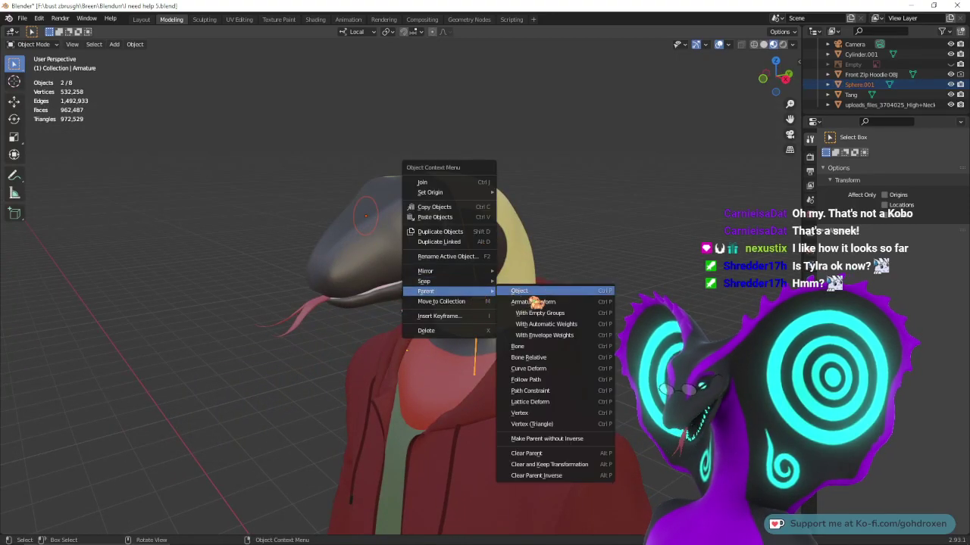
pyautogui.click(559, 314)
pyautogui.moveTo(560, 314); pyautogui.dragTo(498, 296, button='middle')
# - Parent the tongue (Tang) to the armature using Armature Deform With Empty Groups
pyautogui.click(397, 294)
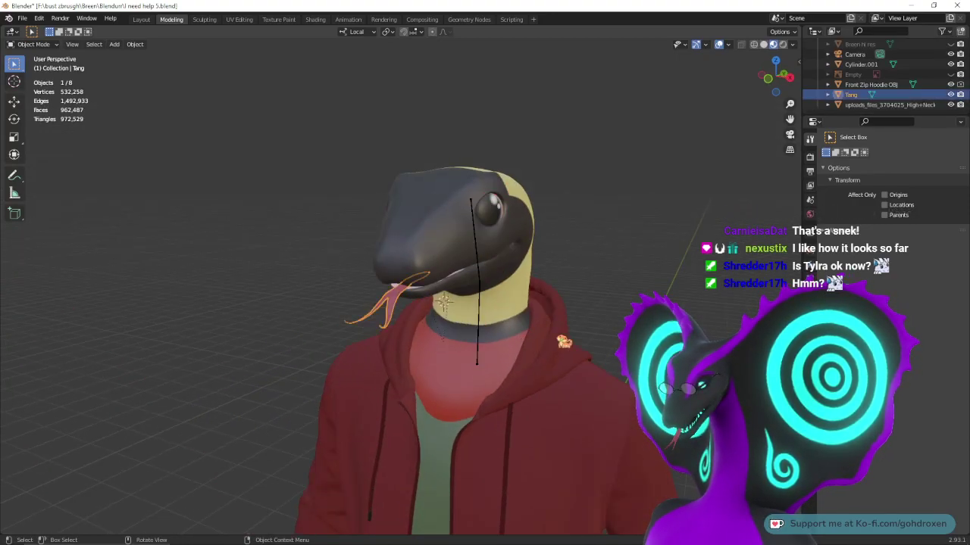
pyautogui.moveTo(560, 335); pyautogui.dragTo(483, 295, button='middle')
pyautogui.keyDown('shift'); pyautogui.click(480, 298); pyautogui.keyUp('shift')
pyautogui.rightClick(489, 286)
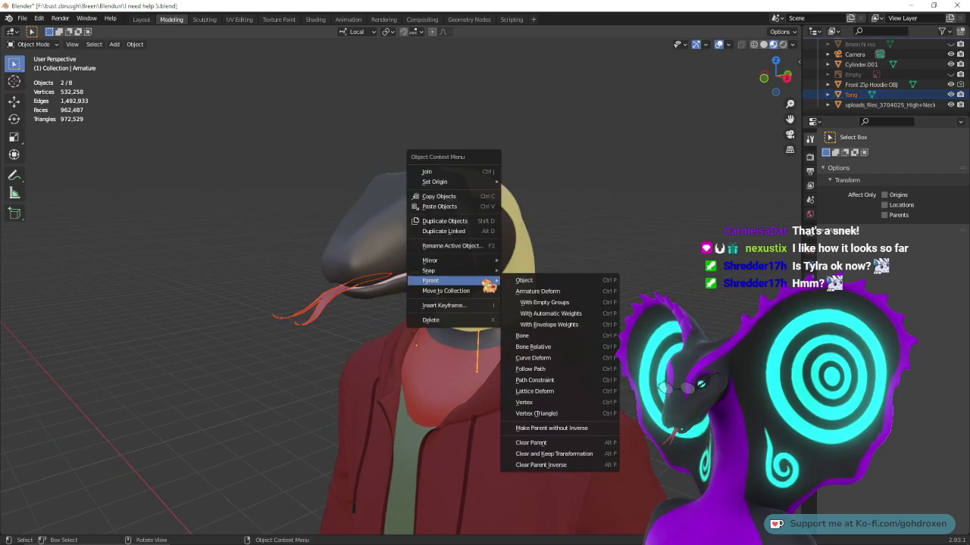
pyautogui.click(551, 301)
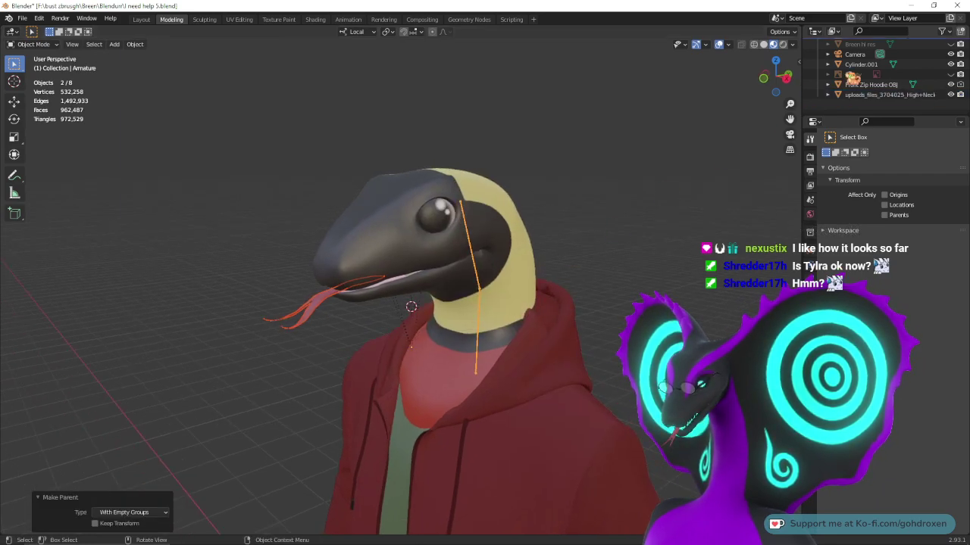
# - Parent Cylinder.001 inside the jaw to the armature using Armature Deform With Empty Groups
pyautogui.click(865, 74)
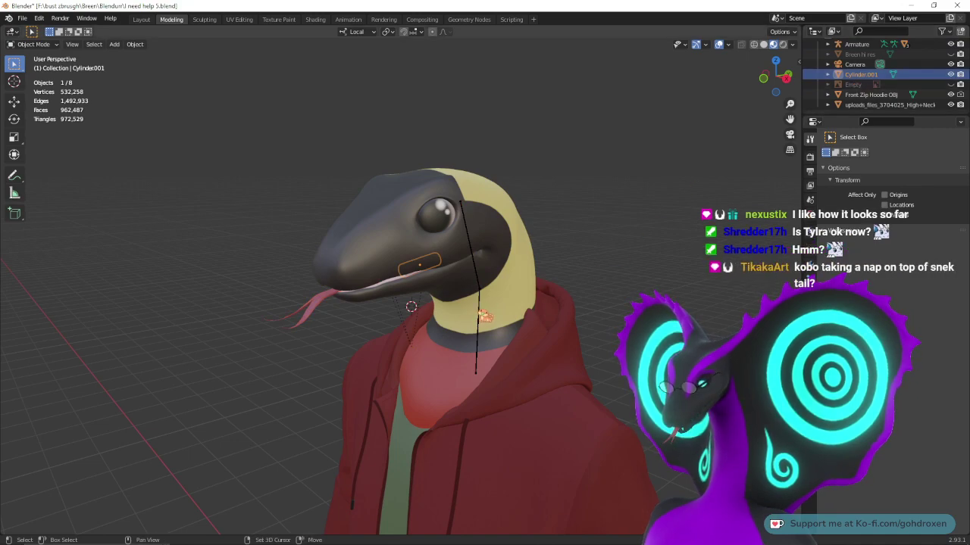
pyautogui.keyDown('shift'); pyautogui.click(477, 310); pyautogui.keyUp('shift')
pyautogui.rightClick(478, 310)
pyautogui.moveTo(479, 311)
pyautogui.click(530, 332)
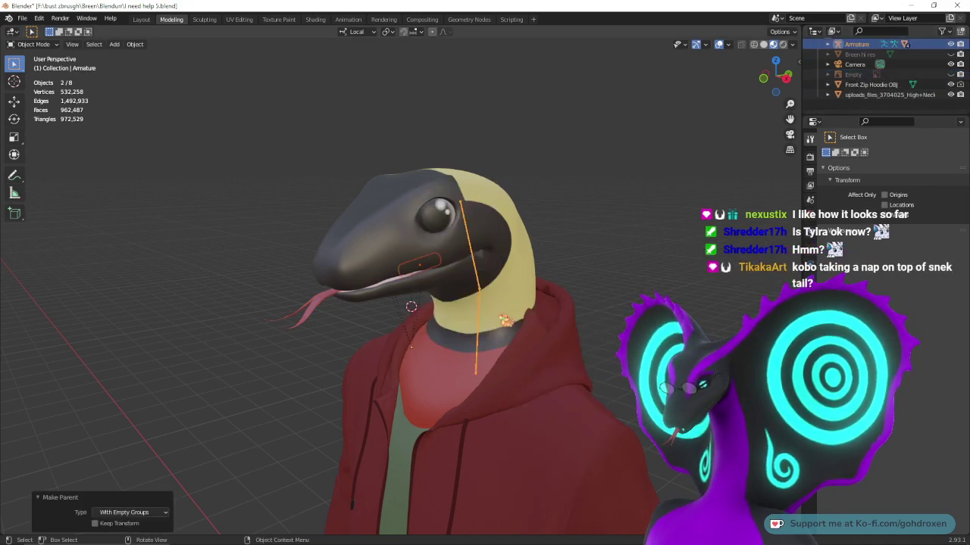
pyautogui.moveTo(549, 309); pyautogui.dragTo(559, 319, button='middle')
pyautogui.keyDown('ctrl'); pyautogui.moveTo(609, 353); pyautogui.dragTo(612, 324, button='middle'); pyautogui.keyUp('ctrl')
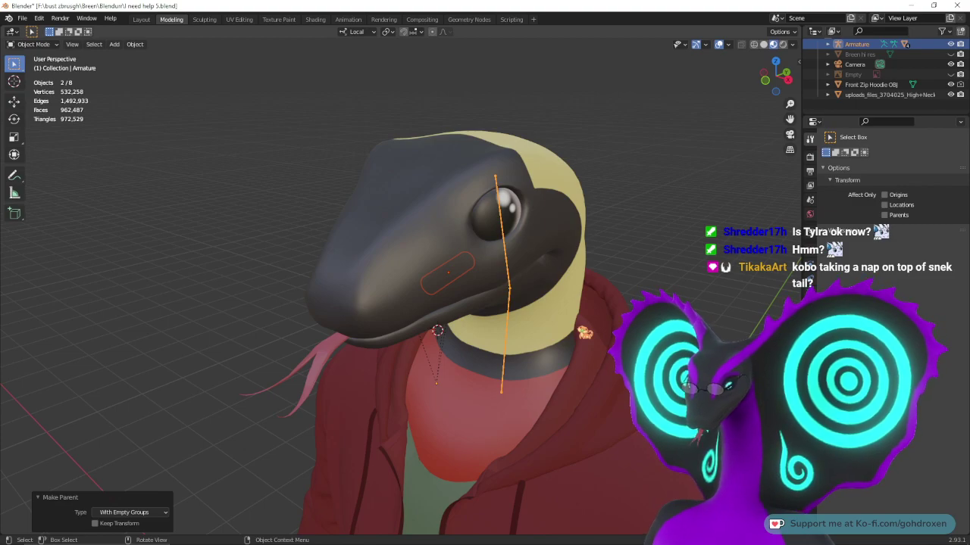
pyautogui.moveTo(455, 303); pyautogui.dragTo(452, 271, button='middle')
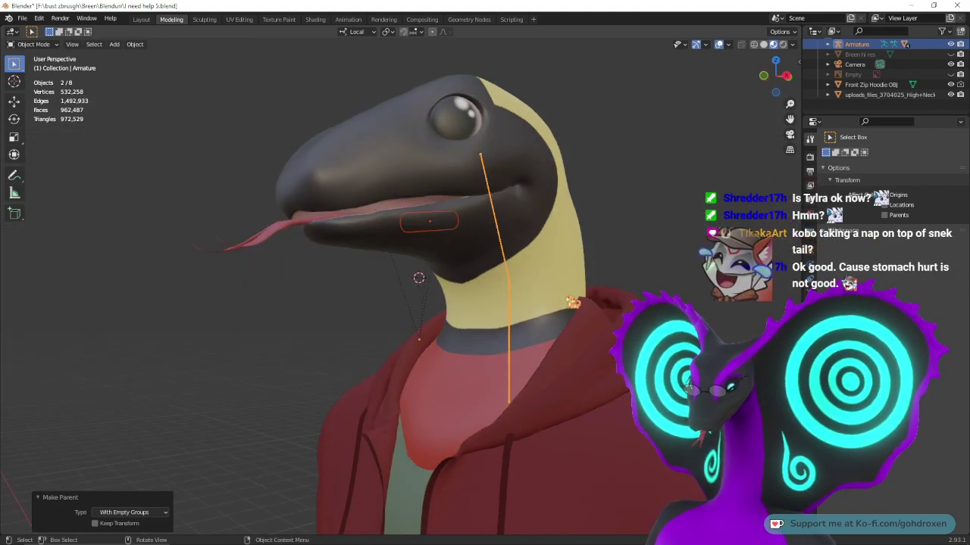
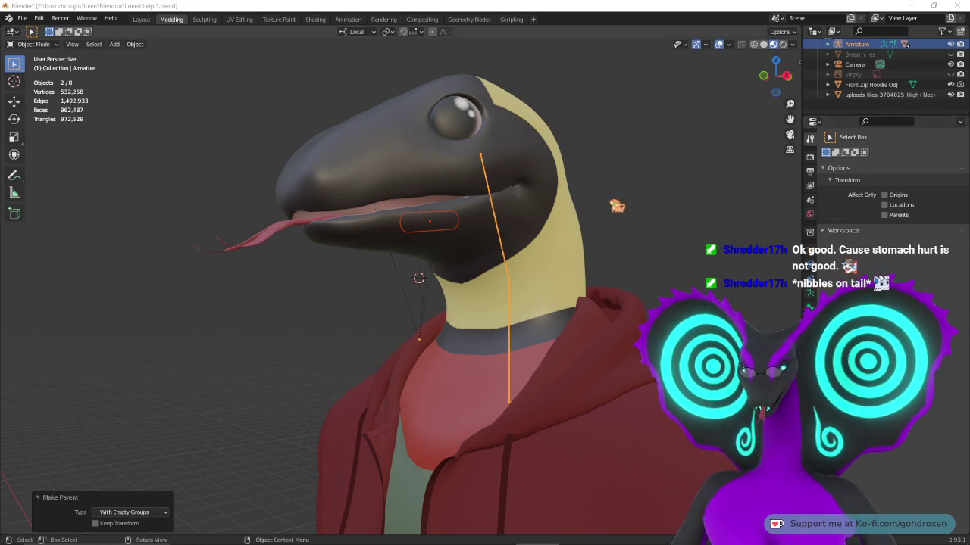
# - Select the armature together with the tongue and enter Weight Paint mode on the tongue with the Head bone active
pyautogui.moveTo(595, 235); pyautogui.dragTo(656, 232, button='middle')
pyautogui.click(653, 232)
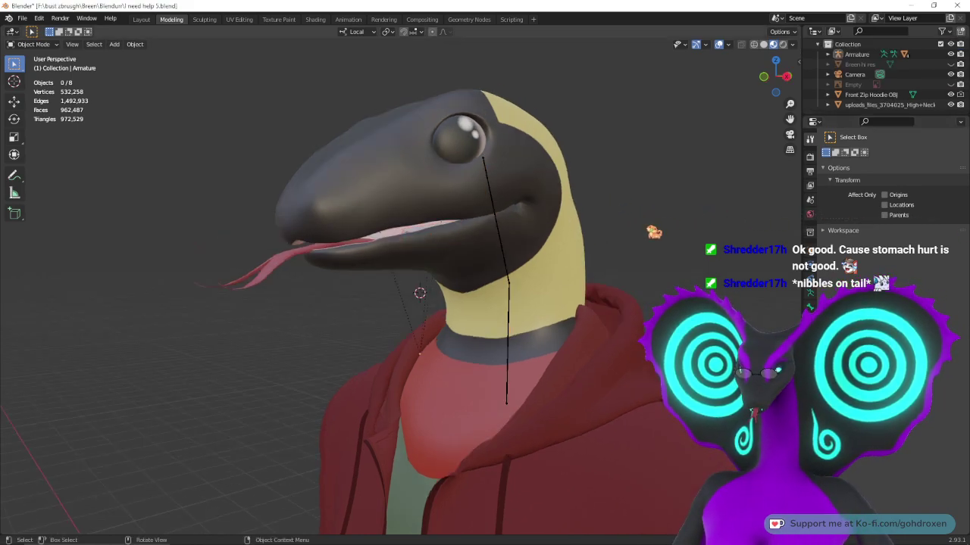
pyautogui.click(500, 233)
pyautogui.moveTo(500, 233); pyautogui.dragTo(486, 269, button='middle')
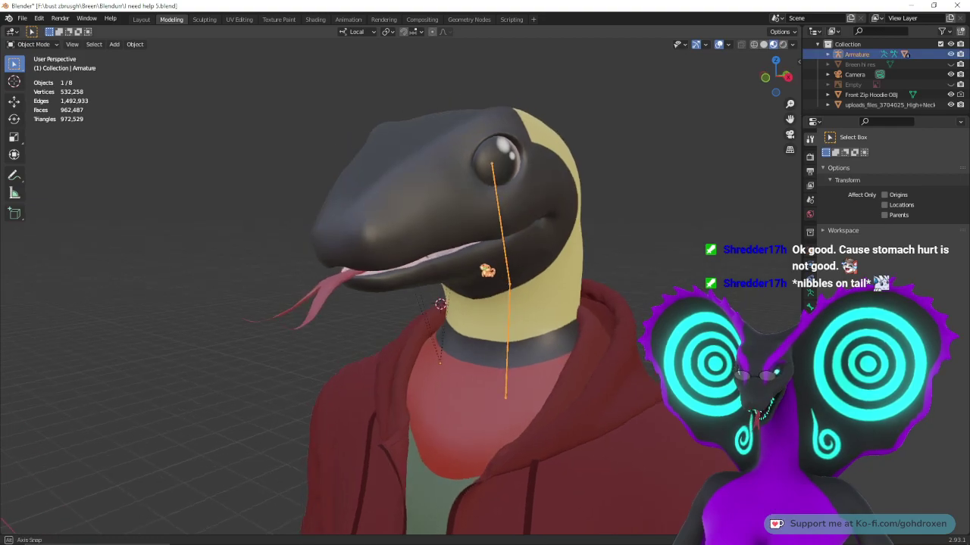
pyautogui.moveTo(164, 75); pyautogui.dragTo(393, 196, button='middle')
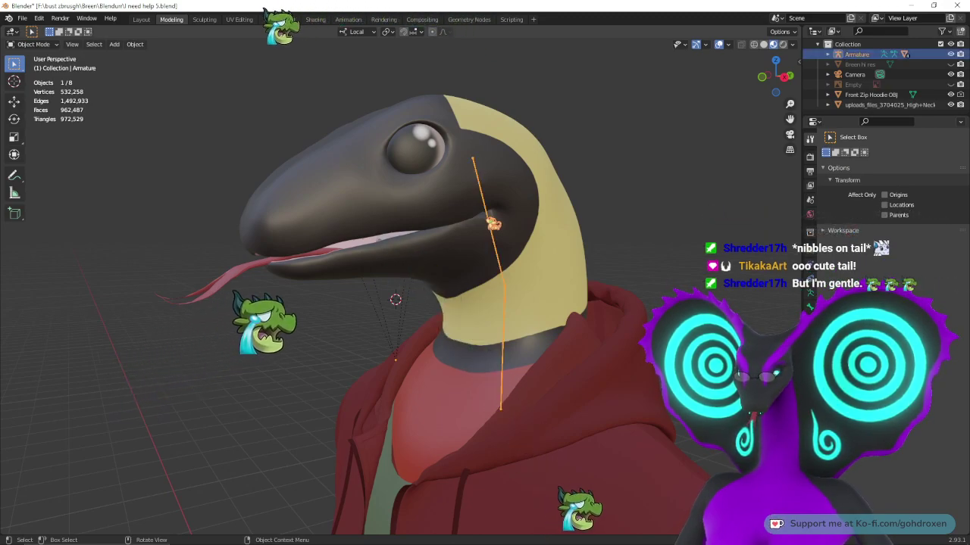
pyautogui.keyDown('shift'); pyautogui.click(252, 268); pyautogui.keyUp('shift')
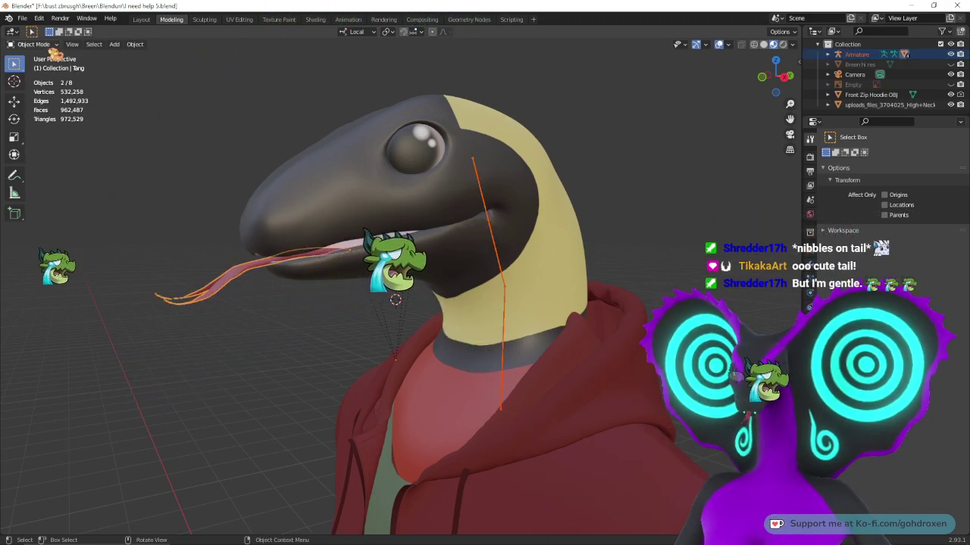
pyautogui.click(34, 44)
pyautogui.click(36, 100)
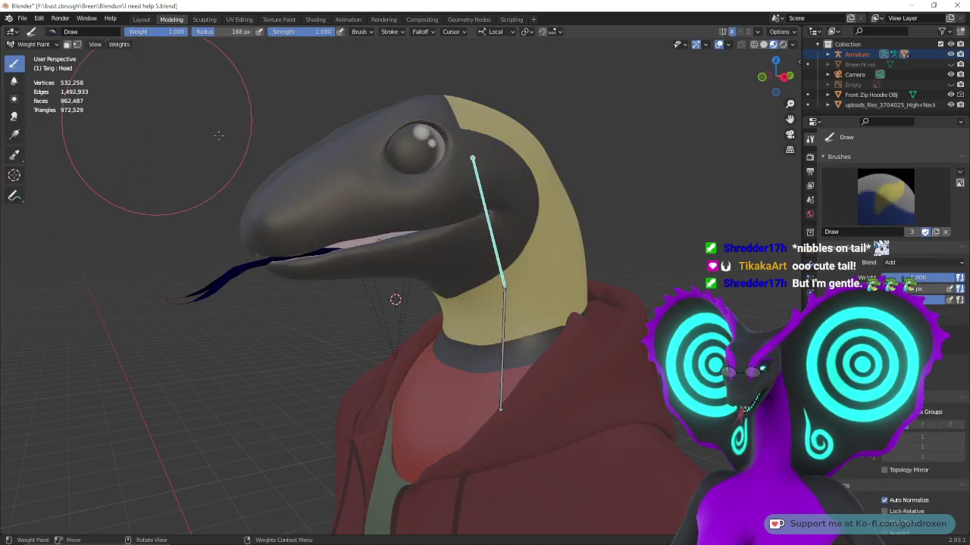
pyautogui.keyDown('ctrl'); pyautogui.click(500, 268); pyautogui.keyUp('ctrl')
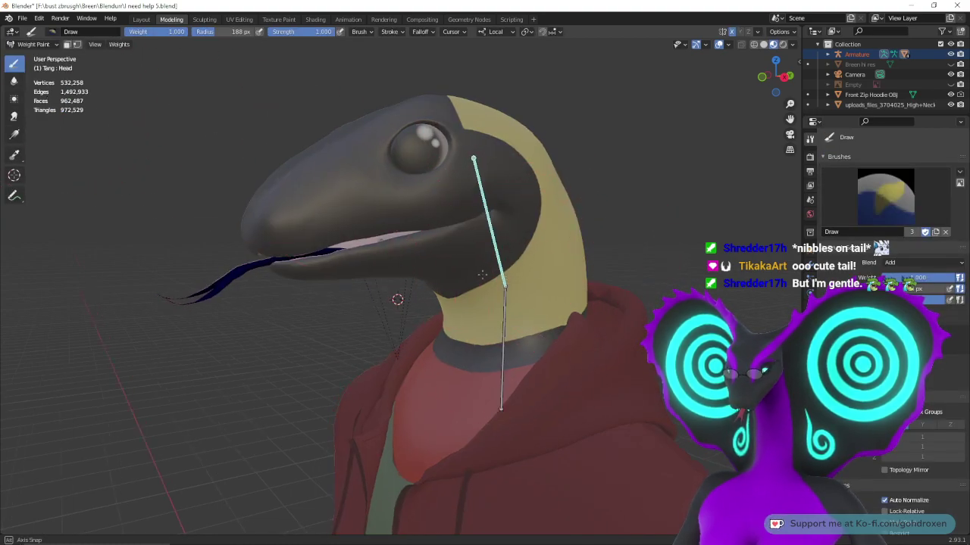
pyautogui.moveTo(478, 273); pyautogui.dragTo(484, 279, button='middle')
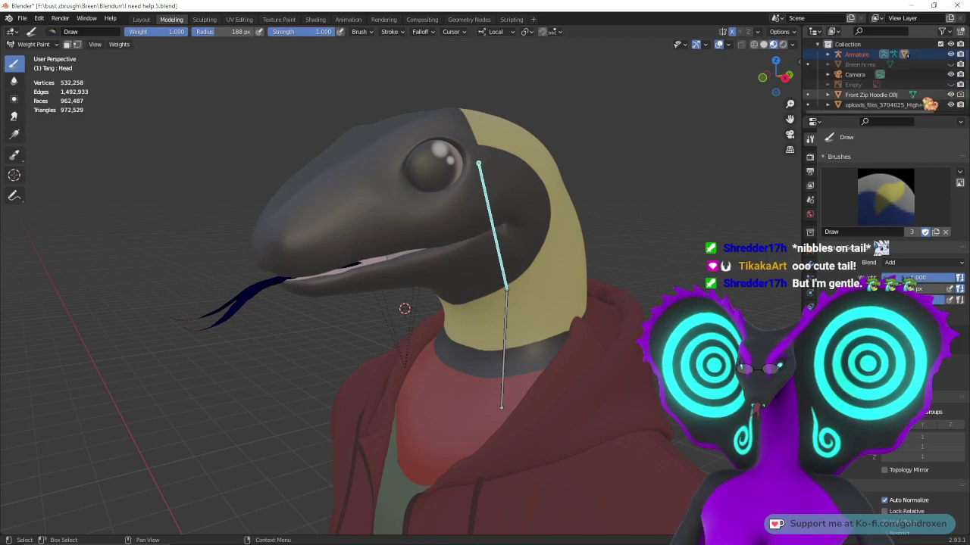
# - Hide the Breen lo res mesh to expose the whole tongue, eyes and cylinder
pyautogui.scroll(1, 883, 75)
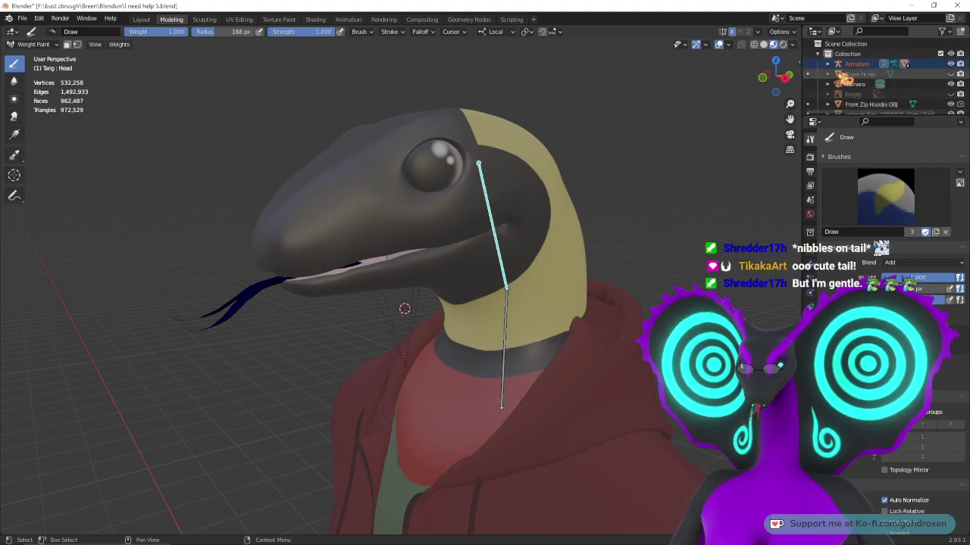
pyautogui.scroll(-2, 882, 76)
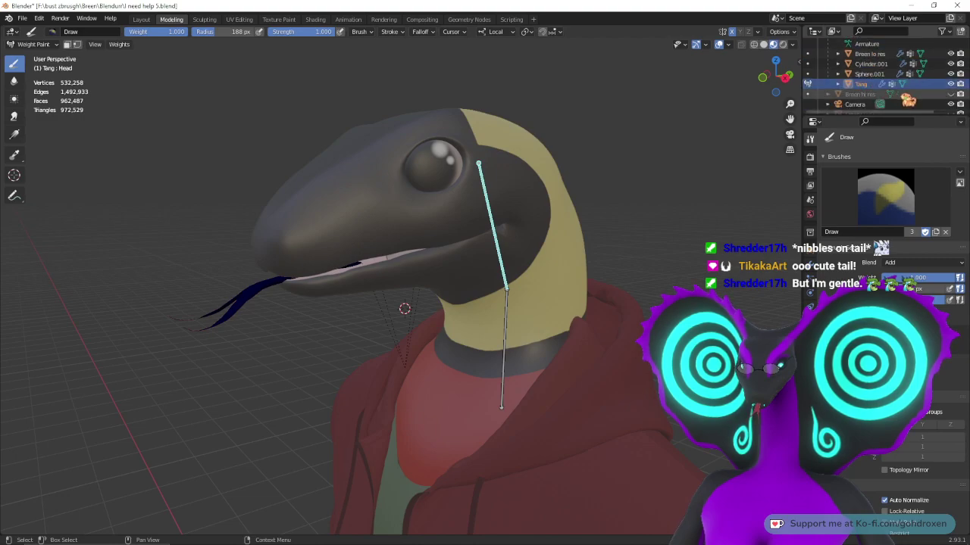
pyautogui.click(951, 74)
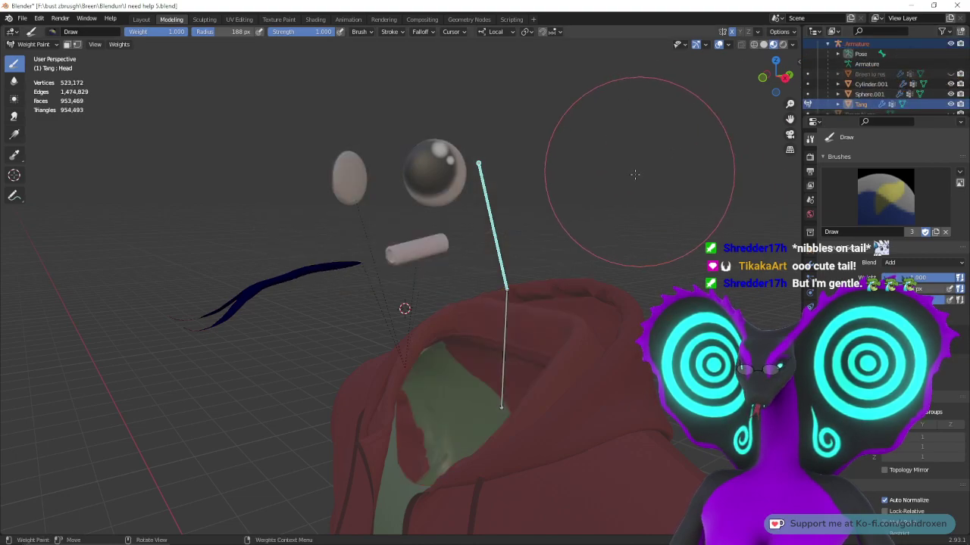
# - Paint the entire tongue with weight 1.000 for the Head bone, and check its coverage from other angles
pyautogui.moveTo(634, 174)
pyautogui.keyDown('ctrl'); pyautogui.mouseDown(button='middle')
pyautogui.moveTo(582, 197)
pyautogui.moveTo(639, 189)
pyautogui.moveTo(657, 196)
pyautogui.moveTo(626, 217)
pyautogui.mouseUp(button='middle'); pyautogui.keyUp('ctrl')
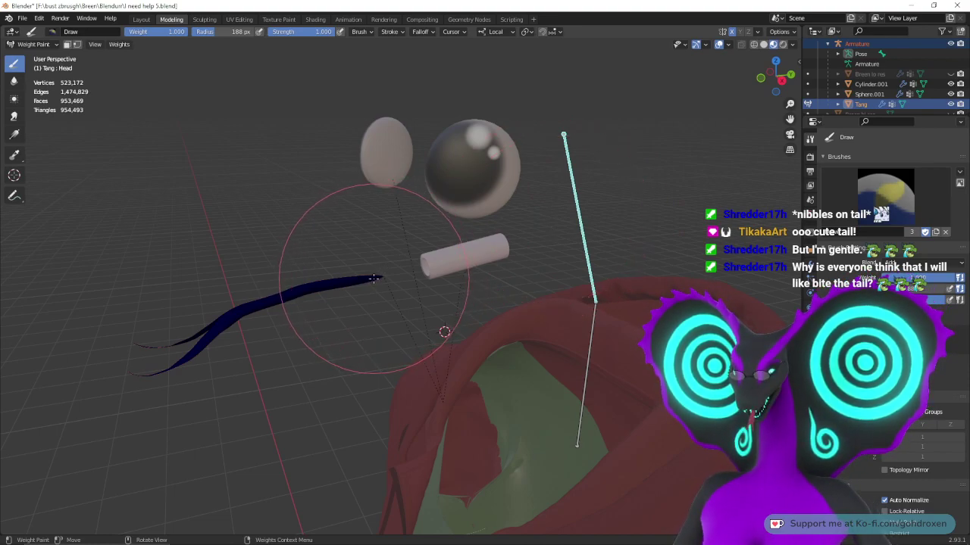
pyautogui.scroll(-1, 883, 318)
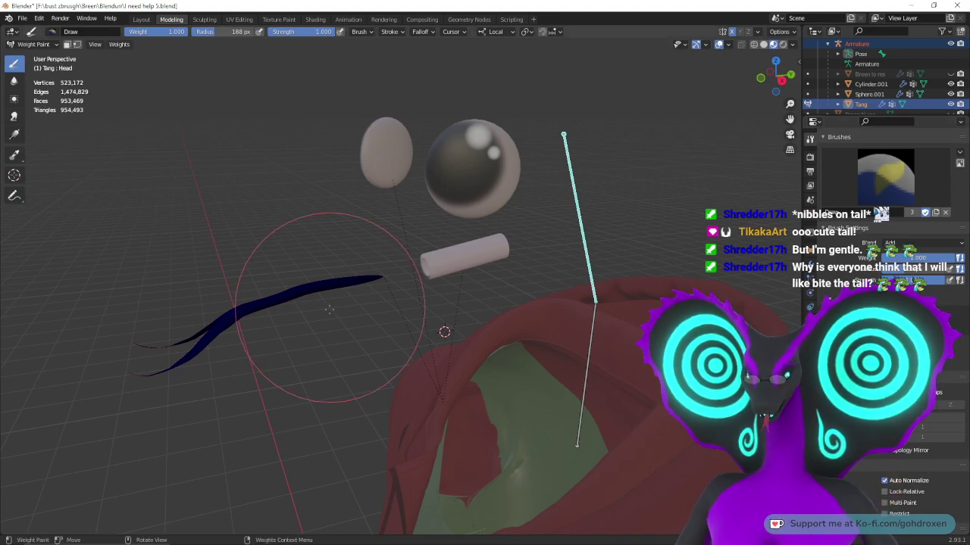
pyautogui.moveTo(367, 281); pyautogui.dragTo(334, 283)
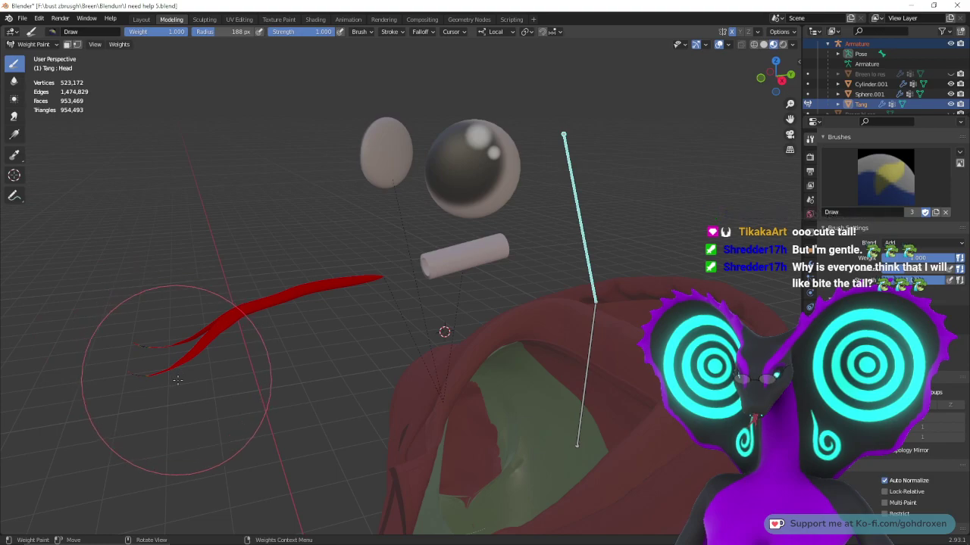
pyautogui.moveTo(177, 381)
pyautogui.mouseDown(button='middle')
pyautogui.moveTo(155, 413)
pyautogui.moveTo(470, 352)
pyautogui.moveTo(523, 330)
pyautogui.moveTo(538, 258)
pyautogui.moveTo(509, 277)
pyautogui.mouseUp(button='middle')
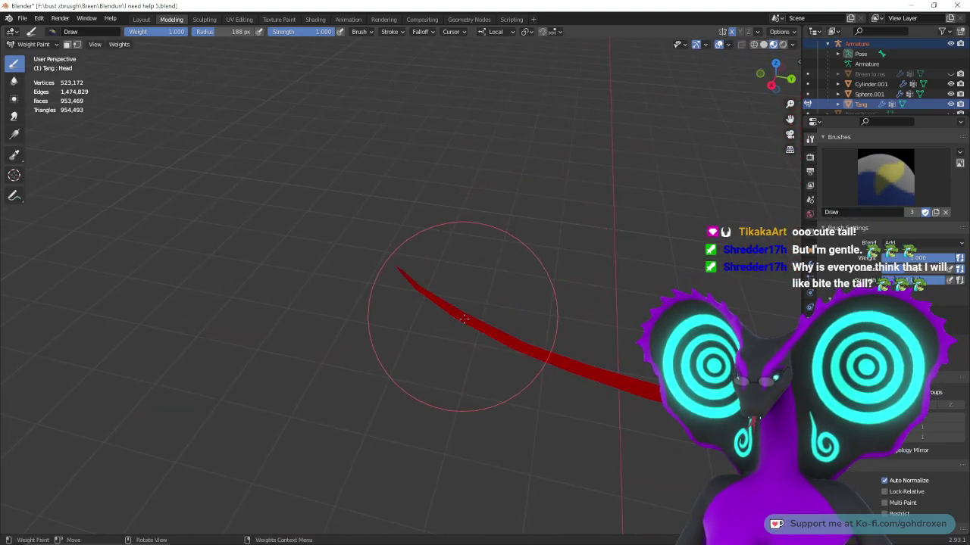
pyautogui.keyDown('ctrl'); pyautogui.moveTo(464, 319); pyautogui.dragTo(538, 314, button='middle'); pyautogui.keyUp('ctrl')
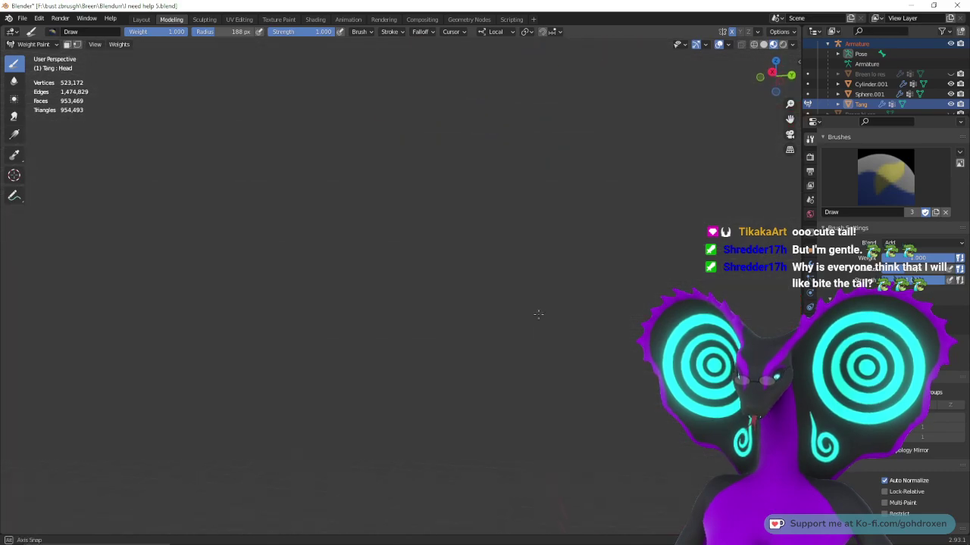
pyautogui.moveTo(519, 163)
pyautogui.keyDown('shift'); pyautogui.mouseDown(button='middle')
pyautogui.moveTo(496, 265)
pyautogui.moveTo(523, 343)
pyautogui.moveTo(320, 213)
pyautogui.mouseUp(button='middle'); pyautogui.keyUp('shift')
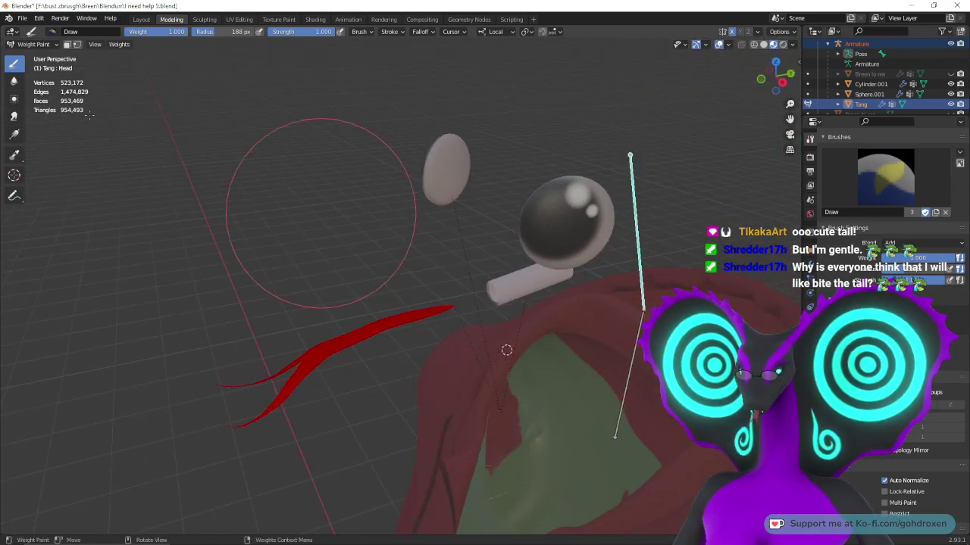
# - Return the tongue to Object Mode and deselect everything
pyautogui.click(53, 44)
pyautogui.click(50, 57)
pyautogui.moveTo(467, 212); pyautogui.dragTo(434, 199, button='middle')
pyautogui.hotkey('alt', 'a')
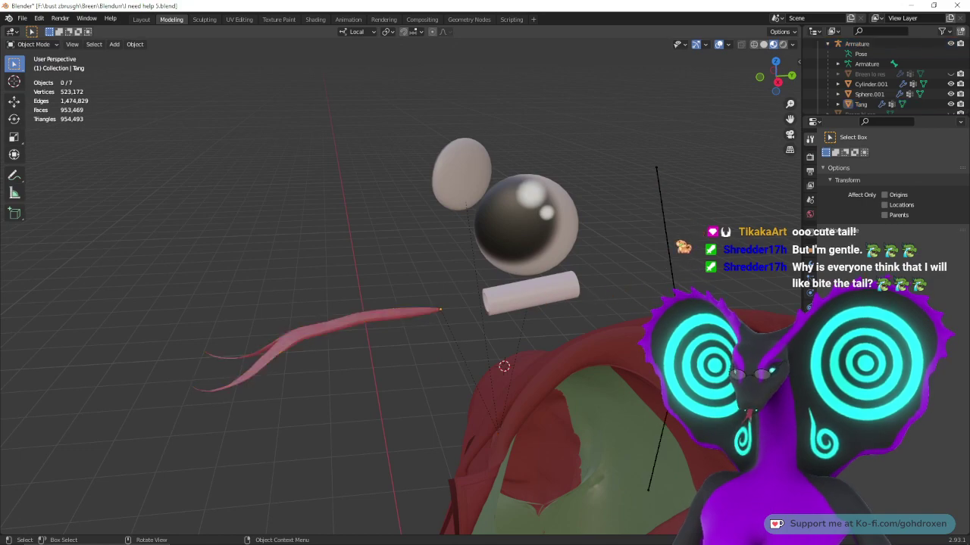
# - Paint the entire cylinder with weight 1.000 for the Head bone in Weight Paint mode and return it to Object Mode
pyautogui.keyDown('shift'); pyautogui.click(558, 276); pyautogui.keyUp('shift')
pyautogui.click(46, 45)
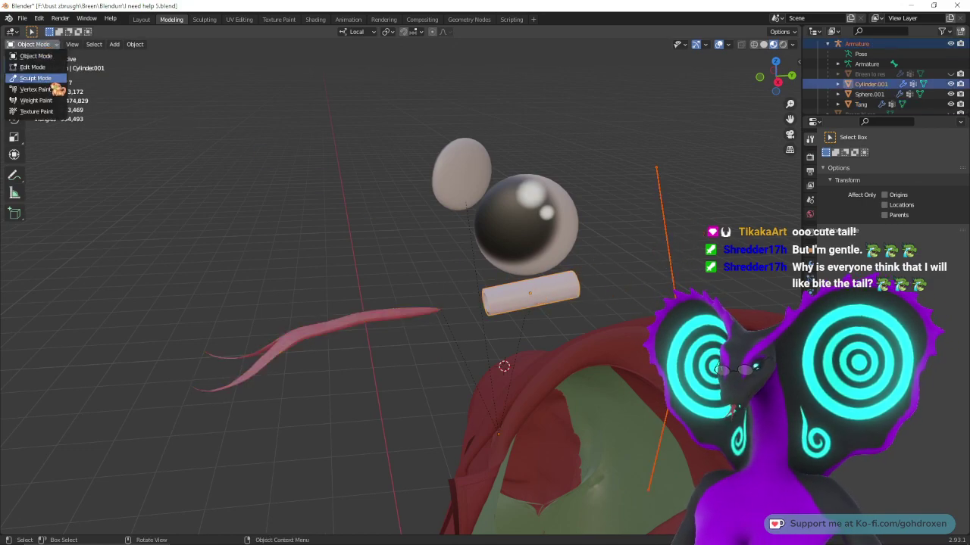
pyautogui.click(47, 102)
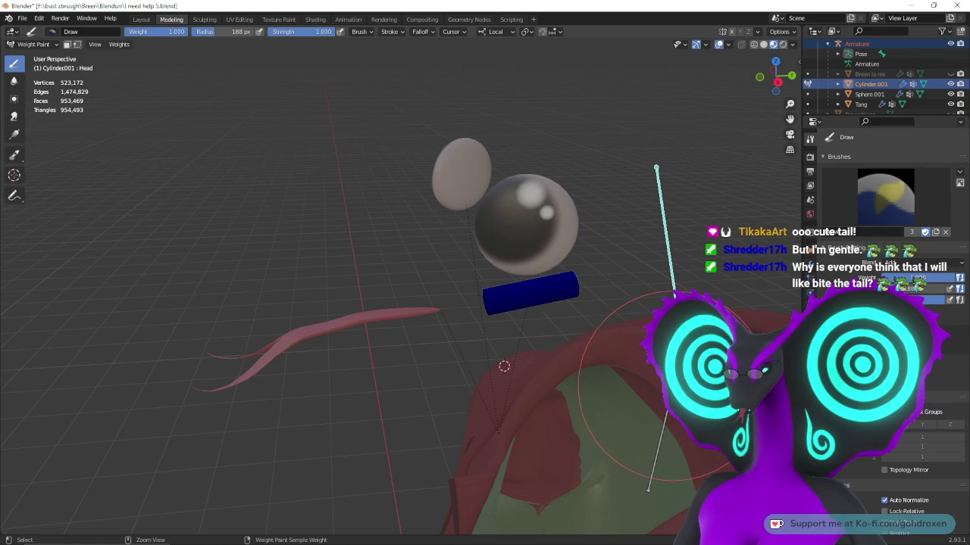
pyautogui.click(563, 286)
pyautogui.moveTo(562, 286)
pyautogui.mouseDown(button='middle')
pyautogui.moveTo(480, 252)
pyautogui.moveTo(465, 269)
pyautogui.mouseUp(button='middle')
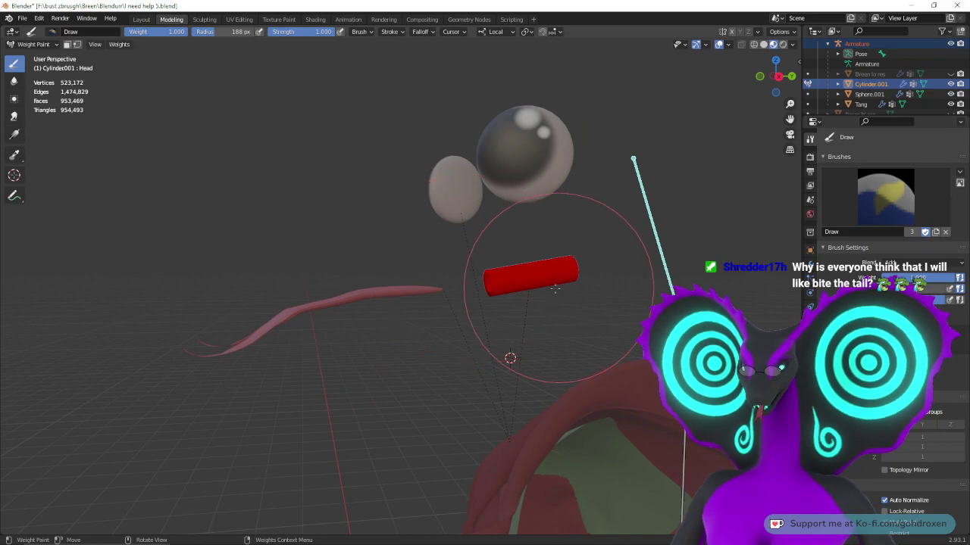
pyautogui.moveTo(555, 289)
pyautogui.mouseDown(button='middle')
pyautogui.moveTo(543, 303)
pyautogui.moveTo(468, 321)
pyautogui.moveTo(60, 56)
pyautogui.mouseUp(button='middle')
pyautogui.click(49, 45)
pyautogui.click(50, 57)
# - Select the armature together with the eyes and enter Weight Paint mode on the eyes
pyautogui.moveTo(421, 200); pyautogui.dragTo(450, 188, button='middle')
pyautogui.click(481, 192)
pyautogui.keyDown('shift'); pyautogui.click(403, 261); pyautogui.keyUp('shift')
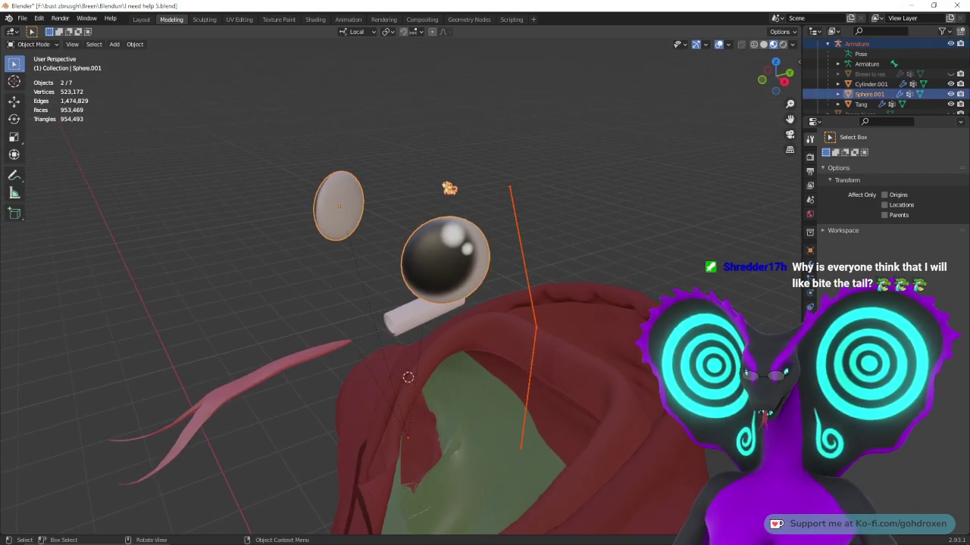
pyautogui.click(50, 45)
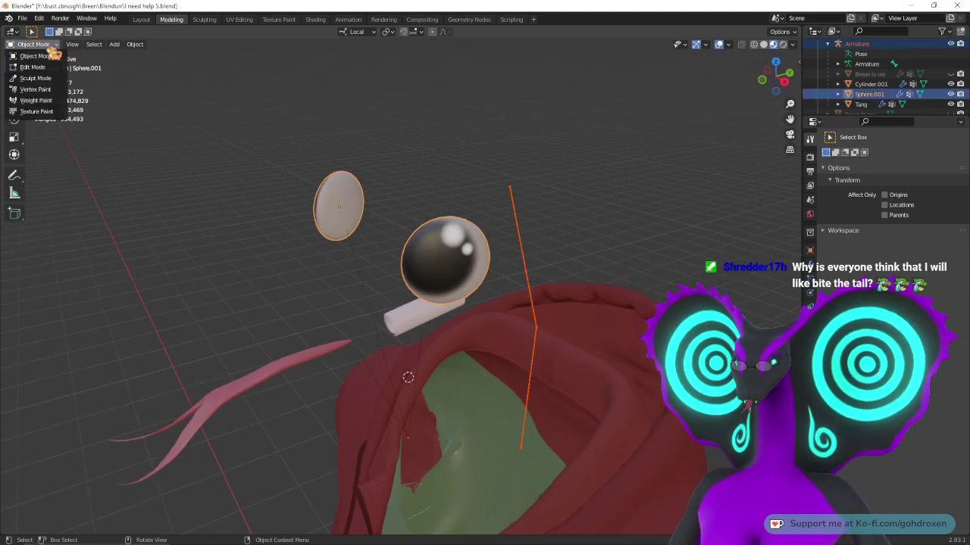
pyautogui.click(55, 101)
# - Paint both eyes completely with weight 1.000 for the Head bone and return them to Object Mode
pyautogui.moveTo(411, 156); pyautogui.dragTo(447, 175, button='middle')
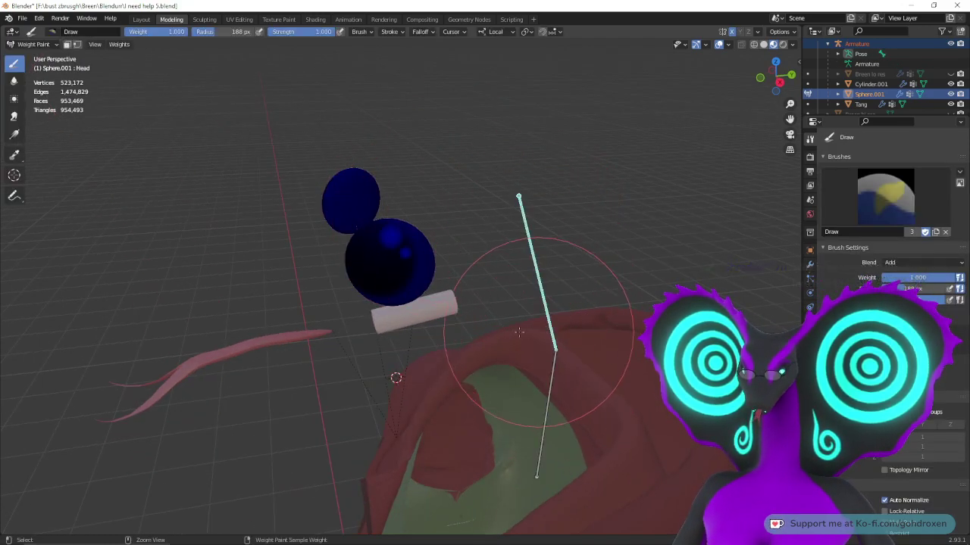
pyautogui.moveTo(519, 331); pyautogui.dragTo(451, 248, button='middle')
pyautogui.moveTo(438, 246); pyautogui.dragTo(393, 255)
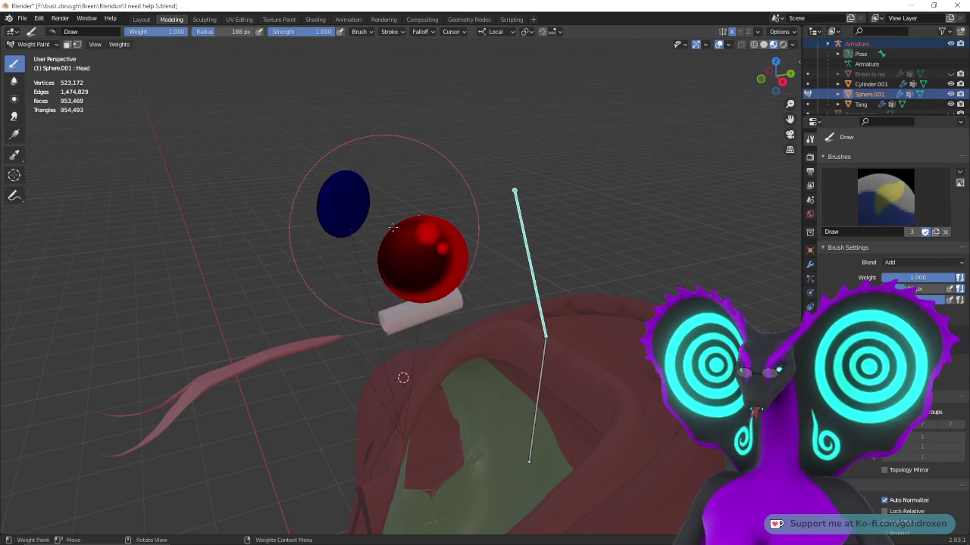
pyautogui.moveTo(392, 226)
pyautogui.mouseDown(button='middle')
pyautogui.moveTo(401, 228)
pyautogui.moveTo(389, 217)
pyautogui.moveTo(520, 217)
pyautogui.mouseUp(button='middle')
pyautogui.click(390, 216)
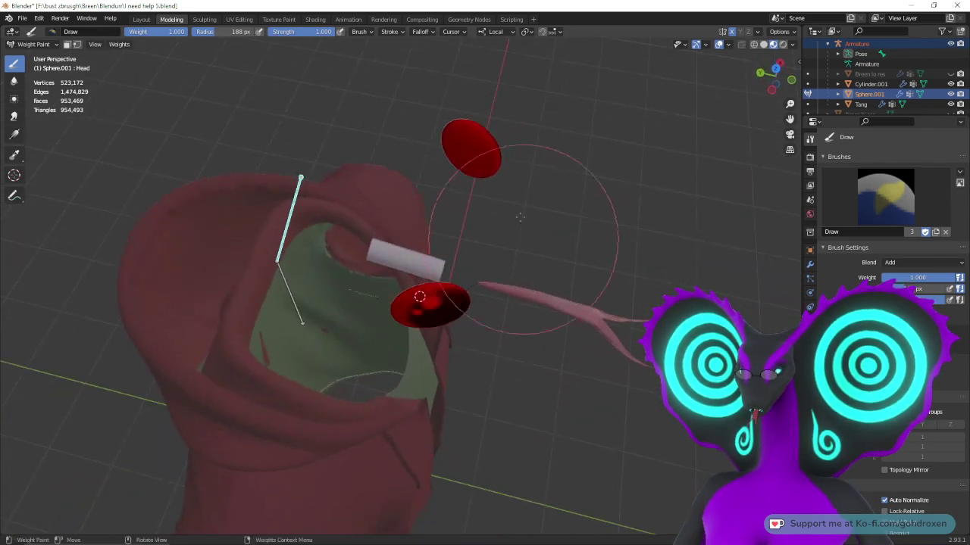
pyautogui.moveTo(561, 243); pyautogui.dragTo(421, 236, button='middle')
pyautogui.click(35, 45)
pyautogui.click(40, 57)
# - Unhide the Breen lo res mesh so the full head shows around the eyes and tongue
pyautogui.moveTo(273, 166); pyautogui.dragTo(376, 167, button='middle')
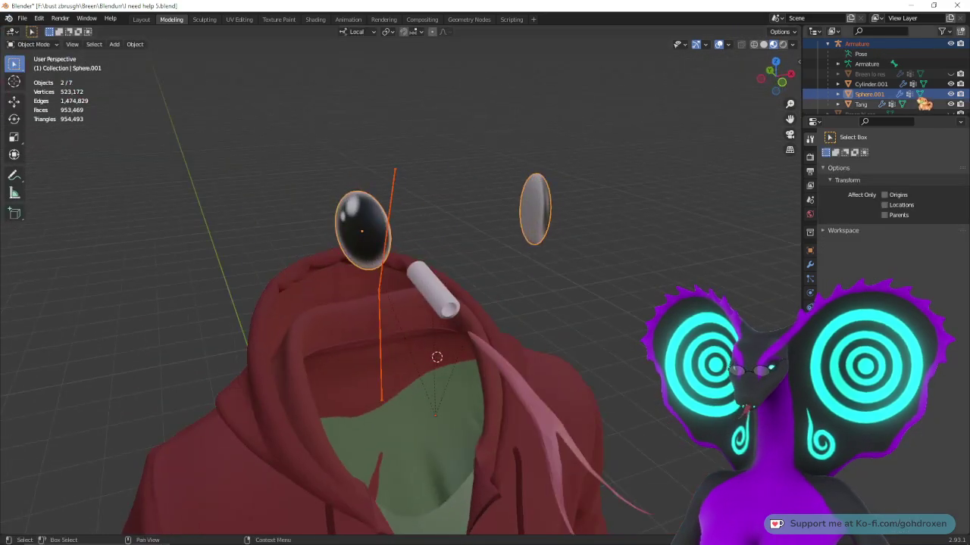
pyautogui.click(950, 74)
pyautogui.moveTo(551, 205); pyautogui.dragTo(465, 193, button='middle')
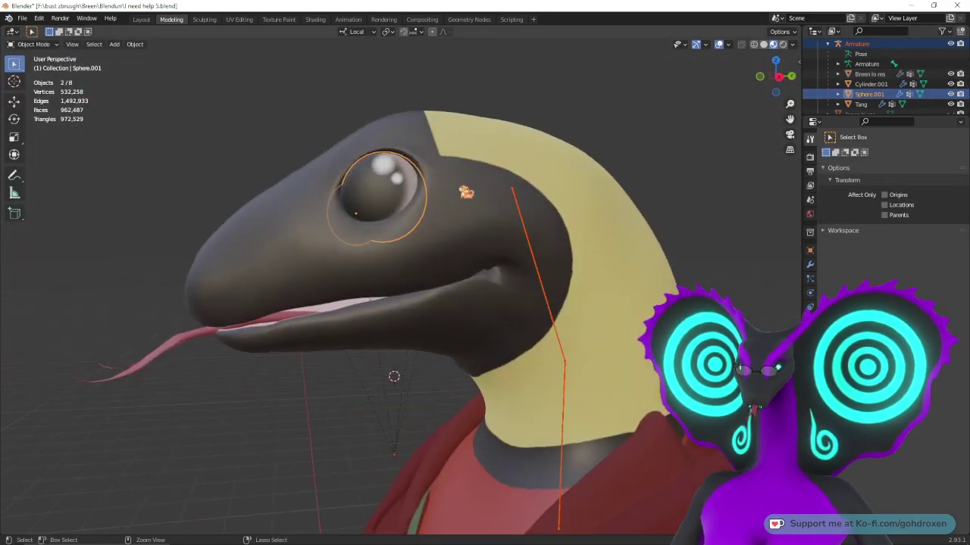
pyautogui.scroll(-4, 465, 192)
# - Test the rig by freely rotating the Head bone in Pose Mode, check the bust from several angles, and return to Object Mode
pyautogui.click(673, 197)
pyautogui.moveTo(537, 216); pyautogui.dragTo(533, 252, button='middle')
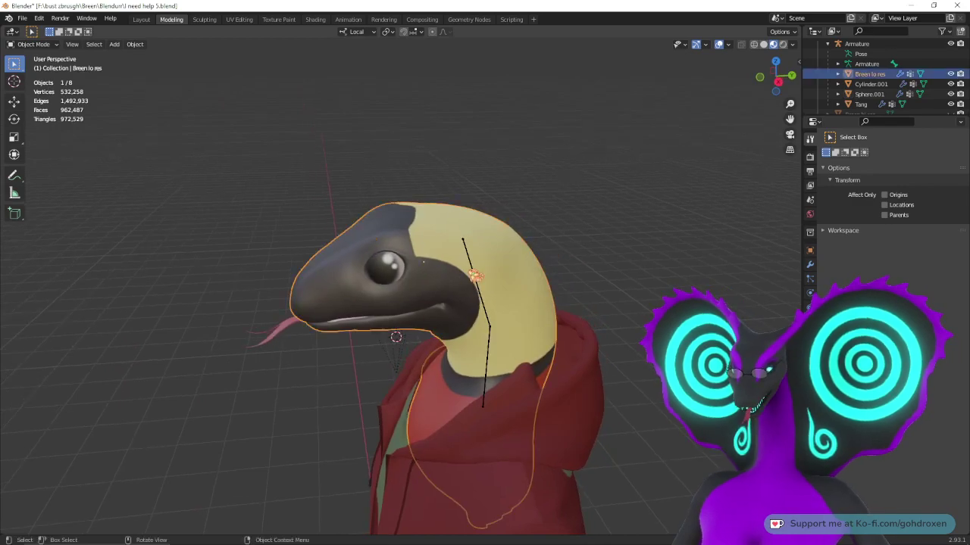
pyautogui.click(470, 271)
pyautogui.click(45, 79)
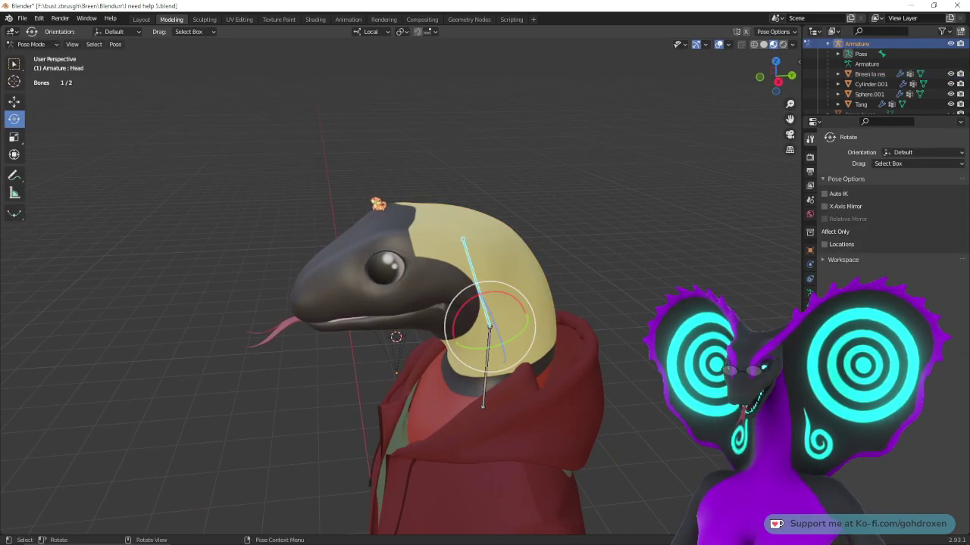
pyautogui.moveTo(488, 333); pyautogui.dragTo(381, 244)
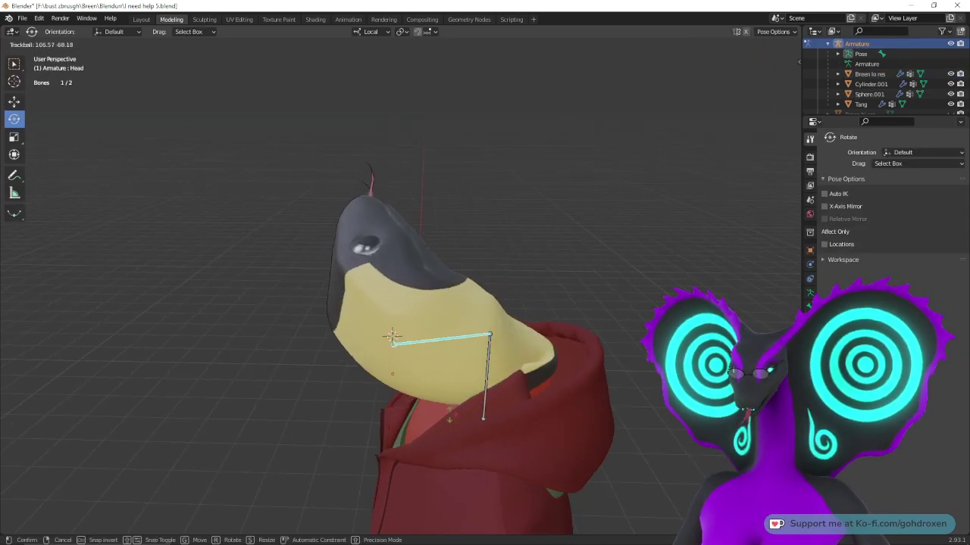
pyautogui.moveTo(451, 468); pyautogui.dragTo(446, 479)
pyautogui.moveTo(447, 479); pyautogui.dragTo(500, 455, button='middle')
pyautogui.moveTo(619, 284); pyautogui.dragTo(483, 289, button='middle')
pyautogui.moveTo(559, 245); pyautogui.dragTo(534, 309, button='middle')
pyautogui.click(52, 46)
pyautogui.click(42, 56)
# - Check the bust's framing through the scene camera
pyautogui.scroll(-2, 523, 259)
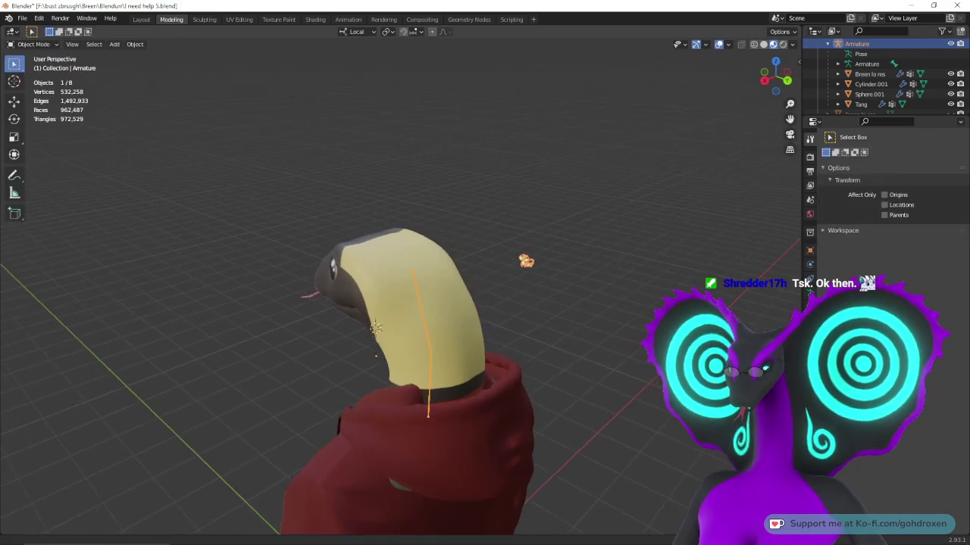
pyautogui.moveTo(526, 261); pyautogui.dragTo(528, 264, button='middle')
pyautogui.press('KP_0')
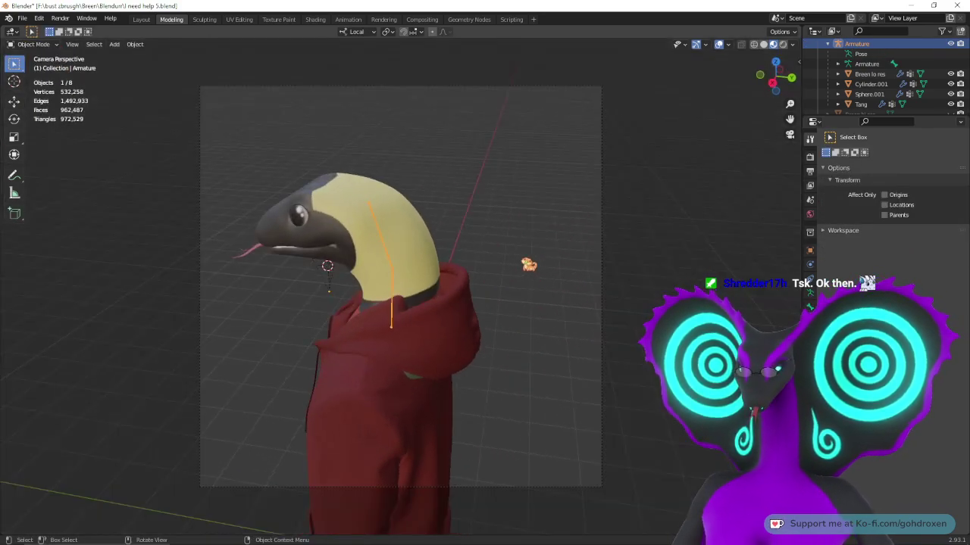
pyautogui.click(391, 248)
pyautogui.click(391, 249)
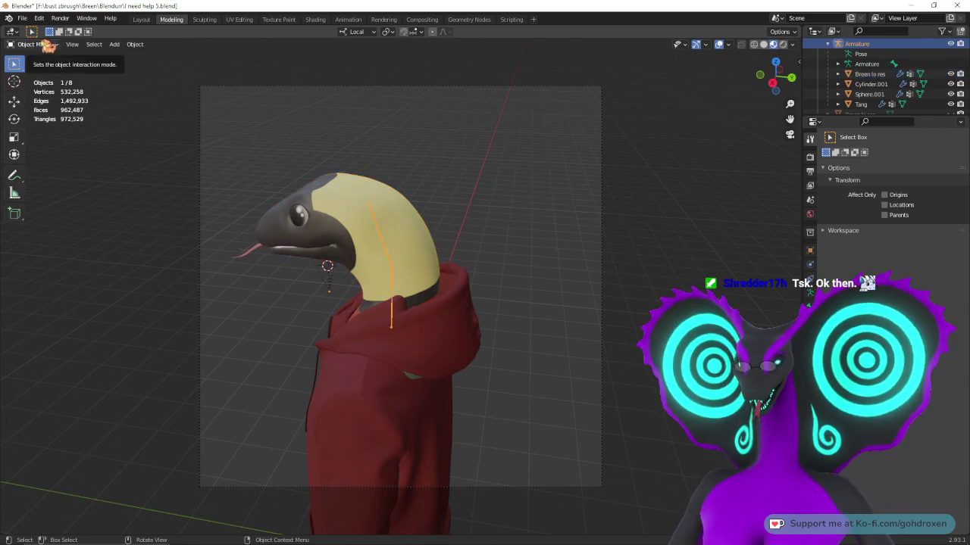
pyautogui.moveTo(455, 133); pyautogui.dragTo(584, 245, button='middle')
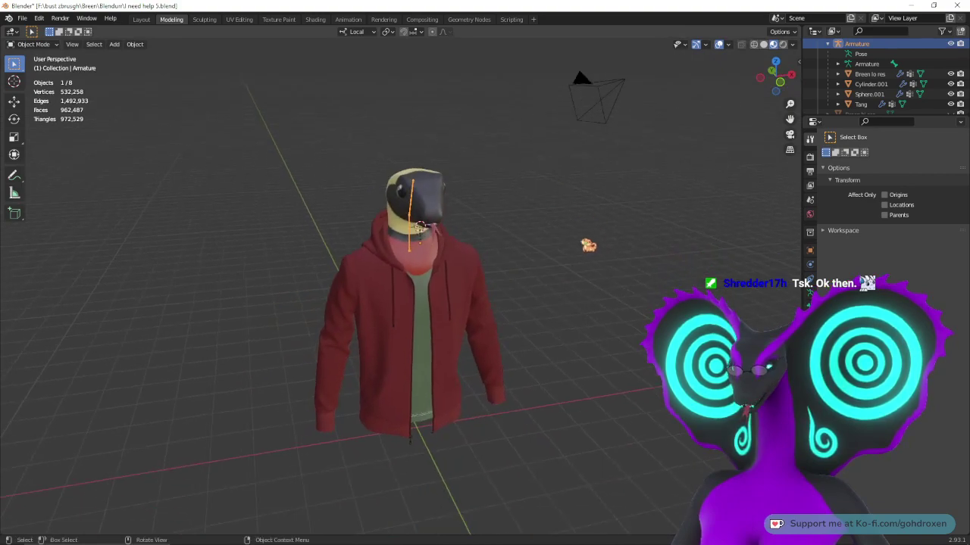
# - Add a 2 m mesh plane to the scene
pyautogui.click(34, 44)
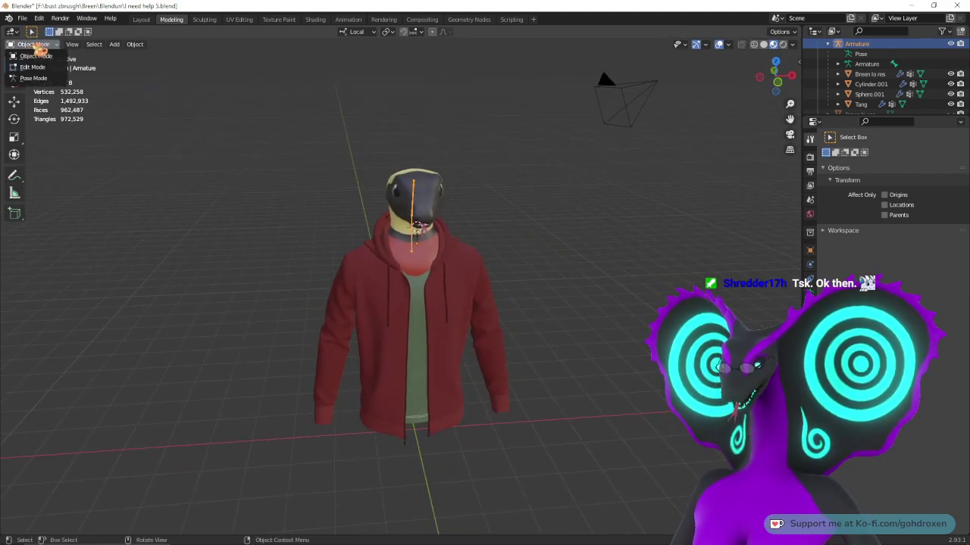
pyautogui.click(115, 44)
pyautogui.moveTo(134, 56)
pyautogui.click(265, 61)
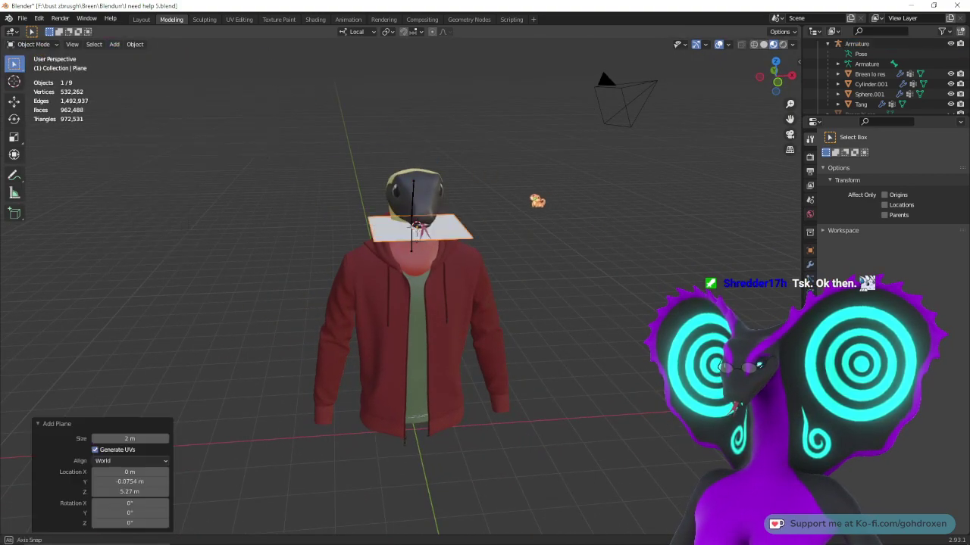
pyautogui.moveTo(530, 199)
pyautogui.mouseDown(button='middle')
pyautogui.moveTo(487, 227)
pyautogui.moveTo(533, 191)
pyautogui.mouseUp(button='middle')
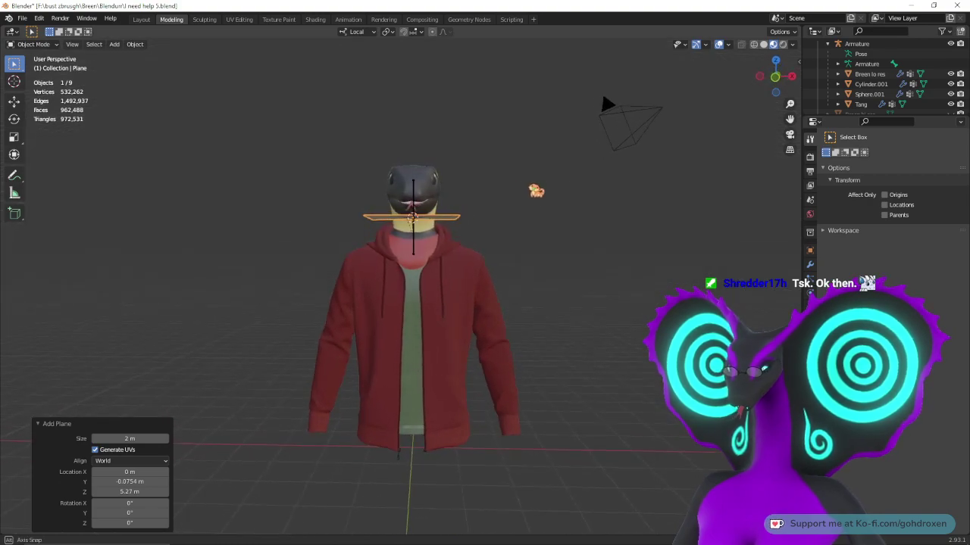
# - Set the plane's X, Y and Z location to 0 m so it lies at the world origin beneath the bust
pyautogui.click(810, 250)
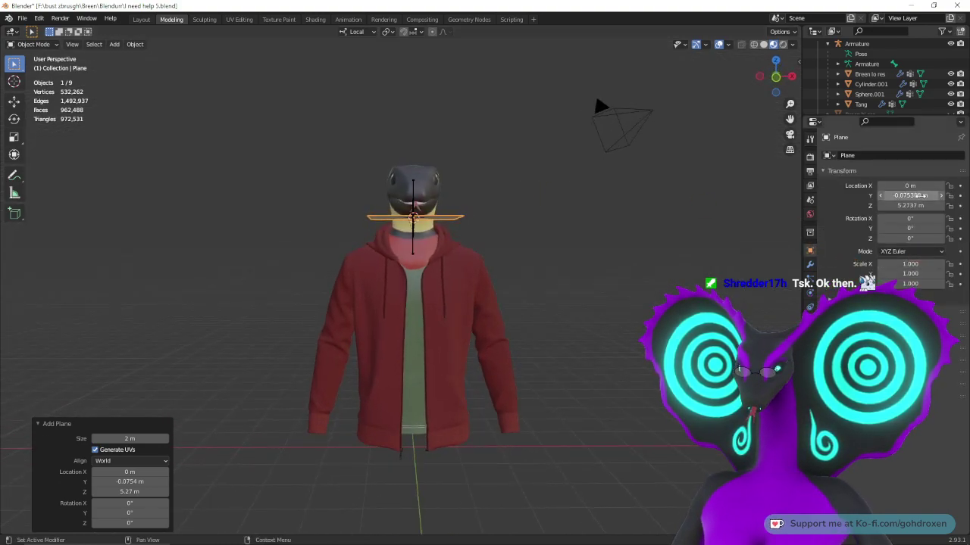
pyautogui.press('Return')
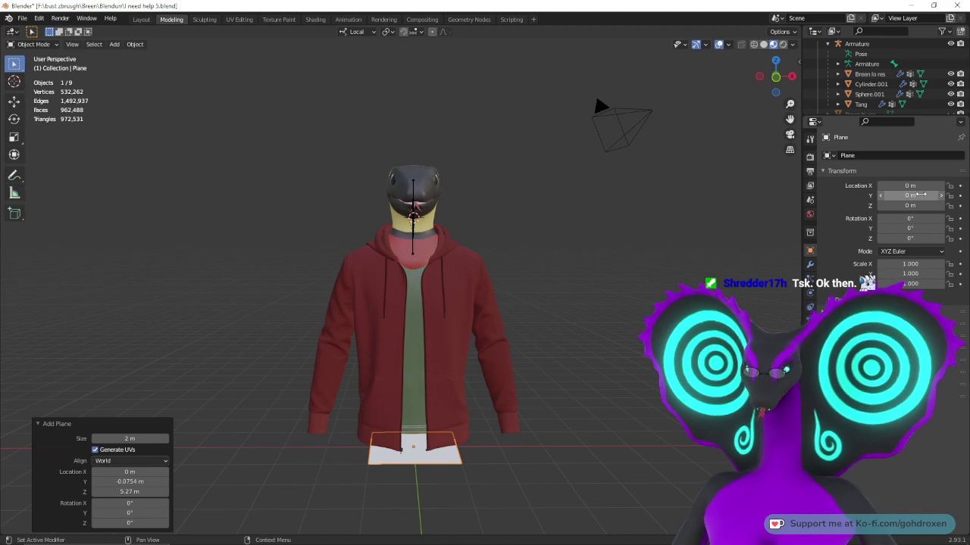
pyautogui.moveTo(439, 404); pyautogui.dragTo(421, 366, button='middle')
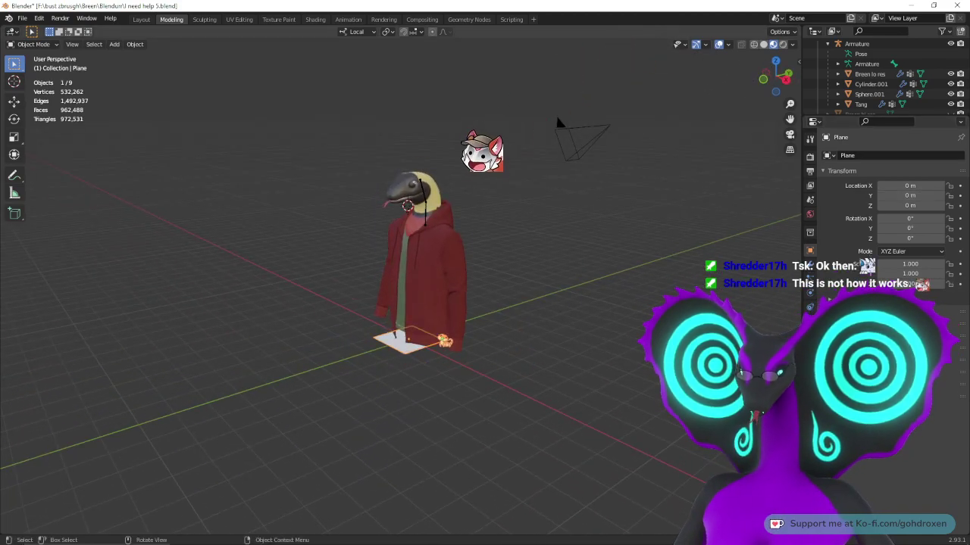
# - Scale the plane up uniformly in repeated passes, starting with a factor of about 13.27, to spread it far beyond the bust
pyautogui.hotkey('shift', 'space')
pyautogui.press('s')
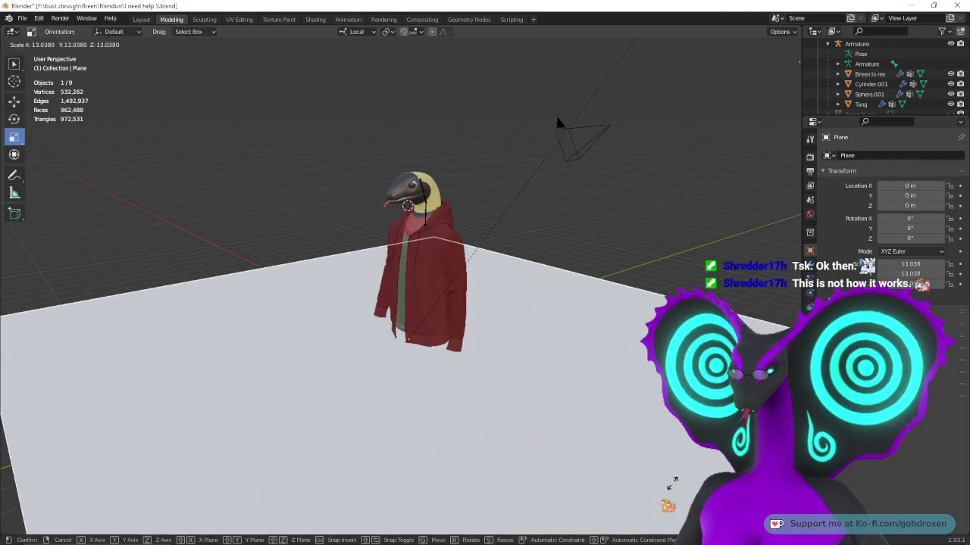
pyautogui.click(427, 353)
pyautogui.press('s')
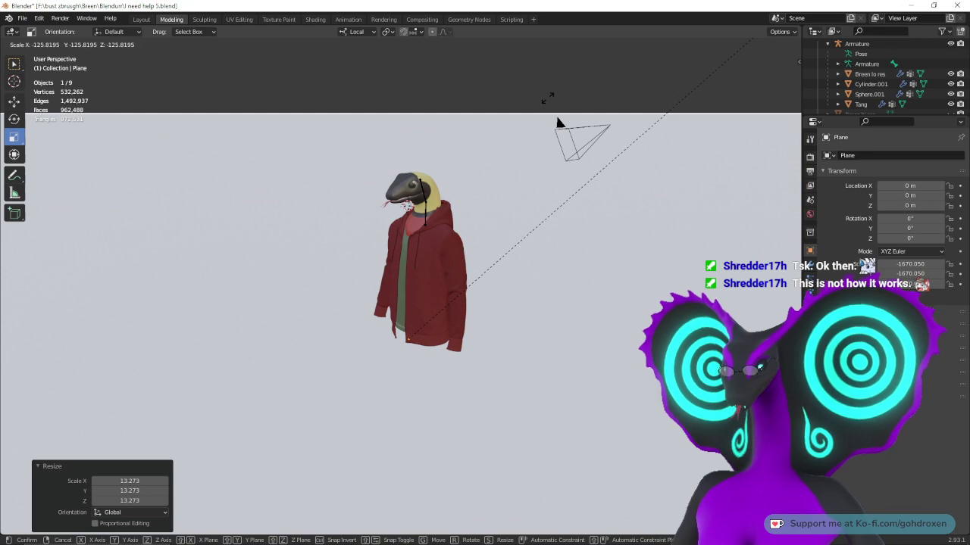
pyautogui.click(293, 386)
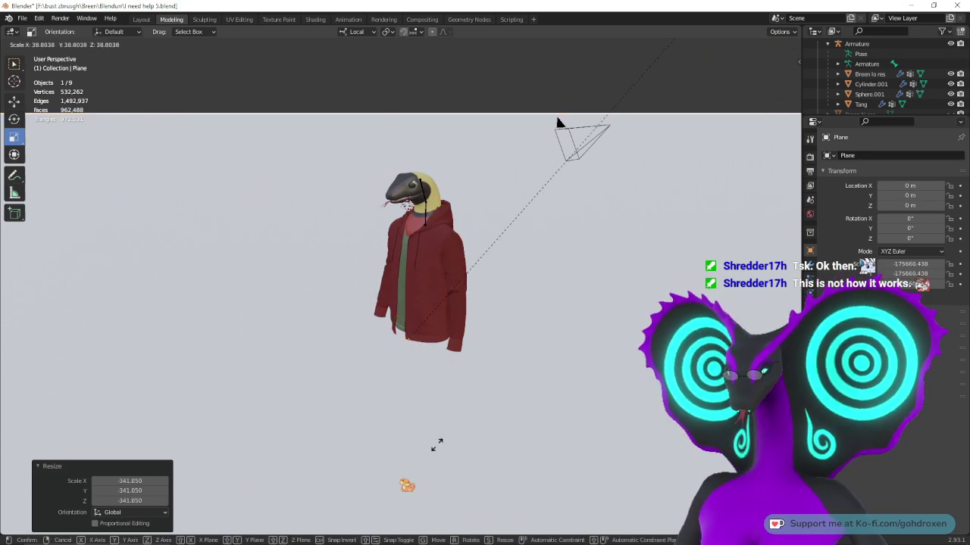
pyautogui.moveTo(292, 262); pyautogui.dragTo(357, 250, button='middle')
pyautogui.moveTo(440, 288); pyautogui.dragTo(565, 139, button='middle')
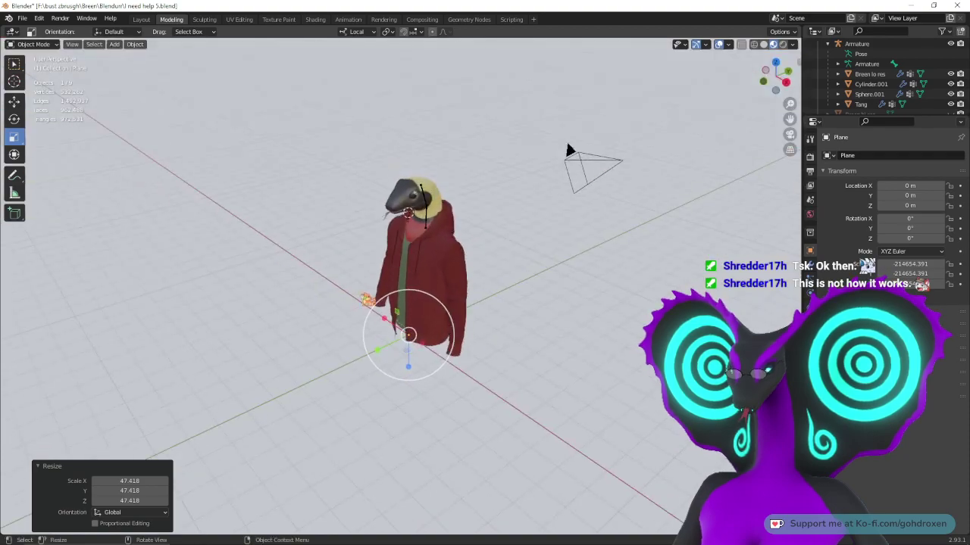
# - Scale the plane down uniformly to about 22.3 on all axes so it forms a floor around the bust
pyautogui.press('s')
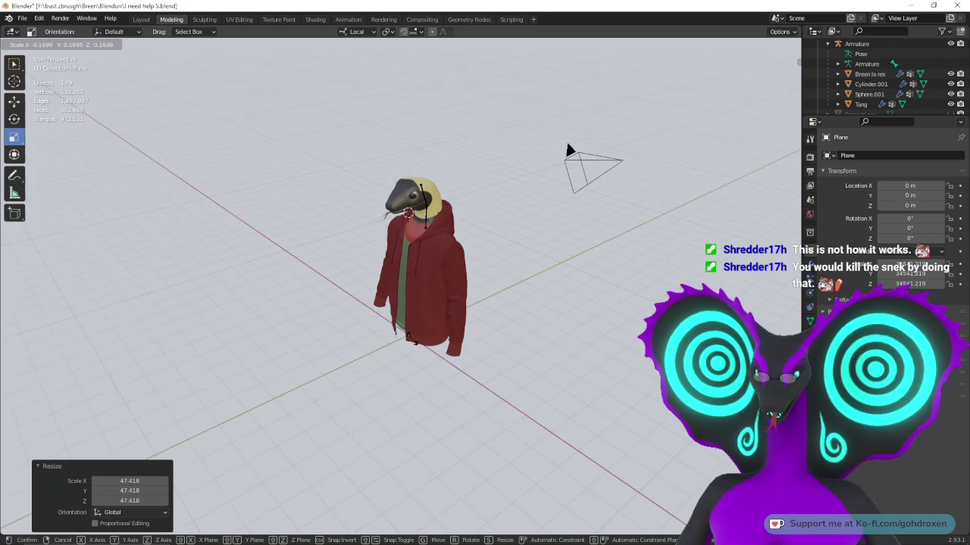
pyautogui.click(567, 147)
pyautogui.write('s')
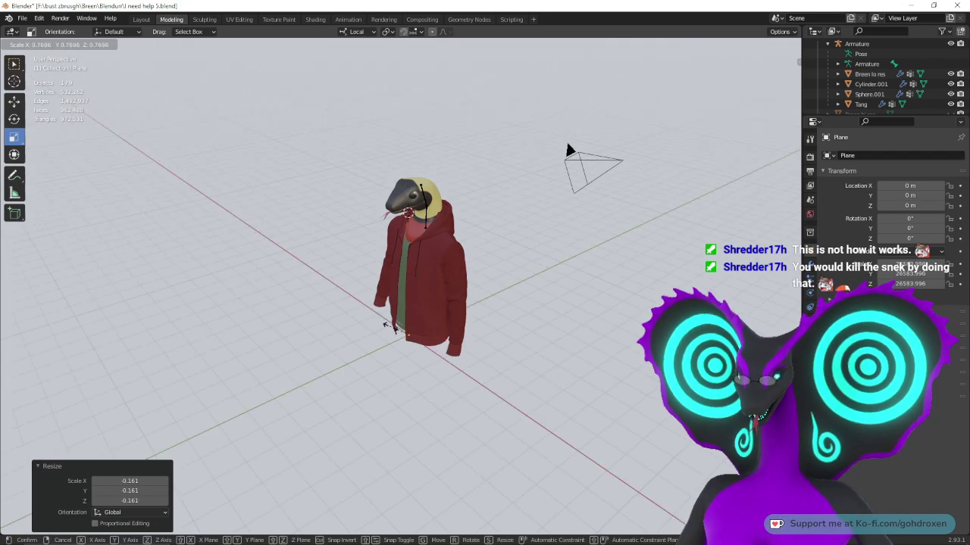
pyautogui.write('0.29')
pyautogui.press('Return')
pyautogui.moveTo(377, 315); pyautogui.dragTo(406, 332)
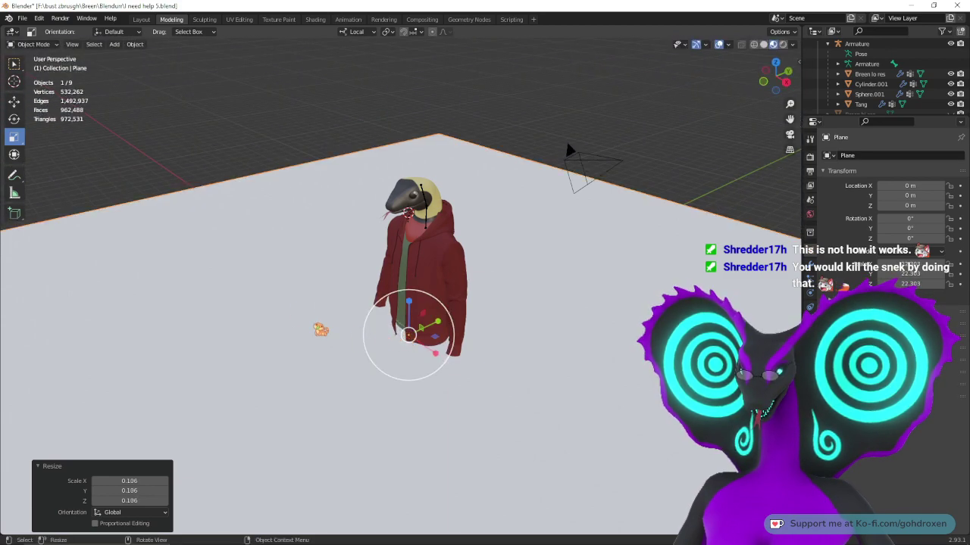
pyautogui.moveTo(321, 328); pyautogui.dragTo(371, 313, button='middle')
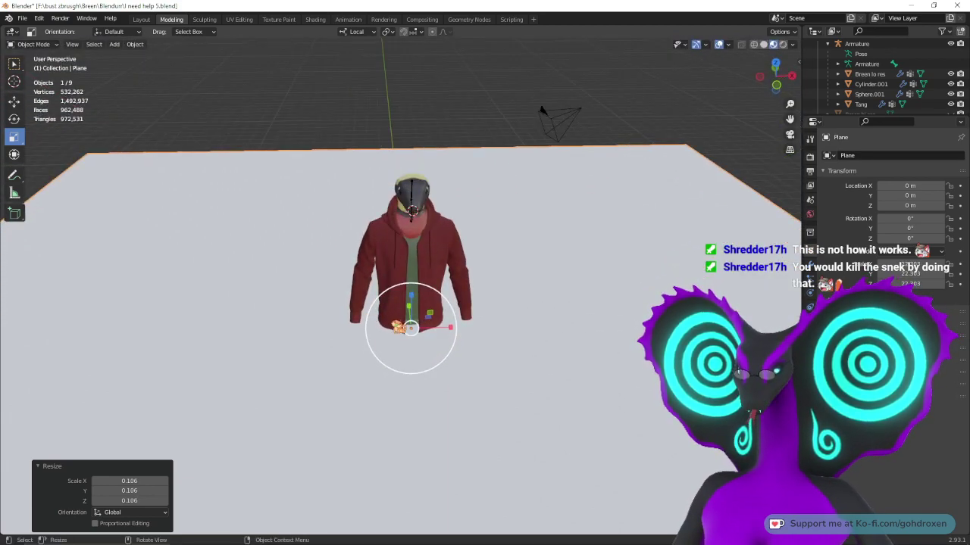
# - Enlarge the floor plane uniformly by a factor of about 4.63 and check through the camera that it fills the background
pyautogui.moveTo(411, 327); pyautogui.dragTo(310, 234)
pyautogui.moveTo(546, 290); pyautogui.dragTo(526, 297, button='middle')
pyautogui.moveTo(360, 206); pyautogui.dragTo(371, 203, button='middle')
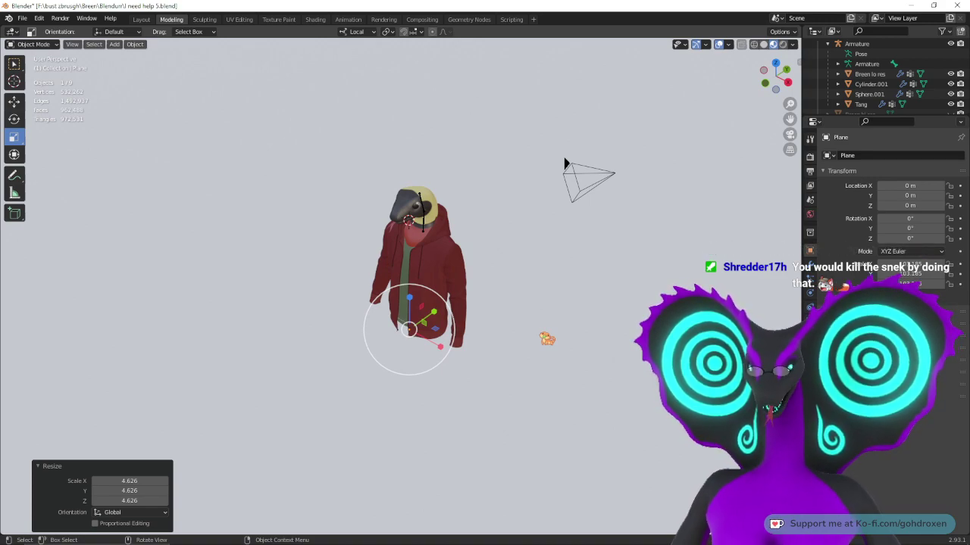
pyautogui.press('KP_0')
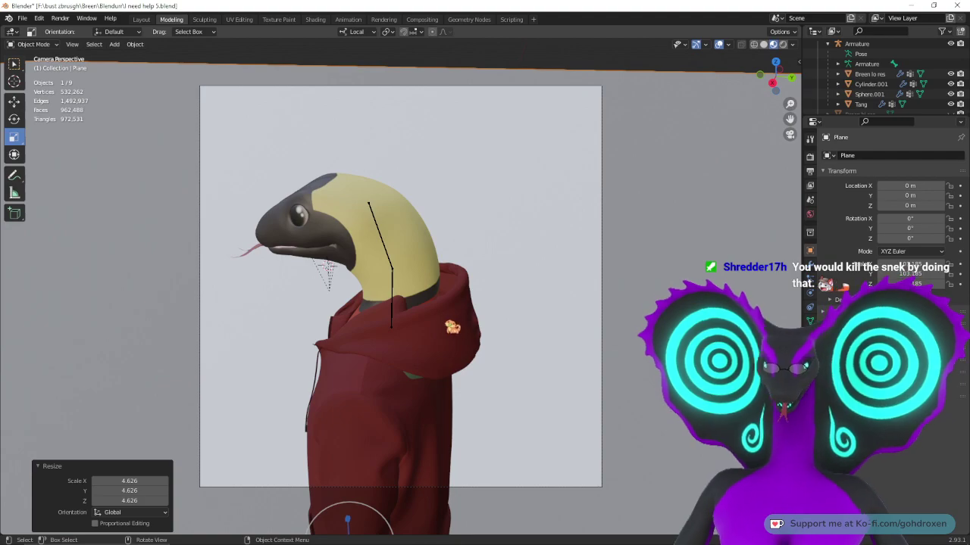
pyautogui.moveTo(470, 303); pyautogui.dragTo(704, 203, button='middle')
# - Add a Sun light to the scene
pyautogui.click(440, 275)
pyautogui.moveTo(320, 271); pyautogui.dragTo(476, 264, button='middle')
pyautogui.scroll(-3, 476, 264)
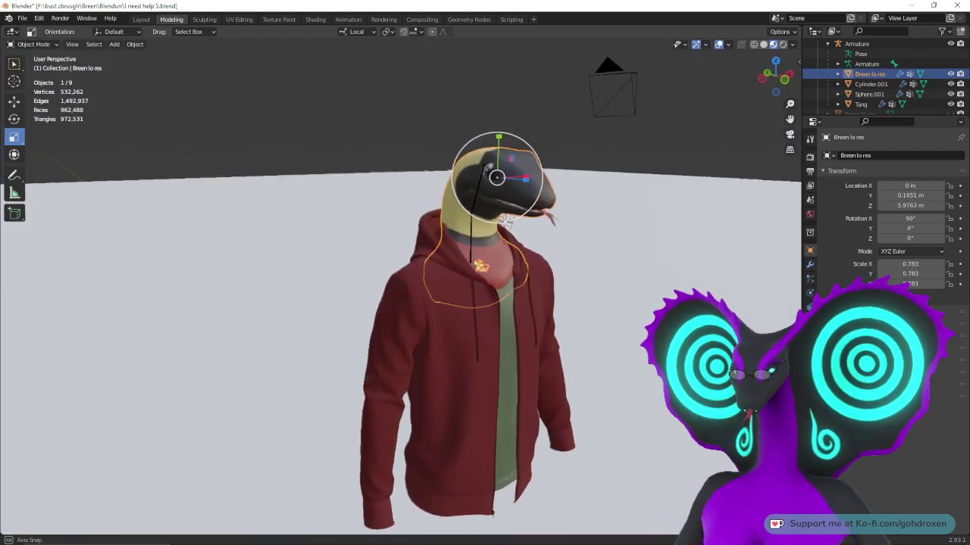
pyautogui.moveTo(594, 296); pyautogui.dragTo(533, 318, button='middle')
pyautogui.click(114, 44)
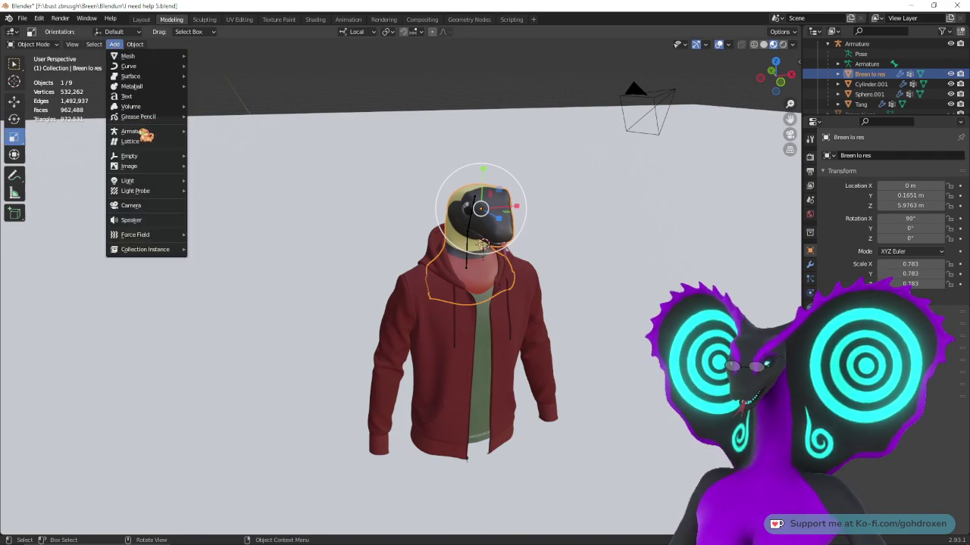
pyautogui.moveTo(148, 182)
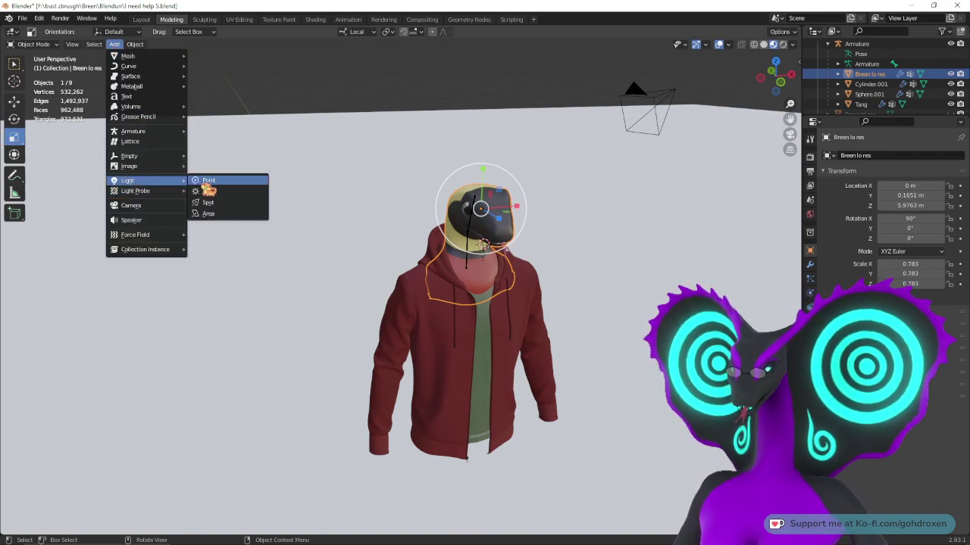
pyautogui.click(235, 193)
# - Move the sun light up to about 7.28 m in Z and back to about 2.29 m in Y, above and behind the bust
pyautogui.moveTo(341, 243); pyautogui.dragTo(468, 253, button='middle')
pyautogui.click(13, 102)
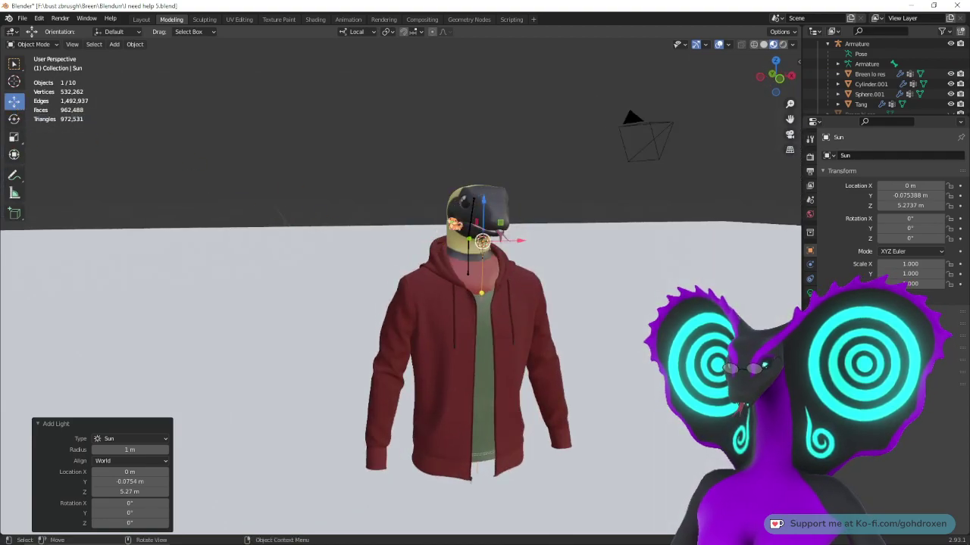
pyautogui.moveTo(485, 203); pyautogui.dragTo(501, 99)
pyautogui.moveTo(503, 101); pyautogui.dragTo(576, 161, button='middle')
pyautogui.scroll(-3, 580, 182)
pyautogui.keyDown('shift'); pyautogui.moveTo(585, 203); pyautogui.dragTo(583, 262, button='middle'); pyautogui.keyUp('shift')
pyautogui.moveTo(432, 255); pyautogui.dragTo(395, 231)
pyautogui.moveTo(523, 279); pyautogui.dragTo(586, 265, button='middle')
# - Rotate the sun light about -37.4° around its local X axis so it shines forward over the bust
pyautogui.click(13, 119)
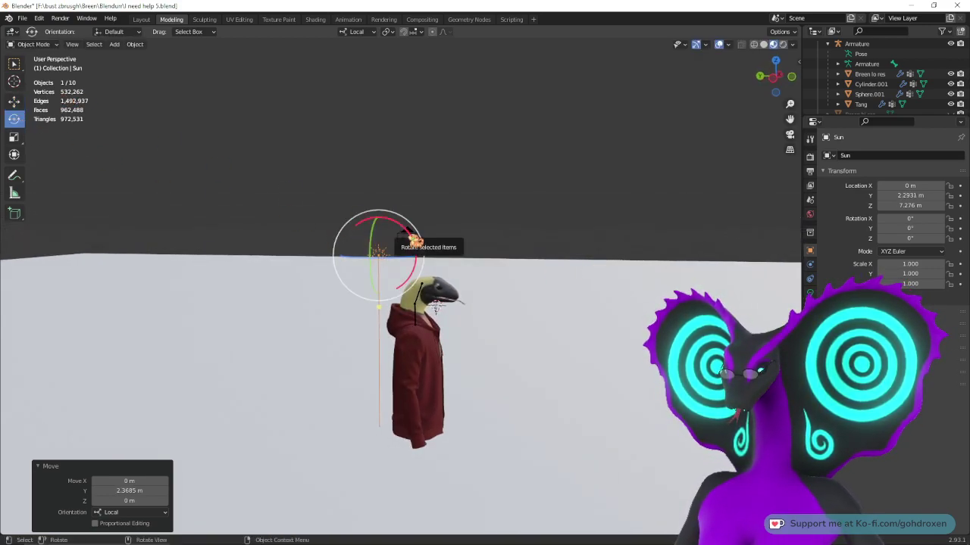
pyautogui.moveTo(413, 241); pyautogui.dragTo(489, 213)
pyautogui.press('KP_1')
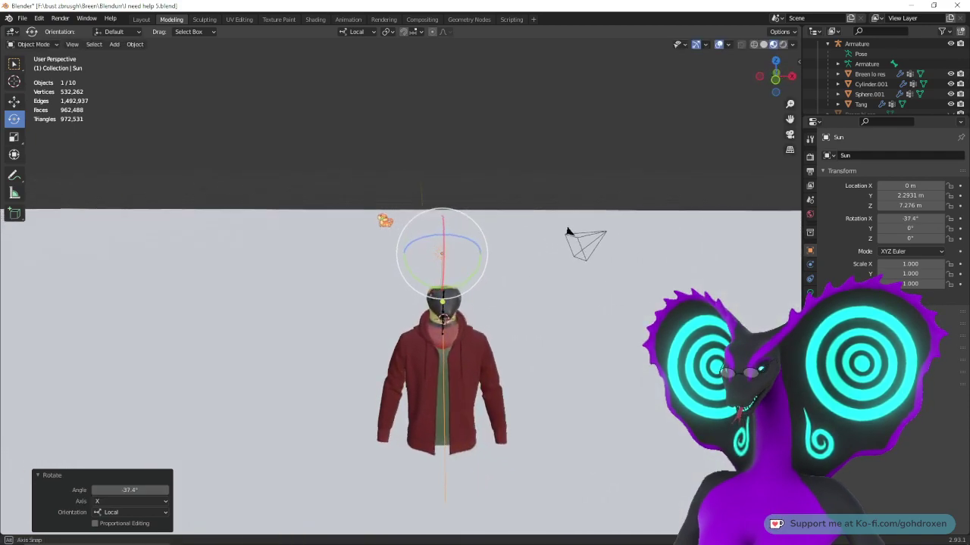
# - Try to turn the sun light sideways around its local Z axis, viewed from the front
pyautogui.moveTo(437, 245); pyautogui.dragTo(456, 240)
pyautogui.hotkey('ctrl', 'z')
pyautogui.moveTo(516, 217); pyautogui.dragTo(509, 242, button='middle')
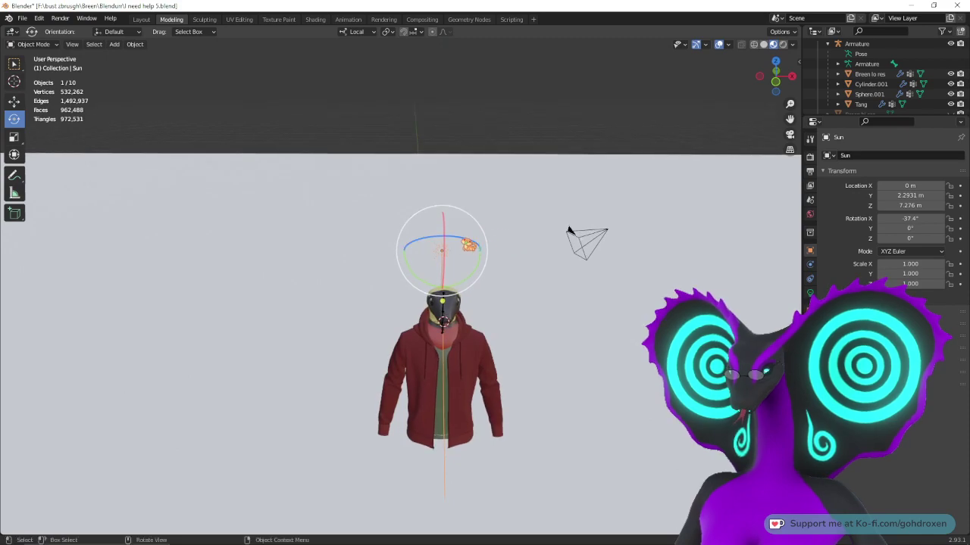
pyautogui.moveTo(470, 245); pyautogui.dragTo(495, 241)
pyautogui.moveTo(554, 309); pyautogui.dragTo(540, 266, button='middle')
pyautogui.hotkey('ctrl', 'z')
pyautogui.press('KP_1')
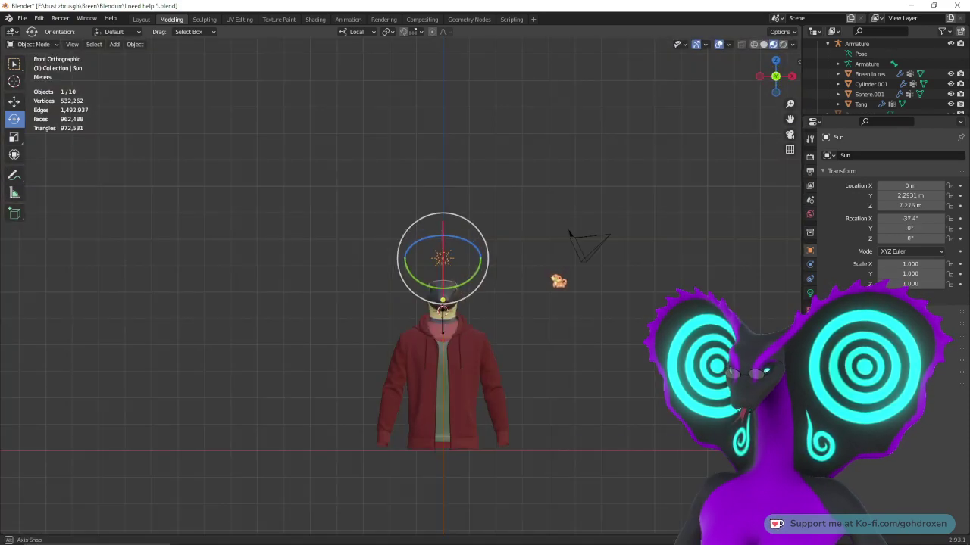
pyautogui.moveTo(456, 242); pyautogui.dragTo(466, 241)
pyautogui.hotkey('ctrl', 'z')
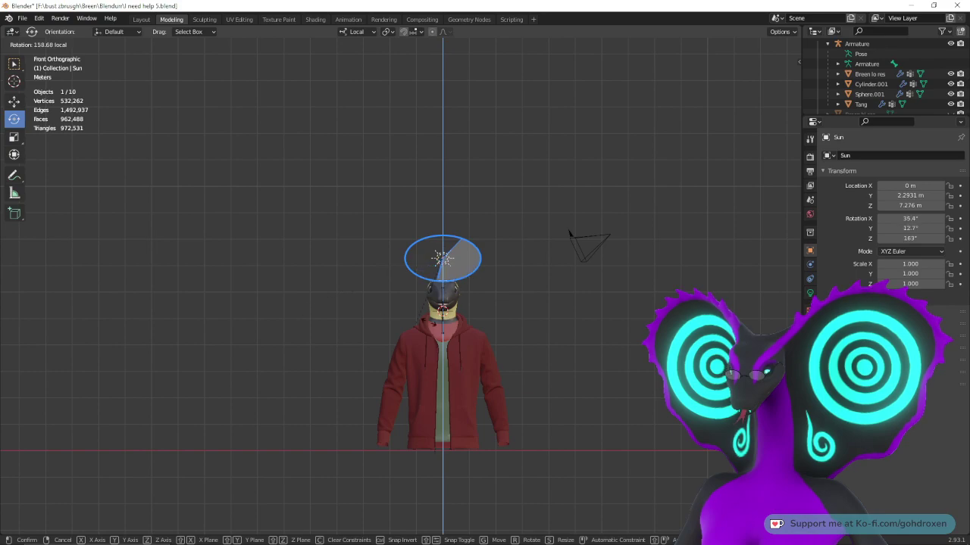
pyautogui.moveTo(404, 193); pyautogui.dragTo(540, 217)
pyautogui.moveTo(557, 276); pyautogui.dragTo(523, 263, button='middle')
pyautogui.hotkey('ctrl', 'z')
pyautogui.press('KP_1')
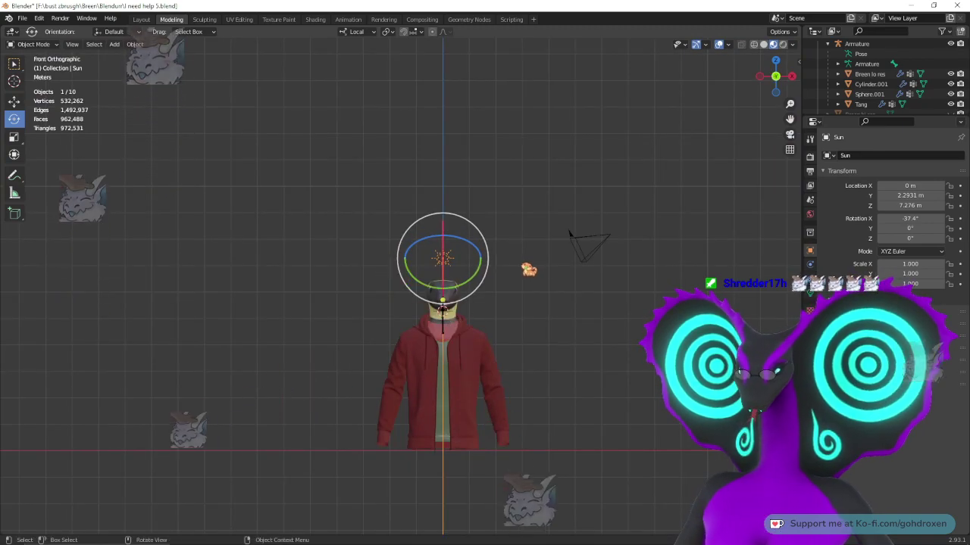
# - Rotate the sun light about 24.3° around its local Y axis and duplicate it in place
pyautogui.moveTo(480, 277); pyautogui.dragTo(470, 291)
pyautogui.hotkey('shift', 'd')
pyautogui.rightClick(469, 291)
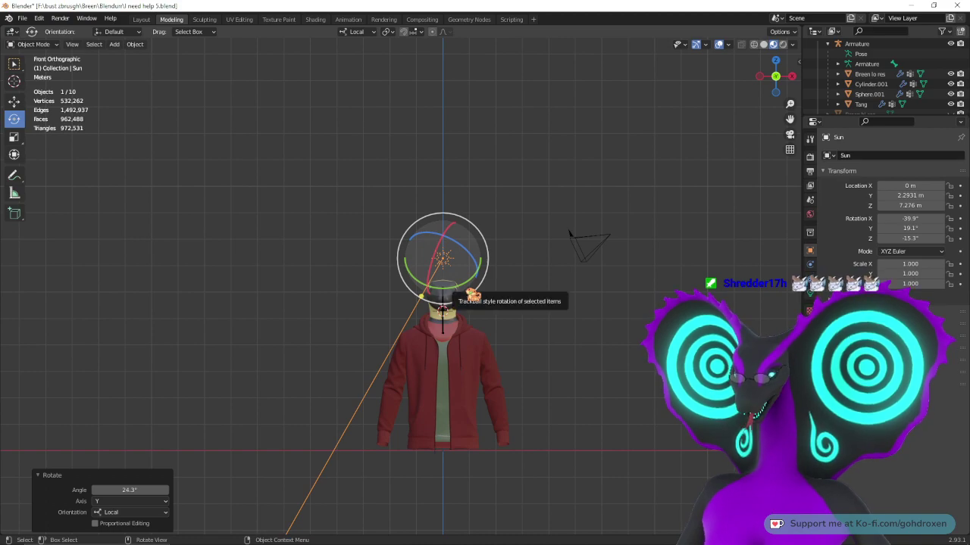
pyautogui.click(471, 294)
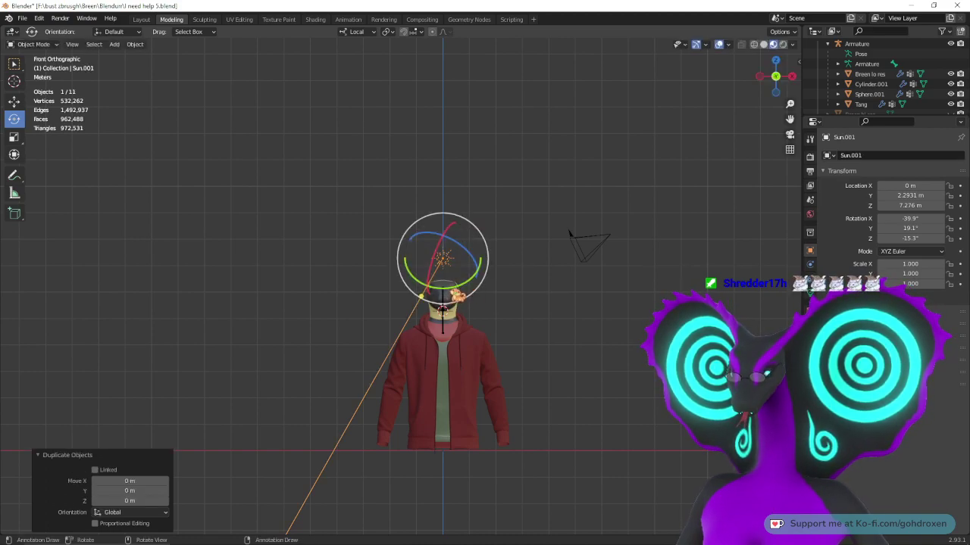
# - Rotate the duplicate sun about -51.4° around its local Y axis and move it along global Y to about -3.18 m, in front of the bust
pyautogui.moveTo(470, 289); pyautogui.dragTo(524, 278)
pyautogui.moveTo(525, 279); pyautogui.dragTo(595, 318, button='middle')
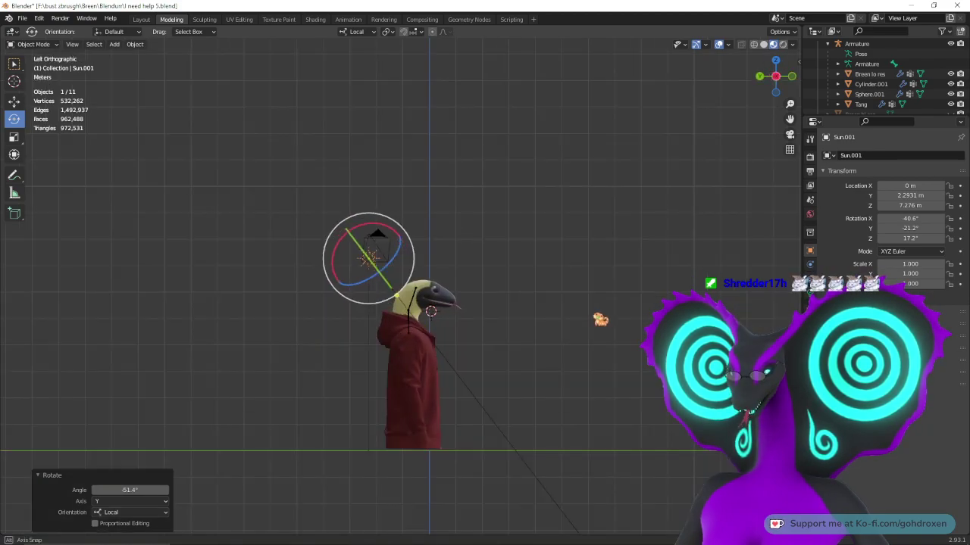
pyautogui.click(14, 101)
pyautogui.click(354, 31)
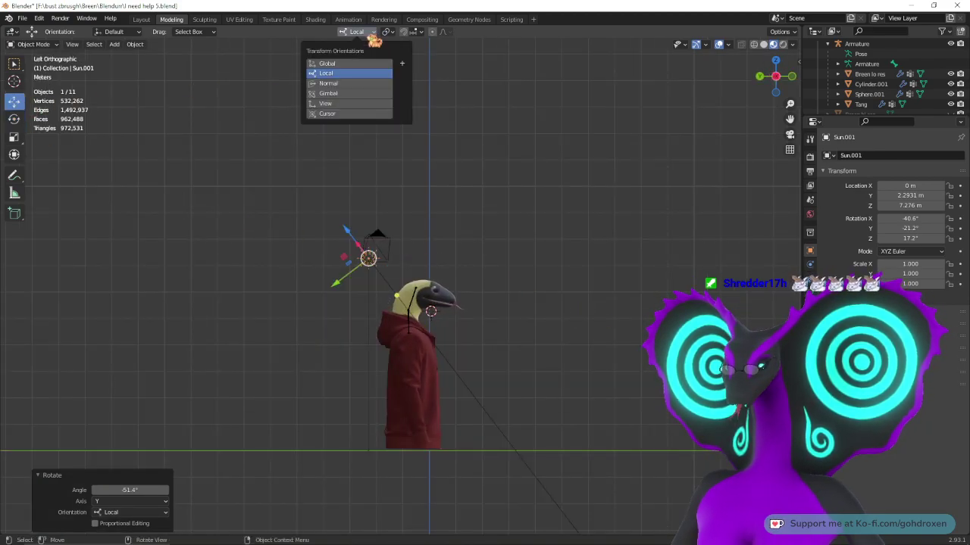
pyautogui.click(356, 65)
pyautogui.moveTo(338, 263); pyautogui.dragTo(485, 261)
# - Rotate the front sun light about 78.8° around the global X axis so it shines back toward the bust
pyautogui.click(356, 31)
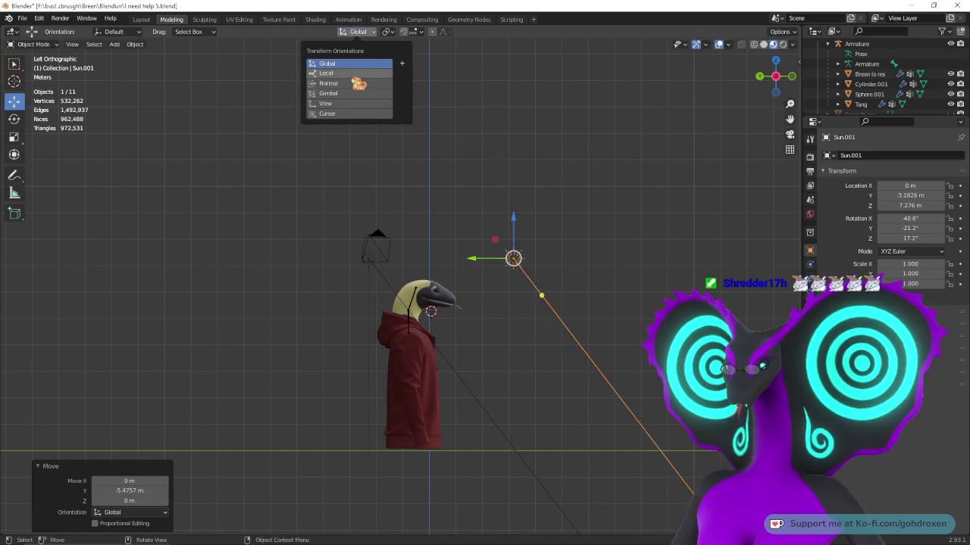
pyautogui.click(350, 73)
pyautogui.click(17, 119)
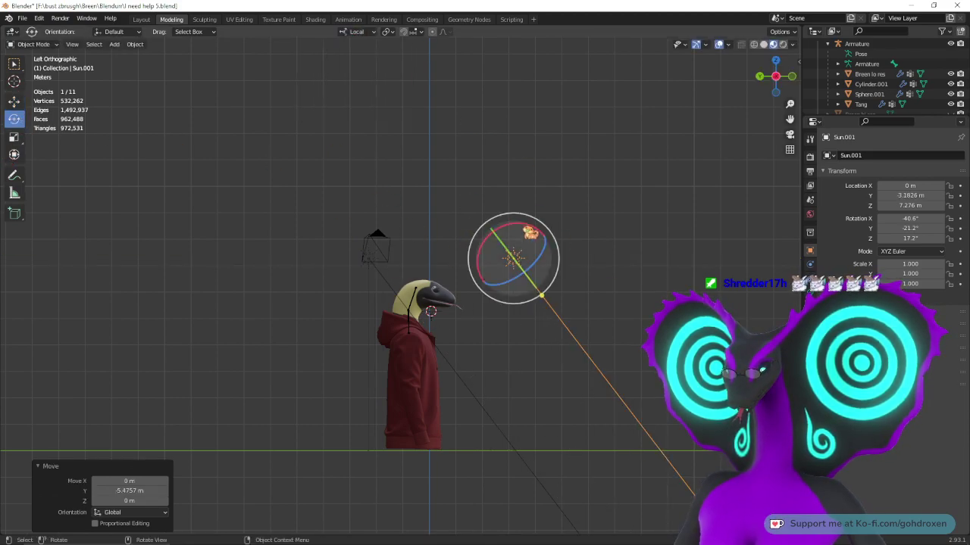
pyautogui.moveTo(500, 257); pyautogui.dragTo(493, 286, button='middle')
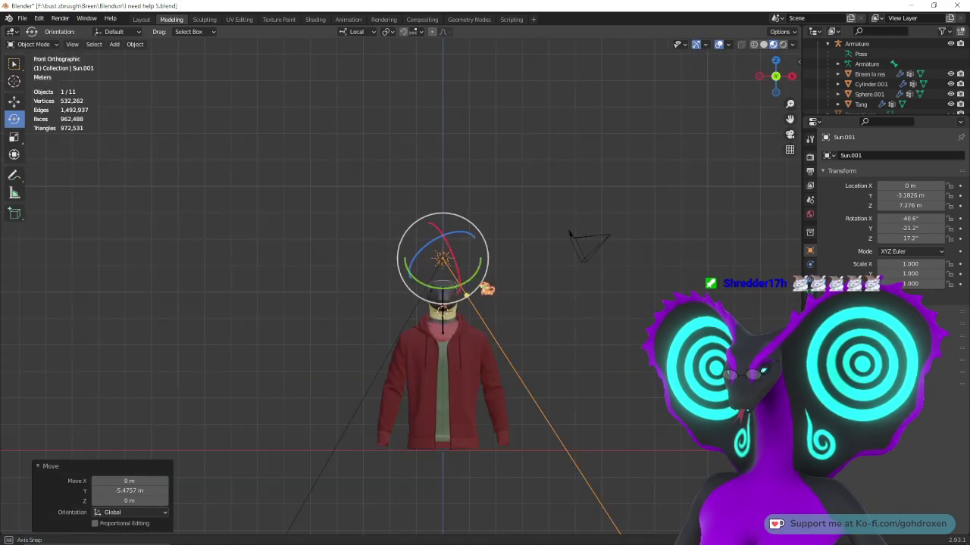
pyautogui.moveTo(429, 339); pyautogui.dragTo(415, 325, button='middle')
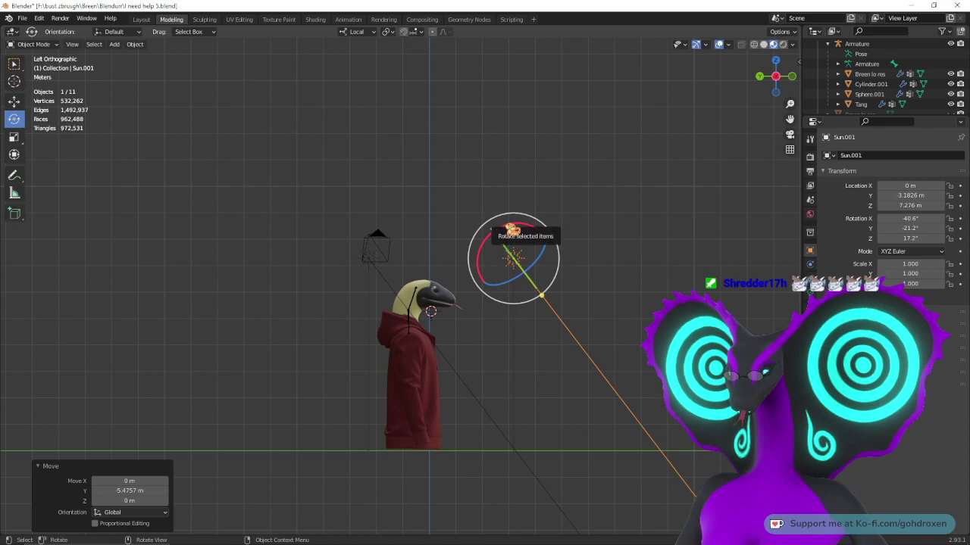
pyautogui.click(356, 31)
pyautogui.click(353, 64)
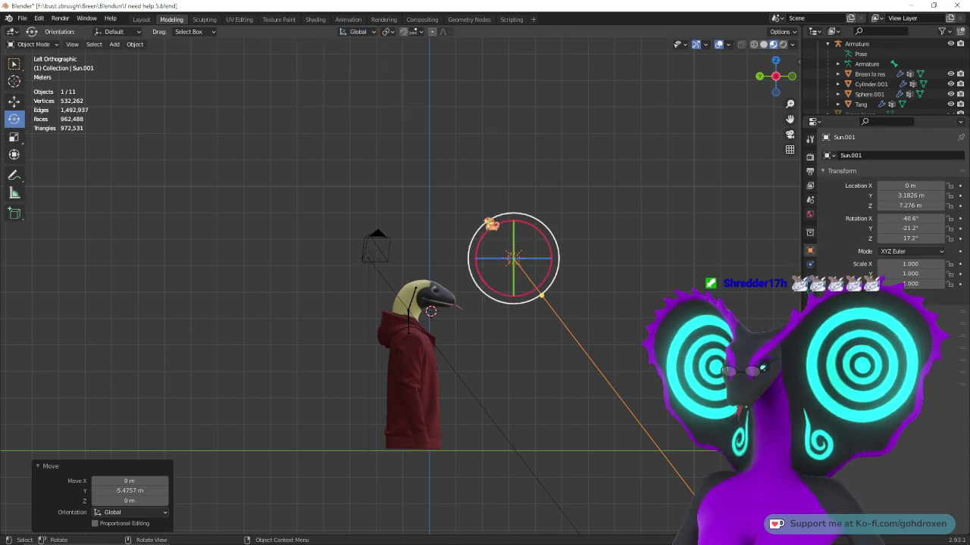
pyautogui.press('r')
pyautogui.moveTo(556, 219); pyautogui.dragTo(574, 222)
pyautogui.moveTo(576, 223); pyautogui.dragTo(508, 251, button='middle')
pyautogui.moveTo(531, 217); pyautogui.dragTo(588, 288, button='middle')
pyautogui.moveTo(447, 283); pyautogui.dragTo(621, 219, button='middle')
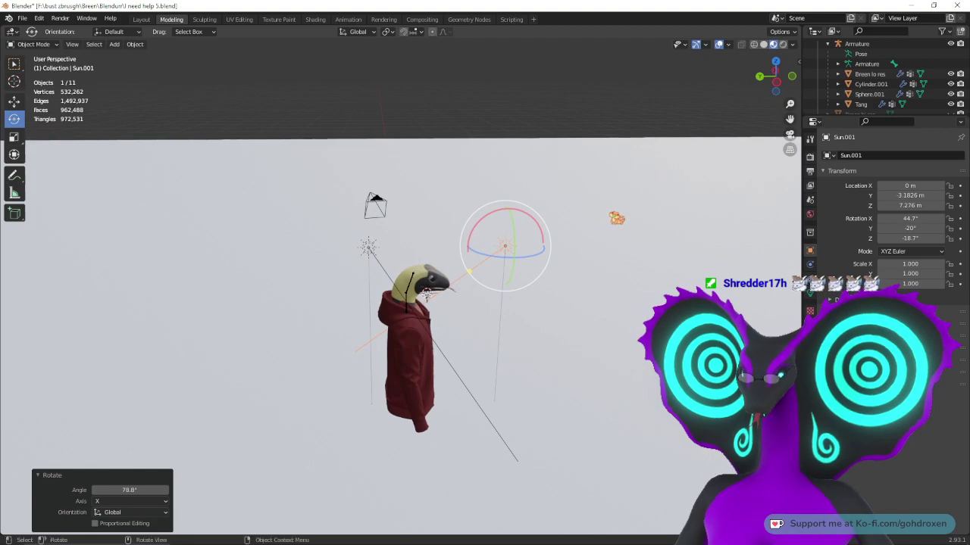
# - Change the front sun light's color to a pale warm yellow
pyautogui.click(809, 291)
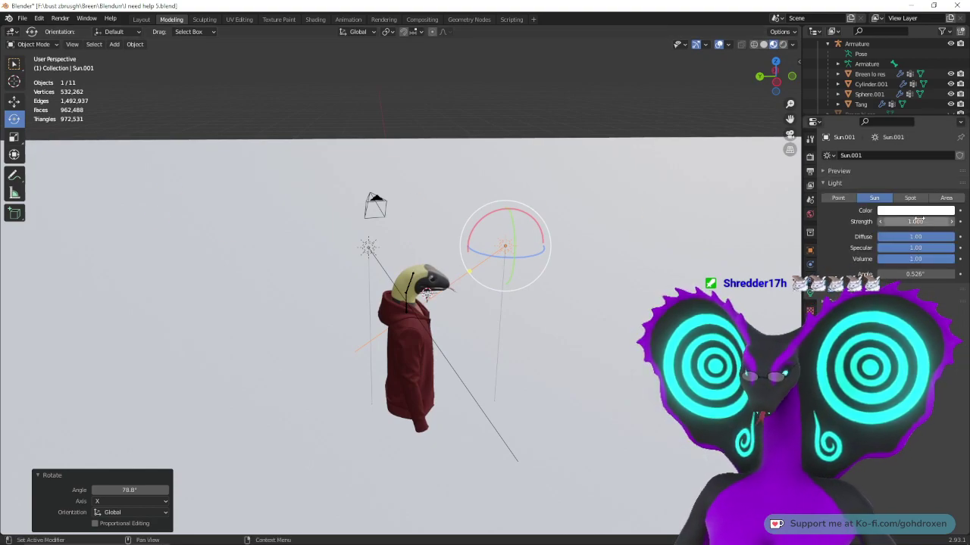
pyautogui.click(921, 212)
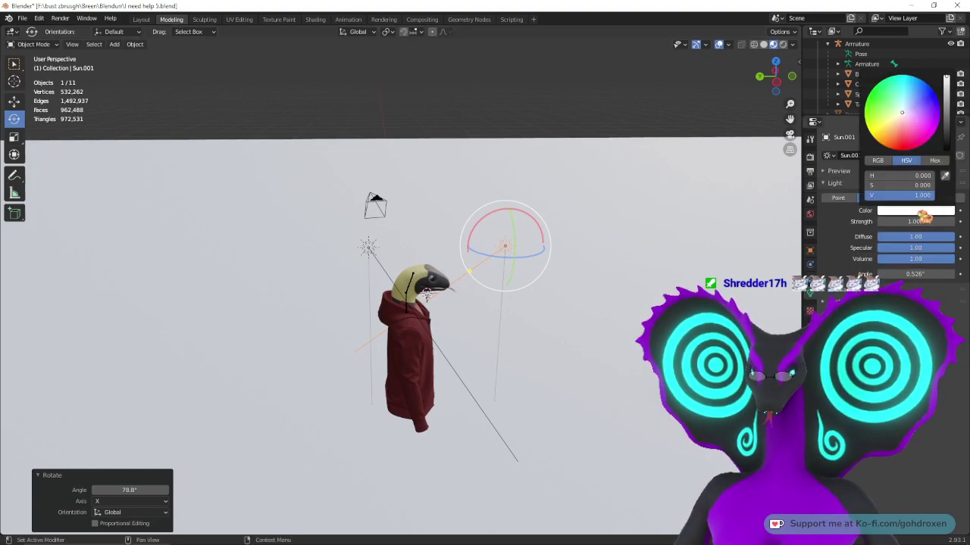
pyautogui.click(903, 122)
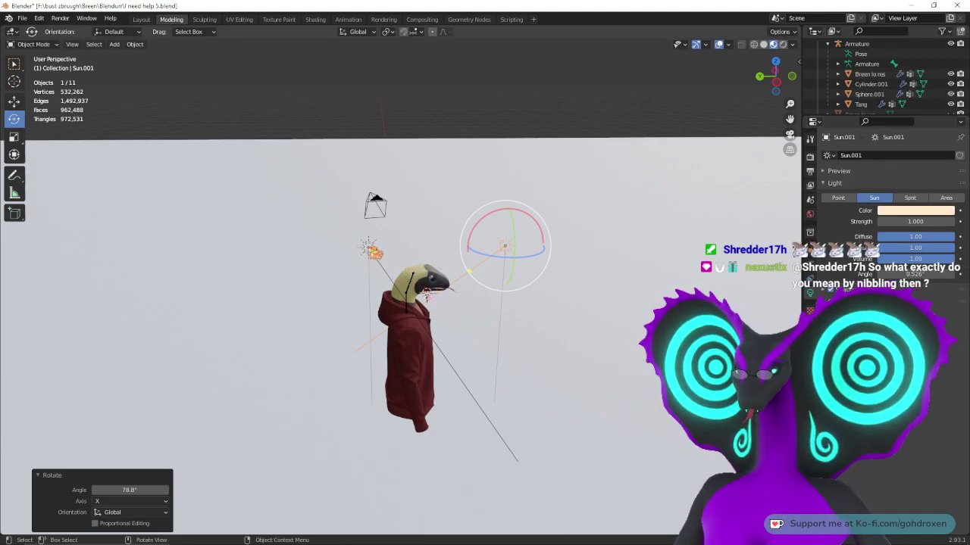
# - Change the rear sun light's color to a pale blue and compare it with the front sun's settings
pyautogui.click(372, 253)
pyautogui.click(907, 213)
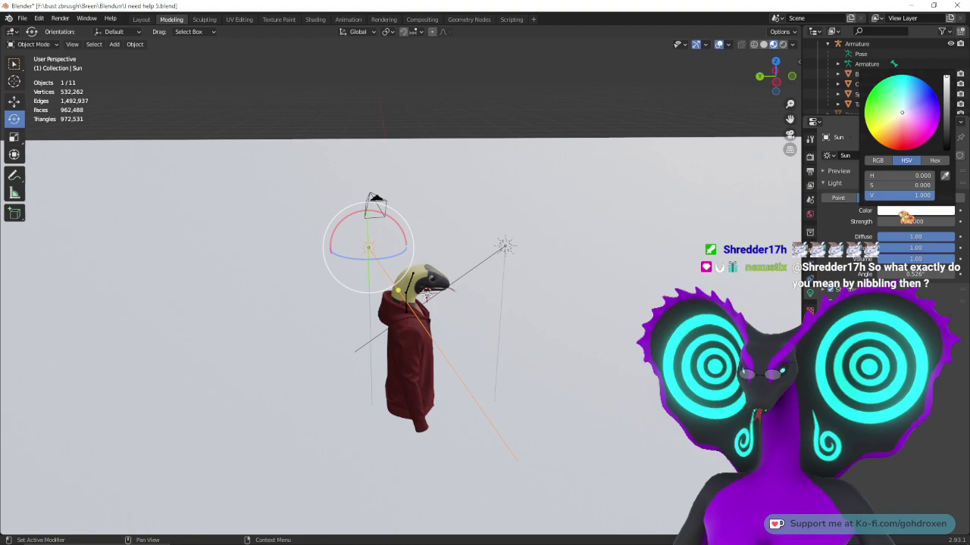
pyautogui.click(906, 108)
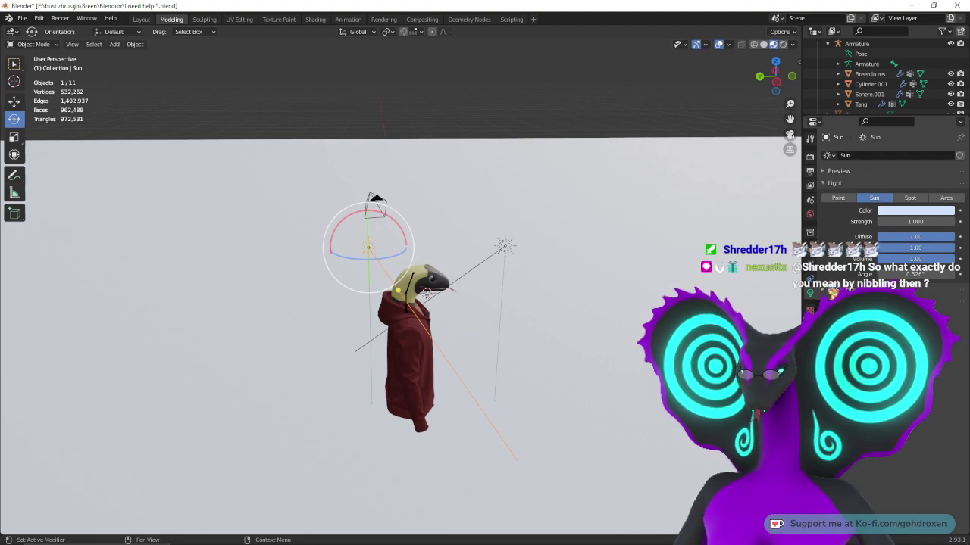
pyautogui.click(508, 249)
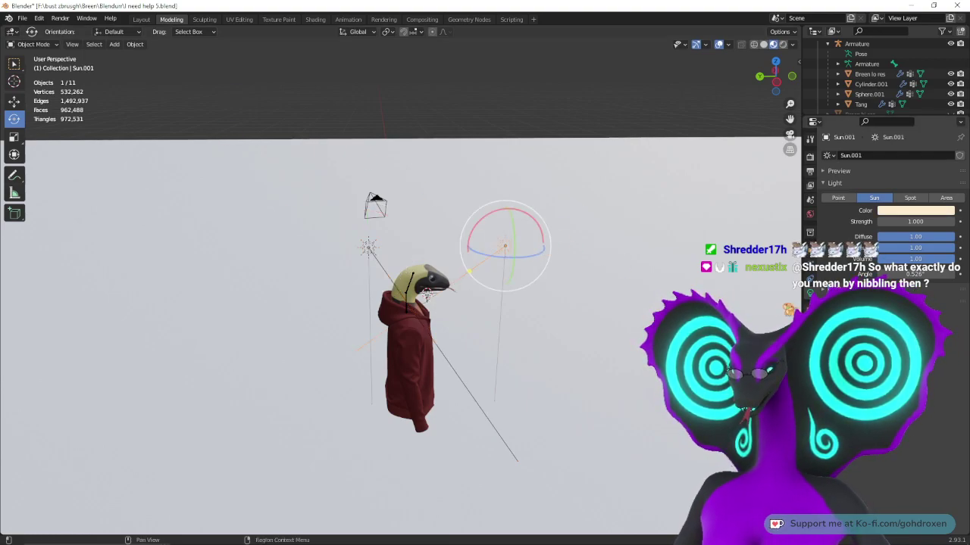
pyautogui.click(372, 247)
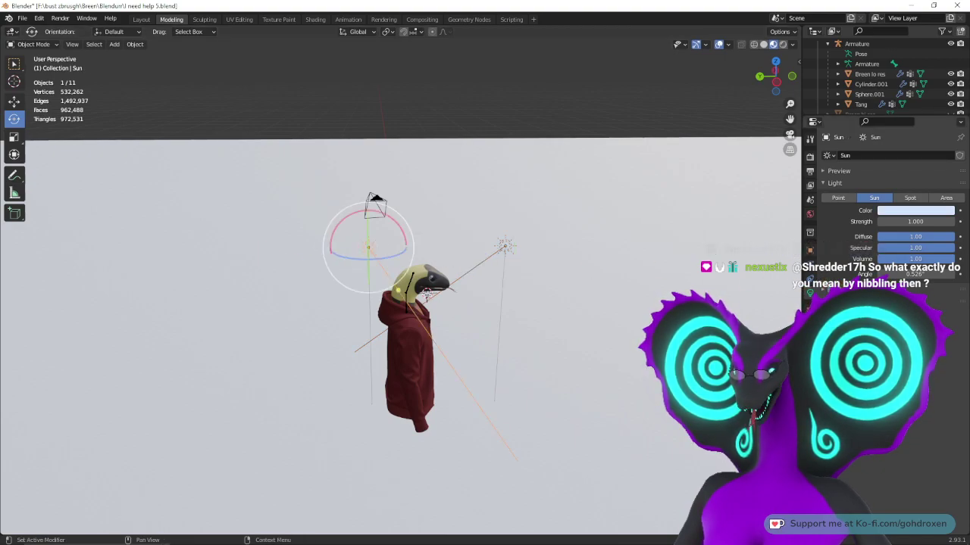
# - Switch the viewport to rendered shading and toggle the Eevee Bloom effect on and back off
pyautogui.moveTo(672, 285); pyautogui.dragTo(611, 287, button='middle')
pyautogui.click(810, 157)
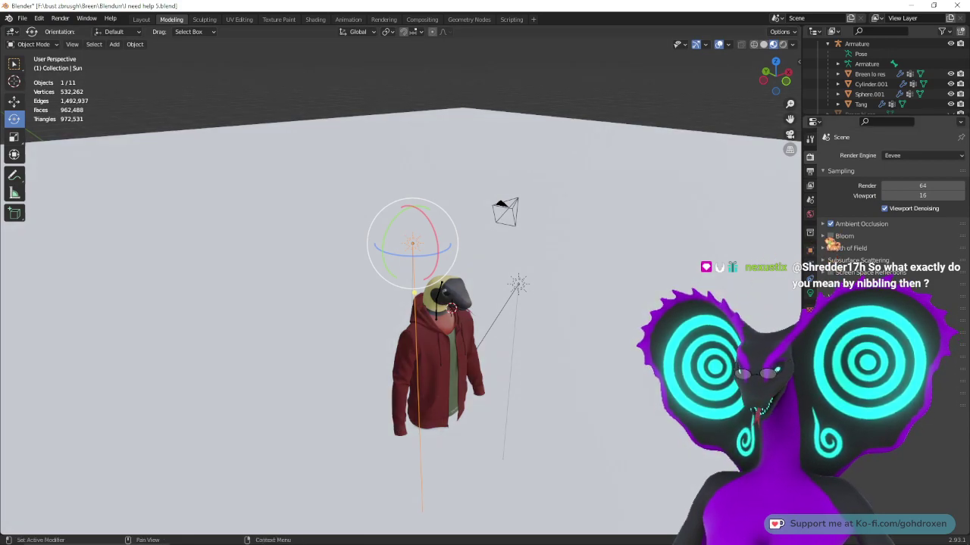
pyautogui.click(830, 237)
pyautogui.moveTo(688, 266); pyautogui.dragTo(674, 242, button='middle')
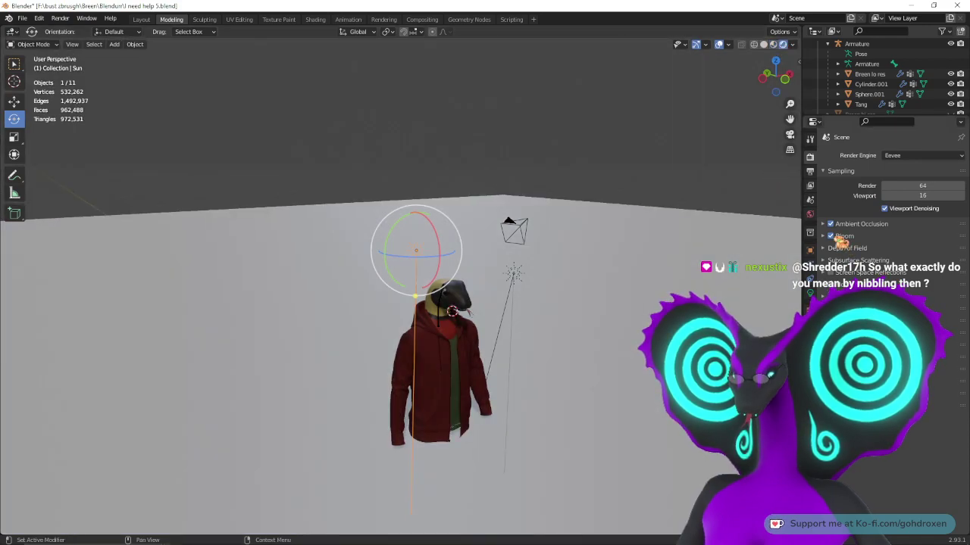
pyautogui.click(838, 237)
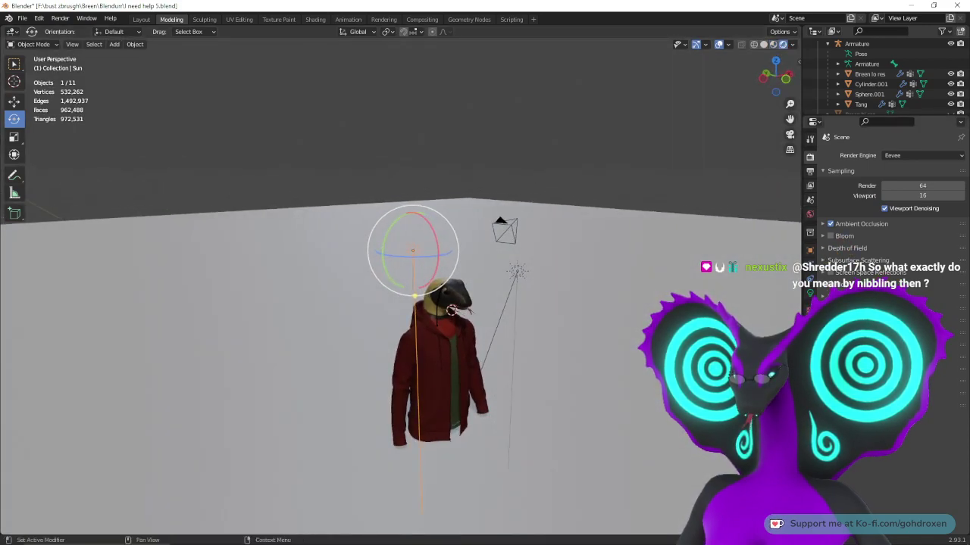
# - Raise the rear sun light's strength and set the front sun light's strength to 5
pyautogui.click(810, 293)
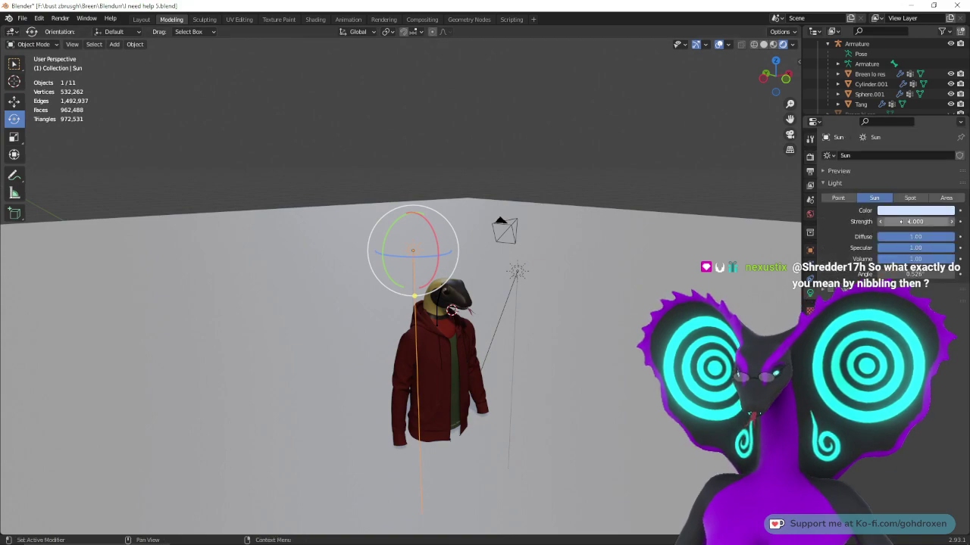
pyautogui.moveTo(905, 222); pyautogui.dragTo(938, 221)
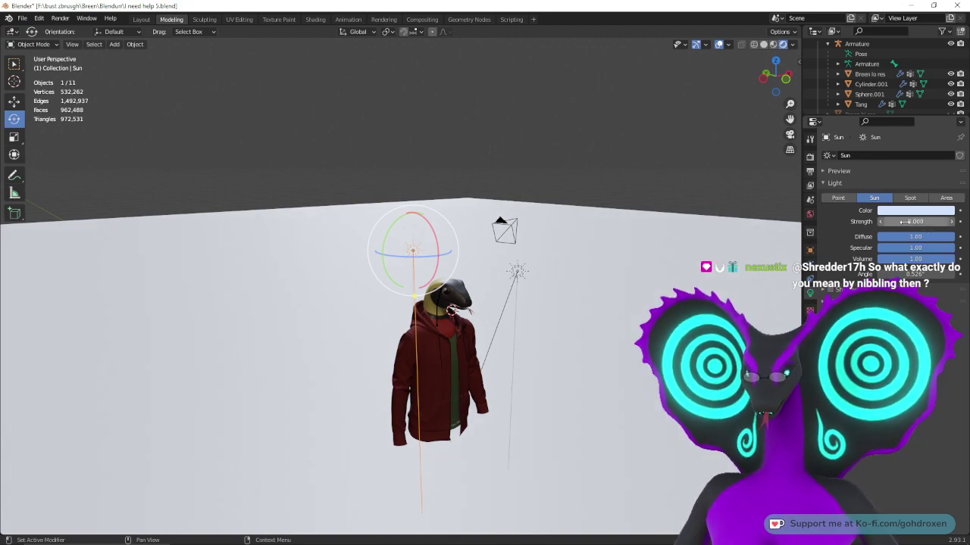
pyautogui.click(516, 270)
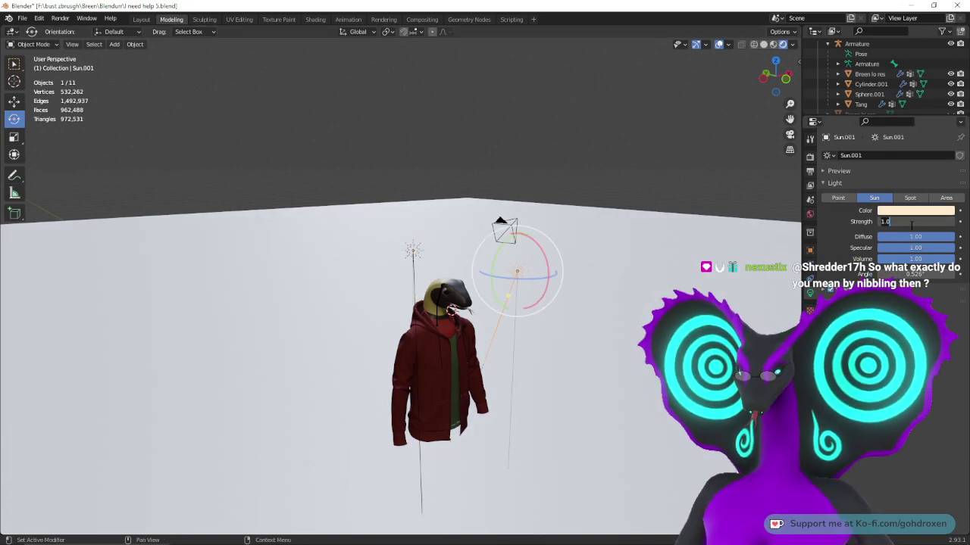
pyautogui.press('Return')
pyautogui.moveTo(703, 270); pyautogui.dragTo(534, 272, button='middle')
pyautogui.moveTo(361, 321); pyautogui.dragTo(470, 278, button='middle')
pyautogui.press('KP_0')
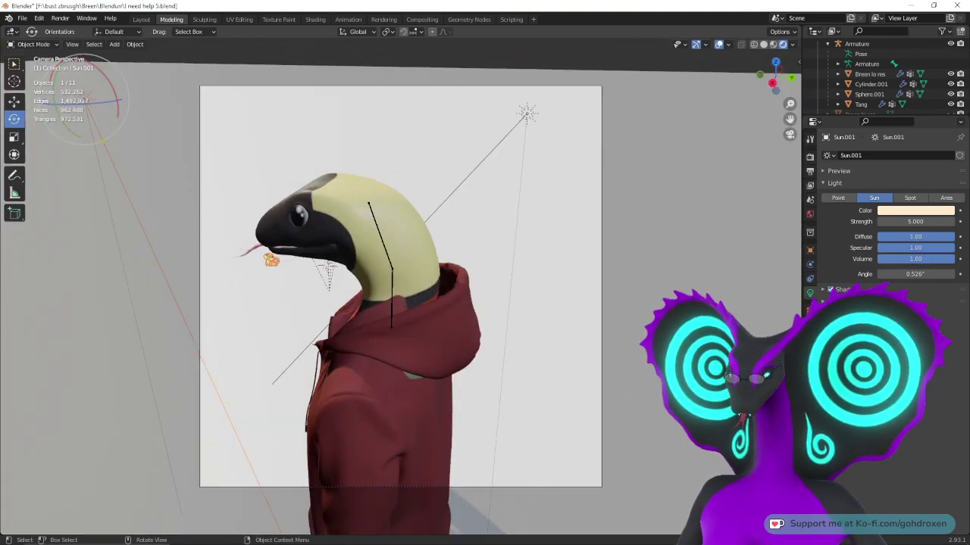
pyautogui.moveTo(469, 277); pyautogui.dragTo(617, 265, button='middle')
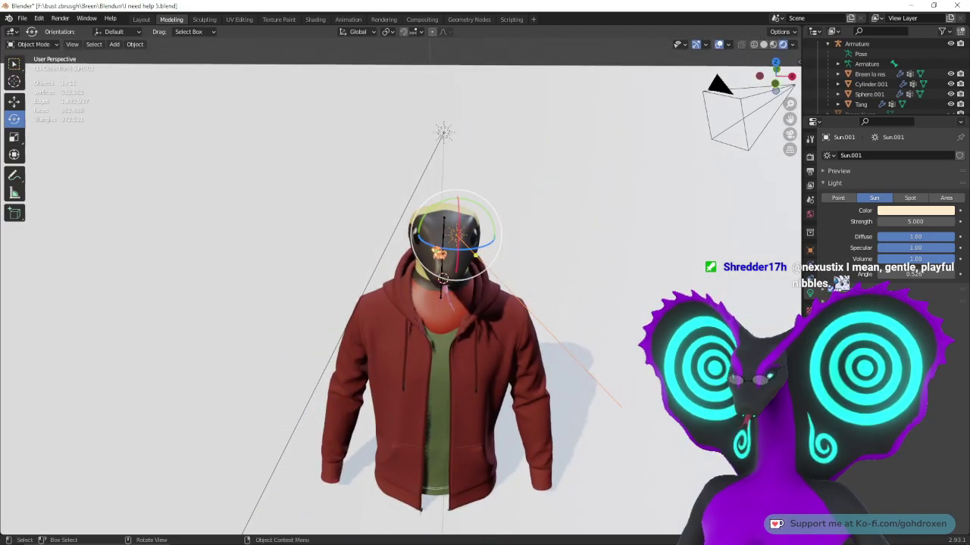
# - Rotate the front sun light 94.5° about the global Z axis and make a test render from the camera
pyautogui.press('r')
pyautogui.press('z')
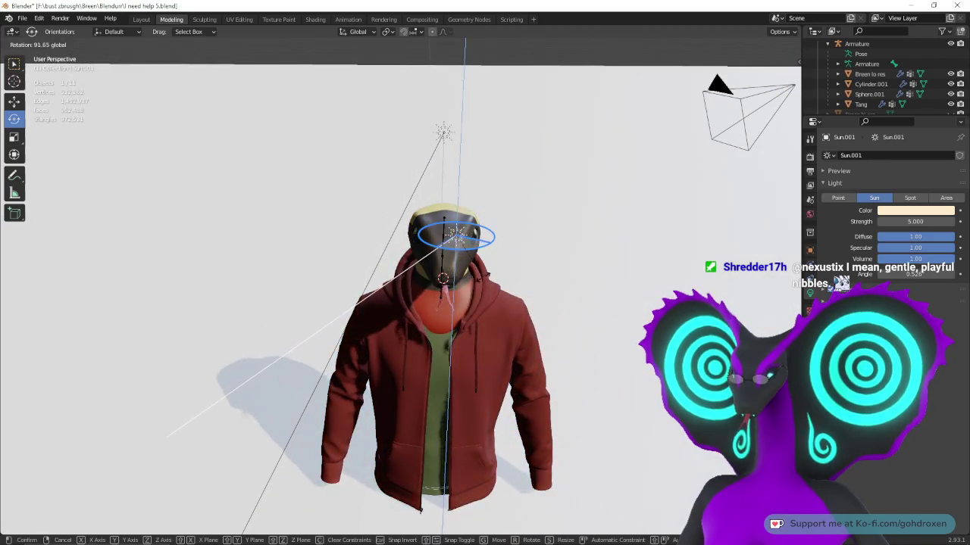
pyautogui.moveTo(485, 278); pyautogui.dragTo(494, 283)
pyautogui.moveTo(494, 283); pyautogui.dragTo(352, 262, button='middle')
pyautogui.moveTo(432, 279); pyautogui.dragTo(428, 279, button='middle')
pyautogui.press('KP_0')
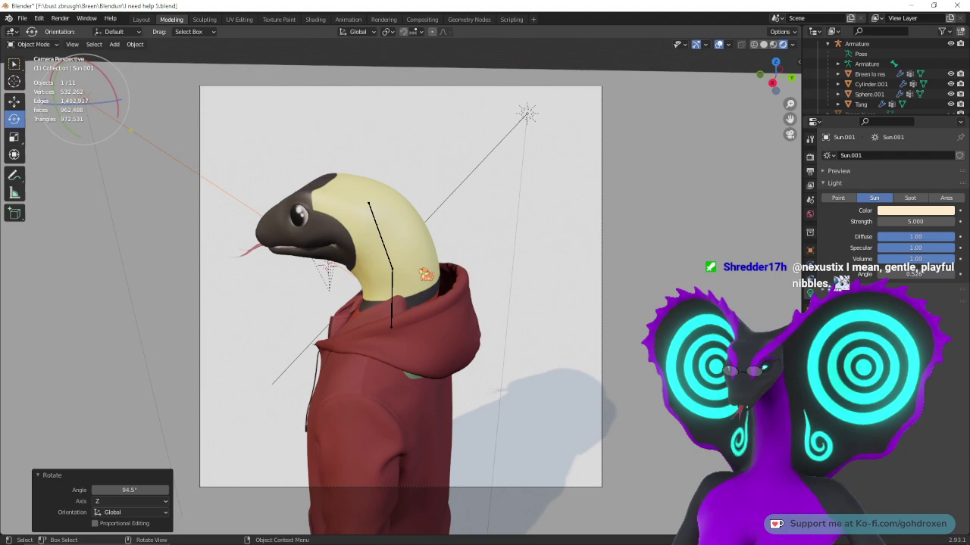
pyautogui.press('F12')
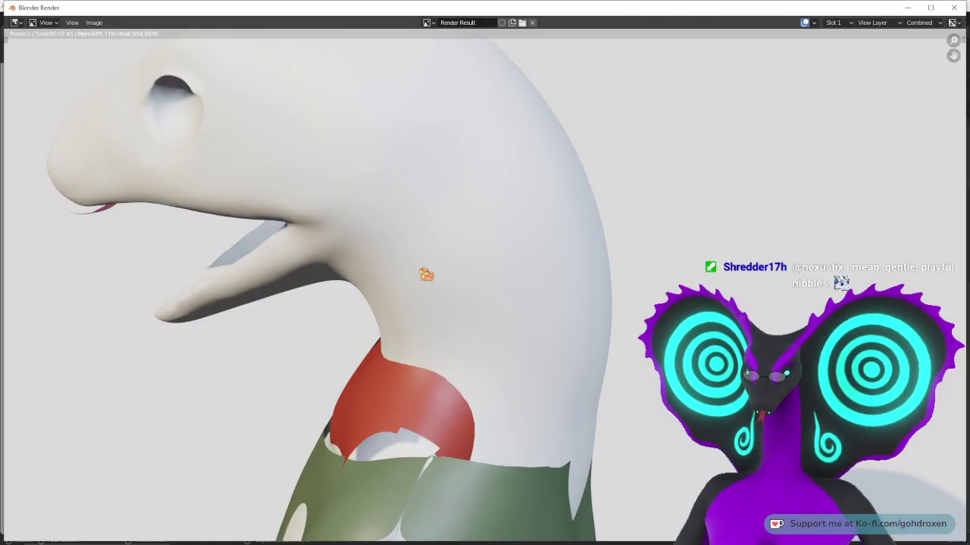
pyautogui.click(953, 8)
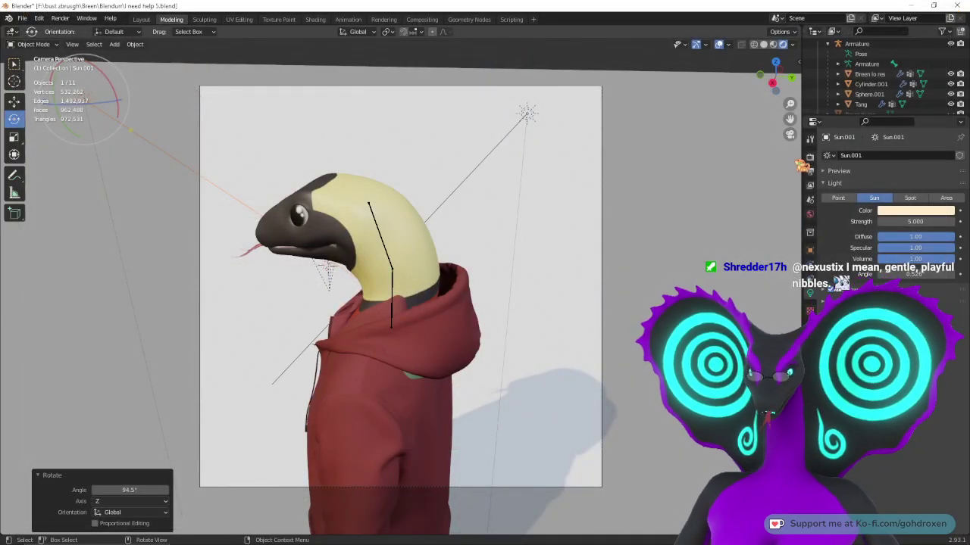
# - Select the hidden Breen hi res object in the scene collection and make it visible in the viewport
pyautogui.scroll(-3, 545, 264)
pyautogui.scroll(2, 888, 82)
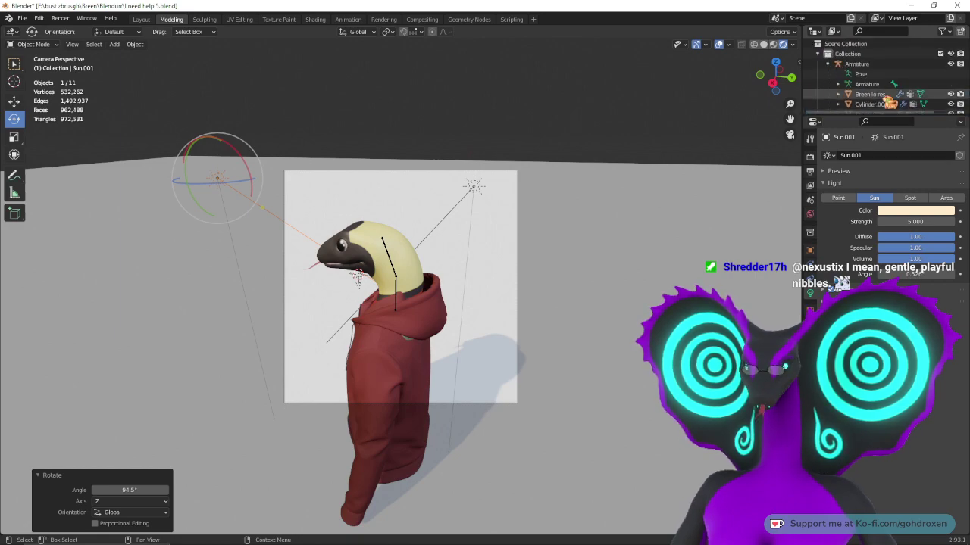
pyautogui.scroll(-5, 888, 100)
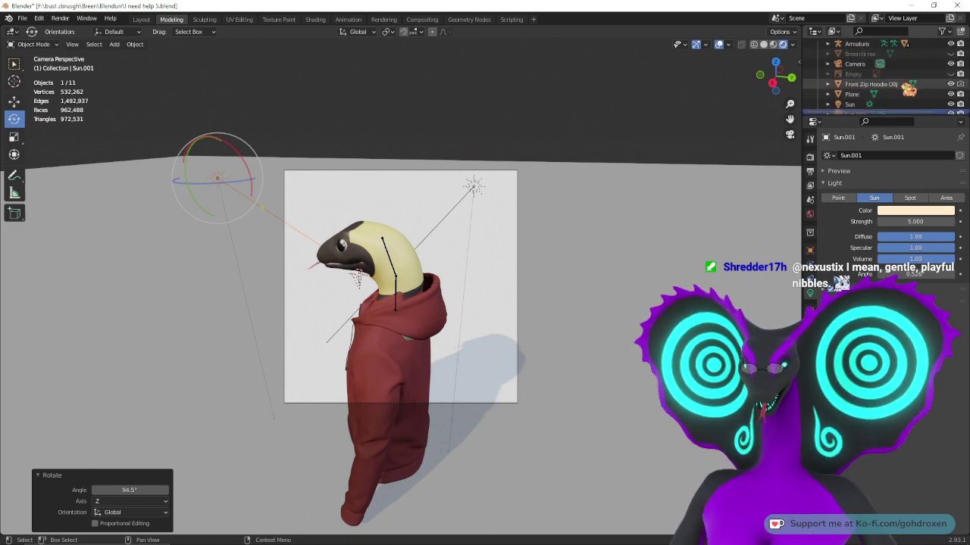
pyautogui.click(862, 62)
pyautogui.click(863, 56)
pyautogui.moveTo(447, 288); pyautogui.dragTo(607, 326, button='middle')
pyautogui.scroll(-5, 606, 326)
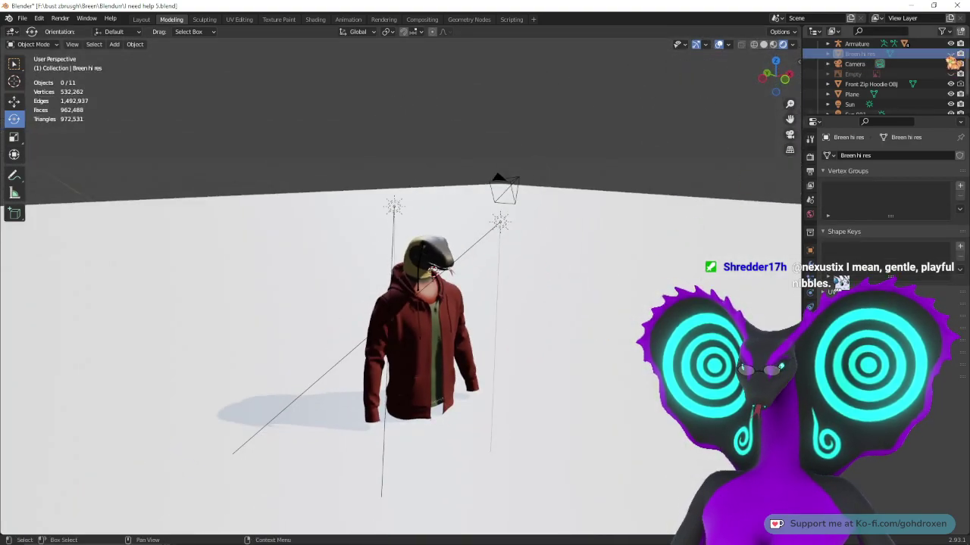
pyautogui.click(951, 54)
# - Move the Breen hi res model about 23.48 m along the global X axis, away from the rigged snake
pyautogui.moveTo(606, 236); pyautogui.dragTo(581, 249, button='middle')
pyautogui.click(13, 101)
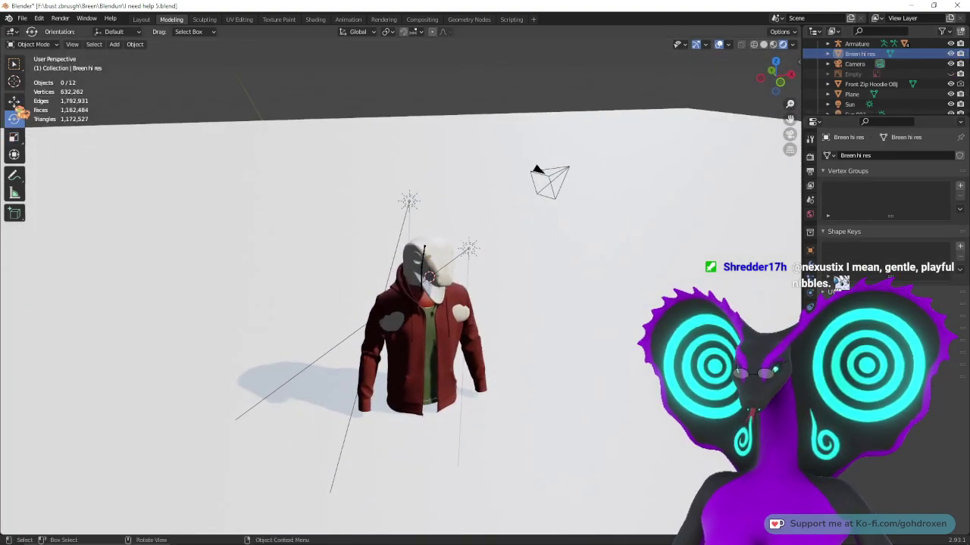
pyautogui.moveTo(521, 321); pyautogui.dragTo(453, 275, button='middle')
pyautogui.click(442, 257)
pyautogui.moveTo(450, 255); pyautogui.dragTo(413, 269)
pyautogui.moveTo(413, 269); pyautogui.dragTo(424, 276, button='middle')
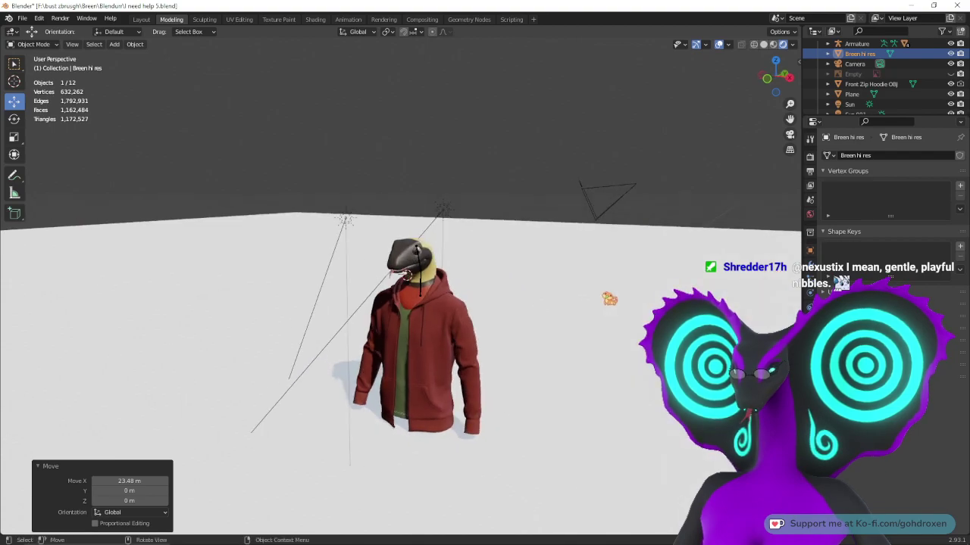
# - Render the scene from the camera and examine the whole image, checking the snake's head and clothing
pyautogui.press('F12')
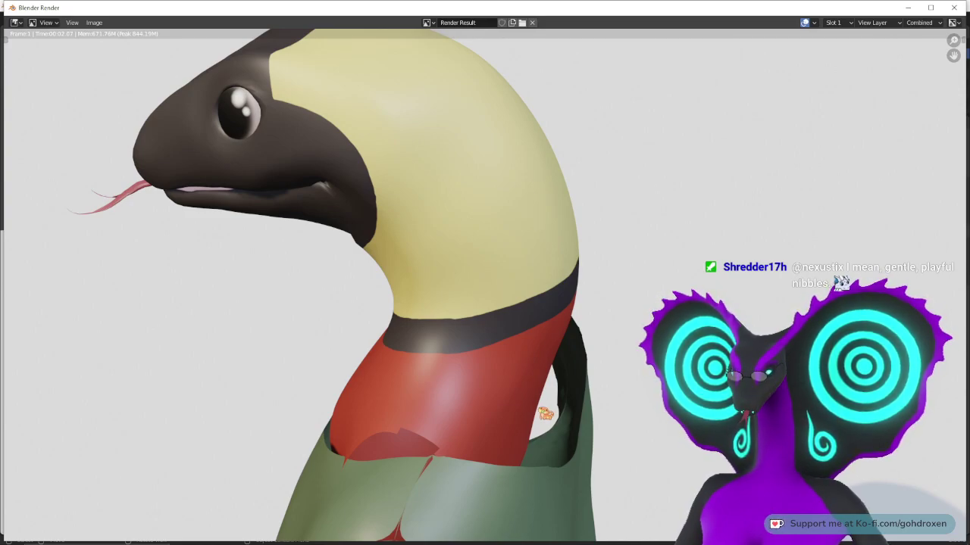
pyautogui.press('Home')
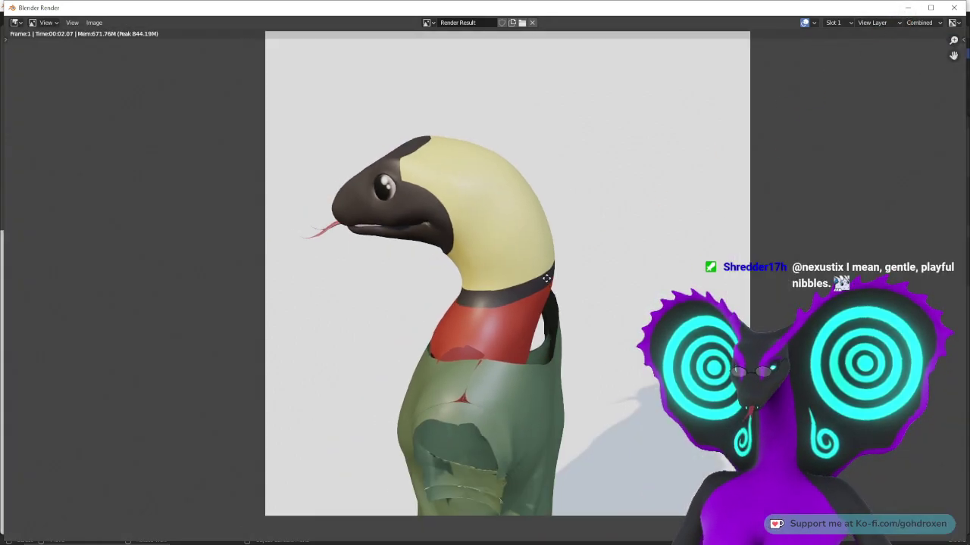
pyautogui.moveTo(519, 292); pyautogui.dragTo(513, 292, button='middle')
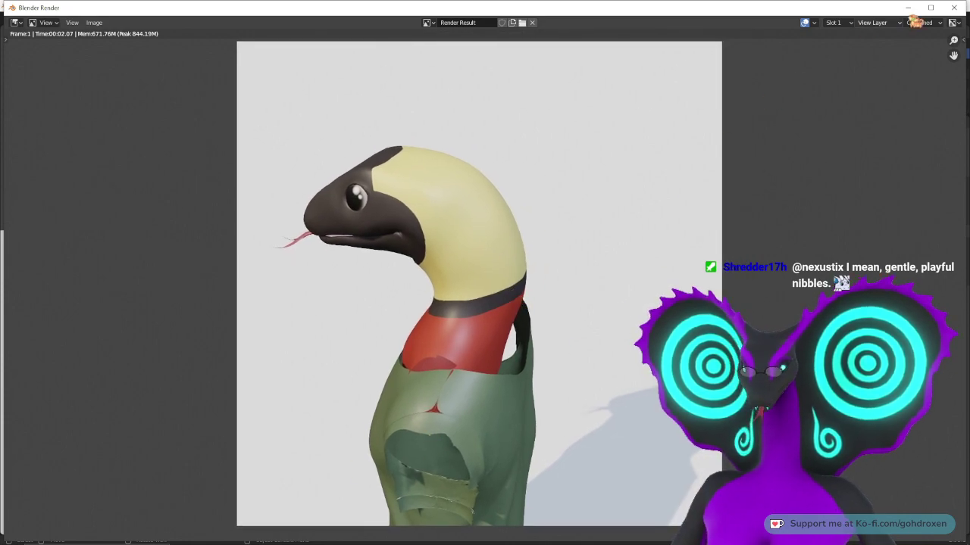
pyautogui.click(954, 7)
pyautogui.moveTo(615, 321); pyautogui.dragTo(589, 335, button='middle')
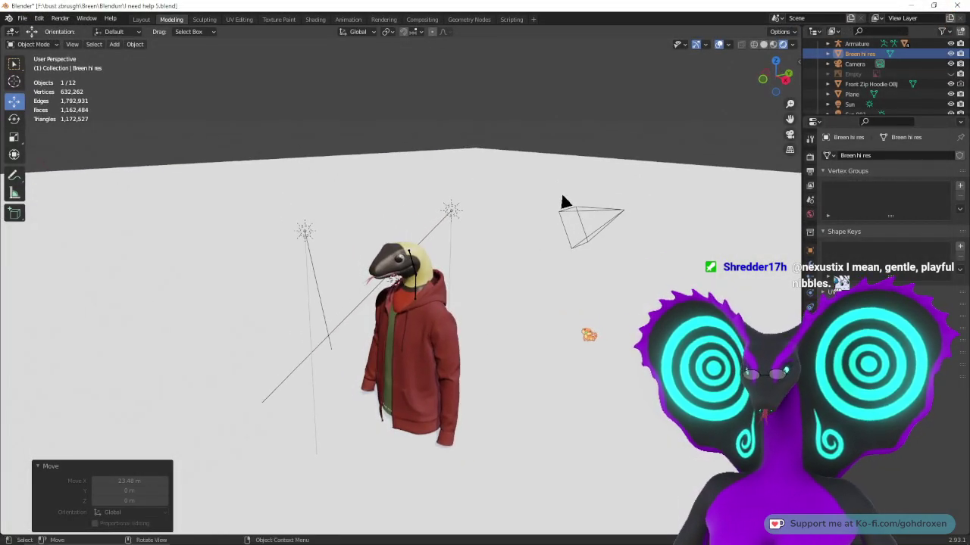
# - Include the Front Zip Hoodie OBJ in renders and render the scene again to check it
pyautogui.click(932, 84)
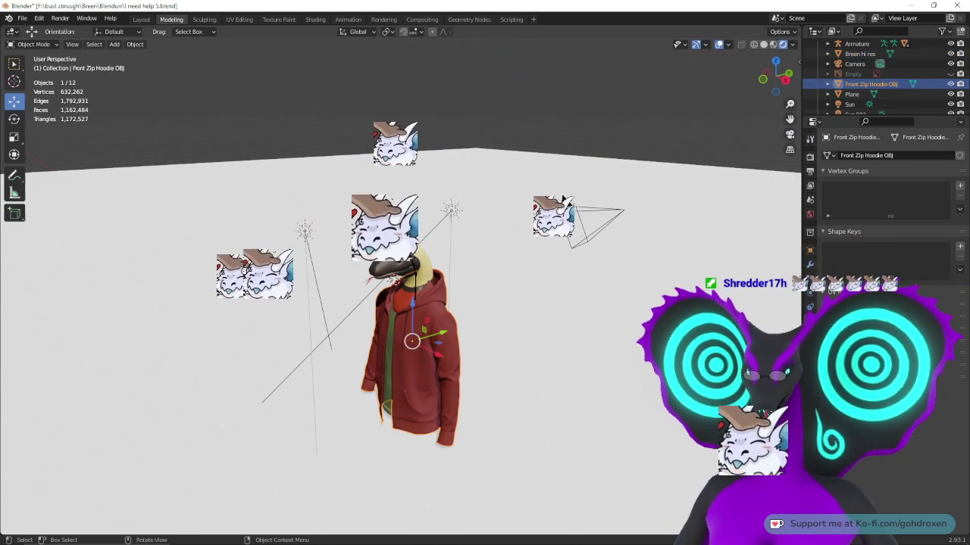
pyautogui.press('F12')
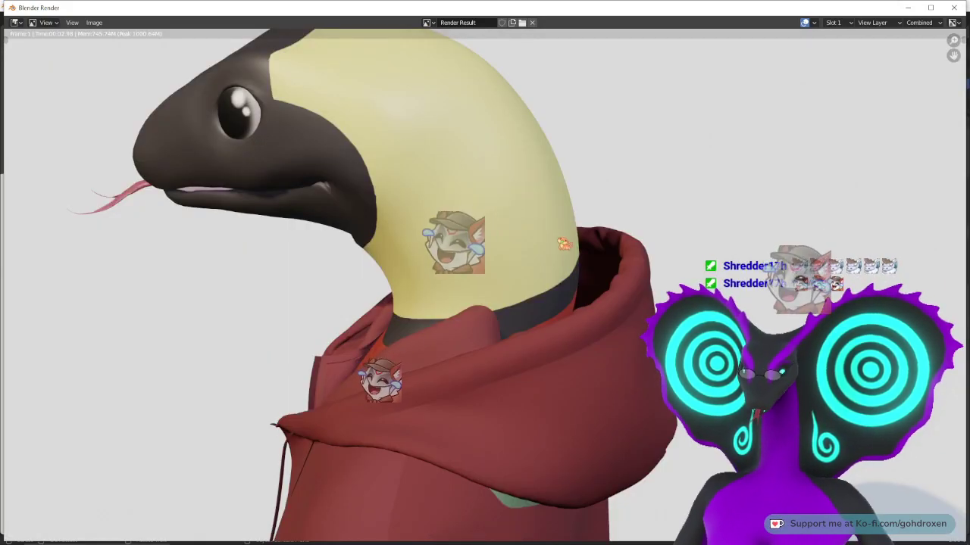
pyautogui.scroll(-3, 553, 219)
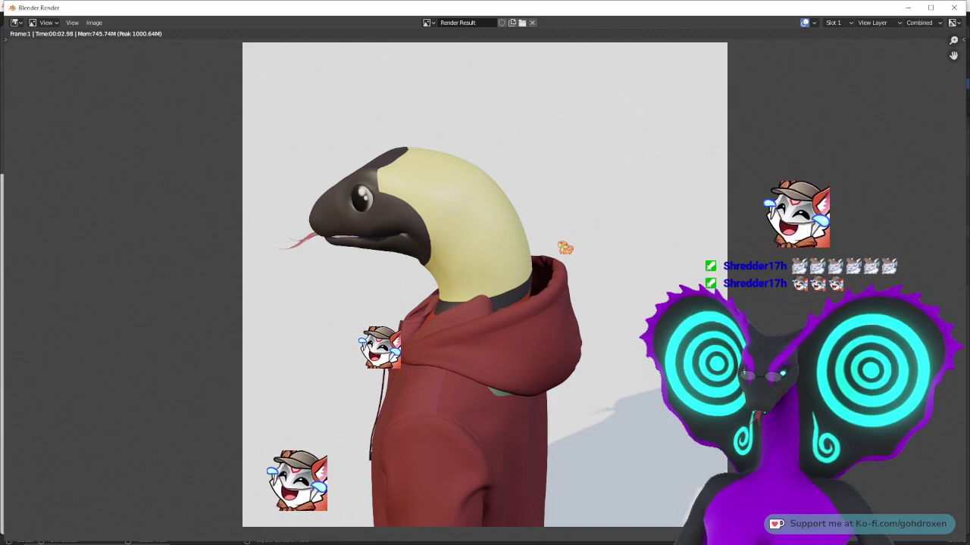
pyautogui.click(953, 8)
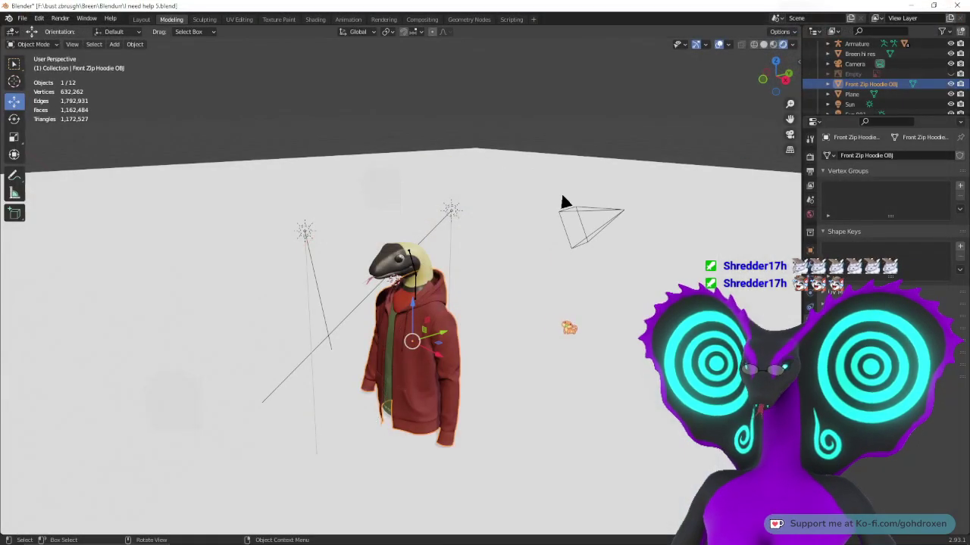
# - Sculpt the high-neck T-shirt inward where it pokes through the hoodie just below the hood
pyautogui.moveTo(567, 327); pyautogui.dragTo(457, 320, button='middle')
pyautogui.scroll(5, 463, 253)
pyautogui.moveTo(463, 253); pyautogui.dragTo(410, 272, button='middle')
pyautogui.click(415, 255)
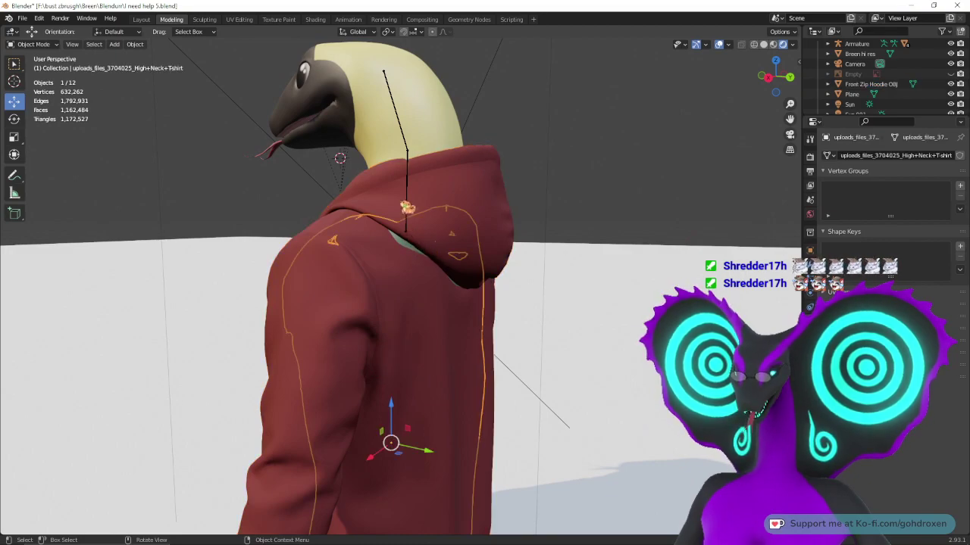
pyautogui.click(205, 20)
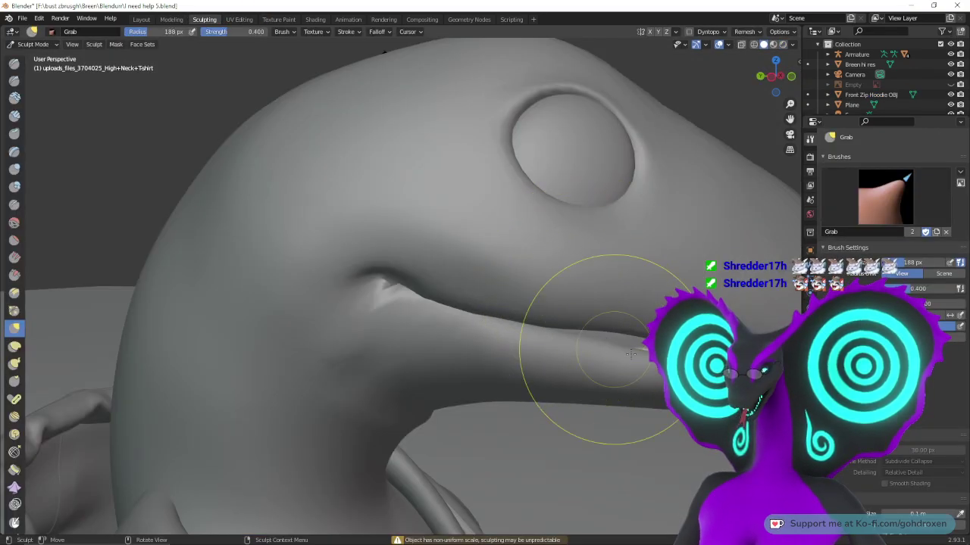
pyautogui.moveTo(609, 347)
pyautogui.mouseDown(button='middle')
pyautogui.moveTo(547, 352)
pyautogui.moveTo(547, 404)
pyautogui.mouseUp(button='middle')
pyautogui.keyDown('shift'); pyautogui.moveTo(566, 360); pyautogui.dragTo(565, 230, button='middle'); pyautogui.keyUp('shift')
pyautogui.moveTo(567, 379)
pyautogui.keyDown('ctrl'); pyautogui.mouseDown(button='middle')
pyautogui.moveTo(567, 314)
pyautogui.moveTo(547, 342)
pyautogui.moveTo(552, 369)
pyautogui.mouseUp(button='middle'); pyautogui.keyUp('ctrl')
pyautogui.click(14, 346)
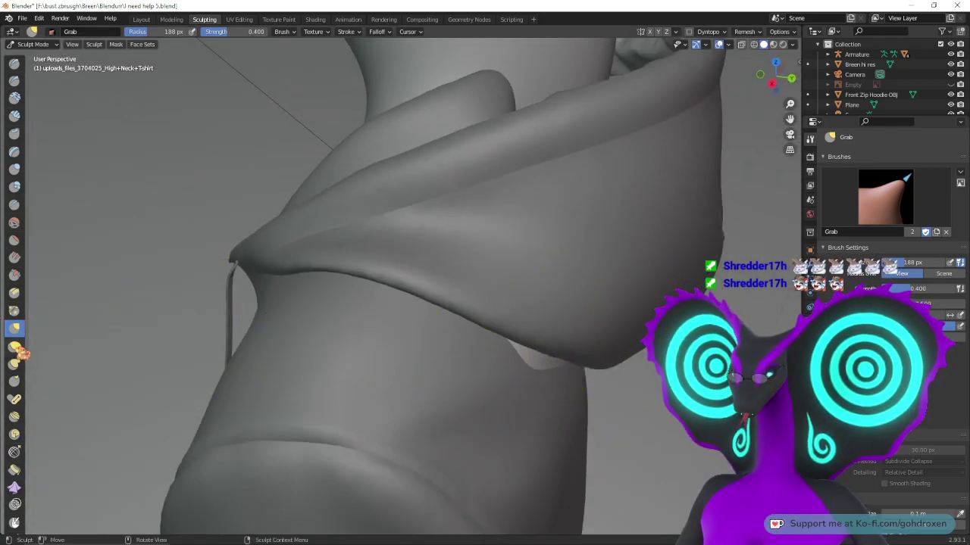
pyautogui.moveTo(534, 350)
pyautogui.mouseDown(button='middle')
pyautogui.moveTo(508, 335)
pyautogui.moveTo(638, 331)
pyautogui.moveTo(634, 390)
pyautogui.mouseUp(button='middle')
pyautogui.scroll(-3, 653, 324)
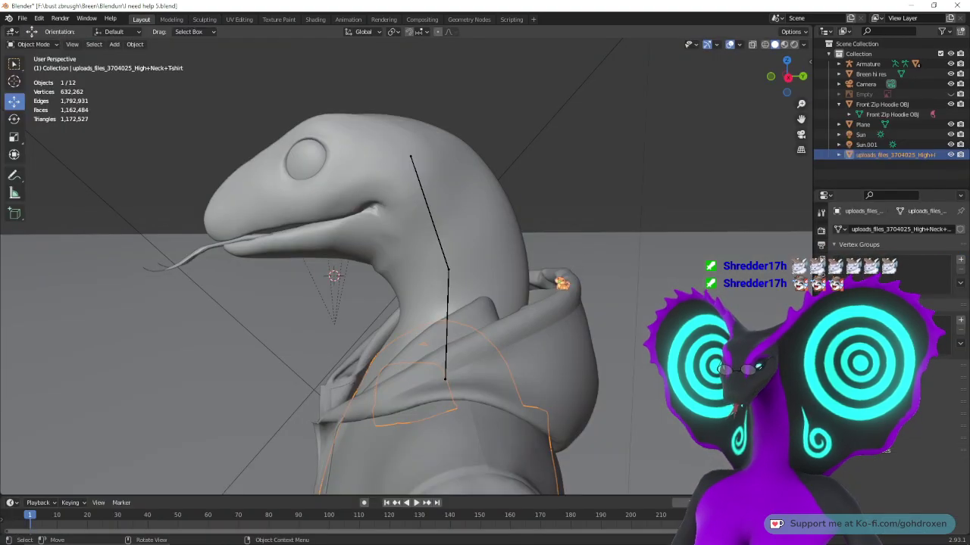
# - Switch the Layout workspace's viewport to rendered shading and select the snake's armature in the camera view
pyautogui.moveTo(564, 281)
pyautogui.mouseDown(button='middle')
pyautogui.moveTo(541, 233)
pyautogui.moveTo(567, 310)
pyautogui.mouseUp(button='middle')
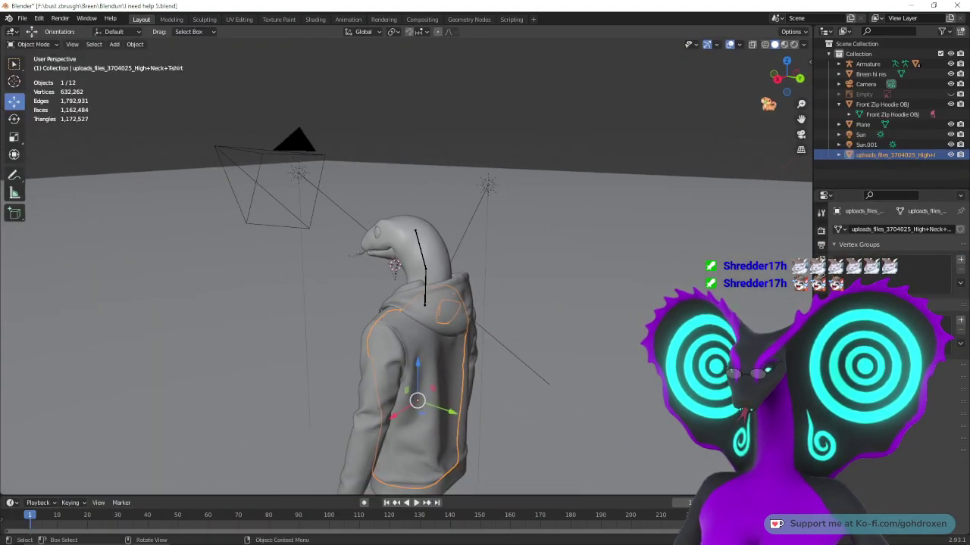
pyautogui.click(795, 44)
pyautogui.moveTo(509, 281)
pyautogui.mouseDown(button='middle')
pyautogui.moveTo(539, 288)
pyautogui.moveTo(457, 300)
pyautogui.moveTo(374, 289)
pyautogui.mouseUp(button='middle')
pyautogui.moveTo(425, 220); pyautogui.dragTo(258, 224, button='middle')
pyautogui.click(428, 243)
pyautogui.moveTo(428, 242); pyautogui.dragTo(462, 300, button='middle')
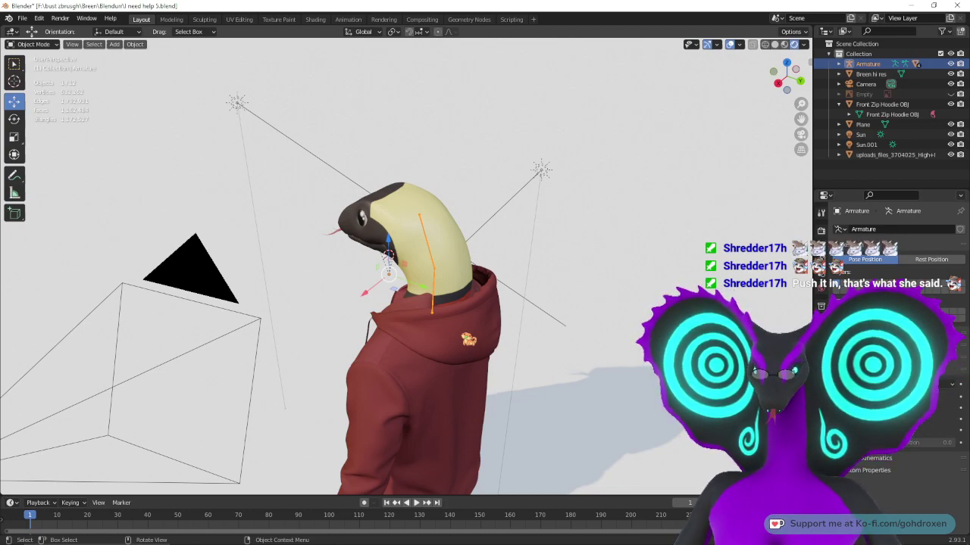
pyautogui.press('KP_0')
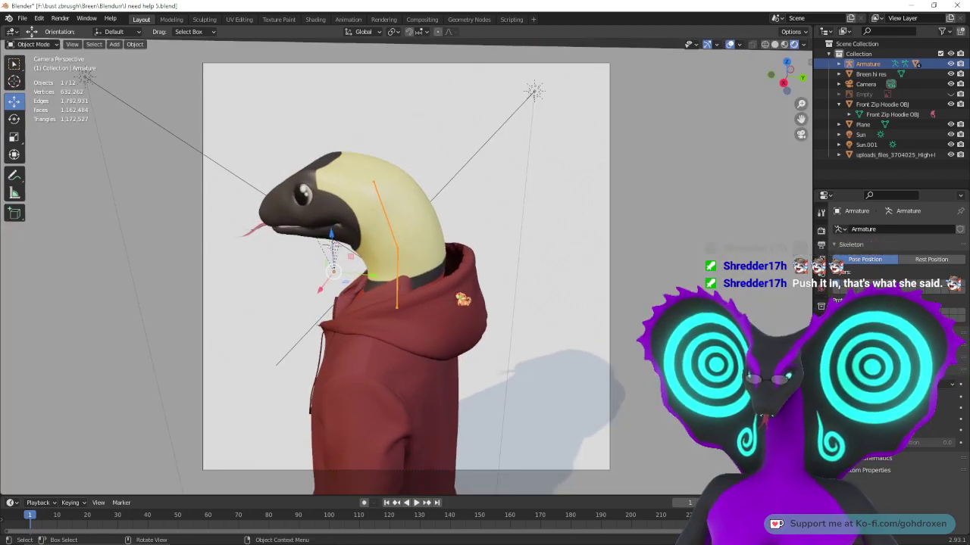
# - Put the armature in Pose Mode and set up the Rotate tool with Local orientation for the head bone
pyautogui.click(47, 45)
pyautogui.click(33, 78)
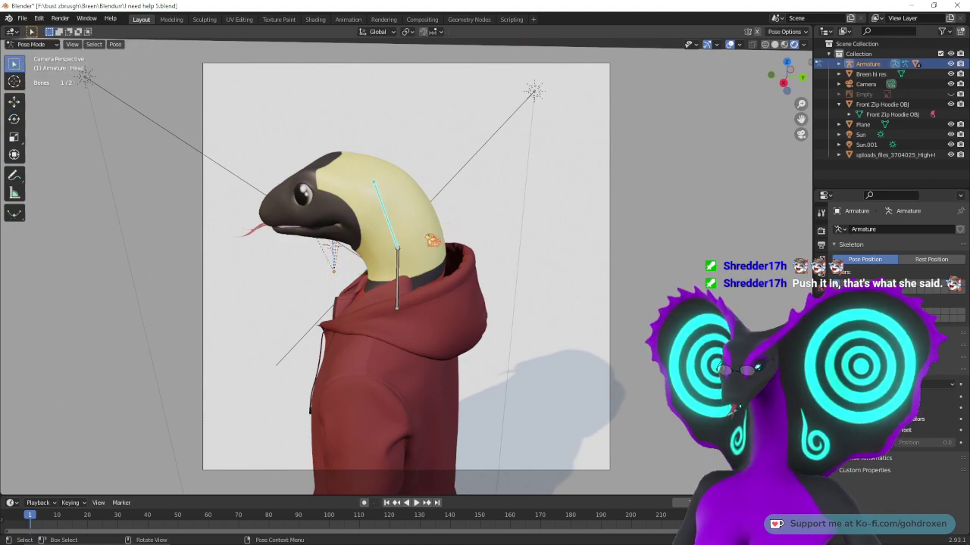
pyautogui.click(14, 119)
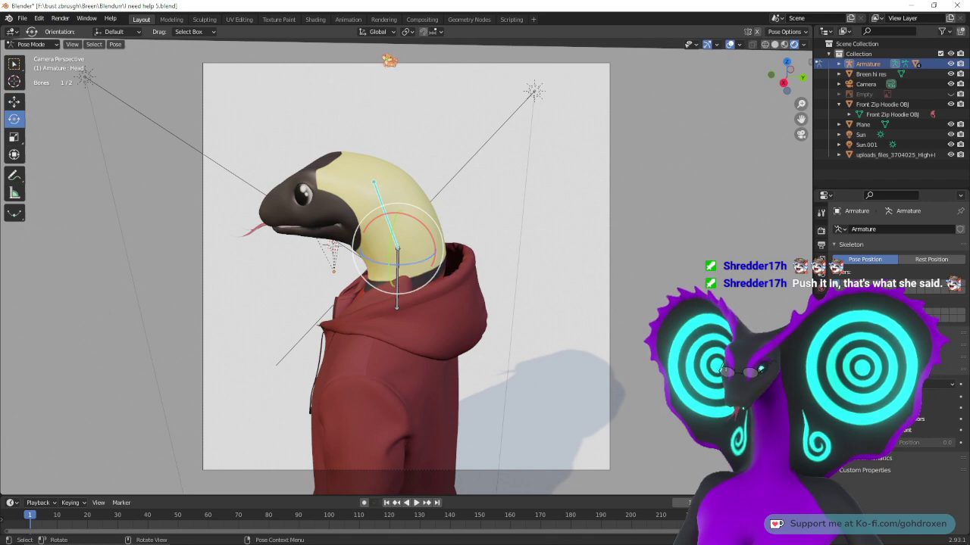
pyautogui.click(377, 32)
pyautogui.click(356, 74)
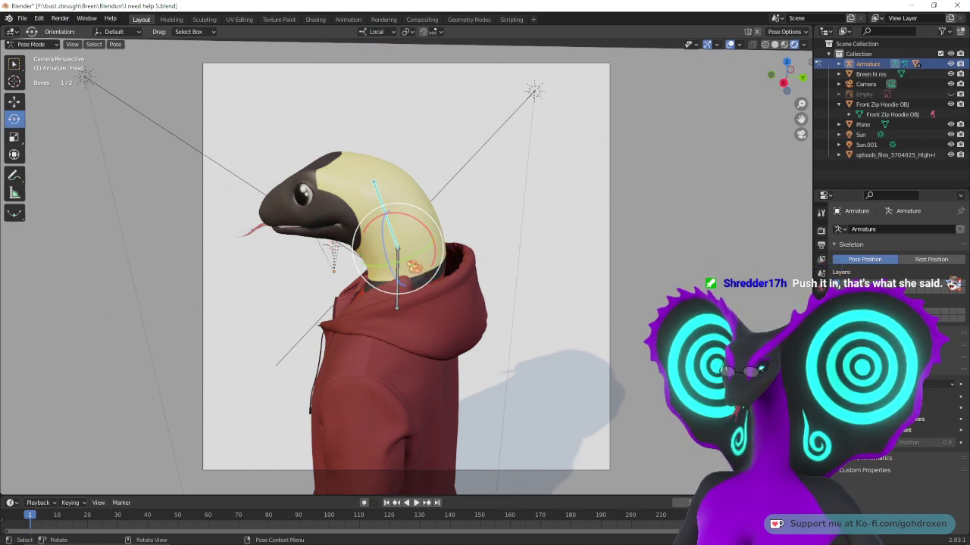
# - Rotate the head bone so the snake's head tilts upward and turns slightly toward the camera, undoing the first attempt
pyautogui.moveTo(410, 264); pyautogui.dragTo(479, 443)
pyautogui.hotkey('ctrl', 'z')
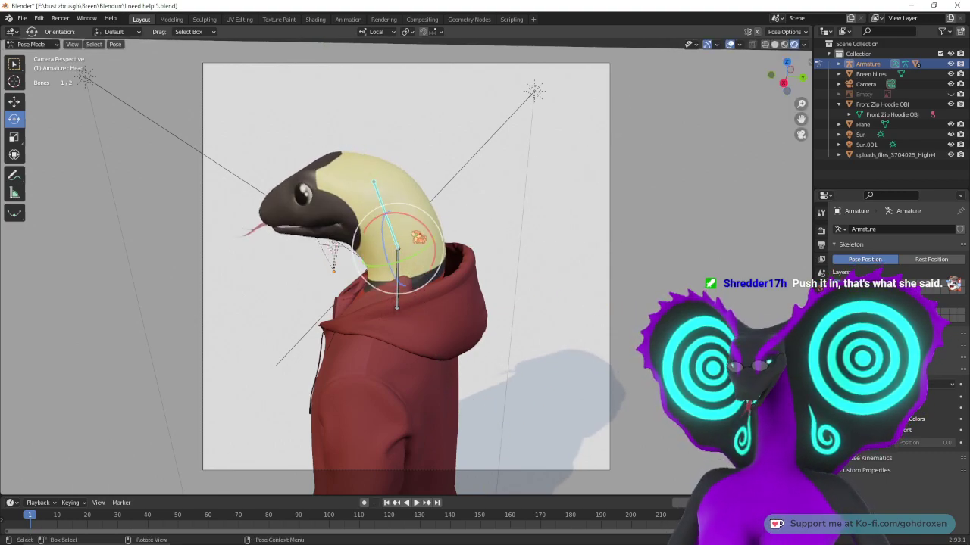
pyautogui.moveTo(422, 226); pyautogui.dragTo(533, 263)
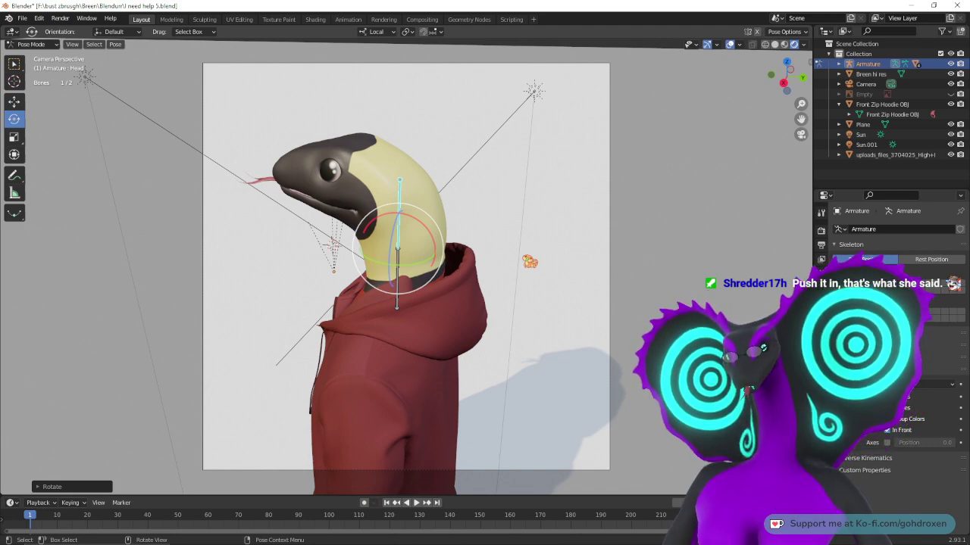
pyautogui.moveTo(419, 269); pyautogui.dragTo(419, 265)
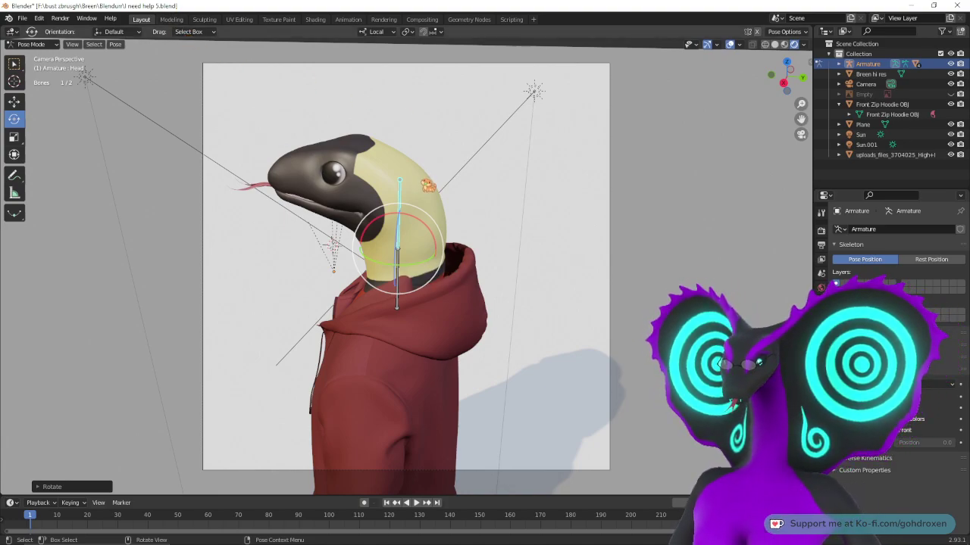
pyautogui.moveTo(421, 269); pyautogui.dragTo(485, 187, button='middle')
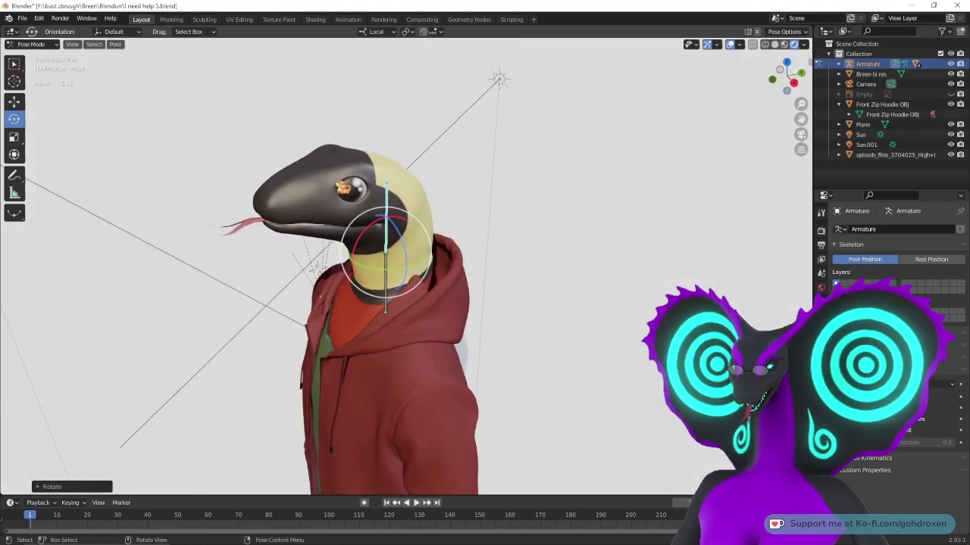
pyautogui.click(504, 247)
pyautogui.moveTo(505, 247); pyautogui.dragTo(461, 258, button='middle')
# - Return the armature to Object Mode and select the snake's eye mesh
pyautogui.click(27, 44)
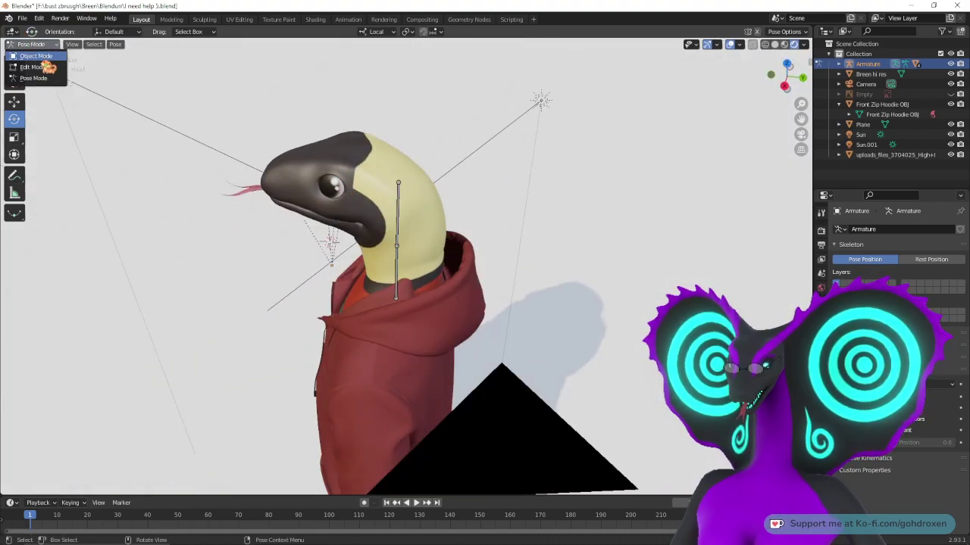
pyautogui.click(42, 57)
pyautogui.moveTo(402, 198); pyautogui.dragTo(511, 226, button='middle')
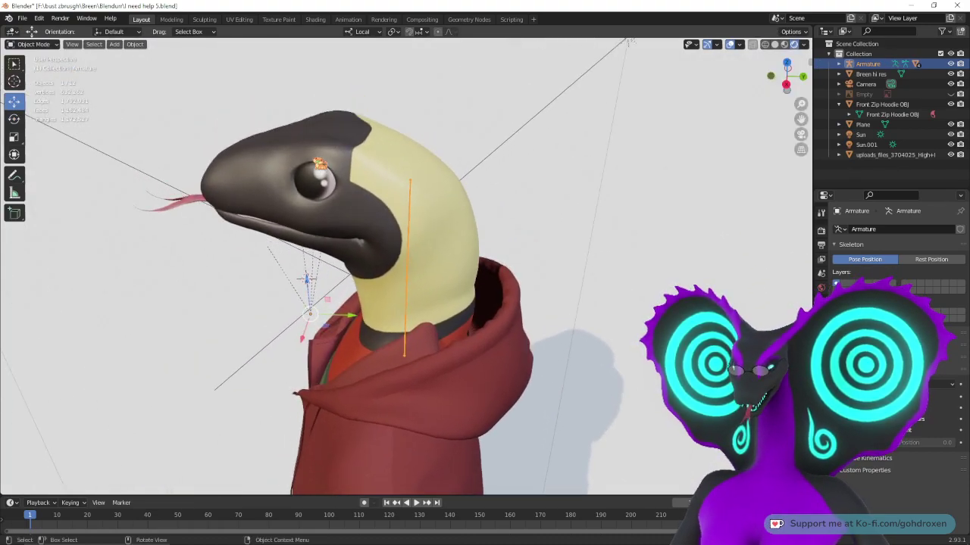
pyautogui.click(309, 188)
pyautogui.moveTo(428, 197)
pyautogui.mouseDown(button='middle')
pyautogui.moveTo(569, 200)
pyautogui.moveTo(437, 187)
pyautogui.mouseUp(button='middle')
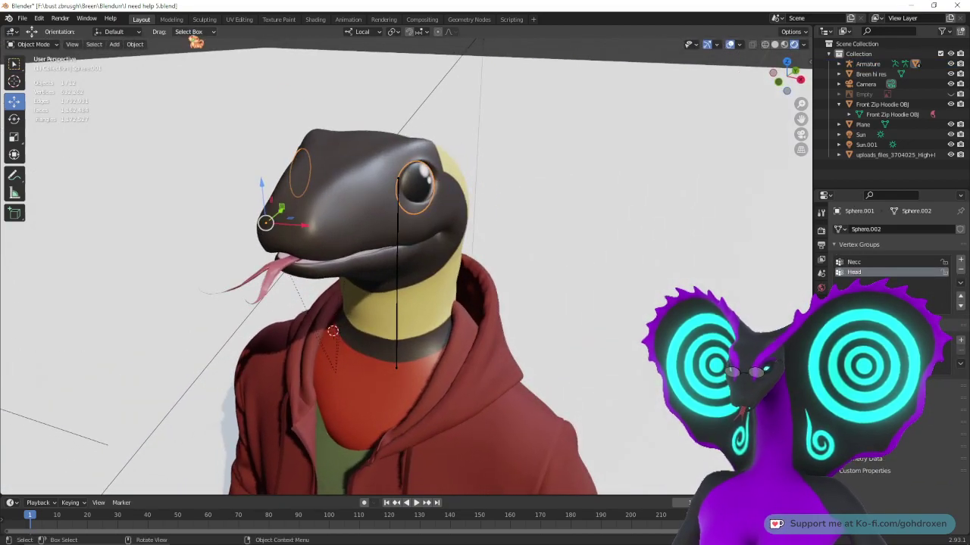
# - Compare the eye mesh's placement on the head between the Modeling and Layout workspaces from several angles
pyautogui.click(171, 19)
pyautogui.moveTo(521, 179); pyautogui.dragTo(488, 207, button='middle')
pyautogui.keyDown('shift'); pyautogui.moveTo(468, 165); pyautogui.dragTo(491, 303, button='middle'); pyautogui.keyUp('shift')
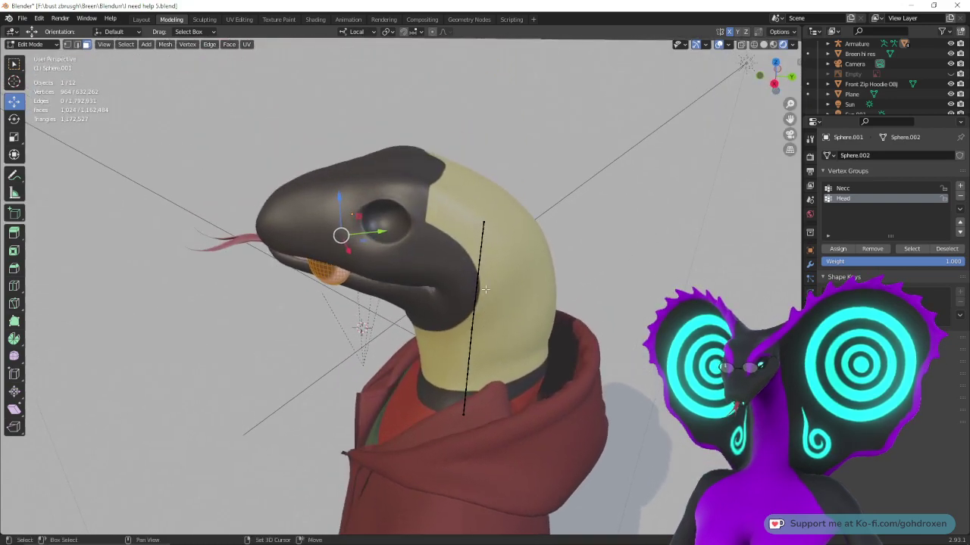
pyautogui.moveTo(448, 233); pyautogui.dragTo(478, 226, button='middle')
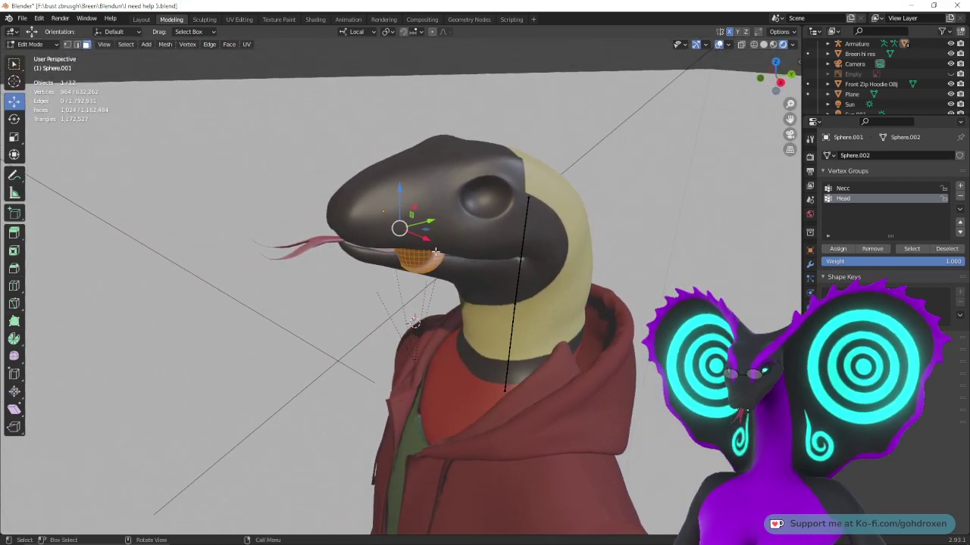
pyautogui.click(141, 19)
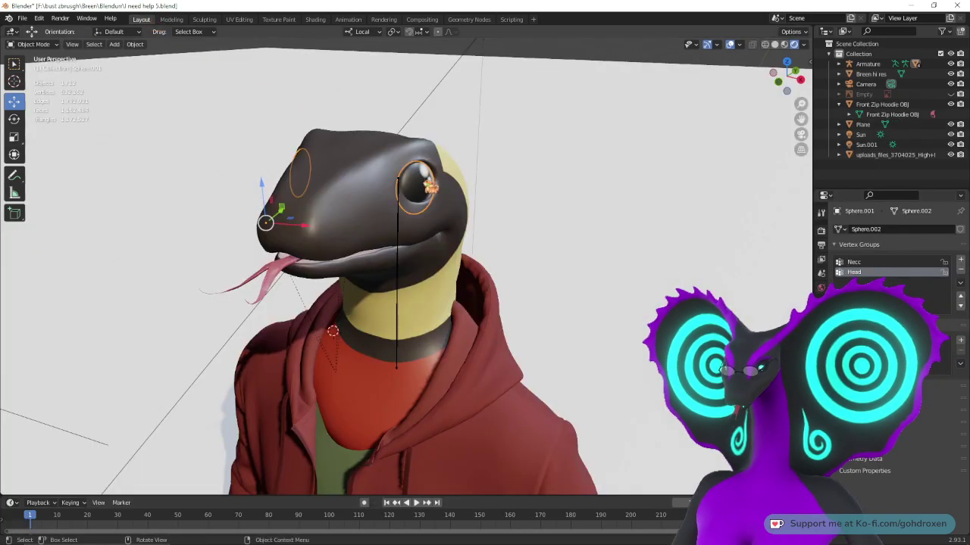
pyautogui.click(171, 19)
pyautogui.moveTo(238, 114); pyautogui.dragTo(298, 162, button='middle')
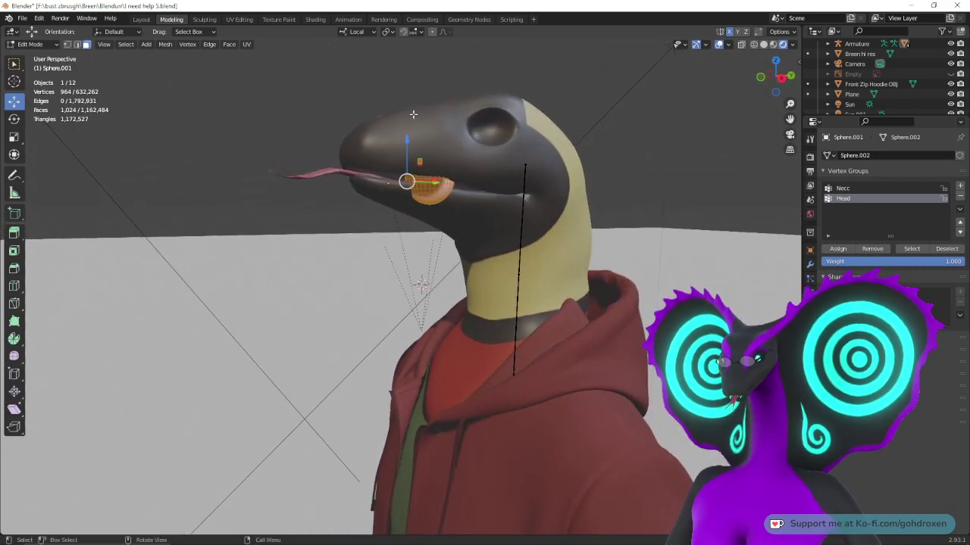
pyautogui.click(141, 18)
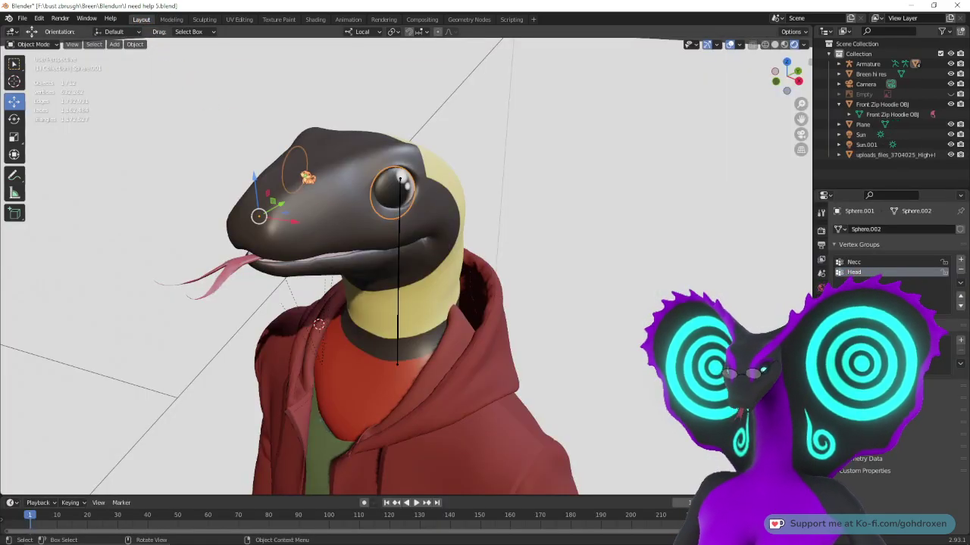
pyautogui.moveTo(416, 207); pyautogui.dragTo(383, 195, button='middle')
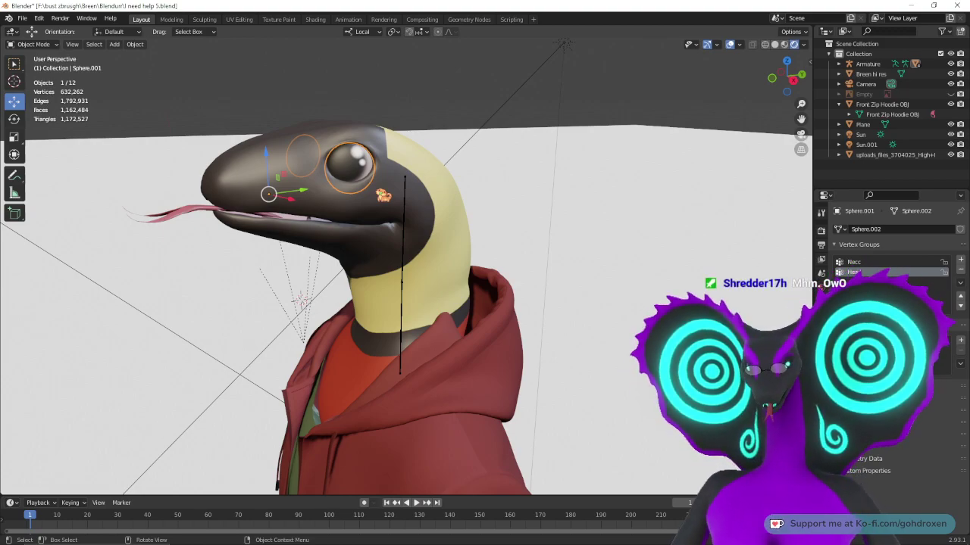
# - In the camera view, put the armature back in Pose Mode and rotate the head bone so the snake's head tilts forward and down
pyautogui.press('KP_0')
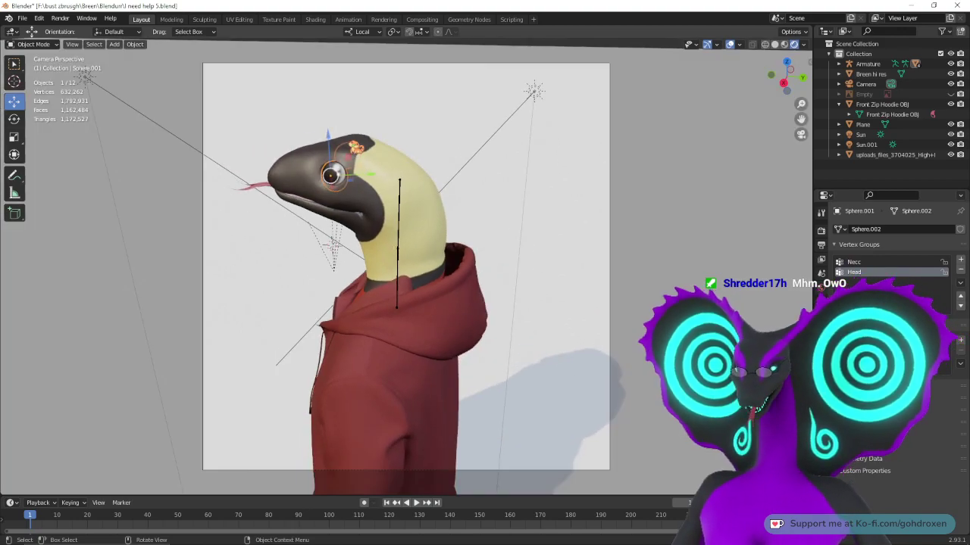
pyautogui.click(430, 165)
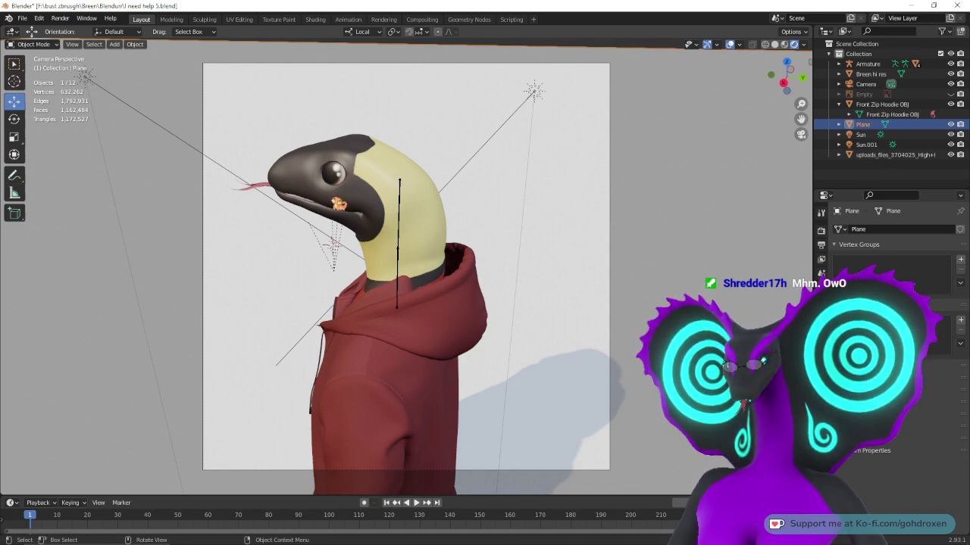
pyautogui.click(410, 214)
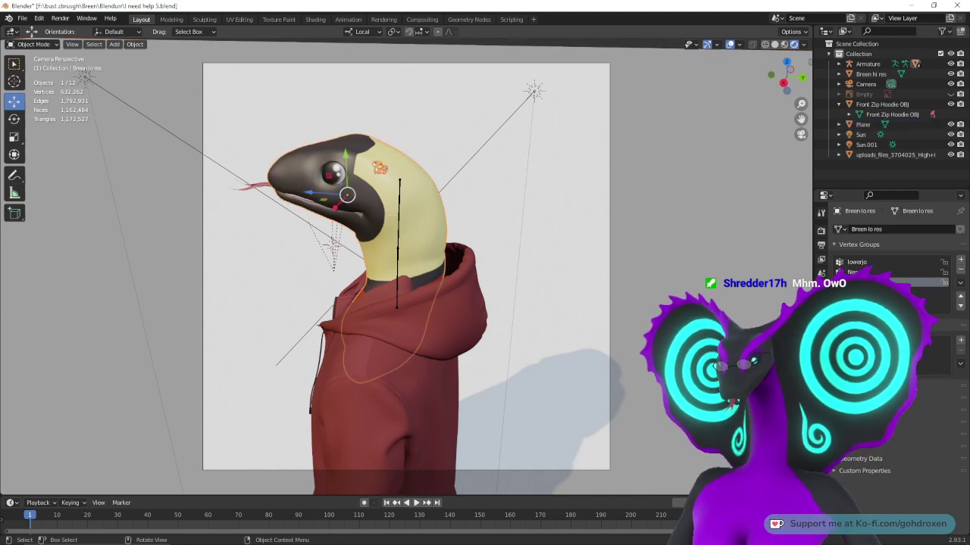
pyautogui.click(401, 193)
pyautogui.click(45, 44)
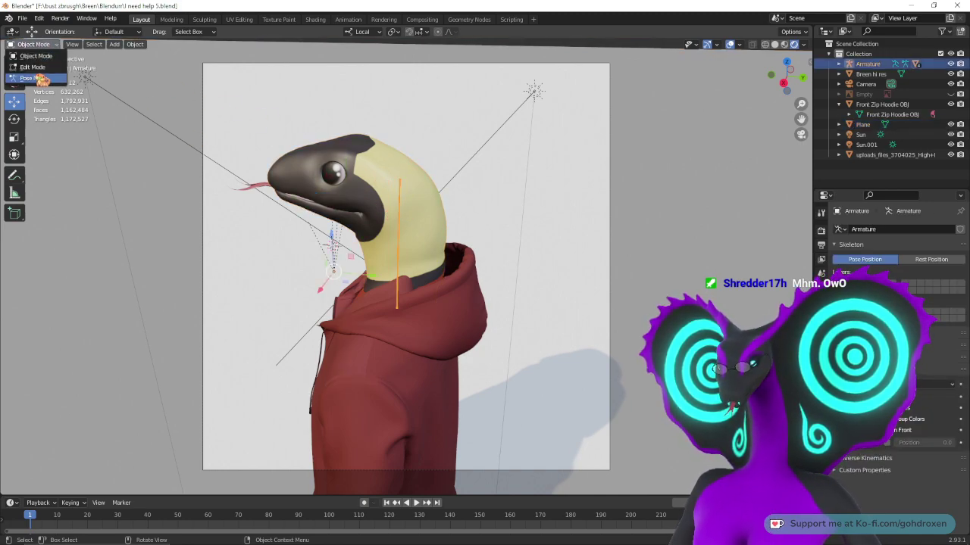
pyautogui.click(39, 80)
pyautogui.click(410, 220)
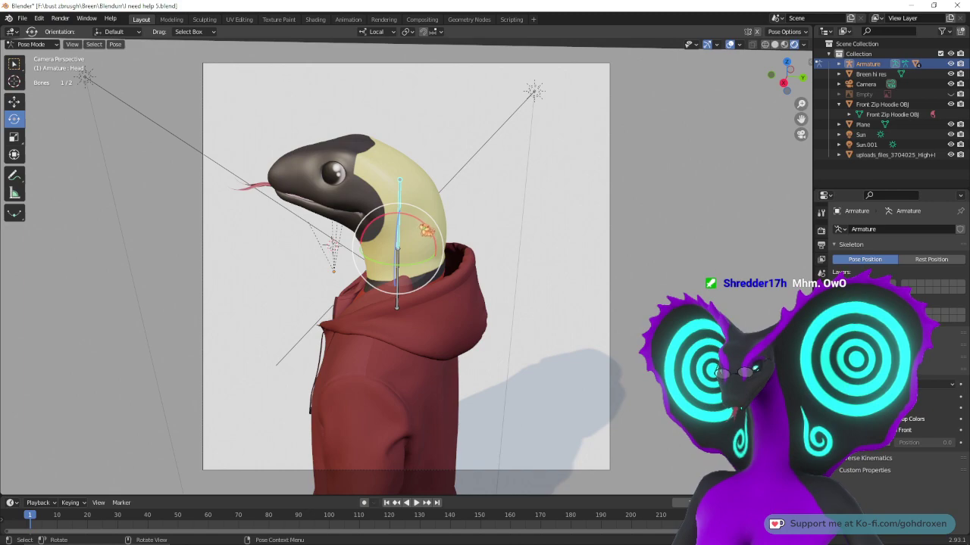
pyautogui.moveTo(414, 214); pyautogui.dragTo(418, 253)
pyautogui.moveTo(512, 302); pyautogui.dragTo(406, 250, button='middle')
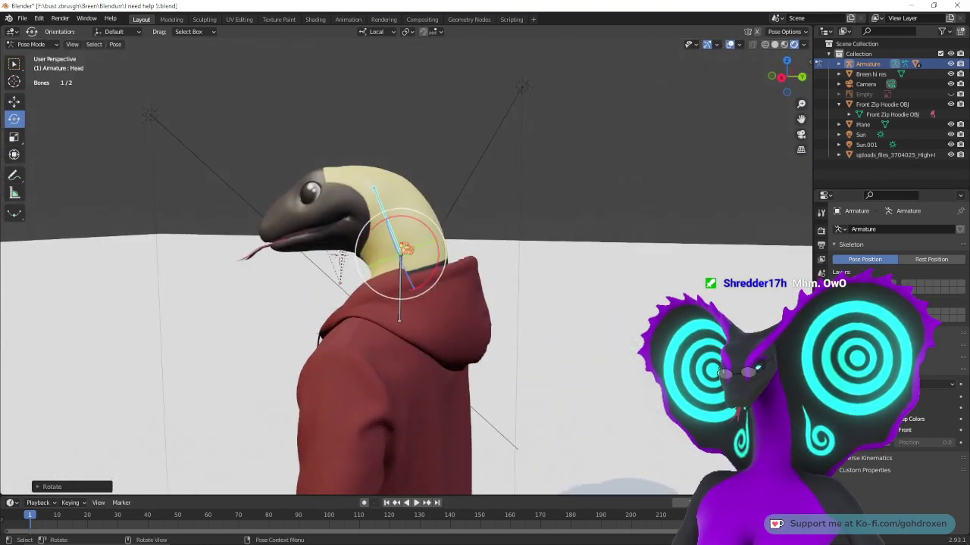
pyautogui.click(318, 195)
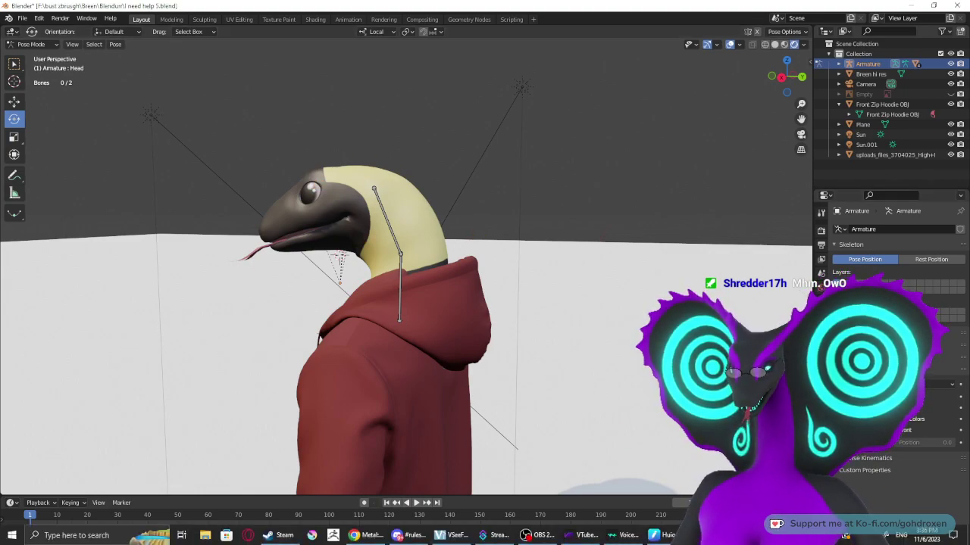
# - Switch to Substance 3D Painter and frame the snake's eye closely in the 3D view
pyautogui.click(746, 535)
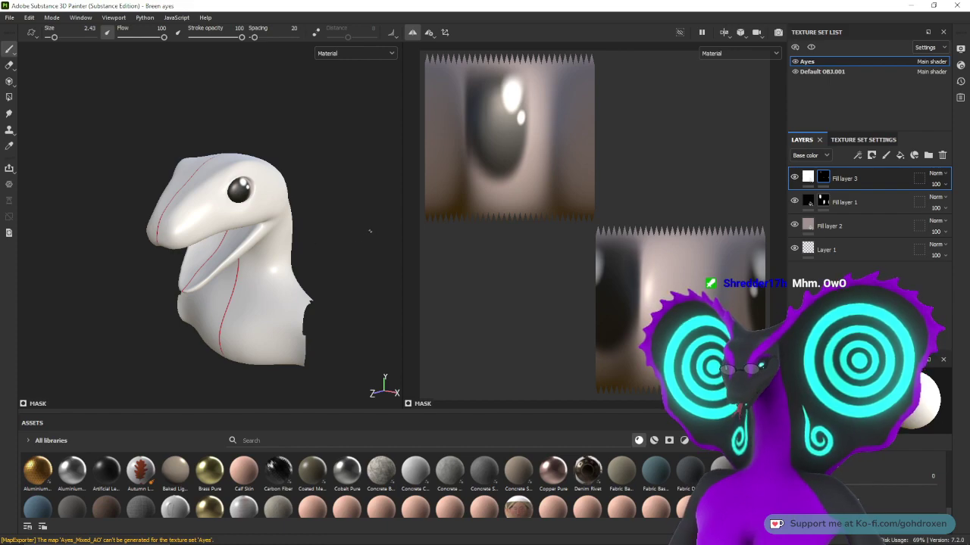
pyautogui.keyDown('alt'); pyautogui.moveTo(369, 231); pyautogui.dragTo(333, 220); pyautogui.keyUp('alt')
pyautogui.scroll(6, 318, 205)
pyautogui.keyDown('alt'); pyautogui.moveTo(272, 169); pyautogui.dragTo(352, 229, button='middle'); pyautogui.keyUp('alt')
pyautogui.moveTo(352, 229)
pyautogui.keyDown('alt'); pyautogui.mouseDown()
pyautogui.moveTo(325, 229)
pyautogui.moveTo(338, 238)
pyautogui.mouseUp(); pyautogui.keyUp('alt')
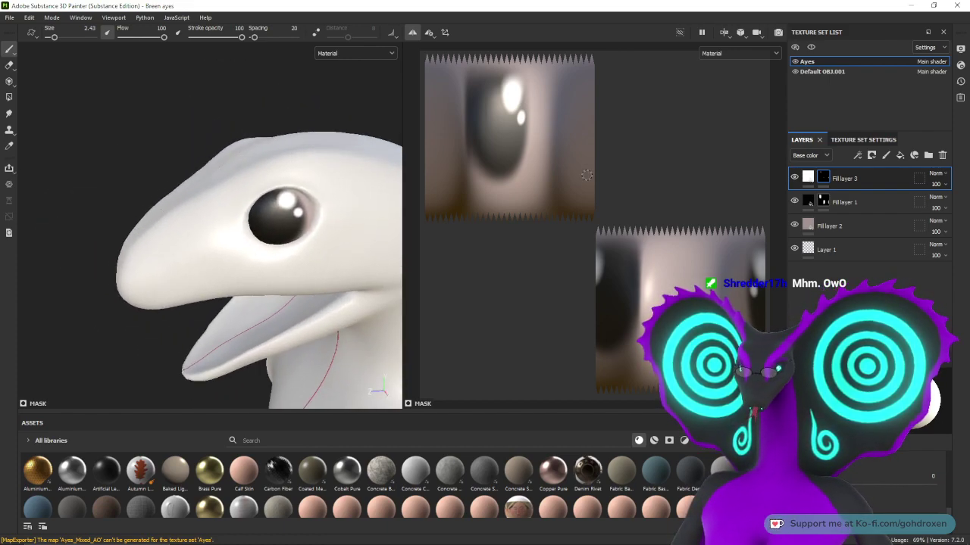
# - Try shifting the fill placement of Fill layer 1 sideways in the Ayes texture set, then restore it
pyautogui.click(860, 205)
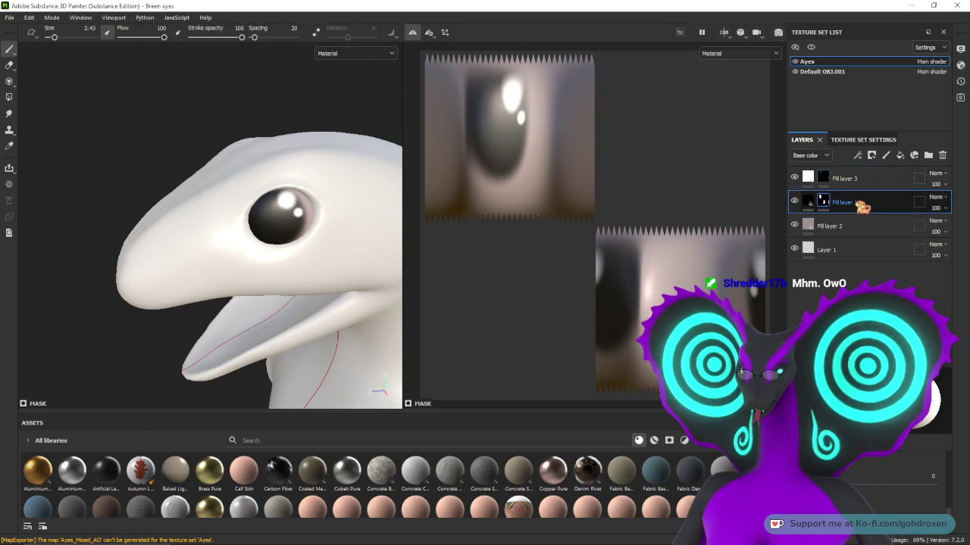
pyautogui.click(825, 202)
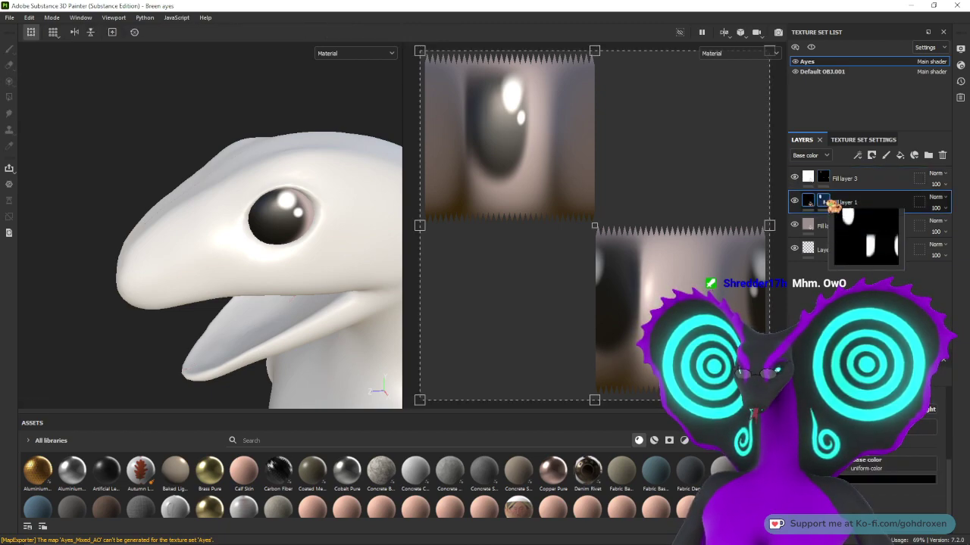
pyautogui.scroll(3, 883, 469)
pyautogui.scroll(-2, 888, 465)
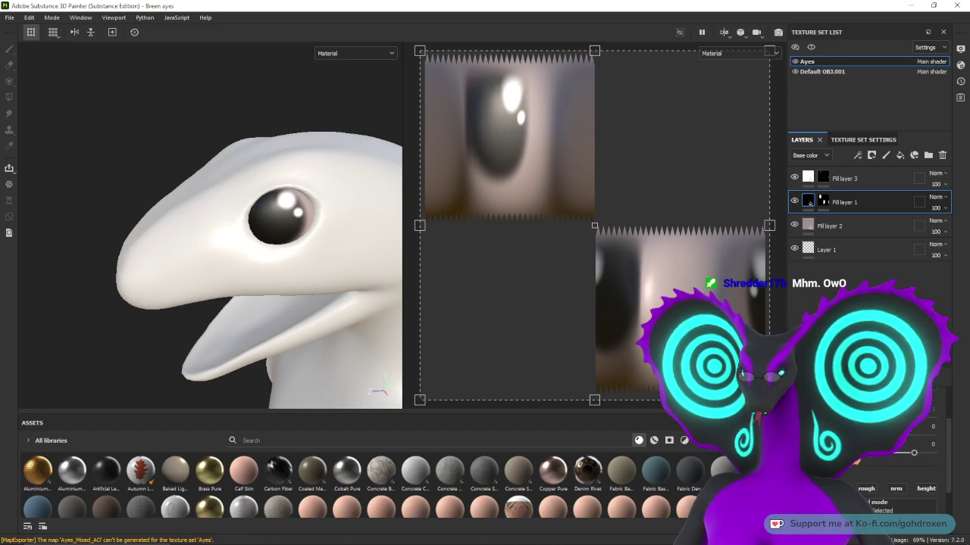
pyautogui.moveTo(864, 453); pyautogui.dragTo(858, 453)
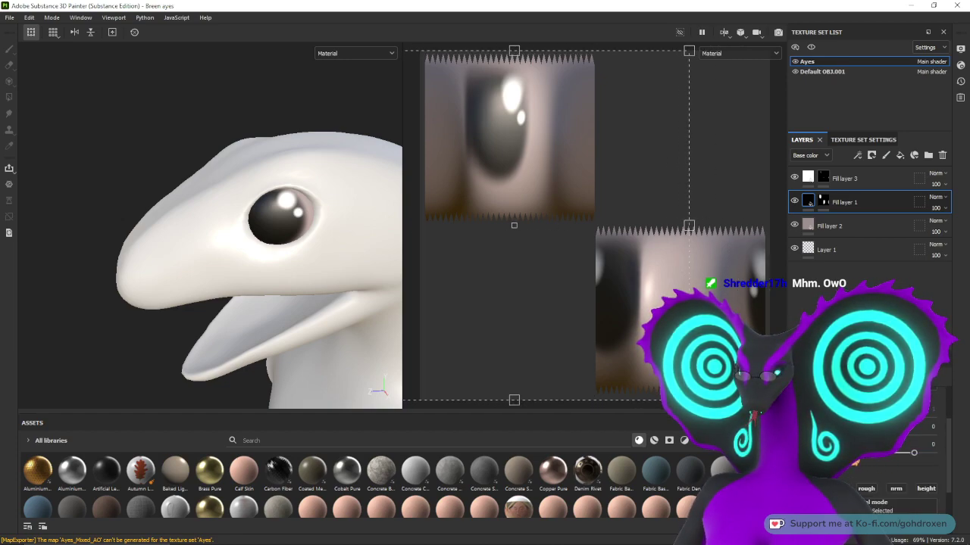
pyautogui.click(822, 200)
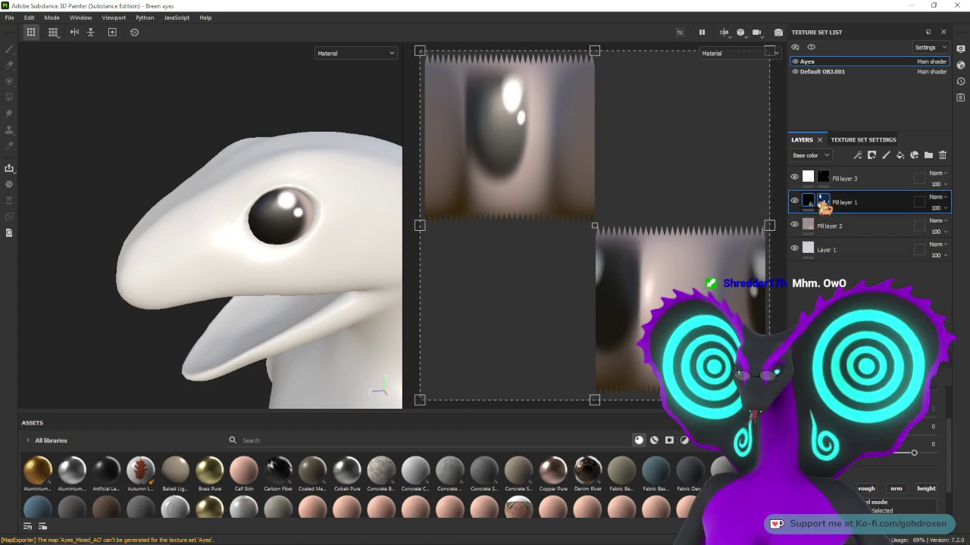
# - Activate the mask of Fill layer 1 and look through the paint brush's properties
pyautogui.press('p')
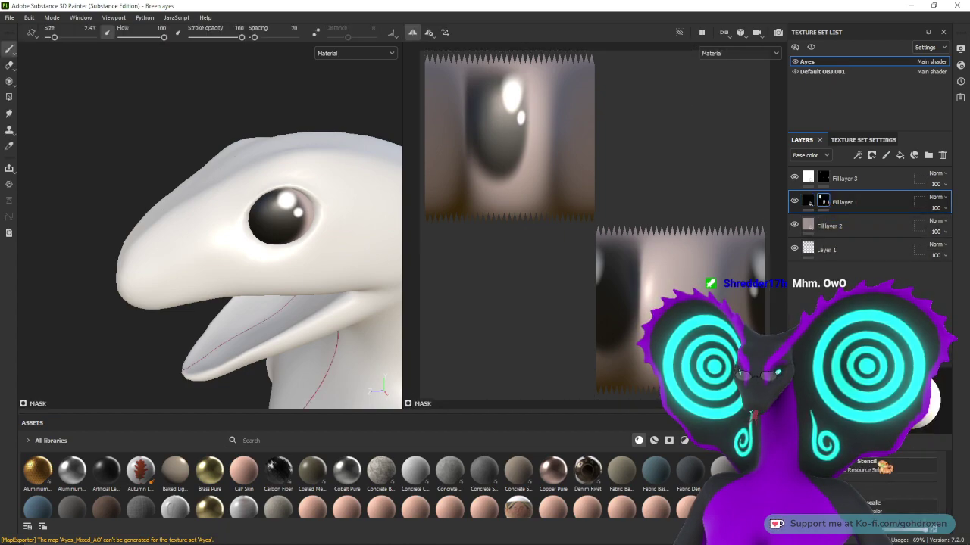
pyautogui.scroll(-2, 880, 464)
pyautogui.scroll(-4, 880, 485)
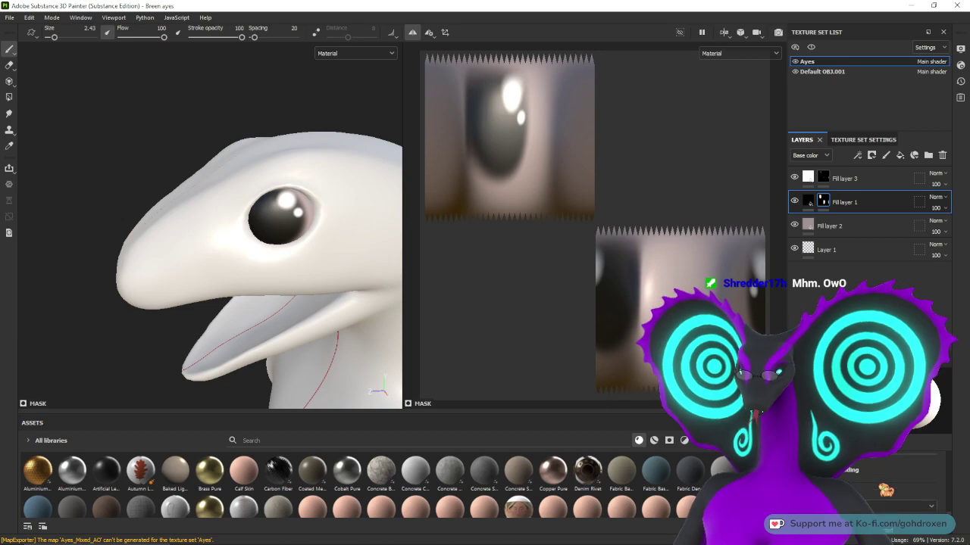
pyautogui.scroll(-3, 893, 485)
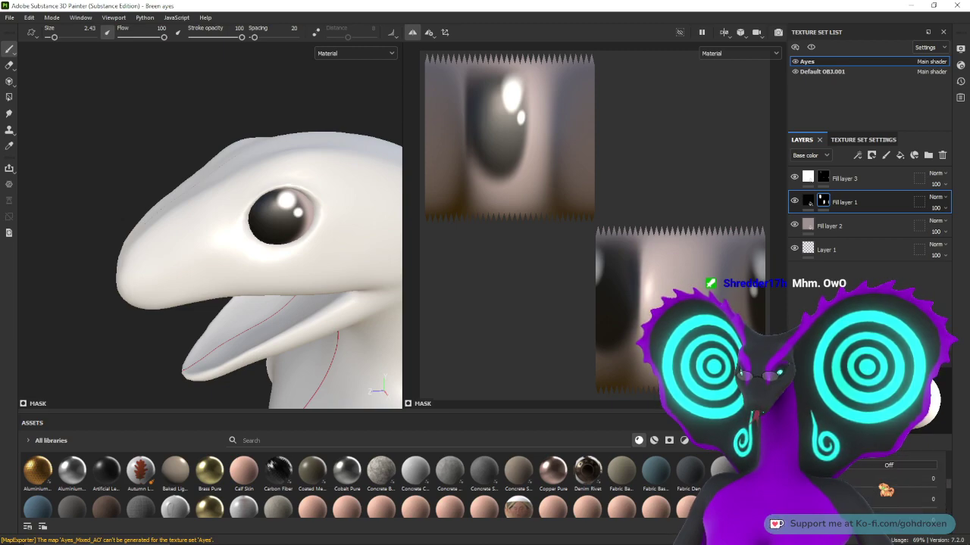
pyautogui.scroll(1, 894, 485)
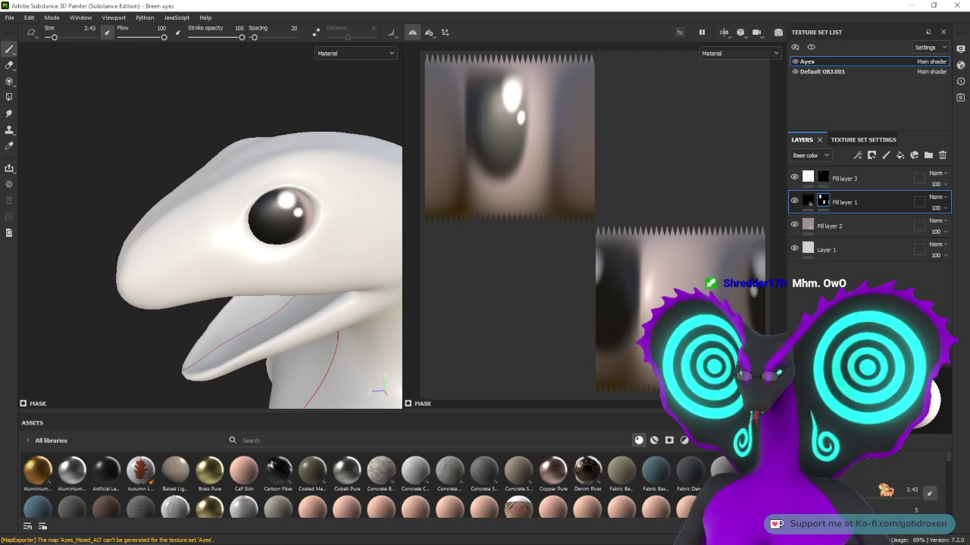
pyautogui.scroll(-3, 886, 490)
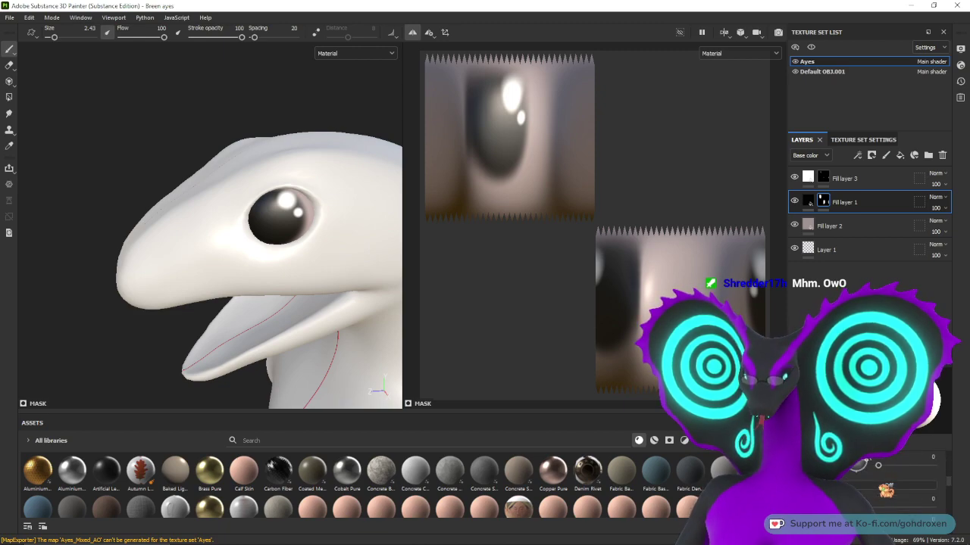
pyautogui.scroll(-2, 885, 492)
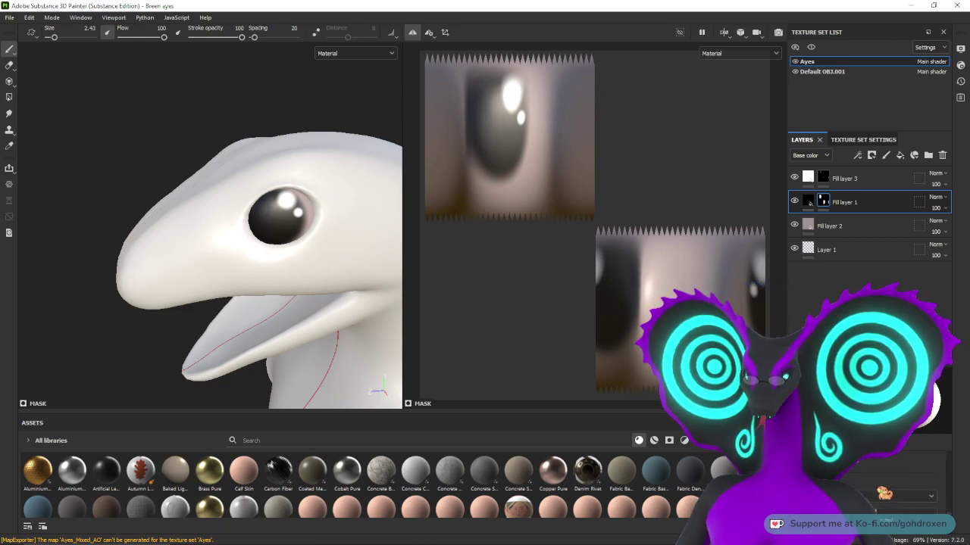
pyautogui.scroll(-5, 884, 493)
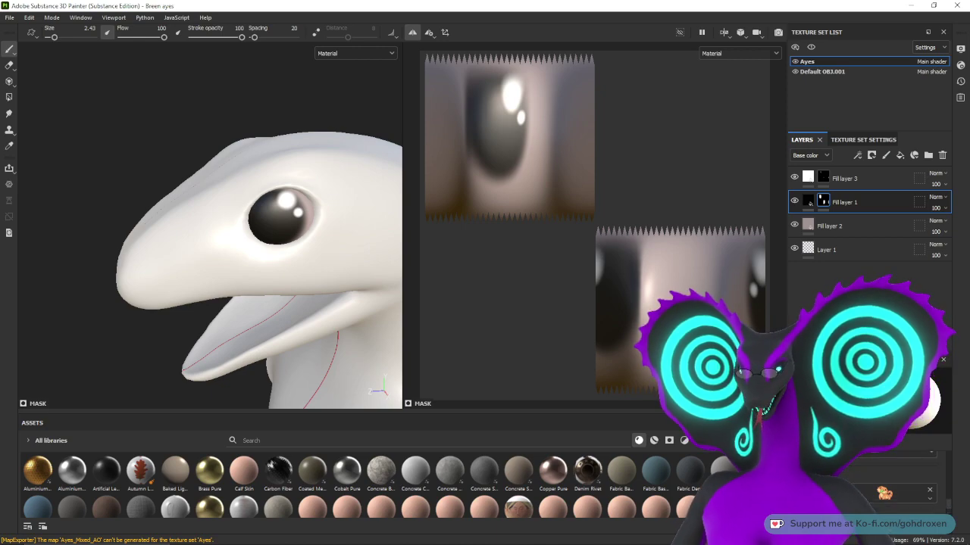
pyautogui.scroll(4, 885, 493)
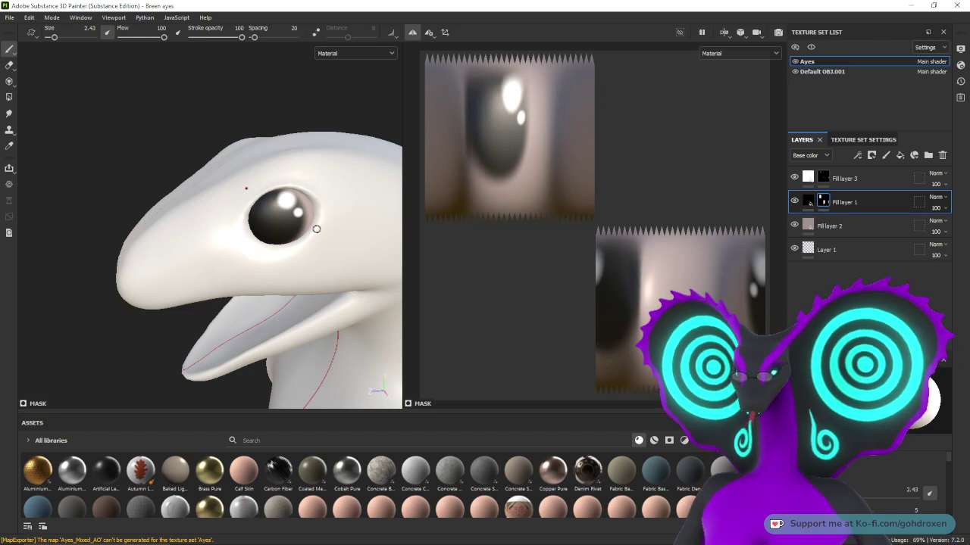
# - Hide Fill layer 3, enlarge the brush to 24.53 and paint the dark pupil out of Fill layer 1's mask
pyautogui.scroll(6, 316, 229)
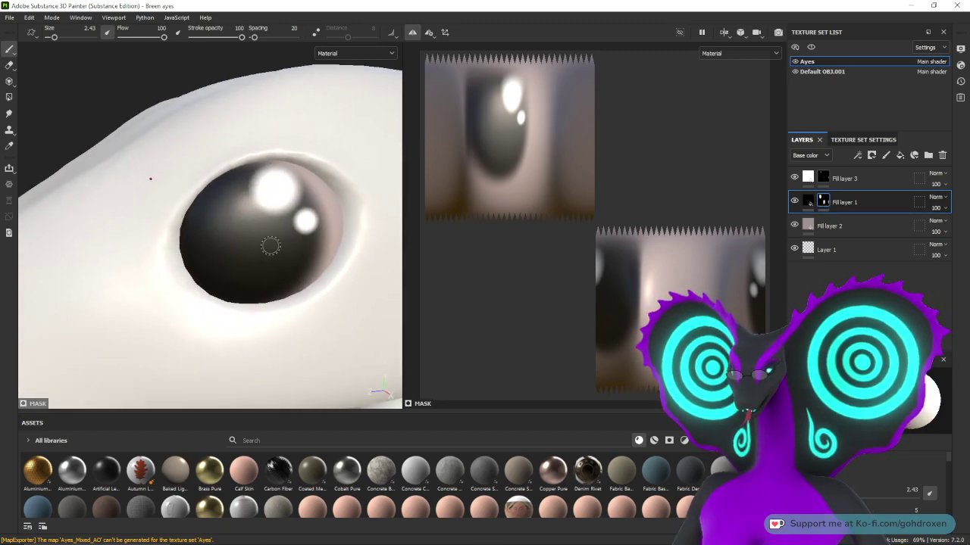
pyautogui.scroll(2, 303, 241)
pyautogui.scroll(-4, 325, 262)
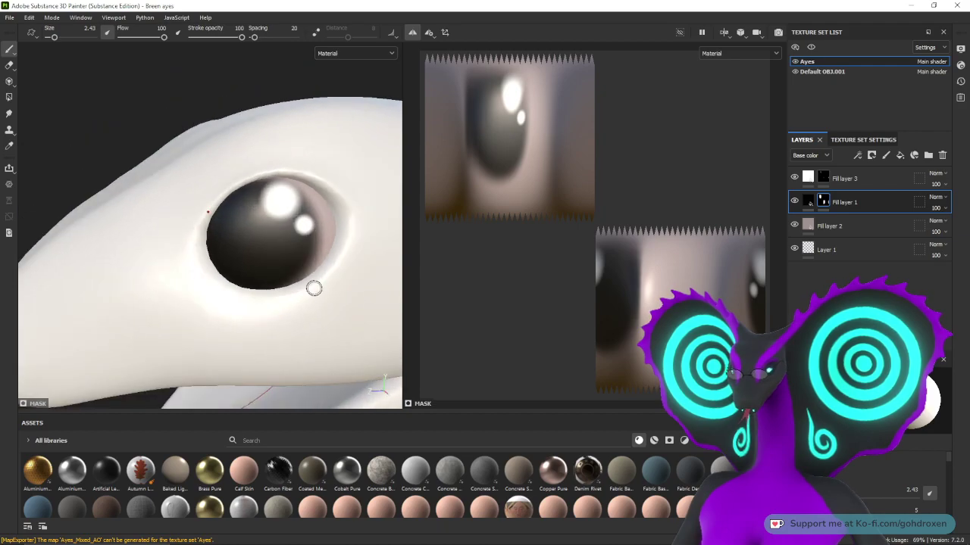
pyautogui.click(794, 178)
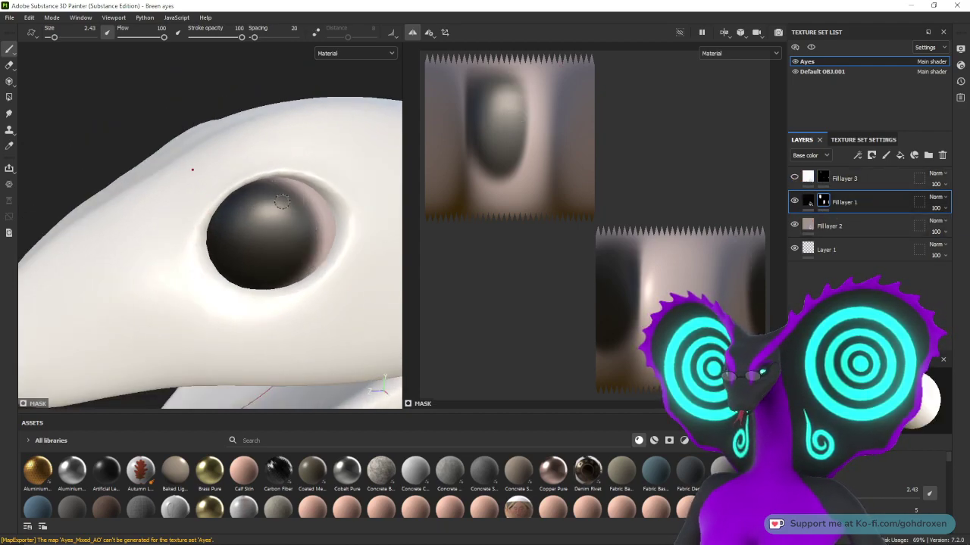
pyautogui.keyDown('ctrl'); pyautogui.moveTo(262, 241); pyautogui.dragTo(325, 241, button='right'); pyautogui.keyUp('ctrl')
pyautogui.moveTo(278, 227)
pyautogui.mouseDown()
pyautogui.moveTo(240, 232)
pyautogui.moveTo(195, 262)
pyautogui.mouseUp()
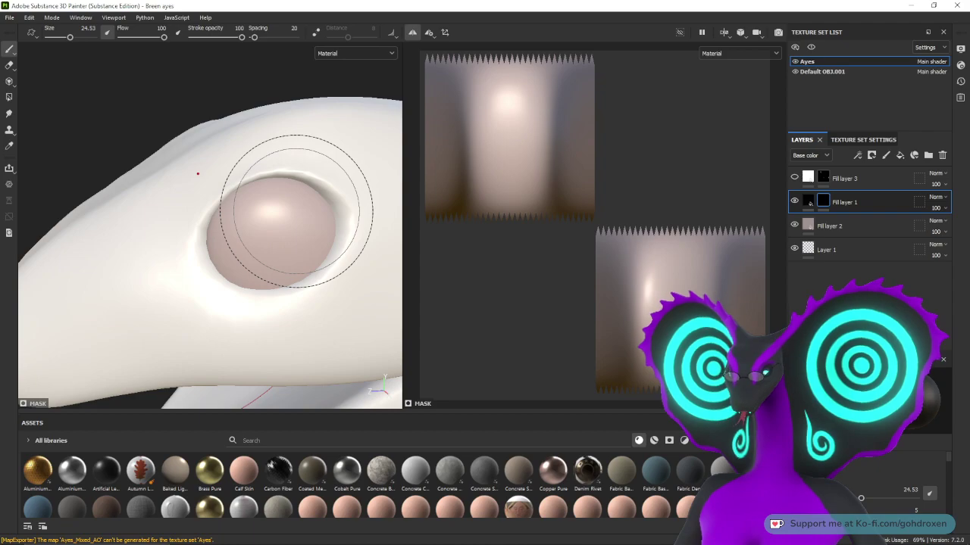
# - Try painting a soft dark pupil onto the eye in Fill layer 1's mask and check it from several angles
pyautogui.moveTo(296, 211); pyautogui.dragTo(292, 212)
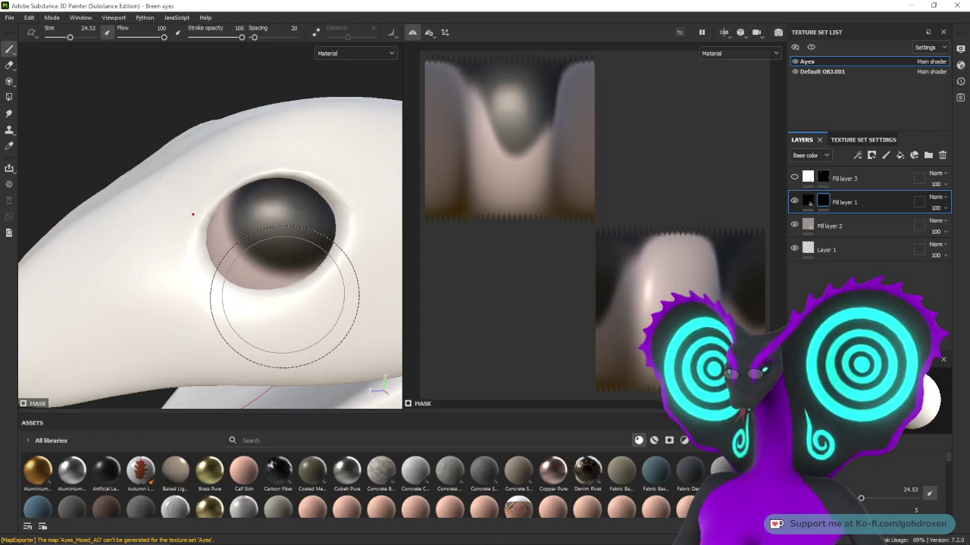
pyautogui.moveTo(273, 303)
pyautogui.keyDown('alt'); pyautogui.mouseDown()
pyautogui.moveTo(193, 282)
pyautogui.moveTo(268, 335)
pyautogui.mouseUp(); pyautogui.keyUp('alt')
pyautogui.keyDown('alt'); pyautogui.moveTo(269, 335); pyautogui.dragTo(326, 354, button='right'); pyautogui.keyUp('alt')
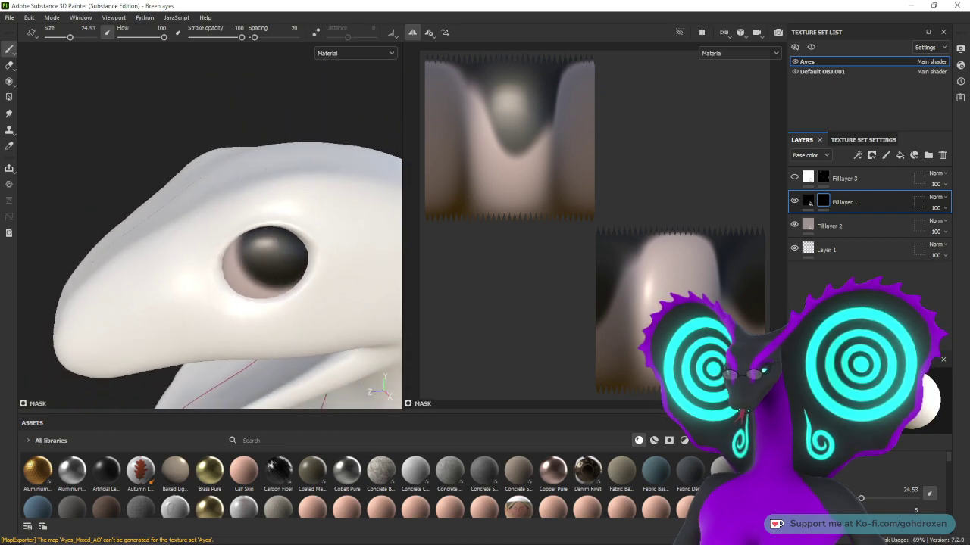
pyautogui.keyDown('alt'); pyautogui.moveTo(326, 355); pyautogui.dragTo(251, 332); pyautogui.keyUp('alt')
pyautogui.moveTo(251, 332)
pyautogui.keyDown('alt'); pyautogui.mouseDown(button='right')
pyautogui.moveTo(295, 352)
pyautogui.moveTo(288, 315)
pyautogui.mouseUp(button='right'); pyautogui.keyUp('alt')
pyautogui.keyDown('alt'); pyautogui.moveTo(288, 314); pyautogui.dragTo(273, 279, button='middle'); pyautogui.keyUp('alt')
pyautogui.keyDown('alt'); pyautogui.moveTo(274, 278); pyautogui.dragTo(303, 318); pyautogui.keyUp('alt')
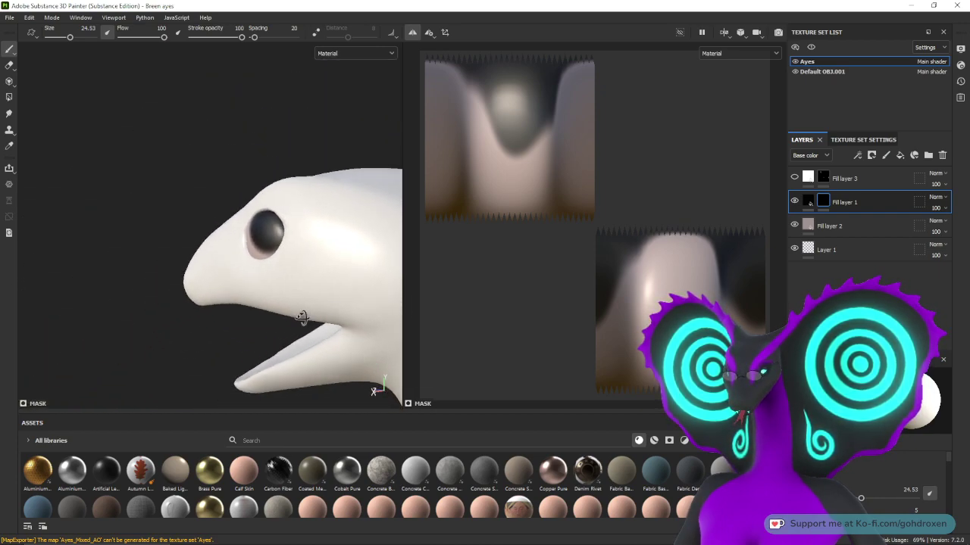
pyautogui.keyDown('alt'); pyautogui.moveTo(303, 318); pyautogui.dragTo(292, 280, button='right'); pyautogui.keyUp('alt')
pyautogui.keyDown('alt'); pyautogui.moveTo(300, 308); pyautogui.dragTo(297, 339, button='middle'); pyautogui.keyUp('alt')
pyautogui.keyDown('alt'); pyautogui.moveTo(298, 340); pyautogui.dragTo(274, 318); pyautogui.keyUp('alt')
pyautogui.keyDown('alt'); pyautogui.moveTo(282, 301); pyautogui.dragTo(260, 340, button='right'); pyautogui.keyUp('alt')
pyautogui.keyDown('alt'); pyautogui.moveTo(260, 341); pyautogui.dragTo(256, 275); pyautogui.keyUp('alt')
pyautogui.moveTo(256, 275)
pyautogui.keyDown('alt'); pyautogui.mouseDown(button='right')
pyautogui.moveTo(266, 278)
pyautogui.moveTo(240, 288)
pyautogui.moveTo(235, 260)
pyautogui.moveTo(270, 286)
pyautogui.mouseUp(button='right'); pyautogui.keyUp('alt')
pyautogui.moveTo(270, 285)
pyautogui.keyDown('alt'); pyautogui.mouseDown()
pyautogui.moveTo(278, 290)
pyautogui.moveTo(268, 278)
pyautogui.mouseUp(); pyautogui.keyUp('alt')
pyautogui.keyDown('alt'); pyautogui.moveTo(268, 278); pyautogui.dragTo(346, 281, button='middle'); pyautogui.keyUp('alt')
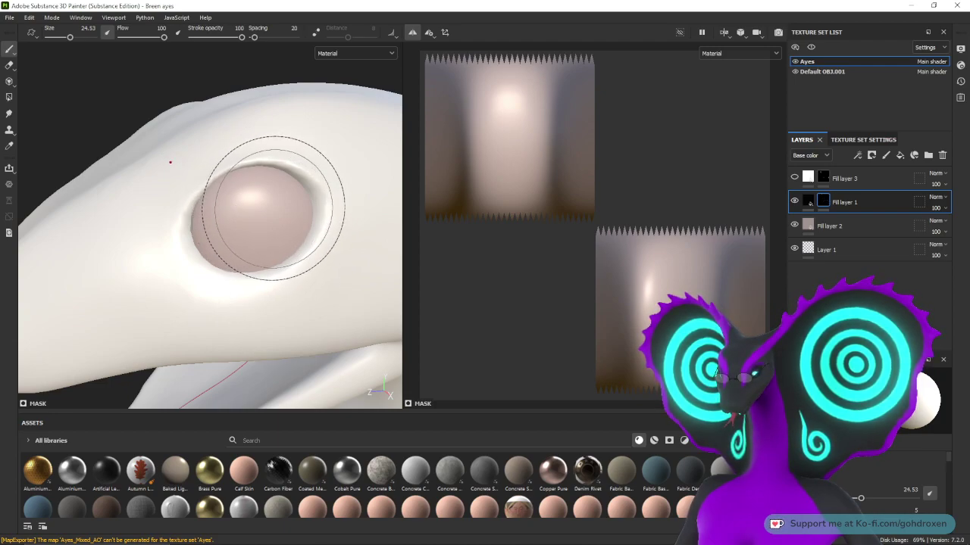
# - Stamp a dark pupil over the rear part of the eye in Fill layer 1's mask and show Fill layer 3 again
pyautogui.click(272, 209)
pyautogui.moveTo(274, 203)
pyautogui.keyDown('alt'); pyautogui.mouseDown()
pyautogui.moveTo(322, 299)
pyautogui.moveTo(262, 283)
pyautogui.moveTo(215, 308)
pyautogui.moveTo(265, 310)
pyautogui.moveTo(250, 279)
pyautogui.moveTo(277, 299)
pyautogui.moveTo(290, 291)
pyautogui.mouseUp(); pyautogui.keyUp('alt')
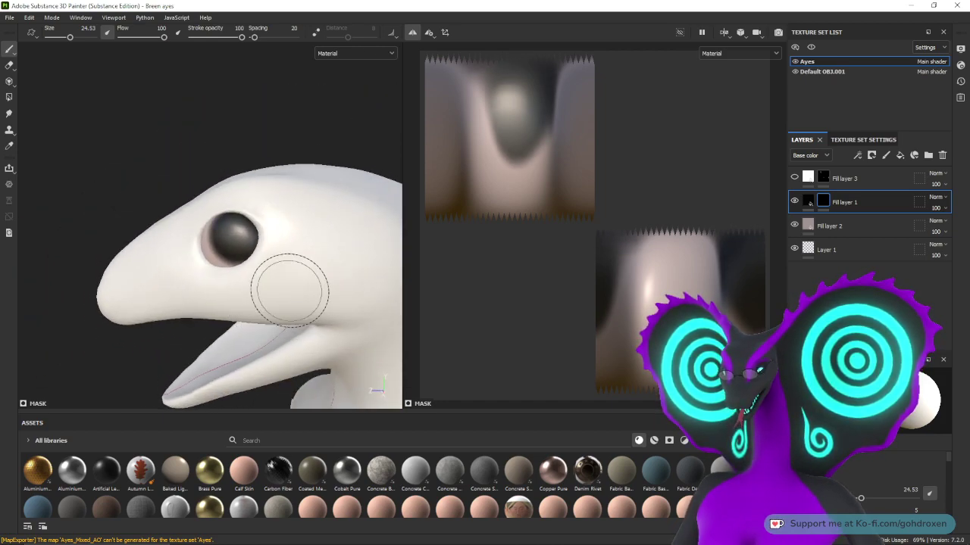
pyautogui.scroll(3, 290, 291)
pyautogui.click(795, 178)
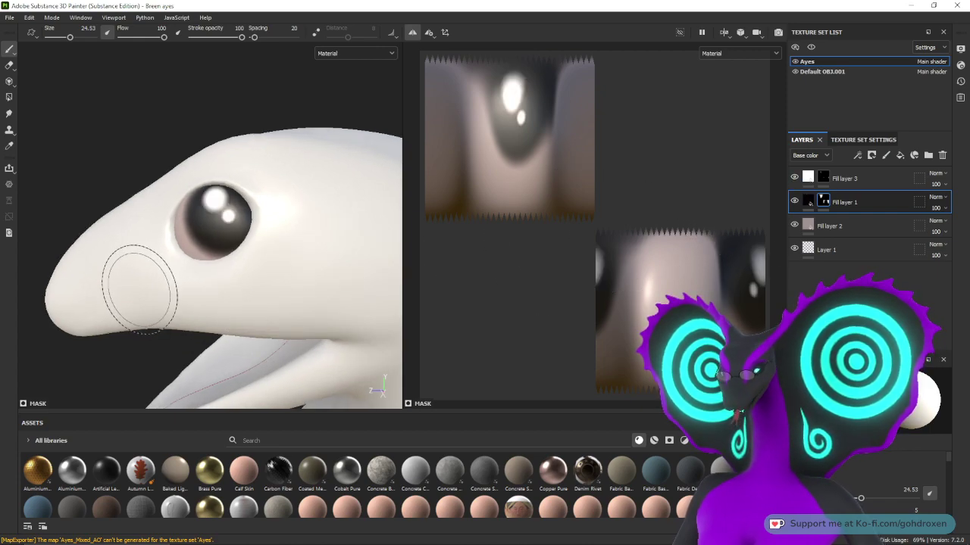
pyautogui.keyDown('alt'); pyautogui.moveTo(140, 288); pyautogui.dragTo(307, 313); pyautogui.keyUp('alt')
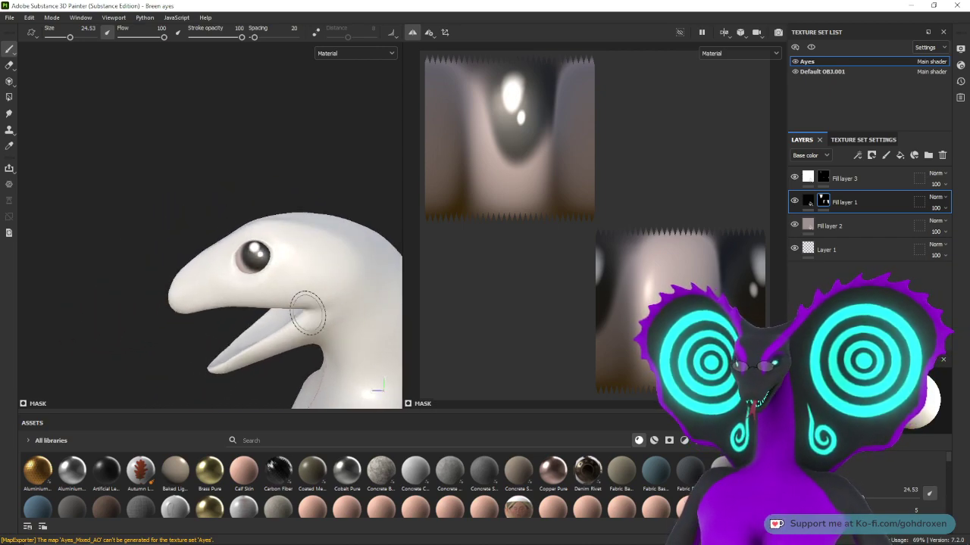
# - Select Fill layer 3's mask and lower the layer's opacity to 62 to soften the white eye highlights
pyautogui.keyDown('alt'); pyautogui.moveTo(307, 313); pyautogui.dragTo(258, 210, button='right'); pyautogui.keyUp('alt')
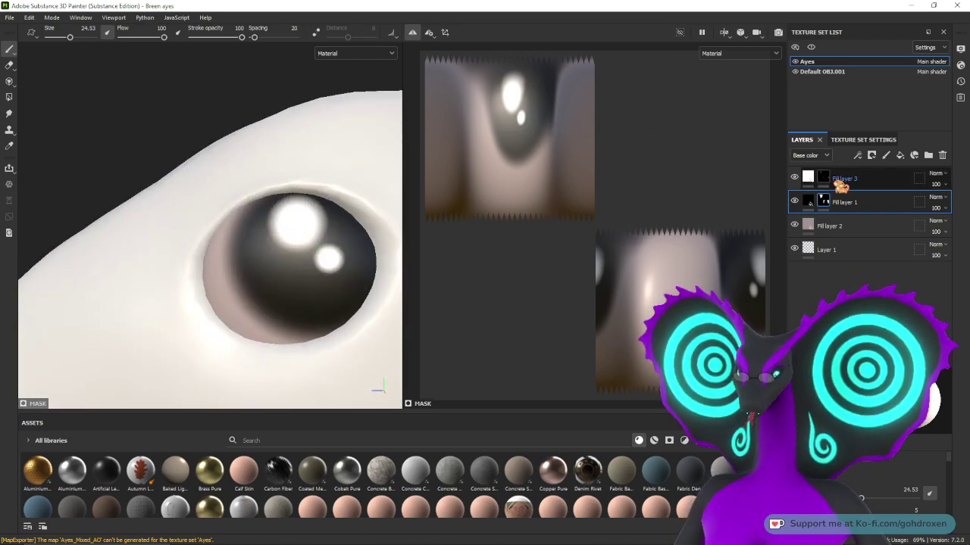
pyautogui.click(819, 184)
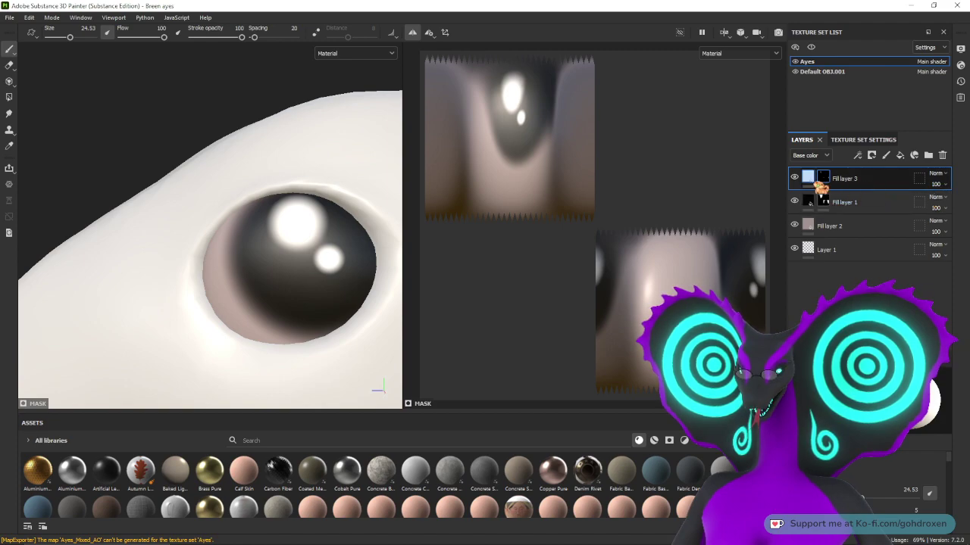
pyautogui.click(823, 177)
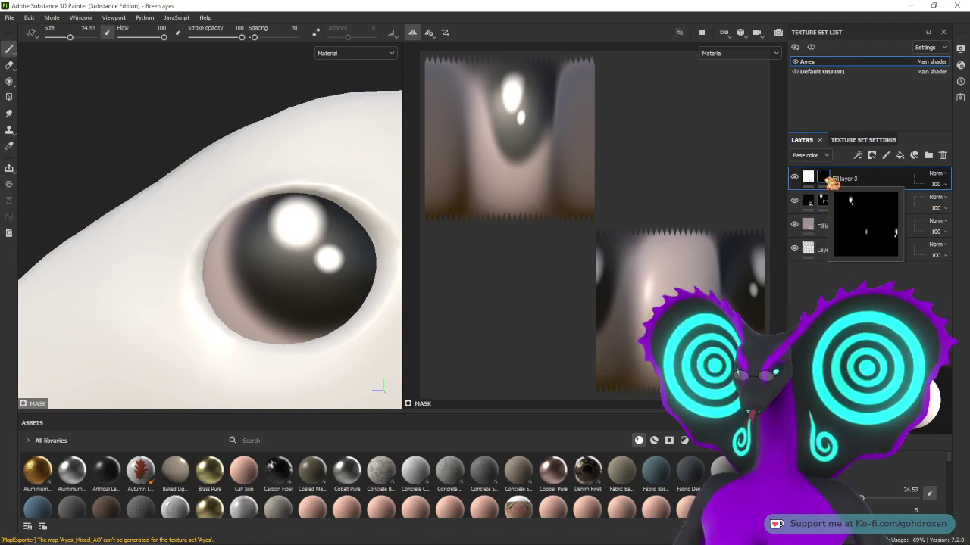
pyautogui.click(936, 185)
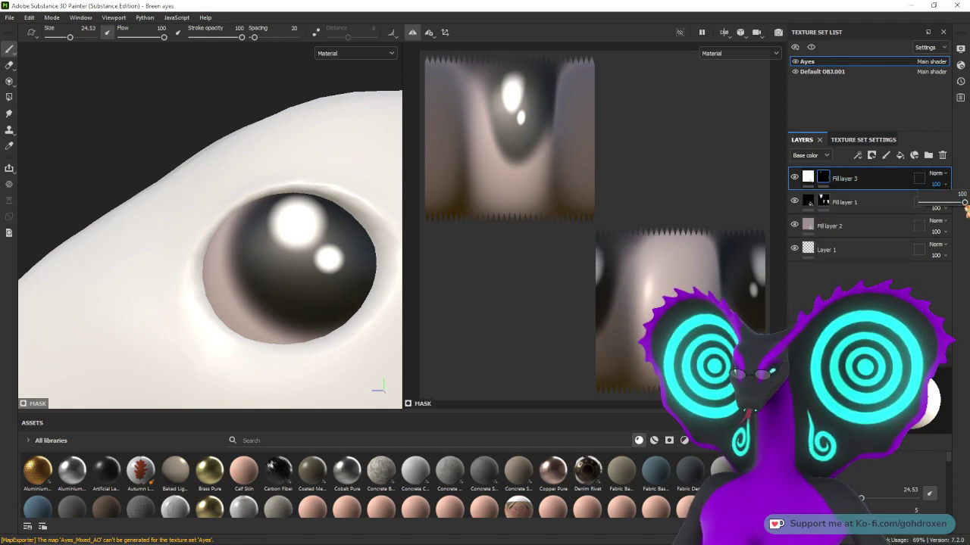
pyautogui.moveTo(965, 204)
pyautogui.mouseDown()
pyautogui.moveTo(924, 209)
pyautogui.moveTo(959, 212)
pyautogui.mouseUp()
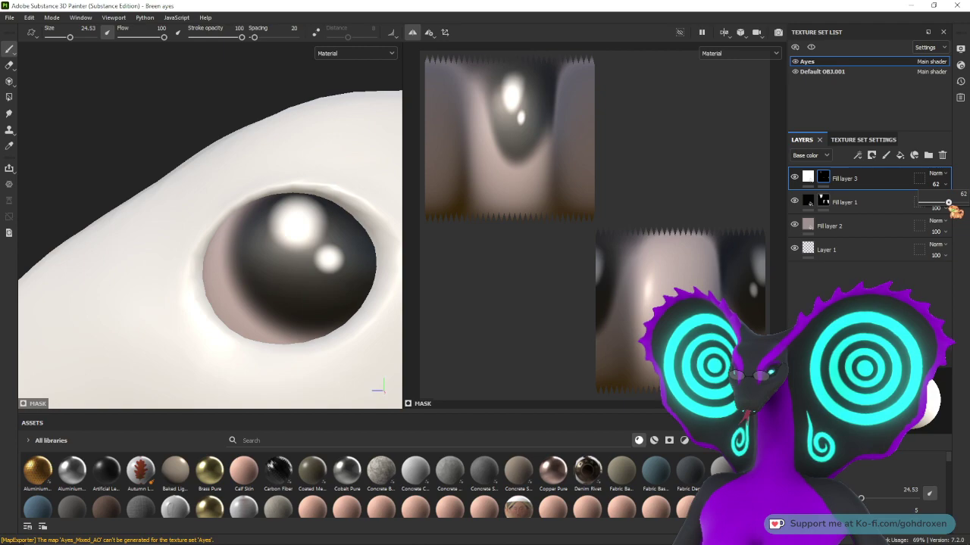
# - Inspect both eyes from several angles, with the Default OBJ.001 texture set hidden and shown
pyautogui.keyDown('alt'); pyautogui.moveTo(76, 141); pyautogui.dragTo(141, 168); pyautogui.keyUp('alt')
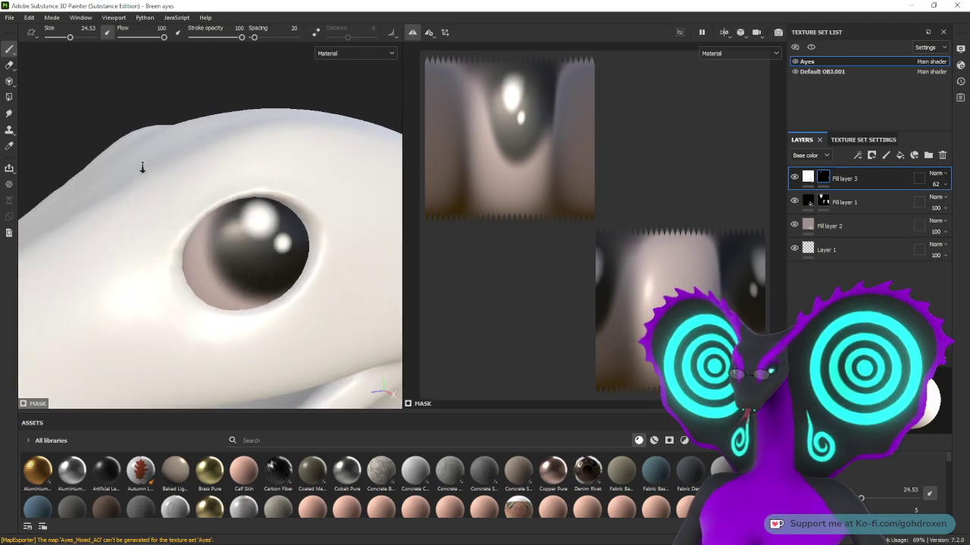
pyautogui.keyDown('alt'); pyautogui.moveTo(143, 168); pyautogui.dragTo(139, 201, button='right'); pyautogui.keyUp('alt')
pyautogui.keyDown('alt'); pyautogui.moveTo(268, 262); pyautogui.dragTo(225, 284); pyautogui.keyUp('alt')
pyautogui.keyDown('alt'); pyautogui.moveTo(225, 284); pyautogui.dragTo(256, 271, button='right'); pyautogui.keyUp('alt')
pyautogui.moveTo(255, 271)
pyautogui.keyDown('alt'); pyautogui.mouseDown()
pyautogui.moveTo(238, 295)
pyautogui.moveTo(316, 301)
pyautogui.moveTo(208, 298)
pyautogui.moveTo(268, 310)
pyautogui.mouseUp(); pyautogui.keyUp('alt')
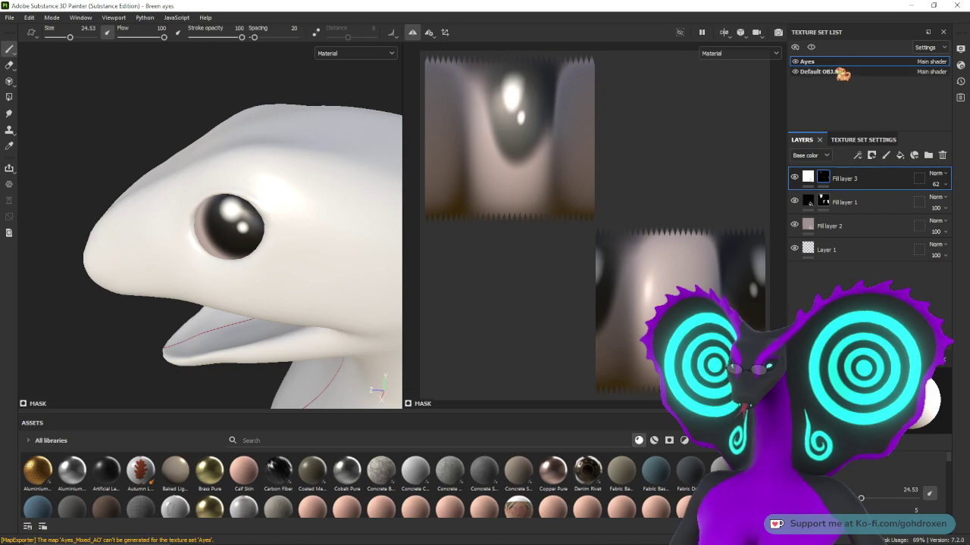
pyautogui.click(795, 71)
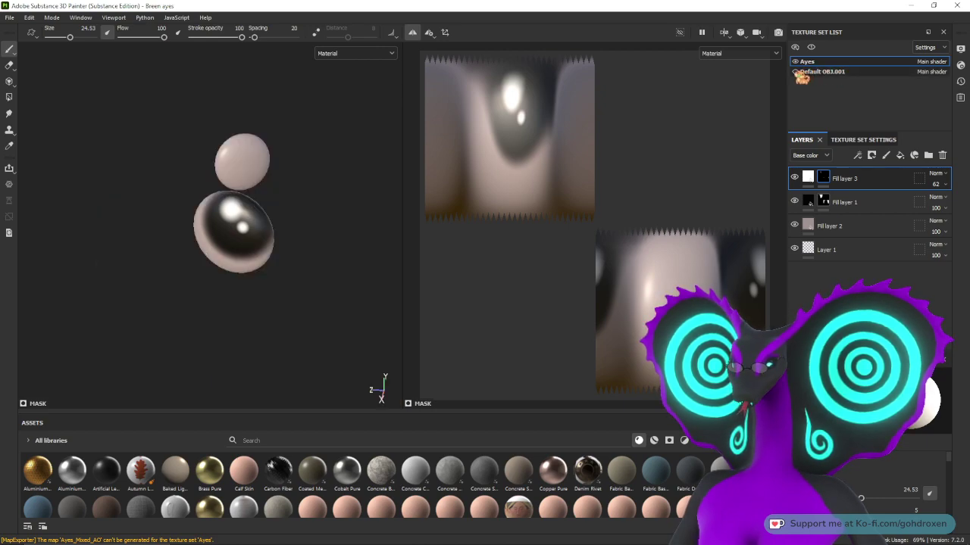
pyautogui.keyDown('alt'); pyautogui.moveTo(140, 215); pyautogui.dragTo(270, 269); pyautogui.keyUp('alt')
pyautogui.keyDown('alt'); pyautogui.moveTo(270, 268); pyautogui.dragTo(251, 154, button='right'); pyautogui.keyUp('alt')
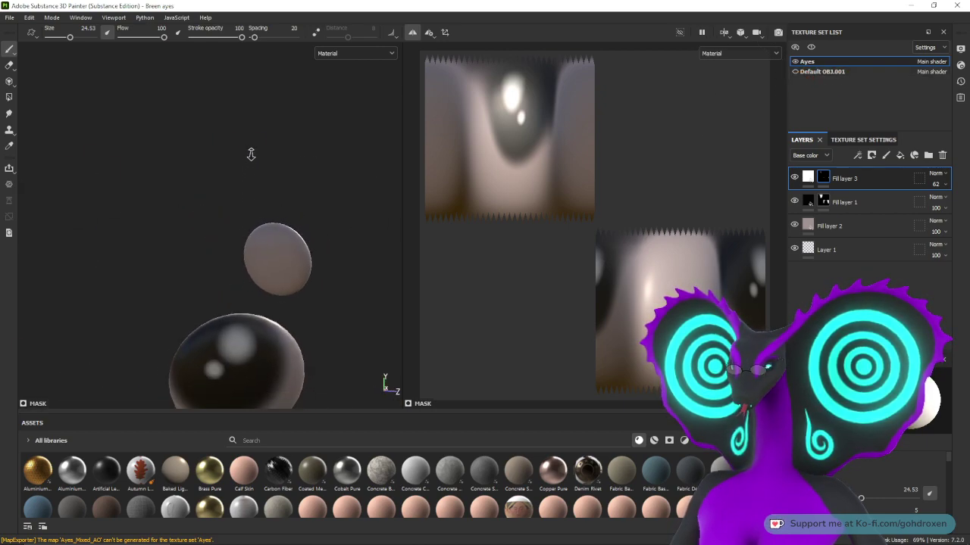
pyautogui.keyDown('alt'); pyautogui.moveTo(251, 154); pyautogui.dragTo(273, 272); pyautogui.keyUp('alt')
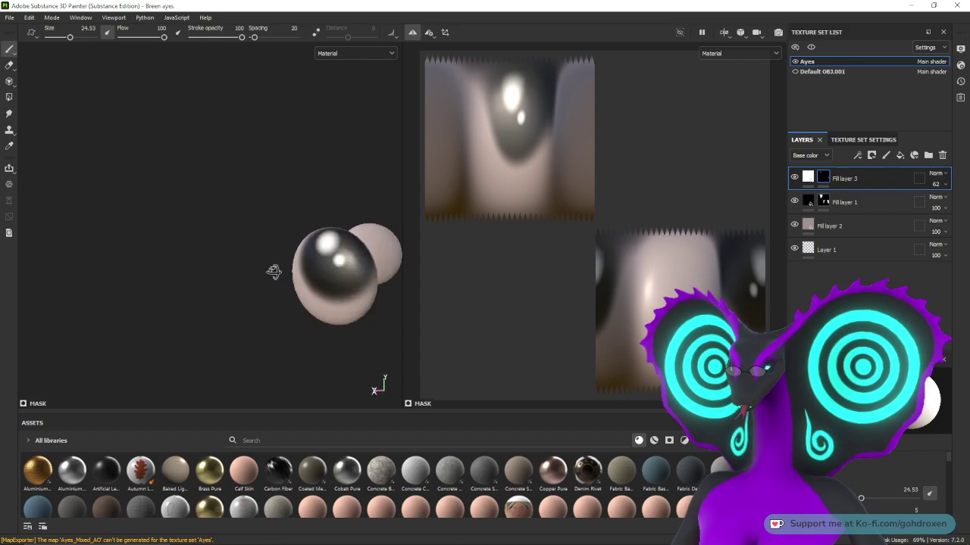
pyautogui.click(796, 72)
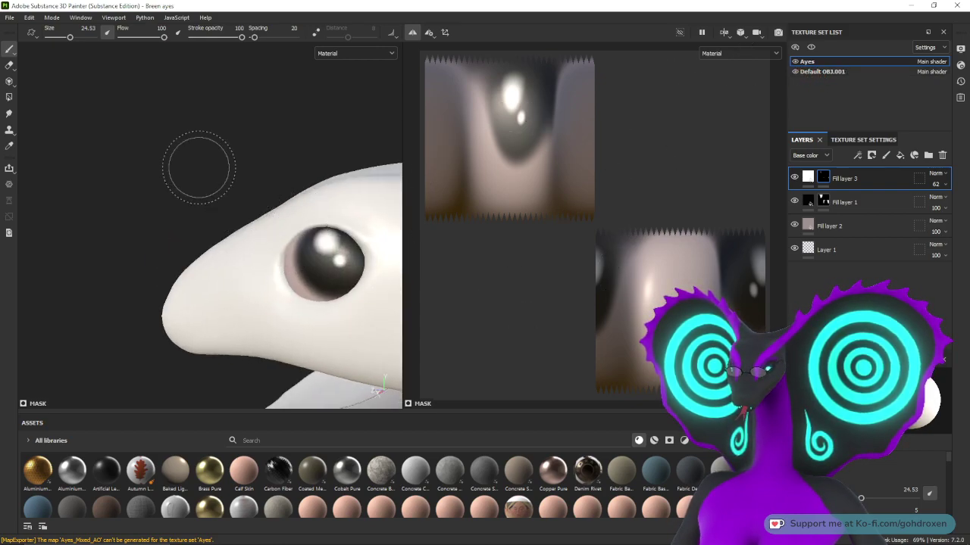
pyautogui.keyDown('alt'); pyautogui.moveTo(198, 167); pyautogui.dragTo(192, 156, button='right'); pyautogui.keyUp('alt')
pyautogui.keyDown('alt'); pyautogui.moveTo(234, 227); pyautogui.dragTo(209, 243, button='middle'); pyautogui.keyUp('alt')
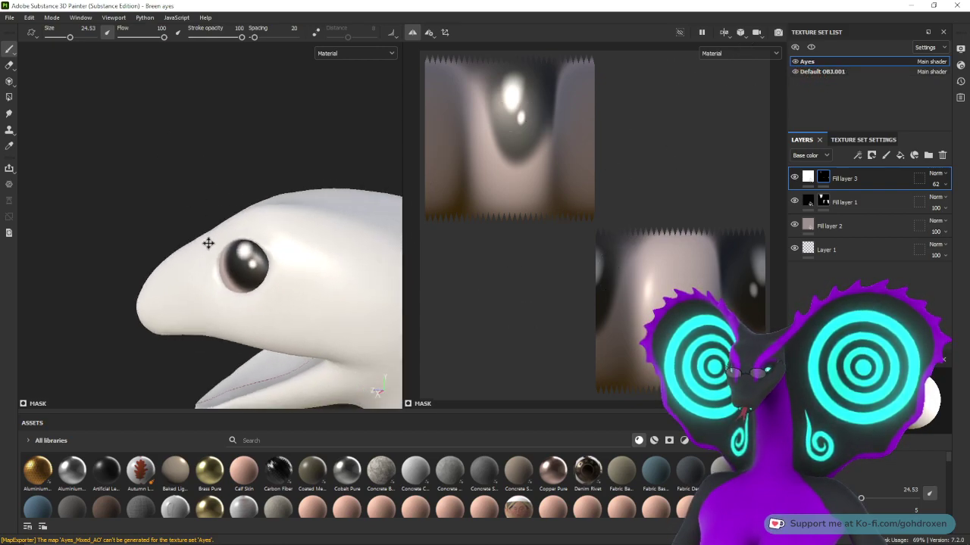
# - Hide the Default OBJ.001 texture set and export the Ayes textures with the Document channels + Normal + AO (No Alpha) template to the Breen tektures folder
pyautogui.click(794, 71)
pyautogui.click(10, 17)
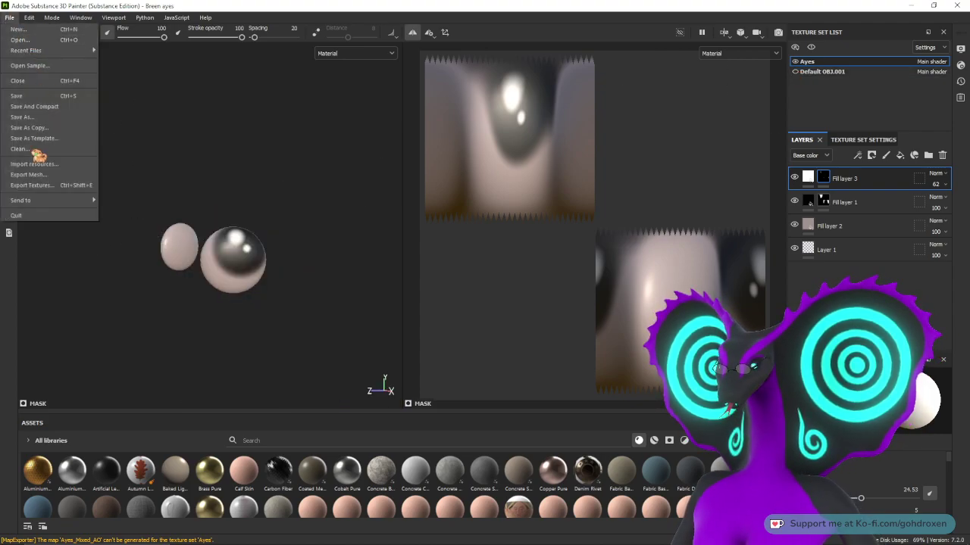
pyautogui.click(35, 185)
pyautogui.hotkey('ctrl', 'shift', 'e')
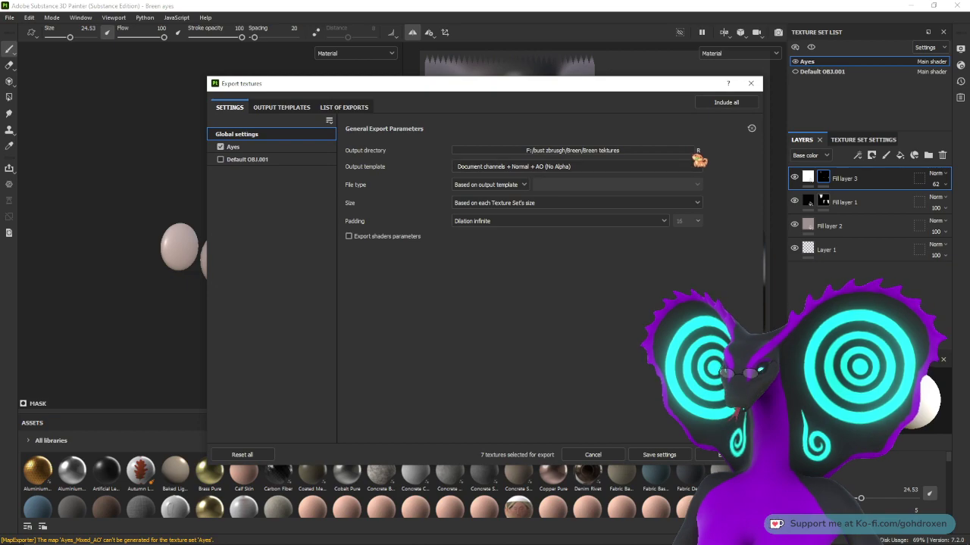
pyautogui.click(284, 108)
pyautogui.click(254, 151)
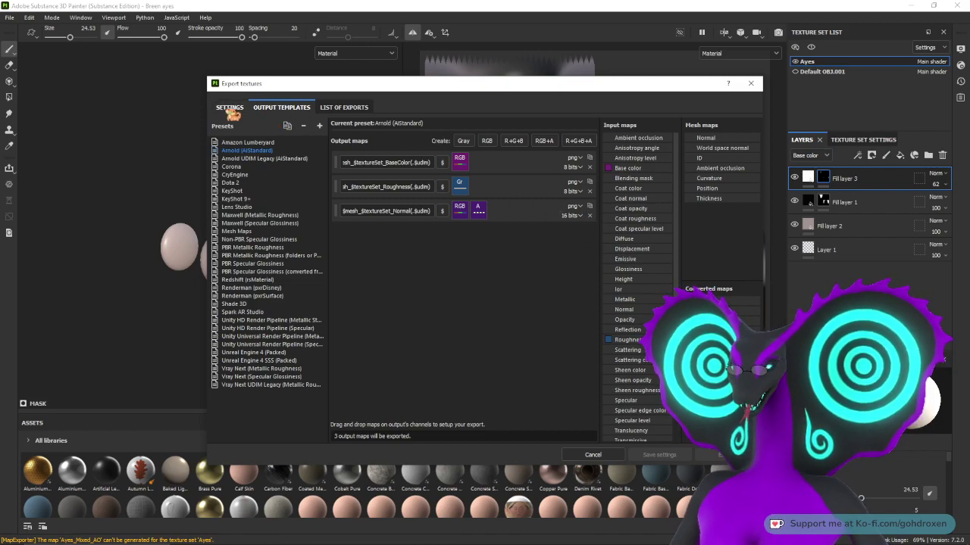
pyautogui.click(229, 107)
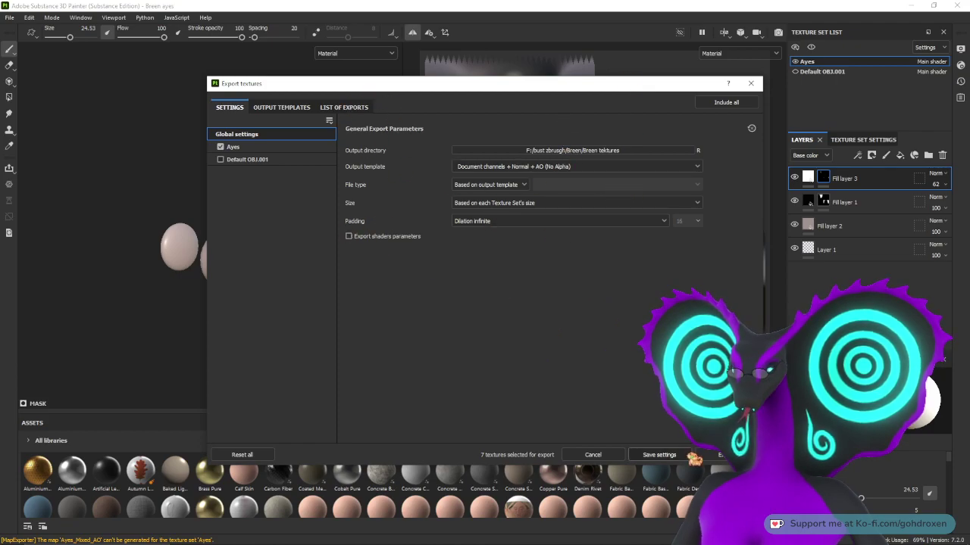
pyautogui.click(721, 455)
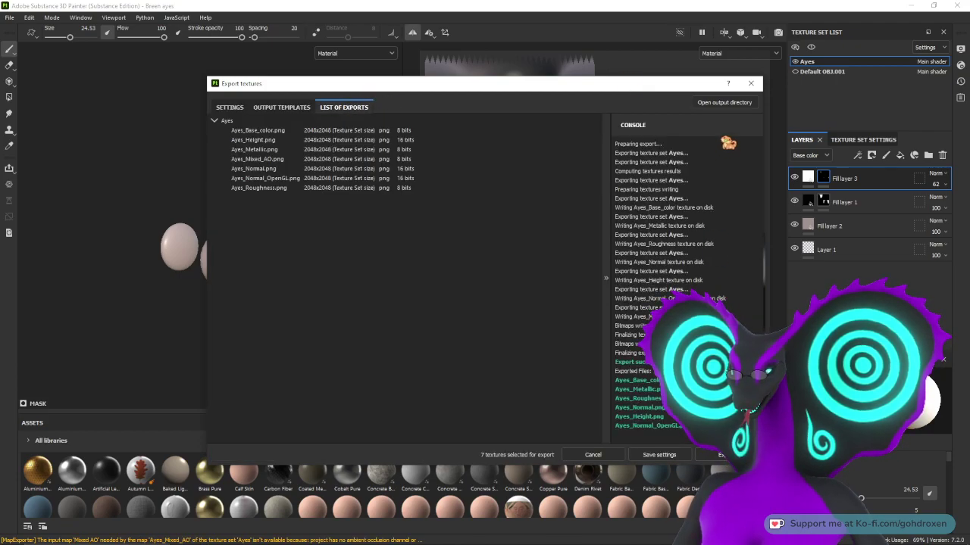
pyautogui.click(750, 83)
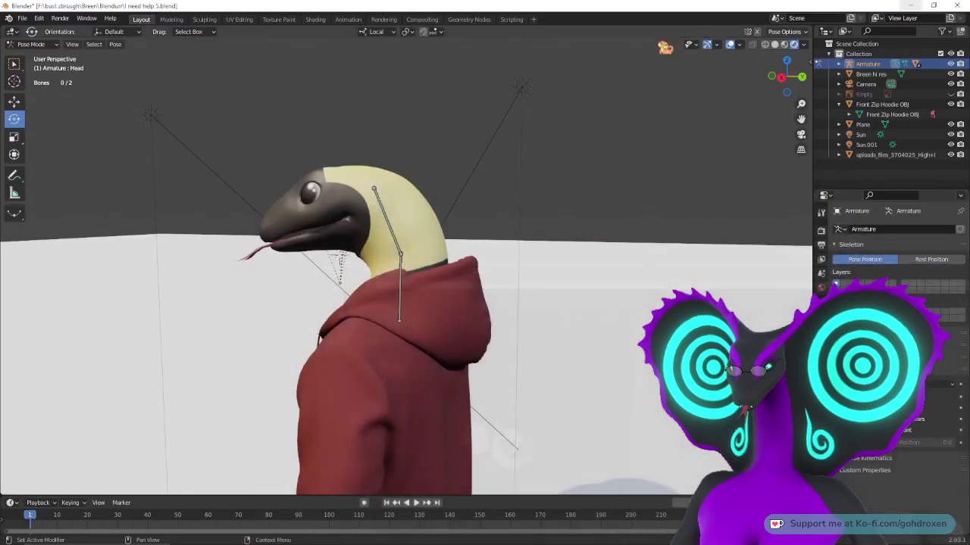
# - Switch to Blender, change the armature to Object Mode, select the snake's eyes and show their Ayes material in the Shading workspace
pyautogui.moveTo(534, 186)
pyautogui.mouseDown(button='middle')
pyautogui.moveTo(504, 186)
pyautogui.moveTo(548, 177)
pyautogui.mouseUp(button='middle')
pyautogui.click(318, 21)
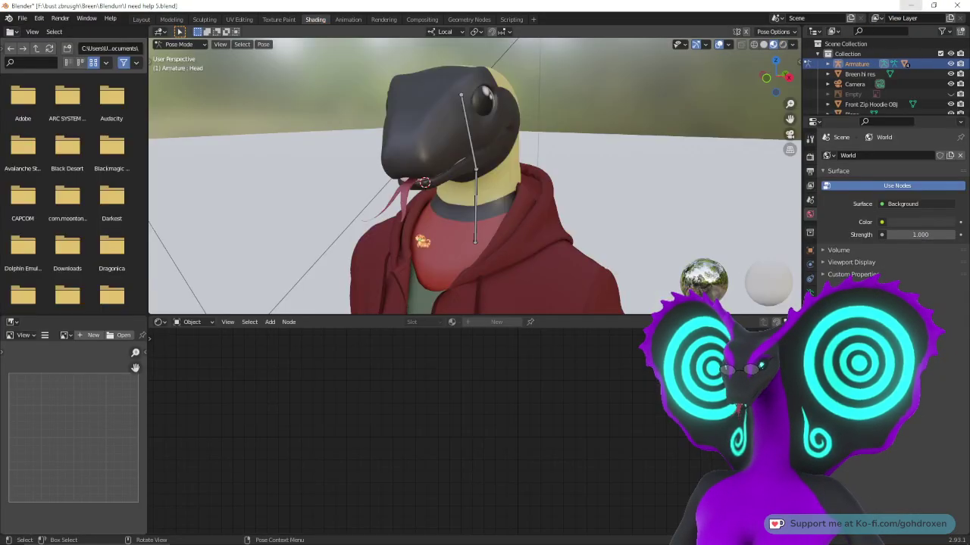
pyautogui.moveTo(642, 170); pyautogui.dragTo(538, 153, button='middle')
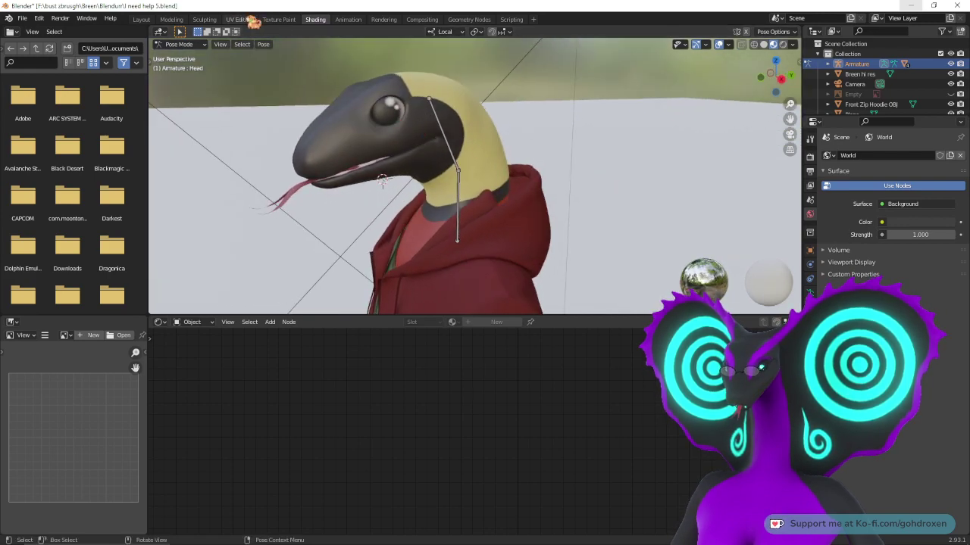
pyautogui.click(141, 19)
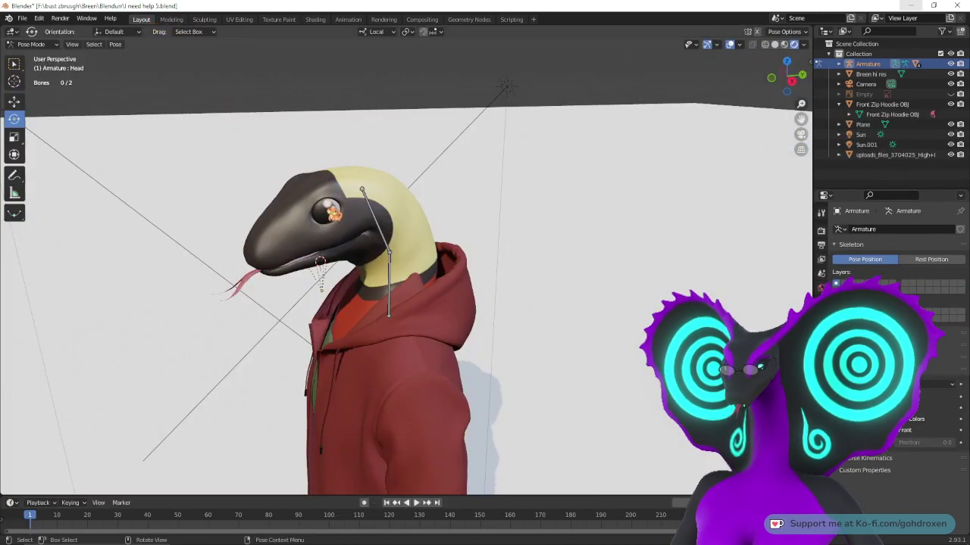
pyautogui.click(30, 44)
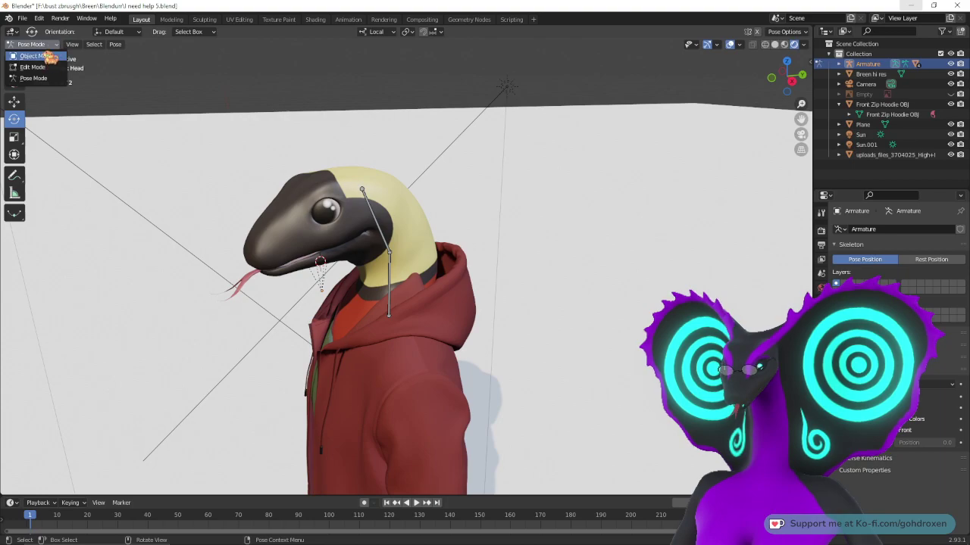
pyautogui.click(45, 54)
pyautogui.click(327, 215)
pyautogui.click(315, 20)
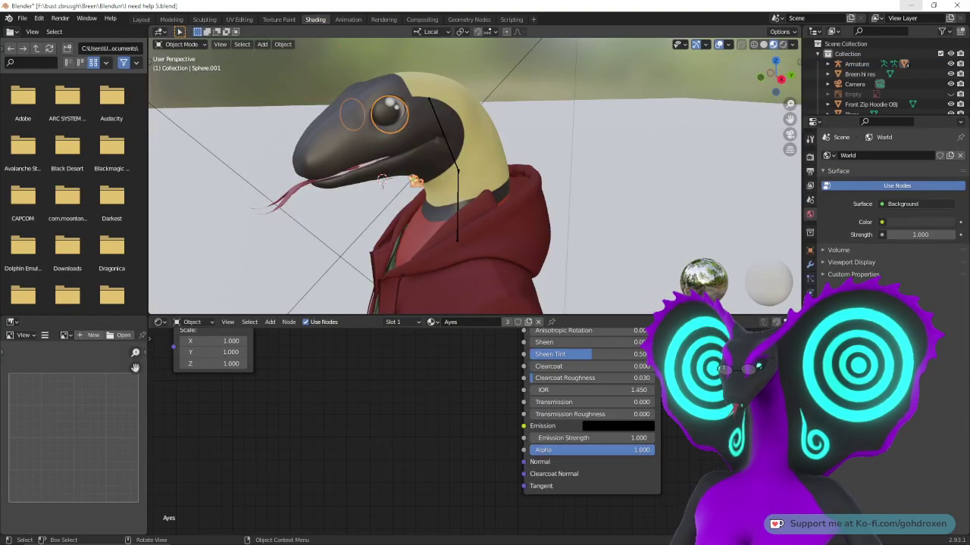
# - Remove the input feeding the Mapping node's vector and reopen Ayes_Base_color.png from the Breen tektures folder in the eye material's image texture
pyautogui.press('x')
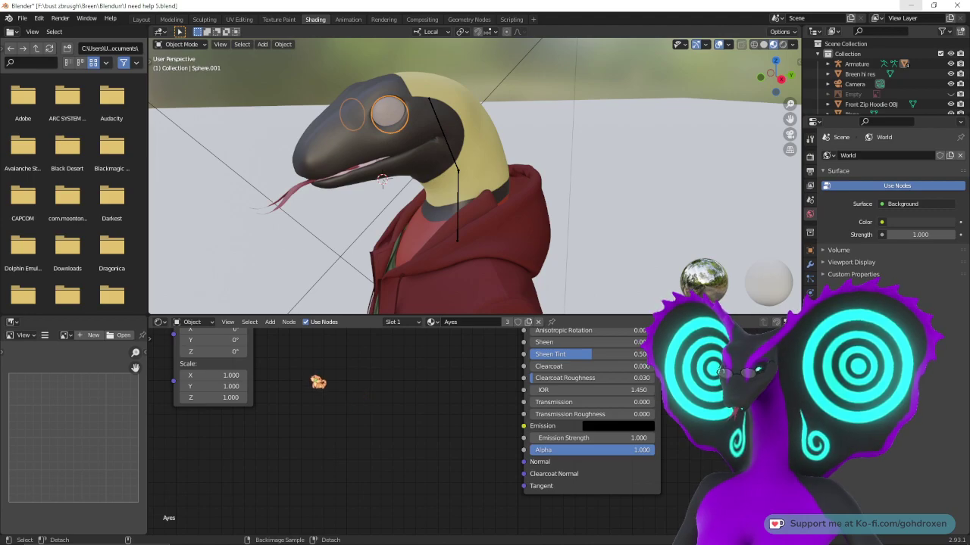
pyautogui.moveTo(353, 402); pyautogui.dragTo(406, 478, button='middle')
pyautogui.moveTo(409, 366); pyautogui.dragTo(396, 405, button='middle')
pyautogui.moveTo(382, 180)
pyautogui.mouseDown(button='middle')
pyautogui.moveTo(318, 182)
pyautogui.moveTo(381, 173)
pyautogui.mouseUp(button='middle')
pyautogui.moveTo(368, 213); pyautogui.dragTo(366, 217, button='middle')
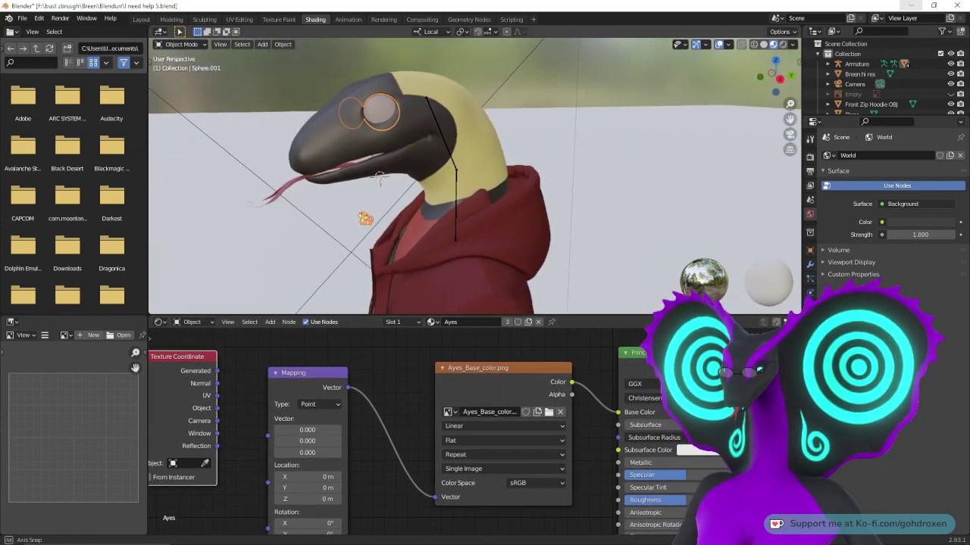
pyautogui.click(548, 412)
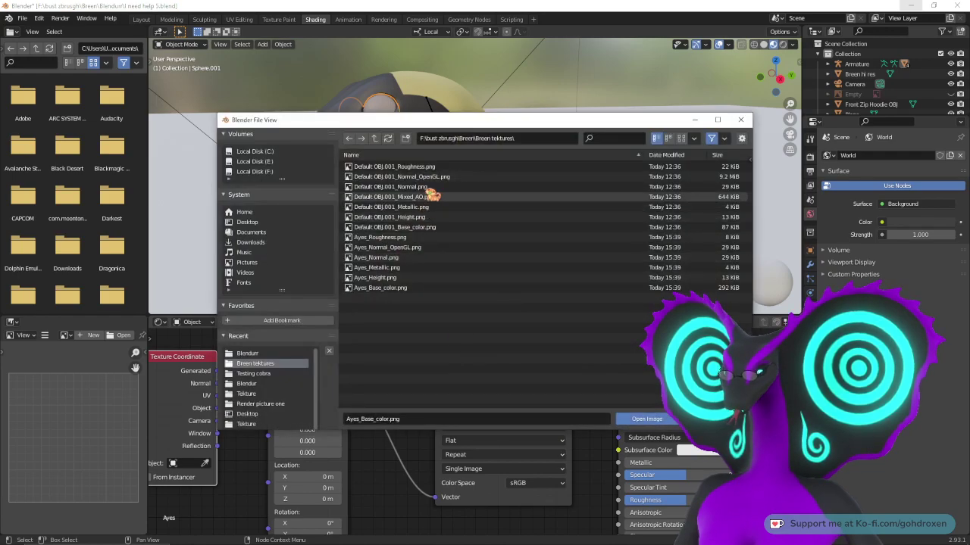
pyautogui.click(398, 288)
pyautogui.click(652, 419)
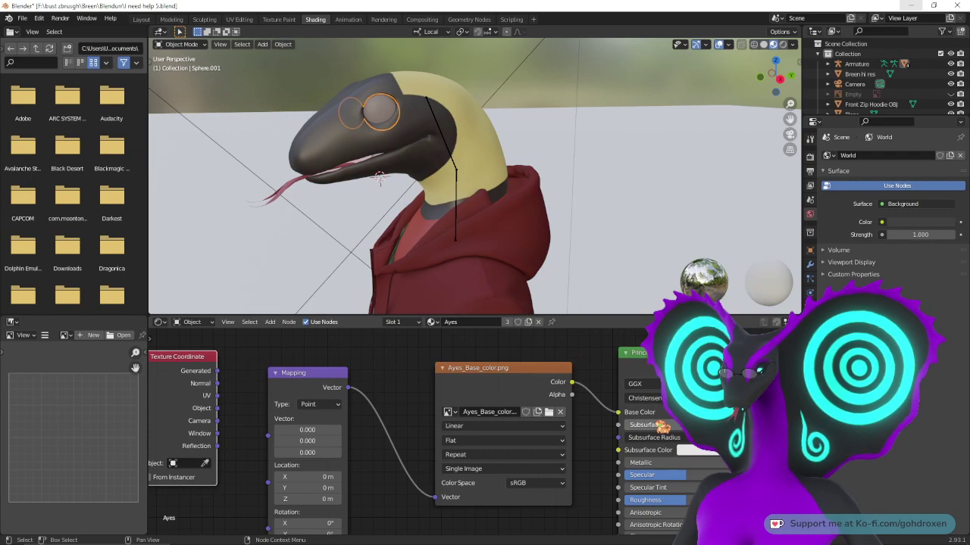
pyautogui.moveTo(348, 195); pyautogui.dragTo(373, 186, button='middle')
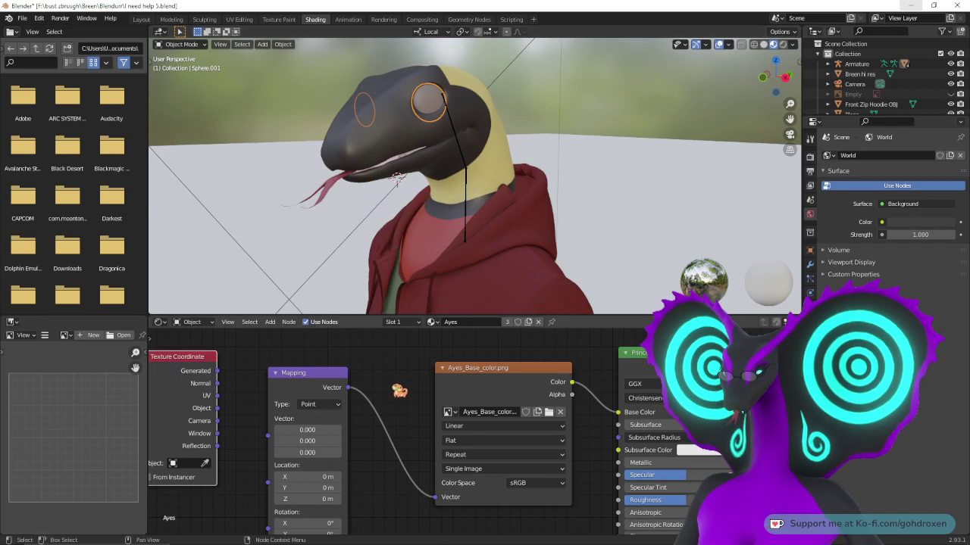
# - Inspect the snake's eyes in the Layout workspace's rendered view
pyautogui.scroll(-3, 400, 390)
pyautogui.moveTo(427, 398); pyautogui.dragTo(404, 371, button='middle')
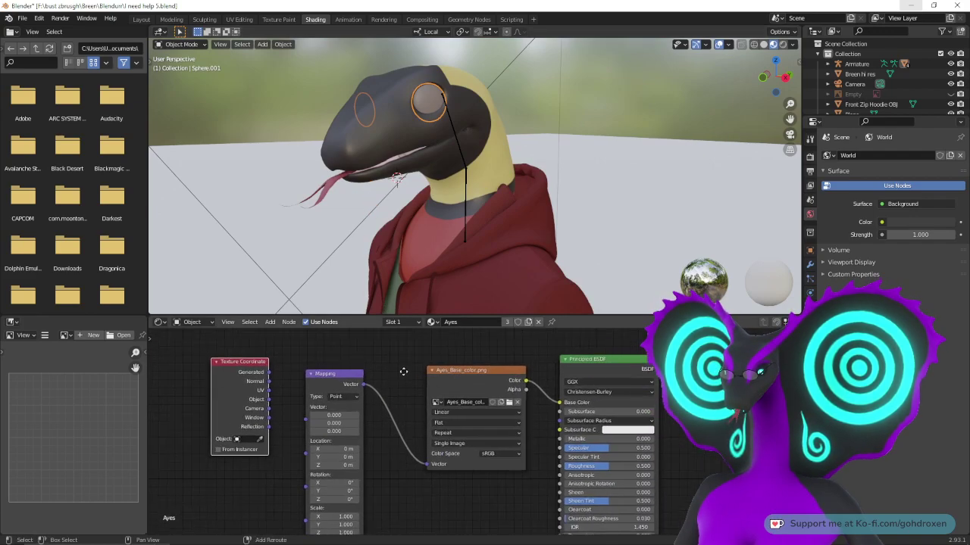
pyautogui.click(141, 18)
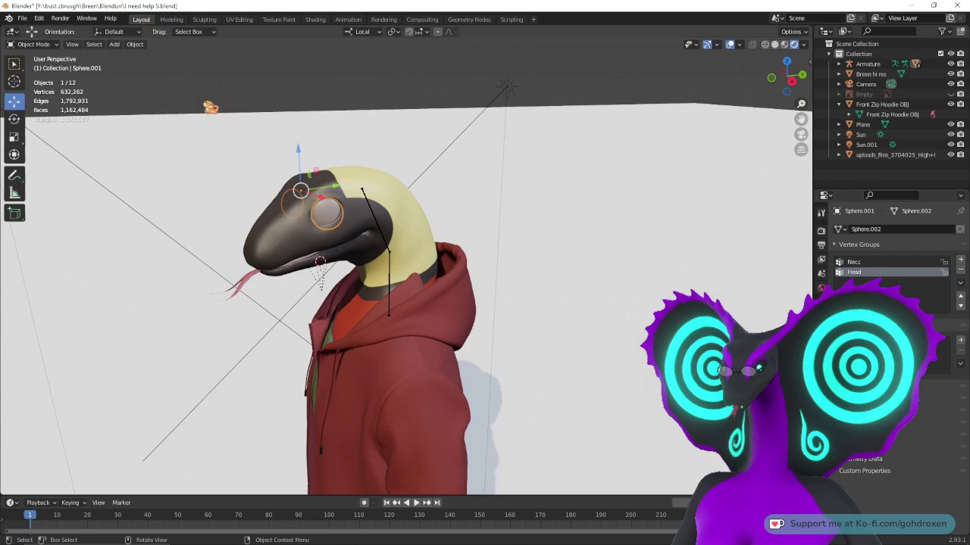
pyautogui.moveTo(495, 288); pyautogui.dragTo(477, 273, button='middle')
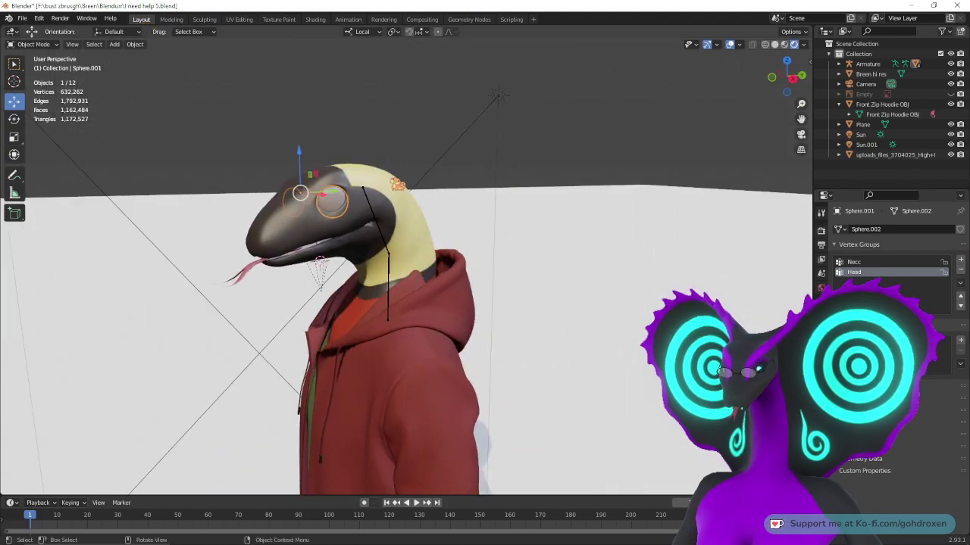
# - Switch to Substance 3D Painter and the image viewer to compare the painted eyes with the exported Ayes_Base_color.png, then close the image
pyautogui.moveTo(557, 539)
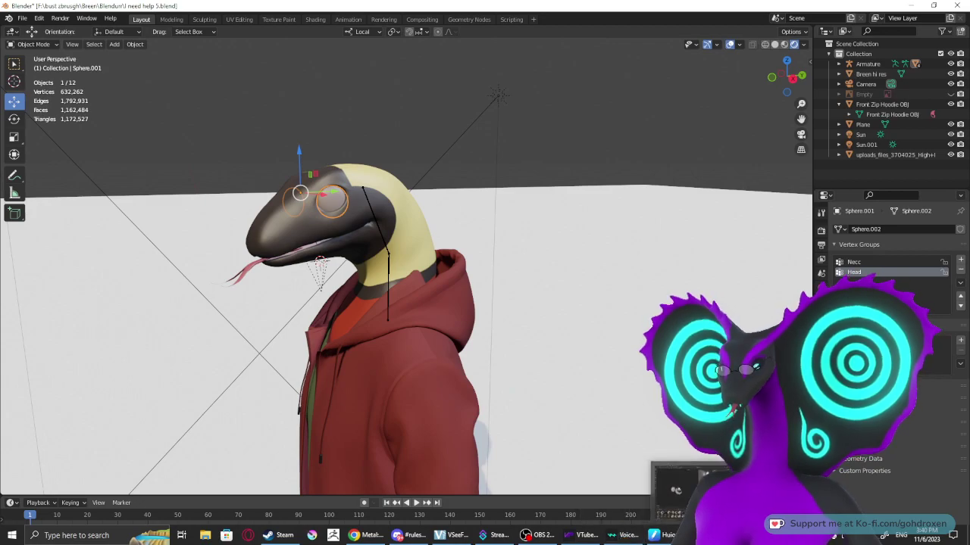
pyautogui.click(704, 537)
pyautogui.click(705, 536)
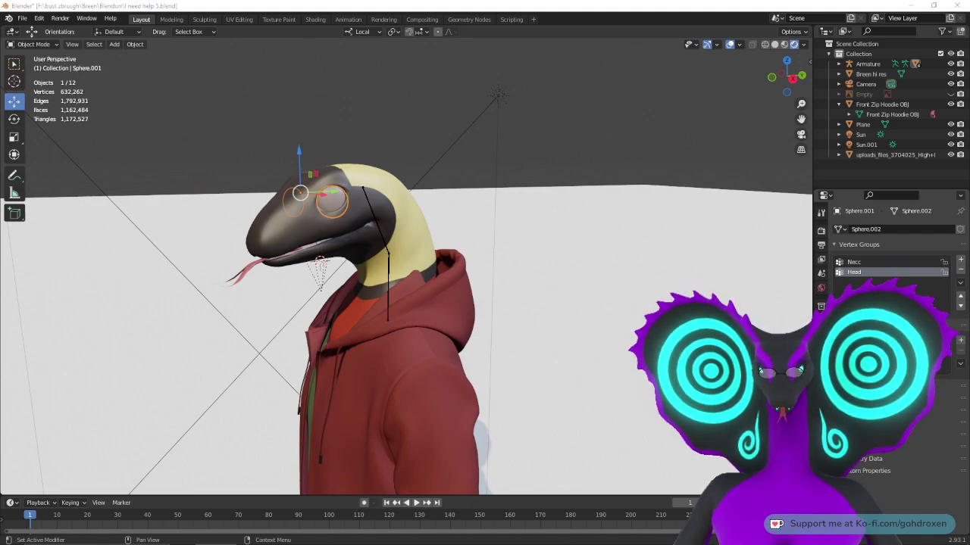
pyautogui.click(712, 536)
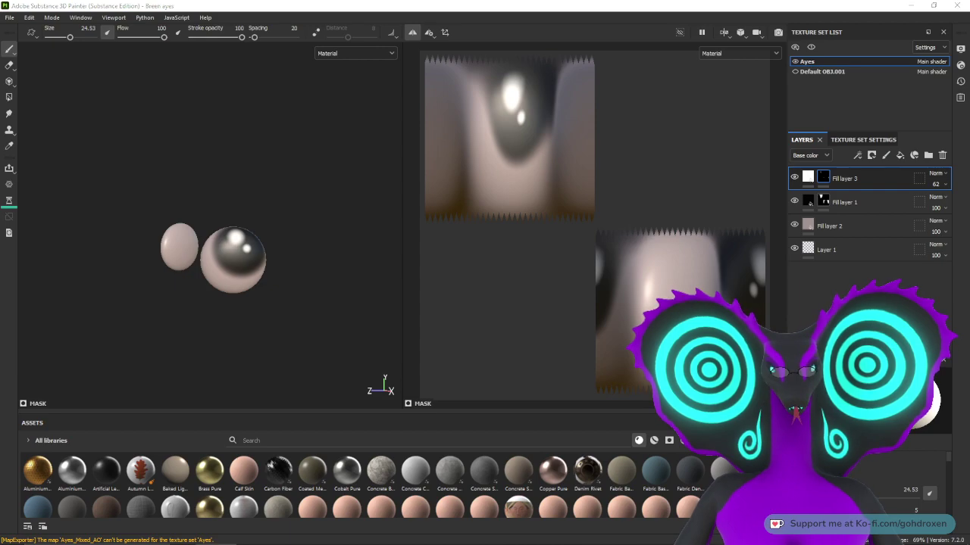
pyautogui.hotkey('alt', 'Tab')
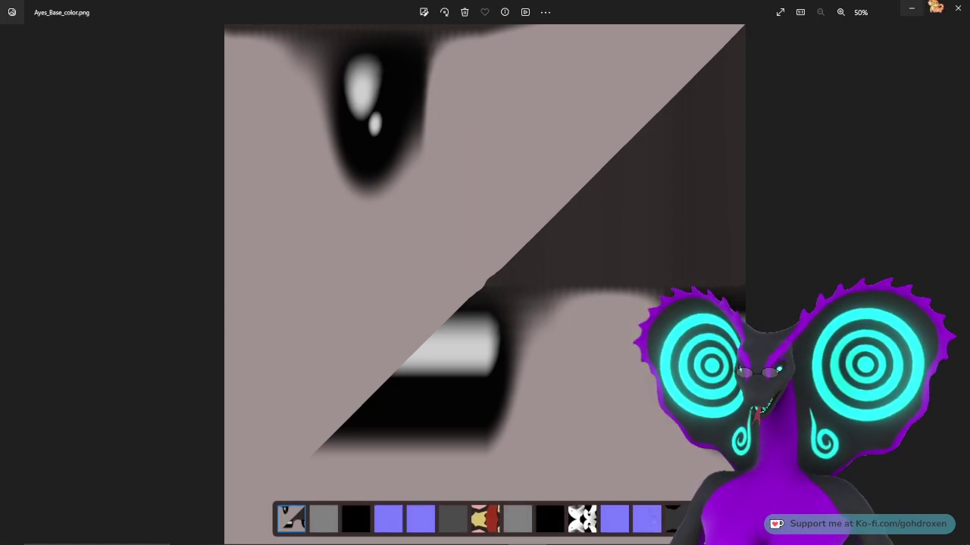
pyautogui.click(957, 8)
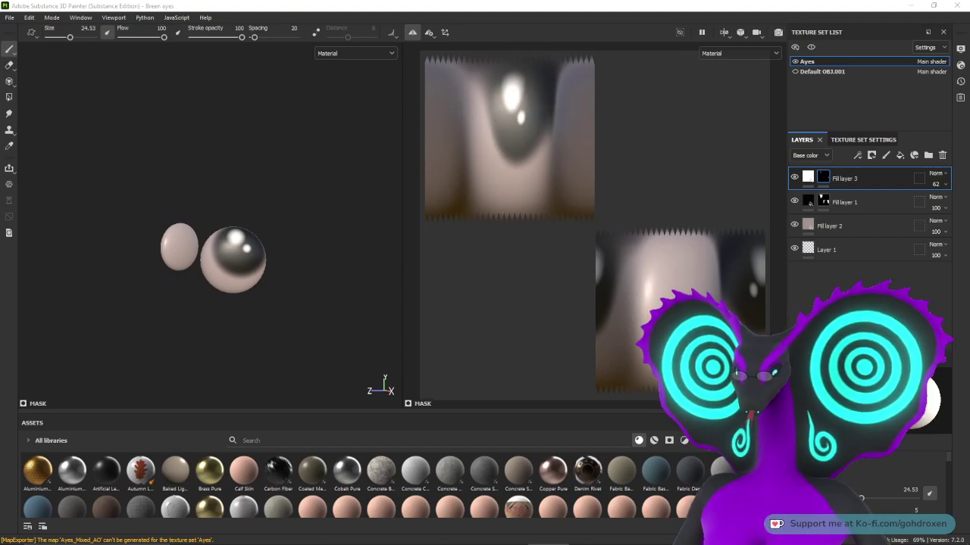
pyautogui.press('super+Tab')
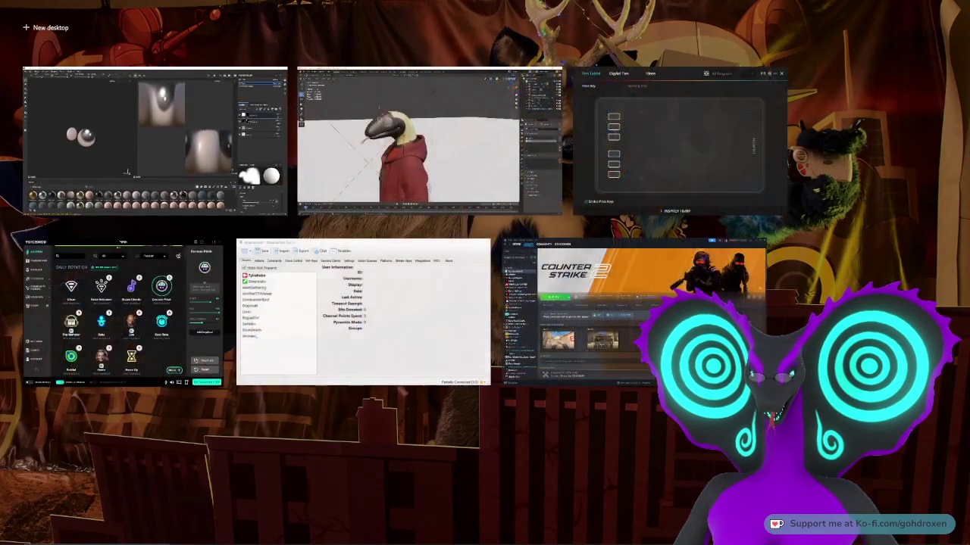
pyautogui.press('super+Tab')
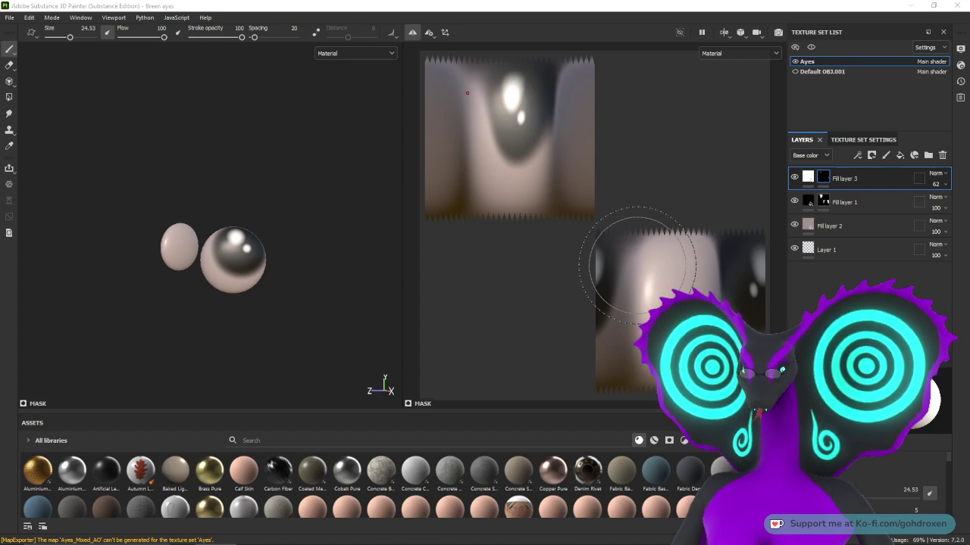
# - Return to Blender's Shading workspace and disconnect the Mapping node from the Ayes_Base_color.png texture's vector input
pyautogui.moveTo(531, 543)
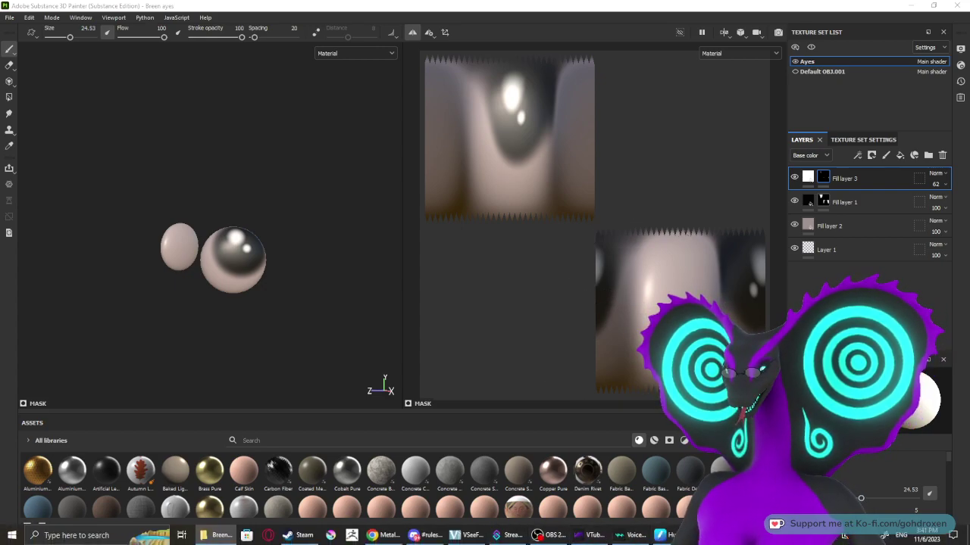
pyautogui.click(741, 535)
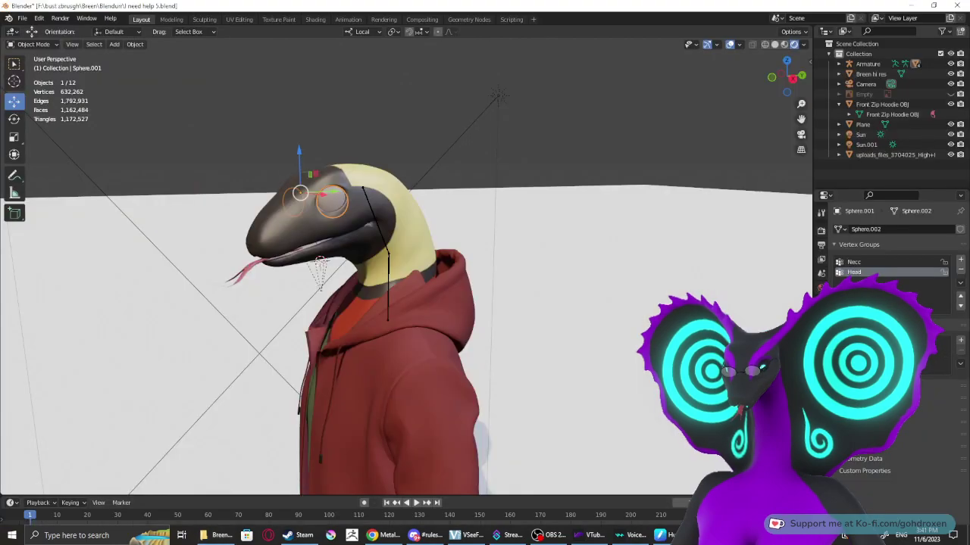
pyautogui.click(316, 19)
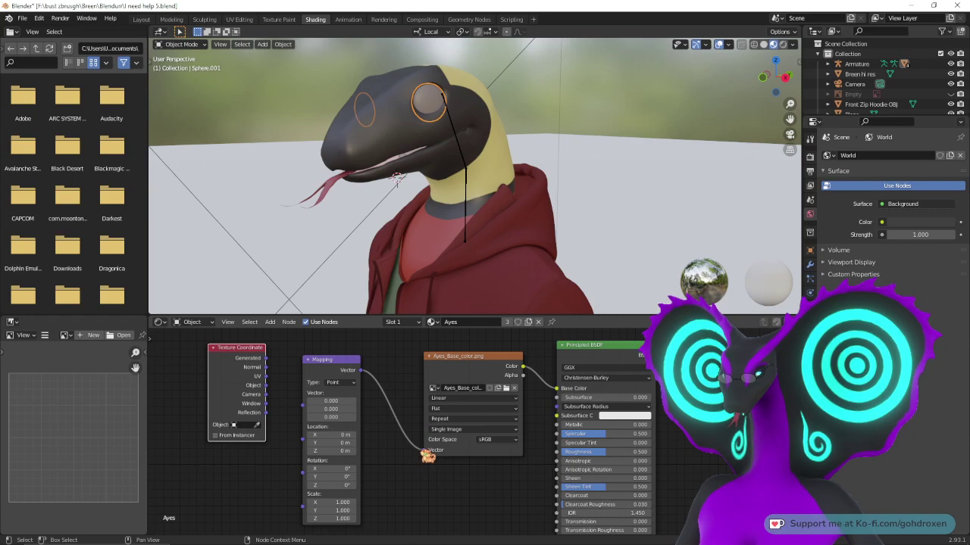
pyautogui.moveTo(425, 451)
pyautogui.mouseDown()
pyautogui.moveTo(407, 400)
pyautogui.moveTo(435, 464)
pyautogui.mouseUp()
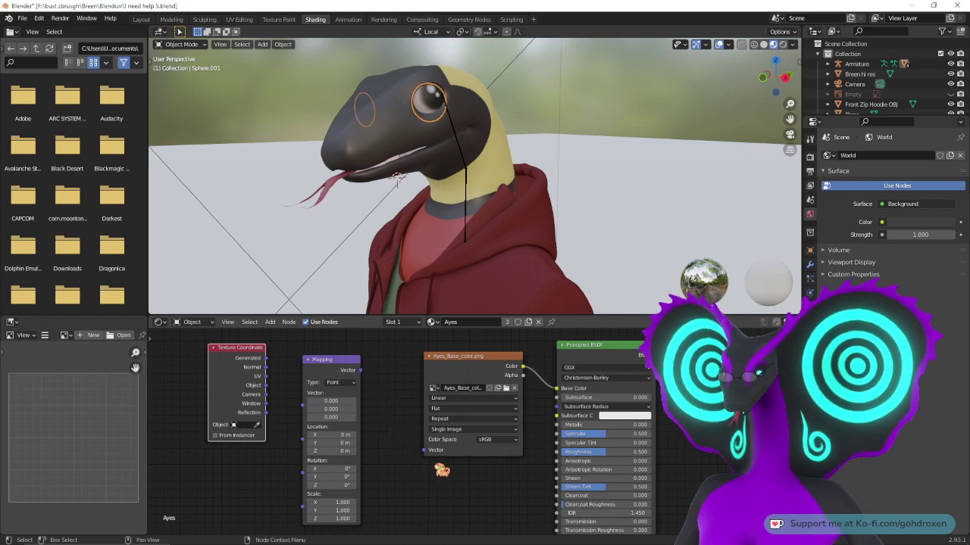
# - Delete the Mapping and Texture Coordinate nodes from the Ayes material
pyautogui.moveTo(337, 367); pyautogui.dragTo(315, 362)
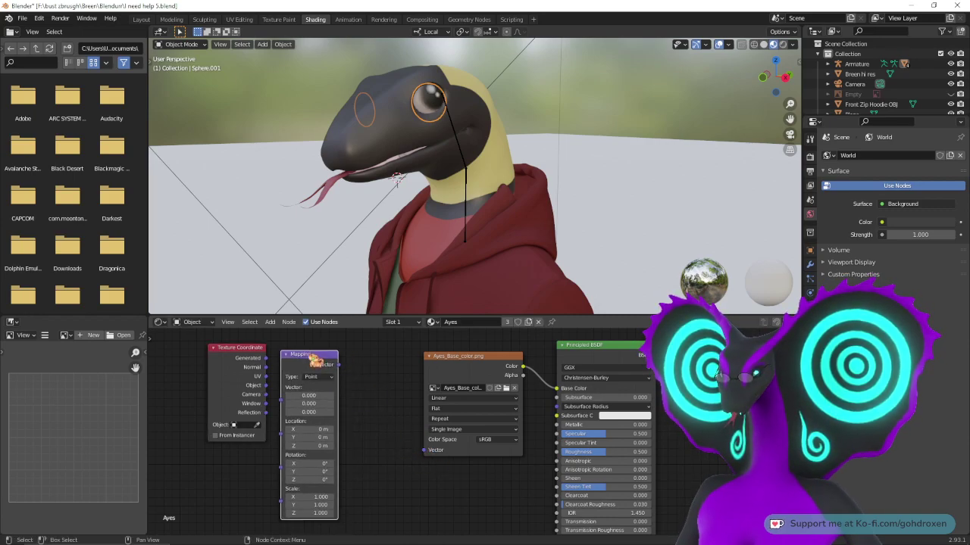
pyautogui.rightClick(300, 366)
pyautogui.click(303, 360)
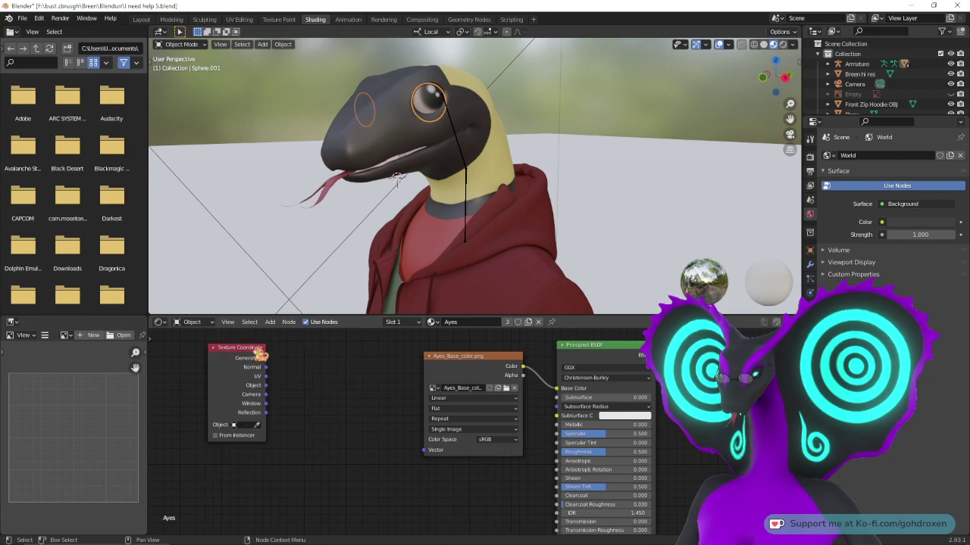
pyautogui.rightClick(242, 360)
pyautogui.rightClick(227, 350)
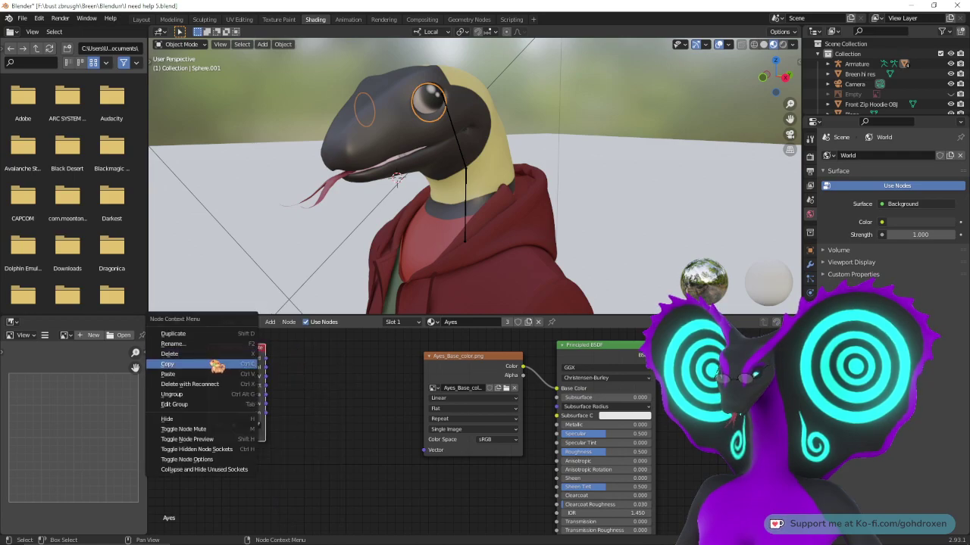
pyautogui.click(214, 356)
# - Add a Normal Map node to the Ayes material and place it beside the base color texture node
pyautogui.click(271, 325)
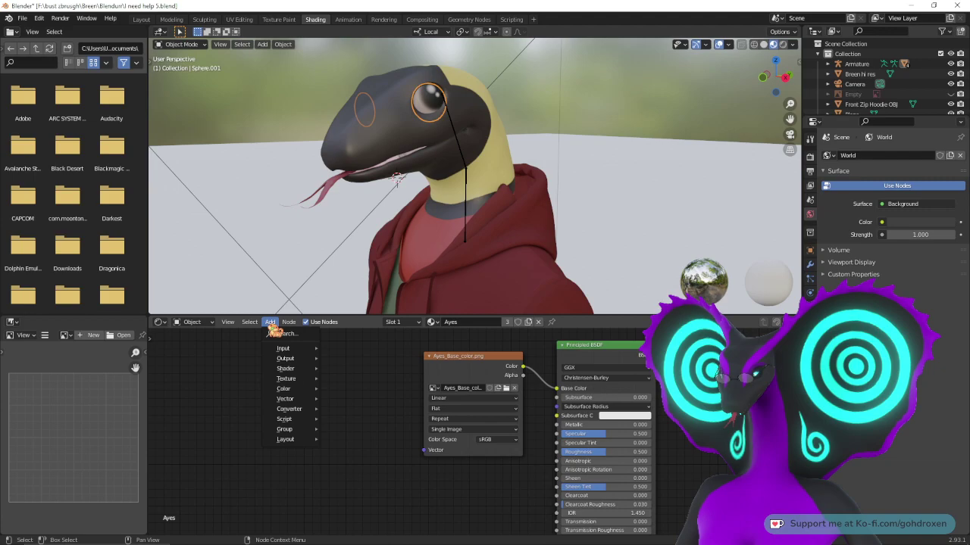
pyautogui.click(282, 335)
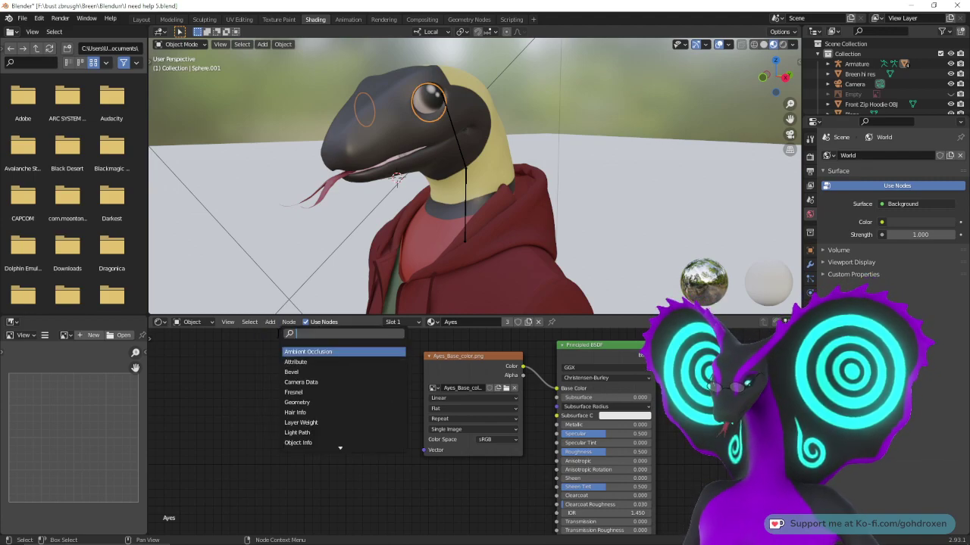
pyautogui.write('normal')
pyautogui.press('Down')
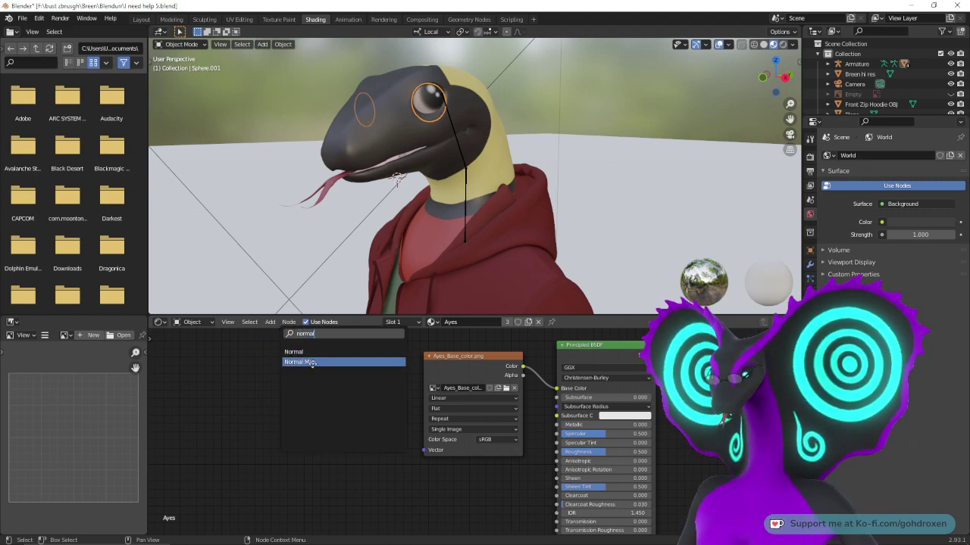
pyautogui.press('Return')
pyautogui.click(290, 410)
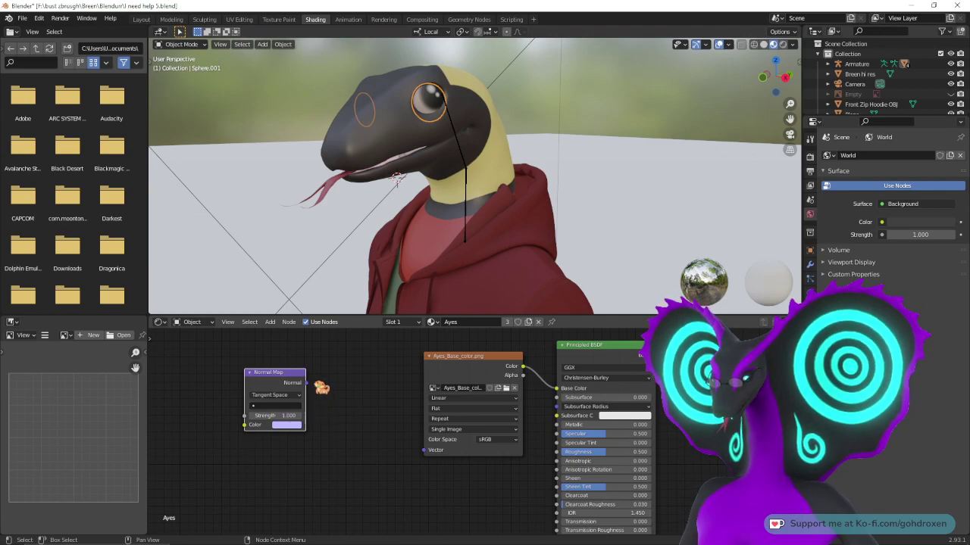
pyautogui.moveTo(272, 371); pyautogui.dragTo(342, 403)
# - Add an Image Texture node beside the Normal Map node and load Default OBJ.001_Normal_OpenGL.png from the Breen tektures folder
pyautogui.rightClick(244, 391)
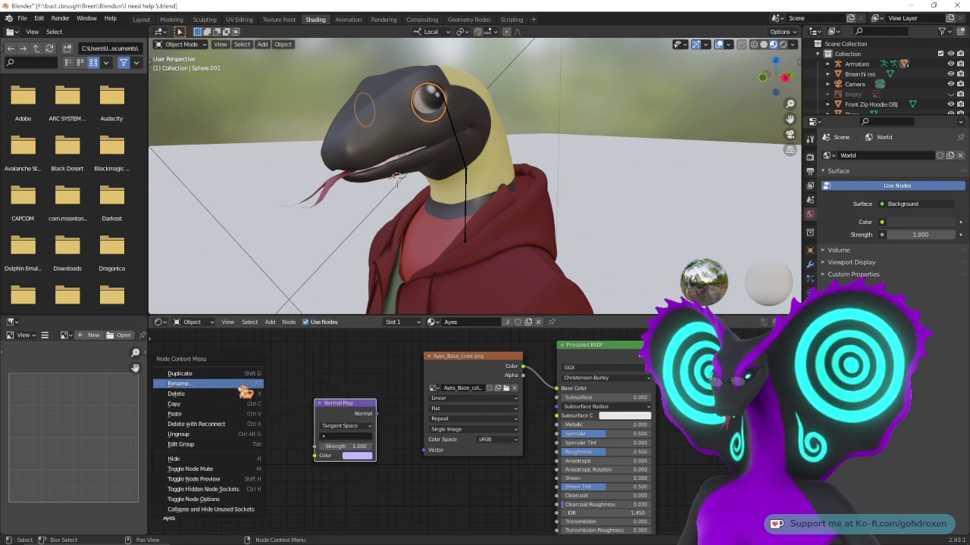
pyautogui.click(270, 324)
pyautogui.moveTo(292, 378)
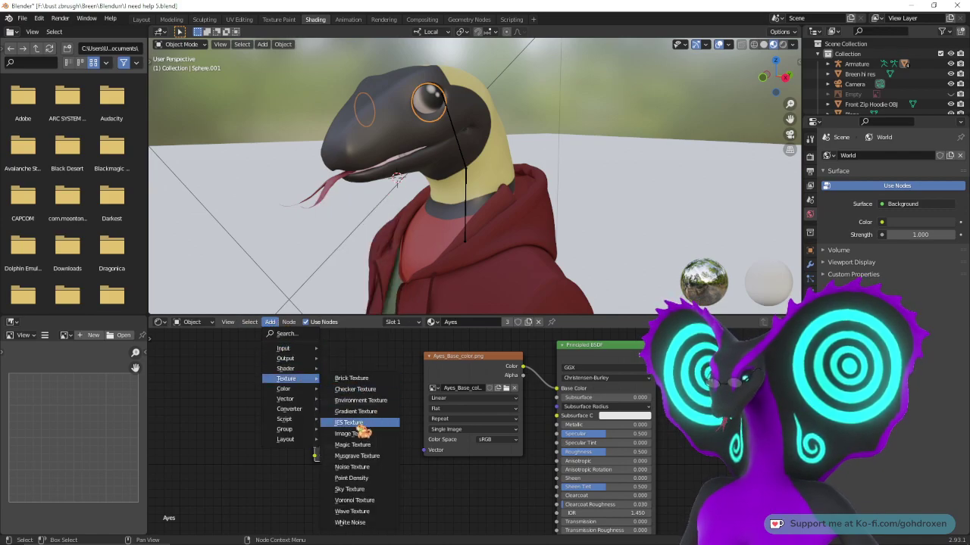
pyautogui.click(362, 432)
pyautogui.click(273, 396)
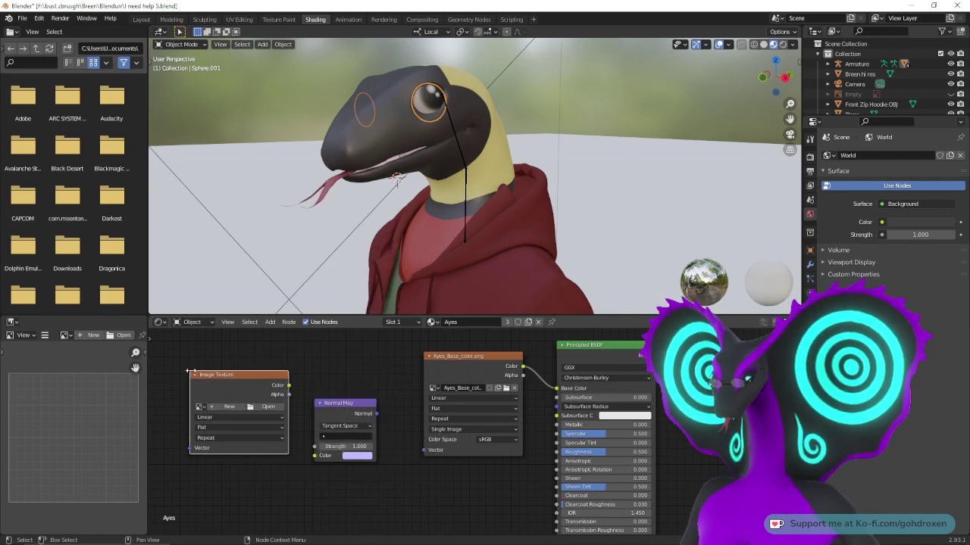
pyautogui.click(268, 408)
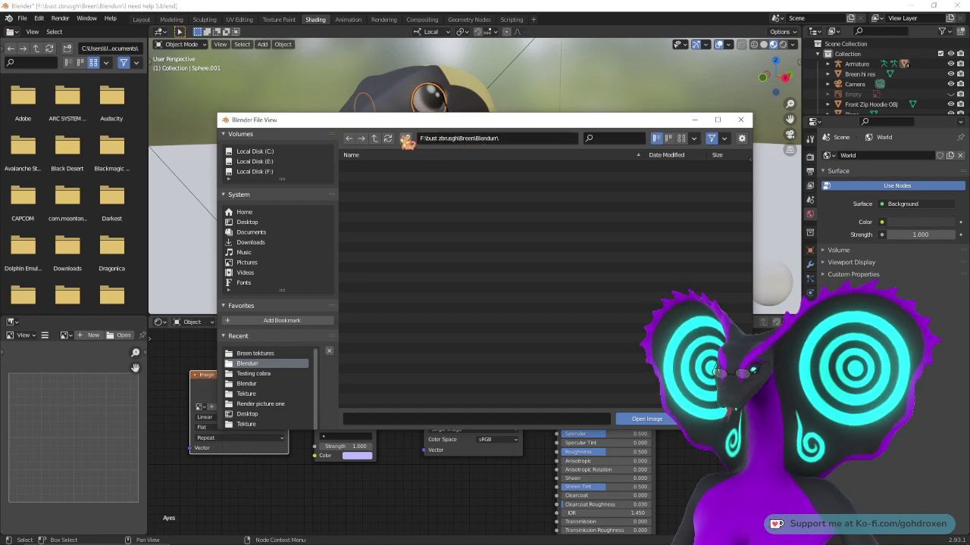
pyautogui.click(374, 138)
pyautogui.doubleClick(385, 176)
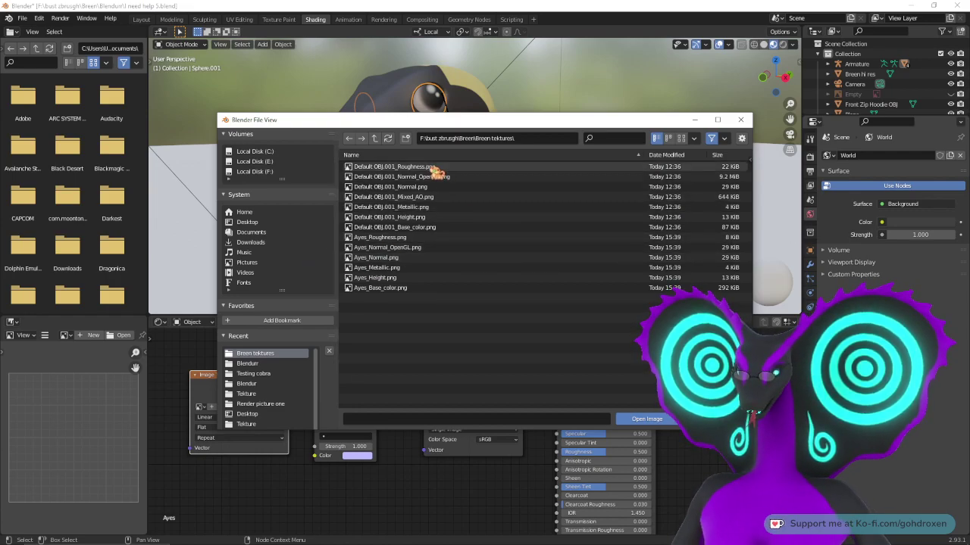
pyautogui.click(442, 176)
pyautogui.click(623, 419)
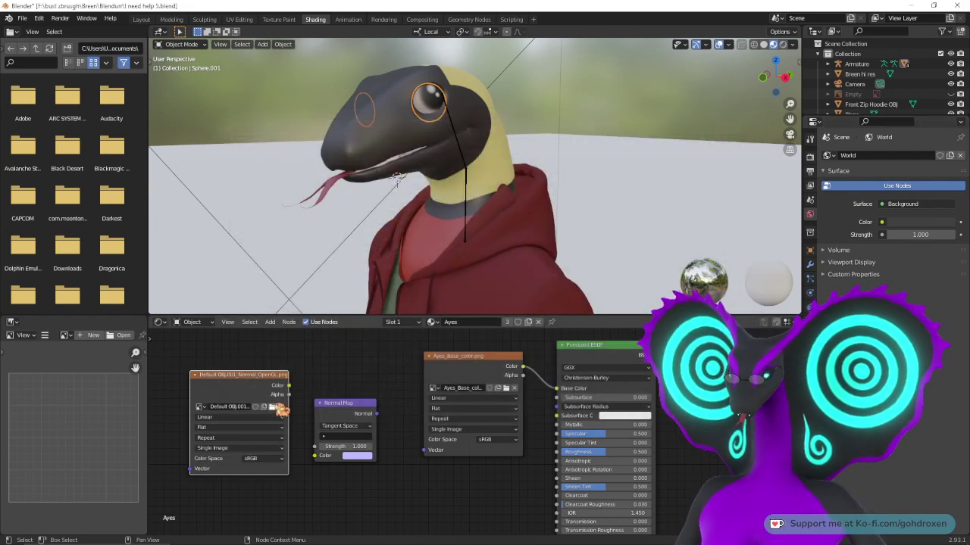
# - Connect the normal texture's color to the Normal Map node and its output to the Principled BSDF's Normal input
pyautogui.moveTo(290, 387); pyautogui.dragTo(319, 457)
pyautogui.moveTo(432, 491); pyautogui.dragTo(450, 461, button='middle')
pyautogui.moveTo(264, 343); pyautogui.dragTo(305, 454)
pyautogui.moveTo(461, 470); pyautogui.dragTo(424, 461, button='middle')
pyautogui.moveTo(314, 335); pyautogui.dragTo(428, 447)
pyautogui.moveTo(284, 422); pyautogui.dragTo(328, 389)
pyautogui.moveTo(444, 449)
pyautogui.mouseDown()
pyautogui.moveTo(472, 449)
pyautogui.moveTo(462, 451)
pyautogui.mouseUp()
pyautogui.moveTo(522, 468); pyautogui.dragTo(478, 378, button='middle')
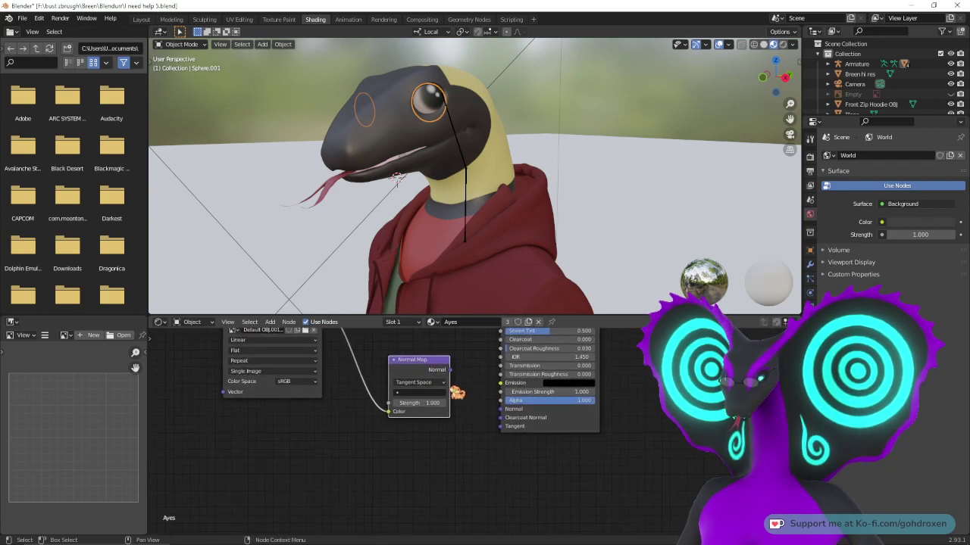
pyautogui.moveTo(450, 370); pyautogui.dragTo(502, 412)
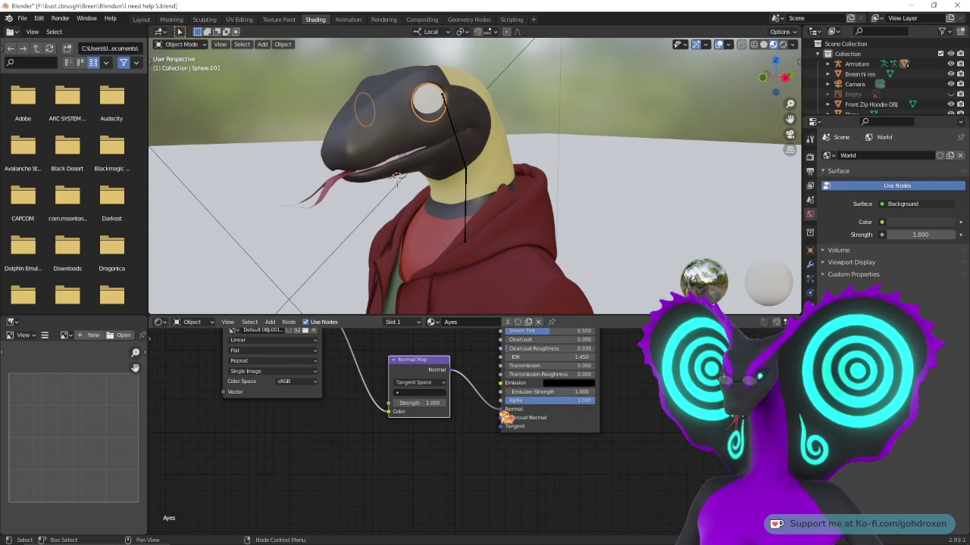
# - Disconnect the Normal Map from the Principled BSDF and delete the Normal Map and normal image texture nodes
pyautogui.moveTo(500, 411); pyautogui.dragTo(465, 454)
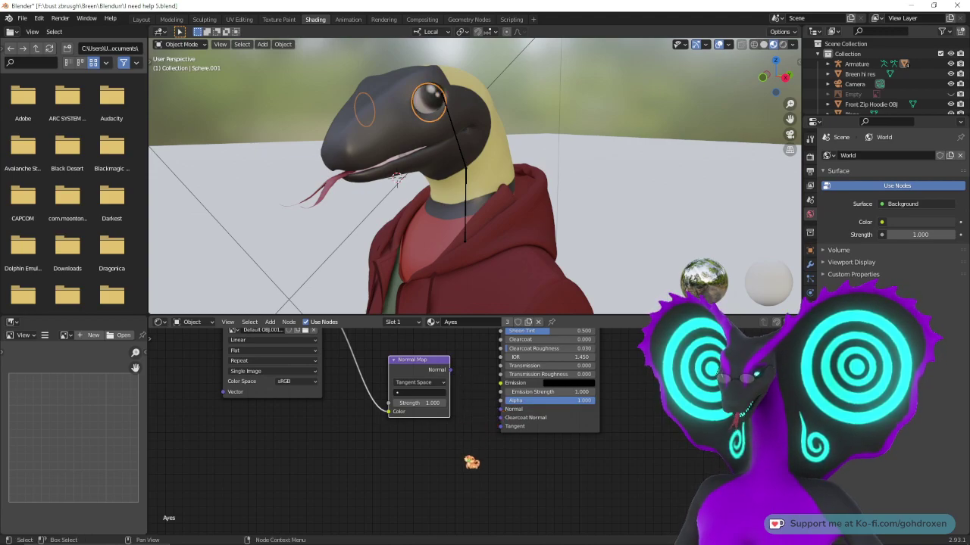
pyautogui.moveTo(459, 437); pyautogui.dragTo(471, 479, button='middle')
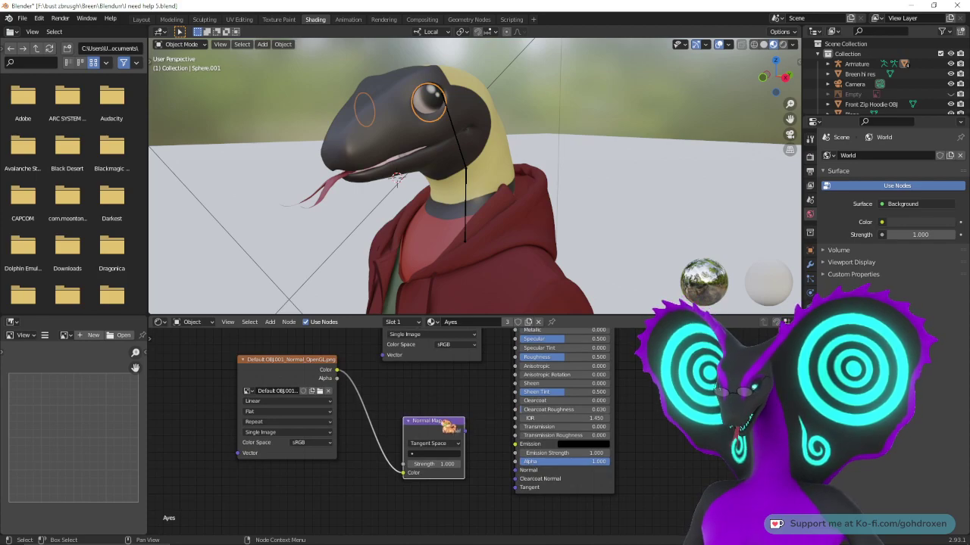
pyautogui.rightClick(449, 426)
pyautogui.rightClick(315, 365)
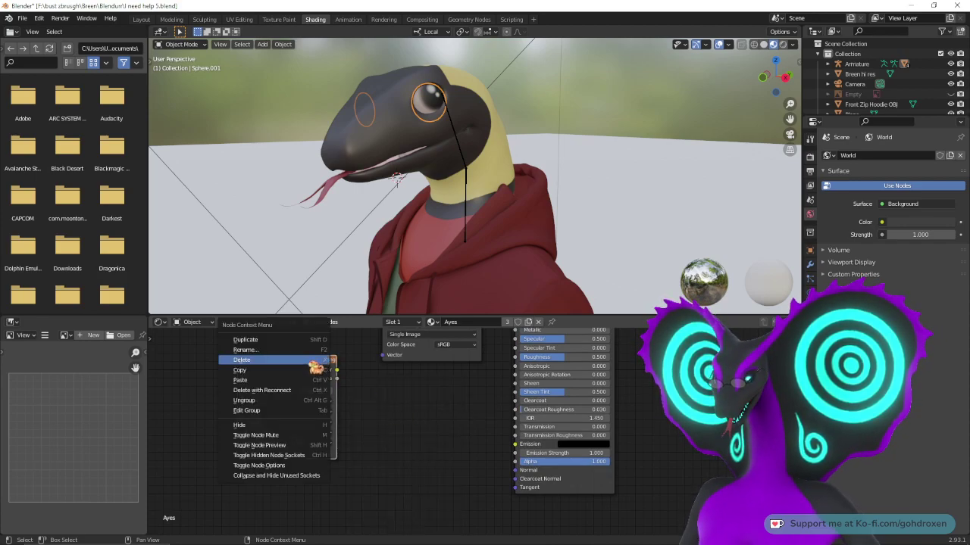
pyautogui.click(309, 372)
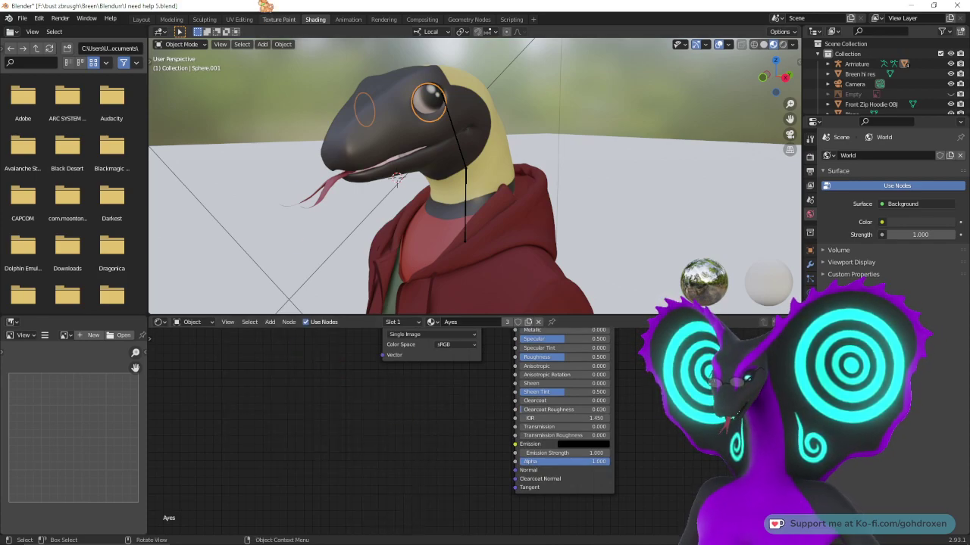
# - Select the snake body mesh and delete the unconnected Normal node from its Default OBJ.001 material
pyautogui.click(141, 19)
pyautogui.click(382, 204)
pyautogui.click(316, 20)
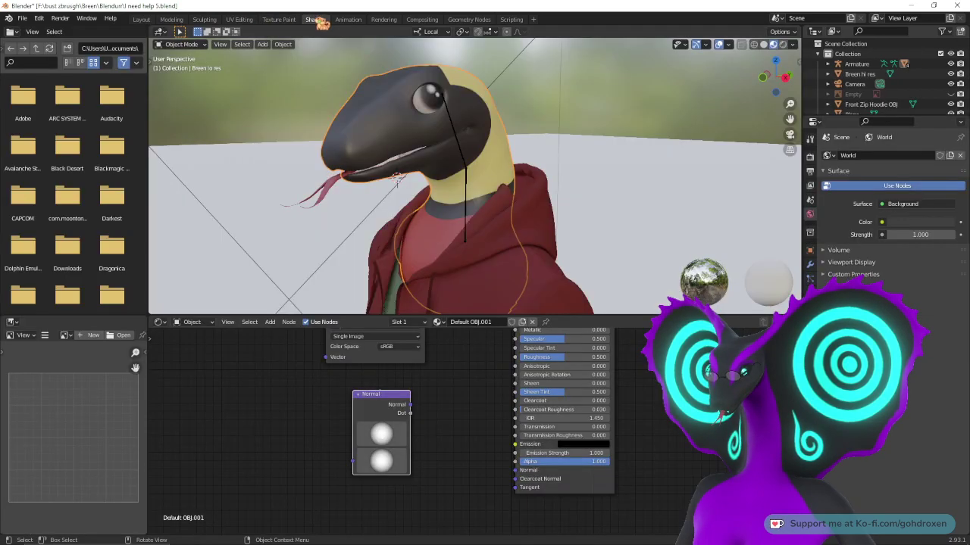
pyautogui.rightClick(388, 400)
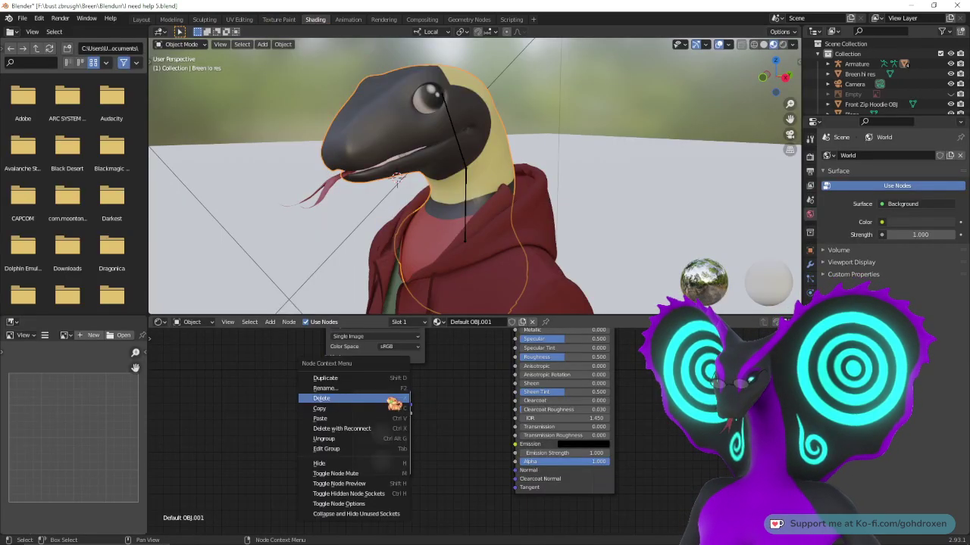
pyautogui.click(387, 399)
# - Add a Normal Map node to the Default OBJ.001 material, below the base color texture node
pyautogui.moveTo(334, 419); pyautogui.dragTo(420, 488, button='middle')
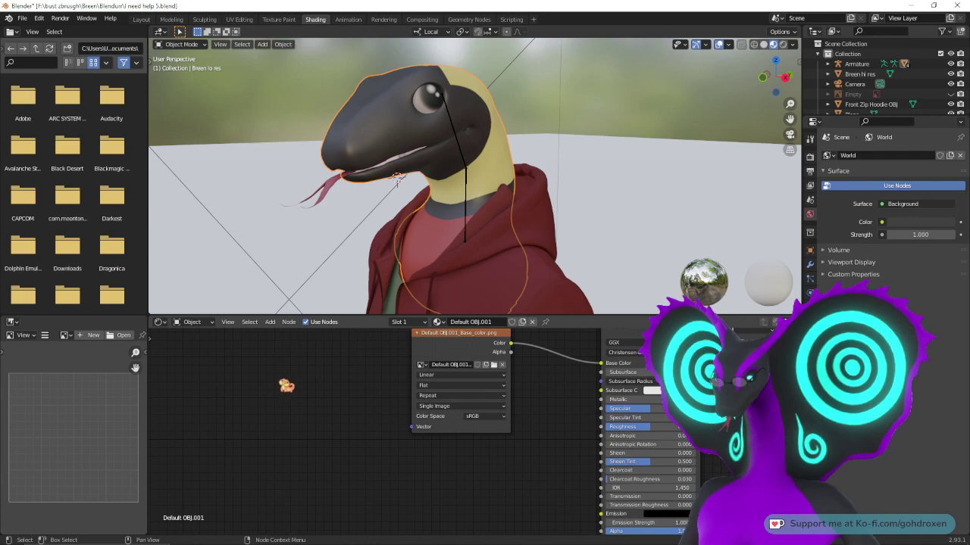
pyautogui.click(269, 323)
pyautogui.click(287, 334)
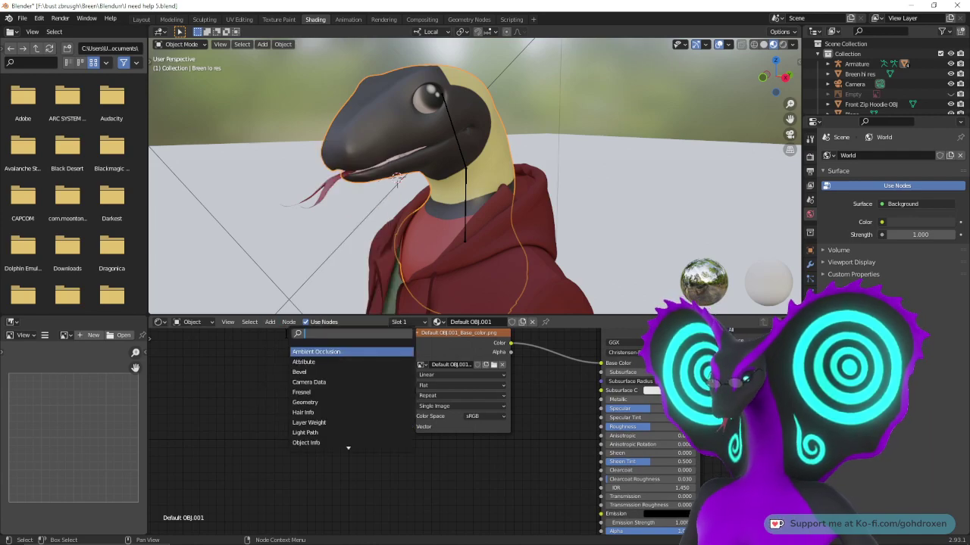
pyautogui.write('normal')
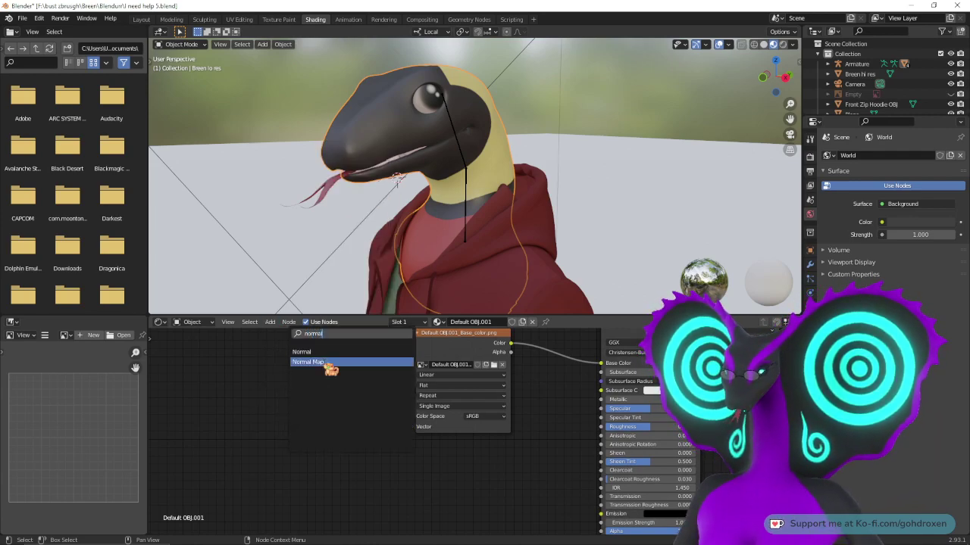
pyautogui.click(308, 362)
pyautogui.click(531, 504)
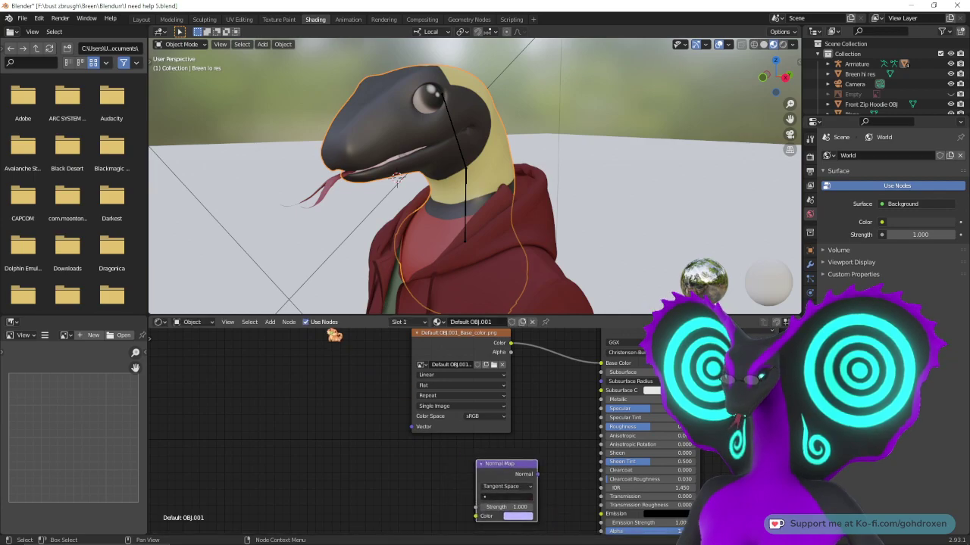
# - Add an Image Texture node and arrange it with the Normal Map node beside the Principled BSDF's Normal input
pyautogui.click(288, 322)
pyautogui.click(269, 322)
pyautogui.moveTo(295, 368)
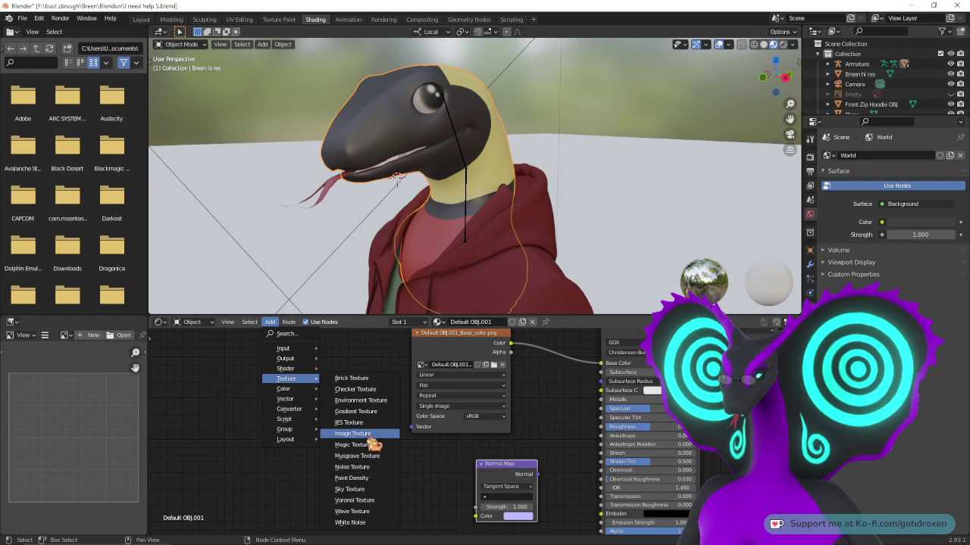
pyautogui.click(368, 438)
pyautogui.click(324, 446)
pyautogui.moveTo(468, 474); pyautogui.dragTo(439, 365, button='middle')
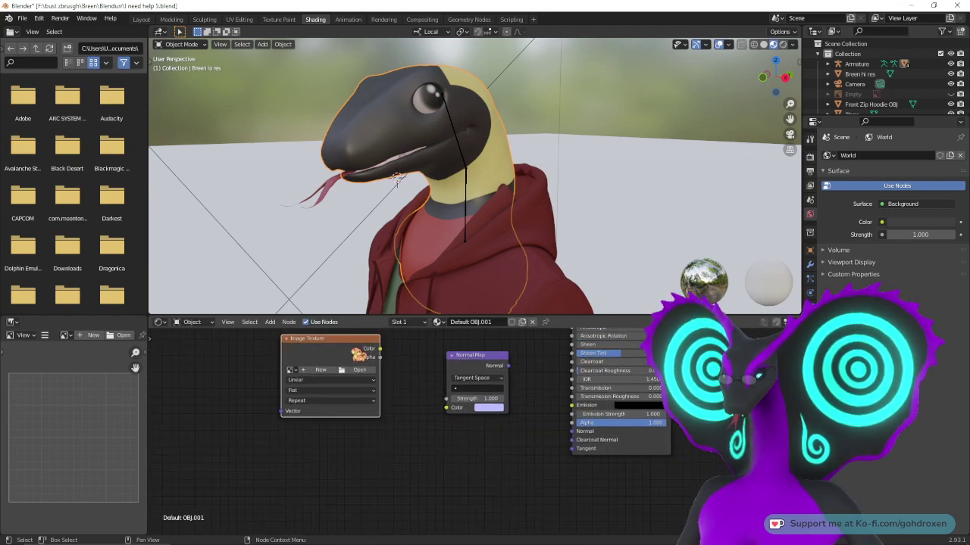
pyautogui.moveTo(356, 354); pyautogui.dragTo(385, 424)
pyautogui.moveTo(475, 351); pyautogui.dragTo(480, 392)
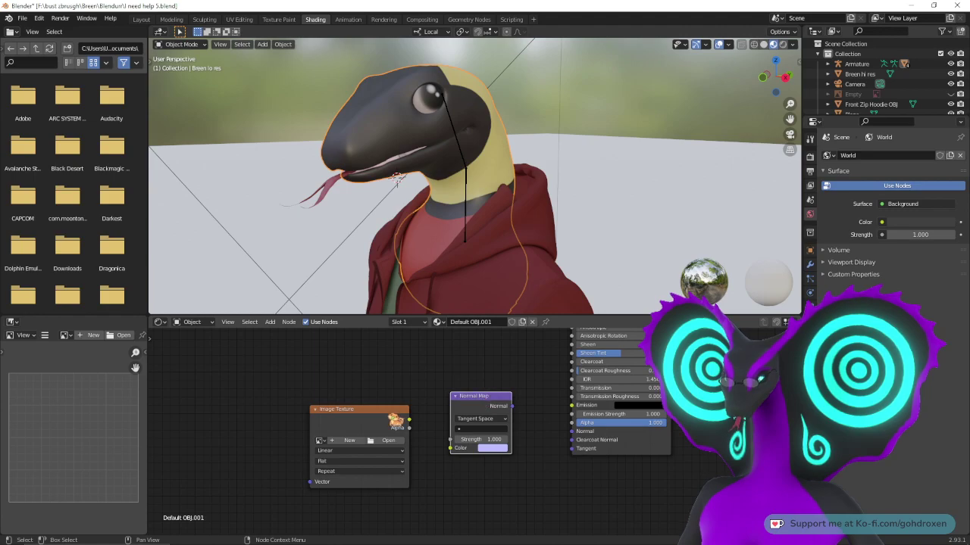
# - Load Default OBJ.001_Normal_OpenGL.png from Breen tektures into the new texture node and wire it through the Normal Map to the Principled BSDF's Normal input
pyautogui.click(351, 441)
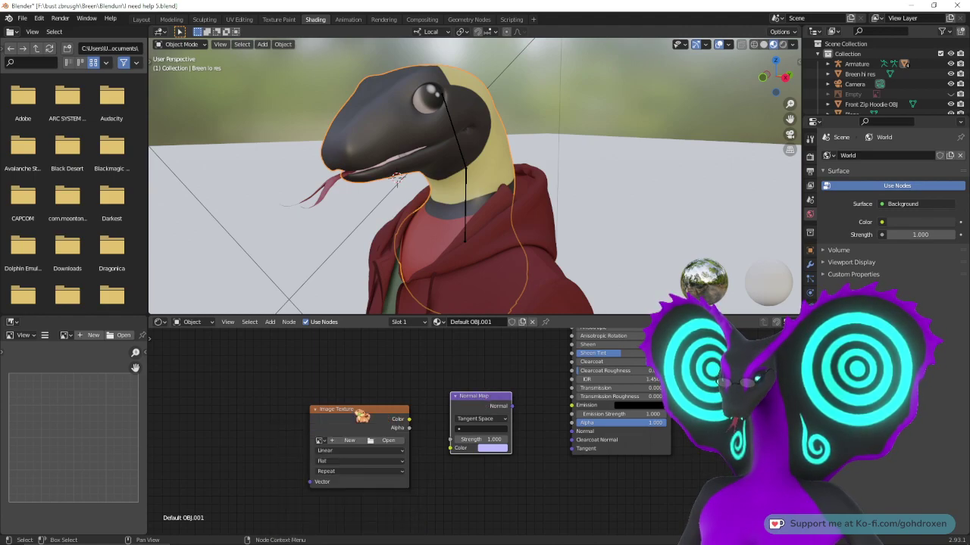
pyautogui.click(384, 444)
pyautogui.click(388, 441)
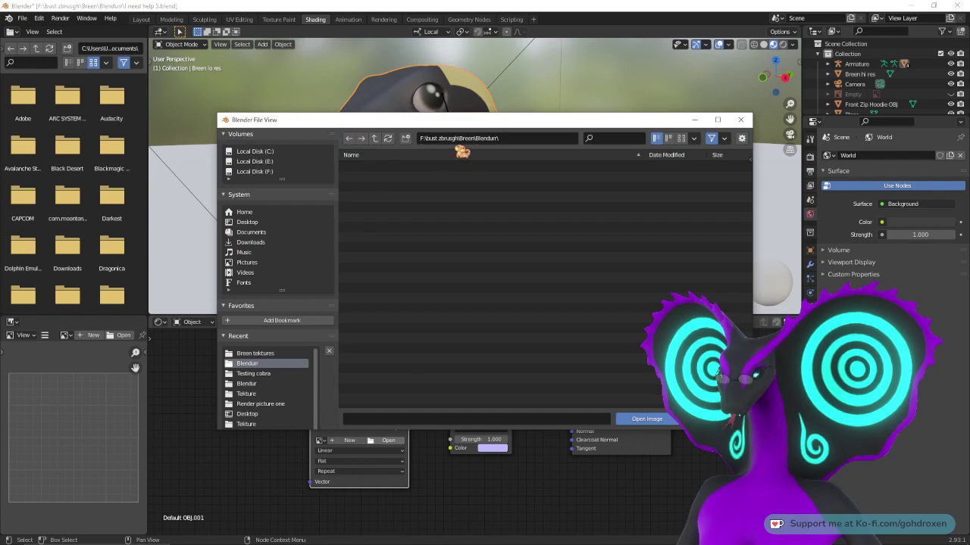
pyautogui.click(373, 138)
pyautogui.doubleClick(379, 187)
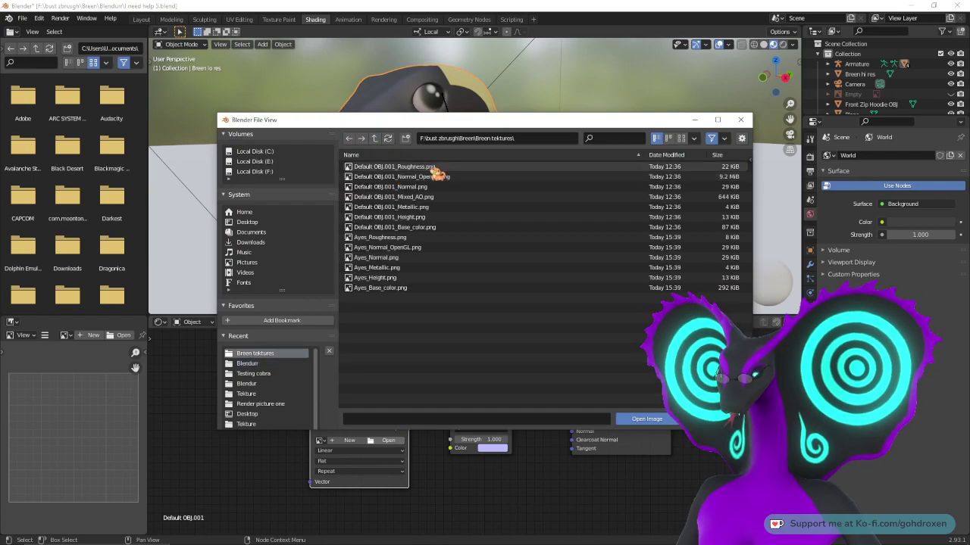
pyautogui.click(435, 177)
pyautogui.click(628, 419)
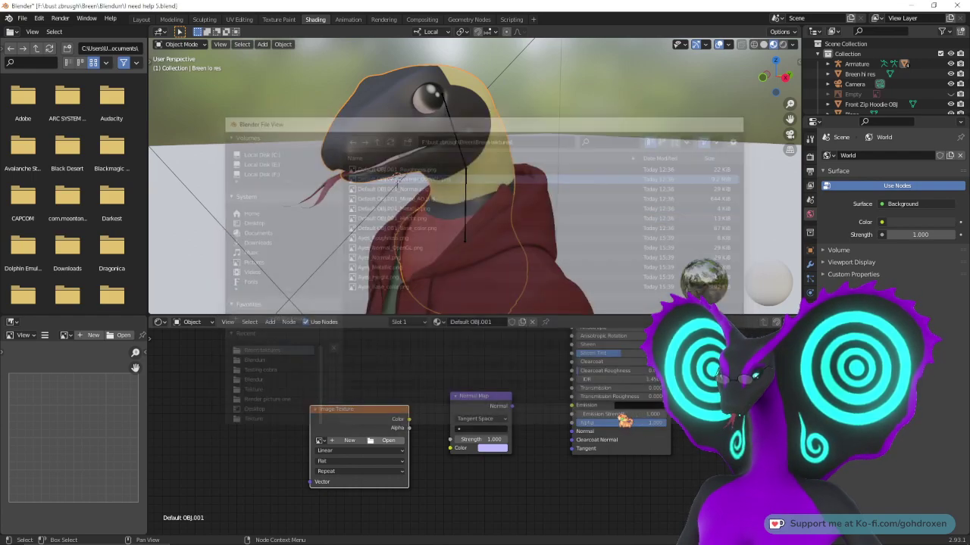
pyautogui.moveTo(409, 419); pyautogui.dragTo(450, 447)
pyautogui.moveTo(512, 406); pyautogui.dragTo(577, 438)
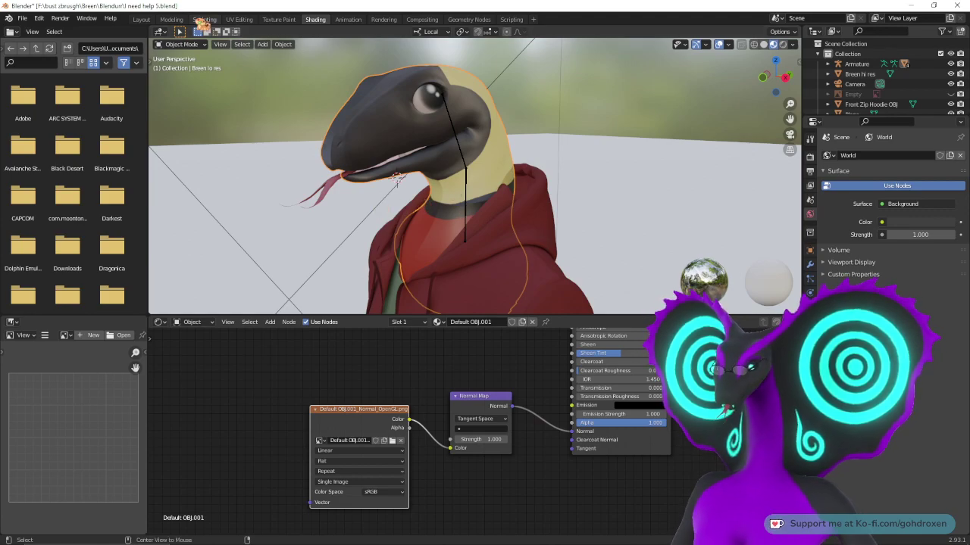
# - Examine the body's normal map shading from several angles in the Layout and Shading workspaces
pyautogui.click(147, 21)
pyautogui.moveTo(367, 265)
pyautogui.mouseDown(button='middle')
pyautogui.moveTo(489, 267)
pyautogui.moveTo(536, 356)
pyautogui.moveTo(520, 281)
pyautogui.moveTo(567, 277)
pyautogui.moveTo(499, 259)
pyautogui.mouseUp(button='middle')
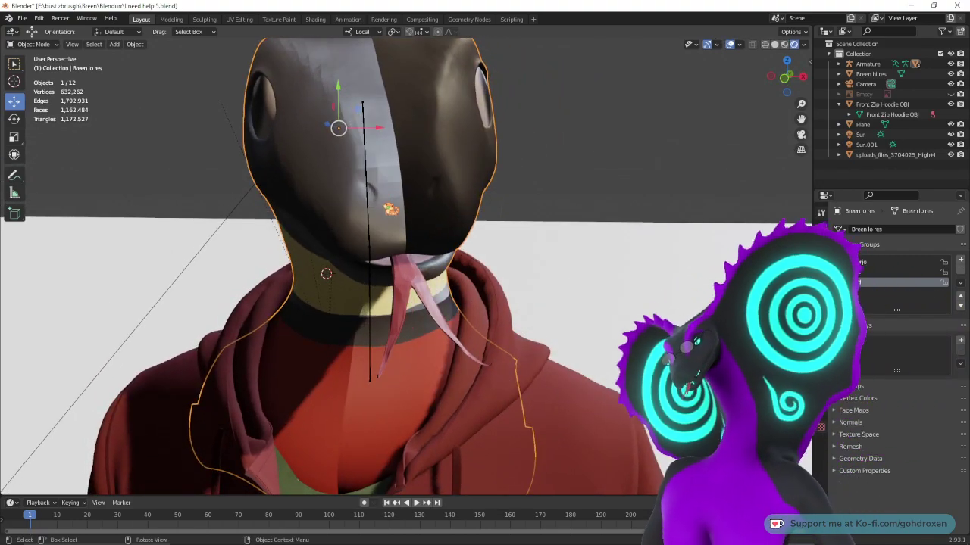
pyautogui.moveTo(417, 217); pyautogui.dragTo(614, 219, button='middle')
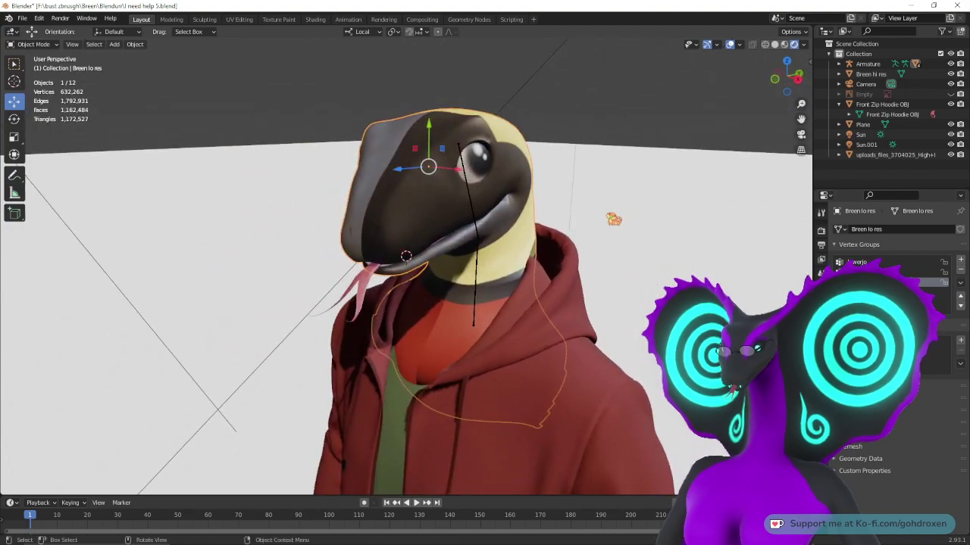
pyautogui.click(322, 20)
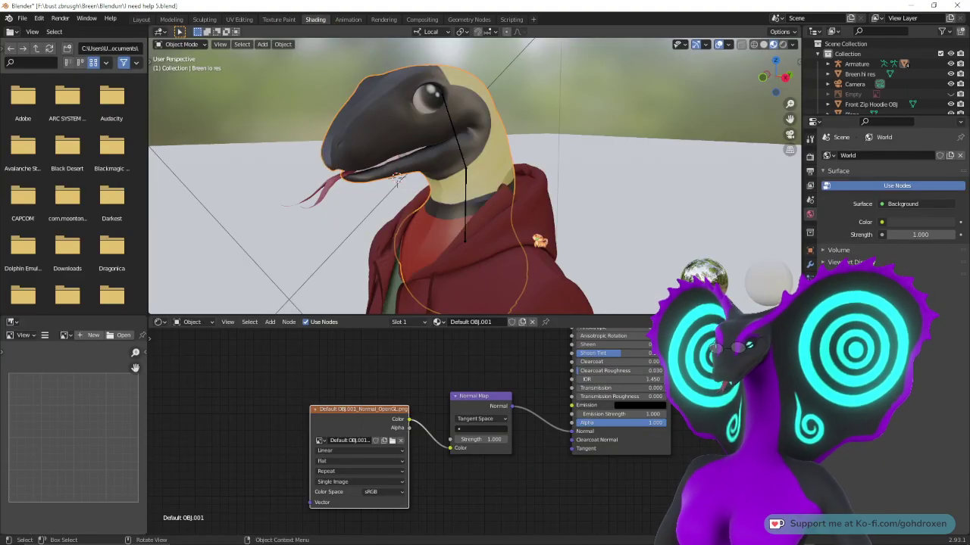
pyautogui.moveTo(541, 241)
pyautogui.mouseDown(button='middle')
pyautogui.moveTo(485, 227)
pyautogui.moveTo(477, 216)
pyautogui.moveTo(512, 203)
pyautogui.moveTo(595, 228)
pyautogui.moveTo(509, 233)
pyautogui.moveTo(477, 219)
pyautogui.mouseUp(button='middle')
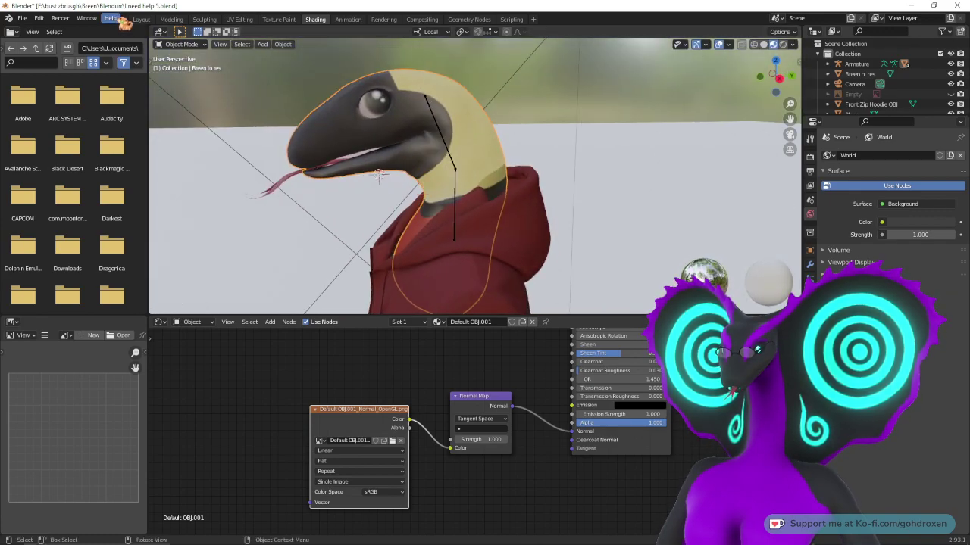
# - Render the camera view, examine the snake's normal shading in the image, and close the render
pyautogui.click(144, 20)
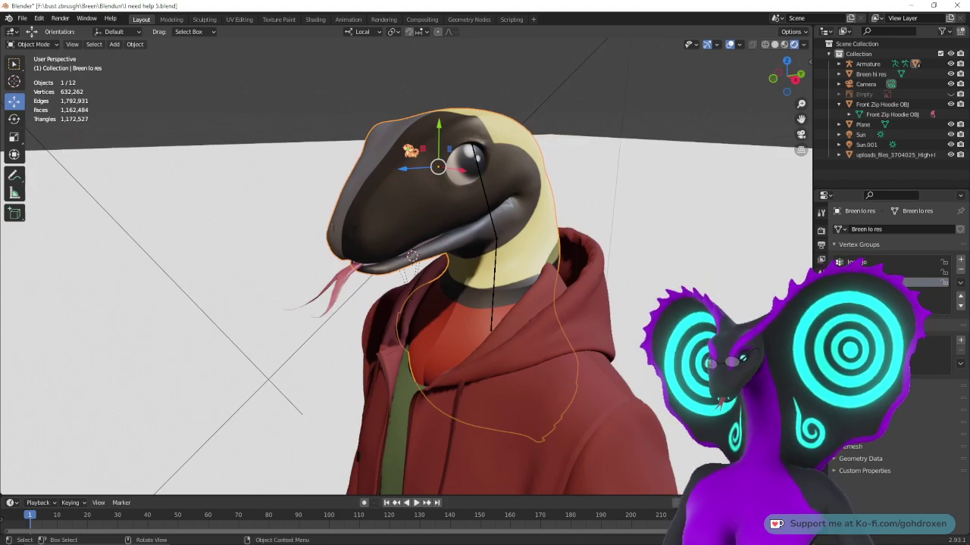
pyautogui.press('F12')
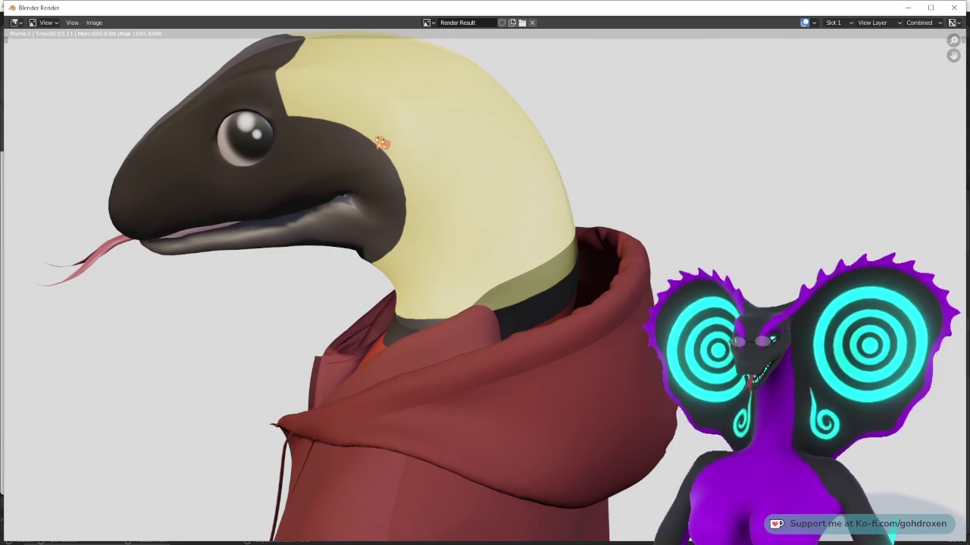
pyautogui.scroll(-3, 398, 129)
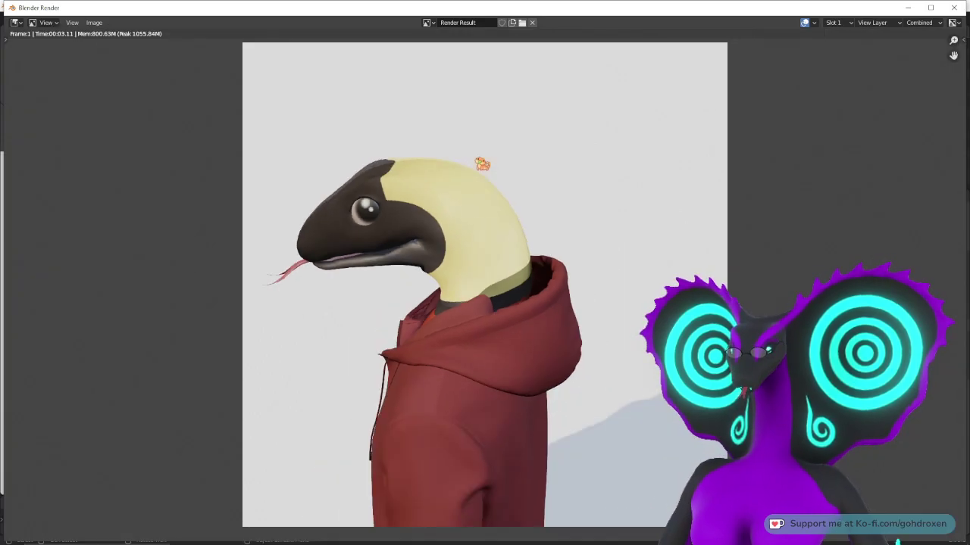
pyautogui.moveTo(514, 205); pyautogui.dragTo(510, 202, button='middle')
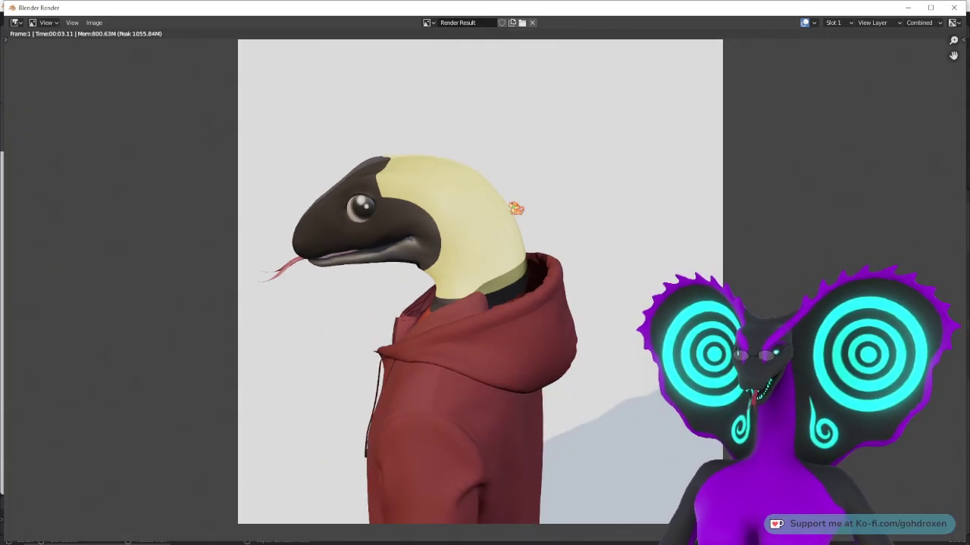
pyautogui.click(953, 8)
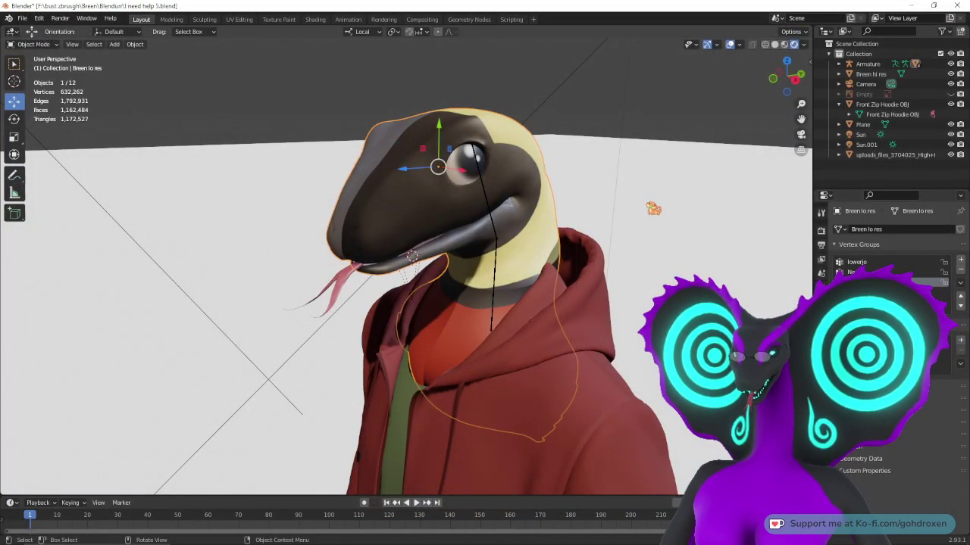
pyautogui.moveTo(588, 199); pyautogui.dragTo(330, 60, button='middle')
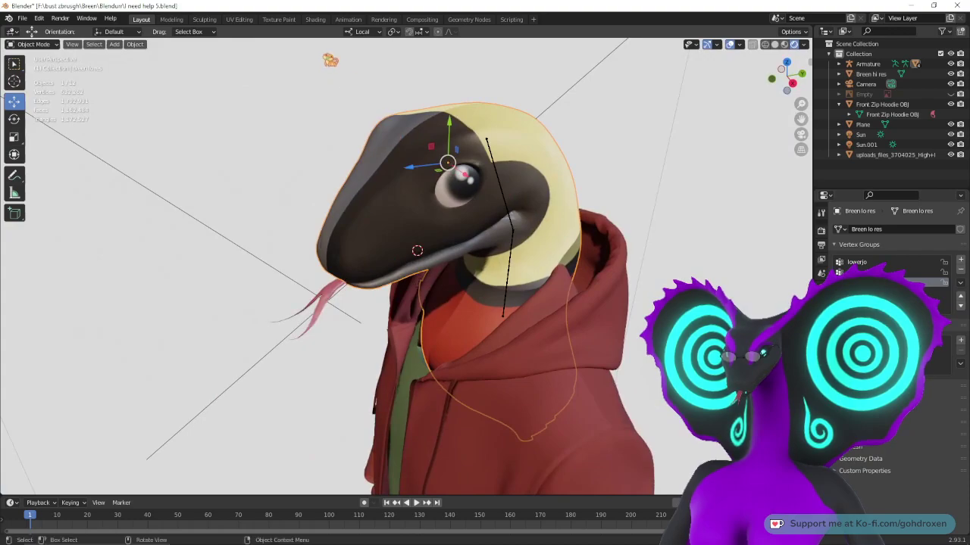
# - Try World Space on the body's Normal Map node and examine the head's shading in the Layout workspace
pyautogui.click(315, 20)
pyautogui.scroll(4, 530, 409)
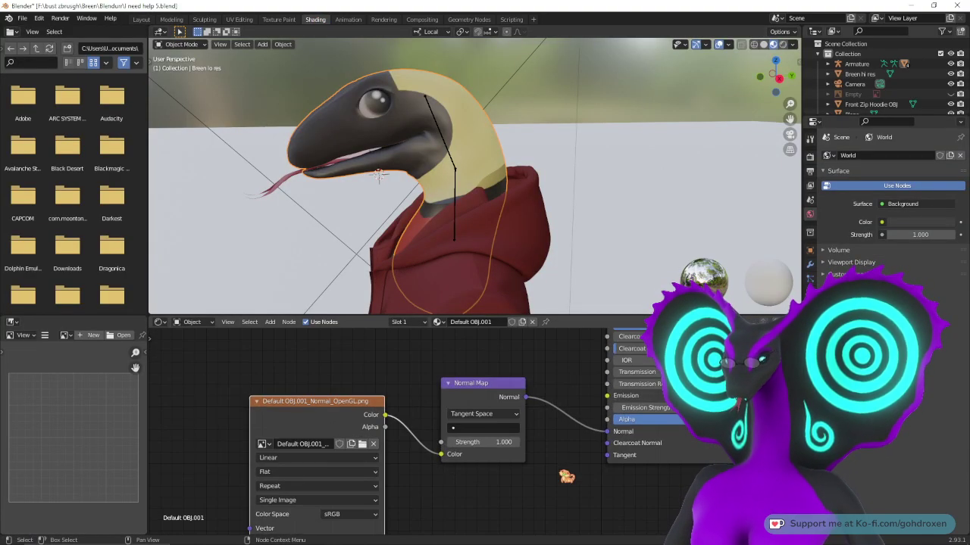
pyautogui.click(533, 408)
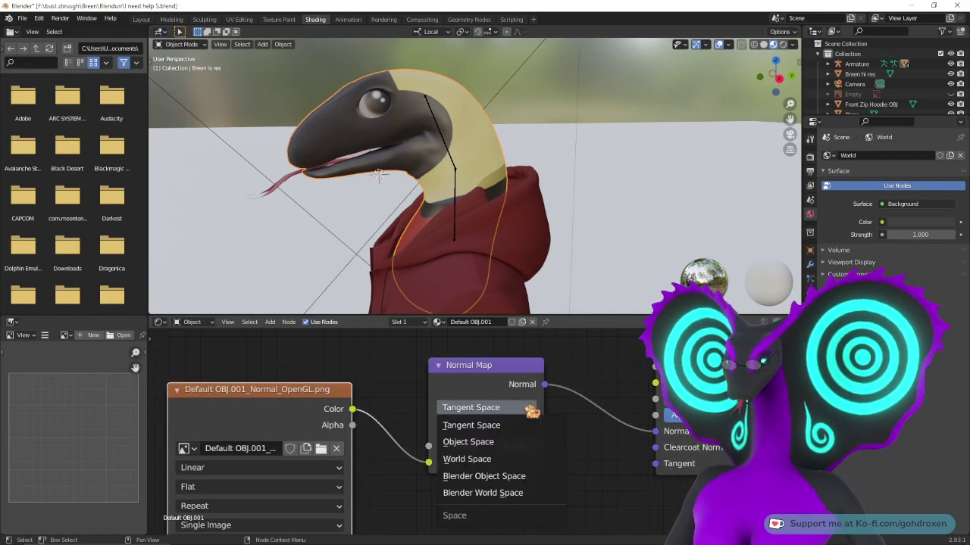
pyautogui.click(512, 460)
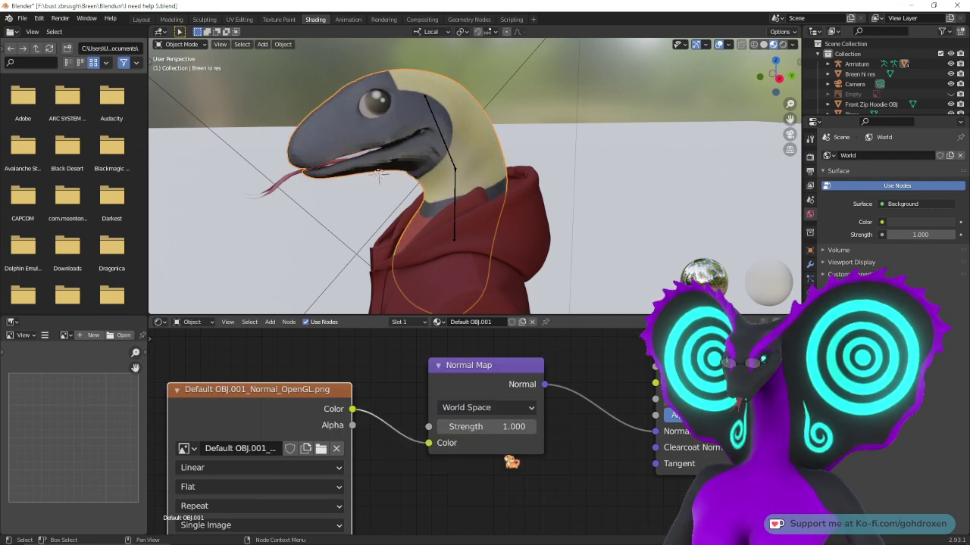
pyautogui.moveTo(473, 220)
pyautogui.mouseDown(button='middle')
pyautogui.moveTo(505, 212)
pyautogui.moveTo(454, 212)
pyautogui.mouseUp(button='middle')
pyautogui.click(141, 19)
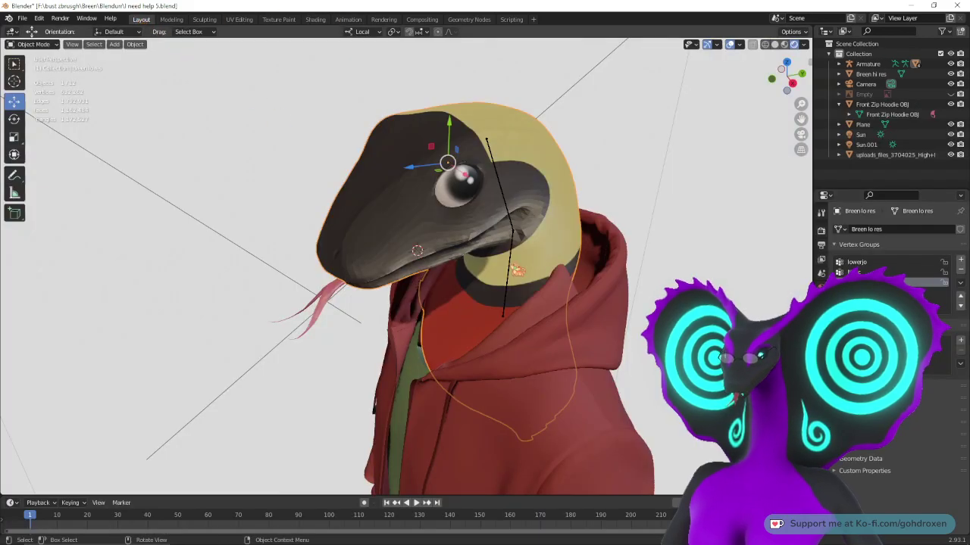
pyautogui.moveTo(418, 250); pyautogui.dragTo(484, 331, button='middle')
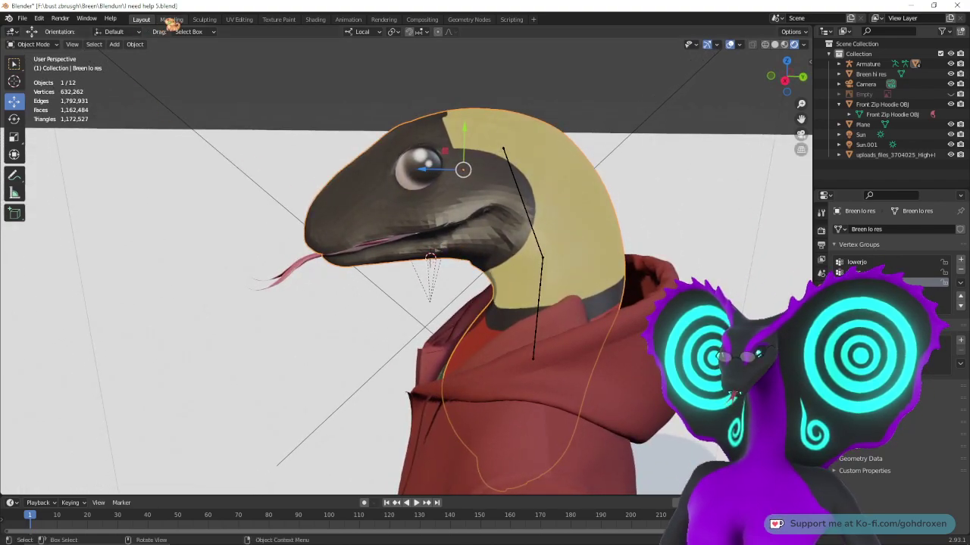
# - Set the body's Normal Map node back to Tangent Space
pyautogui.click(317, 19)
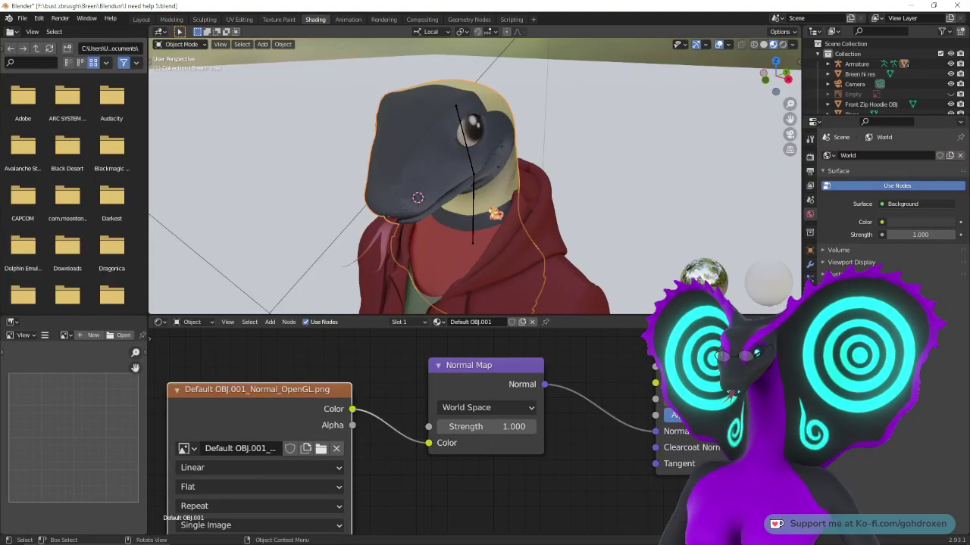
pyautogui.scroll(-3, 607, 491)
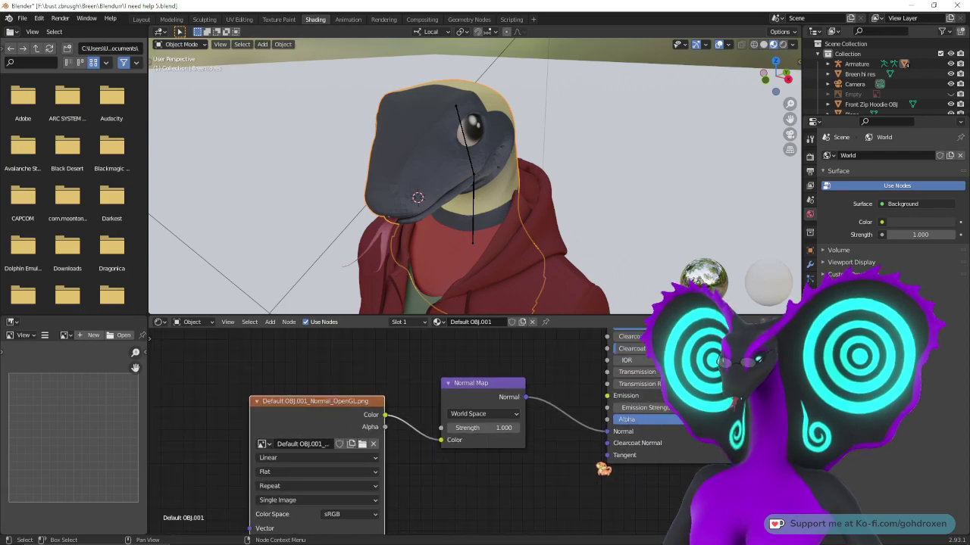
pyautogui.moveTo(588, 418); pyautogui.dragTo(590, 429, button='middle')
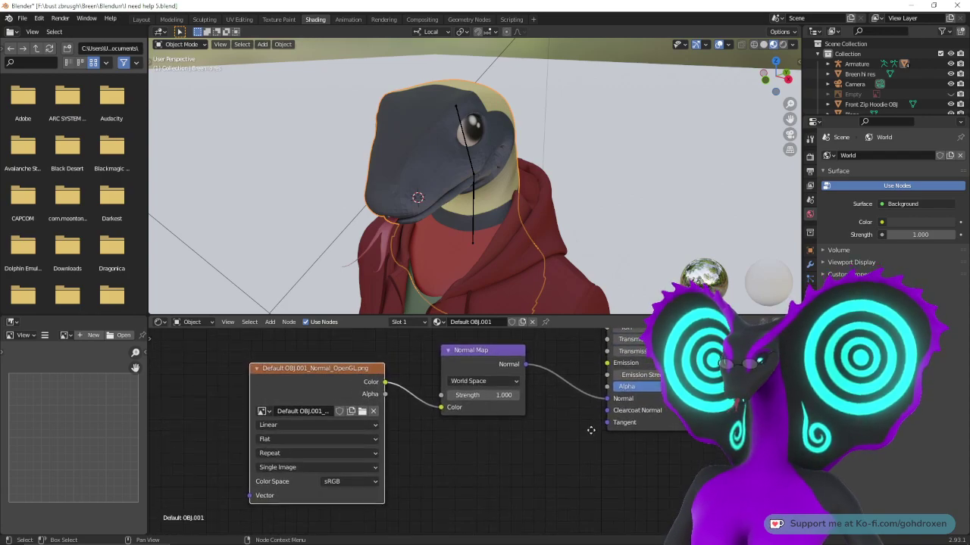
pyautogui.click(518, 383)
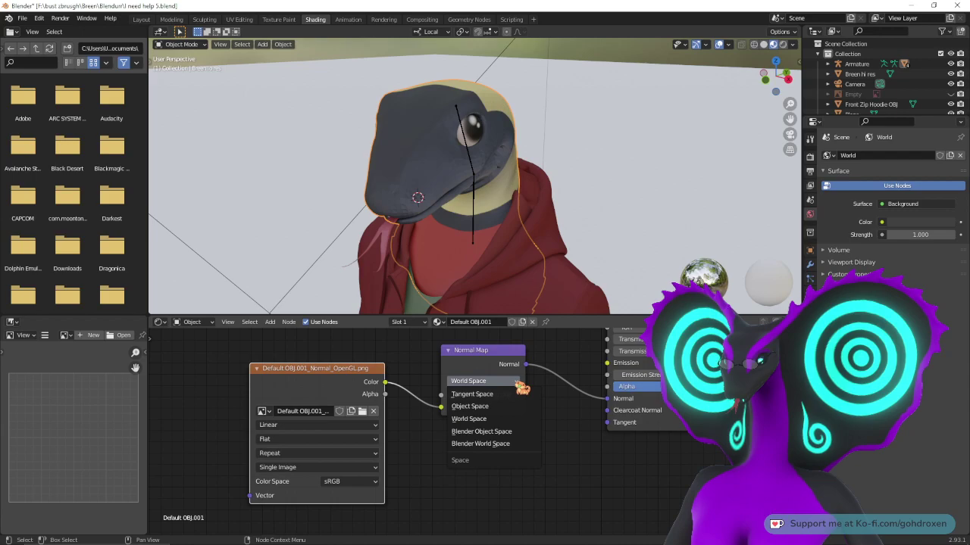
pyautogui.click(492, 395)
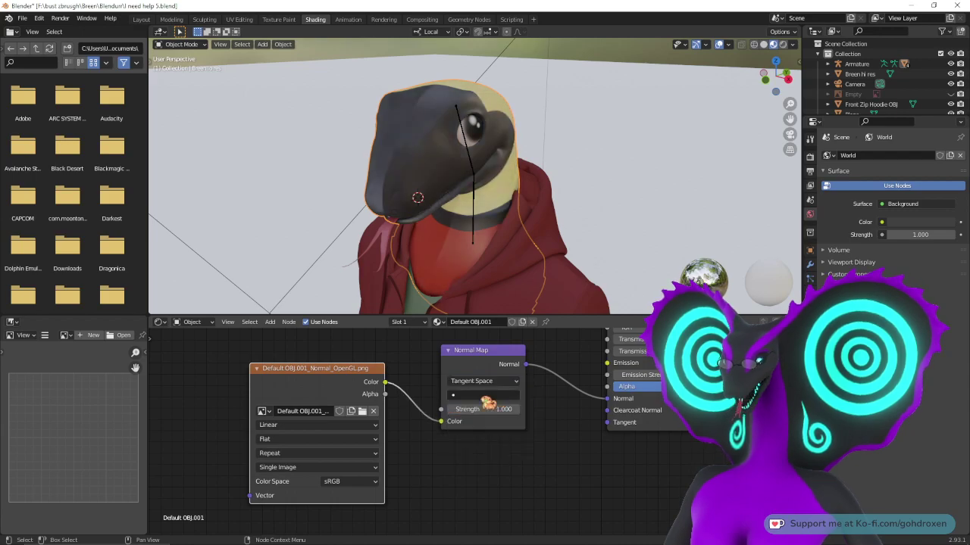
# - Try Default OBJ.001_Normal.png in the body's normal image texture node and examine the head's shading up close
pyautogui.click(363, 411)
pyautogui.click(421, 188)
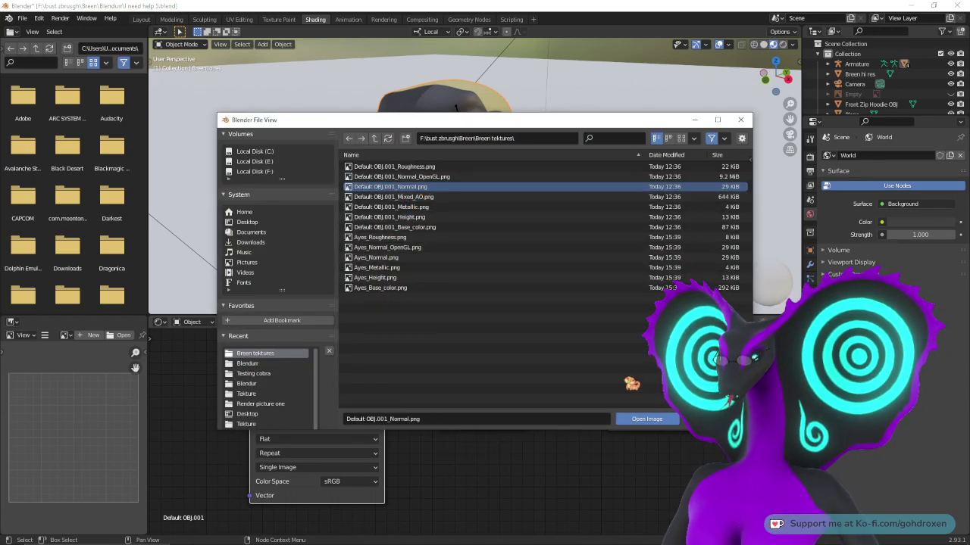
pyautogui.click(638, 419)
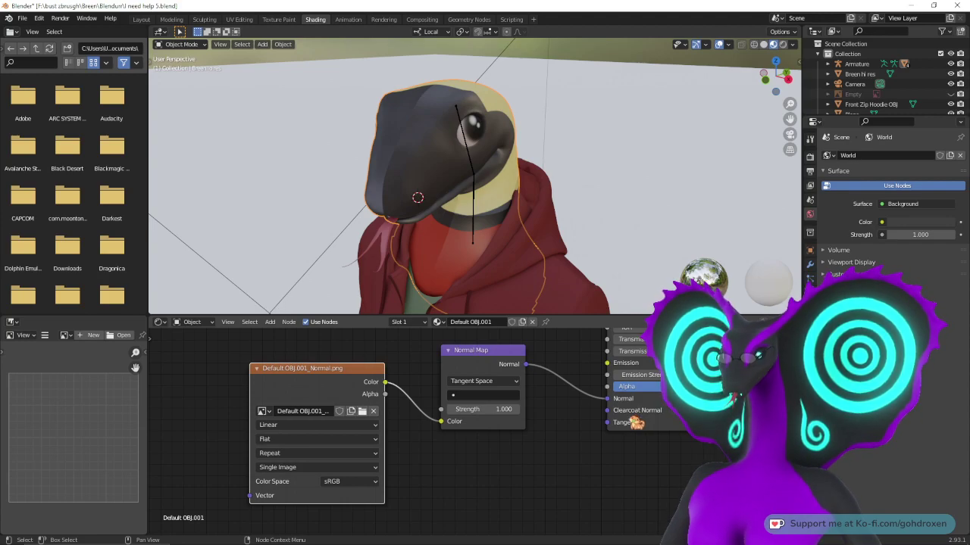
pyautogui.scroll(6, 460, 220)
pyautogui.scroll(-2, 461, 220)
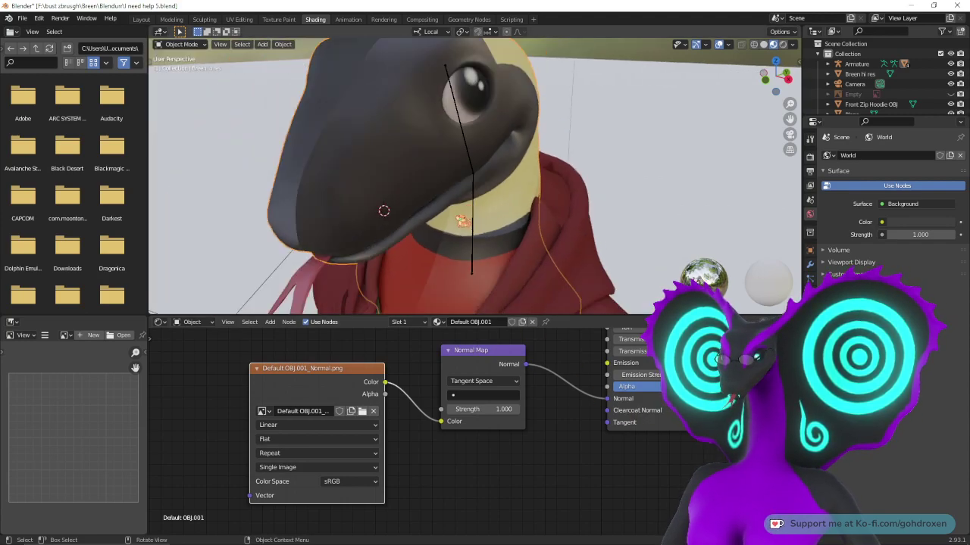
pyautogui.scroll(-2, 461, 220)
# - Load Default OBJ.001_Normal_OpenGL.png back into the body's normal image texture node
pyautogui.click(362, 411)
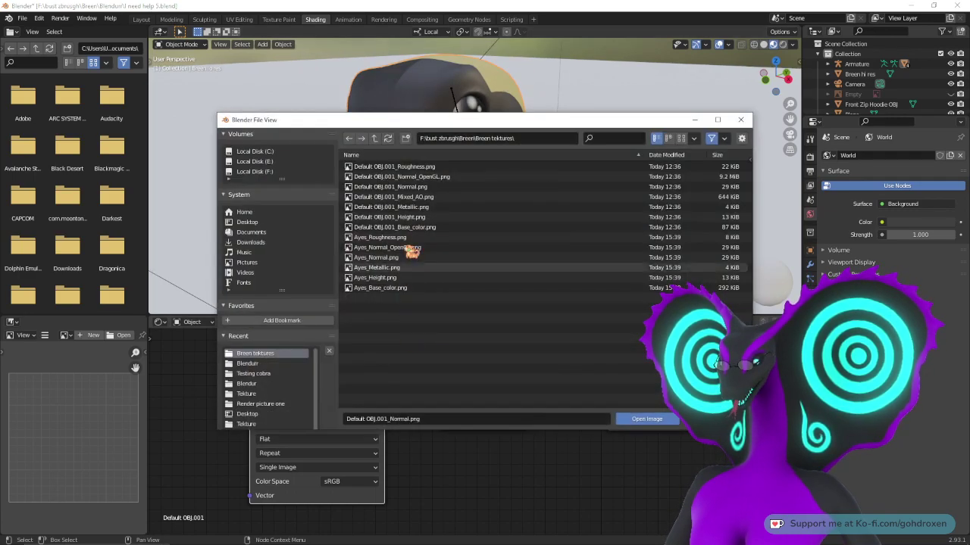
pyautogui.click(402, 182)
pyautogui.click(636, 417)
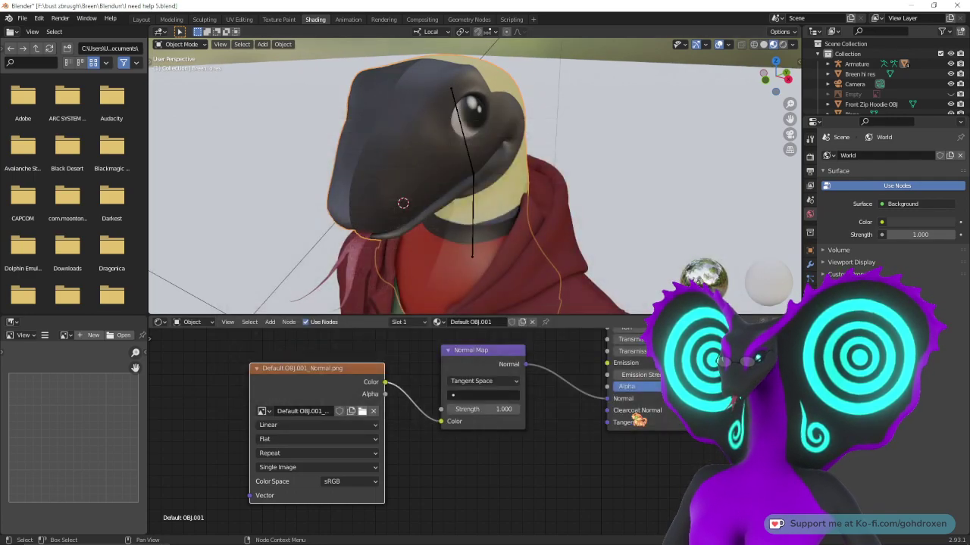
# - Try Object Space on the body's Normal Map node and examine the head in the Layout workspace
pyautogui.click(515, 382)
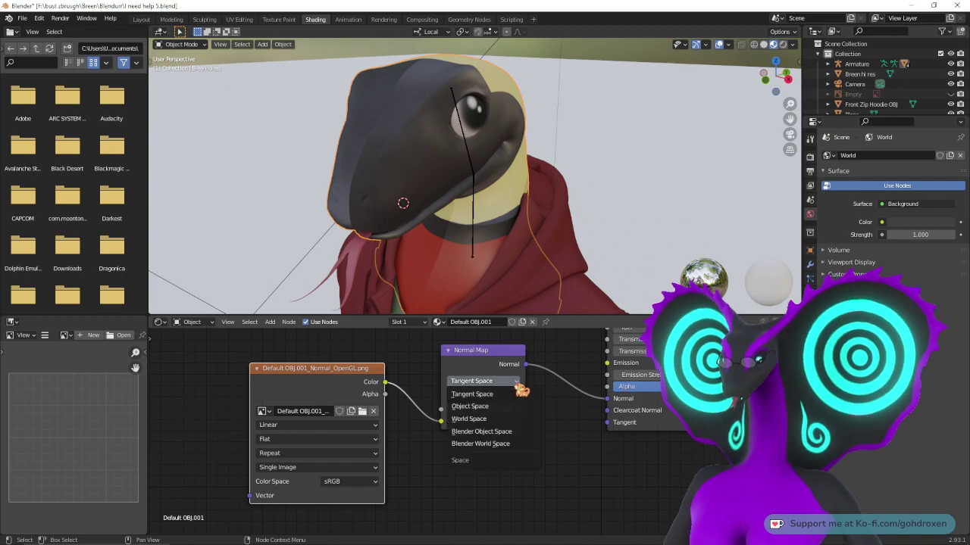
pyautogui.click(507, 409)
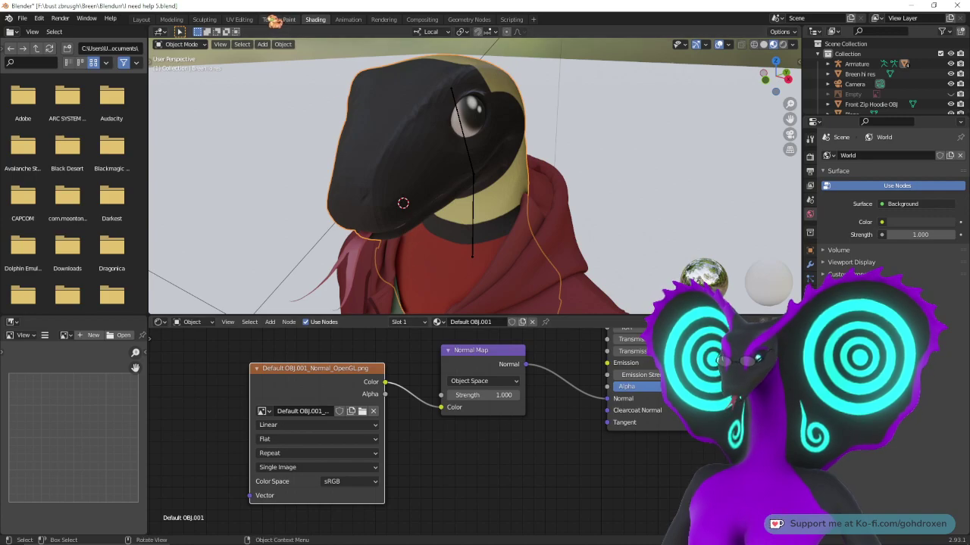
pyautogui.click(142, 19)
pyautogui.moveTo(432, 221); pyautogui.dragTo(294, 86, button='middle')
pyautogui.click(313, 19)
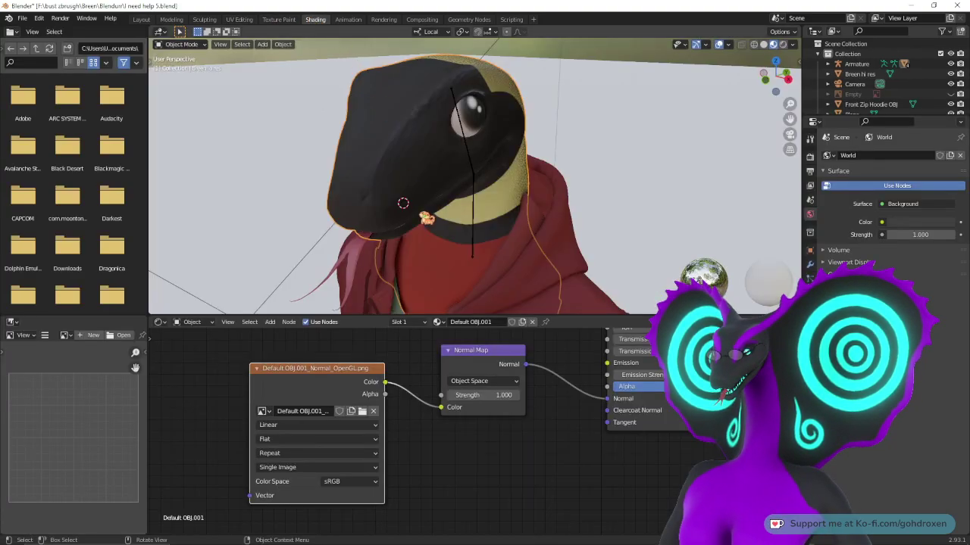
# - Try Blender World Space on the body's Normal Map node and examine the head in the Layout workspace
pyautogui.click(485, 381)
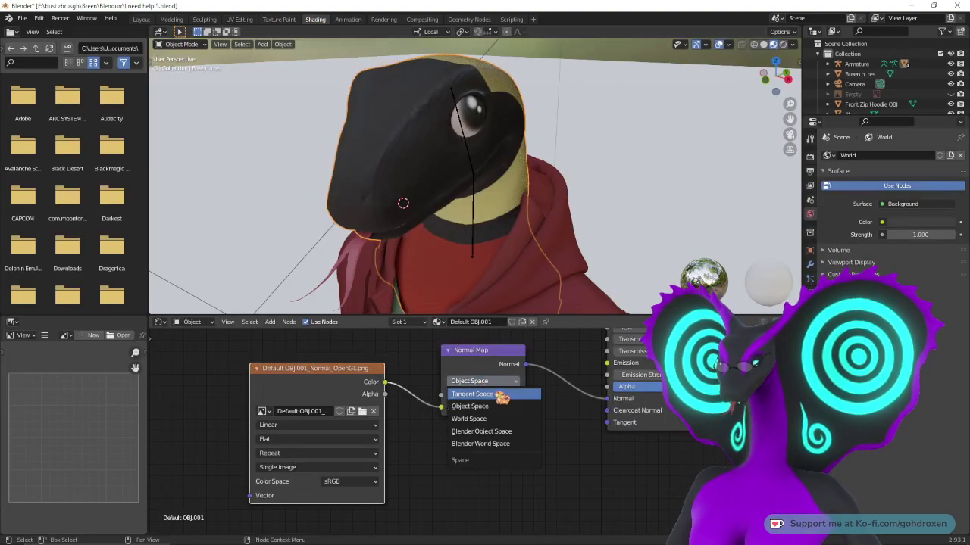
pyautogui.click(522, 444)
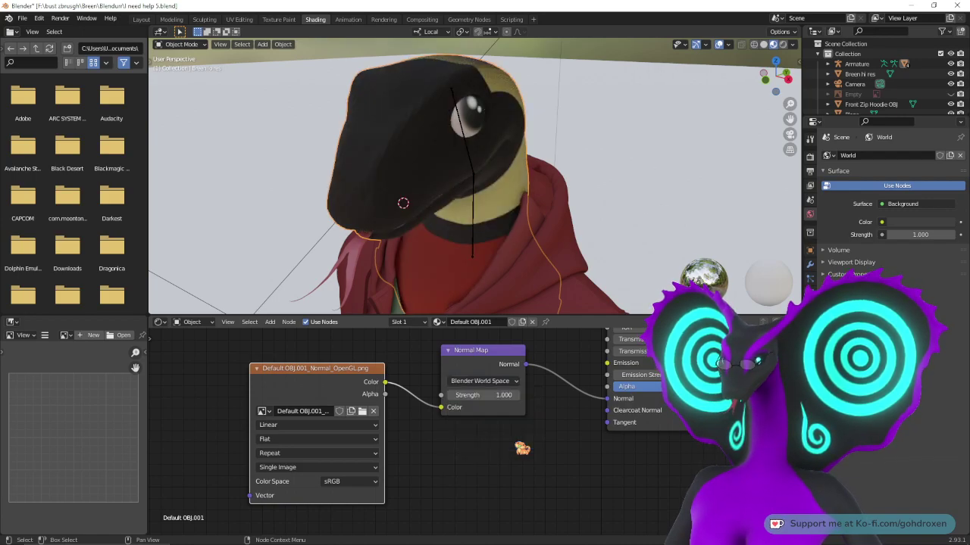
pyautogui.click(141, 19)
pyautogui.moveTo(511, 221)
pyautogui.mouseDown(button='middle')
pyautogui.moveTo(476, 249)
pyautogui.moveTo(317, 197)
pyautogui.moveTo(461, 189)
pyautogui.moveTo(528, 220)
pyautogui.moveTo(613, 222)
pyautogui.moveTo(421, 162)
pyautogui.moveTo(645, 234)
pyautogui.moveTo(655, 206)
pyautogui.moveTo(559, 190)
pyautogui.moveTo(480, 190)
pyautogui.moveTo(523, 205)
pyautogui.moveTo(495, 208)
pyautogui.moveTo(454, 198)
pyautogui.mouseUp(button='middle')
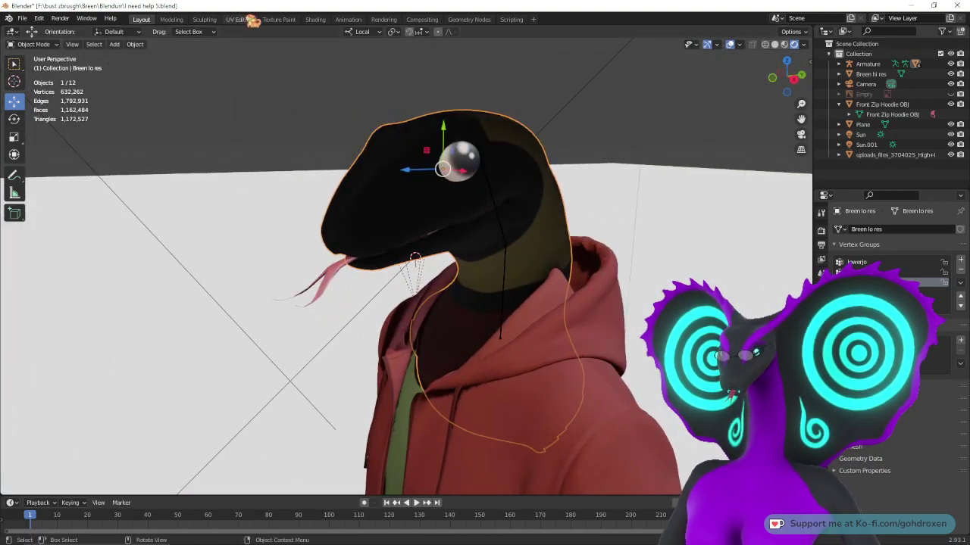
pyautogui.click(315, 20)
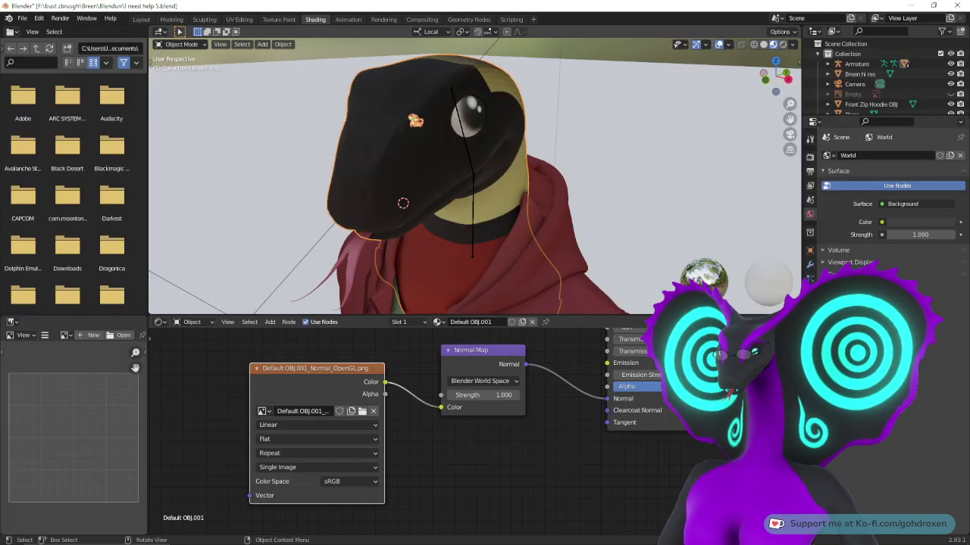
# - Compare Tangent Space and Object Space on the body's Normal Map node, checking the head in the Layout and Texture Paint workspaces
pyautogui.click(503, 383)
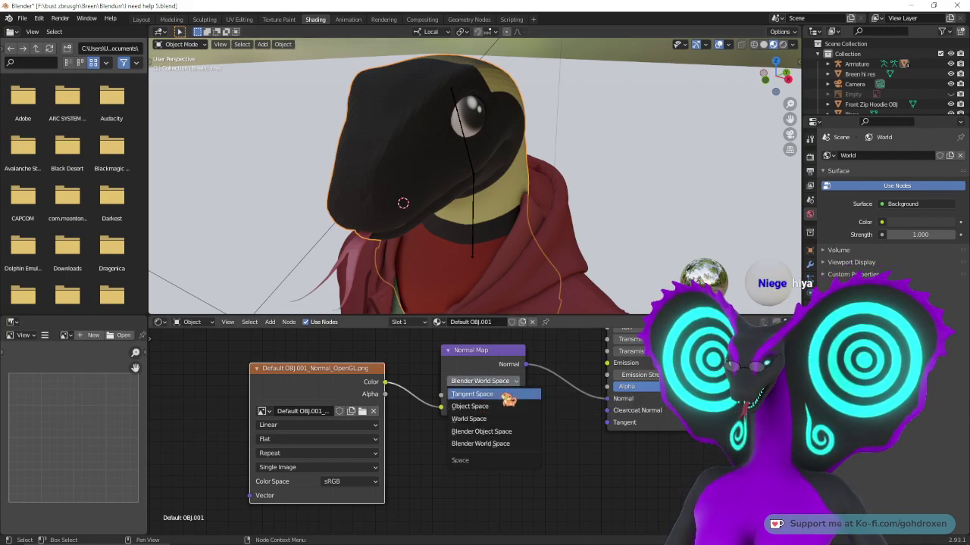
pyautogui.click(505, 395)
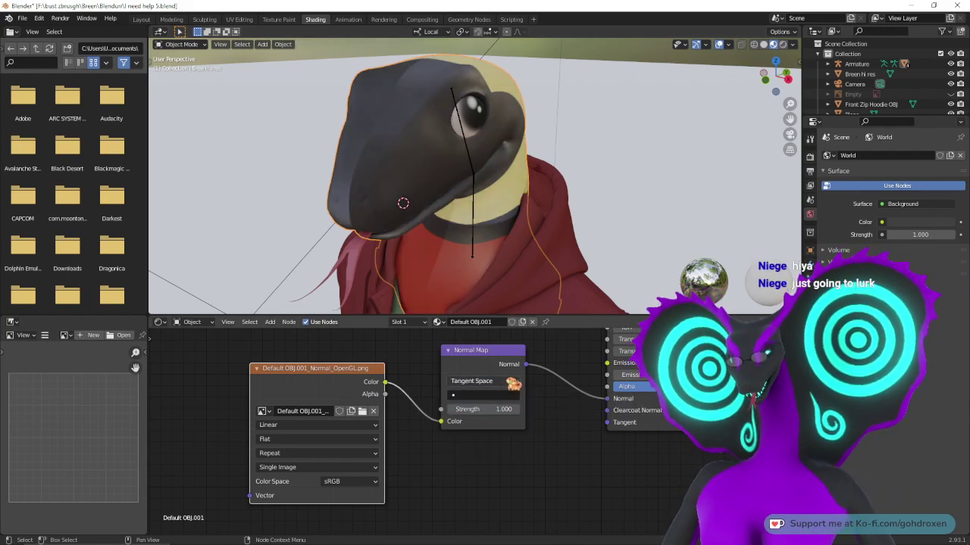
pyautogui.click(512, 382)
pyautogui.click(483, 407)
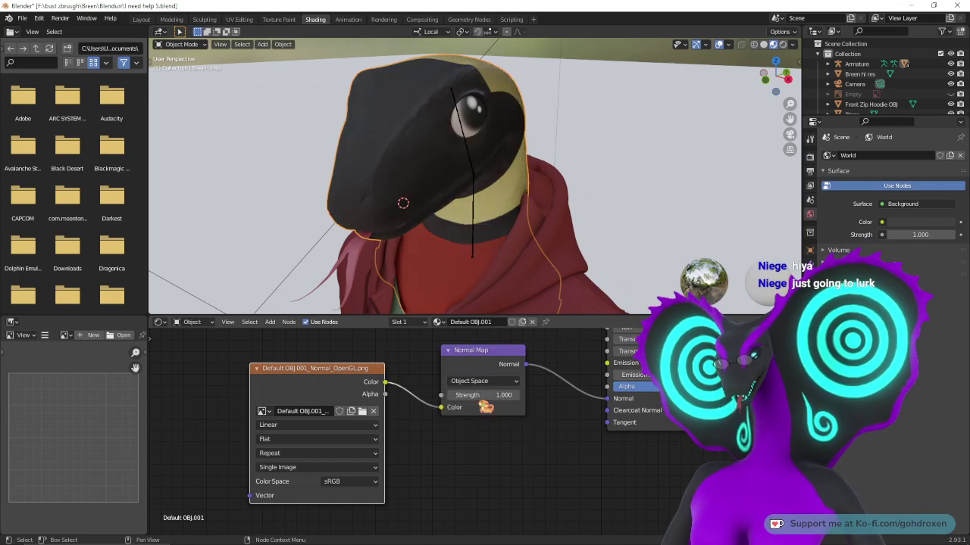
pyautogui.click(142, 21)
pyautogui.click(278, 20)
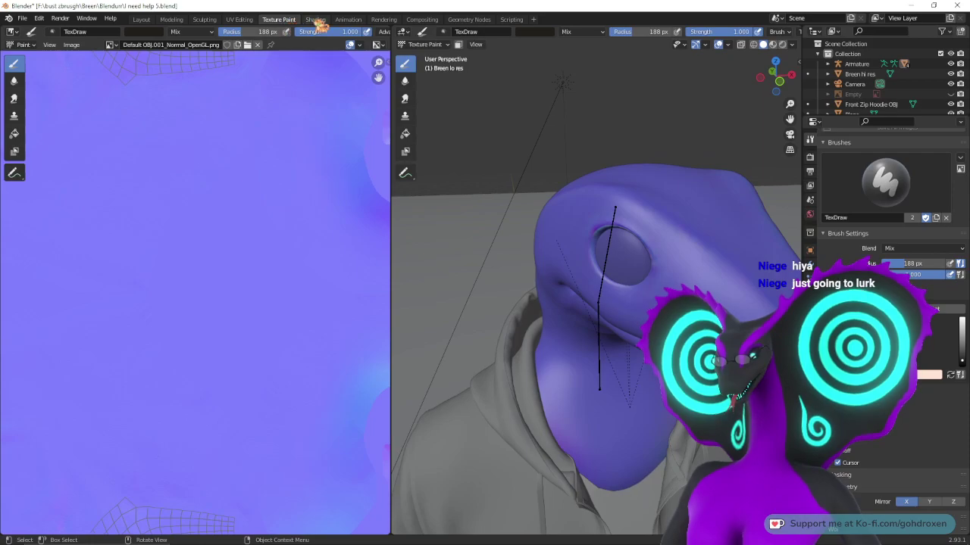
pyautogui.click(315, 20)
# - Try World Space on the body's Normal Map node and examine the head from above and the side in the Layout workspace
pyautogui.click(491, 382)
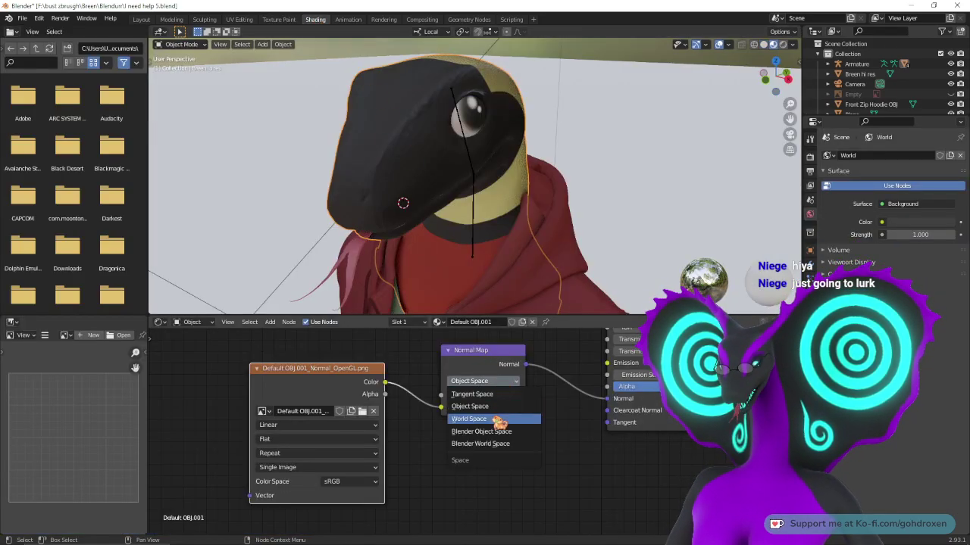
pyautogui.click(496, 419)
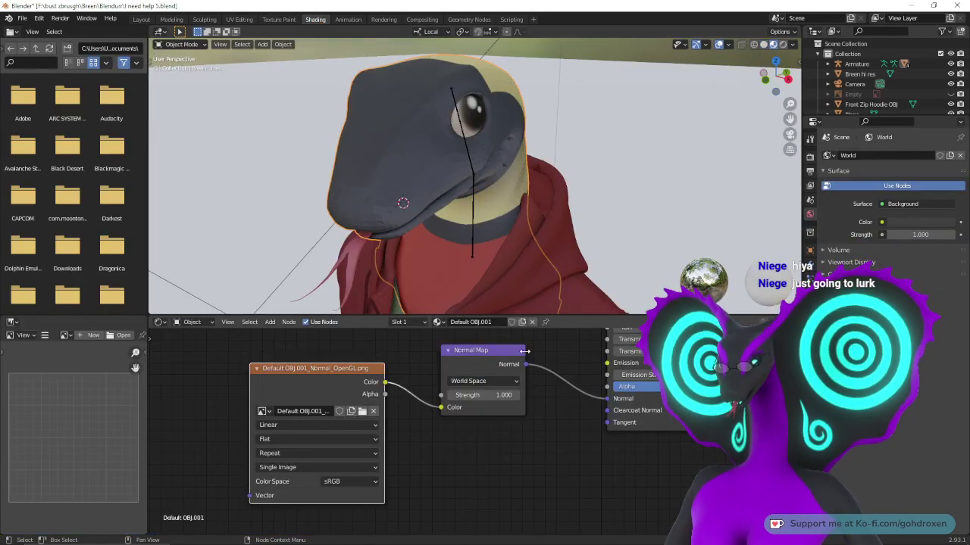
pyautogui.click(145, 20)
pyautogui.moveTo(532, 218)
pyautogui.mouseDown(button='middle')
pyautogui.moveTo(463, 229)
pyautogui.moveTo(447, 282)
pyautogui.moveTo(522, 266)
pyautogui.mouseUp(button='middle')
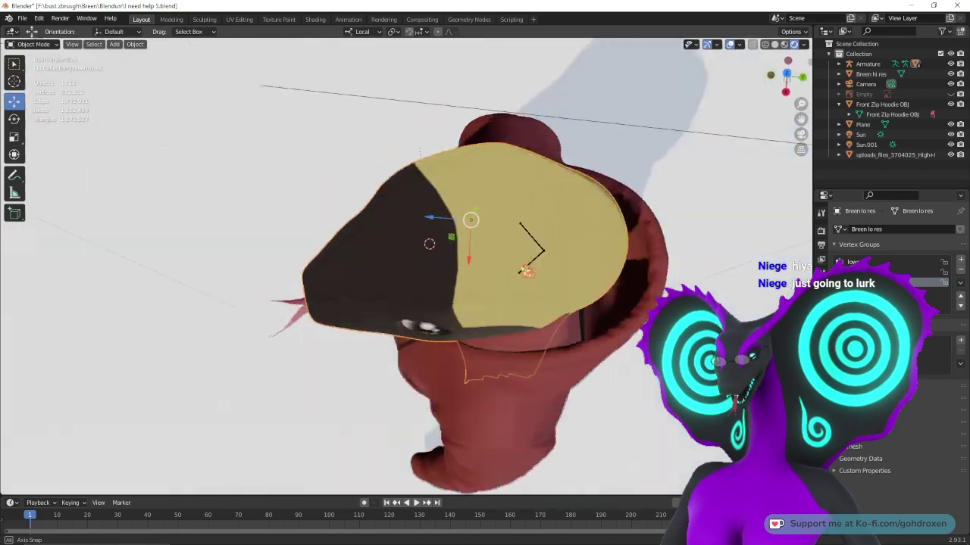
pyautogui.moveTo(390, 315); pyautogui.dragTo(400, 220, button='middle')
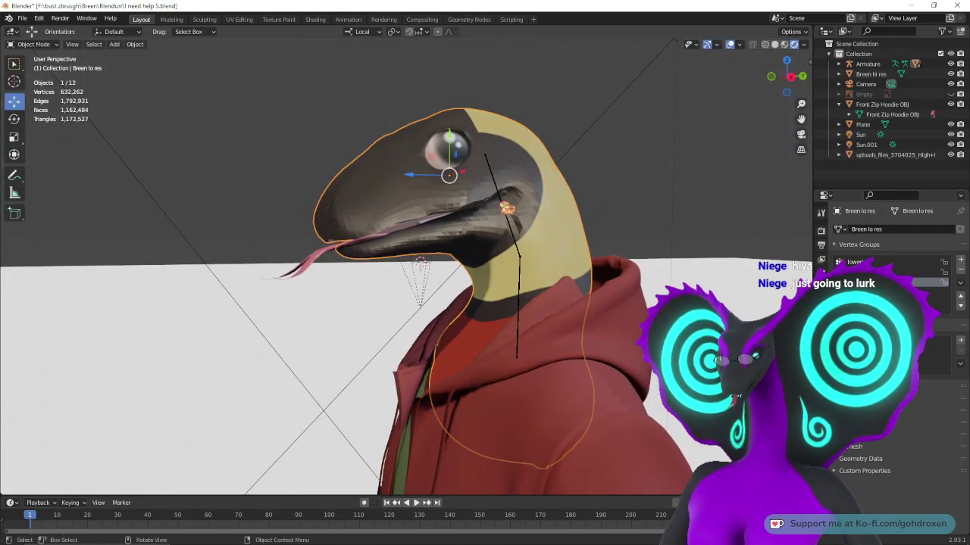
# - Apply Shade Smooth to the snake's eye spheres
pyautogui.click(385, 203)
pyautogui.rightClick(384, 91)
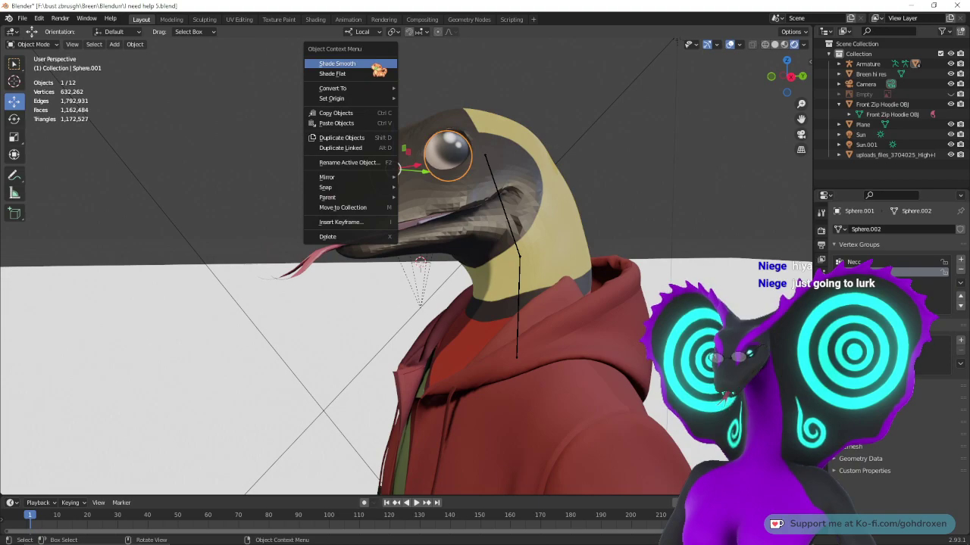
pyautogui.click(379, 70)
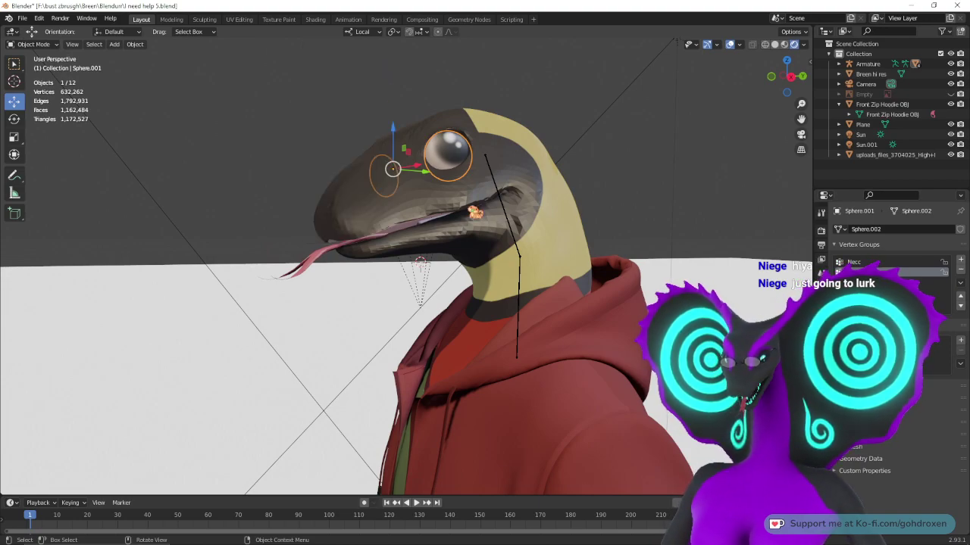
# - Inspect the jaw's shading up close, render the camera view, examine the head in the image, and close the render
pyautogui.scroll(8, 467, 215)
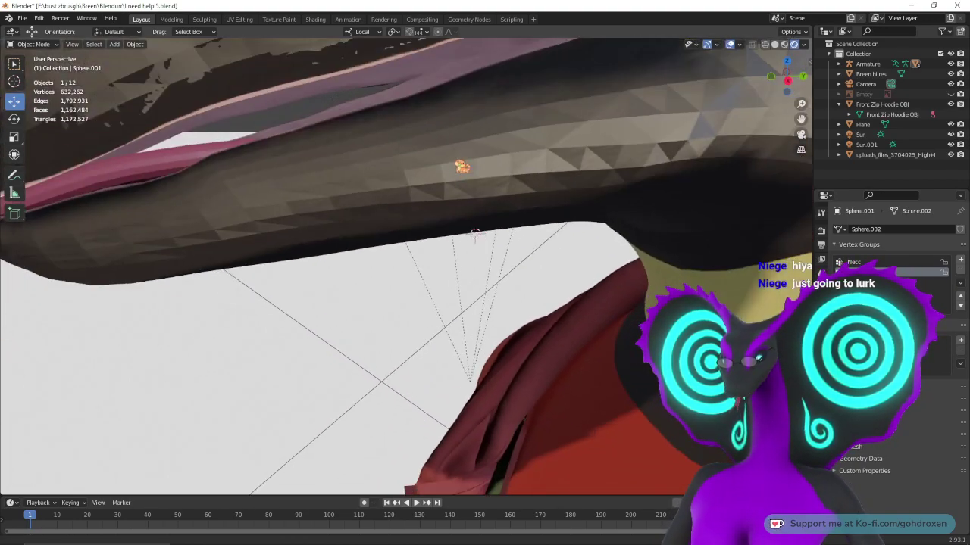
pyautogui.scroll(-6, 465, 183)
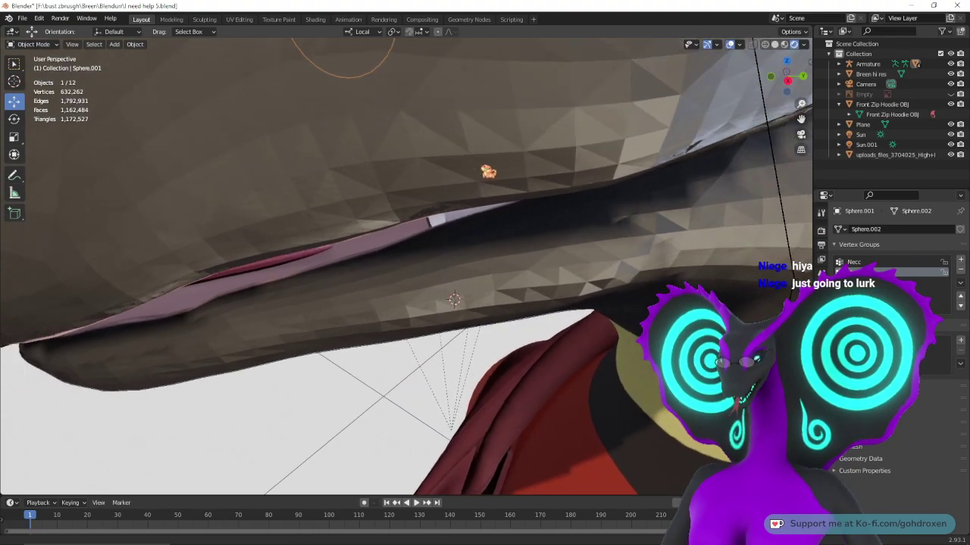
pyautogui.scroll(-4, 409, 265)
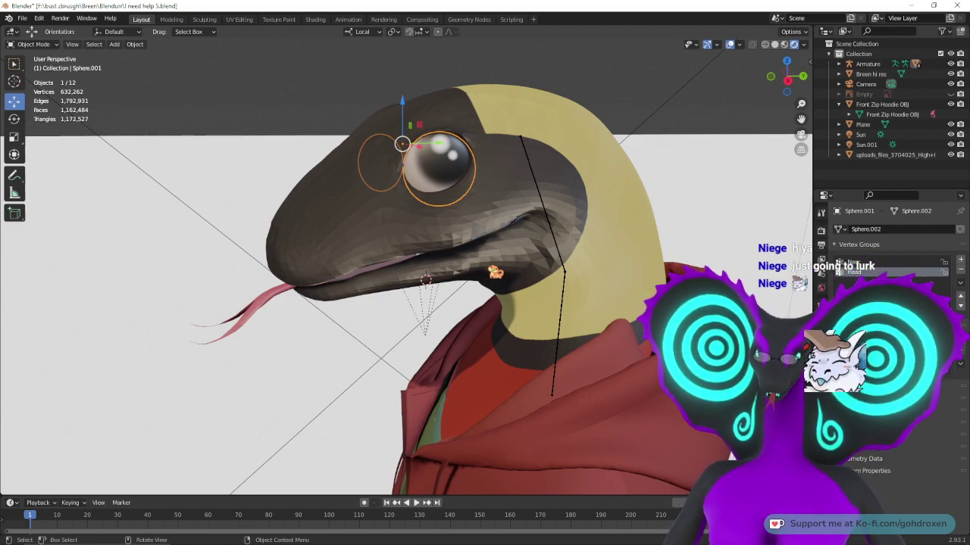
pyautogui.scroll(-3, 498, 258)
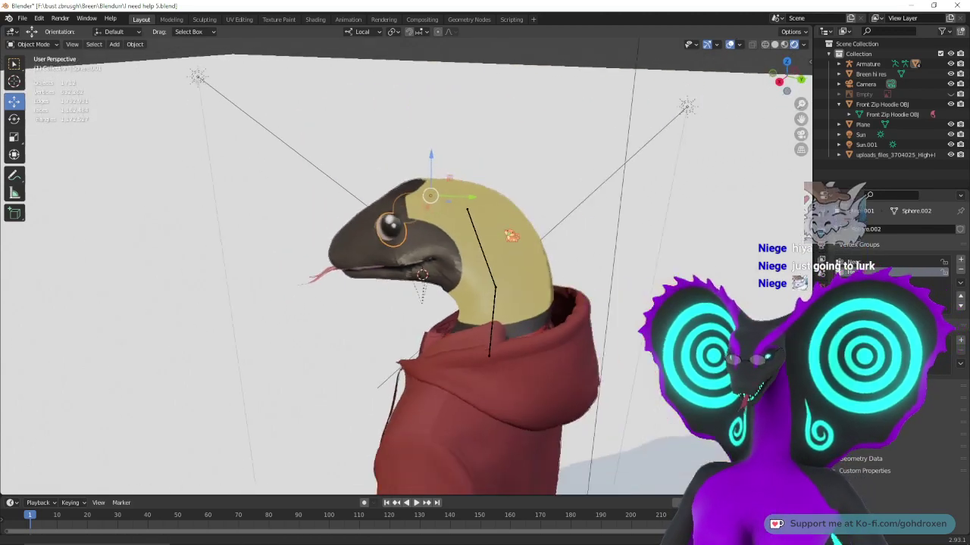
pyautogui.click(457, 252)
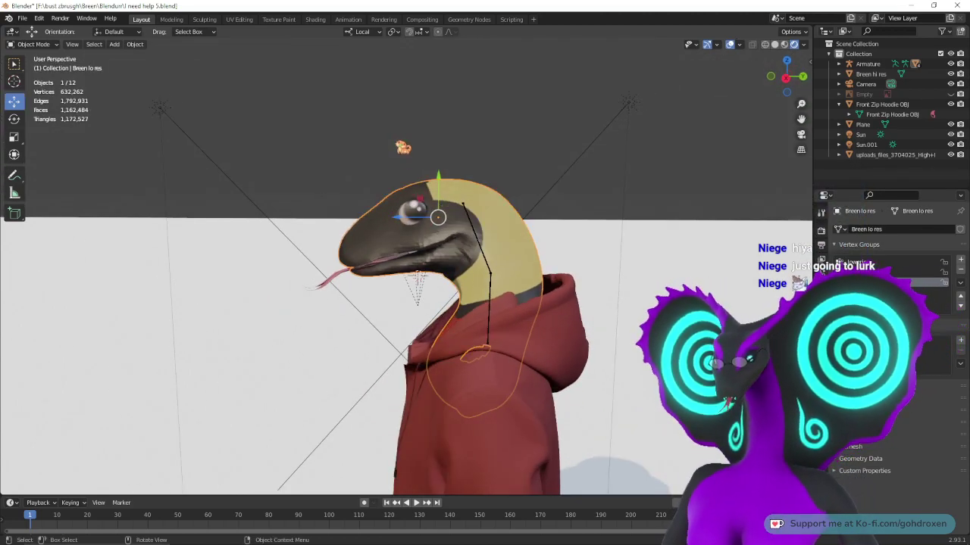
pyautogui.press('F12')
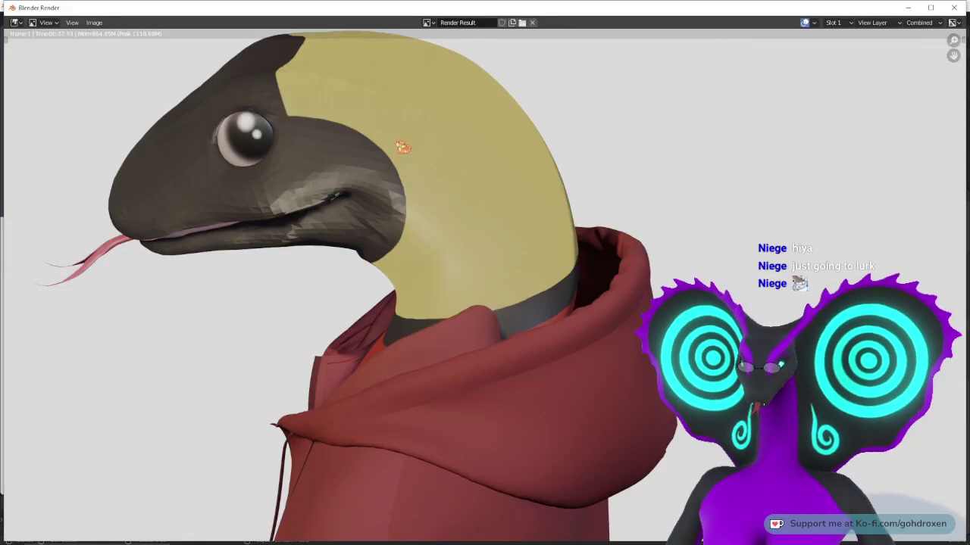
pyautogui.press('Home')
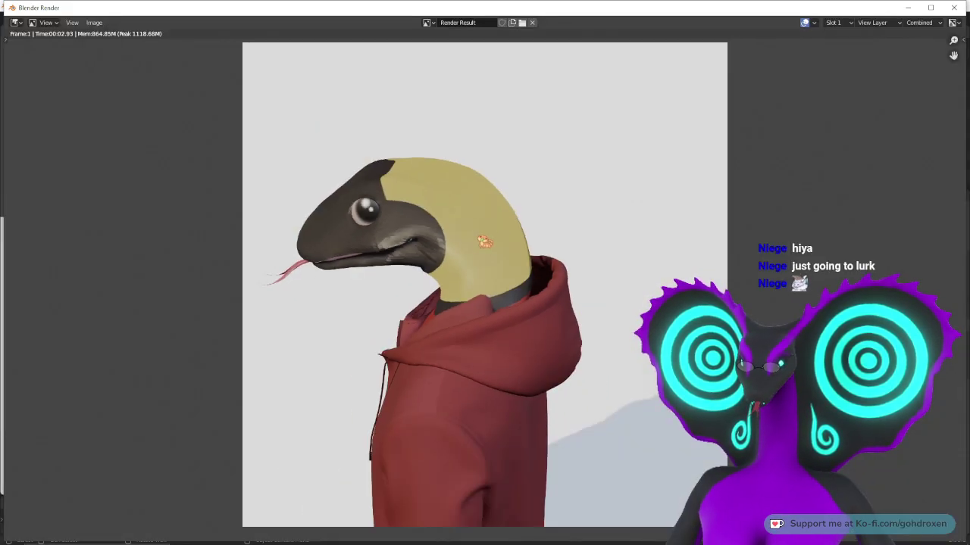
pyautogui.scroll(3, 484, 242)
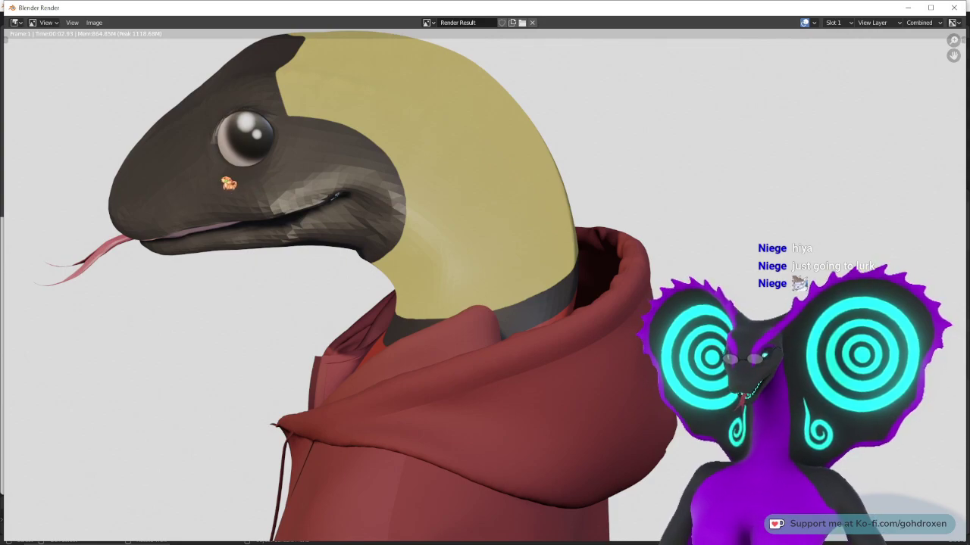
pyautogui.click(953, 8)
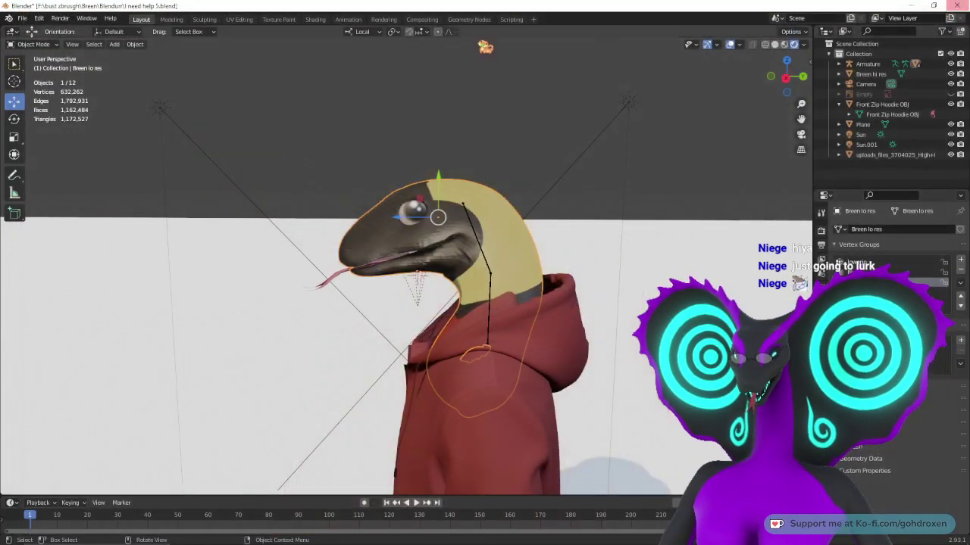
# - Remove the faceted look from the body's material in the Shading workspace and render the camera view again
pyautogui.click(315, 19)
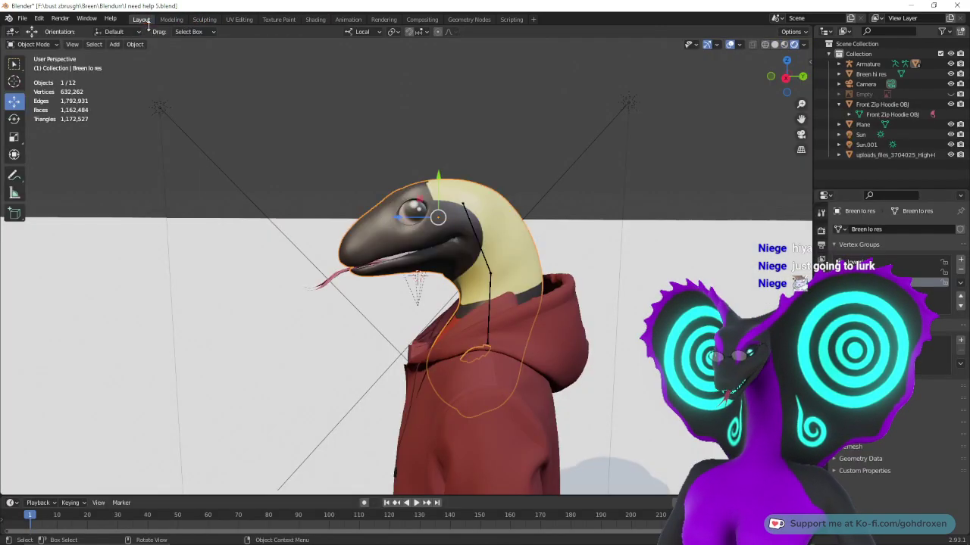
pyautogui.click(141, 19)
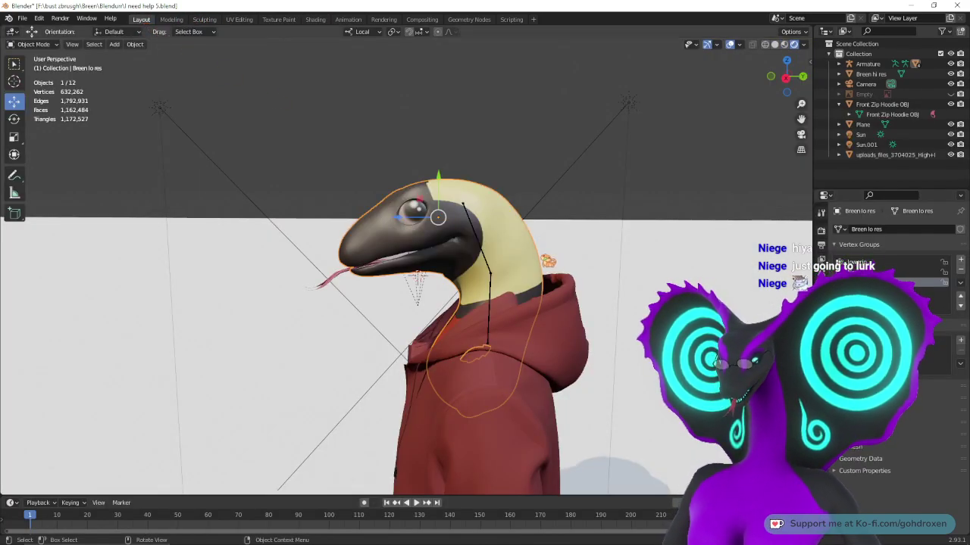
pyautogui.press('F12')
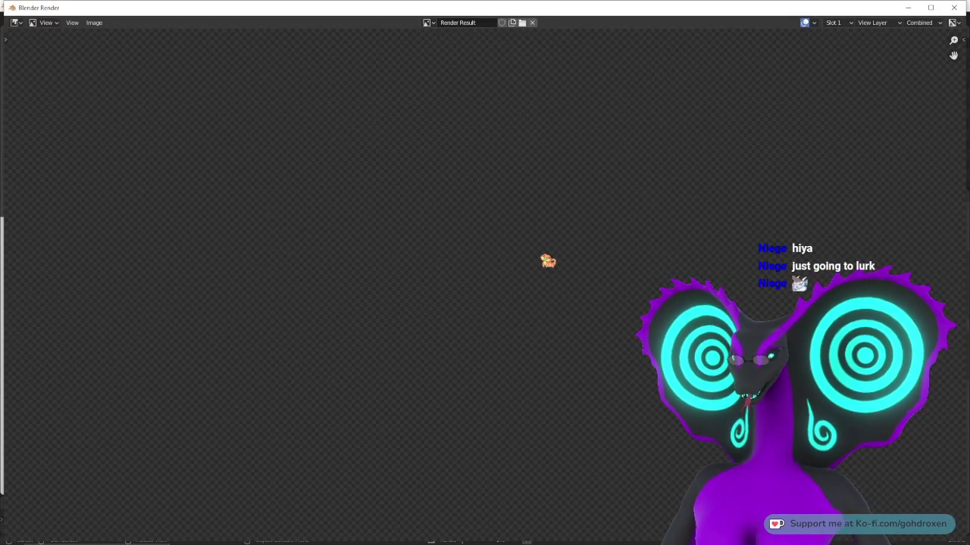
pyautogui.scroll(2, 485, 200)
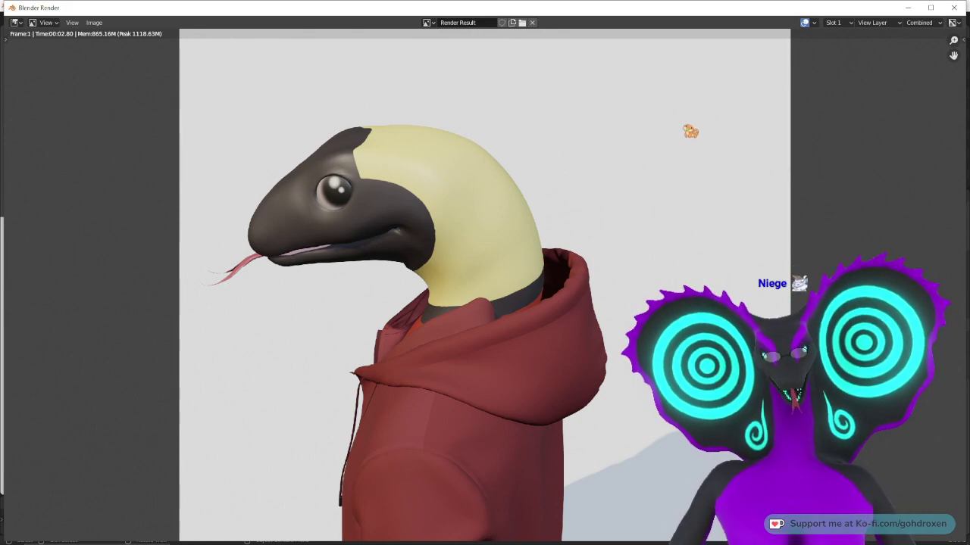
# - Close the render and look over the bust, lights and camera from around the scene
pyautogui.click(957, 7)
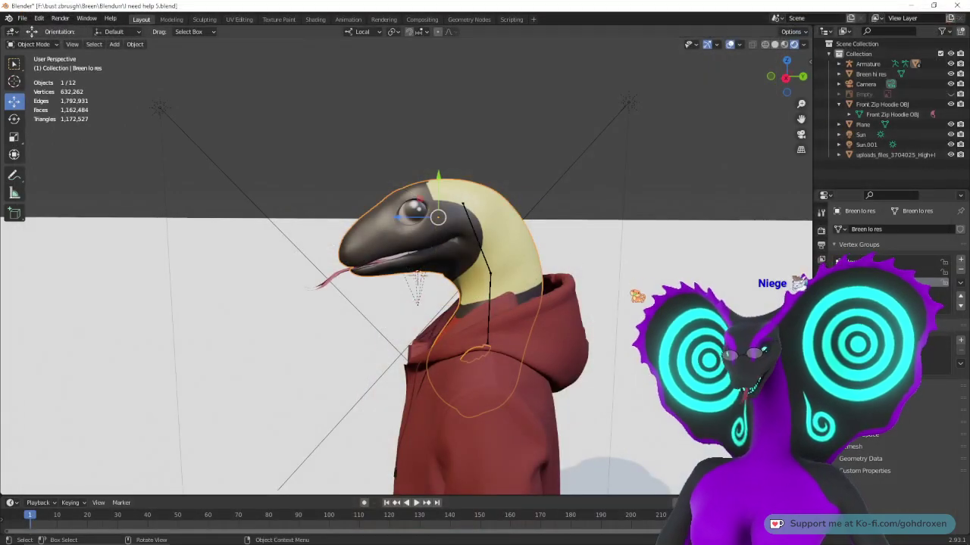
pyautogui.moveTo(364, 258); pyautogui.dragTo(506, 269, button='middle')
pyautogui.moveTo(732, 294); pyautogui.dragTo(534, 356, button='middle')
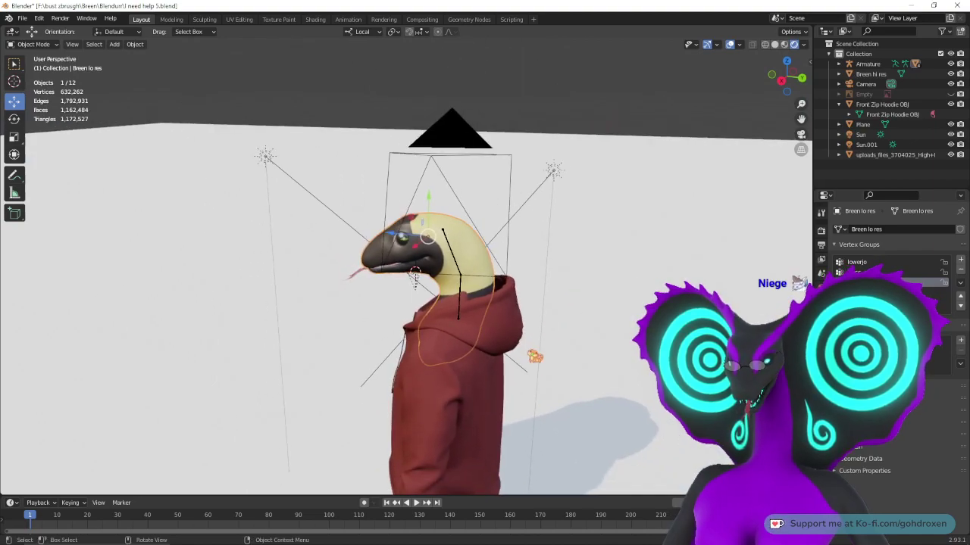
pyautogui.keyDown('shift'); pyautogui.moveTo(555, 392); pyautogui.dragTo(555, 360, button='middle'); pyautogui.keyUp('shift')
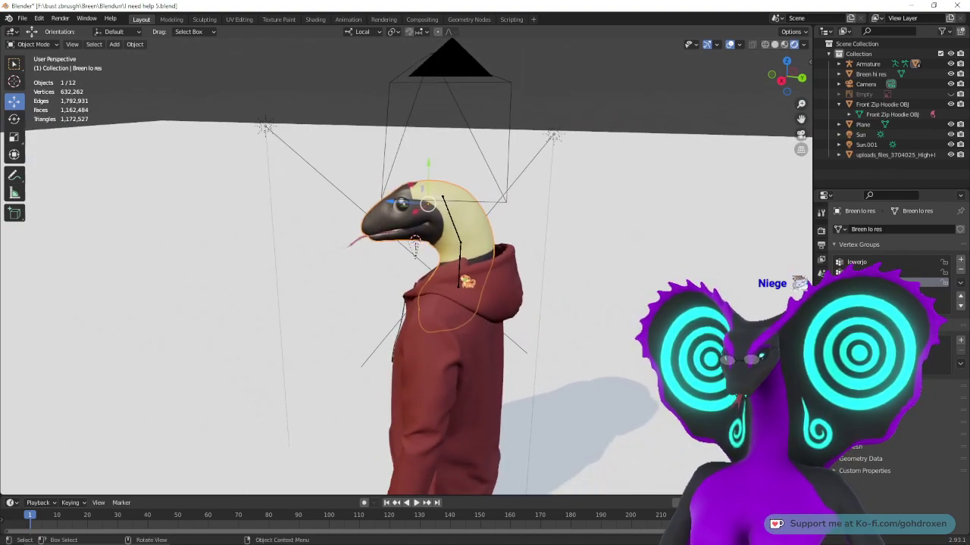
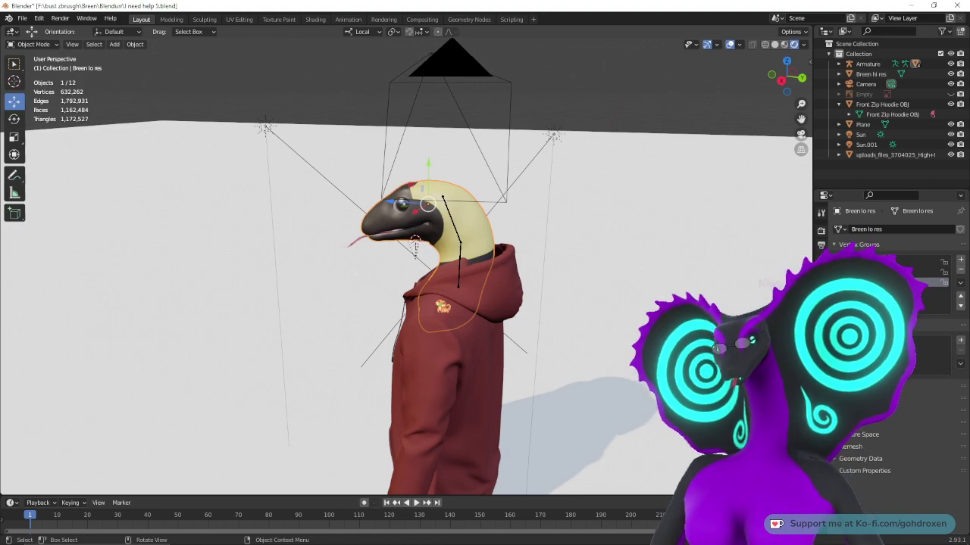
# - Reframe the camera more closely on the head and hood at location X 5.1456 m, Y 2.415 m, Z 7.1535 m, adjusting its rotation as well
pyautogui.press('KP_0')
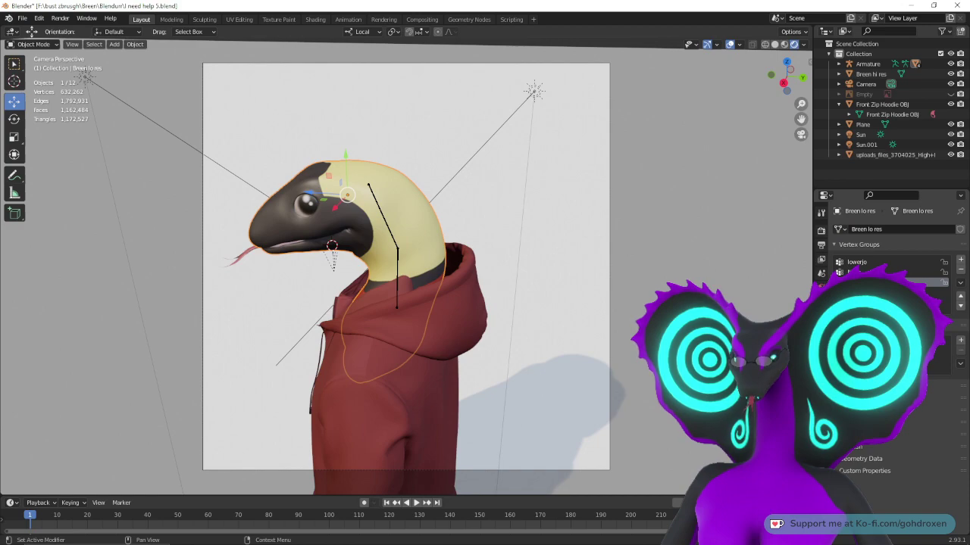
pyautogui.click(821, 317)
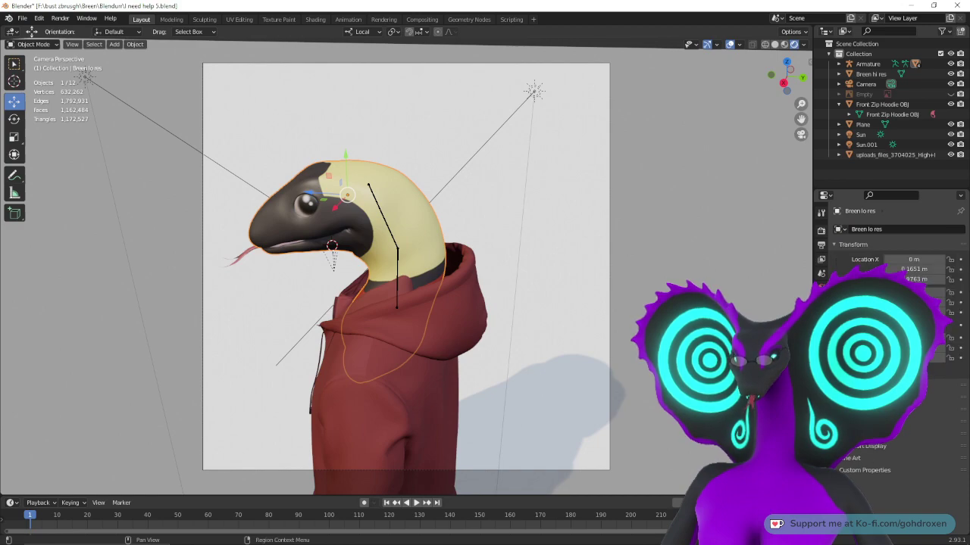
pyautogui.click(869, 84)
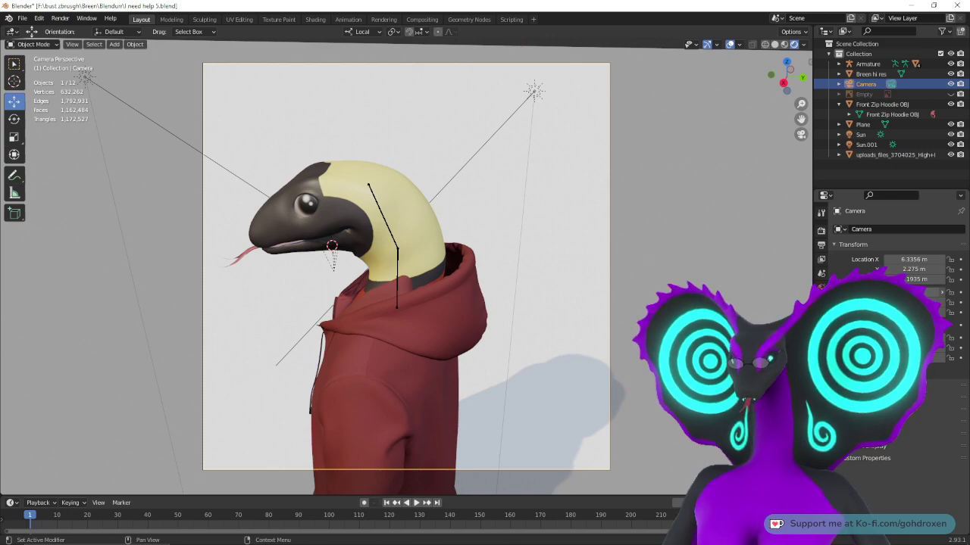
pyautogui.moveTo(914, 292); pyautogui.dragTo(925, 292)
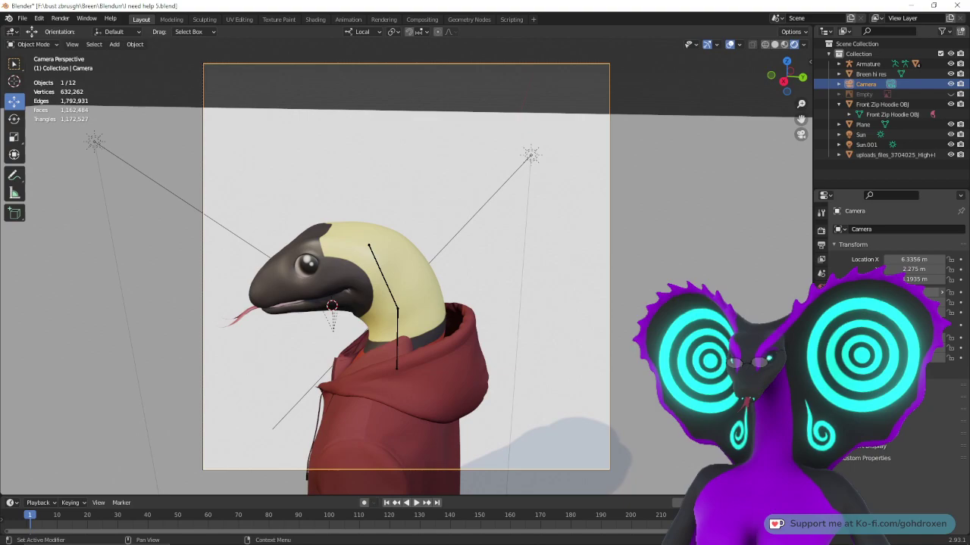
pyautogui.moveTo(916, 260); pyautogui.dragTo(856, 260)
pyautogui.moveTo(913, 270)
pyautogui.mouseDown()
pyautogui.moveTo(948, 270)
pyautogui.moveTo(854, 270)
pyautogui.moveTo(923, 280)
pyautogui.moveTo(886, 279)
pyautogui.moveTo(898, 279)
pyautogui.mouseUp()
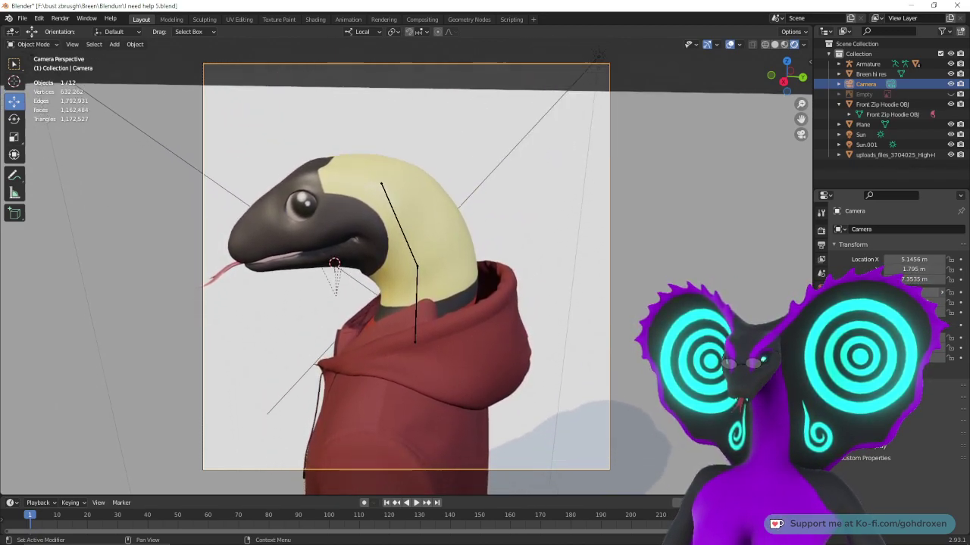
pyautogui.moveTo(913, 312); pyautogui.dragTo(937, 312)
pyautogui.moveTo(914, 278)
pyautogui.mouseDown()
pyautogui.moveTo(884, 269)
pyautogui.moveTo(946, 269)
pyautogui.moveTo(923, 269)
pyautogui.mouseUp()
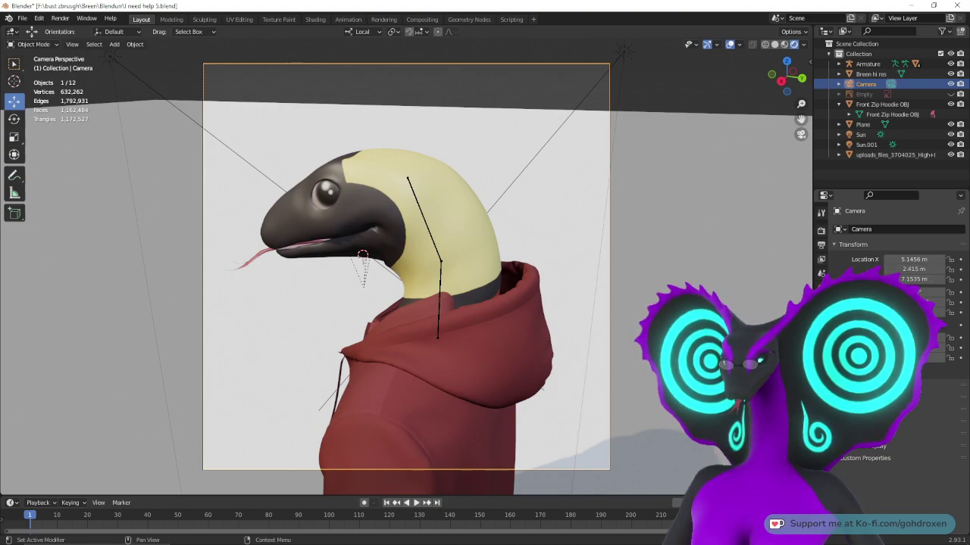
# - Select the snake's armature and put it in Pose Mode while looking through the camera
pyautogui.moveTo(405, 348); pyautogui.dragTo(623, 336, button='middle')
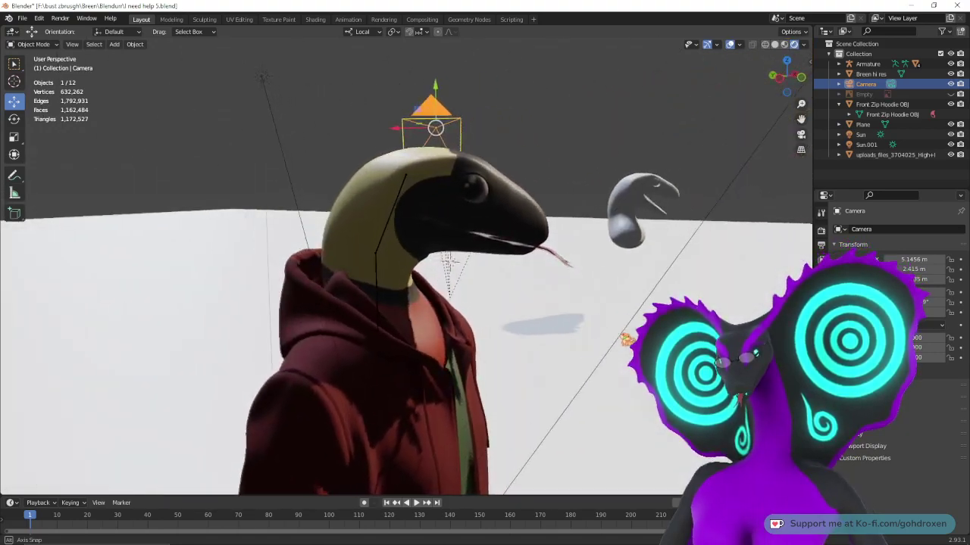
pyautogui.moveTo(568, 295); pyautogui.dragTo(663, 277, button='middle')
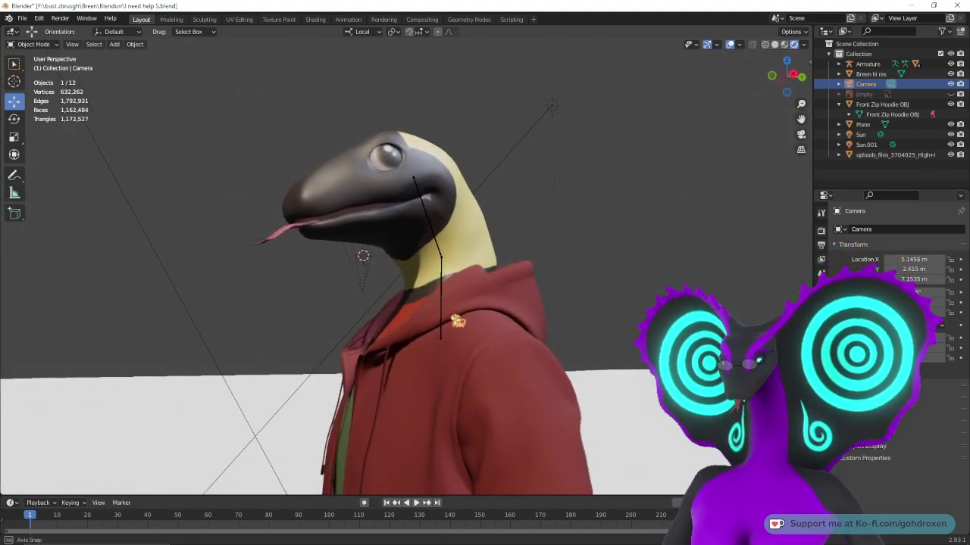
pyautogui.moveTo(453, 317); pyautogui.dragTo(428, 337, button='middle')
pyautogui.click(436, 229)
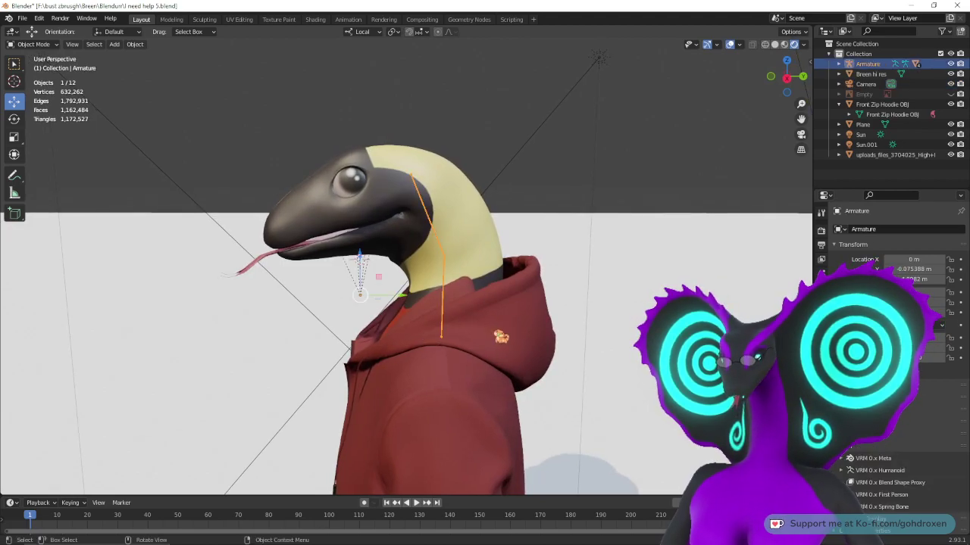
pyautogui.moveTo(440, 234); pyautogui.dragTo(389, 255, button='middle')
pyautogui.moveTo(676, 267); pyautogui.dragTo(587, 273, button='middle')
pyautogui.moveTo(407, 373); pyautogui.dragTo(501, 365, button='middle')
pyautogui.press('KP_0')
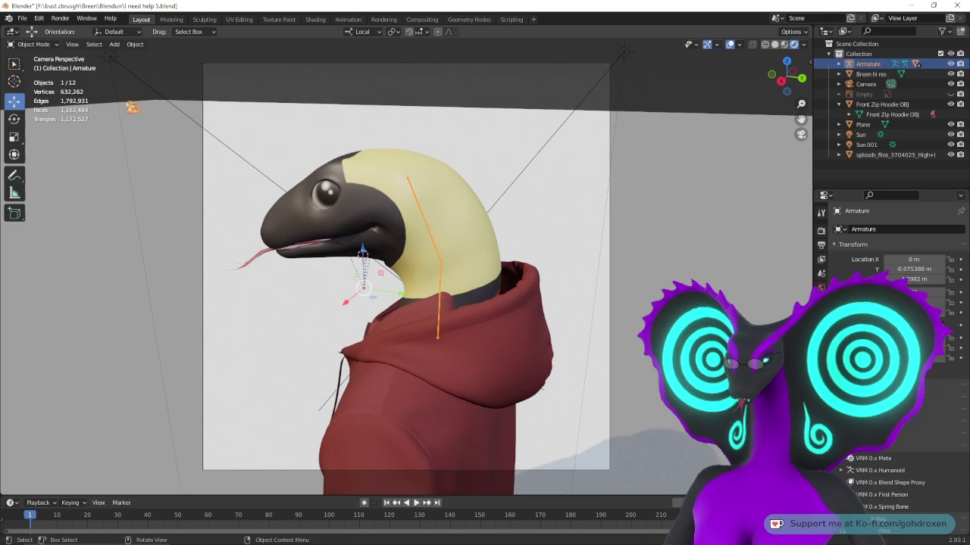
pyautogui.click(34, 44)
pyautogui.click(34, 80)
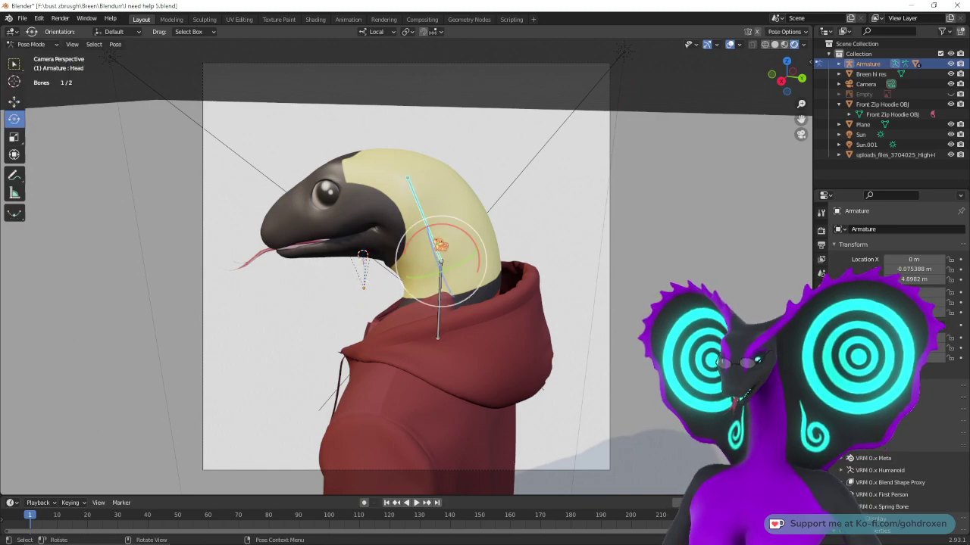
# - Rotate the Head bone to turn the face slightly toward the camera, then try a further rotation and undo it
pyautogui.moveTo(486, 264); pyautogui.dragTo(487, 293, button='middle')
pyautogui.moveTo(468, 283); pyautogui.dragTo(503, 289)
pyautogui.press('KP_0')
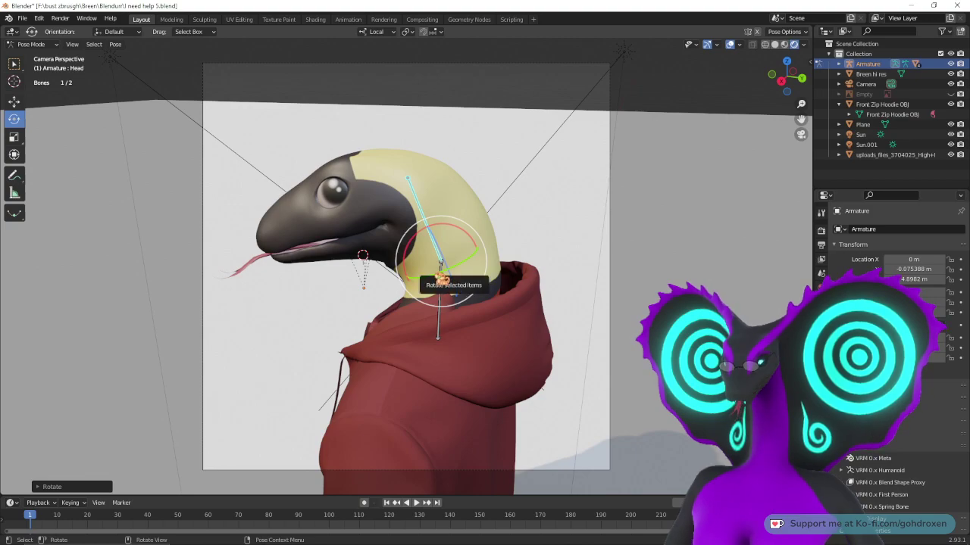
pyautogui.moveTo(440, 281); pyautogui.dragTo(425, 305)
pyautogui.hotkey('ctrl', 'z')
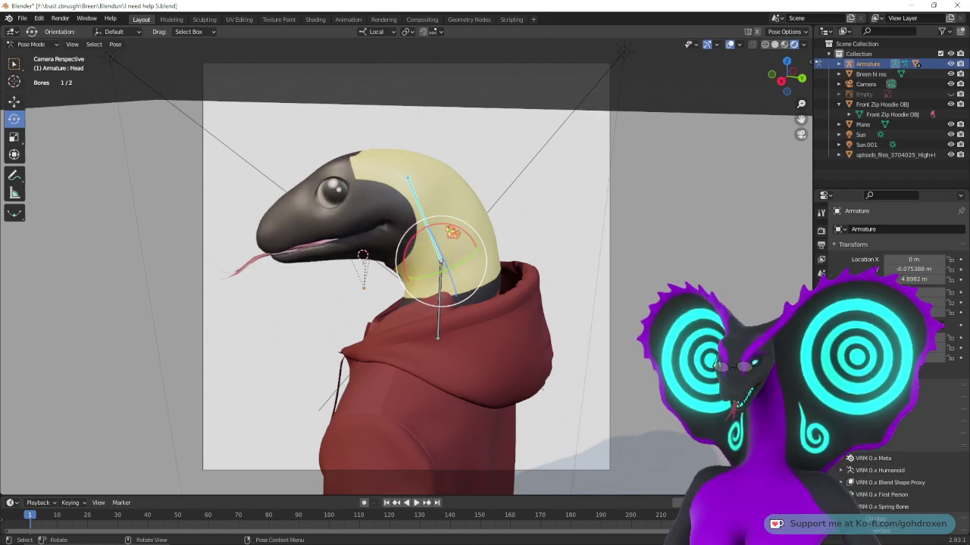
# - Fine-tune the Head bone's tilt and turn so the snout points slightly downward and the face angles toward the camera
pyautogui.moveTo(447, 225); pyautogui.dragTo(456, 227)
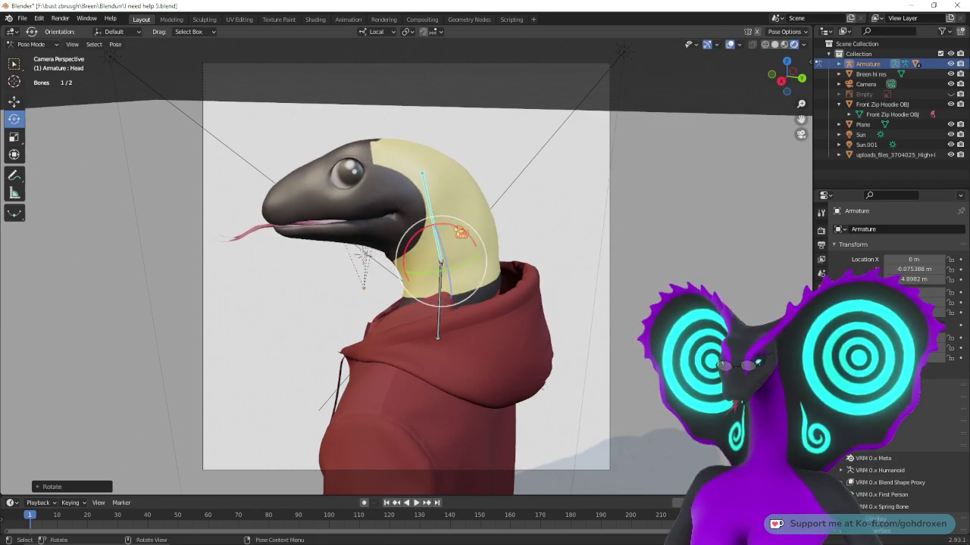
pyautogui.moveTo(434, 274); pyautogui.dragTo(418, 271)
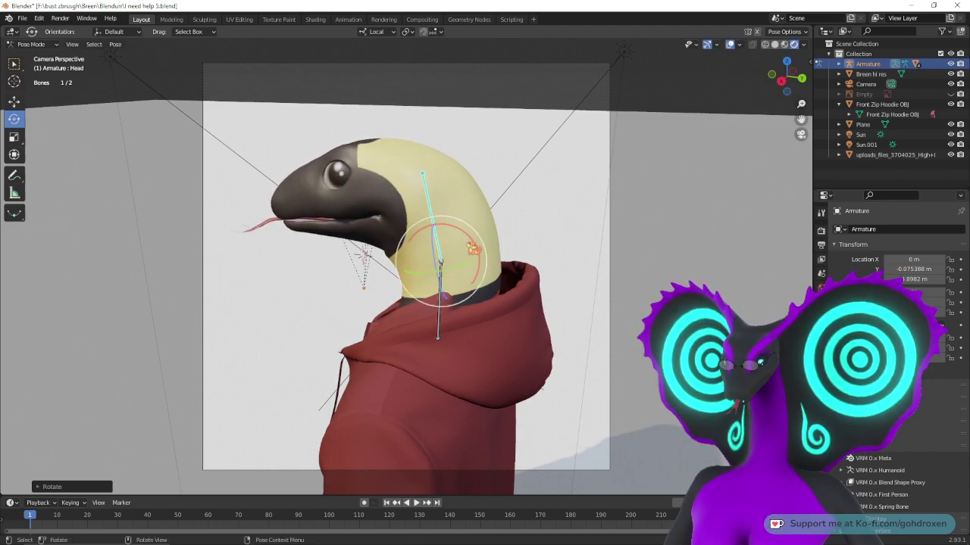
pyautogui.moveTo(469, 234); pyautogui.dragTo(444, 224)
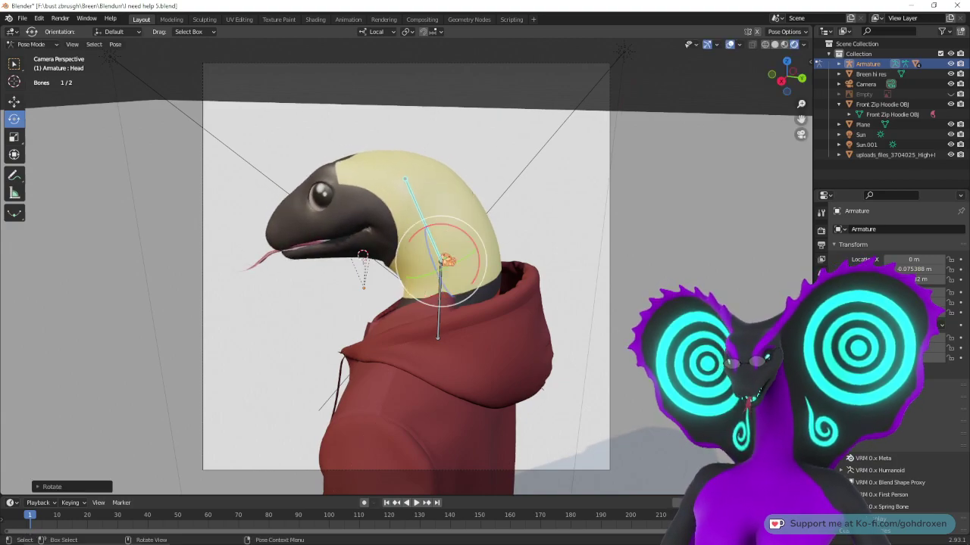
pyautogui.moveTo(457, 273); pyautogui.dragTo(475, 277, button='middle')
pyautogui.moveTo(466, 270); pyautogui.dragTo(484, 268)
pyautogui.moveTo(512, 289); pyautogui.dragTo(499, 286, button='middle')
pyautogui.press('KP_0')
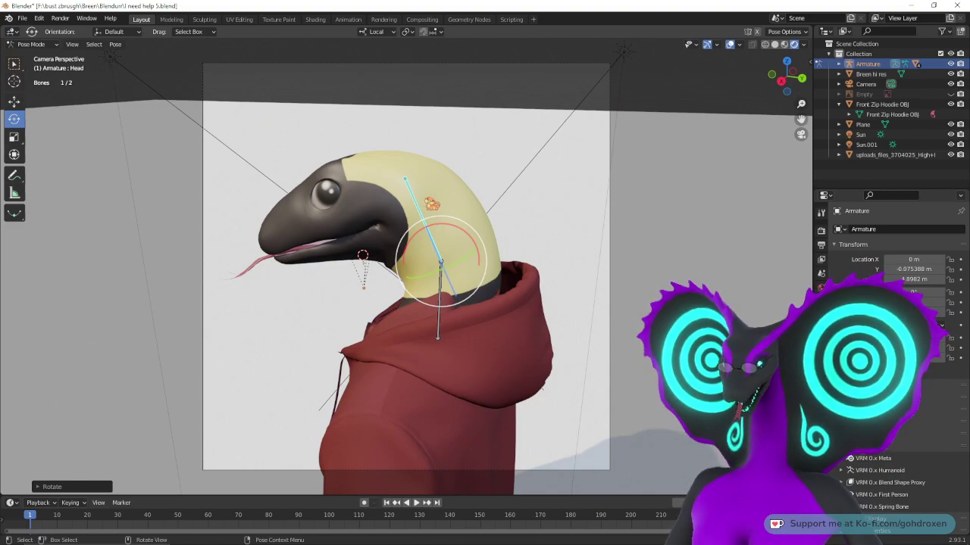
# - Return the armature to Object Mode and open the Breen lo res body for mesh editing in the Modeling workspace
pyautogui.click(30, 44)
pyautogui.click(35, 58)
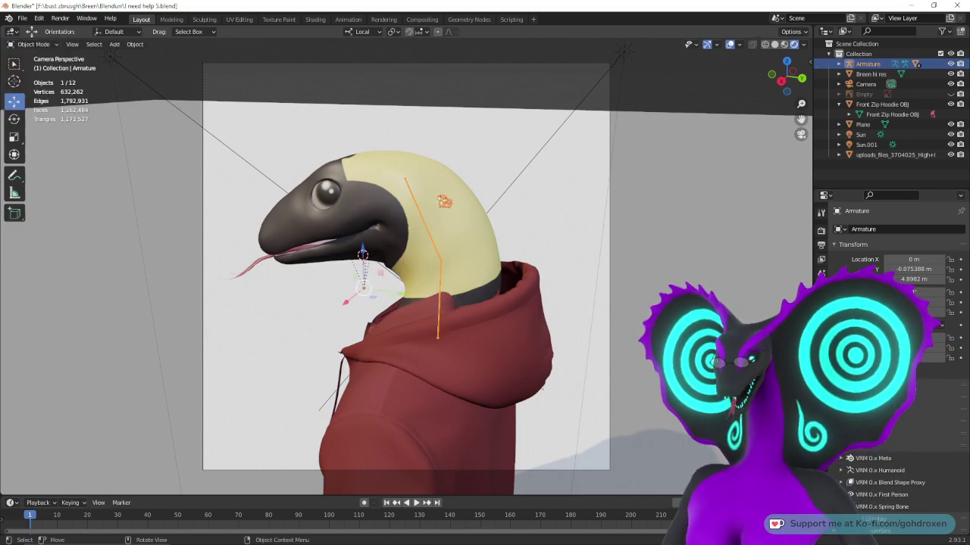
pyautogui.click(446, 202)
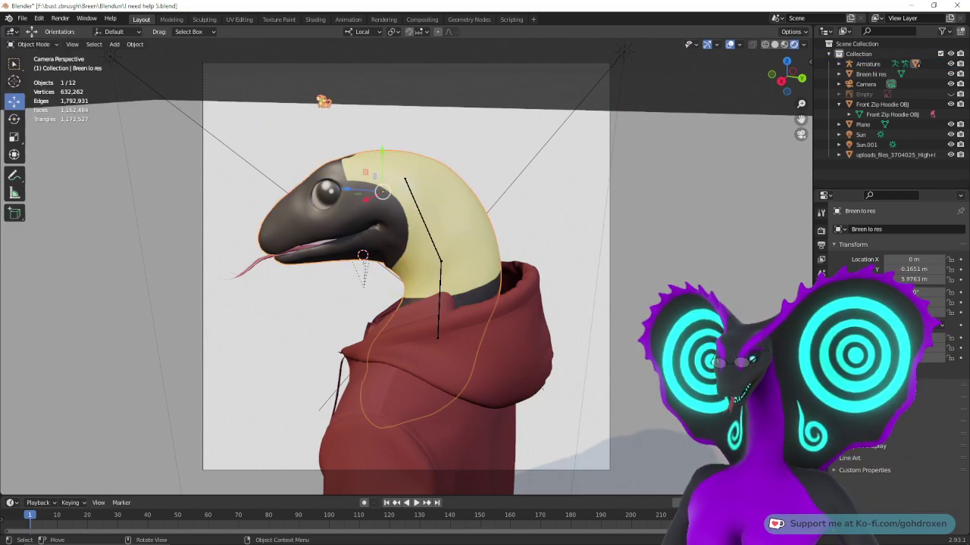
pyautogui.click(173, 20)
# - Rotate the selected lower-jaw faces 8.11° about the local X axis to open the mouth, and switch to the Move tool
pyautogui.moveTo(581, 202); pyautogui.dragTo(758, 238, button='middle')
pyautogui.scroll(3, 608, 246)
pyautogui.moveTo(609, 246); pyautogui.dragTo(605, 221, button='middle')
pyautogui.scroll(-3, 605, 221)
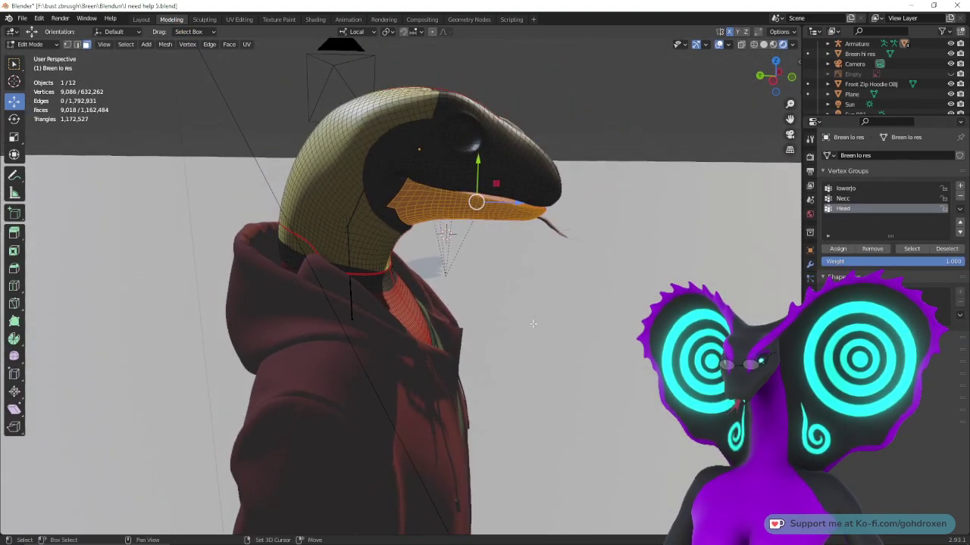
pyautogui.moveTo(644, 246); pyautogui.dragTo(589, 338, button='middle')
pyautogui.scroll(3, 588, 334)
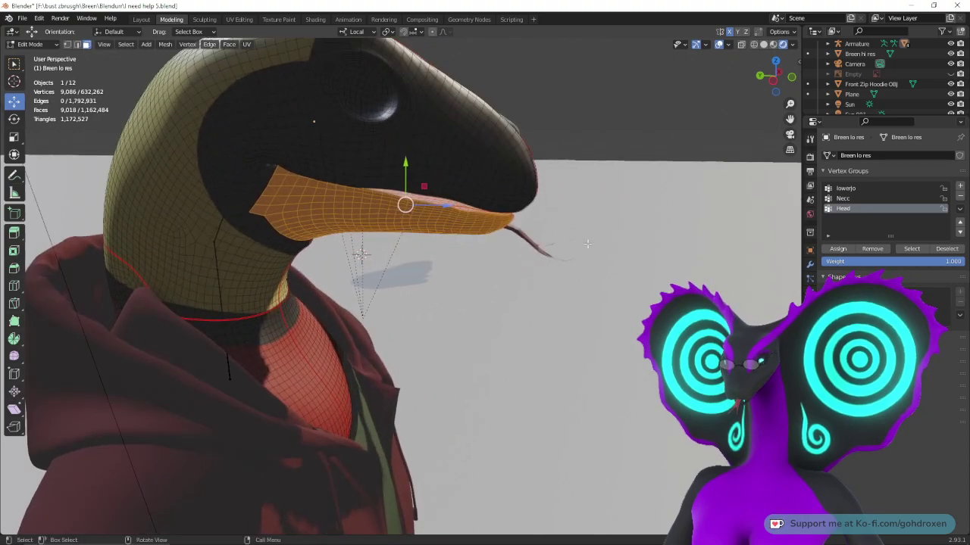
pyautogui.keyDown('shift'); pyautogui.moveTo(586, 244); pyautogui.dragTo(534, 356, button='middle'); pyautogui.keyUp('shift')
pyautogui.moveTo(534, 356); pyautogui.dragTo(493, 269, button='middle')
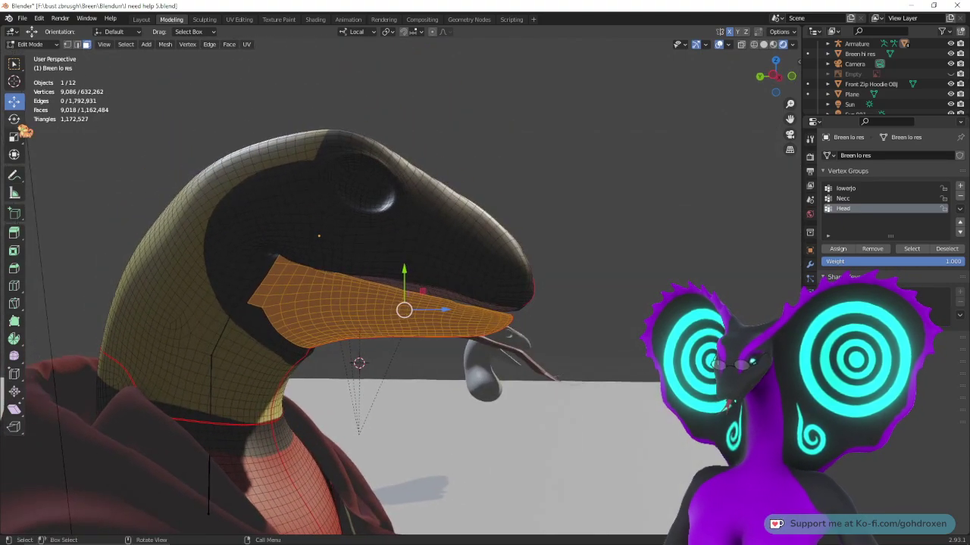
pyautogui.hotkey('shift', 'space')
pyautogui.press('r')
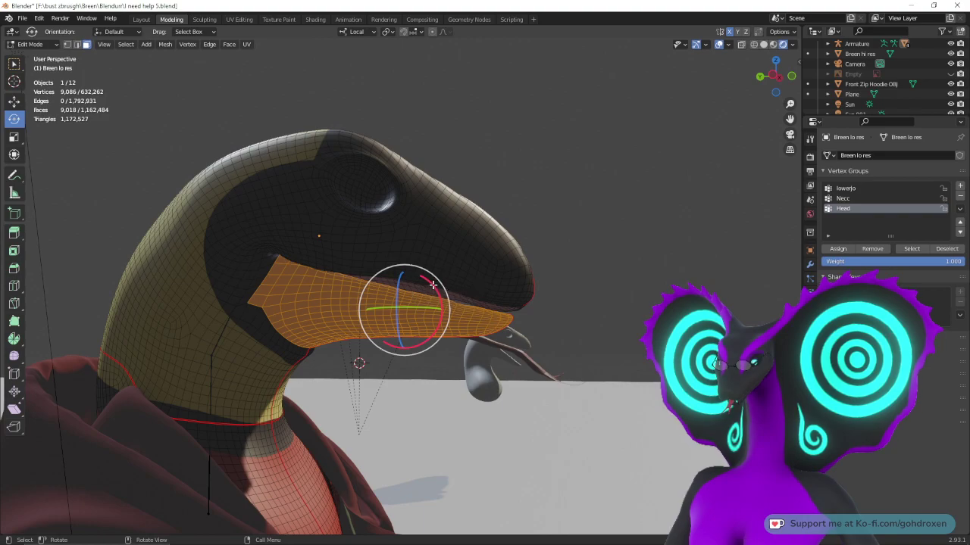
pyautogui.moveTo(432, 284); pyautogui.dragTo(438, 291)
pyautogui.click(14, 102)
pyautogui.moveTo(203, 144); pyautogui.dragTo(282, 158, button='middle')
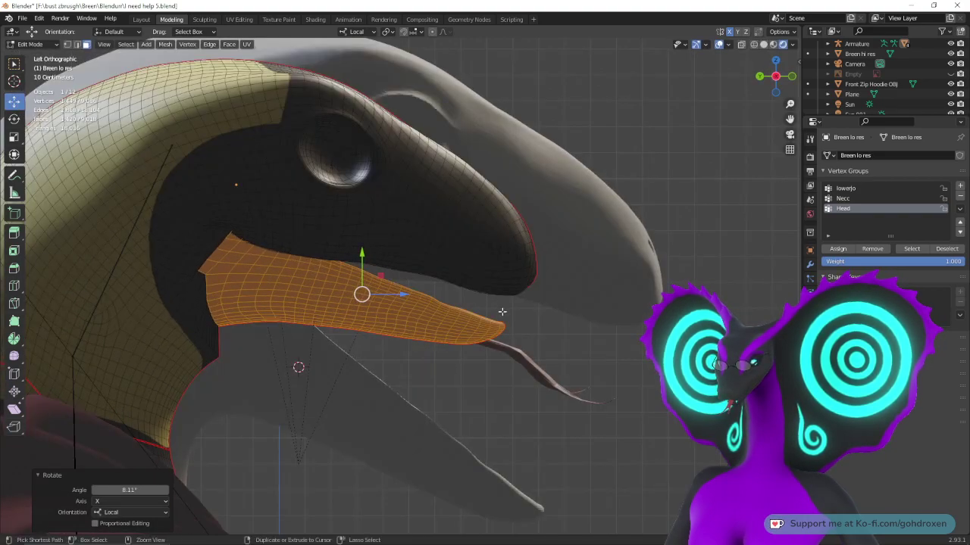
# - Move the selected lower jaw faces slightly down, switch to solid shading, and shift them about -0.062 m in local Y and -0.034 m in Z
pyautogui.scroll(2, 504, 303)
pyautogui.keyDown('shift'); pyautogui.moveTo(506, 270); pyautogui.dragTo(605, 271, button='middle'); pyautogui.keyUp('shift')
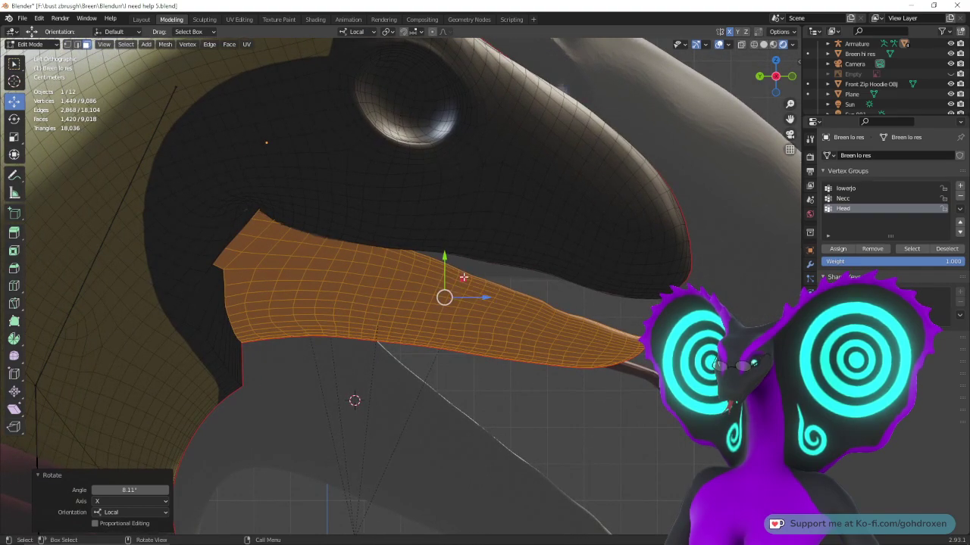
pyautogui.moveTo(463, 278); pyautogui.dragTo(464, 284)
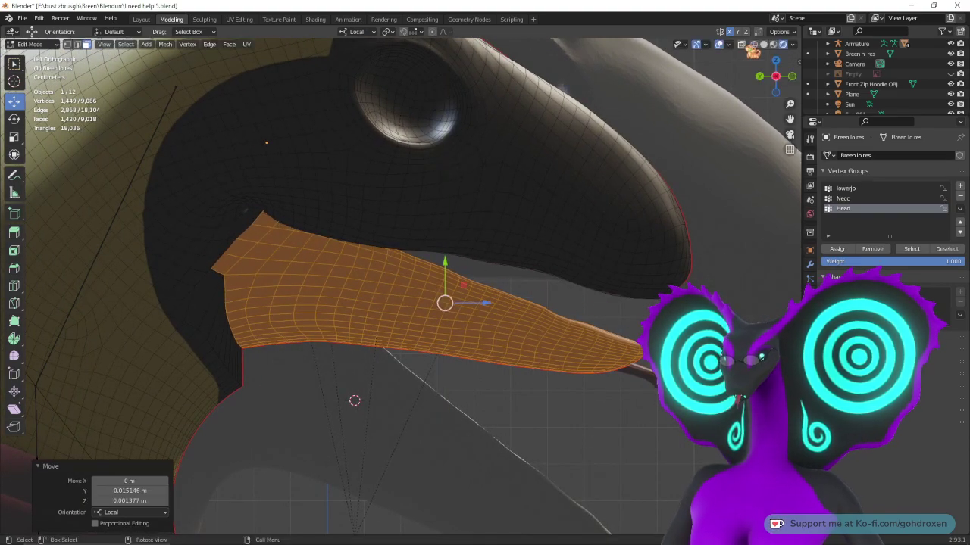
pyautogui.click(764, 45)
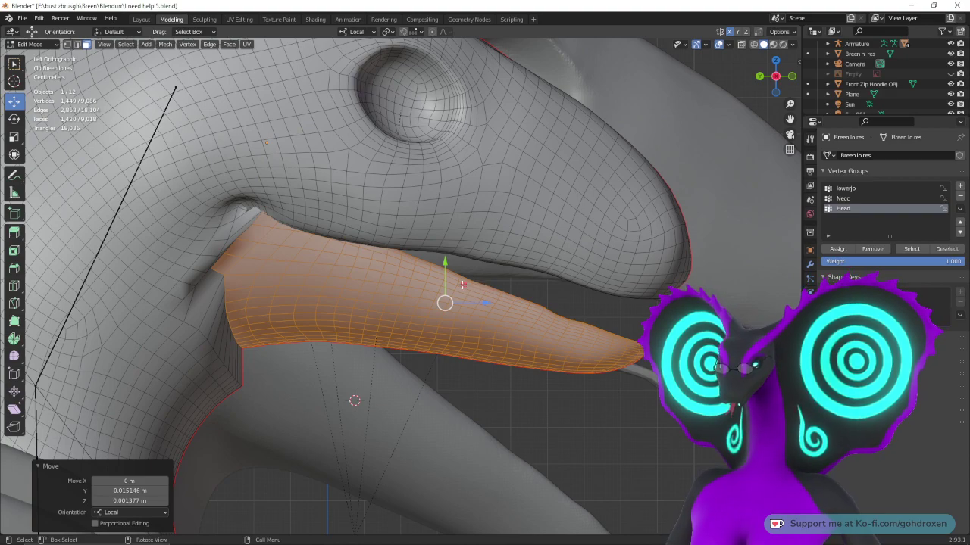
pyautogui.moveTo(462, 284); pyautogui.dragTo(450, 309)
pyautogui.moveTo(449, 309); pyautogui.dragTo(454, 268, button='middle')
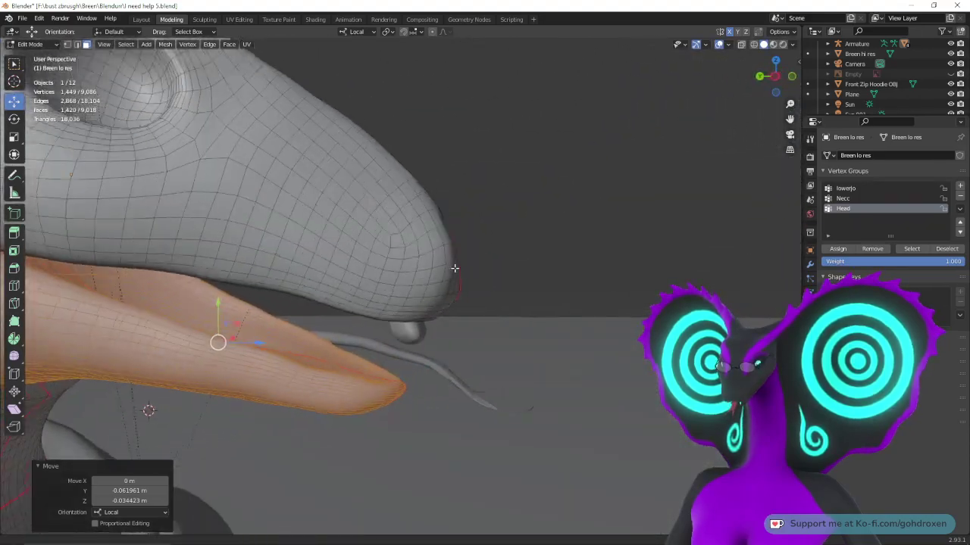
pyautogui.scroll(-2, 458, 271)
pyautogui.moveTo(485, 305); pyautogui.dragTo(523, 307, button='middle')
# - In the Layout workspace, select the small cylinder inside the mouth and rotate it to follow the slope of the lowered jaw
pyautogui.click(141, 19)
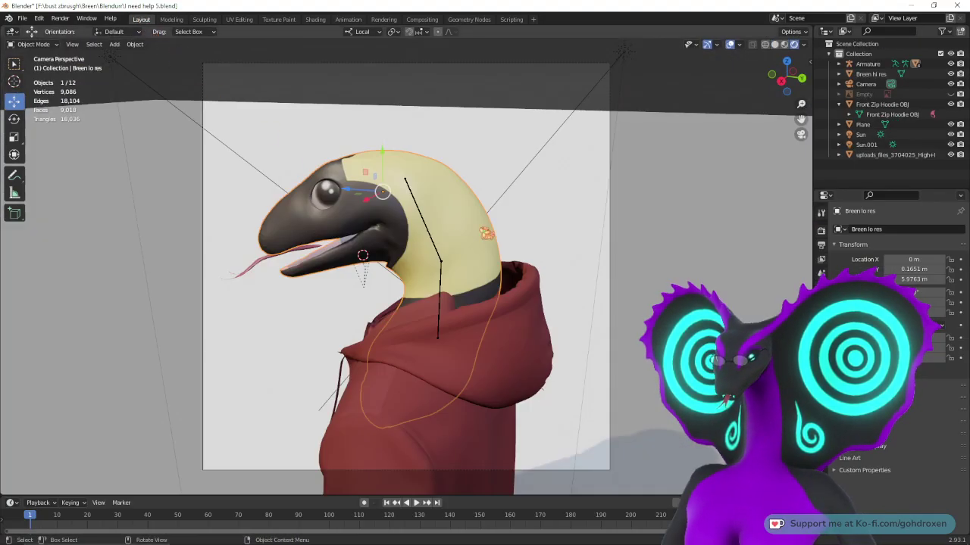
pyautogui.moveTo(382, 227); pyautogui.dragTo(424, 227, button='middle')
pyautogui.scroll(9, 351, 223)
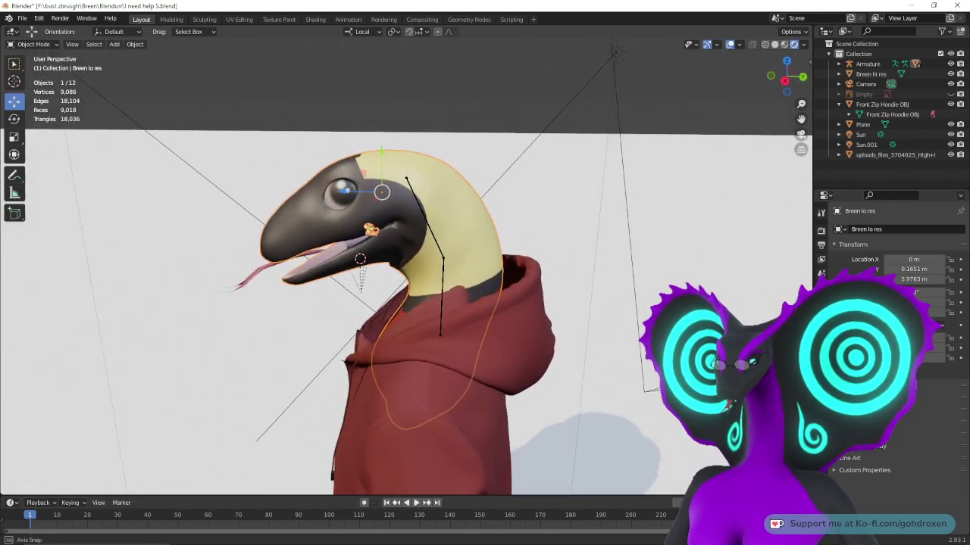
pyautogui.scroll(4, 449, 253)
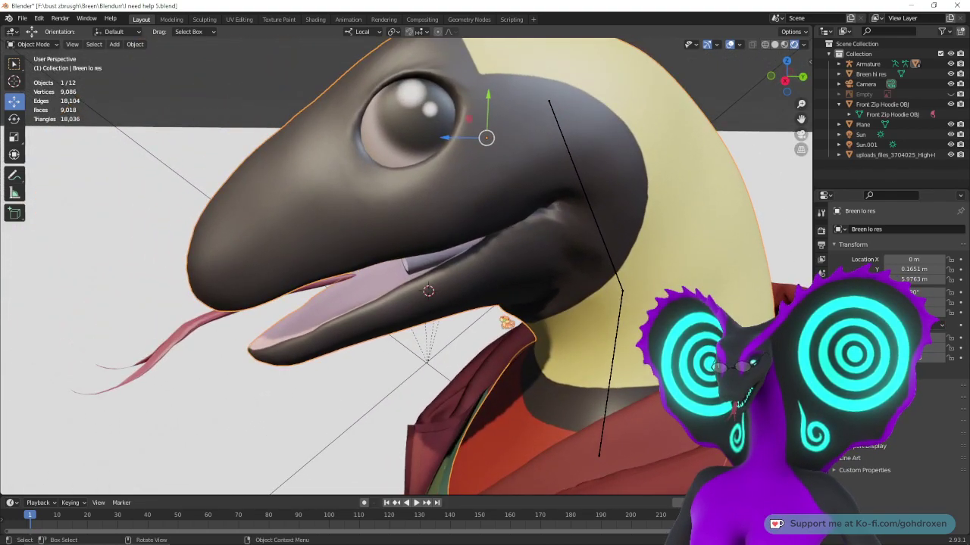
pyautogui.click(433, 260)
pyautogui.moveTo(528, 296); pyautogui.dragTo(479, 246, button='middle')
pyautogui.click(13, 119)
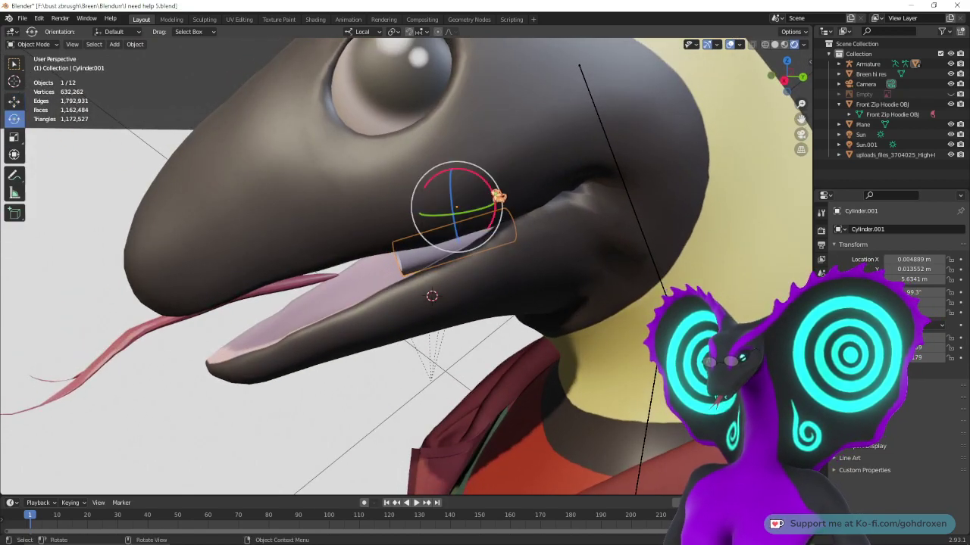
pyautogui.moveTo(493, 190)
pyautogui.mouseDown()
pyautogui.moveTo(485, 176)
pyautogui.moveTo(494, 186)
pyautogui.mouseUp()
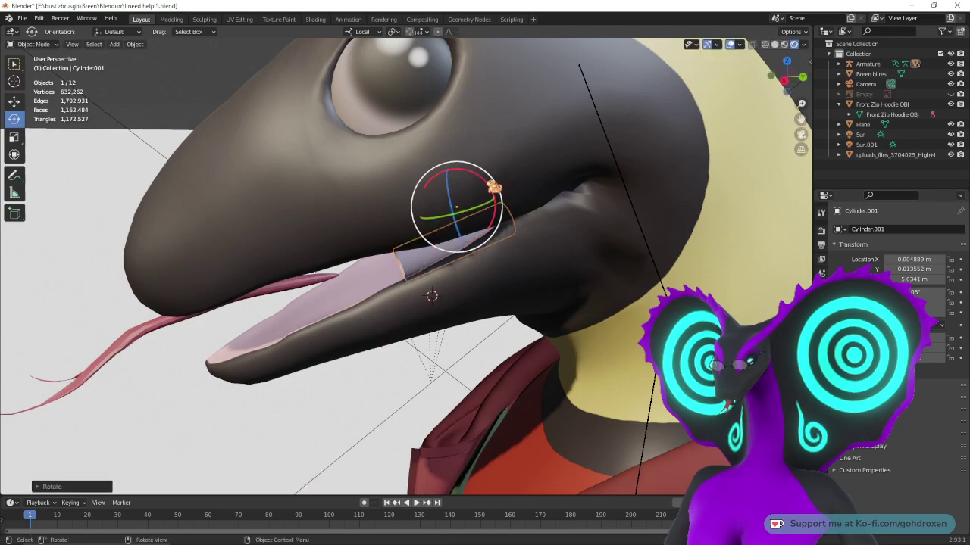
pyautogui.moveTo(493, 187)
pyautogui.mouseDown(button='middle')
pyautogui.moveTo(519, 227)
pyautogui.moveTo(562, 231)
pyautogui.moveTo(548, 246)
pyautogui.moveTo(505, 183)
pyautogui.mouseUp(button='middle')
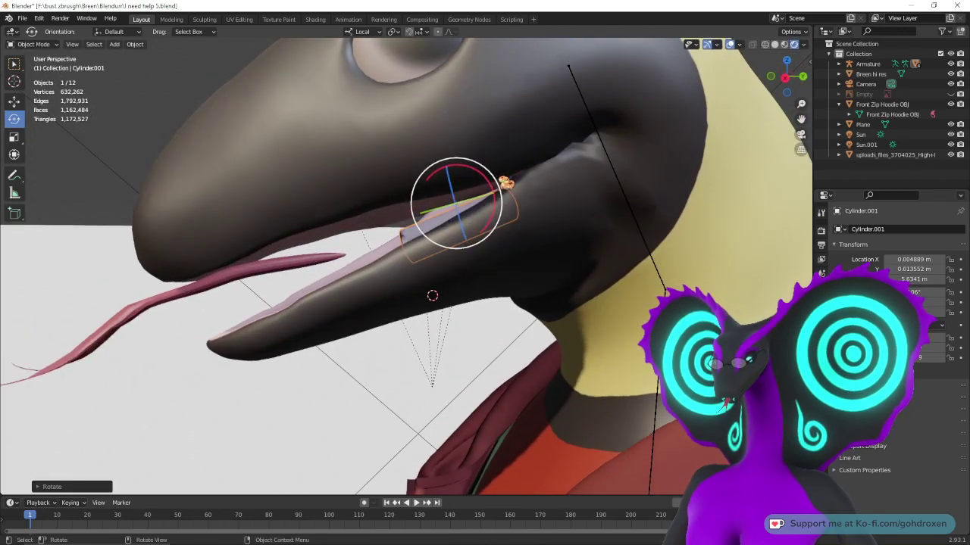
pyautogui.moveTo(490, 184)
pyautogui.mouseDown()
pyautogui.moveTo(484, 173)
pyautogui.moveTo(483, 187)
pyautogui.mouseUp()
pyautogui.moveTo(543, 231)
pyautogui.mouseDown(button='middle')
pyautogui.moveTo(584, 249)
pyautogui.moveTo(558, 228)
pyautogui.mouseUp(button='middle')
# - Hide the Breen hi res object and lower the mouth cylinder slightly into the jaw, to Z 5.6264 m
pyautogui.click(14, 101)
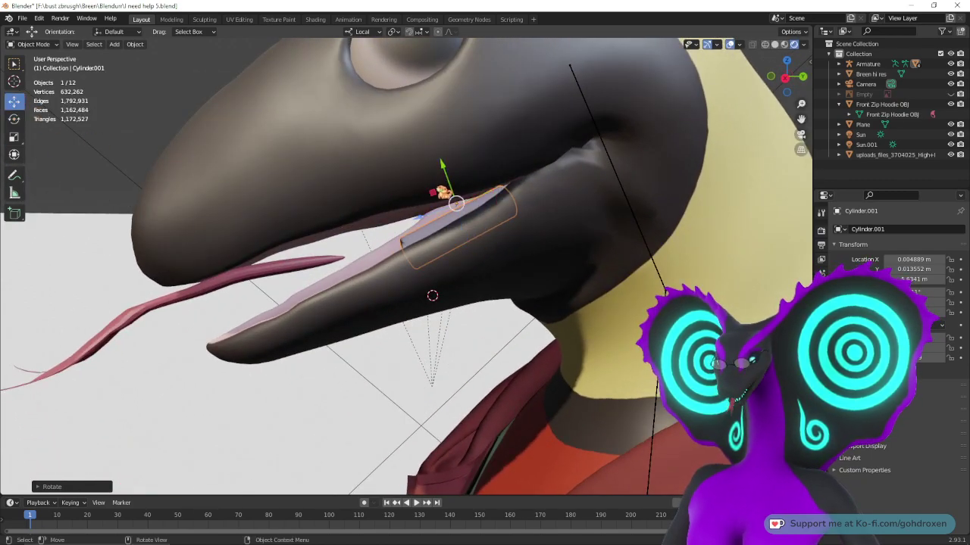
pyautogui.moveTo(409, 265); pyautogui.dragTo(498, 227, button='middle')
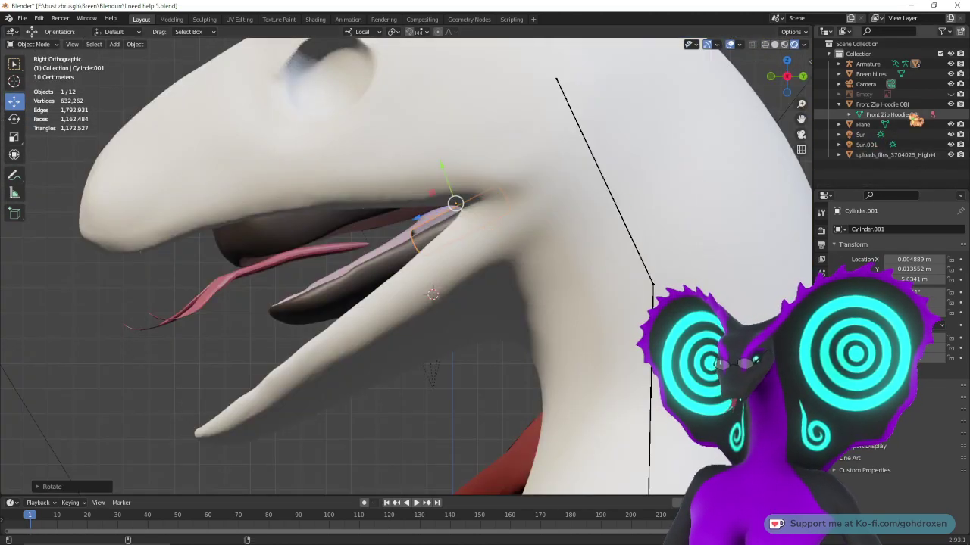
pyautogui.click(952, 74)
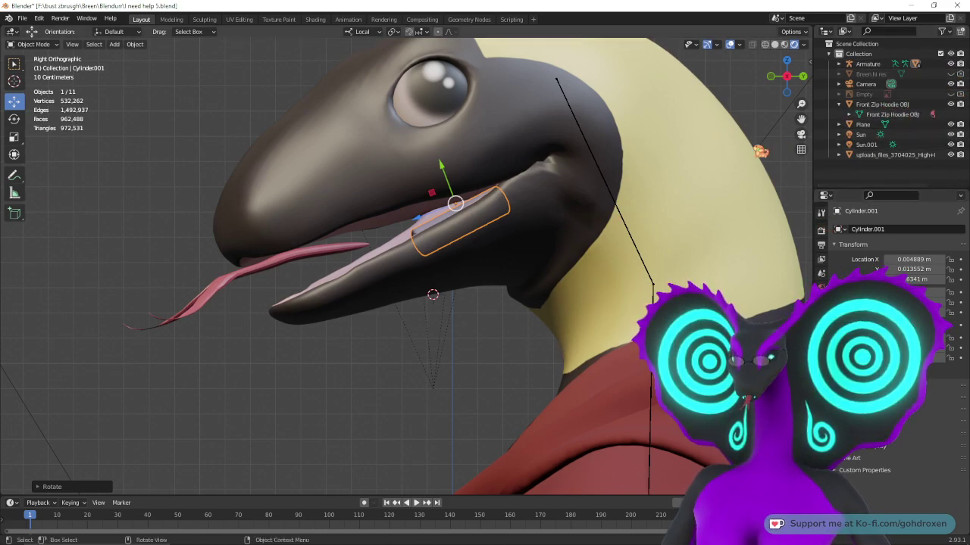
pyautogui.moveTo(447, 172); pyautogui.dragTo(450, 181)
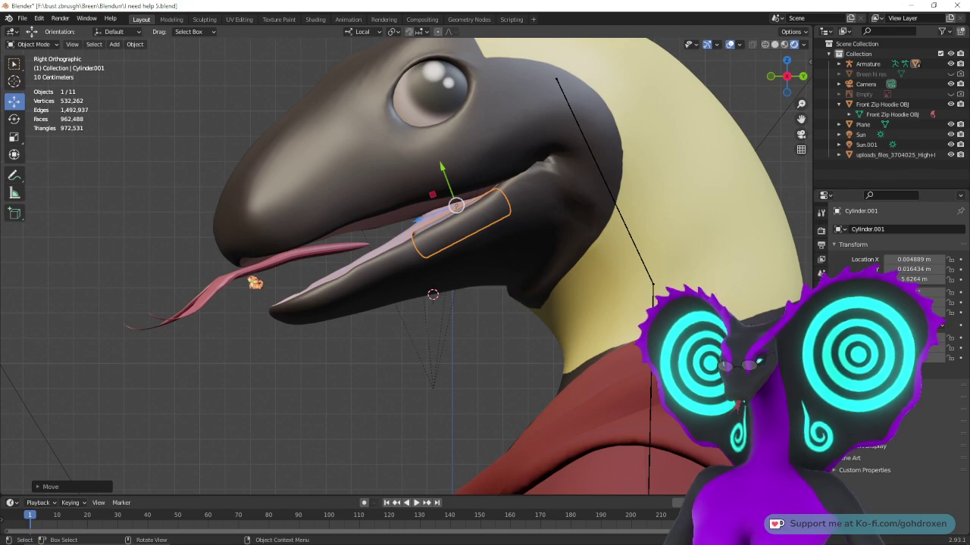
# - Select the tongue, try moving it down and back, and undo the move
pyautogui.click(314, 262)
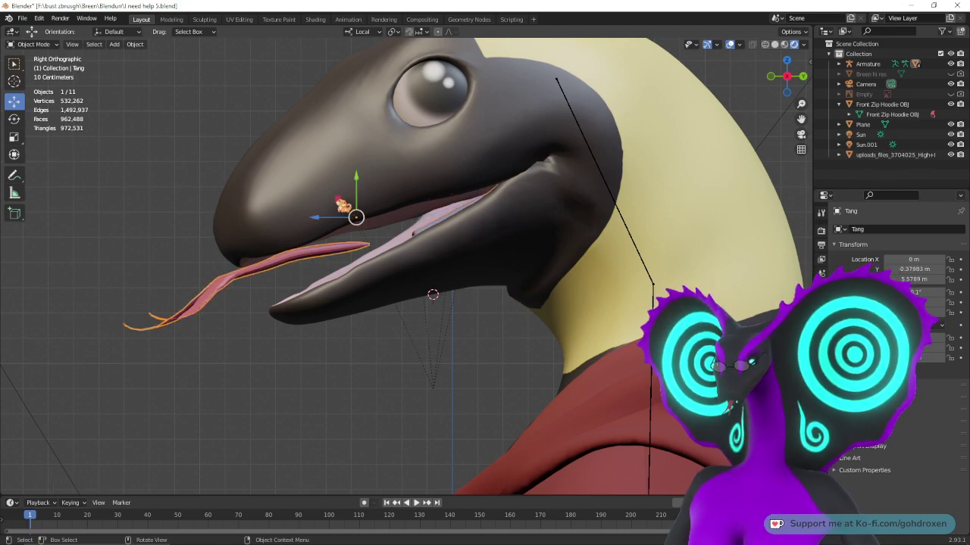
pyautogui.moveTo(338, 200); pyautogui.dragTo(364, 224)
pyautogui.hotkey('ctrl', 'z')
pyautogui.hotkey('ctrl', 'z')
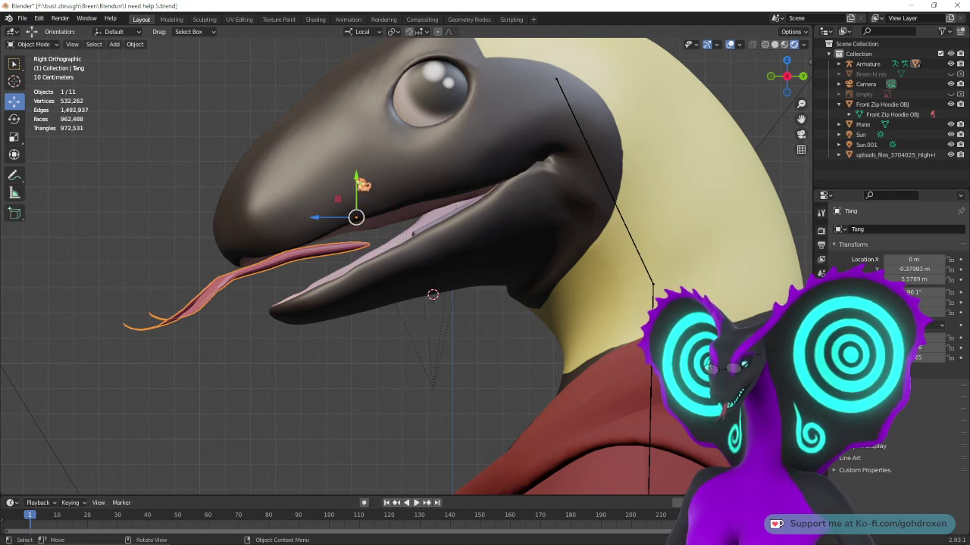
# - Try lowering the tongue along its local Y axis and pulling it forward along local Z, and undo the moves
pyautogui.moveTo(358, 182); pyautogui.dragTo(357, 209)
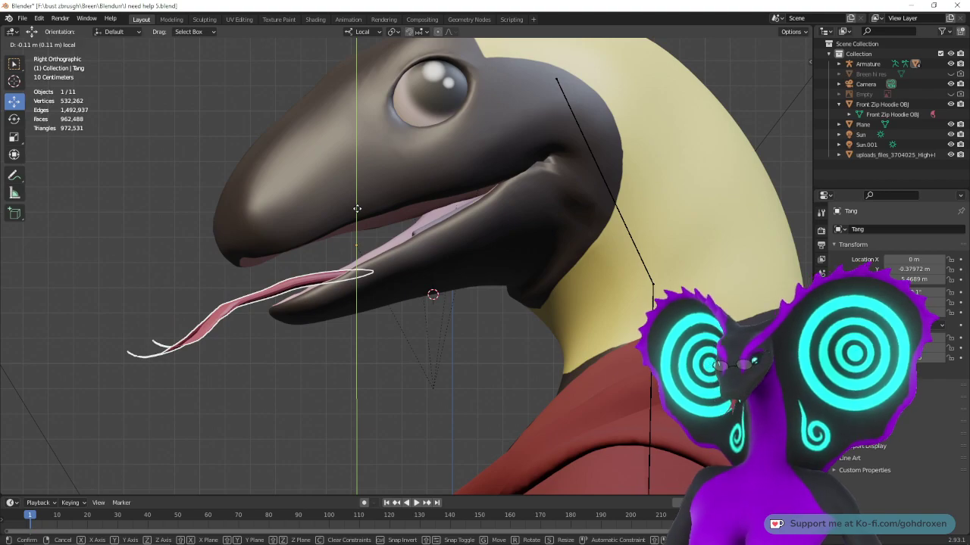
pyautogui.moveTo(357, 209); pyautogui.dragTo(357, 215)
pyautogui.moveTo(357, 217); pyautogui.dragTo(485, 236, button='middle')
pyautogui.scroll(-14, 515, 274)
pyautogui.moveTo(433, 270); pyautogui.dragTo(458, 280)
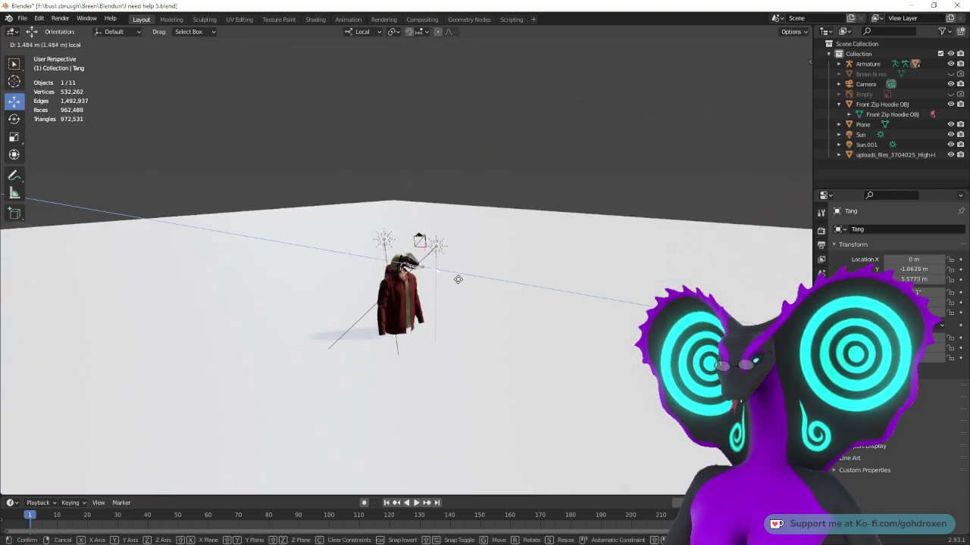
pyautogui.moveTo(635, 303); pyautogui.dragTo(706, 316)
pyautogui.hotkey('ctrl', 'z')
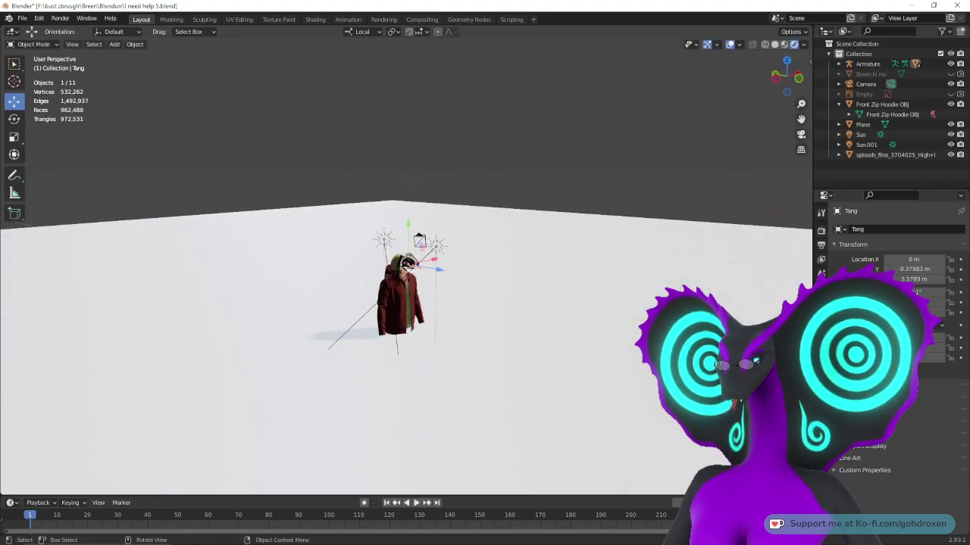
# - Lower the tongue to Z 5.4449 m and rotate it downward to match the angle of the lower jaw
pyautogui.moveTo(696, 315); pyautogui.dragTo(559, 313, button='middle')
pyautogui.moveTo(533, 370); pyautogui.dragTo(515, 321, button='middle')
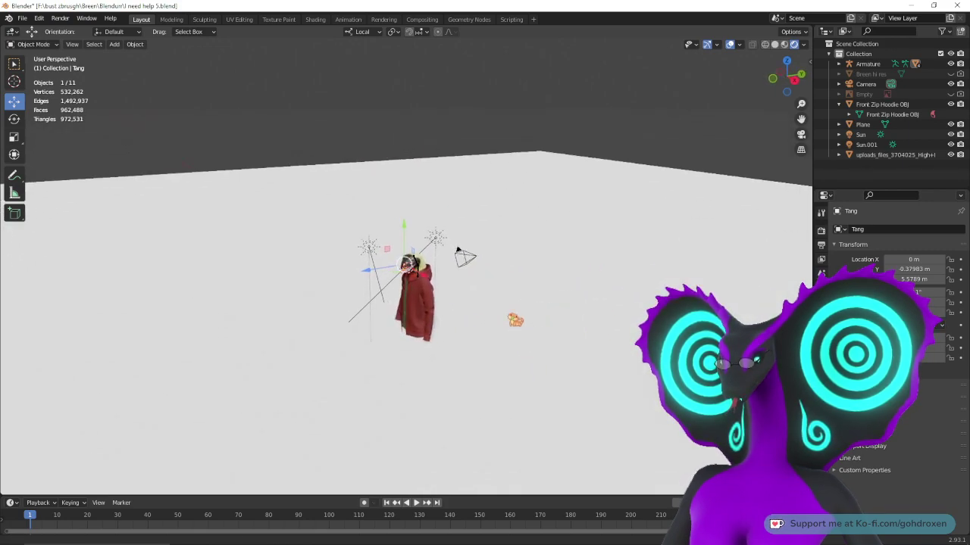
pyautogui.scroll(11, 502, 225)
pyautogui.moveTo(525, 256); pyautogui.dragTo(483, 240, button='middle')
pyautogui.moveTo(384, 209); pyautogui.dragTo(408, 218)
pyautogui.click(12, 119)
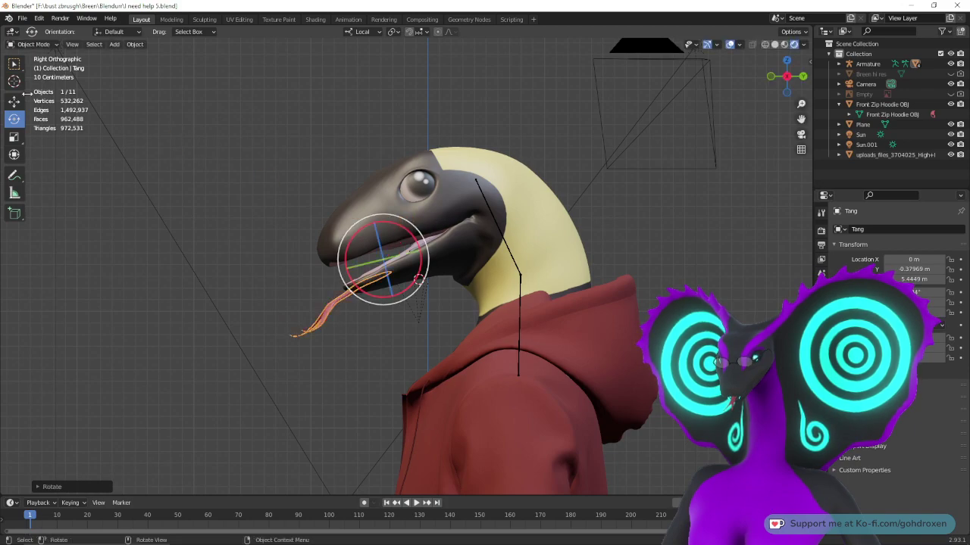
# - Raise the tongue along its local Y axis so it lies above the inner surface of the lower jaw, at Z 5.5272 m
pyautogui.hotkey('shift', 'space')
pyautogui.press('g')
pyautogui.scroll(5, 354, 284)
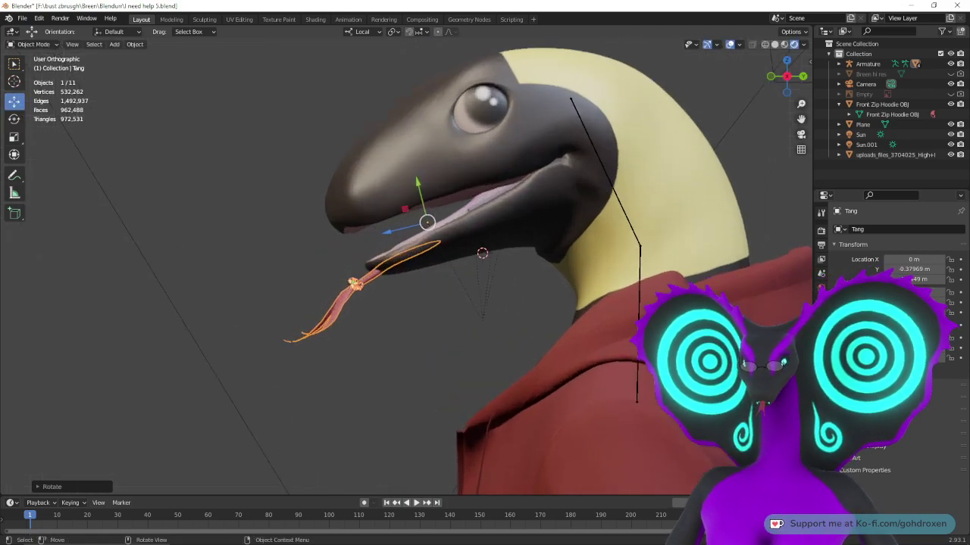
pyautogui.keyDown('shift'); pyautogui.moveTo(552, 263); pyautogui.dragTo(513, 220, button='middle'); pyautogui.keyUp('shift')
pyautogui.scroll(1, 518, 246)
pyautogui.keyDown('shift'); pyautogui.moveTo(555, 181); pyautogui.dragTo(528, 281, button='middle'); pyautogui.keyUp('shift')
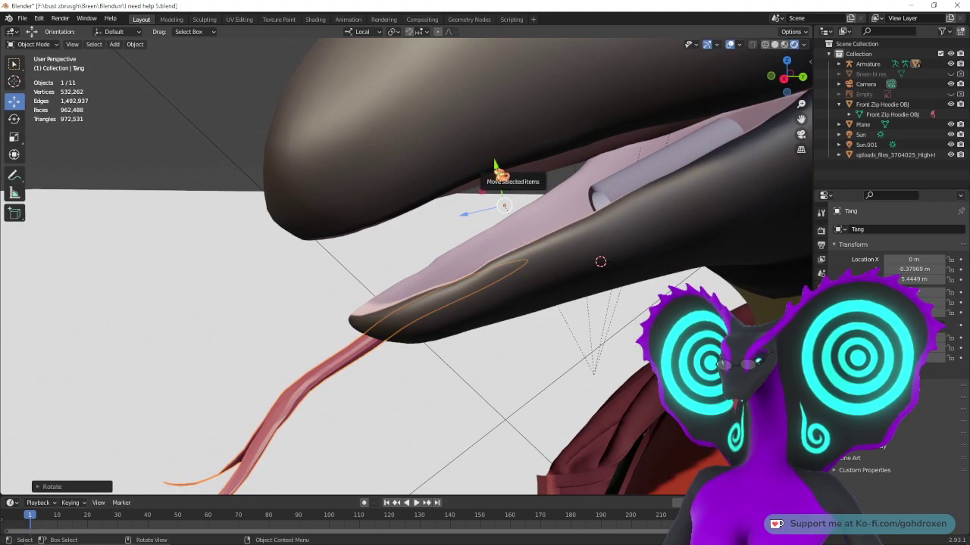
pyautogui.moveTo(496, 168); pyautogui.dragTo(492, 134)
pyautogui.moveTo(489, 183); pyautogui.dragTo(470, 194, button='middle')
pyautogui.scroll(-3, 505, 178)
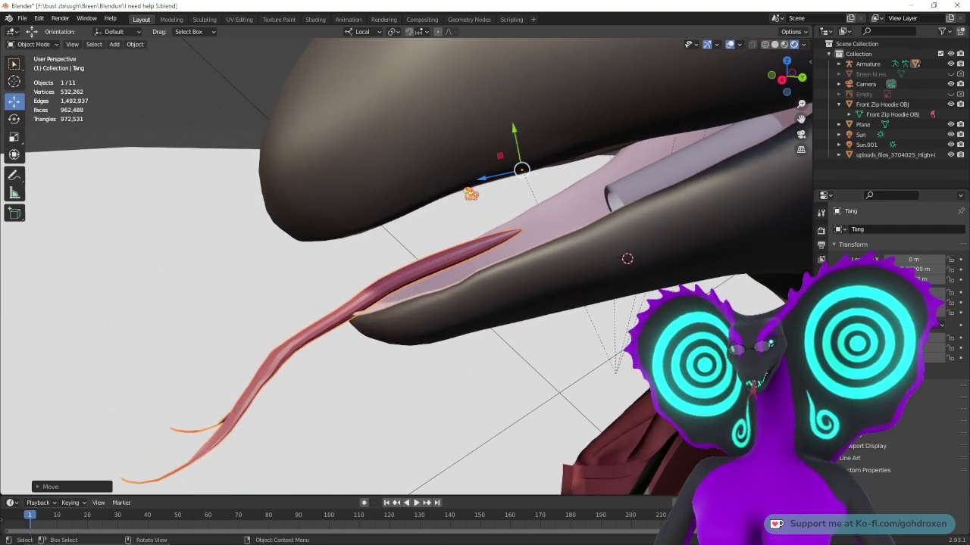
# - Set the transform orientation to Global and lower the tongue to Z 5.5115 m
pyautogui.moveTo(471, 194); pyautogui.dragTo(550, 174, button='middle')
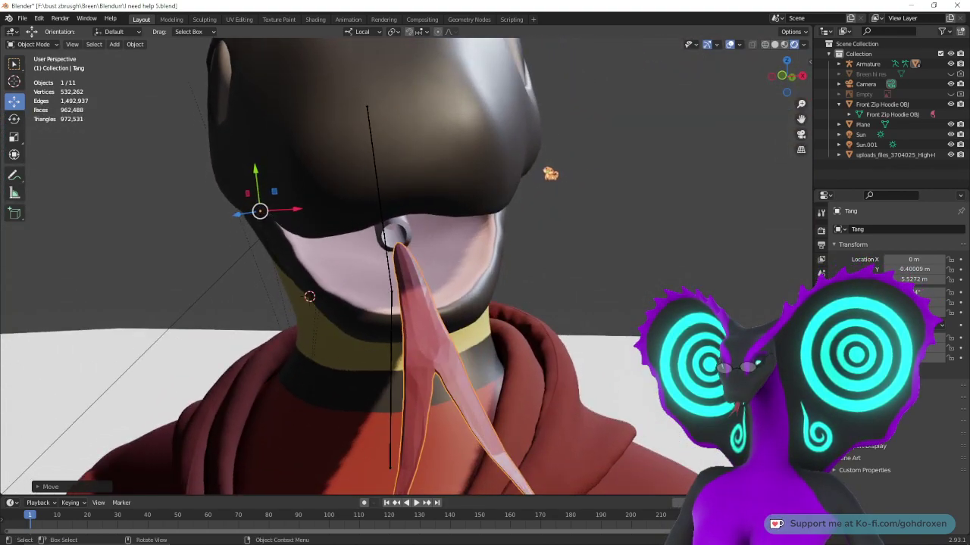
pyautogui.click(261, 176)
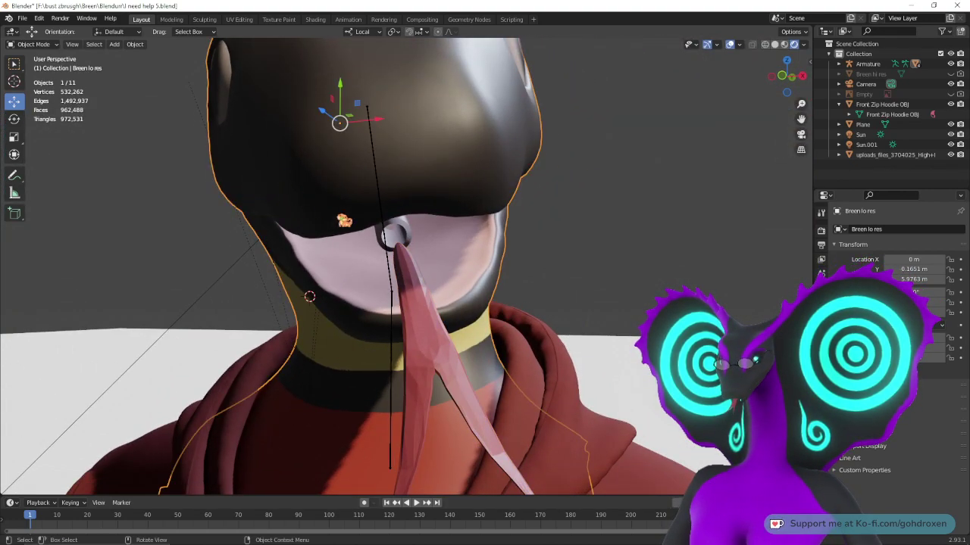
pyautogui.click(422, 279)
pyautogui.click(362, 31)
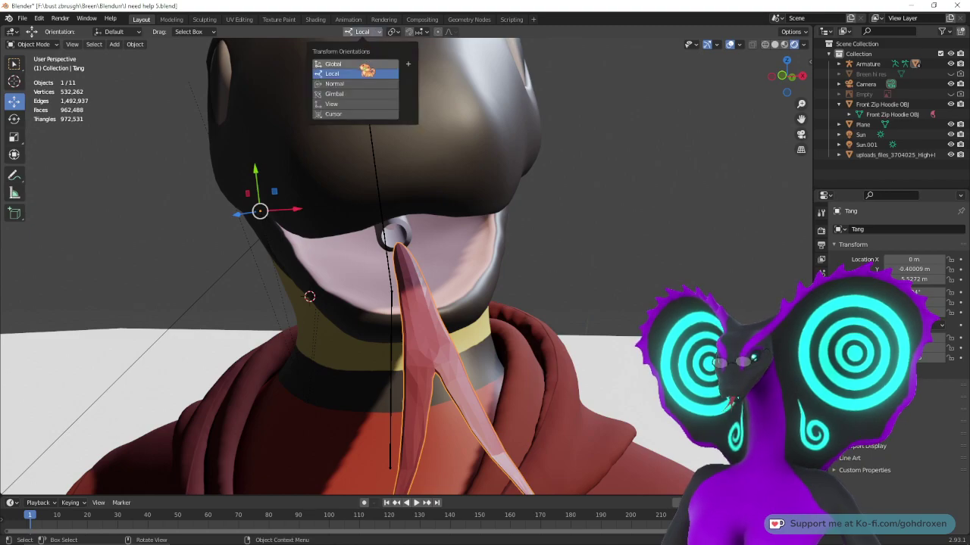
pyautogui.click(368, 62)
pyautogui.moveTo(260, 188); pyautogui.dragTo(260, 176)
pyautogui.keyDown('alt'); pyautogui.moveTo(260, 176); pyautogui.dragTo(487, 276, button='middle'); pyautogui.keyUp('alt')
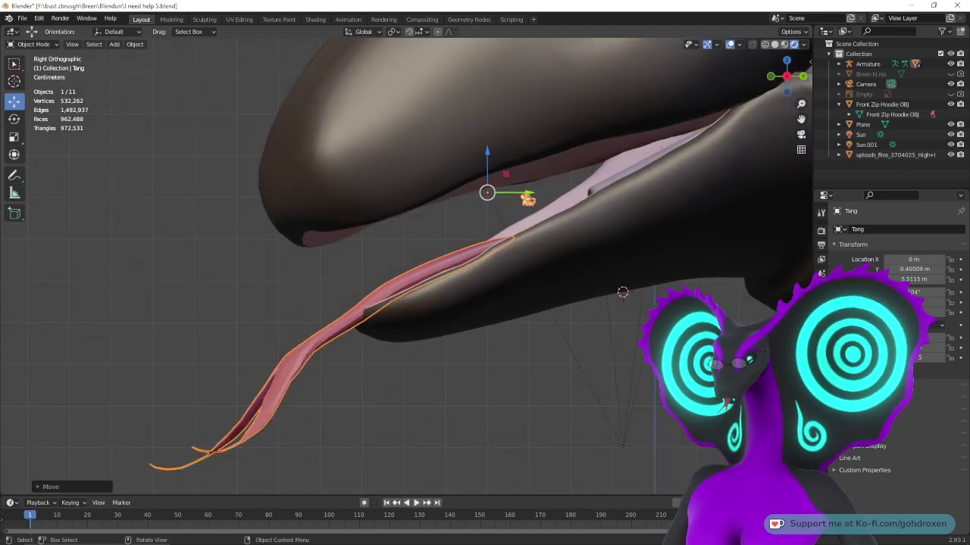
# - Move the tongue forward and down to Y -0.47138 m and Z 5.4922 m, and adjust its tilt slightly along the jaw
pyautogui.moveTo(530, 192); pyautogui.dragTo(494, 195)
pyautogui.moveTo(459, 161); pyautogui.dragTo(478, 171)
pyautogui.click(15, 119)
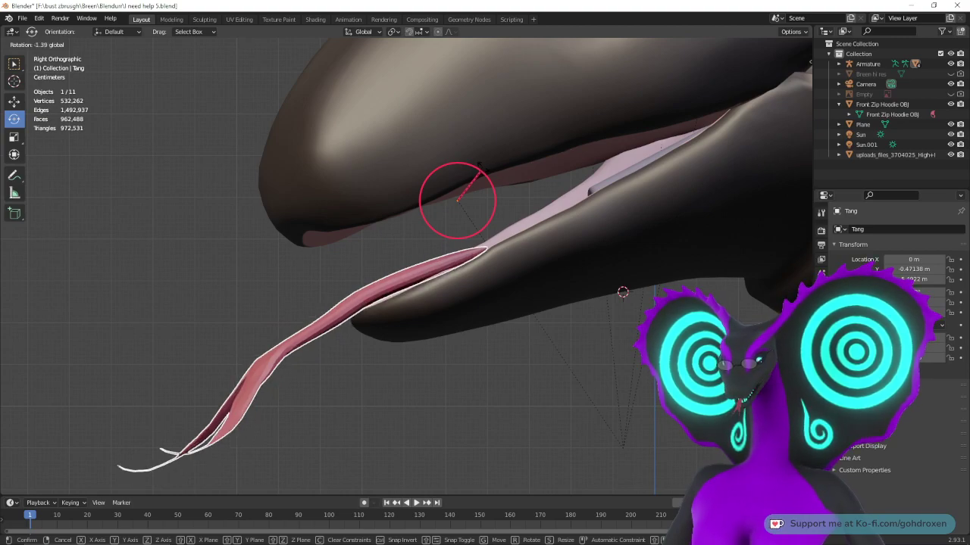
pyautogui.moveTo(482, 167); pyautogui.dragTo(483, 167)
pyautogui.moveTo(542, 247)
pyautogui.mouseDown(button='middle')
pyautogui.moveTo(524, 285)
pyautogui.moveTo(517, 260)
pyautogui.moveTo(541, 256)
pyautogui.mouseUp(button='middle')
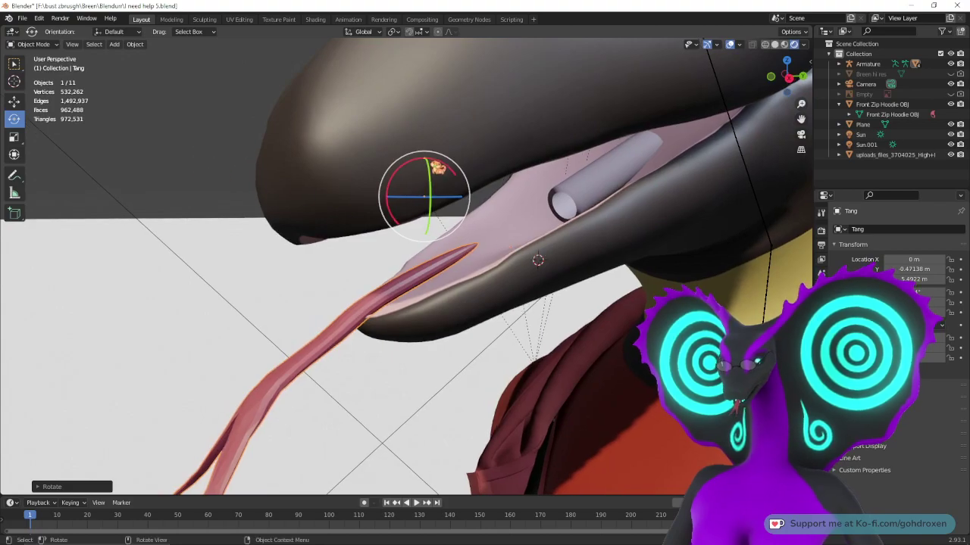
pyautogui.moveTo(440, 160); pyautogui.dragTo(422, 170)
# - Lower the tongue to Z 5.4629 m so its base rests on the mouth floor, and check the fit from several angles
pyautogui.click(16, 102)
pyautogui.moveTo(515, 275)
pyautogui.mouseDown(button='middle')
pyautogui.moveTo(485, 281)
pyautogui.moveTo(498, 283)
pyautogui.moveTo(472, 264)
pyautogui.moveTo(480, 277)
pyautogui.moveTo(515, 281)
pyautogui.mouseUp(button='middle')
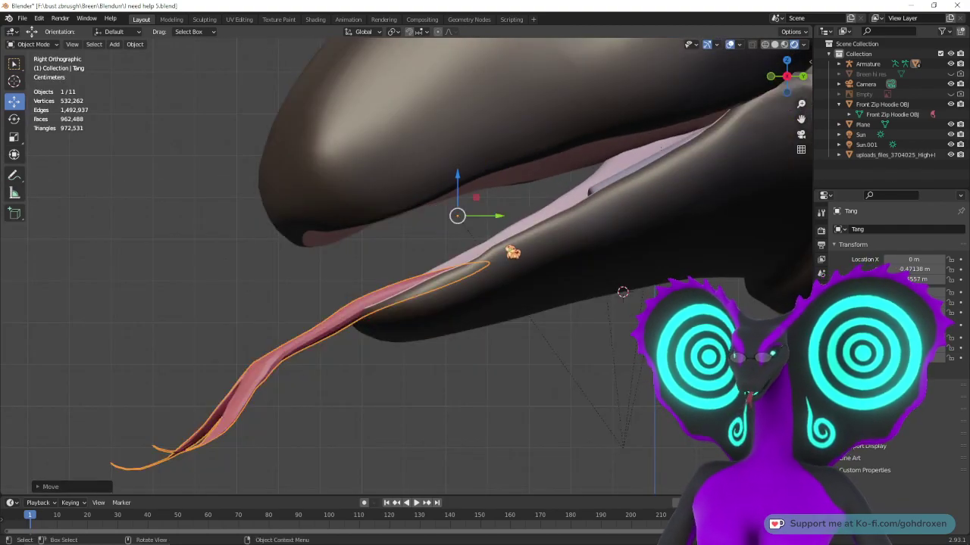
pyautogui.moveTo(459, 182); pyautogui.dragTo(462, 177)
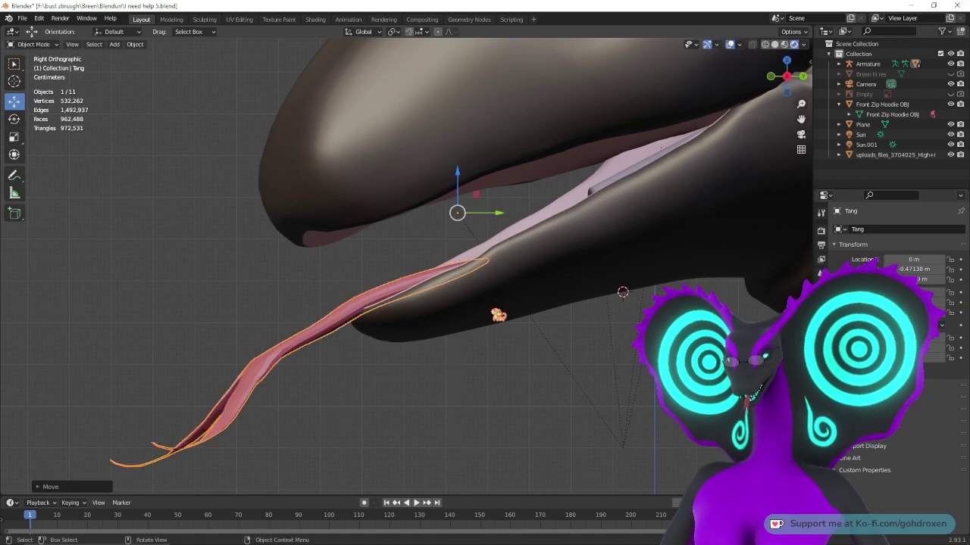
pyautogui.moveTo(498, 315); pyautogui.dragTo(548, 323, button='middle')
pyautogui.scroll(-1, 554, 256)
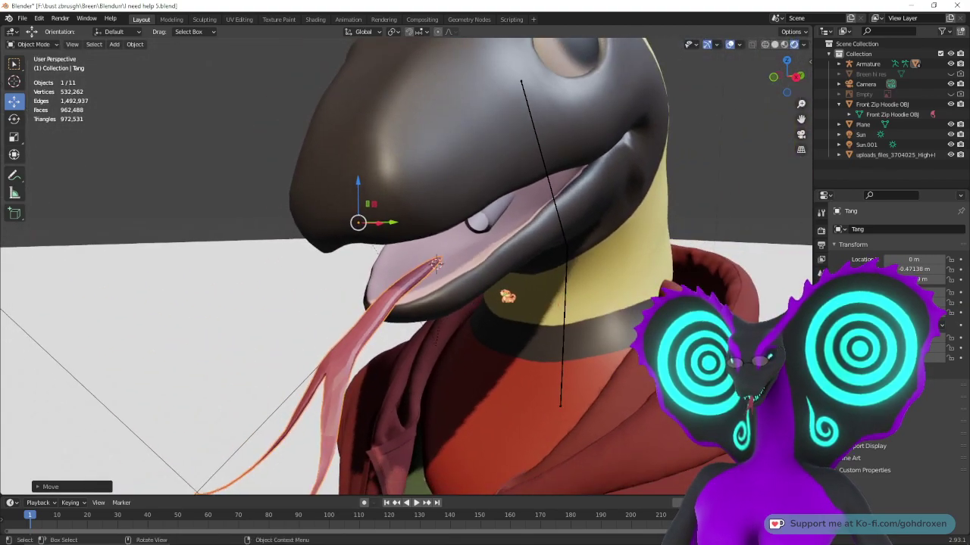
pyautogui.moveTo(508, 296); pyautogui.dragTo(448, 319, button='middle')
pyautogui.scroll(-8, 500, 317)
pyautogui.moveTo(535, 334); pyautogui.dragTo(495, 298, button='middle')
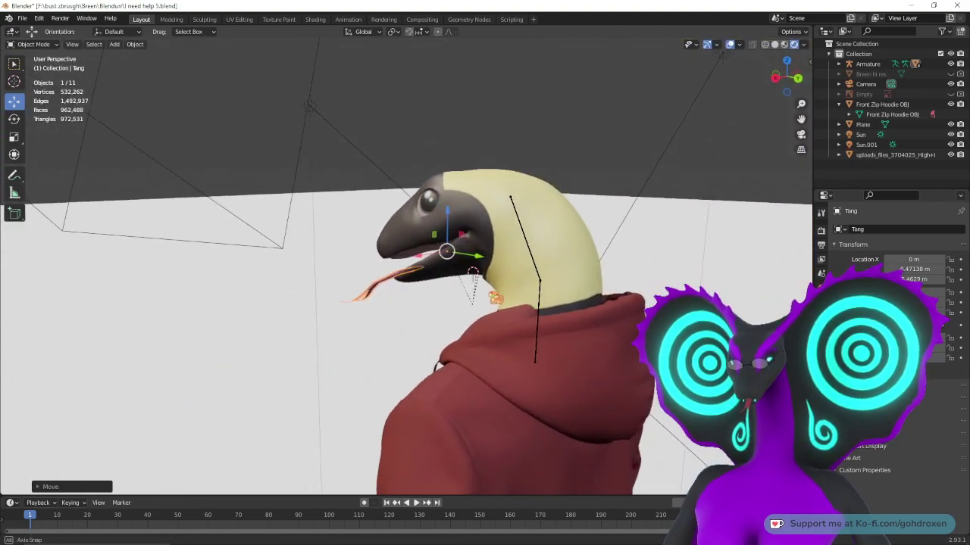
pyautogui.moveTo(379, 204); pyautogui.dragTo(428, 198, button='middle')
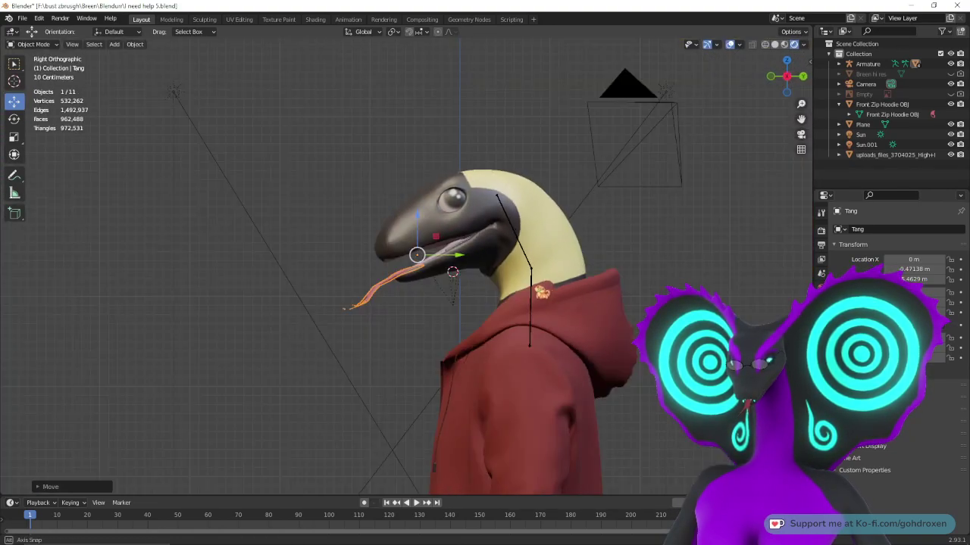
# - Check the open mouth and tongue through the scene camera and select the armature
pyautogui.moveTo(535, 286)
pyautogui.keyDown('alt'); pyautogui.mouseDown(button='middle')
pyautogui.moveTo(576, 281)
pyautogui.moveTo(553, 295)
pyautogui.mouseUp(button='middle'); pyautogui.keyUp('alt')
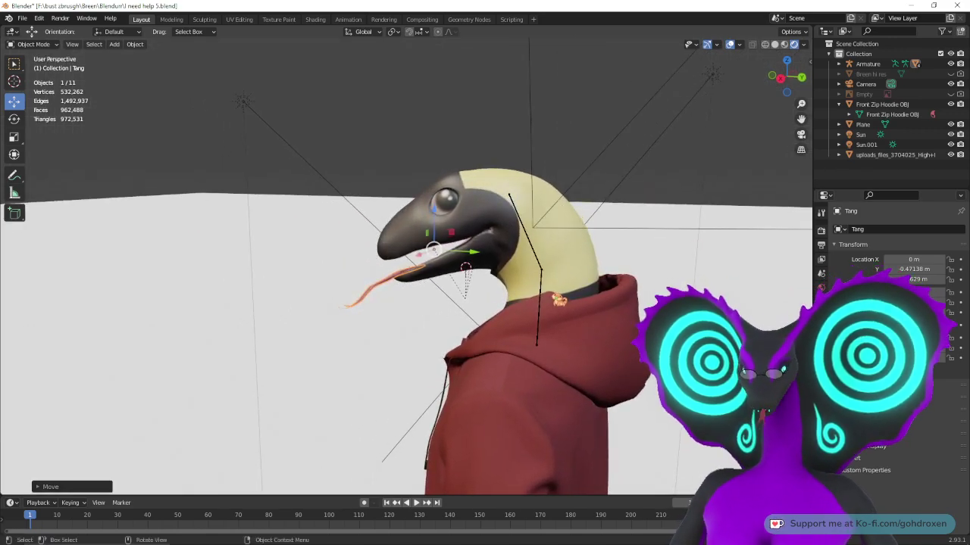
pyautogui.press('KP_0')
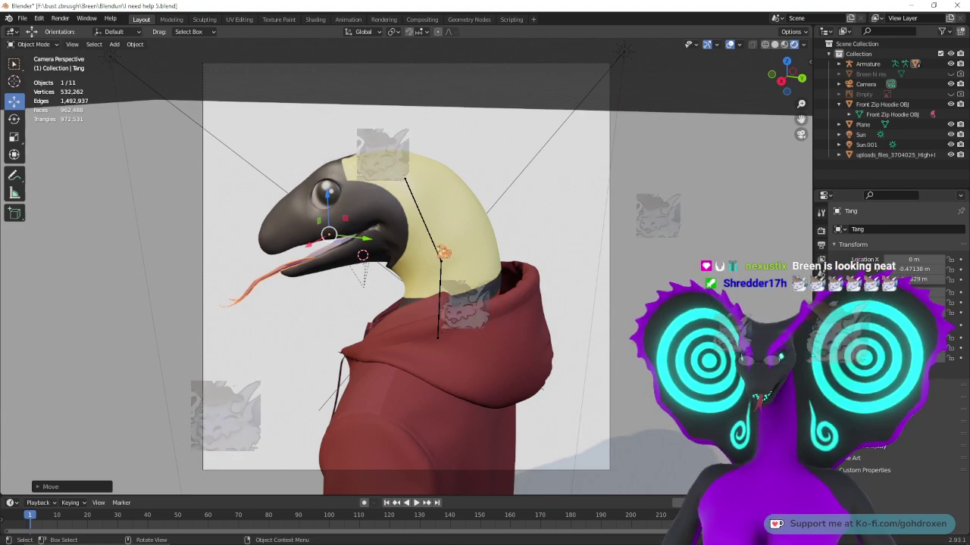
pyautogui.click(438, 252)
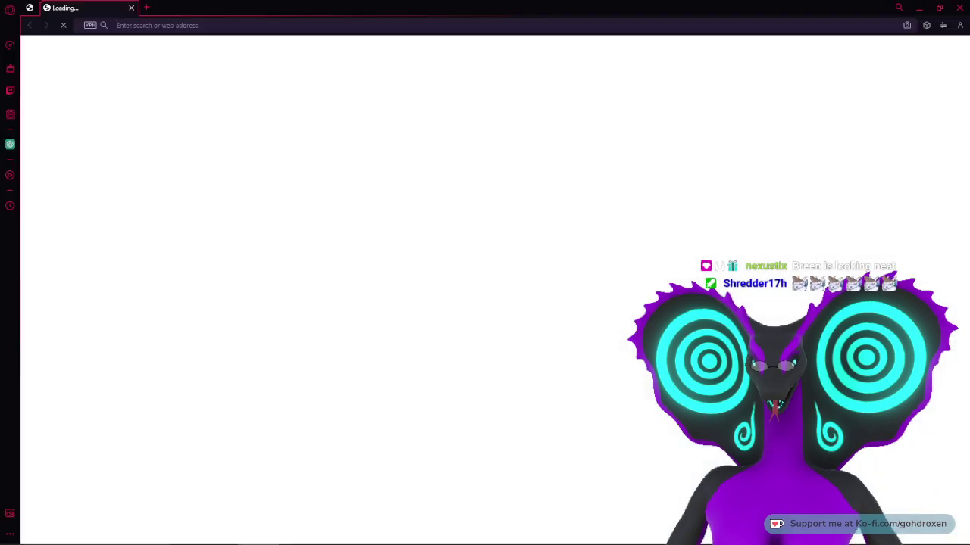
pyautogui.moveTo(359, 4); pyautogui.dragTo(968, 94)
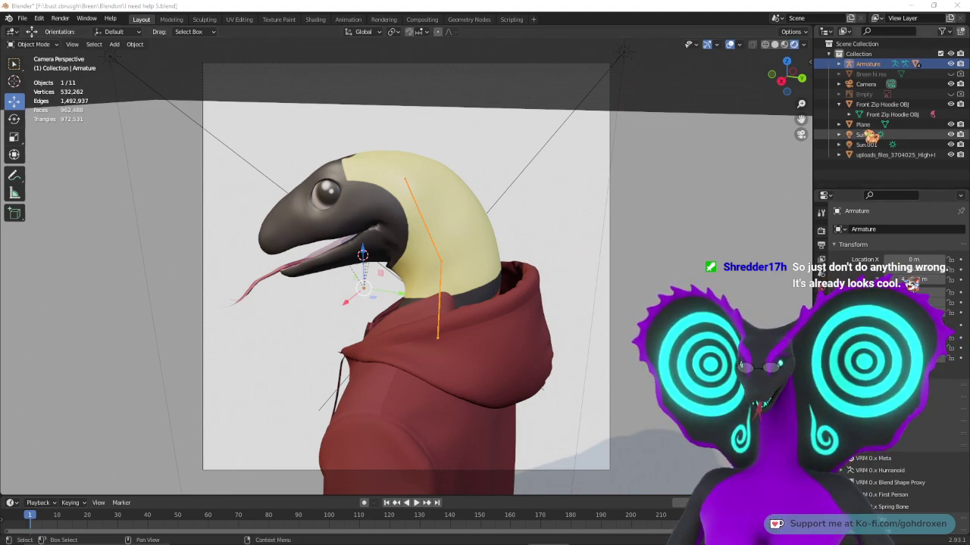
# - Lower the camera and adjust its tilt so the head and shoulders are framed from a lower angle
pyautogui.click(871, 84)
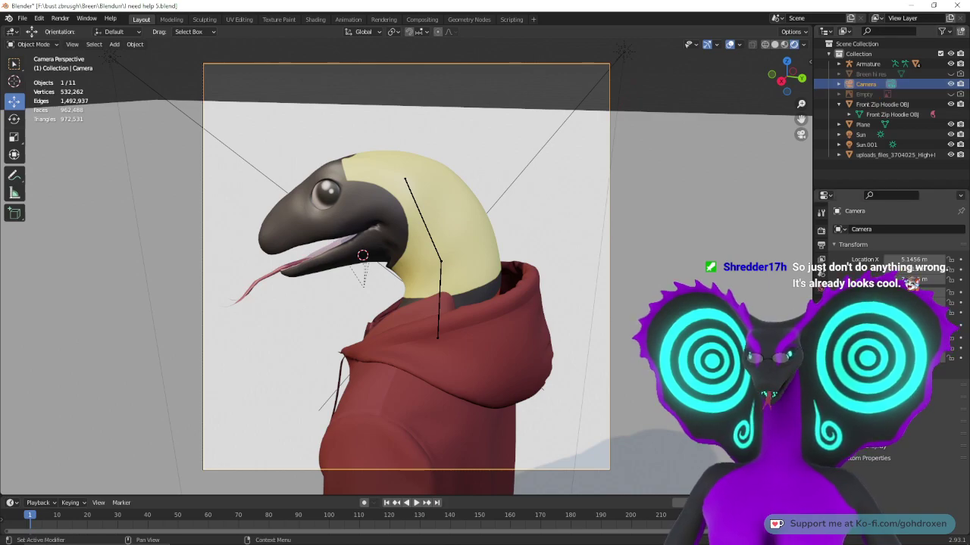
pyautogui.moveTo(915, 280); pyautogui.dragTo(832, 279)
pyautogui.moveTo(915, 279); pyautogui.dragTo(923, 280)
pyautogui.keyDown('shift'); pyautogui.scroll(10, 406, 265); pyautogui.keyUp('shift')
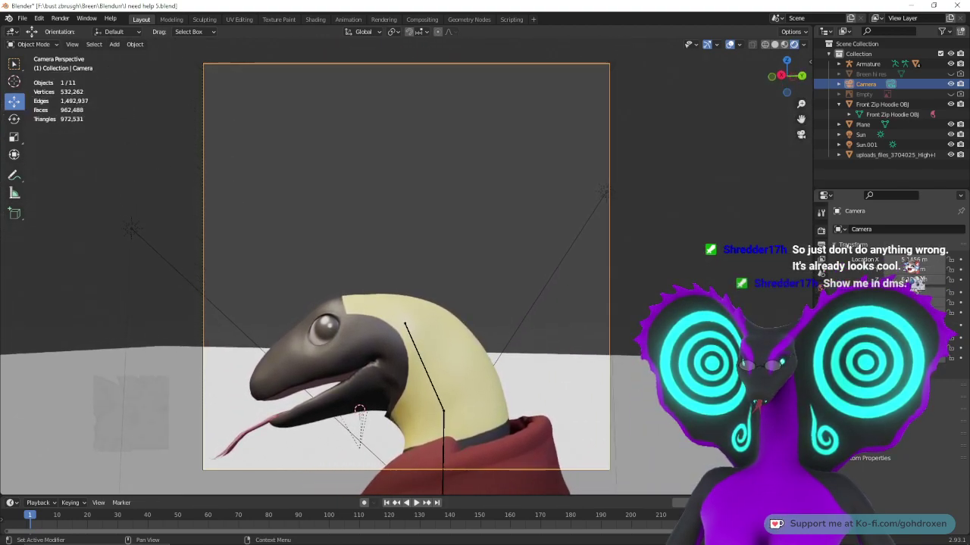
pyautogui.keyDown('shift'); pyautogui.scroll(-10, 406, 266); pyautogui.keyUp('shift')
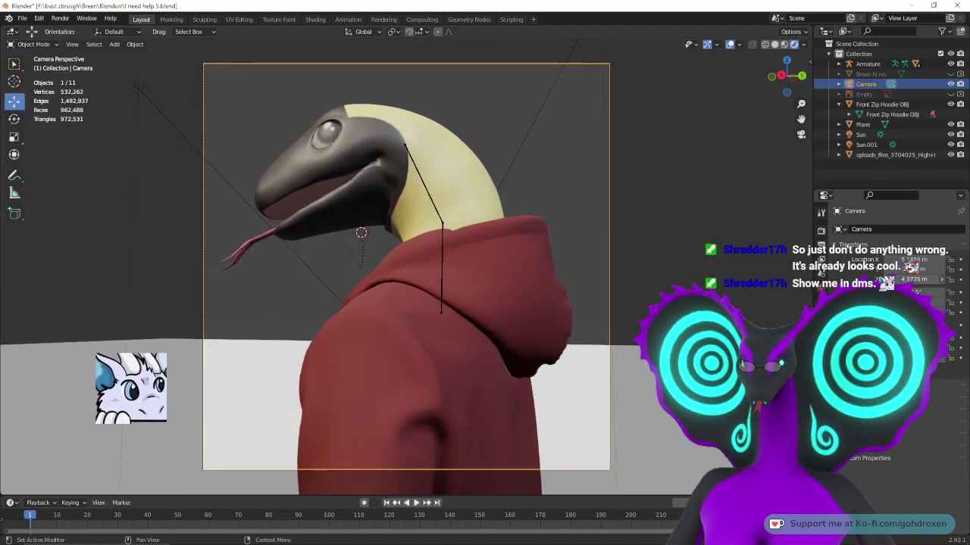
pyautogui.keyDown('shift'); pyautogui.scroll(2, 406, 265); pyautogui.keyUp('shift')
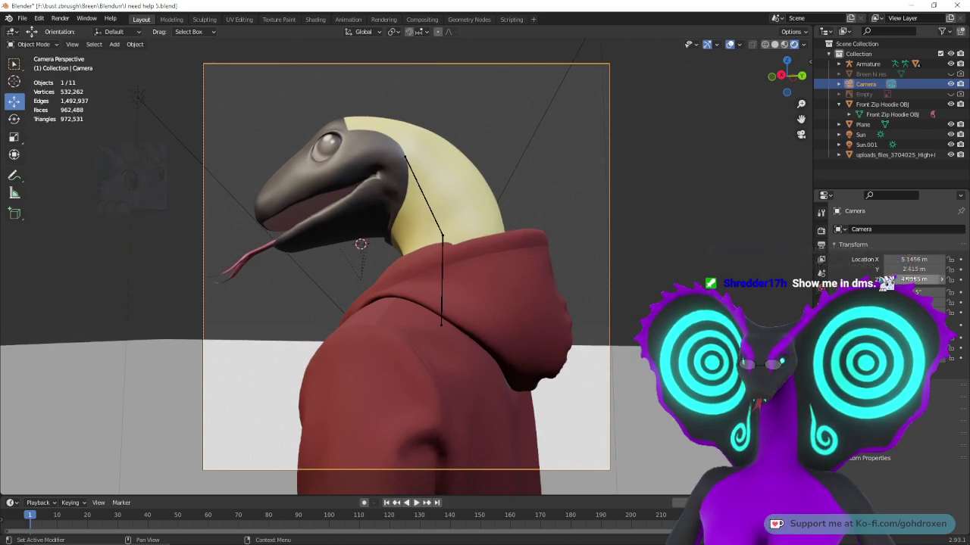
# - Put the armature in Pose Mode and select the head bone, with the character seen from behind
pyautogui.click(428, 204)
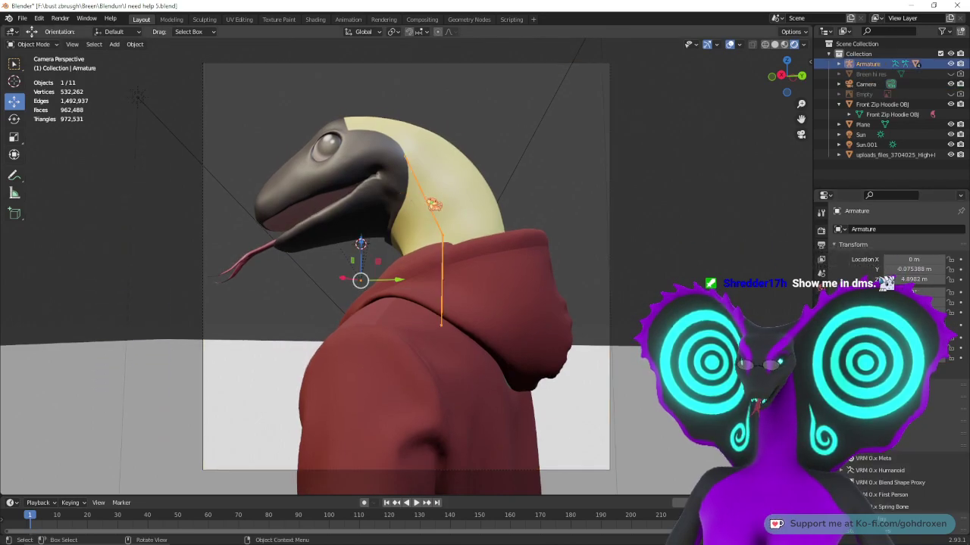
pyautogui.click(45, 44)
pyautogui.click(34, 80)
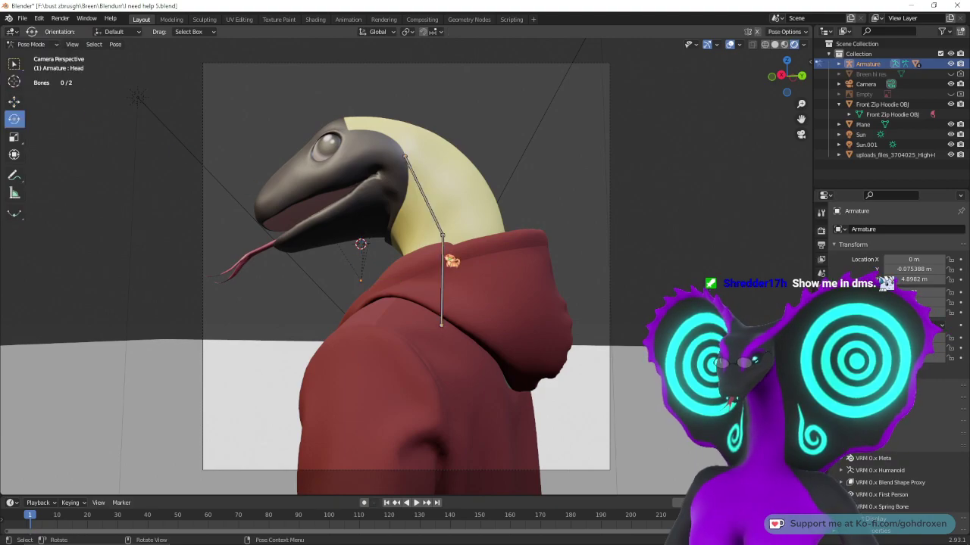
pyautogui.click(445, 232)
pyautogui.moveTo(535, 244); pyautogui.dragTo(450, 284, button='middle')
pyautogui.moveTo(406, 221); pyautogui.dragTo(413, 222, button='middle')
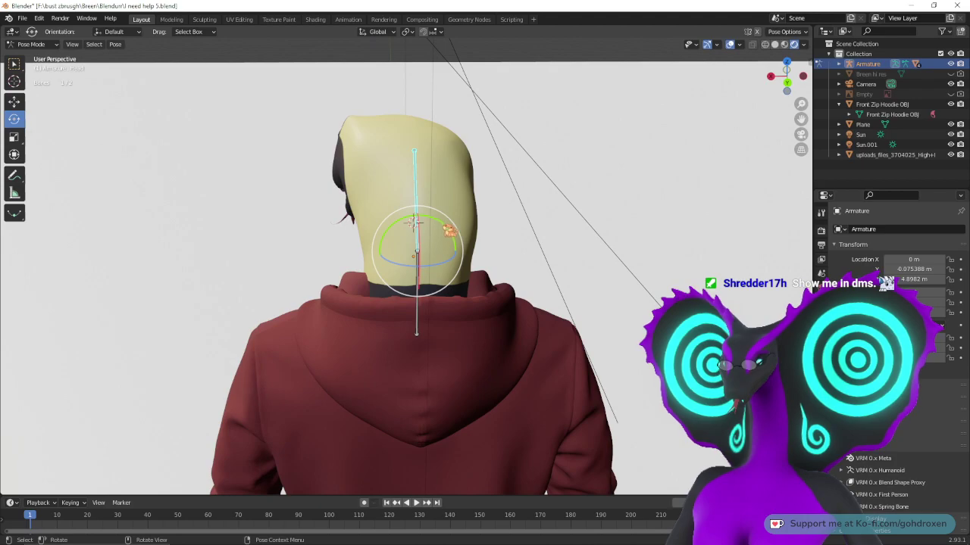
# - Set the transform orientation to Local and tilt the head bone sideways about its local Z axis
pyautogui.press('r')
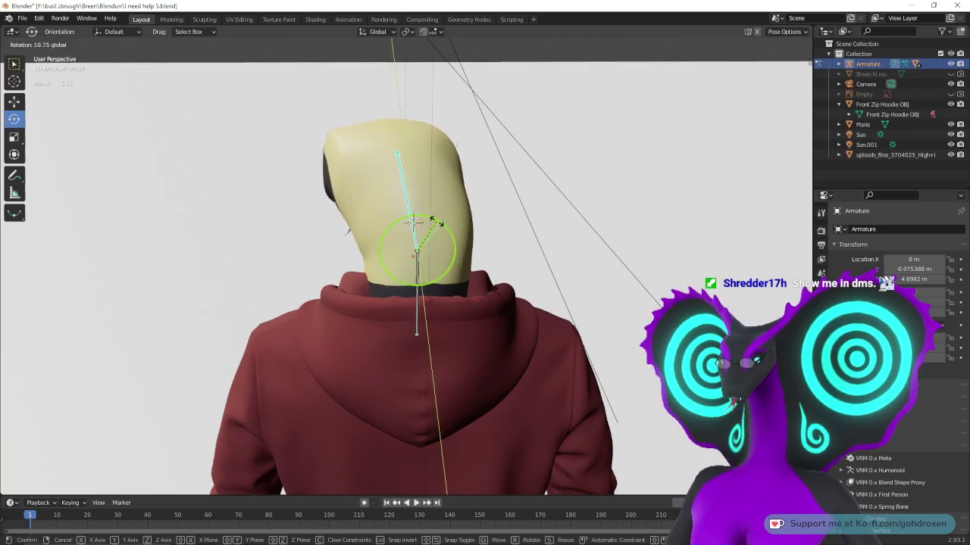
pyautogui.rightClick(438, 223)
pyautogui.click(381, 34)
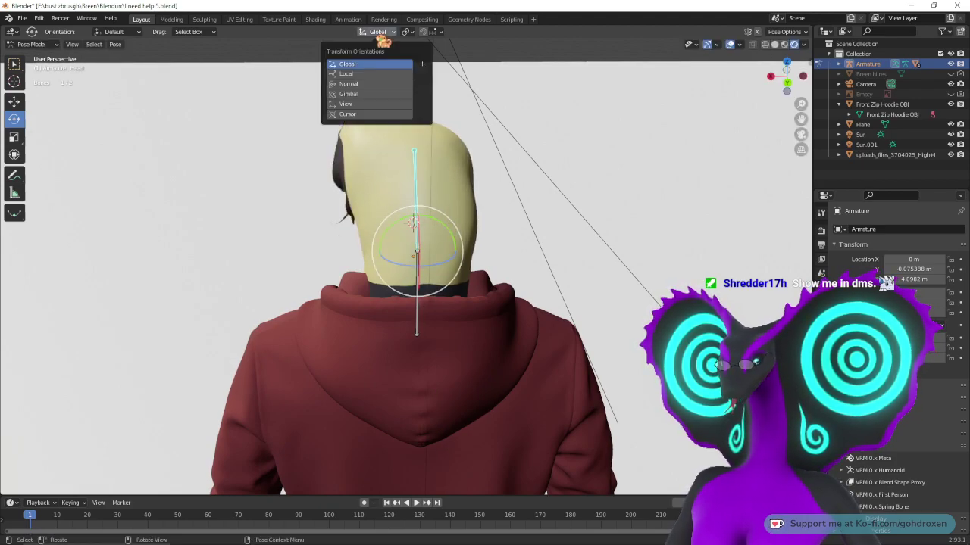
pyautogui.click(364, 73)
pyautogui.press('r')
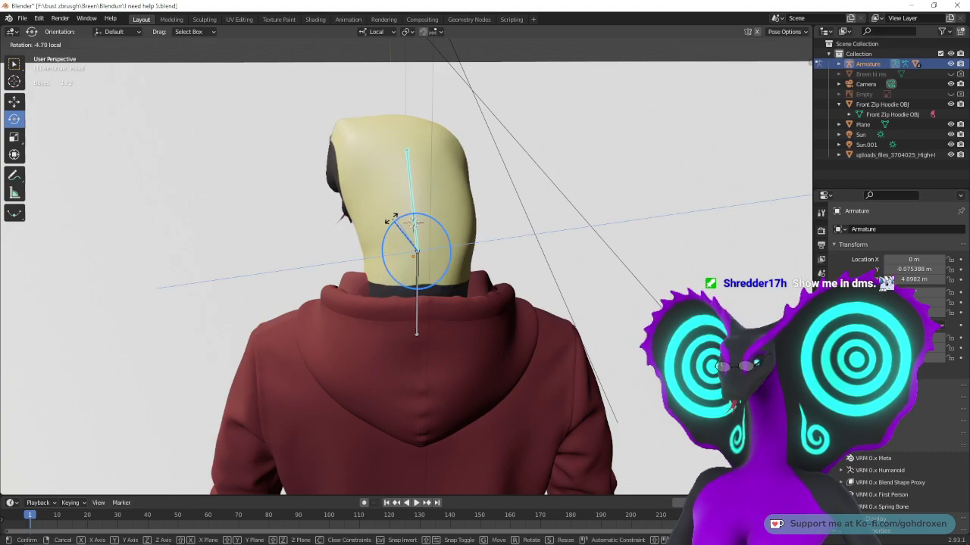
pyautogui.moveTo(391, 219); pyautogui.dragTo(387, 226)
# - Rotate the head bone slightly with the local rotation gizmo and check the pose from the side and through the camera
pyautogui.moveTo(411, 233); pyautogui.dragTo(515, 244, button='middle')
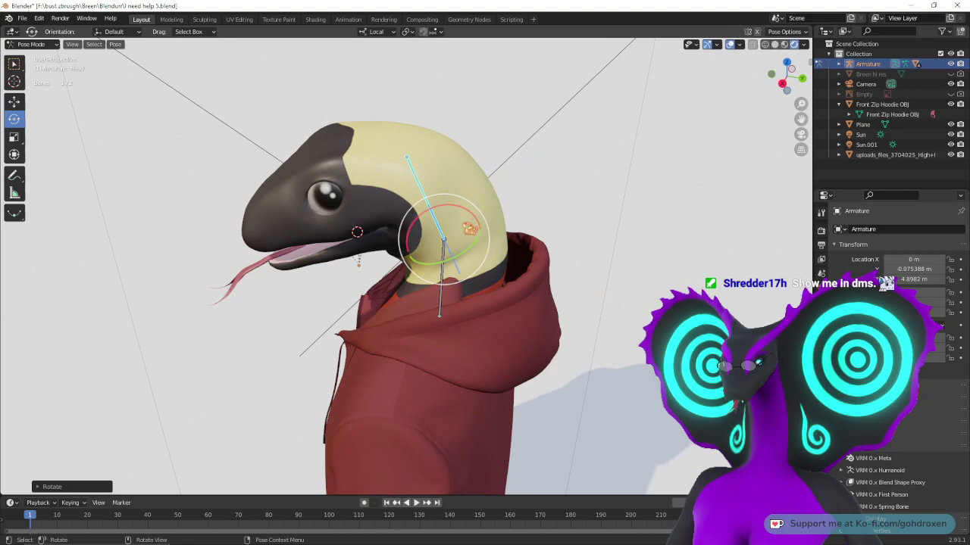
pyautogui.moveTo(468, 227); pyautogui.dragTo(454, 206)
pyautogui.press('KP_0')
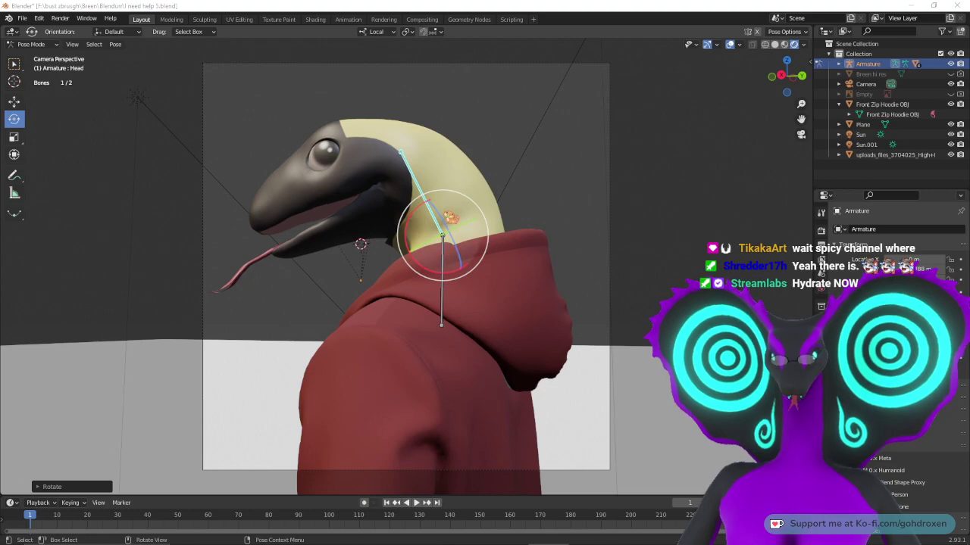
pyautogui.moveTo(451, 218); pyautogui.dragTo(492, 237, button='middle')
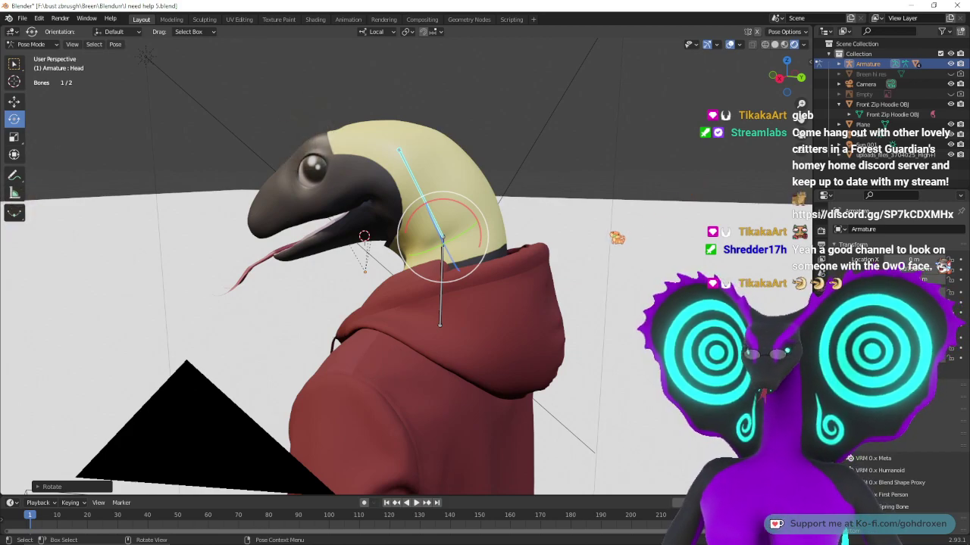
pyautogui.moveTo(409, 281); pyautogui.dragTo(458, 279, button='middle')
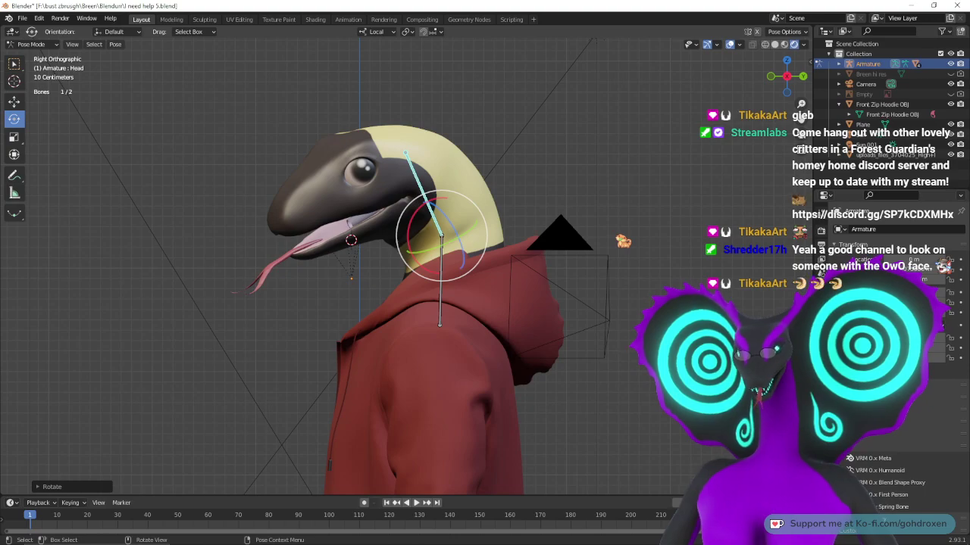
pyautogui.scroll(2, 406, 266)
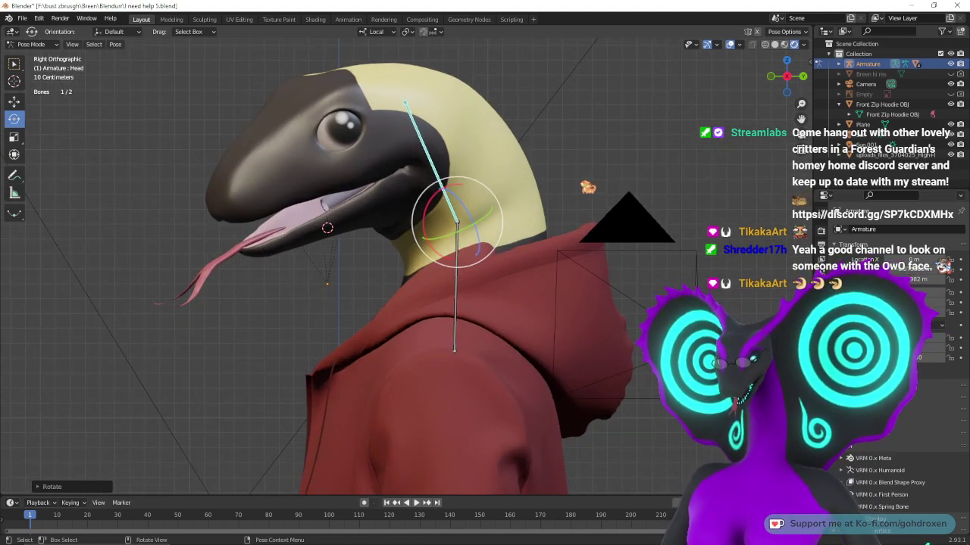
pyautogui.keyDown('shift'); pyautogui.moveTo(582, 182); pyautogui.dragTo(591, 228, button='middle'); pyautogui.keyUp('shift')
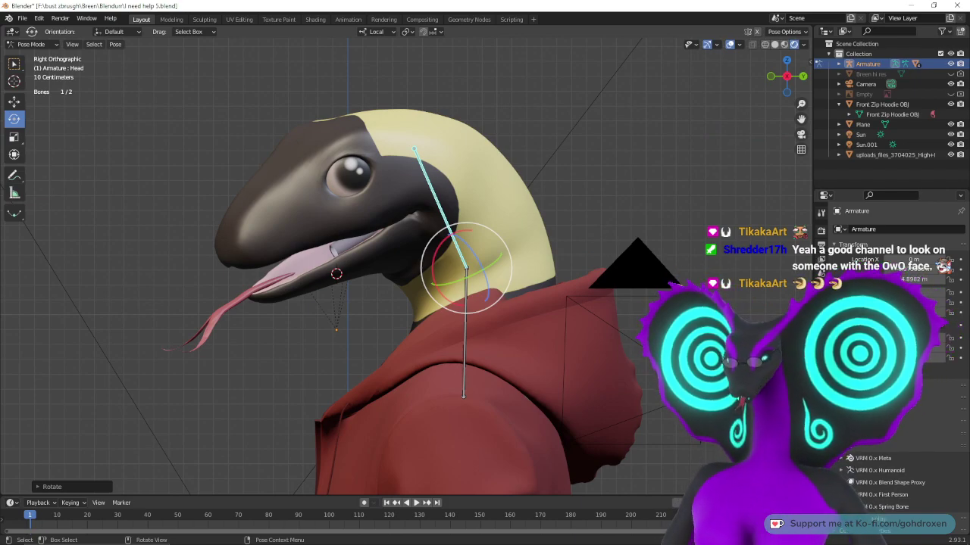
pyautogui.press('KP_0')
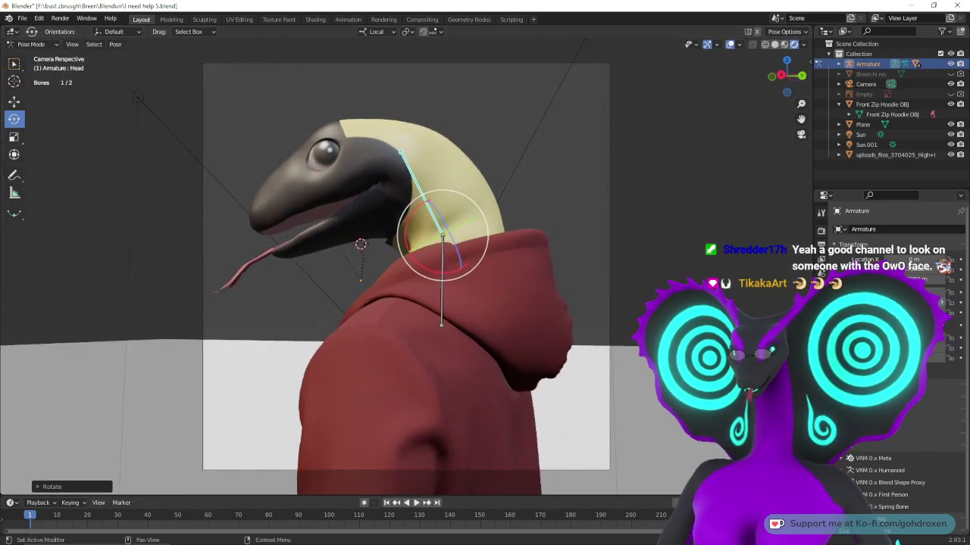
# - Return to Object Mode and select the scene camera
pyautogui.click(866, 84)
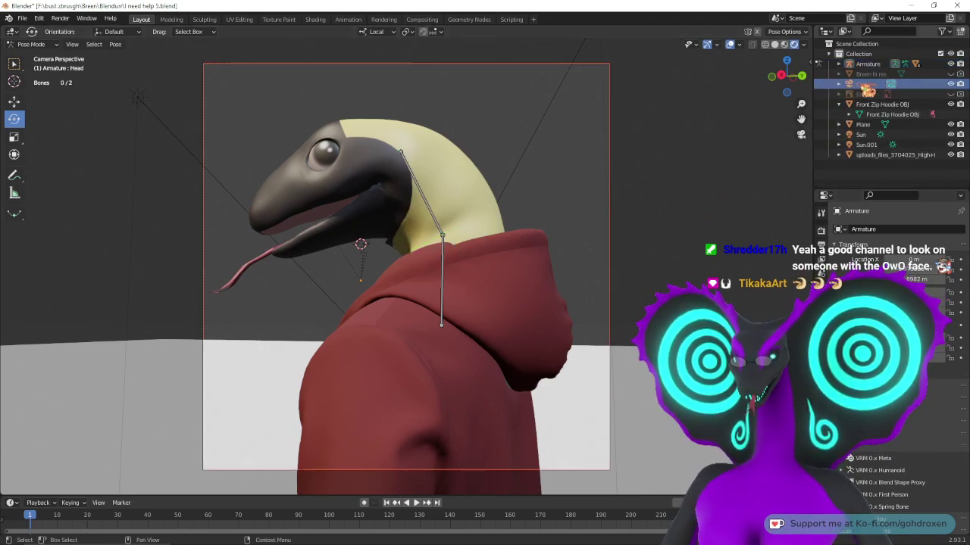
pyautogui.click(30, 44)
pyautogui.click(34, 56)
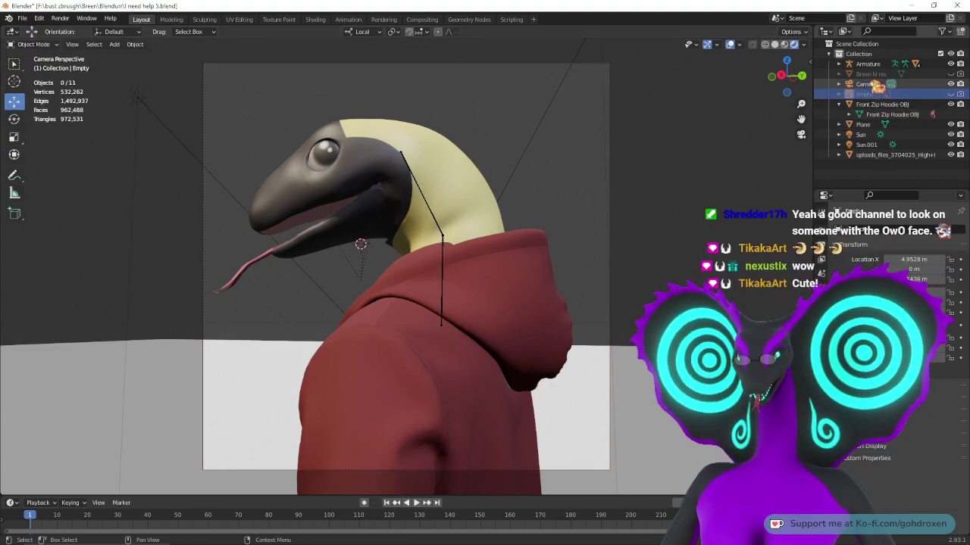
pyautogui.click(872, 85)
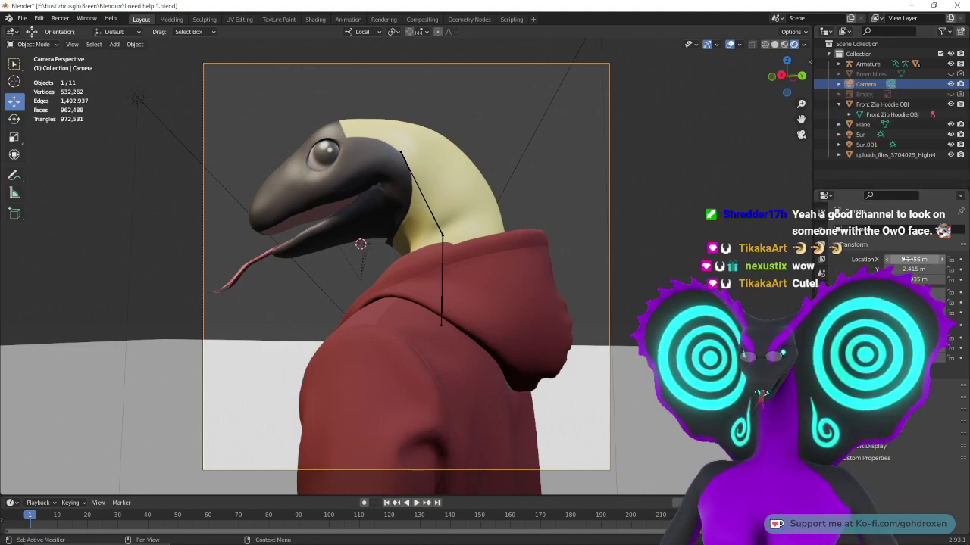
# - Move the camera to X 5.0756 m and Y -0.33503 m and turn it to frame the head in near-side view
pyautogui.moveTo(909, 259); pyautogui.dragTo(912, 302)
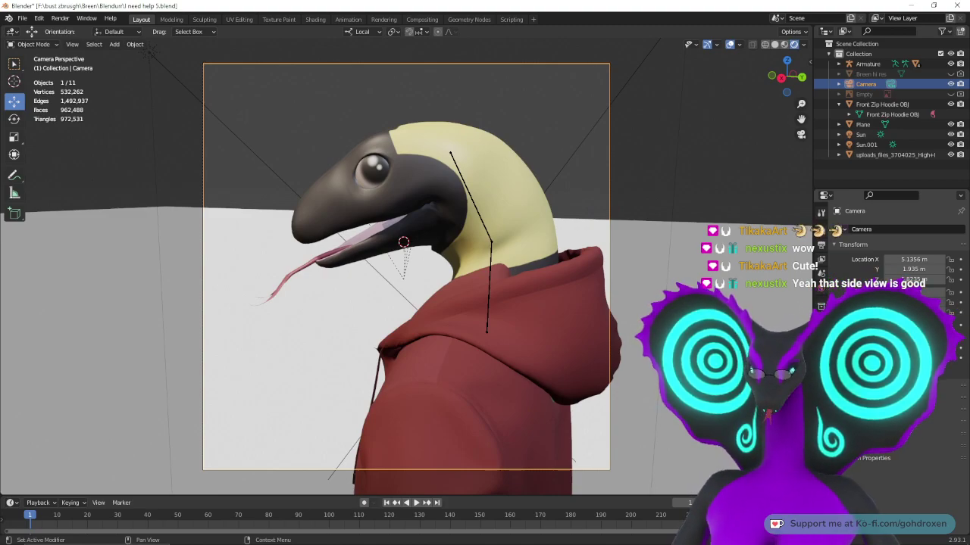
pyautogui.moveTo(914, 313)
pyautogui.mouseDown()
pyautogui.moveTo(936, 313)
pyautogui.moveTo(907, 313)
pyautogui.mouseUp()
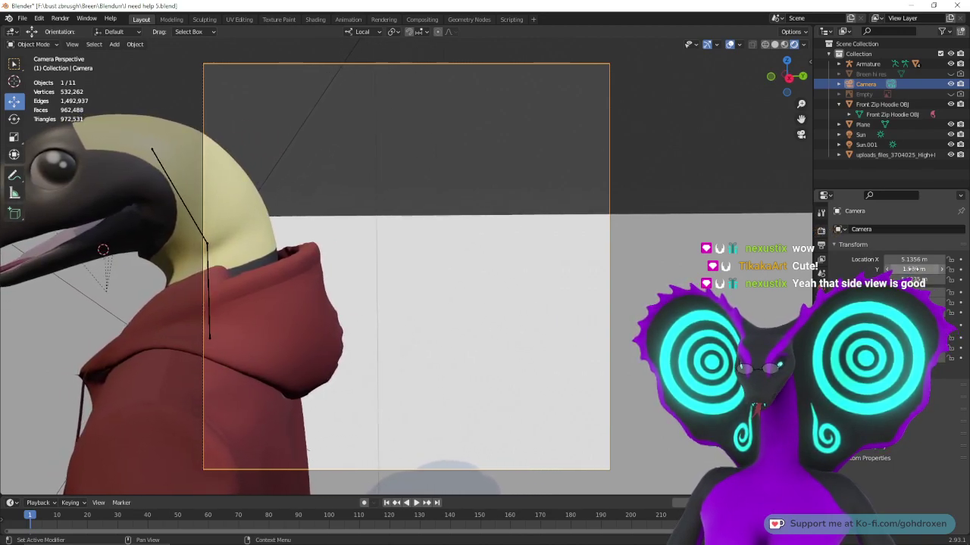
pyautogui.moveTo(915, 280); pyautogui.dragTo(862, 270)
pyautogui.keyDown('shift'); pyautogui.moveTo(618, 46); pyautogui.dragTo(626, 44, button='middle'); pyautogui.keyUp('shift')
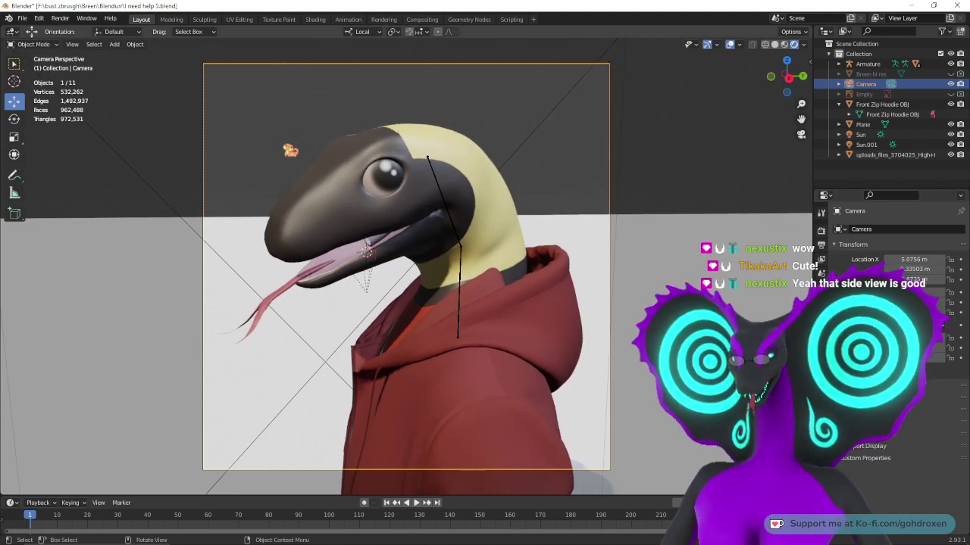
# - Render the current frame, inspect the whole image, and close the render result
pyautogui.press('F12')
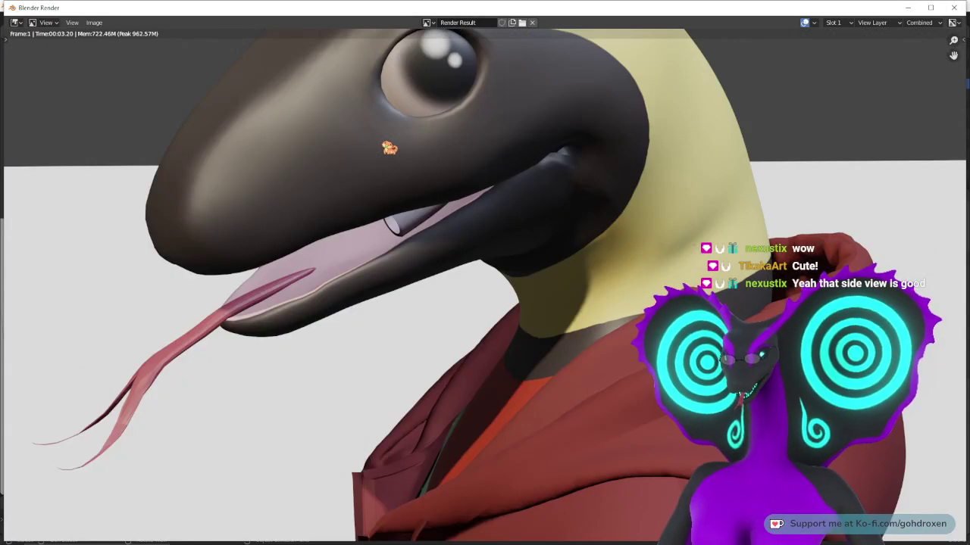
pyautogui.scroll(-5, 521, 289)
pyautogui.scroll(1, 523, 290)
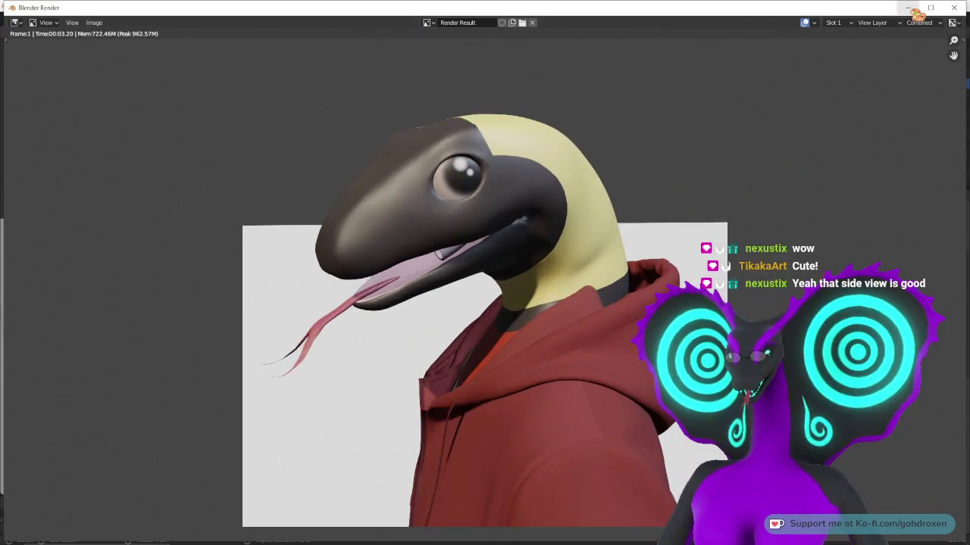
pyautogui.click(953, 7)
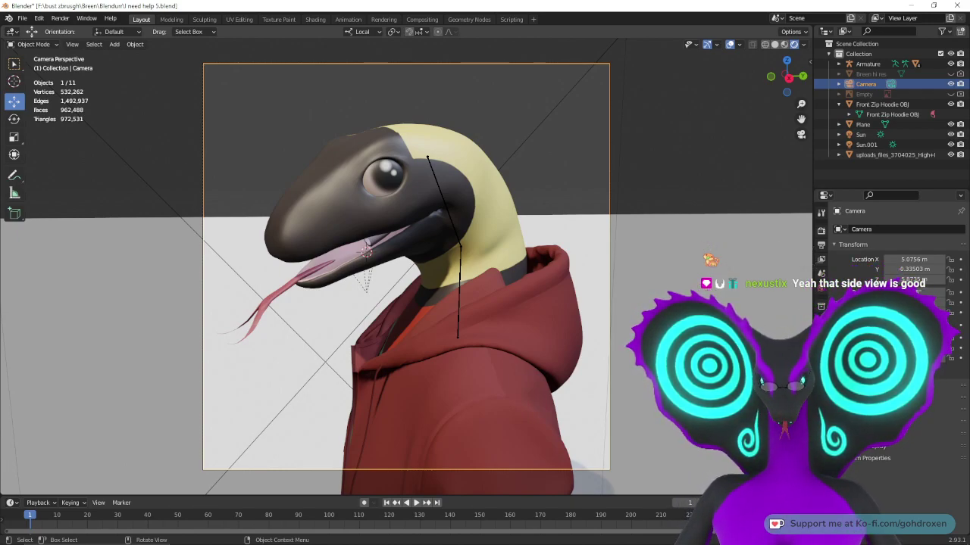
# - Scale up the ground plane so its far edge extends farther behind the character, and check it in the camera view
pyautogui.moveTo(574, 263); pyautogui.dragTo(638, 267, button='middle')
pyautogui.moveTo(638, 267); pyautogui.dragTo(590, 317, button='middle')
pyautogui.click(628, 239)
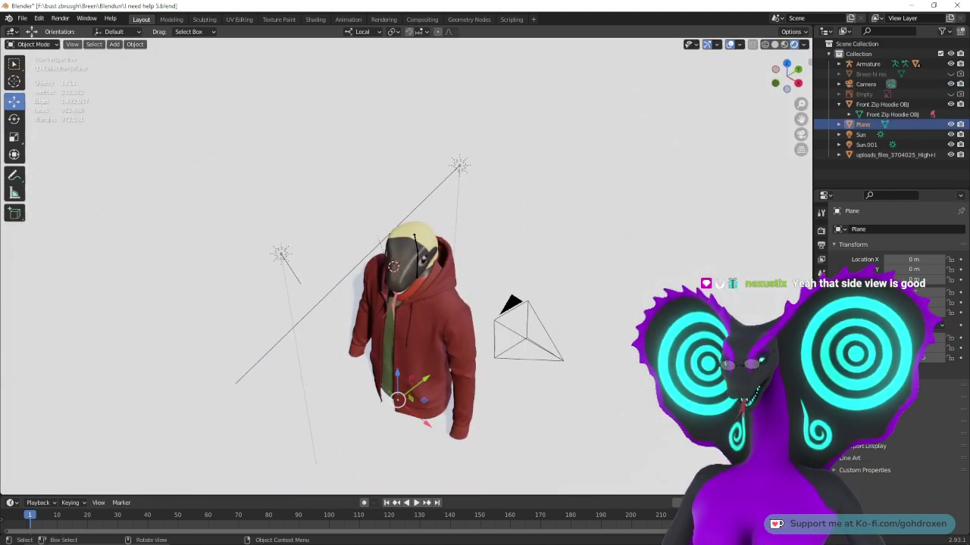
pyautogui.moveTo(670, 274); pyautogui.dragTo(638, 267, button='middle')
pyautogui.moveTo(523, 267); pyautogui.dragTo(635, 304, button='middle')
pyautogui.click(14, 137)
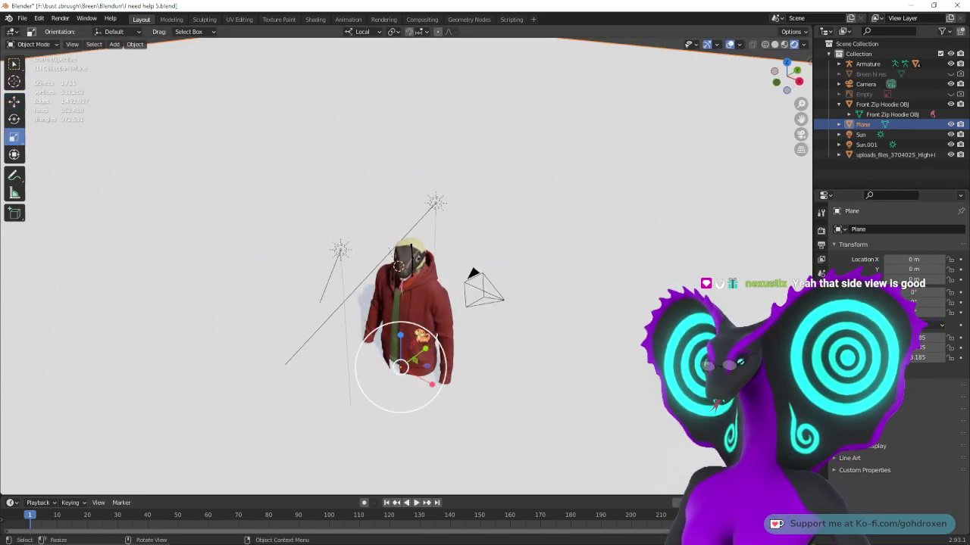
pyautogui.press('s')
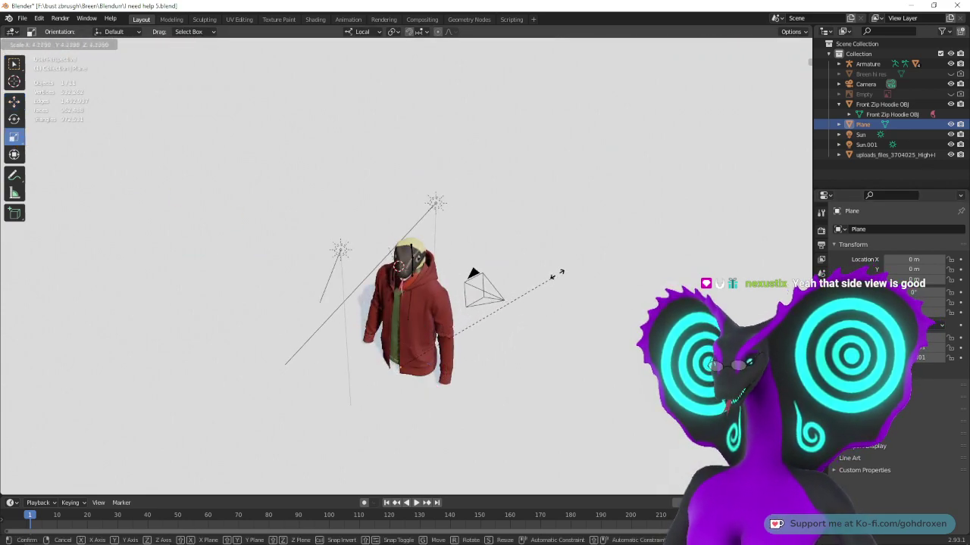
pyautogui.click(708, 184)
pyautogui.press('KP_0')
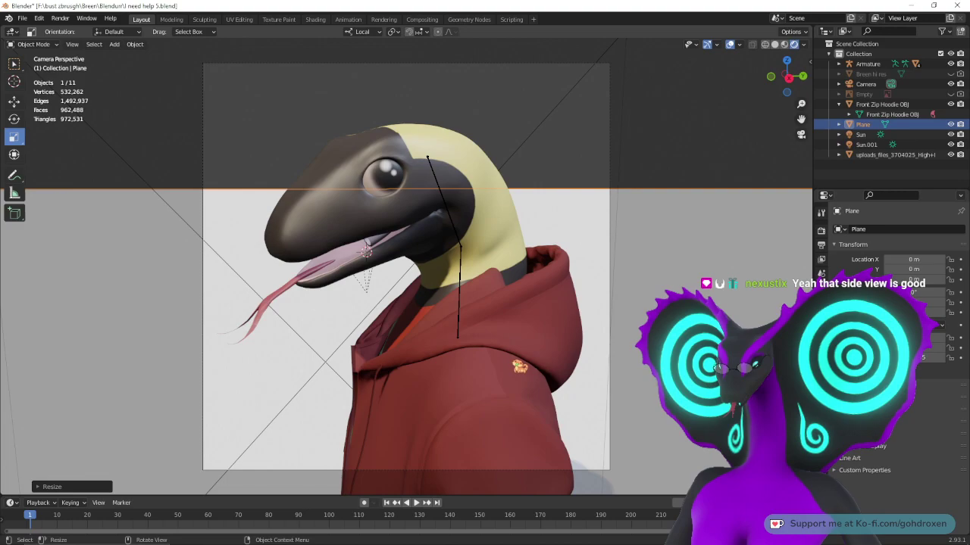
pyautogui.moveTo(520, 366); pyautogui.dragTo(595, 383, button='middle')
pyautogui.keyDown('ctrl'); pyautogui.moveTo(608, 314); pyautogui.dragTo(611, 456, button='middle'); pyautogui.keyUp('ctrl')
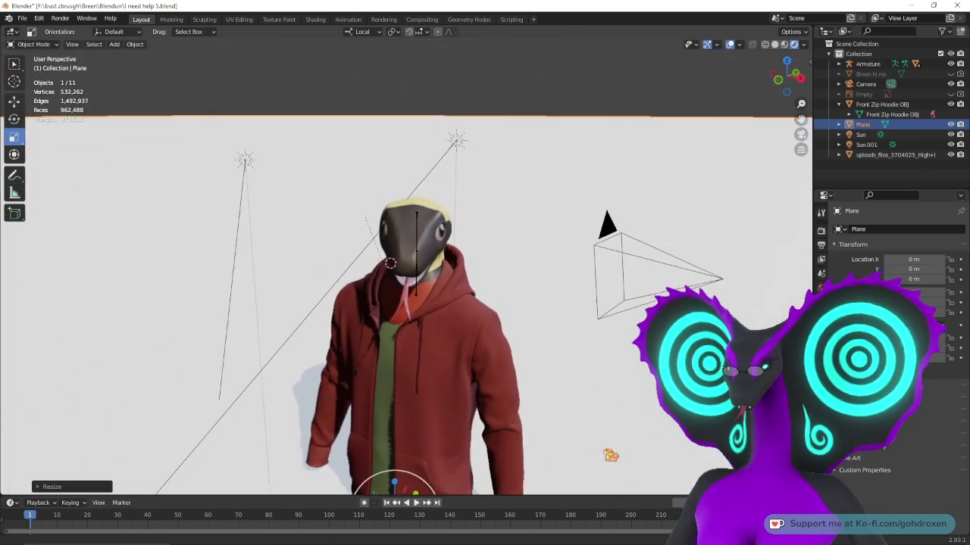
# - Try enlarging the ground plane much further, check its far edge in camera view, and undo the scaling
pyautogui.scroll(-3, 591, 402)
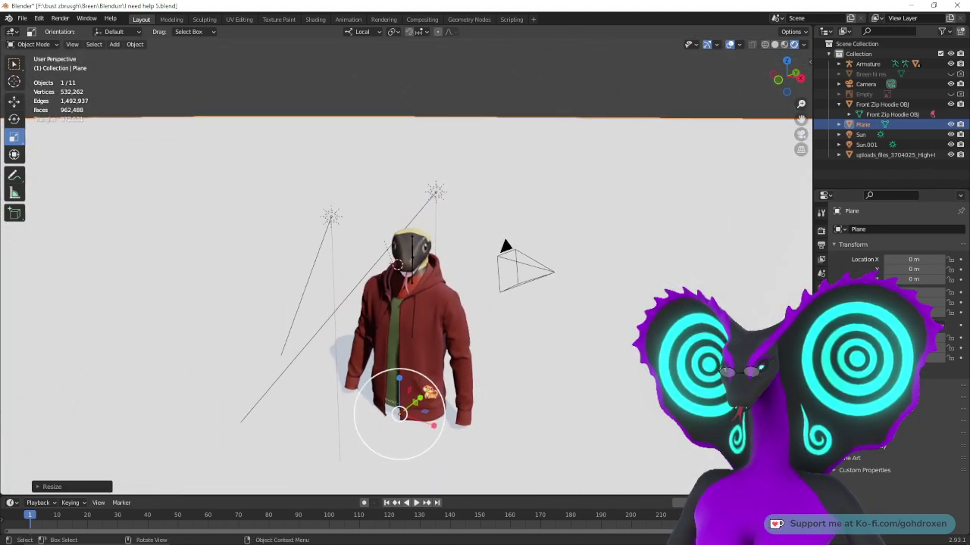
pyautogui.press('s')
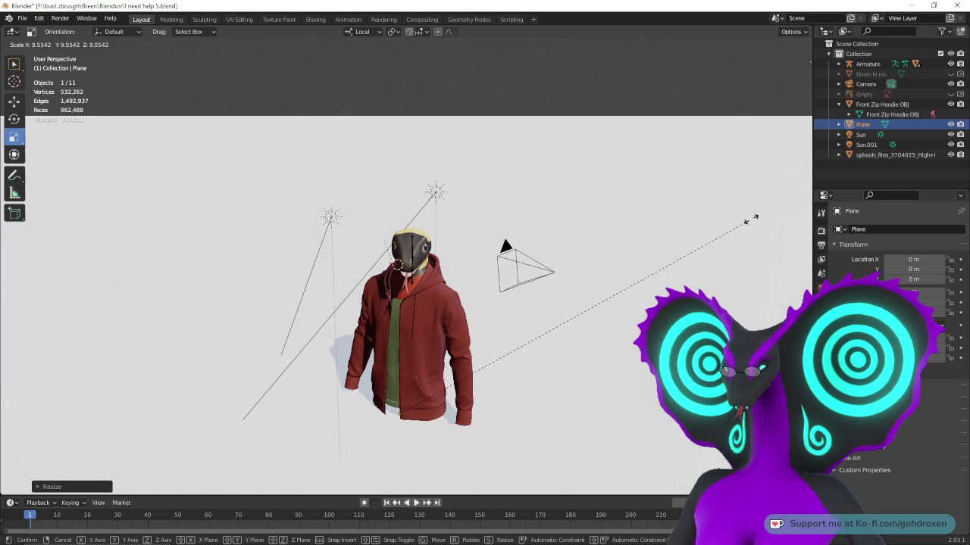
pyautogui.click(812, 187)
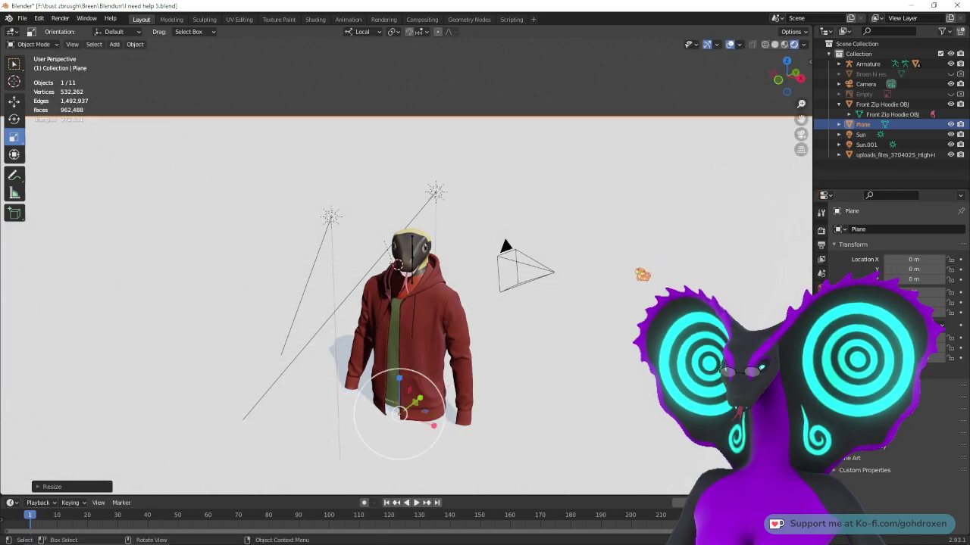
pyautogui.moveTo(643, 274); pyautogui.dragTo(597, 236, button='middle')
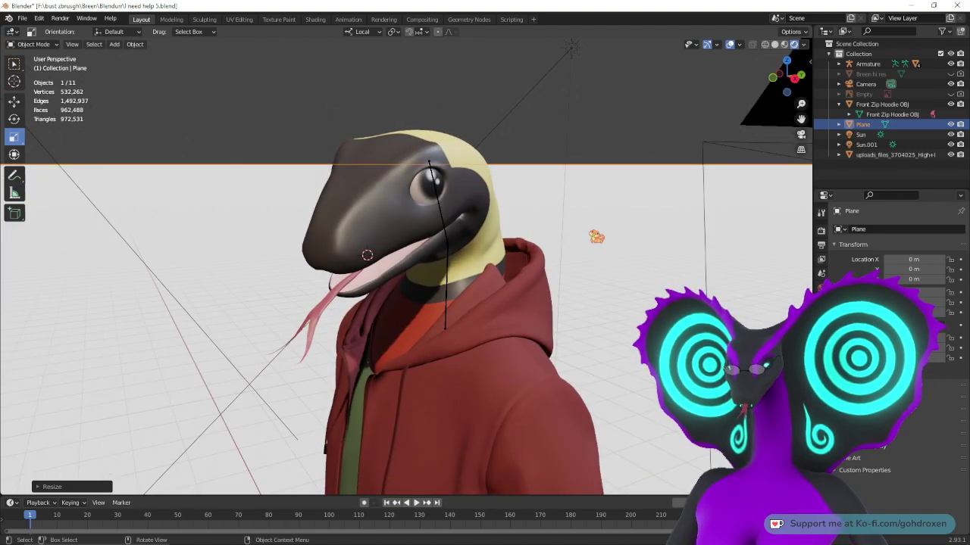
pyautogui.press('KP_0')
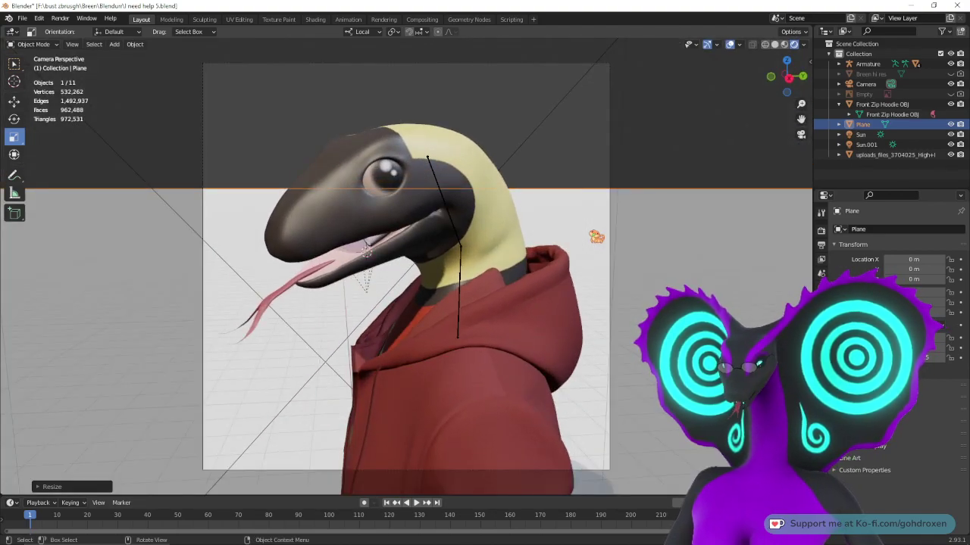
pyautogui.moveTo(509, 284); pyautogui.dragTo(552, 408, button='middle')
pyautogui.hotkey('ctrl', 'z')
# - Scale the ground plane up uniformly by a factor of about 2.86
pyautogui.press('s')
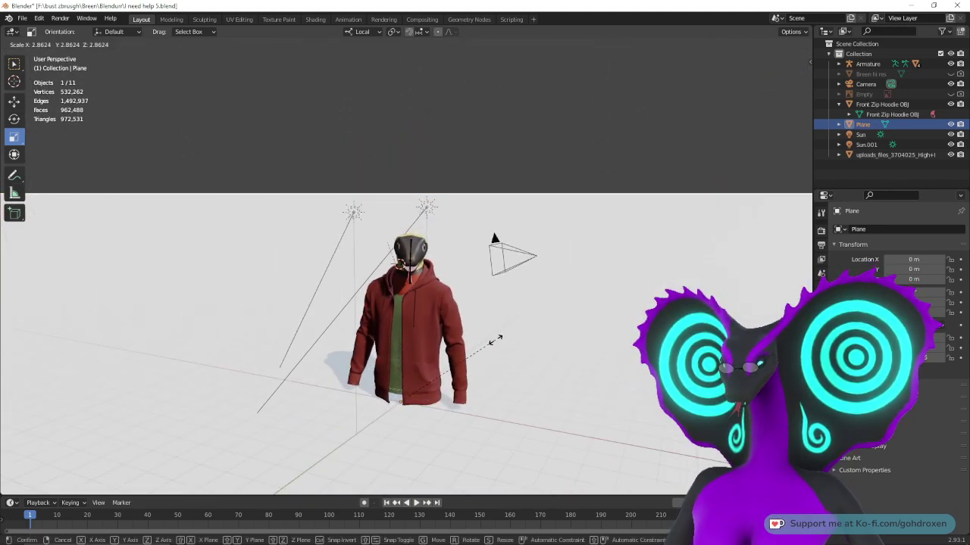
pyautogui.click(496, 341)
pyautogui.moveTo(496, 341); pyautogui.dragTo(502, 377, button='middle')
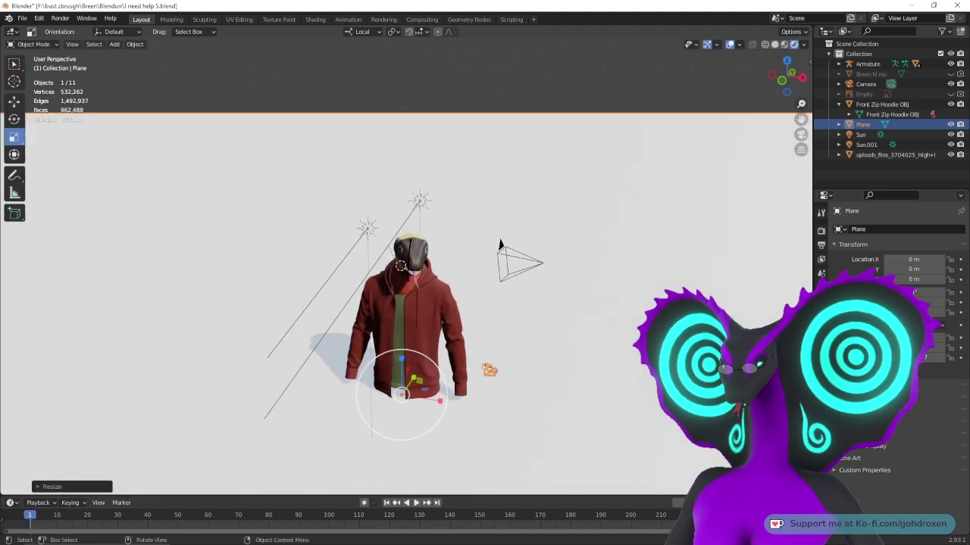
# - Rotate the ground plane slightly about its local Y axis in front view, raising the side behind the character, and check the camera view
pyautogui.click(16, 119)
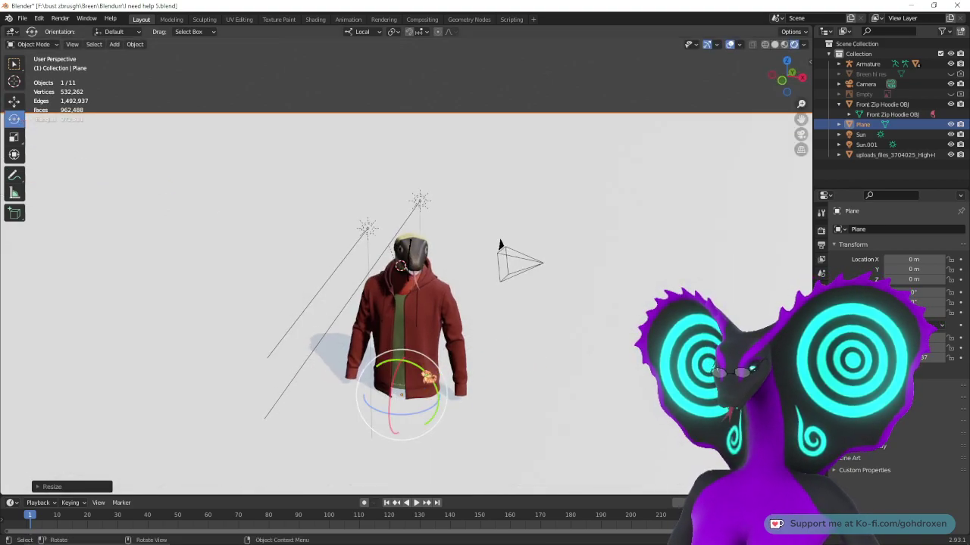
pyautogui.press('KP_1')
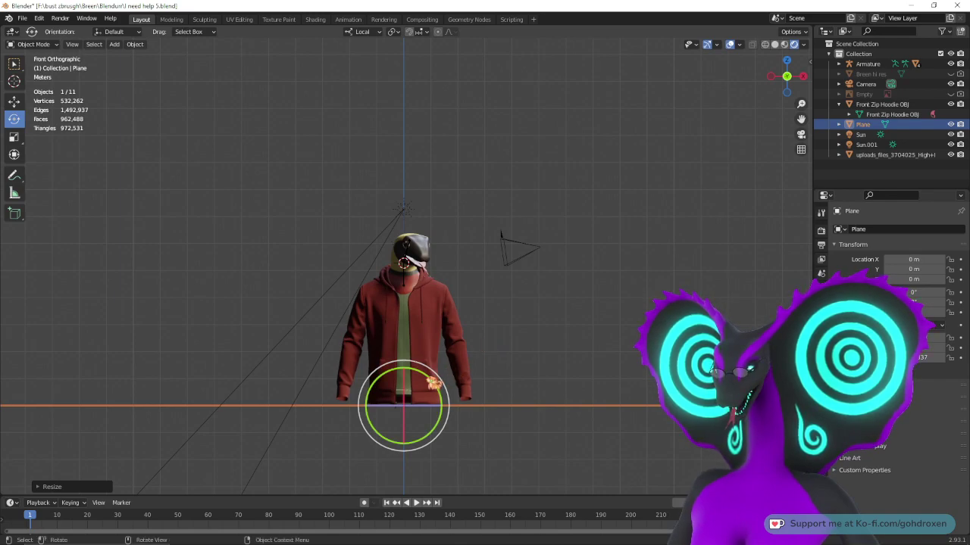
pyautogui.moveTo(436, 383); pyautogui.dragTo(758, 64)
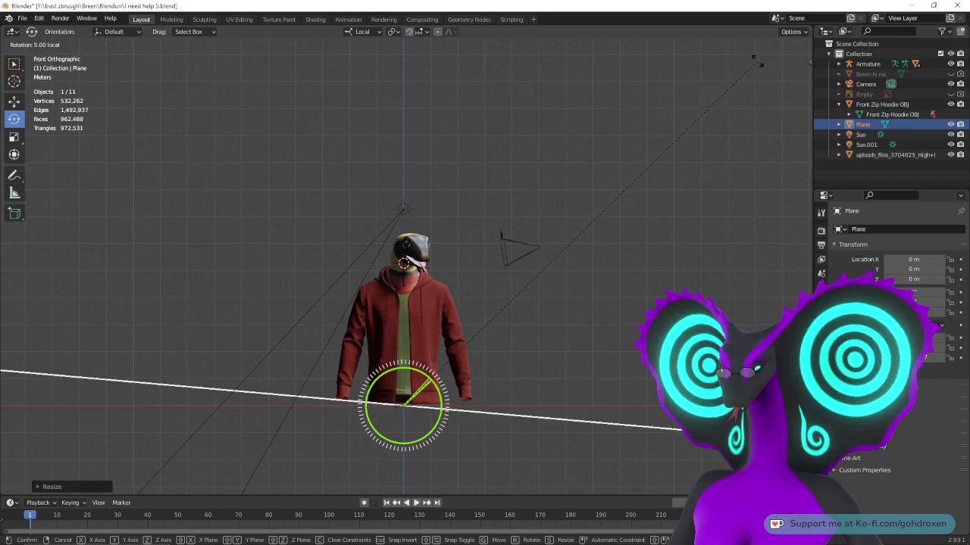
pyautogui.moveTo(755, 61)
pyautogui.keyDown('ctrl'); pyautogui.mouseDown()
pyautogui.moveTo(739, 45)
pyautogui.moveTo(753, 45)
pyautogui.mouseUp(); pyautogui.keyUp('ctrl')
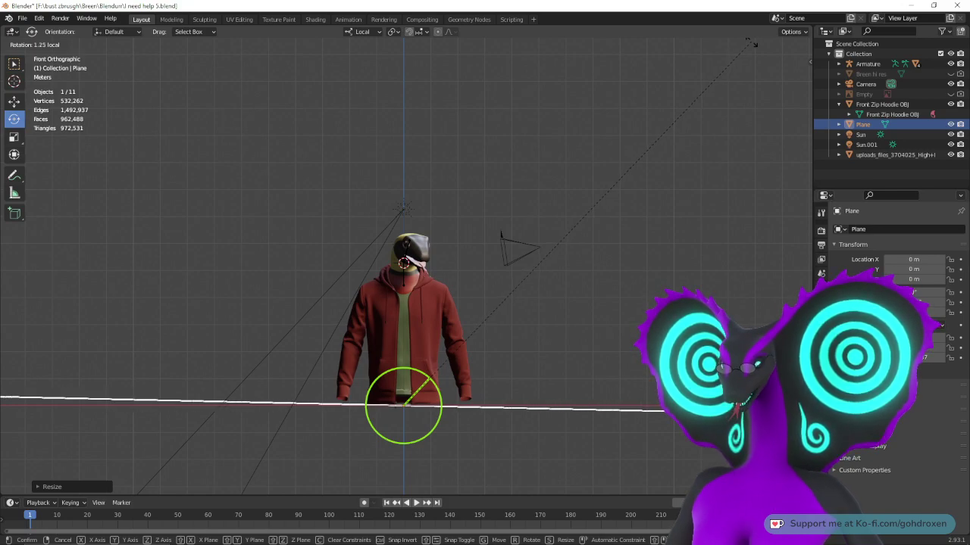
pyautogui.moveTo(755, 43); pyautogui.dragTo(760, 45)
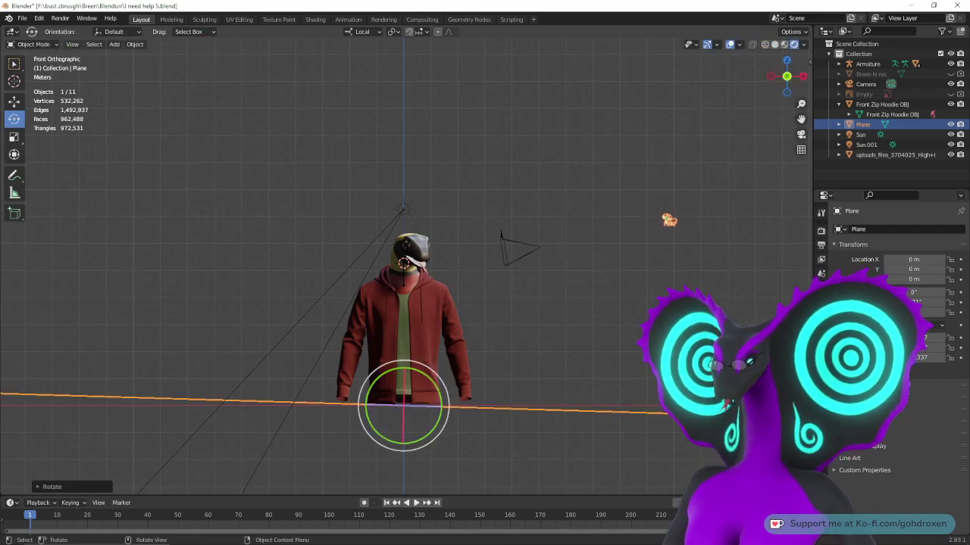
pyautogui.press('KP_0')
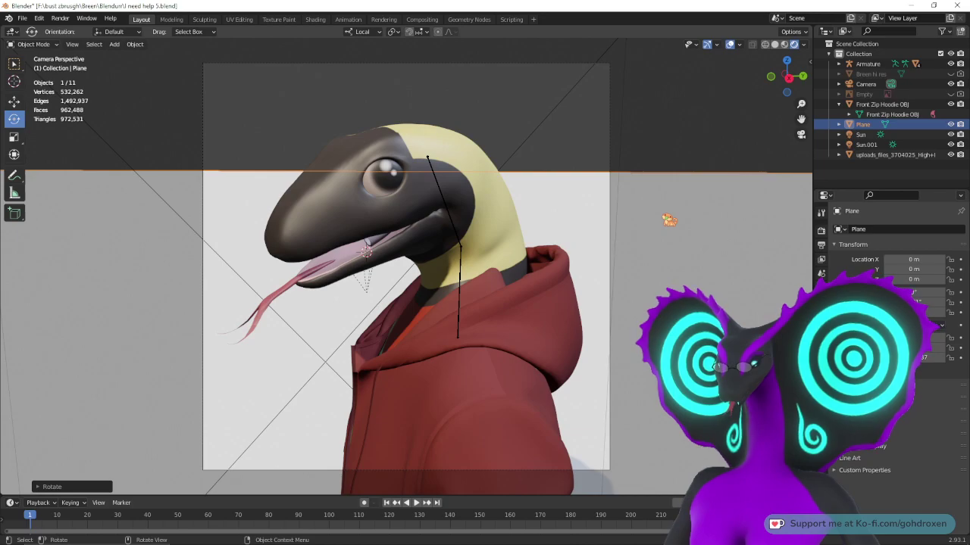
# - Tilt the ground plane a few degrees more in front view and check its far edge against the camera frame
pyautogui.press('KP_1')
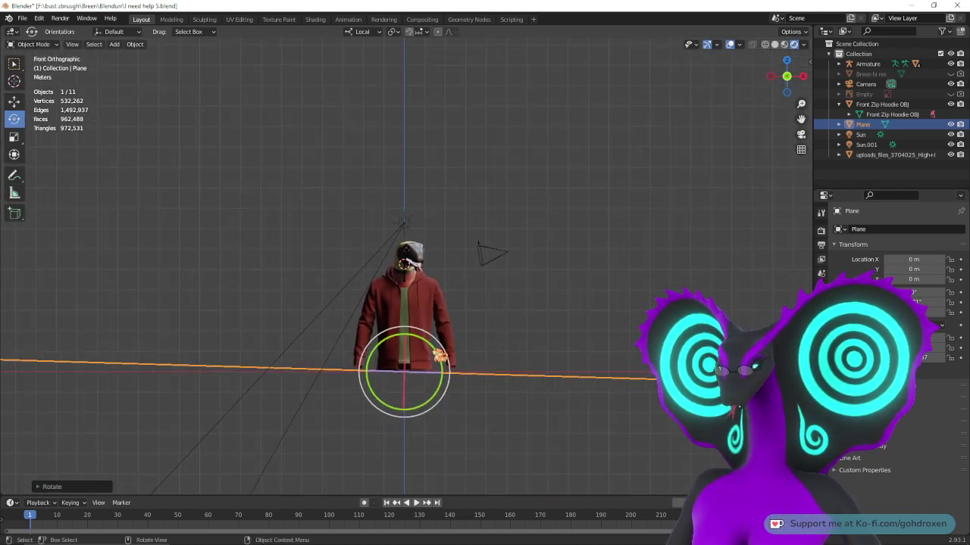
pyautogui.press('r')
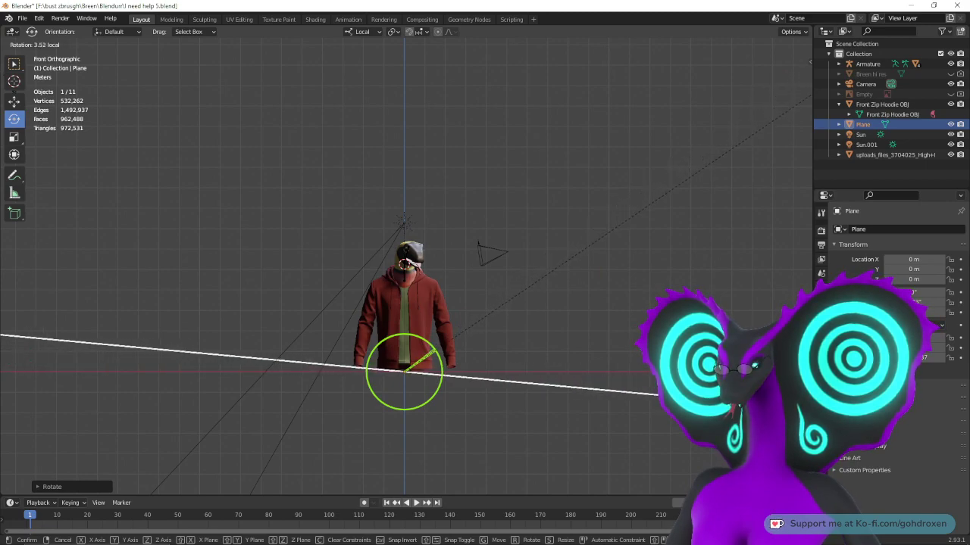
pyautogui.click(777, 109)
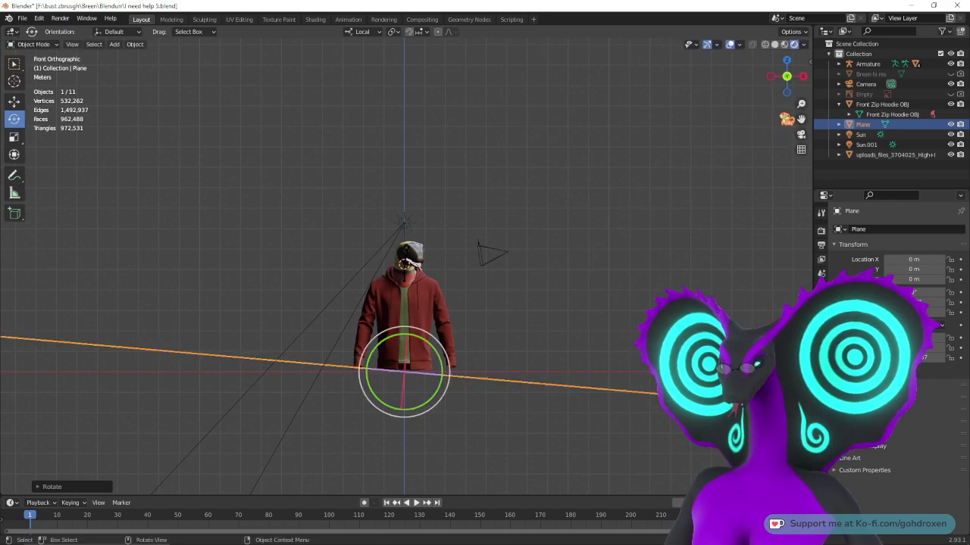
pyautogui.press('KP_0')
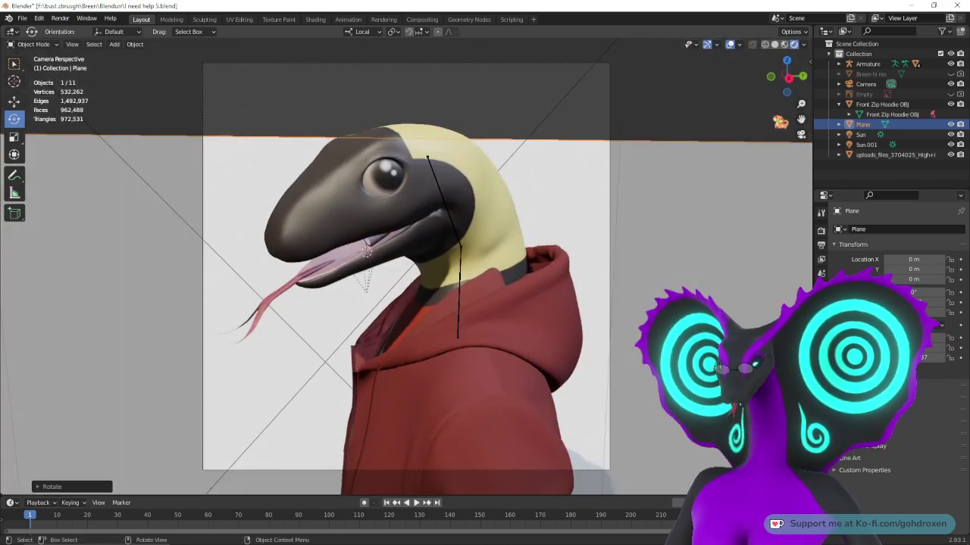
# - Tilt the ground plane steeper in front view until it fills the whole background of the camera frame
pyautogui.moveTo(544, 179); pyautogui.dragTo(554, 268, button='middle')
pyautogui.scroll(-8, 569, 255)
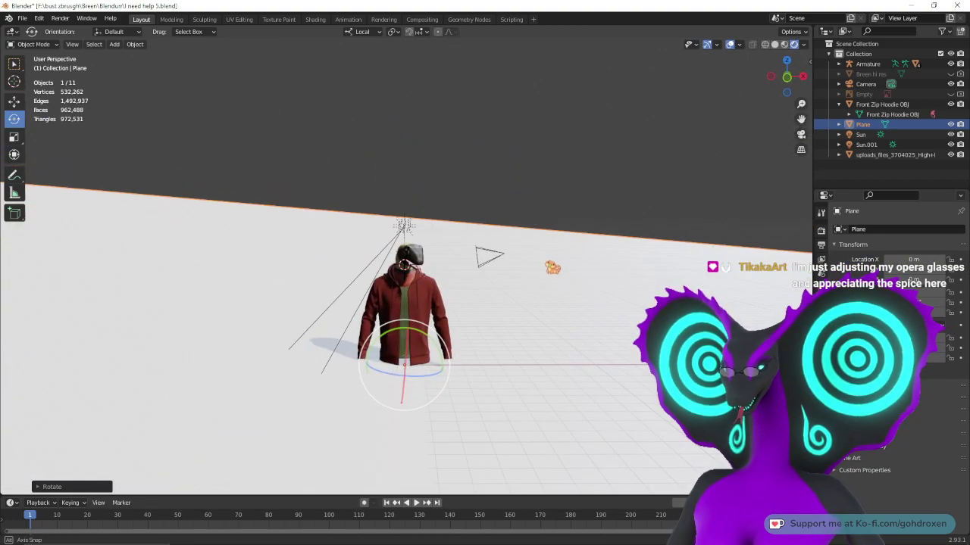
pyautogui.press('KP_1')
pyautogui.keyDown('shift'); pyautogui.moveTo(547, 311); pyautogui.dragTo(575, 220, button='middle'); pyautogui.keyUp('shift')
pyautogui.moveTo(468, 247); pyautogui.dragTo(567, 205)
pyautogui.moveTo(580, 212); pyautogui.dragTo(543, 264, button='middle')
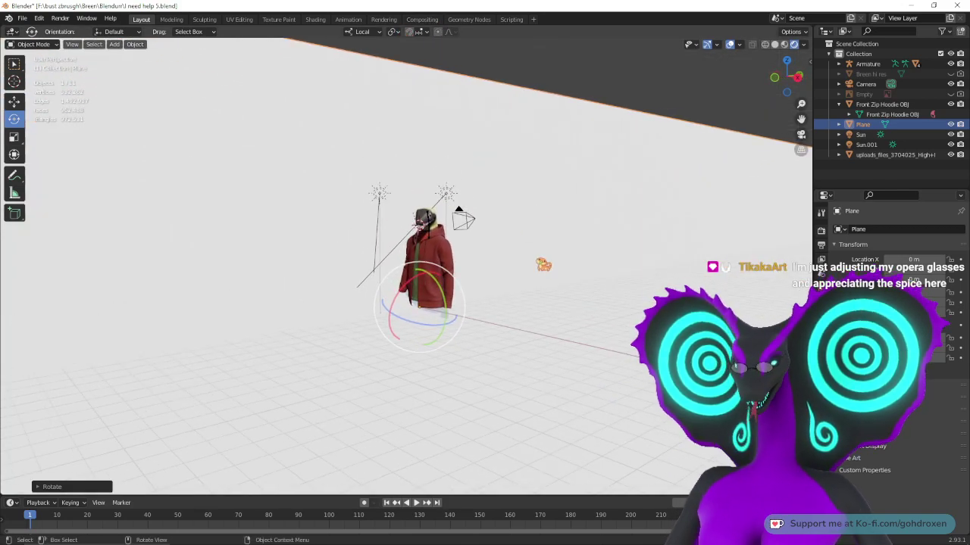
pyautogui.press('KP_0')
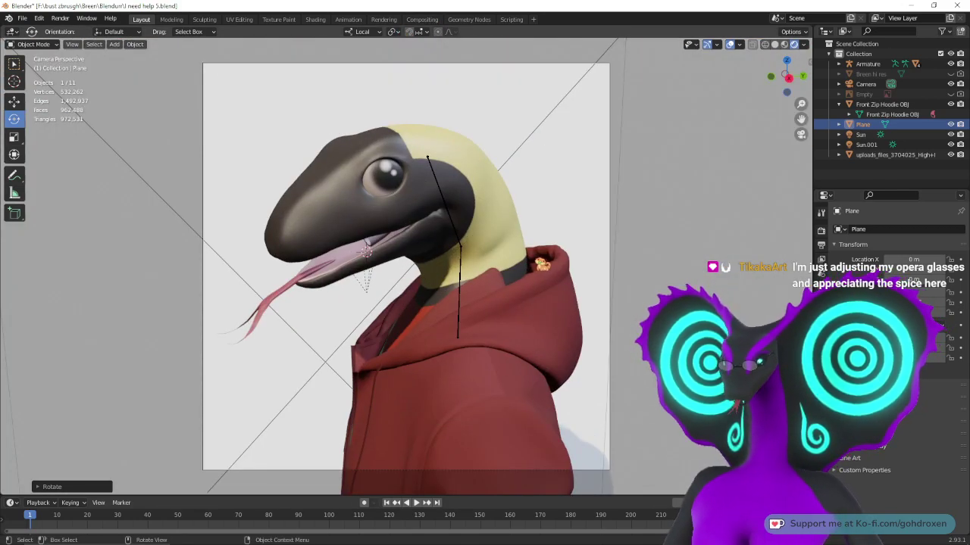
# - Render the current frame, inspect the full image with the new backdrop, and close the render result
pyautogui.press('F12')
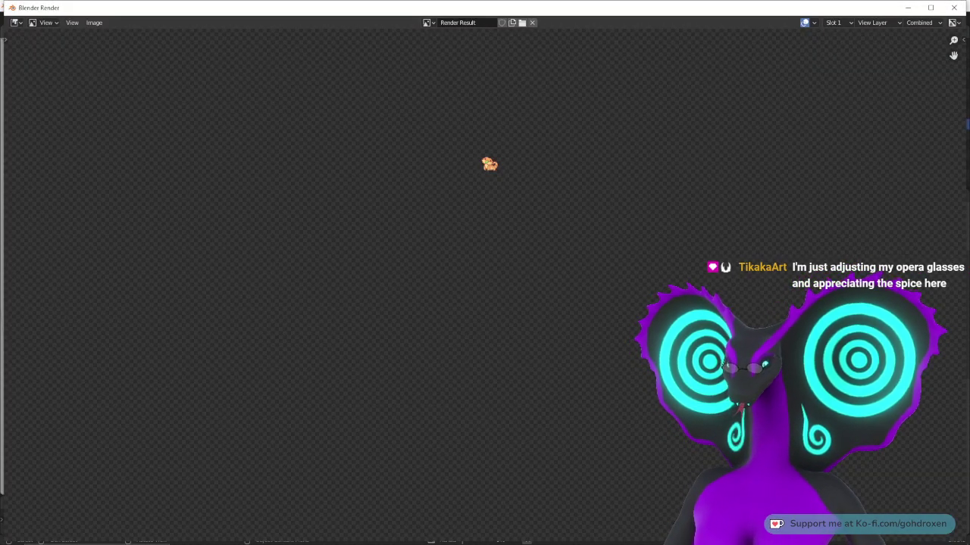
pyautogui.scroll(-5, 493, 192)
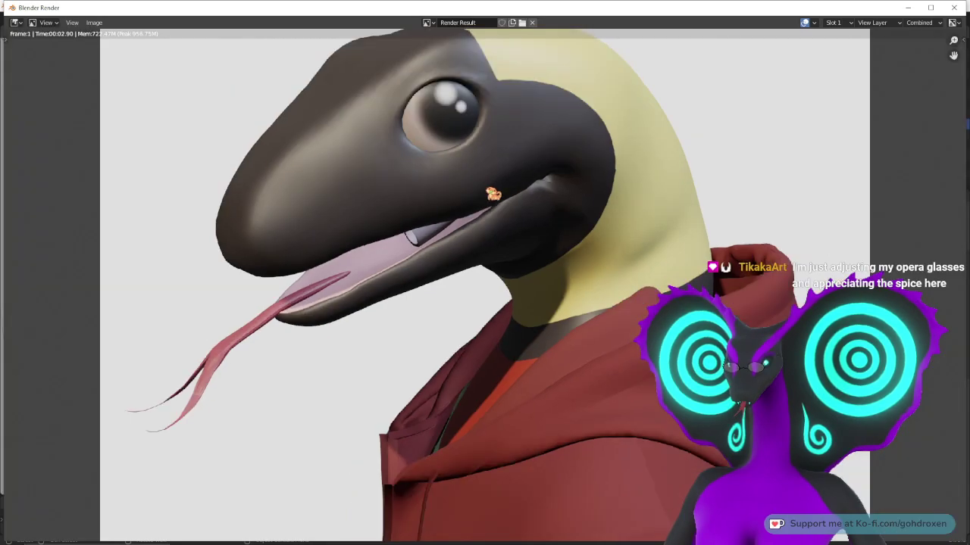
pyautogui.scroll(1, 530, 269)
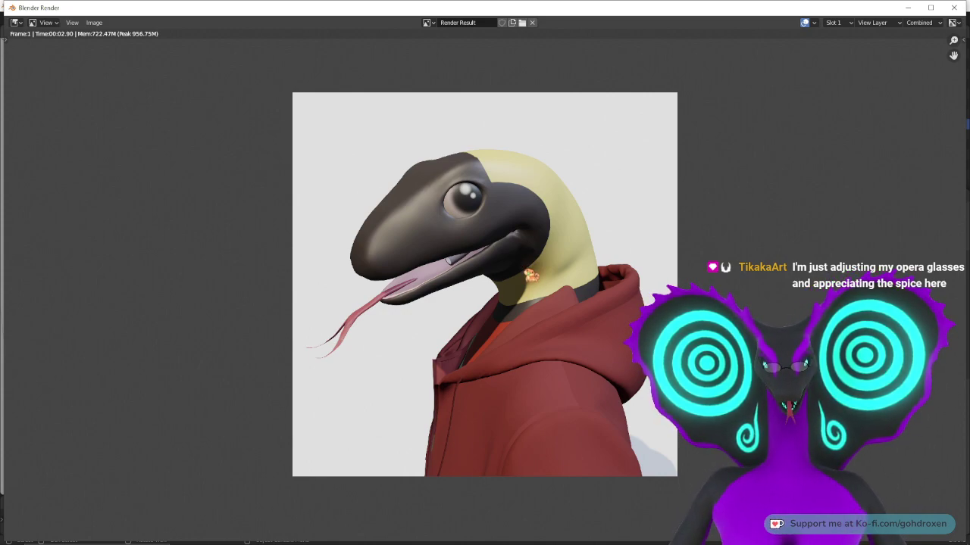
pyautogui.click(953, 7)
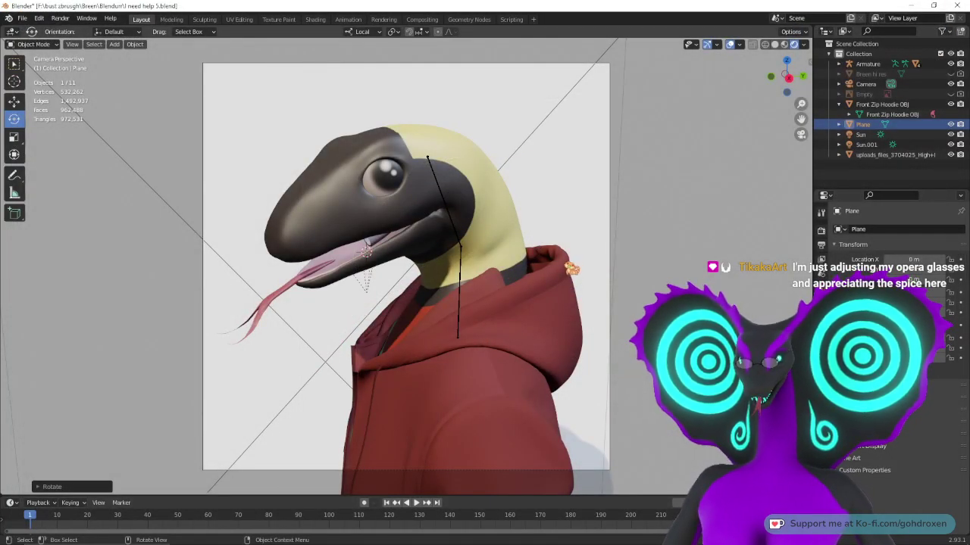
# - In the light settings of Sun and Sun.001, remove the cast shadows from the character and backdrop
pyautogui.click(860, 134)
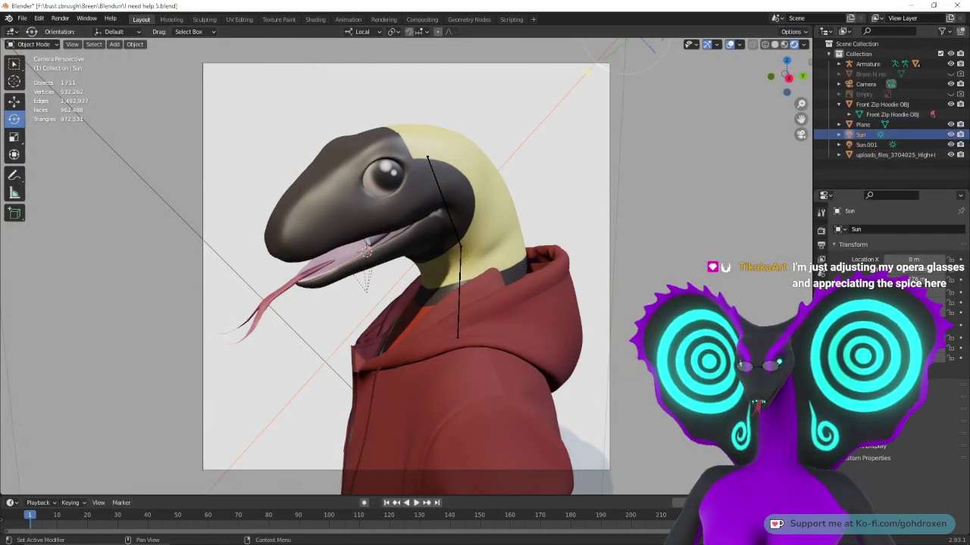
pyautogui.click(821, 347)
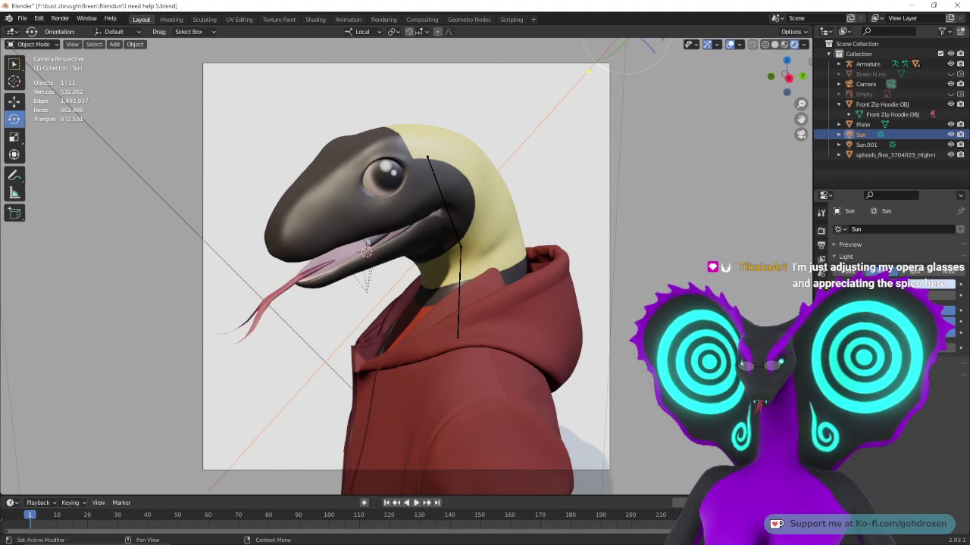
pyautogui.click(867, 145)
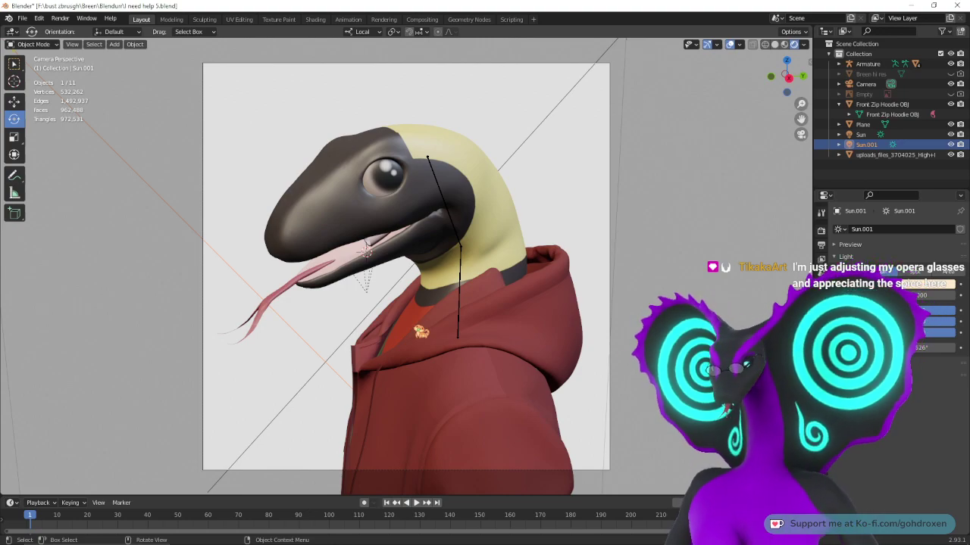
# - Render the frame again with the changed lighting, inspect the whole picture, and close the result window
pyautogui.press('F12')
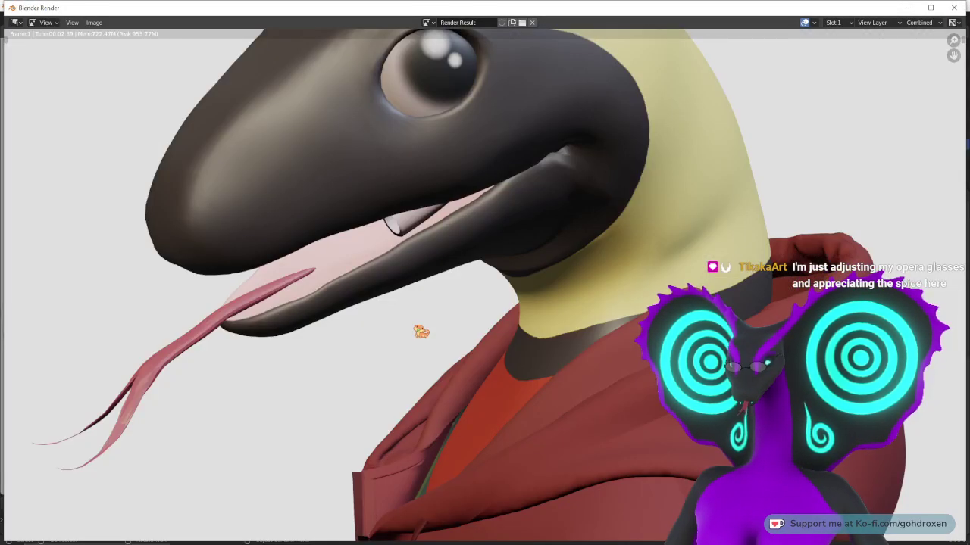
pyautogui.scroll(-5, 421, 331)
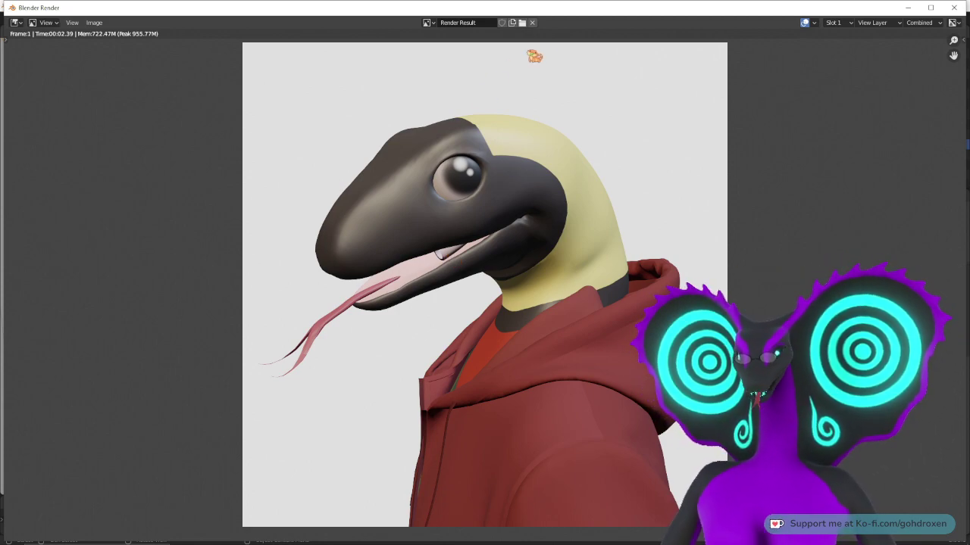
pyautogui.click(954, 7)
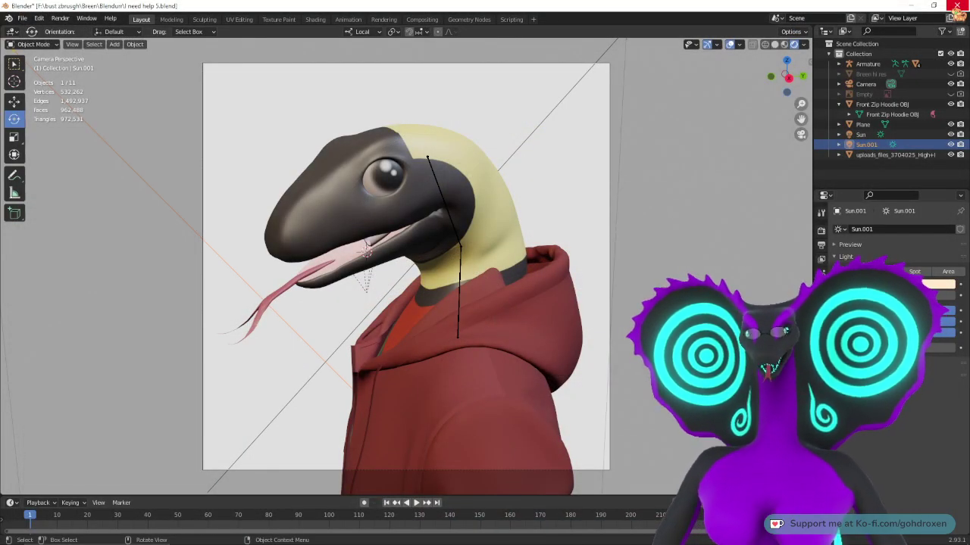
# - Select the creature's Breen lo res mesh and open it in Edit Mode in the Modeling workspace, focused on the lower jaw from the side
pyautogui.click(176, 18)
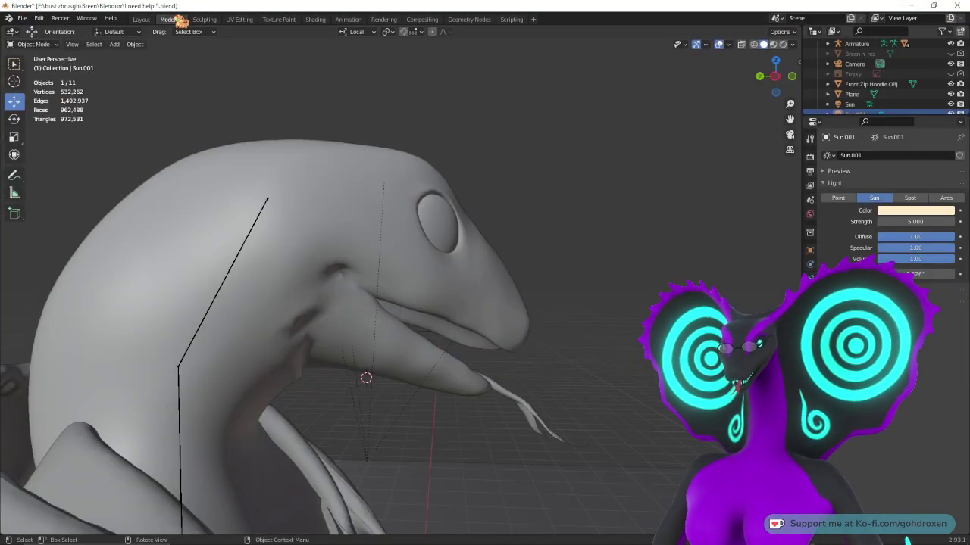
pyautogui.moveTo(598, 332); pyautogui.dragTo(544, 322, button='middle')
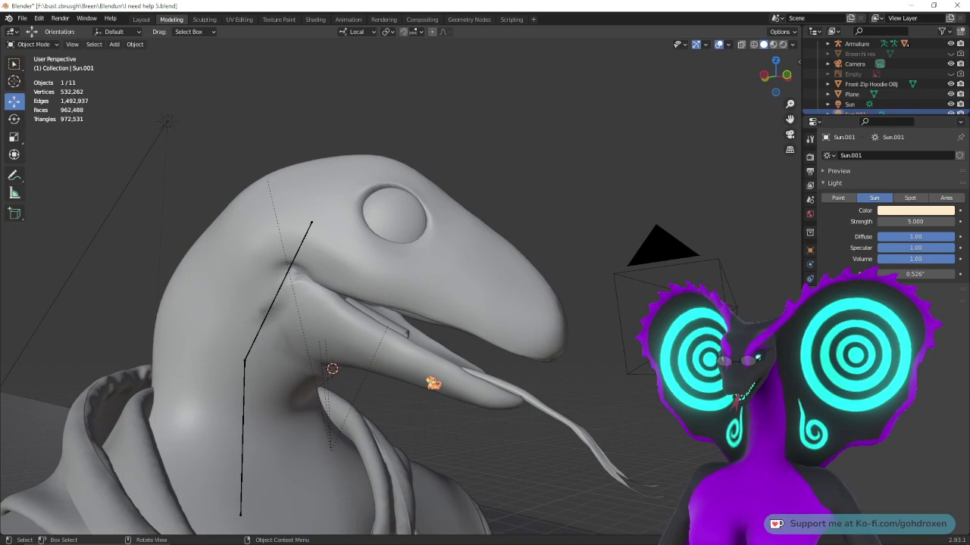
pyautogui.click(432, 381)
pyautogui.moveTo(433, 381); pyautogui.dragTo(493, 390, button='middle')
pyautogui.click(144, 20)
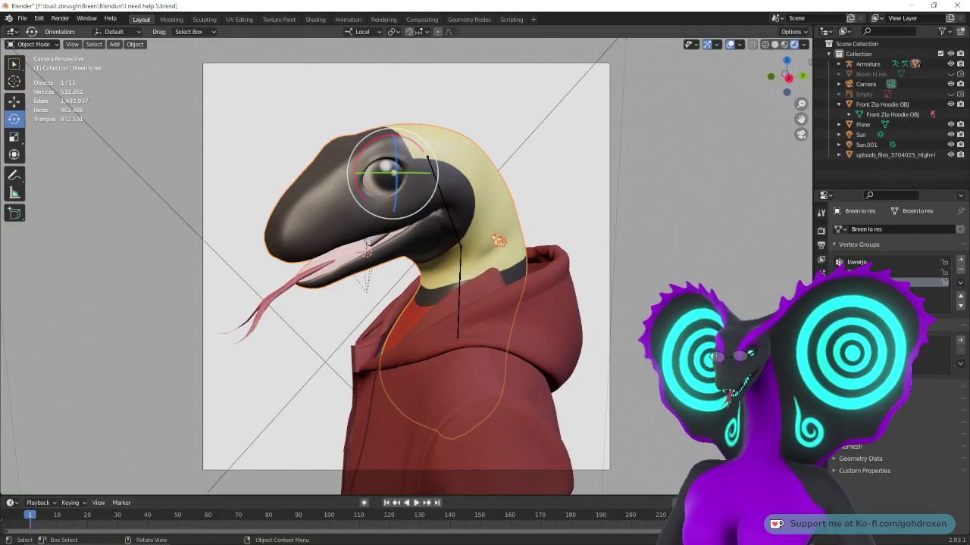
pyautogui.click(173, 20)
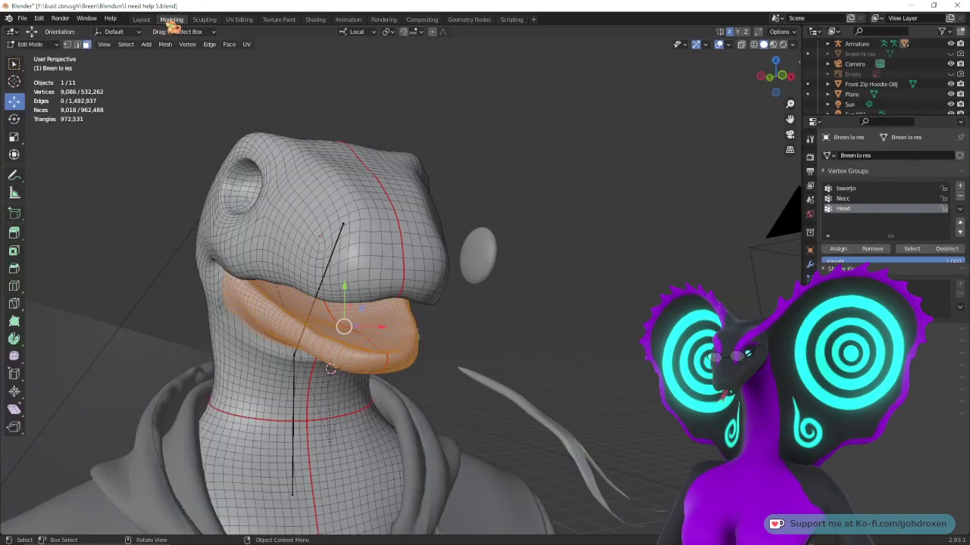
pyautogui.moveTo(401, 291); pyautogui.dragTo(494, 284, button='middle')
pyautogui.scroll(1, 531, 333)
pyautogui.scroll(1, 533, 337)
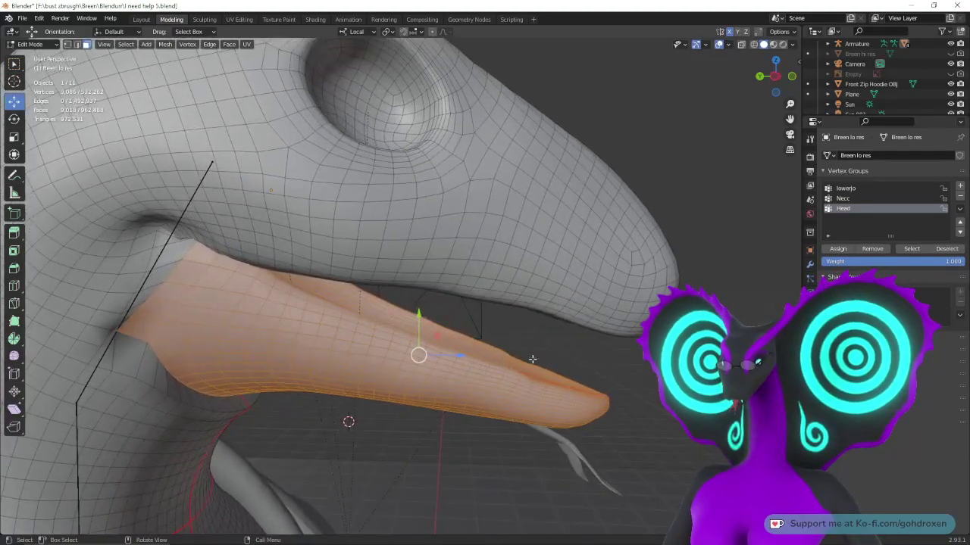
# - Raise the selected lower jaw faces about 0.077 m, rotate them -12.4° about local X, and nudge them up to close the mouth
pyautogui.keyDown('shift'); pyautogui.moveTo(452, 325); pyautogui.dragTo(468, 285, button='middle'); pyautogui.keyUp('shift')
pyautogui.moveTo(434, 279); pyautogui.dragTo(370, 230)
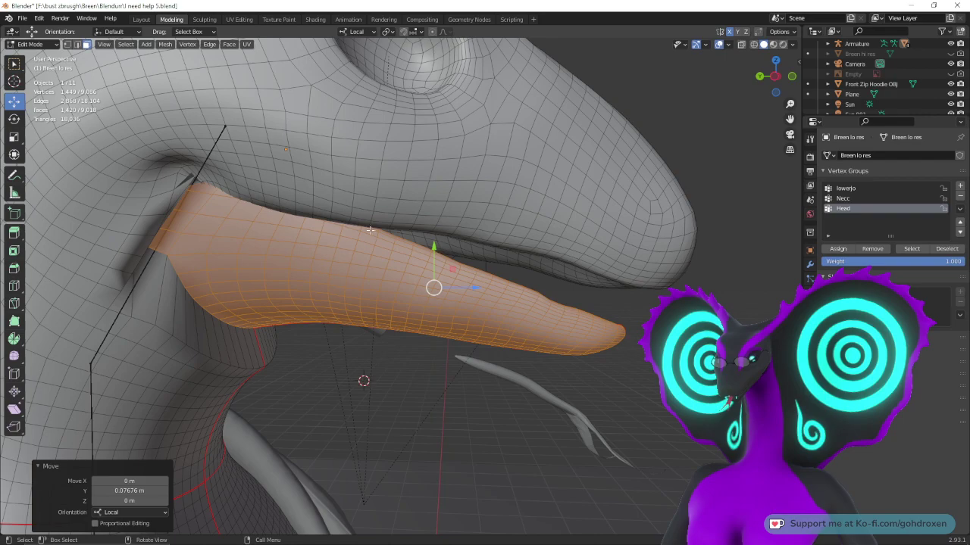
pyautogui.click(14, 119)
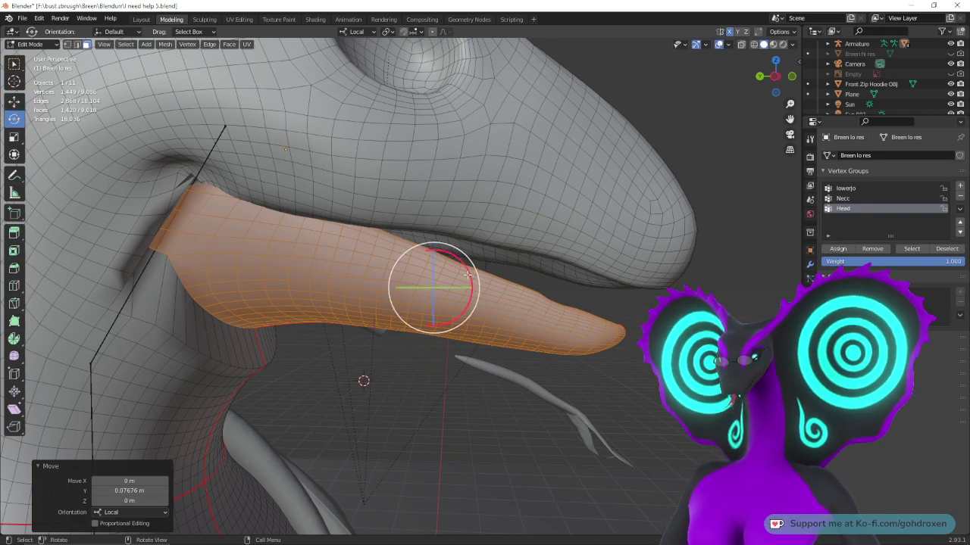
pyautogui.moveTo(468, 275); pyautogui.dragTo(514, 226)
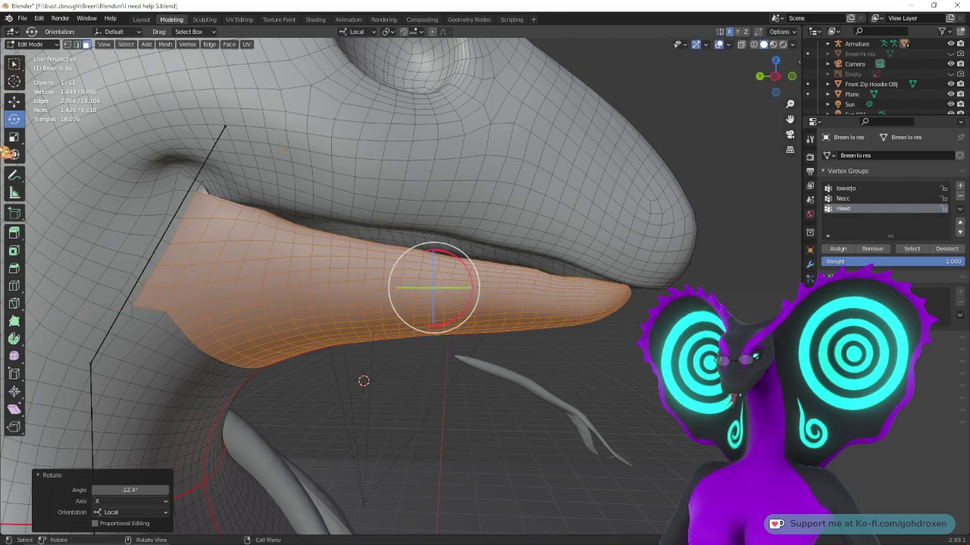
pyautogui.click(14, 101)
pyautogui.moveTo(453, 269); pyautogui.dragTo(469, 258)
pyautogui.moveTo(553, 350); pyautogui.dragTo(235, 337, button='middle')
# - Return to the Layout workspace and give the backdrop Plane a new material named flor
pyautogui.click(141, 19)
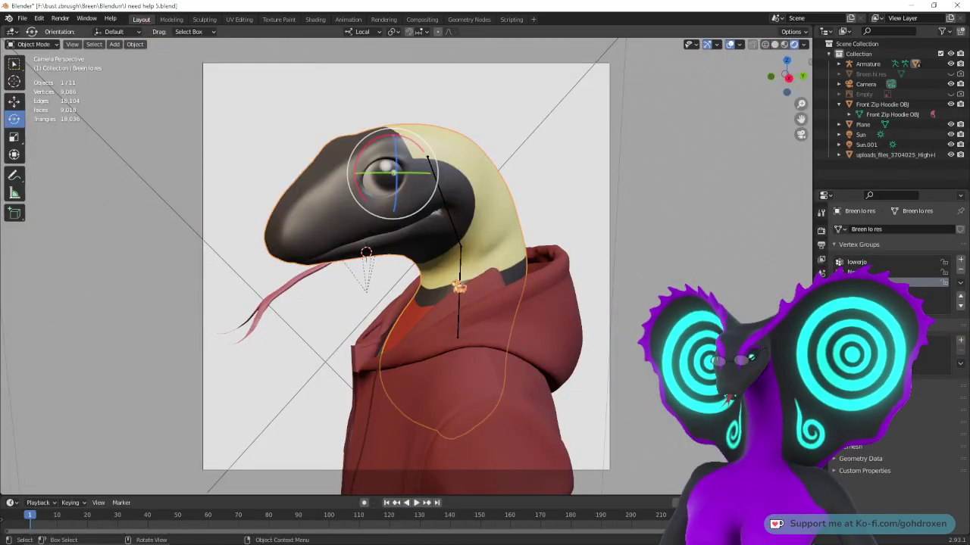
pyautogui.moveTo(459, 287)
pyautogui.mouseDown(button='middle')
pyautogui.moveTo(430, 272)
pyautogui.moveTo(452, 282)
pyautogui.mouseUp(button='middle')
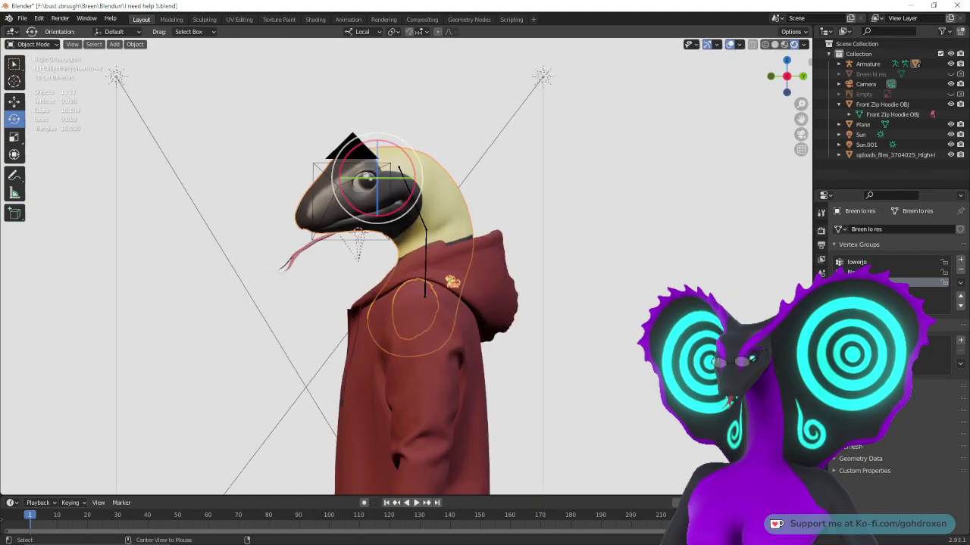
pyautogui.scroll(4, 472, 245)
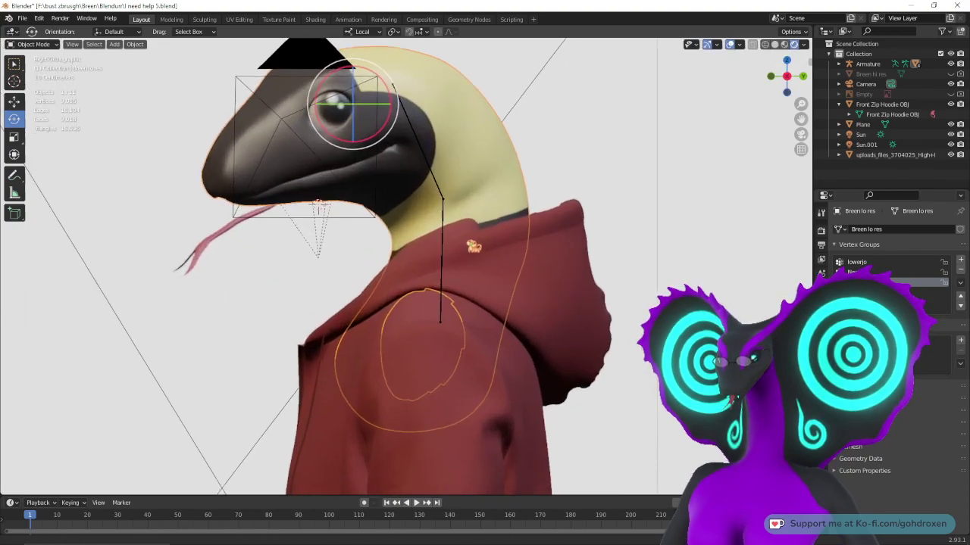
pyautogui.click(671, 244)
pyautogui.scroll(-3, 678, 227)
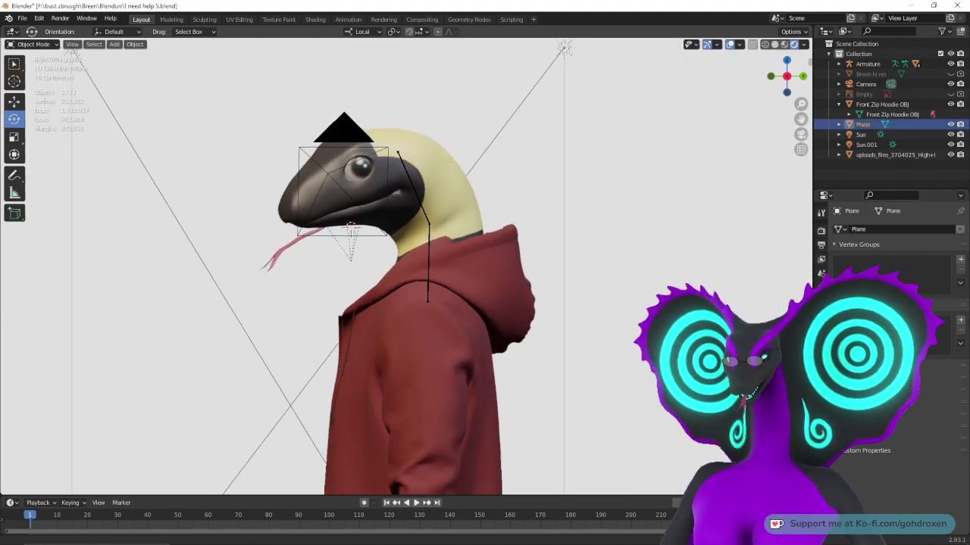
pyautogui.click(821, 411)
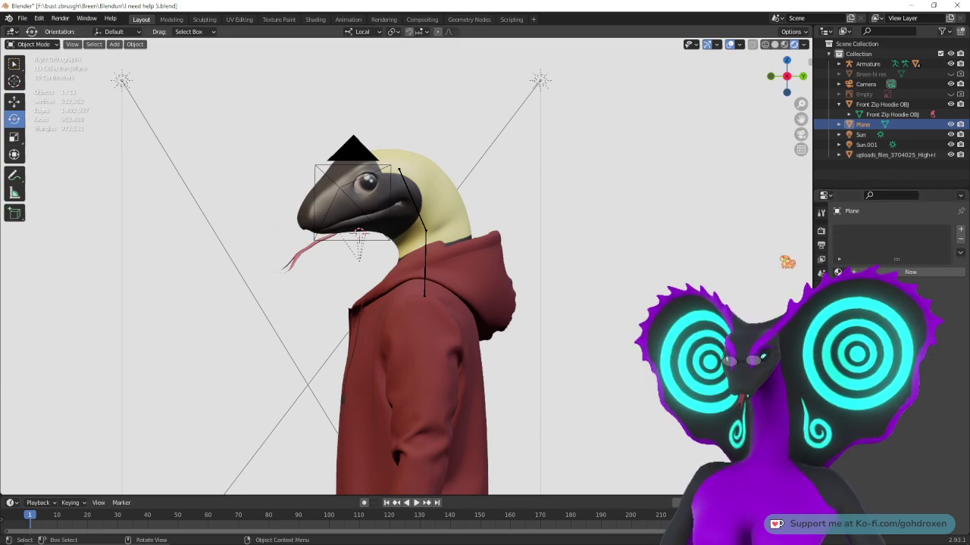
pyautogui.click(864, 272)
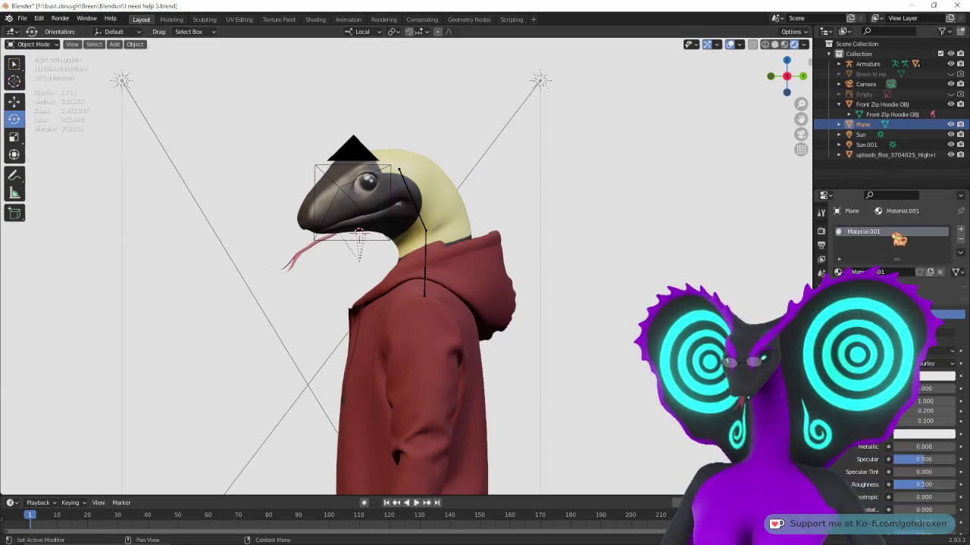
pyautogui.write('flor')
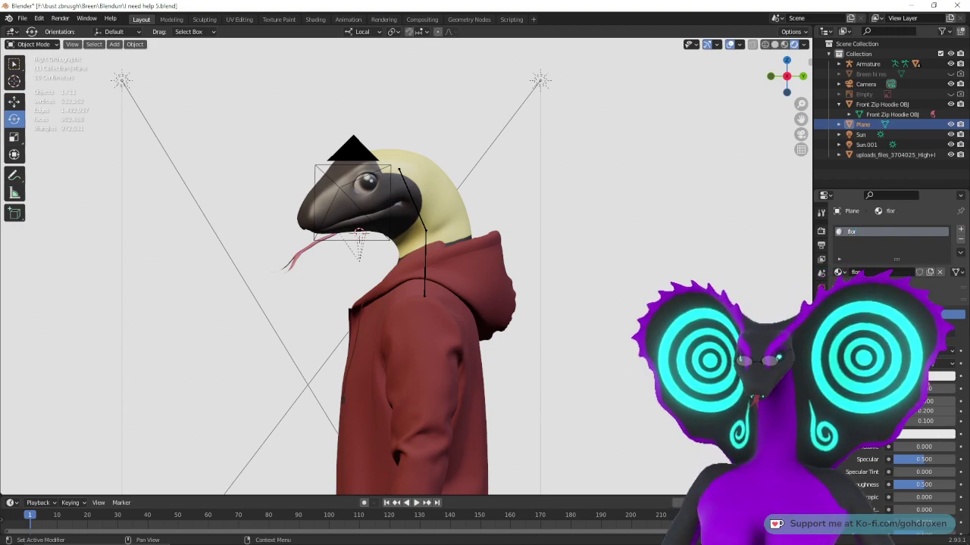
# - Try blue and lighter green tones for the flor material's base color and settle on a dark green
pyautogui.click(918, 376)
pyautogui.moveTo(909, 267); pyautogui.dragTo(917, 265)
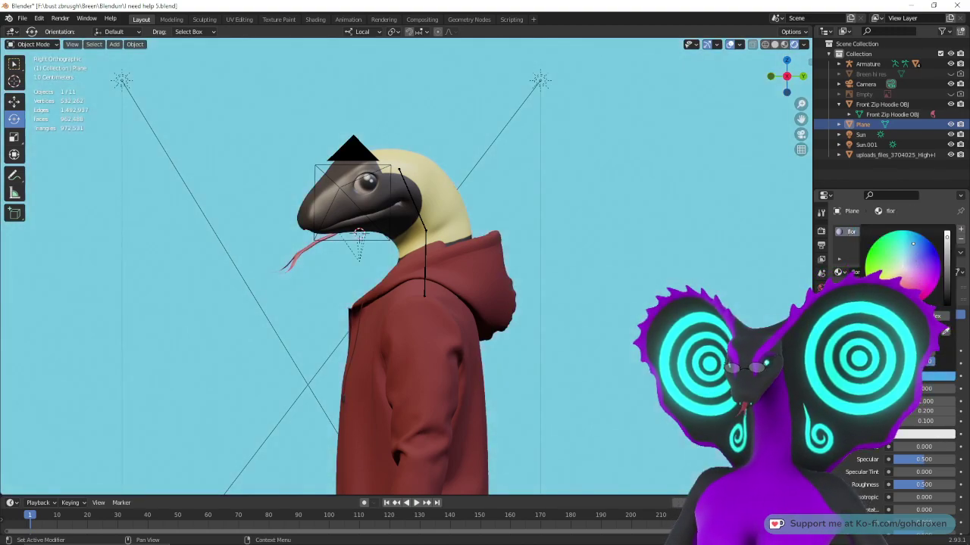
pyautogui.click(907, 256)
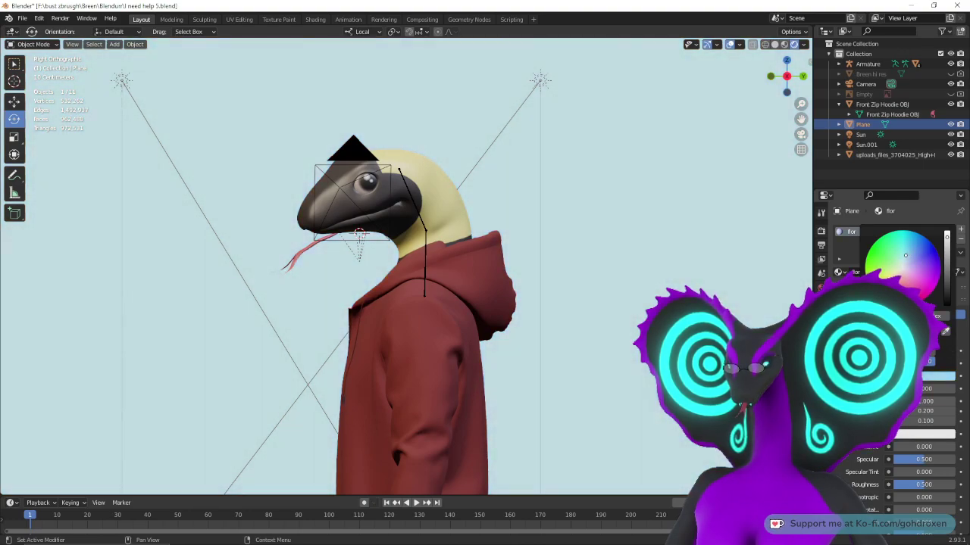
pyautogui.click(893, 260)
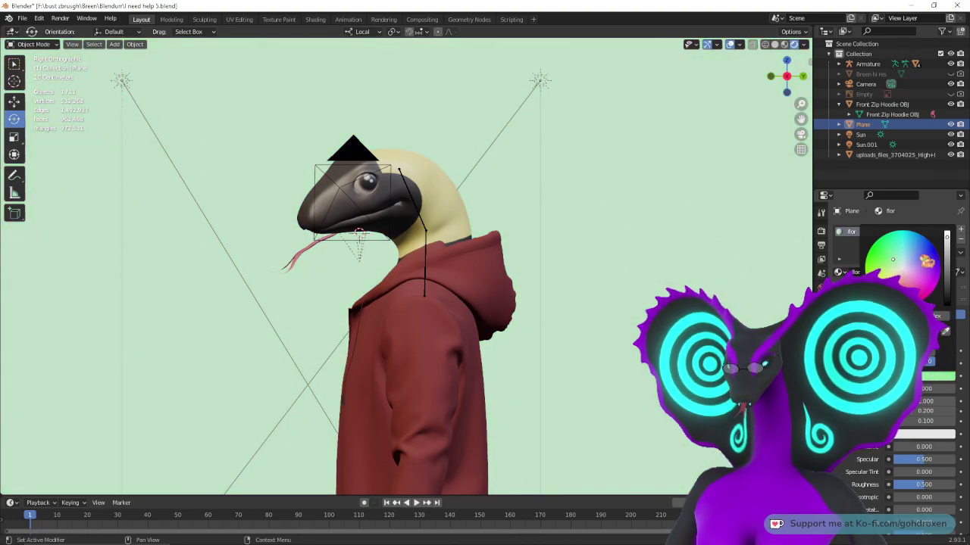
pyautogui.moveTo(946, 237); pyautogui.dragTo(946, 276)
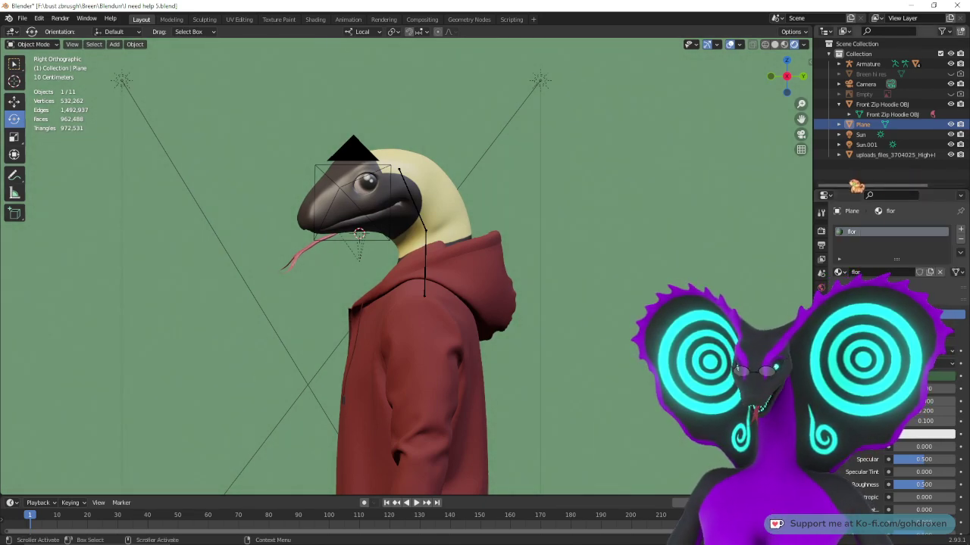
pyautogui.click(920, 377)
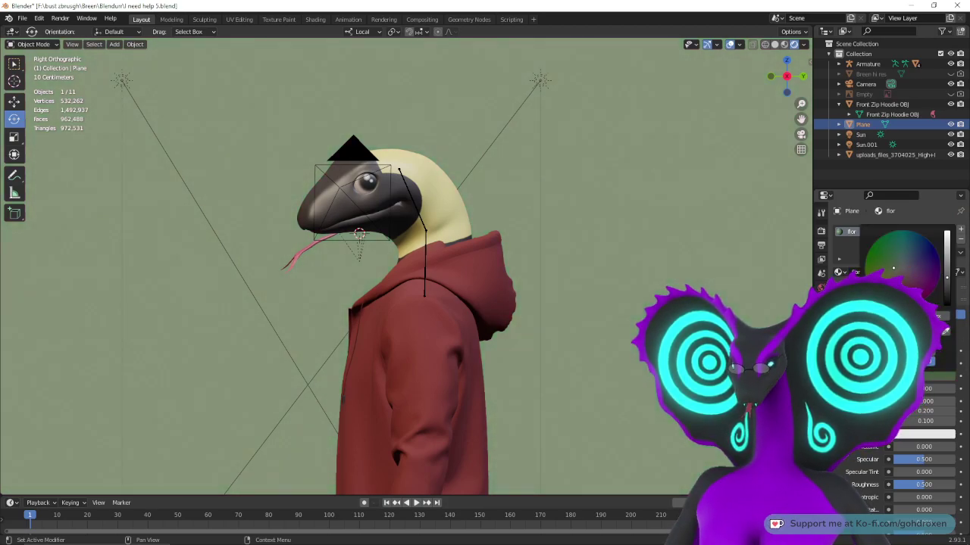
pyautogui.moveTo(892, 274); pyautogui.dragTo(909, 284)
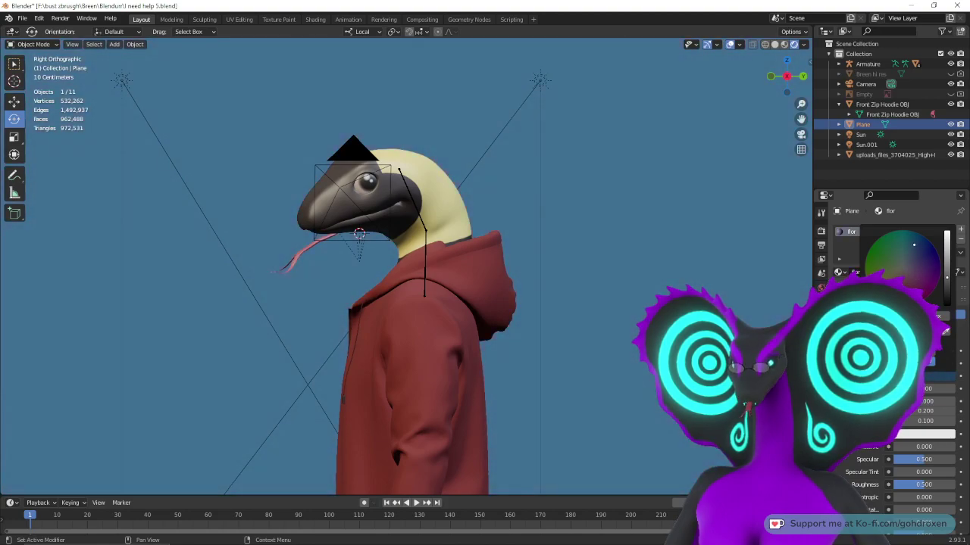
pyautogui.moveTo(907, 236)
pyautogui.mouseDown()
pyautogui.moveTo(902, 246)
pyautogui.moveTo(920, 248)
pyautogui.moveTo(891, 232)
pyautogui.moveTo(890, 254)
pyautogui.mouseUp()
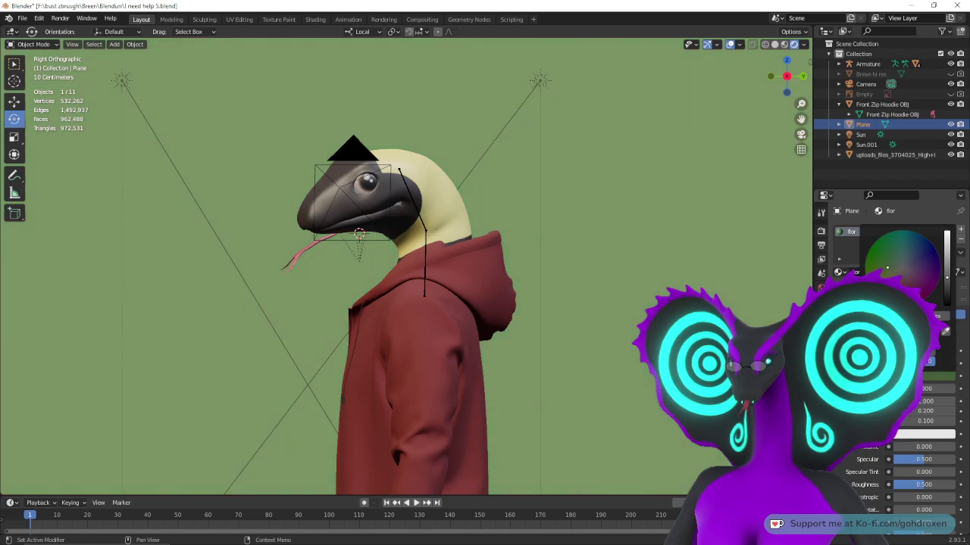
pyautogui.moveTo(889, 272)
pyautogui.mouseDown()
pyautogui.moveTo(904, 281)
pyautogui.moveTo(918, 243)
pyautogui.moveTo(910, 260)
pyautogui.moveTo(903, 253)
pyautogui.mouseUp()
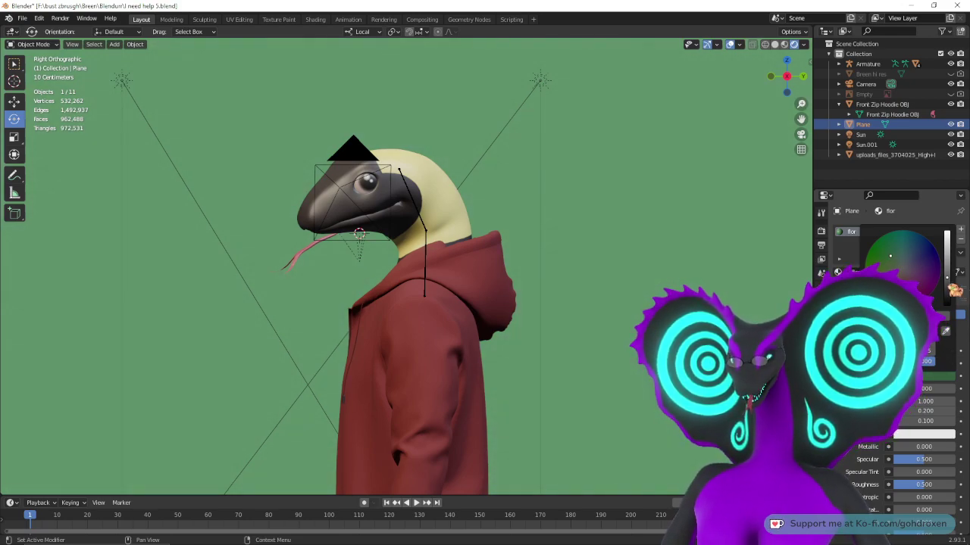
pyautogui.moveTo(947, 278); pyautogui.dragTo(947, 285)
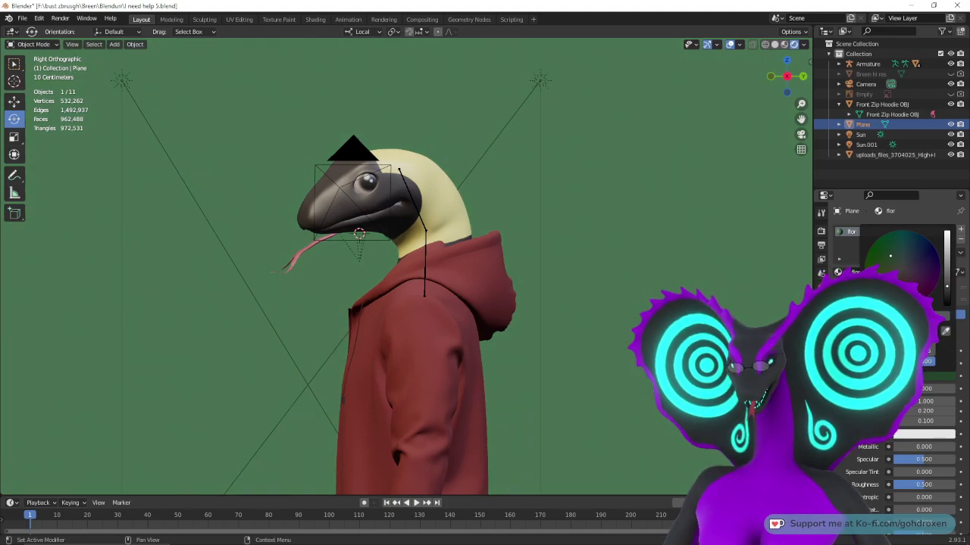
# - Select the tongue object Tang and move it up along its local Y axis so its base sits inside the mouth
pyautogui.moveTo(506, 242); pyautogui.dragTo(580, 293, button='middle')
pyautogui.scroll(3, 408, 243)
pyautogui.scroll(1, 407, 243)
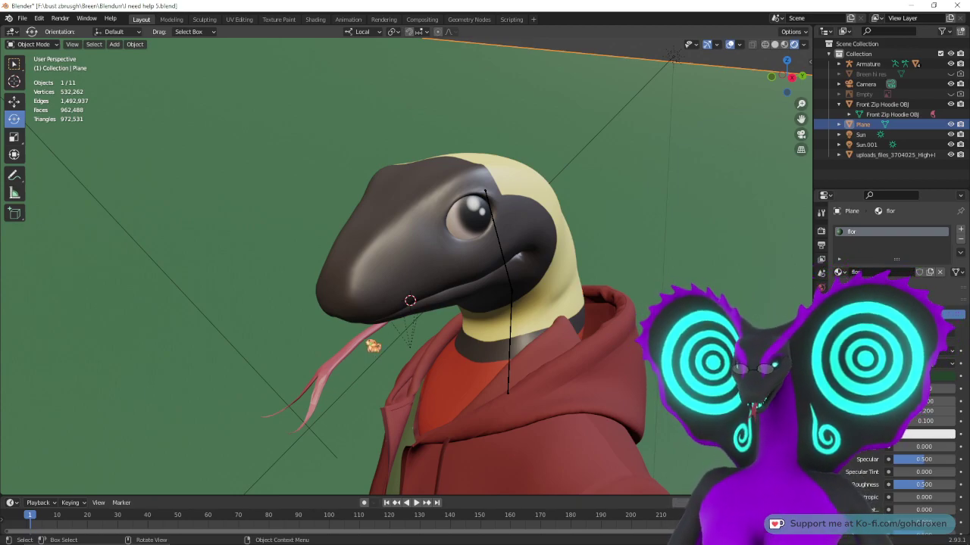
pyautogui.click(367, 339)
pyautogui.moveTo(479, 335); pyautogui.dragTo(461, 328, button='middle')
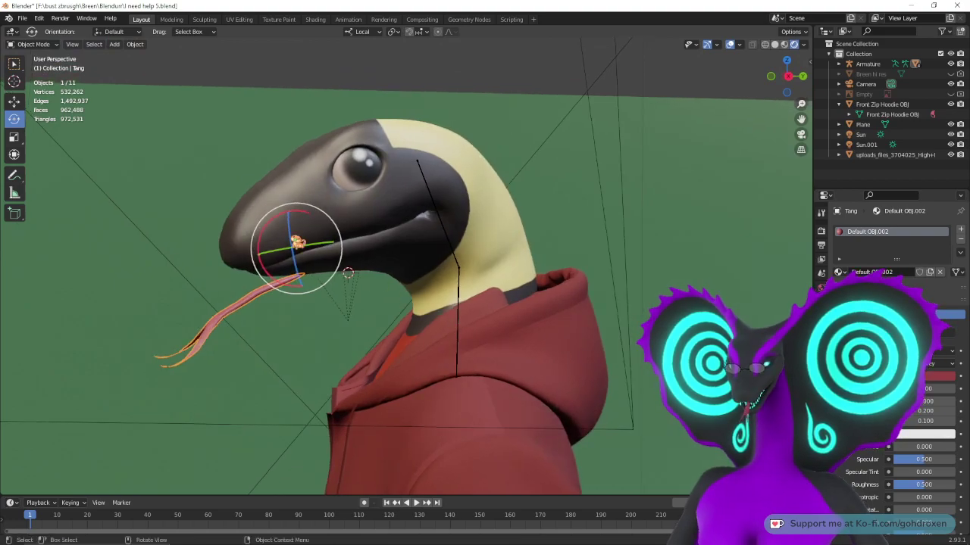
pyautogui.click(14, 100)
pyautogui.moveTo(333, 276); pyautogui.dragTo(476, 275, button='middle')
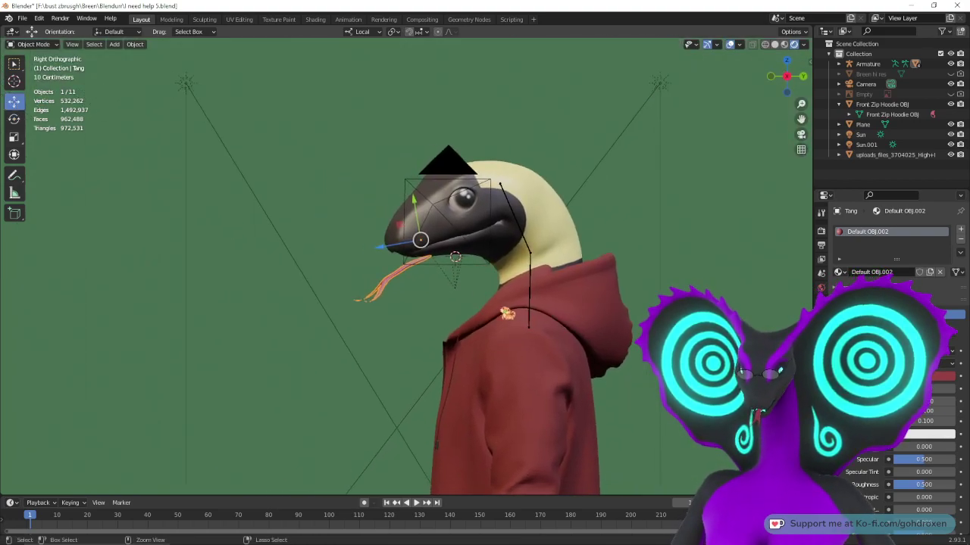
pyautogui.scroll(7, 406, 268)
pyautogui.moveTo(454, 137); pyautogui.dragTo(457, 72)
# - Nudge the tongue slightly higher along its local Y axis, checking its fit between the jaws from the side and below
pyautogui.moveTo(369, 237); pyautogui.dragTo(405, 209, button='middle')
pyautogui.scroll(-7, 399, 249)
pyautogui.scroll(-2, 405, 209)
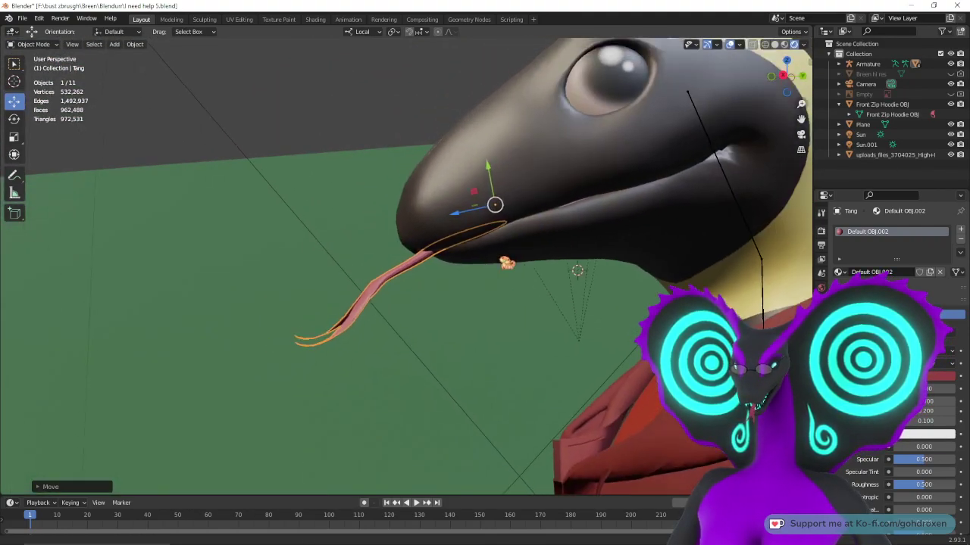
pyautogui.keyDown('shift'); pyautogui.moveTo(506, 264); pyautogui.dragTo(446, 317, button='middle'); pyautogui.keyUp('shift')
pyautogui.moveTo(491, 295); pyautogui.dragTo(475, 270, button='middle')
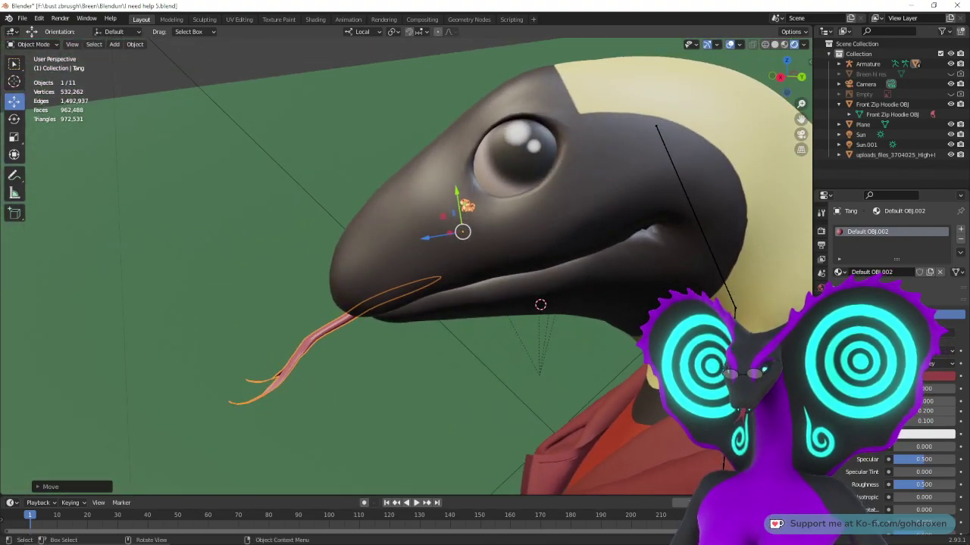
pyautogui.moveTo(459, 198); pyautogui.dragTo(460, 197)
pyautogui.moveTo(477, 218); pyautogui.dragTo(545, 176, button='middle')
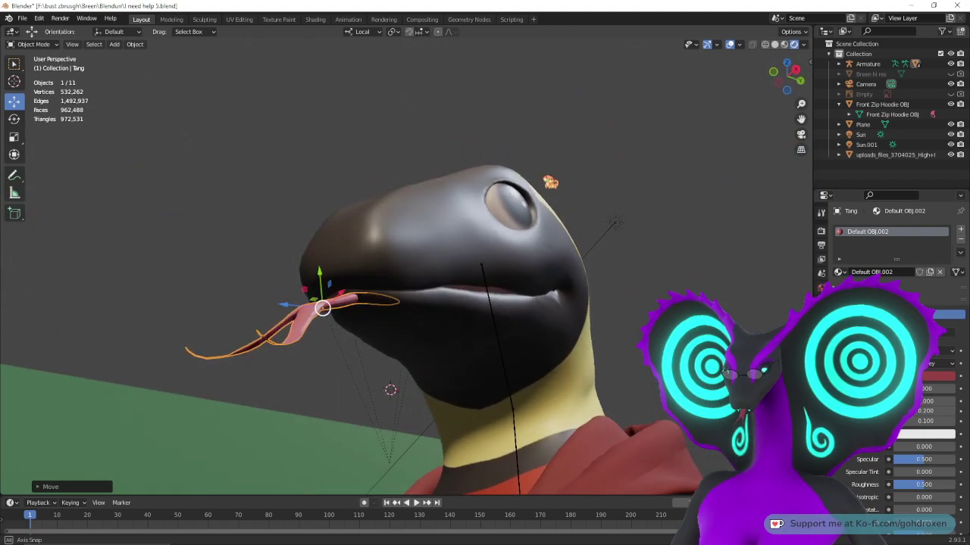
pyautogui.moveTo(591, 250); pyautogui.dragTo(572, 231, button='middle')
pyautogui.moveTo(396, 258); pyautogui.dragTo(395, 251)
# - Lower the tongue slightly along its local Y axis, judging its position from the creature's other side
pyautogui.moveTo(396, 283); pyautogui.dragTo(462, 274, button='middle')
pyautogui.moveTo(644, 227); pyautogui.dragTo(750, 231, button='middle')
pyautogui.moveTo(581, 308); pyautogui.dragTo(576, 314, button='middle')
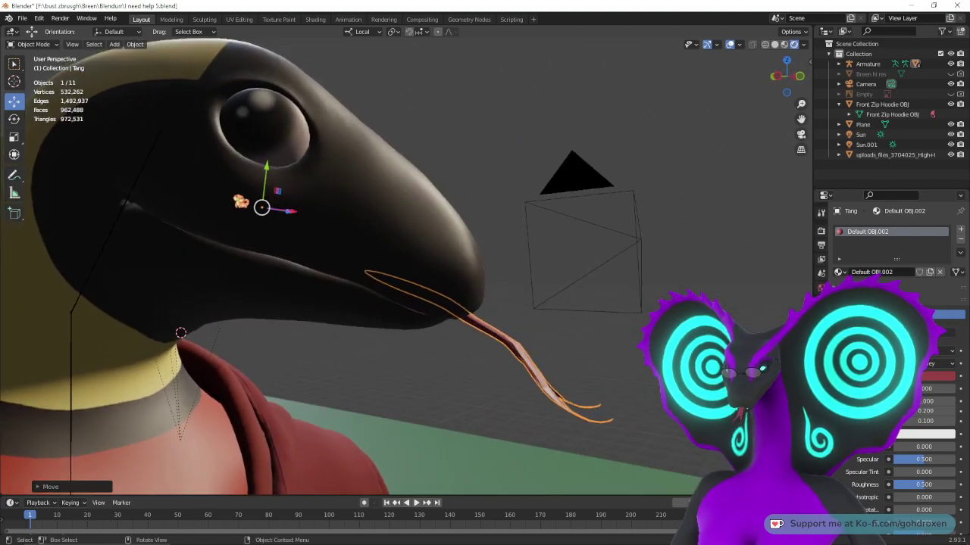
pyautogui.moveTo(267, 170); pyautogui.dragTo(263, 181)
pyautogui.moveTo(500, 253); pyautogui.dragTo(236, 180, button='middle')
# - Make the Breen lo res mesh active instead of the tongue and open it in Edit Mode in the Modeling workspace
pyautogui.click(172, 19)
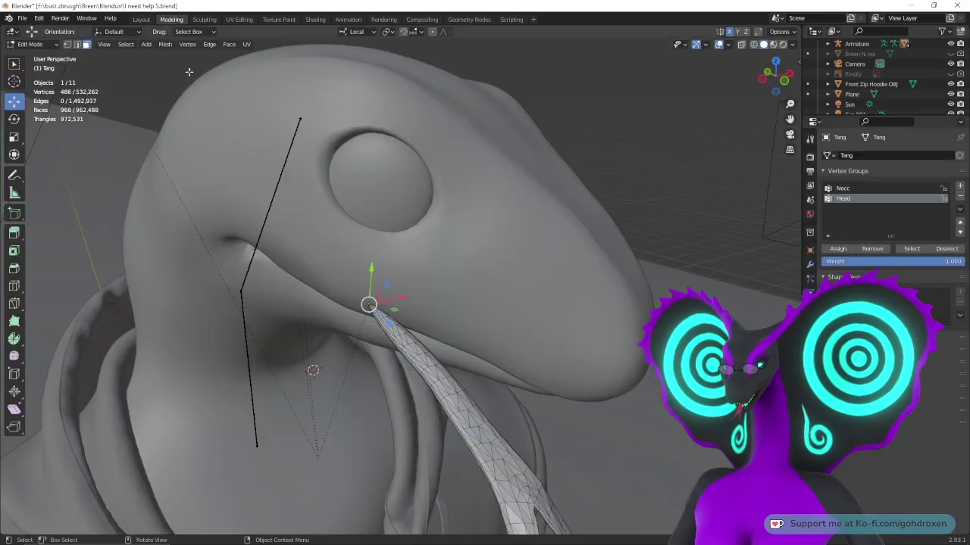
pyautogui.moveTo(424, 273); pyautogui.dragTo(432, 270, button='middle')
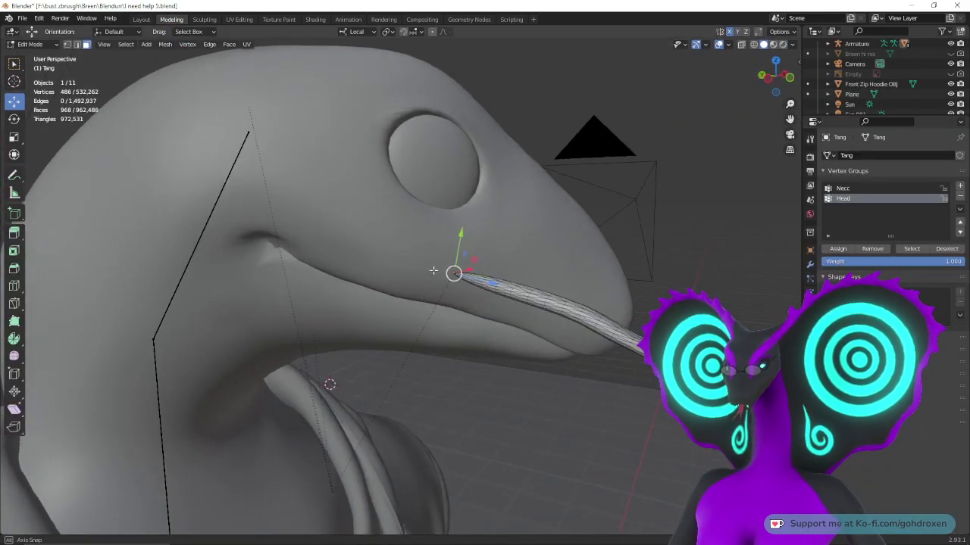
pyautogui.click(141, 19)
pyautogui.click(475, 234)
pyautogui.click(171, 19)
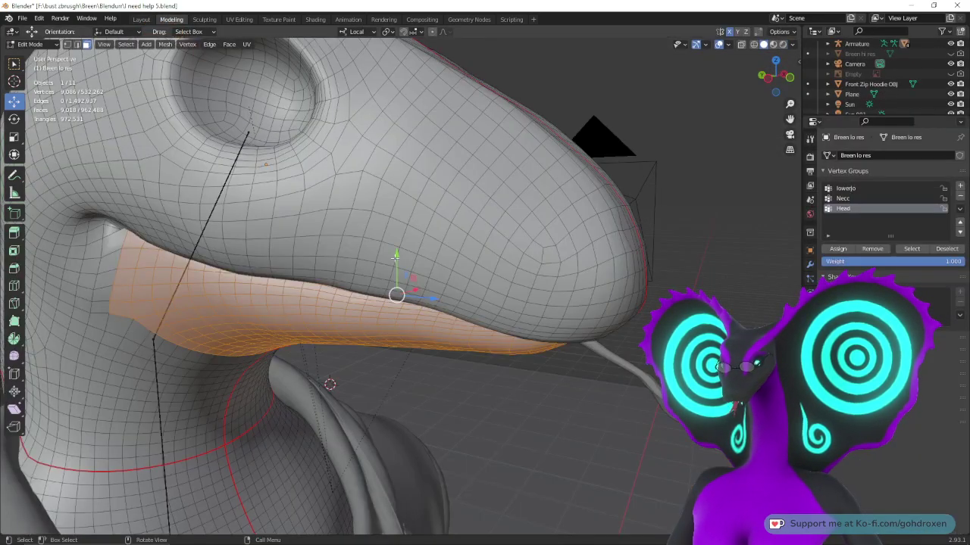
# - Hide the backdrop Plane in the viewport and show the creature's head in the left orthographic view
pyautogui.keyDown('alt'); pyautogui.moveTo(331, 317); pyautogui.dragTo(362, 313, button='middle'); pyautogui.keyUp('alt')
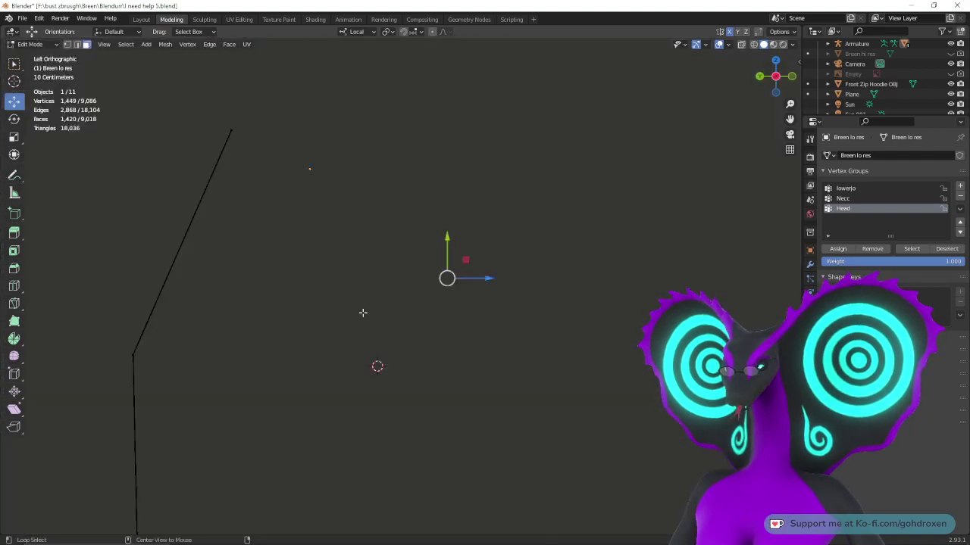
pyautogui.scroll(-9, 398, 303)
pyautogui.scroll(10, 400, 305)
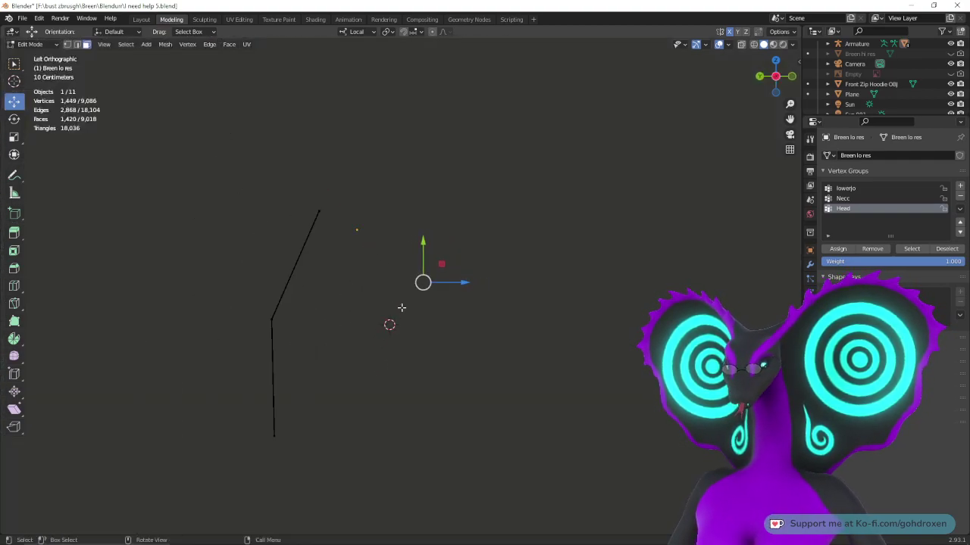
pyautogui.scroll(-1, 402, 308)
pyautogui.moveTo(401, 308); pyautogui.dragTo(259, 343, button='middle')
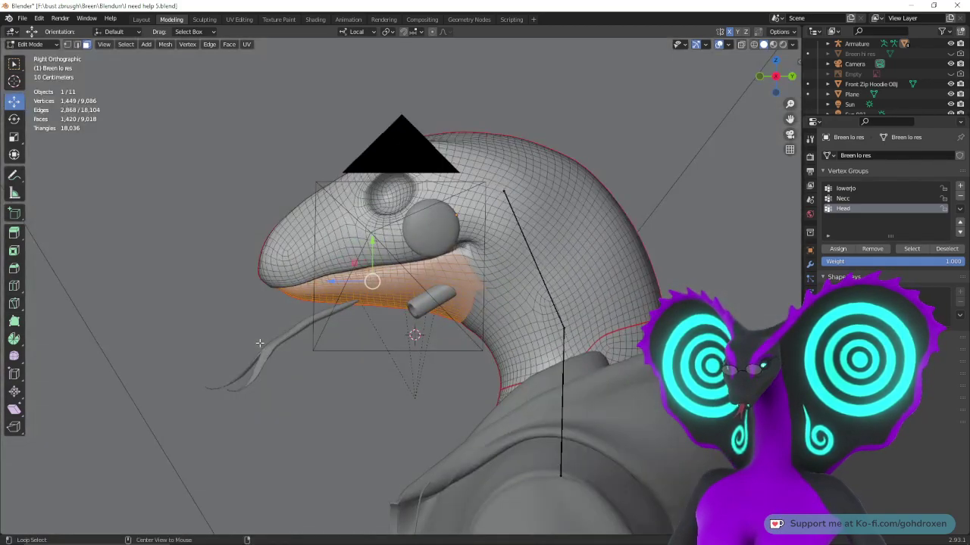
pyautogui.scroll(-3, 909, 83)
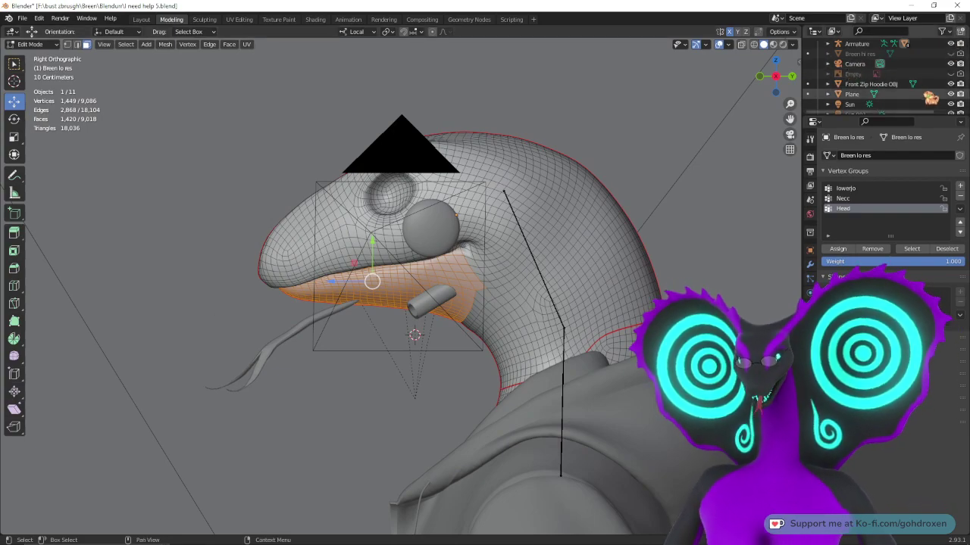
pyautogui.scroll(1, 932, 97)
pyautogui.click(951, 94)
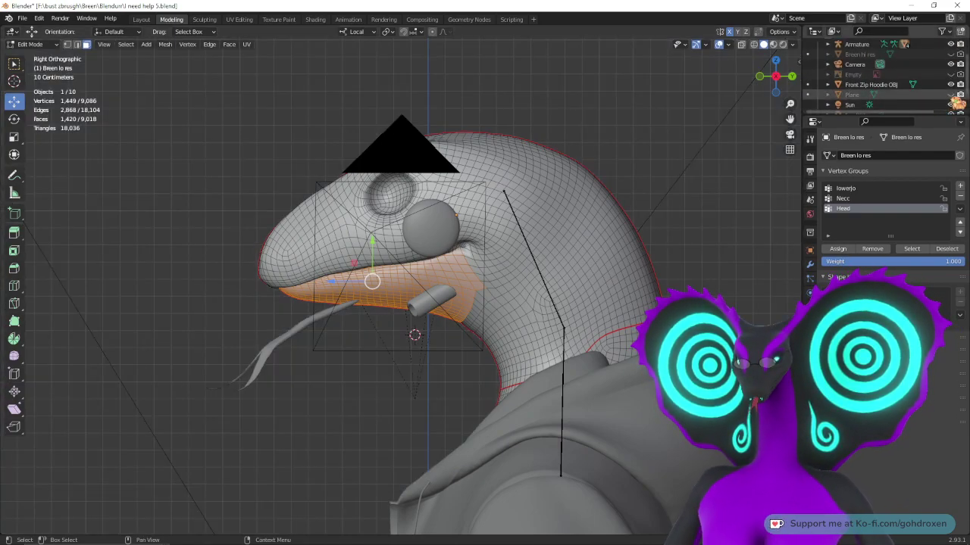
pyautogui.moveTo(311, 220); pyautogui.dragTo(509, 232, button='middle')
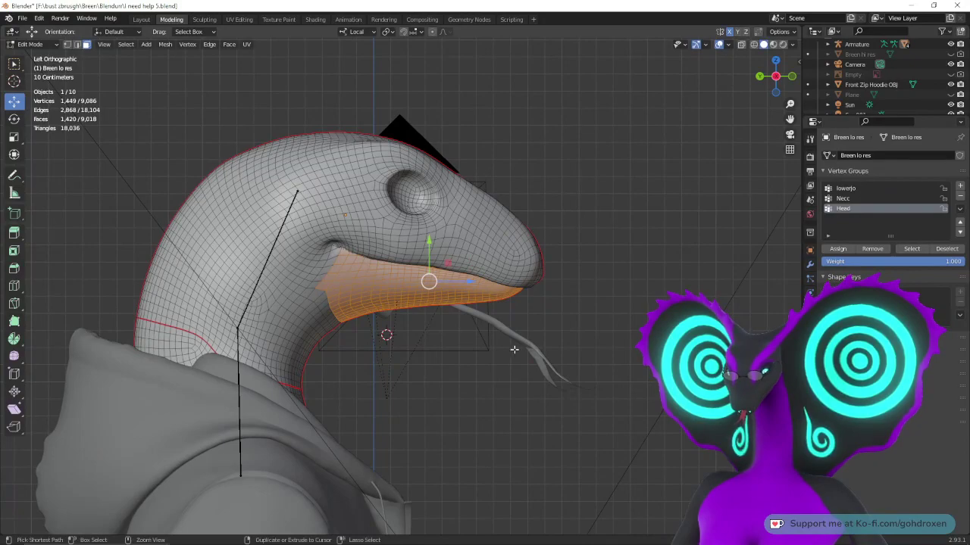
# - Rotate the selected lower-jaw faces 5.66° about the local X axis and shift them slightly so the mouth opens a little
pyautogui.scroll(5, 478, 240)
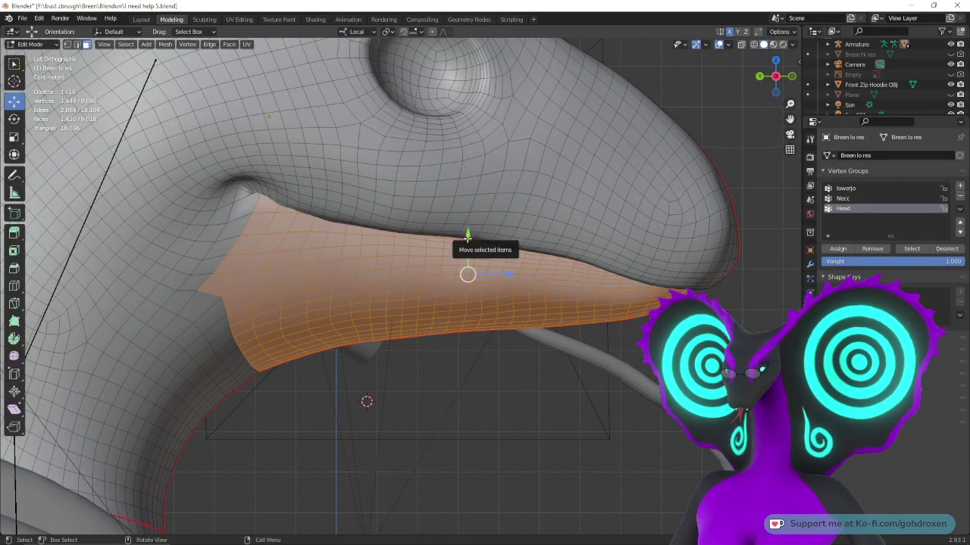
pyautogui.moveTo(468, 236); pyautogui.dragTo(490, 231)
pyautogui.click(14, 119)
pyautogui.click(15, 102)
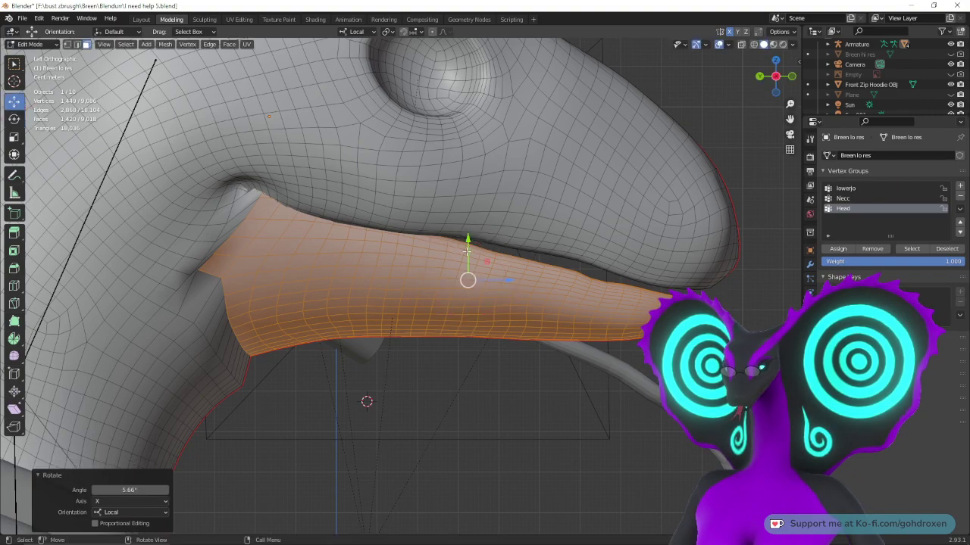
pyautogui.moveTo(487, 262)
pyautogui.mouseDown()
pyautogui.moveTo(477, 254)
pyautogui.moveTo(484, 260)
pyautogui.mouseUp()
# - In the Sculpting workspace, smooth the creases below the mouth corner and under the jaw where it meets the neck
pyautogui.hotkey('ctrl', 'pagedown')
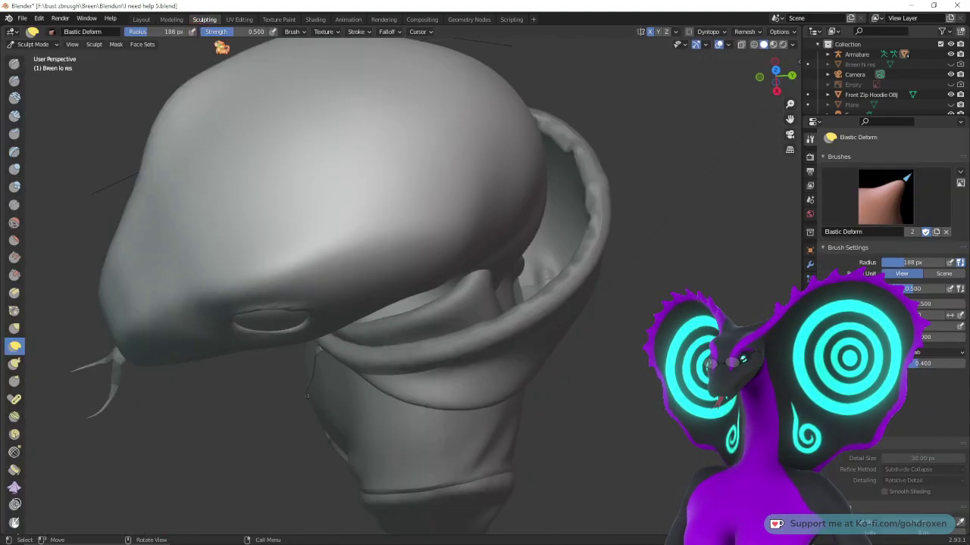
pyautogui.moveTo(475, 283)
pyautogui.mouseDown(button='middle')
pyautogui.moveTo(484, 200)
pyautogui.moveTo(572, 215)
pyautogui.moveTo(596, 262)
pyautogui.moveTo(537, 223)
pyautogui.moveTo(528, 462)
pyautogui.moveTo(532, 328)
pyautogui.mouseUp(button='middle')
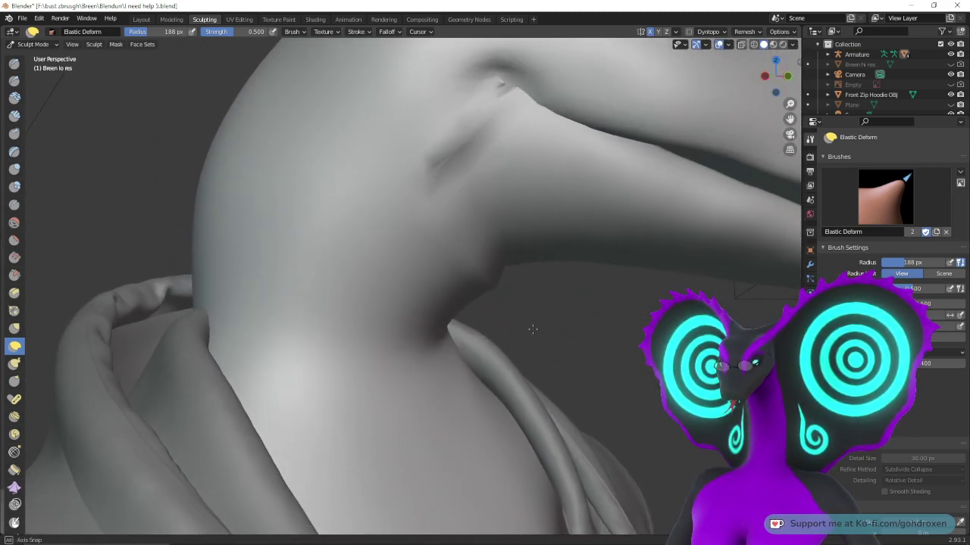
pyautogui.moveTo(478, 203)
pyautogui.mouseDown()
pyautogui.moveTo(432, 141)
pyautogui.moveTo(439, 129)
pyautogui.moveTo(459, 156)
pyautogui.moveTo(478, 125)
pyautogui.moveTo(472, 210)
pyautogui.mouseUp()
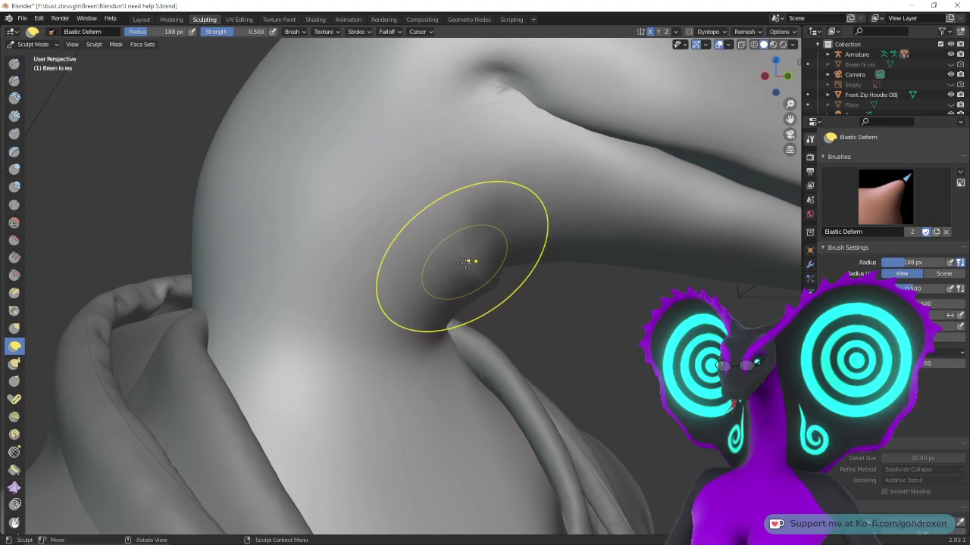
pyautogui.moveTo(467, 262); pyautogui.dragTo(467, 259)
pyautogui.moveTo(489, 292)
pyautogui.mouseDown()
pyautogui.moveTo(492, 274)
pyautogui.moveTo(540, 259)
pyautogui.mouseUp()
# - Smooth the jaw corner and upper throat on the creature's other side, checking the head's shape from both sides
pyautogui.moveTo(649, 323); pyautogui.dragTo(516, 329, button='middle')
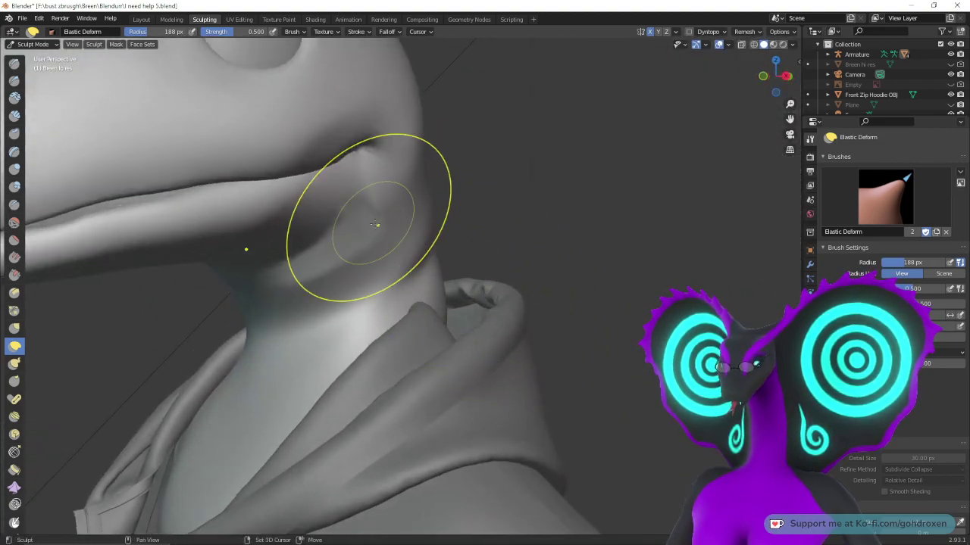
pyautogui.moveTo(370, 183)
pyautogui.keyDown('shift'); pyautogui.mouseDown()
pyautogui.moveTo(353, 168)
pyautogui.moveTo(347, 189)
pyautogui.mouseUp(); pyautogui.keyUp('shift')
pyautogui.keyDown('shift'); pyautogui.moveTo(353, 242); pyautogui.dragTo(246, 277); pyautogui.keyUp('shift')
pyautogui.moveTo(439, 245)
pyautogui.mouseDown(button='middle')
pyautogui.moveTo(400, 249)
pyautogui.moveTo(394, 296)
pyautogui.moveTo(341, 300)
pyautogui.moveTo(407, 286)
pyautogui.moveTo(406, 262)
pyautogui.mouseUp(button='middle')
pyautogui.moveTo(341, 227)
pyautogui.keyDown('shift'); pyautogui.mouseDown(button='middle')
pyautogui.moveTo(481, 299)
pyautogui.moveTo(446, 282)
pyautogui.moveTo(439, 300)
pyautogui.moveTo(472, 307)
pyautogui.moveTo(363, 258)
pyautogui.mouseUp(button='middle'); pyautogui.keyUp('shift')
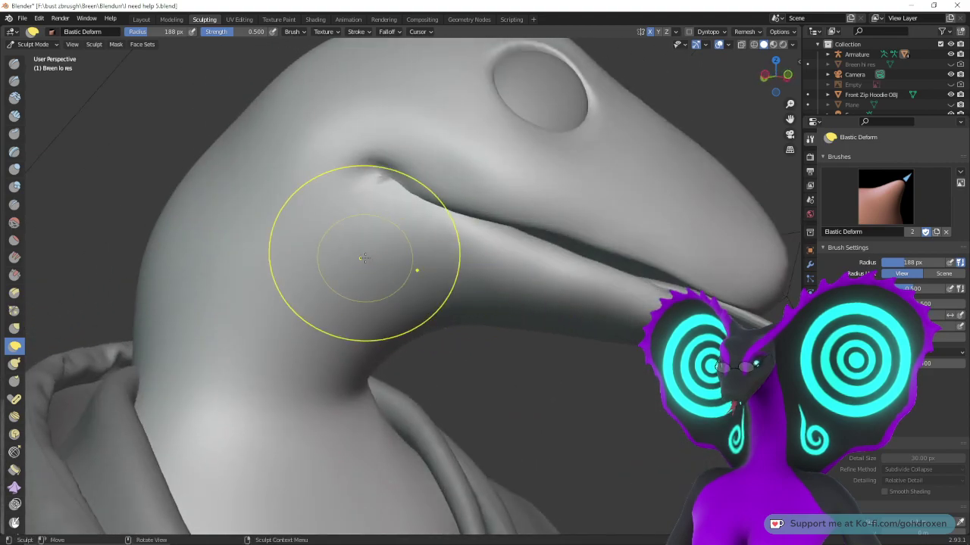
pyautogui.moveTo(331, 212)
pyautogui.mouseDown(button='middle')
pyautogui.moveTo(455, 309)
pyautogui.moveTo(336, 173)
pyautogui.moveTo(350, 180)
pyautogui.moveTo(390, 318)
pyautogui.moveTo(217, 292)
pyautogui.mouseUp(button='middle')
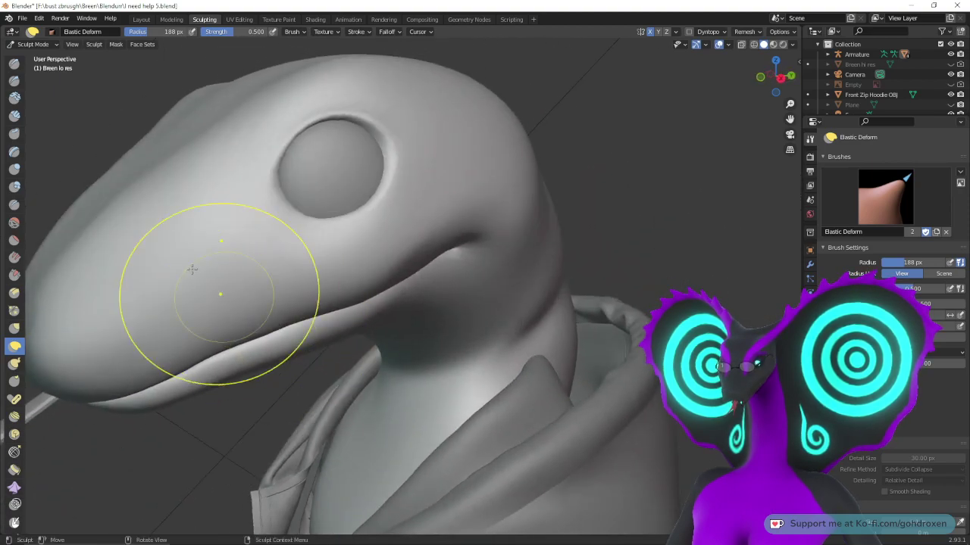
# - Back in the Layout workspace, lower the tongue about 0.047 m along its local Y axis and check its fit in the mouth
pyautogui.click(141, 19)
pyautogui.moveTo(424, 411)
pyautogui.mouseDown(button='middle')
pyautogui.moveTo(368, 399)
pyautogui.moveTo(359, 409)
pyautogui.moveTo(515, 379)
pyautogui.mouseUp(button='middle')
pyautogui.click(515, 383)
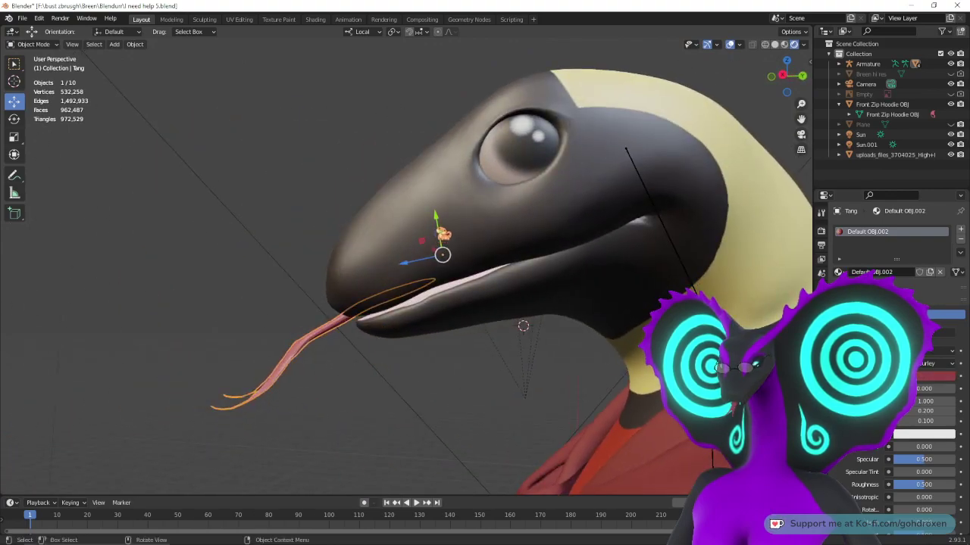
pyautogui.press('g')
pyautogui.press('y')
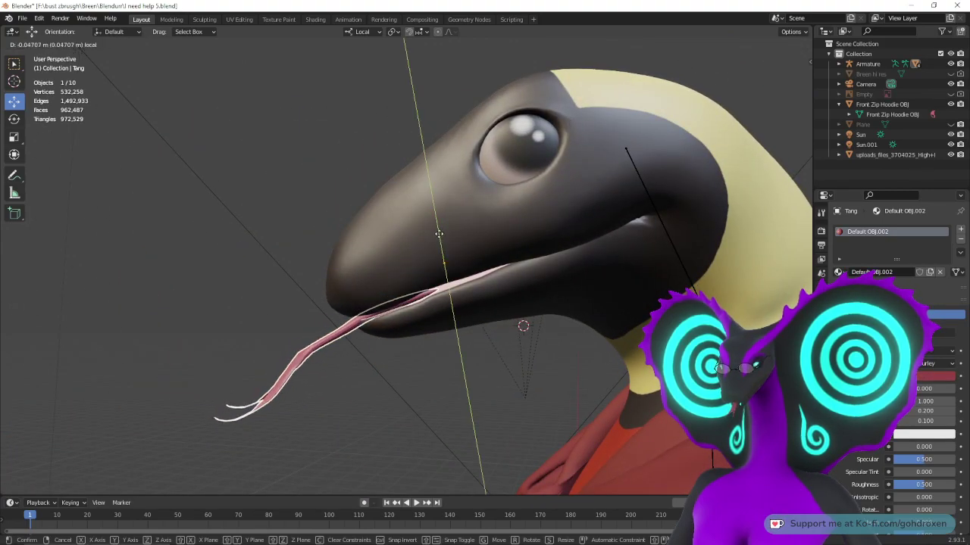
pyautogui.click(440, 235)
pyautogui.moveTo(439, 234); pyautogui.dragTo(396, 333, button='middle')
pyautogui.scroll(-2, 478, 384)
pyautogui.moveTo(480, 385); pyautogui.dragTo(502, 382, button='middle')
# - Show the backdrop Plane again in the camera view, render the image, inspect the framed result and close the render window
pyautogui.press('KP_0')
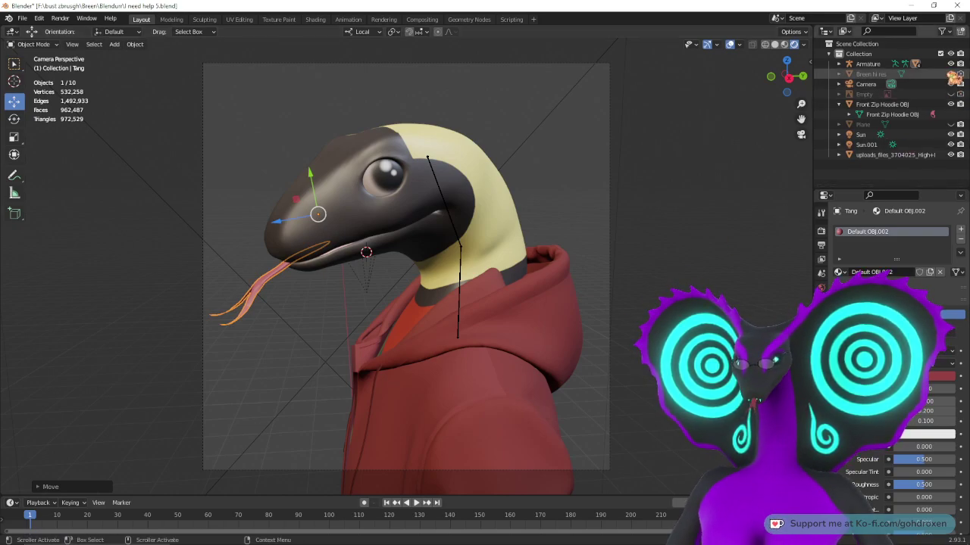
pyautogui.click(951, 124)
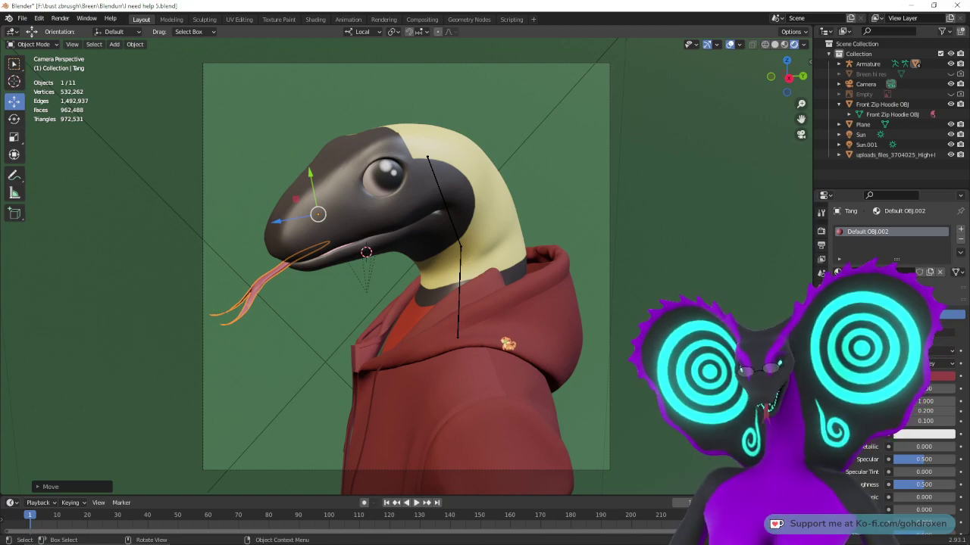
pyautogui.press('F12')
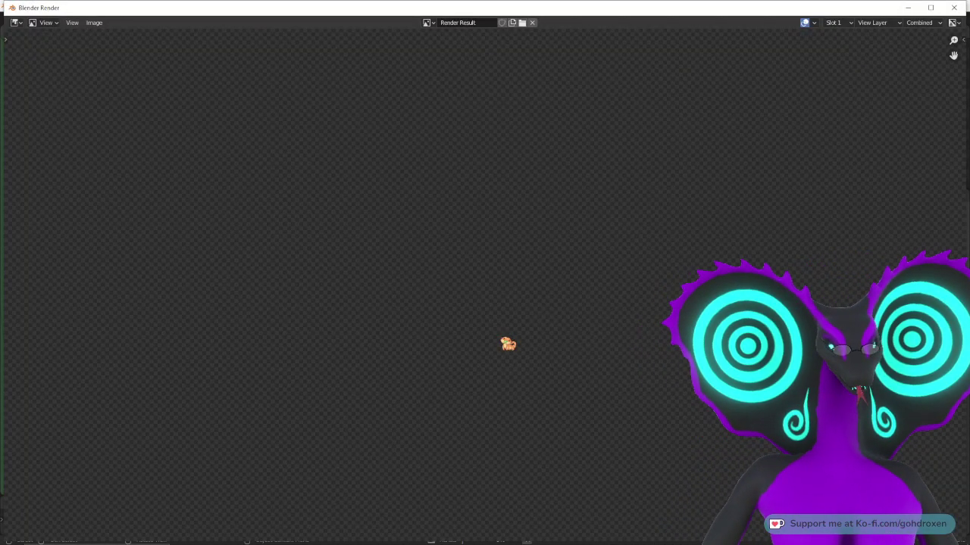
pyautogui.press('Home')
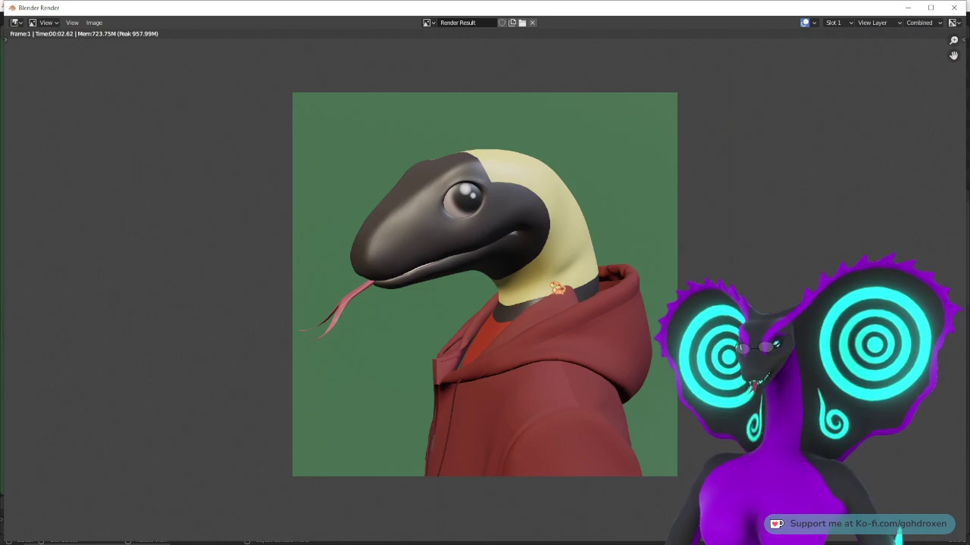
pyautogui.scroll(1, 485, 285)
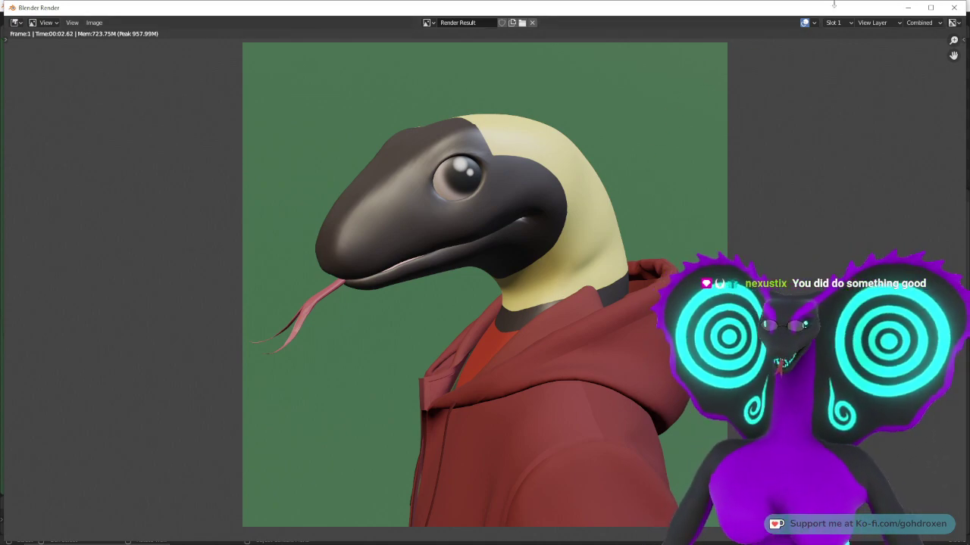
pyautogui.click(954, 8)
# - Examine the creature's head, tongue and hoodie against the green backdrop from several angles
pyautogui.moveTo(543, 258); pyautogui.dragTo(337, 335, button='middle')
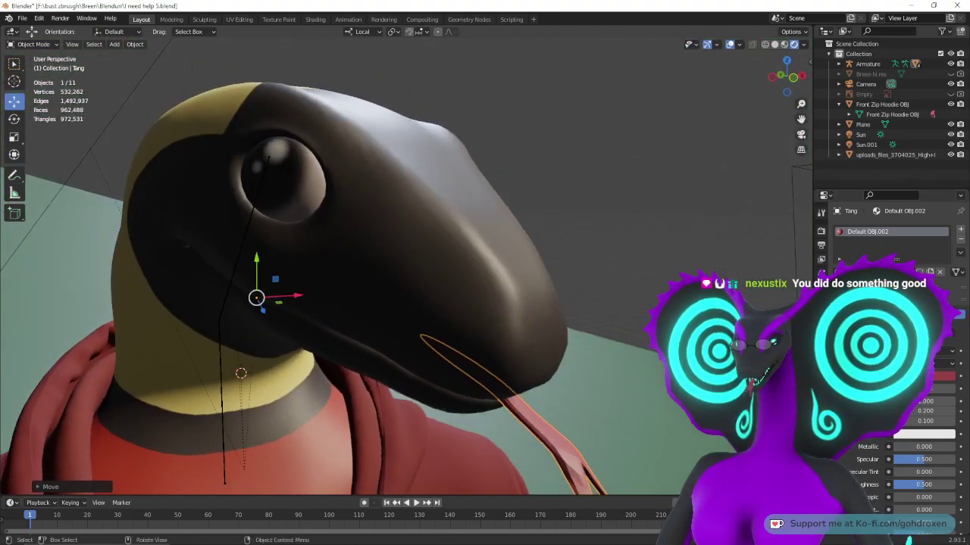
pyautogui.scroll(-3, 337, 335)
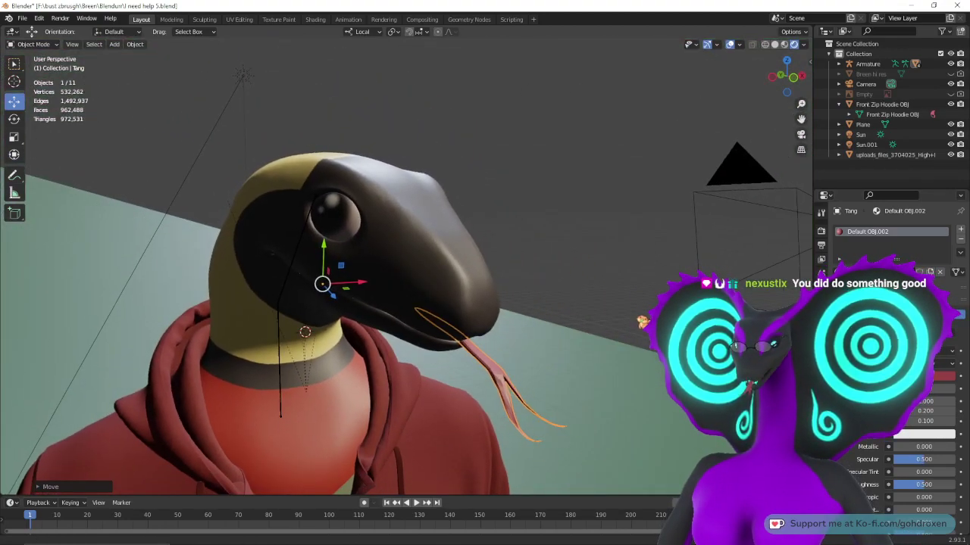
pyautogui.moveTo(509, 295); pyautogui.dragTo(464, 312, button='middle')
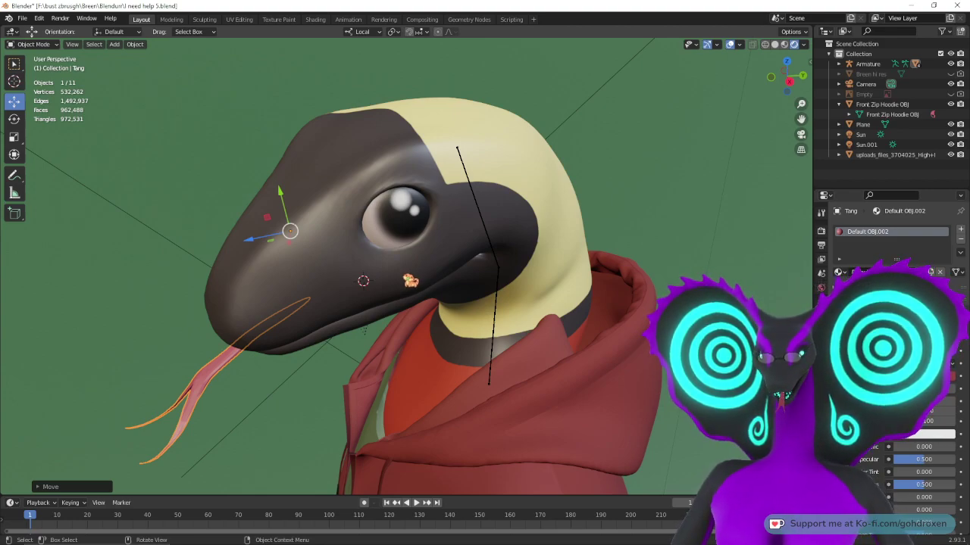
pyautogui.scroll(-5, 406, 283)
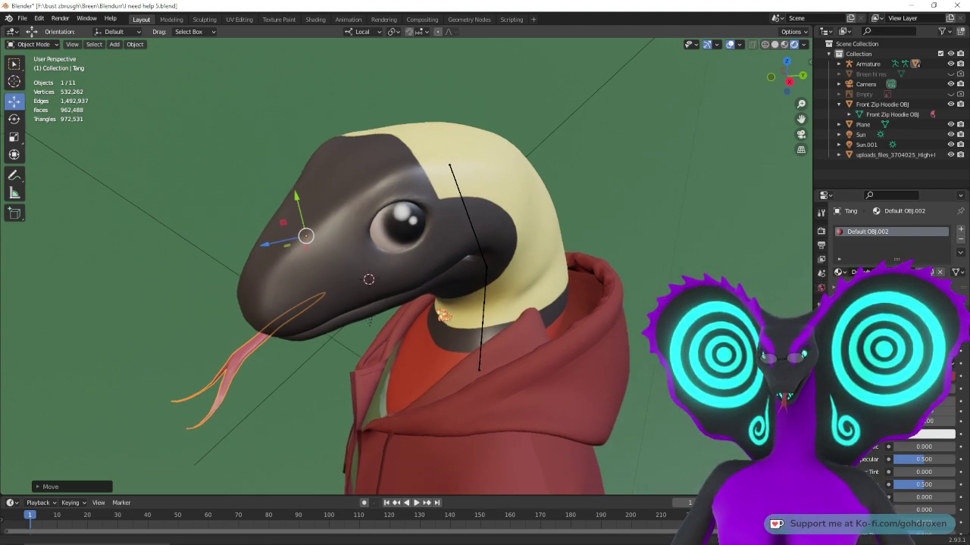
pyautogui.scroll(2, 379, 308)
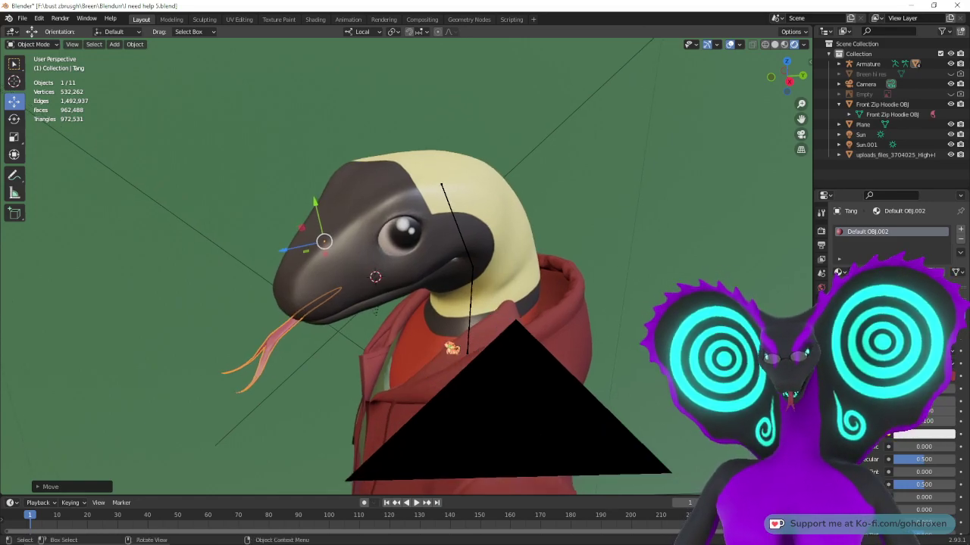
pyautogui.moveTo(452, 348); pyautogui.dragTo(463, 328, button='middle')
pyautogui.moveTo(394, 326); pyautogui.dragTo(409, 303, button='middle')
pyautogui.moveTo(496, 317); pyautogui.dragTo(484, 331, button='middle')
pyautogui.scroll(2, 481, 322)
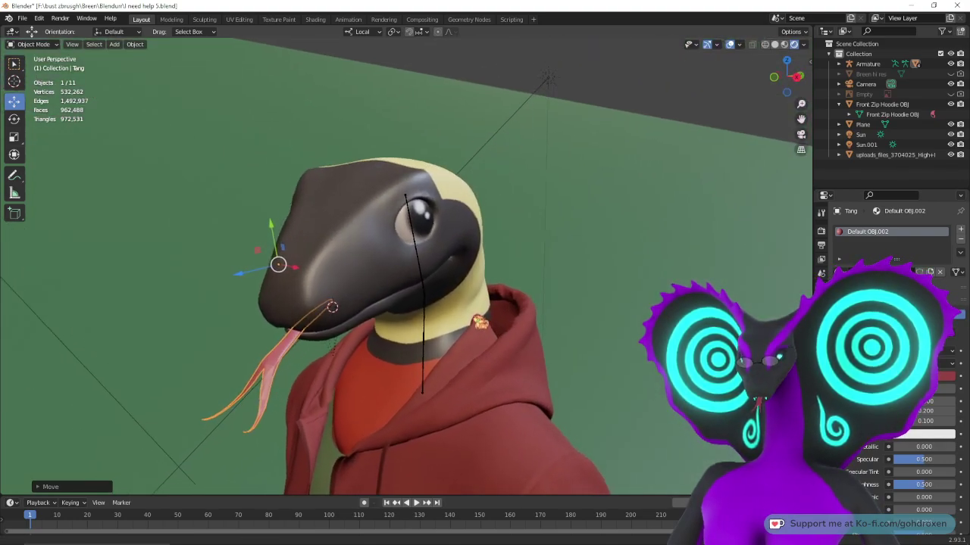
pyautogui.moveTo(421, 291); pyautogui.dragTo(445, 285, button='middle')
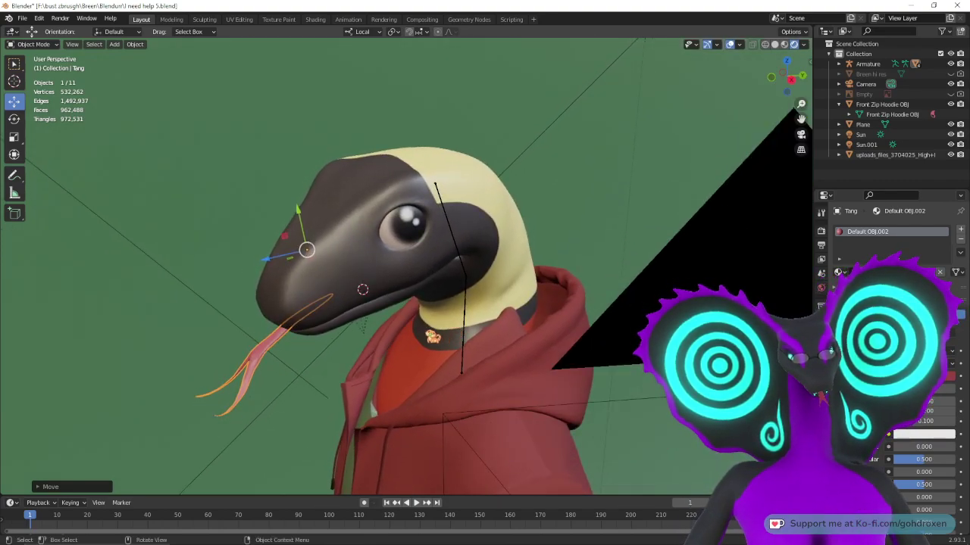
# - Save the project as a new version named I need help 6.blend in the same folder
pyautogui.click(23, 17)
pyautogui.click(53, 96)
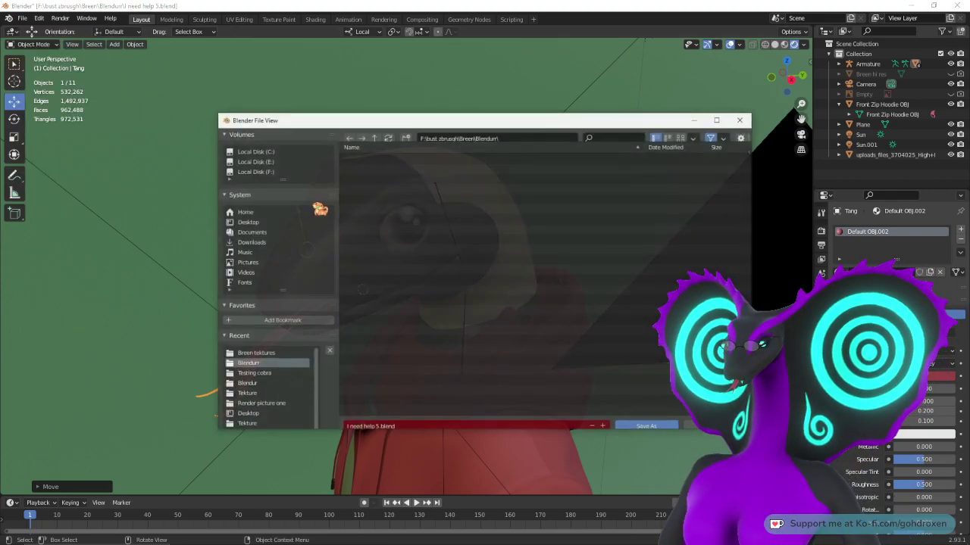
pyautogui.click(379, 419)
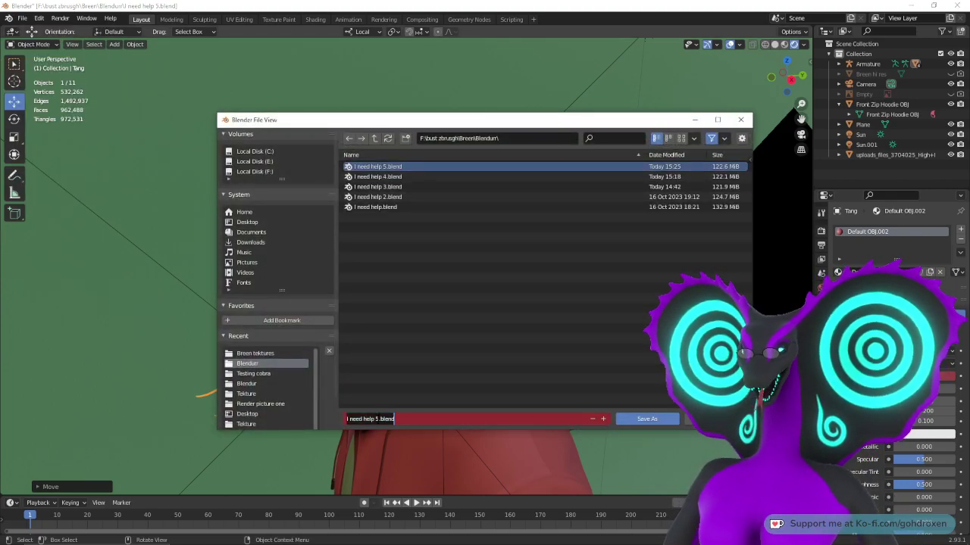
pyautogui.click(378, 419)
pyautogui.press('BackSpace')
pyautogui.write('6')
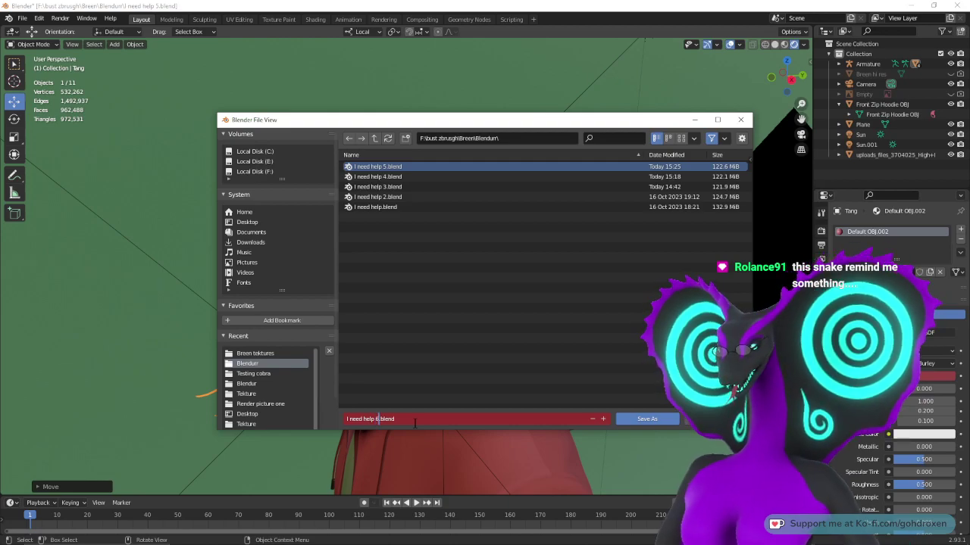
pyautogui.press('Return')
pyautogui.click(645, 420)
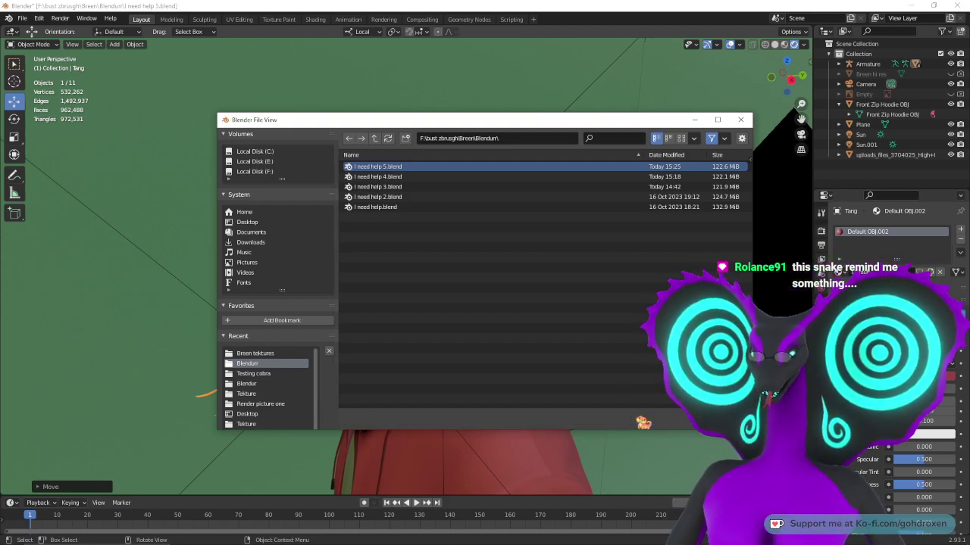
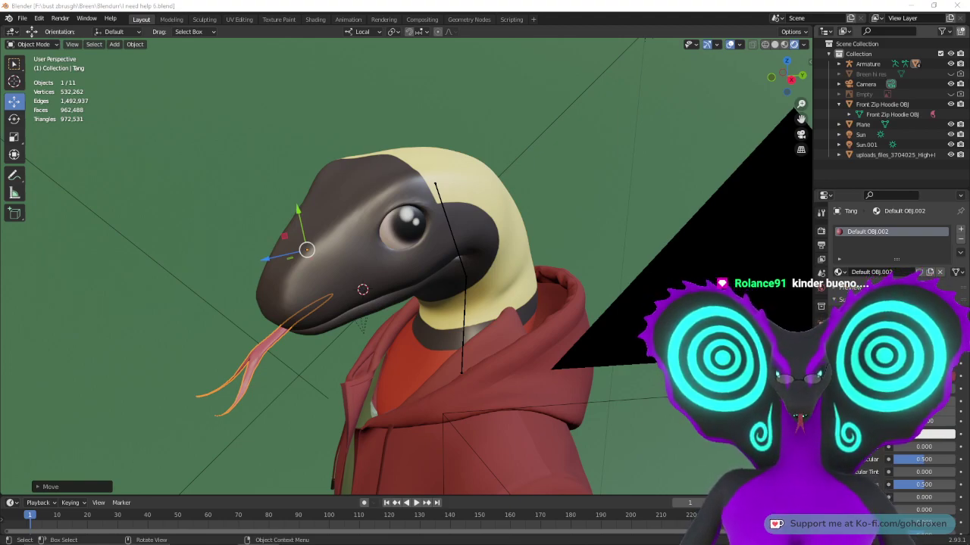
# - Switch to the browser's kinder bueno image results and preview several pictures of the chocolate bar
pyautogui.moveTo(969, 103); pyautogui.dragTo(780, 1)
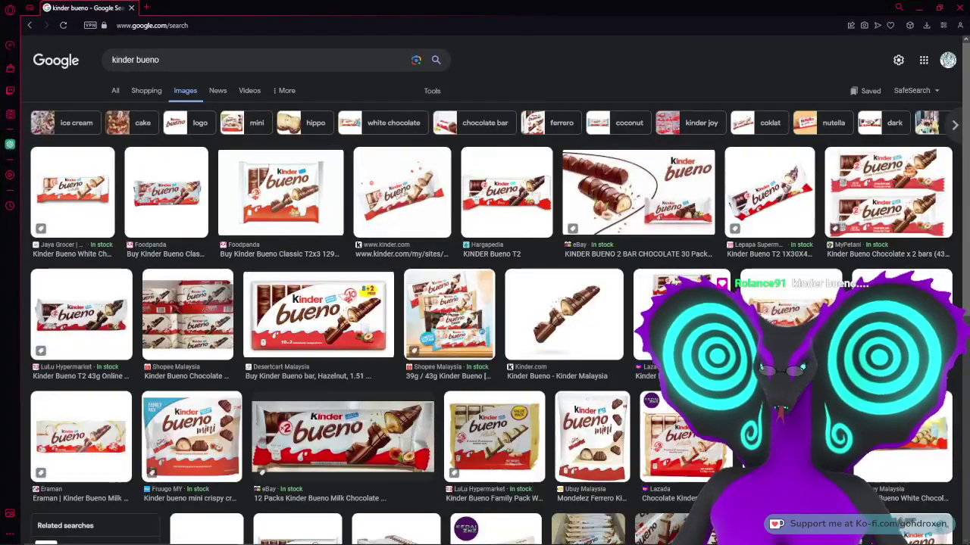
pyautogui.click(644, 194)
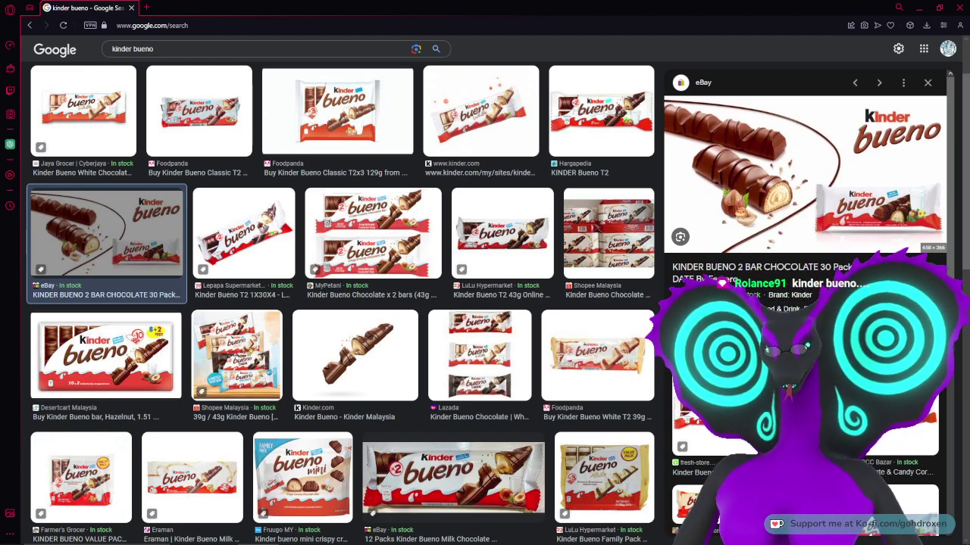
pyautogui.click(605, 131)
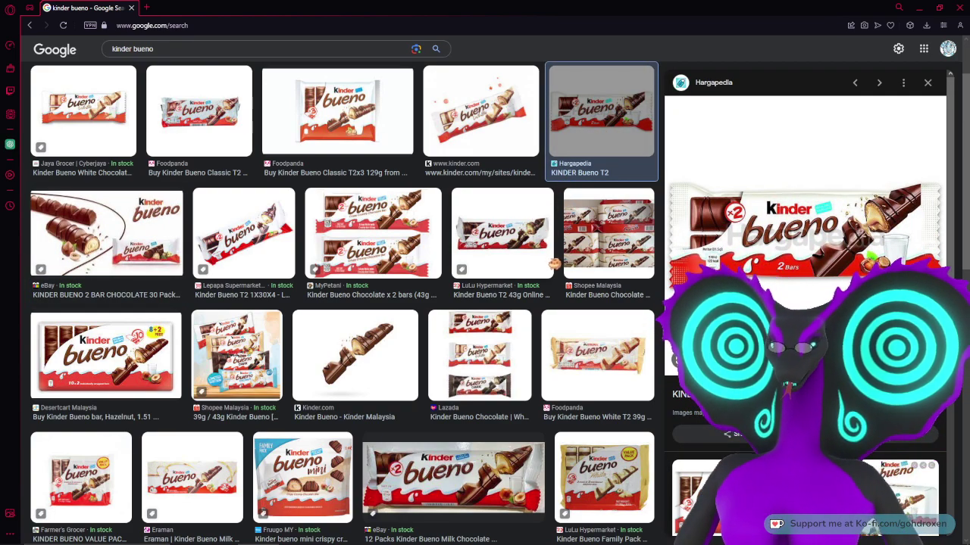
pyautogui.scroll(-1, 553, 265)
pyautogui.scroll(-1, 559, 387)
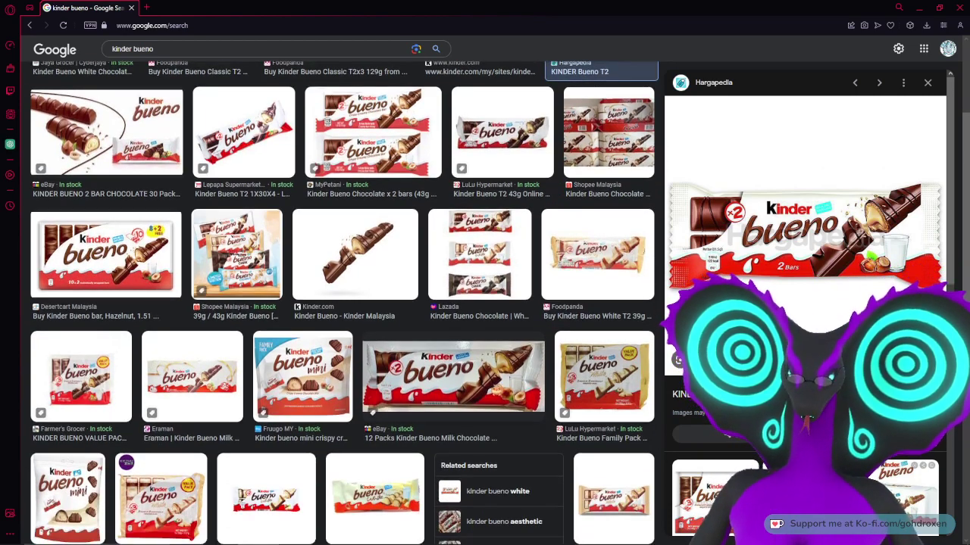
pyautogui.click(496, 391)
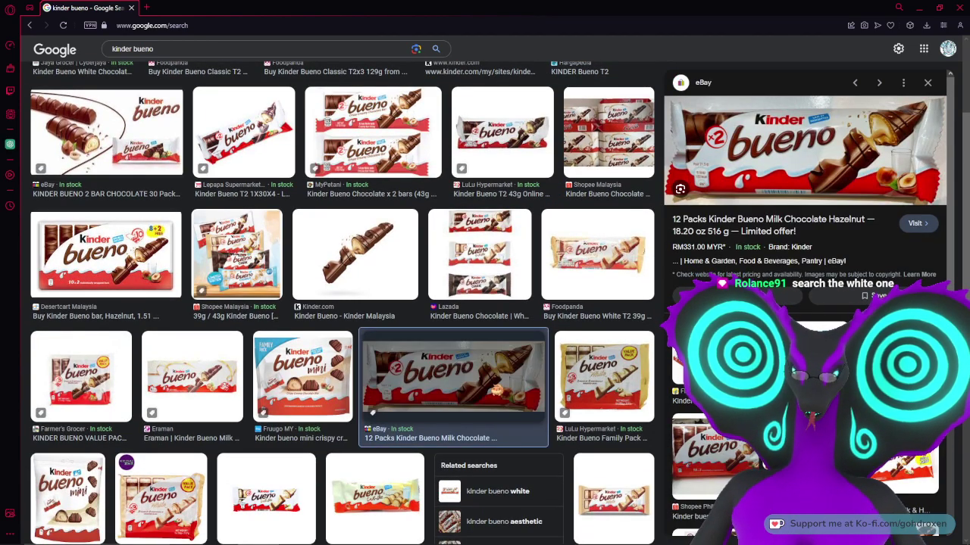
# - Narrow the kinder bueno image results to white chocolate
pyautogui.scroll(3, 496, 390)
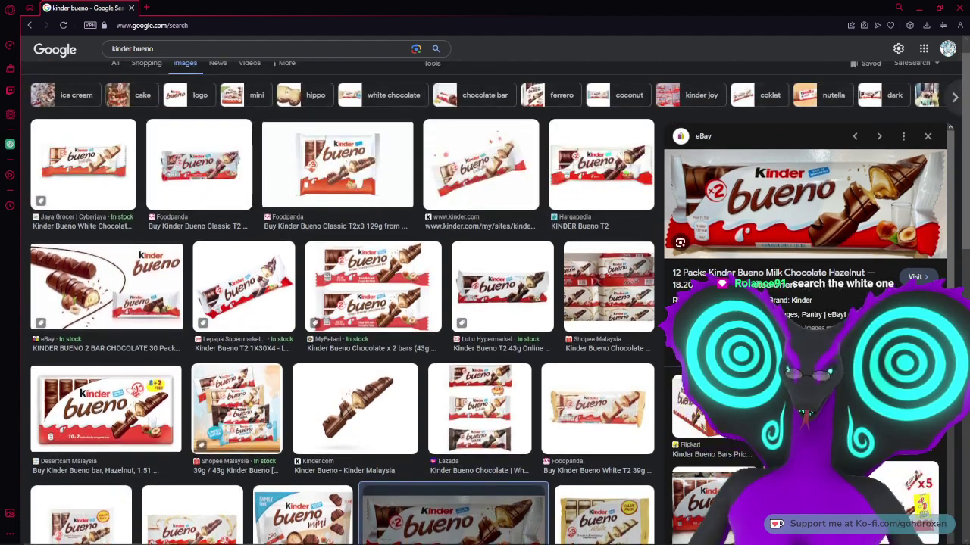
pyautogui.scroll(1, 498, 388)
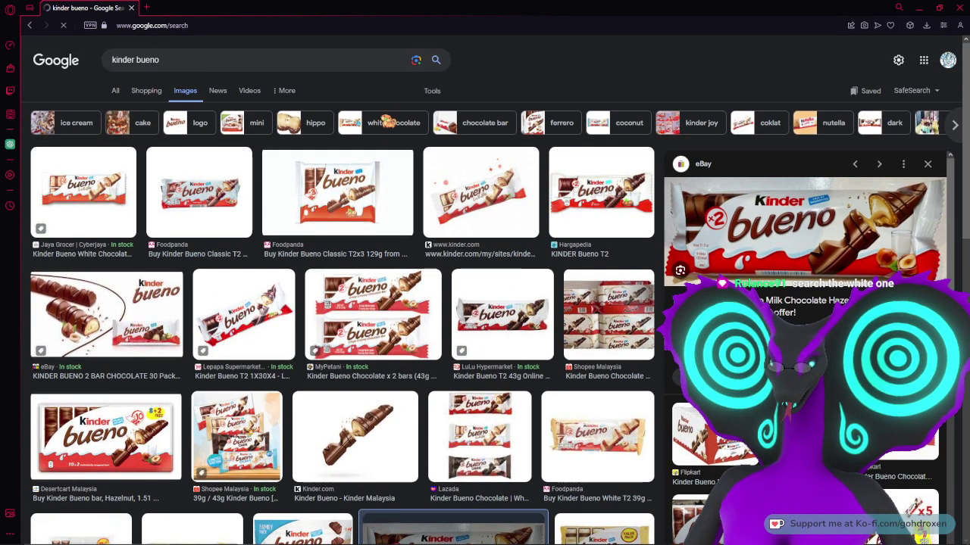
pyautogui.click(387, 122)
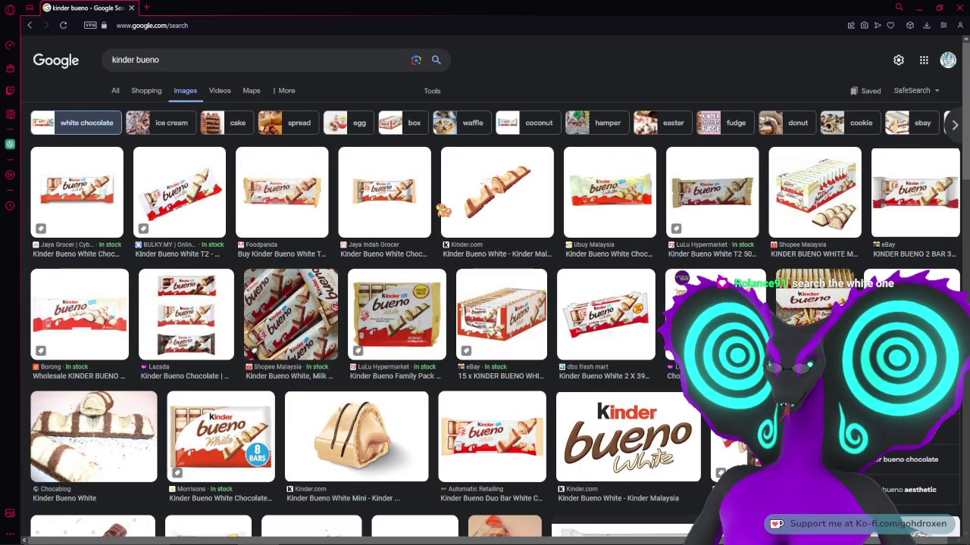
# - Preview the unwrapped white Kinder Bueno pictures from Kinder.com and Chocablog, and return to the unfiltered kinder bueno image results
pyautogui.click(500, 204)
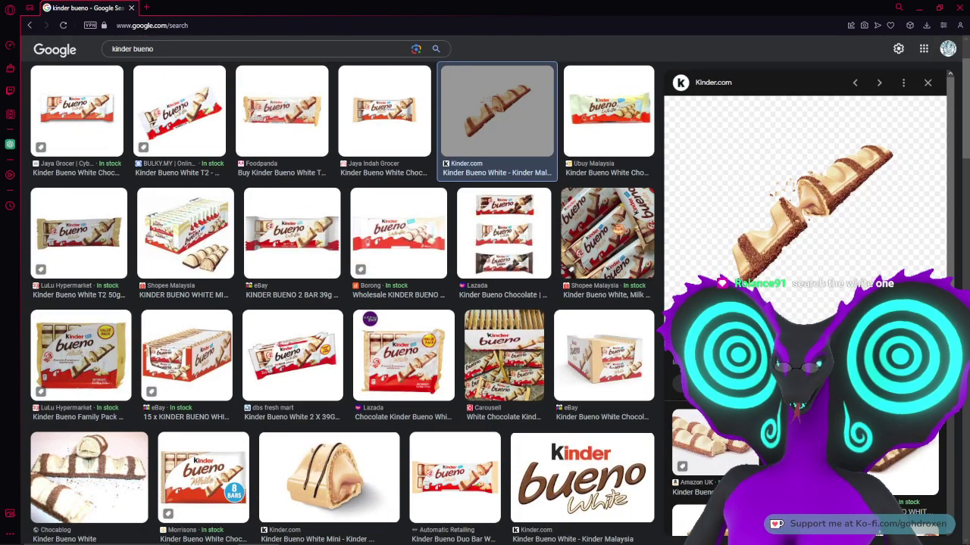
pyautogui.scroll(-2, 343, 303)
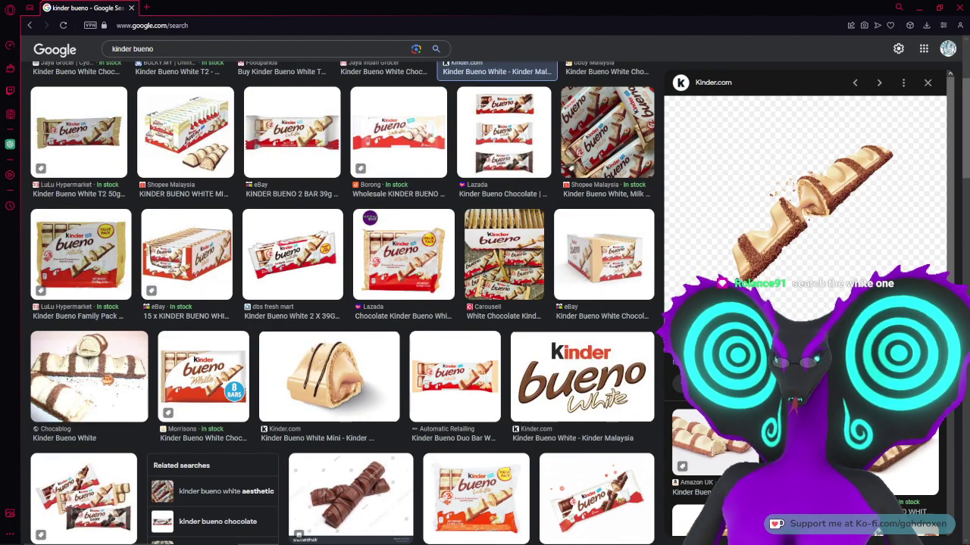
pyautogui.click(108, 379)
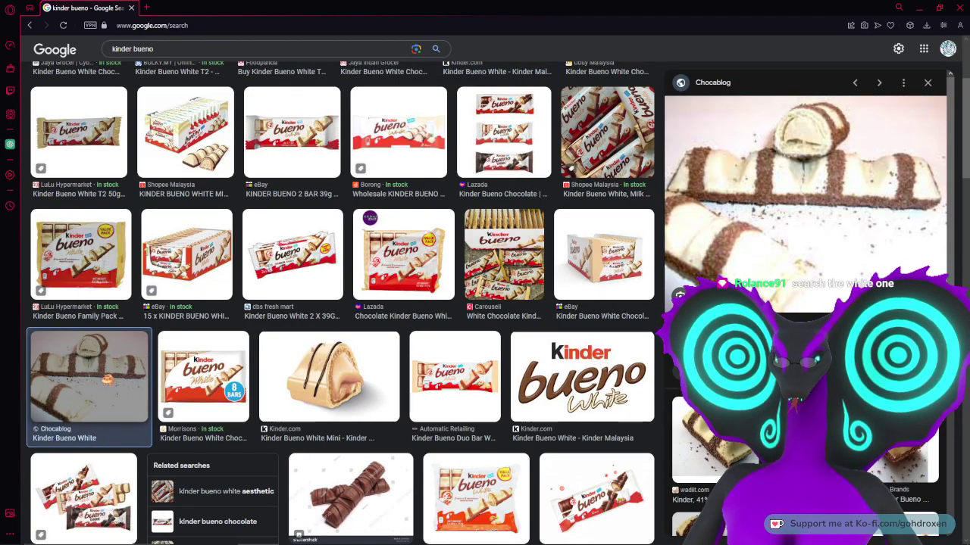
pyautogui.scroll(3, 313, 399)
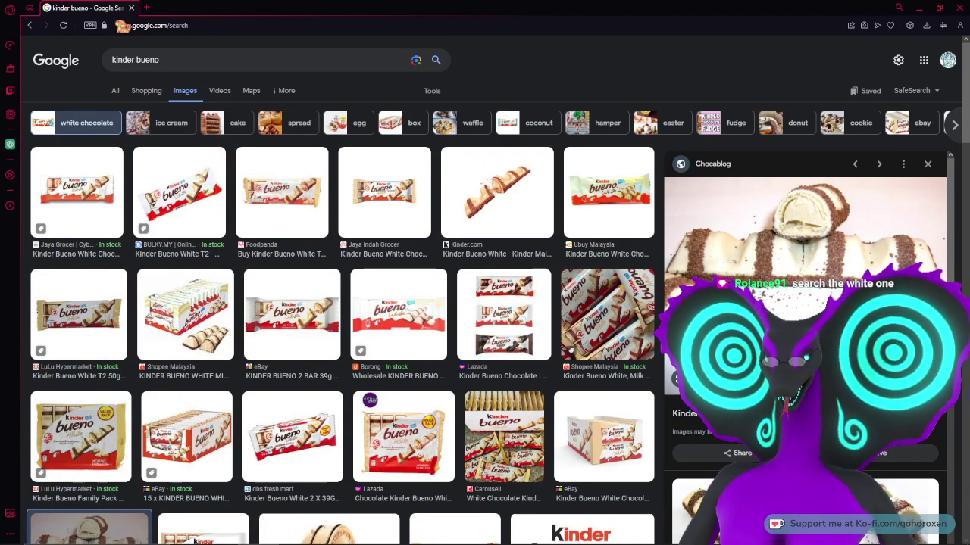
pyautogui.click(29, 25)
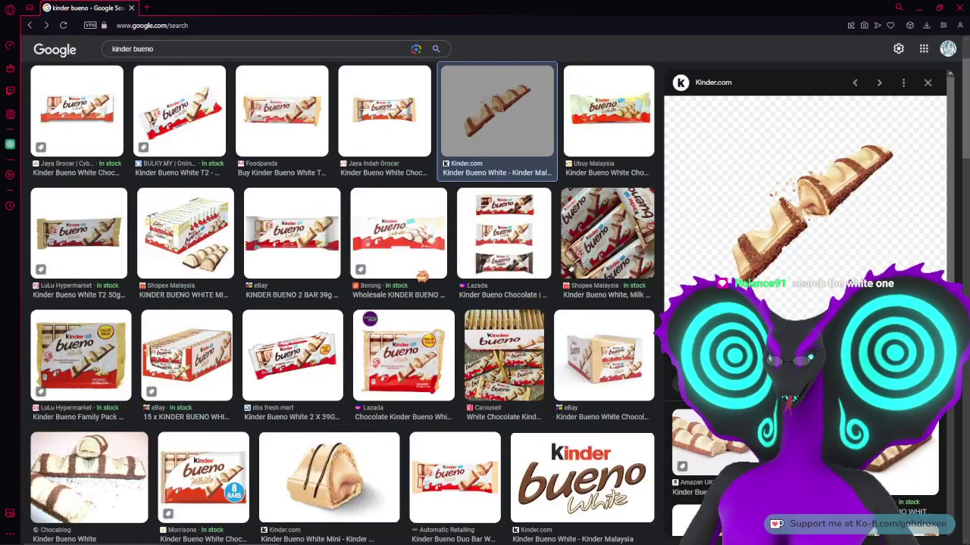
pyautogui.click(30, 25)
pyautogui.click(30, 25)
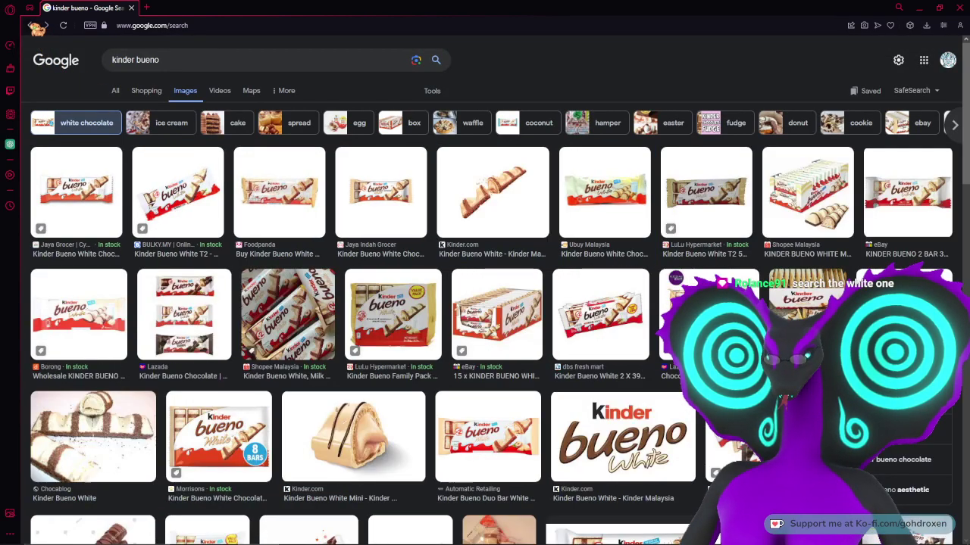
pyautogui.click(30, 25)
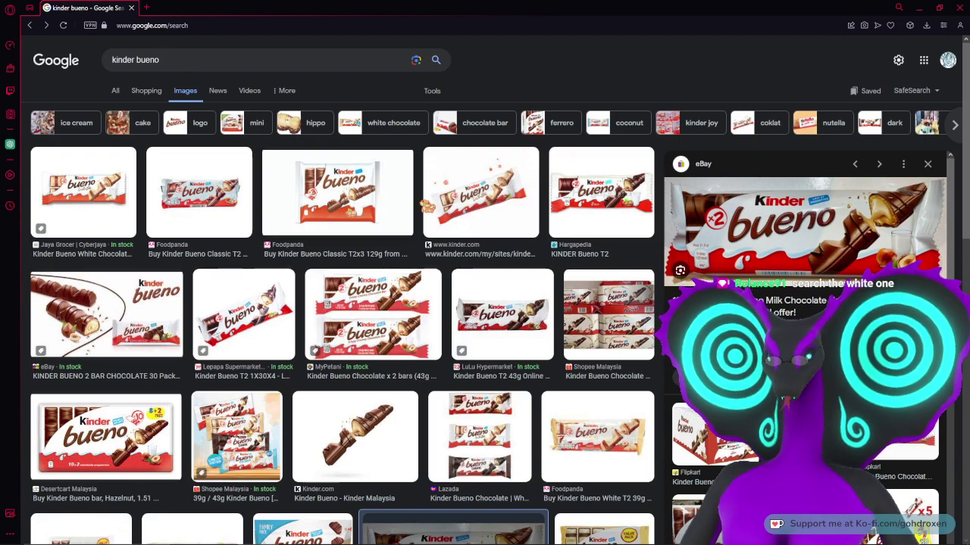
# - Preview the Kinder Bueno White value pack from LuLu Hypermarket, browse the surrounding results, and close the browser to return to Blender
pyautogui.scroll(-1, 426, 204)
pyautogui.scroll(-3, 427, 204)
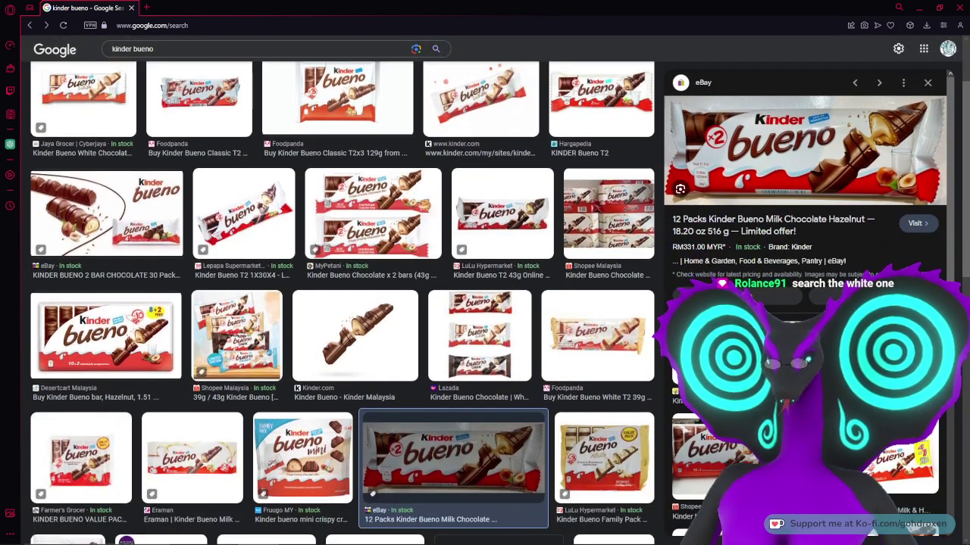
pyautogui.click(574, 347)
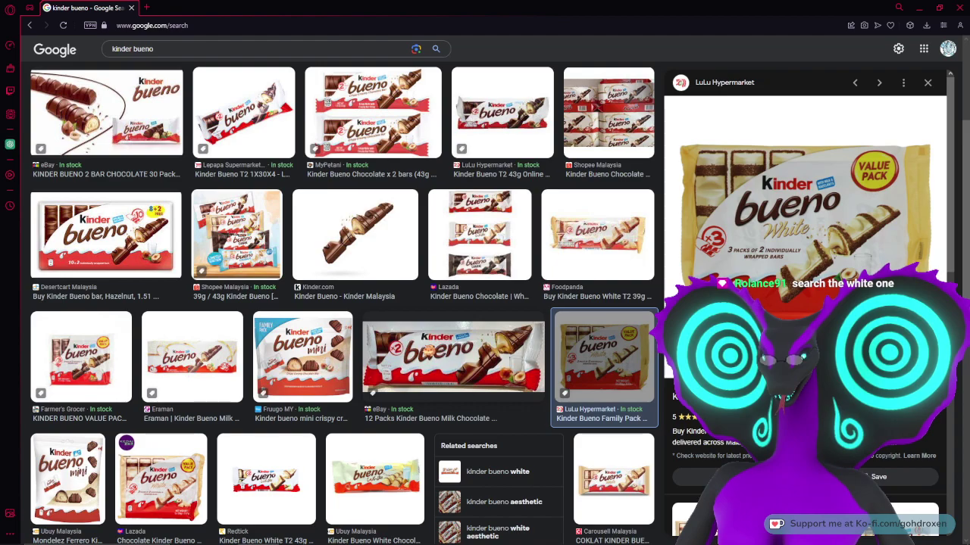
pyautogui.scroll(-1, 344, 303)
pyautogui.scroll(-2, 501, 289)
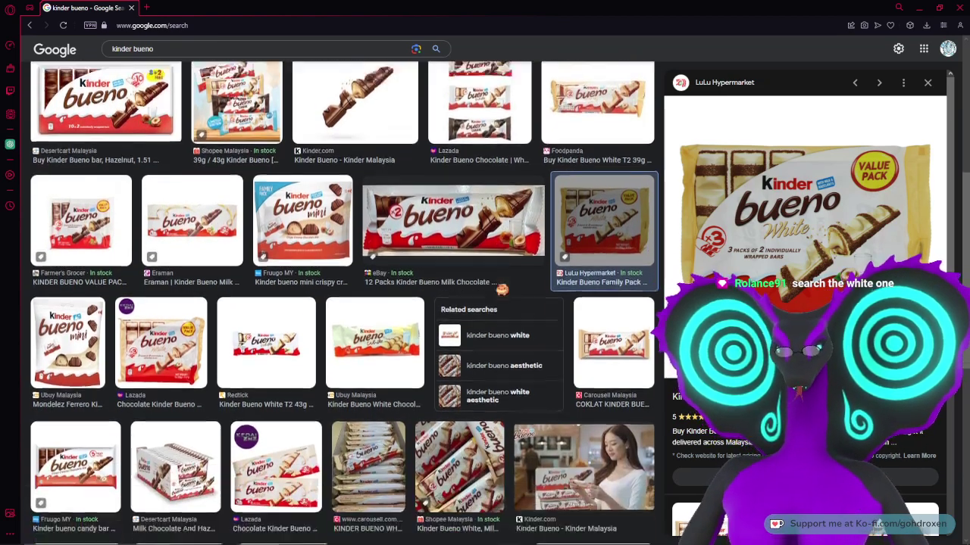
pyautogui.scroll(5, 502, 290)
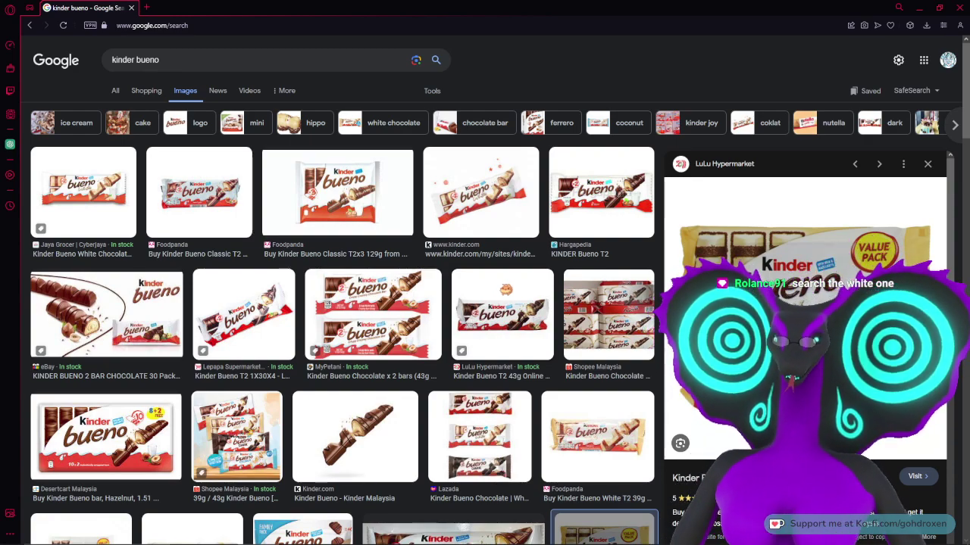
pyautogui.click(959, 8)
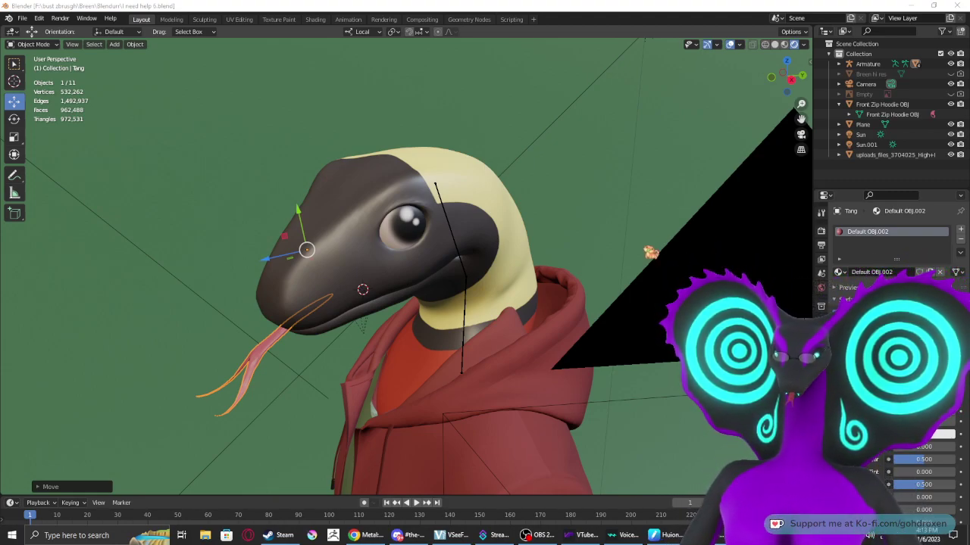
# - Look at the creature through the scene camera, select the camera object and show its transform properties
pyautogui.click(493, 223)
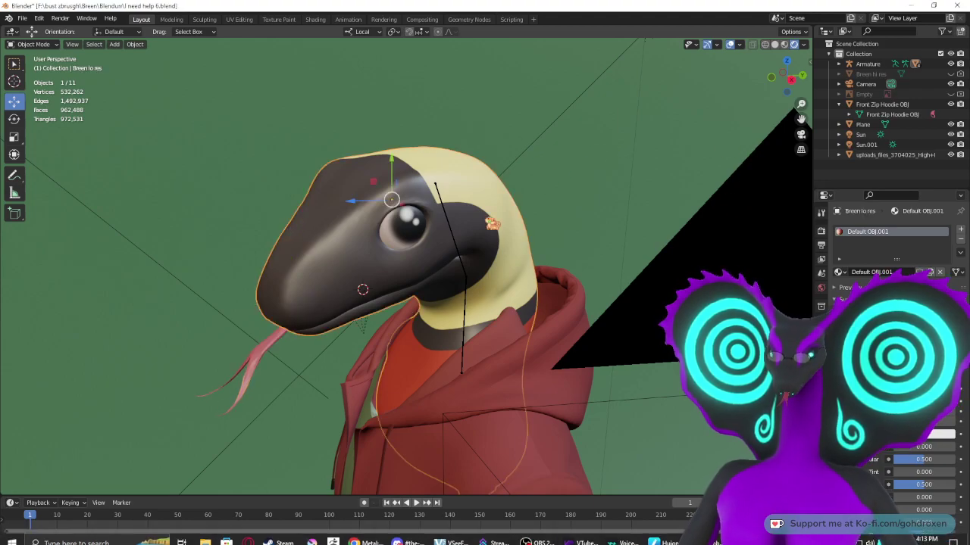
pyautogui.press('KP_0')
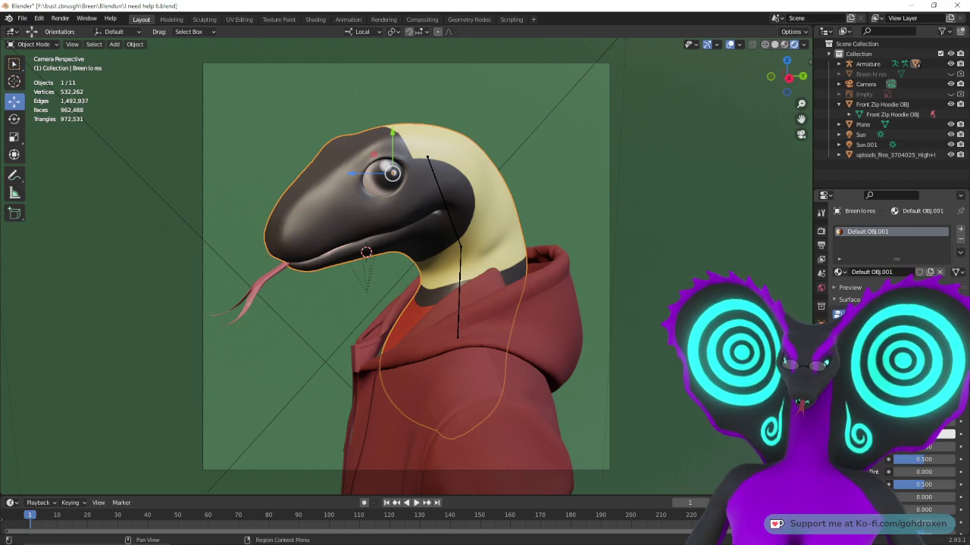
pyautogui.click(821, 324)
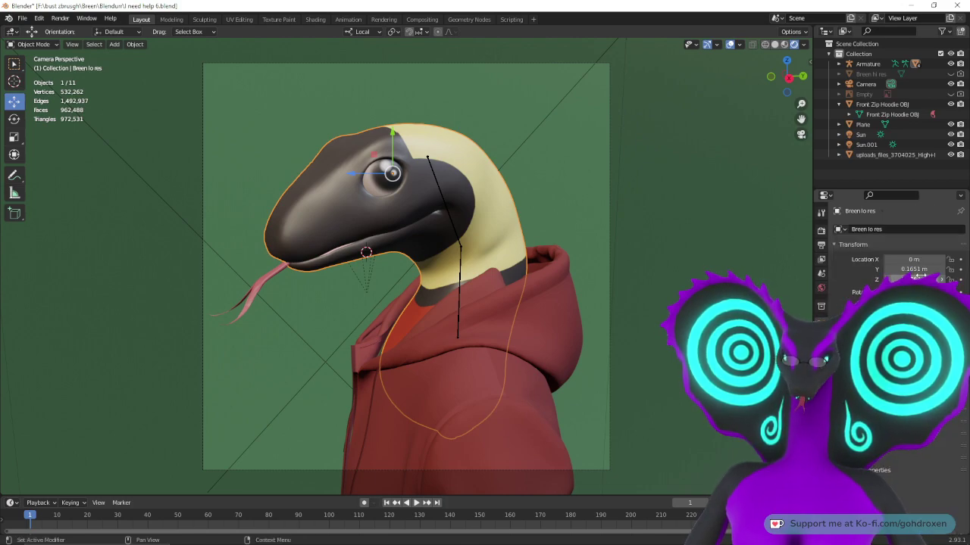
pyautogui.click(885, 86)
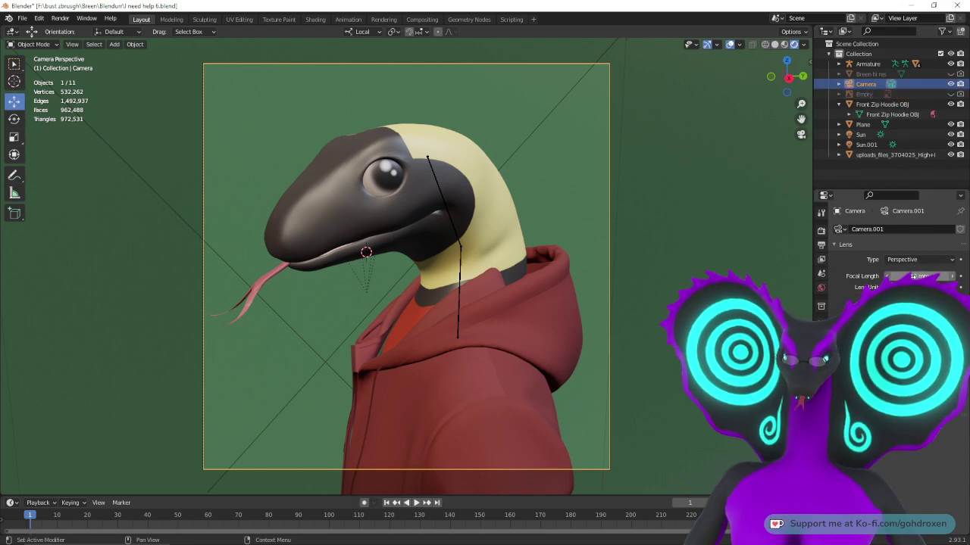
pyautogui.click(821, 323)
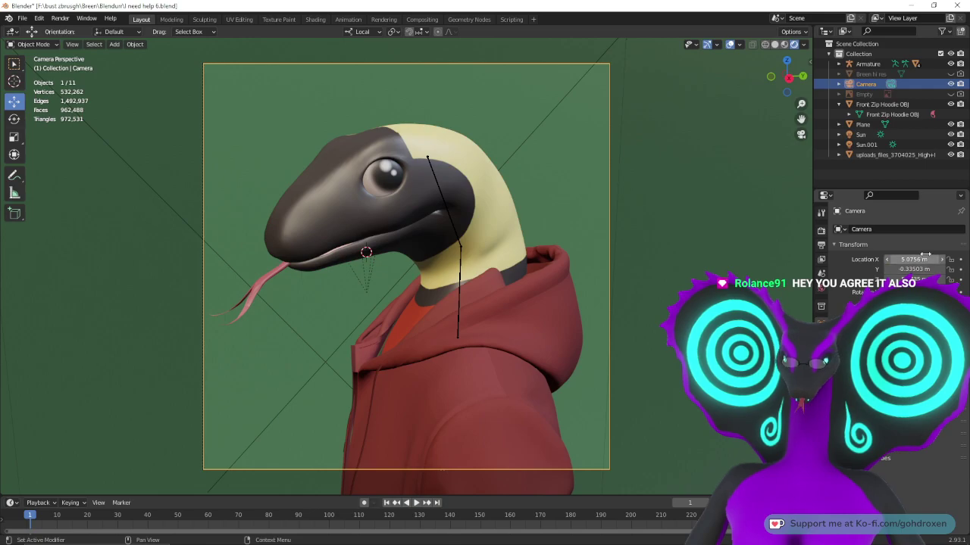
# - Adjust the camera's location to reframe the bust at a slight three-quarter angle, with Location X at 4.9156 m
pyautogui.moveTo(925, 259)
pyautogui.mouseDown()
pyautogui.moveTo(948, 259)
pyautogui.moveTo(934, 279)
pyautogui.moveTo(897, 269)
pyautogui.moveTo(947, 279)
pyautogui.moveTo(918, 269)
pyautogui.moveTo(929, 270)
pyautogui.mouseUp()
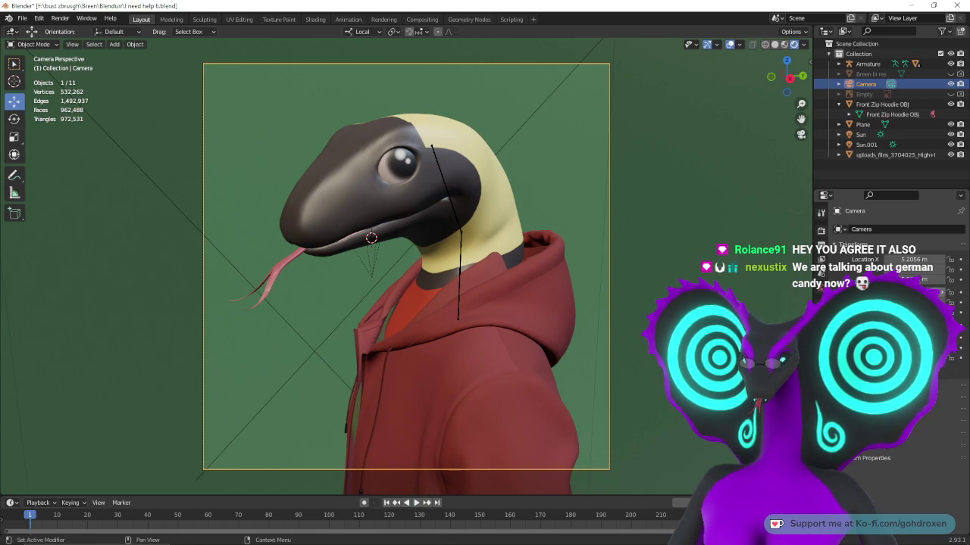
pyautogui.moveTo(913, 280)
pyautogui.mouseDown()
pyautogui.moveTo(918, 269)
pyautogui.moveTo(901, 270)
pyautogui.mouseUp()
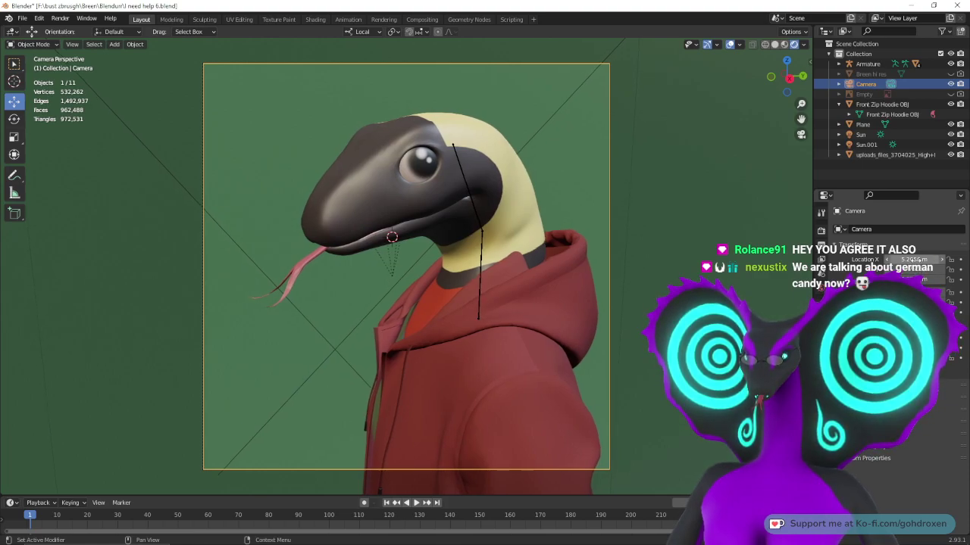
pyautogui.moveTo(917, 260)
pyautogui.mouseDown()
pyautogui.moveTo(894, 260)
pyautogui.moveTo(925, 269)
pyautogui.mouseUp()
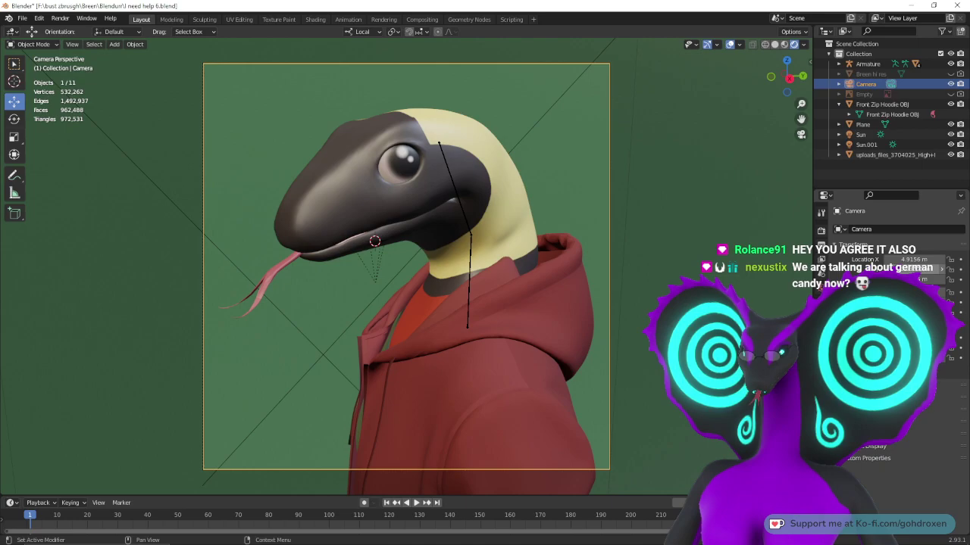
# - Inspect the creature's head and hoodie outside the camera view from side and three-quarter angles
pyautogui.moveTo(655, 293); pyautogui.dragTo(627, 295, button='middle')
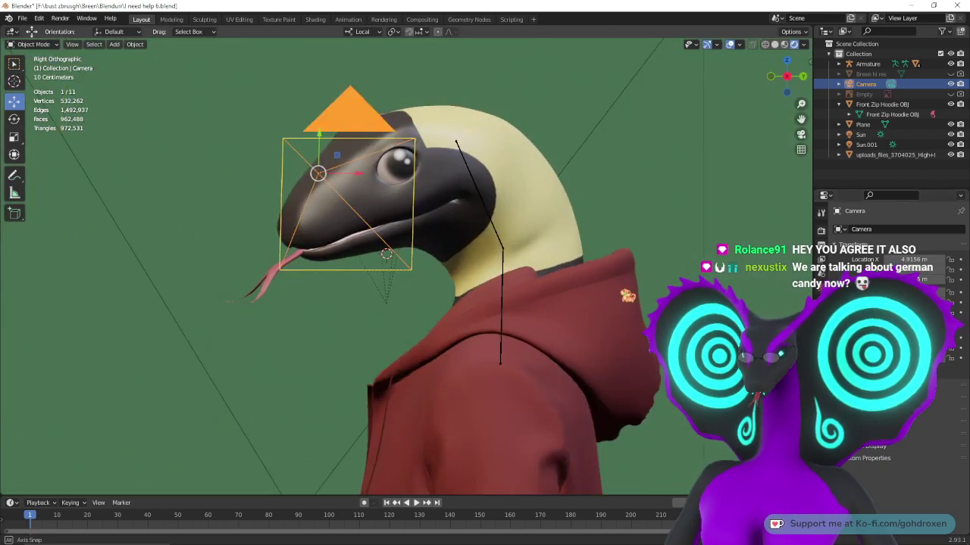
pyautogui.moveTo(491, 287); pyautogui.dragTo(520, 291, button='middle')
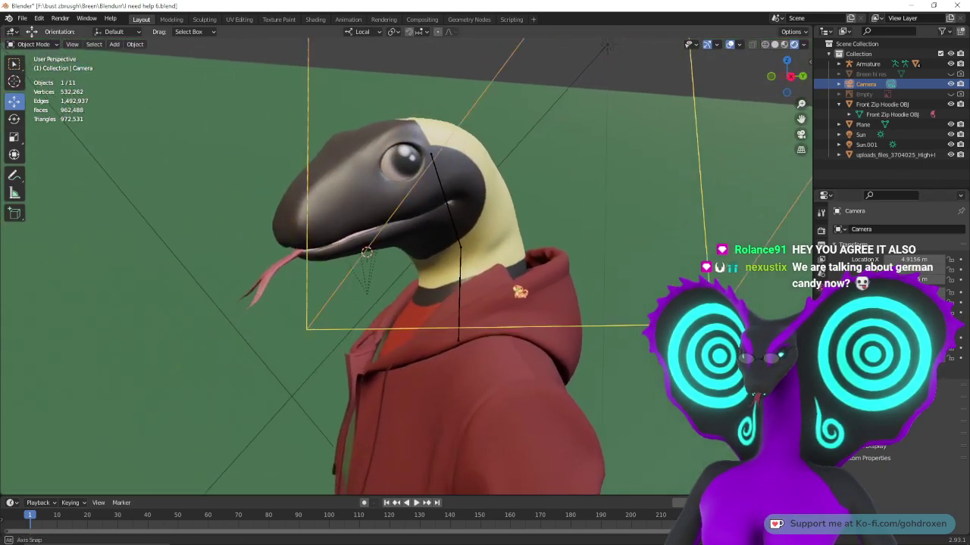
pyautogui.moveTo(409, 242); pyautogui.dragTo(390, 244, button='middle')
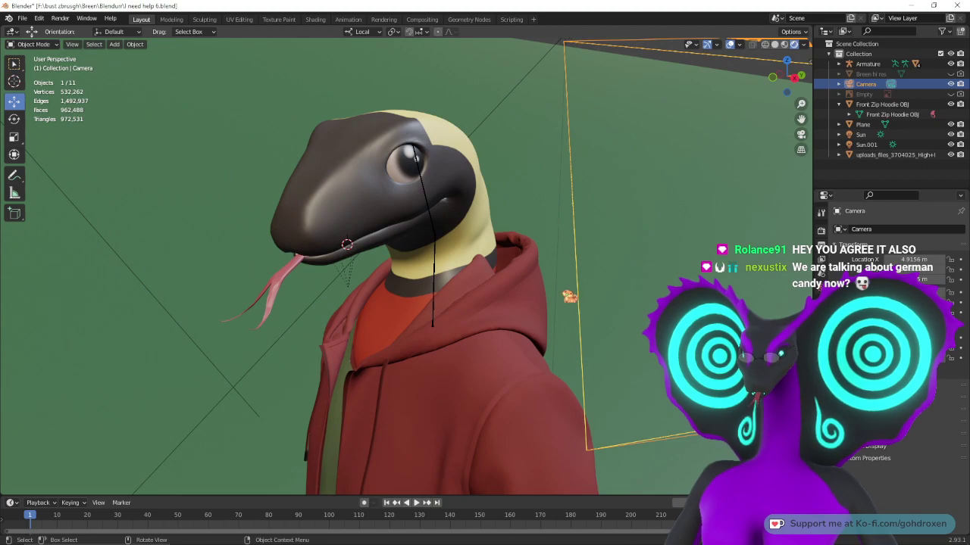
pyautogui.press('KP_3')
pyautogui.moveTo(409, 250); pyautogui.dragTo(364, 254, button='middle')
pyautogui.moveTo(604, 304); pyautogui.dragTo(560, 330, button='middle')
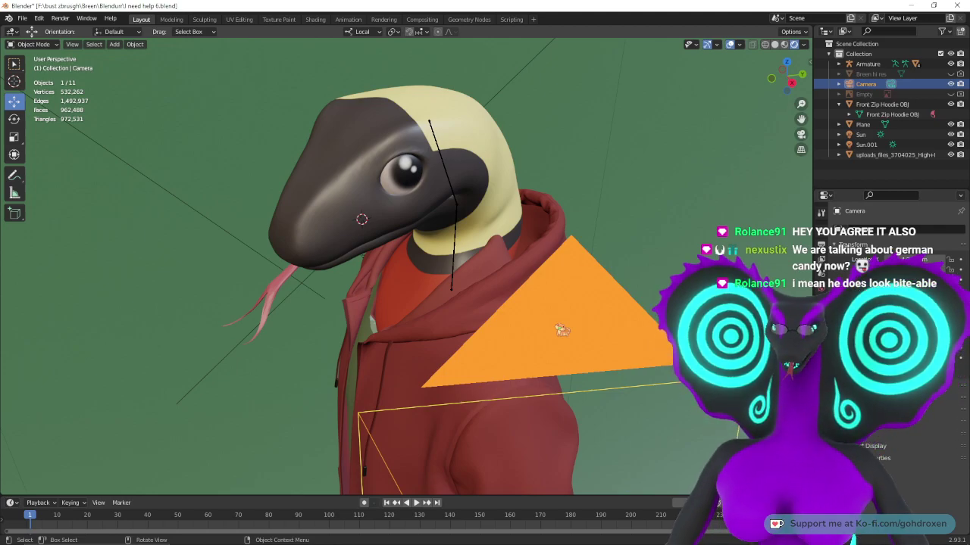
# - Switch to the Chrome window with the milk snake image results and open Wikipedia's red milk snake picture in its own tab
pyautogui.moveTo(371, 534)
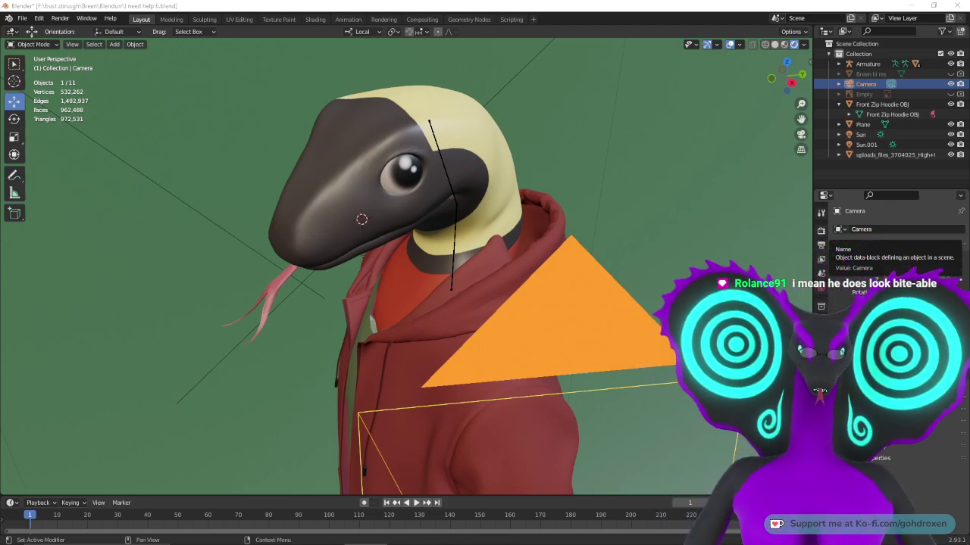
pyautogui.hotkey('alt', 'Tab')
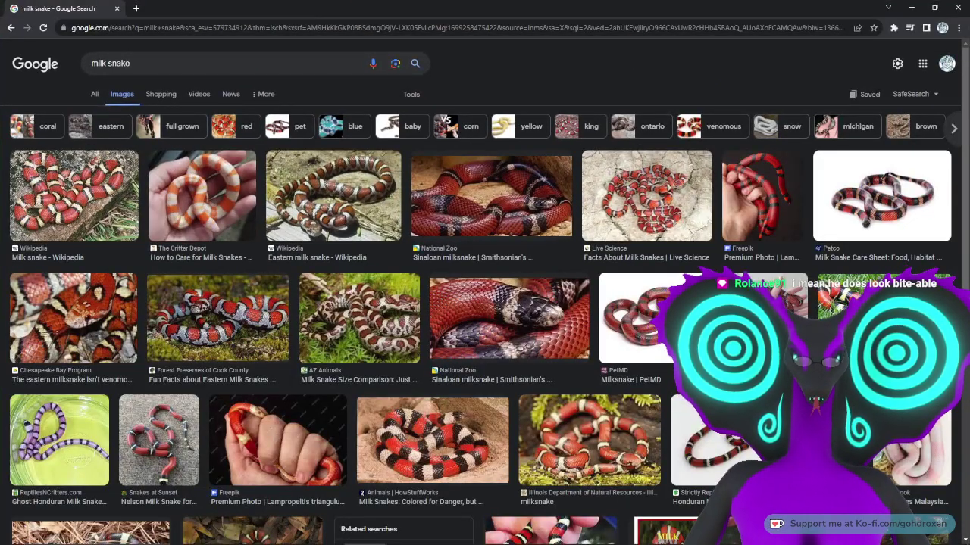
pyautogui.click(99, 197)
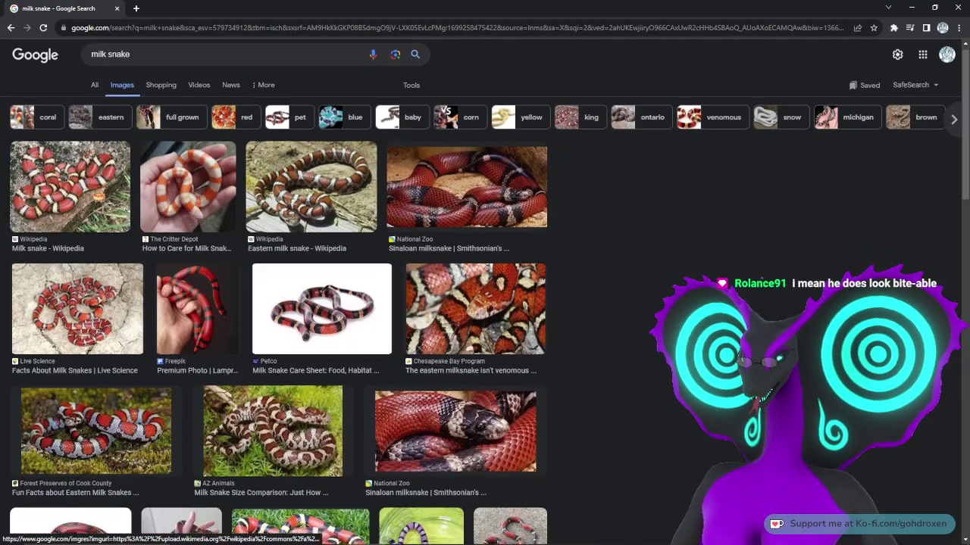
pyautogui.rightClick(709, 172)
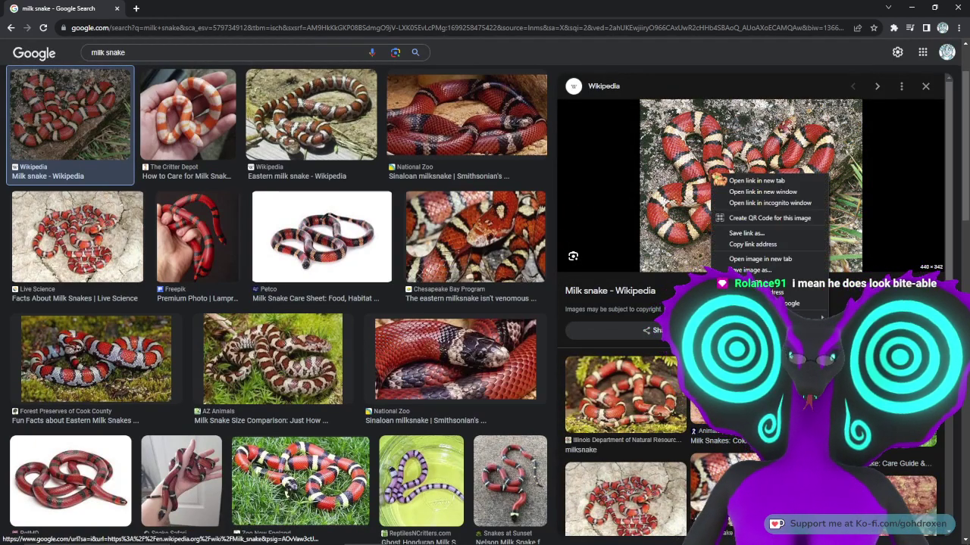
pyautogui.click(760, 259)
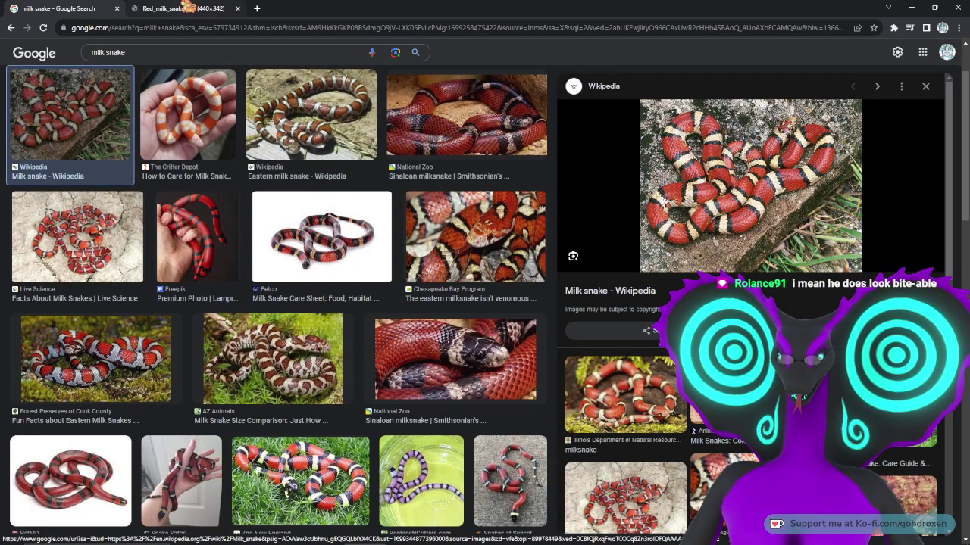
pyautogui.click(189, 10)
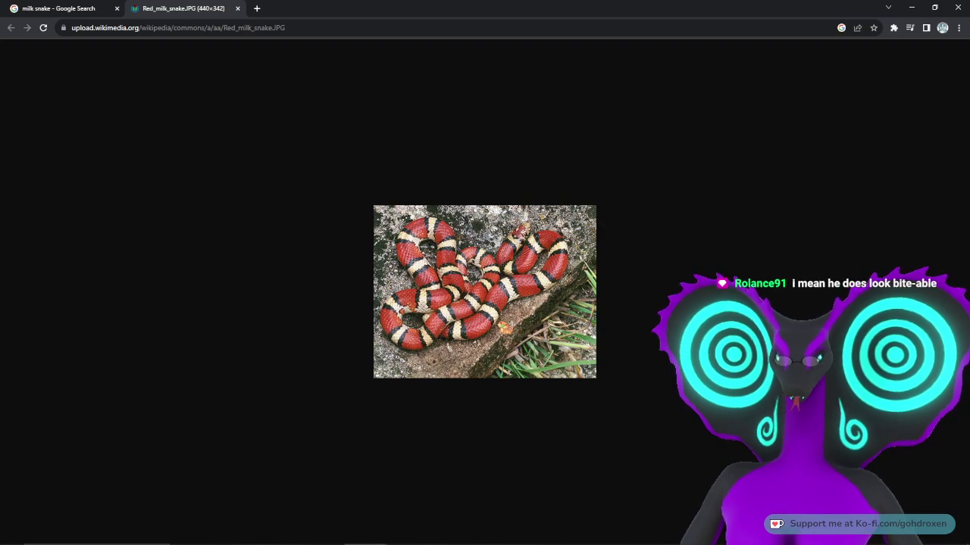
# - Enlarge the red milk snake picture to examine its red, black and cream banding
pyautogui.hotkey('ctrl', '+')
pyautogui.hotkey('ctrl', '+')
pyautogui.hotkey('ctrl', '+')
pyautogui.hotkey('ctrl', '+')
pyautogui.hotkey('ctrl', '+')
pyautogui.hotkey('ctrl', '+')
pyautogui.hotkey('ctrl', '+')
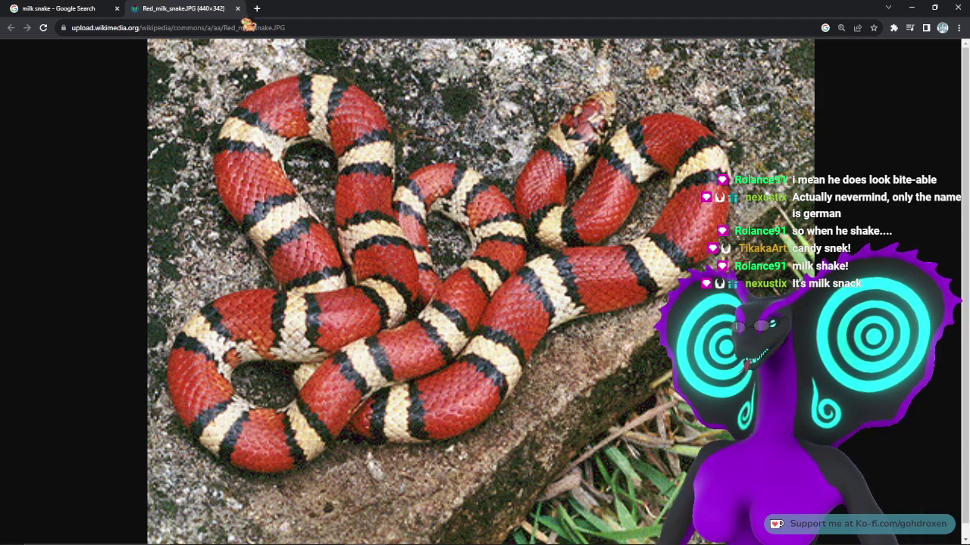
# - Reset the picture's magnification and enlarge it more strongly to examine the scales and bands around the snake's head
pyautogui.keyDown('ctrl'); pyautogui.scroll(-7, 320, 144); pyautogui.keyUp('ctrl')
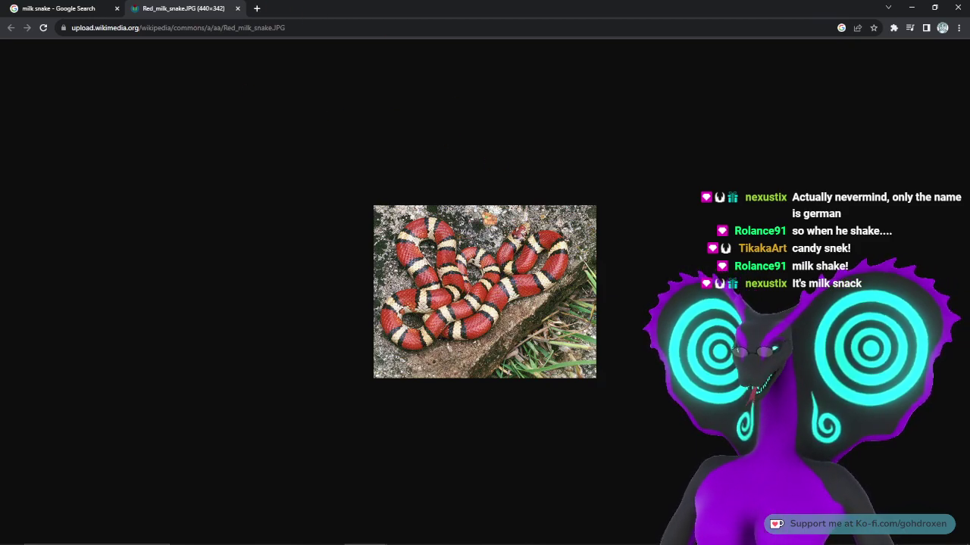
pyautogui.keyDown('ctrl'); pyautogui.scroll(-3, 490, 219); pyautogui.keyUp('ctrl')
pyautogui.keyDown('ctrl'); pyautogui.scroll(6, 490, 219); pyautogui.keyUp('ctrl')
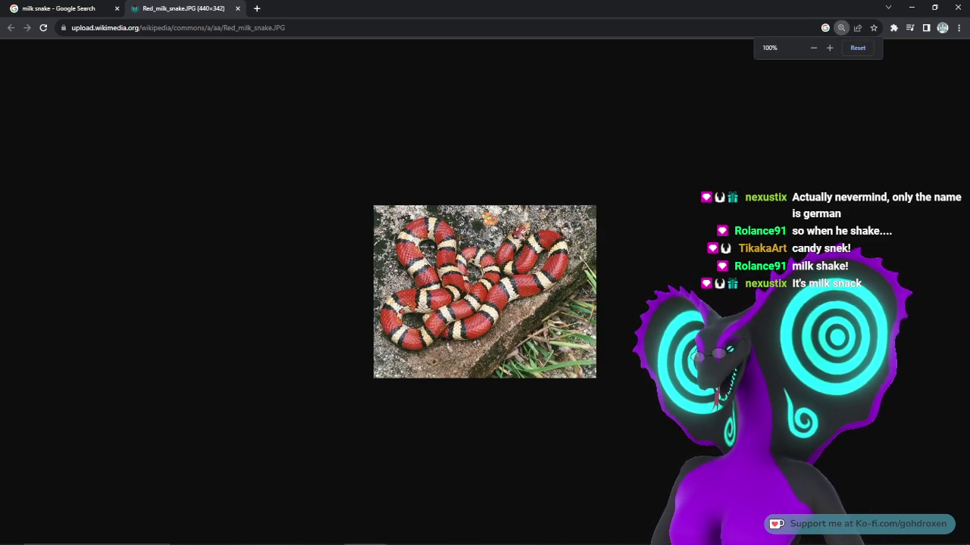
pyautogui.hotkey('ctrl', '+')
pyautogui.hotkey('ctrl', '+')
pyautogui.hotkey('ctrl', '+')
pyautogui.hotkey('ctrl', '+')
pyautogui.hotkey('ctrl', '+')
pyautogui.hotkey('ctrl', '+')
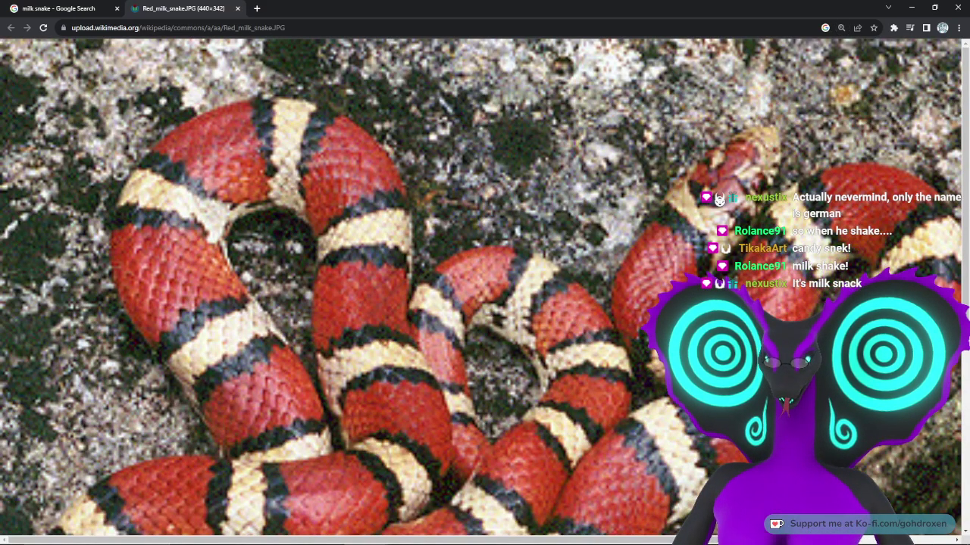
pyautogui.hscroll(4, 788, 193)
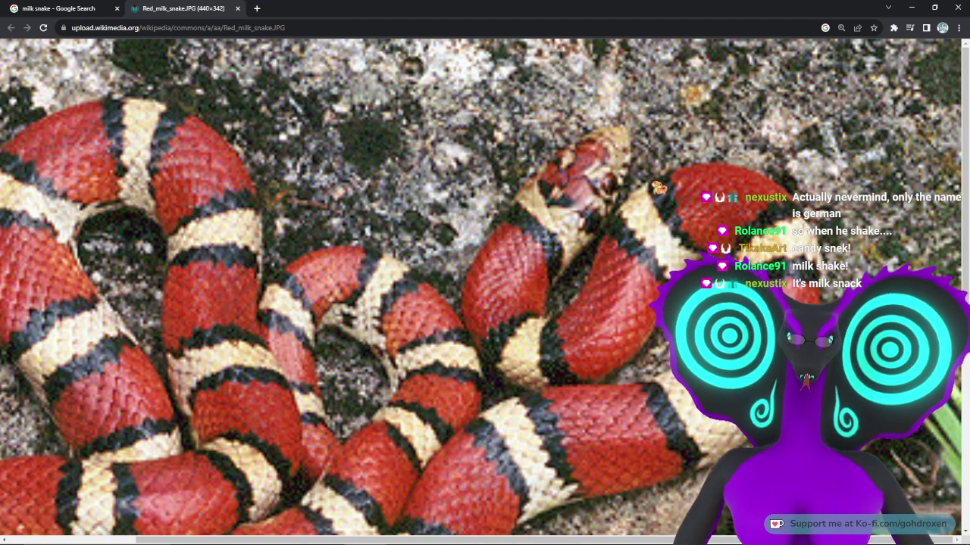
# - Close the red milk snake picture and open the Chesapeake Bay Program's Eastern Milksnake picture in its own tab
pyautogui.keyDown('ctrl'); pyautogui.scroll(-9, 659, 187); pyautogui.keyUp('ctrl')
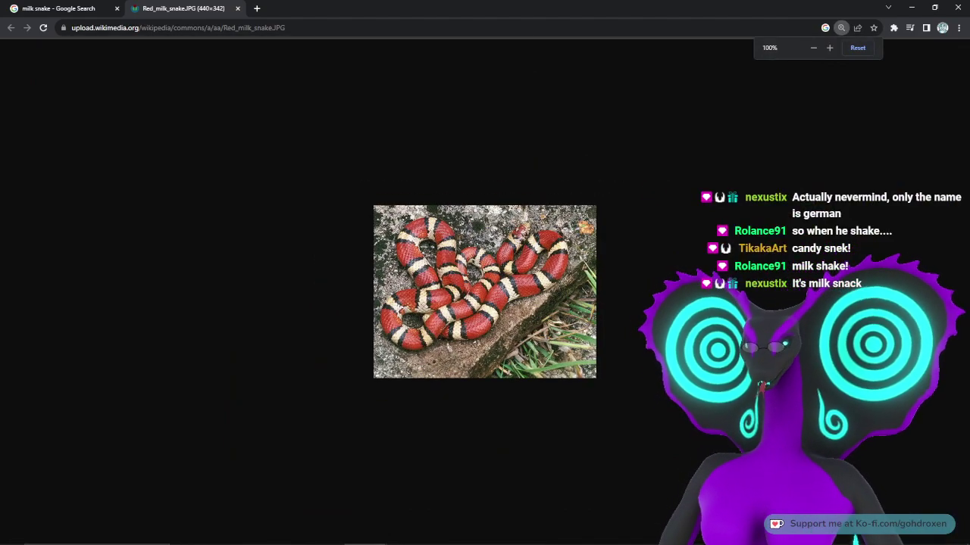
pyautogui.click(238, 8)
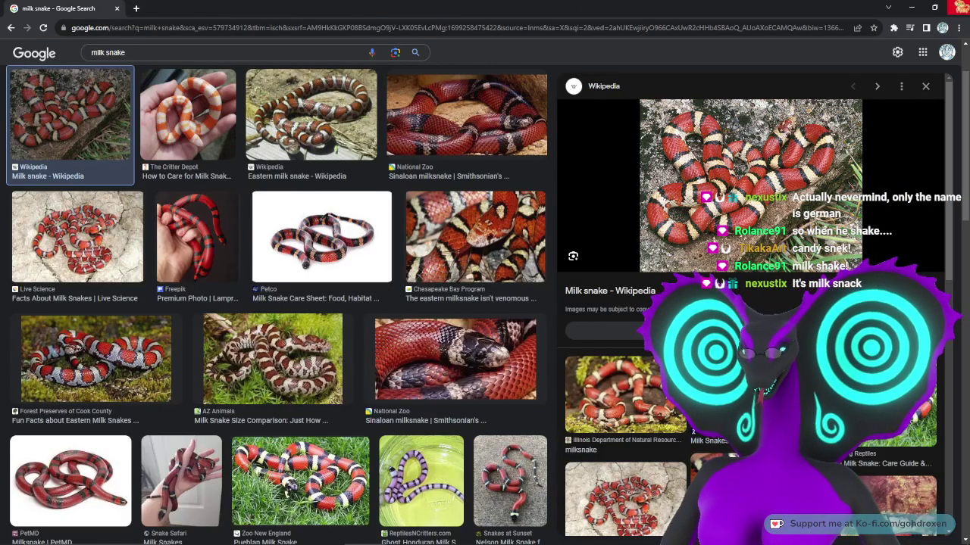
pyautogui.click(475, 237)
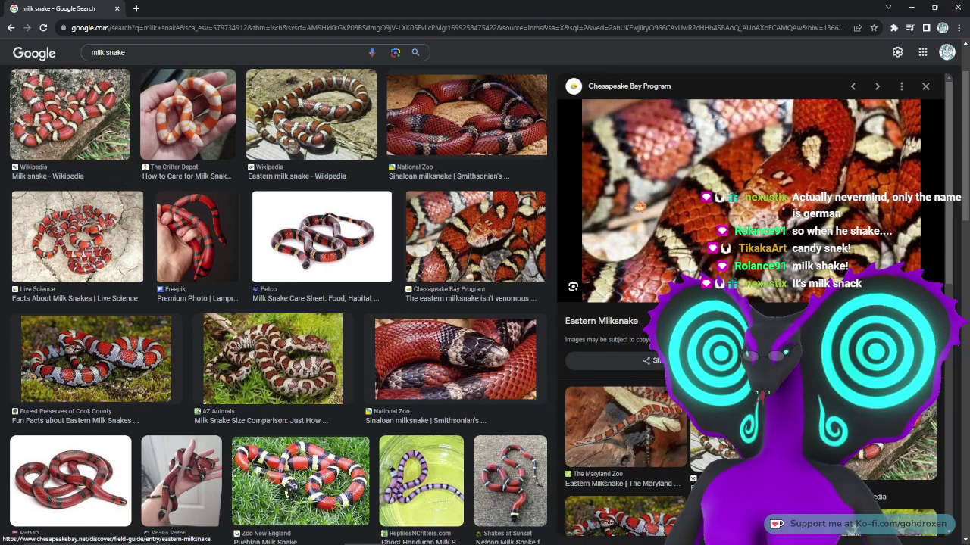
pyautogui.rightClick(636, 202)
pyautogui.click(671, 287)
pyautogui.click(173, 6)
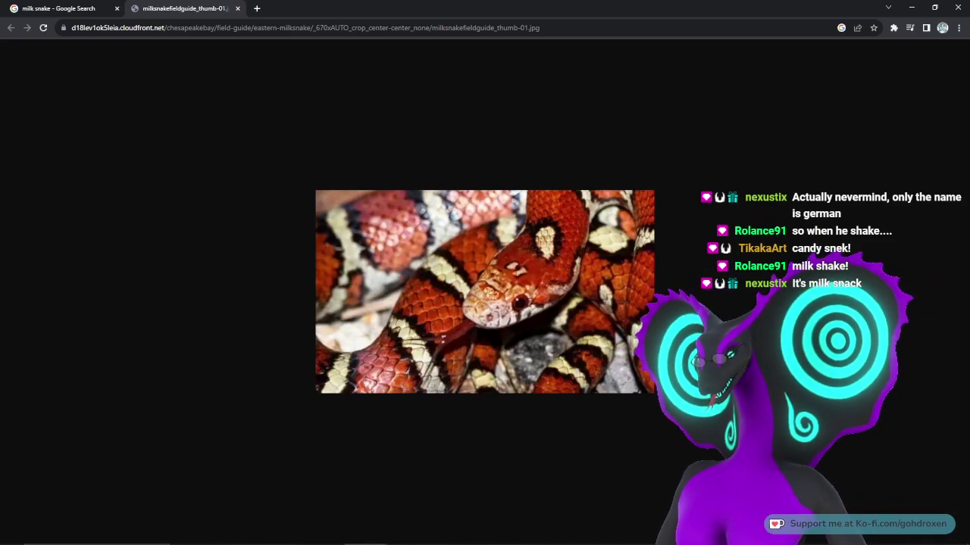
# - Enlarge the Eastern Milksnake picture to examine the head markings and scales, and reduce its magnification to 110%
pyautogui.hotkey('ctrl', '+')
pyautogui.hotkey('ctrl', '+')
pyautogui.hotkey('ctrl', '+')
pyautogui.hotkey('ctrl', '+')
pyautogui.hotkey('ctrl', '+')
pyautogui.hotkey('ctrl', '+')
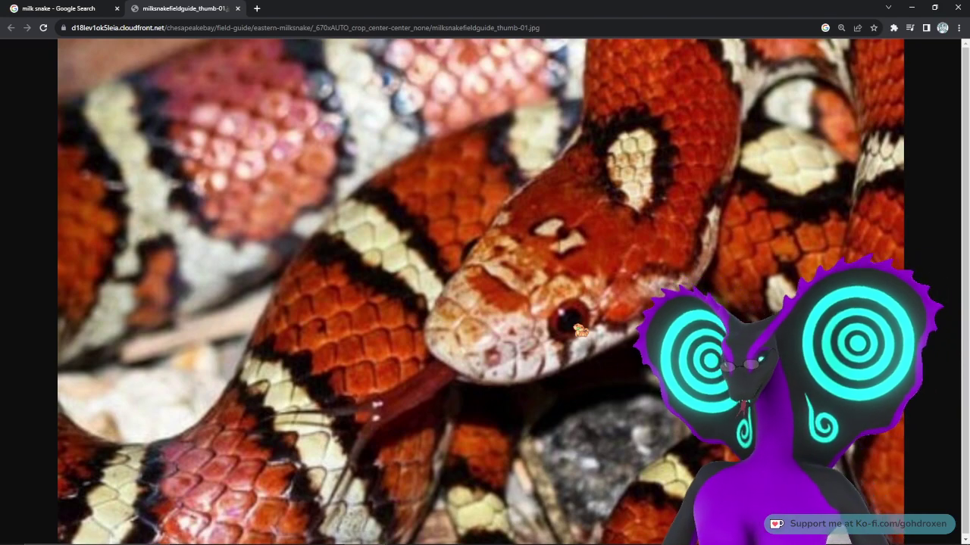
pyautogui.keyDown('ctrl'); pyautogui.scroll(-5, 580, 331); pyautogui.keyUp('ctrl')
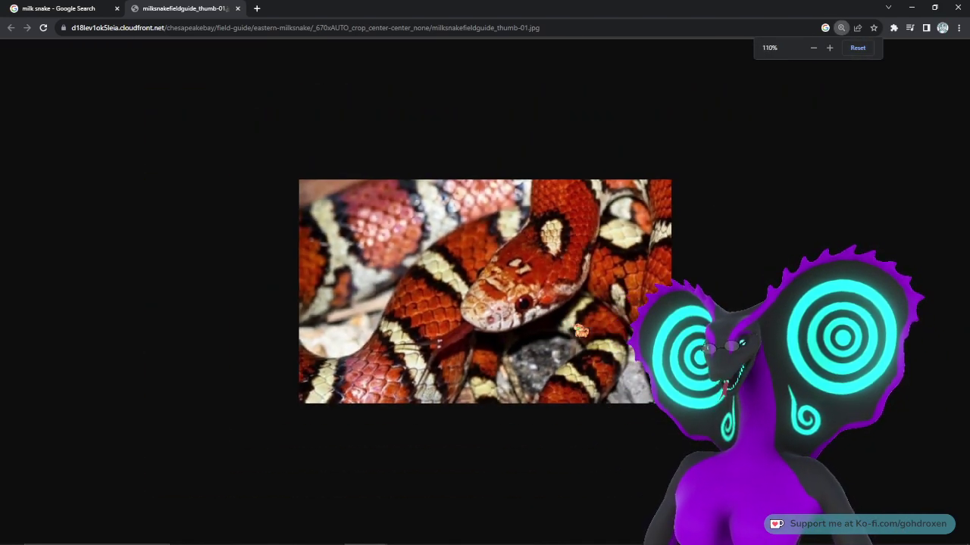
# - Close the Eastern Milksnake picture, preview National Zoo's Sinaloan milksnake photo and browse the other milk snake image results
pyautogui.click(237, 8)
pyautogui.scroll(-1, 459, 327)
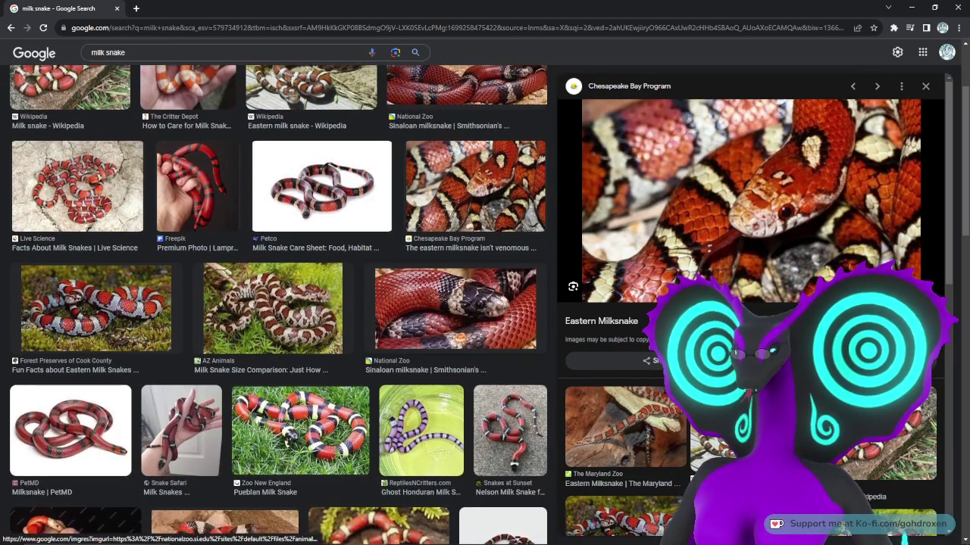
pyautogui.click(458, 333)
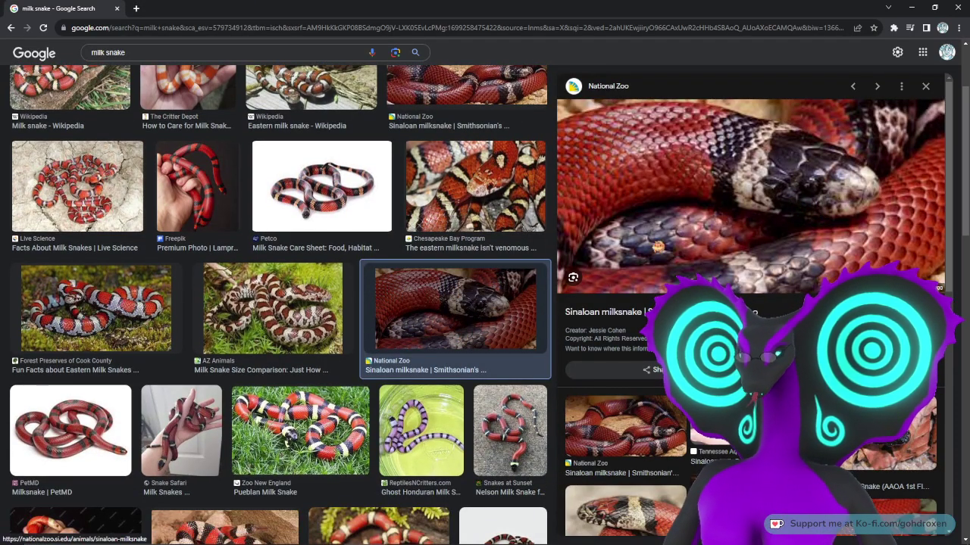
pyautogui.scroll(-2, 458, 333)
pyautogui.scroll(4, 448, 299)
pyautogui.scroll(-3, 448, 300)
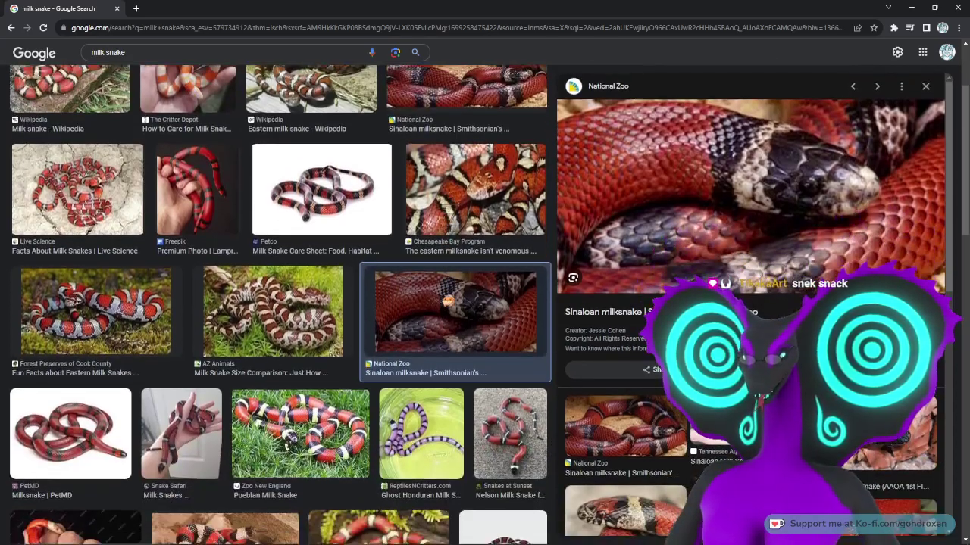
pyautogui.scroll(-3, 448, 300)
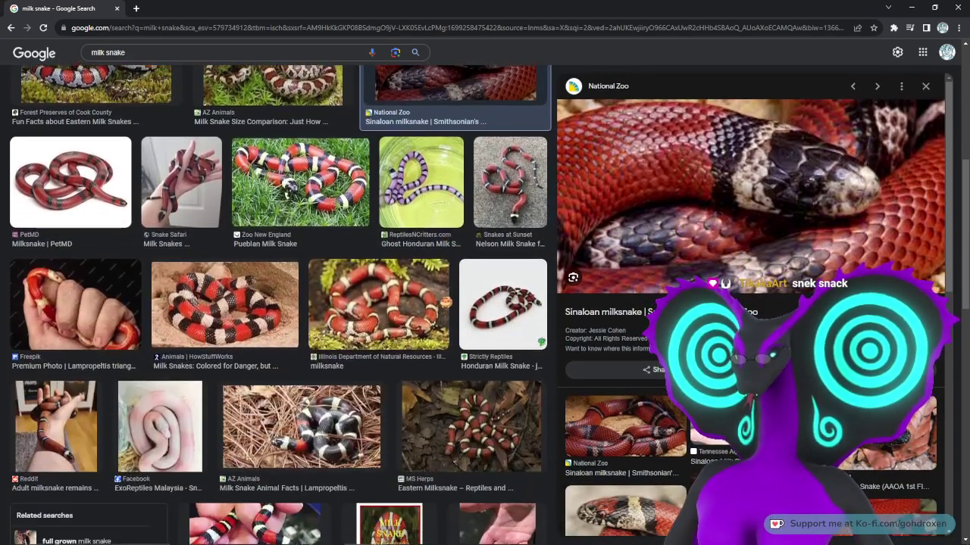
pyautogui.scroll(-2, 445, 303)
pyautogui.scroll(8, 448, 303)
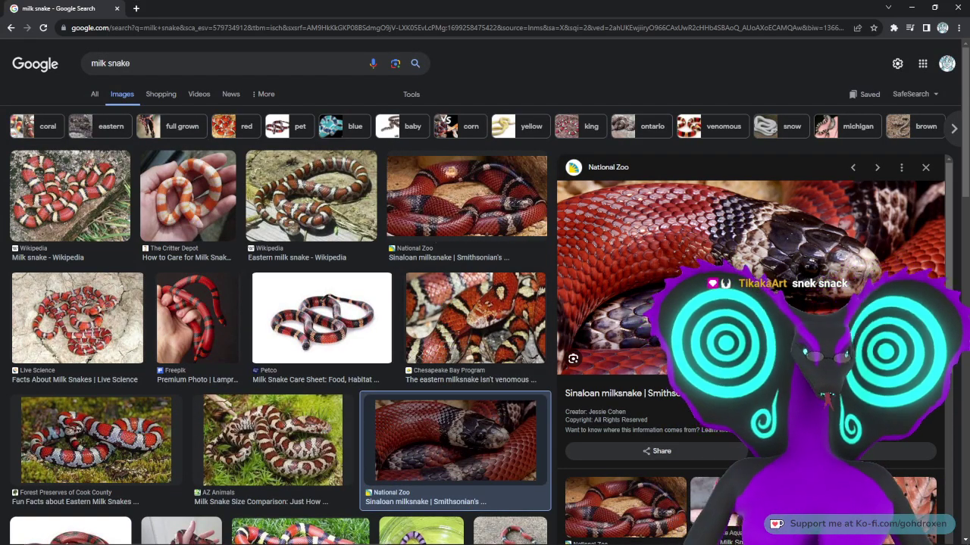
# - Leave the browser for Blender, render the creature against the green backdrop, and close the render after reviewing it
pyautogui.click(957, 7)
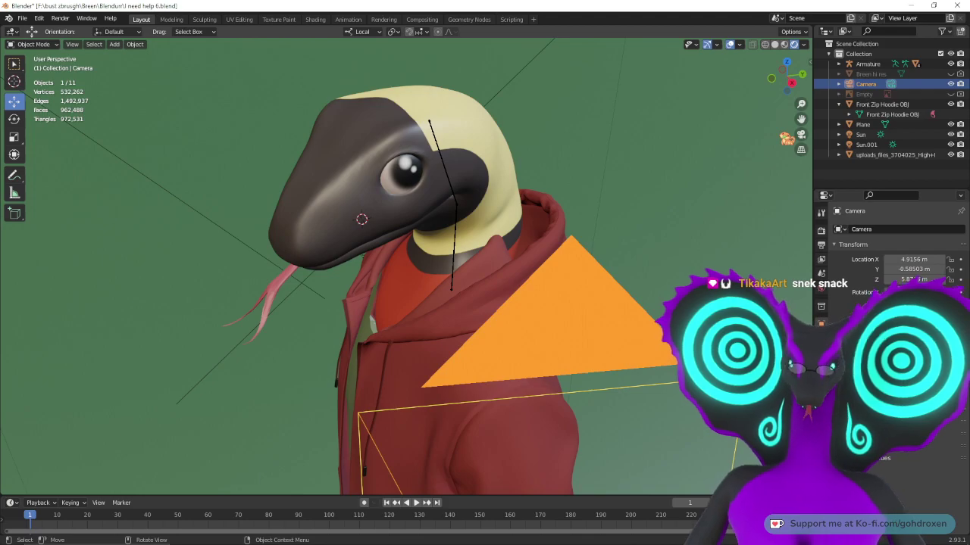
pyautogui.press('F12')
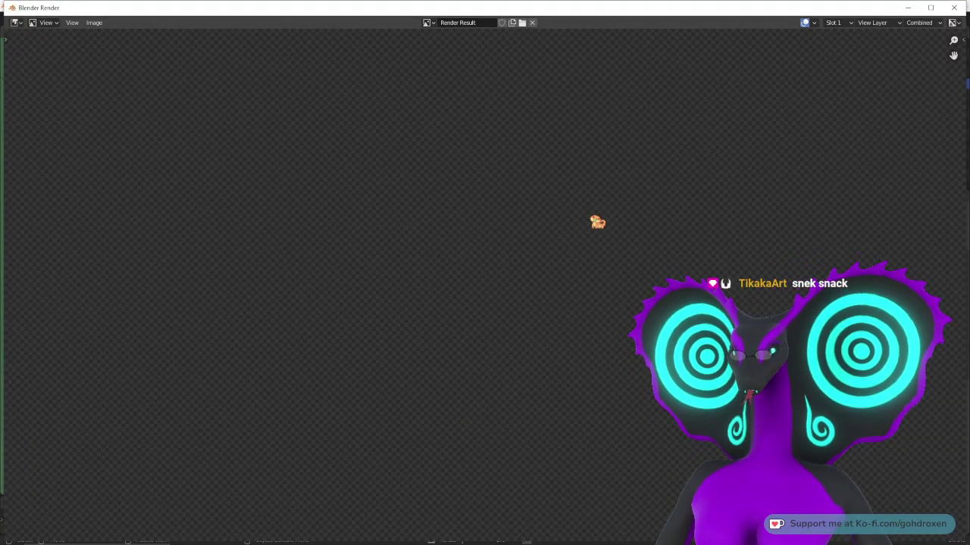
pyautogui.scroll(-5, 579, 235)
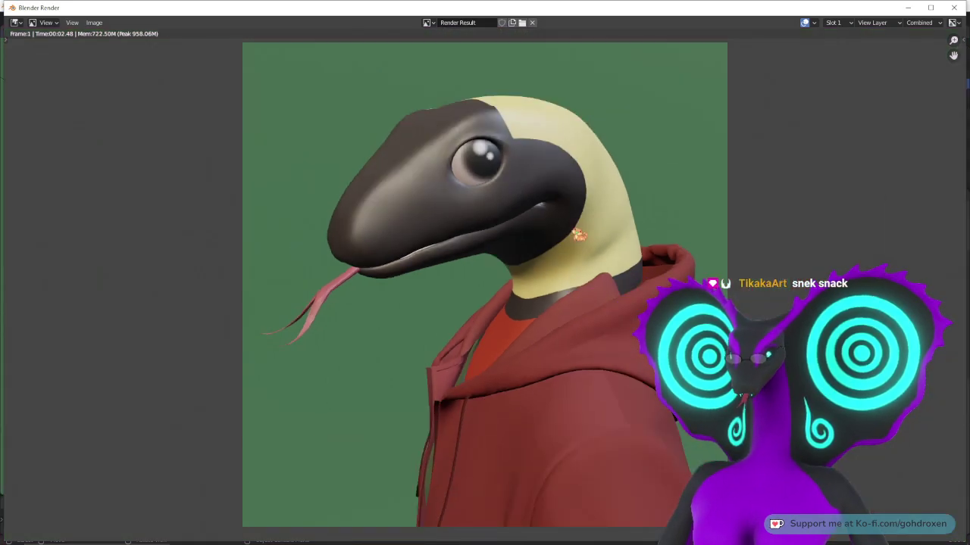
pyautogui.scroll(1, 578, 235)
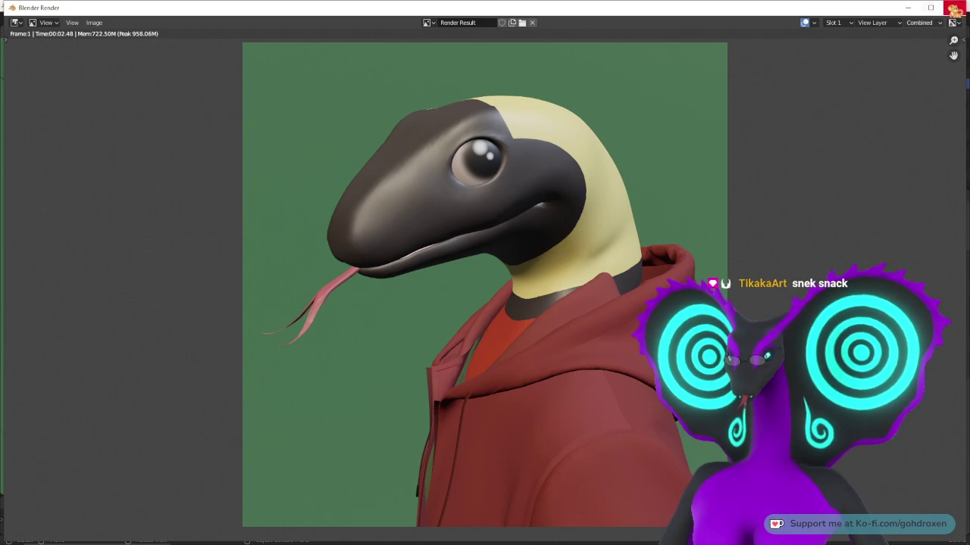
pyautogui.click(954, 7)
# - Select the backdrop plane and change its material's base colour to a muted slate blue
pyautogui.click(690, 260)
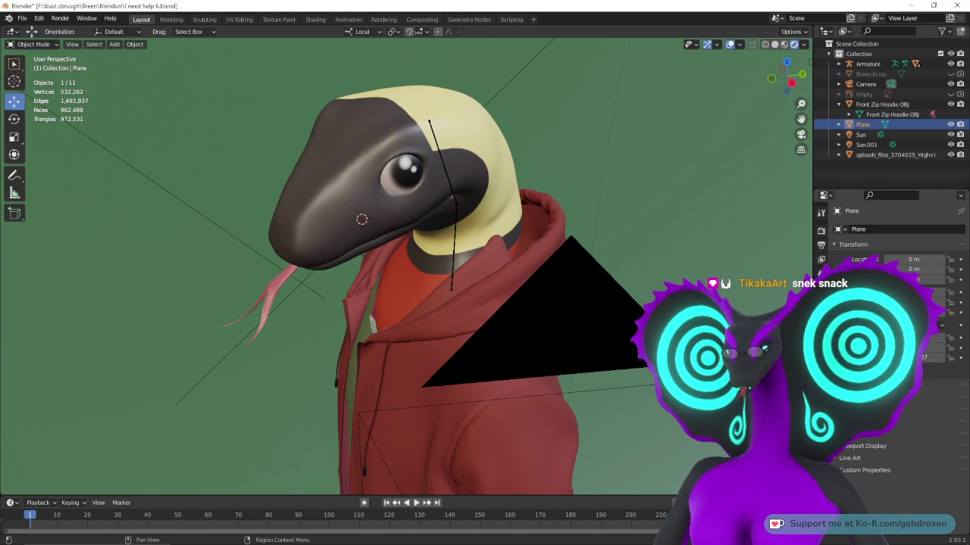
pyautogui.click(822, 289)
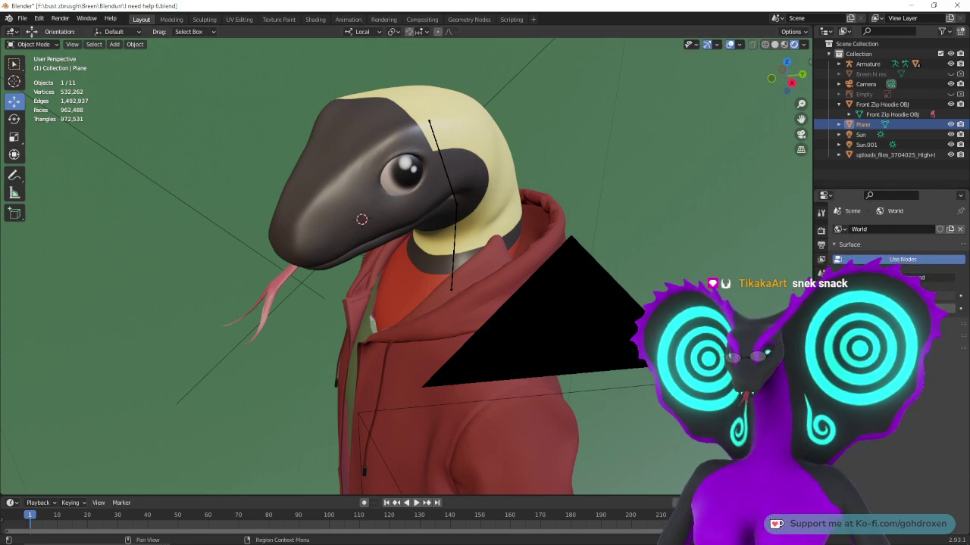
pyautogui.click(821, 394)
pyautogui.click(924, 375)
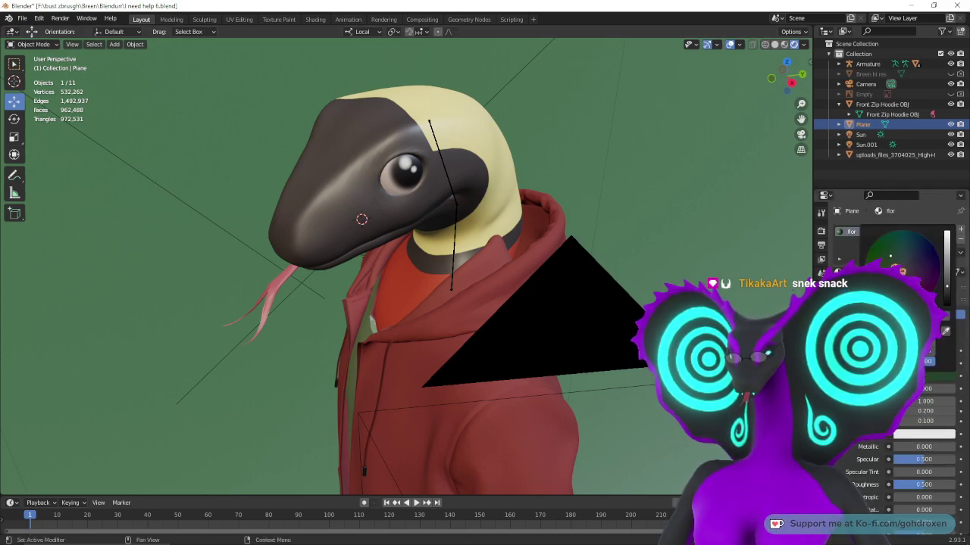
pyautogui.moveTo(892, 256)
pyautogui.mouseDown()
pyautogui.moveTo(895, 273)
pyautogui.moveTo(913, 259)
pyautogui.moveTo(915, 267)
pyautogui.mouseUp()
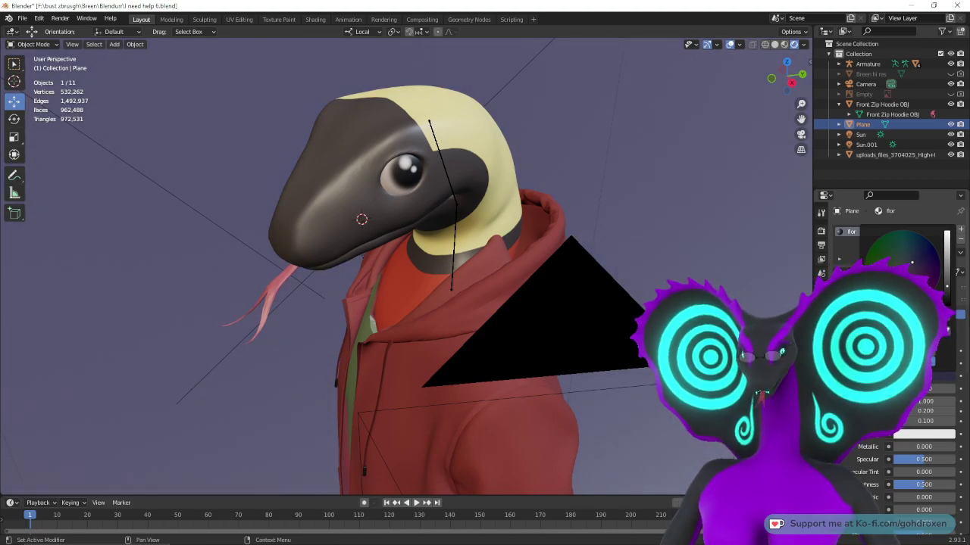
# - Render the camera view with the slate-blue backdrop, review the whole image and close the render
pyautogui.press('F12')
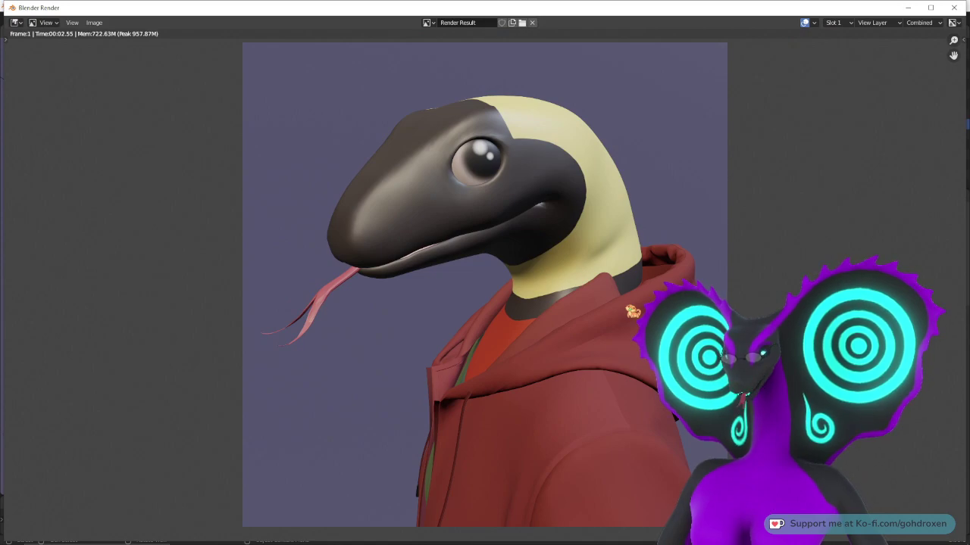
pyautogui.scroll(-1, 627, 307)
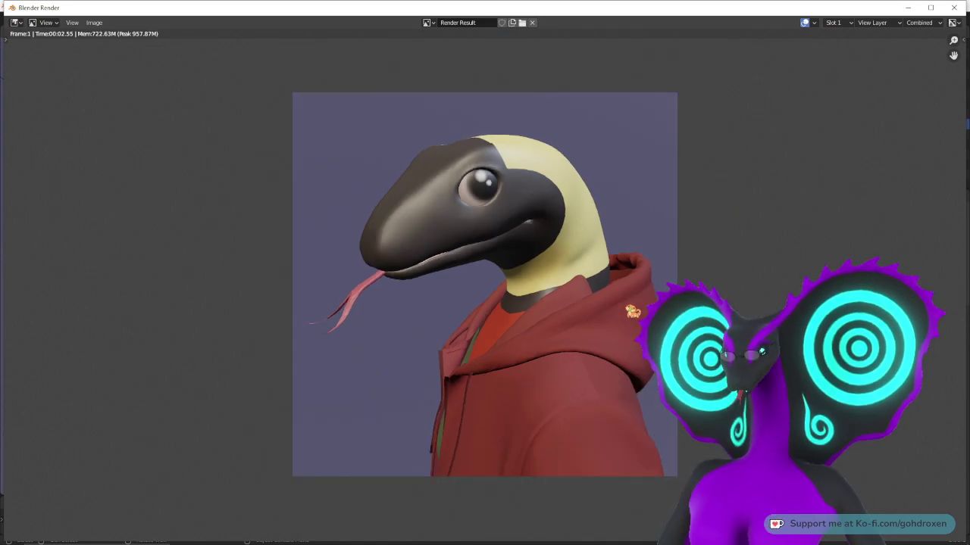
pyautogui.scroll(1, 485, 285)
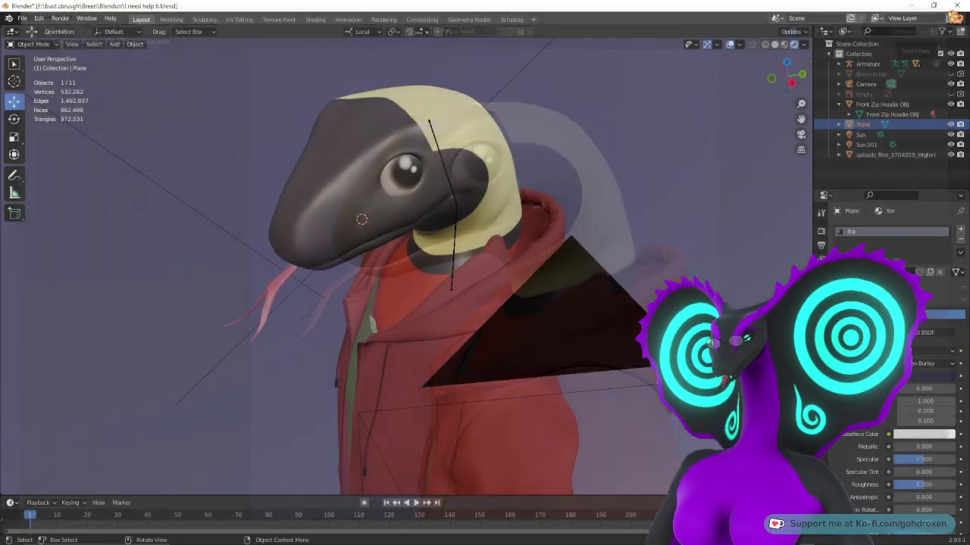
pyautogui.click(954, 7)
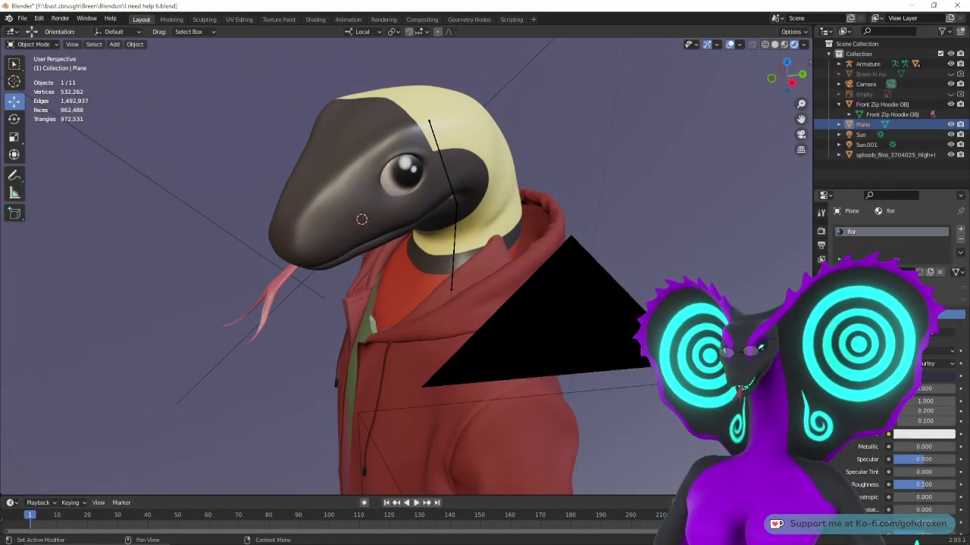
# - Change the backdrop material's base colour to a muted purple and render the camera view to review it
pyautogui.click(922, 376)
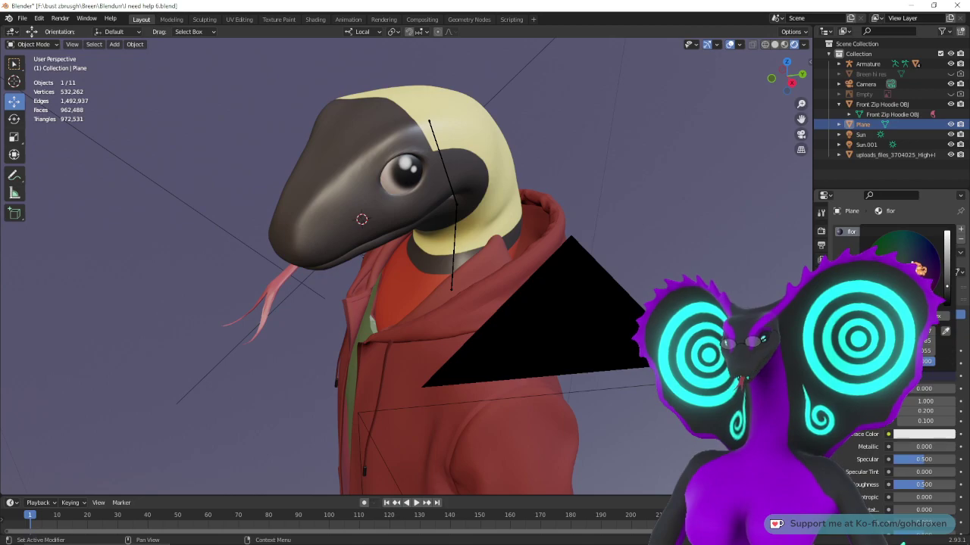
pyautogui.moveTo(914, 264)
pyautogui.mouseDown()
pyautogui.moveTo(913, 275)
pyautogui.moveTo(918, 267)
pyautogui.mouseUp()
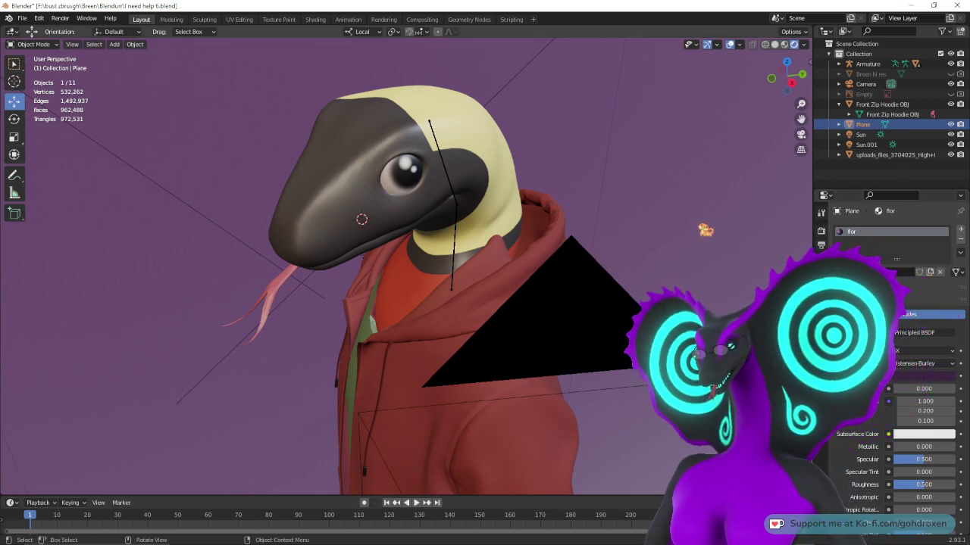
pyautogui.press('F12')
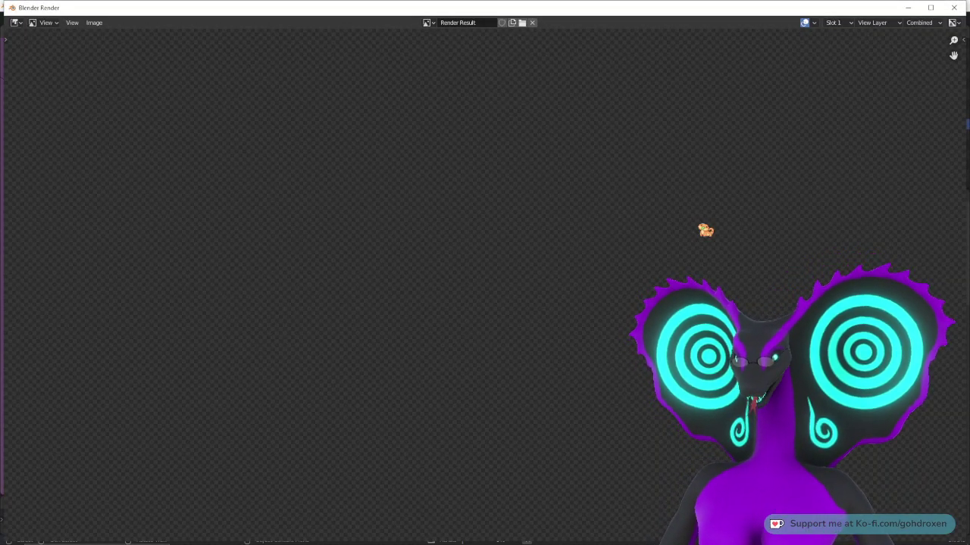
pyautogui.scroll(-4, 604, 307)
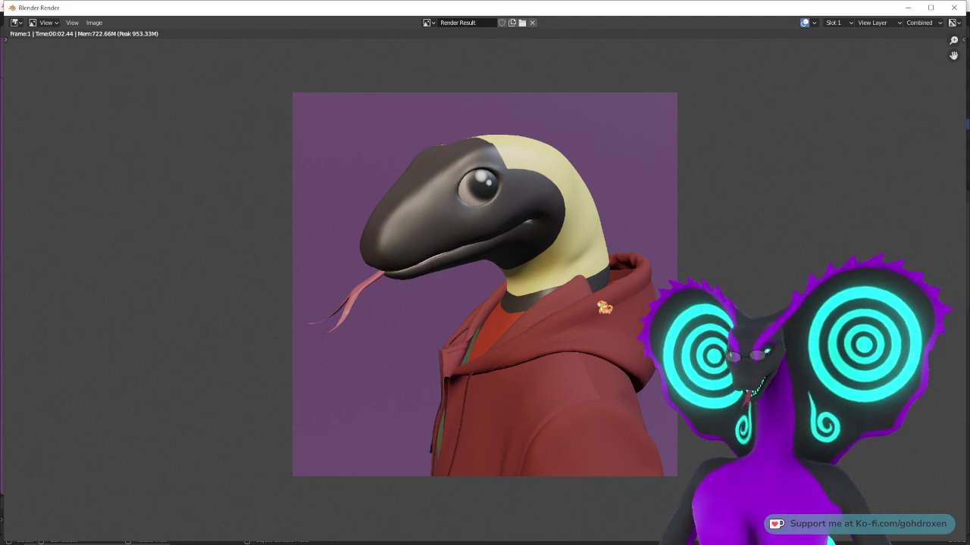
pyautogui.scroll(1, 604, 307)
pyautogui.scroll(-1, 484, 285)
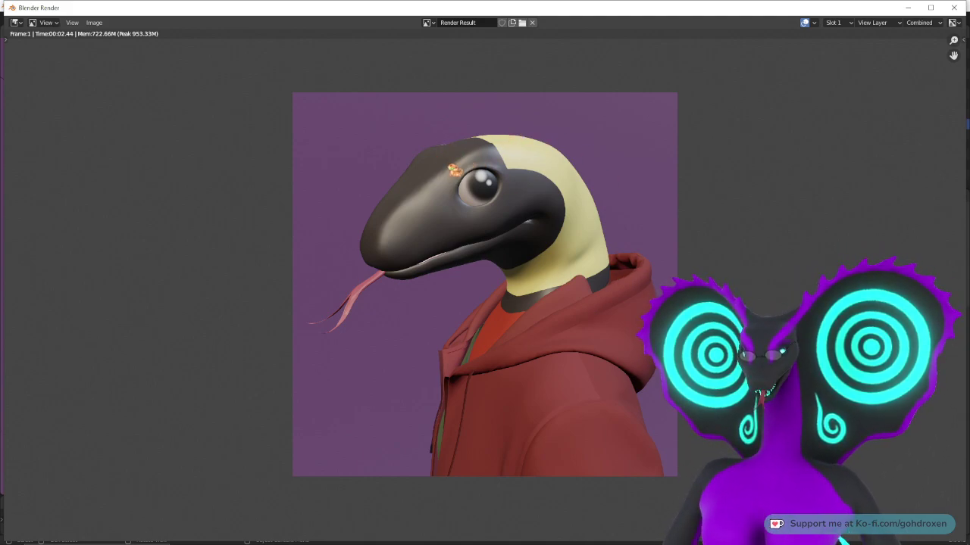
# - Examine the colour boundary along the top of the creature's head in the purple-backdrop render, and close the render
pyautogui.scroll(3, 454, 170)
pyautogui.moveTo(463, 136); pyautogui.dragTo(491, 320, button='middle')
pyautogui.scroll(4, 491, 319)
pyautogui.moveTo(455, 222); pyautogui.dragTo(485, 304, button='middle')
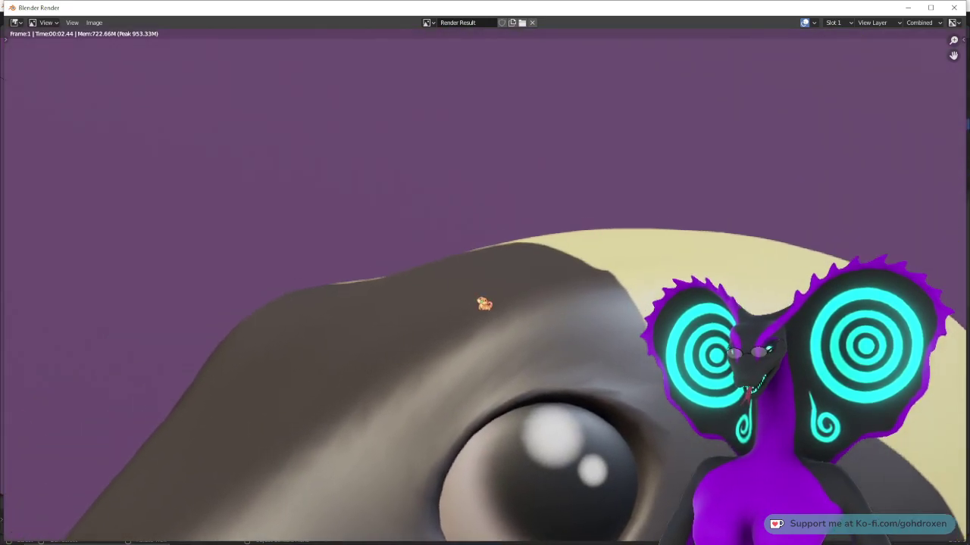
pyautogui.scroll(3, 469, 306)
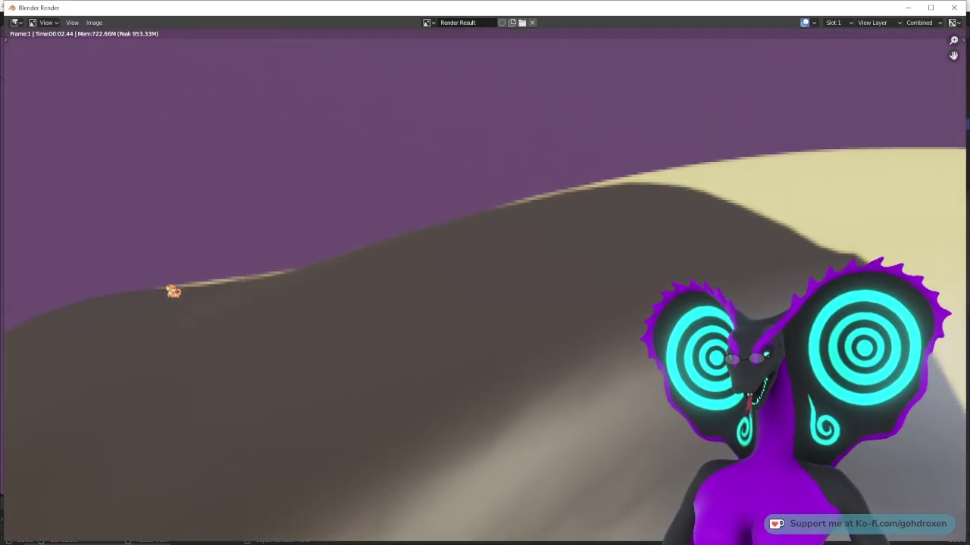
pyautogui.scroll(-6, 405, 353)
pyautogui.moveTo(595, 405); pyautogui.dragTo(530, 186, button='middle')
pyautogui.scroll(-1, 537, 221)
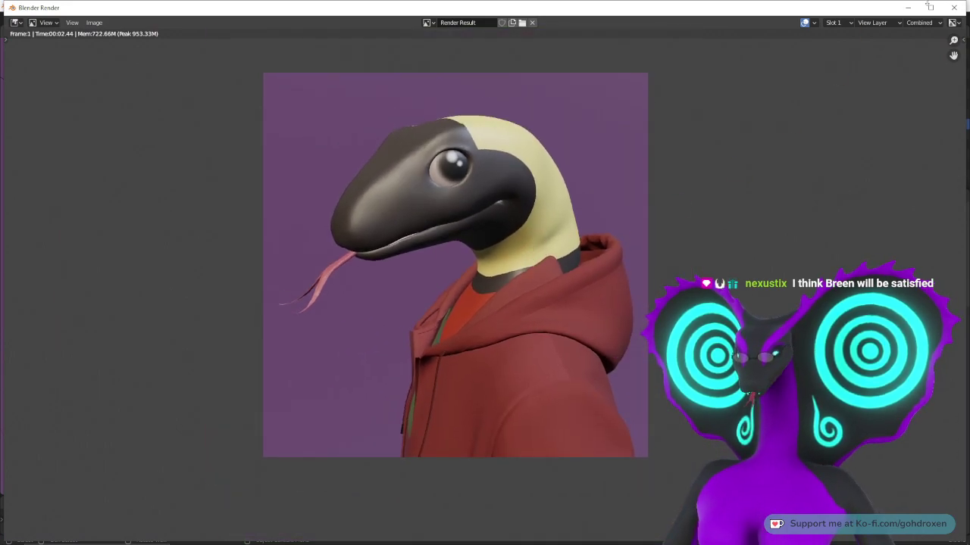
pyautogui.click(953, 6)
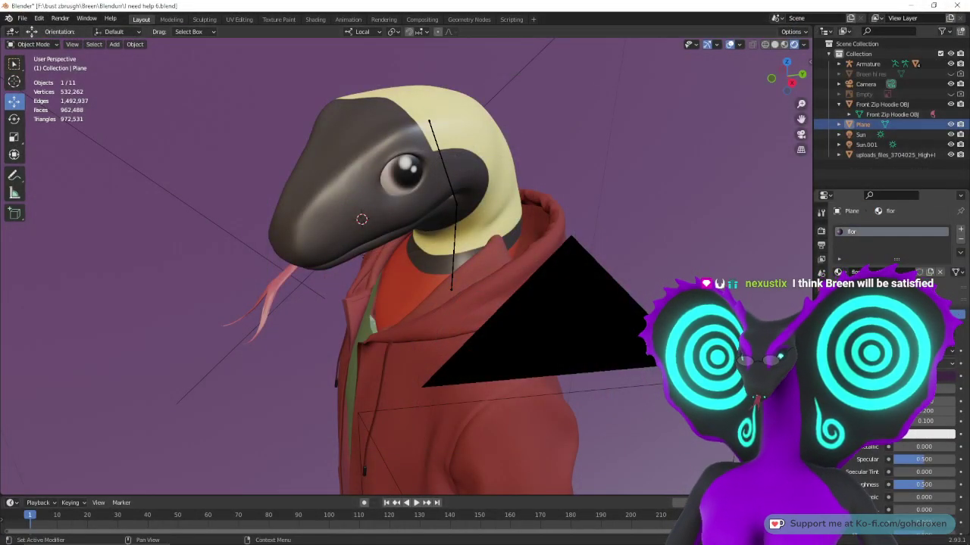
# - Change the backdrop material's base colour to a muted grey-green and render the camera view
pyautogui.click(920, 376)
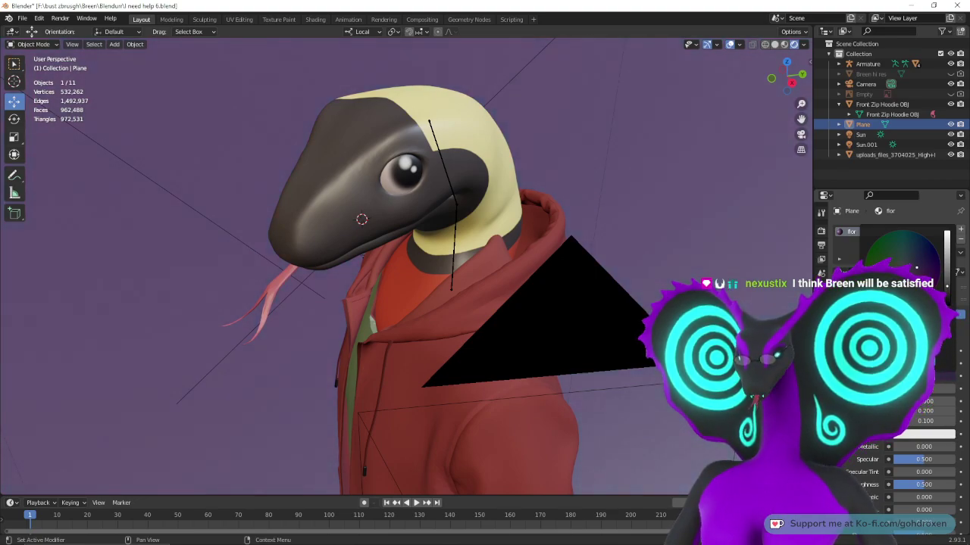
pyautogui.moveTo(890, 276); pyautogui.dragTo(916, 267)
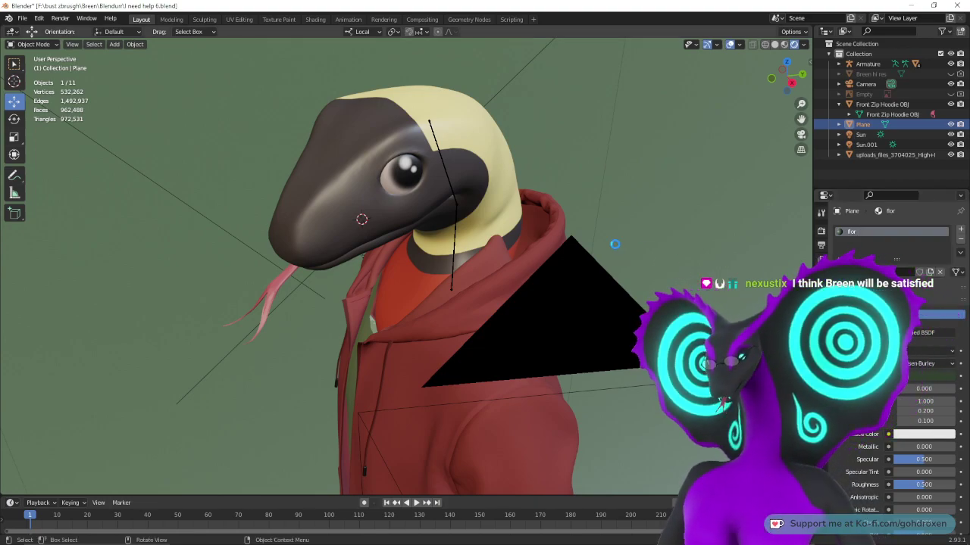
pyautogui.press('F12')
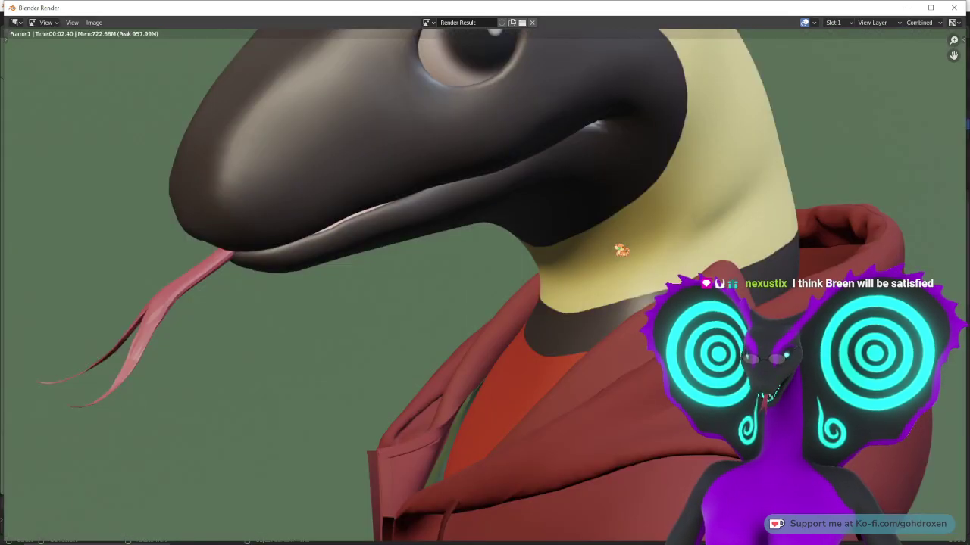
# - Review the whole image of the grey-green backdrop render, and close the render
pyautogui.press('Home')
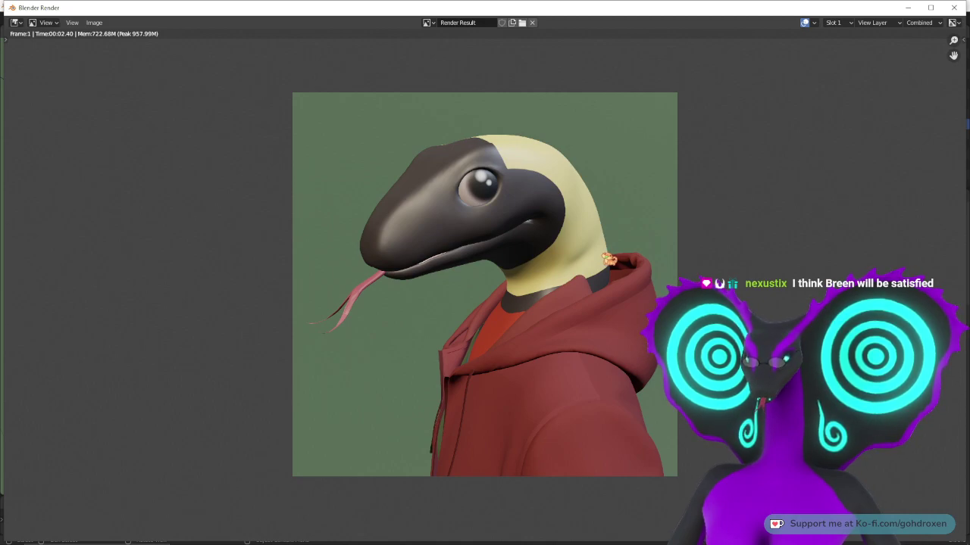
pyautogui.click(954, 6)
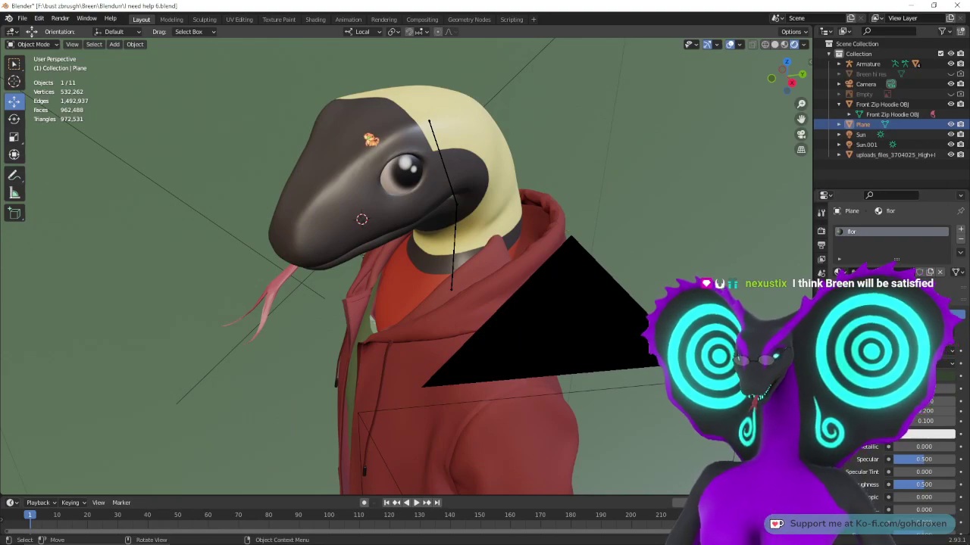
# - Select the creature's head and pull the corner of its mouth upward with the Elastic Deform sculpting brush
pyautogui.click(338, 116)
pyautogui.click(204, 19)
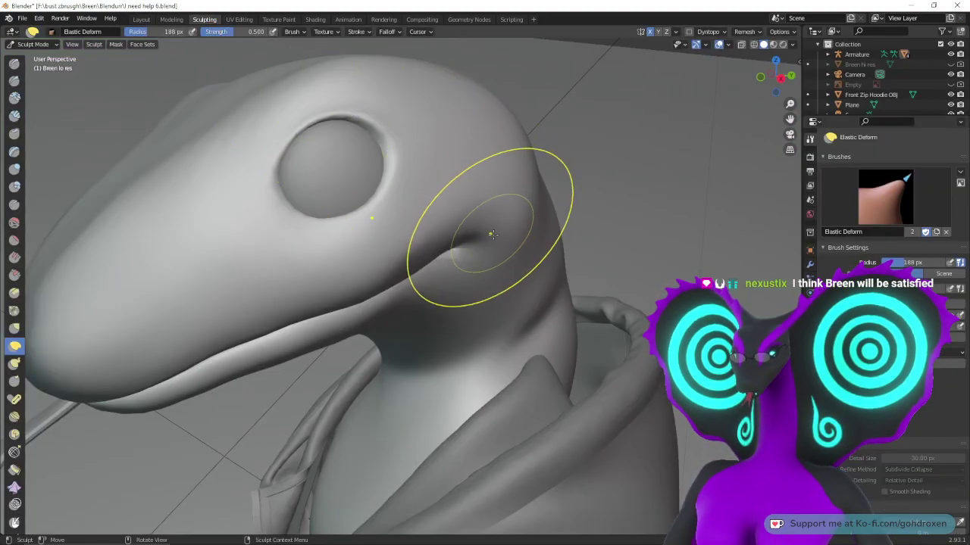
pyautogui.moveTo(503, 240)
pyautogui.mouseDown(button='middle')
pyautogui.moveTo(472, 241)
pyautogui.moveTo(462, 216)
pyautogui.mouseUp(button='middle')
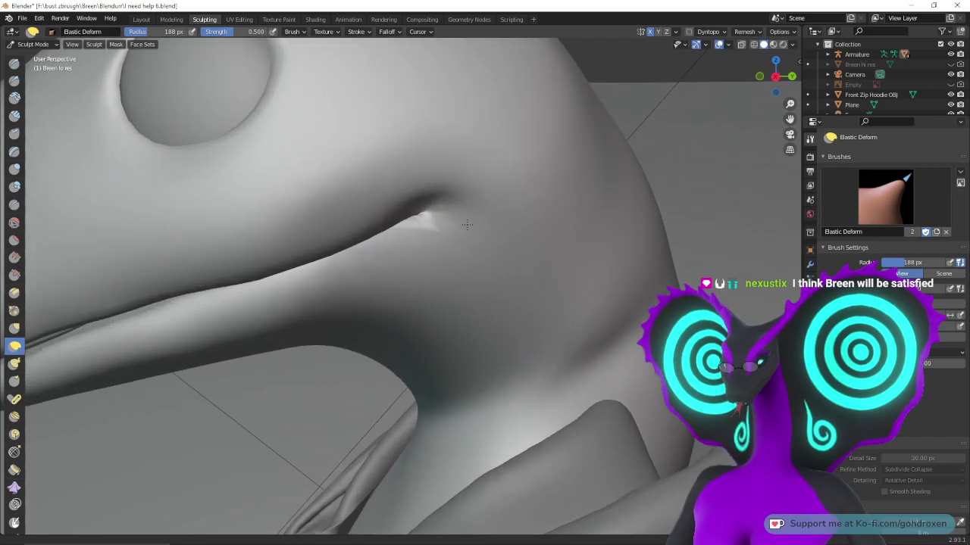
pyautogui.moveTo(433, 203); pyautogui.dragTo(435, 151)
pyautogui.moveTo(341, 214)
pyautogui.mouseDown(button='middle')
pyautogui.moveTo(508, 220)
pyautogui.moveTo(511, 230)
pyautogui.mouseUp(button='middle')
pyautogui.moveTo(446, 194); pyautogui.dragTo(464, 174)
pyautogui.moveTo(640, 204)
pyautogui.mouseDown(button='middle')
pyautogui.moveTo(475, 245)
pyautogui.moveTo(518, 234)
pyautogui.mouseUp(button='middle')
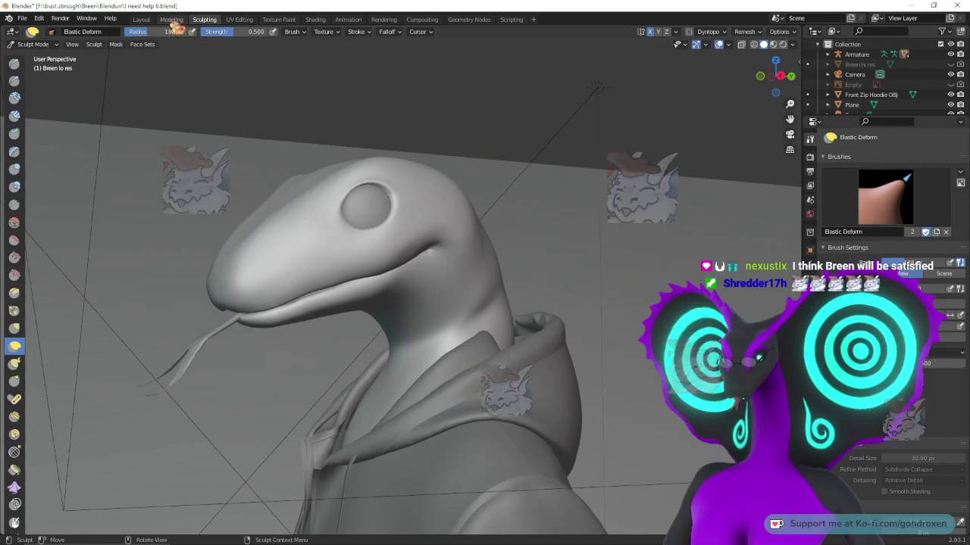
# - Return to the Layout workspace, render the camera view to review the reshaped mouth corner, and close the render
pyautogui.click(142, 19)
pyautogui.press('F12')
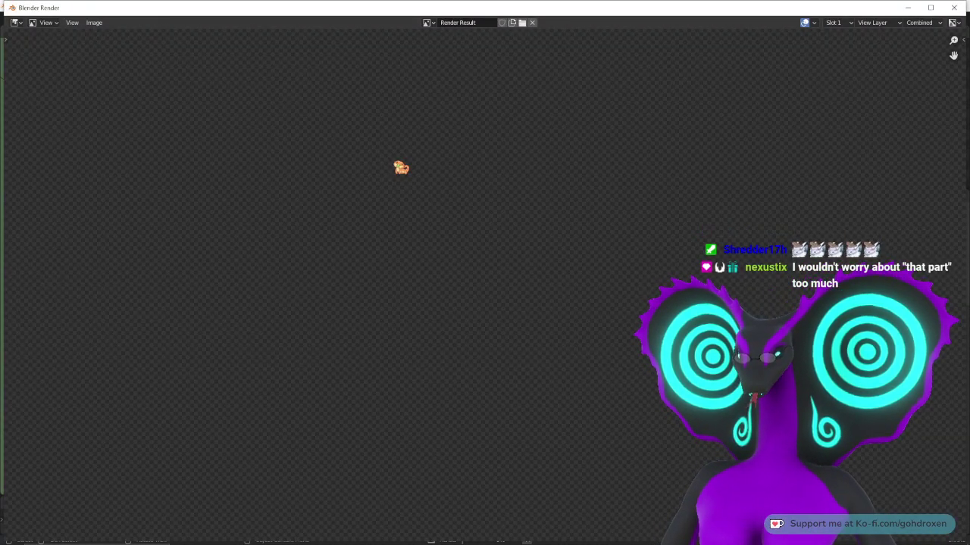
pyautogui.press('Home')
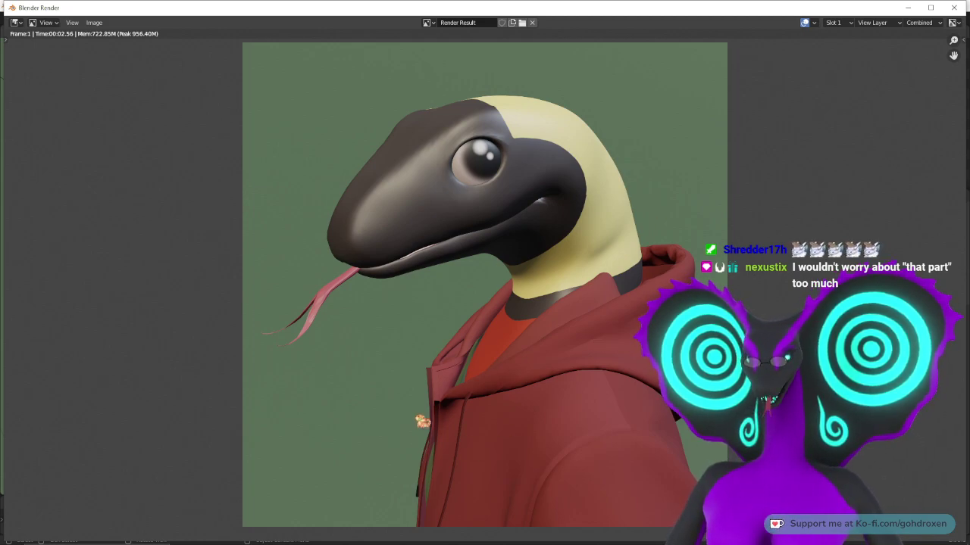
pyautogui.click(954, 8)
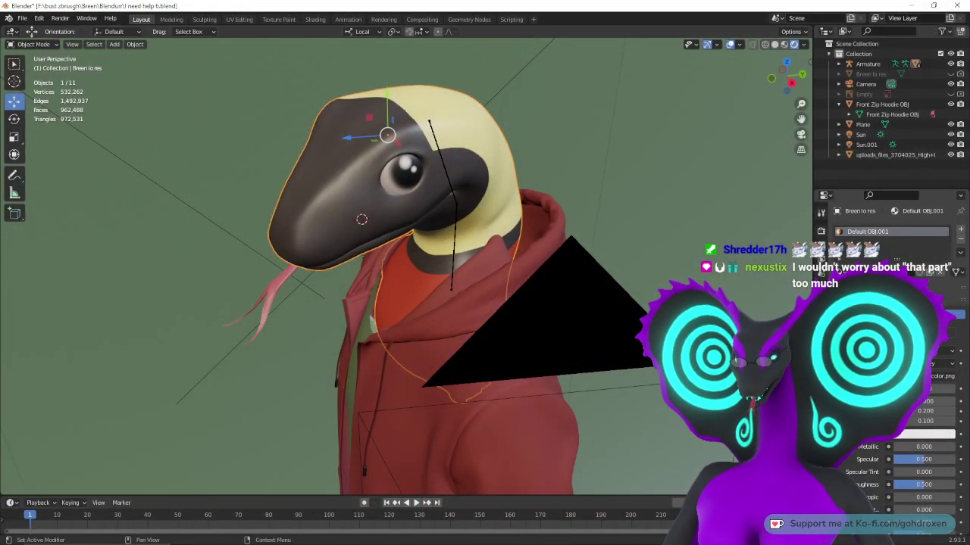
# - Look through the camera, select the Camera object and show its transform properties
pyautogui.click(863, 124)
pyautogui.press('KP_0')
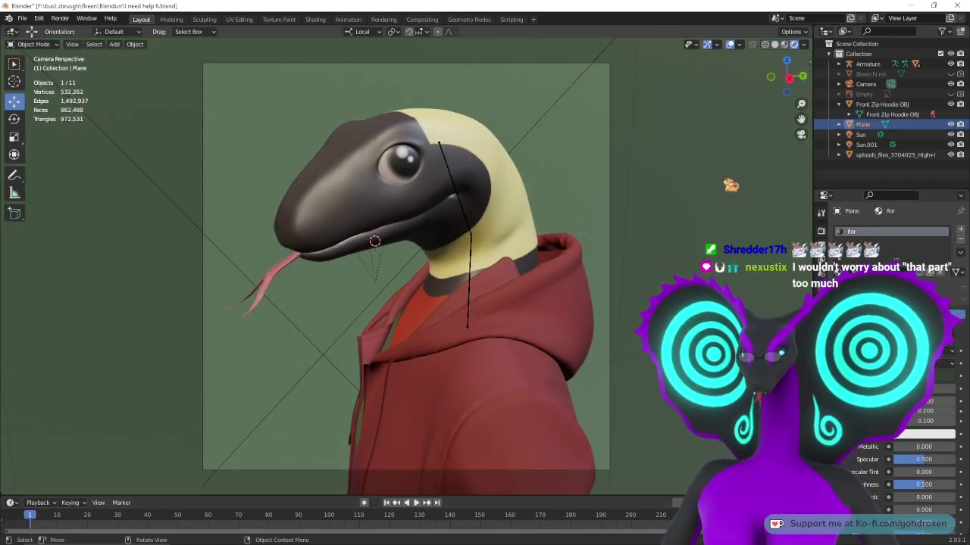
pyautogui.click(866, 85)
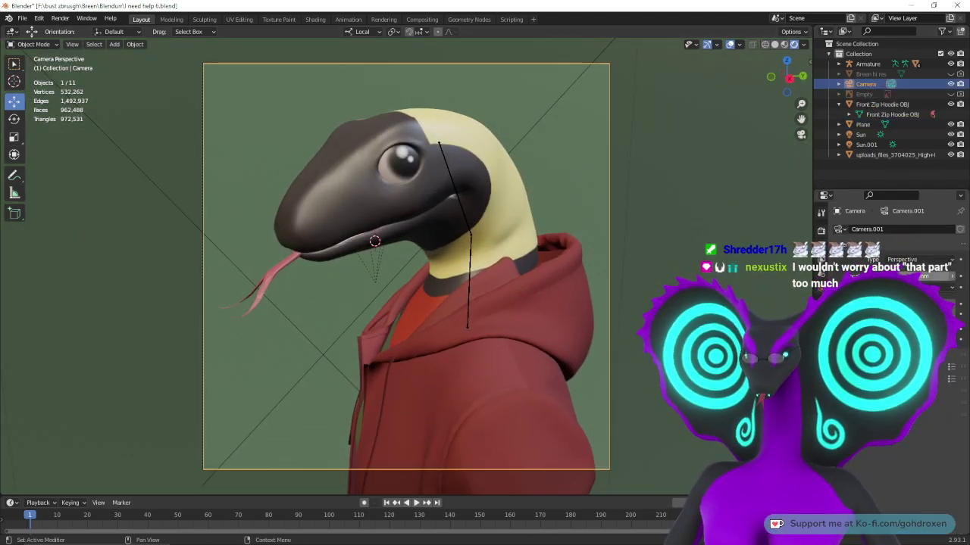
pyautogui.click(821, 304)
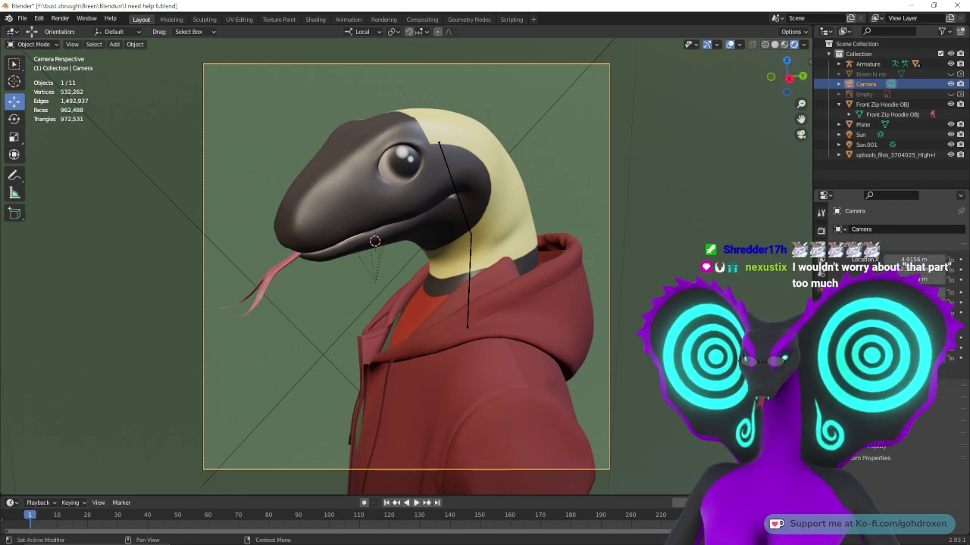
# - Try different transform values for the camera, undoing each change
pyautogui.moveTo(902, 278); pyautogui.dragTo(924, 260)
pyautogui.hotkey('ctrl', 'z')
pyautogui.hotkey('ctrl', 'z')
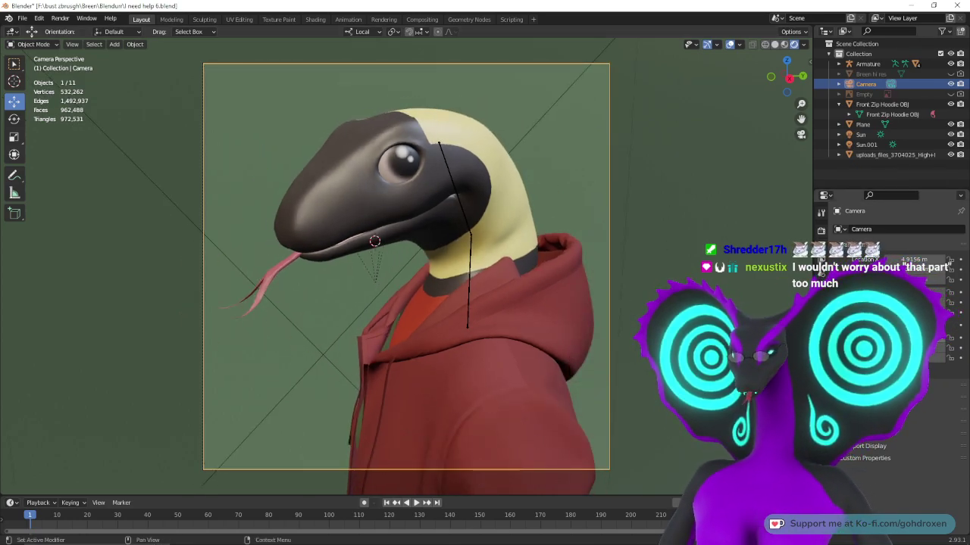
pyautogui.moveTo(921, 291); pyautogui.dragTo(917, 270)
pyautogui.hotkey('ctrl', 'z')
pyautogui.hotkey('ctrl', 'z')
# - Shift the camera's location slightly, render the new framing to review it, and close the render
pyautogui.keyDown('ctrl'); pyautogui.scroll(6, 913, 259); pyautogui.keyUp('ctrl')
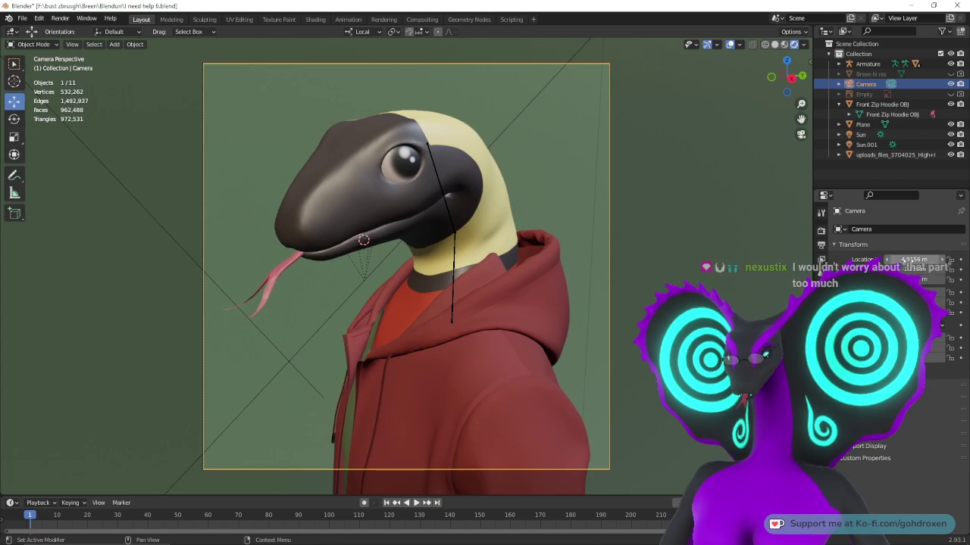
pyautogui.press('F12')
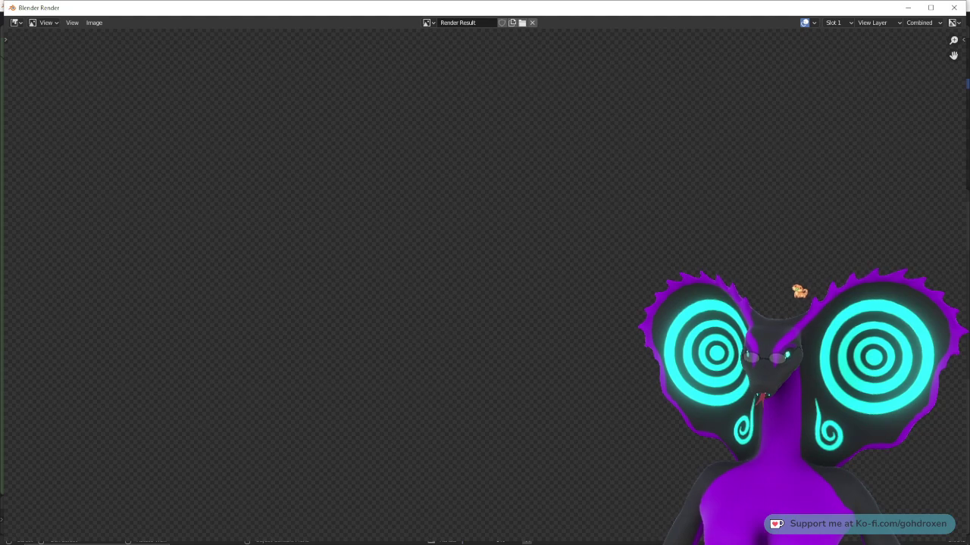
pyautogui.press('Home')
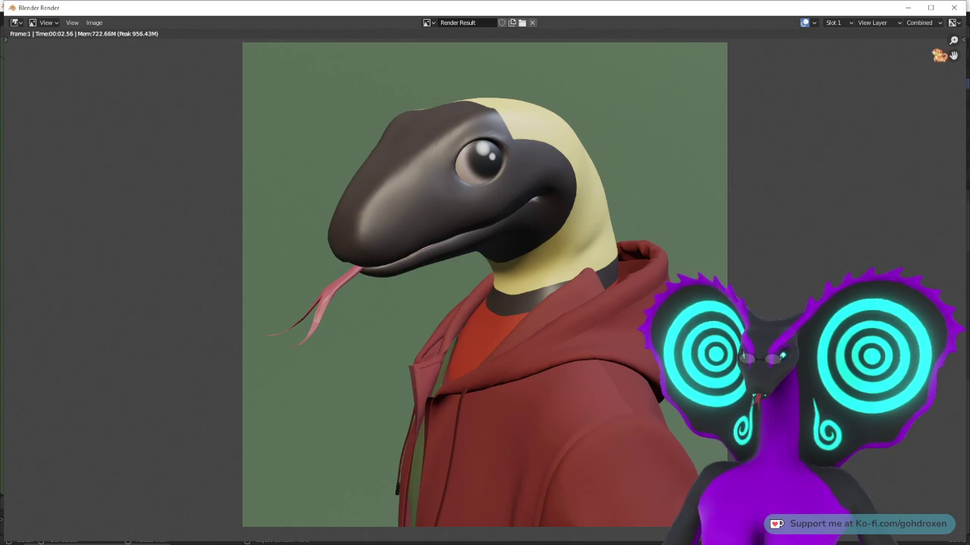
pyautogui.click(954, 8)
# - Undo the camera shift and earlier selections, return to object mode in the Layout workspace and reselect the camera
pyautogui.hotkey('ctrl', 'z')
pyautogui.hotkey('ctrl', 'z')
pyautogui.hotkey('ctrl', 'z')
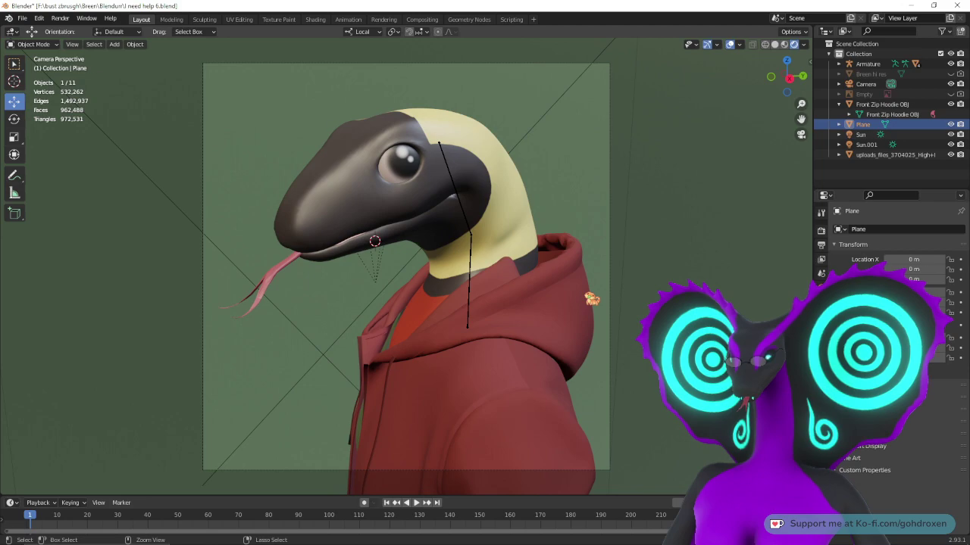
pyautogui.hotkey('ctrl', 'z')
pyautogui.hotkey('ctrl', 'z')
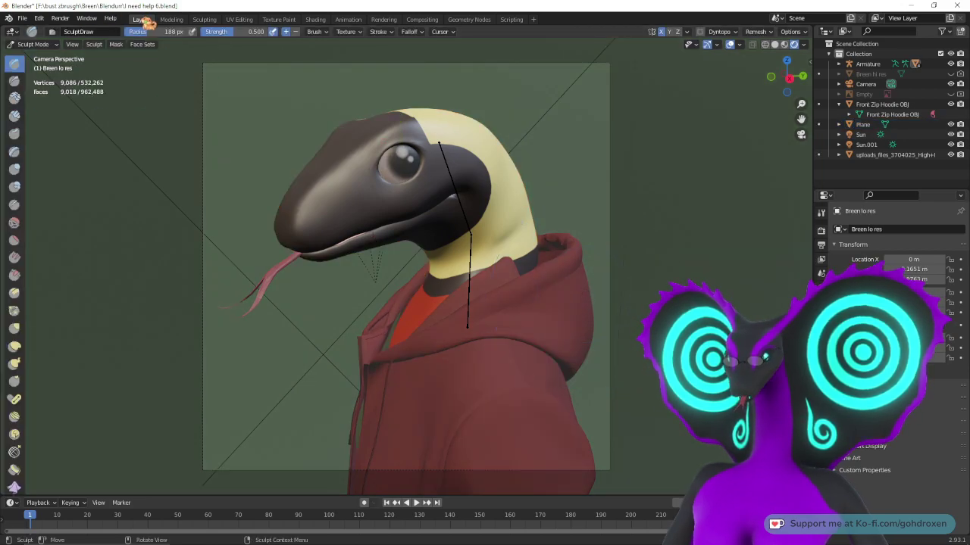
pyautogui.click(148, 19)
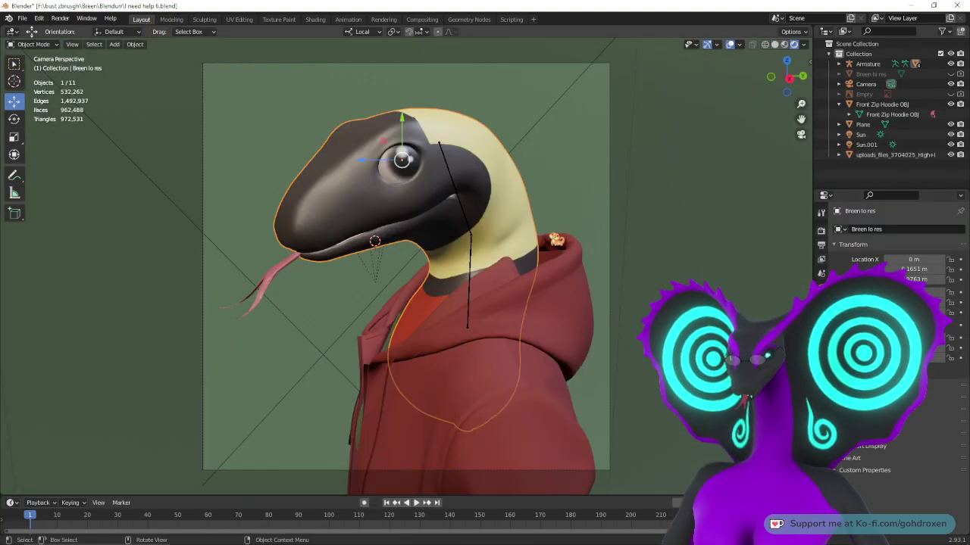
pyautogui.click(865, 84)
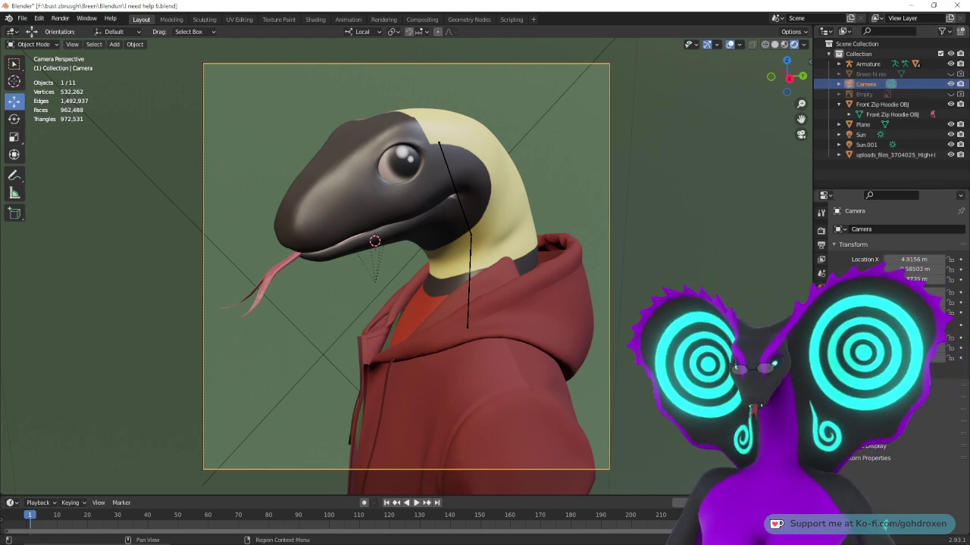
# - Change the base colour of the backdrop plane's material to a muted blue-violet
pyautogui.click(682, 212)
pyautogui.click(821, 406)
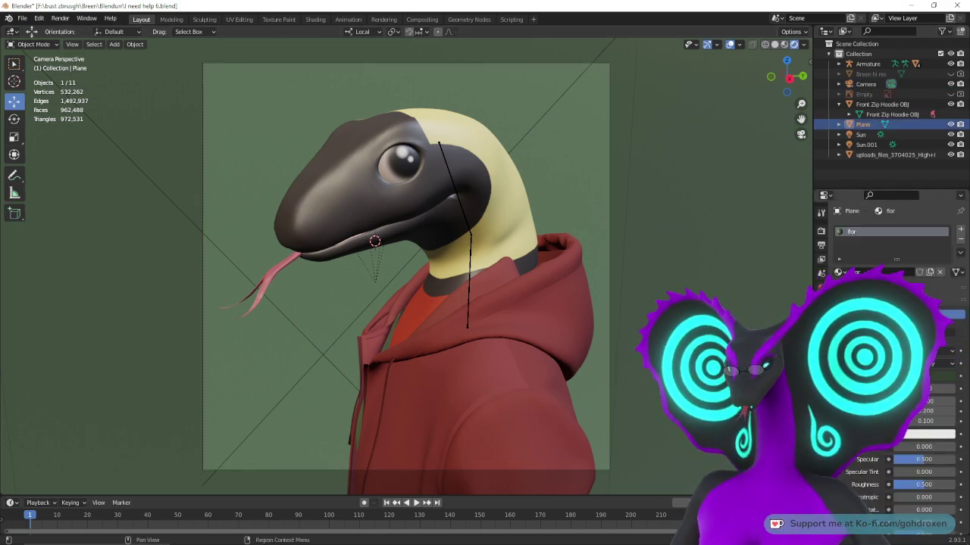
pyautogui.click(932, 377)
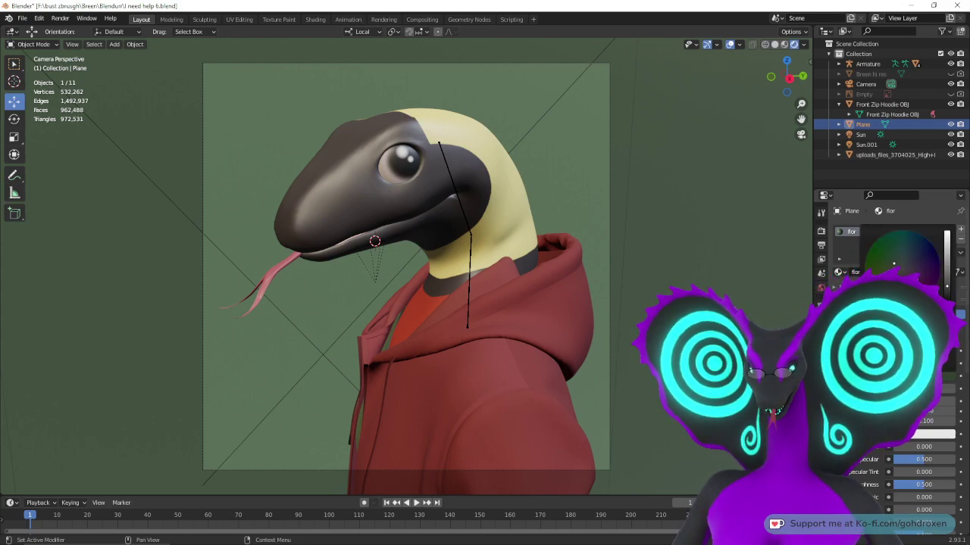
pyautogui.moveTo(894, 263); pyautogui.dragTo(910, 260)
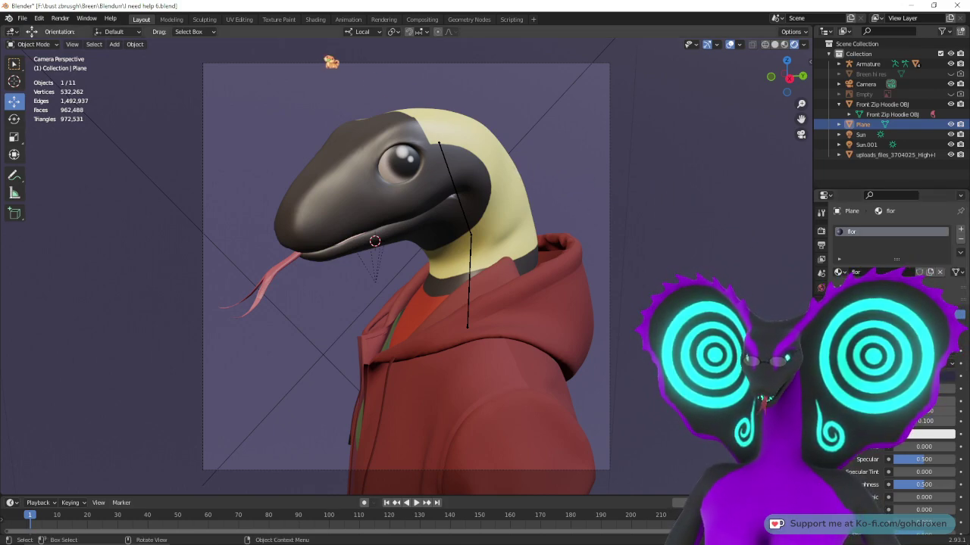
# - Render the camera view with the blue-violet backdrop, review the whole image and close the render
pyautogui.press('F12')
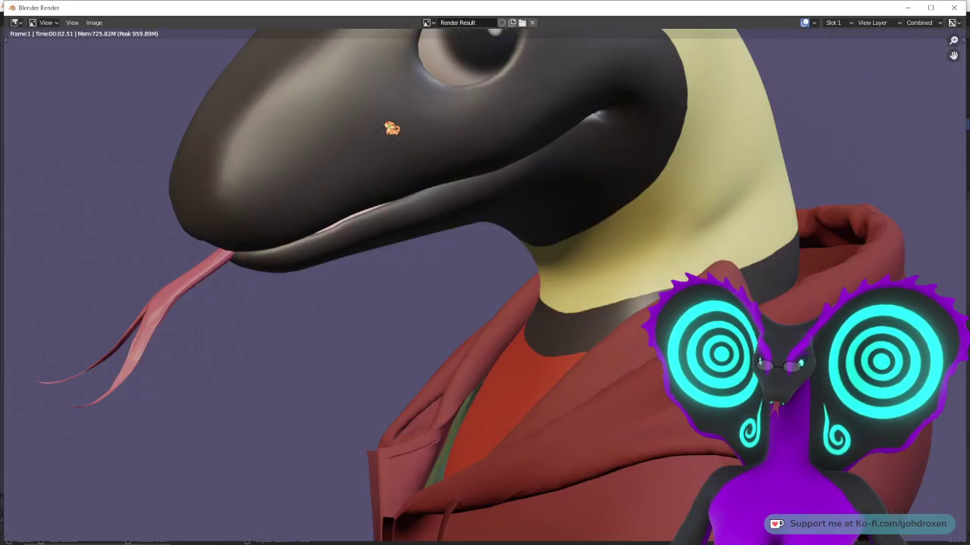
pyautogui.scroll(-4, 390, 159)
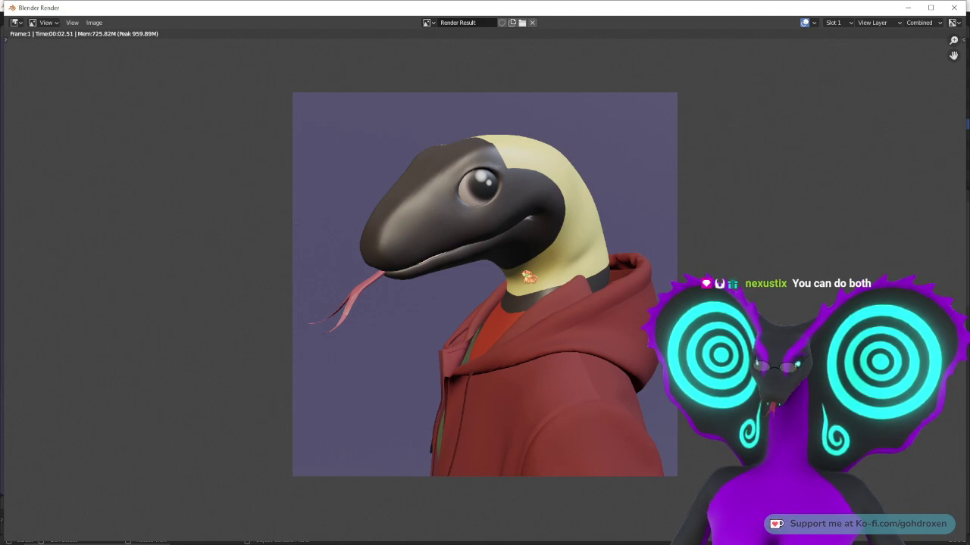
pyautogui.scroll(1, 528, 277)
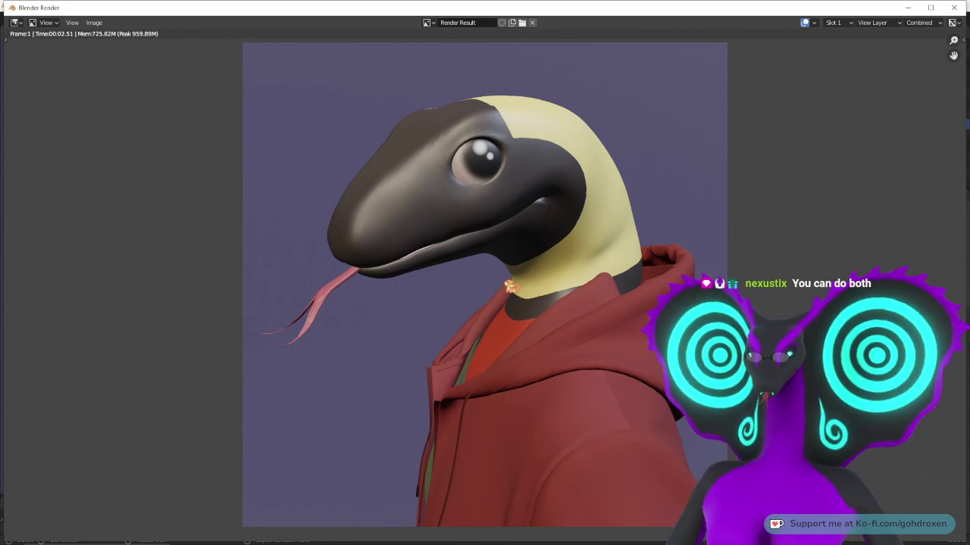
pyautogui.click(954, 8)
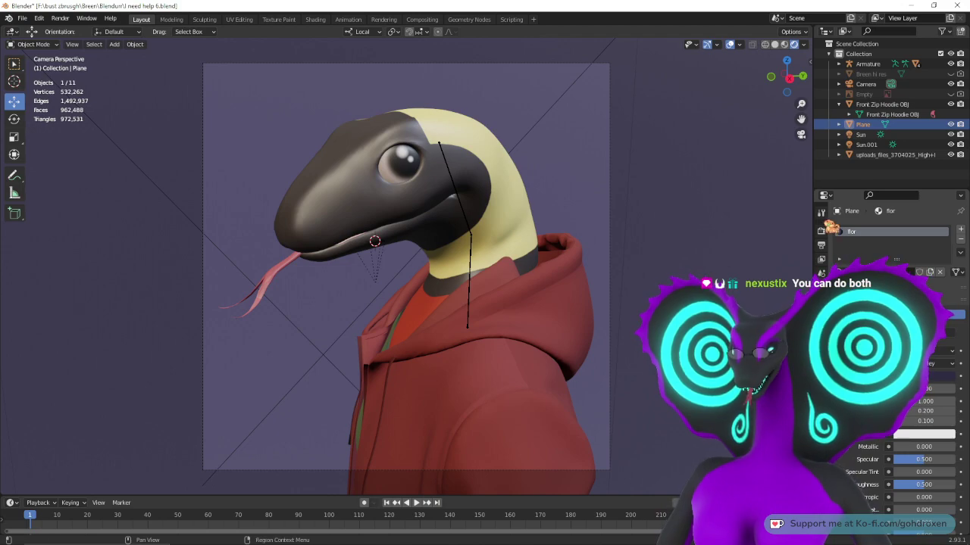
# - Set the Eevee render sampling to 2048 samples
pyautogui.click(821, 231)
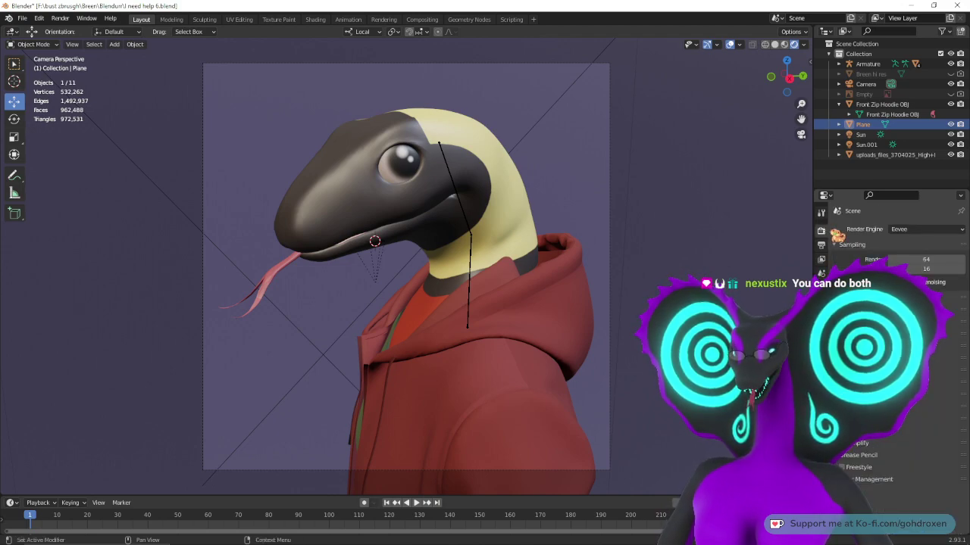
pyautogui.click(916, 259)
pyautogui.write('2048')
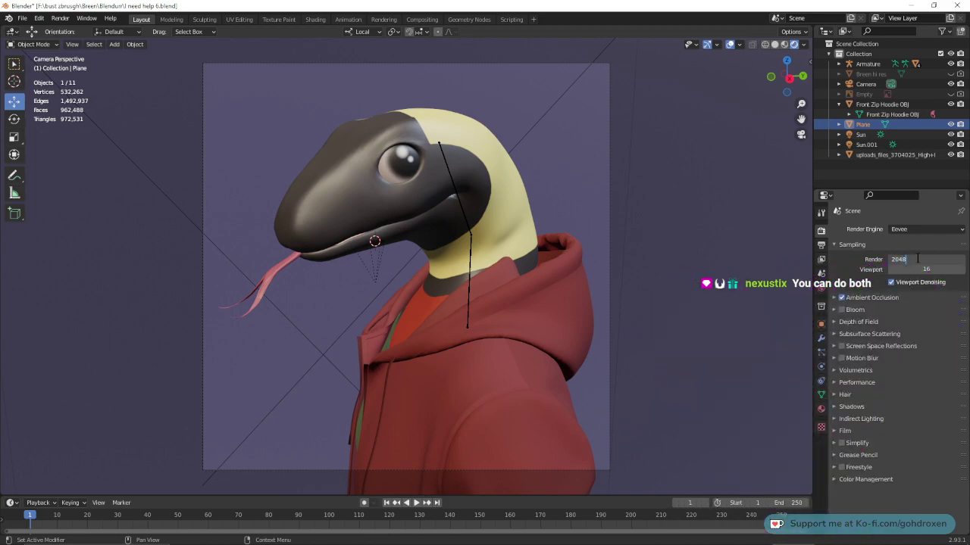
pyautogui.press('Return')
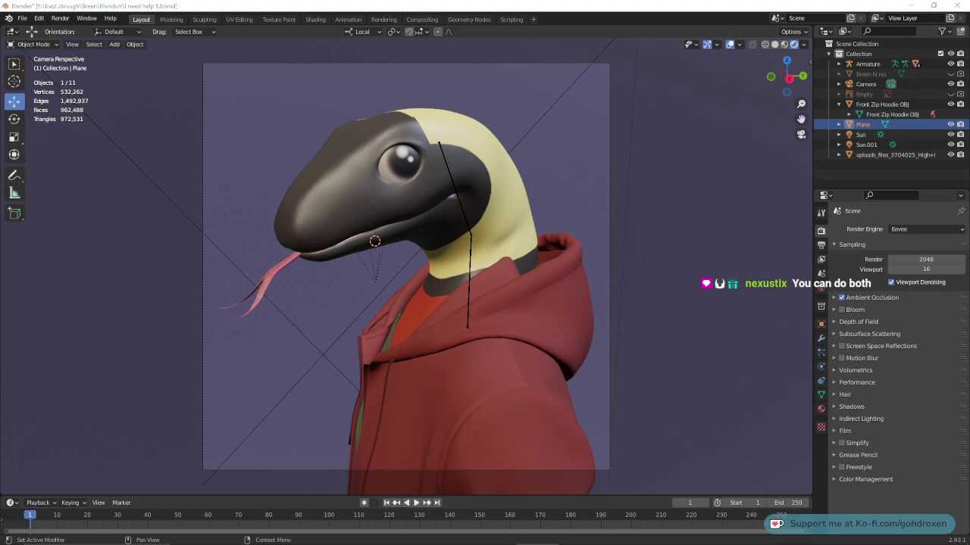
# - Save the scene as a new file named "I need help 7.blend" in the same folder
pyautogui.click(22, 18)
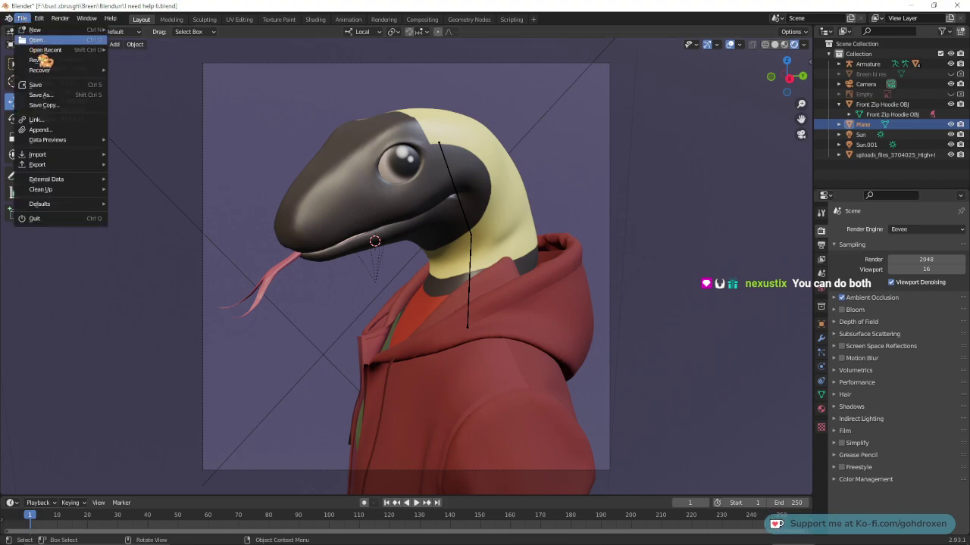
pyautogui.click(45, 96)
pyautogui.click(383, 422)
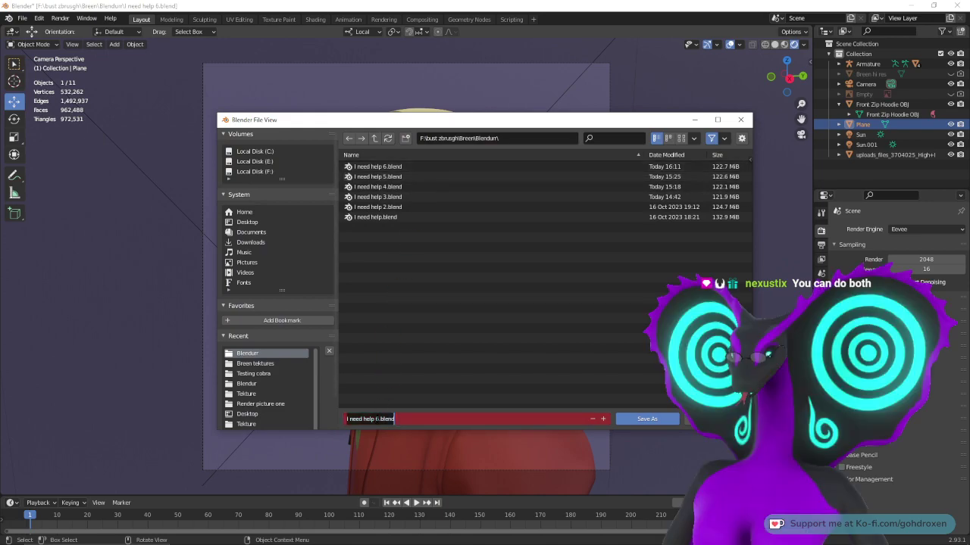
pyautogui.press('BackSpace')
pyautogui.press('BackSpace')
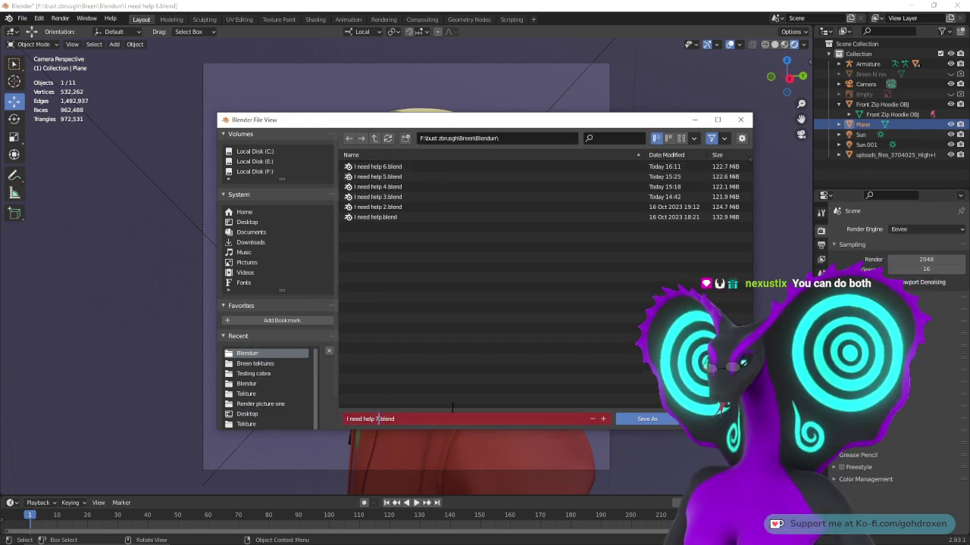
pyautogui.press('Return')
pyautogui.click(645, 420)
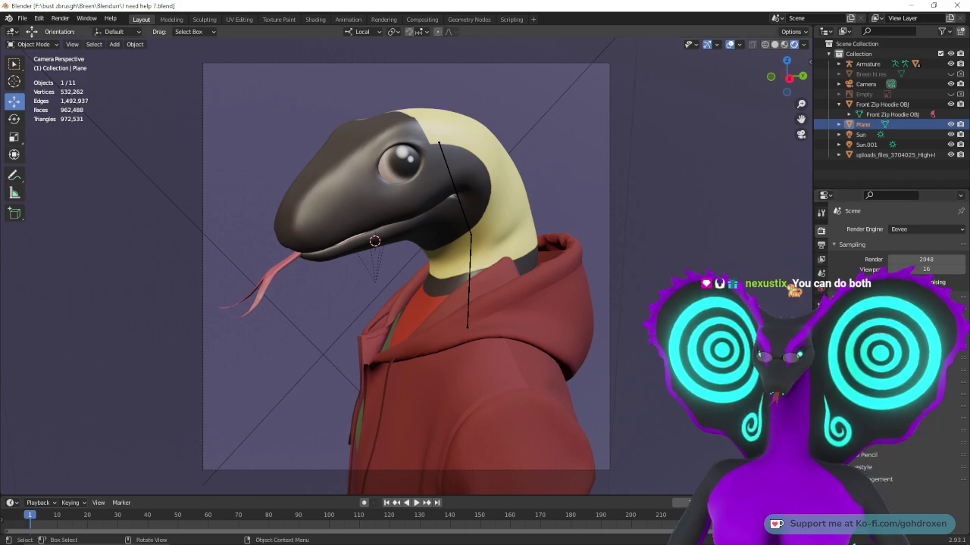
# - Test shadow casting on the Sun.001 light, turn it off there, and enable shadows on the Sun light
pyautogui.click(862, 134)
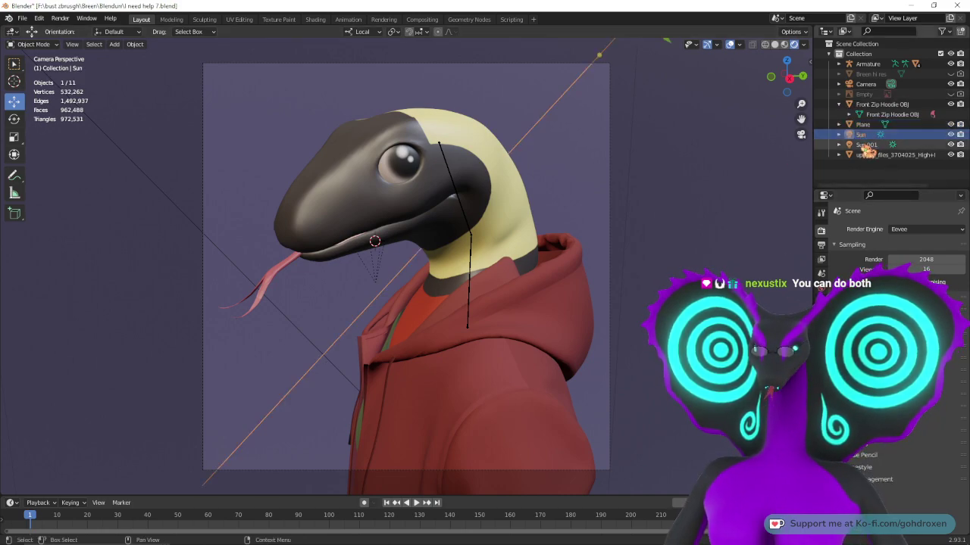
pyautogui.click(864, 144)
pyautogui.click(862, 135)
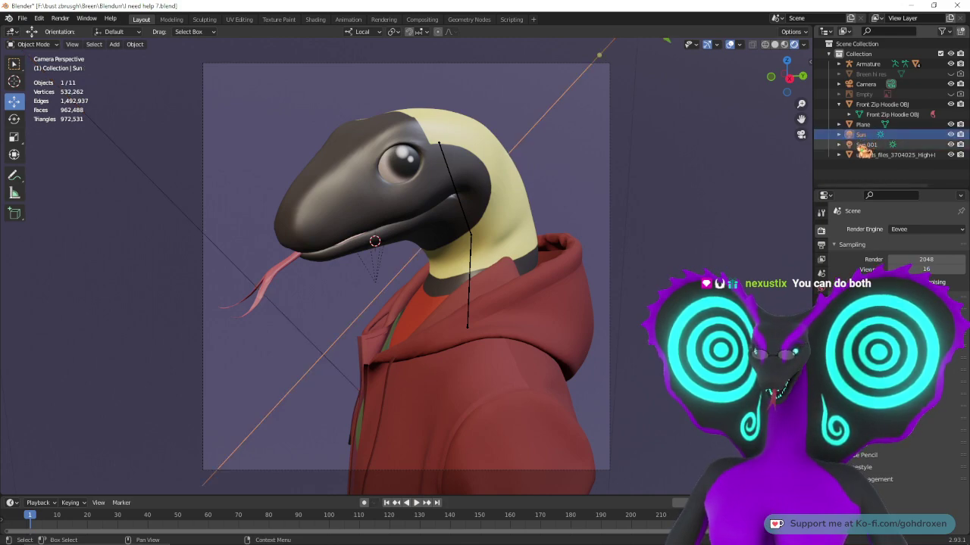
pyautogui.click(864, 144)
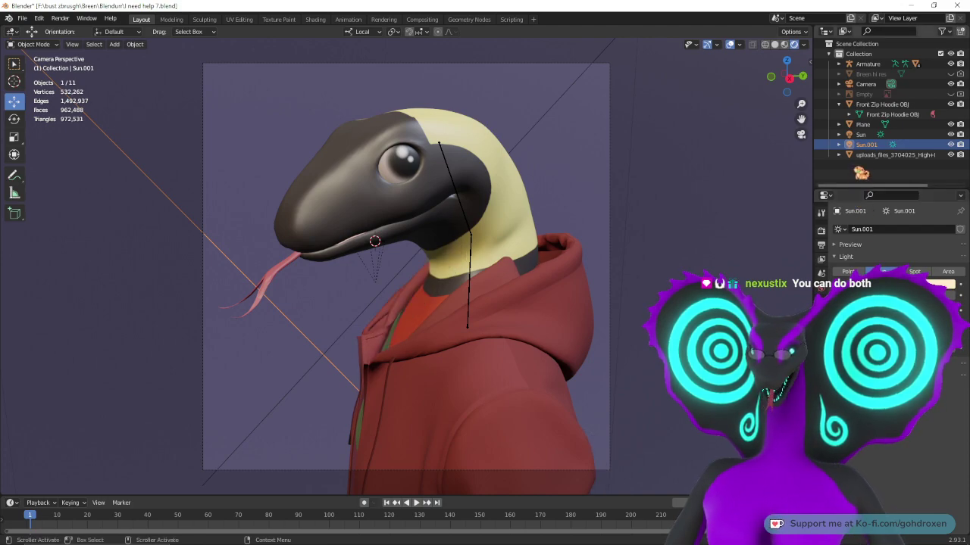
pyautogui.click(860, 134)
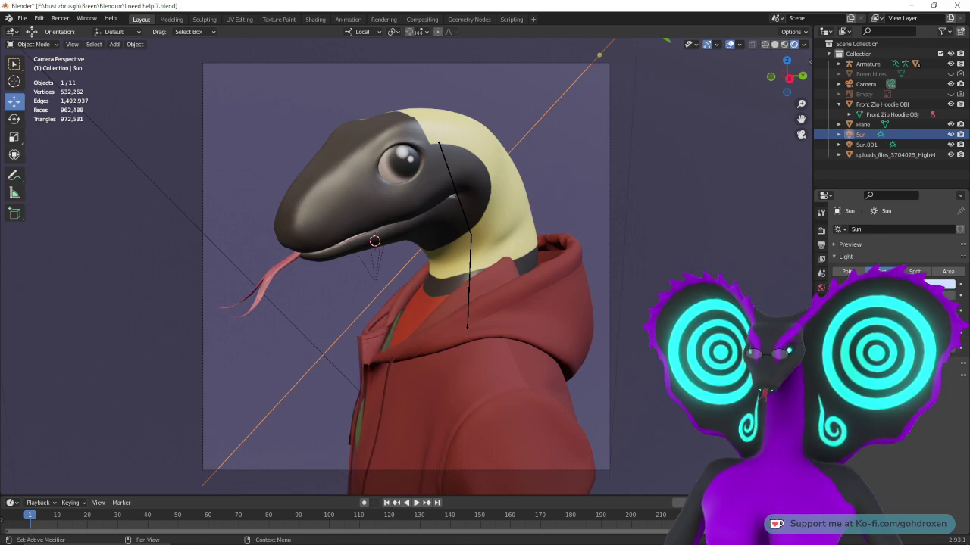
pyautogui.click(865, 145)
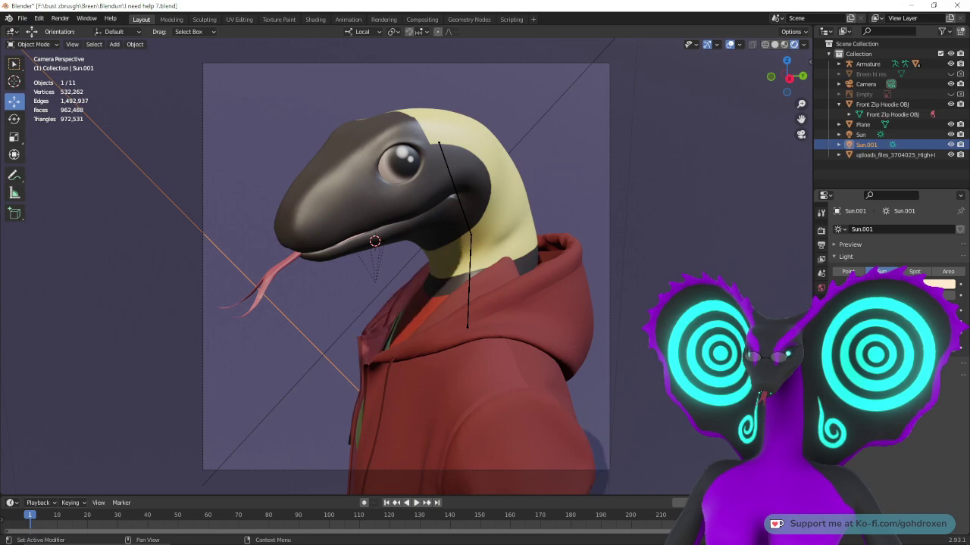
pyautogui.click(843, 364)
pyautogui.click(843, 364)
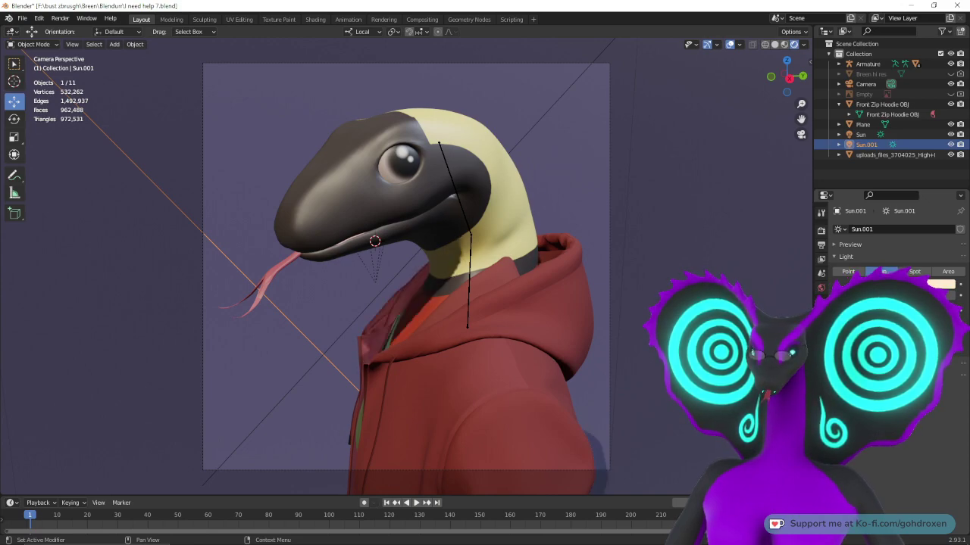
pyautogui.click(843, 364)
pyautogui.click(862, 134)
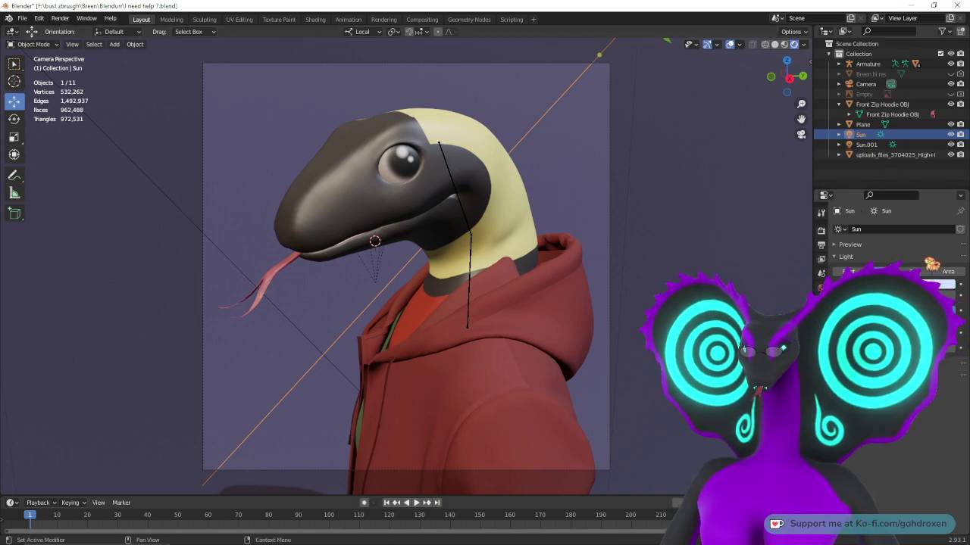
# - Render the camera view with the changed light shadows, review the whole image and close the render
pyautogui.press('F12')
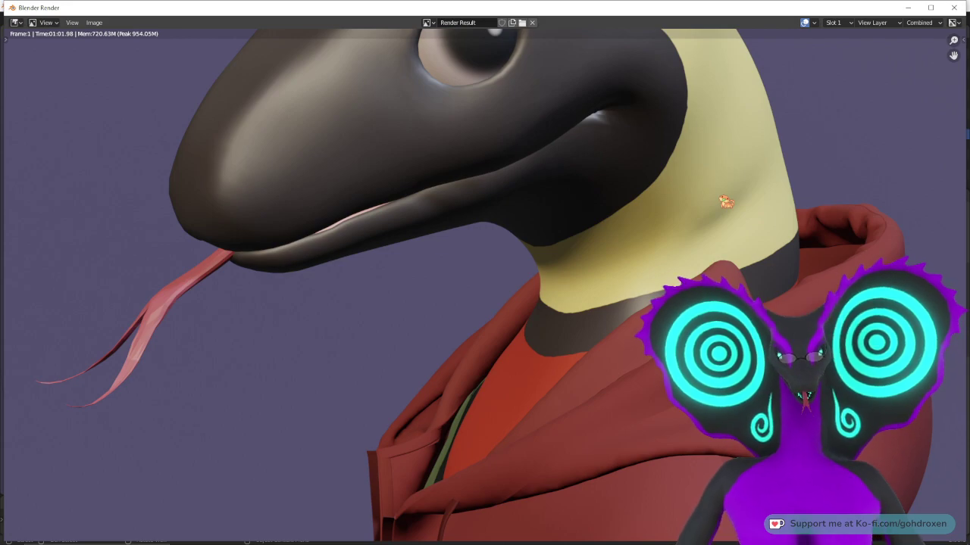
pyautogui.press('Home')
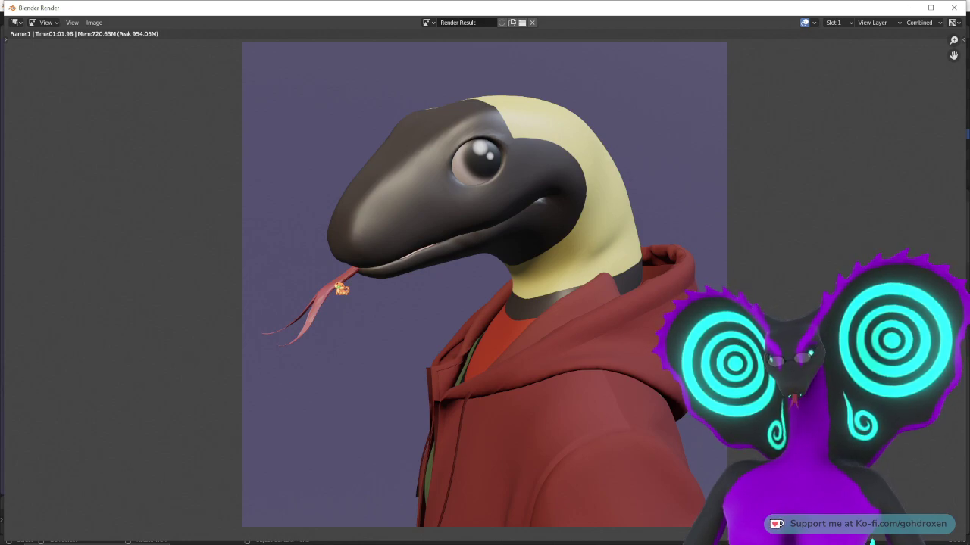
pyautogui.click(953, 7)
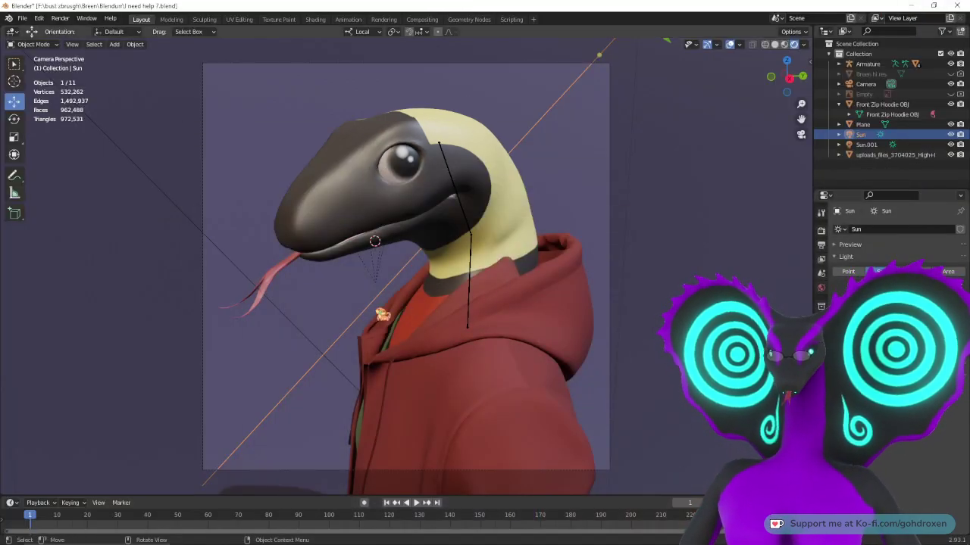
# - Move the forked tongue slightly back into the mouth along its local axis, check it from several angles and return to the camera view
pyautogui.click(285, 274)
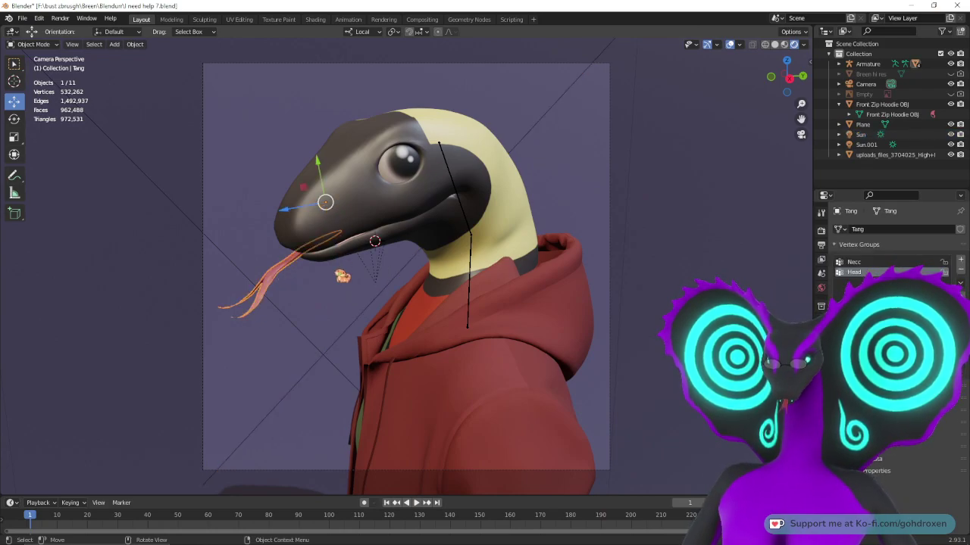
pyautogui.moveTo(409, 182); pyautogui.dragTo(332, 272, button='middle')
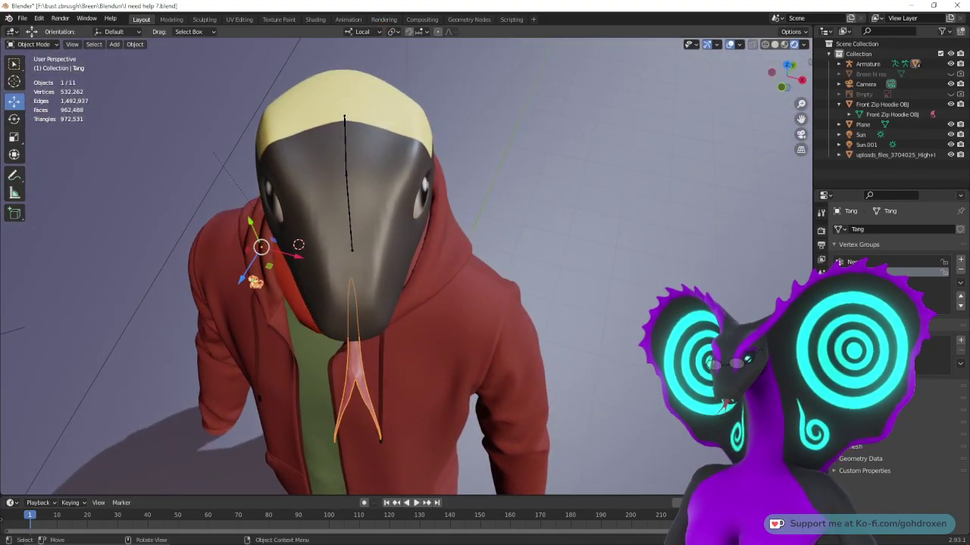
pyautogui.click(370, 32)
pyautogui.click(362, 66)
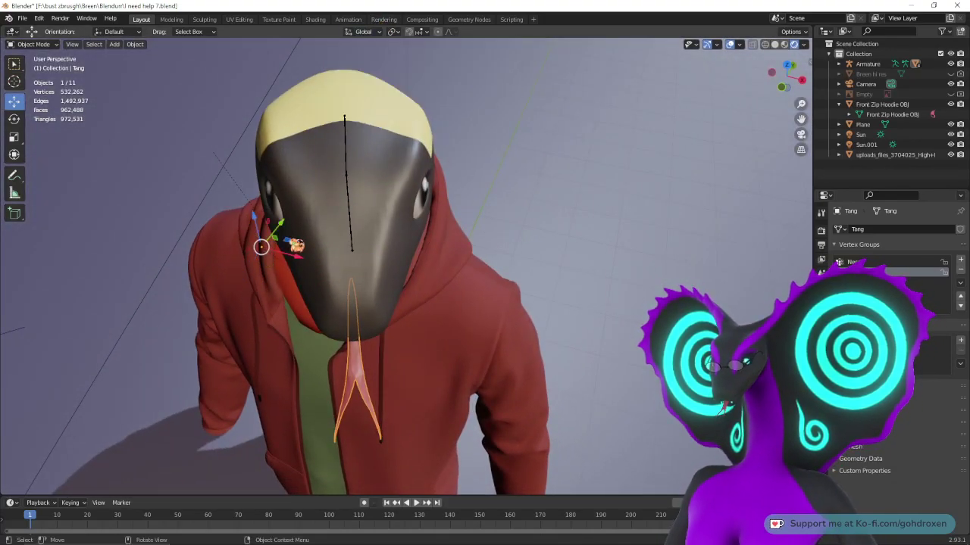
pyautogui.moveTo(281, 232); pyautogui.dragTo(333, 221, button='middle')
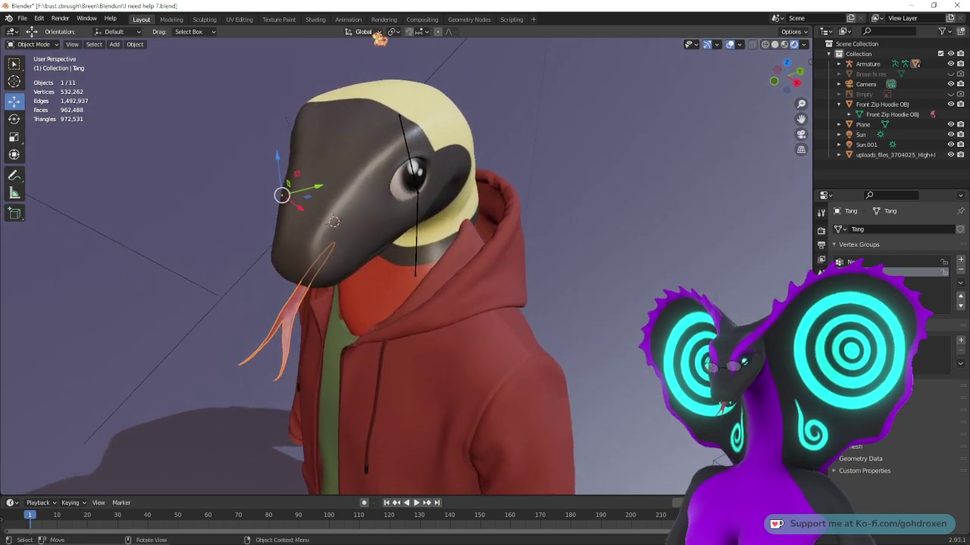
pyautogui.click(376, 34)
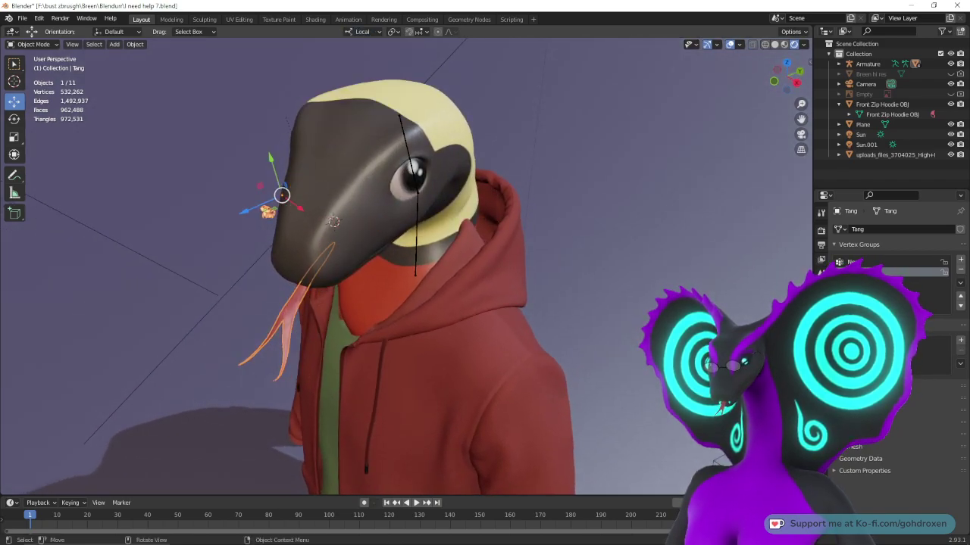
pyautogui.moveTo(261, 206); pyautogui.dragTo(274, 200)
pyautogui.moveTo(311, 232); pyautogui.dragTo(363, 234, button='middle')
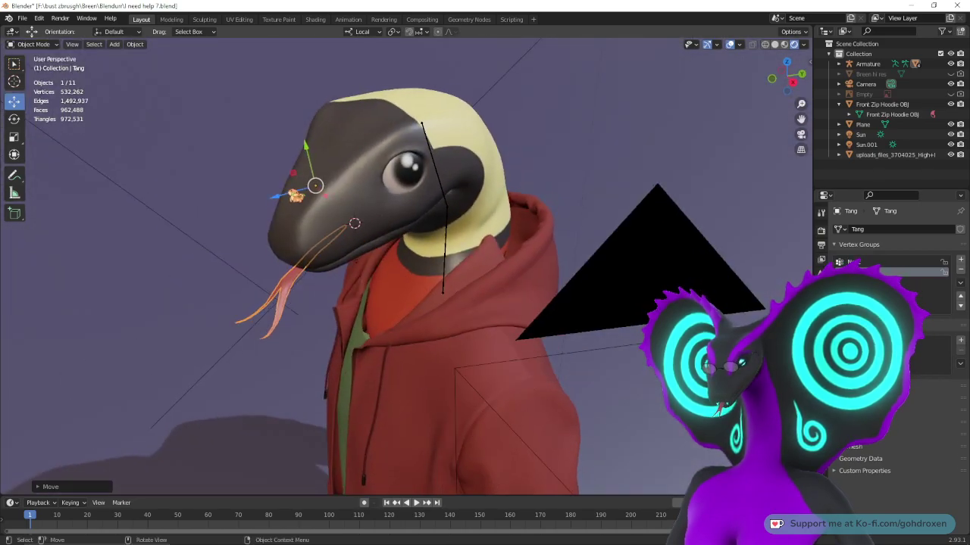
pyautogui.moveTo(504, 261); pyautogui.dragTo(394, 227, button='middle')
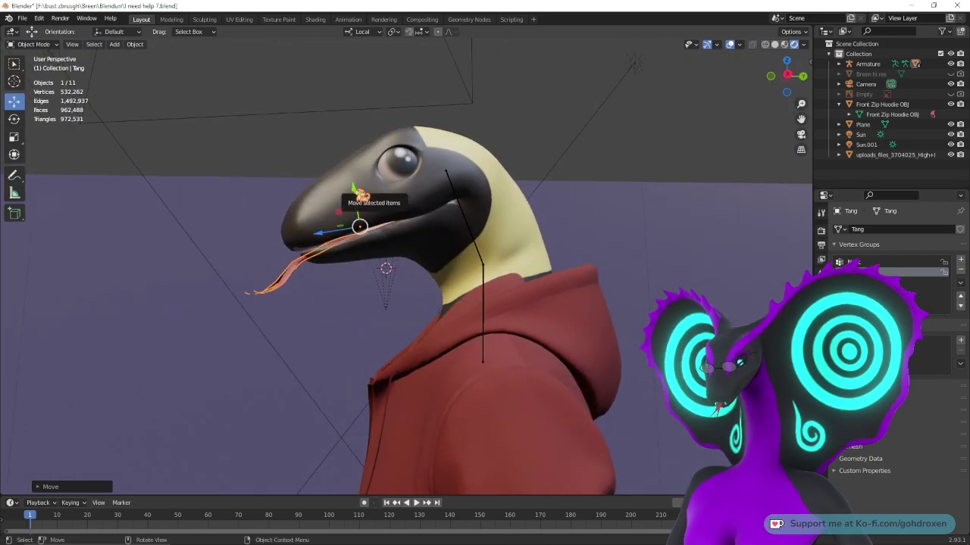
pyautogui.moveTo(359, 196); pyautogui.dragTo(374, 287, button='middle')
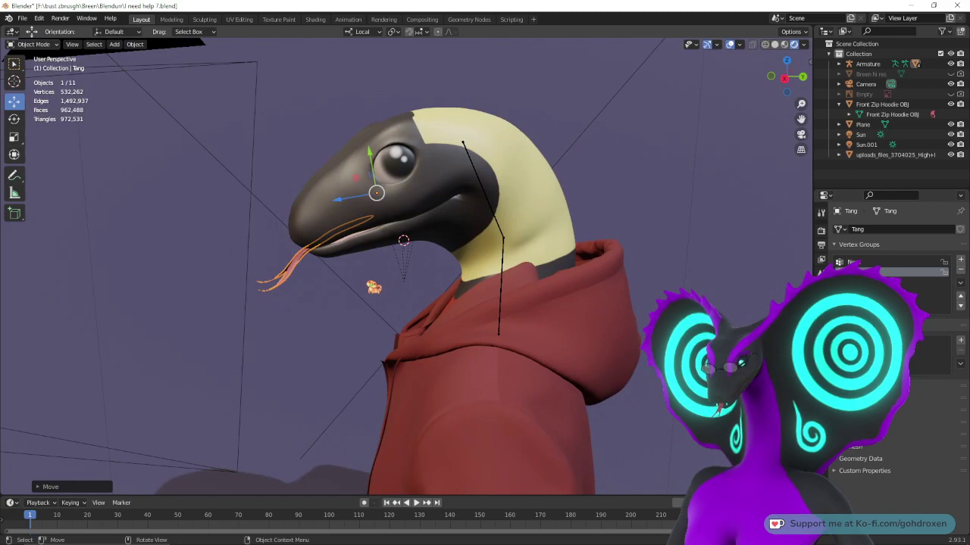
pyautogui.press('KP_0')
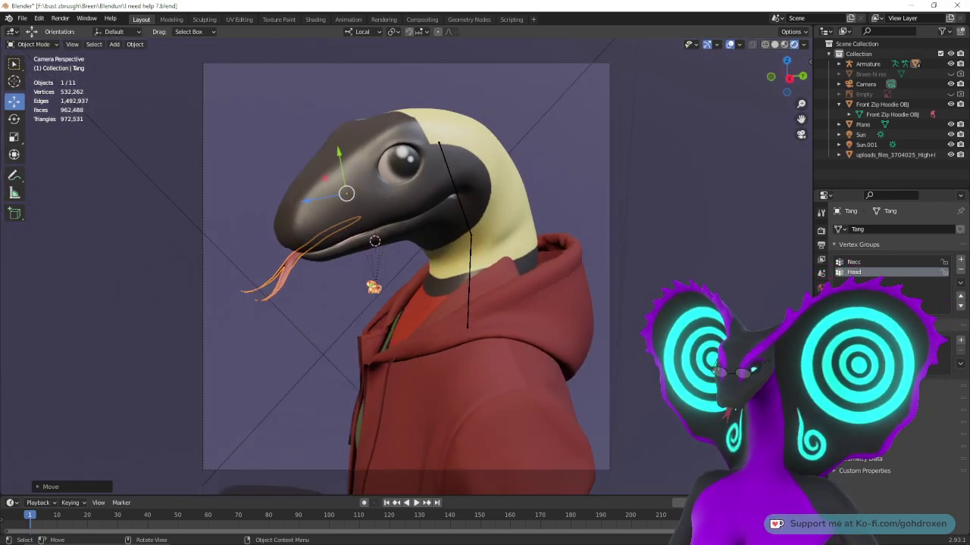
pyautogui.click(747, 162)
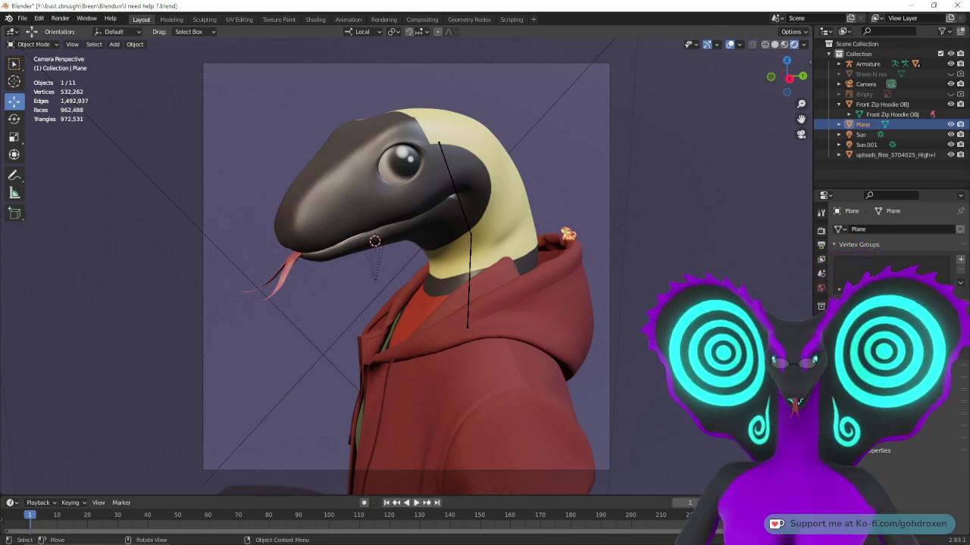
# - Render the camera view again with the repositioned tongue, review the whole image and dismiss the render
pyautogui.press('F12')
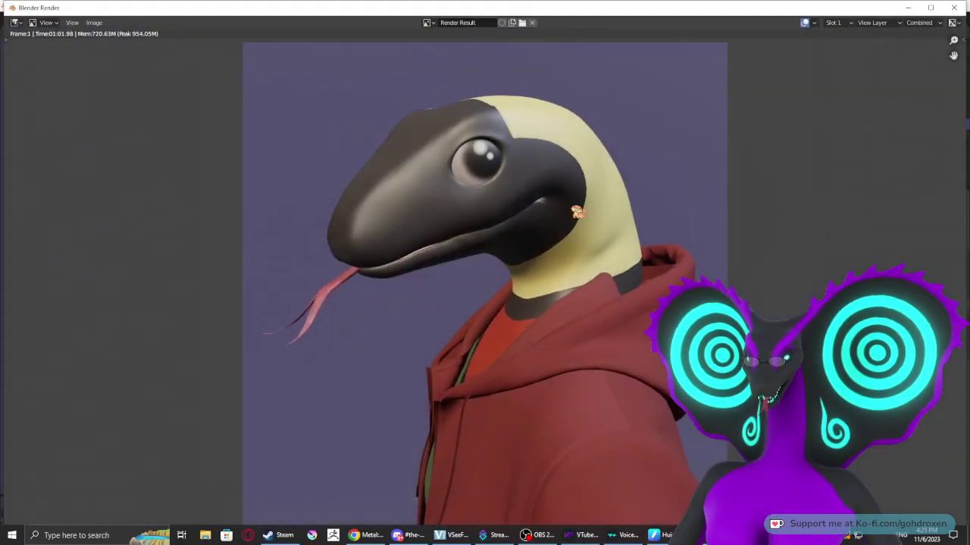
pyautogui.click(953, 7)
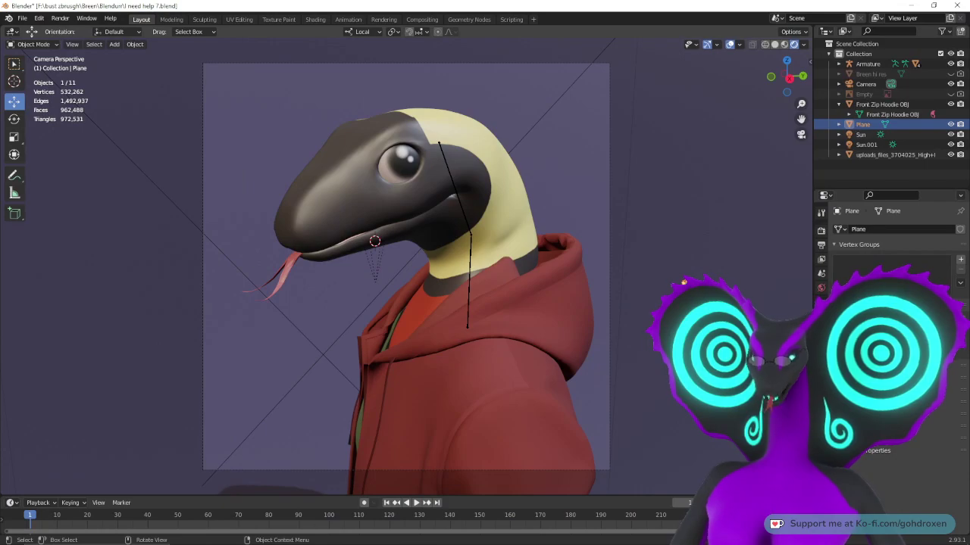
pyautogui.press('F12')
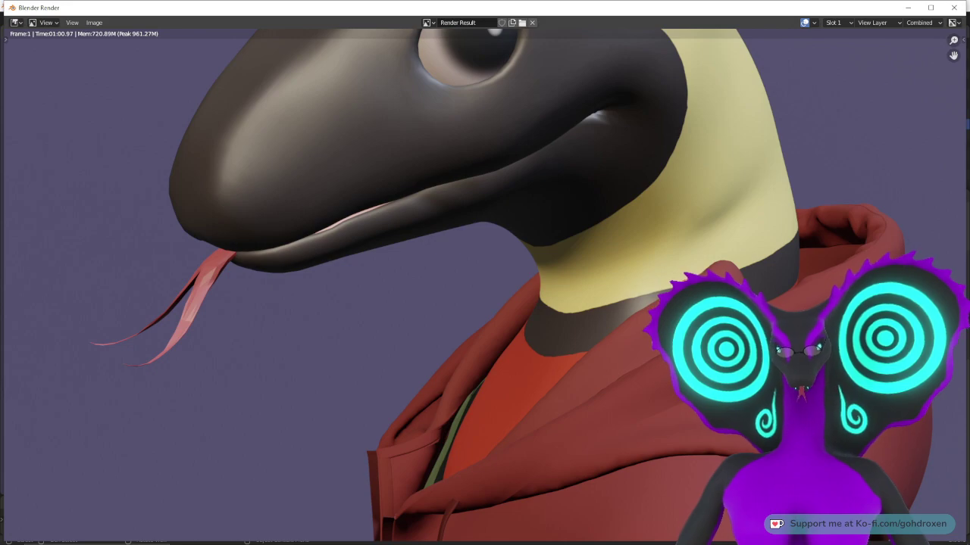
pyautogui.scroll(-3, 765, 245)
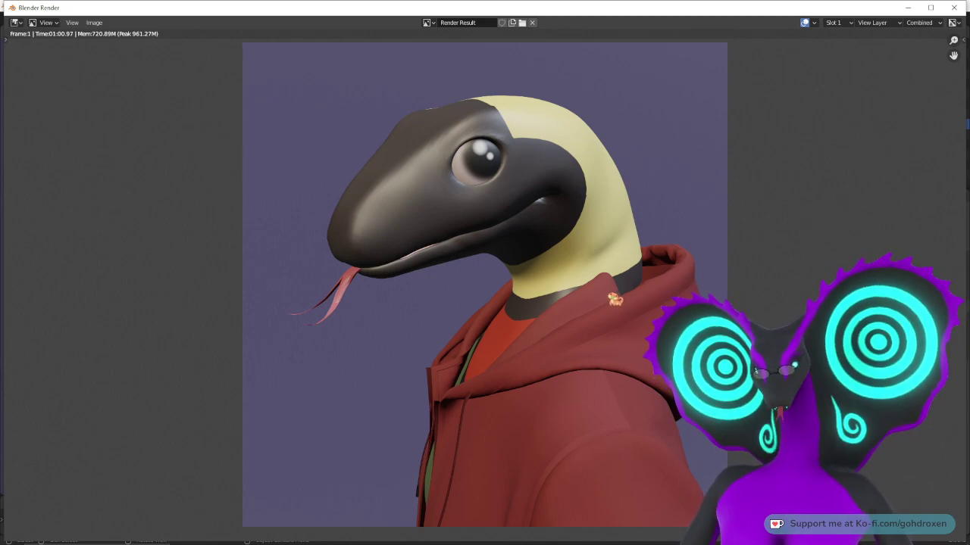
pyautogui.click(908, 7)
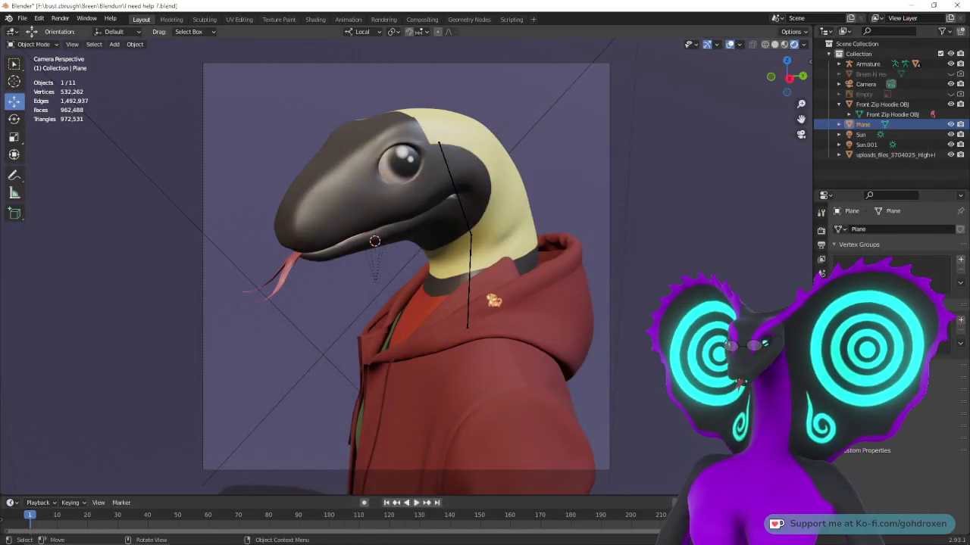
# - Open the hoodie for sculpting and try pulling its inner collar edge toward the hood with the Grab brush
pyautogui.click(493, 300)
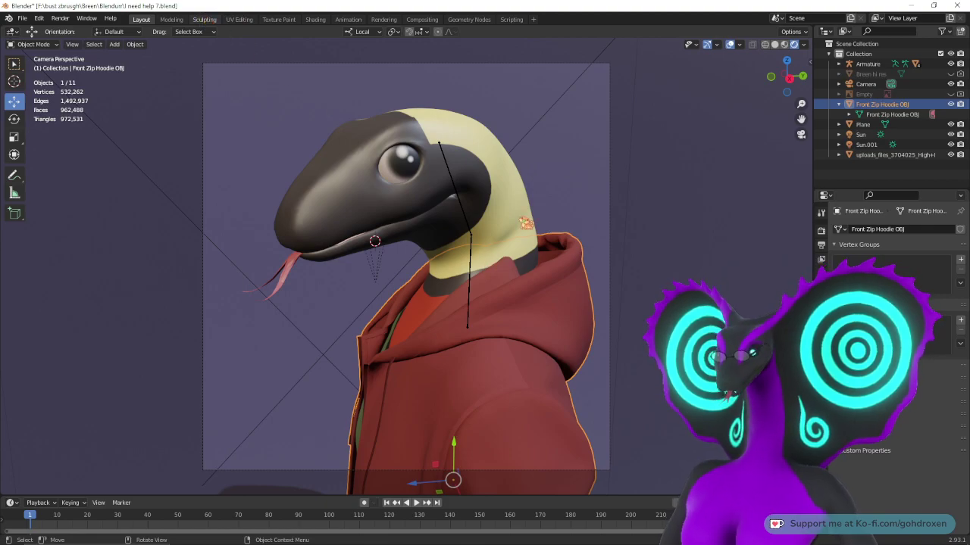
pyautogui.click(204, 19)
pyautogui.moveTo(606, 392)
pyautogui.mouseDown(button='middle')
pyautogui.moveTo(574, 398)
pyautogui.moveTo(553, 293)
pyautogui.mouseUp(button='middle')
pyautogui.scroll(2, 575, 397)
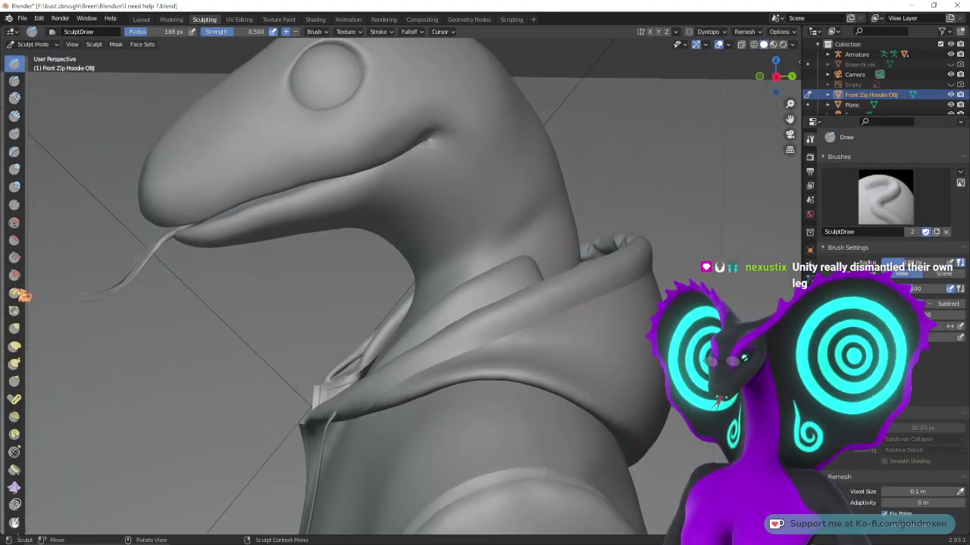
pyautogui.click(15, 328)
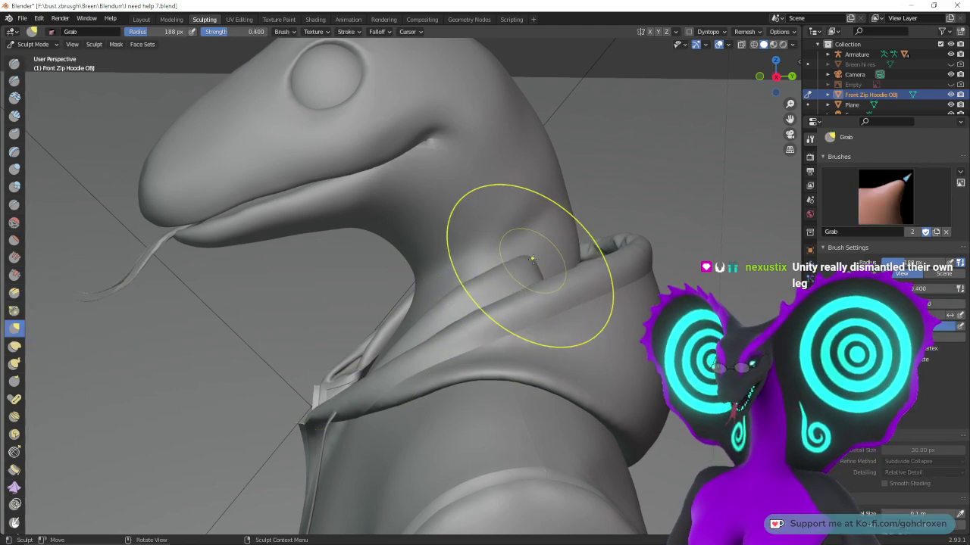
pyautogui.moveTo(522, 260); pyautogui.dragTo(569, 280)
pyautogui.hotkey('ctrl', 'z')
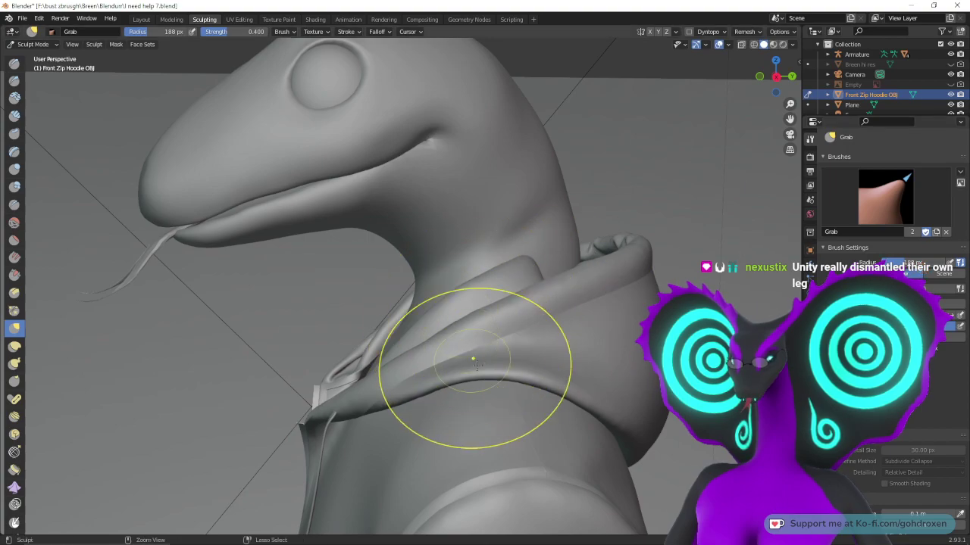
# - Enlarge the Grab brush radius to 445 px and hide the snake's body mesh under the armature to expose the hoodie's neck opening
pyautogui.keyDown('ctrl'); pyautogui.moveTo(475, 360); pyautogui.dragTo(500, 270, button='middle'); pyautogui.keyUp('ctrl')
pyautogui.keyDown('shift'); pyautogui.moveTo(585, 313); pyautogui.dragTo(461, 286, button='middle'); pyautogui.keyUp('shift')
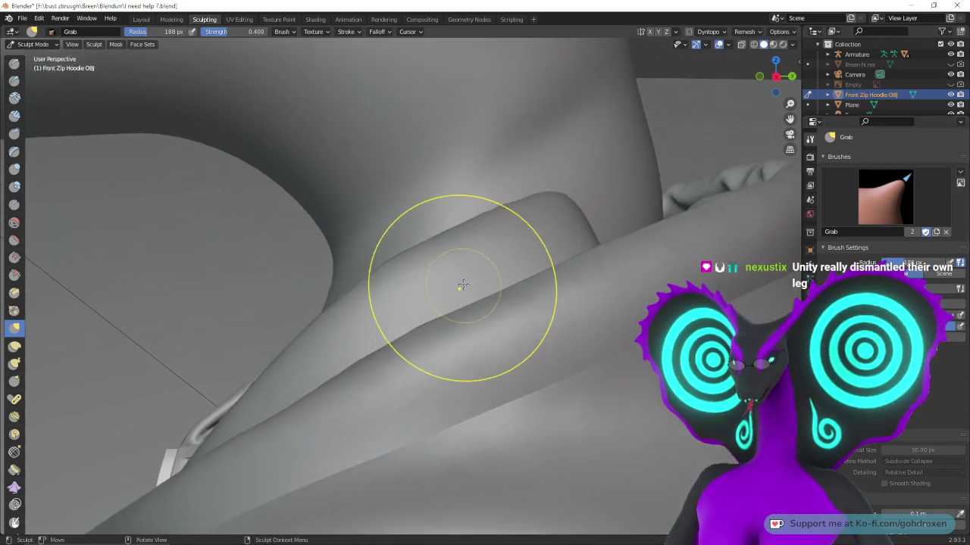
pyautogui.moveTo(587, 268); pyautogui.dragTo(596, 281, button='middle')
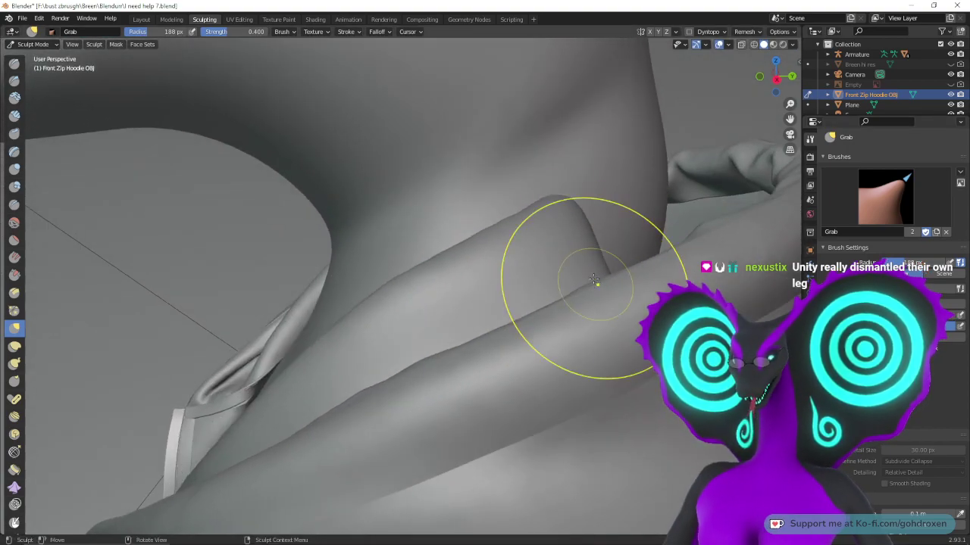
pyautogui.moveTo(554, 195)
pyautogui.mouseDown(button='middle')
pyautogui.moveTo(664, 257)
pyautogui.moveTo(626, 253)
pyautogui.mouseUp(button='middle')
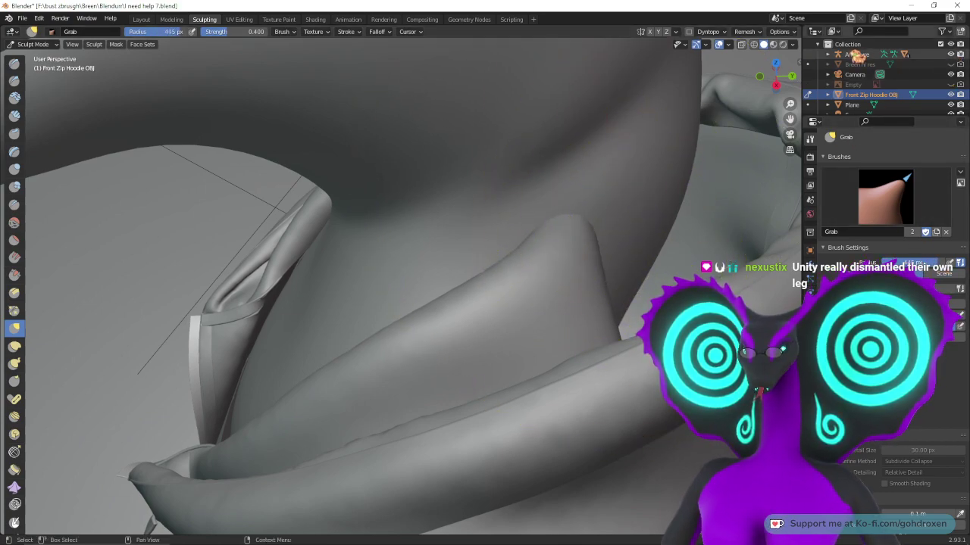
pyautogui.click(828, 54)
pyautogui.click(951, 84)
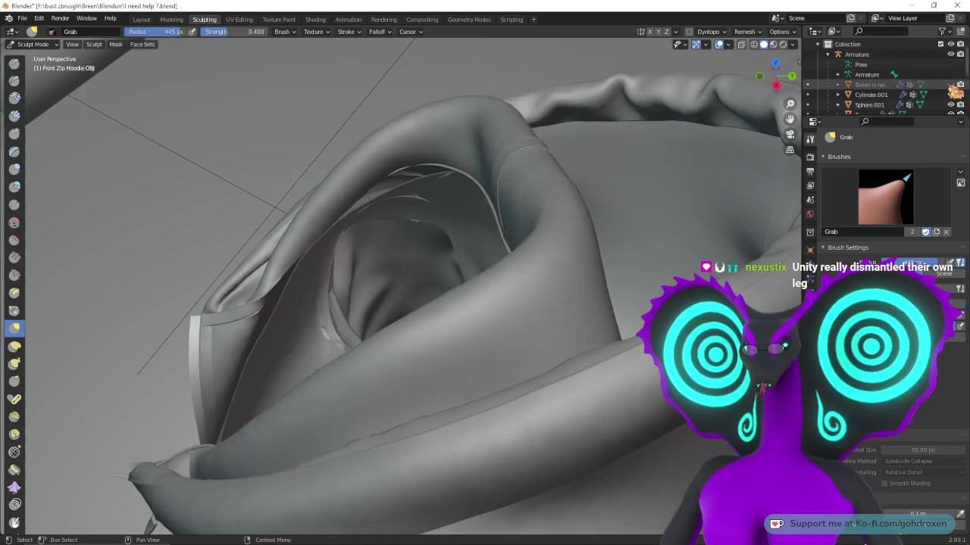
# - Reshape the hoodie's inner collar around the exposed neck opening with the Grab brush and unhide the snake's body mesh
pyautogui.moveTo(610, 200); pyautogui.dragTo(576, 148, button='middle')
pyautogui.moveTo(562, 121); pyautogui.dragTo(653, 125)
pyautogui.moveTo(628, 232); pyautogui.dragTo(639, 203)
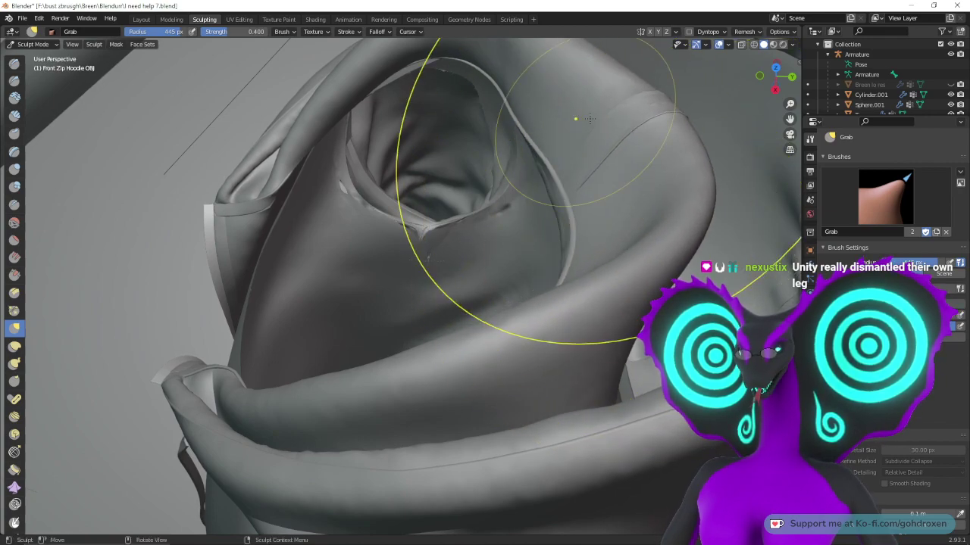
pyautogui.moveTo(640, 85)
pyautogui.mouseDown(button='middle')
pyautogui.moveTo(630, 151)
pyautogui.moveTo(600, 188)
pyautogui.moveTo(513, 184)
pyautogui.moveTo(530, 314)
pyautogui.mouseUp(button='middle')
pyautogui.moveTo(536, 436); pyautogui.dragTo(544, 443)
pyautogui.moveTo(491, 433); pyautogui.dragTo(504, 460)
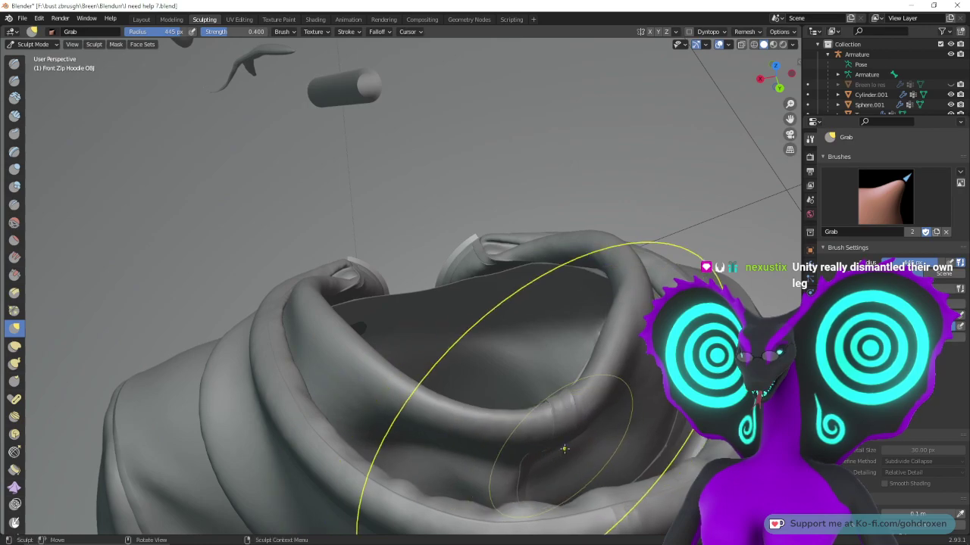
pyautogui.moveTo(613, 440)
pyautogui.mouseDown(button='middle')
pyautogui.moveTo(553, 371)
pyautogui.moveTo(534, 311)
pyautogui.mouseUp(button='middle')
pyautogui.click(950, 85)
pyautogui.moveTo(651, 394); pyautogui.dragTo(544, 409, button='middle')
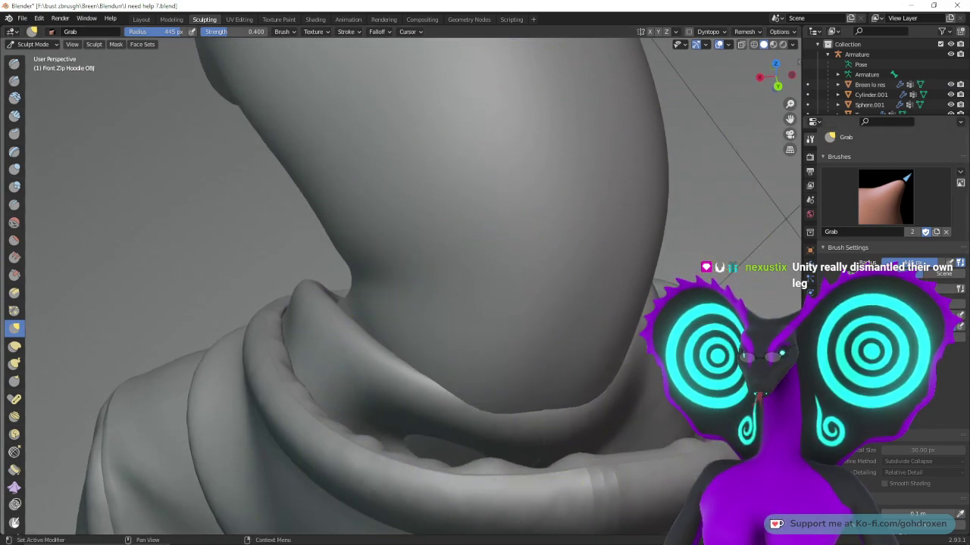
# - Reduce the Grab brush radius to 281 px and pull the hoodie's inner collar into shape around the back and side of the neck
pyautogui.moveTo(582, 348); pyautogui.dragTo(594, 361, button='middle')
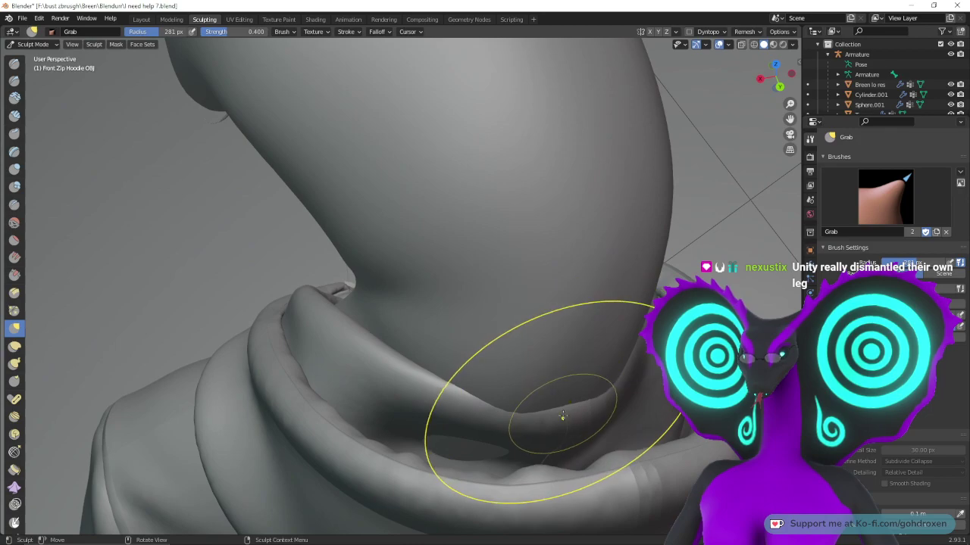
pyautogui.moveTo(564, 414); pyautogui.dragTo(592, 383)
pyautogui.moveTo(576, 401)
pyautogui.mouseDown(button='middle')
pyautogui.moveTo(502, 444)
pyautogui.moveTo(499, 435)
pyautogui.mouseUp(button='middle')
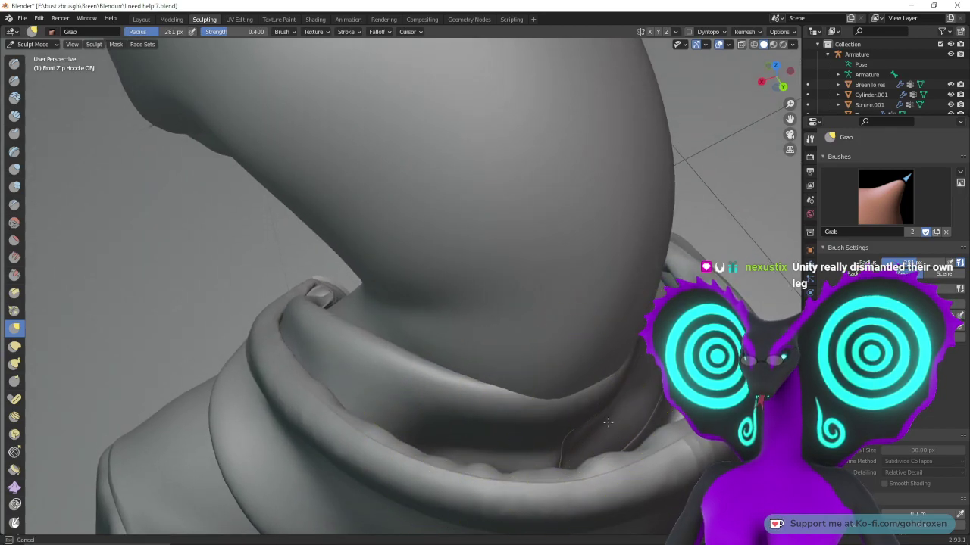
pyautogui.moveTo(626, 441); pyautogui.dragTo(641, 429)
pyautogui.moveTo(645, 425); pyautogui.dragTo(612, 437, button='middle')
pyautogui.moveTo(489, 474); pyautogui.dragTo(515, 460)
pyautogui.moveTo(545, 455)
pyautogui.mouseDown(button='middle')
pyautogui.moveTo(639, 407)
pyautogui.moveTo(541, 357)
pyautogui.mouseUp(button='middle')
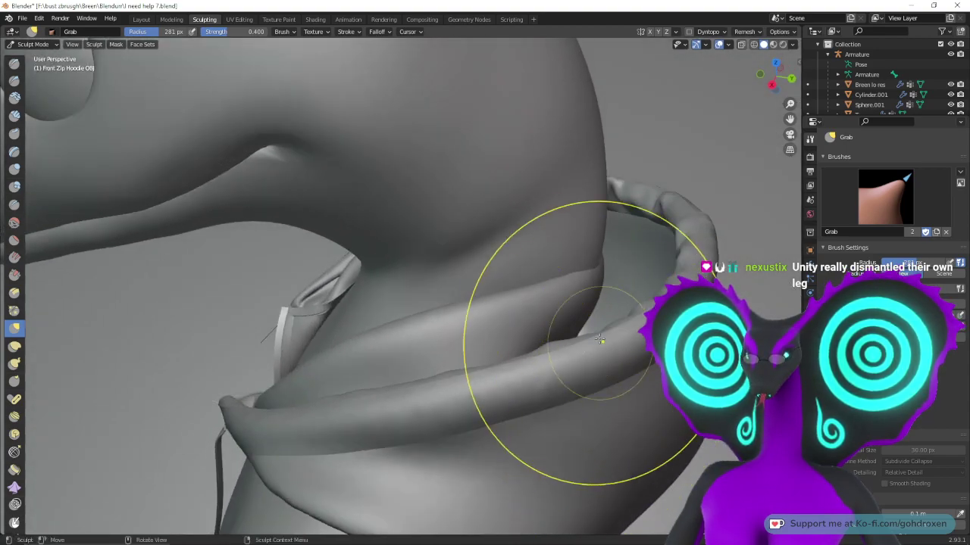
pyautogui.moveTo(596, 259); pyautogui.dragTo(618, 264)
pyautogui.moveTo(572, 276)
pyautogui.mouseDown(button='middle')
pyautogui.moveTo(601, 372)
pyautogui.moveTo(637, 359)
pyautogui.moveTo(584, 325)
pyautogui.moveTo(530, 325)
pyautogui.moveTo(541, 349)
pyautogui.moveTo(476, 303)
pyautogui.mouseUp(button='middle')
# - Return to the Layout workspace, render the camera view with the reshaped collar and review the whole image
pyautogui.click(144, 19)
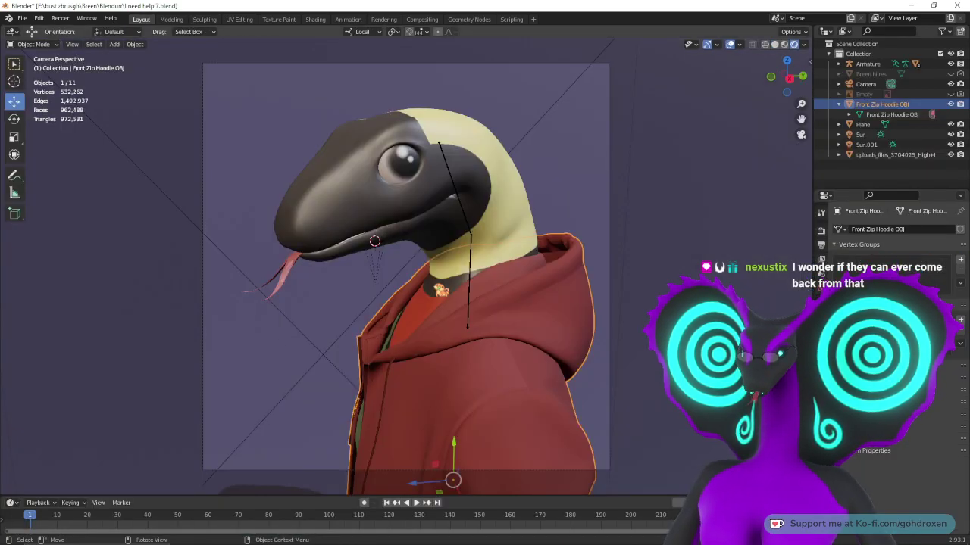
pyautogui.click(716, 251)
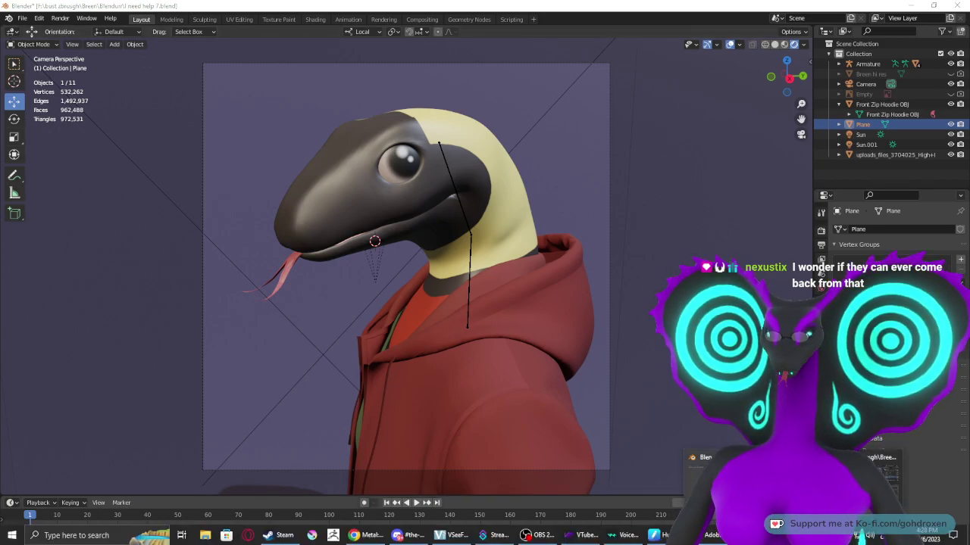
pyautogui.click(736, 488)
pyautogui.click(958, 5)
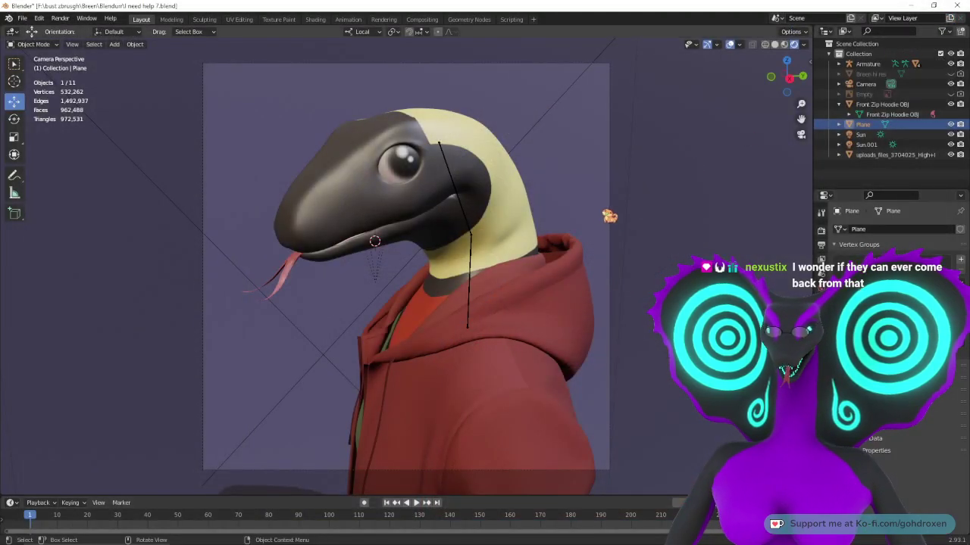
pyautogui.press('F12')
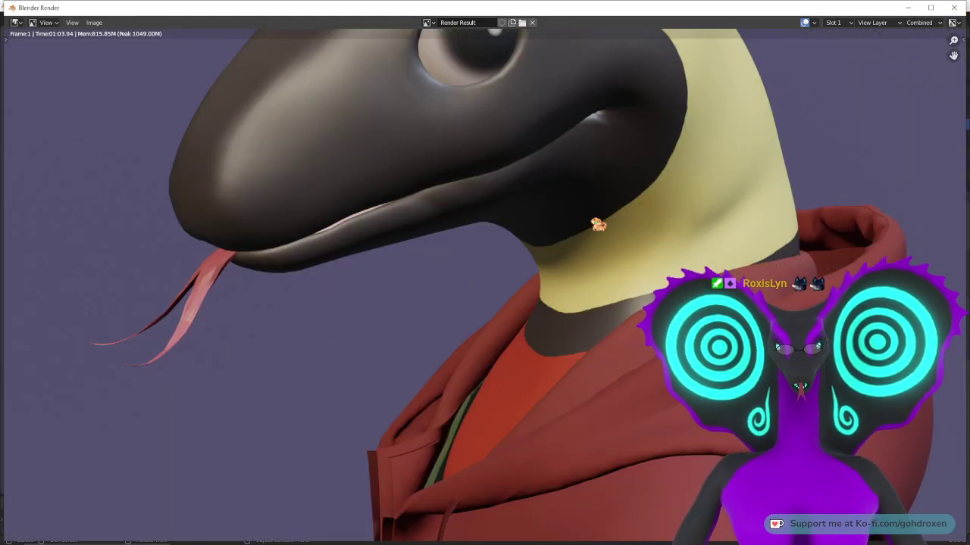
pyautogui.press('Home')
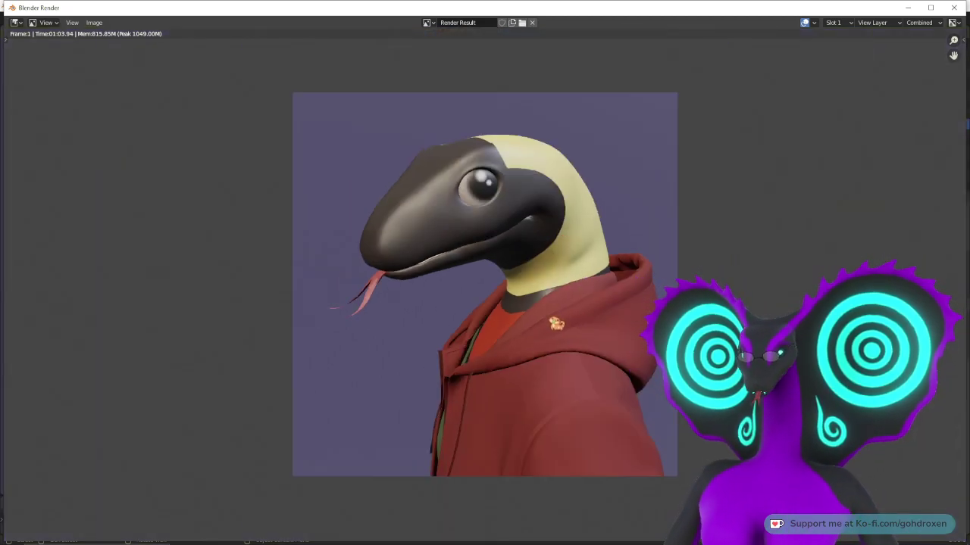
pyautogui.scroll(1, 552, 320)
pyautogui.scroll(-1, 553, 319)
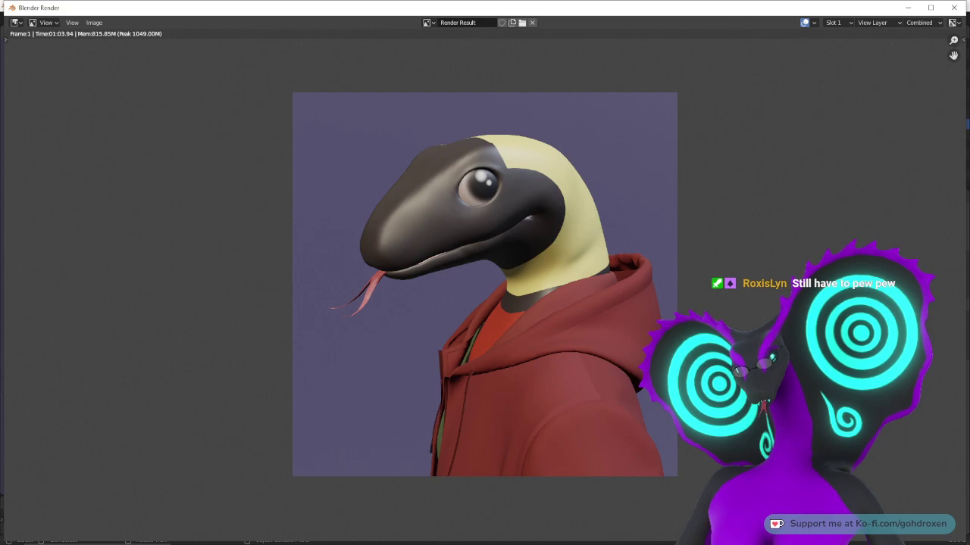
# - Save the render as a PNG named "Omg it da Breen" in the Blendurr folder with compression at 100%
pyautogui.click(94, 23)
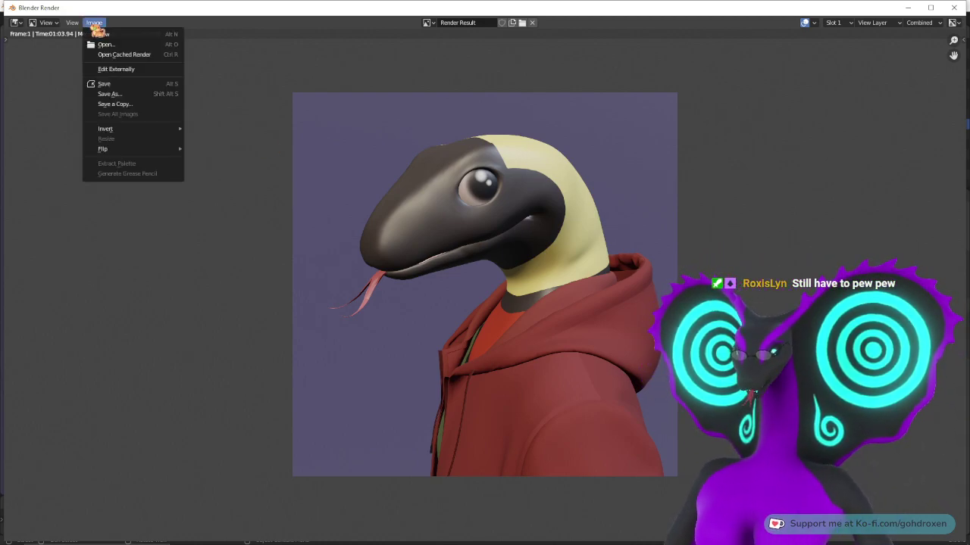
pyautogui.click(134, 96)
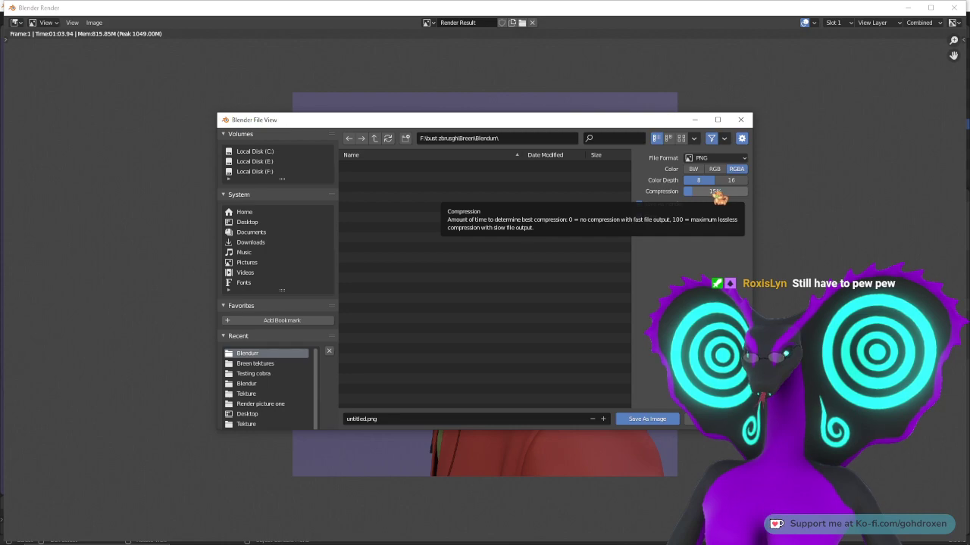
pyautogui.moveTo(717, 195); pyautogui.dragTo(746, 201)
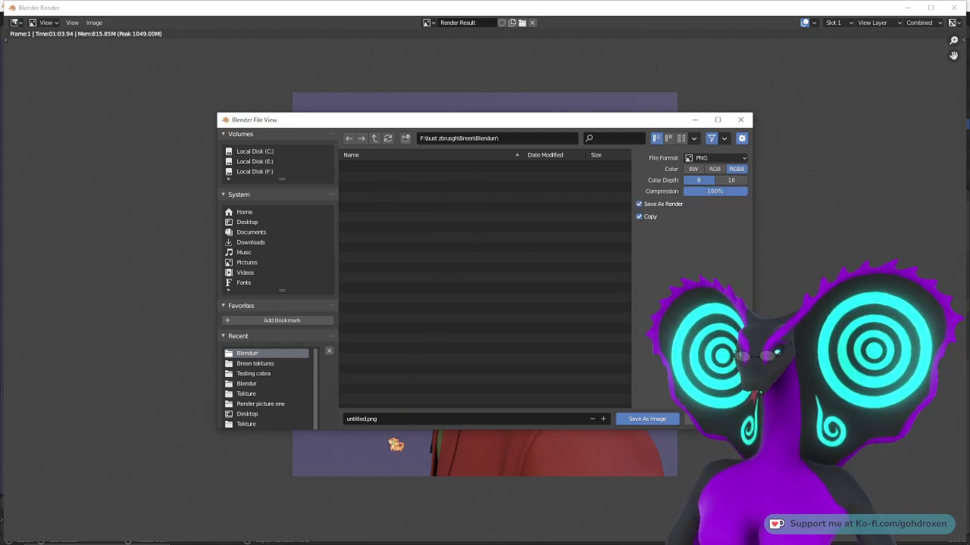
pyautogui.click(392, 419)
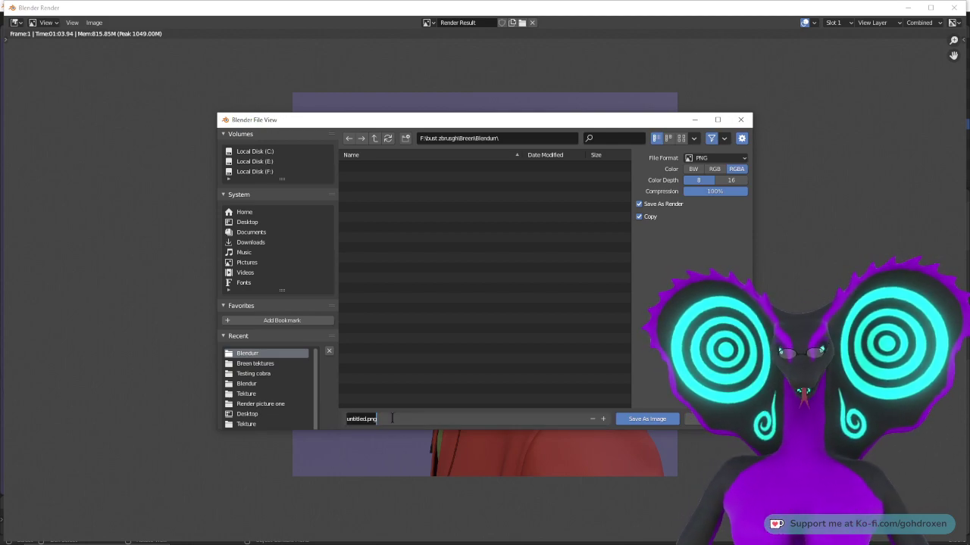
pyautogui.write('Om')
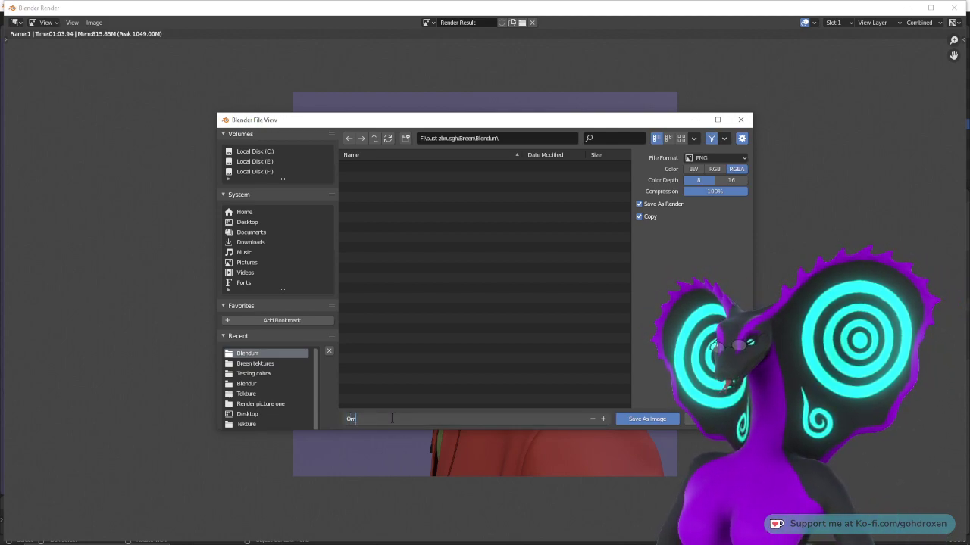
pyautogui.write('g it da breen')
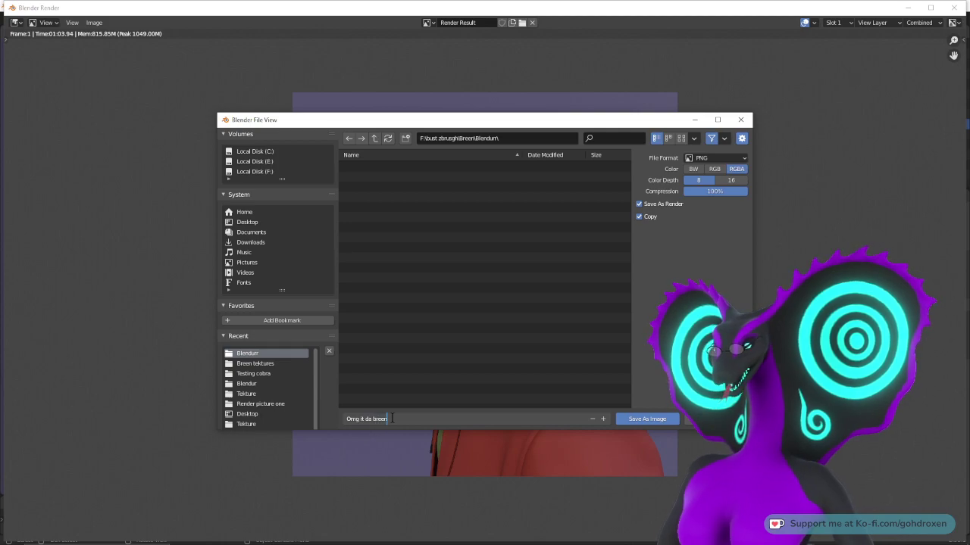
pyautogui.press('BackSpace')
pyautogui.press('BackSpace')
pyautogui.write('Breen')
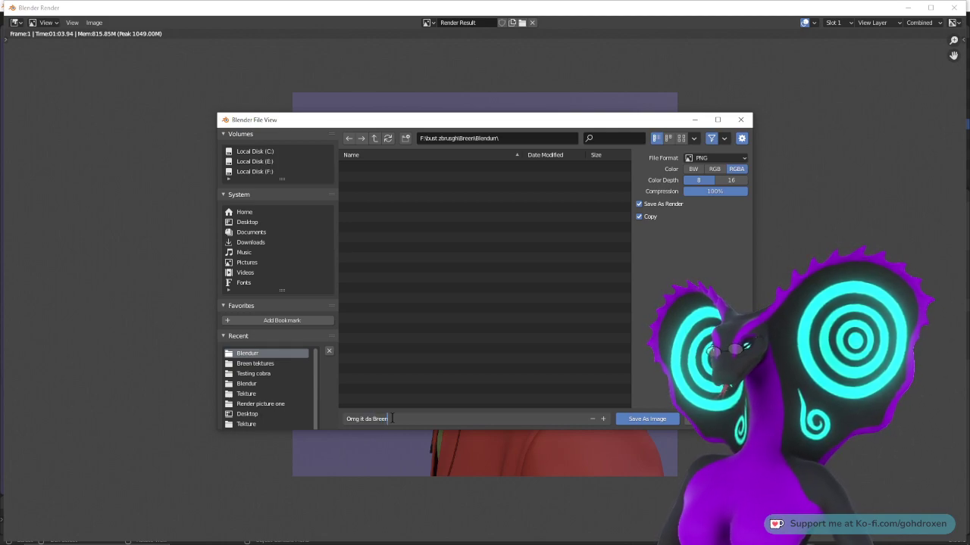
pyautogui.click(659, 420)
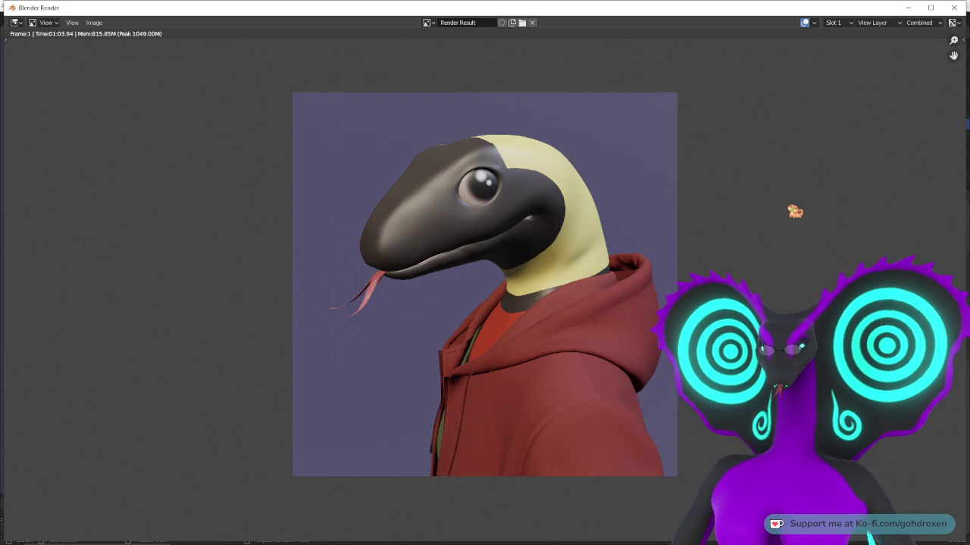
# - Open the saved Omg it da Breen.png in the image viewer, inspect the neck and collar up close, and close it
pyautogui.click(911, 8)
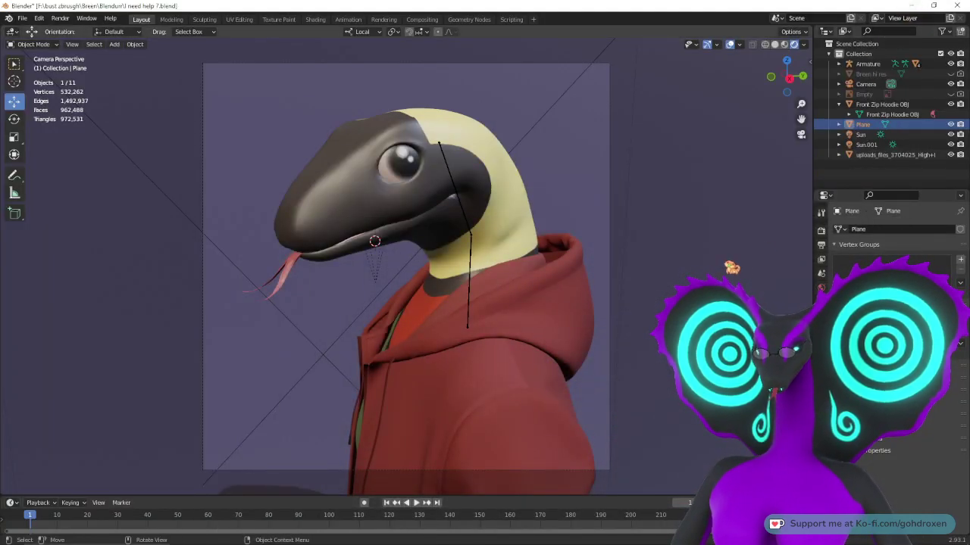
pyautogui.moveTo(244, 541)
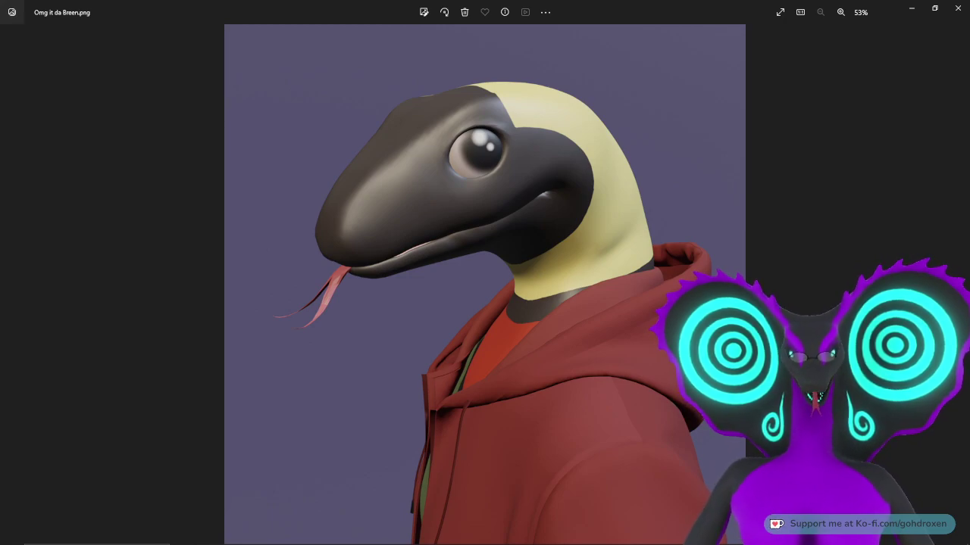
pyautogui.scroll(10, 650, 286)
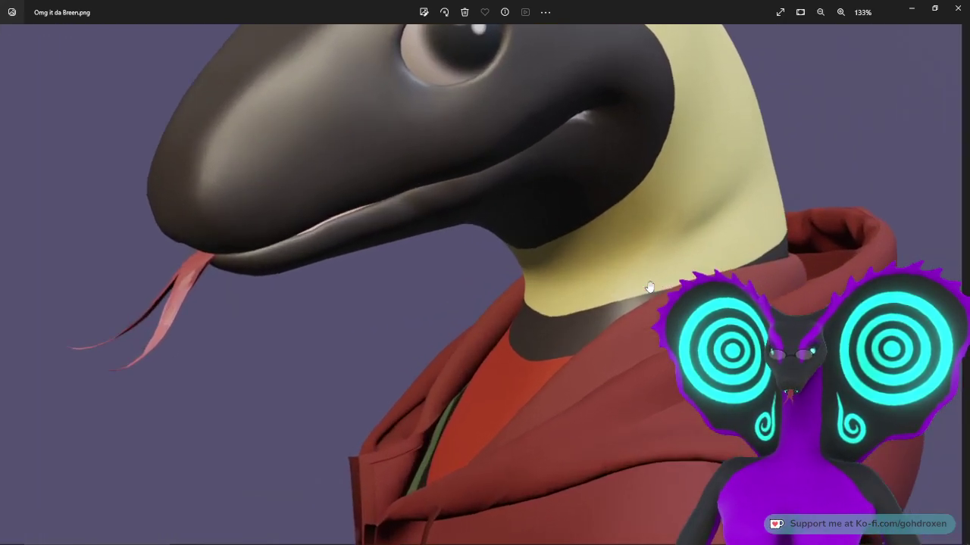
pyautogui.scroll(-3, 575, 304)
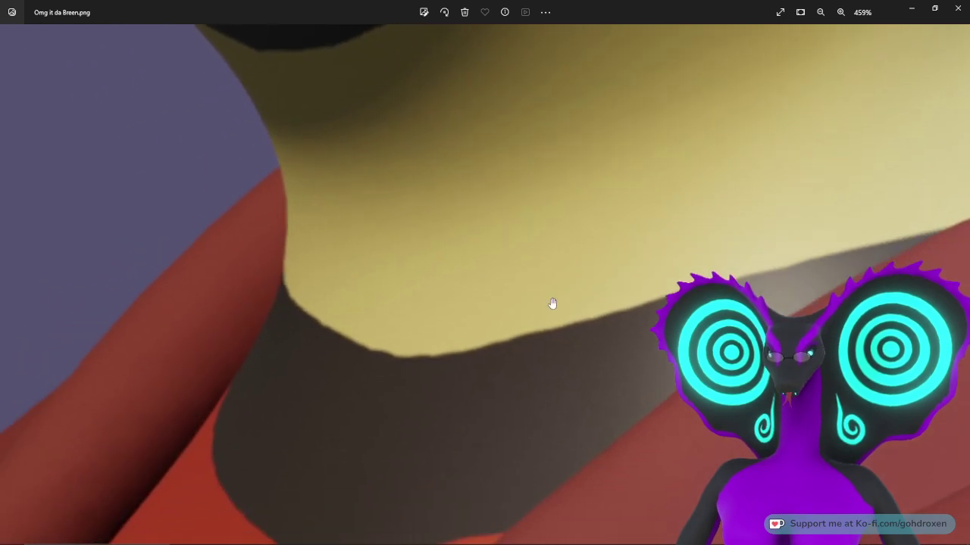
pyautogui.scroll(-2, 579, 369)
pyautogui.scroll(-8, 579, 368)
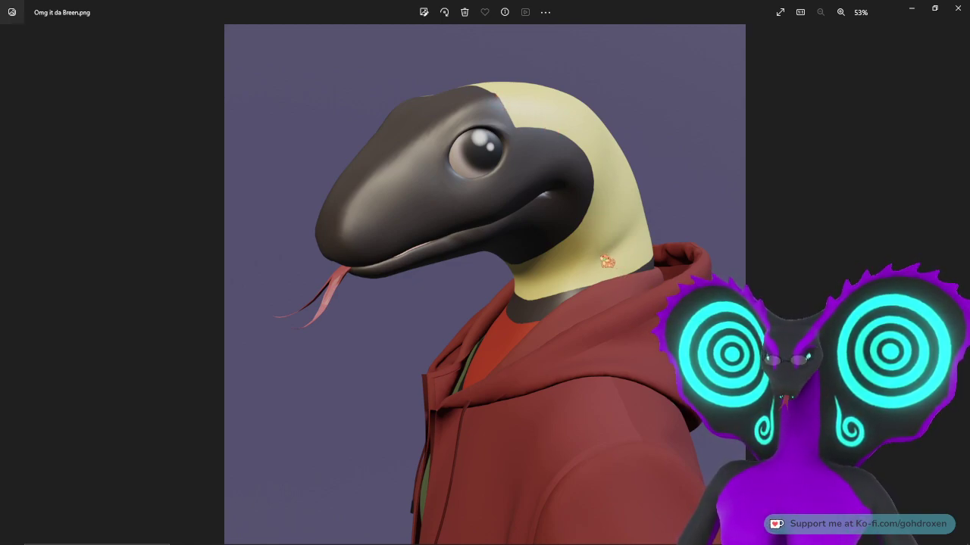
pyautogui.click(957, 8)
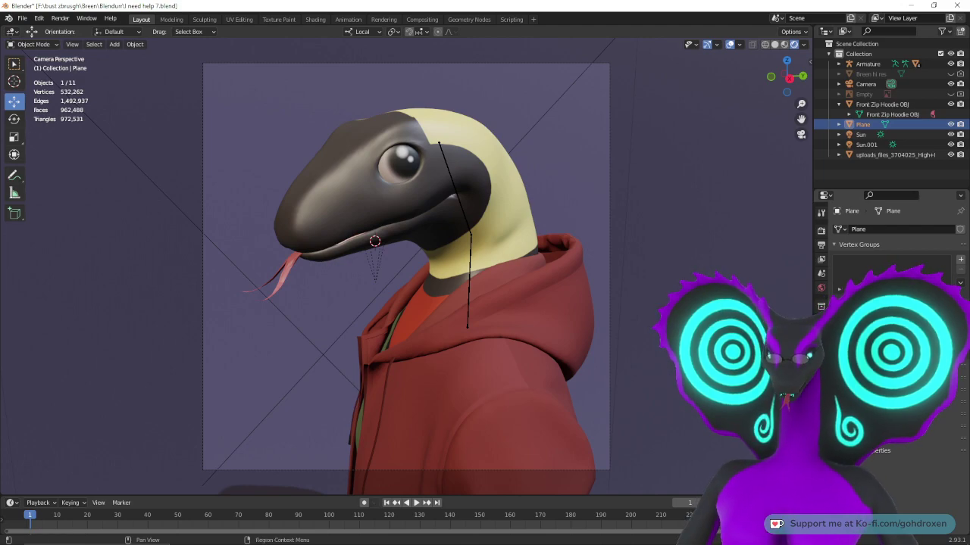
# - Change the backdrop plane's flor material base colour to a muted green and render the camera view again
pyautogui.click(822, 392)
pyautogui.click(923, 371)
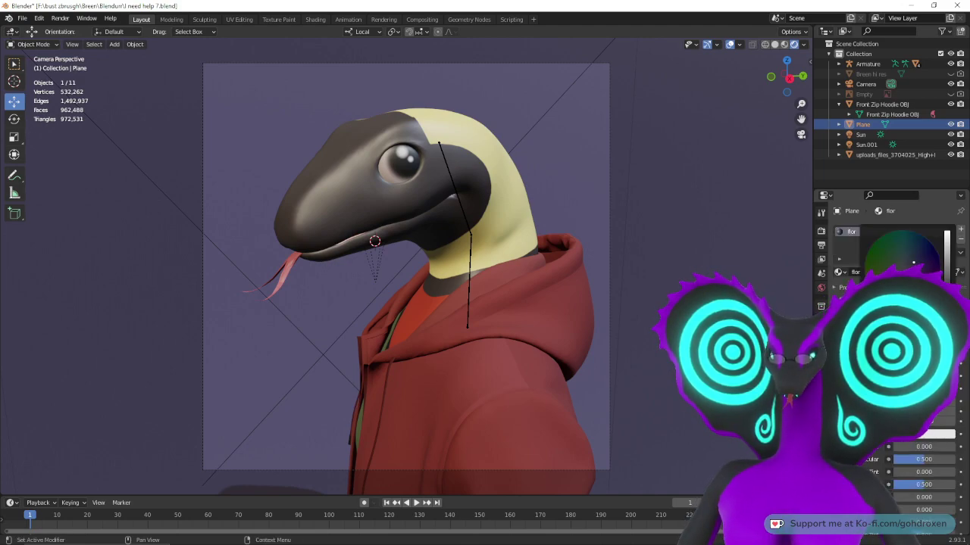
pyautogui.click(889, 262)
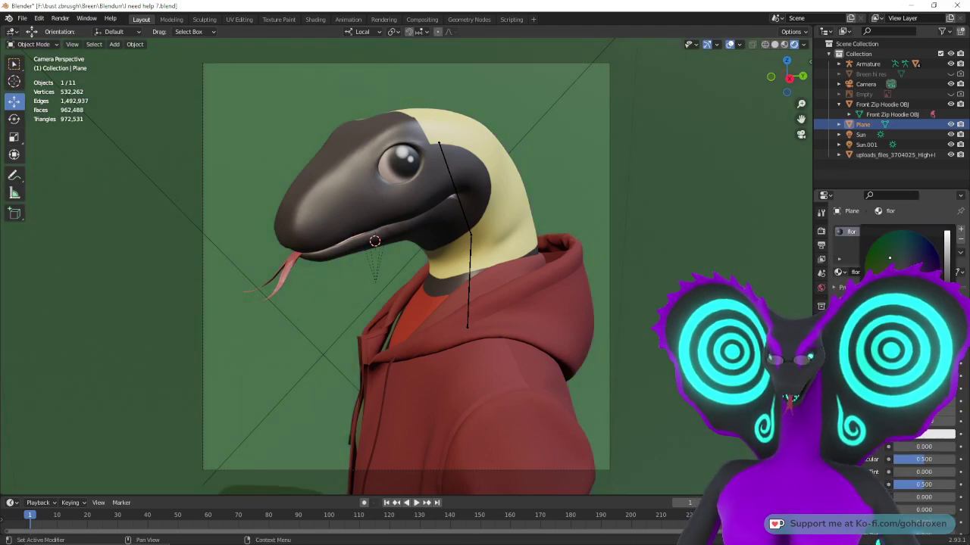
pyautogui.moveTo(889, 262); pyautogui.dragTo(893, 259)
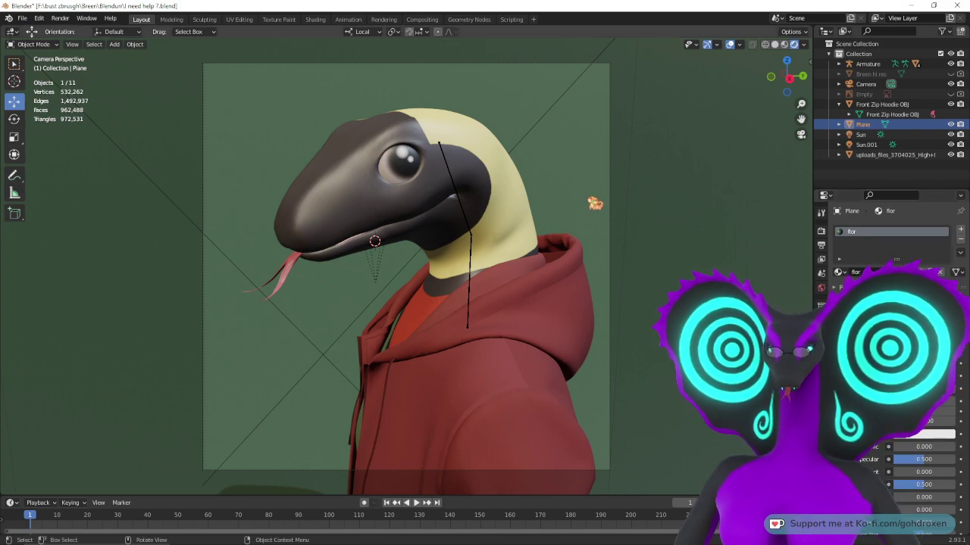
pyautogui.press('F12')
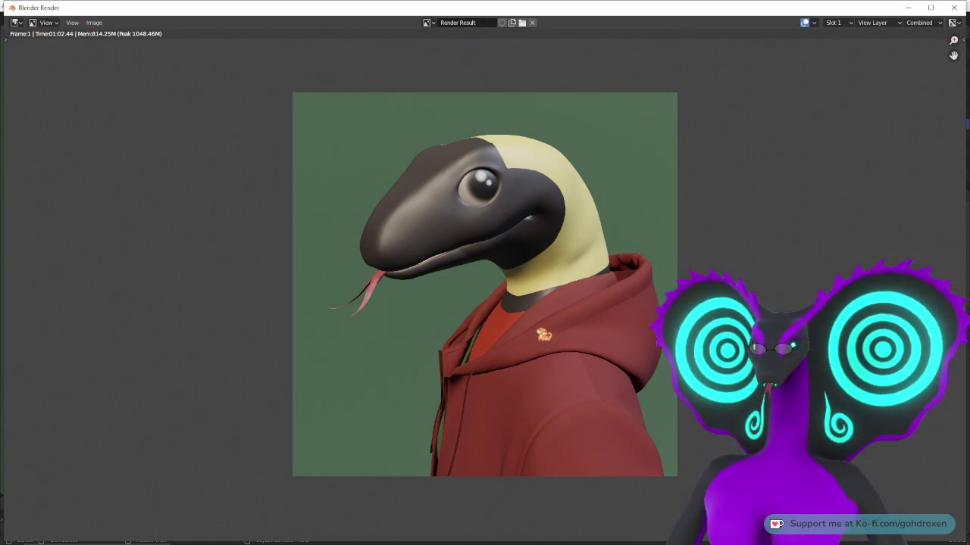
# - Save the green-background render as a PNG named "Omg it da Breen green" in the Blendurr folder with compression at 100%
pyautogui.click(92, 23)
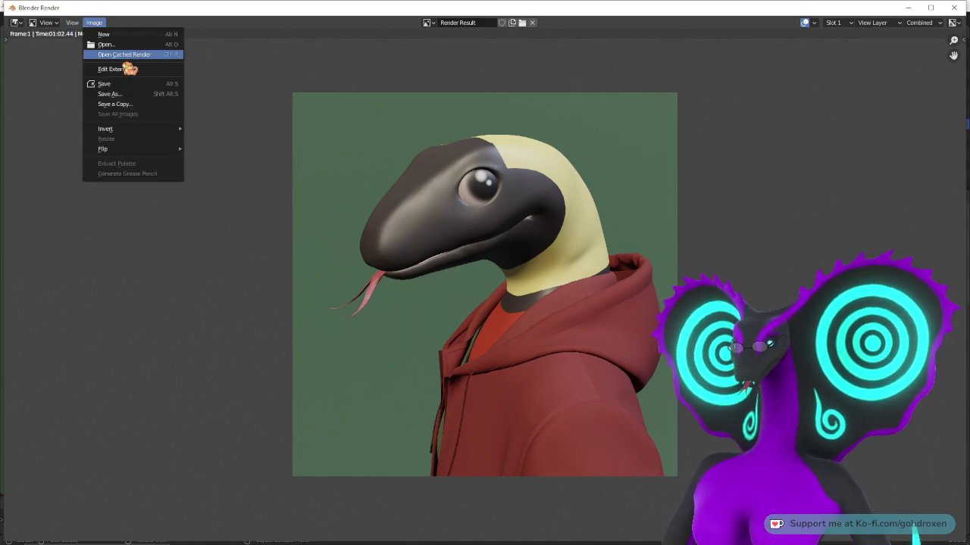
pyautogui.click(122, 94)
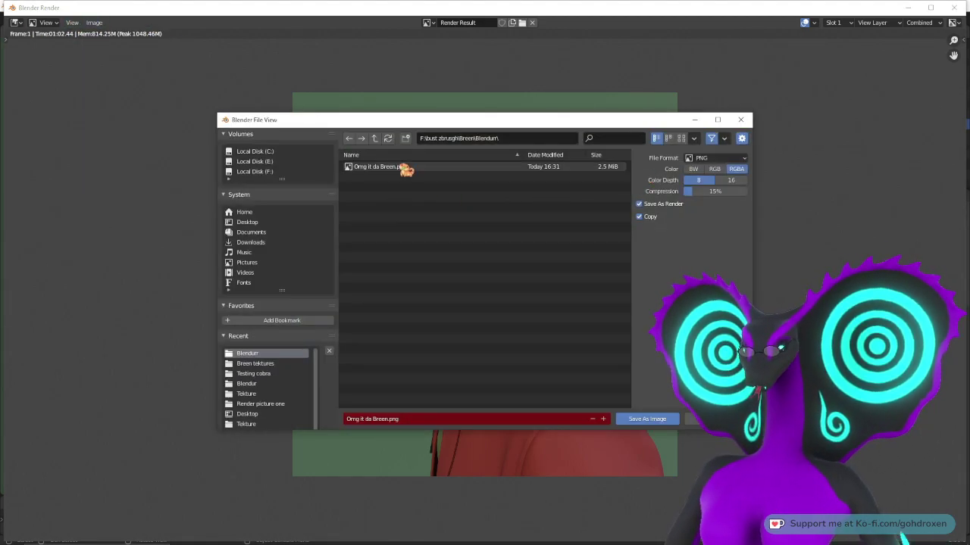
pyautogui.click(402, 168)
pyautogui.click(389, 419)
pyautogui.click(390, 419)
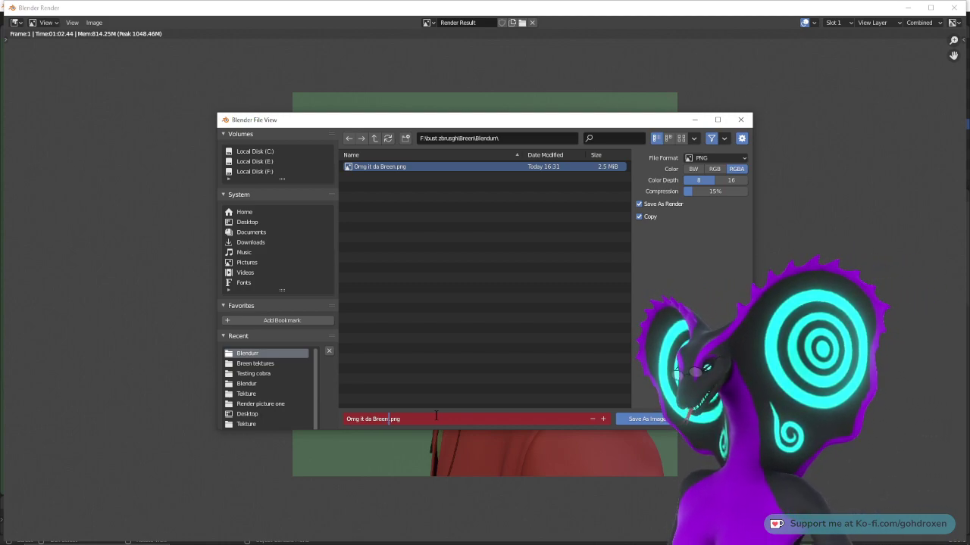
pyautogui.write('green')
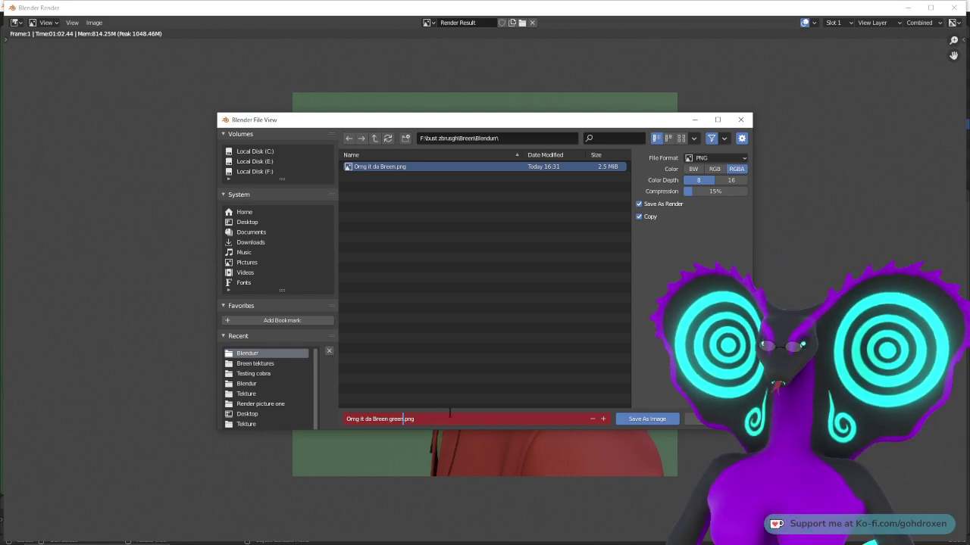
pyautogui.press('Return')
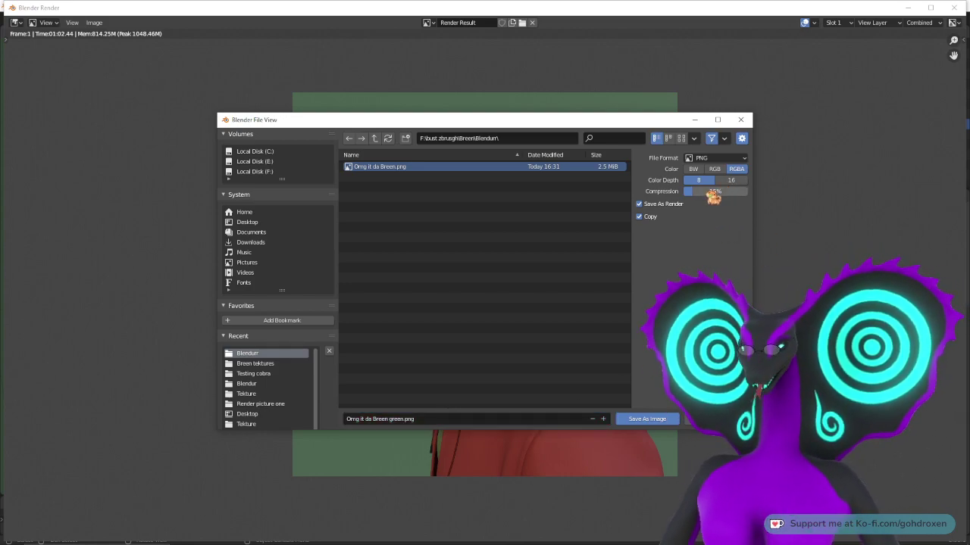
pyautogui.moveTo(709, 192); pyautogui.dragTo(765, 192)
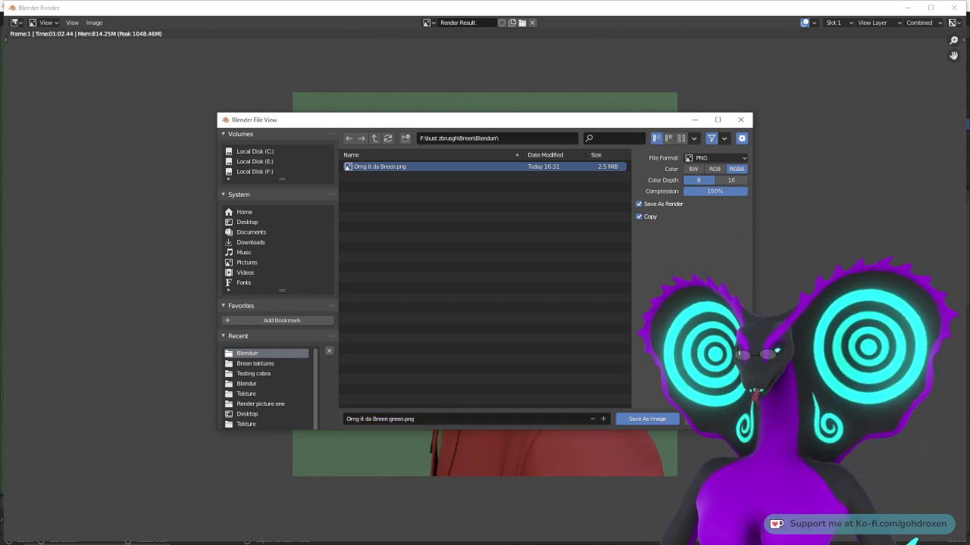
pyautogui.click(650, 421)
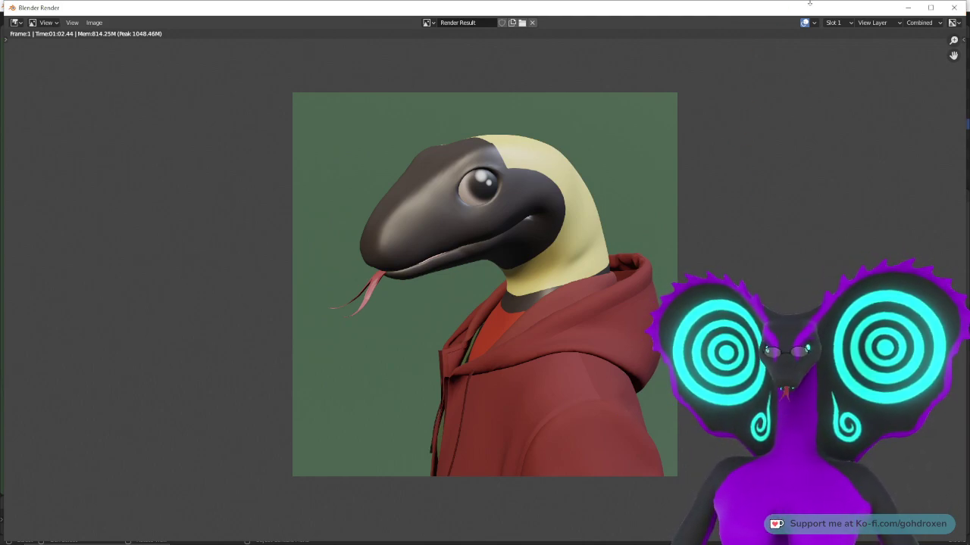
# - Minimise the render window, switch to Discord and attach Omg it da Breen green.png and Omg it da Breen.png to a direct message
pyautogui.click(907, 9)
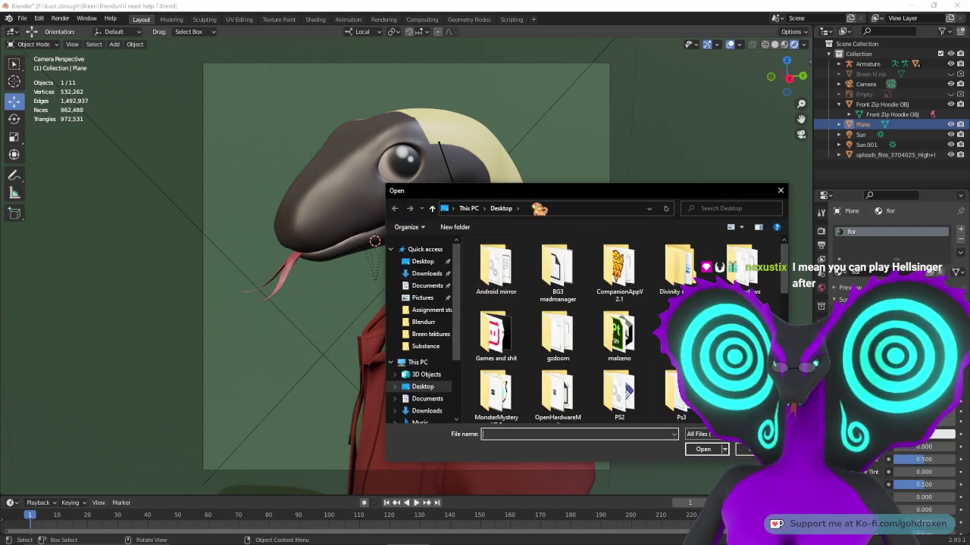
pyautogui.moveTo(541, 192); pyautogui.dragTo(969, 144)
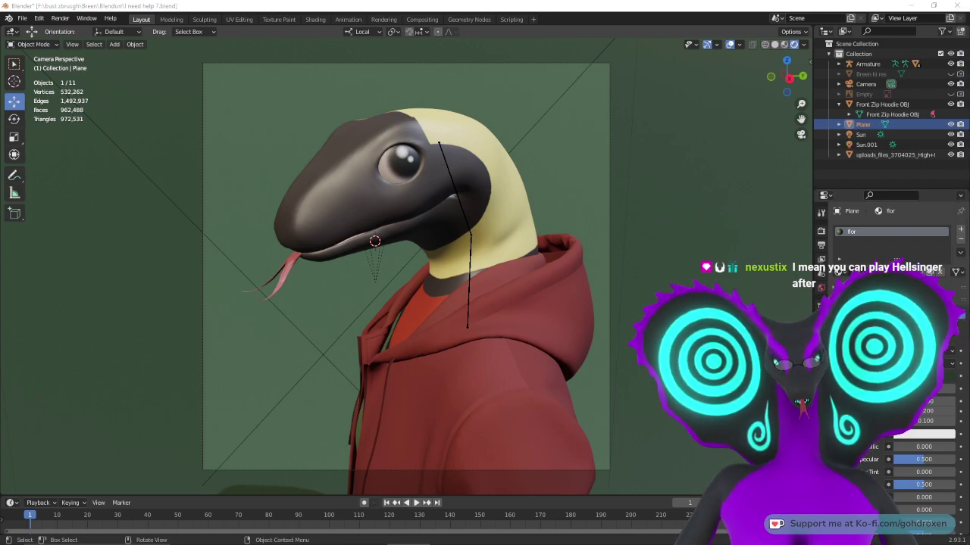
pyautogui.moveTo(969, 129); pyautogui.dragTo(544, 107)
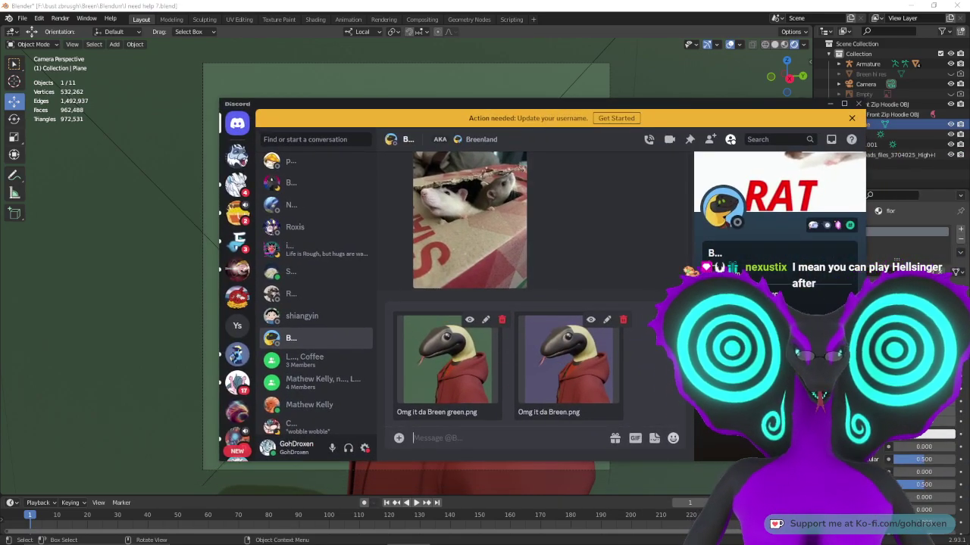
pyautogui.hotkey('alt', 'Tab')
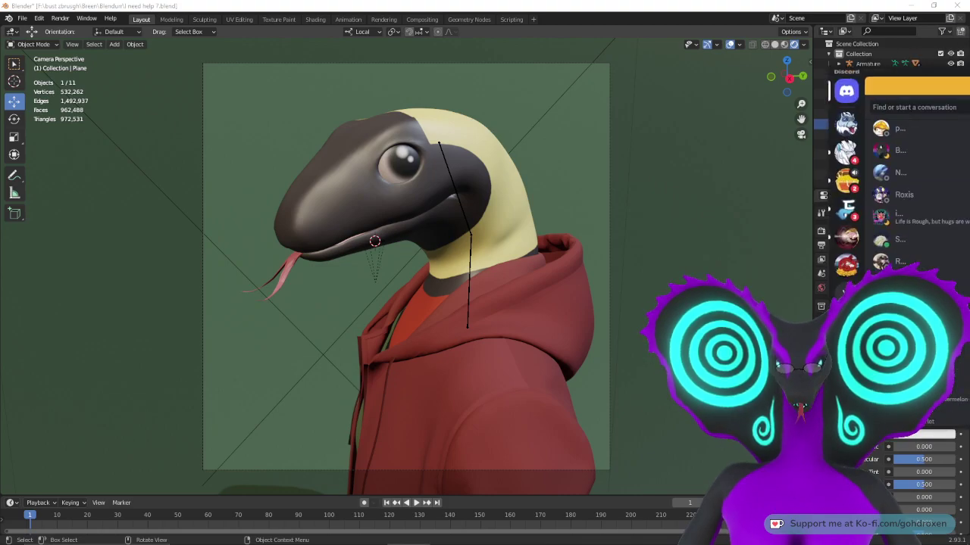
pyautogui.moveTo(968, 65); pyautogui.dragTo(541, 35)
pyautogui.hotkey('alt', 'Tab')
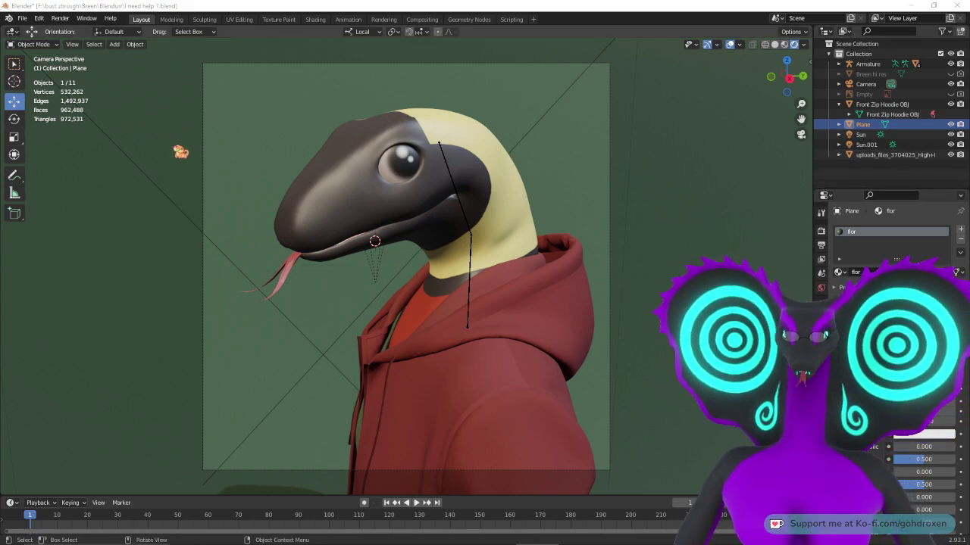
# - Return to Blender and save the scene over the existing I need help 7.blend in the Blendurr folder
pyautogui.click(23, 19)
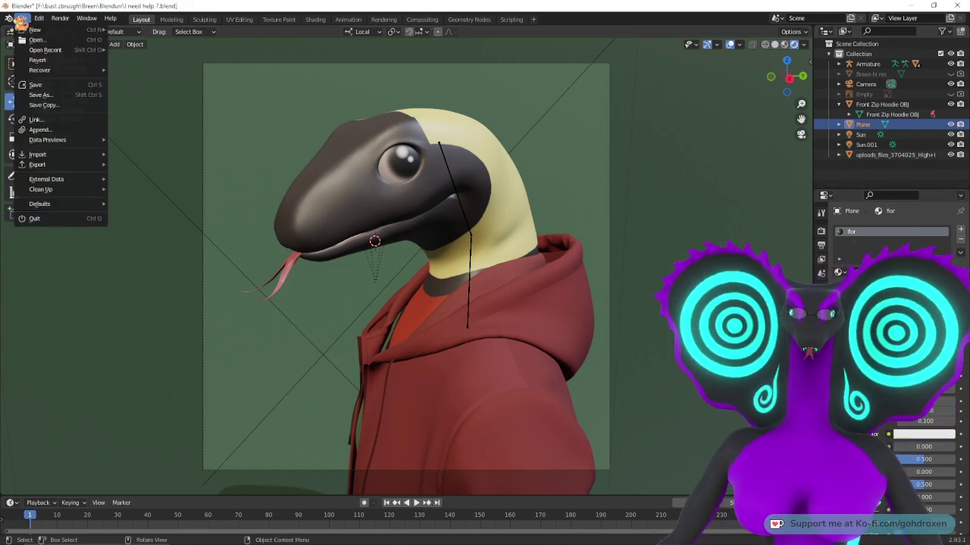
pyautogui.click(9, 18)
pyautogui.click(23, 18)
pyautogui.moveTo(39, 18)
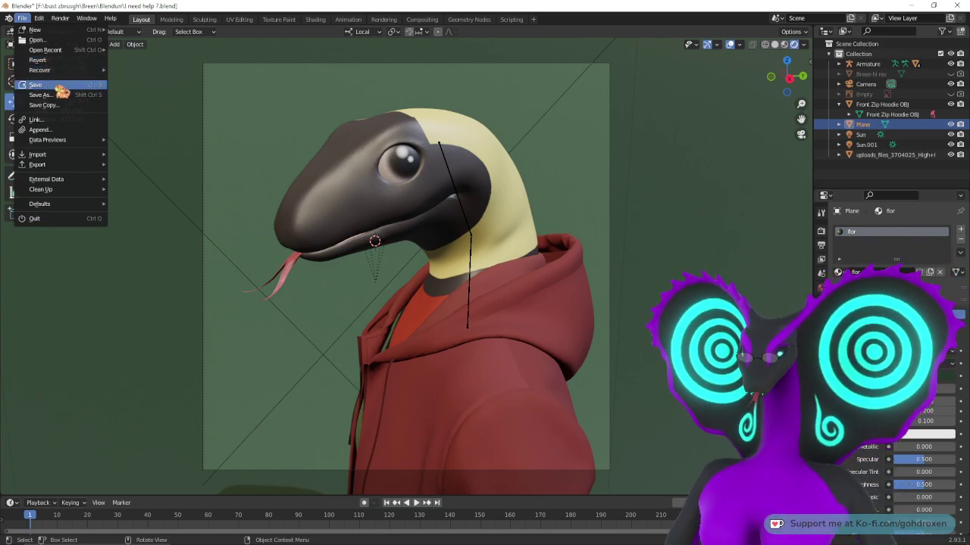
pyautogui.click(63, 94)
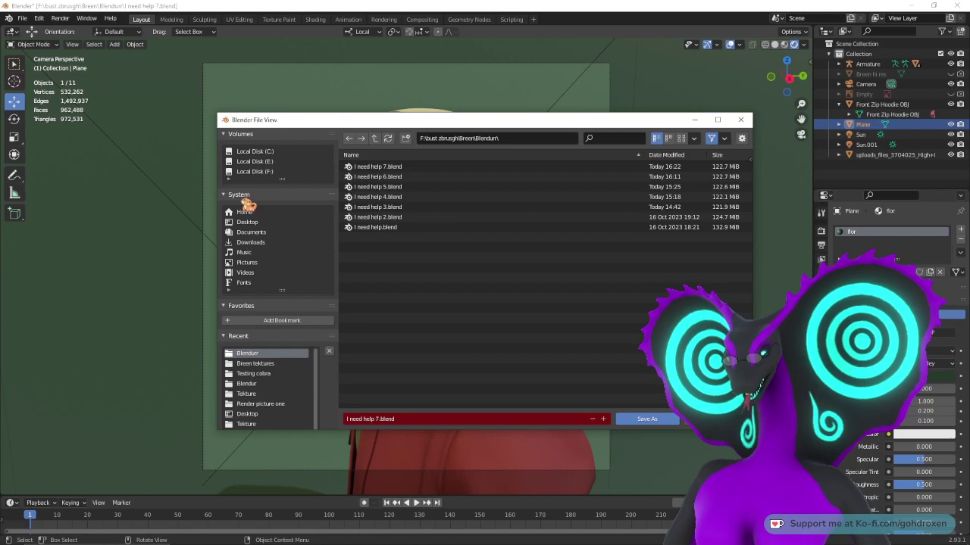
pyautogui.click(641, 418)
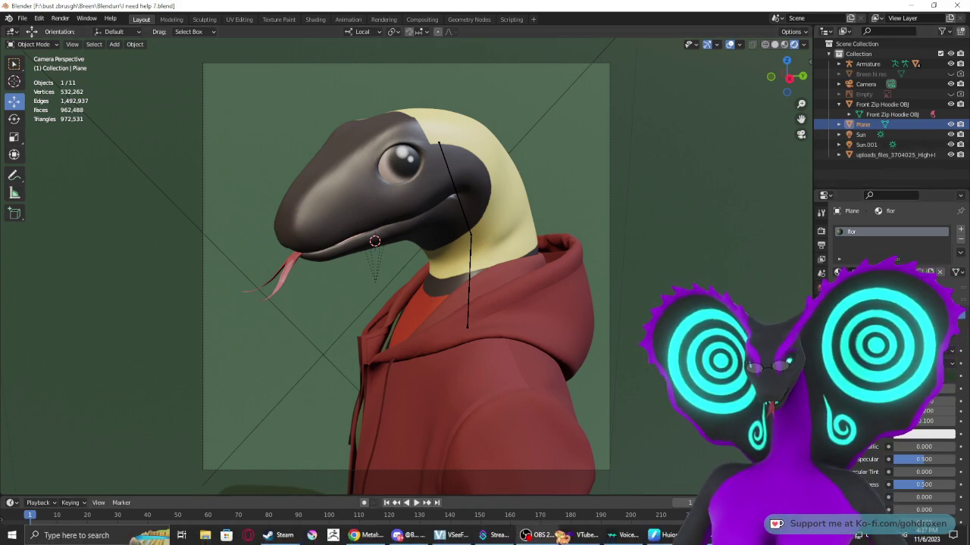
# - Examine the snake bust from a three-quarter angle outside the camera view, selecting the eyes to check them and clearing the selection
pyautogui.moveTo(606, 534)
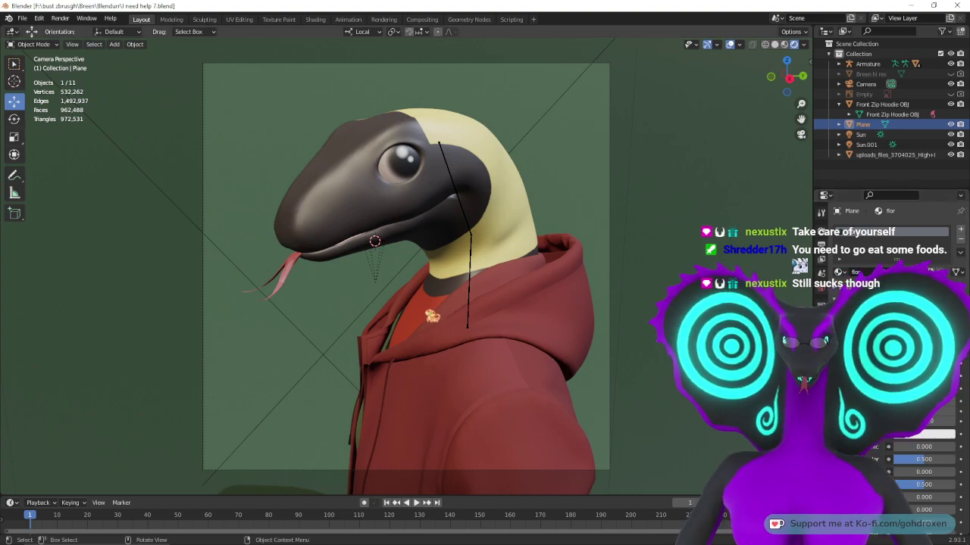
pyautogui.moveTo(432, 315); pyautogui.dragTo(564, 296, button='middle')
pyautogui.moveTo(526, 388); pyautogui.dragTo(510, 385, button='middle')
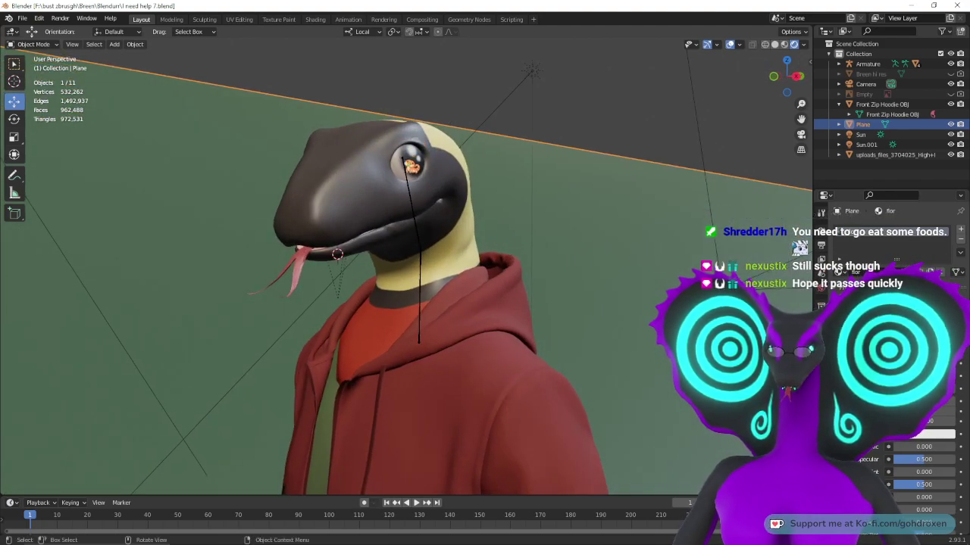
pyautogui.click(409, 166)
pyautogui.click(409, 165)
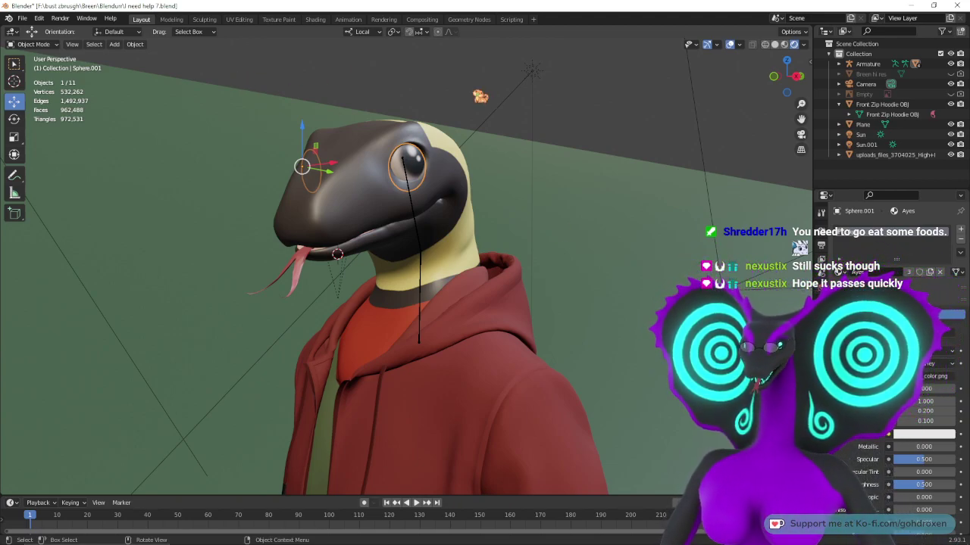
pyautogui.hotkey('alt', 'a')
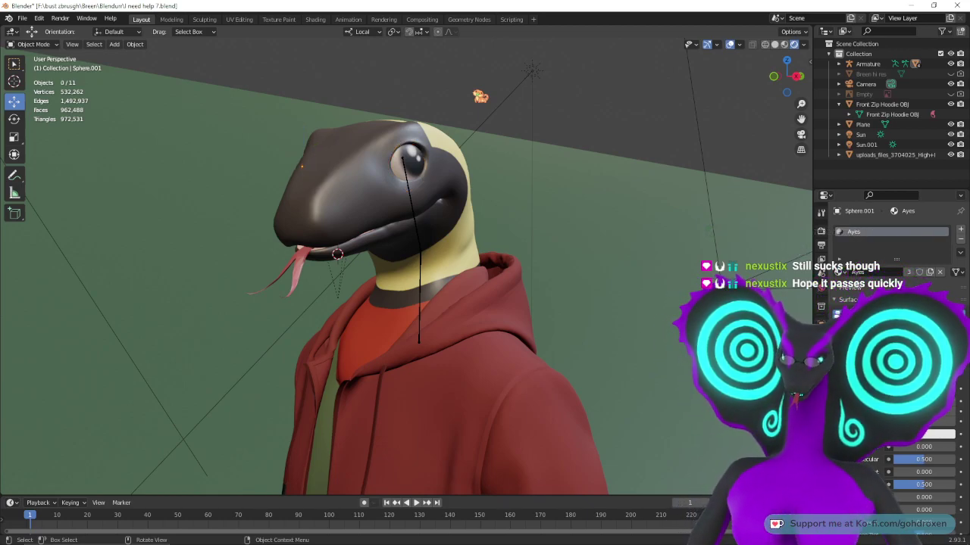
pyautogui.rightClick(480, 97)
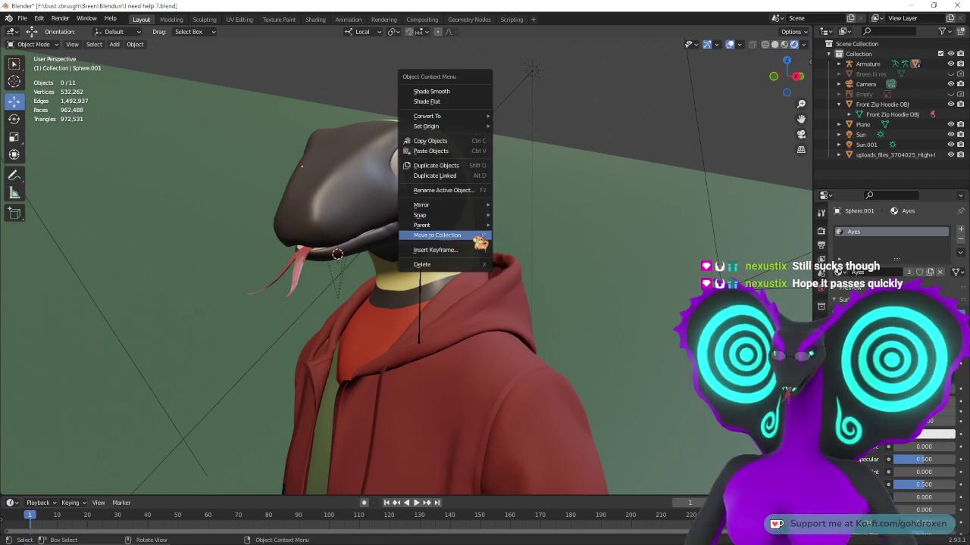
pyautogui.moveTo(480, 224)
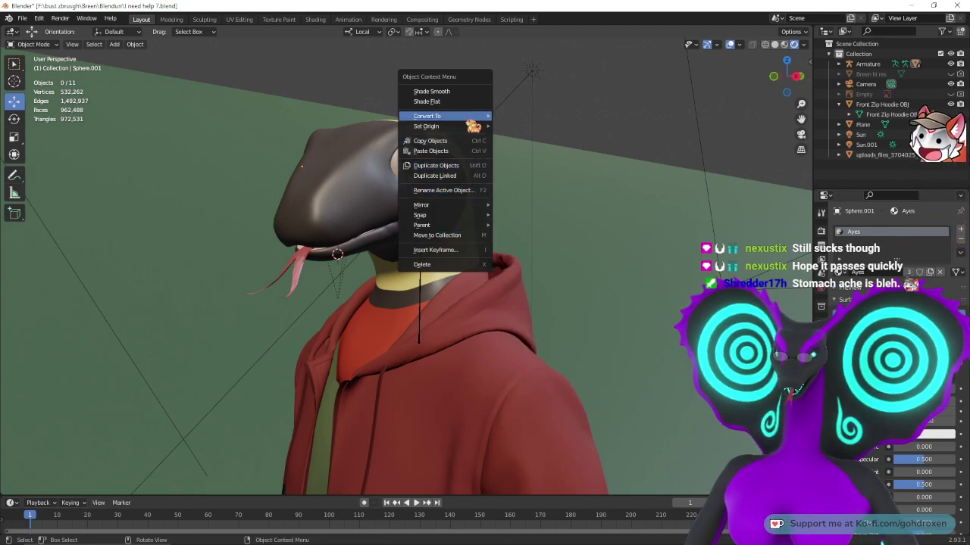
pyautogui.moveTo(471, 120)
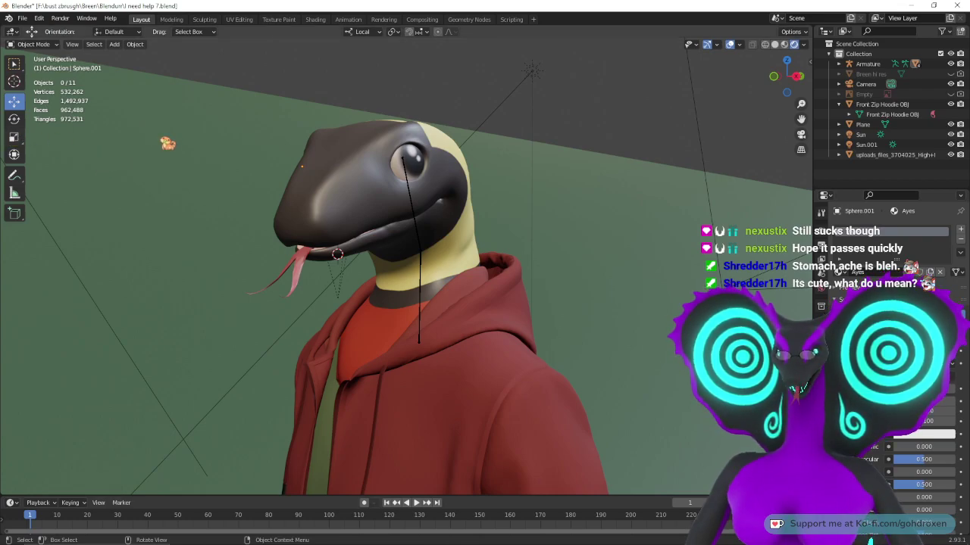
# - Save the current scene again under its existing name
pyautogui.click(22, 18)
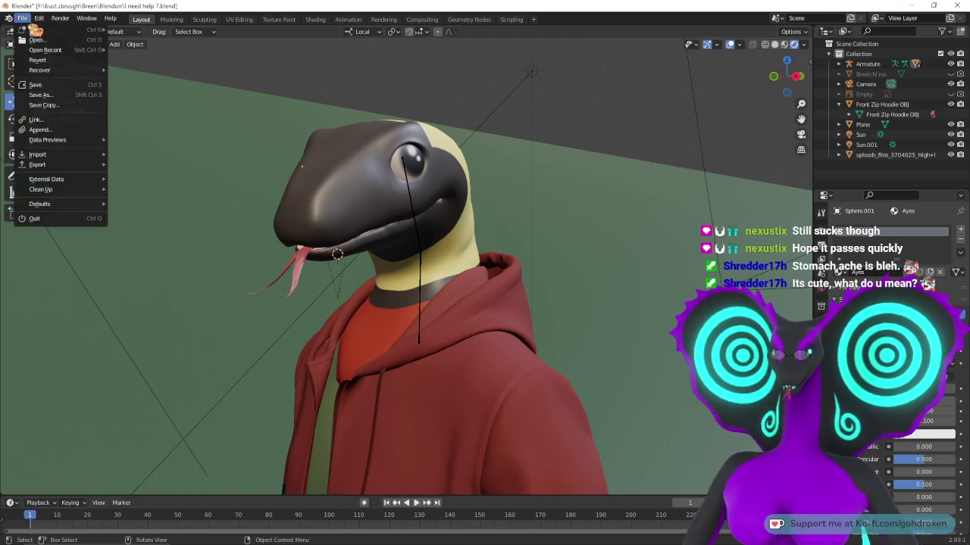
pyautogui.click(45, 84)
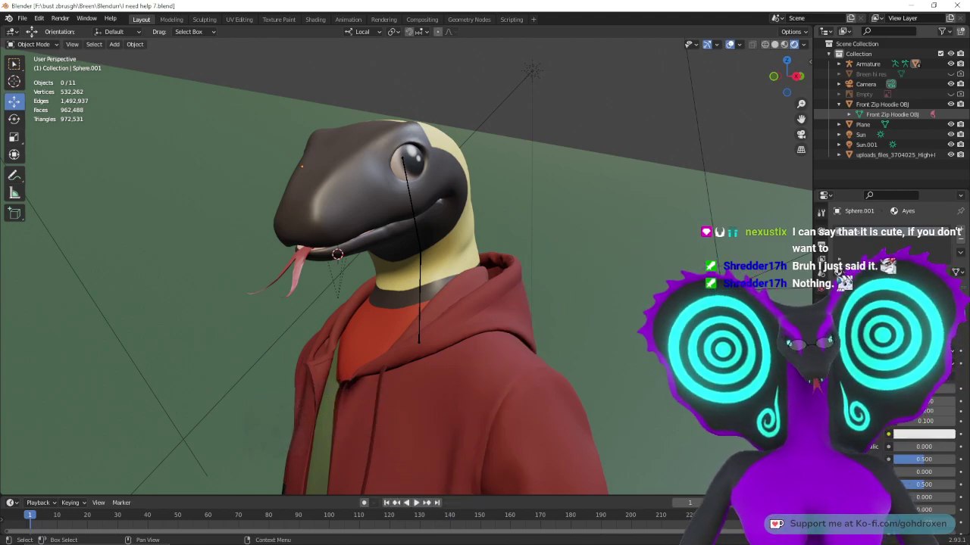
# - Switch to Substance 3D Painter and close it, saving the changes to the Breen eyes project
pyautogui.hotkey('alt', 'Tab')
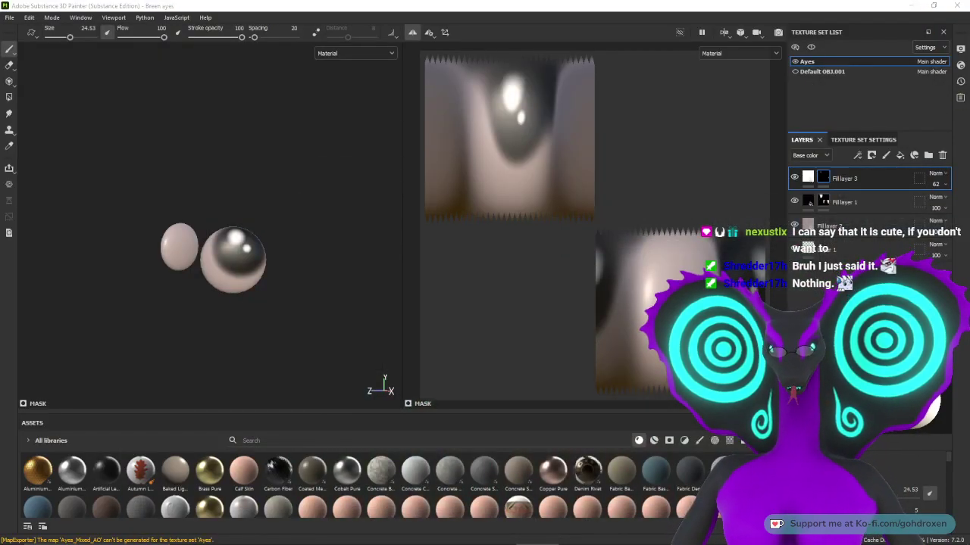
pyautogui.click(958, 5)
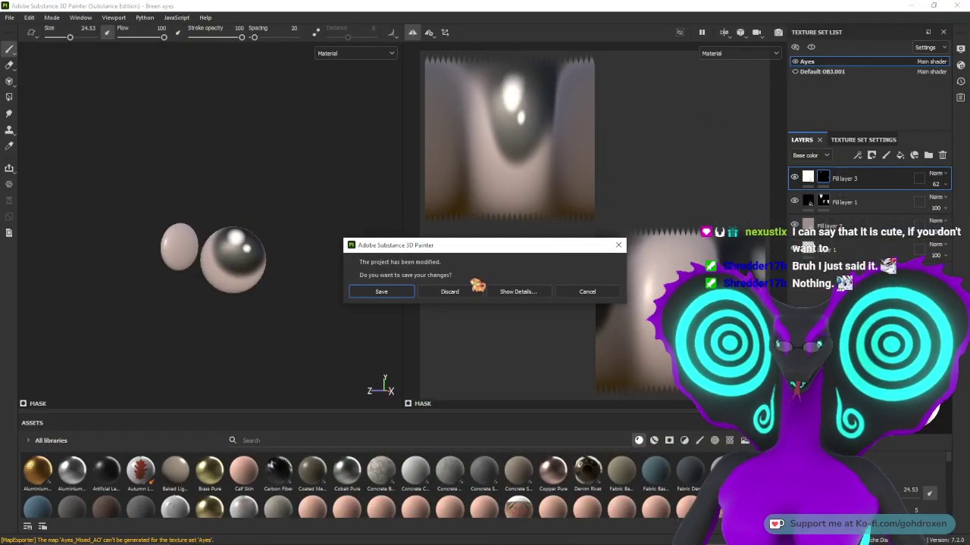
pyautogui.click(396, 296)
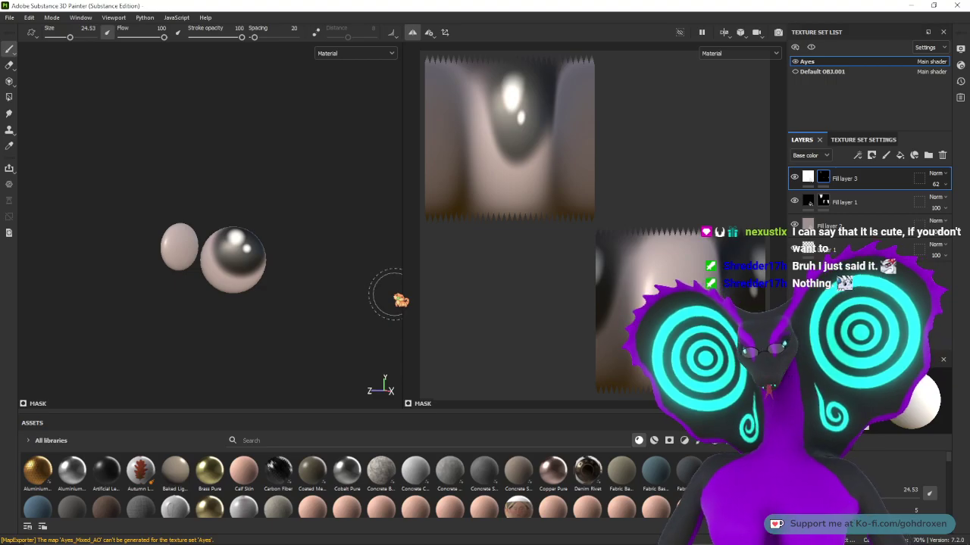